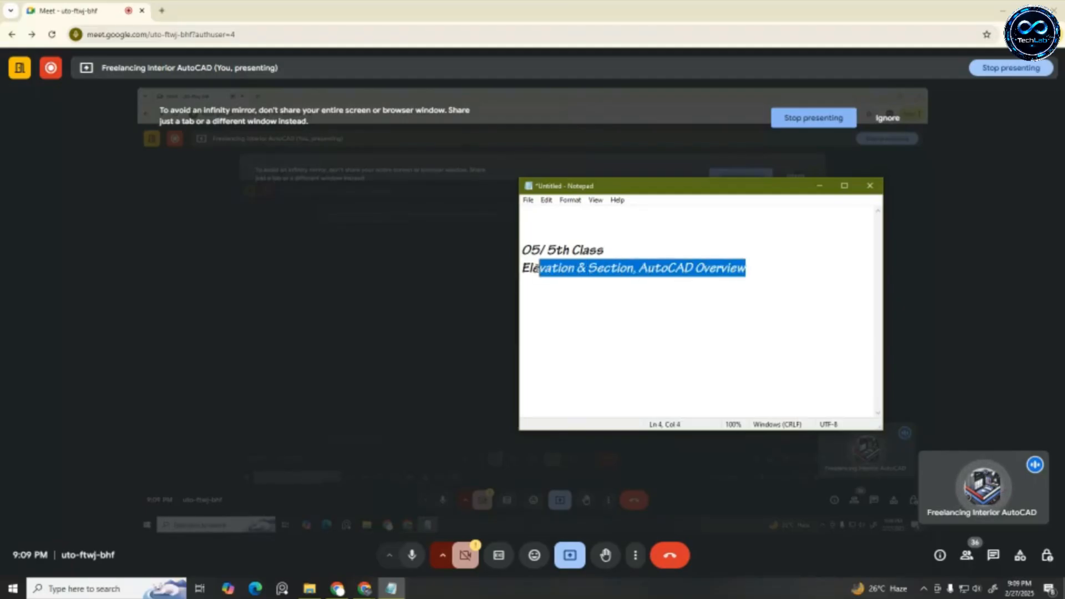
drag(639, 187, 658, 238)
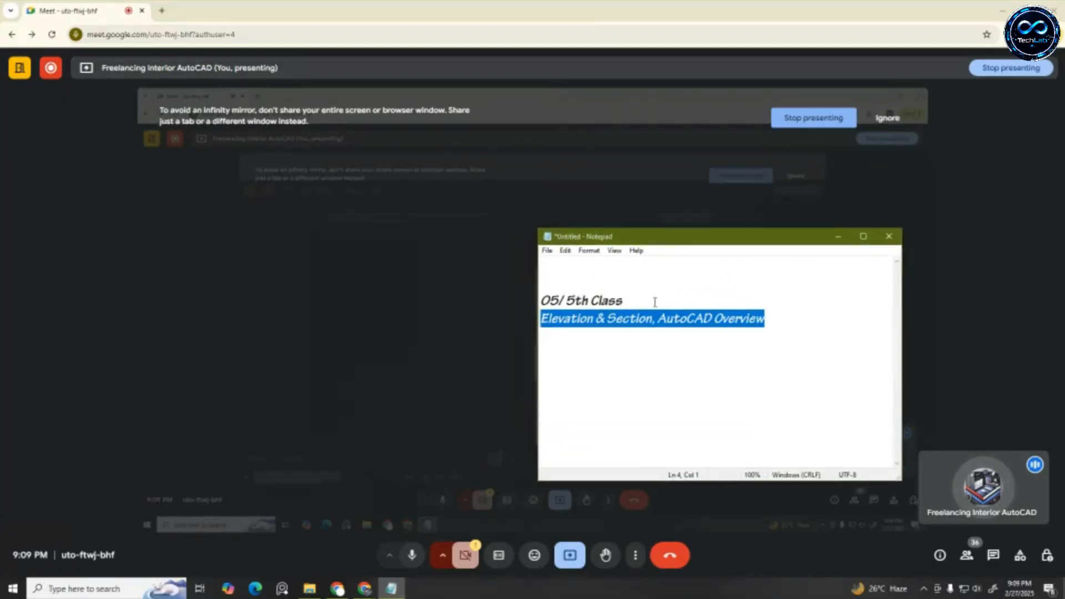
drag(652, 319, 541, 319)
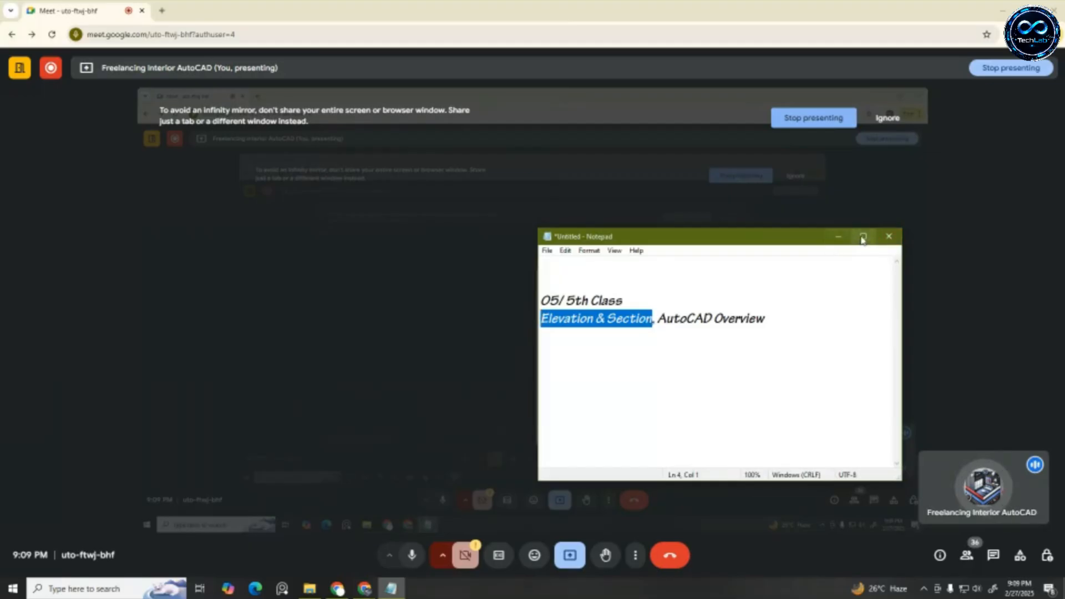
drag(795, 245, 828, 259)
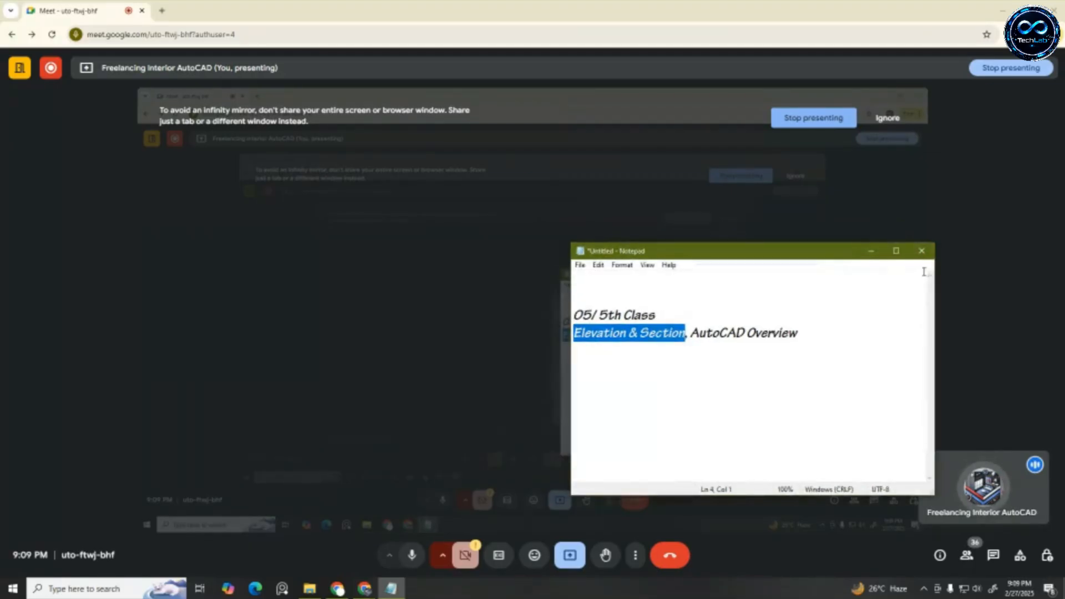
drag(935, 265, 972, 228)
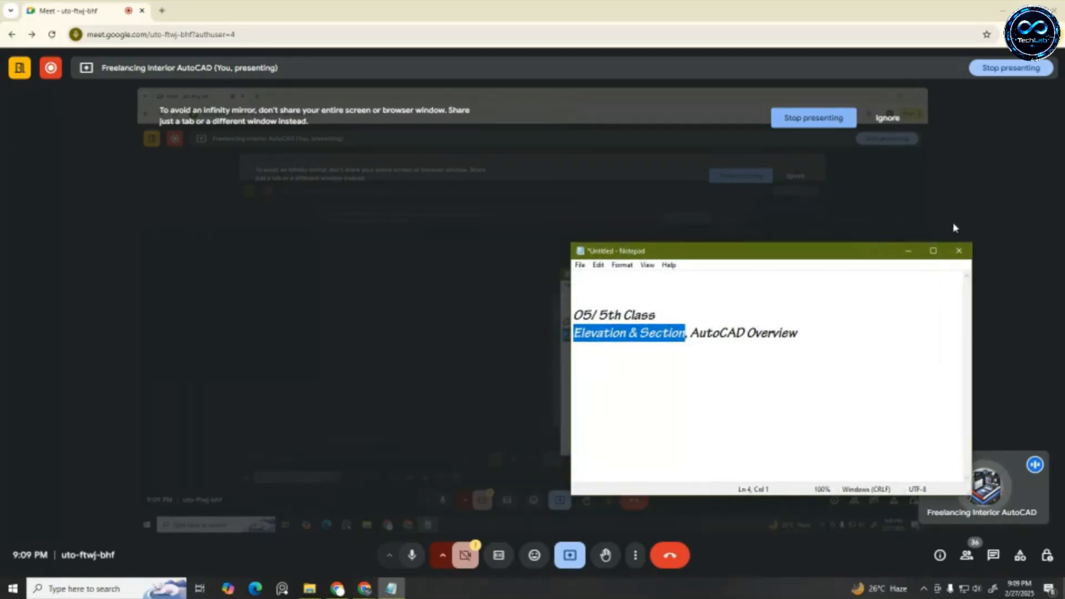
drag(856, 244, 914, 205)
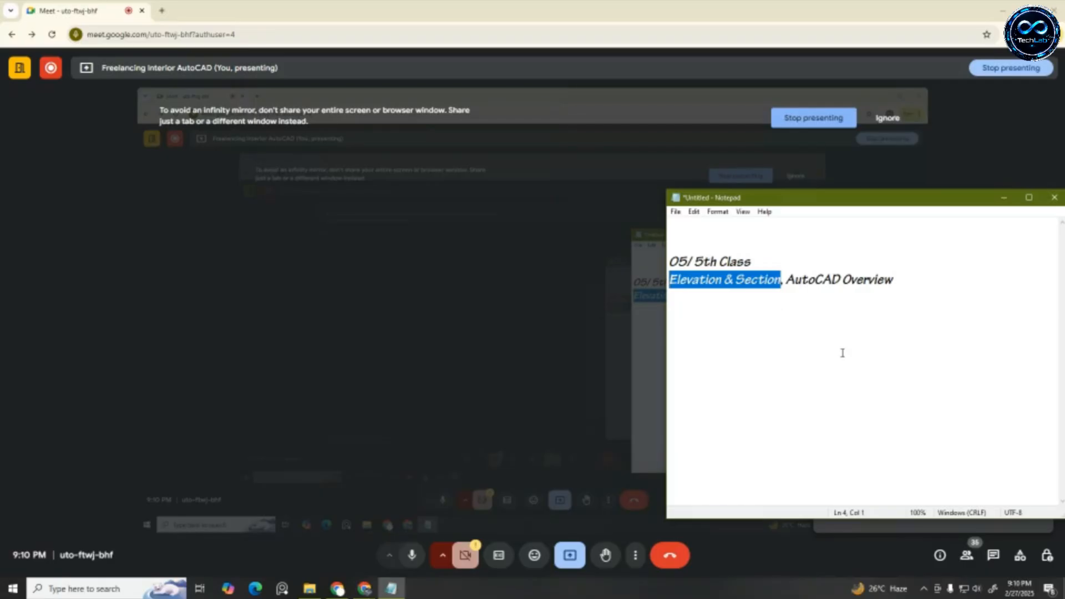
drag(962, 203, 637, 192)
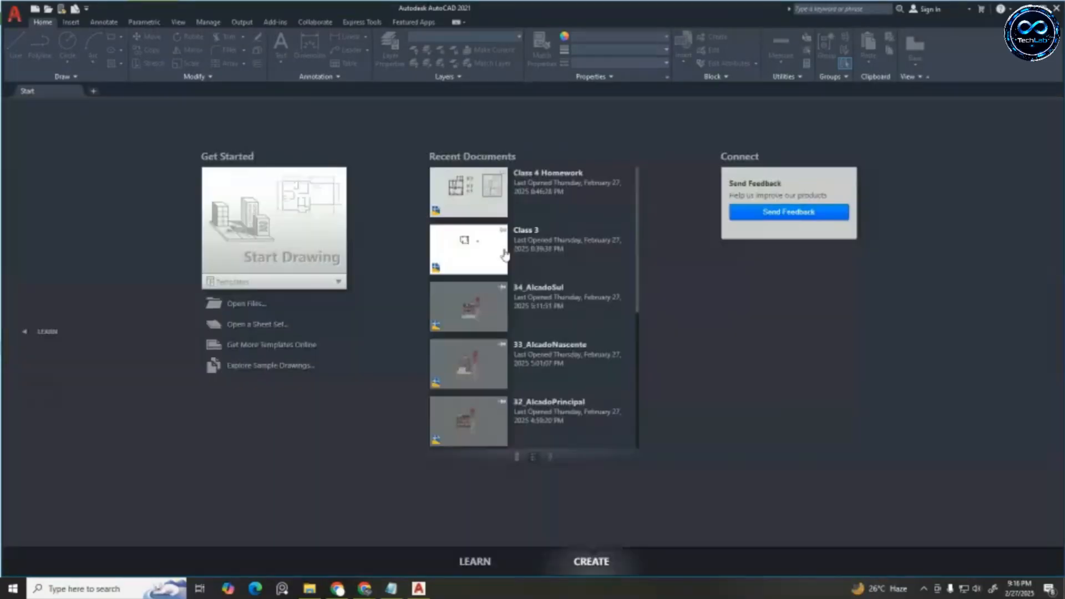
Switch to AutoCAD and open the recent drawing Class 4 Homework
click(461, 194)
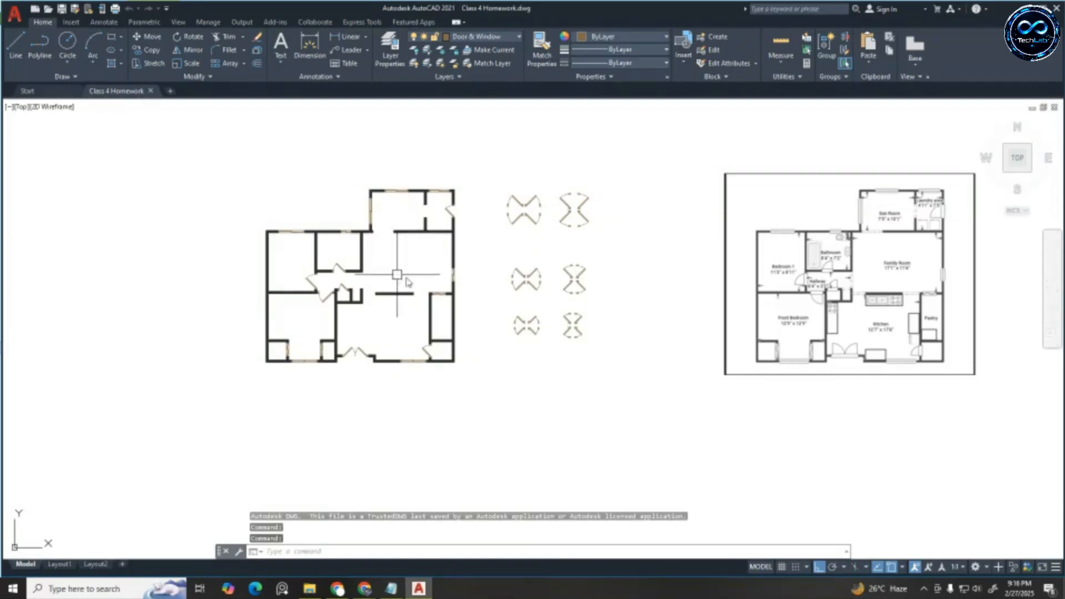
key(Escape)
key(Escape)
key(Escape)
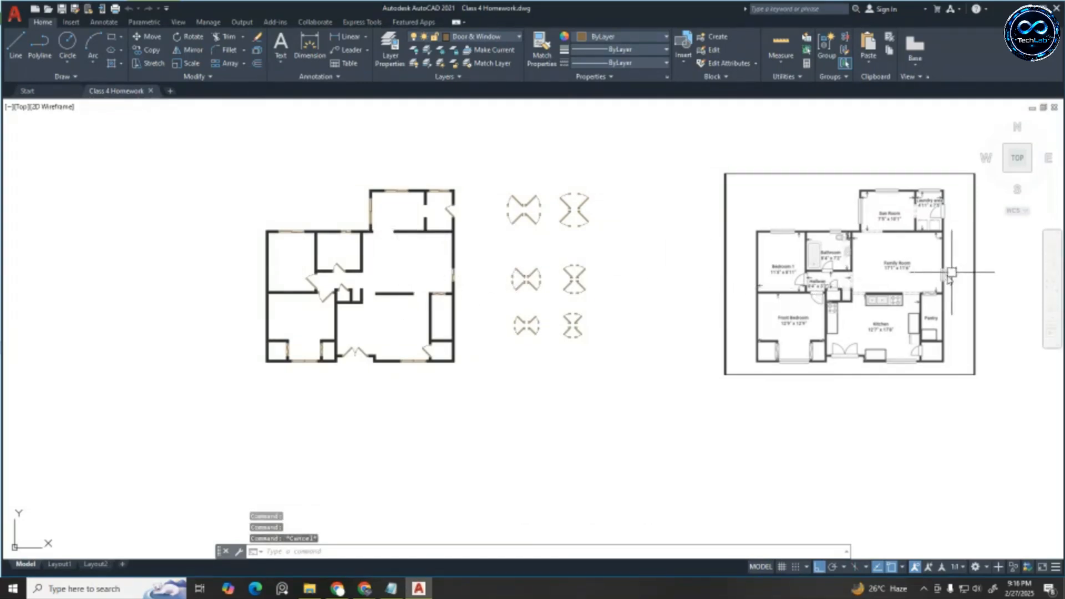
Place a wide multiline text box in the empty area beside the reference floor plan's Family Room
scroll(899, 280, up, 8)
scroll(730, 250, down, 3)
scroll(730, 251, up, 4)
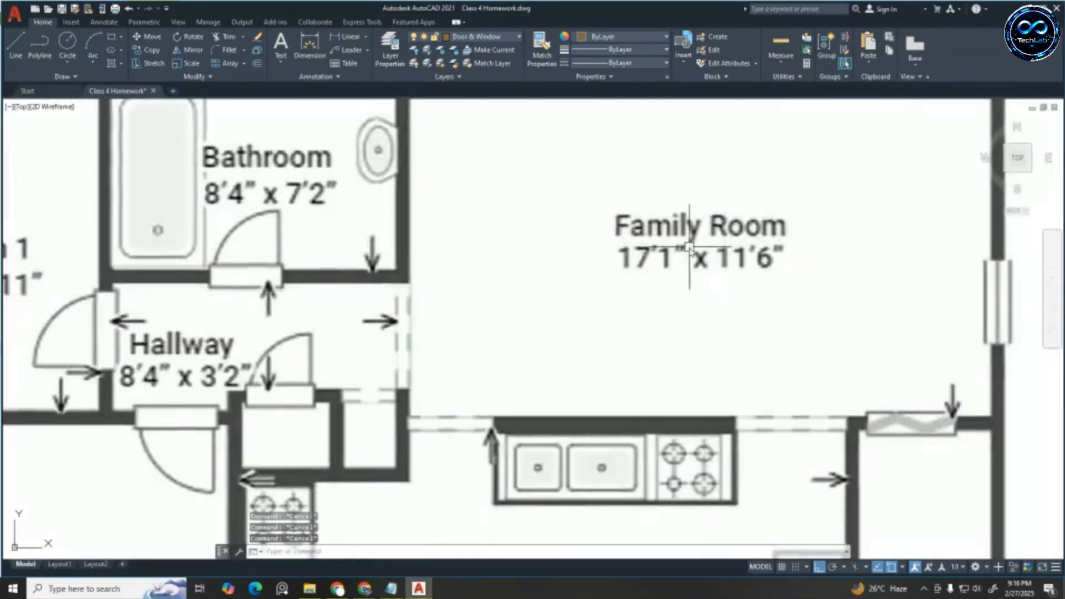
scroll(721, 222, down, 6)
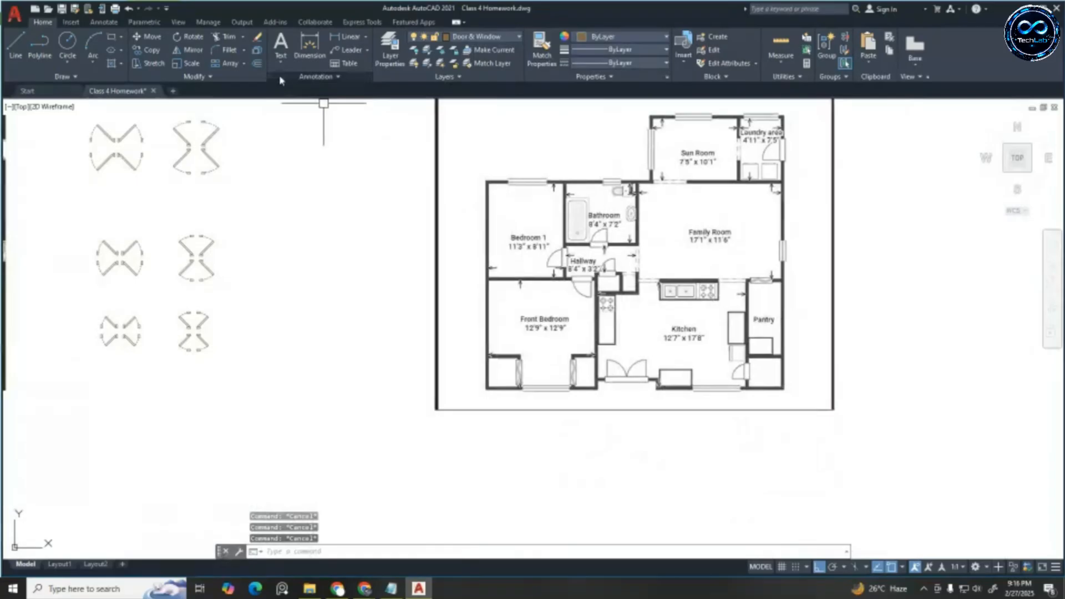
click(280, 47)
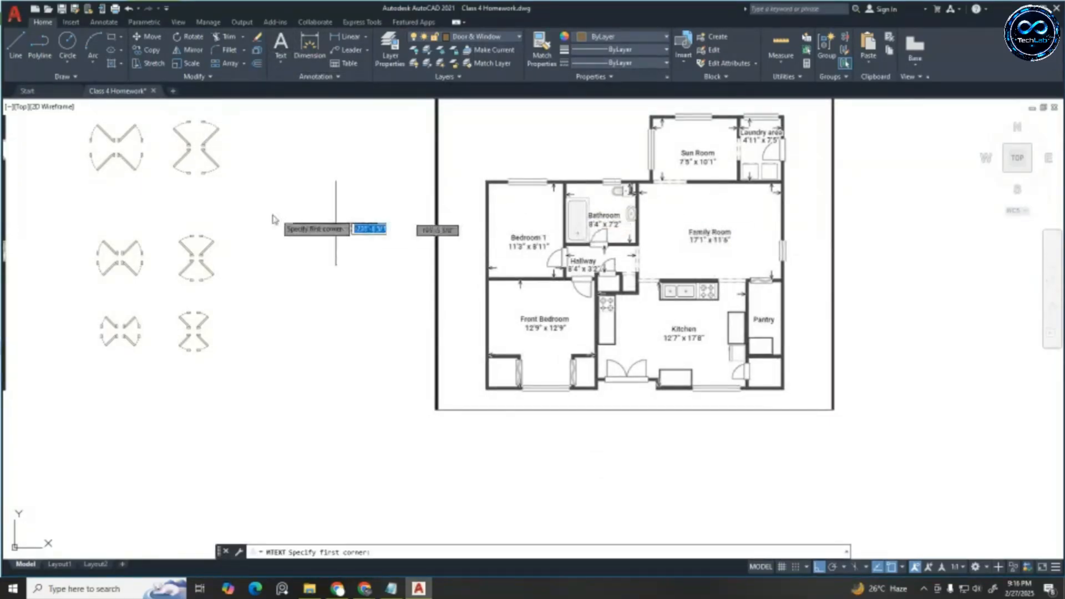
scroll(416, 226, down, 2)
scroll(533, 222, up, 5)
click(525, 209)
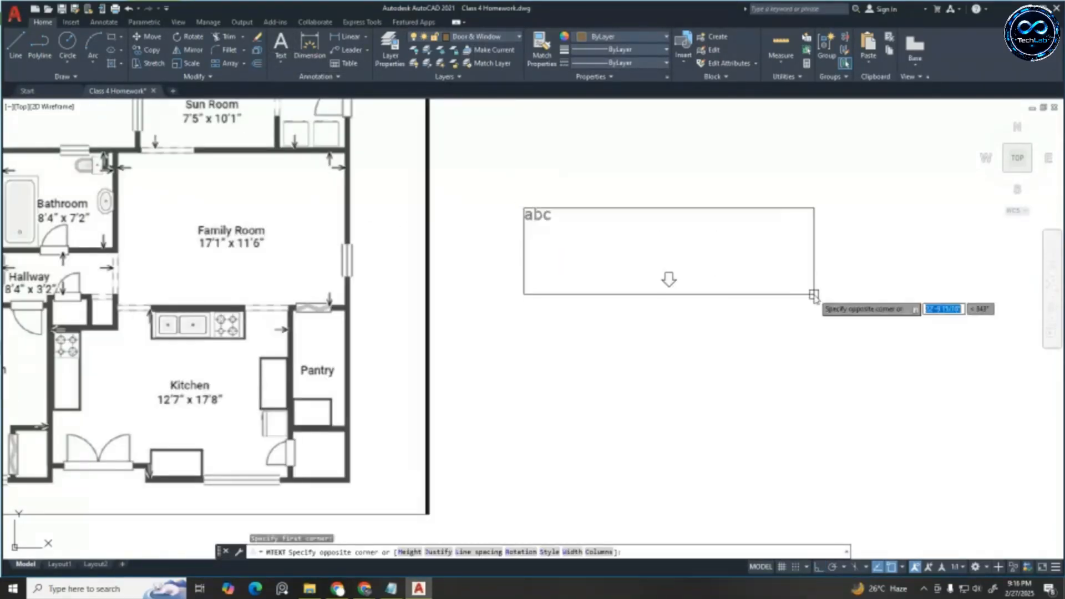
click(815, 294)
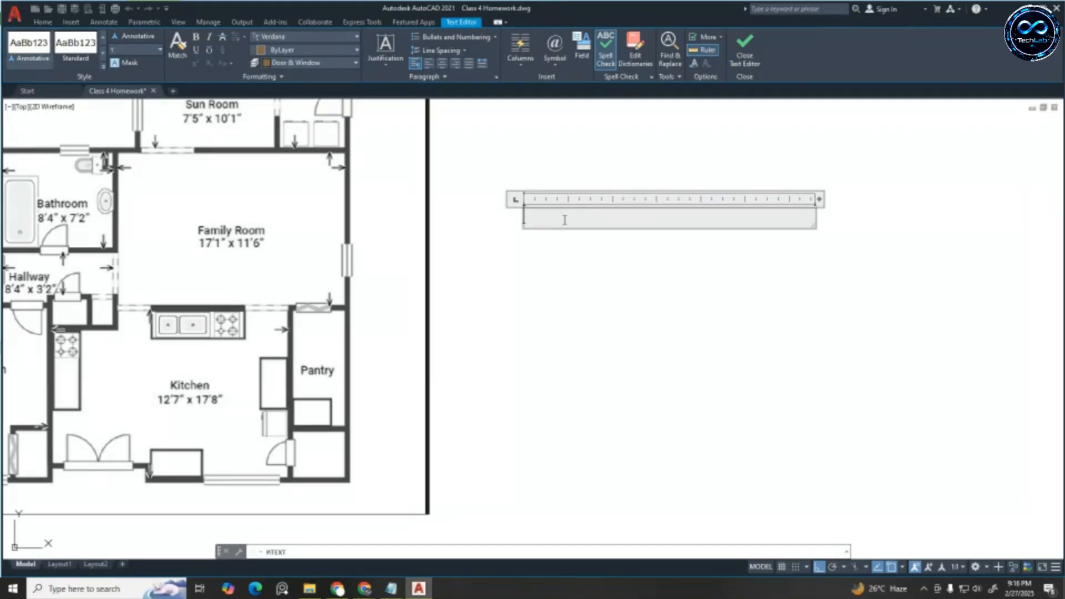
Center the paragraph alignment of the new text and set its justification to Middle Center
click(440, 65)
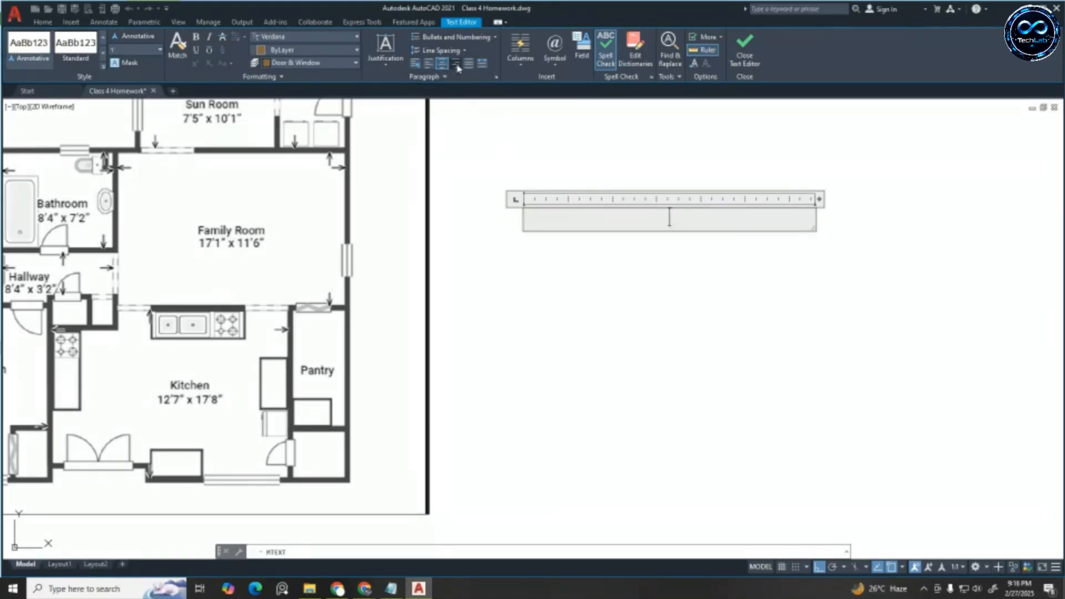
click(389, 65)
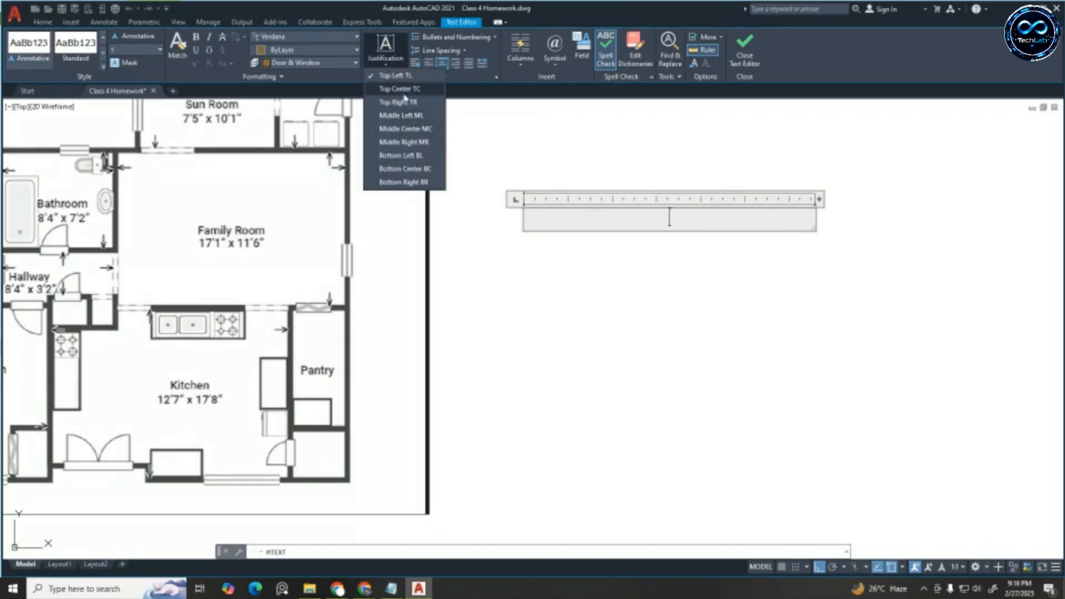
click(407, 131)
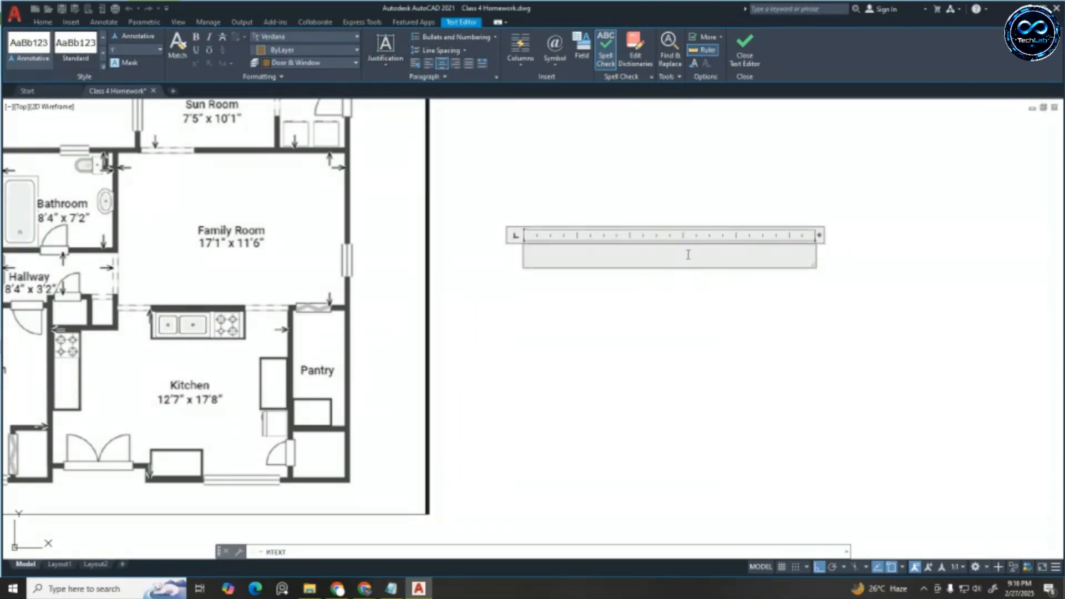
Write the room label "Family Room" with its size 17'1"x11'6" on the second line
text(Family)
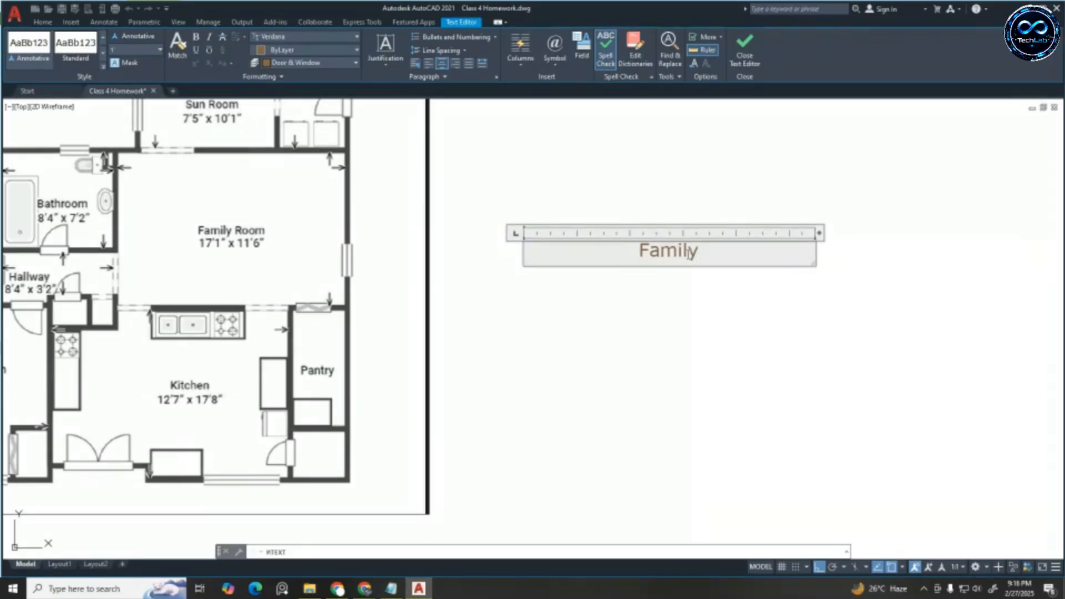
text( Room)
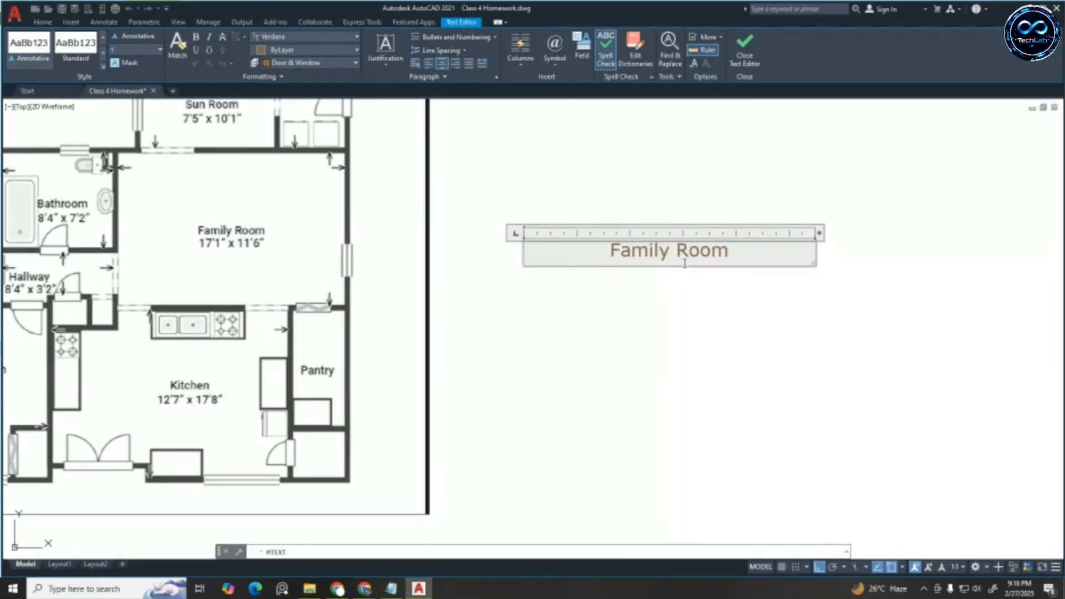
key(Return)
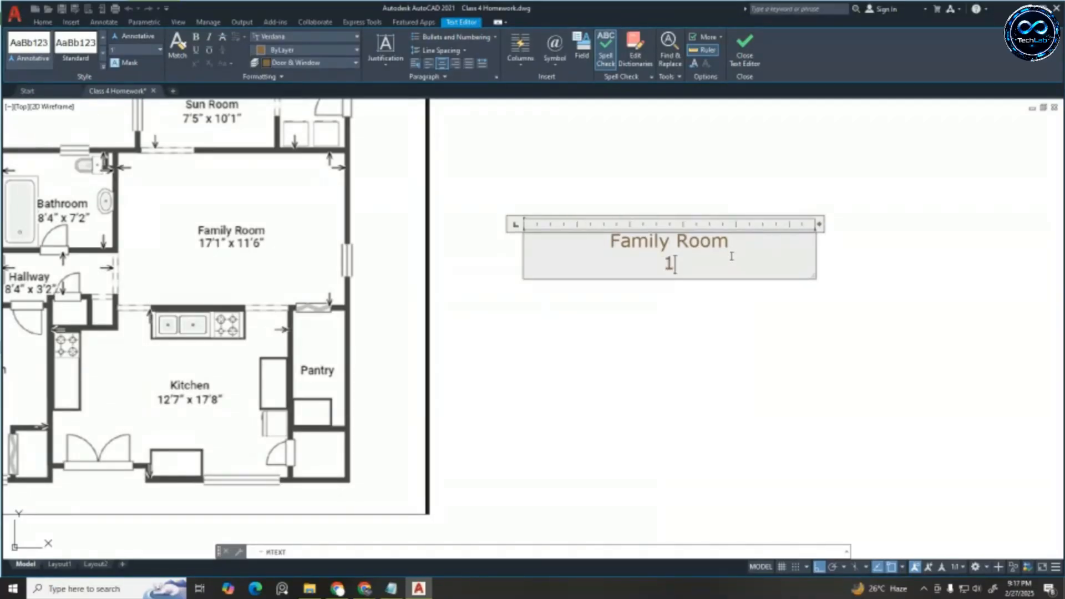
text(17'1" x)
key(Left)
key(BackSpace)
key(Right)
text(11')
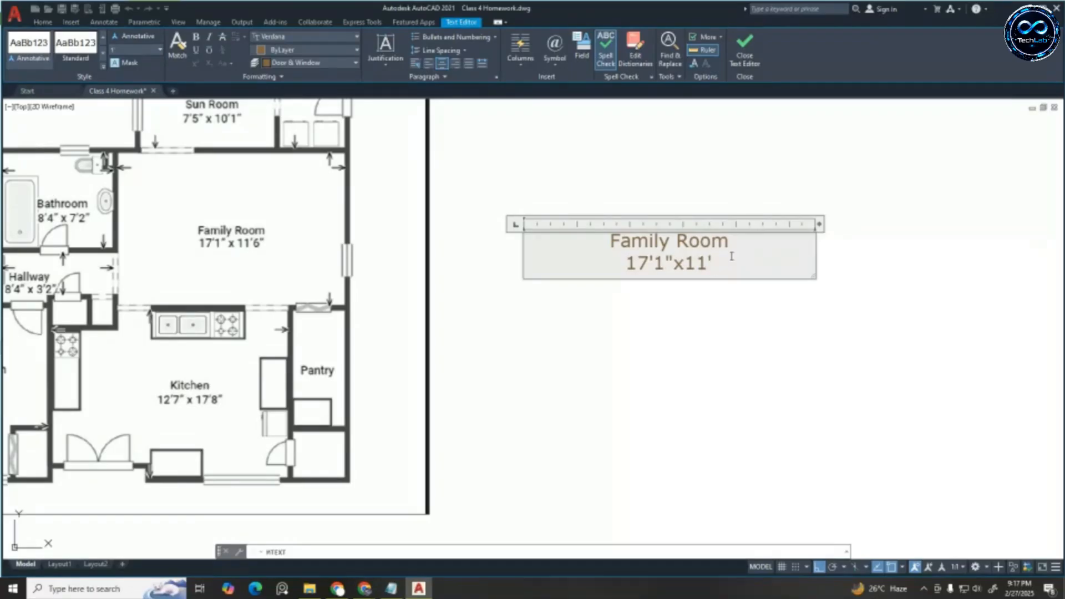
text(6")
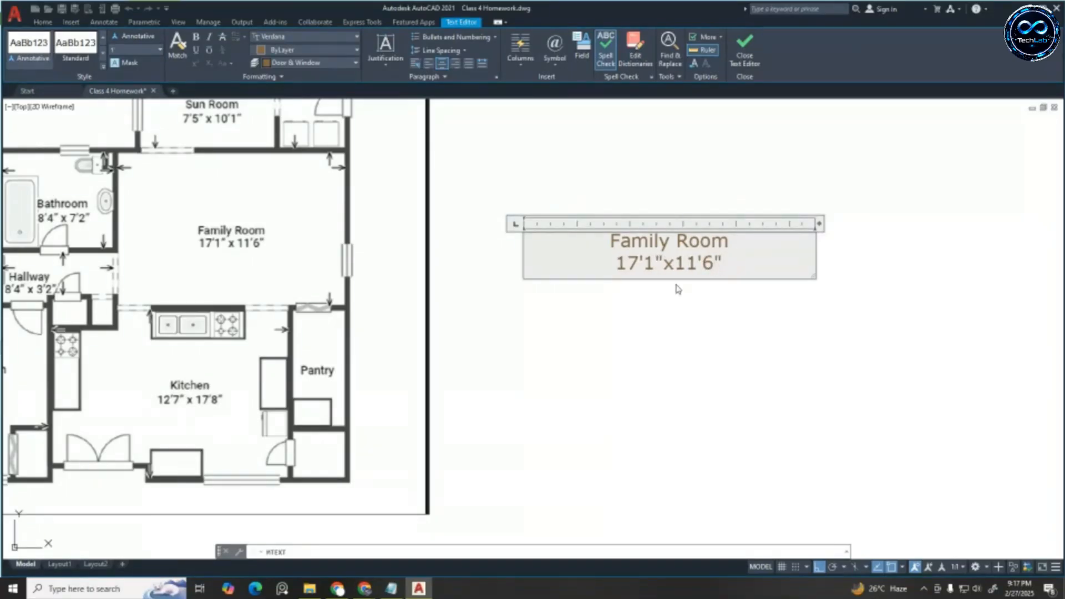
Try hyphens between the feet and inches of both label dimensions and remove them again
click(703, 259)
text(-)
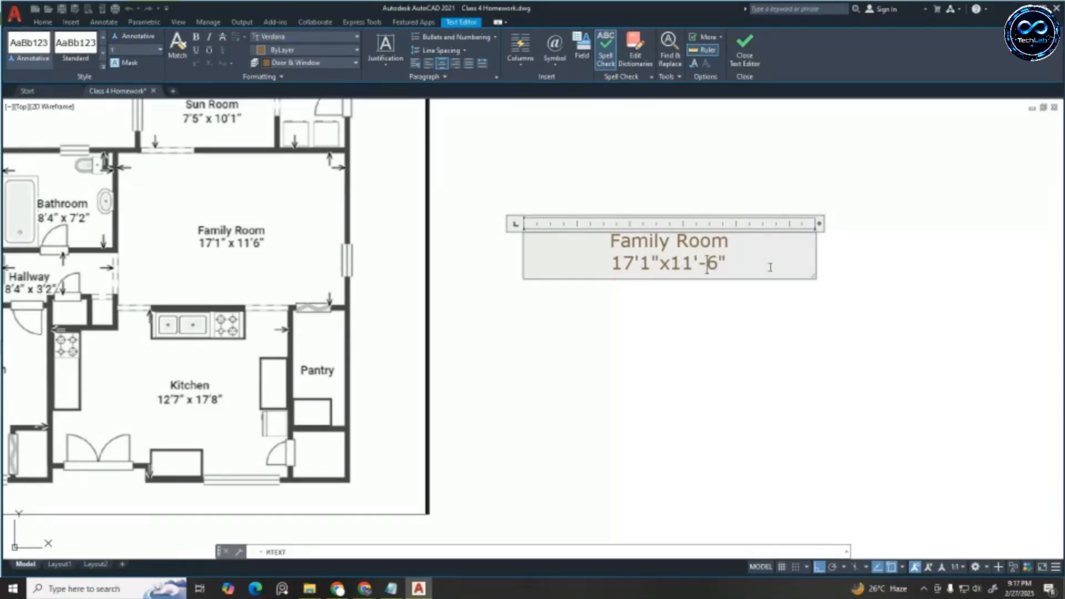
click(640, 262)
text(-)
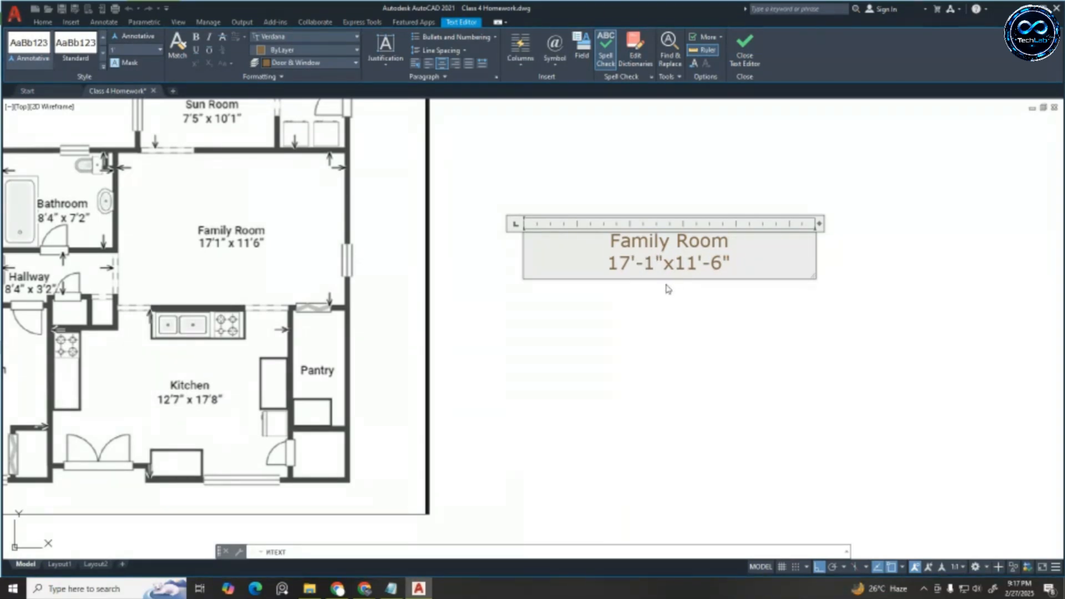
key(BackSpace)
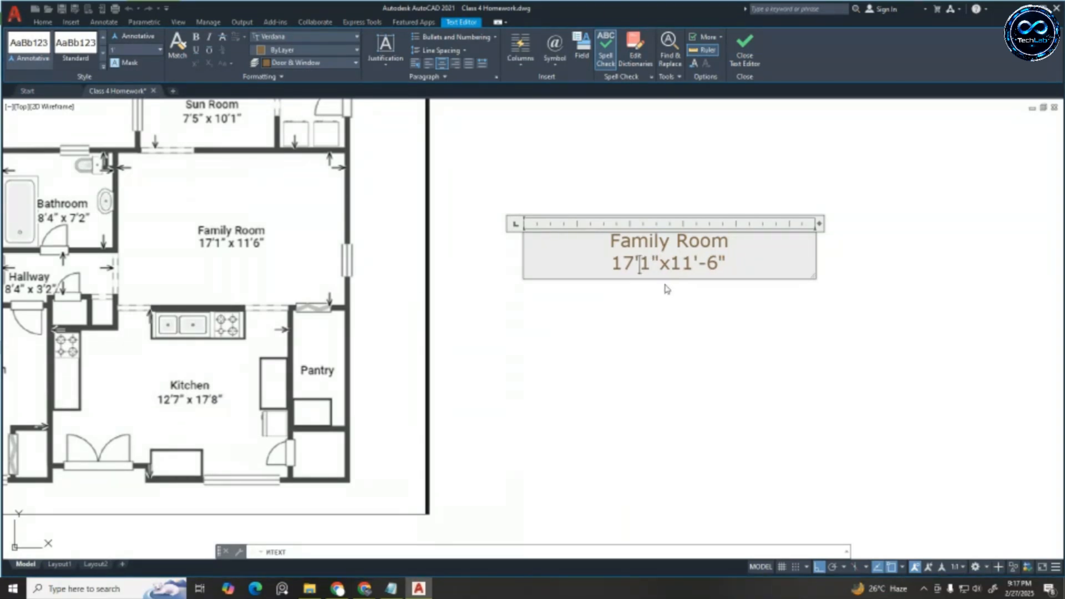
click(706, 264)
key(BackSpace)
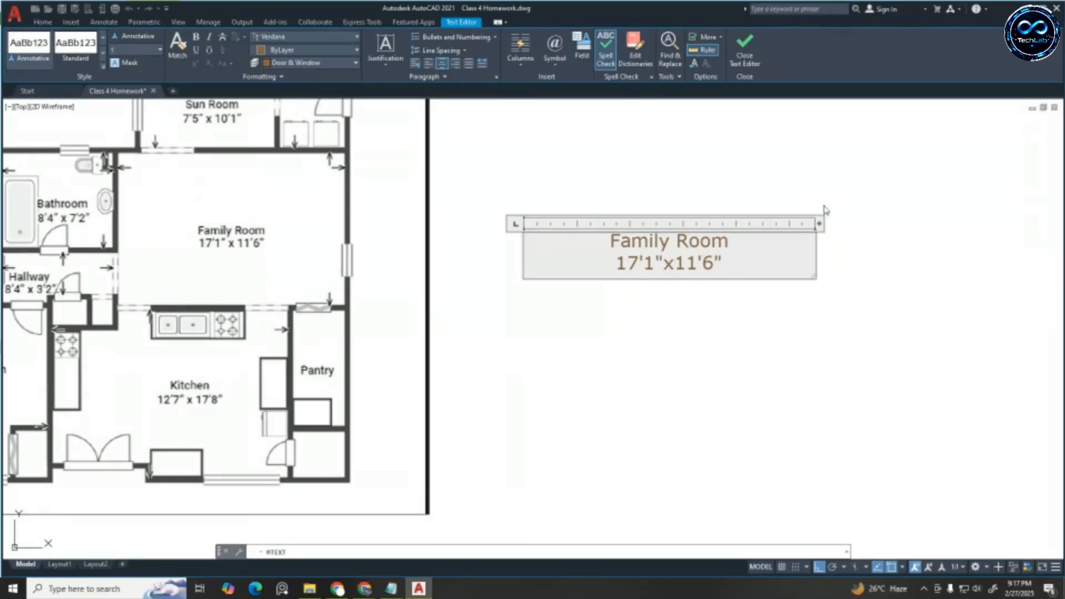
Narrow the text box to fit the Family Room label closely and finish editing the text
drag(819, 223, 652, 221)
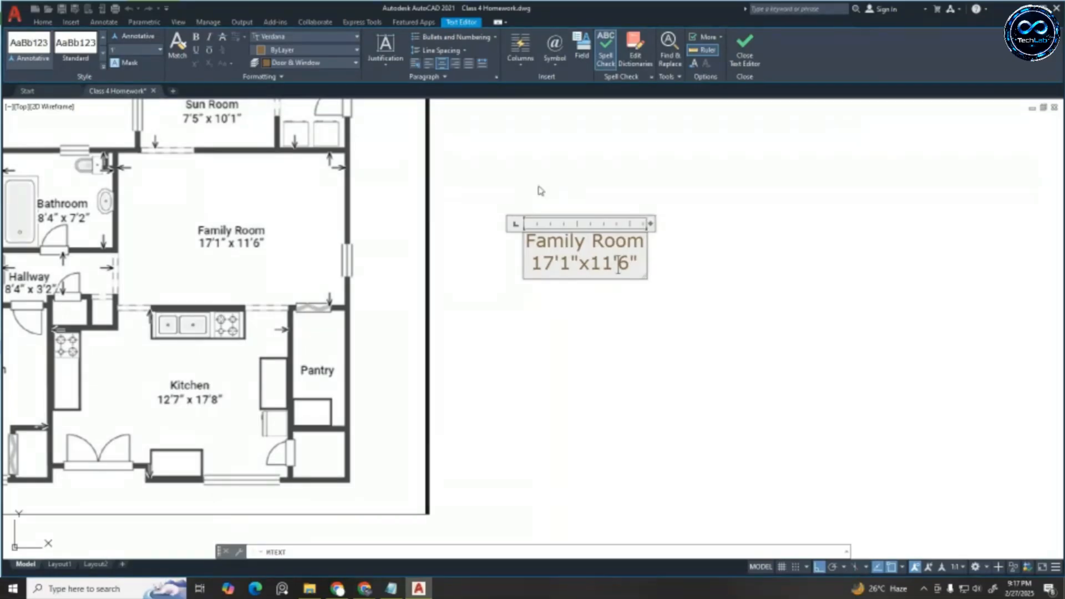
click(563, 273)
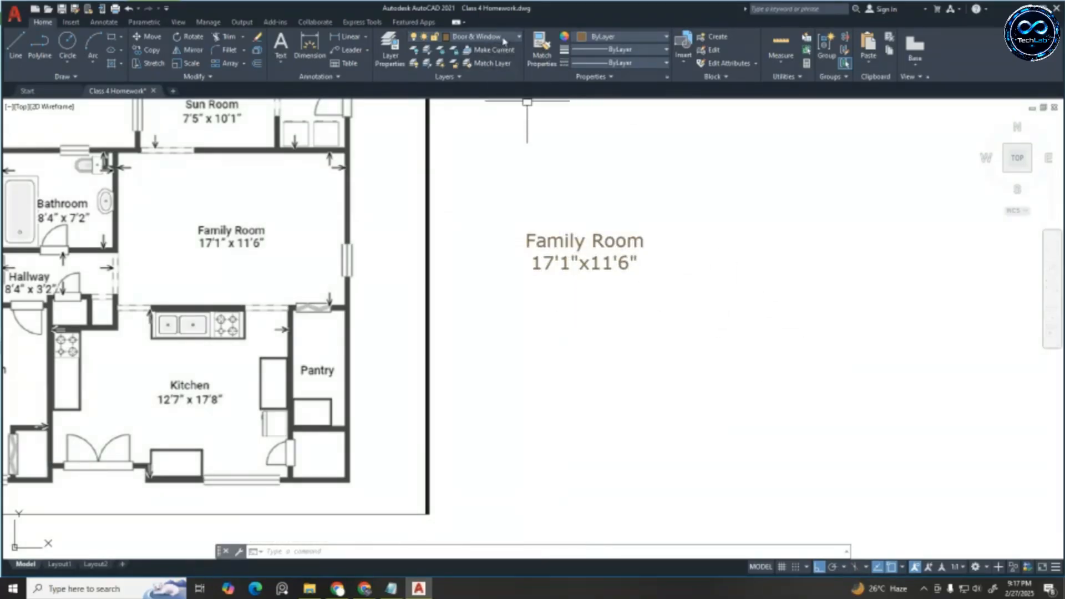
Create a new layer named "Measurementss" in the layer properties
click(391, 49)
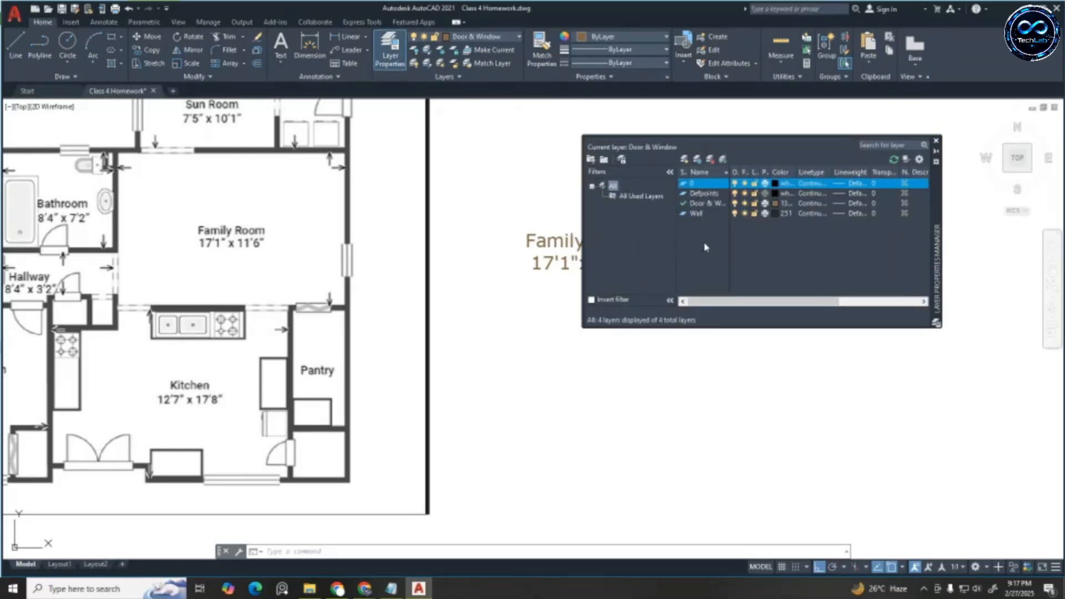
key(alt+n)
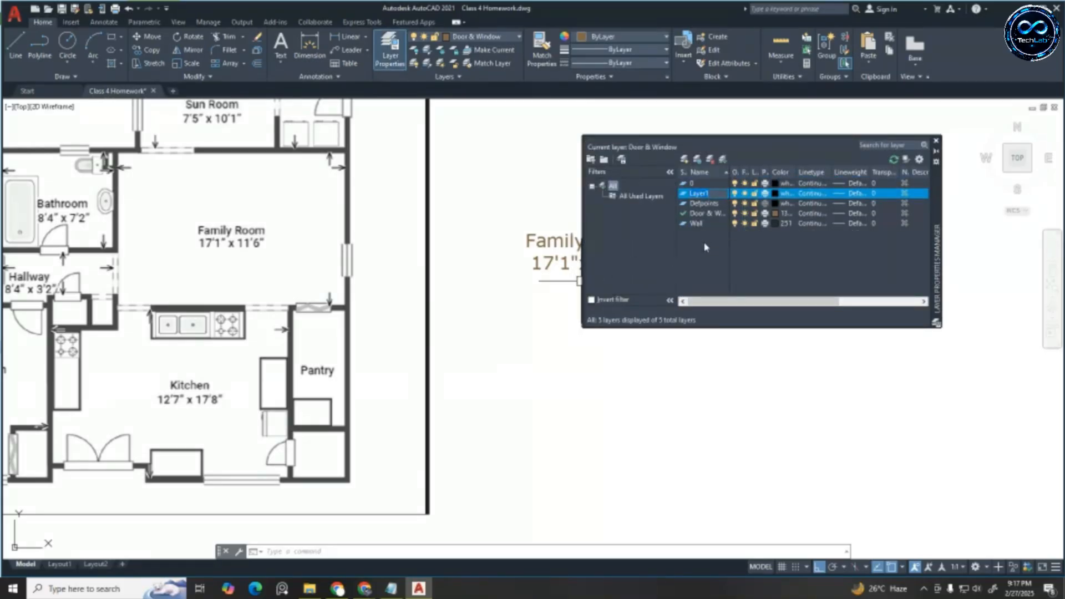
text(Me)
text(asuremen)
text(t)
text(s)
key(Return)
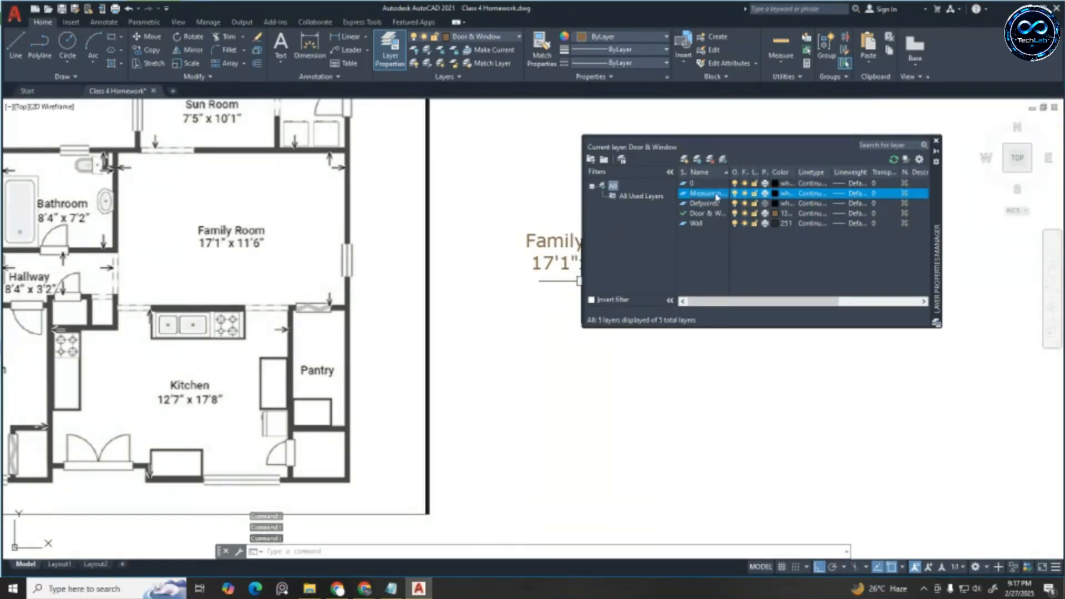
Correct the new measurement layer's name by removing the extra "s" at its end
click(494, 39)
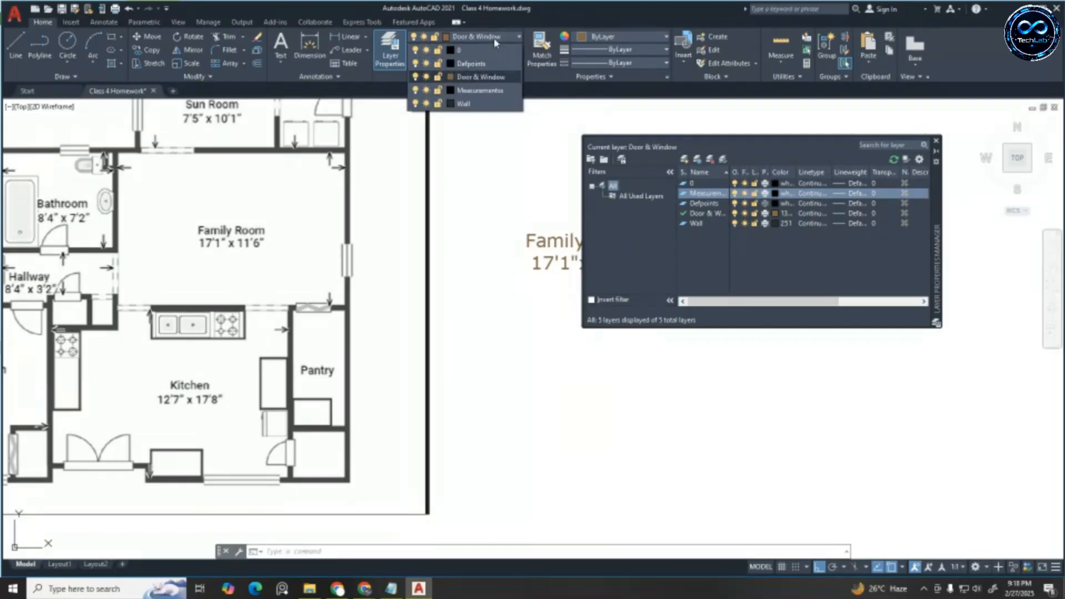
click(715, 198)
right_click(716, 198)
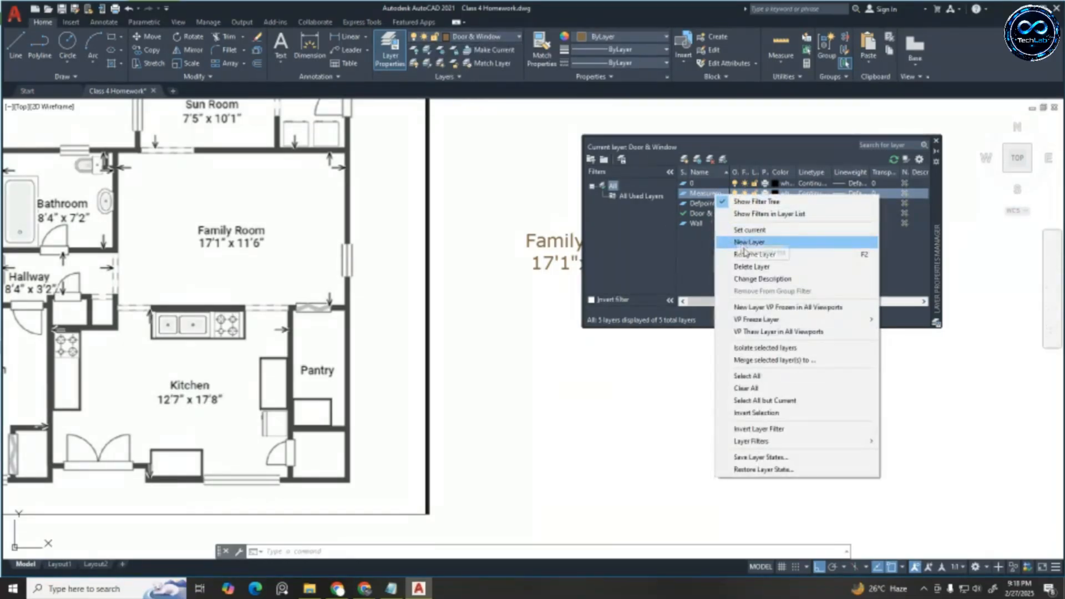
click(813, 255)
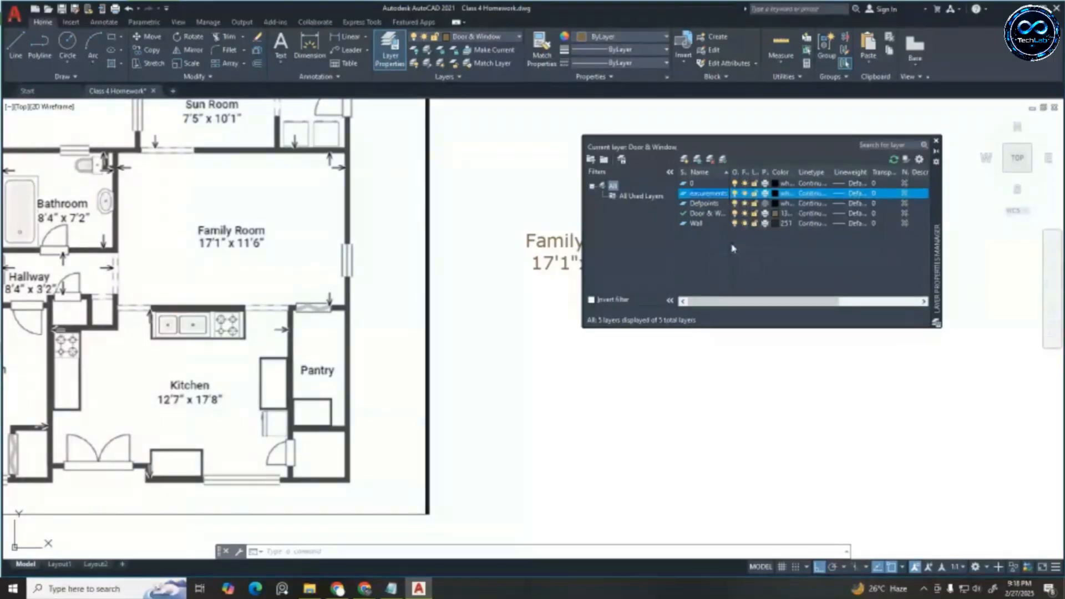
key(Right)
key(BackSpace)
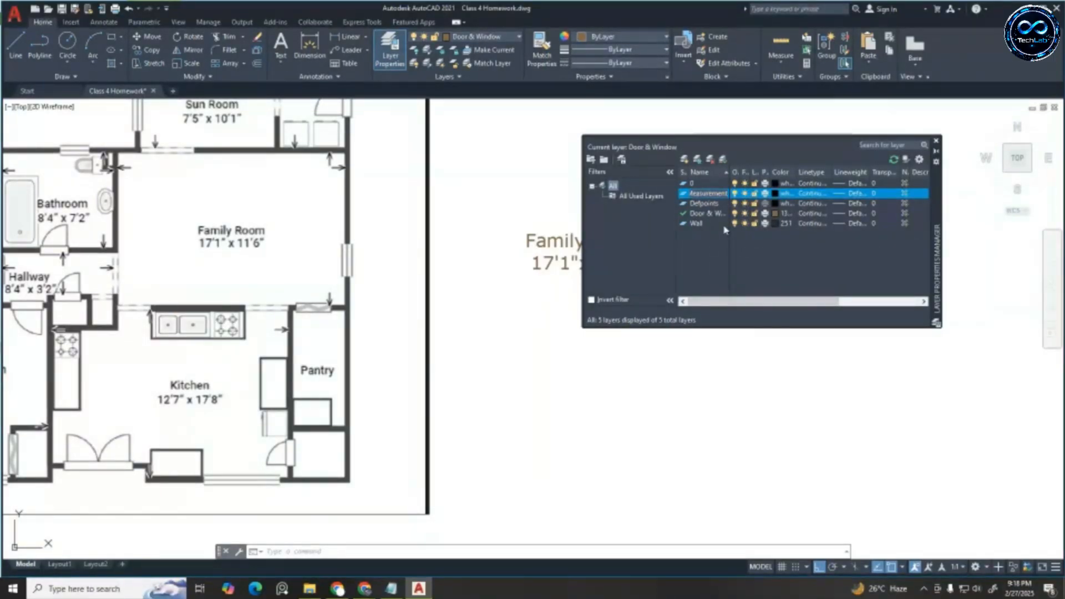
click(703, 273)
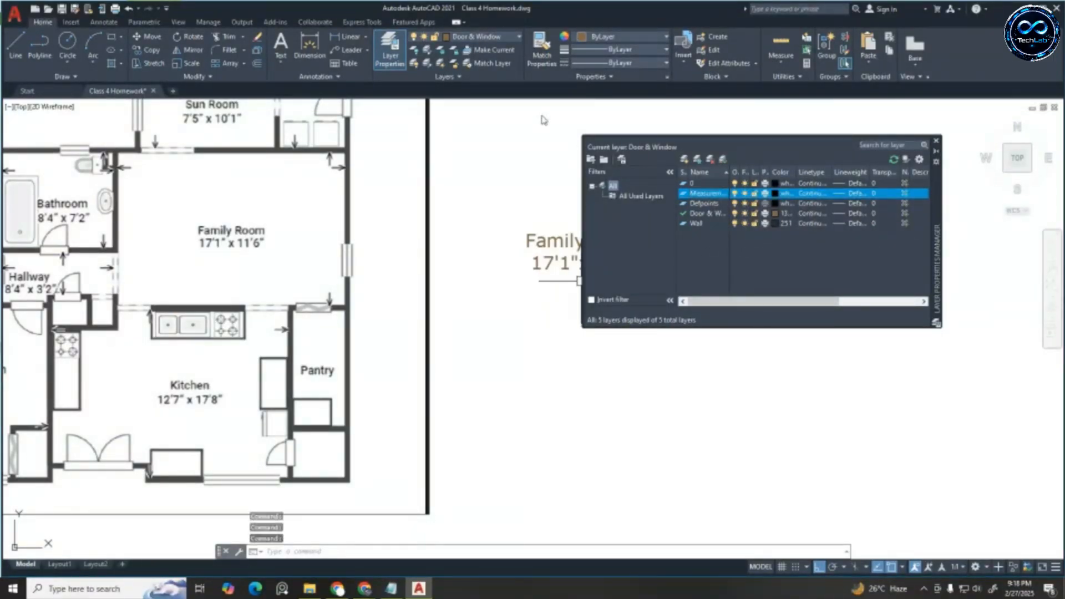
Set the Measurements layer's colour to a muted blue true colour with hue 225, saturation 30 and luminance 50
click(486, 40)
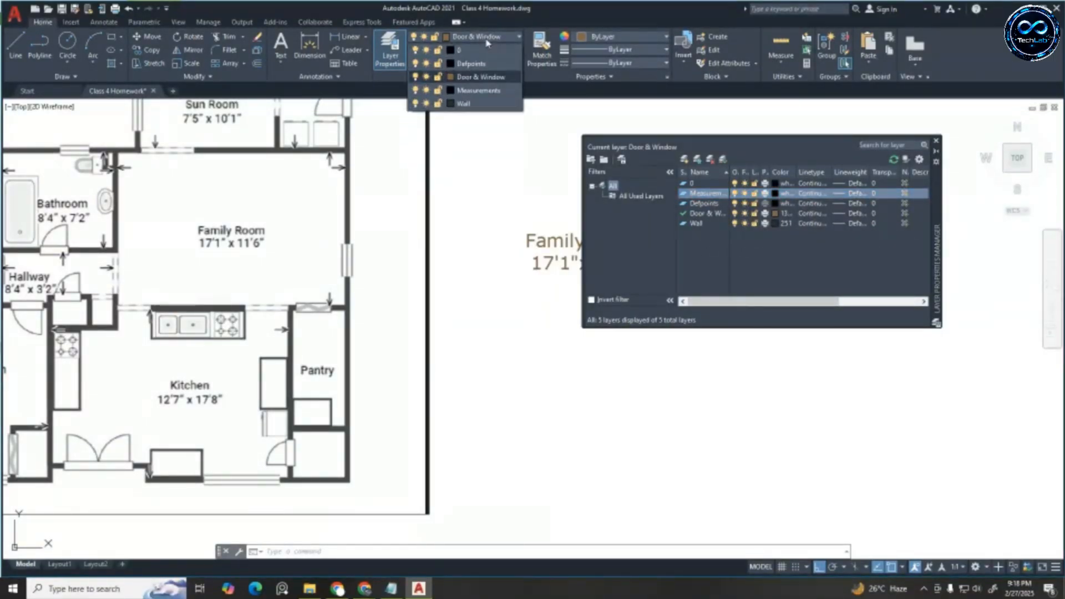
click(774, 193)
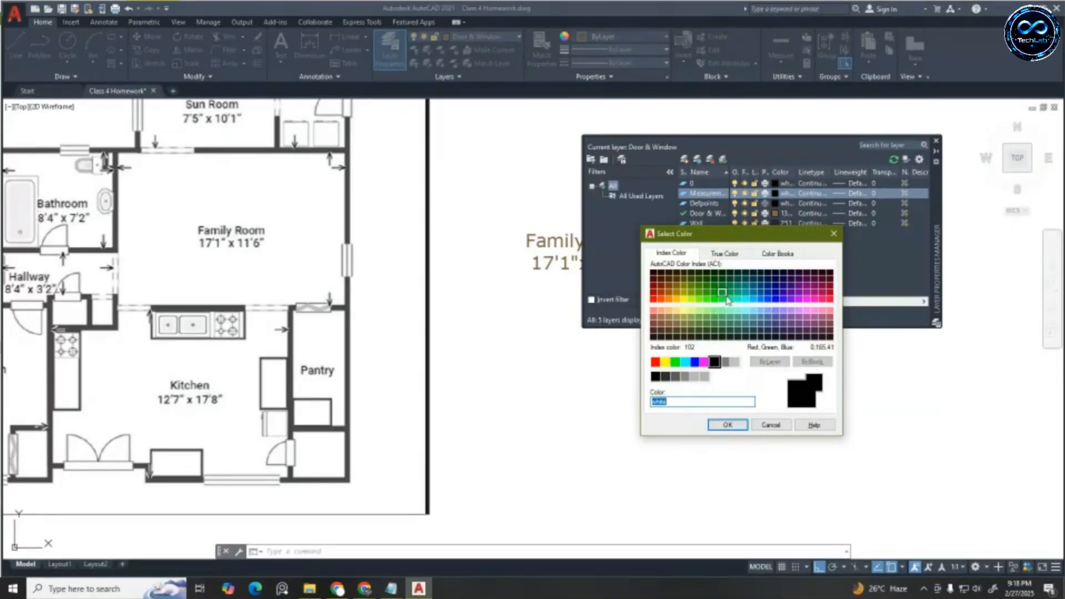
click(768, 300)
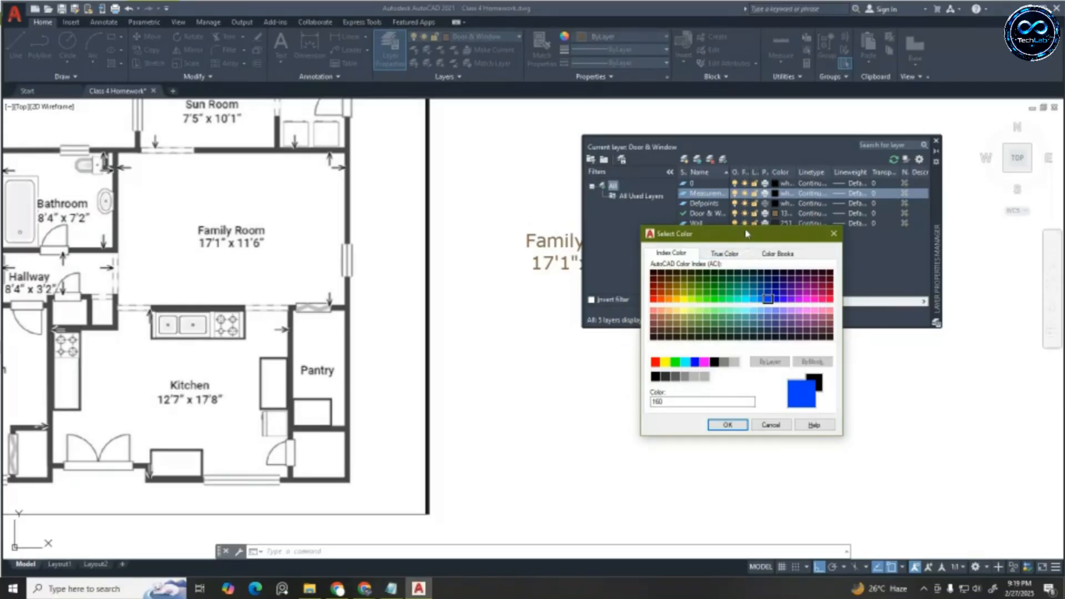
drag(749, 237, 795, 286)
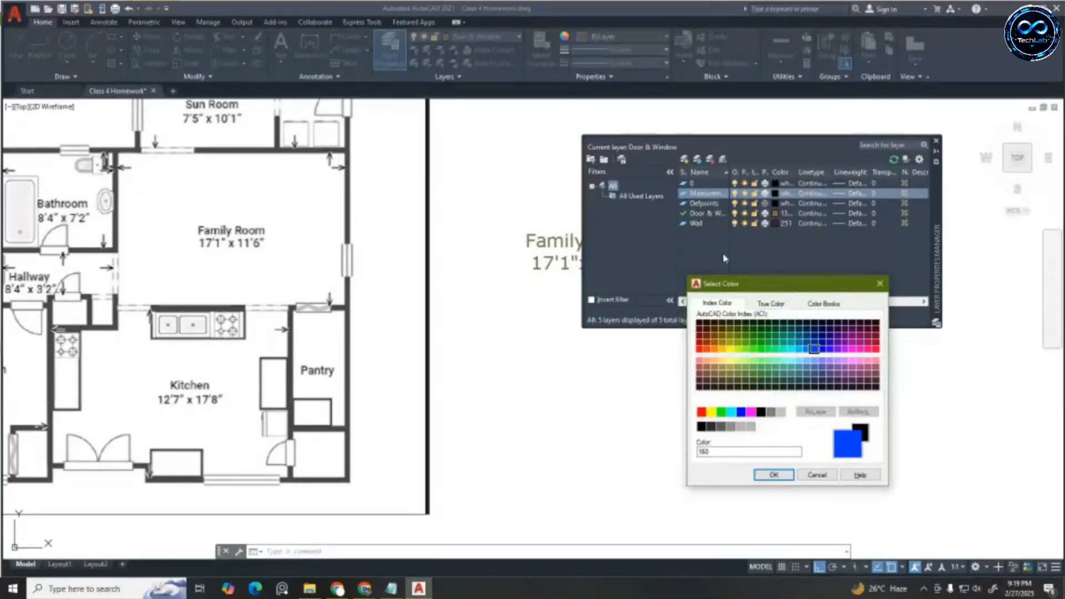
click(783, 304)
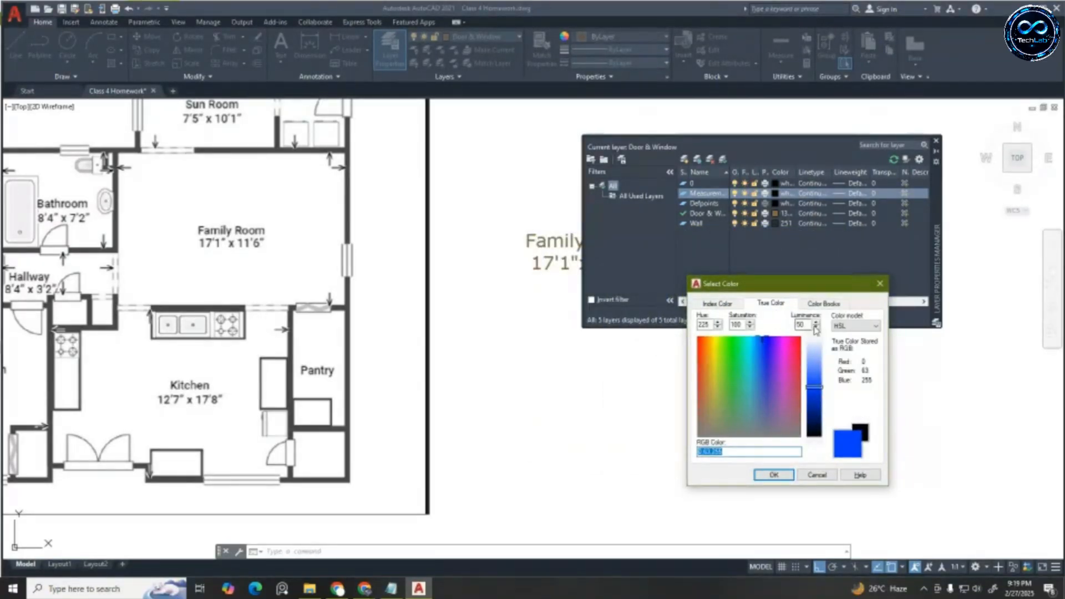
text(50)
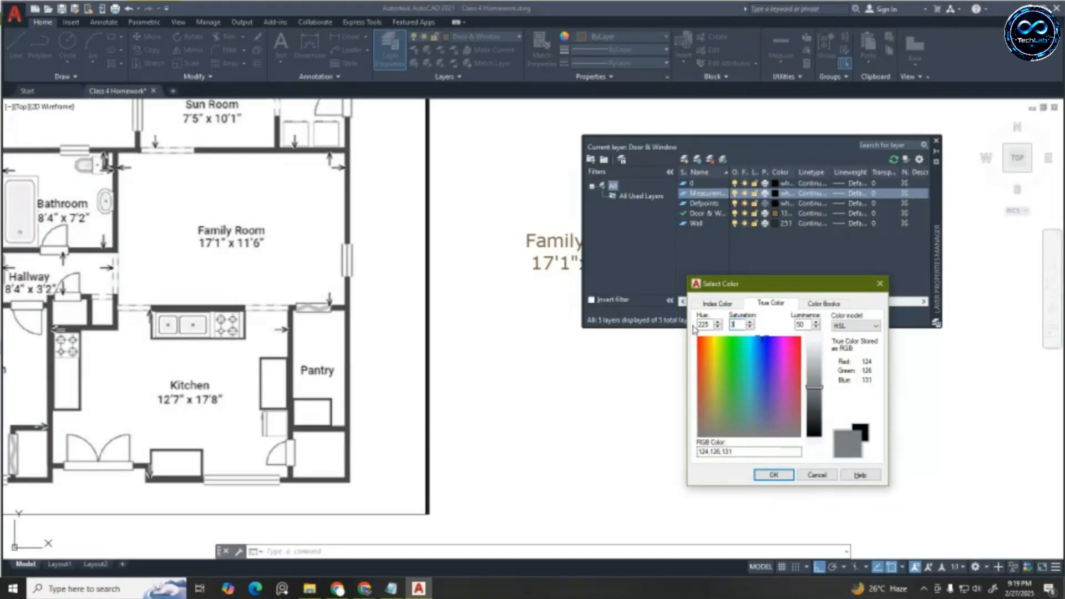
key(Return)
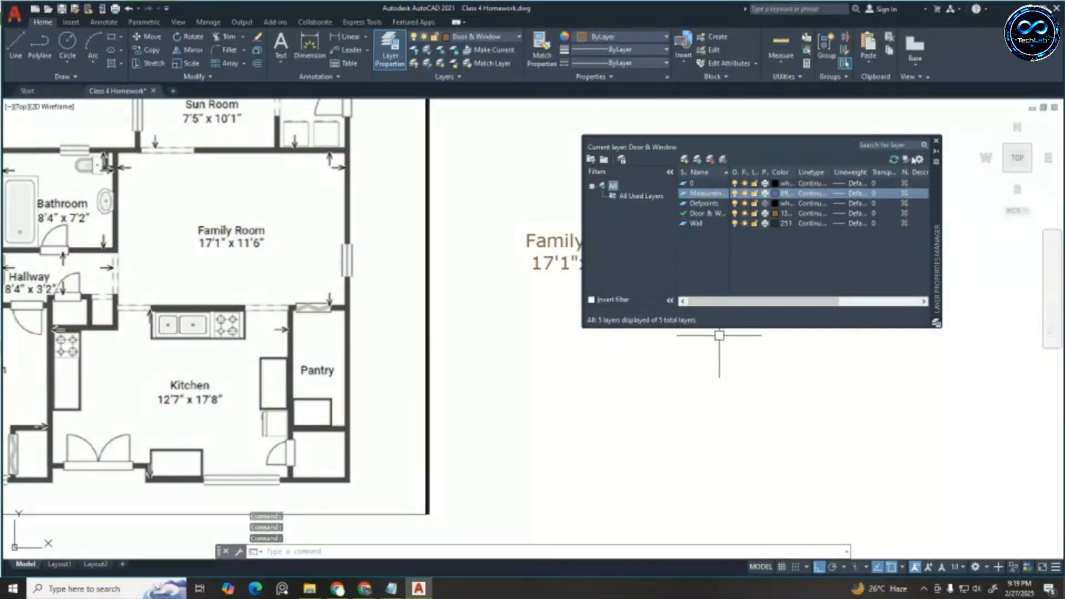
Close the layer properties and move the Family Room label onto the Measurements layer
click(936, 142)
click(555, 244)
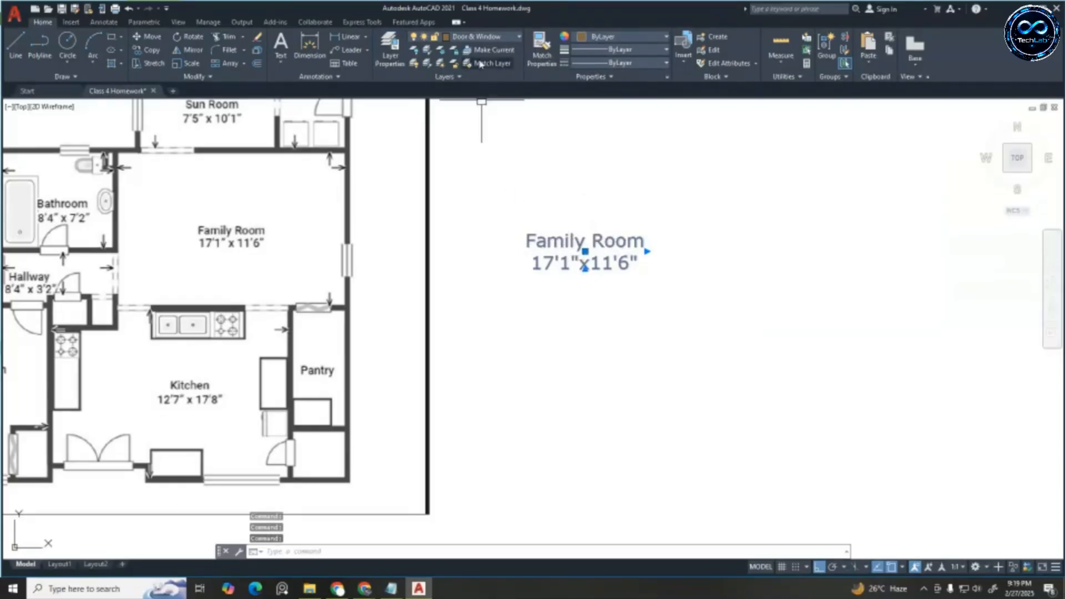
click(492, 37)
click(478, 98)
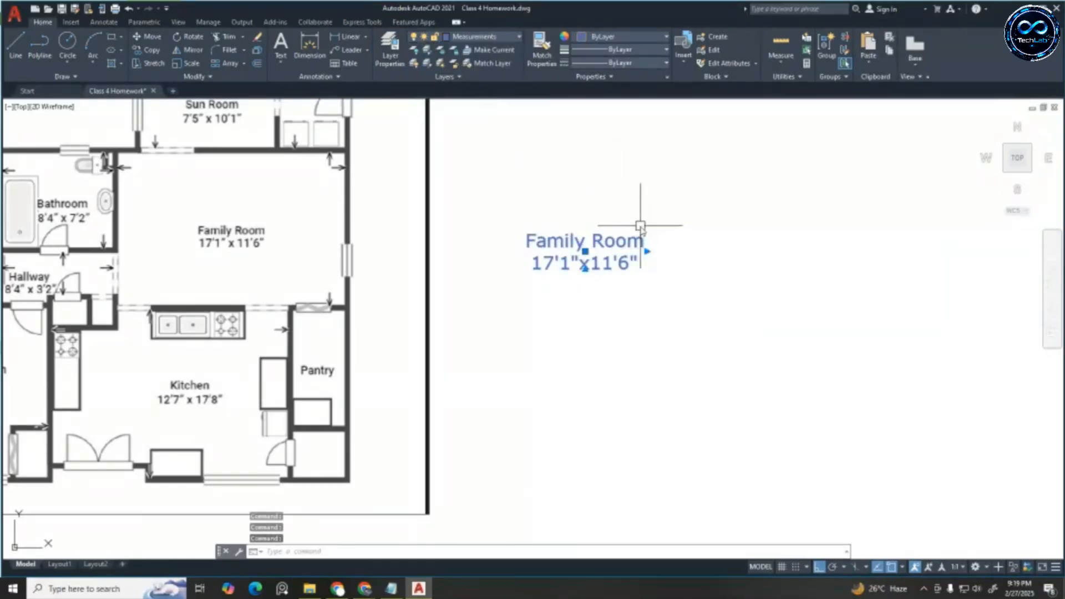
key(Escape)
scroll(721, 233, down, 3)
scroll(689, 231, up, 8)
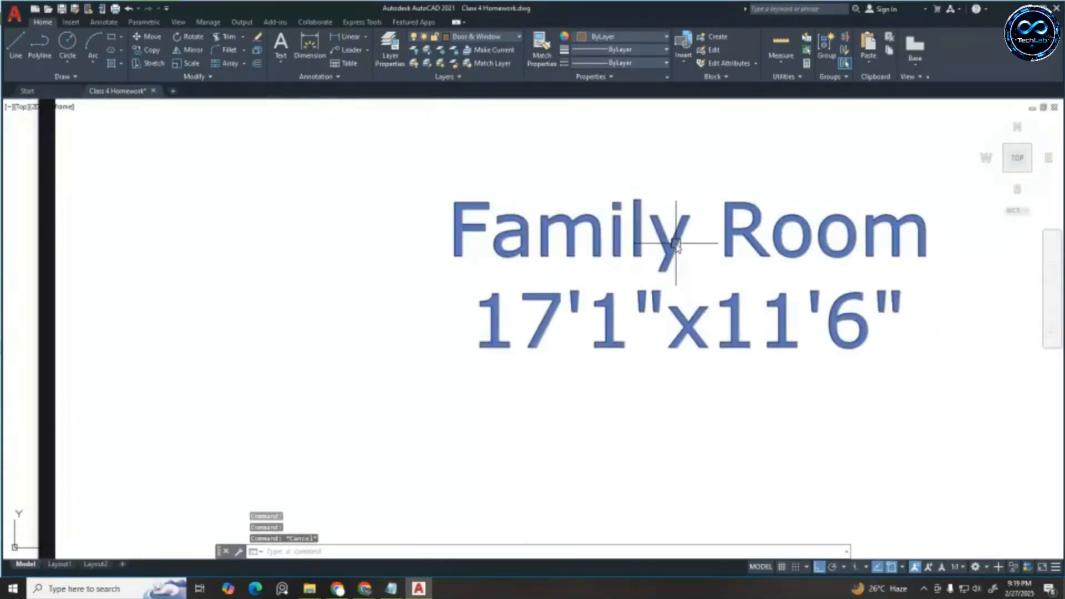
click(676, 247)
double_click(676, 247)
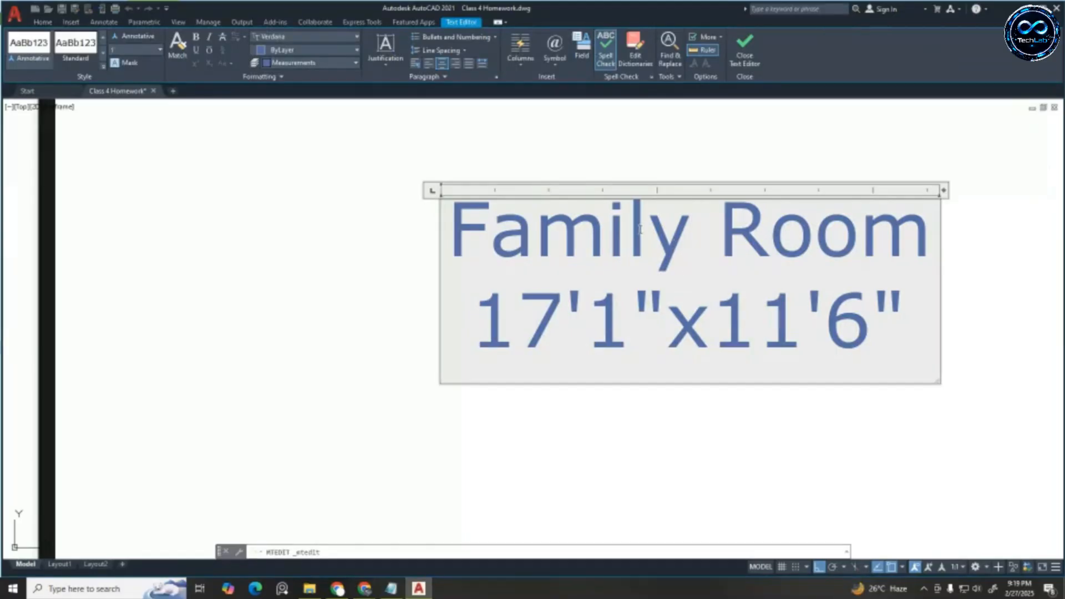
key(Escape)
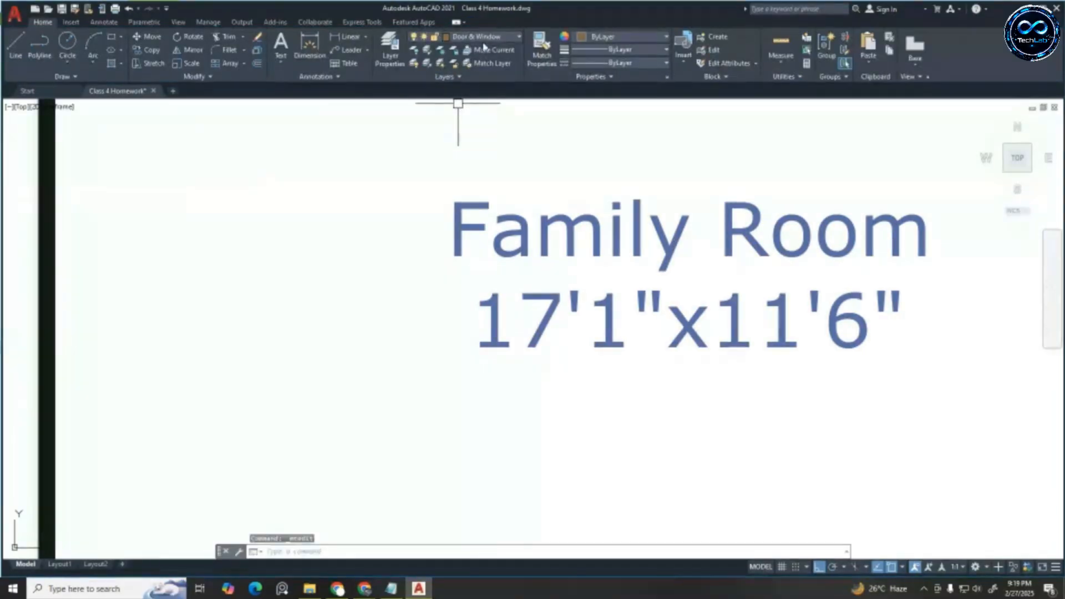
Make Measurements the current layer and darken its colour by setting the luminance to 30
click(491, 37)
click(477, 91)
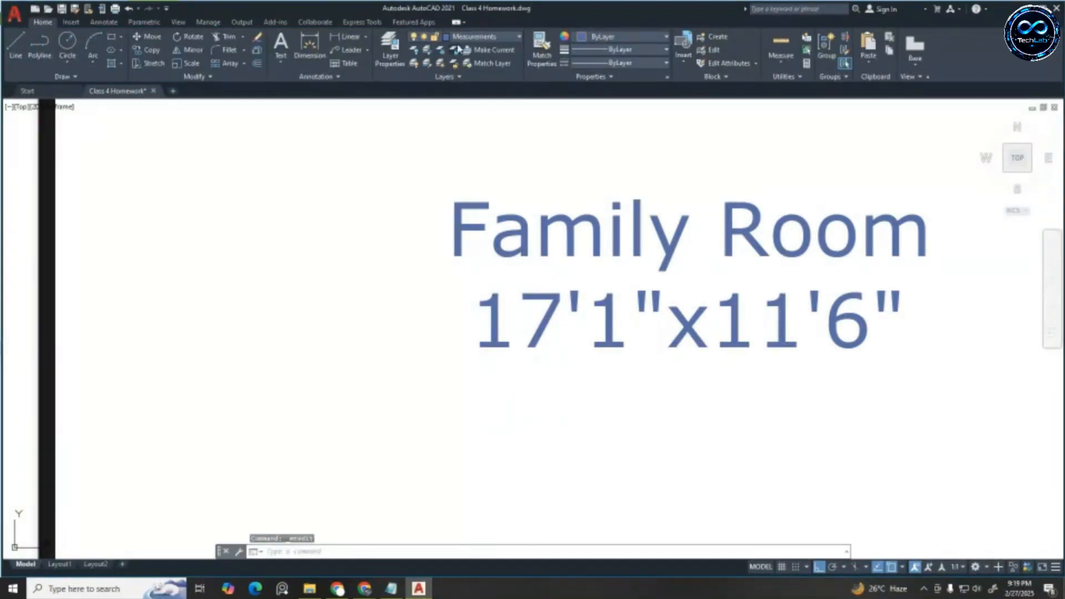
click(474, 37)
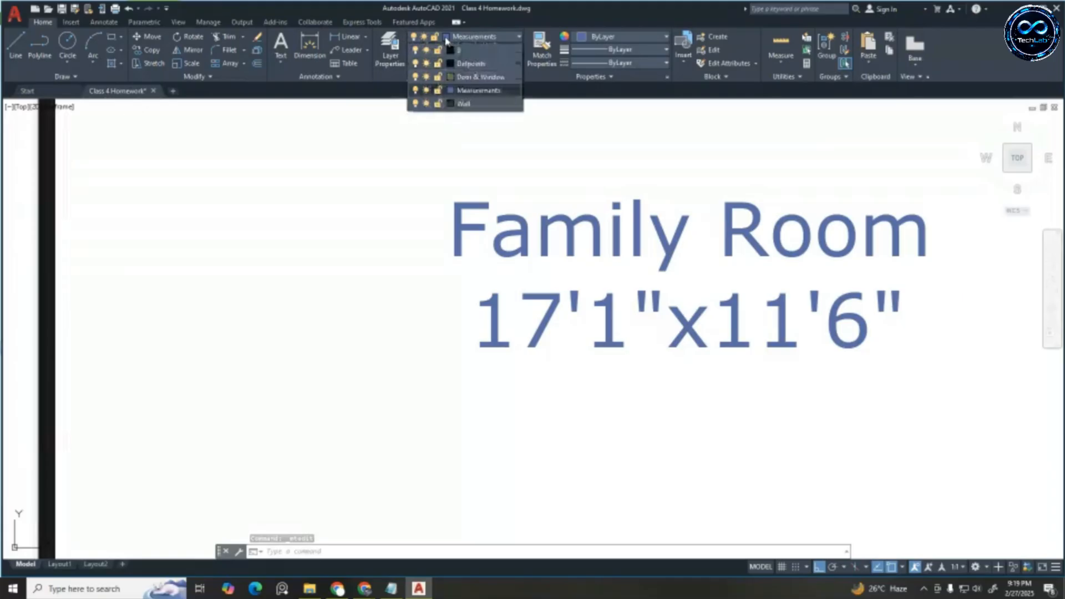
click(451, 91)
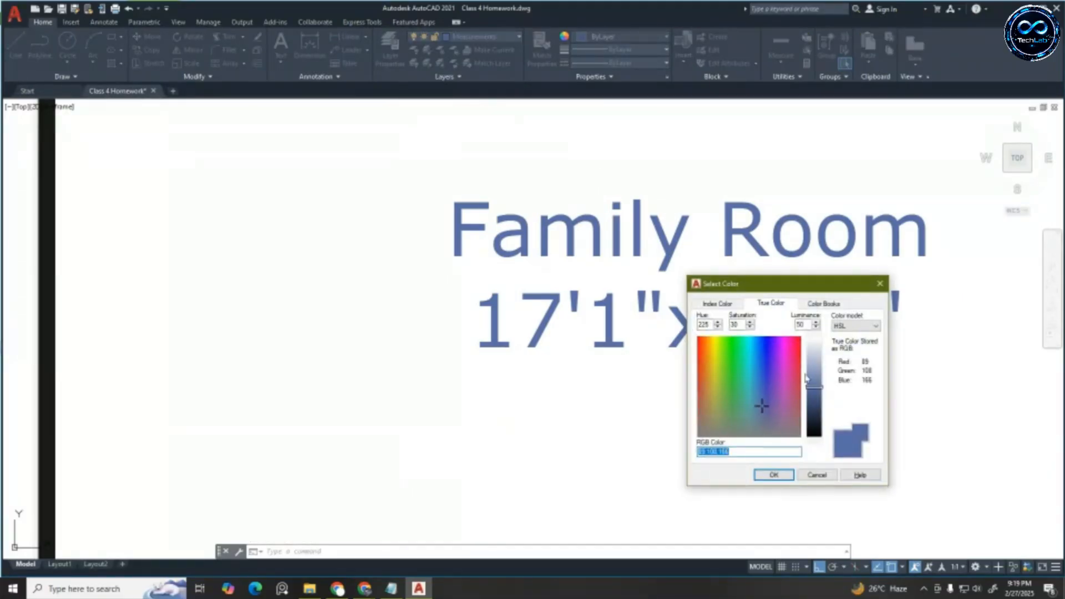
double_click(802, 325)
text(30)
key(Return)
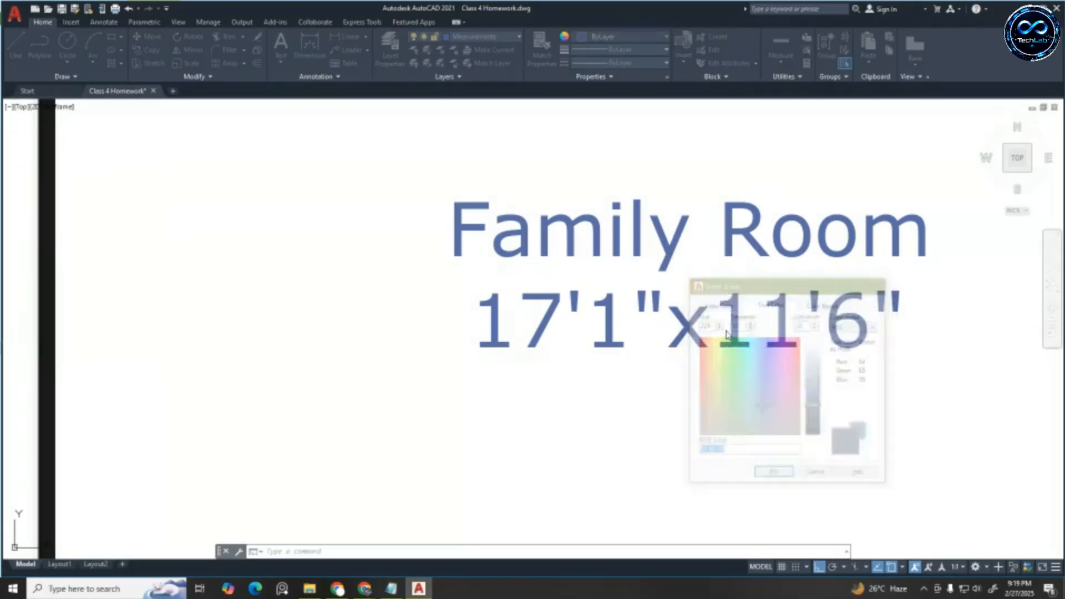
scroll(756, 259, down, 5)
scroll(756, 259, down, 2)
key(Escape)
scroll(715, 239, up, 8)
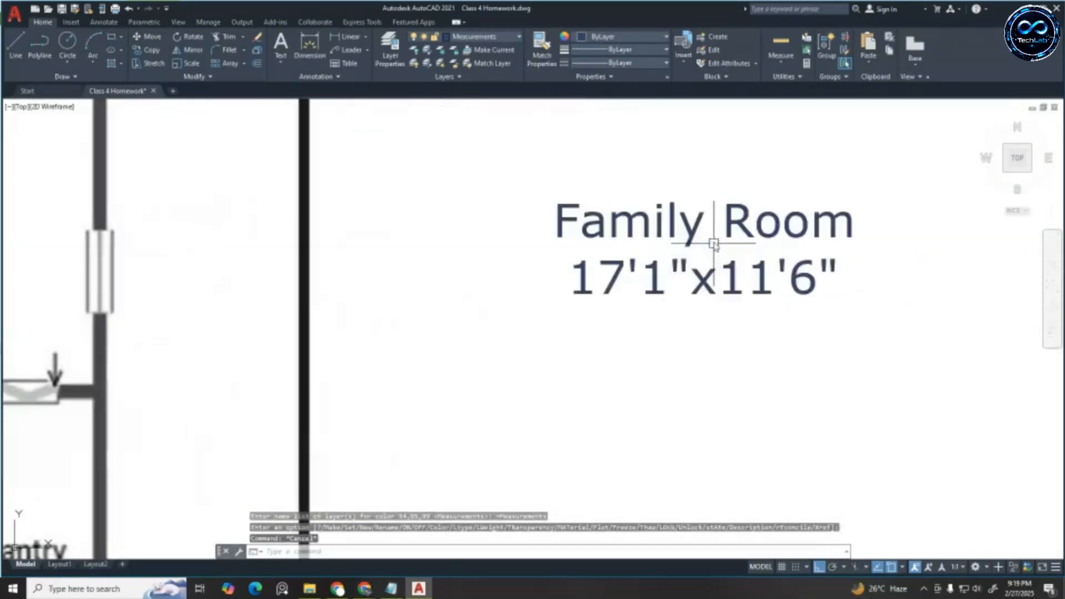
Copy the Family Room label from beside the reference image into the family room of the drawn floor plan
scroll(887, 324, down, 5)
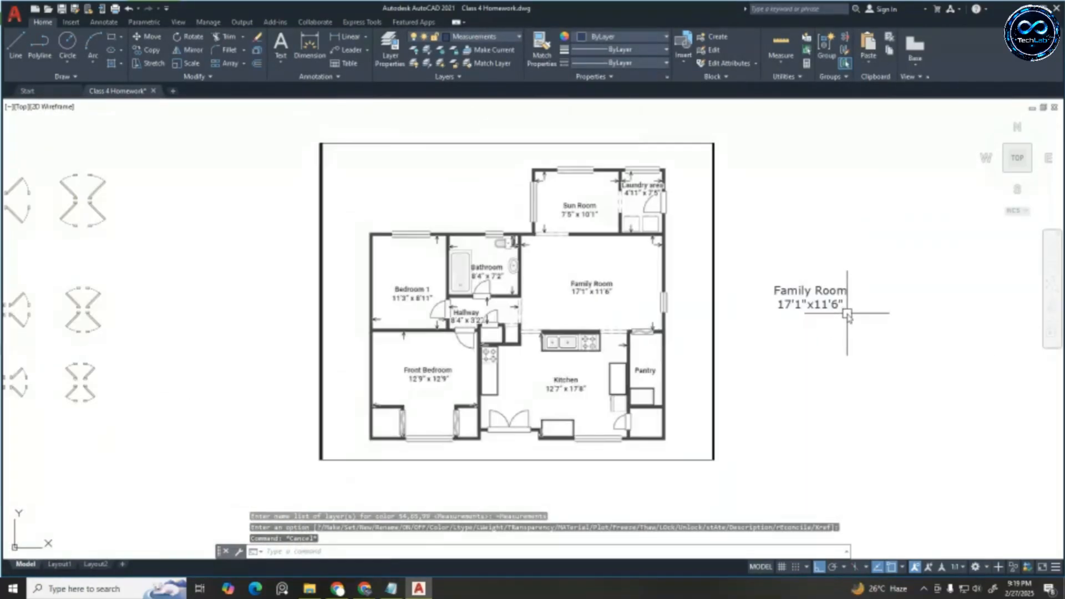
scroll(859, 304, up, 2)
click(815, 299)
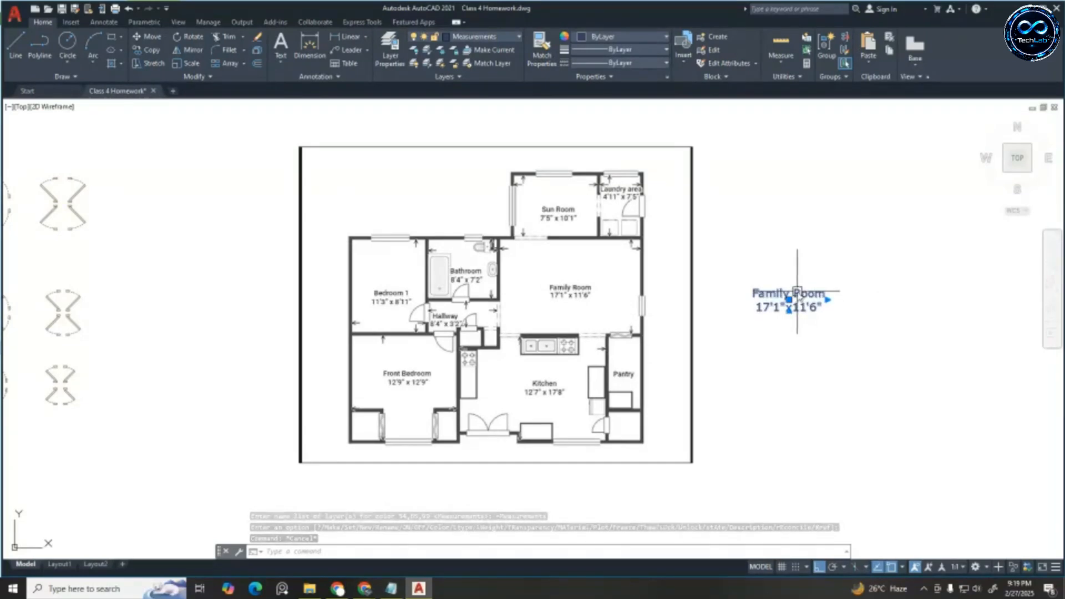
key(Return)
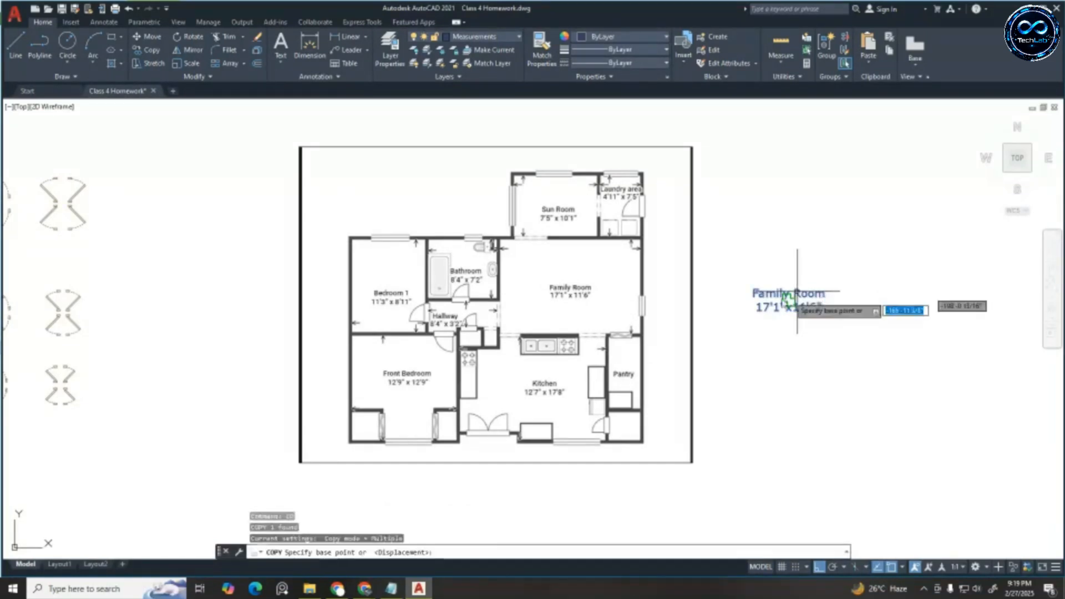
scroll(791, 303, up, 4)
click(807, 298)
scroll(810, 299, down, 6)
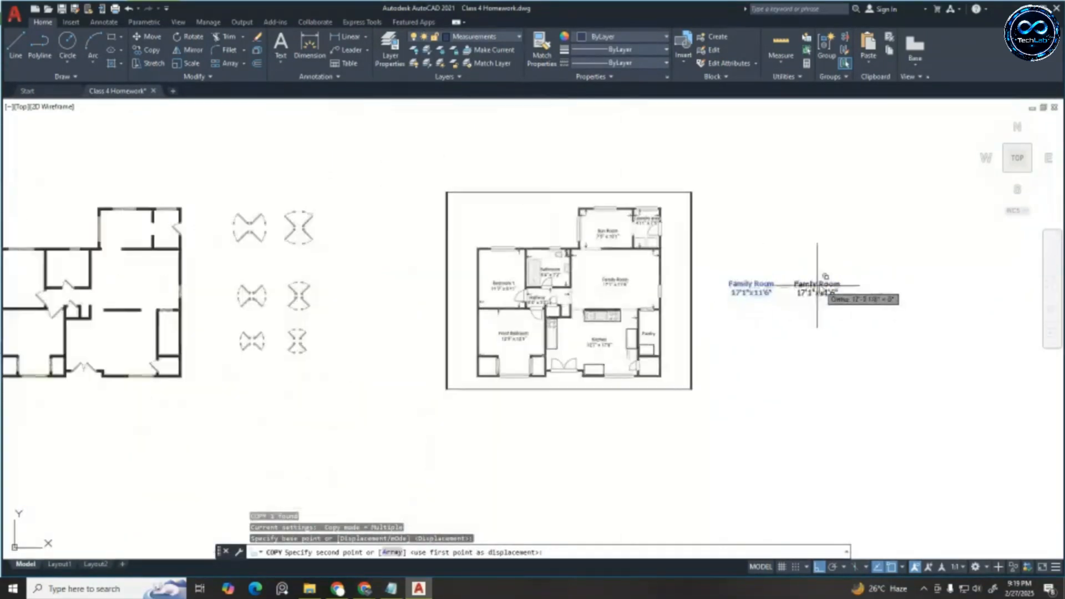
scroll(551, 285, up, 3)
scroll(538, 280, up, 6)
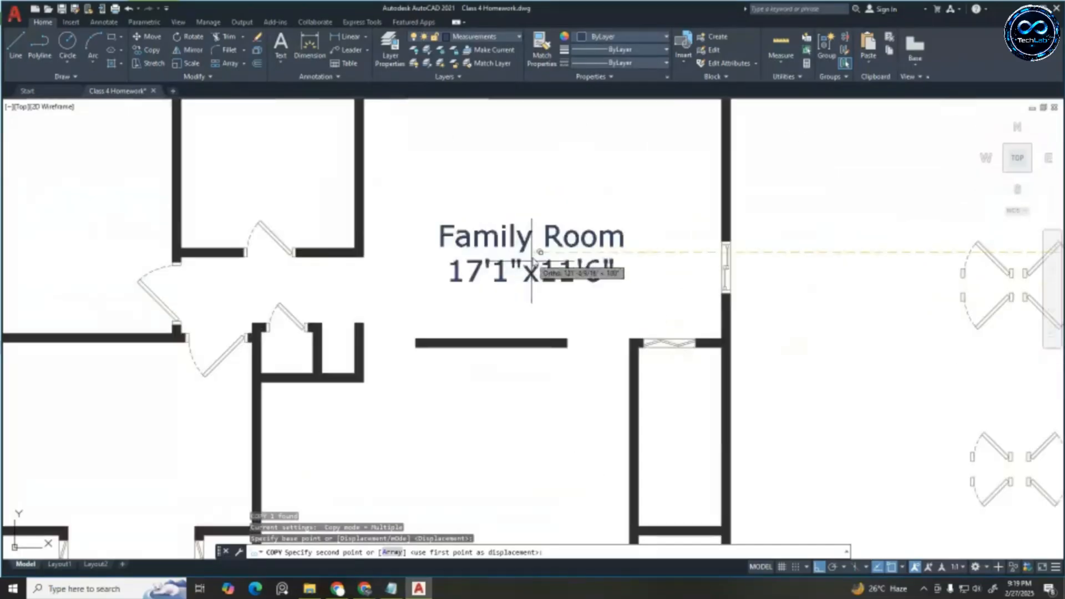
scroll(532, 261, down, 6)
scroll(519, 255, up, 2)
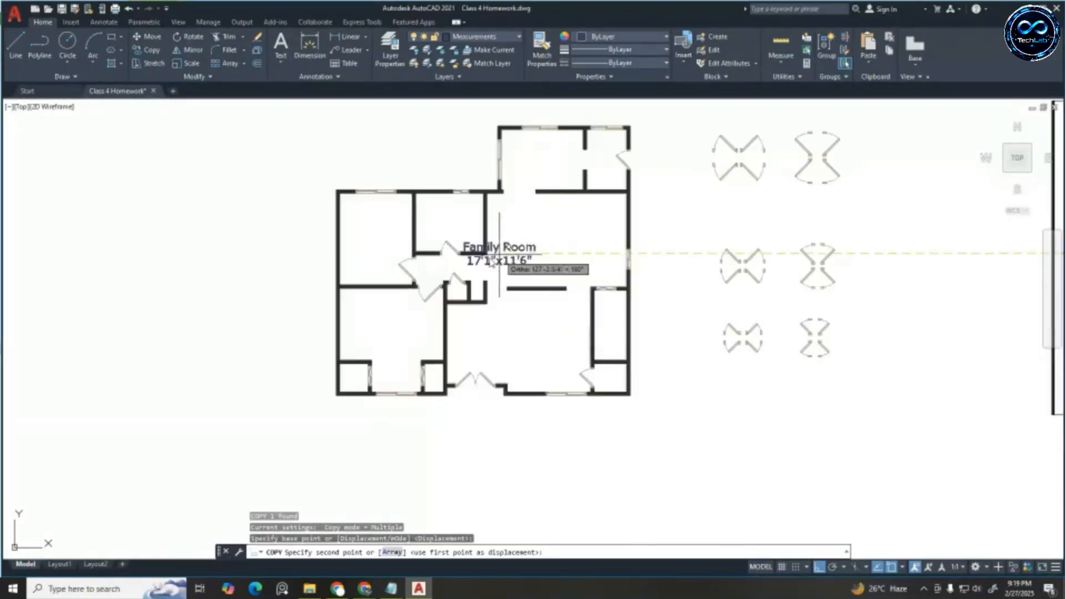
scroll(500, 250, down, 3)
scroll(522, 256, up, 3)
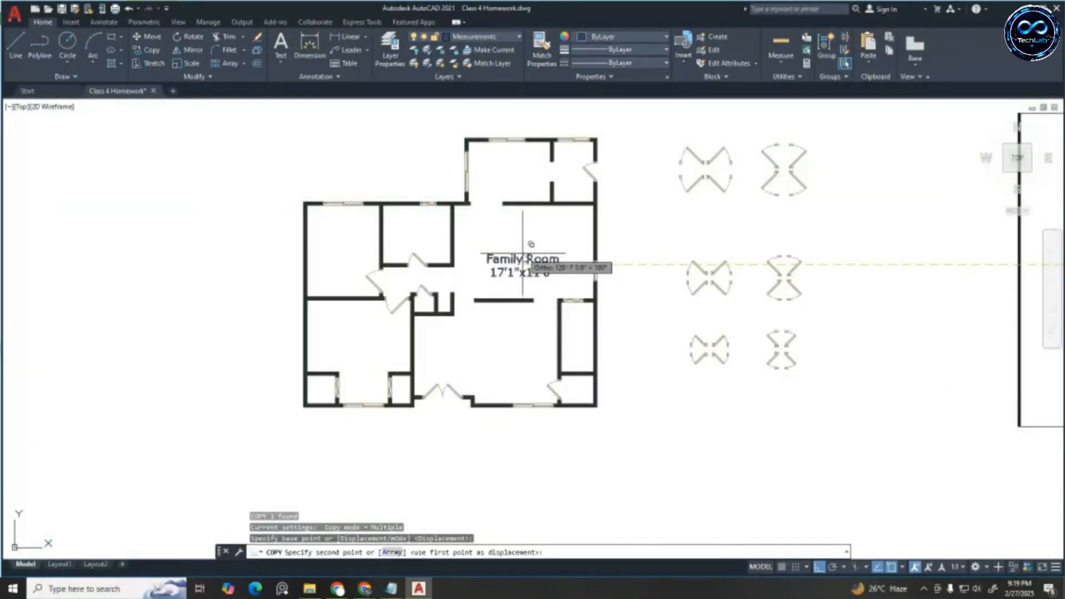
click(523, 253)
key(Escape)
Draw a diagonal line across the family room from its upper-left inner corner to its lower-right inner corner
click(12, 44)
scroll(411, 222, up, 2)
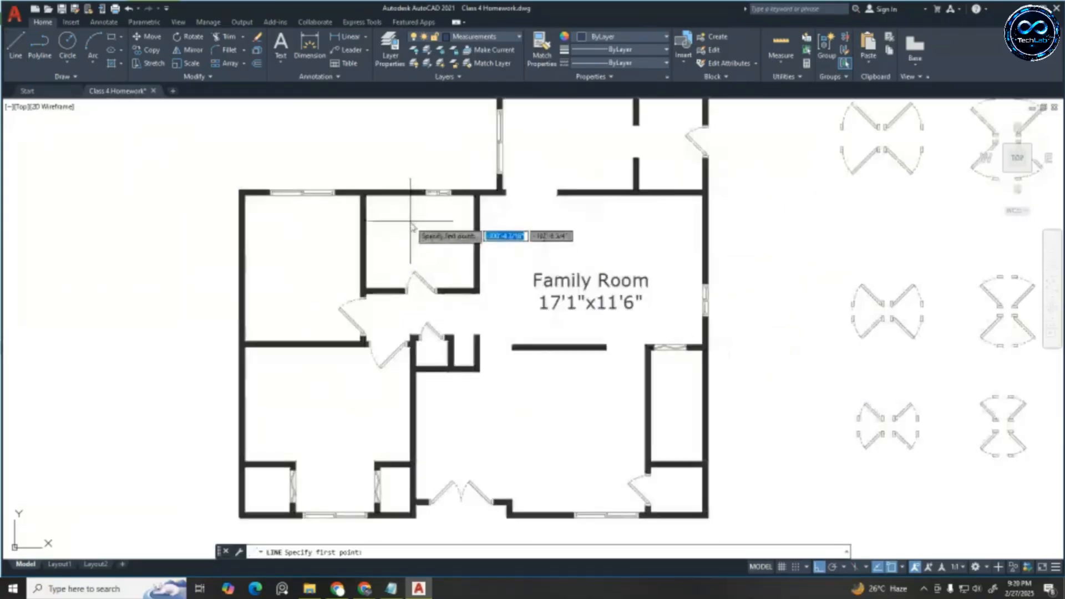
click(453, 204)
scroll(711, 357, up, 3)
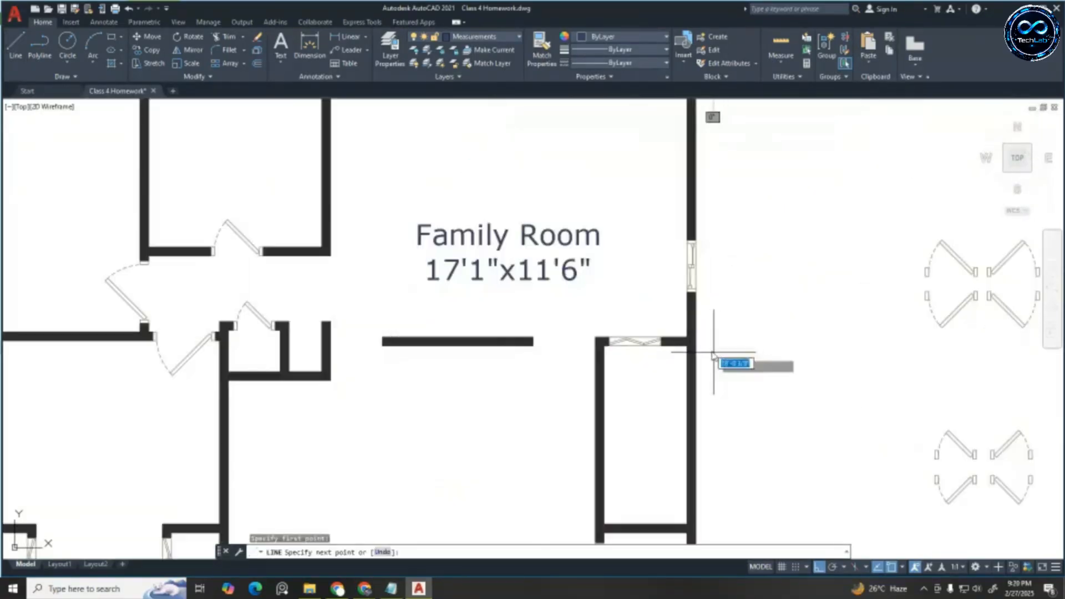
click(682, 334)
key(Escape)
key(Escape)
Move the copied Family Room label so it is centred on the midpoint of the diagonal line
scroll(573, 298, down, 4)
click(573, 298)
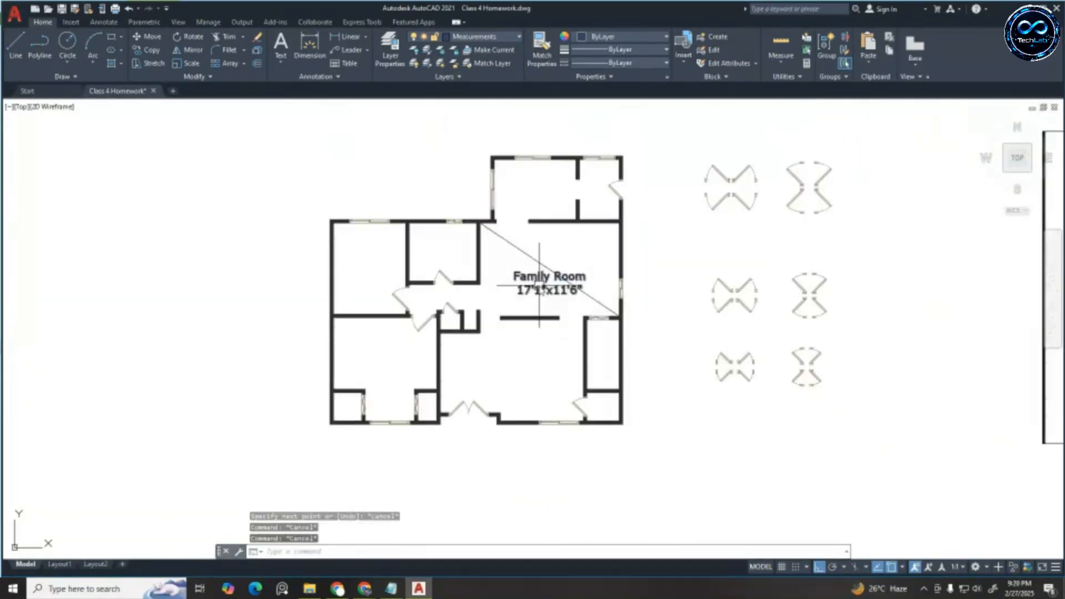
scroll(552, 285, up, 4)
click(550, 301)
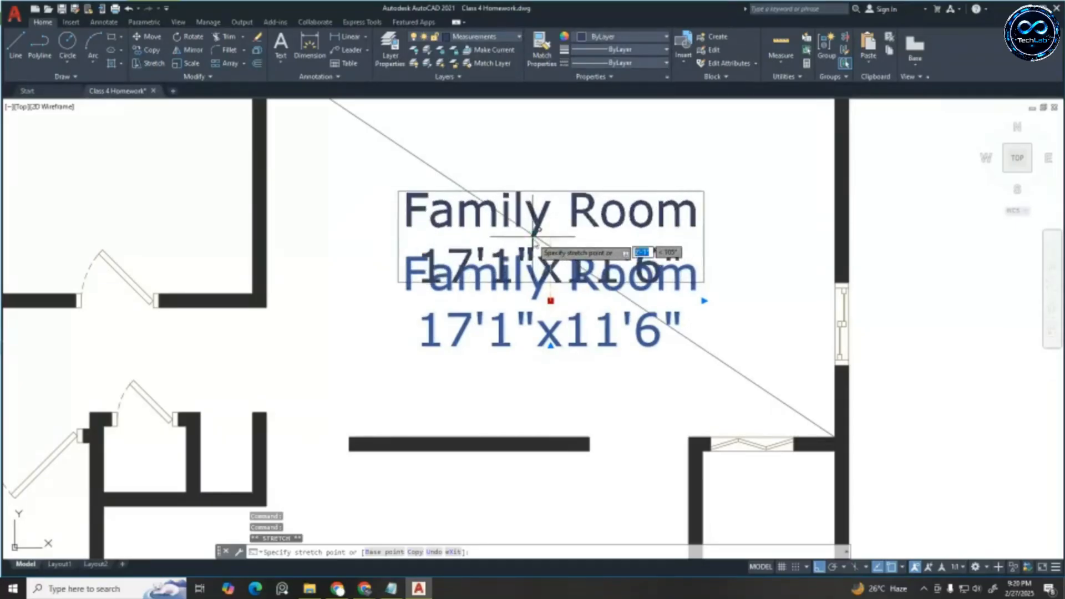
key(Escape)
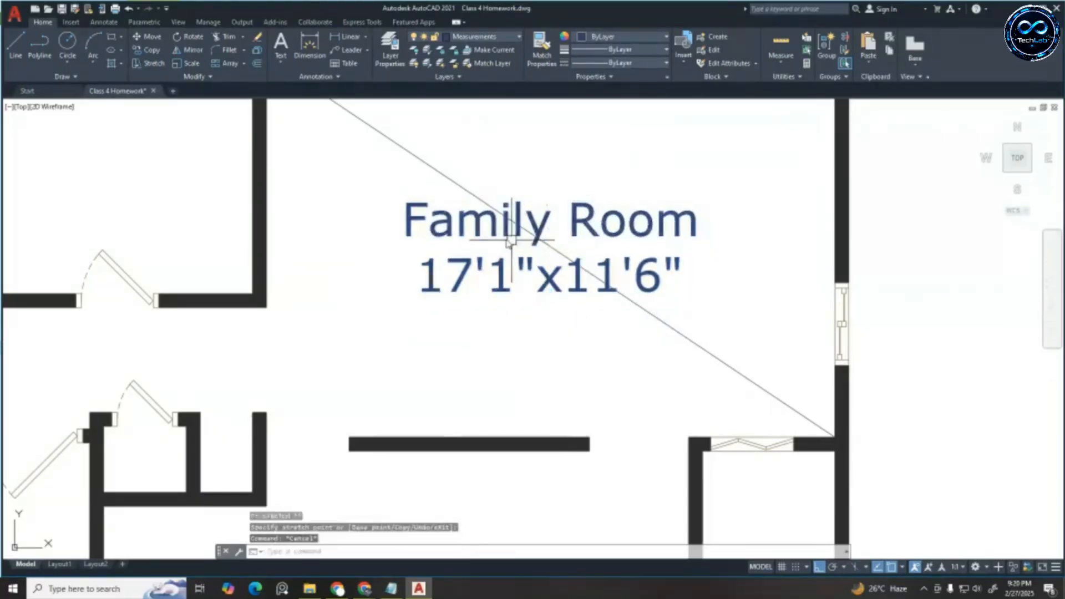
Reduce the text height of both lines of the Family Room label in the floor plan
scroll(516, 228, down, 3)
scroll(526, 231, up, 3)
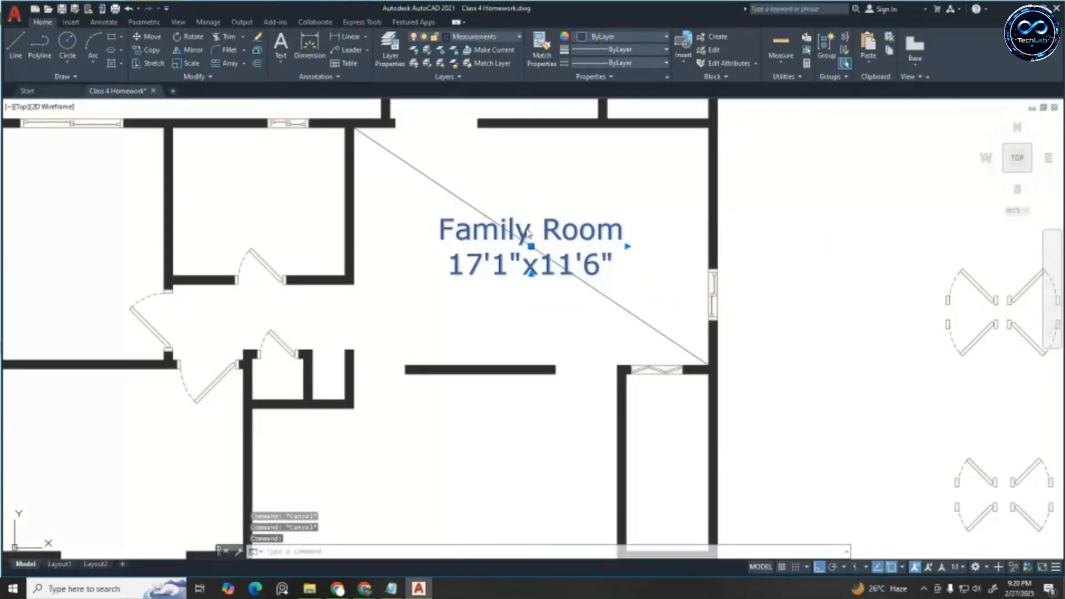
double_click(529, 232)
key(ctrl+a)
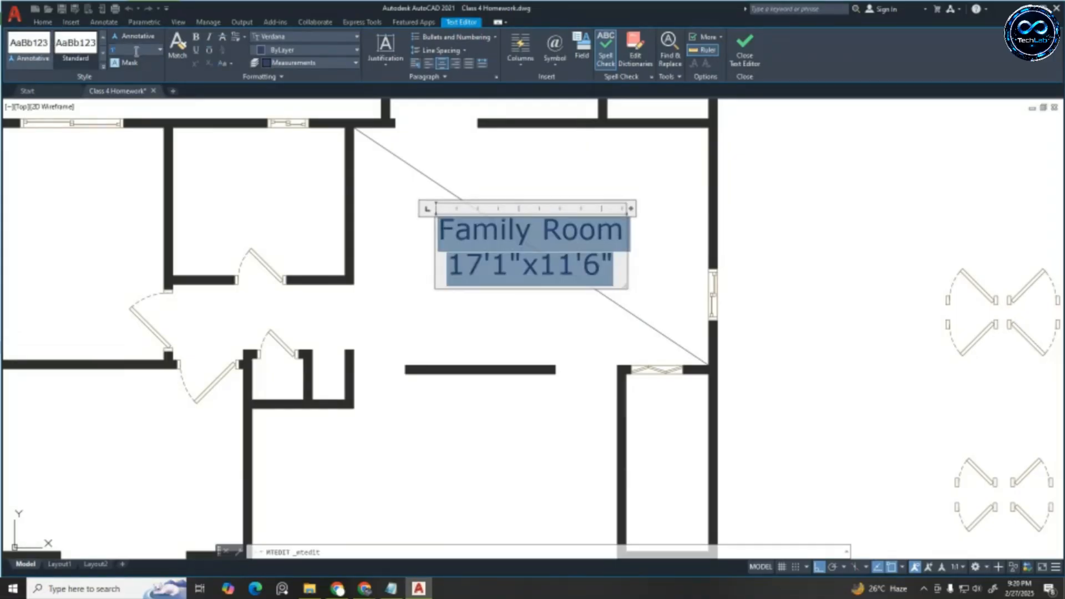
key(Return)
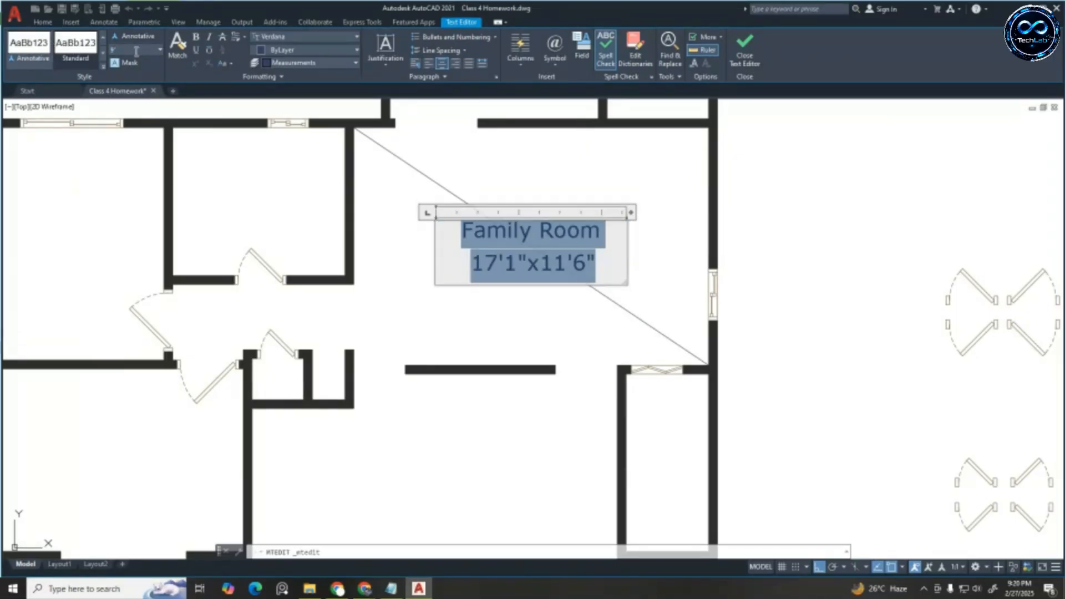
click(643, 182)
scroll(832, 241, down, 4)
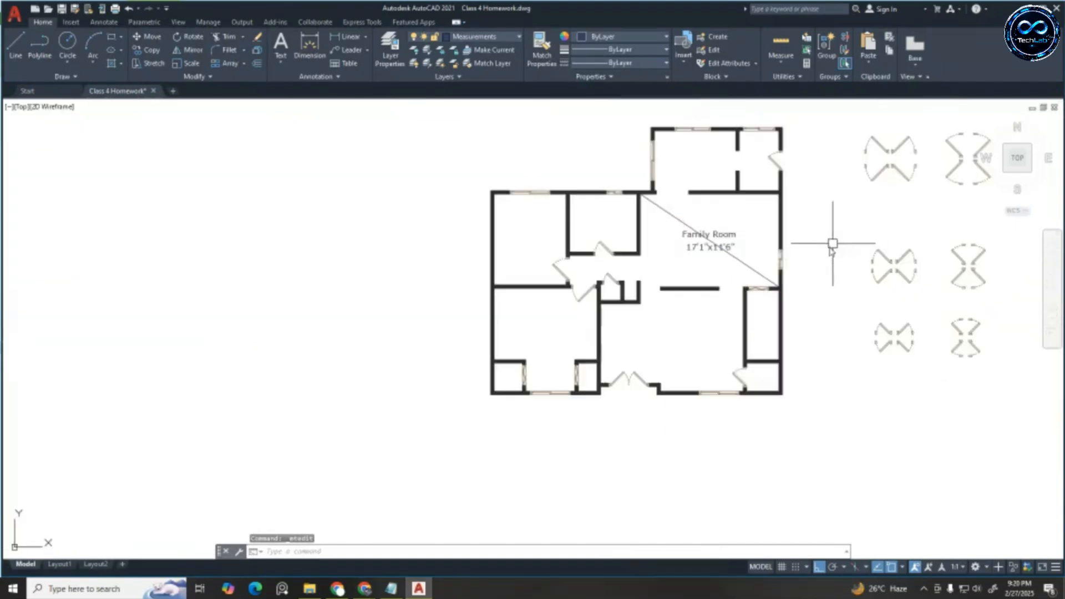
scroll(682, 264, up, 2)
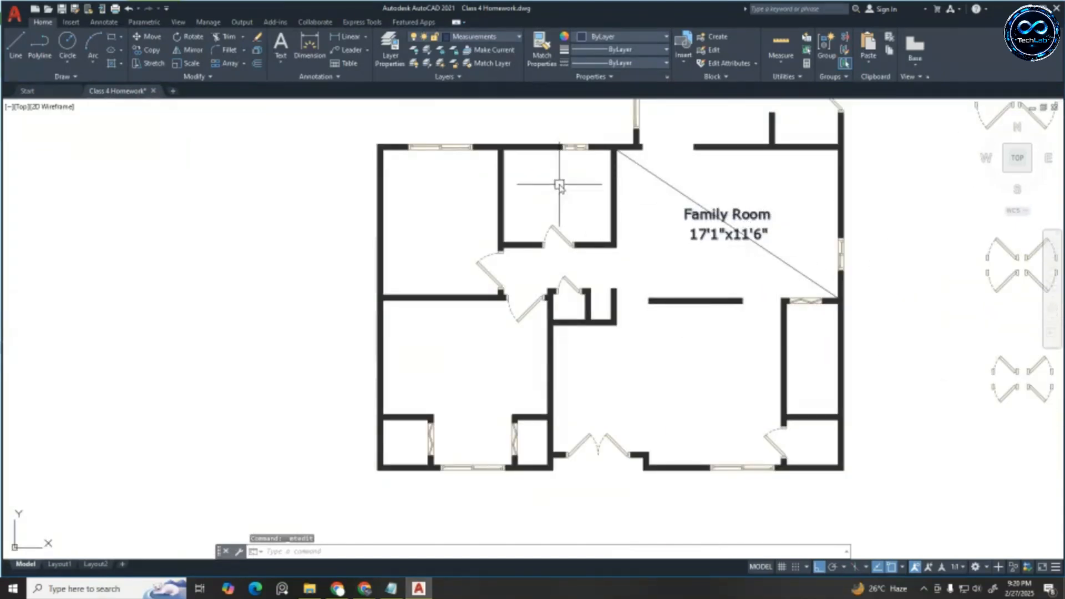
scroll(541, 183, up, 2)
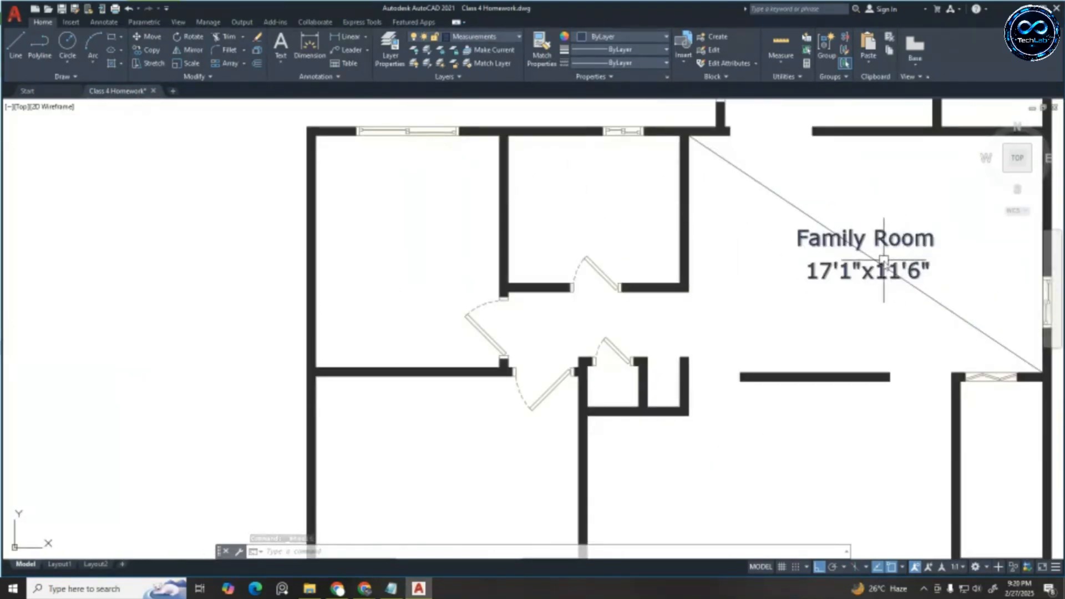
click(879, 244)
text(co)
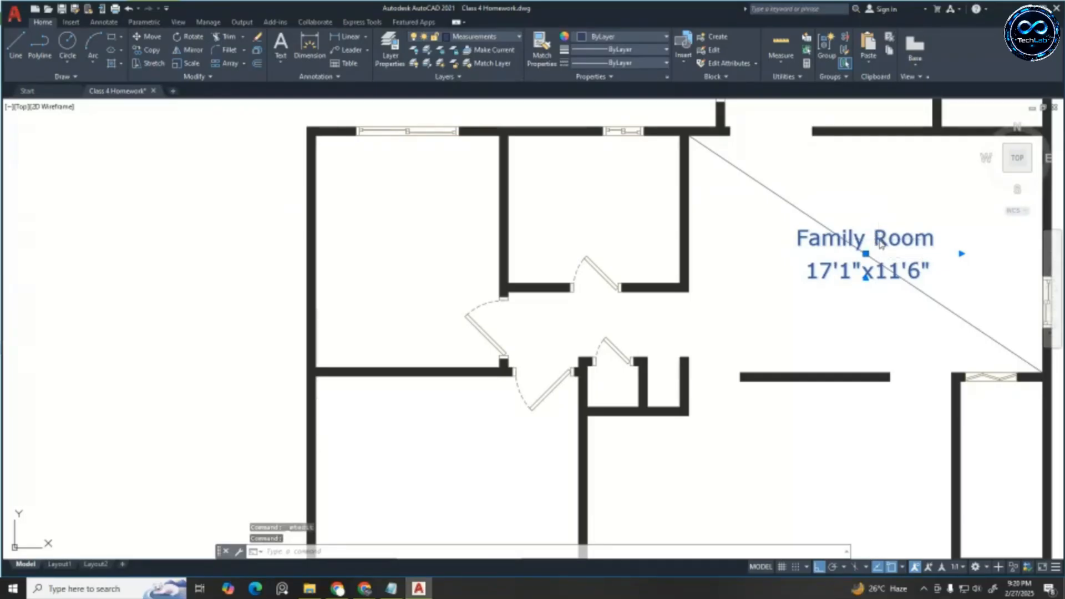
key(Return)
key(Escape)
key(Escape)
Draw a diagonal line across the bathroom from its upper-left inner corner to its lower-right inner corner
click(12, 47)
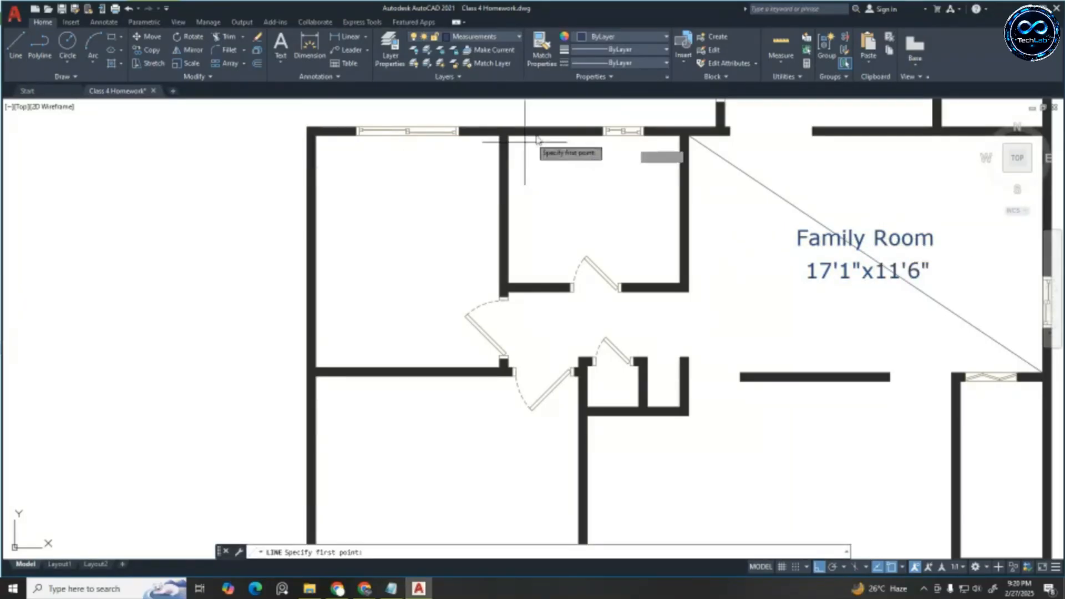
click(508, 132)
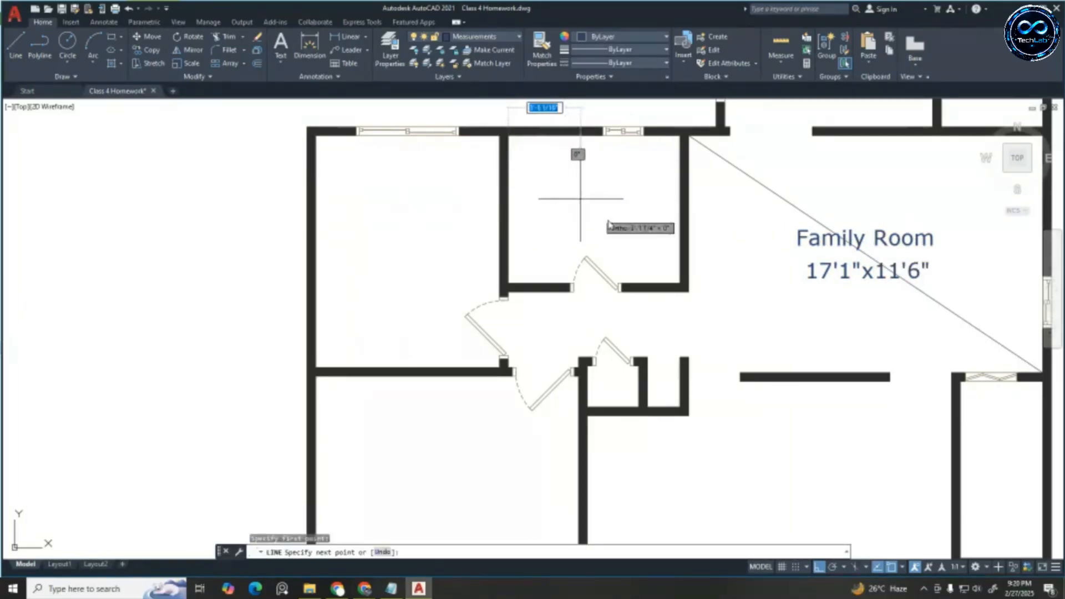
click(679, 281)
key(Escape)
key(Escape)
Copy the Family Room label from the midpoint of its diagonal to the midpoint of the bathroom's diagonal
click(863, 240)
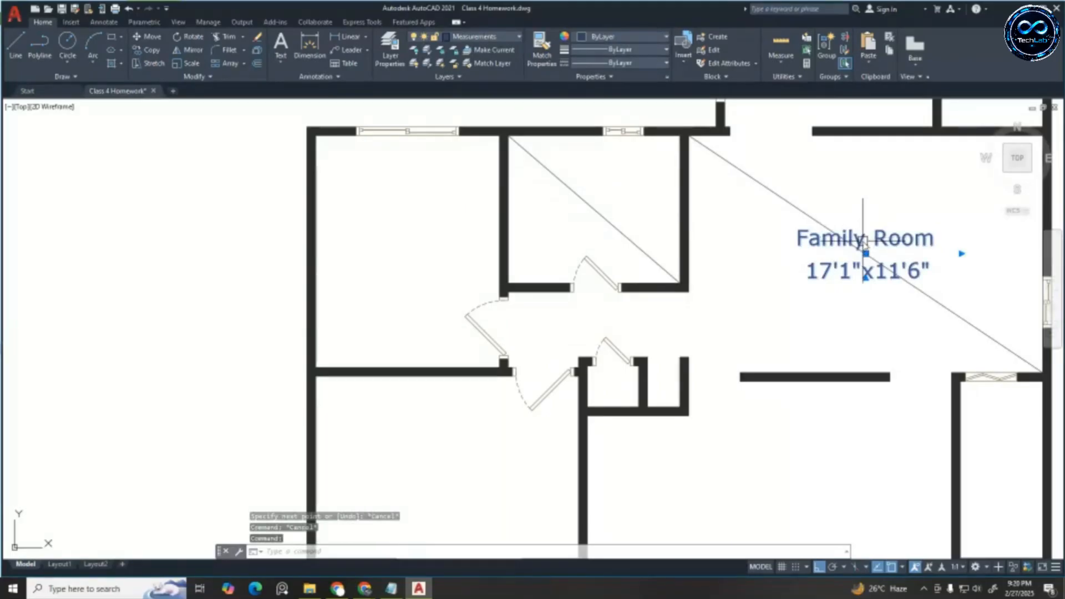
text(co)
key(Return)
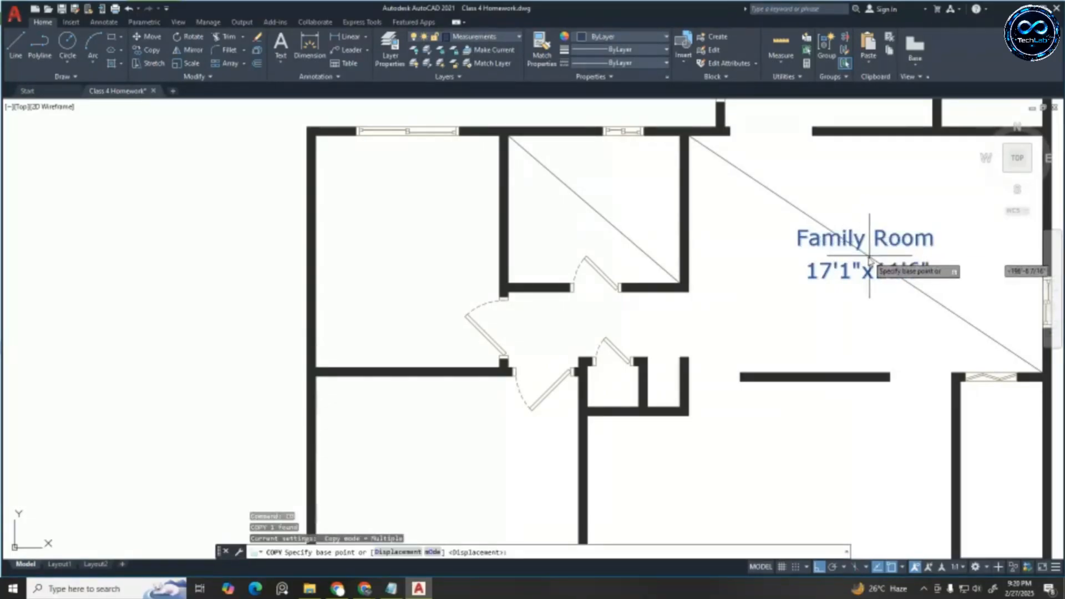
click(865, 254)
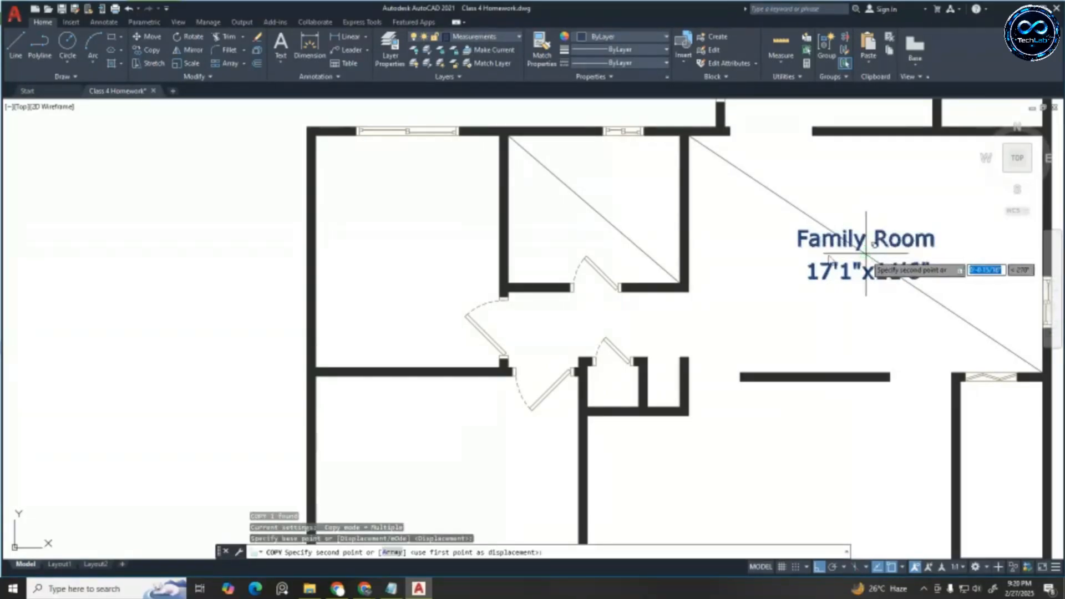
click(594, 209)
key(Escape)
scroll(466, 197, down, 5)
key(Escape)
key(Escape)
Check the bathroom's name and size in the reference plan and change the copied label's first line to Bath Room
scroll(752, 192, up, 4)
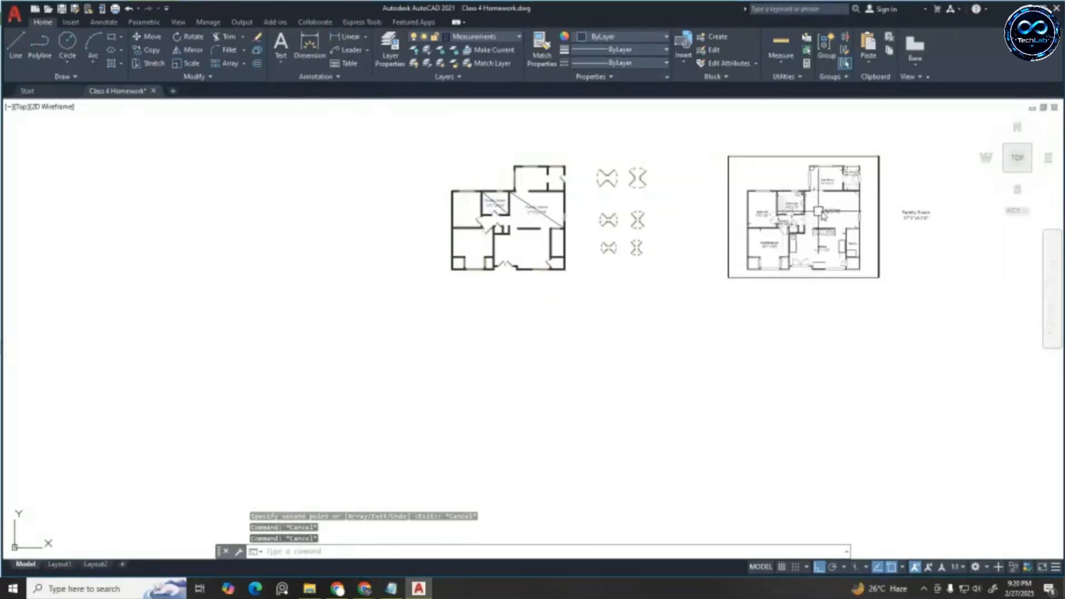
scroll(753, 191, up, 3)
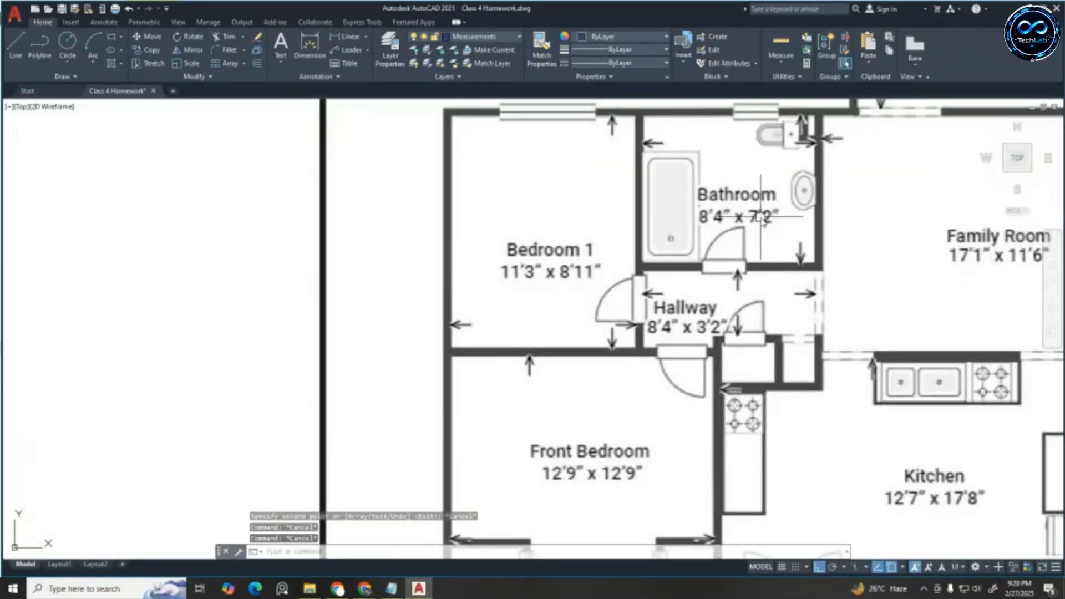
scroll(780, 215, down, 5)
scroll(266, 204, up, 6)
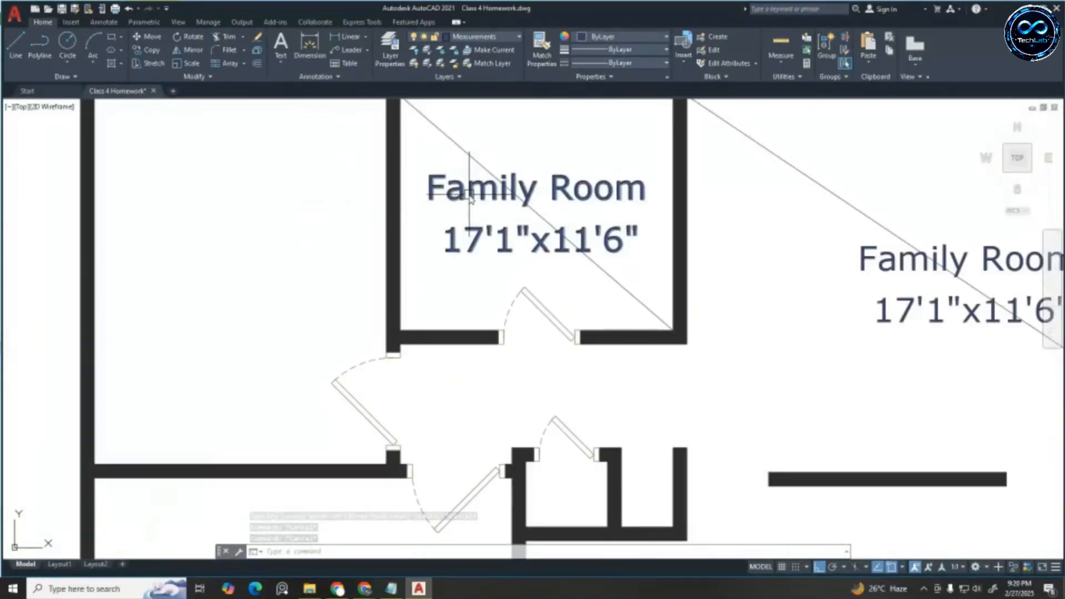
click(468, 194)
double_click(469, 194)
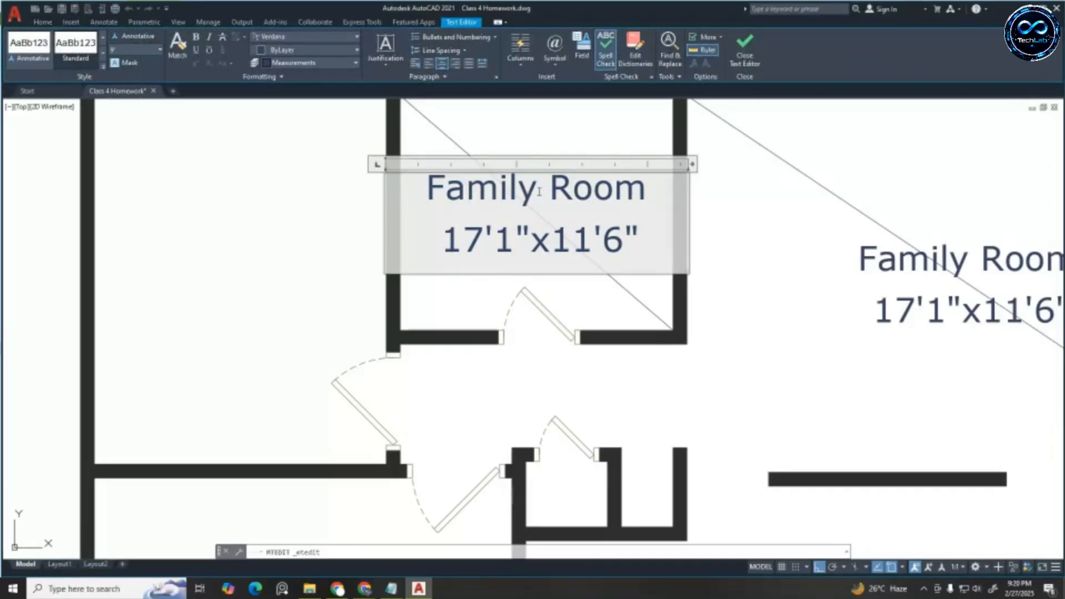
click(537, 191)
key(BackSpace)
key(BackSpace)
key(BackSpace)
key(BackSpace)
key(BackSpace)
key(BackSpace)
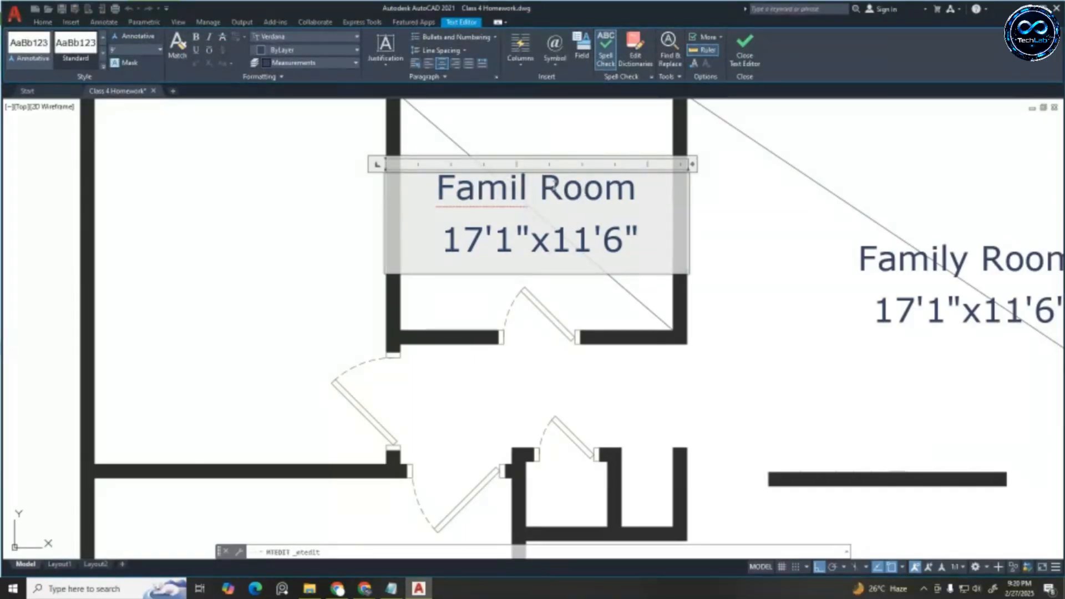
text(Bath)
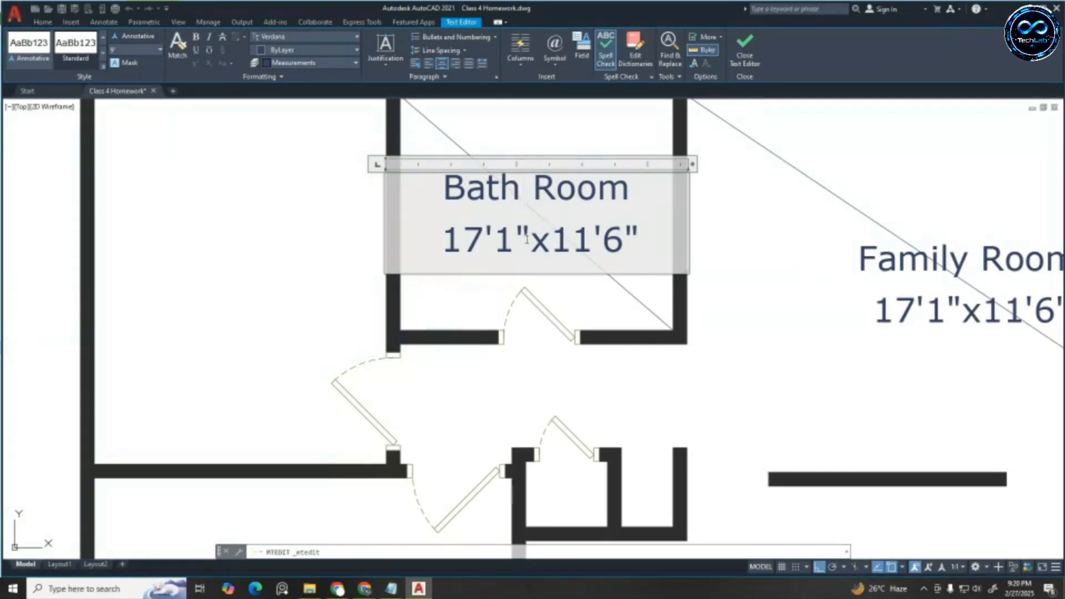
Change the size line of the Bath Room label to 8'4"x7'2" and finish the text edit
key(BackSpace)
key(BackSpace)
text(8)
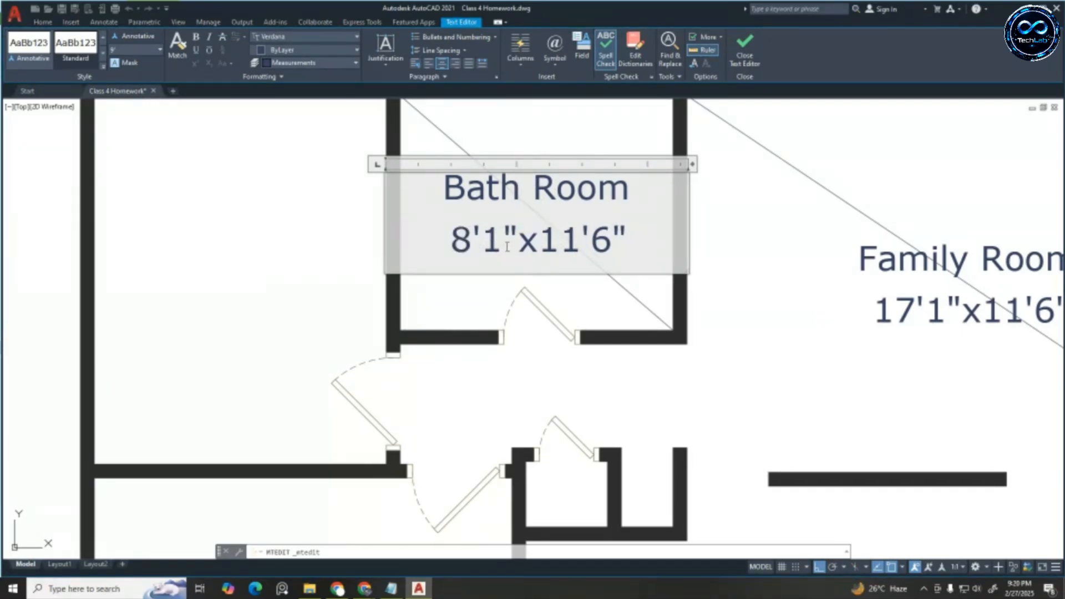
click(507, 246)
key(BackSpace)
text(4)
click(577, 239)
key(BackSpace)
key(BackSpace)
text(7)
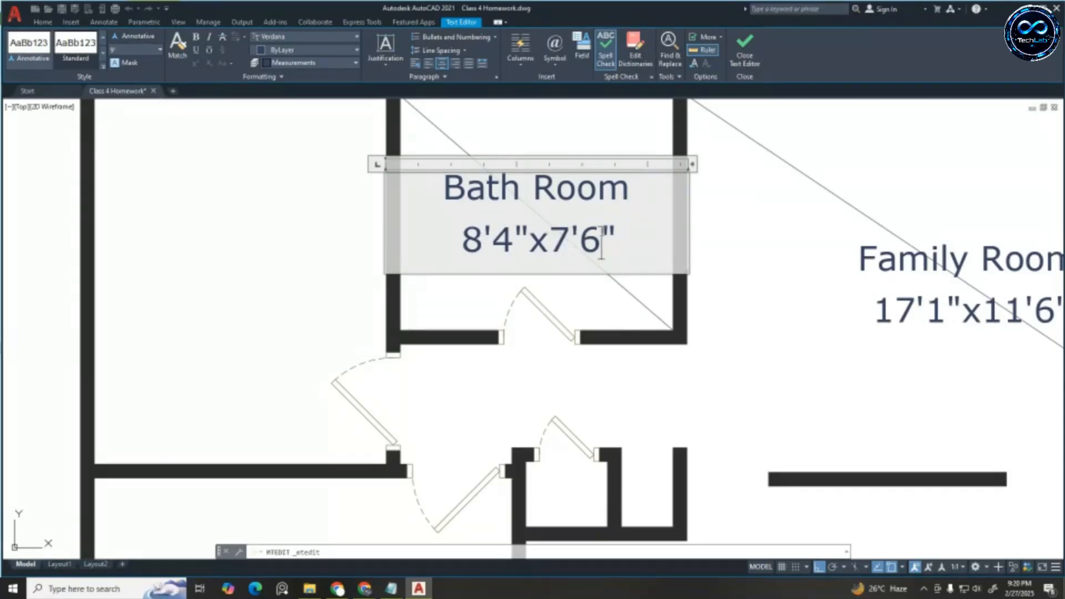
click(602, 242)
key(BackSpace)
text(2)
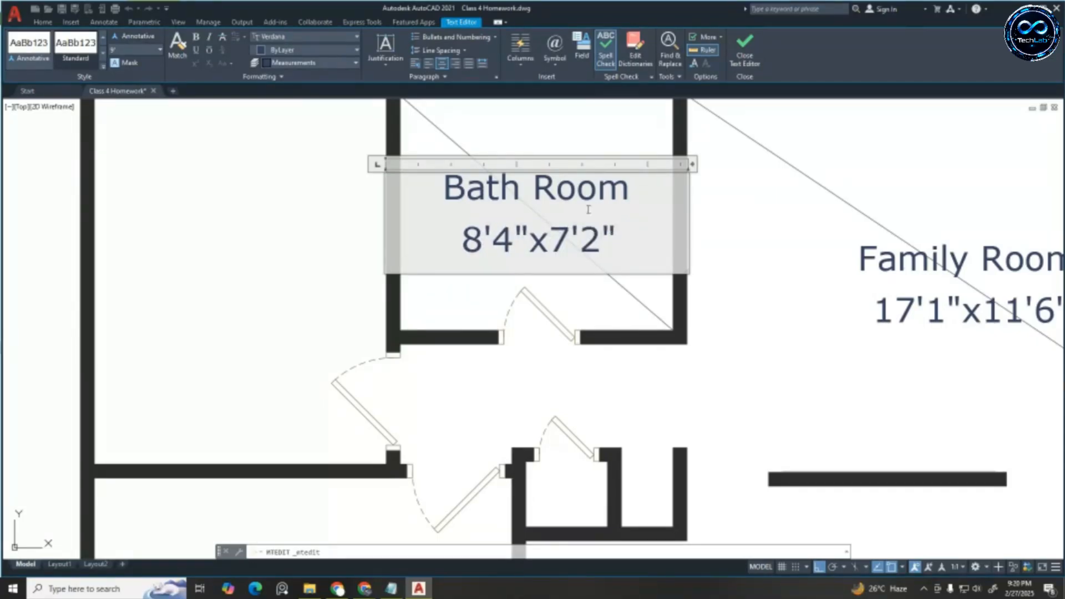
click(710, 200)
scroll(593, 294, down, 2)
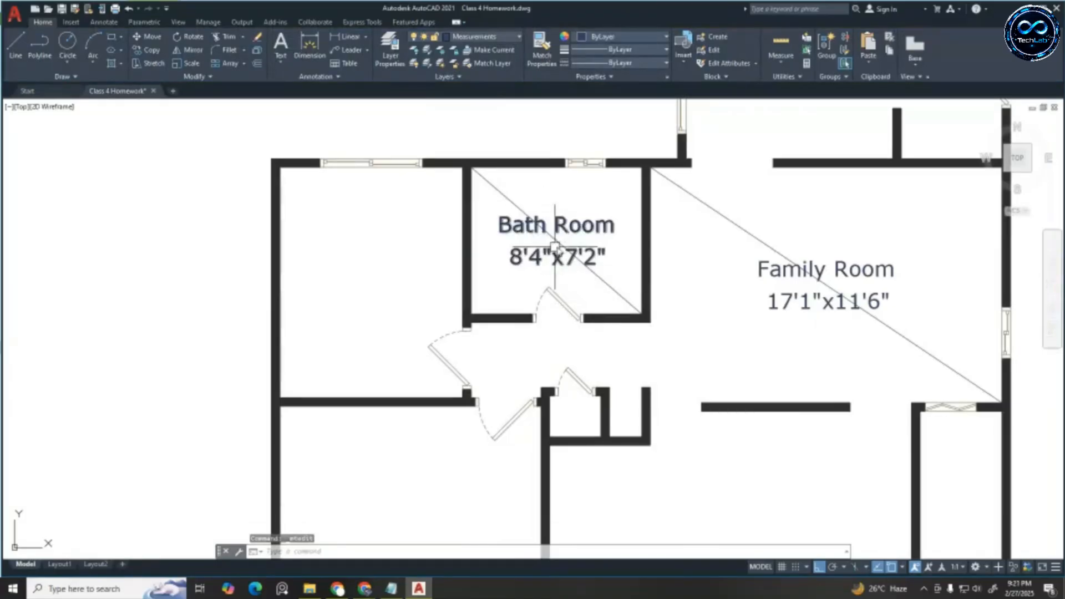
Set the text height of both lines of the Bath Room label to 6"
click(583, 229)
double_click(584, 229)
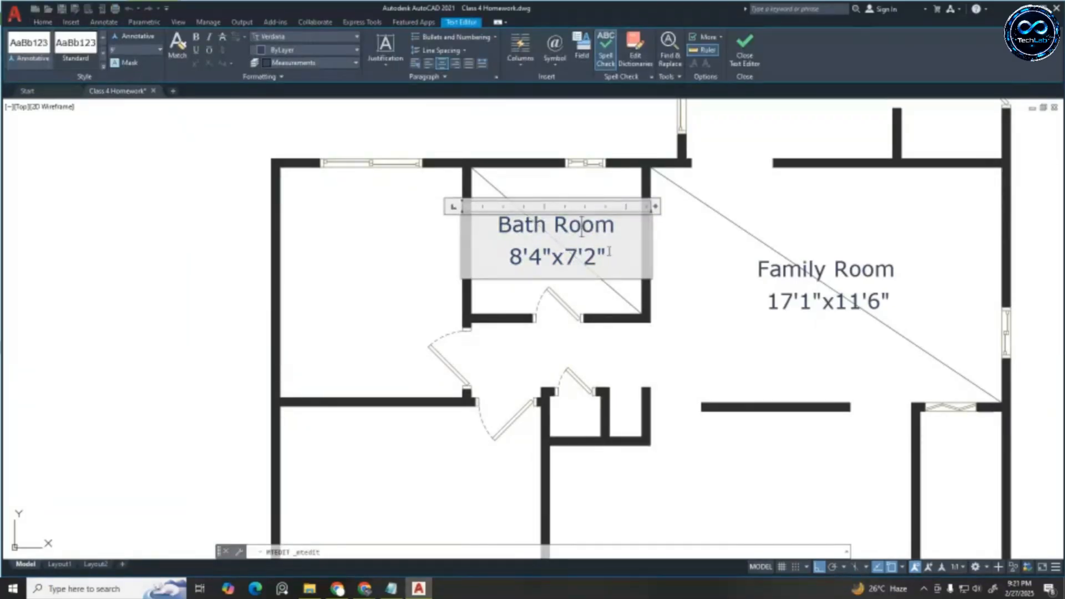
drag(608, 250, 404, 202)
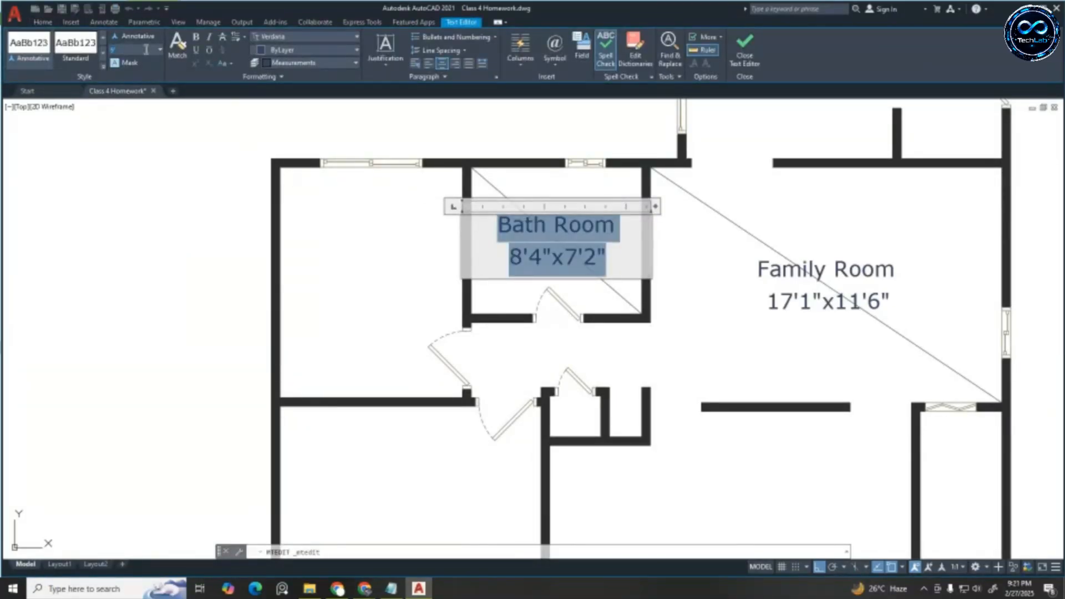
key(Return)
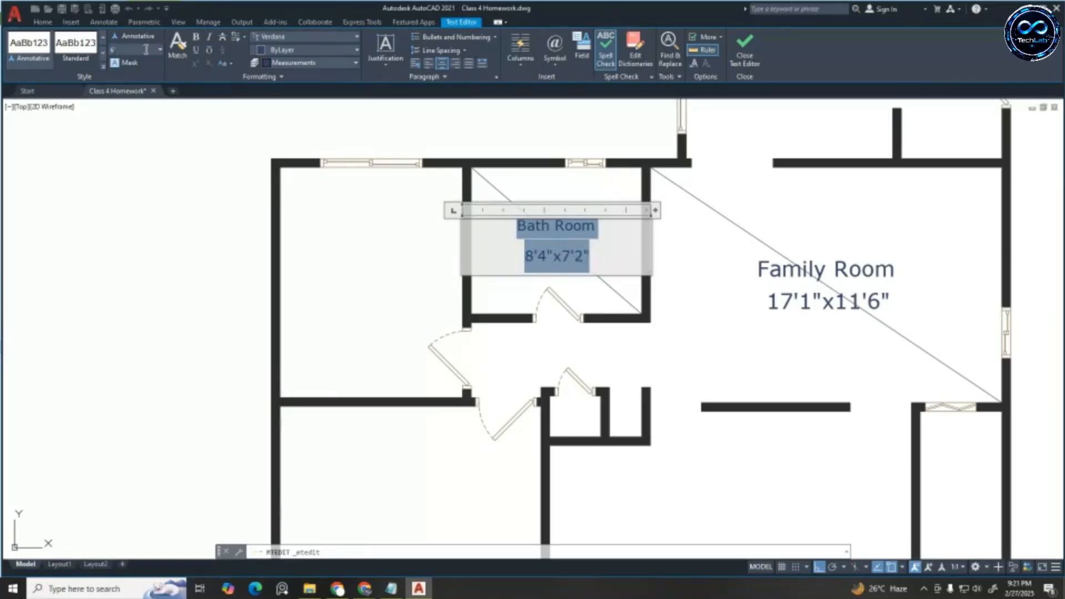
click(162, 175)
scroll(424, 225, down, 3)
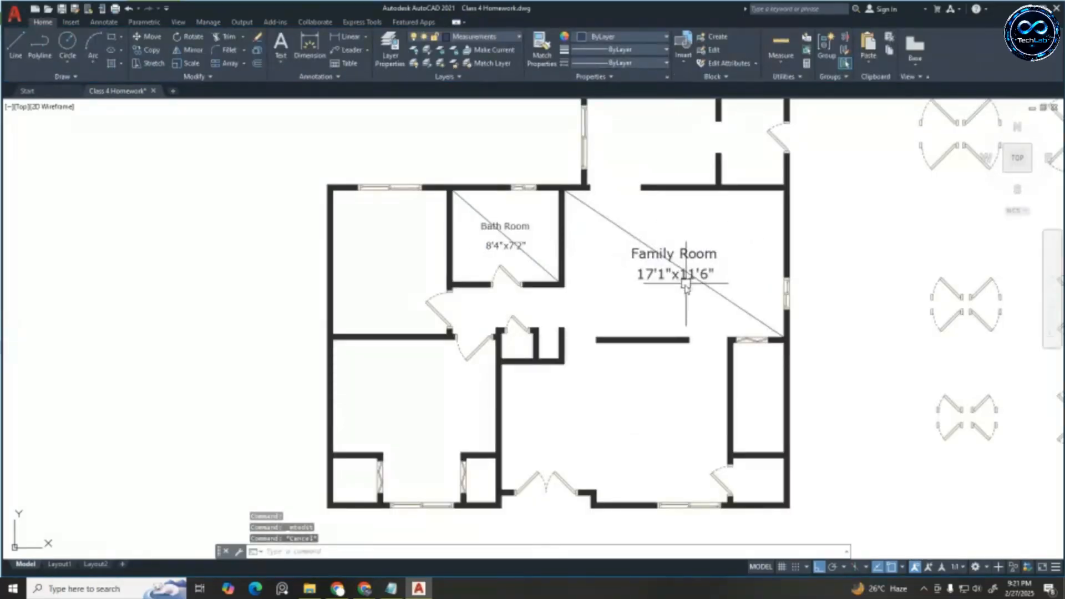
scroll(503, 244, up, 5)
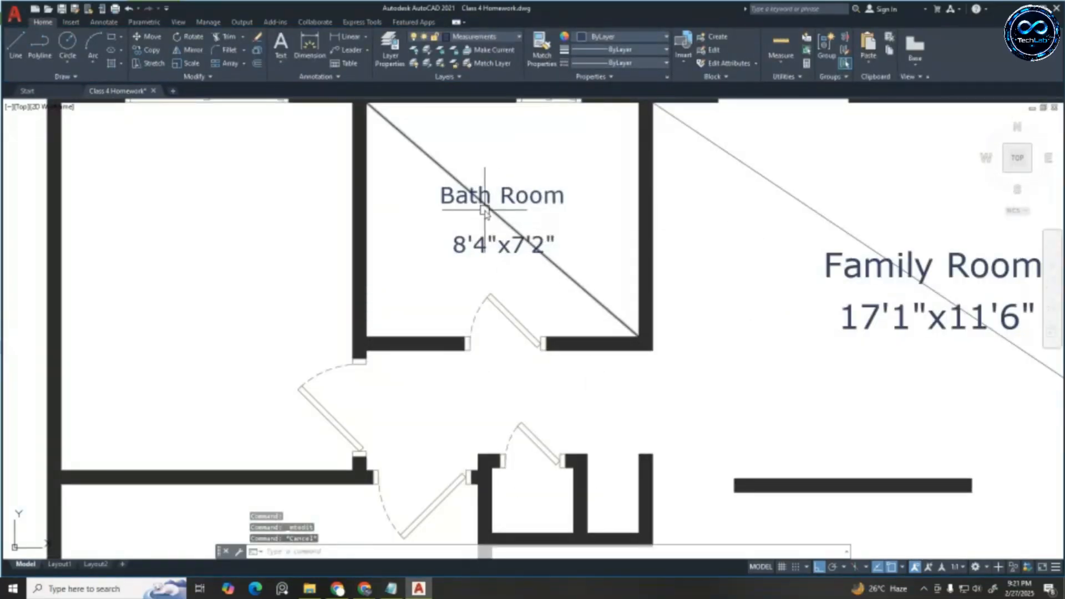
scroll(484, 210, down, 2)
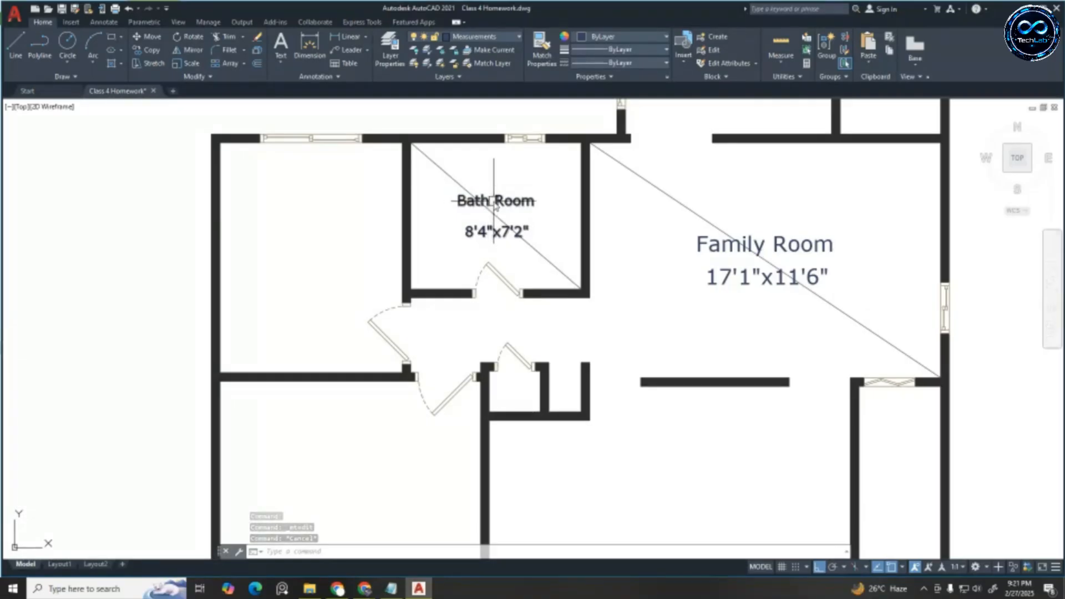
scroll(496, 201, up, 4)
scroll(496, 201, down, 4)
key(Escape)
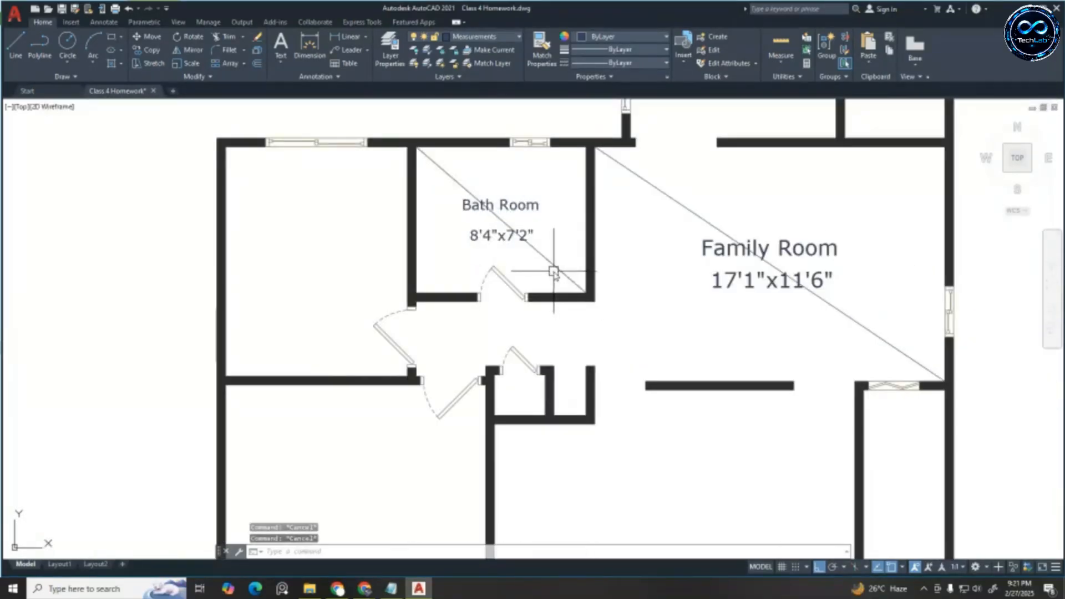
Delete the diagonal line from the bathroom
click(556, 267)
key(Delete)
scroll(682, 218, down, 3)
scroll(612, 194, up, 5)
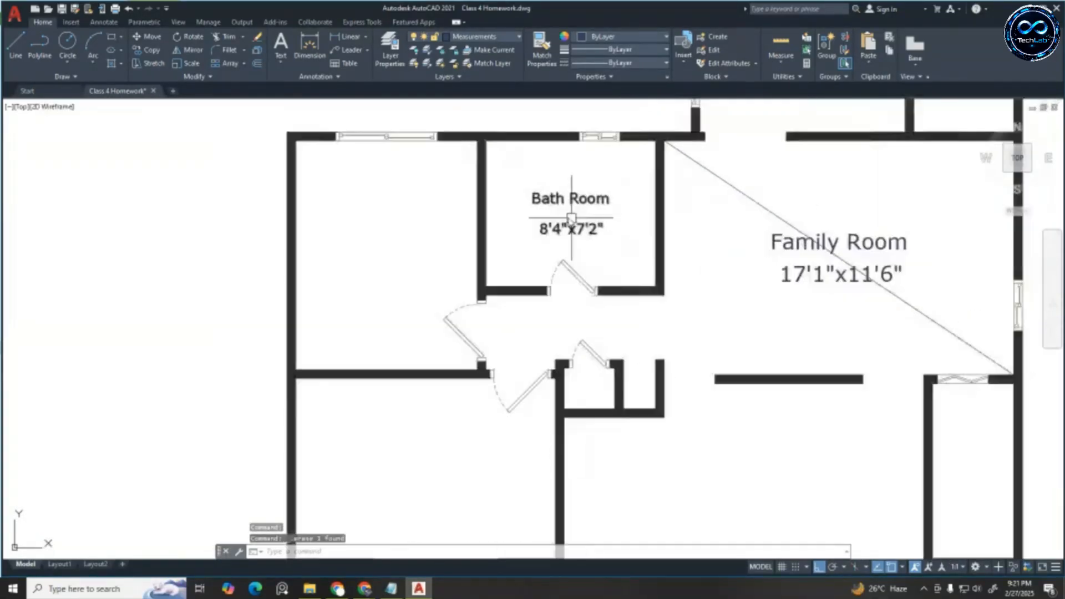
Review the line spacing options and paragraph settings of the Bath Room label without changing them
click(611, 193)
double_click(612, 196)
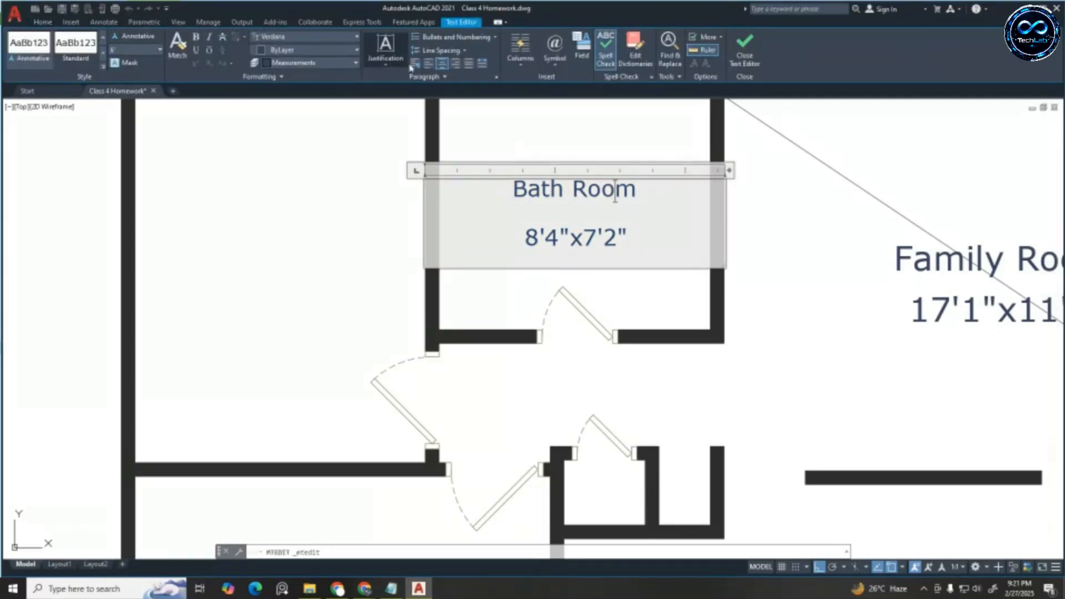
click(444, 52)
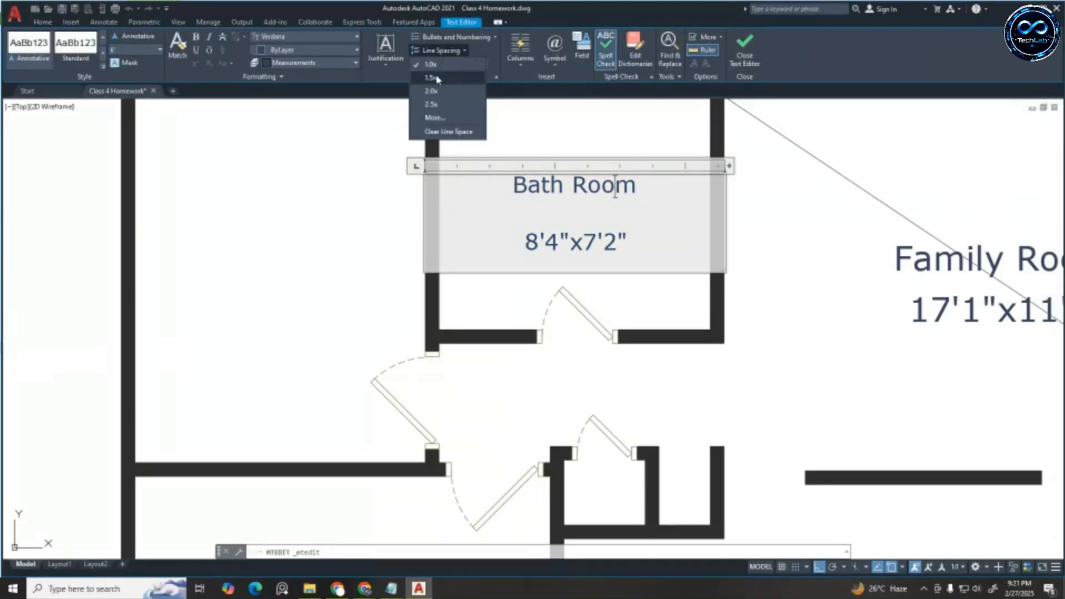
click(438, 118)
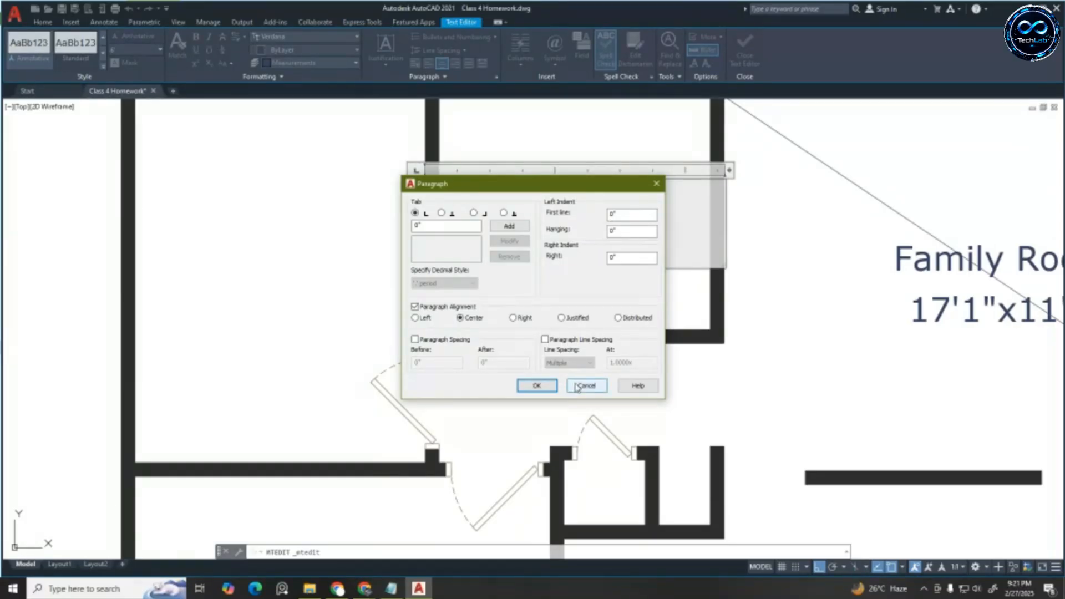
click(657, 185)
scroll(572, 225, down, 5)
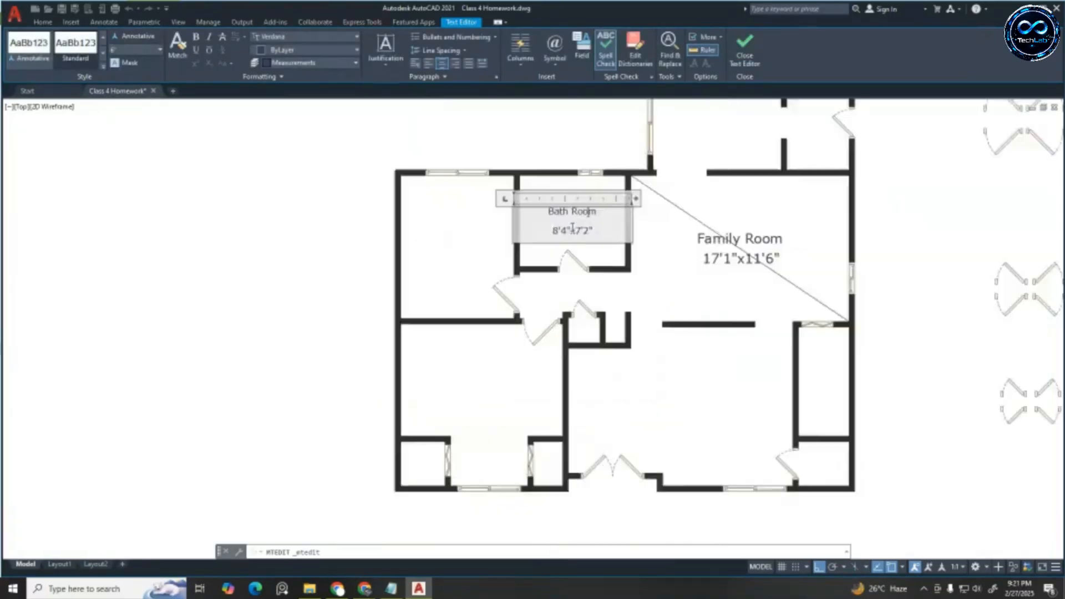
Leave the text editor and delete the Bath Room label from the bathroom
key(Escape)
key(Escape)
key(Escape)
scroll(572, 224, up, 6)
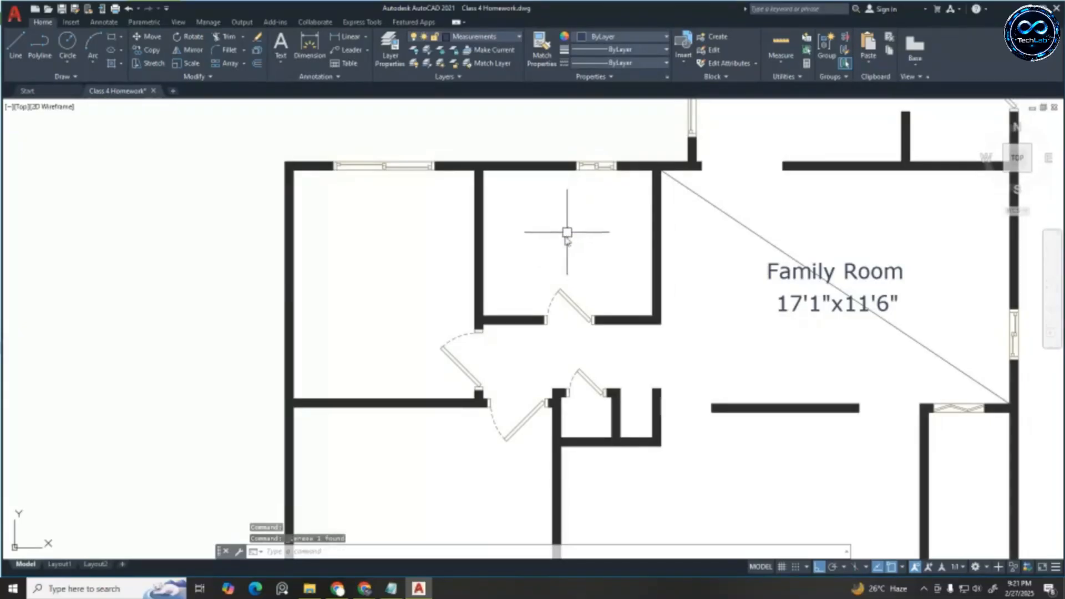
scroll(542, 231, down, 2)
scroll(526, 195, up, 2)
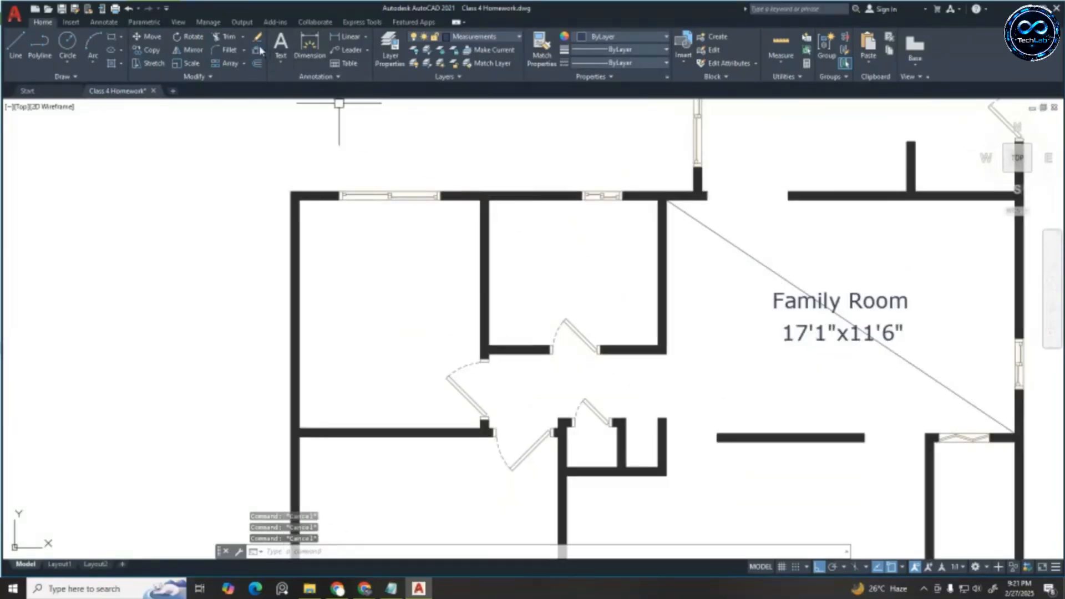
Create a new multiline text box inside the bathroom and set its text height to 6"
click(281, 45)
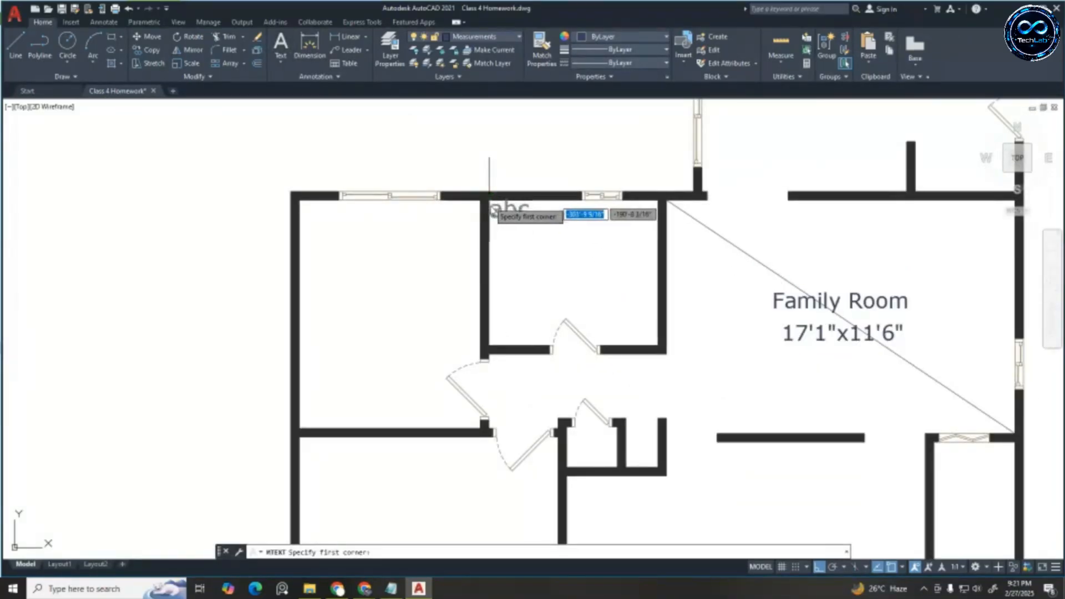
click(521, 250)
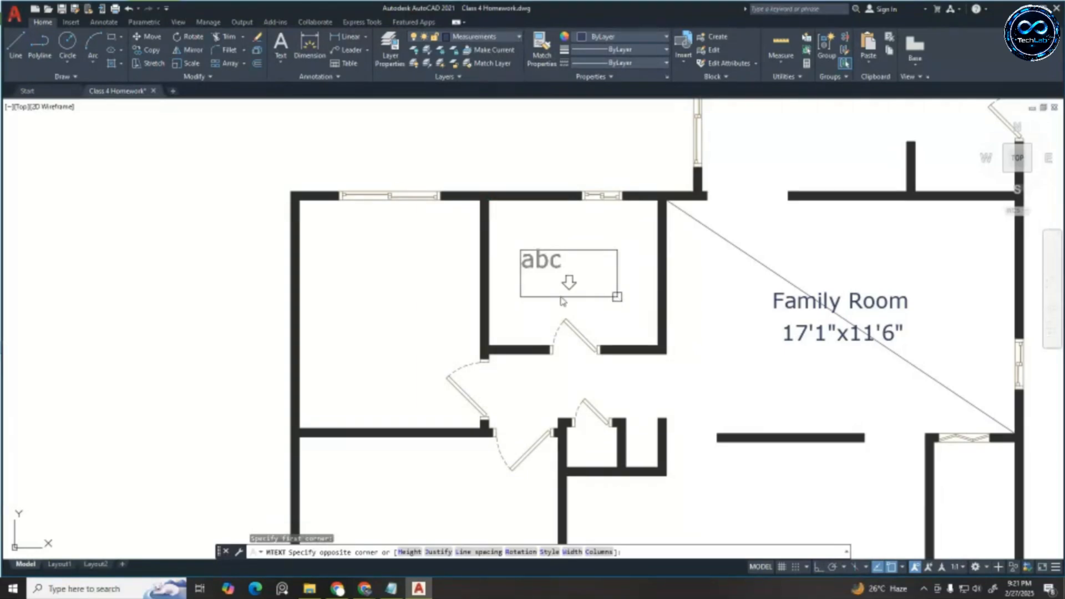
click(617, 297)
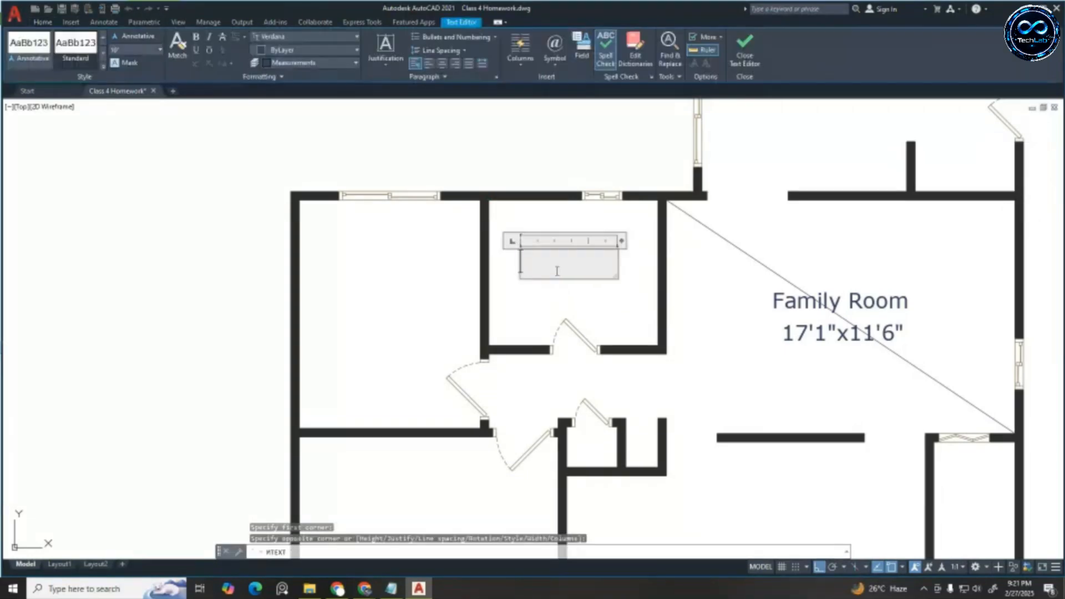
click(146, 50)
key(BackSpace)
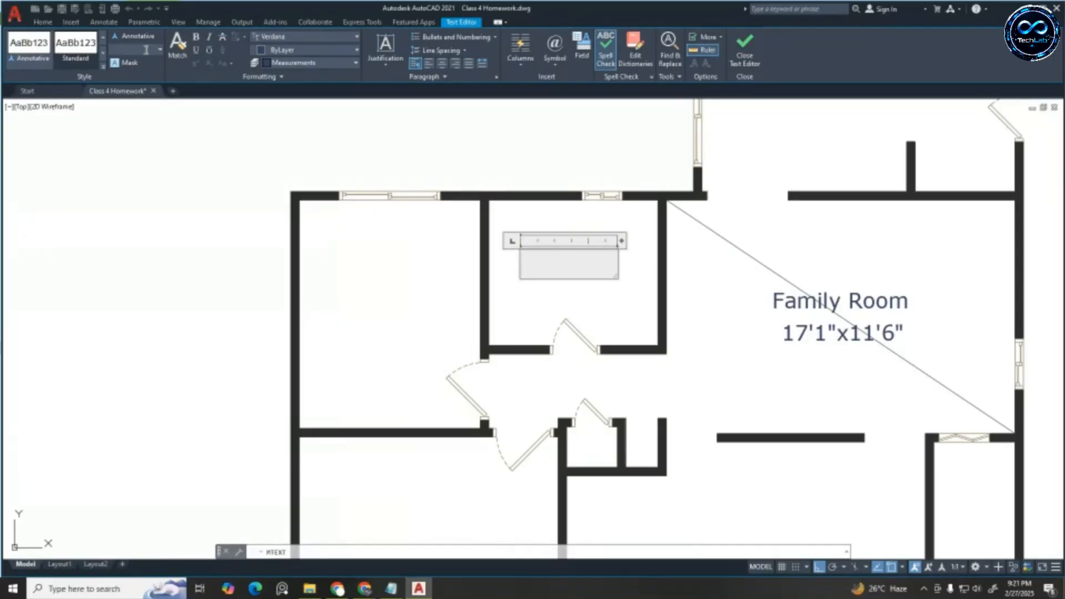
text(6)
key(Return)
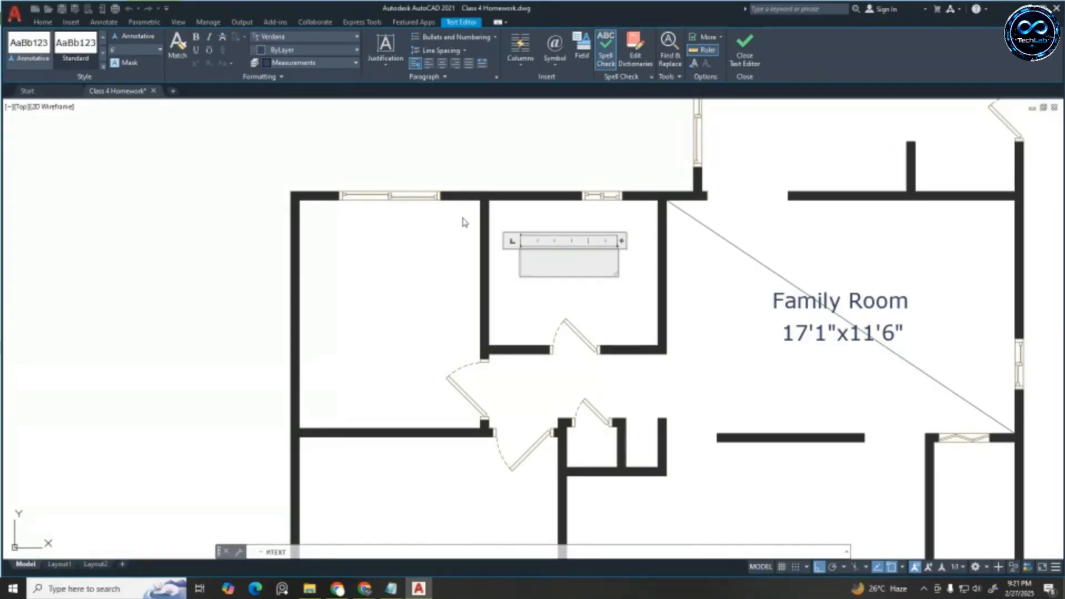
Enter "Bath Room" in the new text box, centre the paragraph and set its justification to Middle Center
text(Bat)
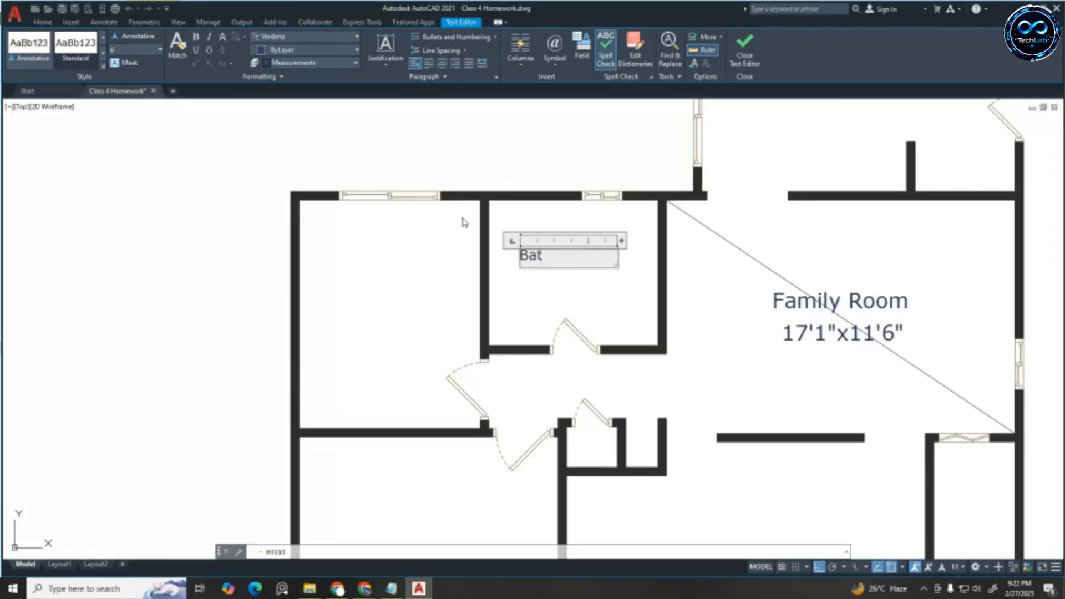
text(h Room)
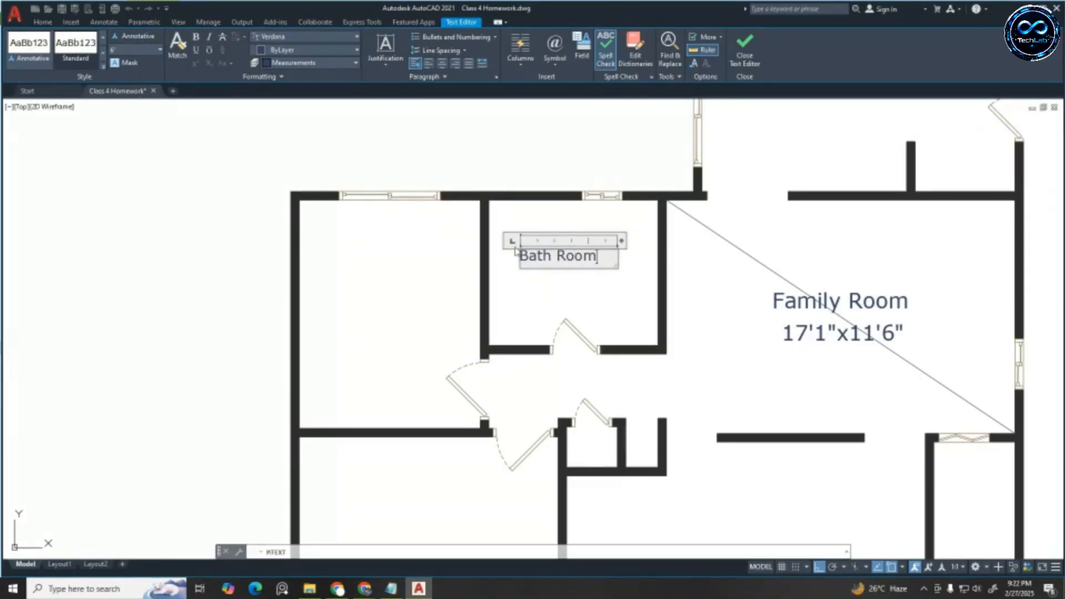
key(Return)
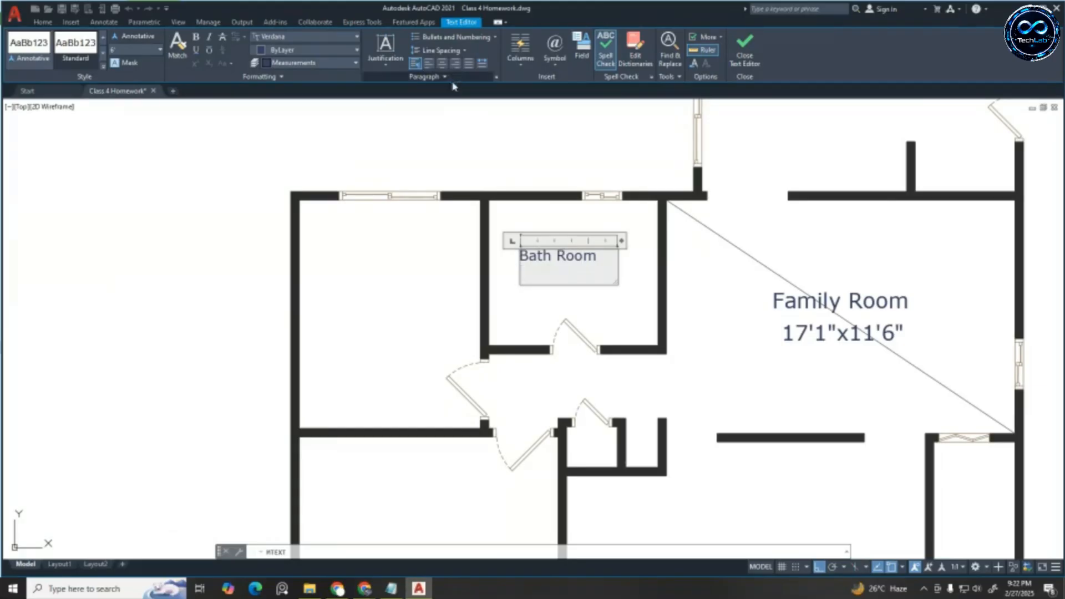
key(BackSpace)
key(ctrl+a)
click(442, 62)
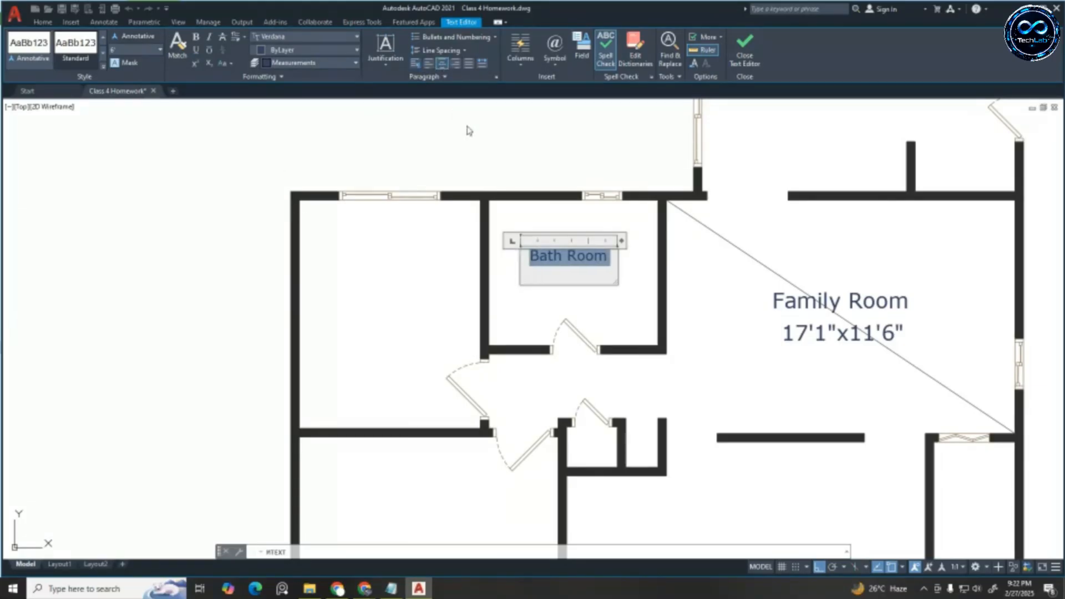
click(385, 56)
click(420, 130)
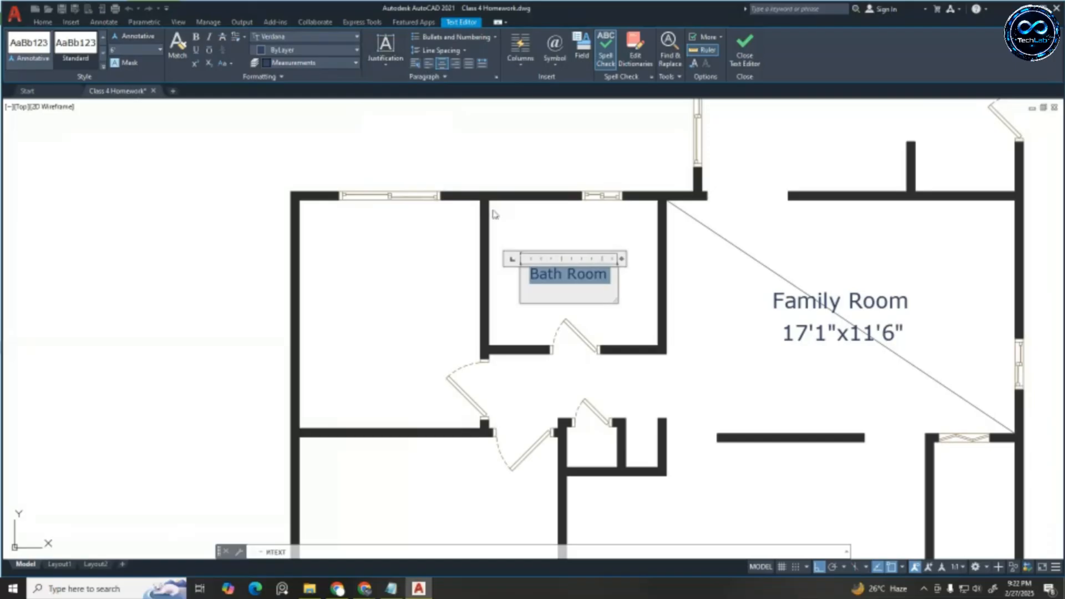
Add the size 8'4"x7'2" as a second line under Bath Room and finish the label
click(574, 294)
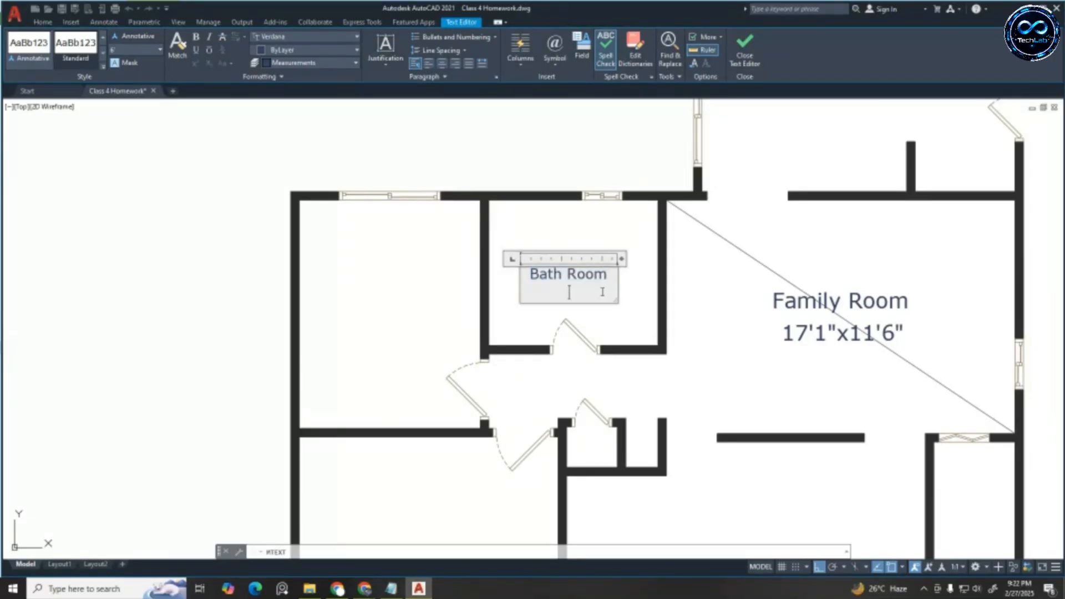
text(8'4"x7'2)
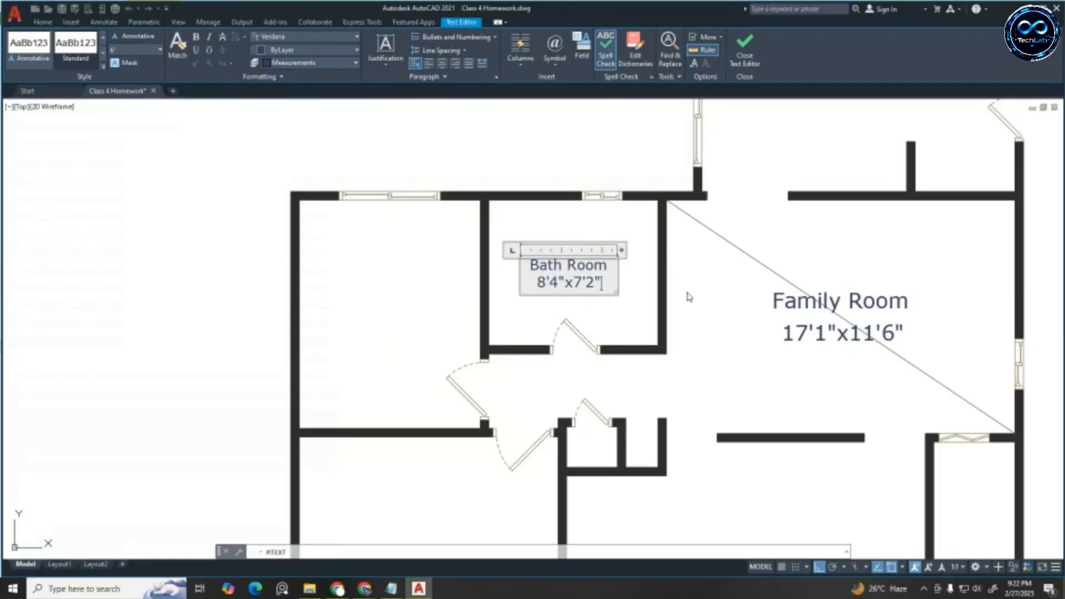
click(688, 297)
scroll(563, 292, up, 4)
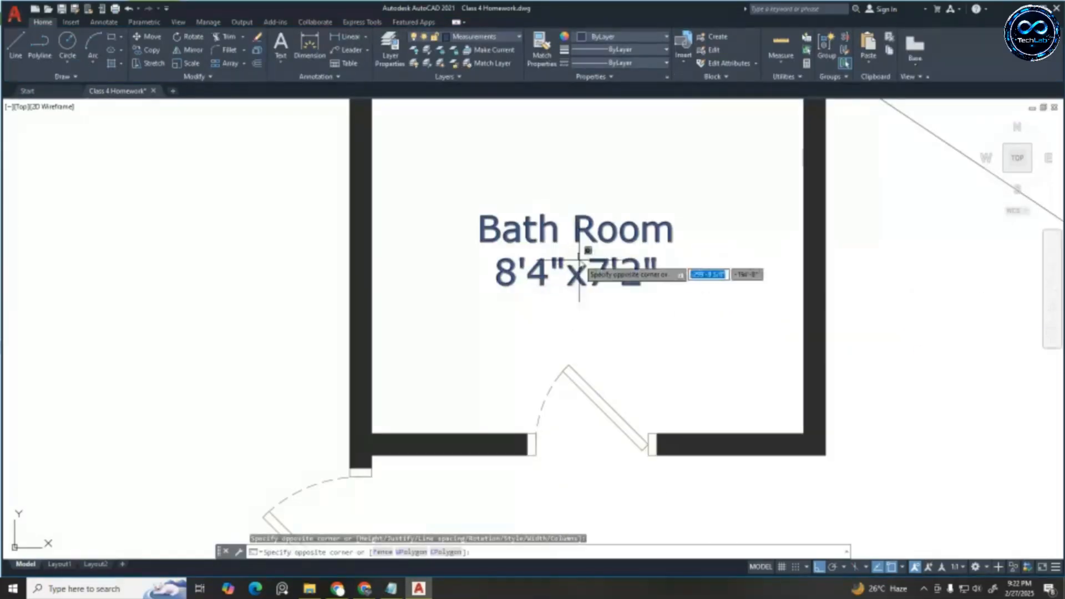
key(Escape)
scroll(577, 238, down, 4)
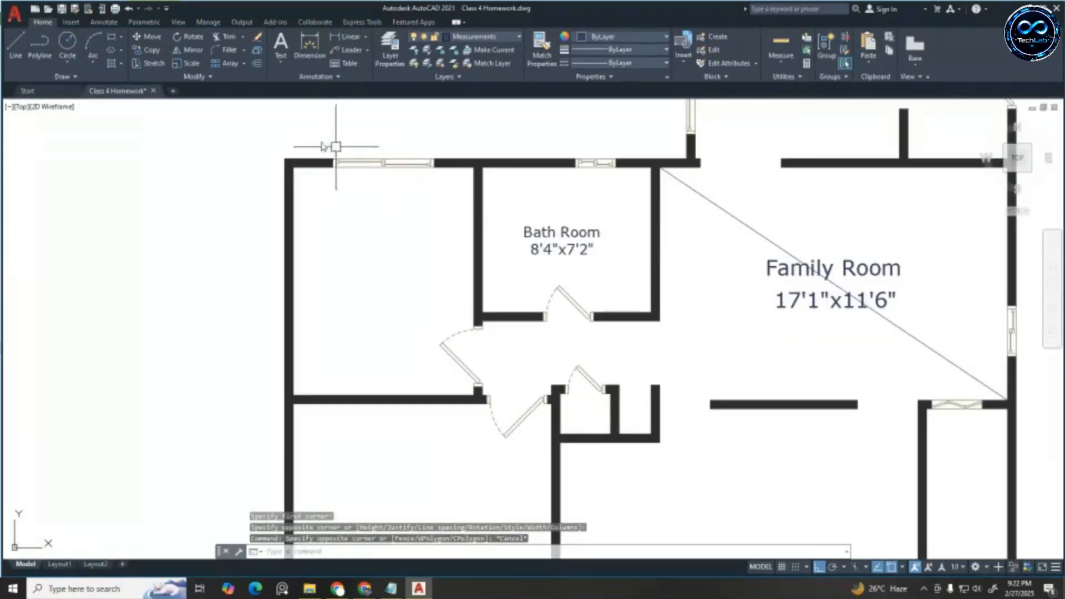
Draw a diagonal line across the bathroom's inner corners and move the Bath Room label's grip onto the line's midpoint
click(21, 52)
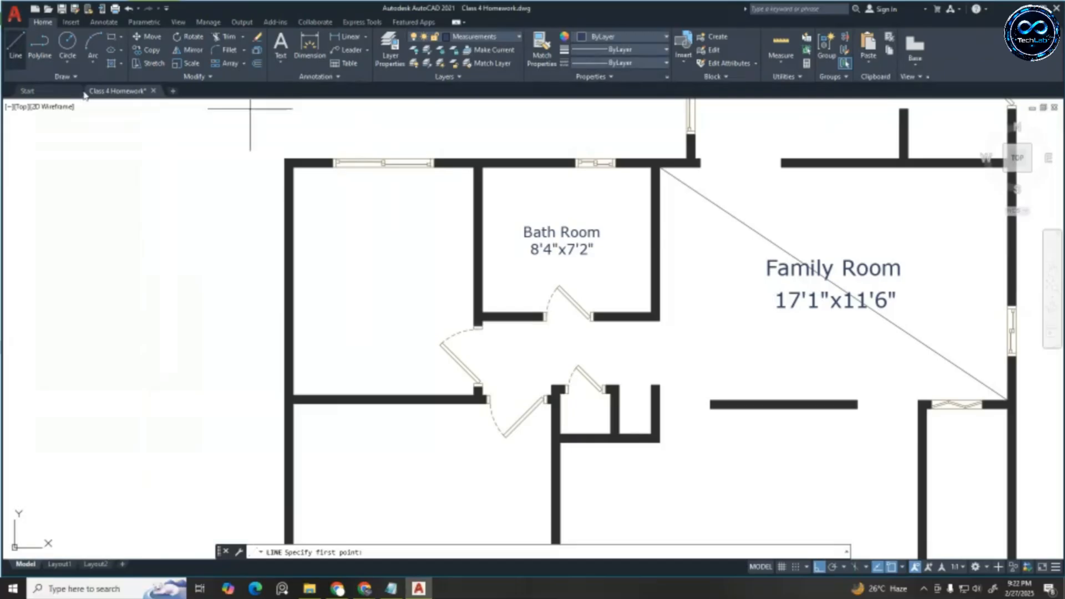
click(482, 167)
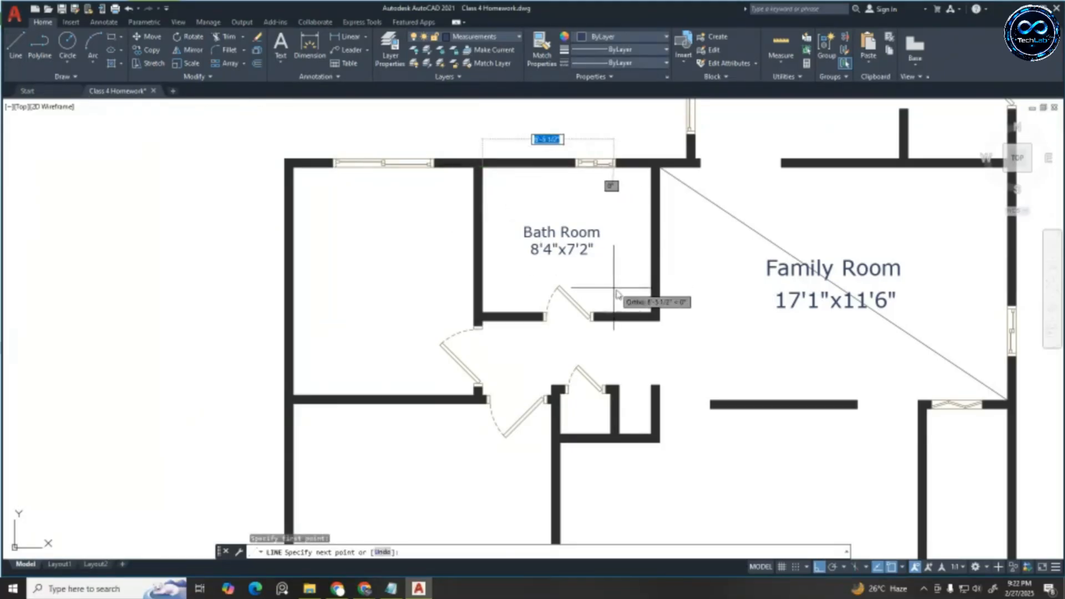
click(651, 313)
key(Escape)
click(563, 244)
scroll(563, 244, up, 4)
click(563, 241)
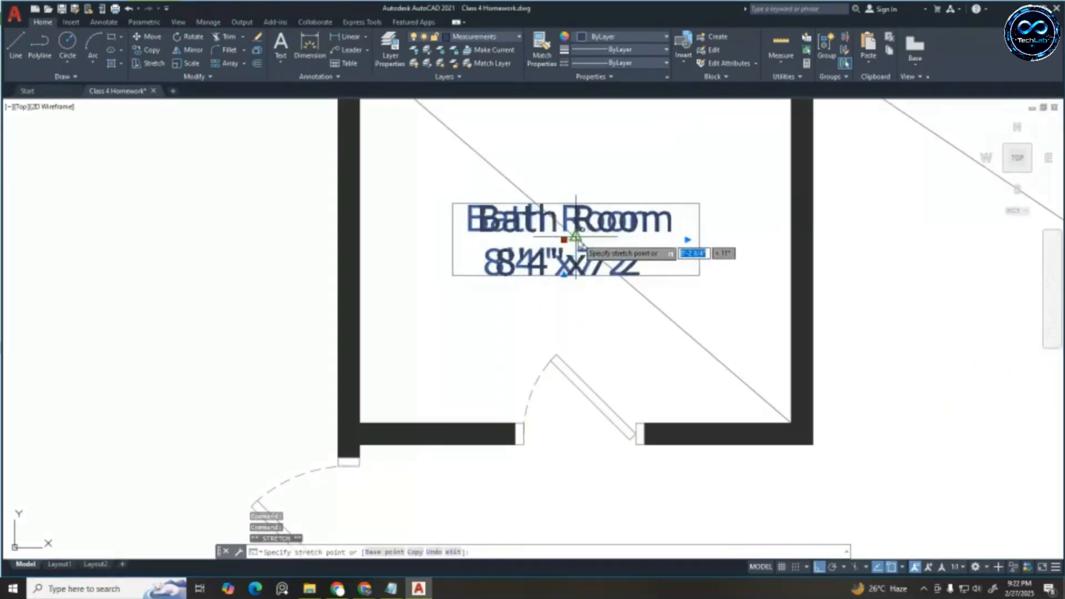
key(Escape)
Delete the diagonal helper line from the bathroom, keeping the label
click(634, 277)
scroll(638, 280, down, 4)
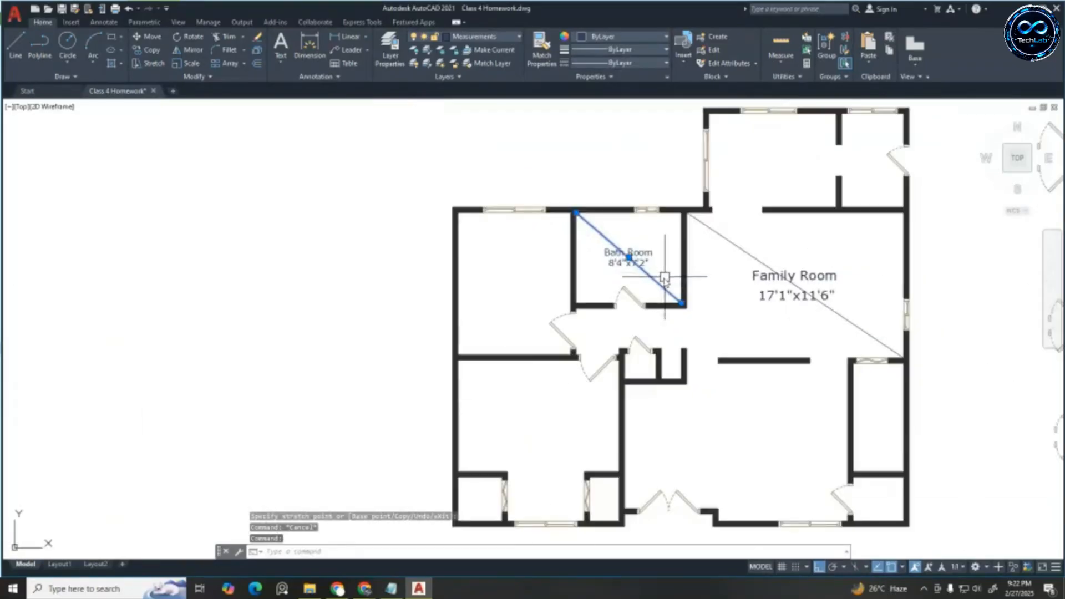
key(Delete)
scroll(613, 265, up, 2)
scroll(613, 265, down, 3)
key(Escape)
key(Escape)
key(Escape)
scroll(638, 308, up, 3)
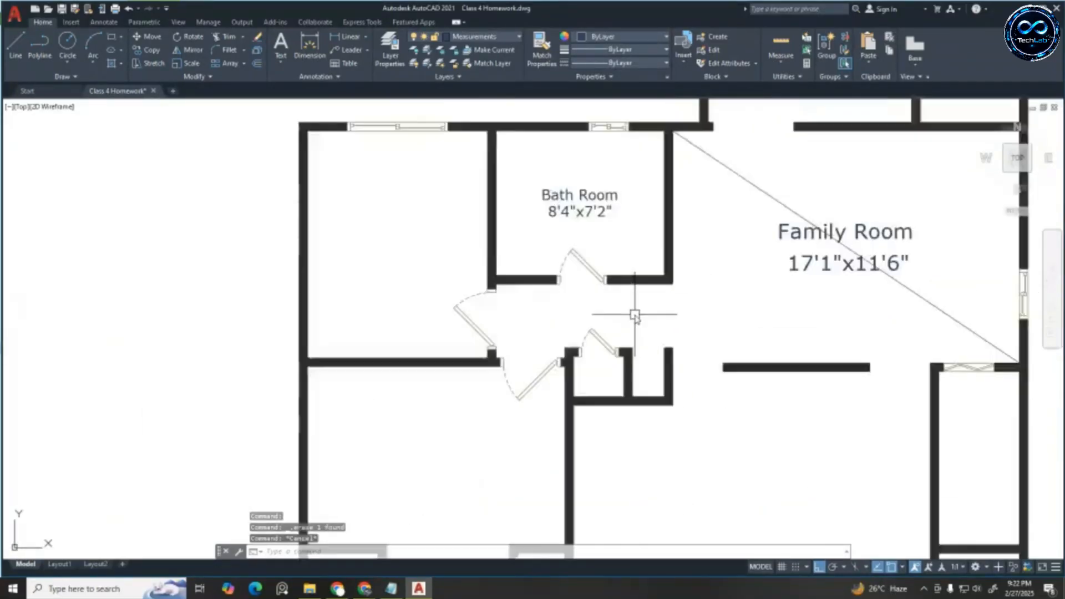
scroll(509, 234, down, 4)
scroll(540, 222, up, 2)
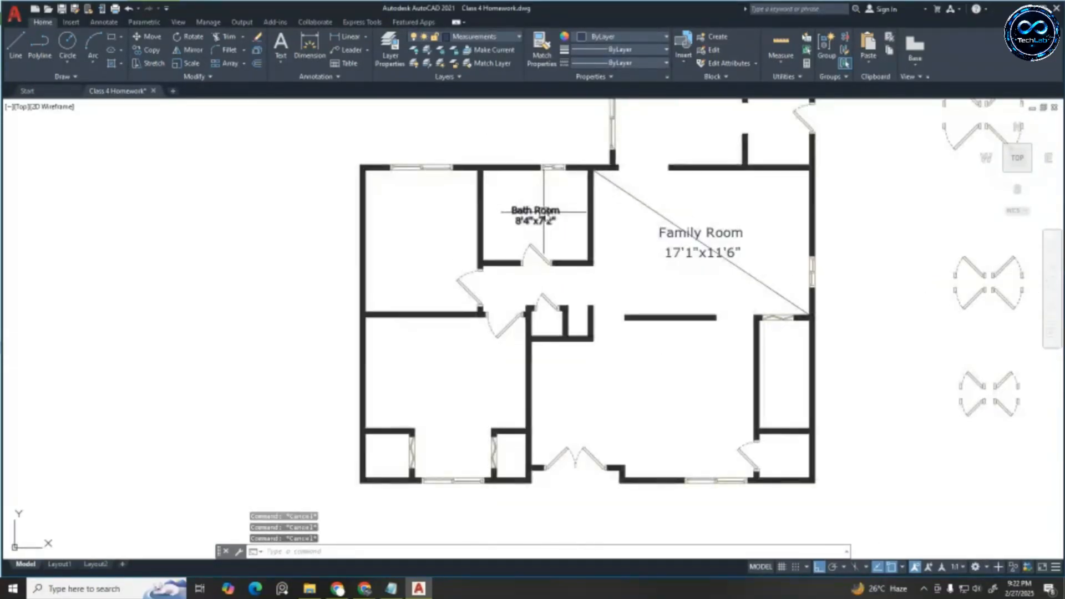
scroll(713, 233, up, 2)
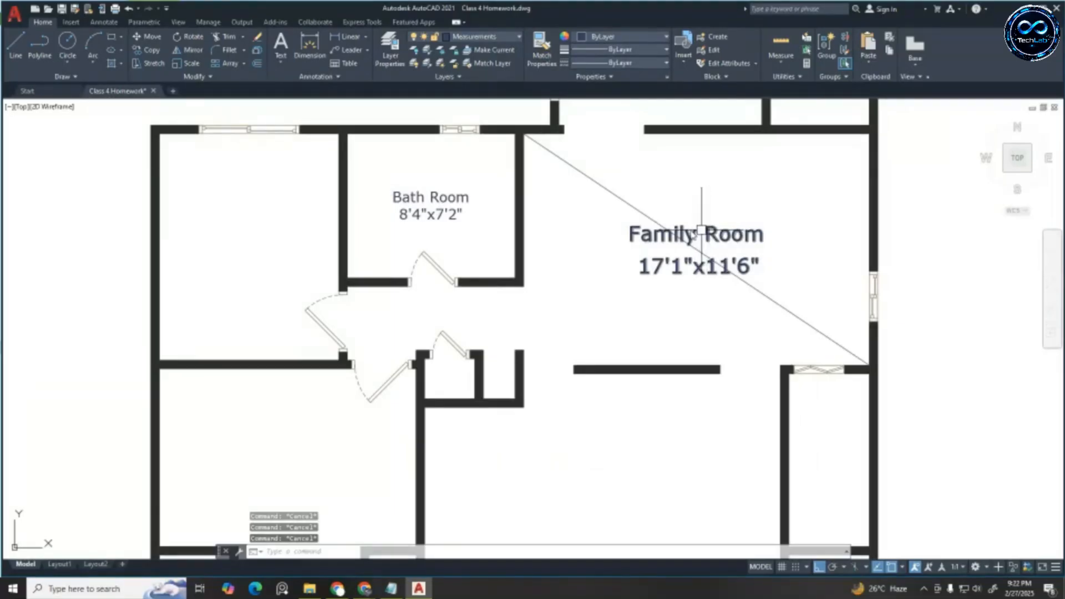
scroll(437, 198, down, 2)
scroll(440, 245, up, 2)
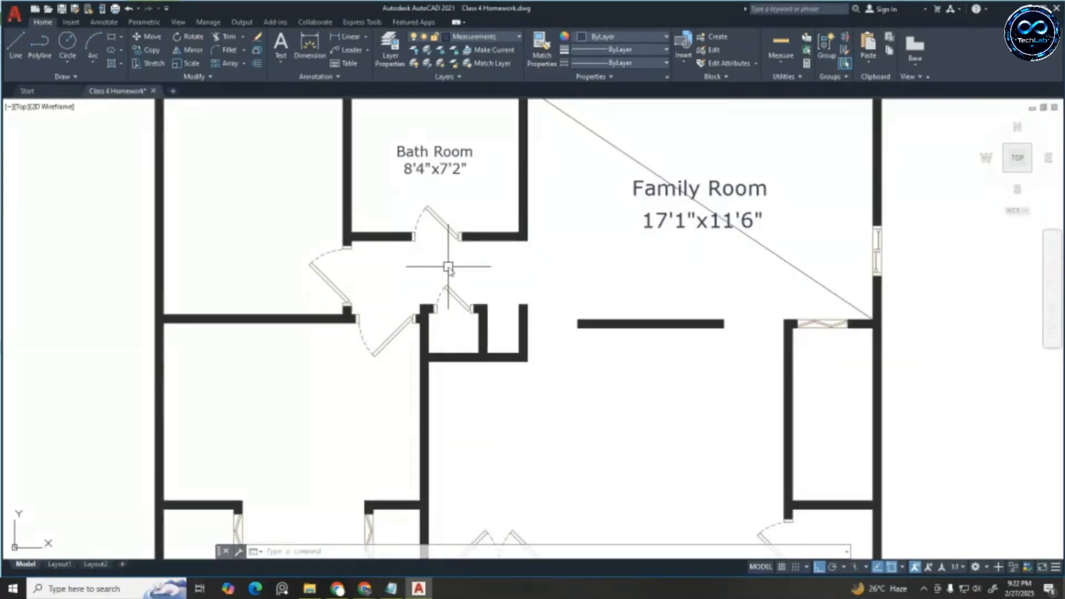
scroll(448, 268, down, 2)
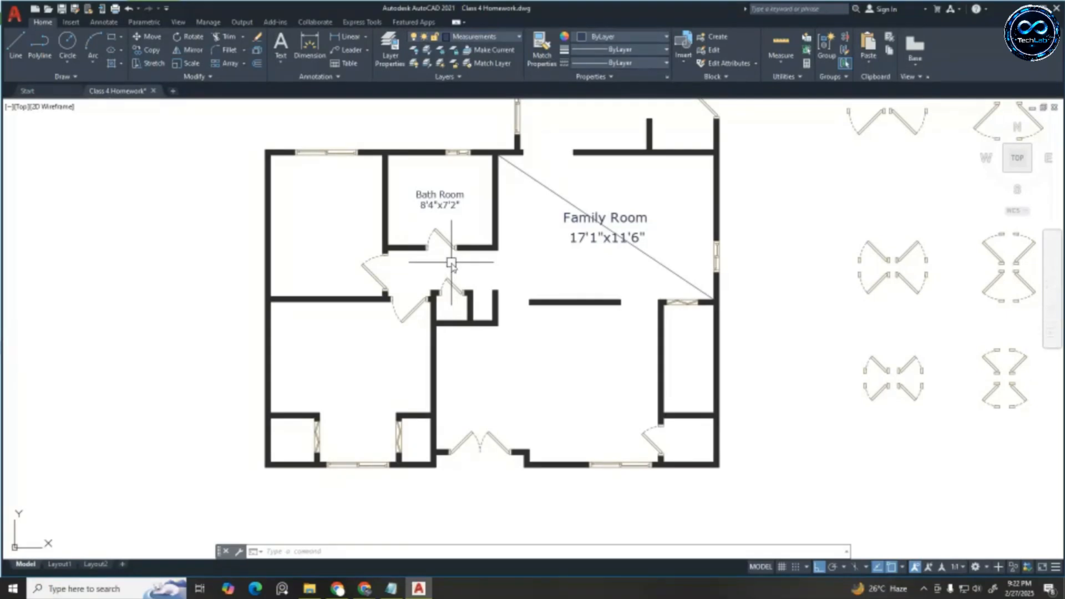
scroll(452, 263, up, 2)
Delete the diagonal helper line that crosses the Family Room label
scroll(470, 255, down, 2)
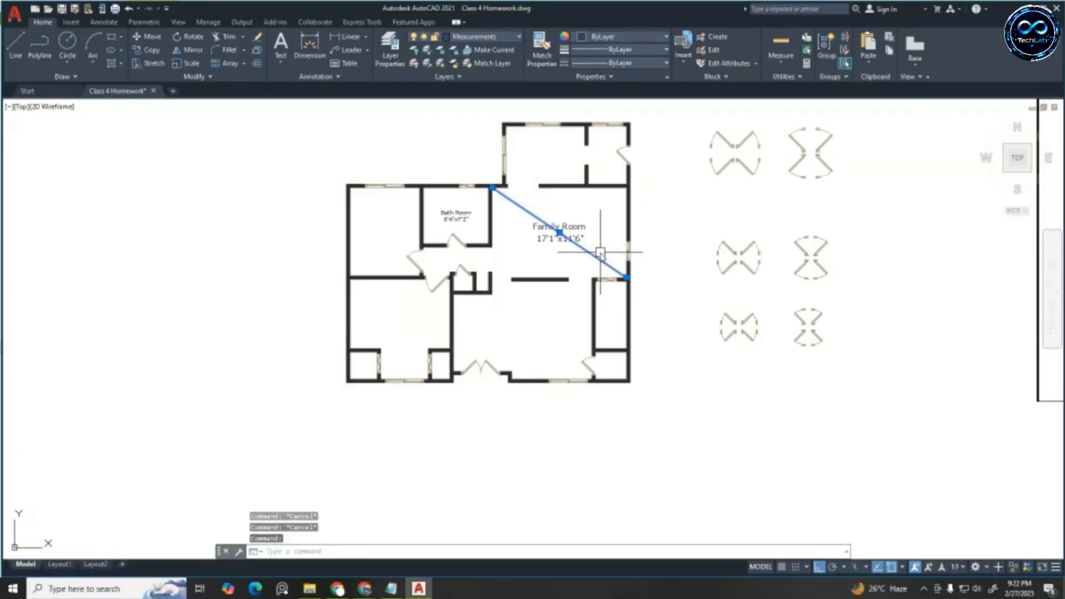
key(Escape)
scroll(532, 215, up, 3)
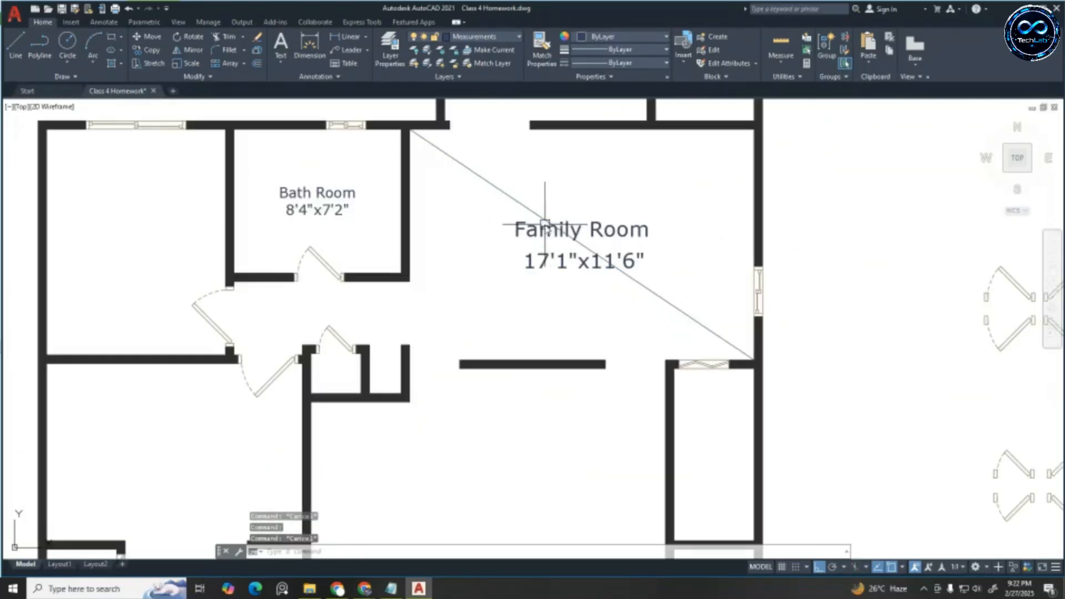
click(512, 198)
key(Delete)
scroll(589, 259, down, 2)
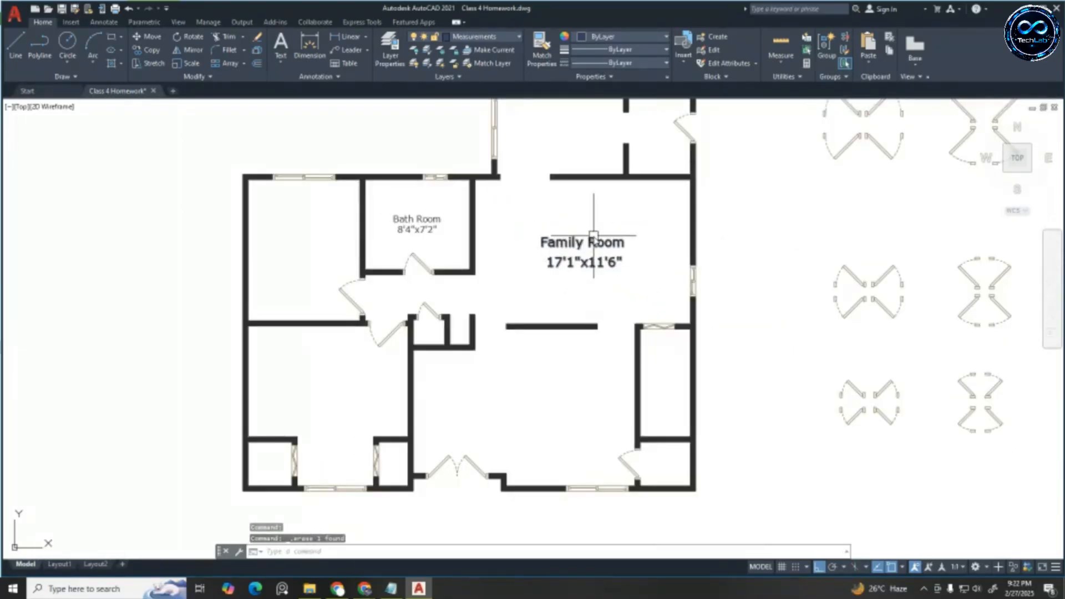
scroll(593, 236, up, 2)
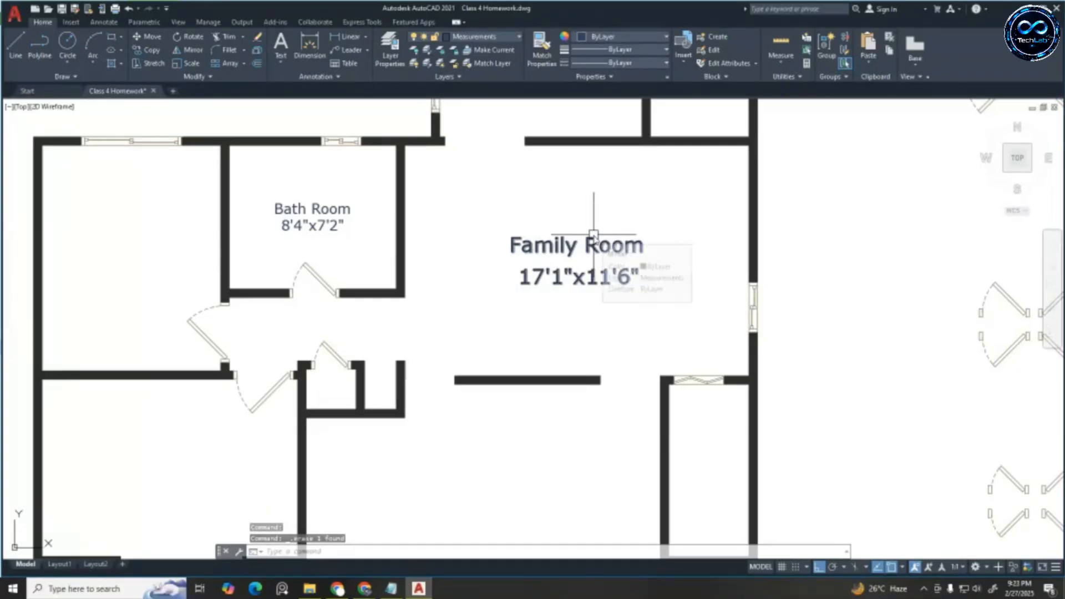
key(Escape)
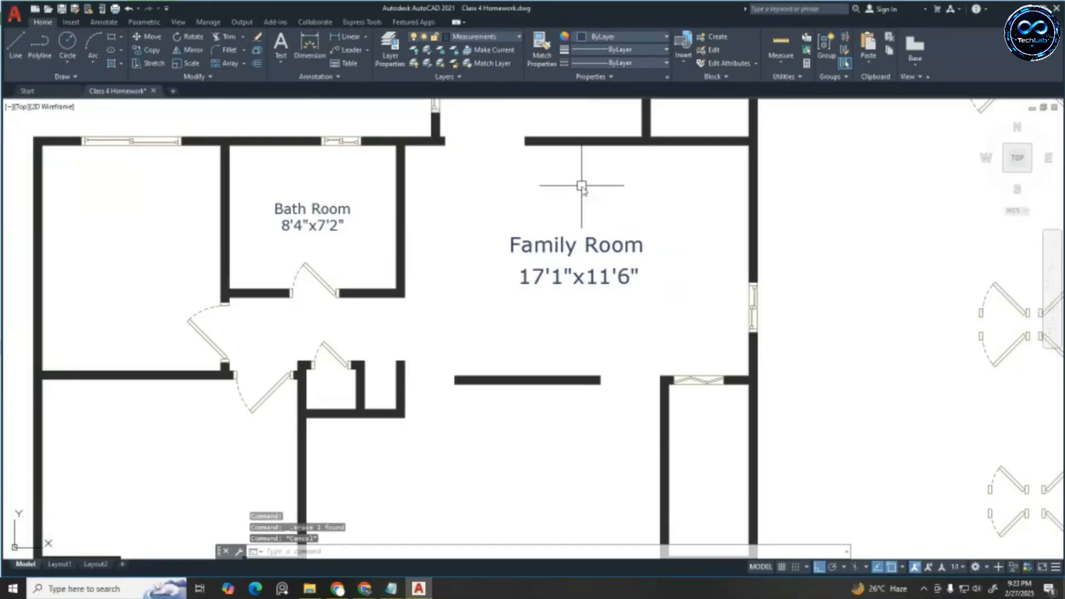
scroll(601, 204, down, 2)
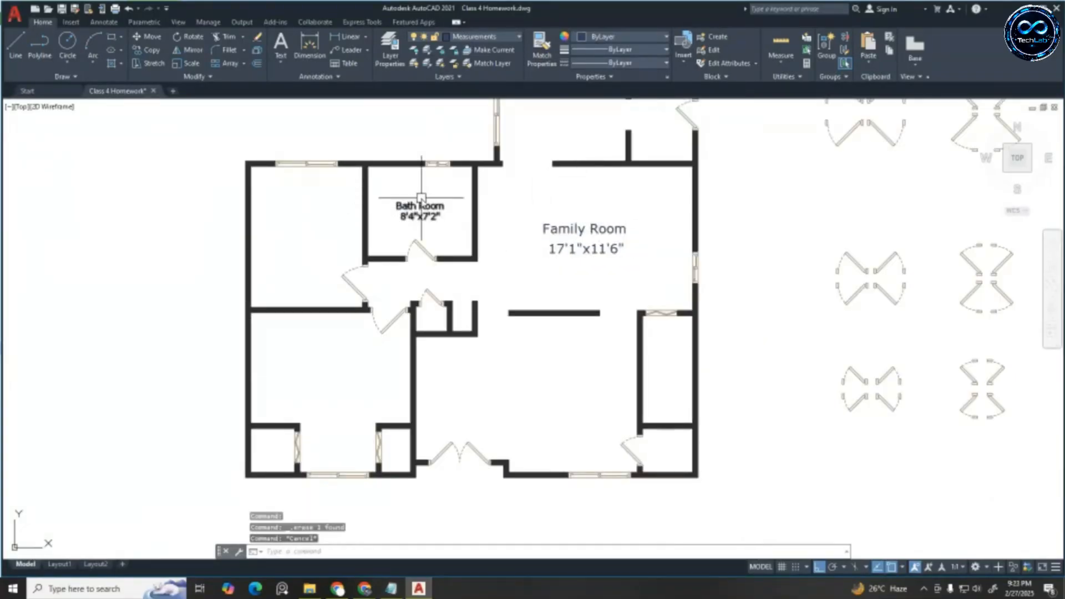
key(Escape)
key(Escape)
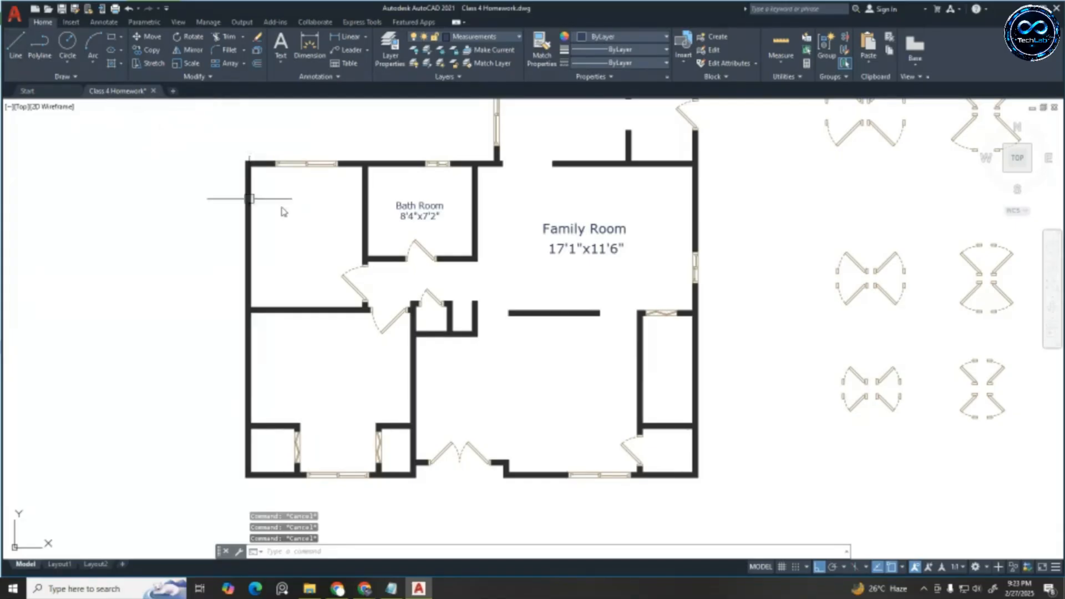
Draw a diagonal line across the bedroom beside the bathroom, from its upper-right inner corner to its lower-left inner corner
click(16, 45)
scroll(325, 211, up, 4)
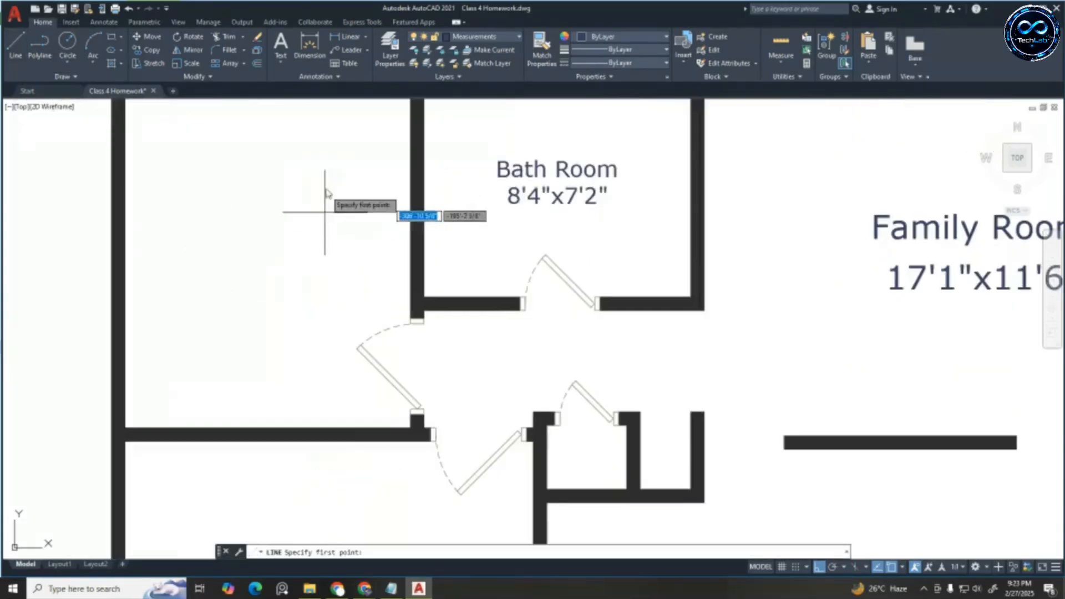
scroll(383, 230, down, 4)
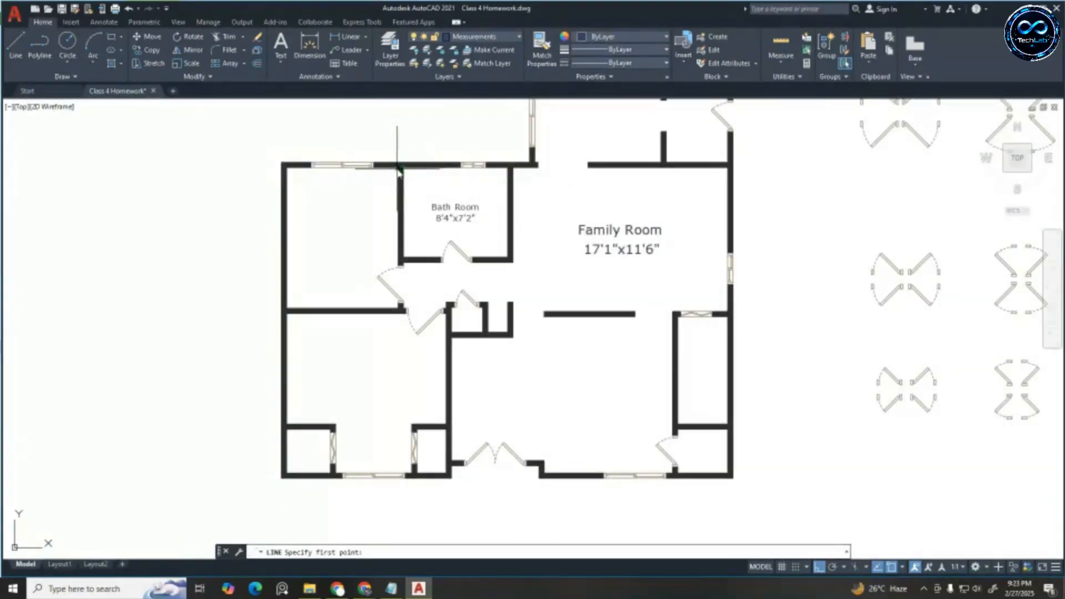
click(397, 166)
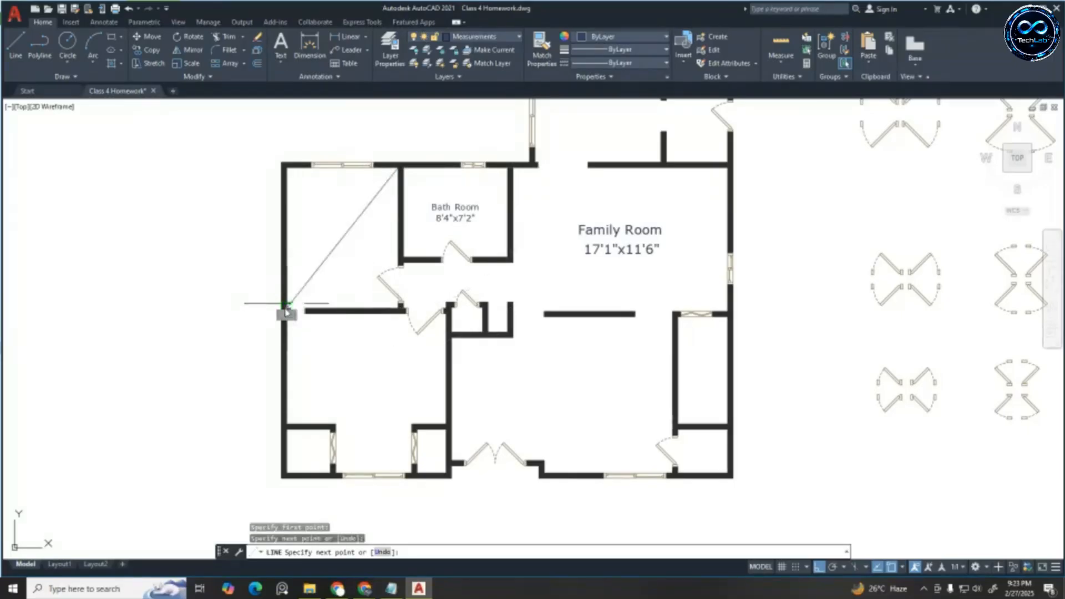
key(Escape)
key(Escape)
key(Escape)
key(Escape)
Check the room sizes on the reference plan, and copy the Family Room label to the midpoint of the bedroom's diagonal
scroll(385, 239, down, 5)
scroll(684, 248, up, 5)
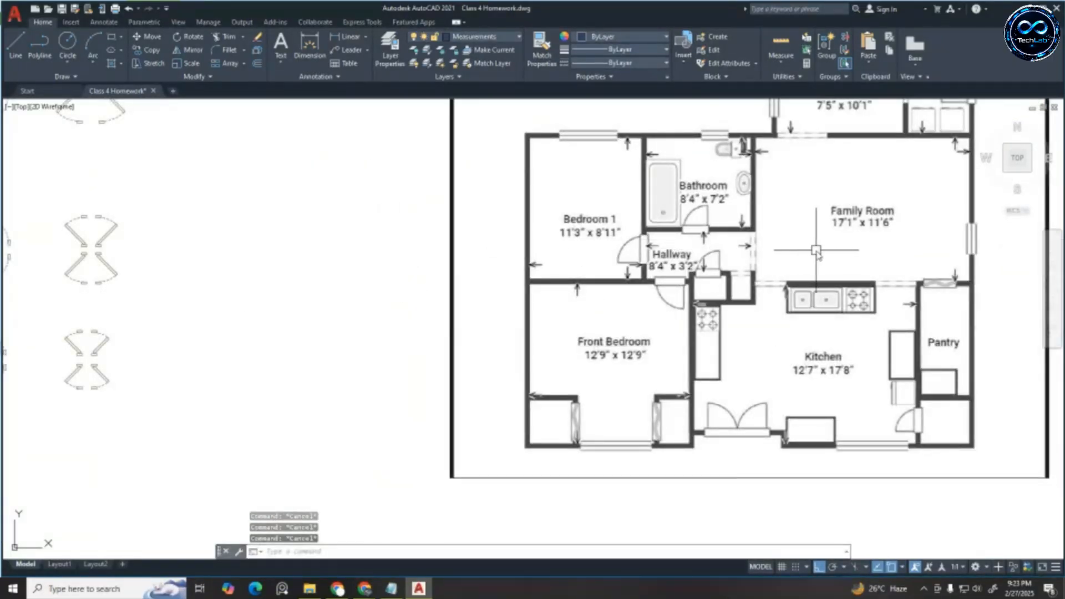
scroll(815, 250, down, 3)
scroll(816, 249, down, 2)
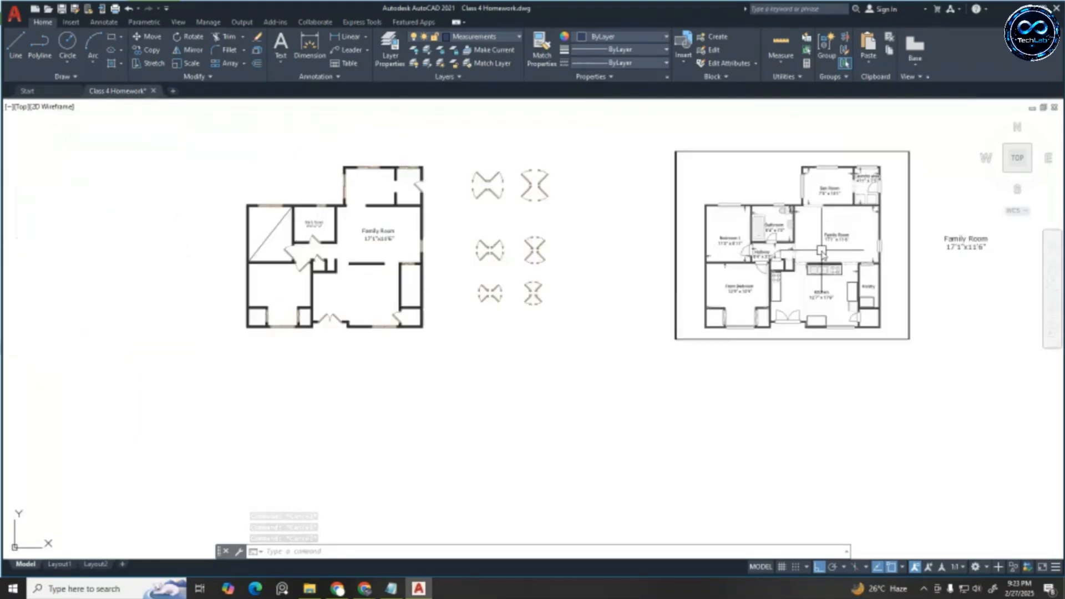
scroll(383, 243, up, 3)
click(380, 227)
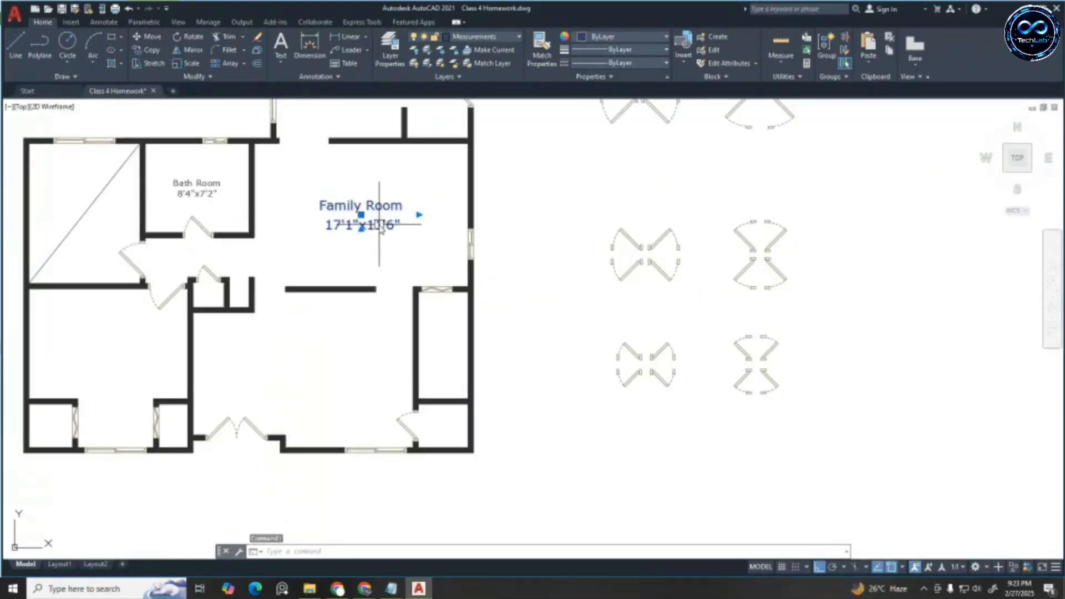
text(co)
key(Return)
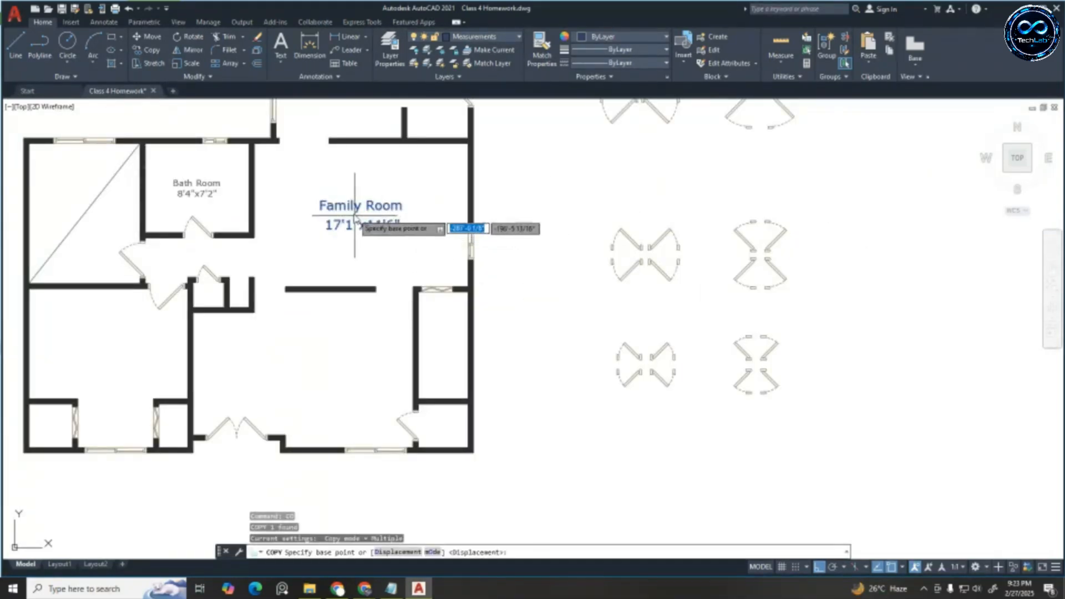
click(359, 214)
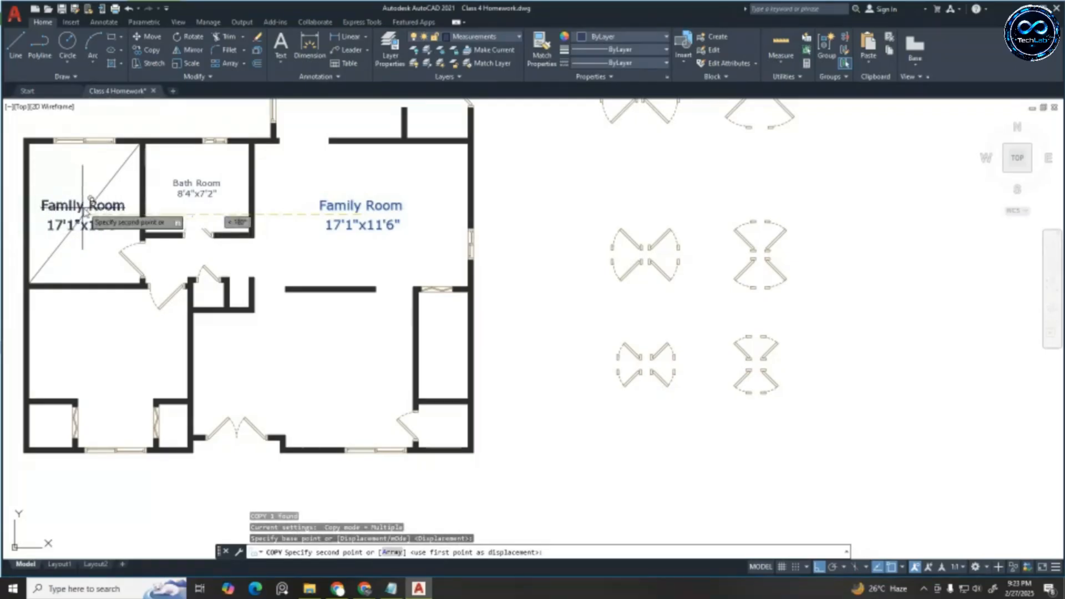
click(85, 212)
key(Escape)
key(Escape)
Change the size line of the copied Family Room label in the bedroom beside the bathroom to 11'3"x8'11"
scroll(342, 146, down, 4)
scroll(220, 162, up, 6)
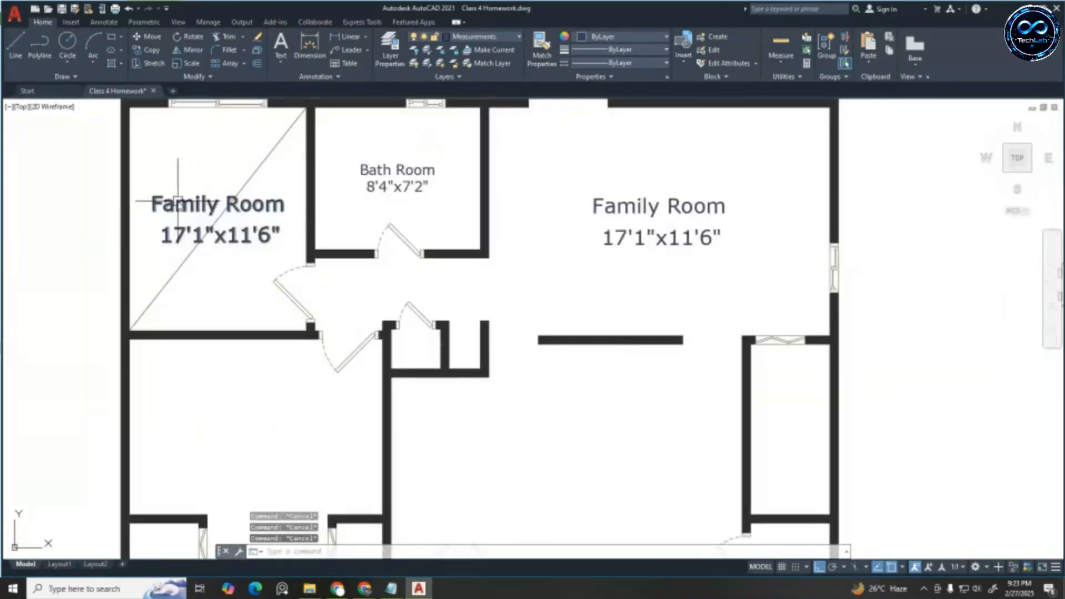
click(182, 206)
double_click(182, 206)
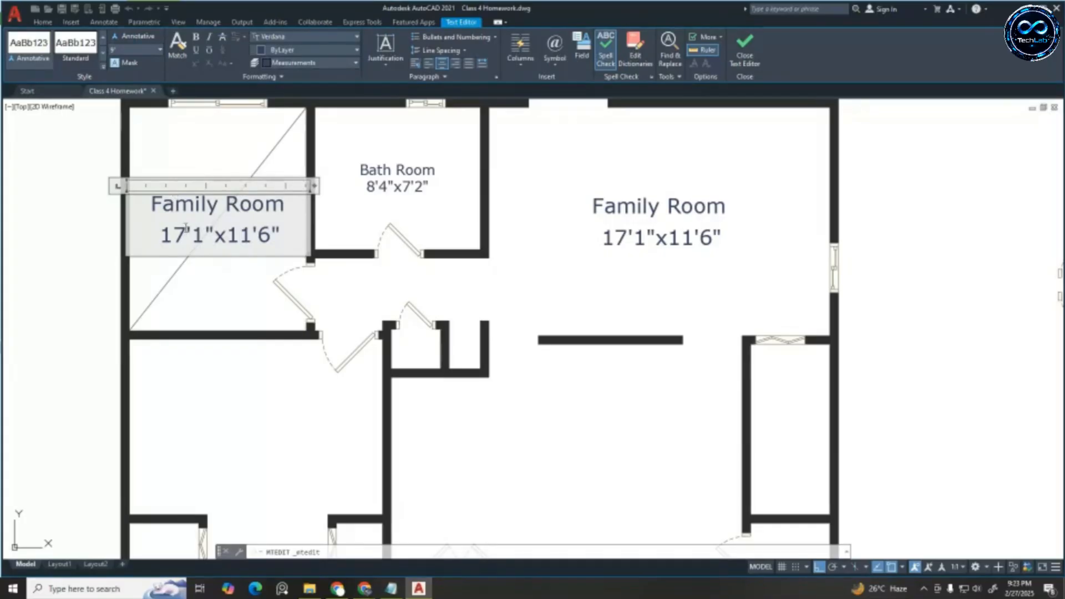
key(BackSpace)
text(1)
click(205, 239)
key(BackSpace)
text(3)
key(BackSpace)
key(BackSpace)
text(8)
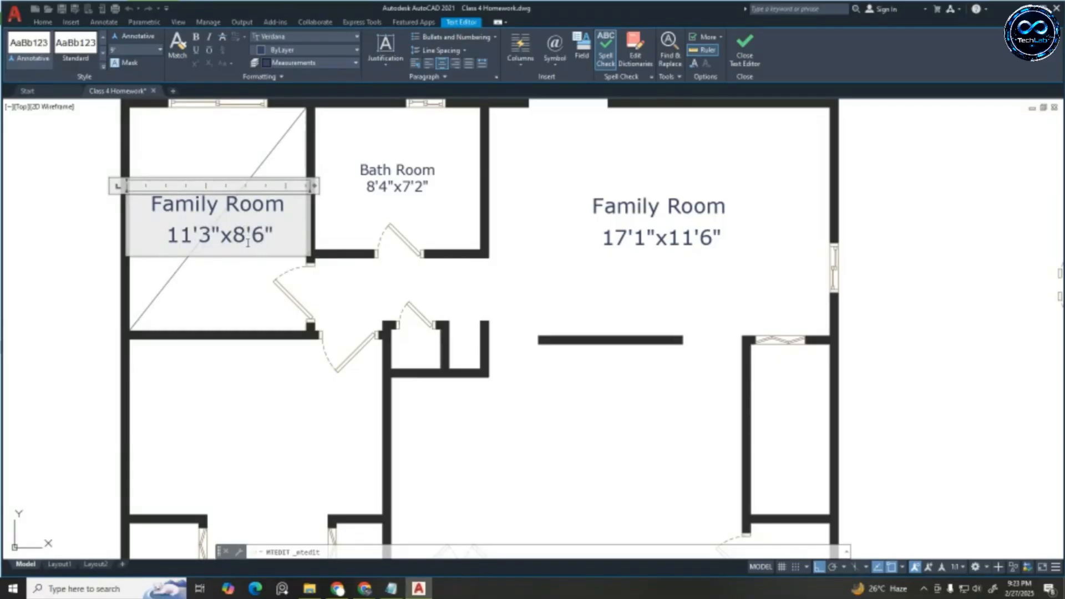
key(BackSpace)
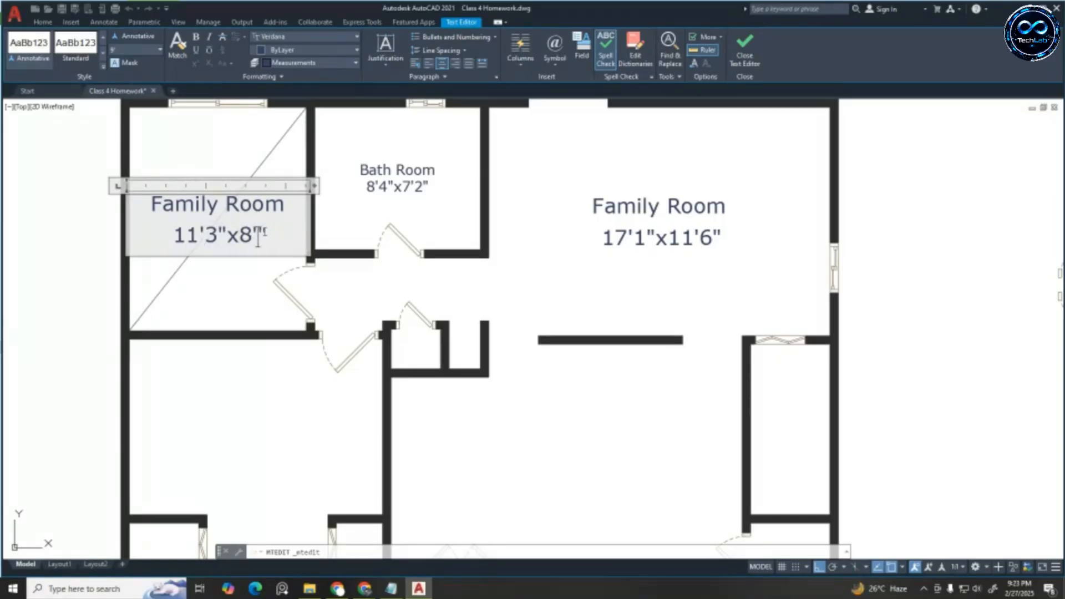
text(11)
click(229, 302)
Delete the diagonal helper line that crosses the 11'3"x8'11" label in the bedroom
scroll(211, 283, down, 6)
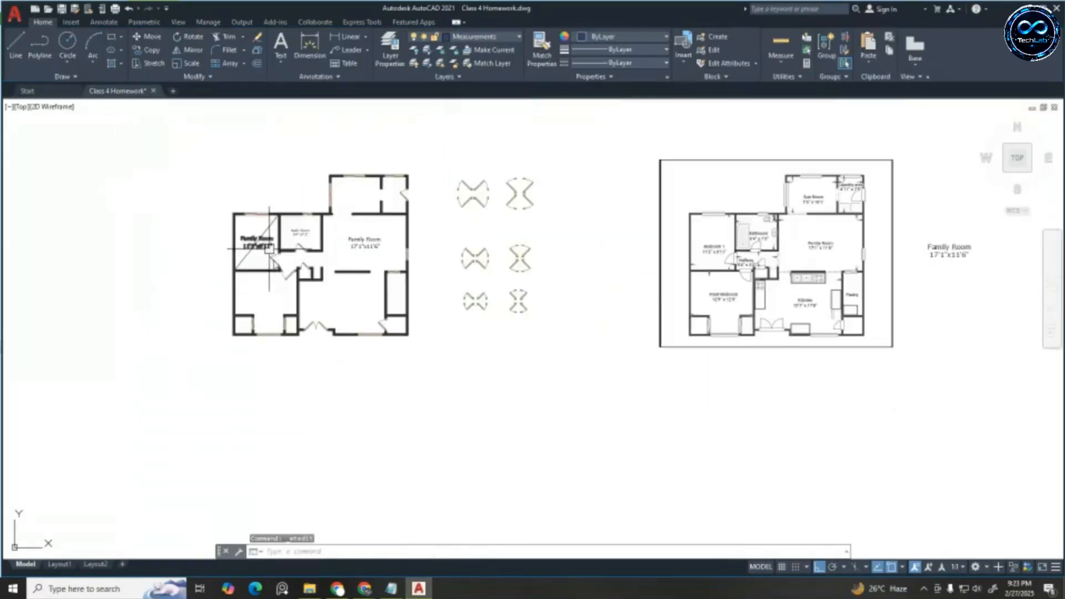
scroll(146, 258, up, 3)
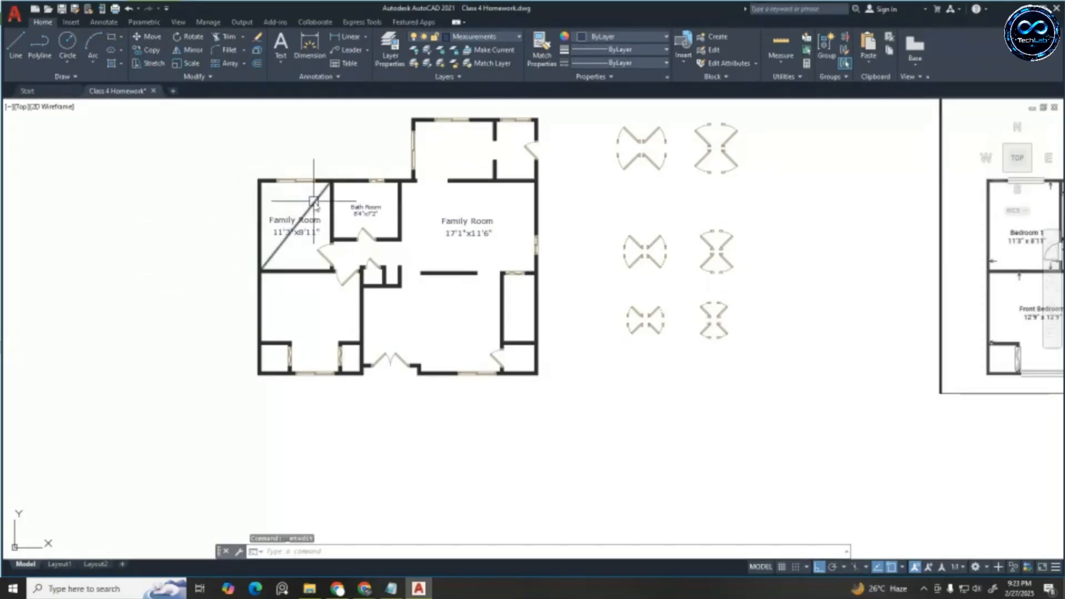
click(292, 231)
key(Delete)
Copy the Bath Room label straight down into the hallway directly below the bathroom
scroll(368, 200, up, 4)
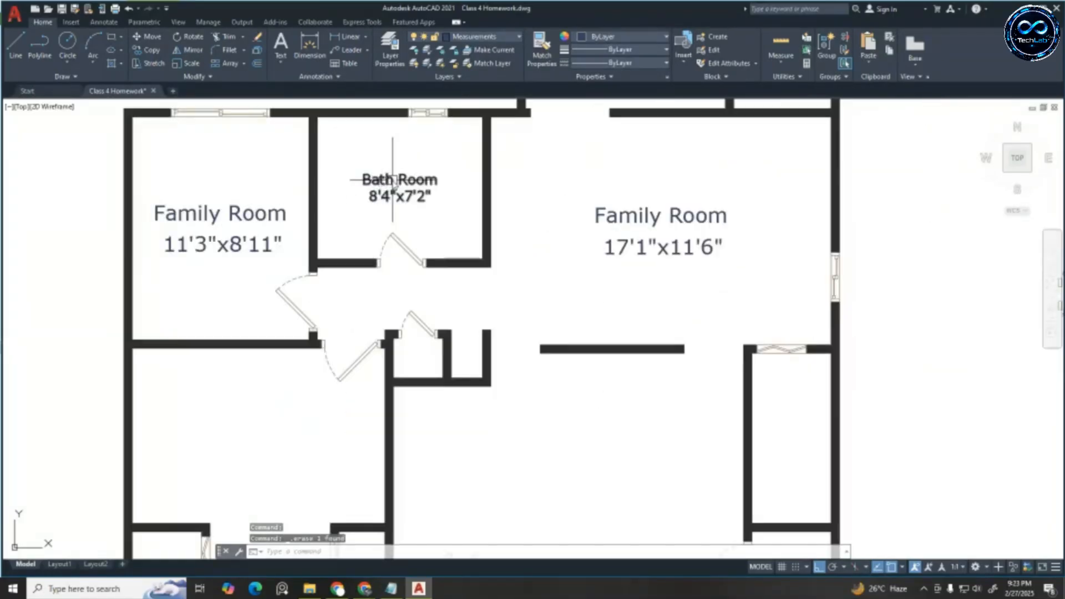
click(393, 179)
text(co)
key(Return)
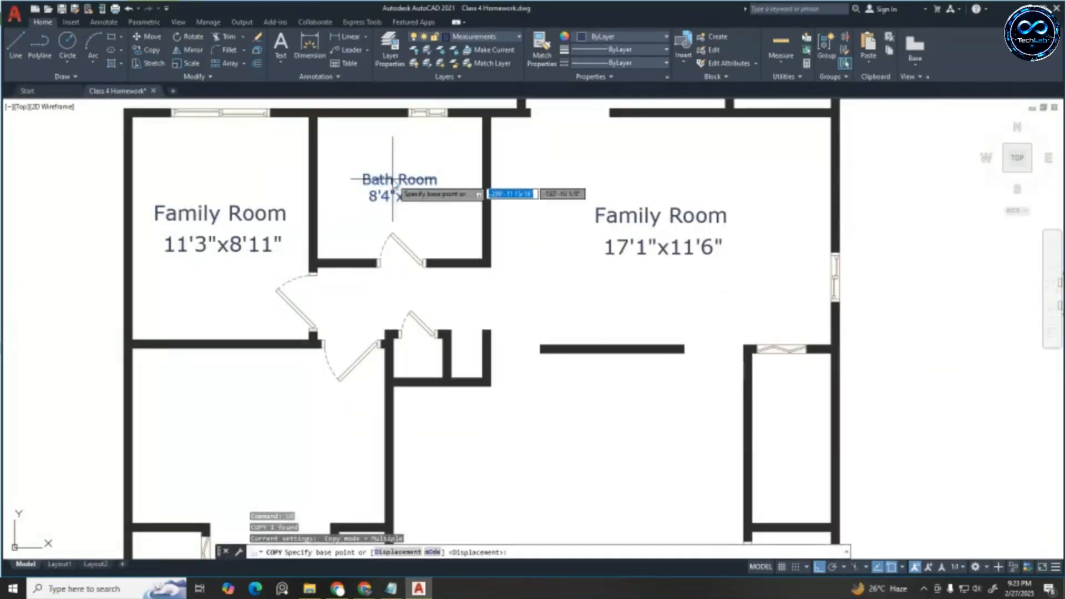
click(400, 187)
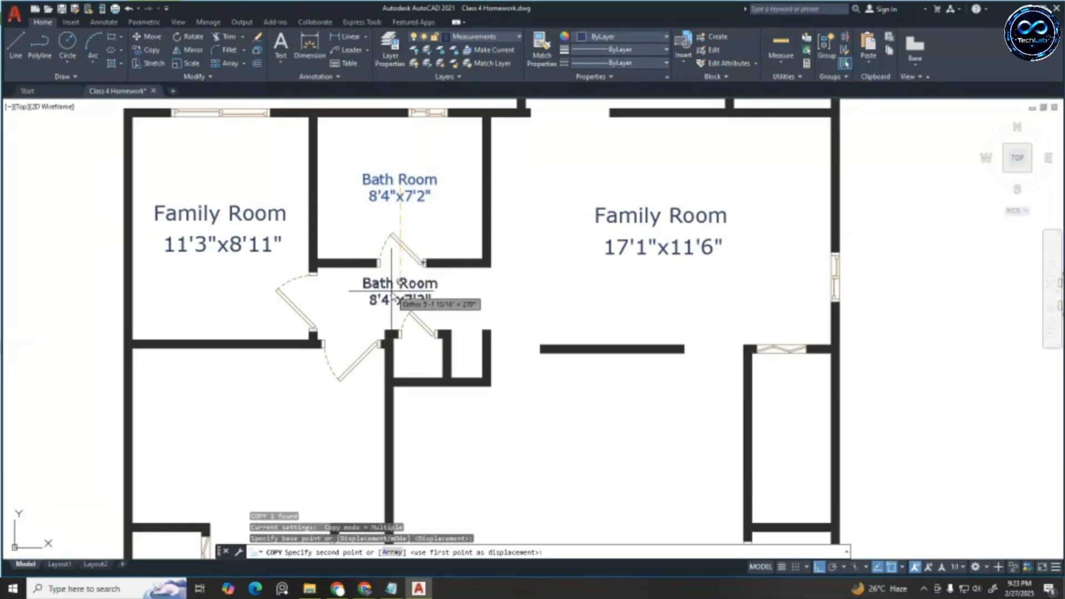
click(398, 291)
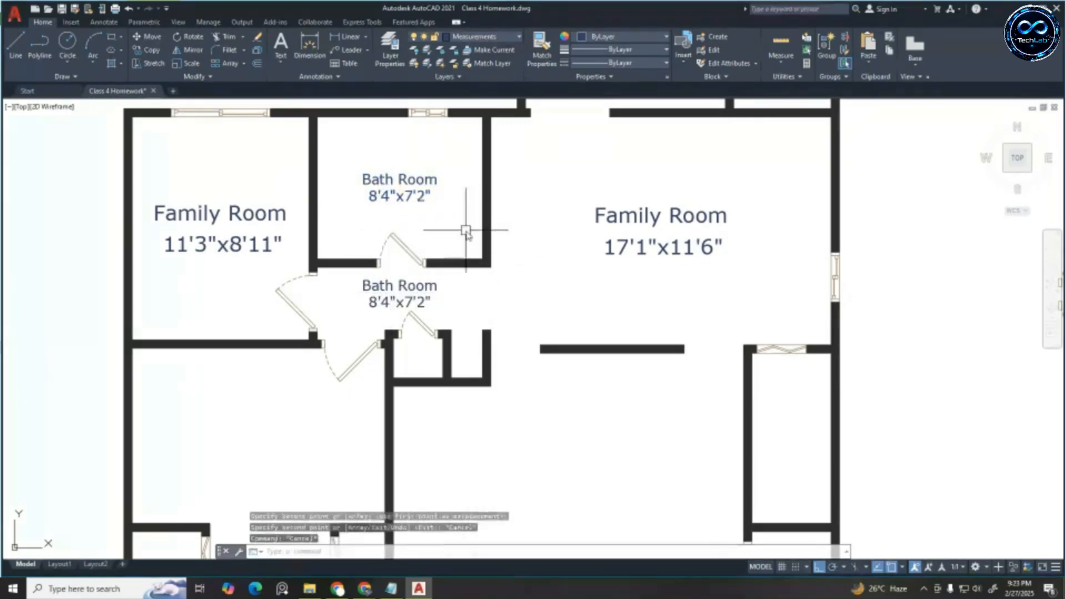
key(Escape)
key(Escape)
key(Escape)
scroll(504, 252, down, 5)
scroll(486, 255, up, 5)
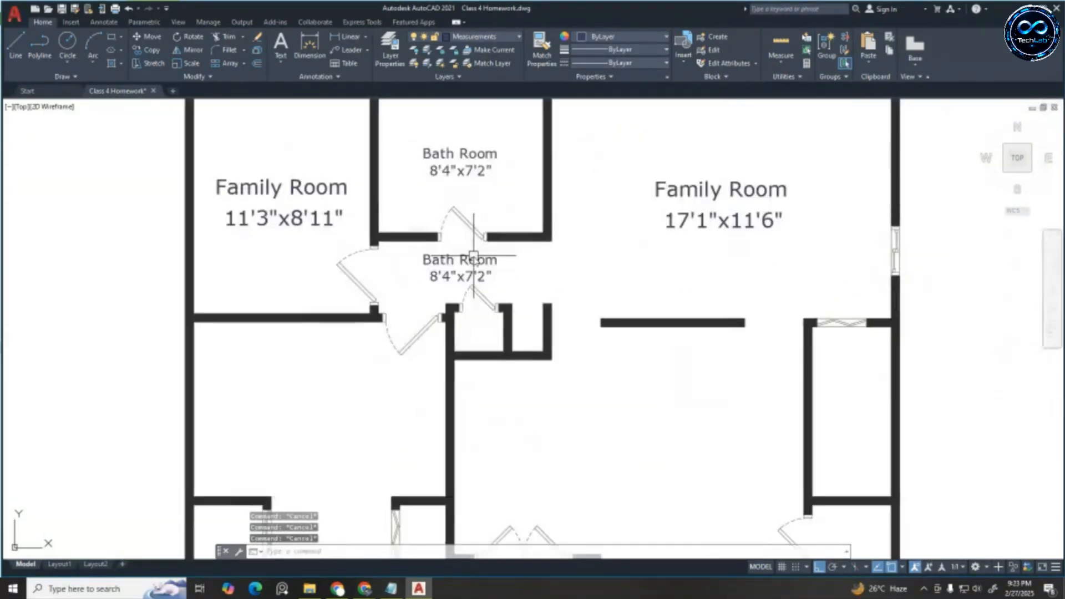
click(461, 269)
scroll(461, 270, up, 2)
click(461, 267)
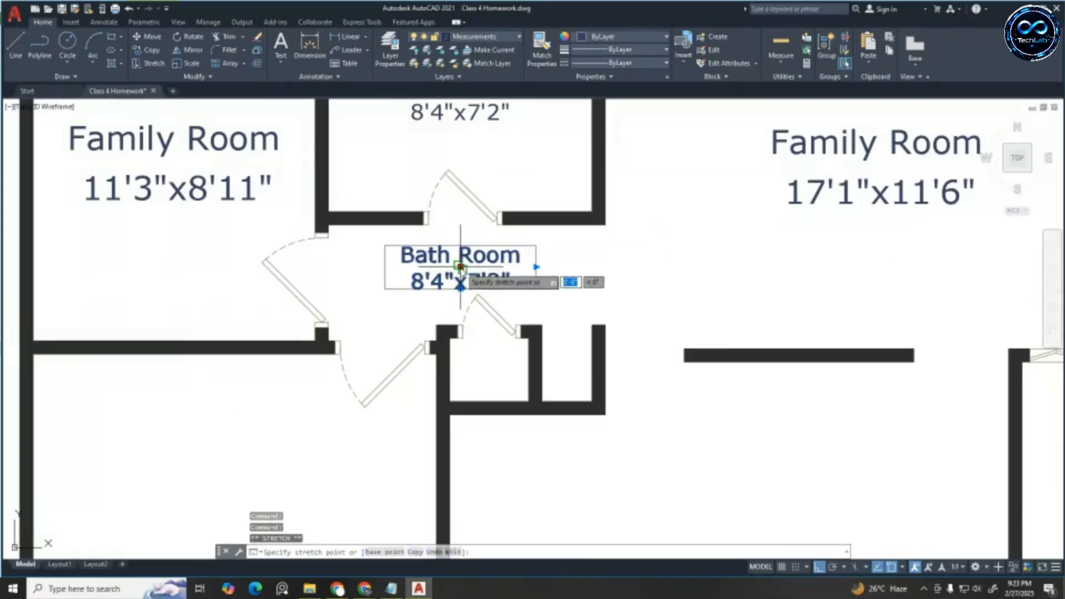
key(Escape)
scroll(410, 266, down, 4)
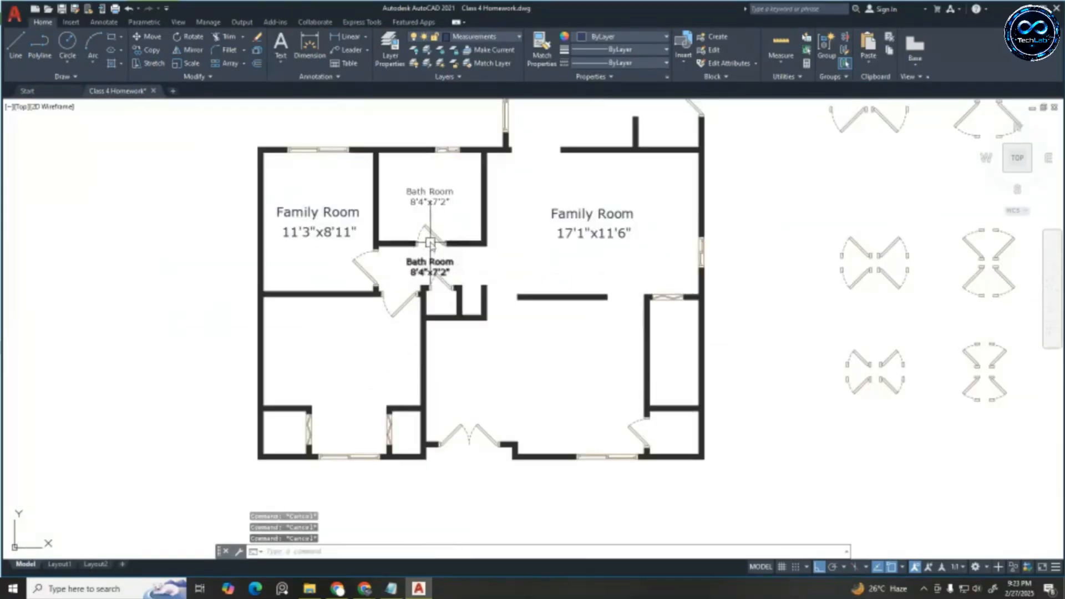
Create a multiline text box below the front entrance of the floor plan with Middle Center justification
scroll(389, 277, down, 2)
scroll(481, 232, up, 2)
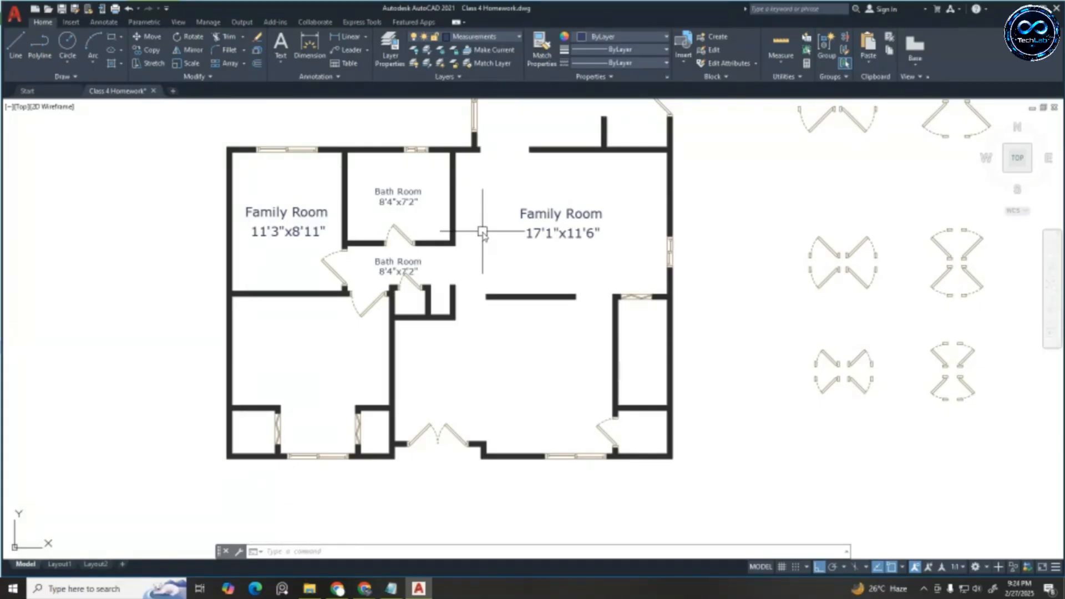
scroll(482, 232, down, 4)
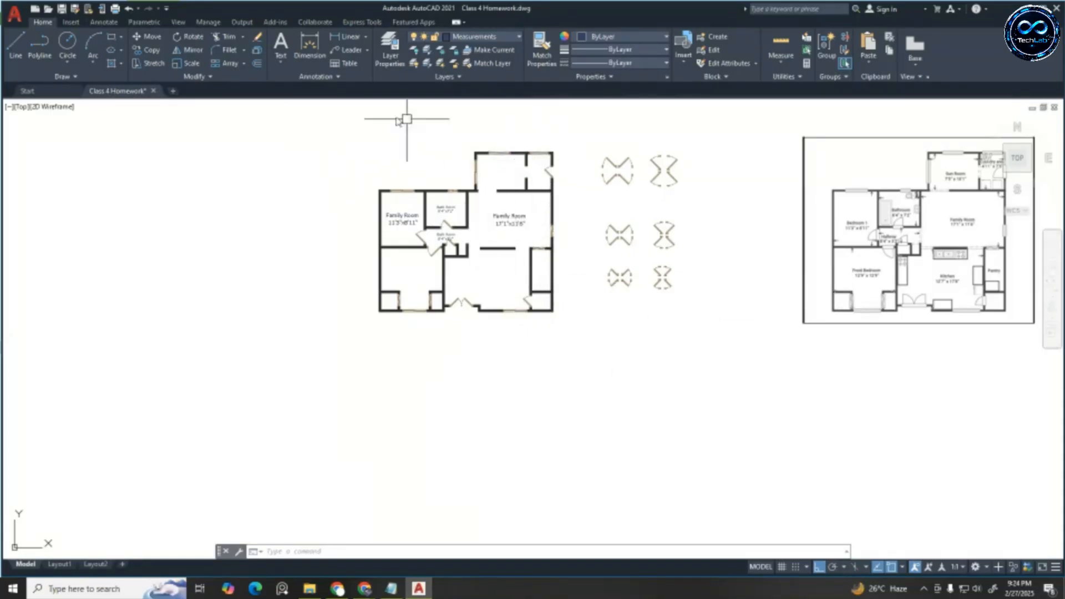
scroll(507, 292, up, 4)
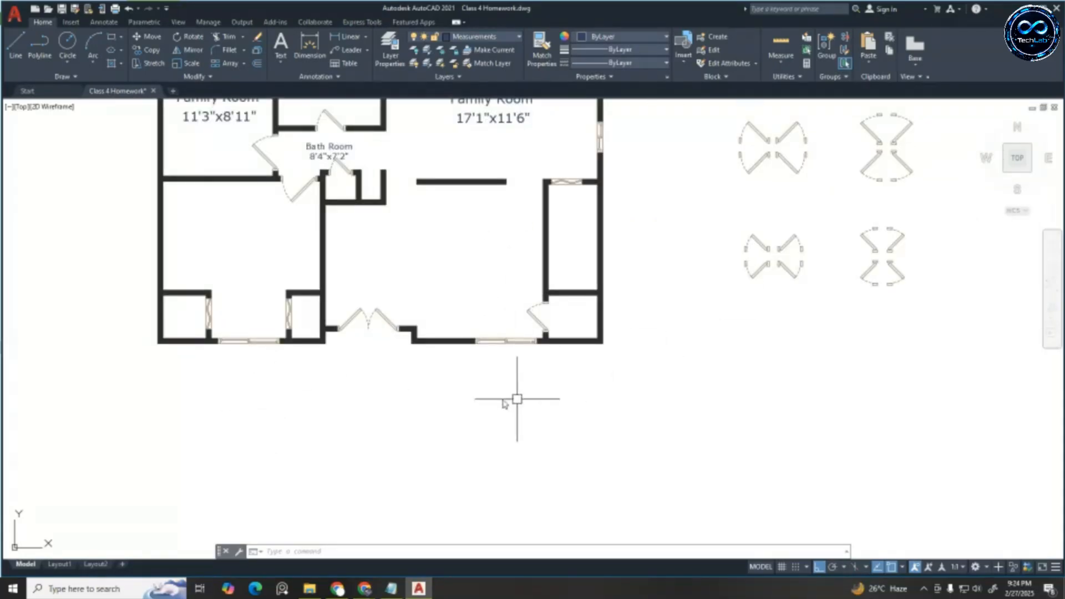
scroll(535, 291, down, 4)
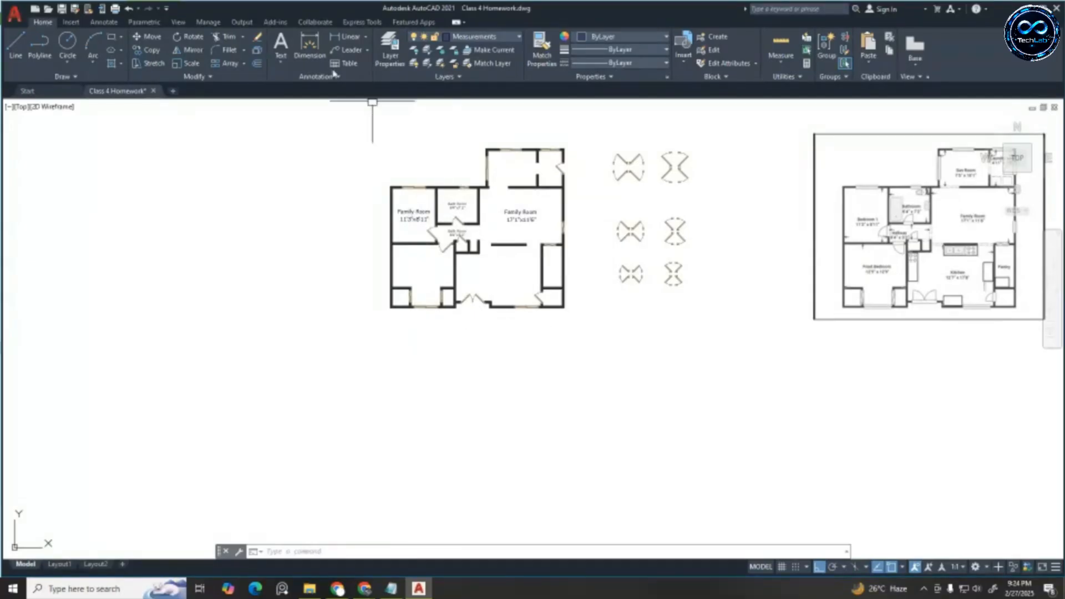
click(281, 44)
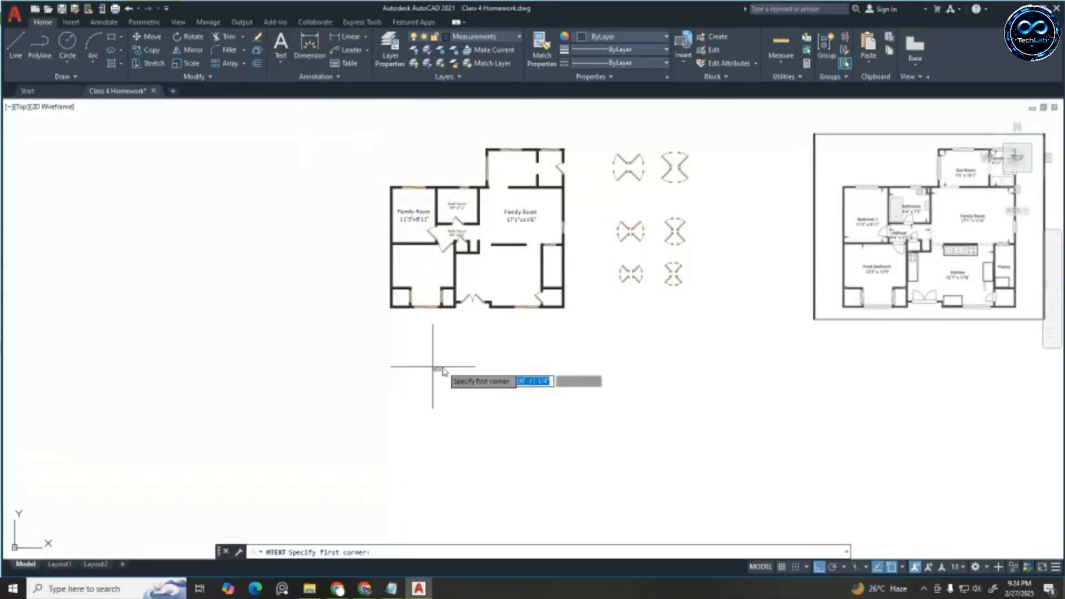
scroll(435, 368, up, 3)
click(434, 248)
click(675, 420)
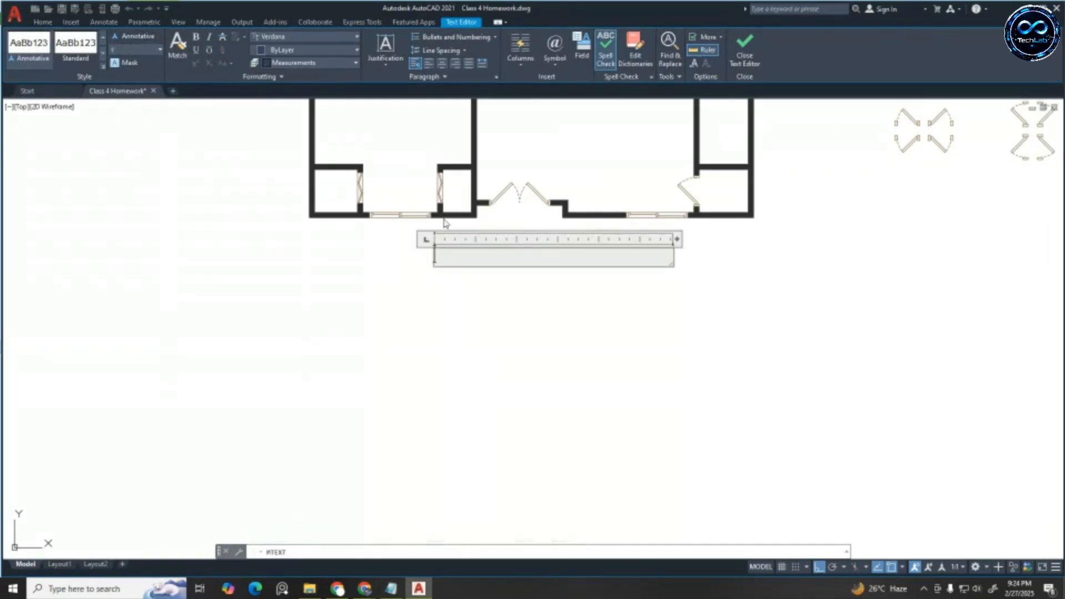
click(385, 49)
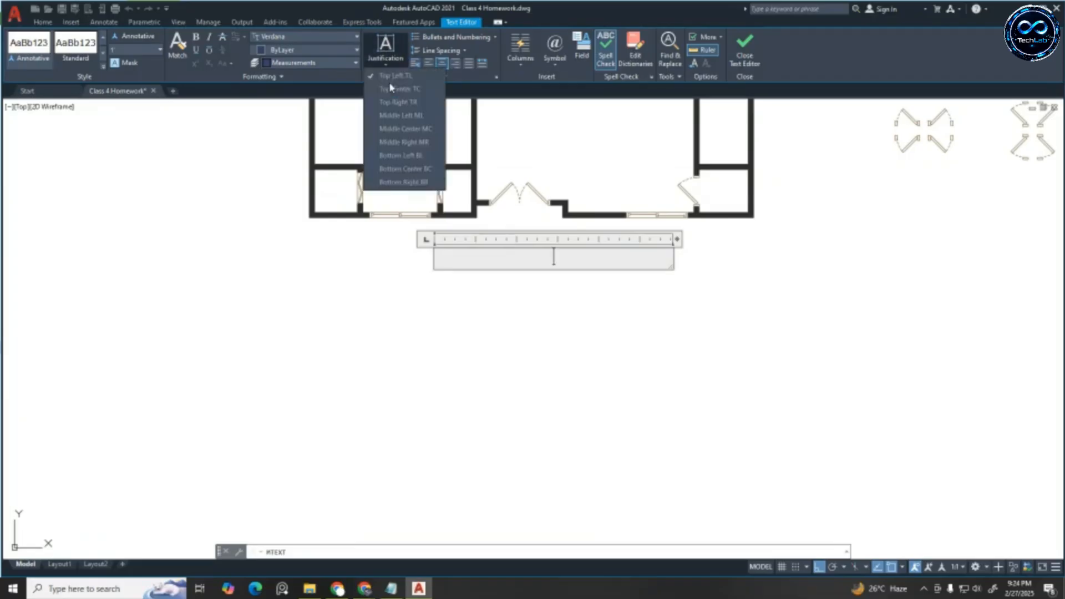
click(392, 131)
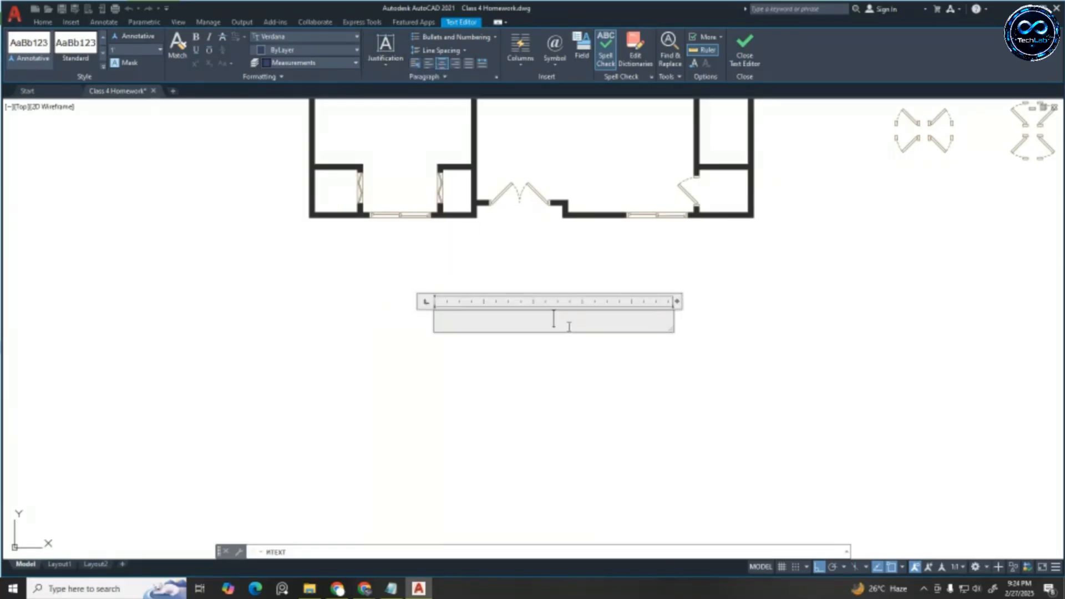
Enter the title "Ground Floor" in the text box below the plan and finish the text
text(Grou)
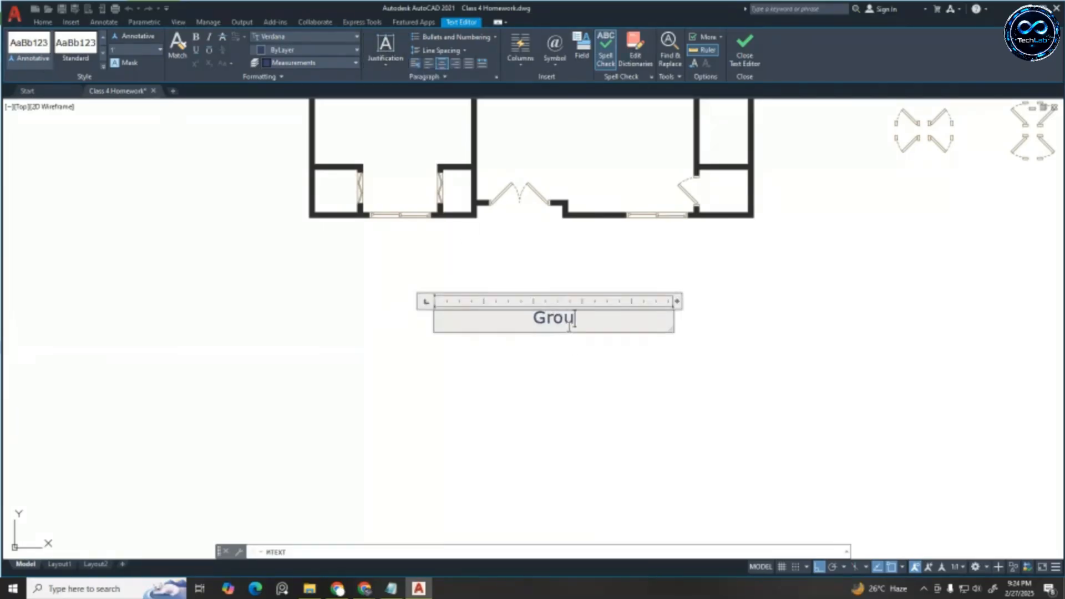
text(nd Floor)
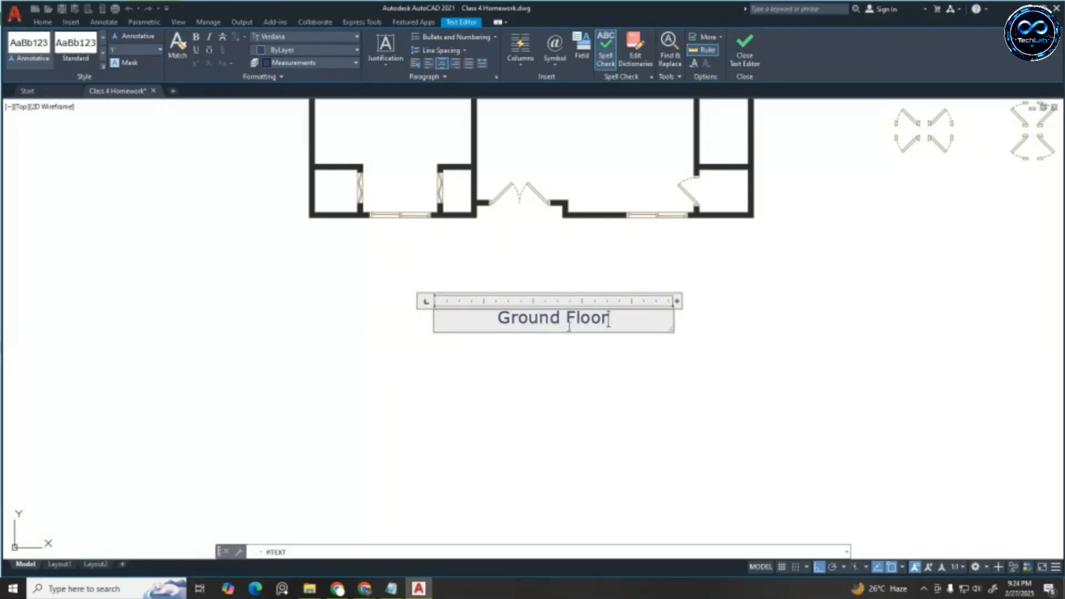
scroll(599, 391, down, 3)
scroll(617, 360, up, 1)
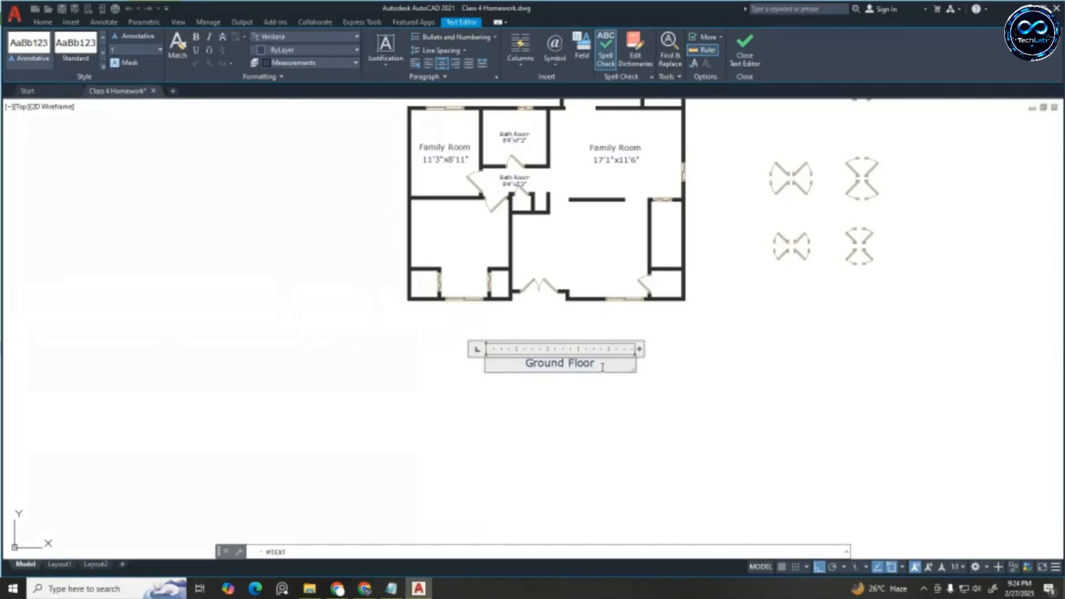
key(Return)
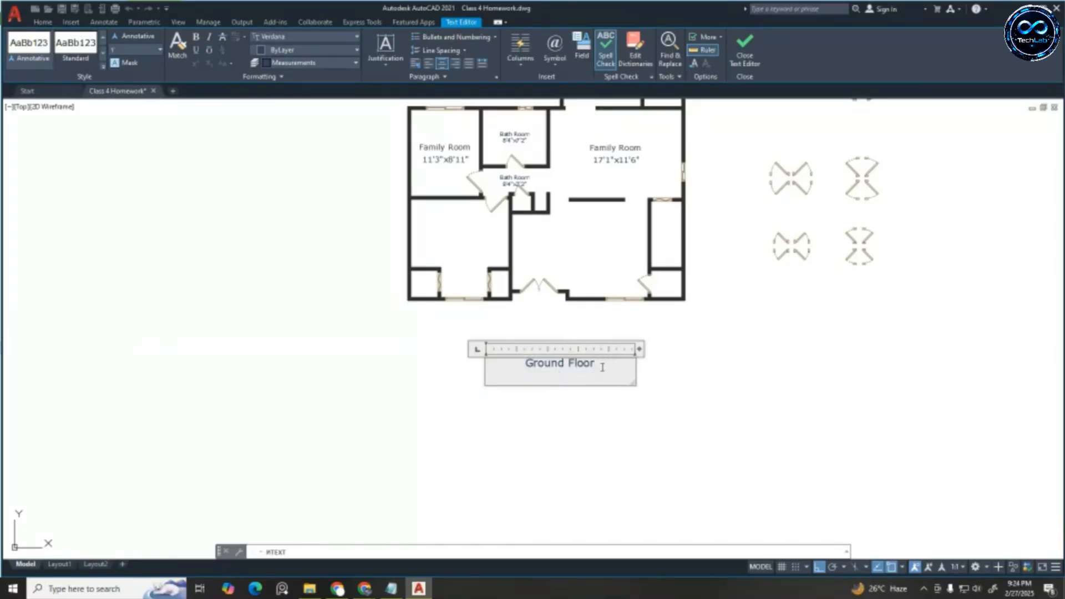
key(BackSpace)
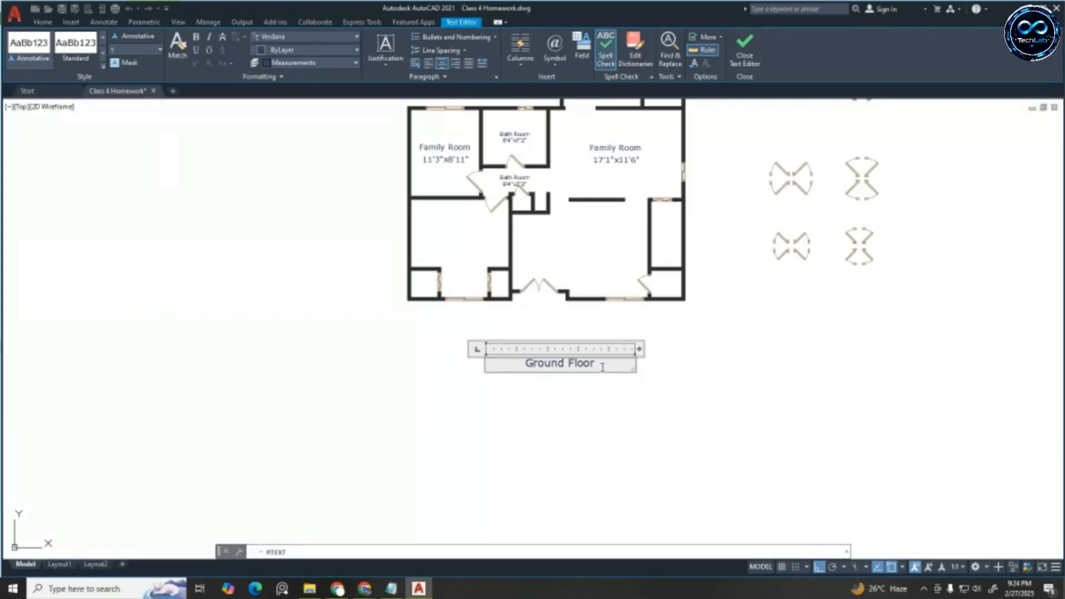
click(722, 349)
scroll(528, 366, up, 4)
scroll(533, 366, down, 4)
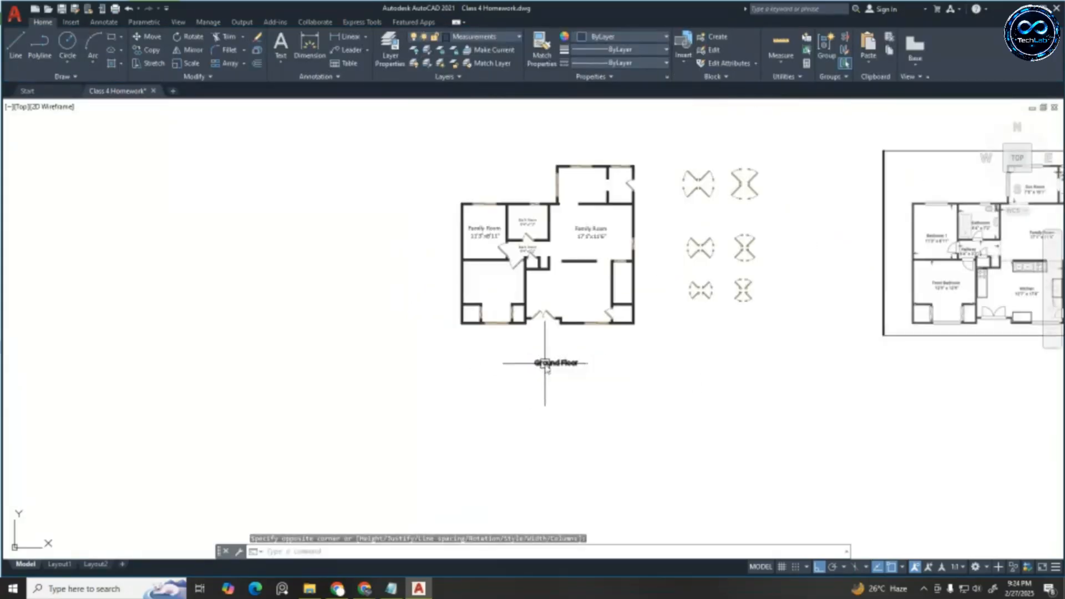
Check the text height of the Family Room label in the large room without changing it
scroll(542, 418, up, 2)
click(595, 239)
double_click(595, 239)
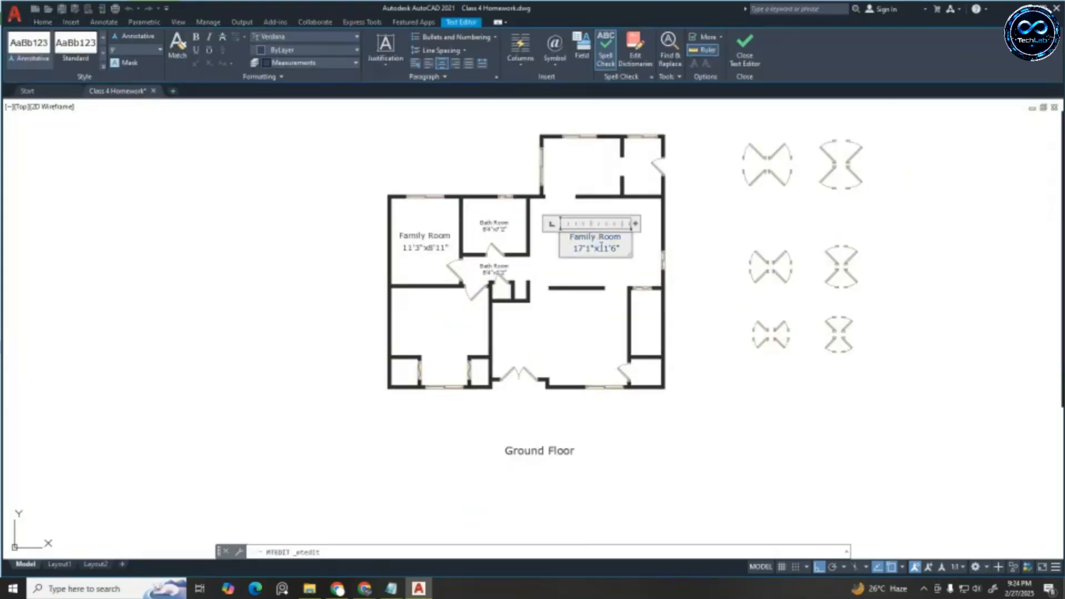
scroll(591, 238, up, 3)
key(ctrl+a)
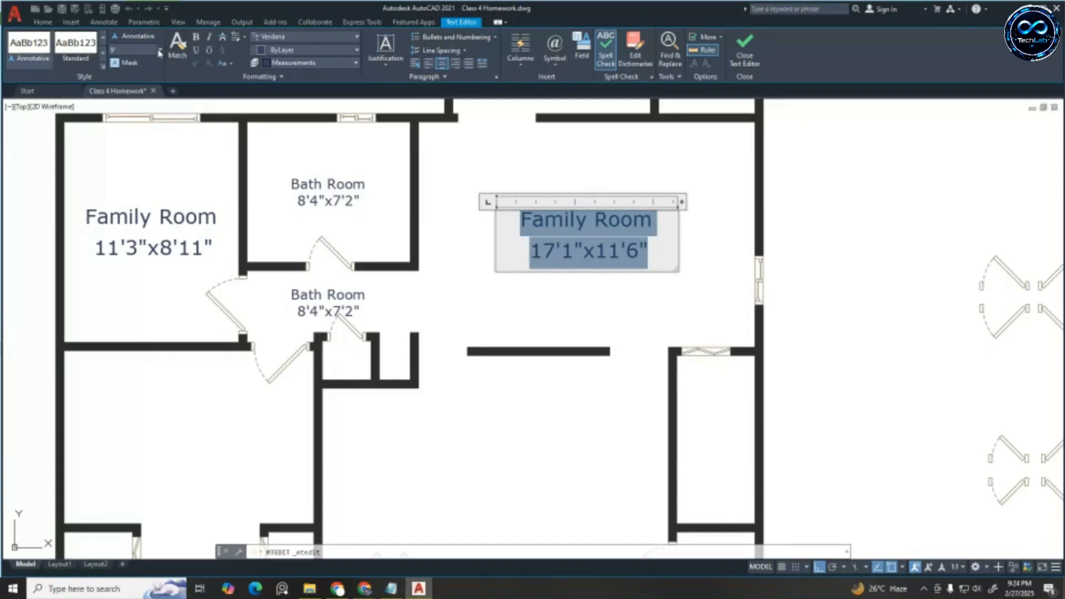
click(730, 190)
scroll(732, 185, down, 4)
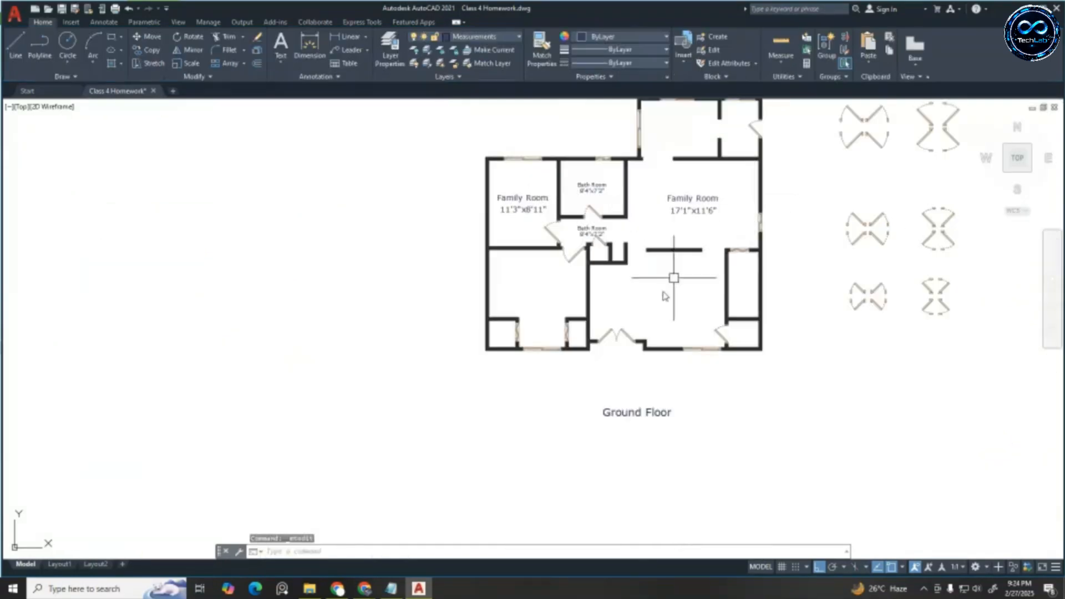
click(645, 414)
click(637, 412)
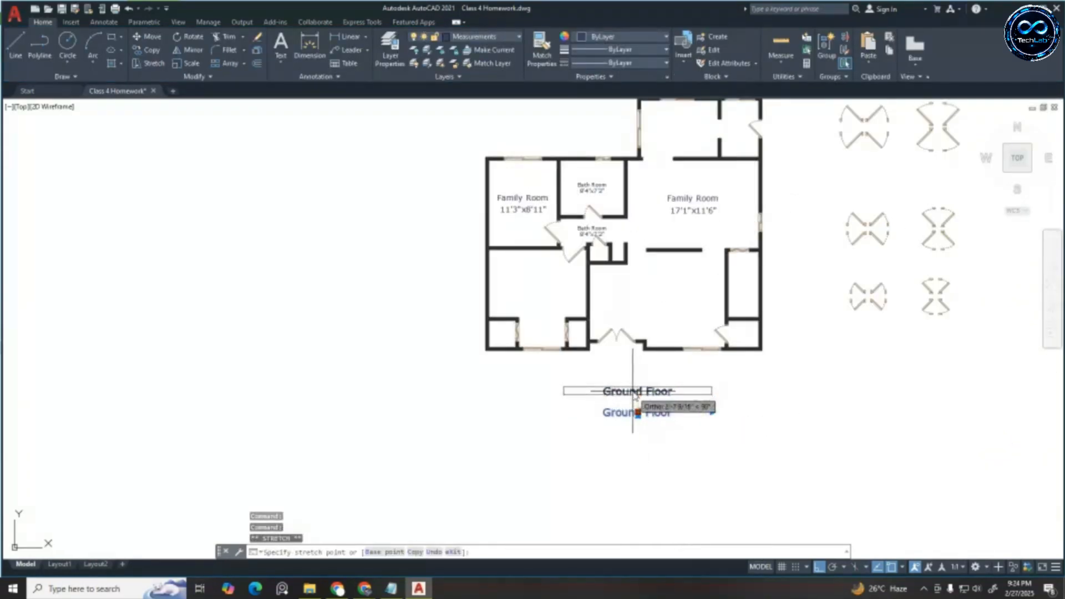
scroll(668, 205, up, 4)
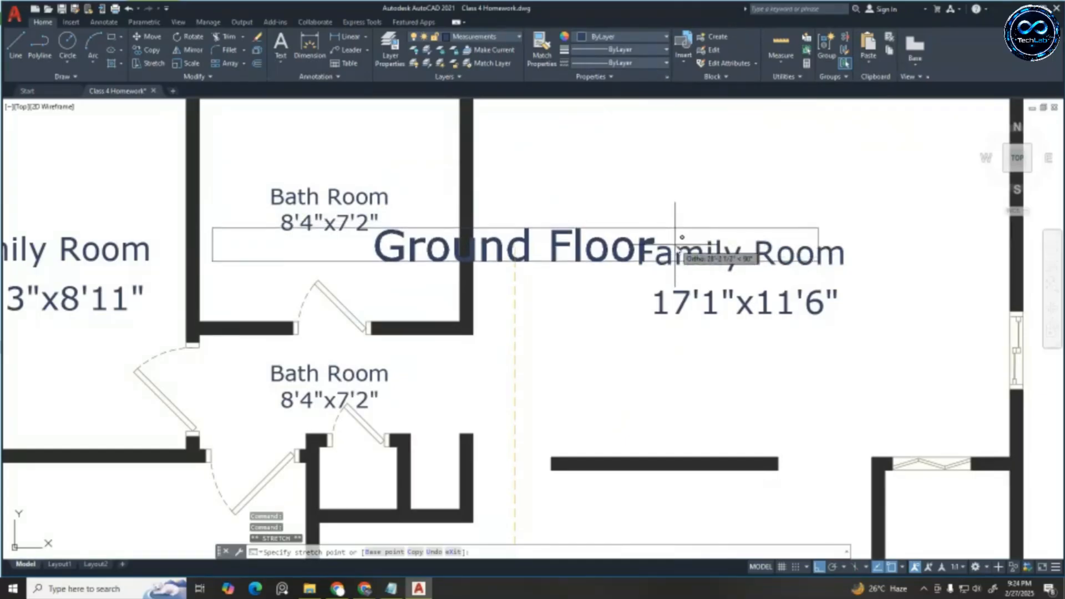
scroll(675, 247, down, 4)
scroll(638, 345, up, 3)
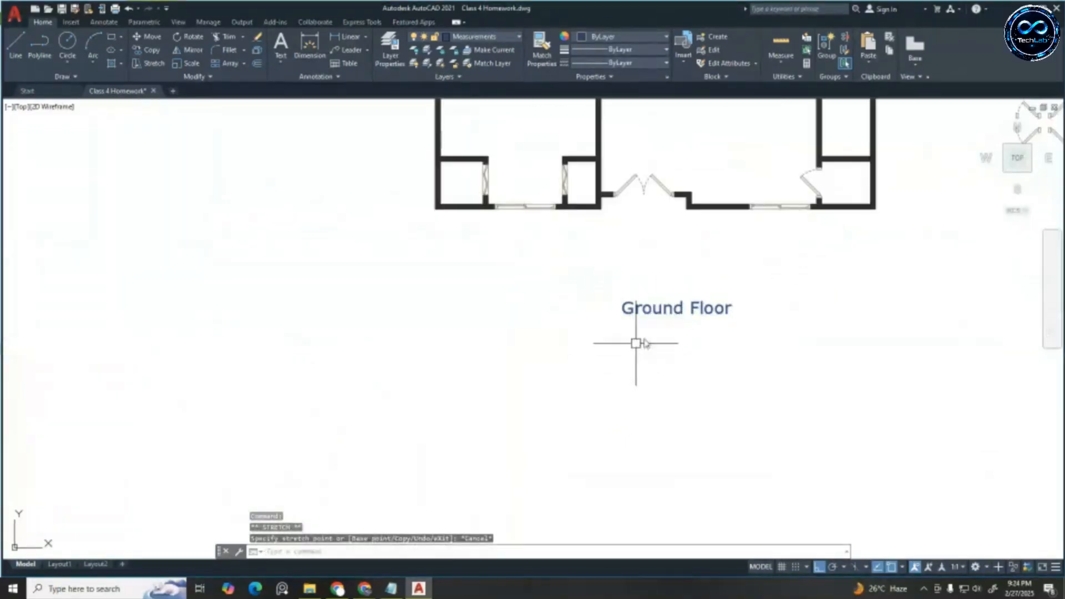
key(Escape)
scroll(637, 266, down, 3)
key(Escape)
scroll(701, 185, up, 3)
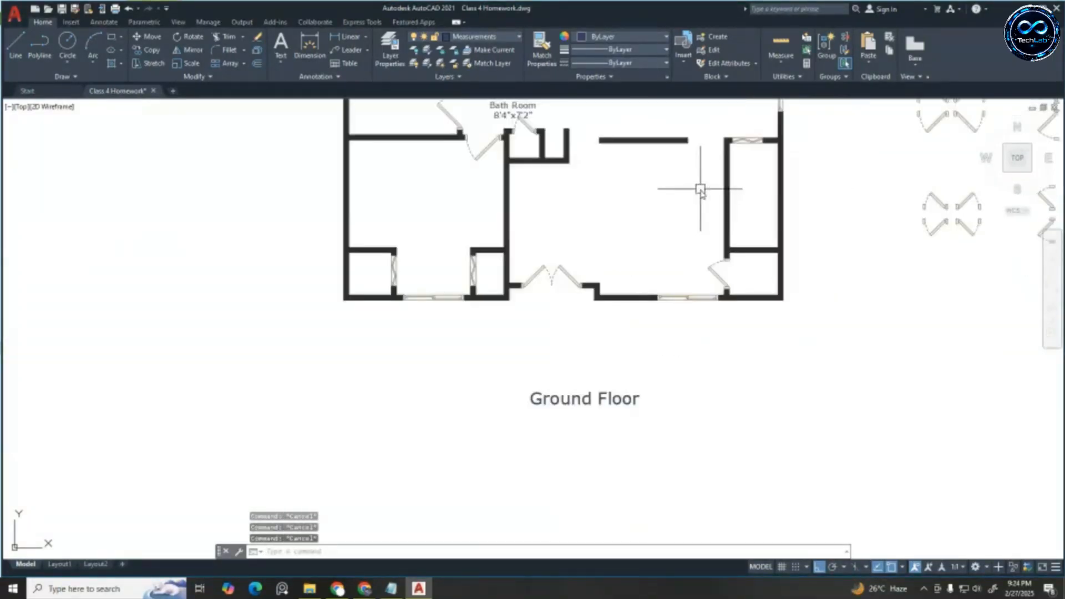
scroll(630, 309, down, 4)
scroll(713, 207, up, 2)
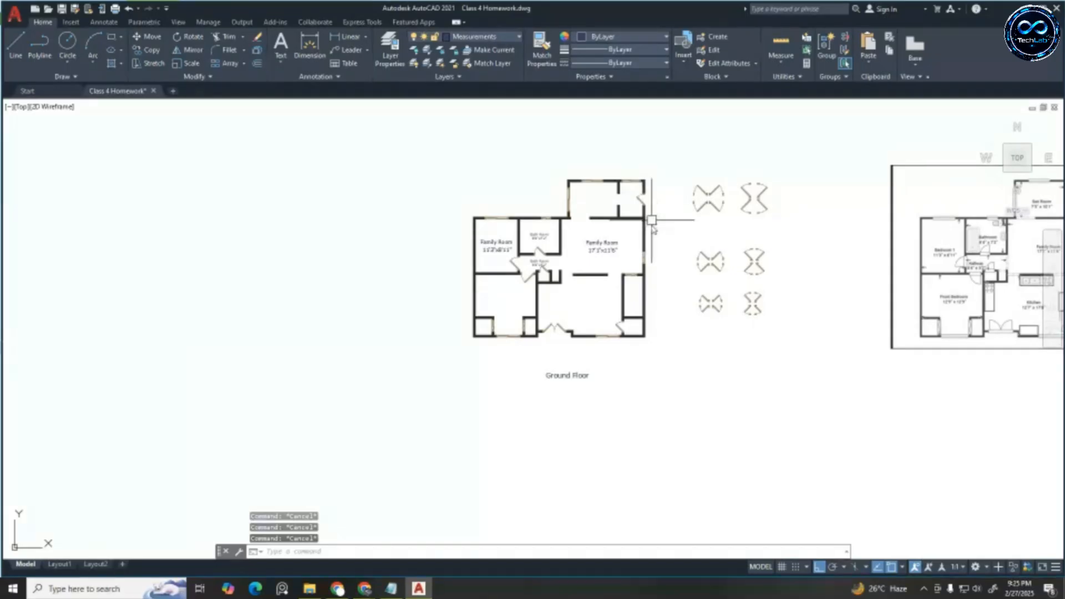
Erase the room name and size labels from inside the floor plan
scroll(652, 221, up, 2)
scroll(649, 218, down, 2)
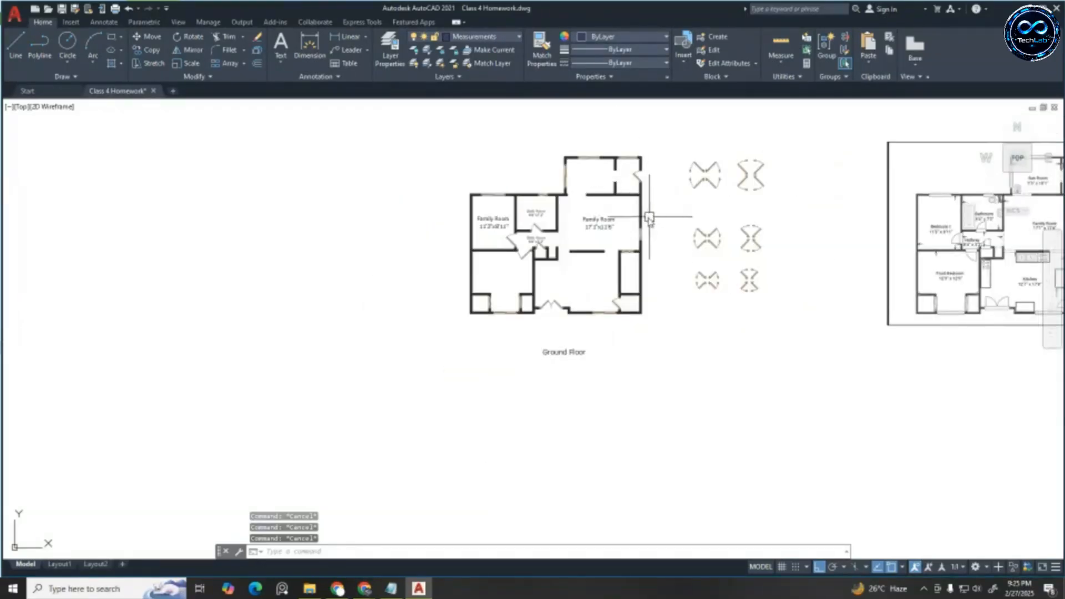
scroll(576, 217, up, 4)
click(625, 229)
scroll(554, 222, down, 4)
key(Delete)
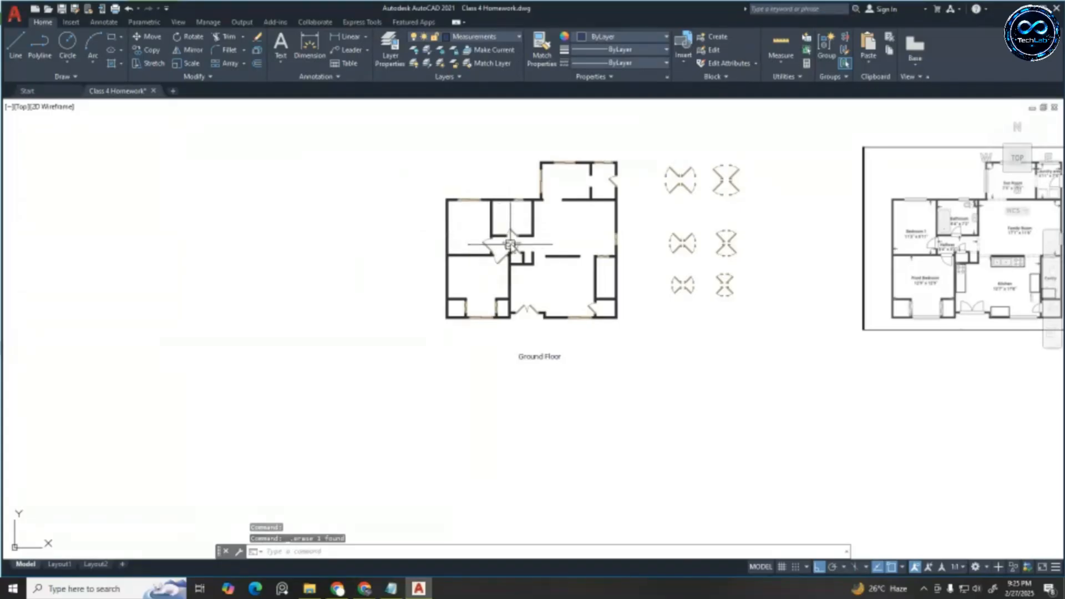
scroll(511, 241, up, 3)
scroll(569, 449, down, 2)
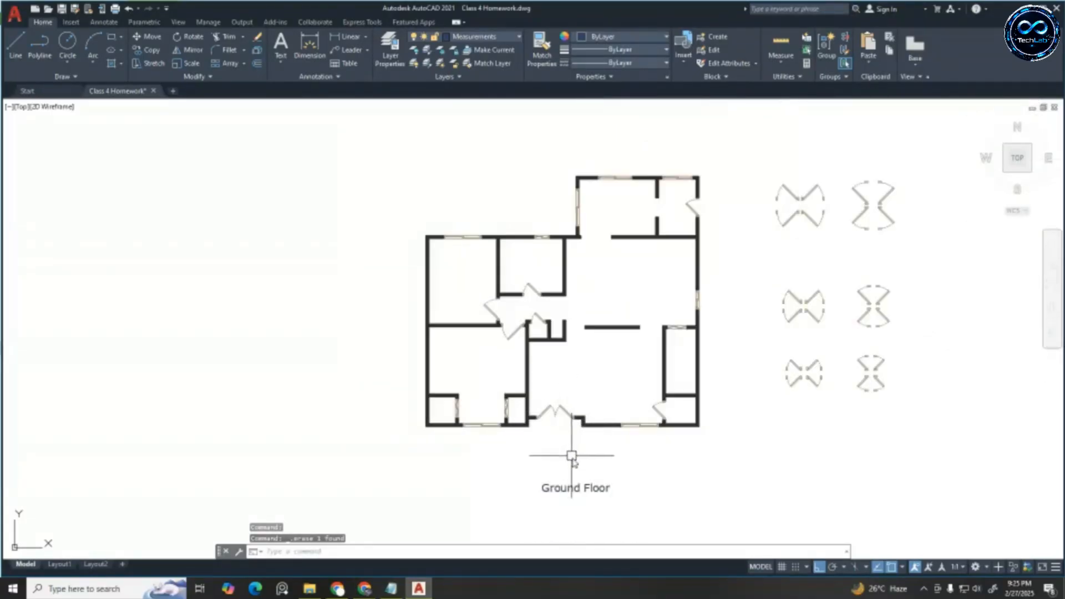
Erase the Ground Floor title below the plan and the six groups of spare door symbols beside it
click(734, 161)
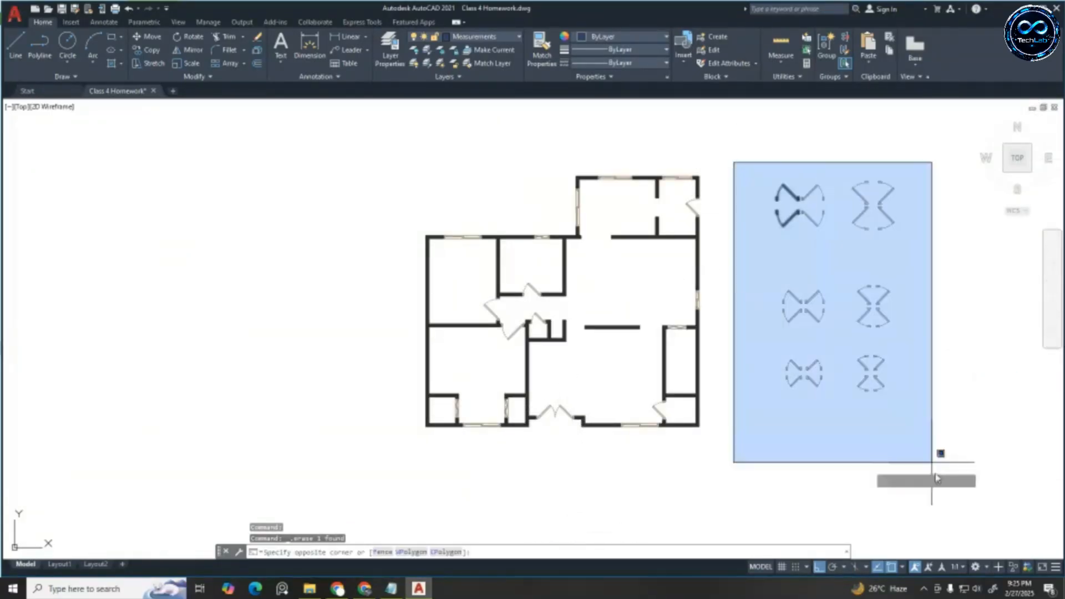
click(934, 469)
key(Delete)
scroll(722, 300, down, 5)
scroll(710, 277, up, 6)
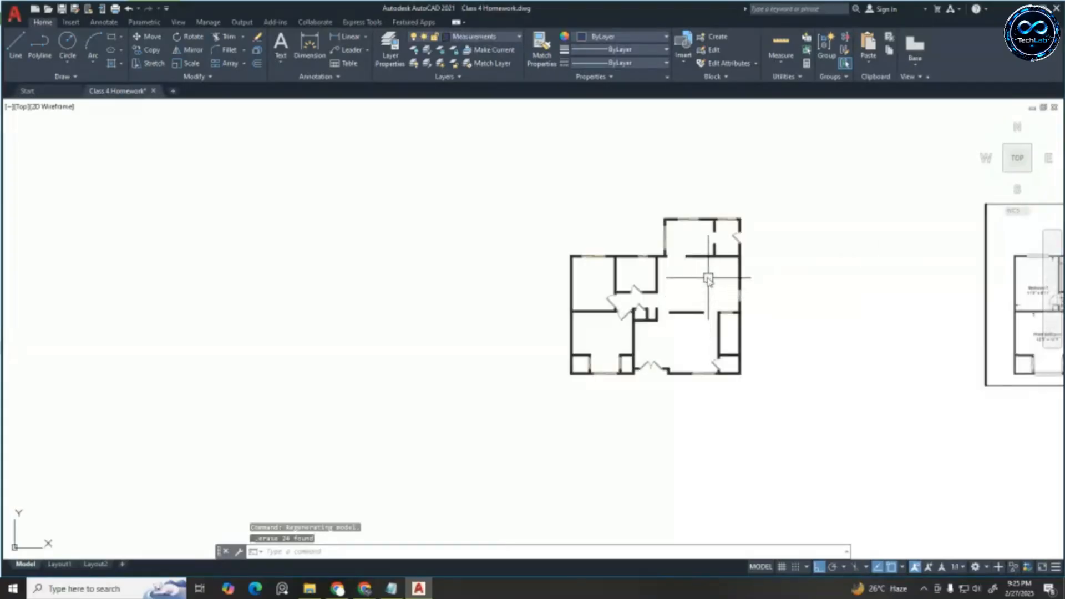
scroll(738, 187, up, 2)
scroll(760, 235, down, 2)
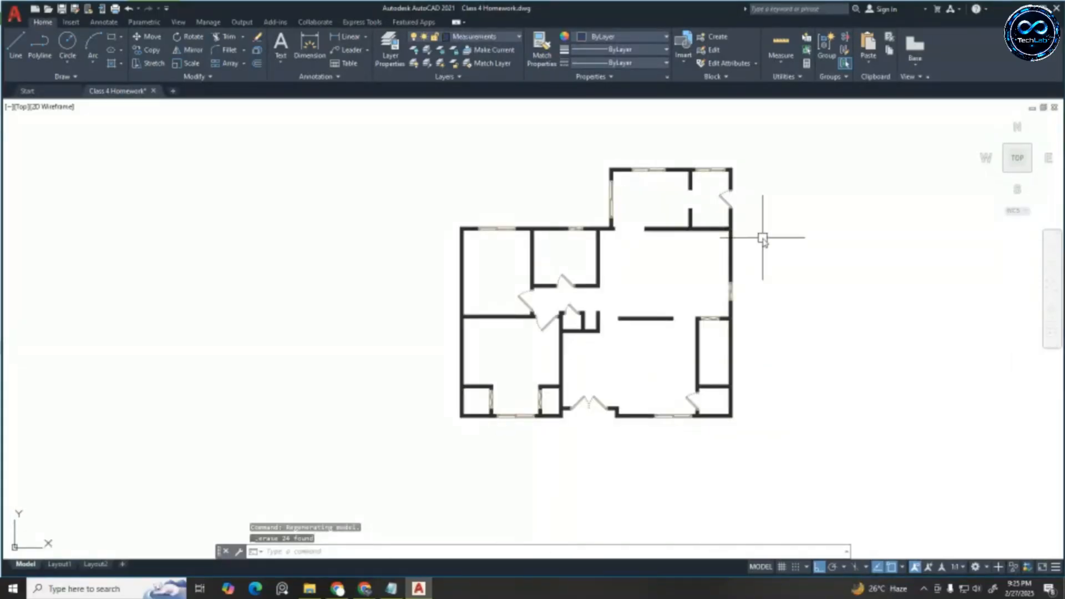
Draw horizontal construction lines through the floor plan's upper-right and lower-right outer wall corners
key(Escape)
key(Escape)
key(Escape)
text(xl)
key(Return)
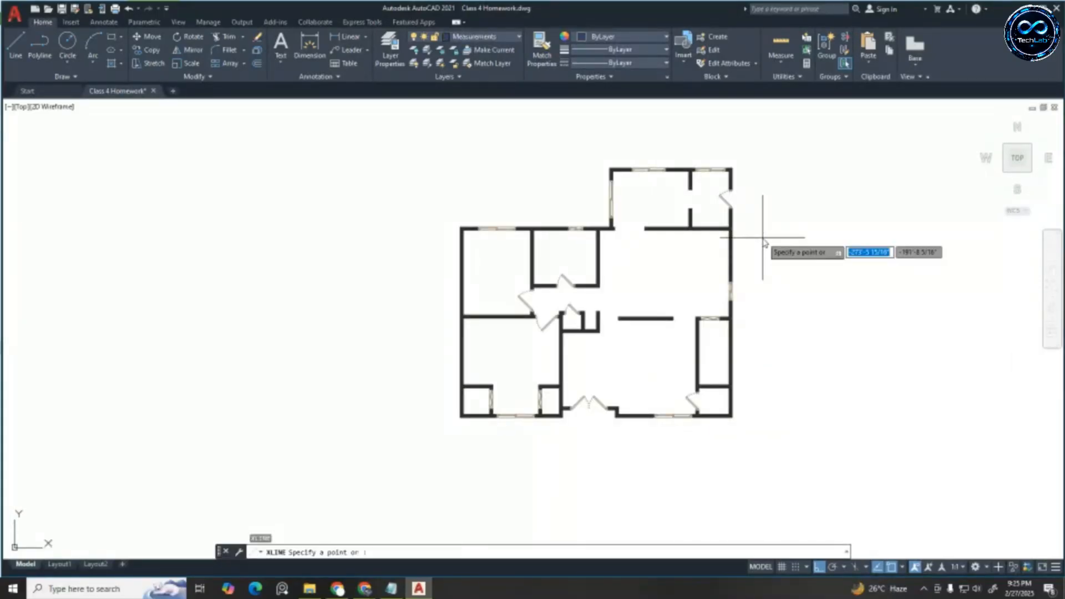
text(h)
key(Return)
scroll(760, 238, up, 5)
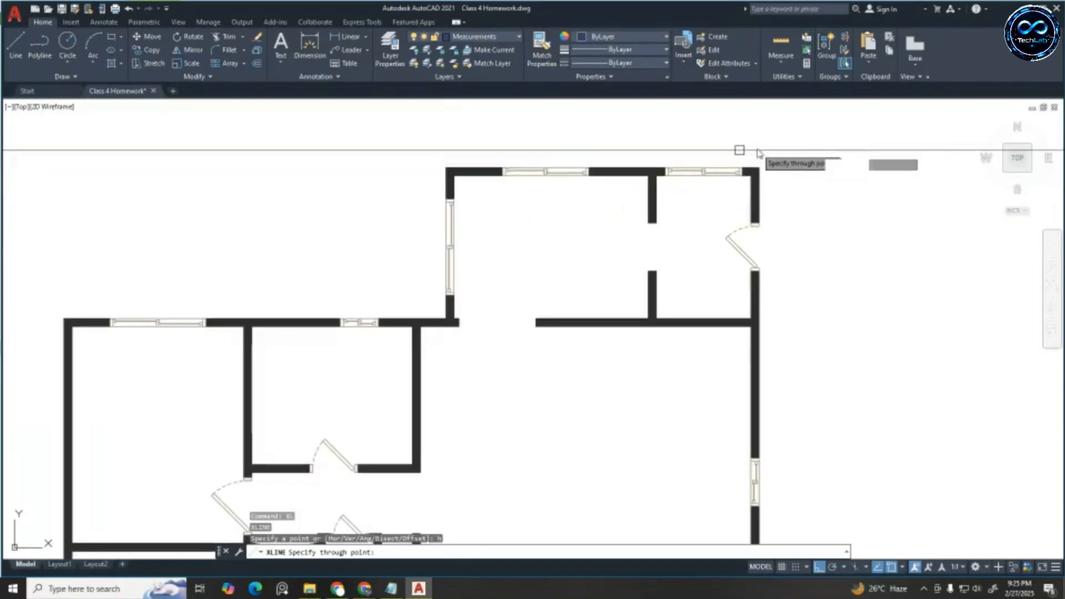
click(759, 178)
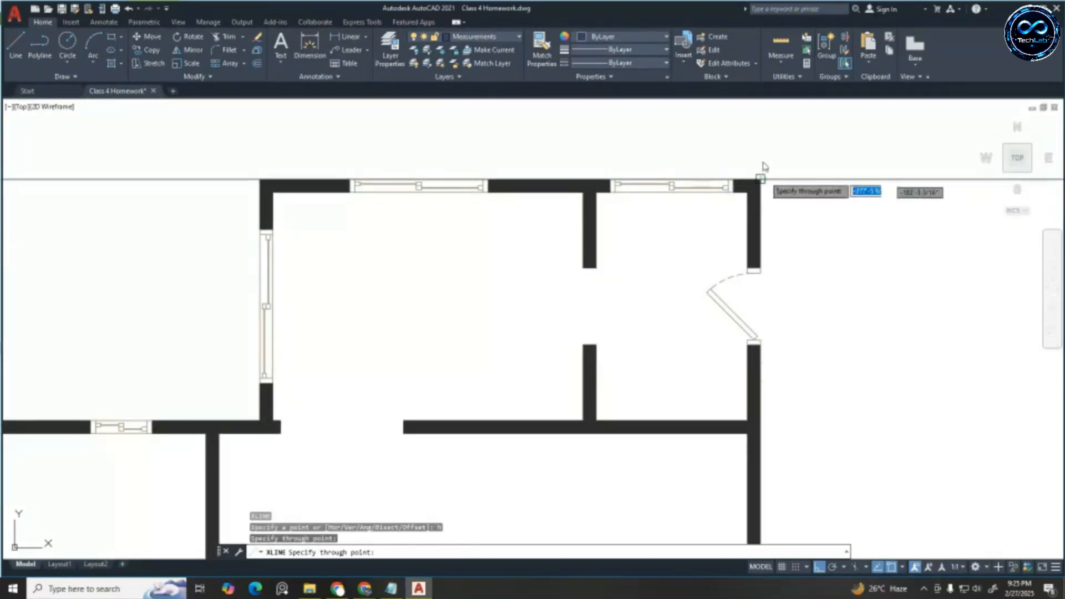
scroll(764, 167, down, 3)
scroll(757, 208, down, 2)
scroll(752, 355, up, 7)
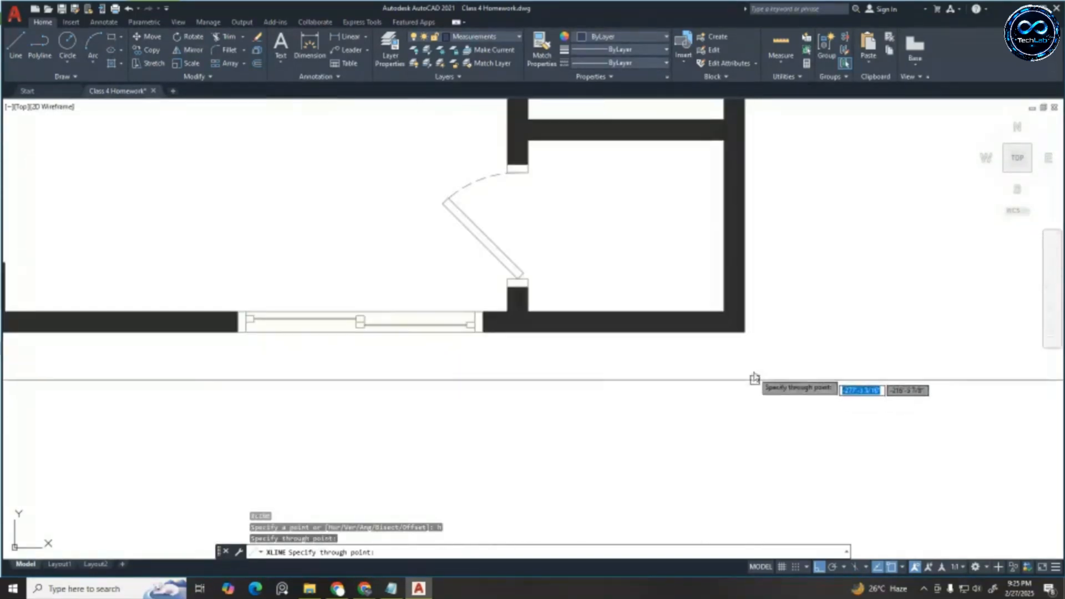
click(744, 333)
scroll(737, 355, down, 5)
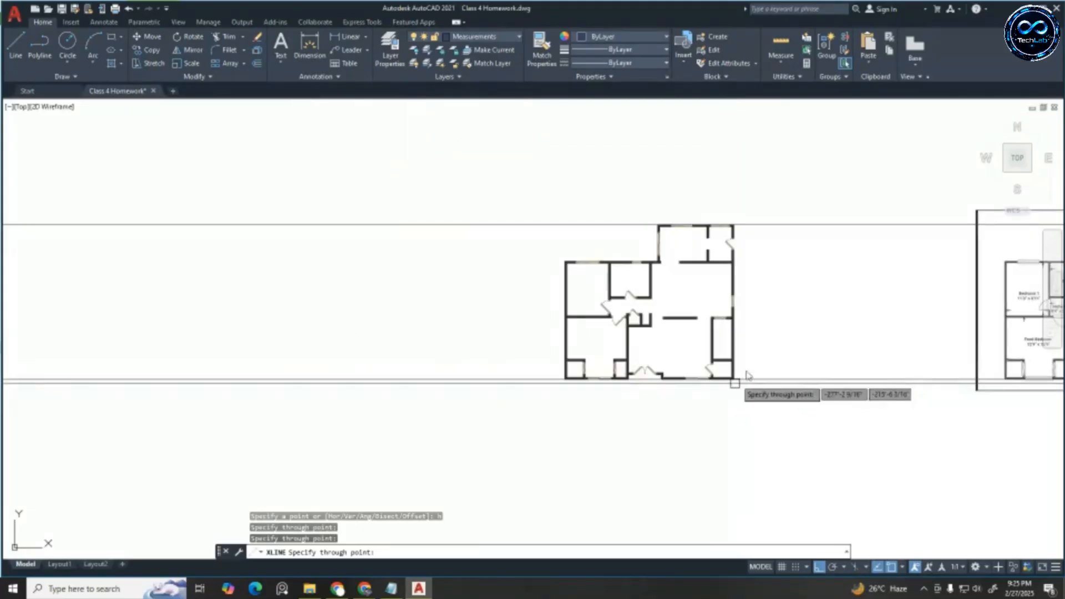
key(Escape)
key(Escape)
key(Escape)
Draw vertical construction lines through the floor plan's lower-right and lower-left outer wall corners
key(Return)
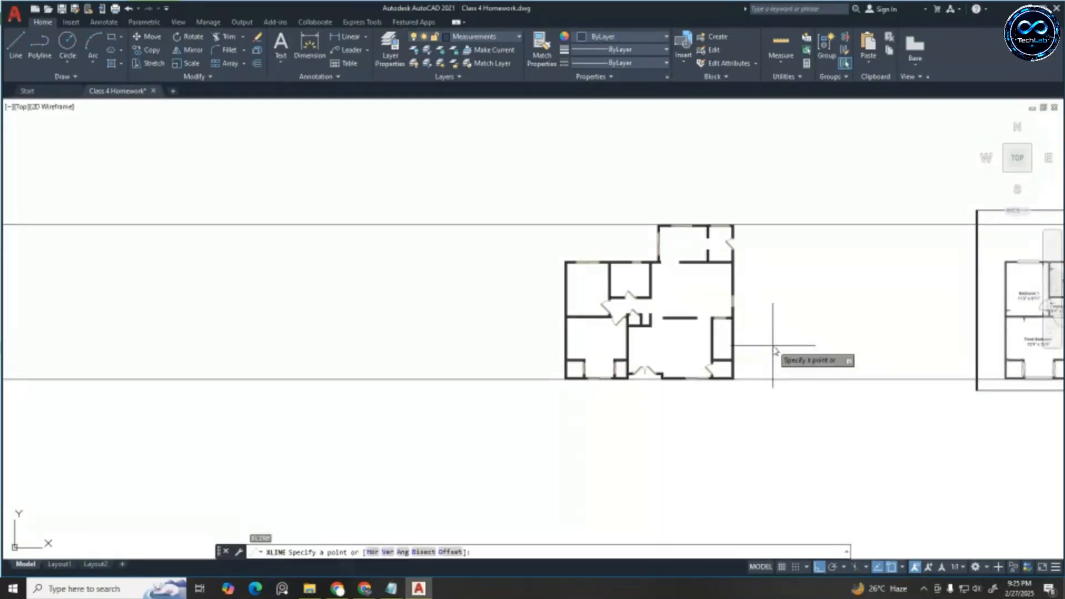
text(v)
key(Return)
scroll(755, 354, up, 4)
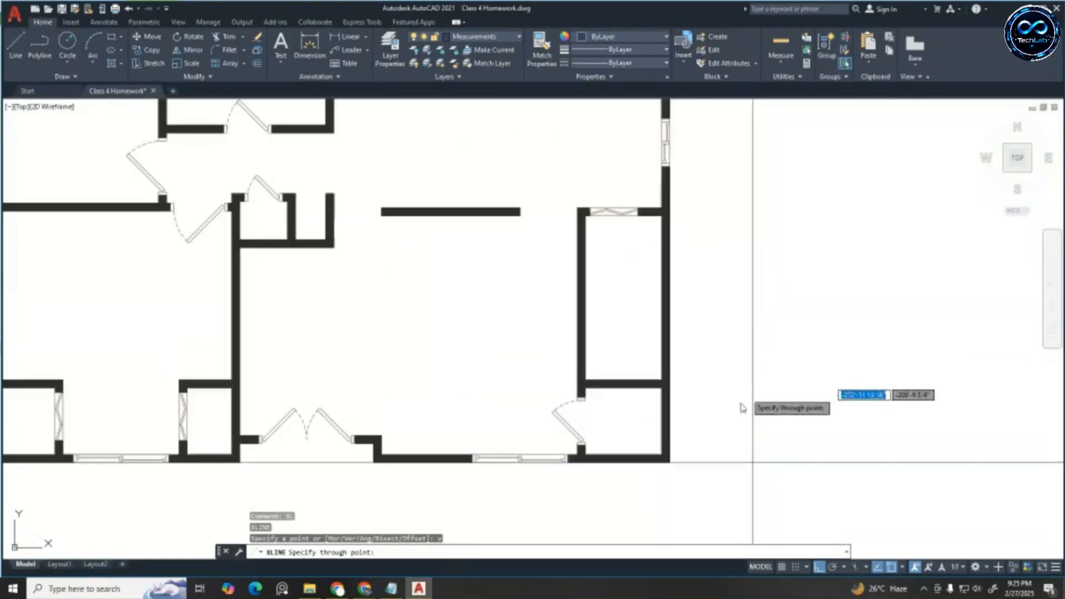
click(670, 464)
scroll(777, 424, down, 3)
scroll(399, 485, up, 2)
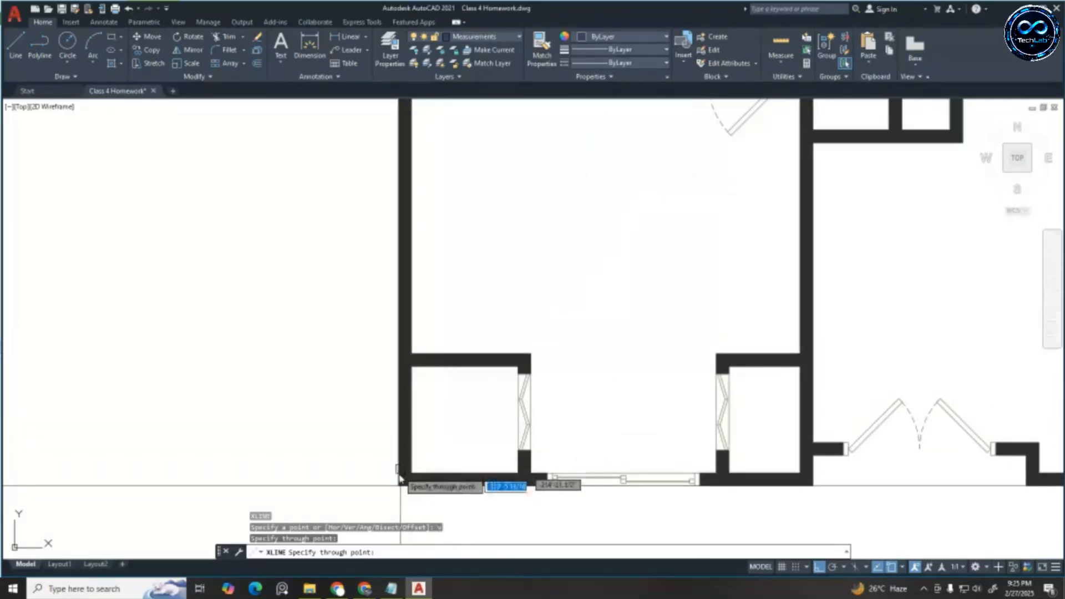
key(Escape)
key(Escape)
key(Escape)
scroll(516, 330, down, 5)
scroll(518, 328, down, 3)
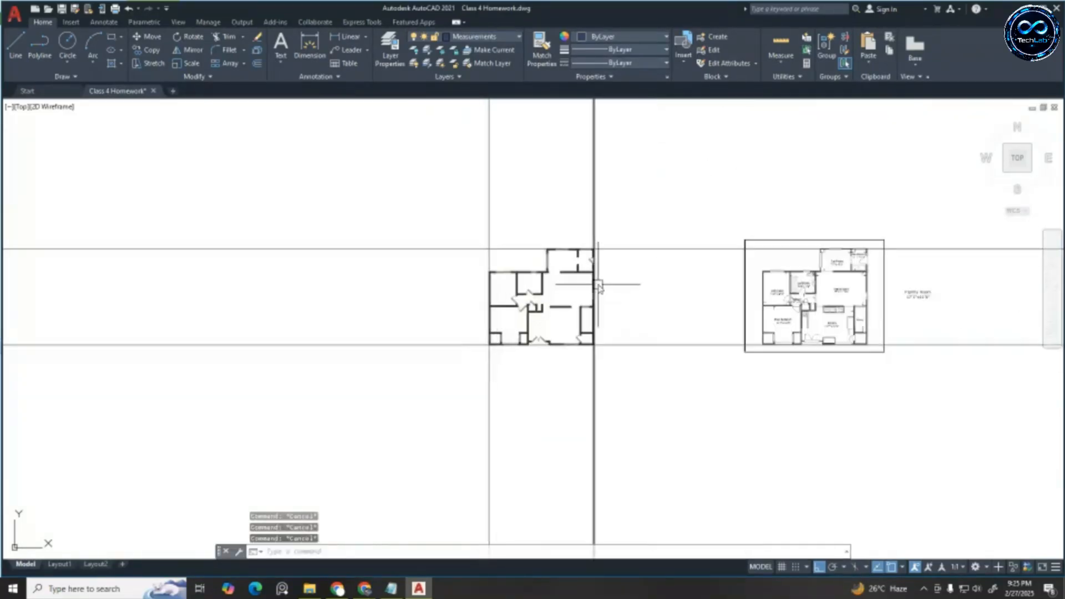
scroll(625, 262, up, 3)
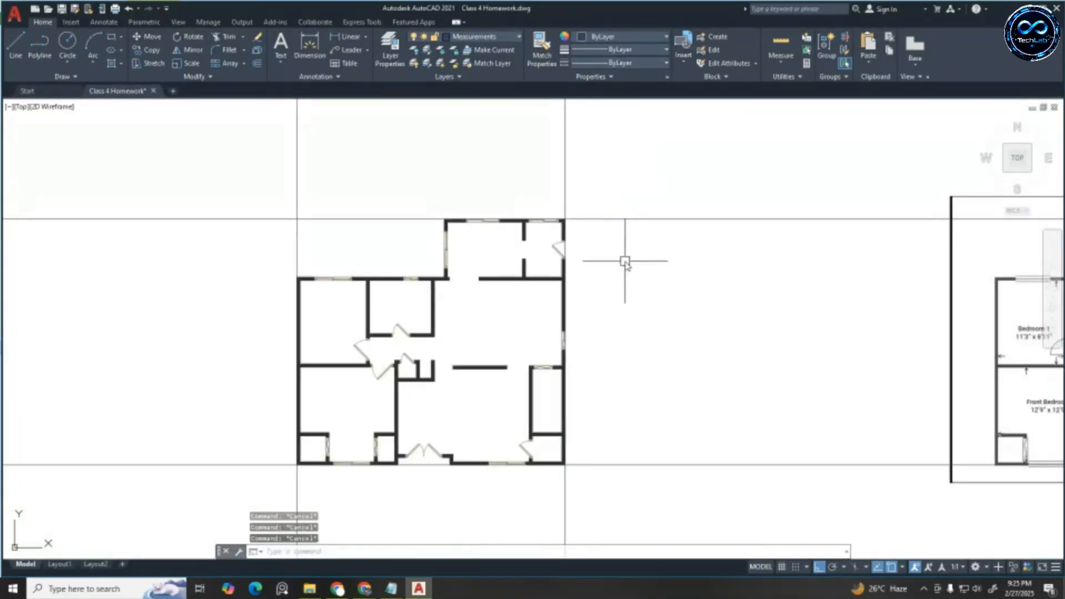
Offset the construction lines along the plan's left and top edges 3' outward
key(Return)
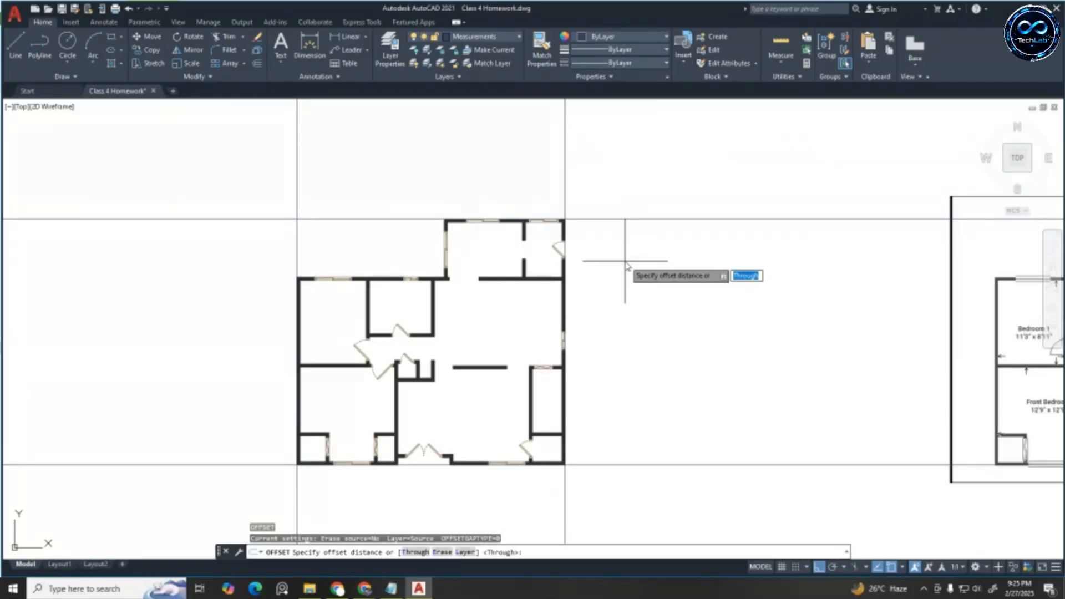
text(3')
key(Return)
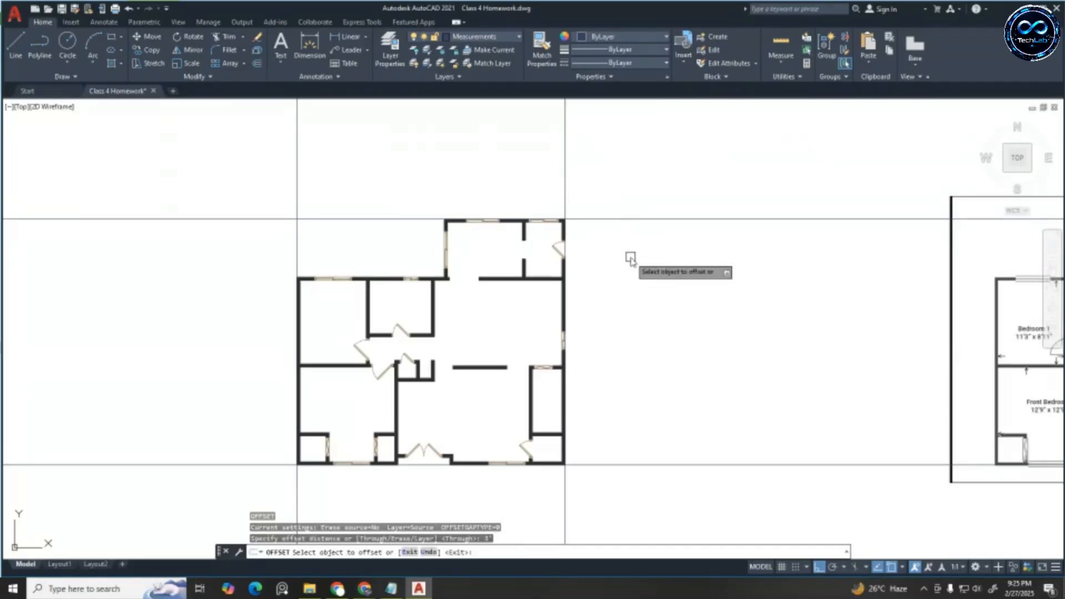
click(297, 242)
click(214, 244)
scroll(748, 164, down, 2)
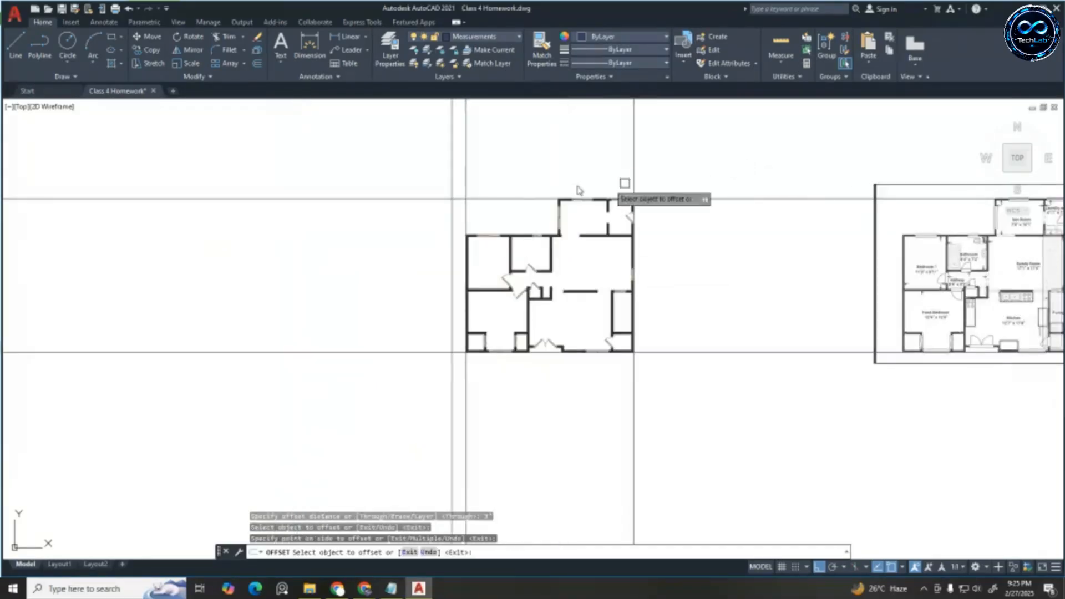
scroll(535, 181, up, 2)
click(514, 210)
click(514, 146)
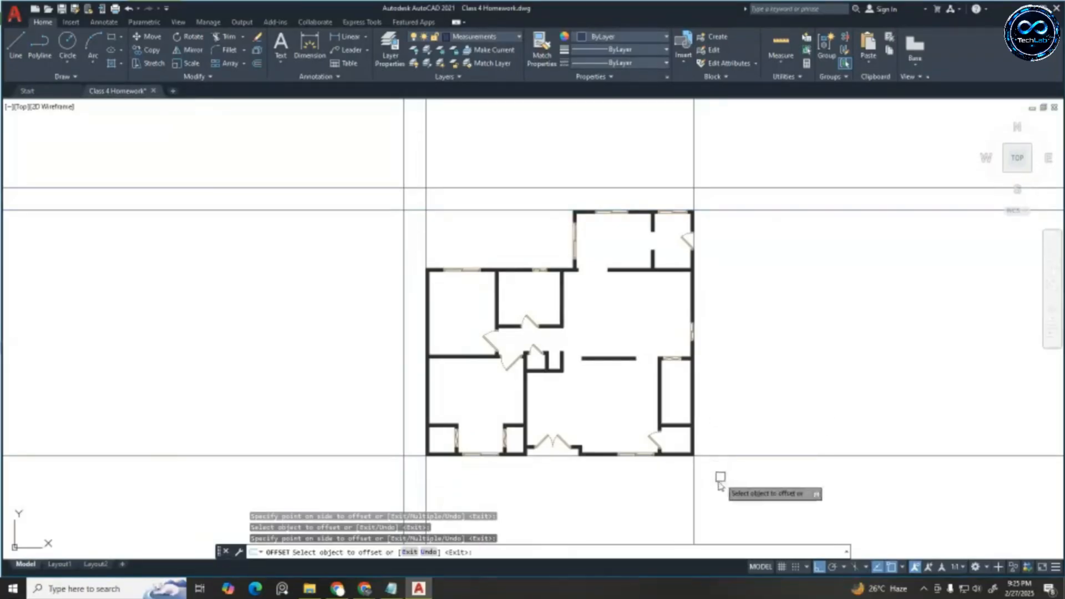
Offset the construction lines along the plan's right and bottom edges 3' outward
click(694, 485)
click(737, 293)
scroll(715, 336, down, 3)
scroll(760, 300, up, 4)
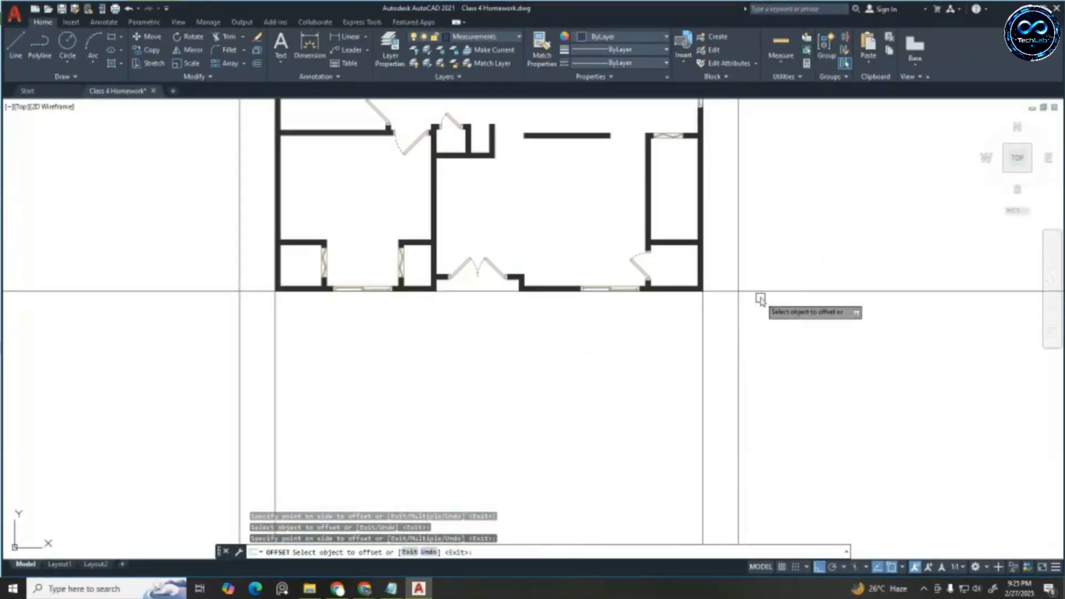
click(757, 294)
click(713, 340)
scroll(710, 299, down, 3)
scroll(709, 216, up, 3)
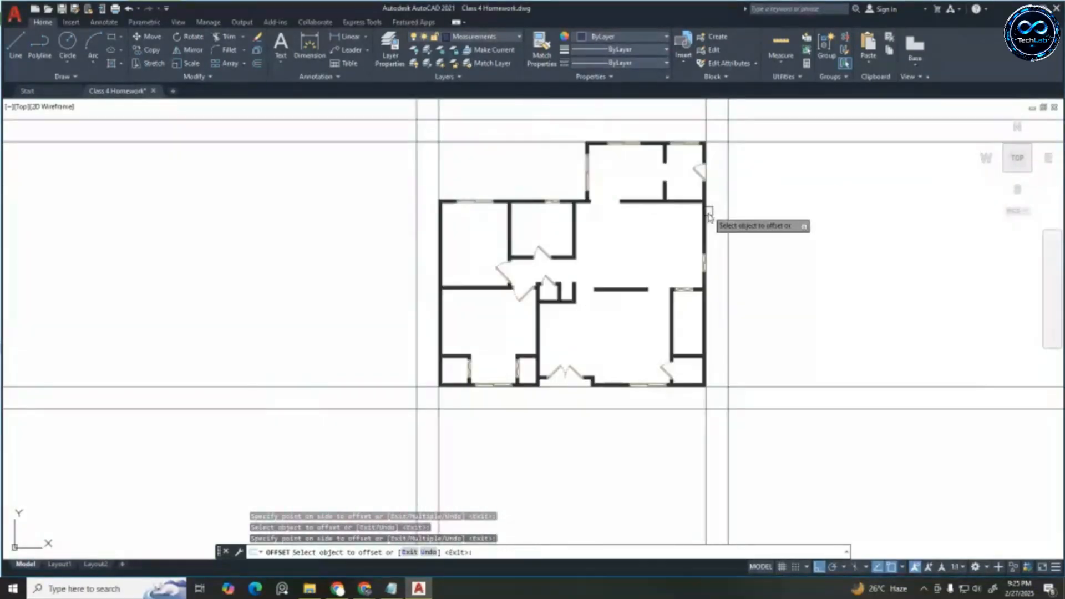
scroll(710, 238, down, 2)
scroll(709, 355, up, 2)
scroll(701, 360, down, 4)
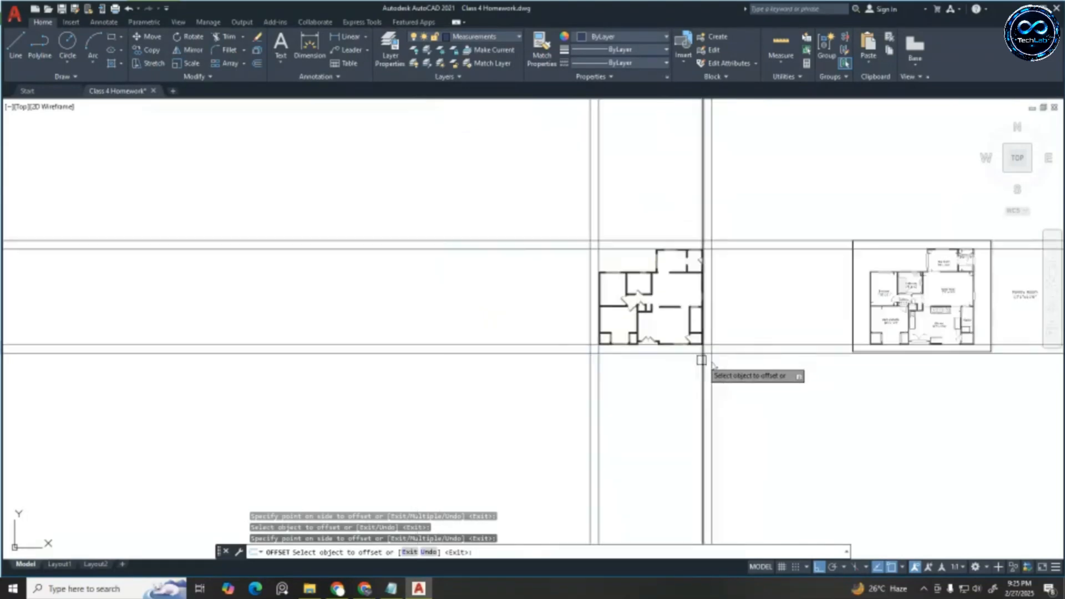
scroll(715, 333, up, 4)
key(Escape)
key(Escape)
key(Escape)
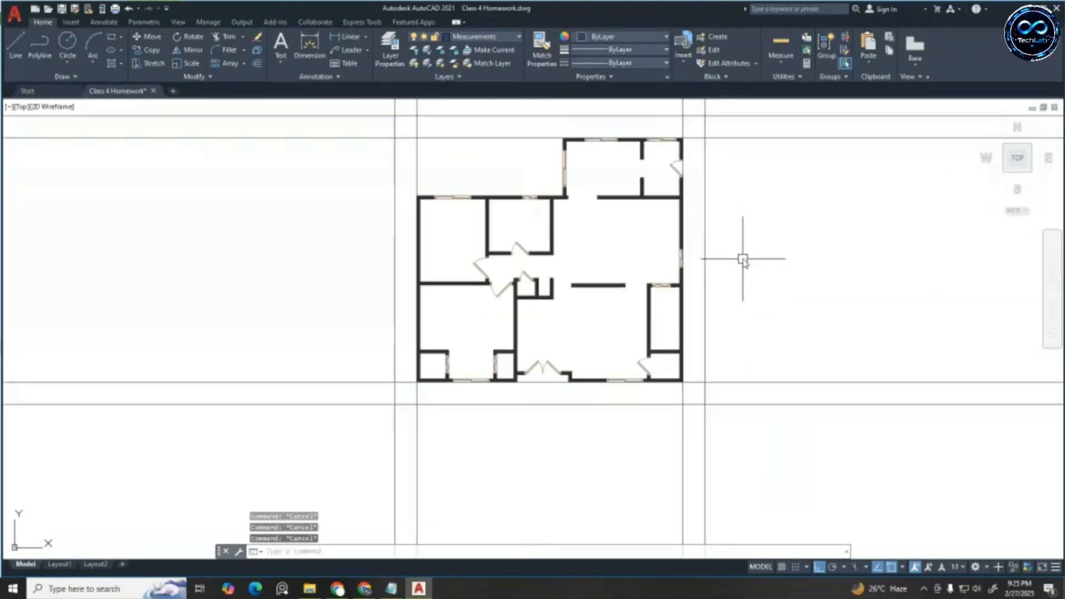
Offset the outer construction line on the plan's right side a further 3' away from the plan
click(344, 38)
key(Escape)
text(o)
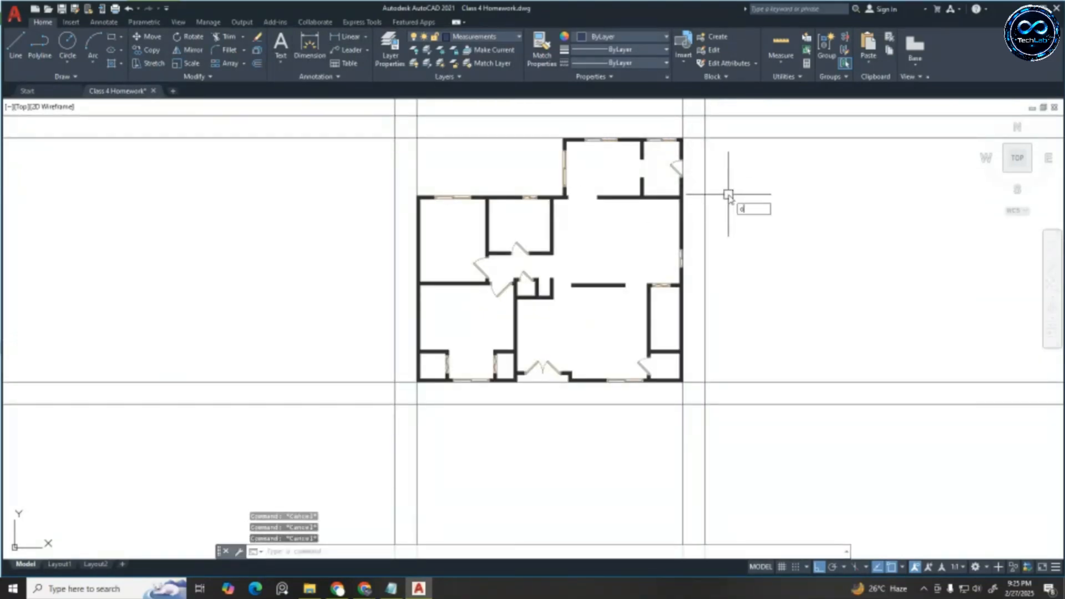
key(Return)
text(3)
key(Return)
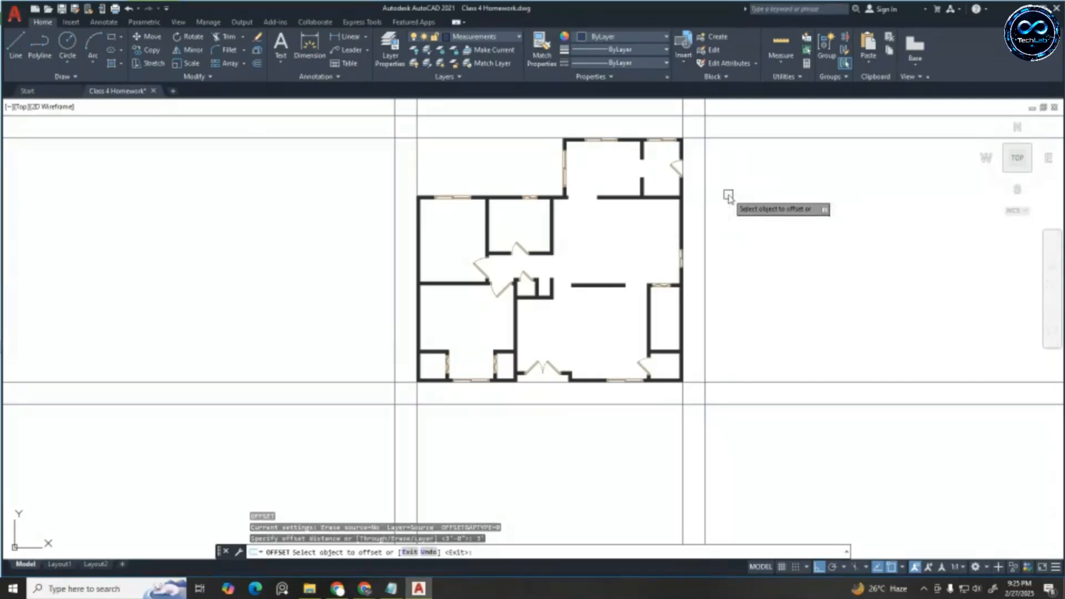
click(704, 212)
click(804, 228)
scroll(794, 268, down, 4)
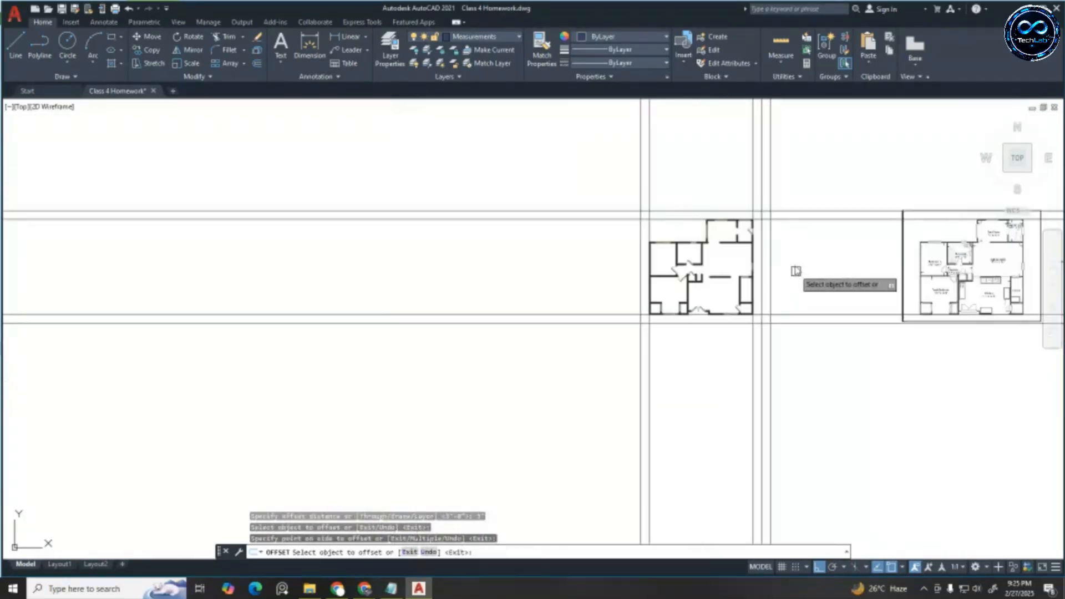
scroll(755, 202, up, 2)
scroll(756, 263, up, 6)
key(Escape)
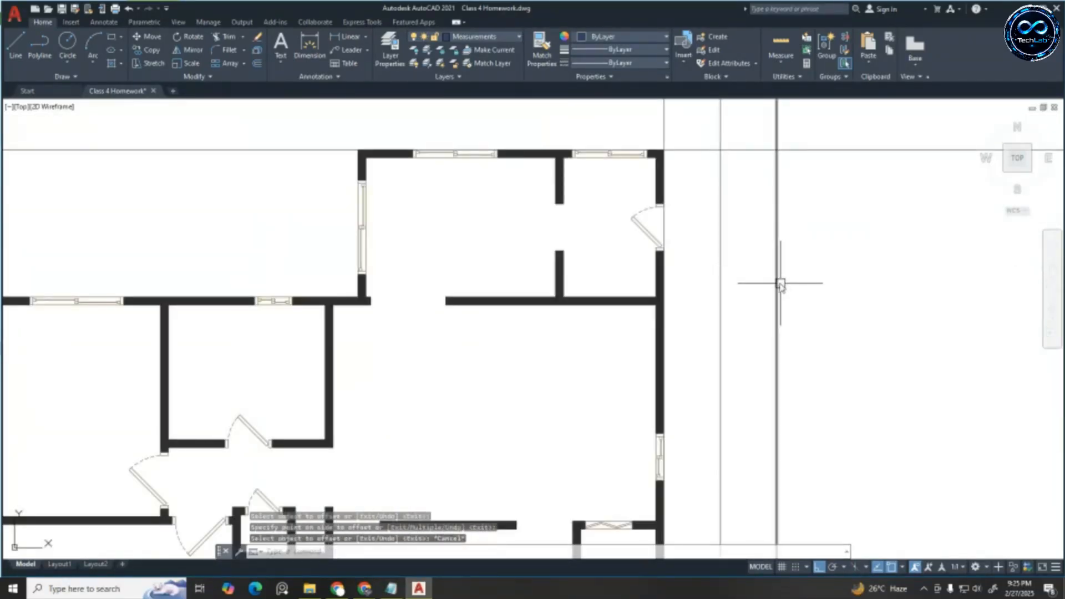
Shift the outermost construction line on the right side 1' back toward the floor plan
click(777, 280)
scroll(755, 286, down, 5)
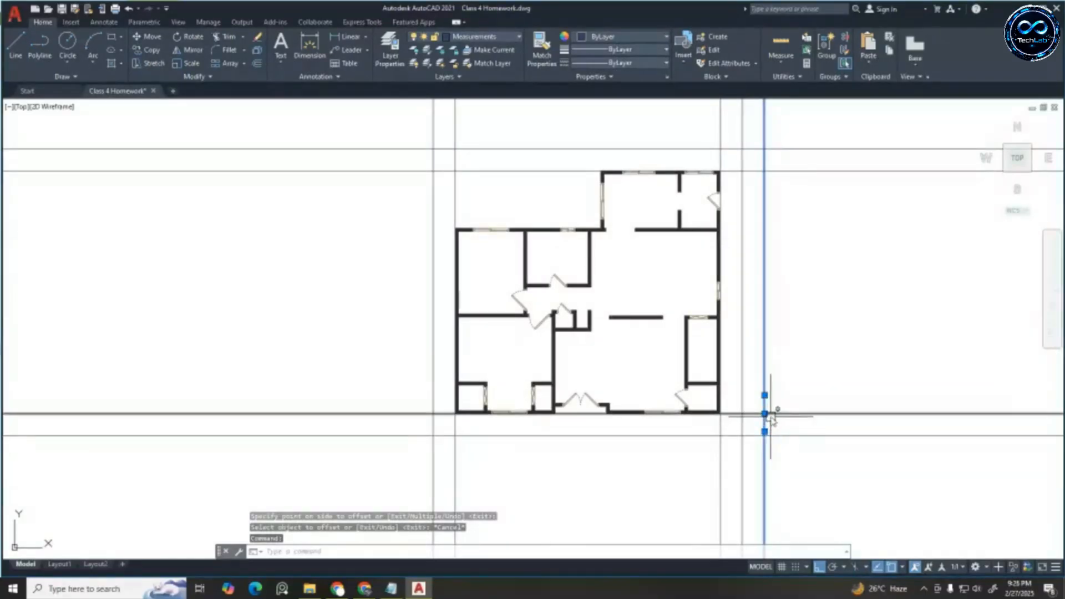
click(764, 413)
text(1')
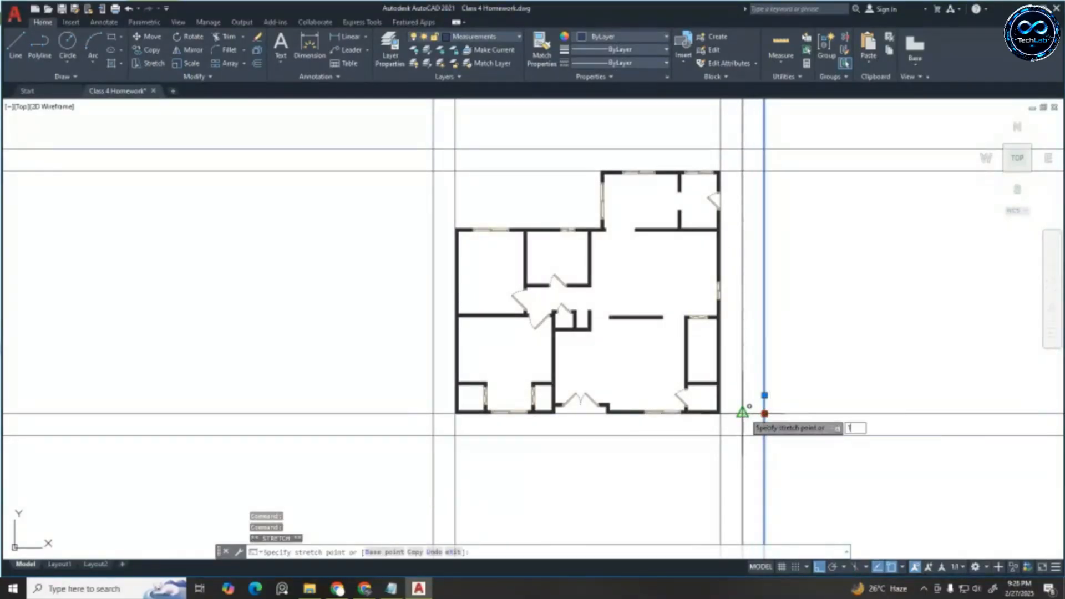
key(Return)
key(Escape)
key(Escape)
key(Escape)
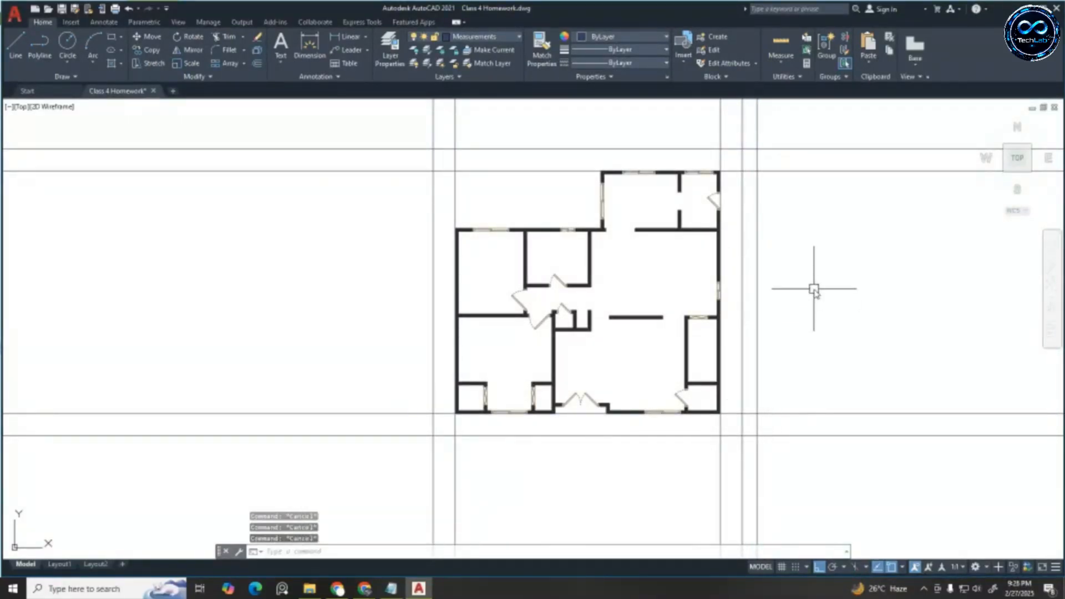
Offset the outer construction lines above, to the left of and below the plan 2' outward
text(o)
key(Return)
text(2')
key(Return)
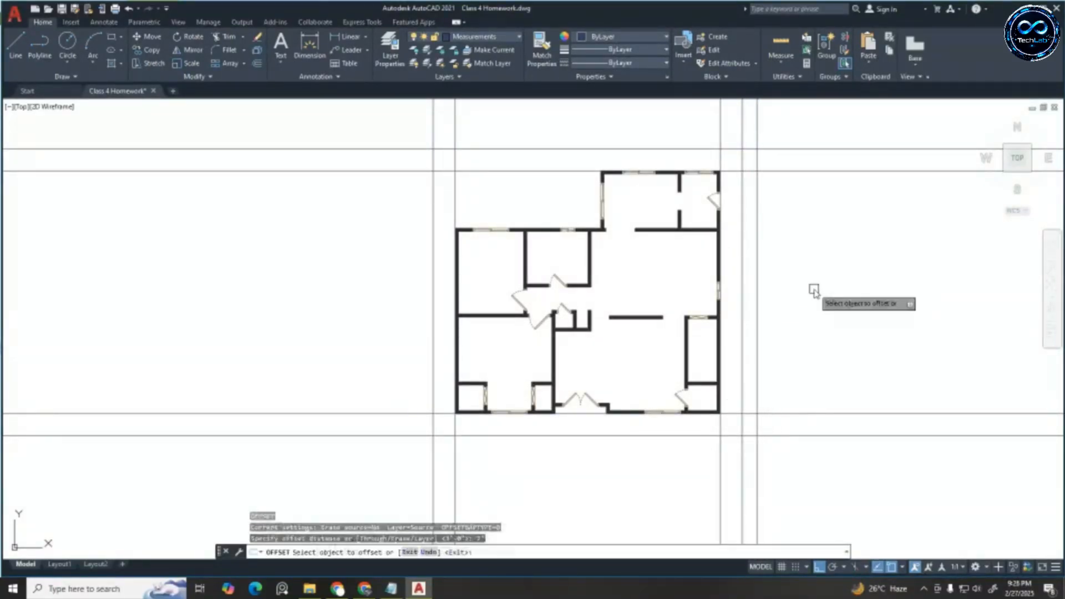
click(697, 149)
click(684, 114)
click(432, 215)
click(276, 284)
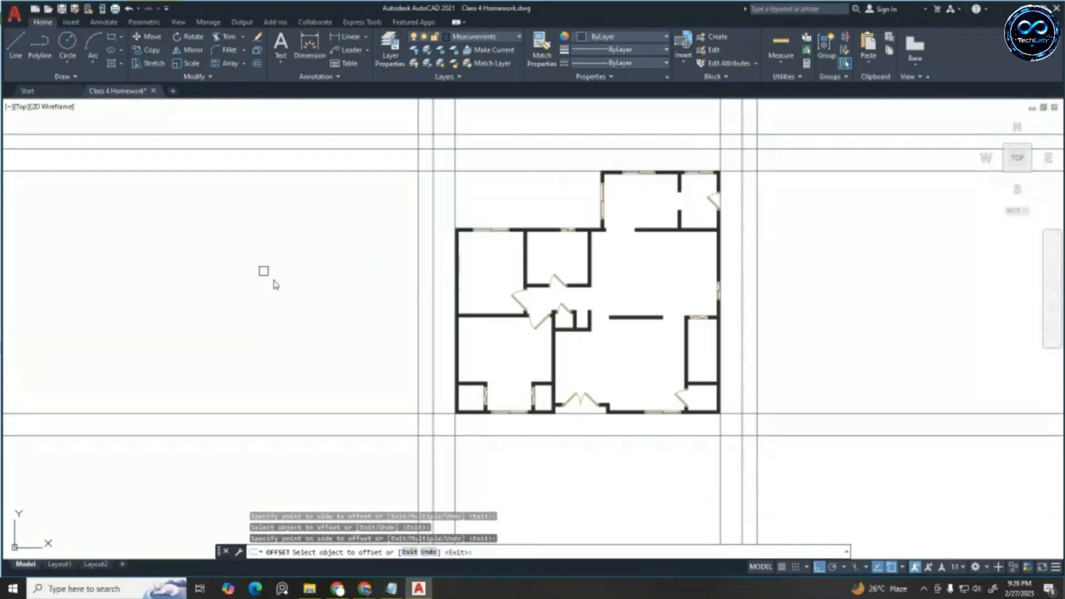
click(542, 435)
click(541, 474)
scroll(511, 419, down, 2)
key(Escape)
key(Escape)
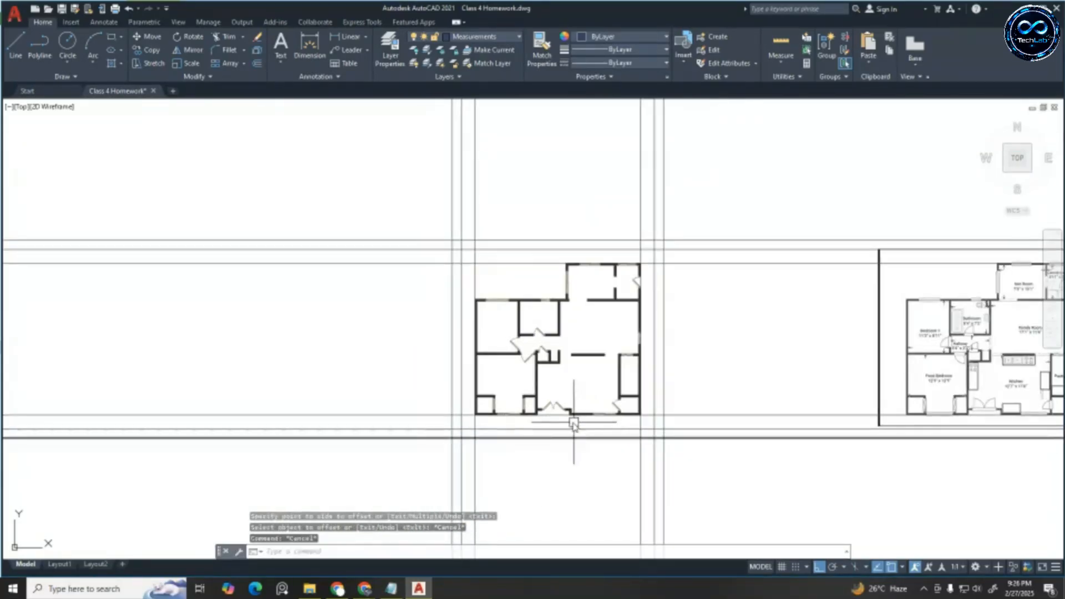
Add a vertical linear dimension along the plan's left wall, between its upper and lower corners, placed on the nearest offset construction line
scroll(573, 425, up, 2)
key(Escape)
key(Escape)
click(344, 37)
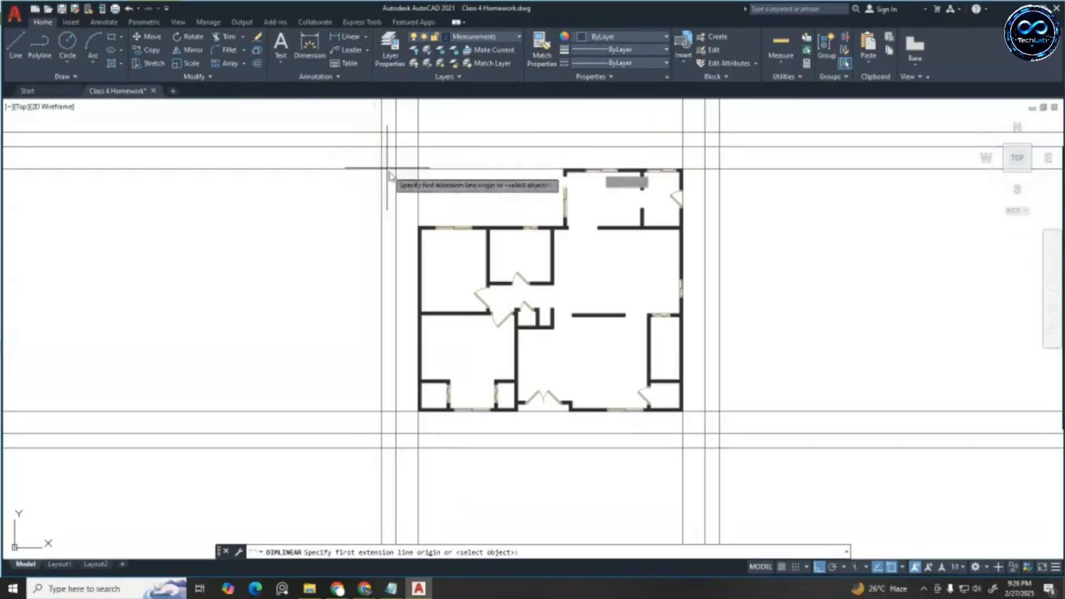
click(417, 226)
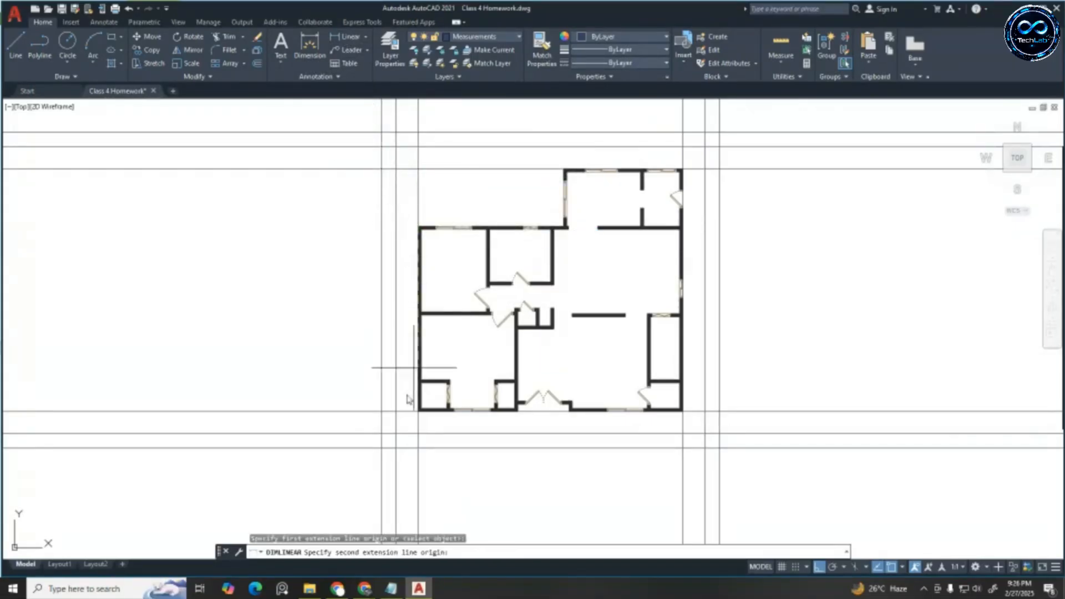
scroll(413, 413, up, 2)
click(437, 409)
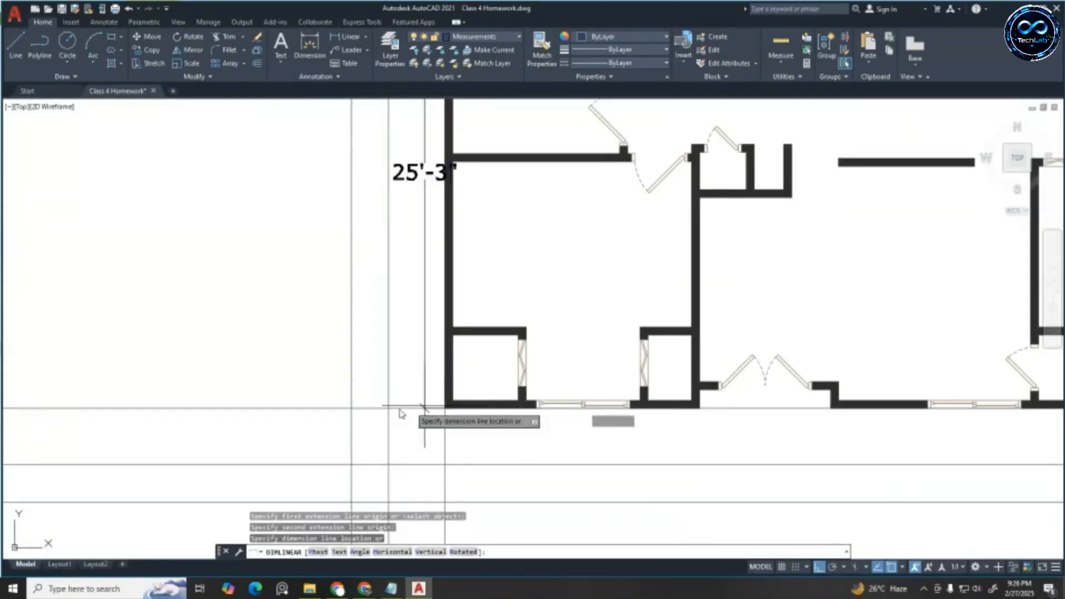
key(Escape)
key(Escape)
key(Escape)
scroll(391, 408, down, 3)
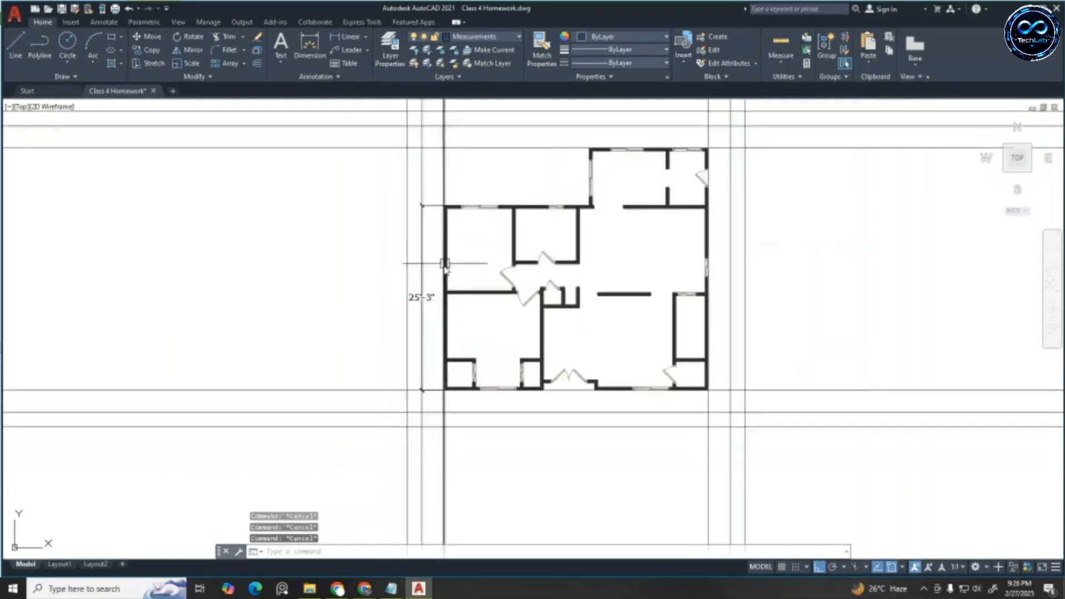
Modify the Standard dimension style so its text is aligned with the dimension line
scroll(399, 309, up, 3)
scroll(399, 308, up, 2)
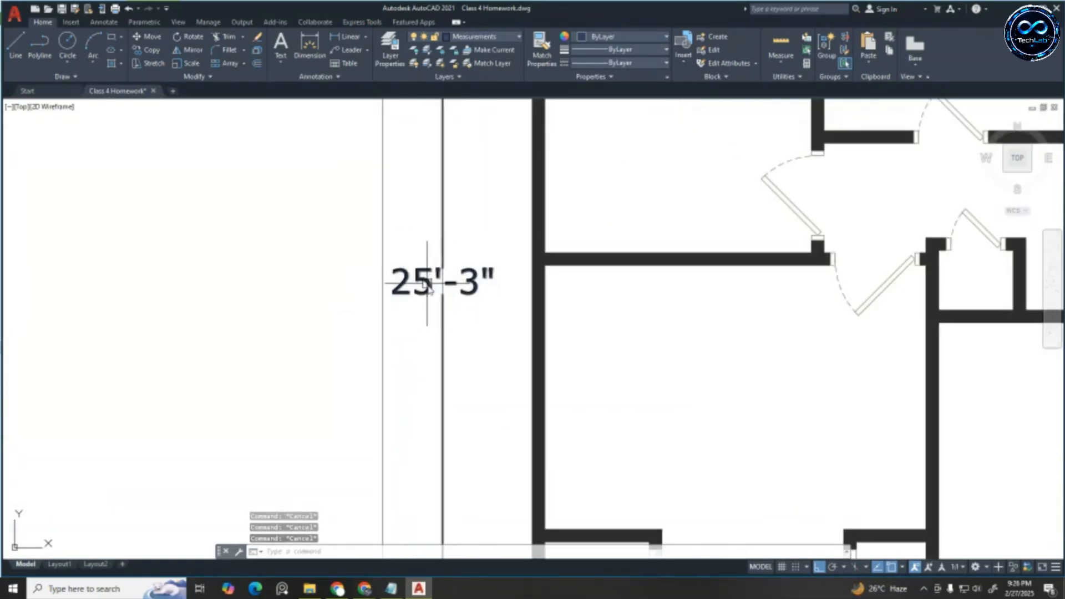
scroll(499, 274, down, 5)
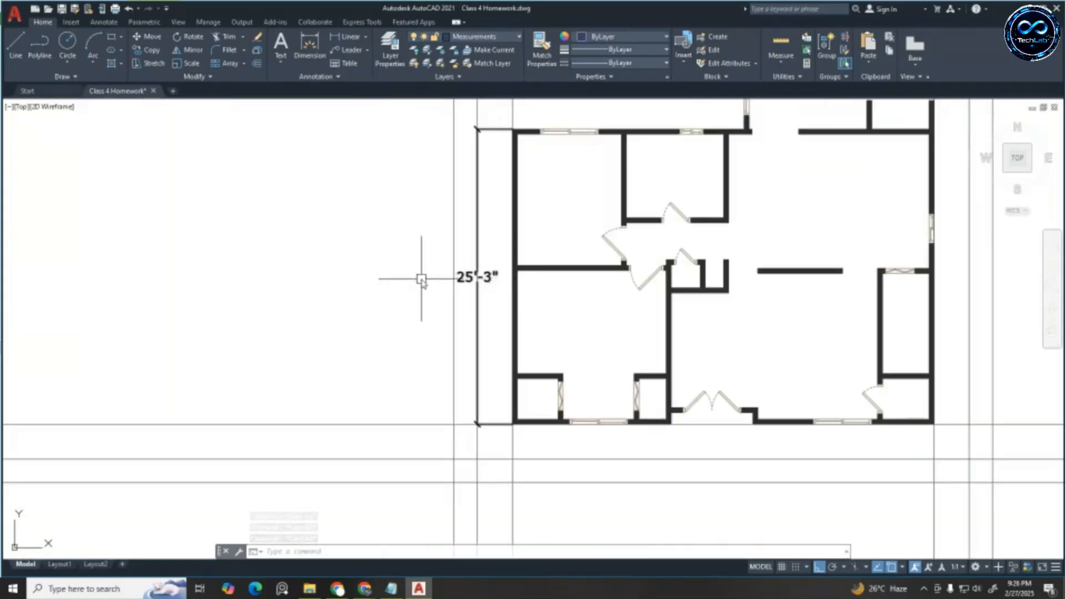
scroll(491, 276, up, 3)
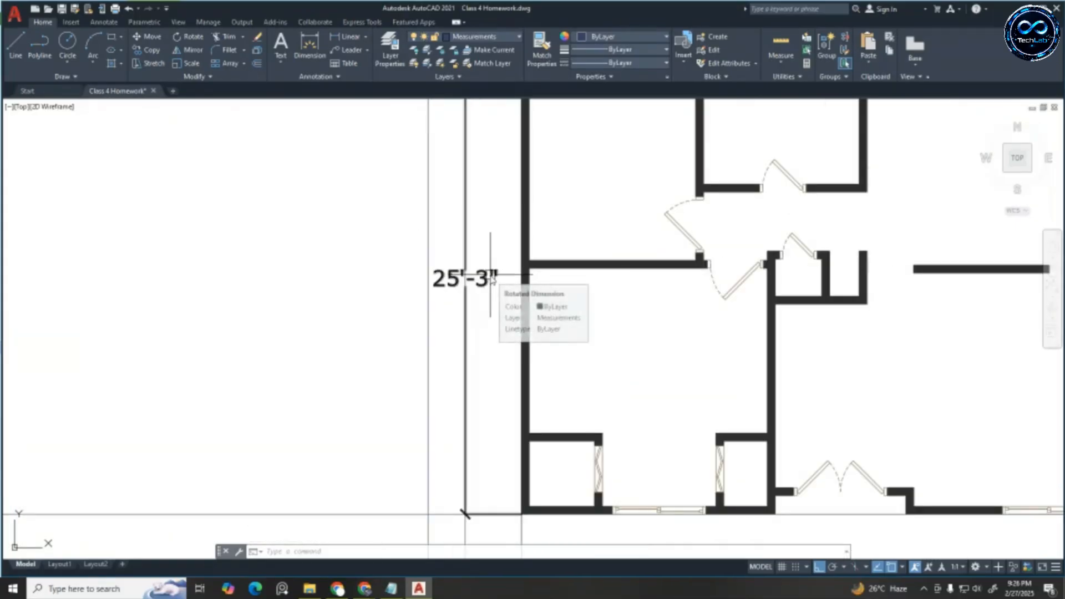
key(Escape)
key(Escape)
key(Escape)
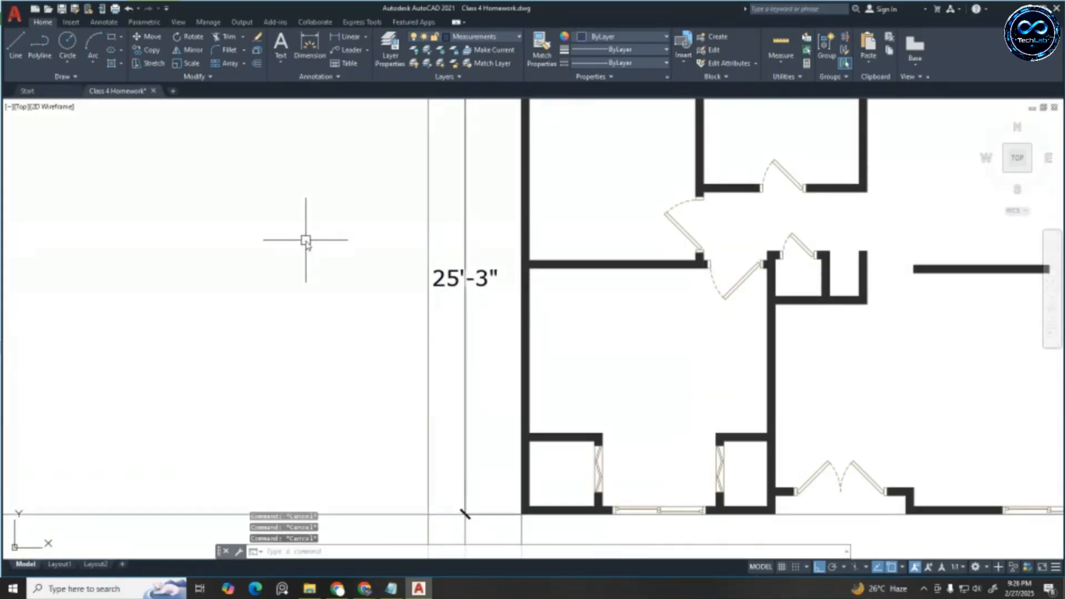
text(d)
key(Return)
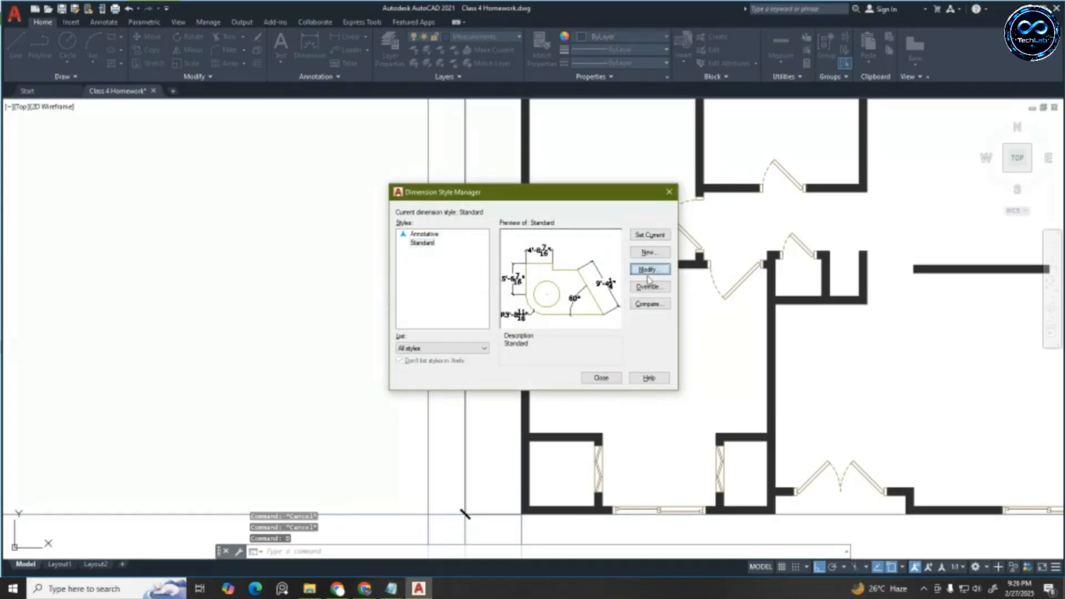
click(648, 270)
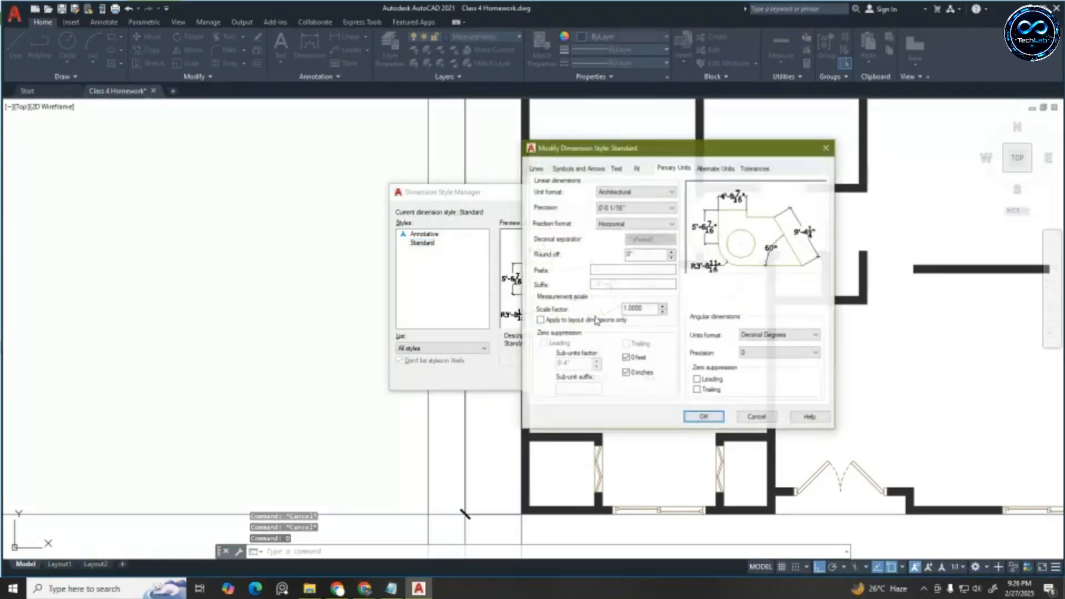
click(577, 167)
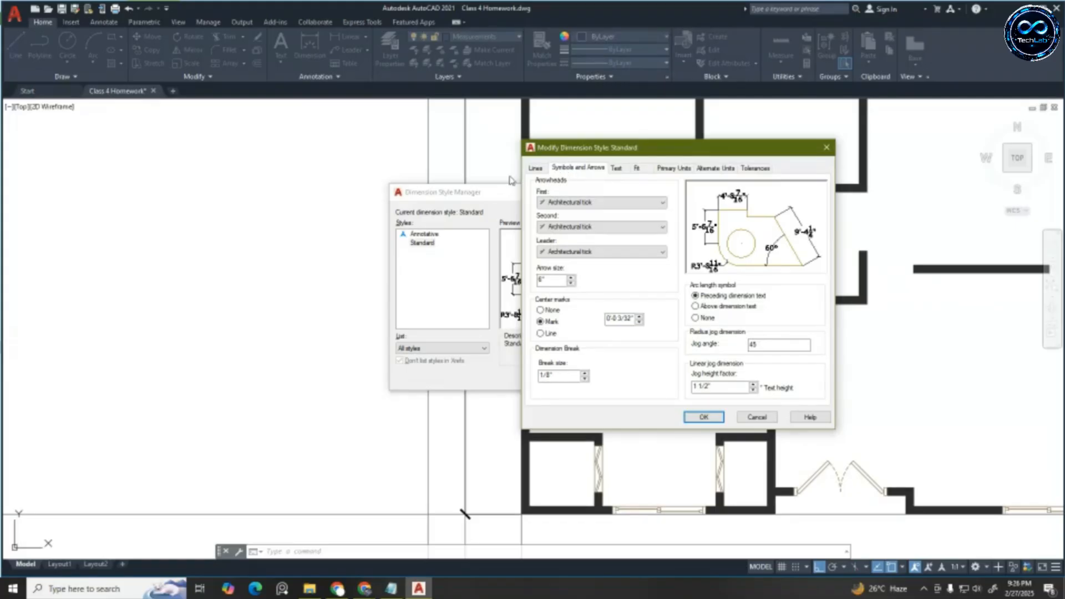
click(615, 168)
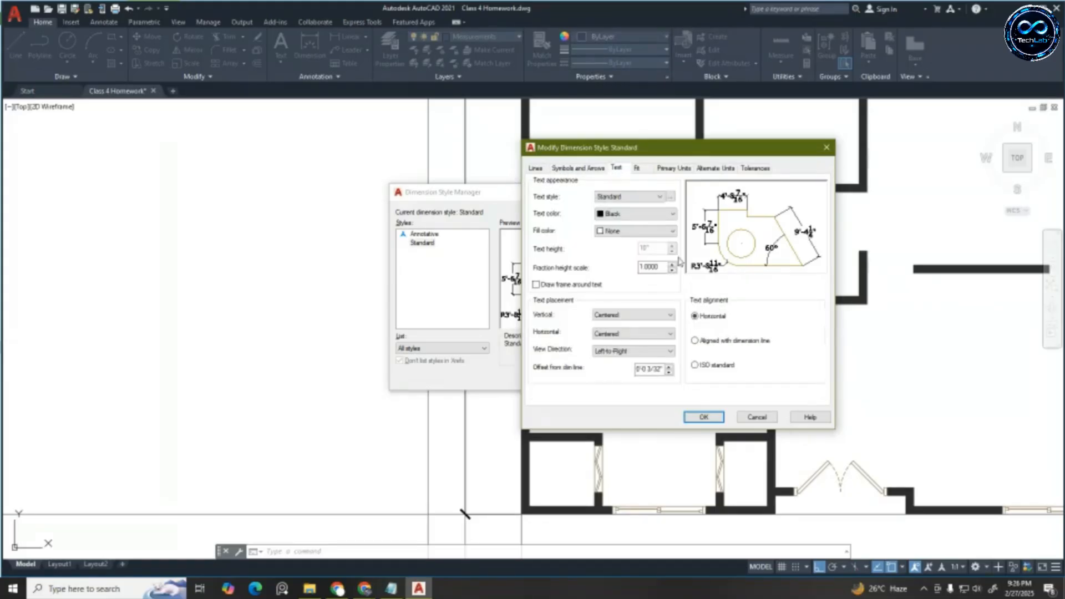
click(695, 341)
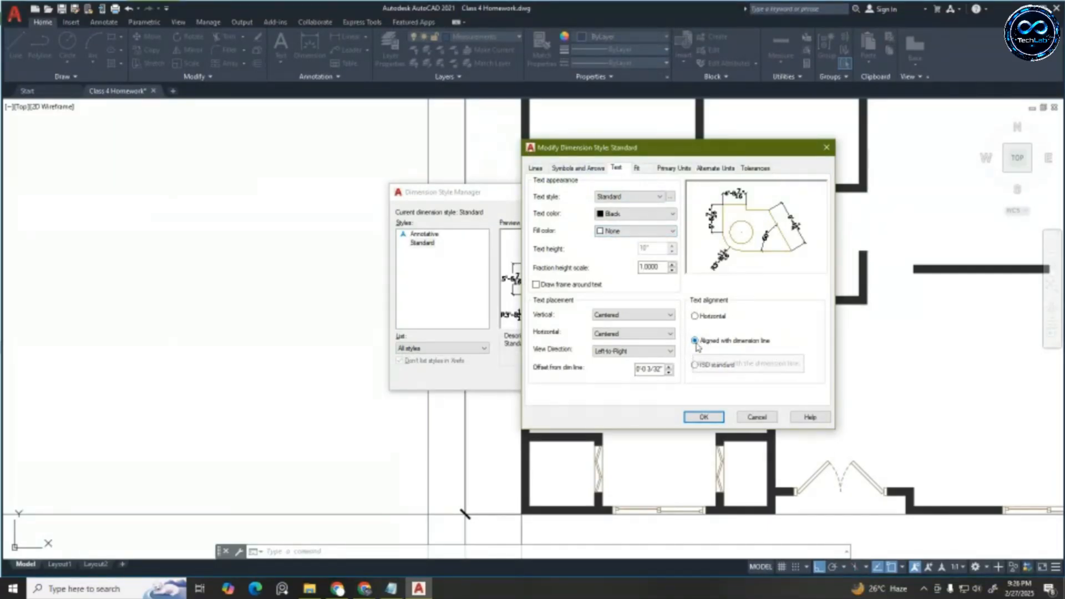
click(704, 418)
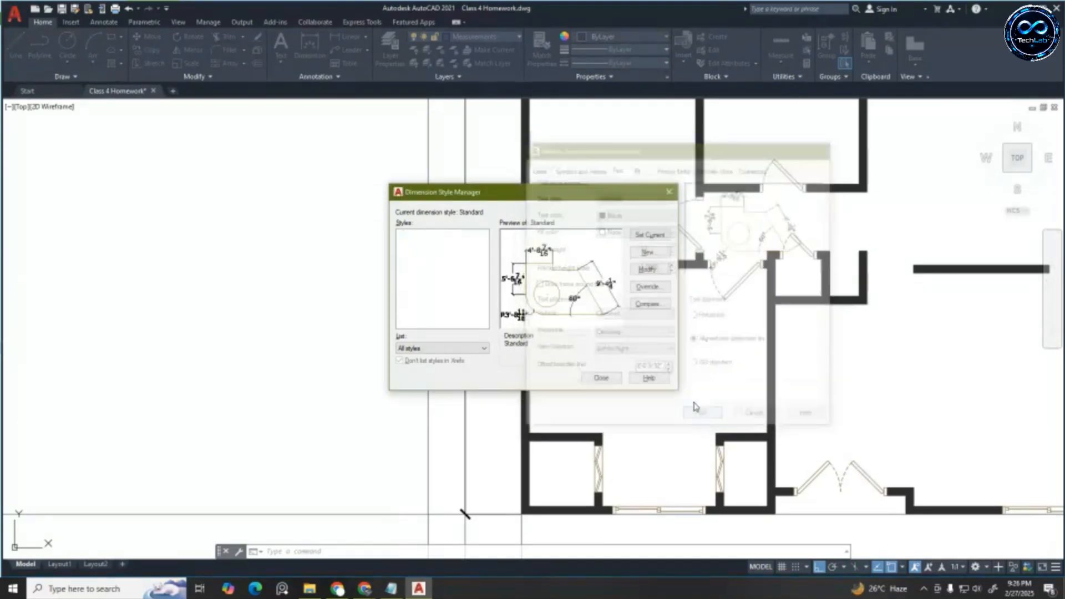
click(669, 192)
Dimension the plan's overall height from the upper construction line intersection to the lower-left corner, placing it on the outermost left construction line
scroll(468, 288, down, 3)
scroll(474, 304, up, 3)
scroll(474, 303, down, 4)
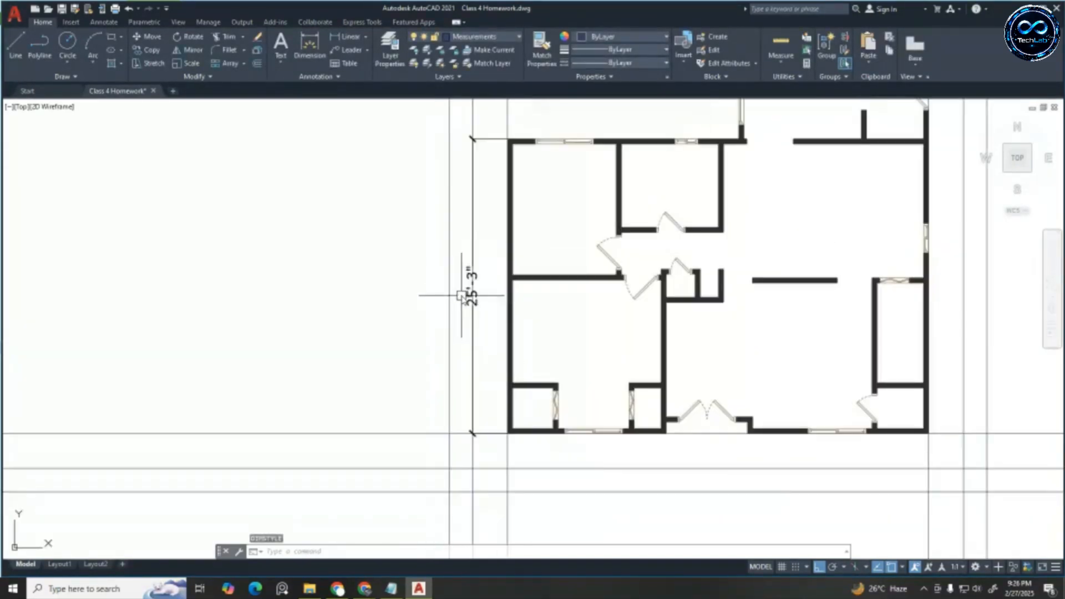
scroll(477, 277, up, 2)
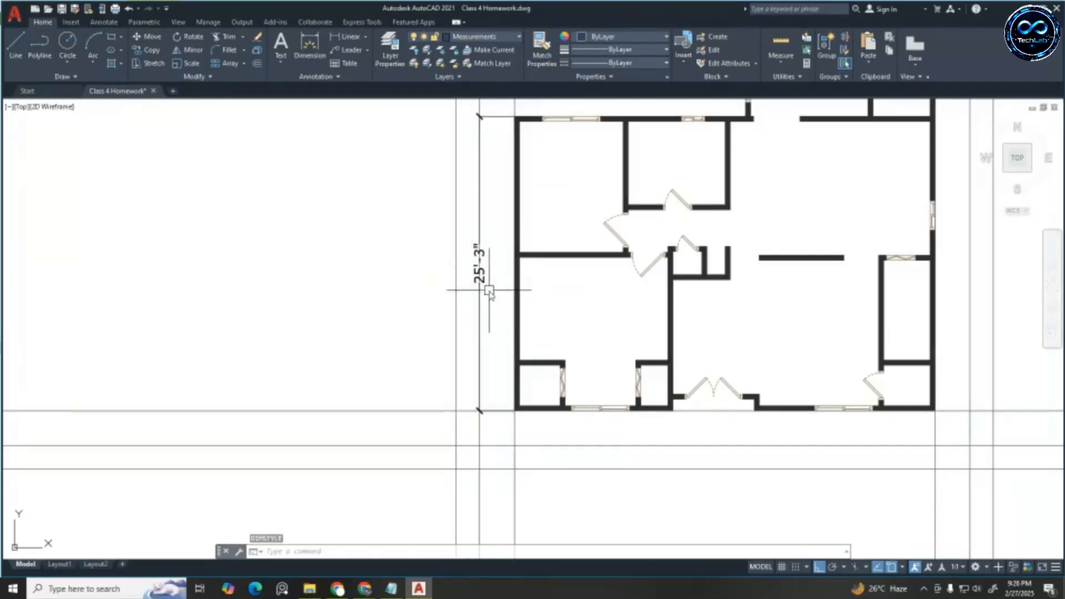
scroll(483, 289, down, 2)
scroll(520, 154, up, 2)
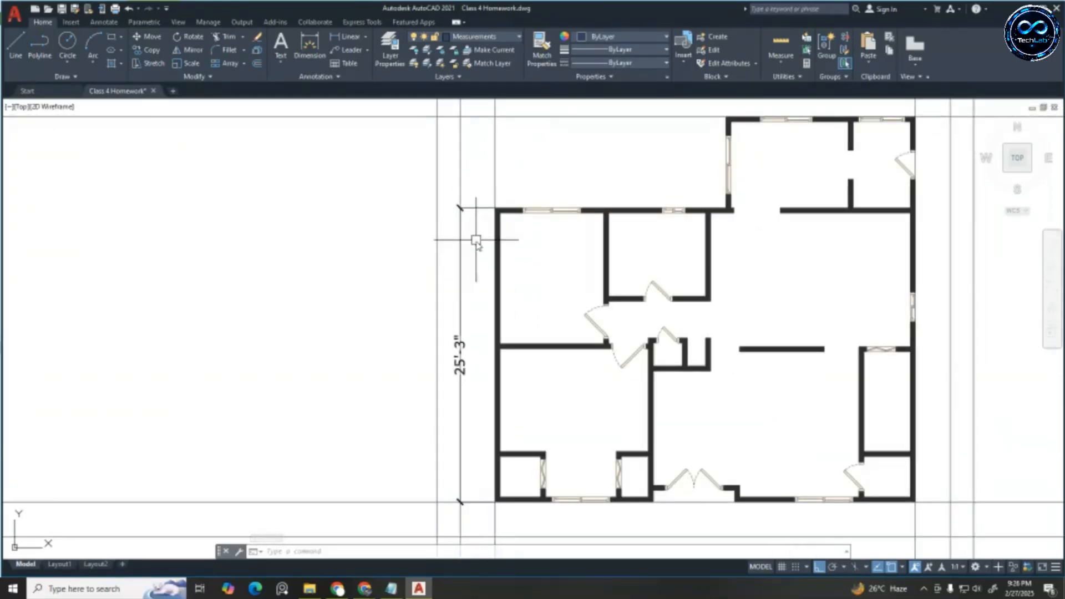
key(Escape)
scroll(499, 172, down, 2)
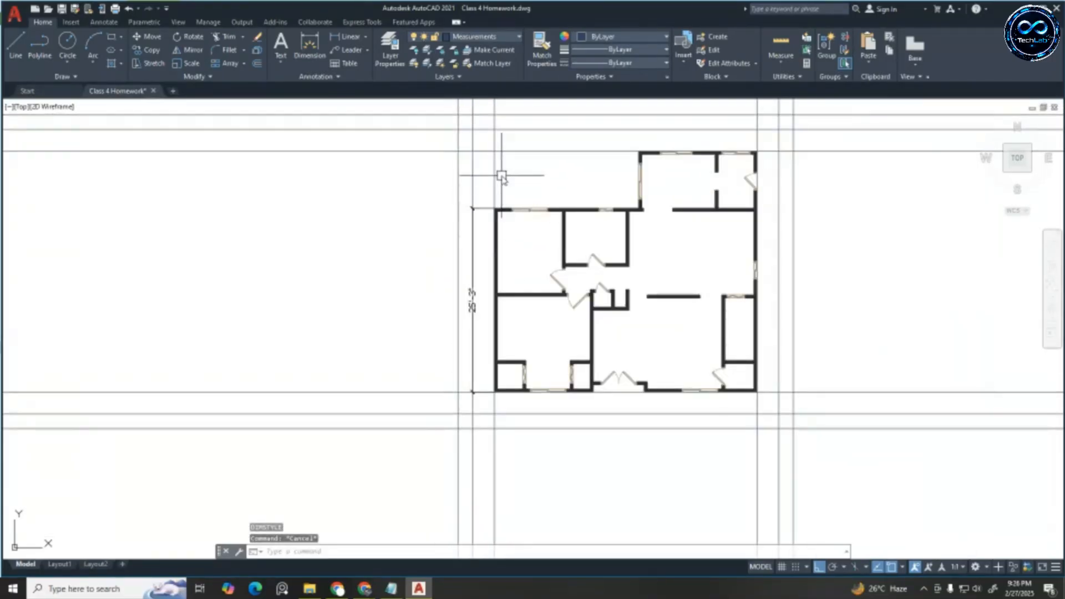
scroll(499, 173, up, 2)
click(347, 36)
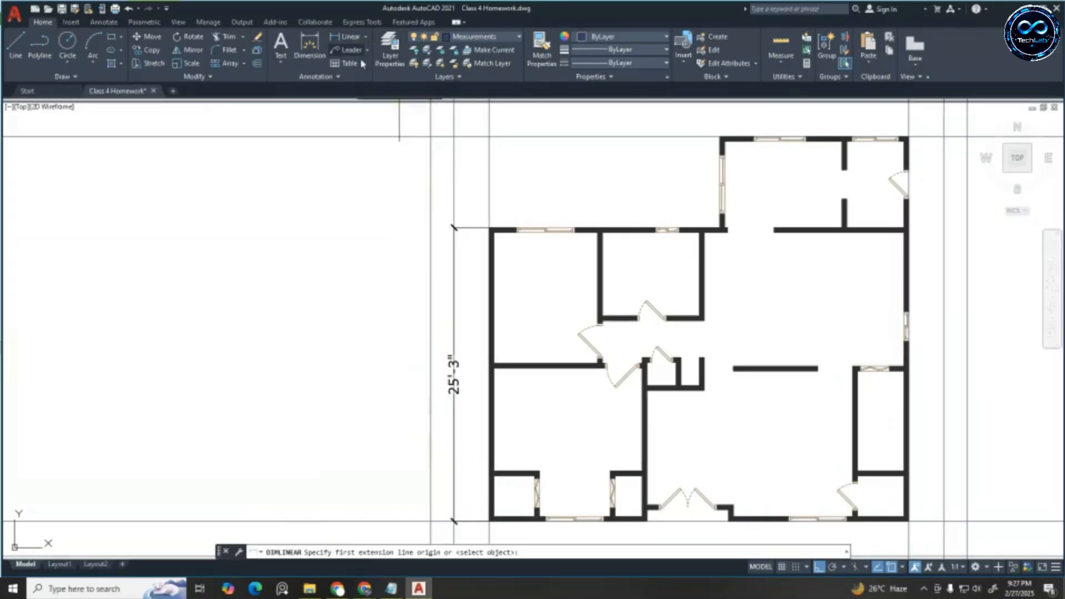
click(489, 137)
scroll(487, 166, down, 4)
scroll(492, 277, up, 5)
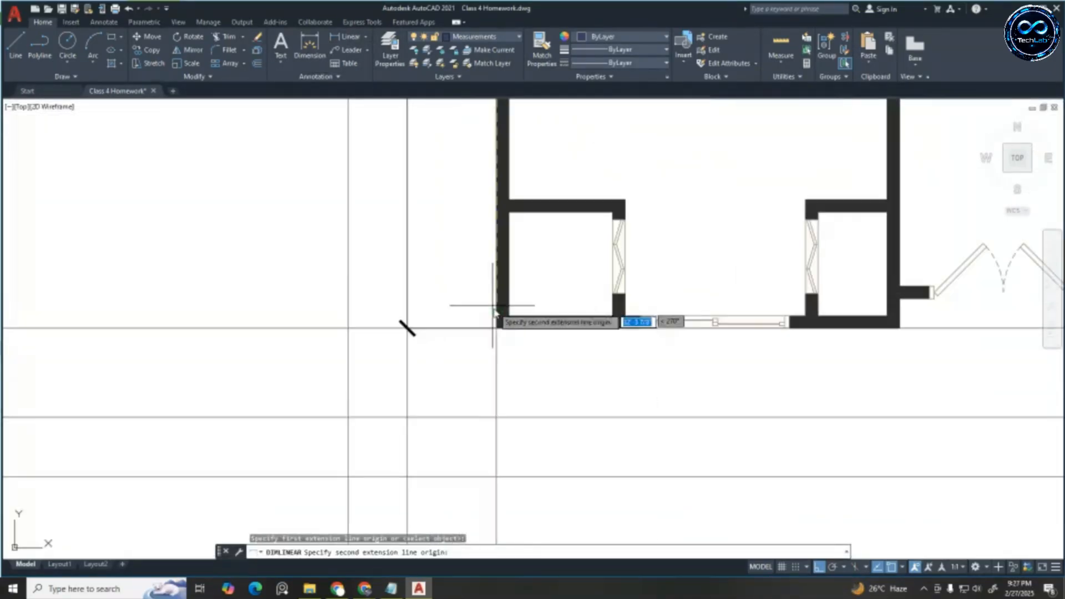
click(496, 328)
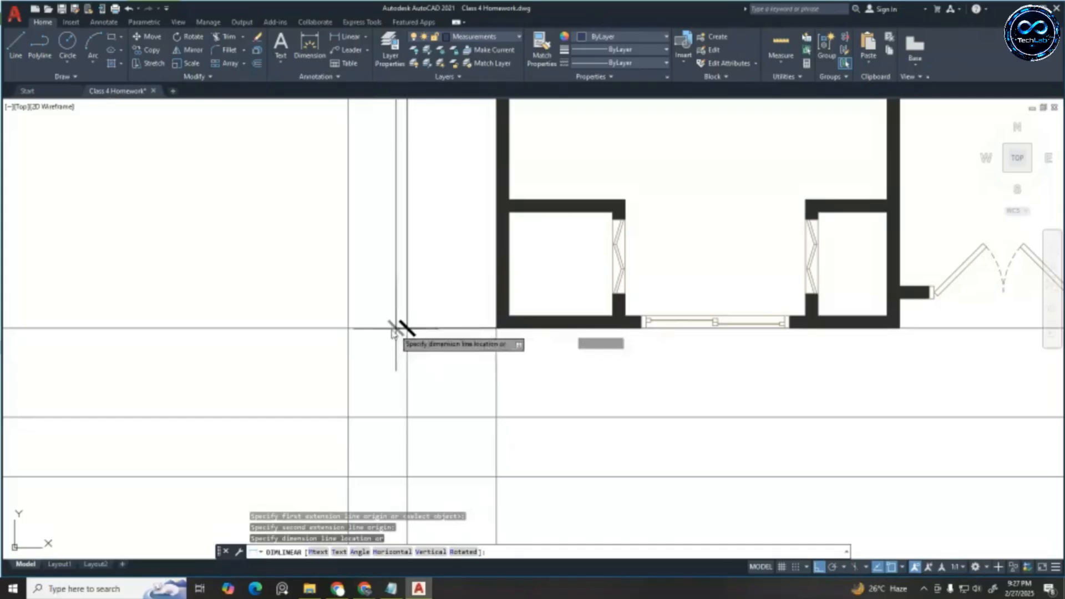
click(345, 326)
key(Escape)
key(Escape)
Dimension the vertical distance from the plan's top edge line to the left wall's upper corner, in line with the inner left dimension
scroll(439, 331, down, 5)
scroll(478, 233, down, 4)
scroll(469, 179, up, 4)
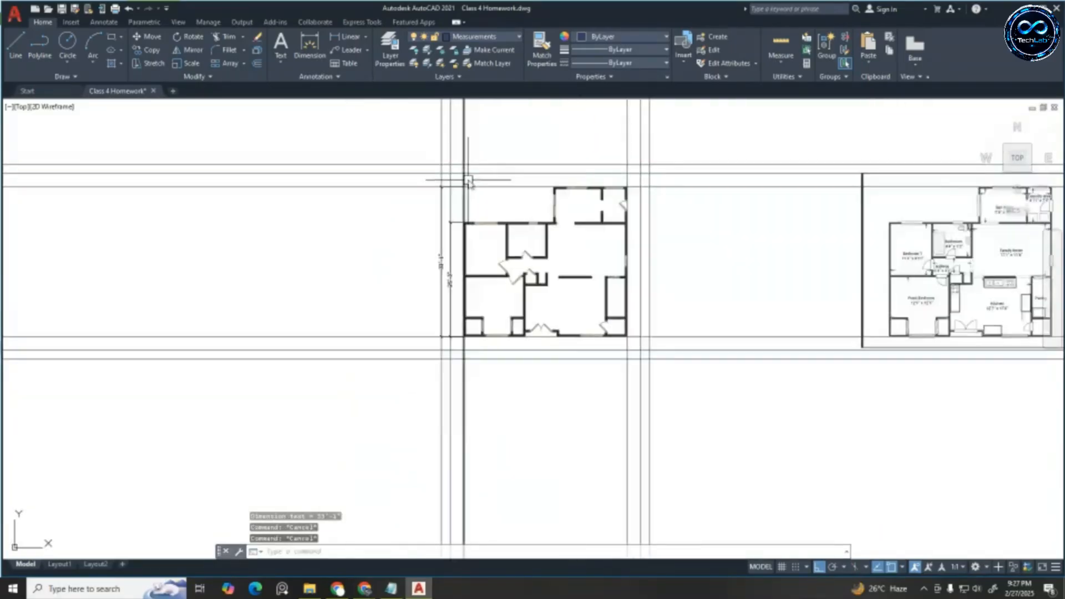
key(Escape)
click(346, 38)
scroll(441, 190, up, 2)
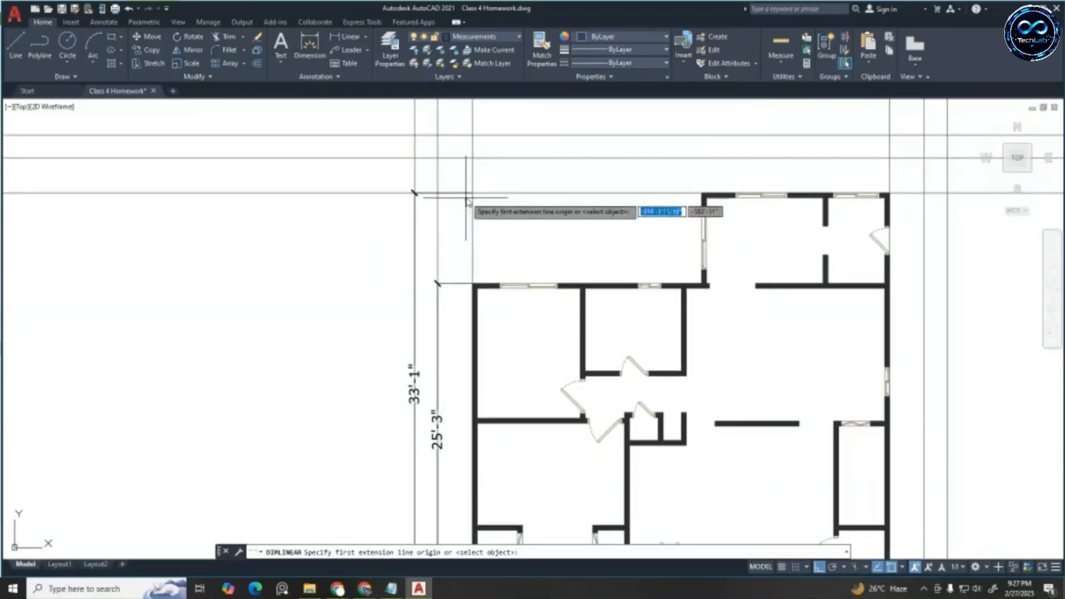
click(472, 193)
click(473, 286)
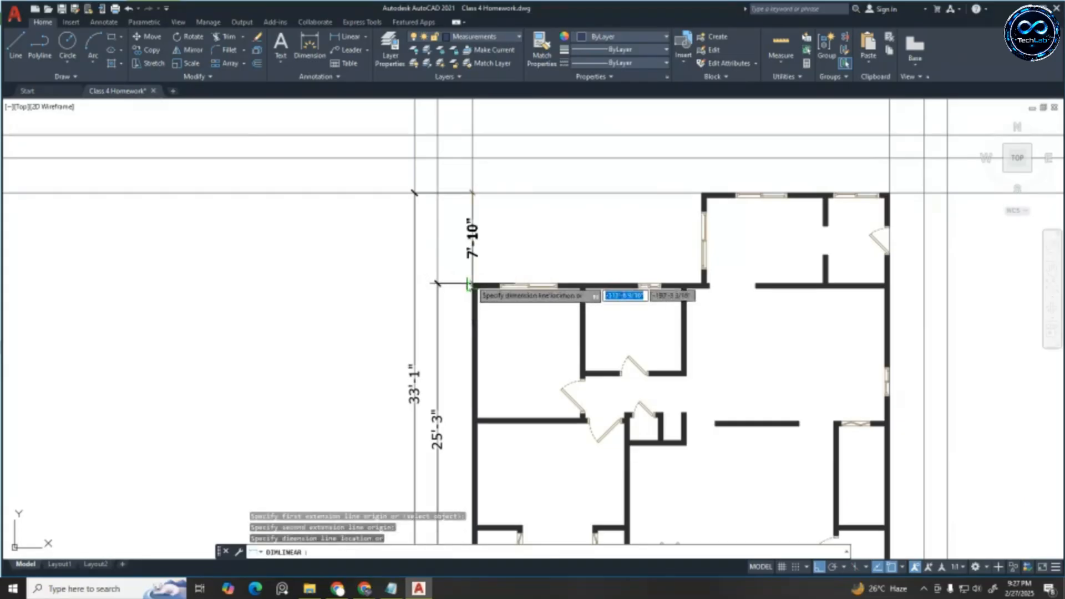
click(423, 335)
key(Escape)
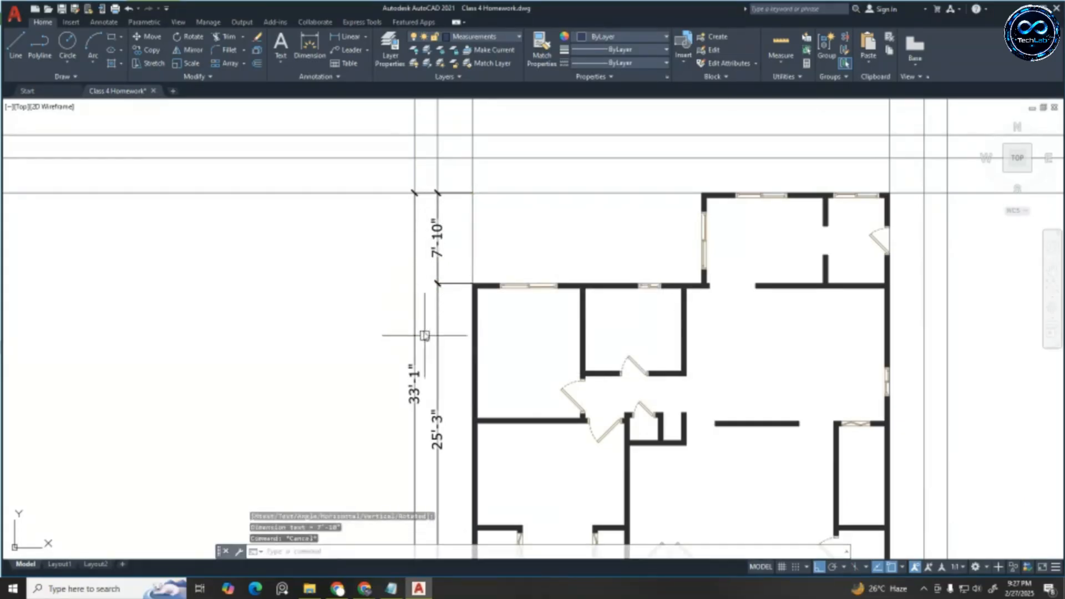
Delete the three vertical construction lines on the left side of the floor plan
scroll(442, 266, down, 4)
scroll(452, 281, up, 3)
scroll(390, 233, down, 2)
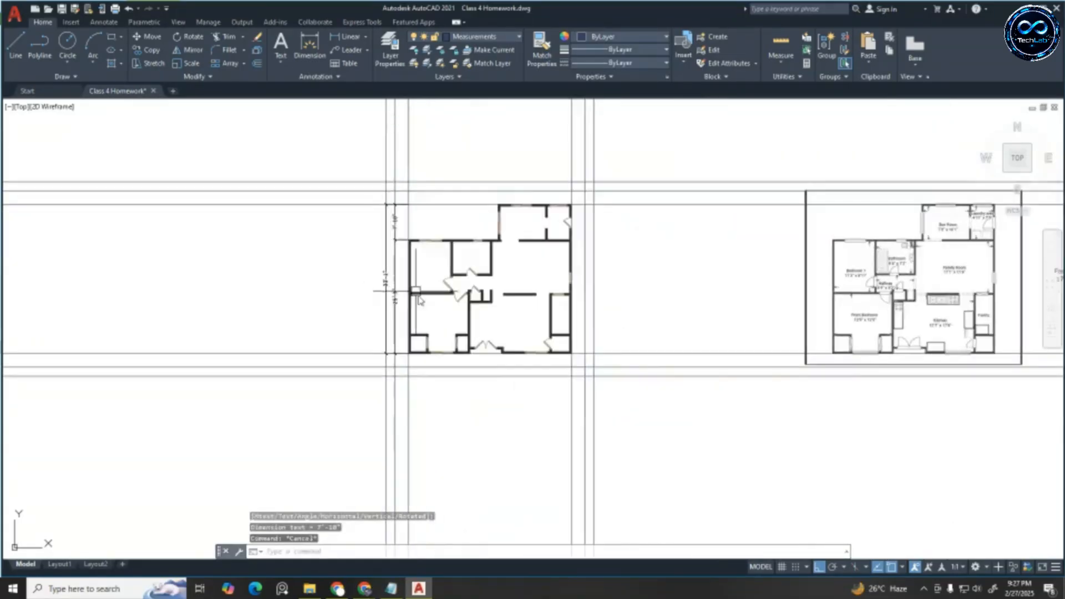
scroll(405, 303, up, 2)
scroll(391, 136, up, 5)
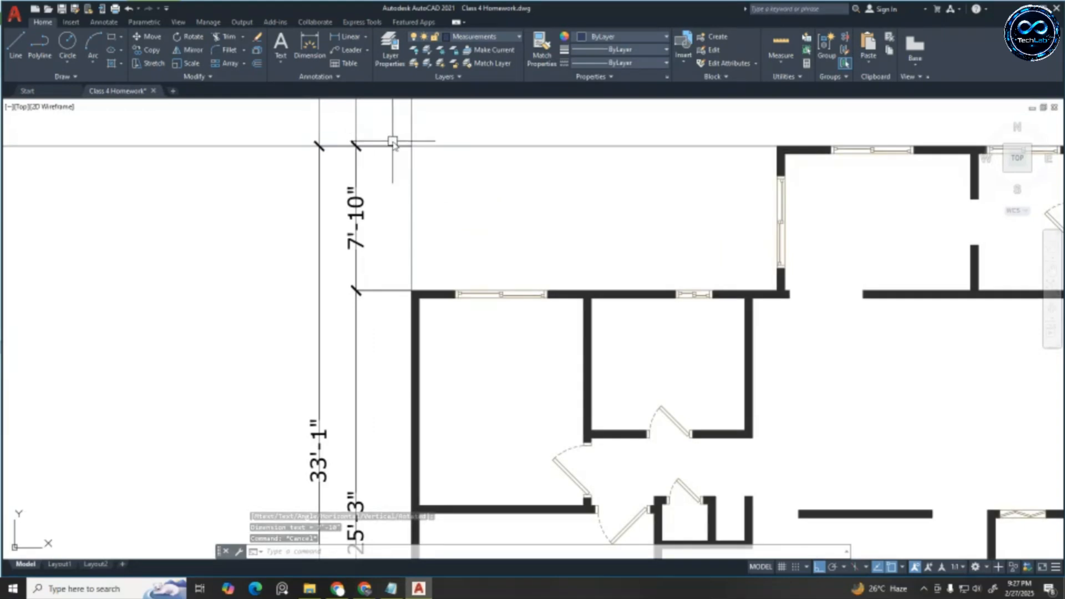
scroll(392, 146, down, 6)
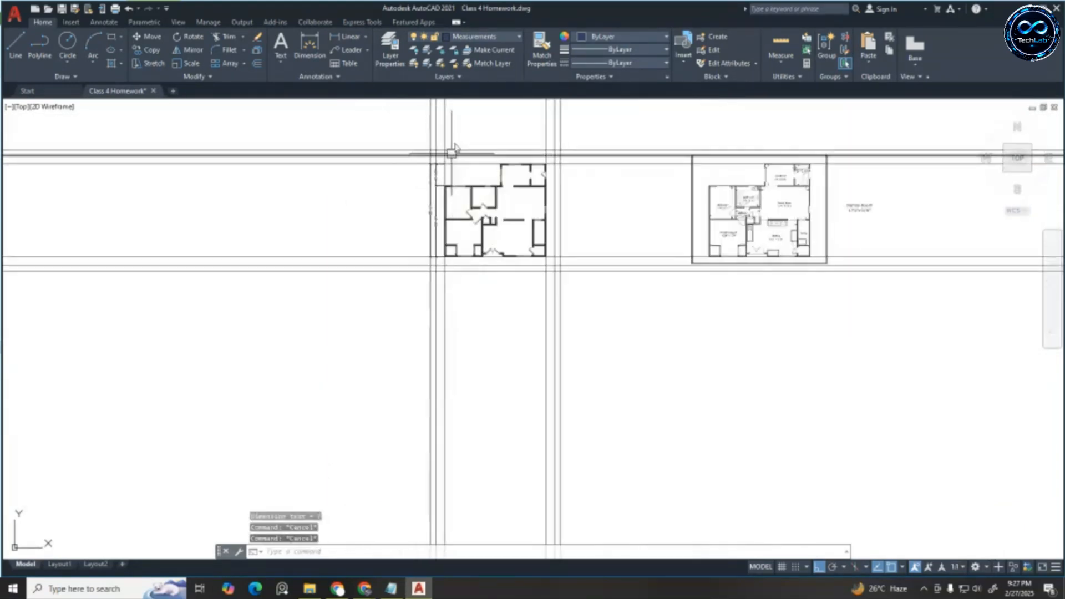
click(449, 153)
click(386, 118)
key(Delete)
scroll(438, 166, up, 6)
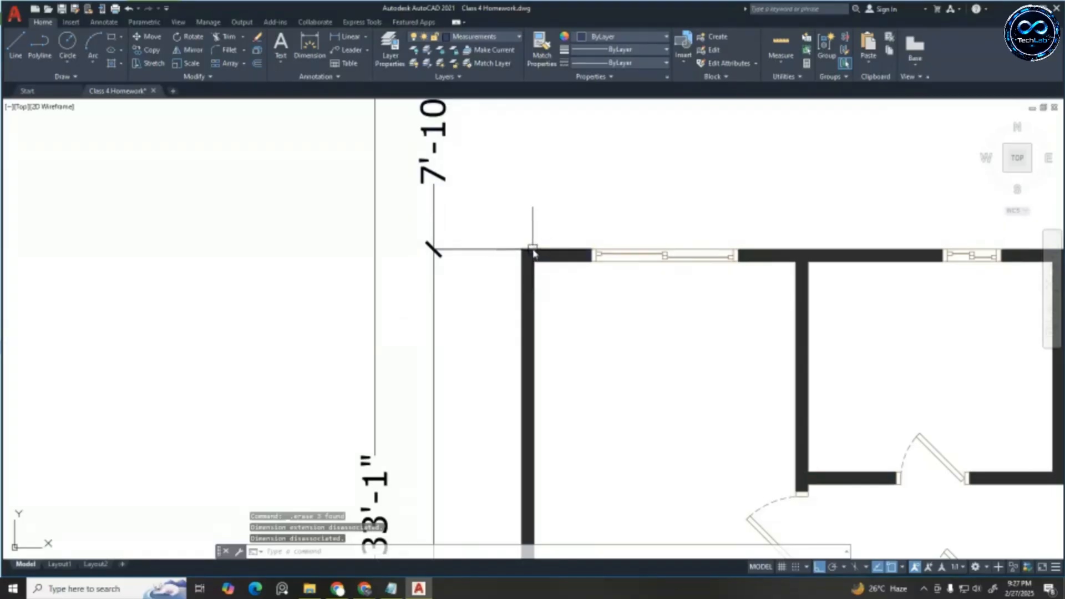
scroll(533, 253, down, 4)
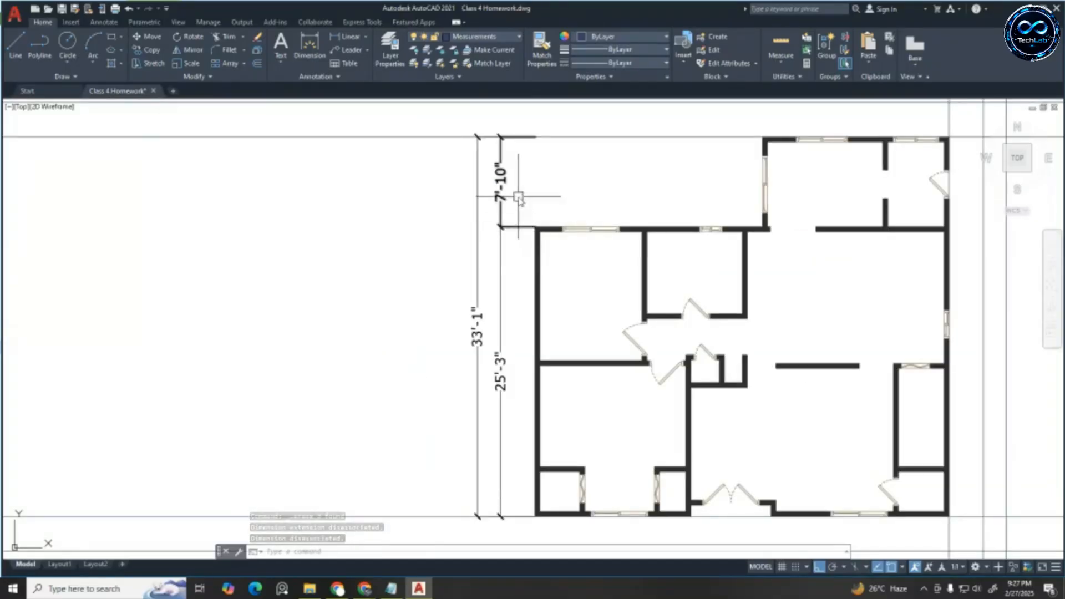
Modify the Standard dimension style so its extension lines have an offset from origin of 2'-6"
key(Escape)
key(Escape)
key(Escape)
key(Return)
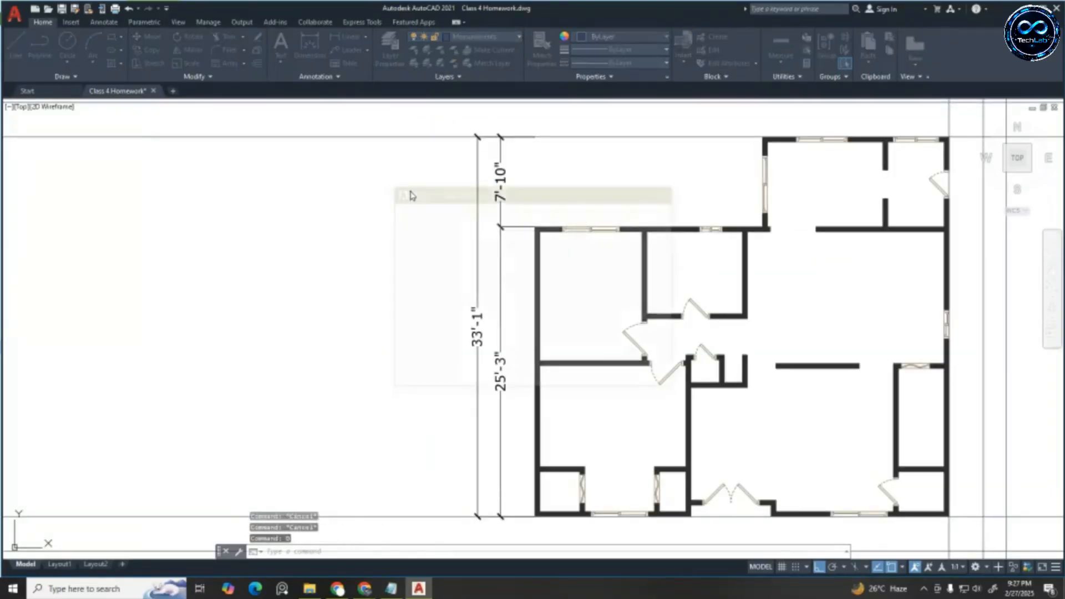
click(648, 270)
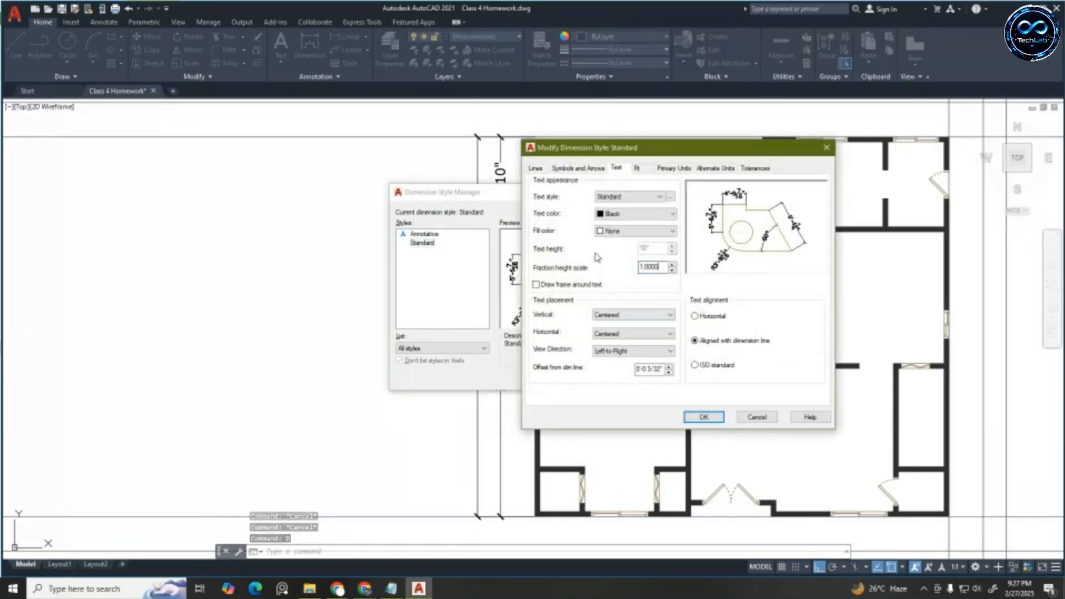
click(578, 168)
click(535, 168)
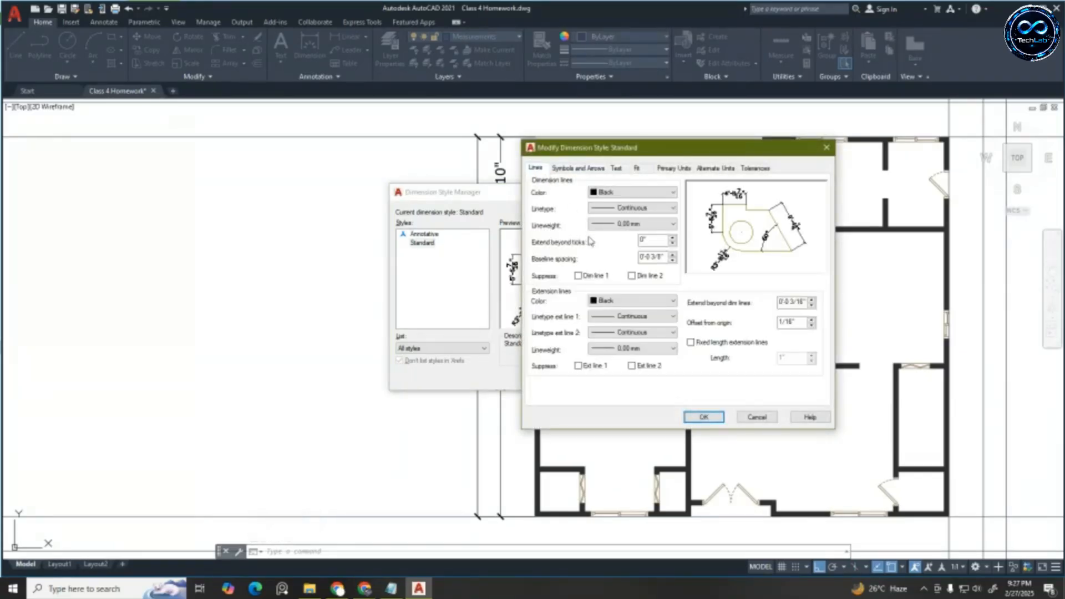
double_click(799, 322)
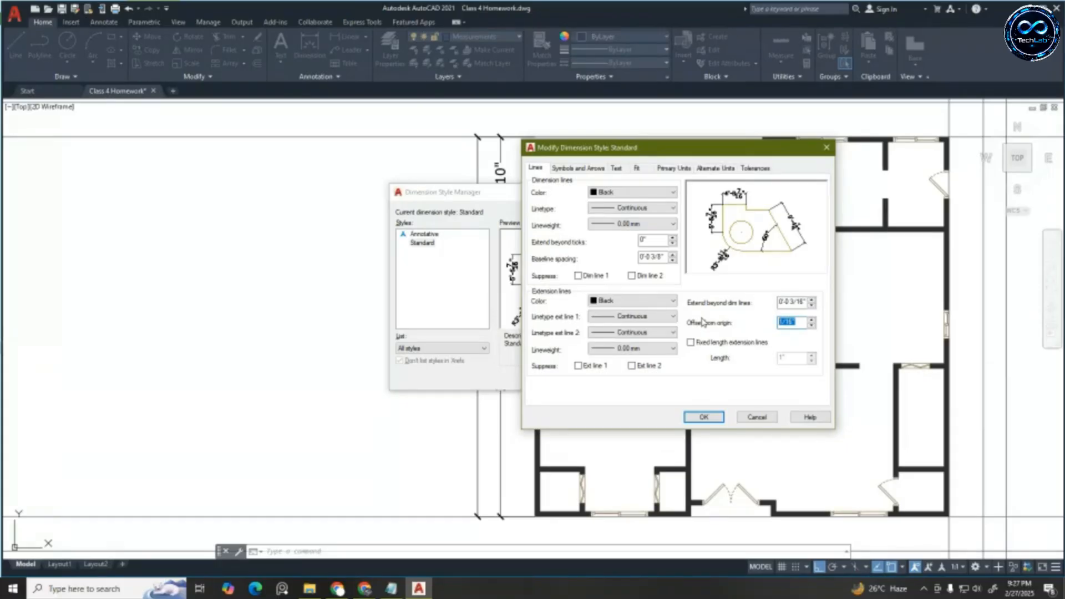
drag(586, 148, 589, 293)
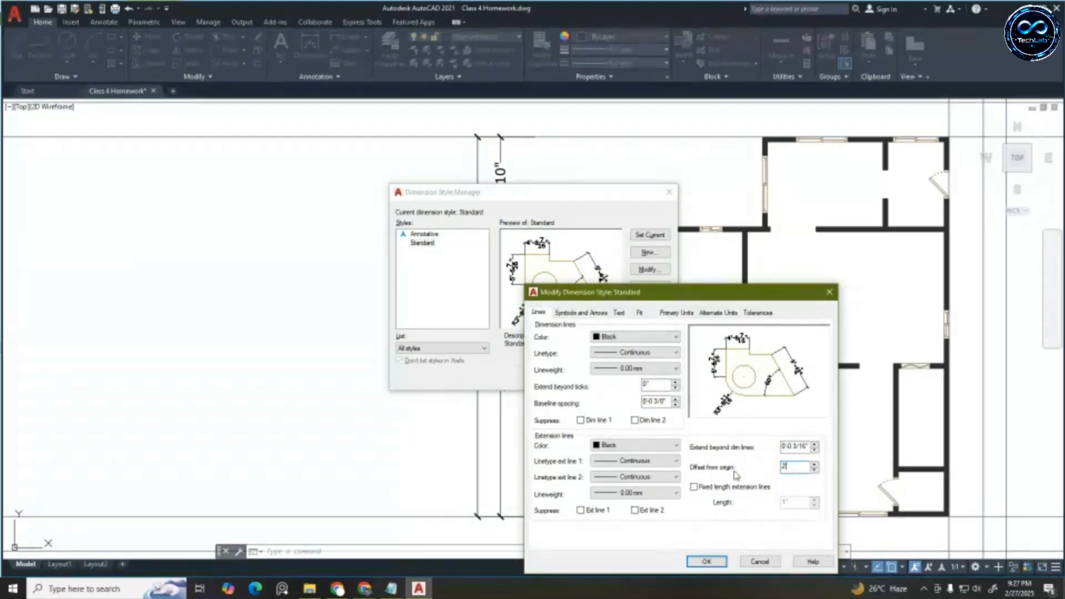
click(719, 564)
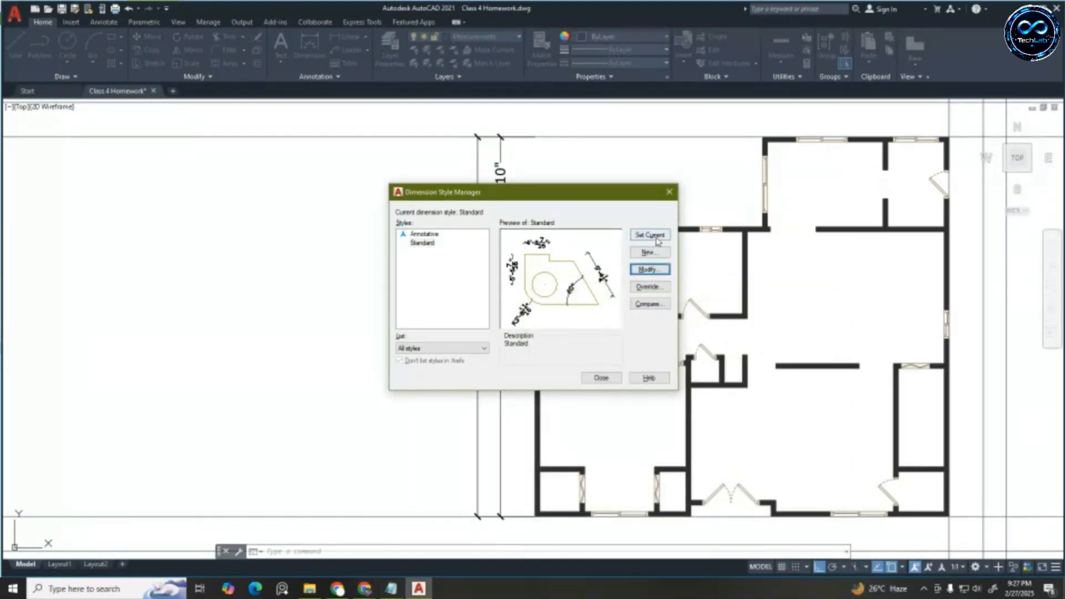
click(670, 193)
Examine the lower and upper extension lines of the overall height dimension beside the floor plan
scroll(610, 183, down, 2)
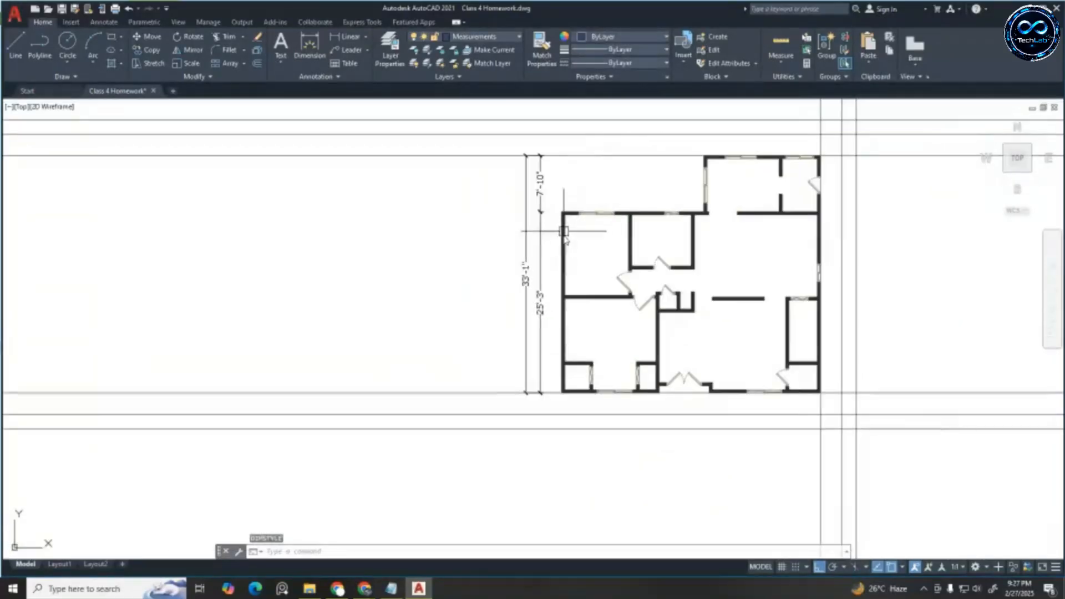
scroll(518, 356, up, 4)
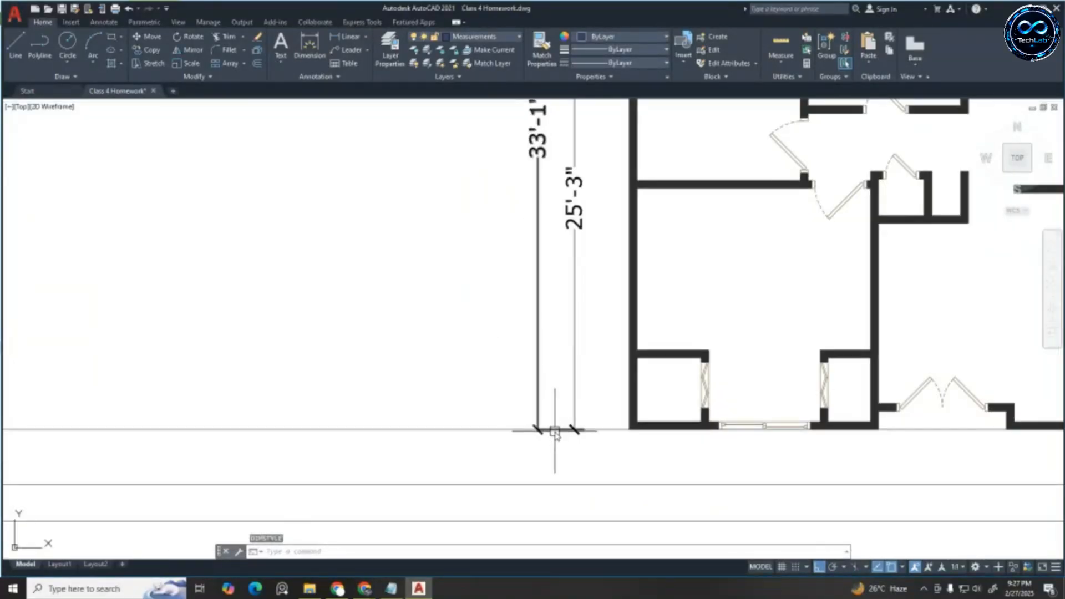
click(554, 430)
scroll(547, 285, down, 4)
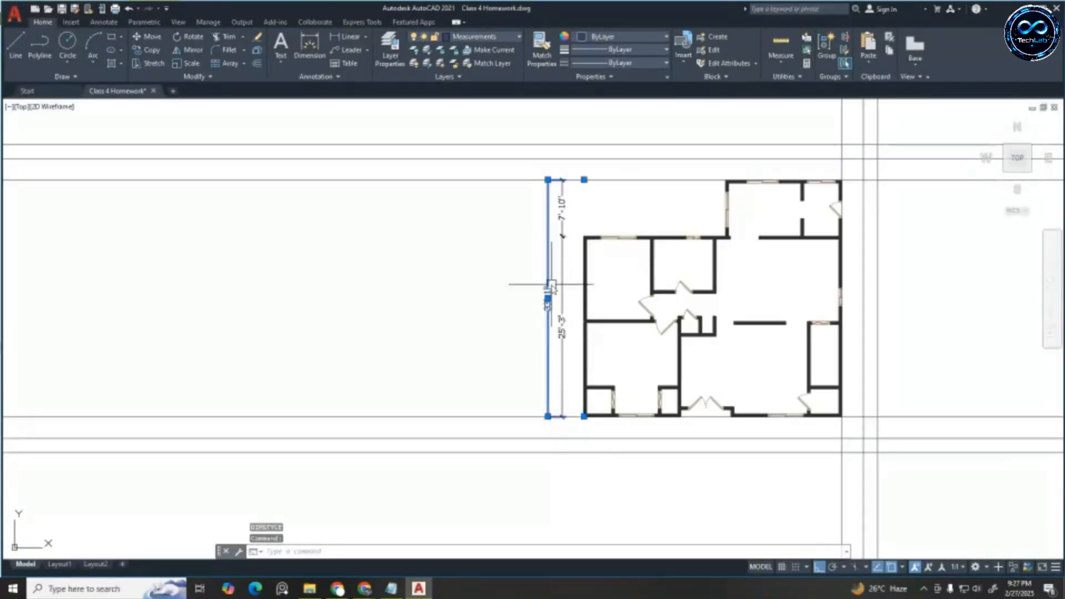
scroll(553, 279, up, 2)
scroll(554, 117, up, 4)
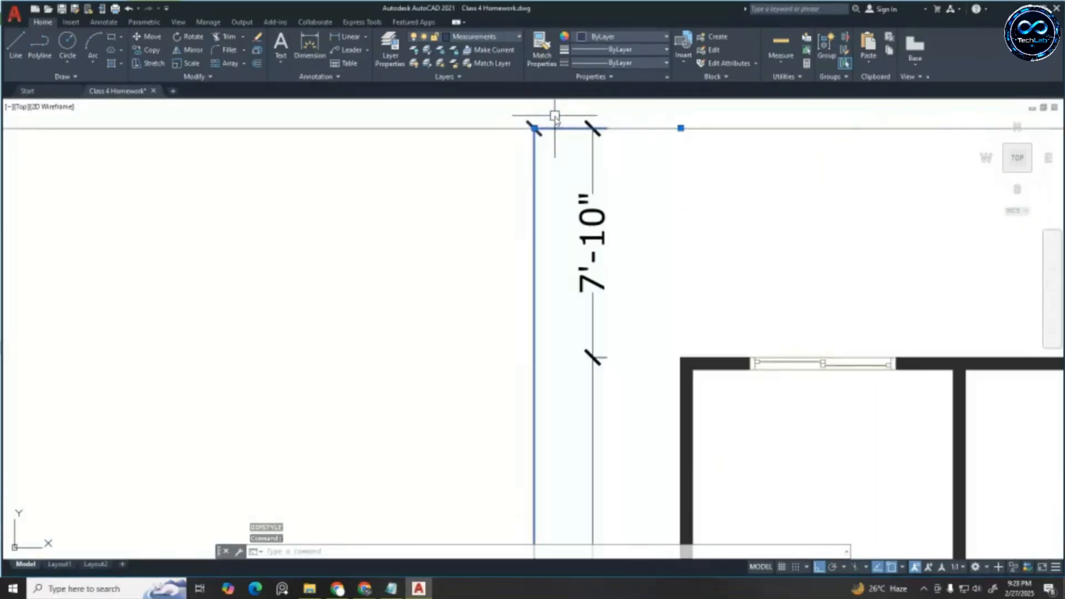
scroll(555, 123, up, 2)
scroll(554, 124, down, 9)
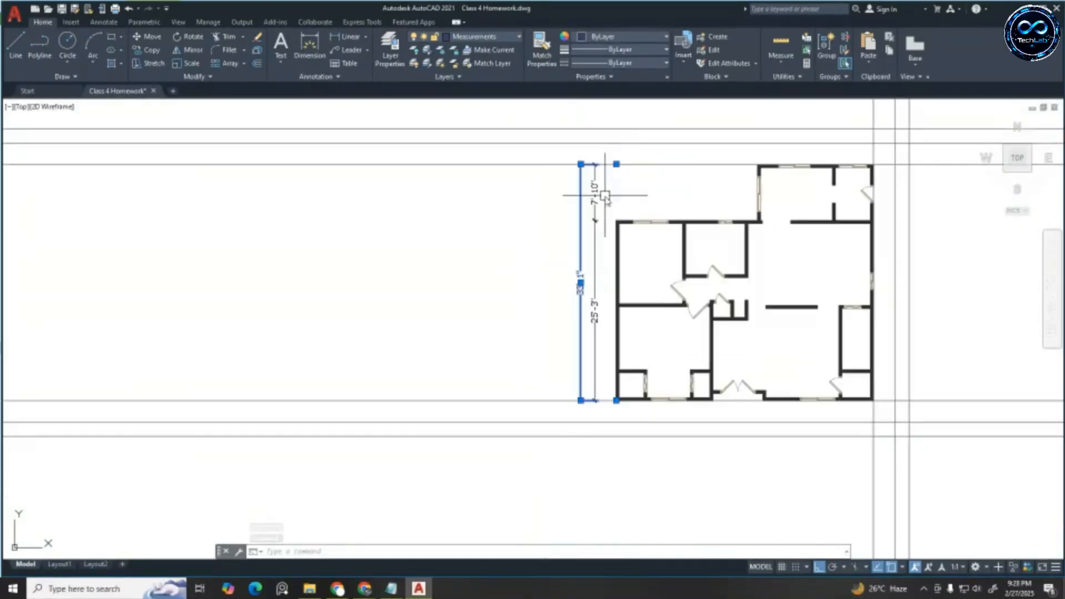
scroll(600, 197, up, 2)
key(Escape)
key(Escape)
key(Escape)
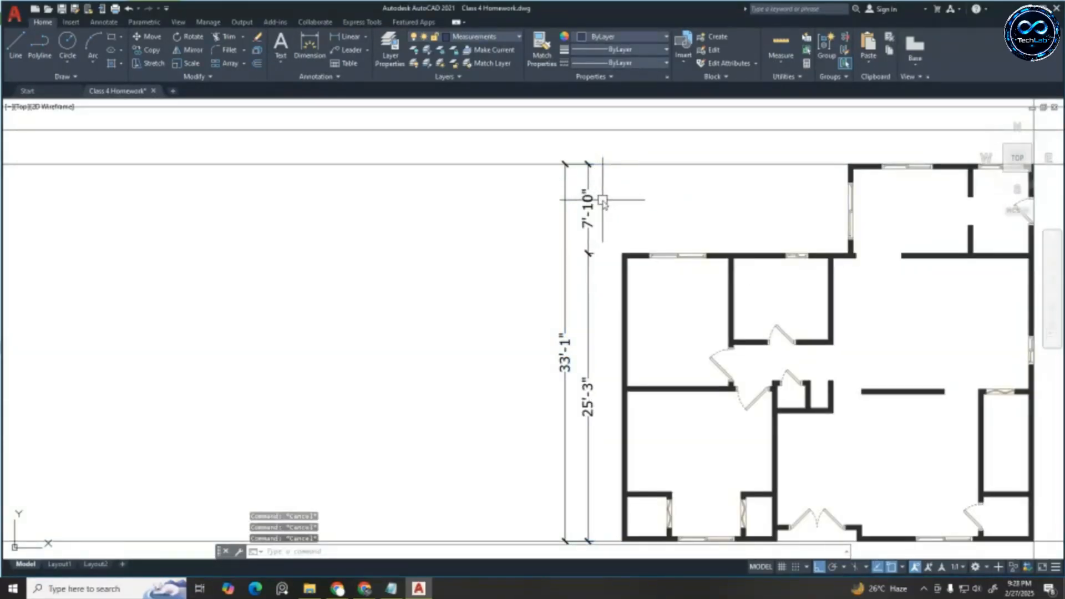
Review the extension line settings of the Standard dimension style without changing them
text(d)
key(Return)
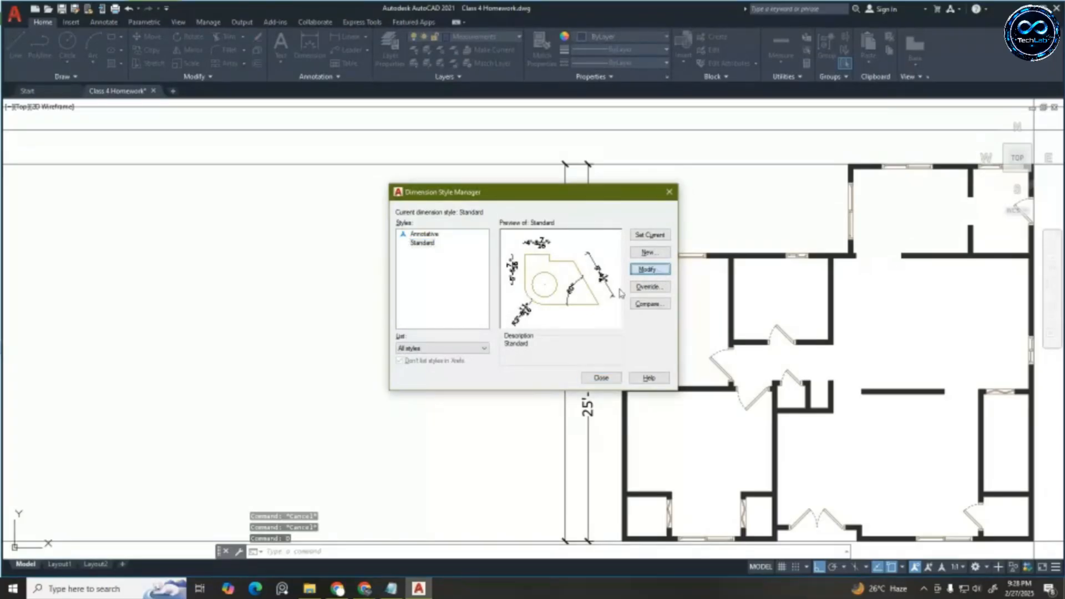
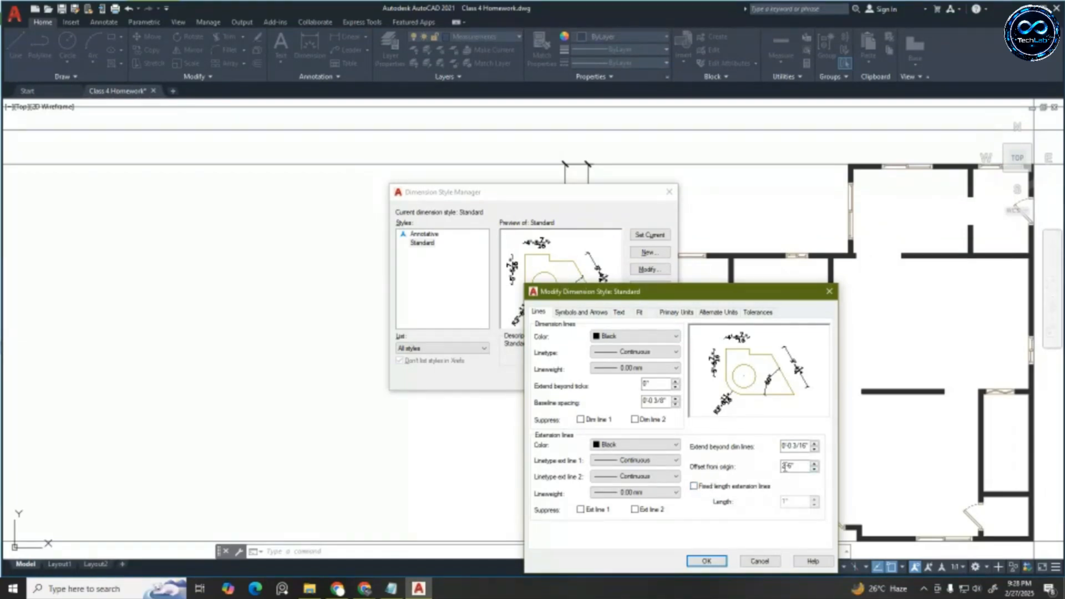
drag(721, 300, 780, 383)
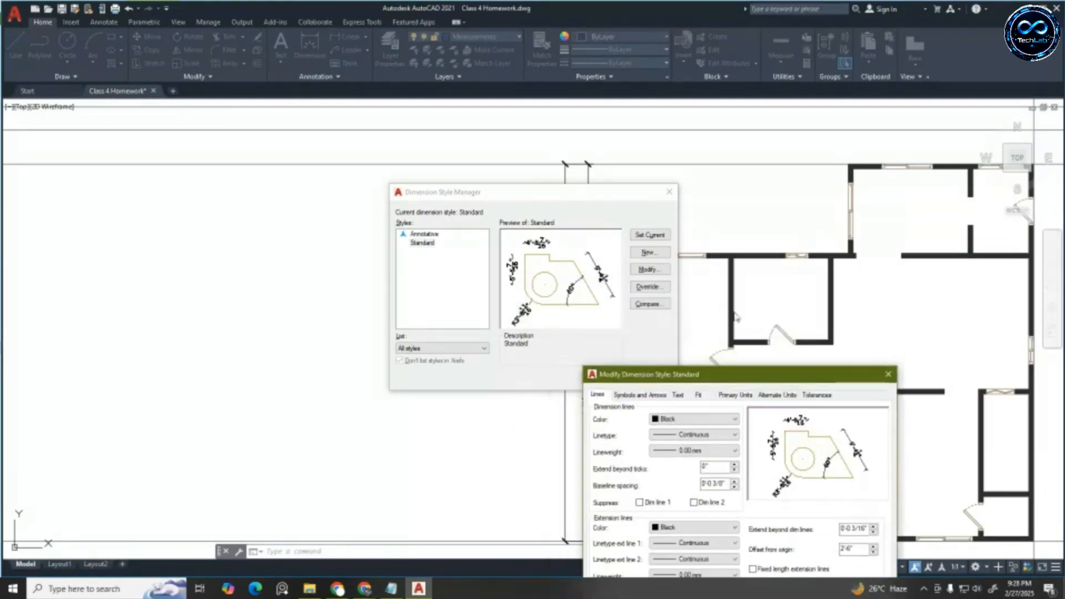
click(631, 196)
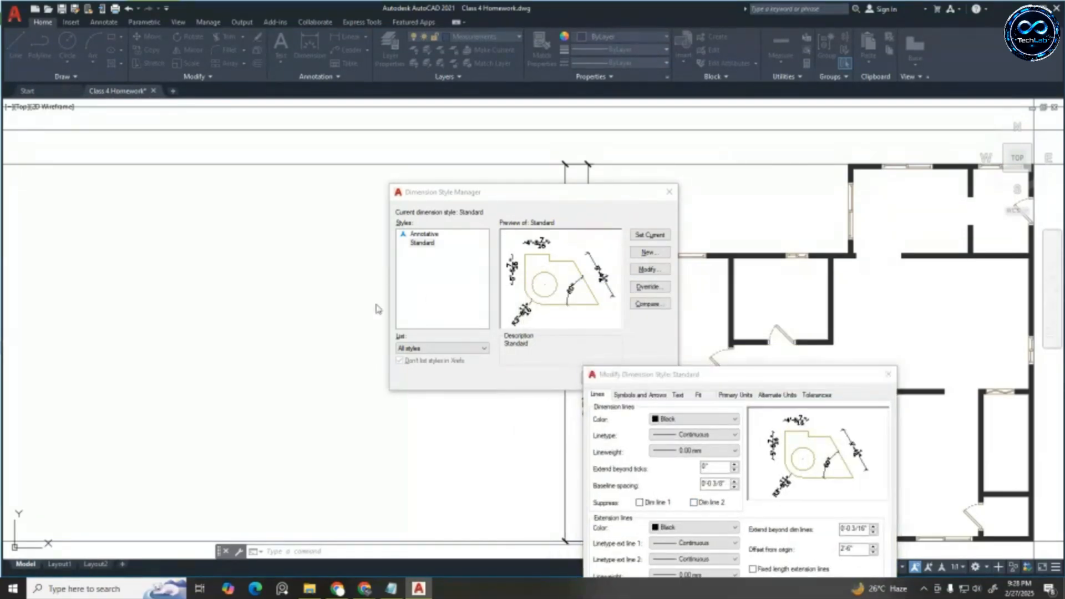
click(888, 374)
click(601, 377)
Move the six horizontal construction lines vertically, clear of the floor plan
scroll(560, 213, down, 5)
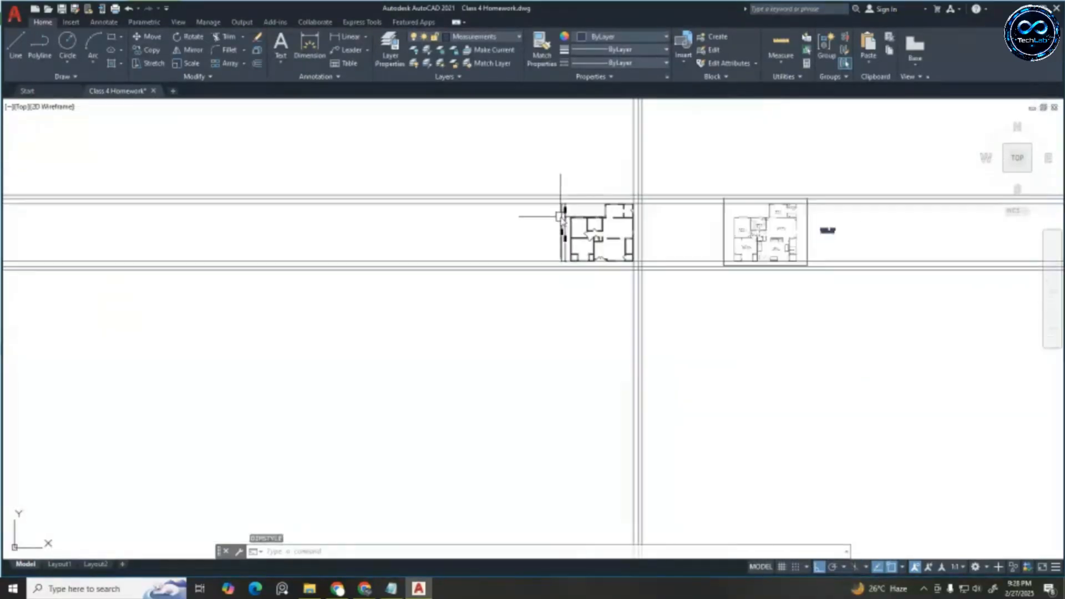
click(552, 174)
click(382, 372)
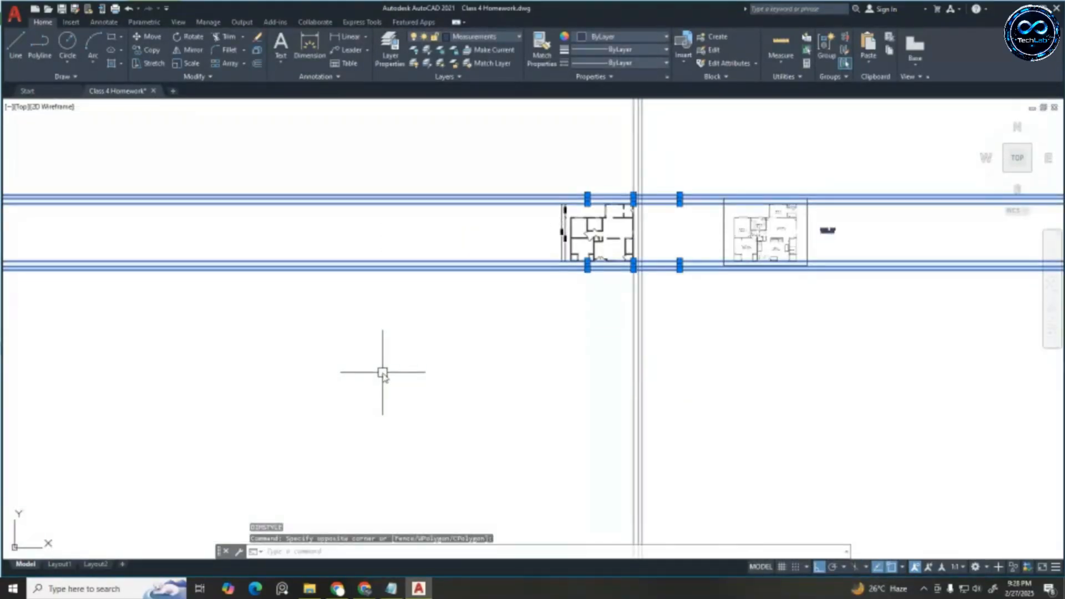
text(m)
key(Return)
click(382, 372)
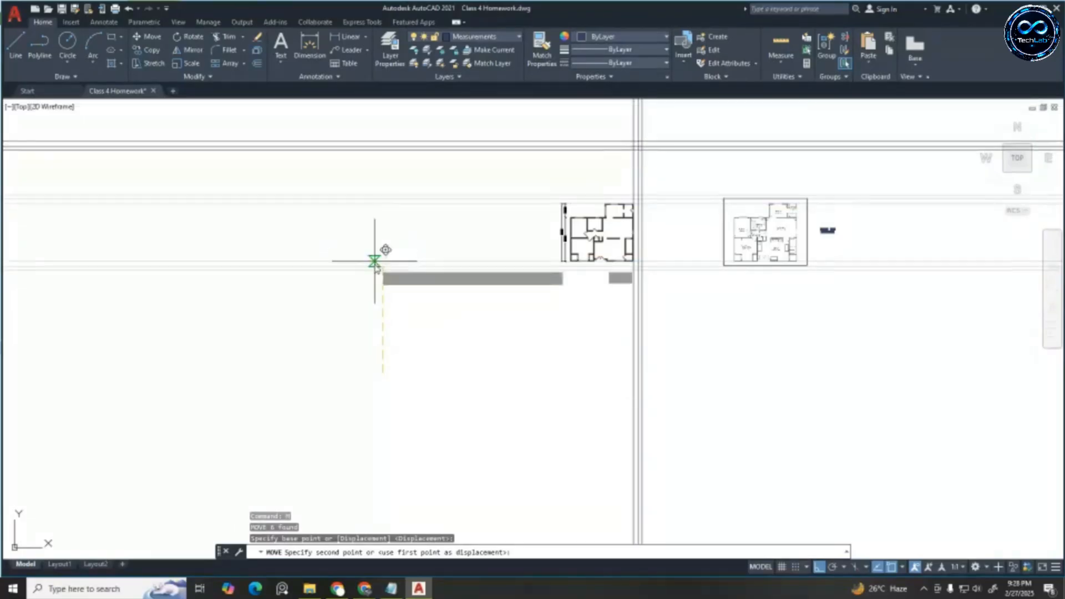
key(Escape)
Inspect the gap between the left-side vertical dimensions and the floor plan's outer wall
scroll(467, 252, up, 2)
scroll(467, 251, up, 2)
scroll(890, 280, up, 2)
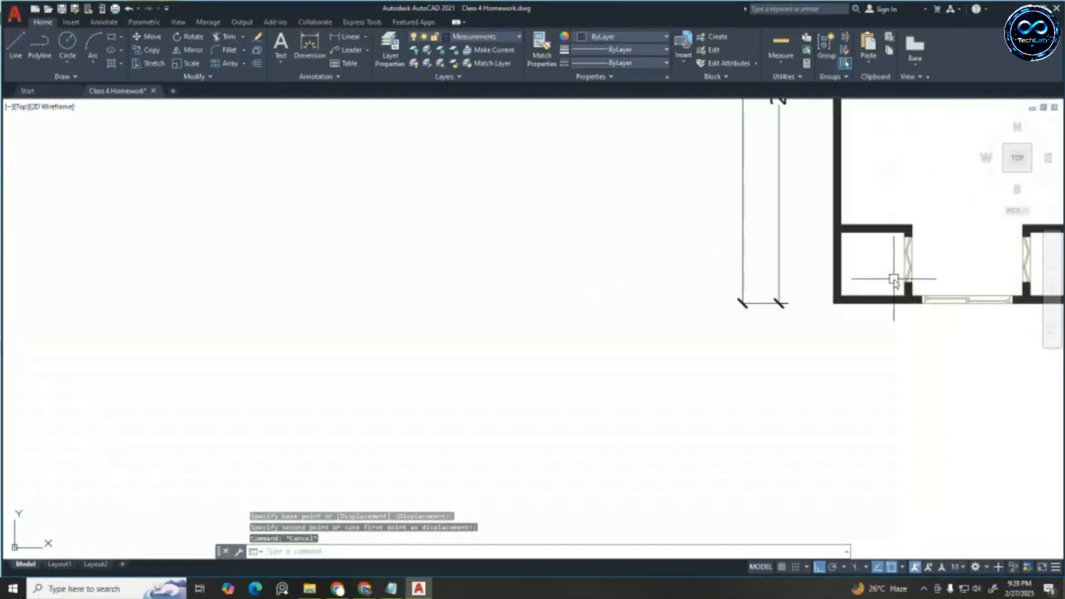
scroll(837, 292, up, 3)
scroll(799, 332, down, 4)
scroll(799, 331, down, 3)
scroll(809, 186, up, 3)
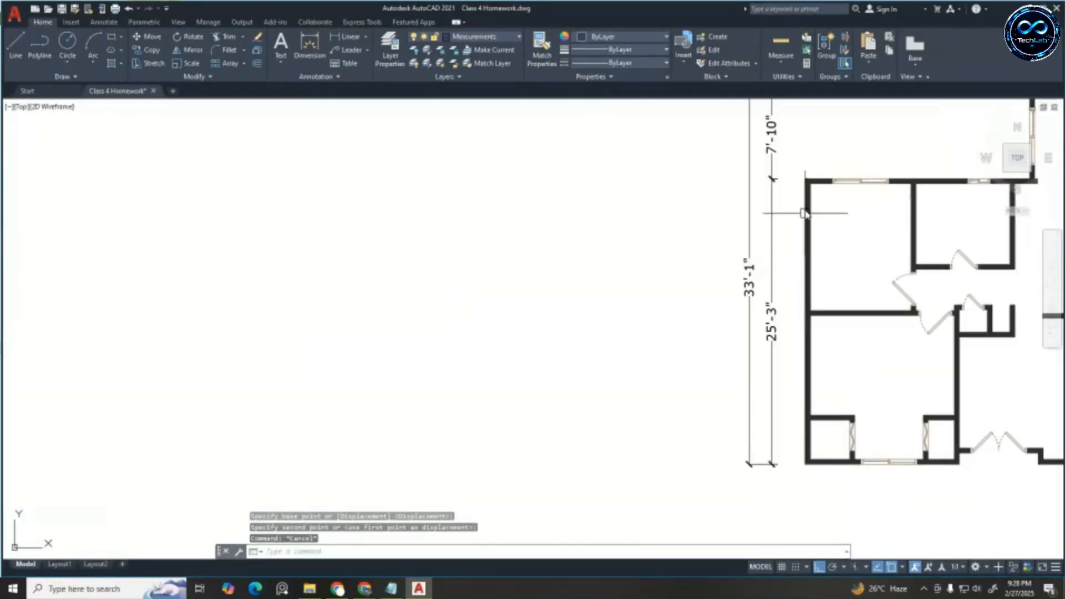
scroll(809, 185, up, 4)
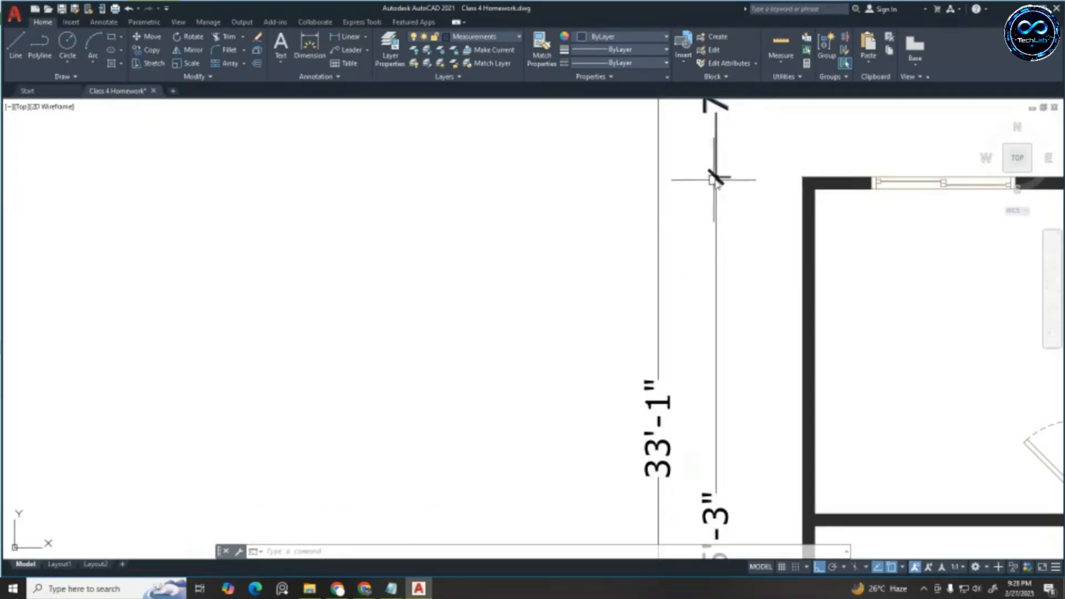
scroll(715, 179, down, 4)
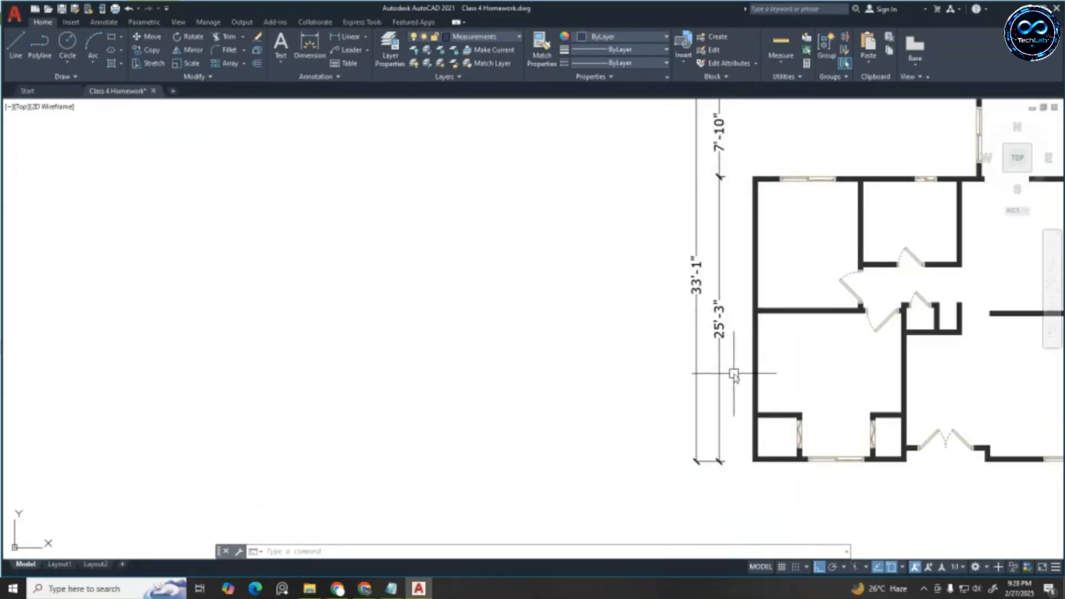
Examine how the overall height dimension's lower extension line runs across the inner dimension's tick mark
scroll(703, 527, up, 4)
click(701, 420)
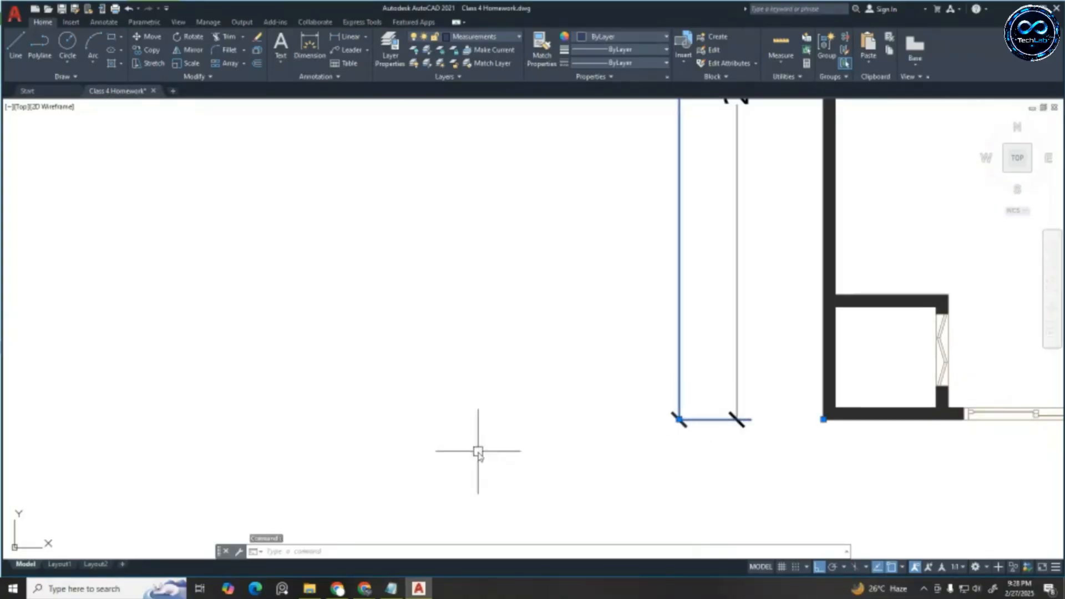
scroll(705, 425, down, 4)
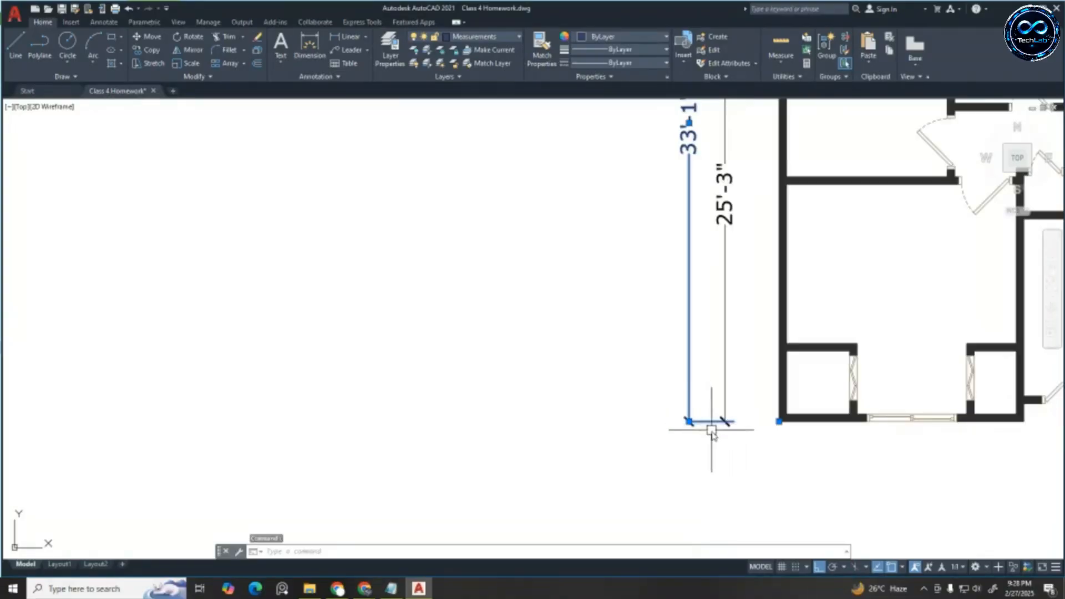
scroll(707, 427, up, 5)
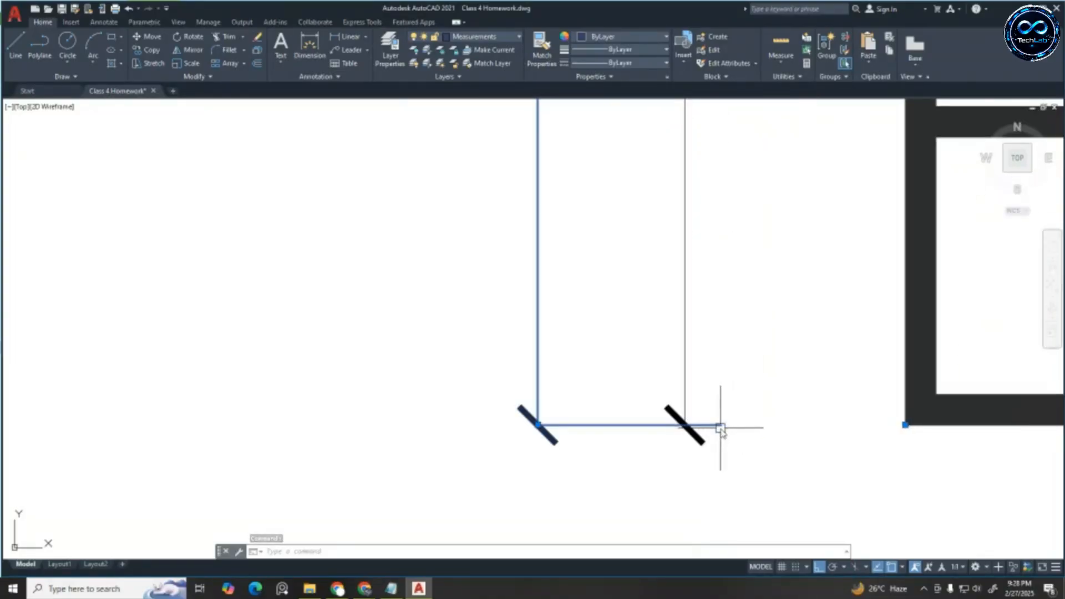
scroll(745, 431, down, 5)
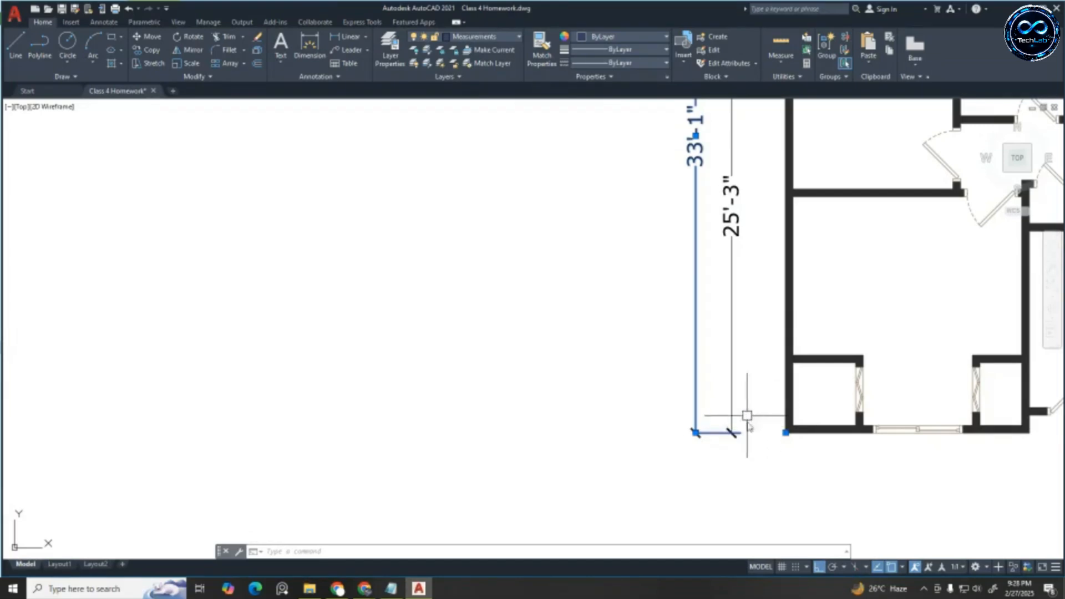
scroll(703, 436, up, 5)
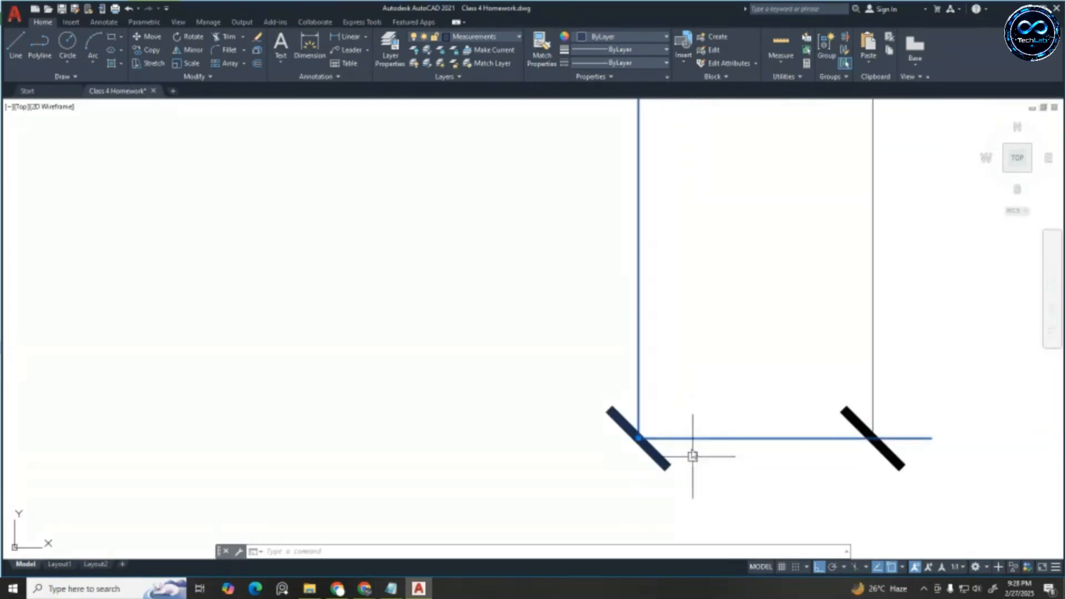
scroll(744, 423, down, 6)
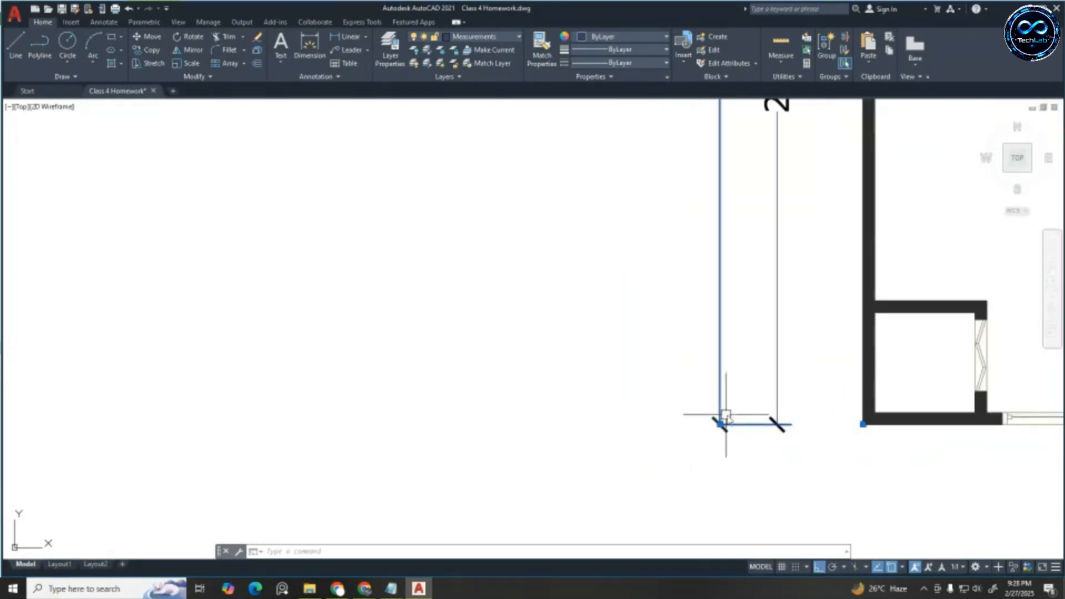
scroll(726, 416, up, 4)
scroll(749, 419, down, 2)
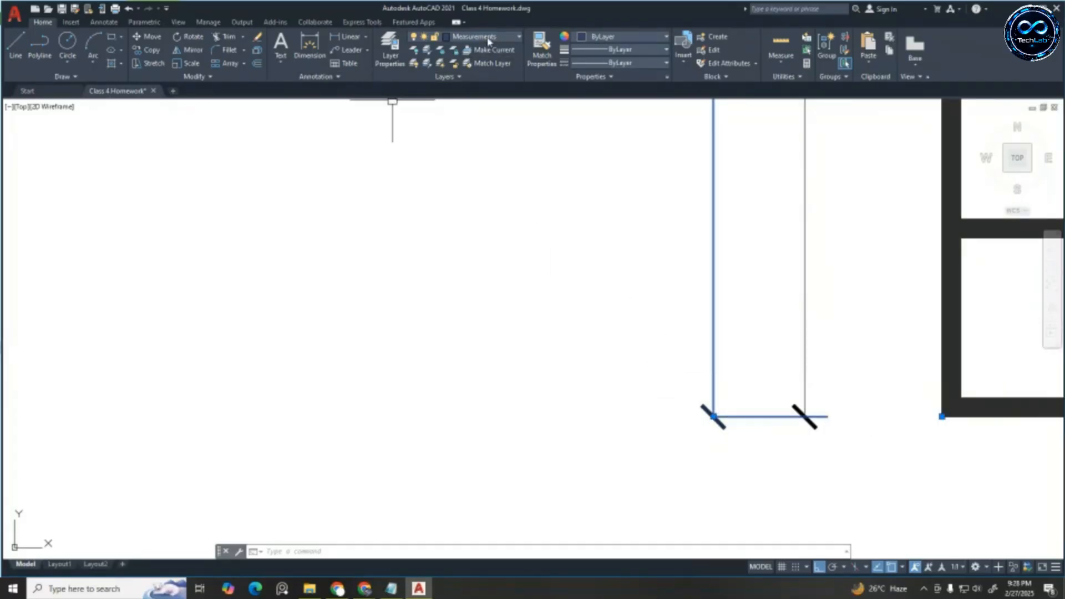
key(Escape)
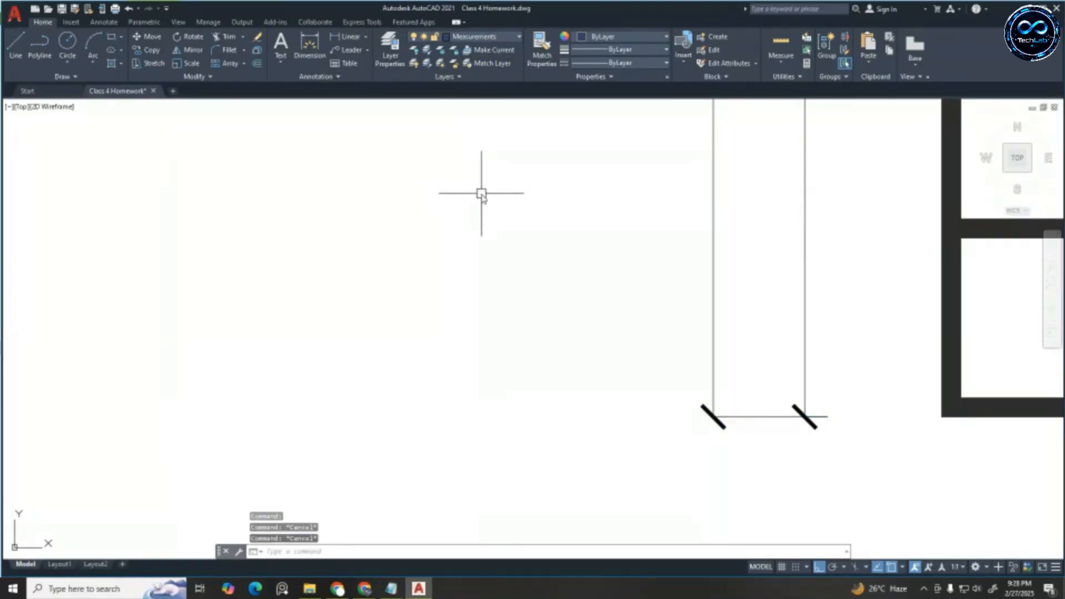
Modify the Standard dimension style to use fixed length extension lines with a length of 6"
text(D)
key(Return)
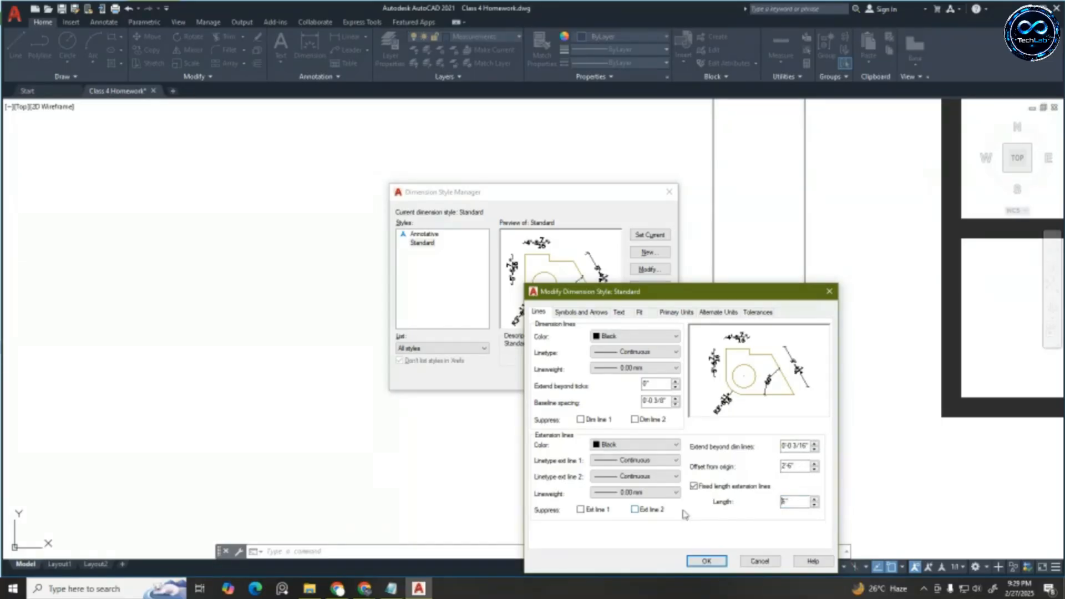
click(707, 561)
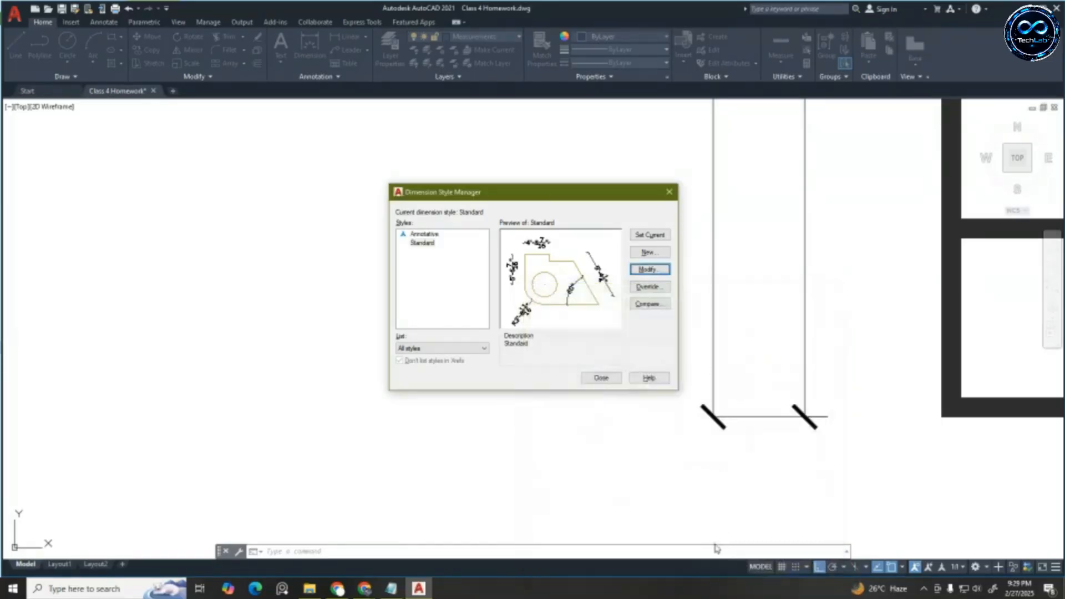
click(669, 192)
scroll(622, 338, down, 6)
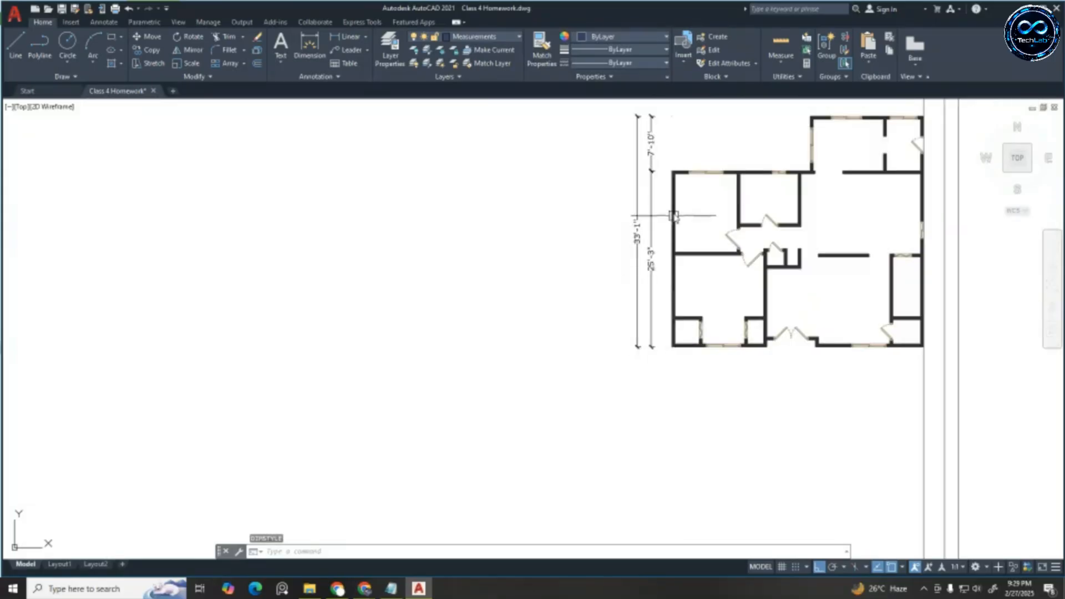
scroll(664, 107, up, 10)
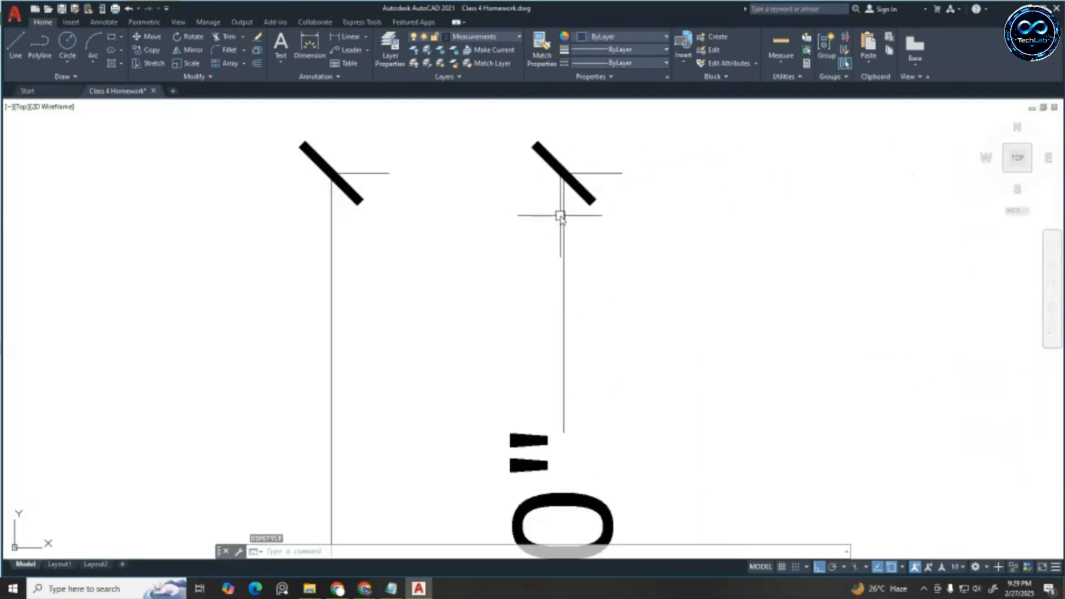
Add a linear dimension across the top outer wall of the projecting upper-right rooms, with its dimension line offset 3' above the wall
scroll(631, 177, down, 10)
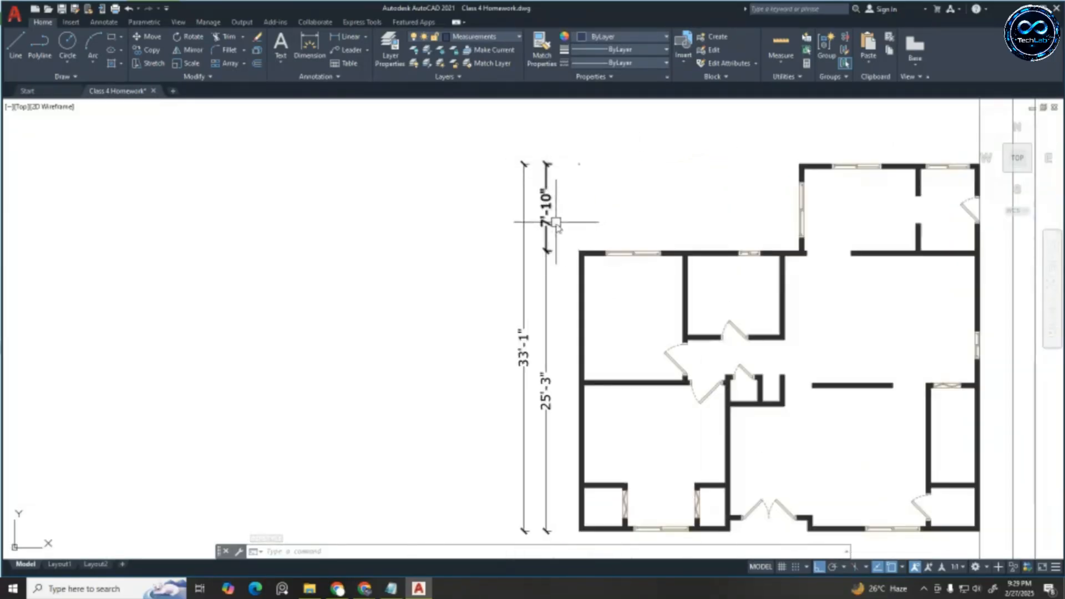
scroll(555, 233, up, 3)
scroll(555, 233, down, 4)
scroll(562, 183, up, 2)
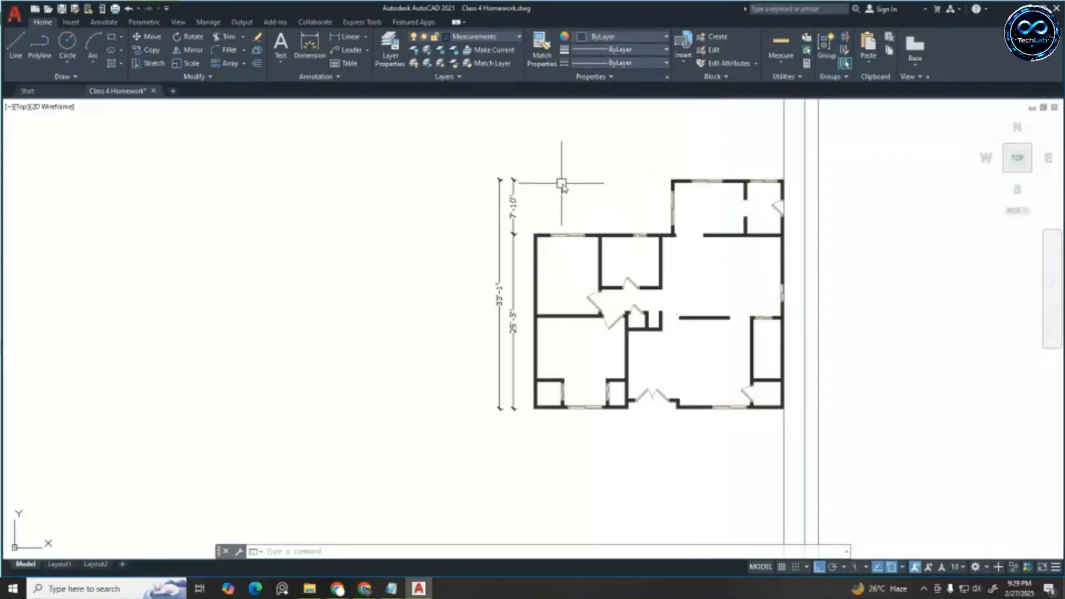
click(348, 40)
scroll(646, 172, up, 5)
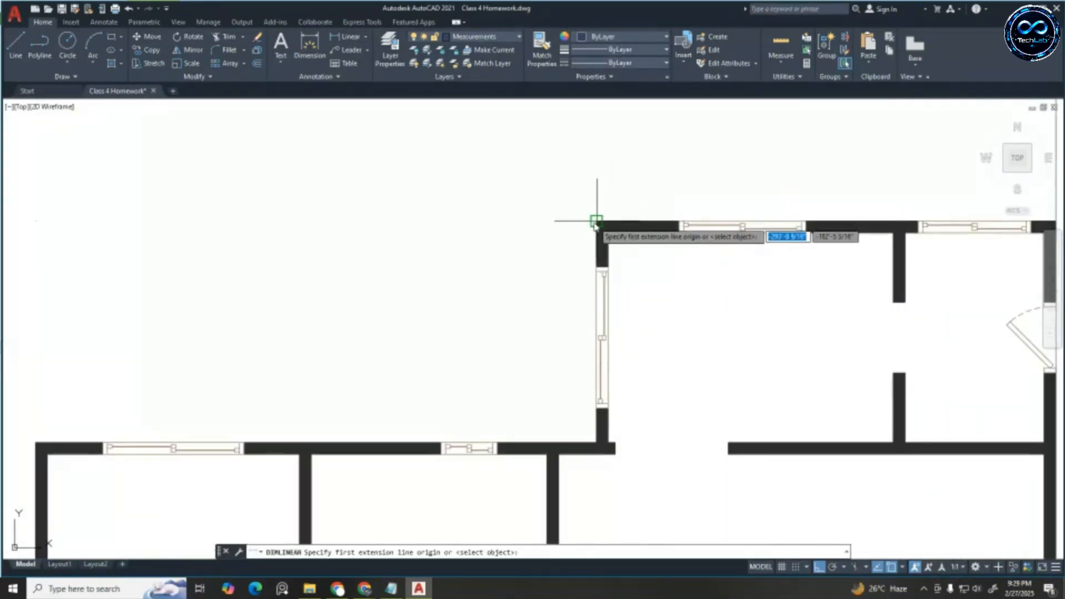
click(596, 221)
middle_drag(943, 170, 765, 186)
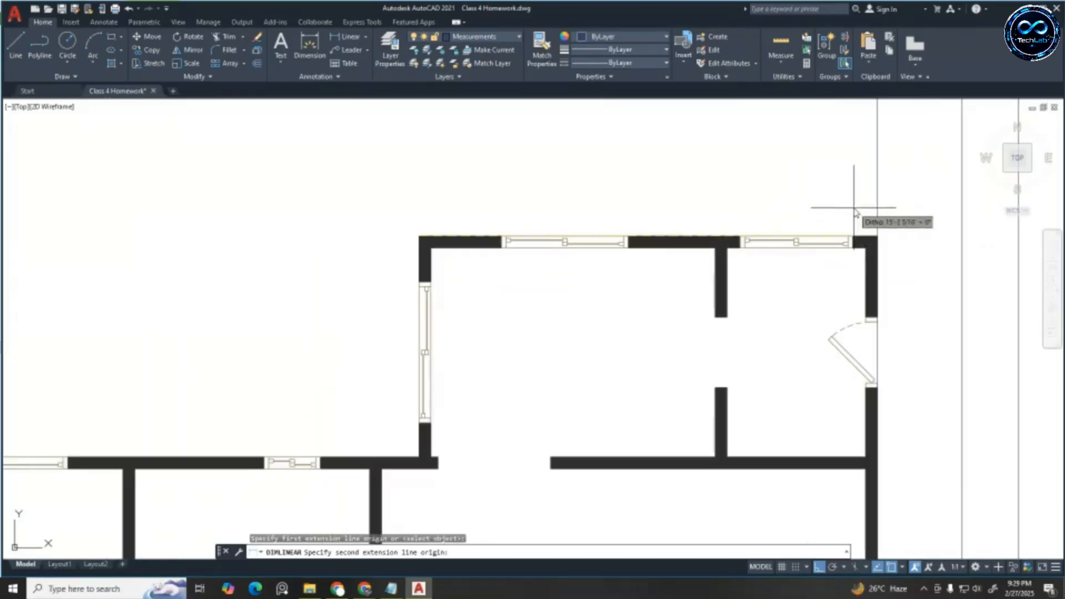
click(876, 236)
scroll(876, 235, down, 2)
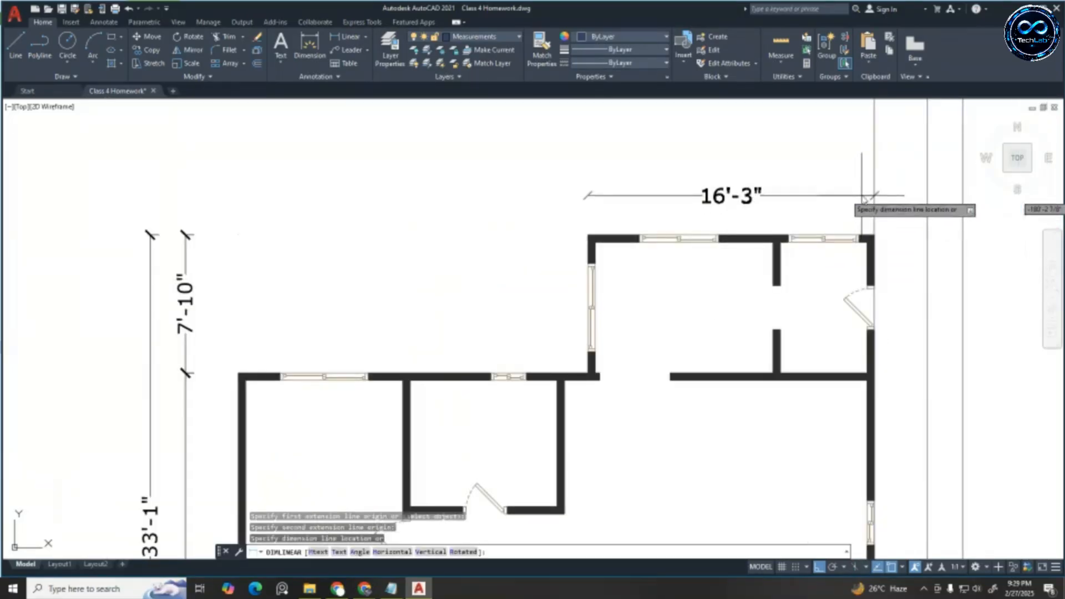
text(3')
key(Return)
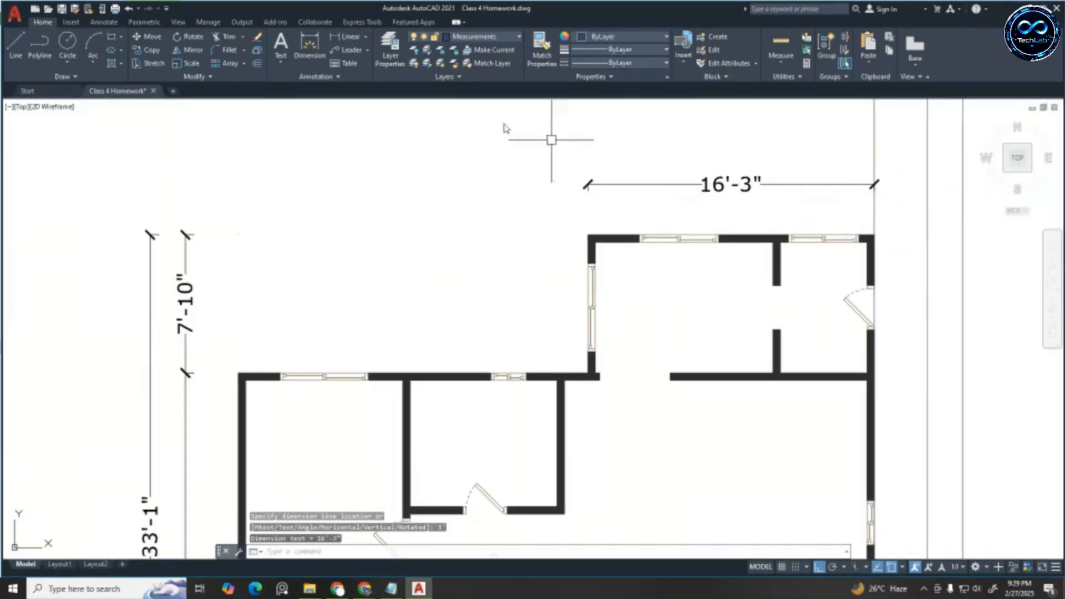
Dimension the horizontal distance from the projecting rooms' upper-left corner to the plan's left outer corner, using a 3' dimension line offset
click(333, 37)
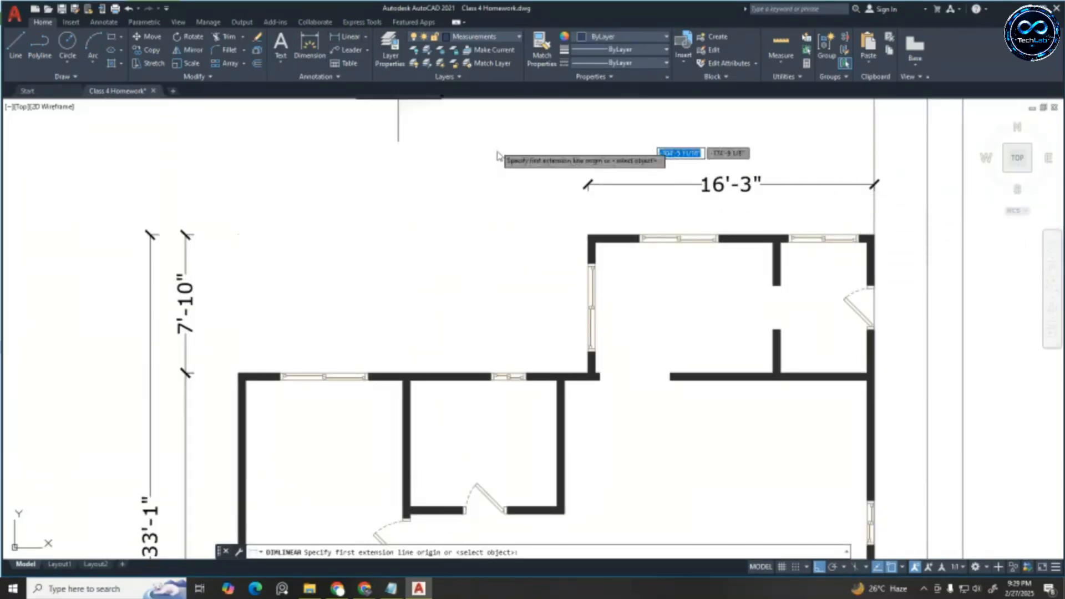
click(586, 234)
click(239, 376)
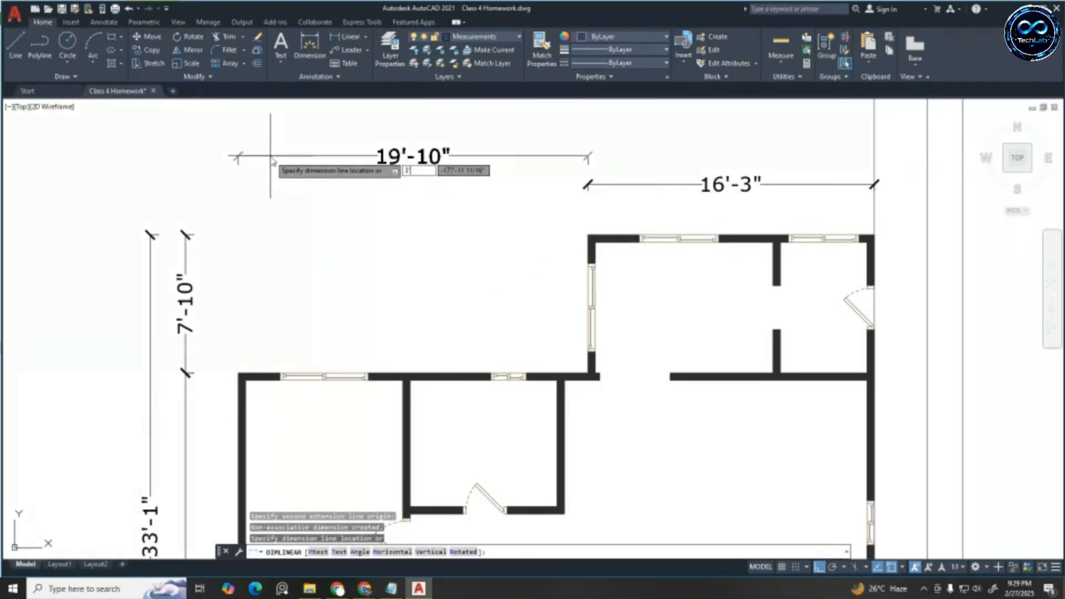
text(3')
key(Return)
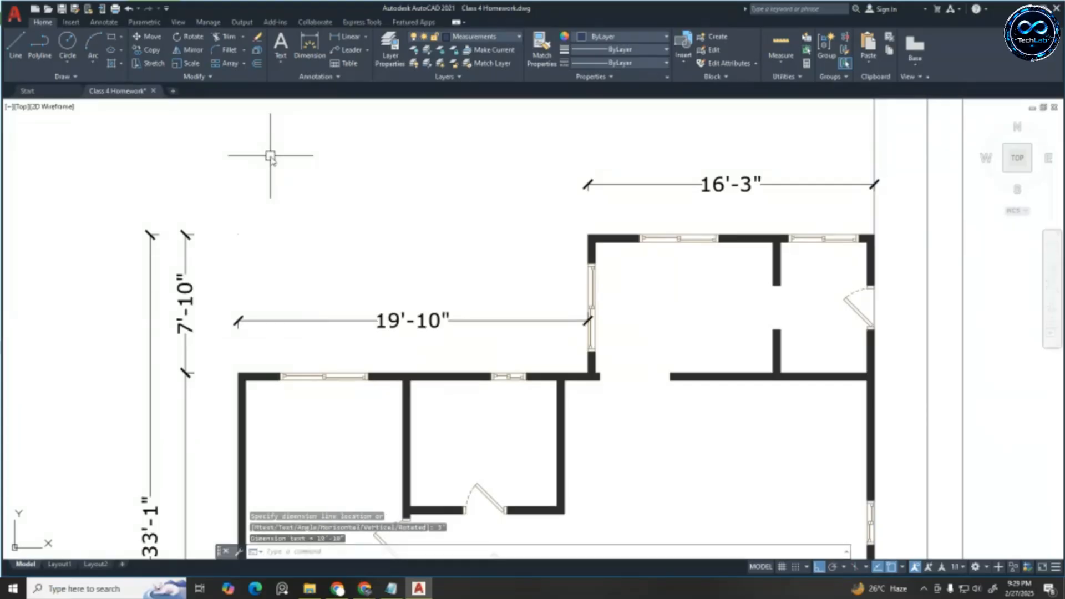
Move the left-hand width dimension up in line with the projecting rooms' width dimension and center its text on its own span
click(442, 321)
click(413, 320)
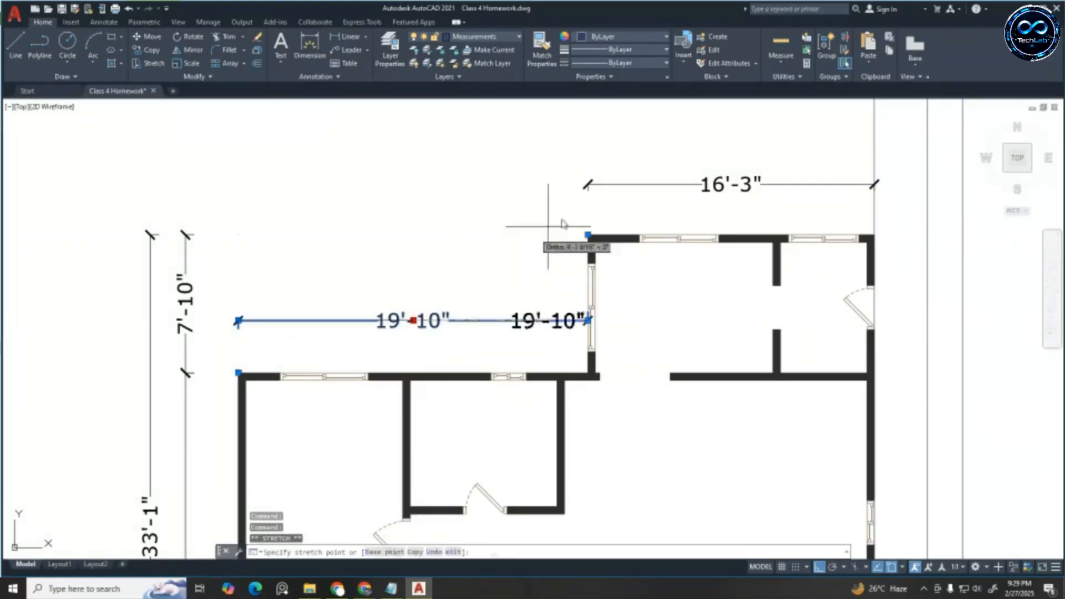
click(645, 183)
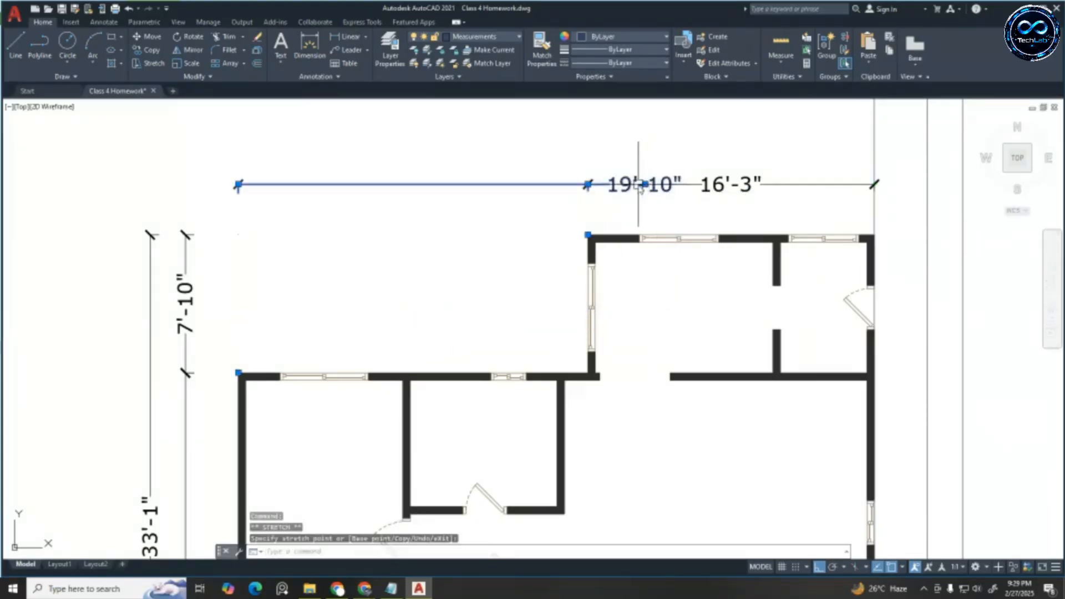
click(645, 184)
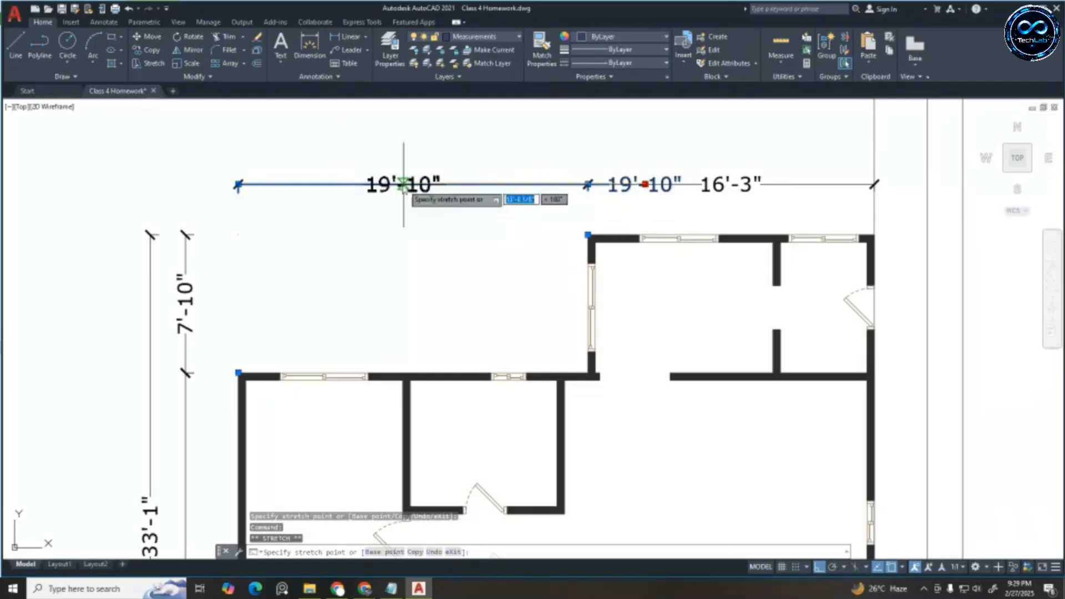
right_click(425, 191)
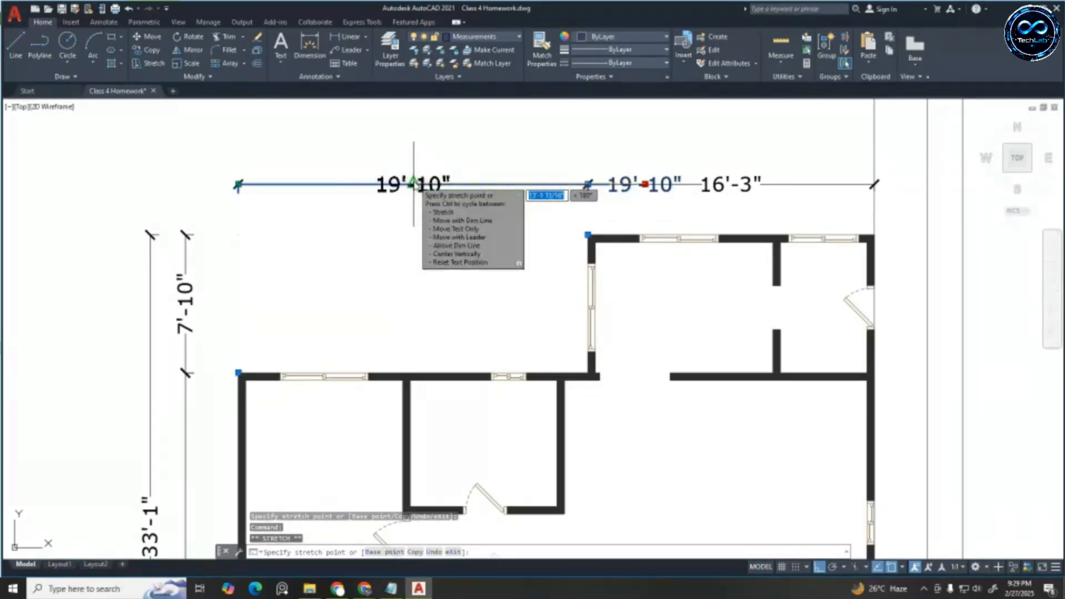
key(Escape)
key(Escape)
key(Escape)
scroll(367, 230, down, 5)
scroll(518, 211, up, 3)
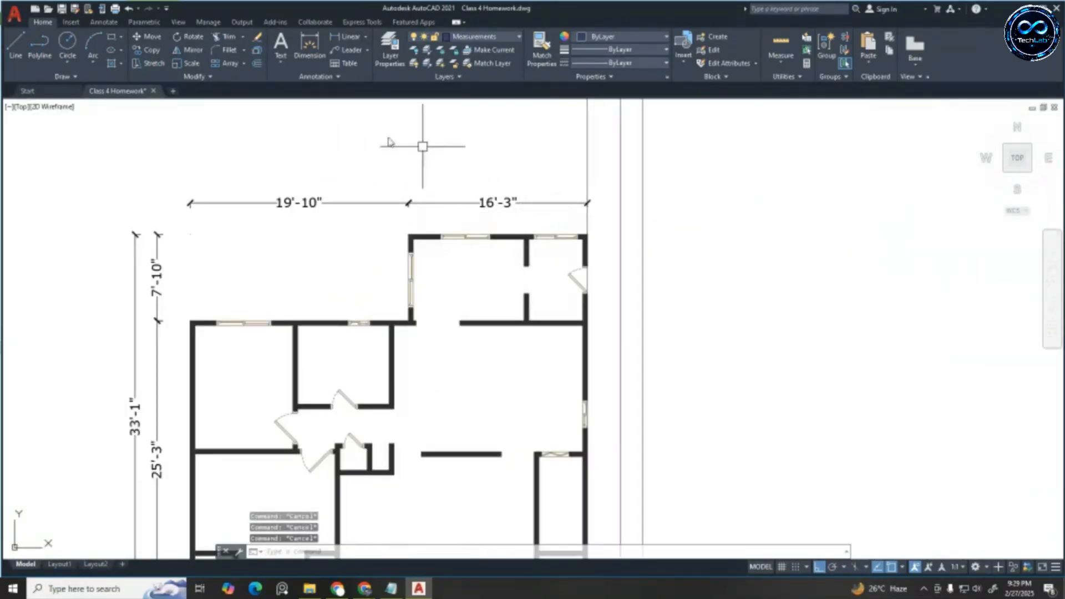
click(17, 52)
scroll(506, 183, up, 2)
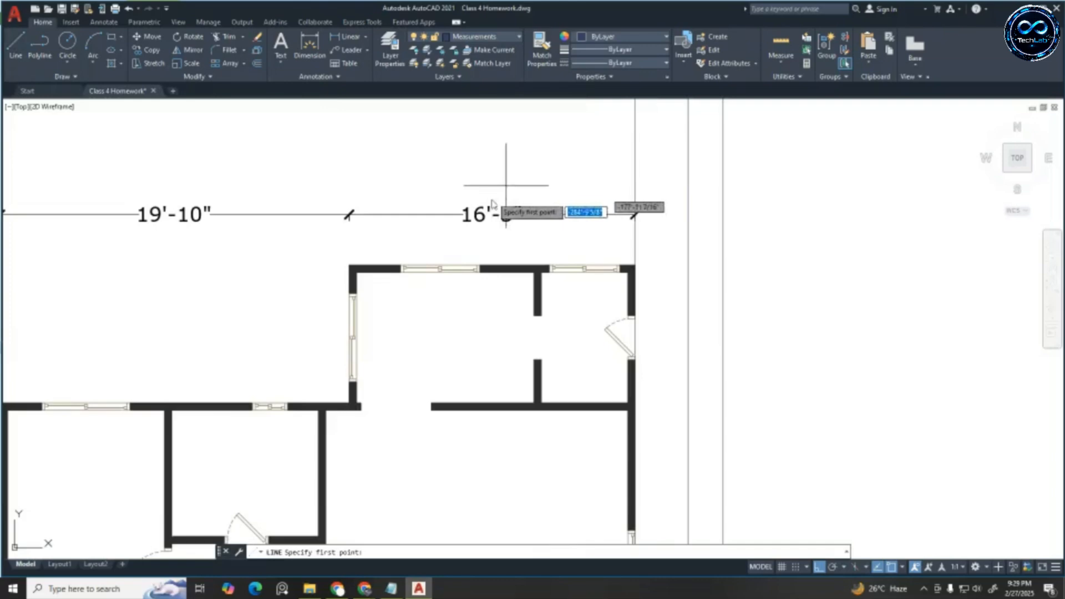
click(629, 264)
scroll(588, 233, down, 5)
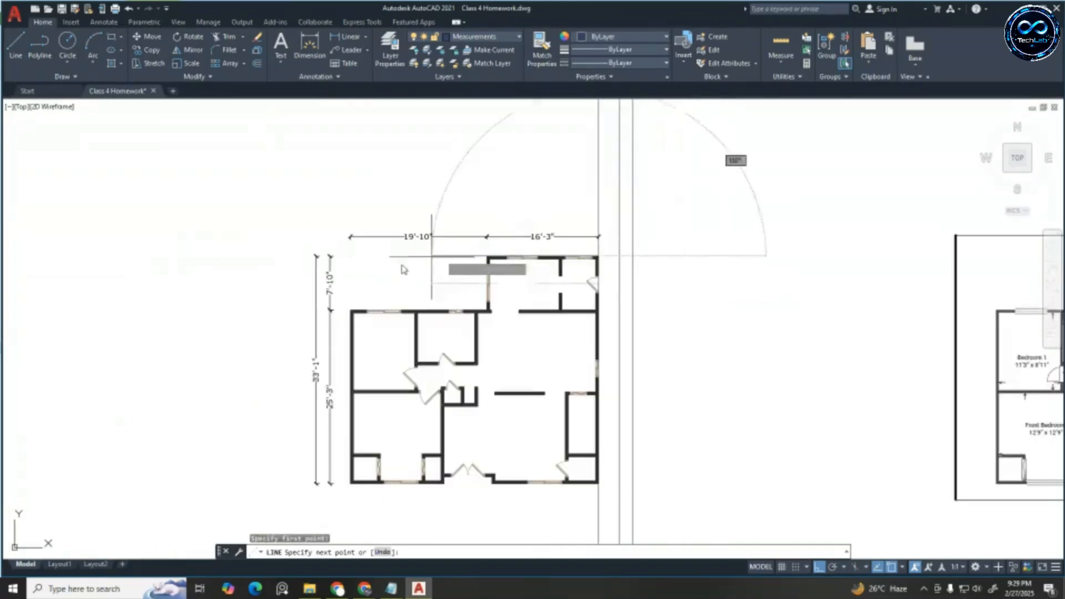
scroll(366, 297, up, 2)
key(Escape)
key(Escape)
key(Escape)
Dimension the plan's overall width from the left outer wall to the right outer wall, placed along the row of the two partial widths
click(353, 38)
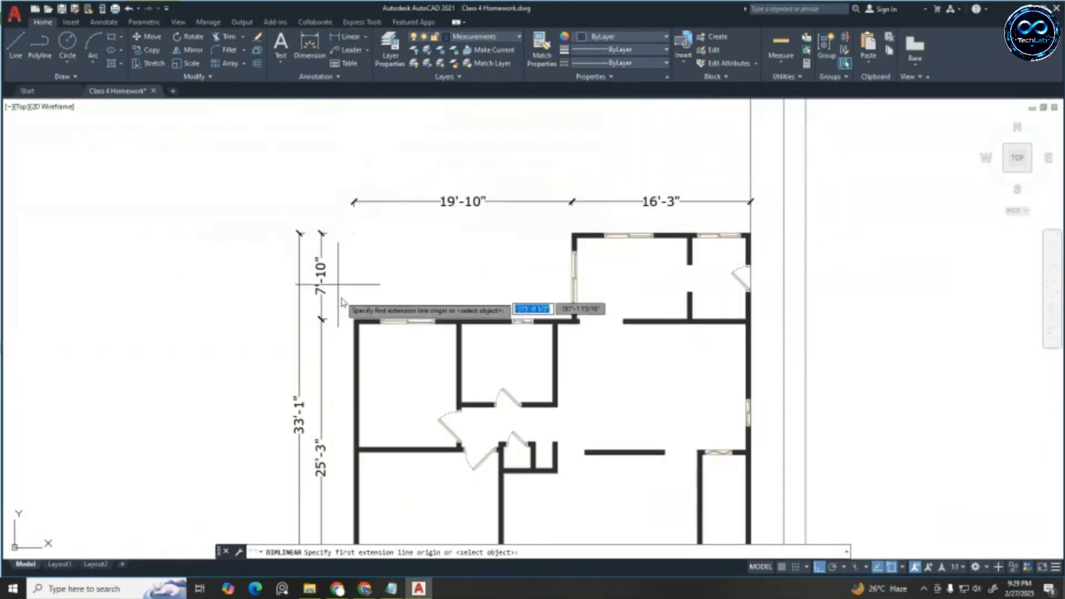
click(356, 321)
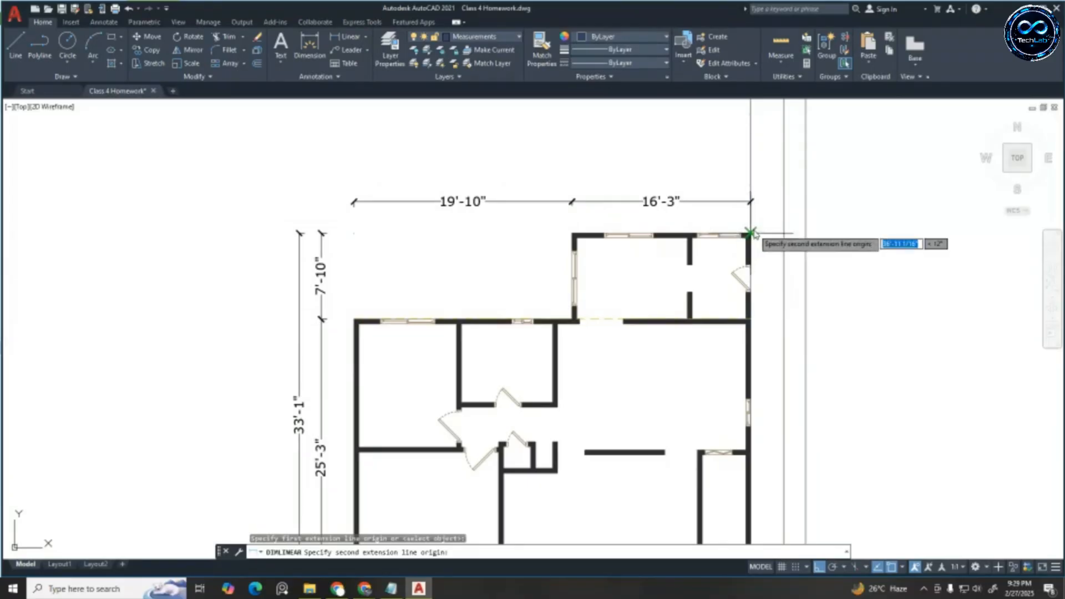
click(747, 234)
scroll(753, 176, up, 4)
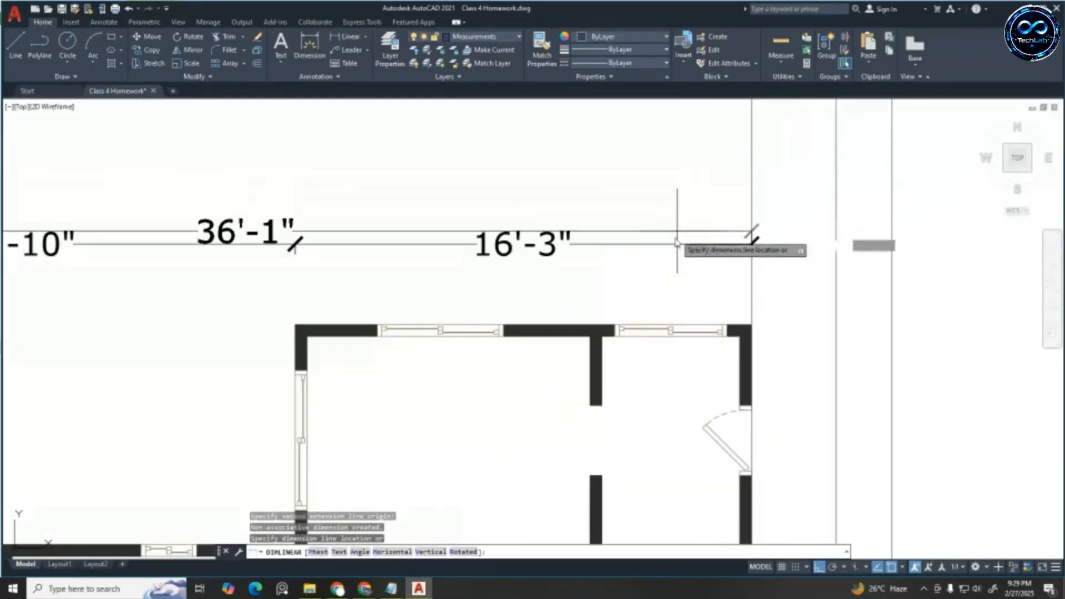
click(661, 238)
key(Escape)
scroll(662, 238, down, 4)
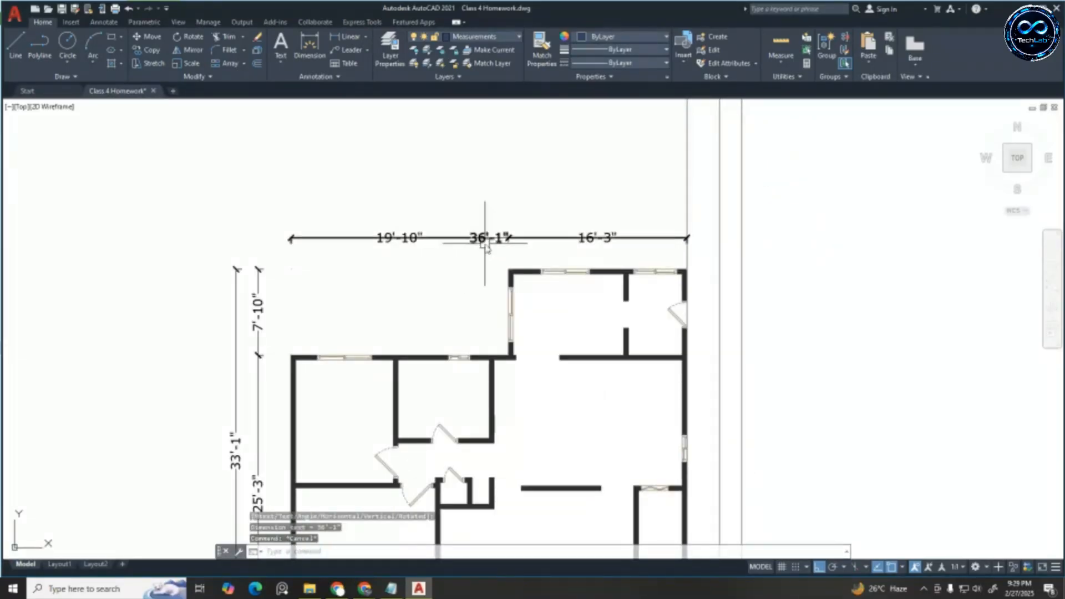
Move the overall width dimension straight up to sit clear above the two partial width dimensions
click(493, 238)
click(489, 238)
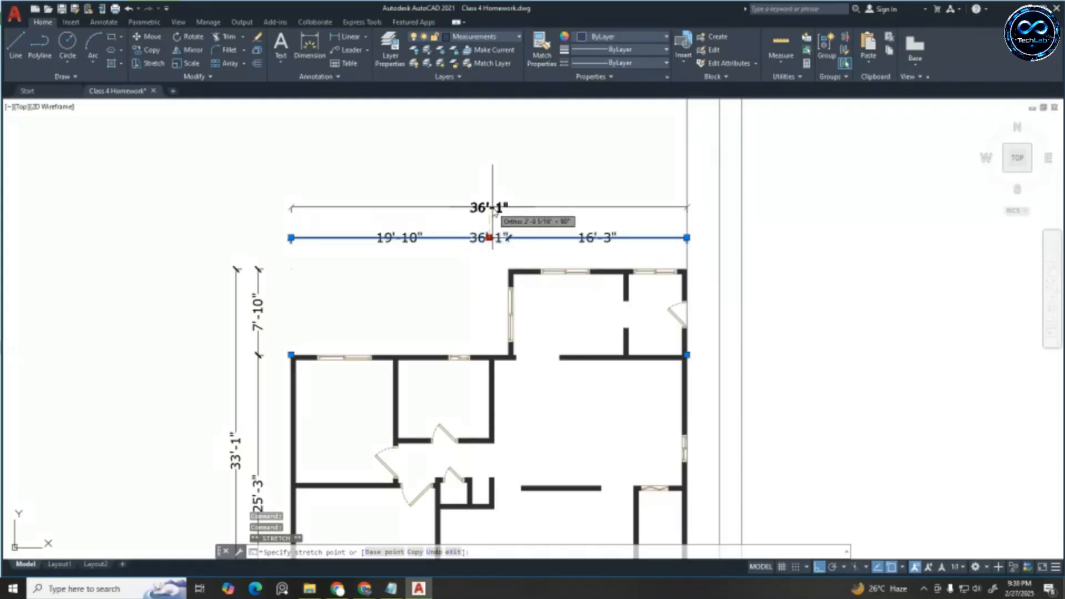
click(492, 214)
key(Escape)
key(Escape)
scroll(591, 292, down, 4)
scroll(560, 391, up, 2)
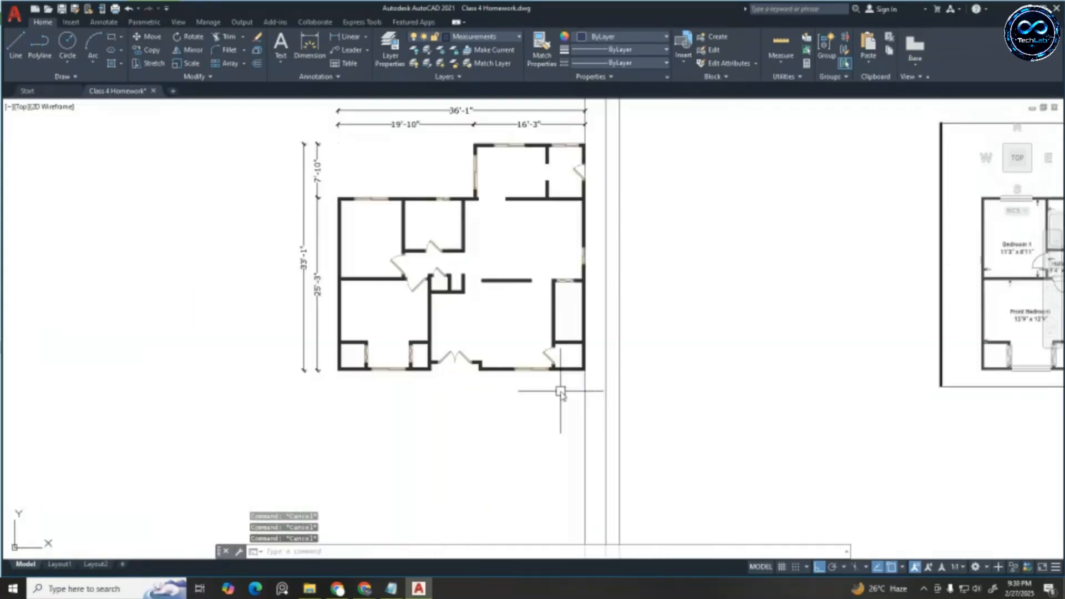
Erase the three vertical construction lines at and beside the plan's right outer wall
scroll(587, 416, down, 2)
scroll(599, 423, up, 2)
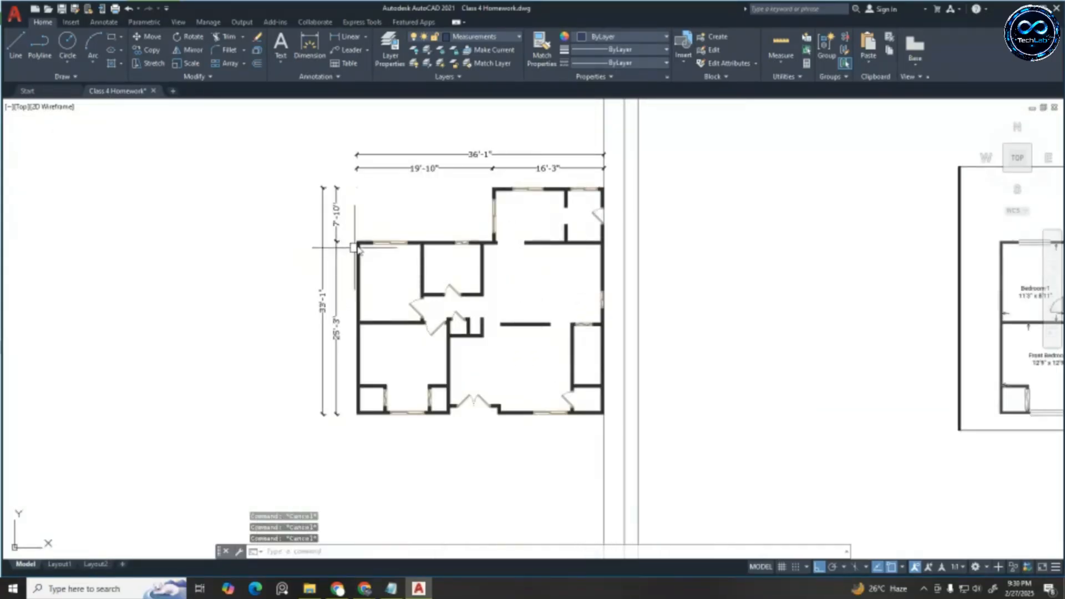
scroll(320, 301, up, 2)
scroll(320, 302, down, 2)
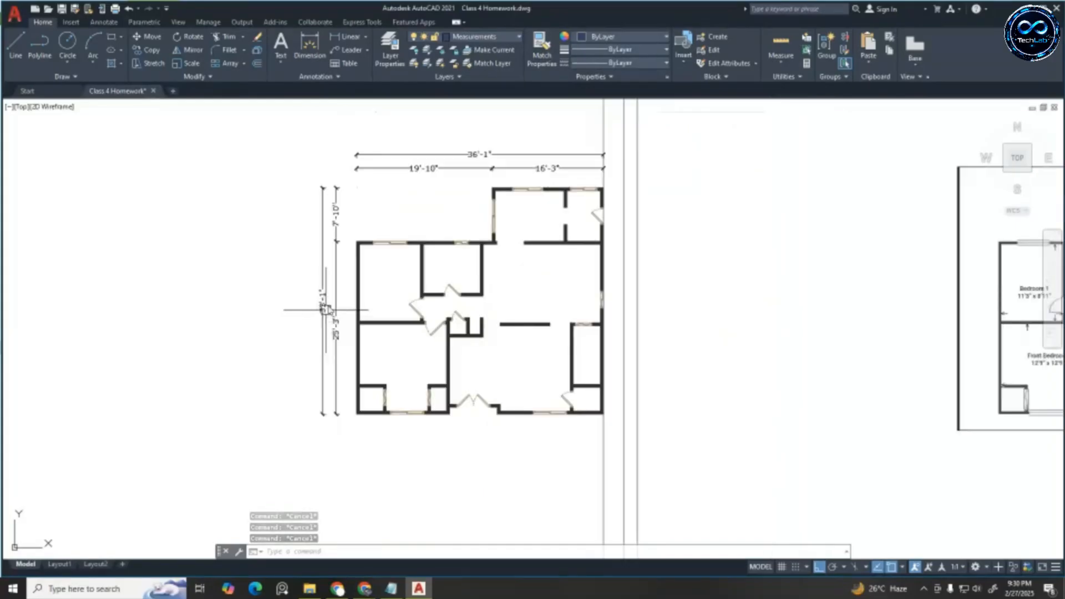
scroll(554, 189, down, 2)
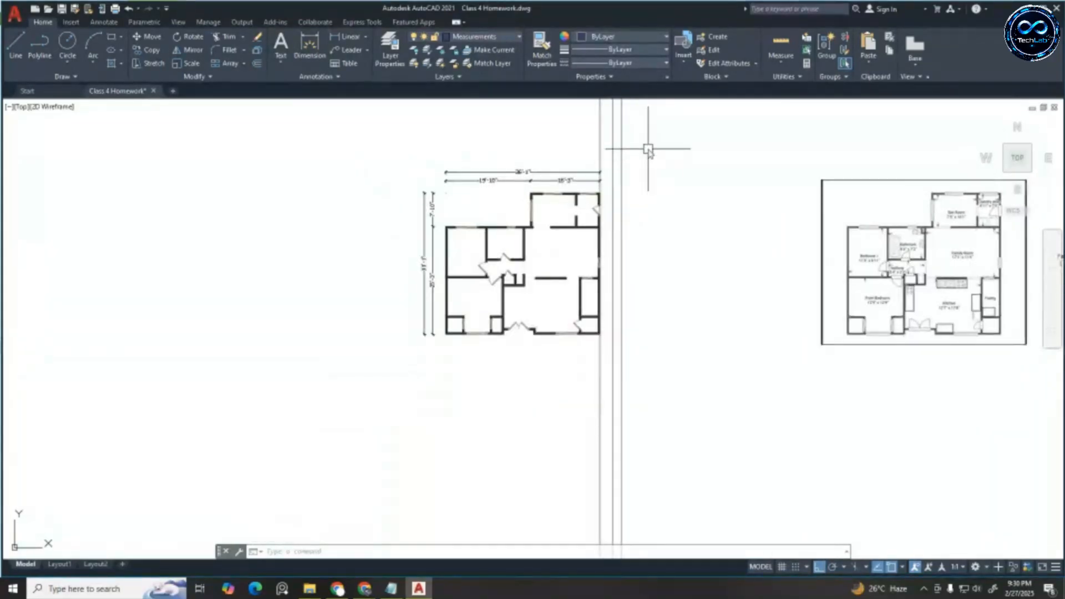
scroll(638, 146, up, 2)
click(636, 138)
click(509, 148)
key(Delete)
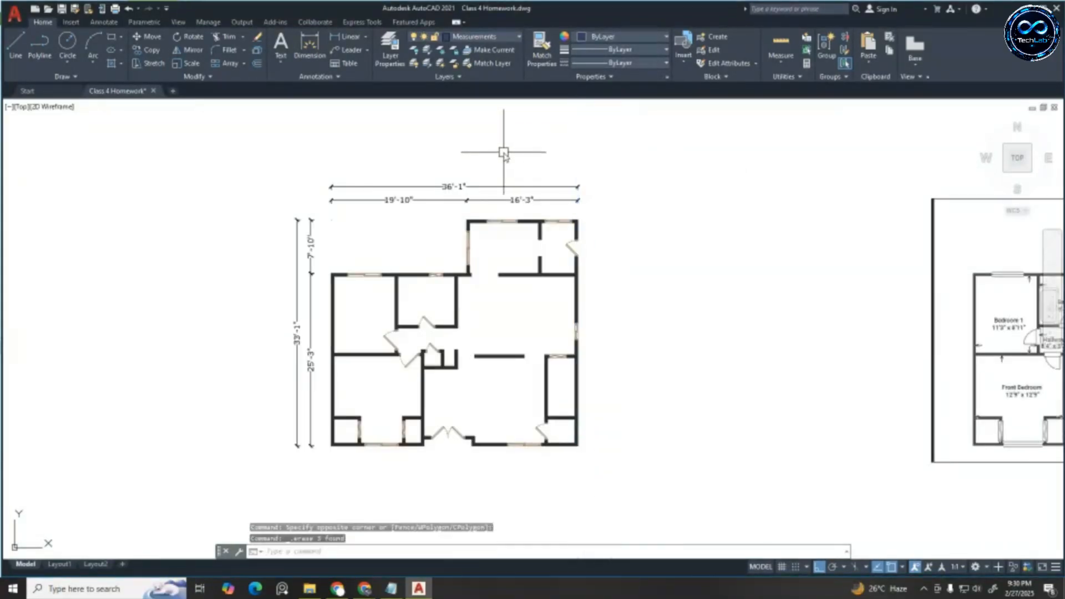
scroll(355, 213, down, 3)
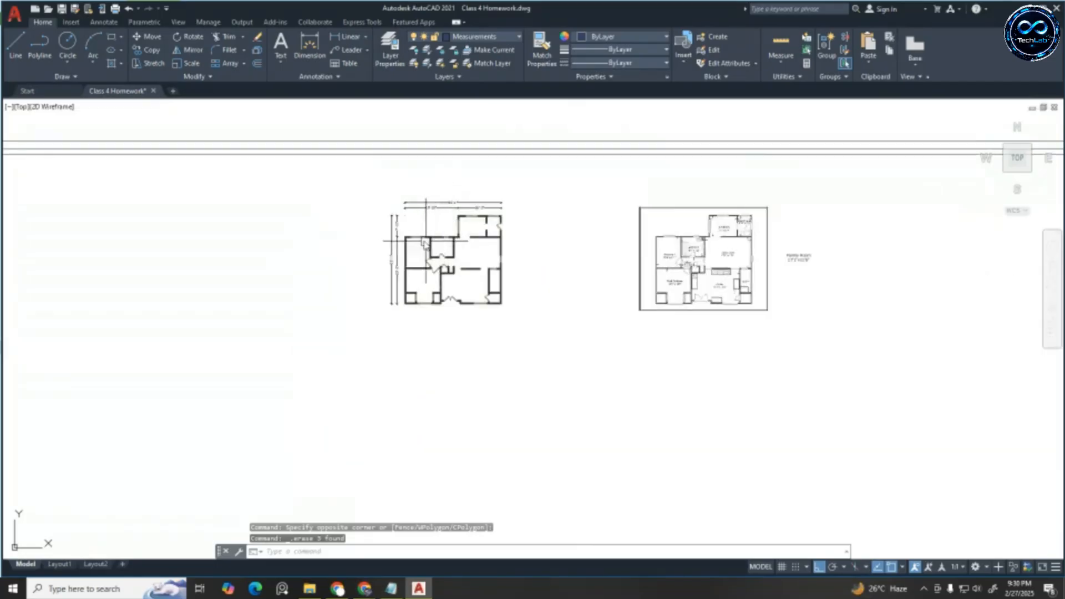
scroll(419, 244, up, 3)
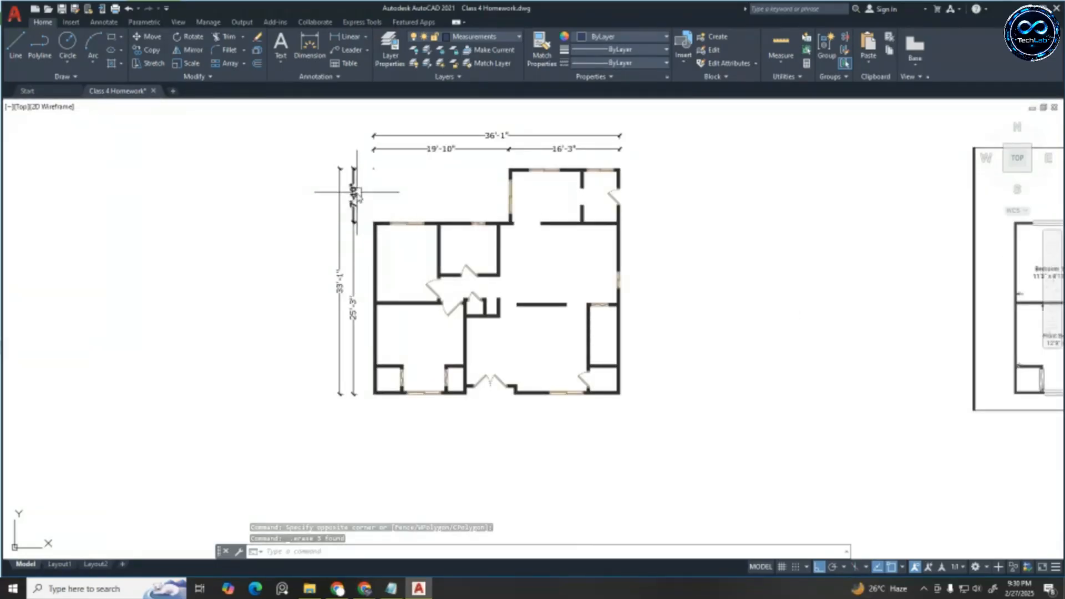
scroll(346, 288, up, 2)
scroll(420, 288, down, 2)
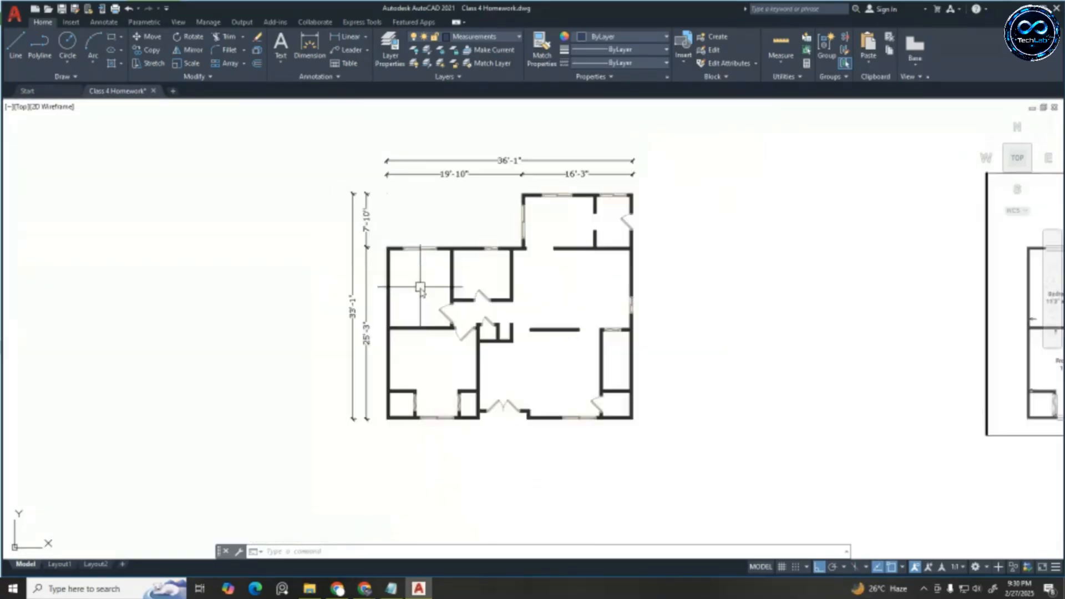
scroll(377, 216, up, 1)
scroll(328, 231, down, 1)
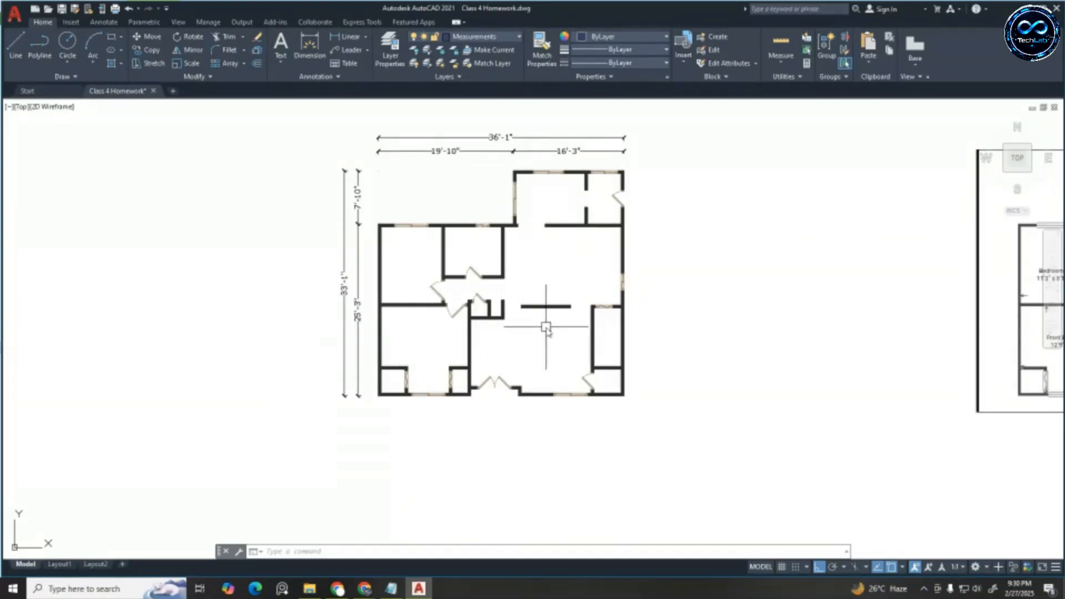
Delete the overall height dimension at the far left of the floor plan
key(Escape)
key(Escape)
key(Escape)
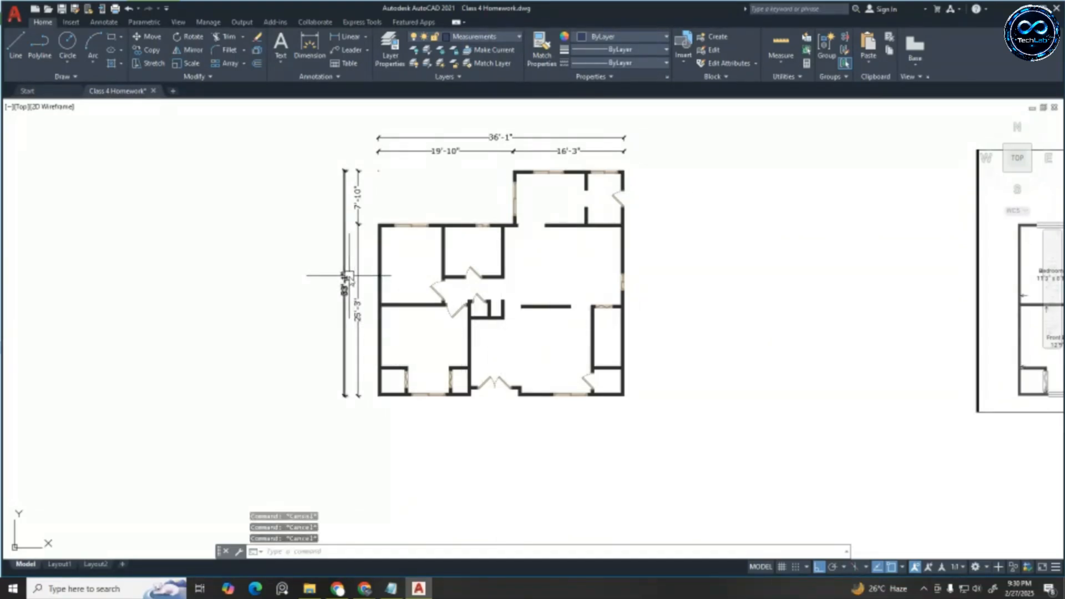
key(Delete)
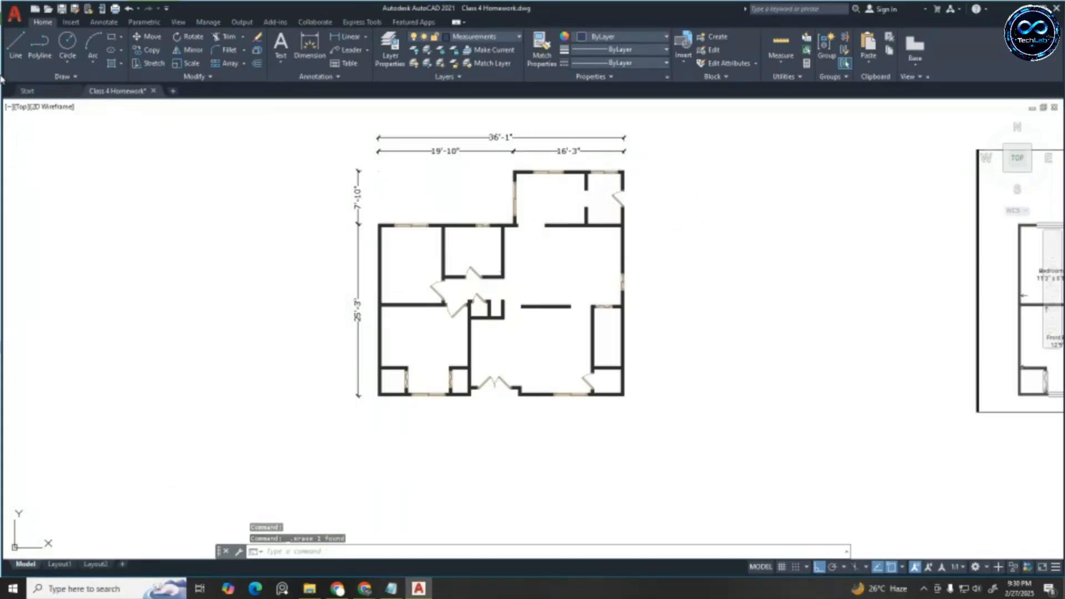
Draw a vertical line from the plan's upper-right outer corner down along the full height of the right outer wall
click(15, 44)
scroll(587, 169, up, 3)
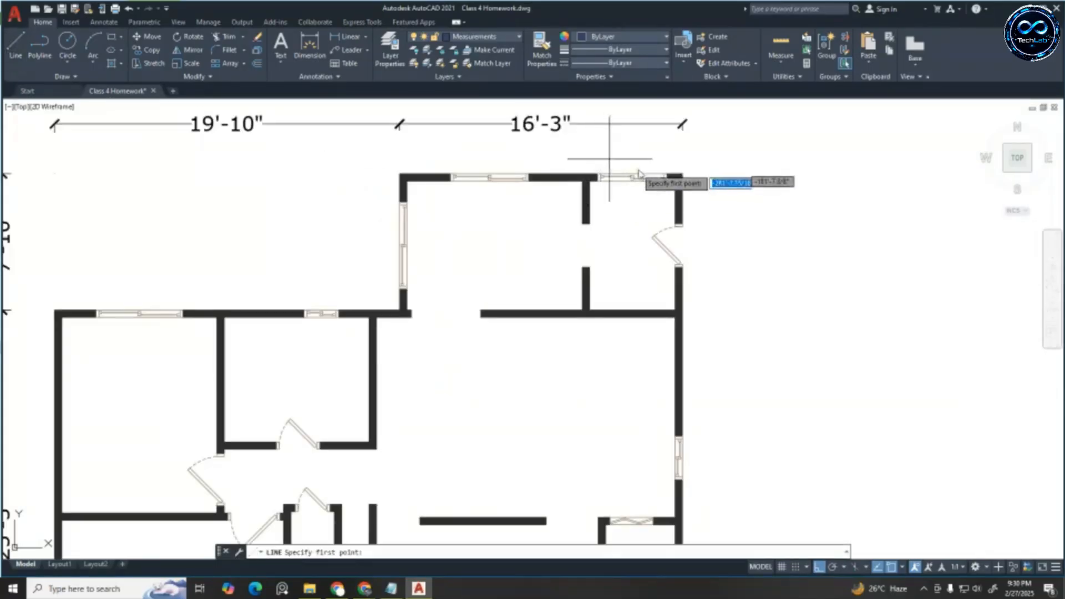
click(682, 174)
scroll(682, 174, down, 5)
scroll(638, 375, up, 8)
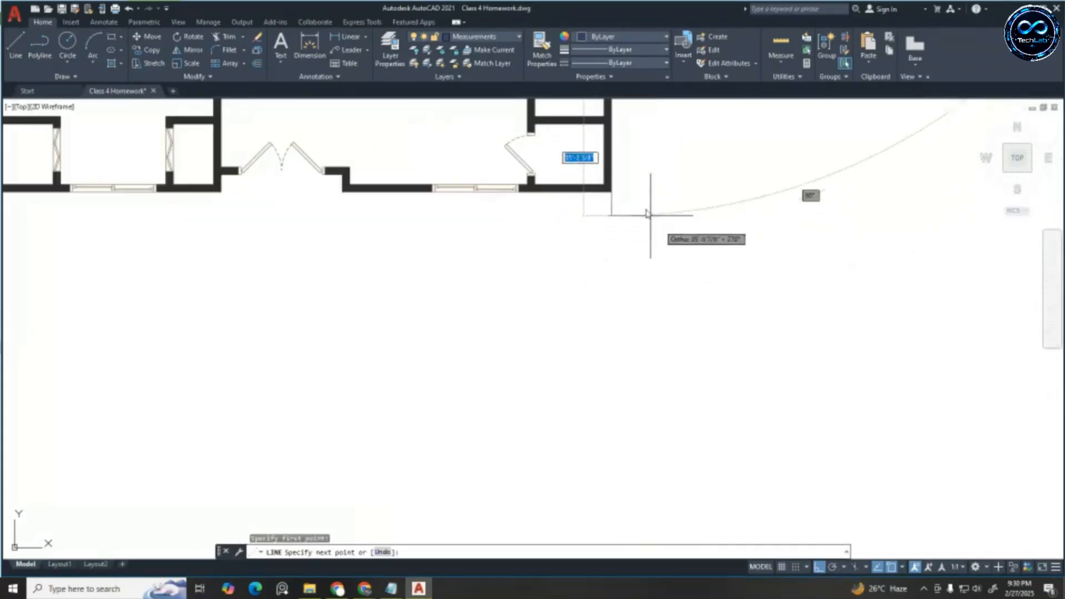
scroll(542, 209, down, 5)
key(Escape)
key(Escape)
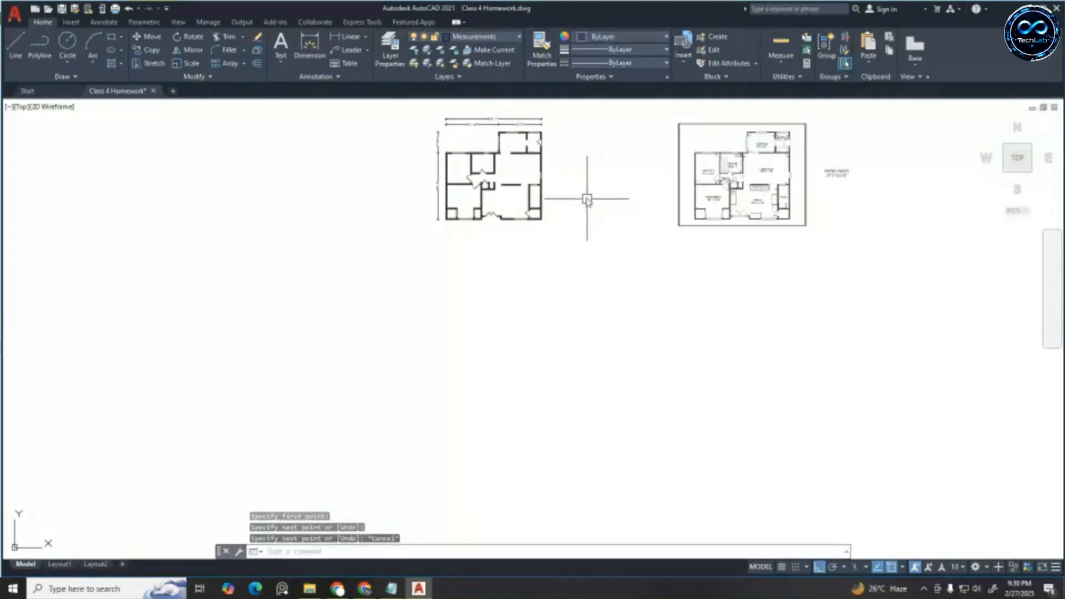
Add a linear dimension along the full height of the right outer wall, entering 5' for the dimension line location
click(350, 36)
scroll(577, 119, up, 4)
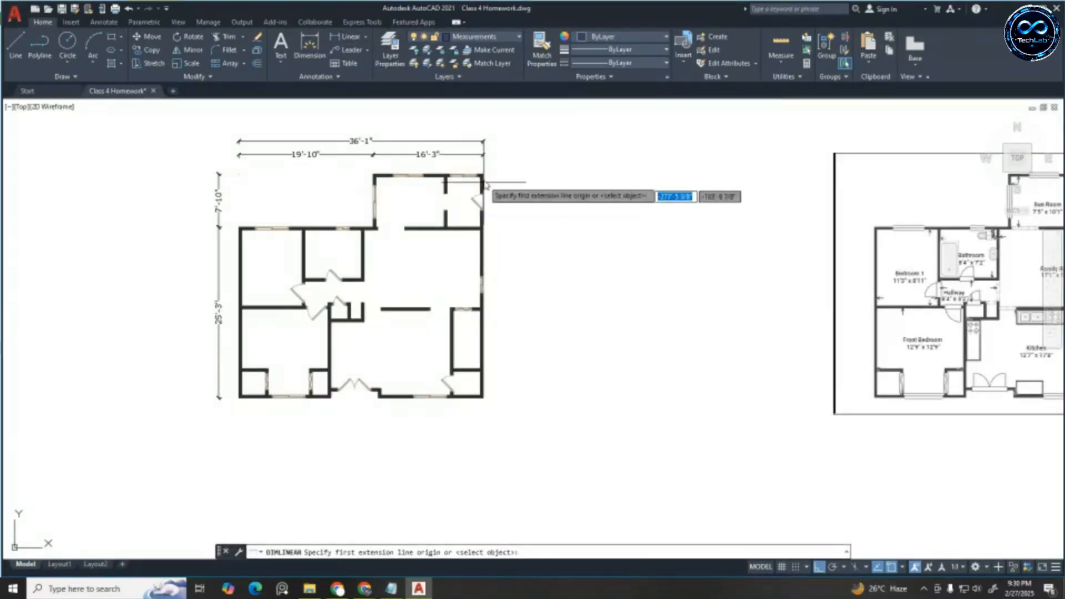
scroll(482, 177, up, 9)
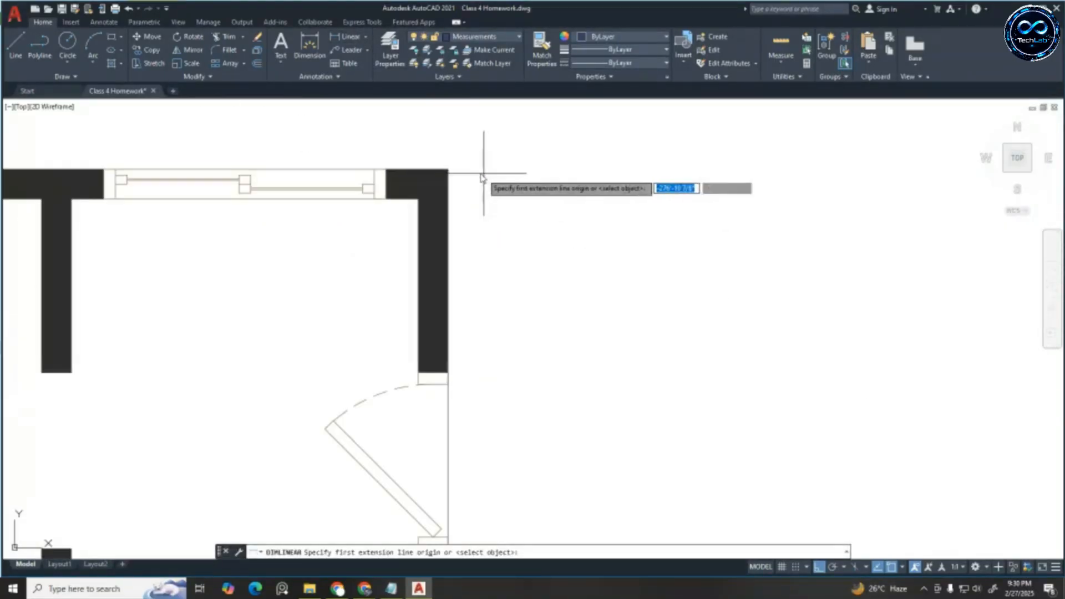
click(448, 170)
scroll(491, 136, down, 7)
scroll(492, 298, up, 6)
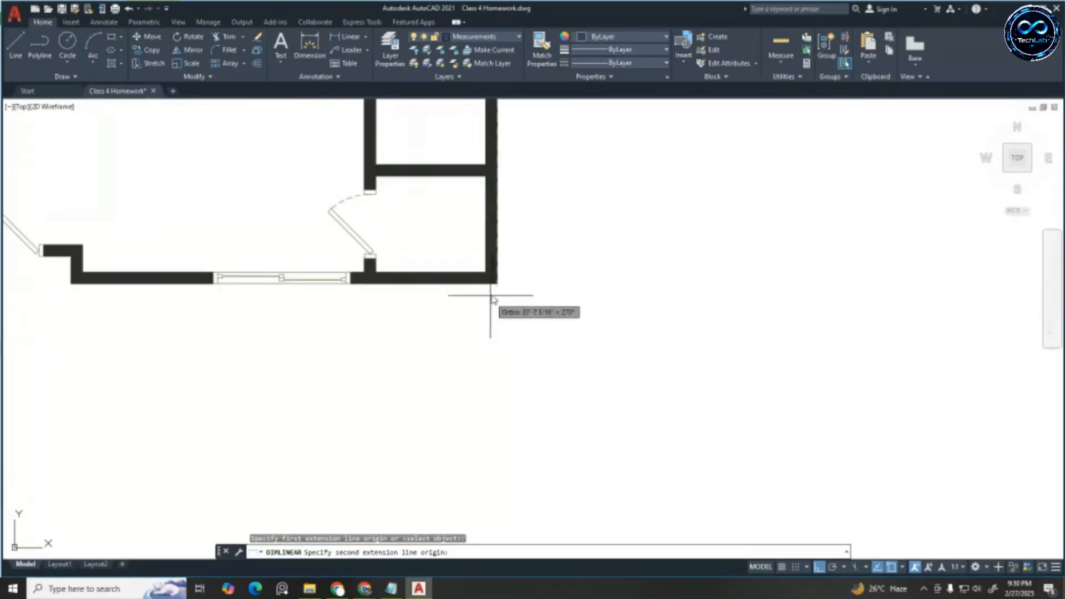
click(498, 284)
scroll(601, 290, down, 8)
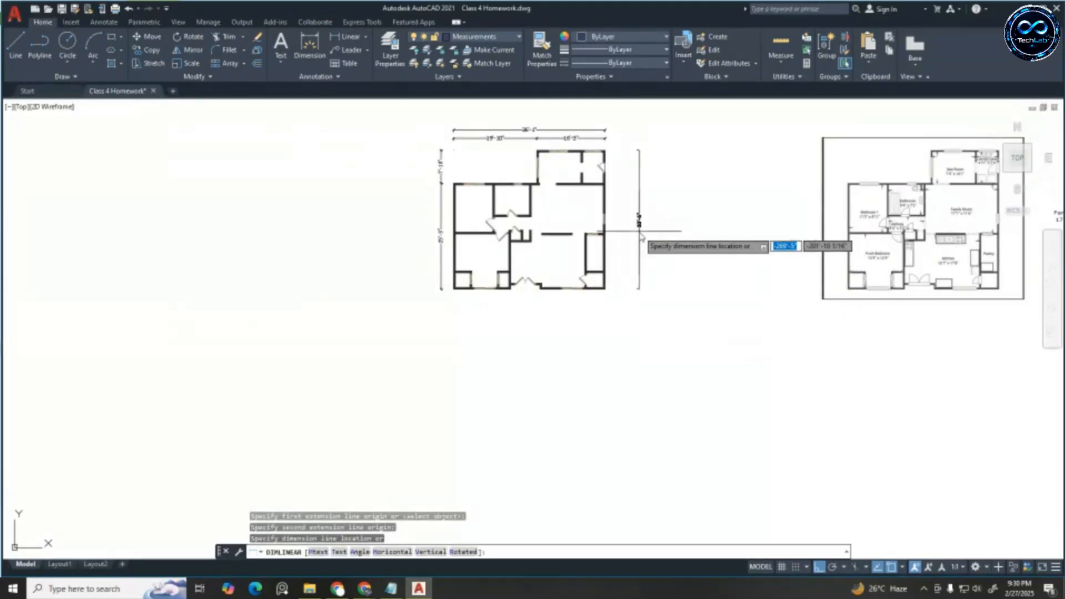
text(5)
key(Return)
scroll(641, 236, up, 3)
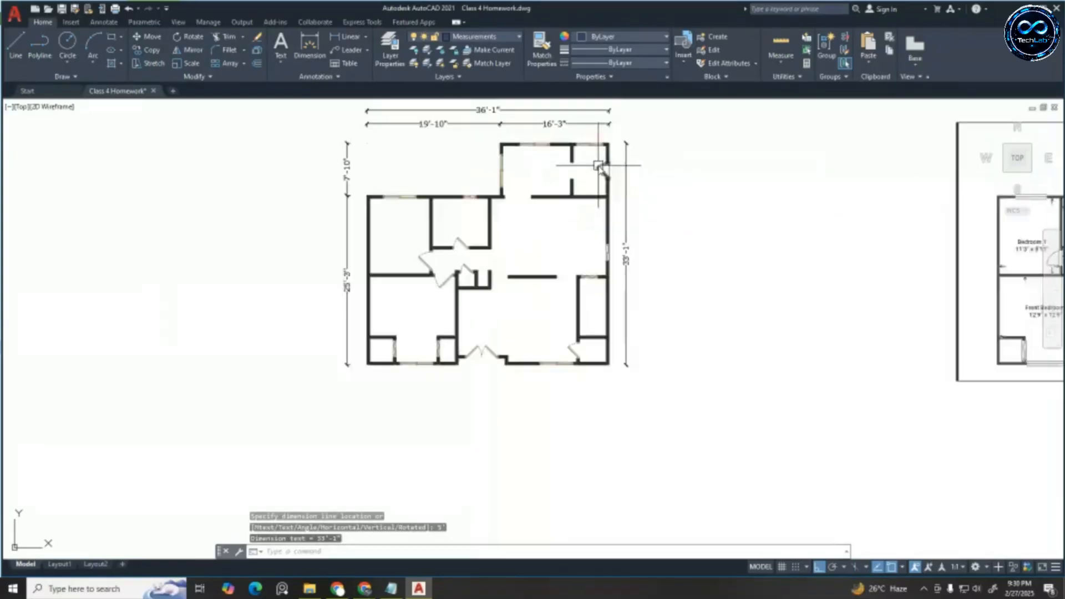
Measure the gap between the upper-right outer corner and the height dimension line using a trial linear dimension
scroll(644, 167, up, 4)
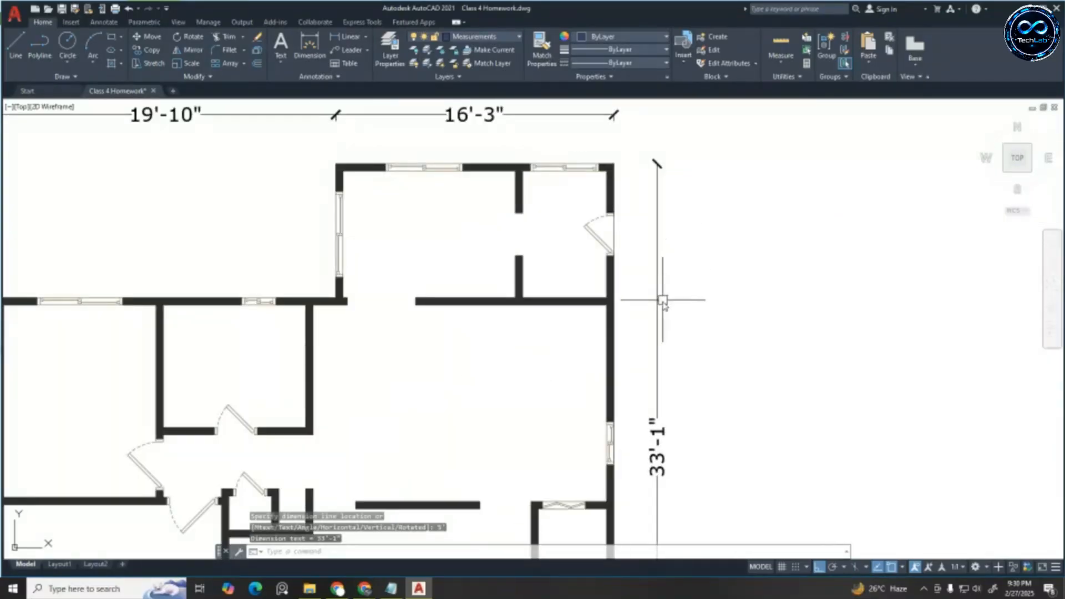
key(Return)
scroll(615, 161, up, 2)
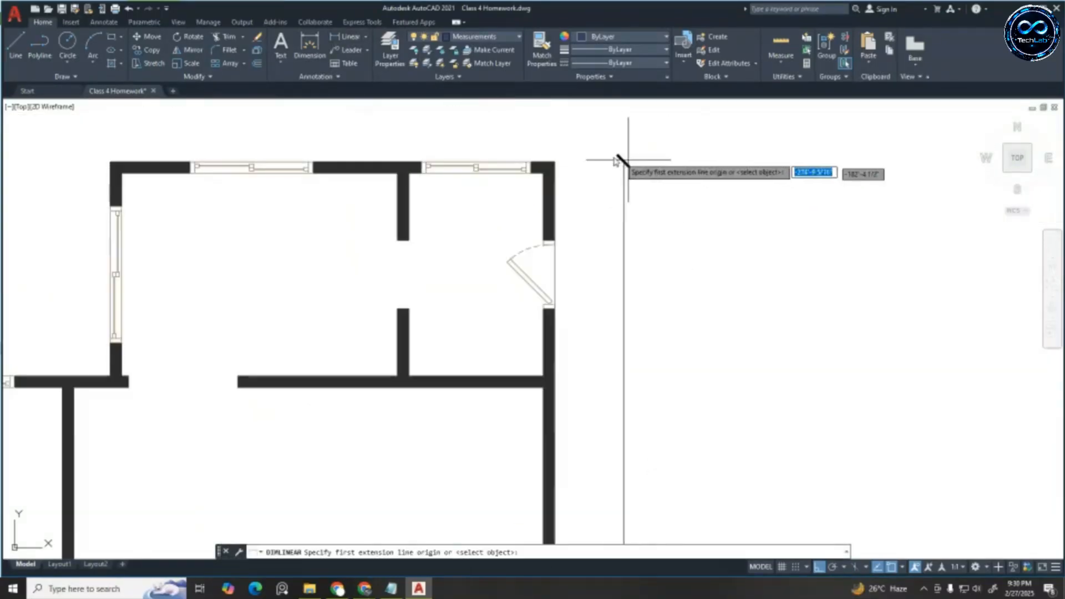
click(553, 162)
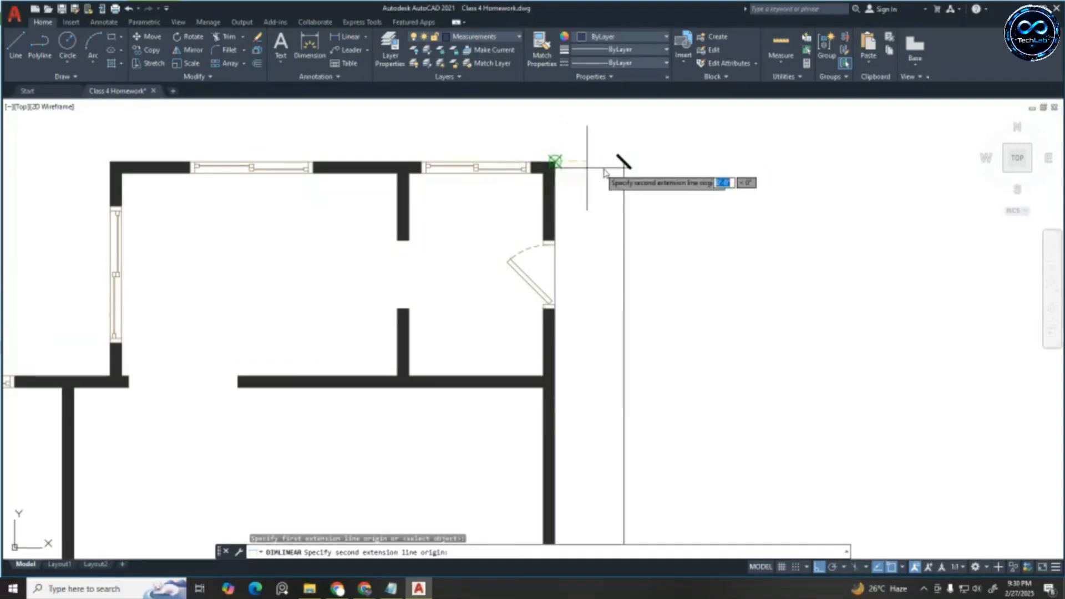
click(623, 162)
scroll(624, 238, down, 2)
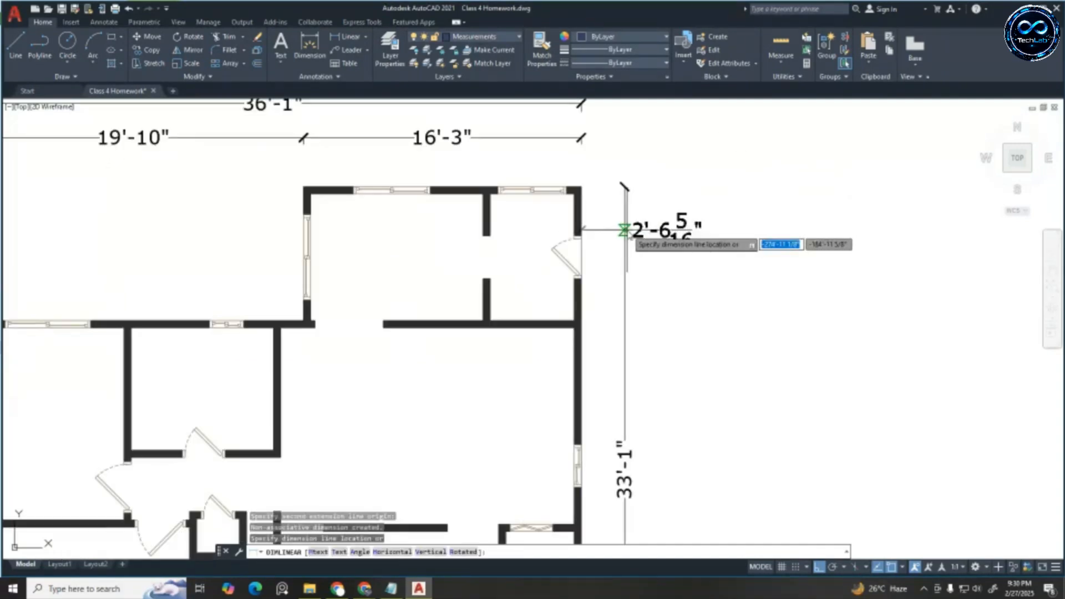
key(Escape)
Delete the overall height dimension beside the right outer wall
click(626, 258)
scroll(625, 260, down, 3)
scroll(635, 280, up, 2)
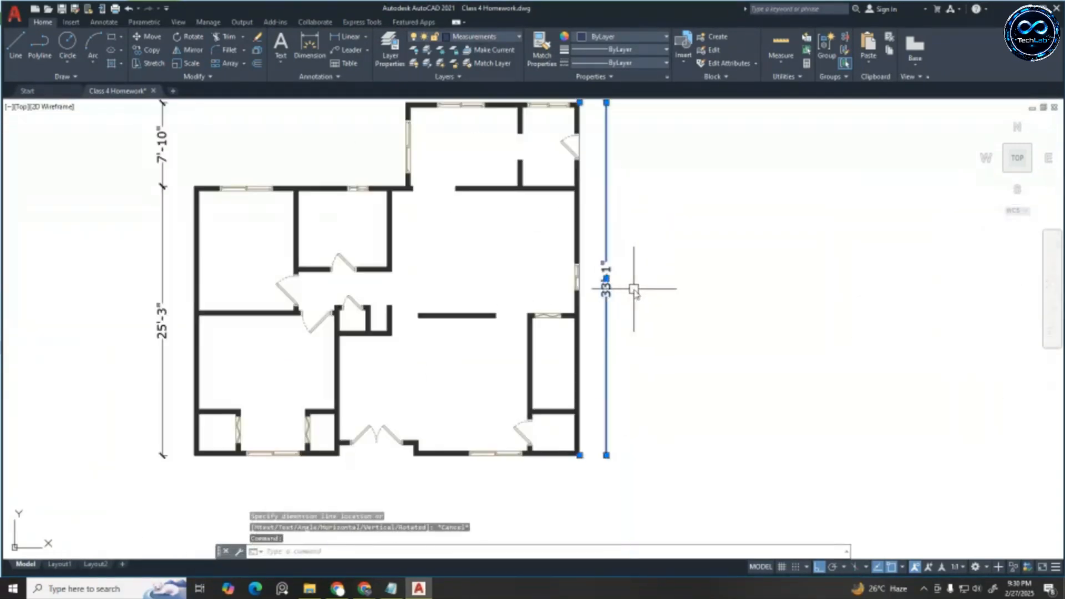
key(Delete)
scroll(635, 271, down, 2)
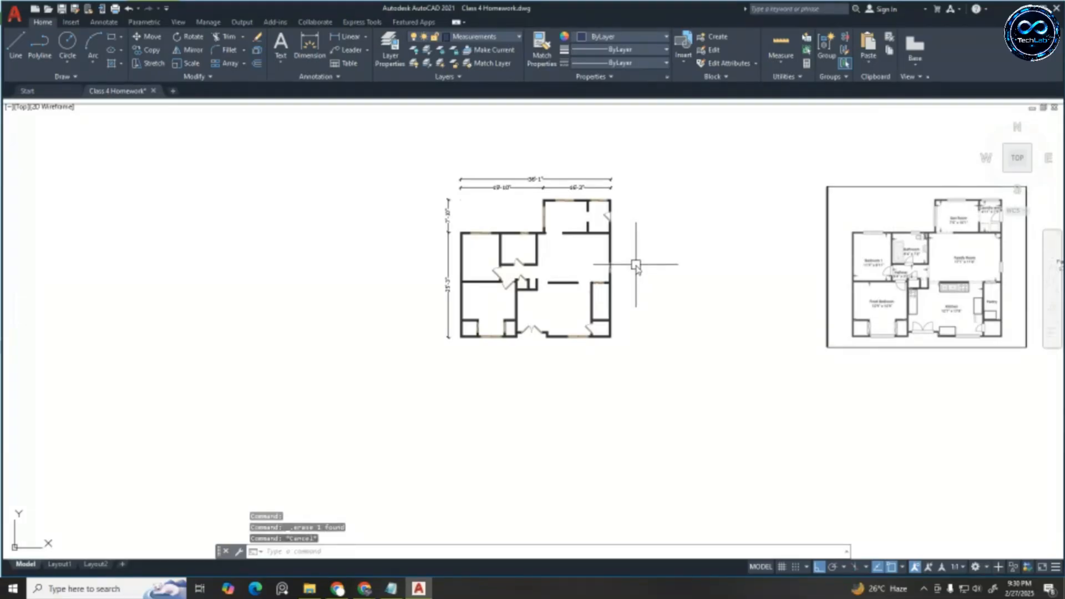
key(alt)
key(h)
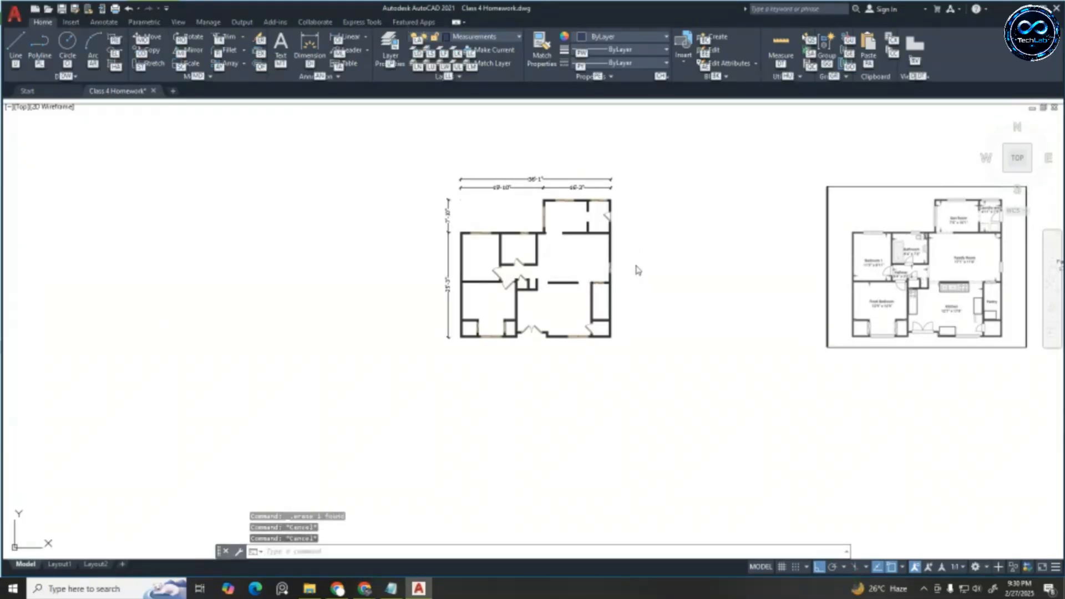
key(Escape)
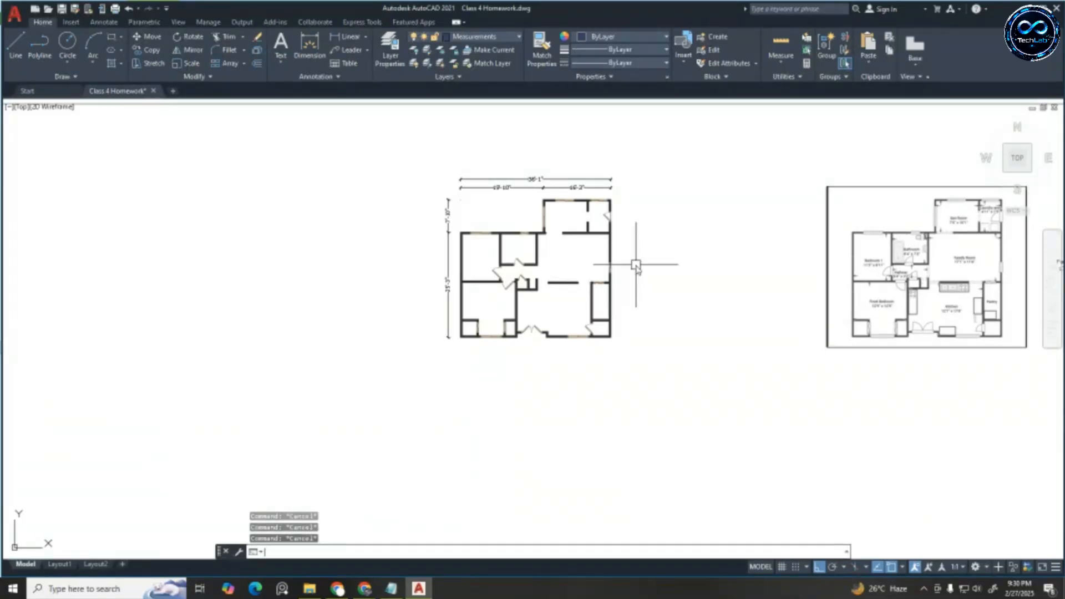
key(alt)
key(Escape)
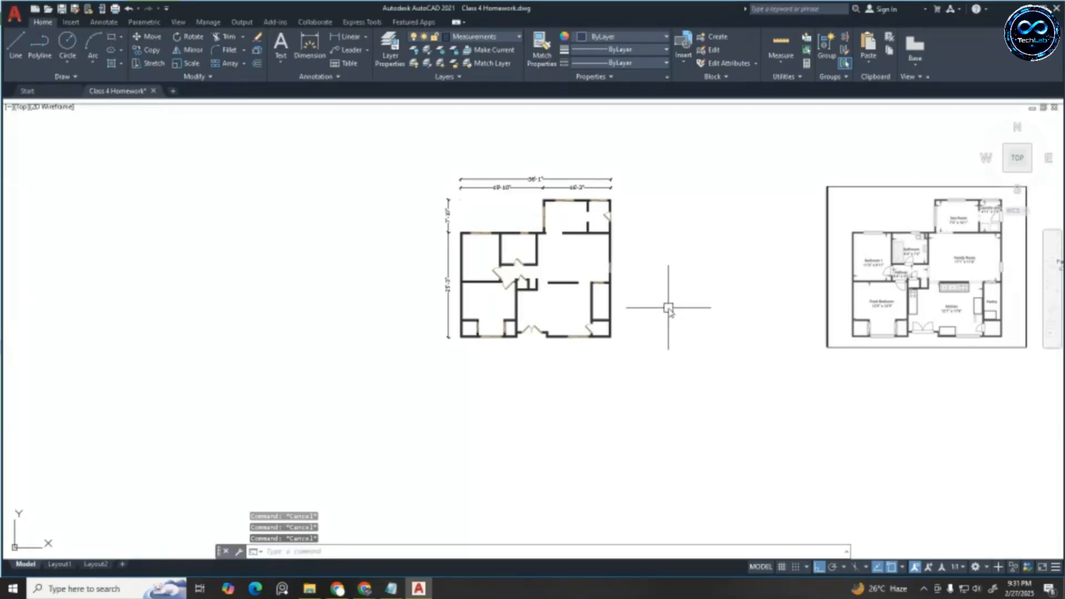
key(alt)
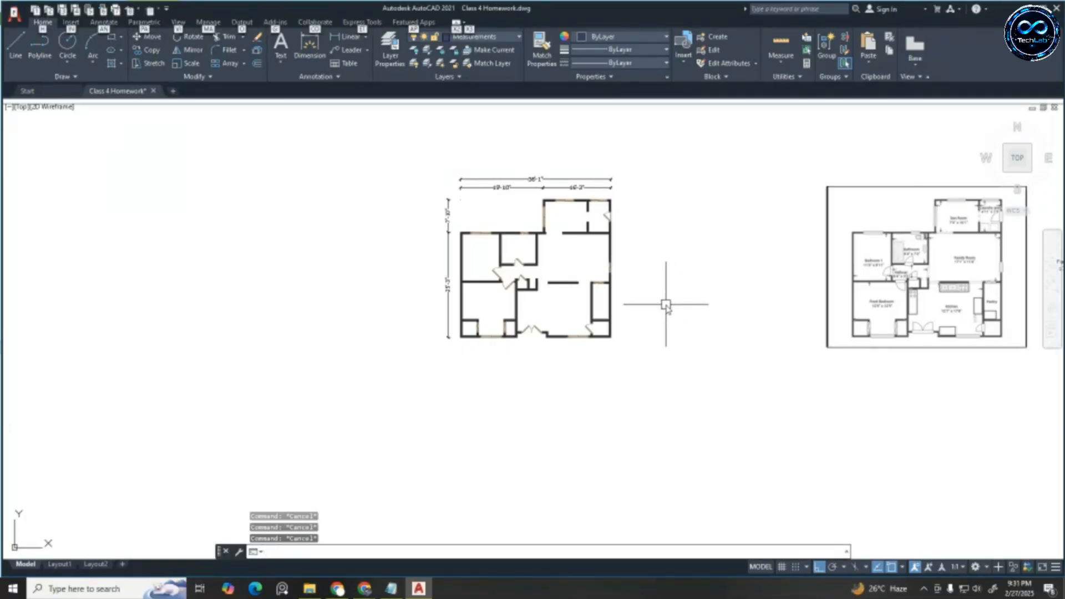
key(Escape)
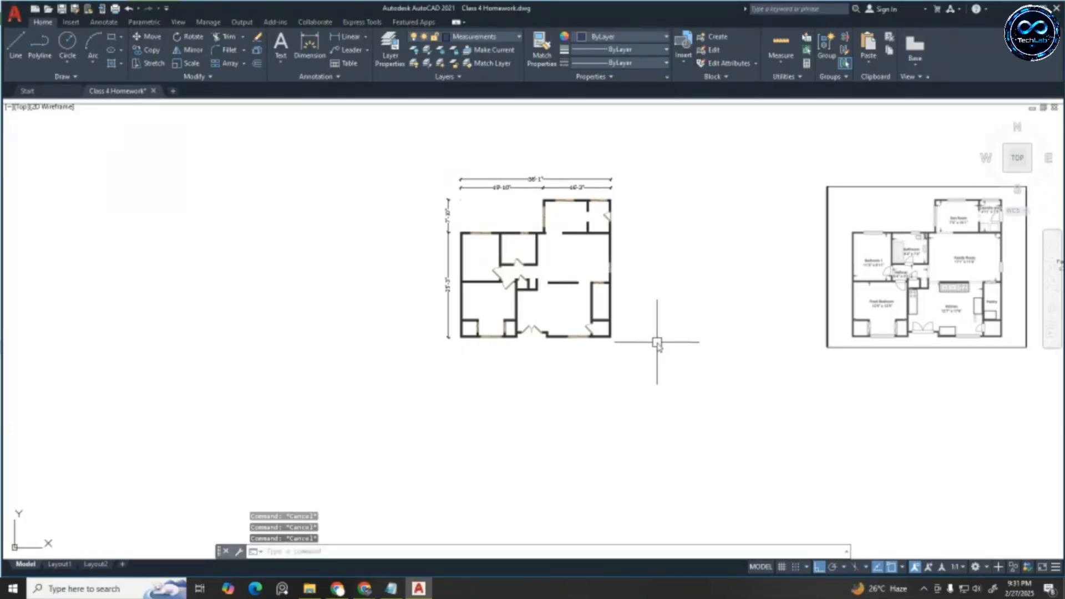
Draw a vertical construction line through the plan's lower-right outer corner
text(xl)
key(Return)
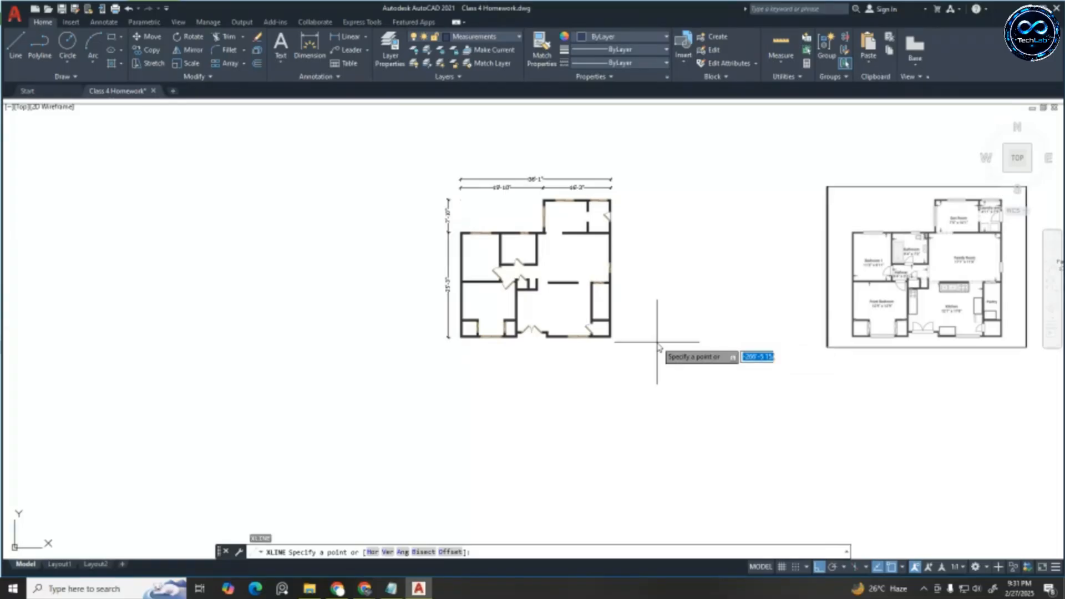
text(v)
key(Return)
scroll(646, 335, up, 5)
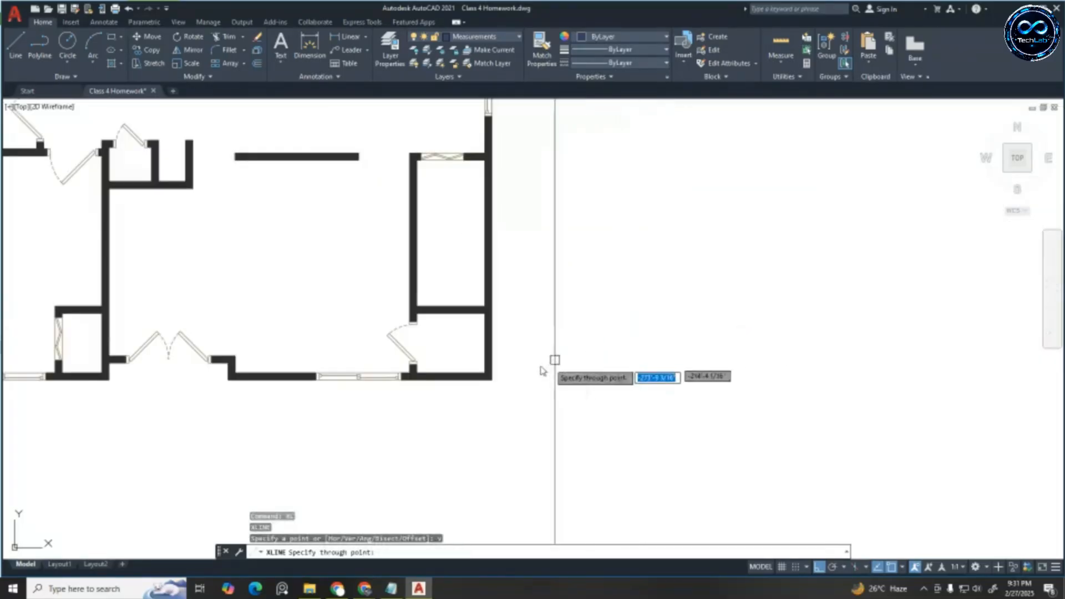
click(490, 381)
key(Escape)
key(Escape)
key(Escape)
scroll(652, 366, down, 6)
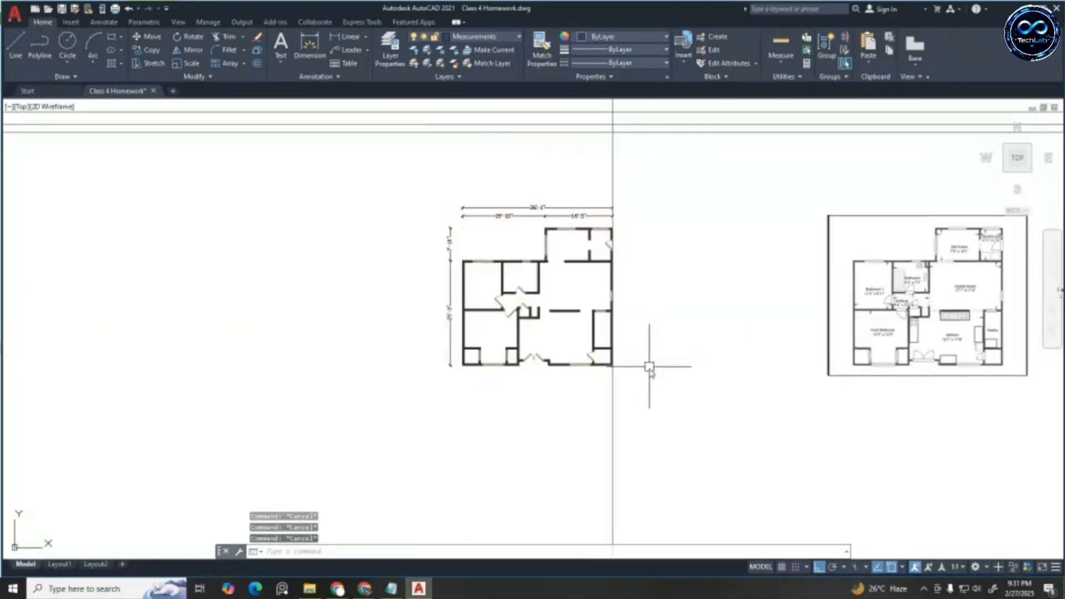
Offset the vertical construction line on the right outer wall by 3' away from the plan
scroll(648, 367, up, 2)
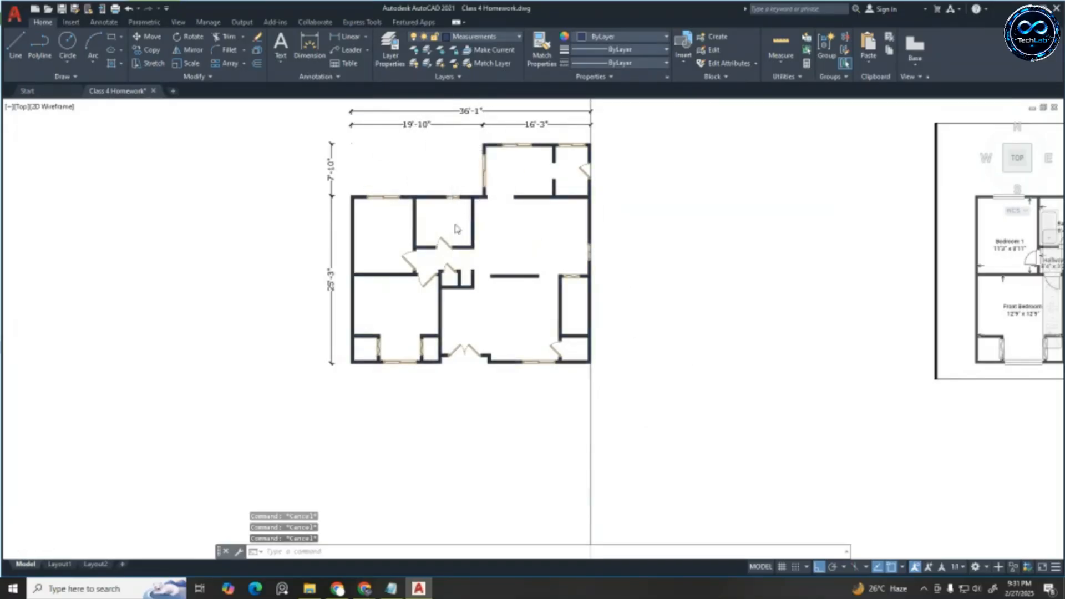
middle_drag(456, 228, 433, 258)
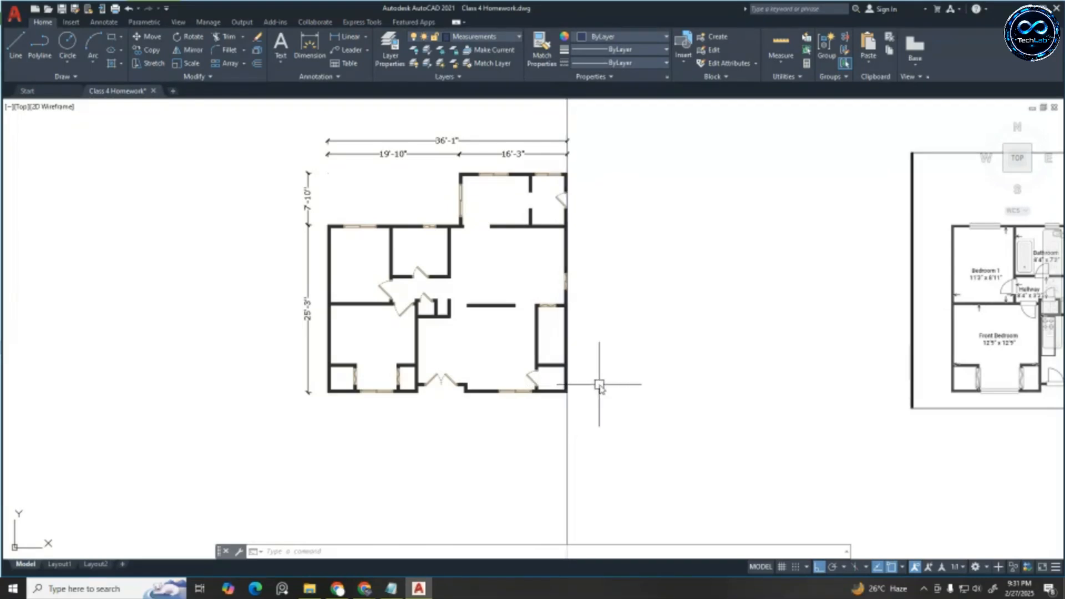
key(Escape)
key(Escape)
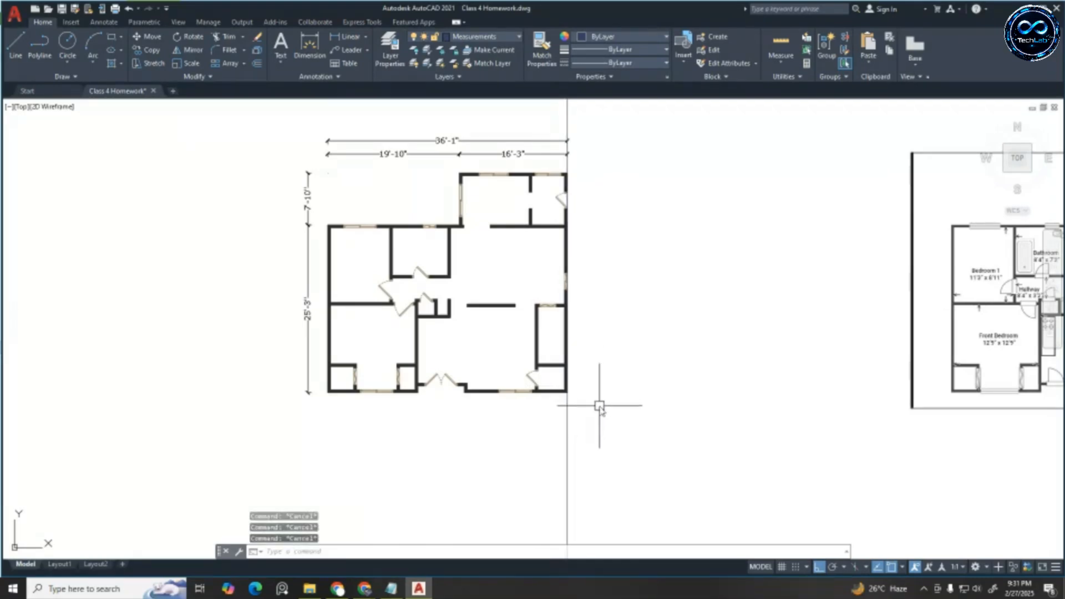
text(o)
key(Return)
text(3)
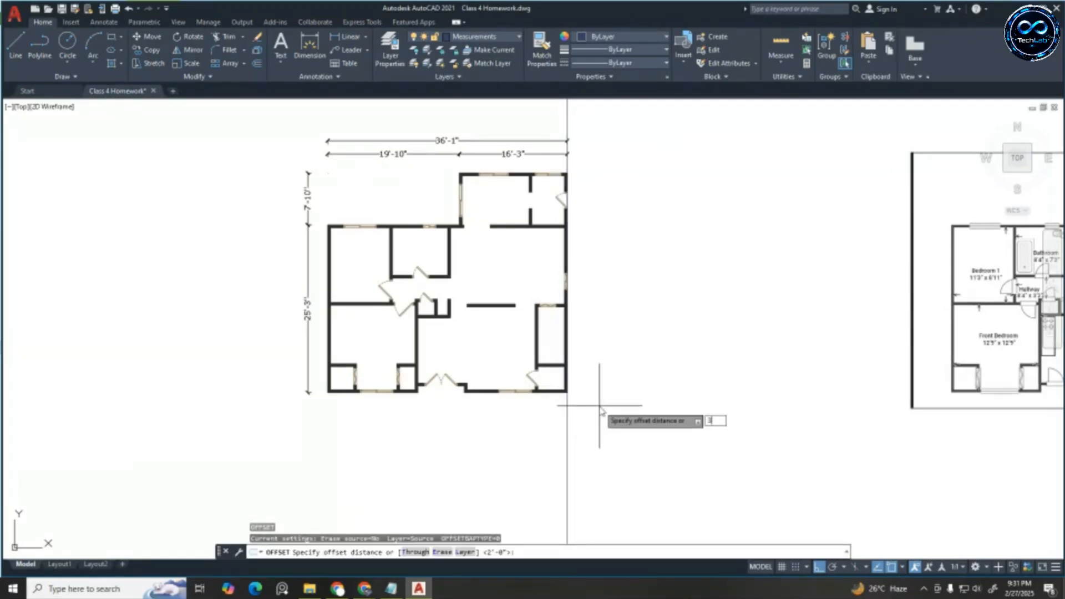
key(Return)
click(568, 423)
click(738, 415)
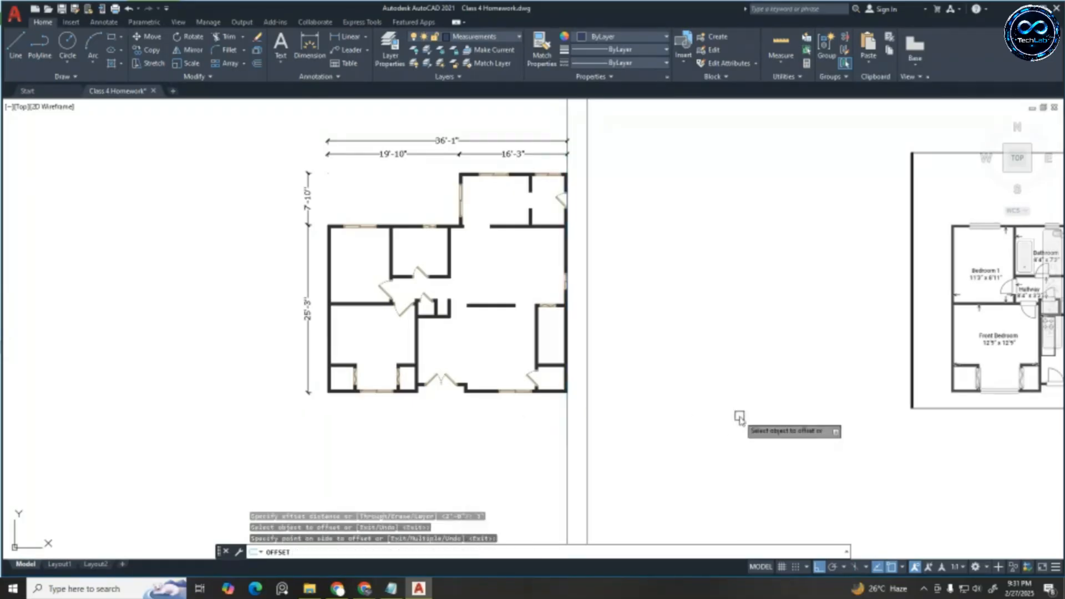
key(Return)
Try to offset the outer vertical construction line away from the plan by a distance of 2
text(o)
key(Return)
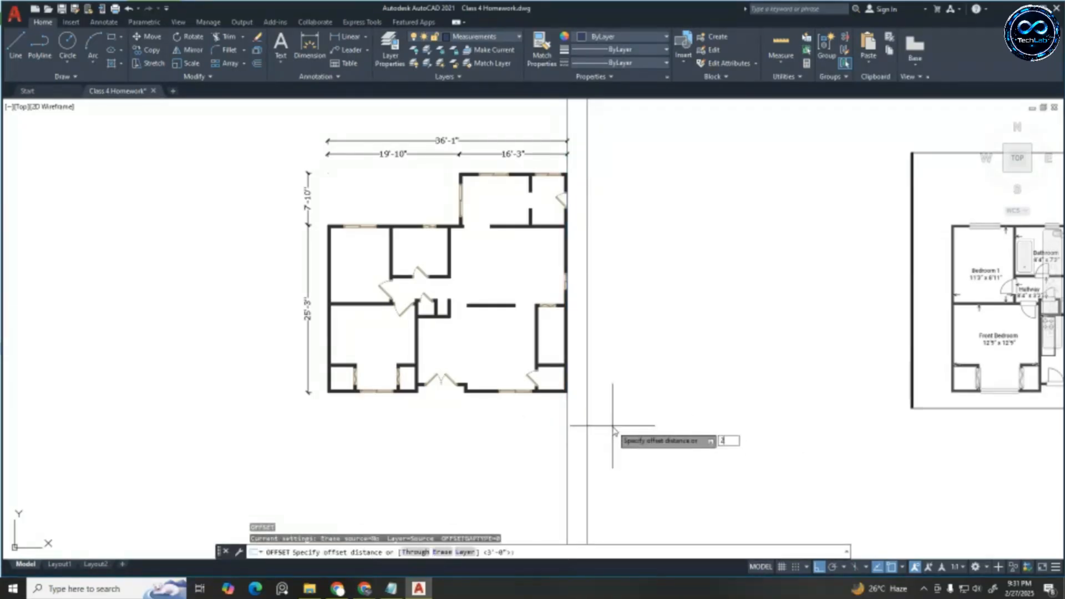
text(2)
key(Return)
click(587, 432)
click(813, 434)
key(Escape)
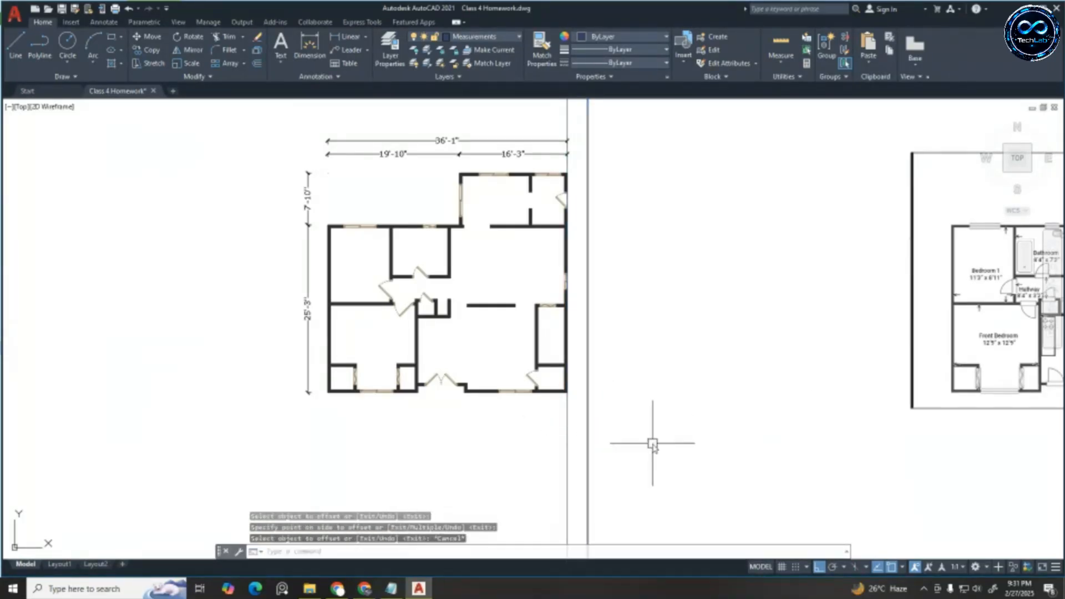
Undo the last construction line offset
scroll(595, 435, up, 3)
text(u)
key(Return)
text(u)
key(Return)
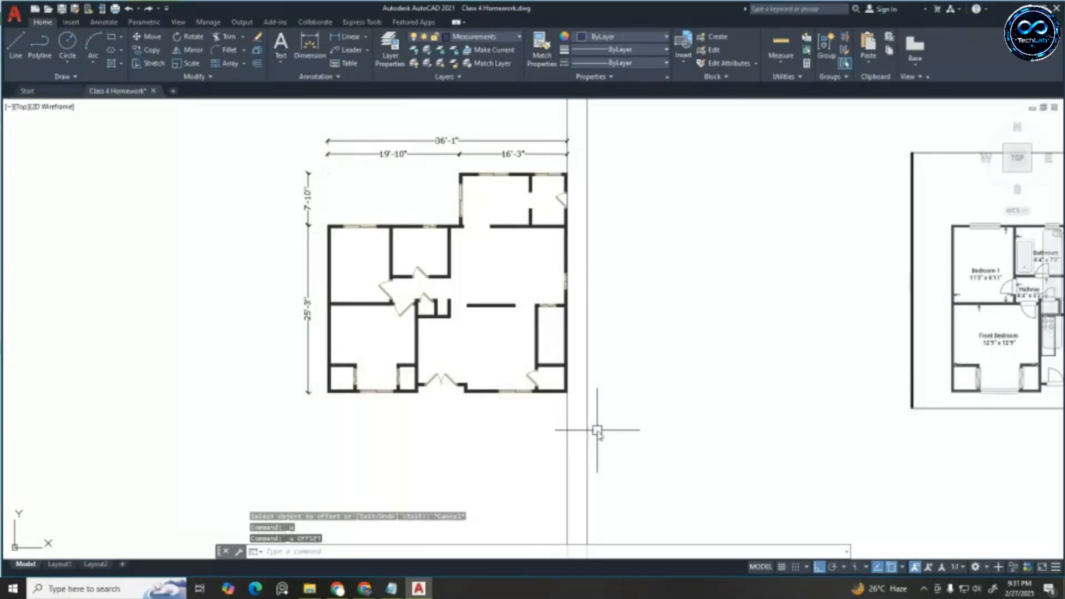
Offset the outer vertical construction line by 2' away from the plan
text(o)
key(Return)
text(2)
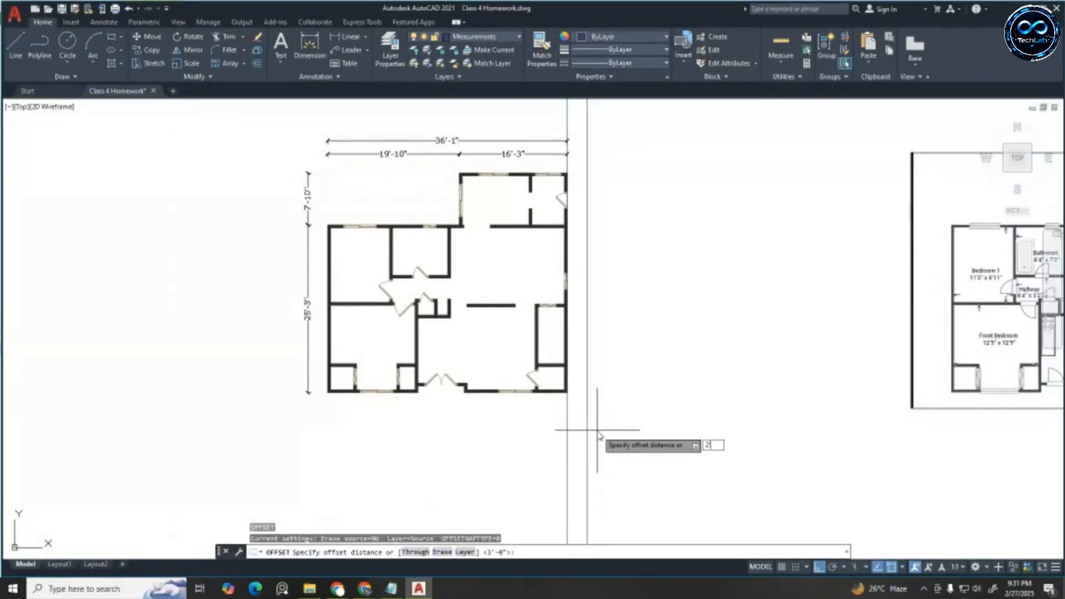
key(Return)
click(587, 433)
click(666, 430)
key(Escape)
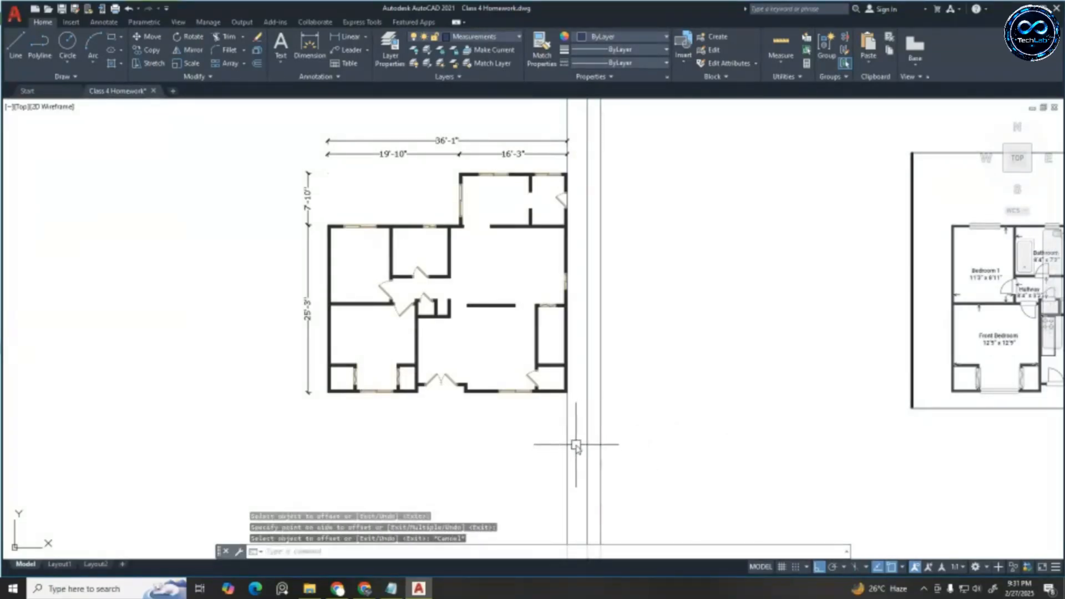
Erase the vertical construction line that runs along the right outer wall
click(566, 442)
key(Delete)
key(Escape)
Add a linear dimension from the upper-right to the lower-right outer corner, with its dimension line on the outermost vertical construction line
scroll(598, 176, up, 2)
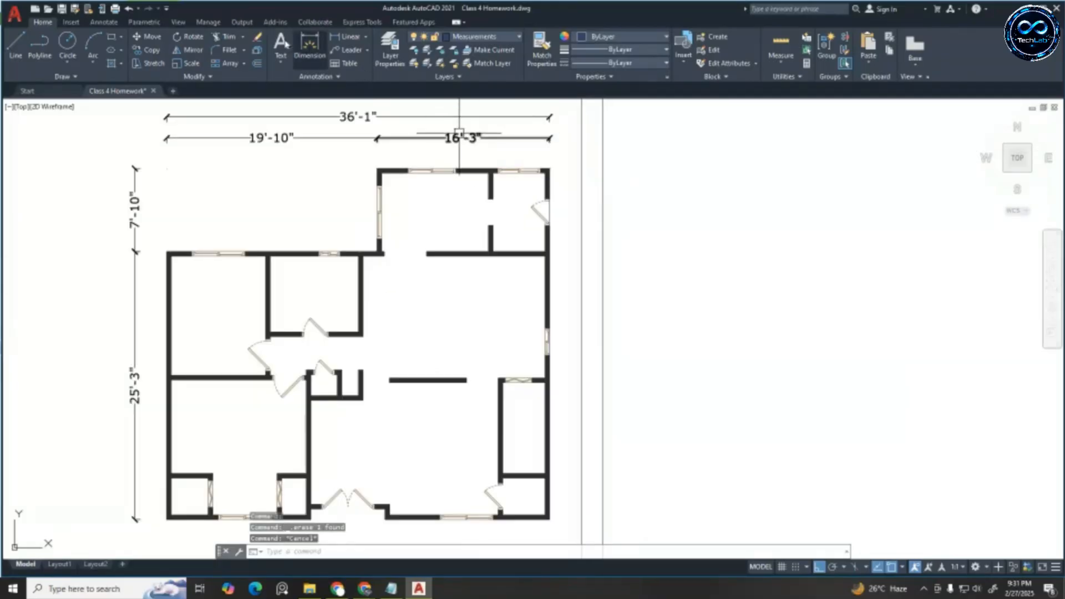
click(349, 36)
scroll(485, 150, up, 4)
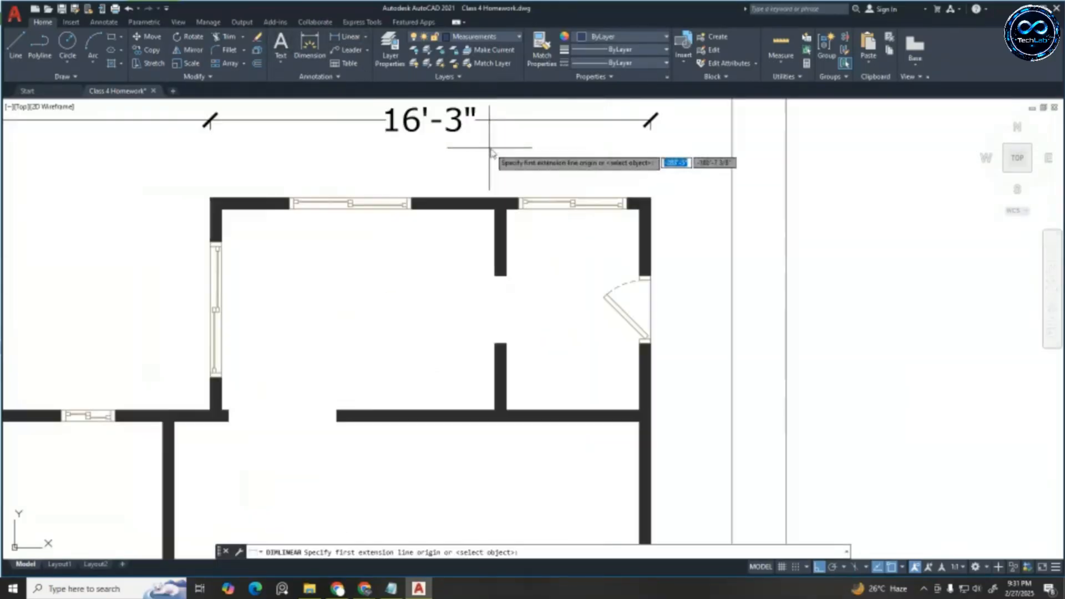
click(648, 198)
scroll(637, 202, down, 5)
scroll(660, 405, up, 3)
scroll(602, 367, up, 2)
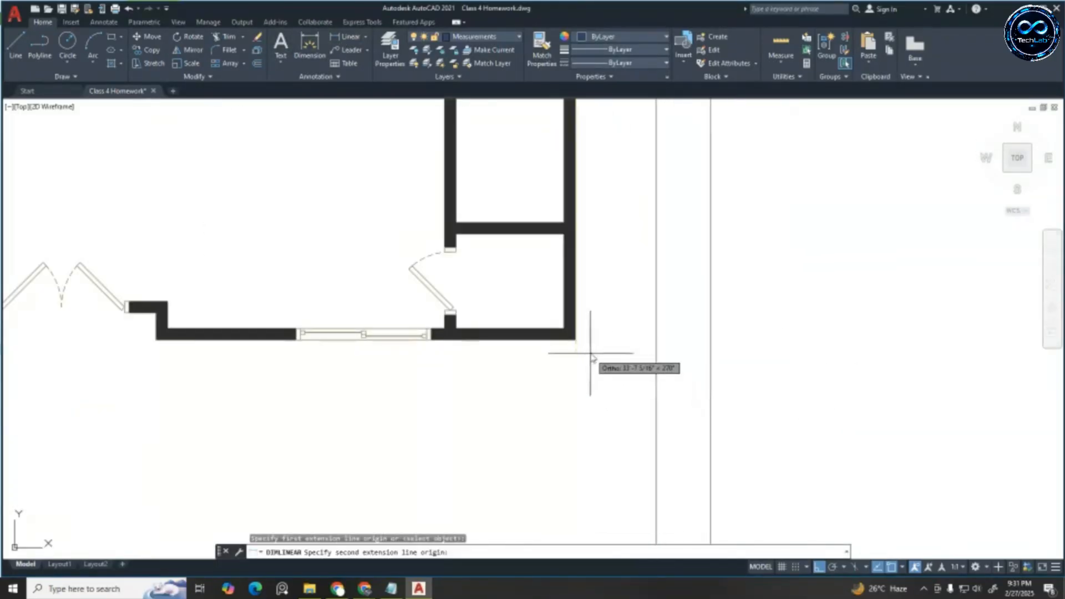
click(578, 341)
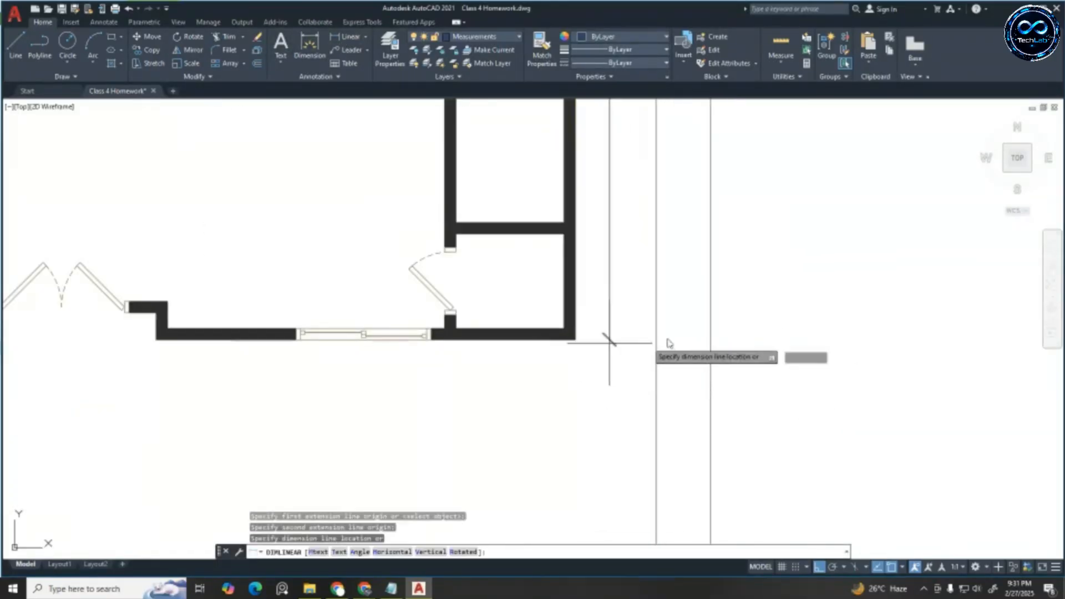
click(707, 336)
key(Escape)
key(Escape)
key(Escape)
scroll(694, 355, down, 5)
scroll(674, 311, up, 4)
scroll(677, 233, down, 3)
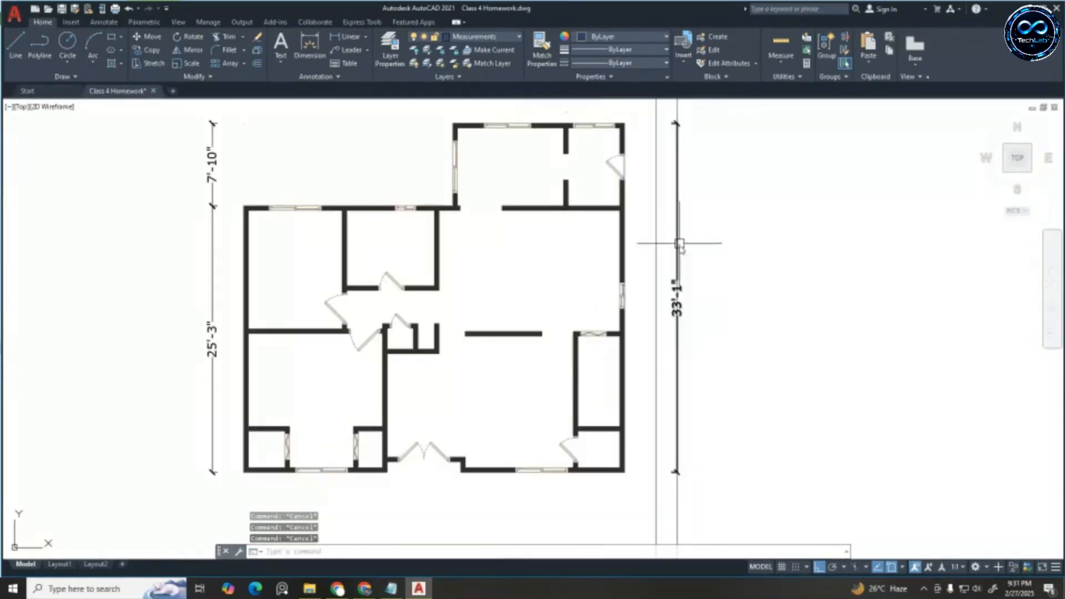
scroll(657, 216, down, 3)
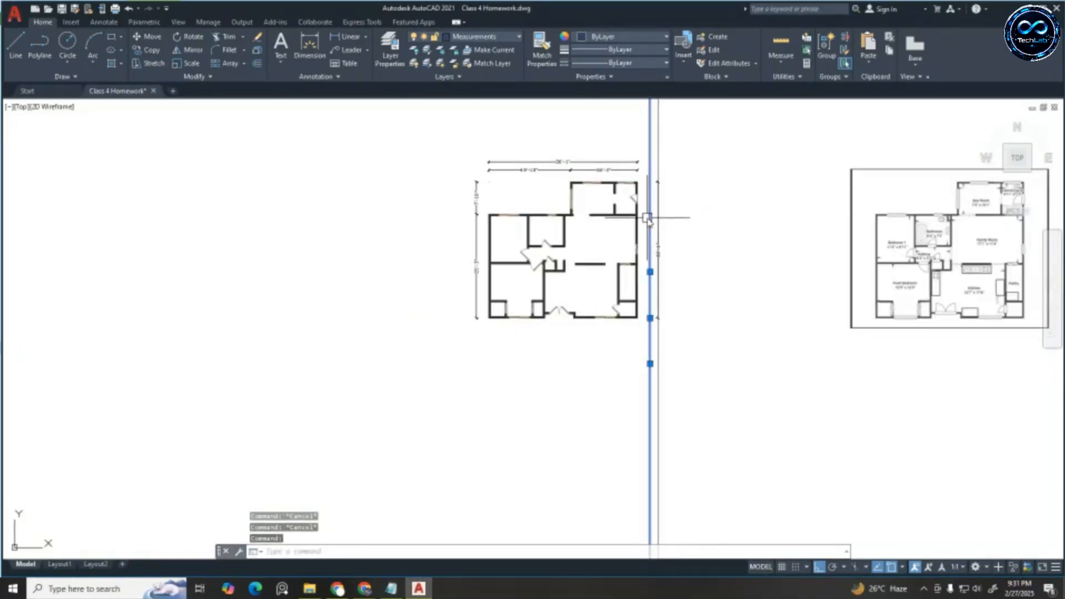
Erase the two remaining vertical construction lines to the right of the floor plan
scroll(646, 214, up, 4)
key(Delete)
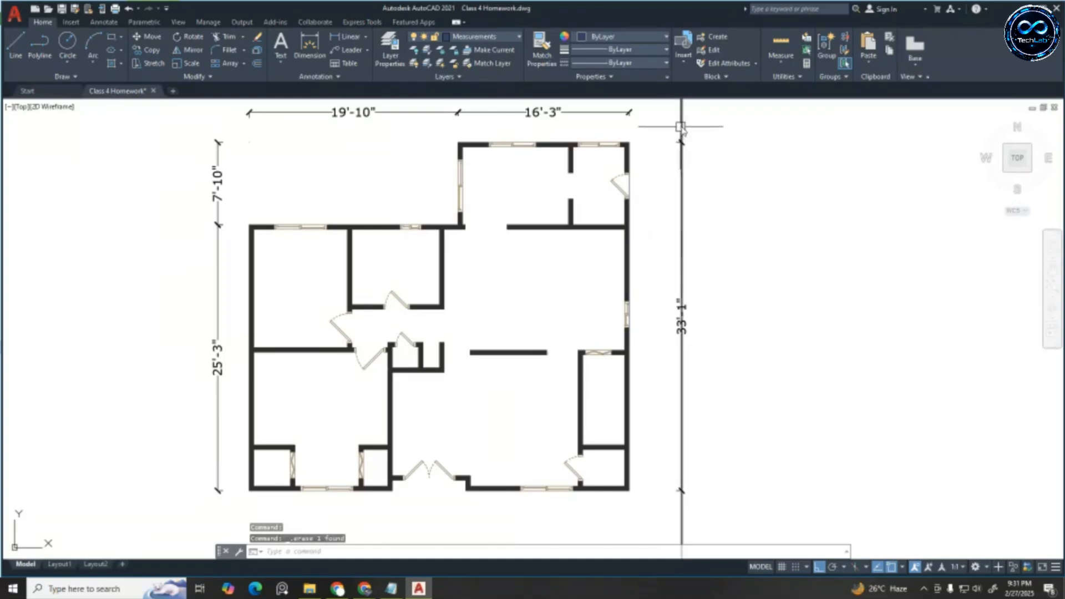
scroll(721, 192, down, 2)
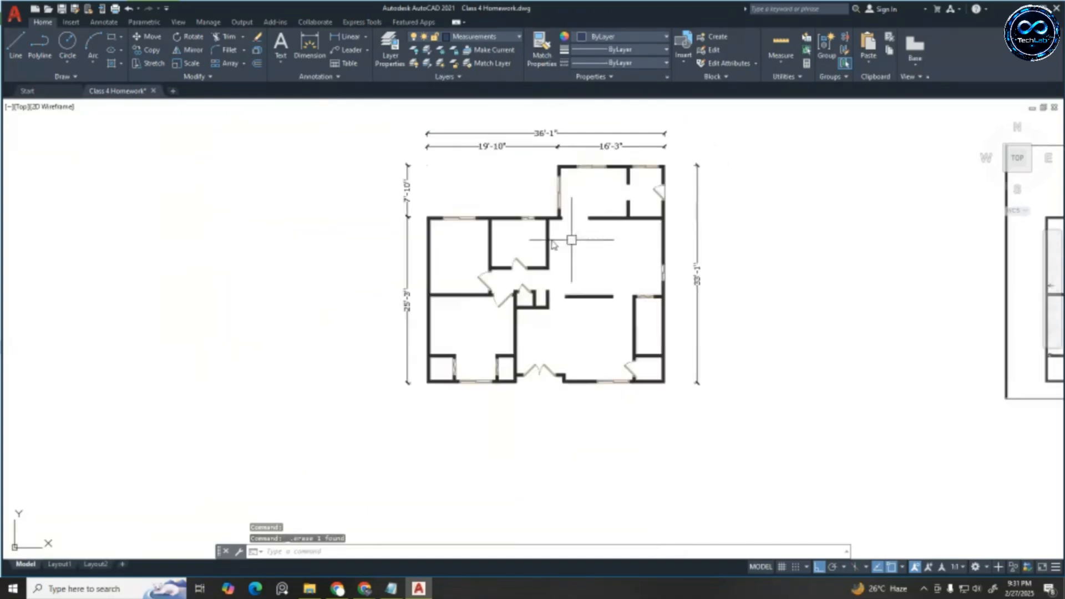
Shift the dimension line of the 7'-10" dimension 2' farther away from the plan's left side
scroll(431, 255, up, 2)
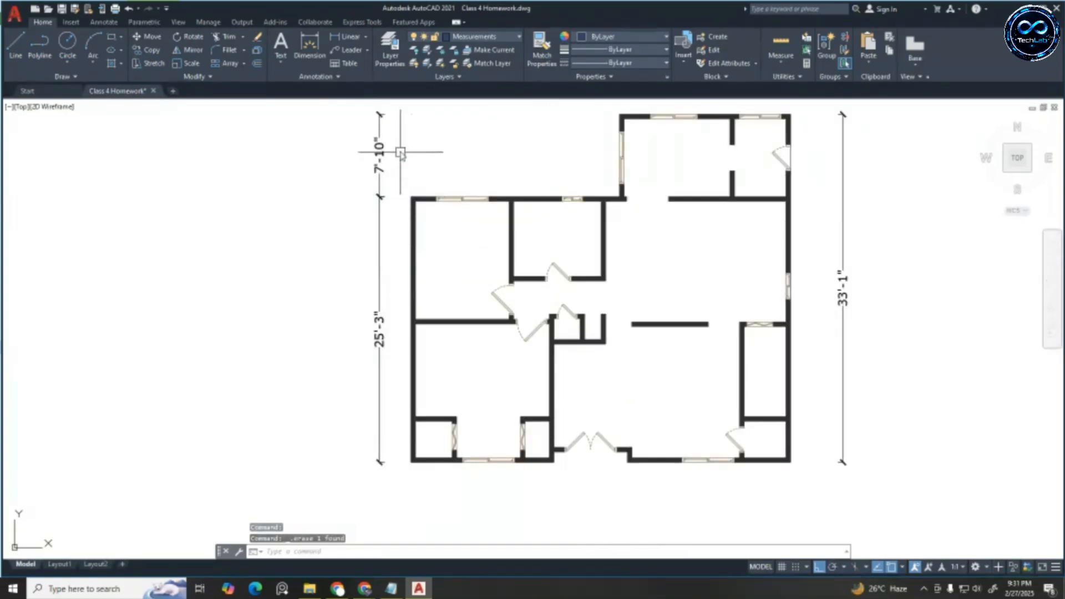
click(379, 156)
click(379, 156)
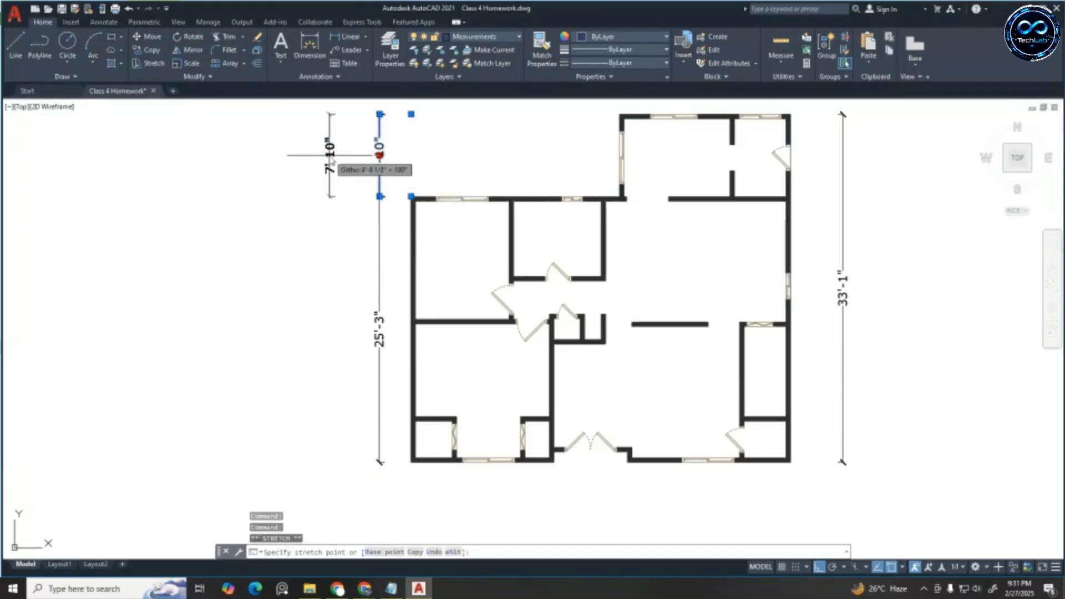
text(2')
key(Return)
key(Escape)
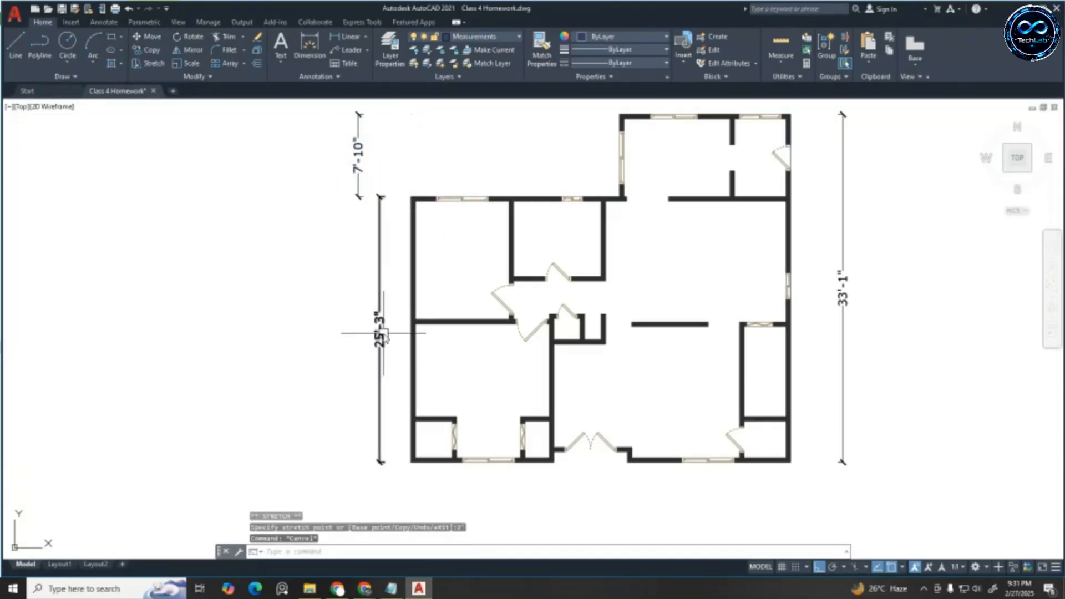
Shift the dimension line of the 25'-3" dimension 2' outward, in line with the upper left-side dimension
click(383, 333)
click(379, 328)
text(2')
key(Return)
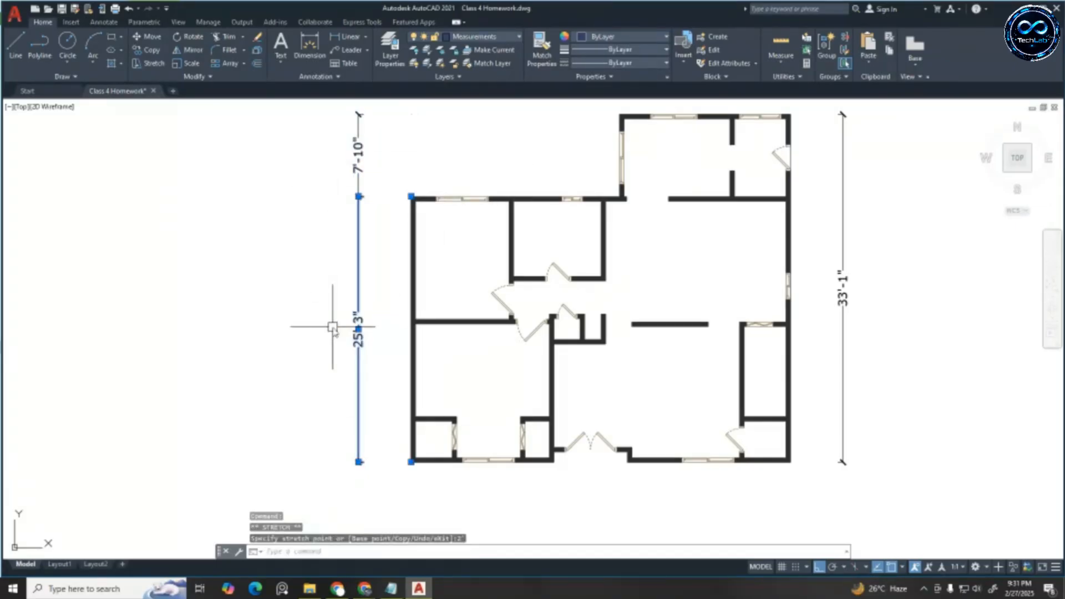
Delete the overall 36'-1" width dimension above the floor plan
key(Escape)
scroll(523, 222, down, 4)
scroll(541, 198, up, 2)
scroll(541, 198, up, 3)
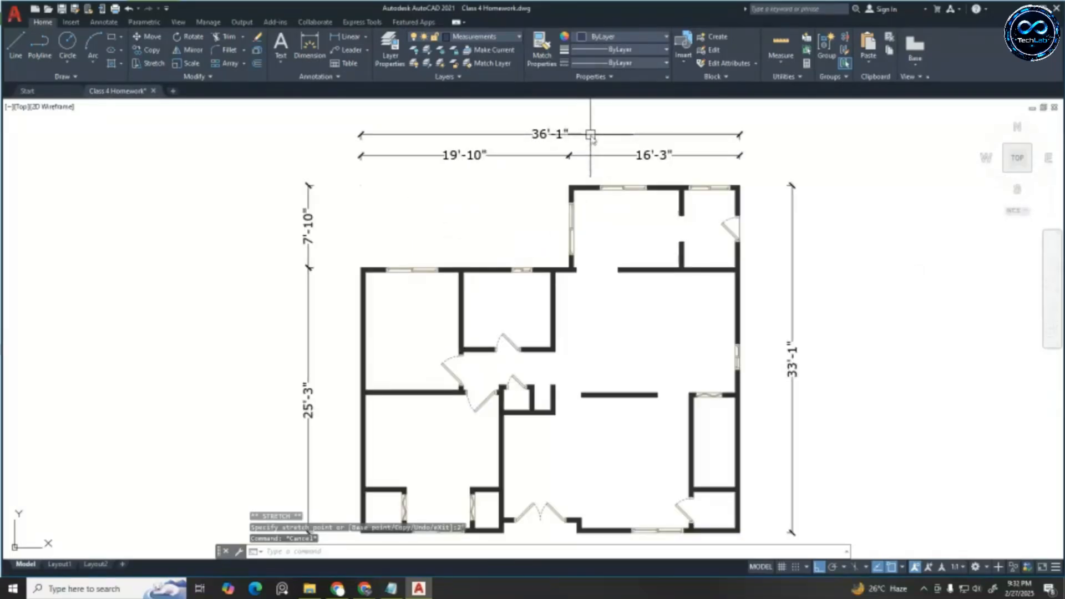
scroll(554, 150, down, 3)
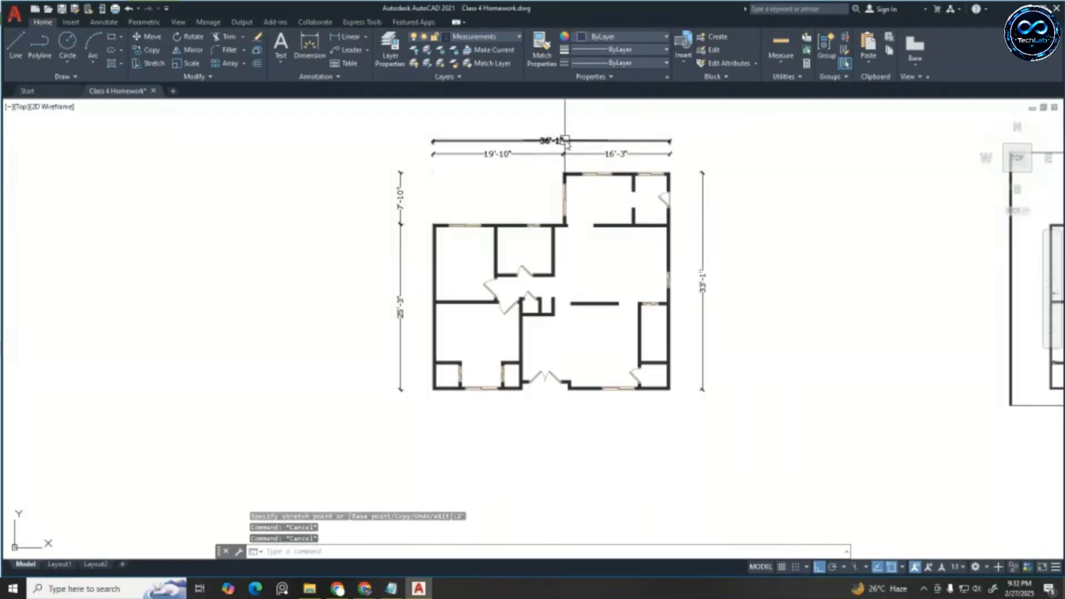
click(564, 141)
key(Delete)
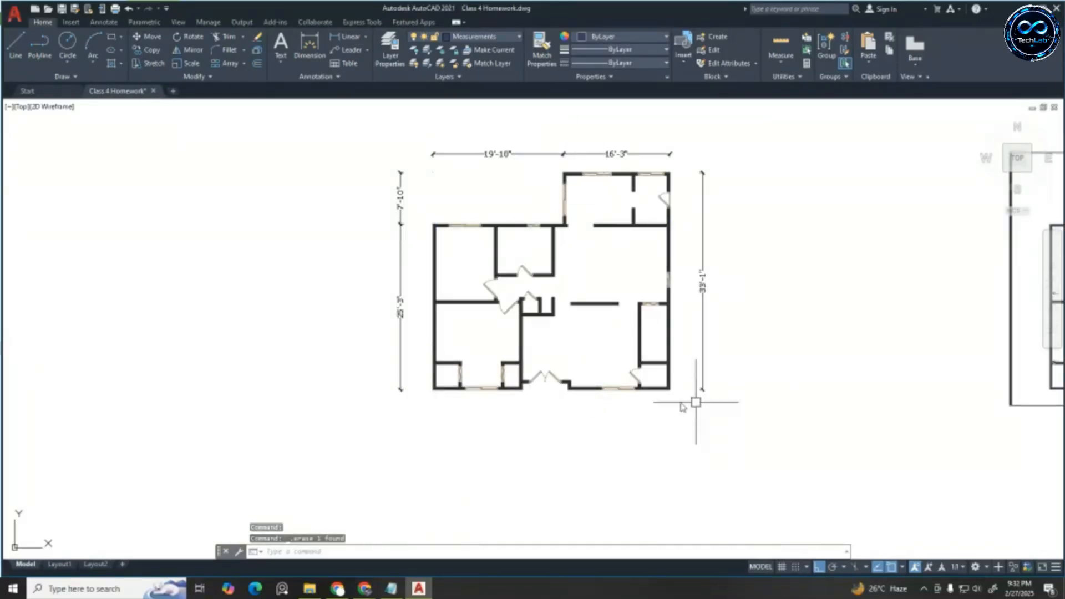
Try a straight line along the plan's lower edge between the outer wall corners, and erase it
click(16, 44)
scroll(474, 422, up, 4)
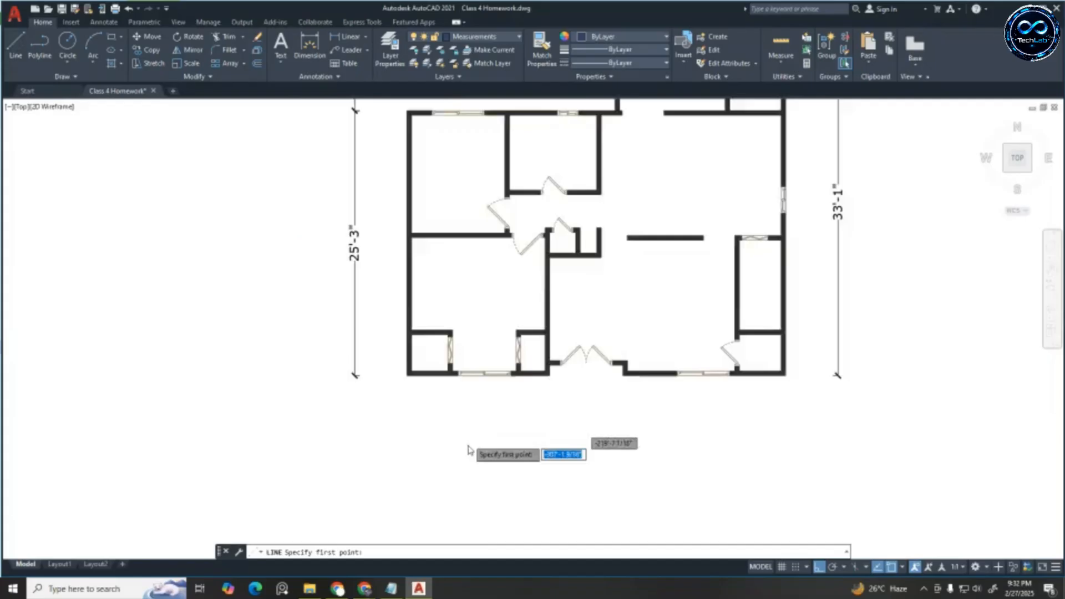
click(368, 336)
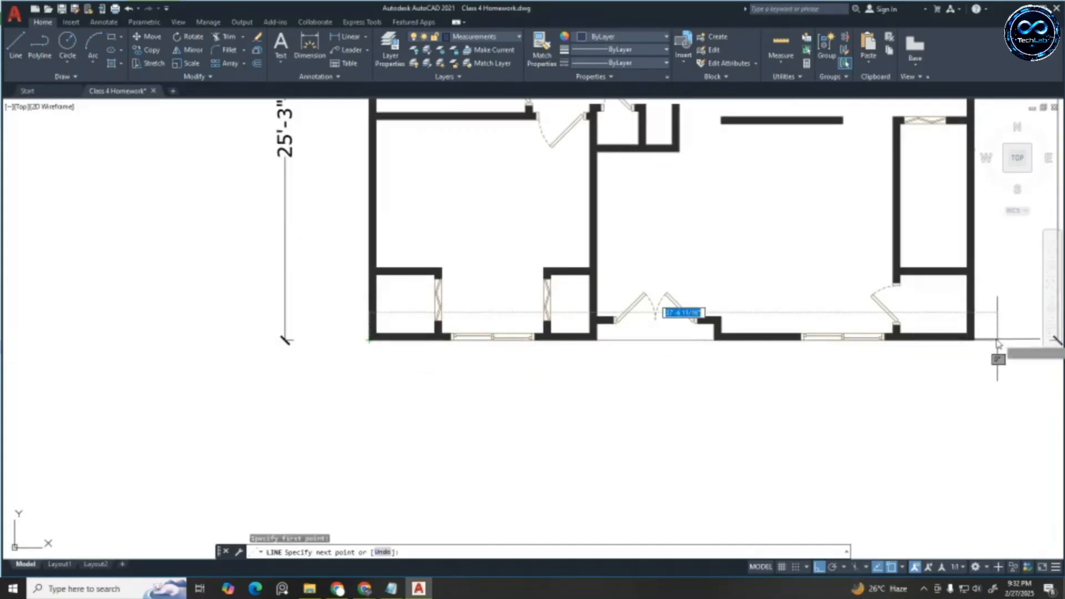
click(975, 337)
key(Escape)
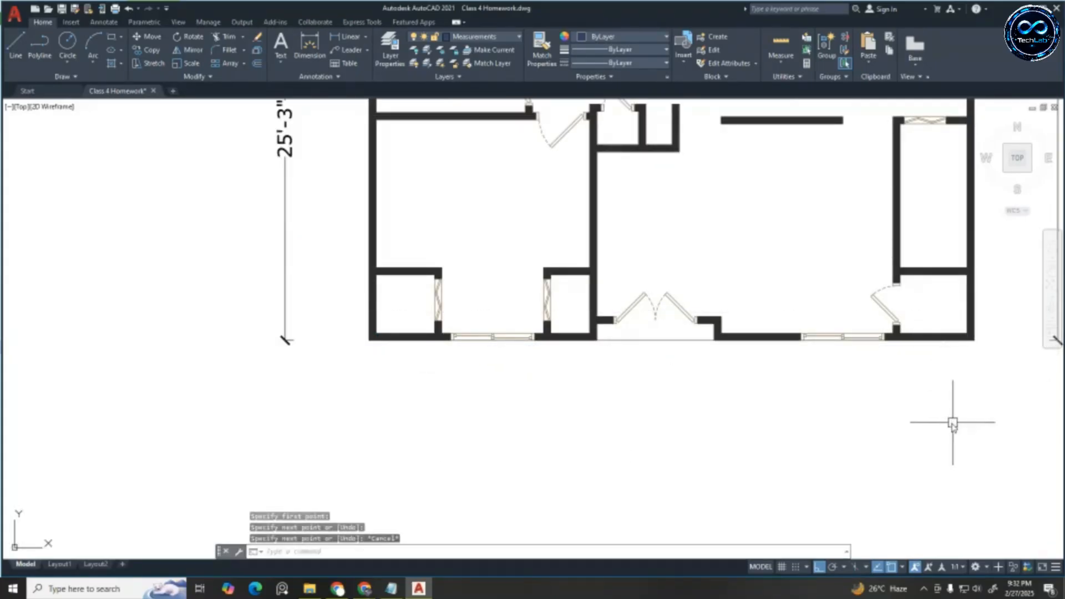
click(620, 340)
key(Delete)
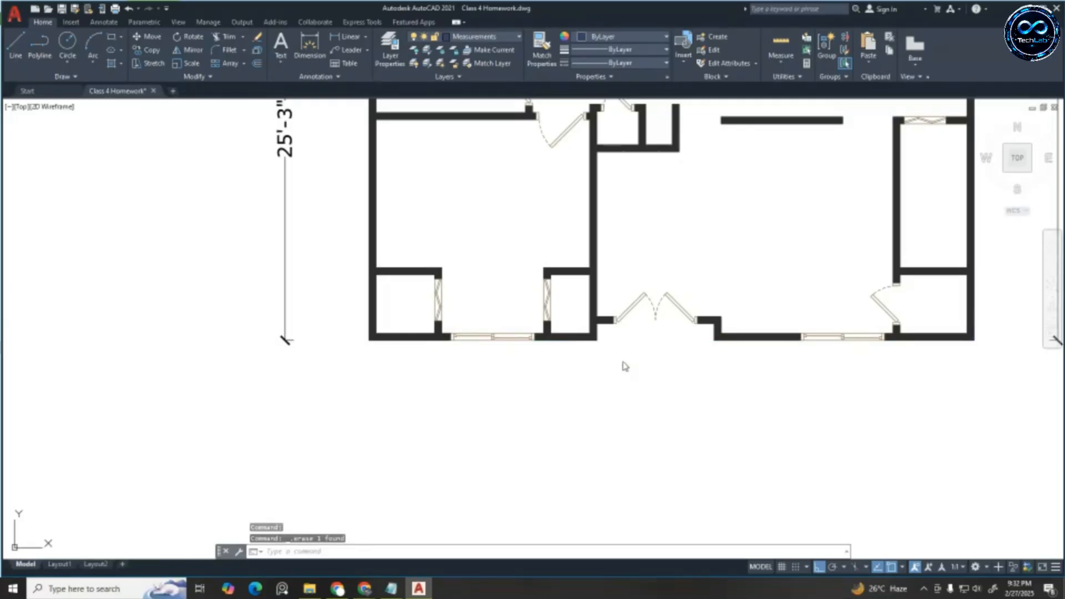
key(Escape)
key(Escape)
text(i)
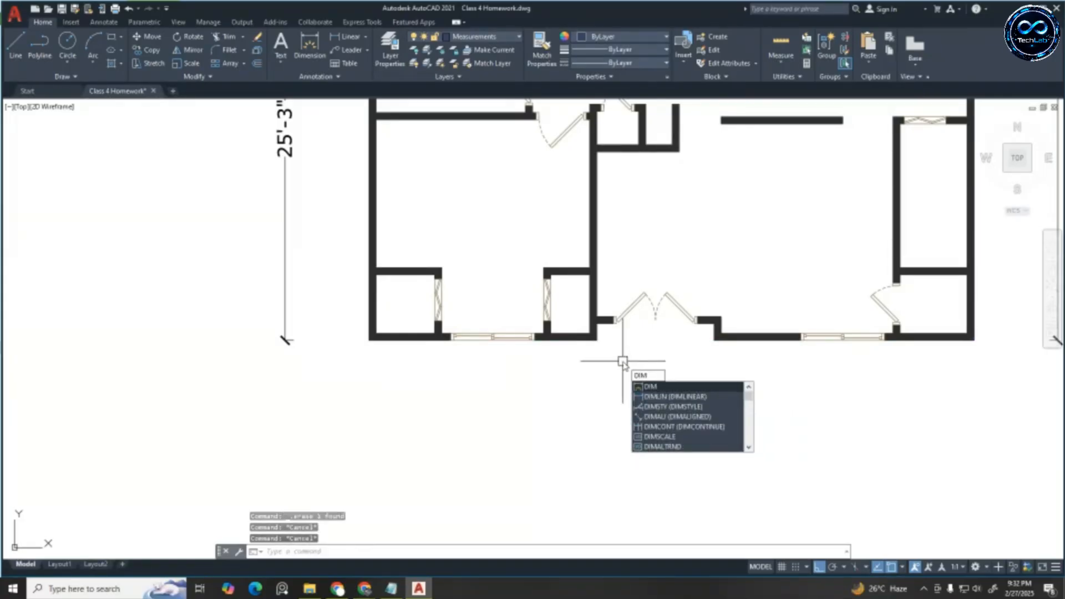
key(Return)
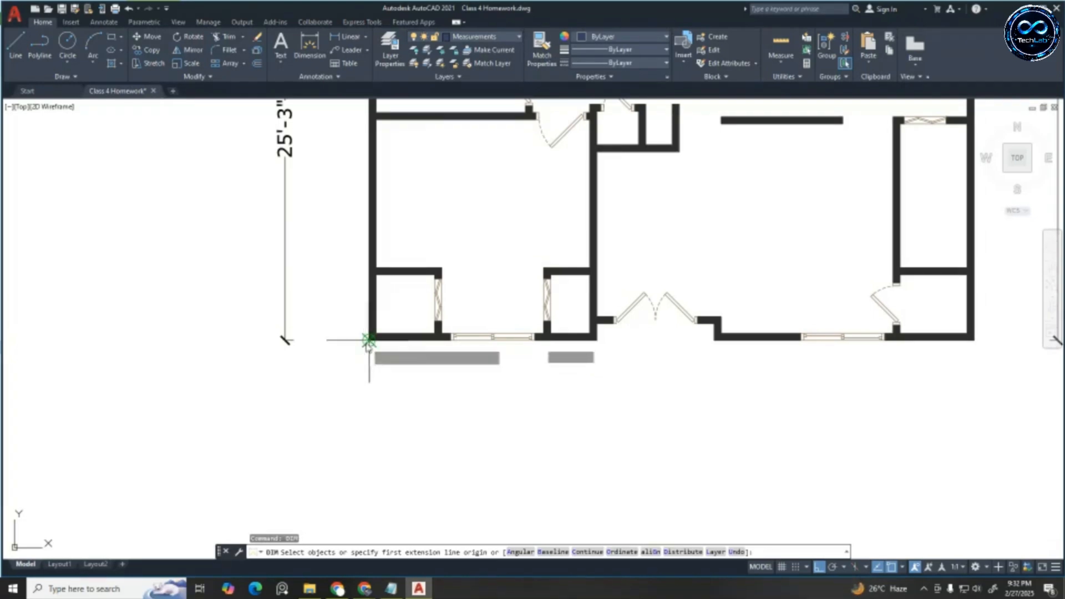
click(978, 343)
key(Escape)
key(Escape)
key(Escape)
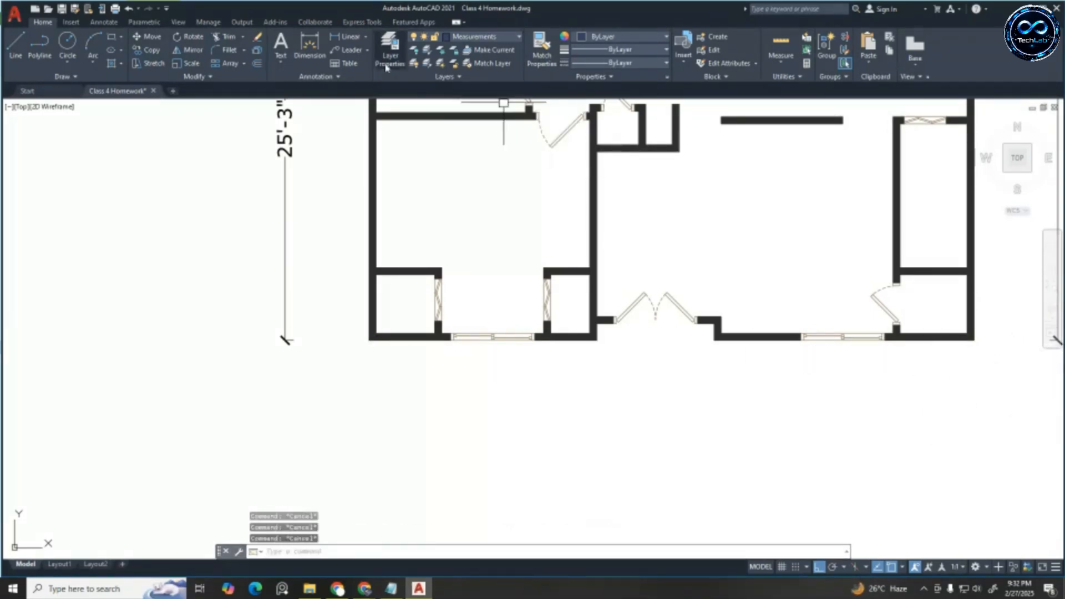
Add a linear dimension for the overall width below the plan, between the two lower outer wall corners
click(346, 36)
click(369, 340)
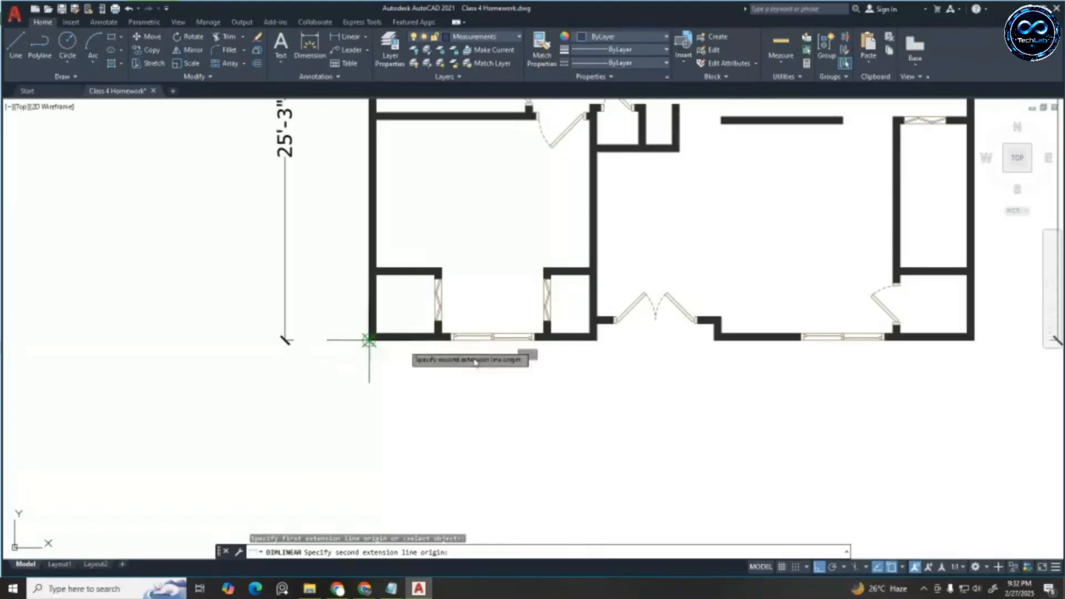
click(974, 341)
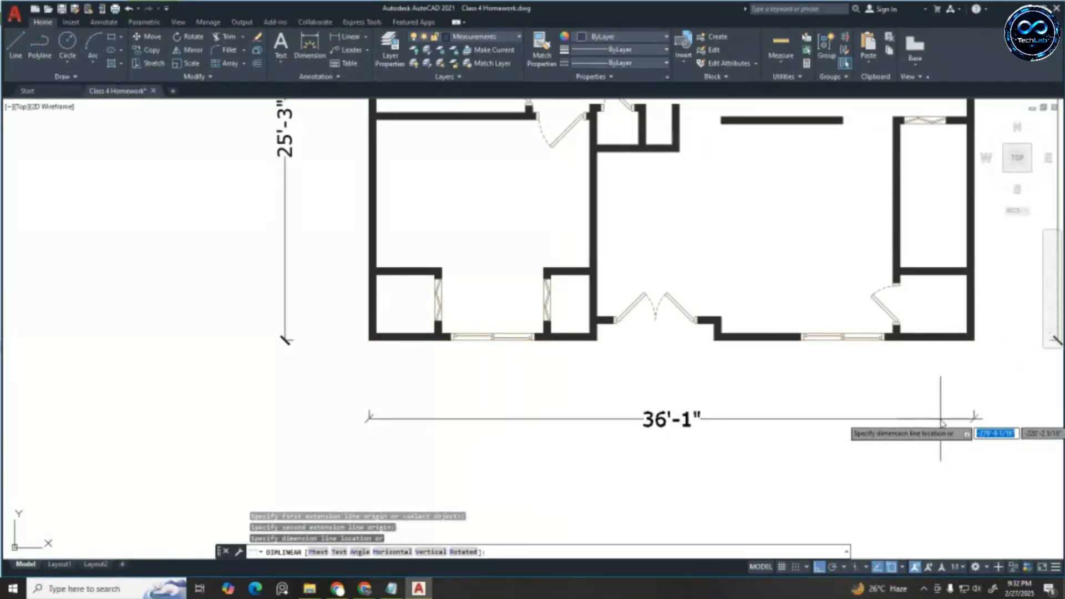
click(941, 422)
key(Escape)
key(Escape)
key(Escape)
Stretch the 16'-3" dimension line above the plan 2' further away from the building
scroll(784, 408, down, 5)
scroll(797, 357, up, 3)
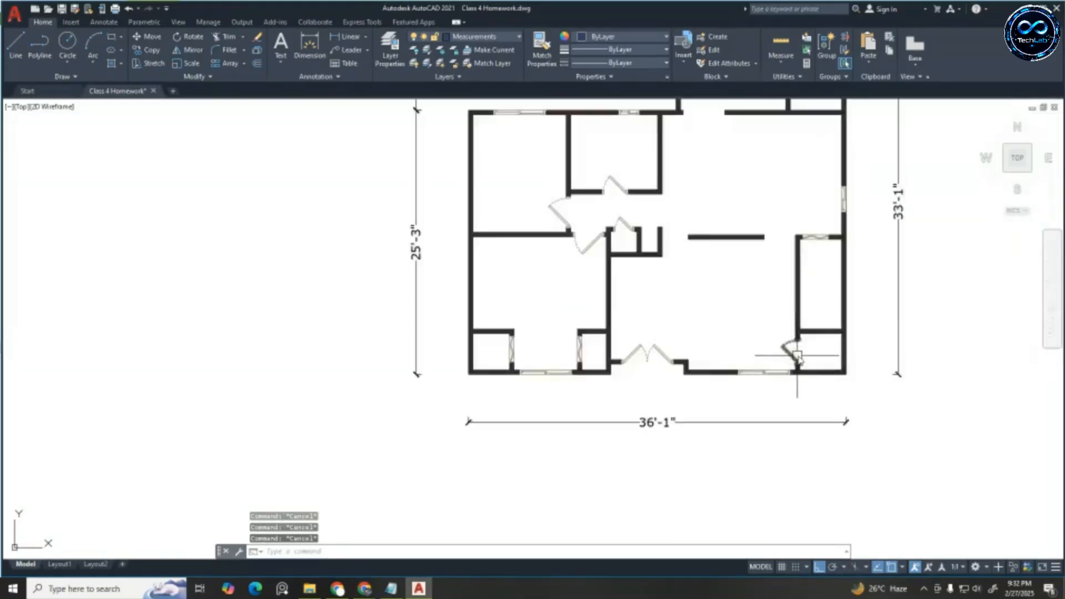
scroll(801, 371, down, 2)
scroll(830, 164, up, 2)
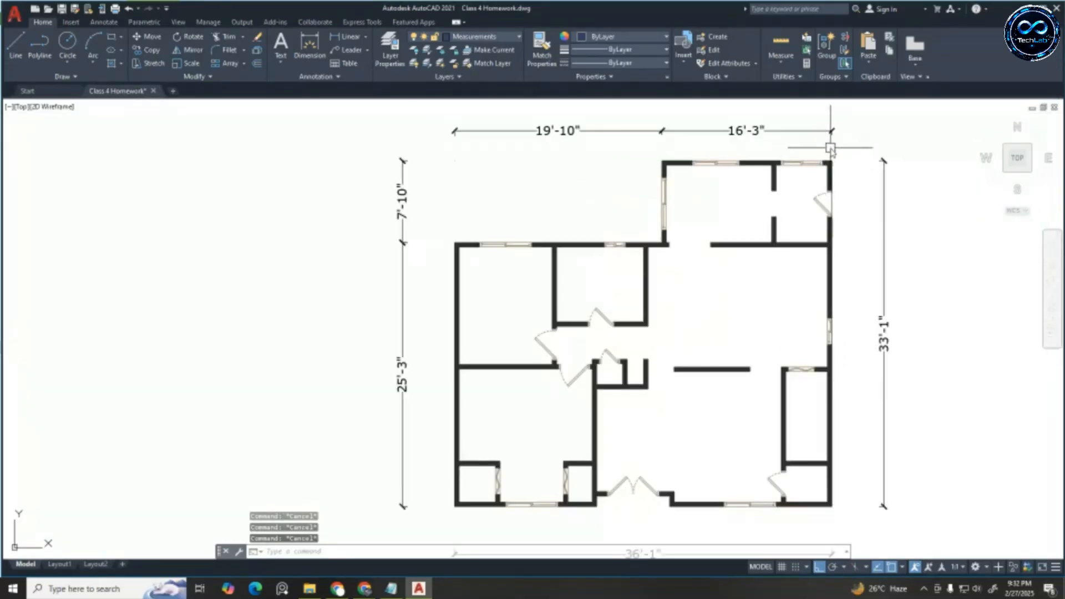
scroll(792, 135, down, 4)
scroll(787, 148, up, 2)
click(784, 149)
click(769, 151)
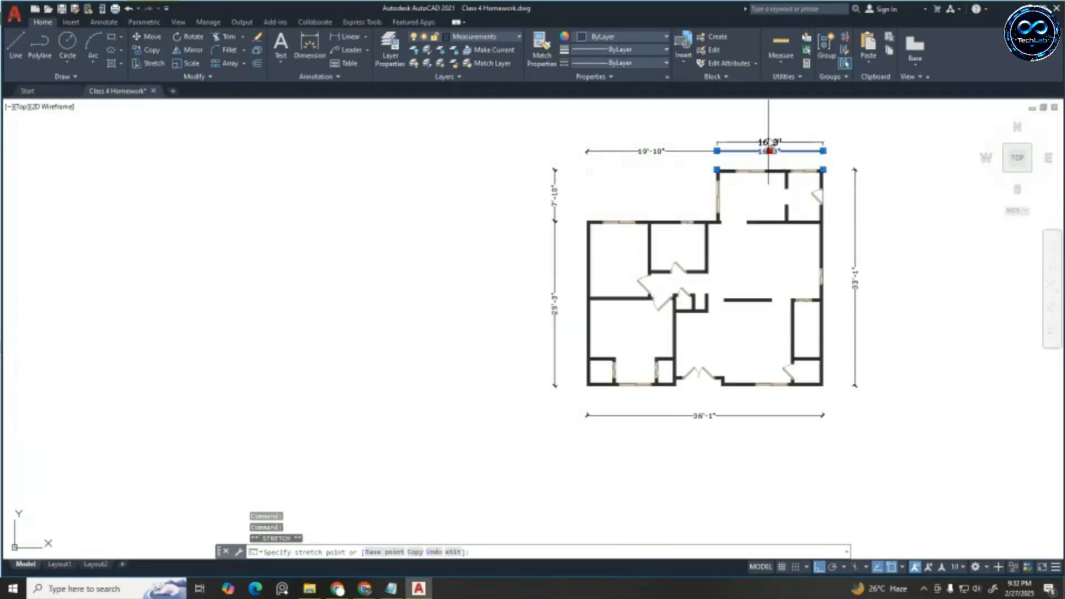
text(2)
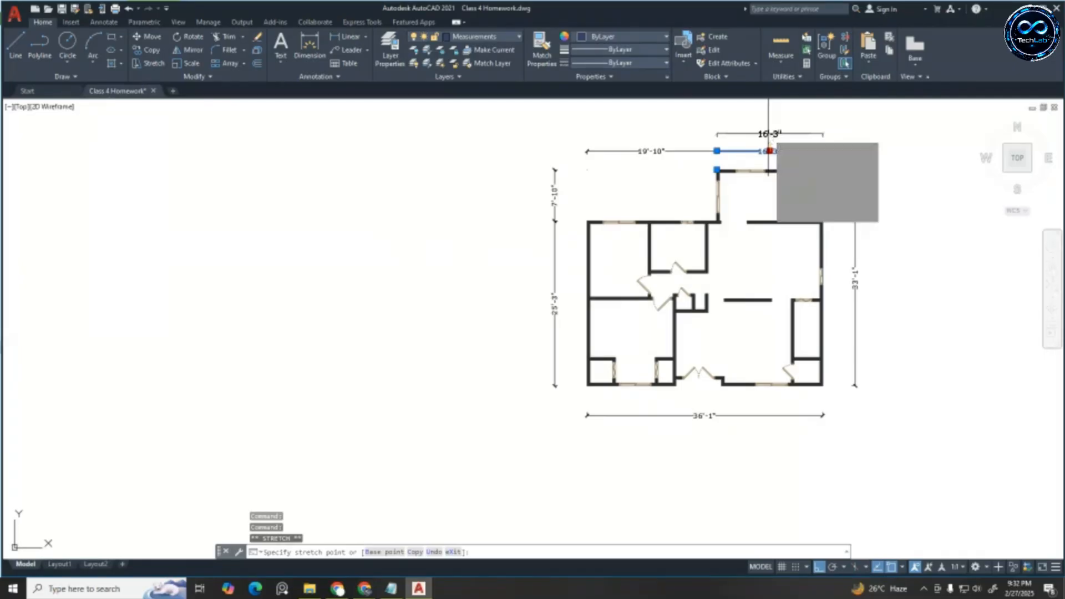
key(Return)
key(Escape)
Stretch the 19'-10" dimension line above the plan 2' upward, away from the building
click(635, 151)
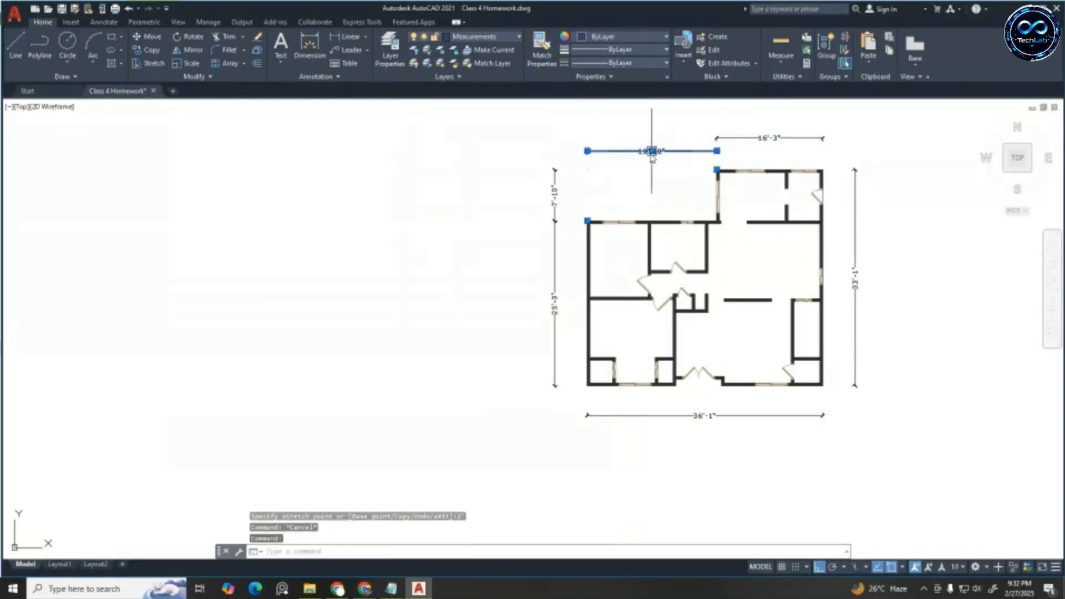
click(651, 151)
text(2)
key(Return)
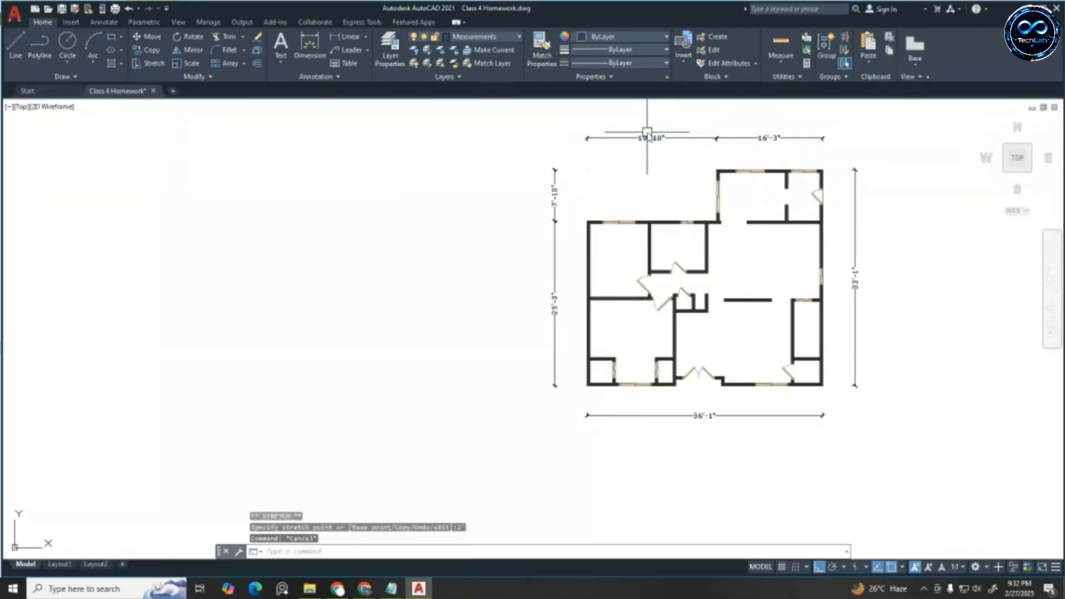
key(Escape)
key(Escape)
Examine the exterior dimensions around the floor plan and the reference plan beside it
scroll(604, 230, up, 3)
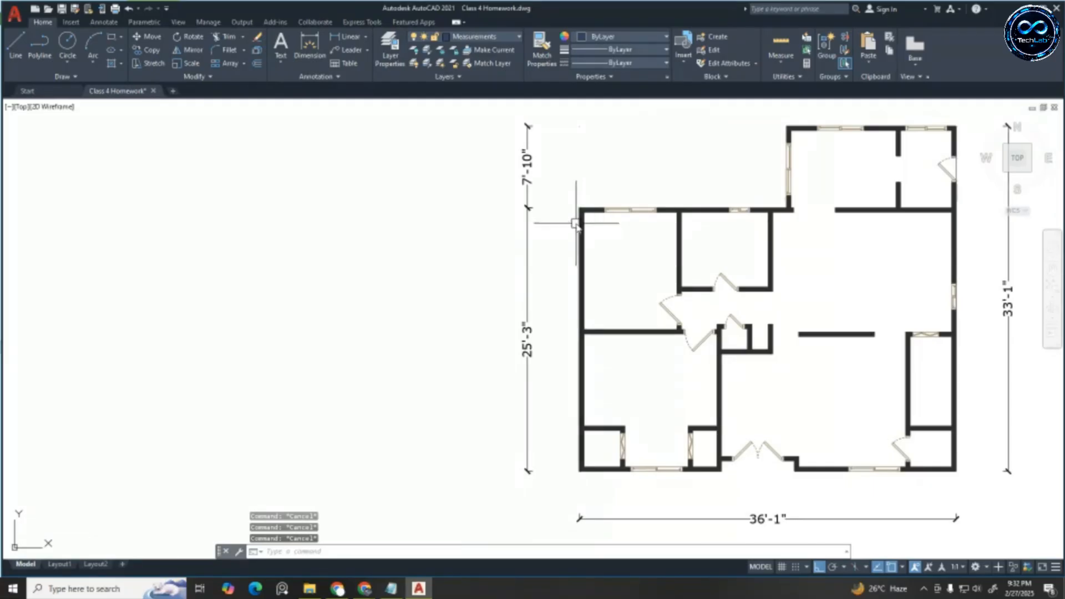
scroll(605, 194, up, 2)
scroll(572, 143, down, 2)
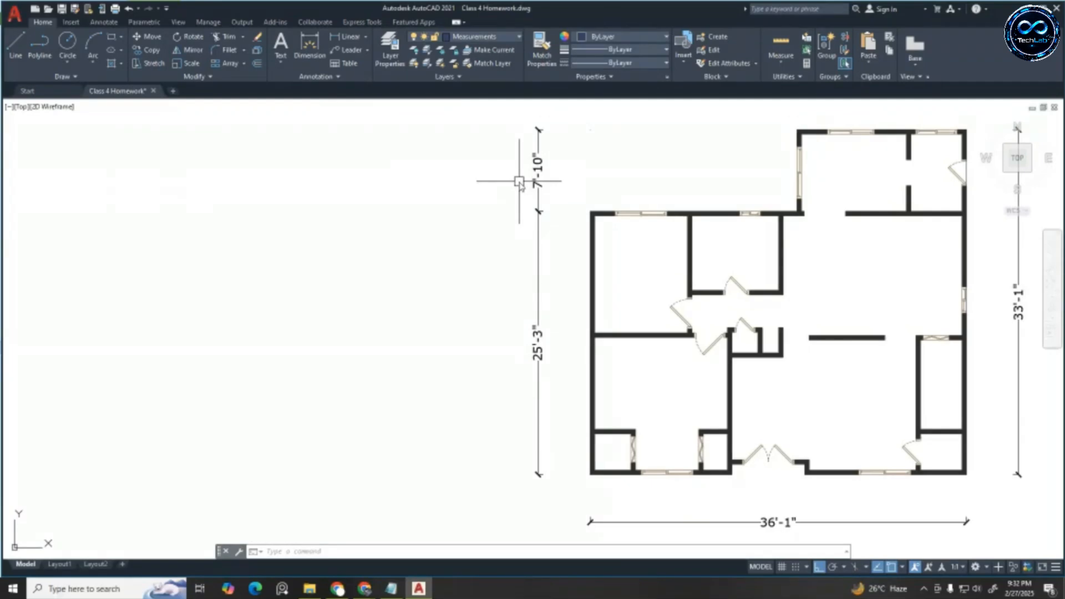
scroll(542, 207, down, 2)
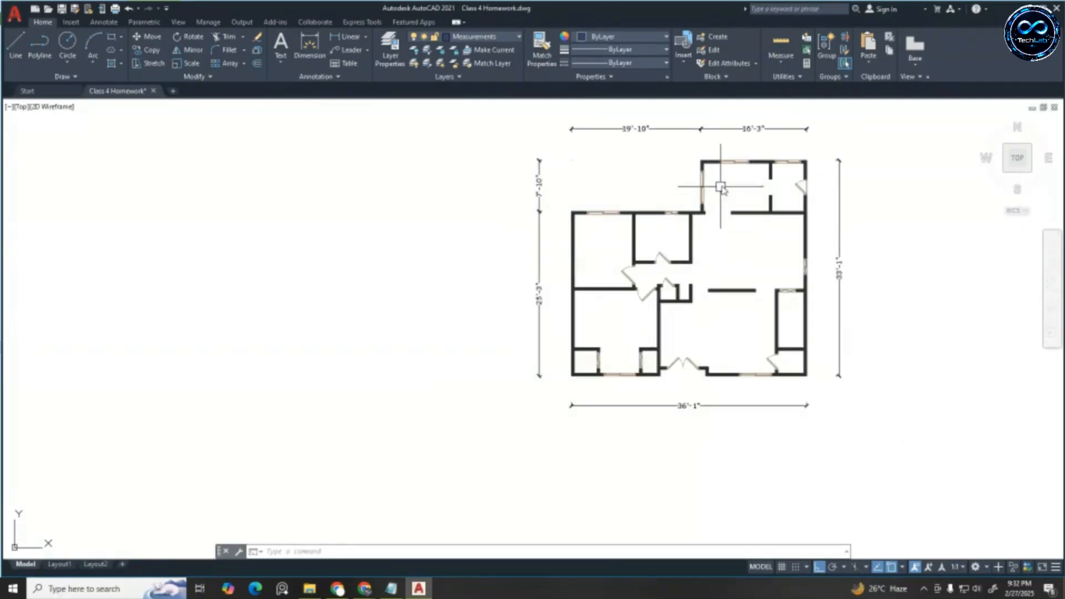
key(Escape)
key(Escape)
key(Escape)
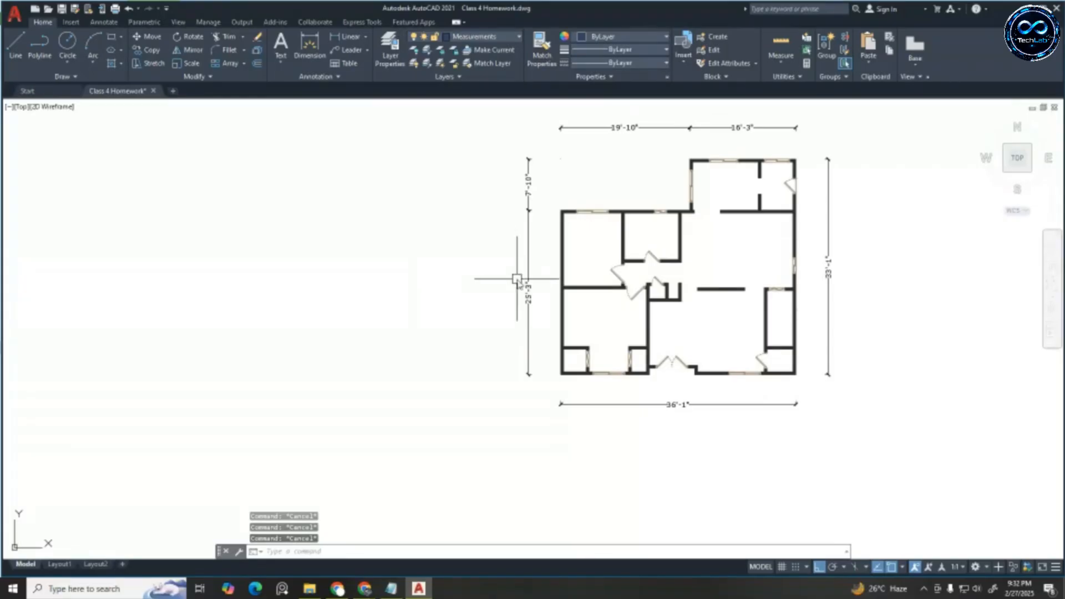
scroll(576, 194, down, 3)
scroll(720, 221, up, 3)
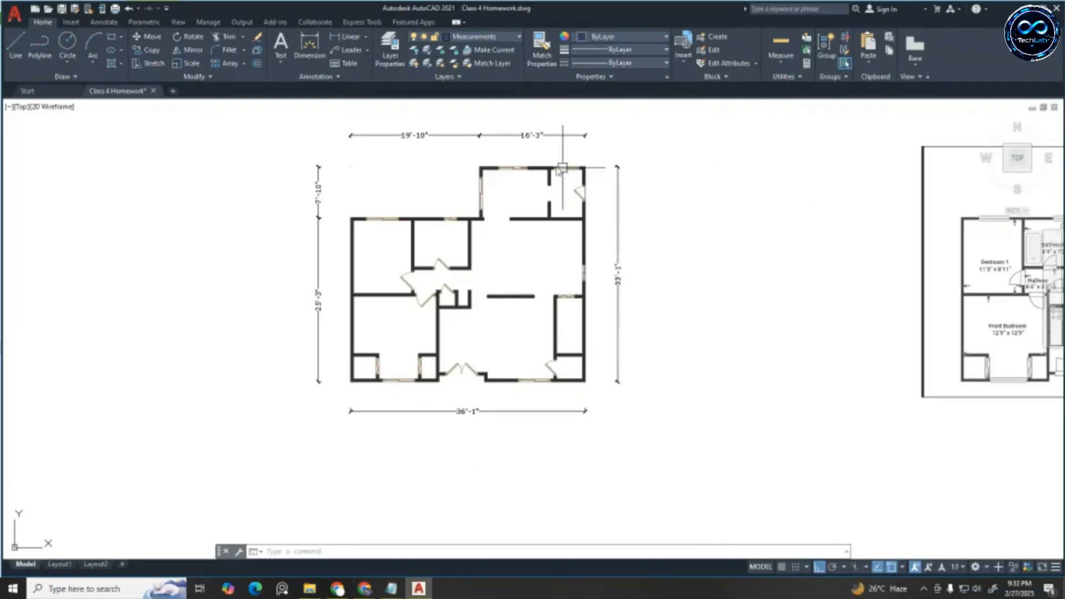
scroll(610, 267, down, 1)
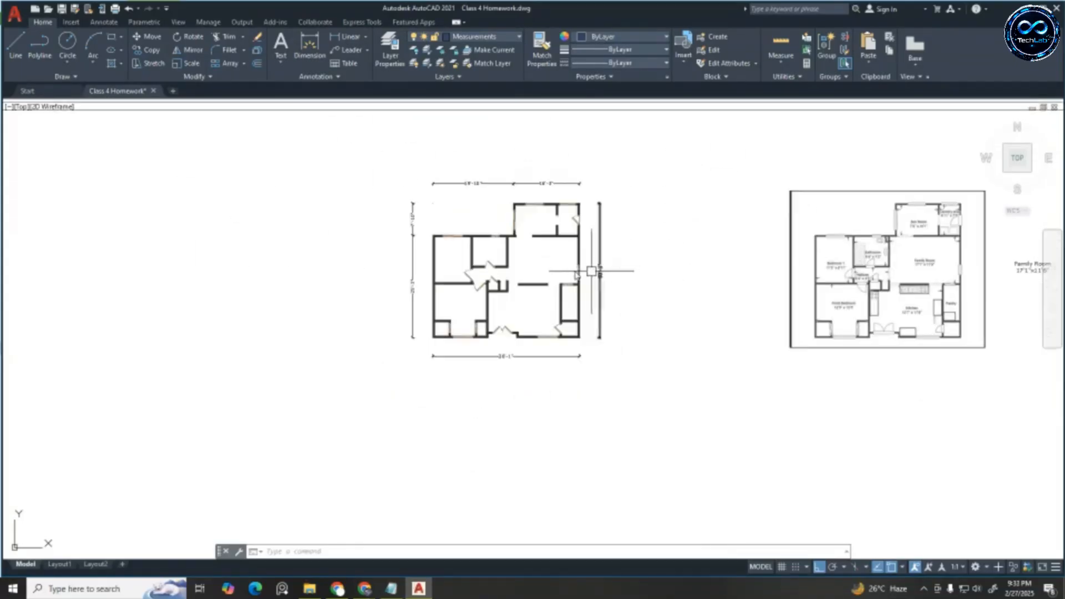
scroll(420, 208, up, 1)
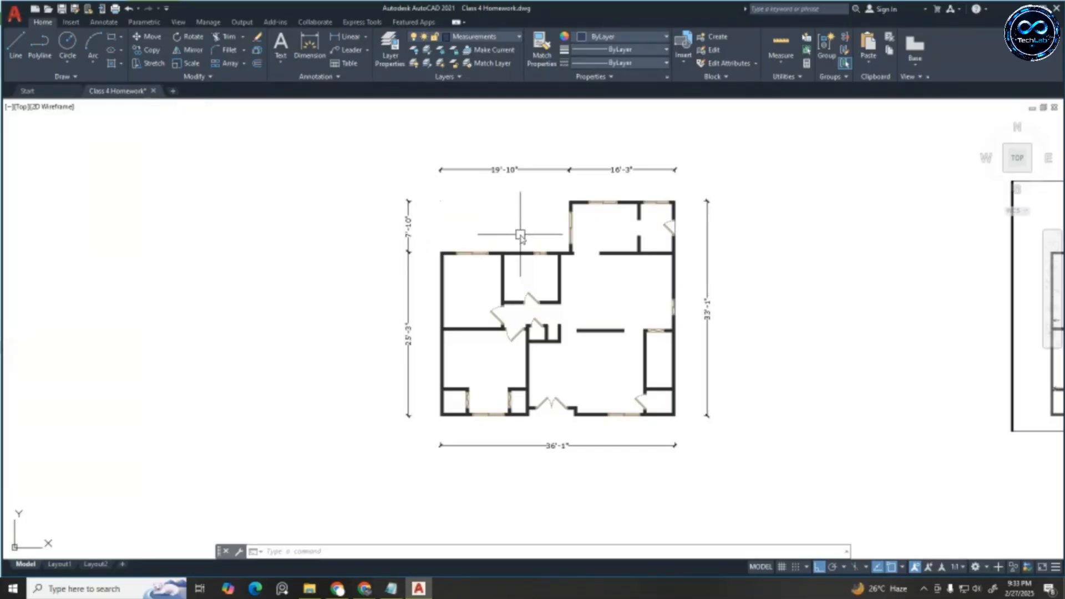
scroll(519, 235, up, 1)
scroll(487, 211, down, 1)
scroll(482, 208, up, 2)
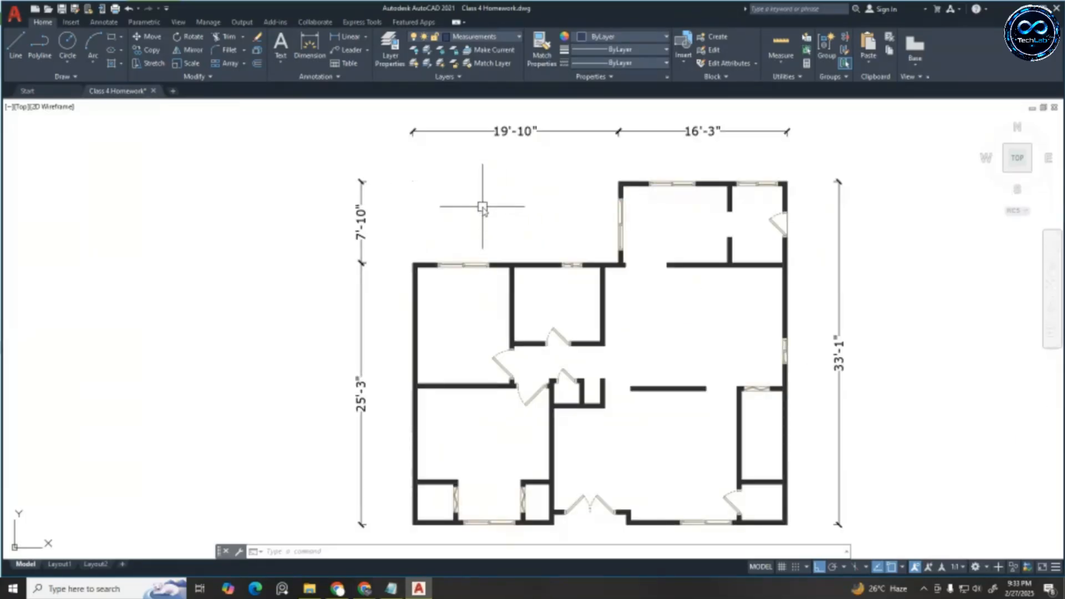
scroll(433, 125, down, 2)
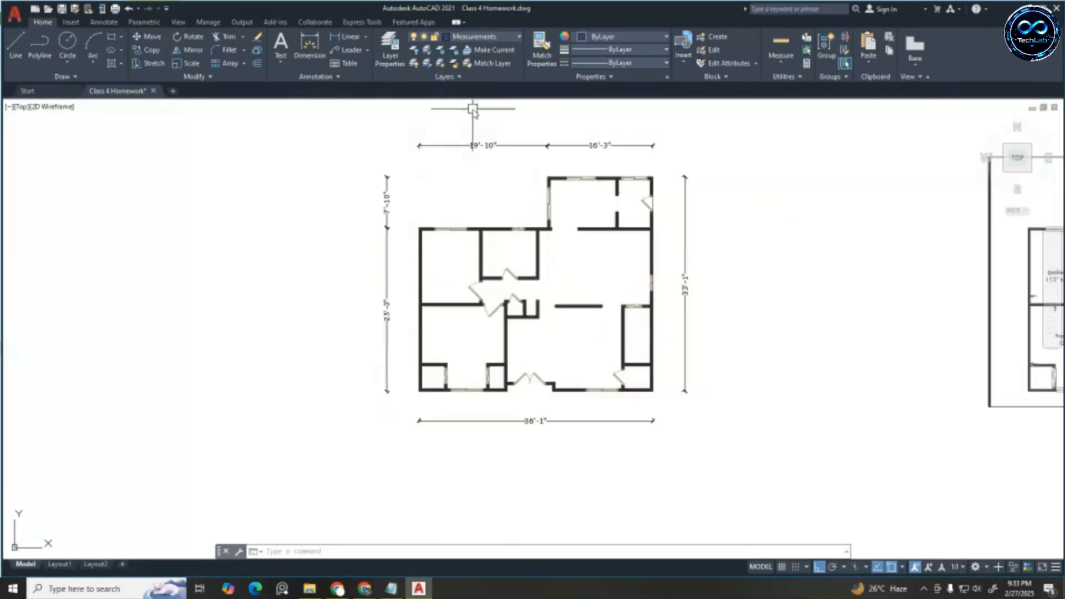
scroll(402, 129, up, 2)
key(Escape)
key(Escape)
key(Escape)
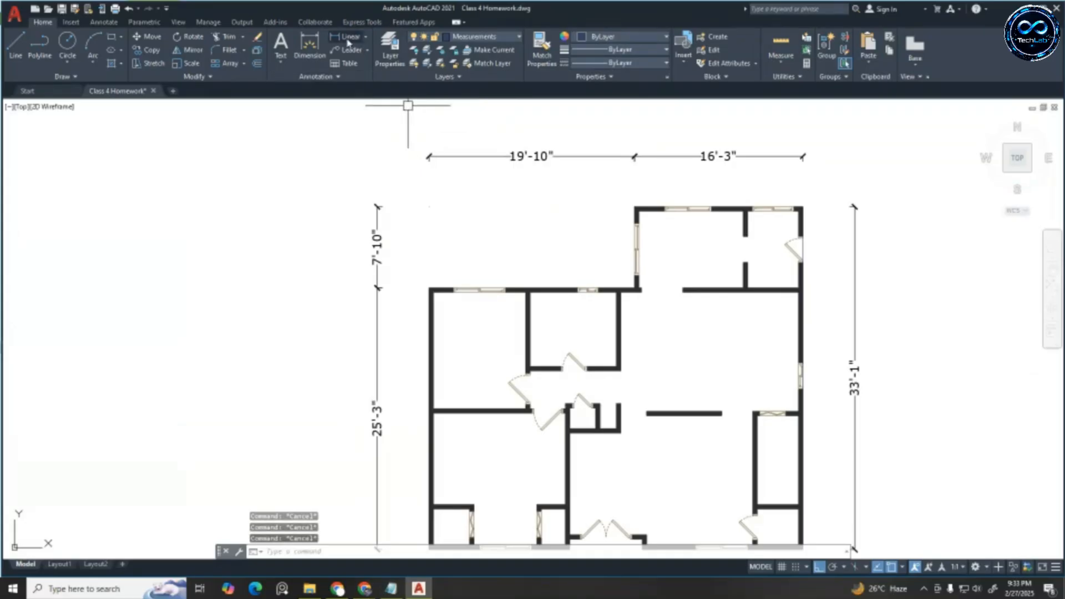
click(349, 42)
scroll(563, 212, up, 2)
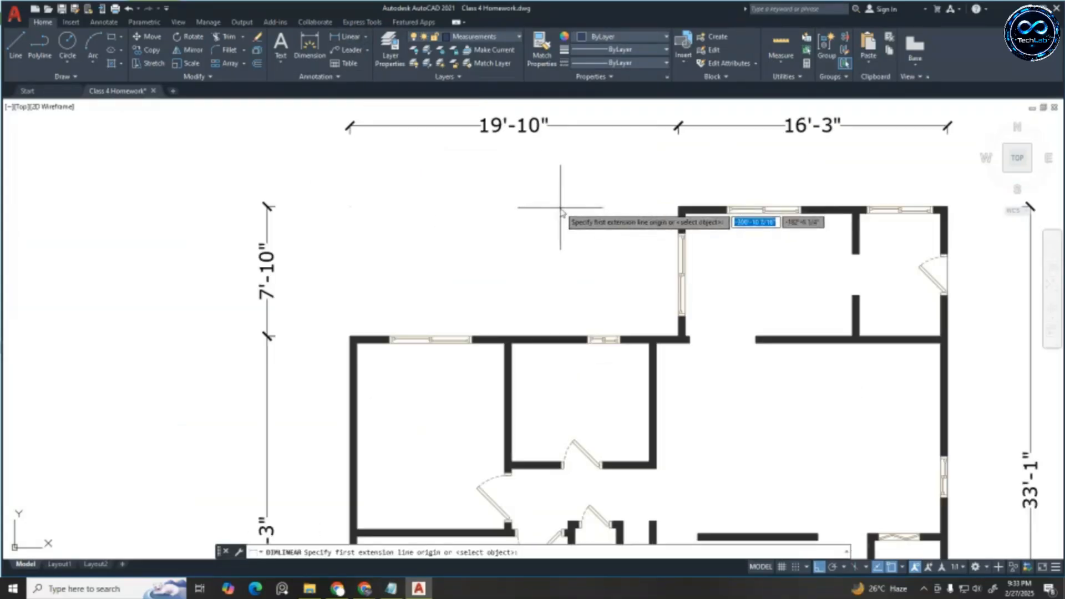
key(Escape)
key(Escape)
key(Escape)
scroll(518, 187, down, 2)
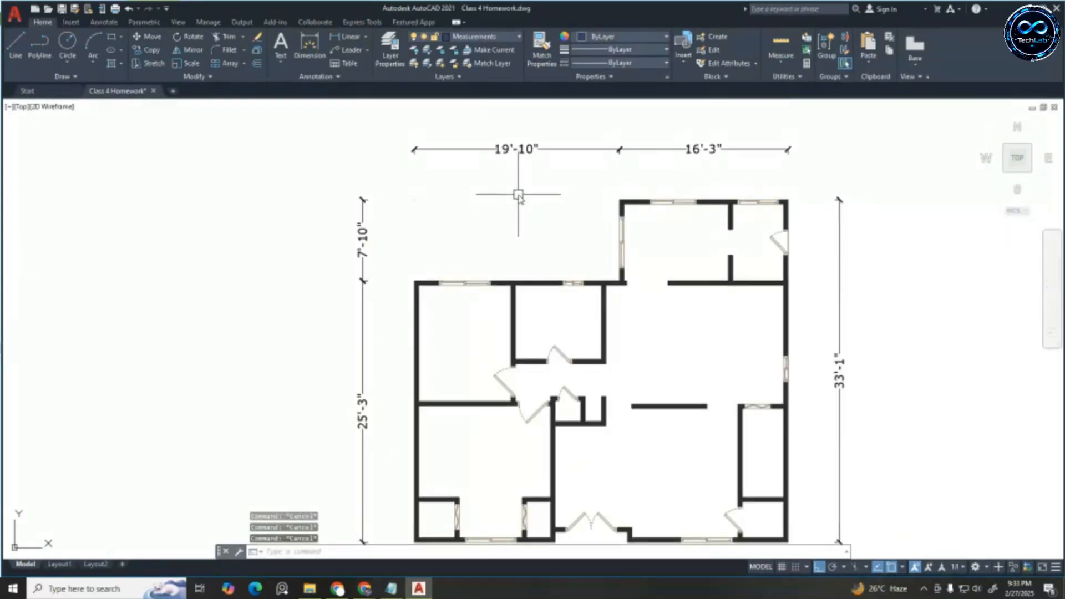
Draw a vertical construction line through the upper outer corner of the plan's left exterior wall
text(xl)
key(Return)
text(v)
key(Return)
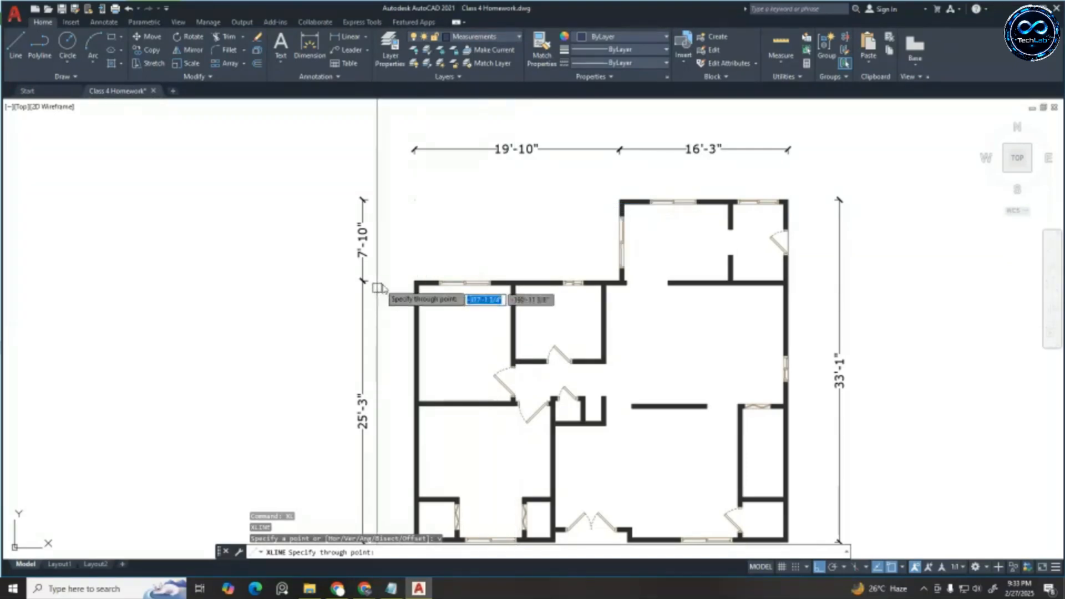
click(415, 280)
key(Escape)
key(Escape)
key(Escape)
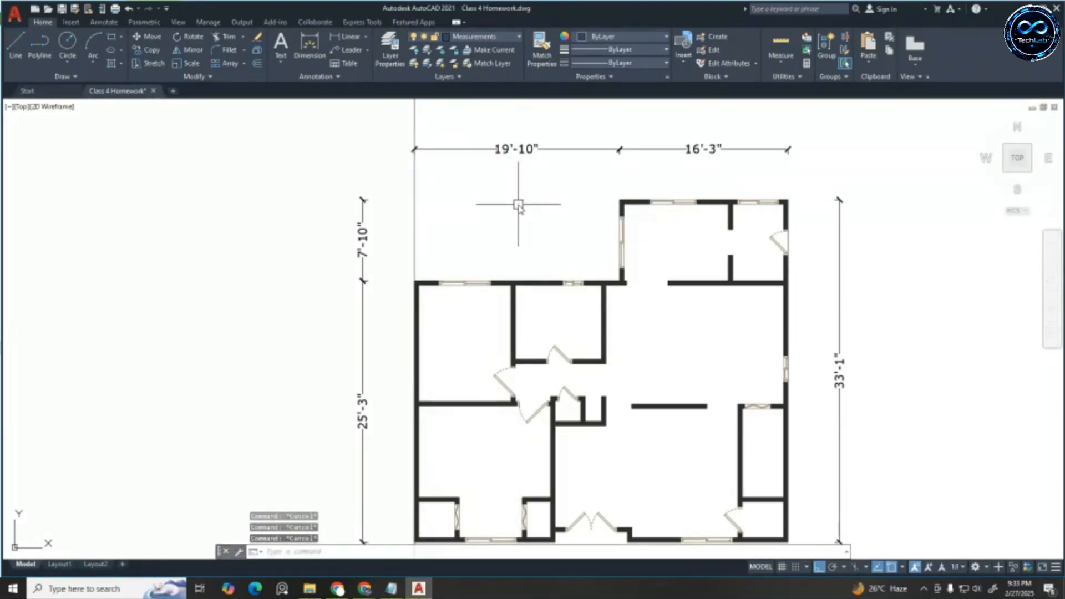
Offset the vertical construction line 3' outward, to the left of the exterior wall
text(o)
key(Return)
text(3')
key(Return)
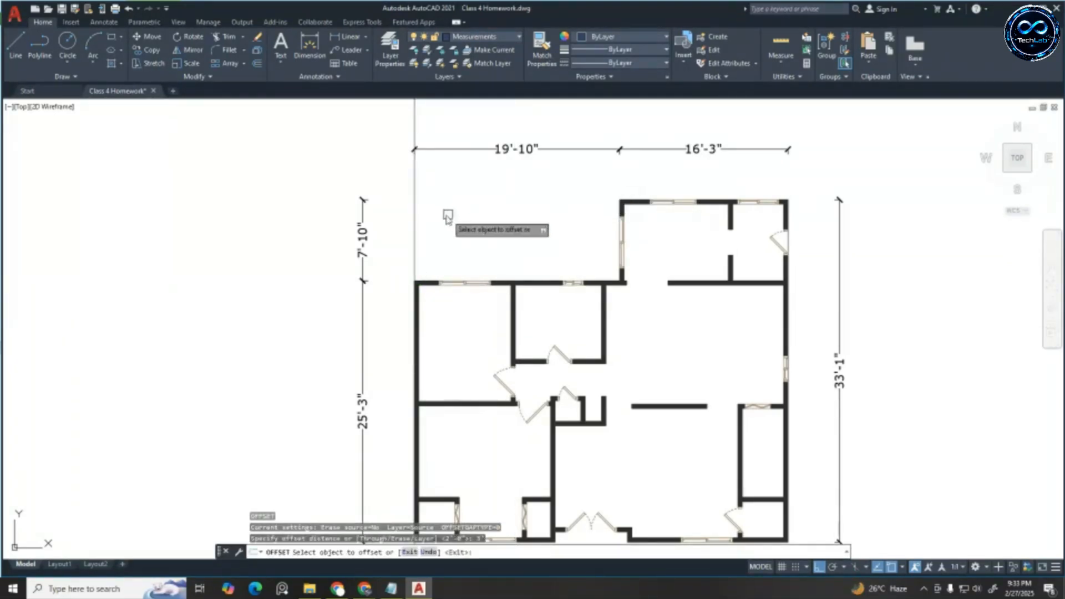
click(415, 231)
click(218, 247)
key(Escape)
scroll(482, 225, down, 4)
key(Escape)
key(Escape)
scroll(463, 231, up, 2)
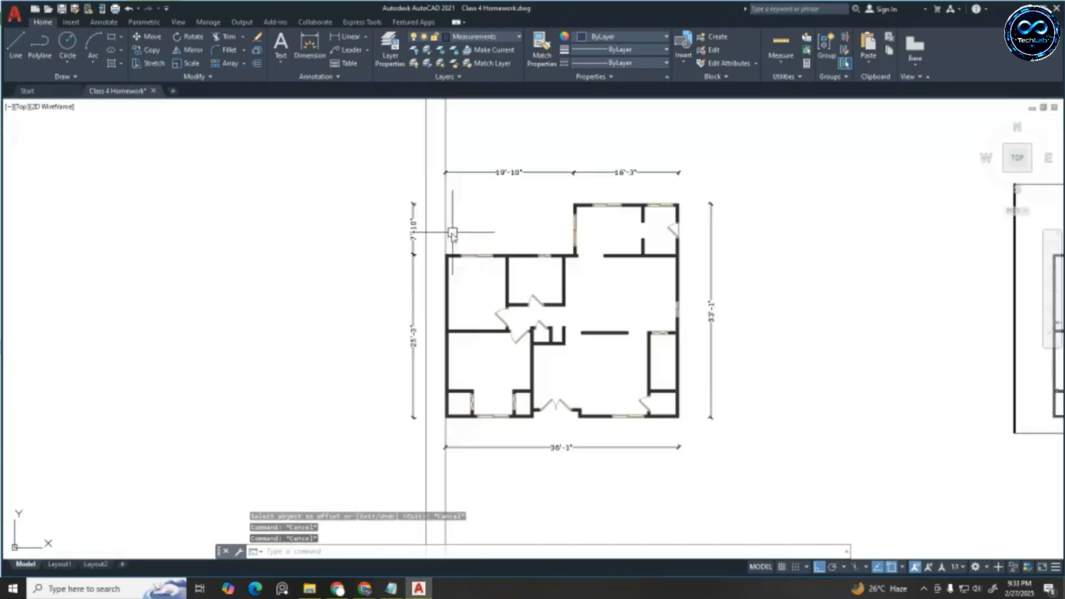
Erase the original vertical construction line running along the left exterior wall
click(445, 230)
scroll(444, 229, up, 2)
key(Delete)
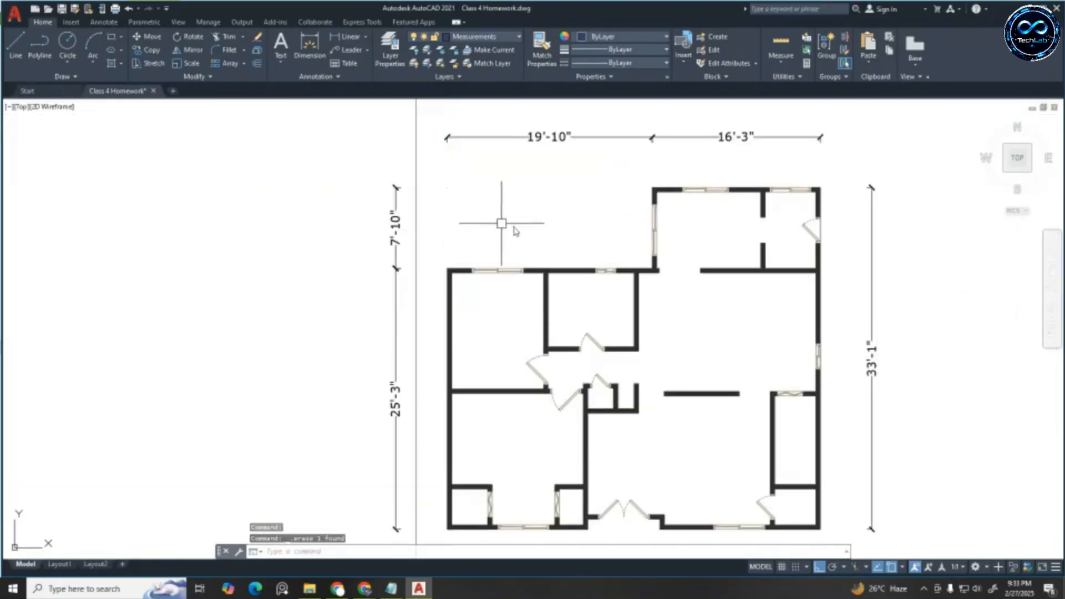
scroll(527, 227, up, 2)
click(347, 37)
scroll(717, 161, up, 2)
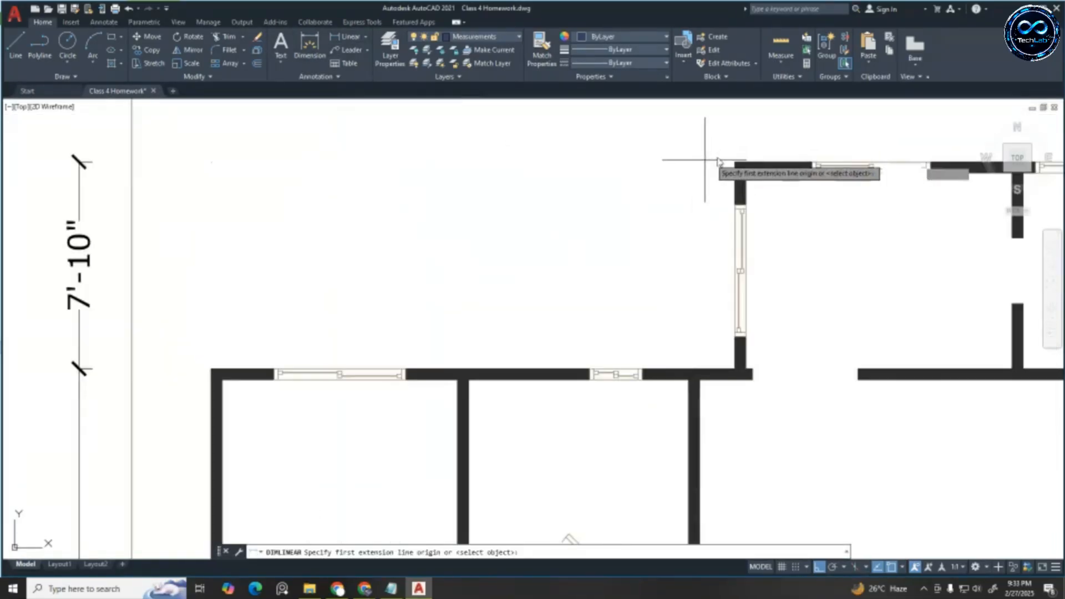
click(734, 161)
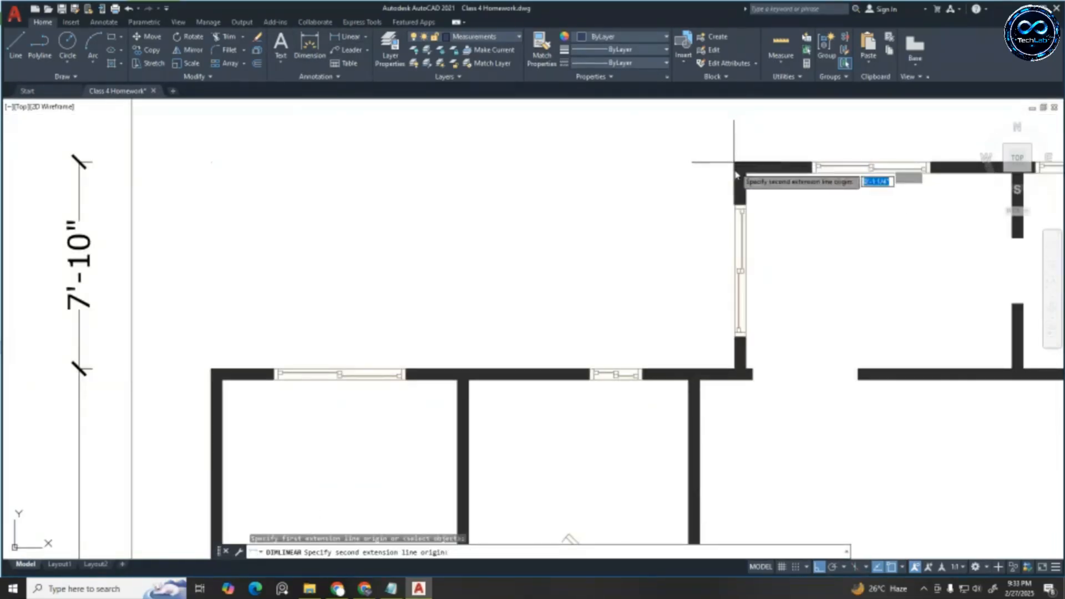
click(735, 204)
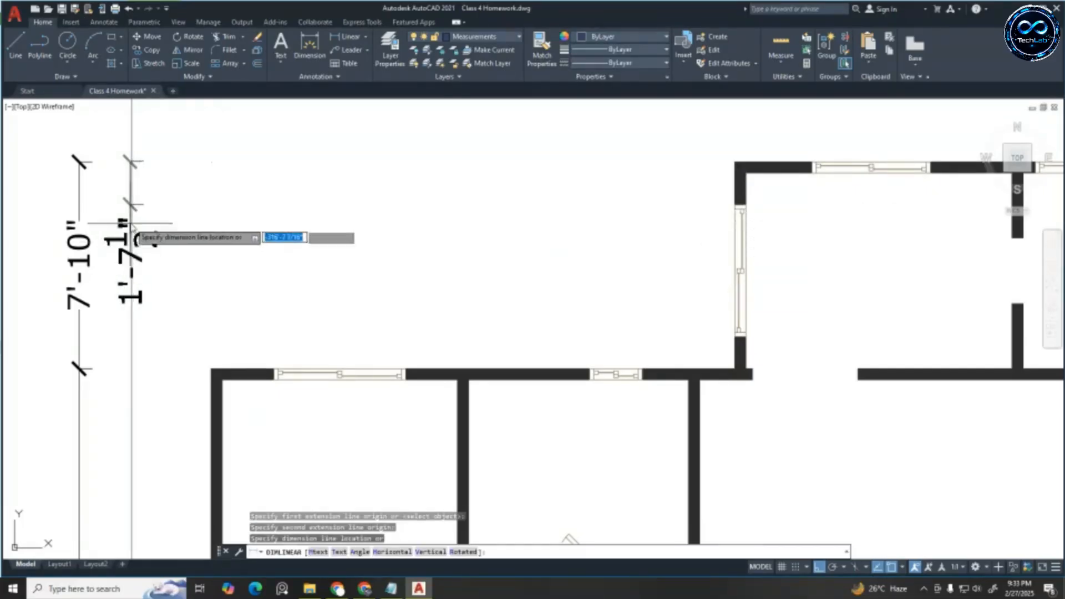
key(Escape)
scroll(635, 211, down, 2)
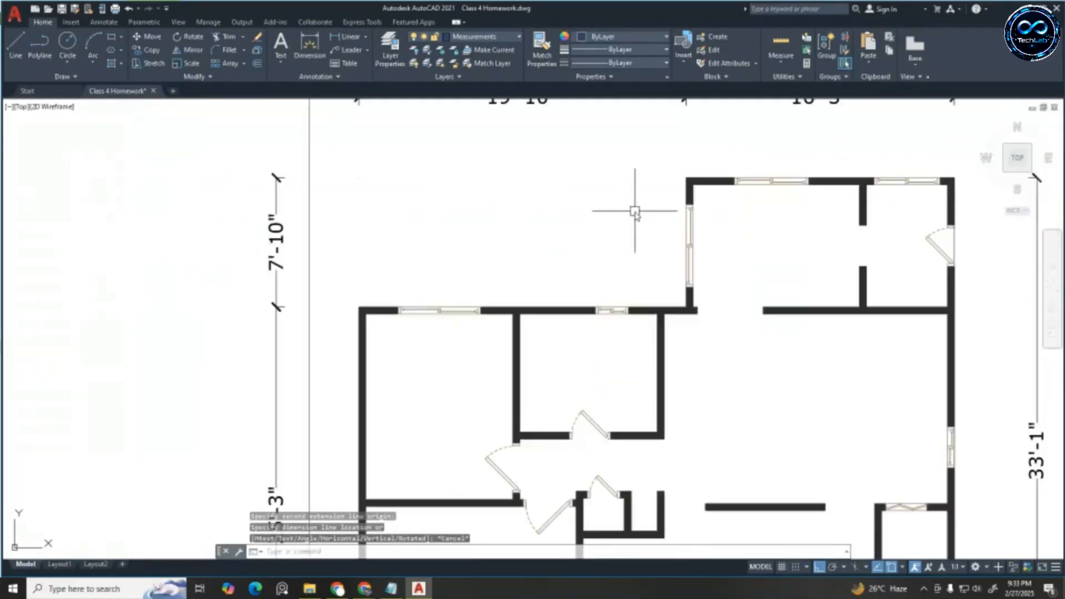
Examine the upper room's walls and windows, the surrounding exterior dimensions and the reference plan beside the drawing
scroll(635, 211, down, 3)
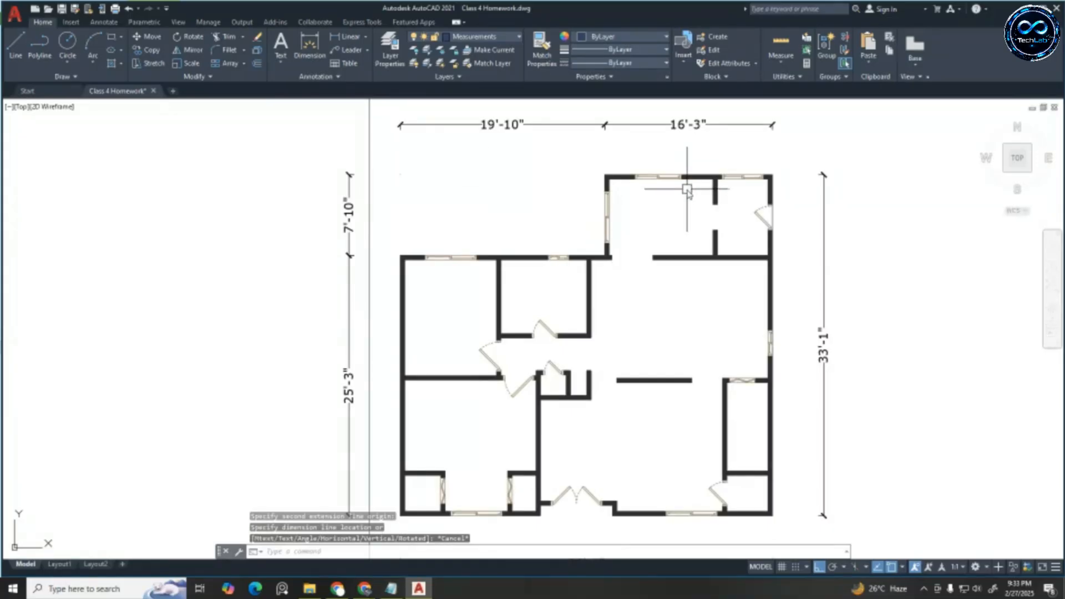
scroll(687, 190, up, 2)
scroll(688, 181, down, 2)
scroll(590, 202, up, 7)
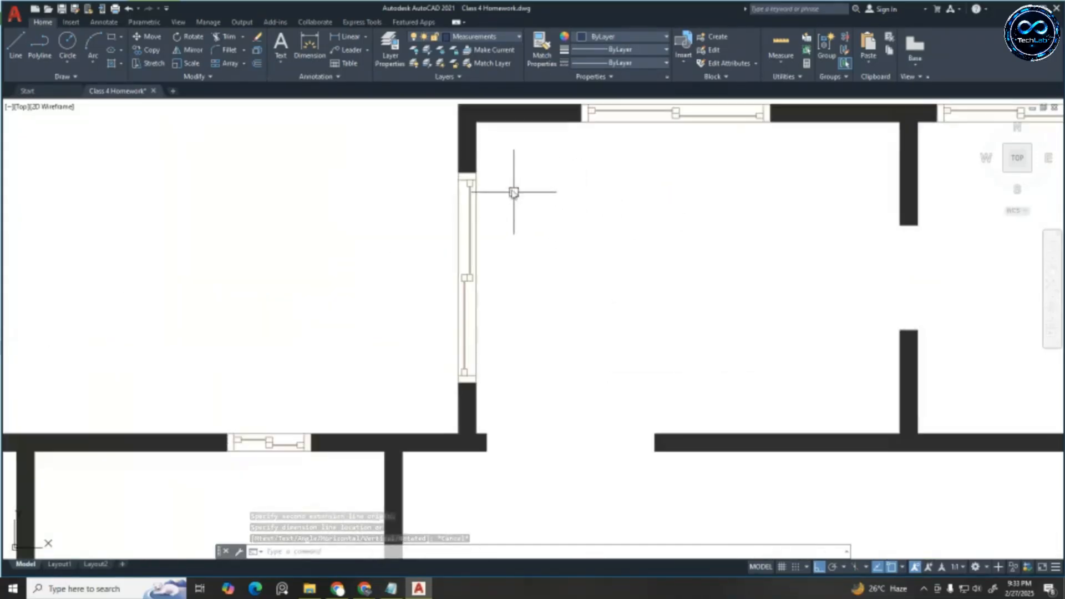
scroll(510, 194, down, 4)
scroll(508, 188, up, 2)
scroll(513, 191, down, 4)
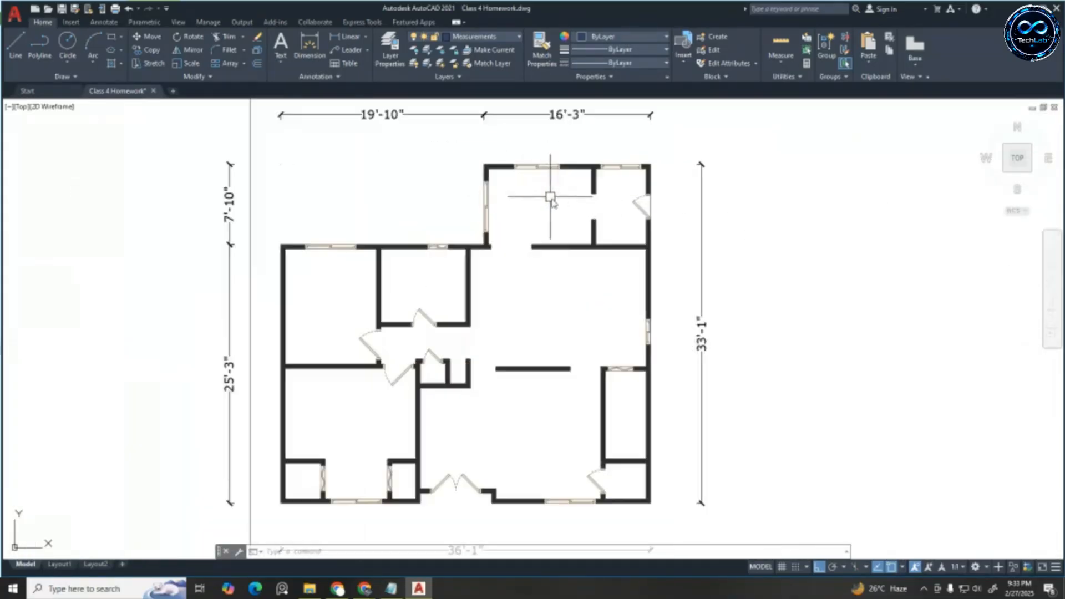
scroll(765, 174, down, 2)
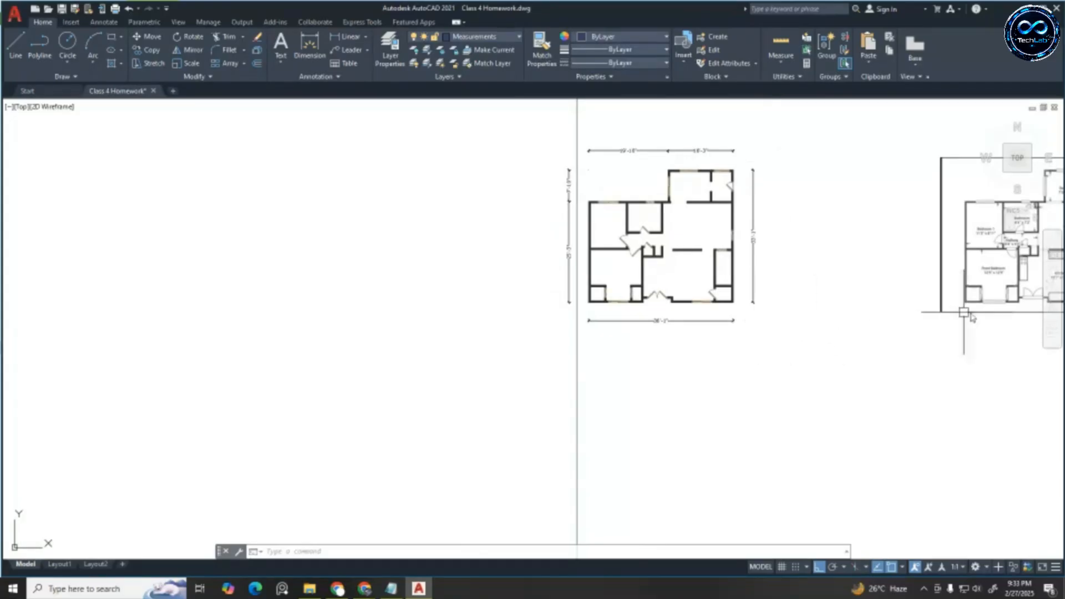
scroll(658, 180, up, 4)
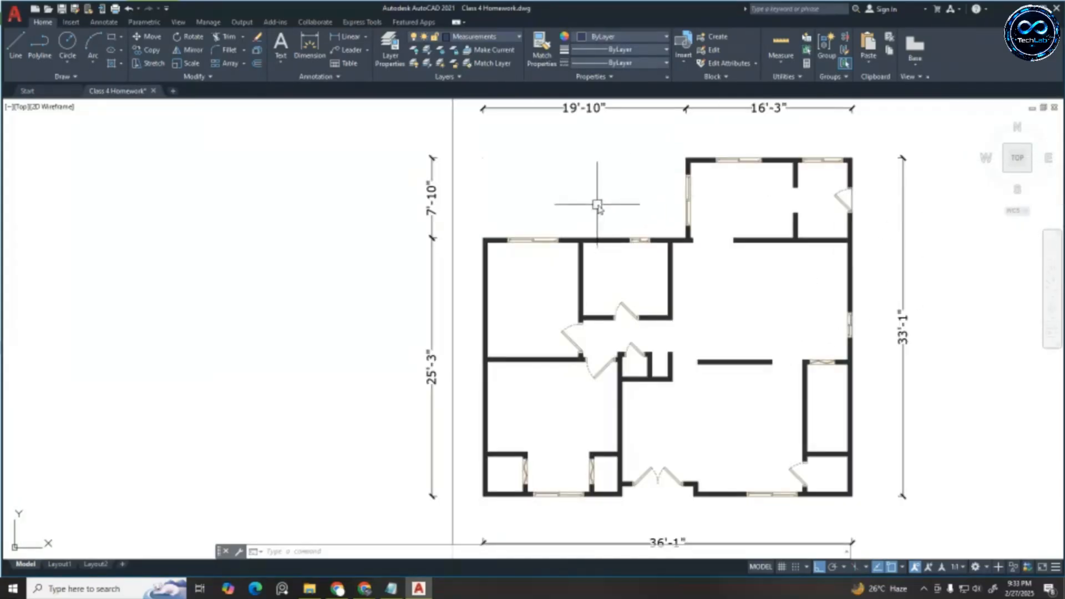
scroll(410, 191, down, 2)
scroll(637, 167, up, 2)
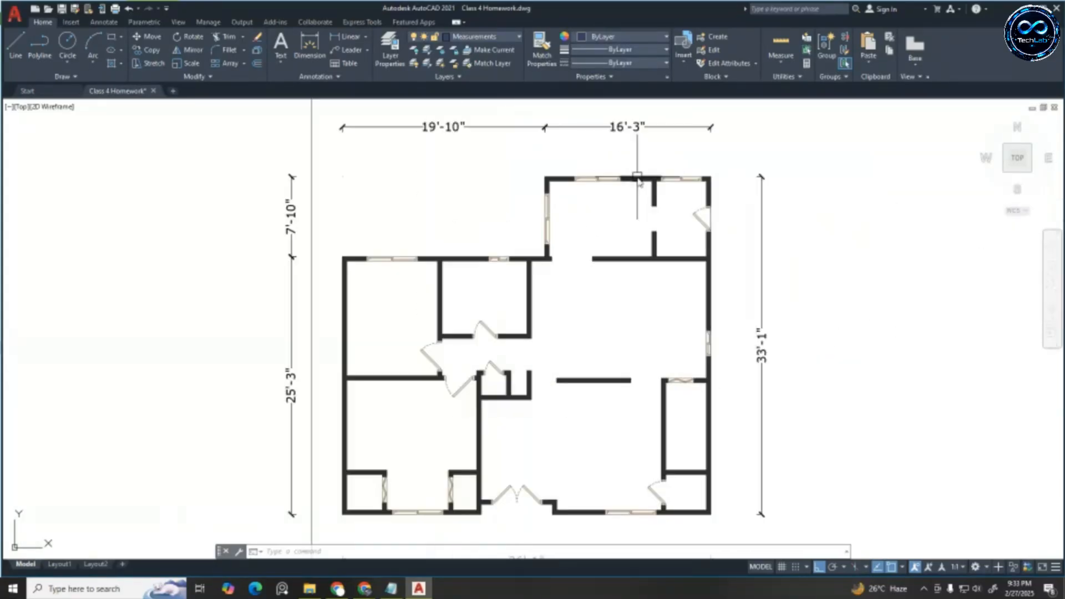
Add a vertical linear dimension from the upper room's outer left corner to its left window's upper edge, placed near the construction line
scroll(534, 193, up, 2)
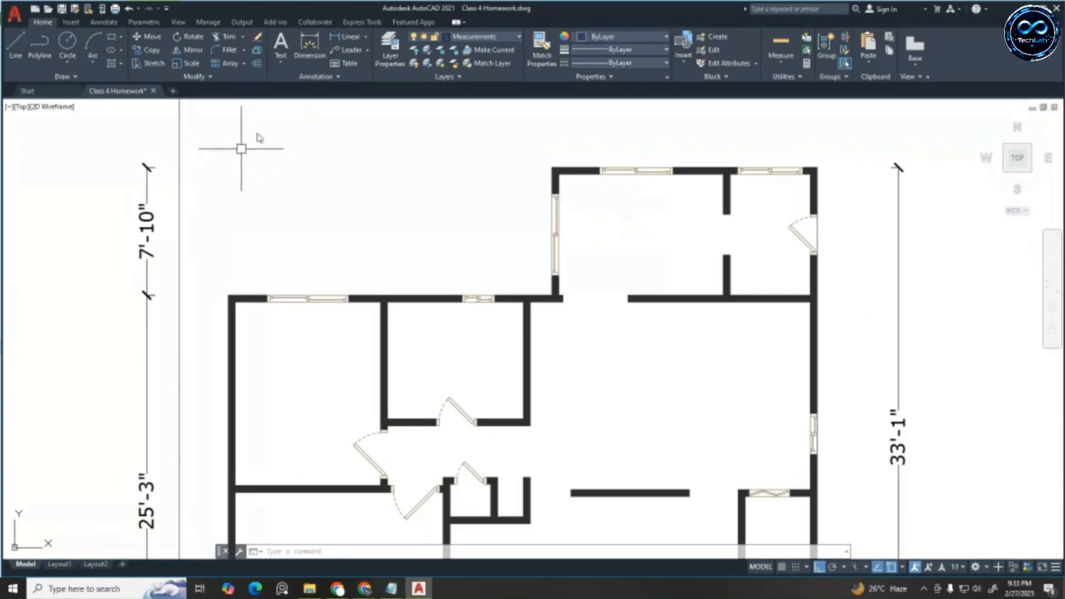
text(dli)
key(Return)
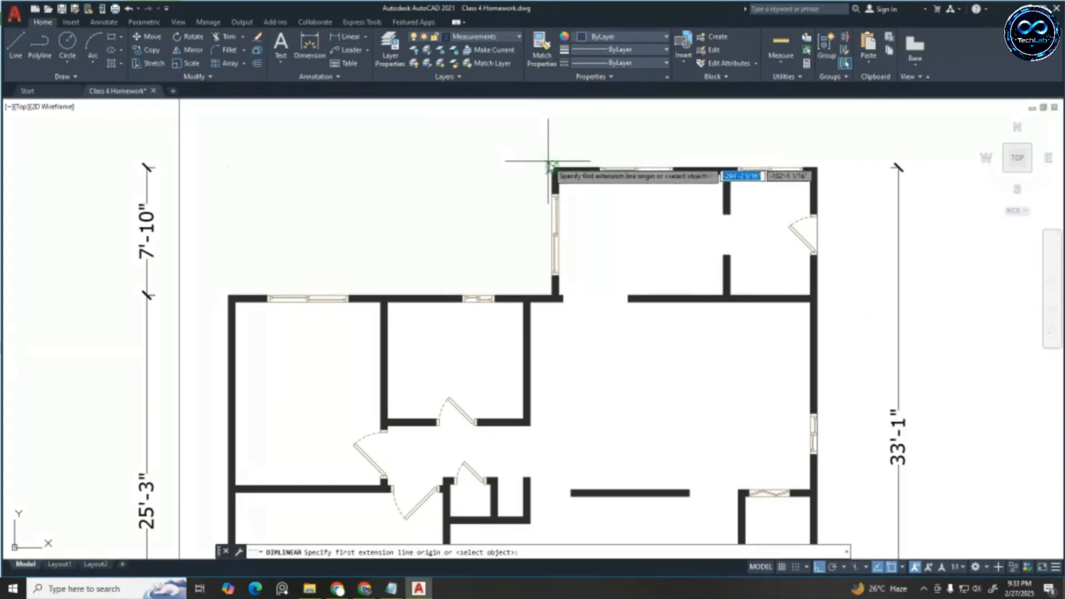
click(551, 167)
click(553, 193)
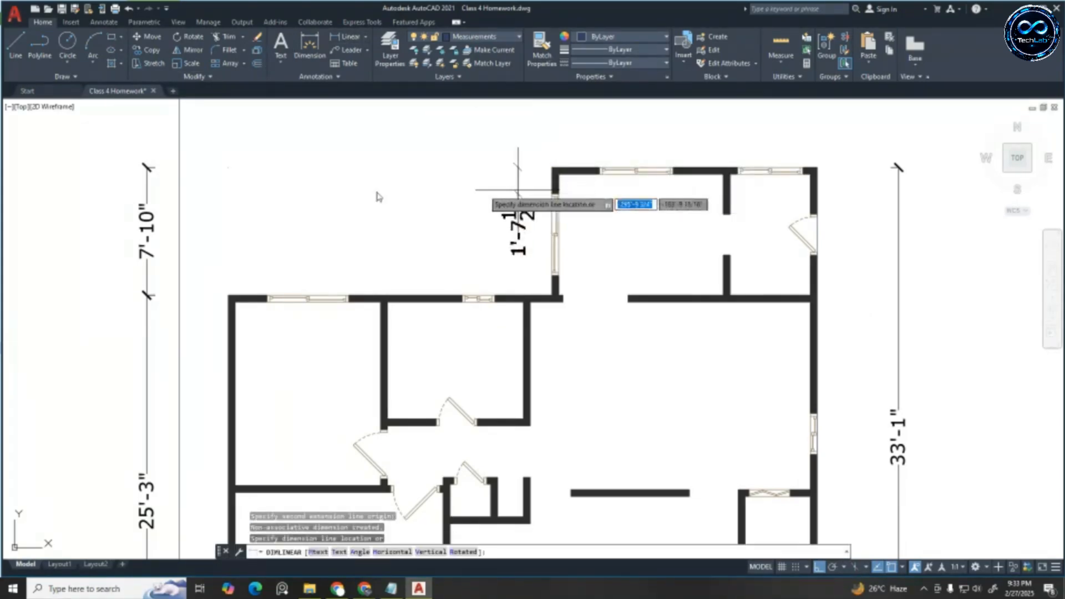
click(198, 199)
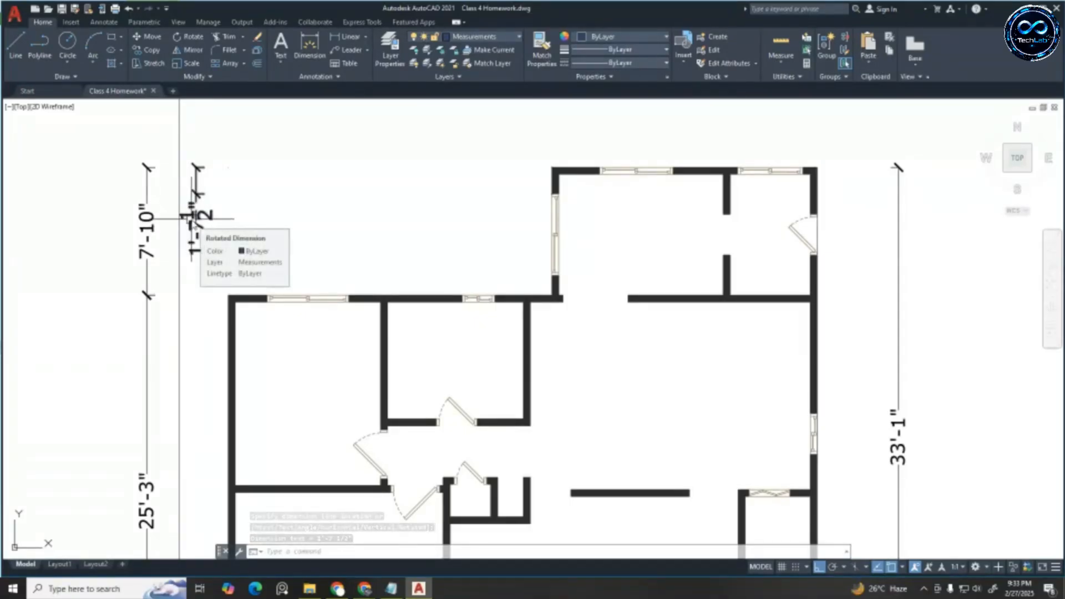
Erase the short wall-to-window dimension beside the vertical construction line
click(197, 226)
scroll(359, 179, down, 3)
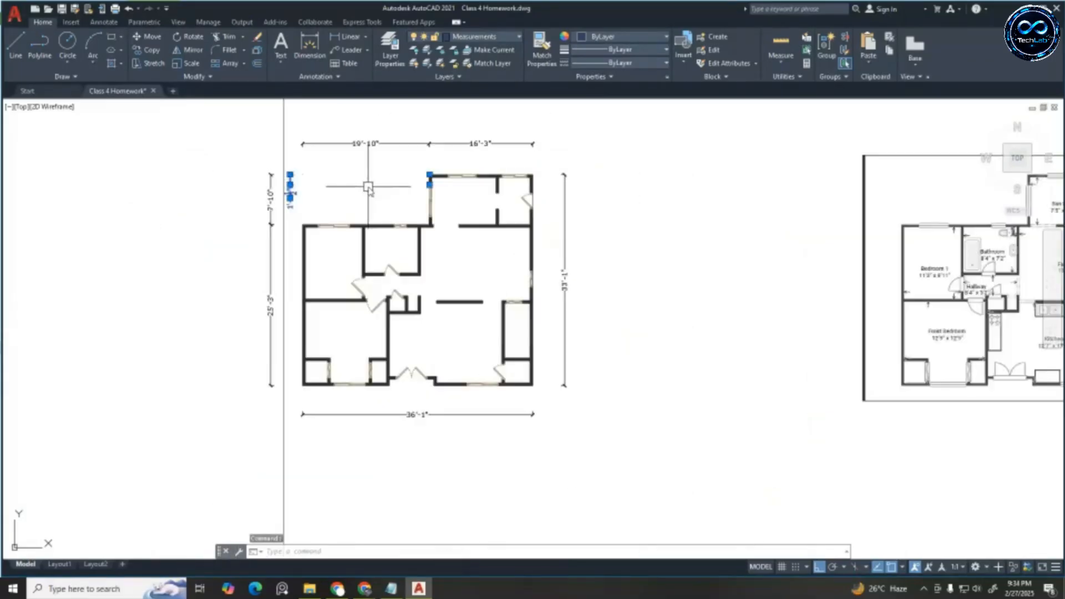
key(Delete)
scroll(482, 188, up, 2)
scroll(484, 188, down, 2)
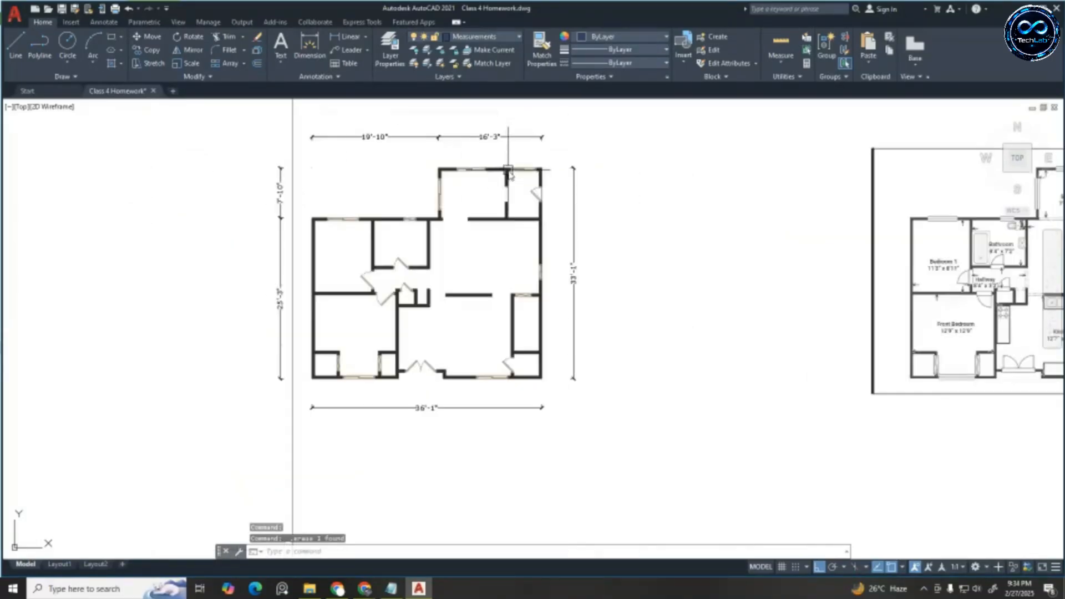
Erase the two vertical dimensions along the plan's left side
scroll(302, 244, up, 2)
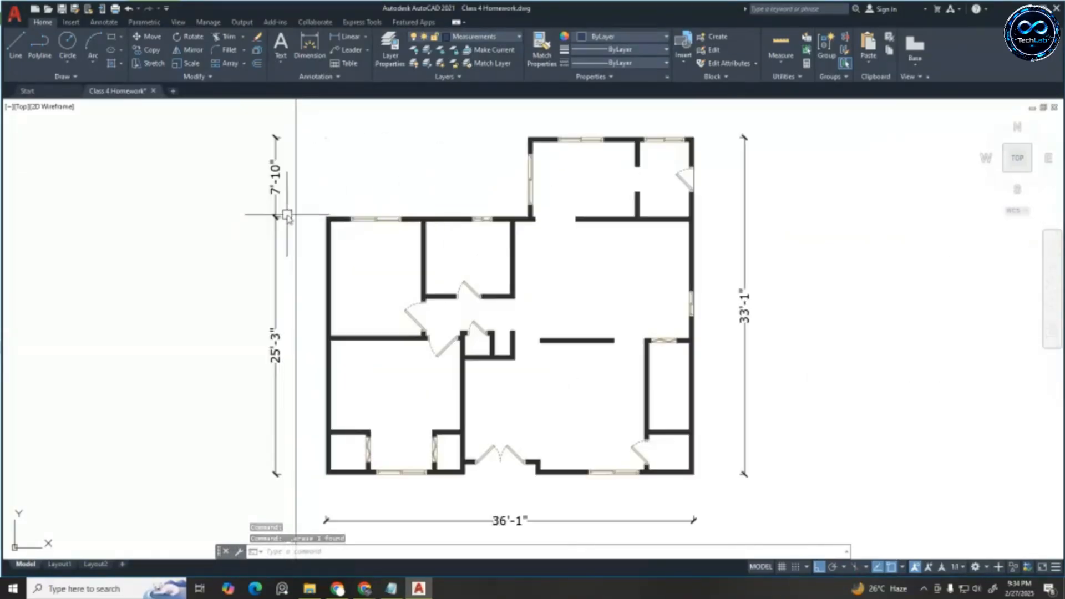
click(269, 188)
click(214, 262)
key(Delete)
scroll(411, 176, down, 2)
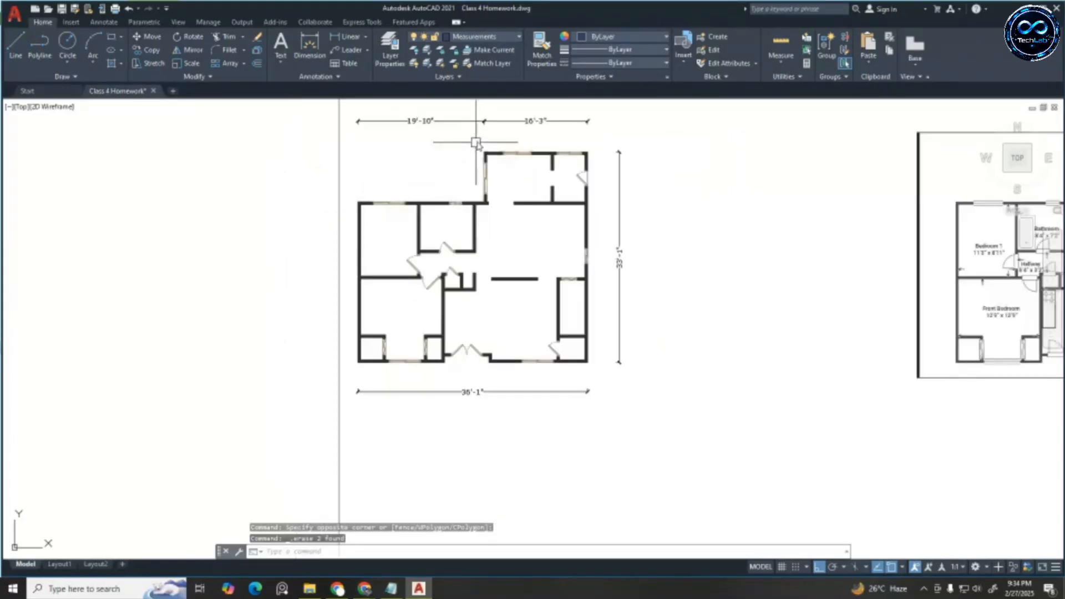
Erase the two horizontal dimensions above the plan and the vertical construction line left of it
click(507, 133)
click(429, 107)
key(Delete)
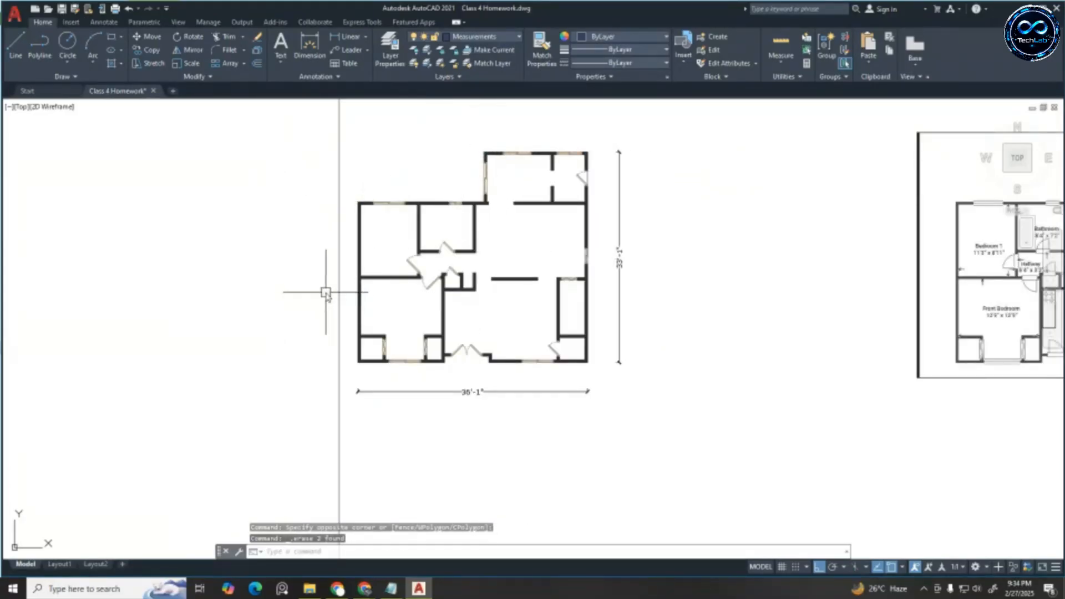
click(339, 288)
key(Delete)
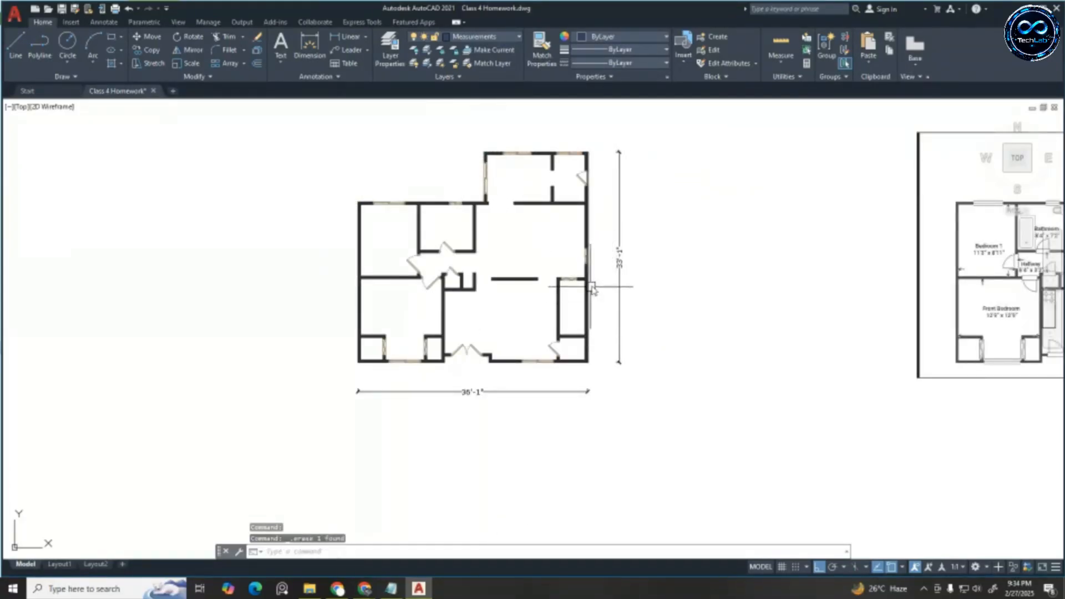
Add a vertical linear dimension between the upper-left bedroom's inner corners, placed just inside its left wall
scroll(601, 266, up, 2)
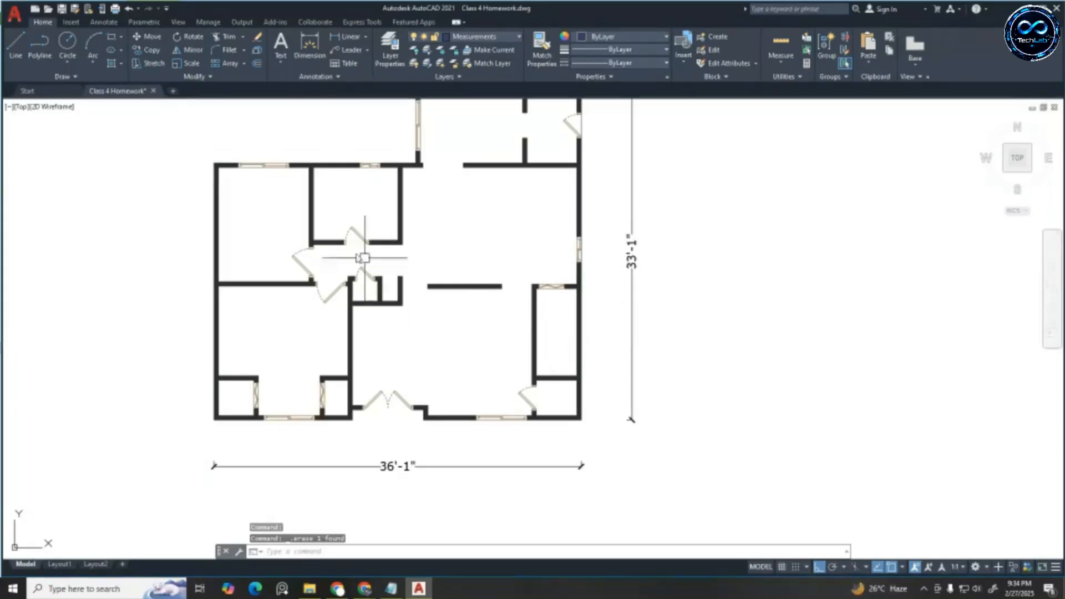
click(347, 36)
scroll(221, 173, up, 3)
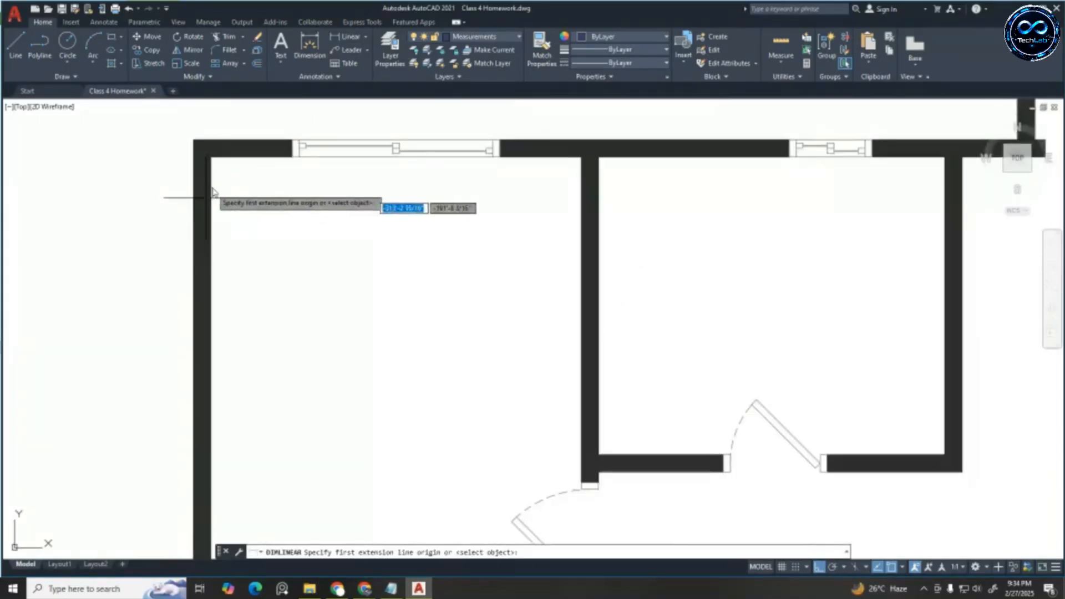
click(212, 158)
scroll(239, 139, down, 1)
middle_drag(209, 360, 220, 278)
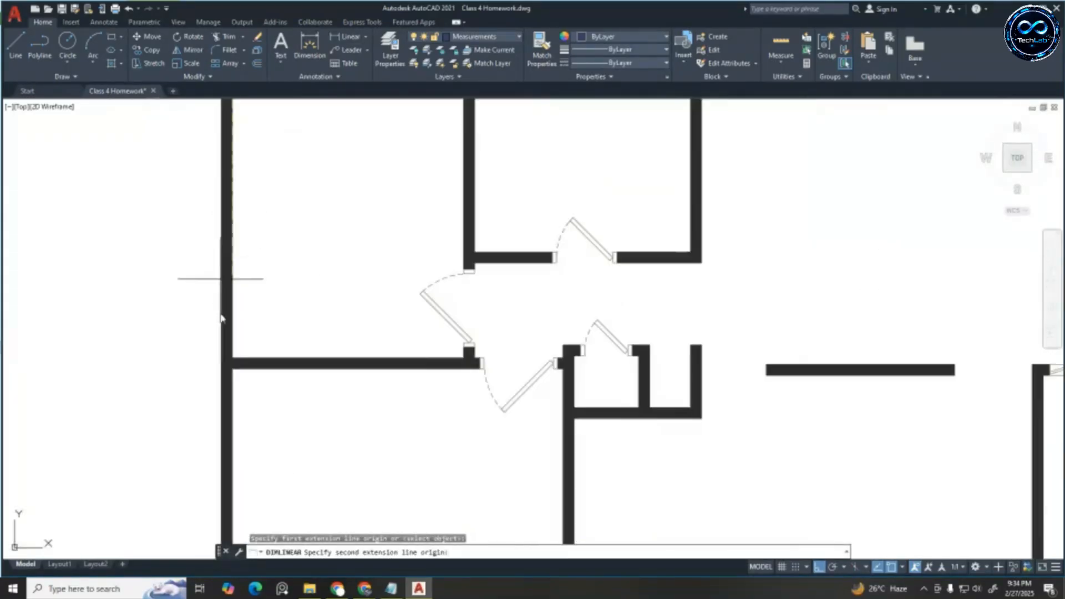
click(234, 357)
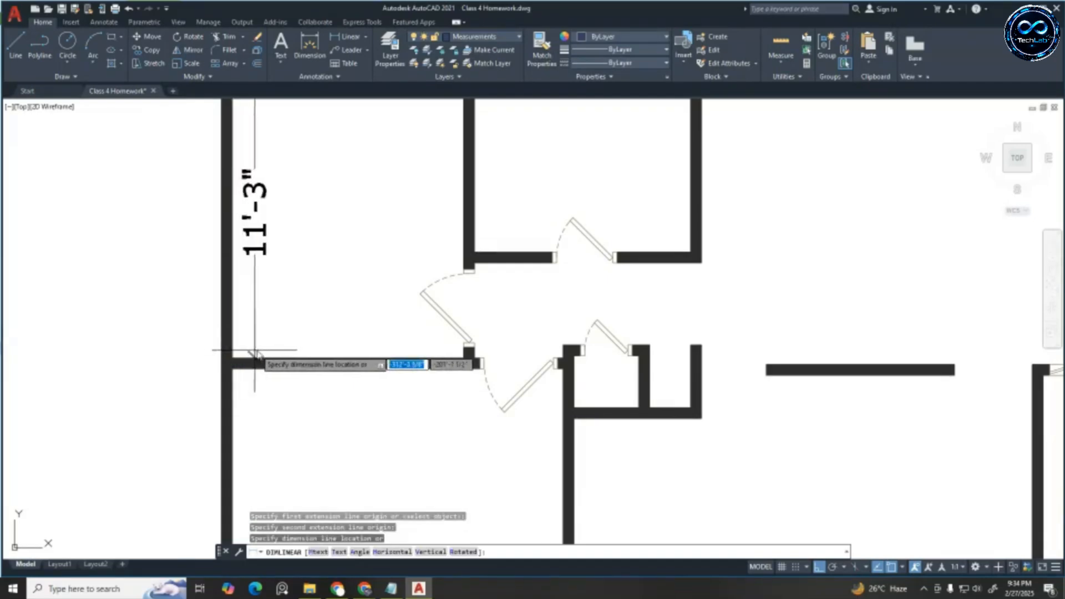
click(258, 351)
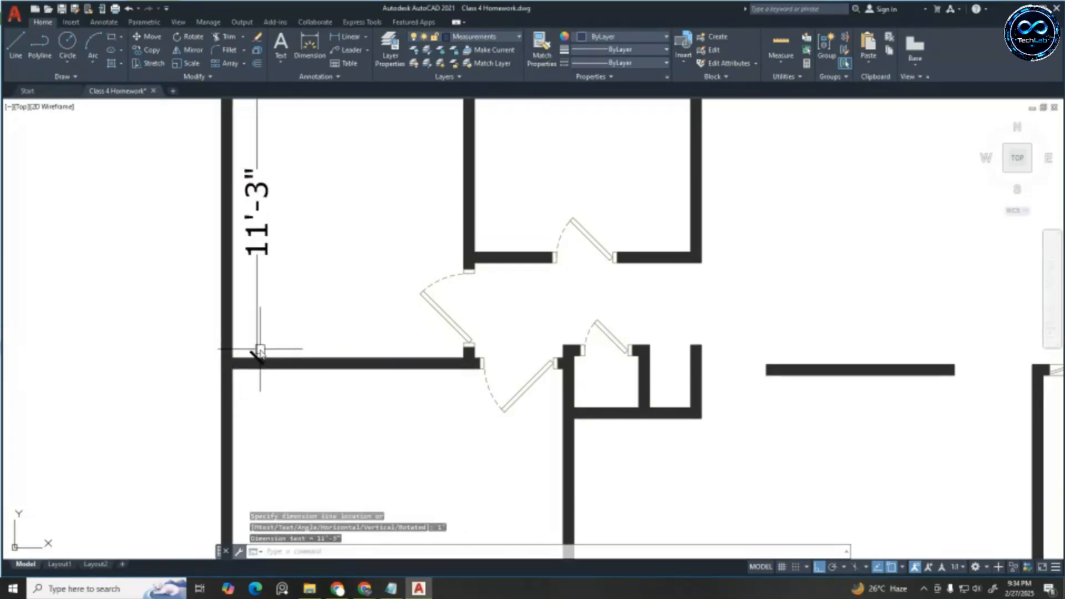
scroll(251, 355, down, 4)
scroll(283, 200, down, 2)
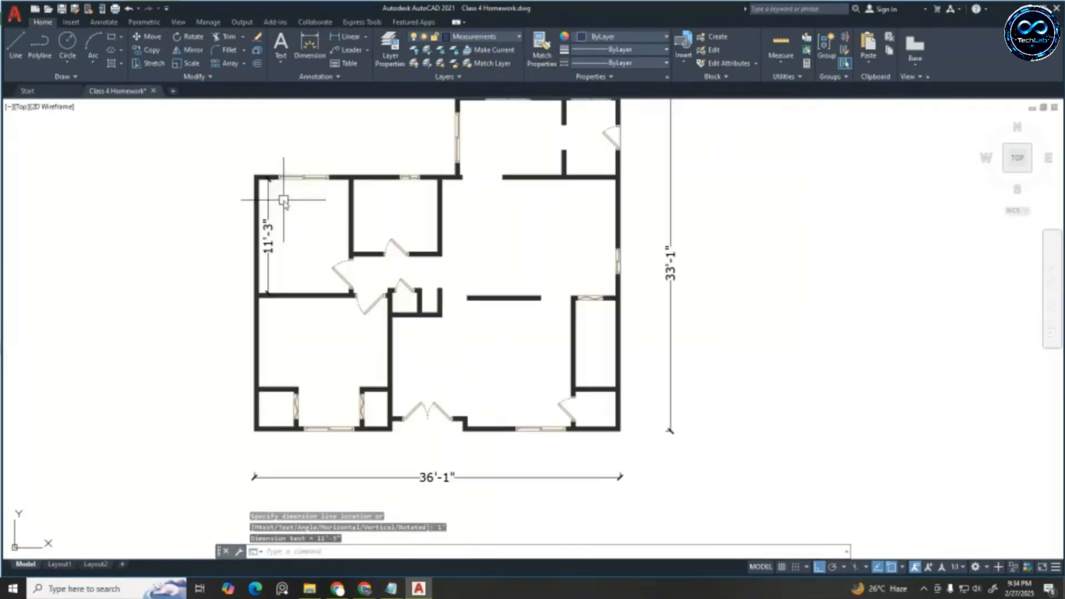
key(Escape)
key(Escape)
key(Escape)
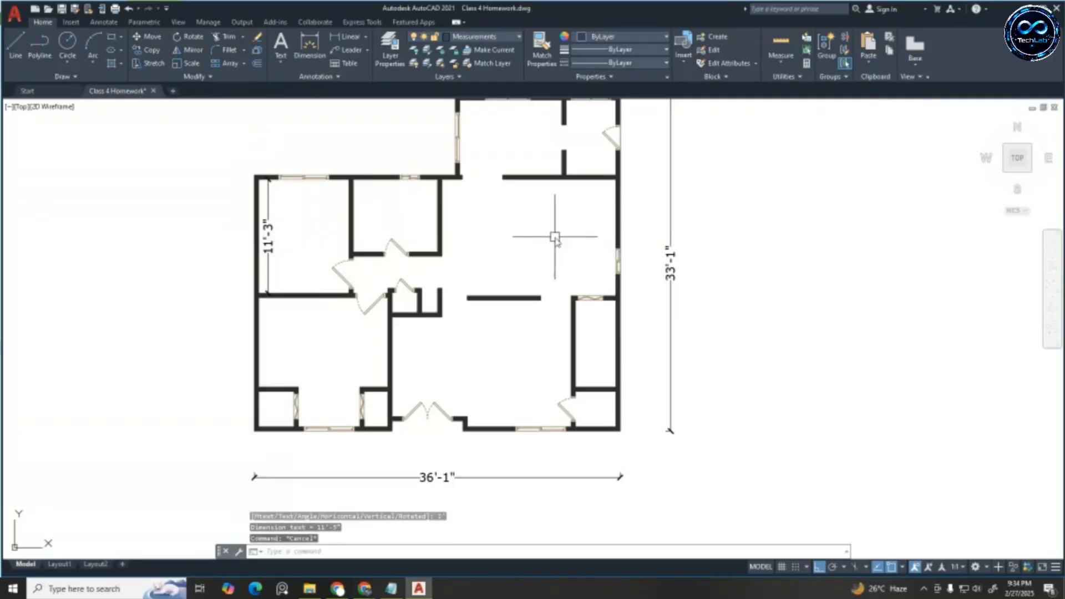
Modify the Standard dimension style so that its Standard text style has a height of 8"
text(d)
key(Return)
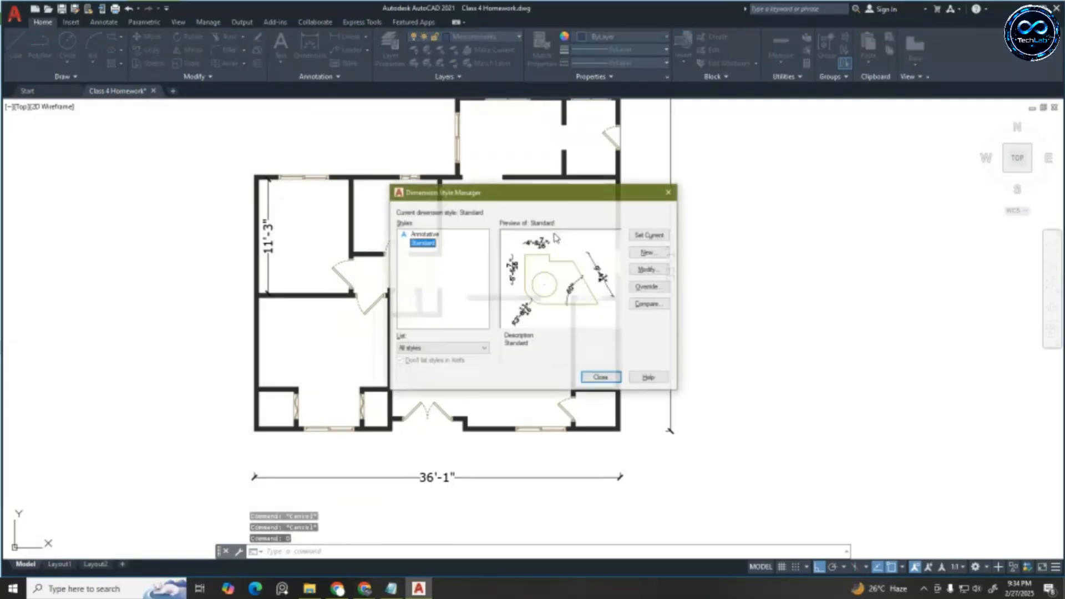
click(650, 270)
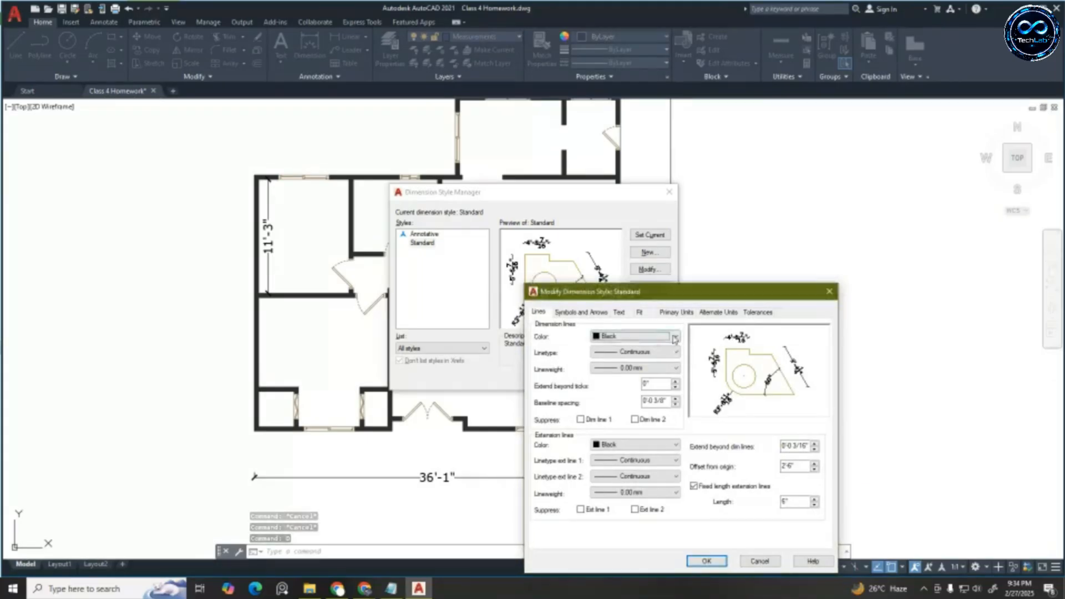
click(621, 312)
click(672, 341)
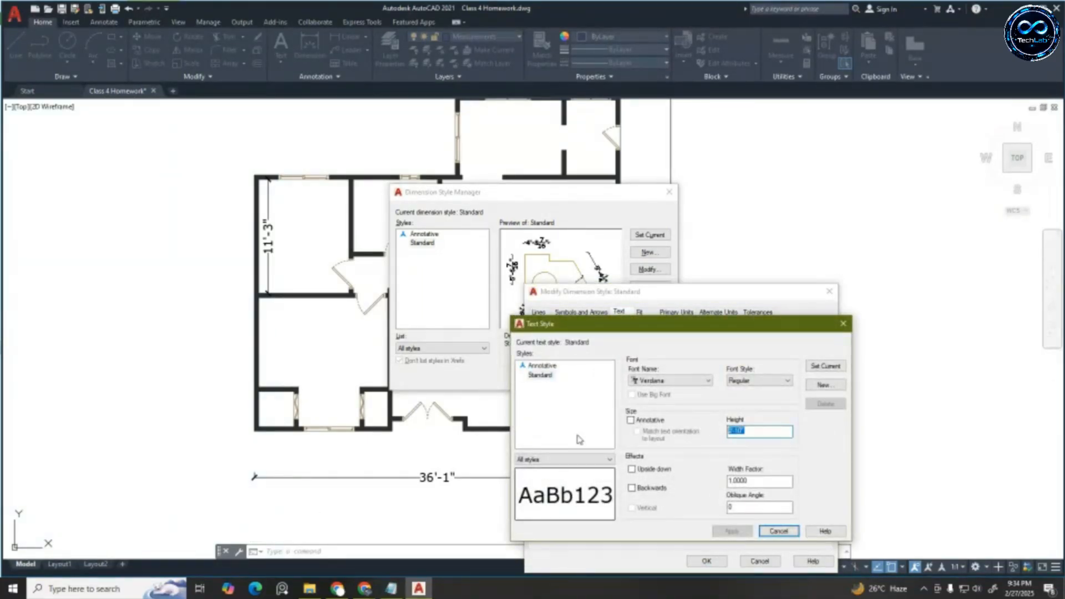
text(8')
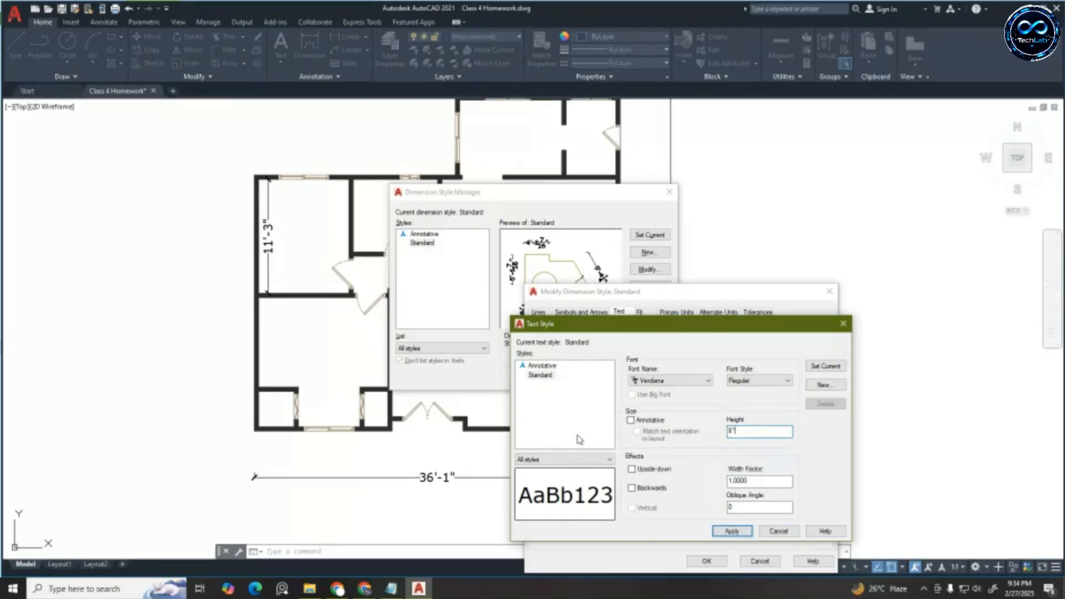
click(795, 533)
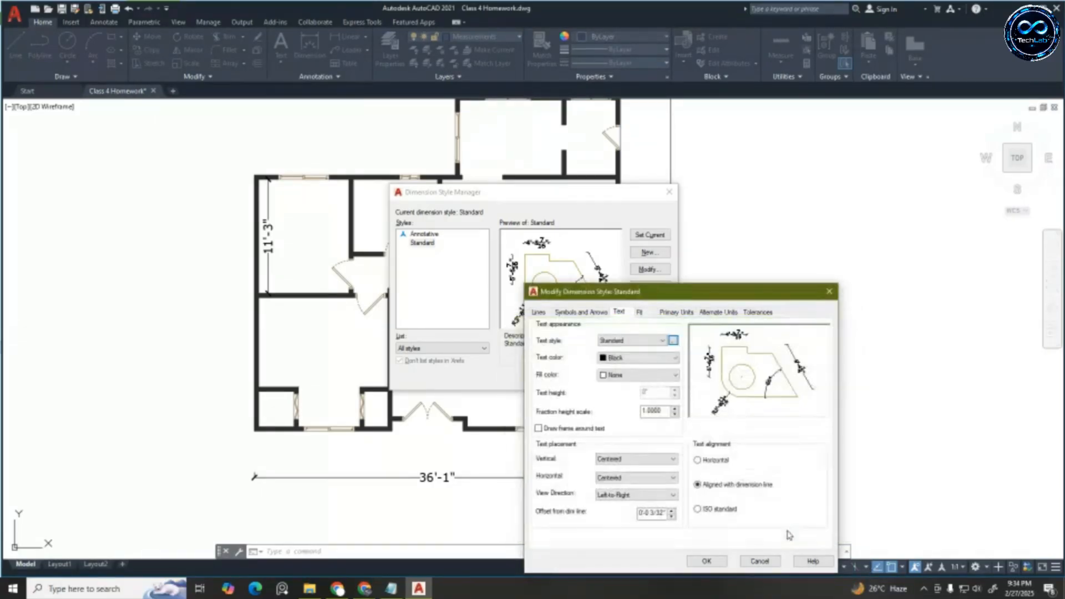
click(709, 561)
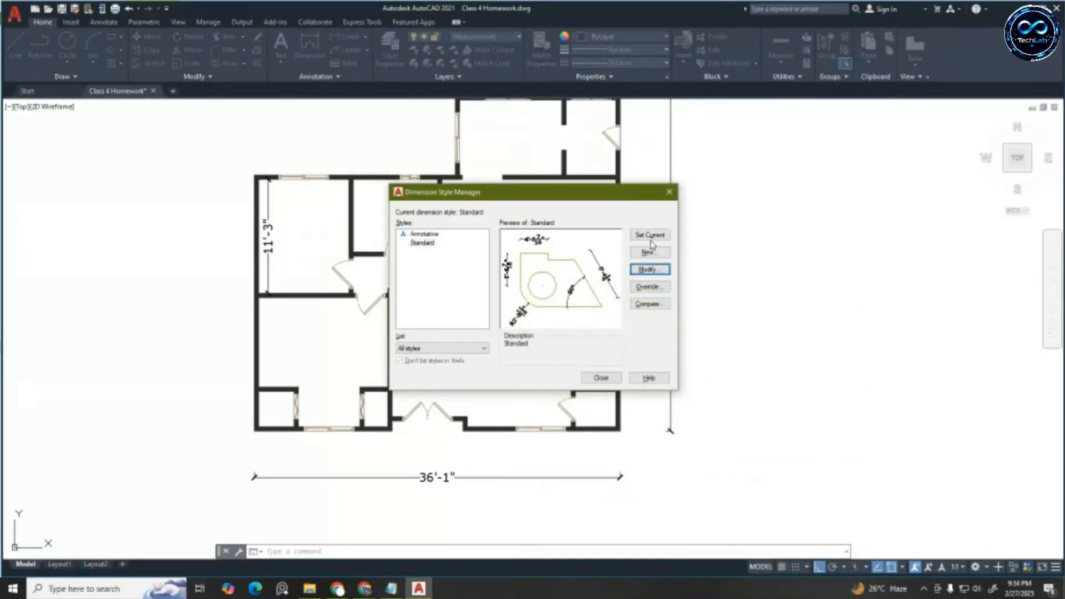
click(668, 192)
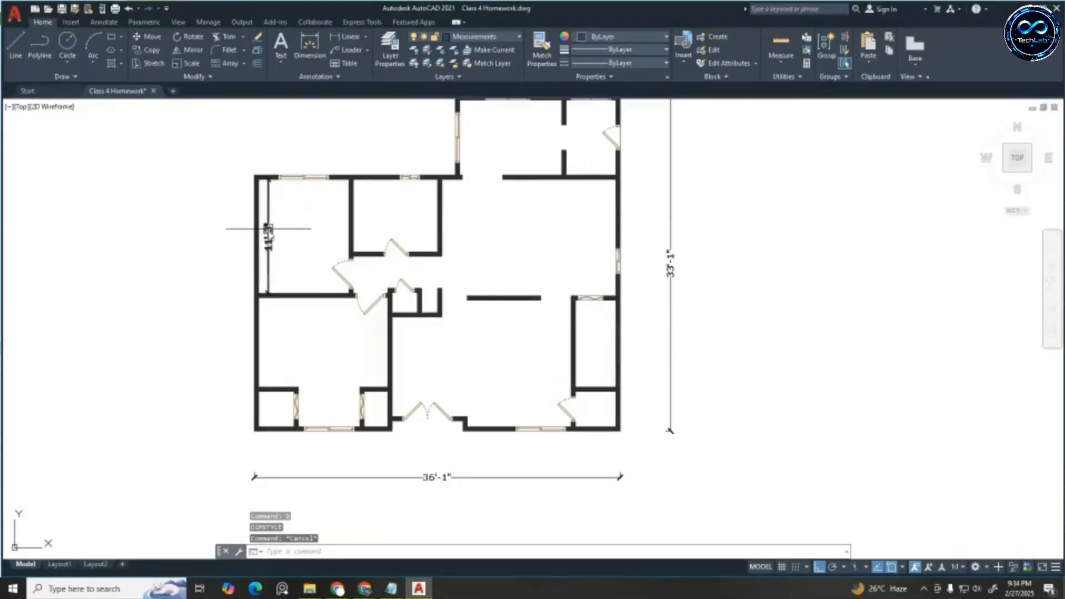
scroll(267, 244, up, 4)
scroll(340, 236, down, 4)
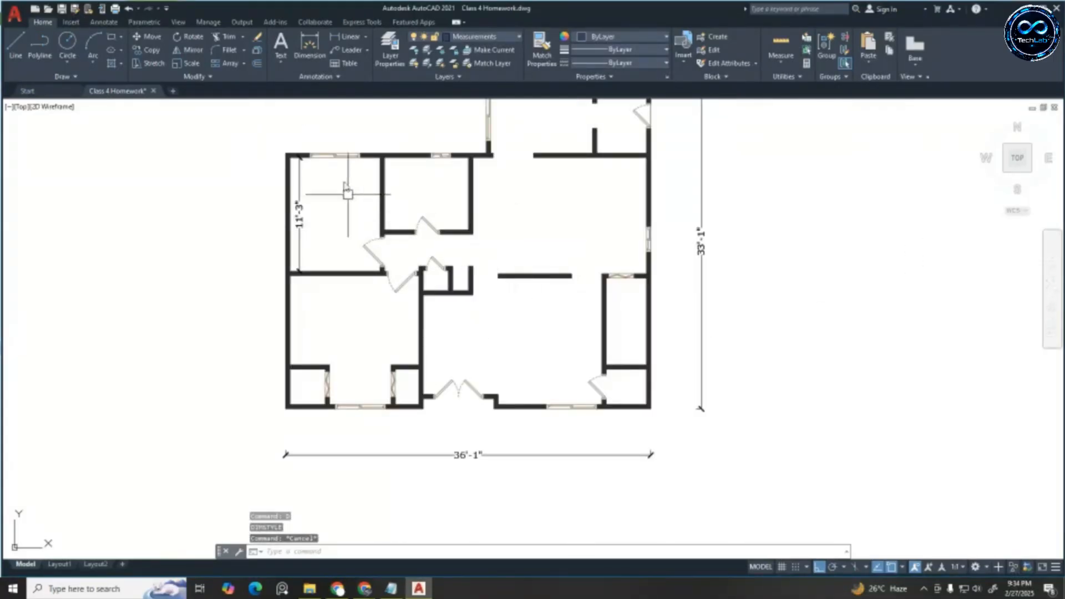
Add a horizontal linear dimension between the upper-left bedroom's inner side walls, placed just below its upper wall
click(345, 36)
scroll(288, 164, up, 6)
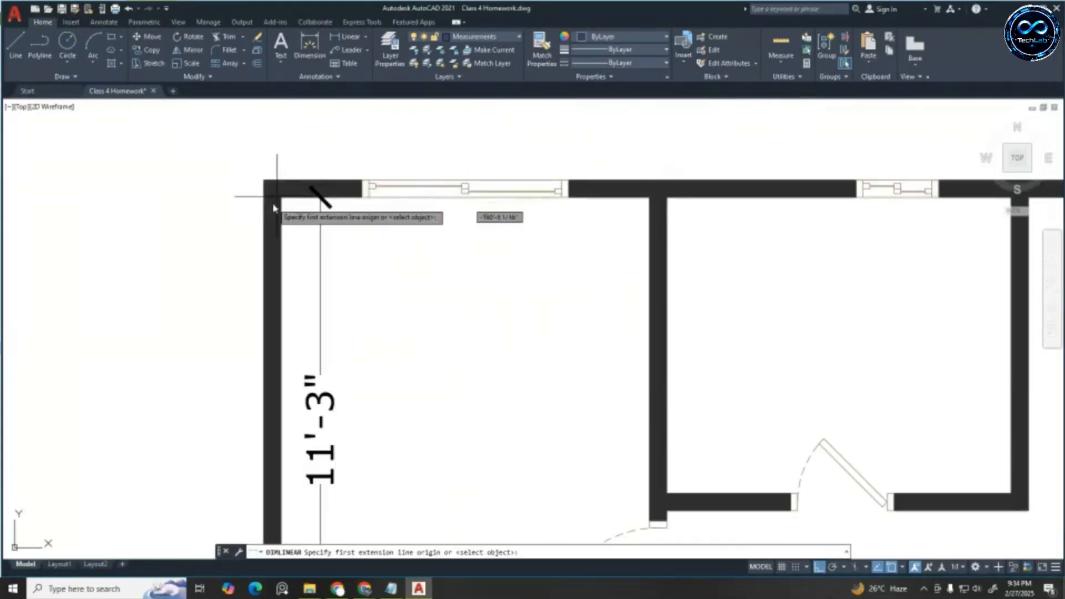
click(282, 197)
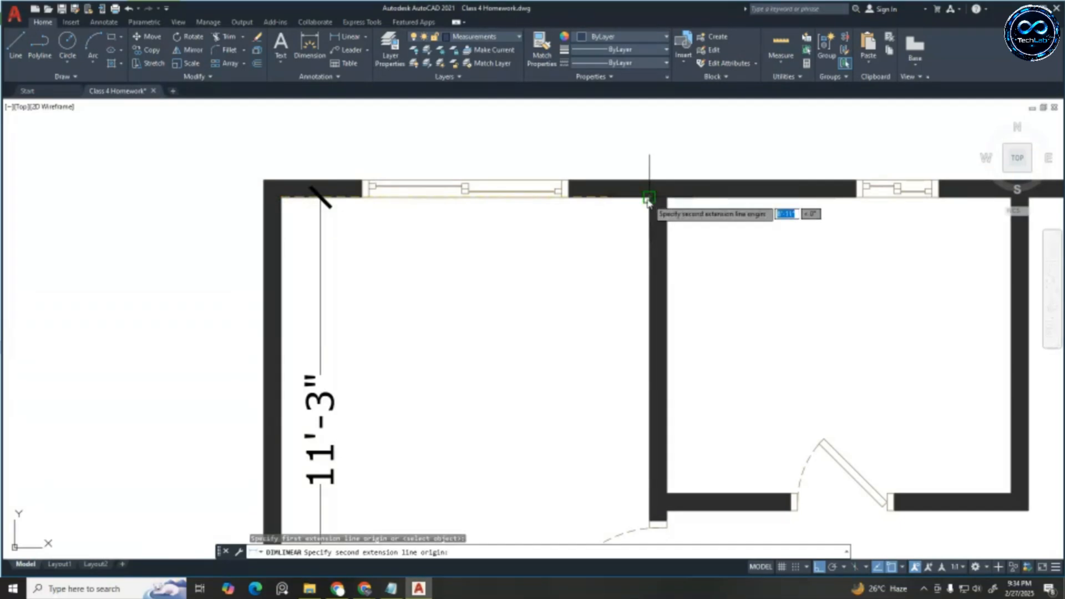
click(650, 198)
click(625, 238)
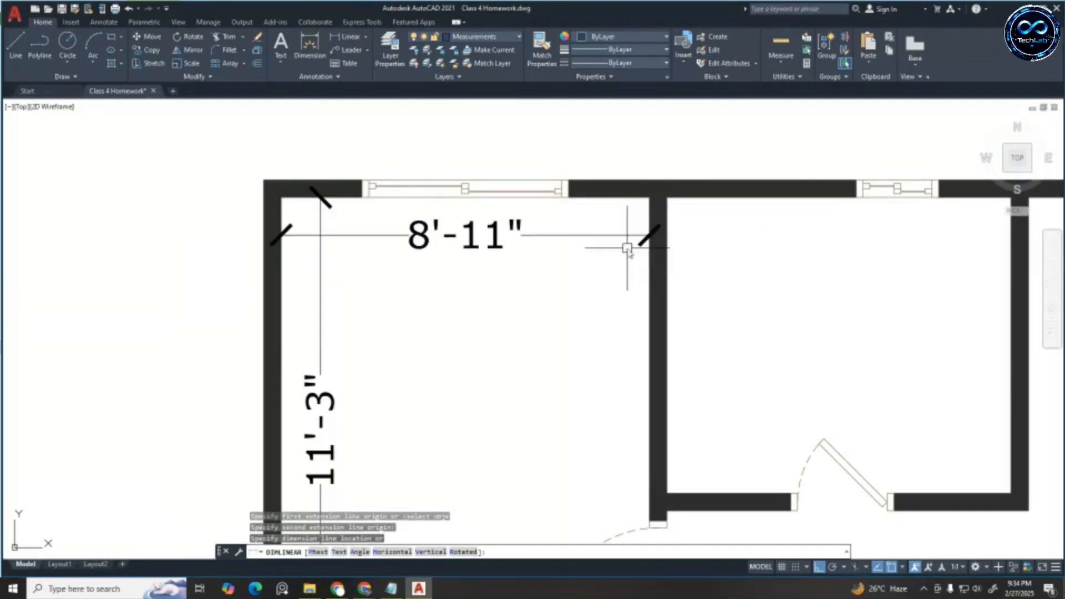
key(Escape)
key(Escape)
scroll(549, 228, down, 5)
scroll(524, 219, up, 3)
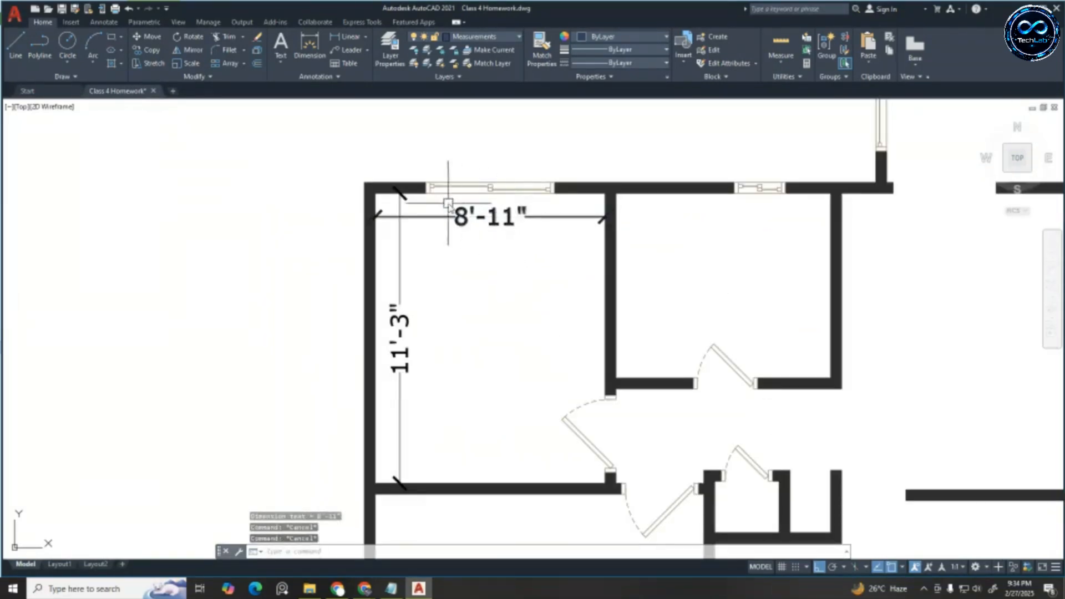
scroll(448, 203, down, 5)
key(Escape)
scroll(471, 218, up, 5)
scroll(460, 202, down, 1)
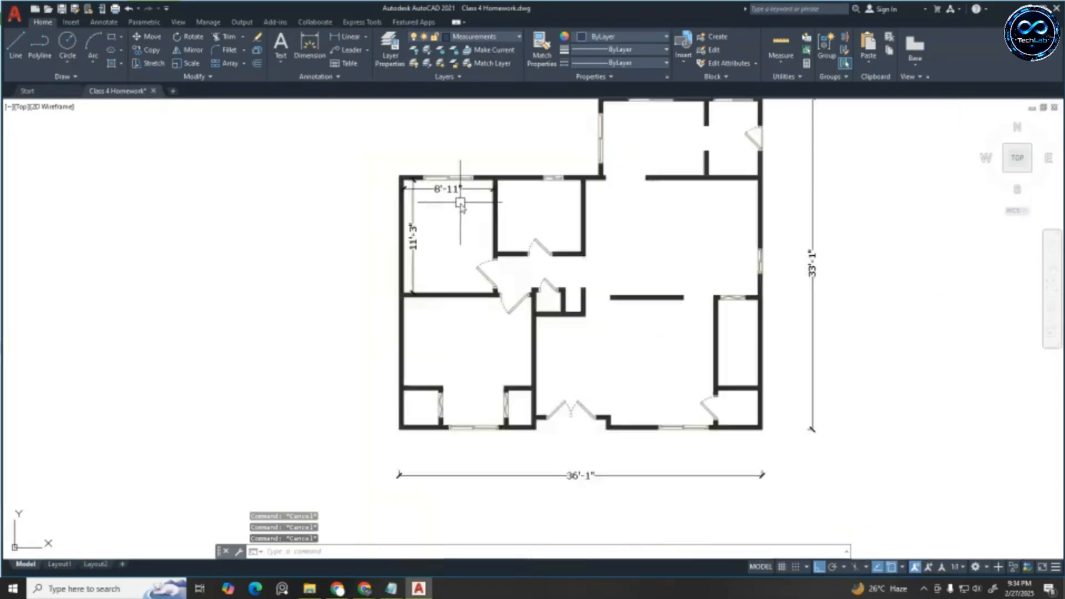
Examine the room size labels in the reference floor plan, focusing on Bedroom 1 and the adjoining bathroom
scroll(460, 203, down, 2)
scroll(472, 198, up, 2)
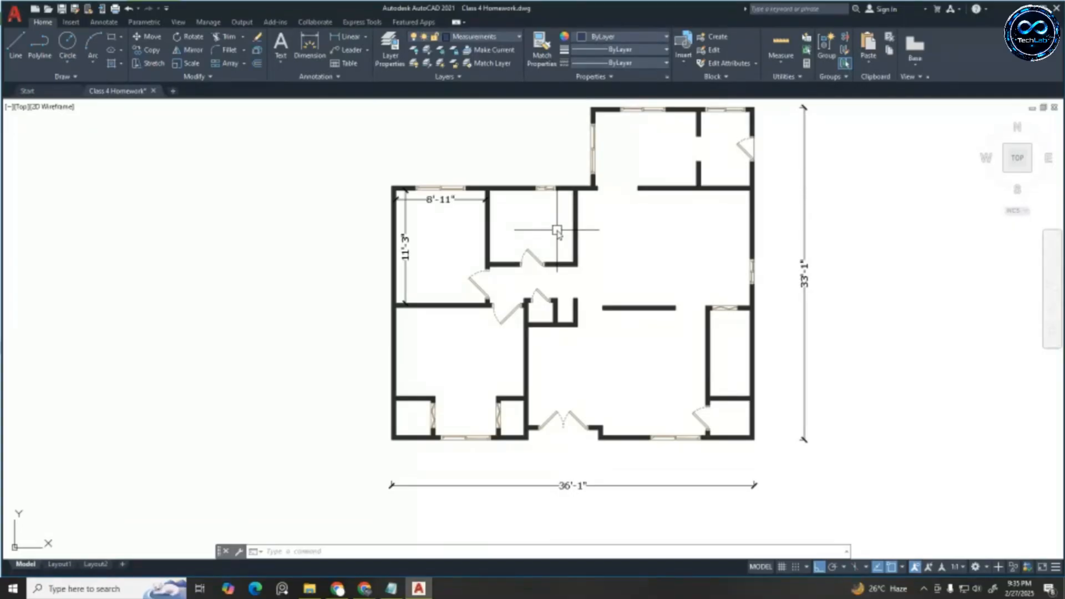
scroll(412, 186, down, 3)
scroll(821, 194, up, 3)
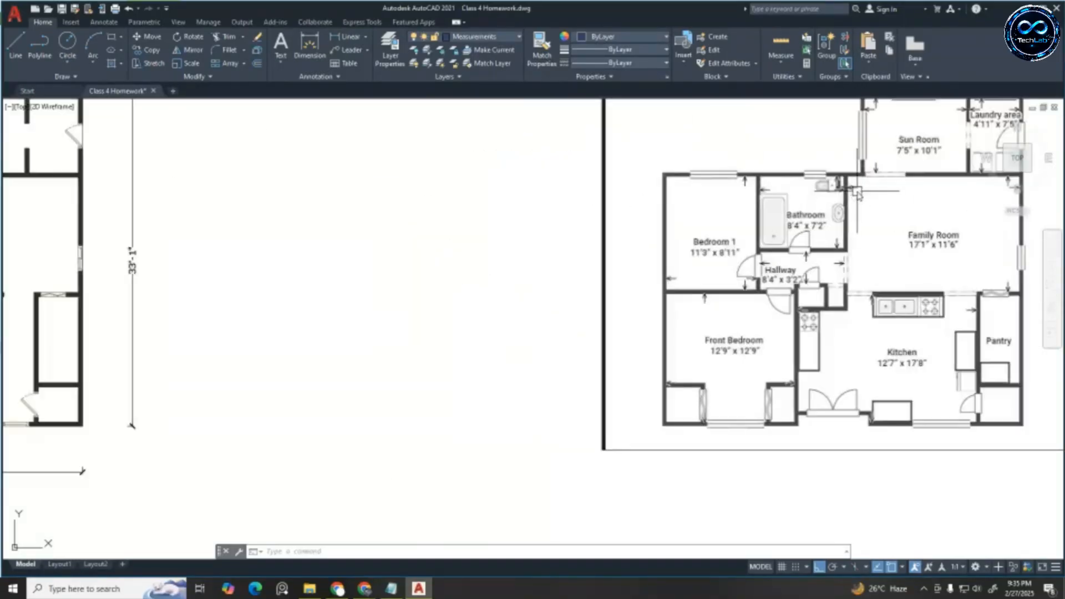
scroll(693, 184, down, 1)
scroll(711, 147, up, 2)
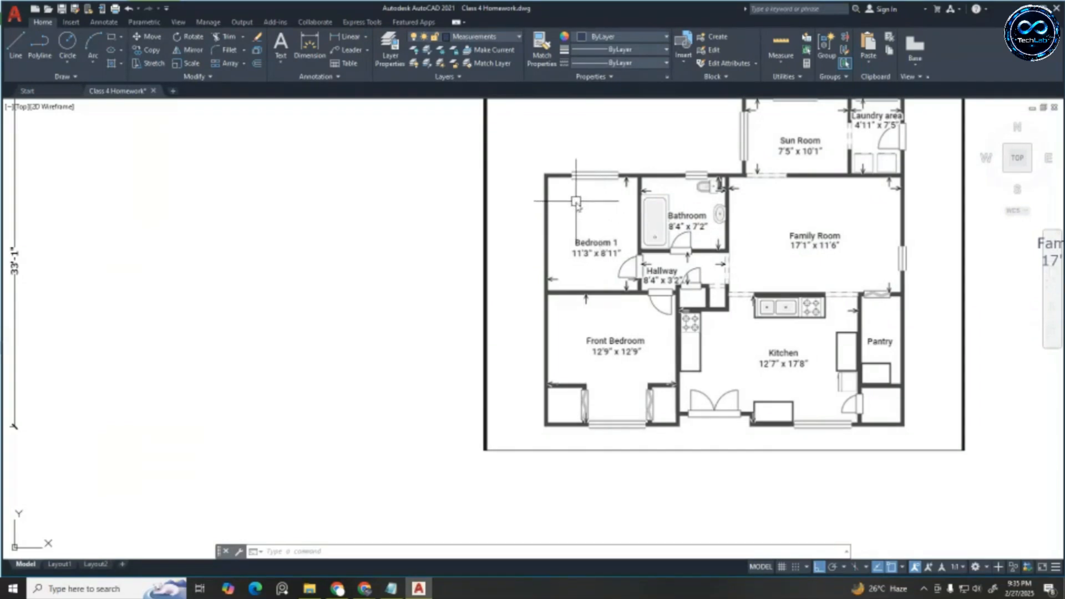
scroll(537, 213, up, 3)
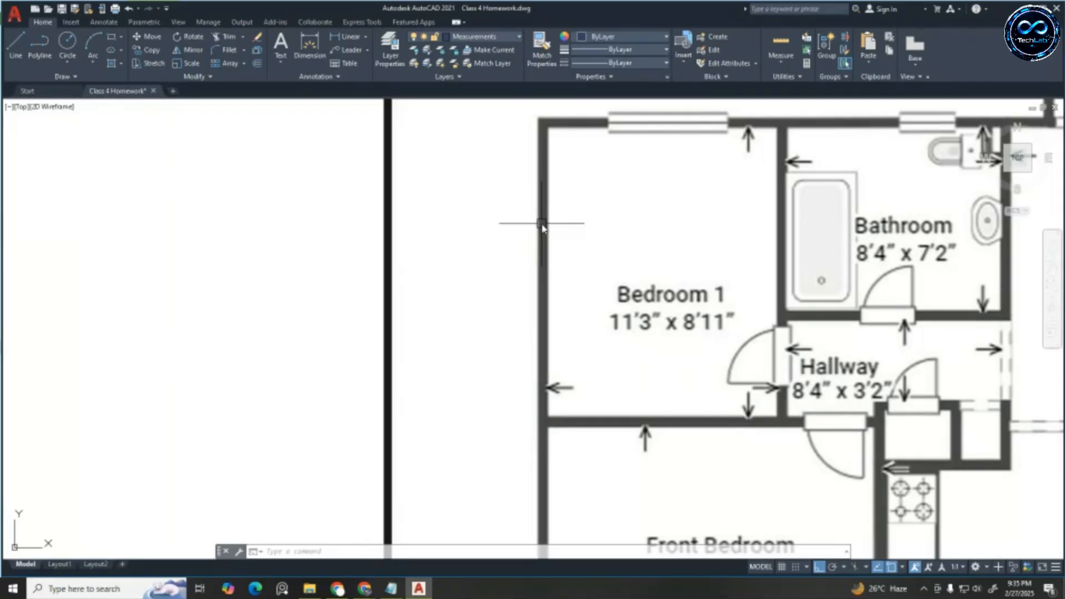
scroll(547, 226, down, 5)
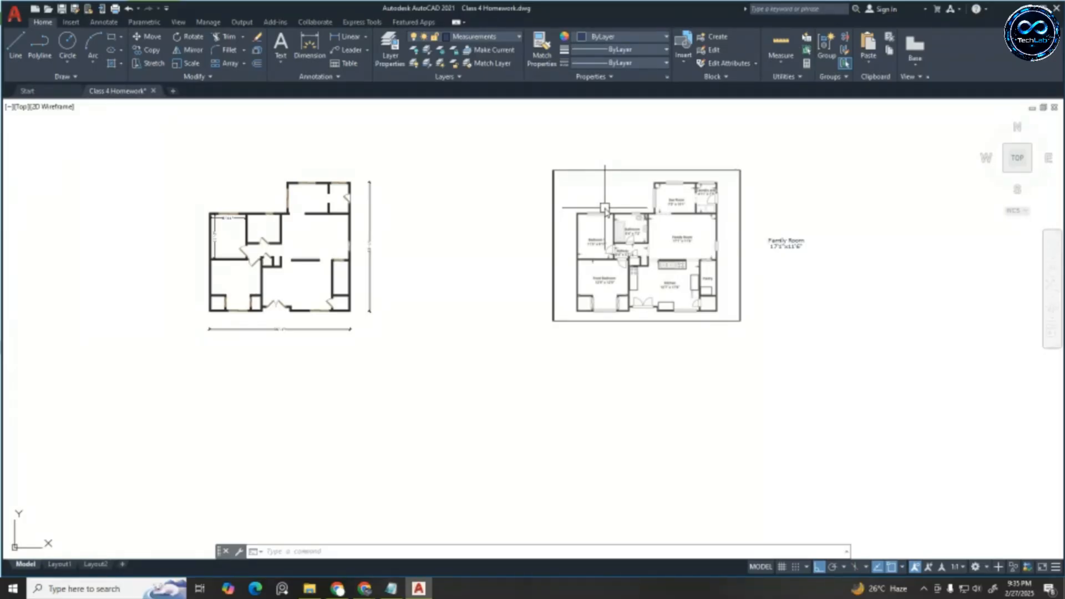
Review the drawn plan's overall exterior dimensions and the rooms that still lack interior dimensions
scroll(264, 195, up, 2)
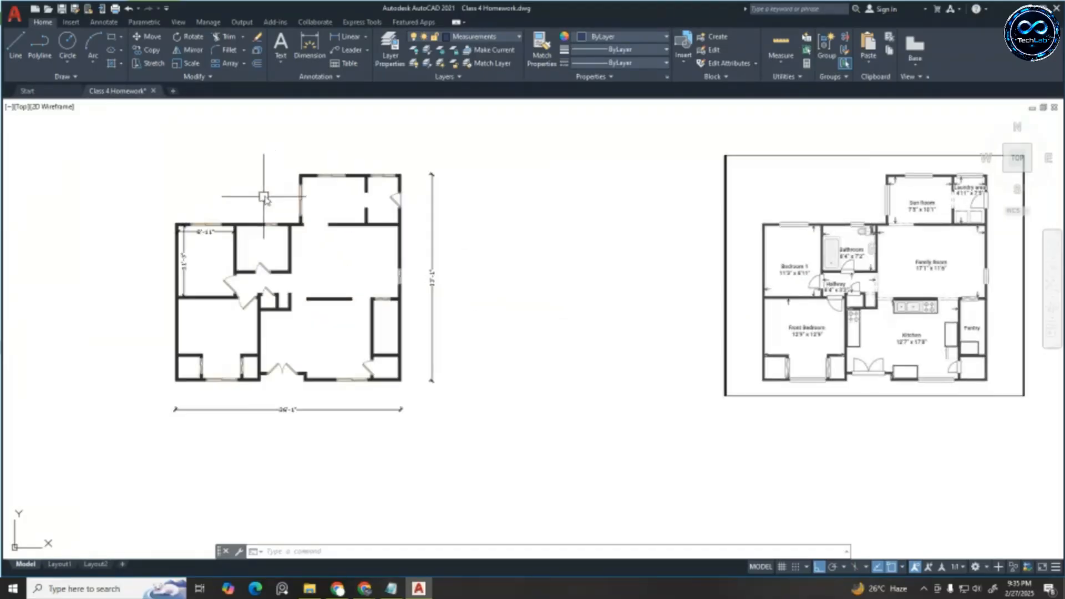
click(299, 171)
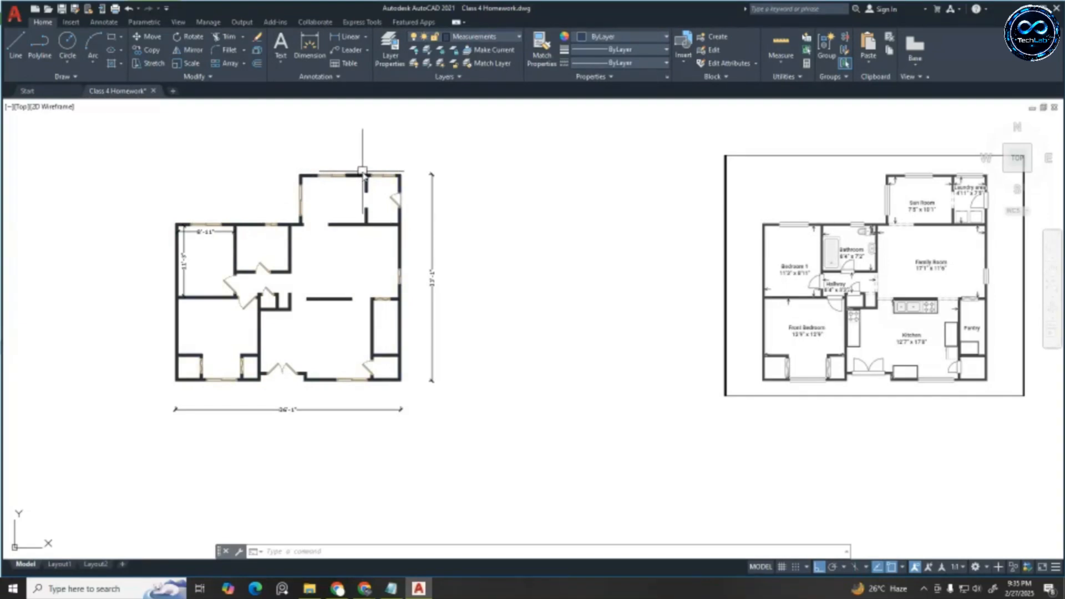
scroll(333, 177, up, 3)
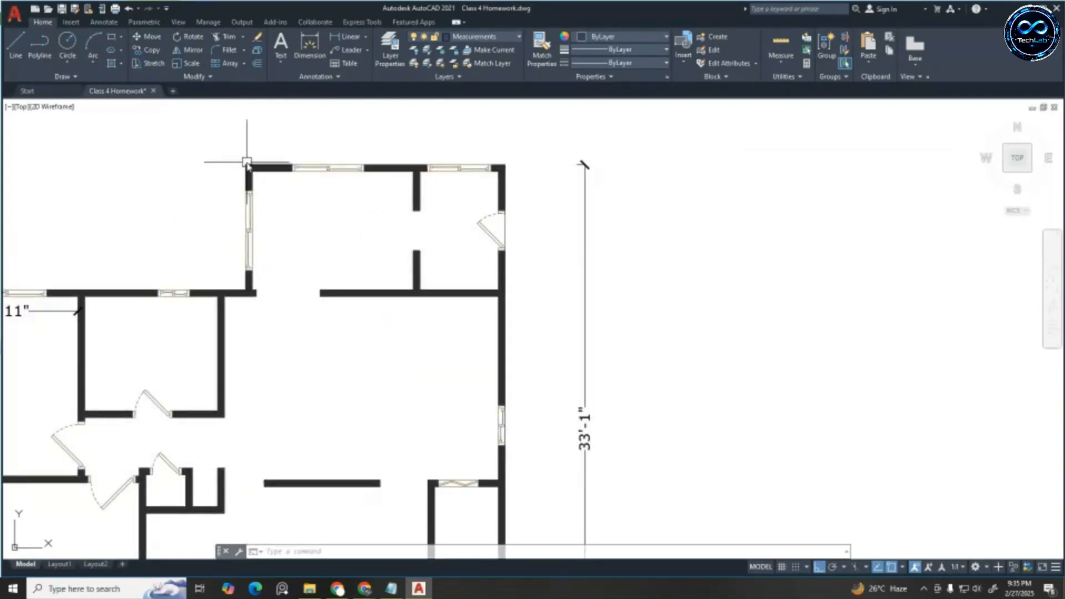
scroll(247, 163, down, 6)
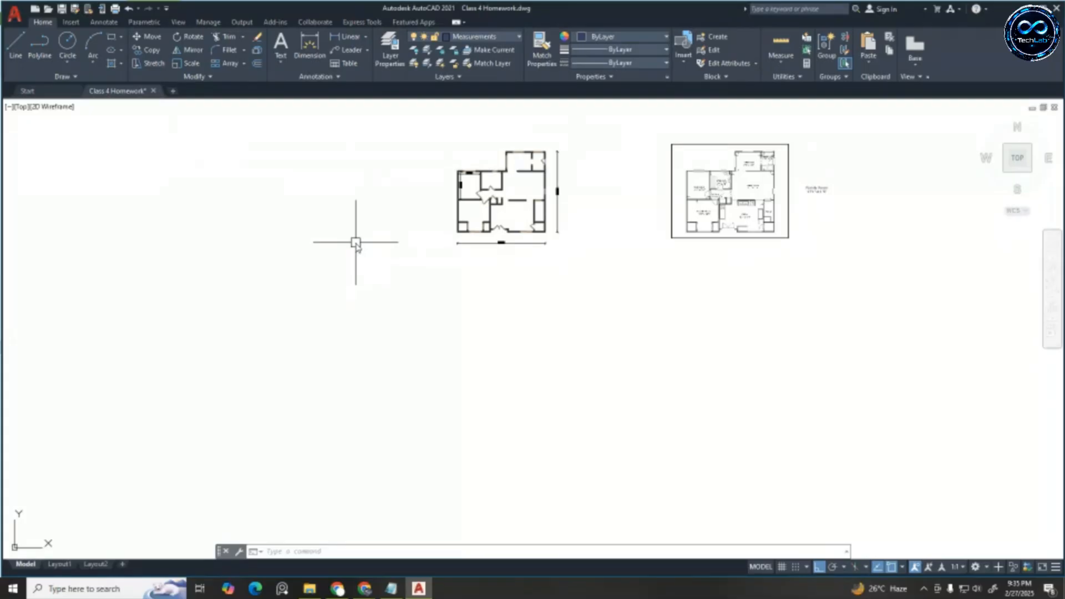
scroll(577, 177, up, 3)
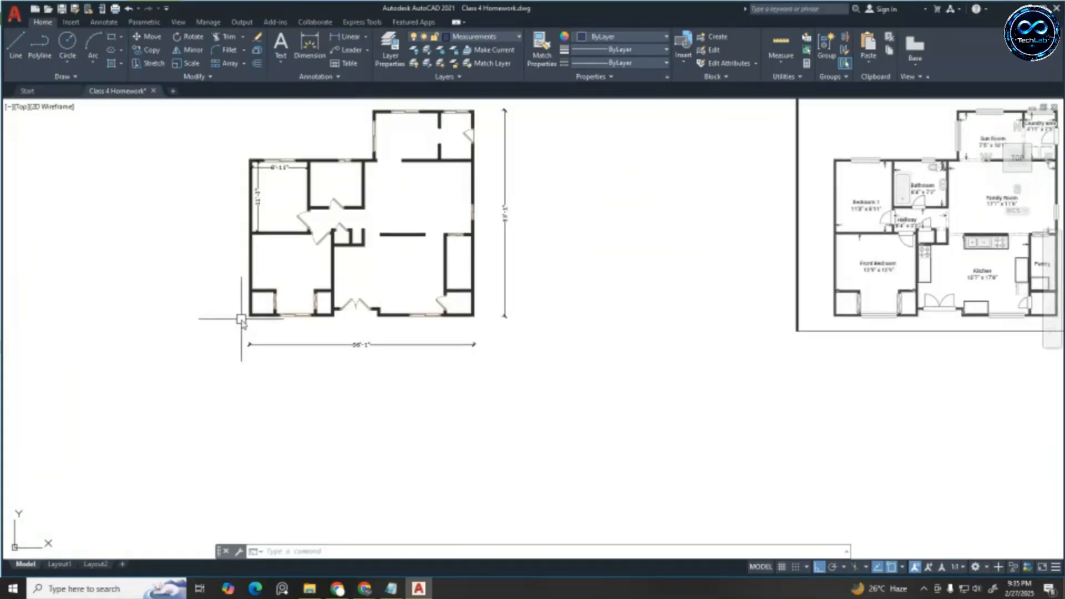
scroll(385, 342, up, 6)
scroll(322, 367, down, 4)
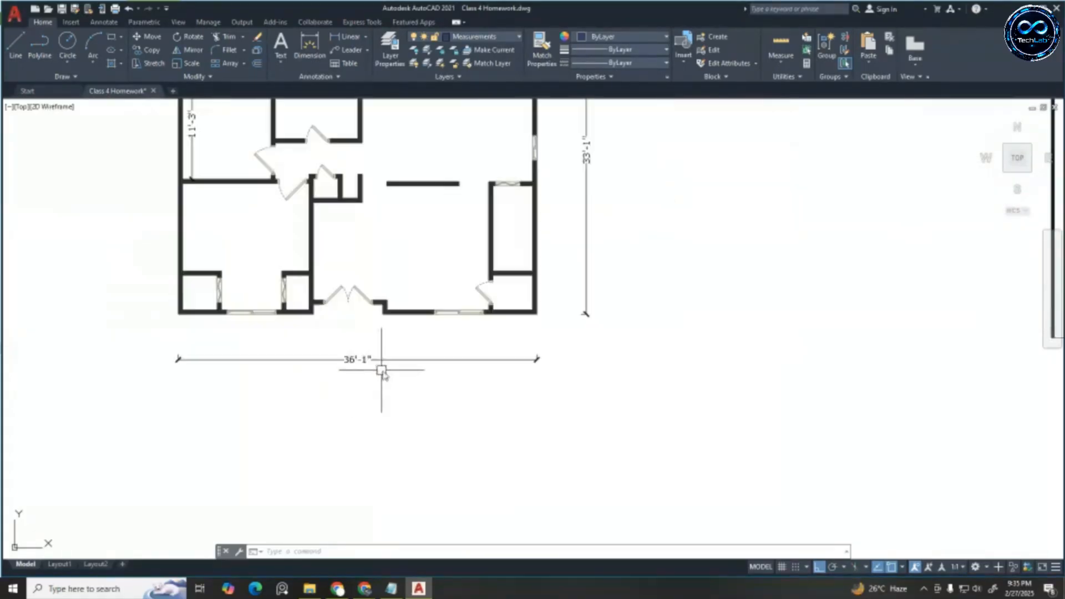
scroll(582, 161, up, 2)
scroll(663, 311, down, 4)
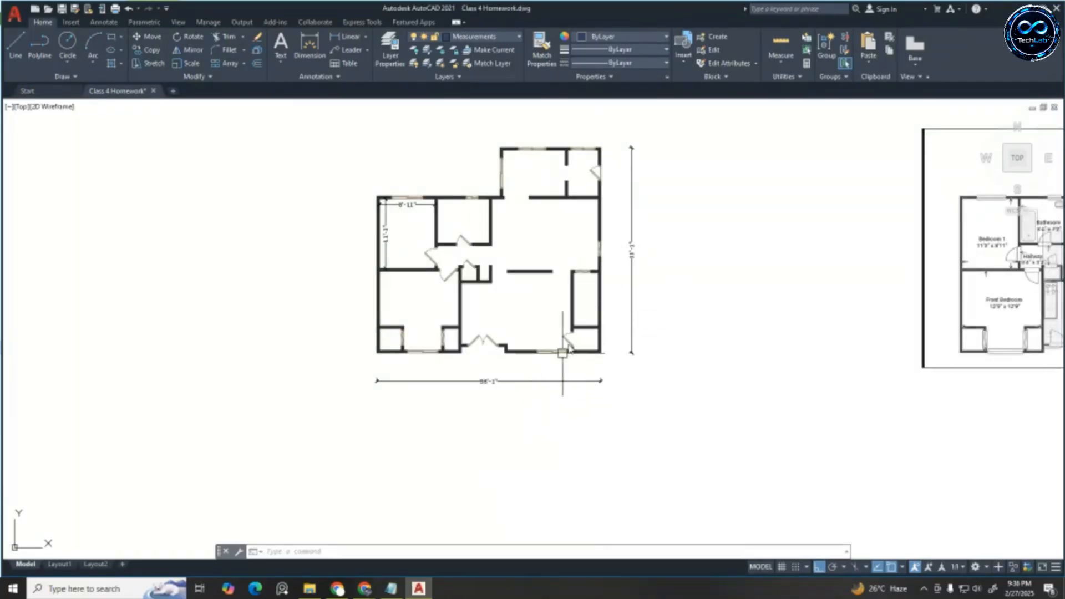
scroll(603, 254, up, 2)
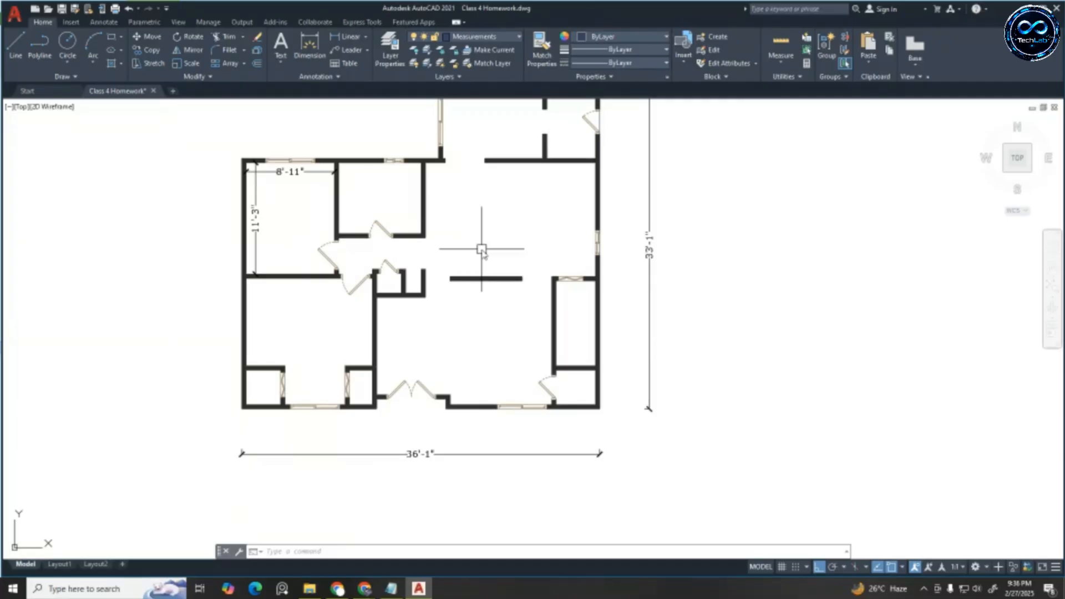
scroll(481, 249, down, 5)
scroll(340, 222, up, 7)
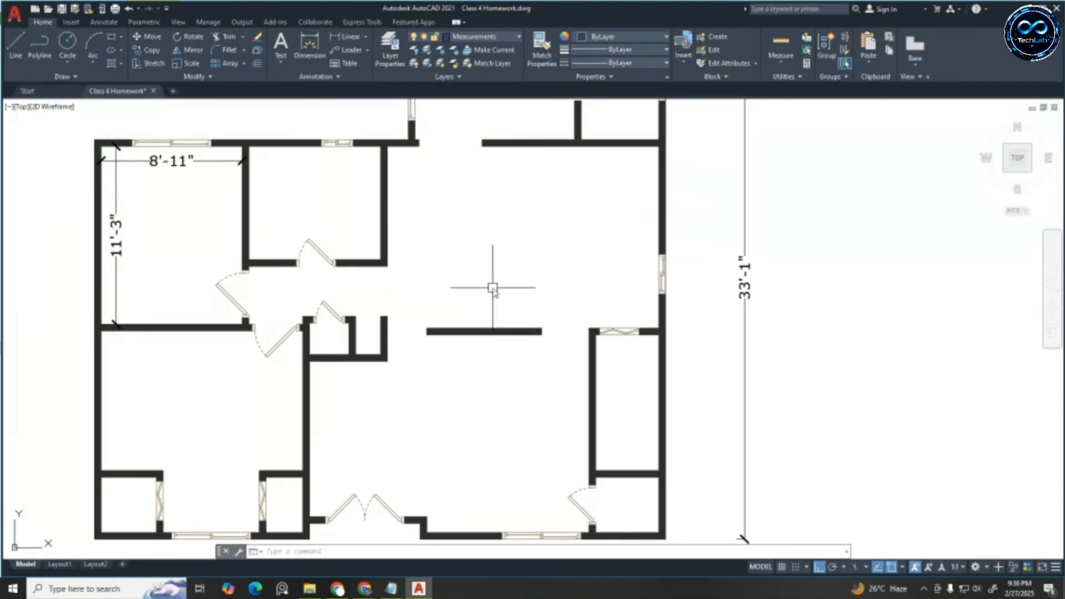
scroll(516, 250, down, 2)
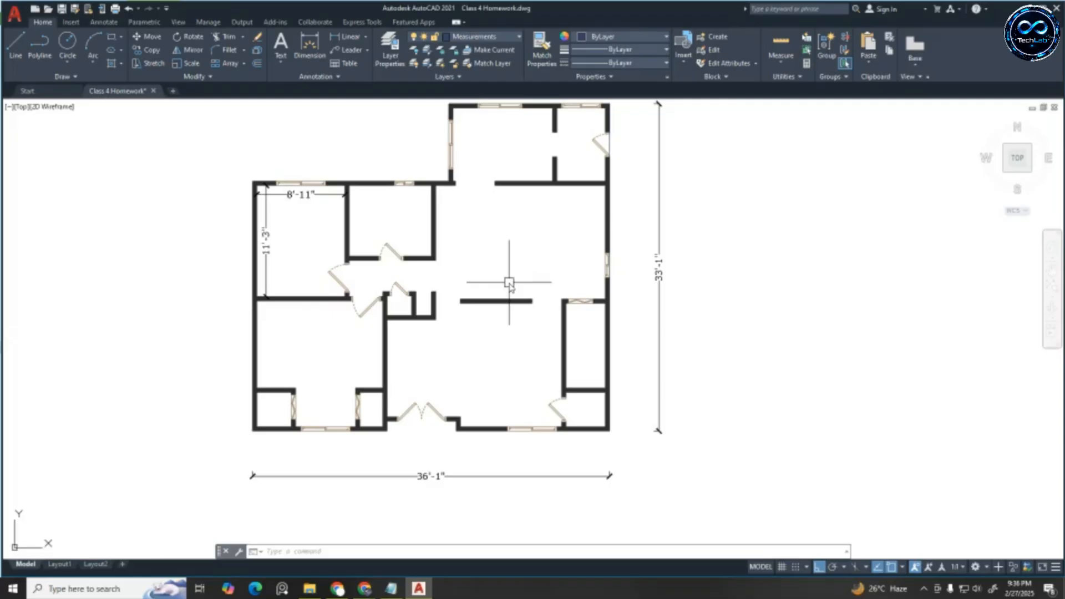
Add a horizontal linear dimension between the bathroom's inner side walls, aligned with the upper-left bedroom's width dimension
click(346, 38)
scroll(357, 183, up, 8)
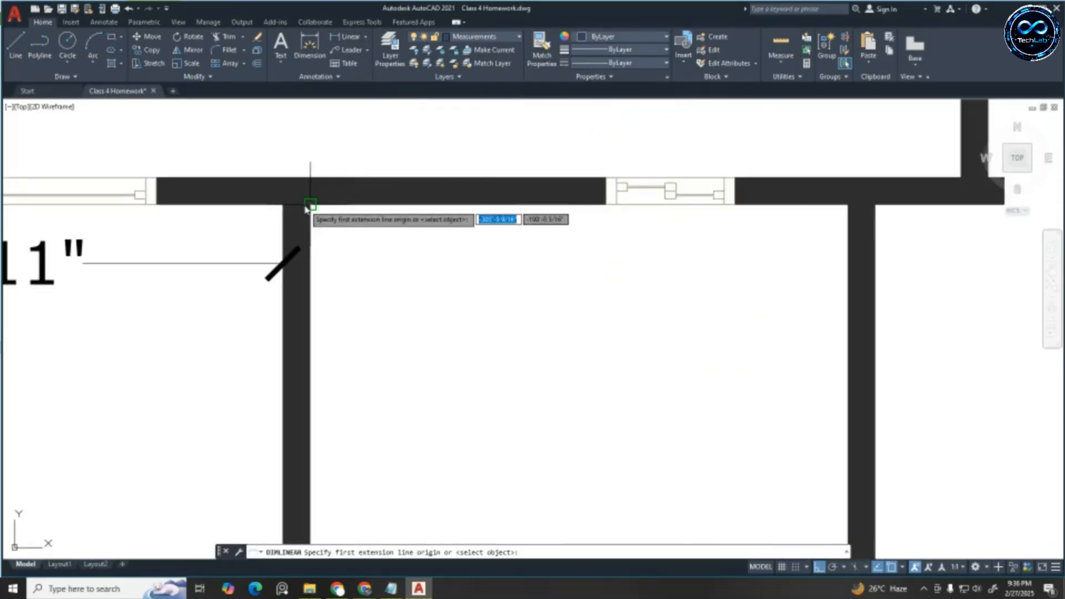
click(308, 205)
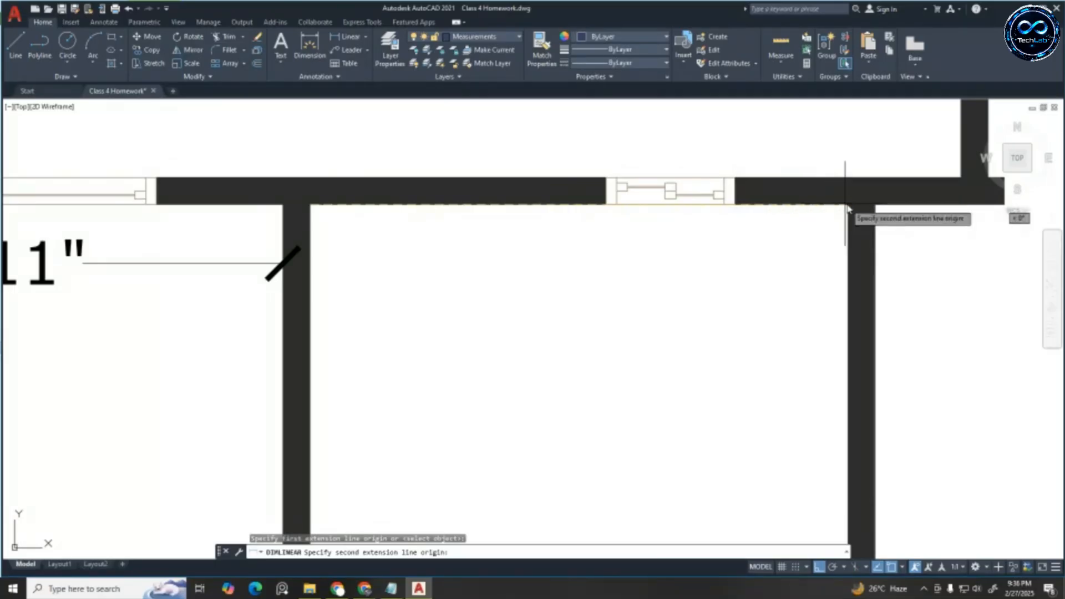
click(847, 205)
click(847, 205)
scroll(720, 244, down, 5)
scroll(552, 271, up, 3)
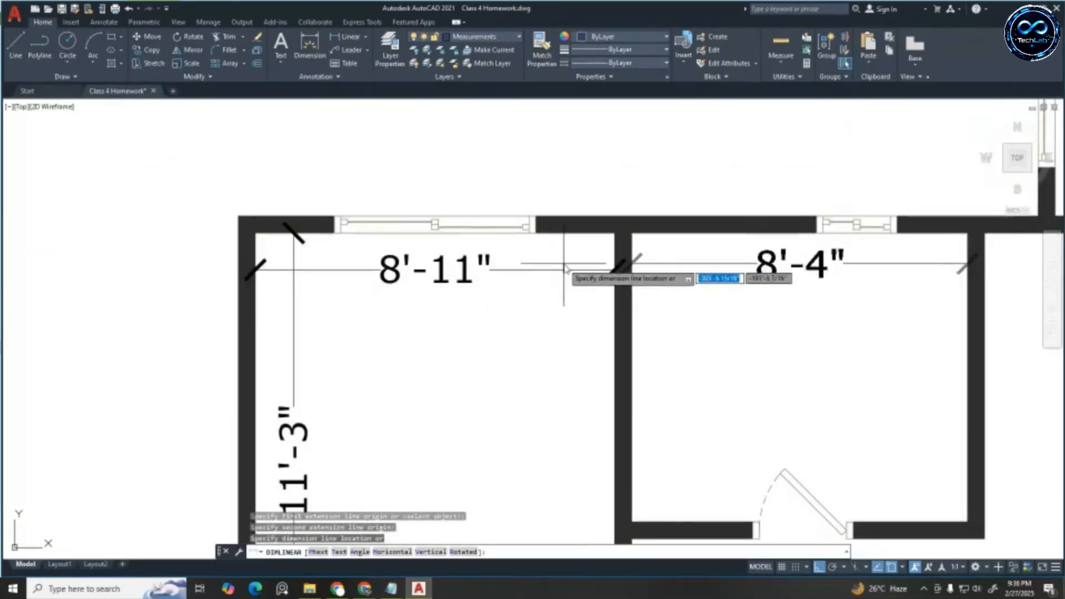
click(552, 270)
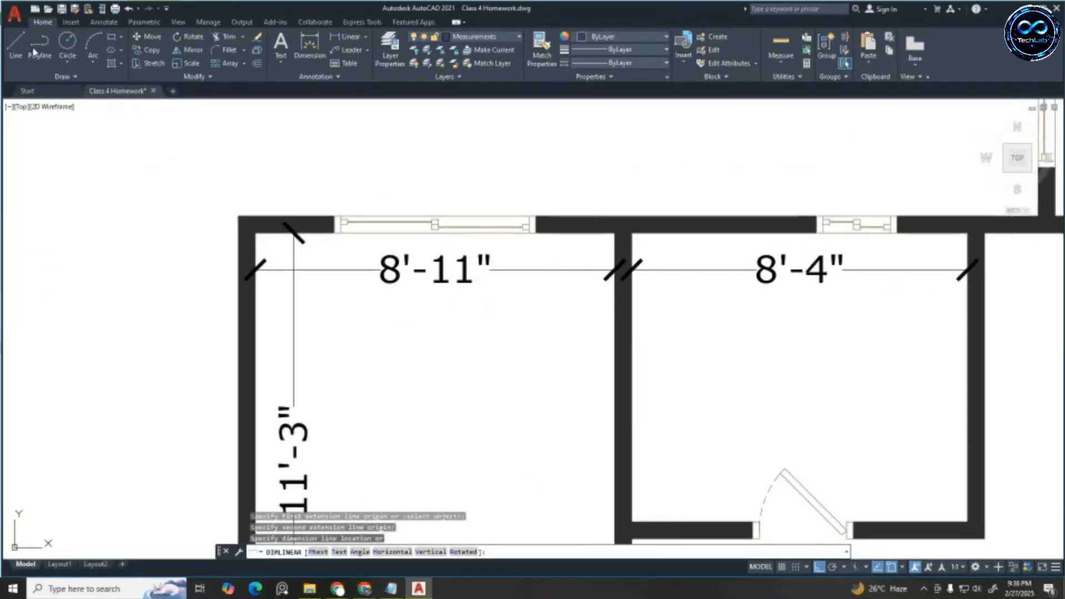
Add a vertical linear dimension between the bathroom's upper and lower walls, placed just inside its left wall
click(348, 36)
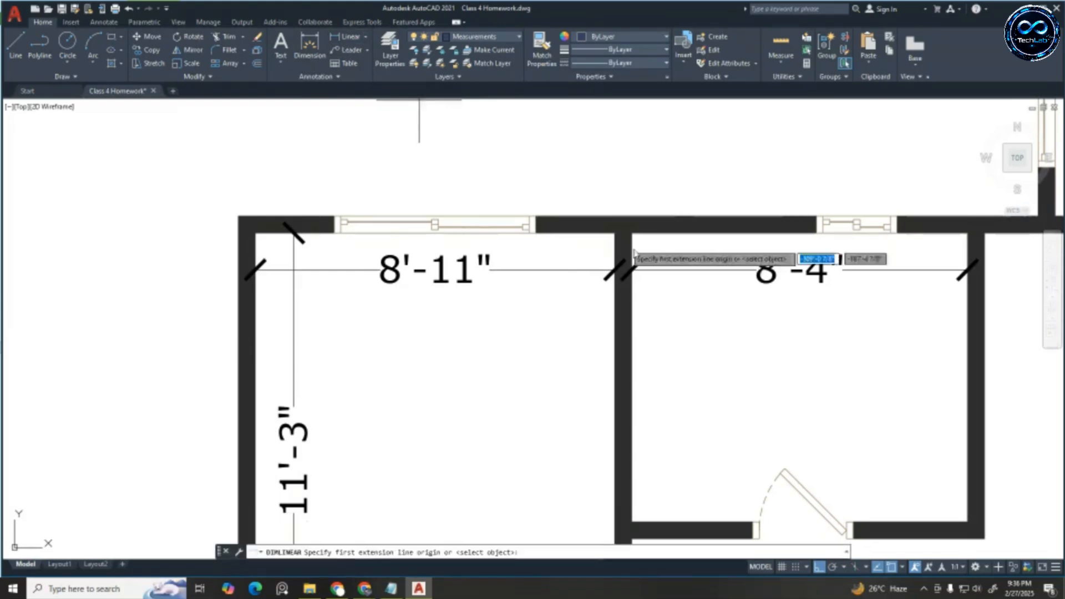
scroll(634, 253, up, 3)
scroll(610, 188, down, 2)
click(604, 167)
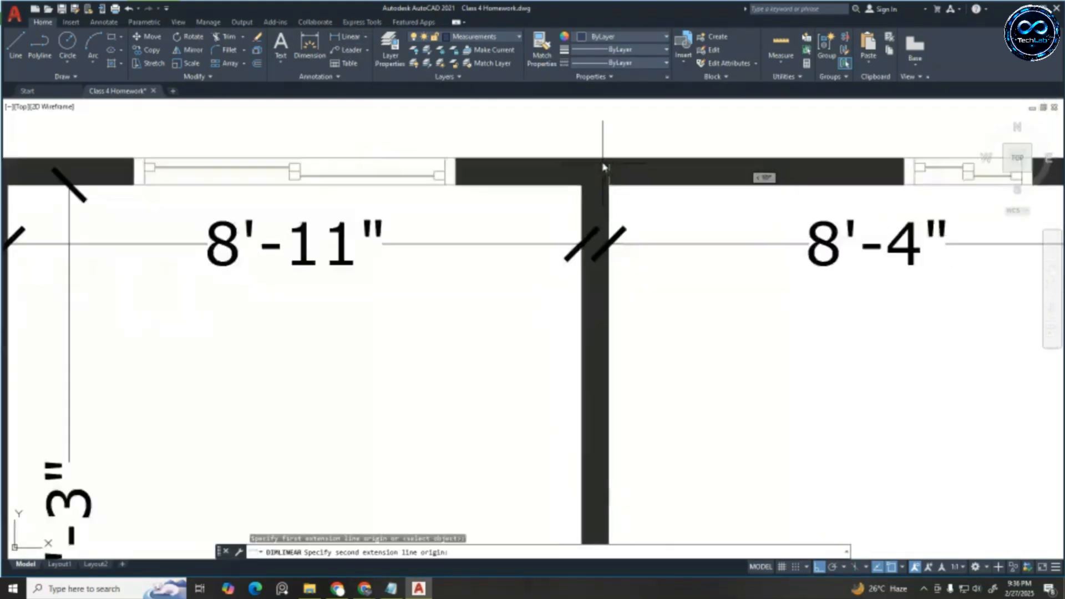
scroll(604, 166, down, 3)
scroll(613, 305, up, 3)
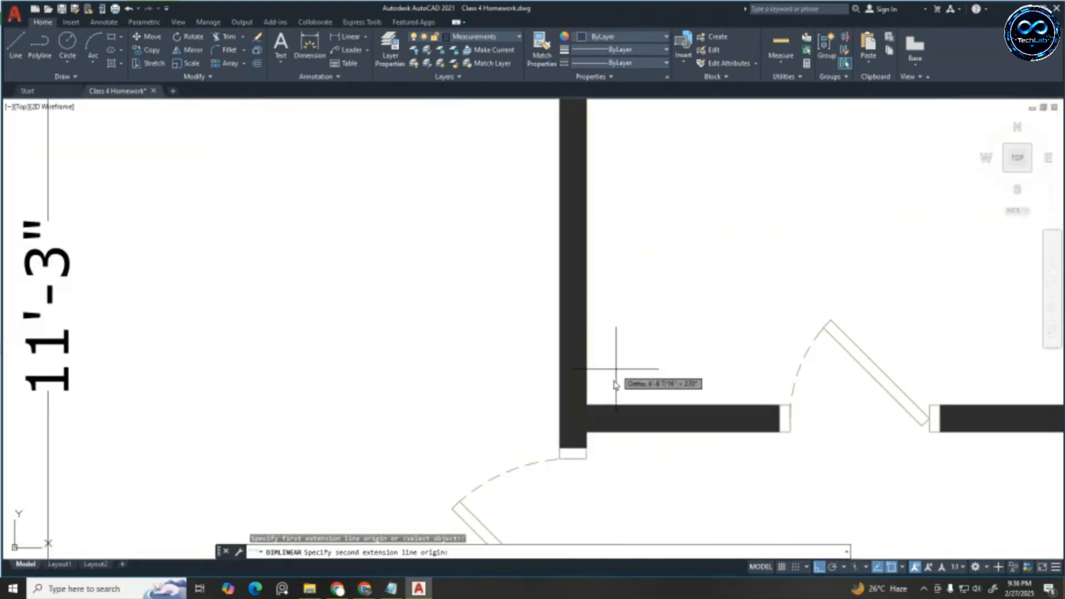
click(586, 406)
scroll(649, 389, down, 4)
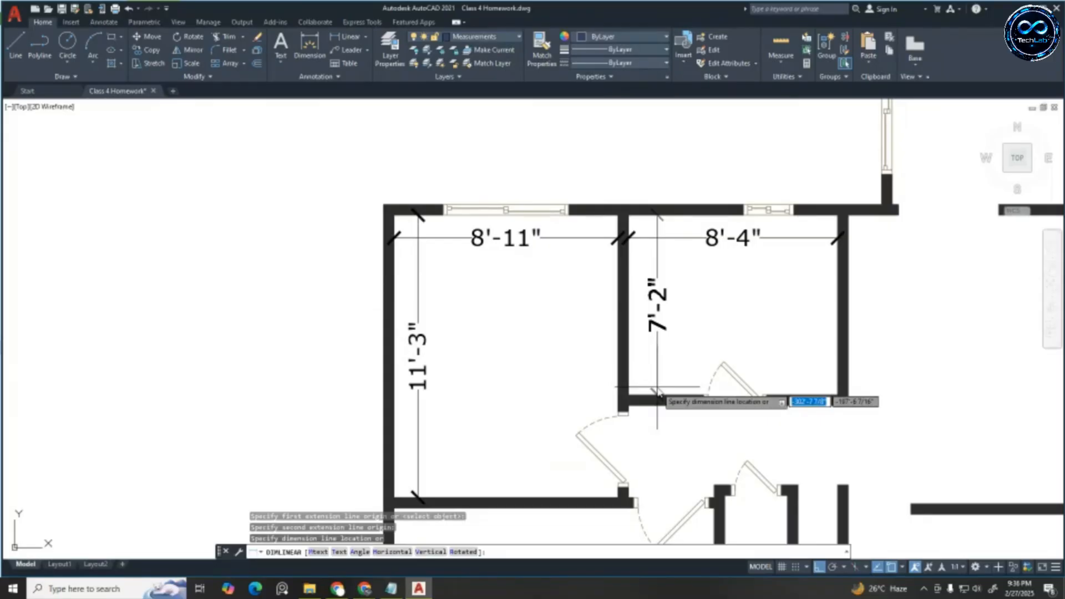
click(654, 389)
key(Escape)
key(Escape)
key(Escape)
scroll(701, 332, down, 4)
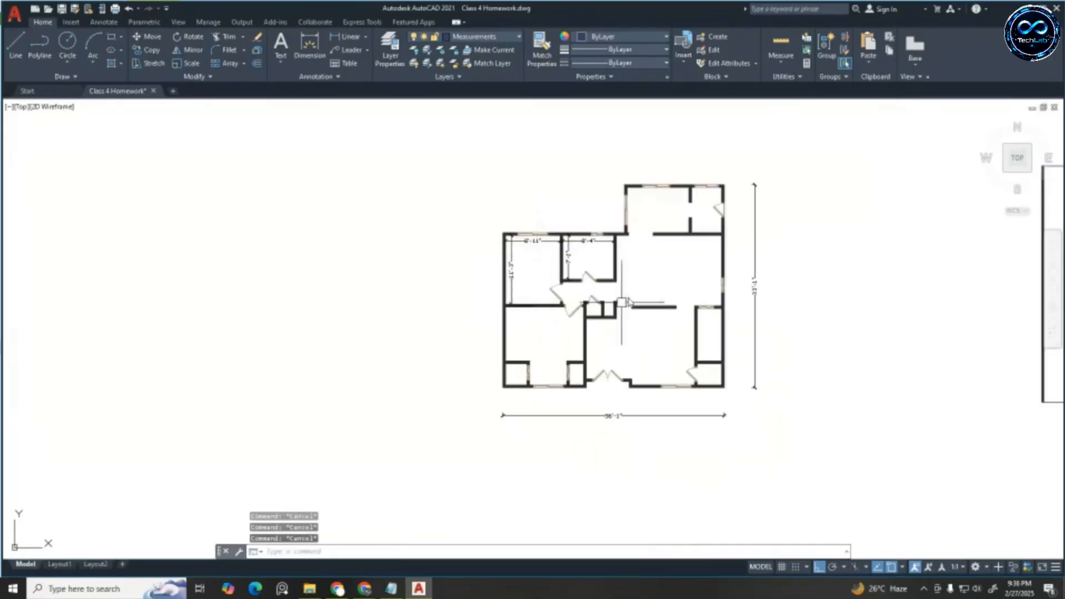
Add a vertical linear dimension for the lower-left front bedroom's full inner depth including the closet, placed just inside its left wall
scroll(615, 292, up, 3)
click(354, 37)
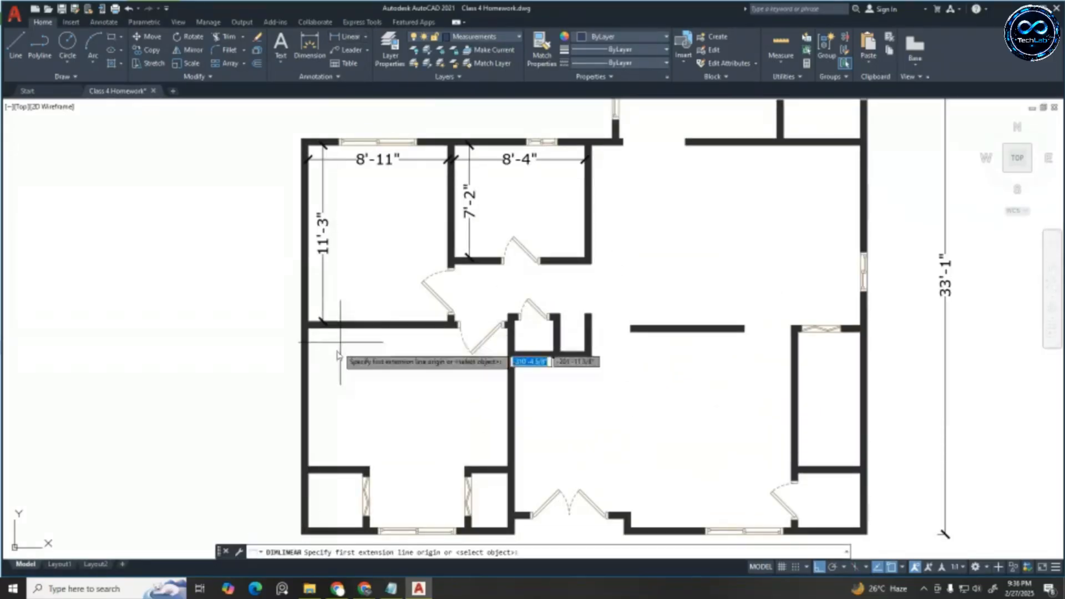
scroll(341, 361, up, 2)
click(295, 309)
scroll(307, 303, down, 3)
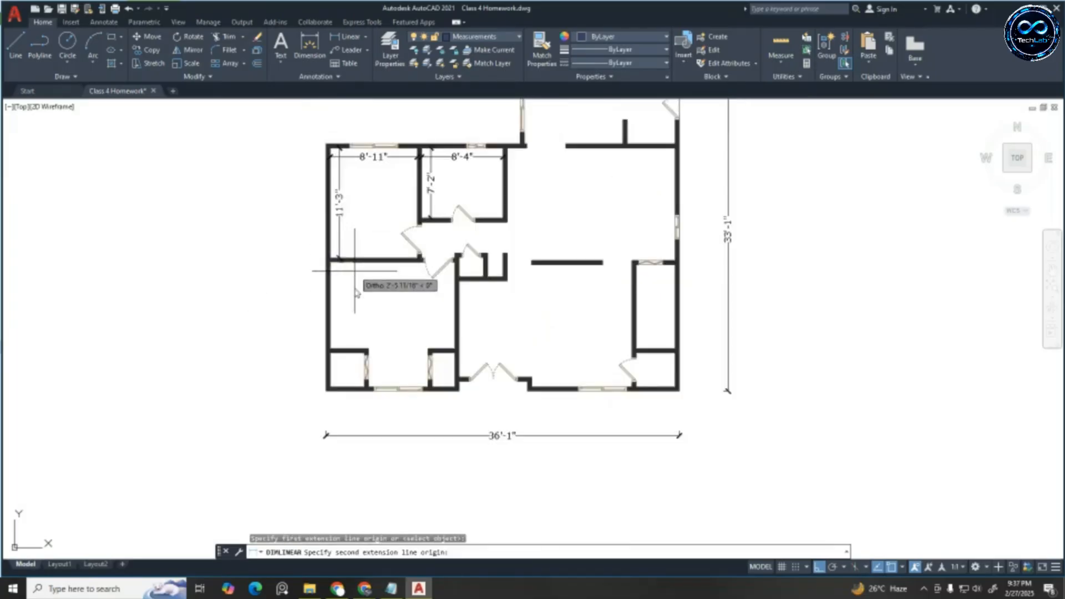
scroll(349, 357, up, 4)
click(279, 494)
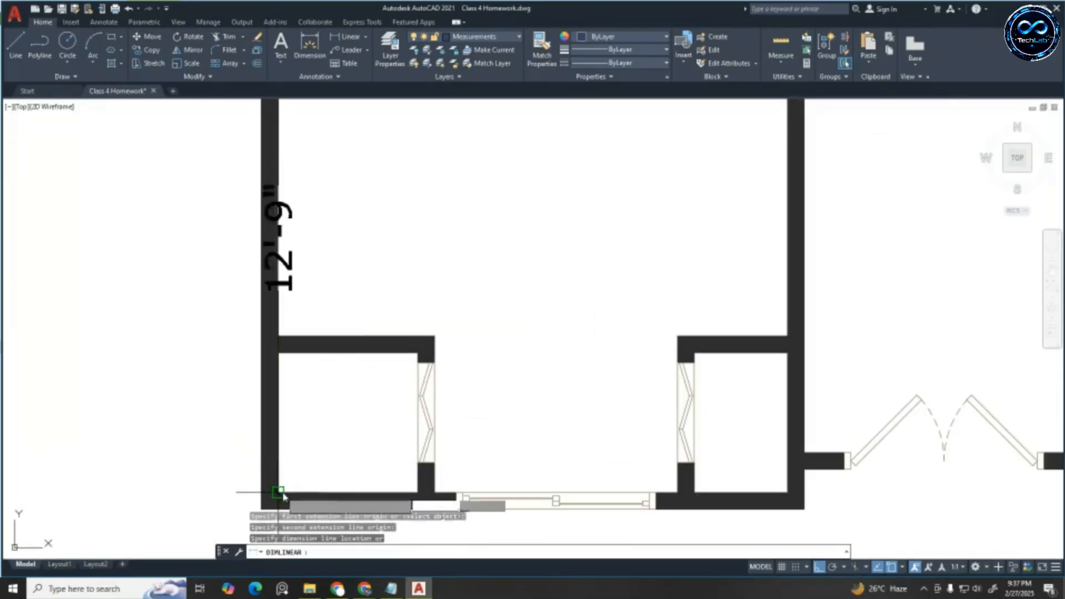
click(320, 492)
key(Escape)
key(Escape)
scroll(355, 444, down, 3)
scroll(371, 325, up, 3)
key(Escape)
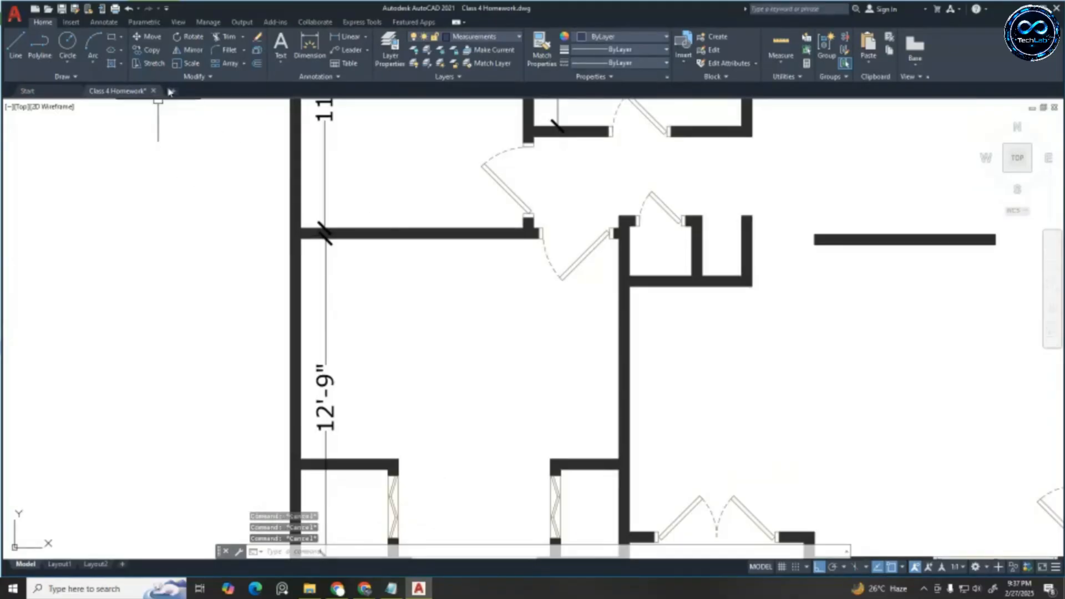
Add a horizontal linear dimension between the lower-left front bedroom's side walls, placed just below its upper wall
click(350, 43)
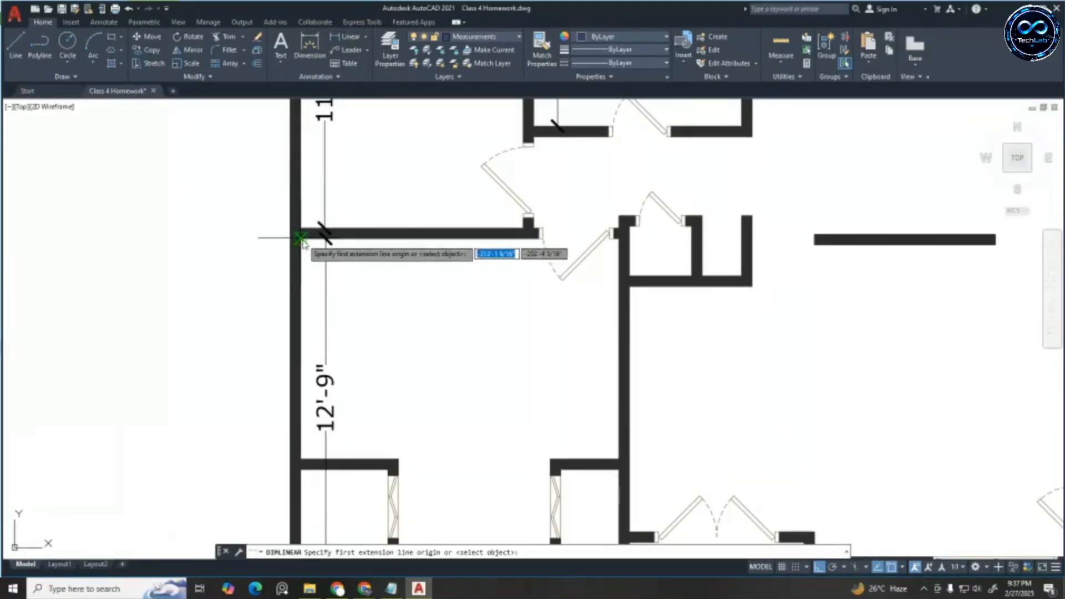
click(298, 238)
scroll(588, 242, up, 2)
click(616, 236)
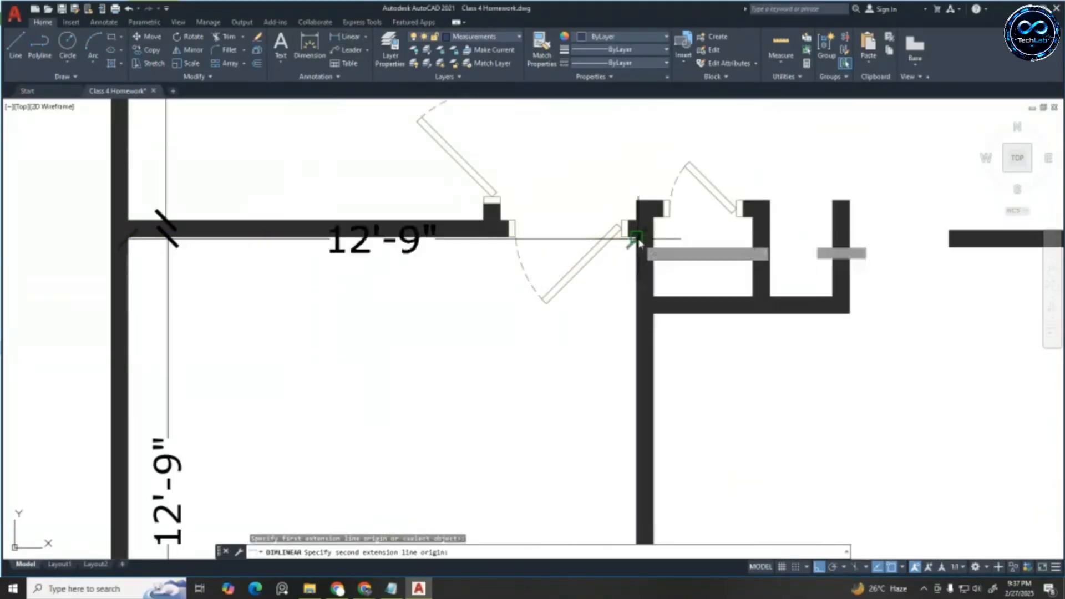
key(Escape)
key(Escape)
key(Escape)
scroll(630, 285, down, 5)
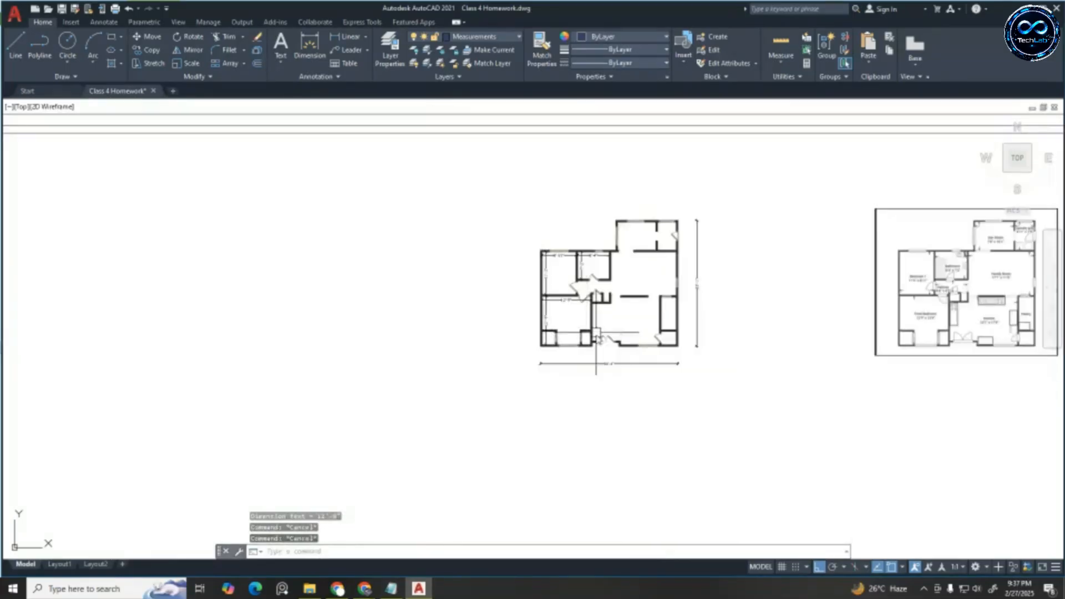
scroll(647, 280, up, 3)
scroll(484, 381, up, 4)
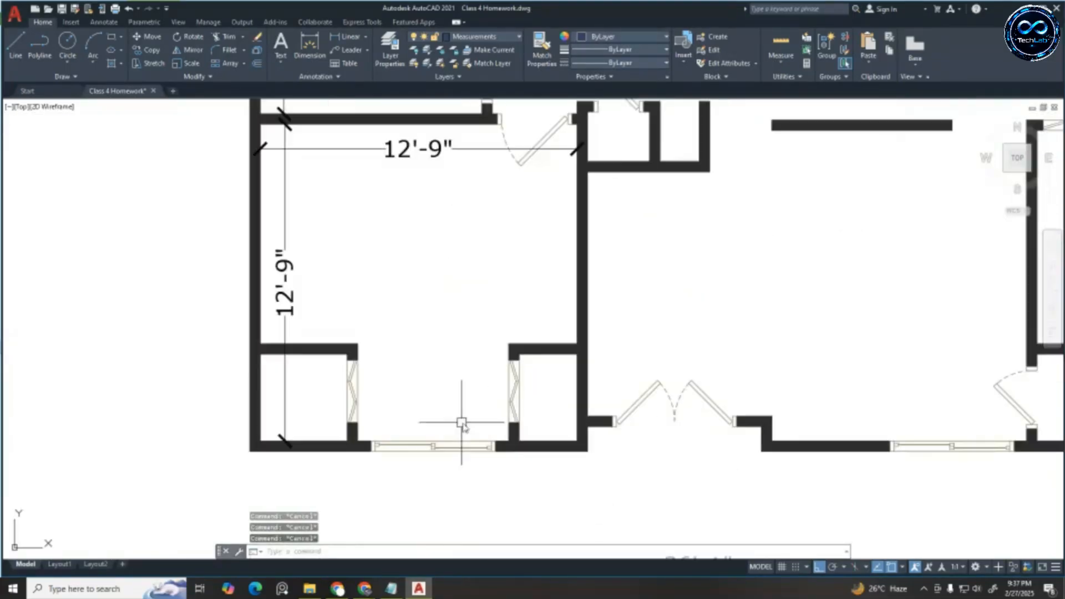
scroll(434, 397, down, 3)
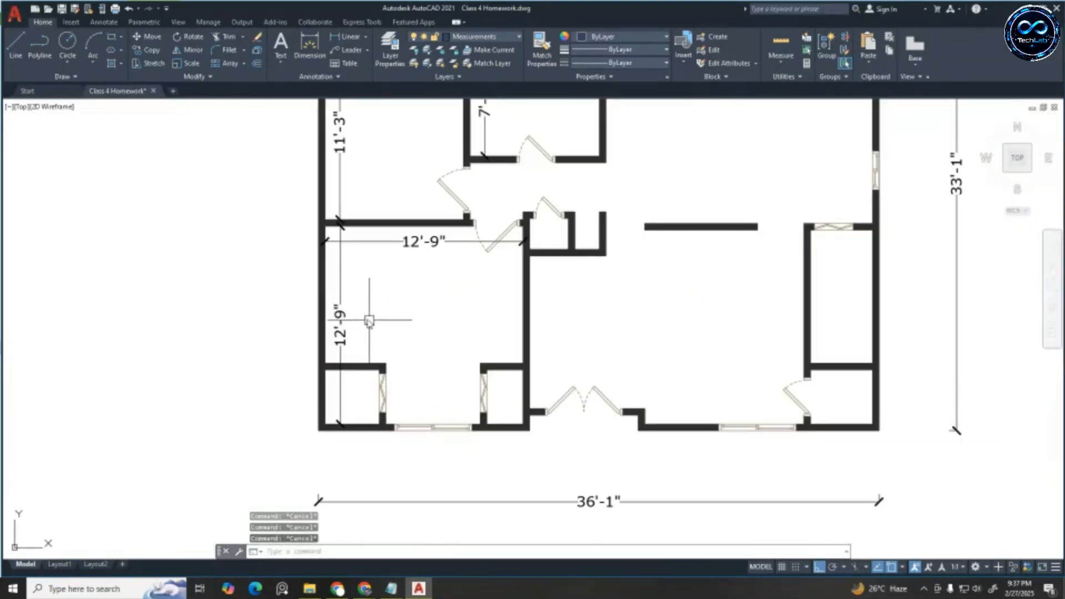
Shorten the front bedroom's vertical depth dimension by stretching its lower extension origin up to the upper face of the closet's top wall
click(339, 332)
scroll(339, 407, up, 3)
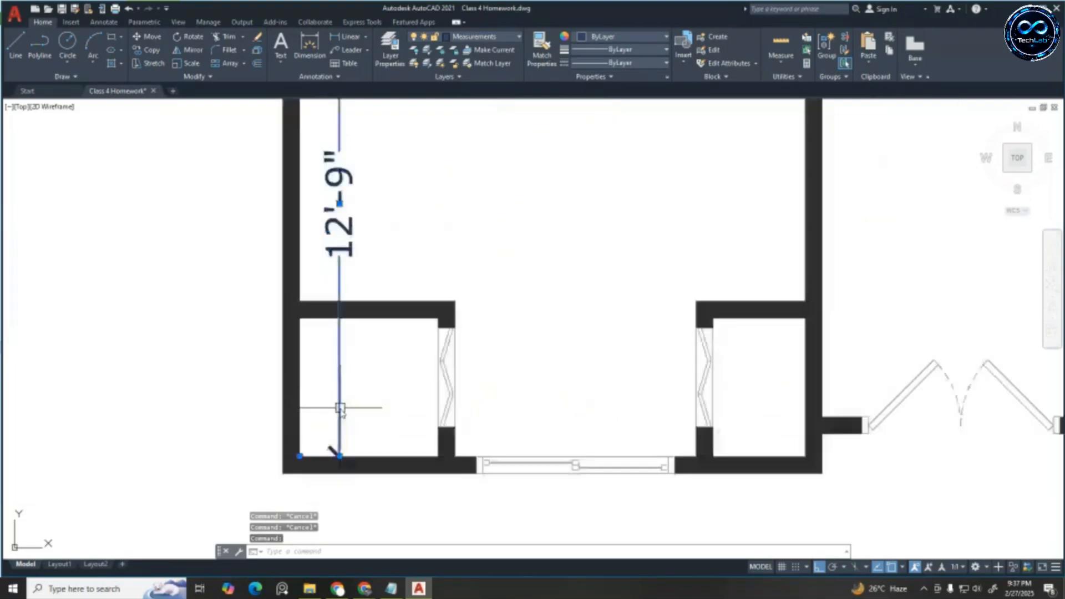
click(301, 456)
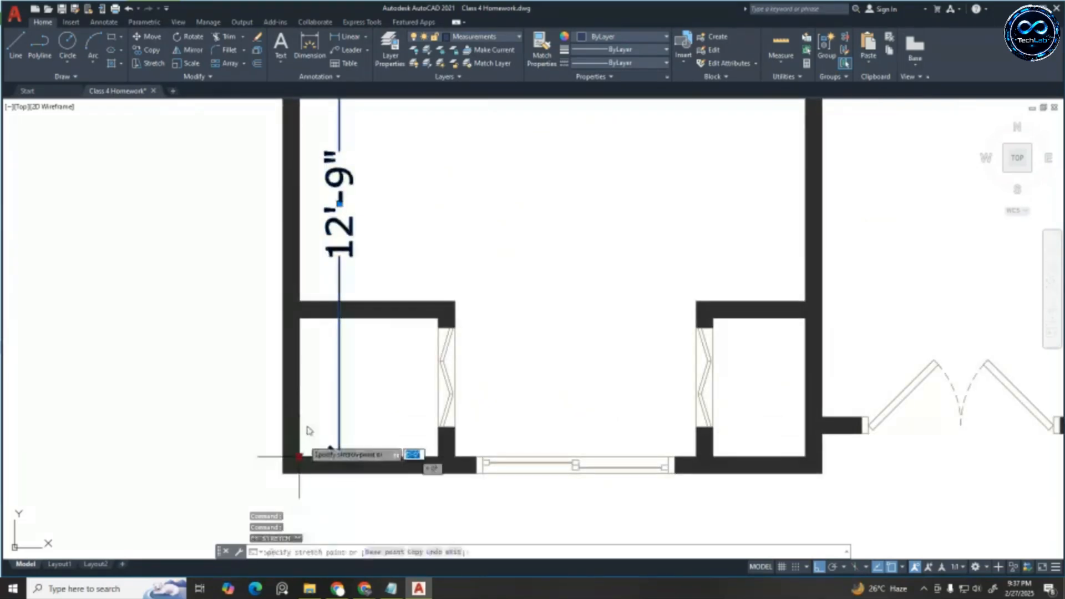
click(301, 301)
key(Escape)
key(Escape)
scroll(369, 294, down, 4)
scroll(350, 302, up, 4)
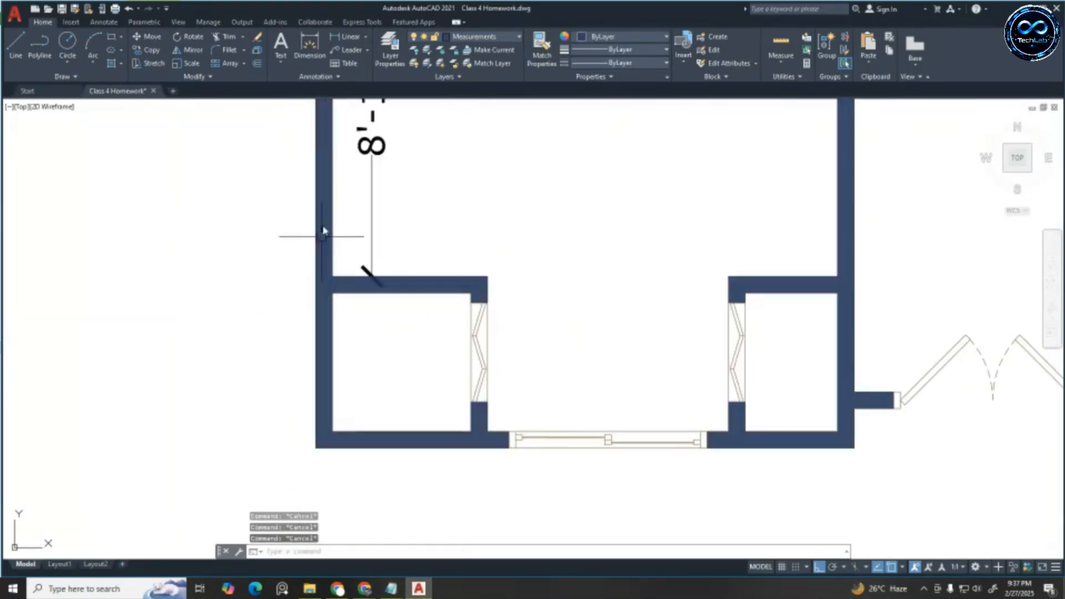
Add a vertical linear dimension for the front bedroom's left closet between its inner walls, placed just inside the exterior wall
click(349, 37)
click(333, 294)
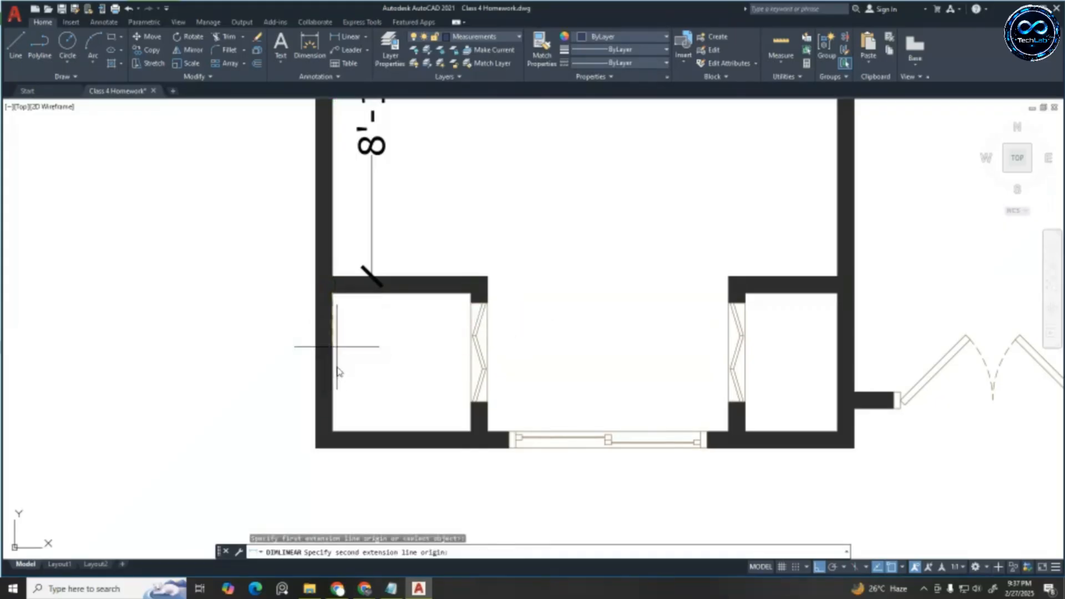
click(334, 430)
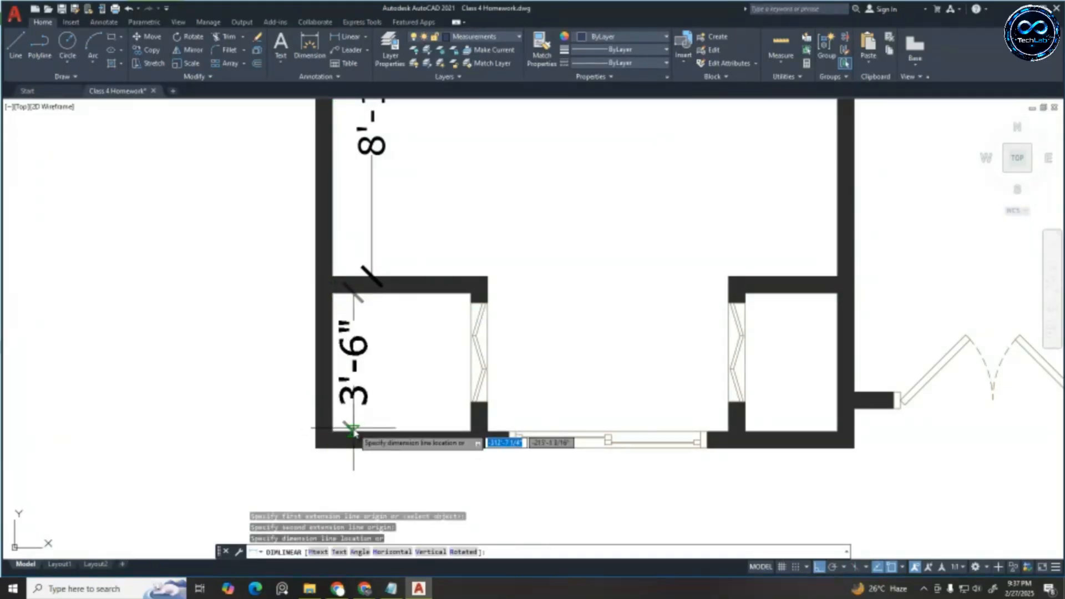
click(353, 431)
key(Escape)
key(Escape)
key(Escape)
scroll(389, 388, down, 6)
scroll(421, 359, up, 2)
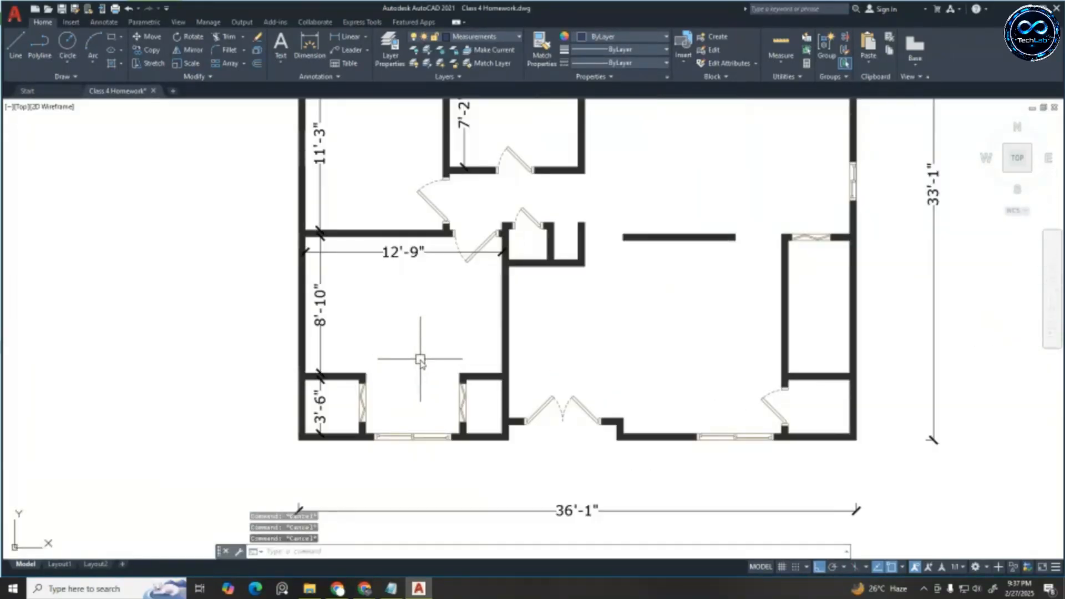
scroll(413, 335, down, 2)
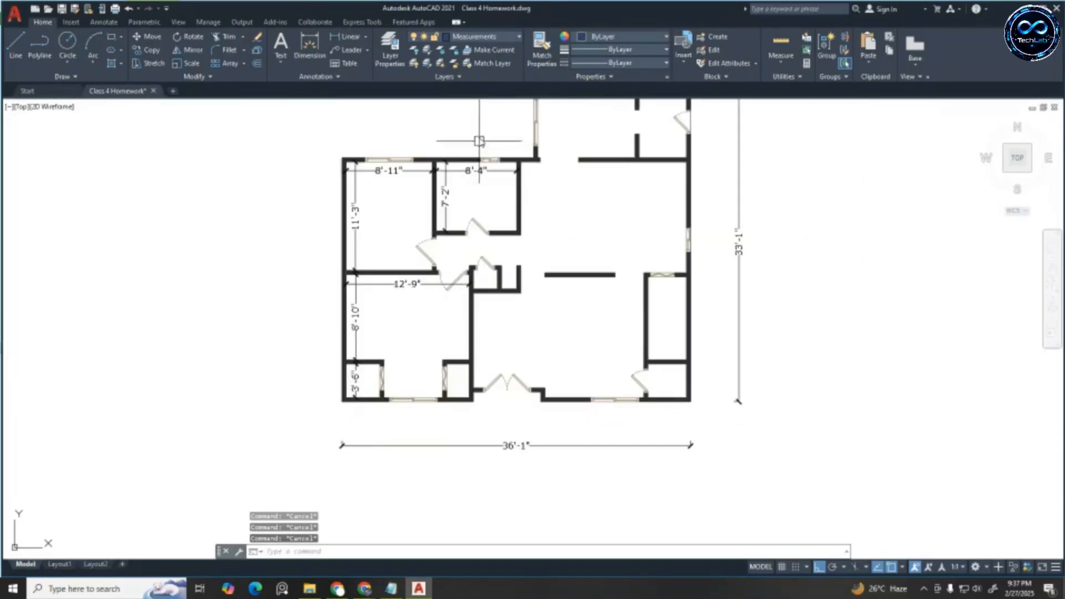
click(349, 36)
scroll(549, 325, up, 2)
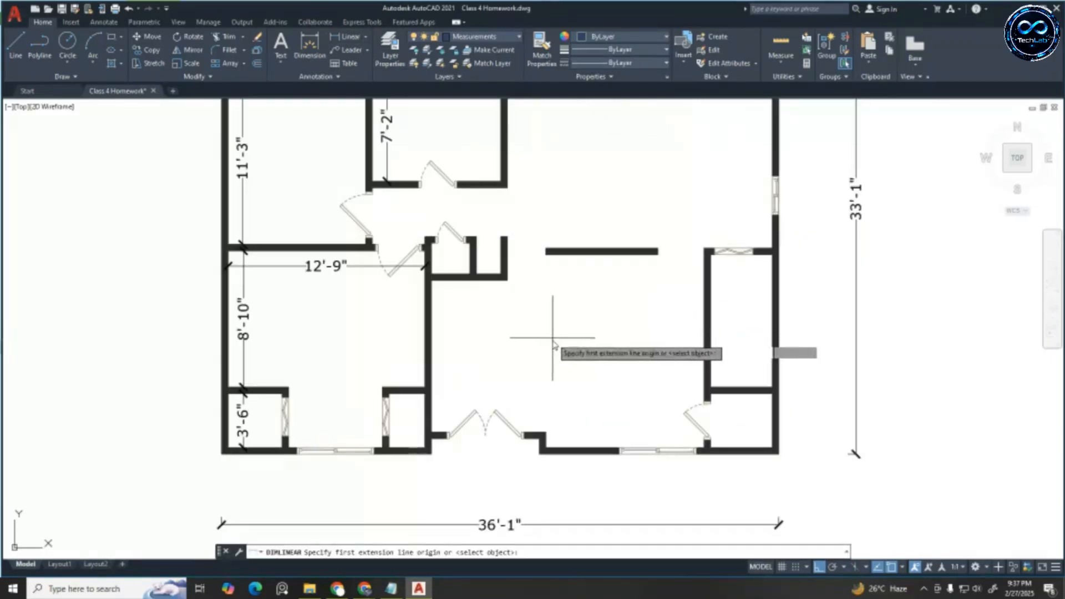
scroll(567, 333, up, 2)
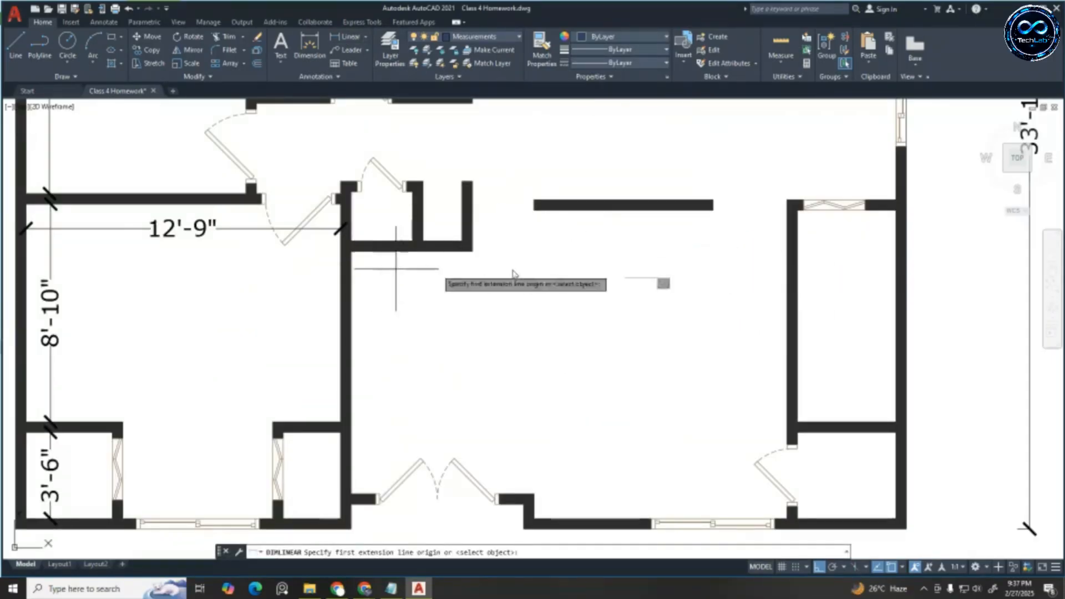
click(351, 253)
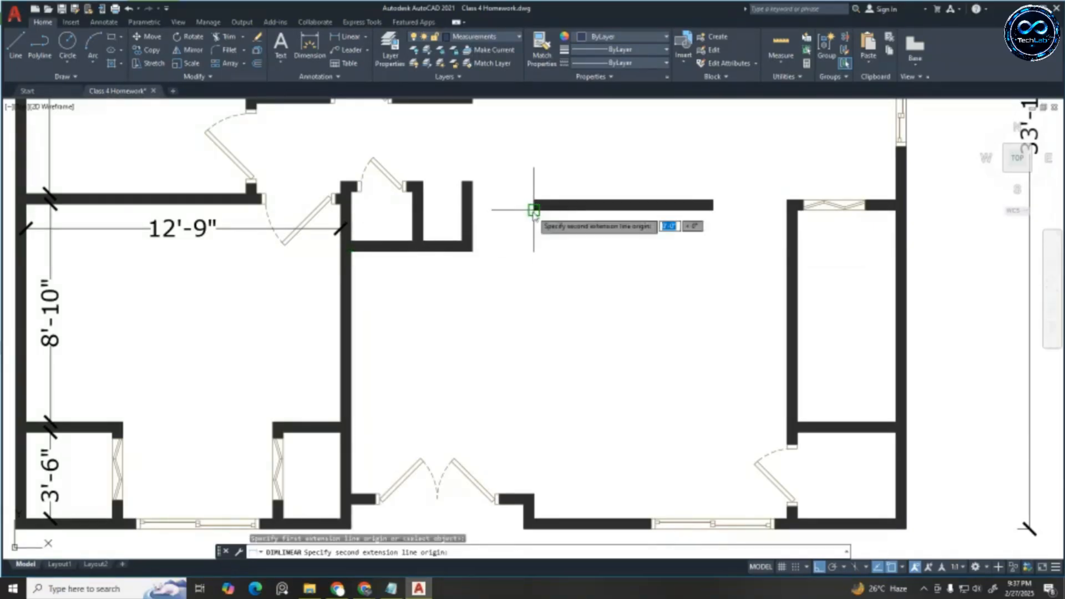
scroll(544, 430, up, 2)
scroll(526, 366, down, 2)
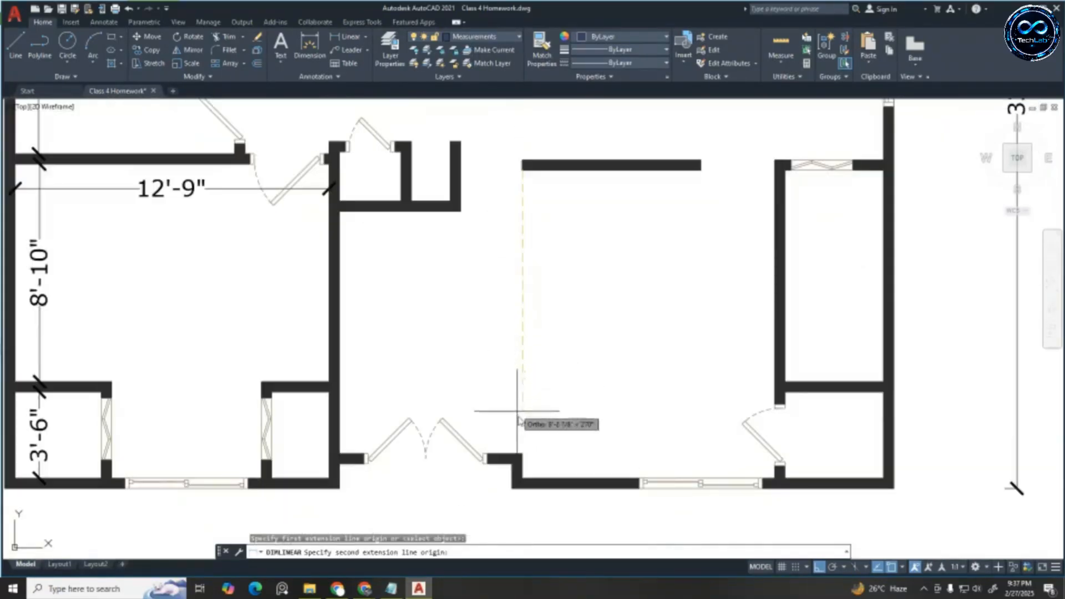
scroll(516, 487, up, 4)
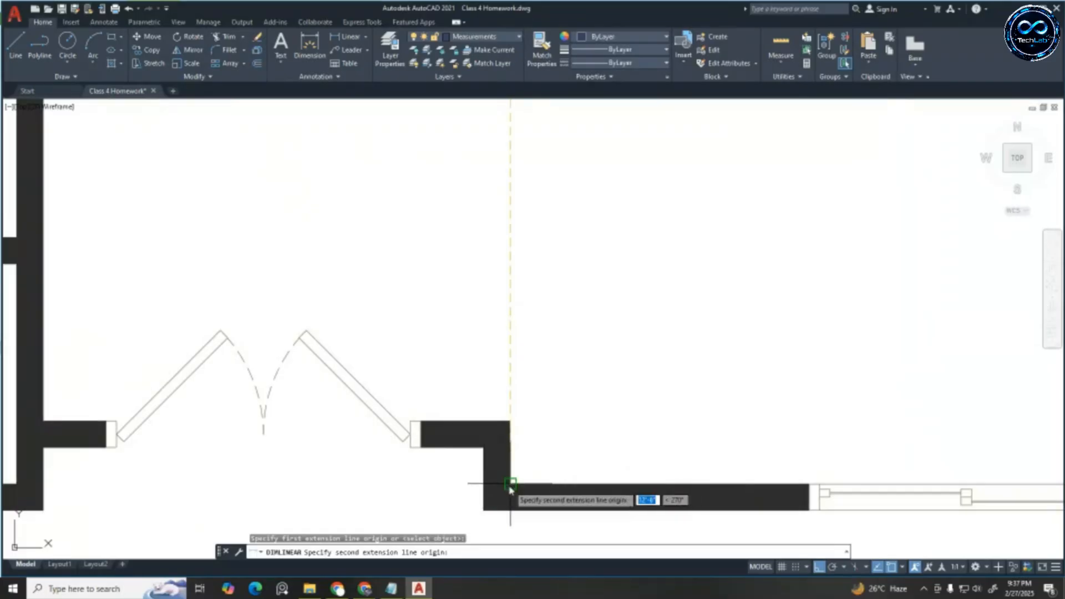
click(510, 488)
scroll(523, 409, down, 4)
key(Escape)
key(Escape)
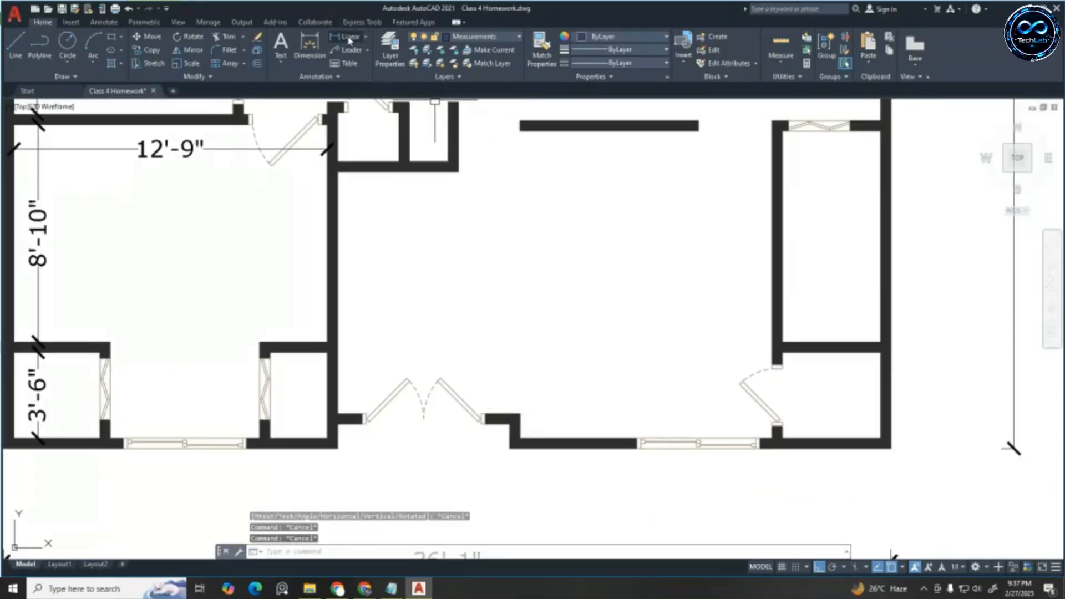
Add a vertical linear dimension from the kitchen's freestanding upper wall to its lower exterior wall, placed near the middle of the room
click(349, 36)
click(555, 132)
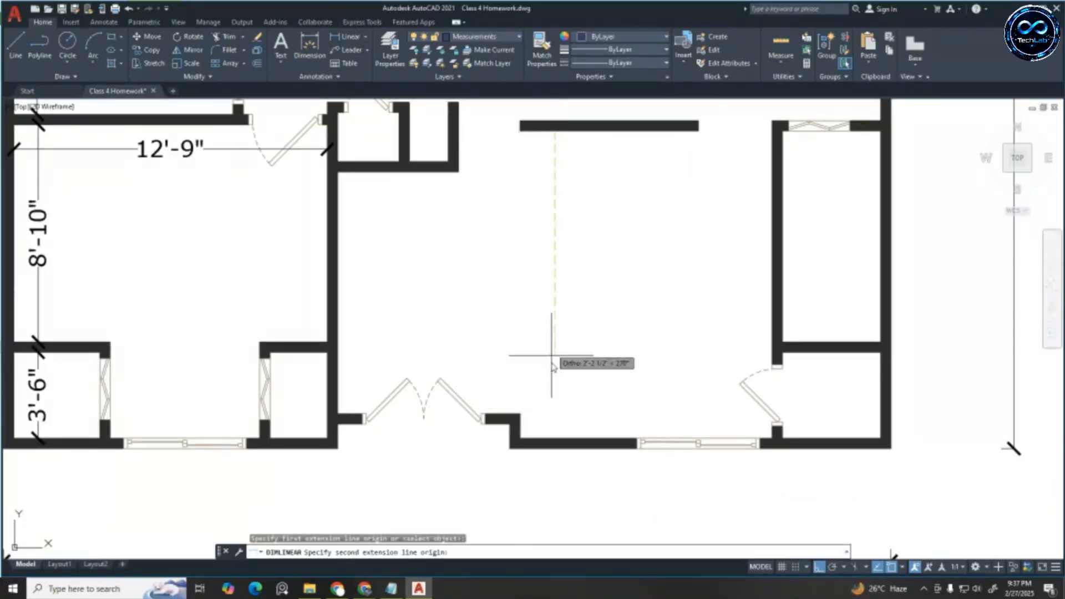
click(557, 438)
click(600, 439)
key(Escape)
Move the kitchen's vertical depth dimension horizontally toward the wall shared with the front bedroom
click(600, 303)
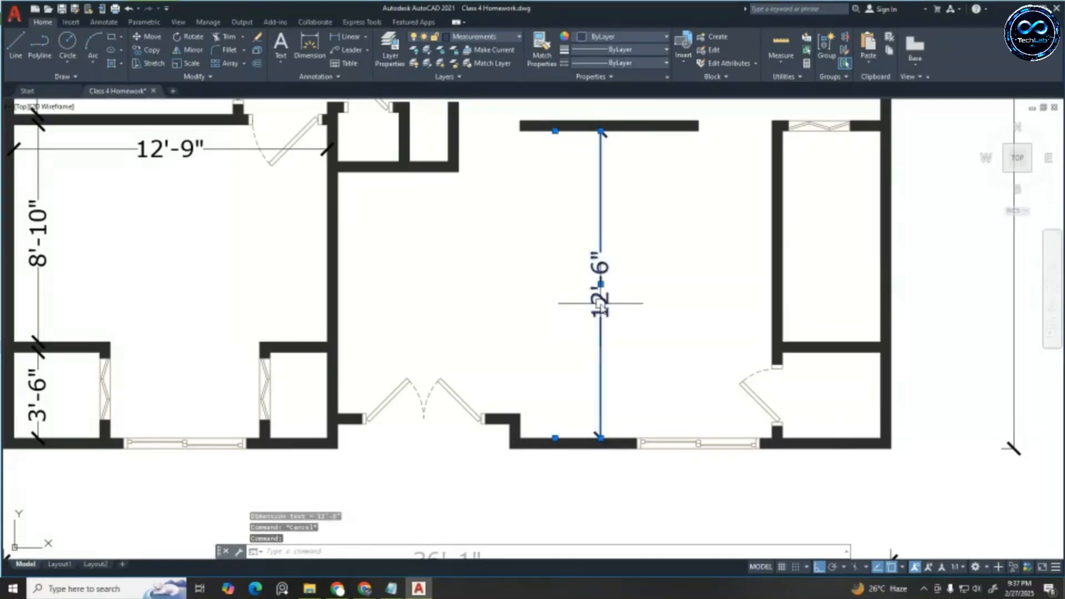
text(m)
key(Return)
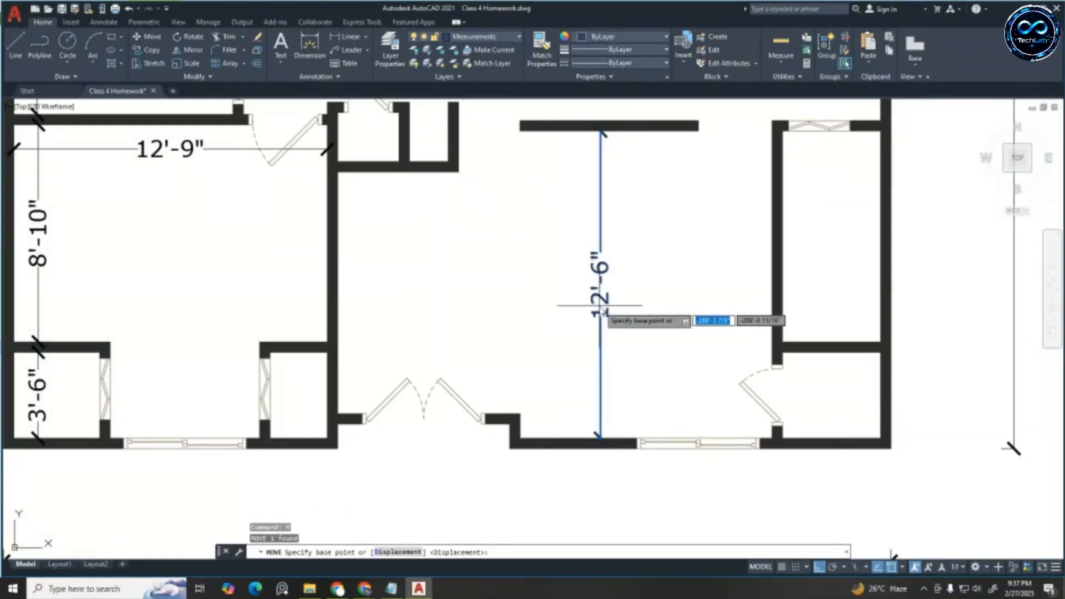
click(554, 127)
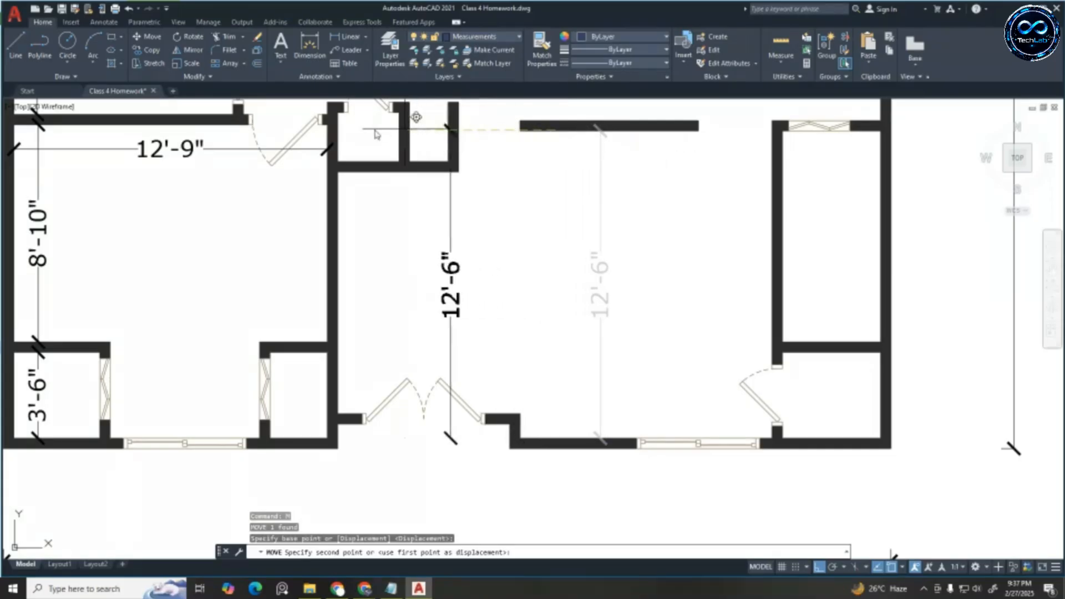
click(336, 132)
key(Escape)
key(Escape)
key(Escape)
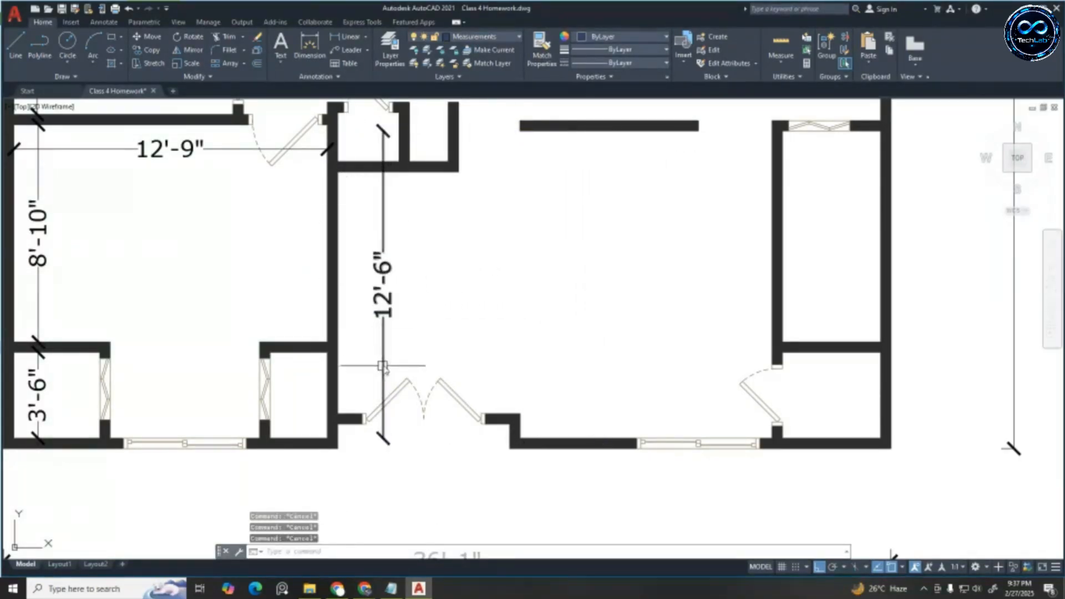
Delete the kitchen depth dimension that crosses the small closet and the double entry door
click(383, 293)
key(Escape)
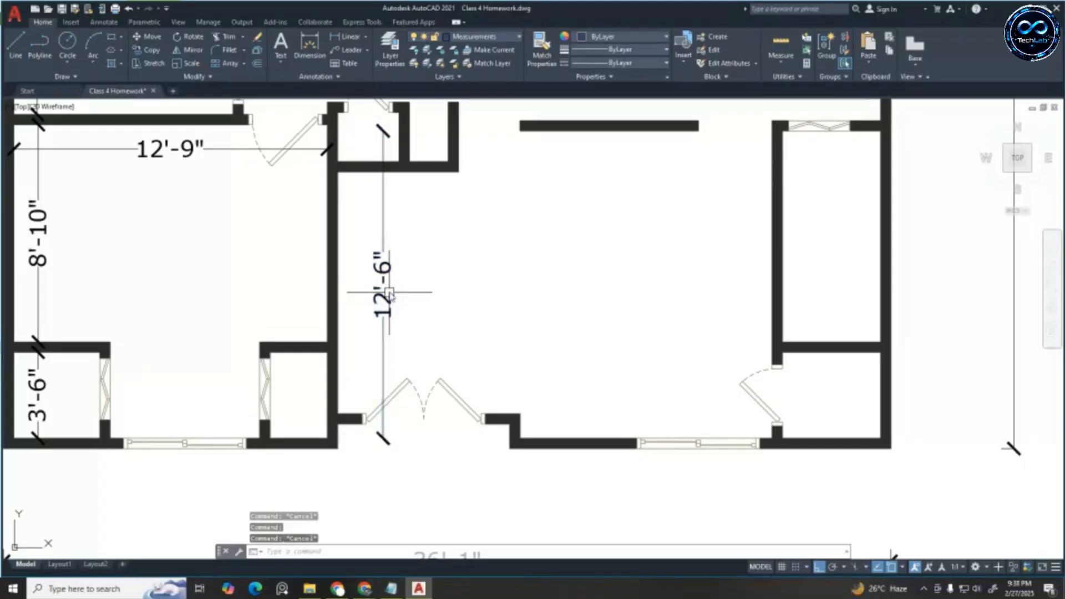
click(384, 283)
key(Delete)
scroll(485, 323, down, 4)
scroll(551, 347, up, 5)
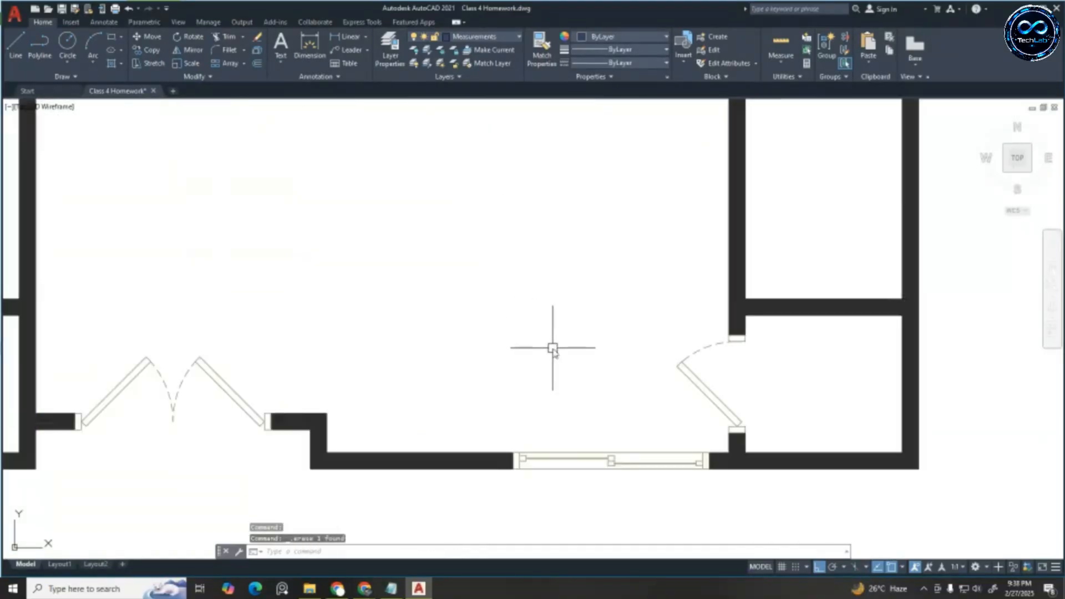
scroll(573, 347, down, 5)
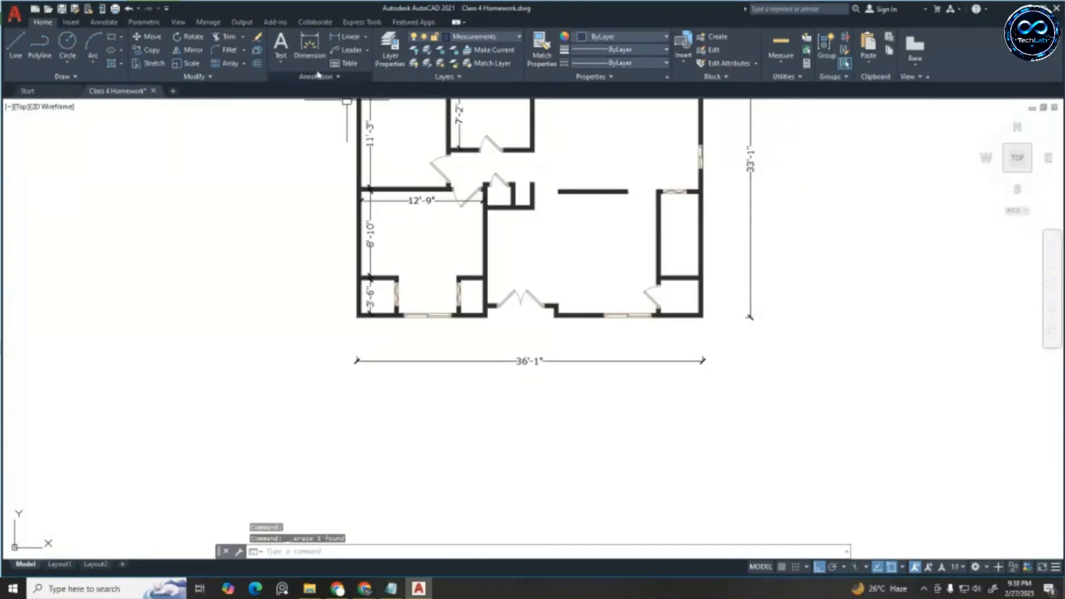
Add a vertical linear dimension for the kitchen's depth from the freestanding wall's right end down to the window in the lower exterior wall
click(347, 36)
scroll(631, 209, up, 2)
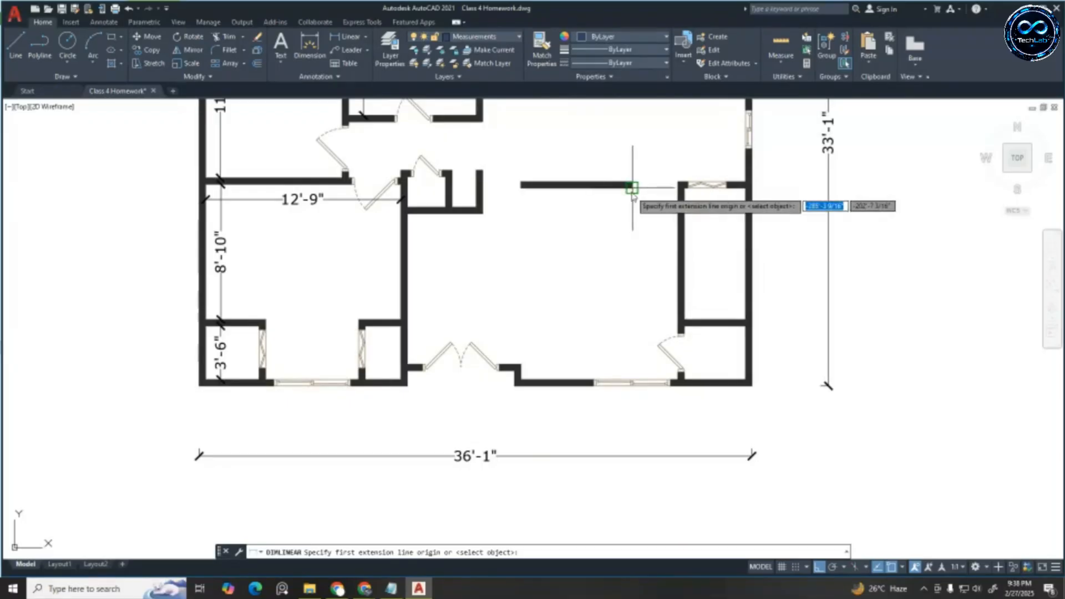
click(632, 185)
scroll(623, 333, up, 3)
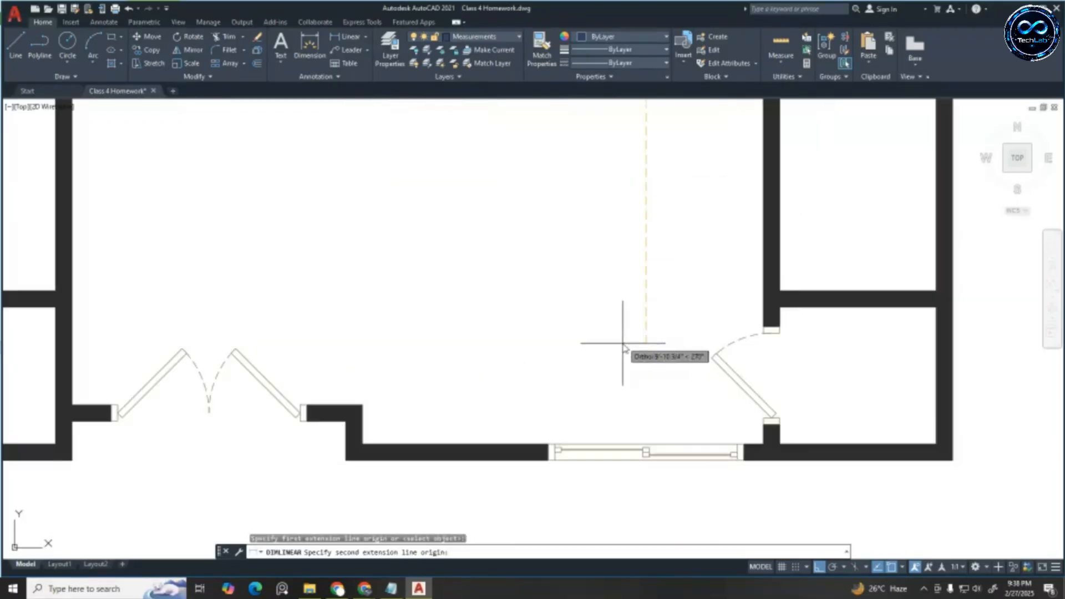
click(645, 451)
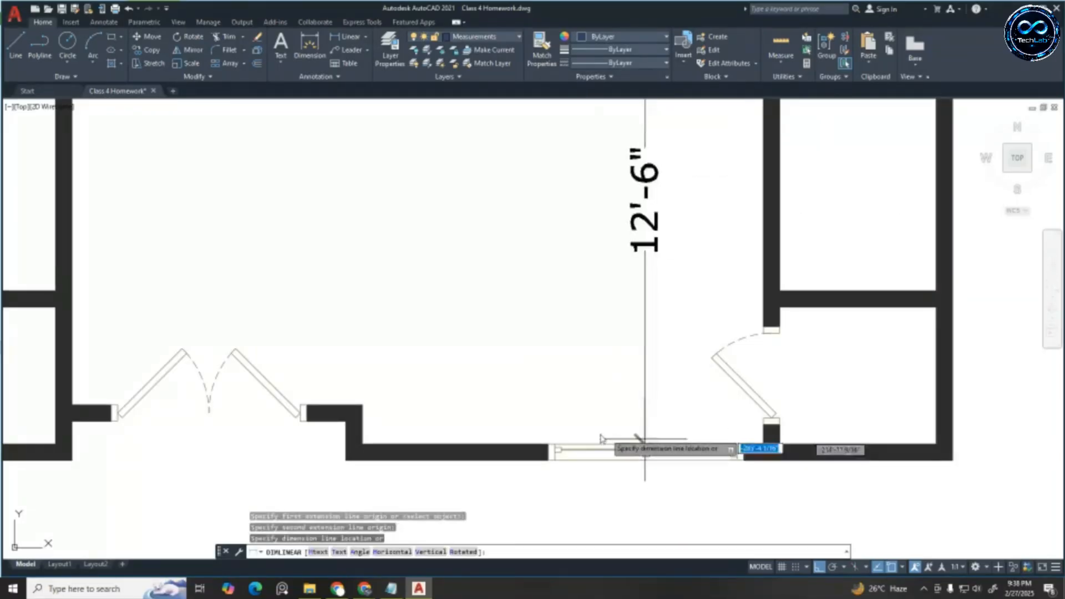
click(600, 435)
key(Escape)
scroll(615, 371, down, 2)
Move the kitchen's depth dimension horizontally so it sits just inside the wall separating the kitchen from the pantry
click(612, 280)
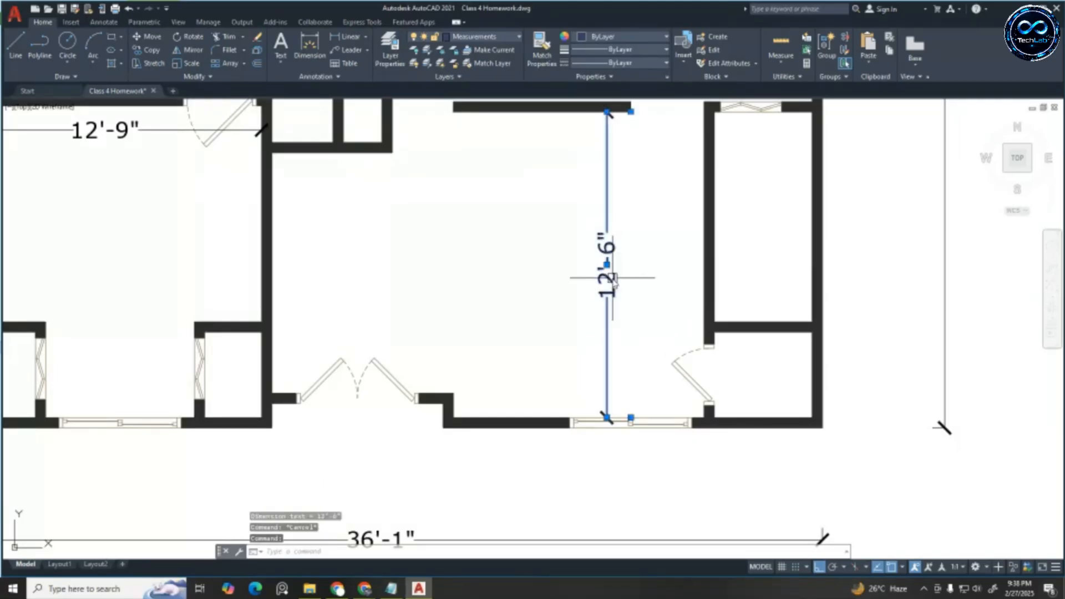
text(m)
key(Return)
scroll(649, 382, up, 4)
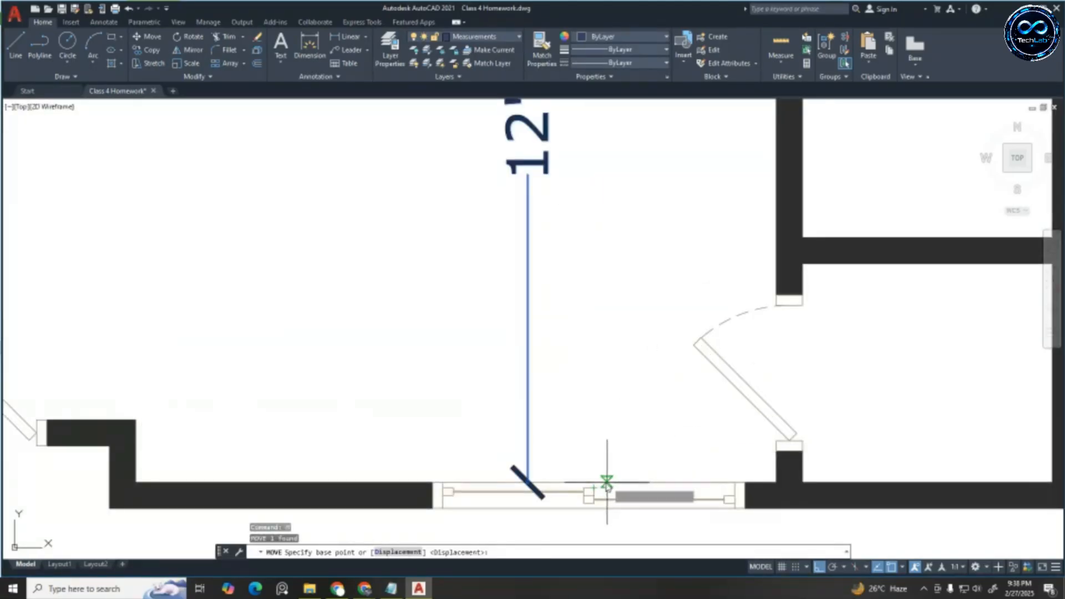
scroll(588, 483, up, 4)
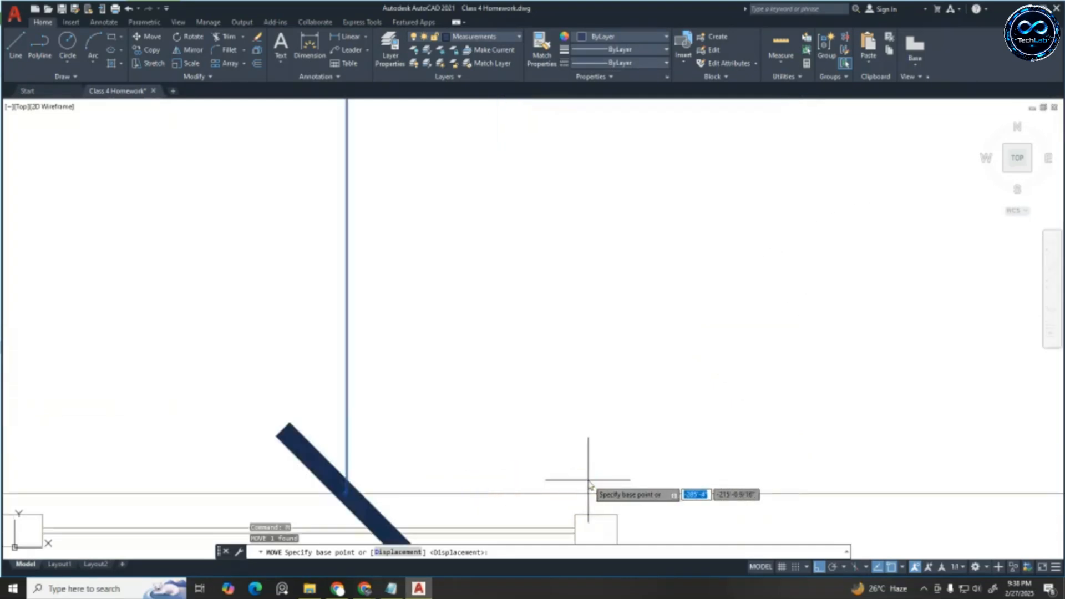
scroll(589, 476, down, 4)
click(596, 475)
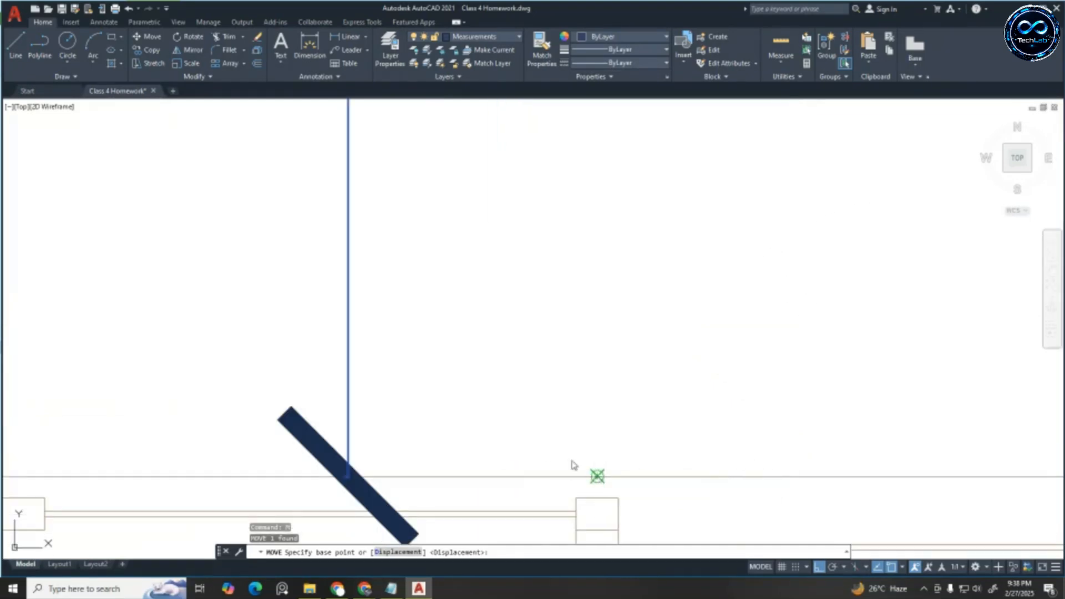
scroll(574, 467, up, 3)
scroll(561, 389, up, 2)
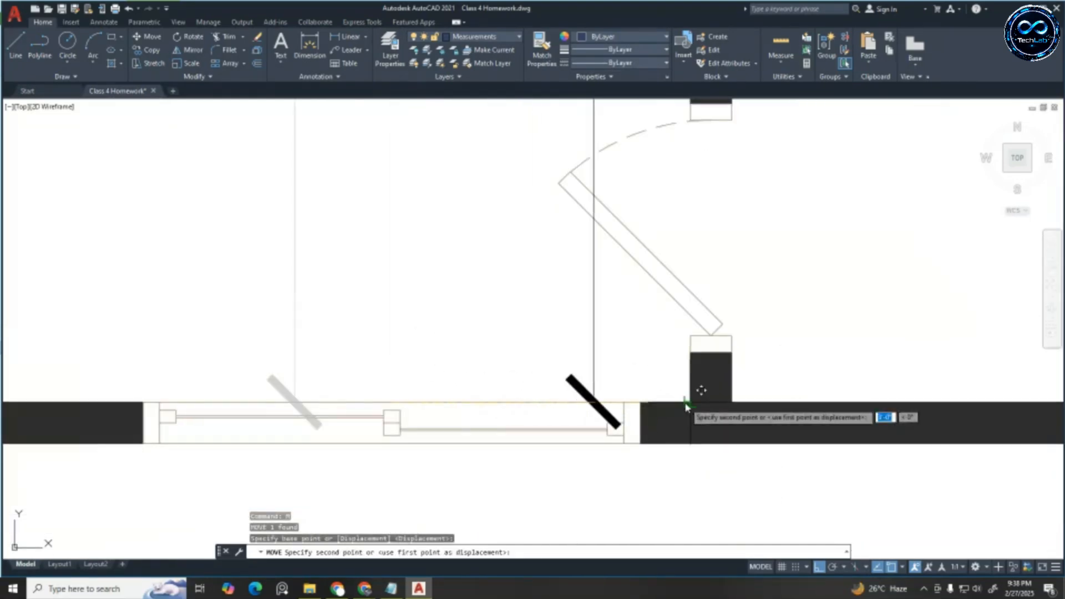
click(688, 405)
key(Escape)
scroll(611, 394, down, 8)
key(Escape)
key(Escape)
scroll(551, 279, up, 2)
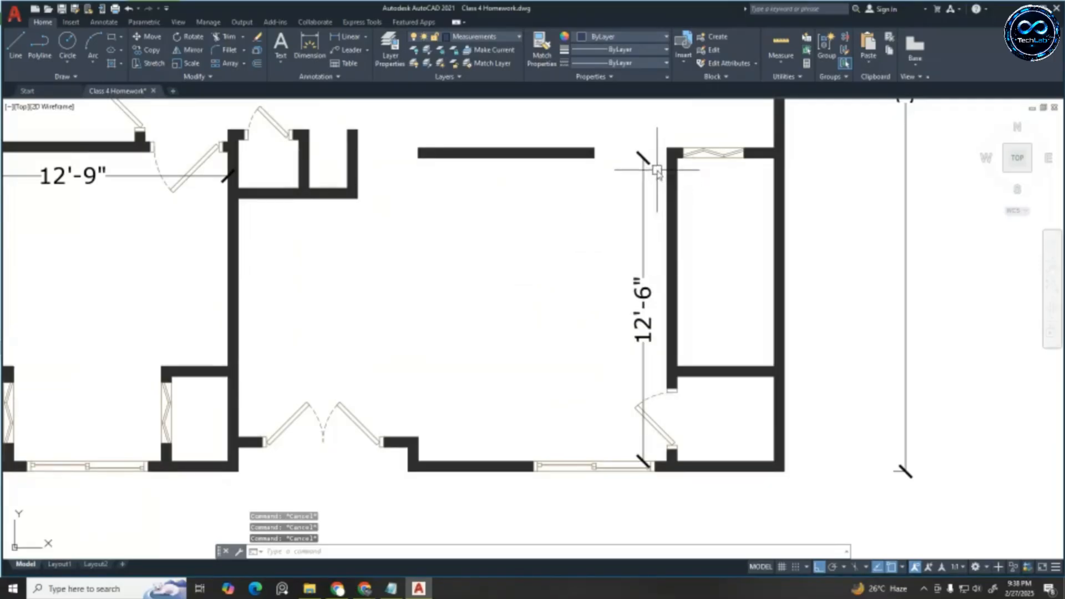
Add a horizontal linear dimension for the kitchen's width from the front bedroom wall to the pantry wall, with the dimension line offset 1'
click(345, 36)
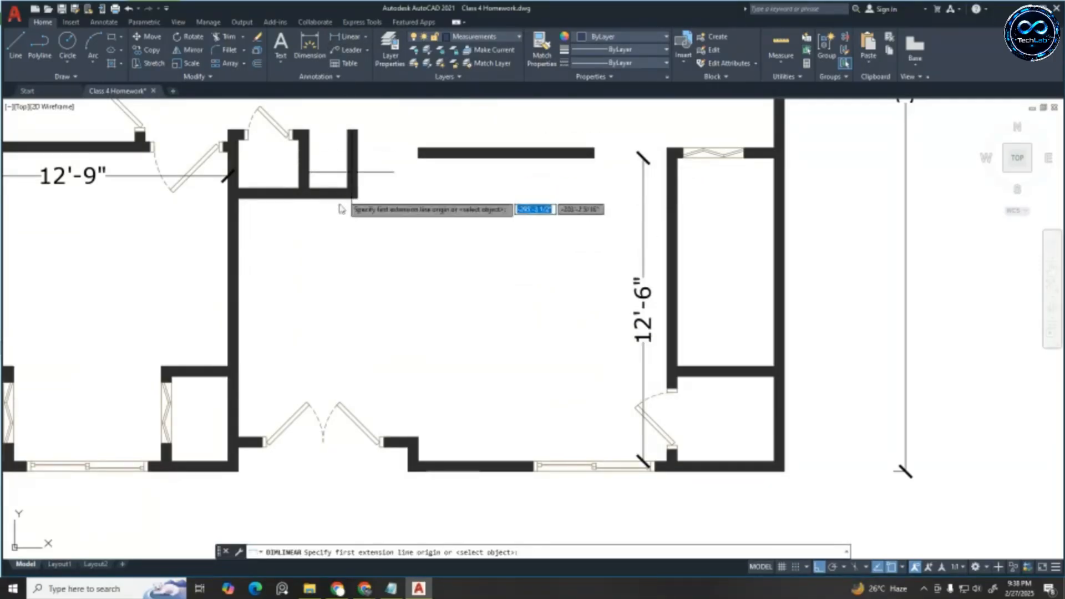
click(239, 198)
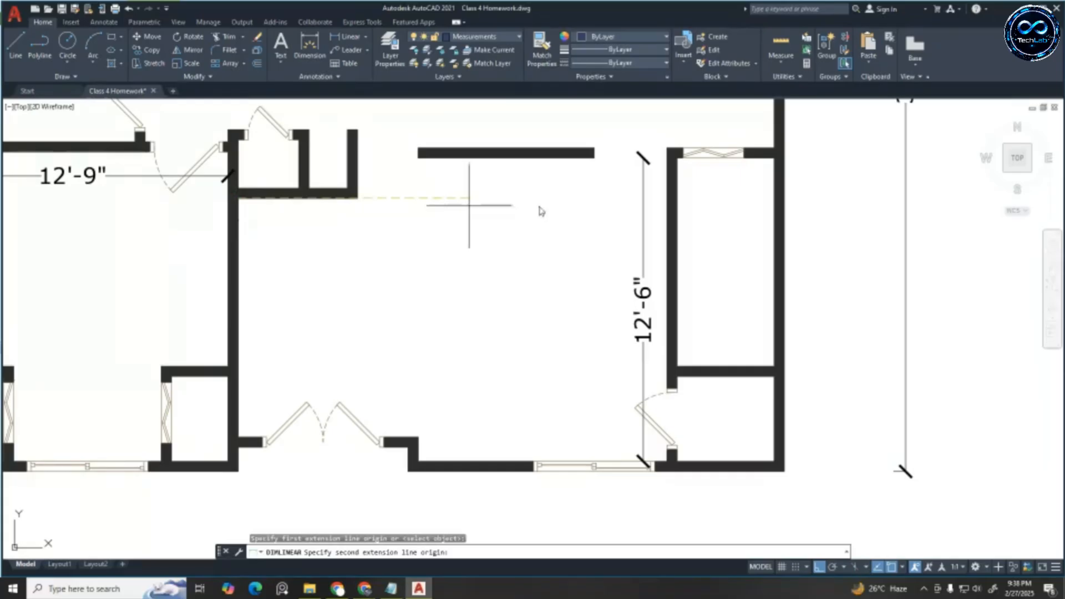
click(664, 199)
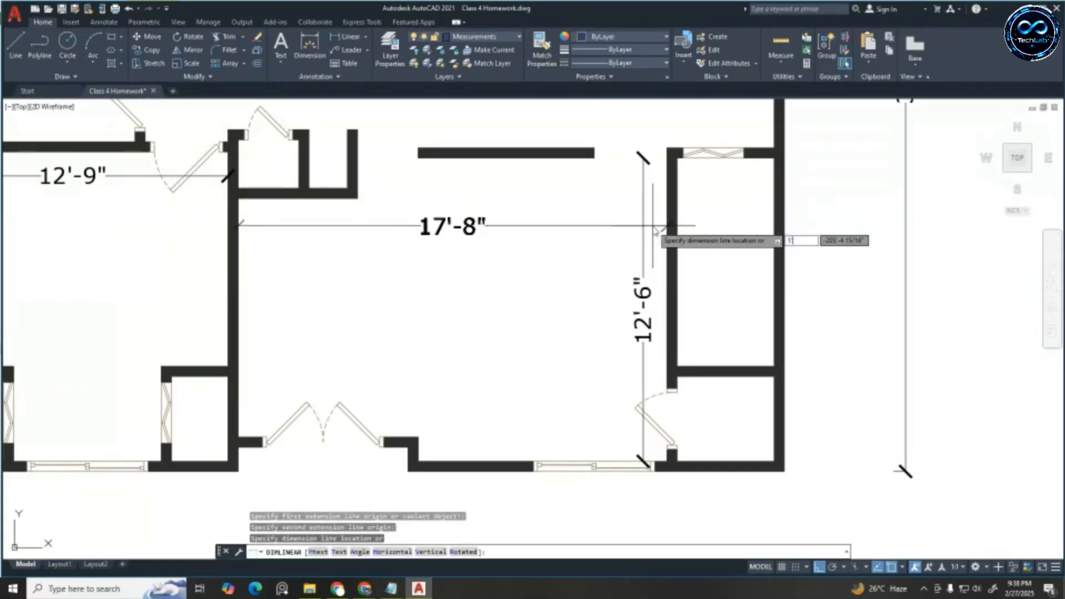
click(656, 227)
key(Escape)
key(Escape)
key(Escape)
scroll(654, 231, down, 5)
scroll(567, 226, up, 2)
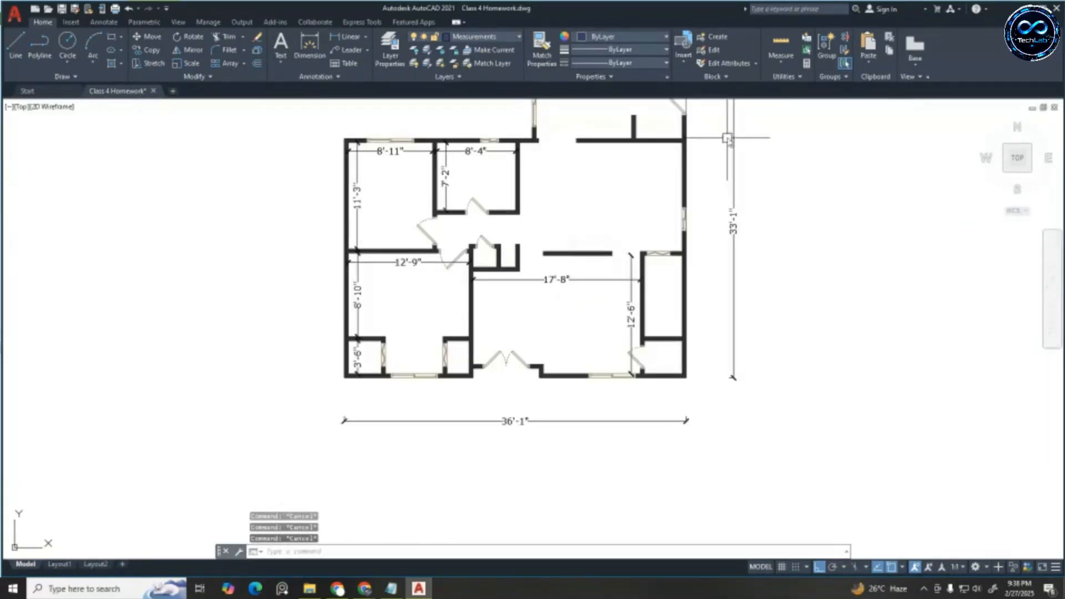
Dimension the width of the large room above the kitchen, between its upper inside corners, with the dimension line offset 1'
click(349, 36)
scroll(522, 155, up, 4)
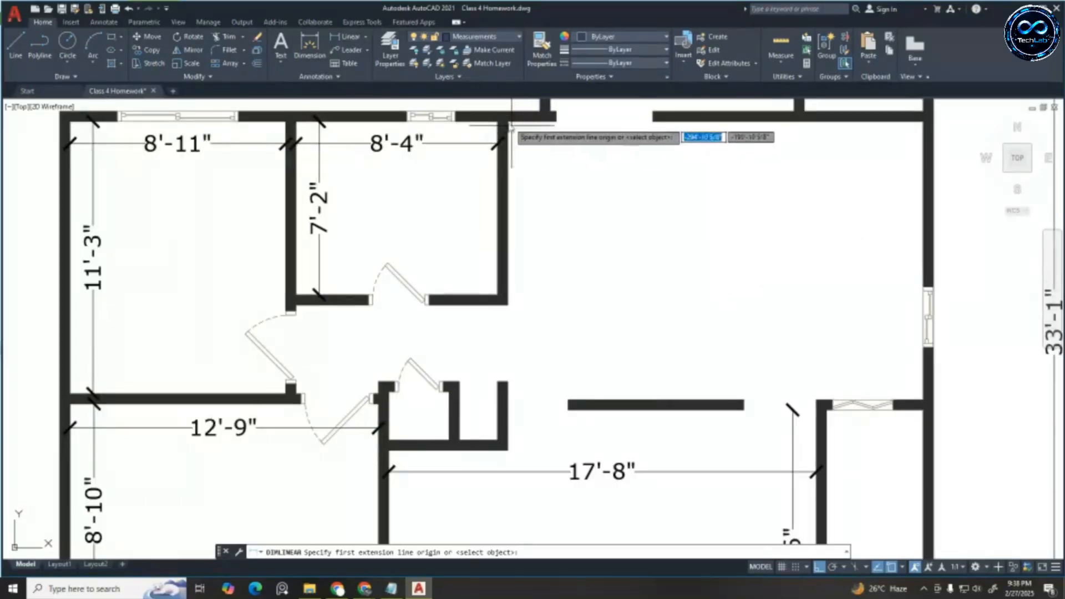
click(508, 122)
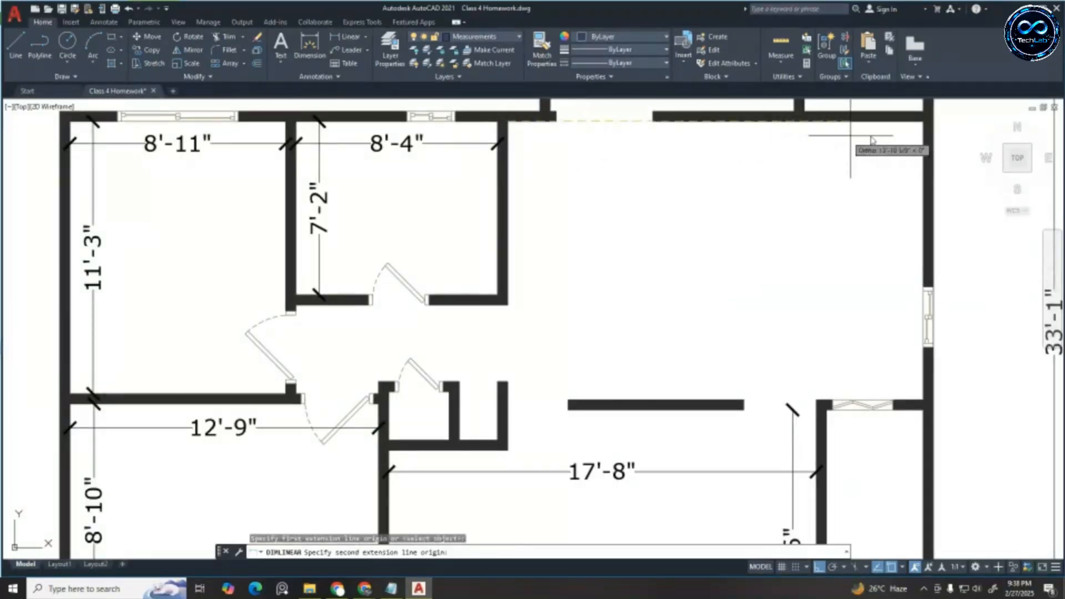
click(922, 121)
click(922, 147)
key(Escape)
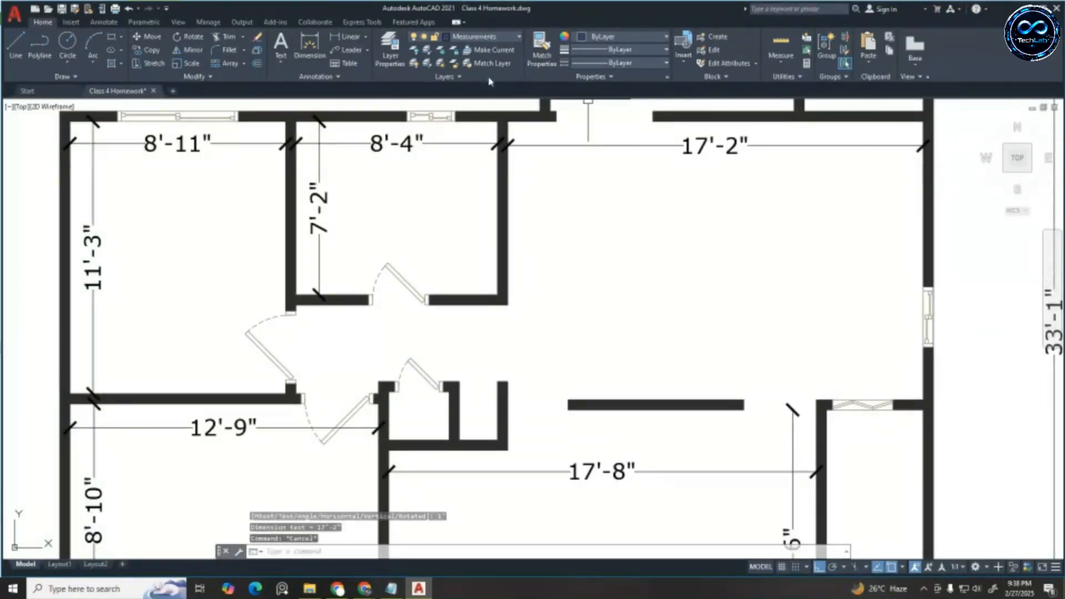
Add a vertical linear dimension for the same large room's depth along the right exterior wall, placed just inside the wall
click(342, 40)
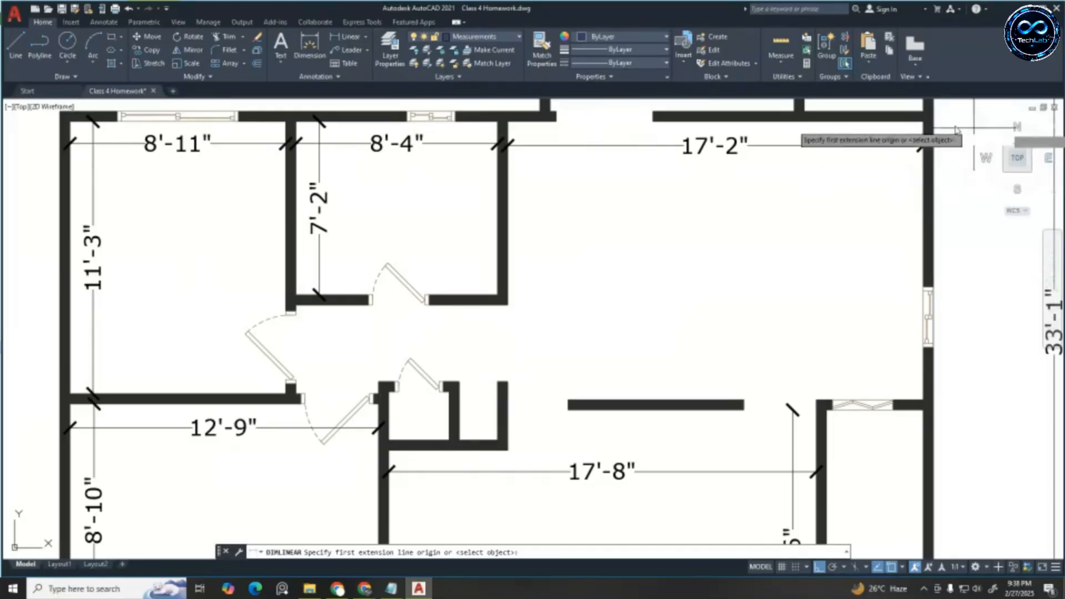
click(923, 122)
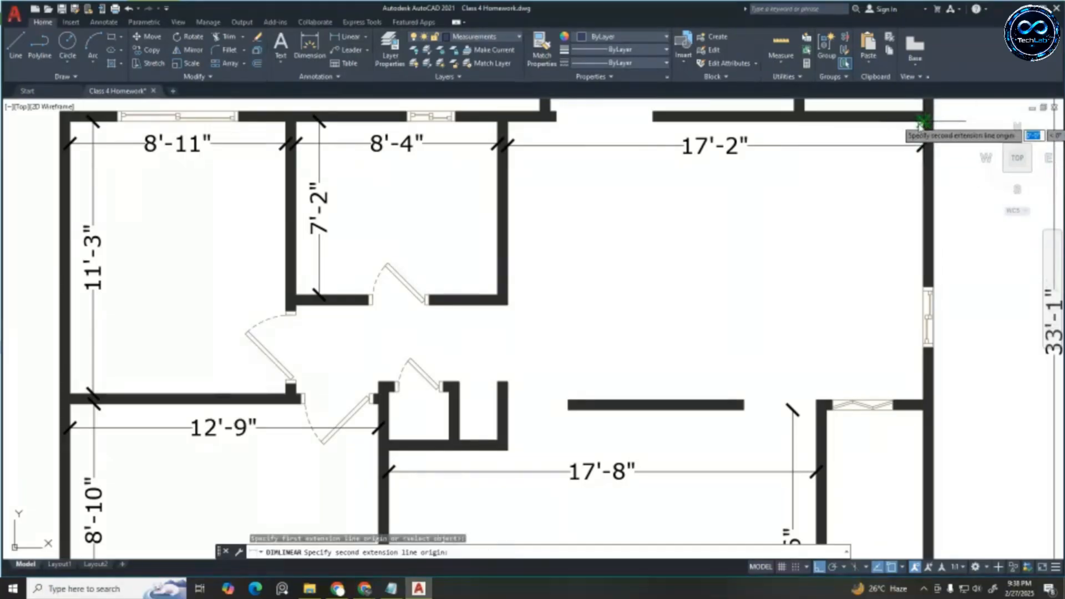
click(923, 400)
click(899, 402)
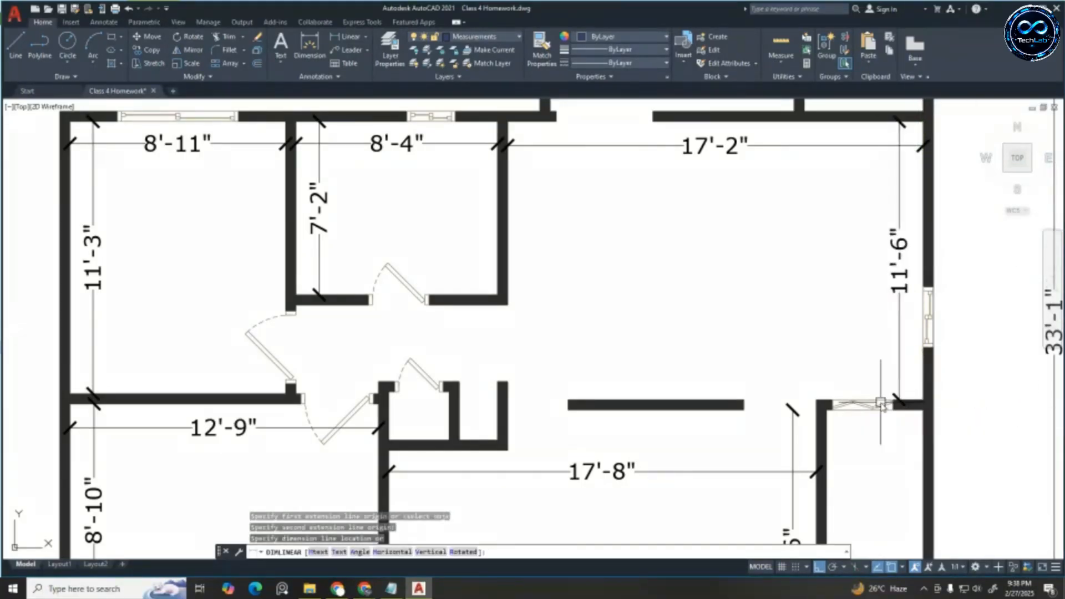
key(Escape)
scroll(684, 288, down, 5)
scroll(716, 280, up, 4)
scroll(583, 214, down, 2)
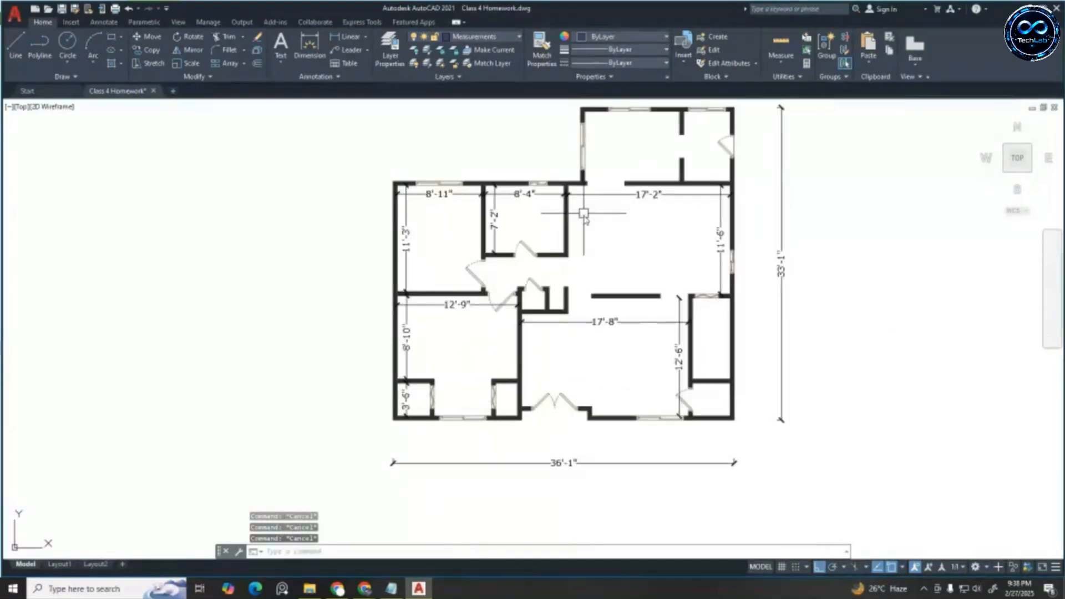
Modify the Standard dimension style so its text color is ByLayer
key(Return)
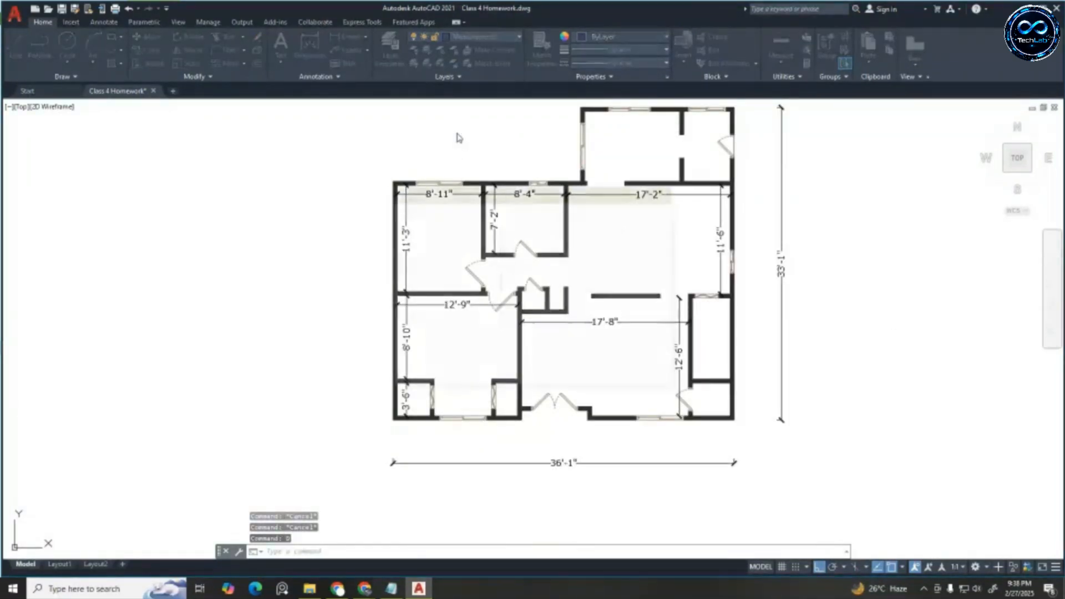
click(648, 269)
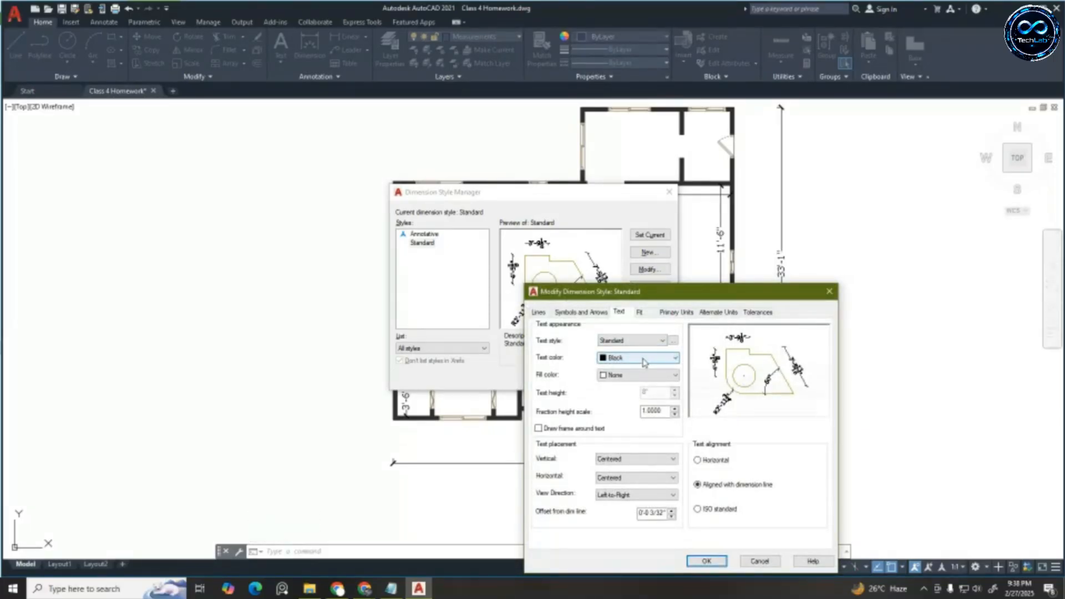
click(638, 360)
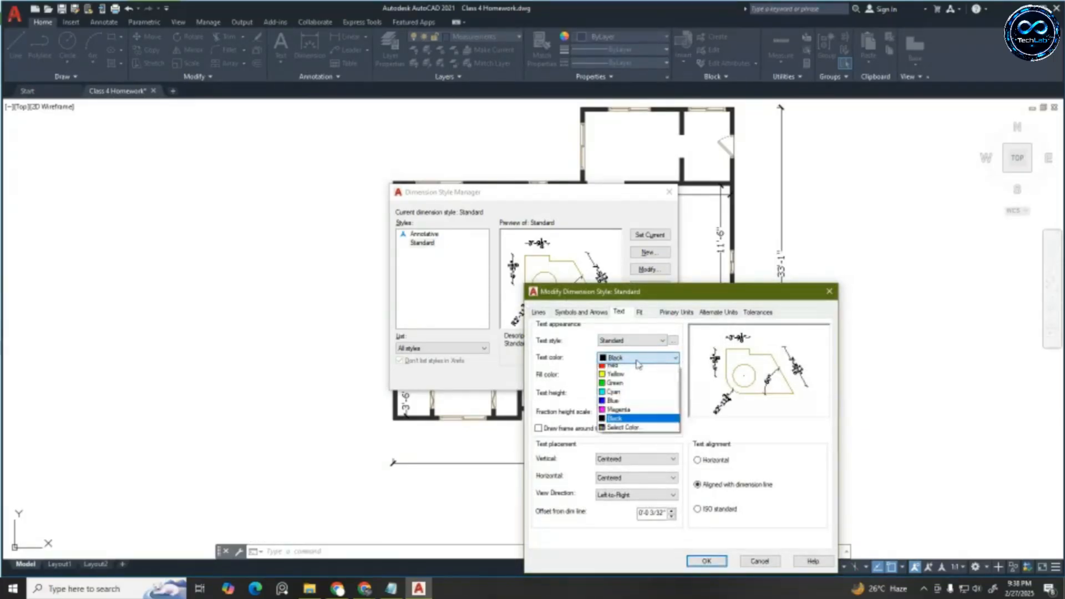
click(638, 370)
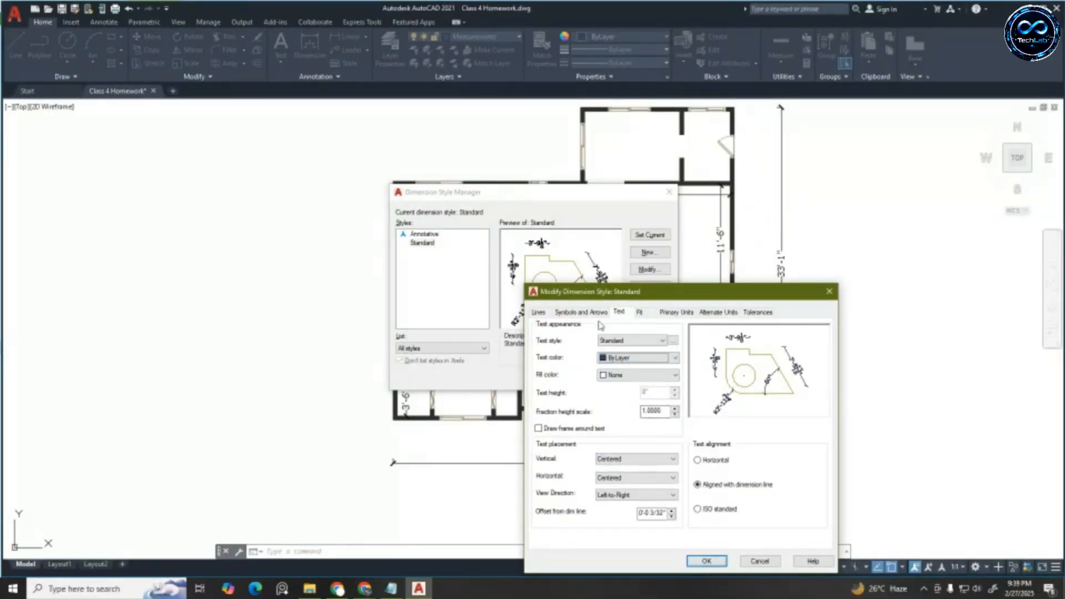
Set the Standard style's dimension line and extension line colors to ByLayer, and close the dimension style settings
click(538, 312)
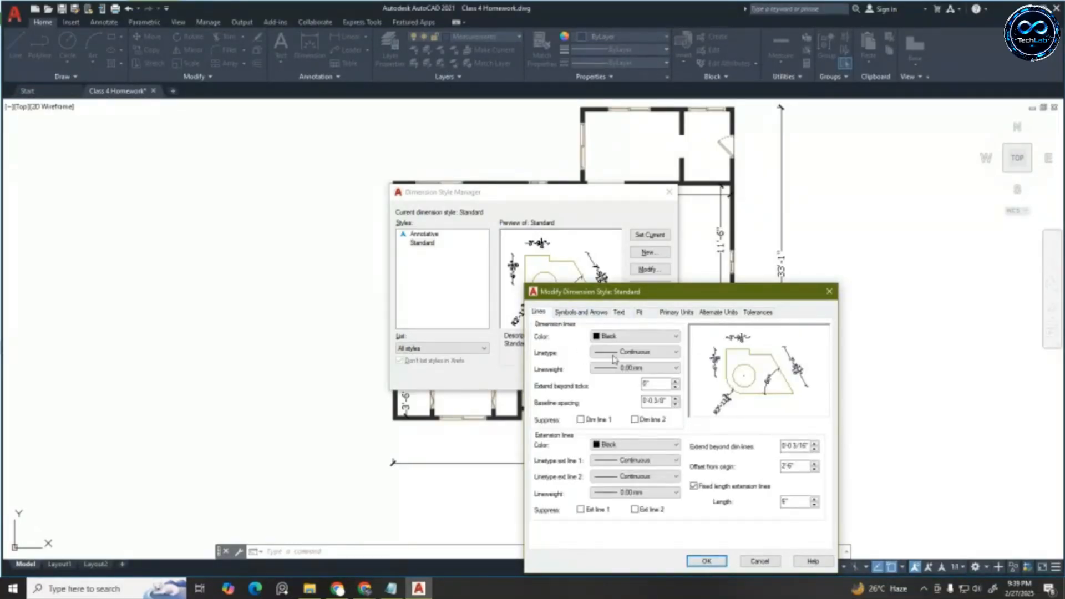
click(637, 336)
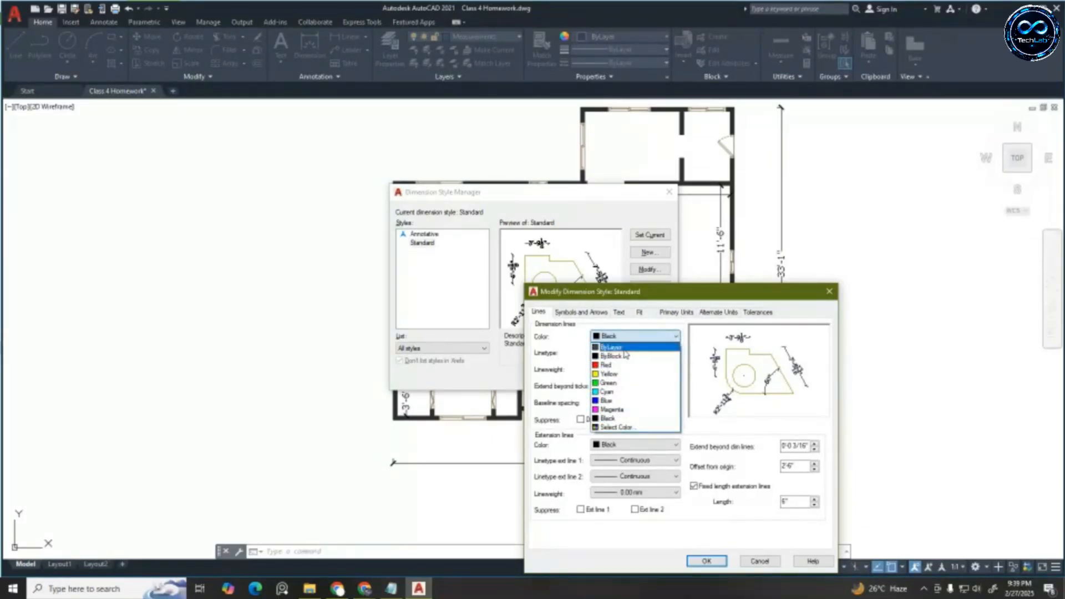
click(616, 347)
click(635, 444)
click(616, 455)
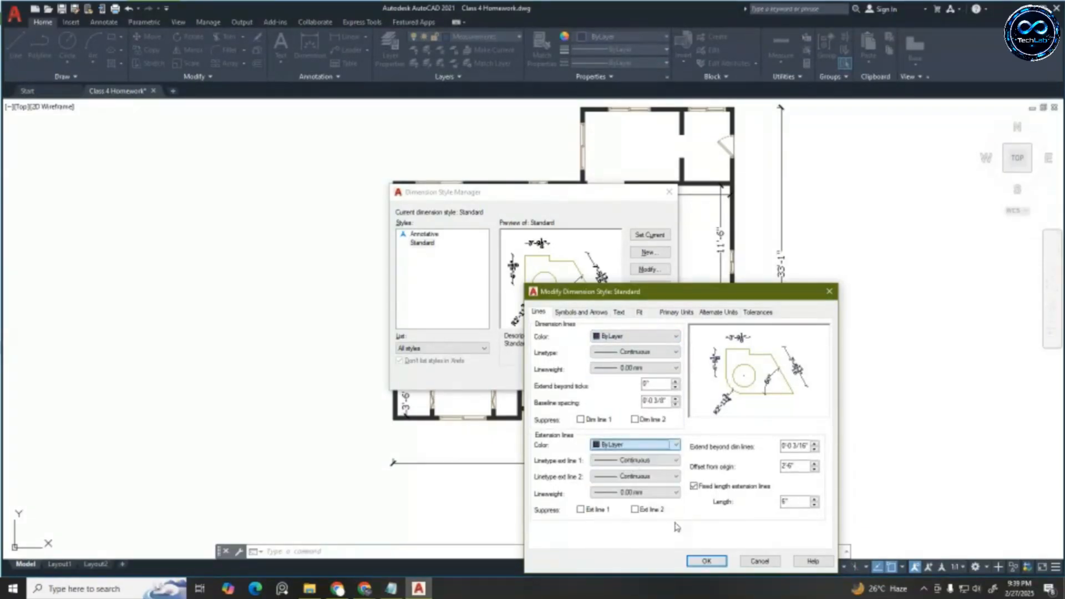
click(705, 561)
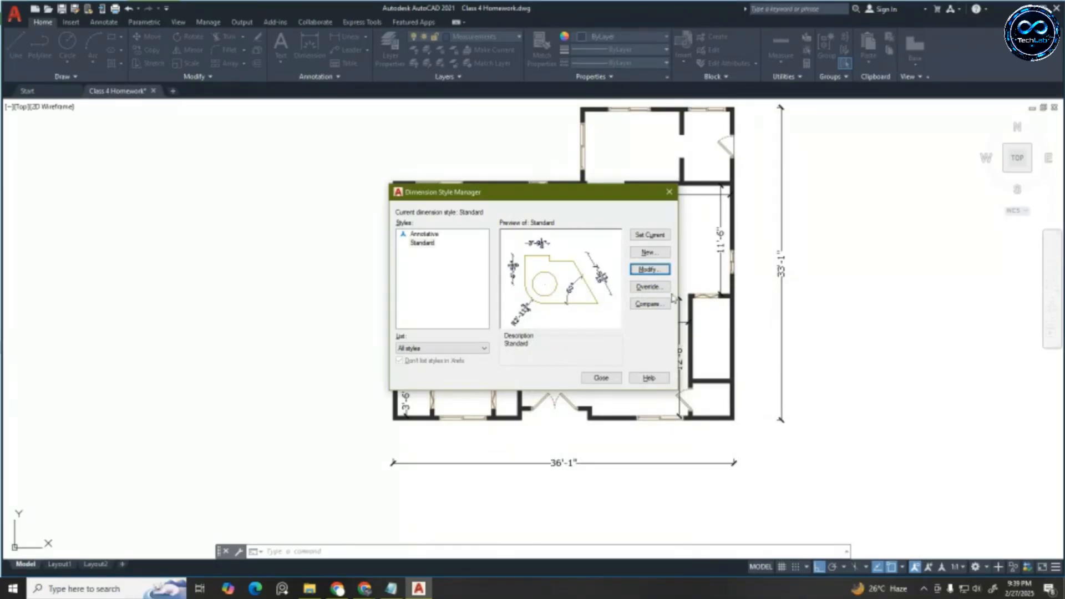
click(602, 377)
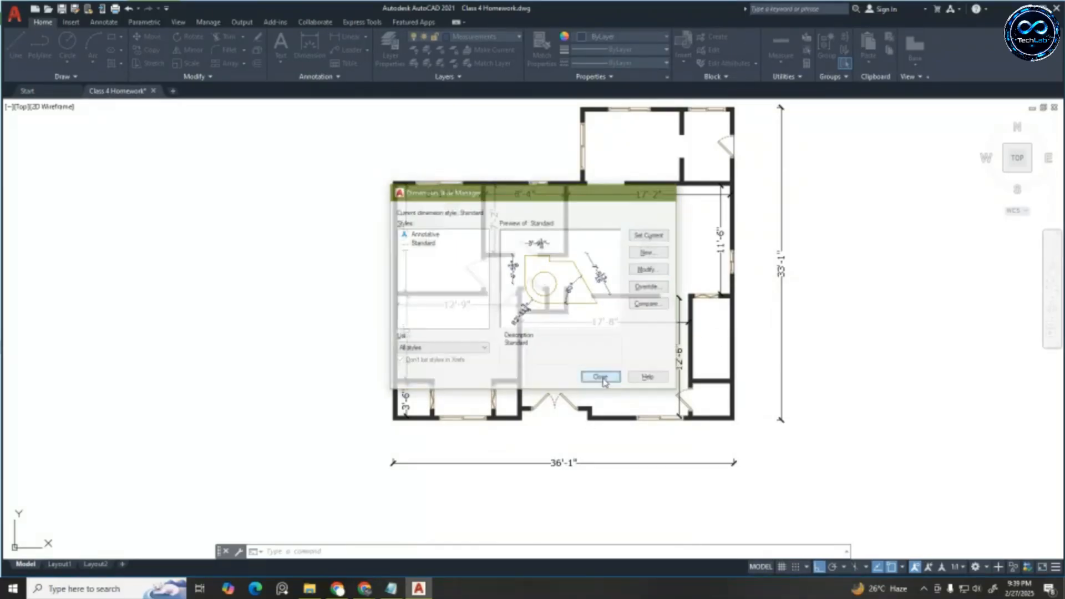
Examine the dimensions' layer color up close and across the whole floor plan
scroll(784, 254, up, 5)
scroll(737, 270, down, 2)
key(Escape)
scroll(737, 270, down, 5)
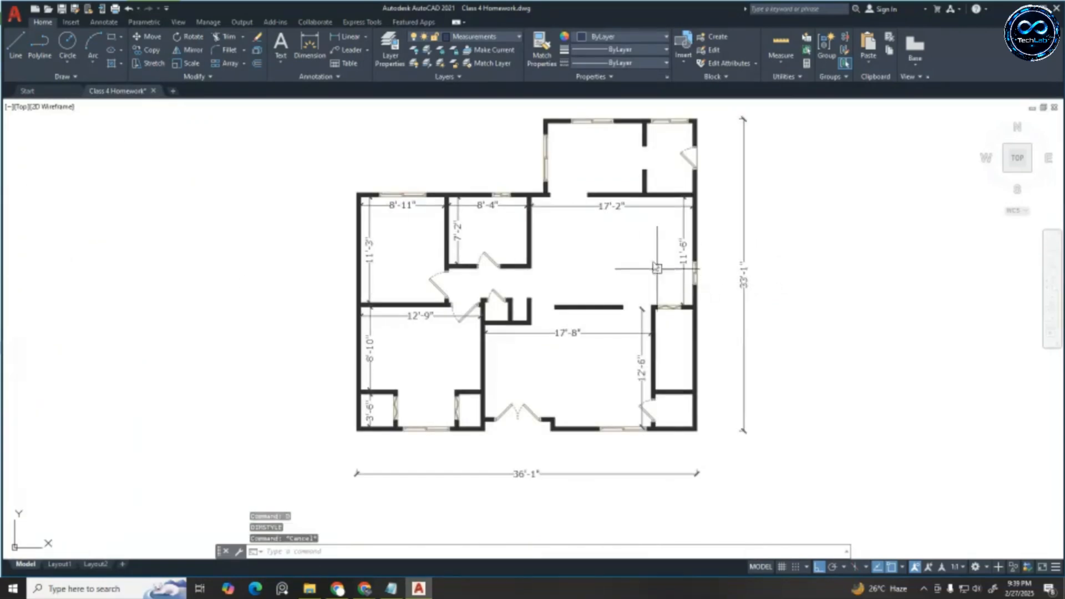
scroll(654, 268, up, 3)
scroll(649, 202, up, 4)
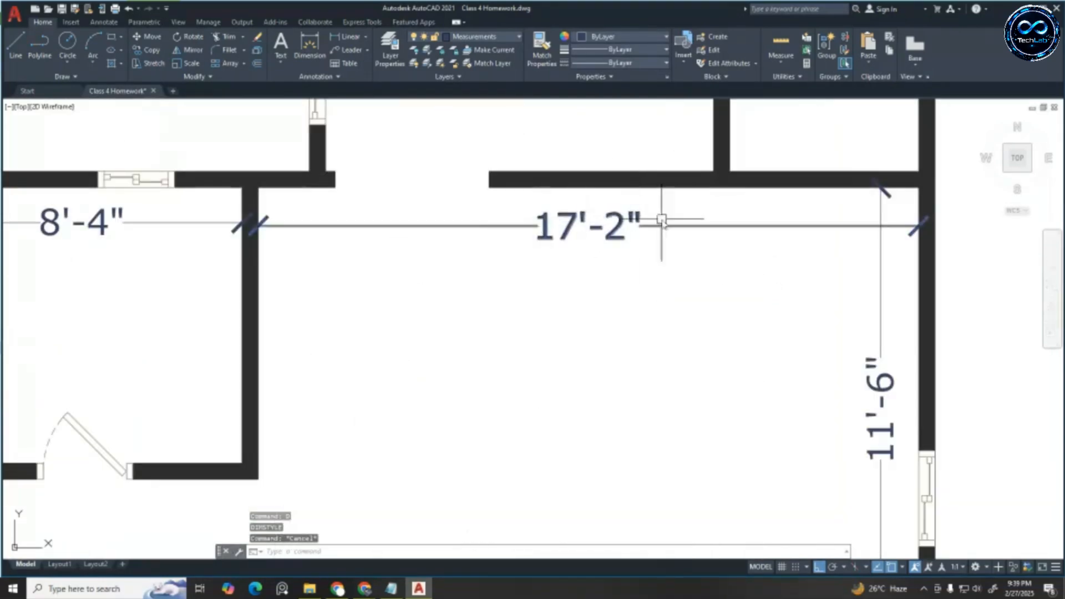
scroll(666, 219, down, 5)
scroll(671, 233, up, 2)
key(Escape)
key(Escape)
scroll(664, 227, down, 2)
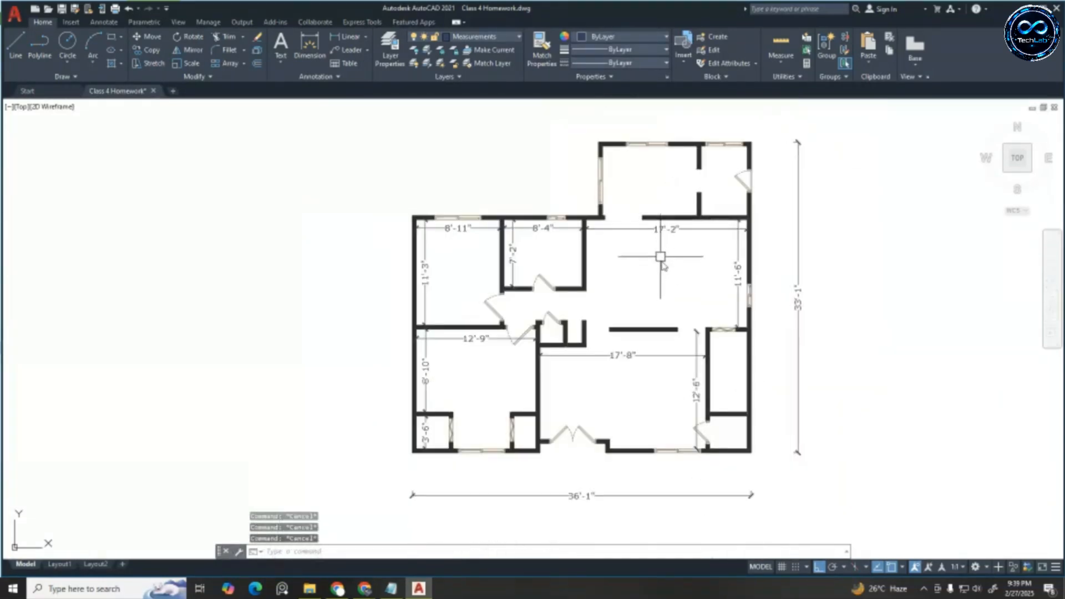
Set the luminance of the Measurements layer's true color to 40 and close the layer properties
scroll(641, 427, up, 2)
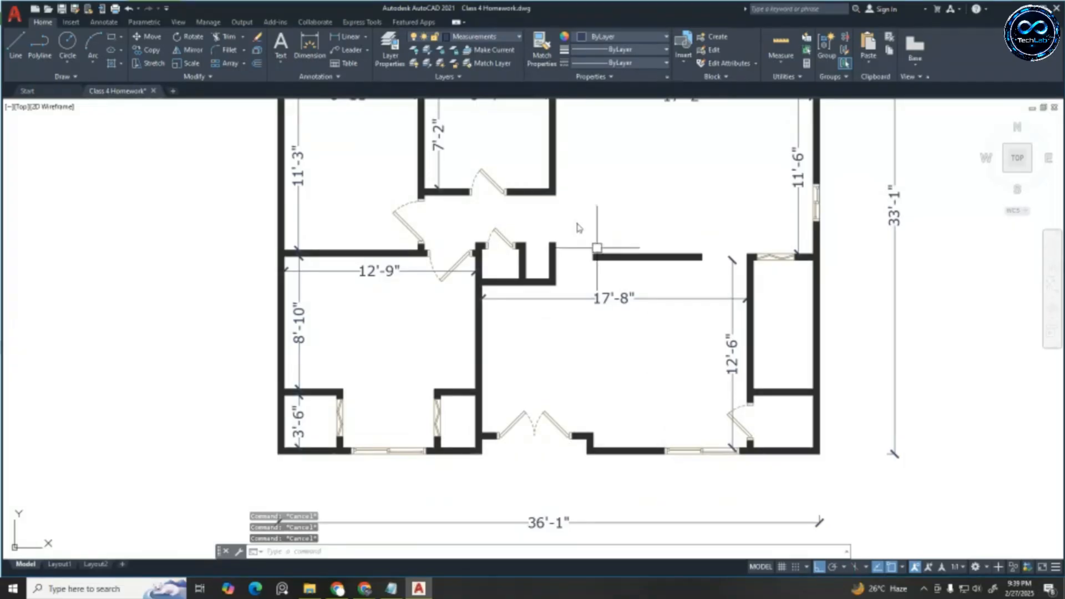
click(390, 50)
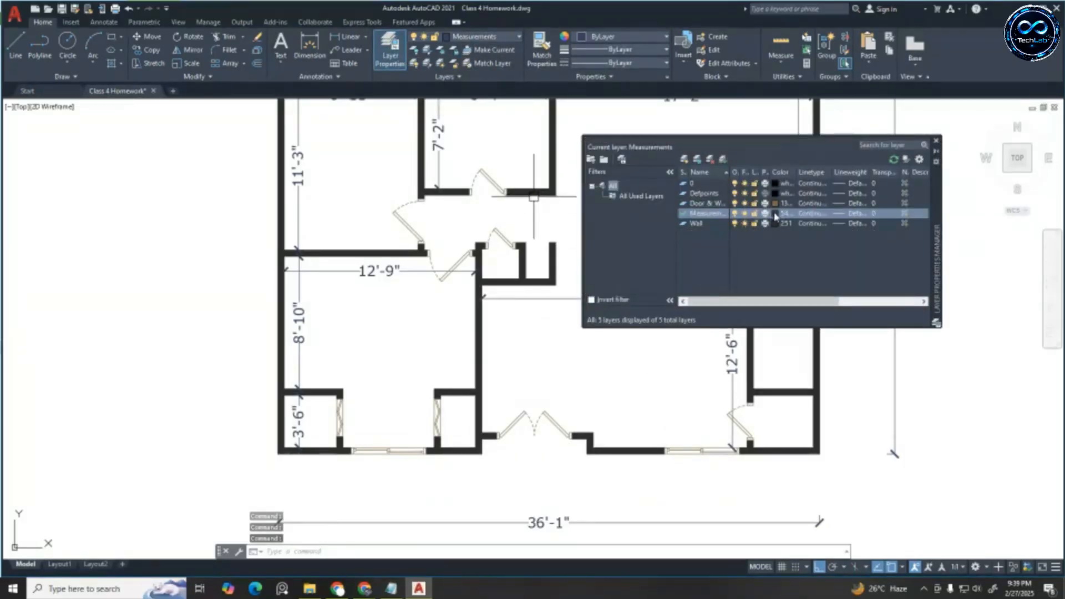
click(775, 214)
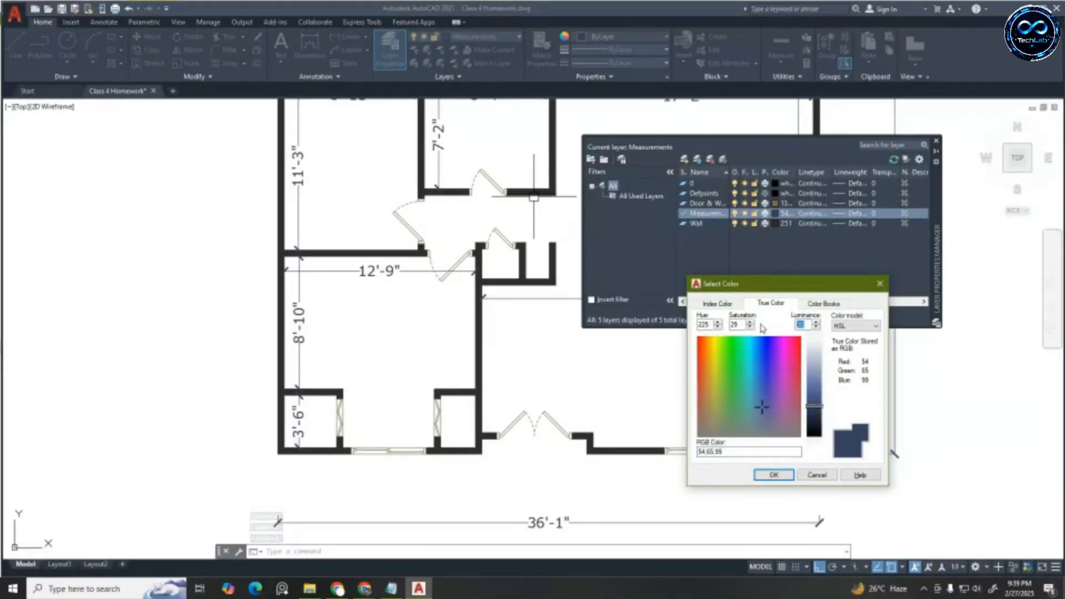
text(40)
key(Return)
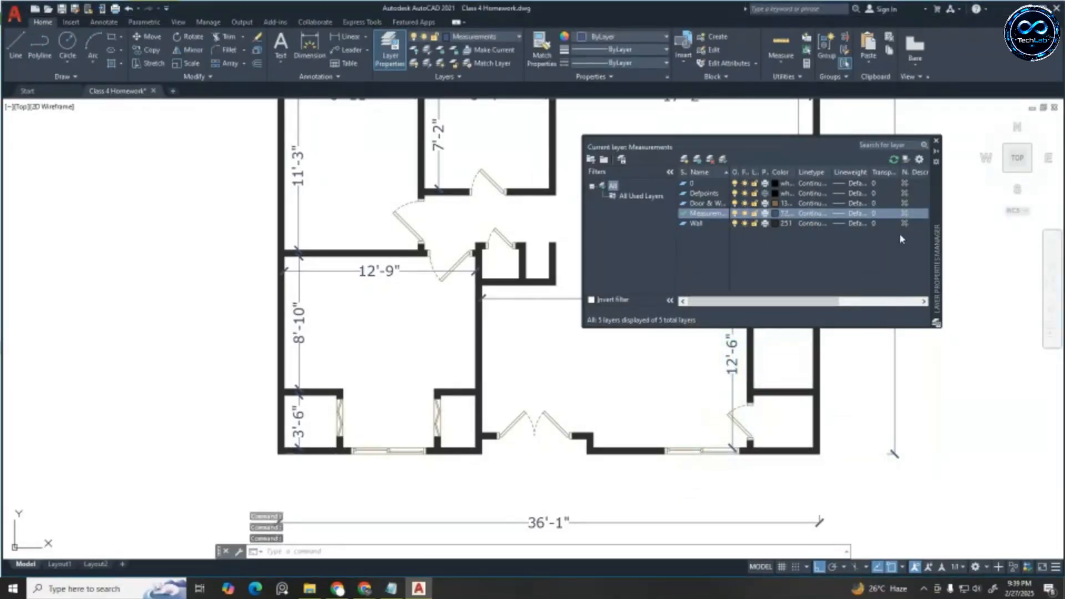
click(936, 143)
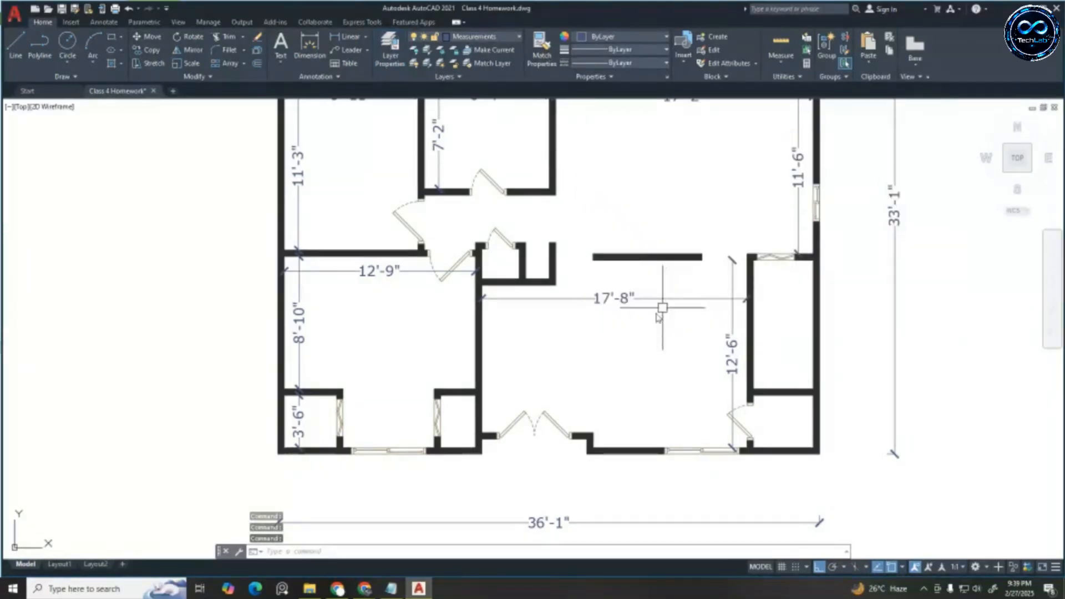
Move the overall vertical exterior dimension 2' closer to the right side of the house
scroll(516, 311, down, 3)
scroll(648, 242, up, 4)
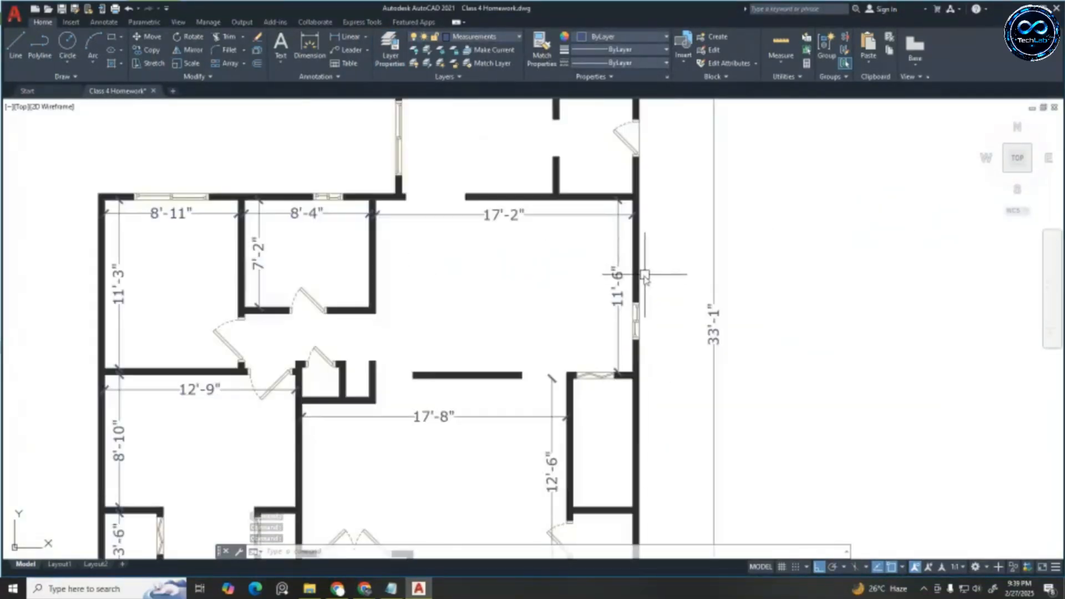
scroll(638, 274, down, 2)
key(Escape)
click(686, 305)
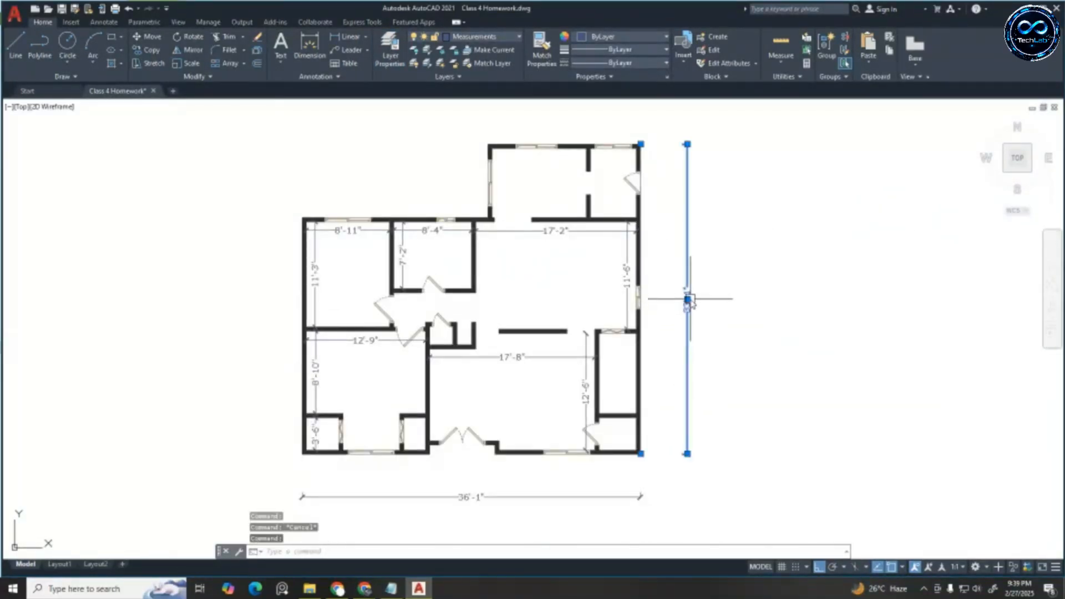
click(686, 300)
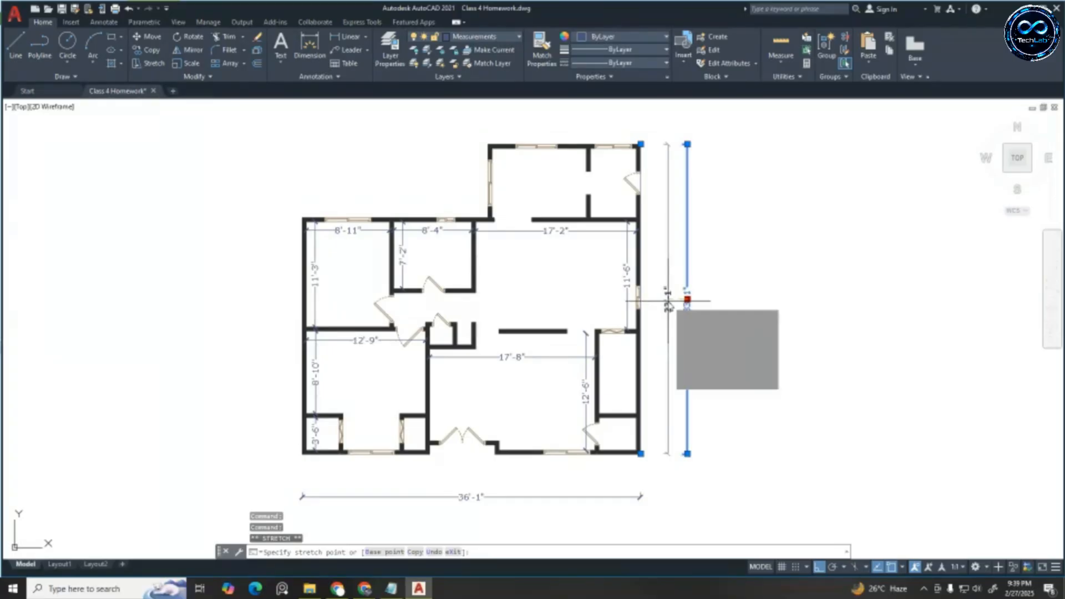
text(2)
key(Escape)
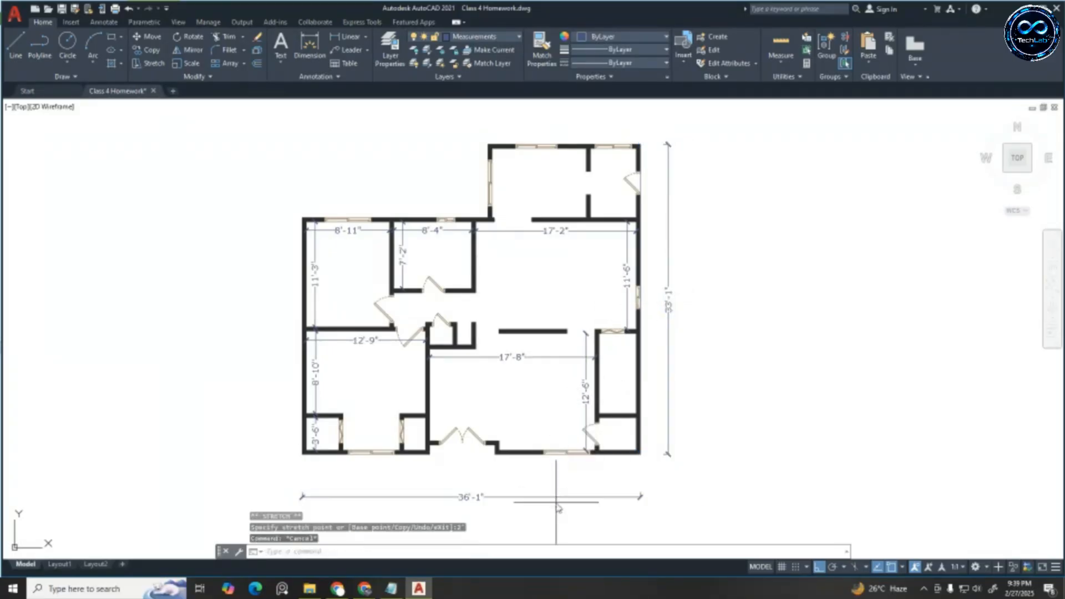
Move the overall horizontal exterior dimension 2' closer to the house's lower wall
click(557, 498)
click(421, 489)
click(472, 496)
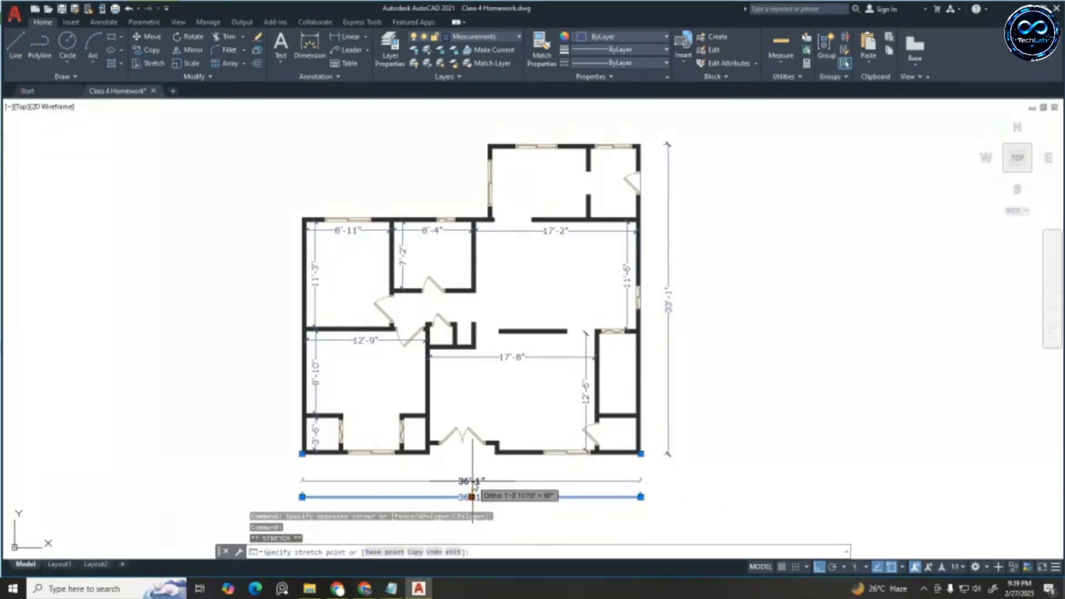
right_click(472, 497)
key(Escape)
key(Escape)
Add a linear dimension for the larger upper room's interior width, placed just below its upper wall
scroll(563, 145, up, 4)
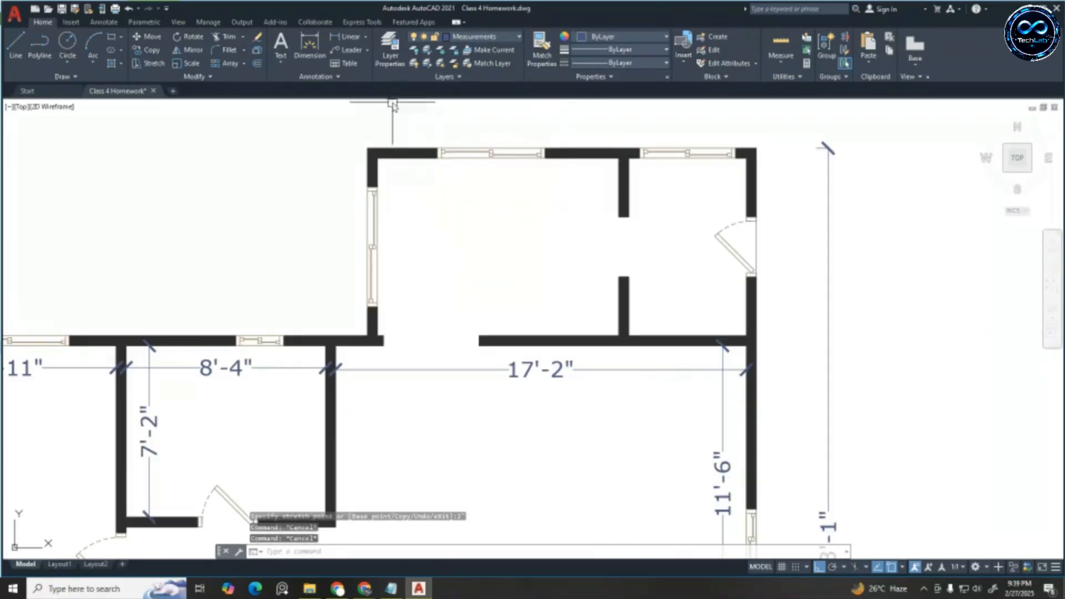
click(350, 40)
scroll(367, 161, up, 4)
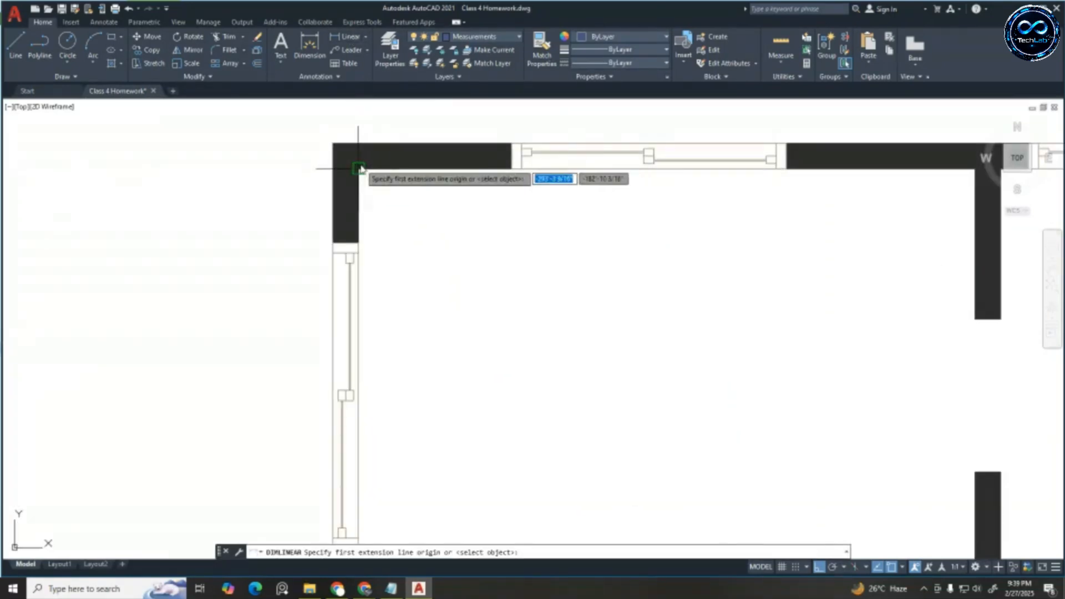
click(361, 164)
scroll(689, 155, down, 3)
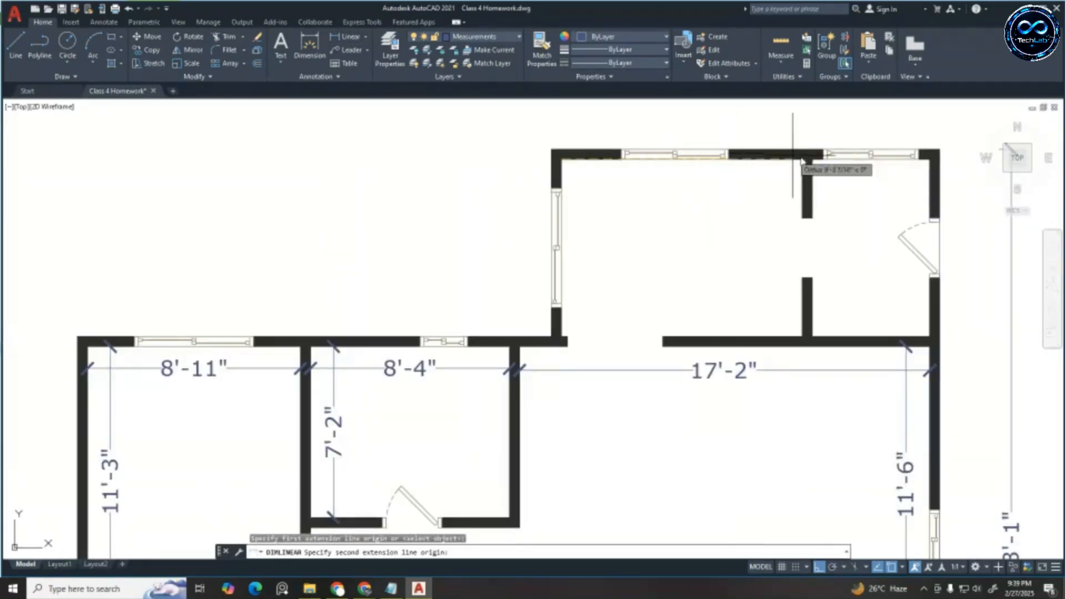
scroll(799, 158, up, 2)
click(803, 162)
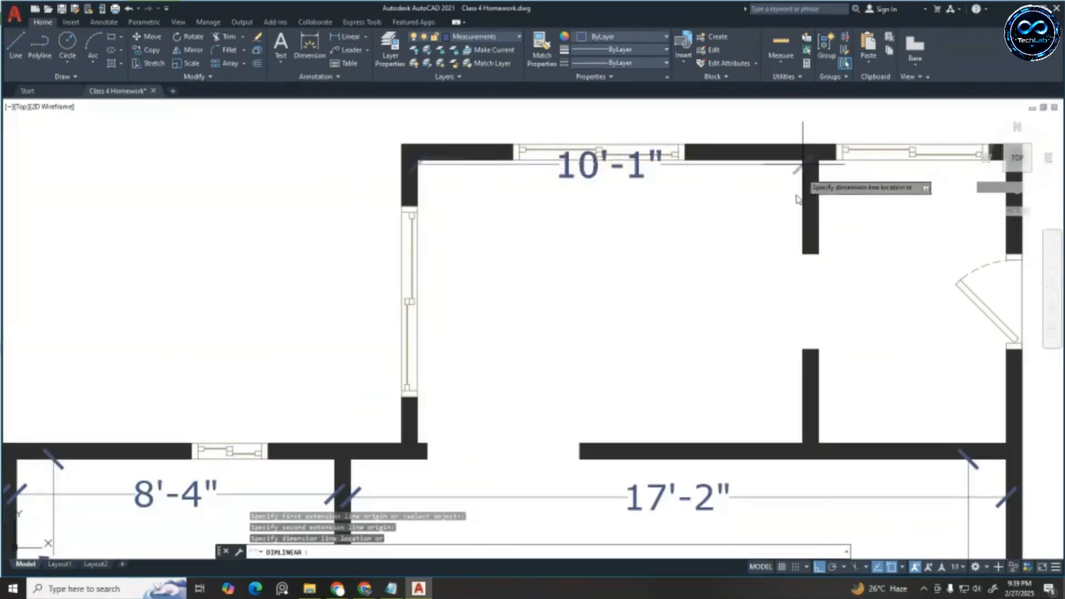
click(795, 196)
Dimension the larger upper room's interior height, placing the dimension line 1' inside its left wall
click(351, 37)
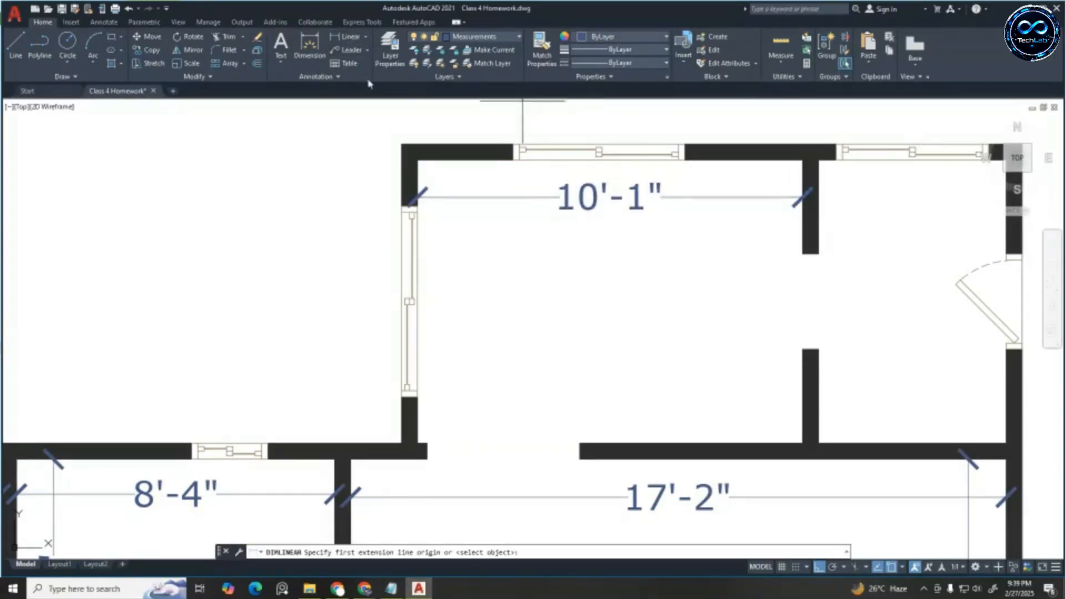
click(423, 169)
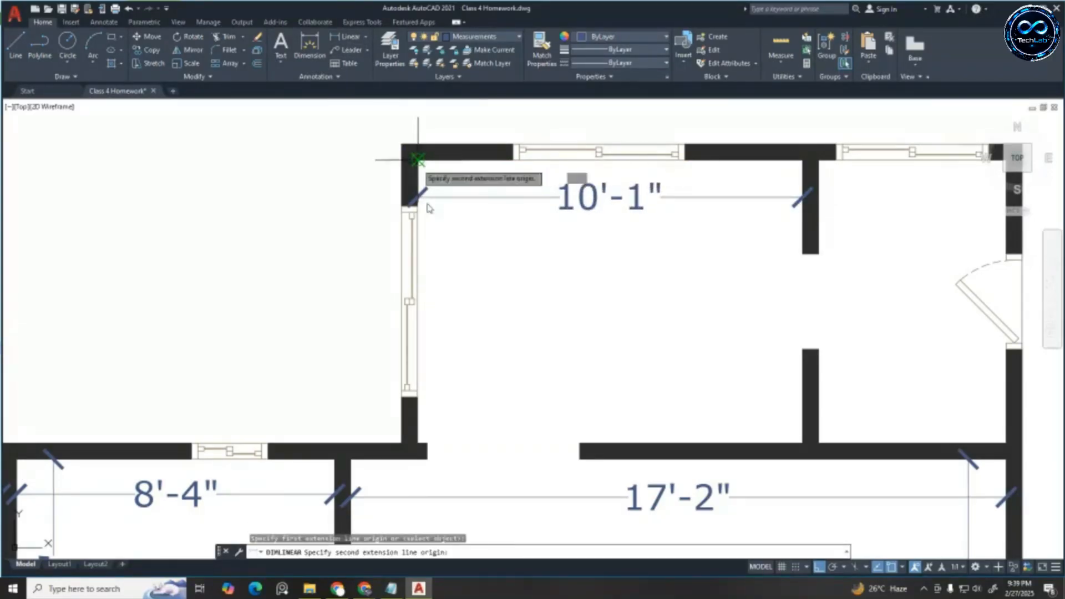
click(417, 453)
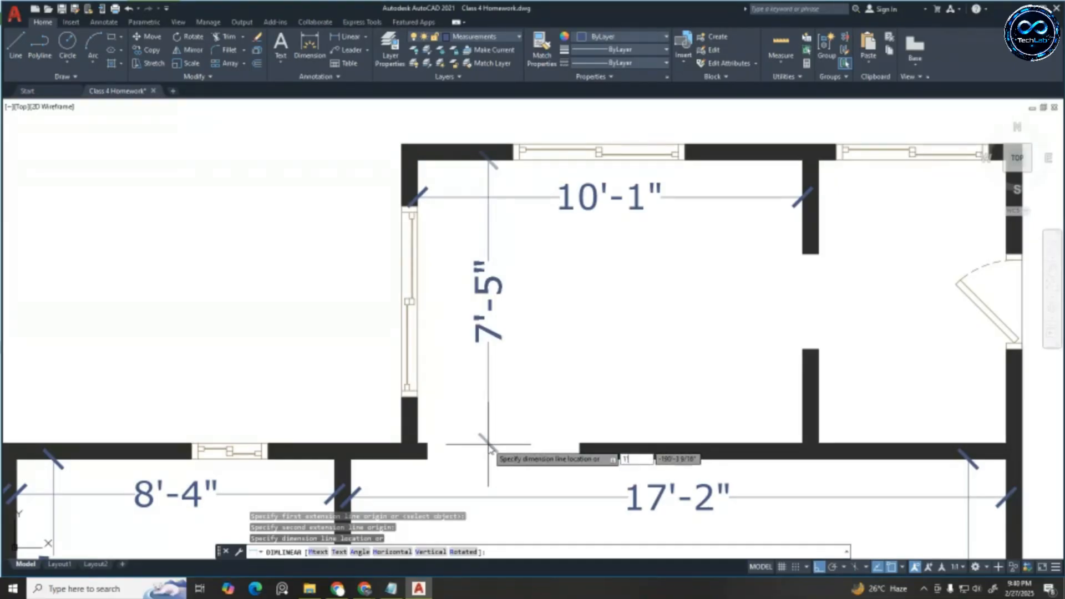
key(Return)
scroll(507, 297, down, 4)
scroll(689, 285, up, 2)
key(Escape)
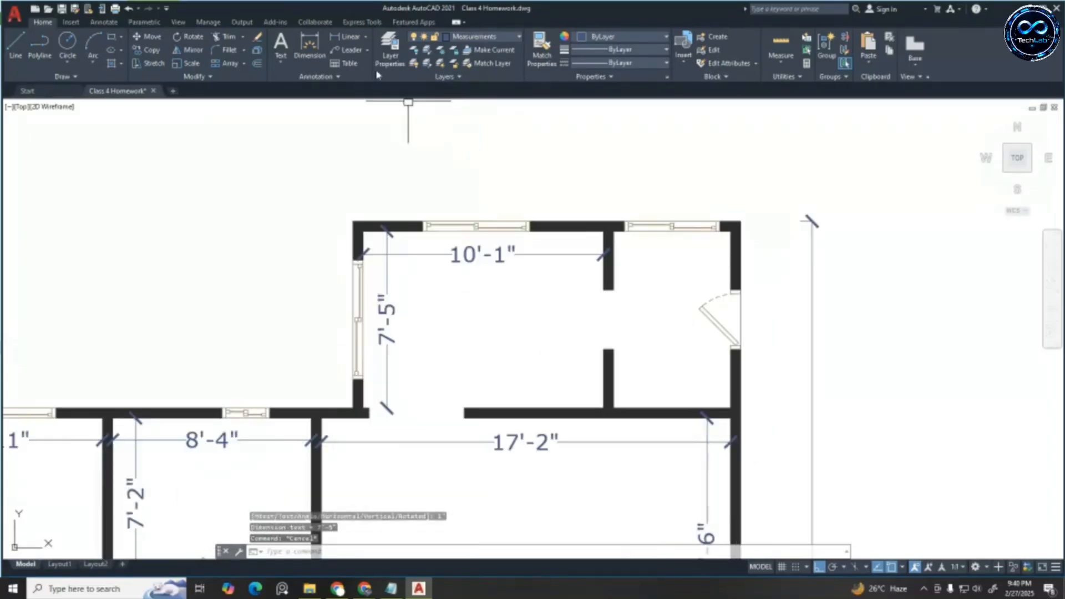
Dimension the small upper-right room's interior width, with the dimension line 1' below its upper wall
click(346, 36)
scroll(674, 259, up, 4)
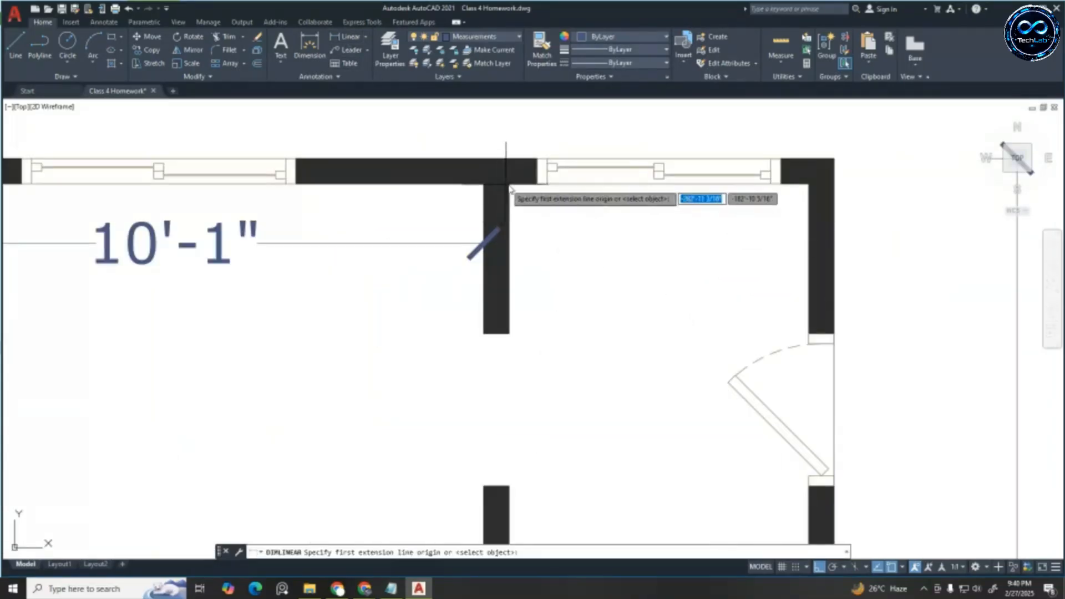
click(509, 185)
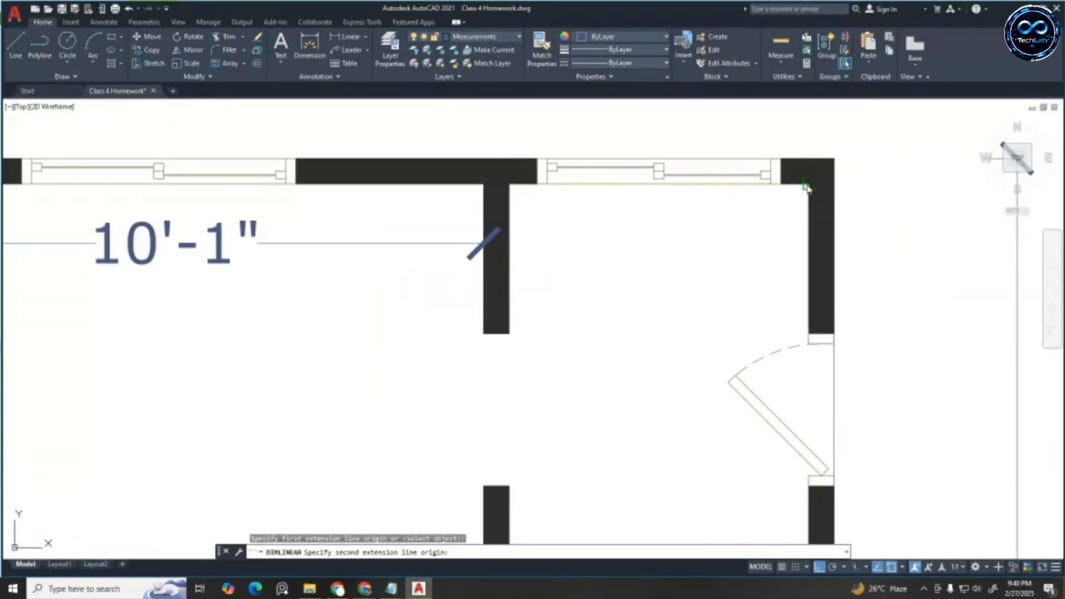
click(805, 185)
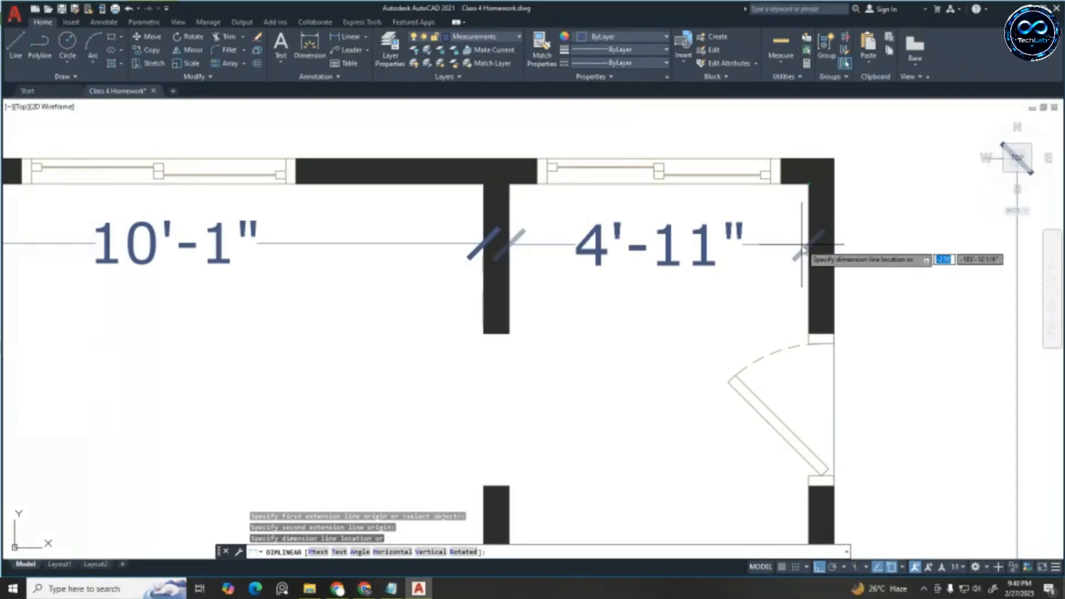
text(1')
key(Return)
scroll(654, 209, down, 4)
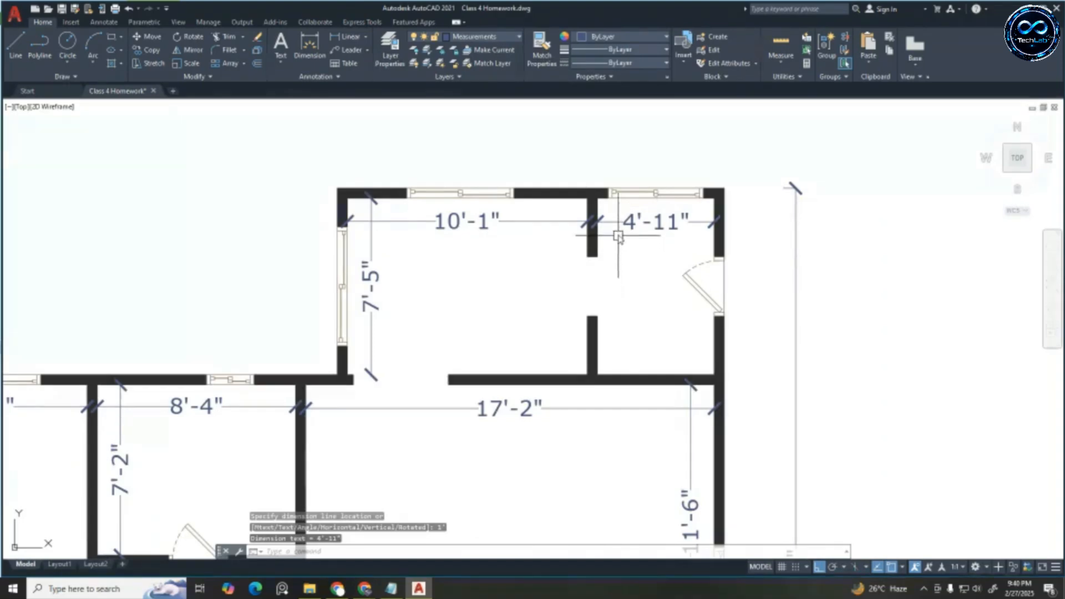
Try a vertical linear dimension of the small upper-right room's interior height near its exterior door
scroll(618, 236, up, 2)
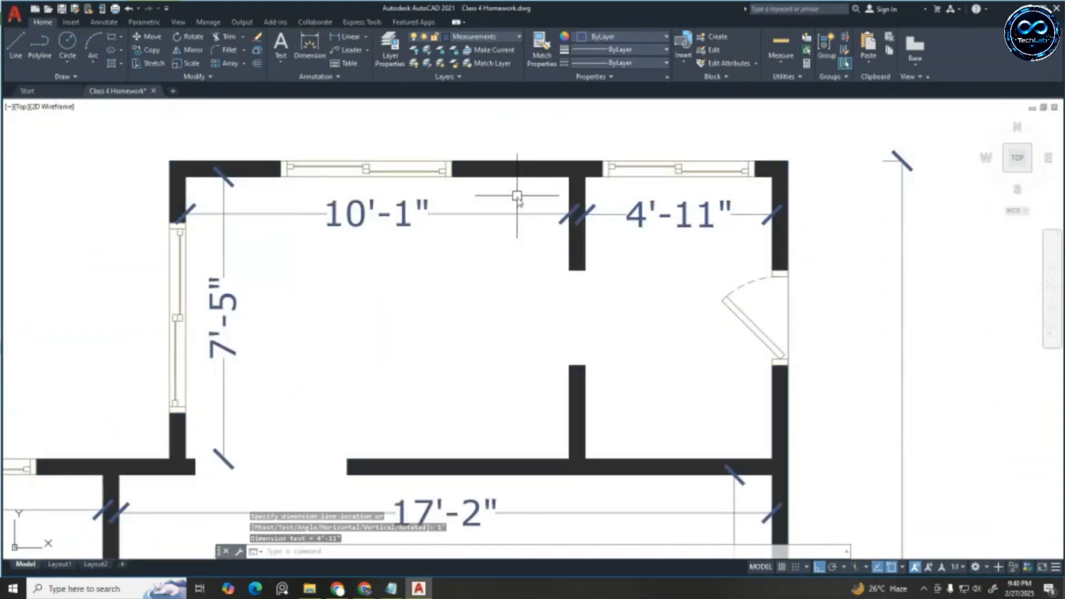
scroll(600, 196, down, 2)
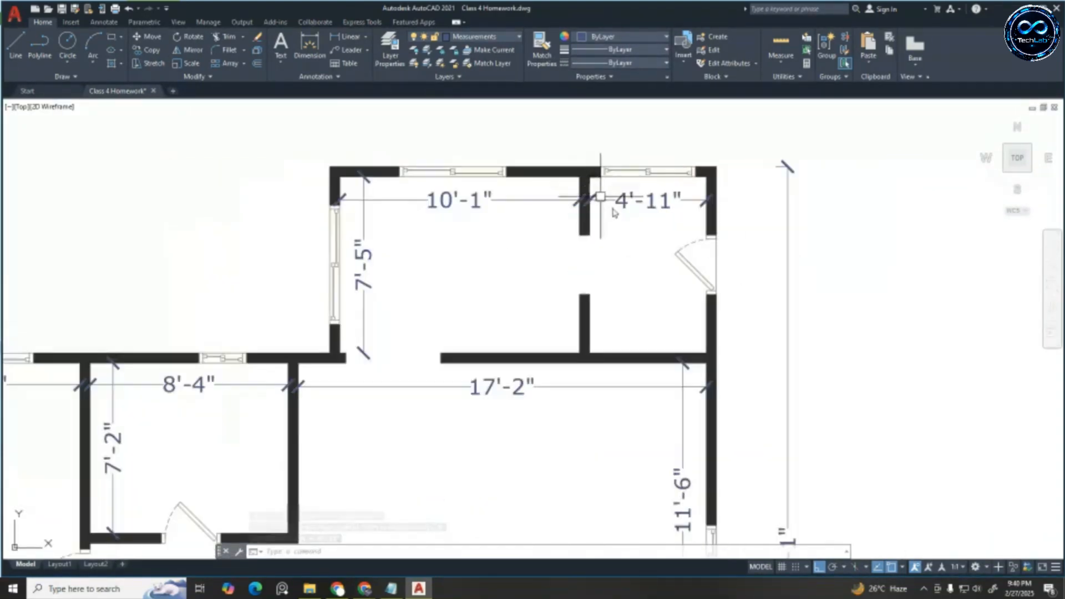
scroll(715, 247, up, 2)
text(dli)
key(Return)
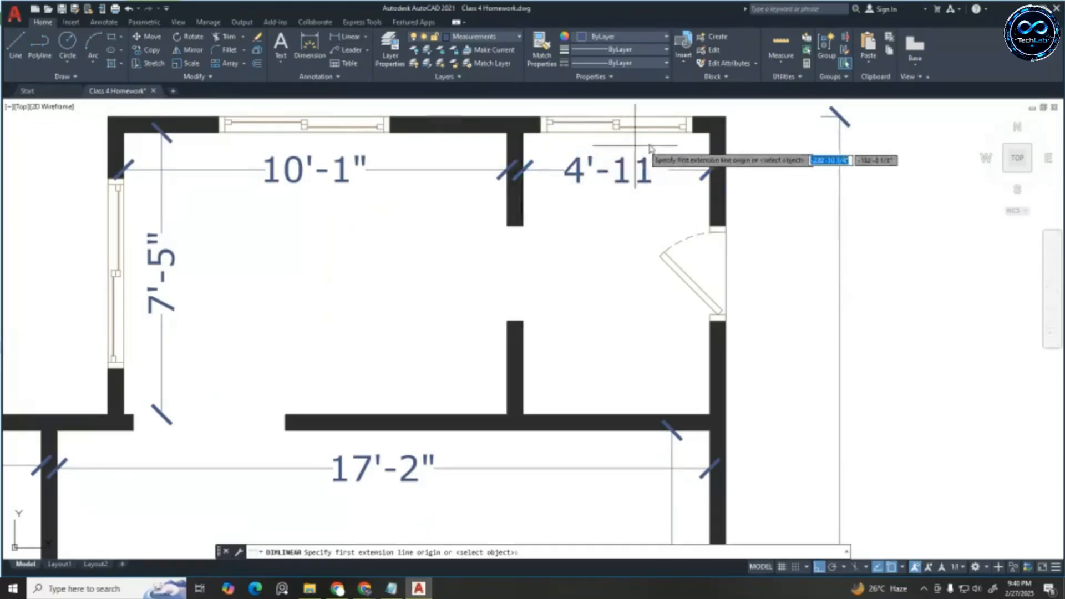
scroll(650, 148, up, 4)
click(765, 117)
scroll(760, 122, down, 4)
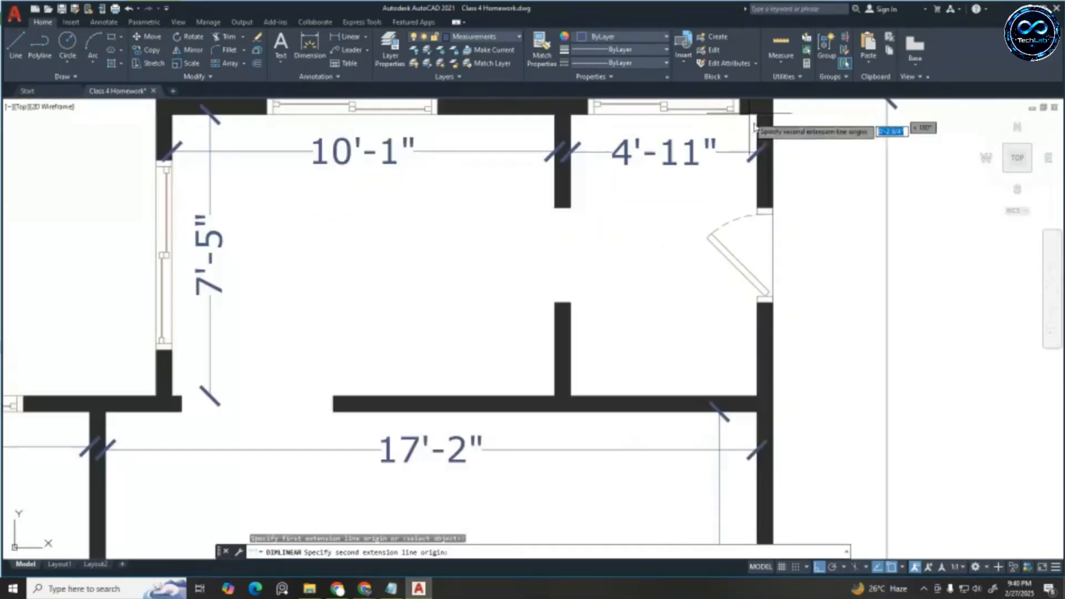
scroll(776, 355, up, 2)
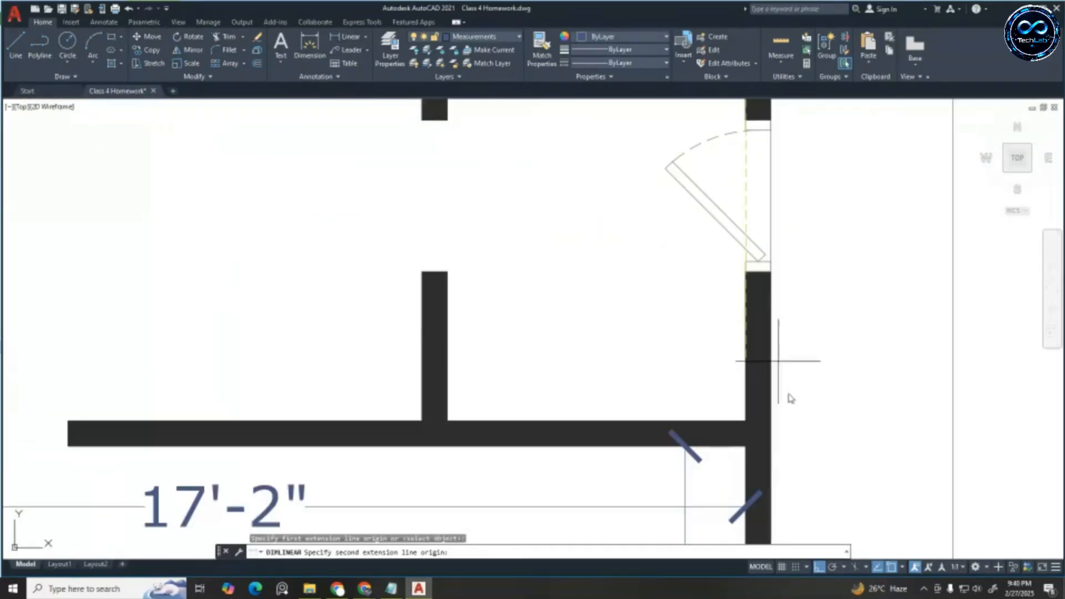
click(744, 423)
scroll(745, 423, down, 2)
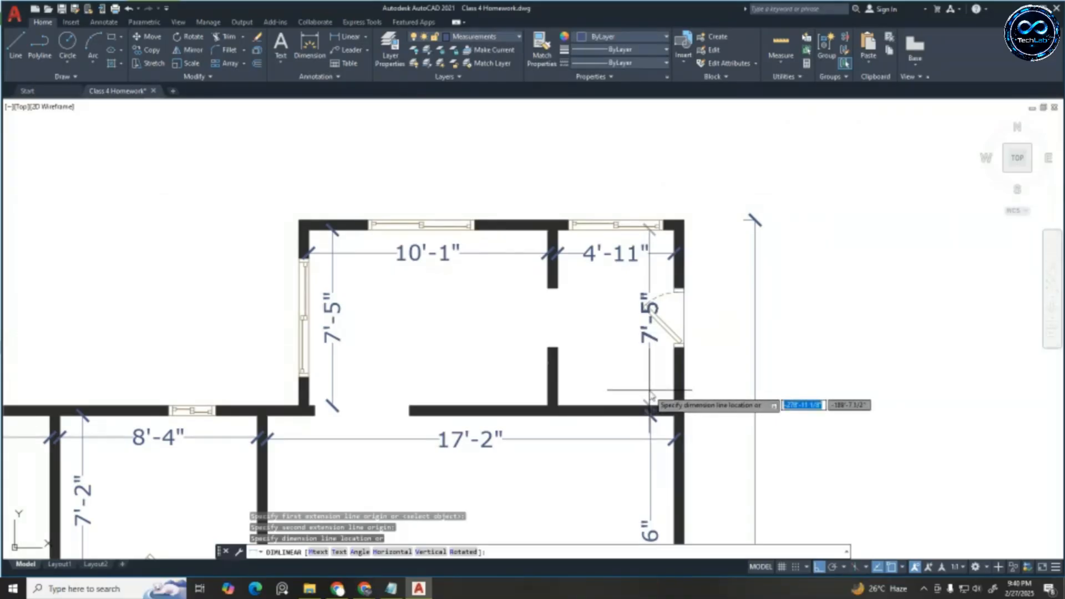
click(650, 390)
key(Escape)
key(Escape)
key(Escape)
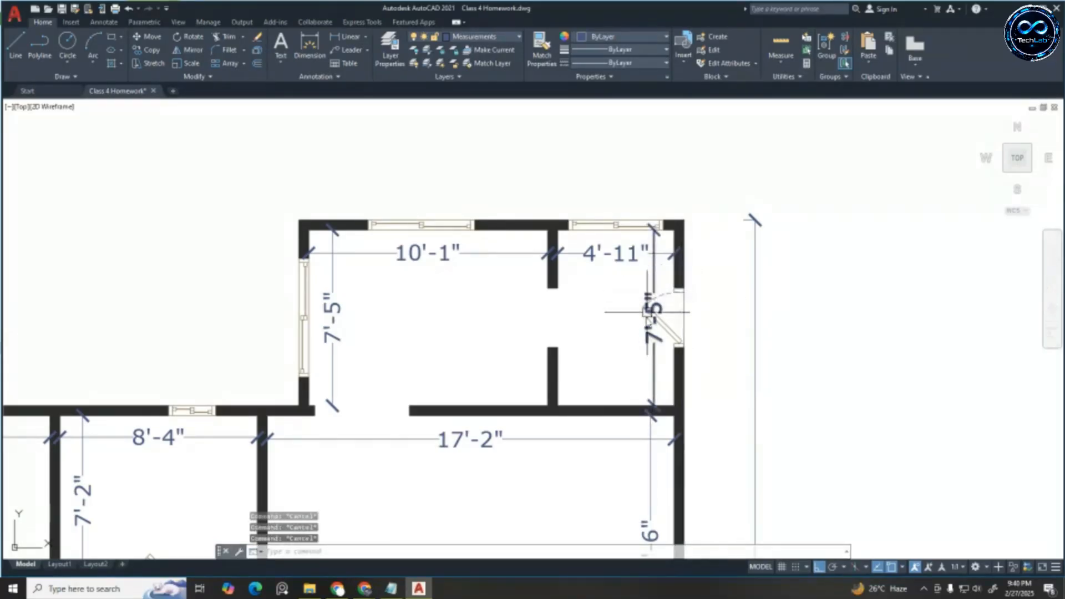
Delete the vertical dimension that overlaps the small upper-right room's door
scroll(643, 327, up, 2)
click(652, 329)
key(Delete)
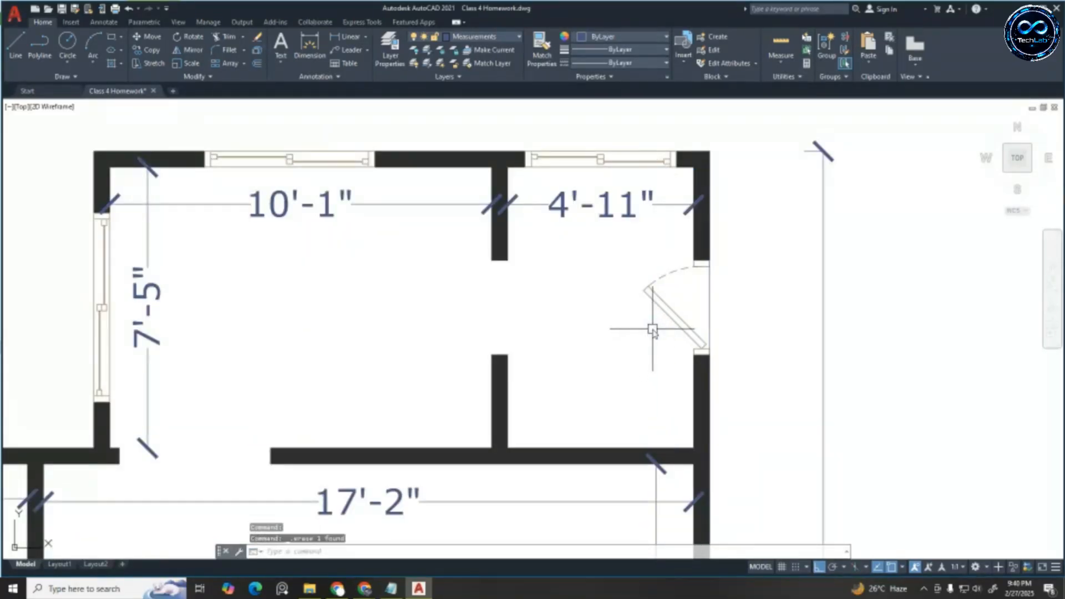
Dimension the small upper-right room's interior height along its left partition, offsetting the dimension line 1'
click(332, 37)
scroll(507, 171, up, 2)
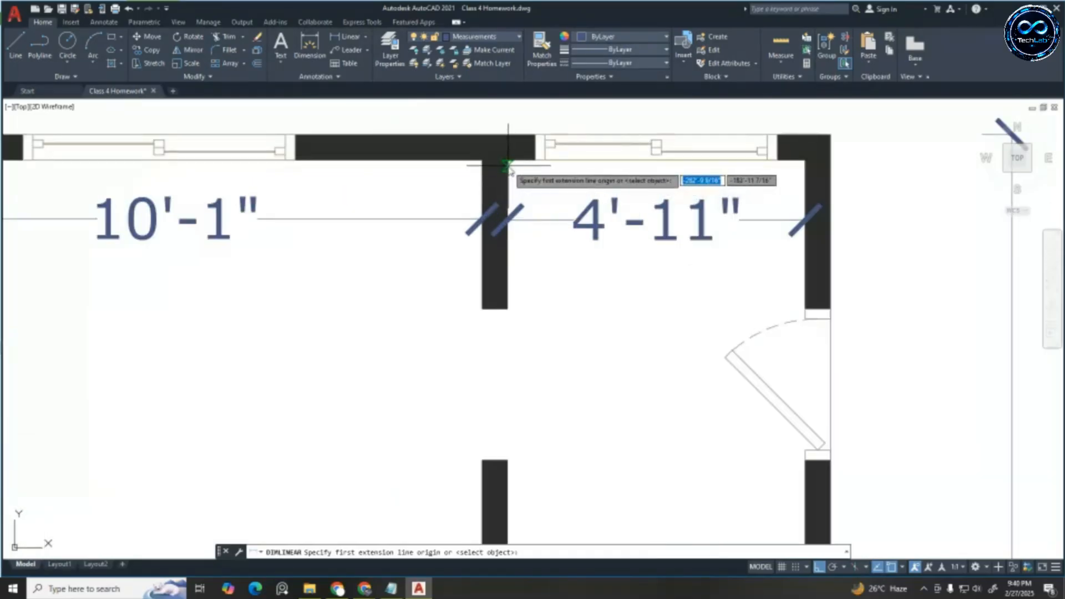
scroll(507, 166, down, 2)
click(507, 134)
scroll(505, 395, up, 2)
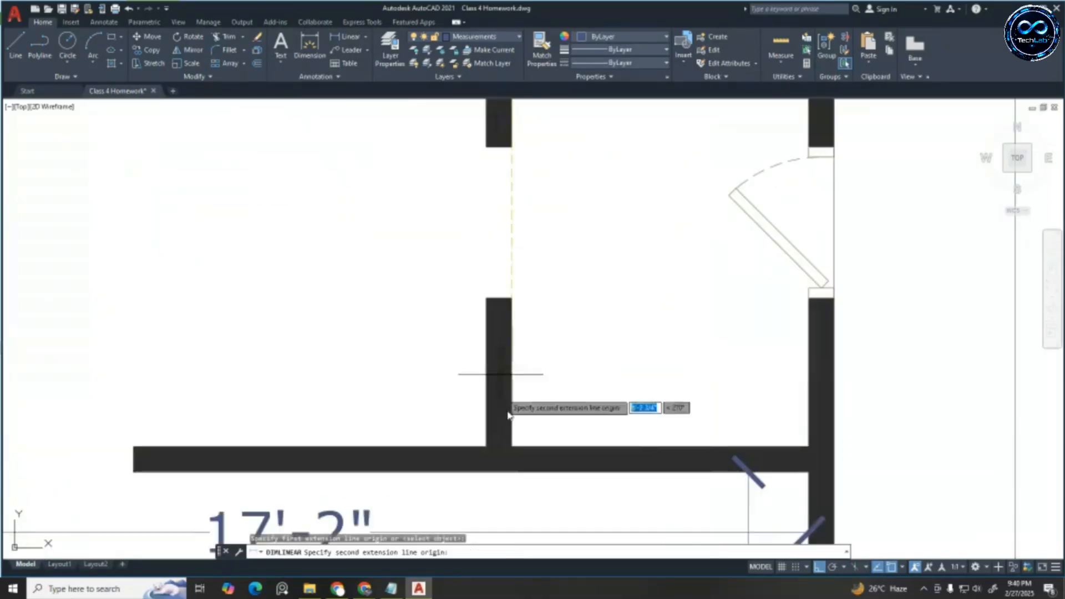
click(511, 444)
scroll(561, 442, down, 2)
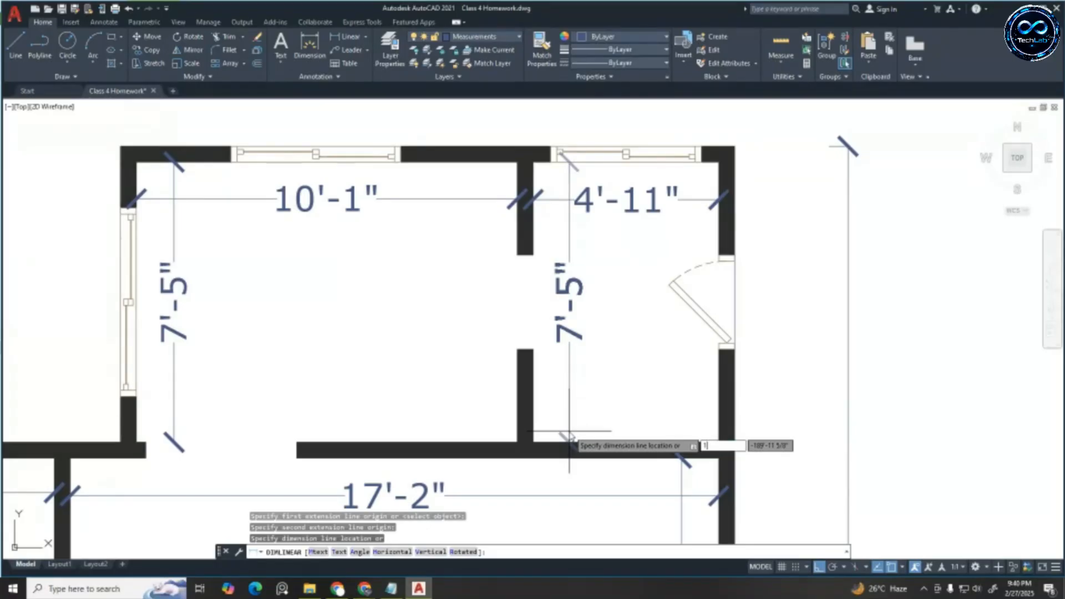
key(Escape)
key(Escape)
key(Escape)
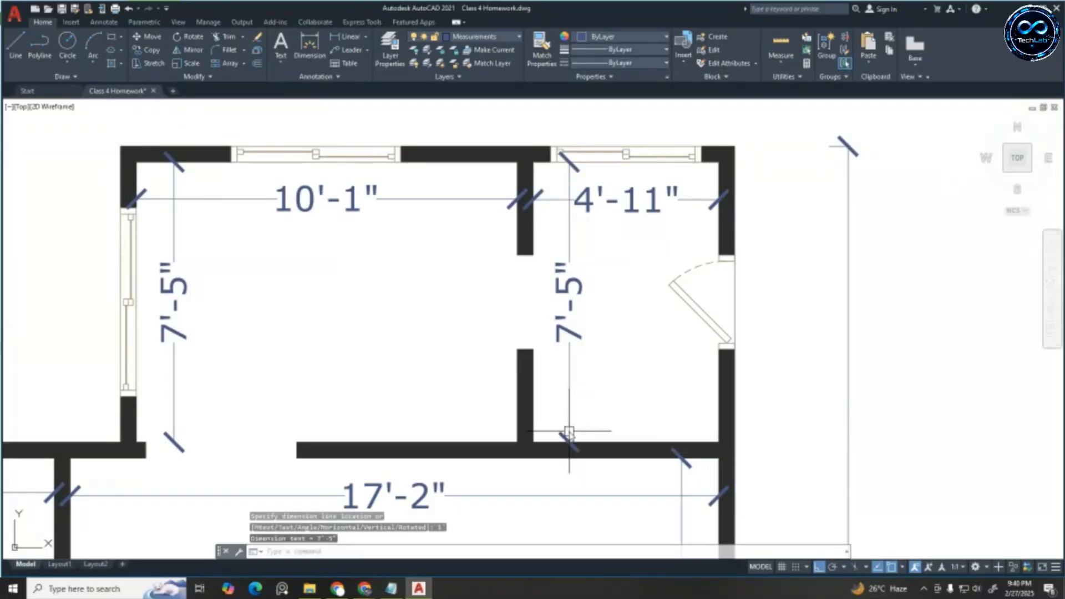
Check the interior and exterior dimensions across the whole floor plan
scroll(672, 284, down, 2)
scroll(601, 233, down, 1)
scroll(571, 327, up, 2)
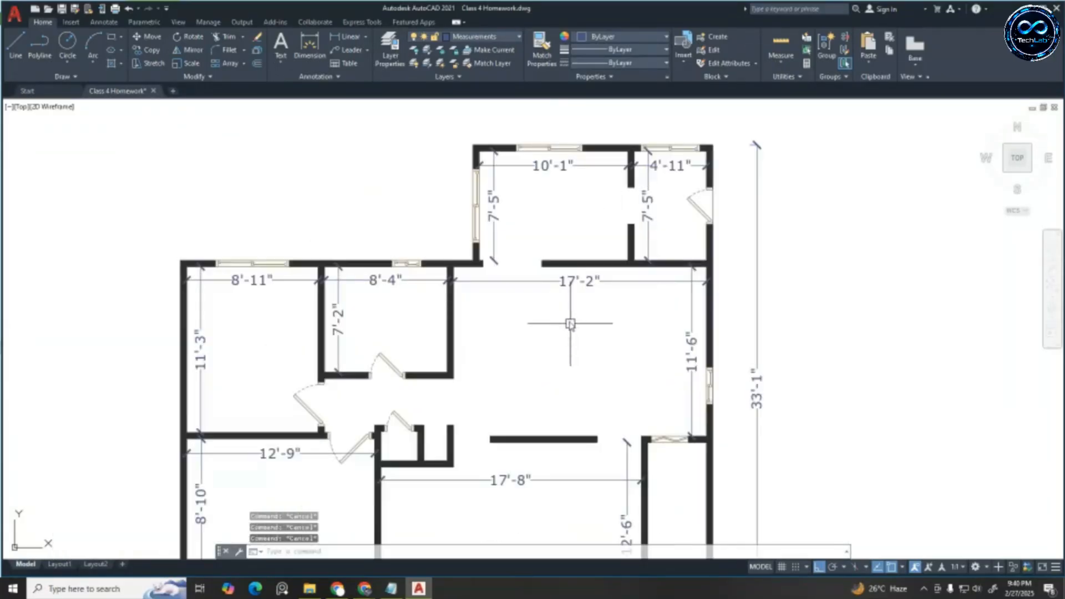
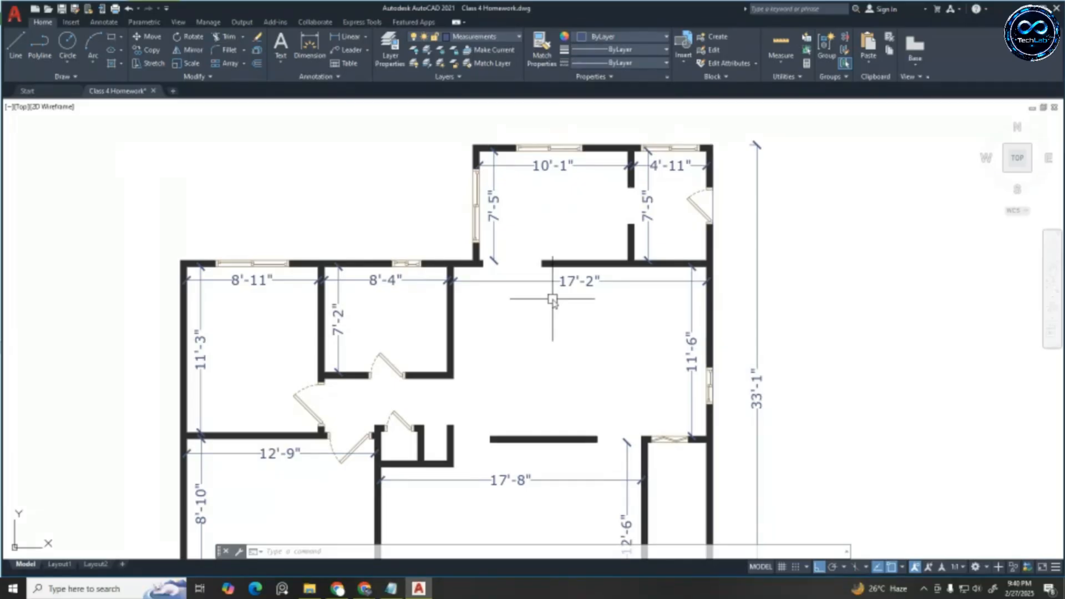
scroll(613, 221, down, 2)
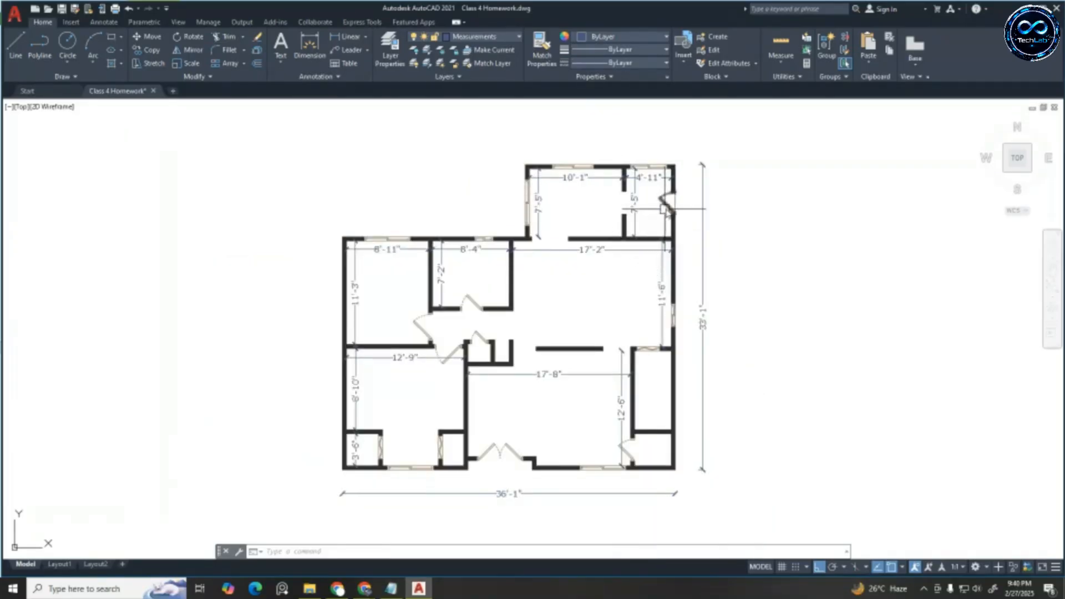
scroll(540, 374, up, 2)
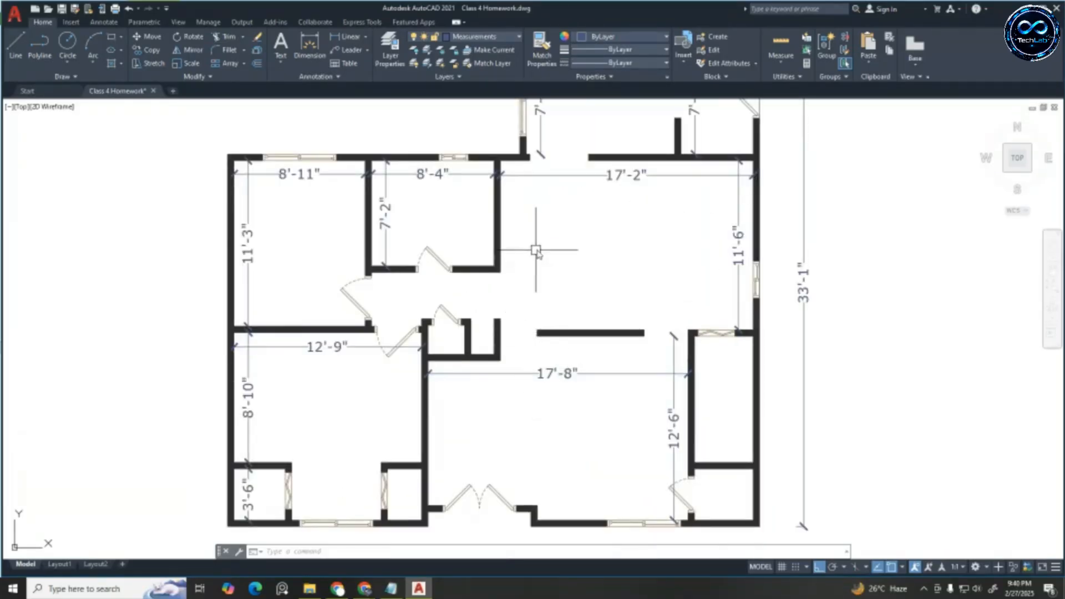
scroll(536, 250, down, 2)
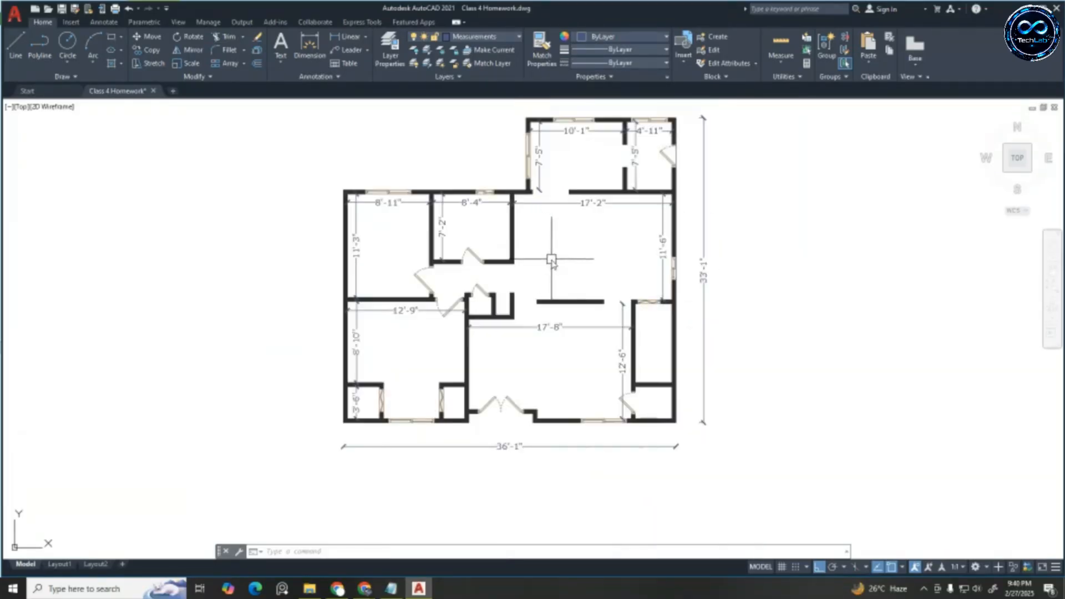
Turn the current Measurements layer off to view the bare plan, and turn it back on
click(493, 42)
click(415, 89)
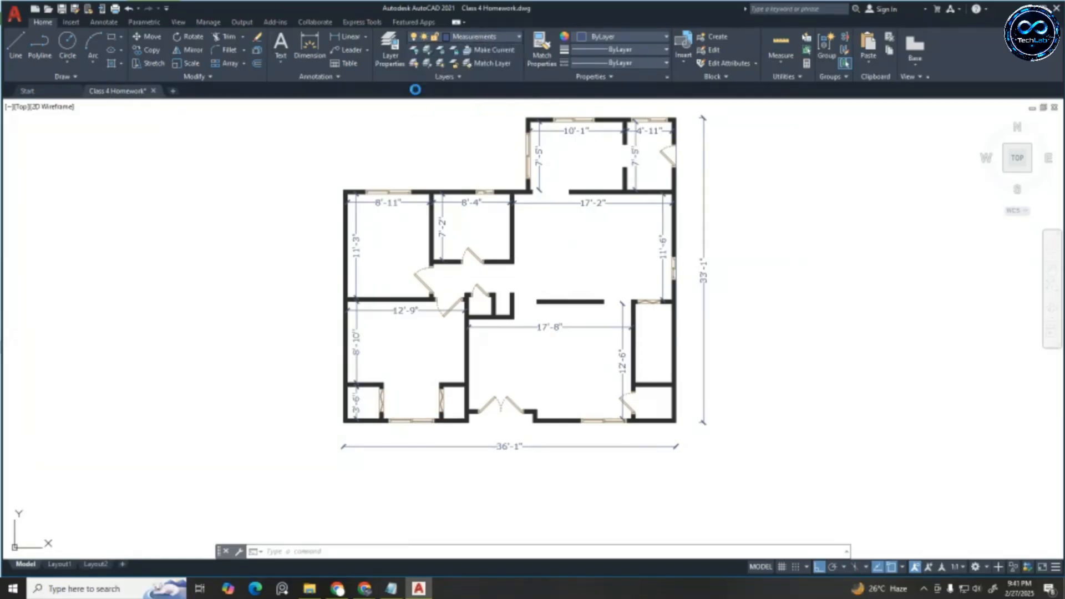
click(483, 286)
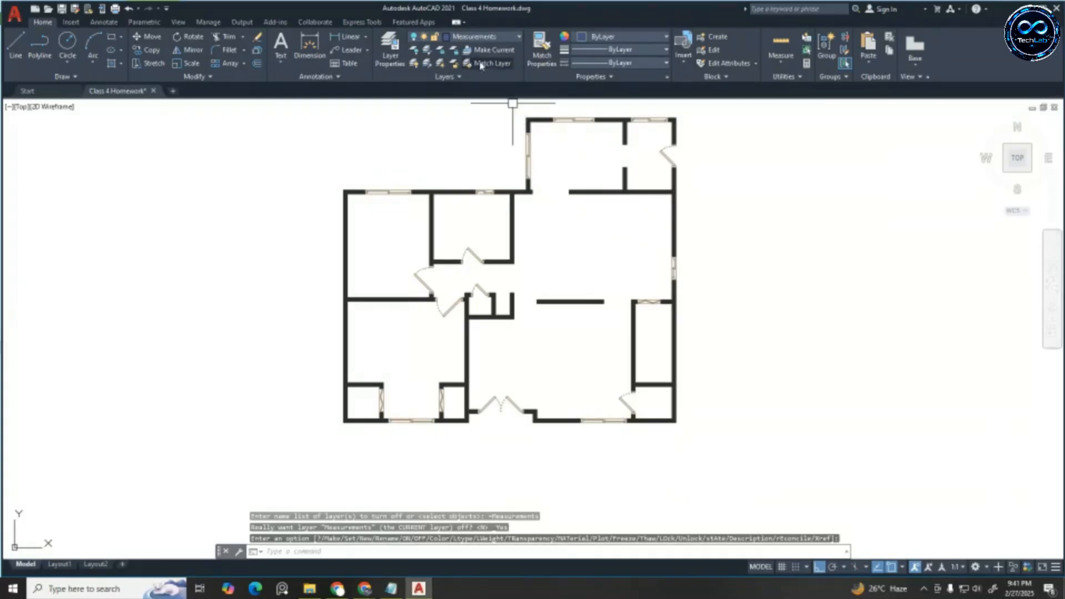
click(503, 37)
click(415, 90)
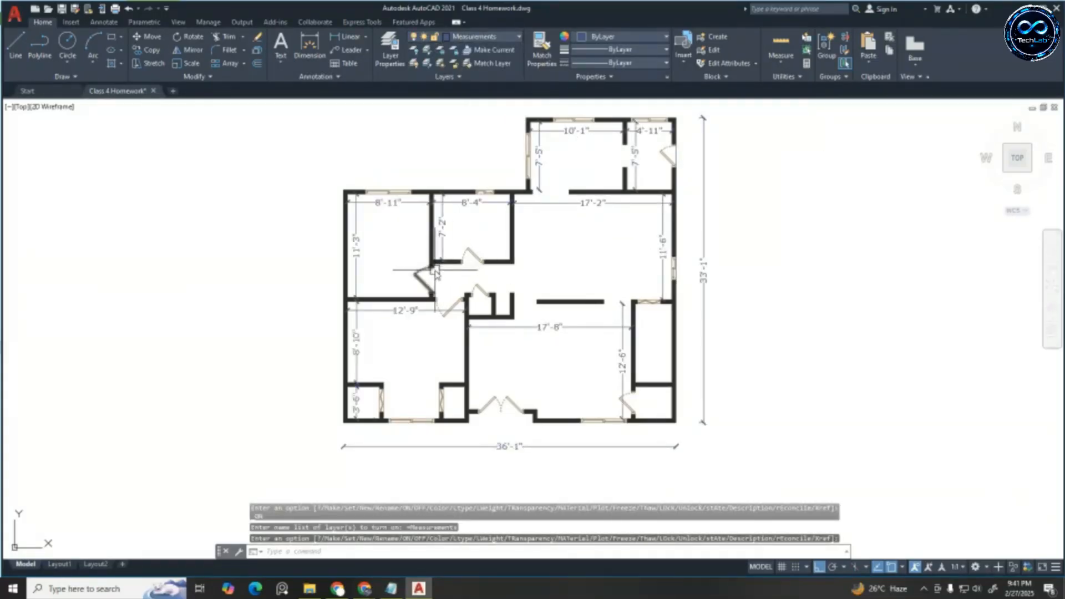
Compare the dimensioned house with the reference plan and inspect the Family Room text beside it
scroll(420, 198, down, 3)
scroll(551, 221, up, 2)
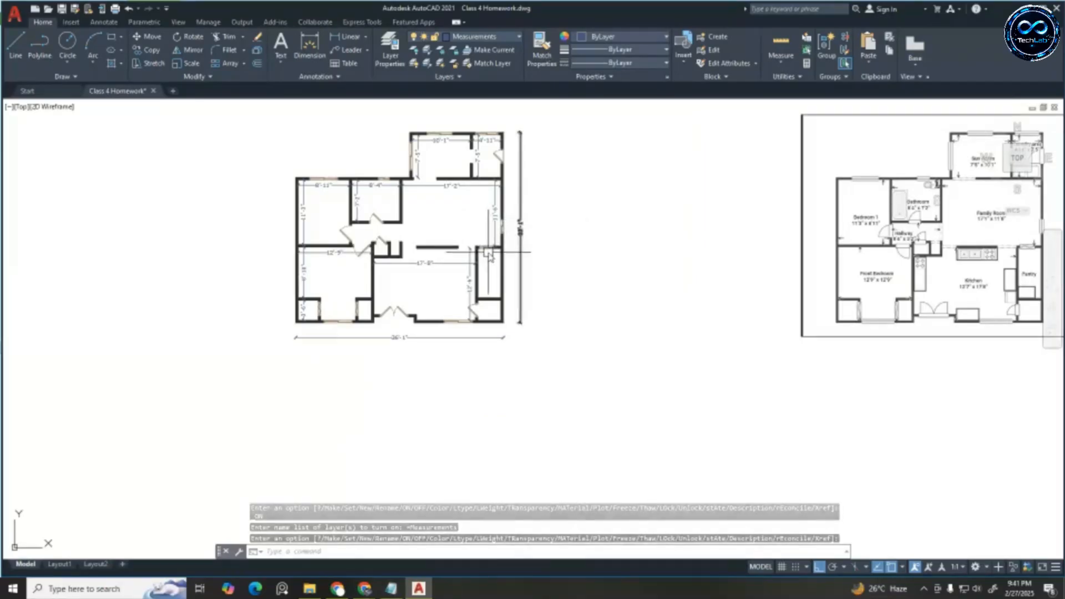
scroll(477, 225, down, 2)
scroll(452, 214, up, 4)
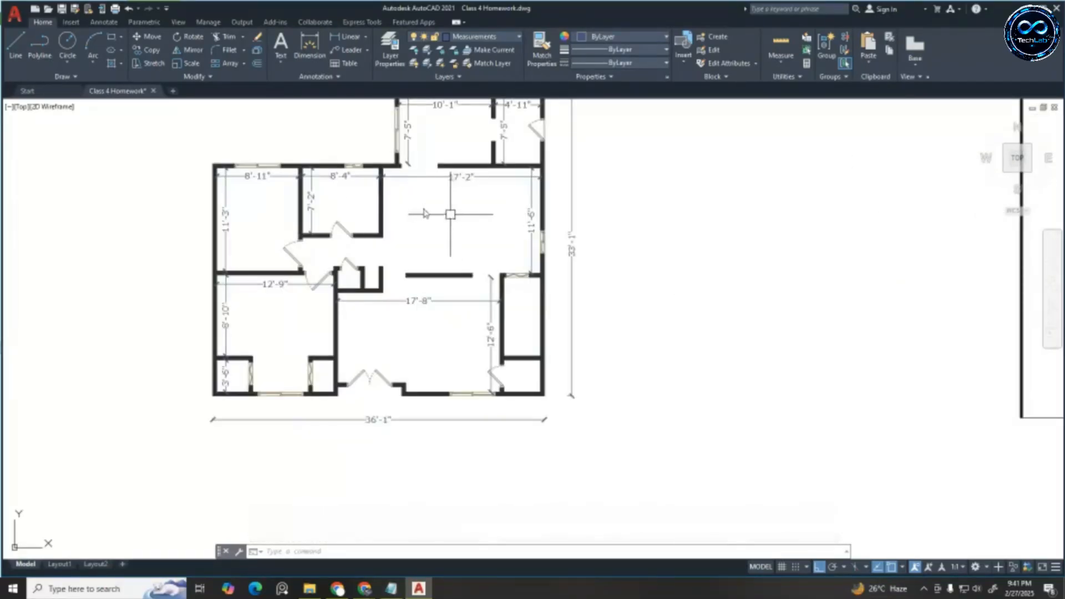
scroll(638, 211, down, 4)
scroll(818, 209, up, 5)
scroll(787, 197, down, 4)
scroll(720, 195, up, 3)
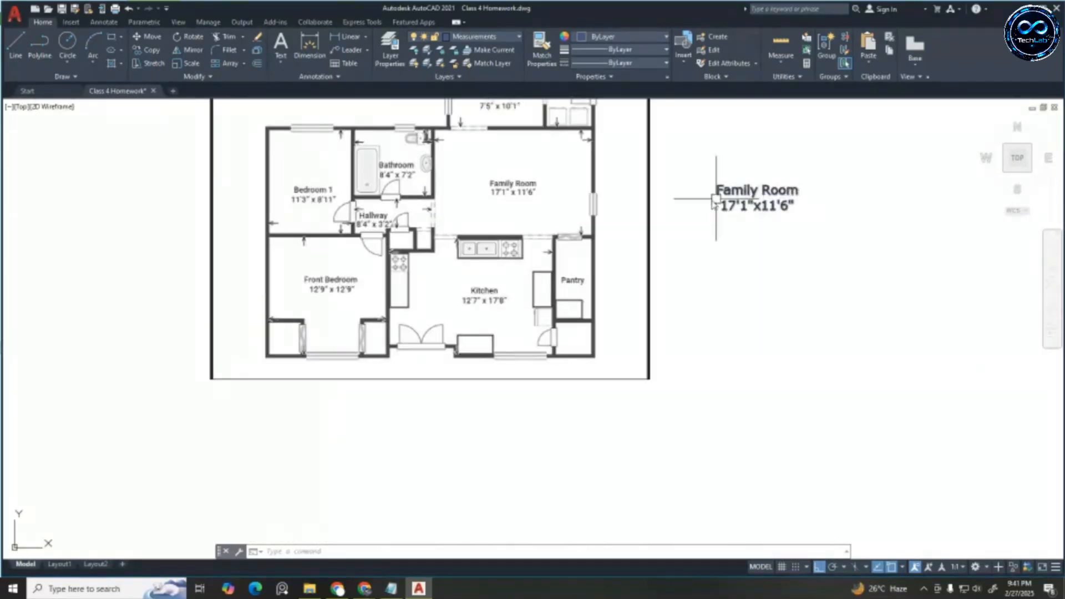
Check the Family Room name and size label on the reference plan against the text placed beside it
scroll(505, 183, up, 3)
scroll(504, 183, down, 4)
scroll(510, 186, up, 4)
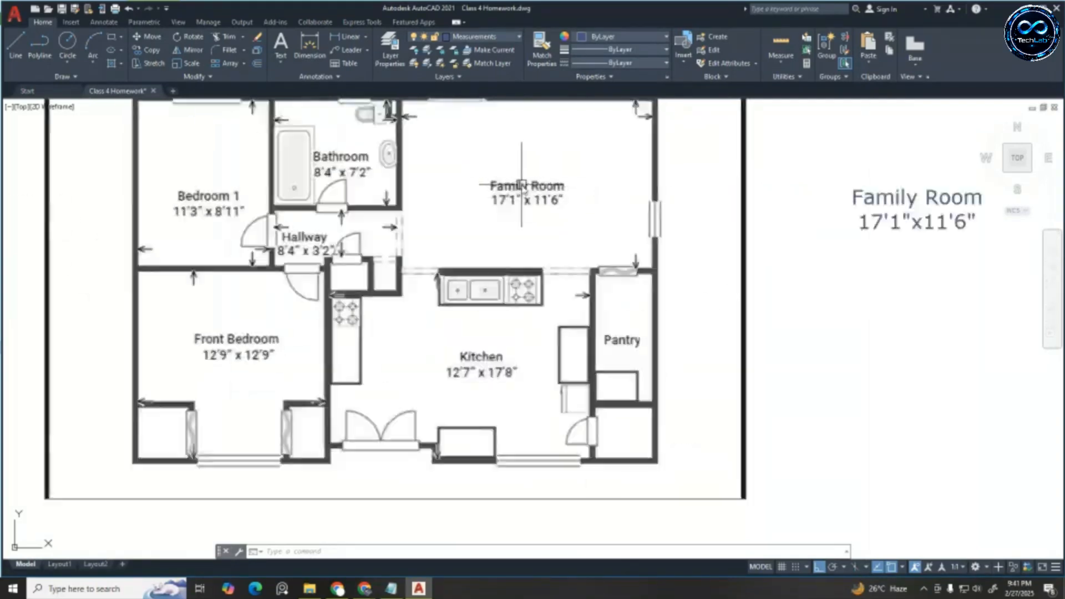
scroll(533, 186, down, 4)
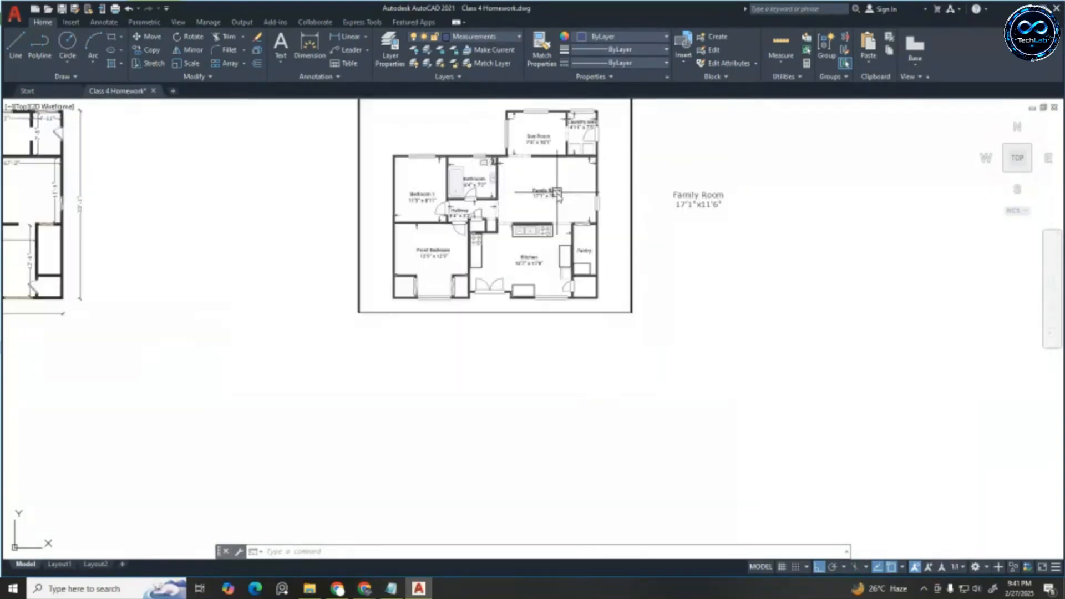
scroll(527, 187, up, 3)
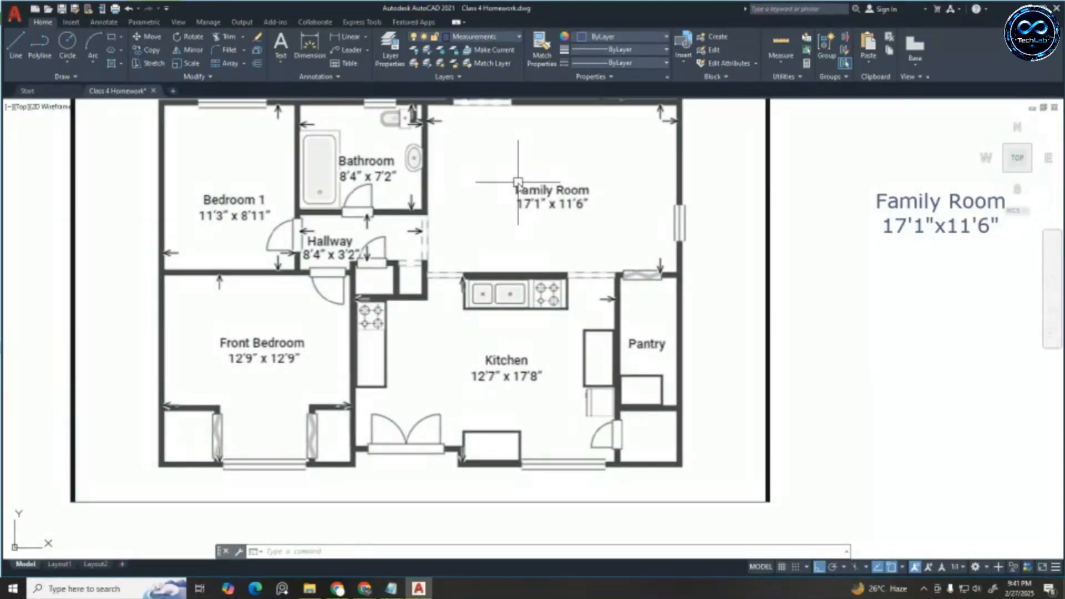
scroll(546, 186, down, 2)
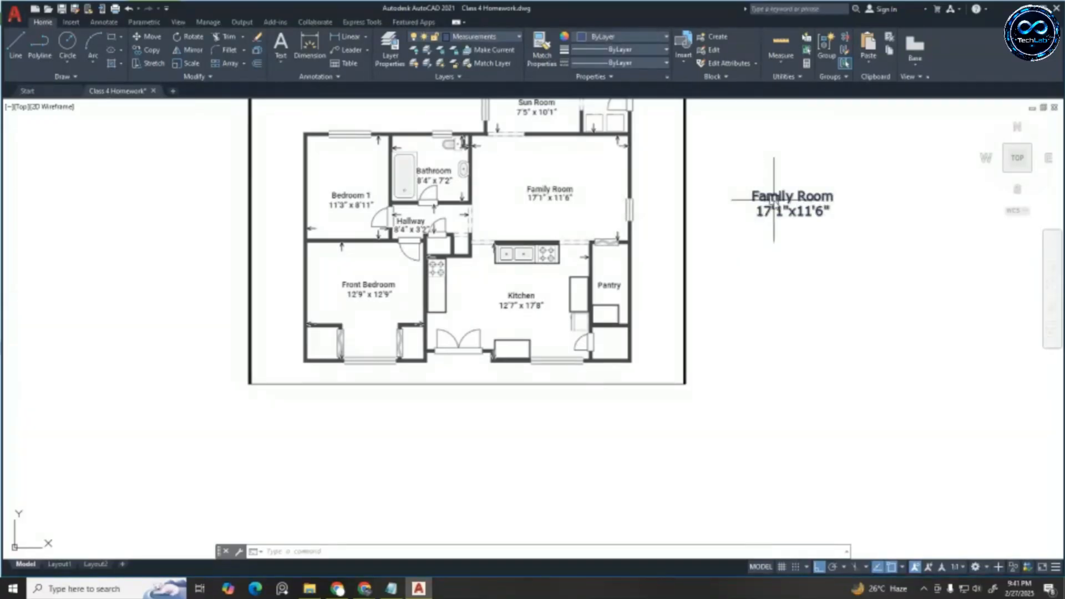
scroll(427, 173, up, 2)
scroll(430, 171, up, 2)
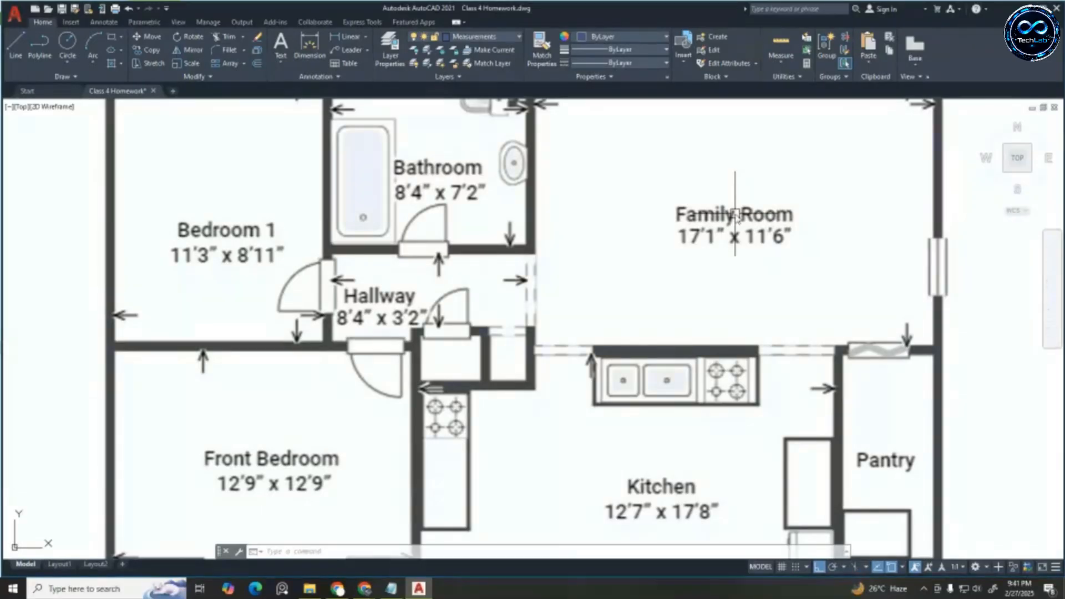
scroll(735, 214, down, 4)
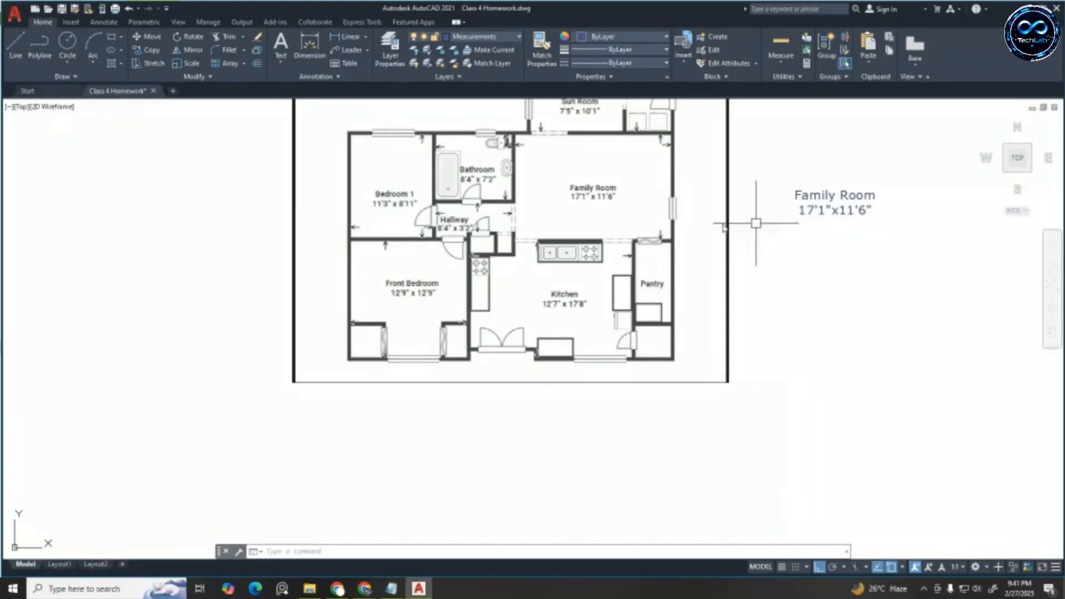
scroll(574, 174, up, 2)
key(Escape)
key(Escape)
key(Escape)
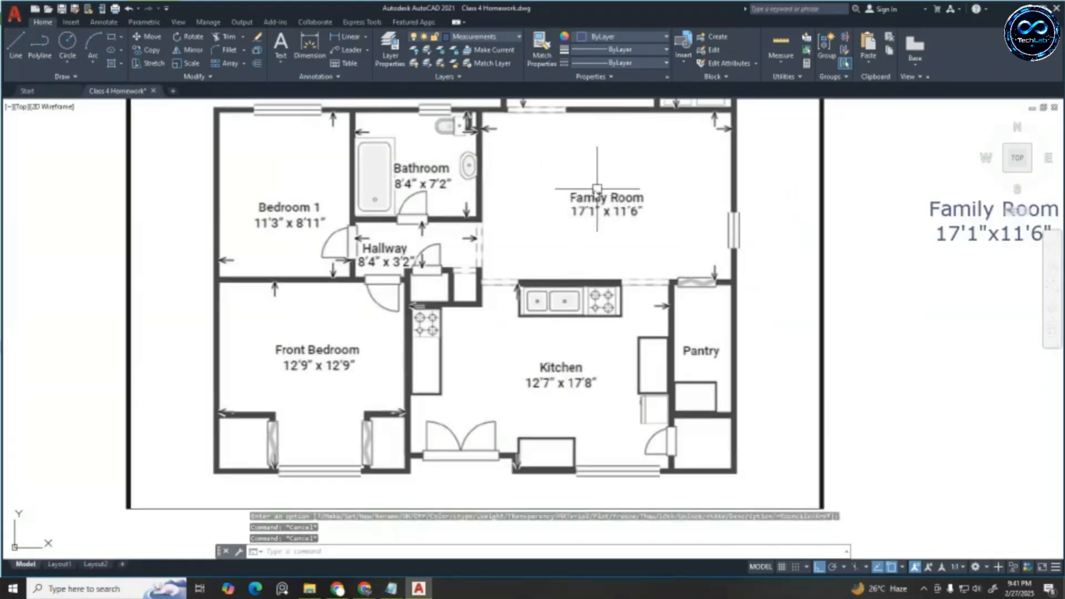
scroll(590, 235, down, 2)
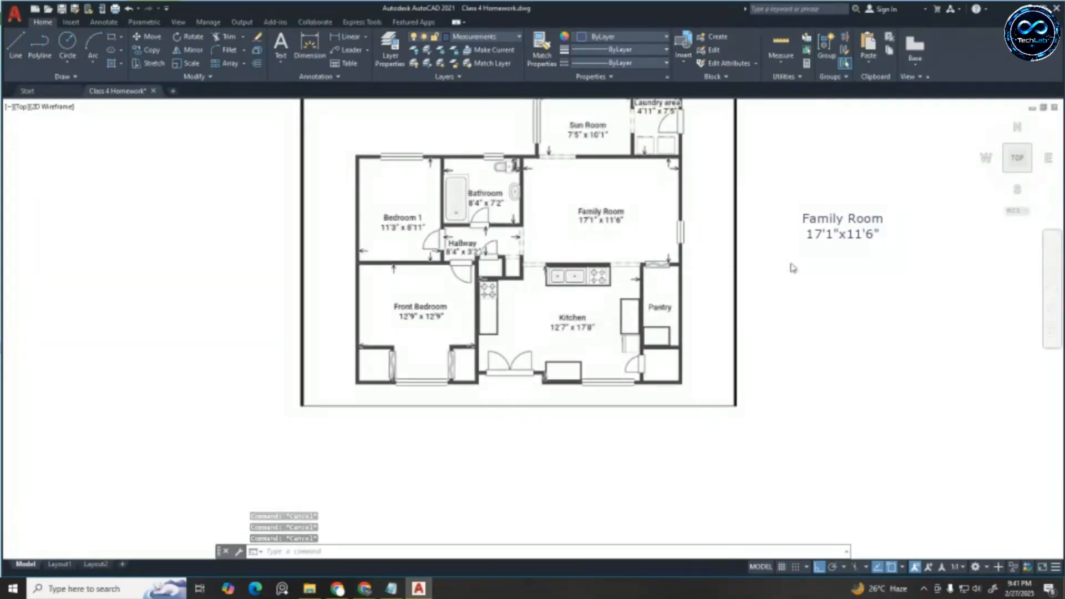
scroll(802, 252, down, 3)
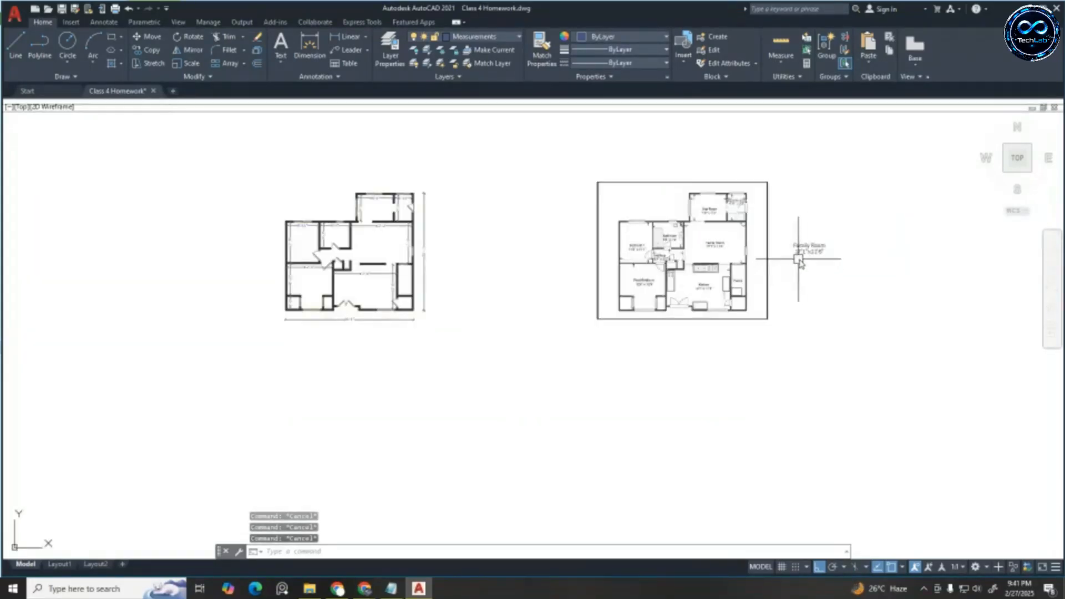
Try a 7 1/2" height on the Family Room text beside the reference plan, and delete that text
double_click(824, 247)
key(ctrl+a)
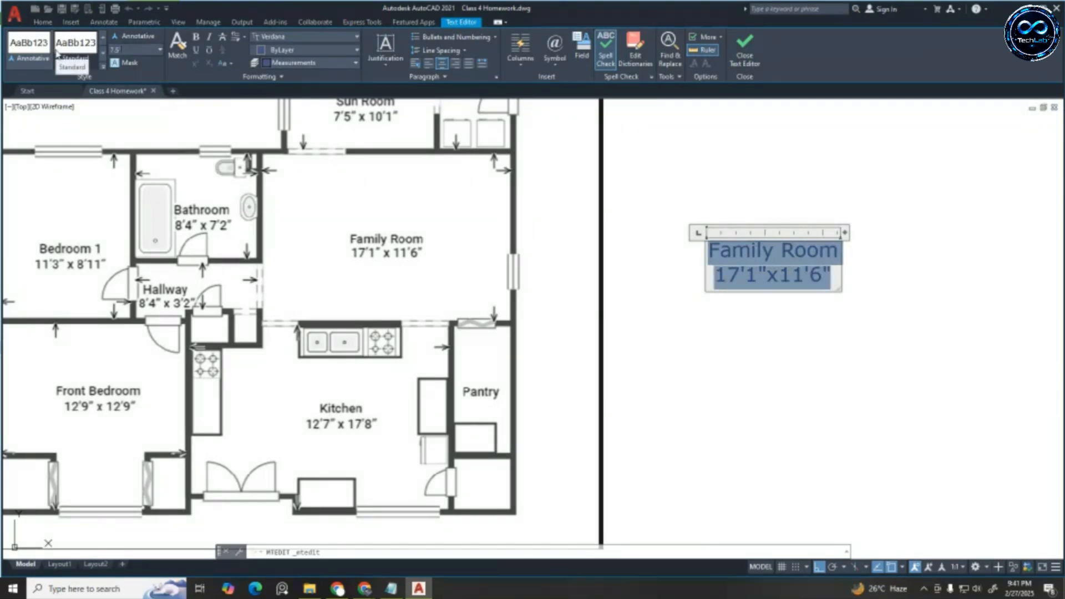
key(Return)
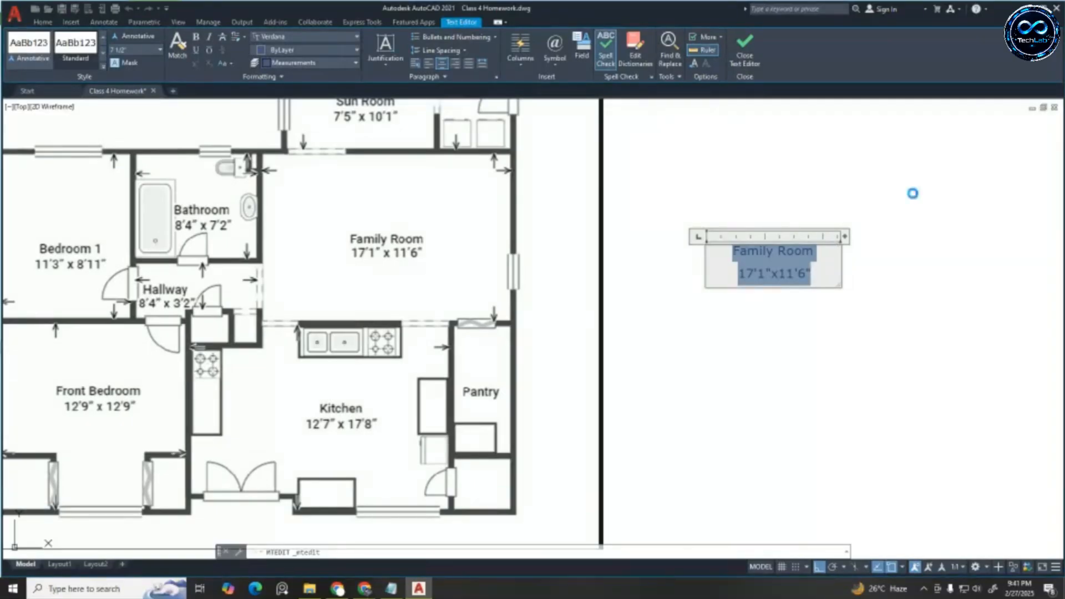
key(Escape)
click(593, 295)
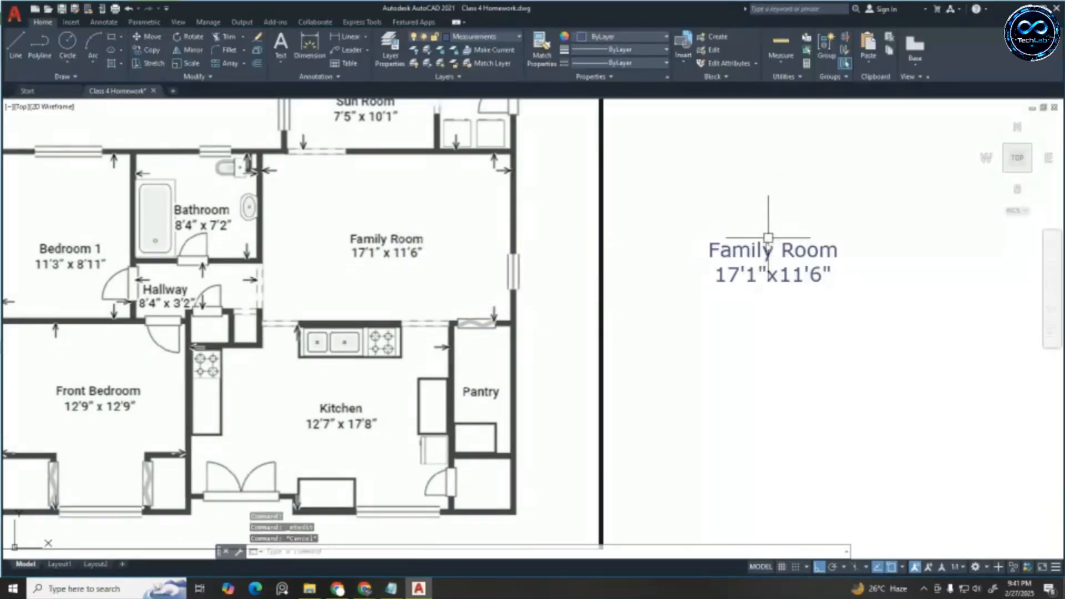
Add middle-centred multiline text beside the reference plan reading "Family Room" with "17'1"x11'6"" on the second line
click(281, 43)
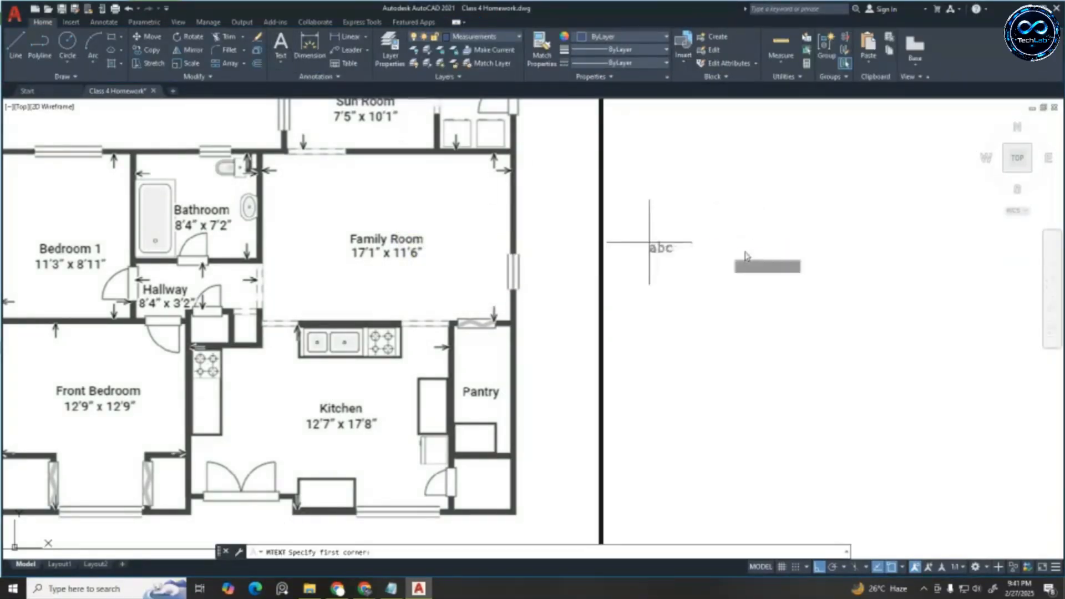
click(694, 205)
click(876, 350)
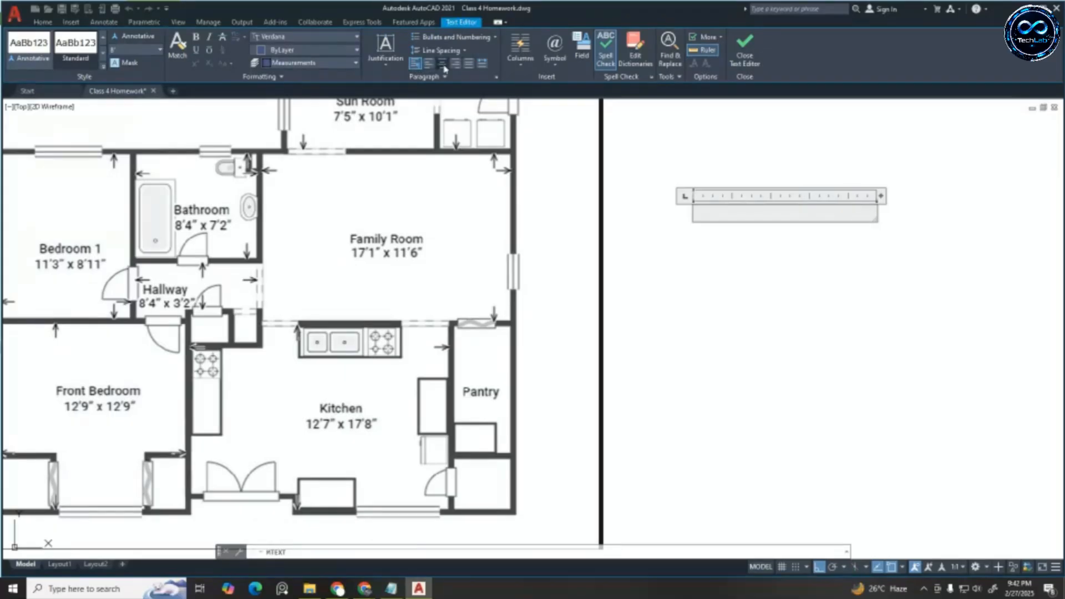
click(386, 50)
click(399, 136)
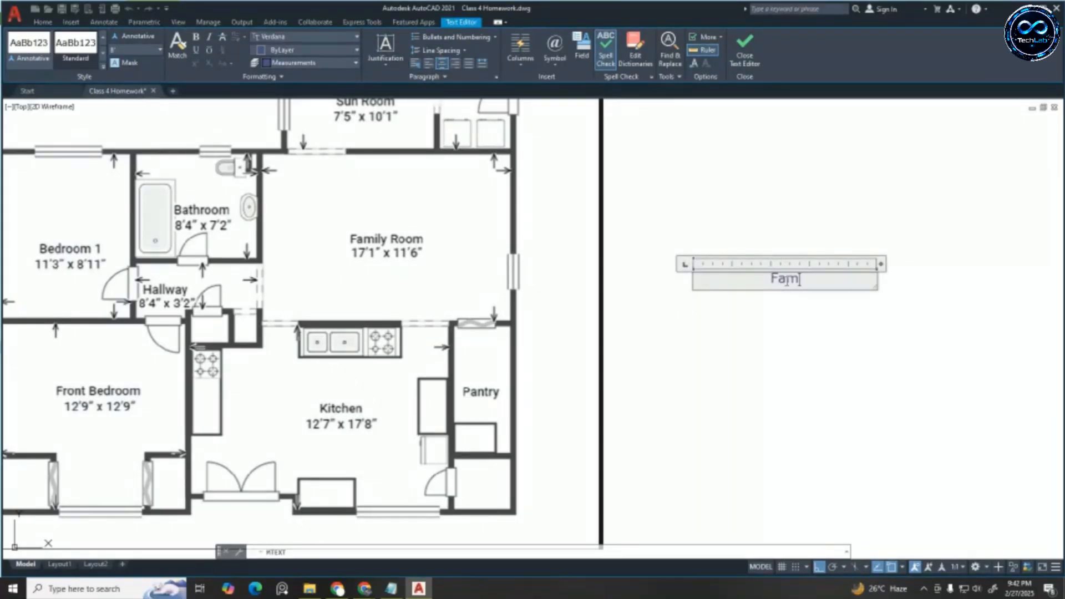
text(y Room)
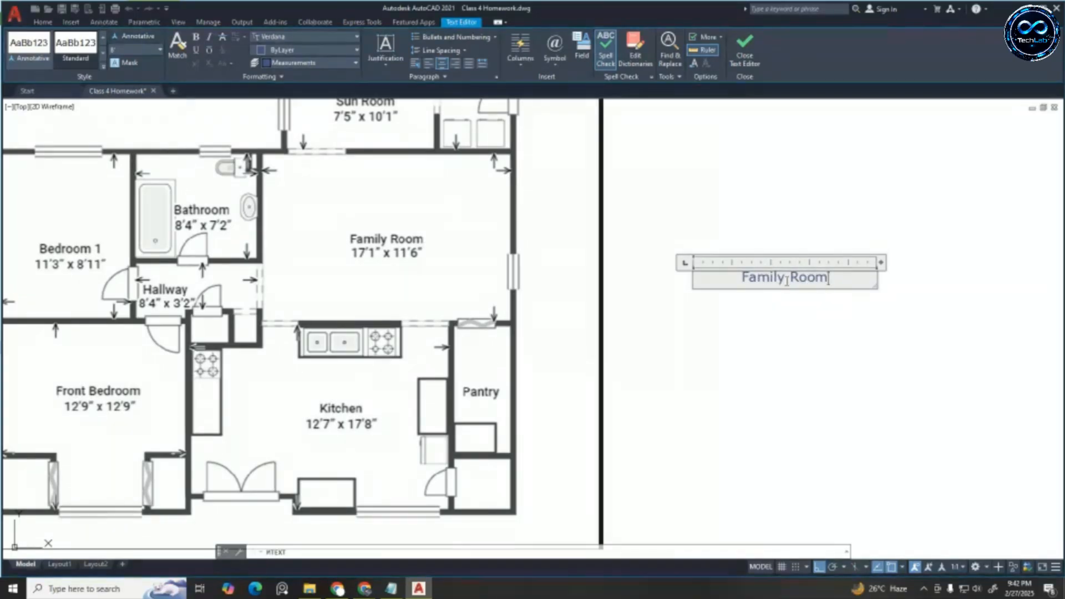
key(Return)
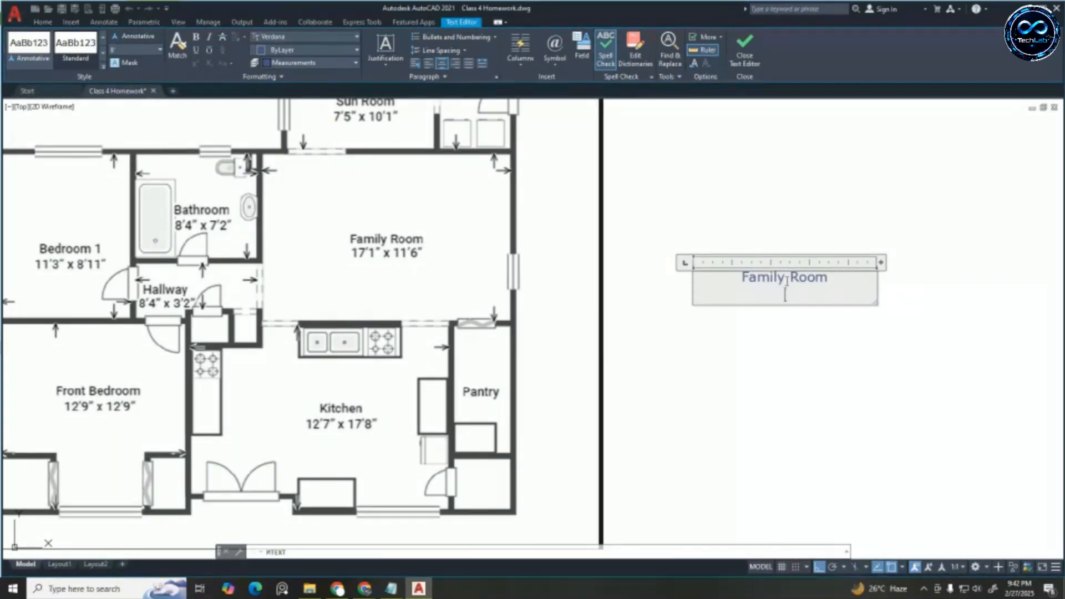
text(17'1"x11'6)
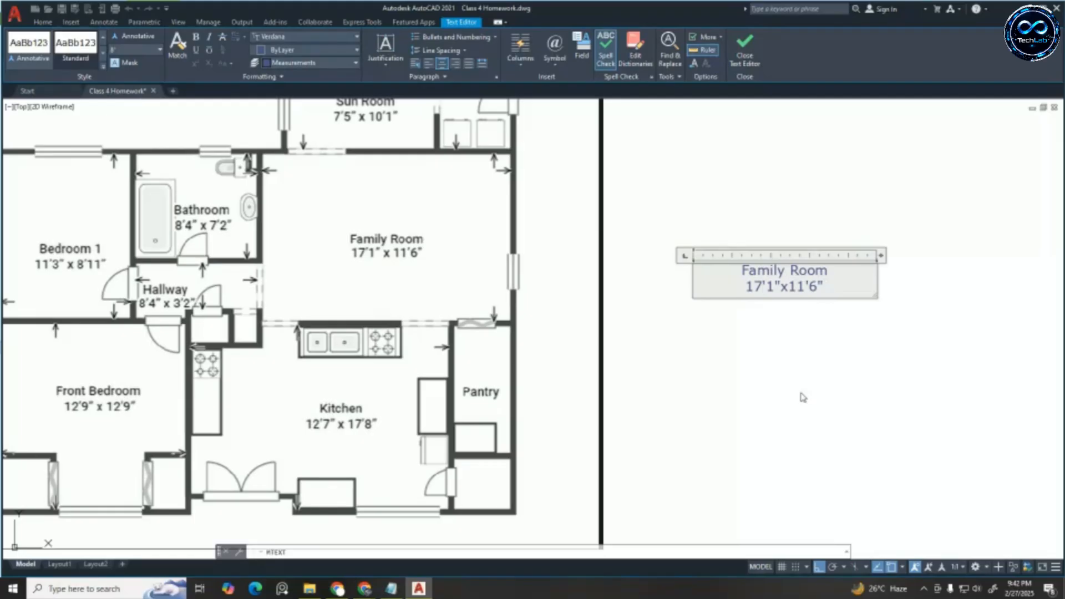
click(802, 398)
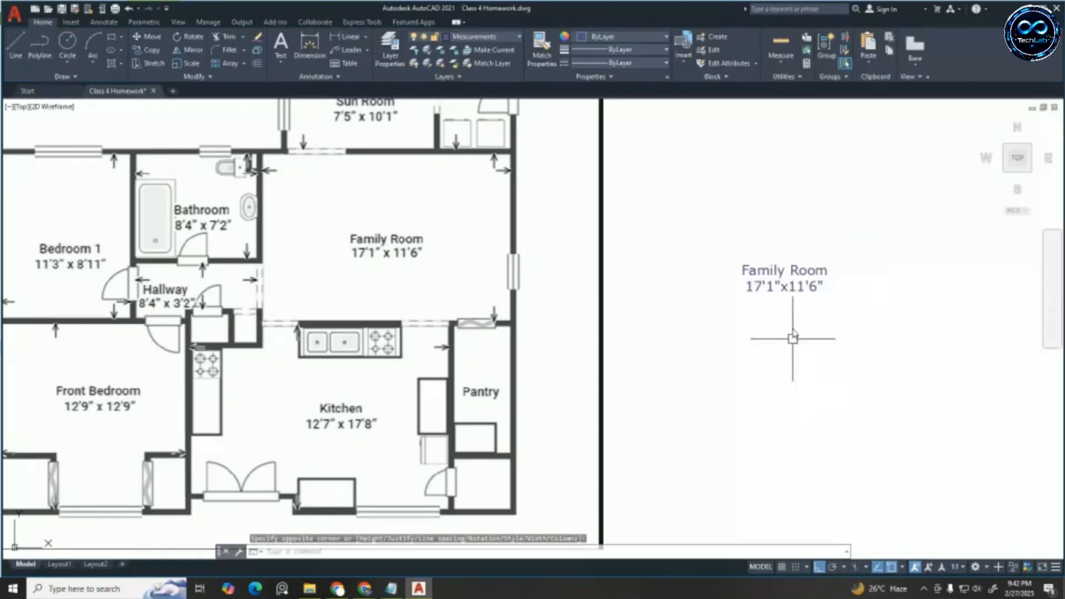
Move the new Family Room label into the middle of the drawn house's family room
click(787, 272)
click(785, 277)
scroll(826, 241, down, 5)
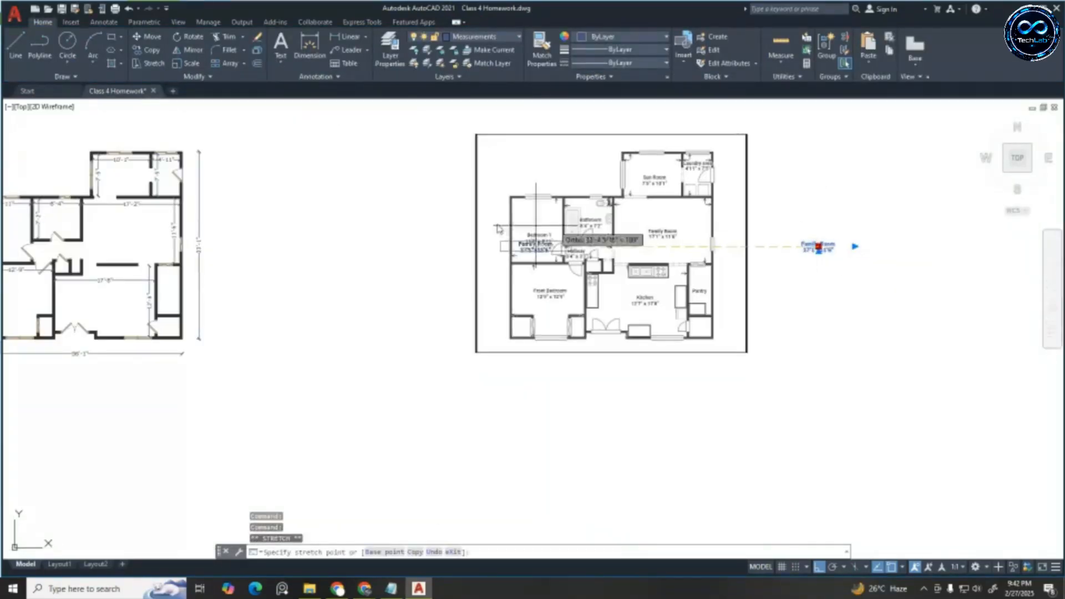
scroll(216, 231, up, 5)
scroll(387, 217, down, 6)
scroll(387, 217, up, 6)
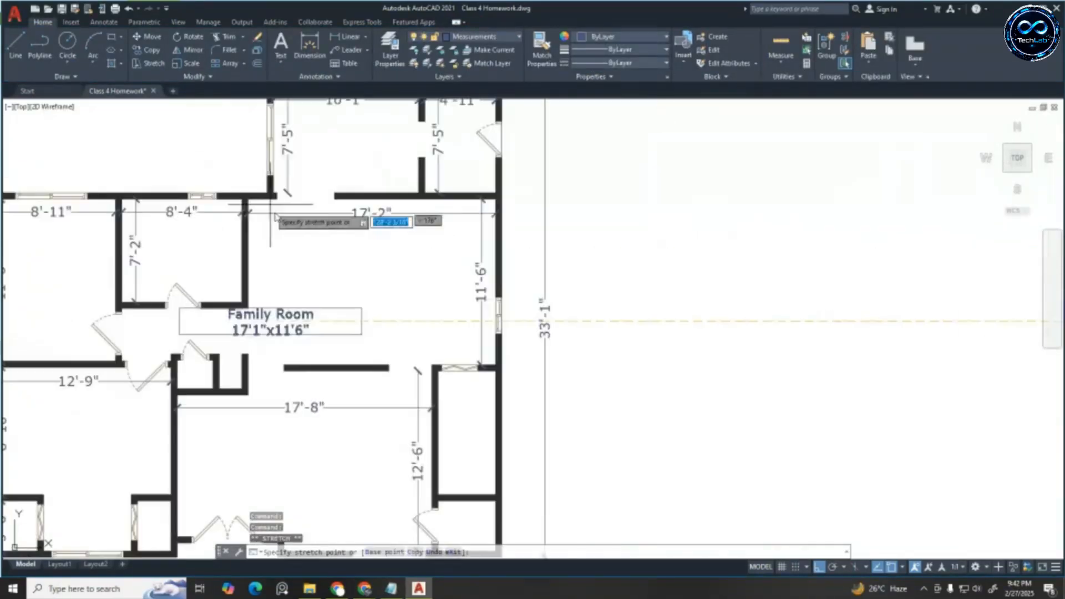
key(Escape)
click(364, 314)
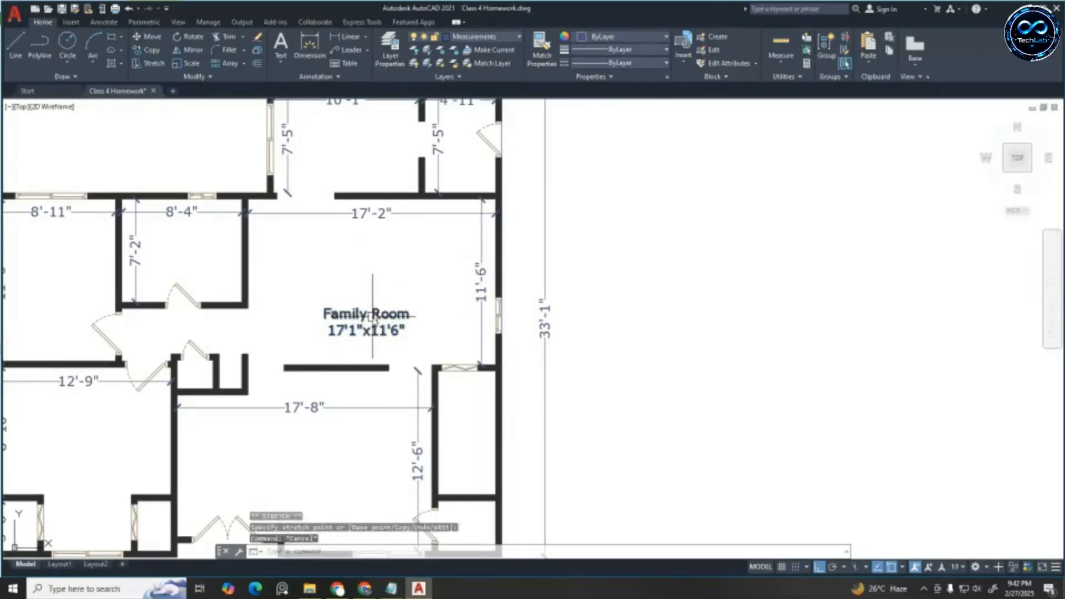
click(366, 322)
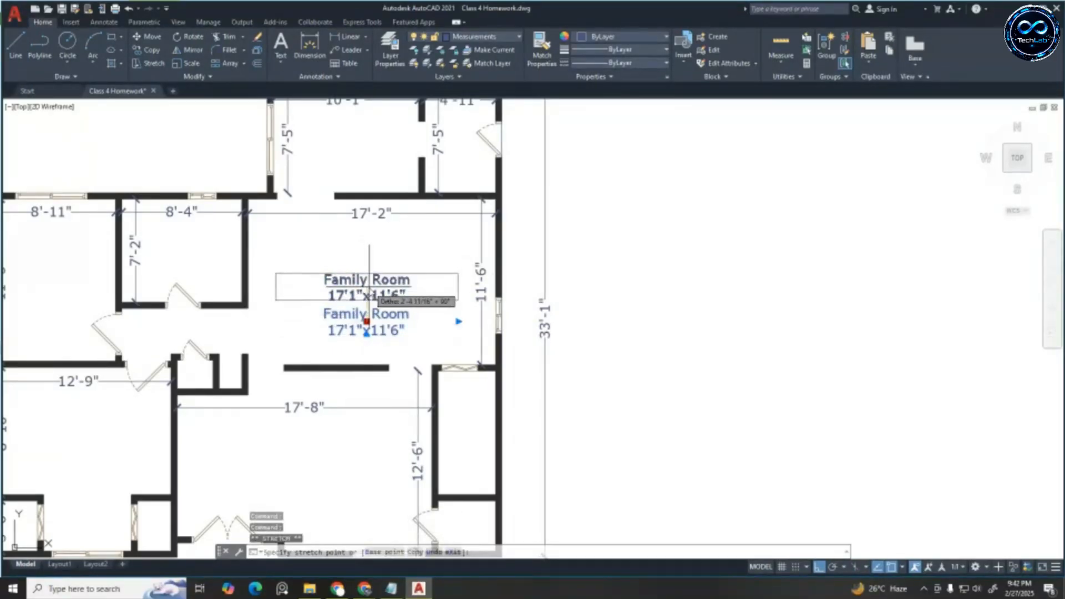
key(Escape)
key(Escape)
key(Escape)
Delete the Family Room label from the drawn house plan
scroll(784, 257, down, 5)
scroll(488, 281, up, 5)
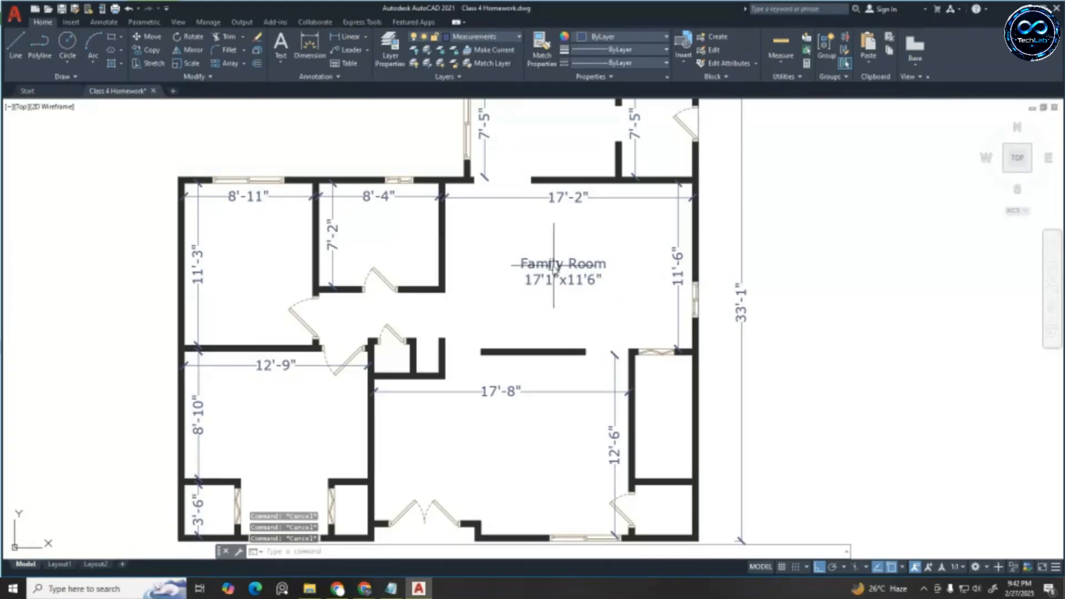
scroll(605, 222, down, 4)
scroll(587, 227, up, 4)
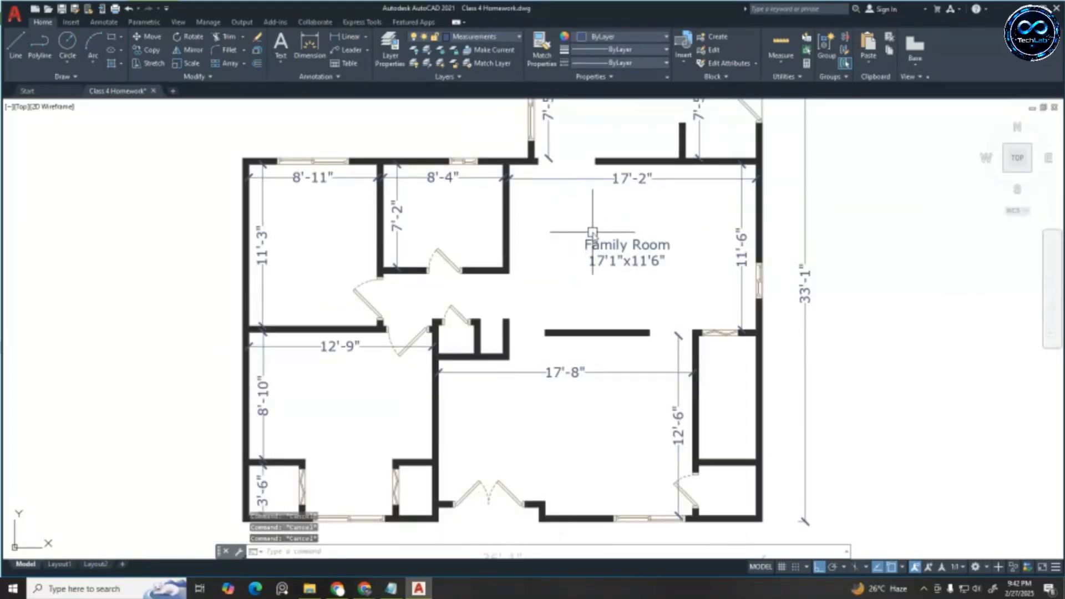
scroll(589, 228, down, 2)
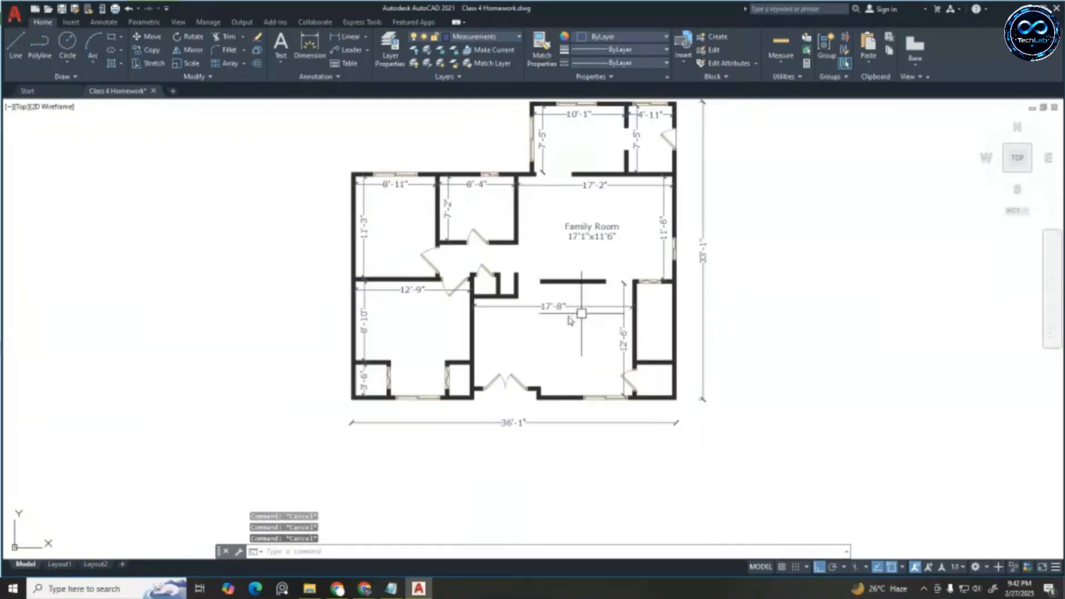
scroll(560, 270, down, 2)
scroll(560, 270, up, 2)
click(563, 254)
key(Delete)
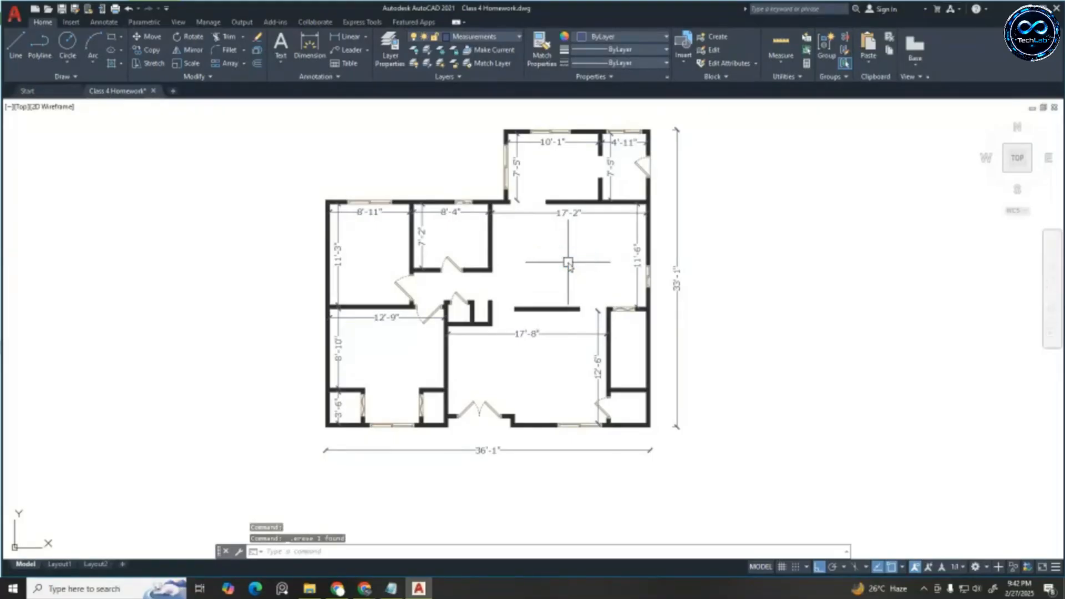
Turn the Door & Window layer off to check which objects belong to it, and turn it back on
scroll(245, 216, down, 2)
scroll(658, 230, up, 4)
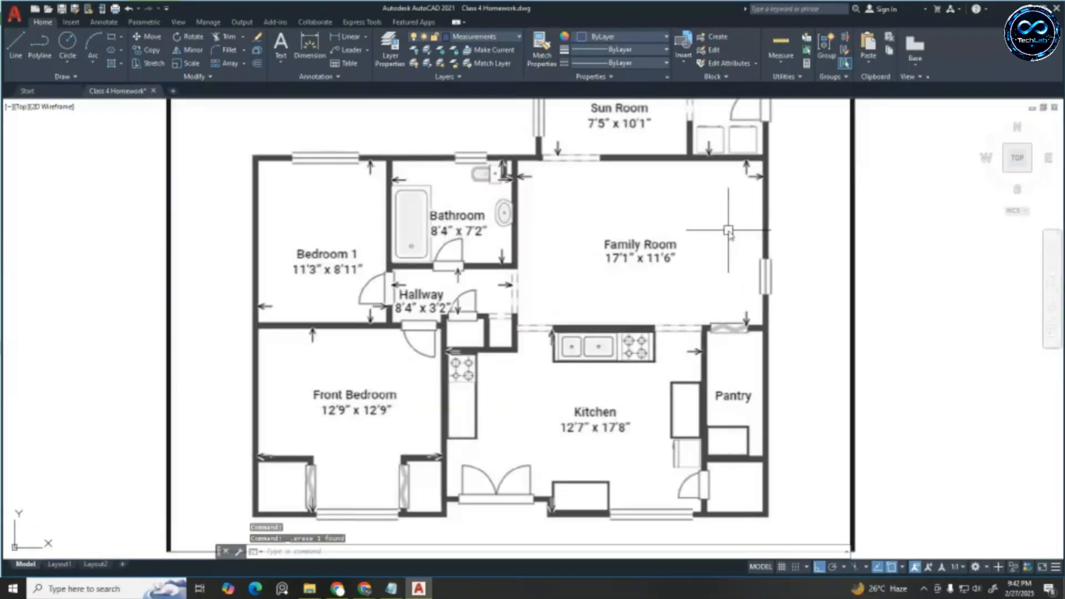
scroll(657, 229, down, 5)
scroll(299, 167, up, 4)
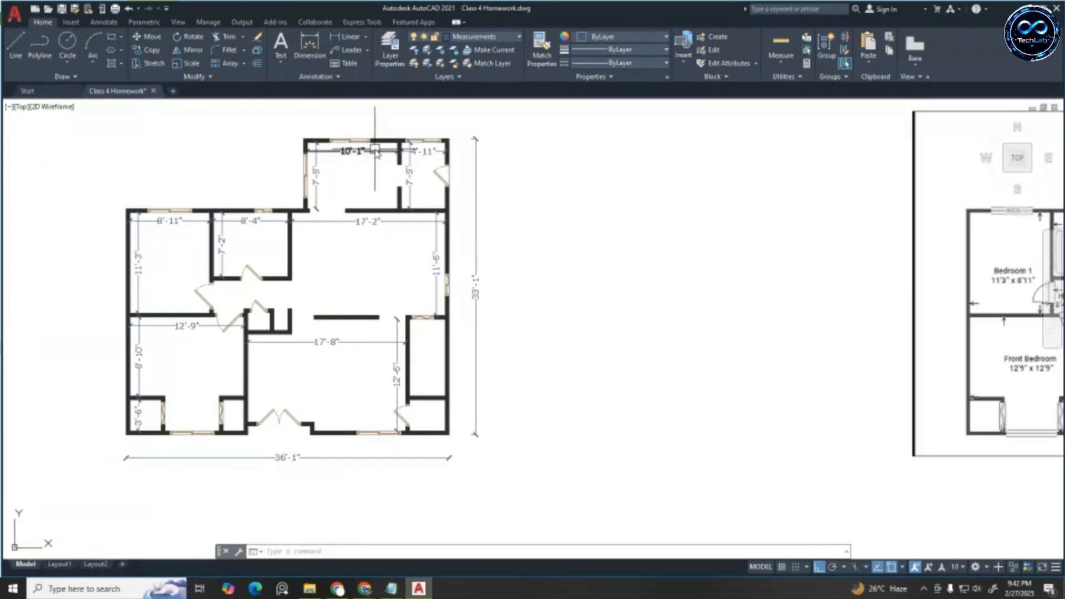
click(504, 40)
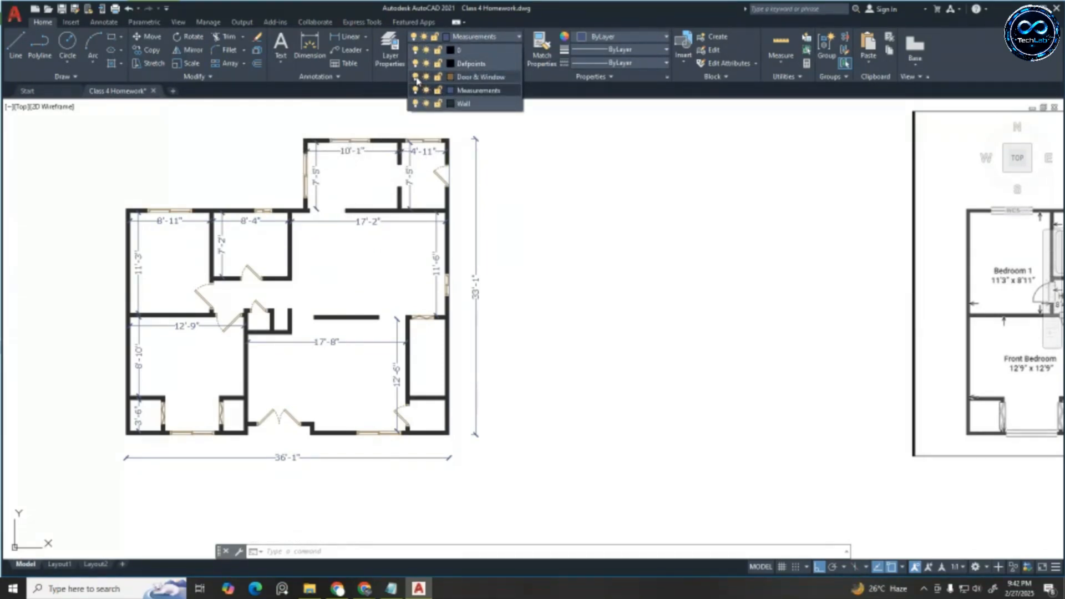
click(415, 78)
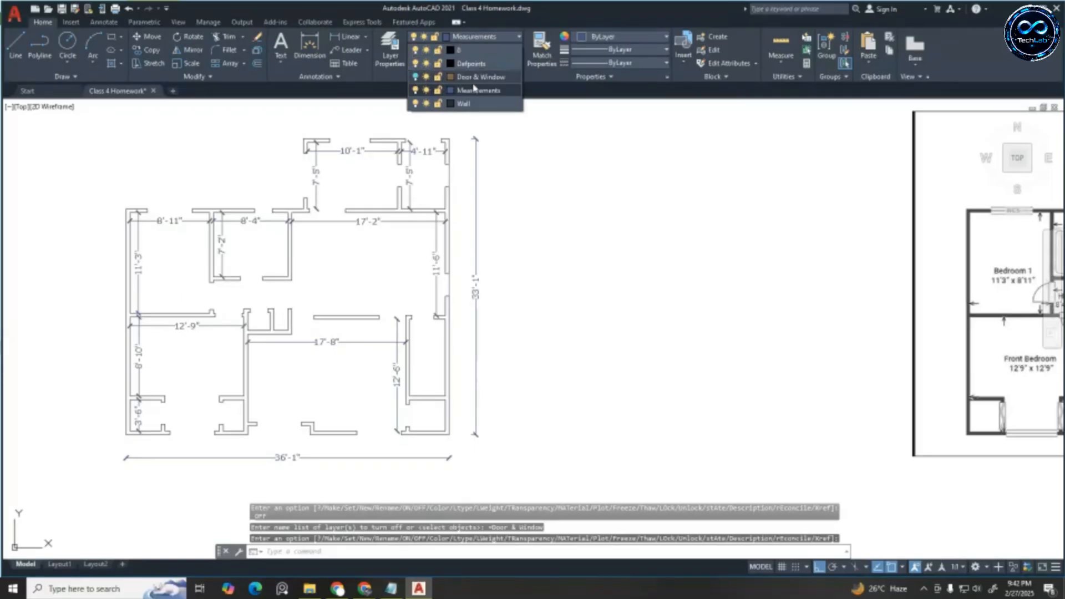
click(415, 77)
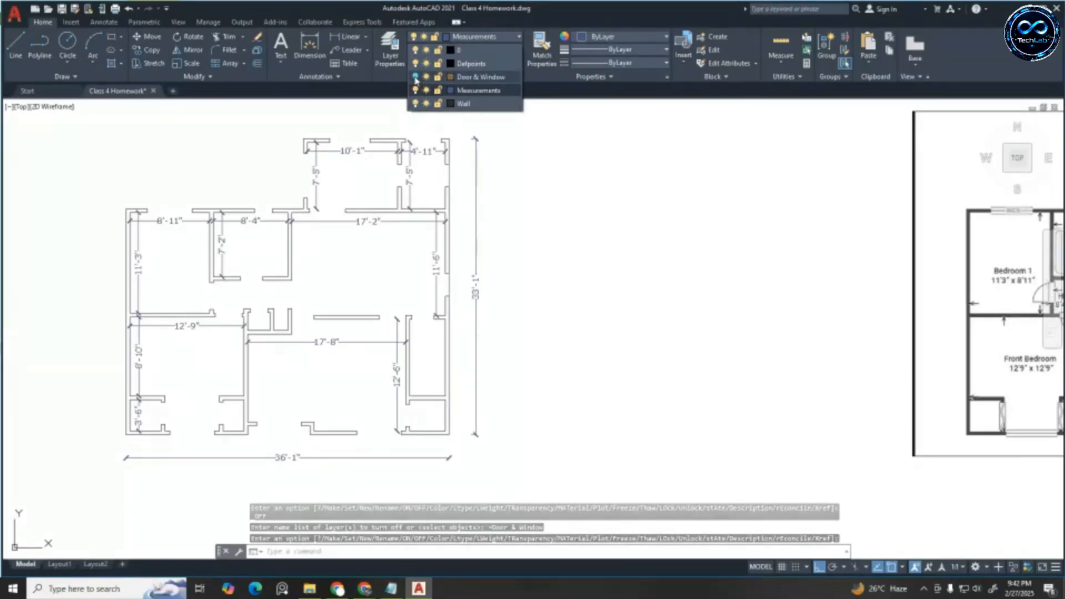
Move the solid hatch filling the house walls to the Wall layer
scroll(389, 143, up, 5)
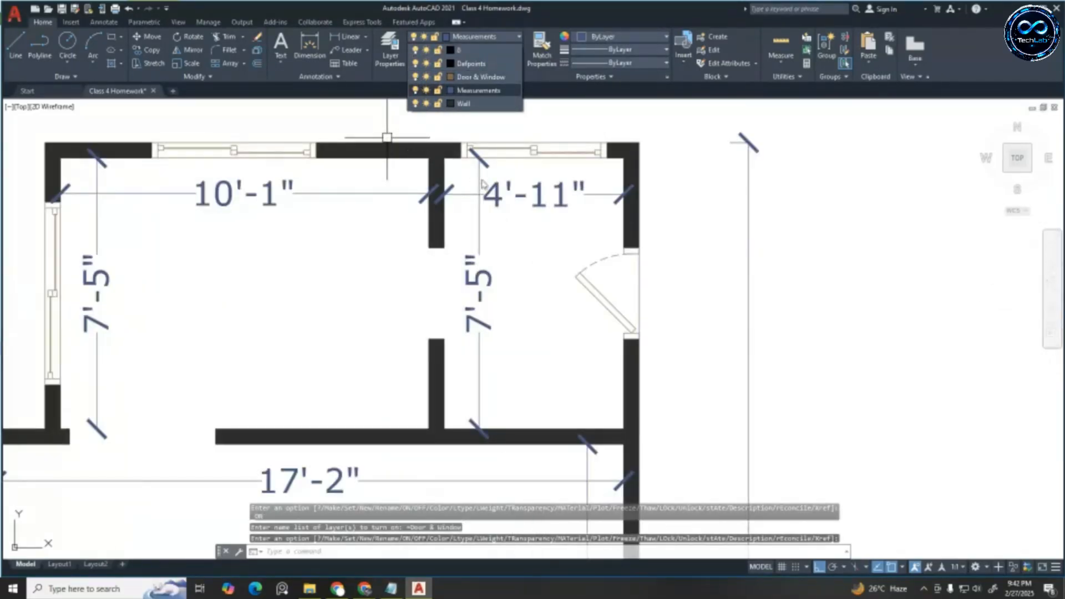
scroll(387, 137, down, 5)
scroll(443, 154, up, 5)
click(443, 154)
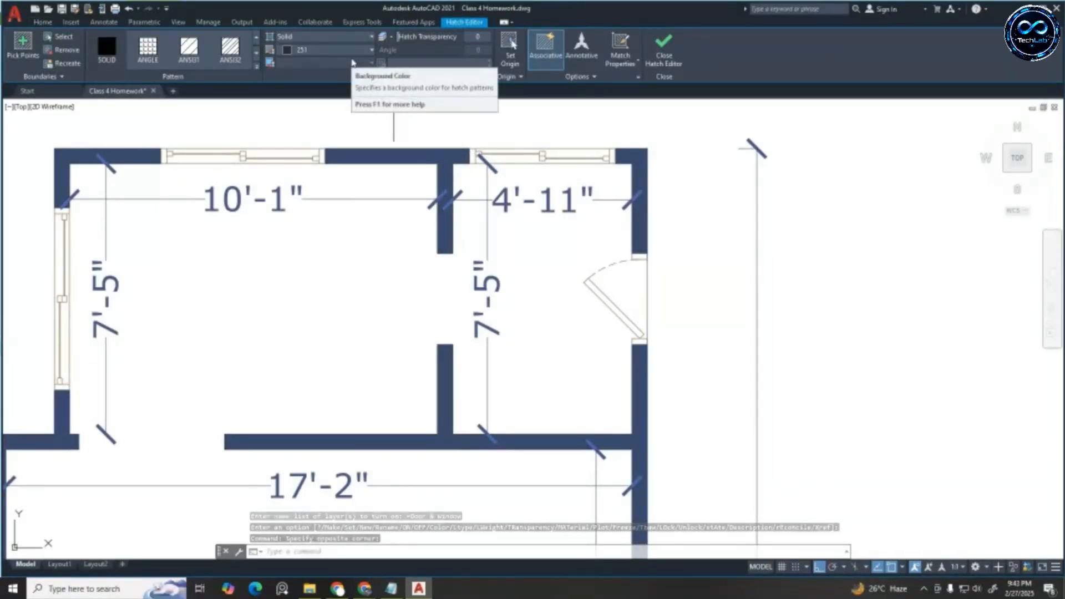
click(43, 22)
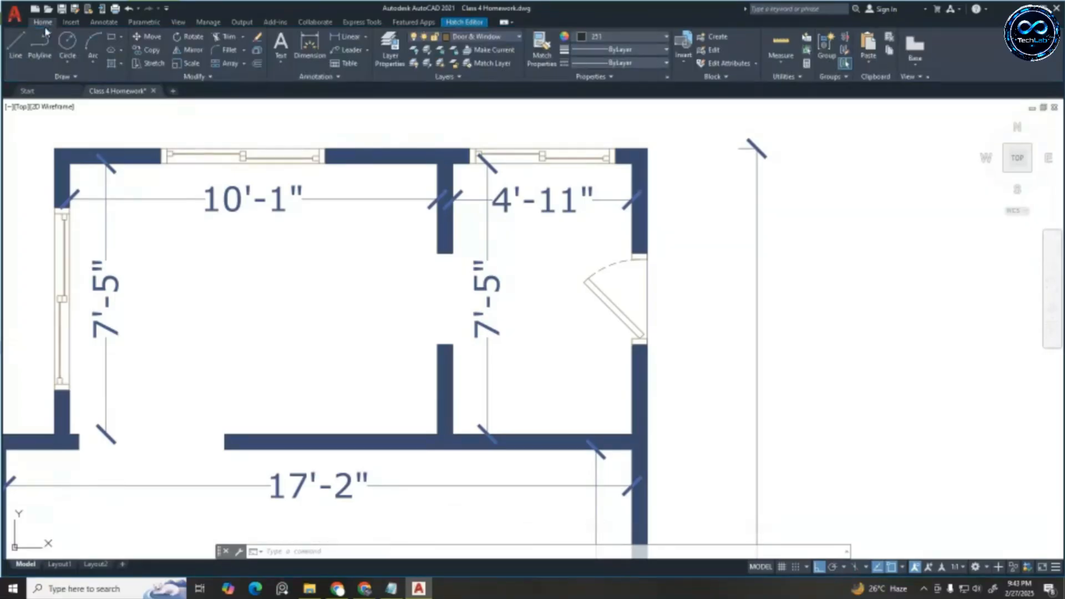
click(477, 37)
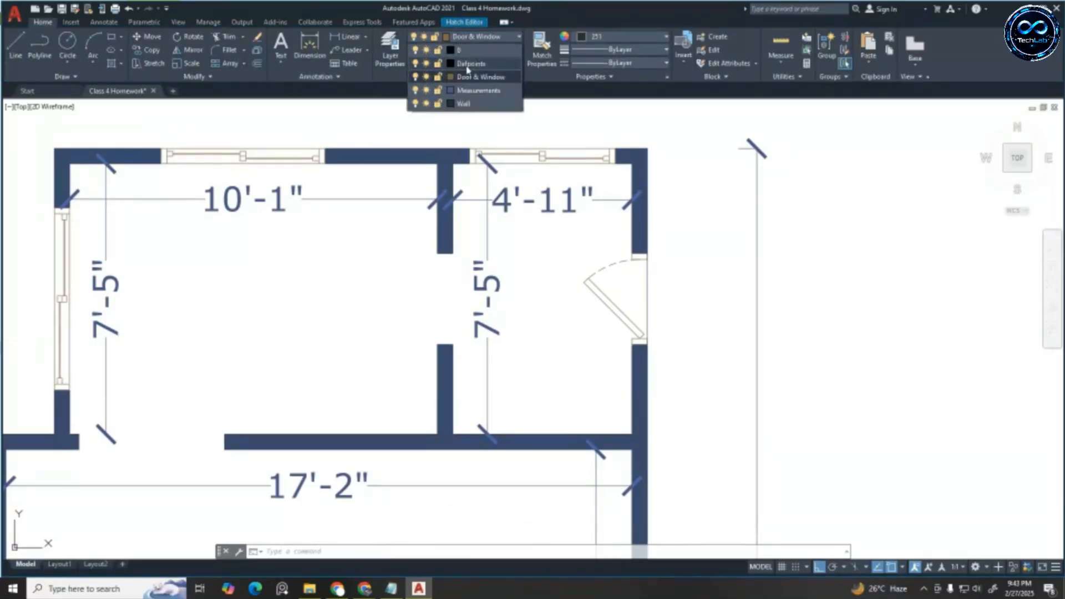
click(471, 107)
scroll(592, 129, down, 2)
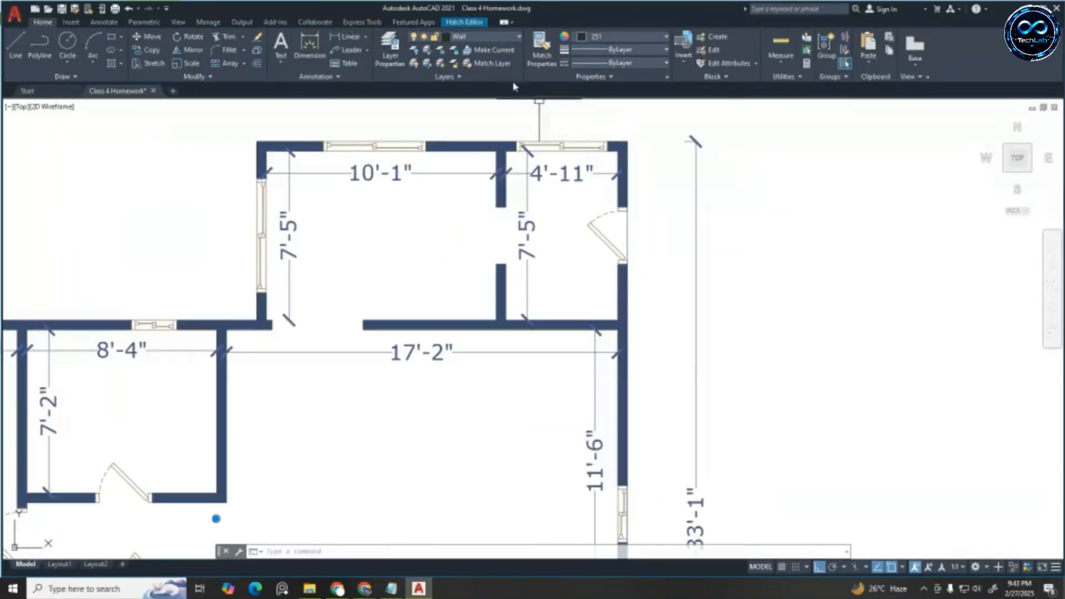
key(Escape)
Toggle the Wall layer and the Door & Window layer off and on to check which objects belong to each
click(466, 38)
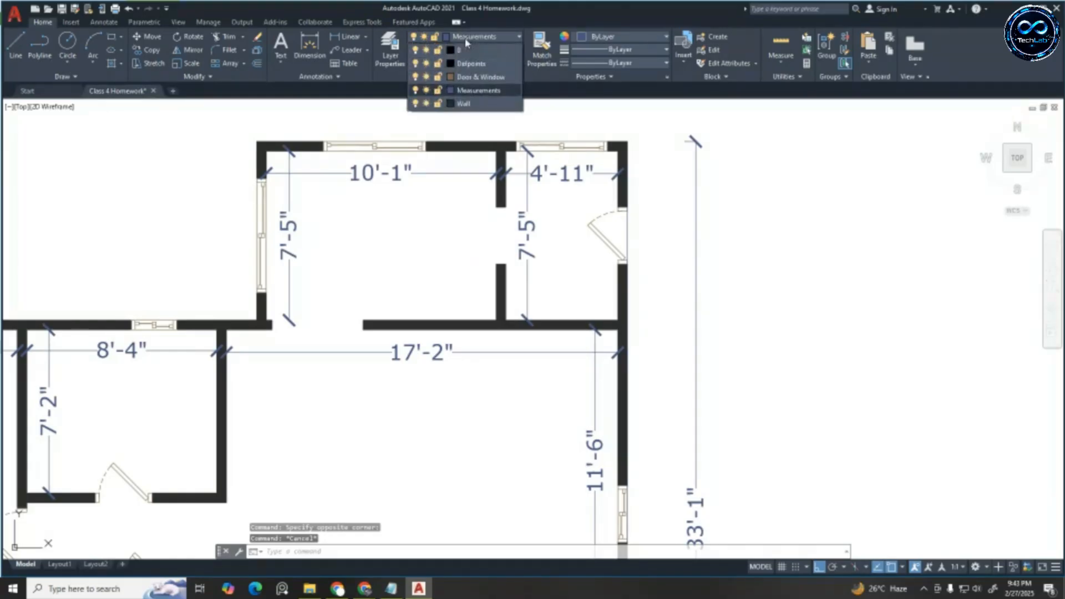
click(415, 104)
click(415, 105)
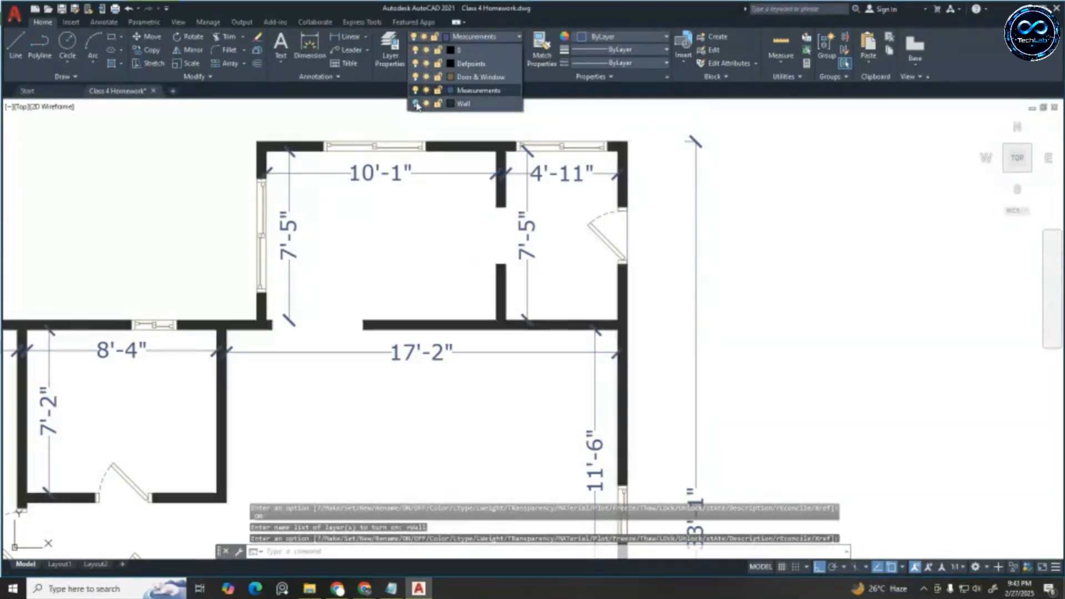
click(415, 77)
scroll(509, 210, down, 3)
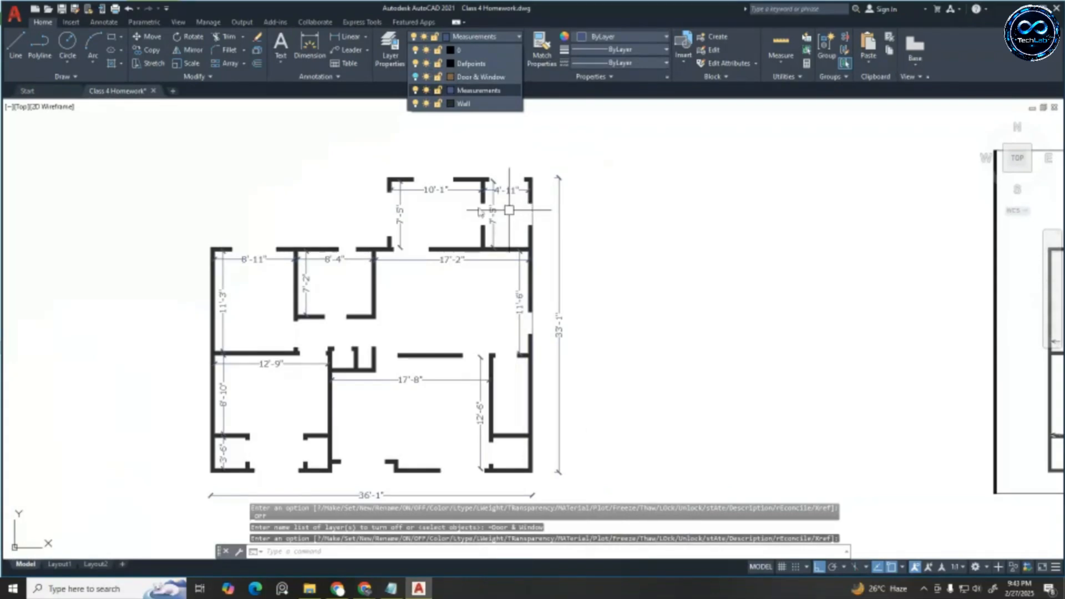
click(415, 76)
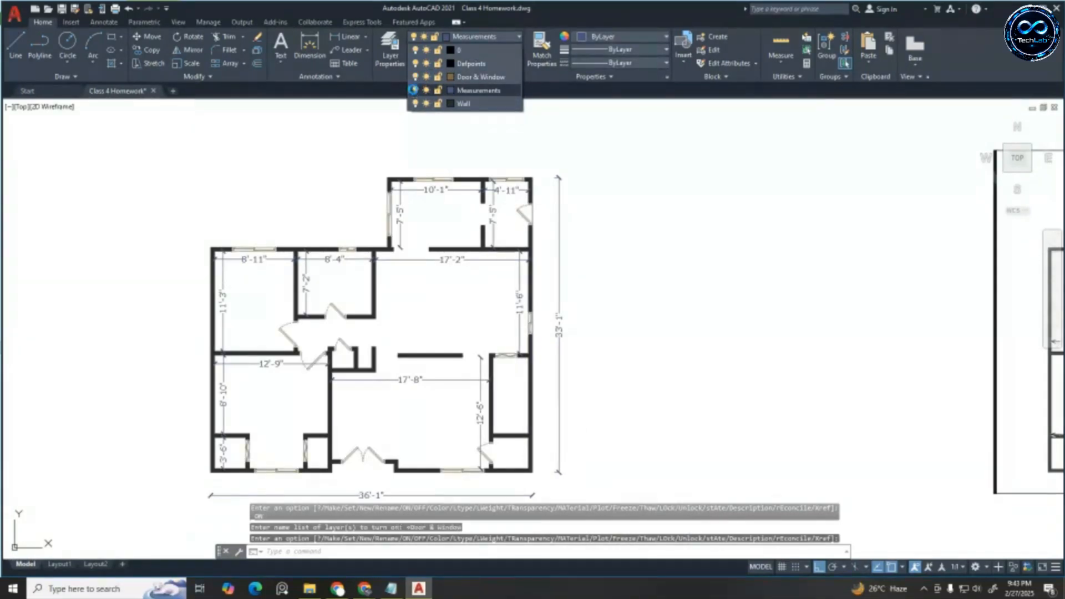
Turn off the current Measurements layer to hide the dimensions of the house plan
click(413, 89)
click(489, 279)
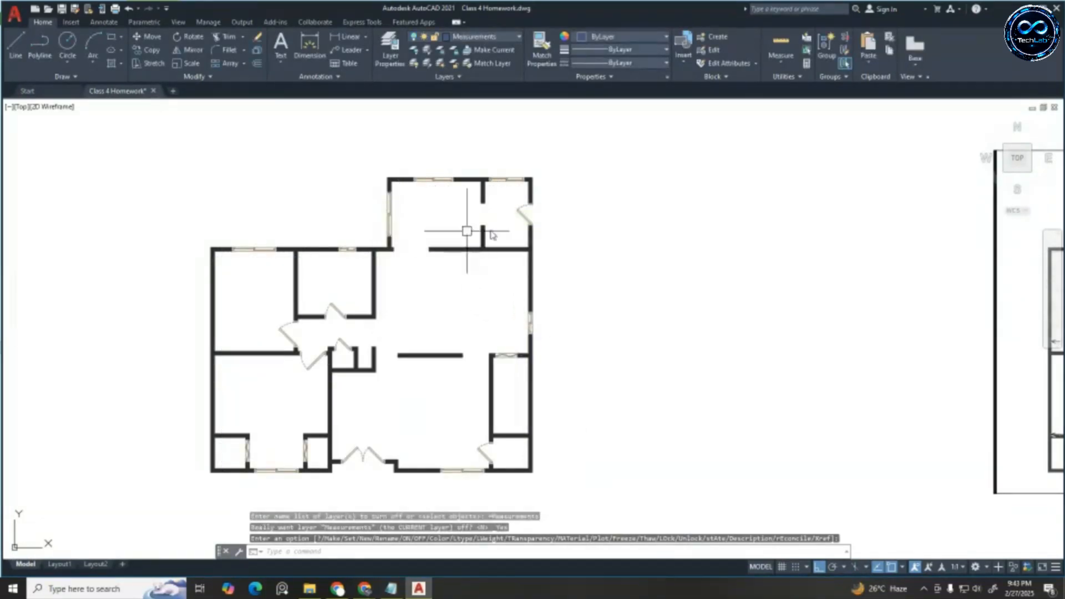
scroll(484, 190, down, 2)
scroll(471, 304, up, 3)
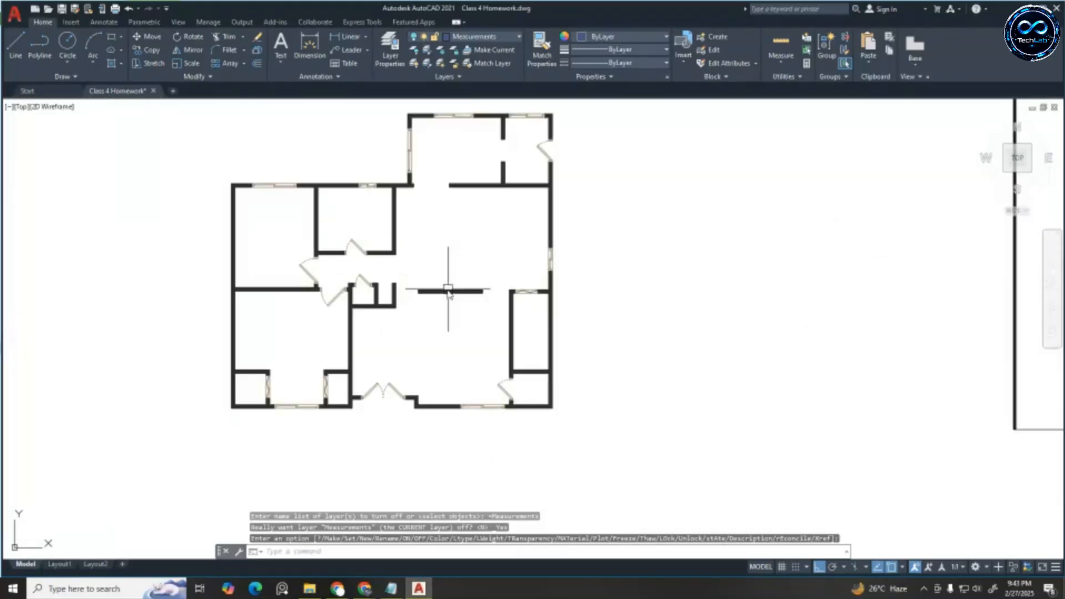
Examine the undimensioned house plan's rooms, doors and windows and compare them with the reference plan
scroll(410, 186, up, 4)
scroll(410, 186, down, 2)
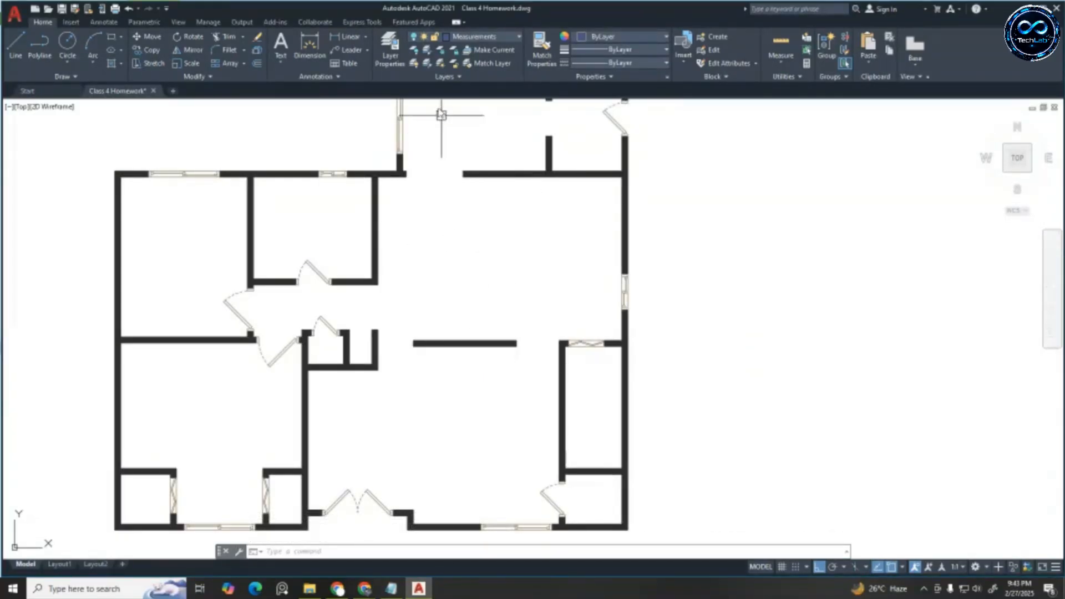
scroll(337, 217, down, 3)
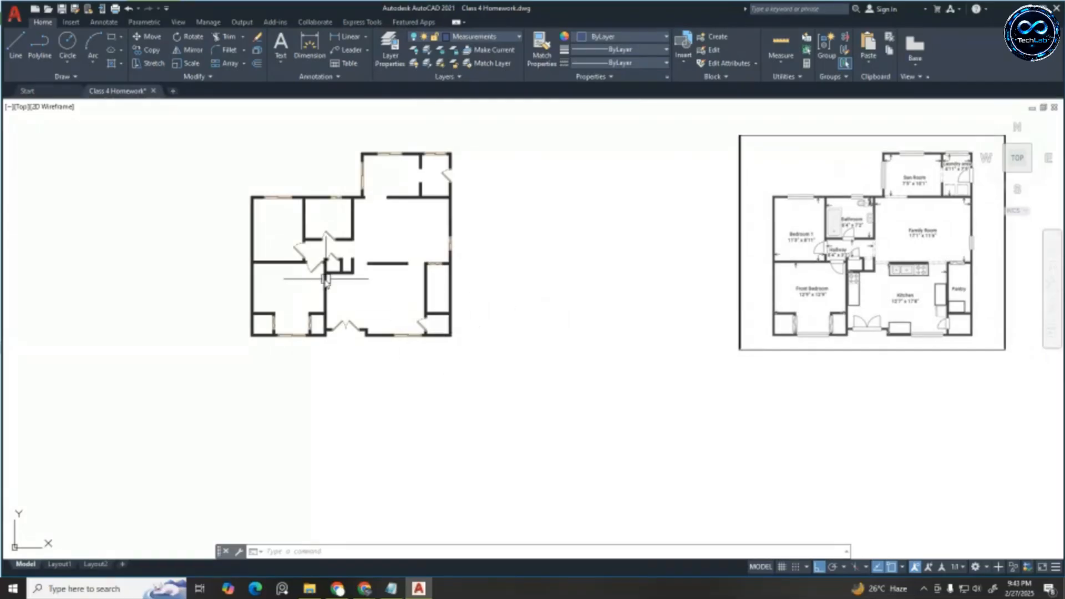
scroll(310, 280, up, 2)
scroll(302, 204, down, 2)
scroll(297, 163, up, 2)
scroll(272, 161, down, 2)
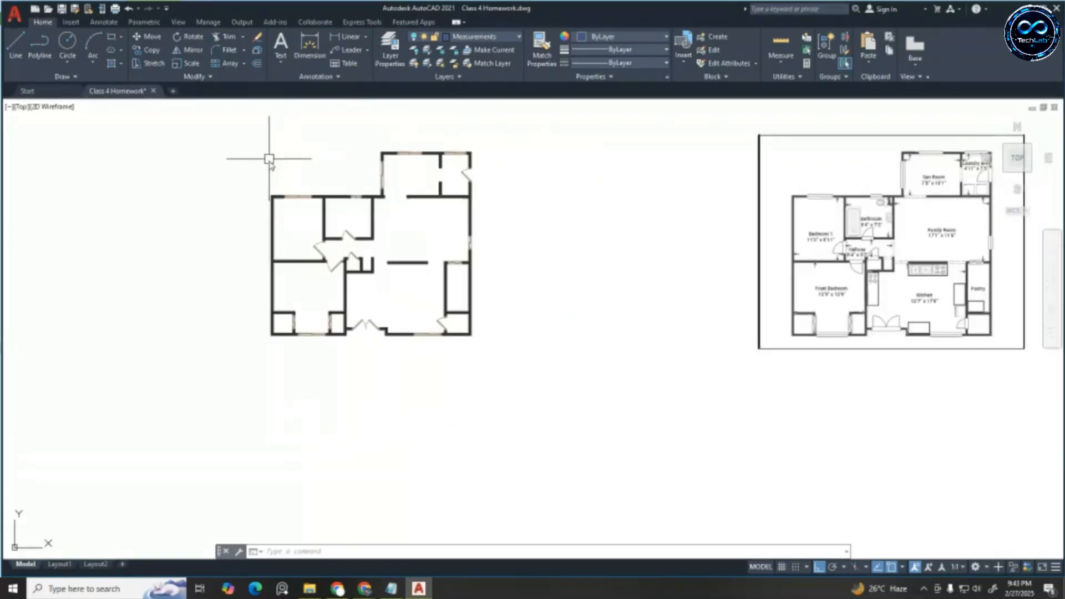
scroll(384, 199, up, 4)
scroll(384, 200, down, 4)
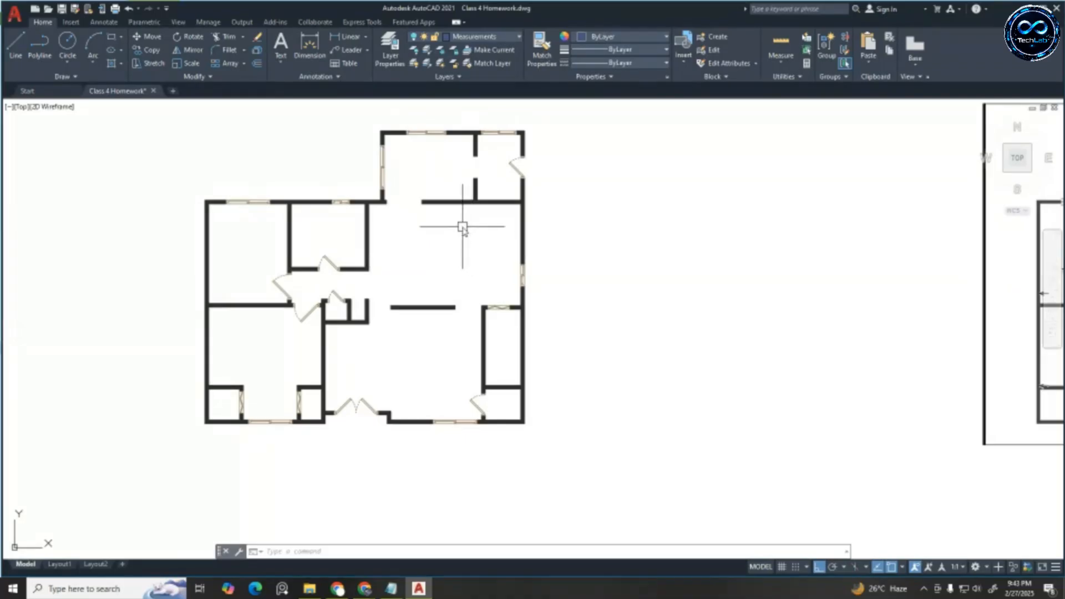
scroll(419, 230, up, 2)
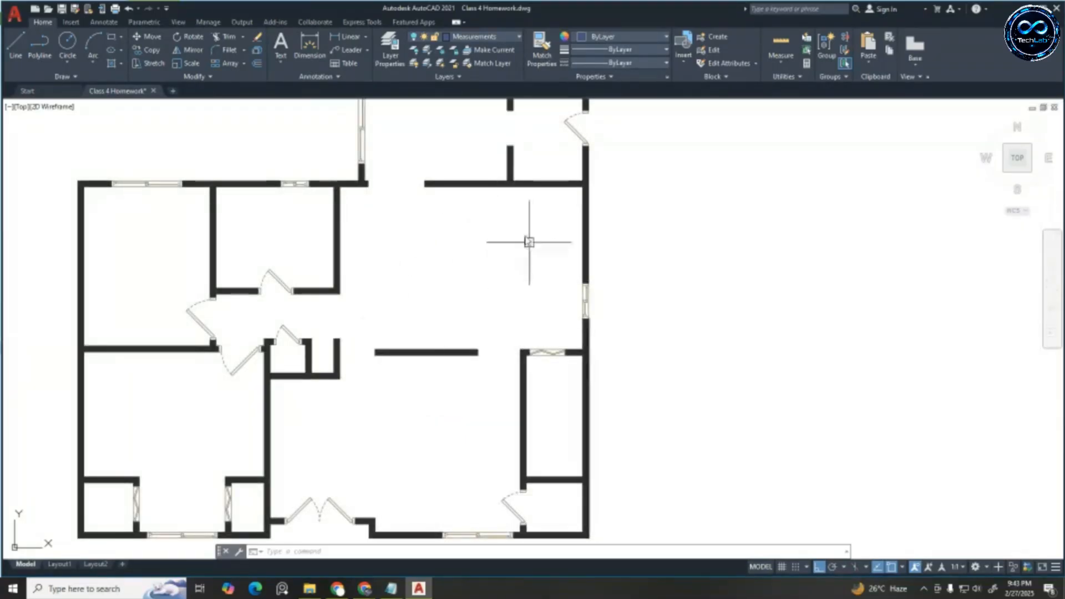
scroll(394, 161, down, 4)
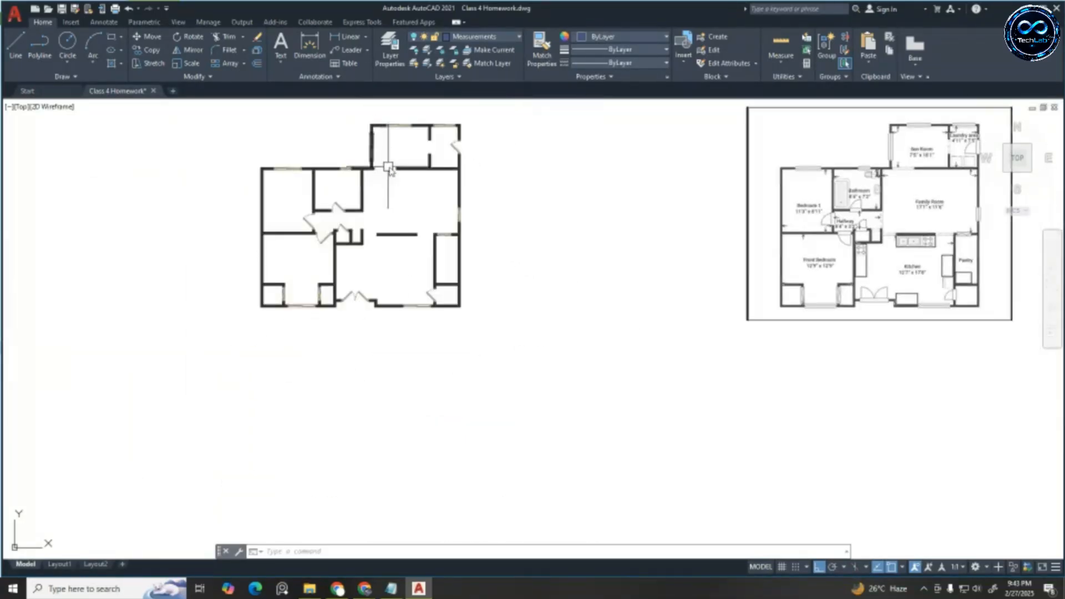
scroll(397, 159, up, 2)
scroll(510, 327, down, 6)
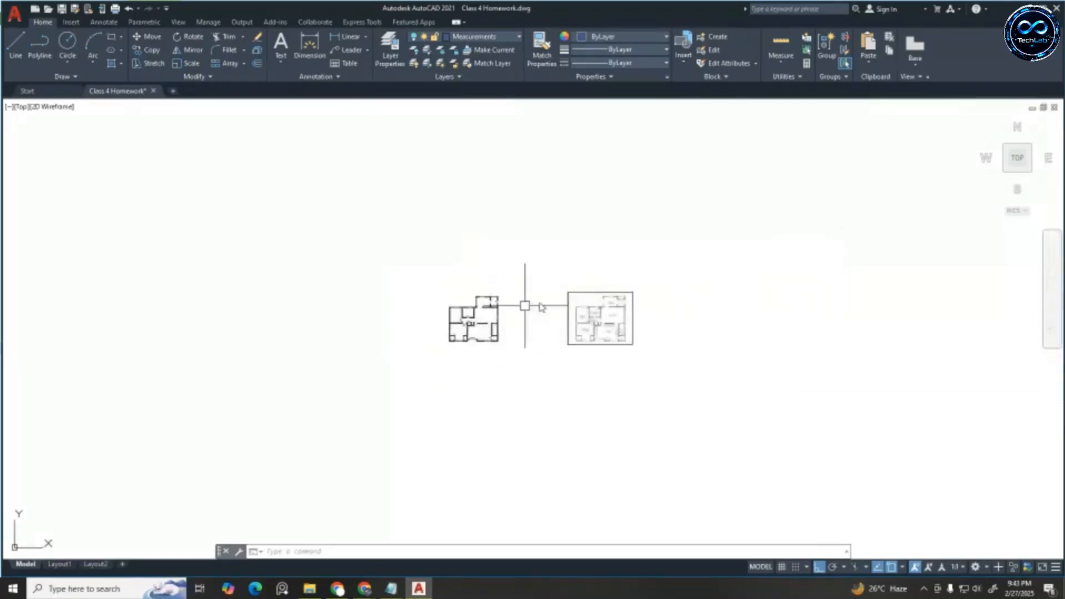
scroll(589, 311, up, 5)
Delete the reference floor plan image beside the drawn house plan
key(Escape)
key(Escape)
key(Escape)
click(590, 246)
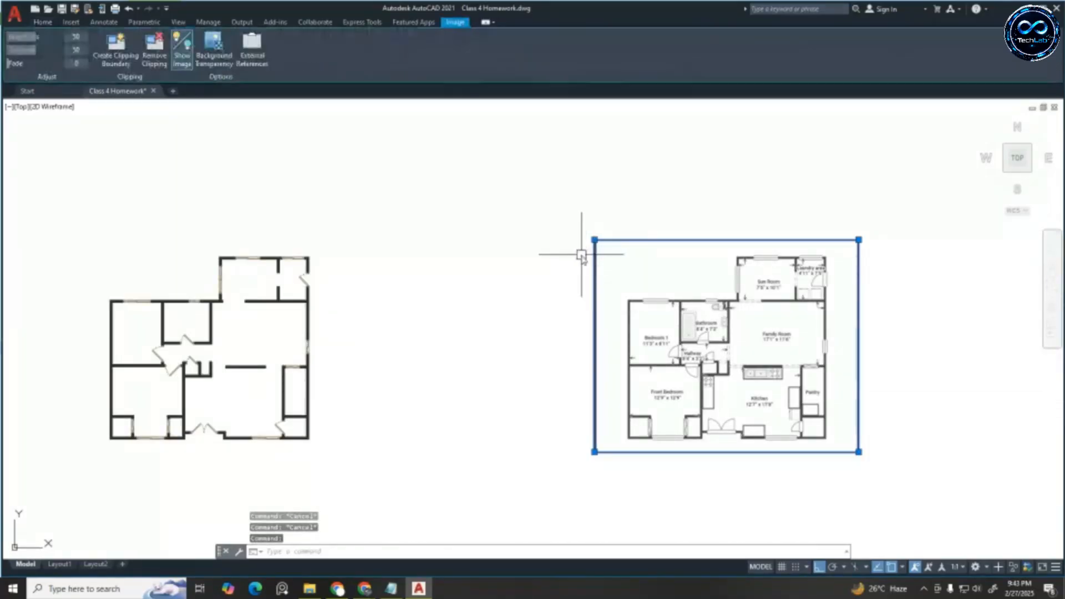
key(Delete)
scroll(427, 258, down, 3)
scroll(388, 261, up, 4)
key(Escape)
key(Escape)
key(Escape)
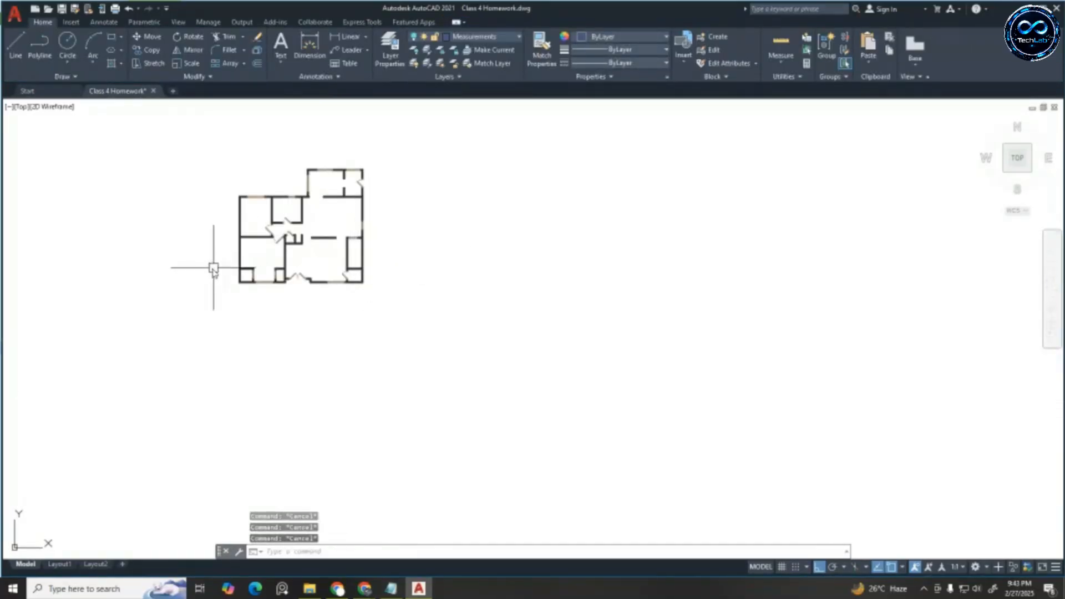
Look over the drawn house plan and the empty area below its front bedroom
scroll(266, 289, down, 3)
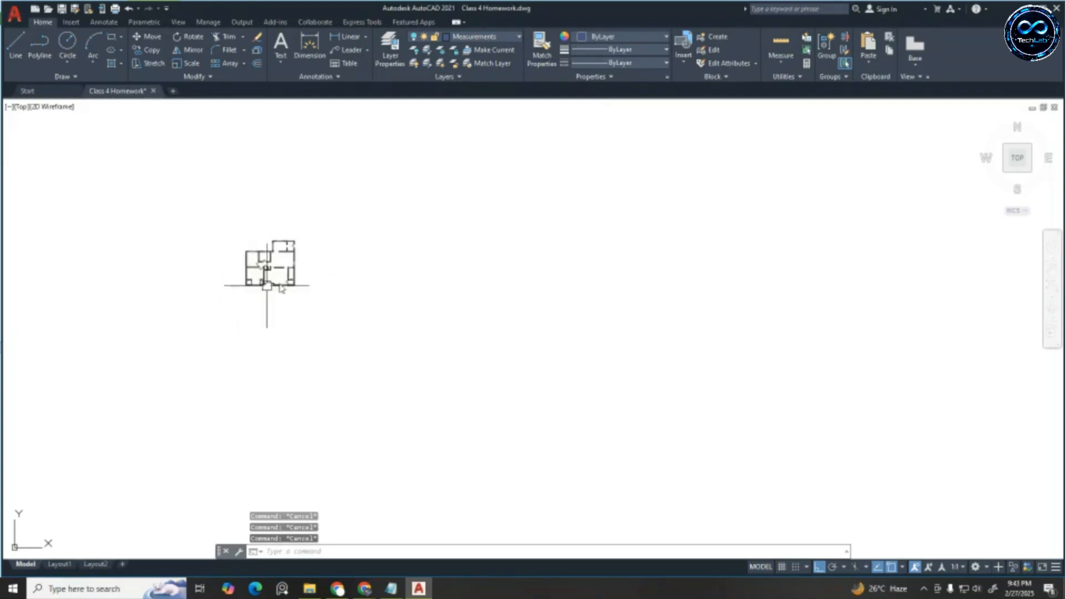
scroll(271, 272, up, 5)
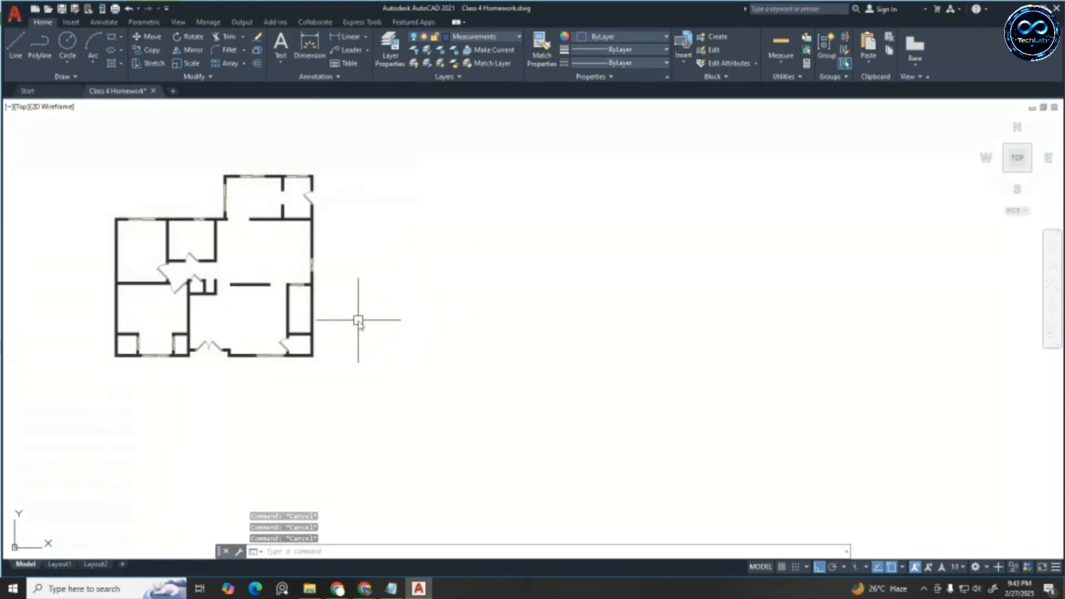
scroll(397, 269, down, 2)
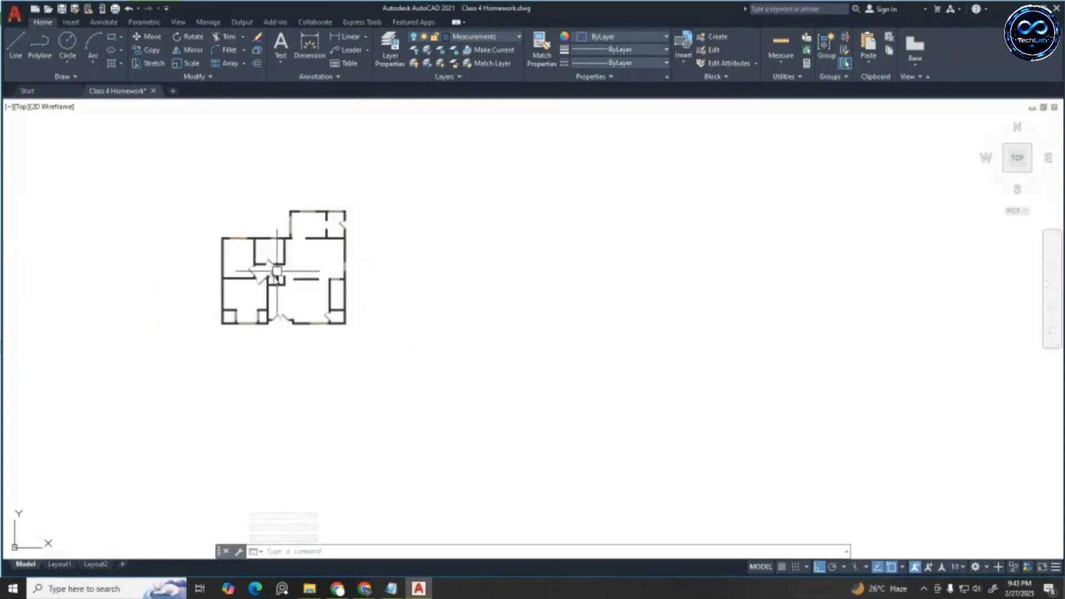
scroll(239, 344, up, 4)
scroll(483, 285, down, 3)
scroll(387, 299, up, 4)
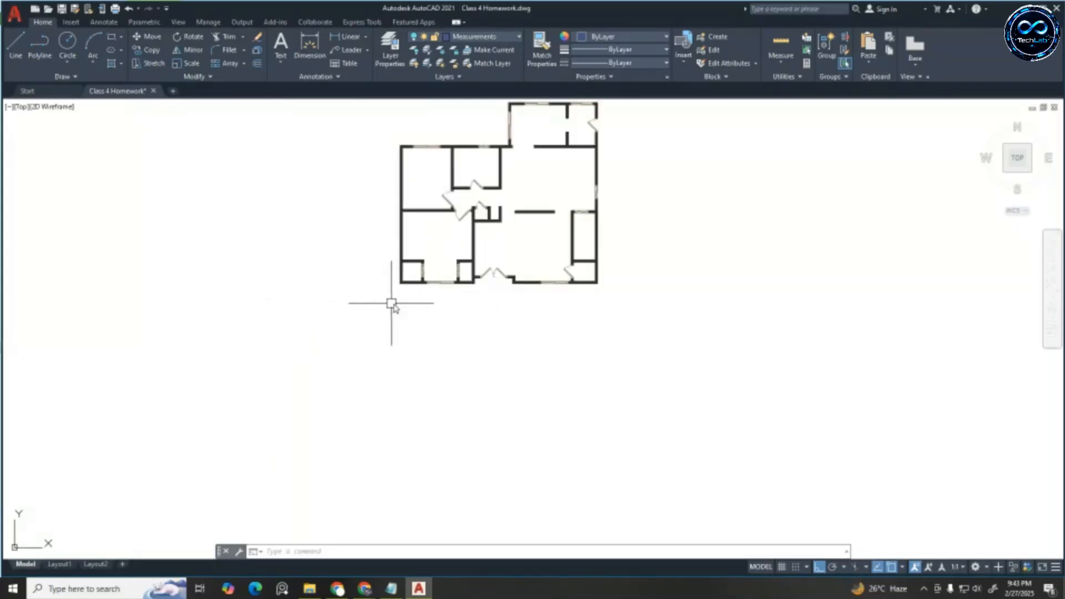
key(Escape)
key(Escape)
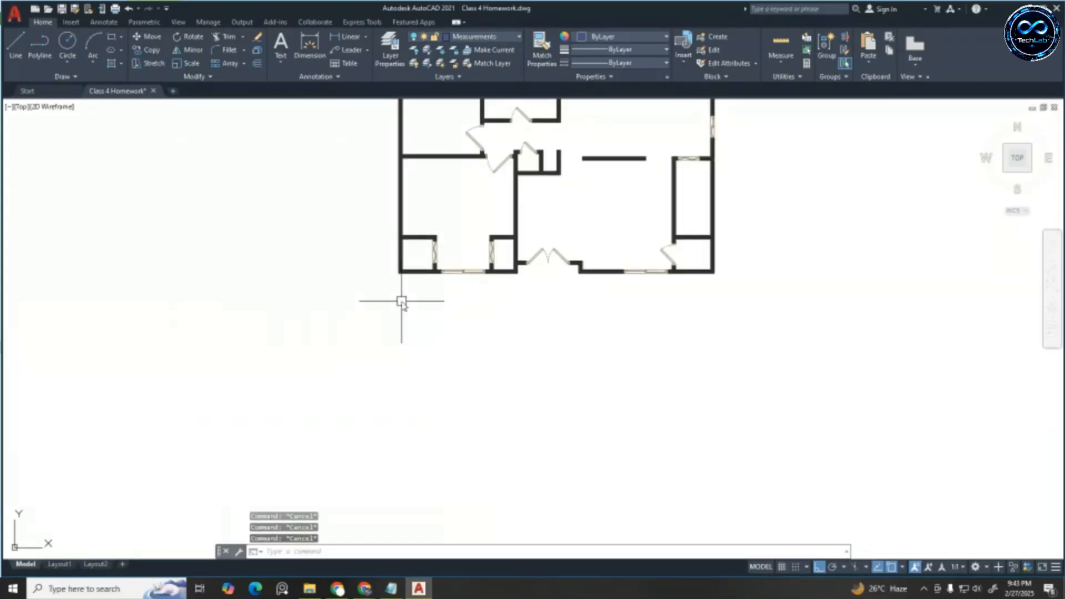
text(xl)
key(Return)
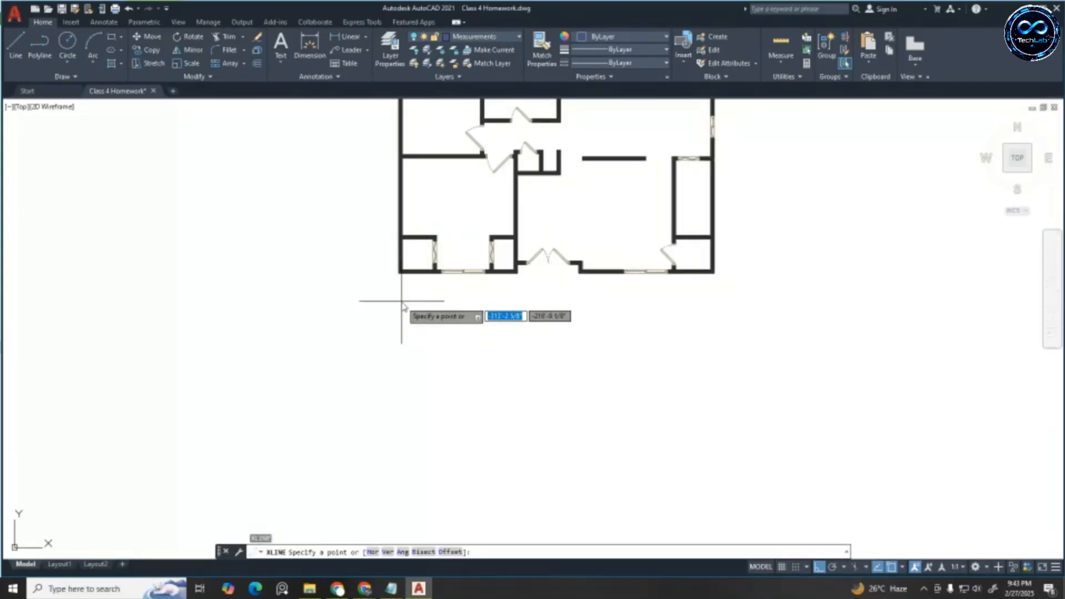
click(402, 301)
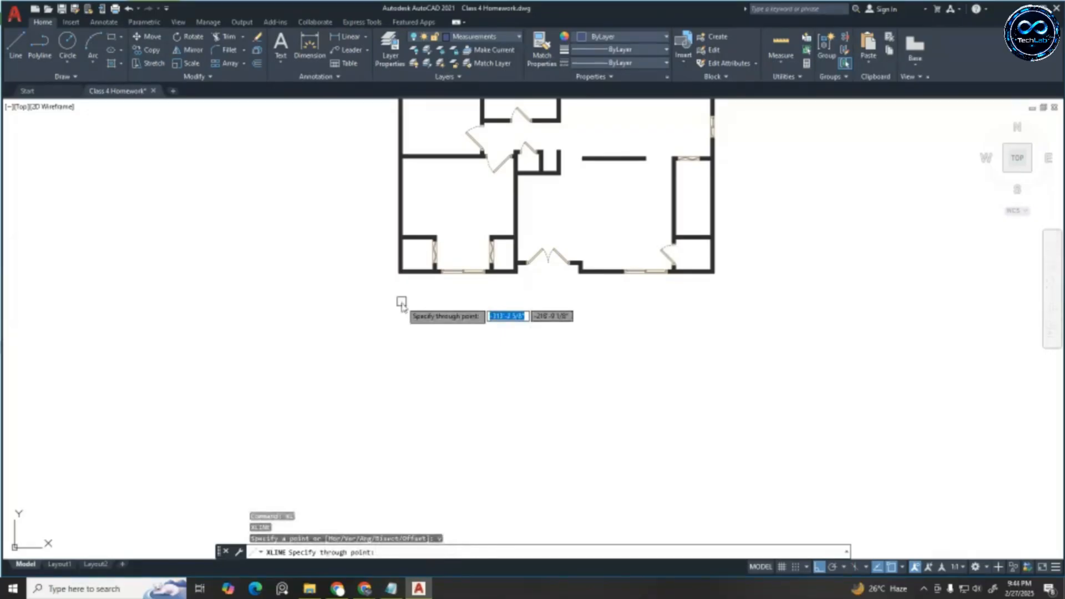
key(Escape)
key(Escape)
key(Escape)
text(xl)
key(Return)
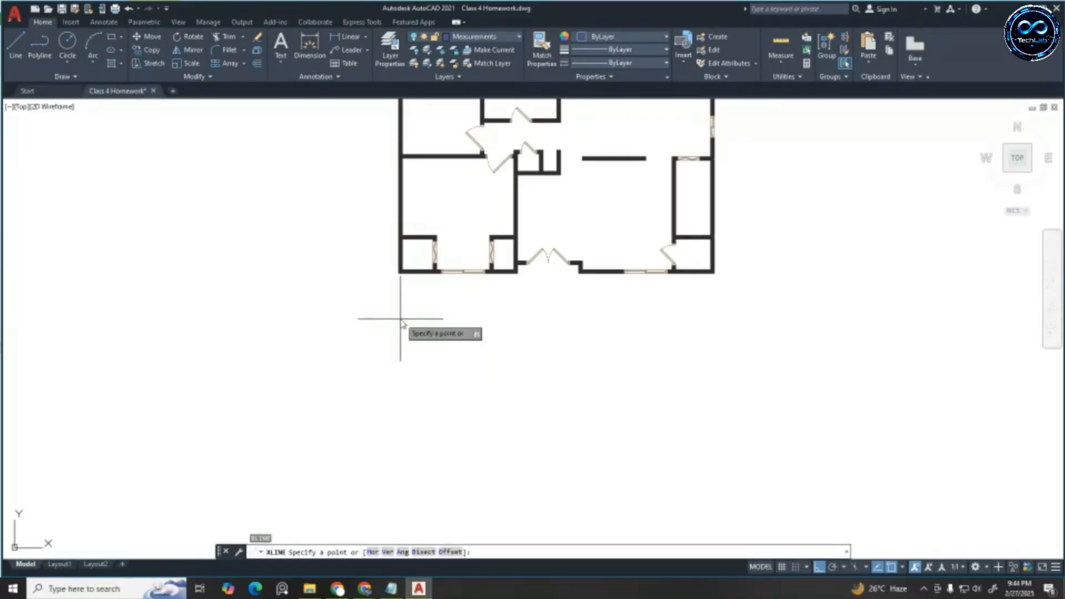
text(v)
key(Return)
key(Escape)
key(Escape)
key(Escape)
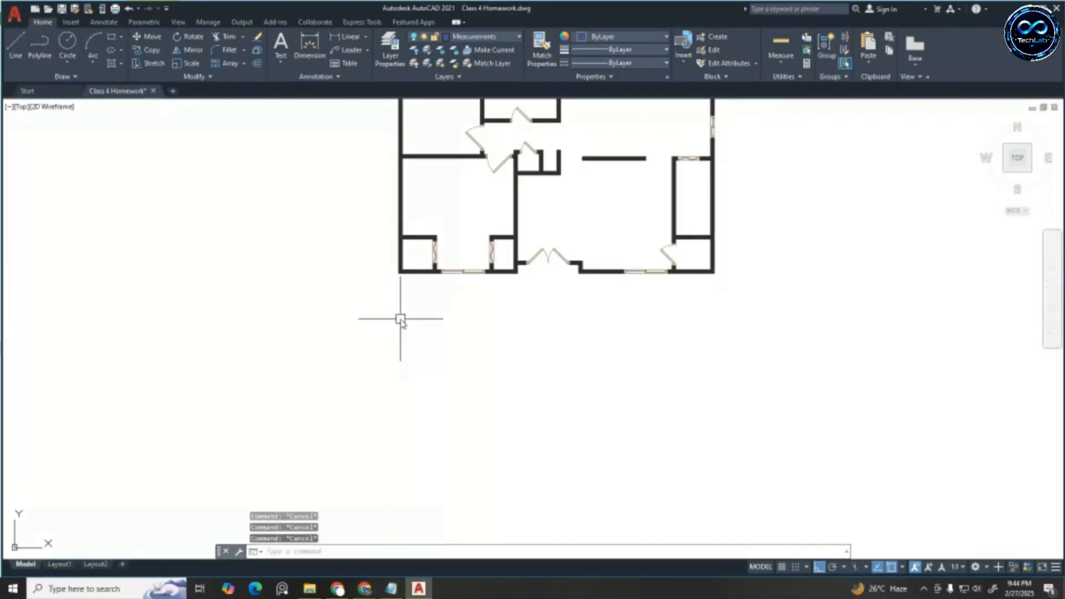
text(xl)
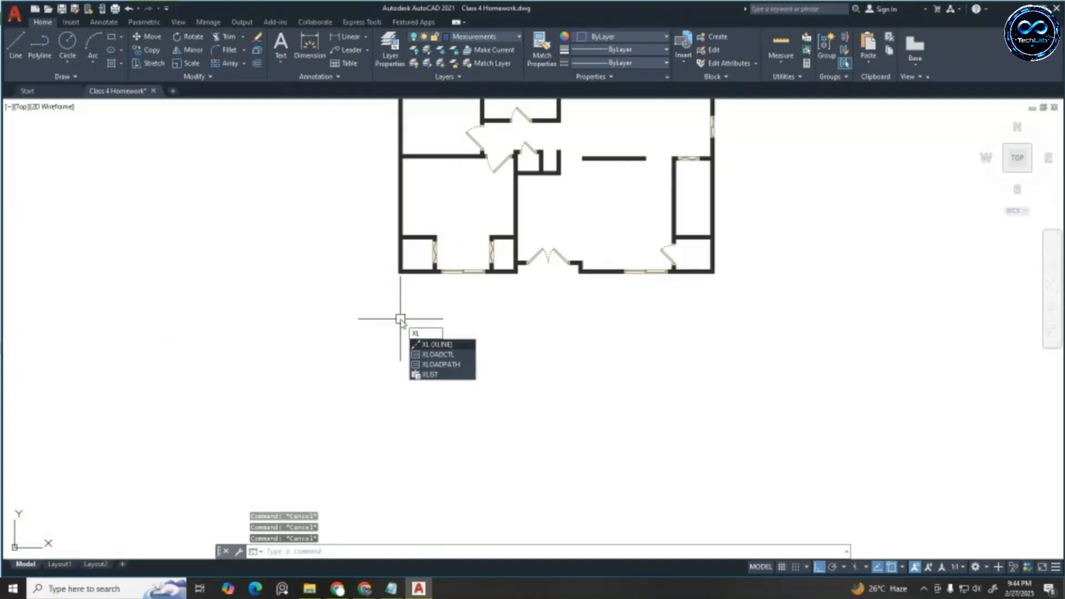
key(Return)
text(v)
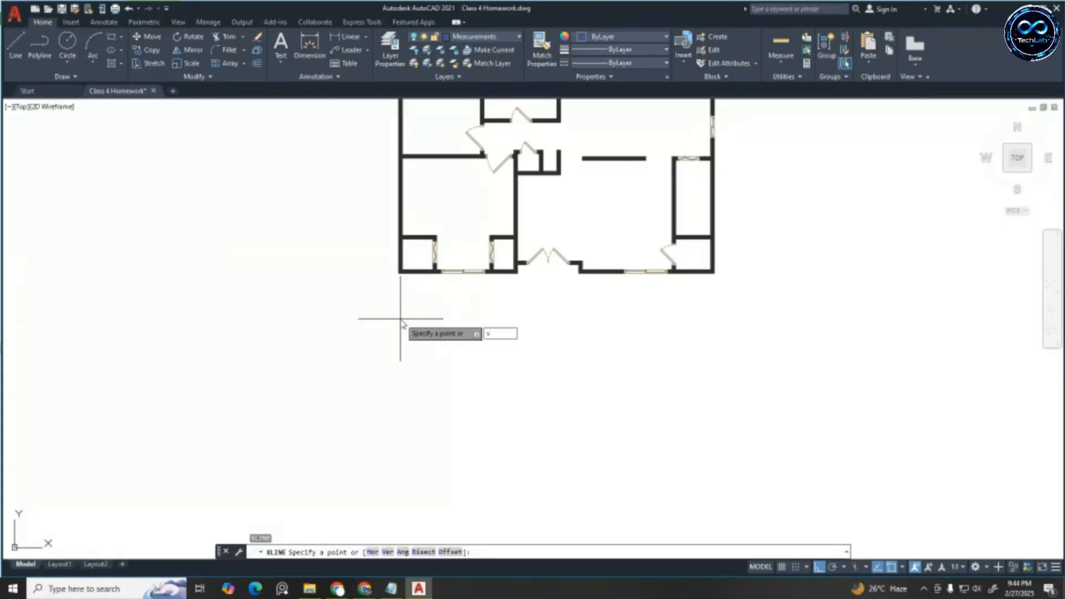
key(Return)
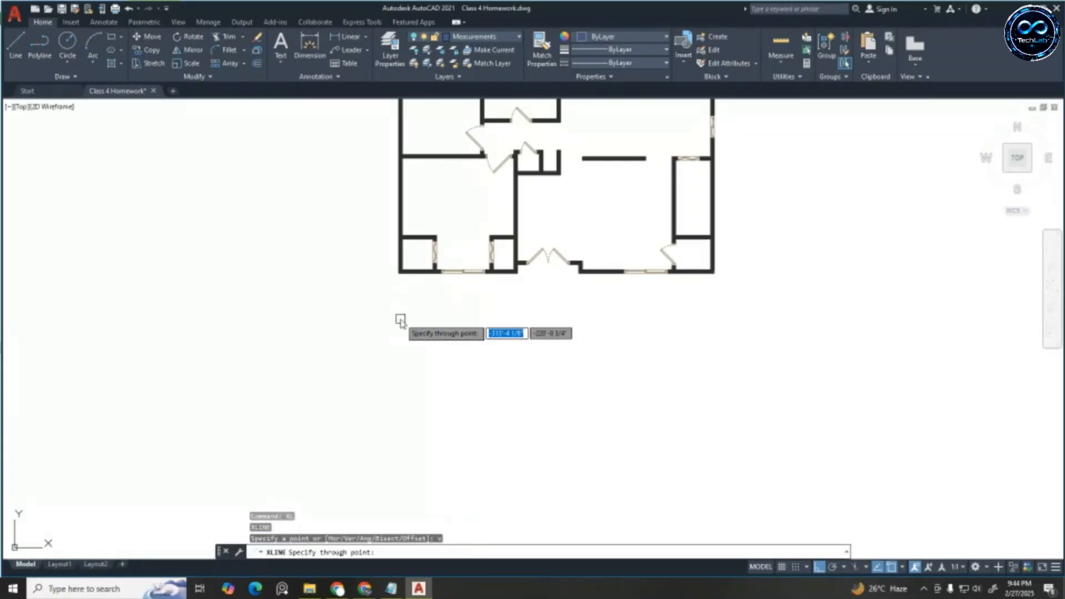
key(Escape)
key(Escape)
key(Escape)
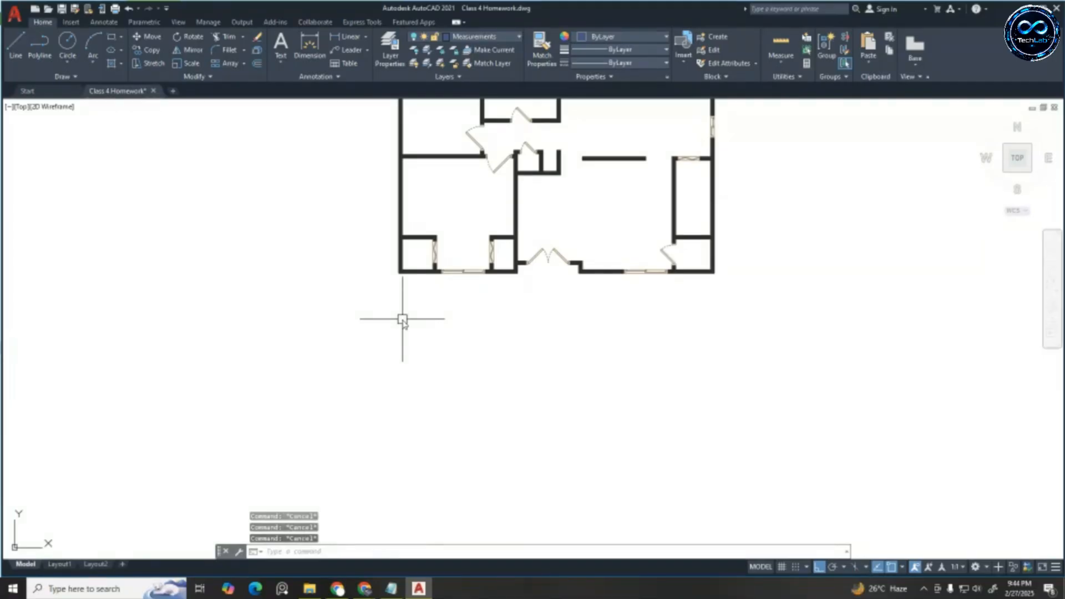
Try to place vertical construction lines from the house plan's front wall with the Xline command
text(xl)
key(Return)
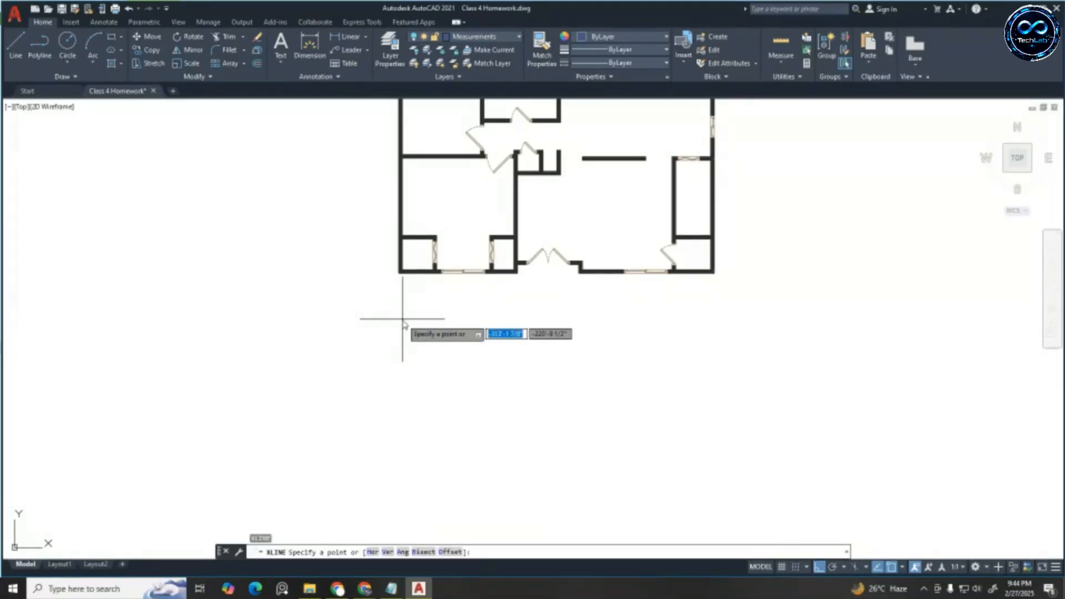
text(v)
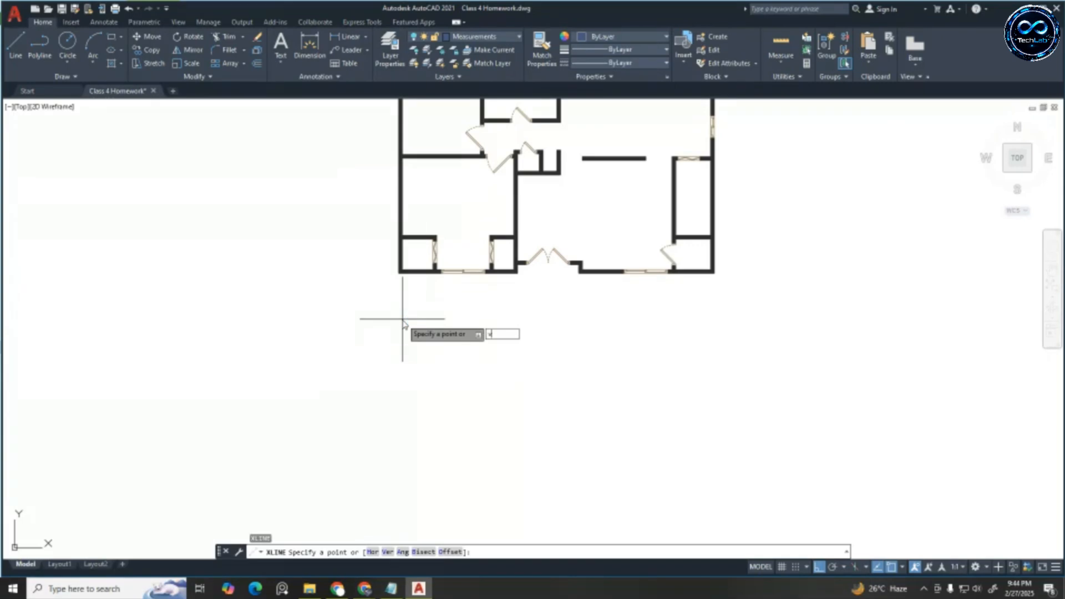
key(Return)
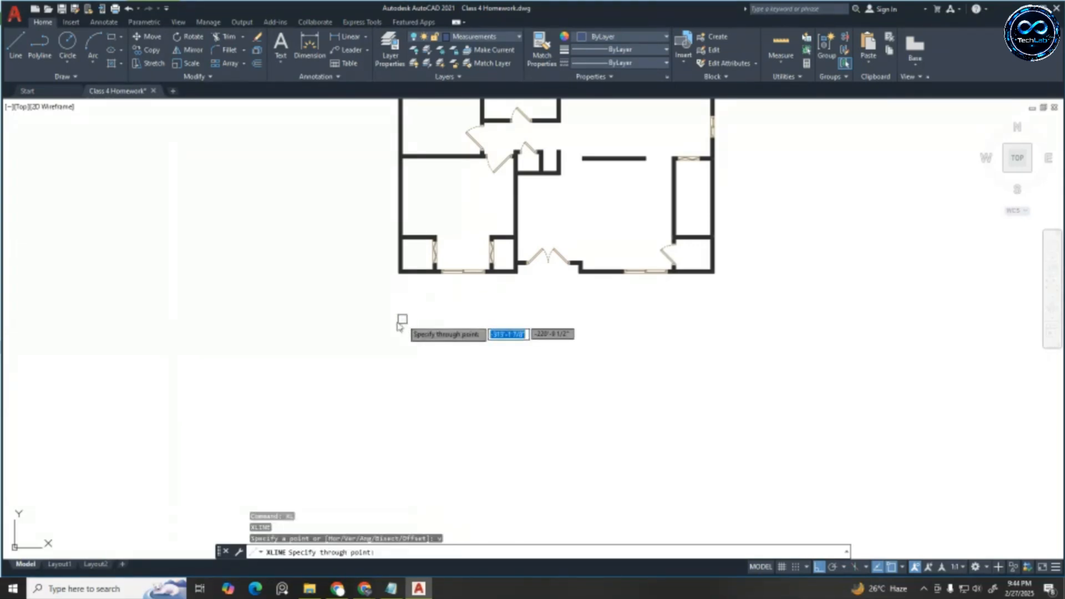
scroll(400, 325, down, 5)
scroll(459, 319, up, 4)
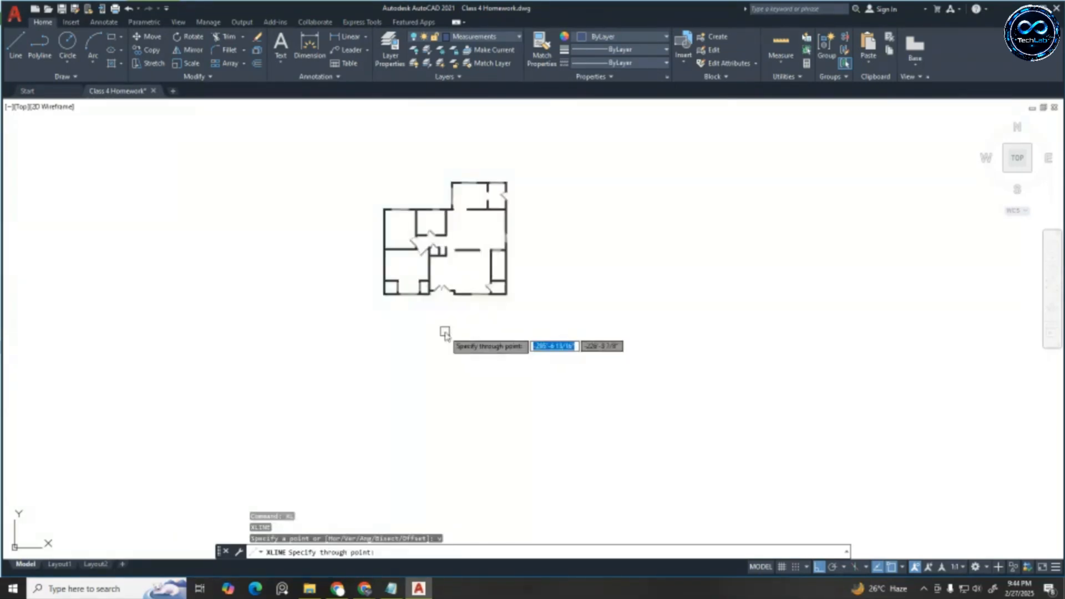
click(417, 319)
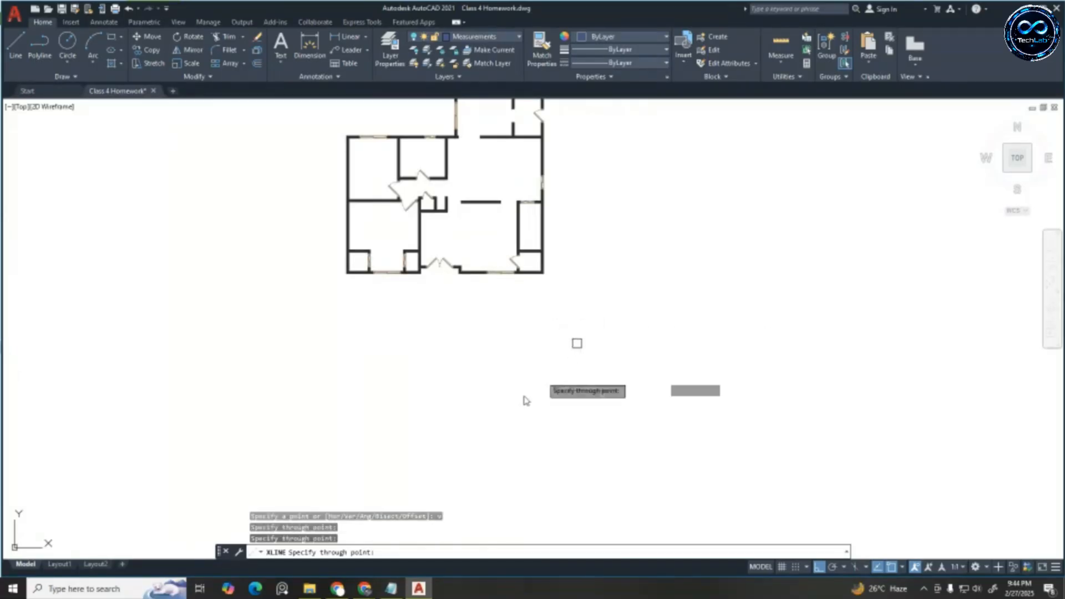
scroll(374, 349, down, 3)
scroll(366, 321, up, 5)
key(Escape)
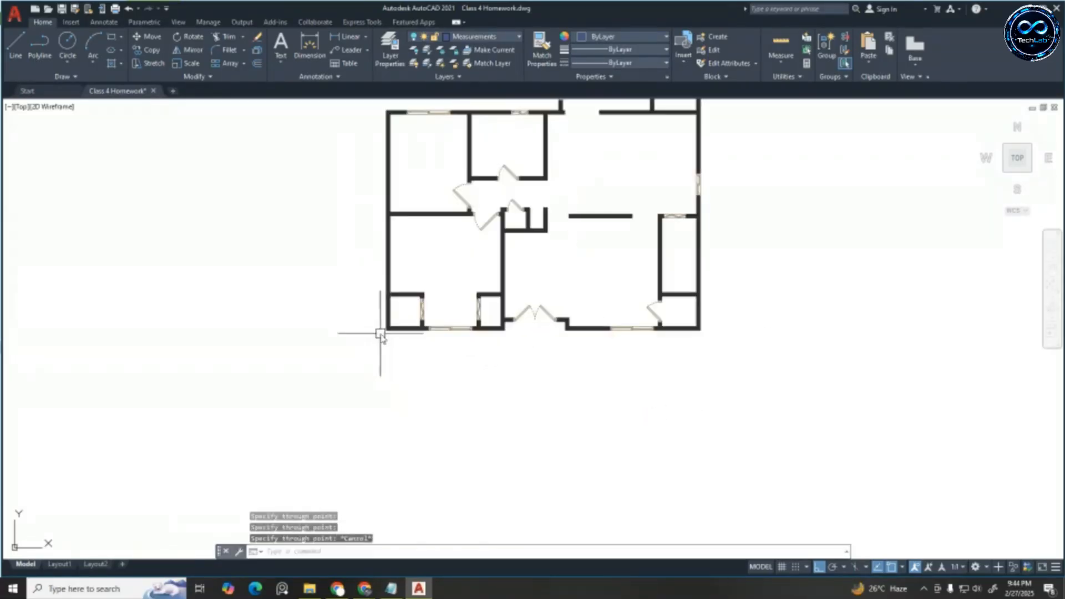
key(Escape)
key(Escape)
key(Escape)
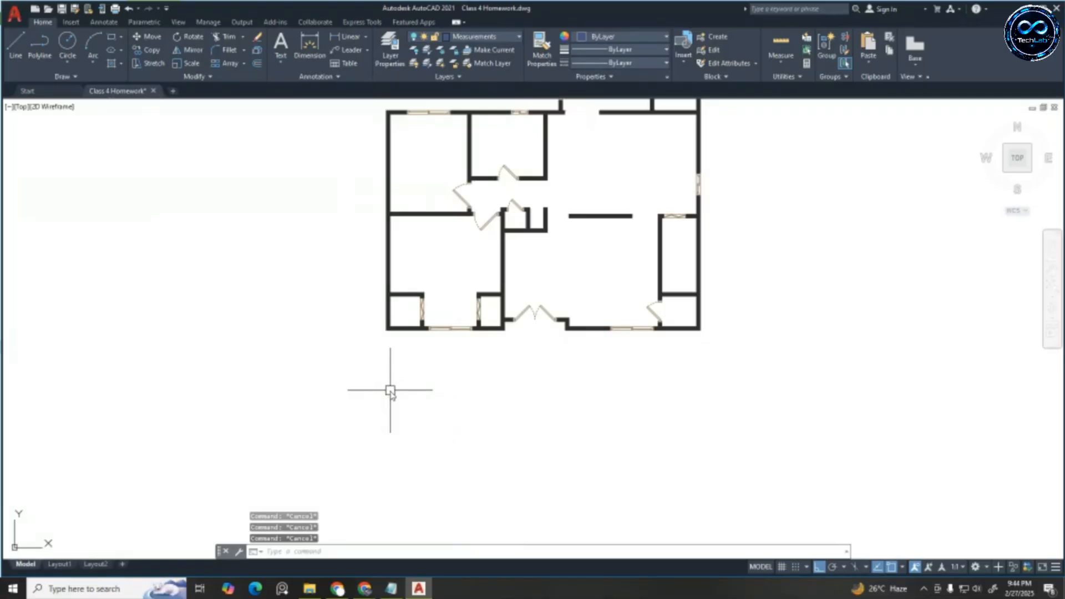
click(95, 64)
click(95, 63)
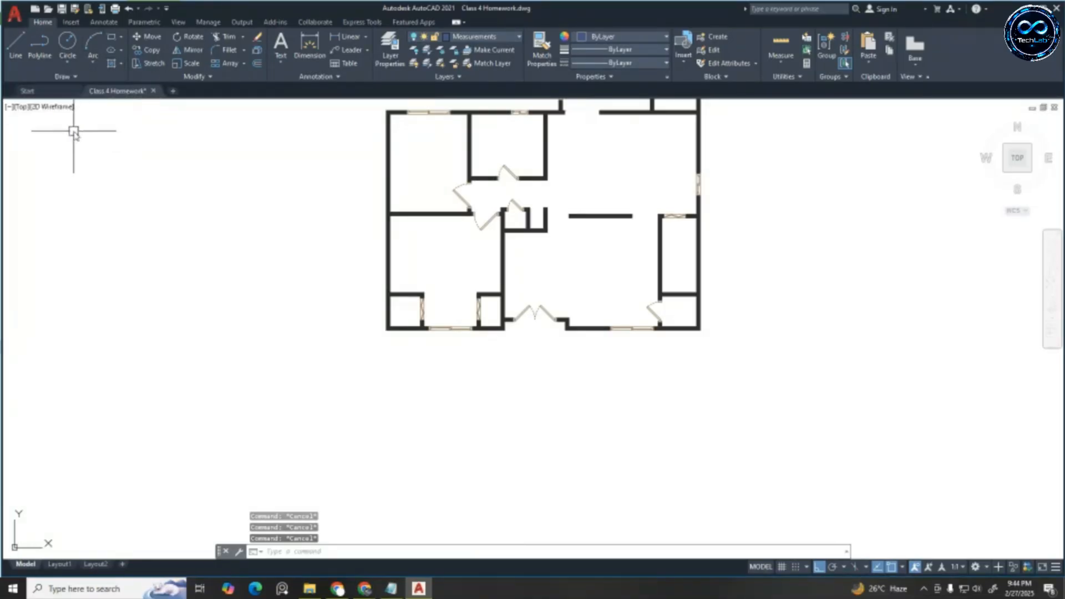
click(71, 81)
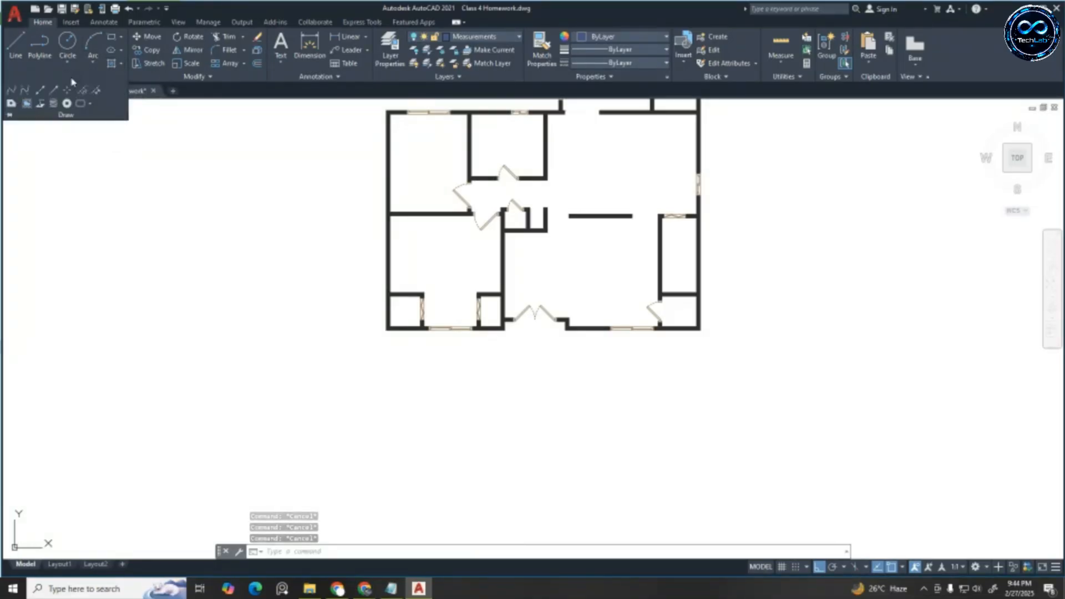
click(41, 92)
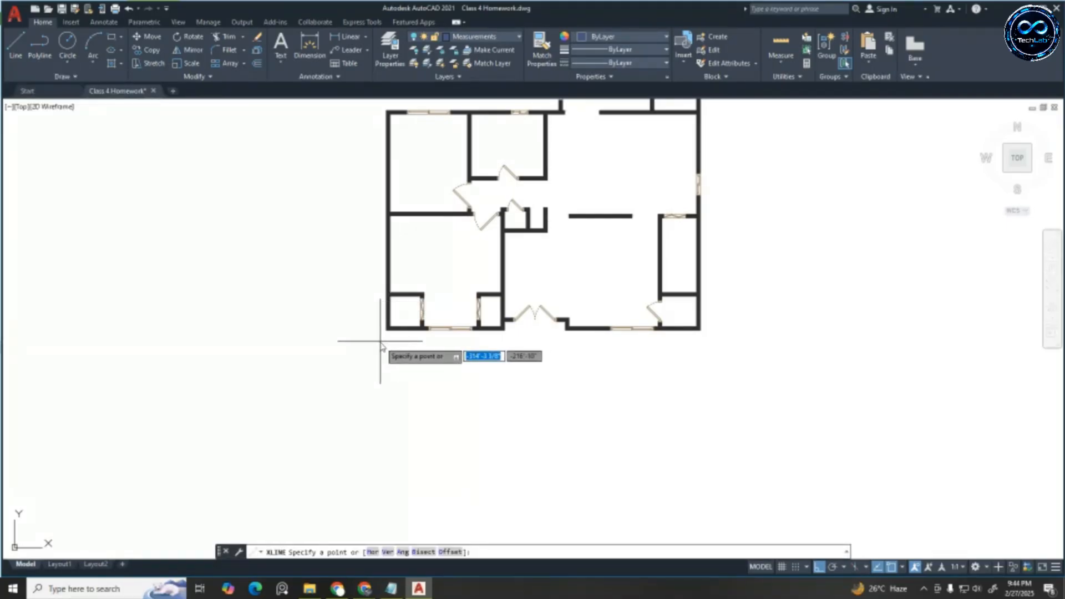
text(v)
key(Return)
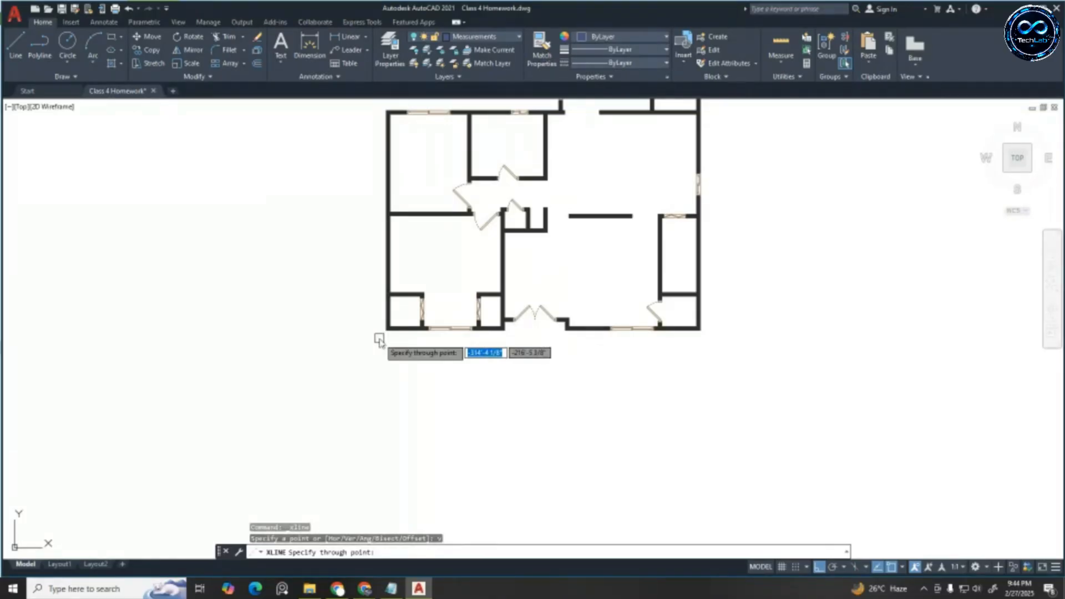
key(Return)
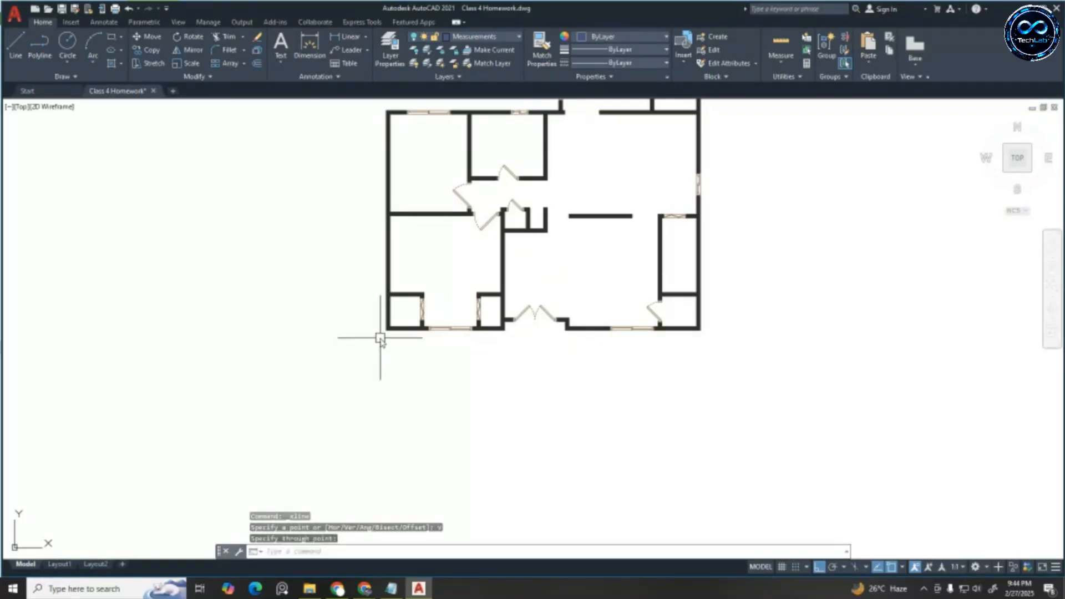
Make Wall the current layer
scroll(450, 348, down, 4)
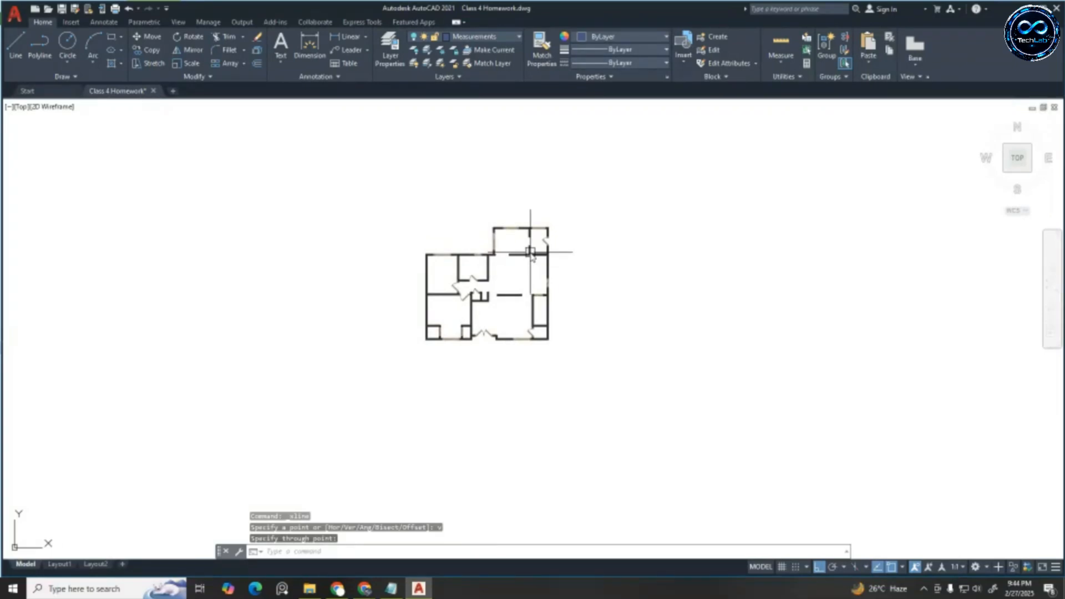
click(507, 40)
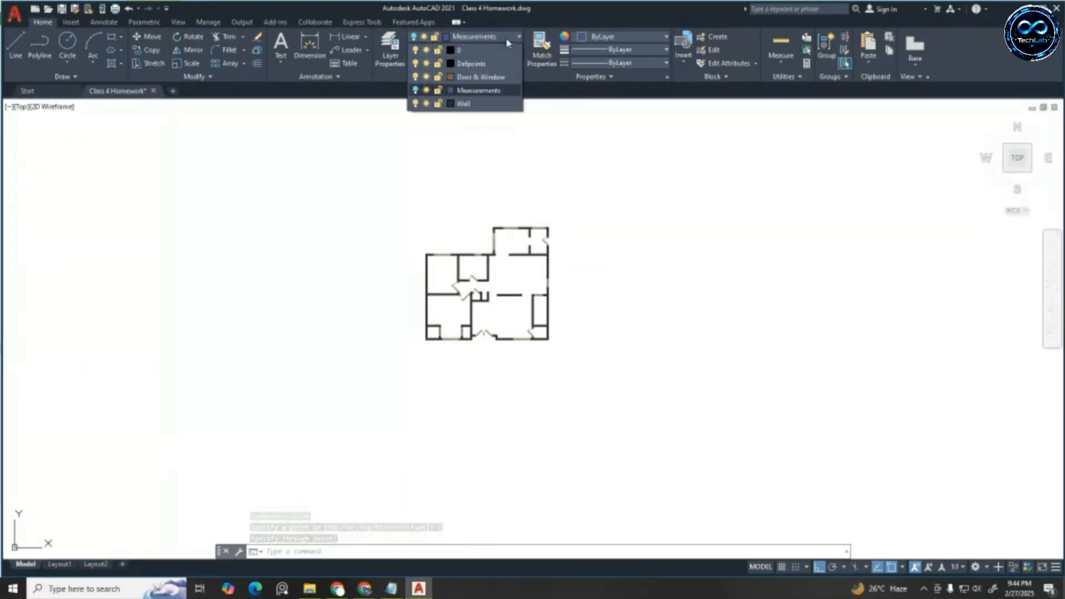
click(463, 104)
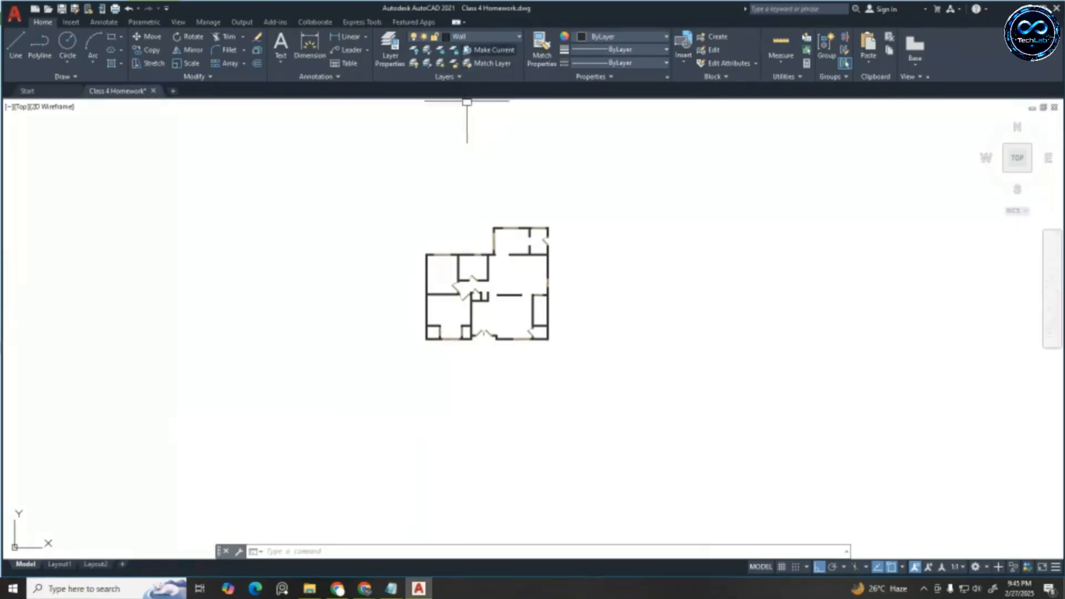
key(Escape)
key(Escape)
key(Escape)
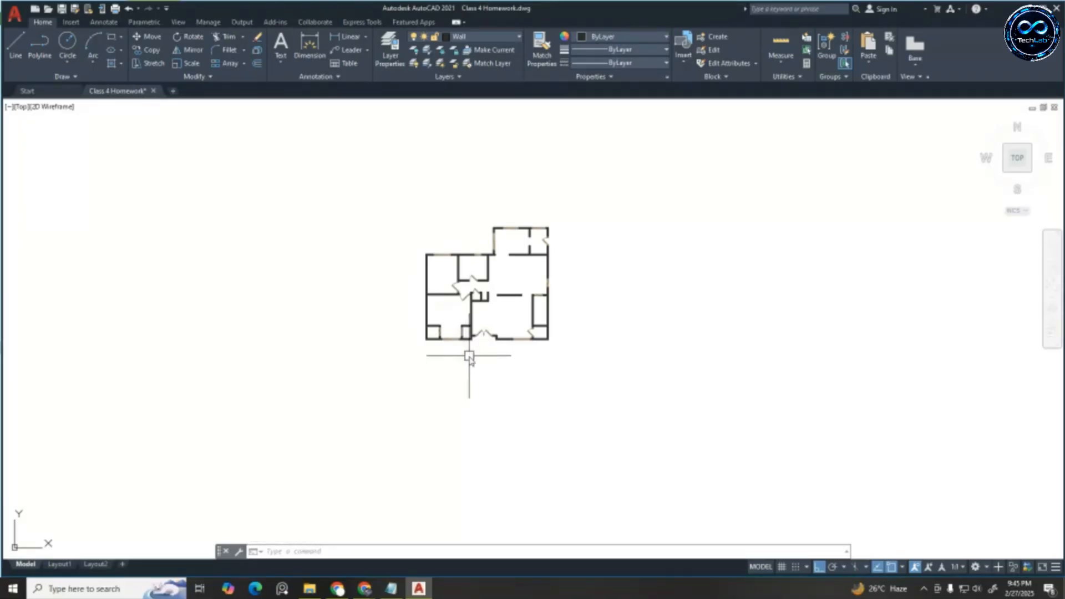
Place vertical construction lines through both outer corners of the front bedroom's exterior wall
scroll(453, 352, up, 4)
key(Escape)
key(Escape)
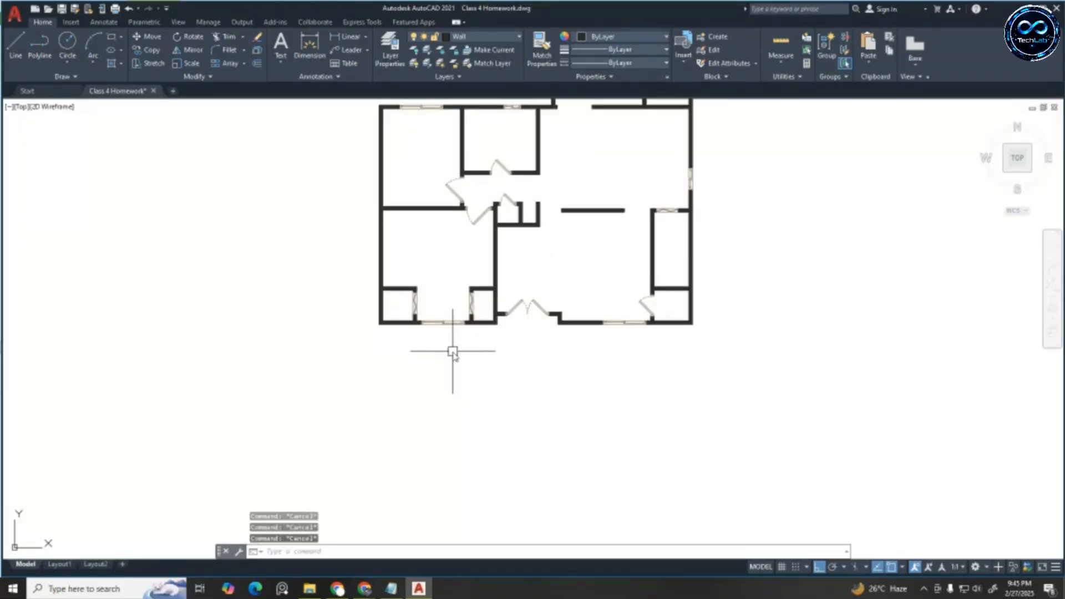
text(l)
key(Return)
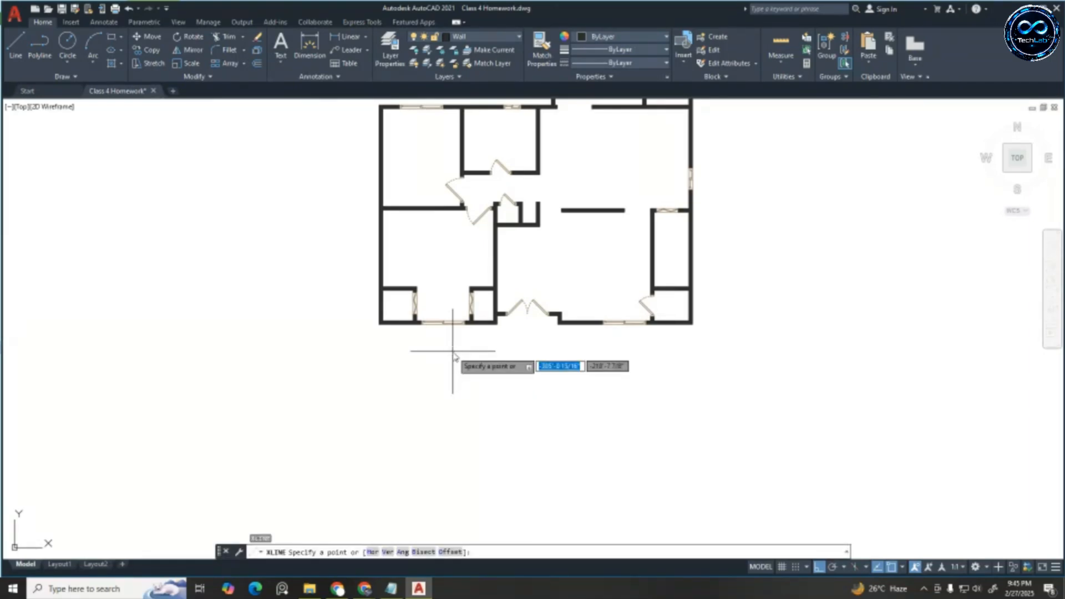
text(ver)
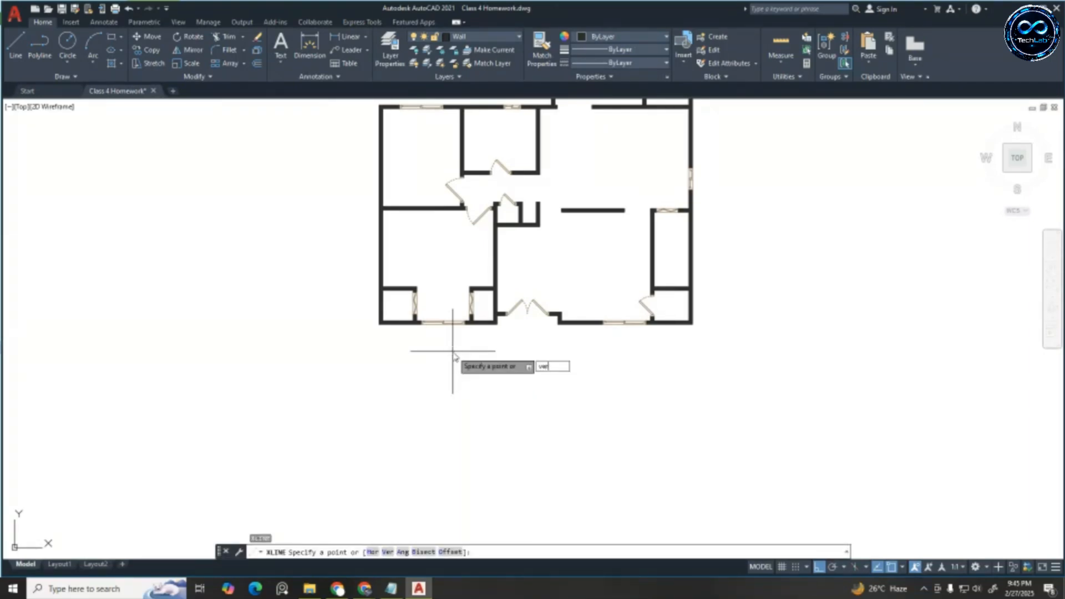
key(Return)
scroll(452, 351, up, 5)
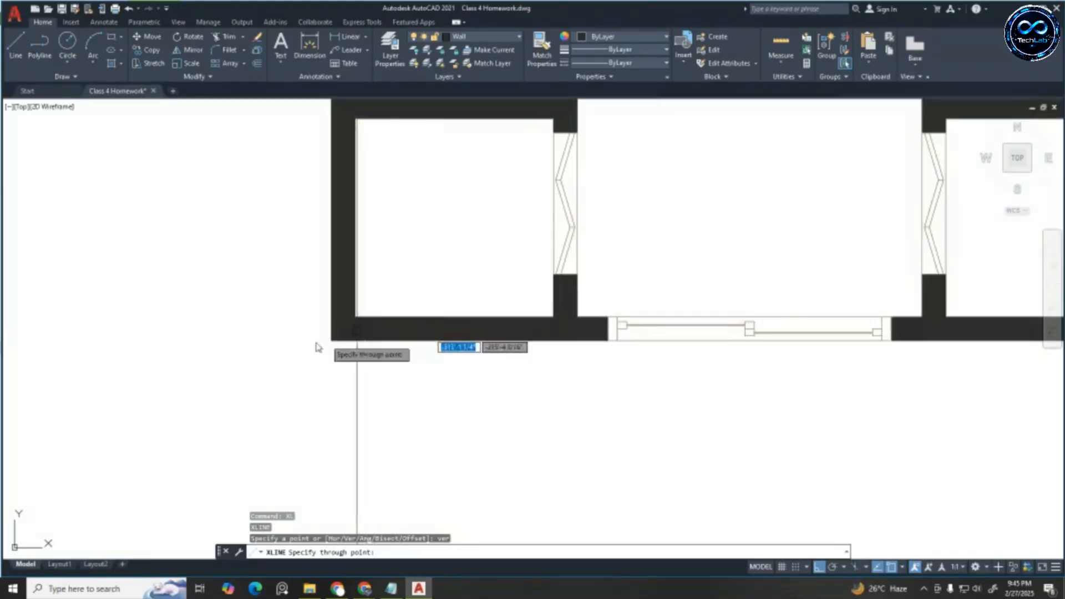
scroll(331, 341, down, 6)
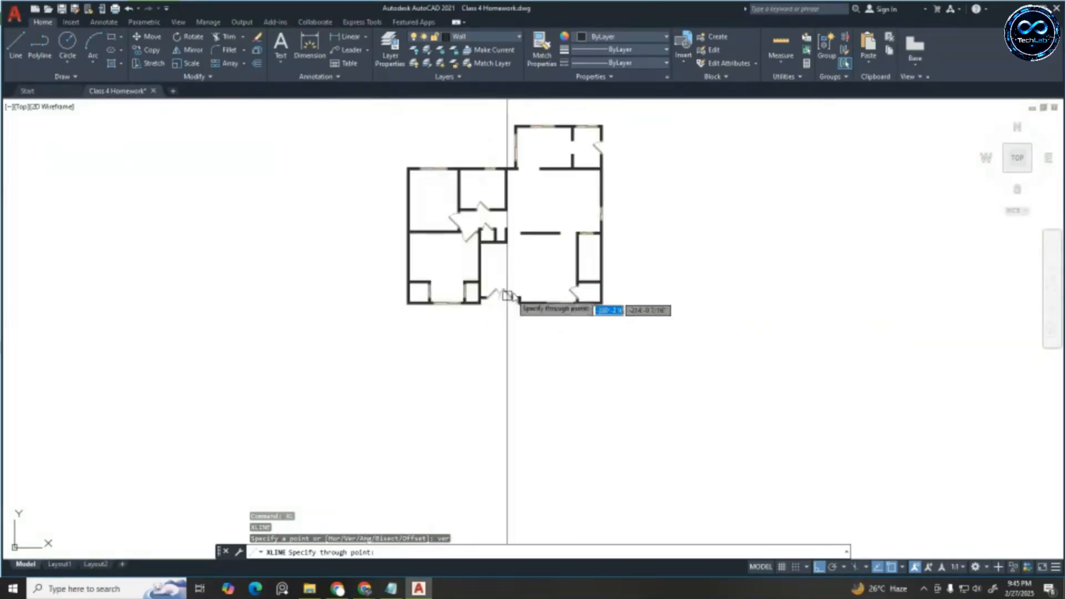
scroll(571, 293, up, 5)
scroll(580, 275, down, 5)
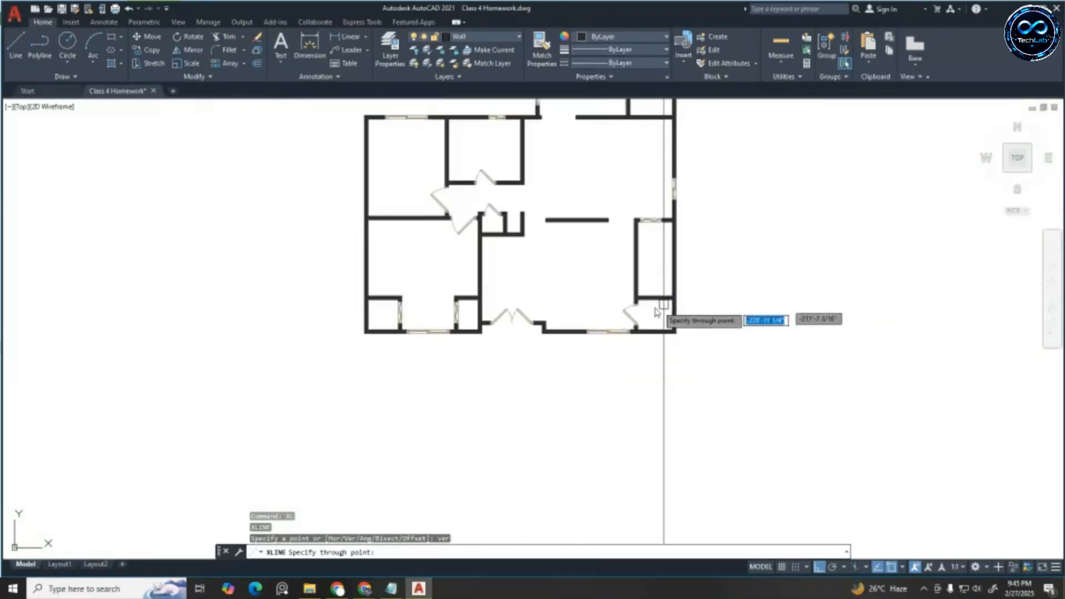
scroll(412, 333, up, 6)
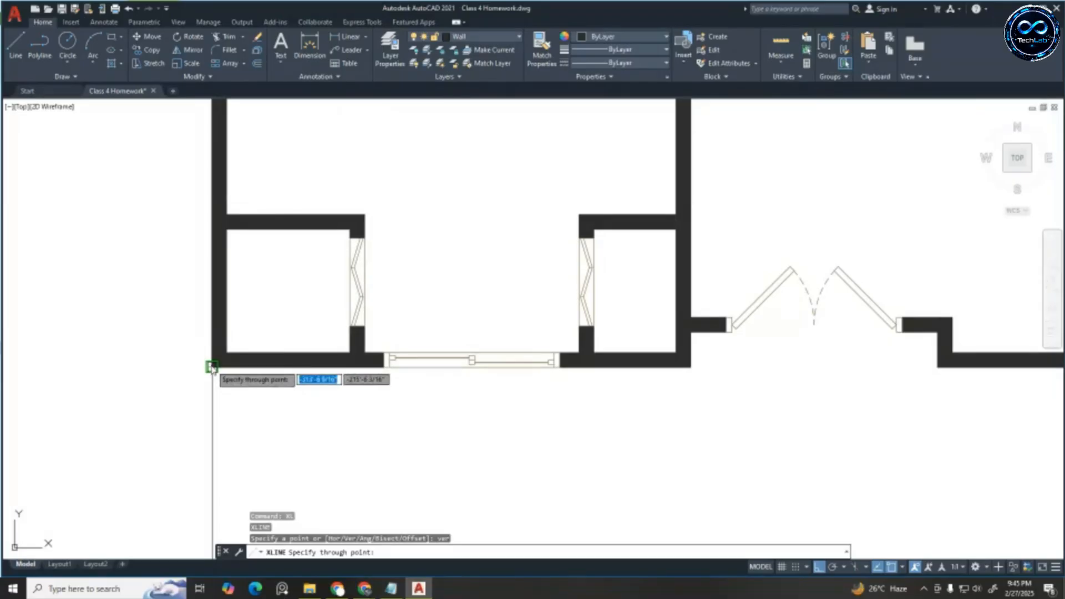
click(212, 367)
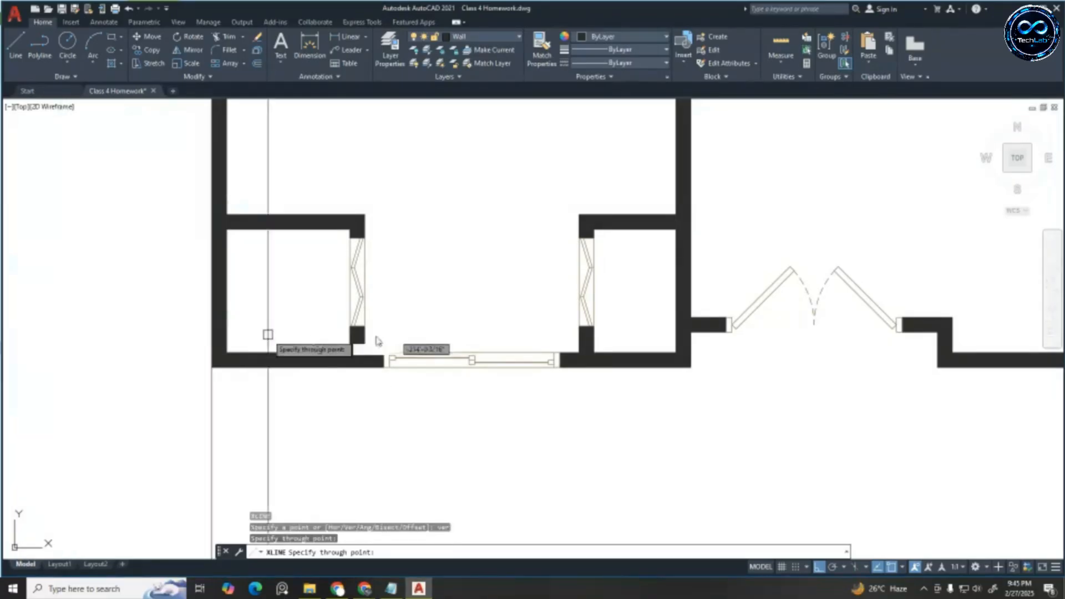
click(681, 373)
Place vertical construction lines through the outer corner beside the entrance recess and the house's far east front corner
scroll(439, 325, down, 3)
scroll(356, 328, up, 3)
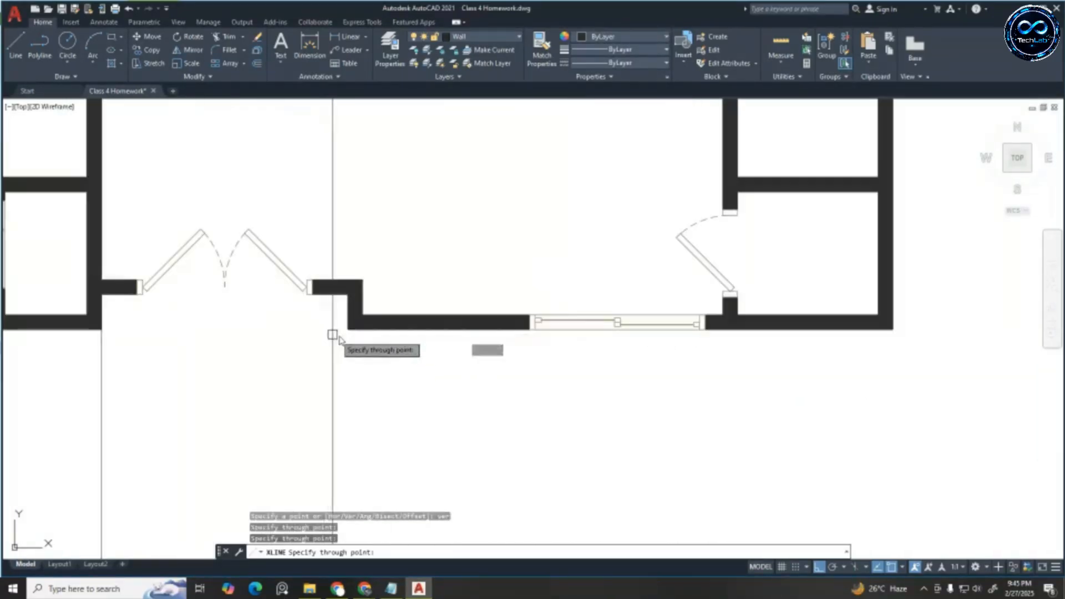
click(348, 331)
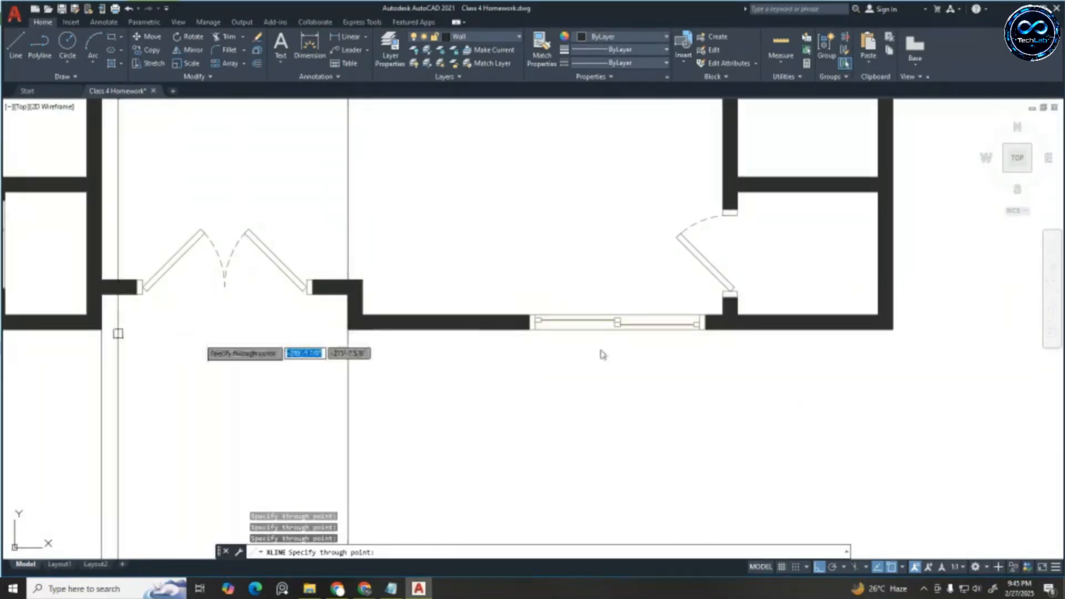
click(891, 330)
scroll(562, 284, down, 2)
scroll(638, 261, down, 6)
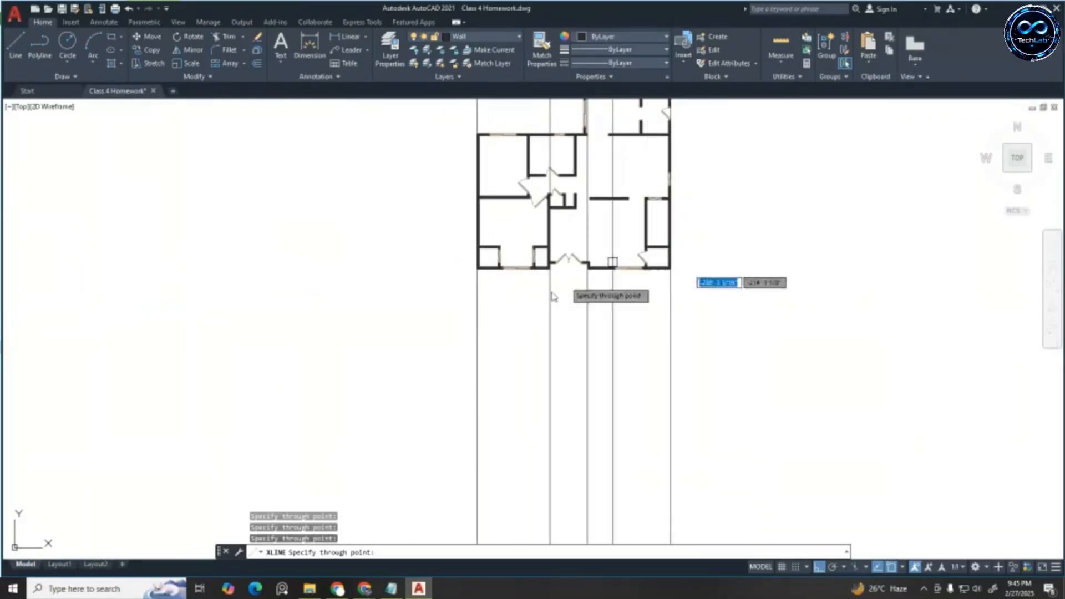
Place vertical construction lines through both edges of the front bedroom's window opening
scroll(532, 277, up, 6)
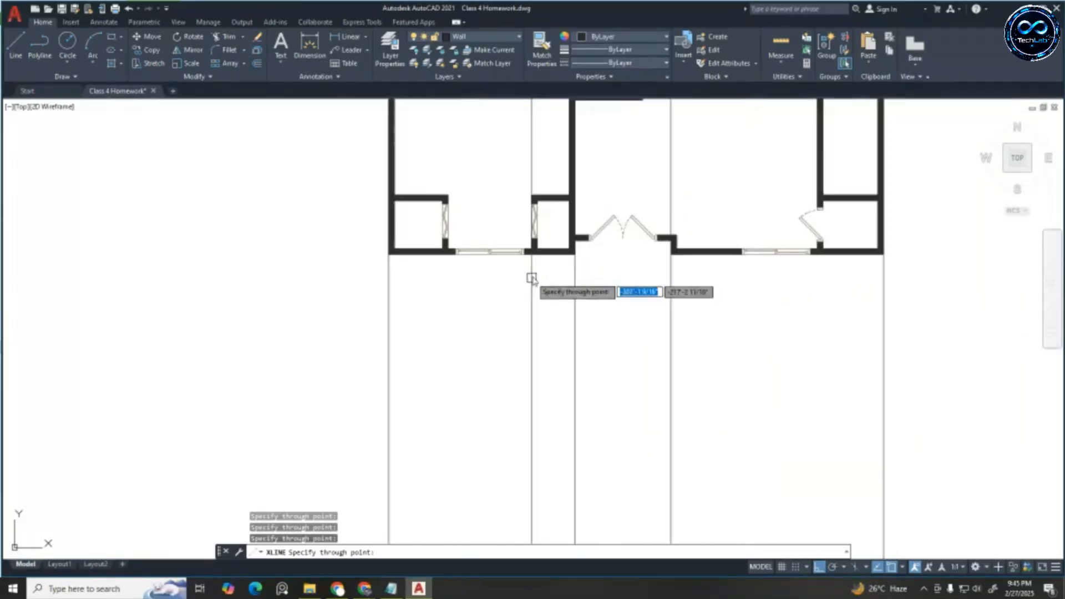
scroll(489, 225, up, 4)
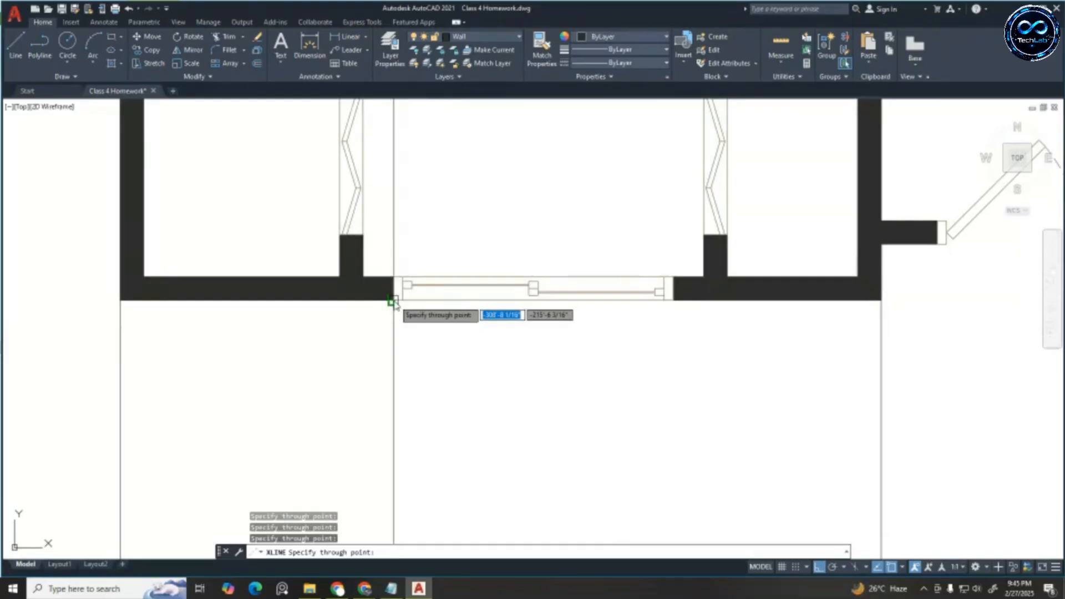
click(393, 301)
click(673, 301)
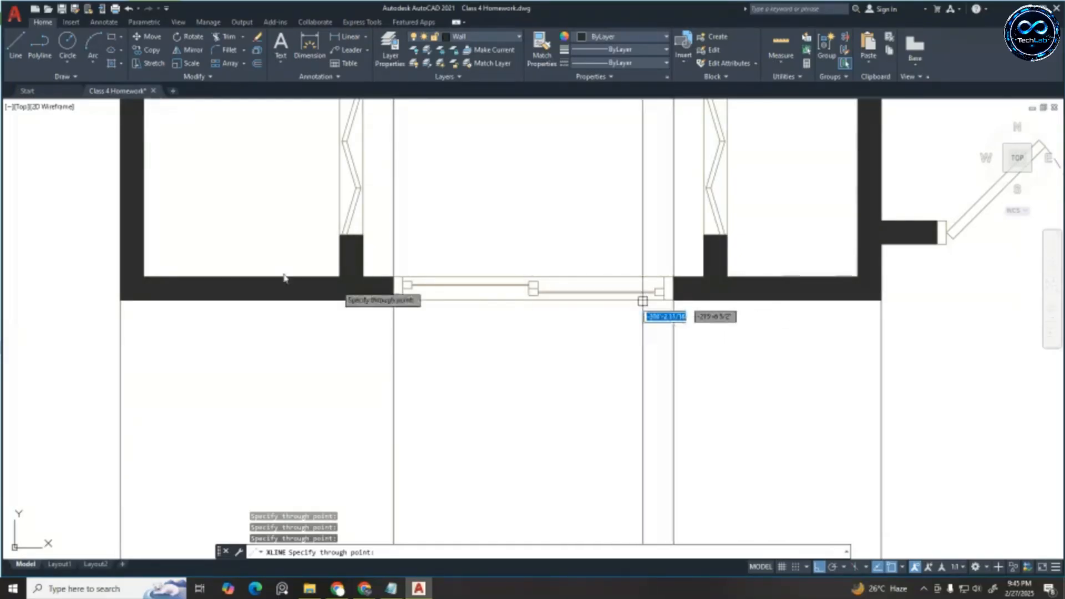
Place vertical construction lines through both edges of the double entrance door's opening
scroll(286, 277, down, 4)
scroll(472, 258, up, 4)
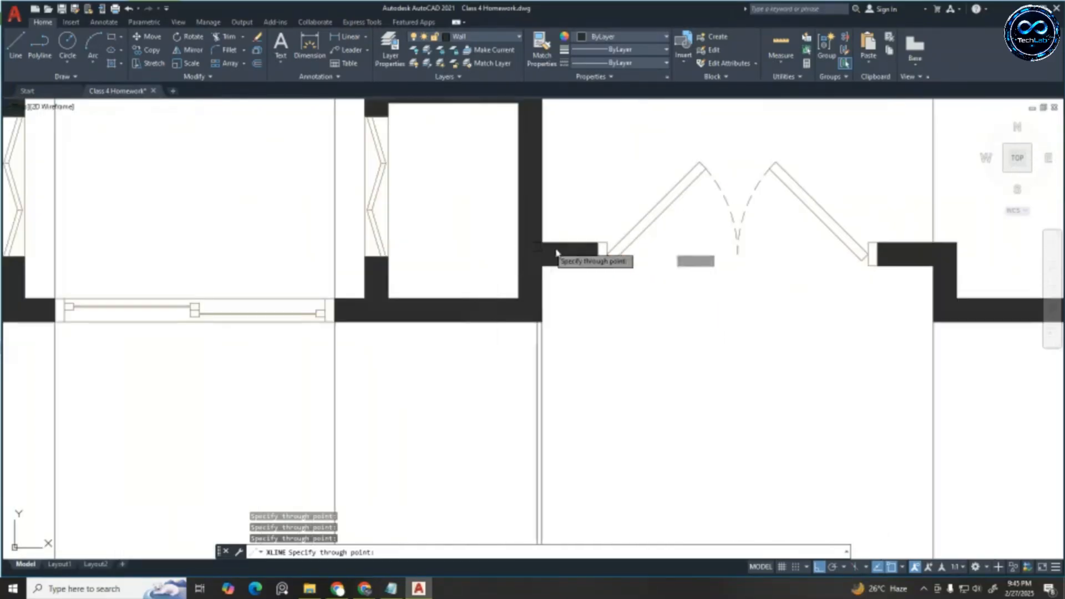
click(598, 262)
click(874, 262)
Place vertical construction lines through both edges of the front window opening east of the entrance
scroll(438, 237, down, 8)
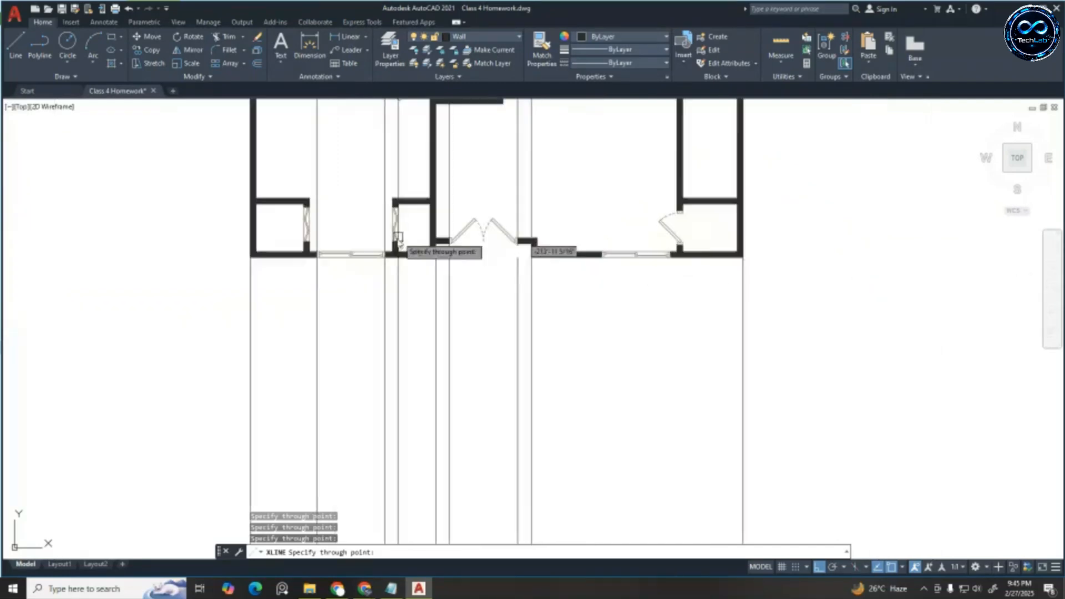
scroll(549, 247, up, 4)
scroll(572, 258, up, 2)
click(650, 258)
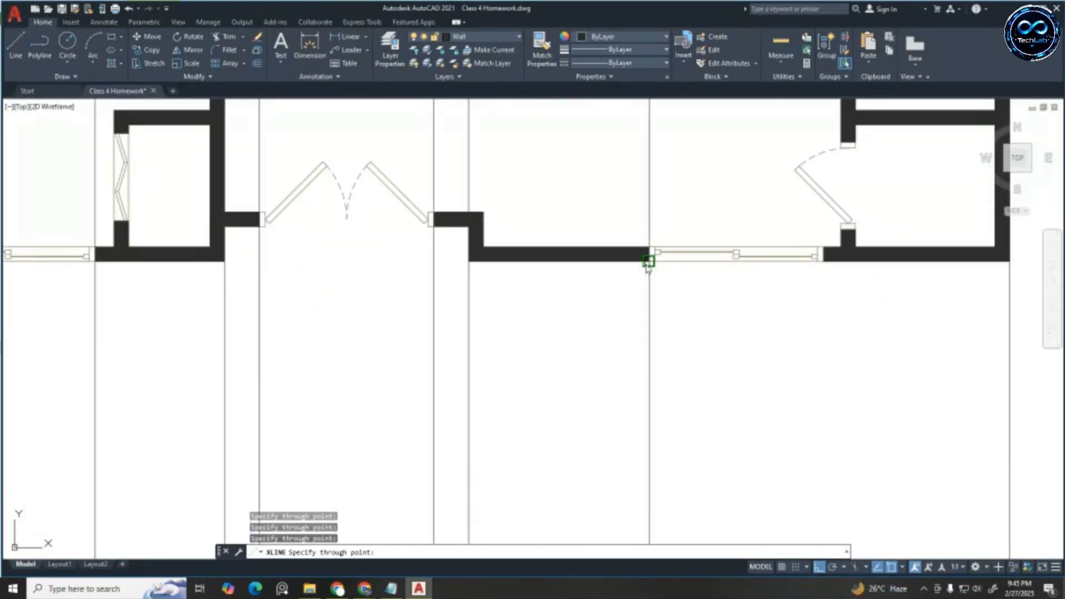
click(812, 261)
scroll(572, 252, down, 5)
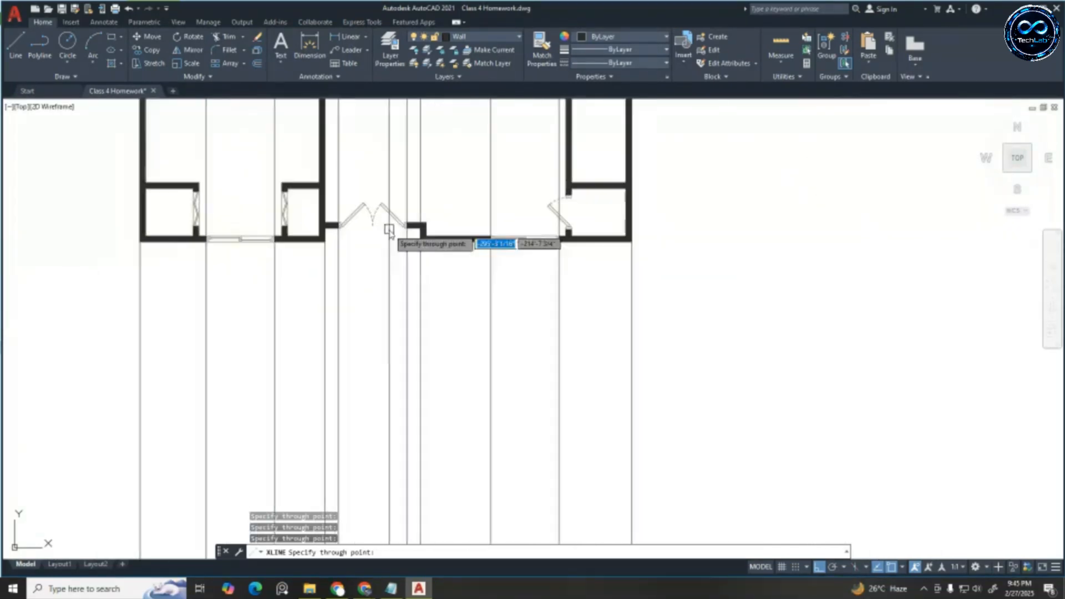
scroll(572, 252, down, 3)
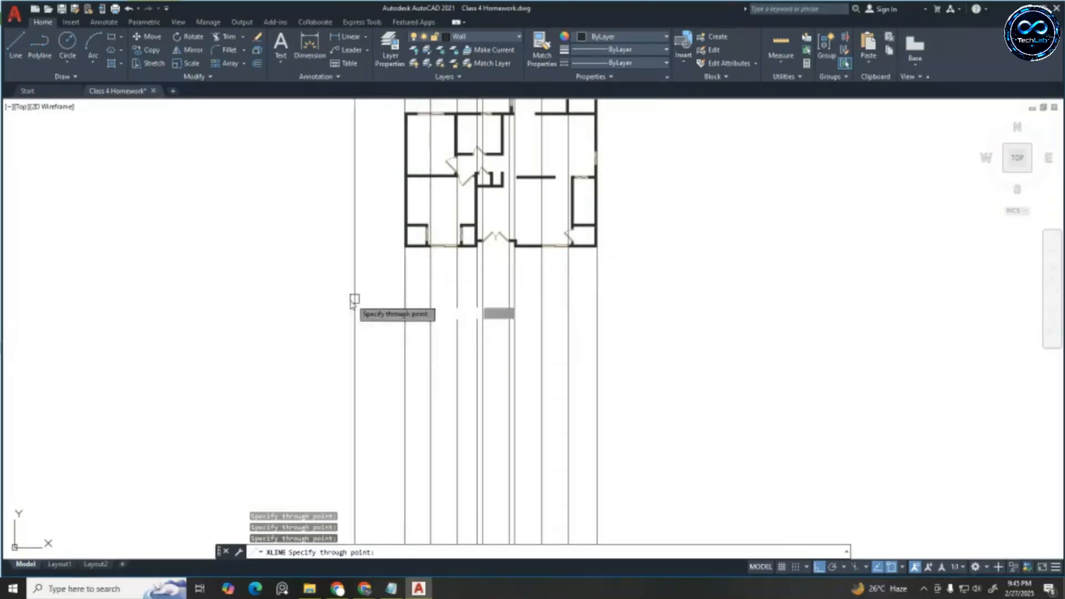
Place a horizontal construction line below the floor plan, crossing all the projected vertical lines, as the elevation's base line
key(Escape)
key(Escape)
key(Escape)
text(xl)
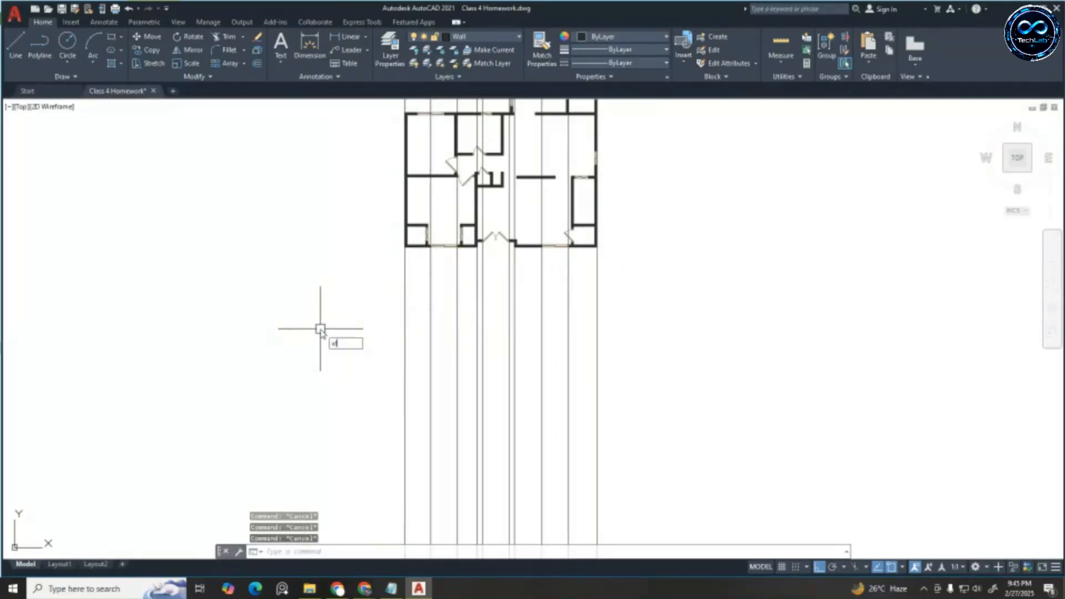
key(Return)
text(h)
key(Return)
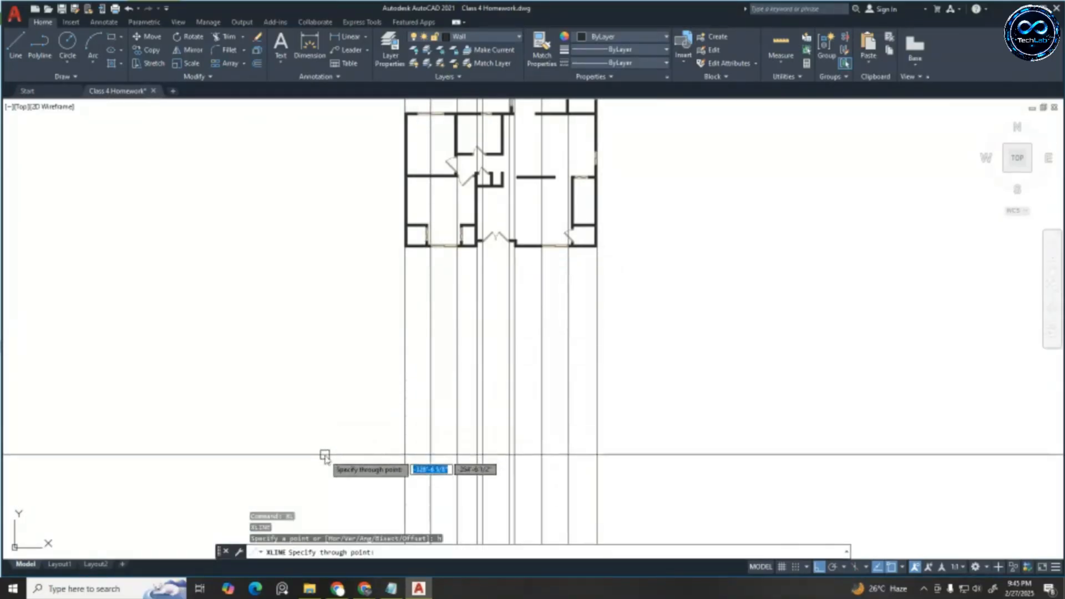
click(324, 444)
key(Escape)
key(Escape)
key(Escape)
Offset the horizontal base line 10' upward to mark the top of the front elevation's wall
scroll(438, 454, up, 4)
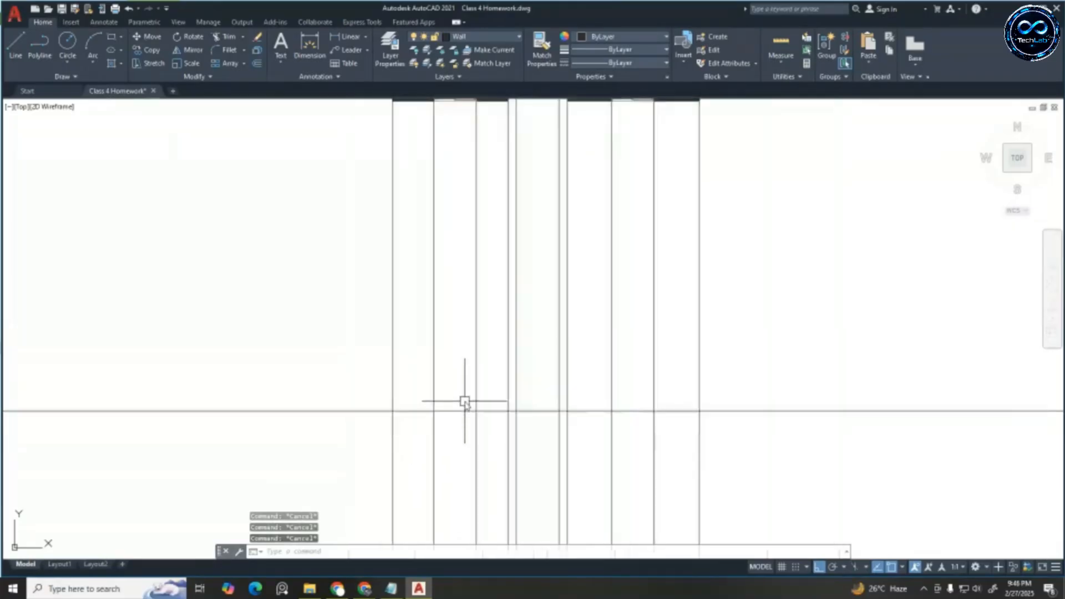
scroll(465, 401, down, 2)
scroll(483, 197, up, 6)
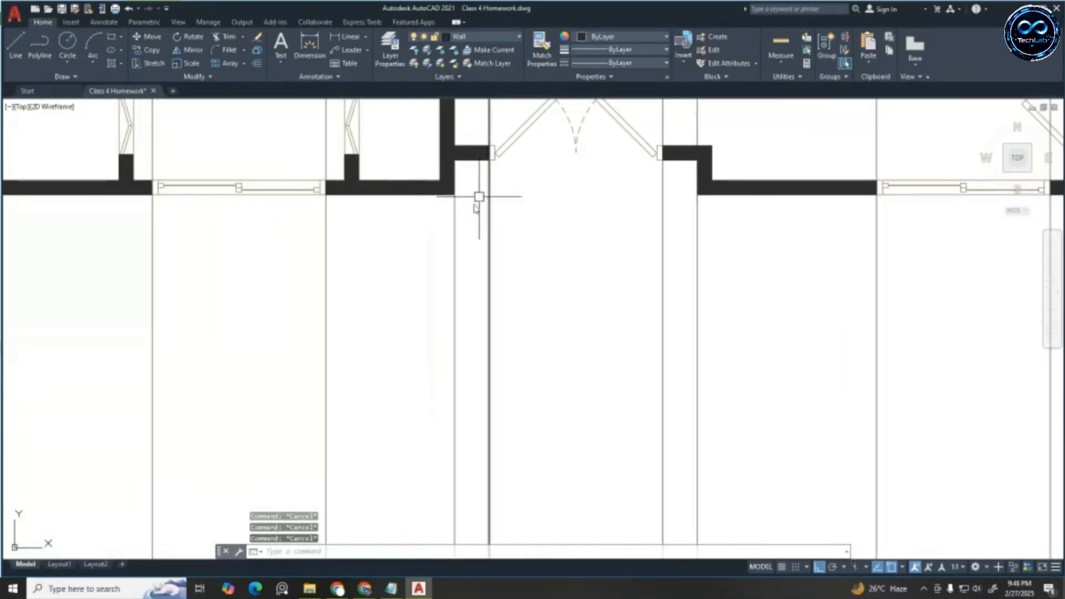
scroll(577, 195, down, 8)
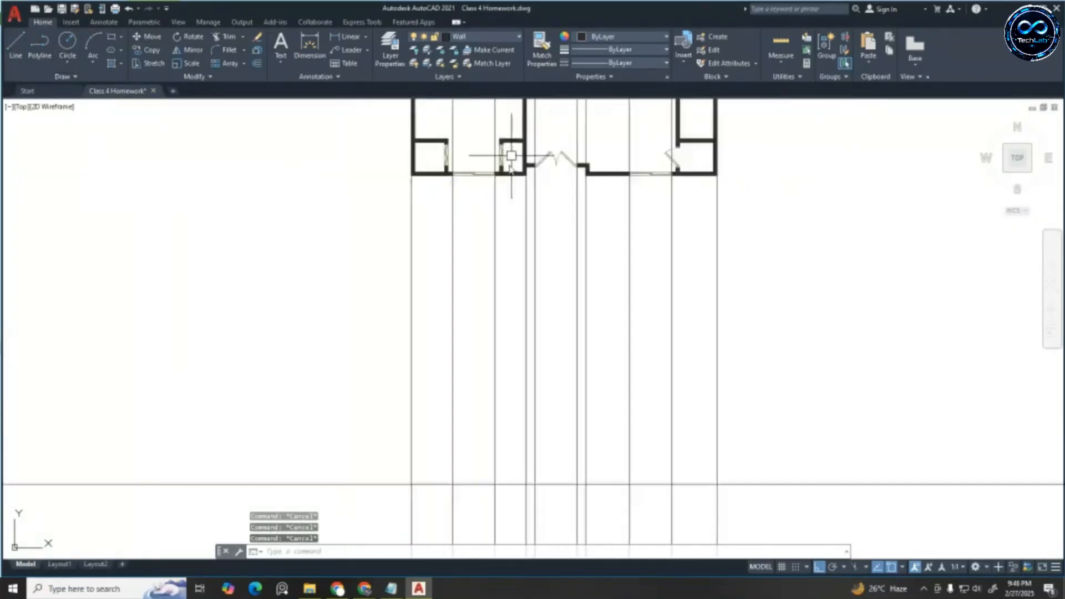
scroll(565, 340, up, 5)
scroll(565, 336, down, 4)
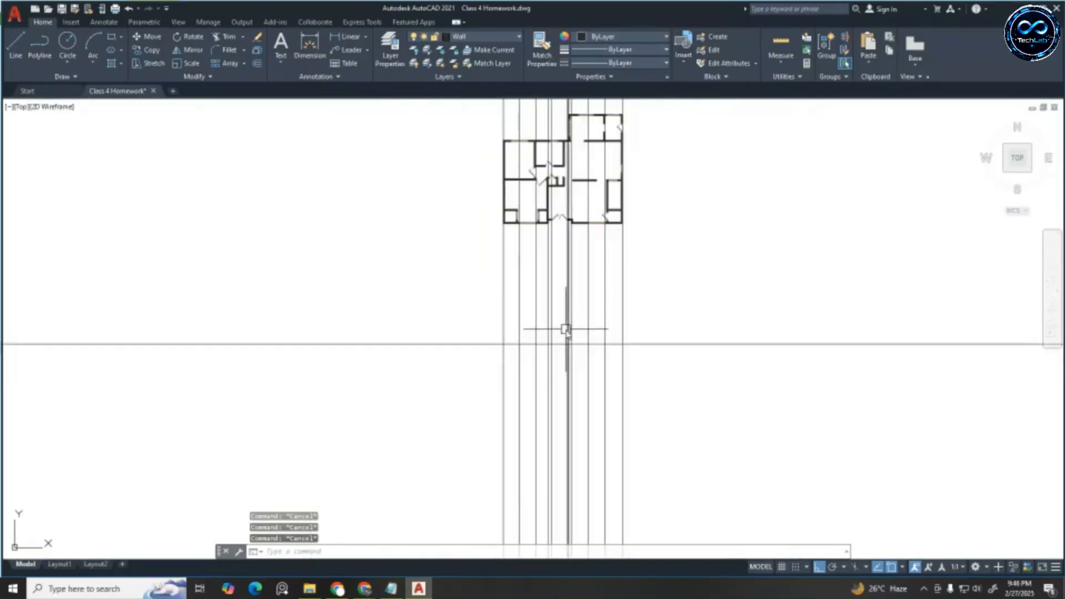
scroll(566, 329, up, 3)
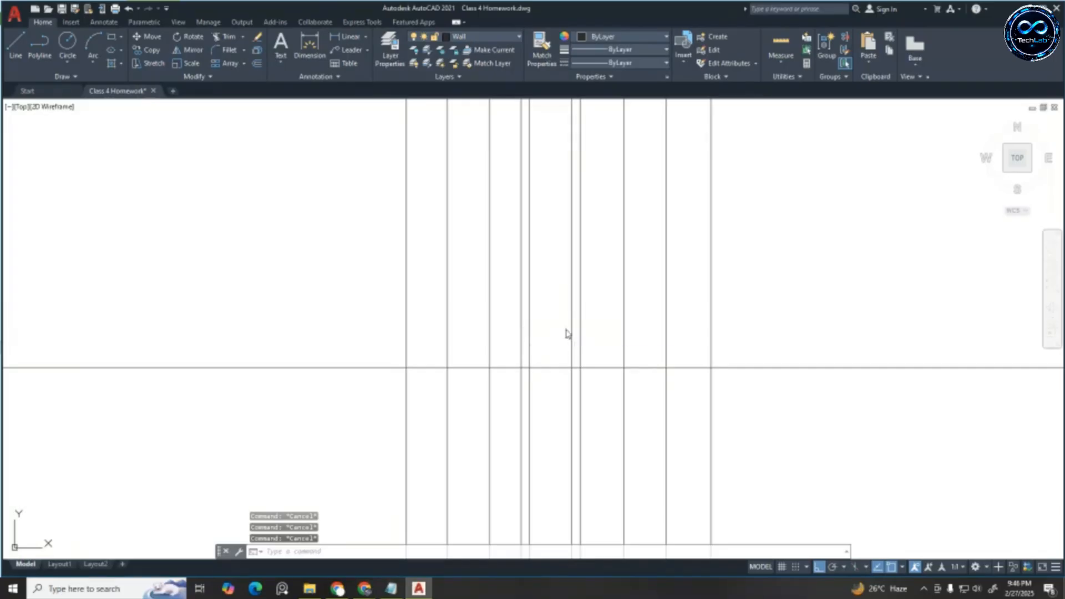
text(o)
key(Return)
key(Return)
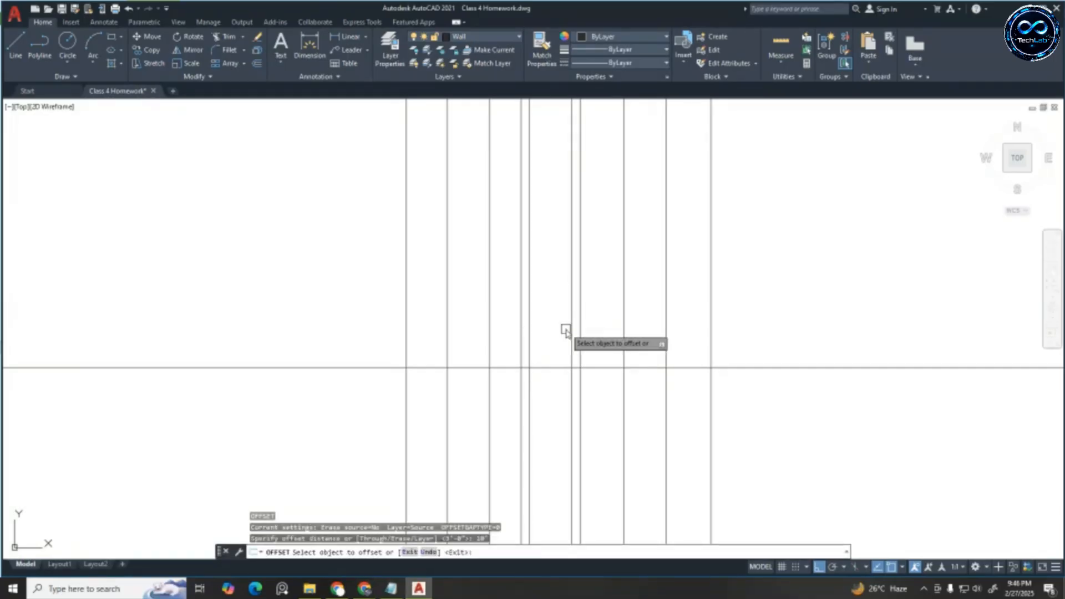
click(551, 367)
click(547, 338)
scroll(548, 335, down, 3)
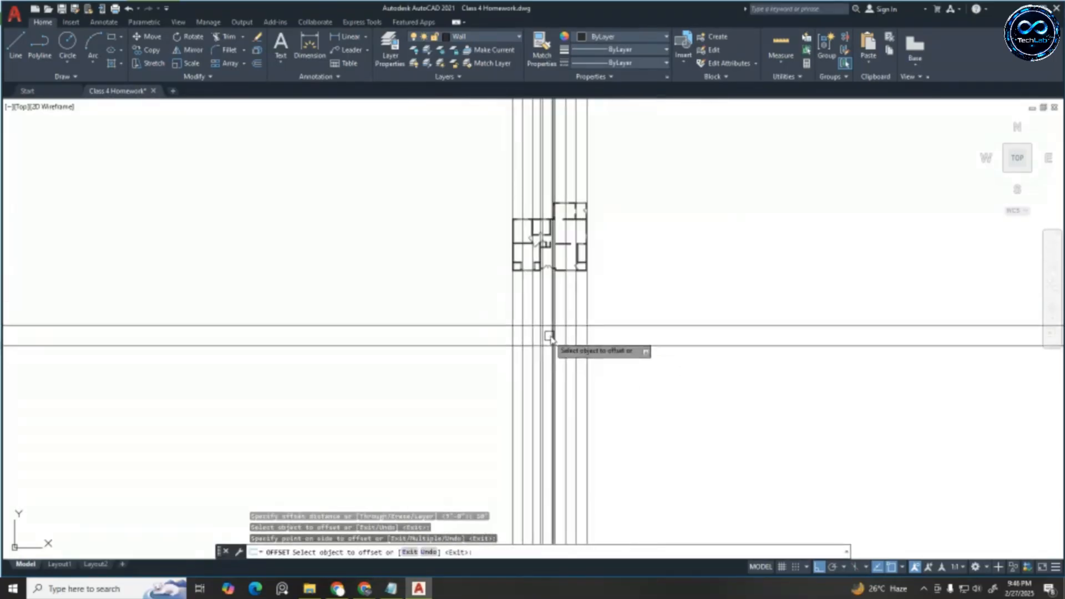
scroll(572, 316, up, 4)
scroll(577, 316, down, 2)
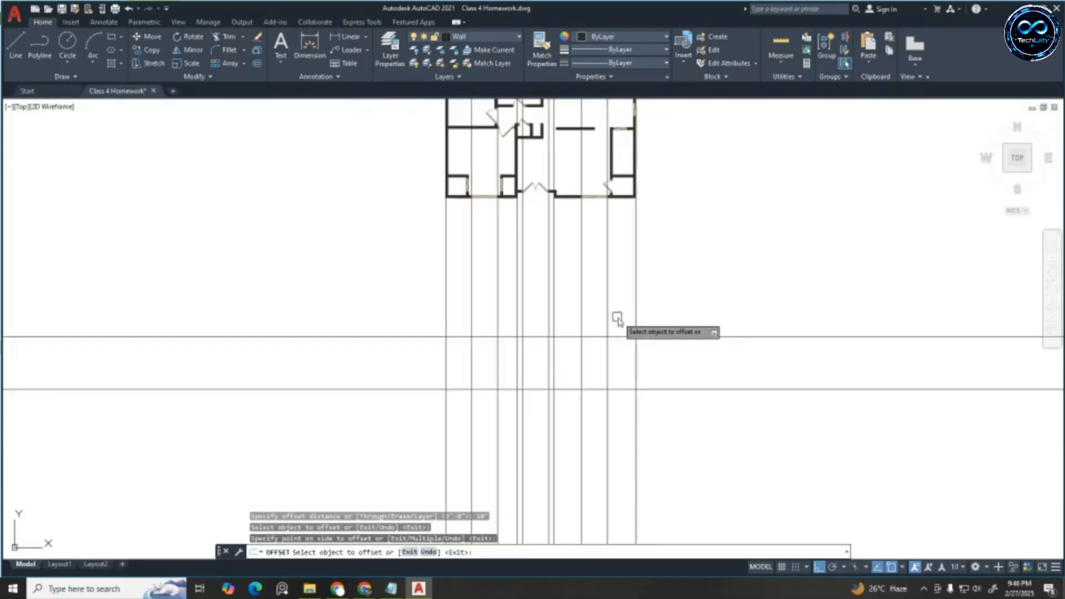
scroll(536, 337, up, 3)
scroll(533, 381, down, 3)
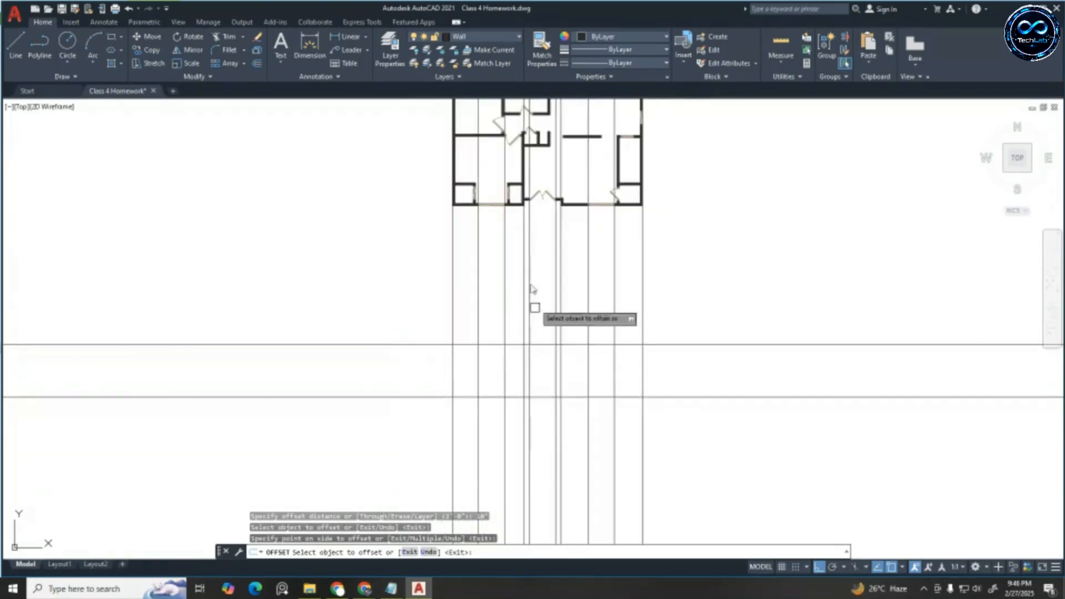
scroll(464, 182, up, 2)
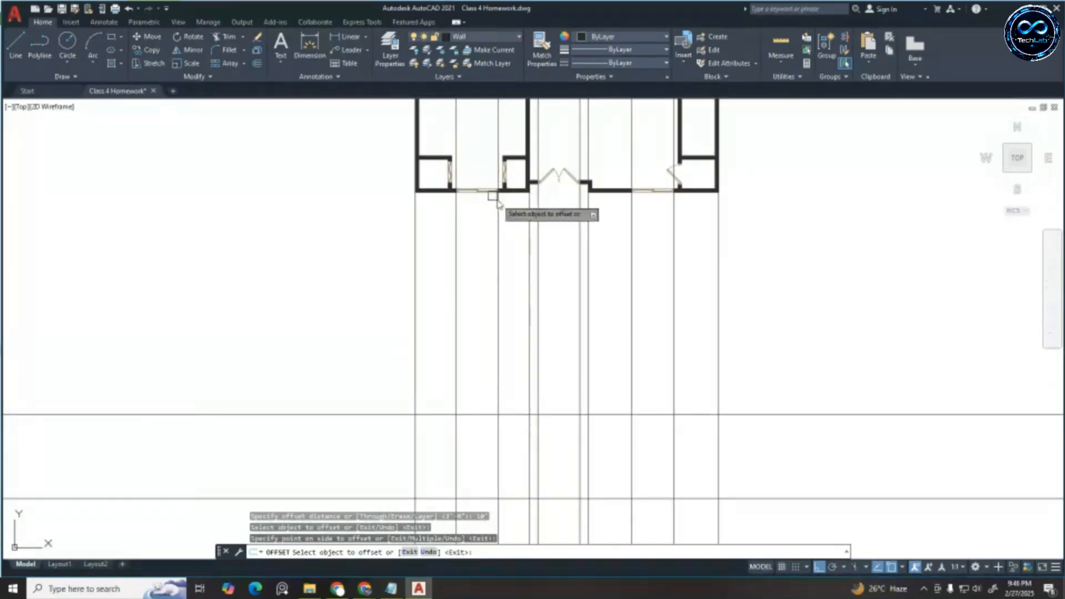
scroll(551, 289, down, 3)
scroll(549, 364, up, 3)
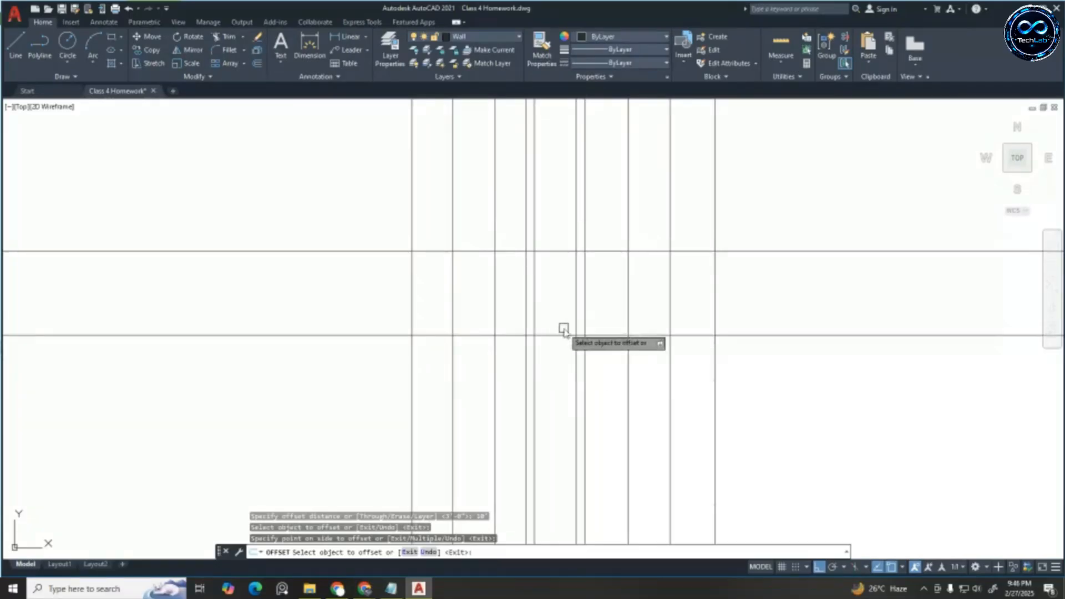
scroll(563, 331, down, 2)
scroll(573, 233, up, 2)
key(Escape)
key(Escape)
key(Escape)
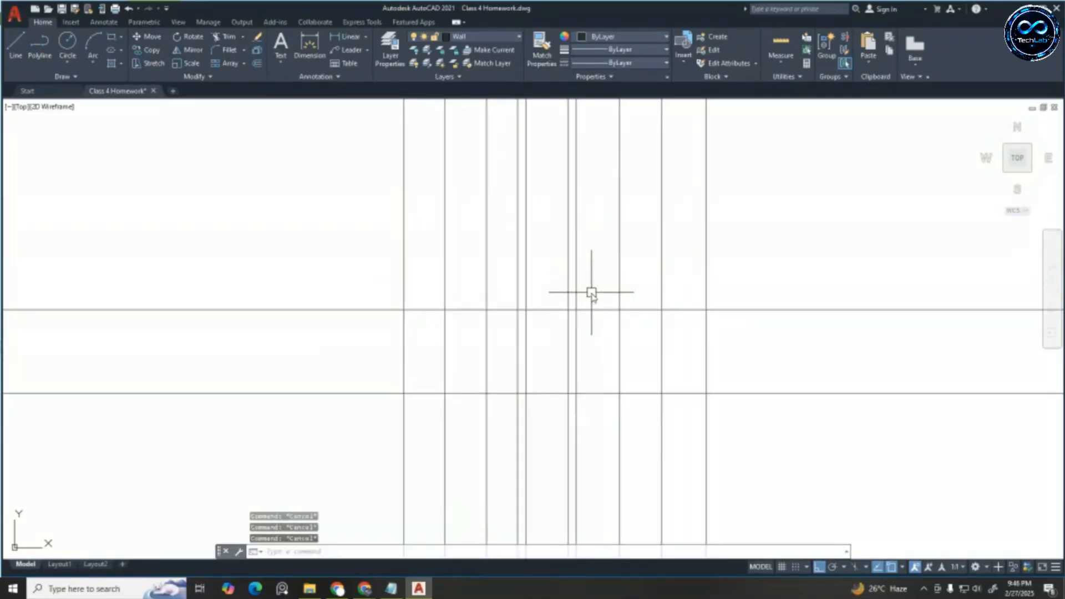
Examine the front bedroom's window in the plan and how its projection lines run down to the horizontal elevation lines
scroll(592, 293, down, 3)
scroll(542, 237, up, 6)
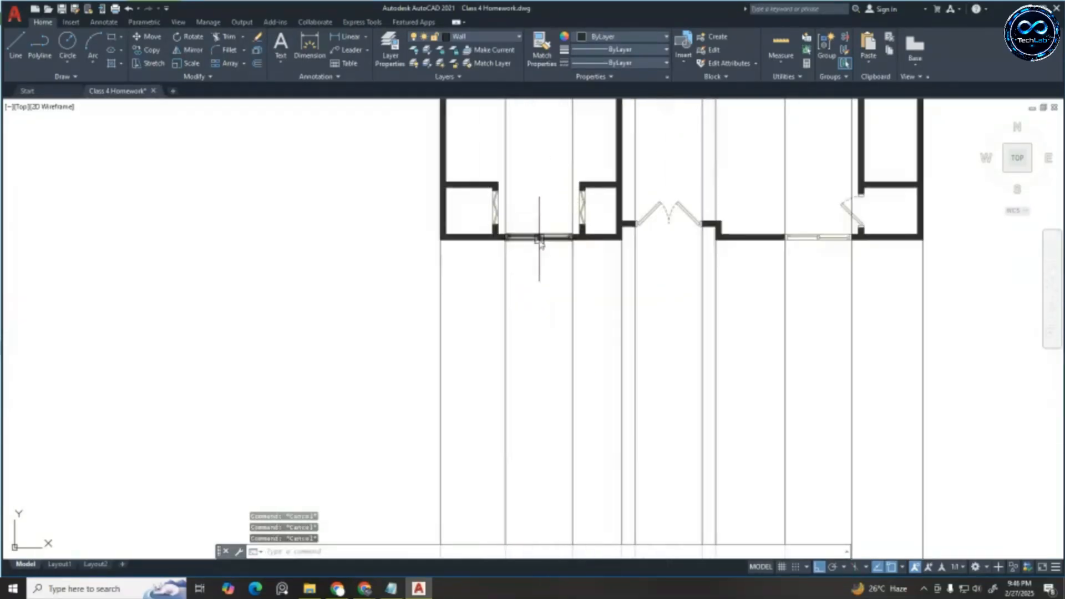
scroll(570, 244, down, 2)
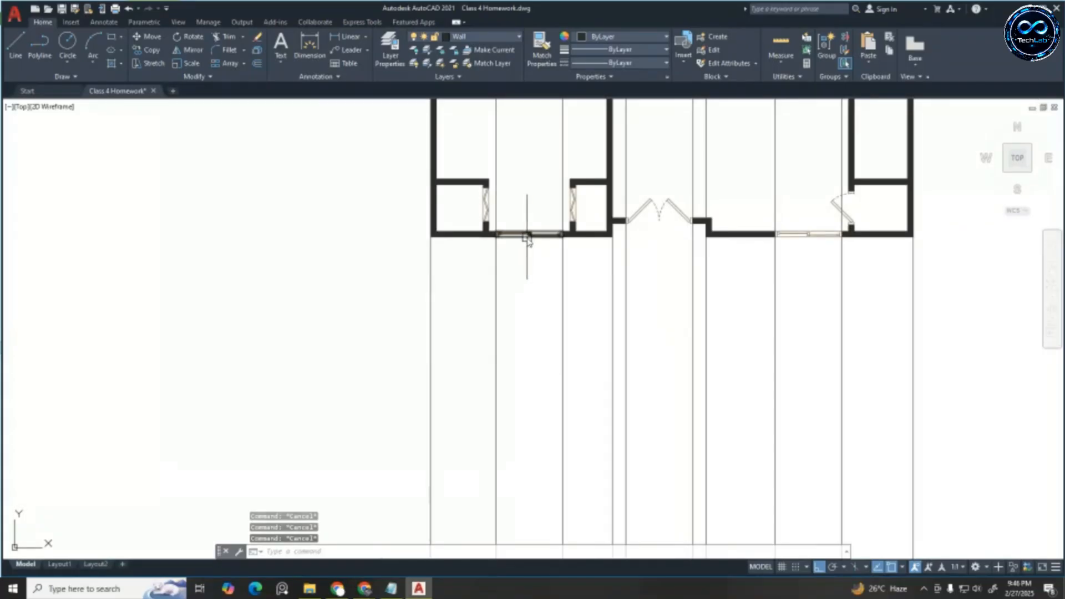
scroll(527, 240, down, 3)
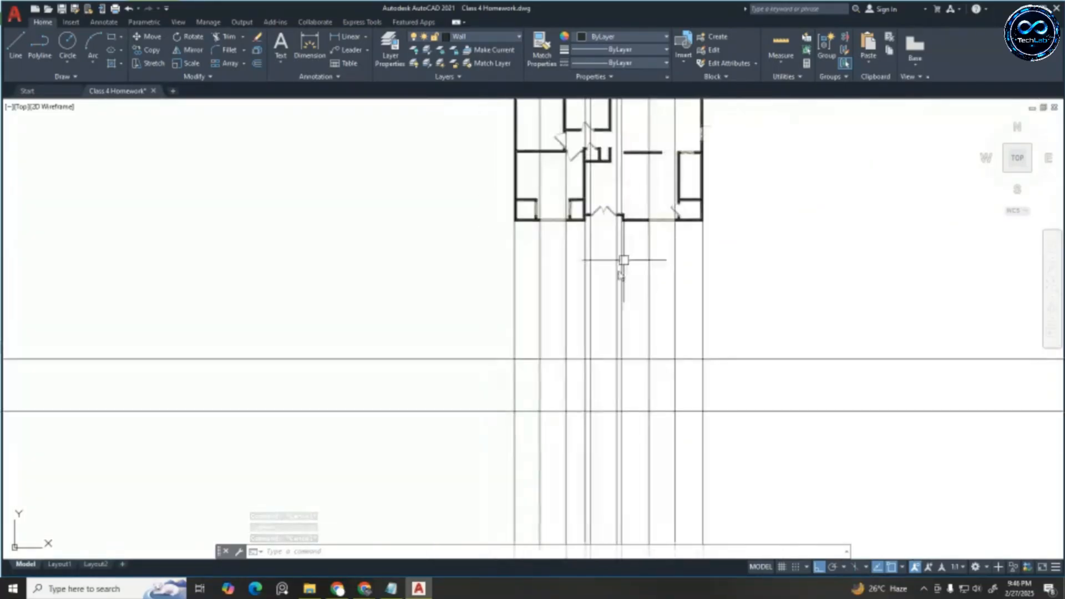
scroll(569, 240, up, 5)
scroll(569, 239, up, 4)
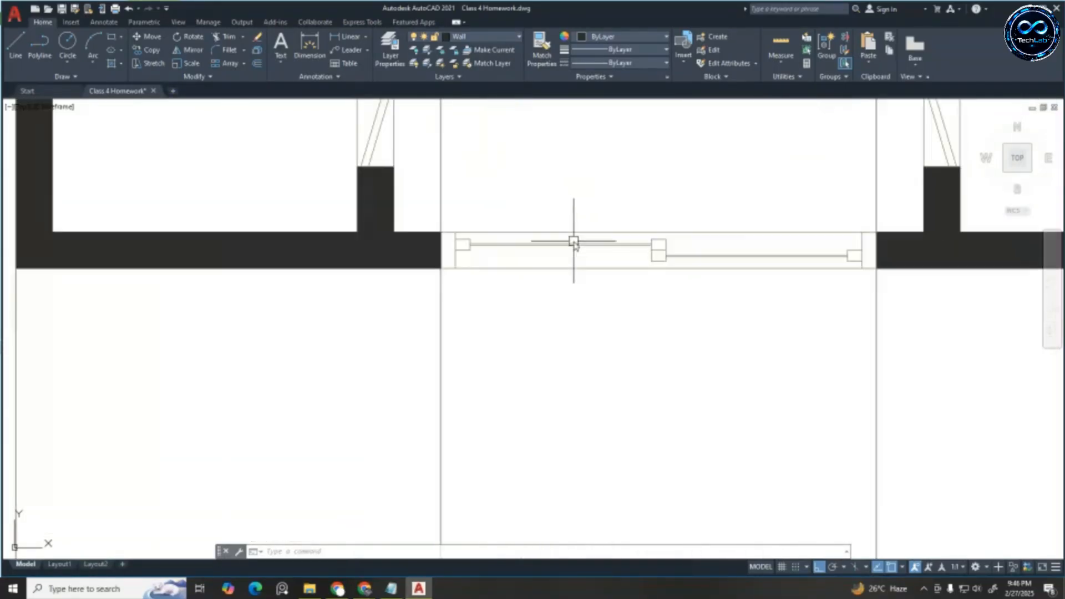
scroll(574, 244, down, 2)
scroll(566, 240, up, 3)
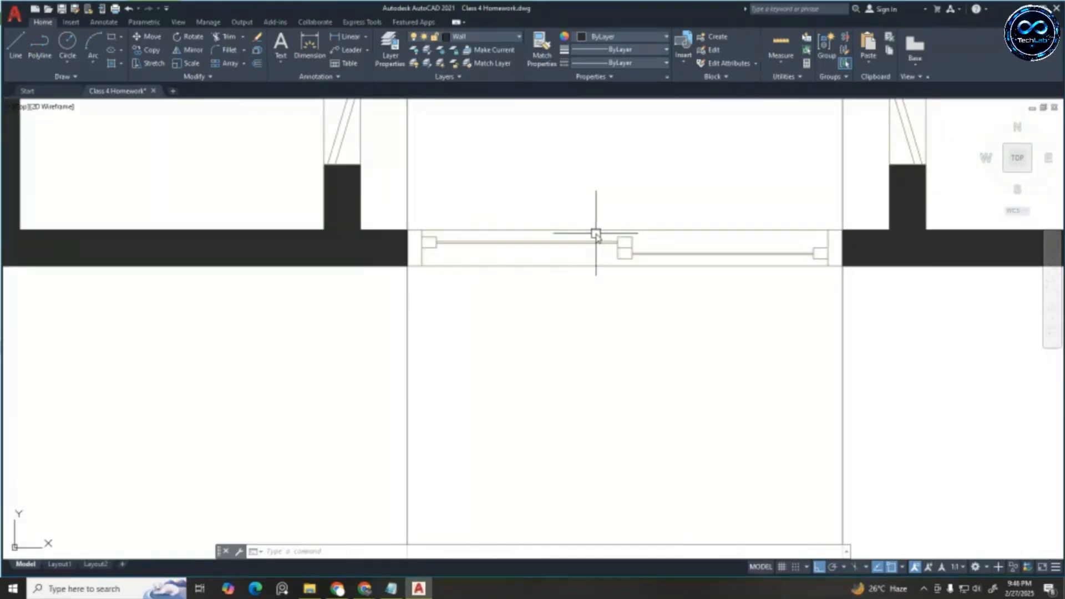
scroll(594, 234, down, 4)
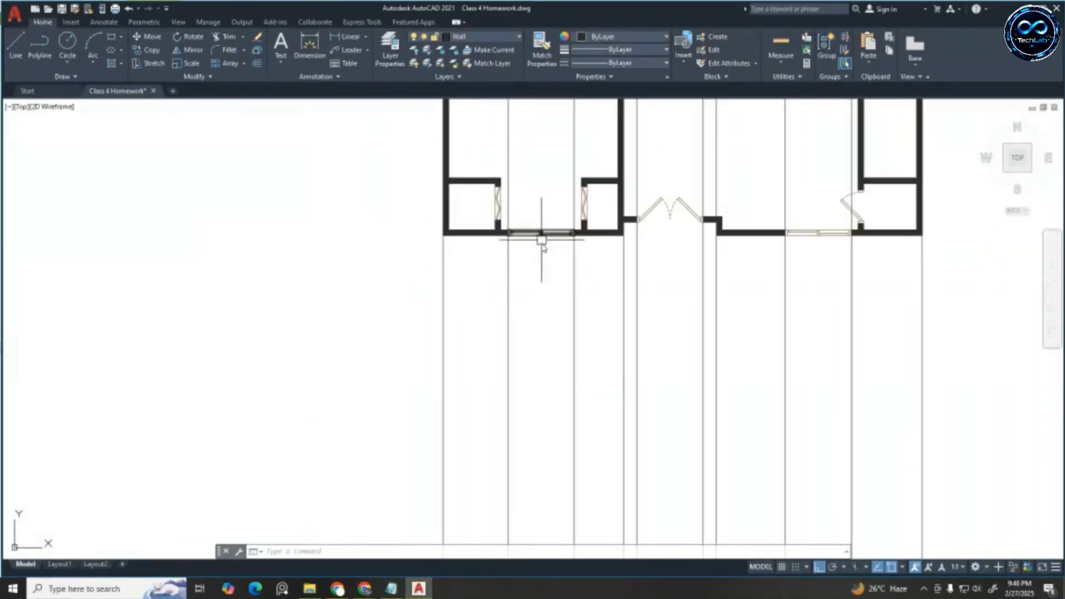
scroll(583, 275, down, 2)
scroll(465, 268, down, 2)
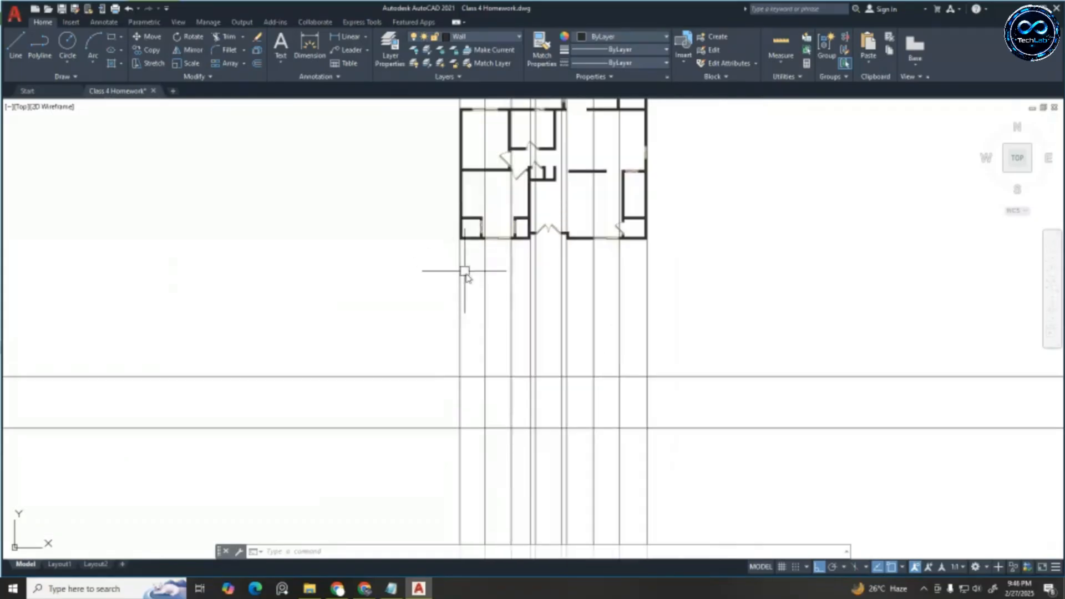
scroll(490, 233, up, 10)
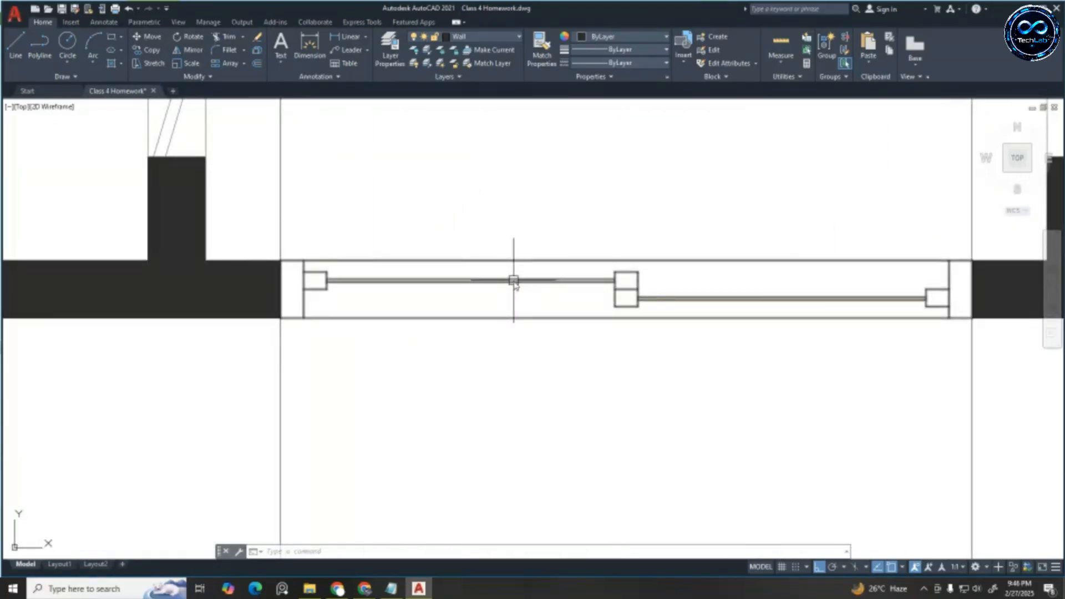
scroll(514, 280, down, 6)
key(Escape)
key(Escape)
key(Escape)
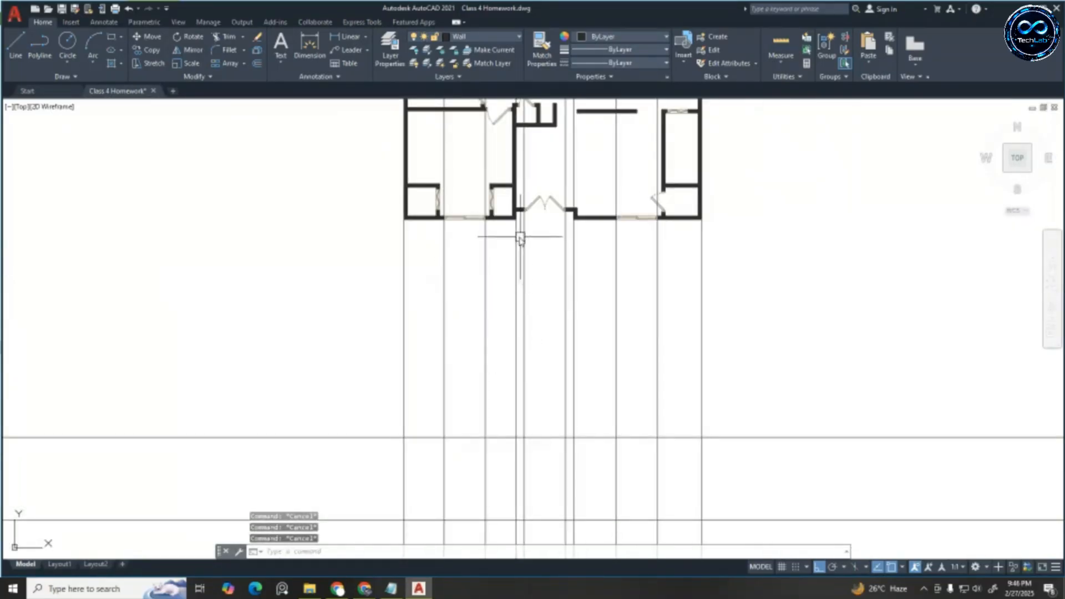
scroll(520, 237, down, 2)
scroll(491, 410, up, 2)
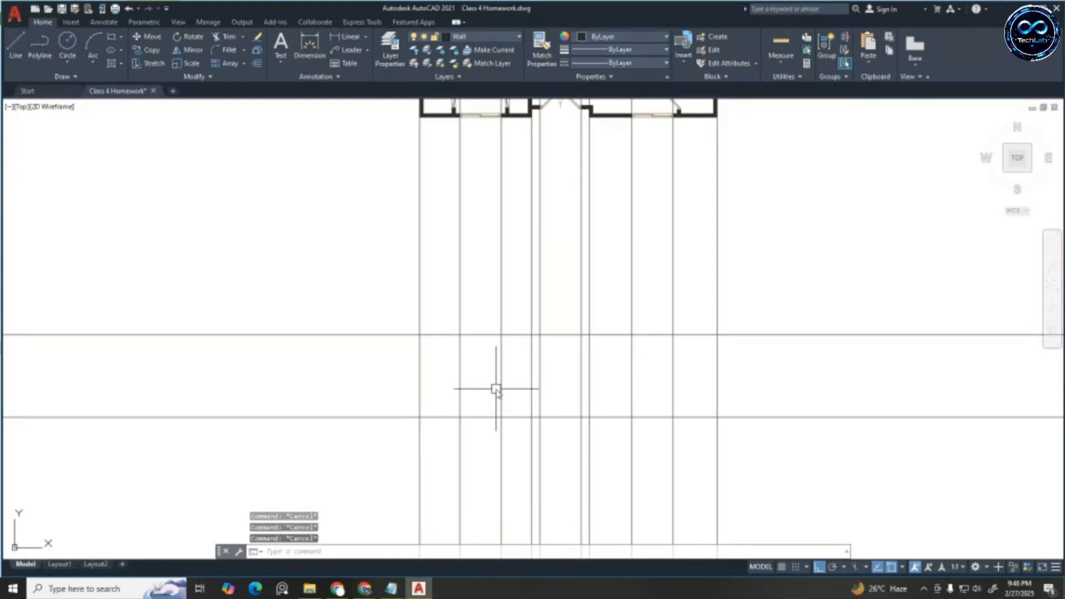
Offset the horizontal base line 2'6" upward to mark the window sill level
key(Return)
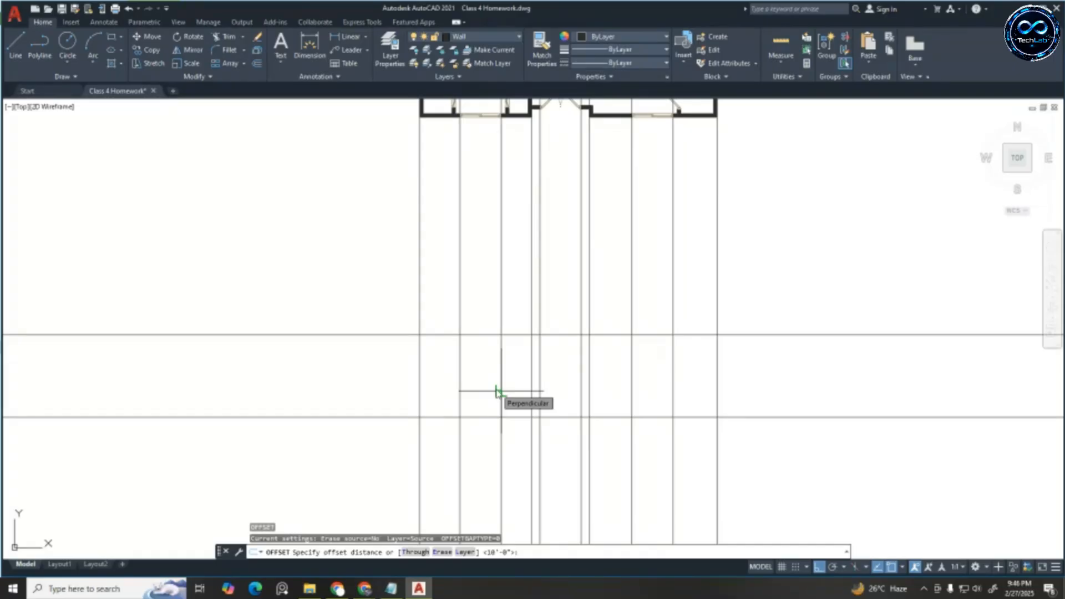
text(2'6")
key(Return)
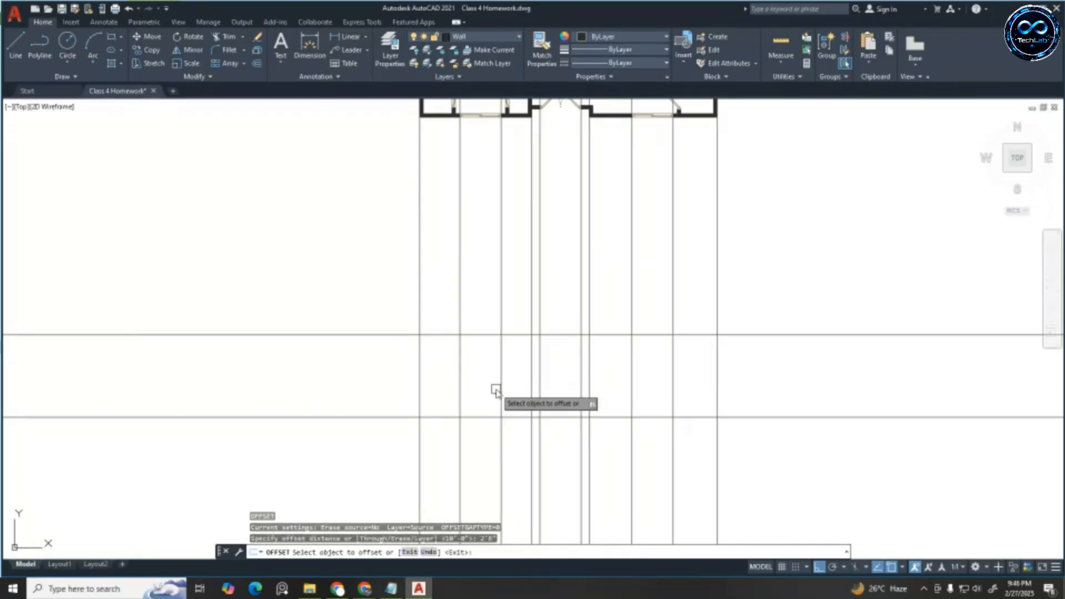
click(482, 416)
click(475, 368)
scroll(478, 373, up, 3)
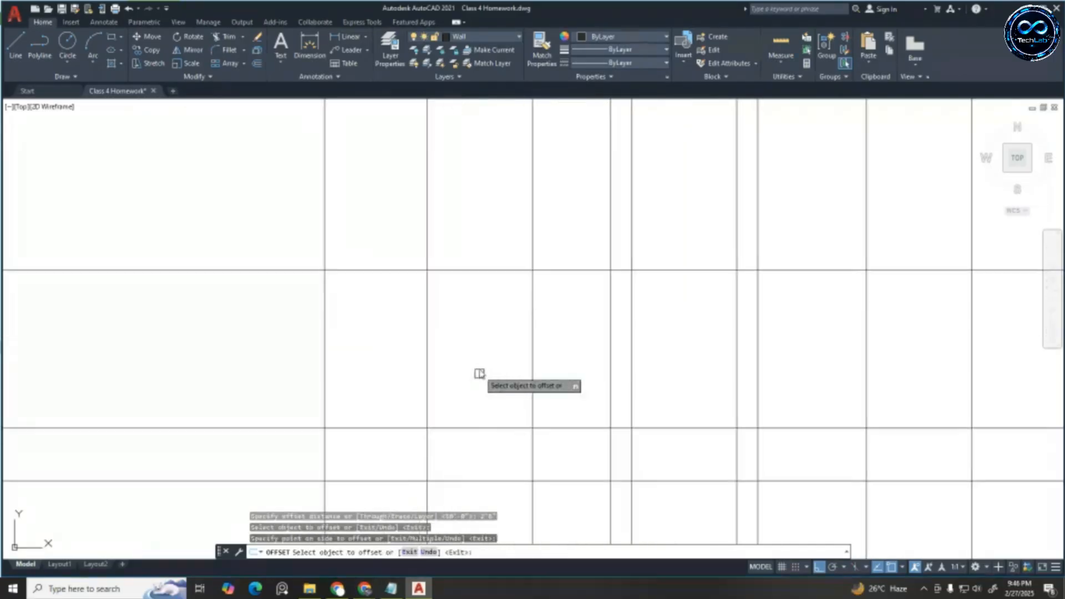
key(Escape)
key(Escape)
key(Escape)
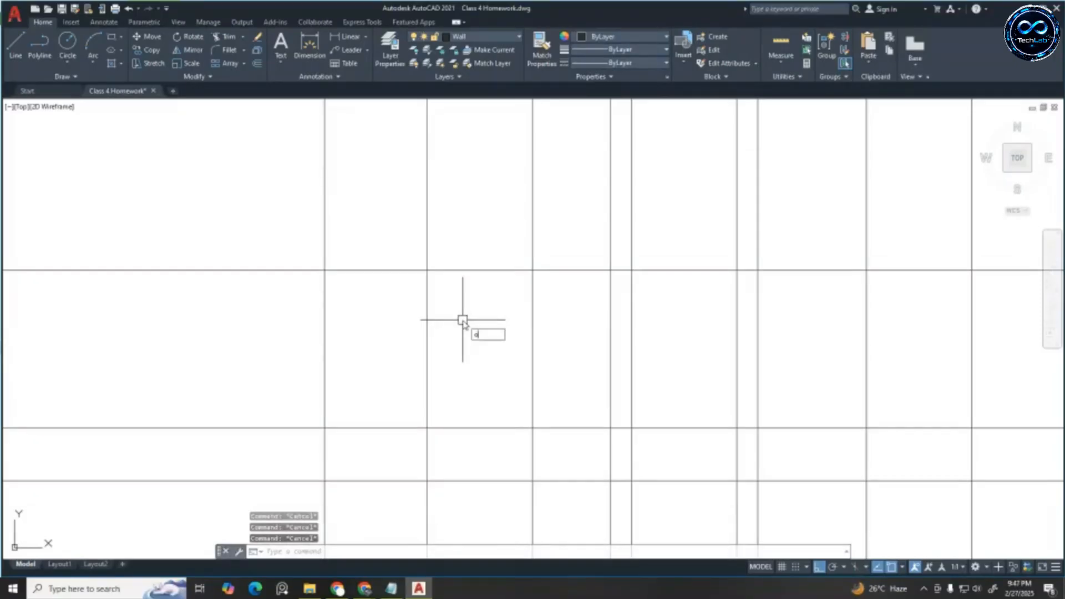
Offset the horizontal base line 7' upward to mark the window head level
key(Return)
text(7)
key(Return)
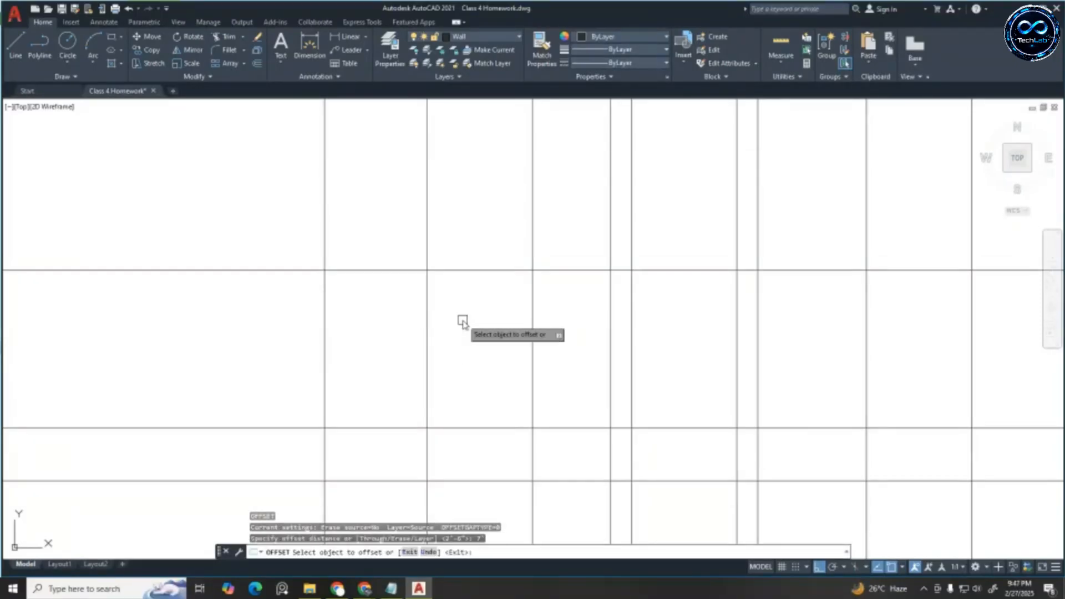
click(491, 481)
click(478, 322)
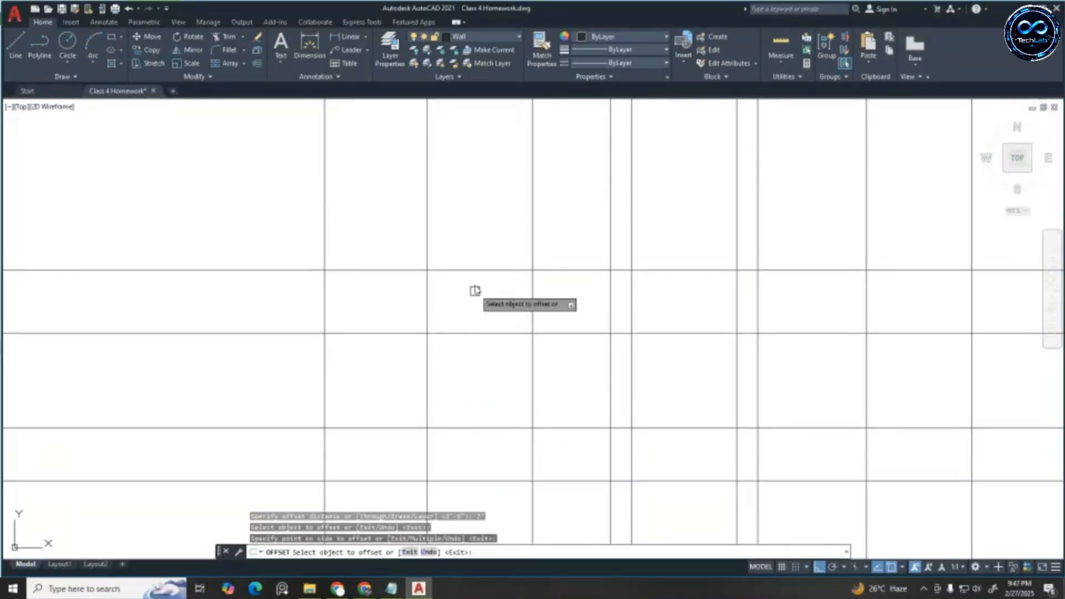
scroll(479, 284, down, 2)
key(Escape)
Trim the projection, sill and head lines around the front bedroom's window in the elevation, leaving its rectangular outline between sill and head
scroll(497, 316, down, 3)
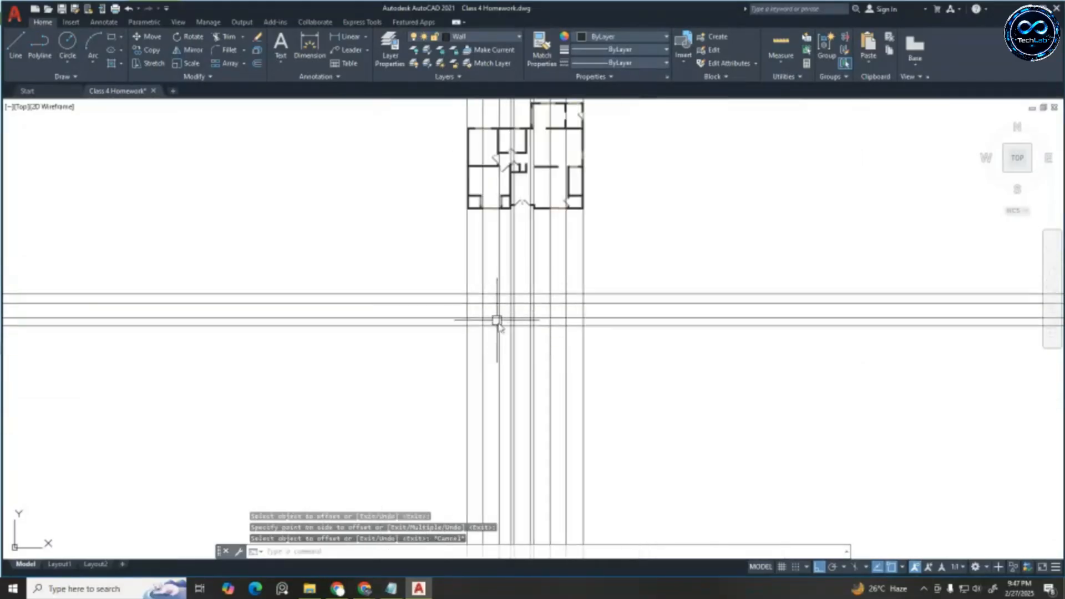
scroll(487, 233, up, 3)
scroll(501, 429, up, 2)
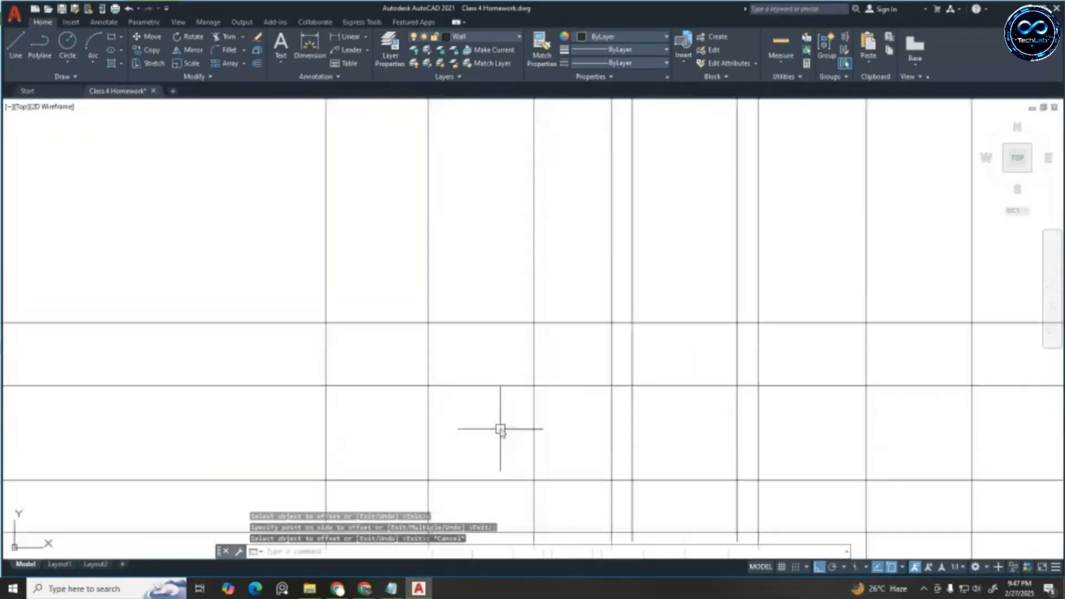
scroll(477, 261, down, 2)
scroll(464, 320, up, 1)
key(Escape)
key(Escape)
key(Escape)
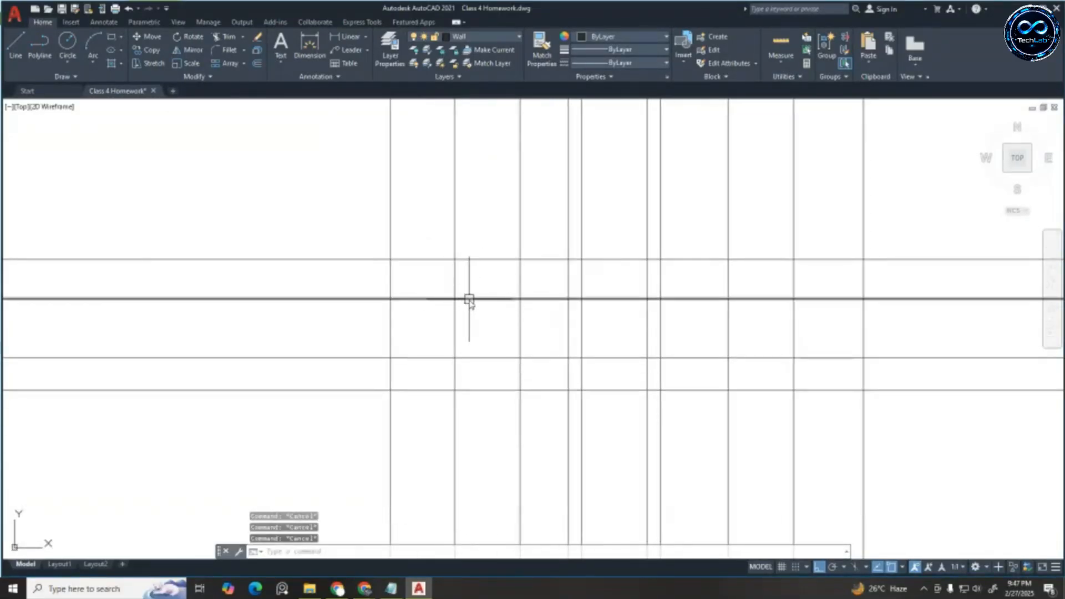
text(tr)
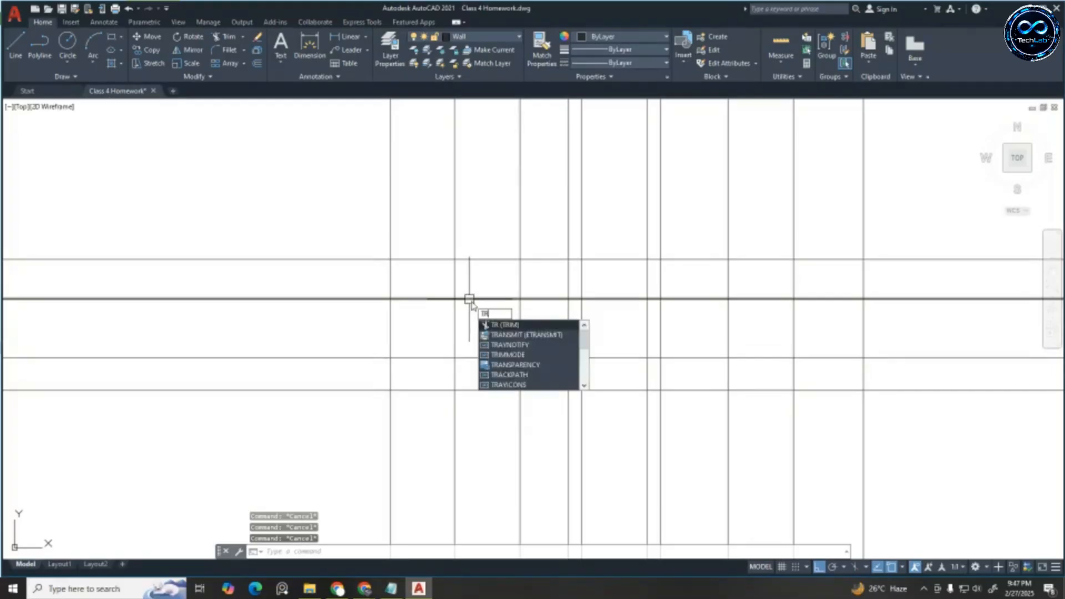
key(Return)
click(530, 278)
drag(532, 280, 423, 302)
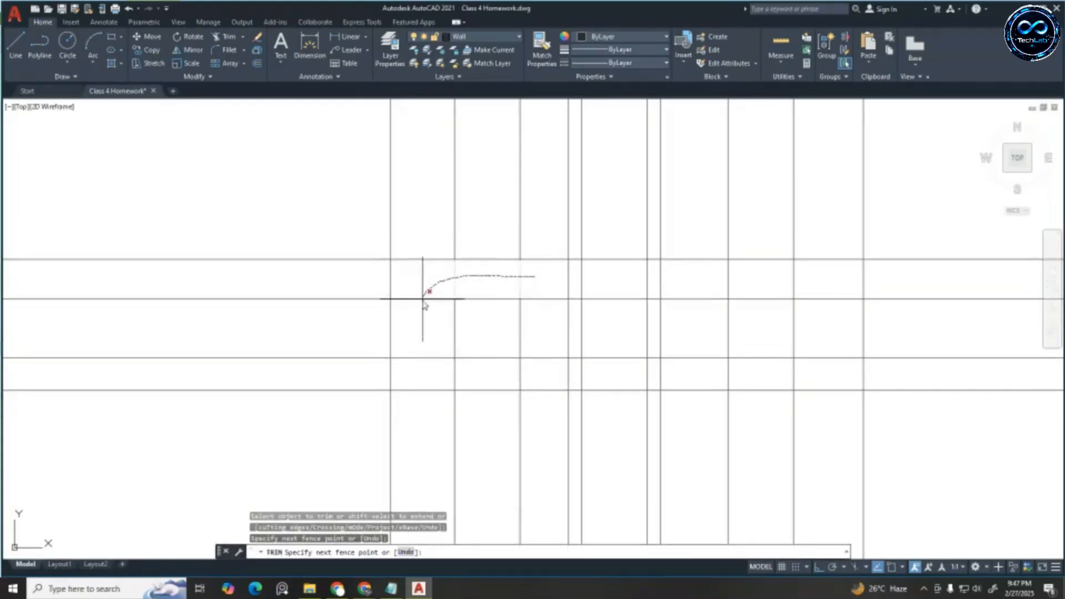
drag(546, 275, 532, 282)
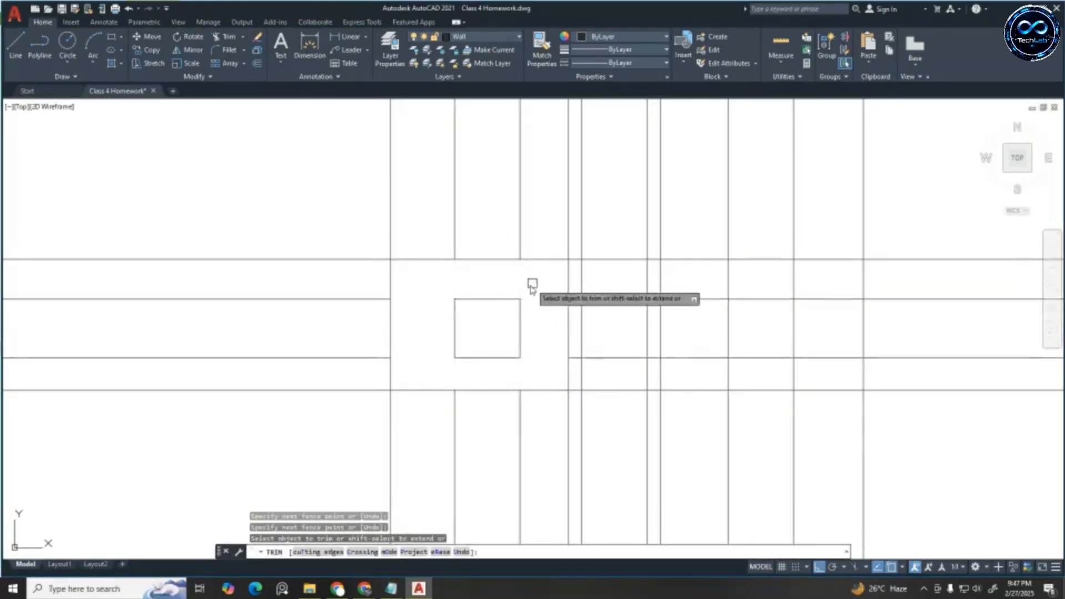
Trim the head, sill and jamb lines around the entrance door, leaving a door outline from the base line to the head level
scroll(532, 285, down, 4)
scroll(563, 298, up, 4)
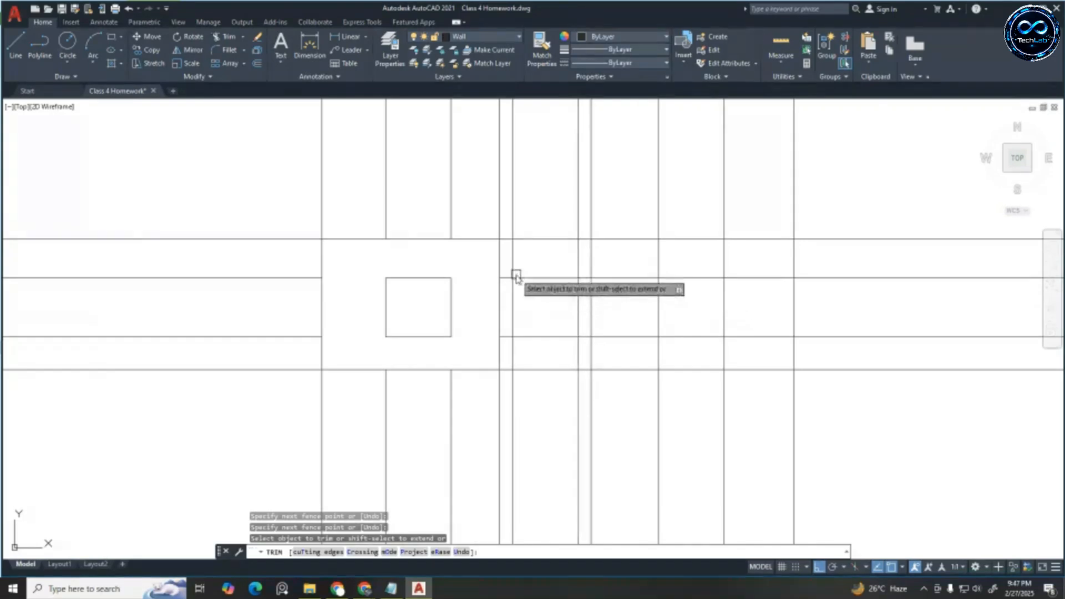
scroll(570, 356, down, 4)
scroll(568, 348, up, 2)
scroll(568, 349, up, 4)
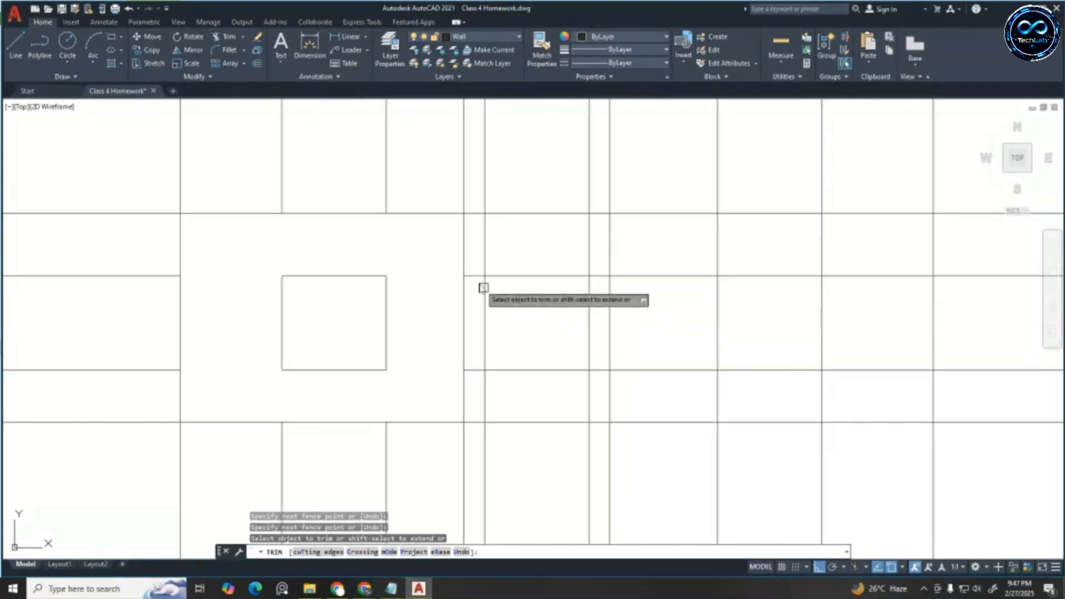
drag(472, 259, 473, 272)
drag(476, 340, 477, 384)
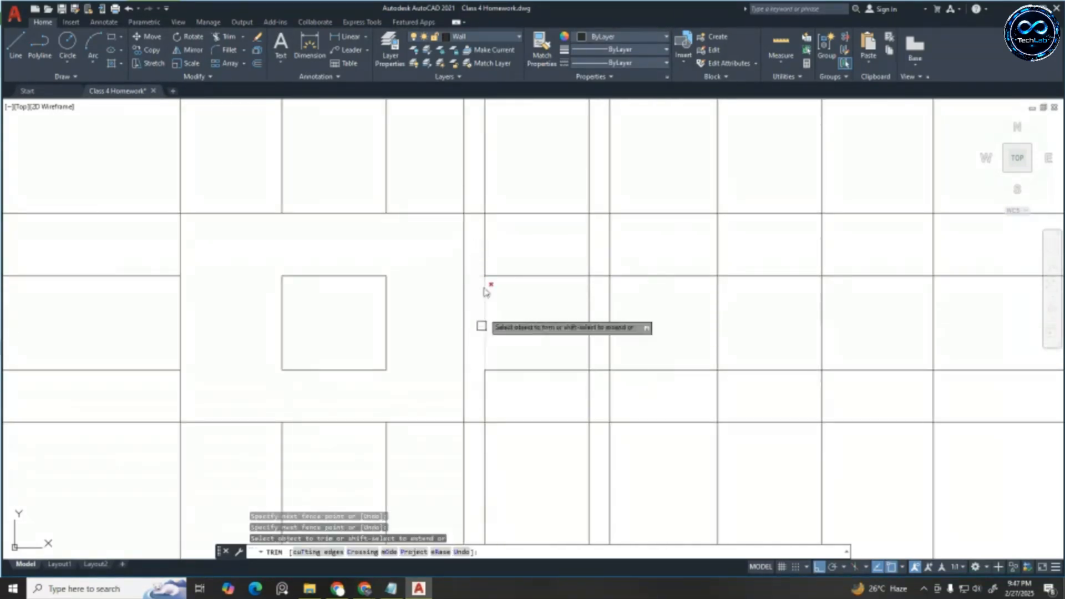
drag(473, 251, 570, 242)
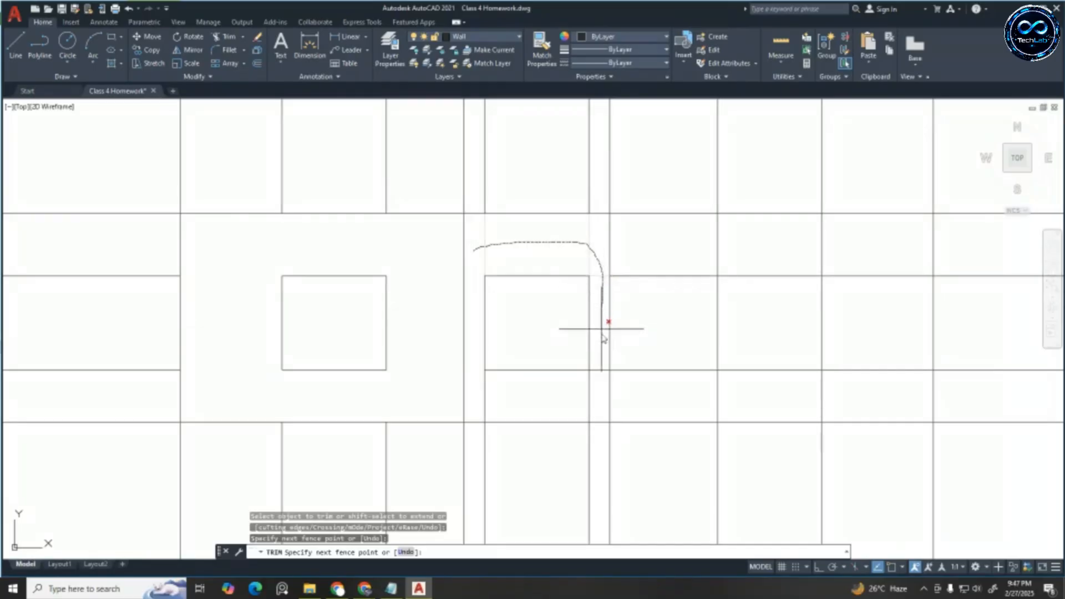
drag(602, 392, 601, 394)
drag(542, 354, 542, 388)
Trim the projection, sill and head lines around the window on the other side of the entrance door, leaving its rectangular outline
scroll(329, 359, down, 4)
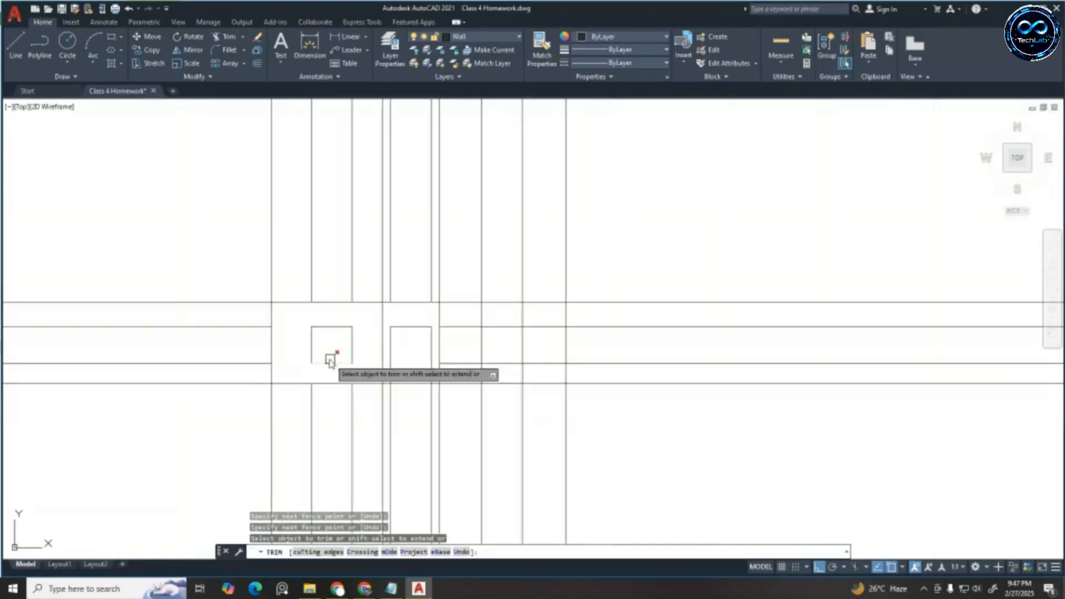
scroll(494, 323, up, 4)
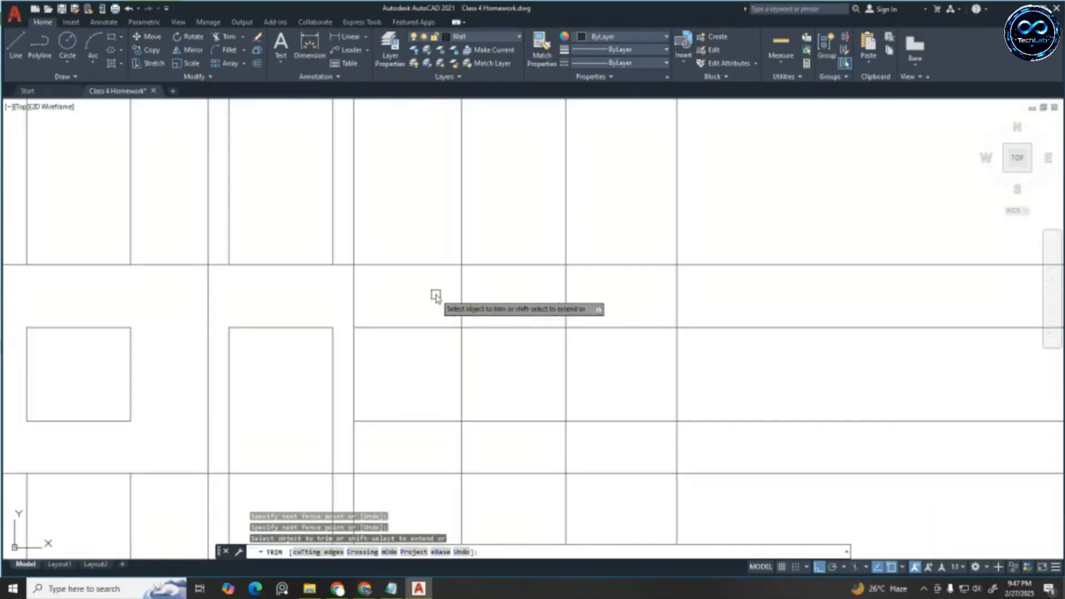
scroll(470, 337, down, 5)
scroll(480, 340, up, 4)
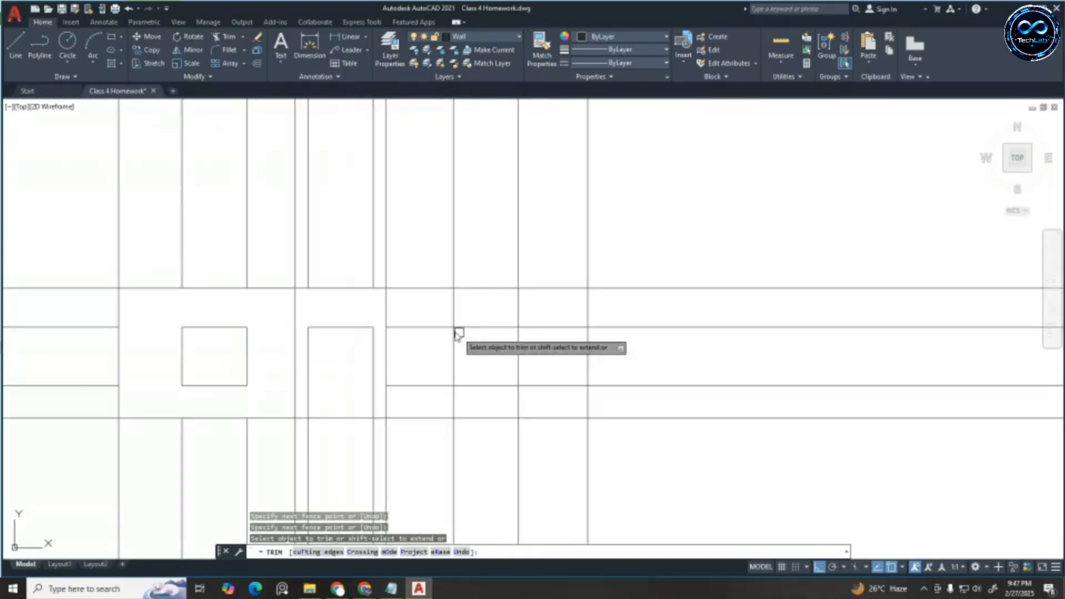
Trim the excess projection lines around and below the front elevation, leaving the outer wall outline, windows and door opening
drag(429, 334, 421, 300)
scroll(551, 285, down, 4)
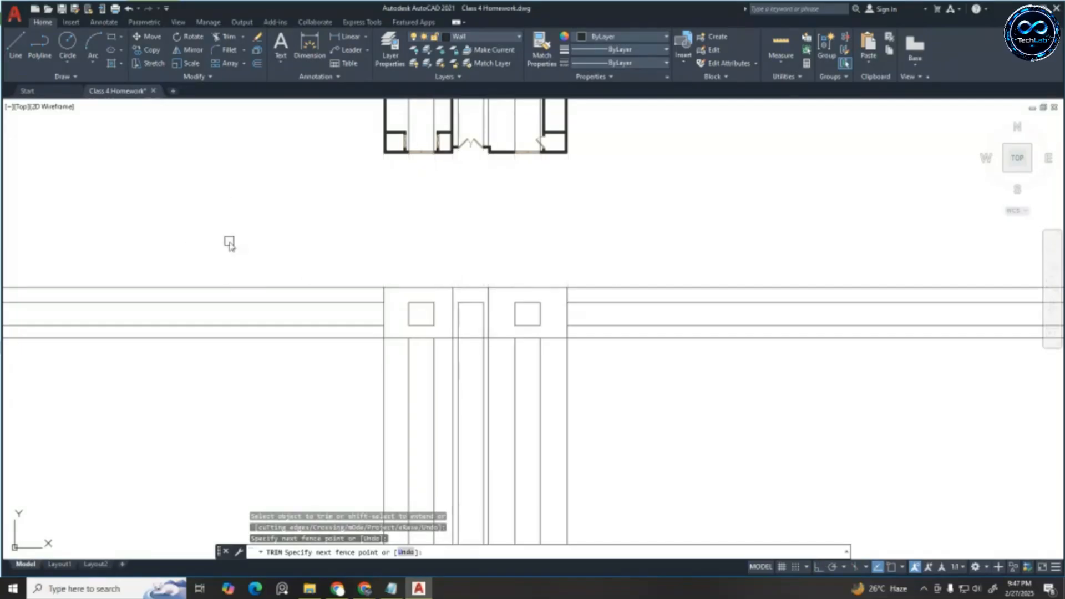
drag(302, 238, 343, 378)
mouse_move(592, 248)
mouse_down()
mouse_move(625, 392)
mouse_move(118, 402)
mouse_up()
scroll(221, 402, down, 4)
key(Escape)
Erase the leftover vertical projection lines running up through the floor plan
drag(397, 181, 160, 178)
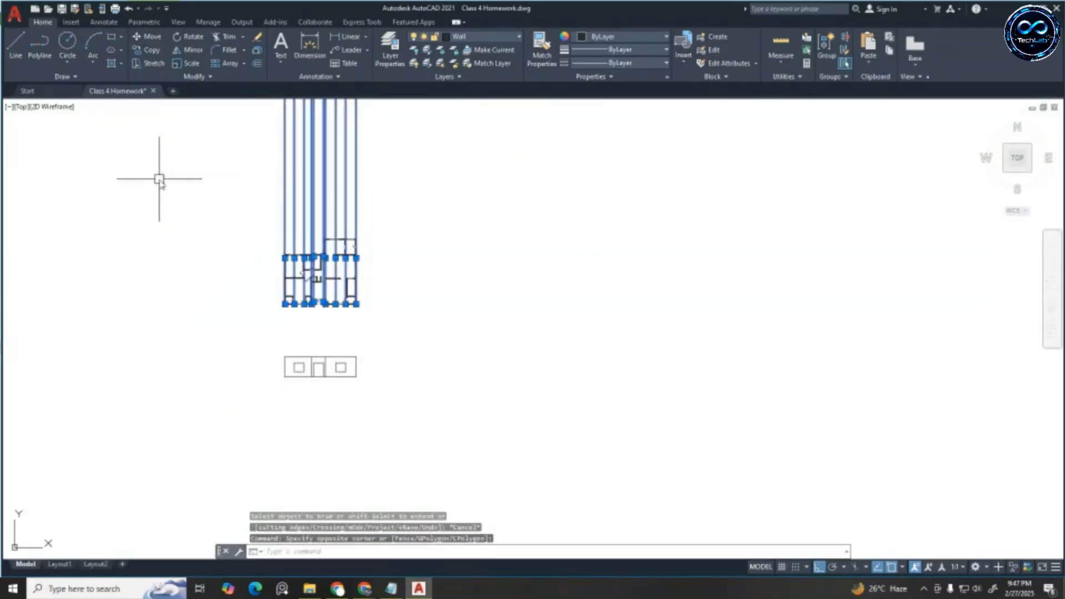
key(Delete)
scroll(263, 364, up, 4)
scroll(394, 448, up, 2)
middle_drag(417, 434, 425, 383)
scroll(395, 369, up, 4)
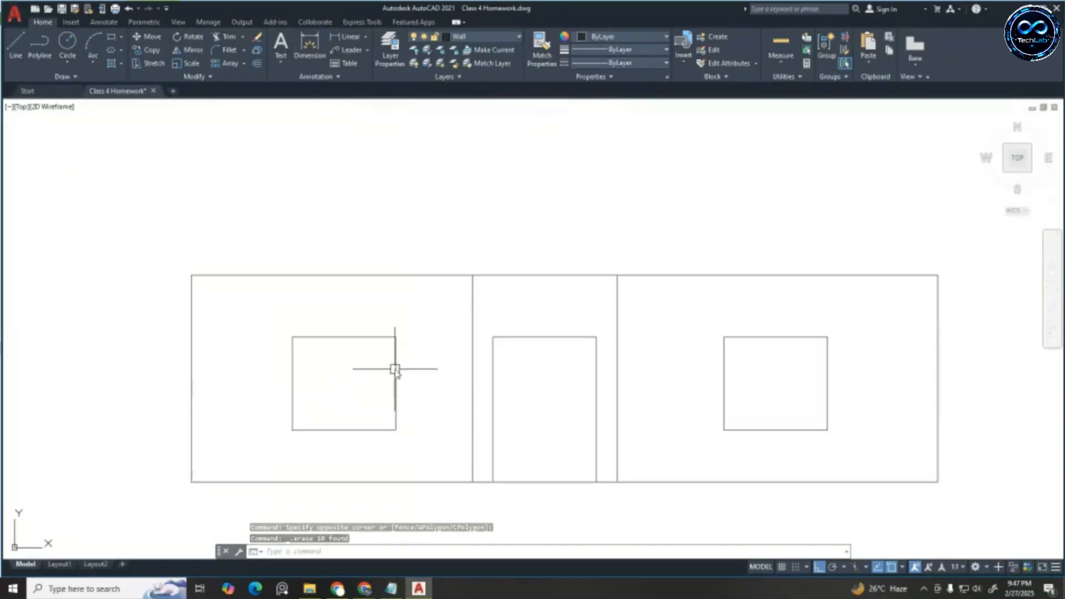
scroll(452, 371, down, 2)
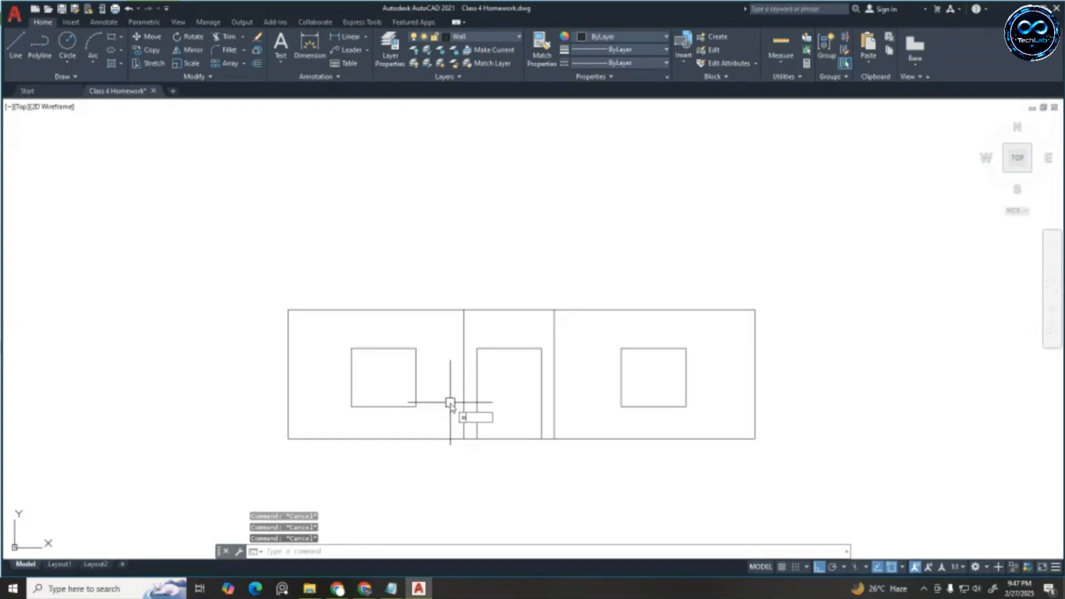
Offset the elevation's bottom line 1'6" downward to form the plinth base
text(o)
key(Return)
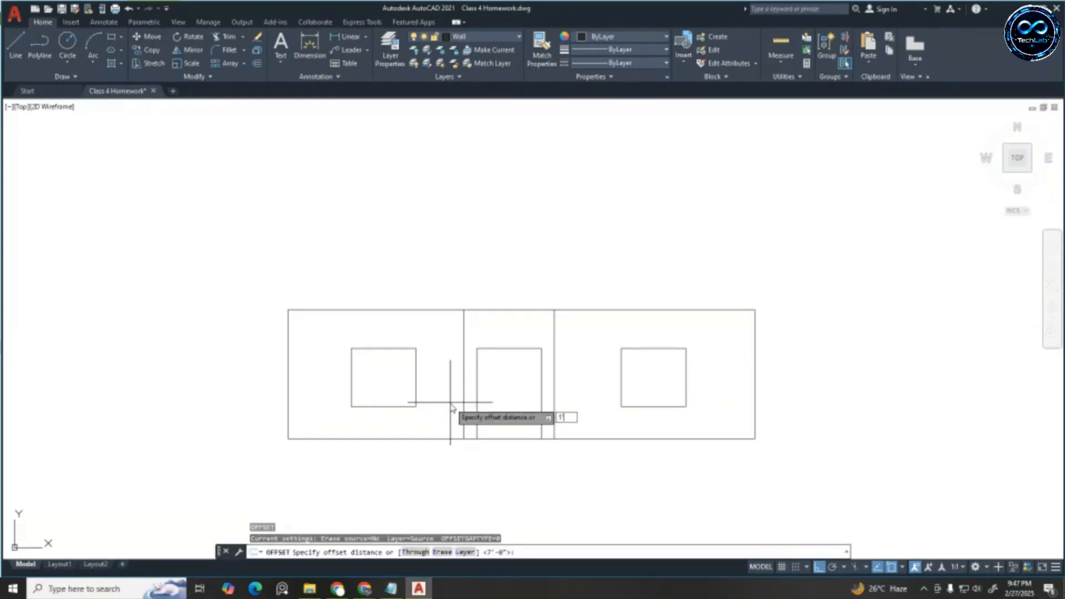
text(1'6)
key(Return)
click(397, 437)
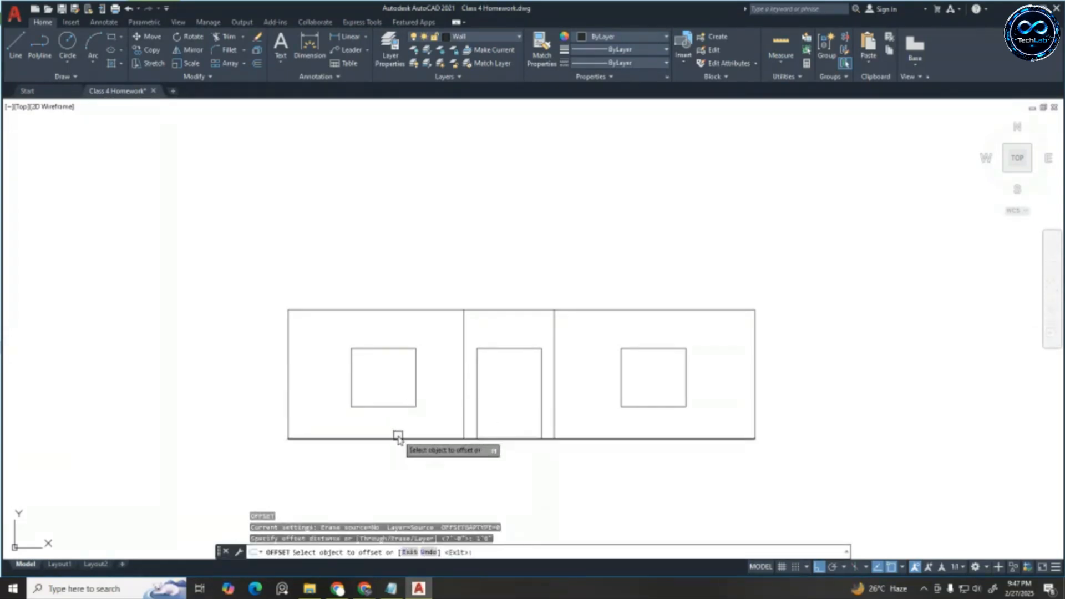
click(388, 484)
scroll(388, 355, down, 5)
scroll(399, 340, up, 5)
key(Escape)
key(Escape)
key(Escape)
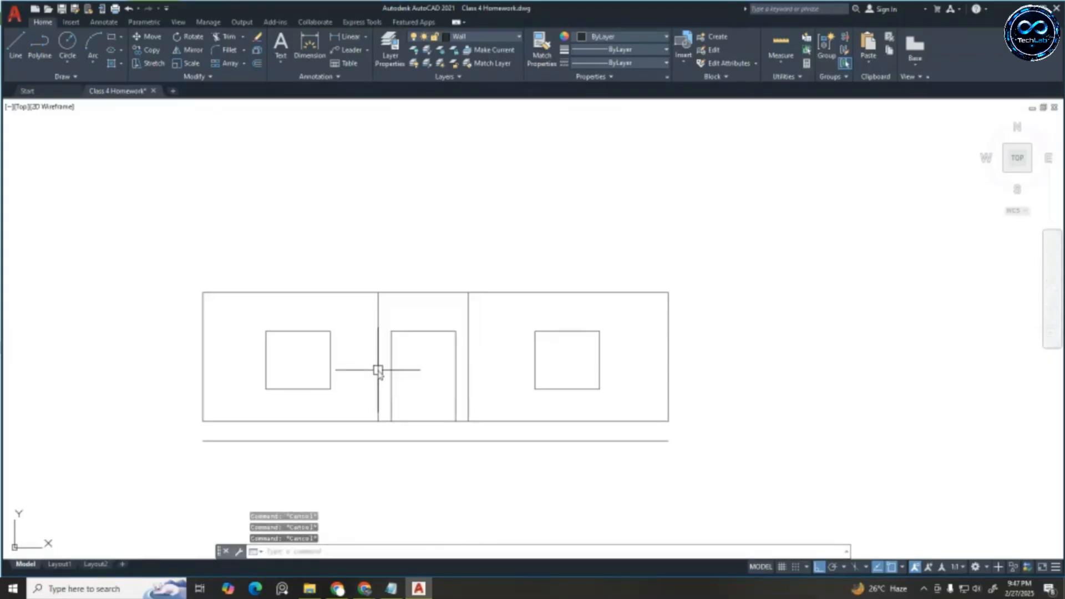
Extend both outer wall lines of the elevation down to the plinth base line
text(ex)
key(Return)
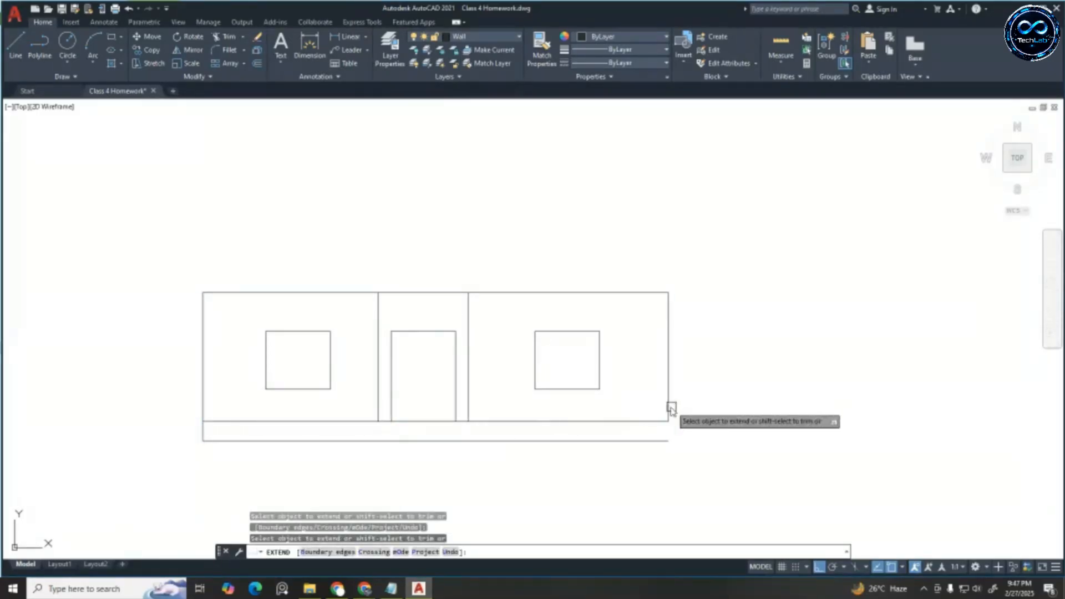
scroll(656, 425, down, 4)
scroll(660, 158, up, 4)
scroll(646, 139, down, 4)
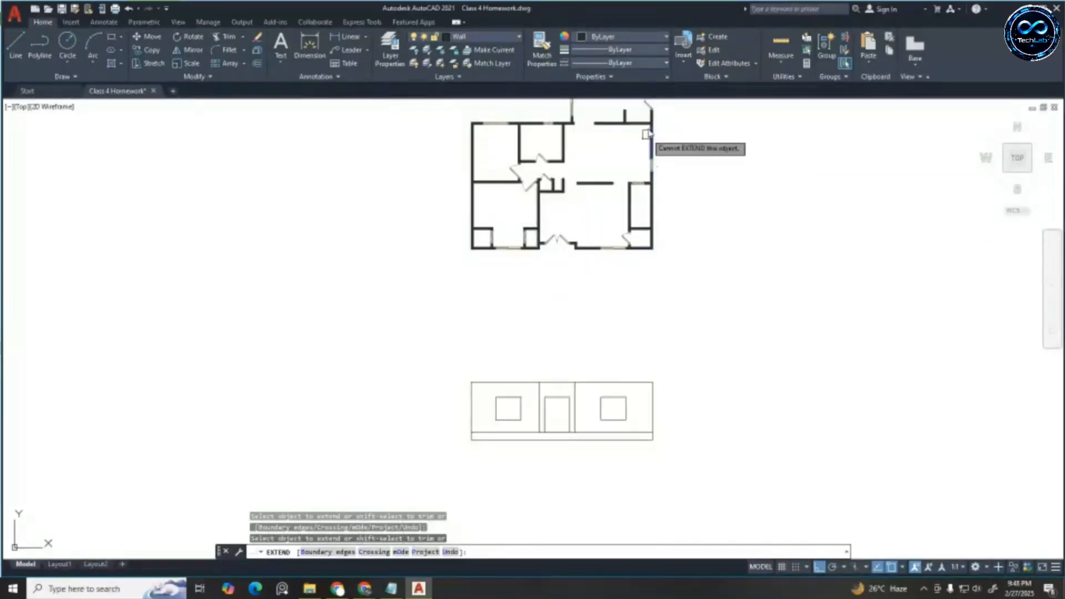
Examine the floor plan's right exterior wall for openings that project beyond the elevation's right edge
scroll(657, 224, up, 6)
scroll(656, 225, down, 4)
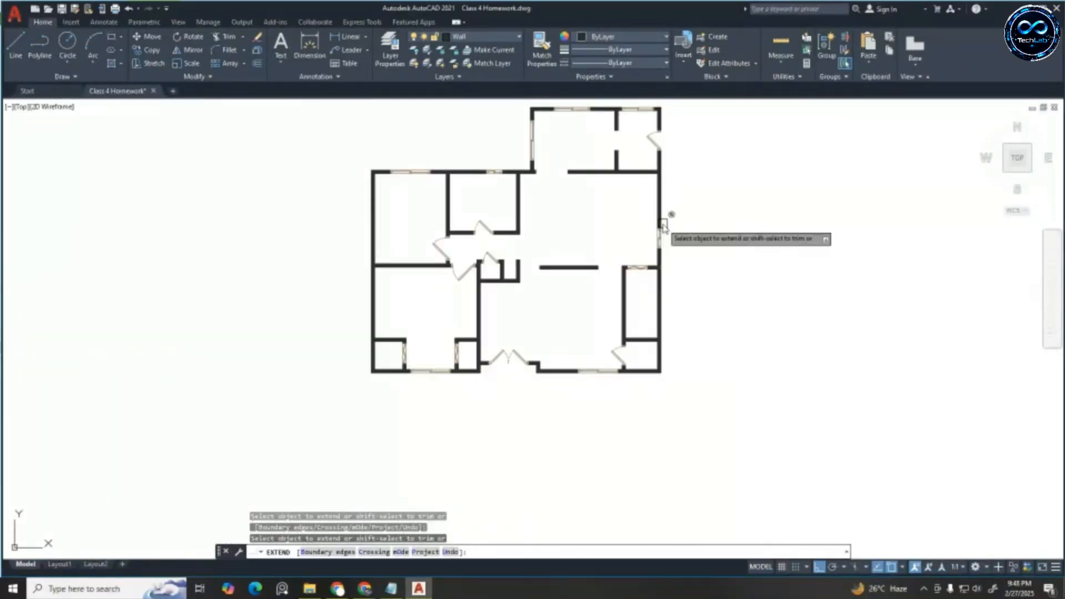
scroll(668, 120, up, 2)
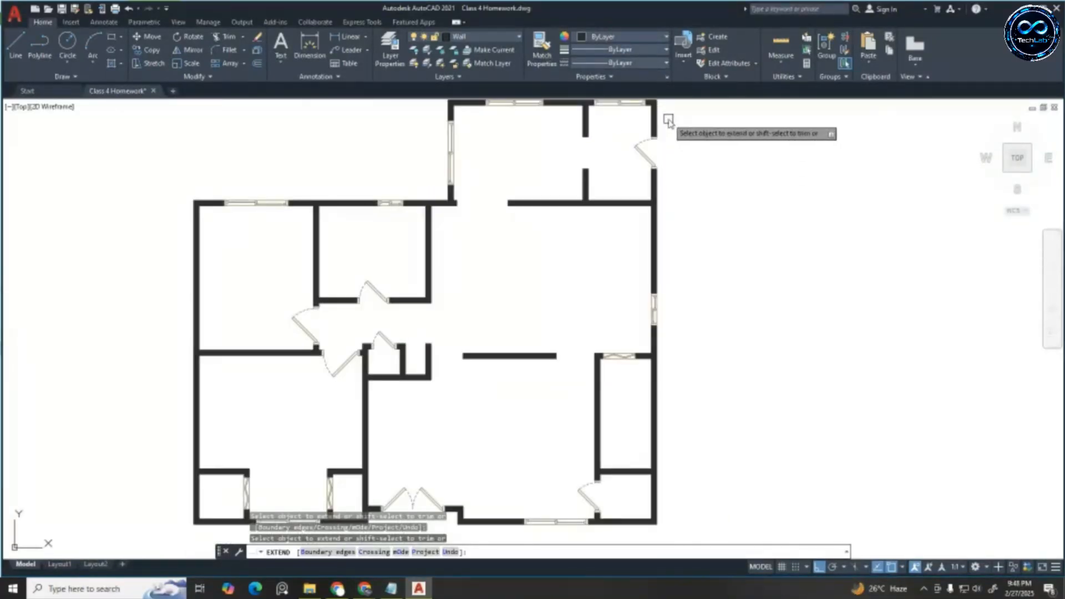
scroll(668, 120, down, 2)
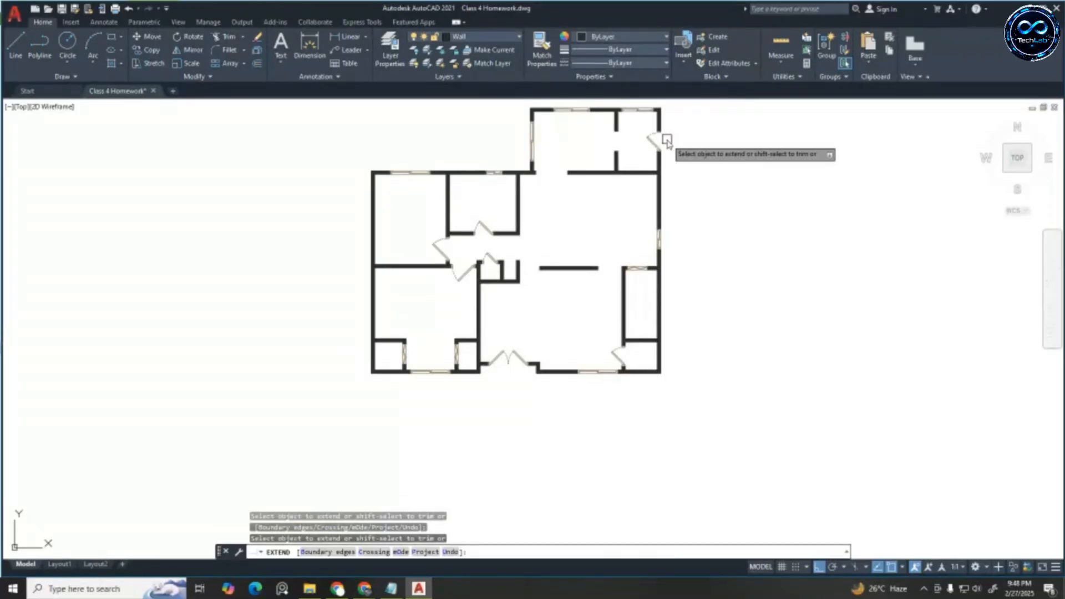
scroll(666, 141, down, 2)
scroll(644, 328, up, 3)
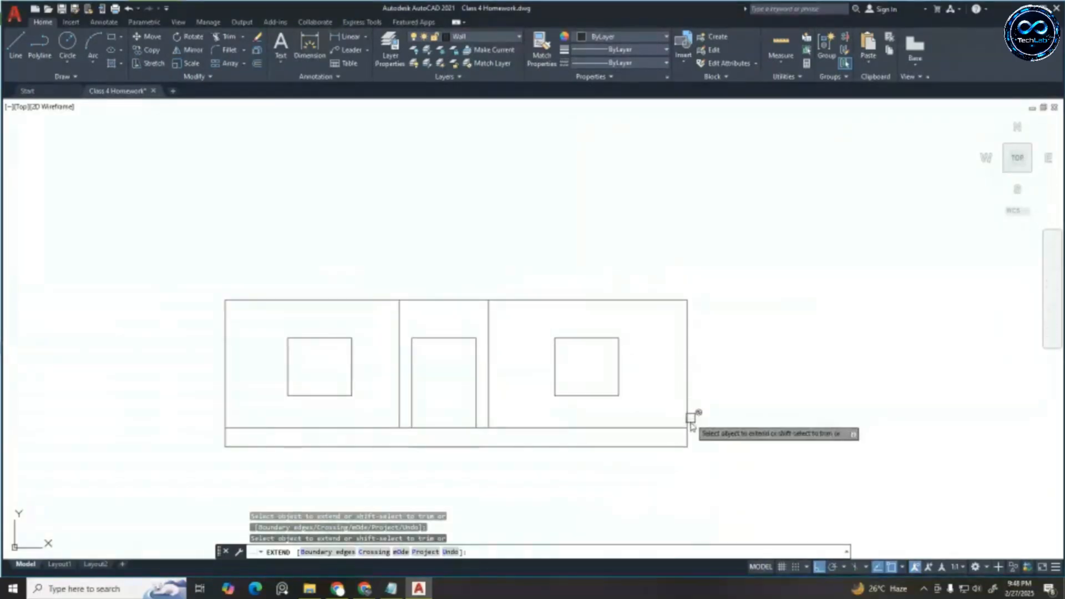
scroll(686, 405, up, 2)
scroll(682, 385, down, 2)
scroll(682, 382, up, 2)
key(Escape)
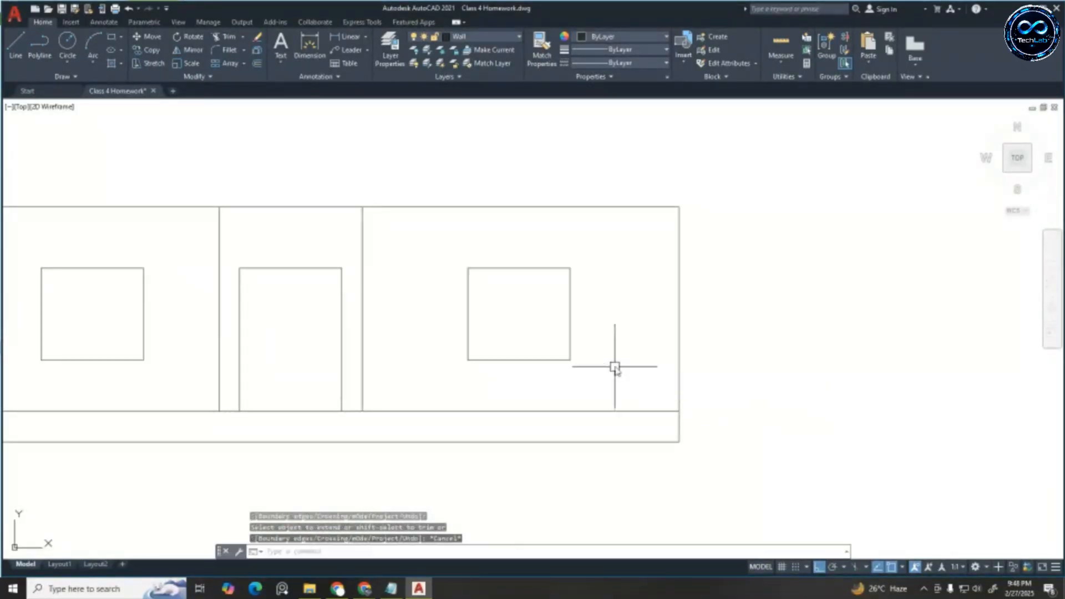
key(Escape)
key(Escape)
key(Escape)
Extend the top and bottom lines of the right window to the elevation's right wall line
text(ex)
key(Return)
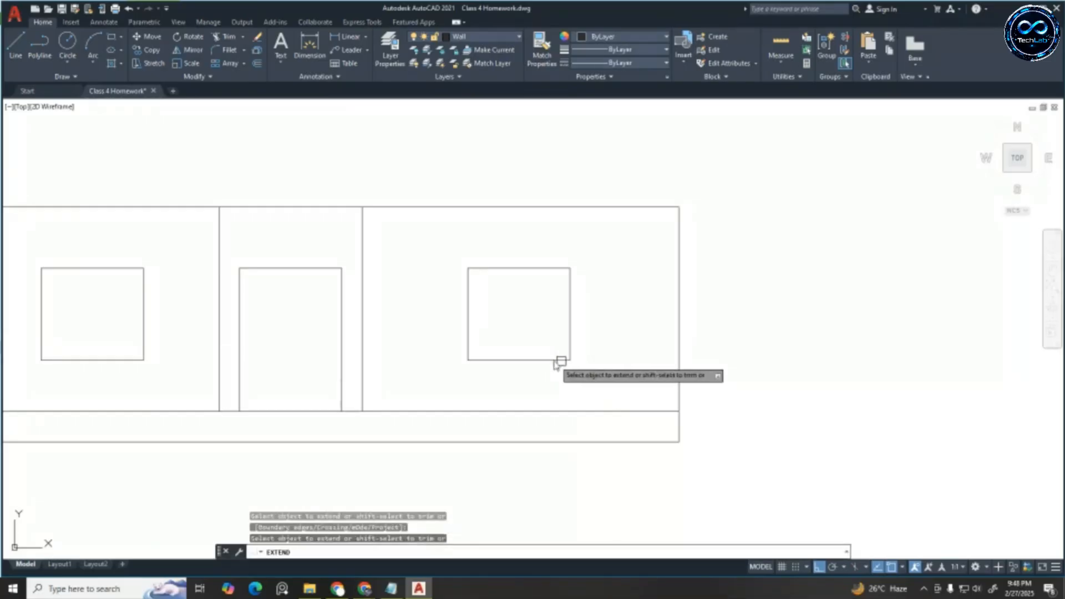
click(551, 360)
click(561, 268)
key(Escape)
key(Escape)
key(Escape)
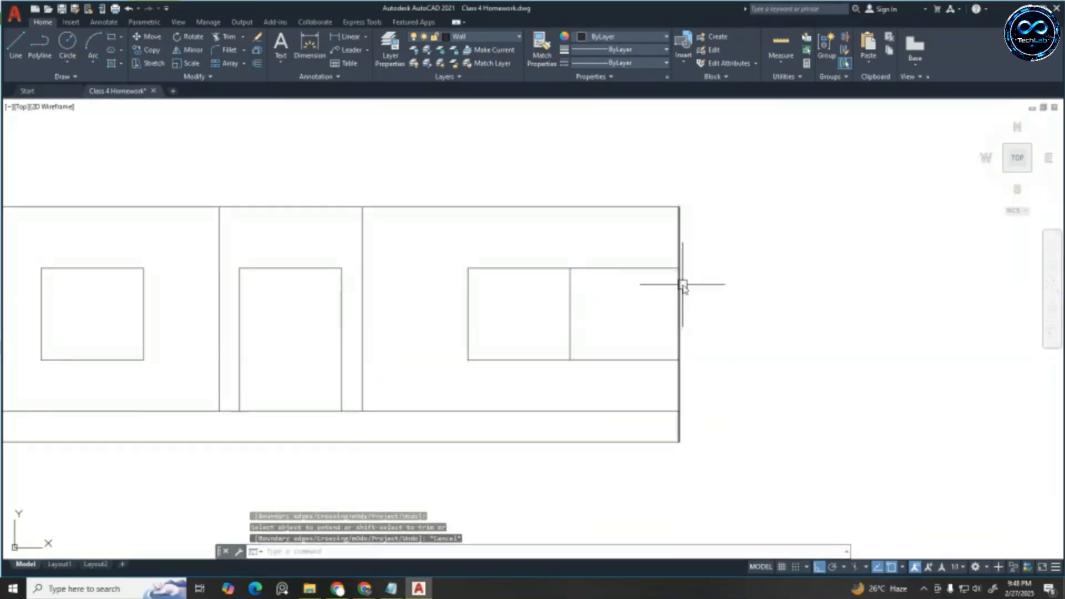
Offset the elevation's right wall line 5" outward
text(o)
key(Return)
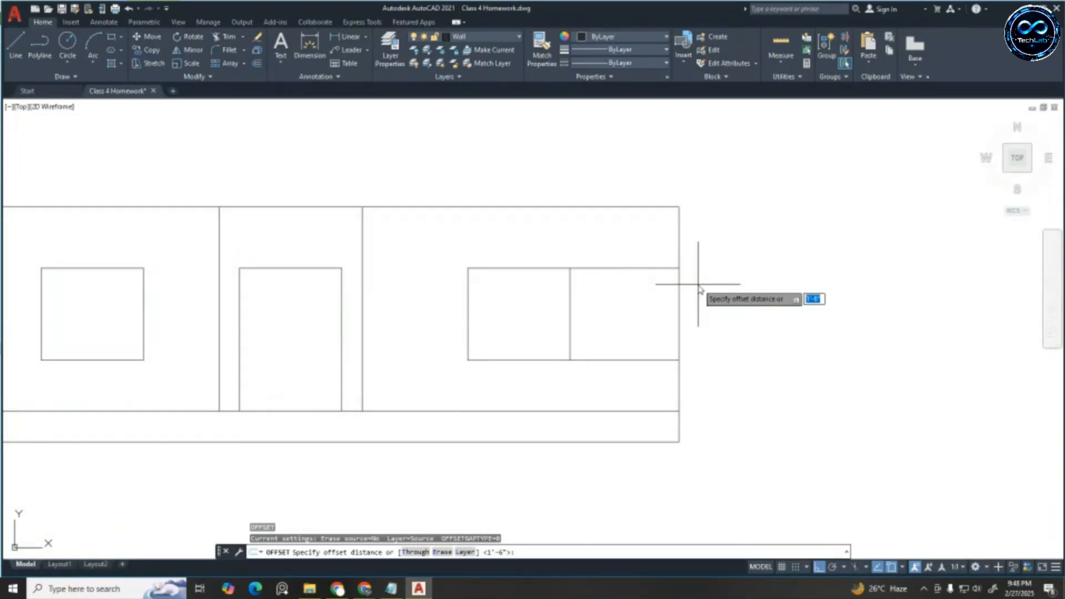
key(Return)
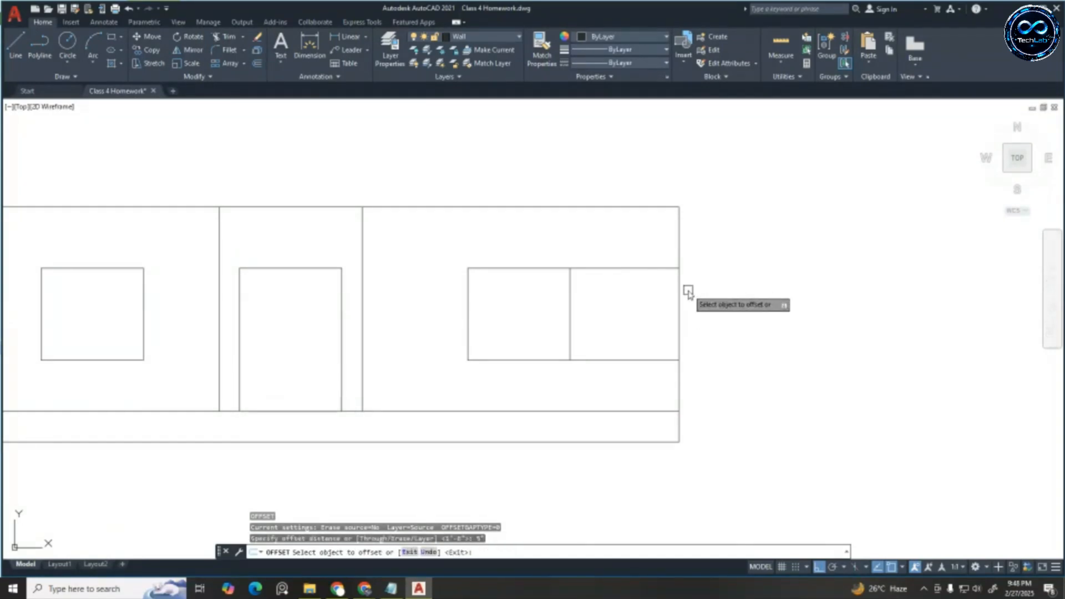
click(678, 292)
click(721, 282)
key(Escape)
key(Escape)
key(Escape)
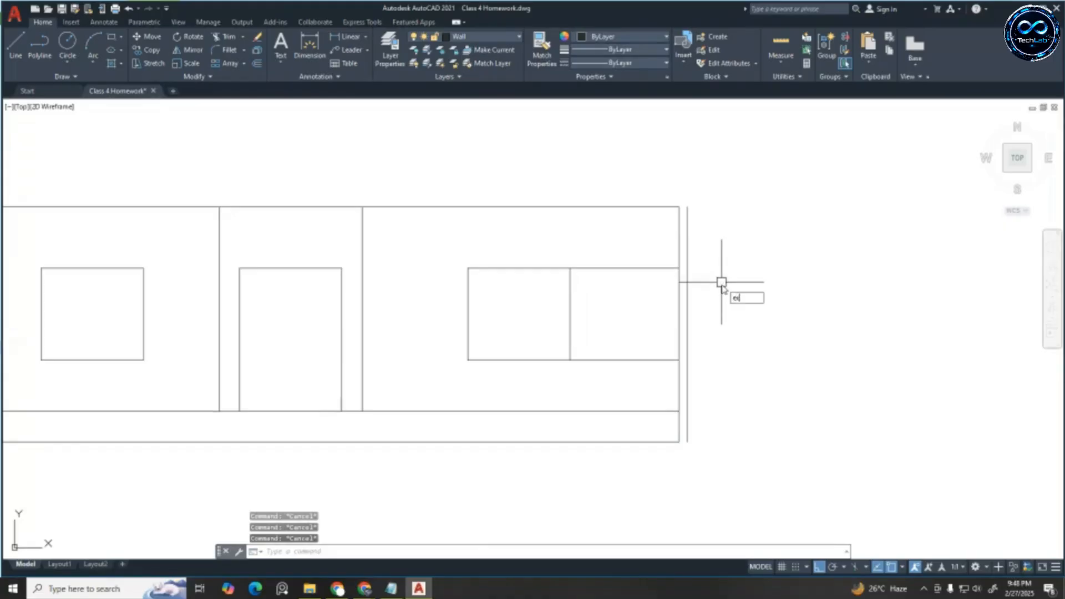
Extend the two horizontal window lines past the right wall to the outer offset line
text(ex)
key(Return)
click(671, 269)
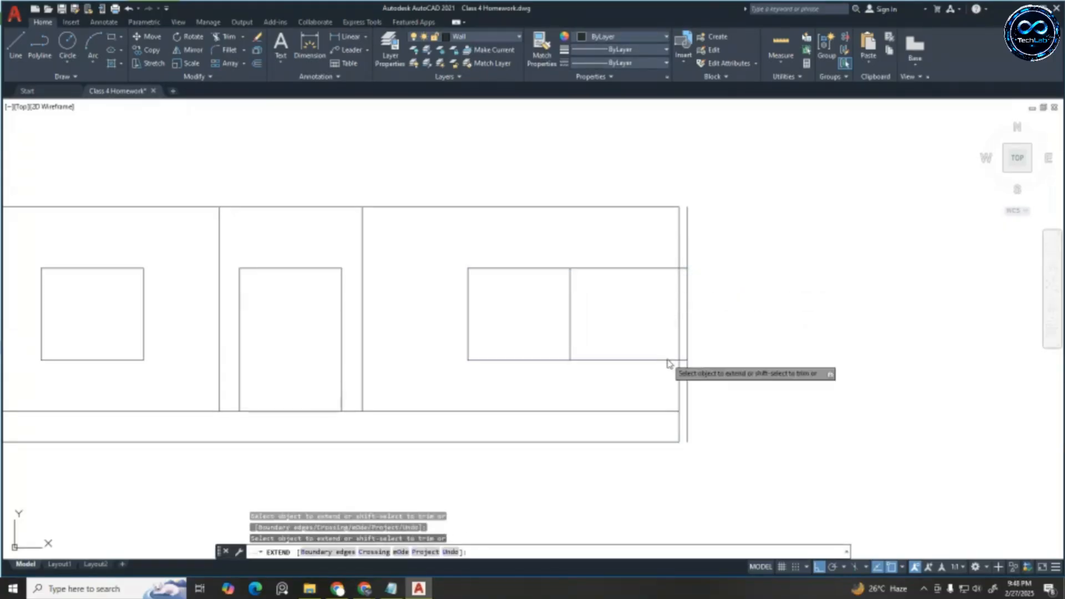
click(671, 360)
key(Escape)
key(Escape)
key(Escape)
scroll(696, 234, up, 2)
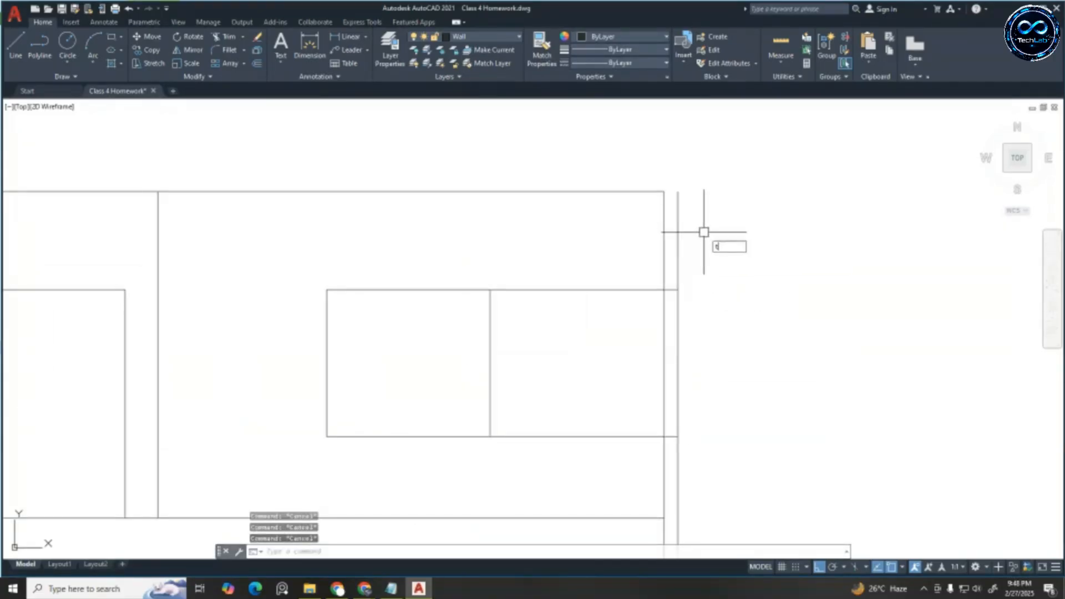
Trim the offset line and the extended window lines, leaving only a narrow projection on the right wall's outer side
text(tr)
key(Return)
click(678, 252)
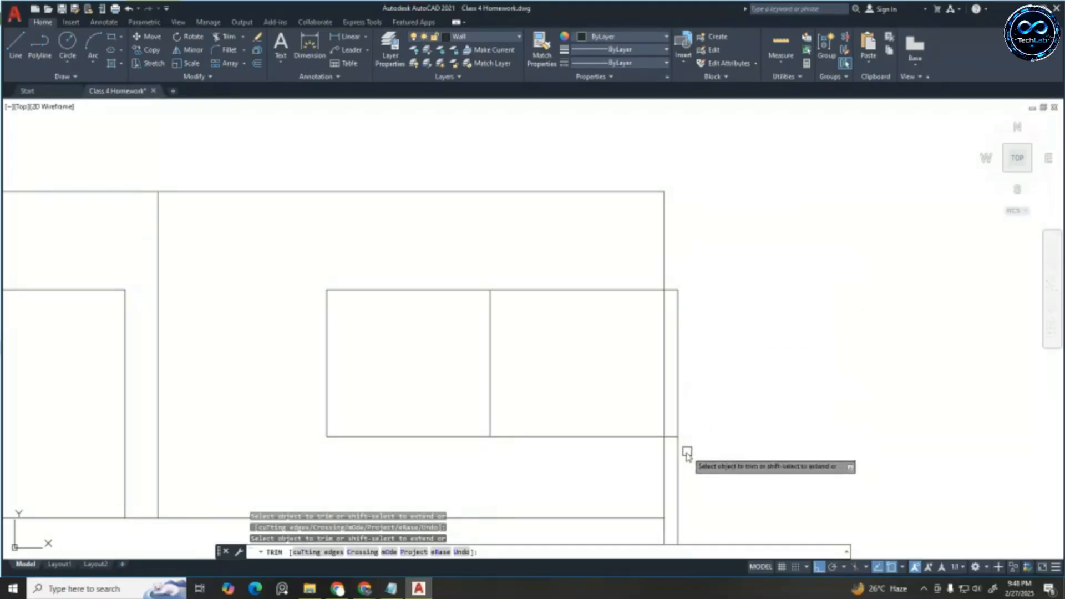
drag(569, 252, 605, 454)
scroll(825, 254, down, 3)
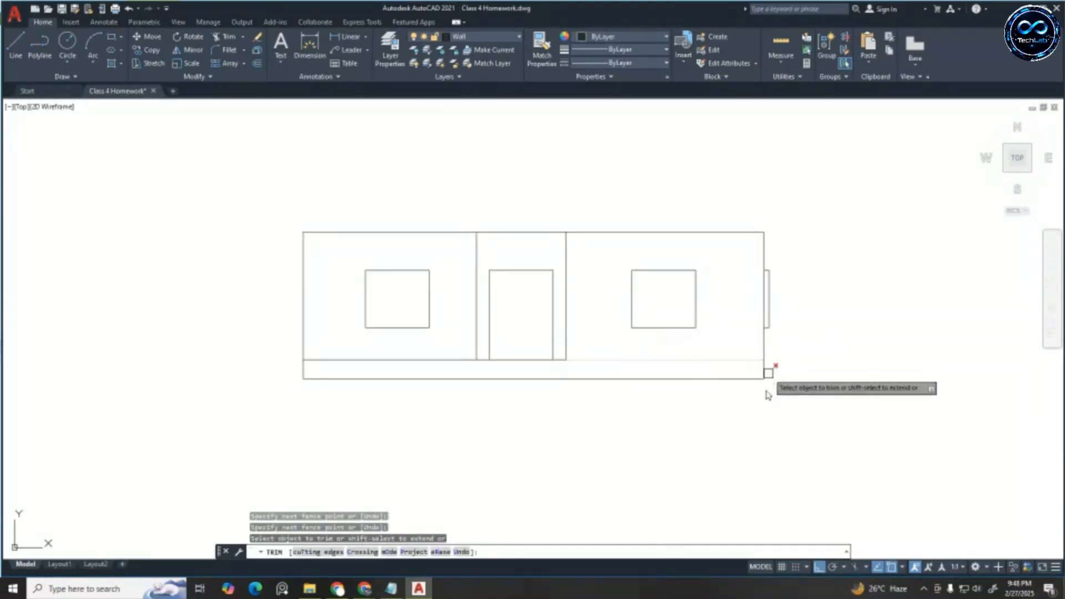
Compare the floor plan's side window, entrance and front walls with the front elevation
scroll(764, 416, down, 3)
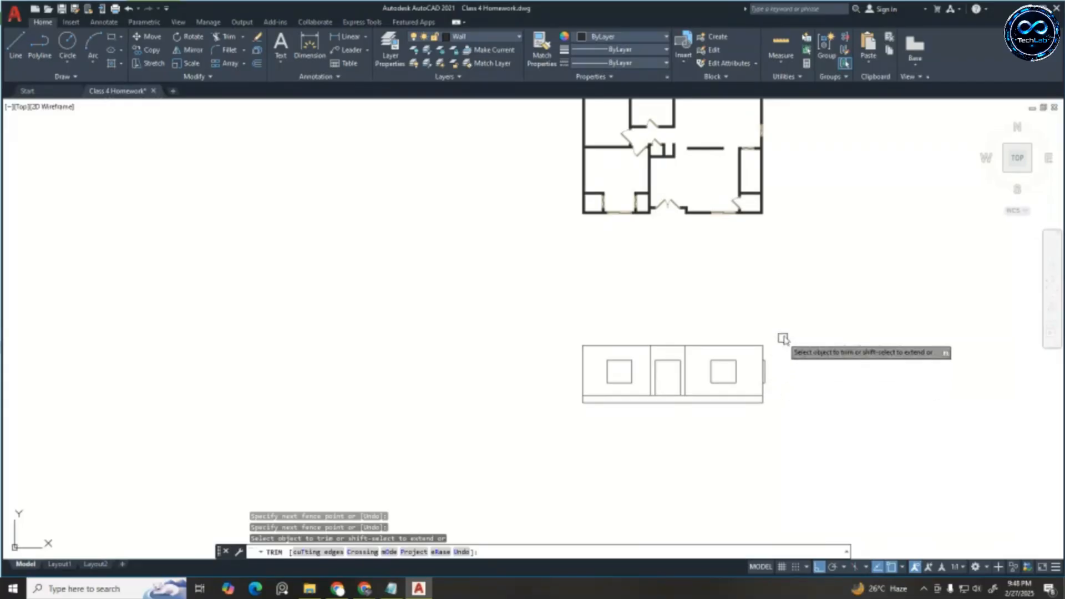
scroll(764, 108, up, 5)
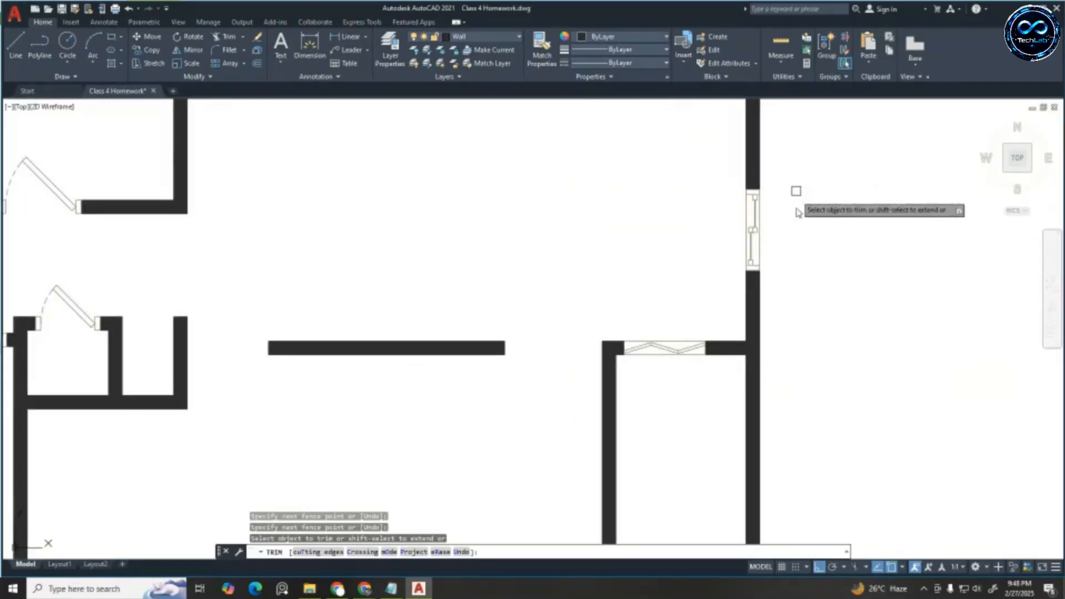
scroll(750, 222, down, 6)
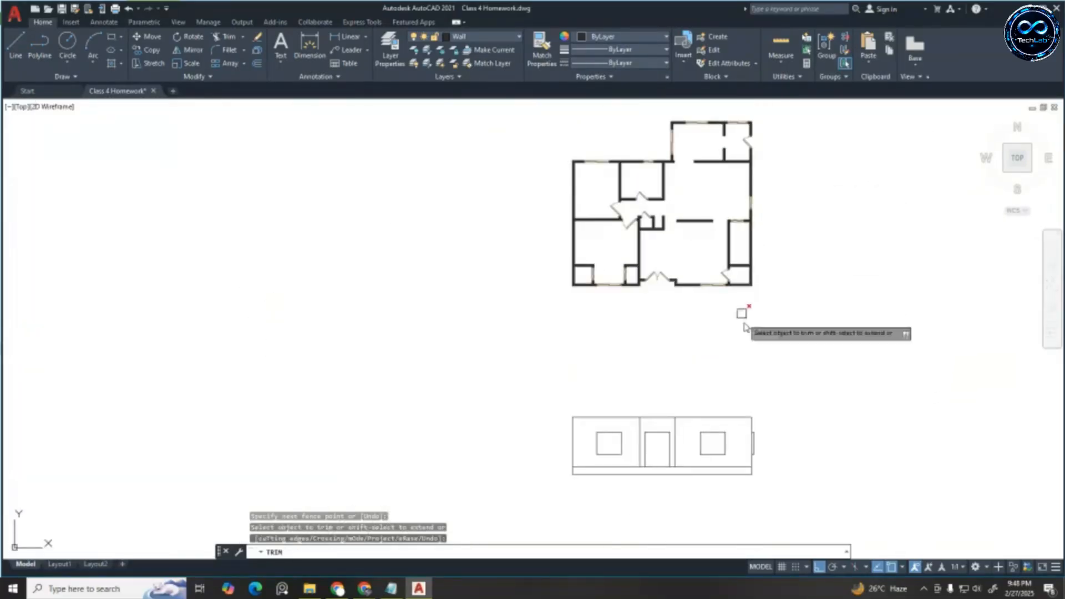
scroll(748, 480, up, 4)
scroll(775, 374, down, 2)
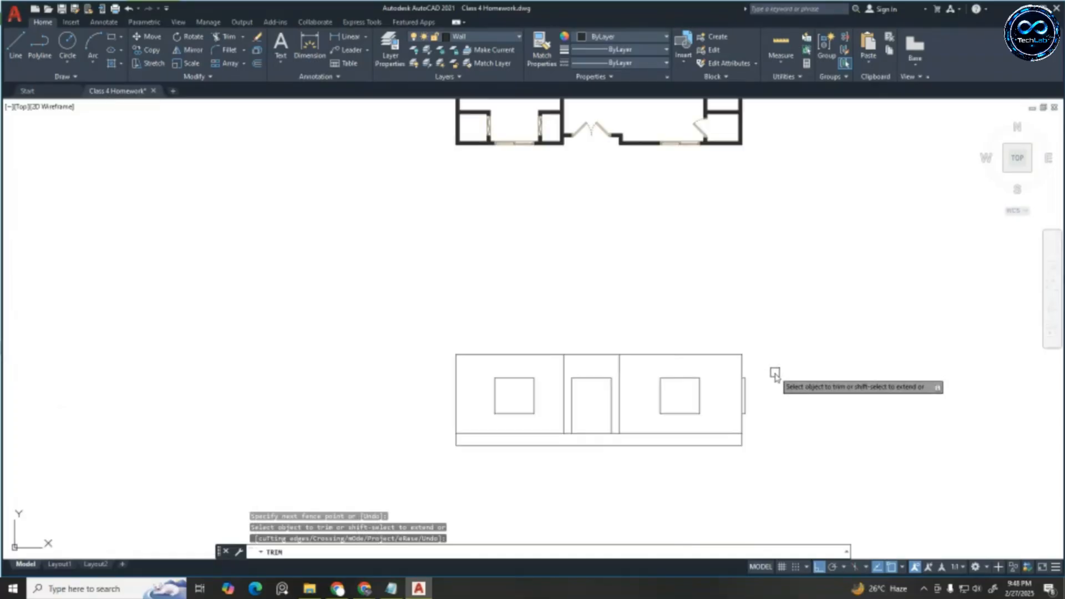
scroll(557, 422, up, 2)
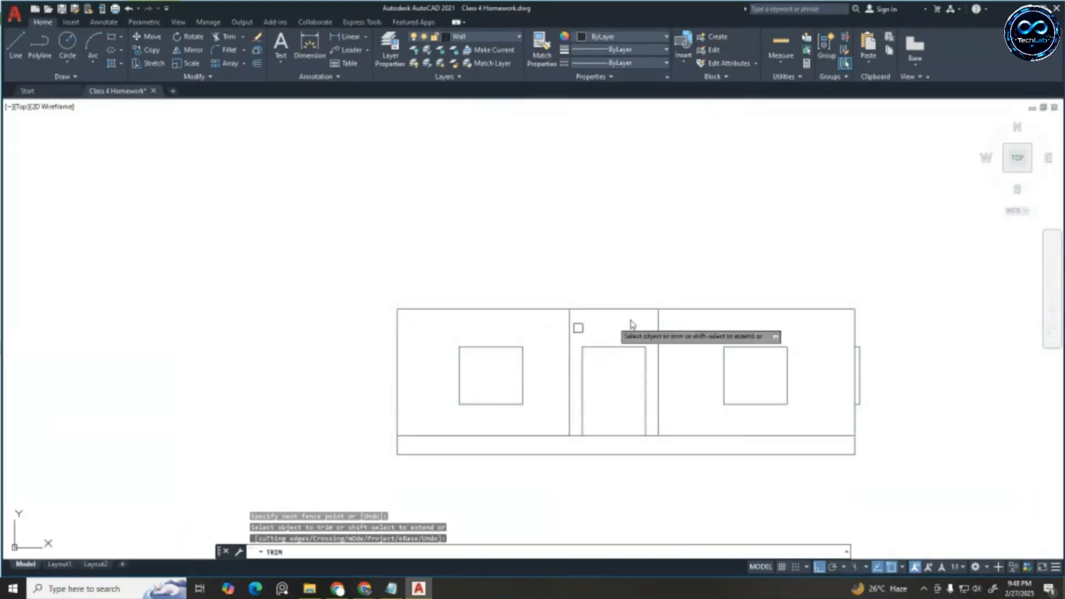
scroll(656, 337, down, 5)
scroll(632, 195, up, 3)
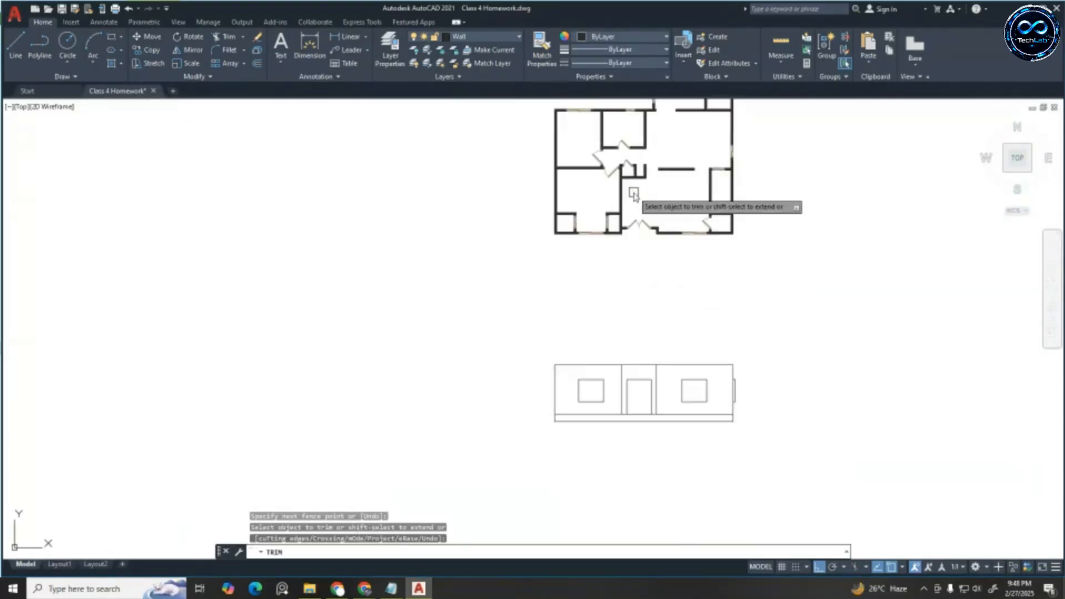
scroll(610, 205, down, 2)
scroll(594, 190, up, 2)
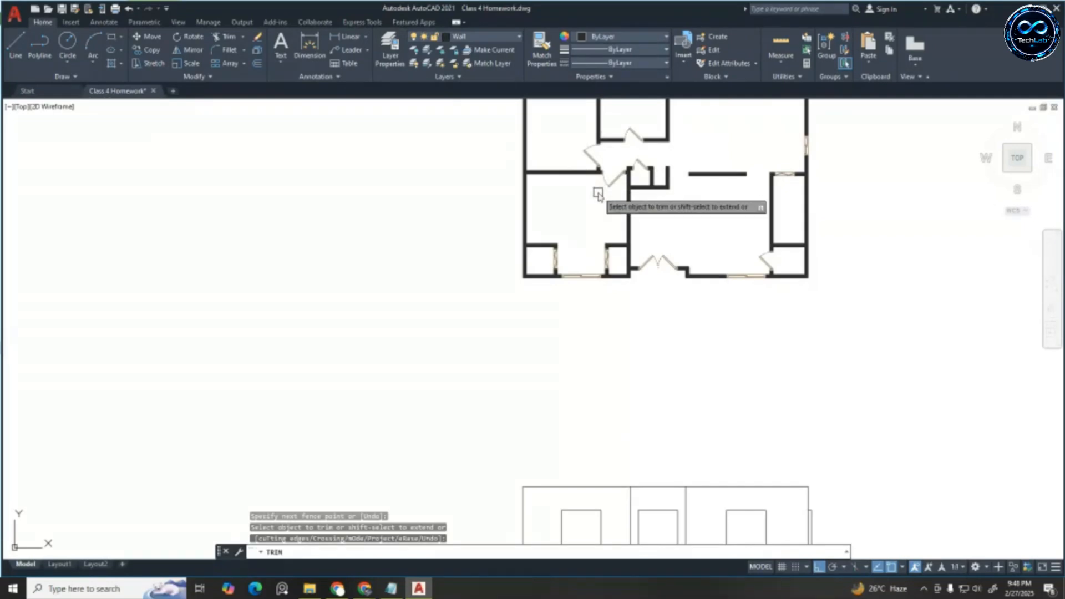
scroll(599, 199, down, 2)
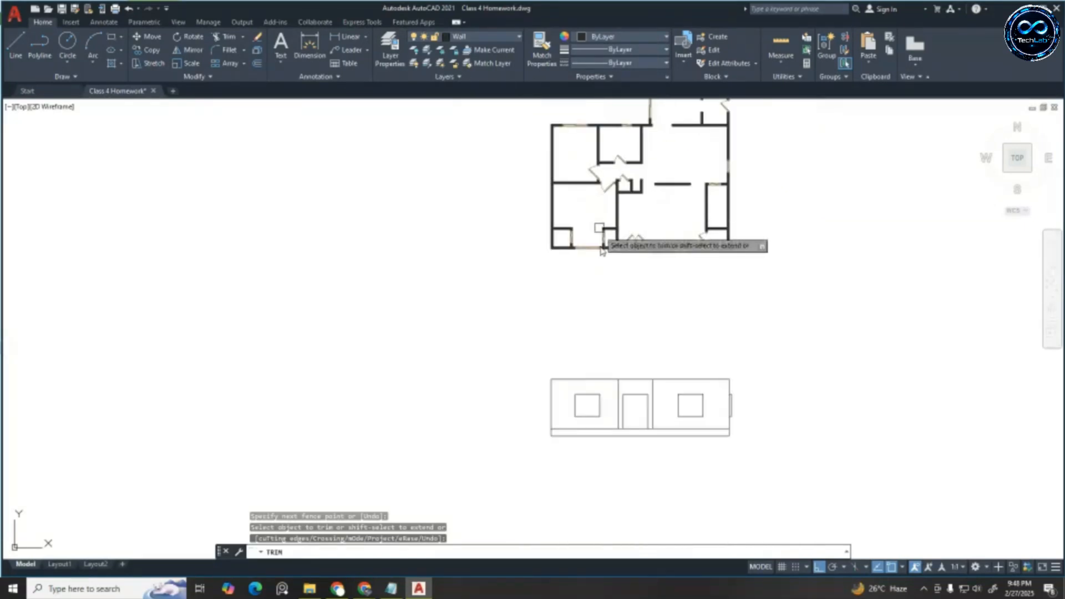
scroll(656, 221, up, 4)
scroll(690, 209, down, 4)
key(Escape)
key(Escape)
key(Escape)
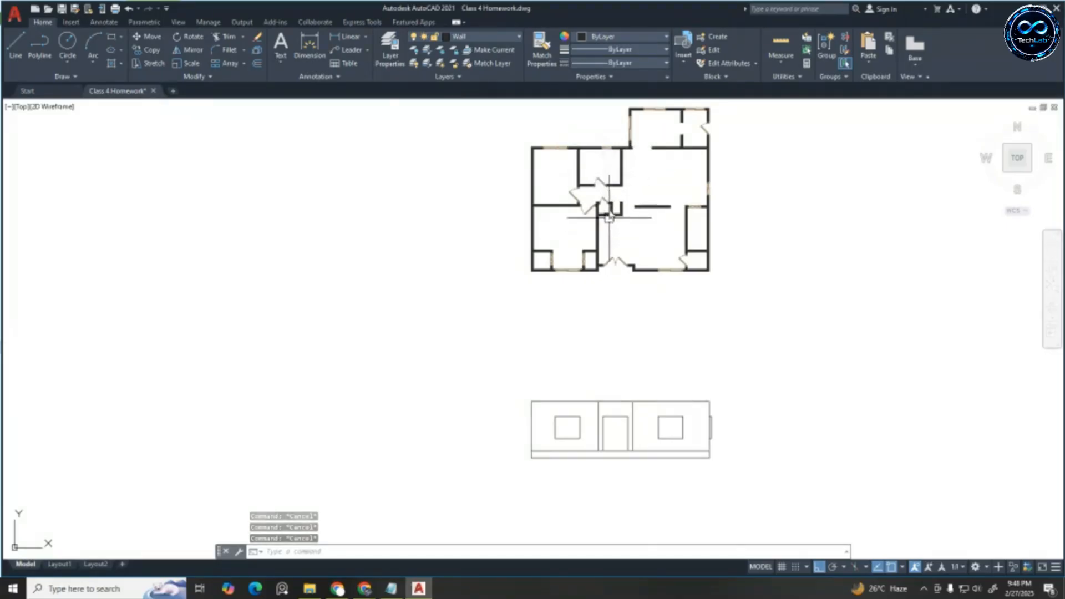
scroll(607, 202, up, 2)
Switch to Chrome and search Google for "Type of roof" in a new tab
click(337, 589)
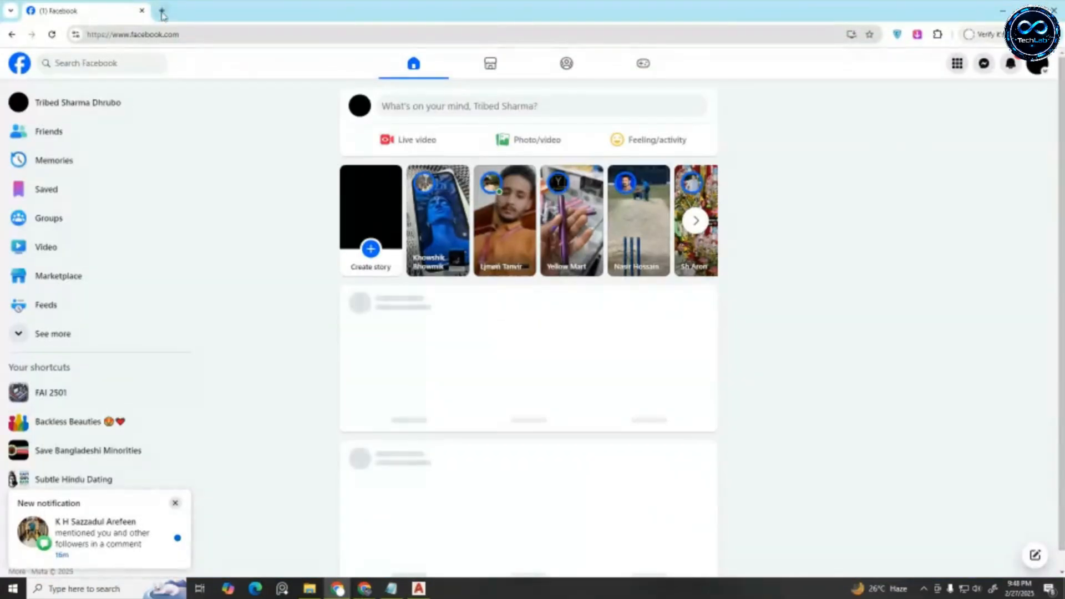
click(161, 11)
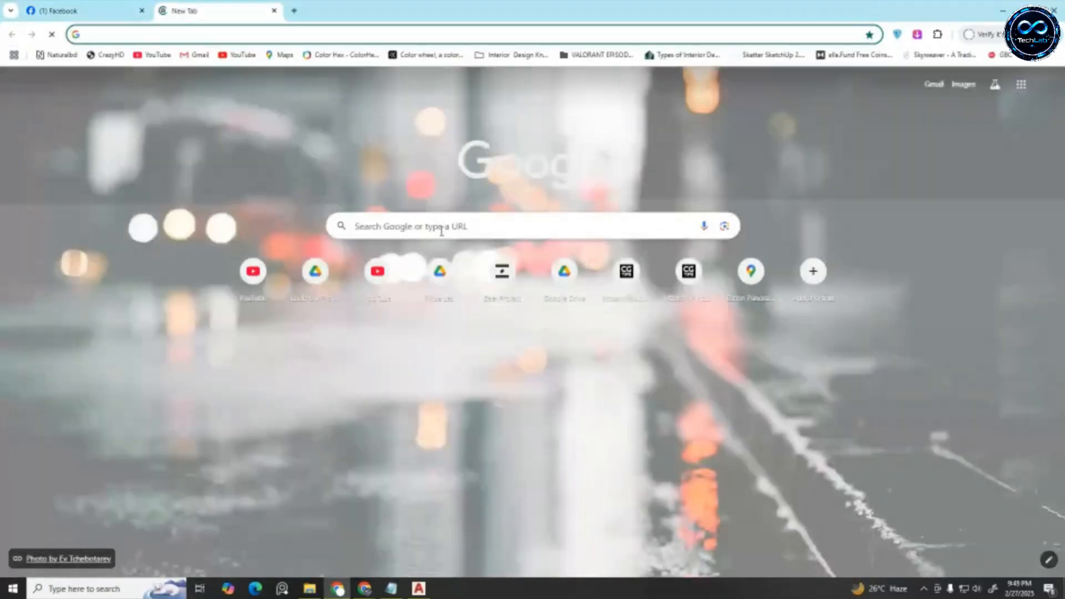
click(441, 233)
text(Type)
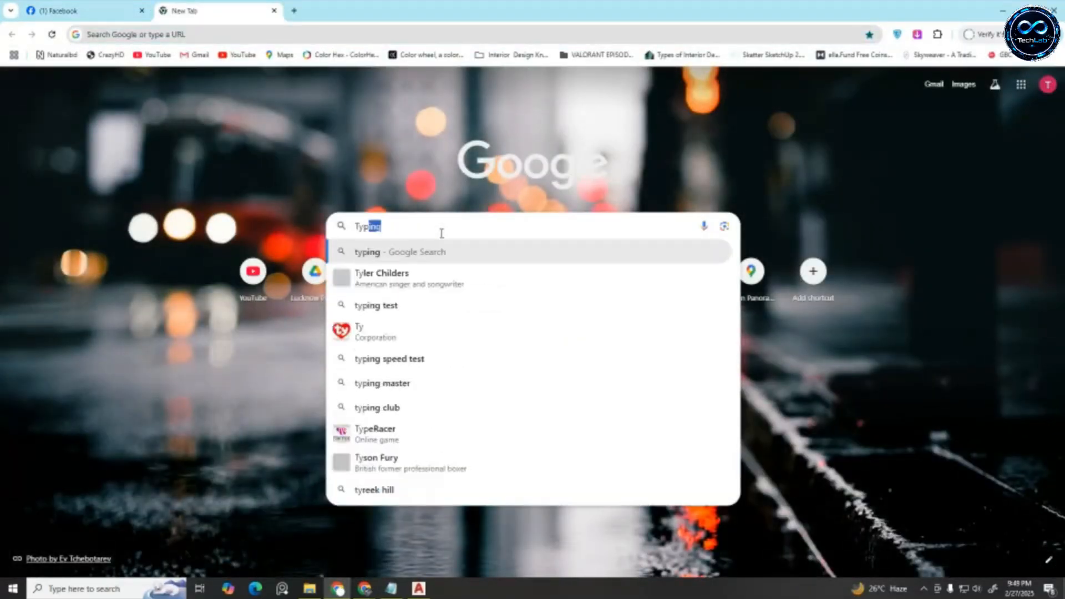
text( of off)
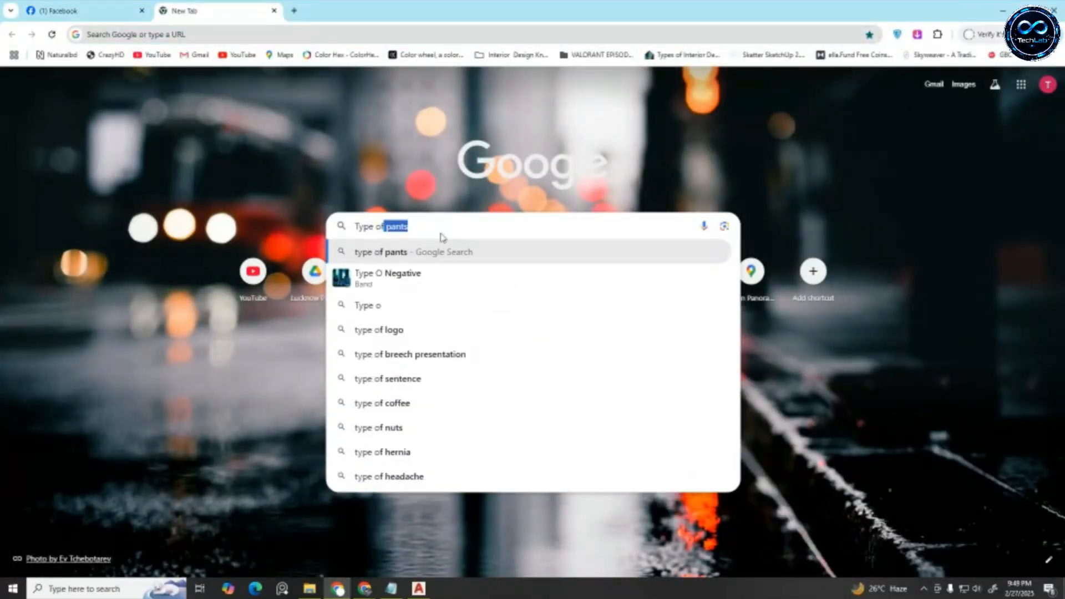
key(BackSpace)
key(BackSpace)
key(BackSpace)
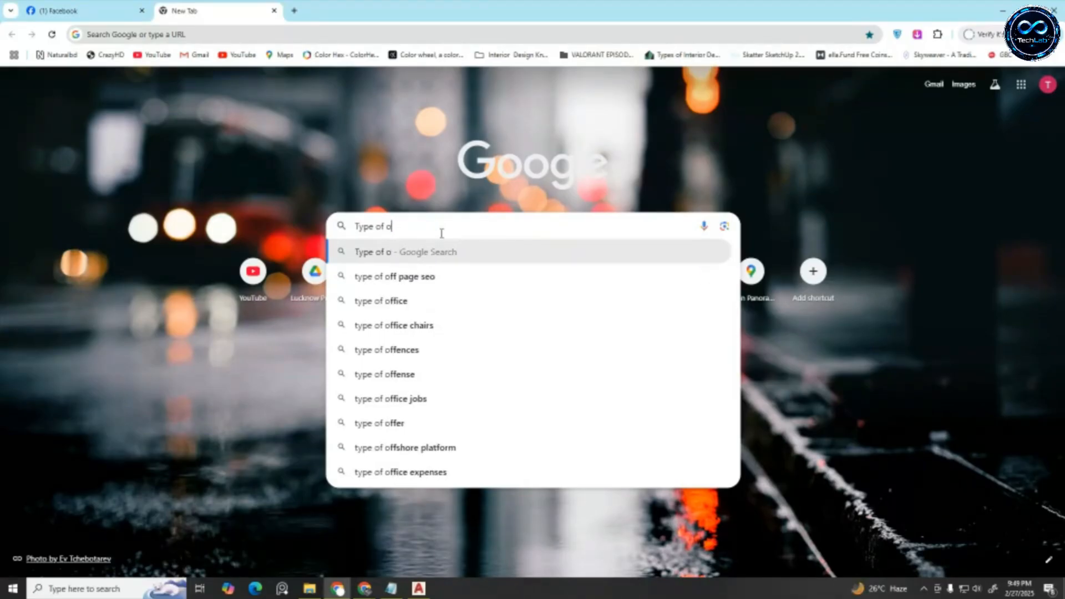
text(roof)
key(Return)
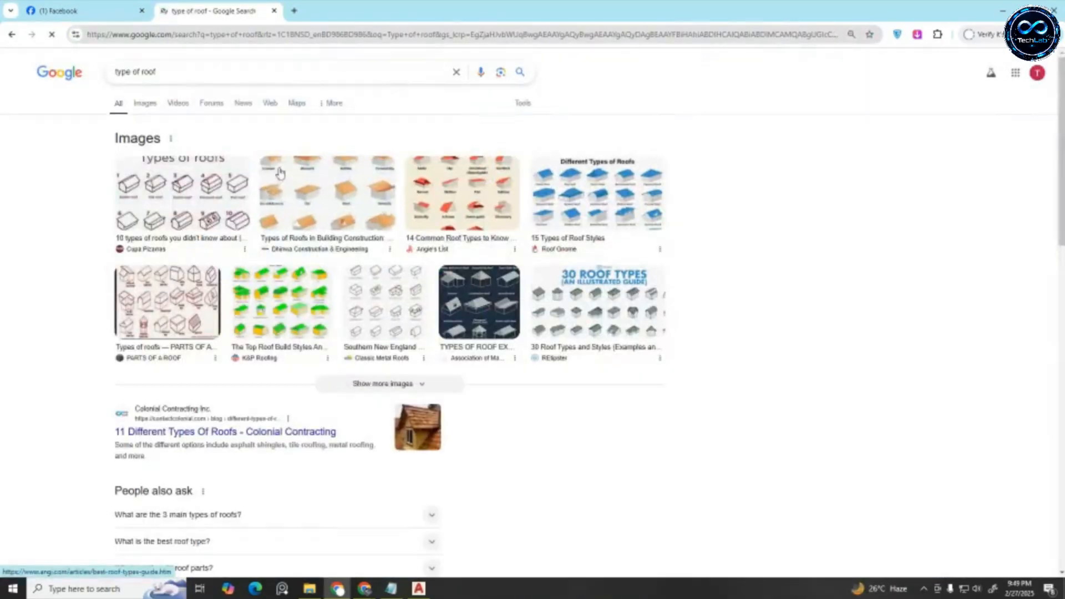
Examine the image results, enlarging the roof type charts from Parts of a Roof, Roof Gnome and Cupa Pizarras
click(137, 105)
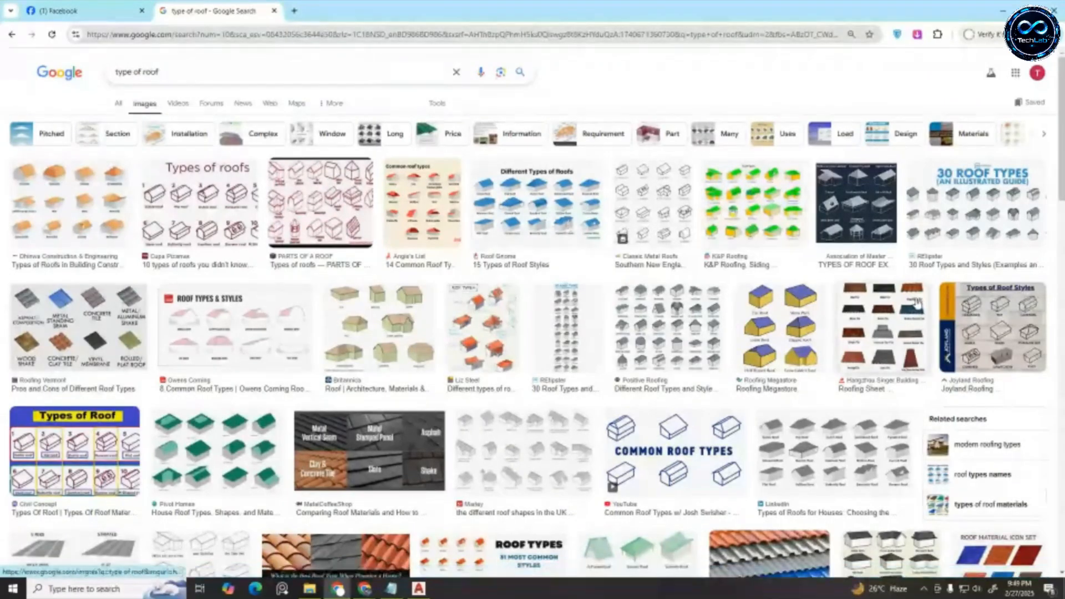
click(335, 204)
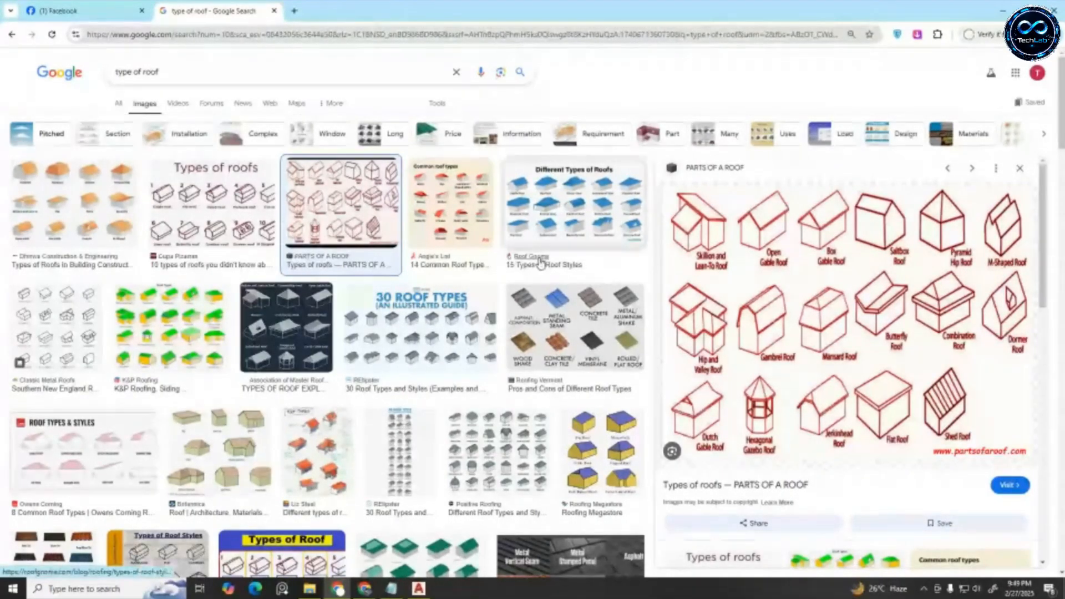
click(574, 206)
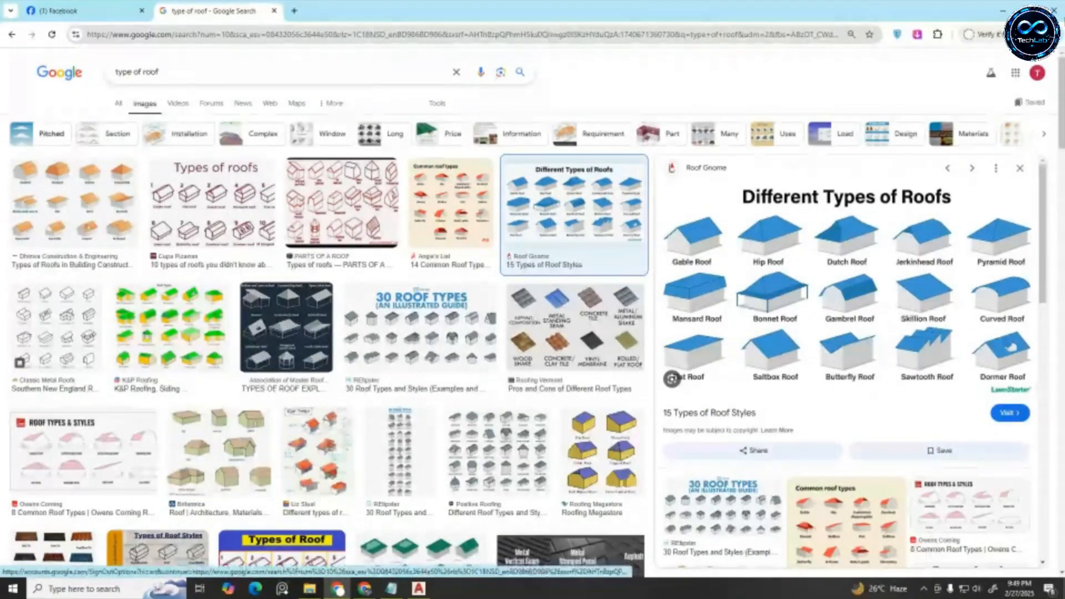
click(234, 218)
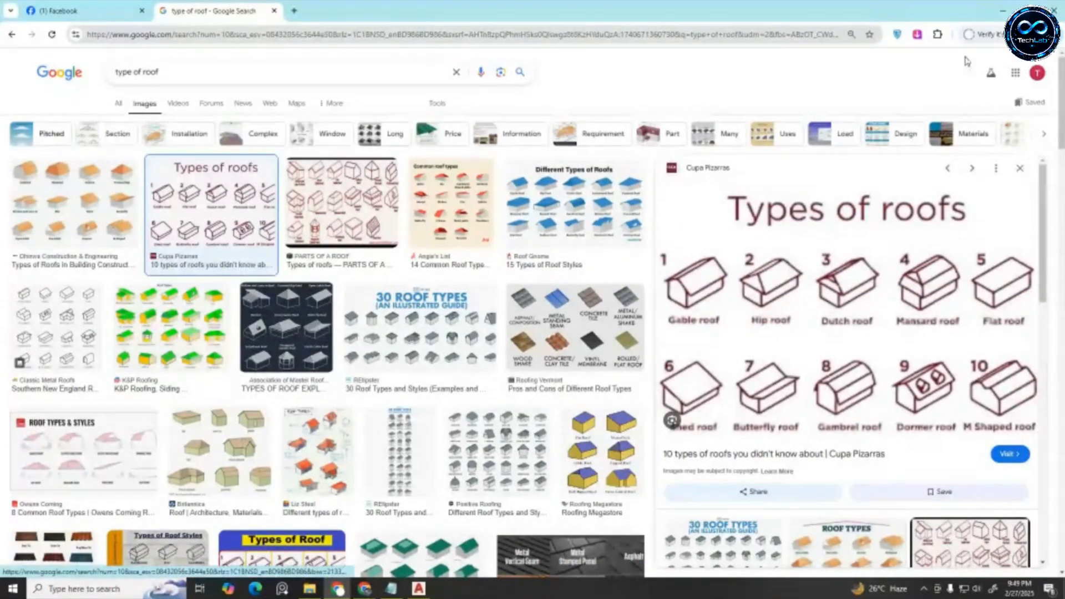
Switch back to AutoCAD and examine the front elevation's top edge and its alignment with the floor plan
click(418, 588)
scroll(305, 356, down, 5)
scroll(461, 420, up, 4)
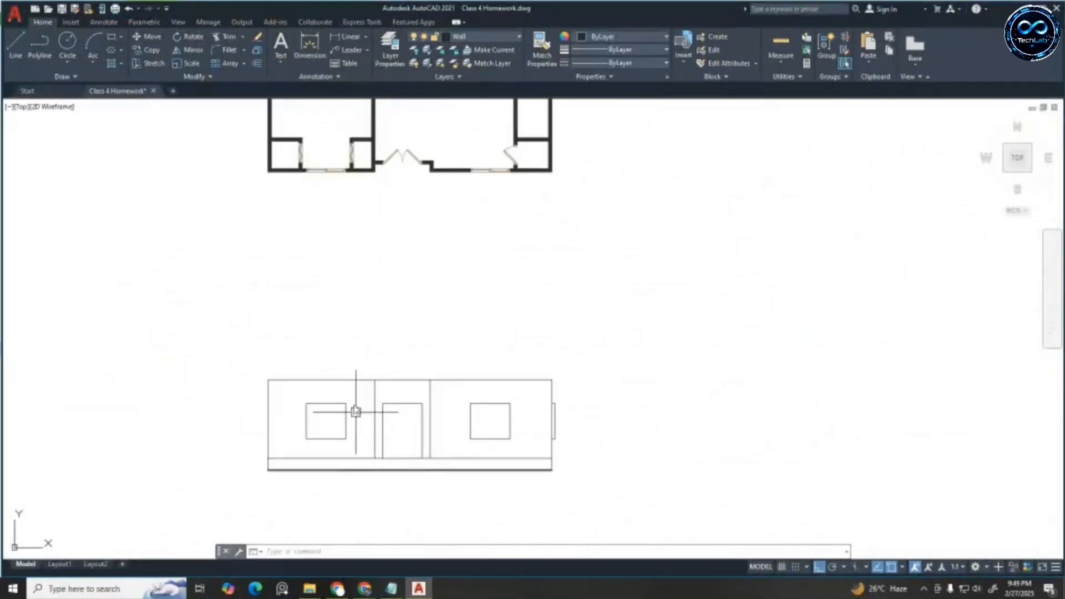
scroll(487, 326, down, 2)
scroll(361, 356, up, 2)
scroll(464, 350, up, 2)
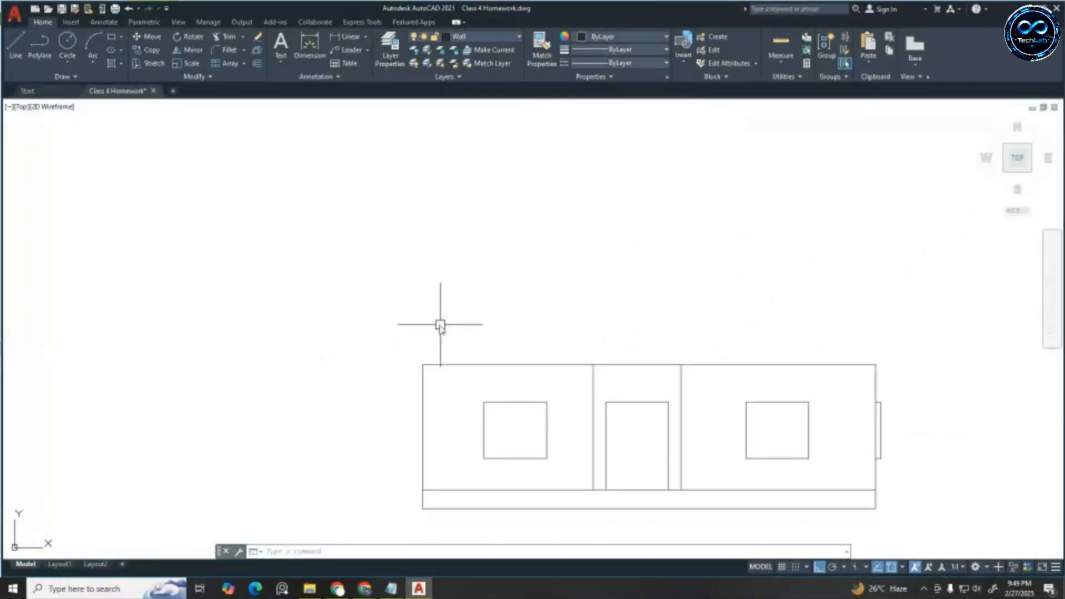
scroll(440, 327, down, 2)
scroll(436, 347, up, 2)
scroll(438, 347, down, 2)
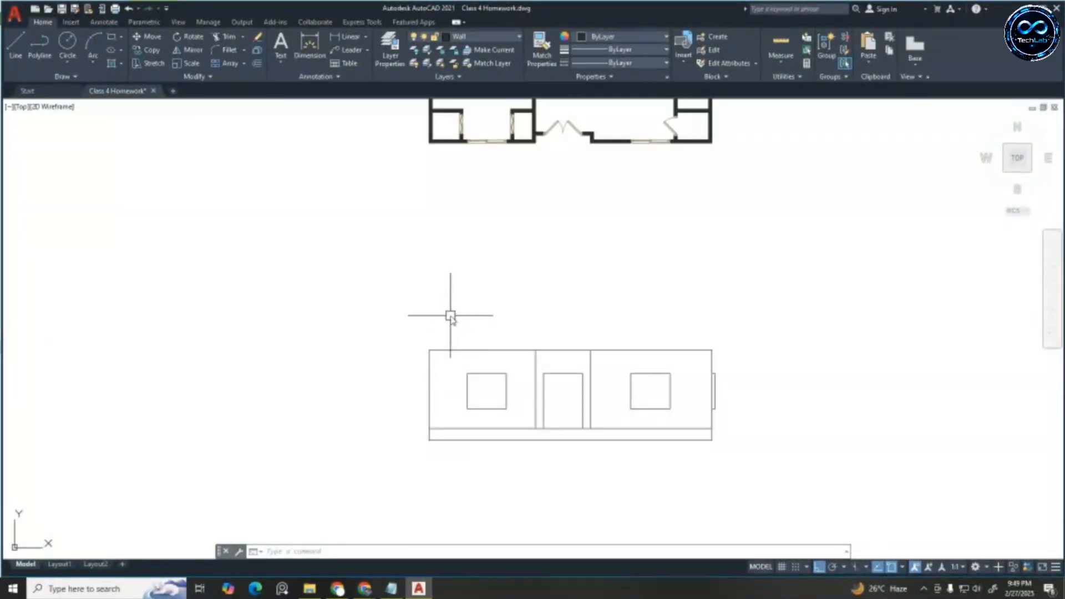
scroll(449, 321, up, 2)
scroll(452, 327, down, 2)
key(Escape)
key(Escape)
key(Escape)
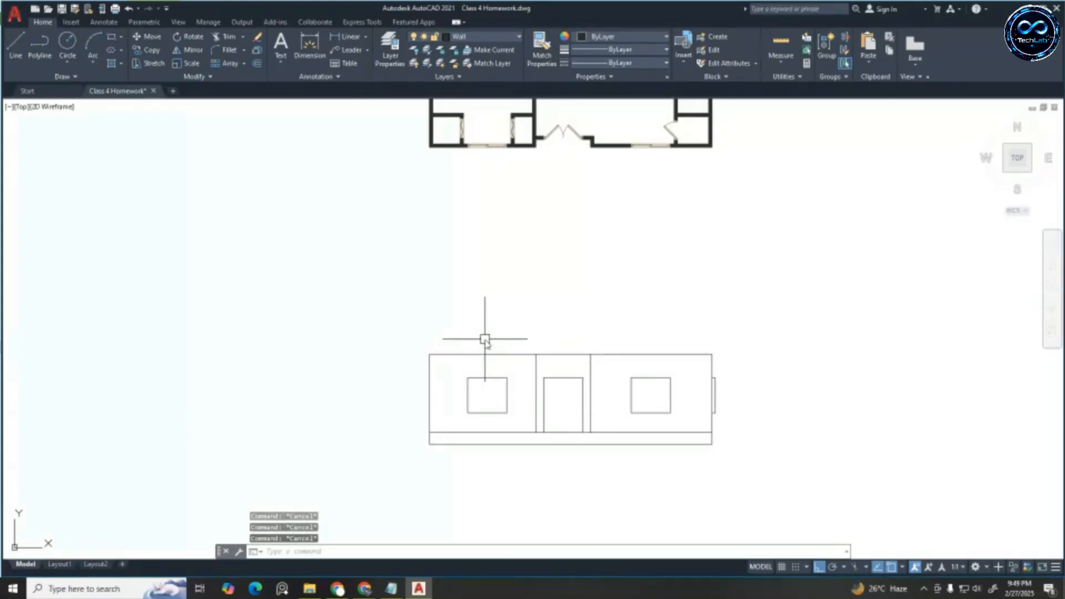
scroll(490, 348, down, 3)
scroll(483, 360, up, 1)
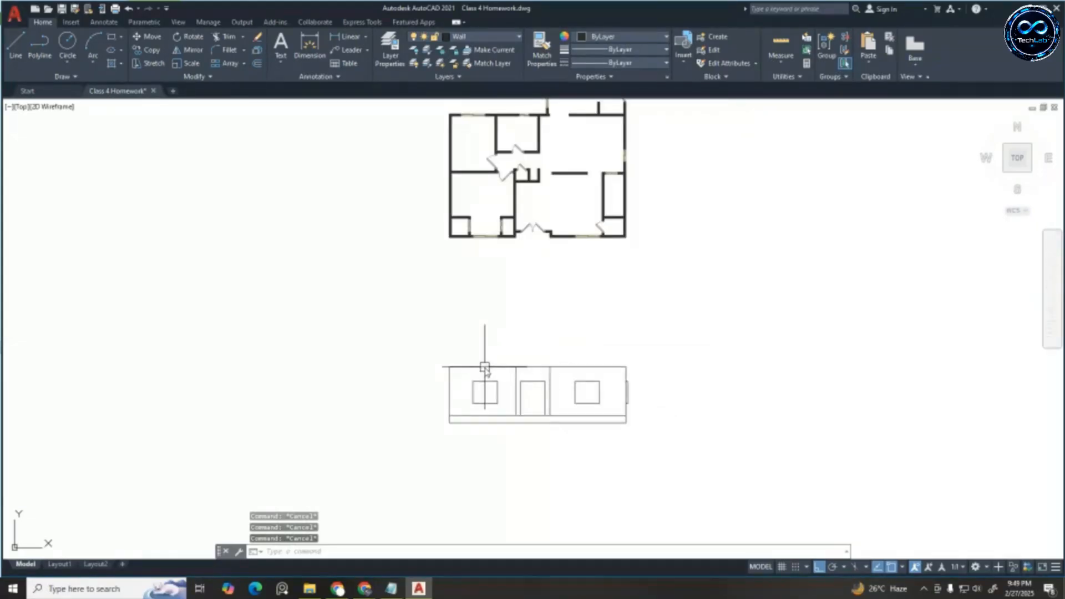
scroll(483, 366, up, 4)
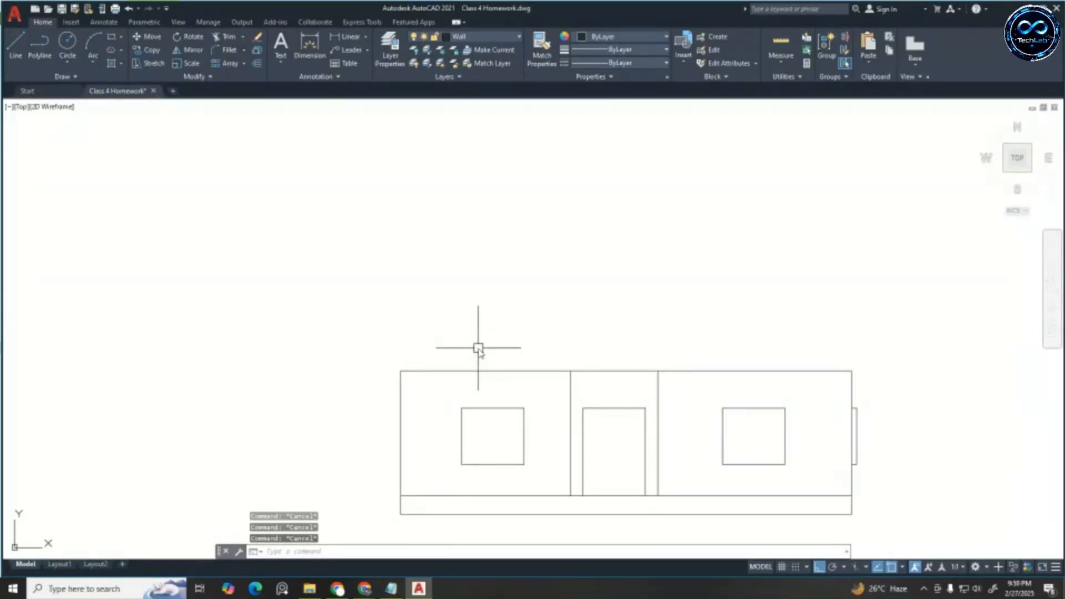
key(Return)
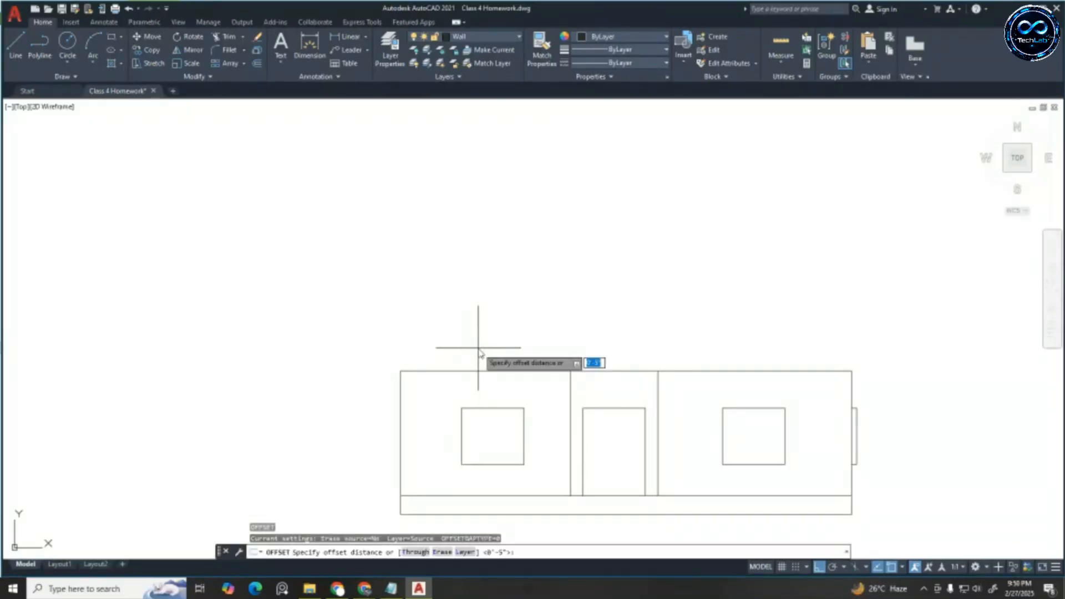
scroll(510, 313, down, 1)
scroll(488, 338, up, 1)
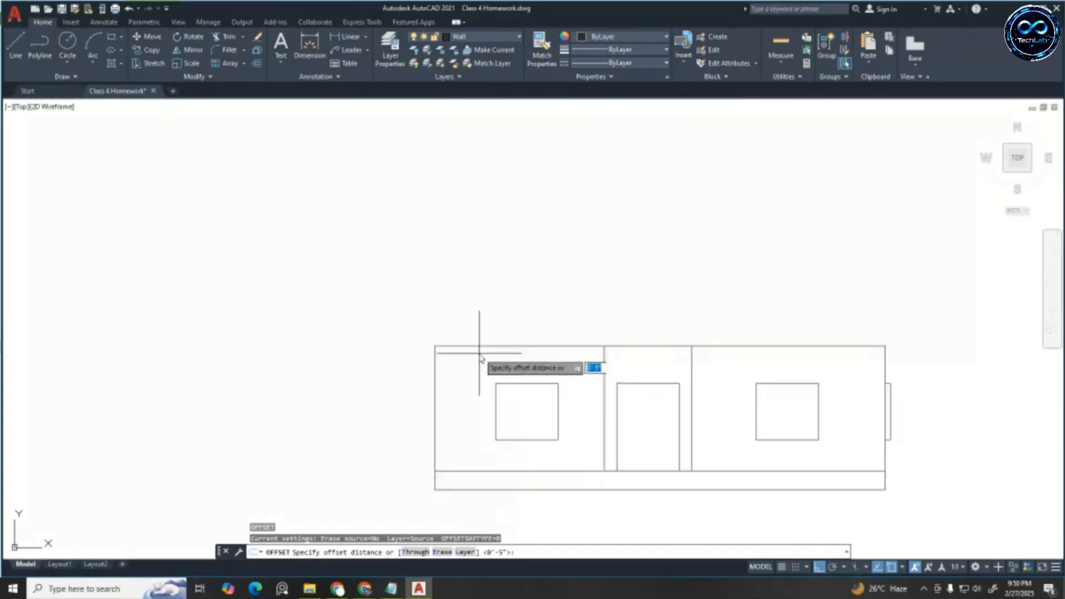
scroll(486, 358, down, 1)
scroll(499, 349, up, 2)
key(Escape)
key(Escape)
key(Escape)
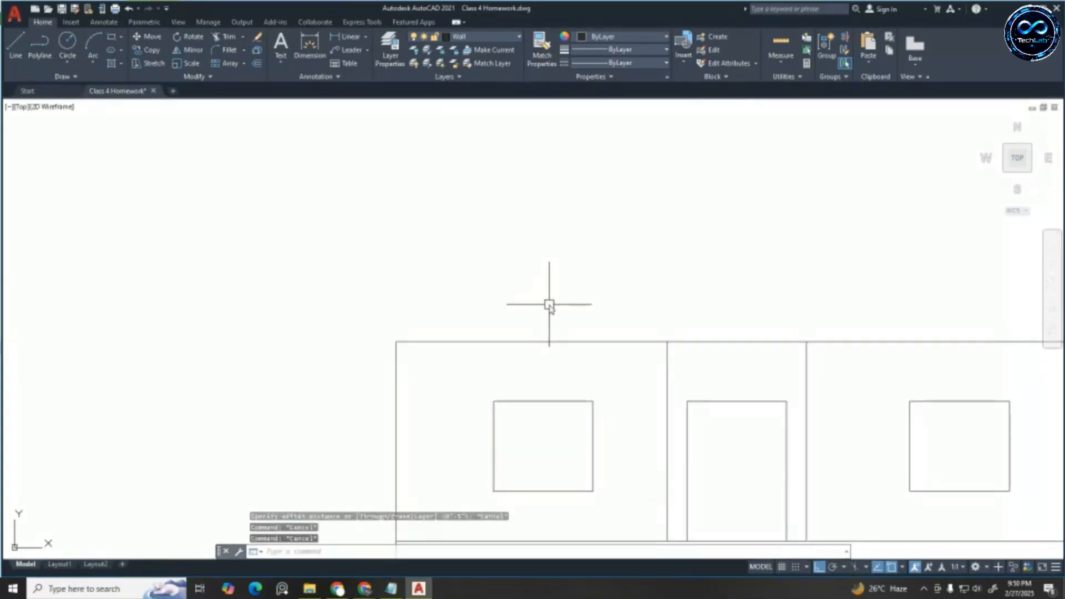
Offset the elevation's top wall line 5' upward as the roof's upper line
text(o)
key(Return)
text(5')
key(Return)
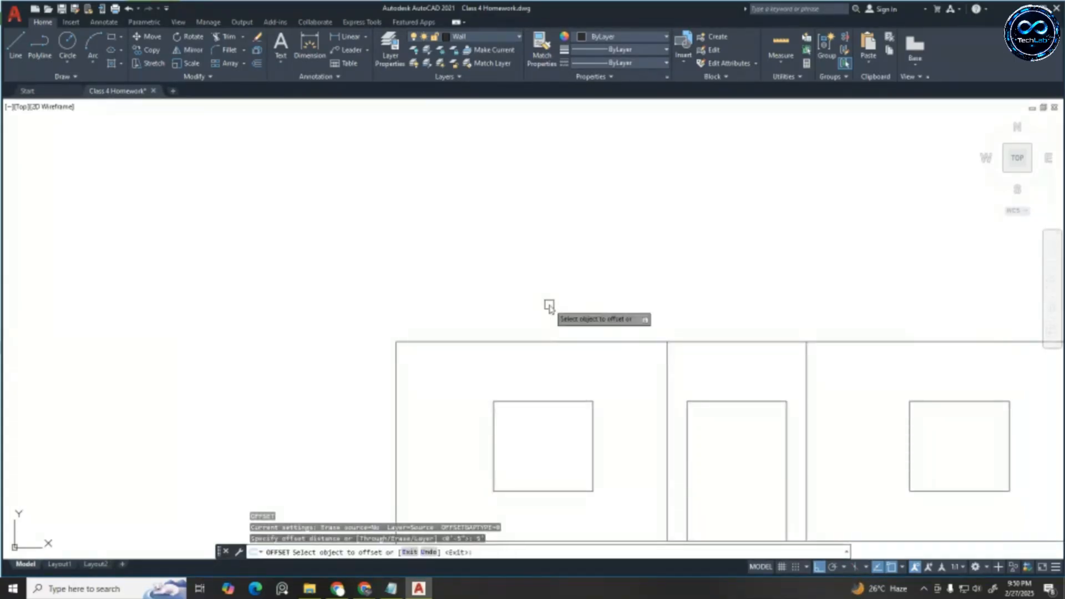
click(549, 342)
click(545, 236)
scroll(589, 238, down, 2)
scroll(573, 231, up, 1)
key(Escape)
key(Escape)
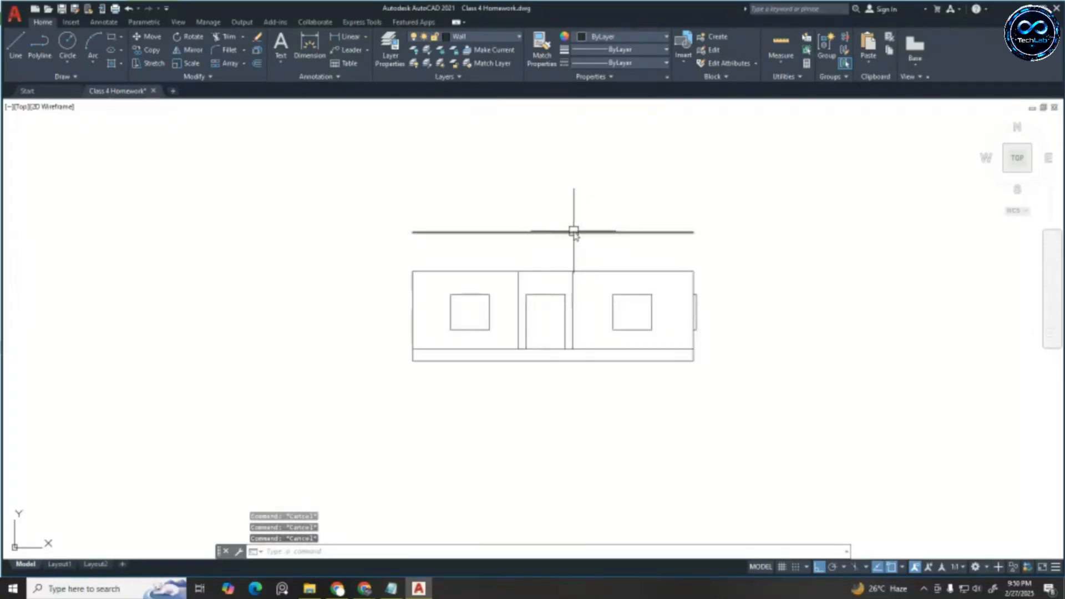
Move the roof's upper line 1' further up
click(531, 231)
click(565, 231)
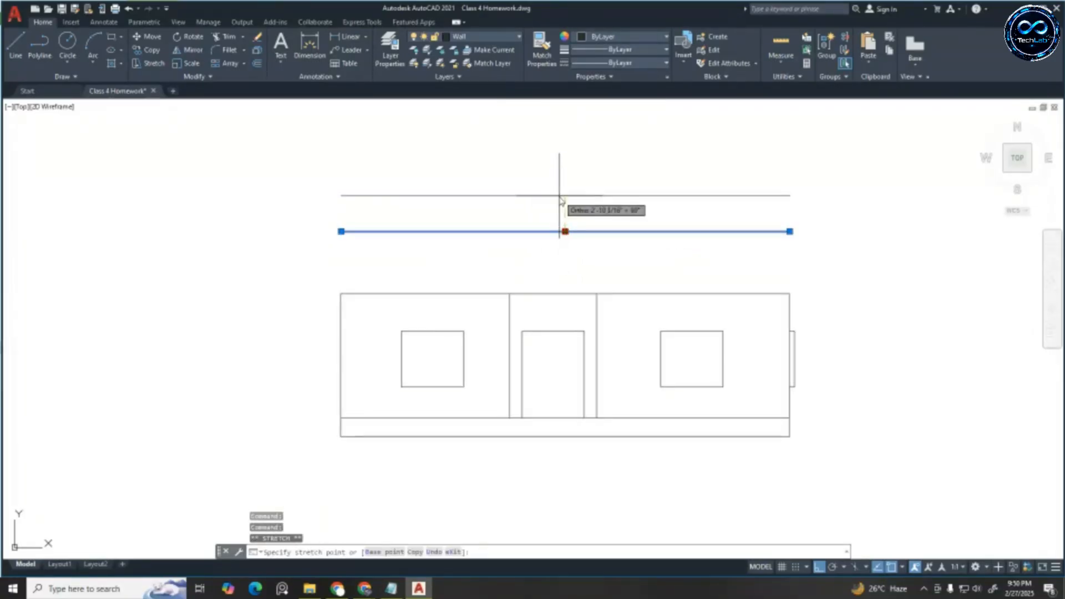
text(1')
key(Return)
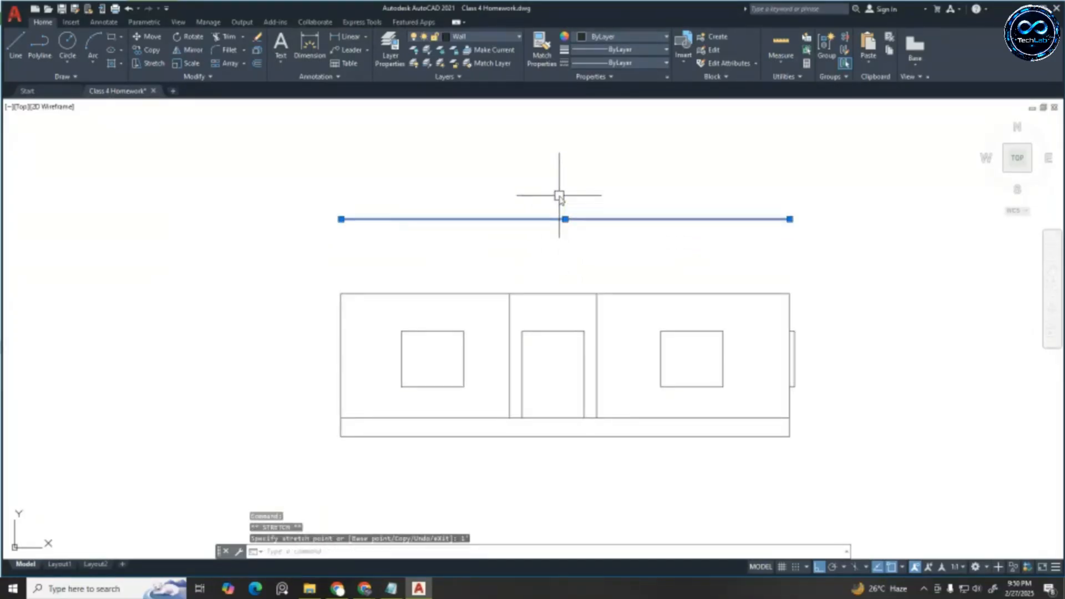
key(Escape)
key(Escape)
key(Escape)
scroll(403, 249, up, 2)
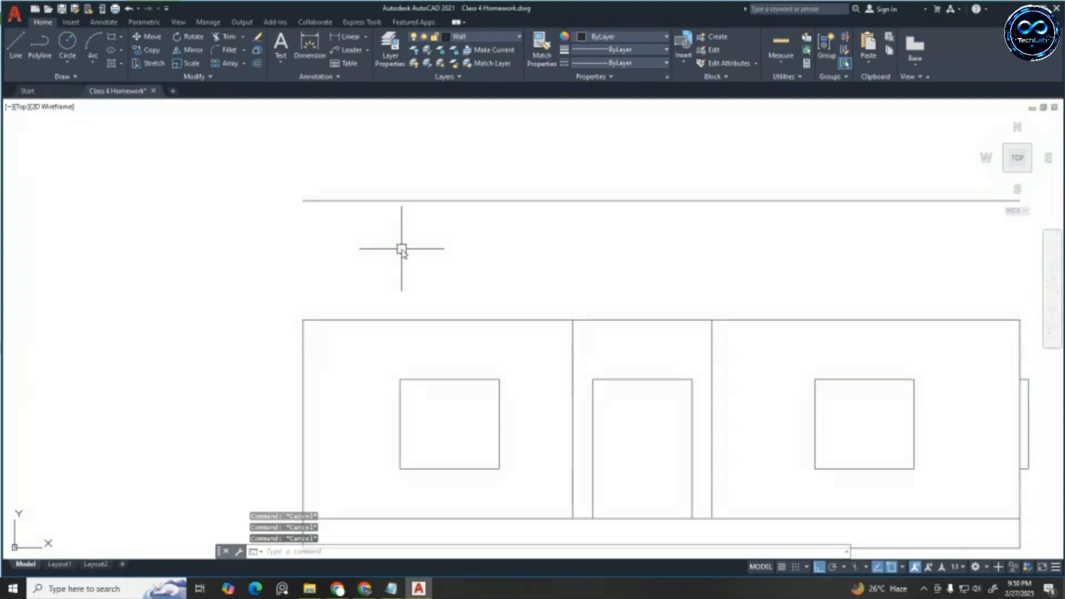
Draw a vertical line from the left end of the roof's upper line down to the wall's top-left corner
click(16, 44)
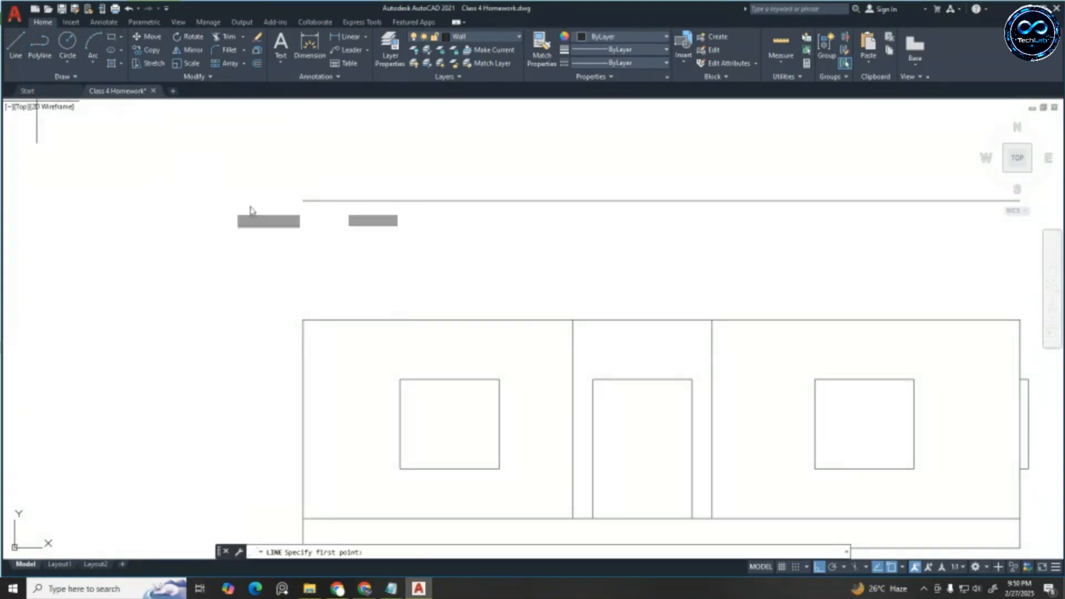
click(303, 201)
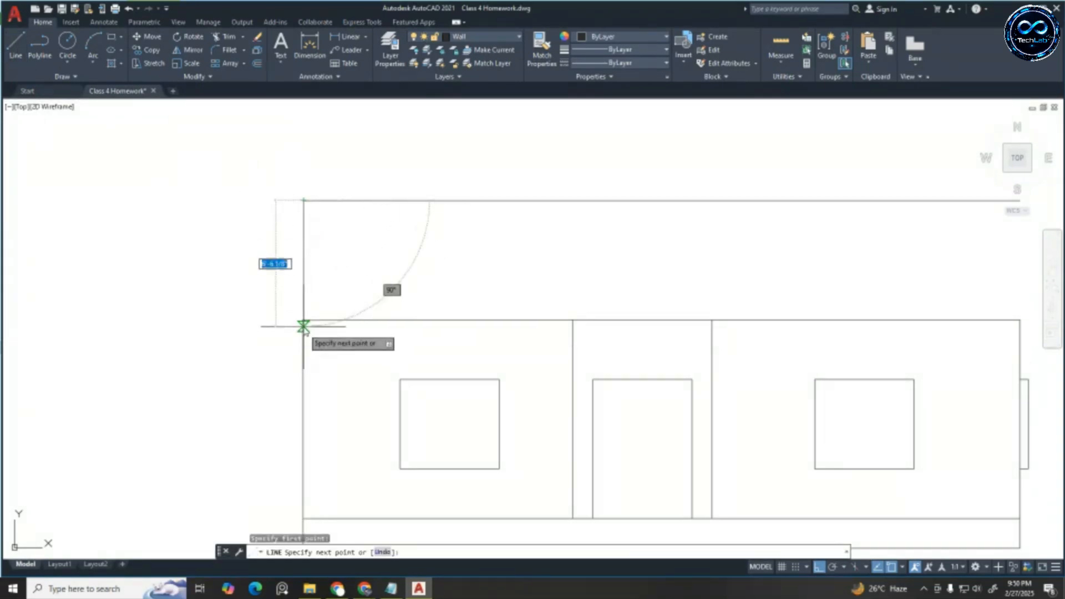
key(Escape)
key(Escape)
key(Escape)
scroll(186, 284, down, 2)
Draw a vertical line from the right end of the roof's upper line down to the wall's top-right corner
key(Return)
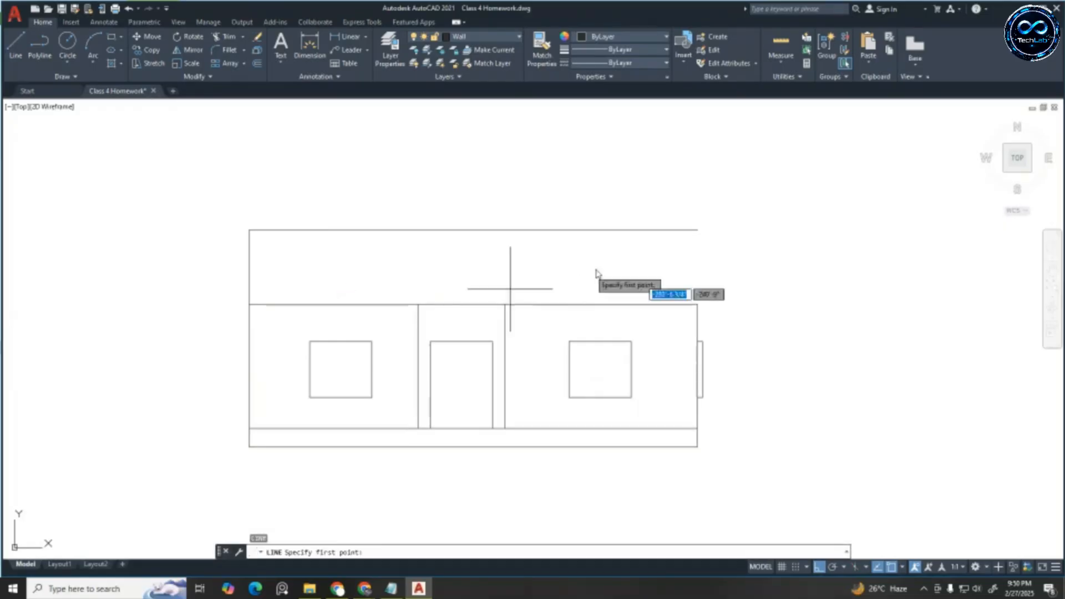
click(697, 230)
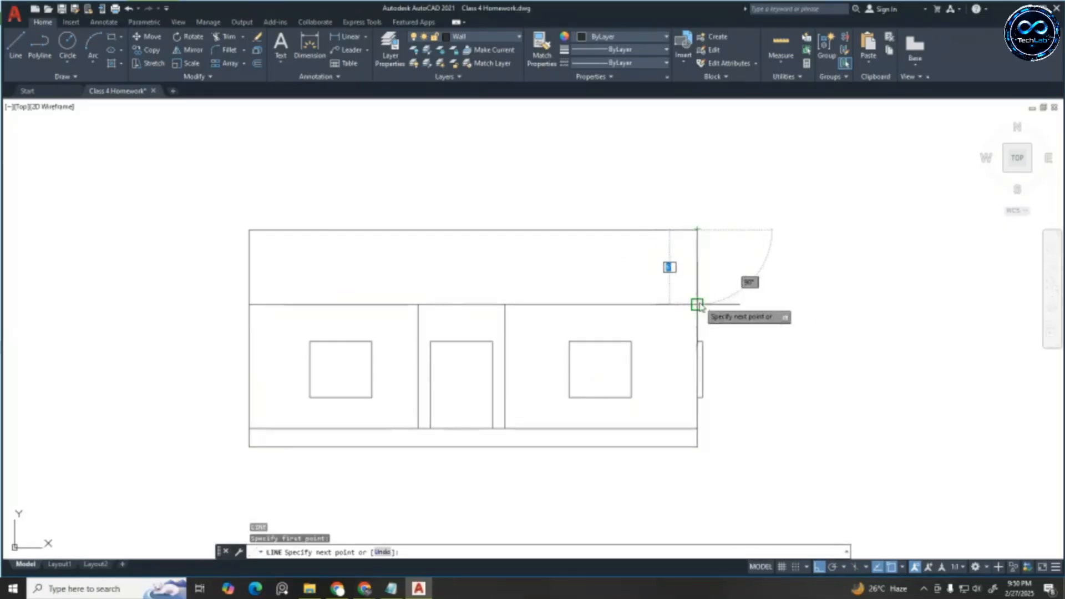
key(Escape)
key(Escape)
key(Escape)
scroll(694, 228, up, 2)
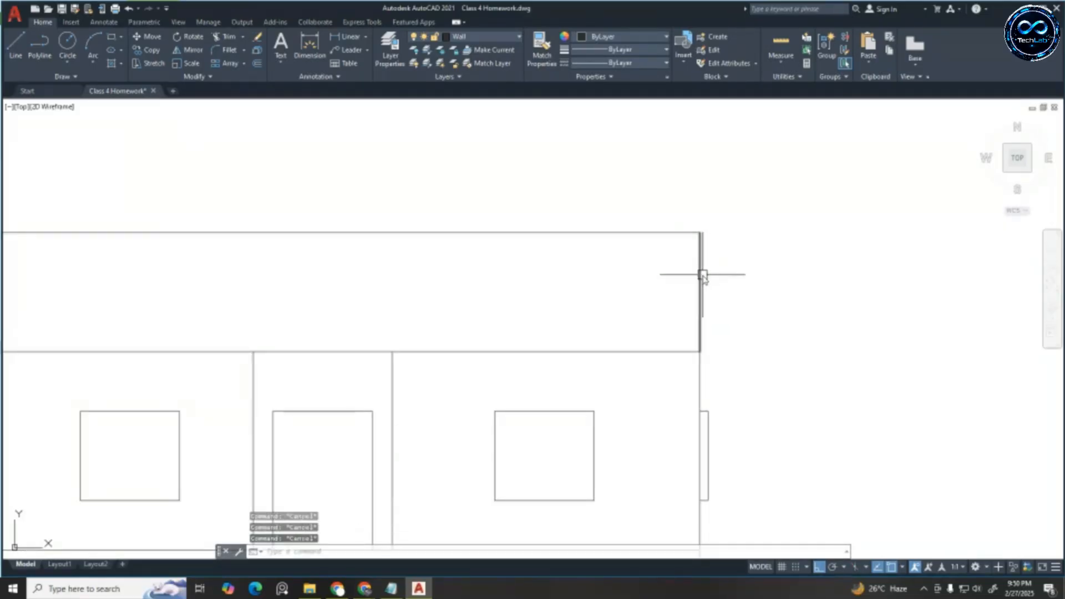
scroll(713, 235, down, 4)
scroll(588, 238, up, 2)
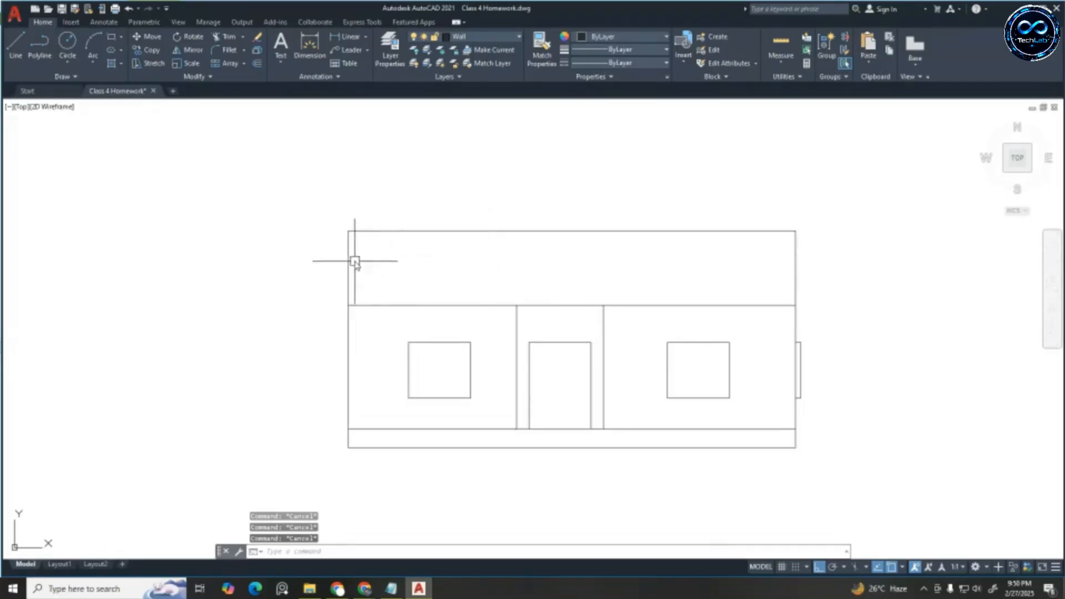
scroll(355, 261, up, 2)
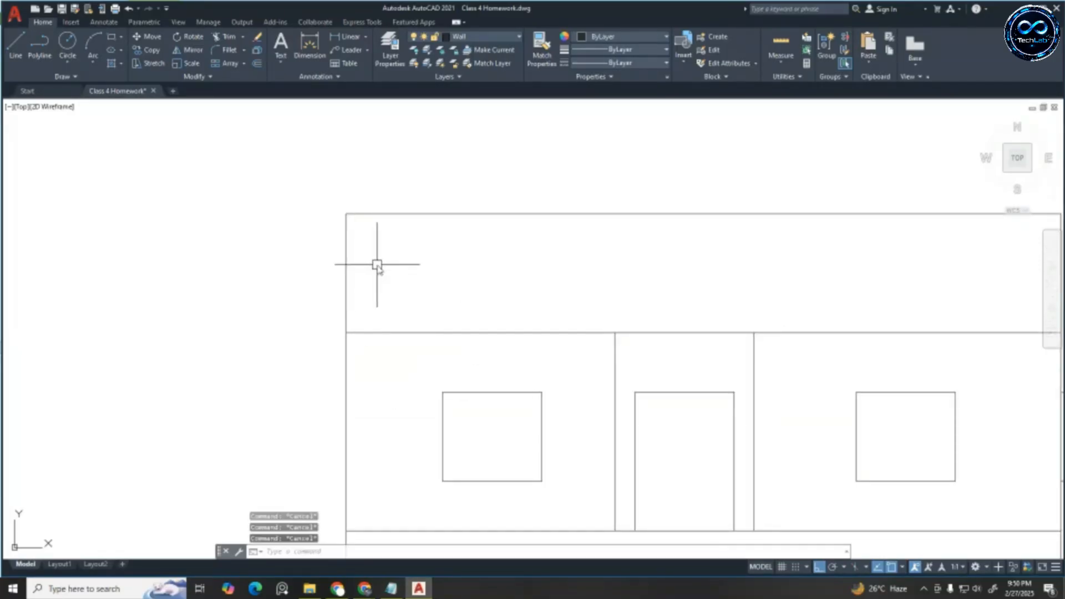
text(o)
key(Return)
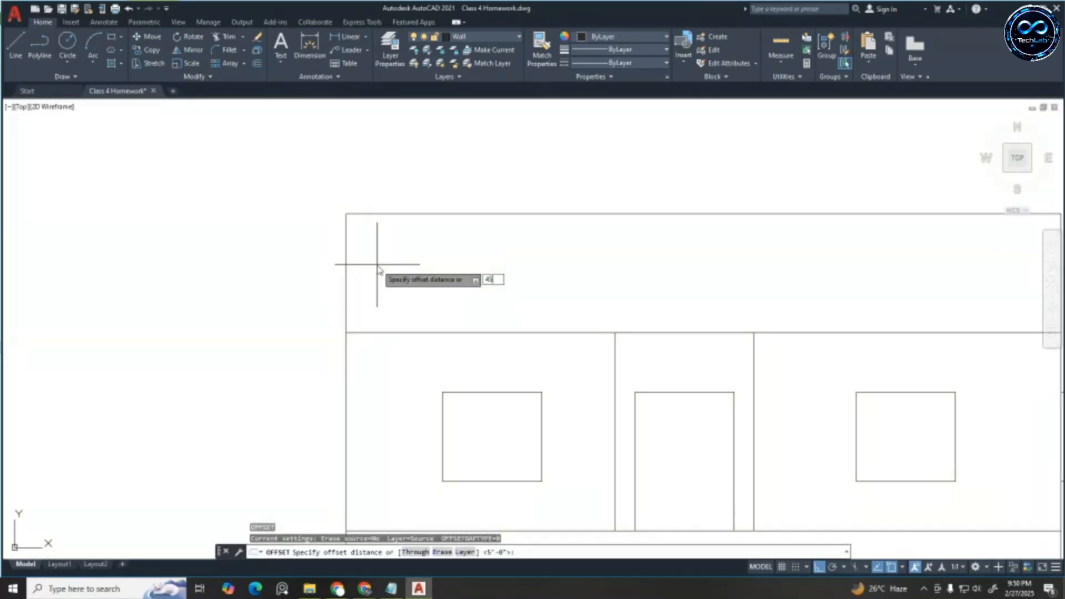
key(Escape)
key(Escape)
key(Escape)
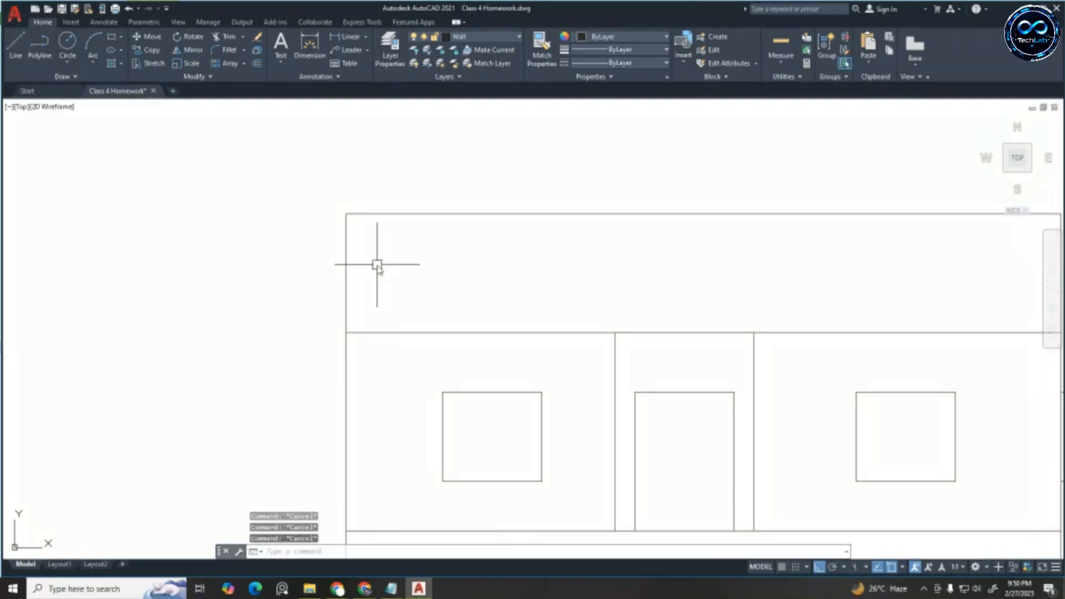
Rotate the left vertical roof line by -45° about its lower end at the wall's top-left corner
key(Return)
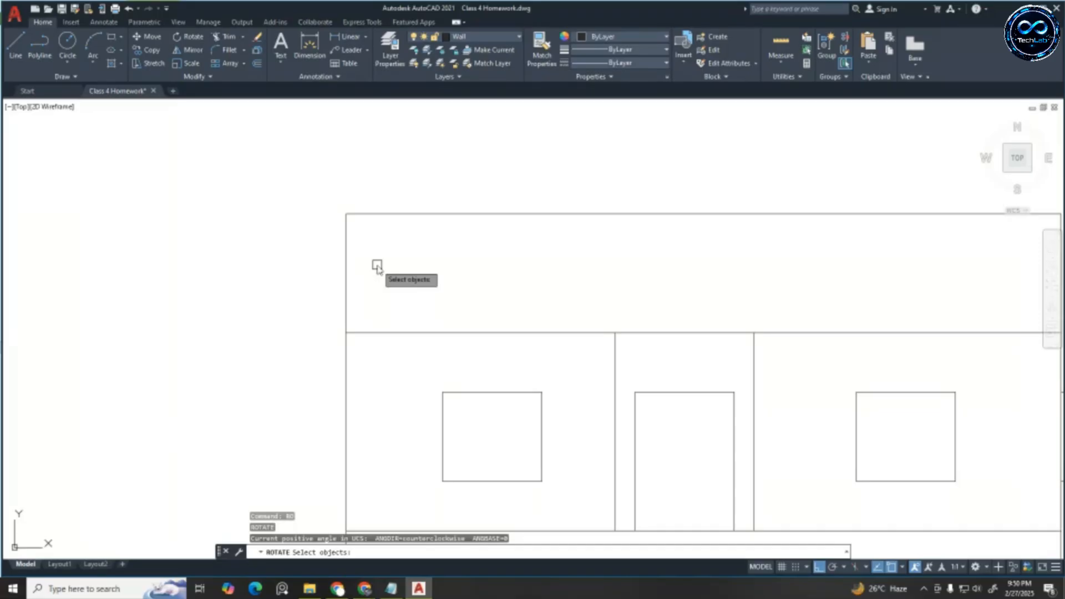
click(346, 281)
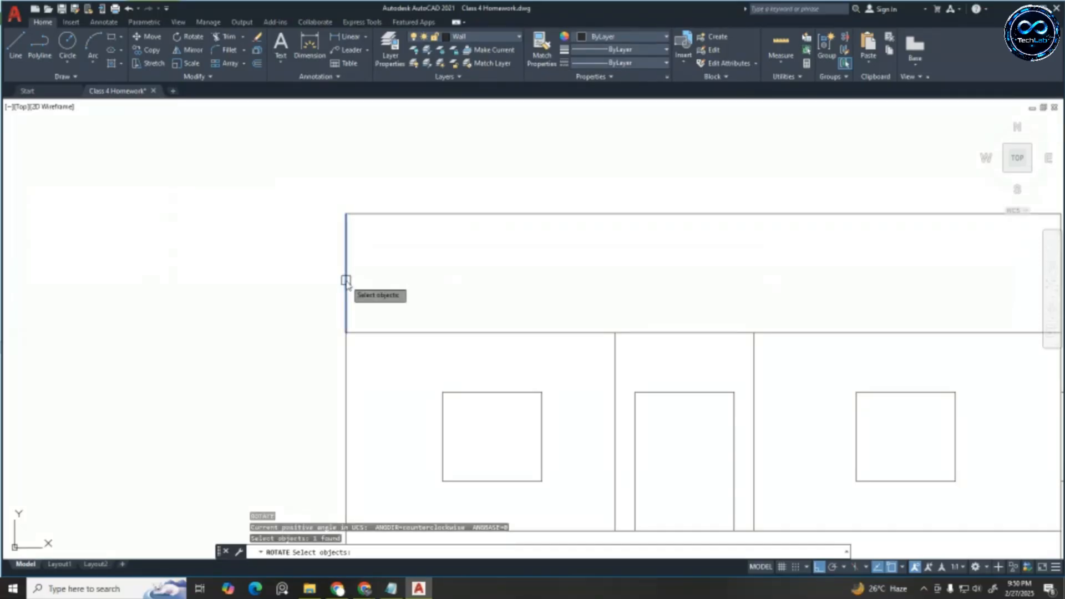
key(Return)
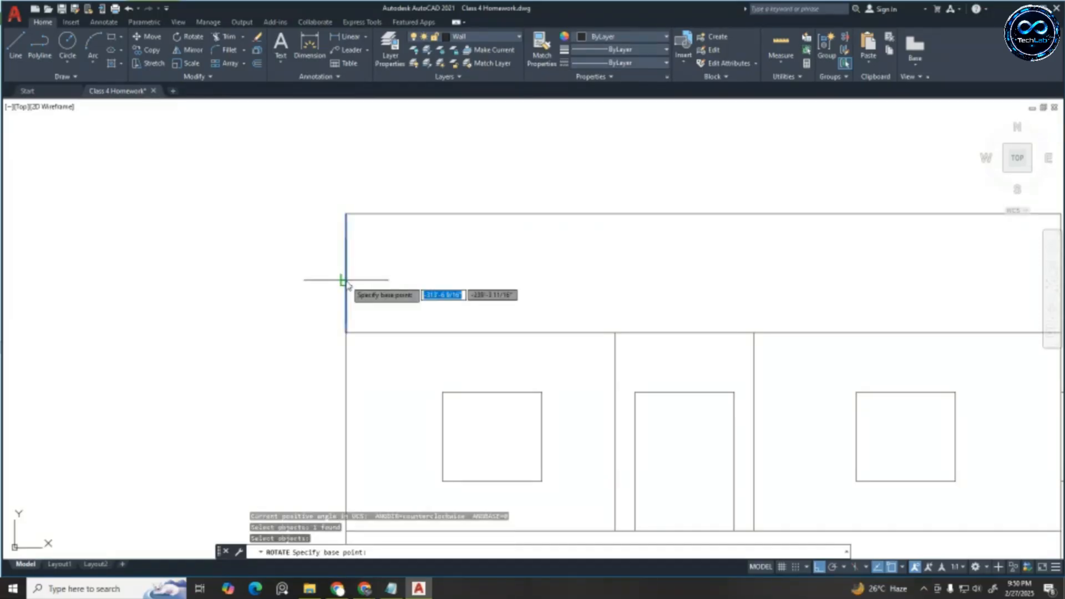
click(346, 332)
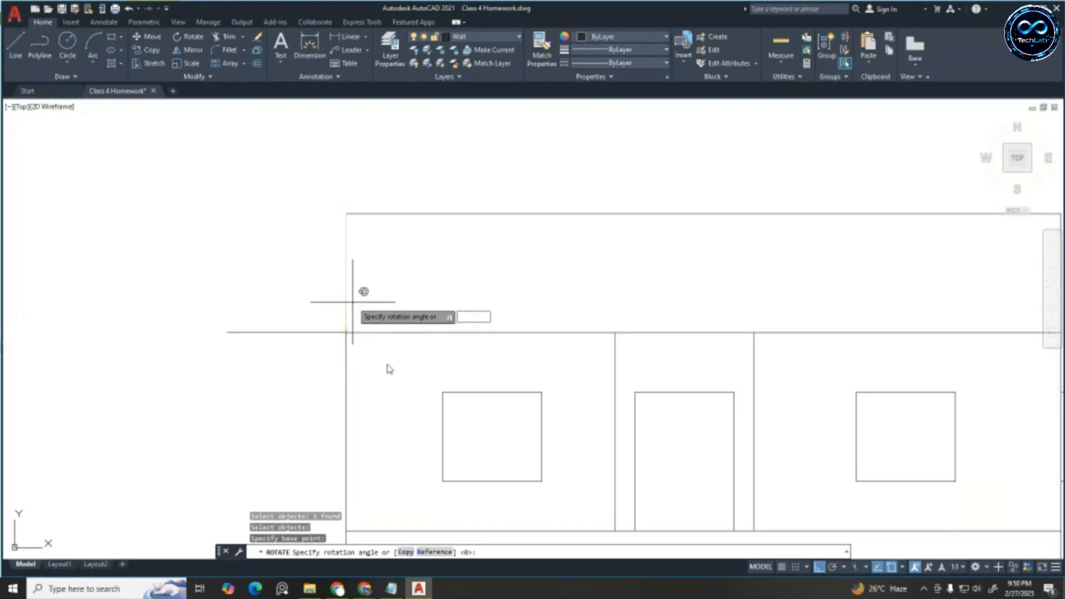
text(-45)
key(Return)
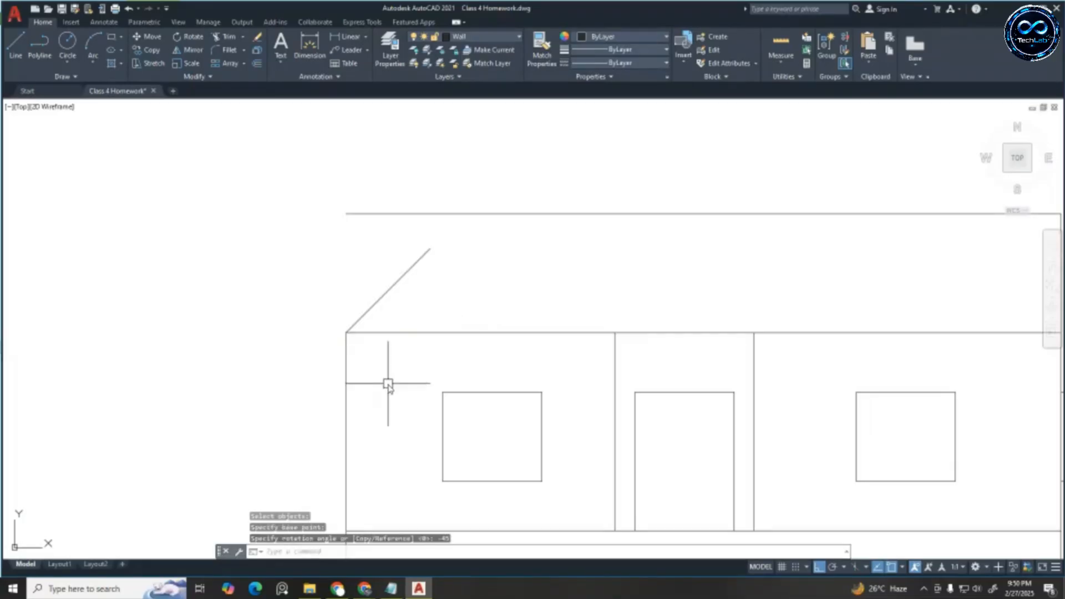
key(Escape)
key(Escape)
key(Escape)
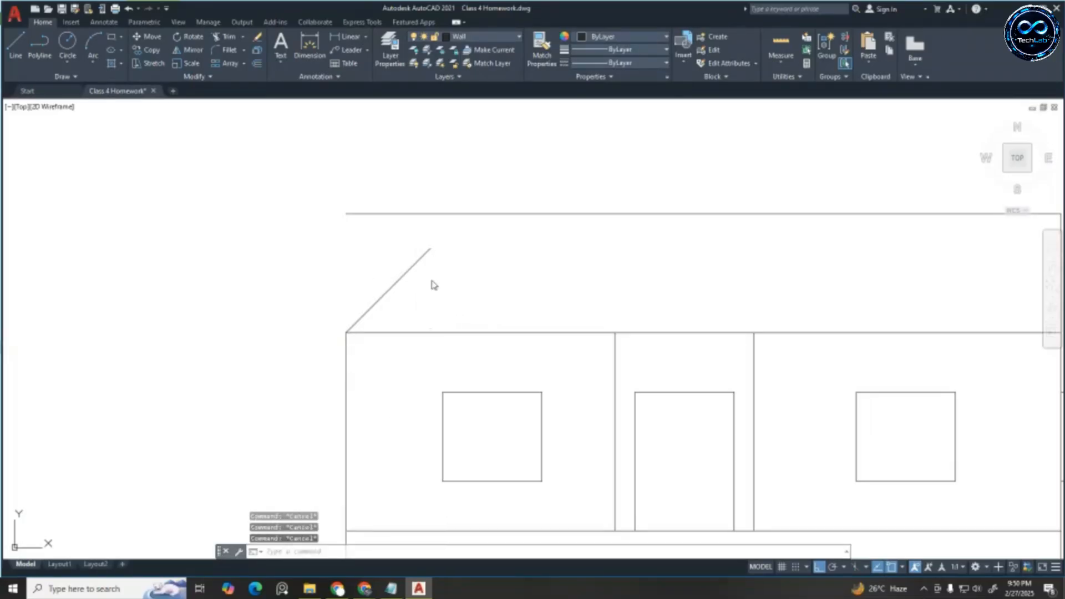
Fillet the left sloping roof line with the roof's upper line so they meet in a sharp corner
text(f)
key(Return)
click(417, 263)
click(492, 216)
scroll(385, 241, down, 3)
scroll(567, 215, up, 2)
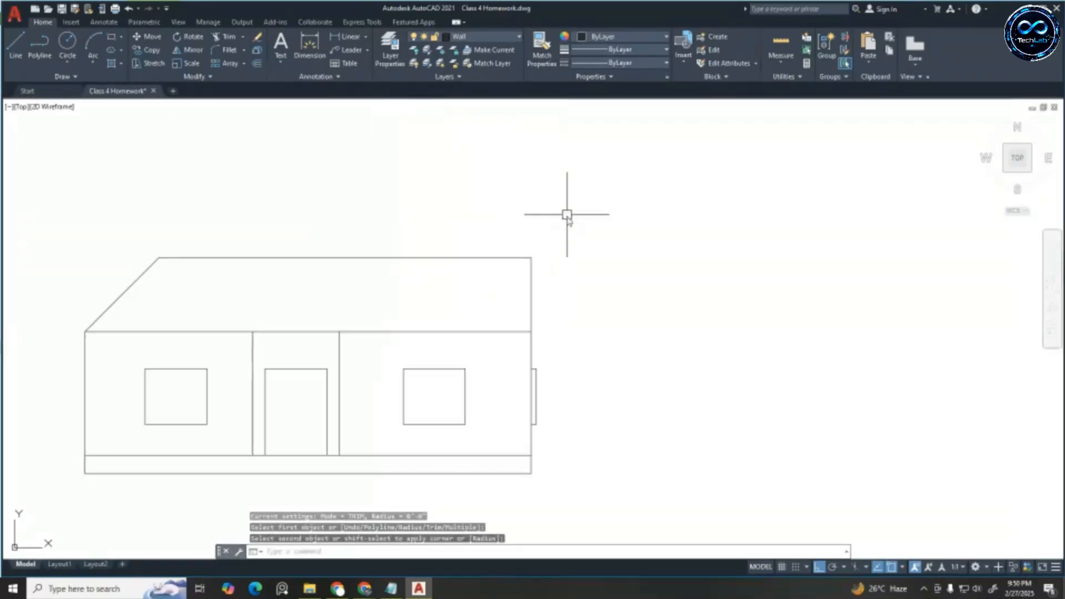
key(Escape)
key(Escape)
key(Escape)
Rotate the right vertical roof line by 45° about its lower end at the wall's top-right corner
scroll(542, 288, up, 2)
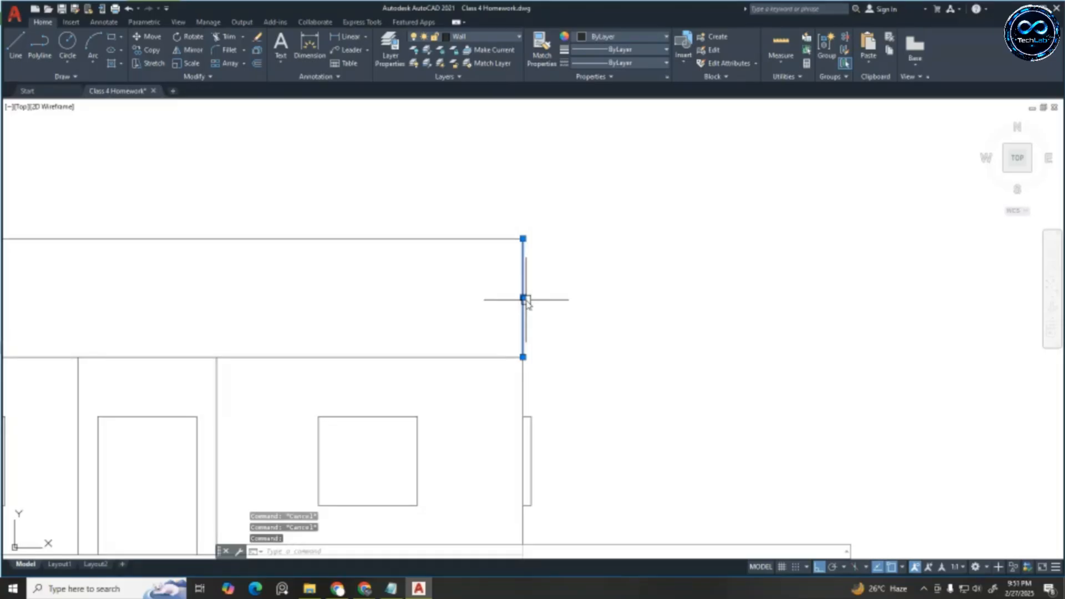
text(ro)
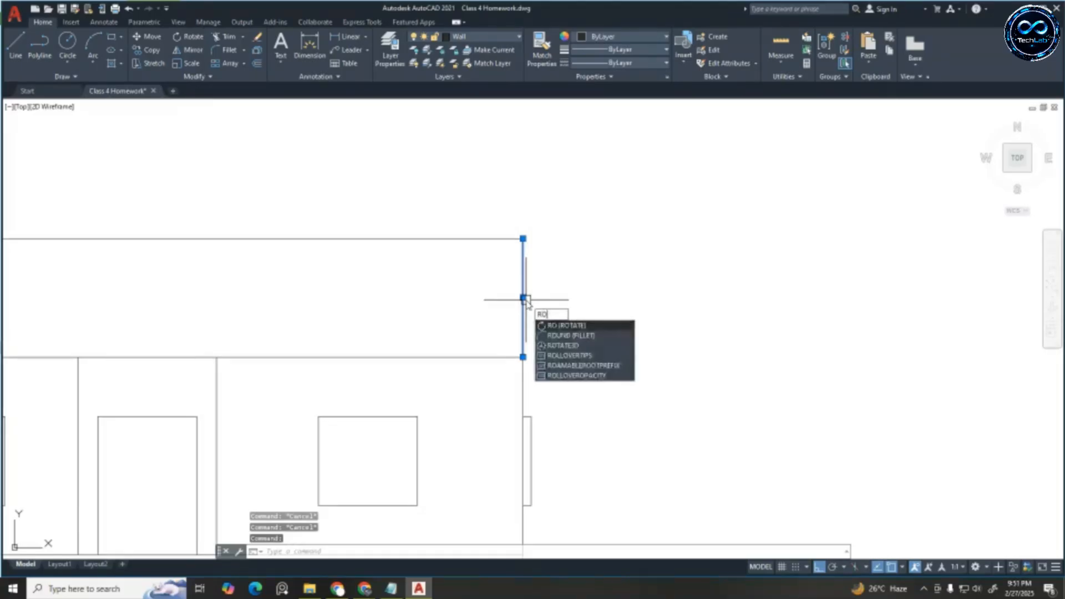
key(Return)
click(523, 358)
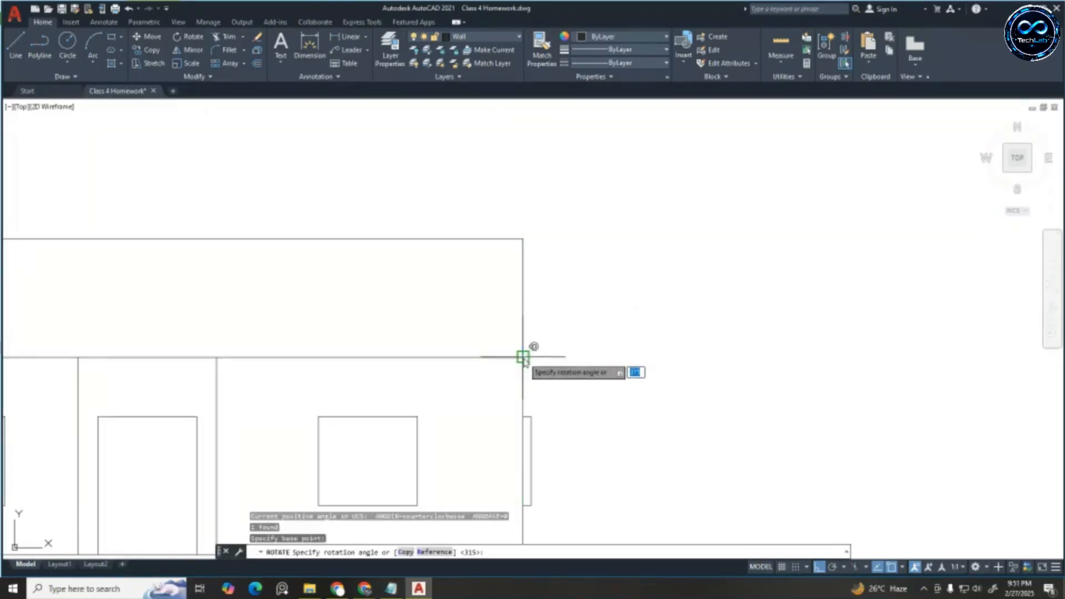
text(45)
key(Return)
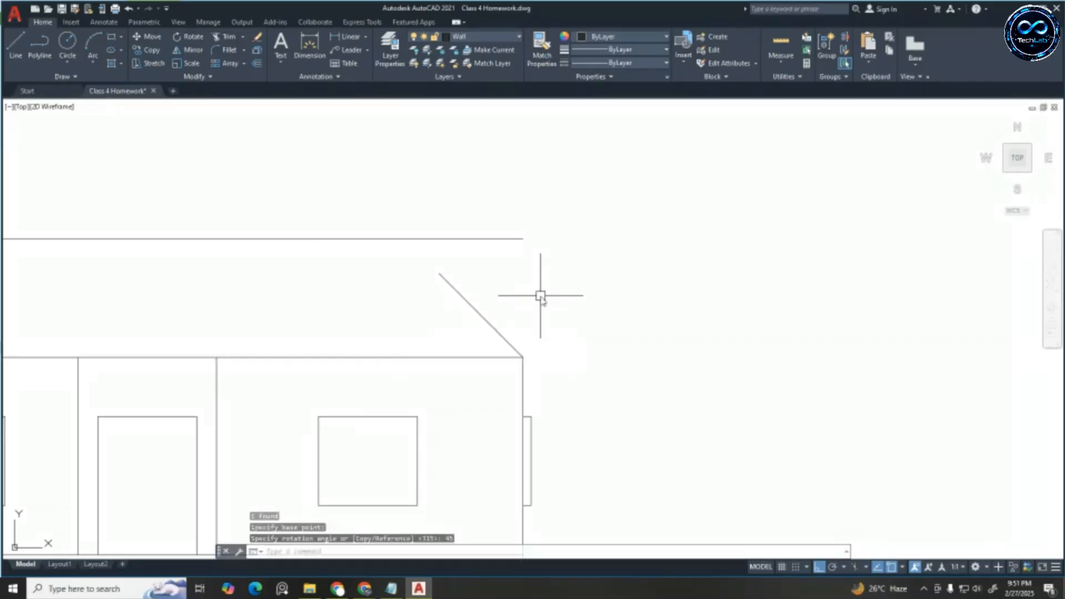
key(Escape)
key(Escape)
Try to fillet the right sloping roof line with the roof's upper line
key(Return)
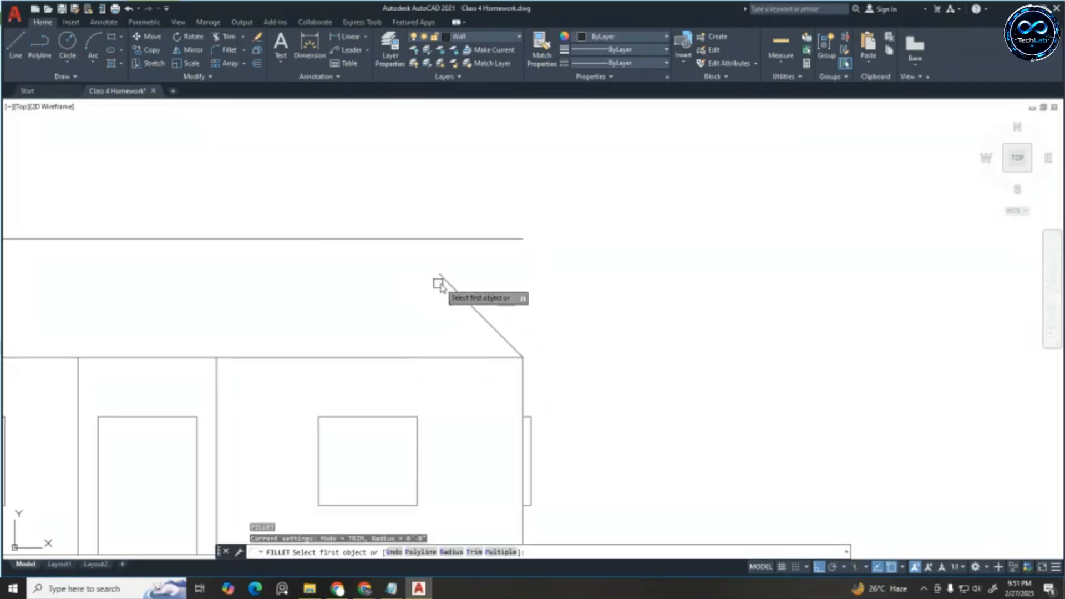
click(446, 282)
click(405, 242)
scroll(527, 243, down, 3)
scroll(245, 297, up, 3)
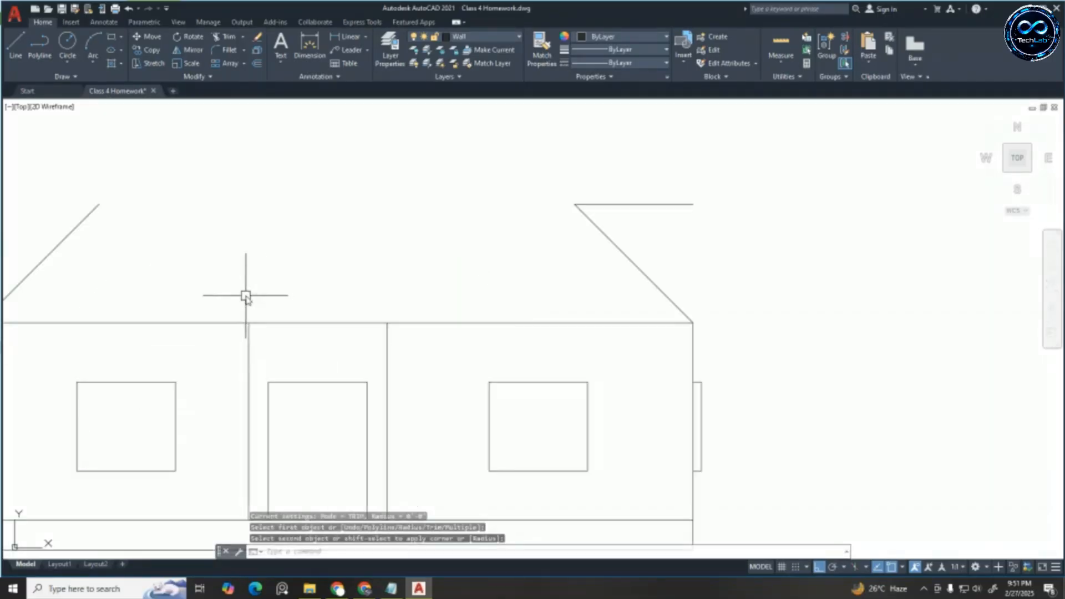
Undo the last fillet between the right slope and the roof's upper line
key(ctrl+z)
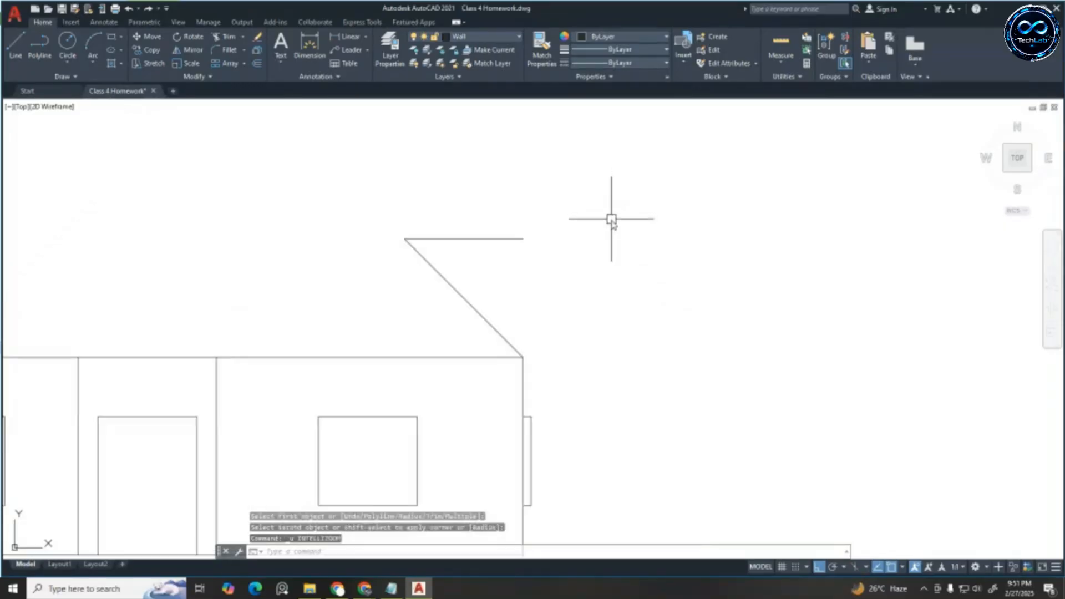
key(ctrl+z)
key(Escape)
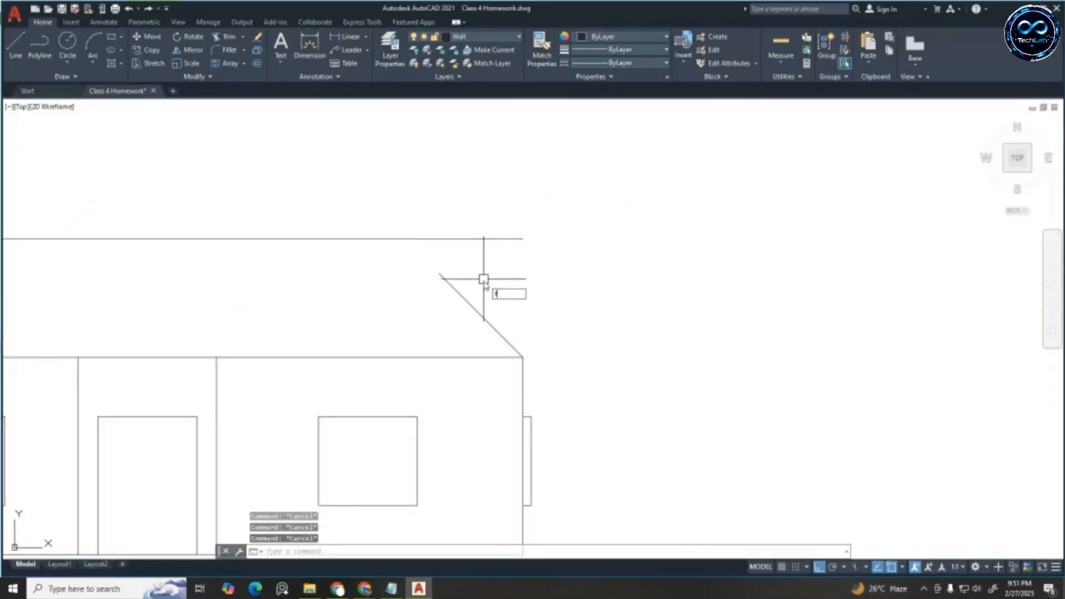
Fillet the roof's upper line with the right slope, keeping the part of the upper line between both slopes
key(Return)
click(375, 239)
click(442, 278)
scroll(449, 250, down, 4)
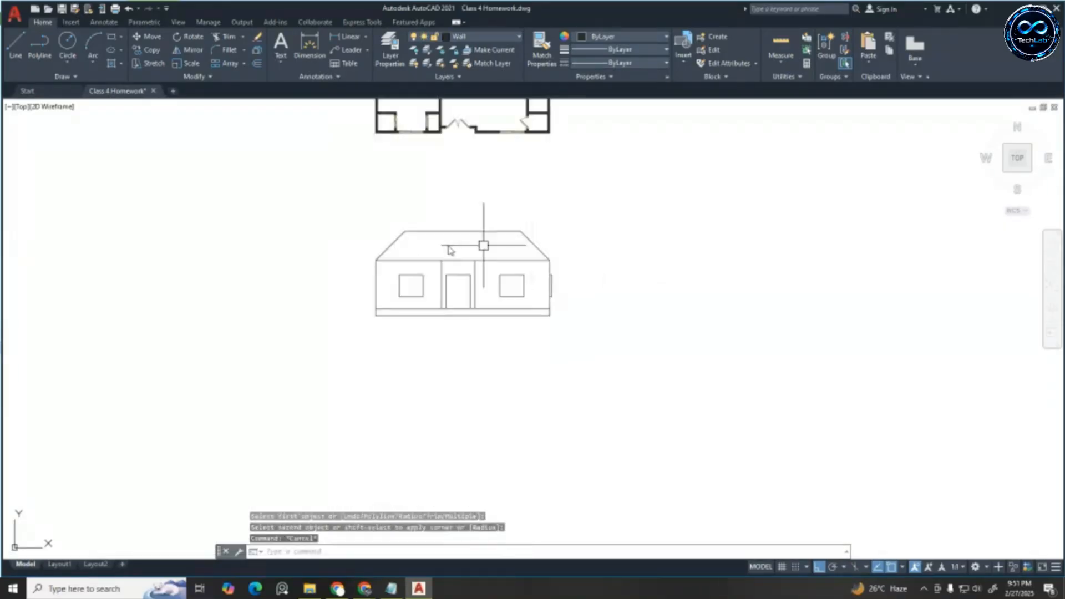
key(Escape)
key(Escape)
scroll(449, 250, up, 5)
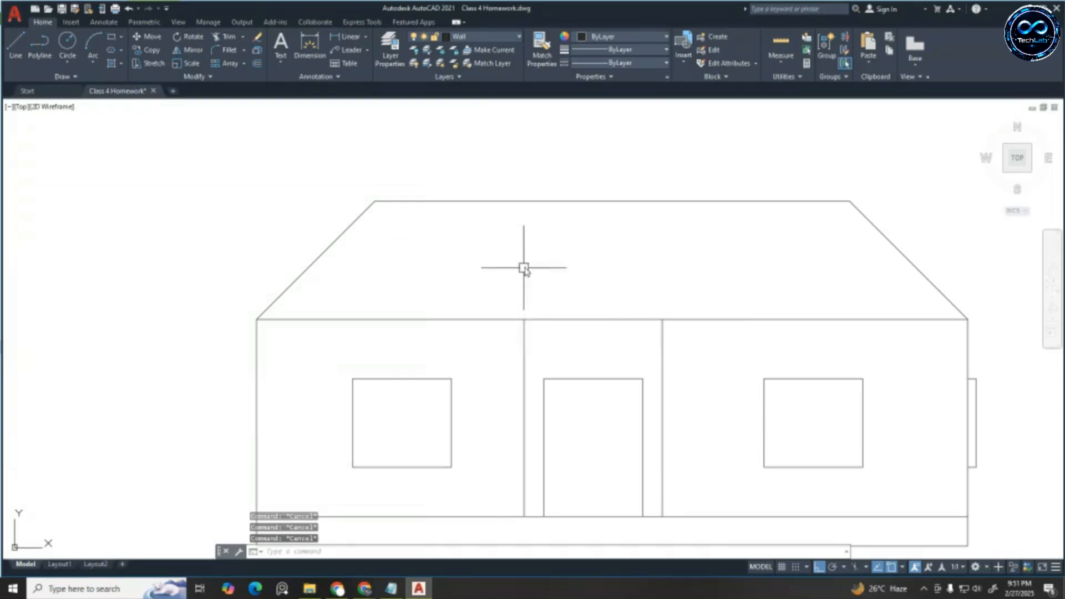
scroll(523, 268, down, 4)
scroll(526, 273, up, 4)
scroll(566, 281, down, 4)
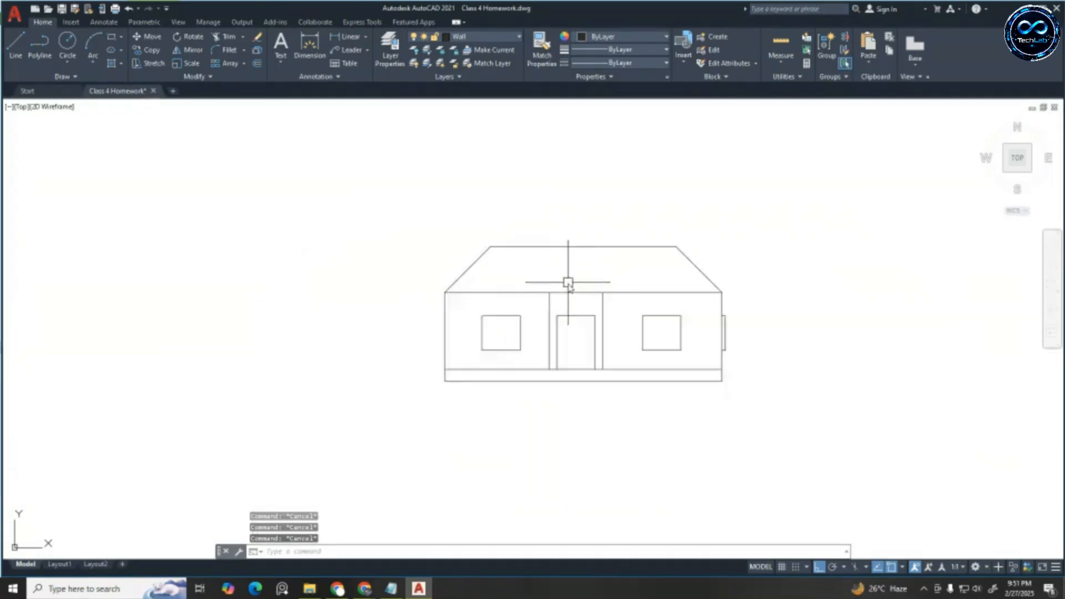
scroll(569, 295, up, 4)
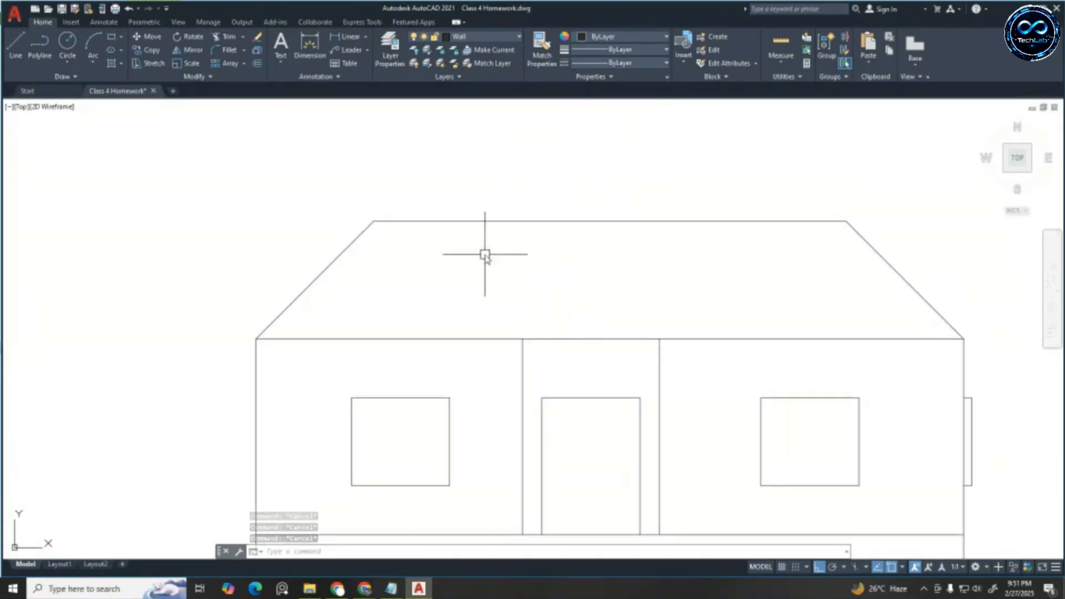
scroll(485, 253, down, 2)
scroll(751, 265, up, 4)
scroll(757, 244, down, 6)
scroll(577, 266, up, 4)
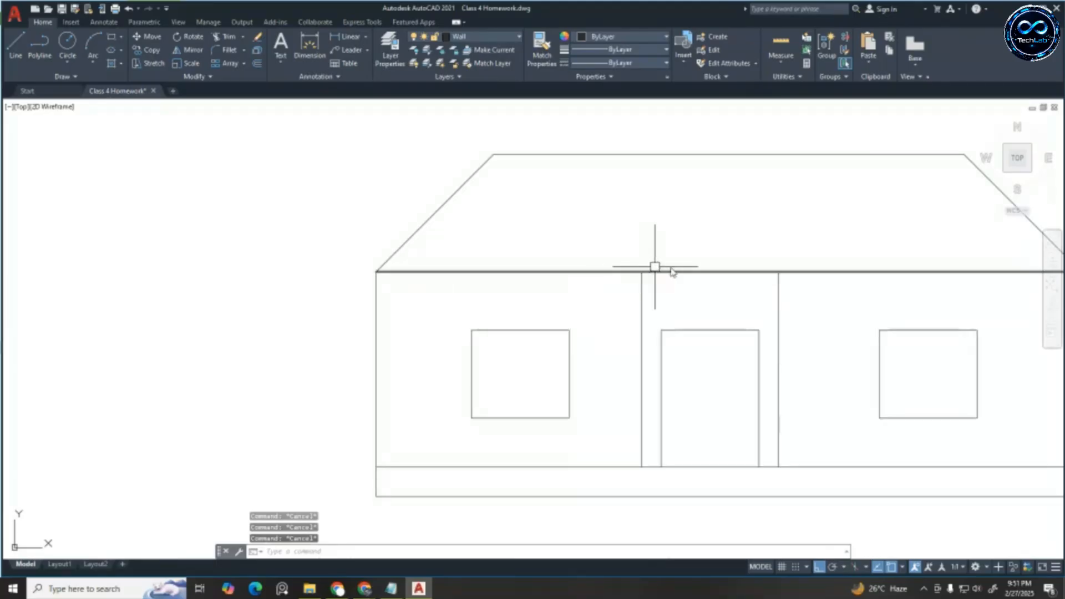
click(21, 58)
scroll(660, 258, up, 2)
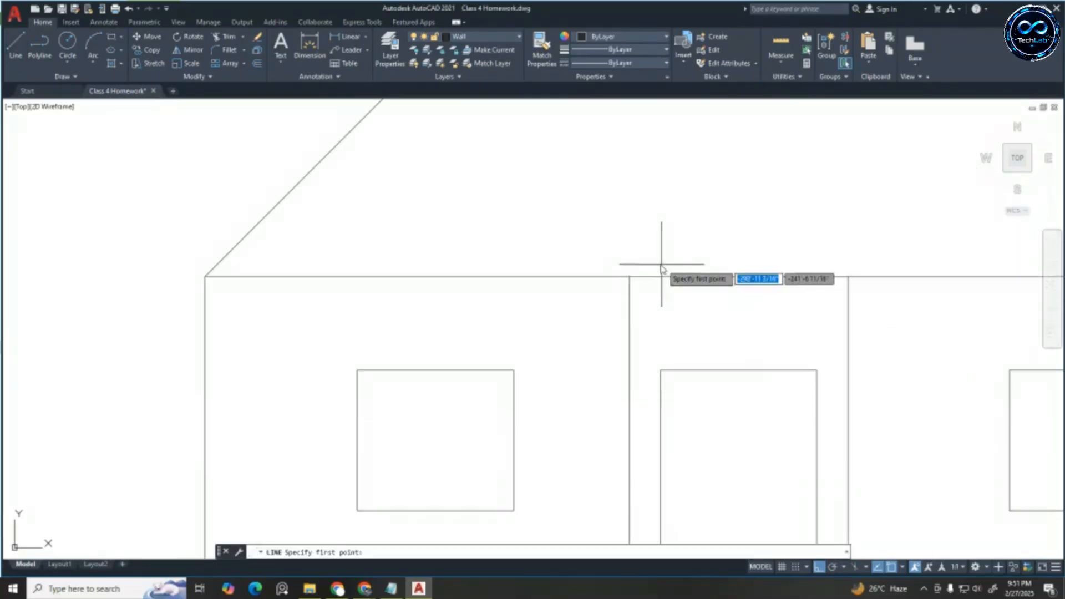
scroll(511, 231, down, 4)
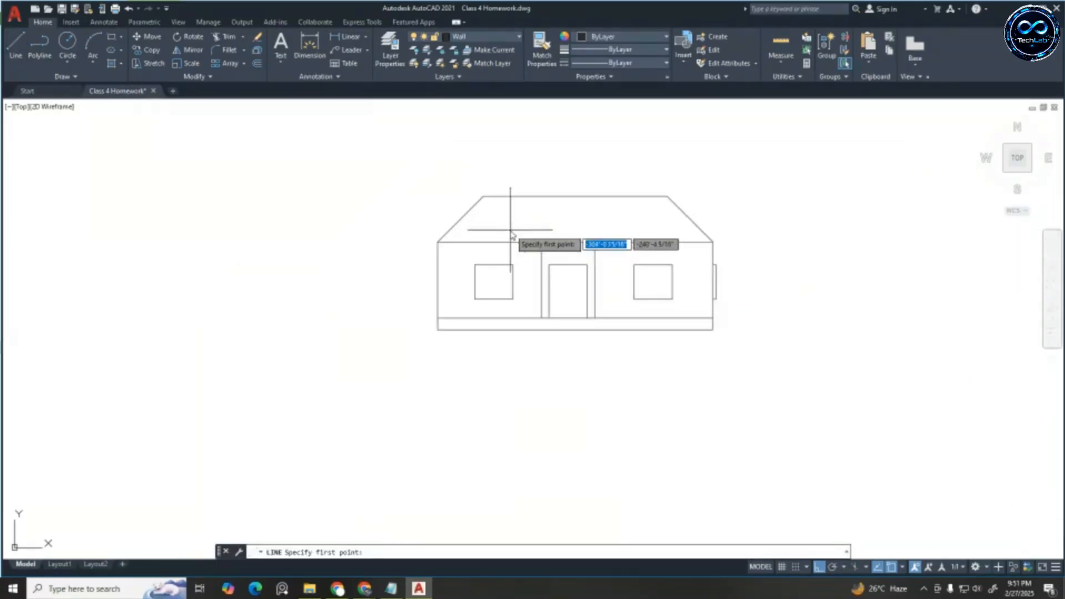
scroll(506, 230, up, 2)
key(Escape)
key(Escape)
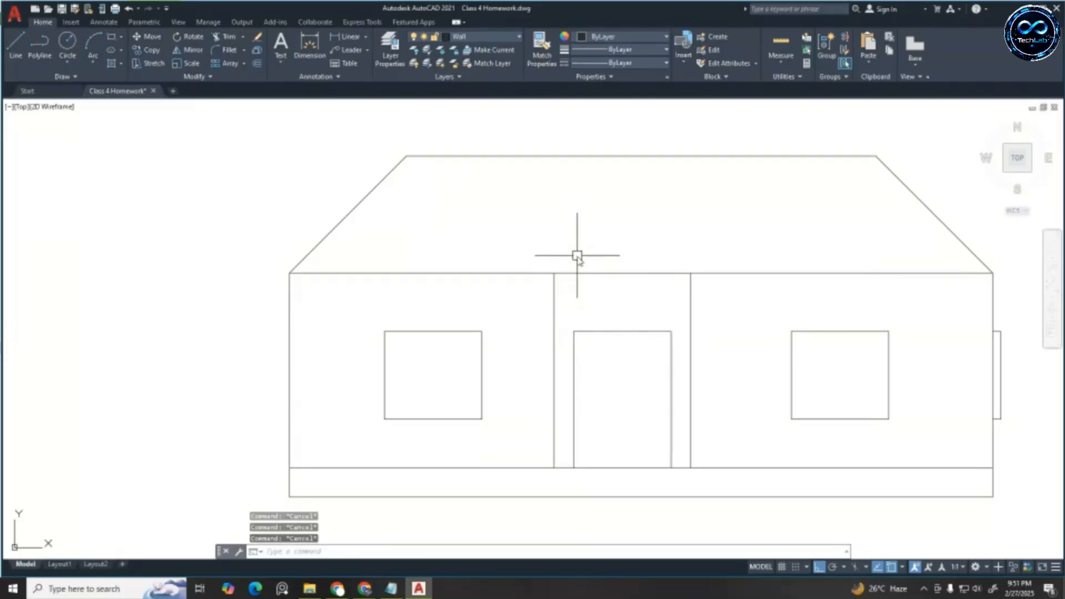
Draw a horizontal helper line between the two vertical wall lines beside the door, above the door opening
scroll(622, 262, up, 2)
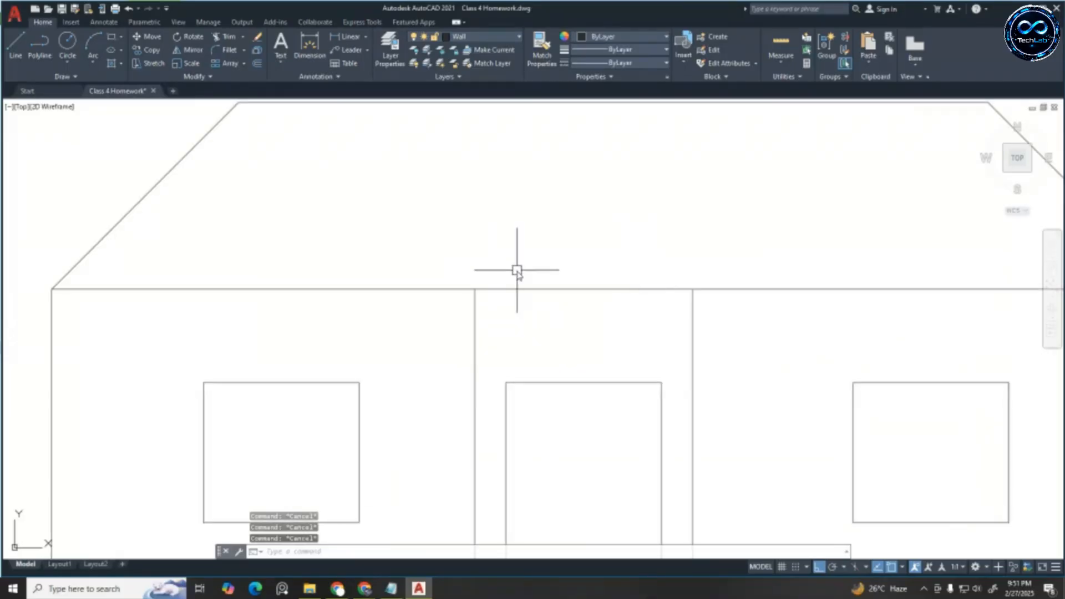
click(16, 44)
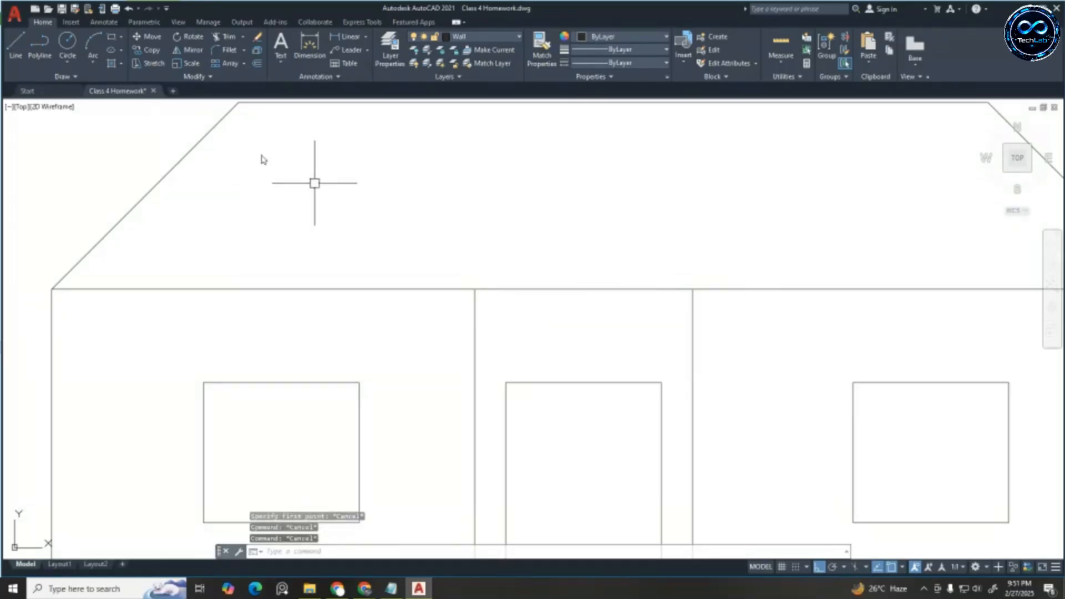
click(475, 332)
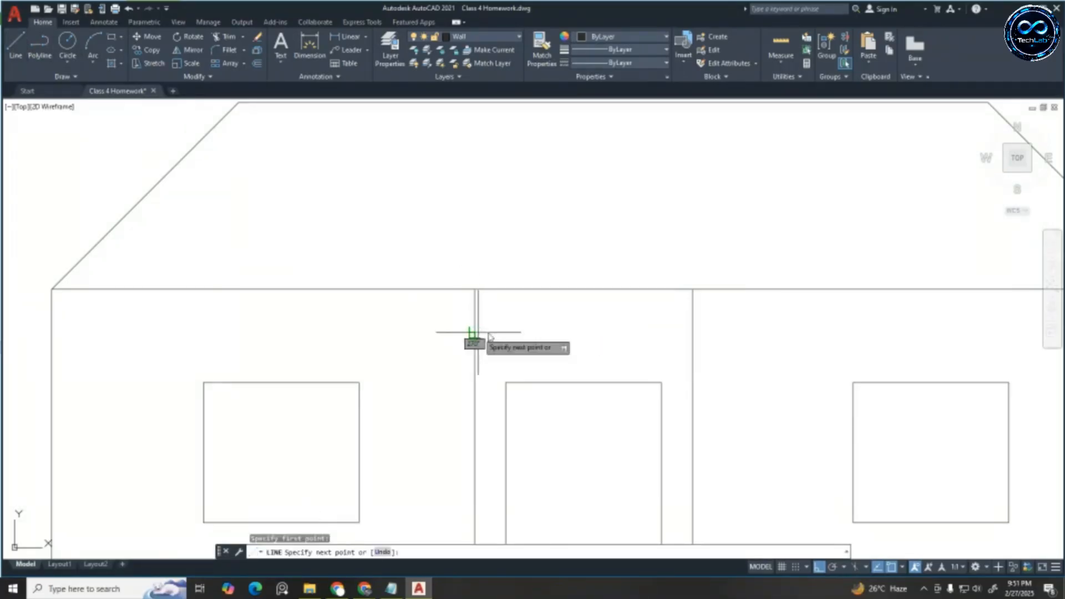
click(691, 332)
key(Escape)
key(Escape)
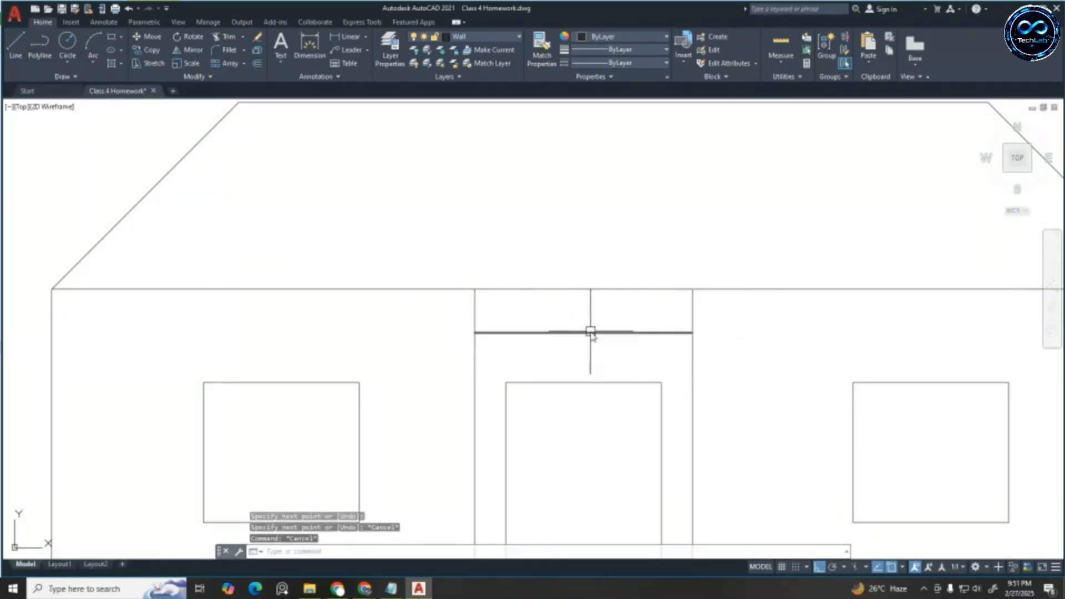
Measure the length of the helper line above the door with a linear dimension, without placing it
click(346, 37)
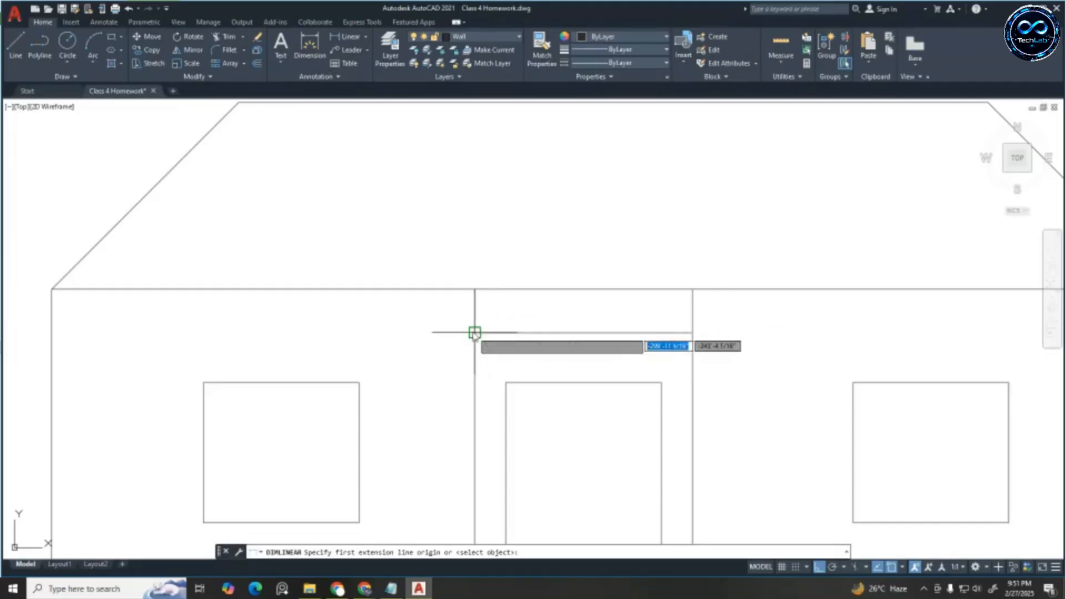
click(475, 332)
click(691, 333)
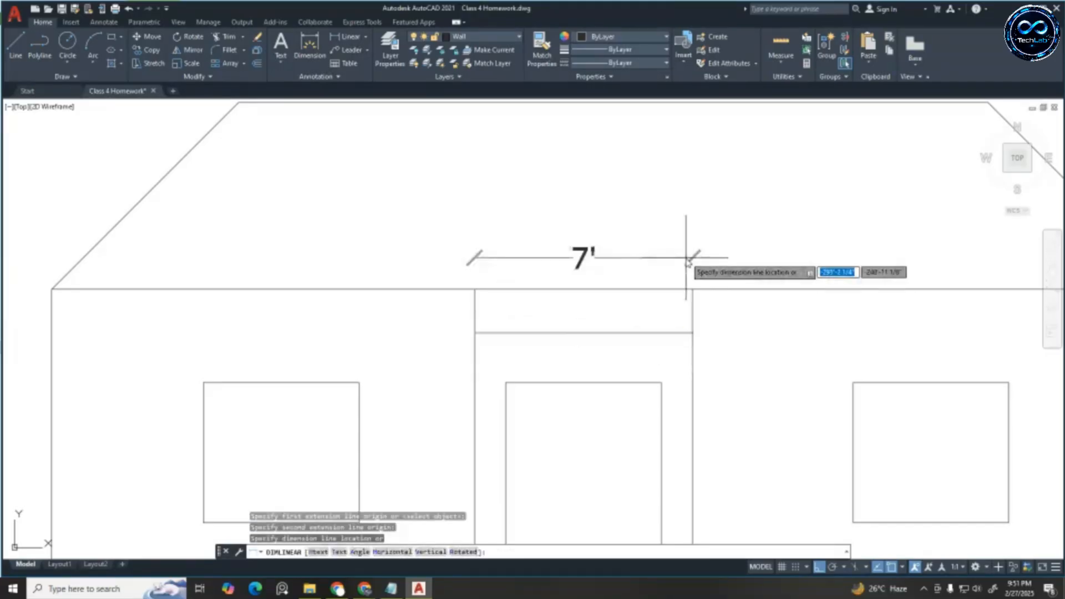
key(Escape)
key(Escape)
key(Escape)
Draw a 3'6" vertical line upward from the midpoint of the helper line above the door
click(12, 47)
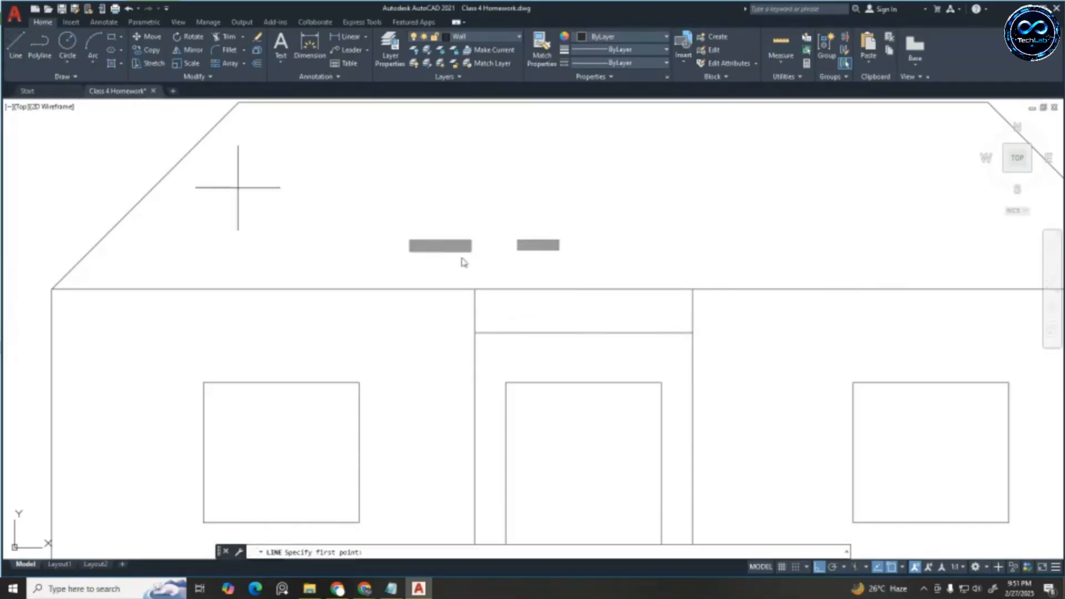
click(584, 332)
text(3'6)
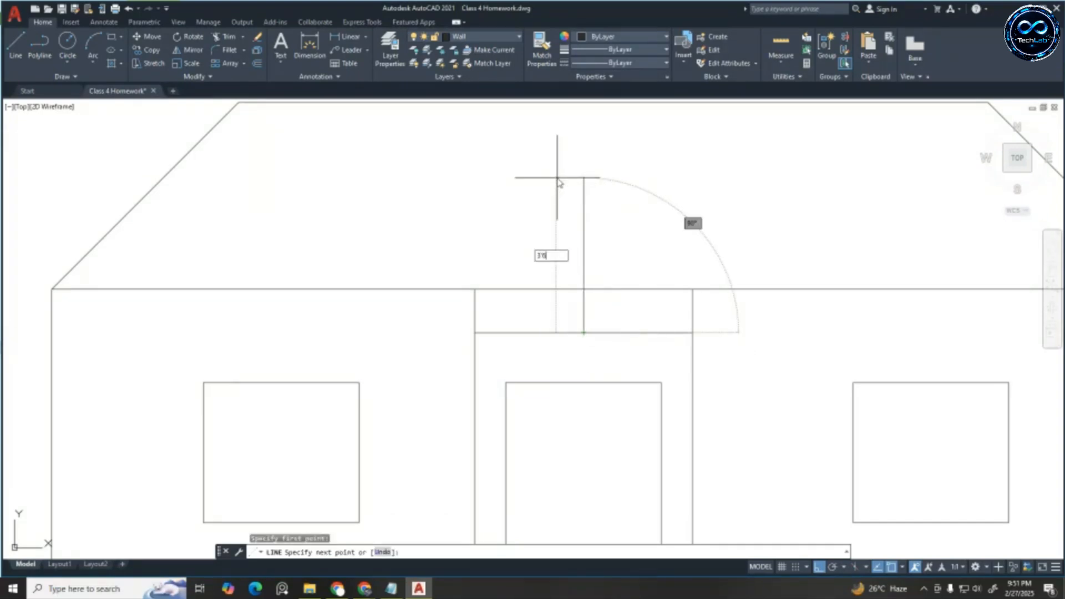
key(Return)
key(Escape)
key(Escape)
Move the 3'6" vertical line straight up so its lower end sits on the wall's top line
click(584, 297)
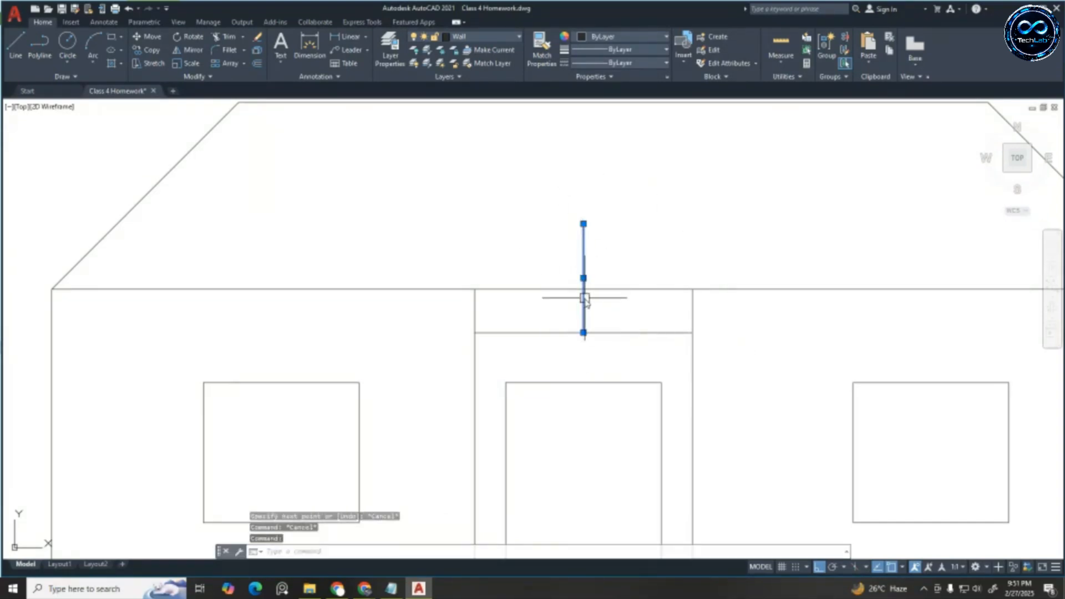
text(M)
key(Return)
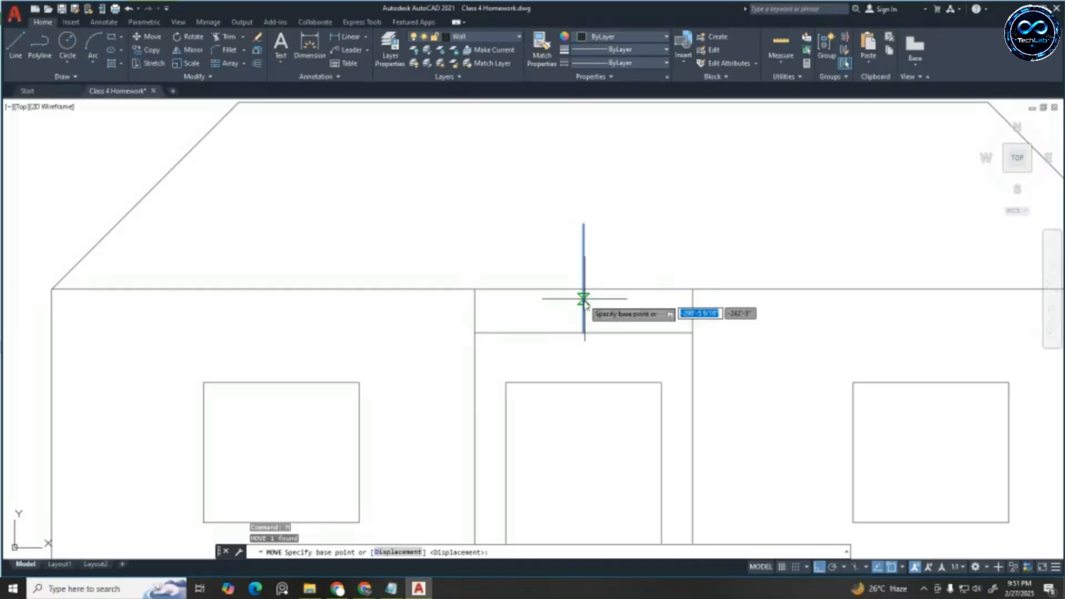
click(582, 333)
click(583, 289)
key(Escape)
key(Escape)
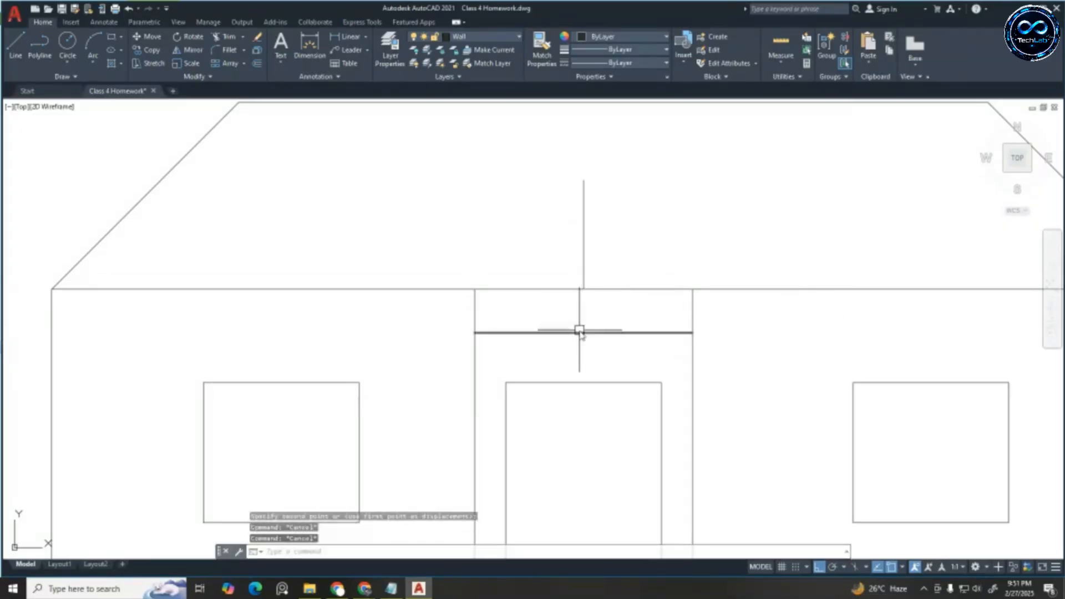
Delete the horizontal helper line above the door
click(579, 331)
key(Delete)
Draw two sloping lines from the top of the vertical line above the door to the door bay's two upper corners
click(22, 55)
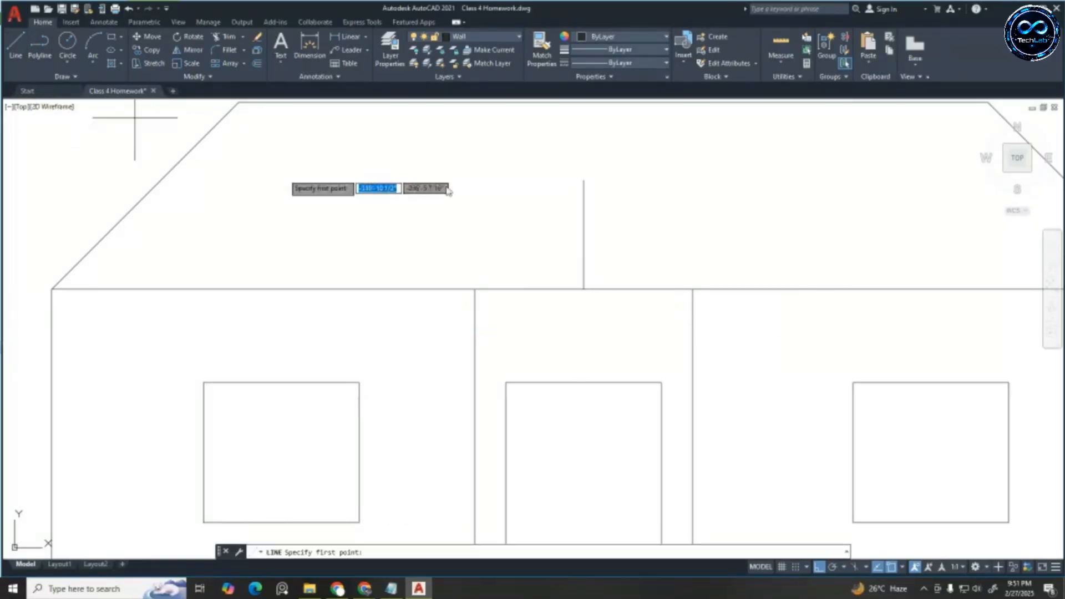
click(583, 180)
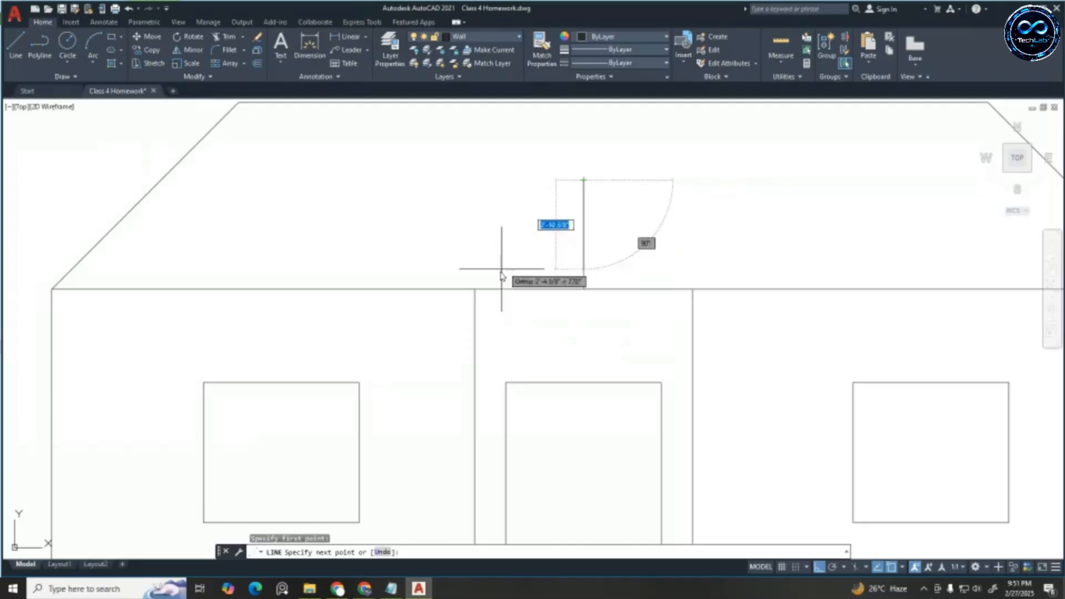
click(475, 289)
key(Return)
key(Return)
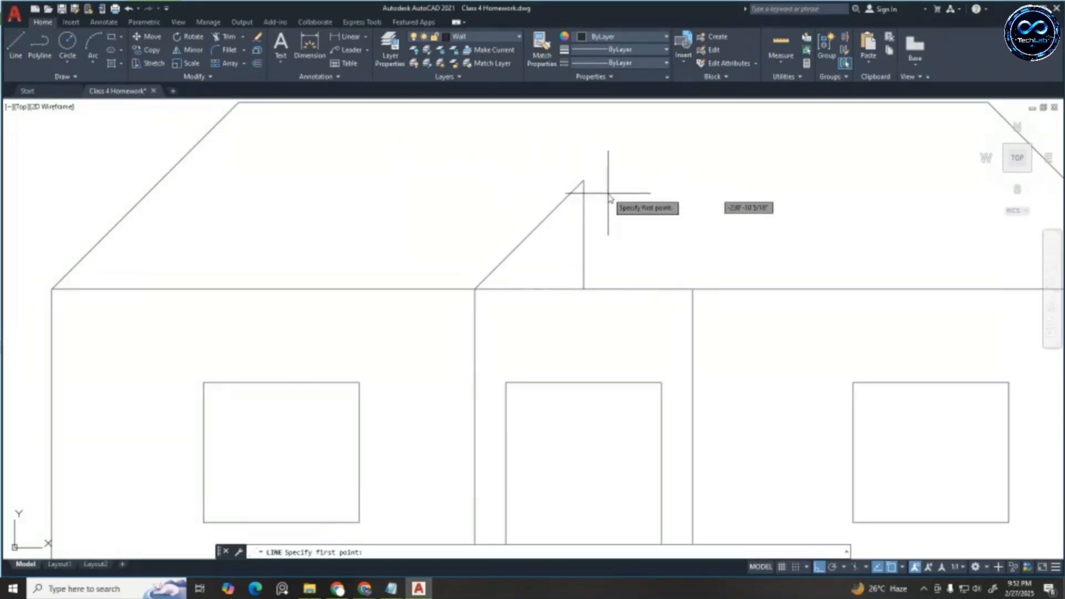
click(582, 180)
click(692, 289)
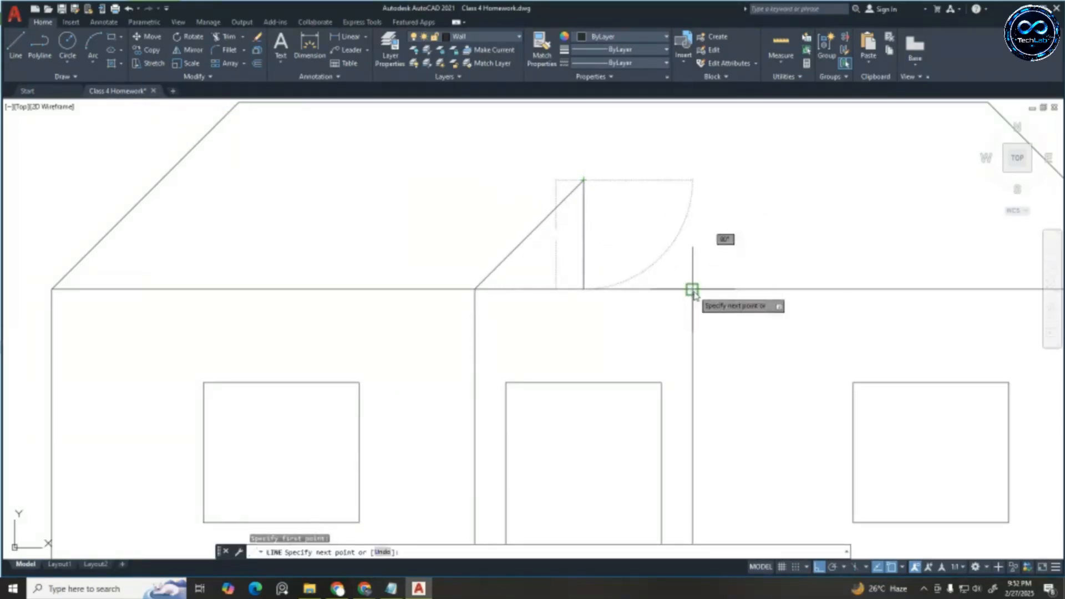
key(Escape)
Delete the vertical helper line inside the gable above the door bay
click(583, 235)
key(Delete)
scroll(548, 248, down, 6)
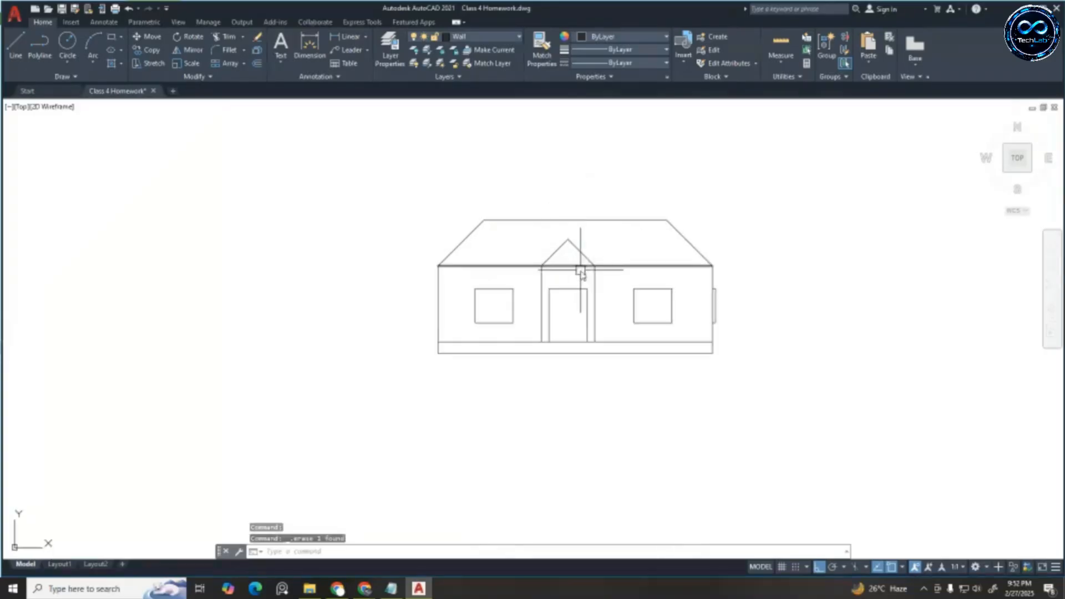
scroll(577, 239, up, 2)
scroll(575, 245, up, 4)
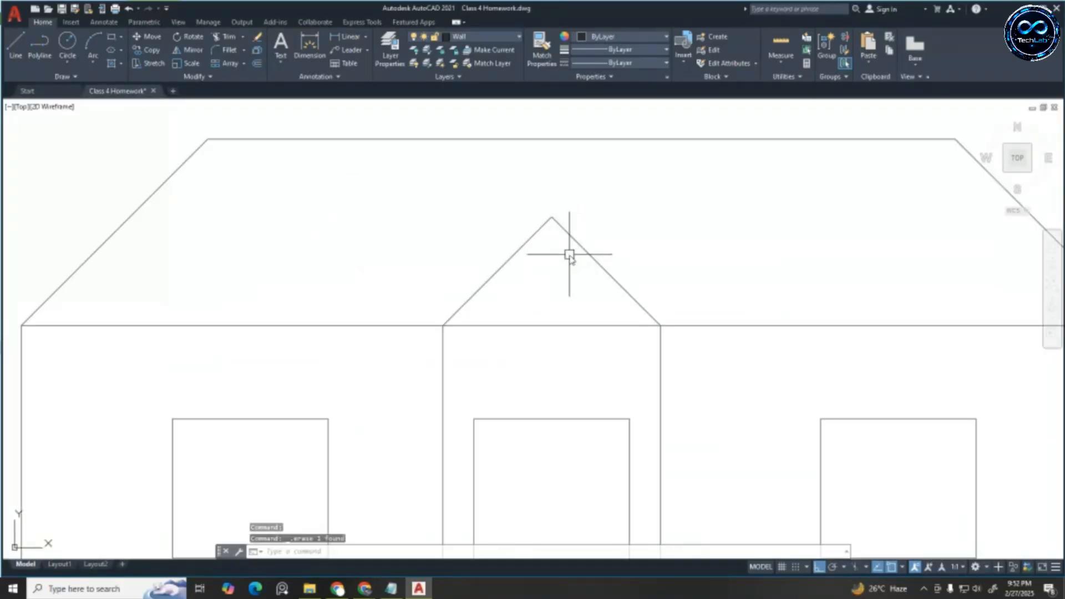
scroll(554, 253, down, 4)
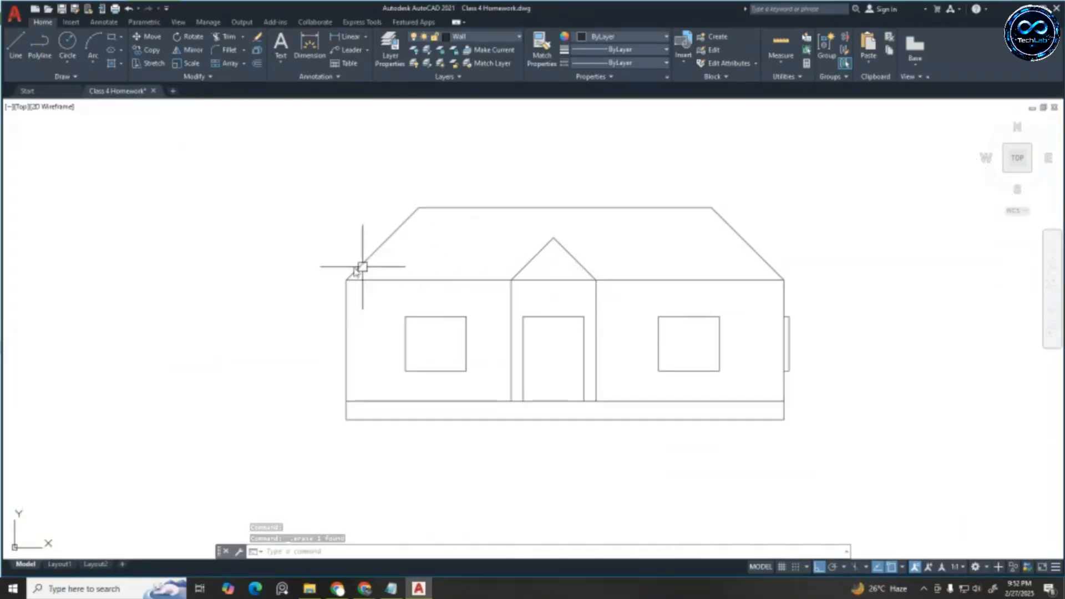
scroll(362, 267, up, 4)
key(Escape)
key(Escape)
scroll(380, 248, down, 2)
click(485, 137)
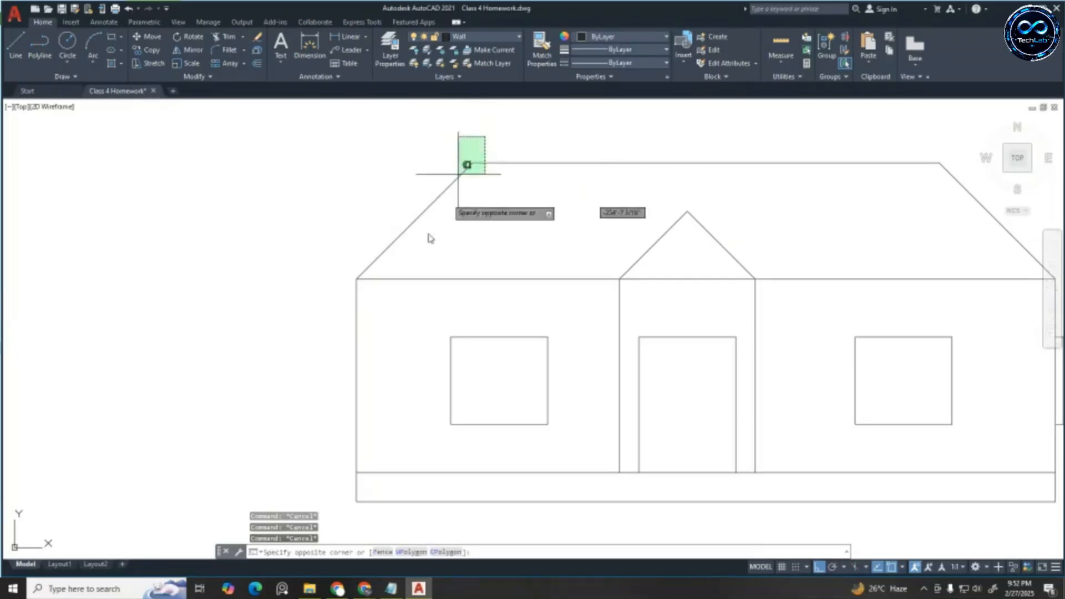
click(394, 300)
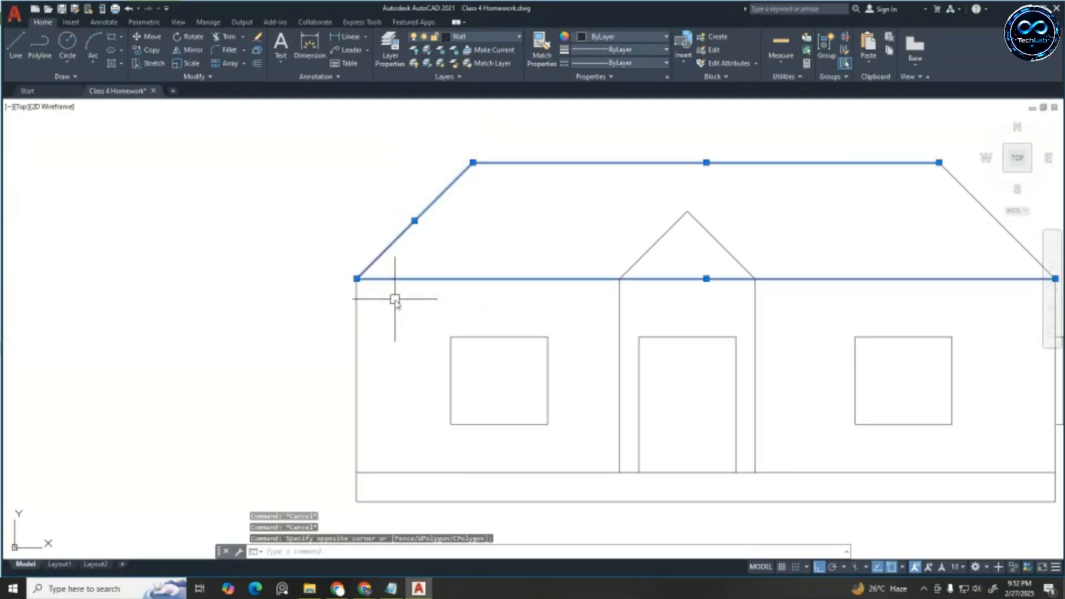
text(s)
key(Return)
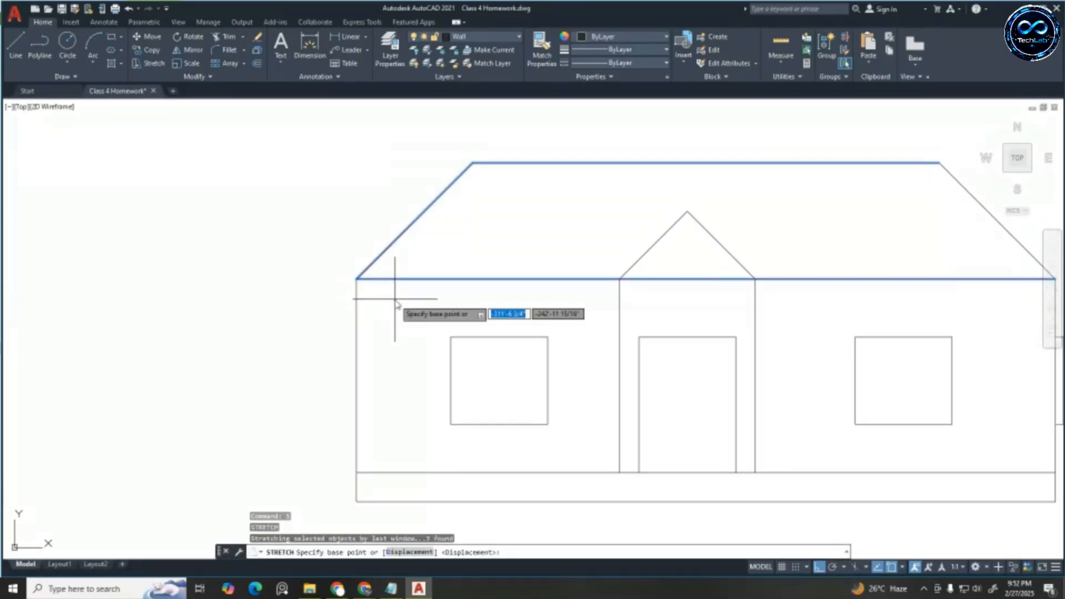
click(413, 294)
key(Escape)
key(Escape)
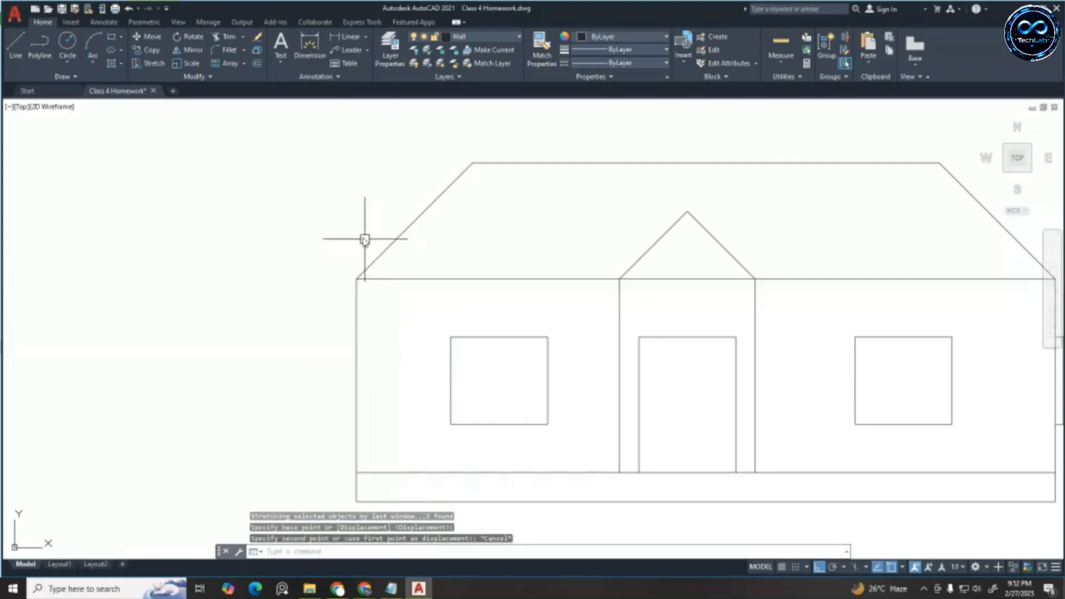
Move the main roof's left sloping line 1' horizontally outward to the left
click(394, 233)
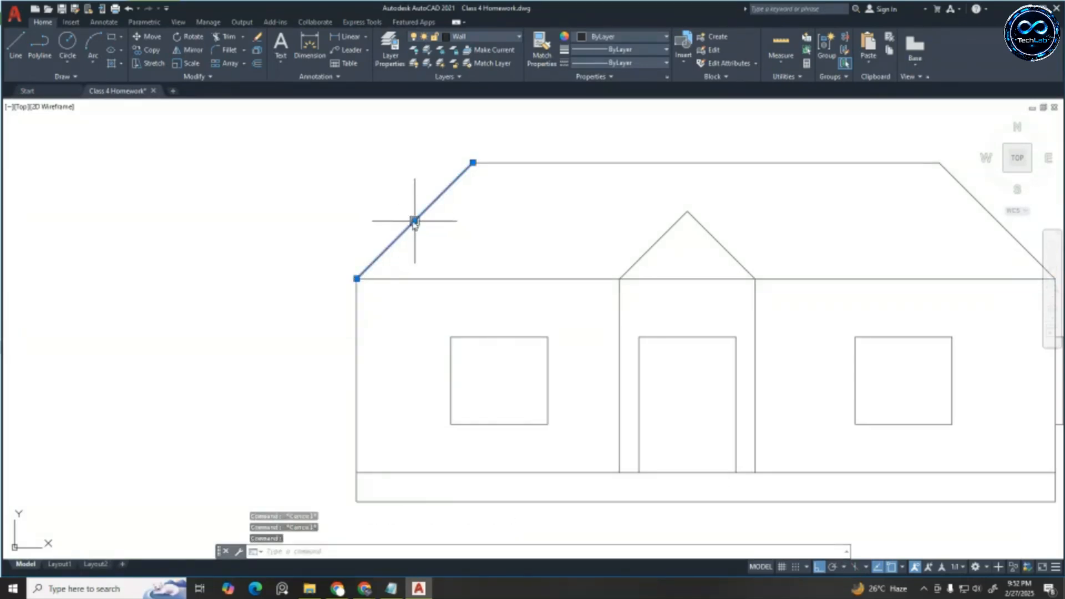
click(414, 221)
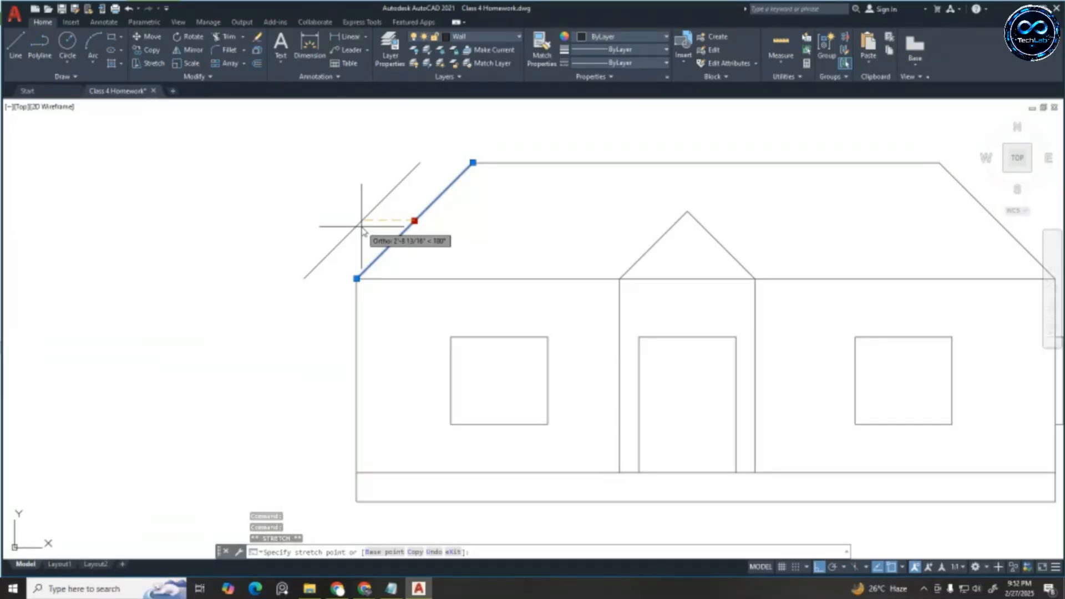
text(1')
key(Return)
key(Escape)
key(Escape)
key(Escape)
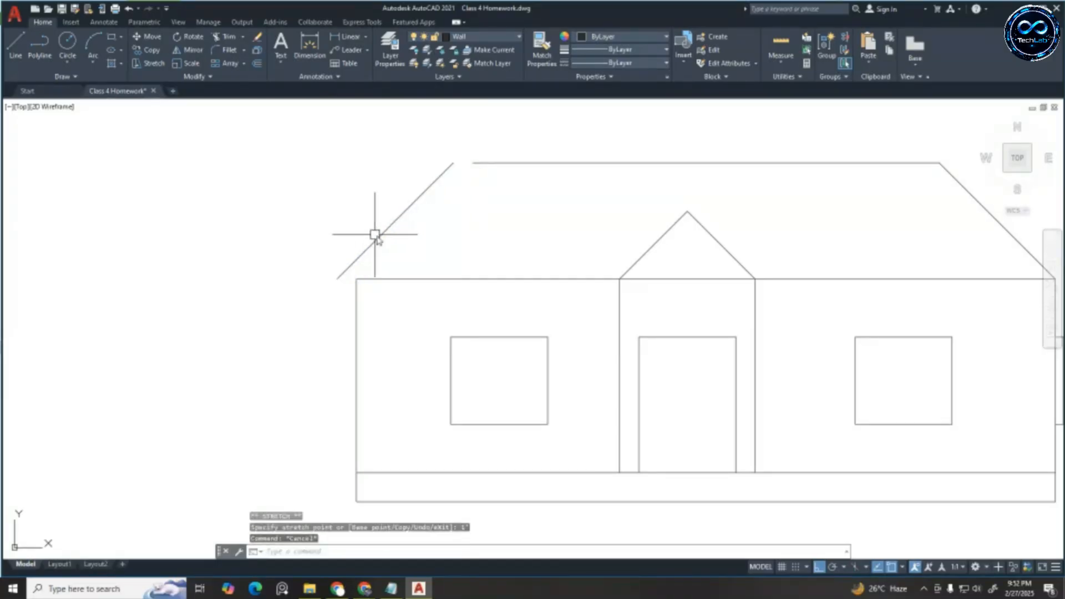
Extend the ridge line and the wall's top line to meet the left roof slope
text(ex)
key(Return)
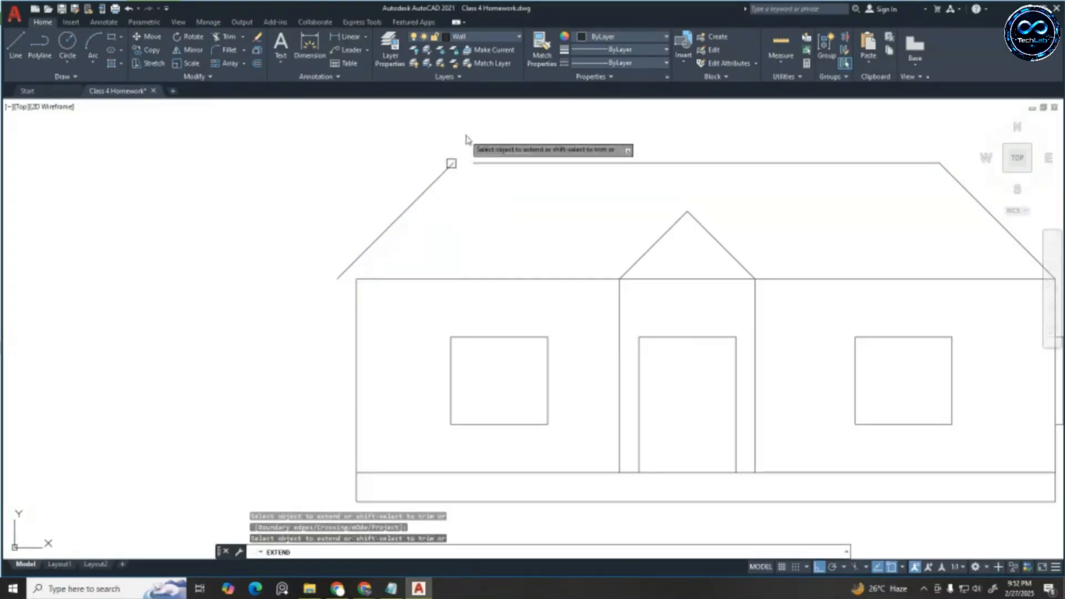
click(382, 276)
key(Escape)
key(Escape)
key(Escape)
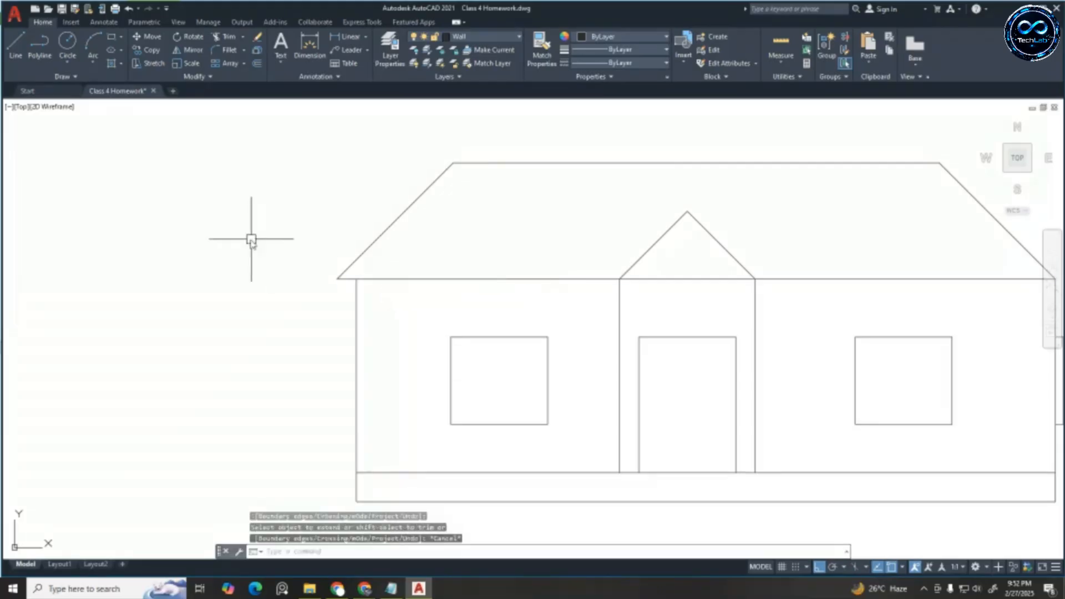
Move the main roof's right sloping line 1' horizontally outward to the right
scroll(250, 238, down, 4)
scroll(593, 217, up, 2)
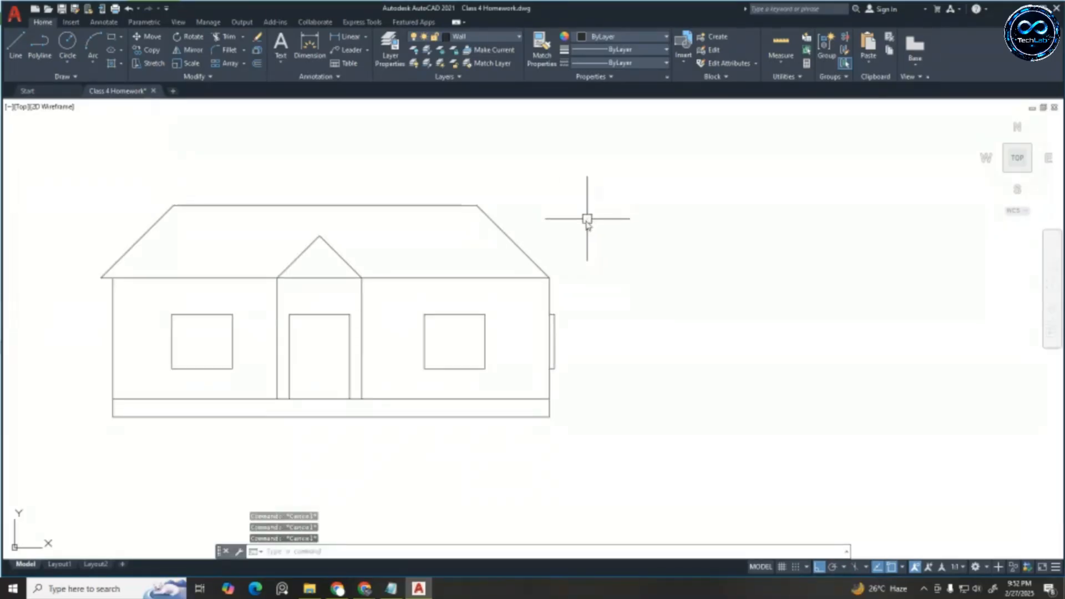
click(513, 243)
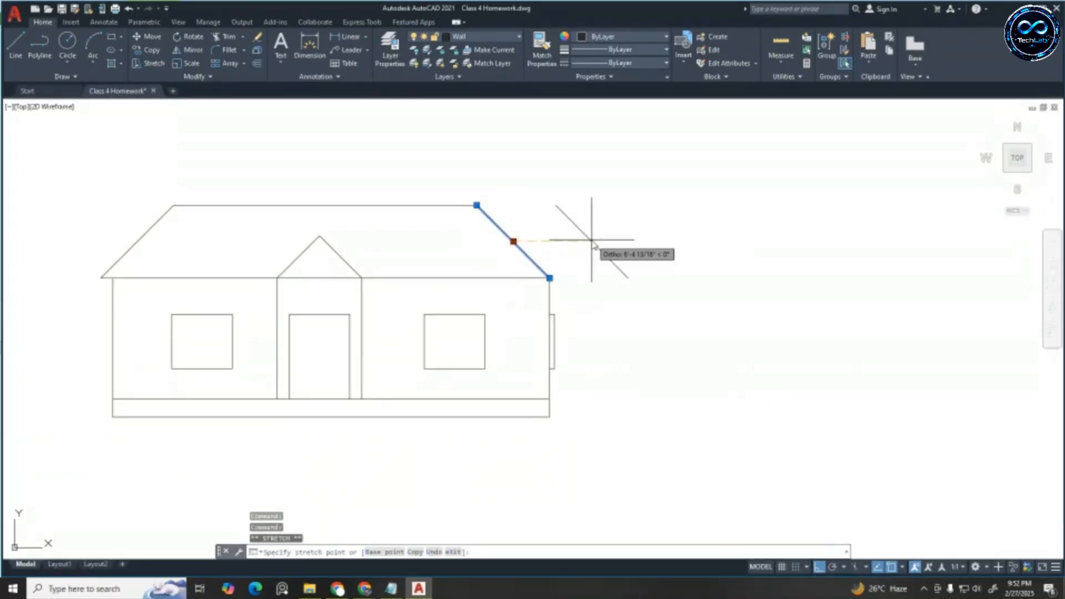
text(1')
key(Return)
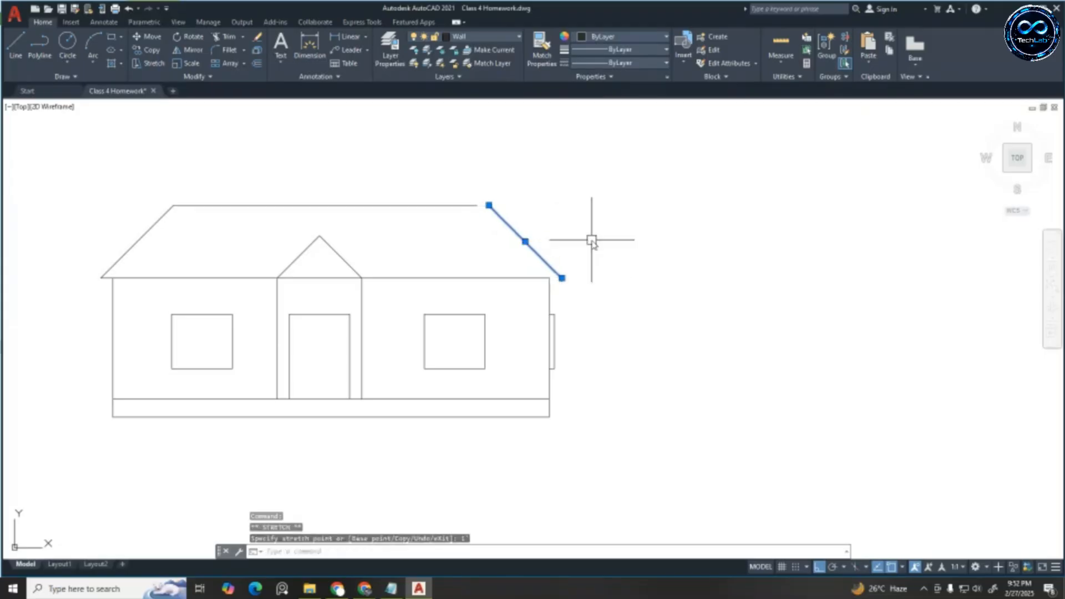
key(Escape)
key(Escape)
key(Escape)
Extend the ridge line and the wall's top line to meet the right roof slope
text(ex)
key(Return)
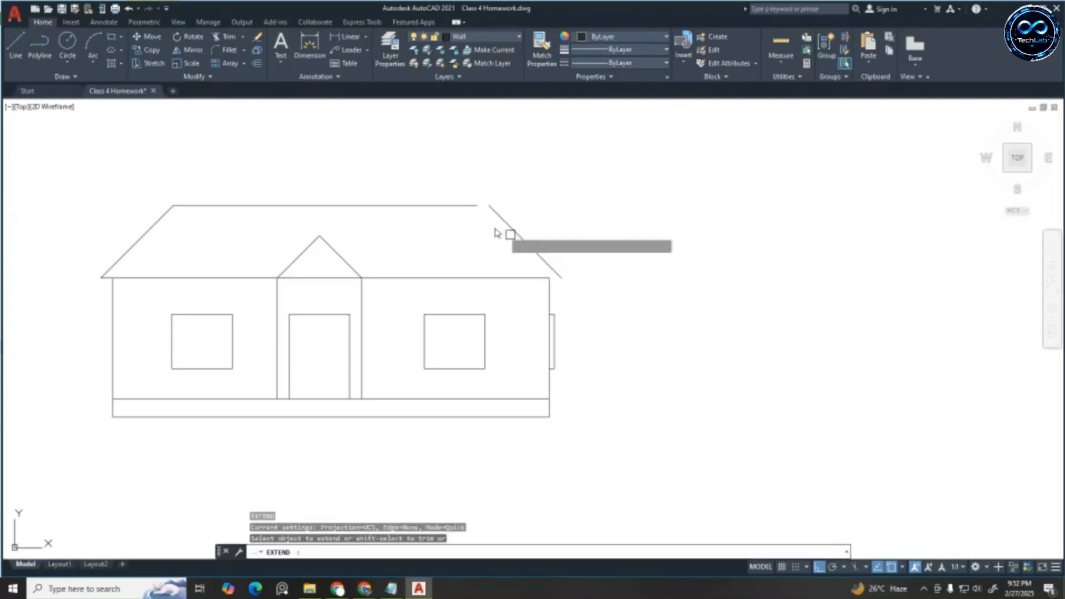
click(460, 206)
key(Escape)
key(Escape)
key(Escape)
Offset both sloping lines of the gable above the door bay outward by 6"
scroll(452, 238, down, 1)
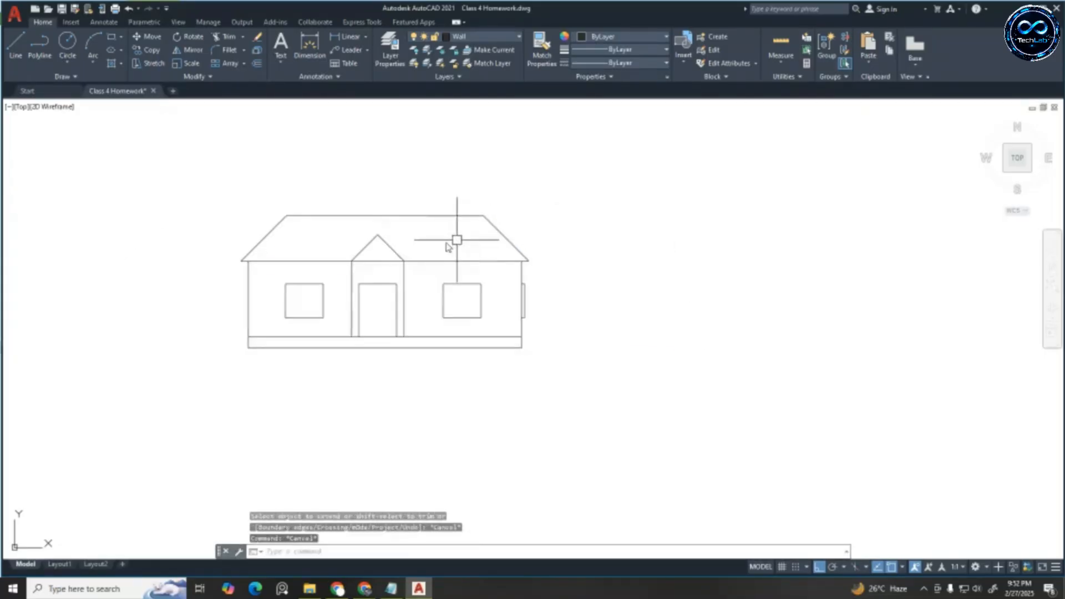
scroll(369, 245, up, 5)
scroll(531, 258, down, 2)
scroll(357, 237, up, 2)
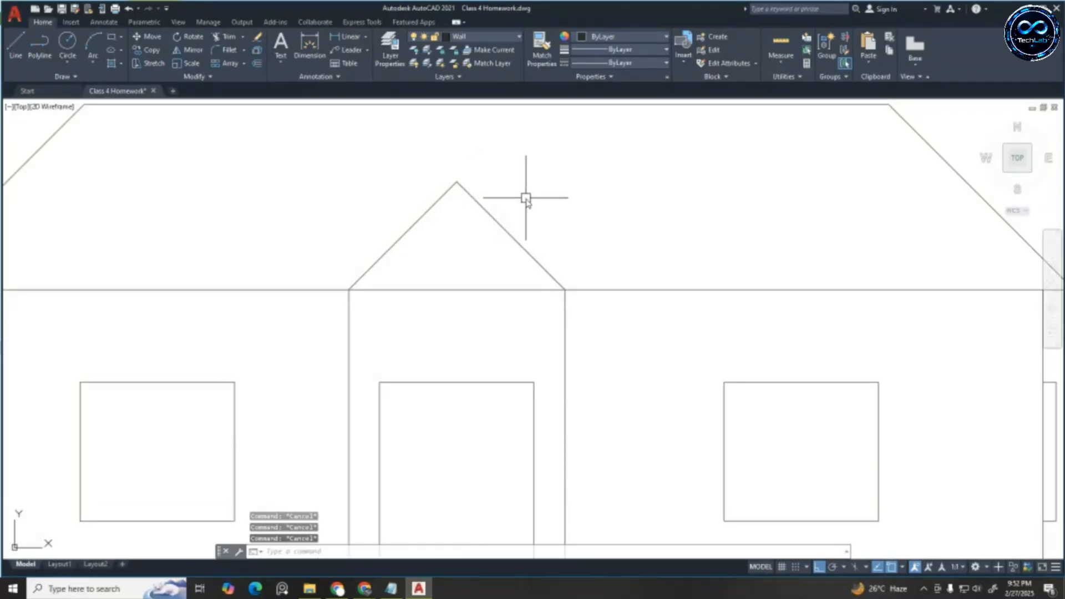
text(o)
key(Return)
text(6")
key(Return)
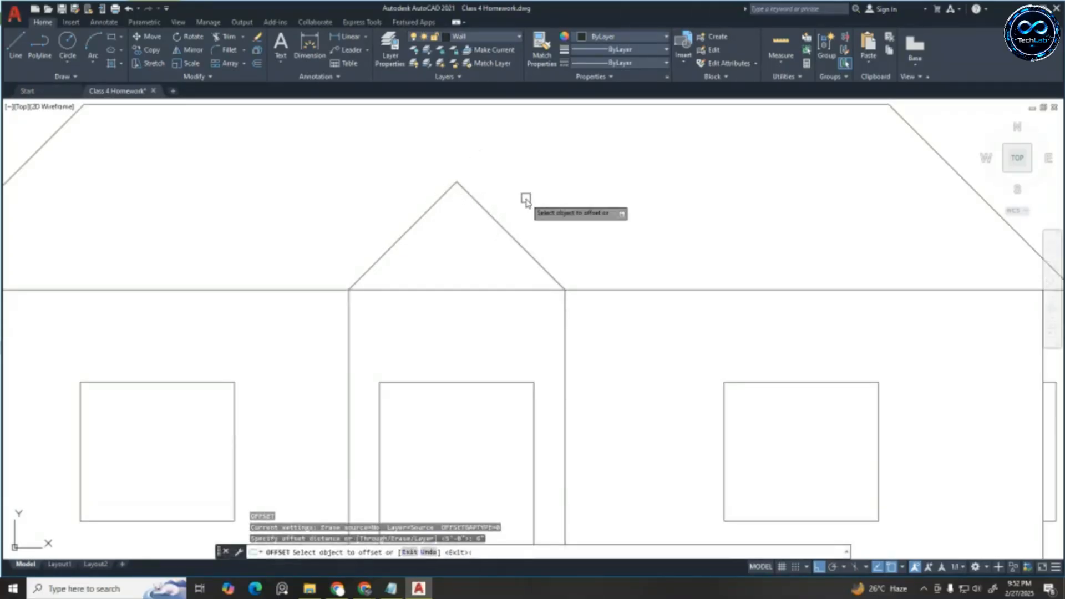
click(508, 238)
click(658, 185)
click(427, 205)
click(285, 186)
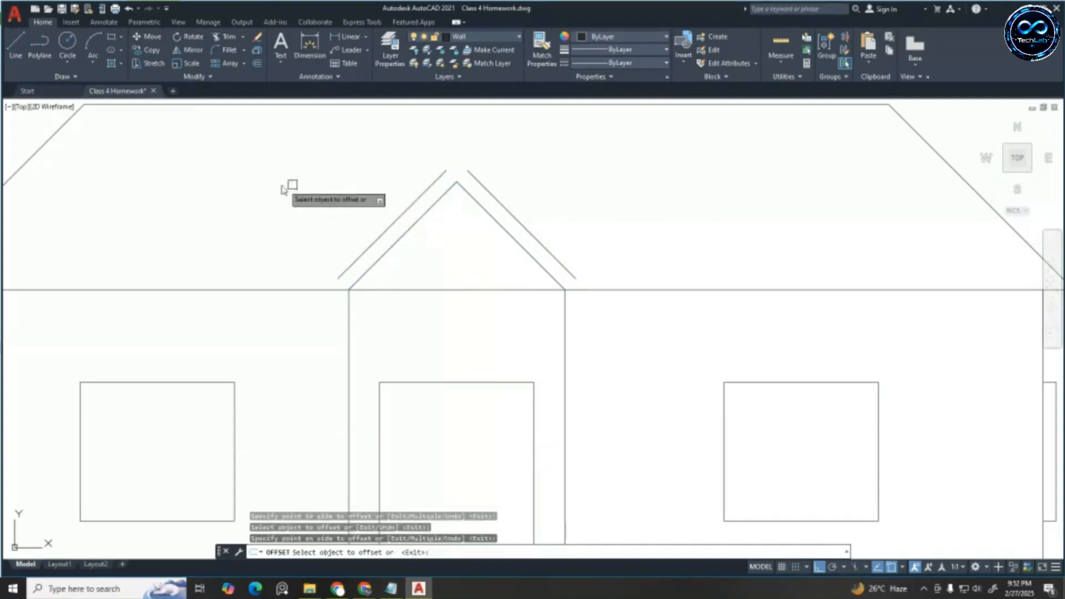
key(Escape)
key(Escape)
Extend the lower ends of both outer gable lines down to the wall's top line
scroll(341, 221, down, 2)
key(Escape)
key(Escape)
scroll(341, 221, up, 2)
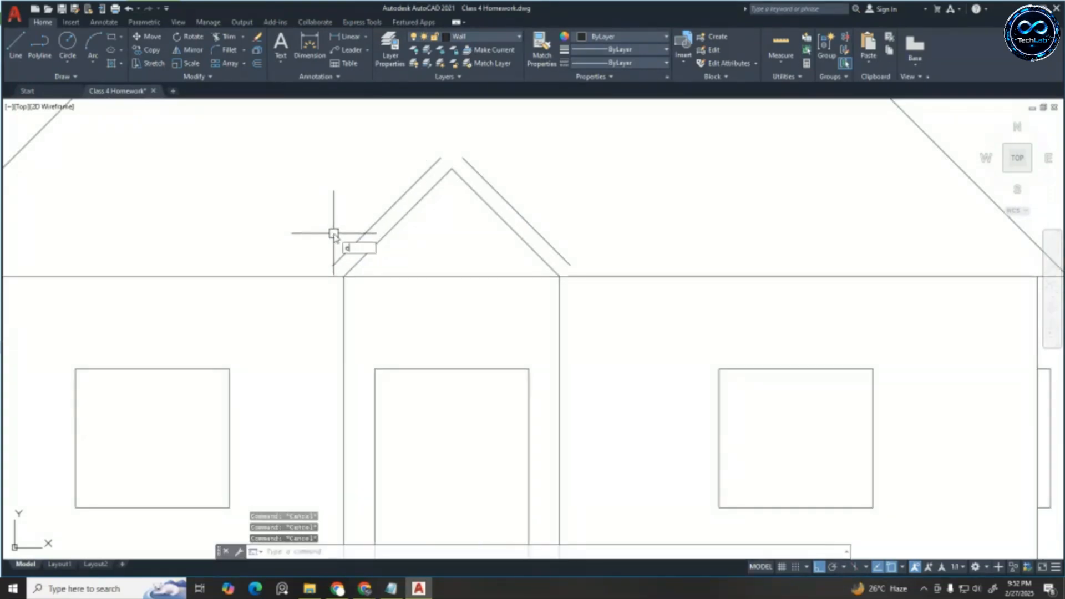
text(ex)
key(Return)
click(339, 258)
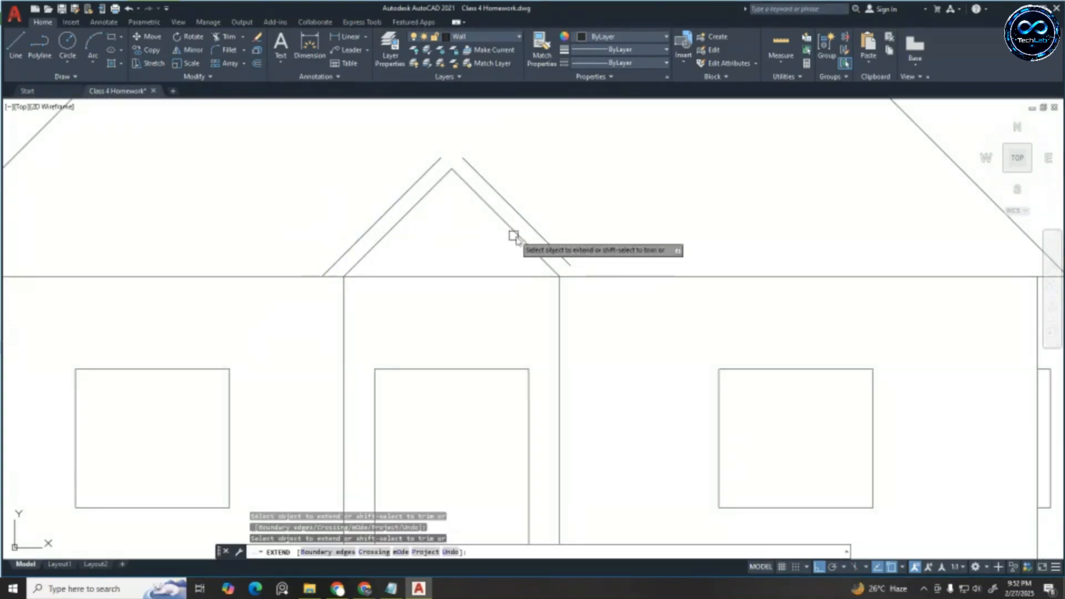
click(549, 239)
key(Escape)
key(Escape)
key(Escape)
Fillet the upper ends of the two outer gable lines into a sharp peak
text(f)
key(Return)
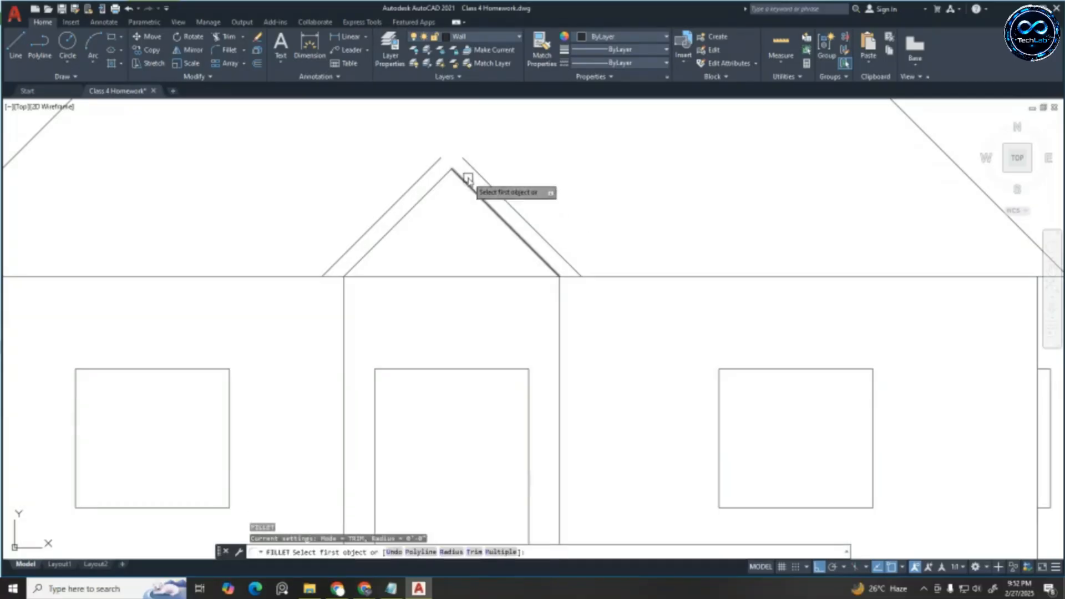
click(477, 171)
click(424, 175)
scroll(677, 199, down, 5)
key(Escape)
key(Escape)
key(Escape)
key(Escape)
Examine the gable above the door bay and where its sloping lines meet the wall's top line
scroll(677, 199, up, 8)
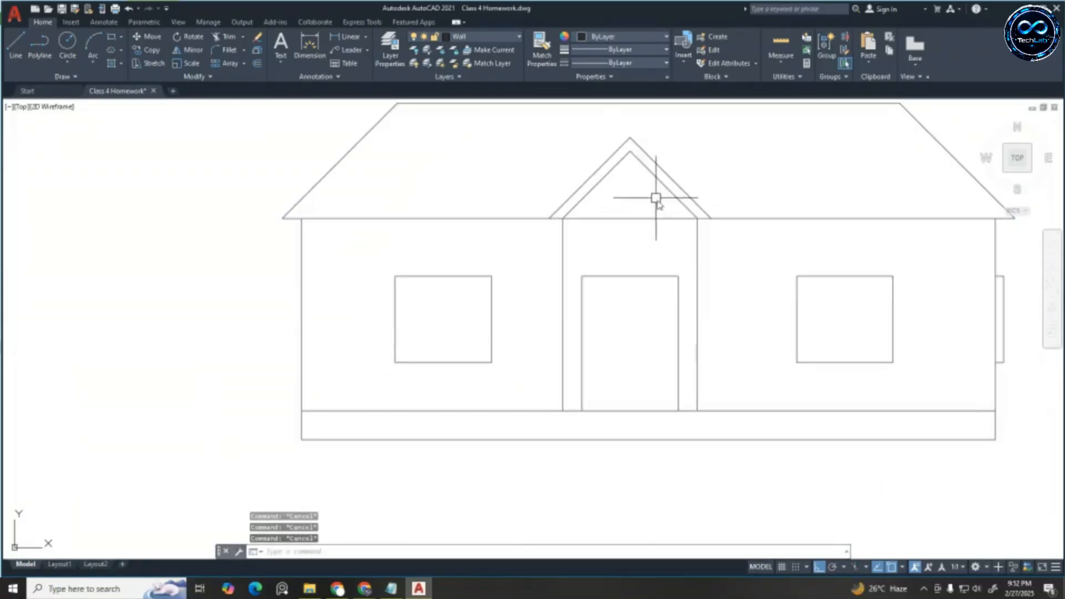
scroll(720, 225, down, 4)
scroll(732, 238, up, 4)
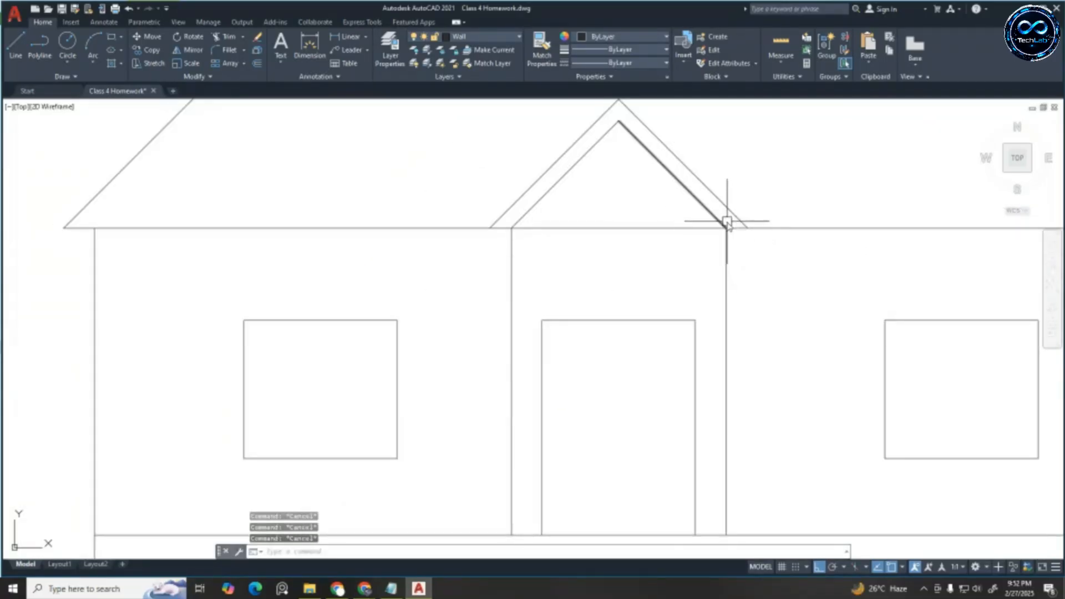
scroll(666, 214, up, 2)
scroll(673, 226, down, 5)
scroll(680, 218, up, 5)
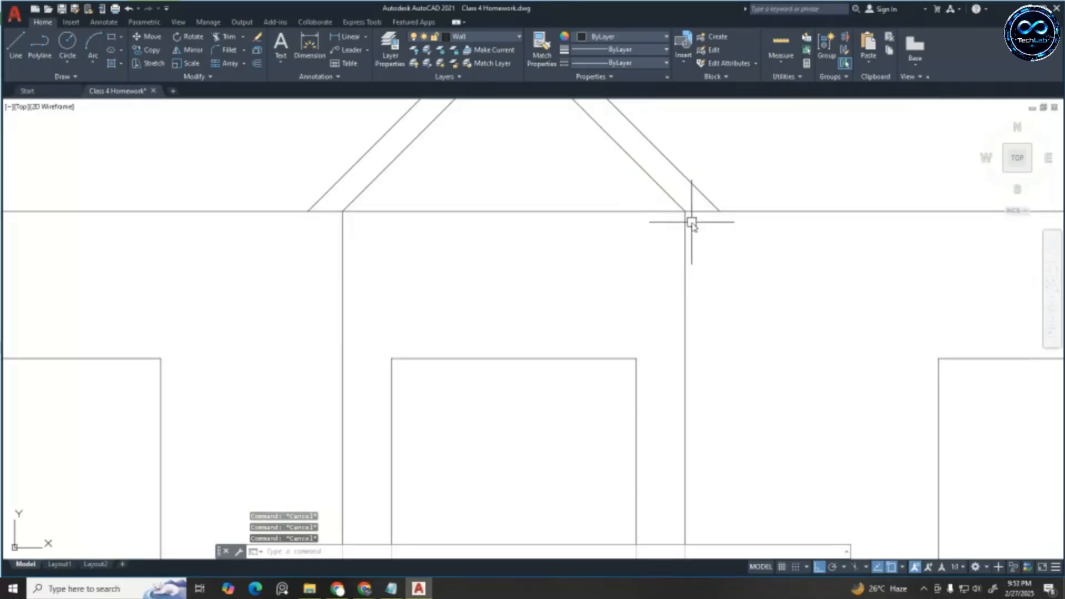
scroll(692, 222, down, 5)
scroll(694, 223, up, 4)
scroll(699, 226, down, 2)
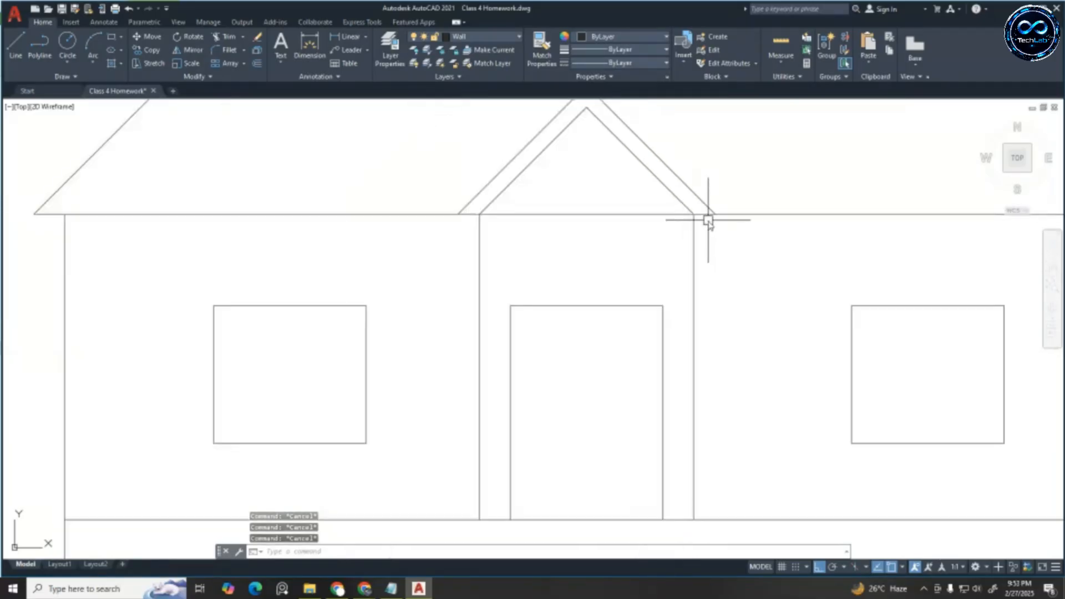
scroll(707, 221, down, 4)
scroll(710, 211, up, 4)
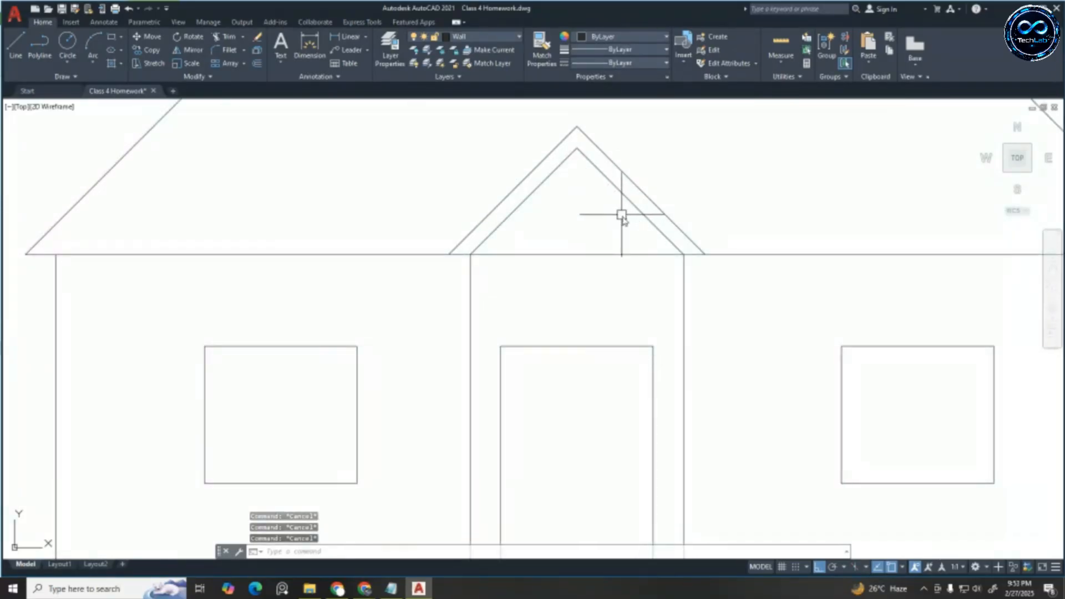
scroll(672, 232, down, 4)
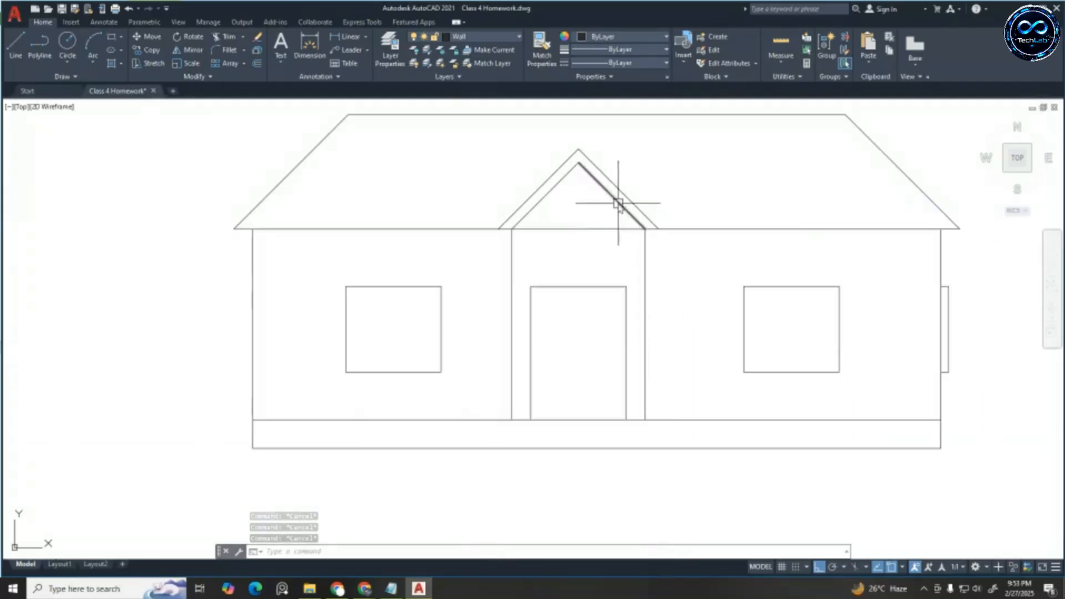
scroll(686, 237, up, 4)
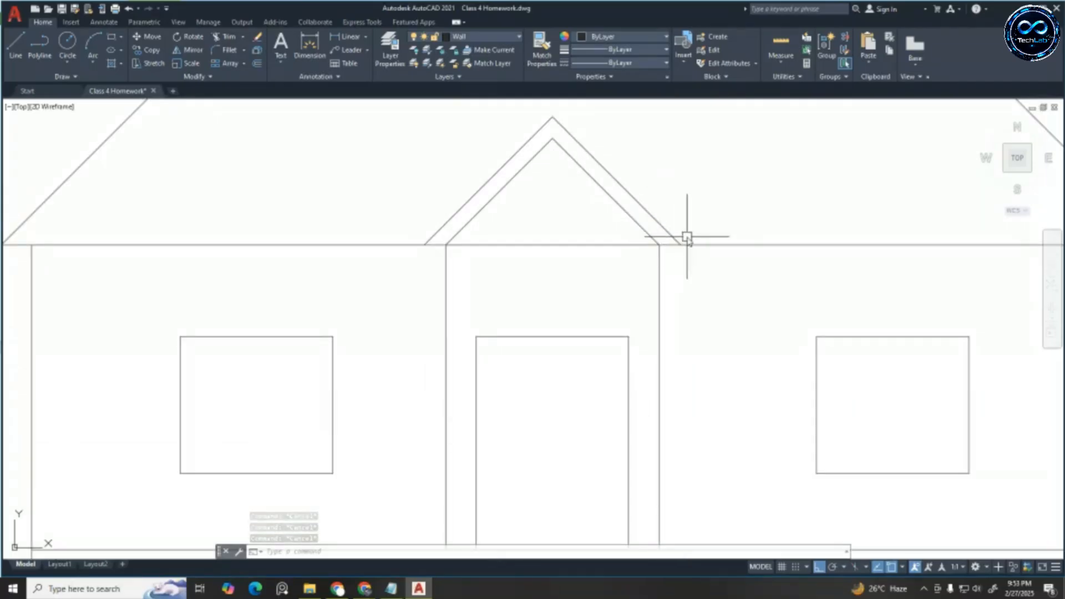
click(649, 238)
scroll(657, 237, up, 2)
scroll(658, 240, down, 2)
key(Escape)
key(Escape)
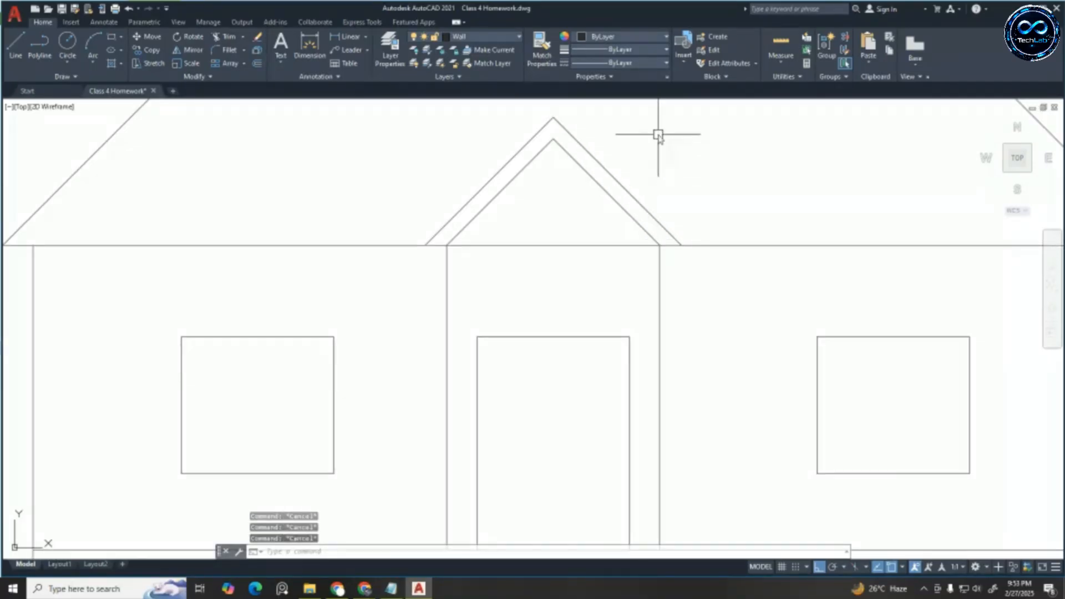
Delete the double sloping lines of the gable above the door bay
click(656, 133)
click(387, 193)
key(Delete)
Draw a horizontal line across the door bay between its two vertical edges, slightly below the wall's top line
click(15, 45)
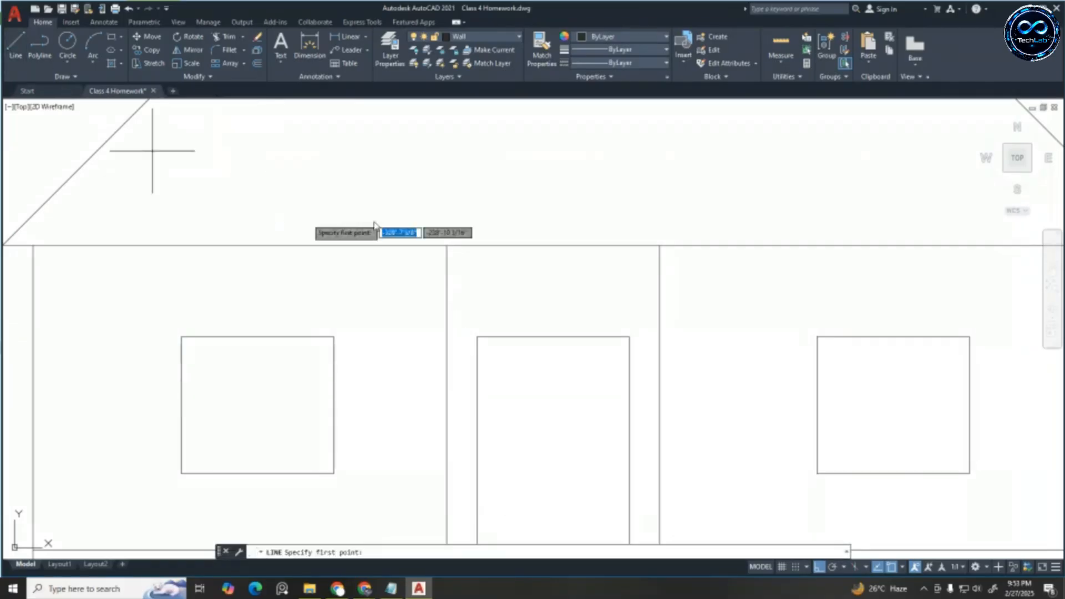
click(447, 288)
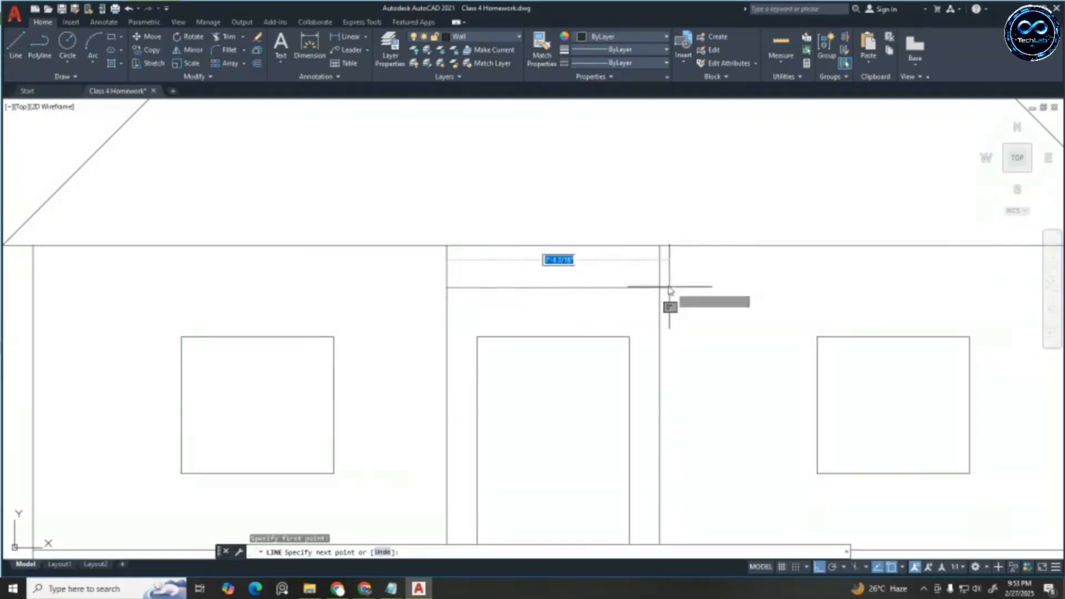
click(659, 288)
key(Escape)
Lengthen the horizontal line across the door bay by 12" outward at each end
click(620, 288)
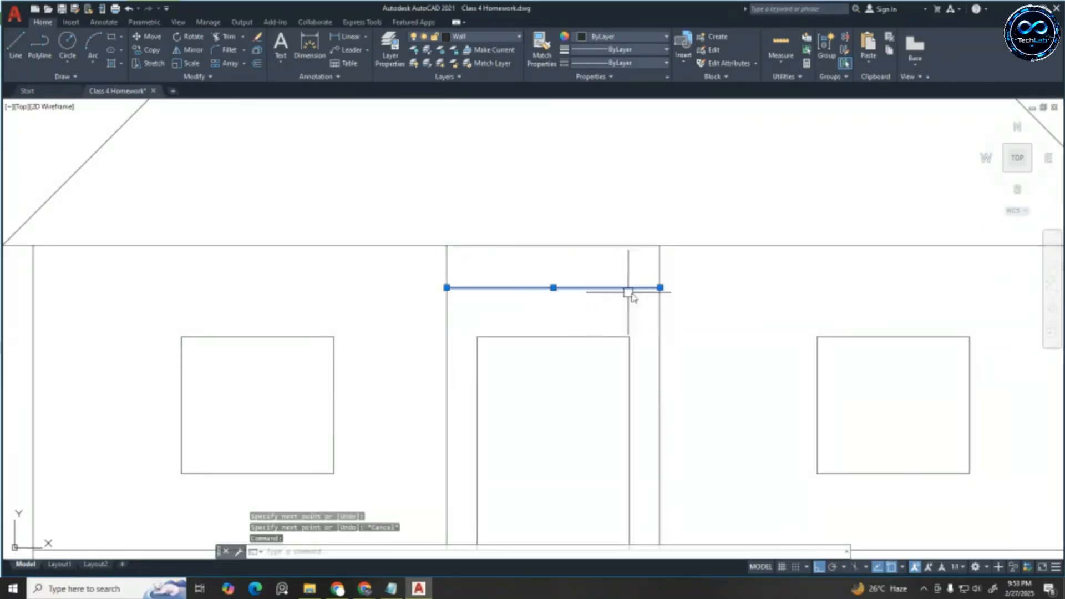
click(660, 288)
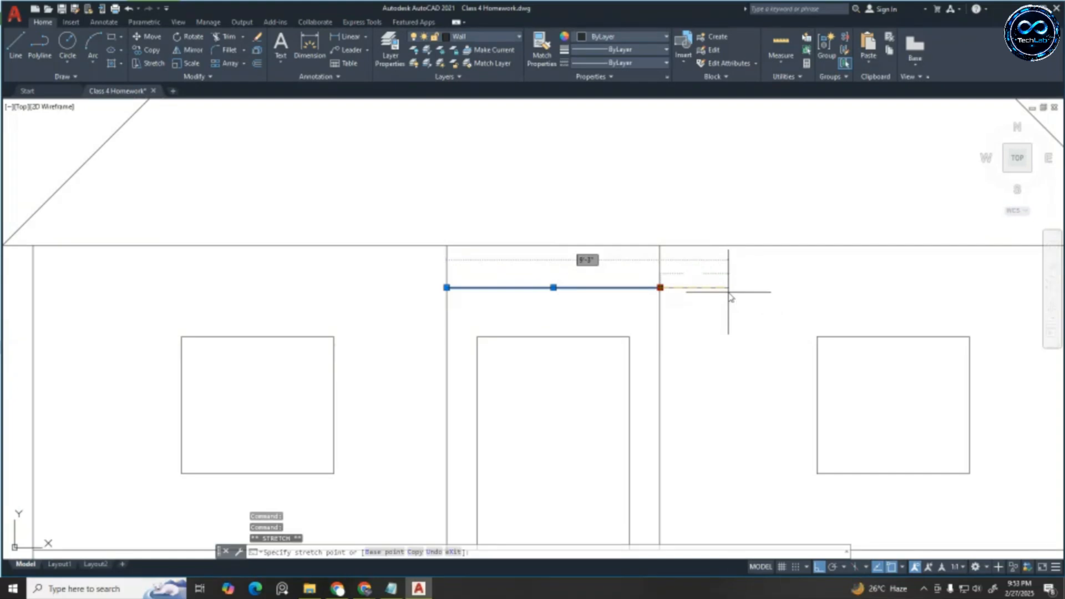
text(12)
key(Return)
key(Escape)
key(Escape)
click(470, 287)
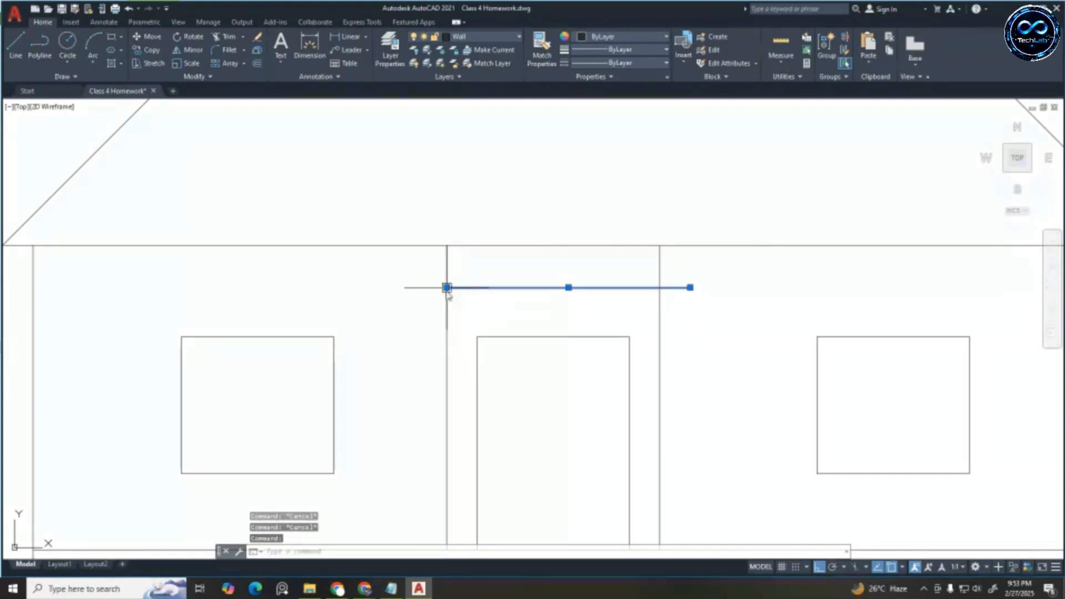
click(446, 287)
text(12)
key(Return)
key(Escape)
key(Escape)
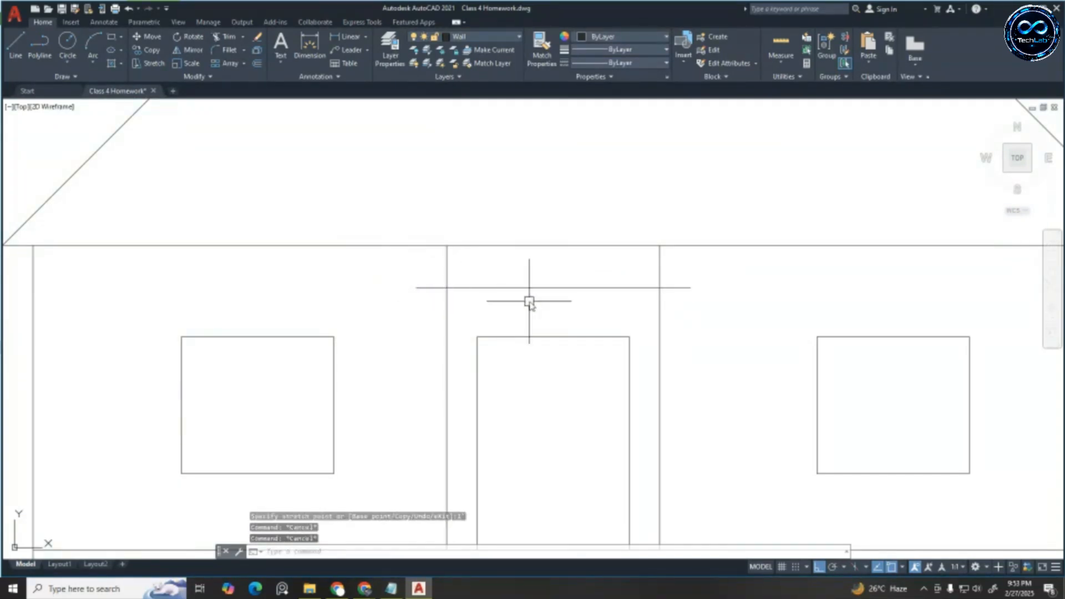
Draw a 4'6" vertical line upward from the midpoint of the horizontal line across the door bay
click(7, 48)
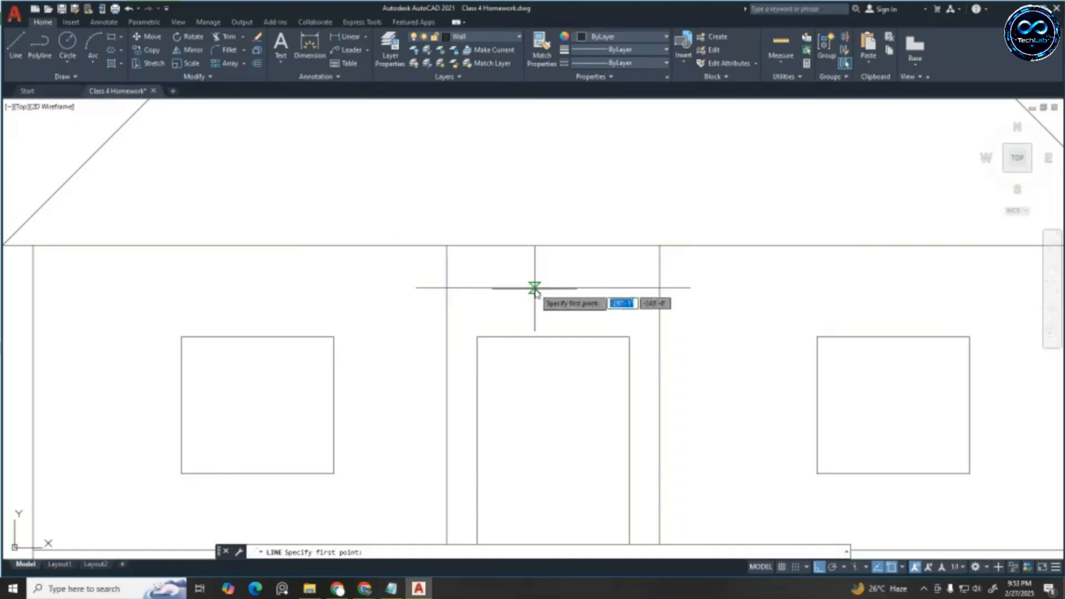
click(553, 287)
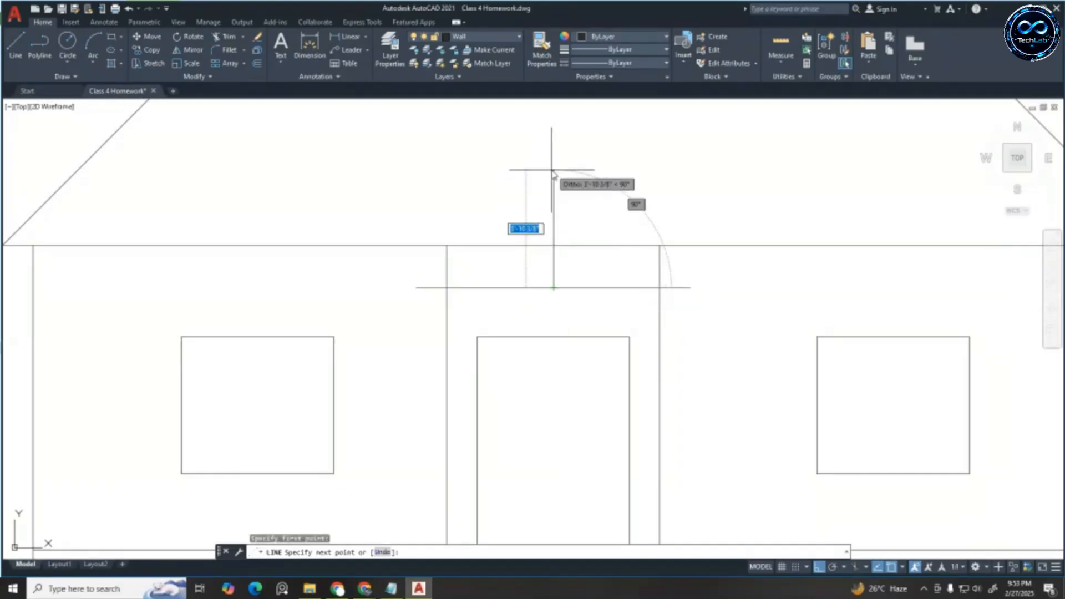
text(4'6")
key(Return)
key(Escape)
key(Escape)
key(Escape)
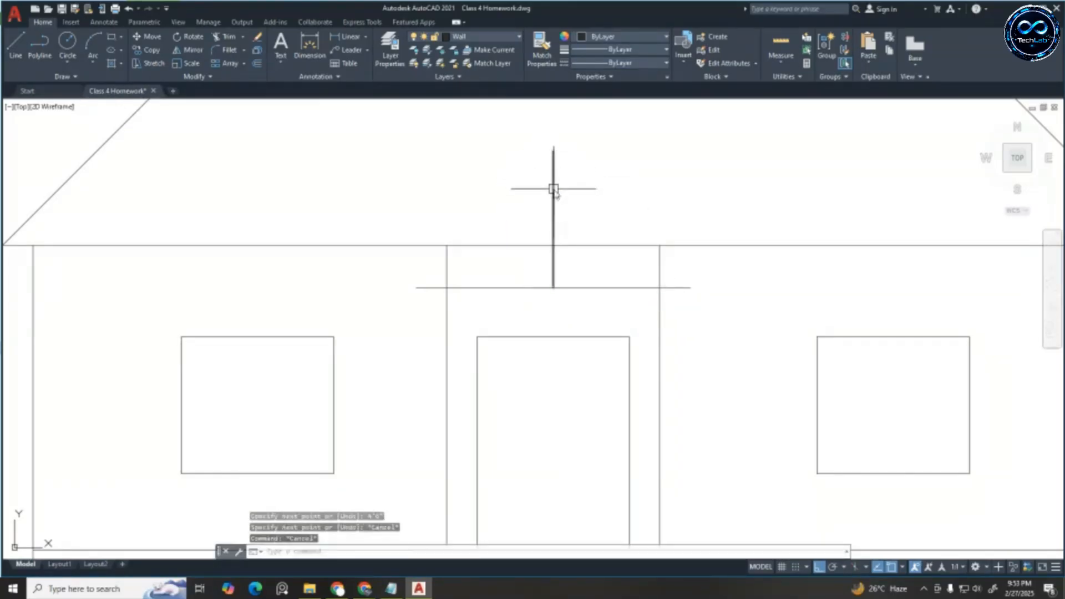
Move the 4'6" vertical line straight up so its lower end sits on the wall's top line
scroll(553, 197, down, 2)
key(Return)
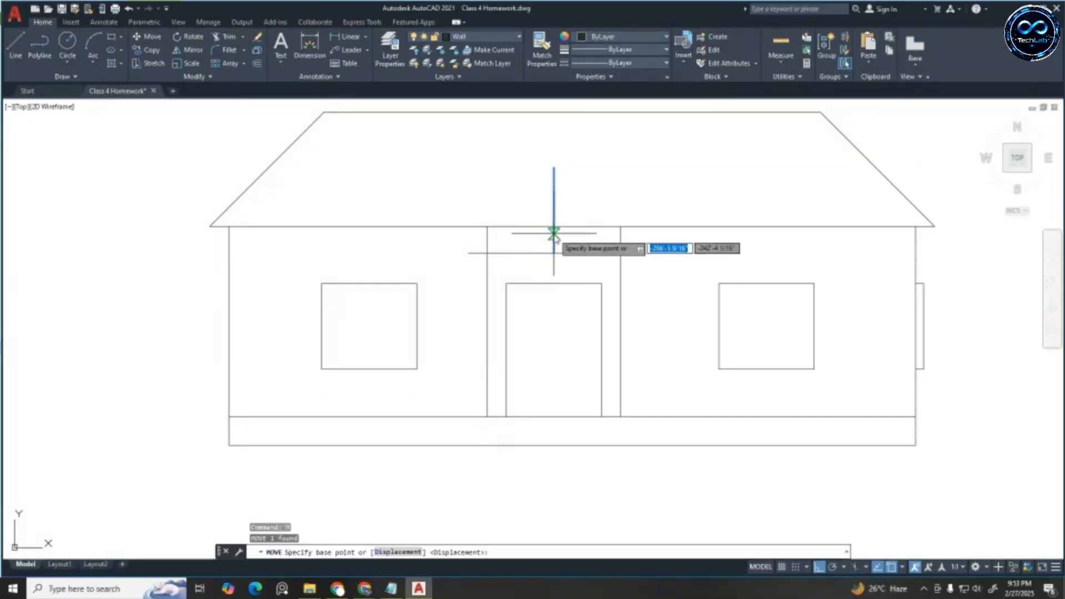
click(553, 252)
click(551, 229)
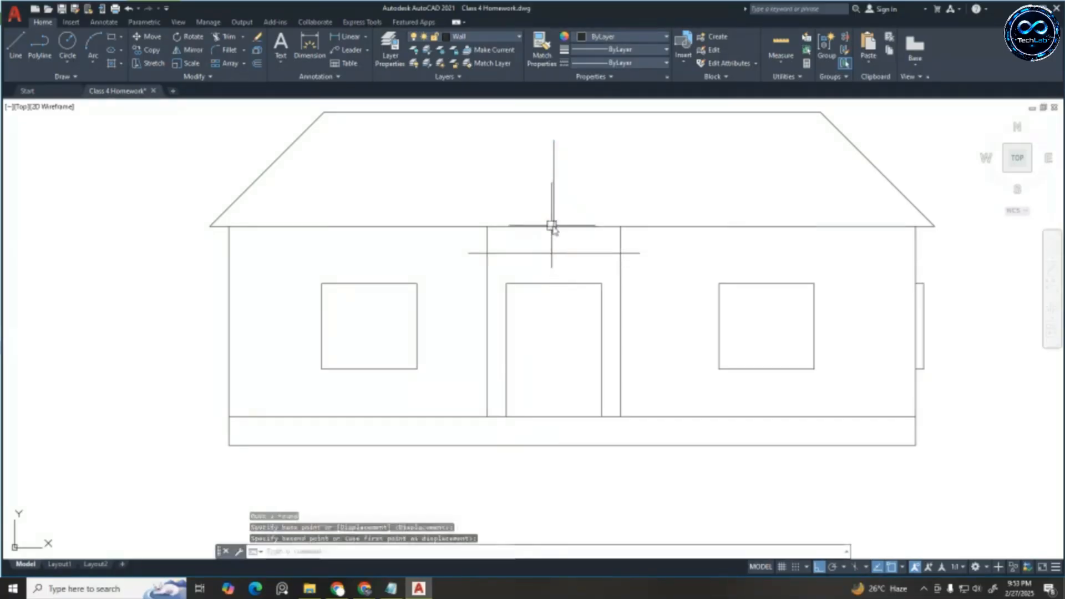
Delete the horizontal helper line across the door bay
click(557, 251)
key(Delete)
scroll(547, 147, up, 2)
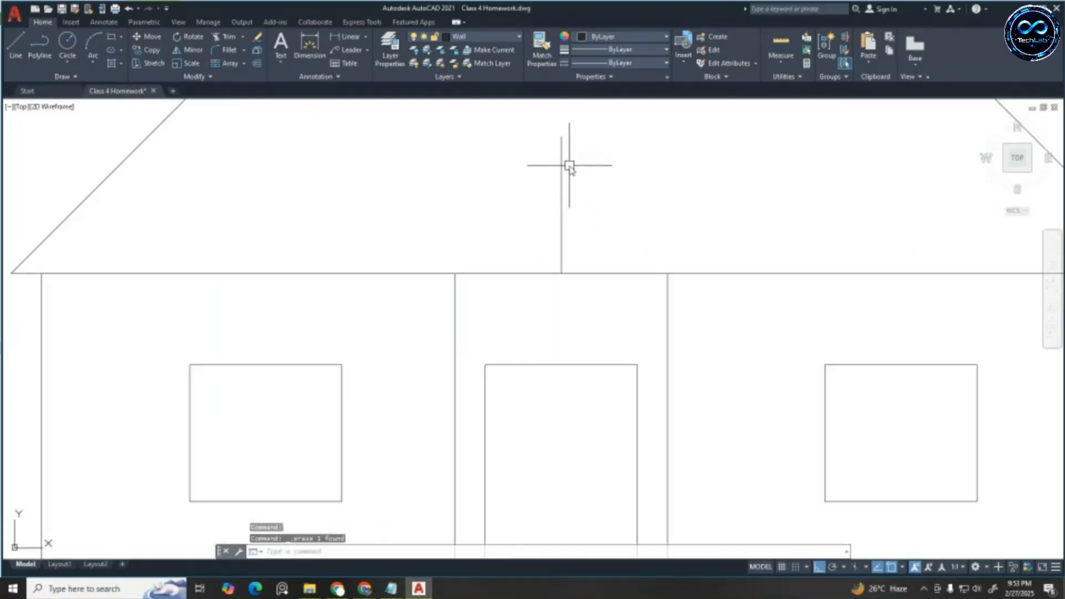
key(Escape)
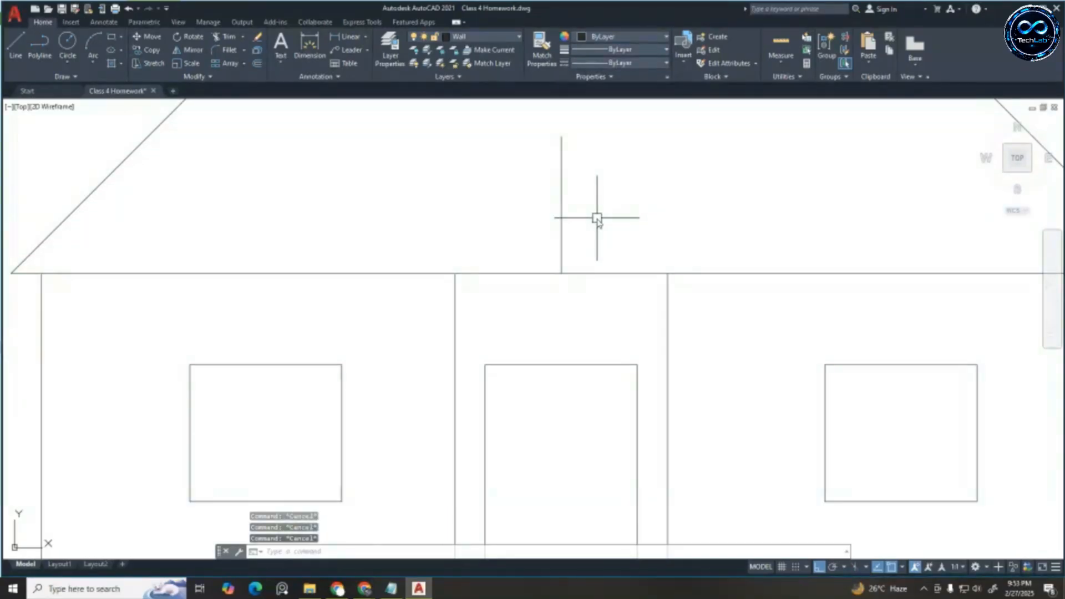
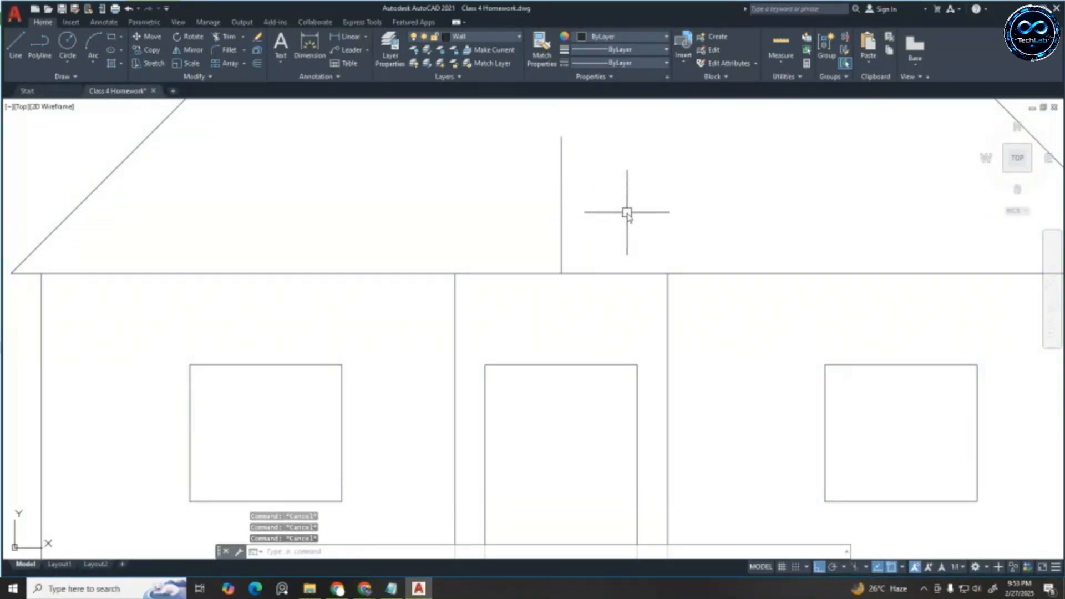
Offset the vertical centre line above the door bay by 4'6" to both sides
text(o)
key(Return)
text(4)
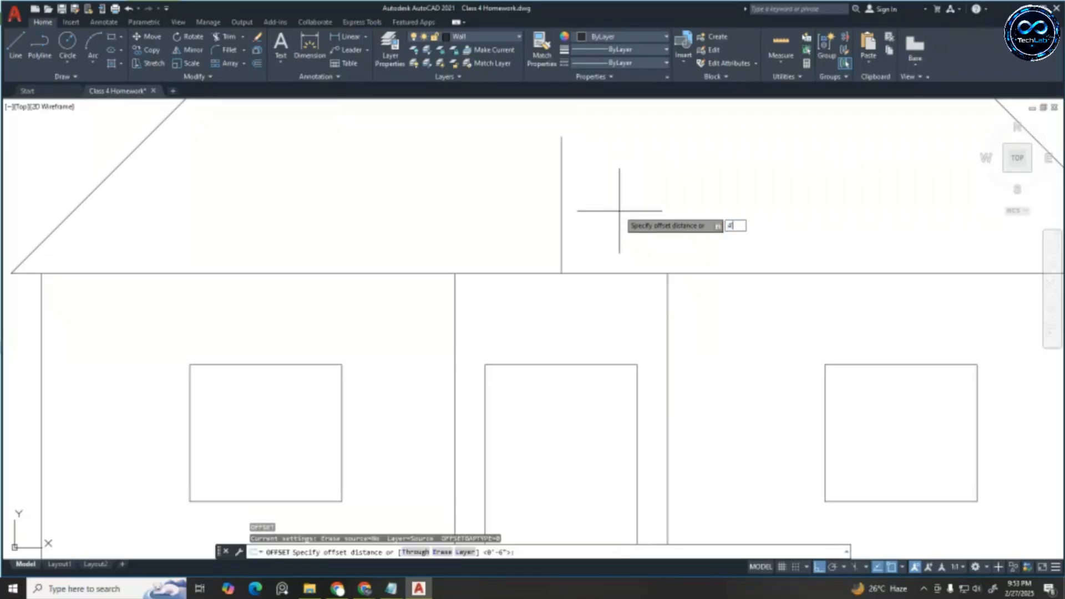
text('6)
key(Return)
click(561, 231)
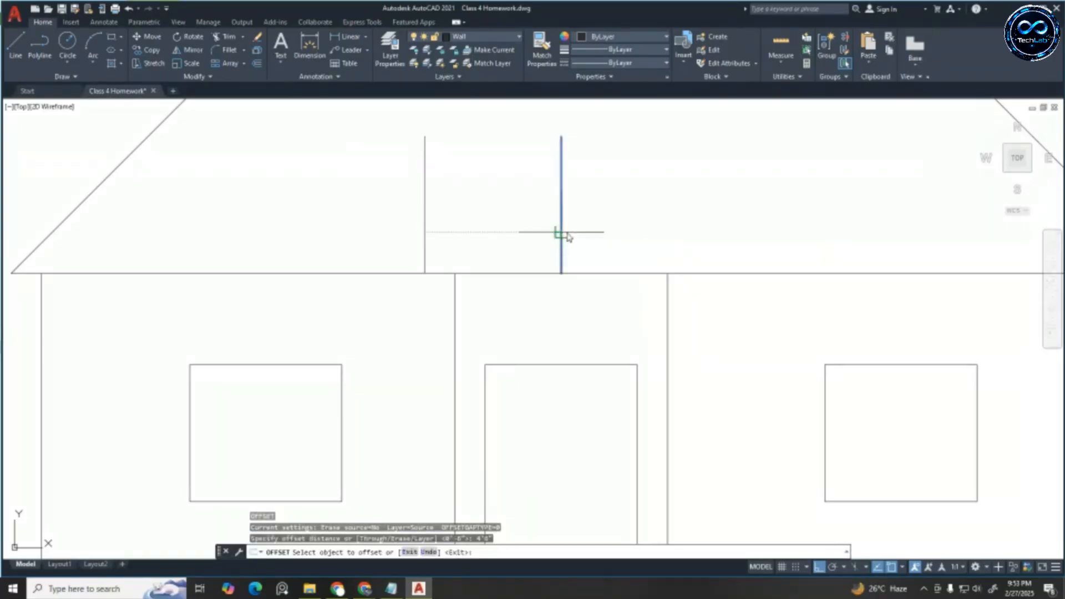
click(573, 229)
click(562, 225)
click(427, 233)
key(Return)
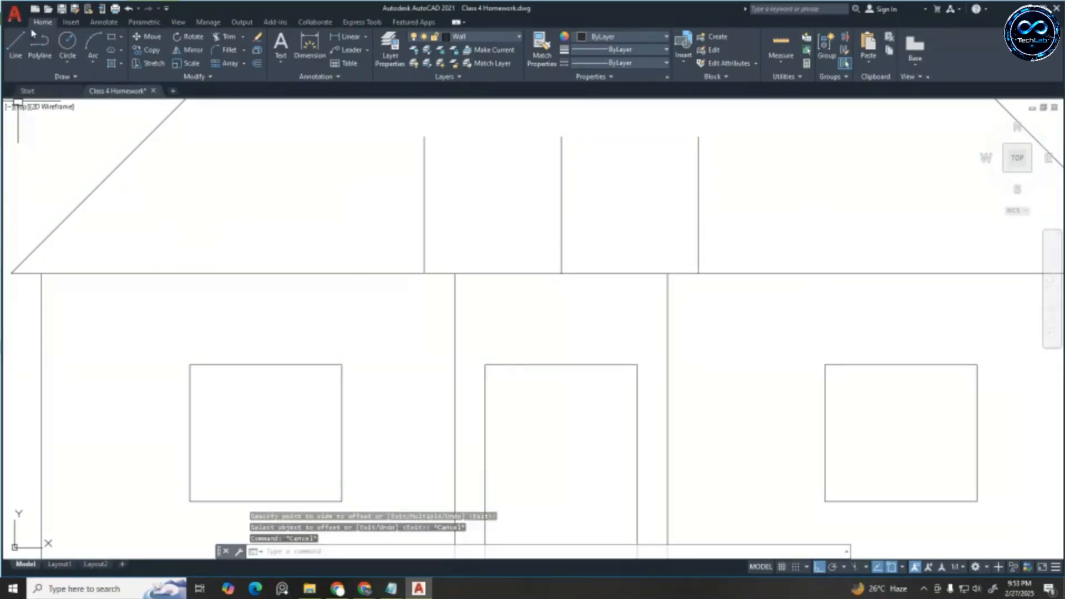
Draw two sloping gable lines from the centre line's upper end to the lower ends of the two offset vertical lines
click(16, 44)
click(561, 136)
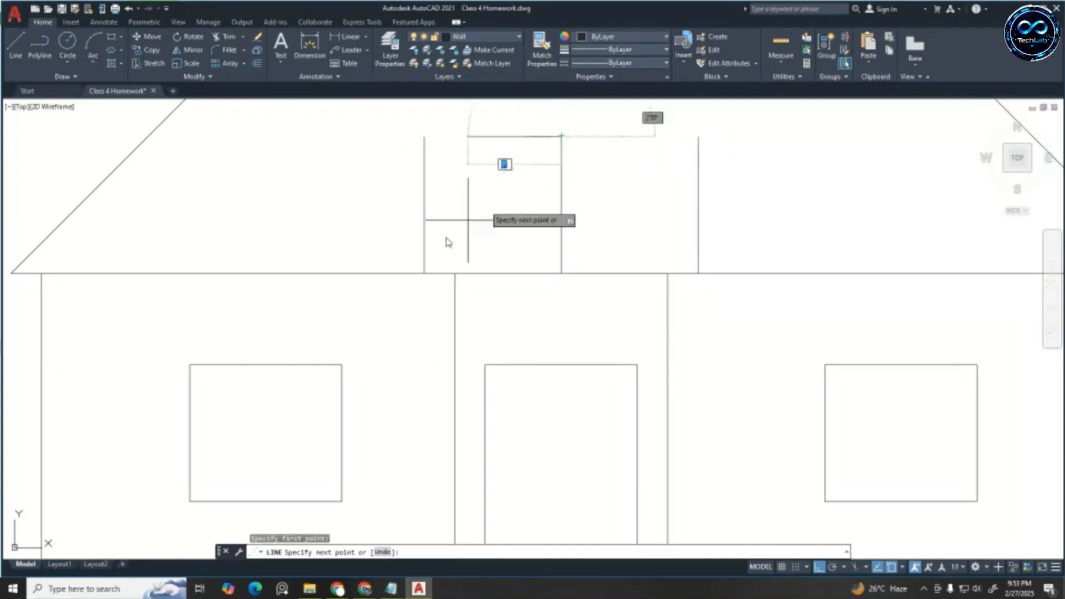
click(424, 273)
key(Return)
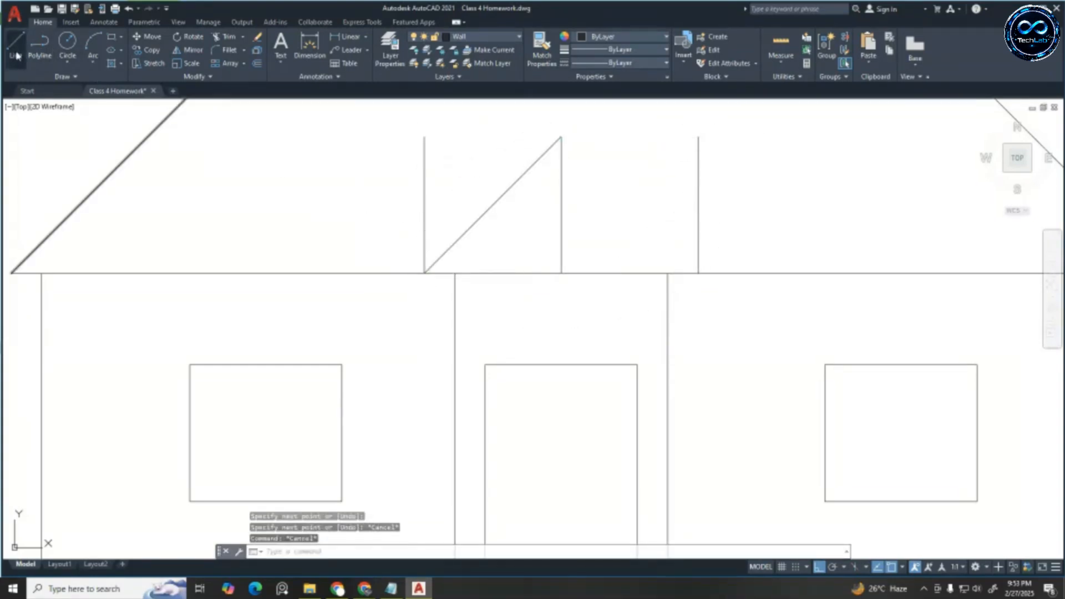
key(Return)
click(561, 137)
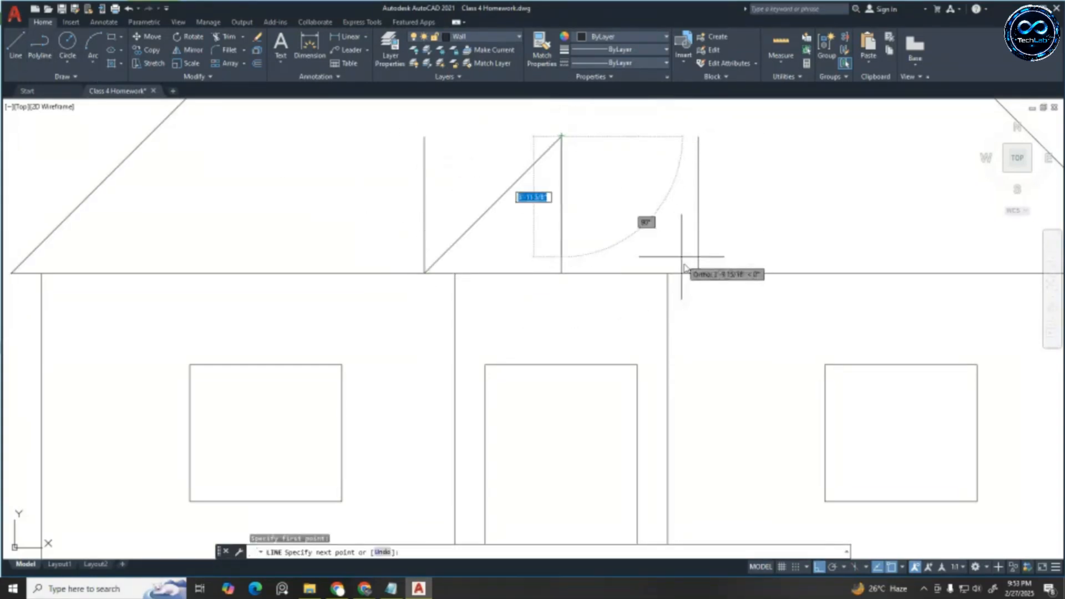
click(698, 273)
key(Escape)
key(Escape)
key(Escape)
Delete the three vertical helper lines of the gable, leaving only its sloping lines
click(714, 173)
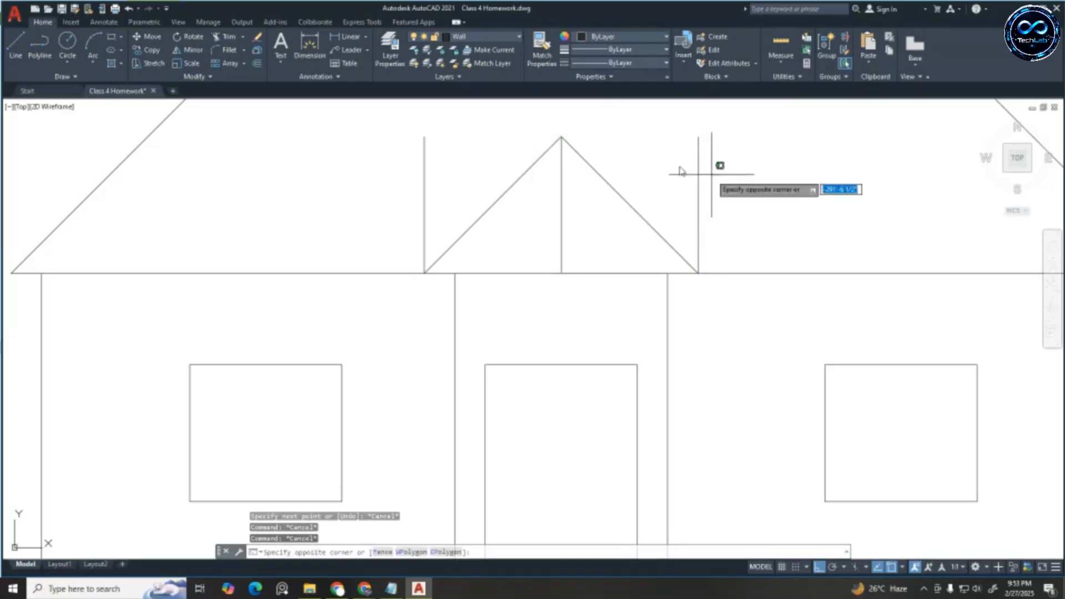
click(674, 170)
key(Delete)
click(462, 156)
click(357, 179)
key(Delete)
scroll(431, 230, down, 3)
scroll(425, 213, up, 3)
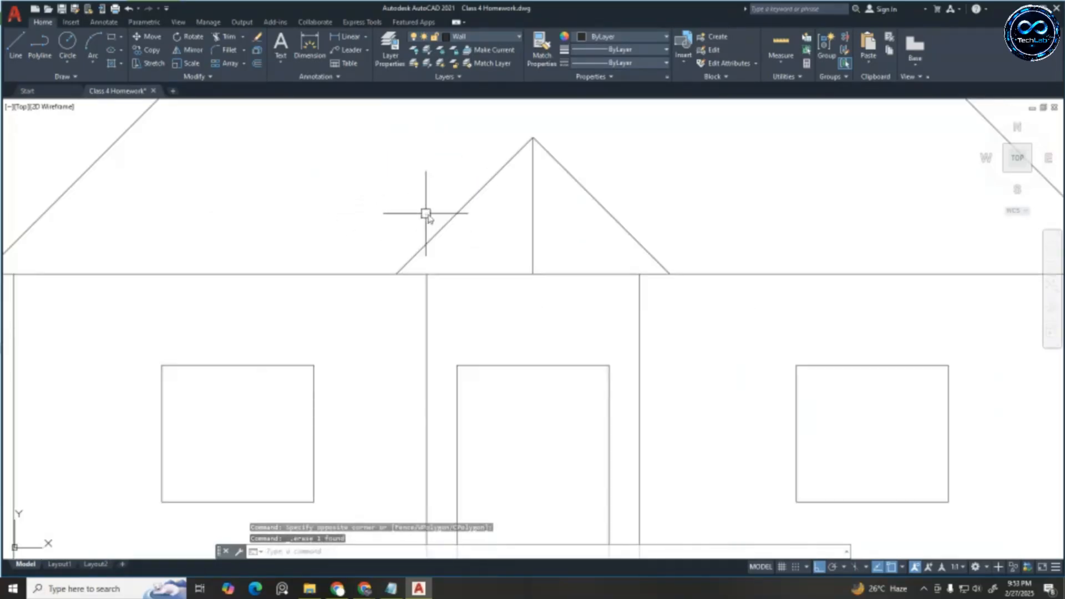
key(Escape)
key(Escape)
key(Escape)
click(552, 216)
click(495, 214)
key(Delete)
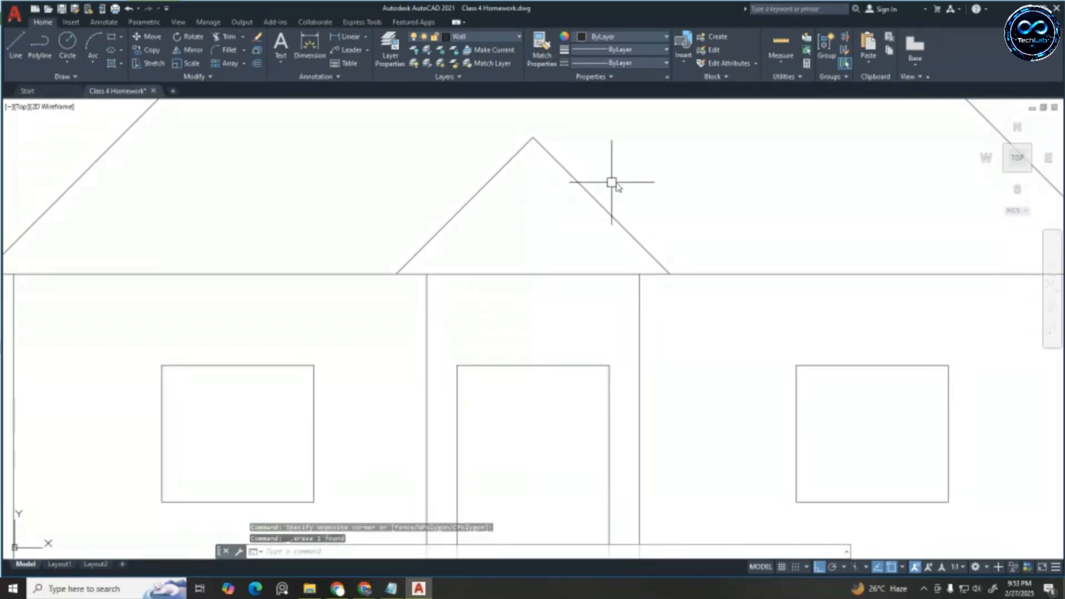
Offset both sloping lines of the rebuilt gable outward by 6"
key(Escape)
key(Escape)
text(o)
key(Return)
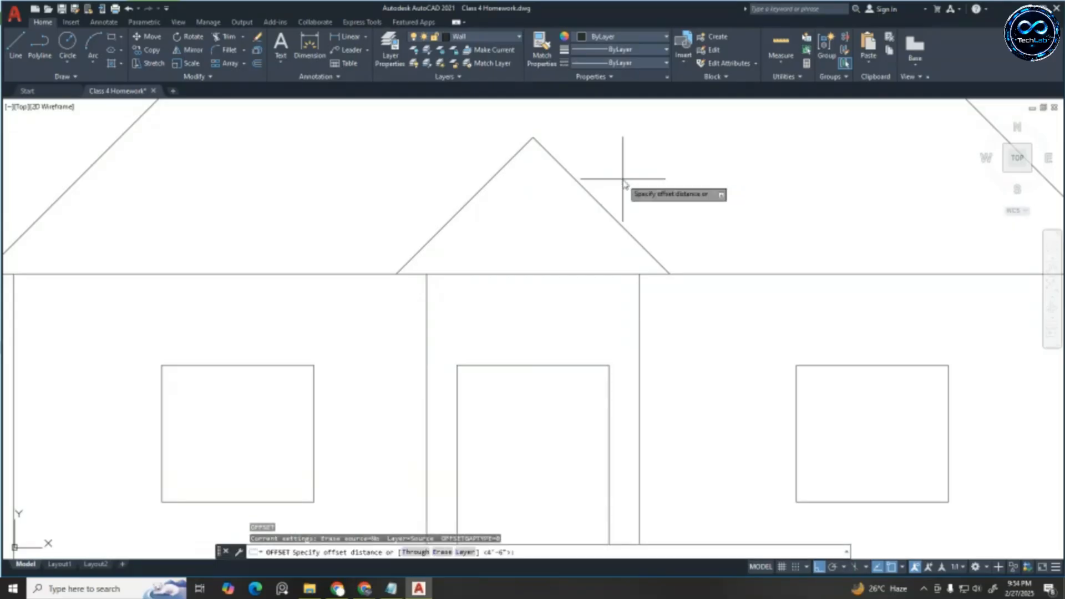
text(6)
key(Return)
click(599, 205)
click(658, 167)
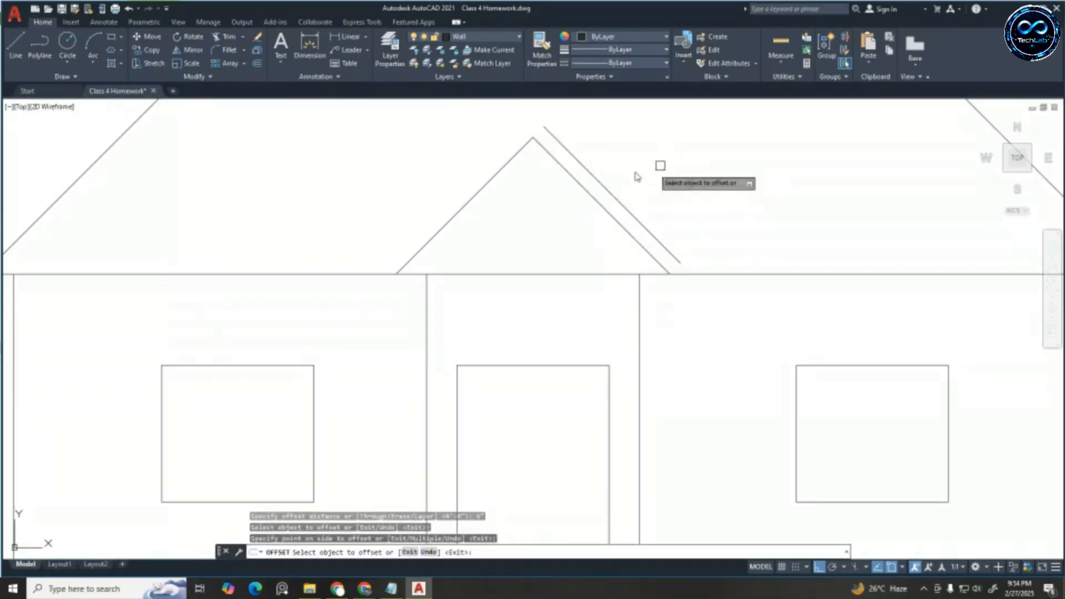
click(507, 174)
click(430, 142)
key(Escape)
key(Escape)
key(Escape)
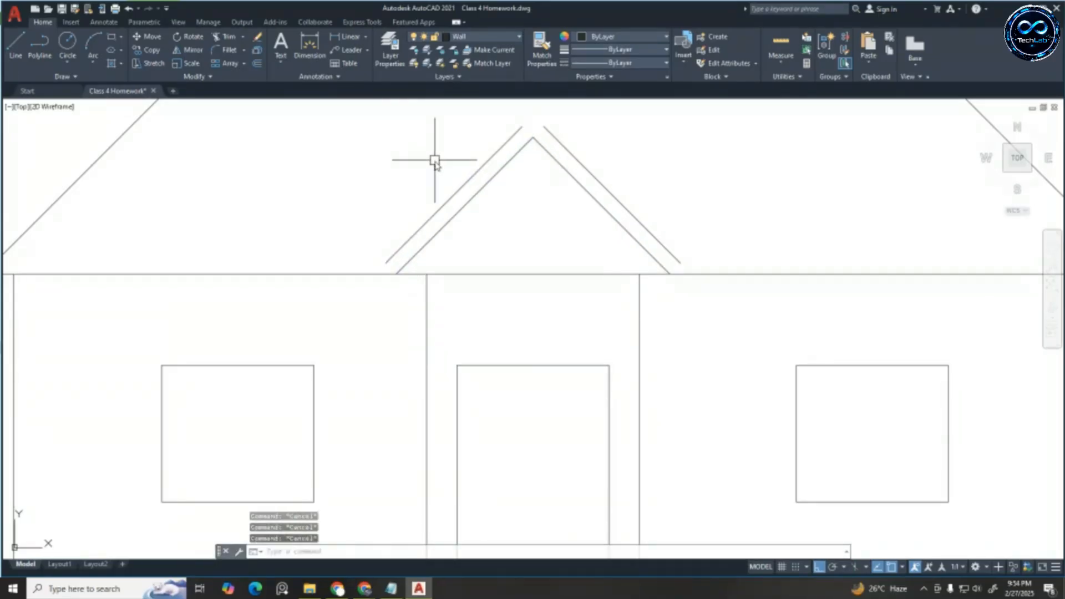
Fillet the upper ends of the two outer gable lines with zero radius to form a sharp peak
key(Return)
click(512, 137)
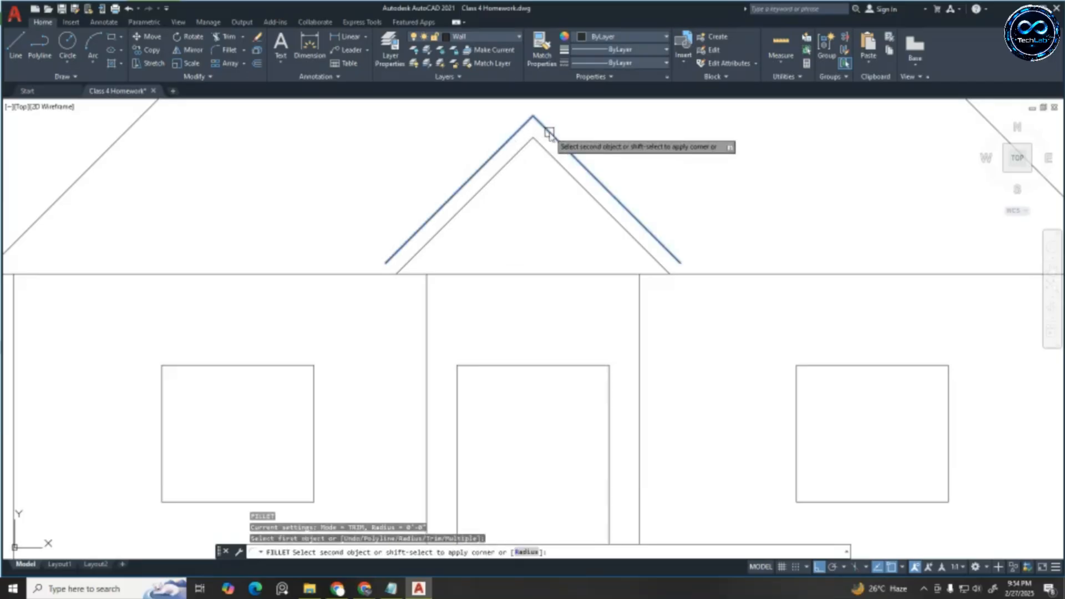
click(547, 135)
key(space)
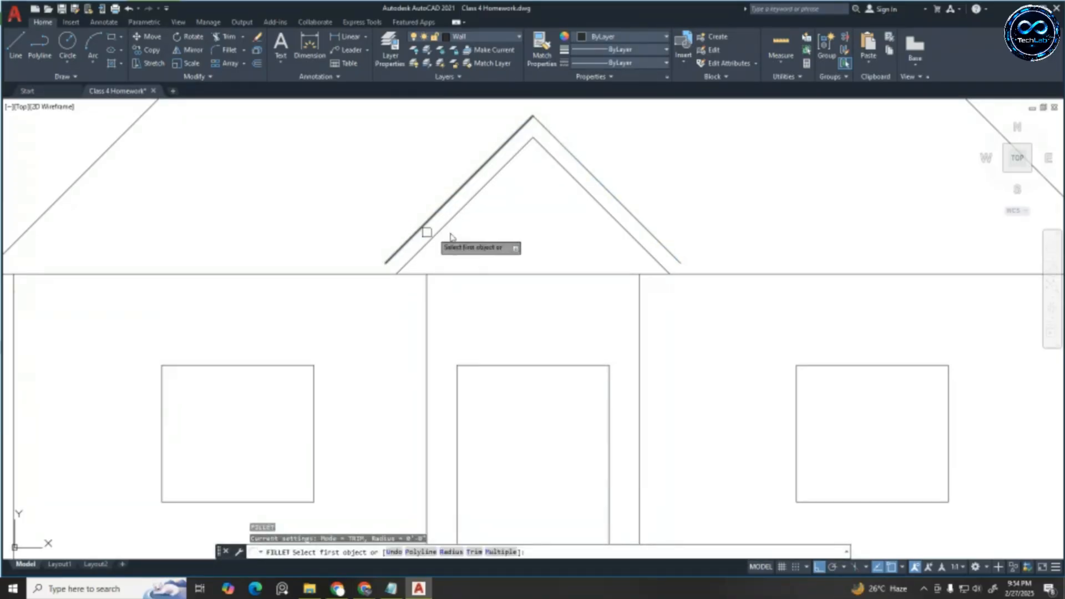
key(Escape)
key(Escape)
Extend the lower ends of both outer gable lines to the wall's top line
text(ec)
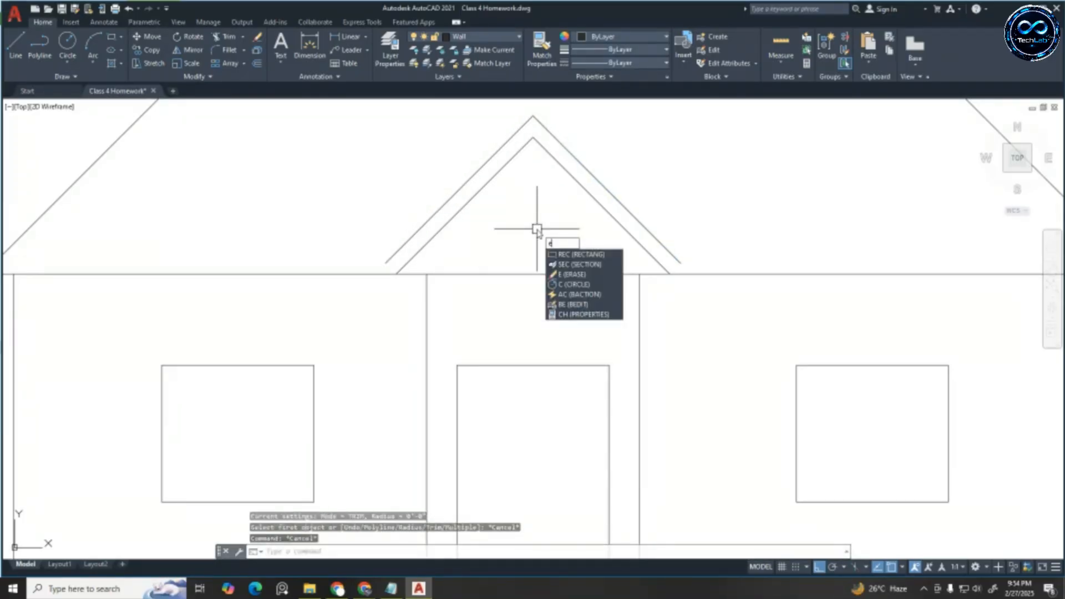
text(x)
key(Return)
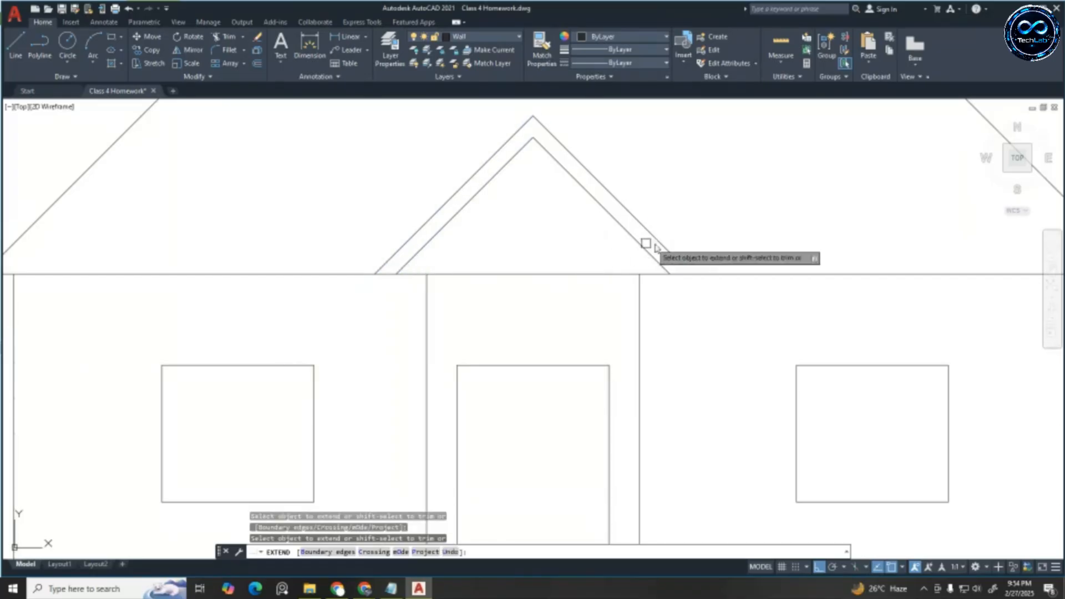
scroll(668, 244, down, 4)
key(Escape)
key(Escape)
key(Escape)
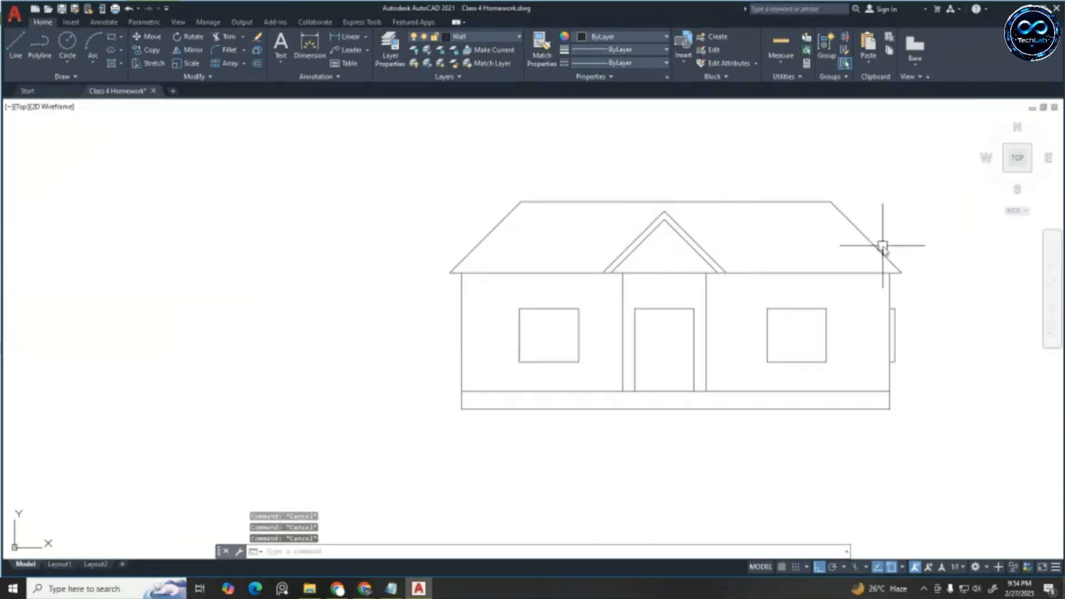
Offset the roof's eave line along the wall top downward by 3"
scroll(883, 246, up, 2)
scroll(904, 189, down, 2)
scroll(895, 205, up, 2)
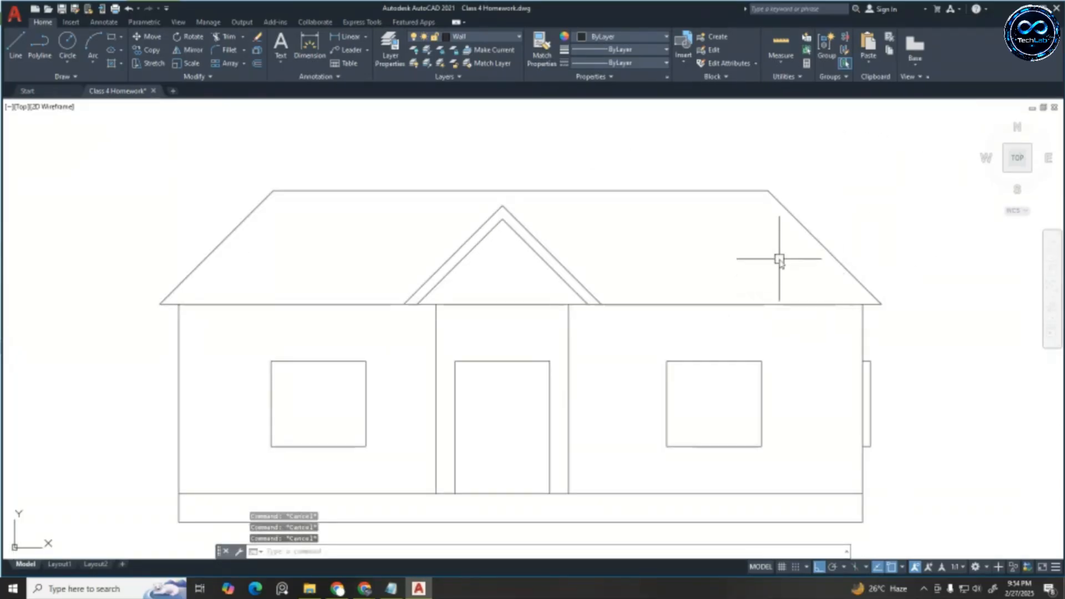
key(Return)
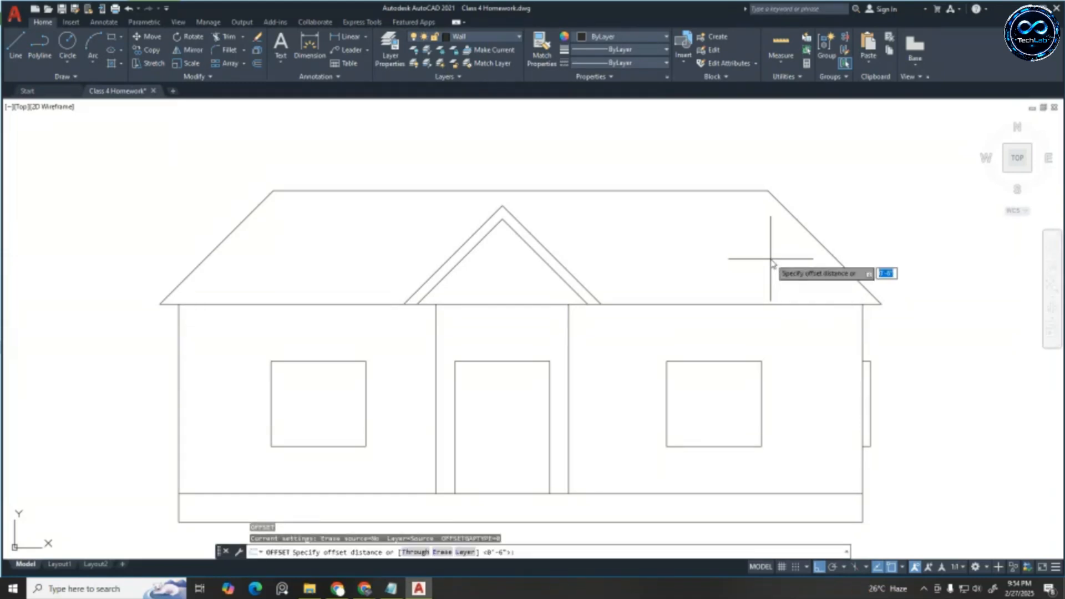
text(3)
key(Return)
click(737, 305)
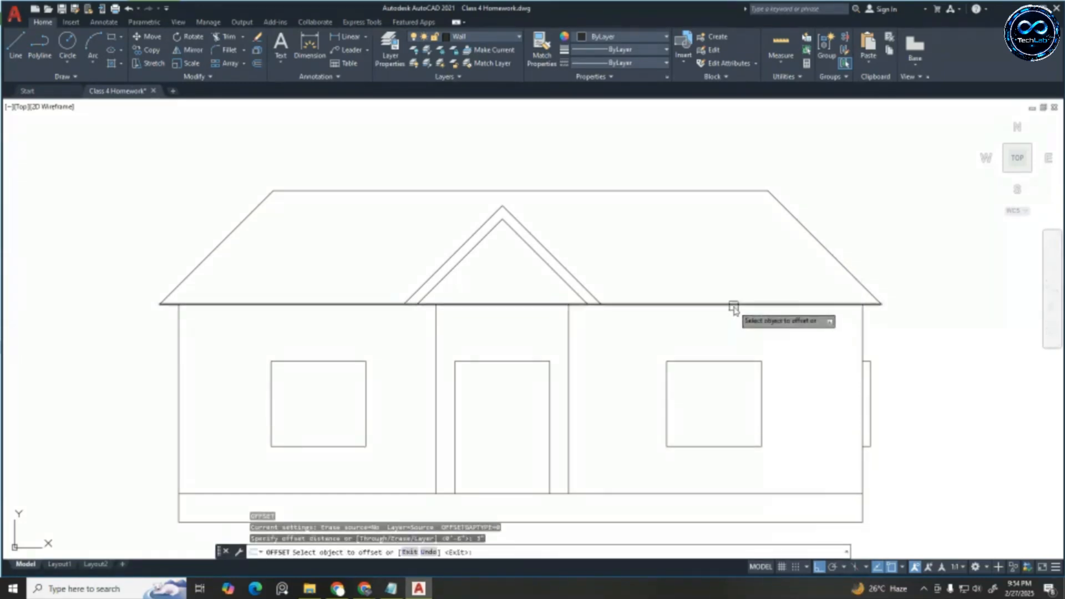
click(729, 336)
scroll(327, 350, up, 2)
key(Escape)
key(Escape)
key(Escape)
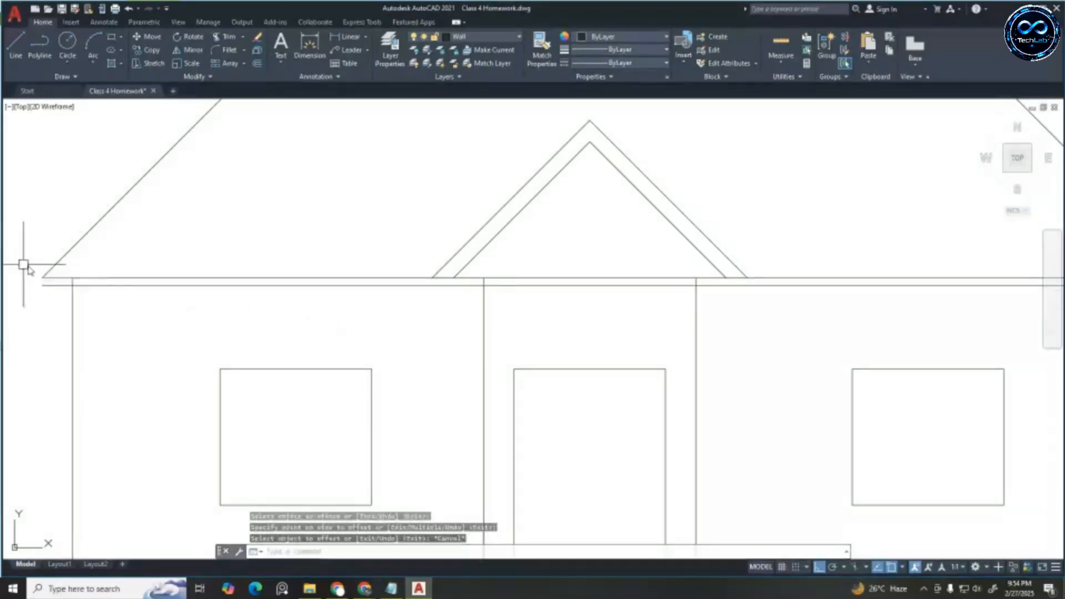
Close the left end of the roof's eave edge with a short vertical line between its two horizontal lines
scroll(35, 272, up, 5)
scroll(383, 264, down, 2)
scroll(169, 276, up, 3)
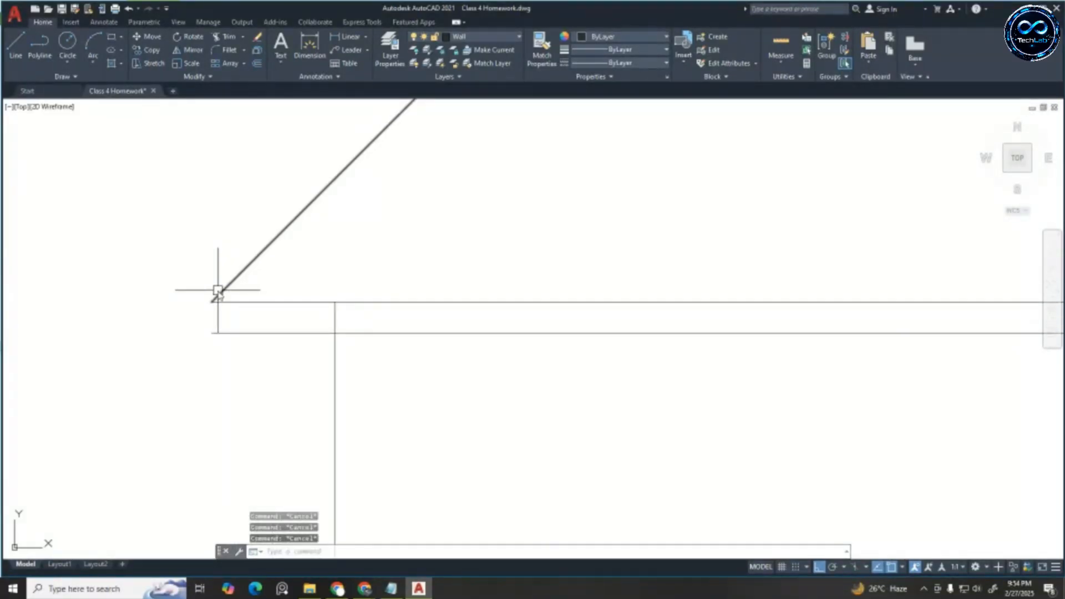
key(l)
key(Return)
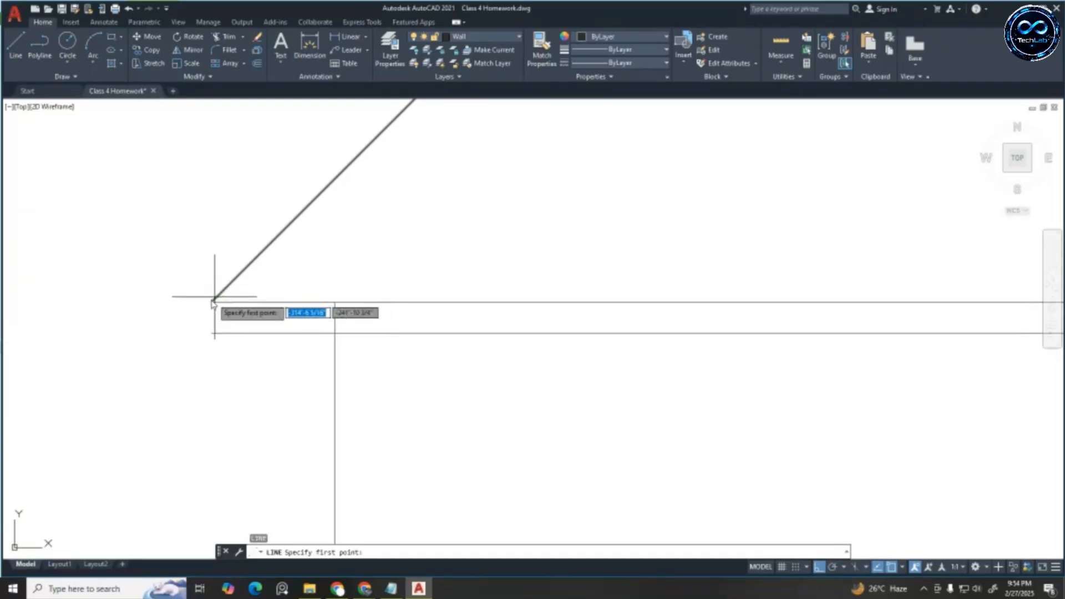
click(211, 302)
key(Escape)
key(Escape)
key(Escape)
scroll(178, 290, down, 4)
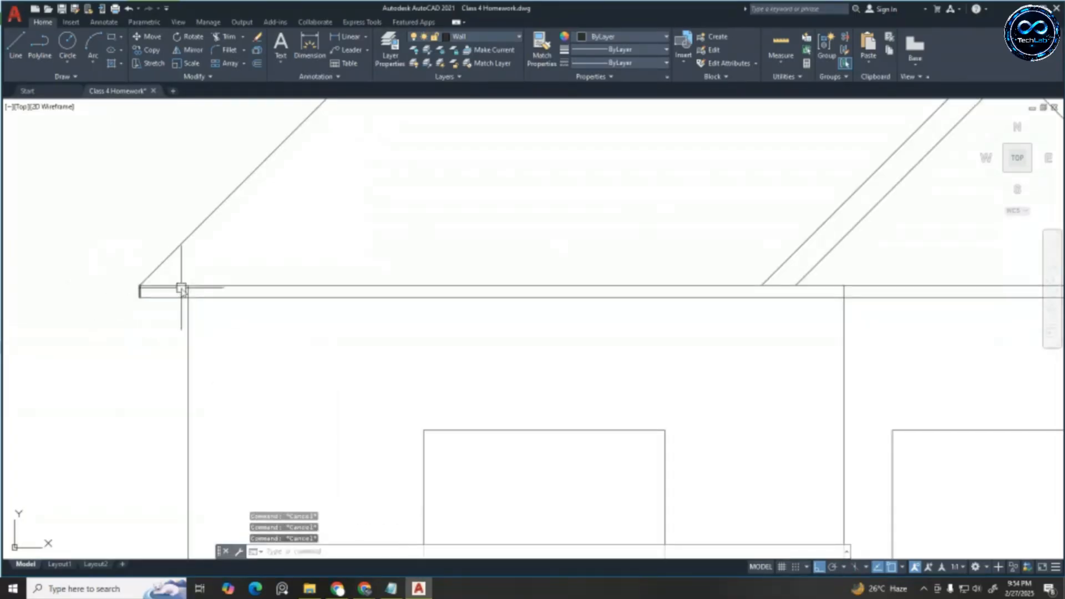
Draw a short vertical line across the eave edge from the foot of the left outer gable line
scroll(600, 295, up, 3)
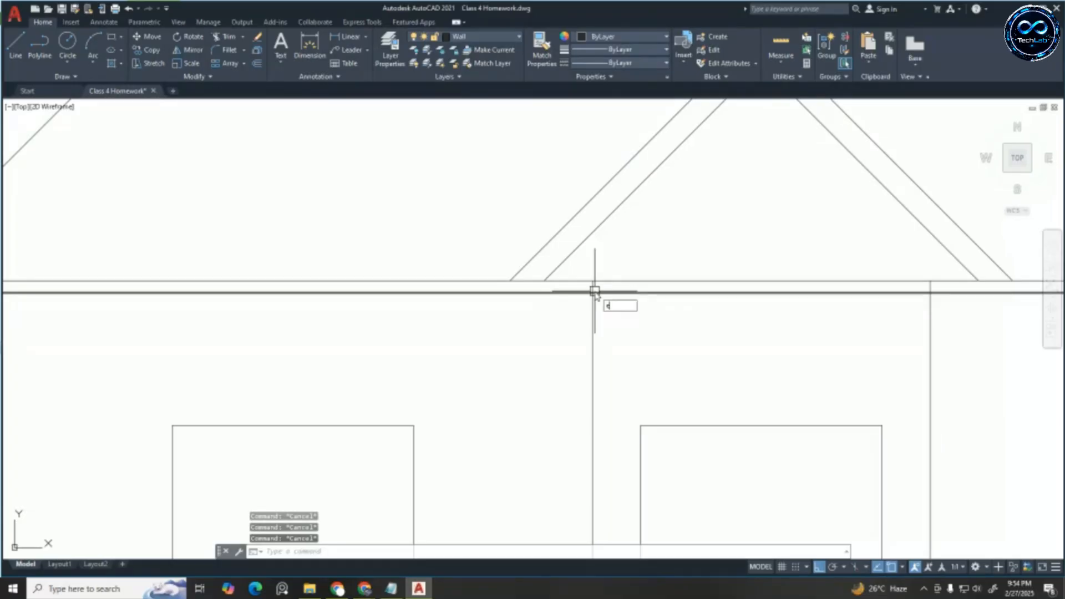
key(Escape)
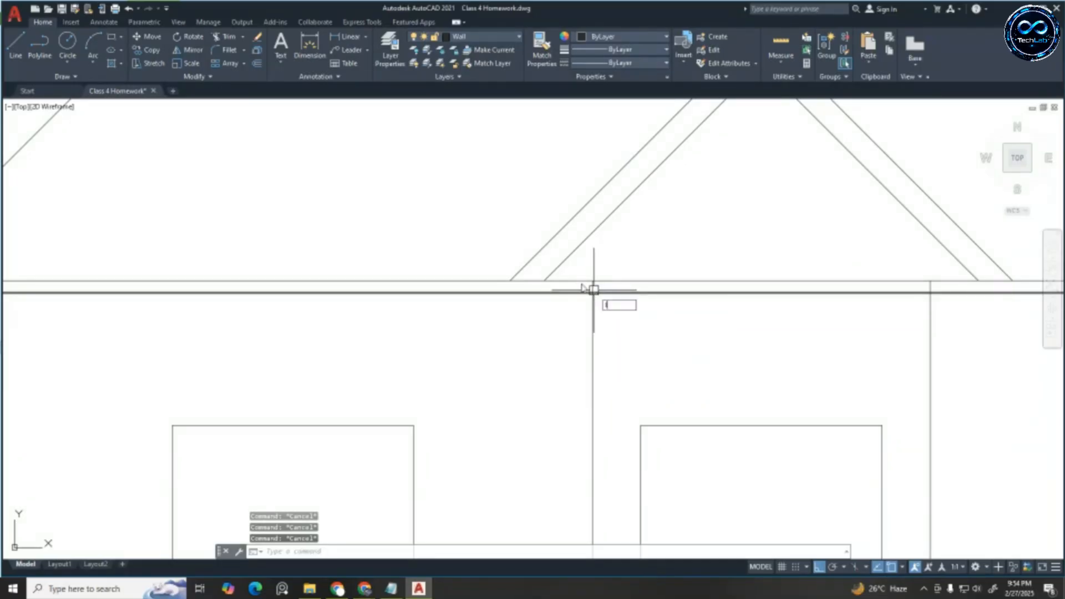
text(l)
key(Return)
scroll(505, 274, up, 4)
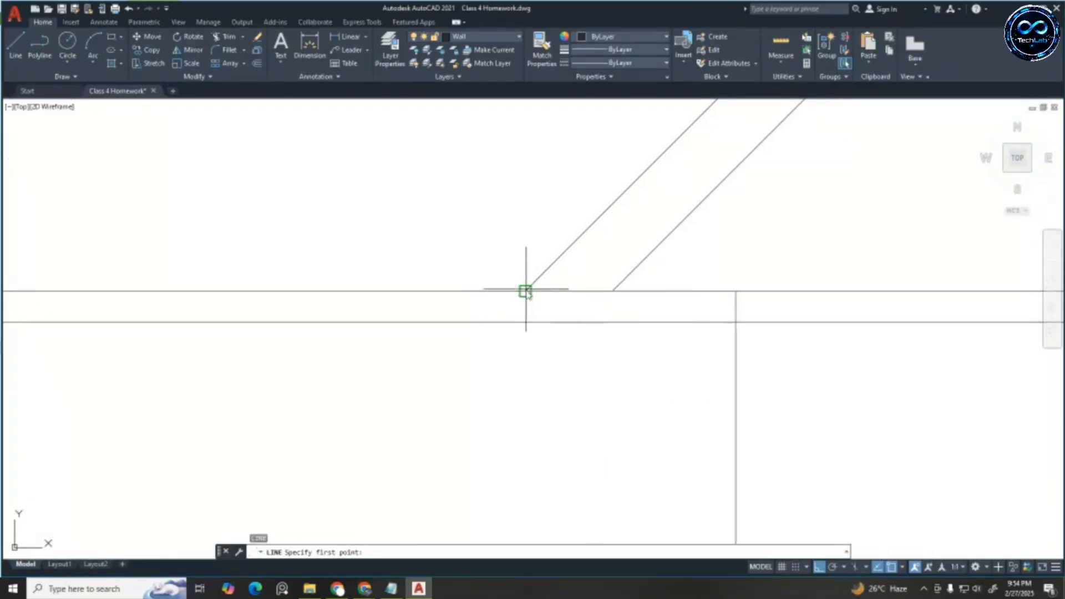
click(525, 291)
click(524, 322)
key(Escape)
Copy the short vertical line to the feet of the other three gable lines and to the right end of the eave edge
click(523, 308)
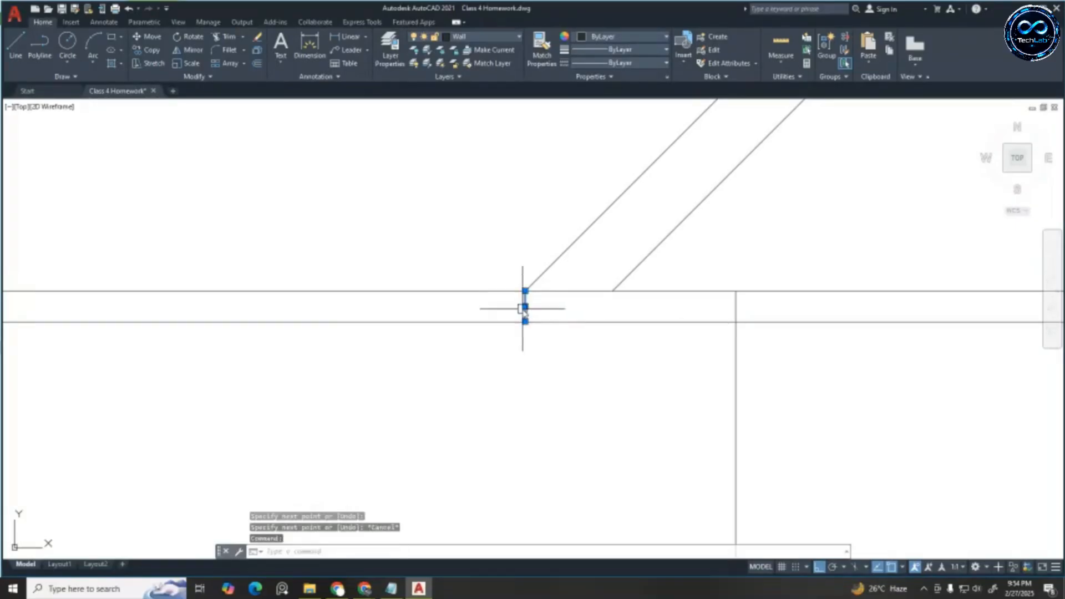
key(Return)
scroll(525, 299, up, 2)
click(525, 290)
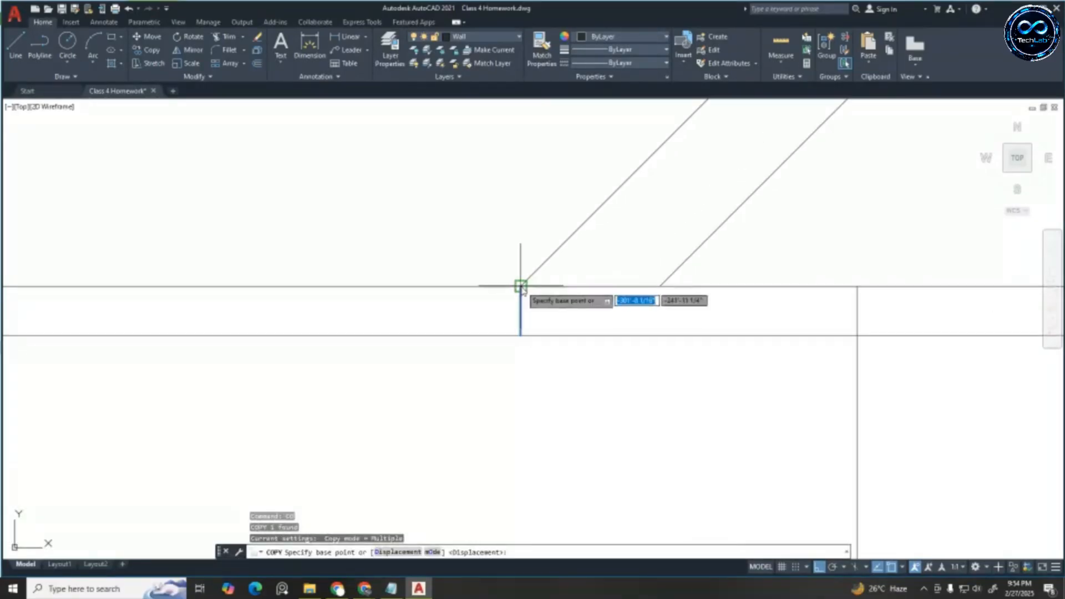
click(661, 286)
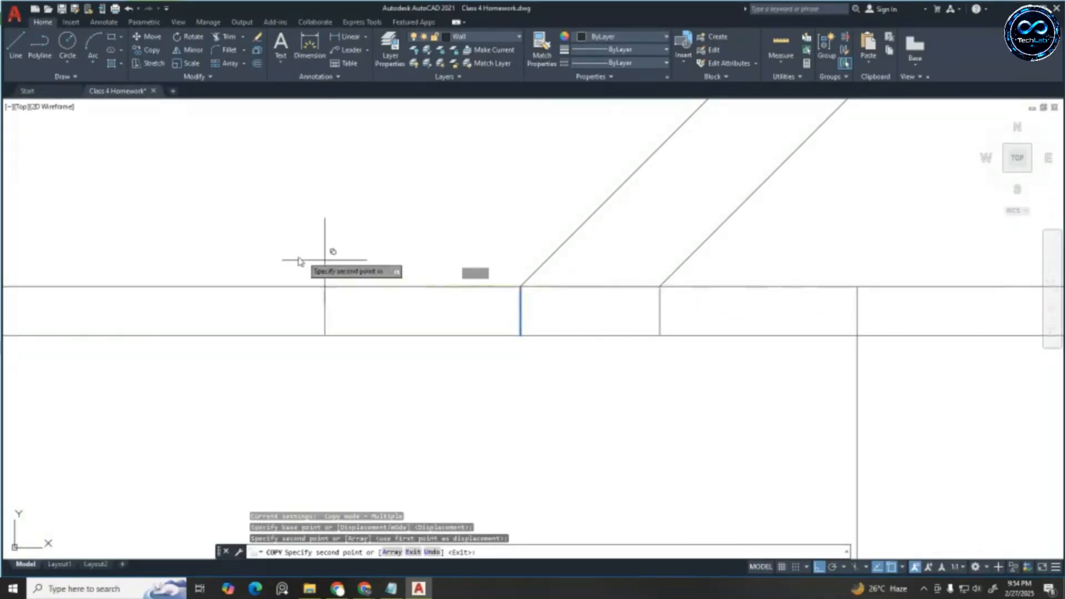
scroll(318, 256, down, 2)
scroll(820, 260, up, 2)
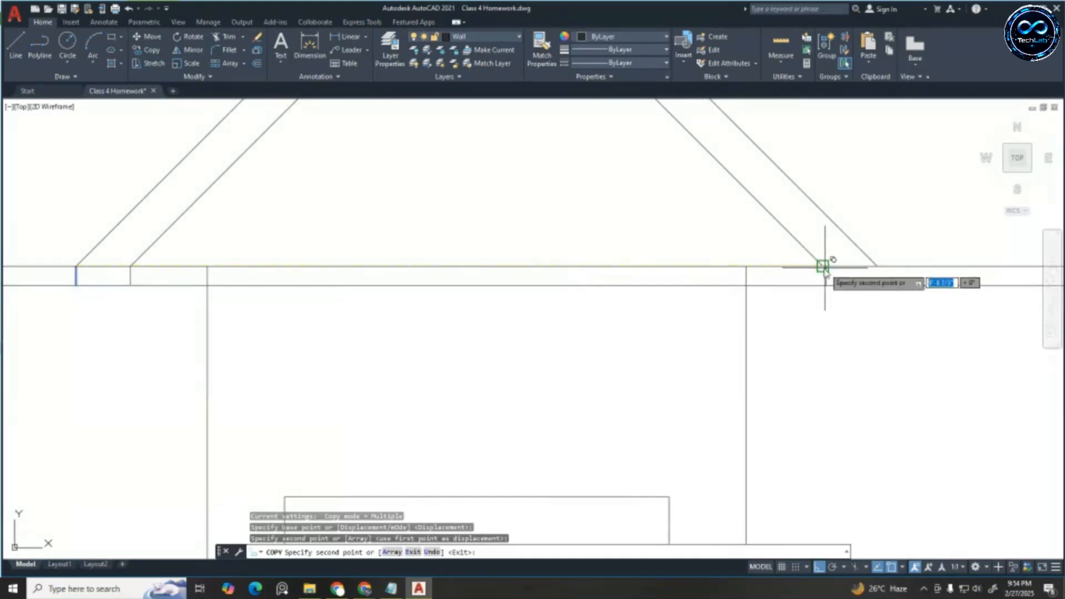
click(858, 268)
click(876, 266)
scroll(371, 211, down, 2)
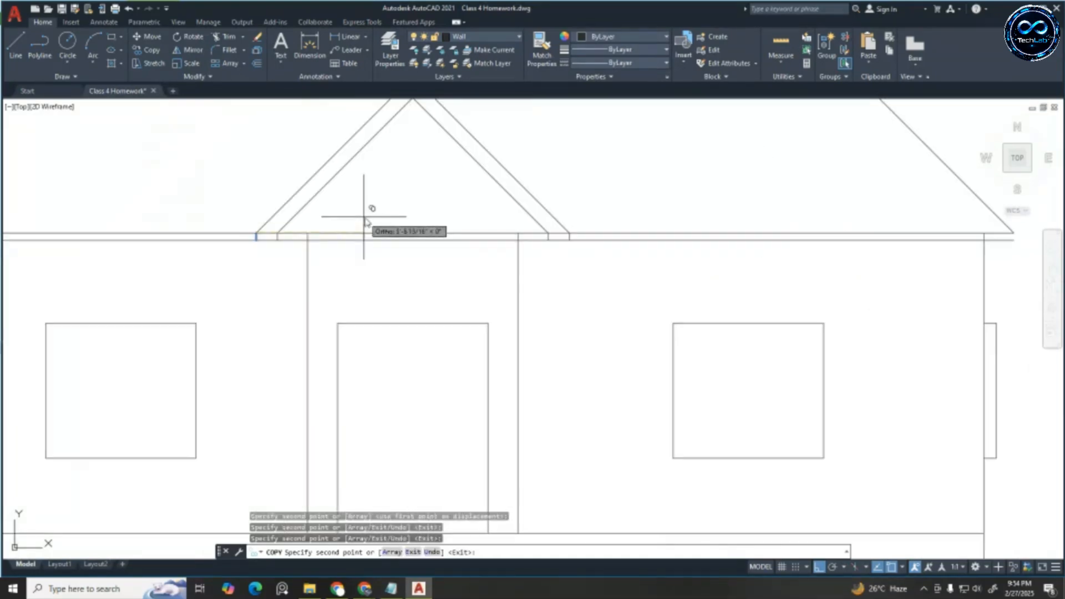
scroll(959, 210, up, 2)
scroll(882, 222, down, 2)
middle_drag(846, 225, 704, 230)
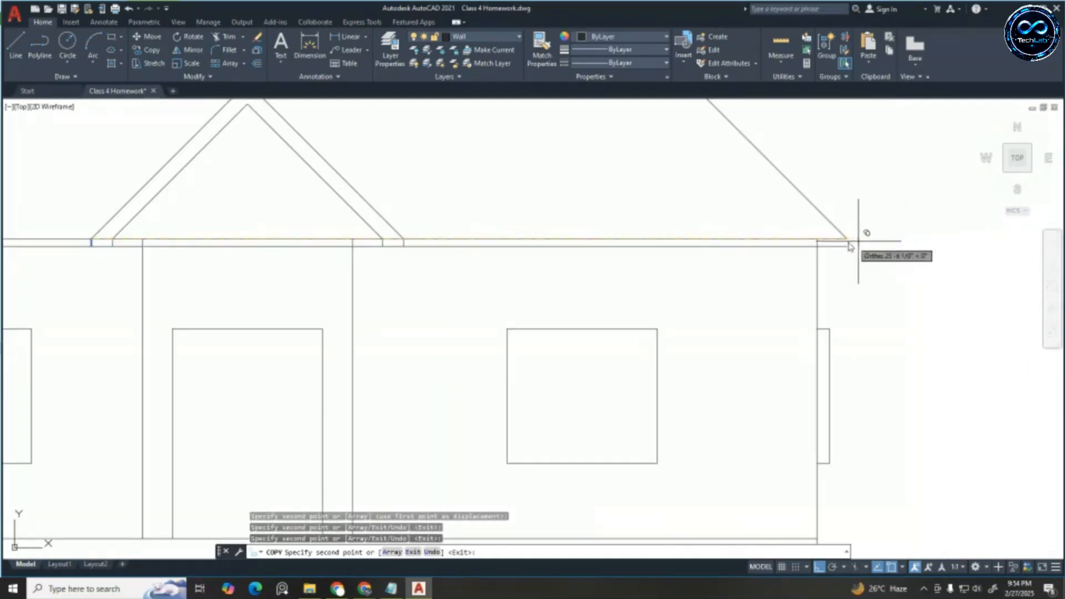
key(Escape)
key(Escape)
key(Escape)
Trim away the part of the right wall line that lies within the eave edge
scroll(821, 241, up, 4)
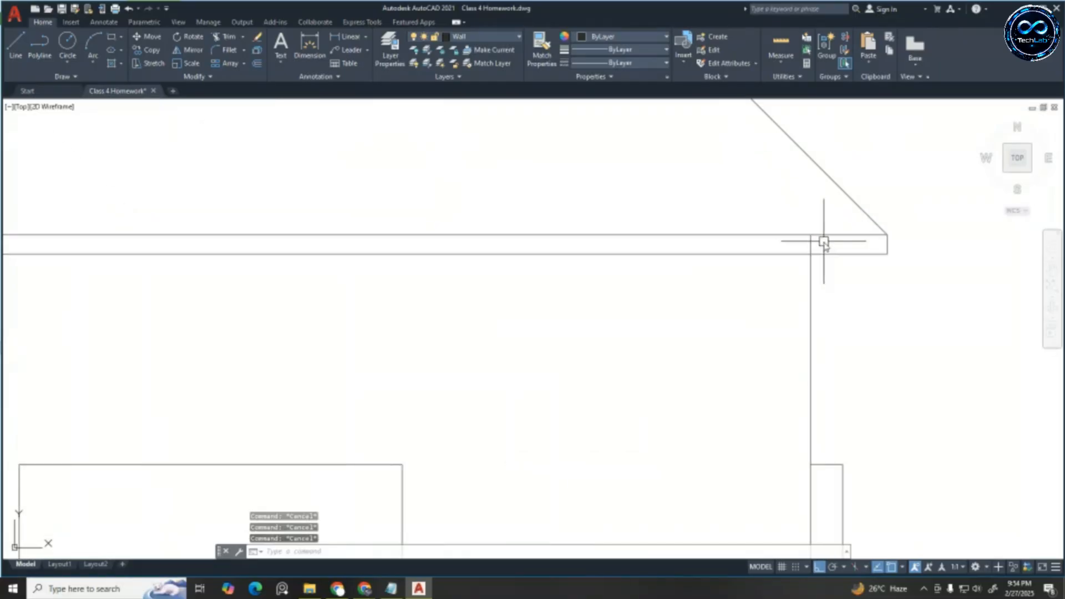
key(Return)
click(837, 242)
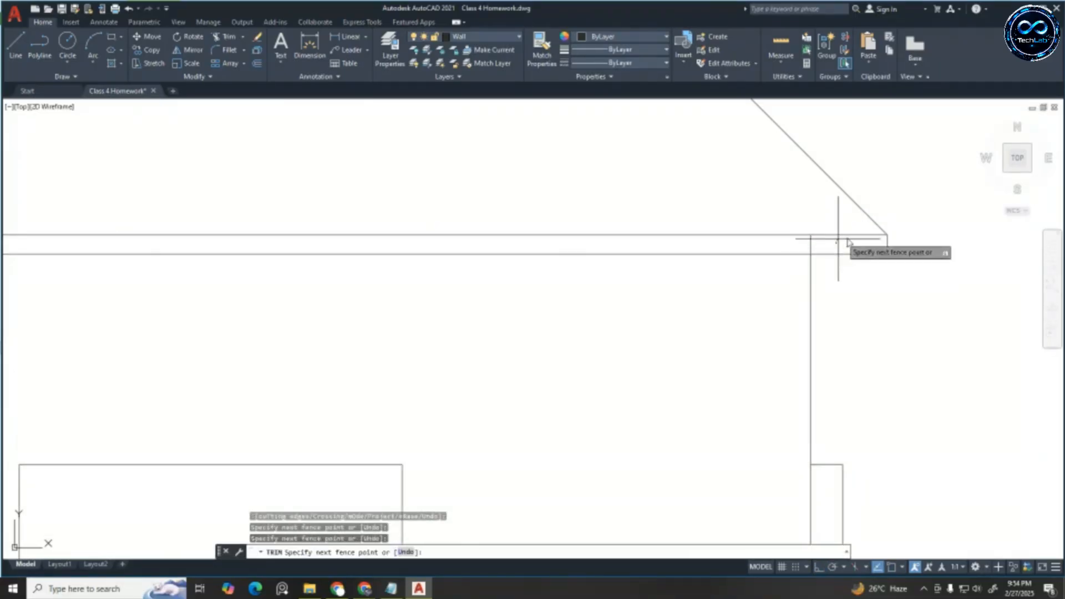
scroll(842, 240, down, 5)
scroll(583, 239, up, 5)
key(Return)
scroll(721, 213, down, 4)
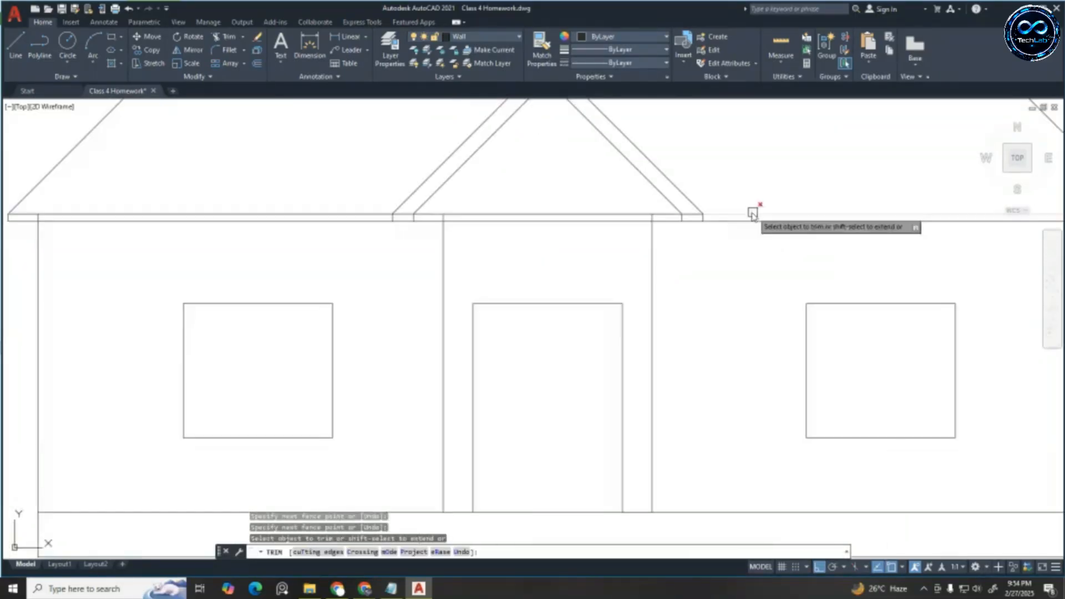
Trim away the parts of both porch wall lines that lie within the eave edge
scroll(688, 219, up, 4)
click(711, 227)
scroll(713, 227, down, 4)
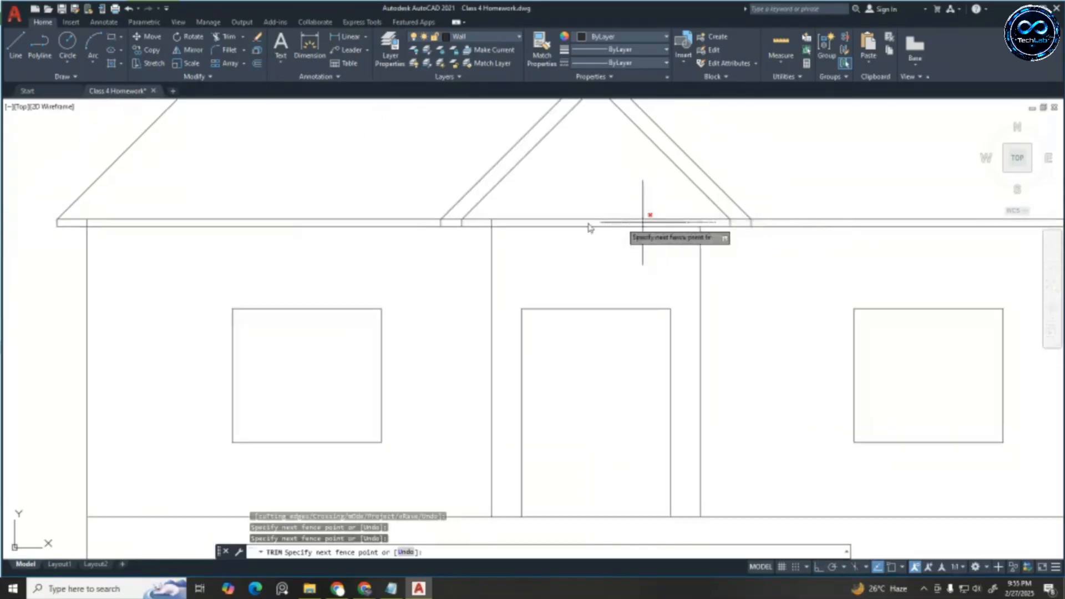
scroll(486, 225, up, 4)
click(477, 224)
key(Return)
scroll(599, 221, down, 4)
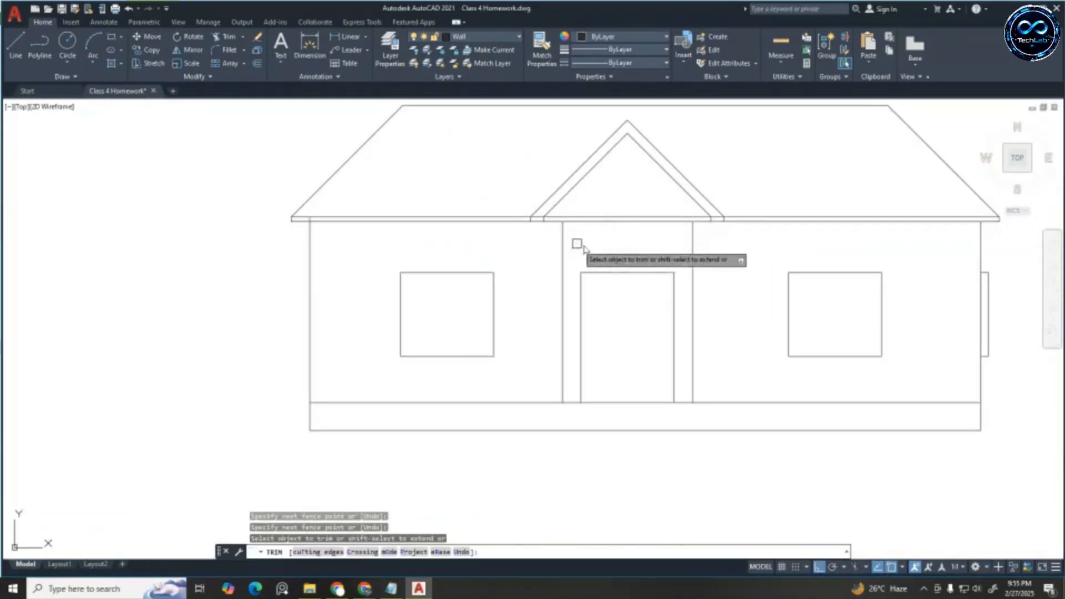
Trim away the part of the left wall line that lies within the eave edge
scroll(642, 219, up, 4)
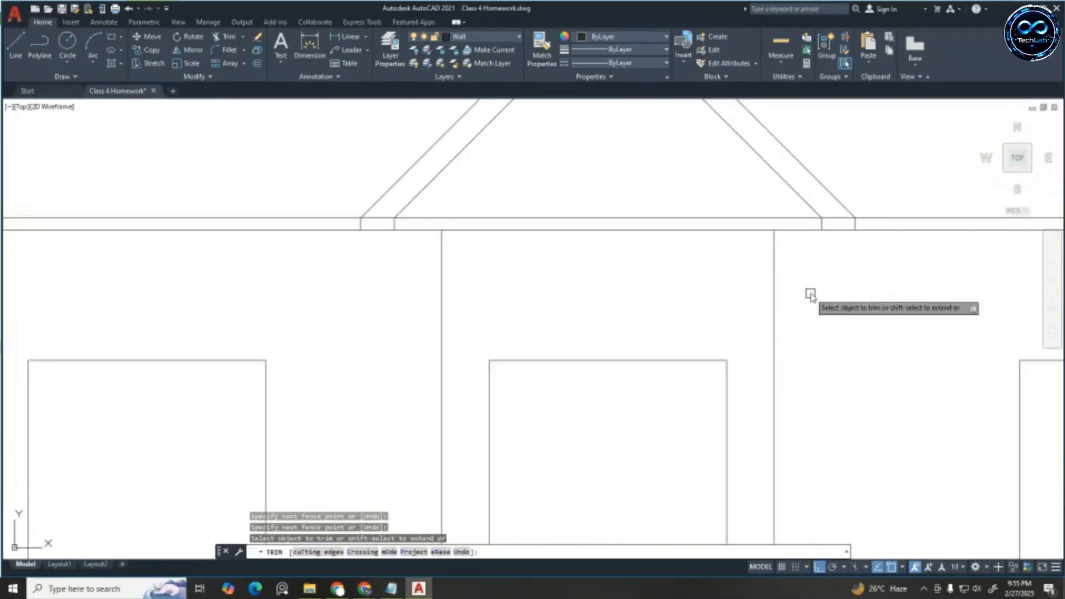
scroll(799, 266, down, 4)
scroll(418, 240, up, 8)
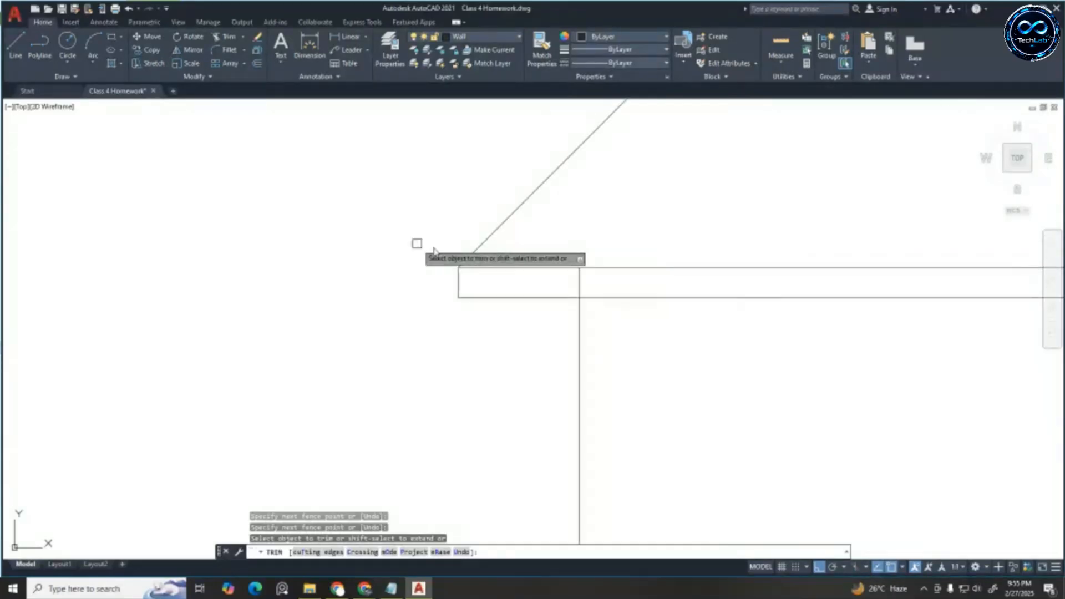
scroll(397, 273, down, 8)
key(Escape)
key(Escape)
key(Escape)
key(Escape)
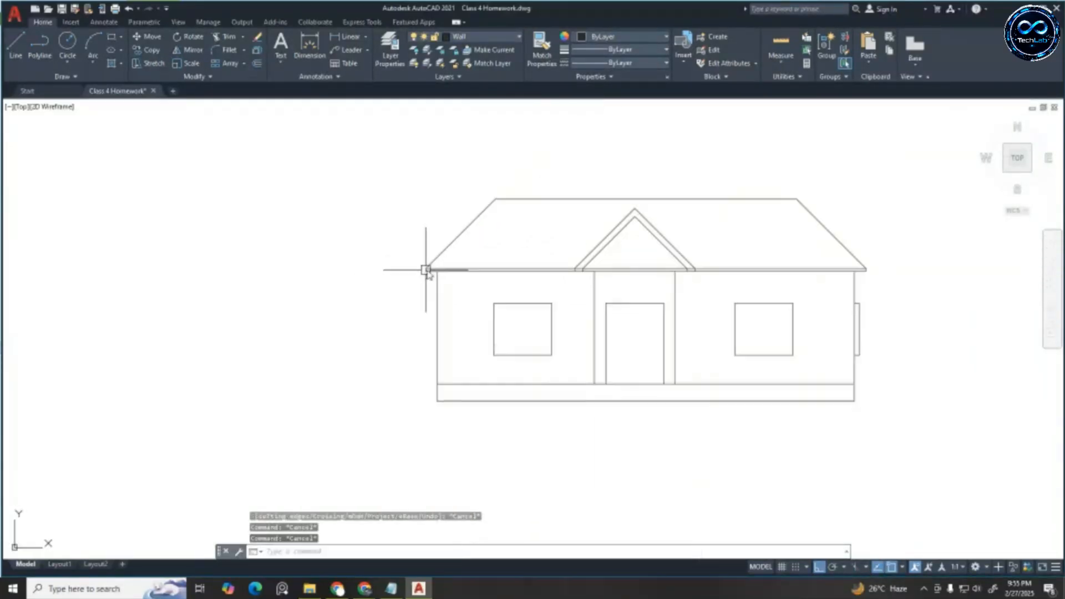
Trim the upper eave line between the double gable lines at both feet of the gable
scroll(737, 245, up, 6)
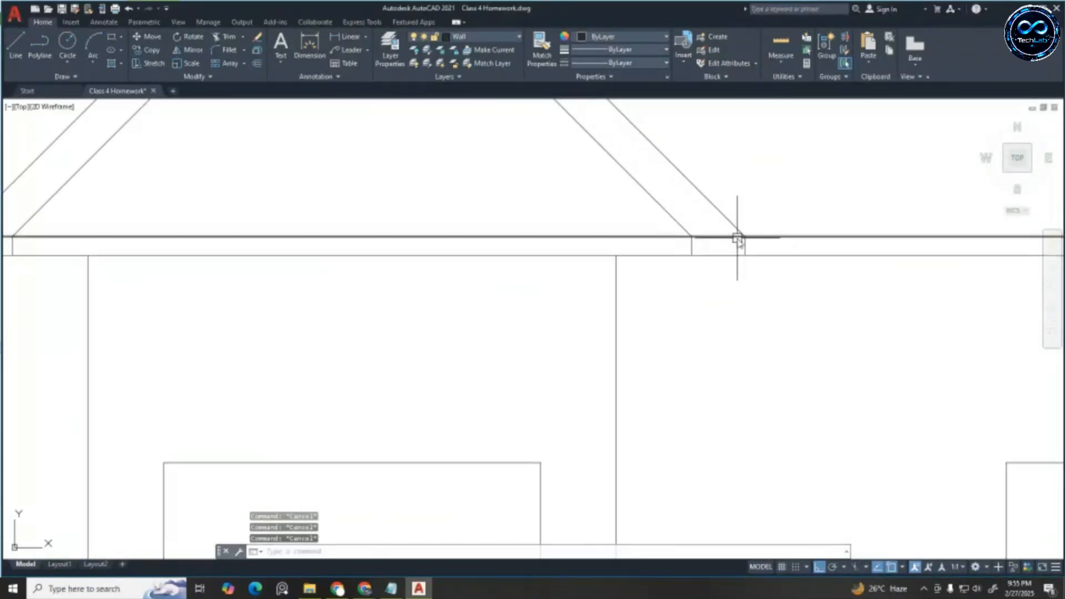
scroll(732, 281, down, 2)
scroll(722, 252, up, 2)
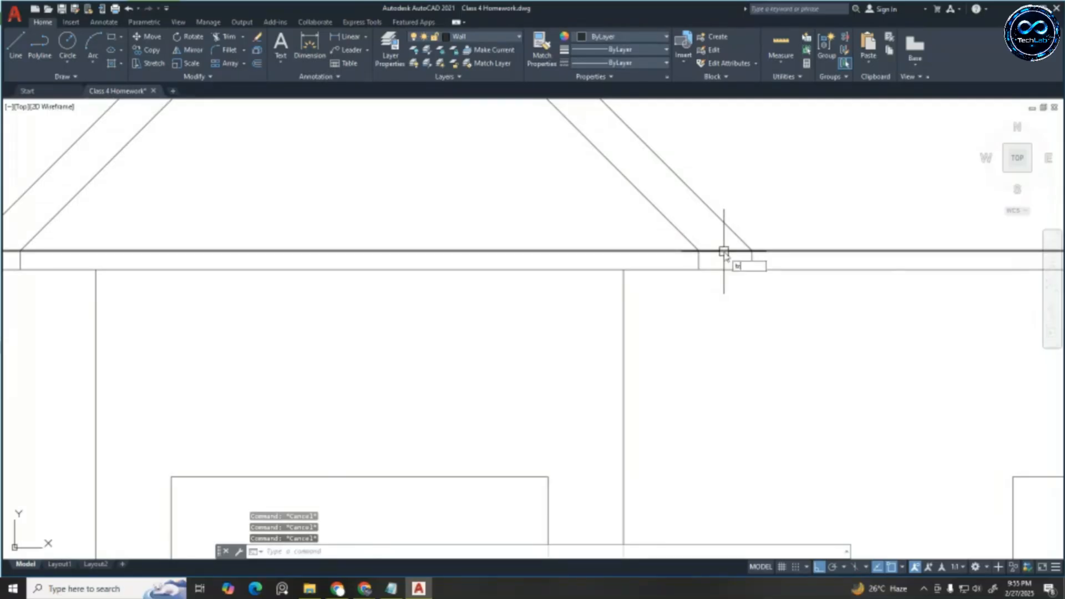
key(Return)
click(721, 242)
click(724, 258)
scroll(695, 250, down, 2)
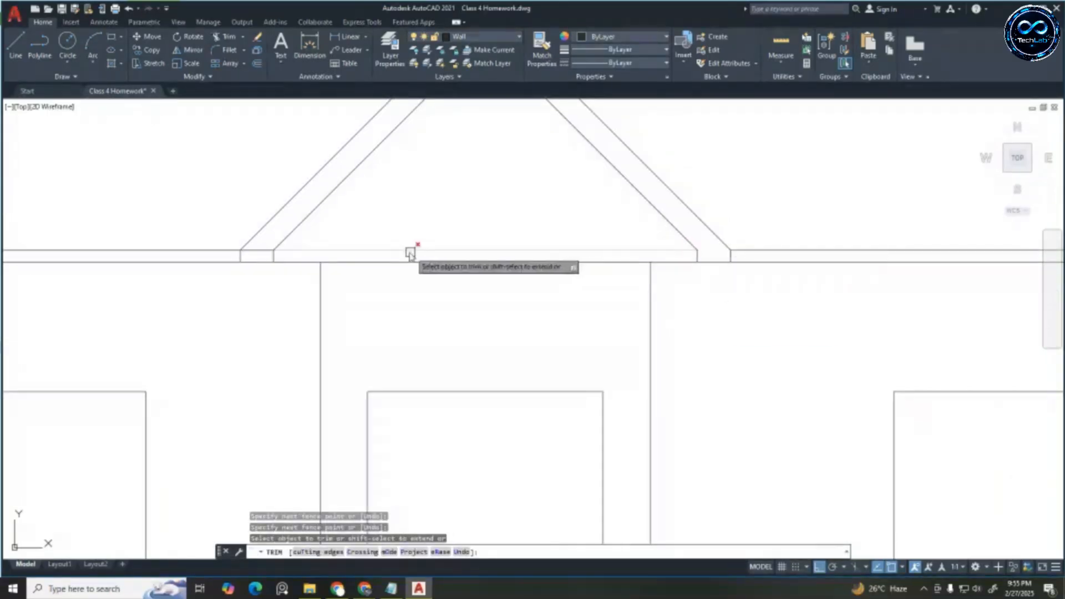
scroll(333, 243, up, 2)
click(213, 246)
click(210, 261)
scroll(391, 274, down, 6)
key(Escape)
key(Escape)
key(Escape)
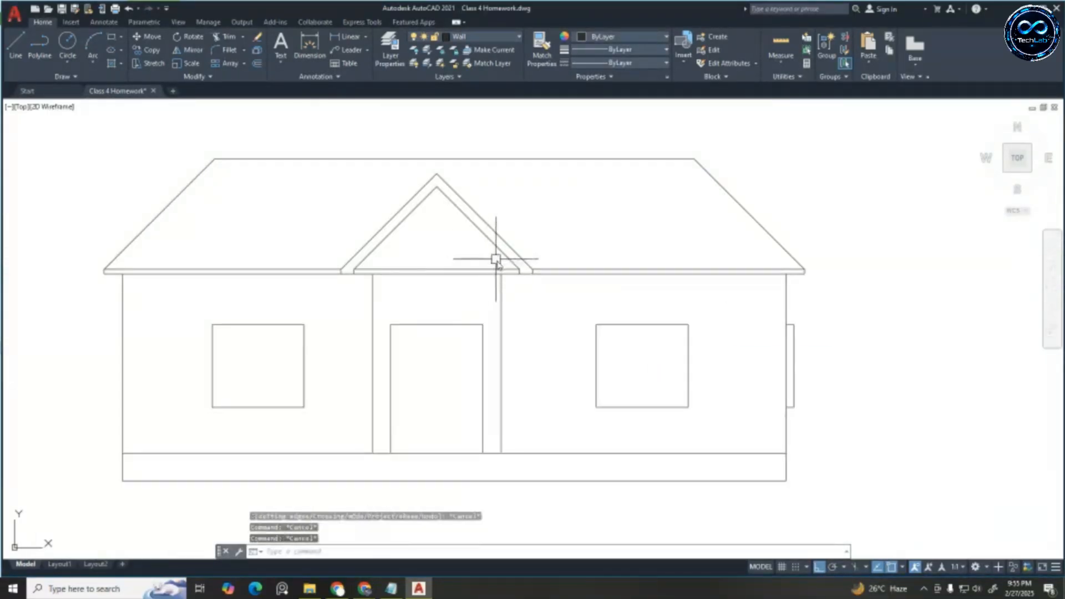
key(Escape)
scroll(483, 289, down, 2)
scroll(469, 272, up, 2)
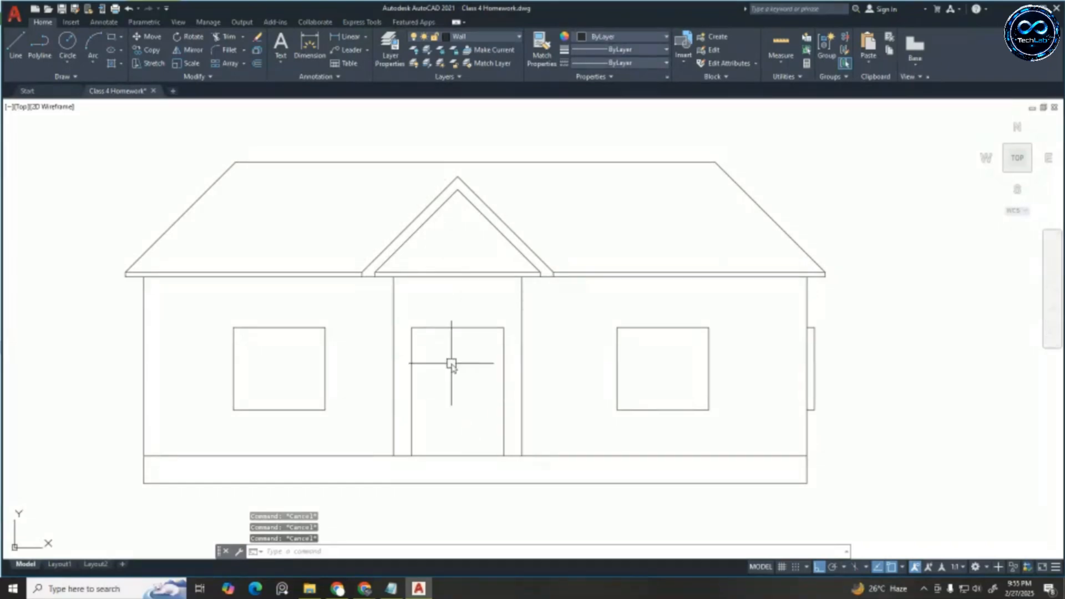
scroll(504, 287, down, 3)
scroll(362, 338, up, 3)
scroll(432, 300, down, 5)
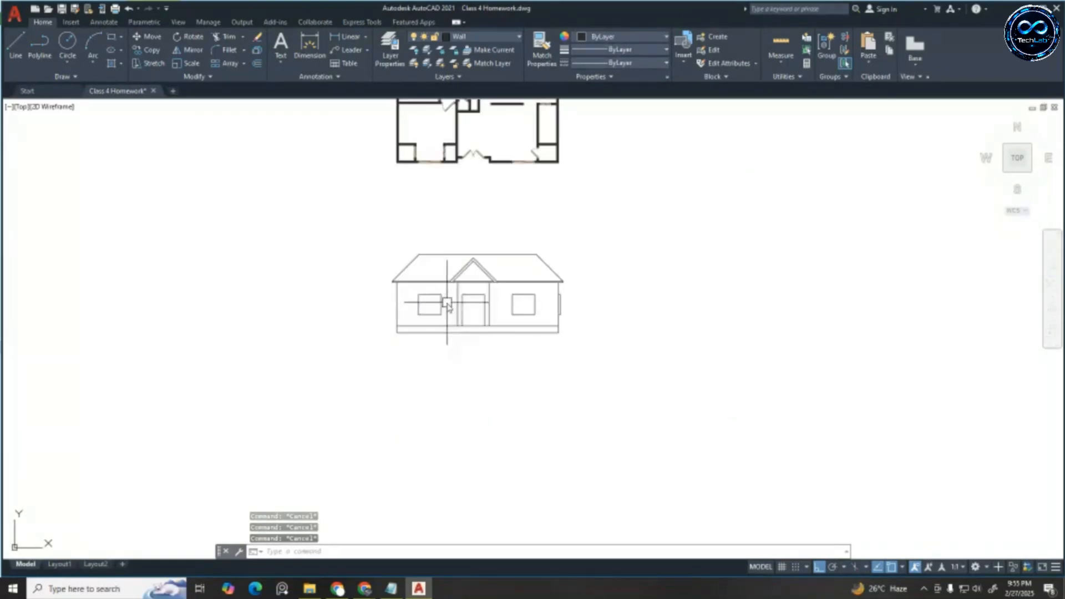
scroll(420, 302, up, 5)
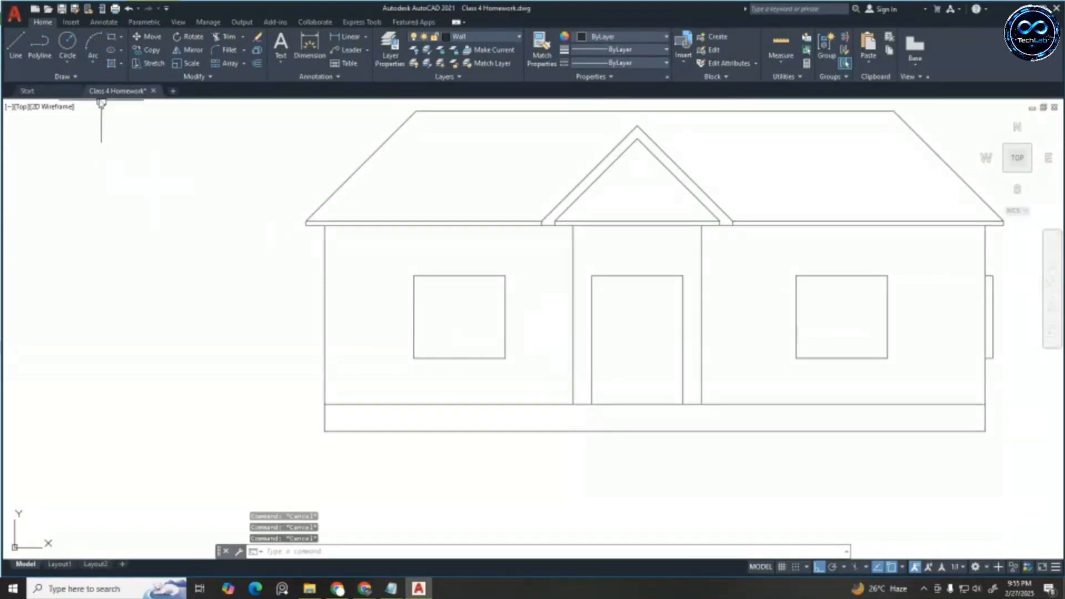
click(22, 50)
scroll(520, 385, down, 3)
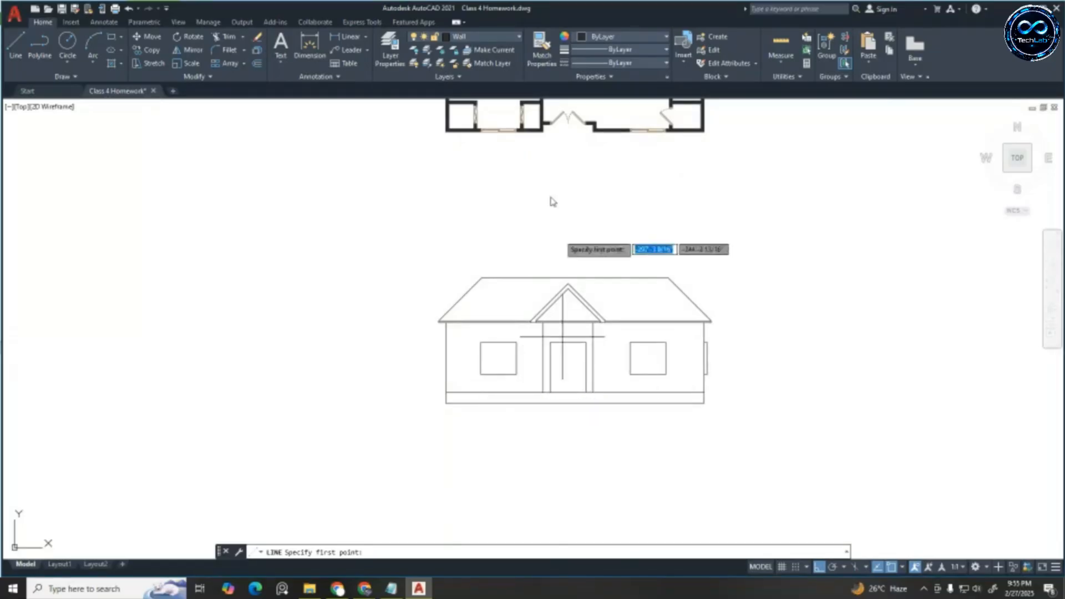
scroll(560, 112, up, 3)
scroll(612, 102, up, 4)
key(Escape)
key(Escape)
Measure the depth of the entrance recess on the floor plan with a linear dimension
click(350, 39)
scroll(427, 282, up, 2)
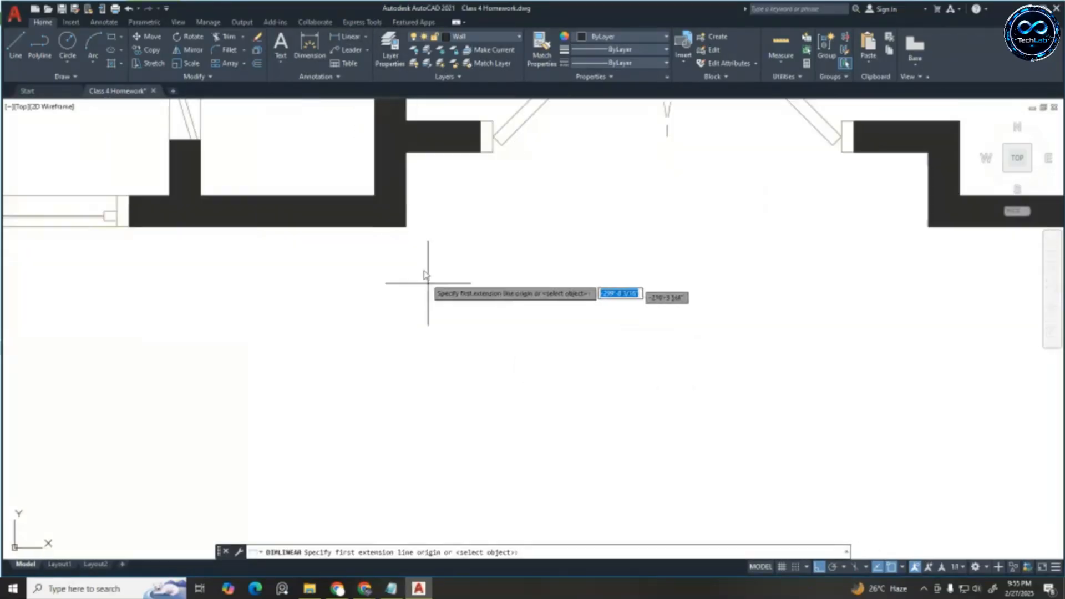
click(407, 154)
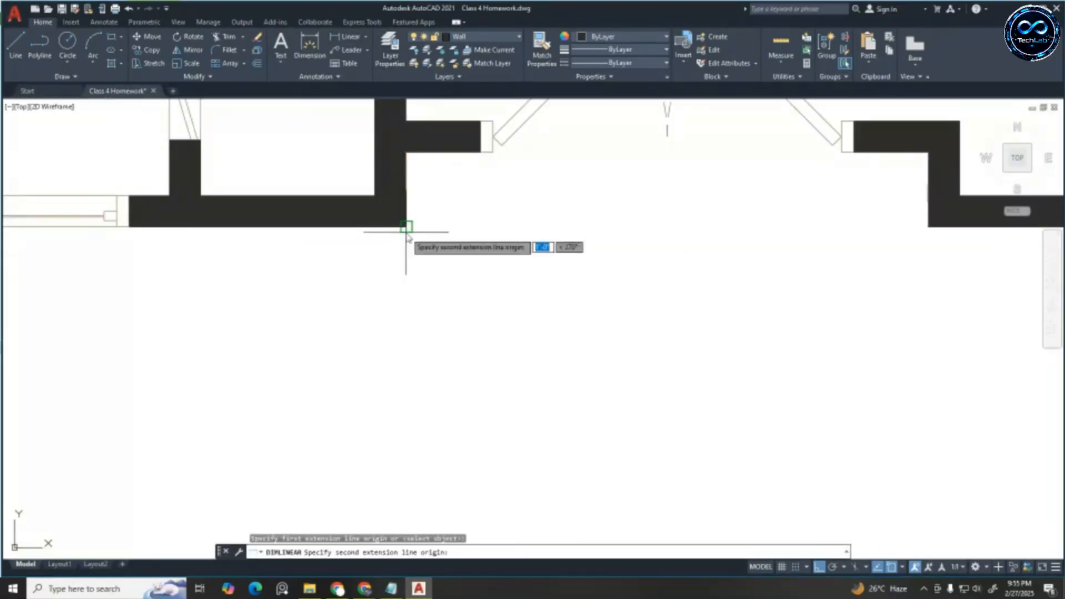
click(406, 227)
scroll(525, 201, down, 4)
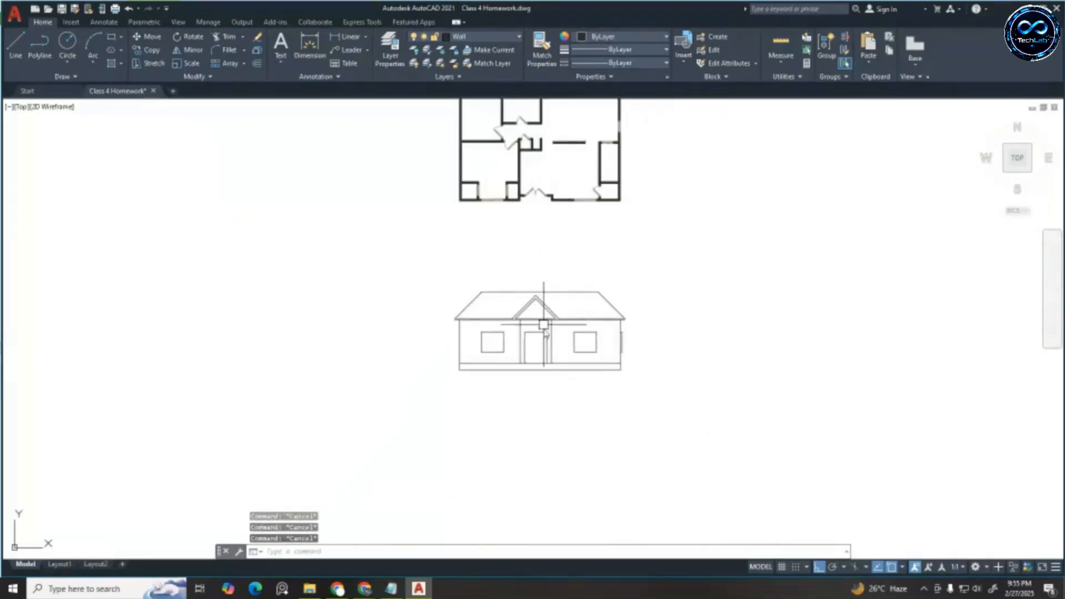
Draw two vertical lines continuing both porch wall lines from the top of the base down to its bottom edge
scroll(530, 371, up, 8)
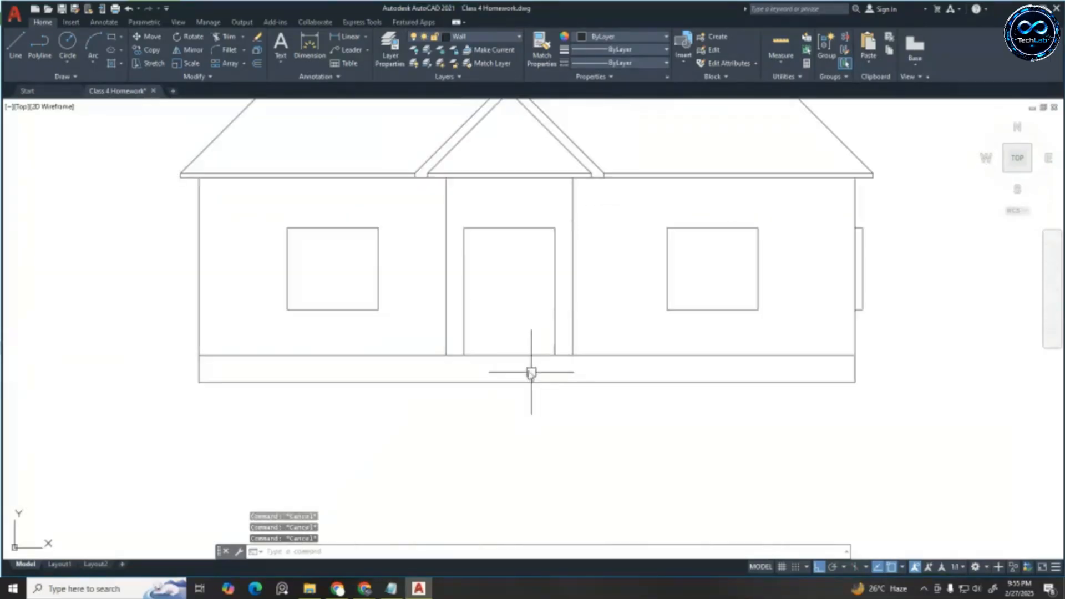
click(16, 51)
click(397, 348)
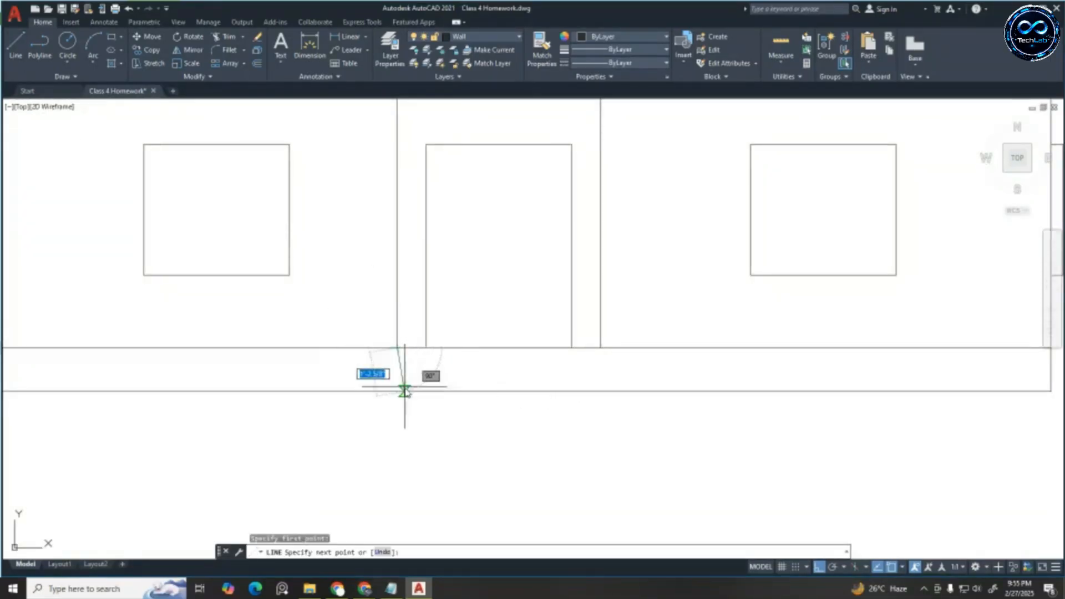
click(397, 391)
key(Escape)
key(Escape)
click(21, 44)
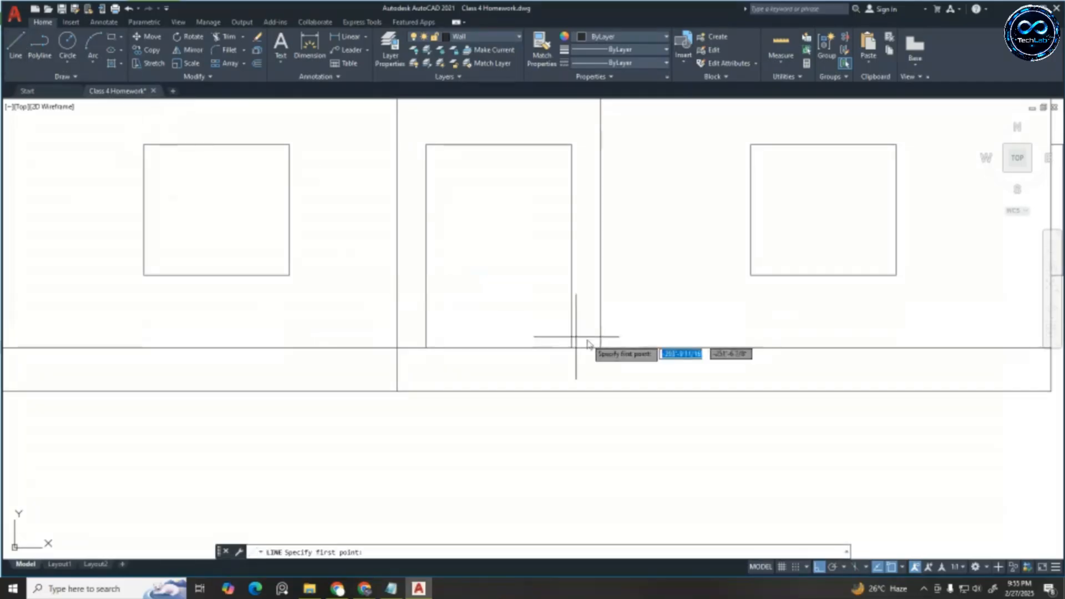
click(600, 348)
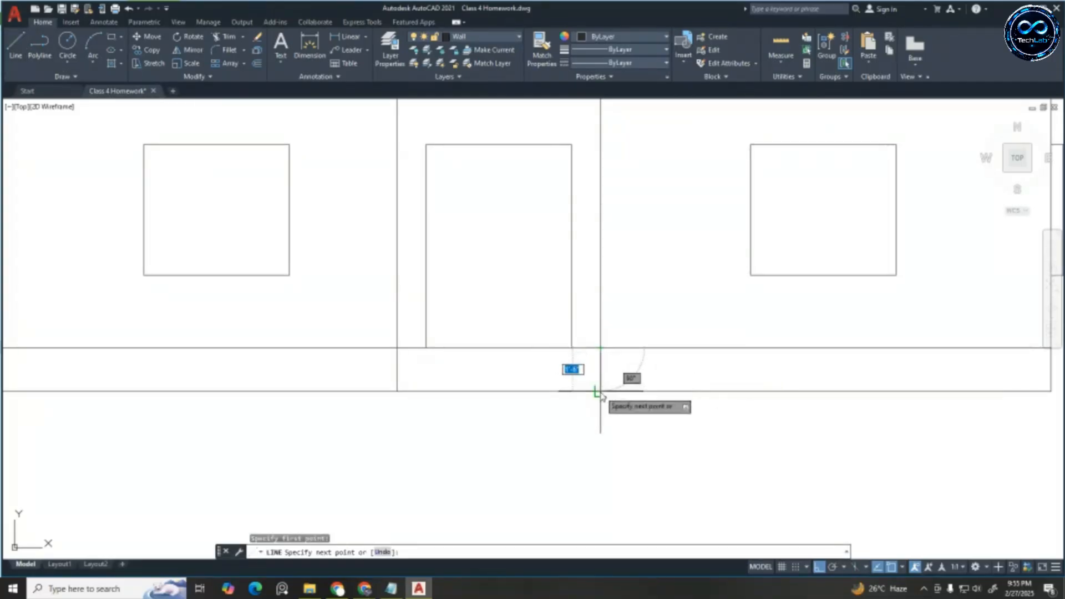
click(600, 391)
key(Escape)
key(Escape)
key(Escape)
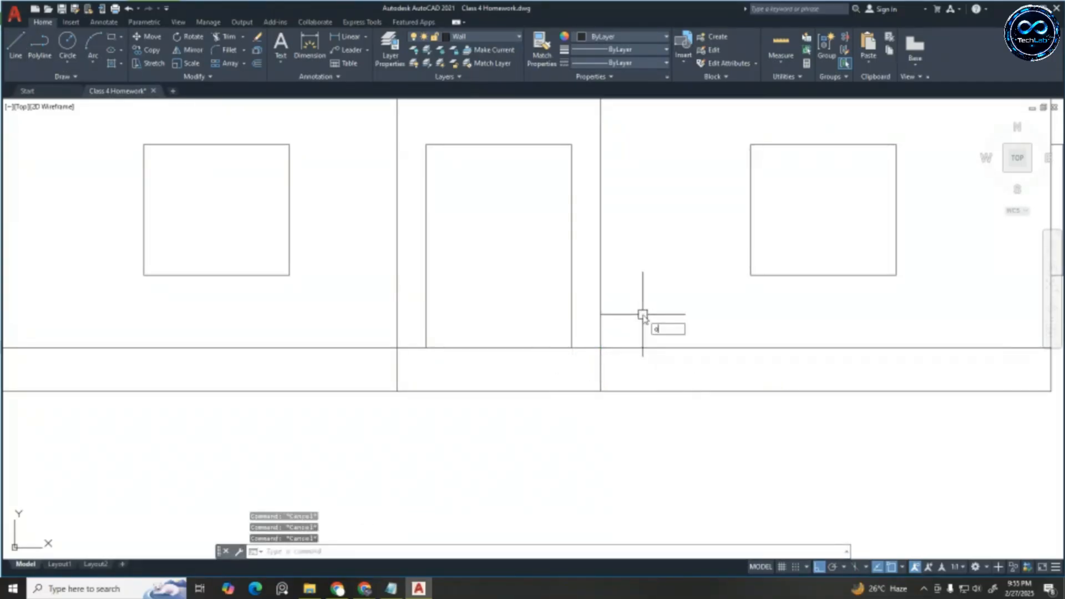
Offset the right porch line in the base outward by 1', then offset the copy another 1' outward
key(Return)
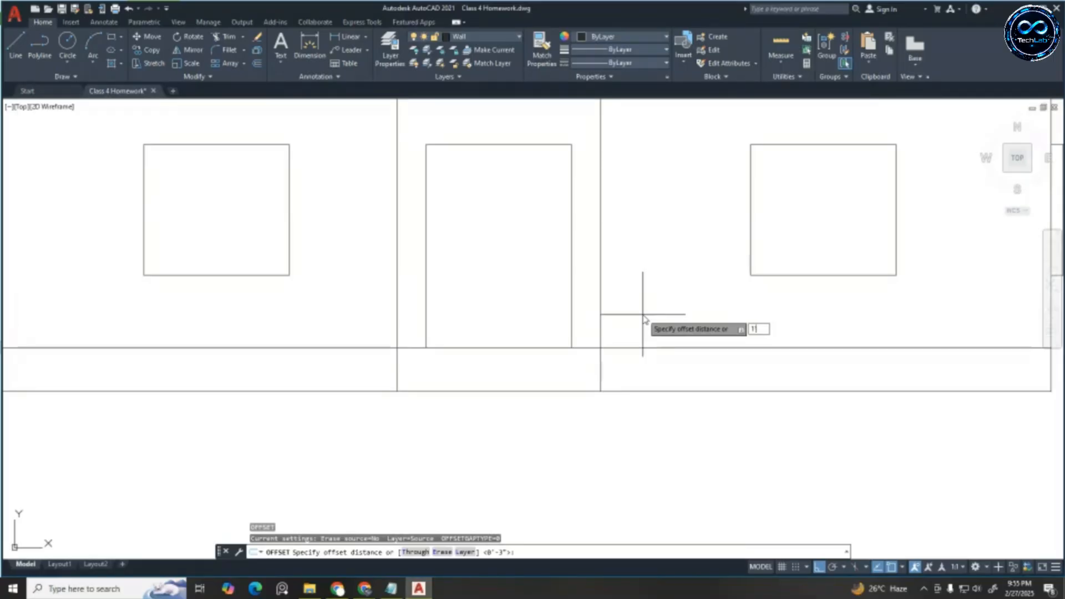
text(1)
key(Return)
click(600, 372)
click(623, 377)
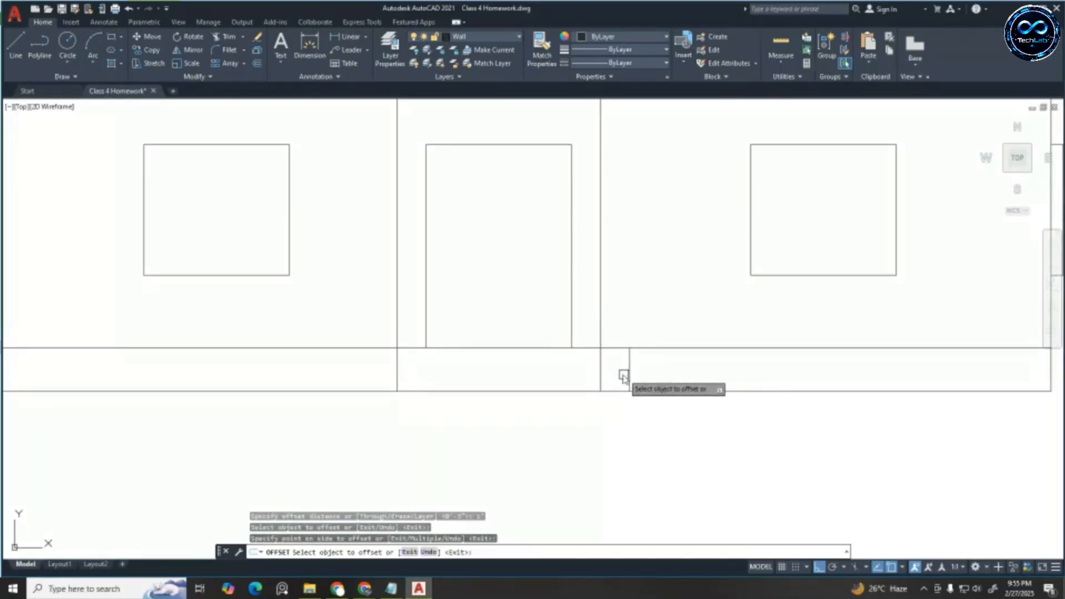
click(630, 371)
click(644, 373)
Offset the left porch line in the base outward twice, 1' each time
click(397, 372)
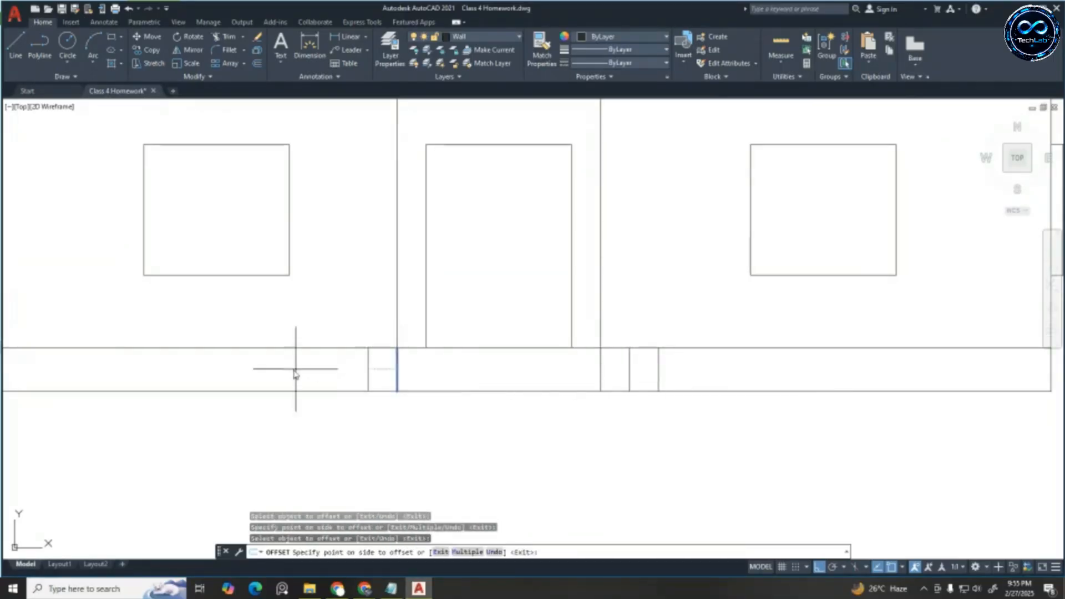
click(332, 373)
click(365, 373)
click(333, 373)
key(Escape)
Offset the bottom line of the base upward twice at 6" intervals for the entrance steps
text(o)
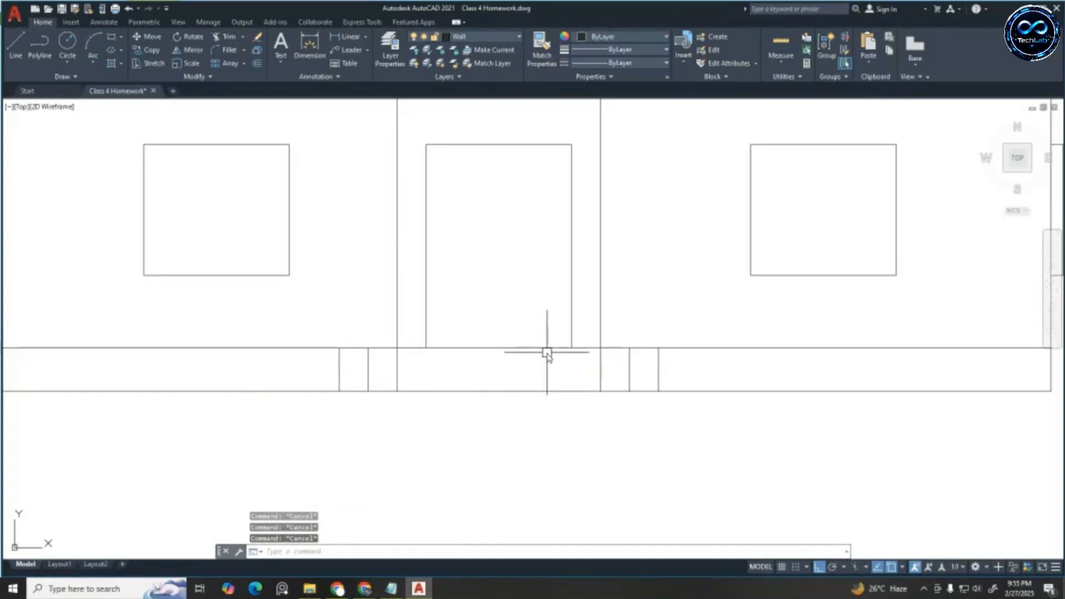
key(Return)
key(Return)
click(545, 349)
click(531, 393)
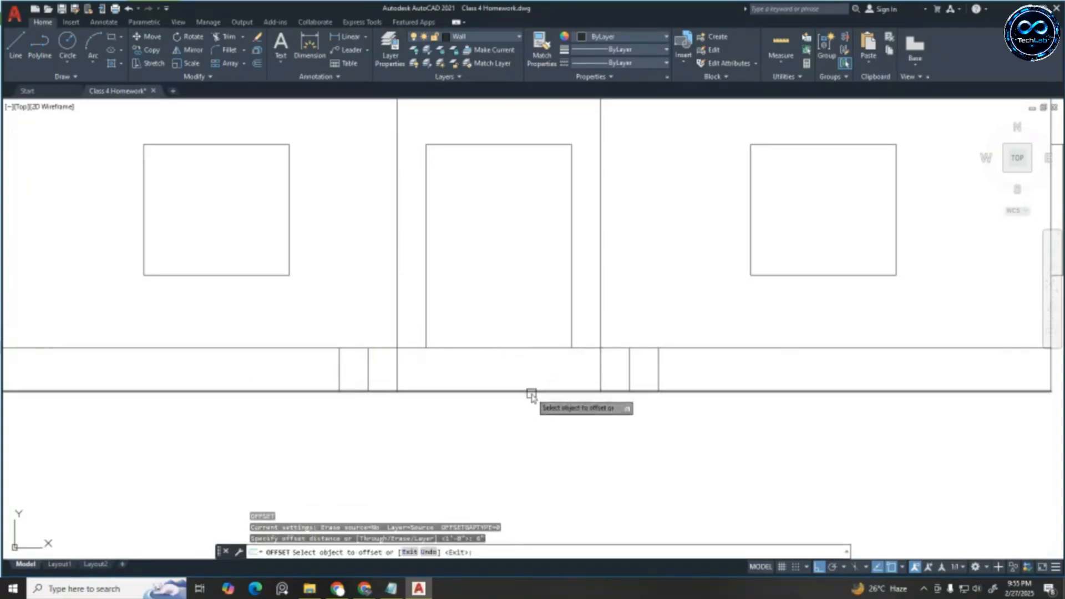
click(525, 377)
click(526, 358)
key(Escape)
key(Escape)
key(Escape)
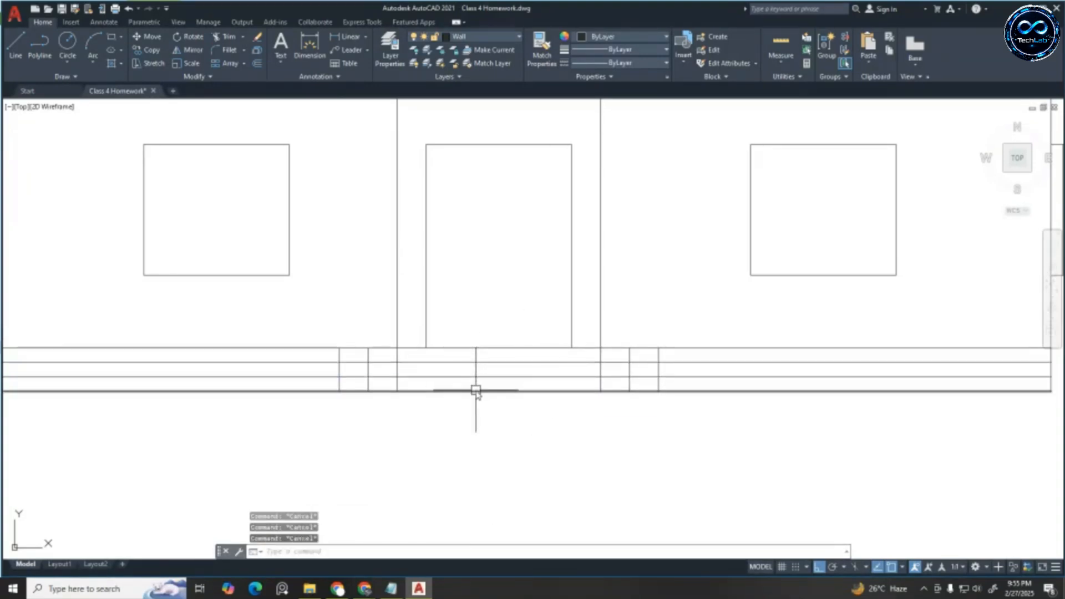
Fillet the two horizontal step lines with the two left offset verticals to form the steps' left corners
scroll(341, 378, up, 2)
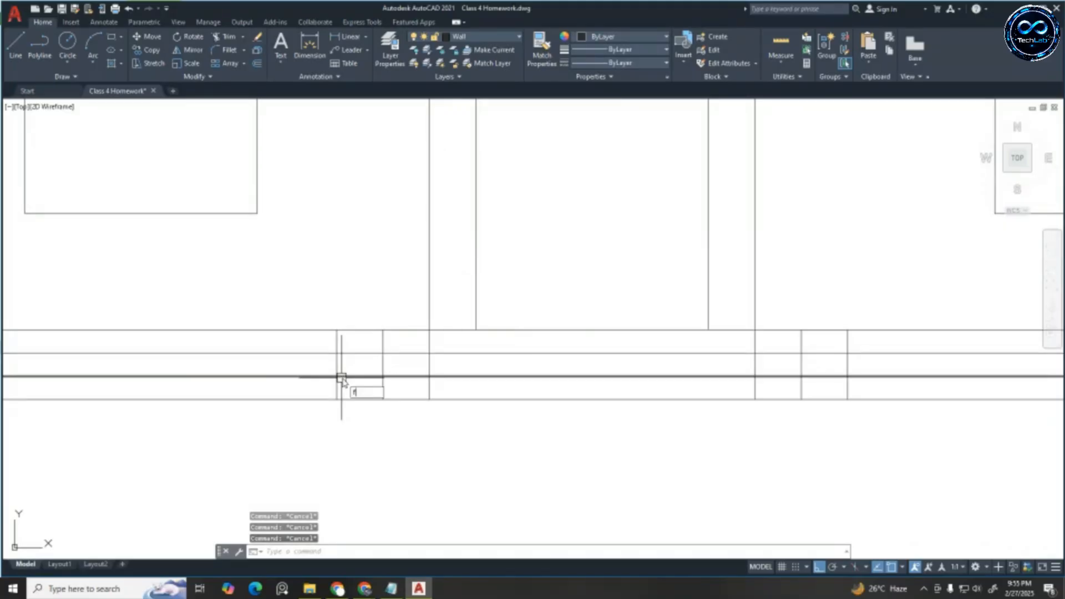
key(Return)
click(349, 376)
click(337, 388)
key(Return)
click(396, 353)
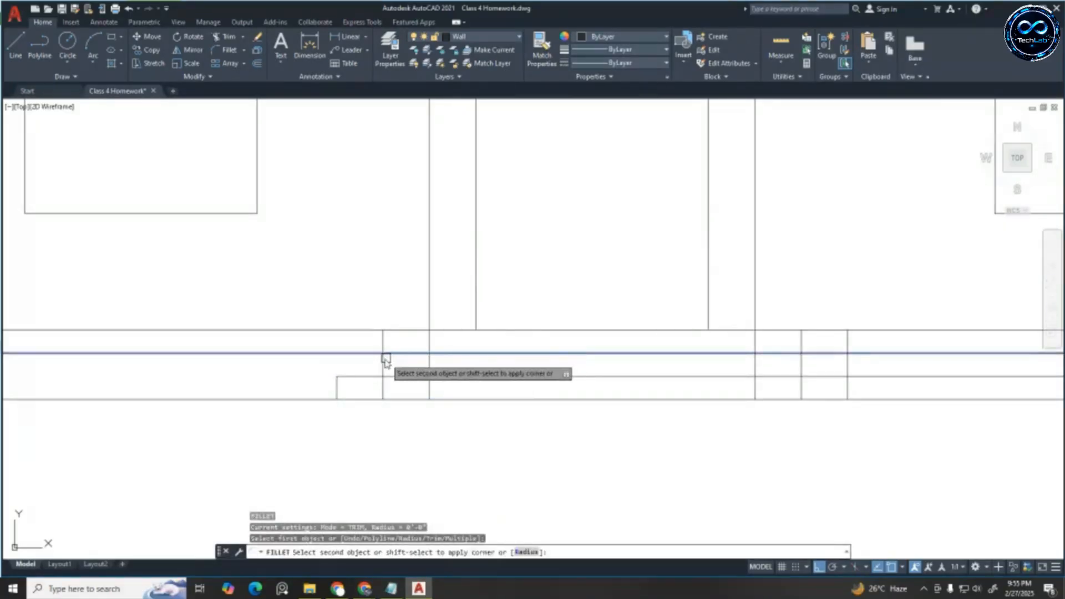
click(386, 361)
Fillet the two horizontal step lines with the two right offset verticals to form the steps' right corners
key(Return)
scroll(366, 338, down, 2)
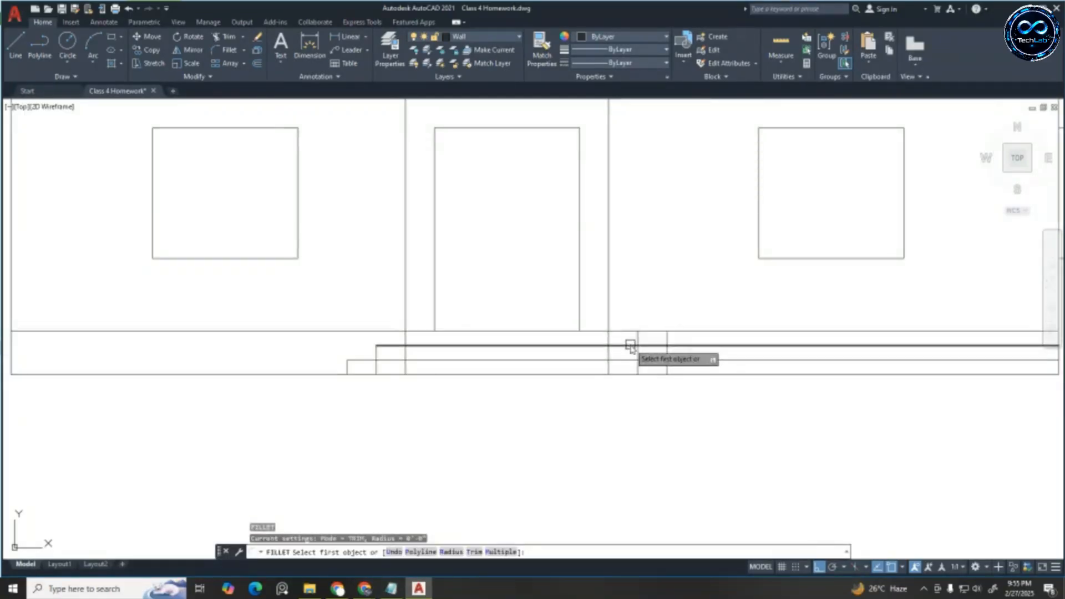
scroll(638, 355, up, 2)
click(650, 364)
click(687, 371)
key(Return)
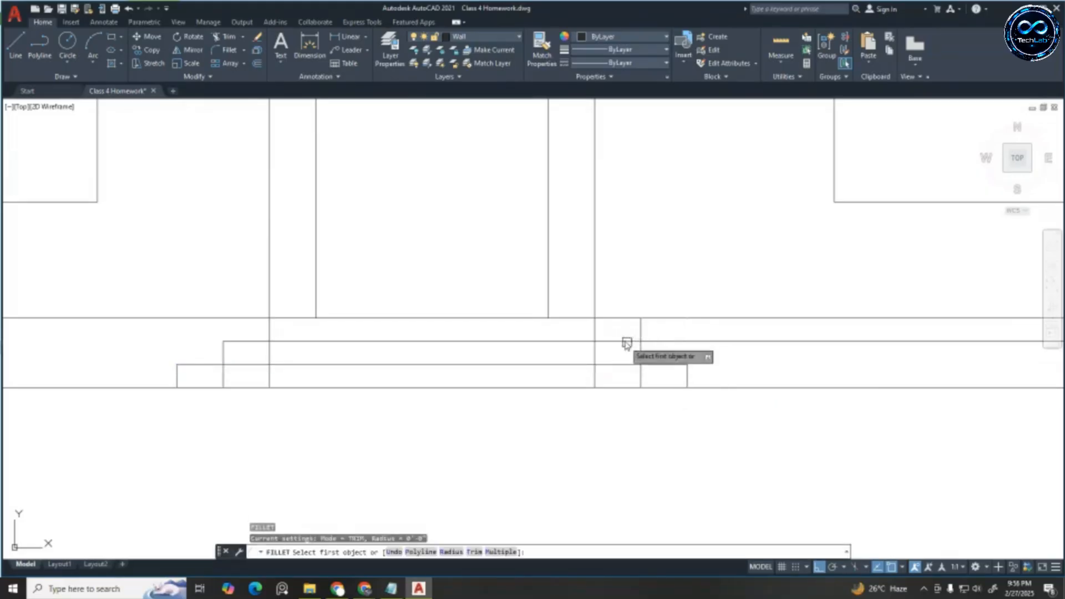
click(626, 341)
click(640, 352)
key(Escape)
key(Escape)
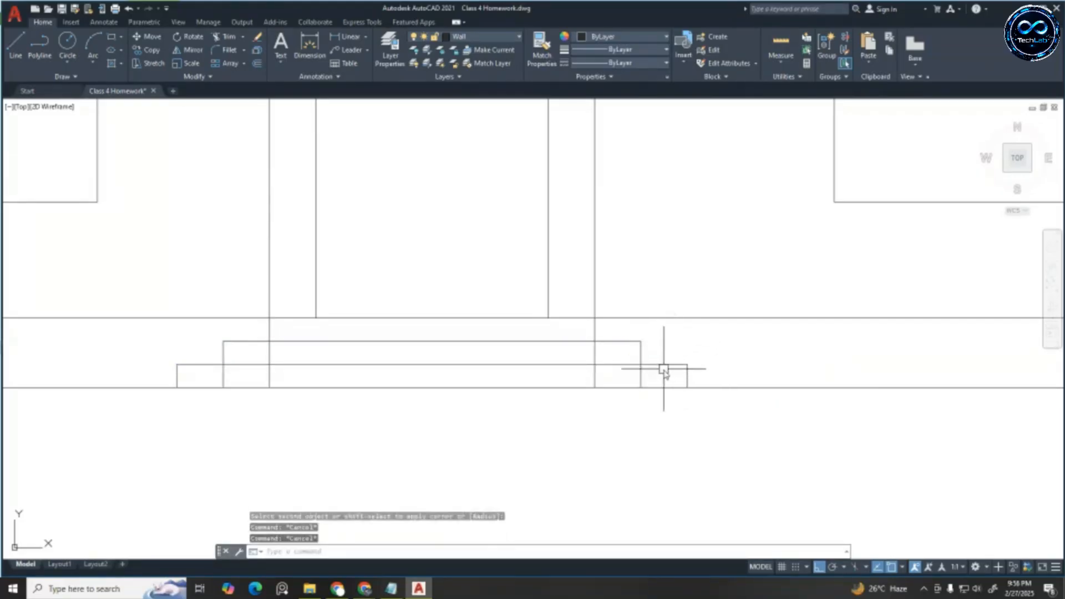
key(Escape)
Trim away the vertical line segments crossing the inside of the lower and upper entrance steps
text(TR)
key(Return)
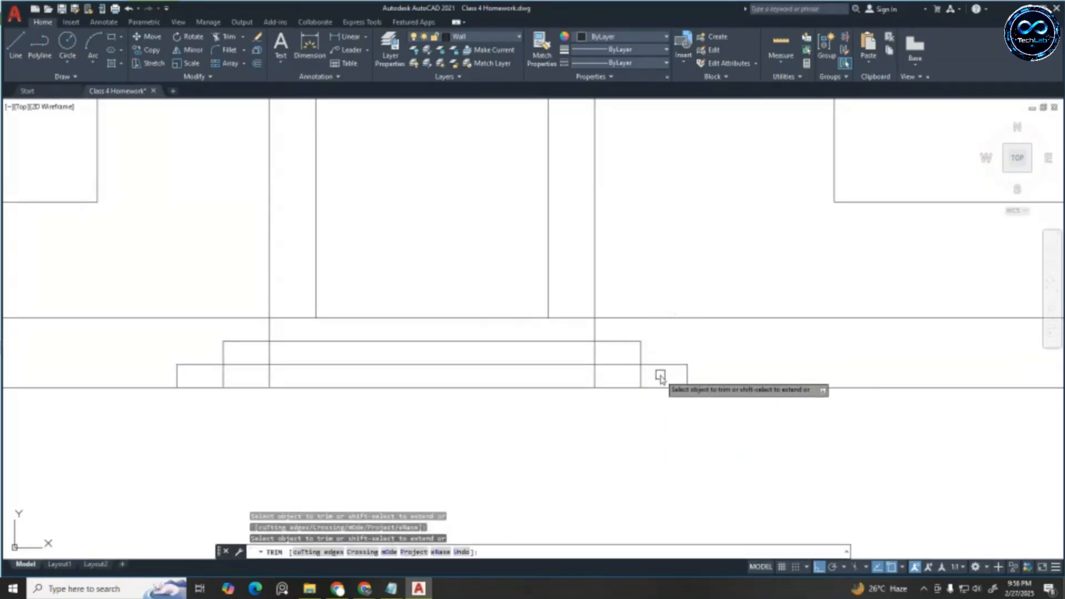
mouse_move(659, 374)
mouse_down()
mouse_move(248, 364)
mouse_move(224, 379)
mouse_up()
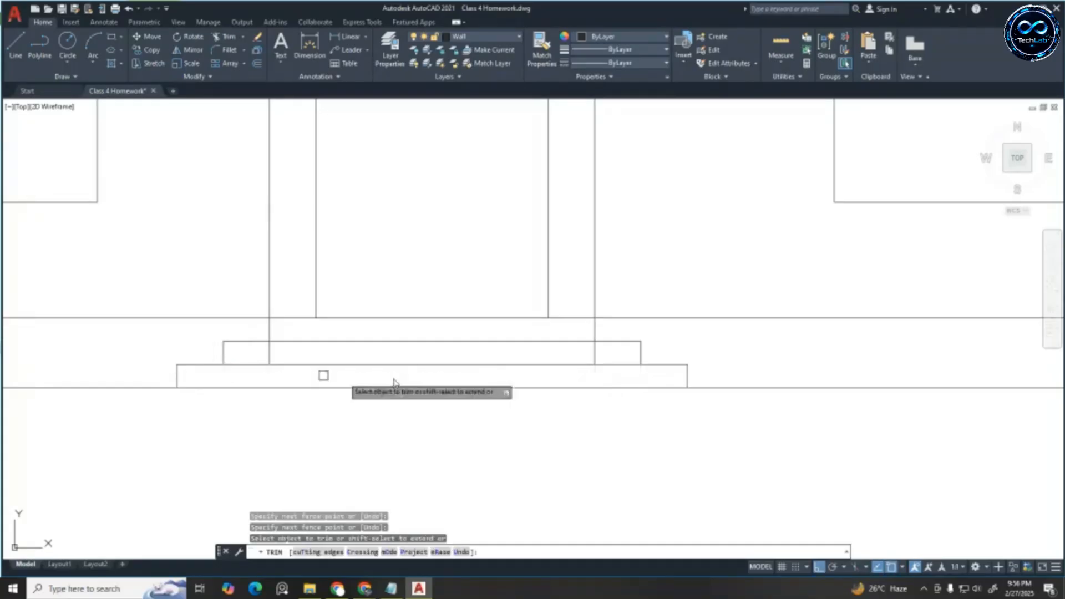
drag(605, 353, 254, 360)
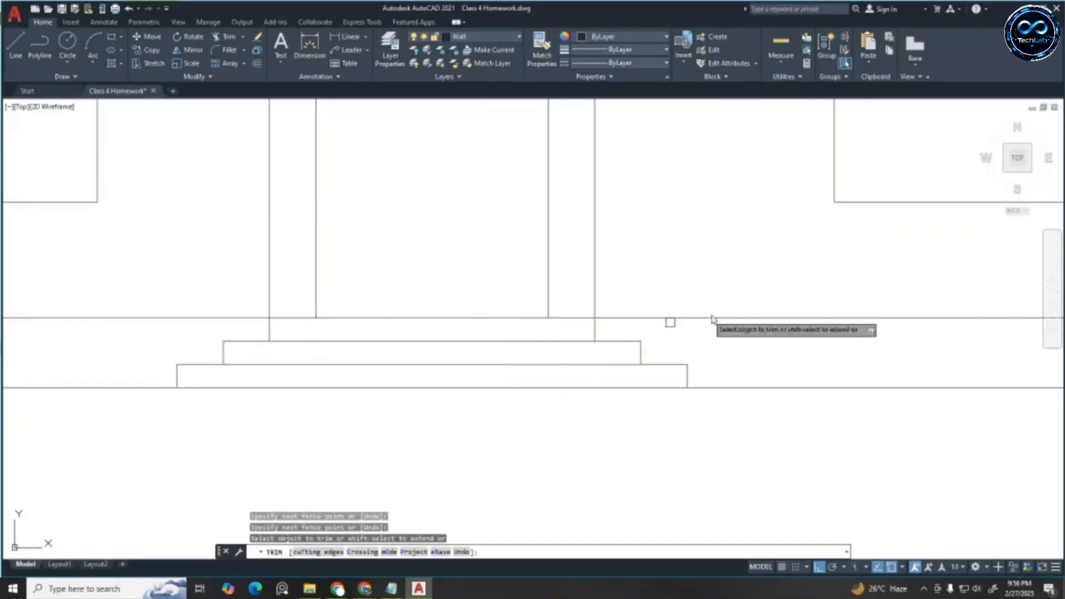
scroll(671, 320, down, 3)
scroll(657, 311, down, 2)
scroll(612, 190, up, 2)
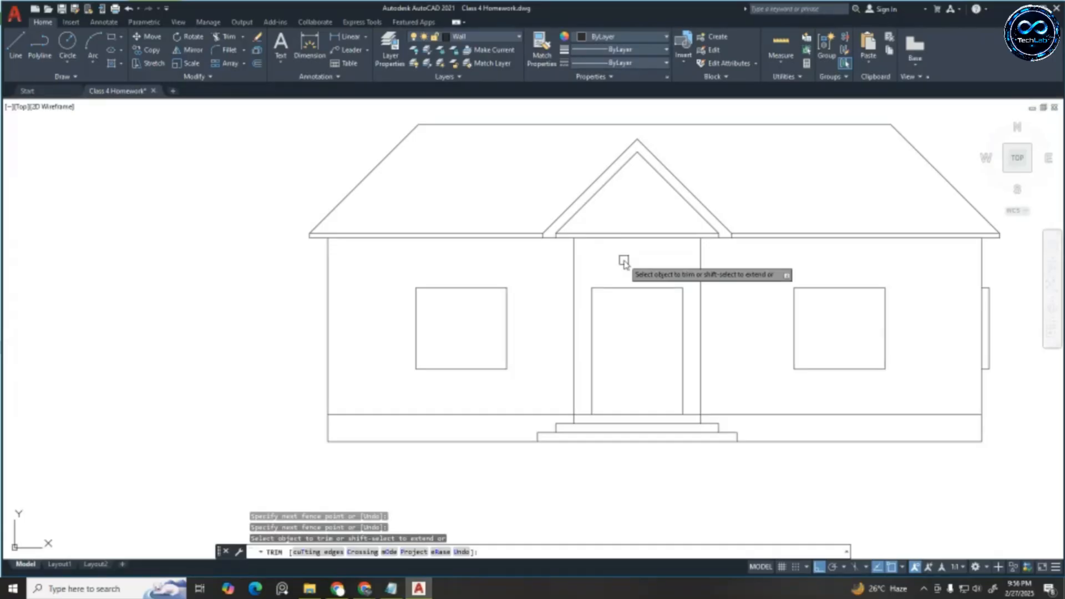
scroll(508, 202, down, 1)
scroll(515, 214, up, 1)
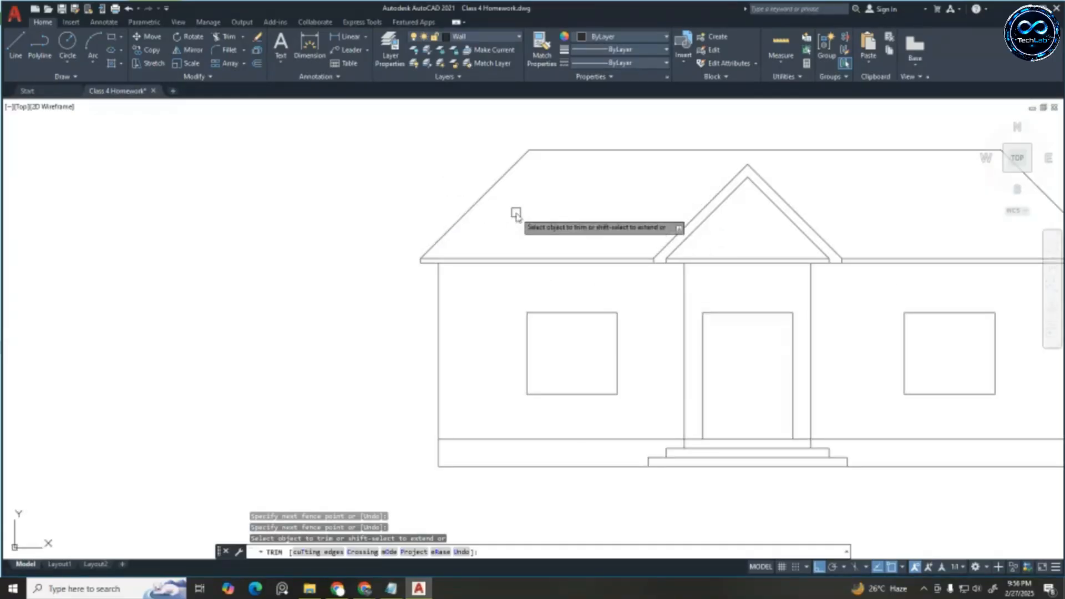
scroll(501, 201, up, 2)
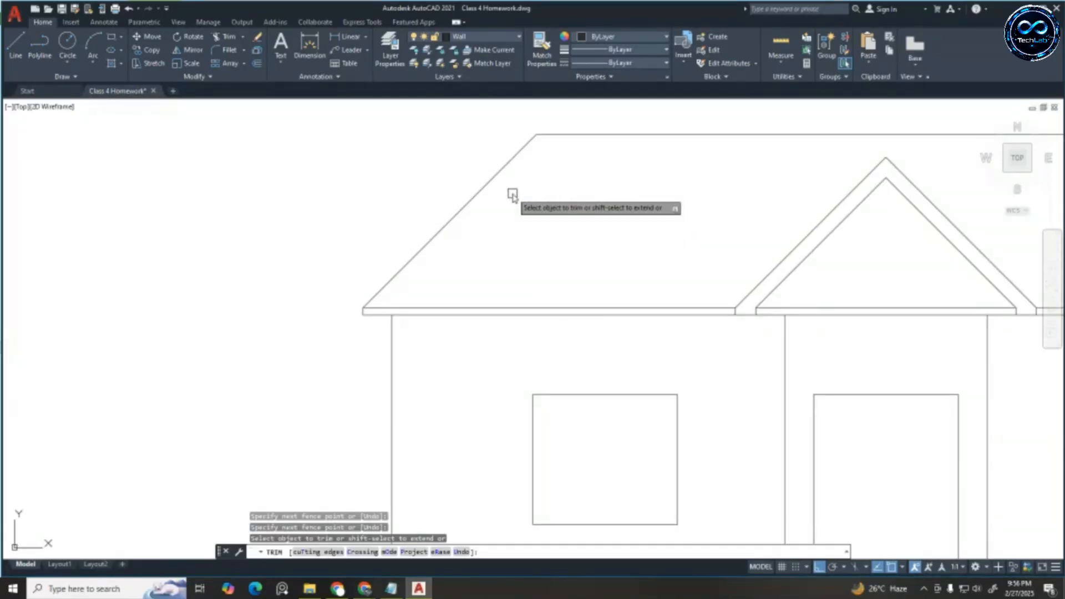
scroll(469, 214, up, 2)
key(Escape)
key(Escape)
key(Escape)
Offset the main roof's left sloping edge, ridge line and right sloping edge inward by 3"
scroll(529, 214, down, 4)
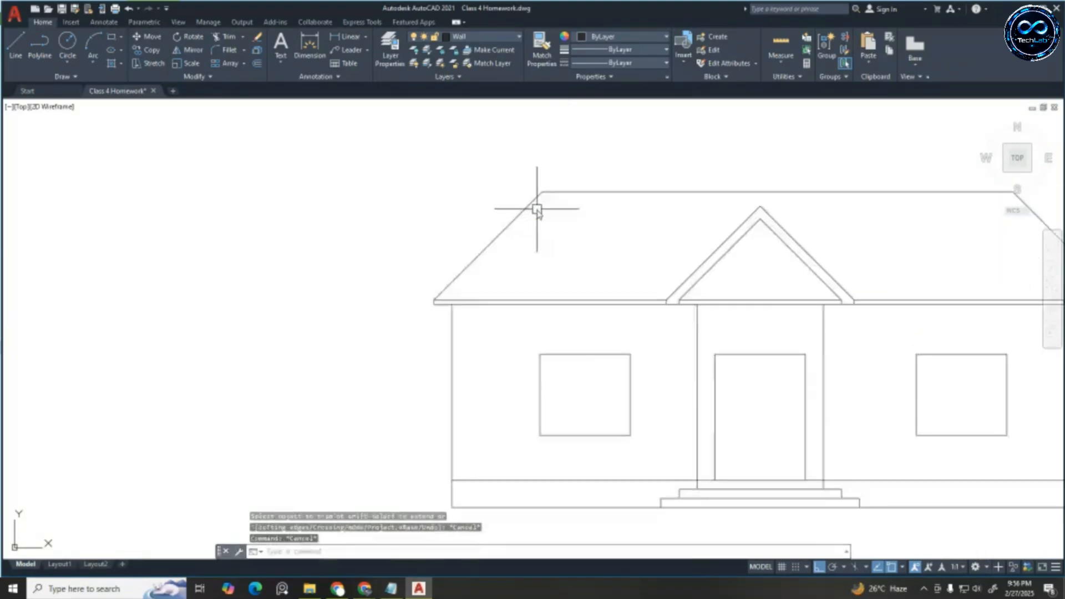
scroll(543, 214, up, 2)
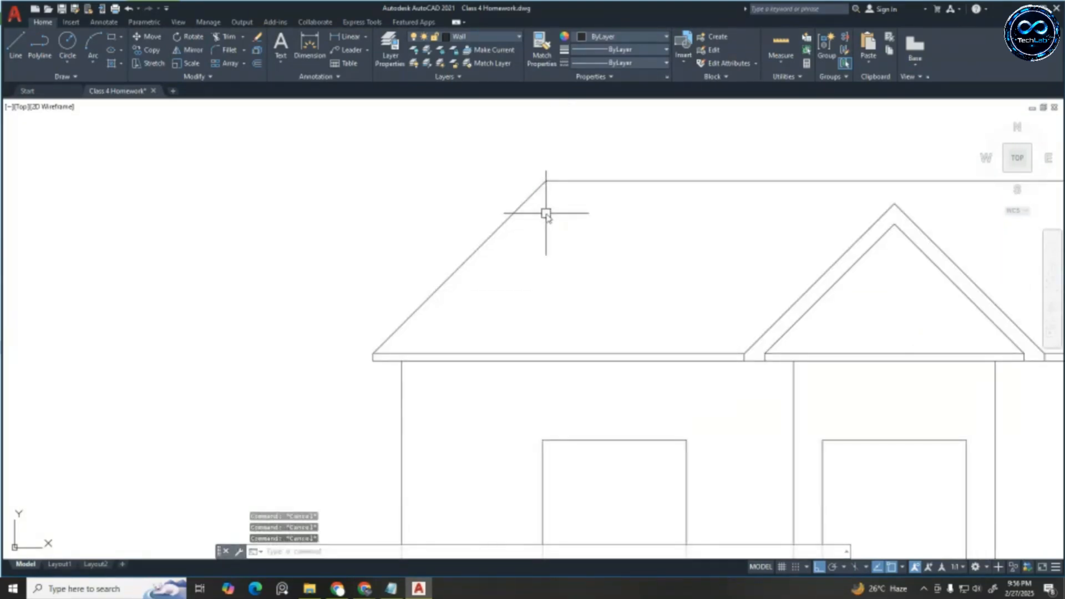
text(o)
key(Return)
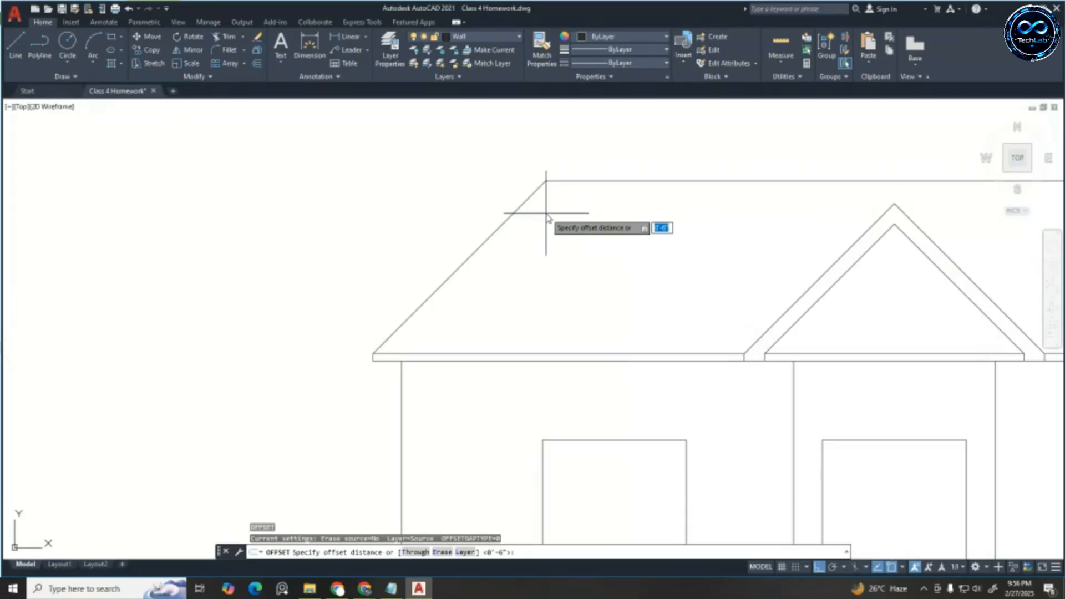
text(3)
key(Return)
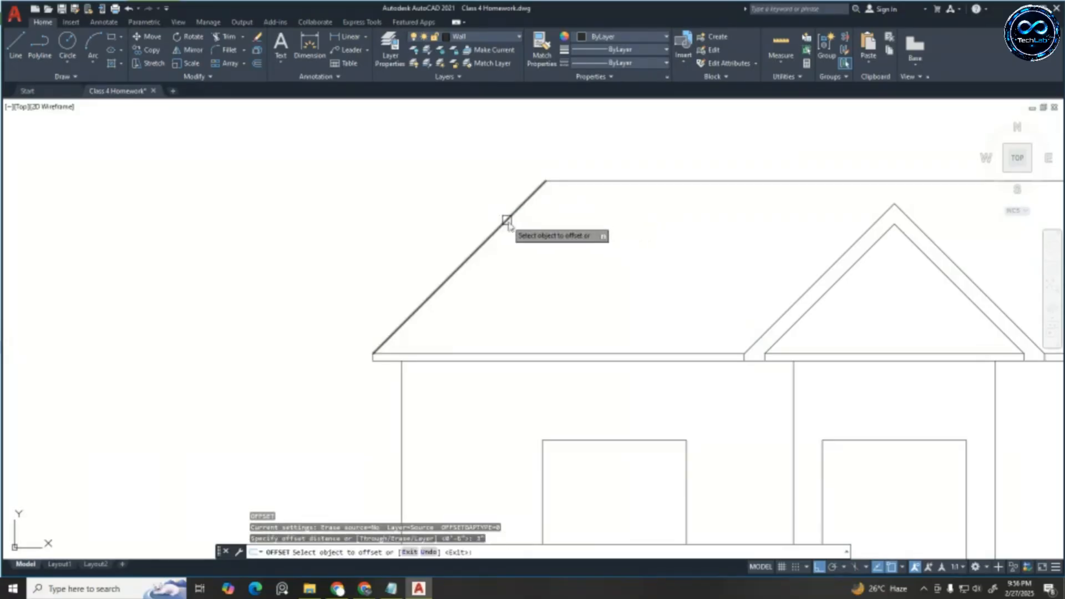
click(507, 221)
click(561, 249)
click(601, 180)
click(597, 204)
scroll(451, 233, down, 5)
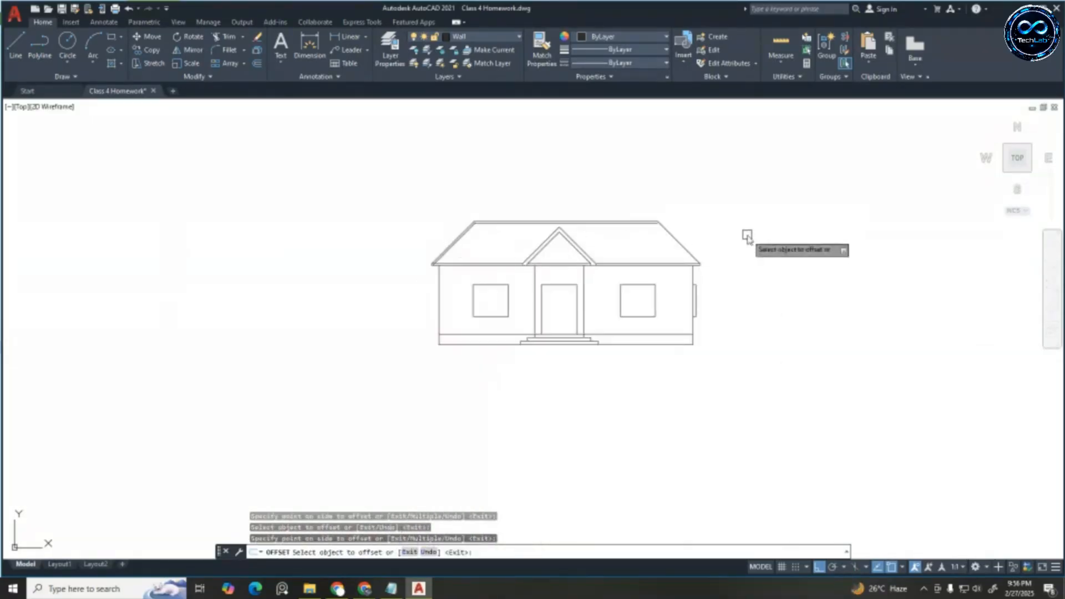
scroll(742, 236, up, 3)
click(581, 250)
click(555, 263)
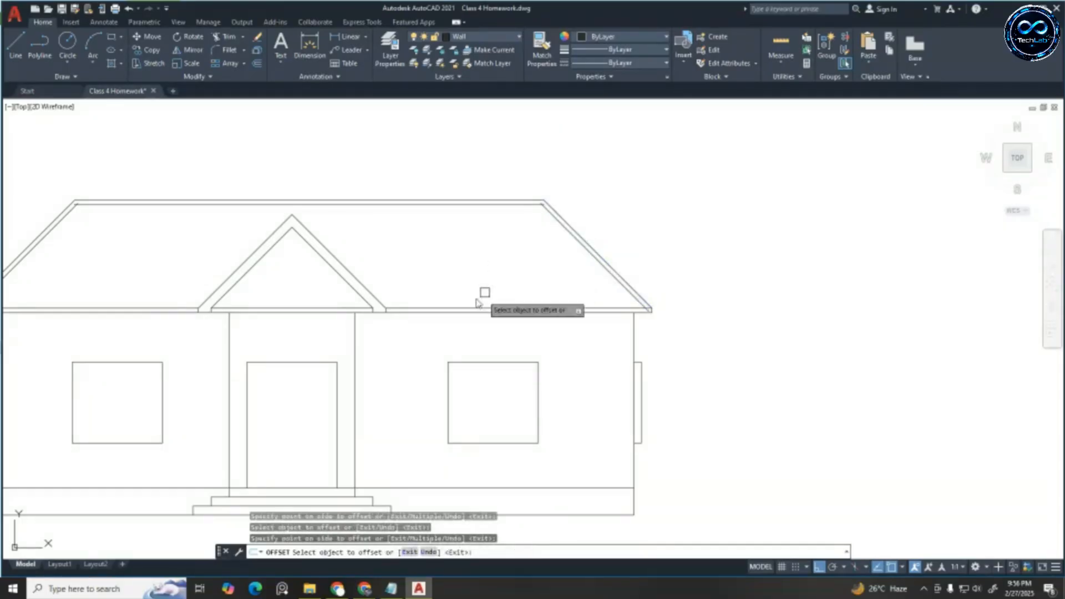
Offset the upper eave lines on both sides of the gable upward by 3"
click(466, 309)
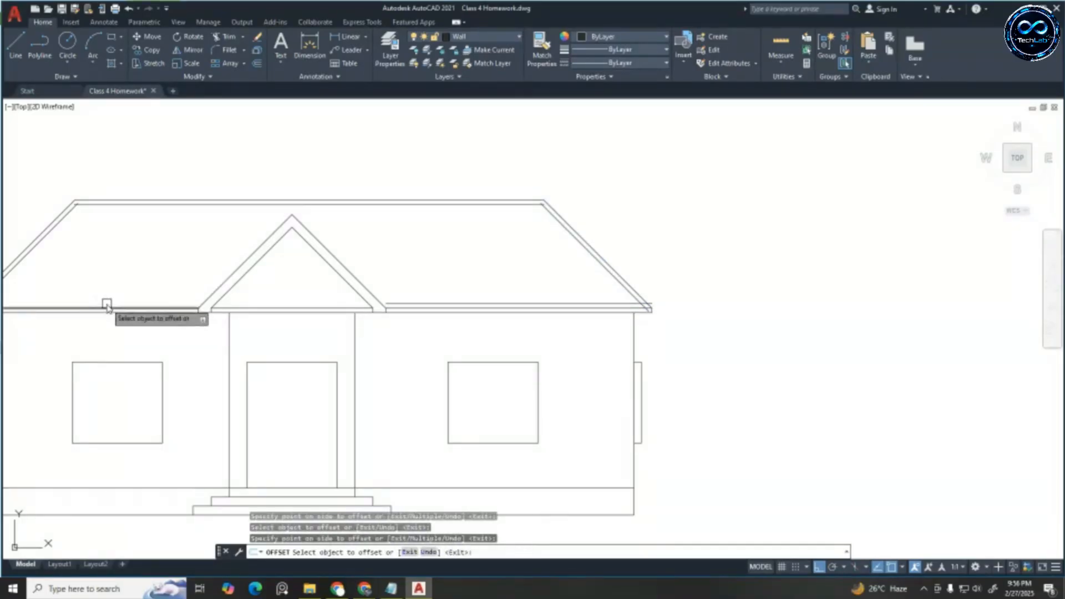
scroll(584, 284, down, 4)
scroll(311, 269, up, 4)
scroll(440, 333, up, 3)
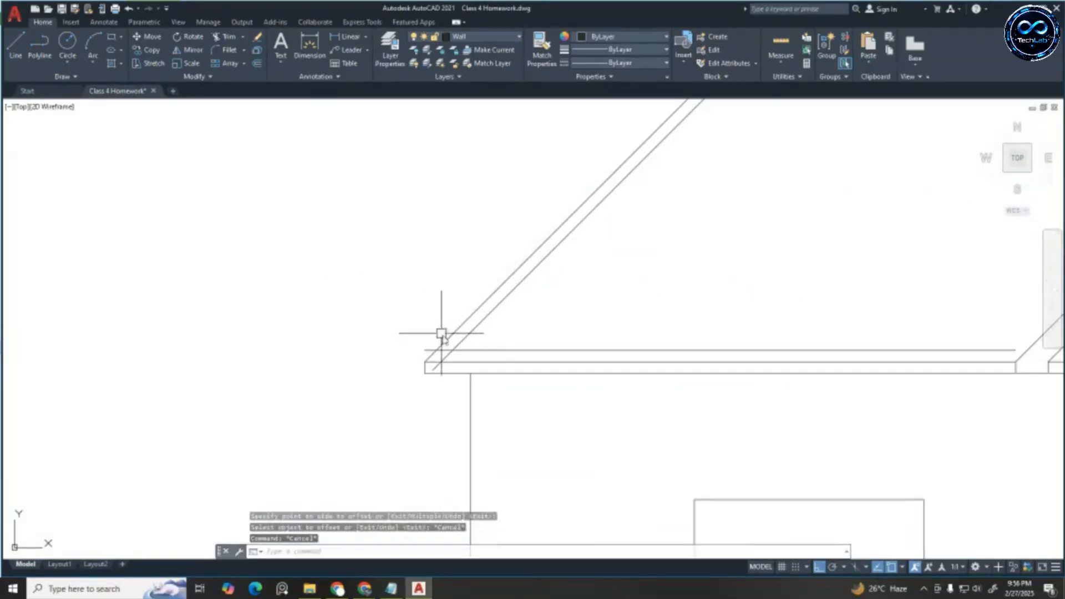
key(Escape)
key(Escape)
key(Escape)
Fillet the inner left sloping roof line with the inner eave line and the inner ridge line into sharp corners
text(f)
key(Return)
click(469, 362)
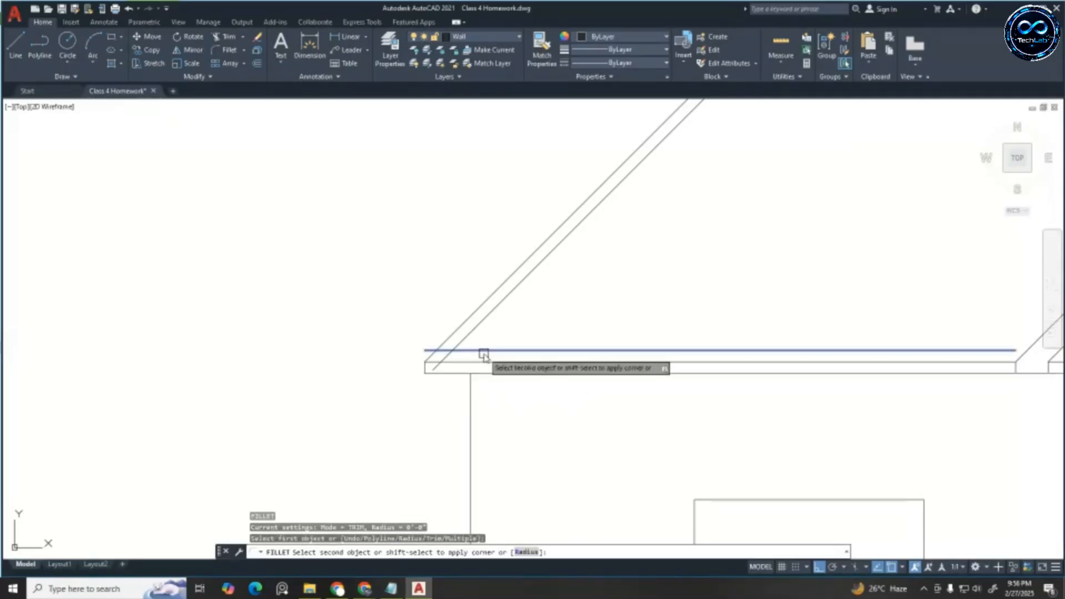
click(468, 333)
scroll(570, 274, down, 5)
scroll(487, 333, up, 5)
key(Return)
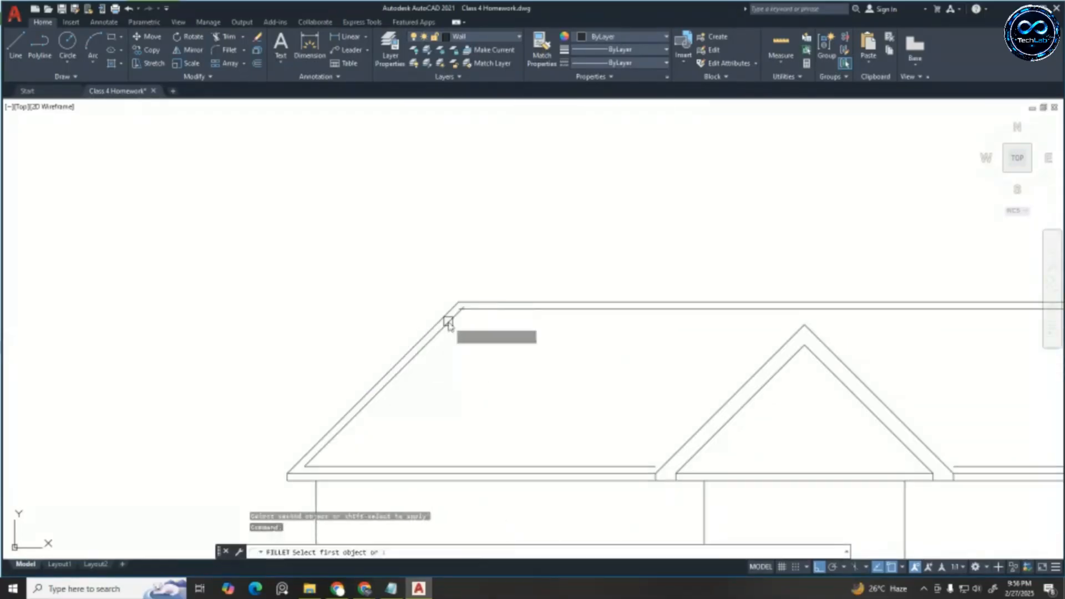
click(465, 312)
click(468, 310)
scroll(549, 399, down, 3)
Fillet the inner ridge line with the inner right sloping roof line into a sharp corner
key(Return)
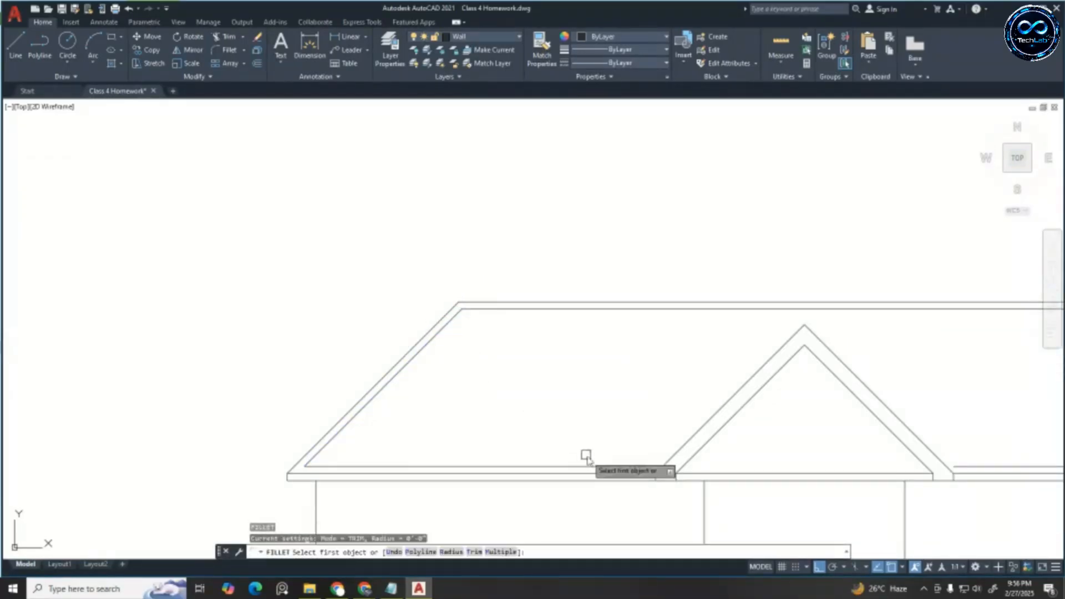
scroll(566, 375, down, 3)
scroll(854, 428, up, 3)
scroll(665, 299, down, 4)
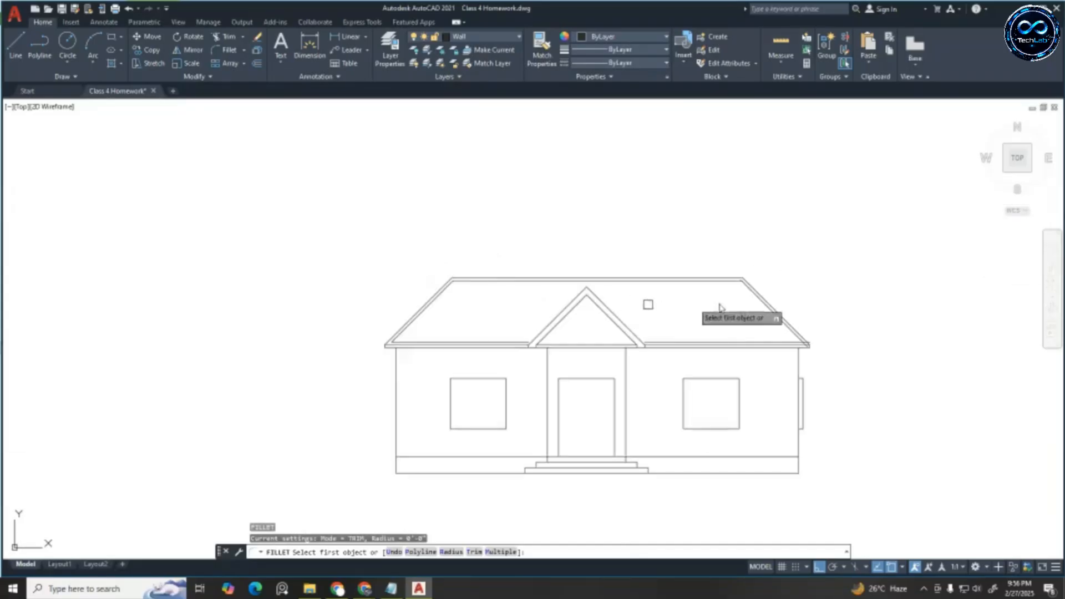
scroll(633, 294, up, 6)
click(715, 232)
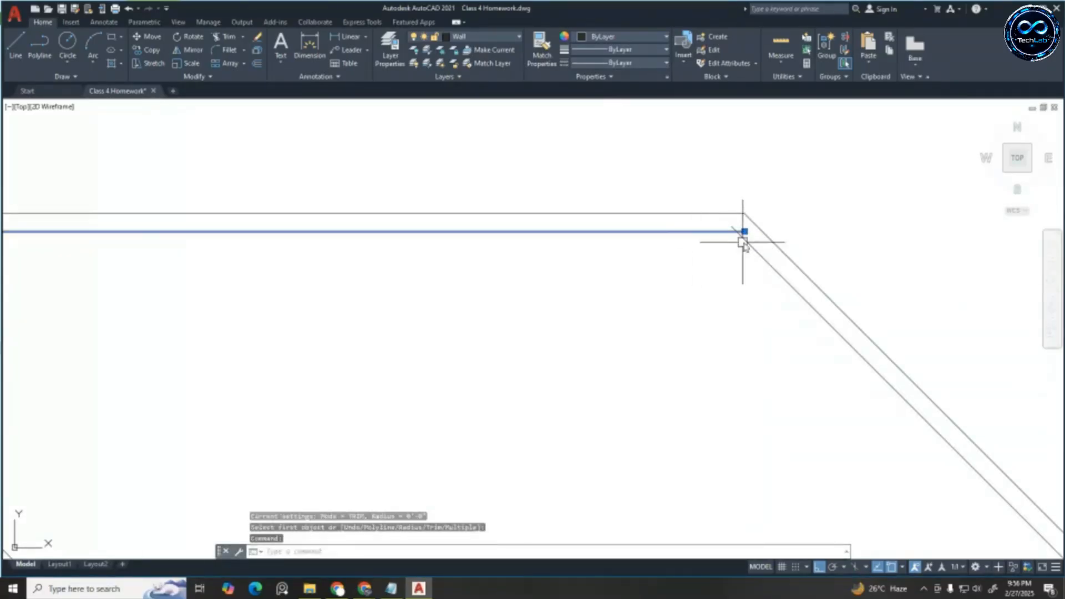
click(744, 238)
key(Return)
click(714, 231)
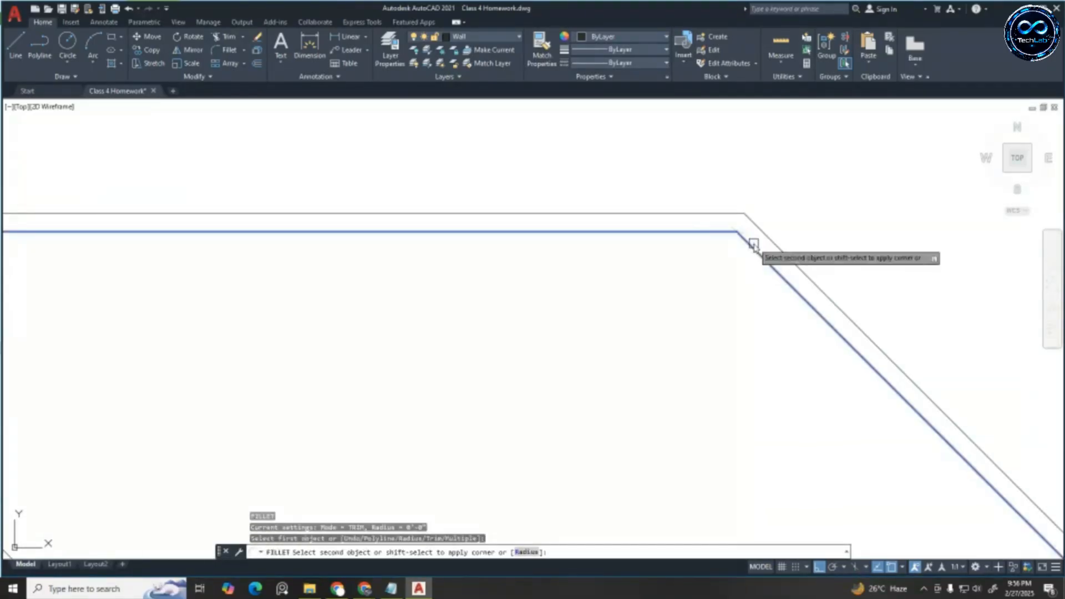
click(756, 240)
Fillet the inner right sloping roof line with the inner right eave line into a sharp corner
key(Return)
scroll(660, 226, down, 3)
click(828, 375)
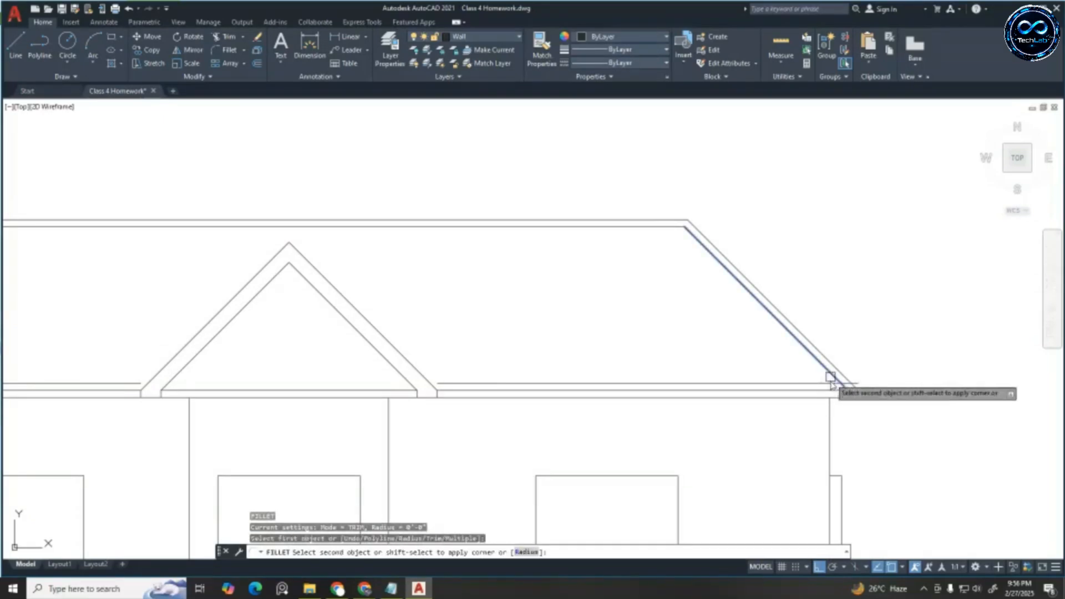
key(Escape)
scroll(812, 293, down, 4)
key(Escape)
key(Escape)
scroll(627, 311, up, 2)
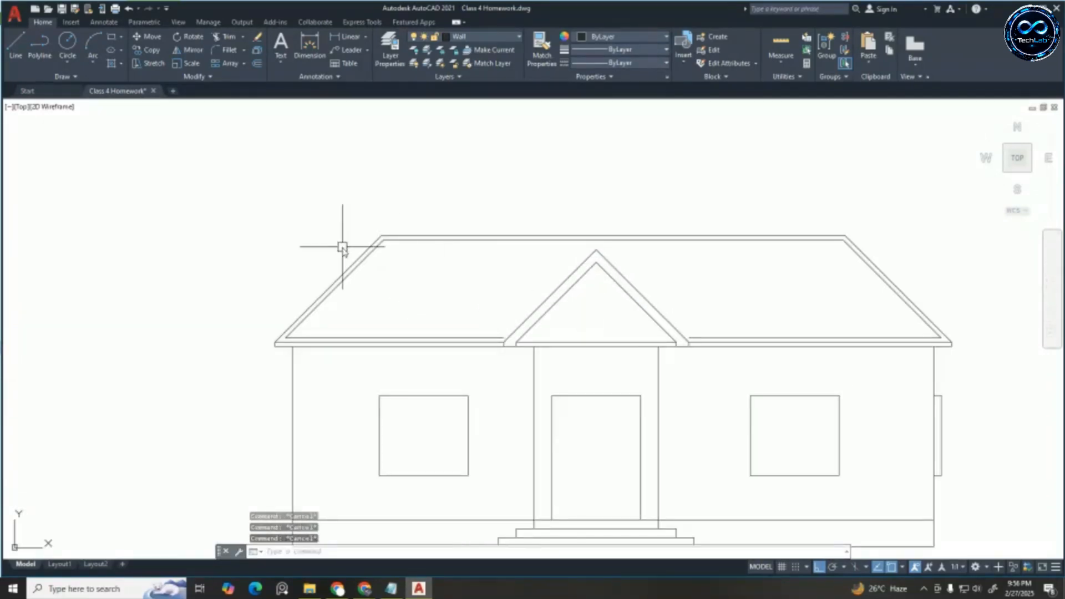
scroll(382, 232, up, 1)
scroll(385, 230, down, 1)
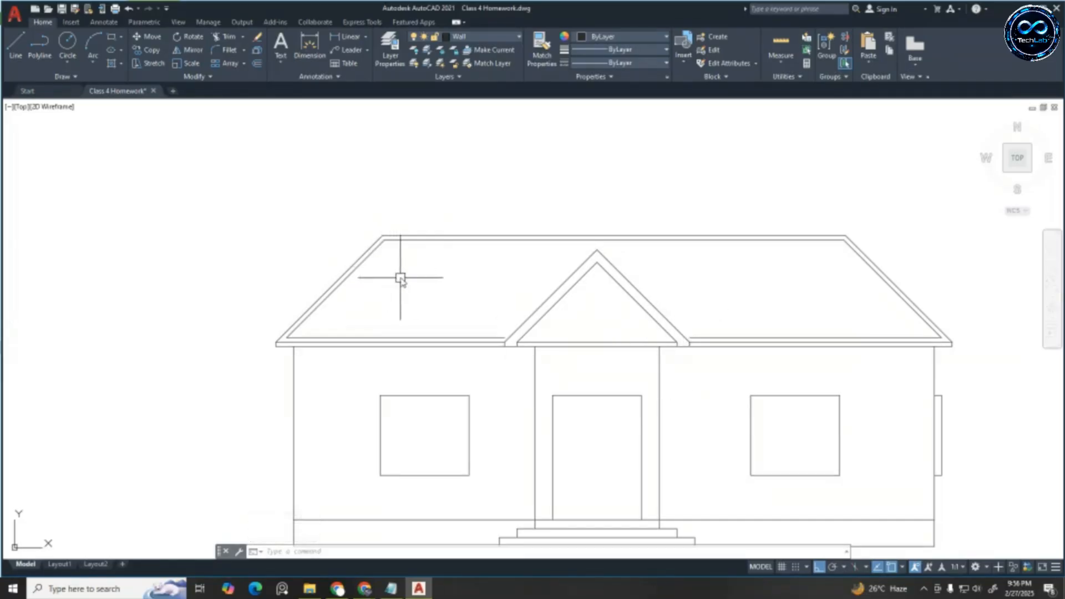
scroll(401, 278, down, 3)
scroll(486, 328, up, 3)
key(Escape)
key(Escape)
key(Escape)
Extend the inner eave lines on both sides of the gable to meet the gable's outer sloping edges
scroll(355, 258, up, 3)
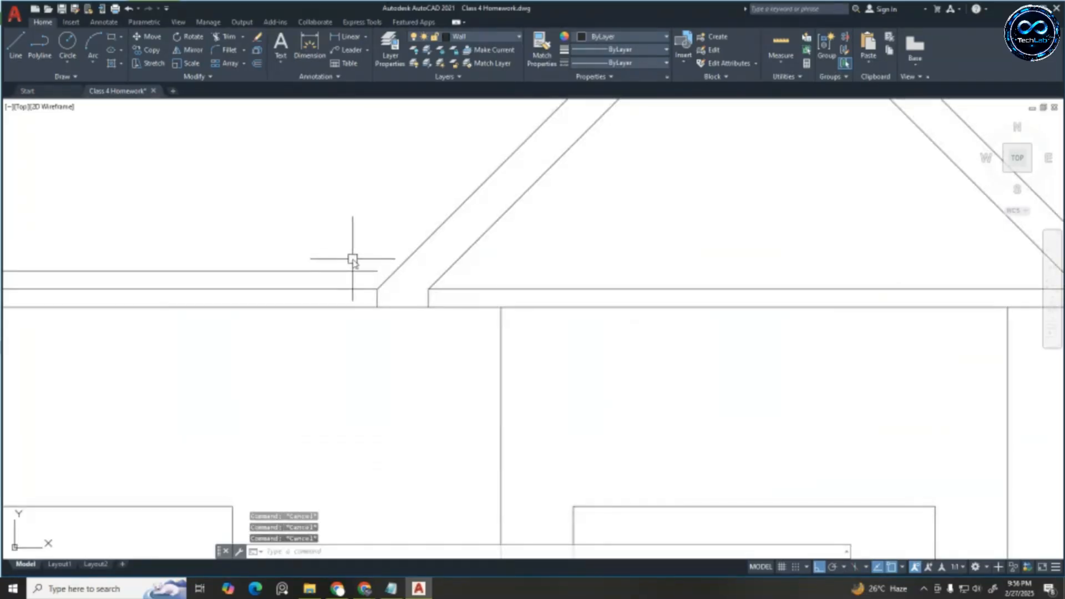
text(ex)
key(Return)
scroll(368, 273, down, 3)
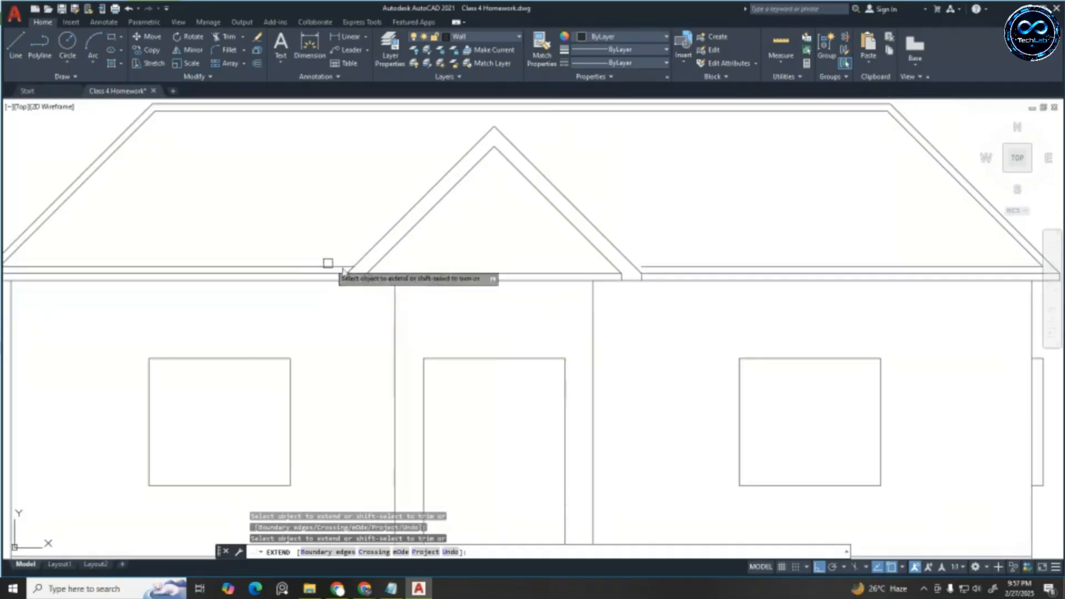
scroll(623, 271, up, 3)
scroll(673, 262, down, 3)
key(Escape)
key(Escape)
key(Escape)
Examine the front entrance door in the floor plan and compare it with the door opening in the elevation
scroll(643, 268, up, 3)
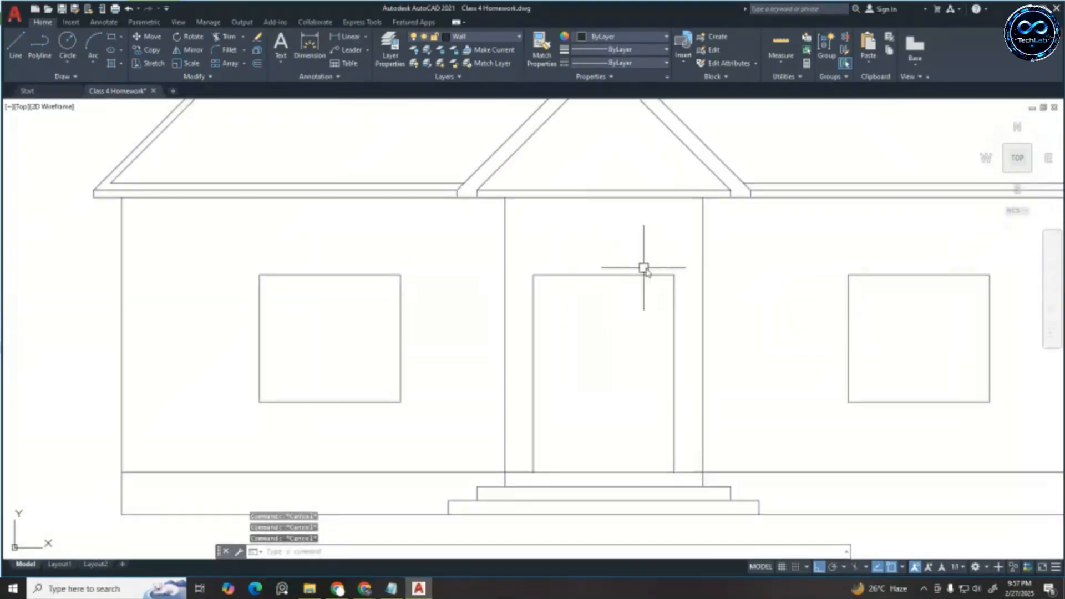
scroll(627, 259, down, 2)
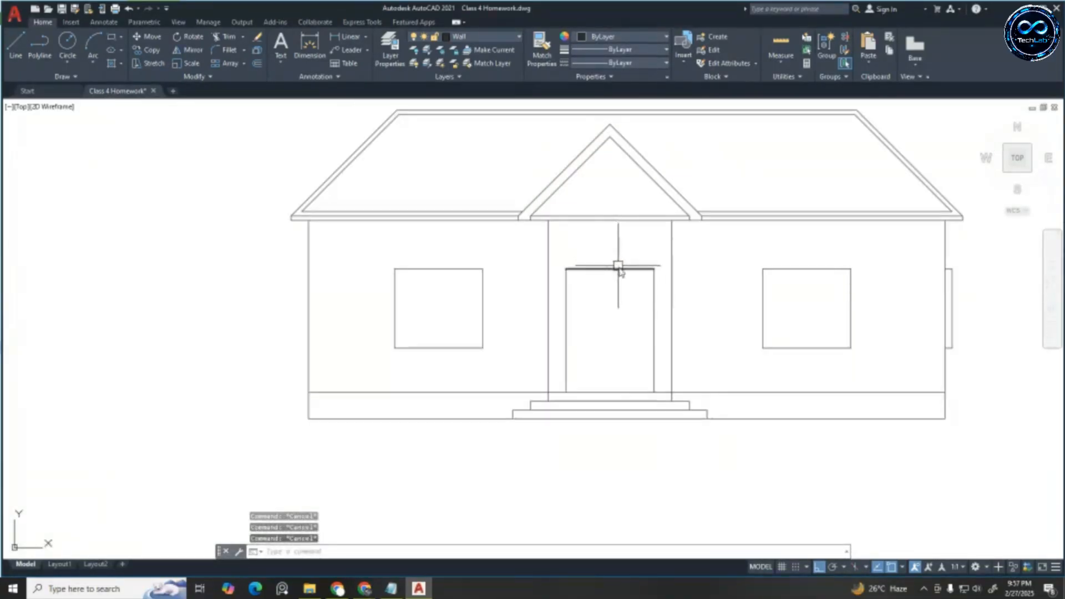
scroll(626, 345, down, 3)
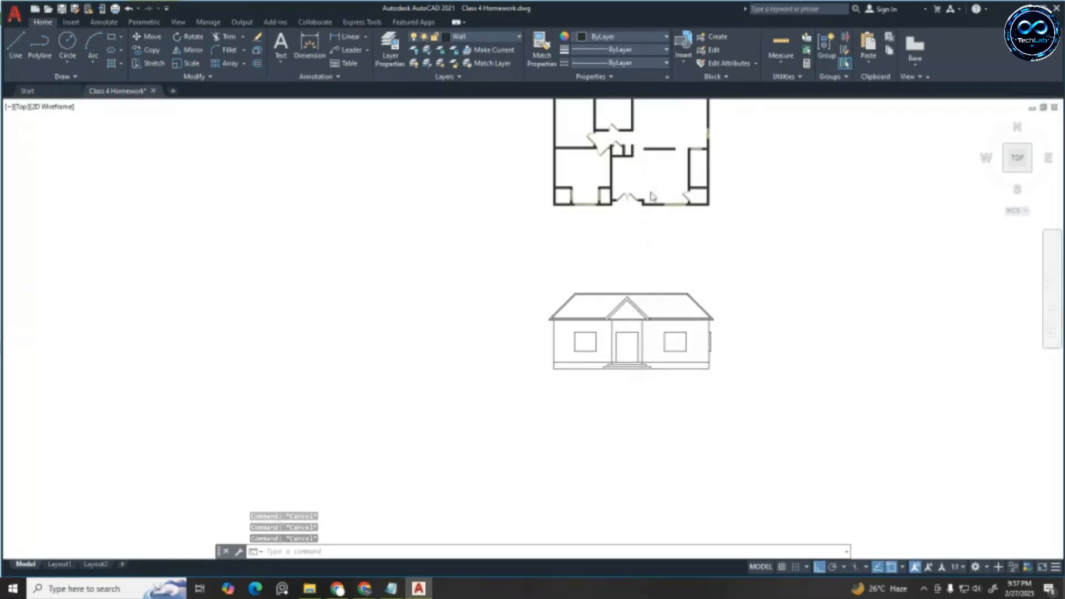
scroll(628, 199, up, 5)
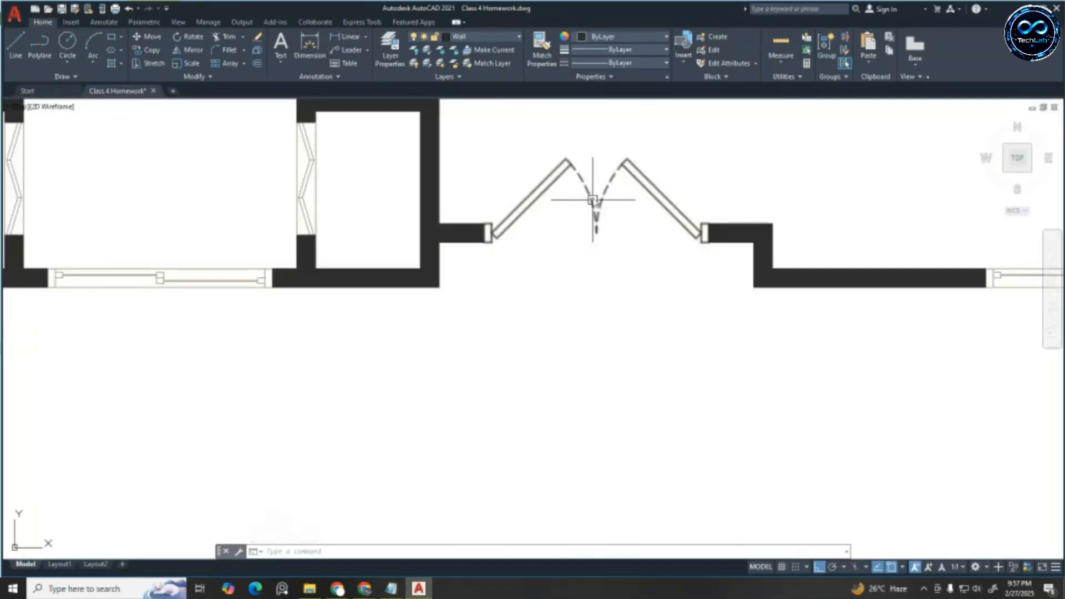
scroll(592, 188, down, 3)
scroll(580, 424, down, 1)
scroll(630, 430, up, 5)
scroll(630, 430, down, 3)
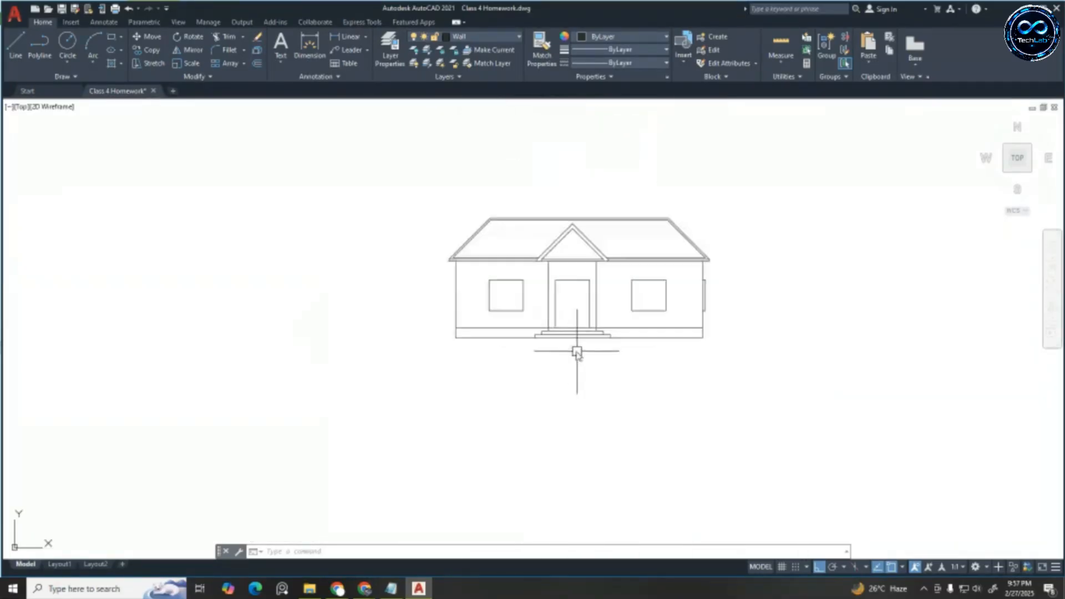
Copy the three-line entrance door outline horizontally about 47' into the empty space to the right of the elevation
scroll(542, 225, up, 2)
scroll(532, 233, up, 3)
click(533, 232)
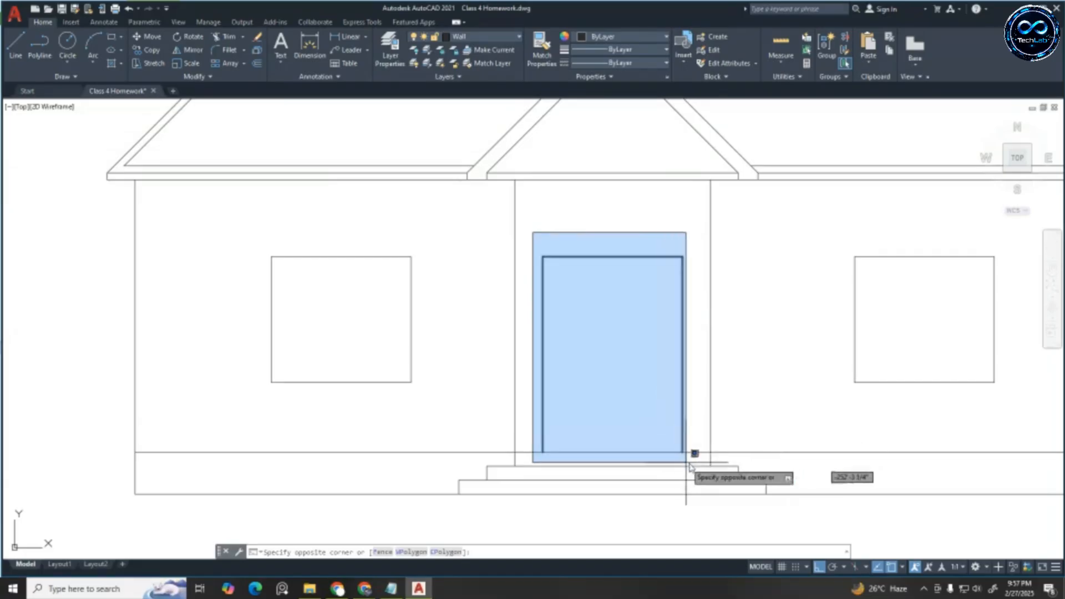
click(689, 462)
text(co)
key(Return)
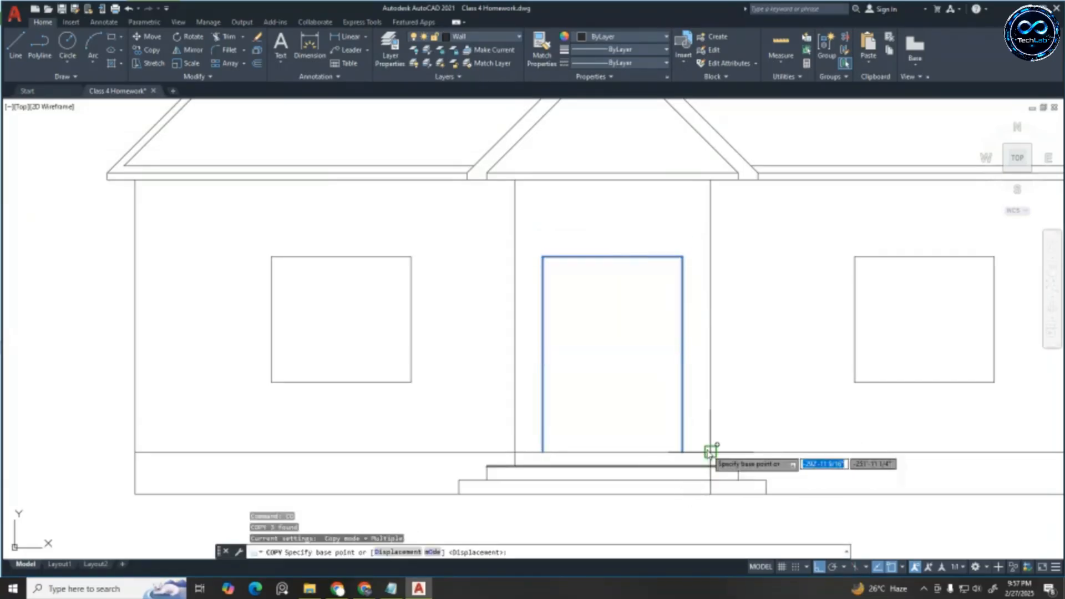
click(682, 430)
scroll(363, 397, down, 6)
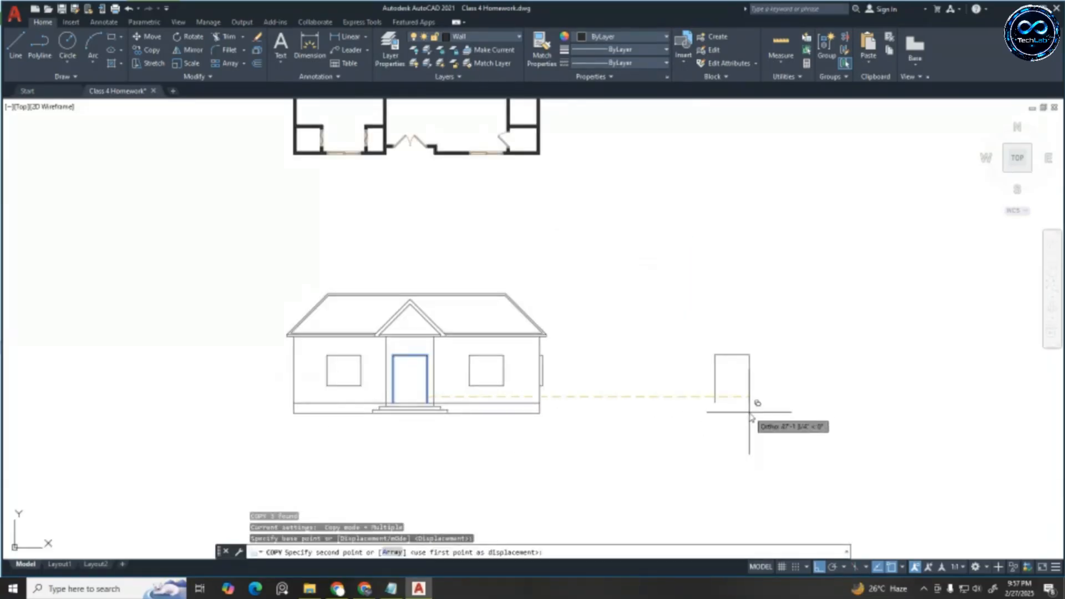
click(749, 412)
scroll(721, 403, up, 2)
key(Escape)
key(Escape)
key(Escape)
Offset the copied door outline's two vertical lines and top line inward by 2" to form the door frame
scroll(744, 404, up, 4)
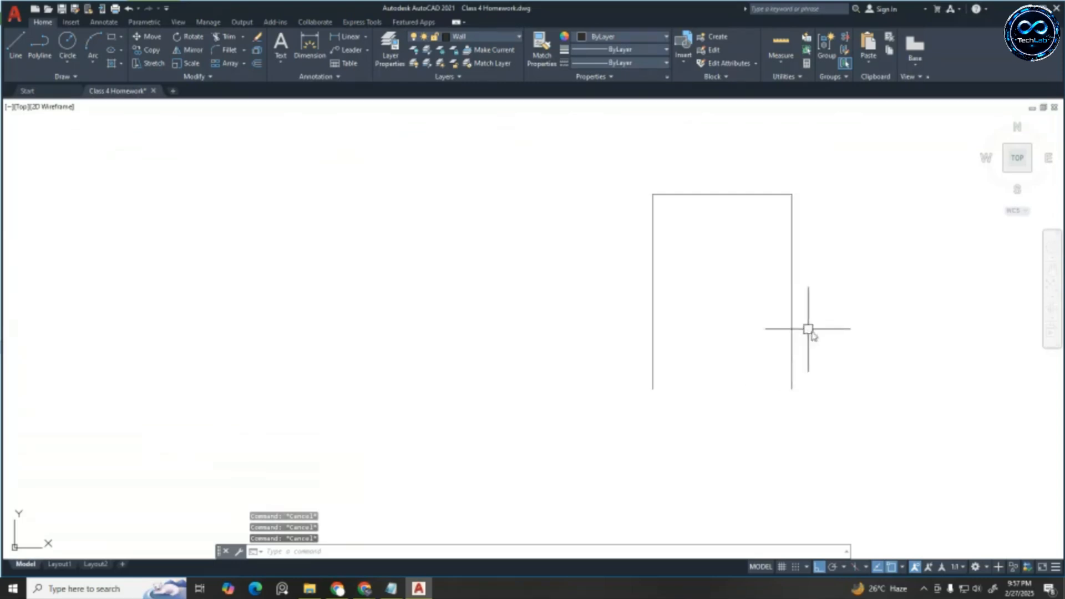
text(o)
key(Return)
text(2)
key(Return)
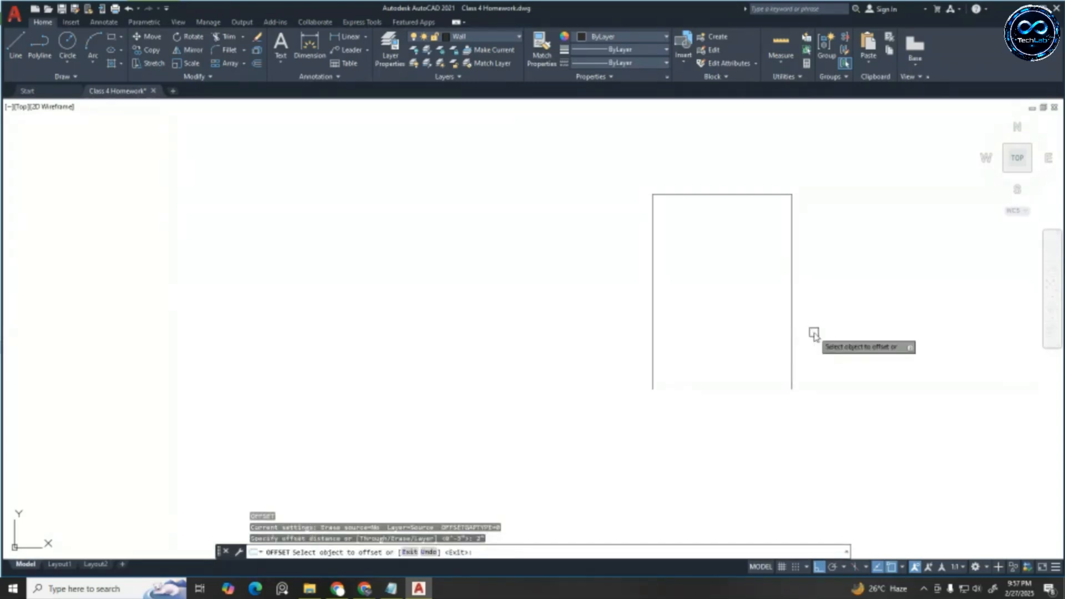
click(791, 326)
click(648, 266)
click(682, 195)
click(689, 293)
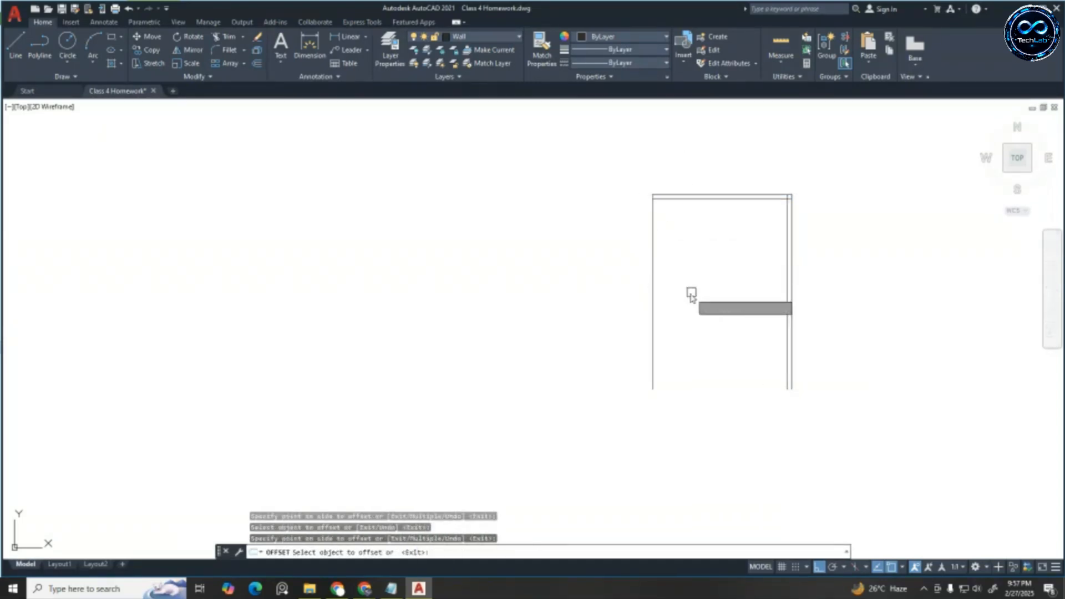
click(652, 332)
click(826, 420)
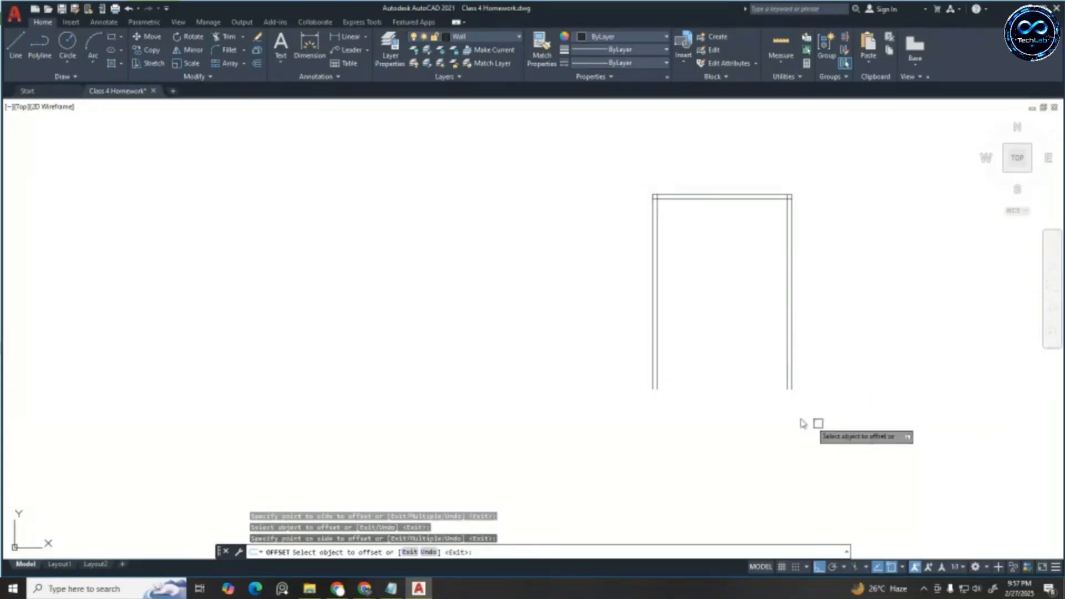
key(Escape)
key(Escape)
Draw a short line closing the bottom end of the copied door frame's left jamb
scroll(749, 382, up, 3)
click(16, 45)
scroll(477, 404, up, 2)
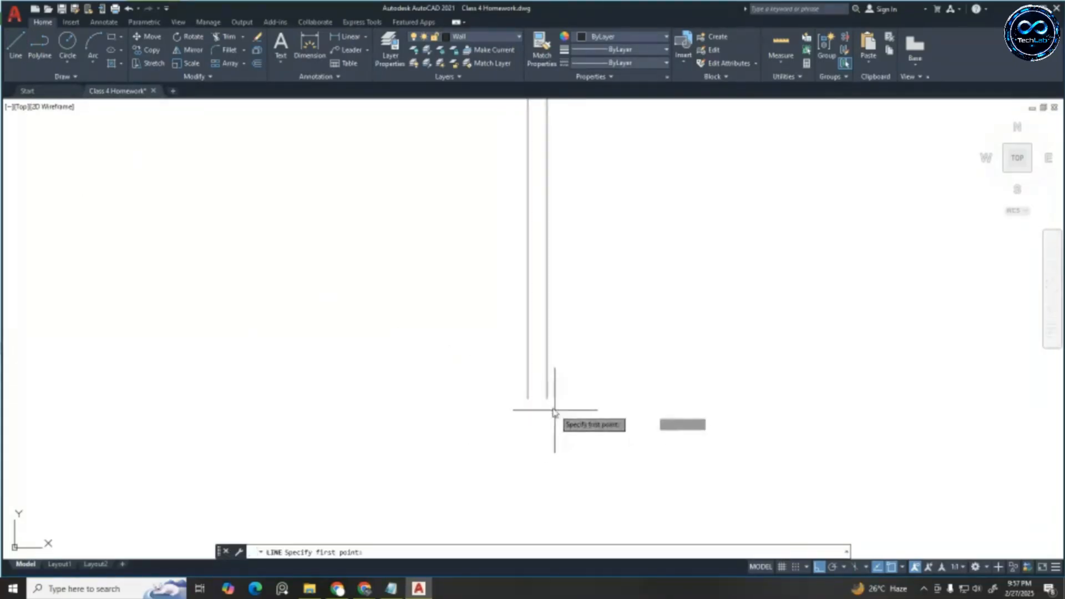
click(547, 399)
click(531, 399)
key(Escape)
key(Escape)
key(Escape)
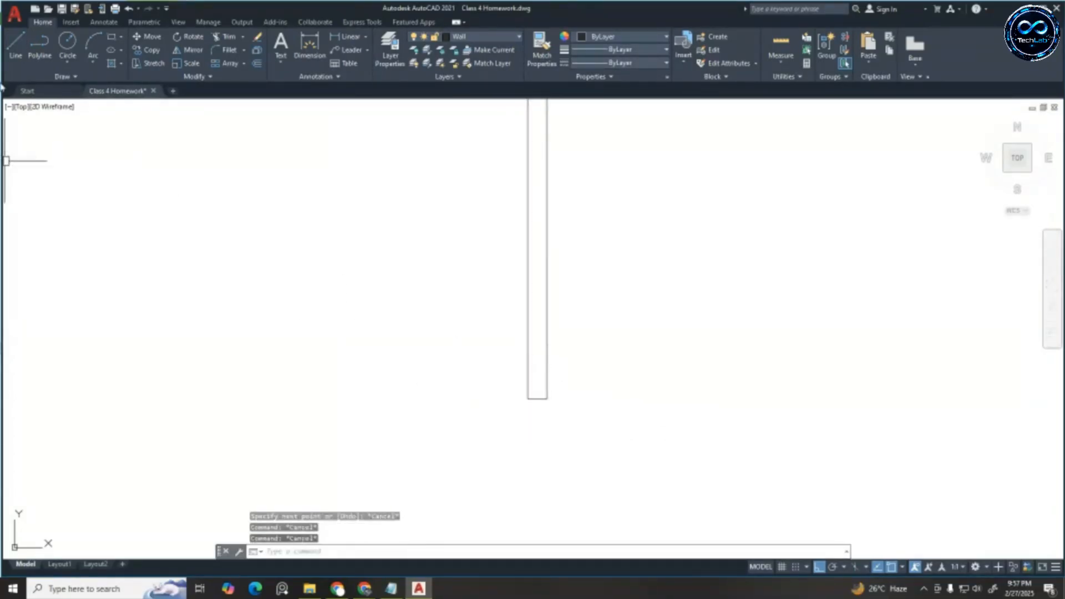
Draw a short line closing the bottom end of the copied door frame's right jamb
click(16, 47)
scroll(91, 208, down, 2)
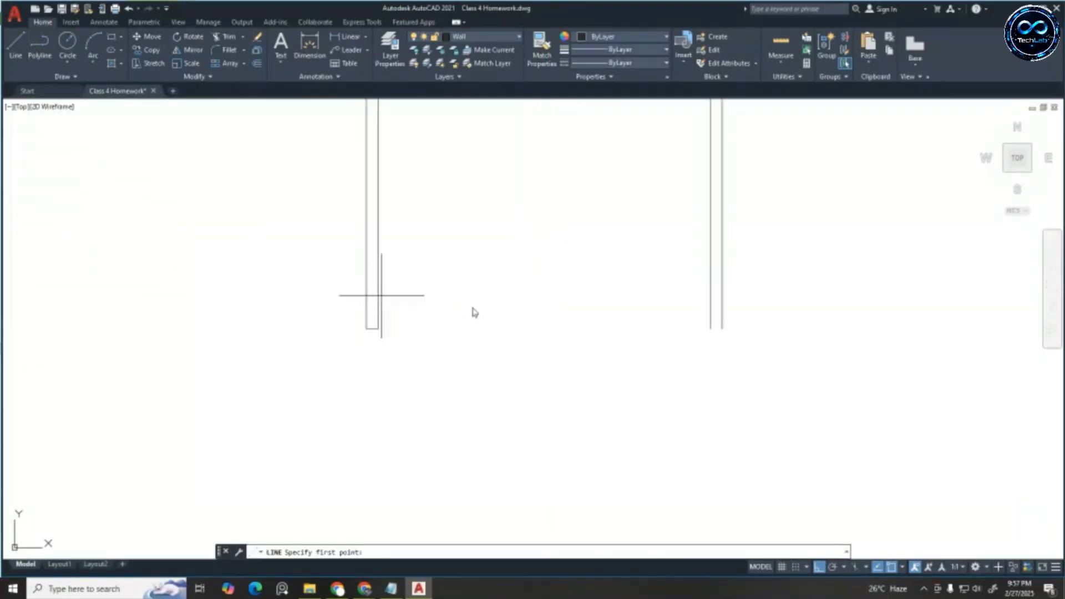
click(710, 328)
click(721, 329)
key(Escape)
key(Escape)
key(Escape)
Fillet the door frame's inner top line with both inner vertical lines into sharp corners
scroll(554, 356, down, 2)
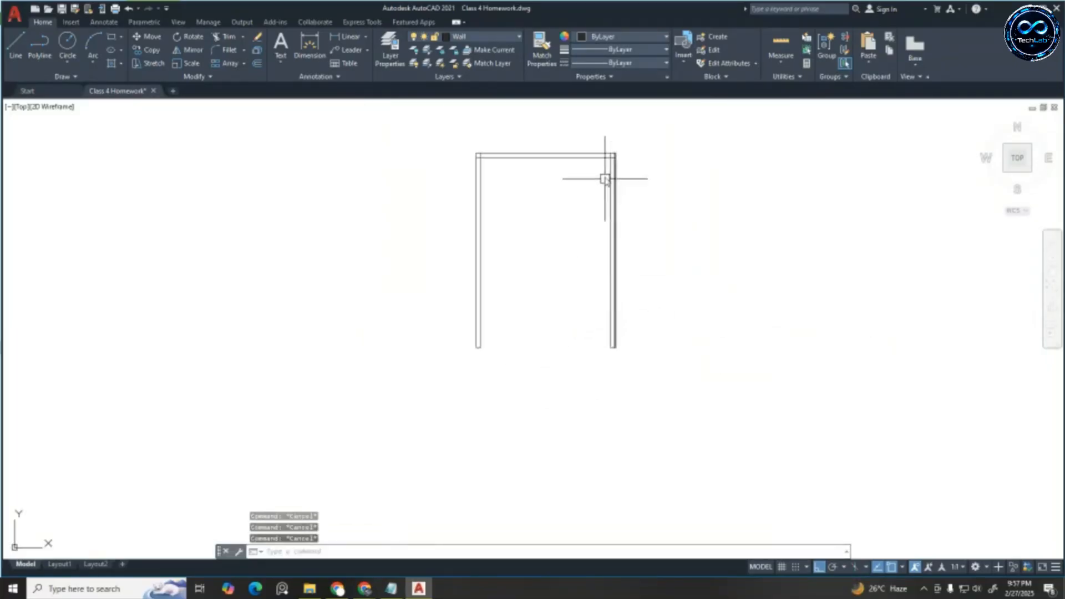
scroll(604, 164, up, 1)
text(f)
key(Return)
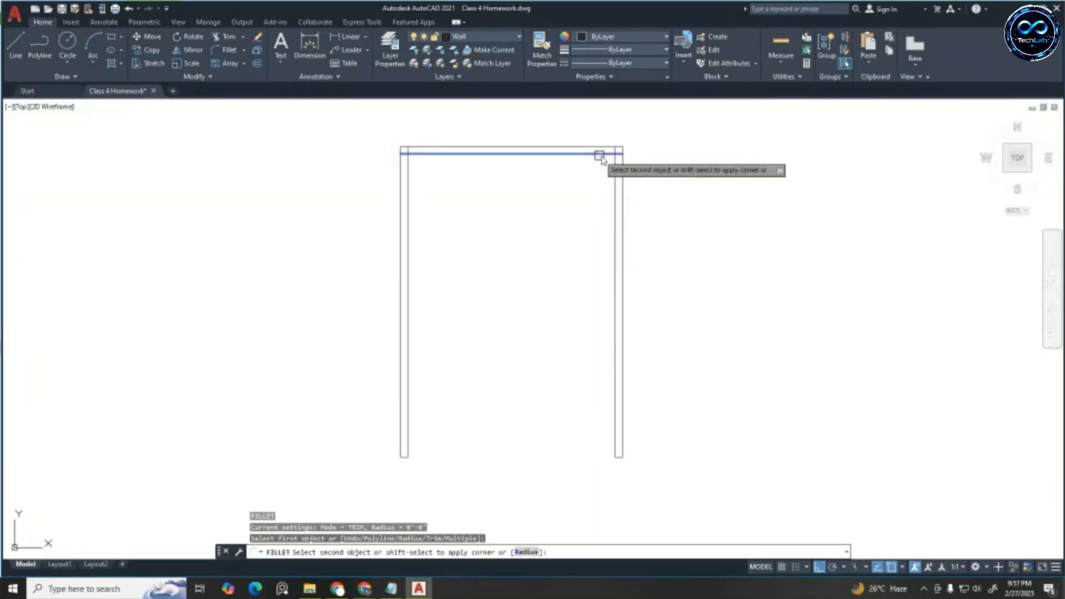
click(459, 154)
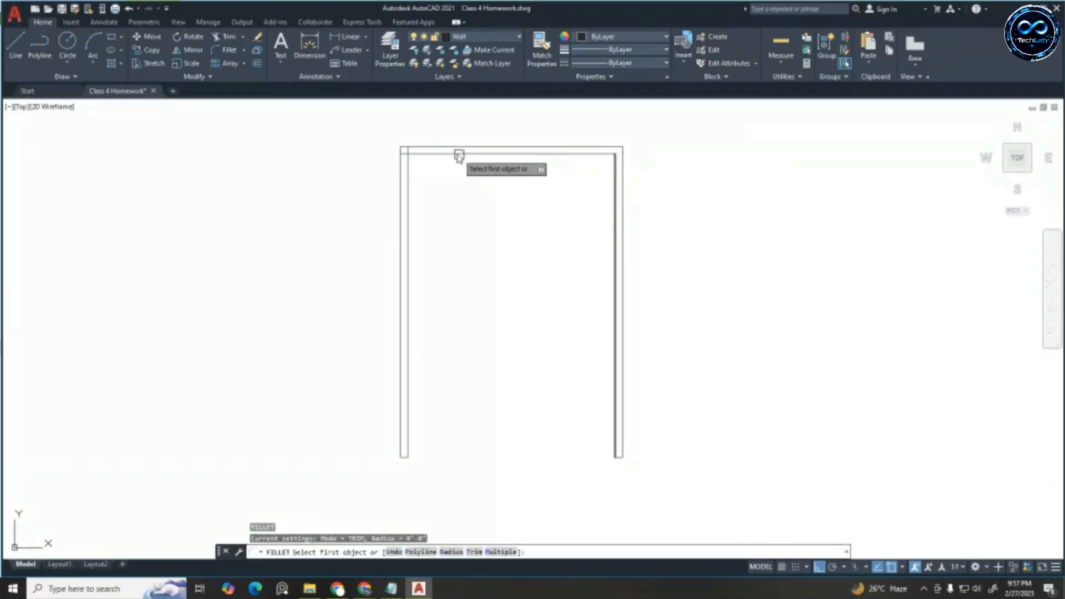
click(408, 183)
scroll(588, 183, down, 2)
key(Escape)
key(Escape)
key(Escape)
scroll(577, 192, up, 1)
scroll(578, 191, up, 1)
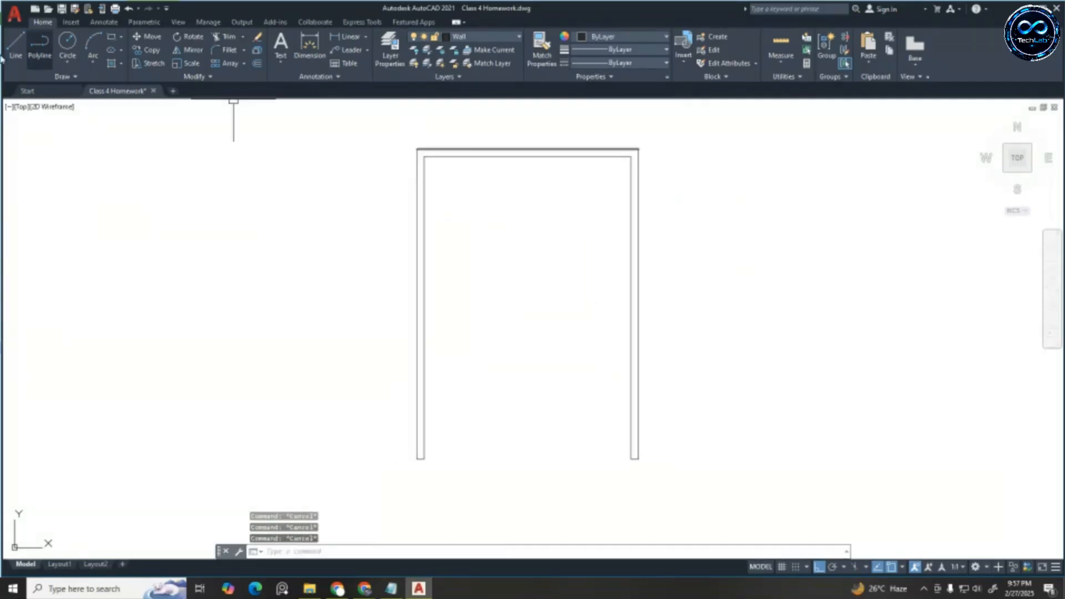
Draw a vertical line from the inner top line's midpoint to the door's bottom, continuing horizontally to the right jamb's inner corner
click(15, 45)
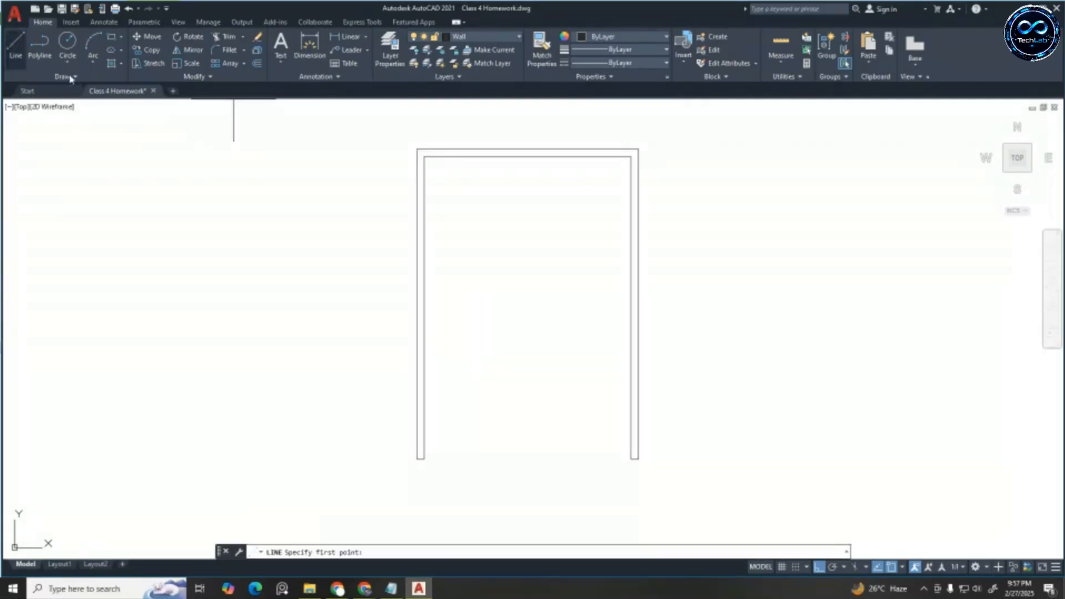
click(528, 156)
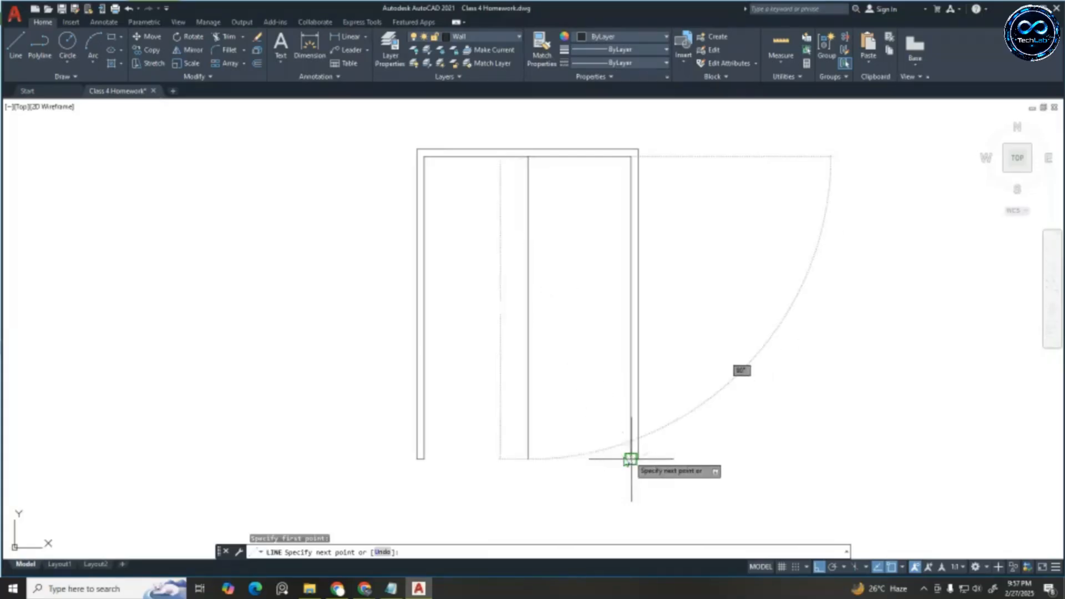
click(612, 463)
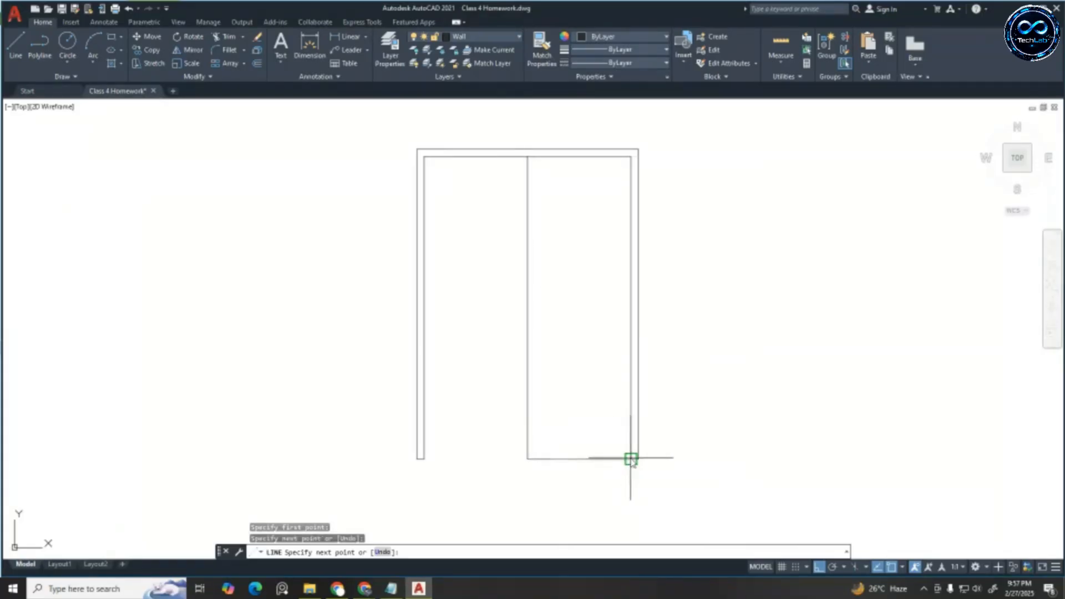
key(Escape)
scroll(493, 272, down, 3)
scroll(516, 323, up, 3)
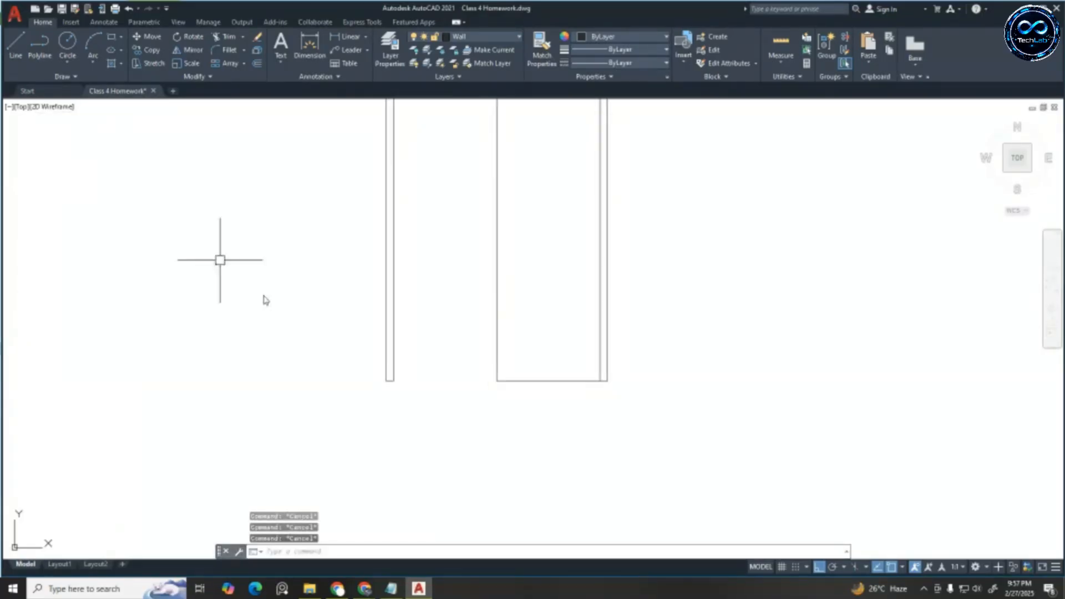
Stretch the left end of the door's bottom line to the inner bottom corner of the left jamb
click(496, 380)
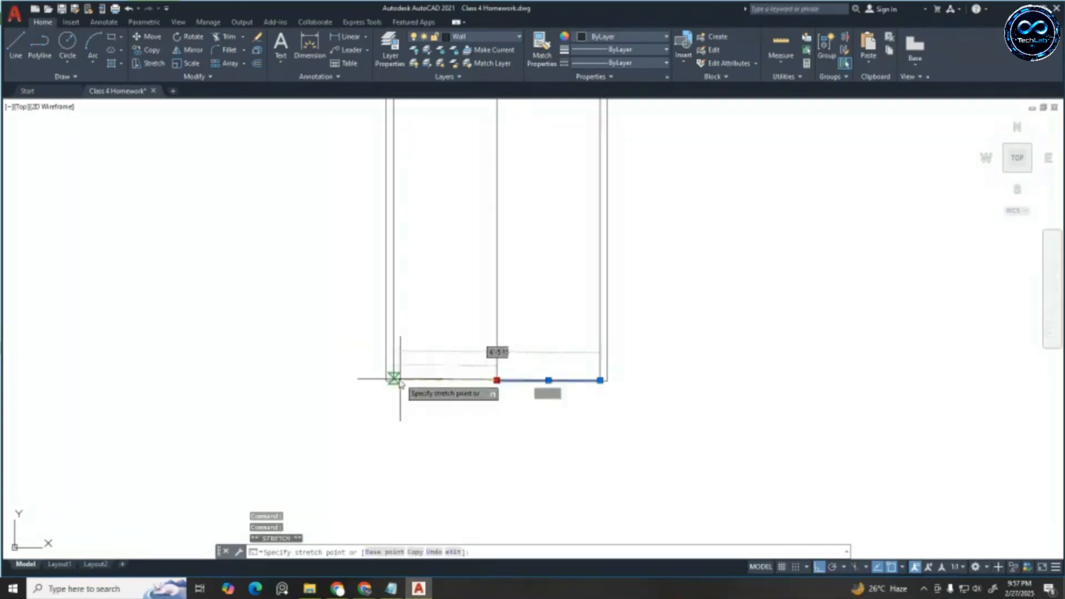
click(392, 381)
key(Escape)
scroll(466, 358, down, 4)
scroll(475, 274, up, 2)
scroll(475, 273, up, 2)
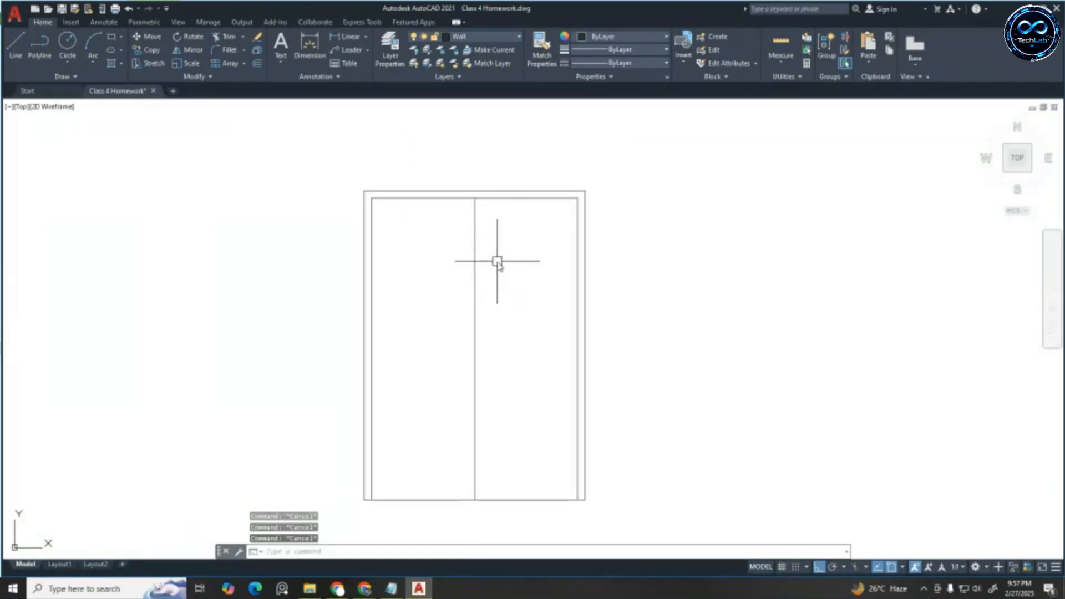
scroll(510, 305, down, 10)
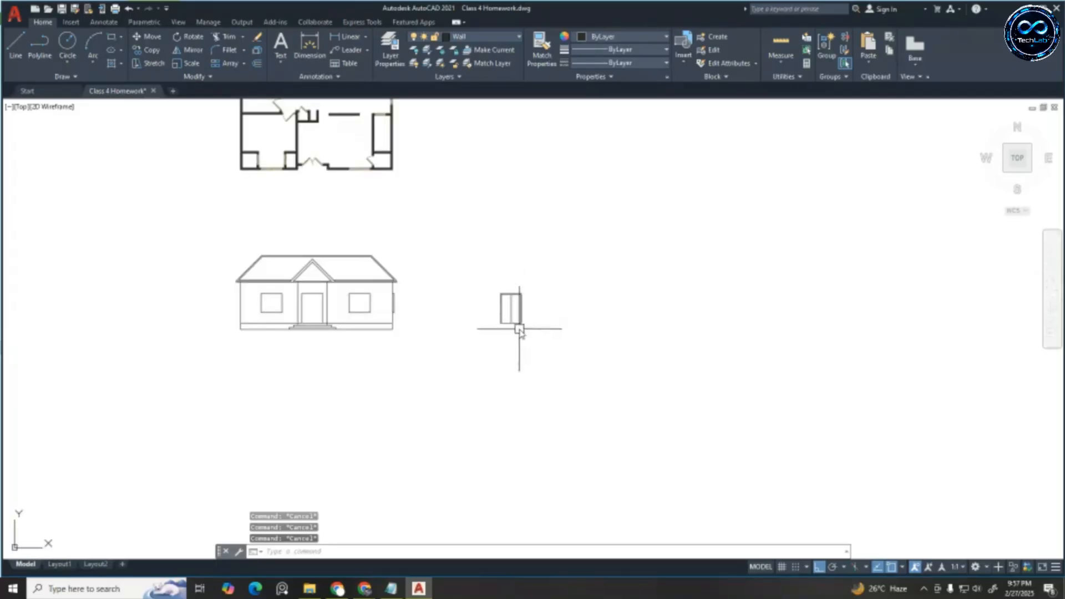
Offset the double door's vertical centre line 3" into the right leaf and erase the copy
scroll(314, 169, up, 6)
scroll(332, 144, down, 6)
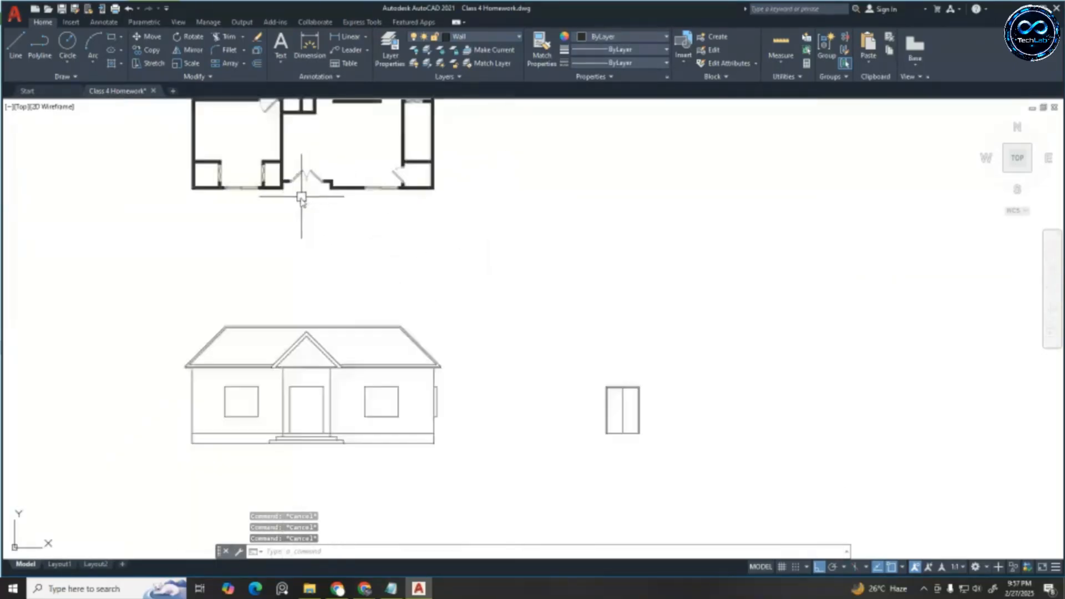
scroll(496, 321, up, 4)
scroll(523, 377, up, 4)
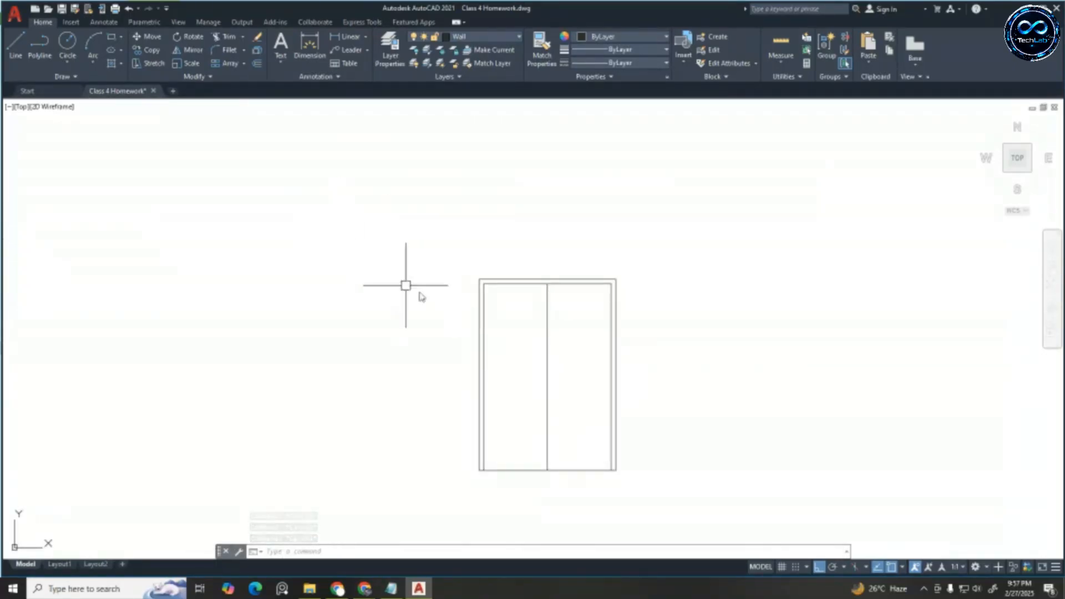
scroll(539, 375, down, 1)
scroll(521, 404, up, 5)
scroll(508, 356, down, 2)
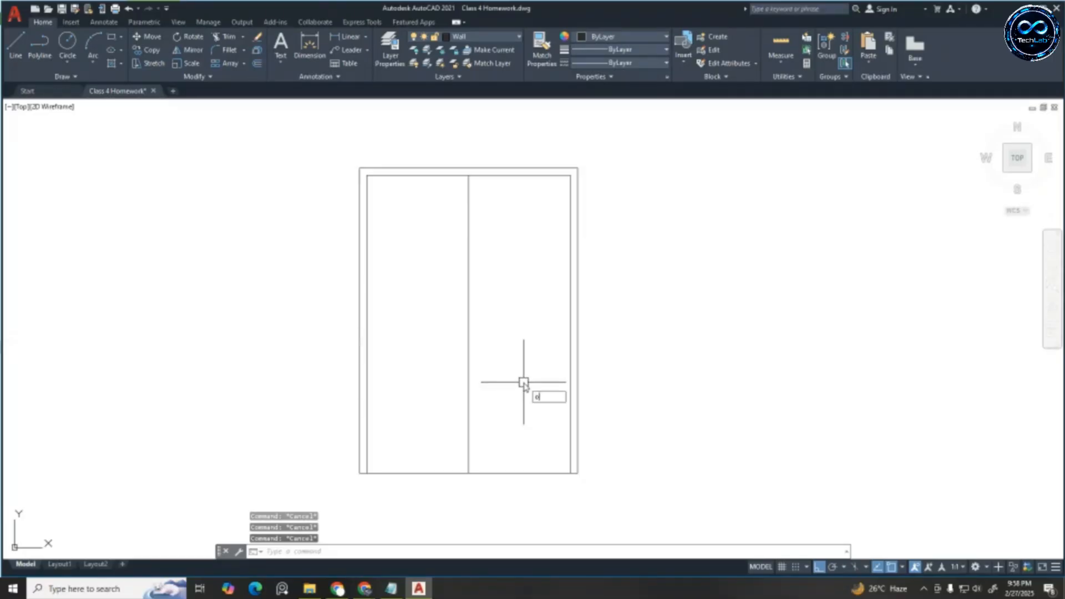
key(Return)
text(3")
key(Return)
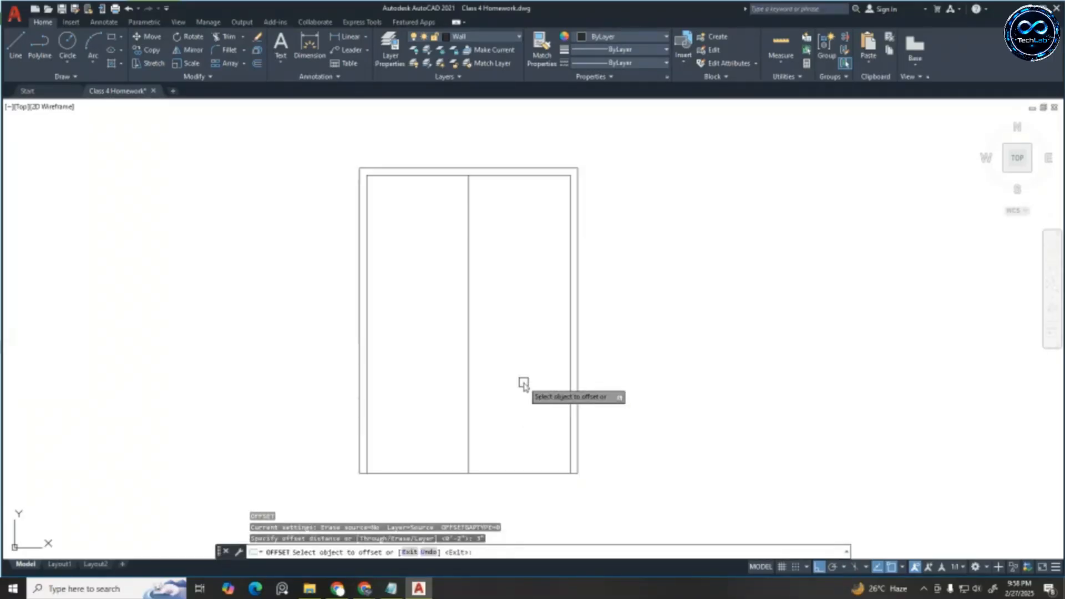
key(Escape)
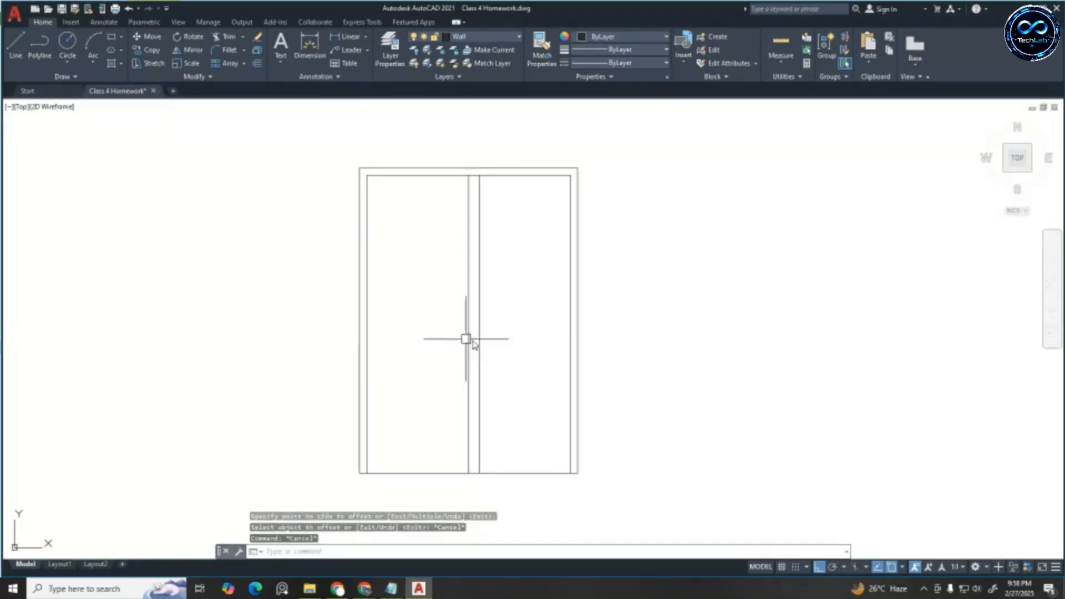
click(468, 336)
key(Delete)
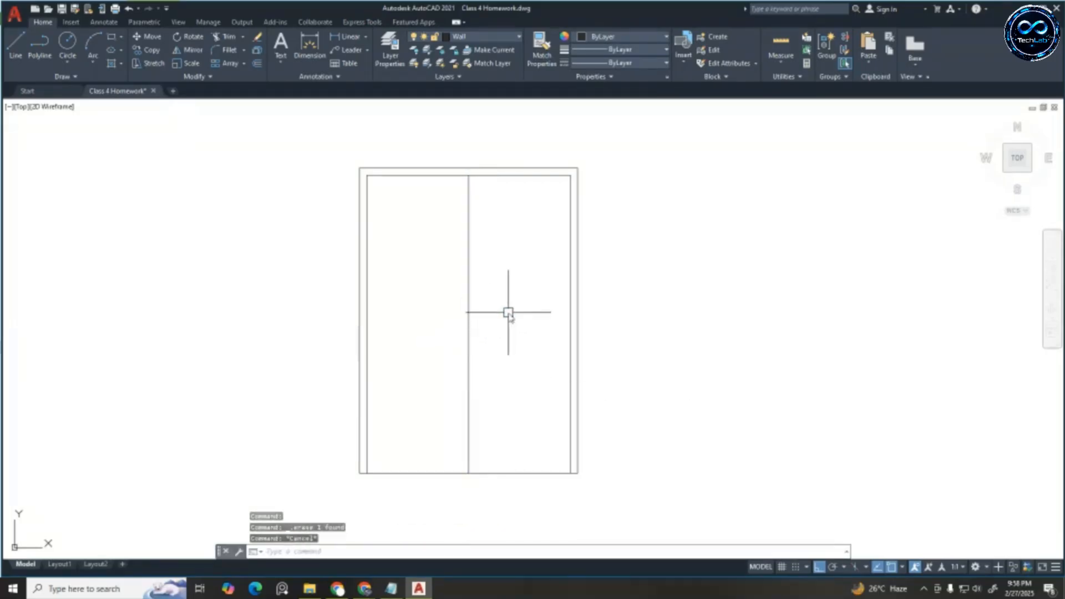
key(Delete)
key(Return)
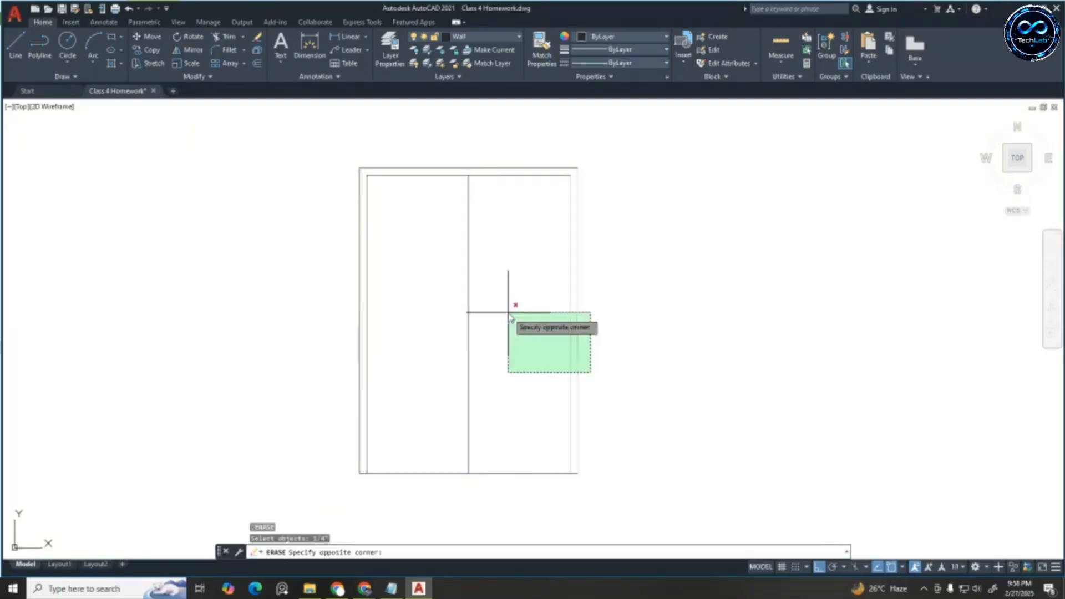
key(Escape)
key(Escape)
key(Escape)
Offset the door frame's inner top line and inner left jamb line 1/4" inward
text(o)
key(Return)
text(1/4)
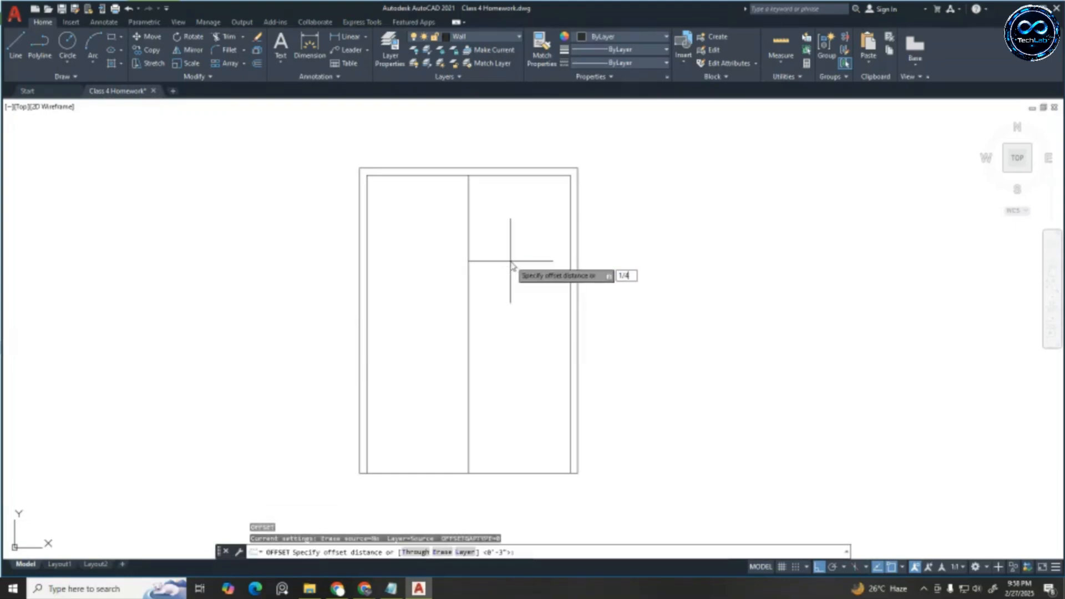
key(Return)
click(516, 176)
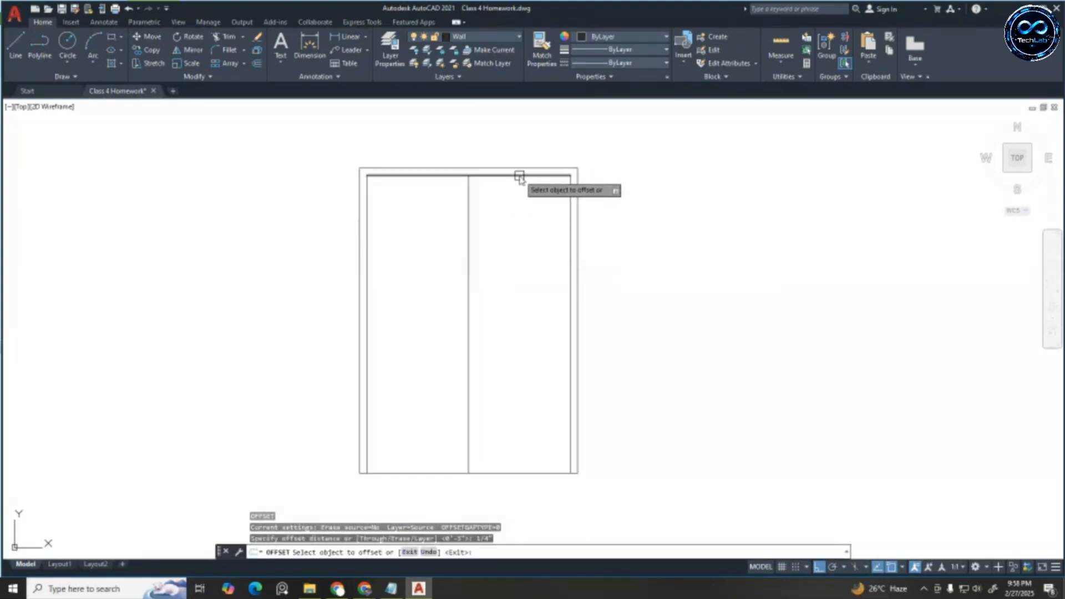
click(511, 221)
scroll(399, 221, up, 4)
click(319, 208)
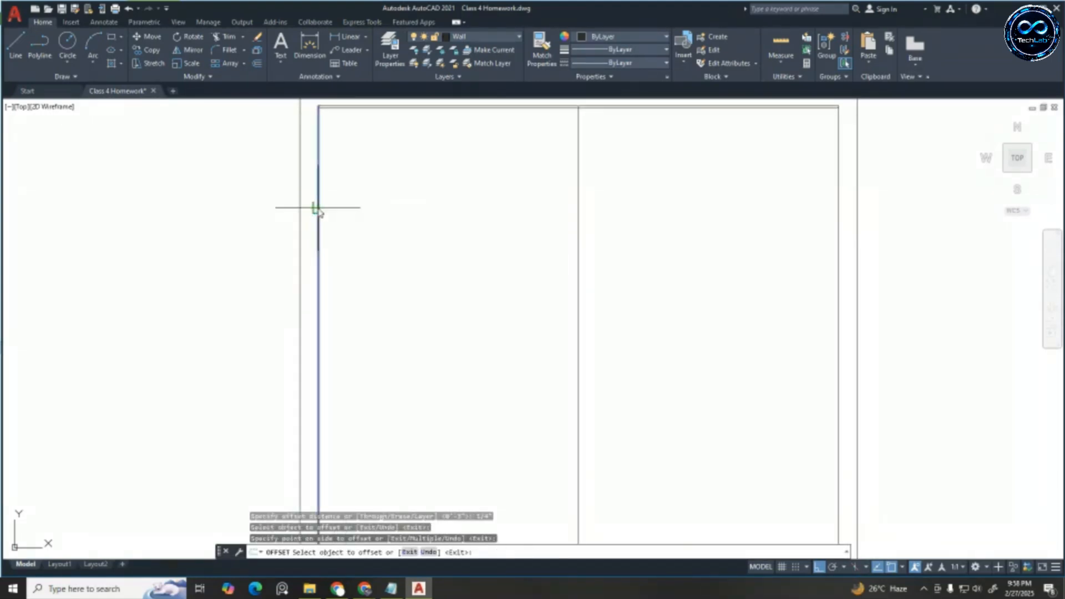
click(507, 205)
scroll(658, 161, down, 2)
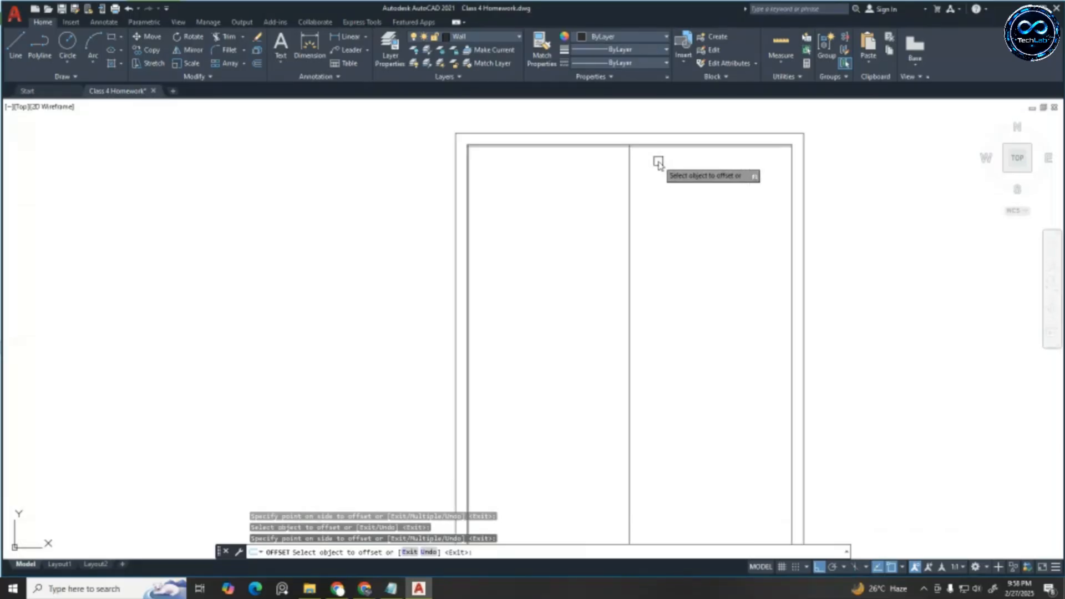
Undo both 1/4" offsets and leave the Offset command
text(u)
key(Return)
text(u)
key(Return)
key(Escape)
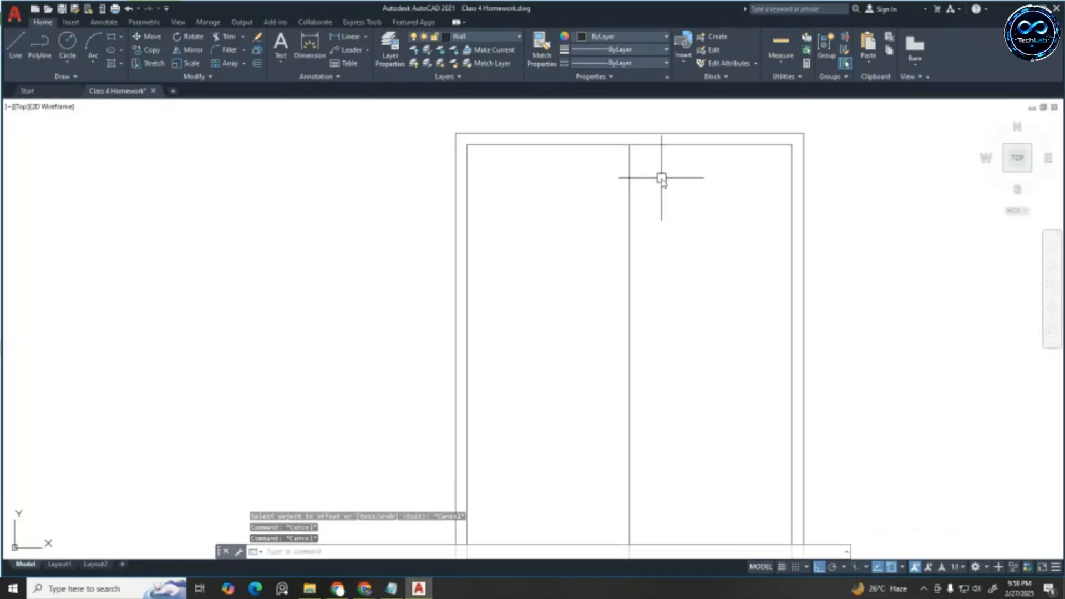
Offset the door frame's inner top line 4" downward for the top rail
text(o)
key(Return)
key(Return)
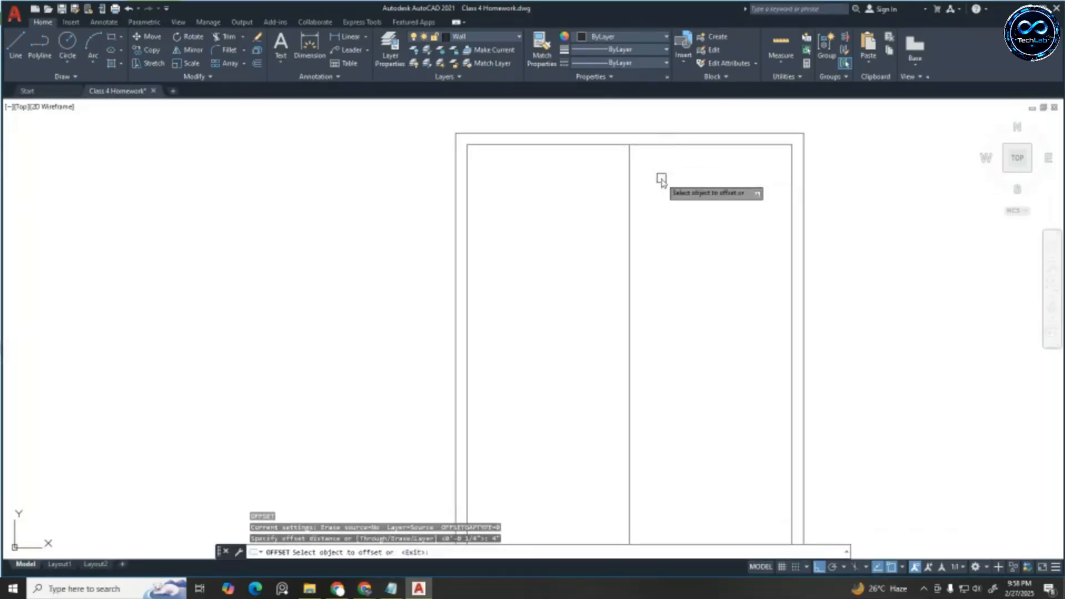
click(684, 146)
click(684, 163)
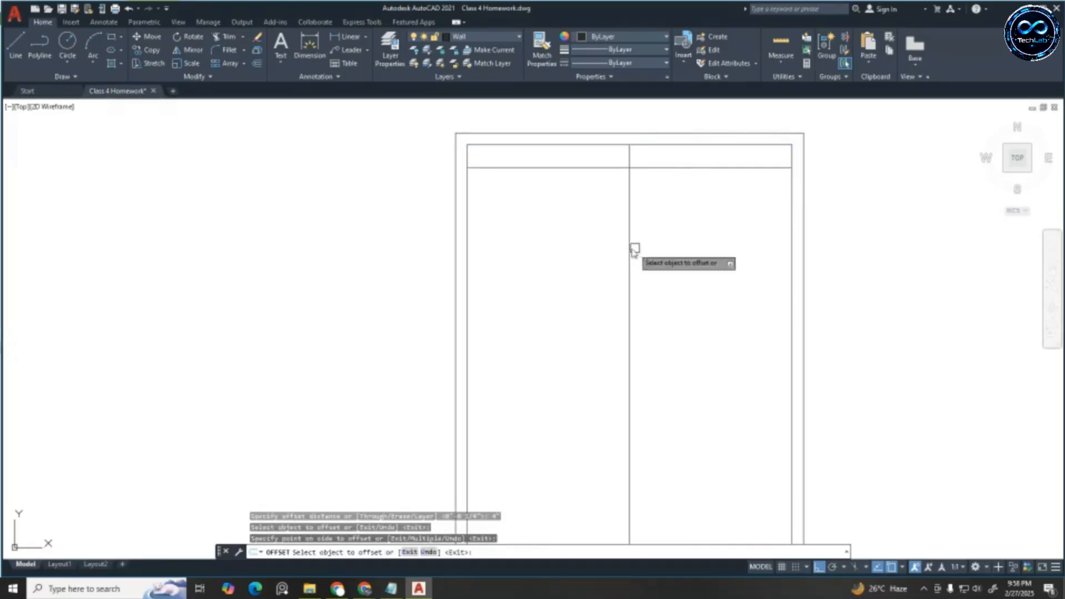
Offset the door's centre line 4" to both sides and both inner jamb lines 4" inward
click(631, 245)
click(660, 248)
click(467, 299)
click(527, 298)
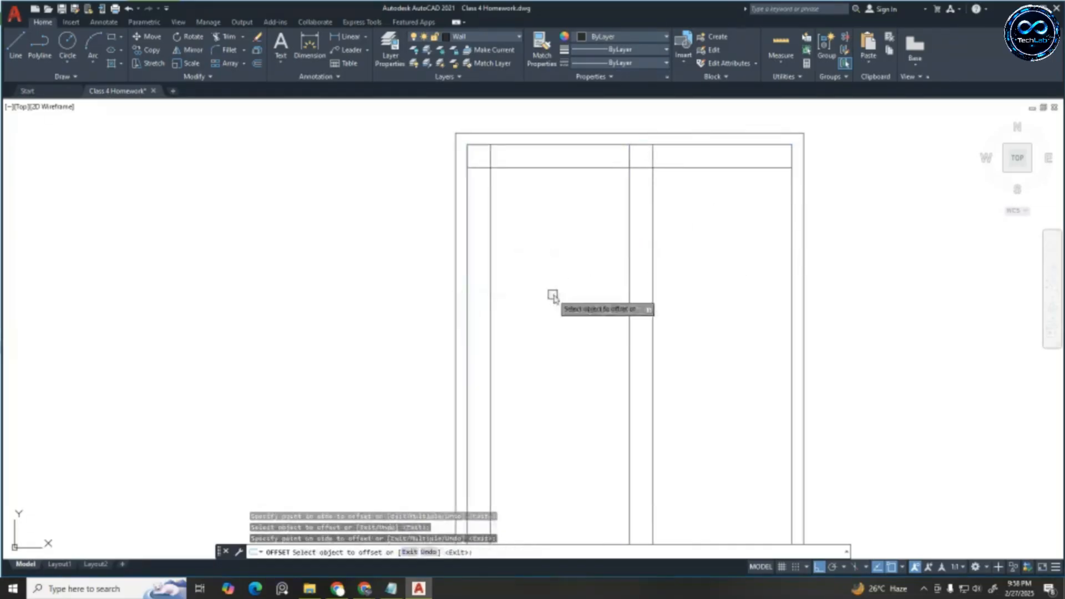
click(630, 285)
click(577, 295)
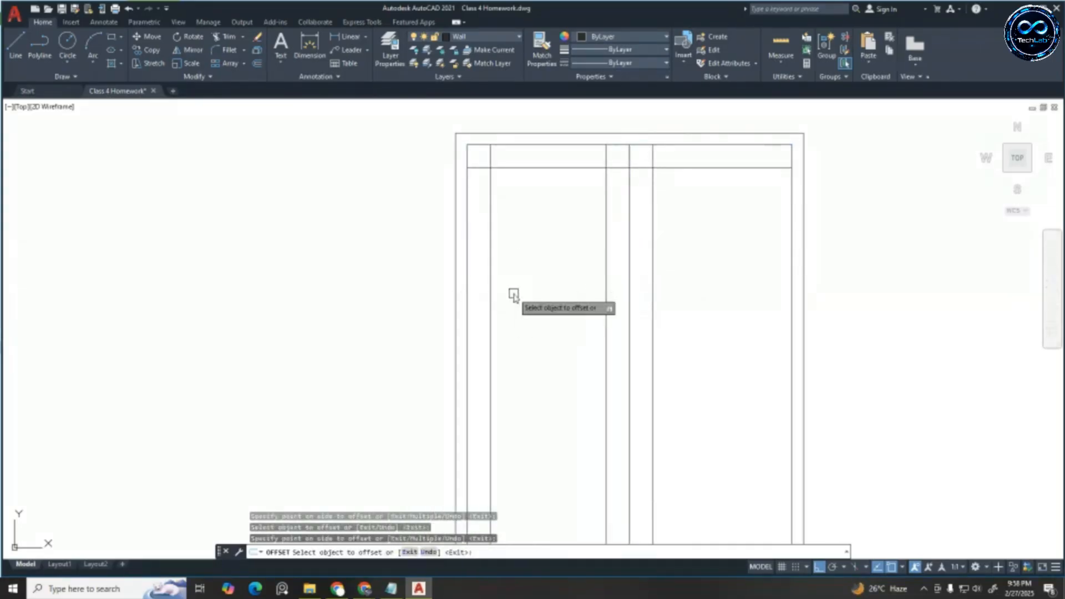
click(790, 257)
click(685, 207)
Offset the door's bottom line 4" upward for the bottom rail
scroll(685, 207, down, 2)
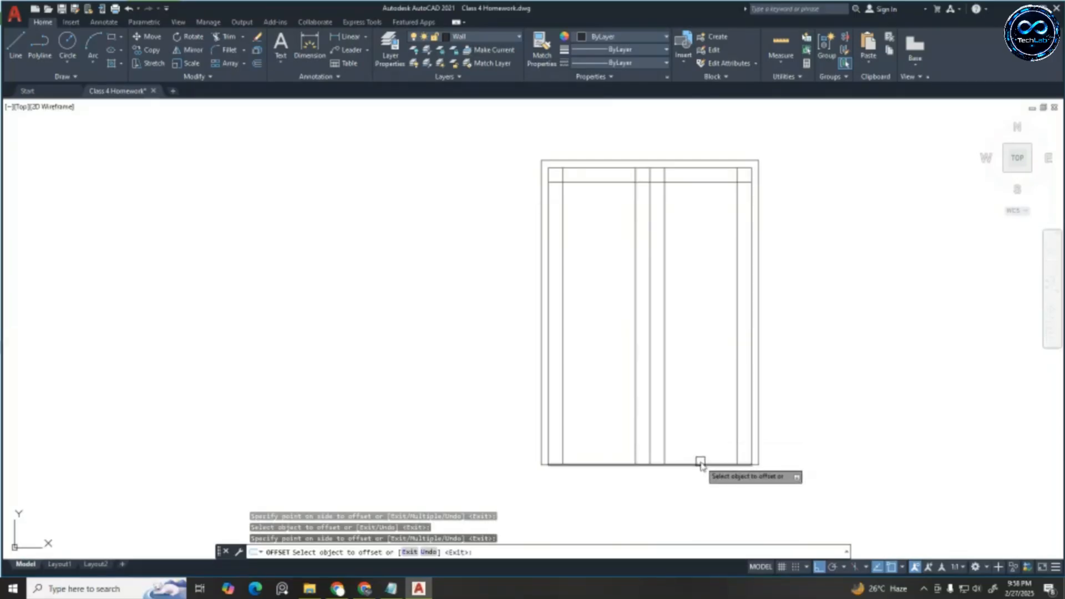
scroll(715, 468, up, 2)
scroll(715, 467, down, 1)
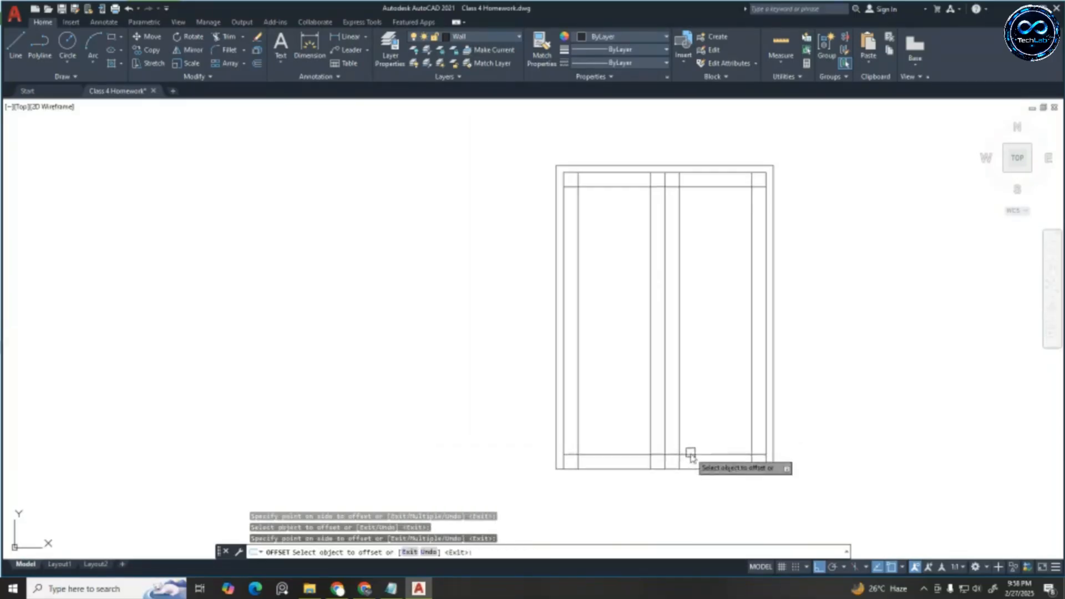
scroll(677, 471, up, 3)
key(Escape)
key(Escape)
key(Escape)
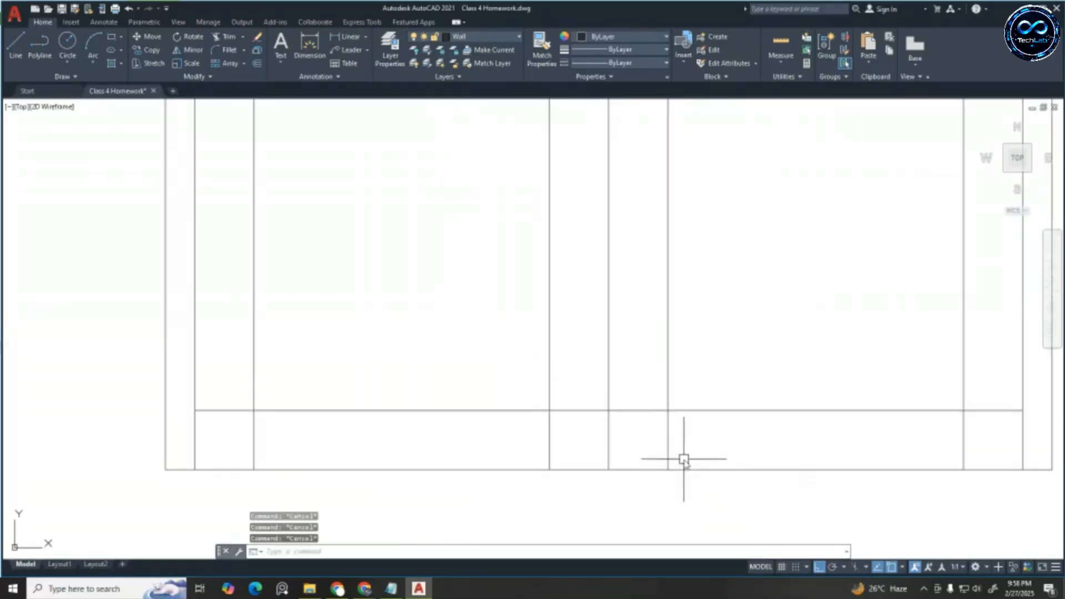
scroll(682, 458, down, 3)
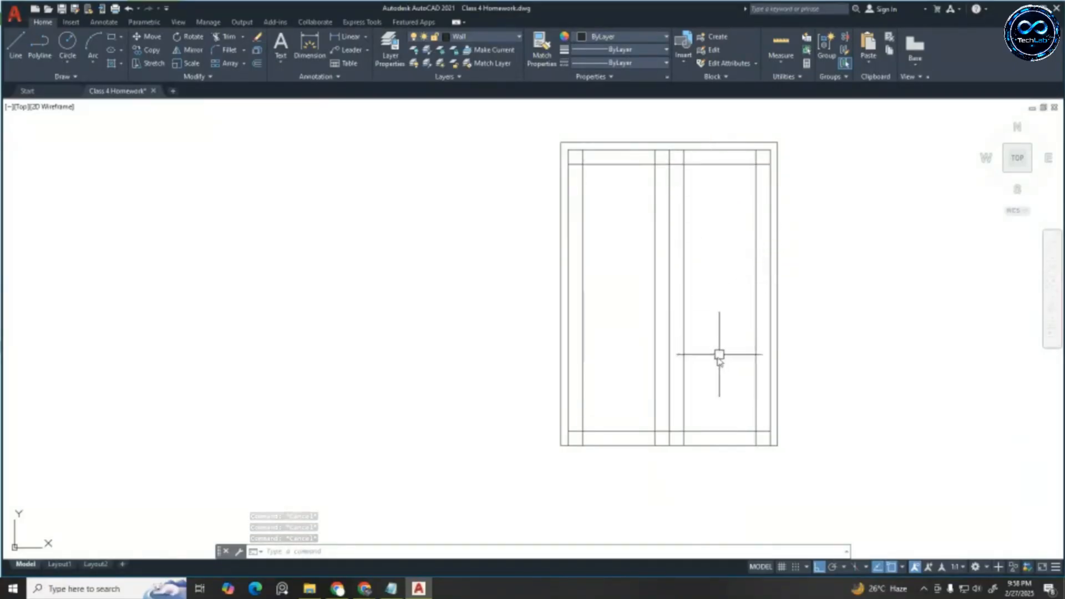
scroll(721, 419, up, 3)
scroll(737, 348, down, 3)
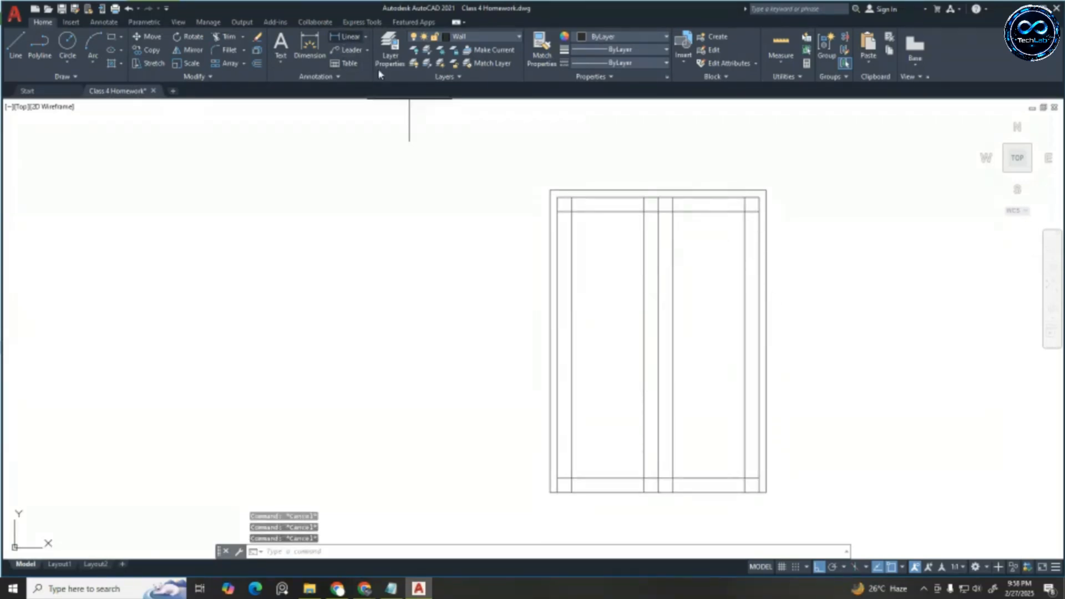
click(346, 36)
click(672, 211)
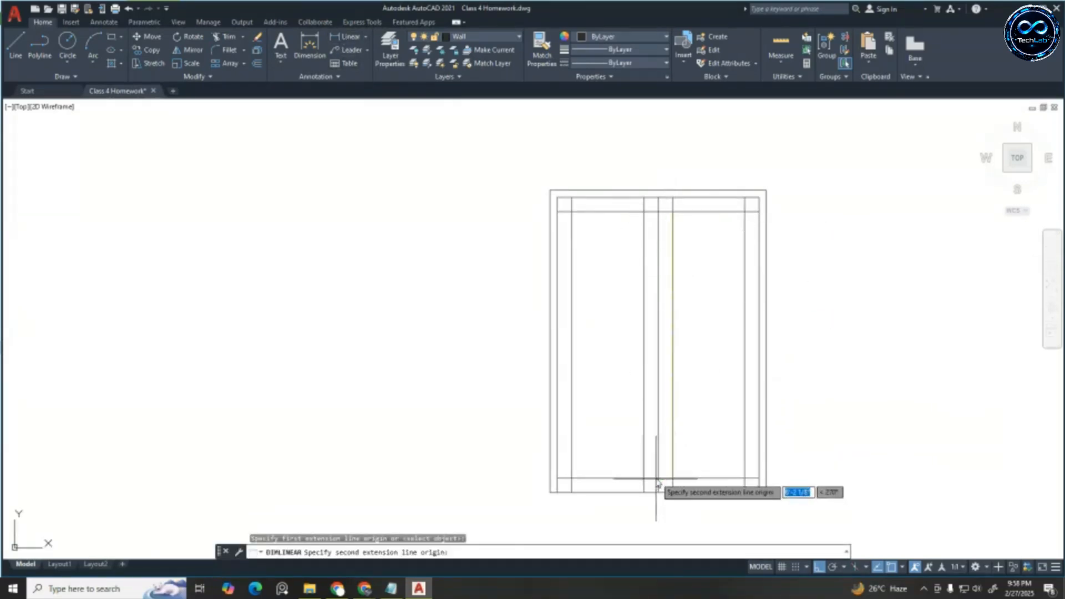
key(Escape)
key(Escape)
key(Escape)
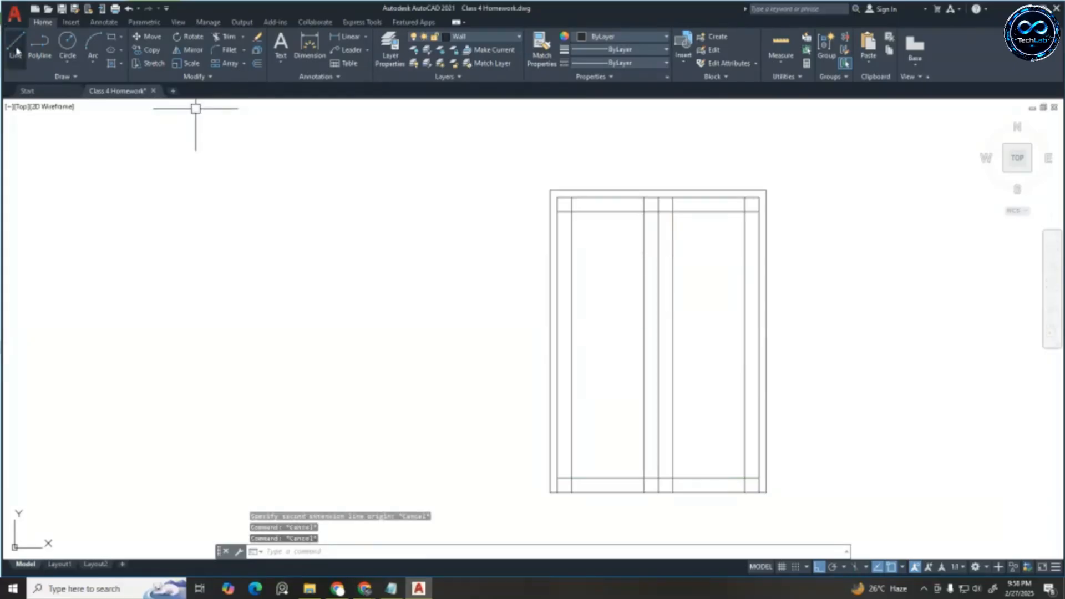
Draw a horizontal line across the door between the midpoints of the left and right inner jamb lines
click(16, 49)
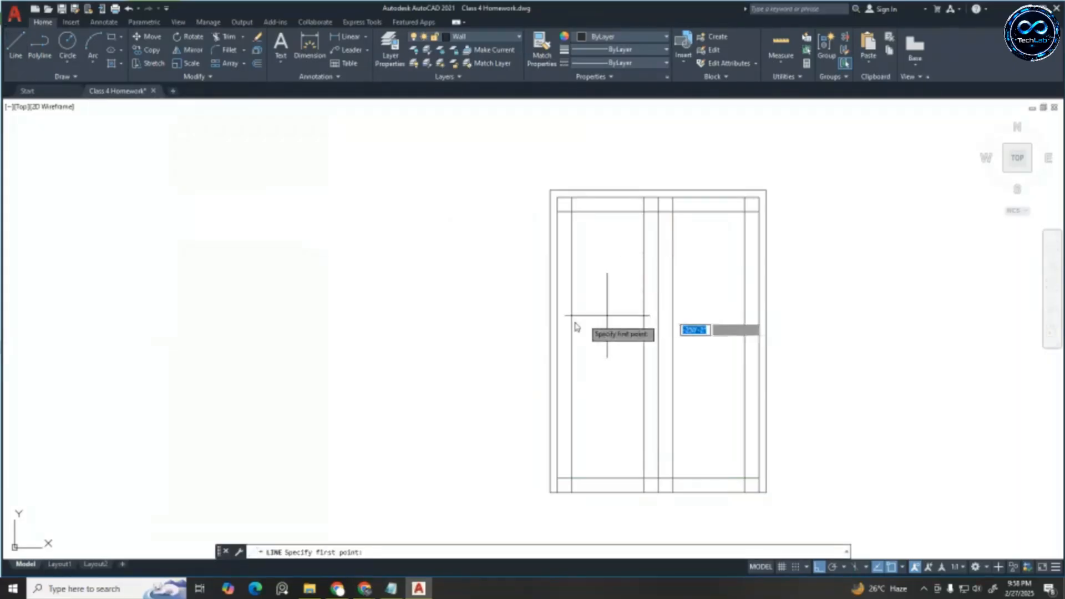
click(558, 345)
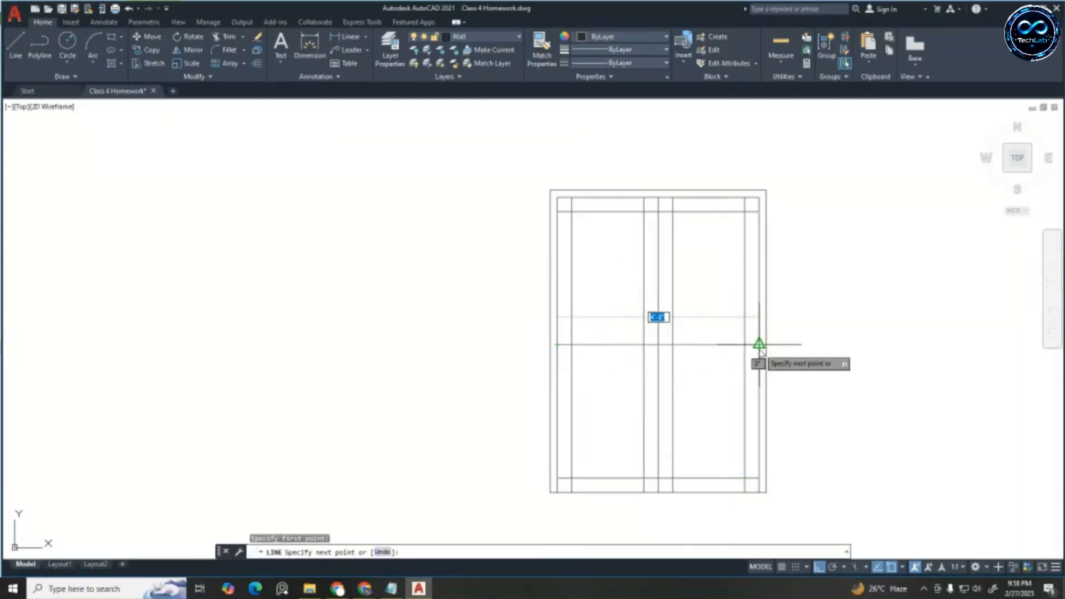
click(759, 345)
key(Escape)
key(Escape)
key(Escape)
Offset the door's horizontal middle line 2" both upward and downward to form the mid rail
scroll(709, 337, up, 2)
text(o)
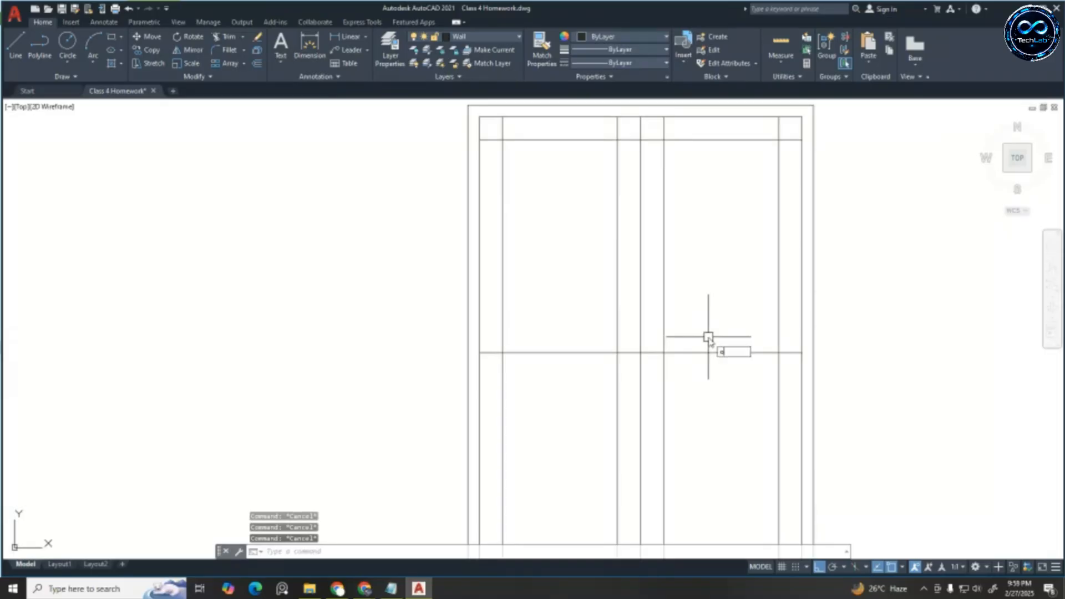
key(Return)
text(2)
key(Return)
click(710, 351)
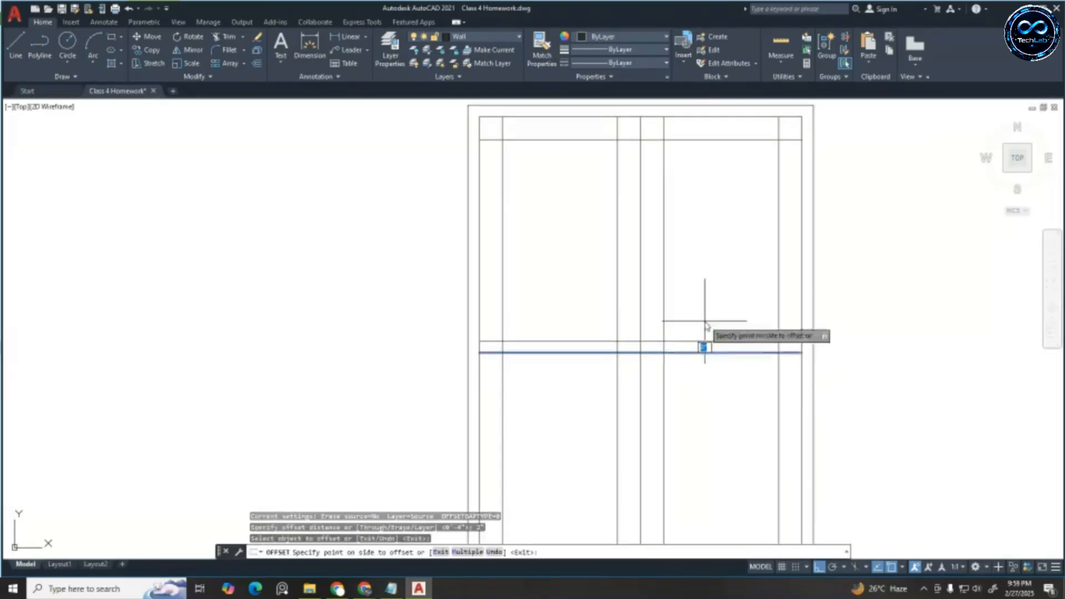
click(698, 359)
key(Escape)
key(Escape)
key(Escape)
Trim the overlapping lines in the right door leaf where the mid rail meets both stiles, including the rail's middle line
scroll(679, 349, down, 3)
scroll(678, 347, up, 4)
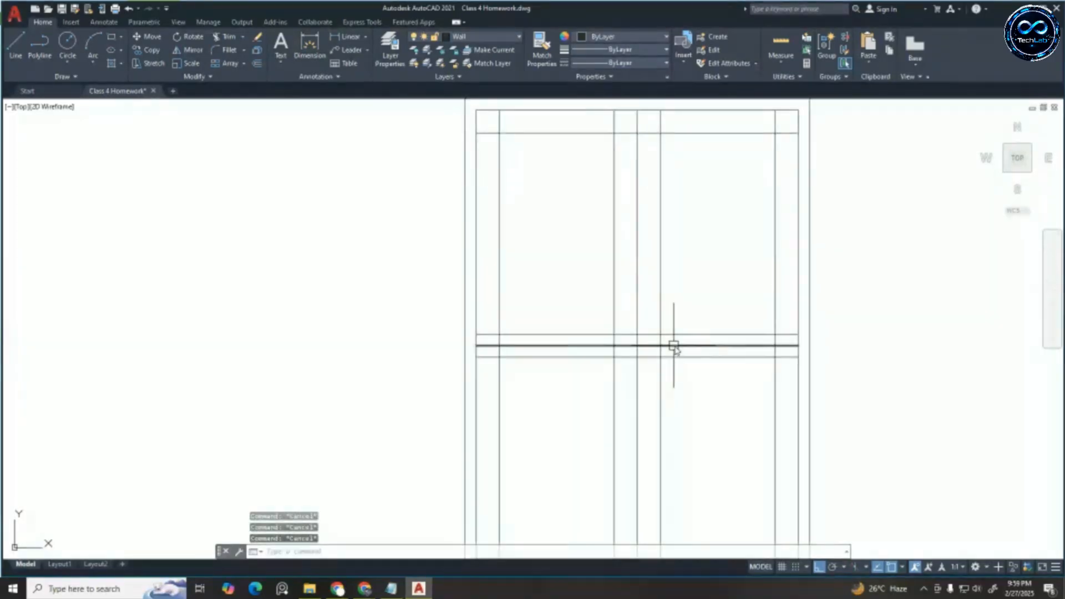
scroll(623, 348, up, 2)
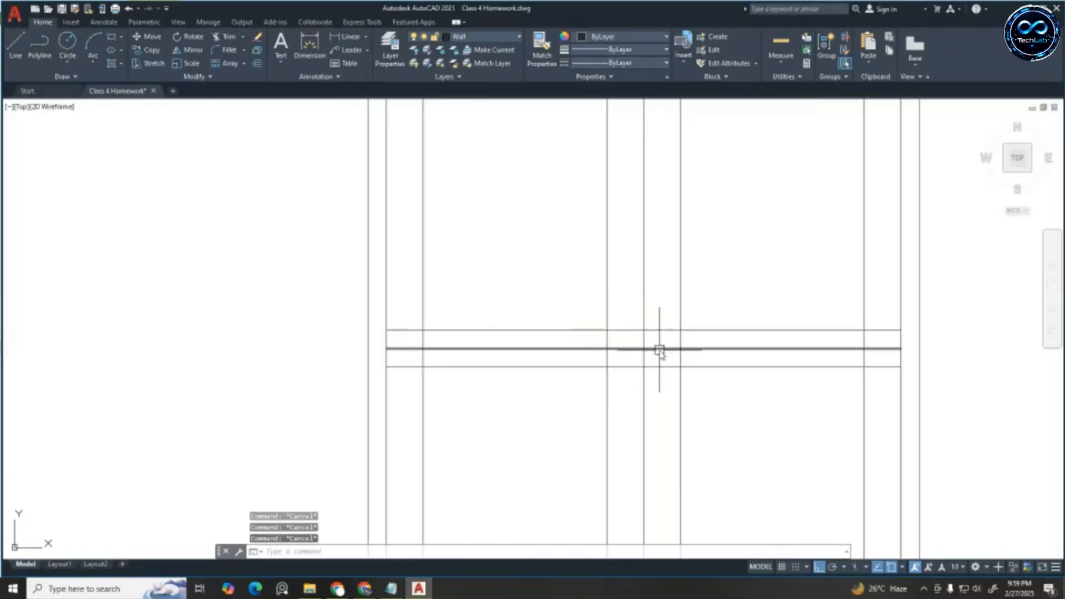
key(Return)
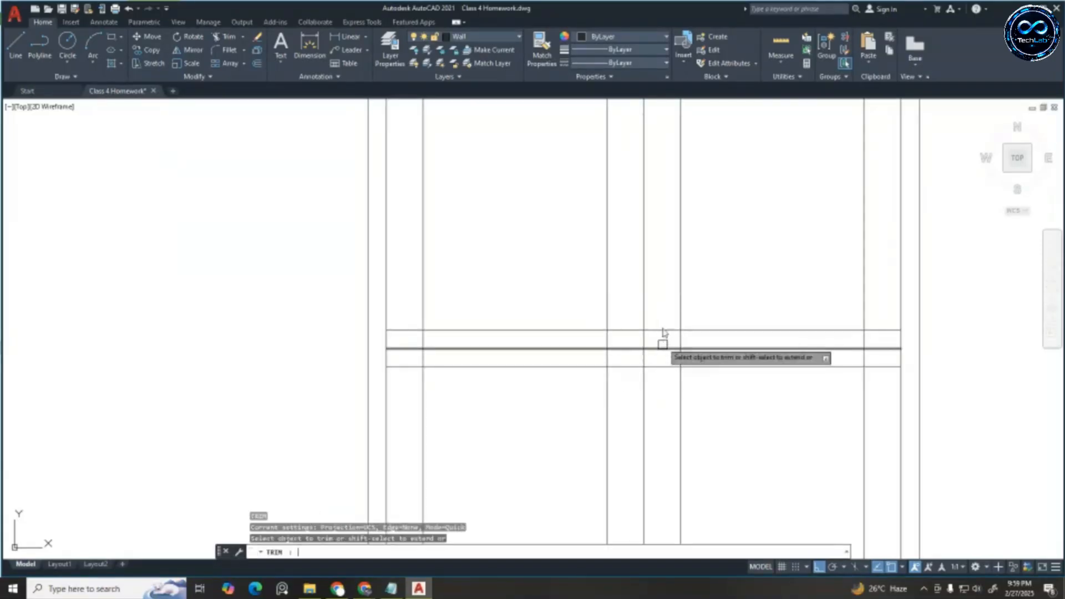
click(664, 314)
drag(703, 353, 666, 391)
scroll(708, 352, down, 4)
scroll(771, 323, up, 4)
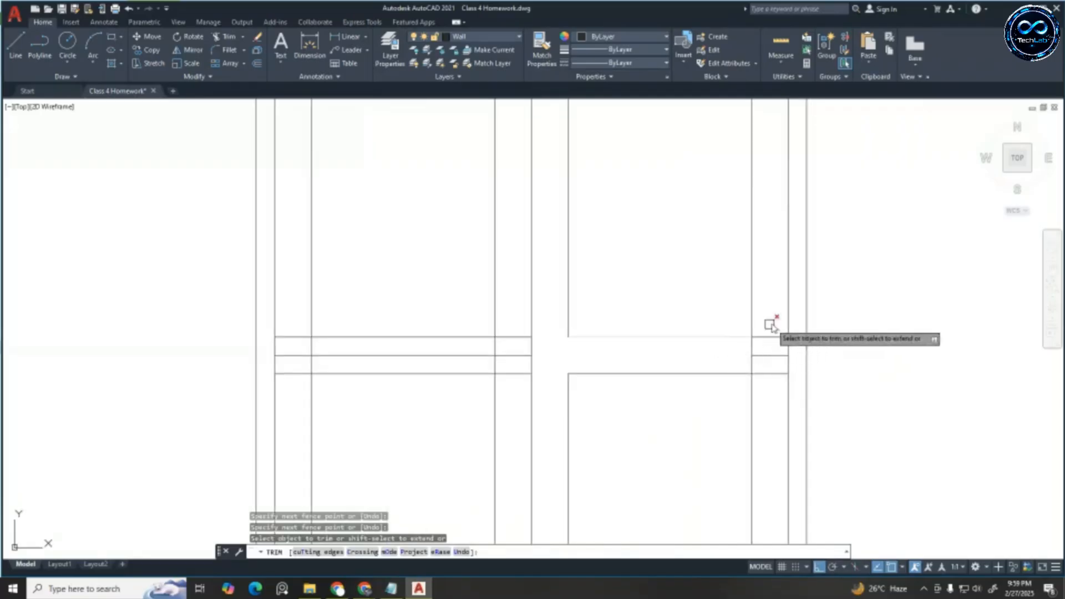
drag(773, 324, 729, 357)
drag(773, 395, 774, 397)
scroll(730, 333, down, 4)
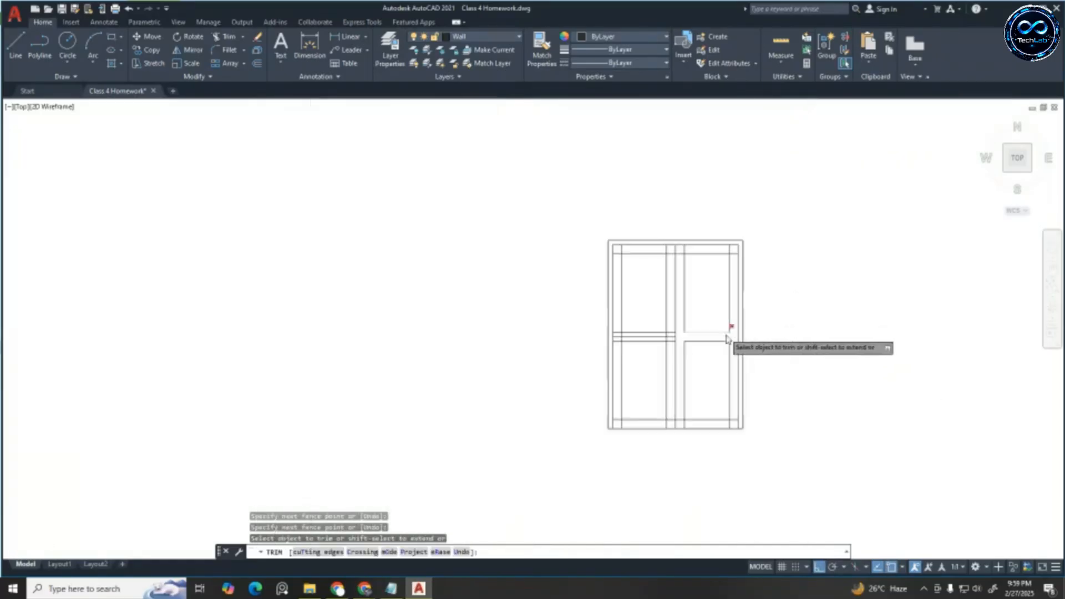
Trim the overlapping rail and stile lines at both top corners of the right door leaf
scroll(697, 244, up, 3)
drag(638, 293, 644, 275)
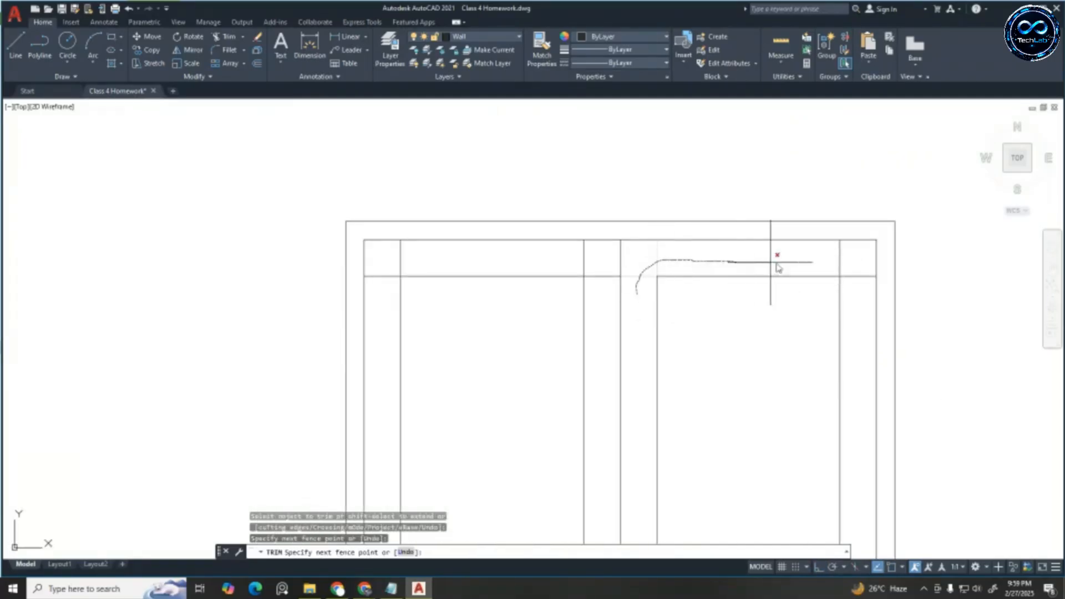
drag(854, 269, 849, 302)
scroll(784, 326, down, 4)
scroll(725, 451, up, 4)
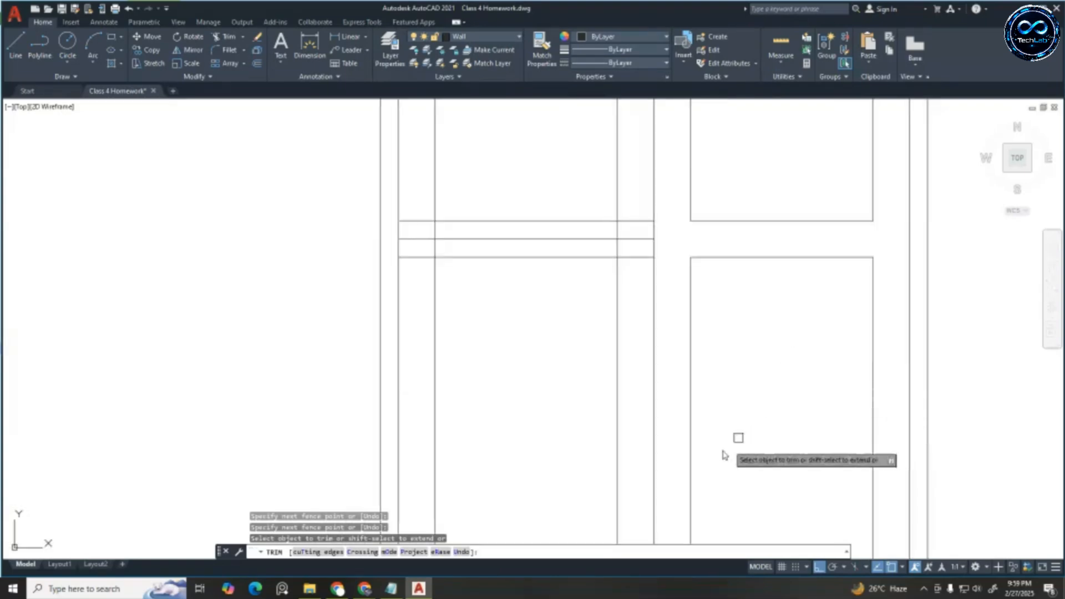
Trim the overlapping rail and stile lines at the bottom corners of both the right and left door leaves
scroll(692, 401, down, 2)
scroll(693, 401, up, 4)
drag(700, 381, 698, 398)
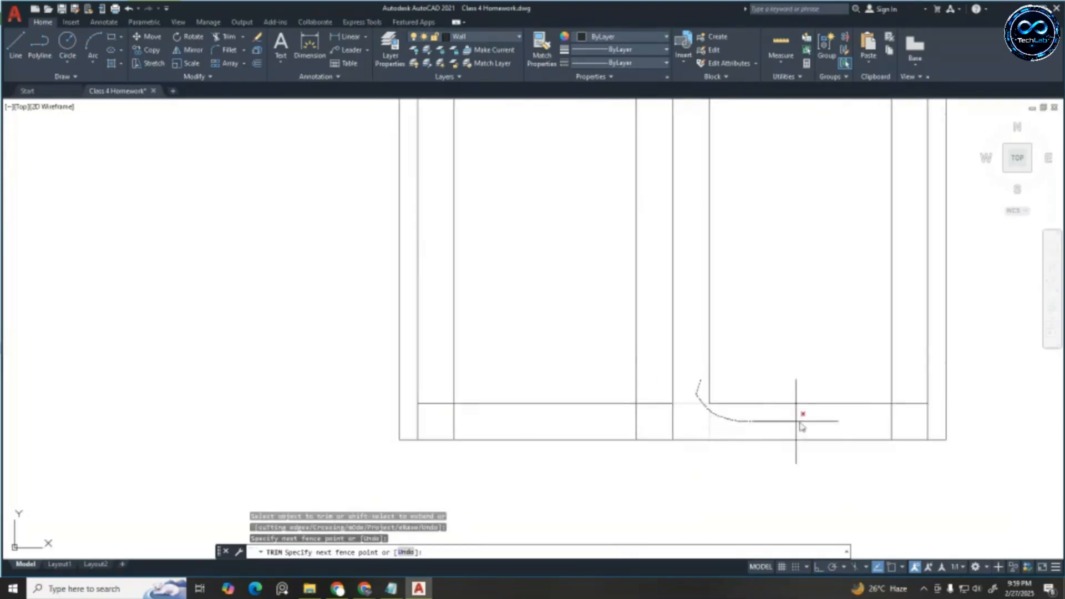
drag(905, 402, 906, 402)
scroll(799, 388, down, 3)
scroll(697, 398, up, 5)
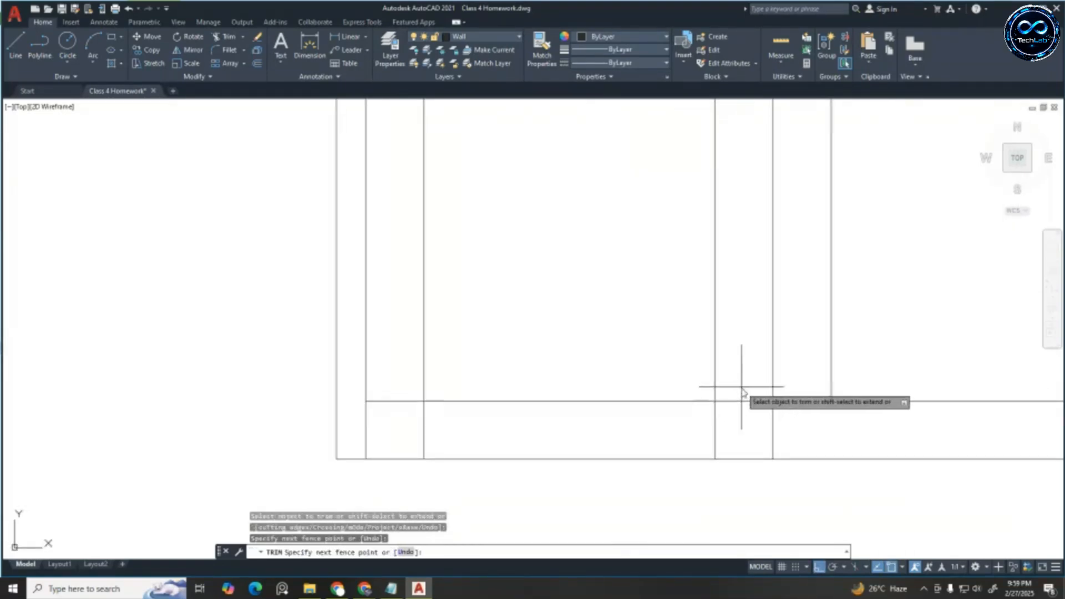
drag(388, 381, 435, 427)
scroll(591, 432, down, 6)
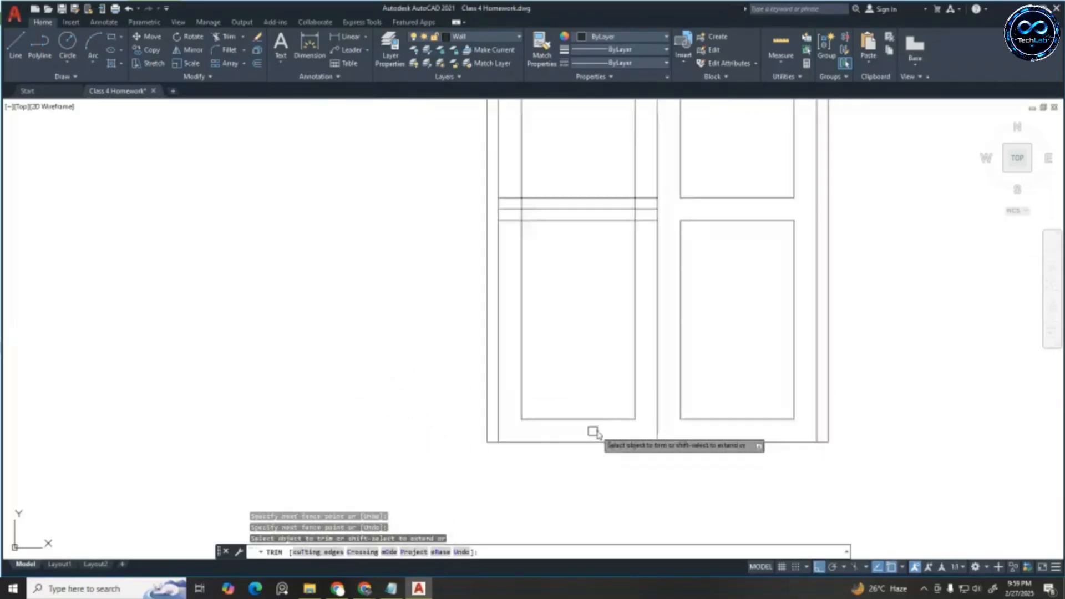
Trim the overlapping lines in the left door leaf where the mid rail meets both stiles, including the rail's middle line
scroll(548, 284, up, 4)
scroll(544, 290, up, 4)
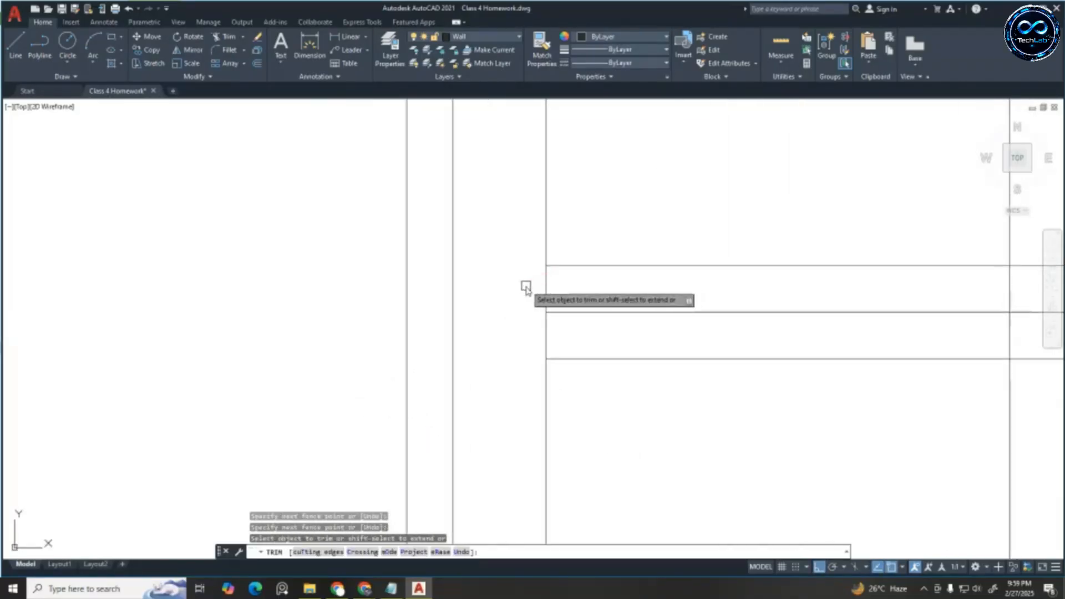
drag(525, 285, 513, 337)
scroll(602, 333, down, 3)
scroll(703, 311, up, 3)
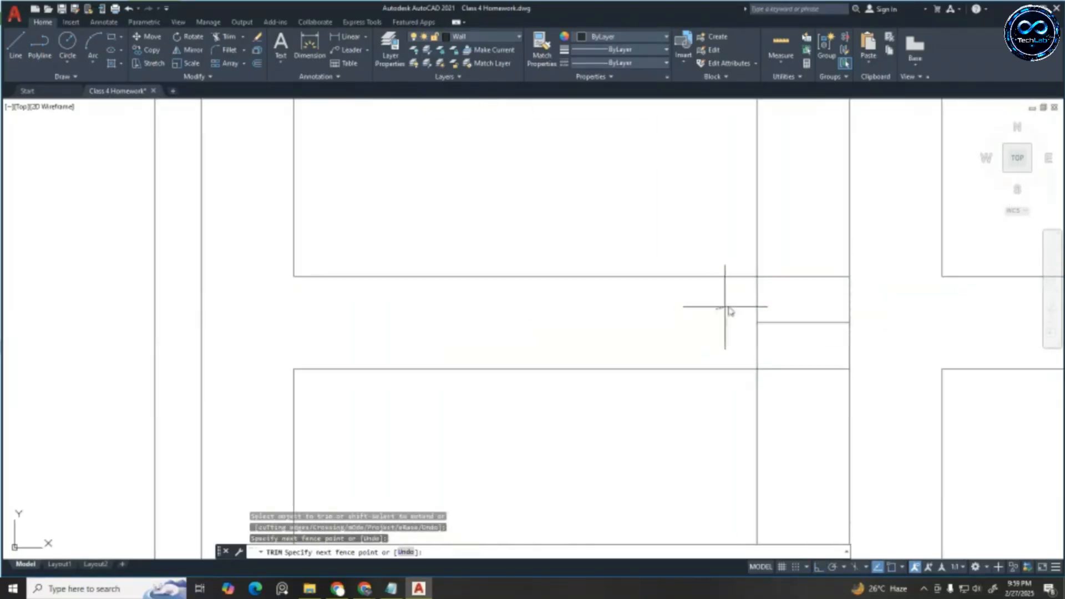
drag(701, 350, 703, 350)
drag(791, 245, 796, 410)
scroll(743, 293, down, 5)
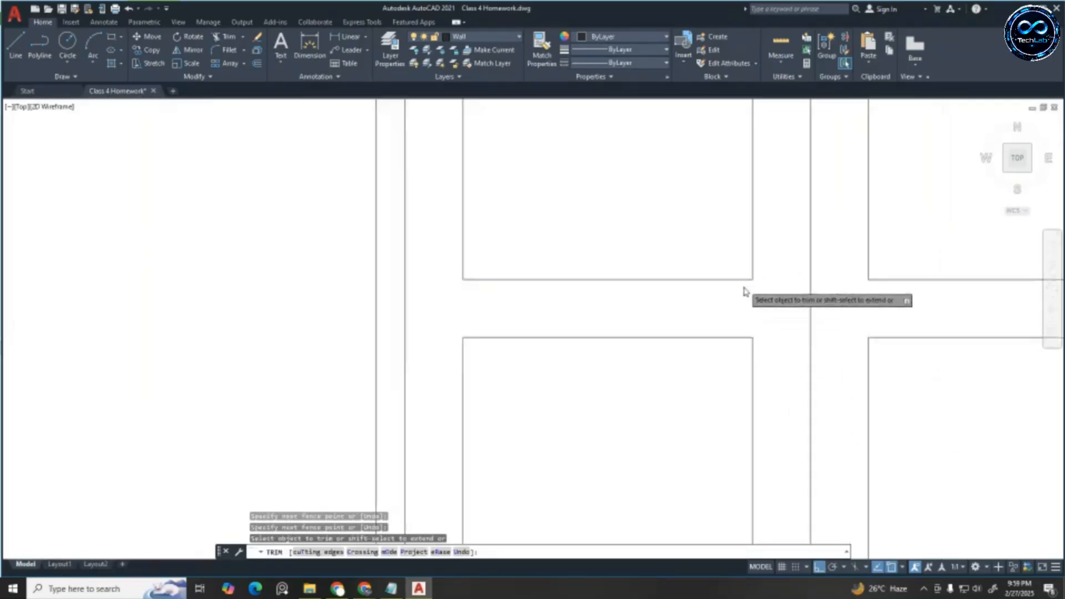
Trim the overlapping rail and stile lines at both top corners of the left door leaf
scroll(741, 297, down, 2)
scroll(677, 411, up, 5)
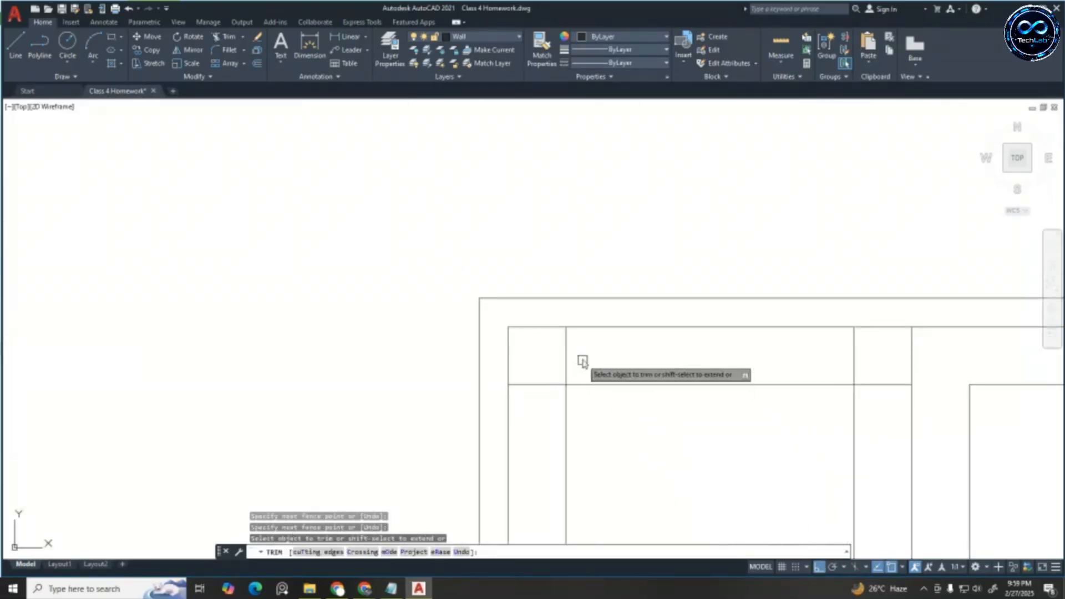
drag(582, 359, 531, 410)
drag(836, 348, 866, 407)
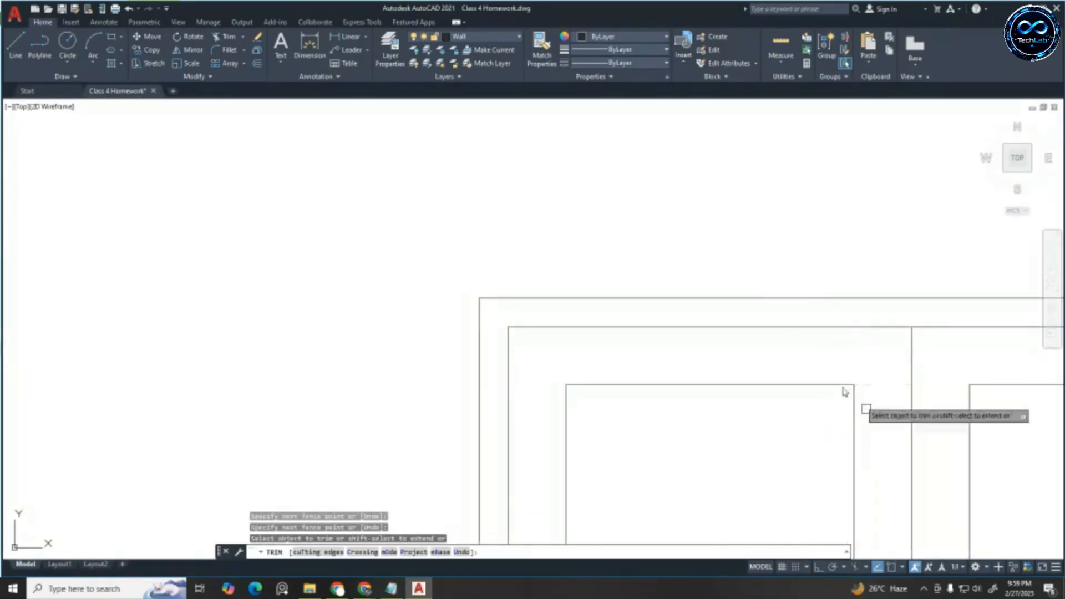
scroll(673, 269, down, 5)
scroll(656, 238, down, 3)
scroll(721, 405, up, 3)
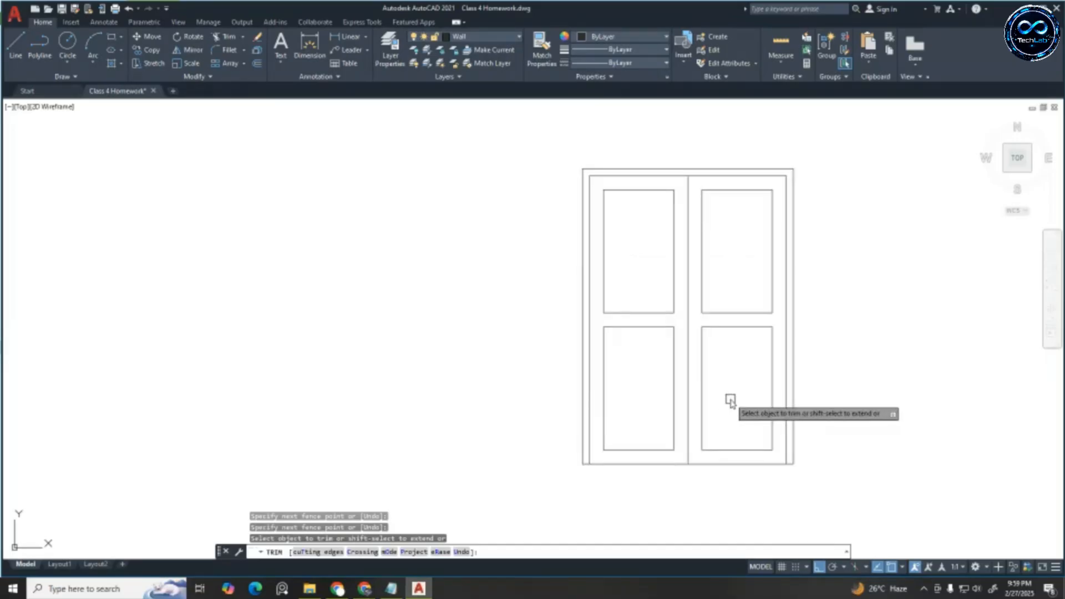
scroll(748, 355, up, 2)
key(Escape)
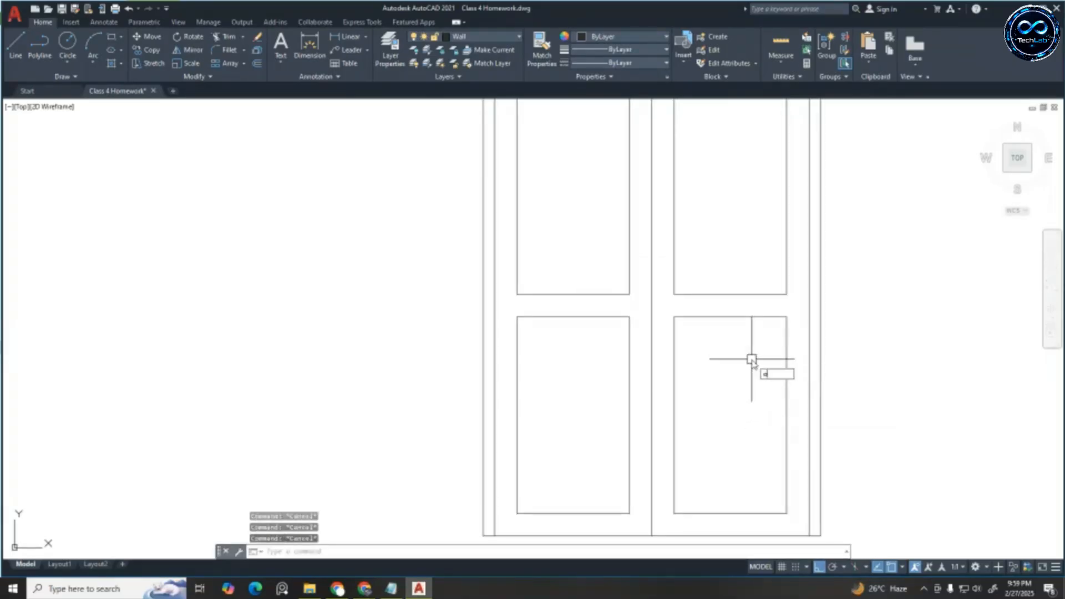
Offset the door frame's inner jamb lines and inner head line 1/4" inward to form the gap around the leaves
text(o)
key(Return)
key(Return)
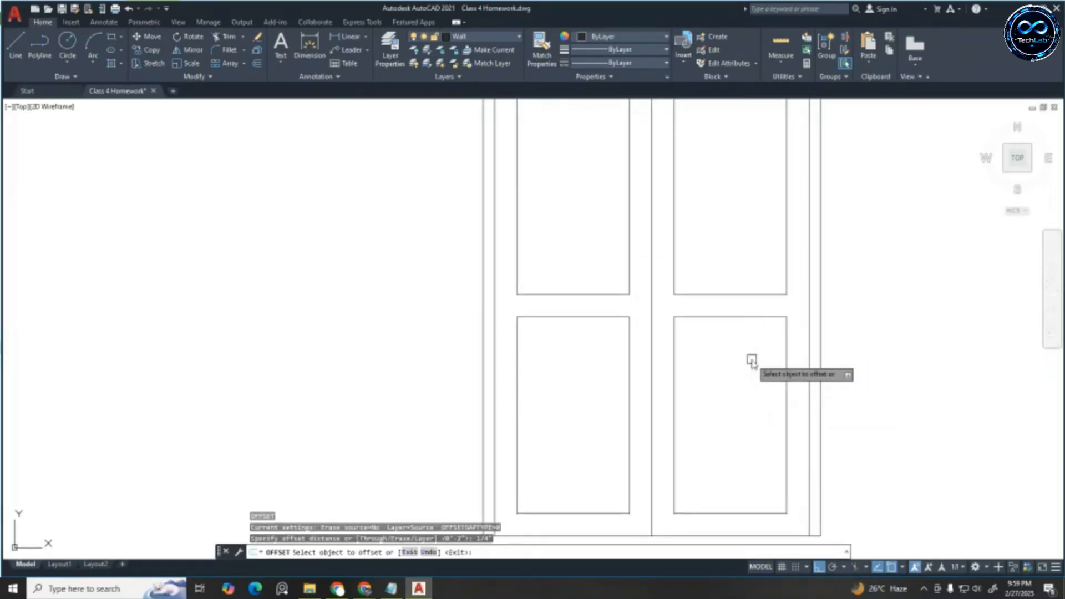
click(808, 382)
click(732, 389)
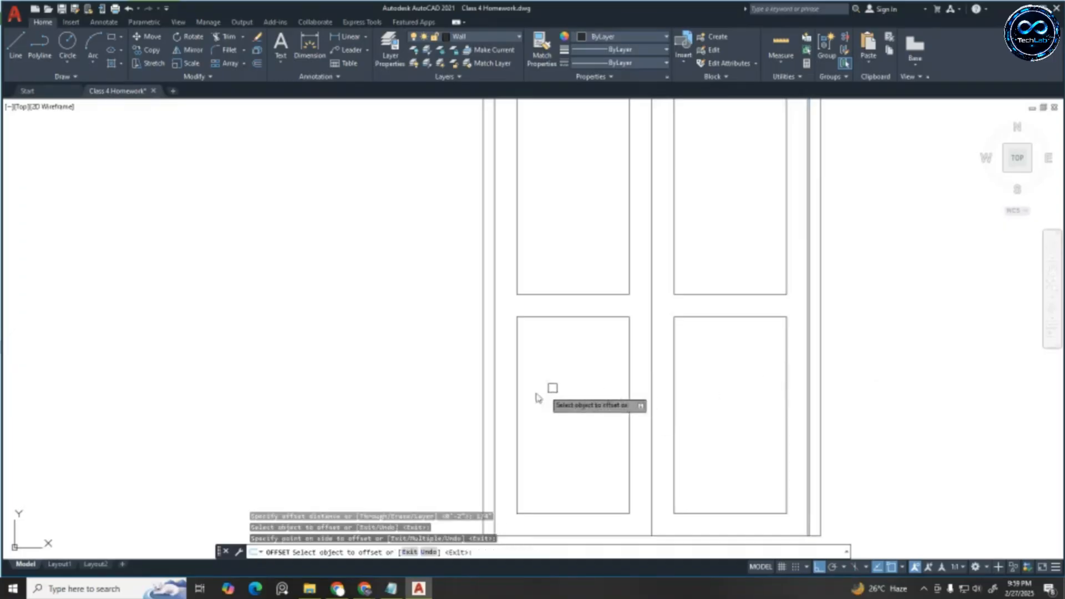
click(482, 405)
click(618, 404)
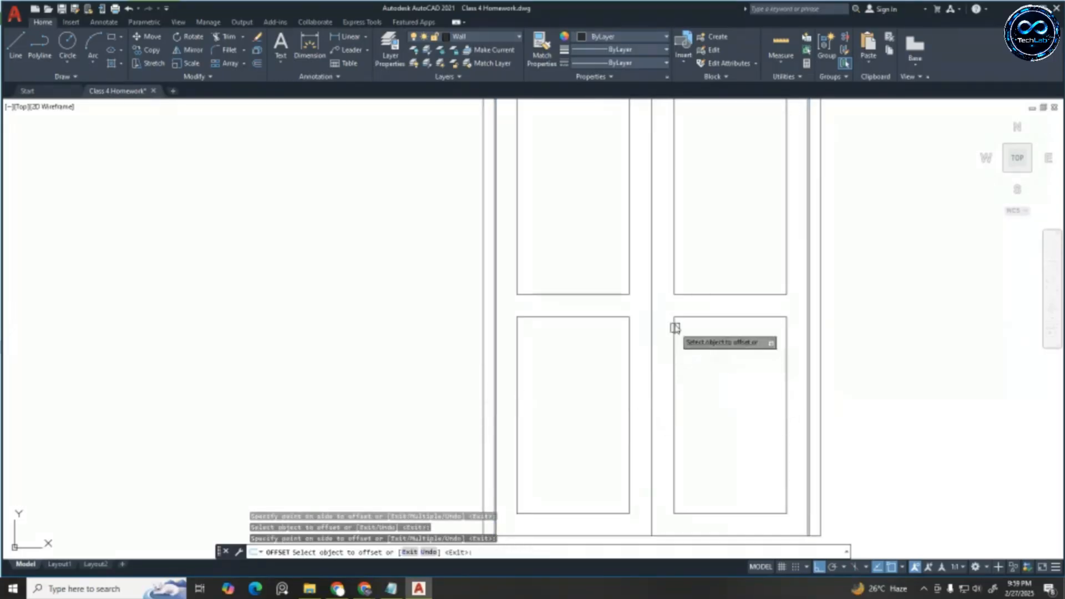
scroll(656, 285, down, 4)
scroll(643, 193, up, 8)
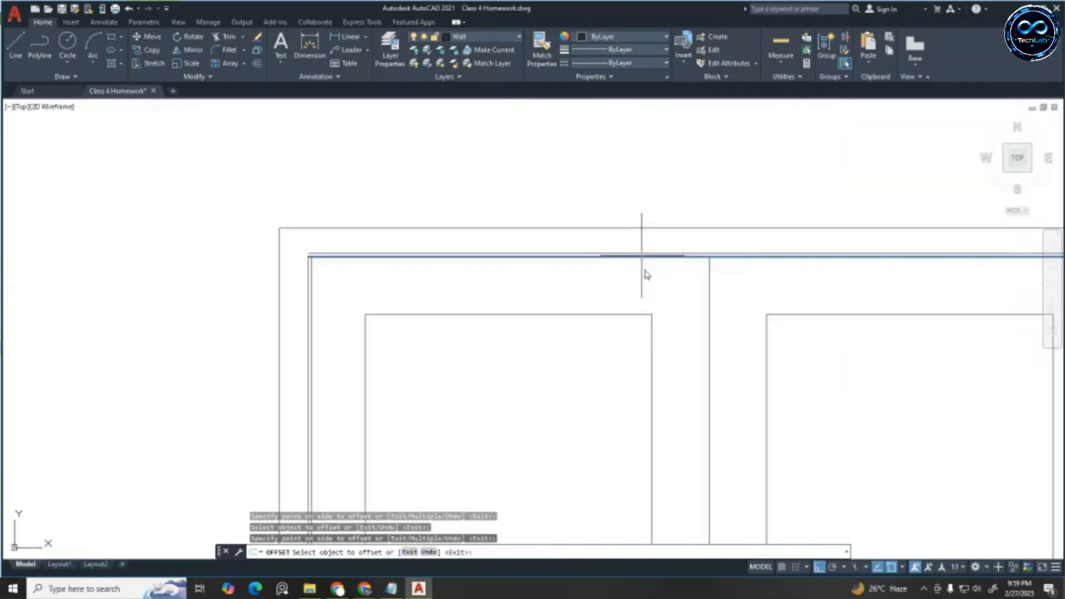
click(643, 257)
key(Escape)
key(Escape)
key(Escape)
scroll(325, 276, up, 4)
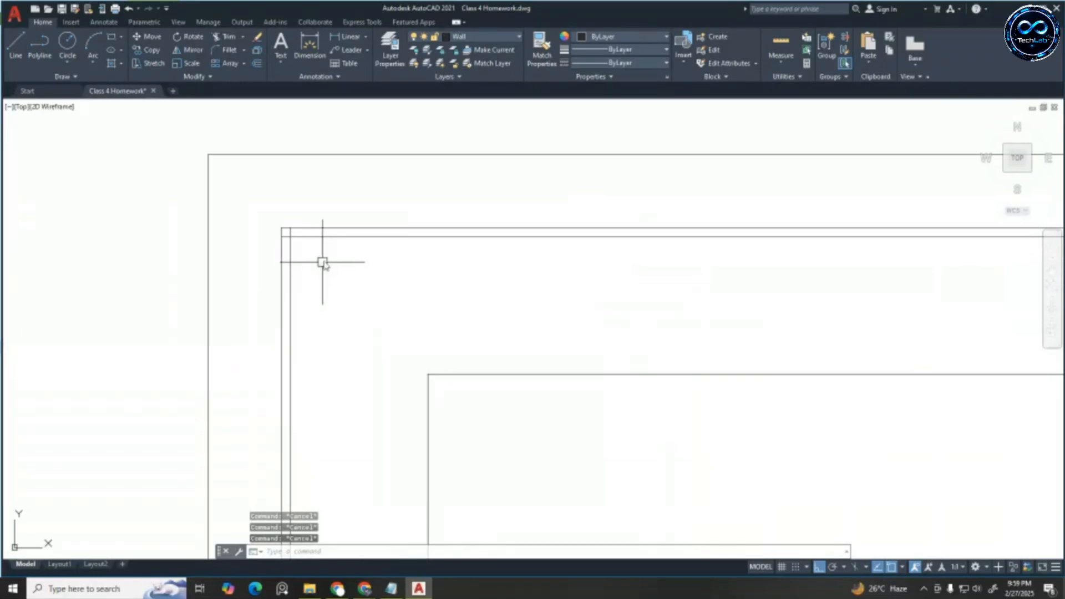
Offset the door's bottom line 1/4" upward
scroll(323, 264, down, 5)
scroll(473, 519, up, 6)
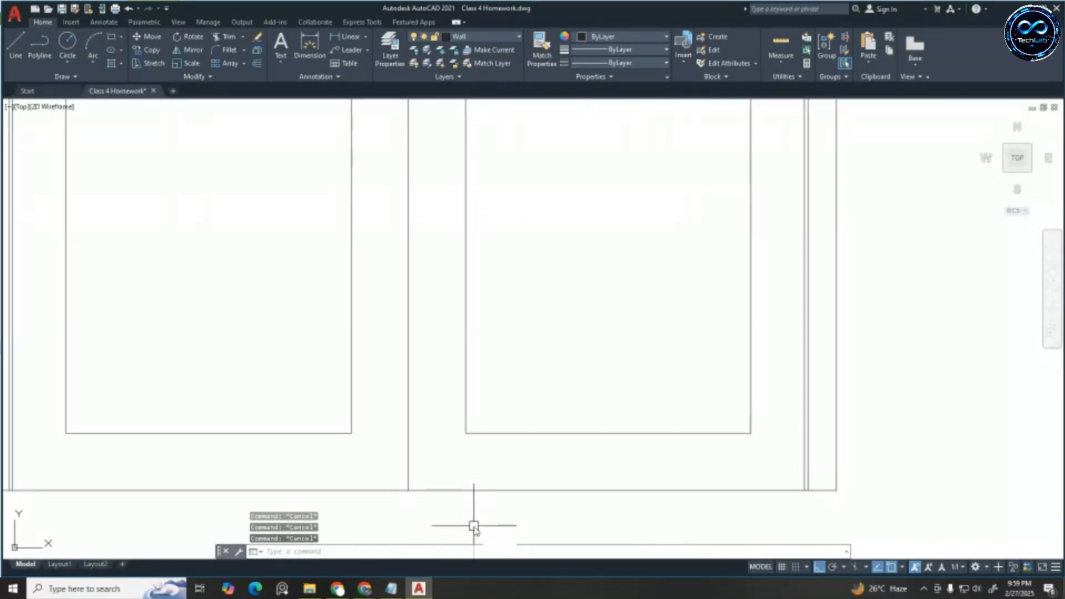
text(o)
key(Return)
text(1/4)
key(Return)
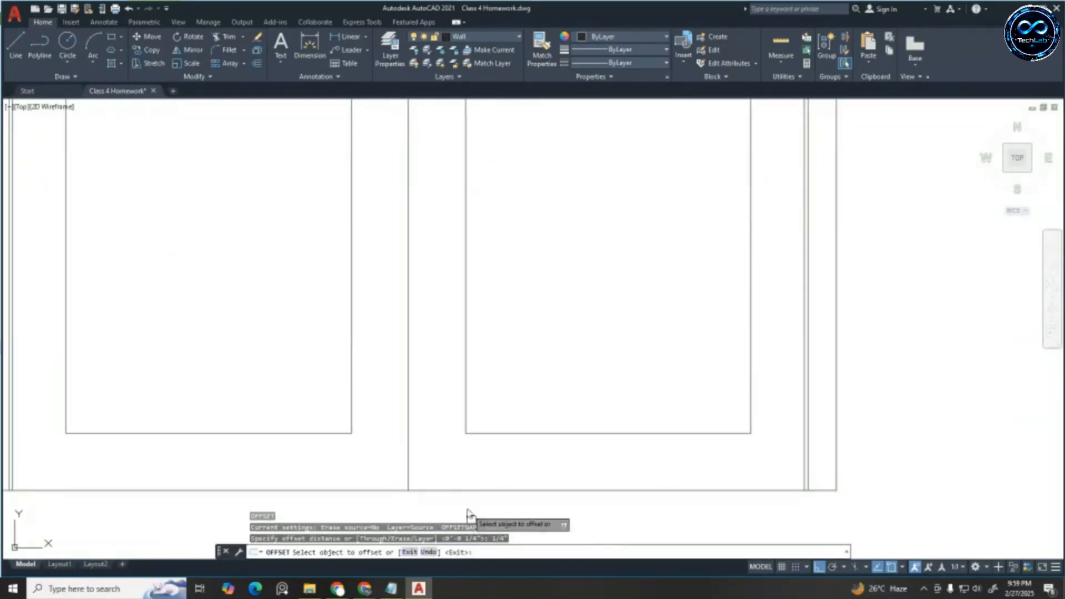
key(Escape)
key(Escape)
key(Escape)
scroll(644, 310, down, 2)
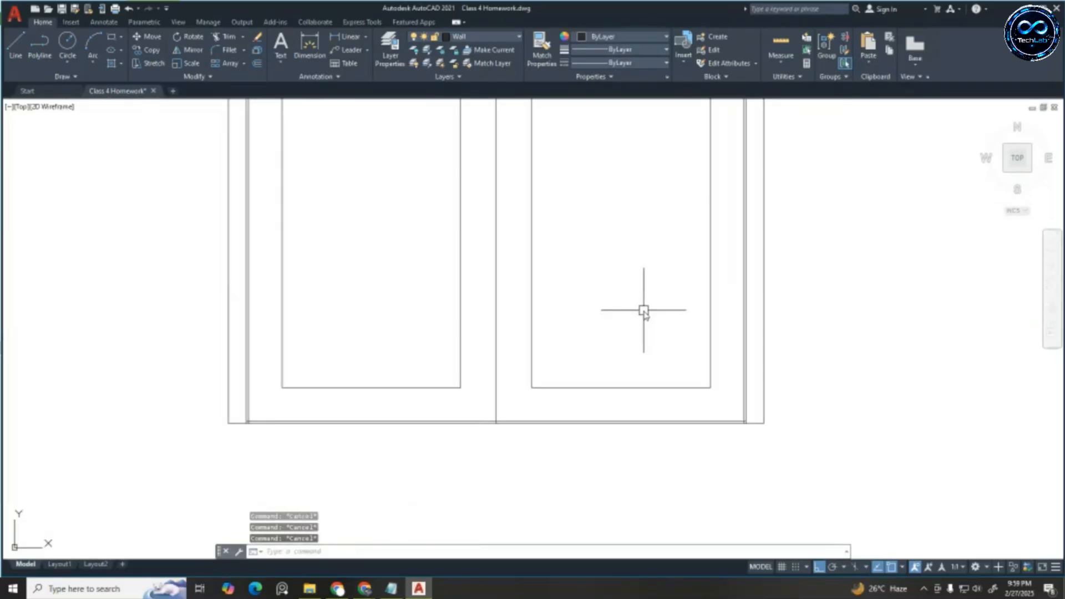
Fillet the bottom gap line with the left and right gap lines into sharp corners at zero radius
text(f)
key(Return)
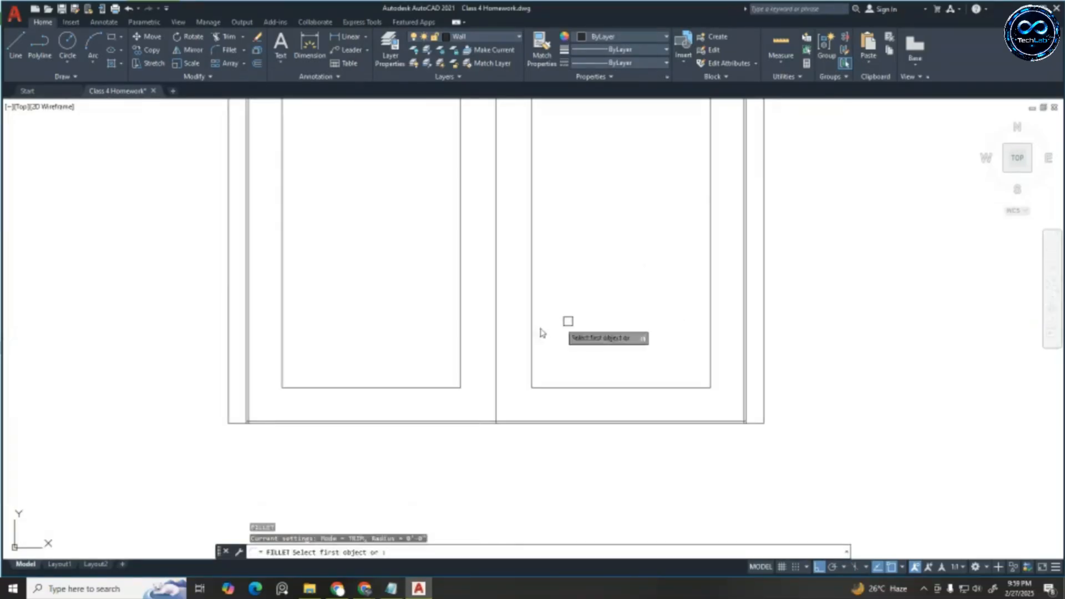
scroll(249, 430, up, 5)
click(223, 404)
click(207, 393)
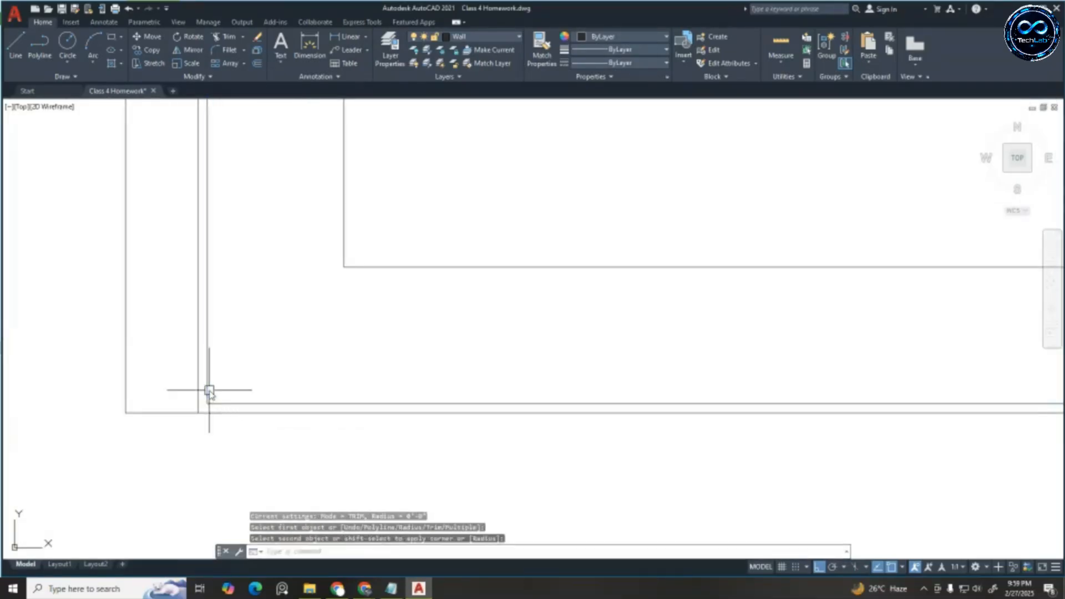
key(Return)
scroll(421, 359, down, 3)
scroll(751, 361, up, 3)
click(863, 379)
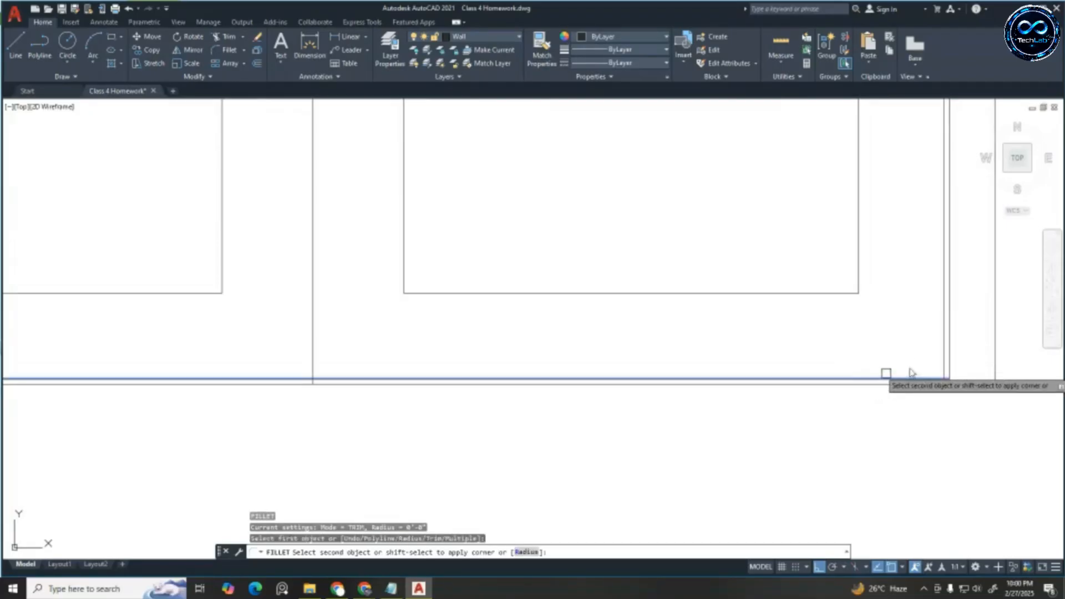
click(943, 361)
scroll(771, 427, down, 4)
scroll(727, 394, up, 4)
key(Escape)
key(Escape)
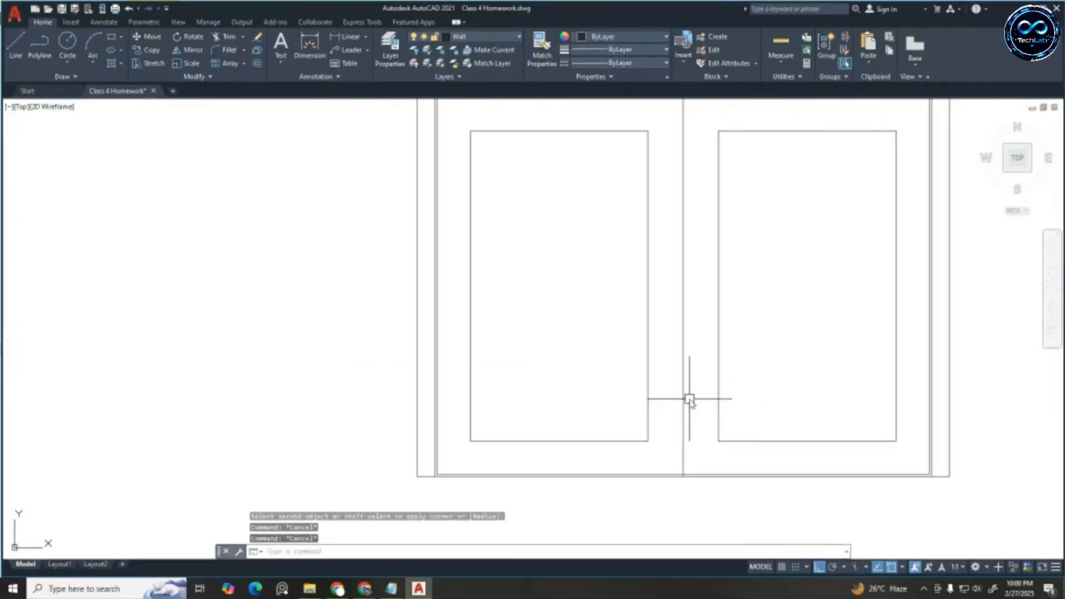
Offset the vertical centre line between the two door leaves 1/4" to both sides
text(o)
key(Return)
text(1/)
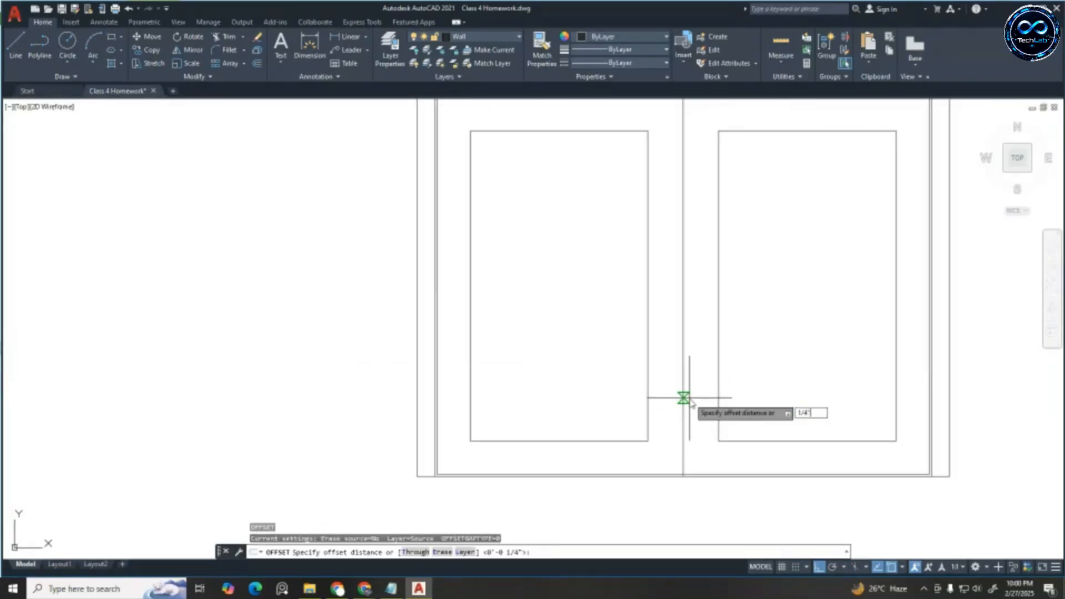
text(4")
key(Return)
click(684, 399)
click(687, 432)
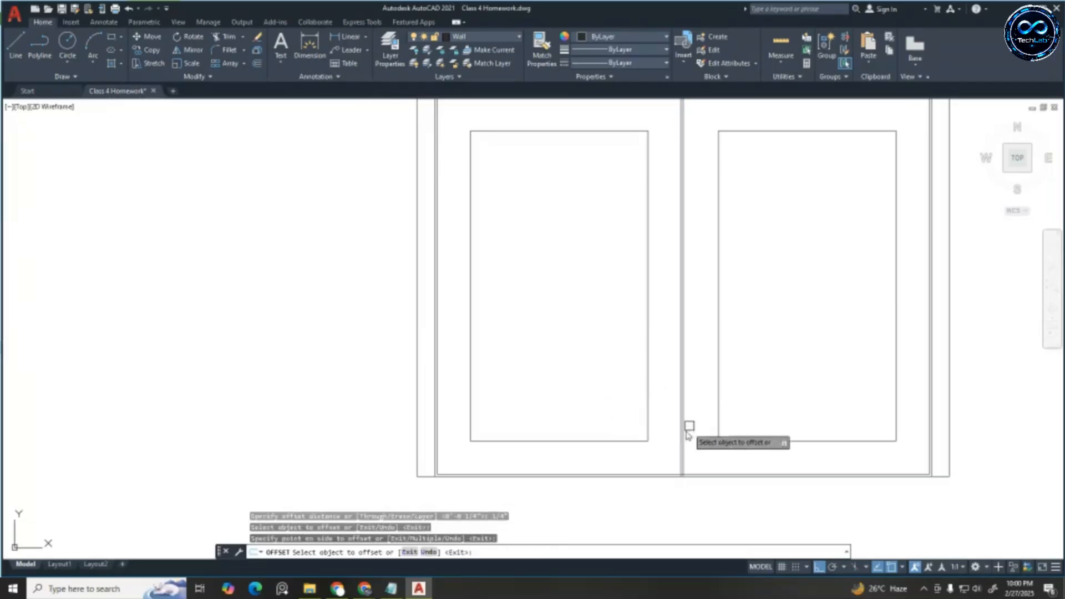
scroll(687, 435, up, 4)
click(693, 433)
click(733, 432)
scroll(740, 380, down, 3)
key(Escape)
key(Escape)
key(Escape)
Trim the offset centre lines where they run past the gap line at the bottom of the door
scroll(723, 464, up, 6)
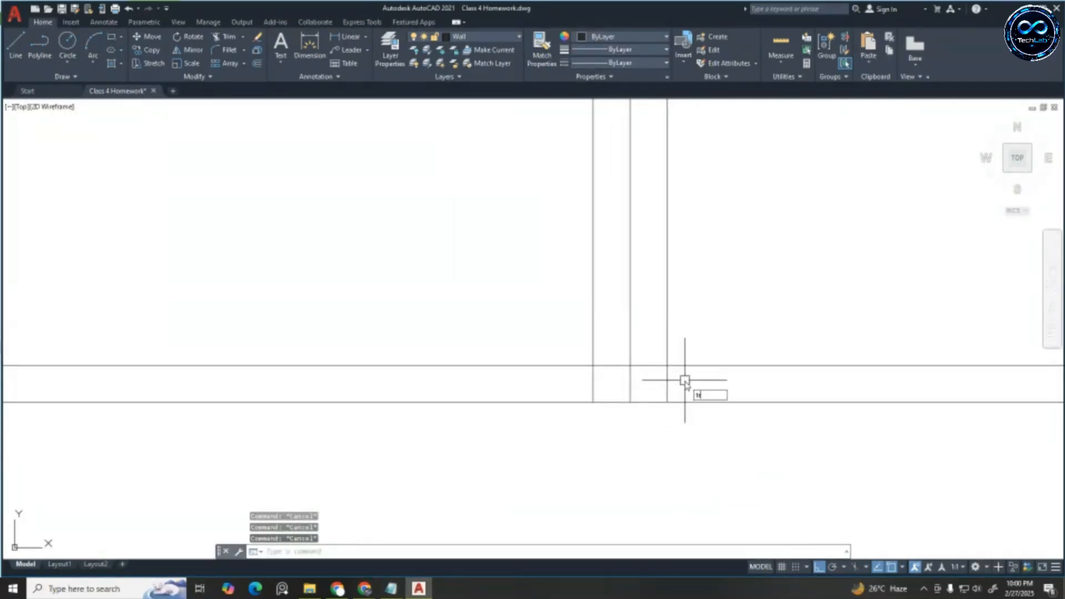
text(tr)
key(space)
click(685, 380)
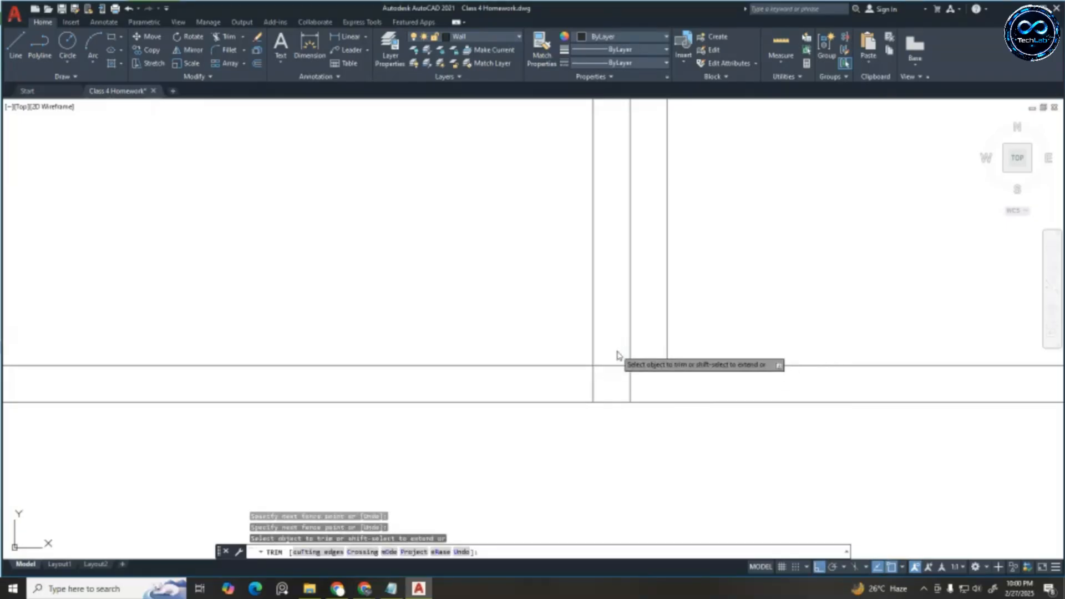
click(554, 385)
key(space)
Trim the crossing gap lines at the door's top-left corner
scroll(665, 473, down, 5)
scroll(652, 199, up, 11)
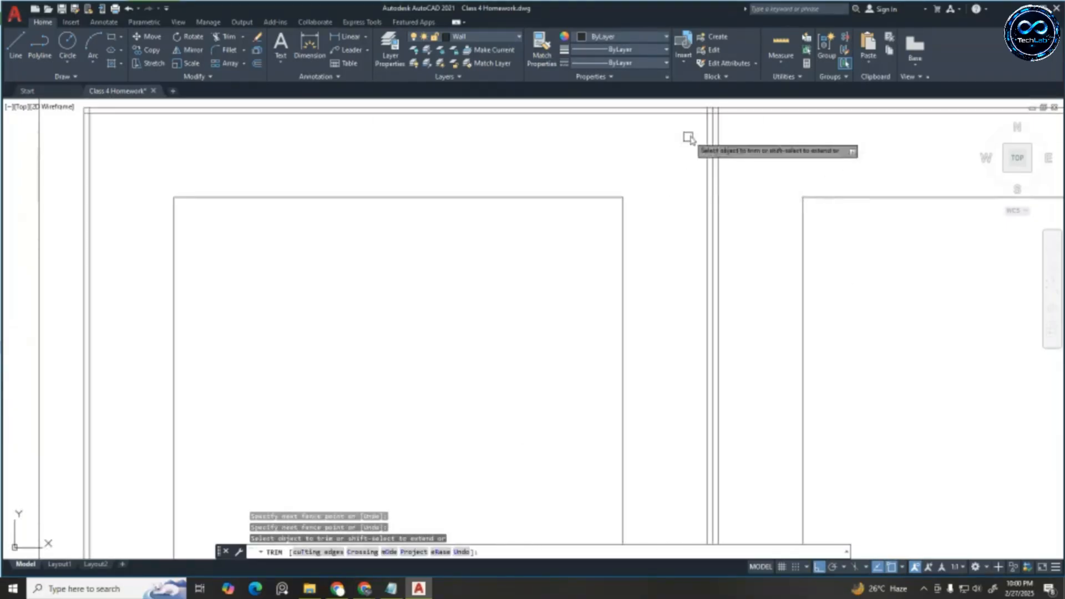
scroll(721, 251, down, 5)
scroll(325, 194, up, 12)
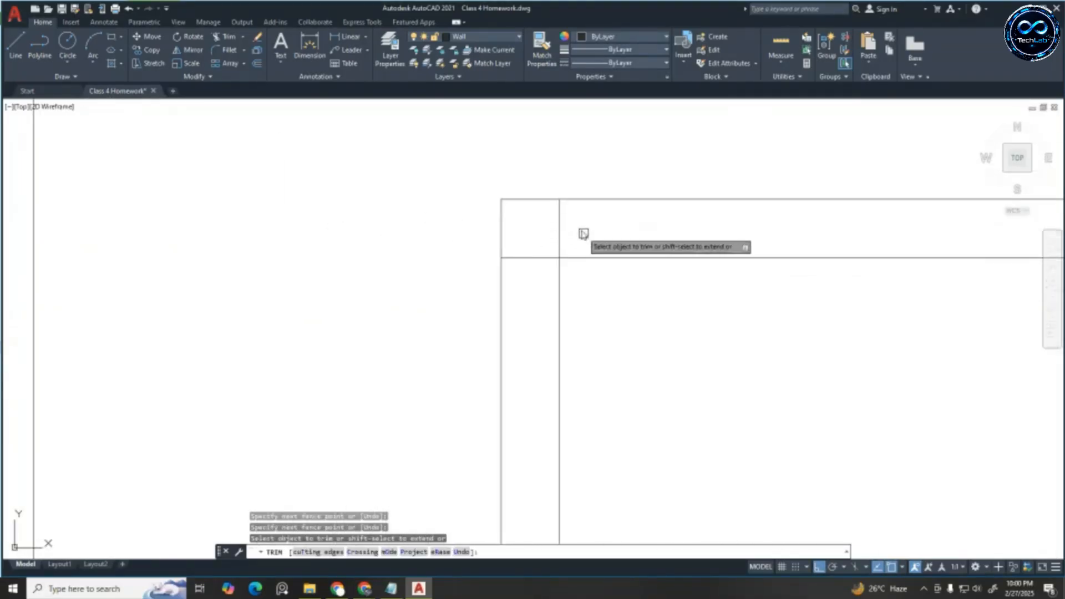
drag(570, 226, 514, 295)
scroll(451, 285, down, 6)
scroll(525, 277, down, 6)
Trim the overlapping gap lines on both sides of the centre line at the top of the door
scroll(930, 273, up, 6)
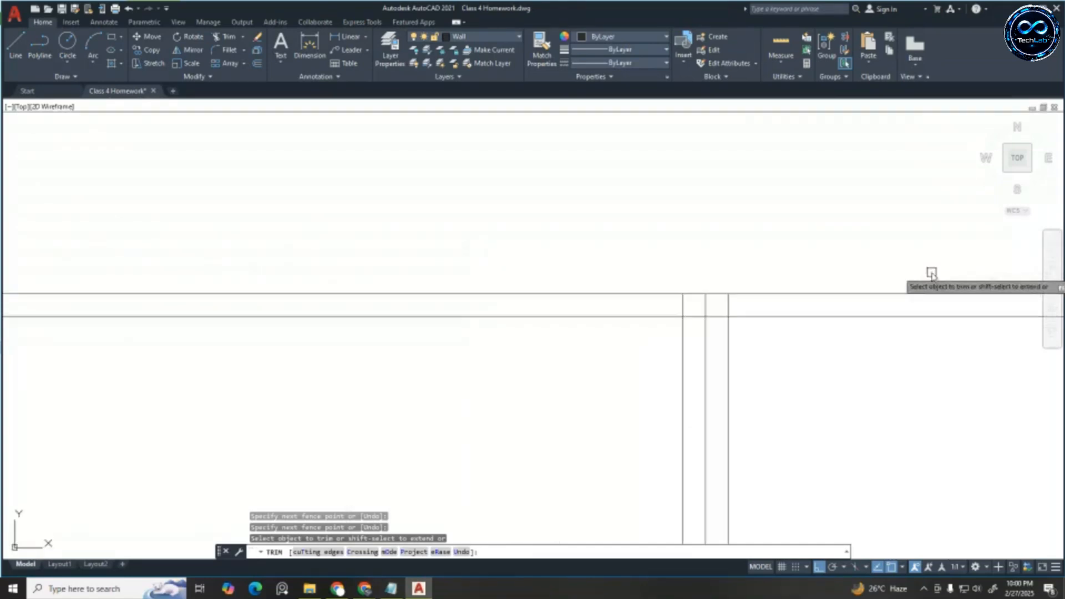
drag(755, 308, 692, 357)
drag(590, 298, 630, 364)
scroll(350, 276, down, 7)
scroll(492, 264, down, 5)
Trim the crossing gap lines at the door's top-right corner and finish trimming
scroll(865, 266, up, 8)
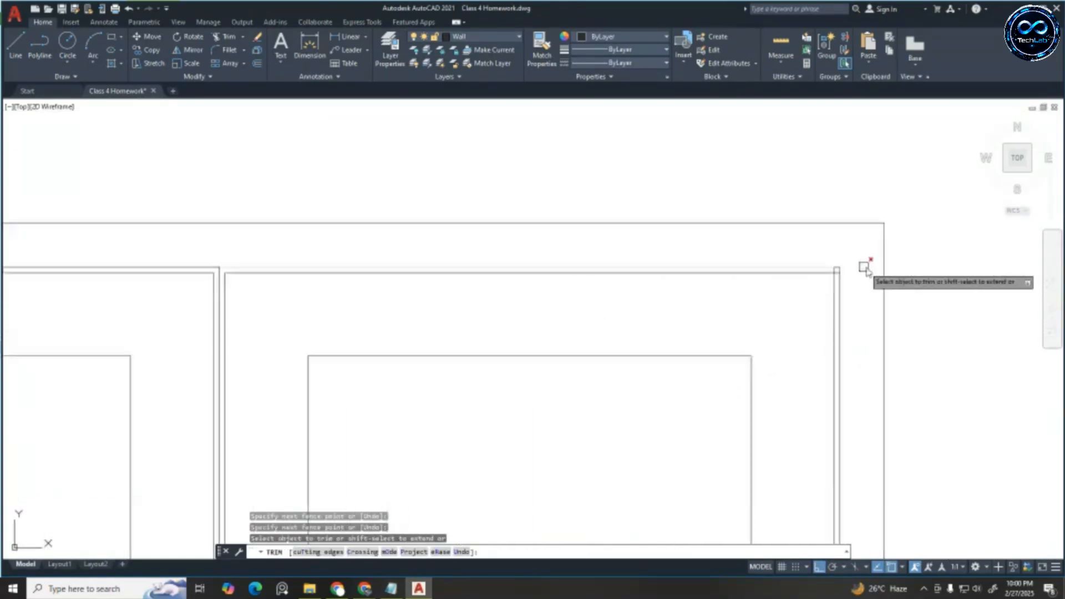
mouse_move(775, 261)
mouse_down()
mouse_move(822, 276)
mouse_move(858, 313)
mouse_up()
scroll(735, 142, down, 10)
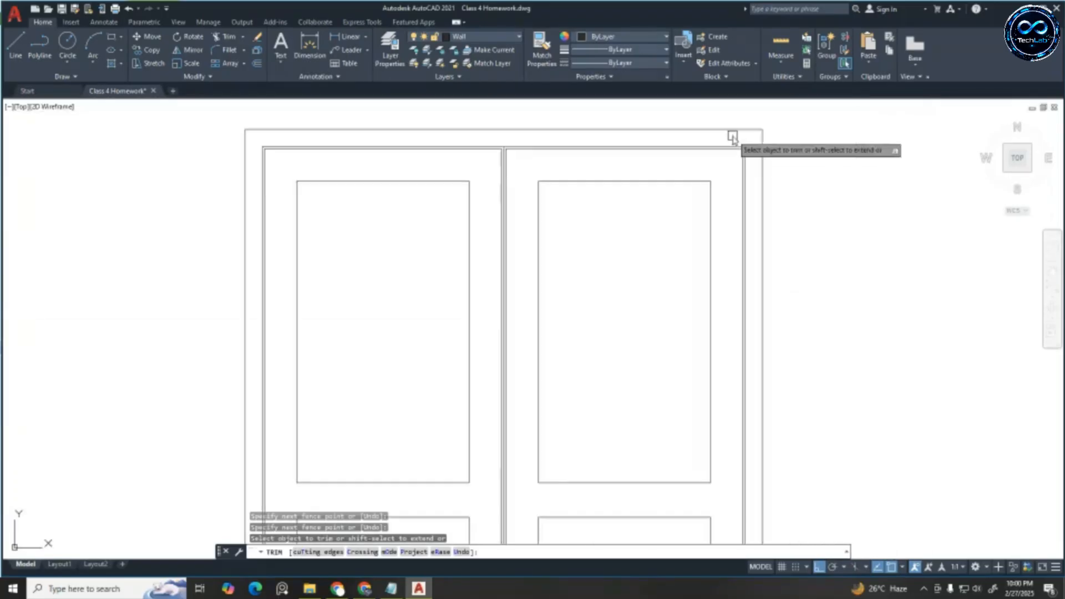
key(Escape)
key(Escape)
key(Escape)
key(Escape)
Offset the edges of the right leaf's upper panel 2" inward
text(o)
key(Return)
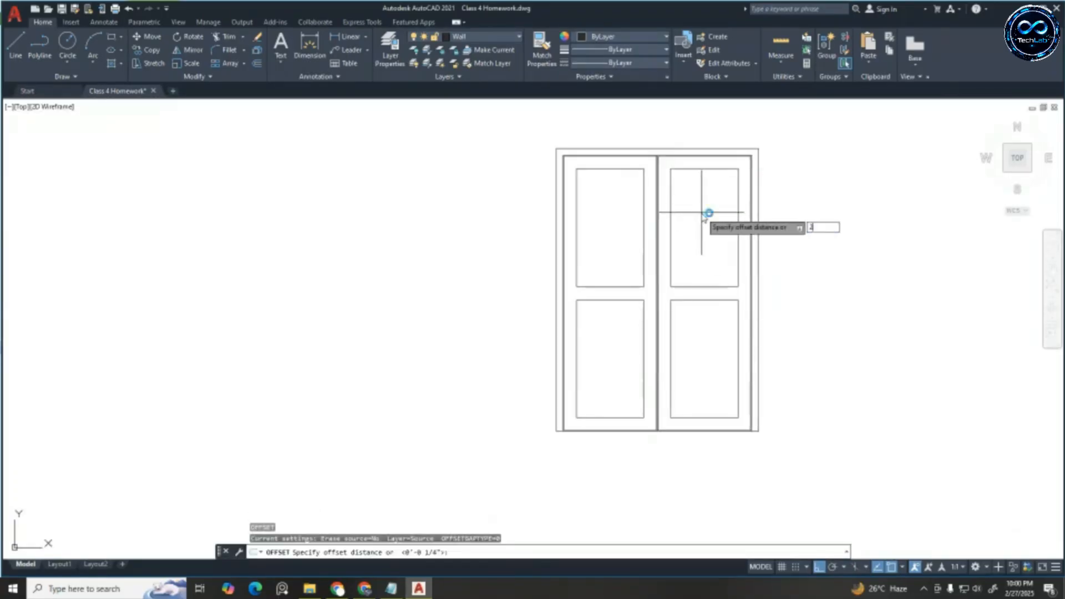
text(2)
key(Return)
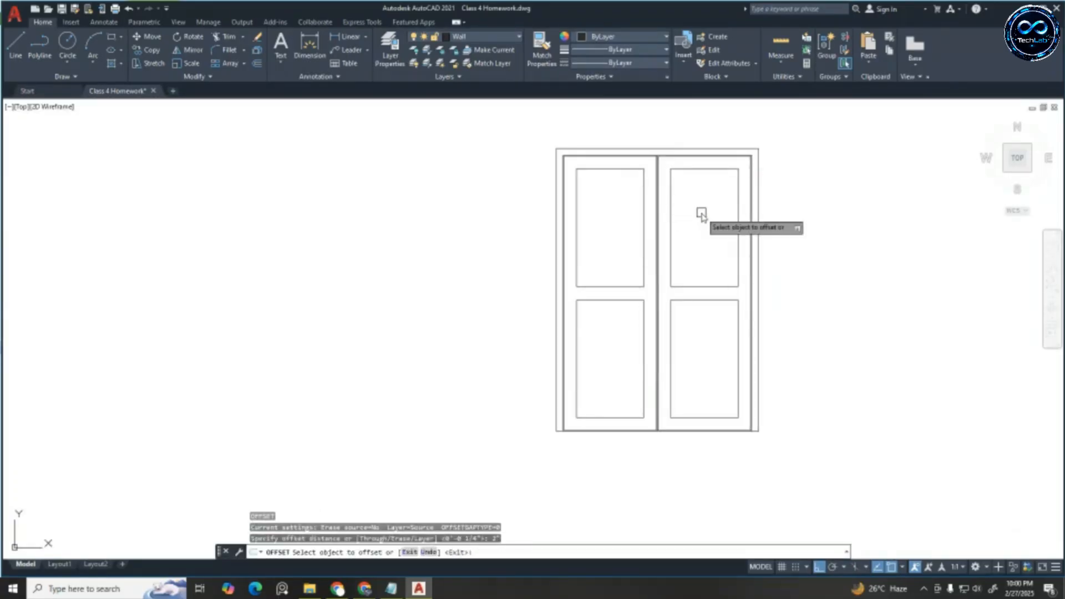
click(736, 183)
click(678, 191)
scroll(713, 172, up, 2)
click(713, 164)
click(701, 250)
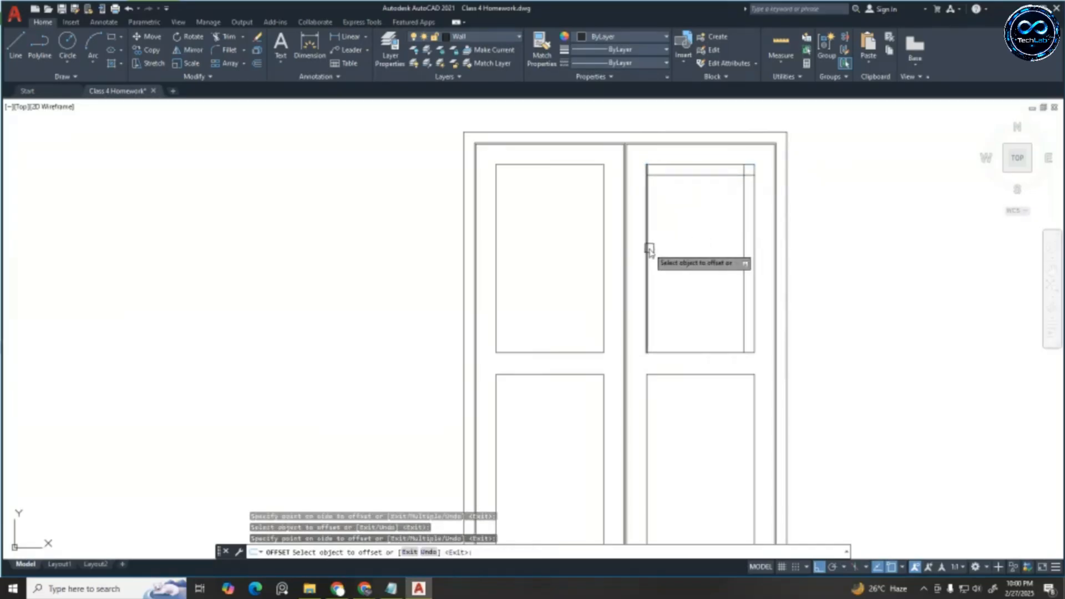
click(648, 249)
click(689, 292)
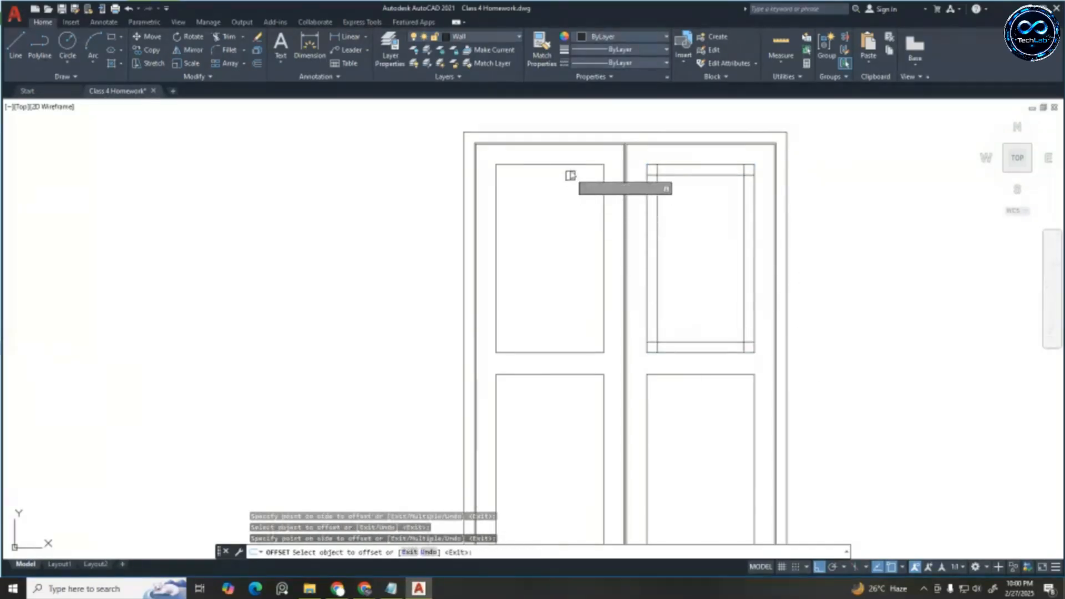
click(570, 166)
click(571, 178)
key(Escape)
click(564, 168)
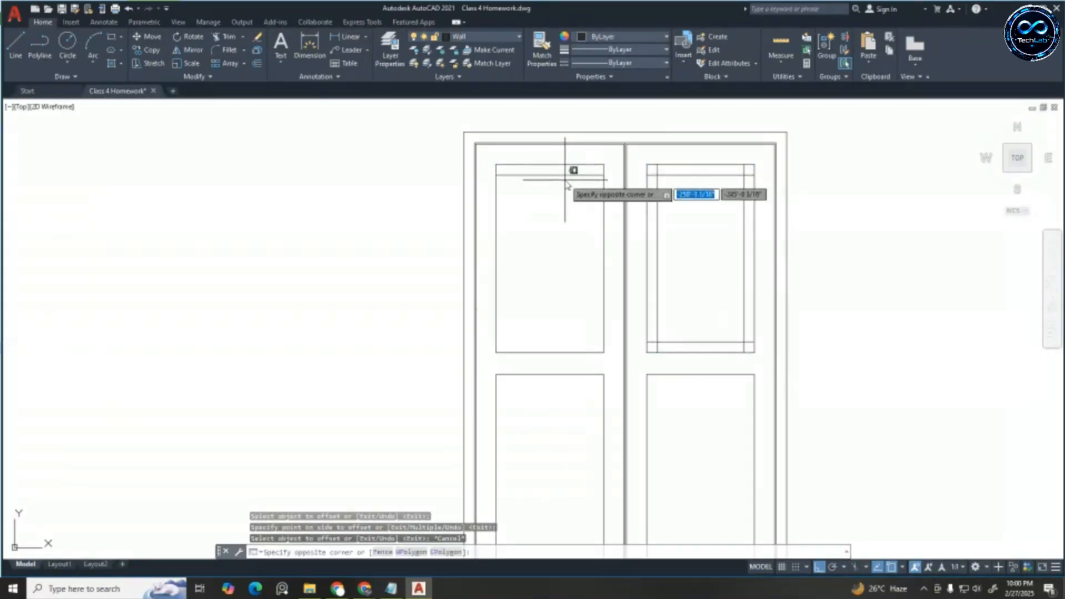
click(523, 170)
key(Delete)
scroll(713, 175, up, 2)
key(Escape)
key(Escape)
key(Escape)
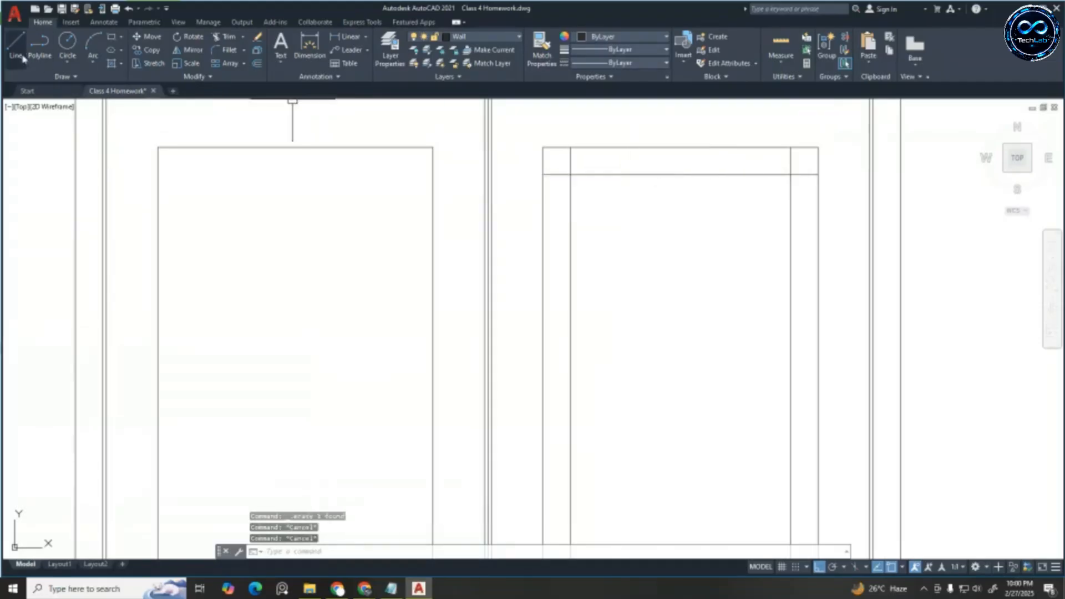
Draw a diagonal mitre line joining the inner and outer upper-left corners of the right leaf's upper panel border
click(17, 51)
scroll(585, 153, up, 4)
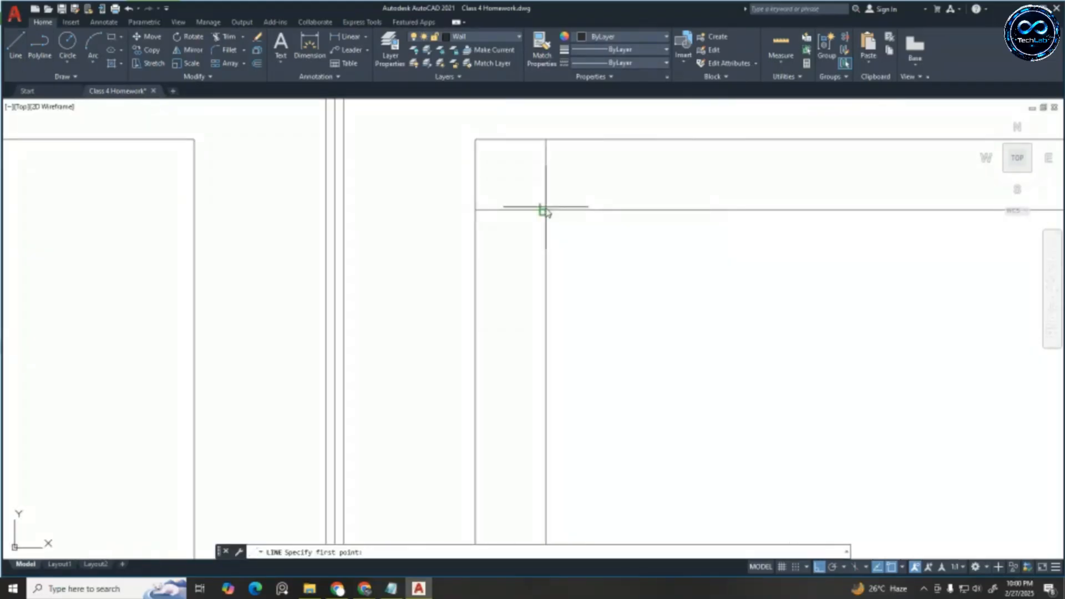
click(546, 209)
click(476, 139)
key(Escape)
Draw a diagonal mitre line joining the inner and outer upper-right corners of the right leaf's upper panel border
click(13, 50)
scroll(128, 138, down, 3)
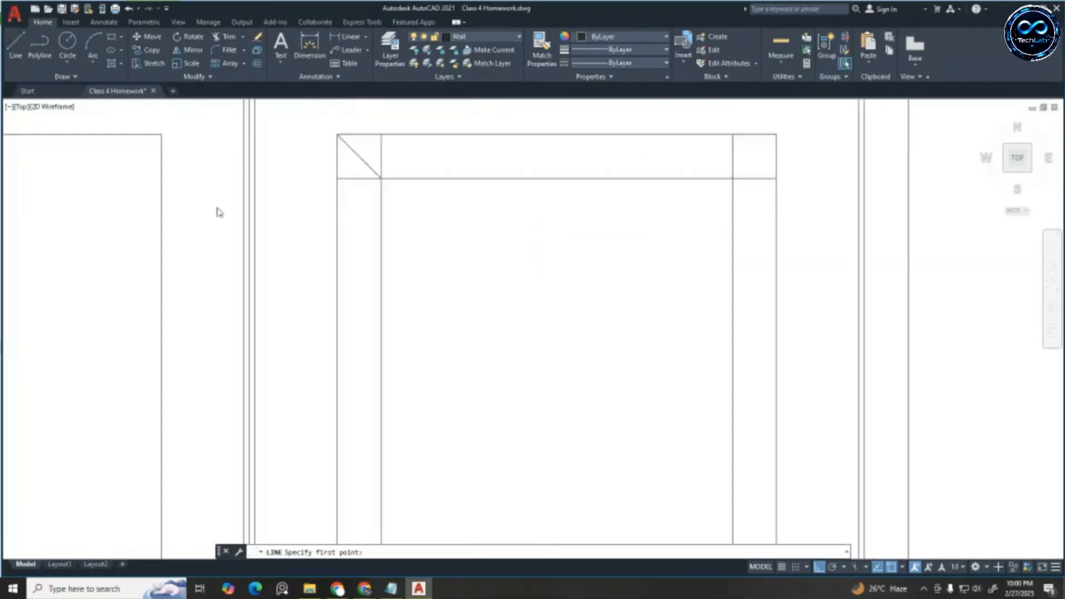
scroll(452, 179, up, 2)
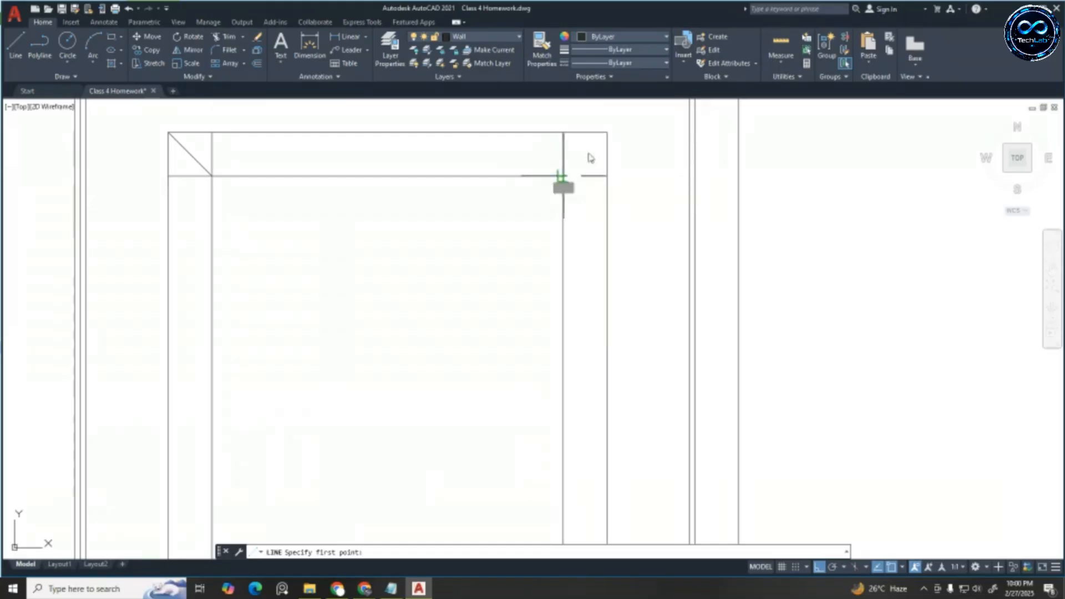
click(606, 134)
scroll(606, 136, down, 3)
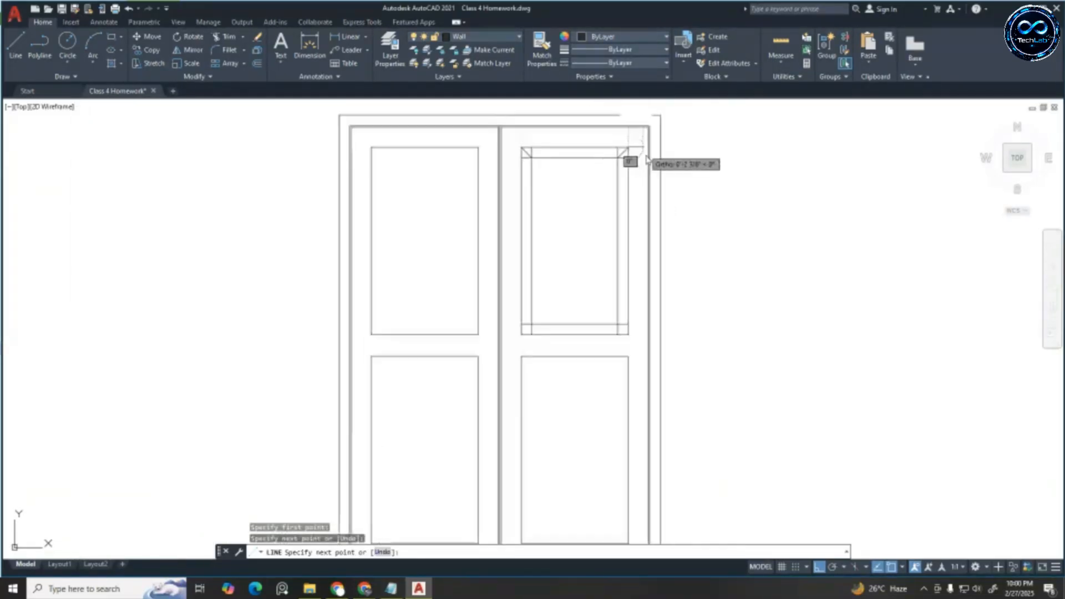
scroll(652, 222, down, 1)
key(Escape)
key(Escape)
key(Escape)
key(Escape)
Mirror only the two upper mitre lines to the panel's lower corners, across a horizontal axis through the midpoint of its inner vertical edge
scroll(642, 254, up, 4)
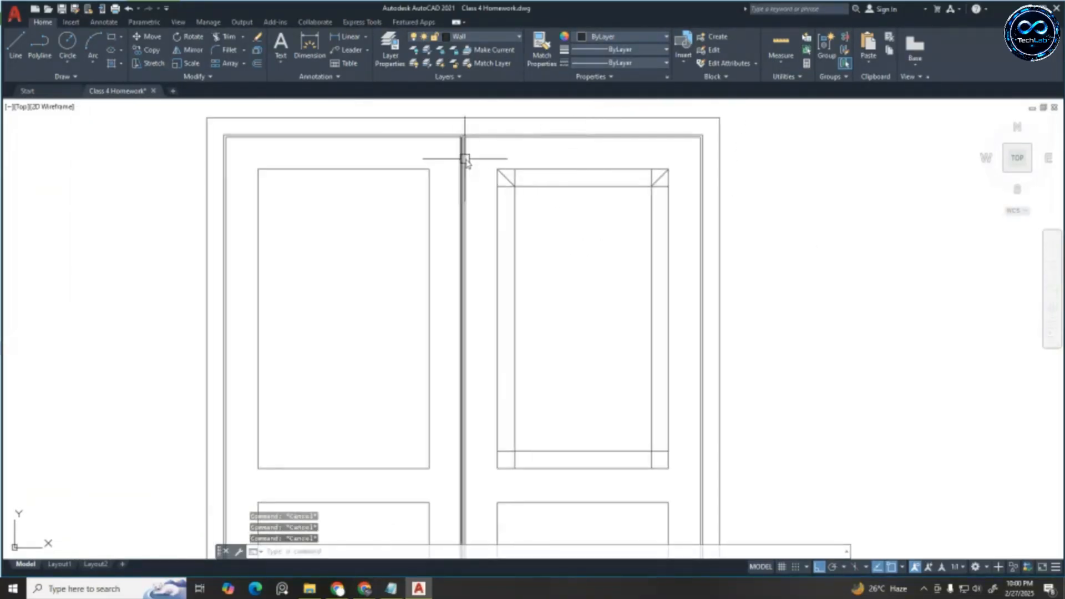
click(481, 157)
click(706, 209)
scroll(662, 169, up, 3)
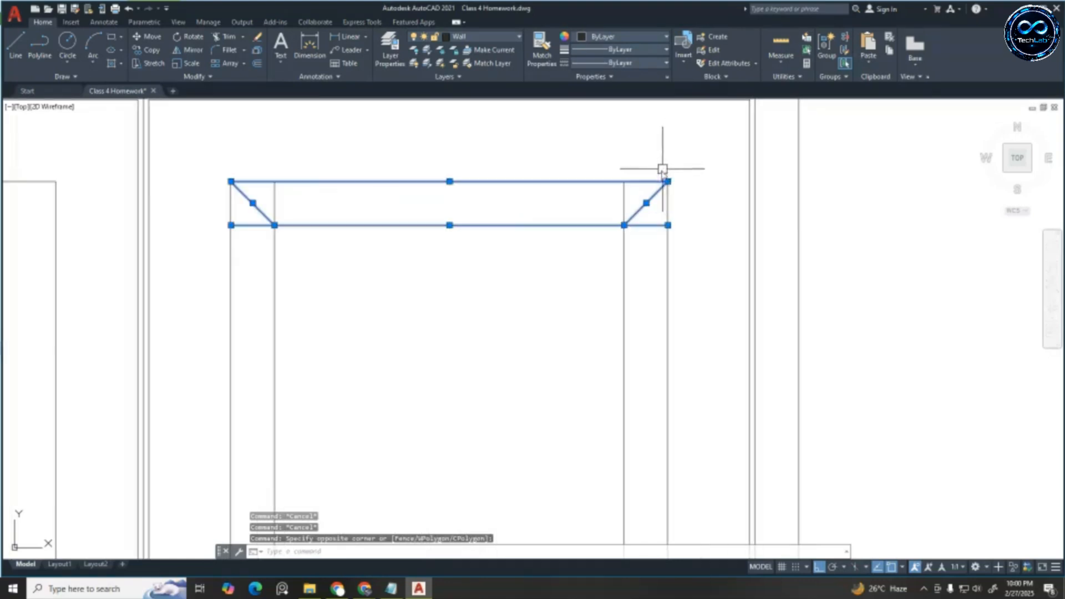
scroll(662, 169, down, 5)
scroll(632, 155, up, 3)
shift+click(621, 150)
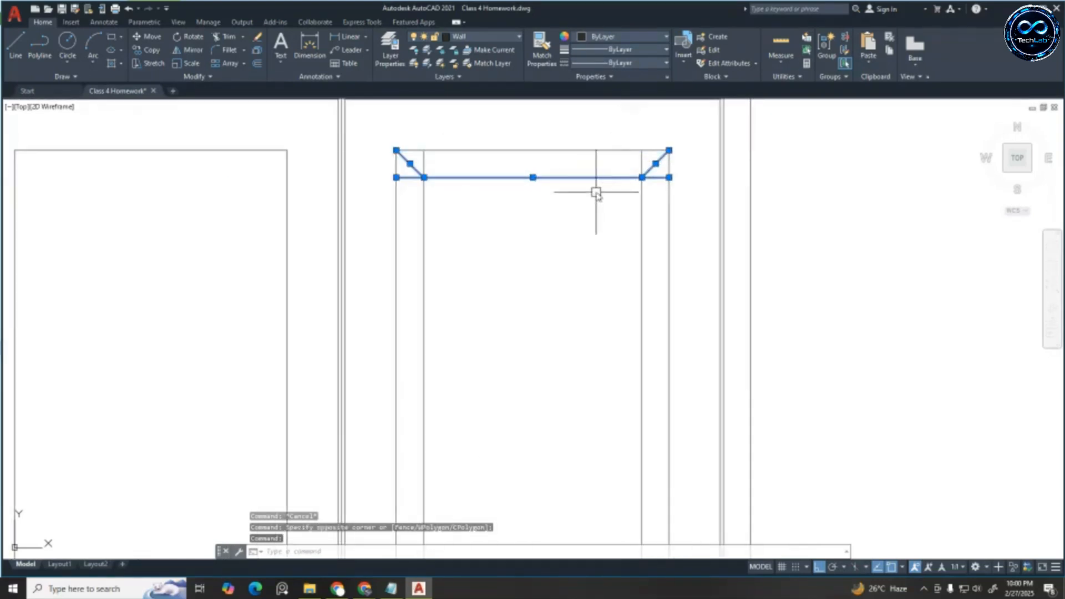
shift+click(599, 179)
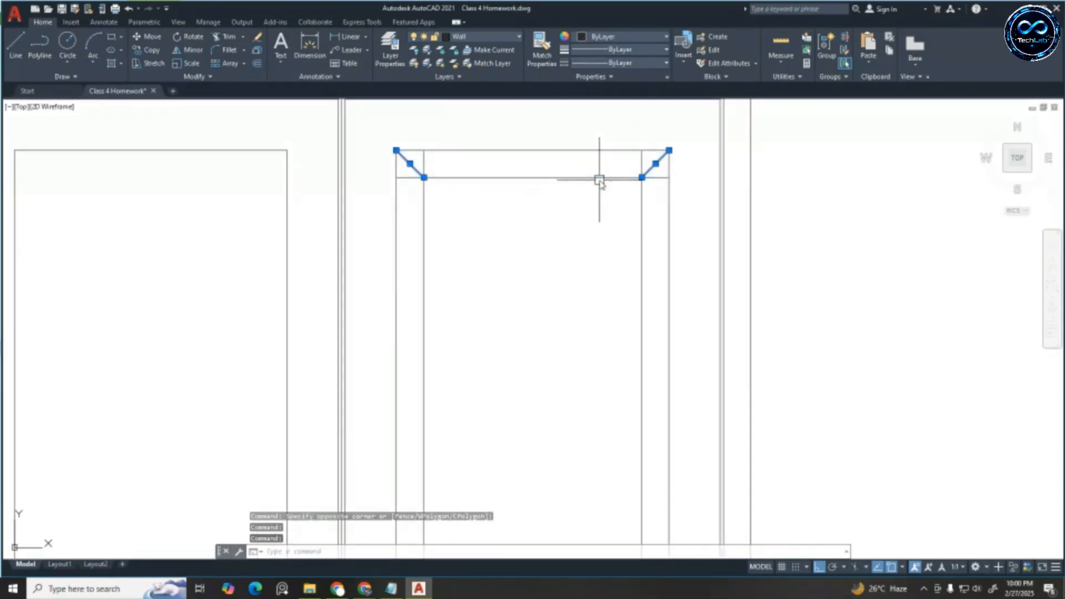
text(mi)
key(Return)
scroll(599, 177, down, 4)
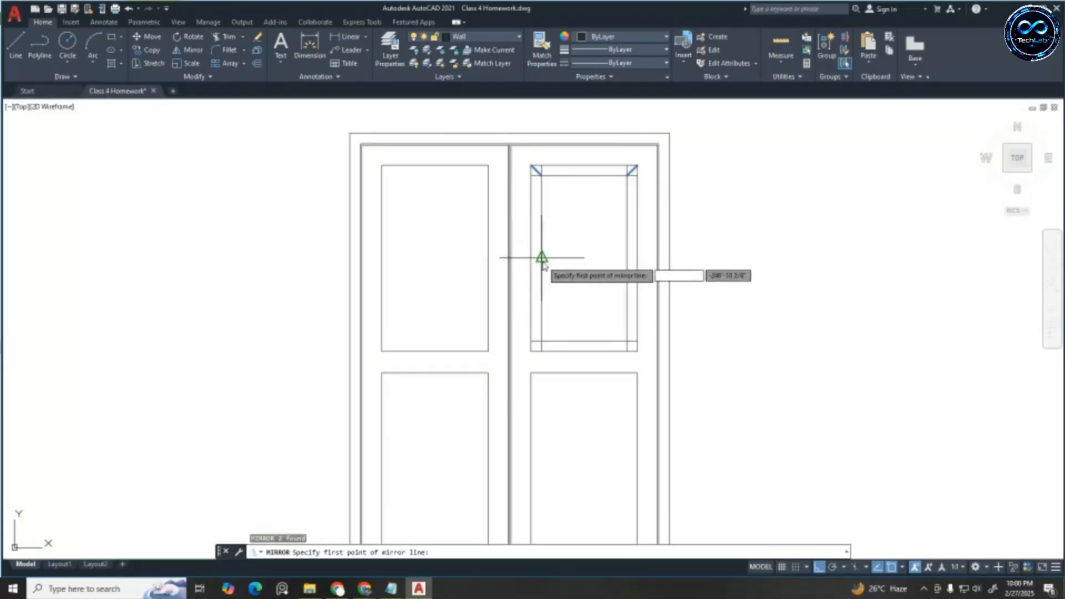
click(543, 264)
click(786, 260)
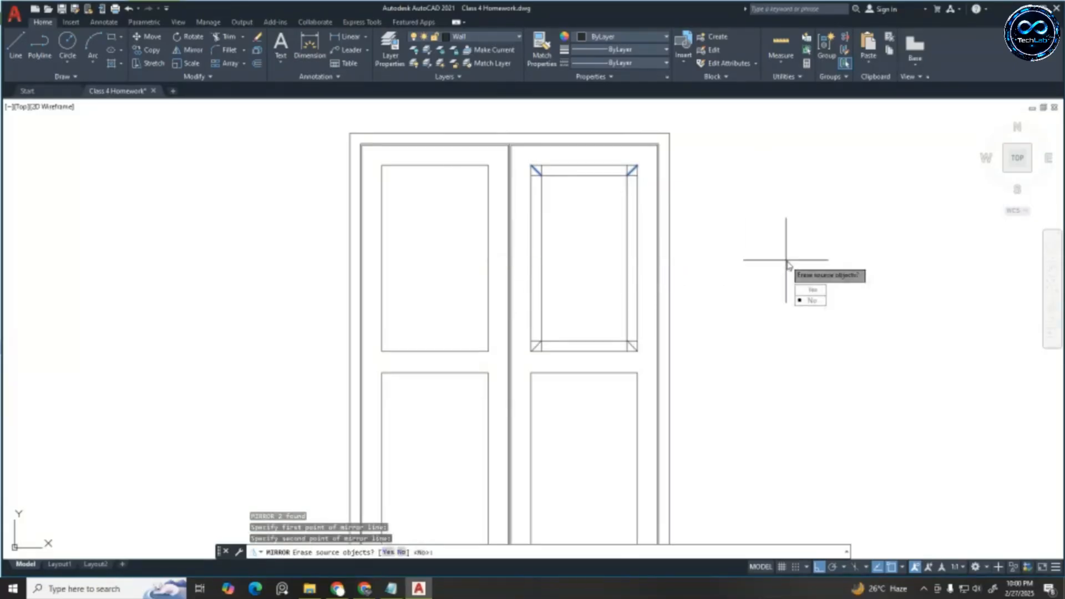
Finish mirroring the corner diagonals with the source objects kept, and trim the overlapping frame lines at the upper right panel's lower corners
key(Return)
scroll(656, 313, up, 4)
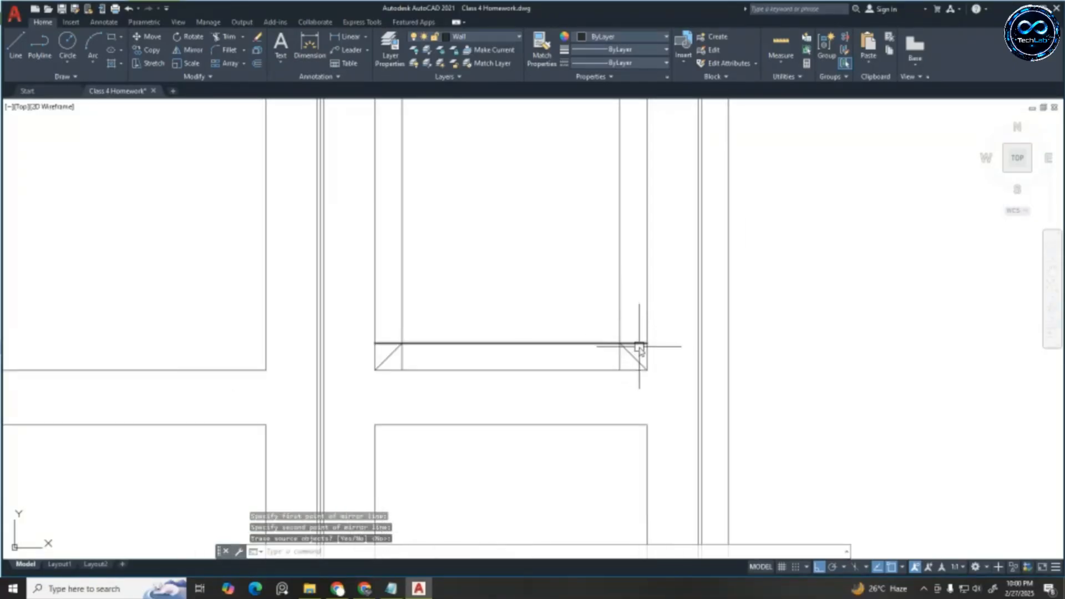
key(Delete)
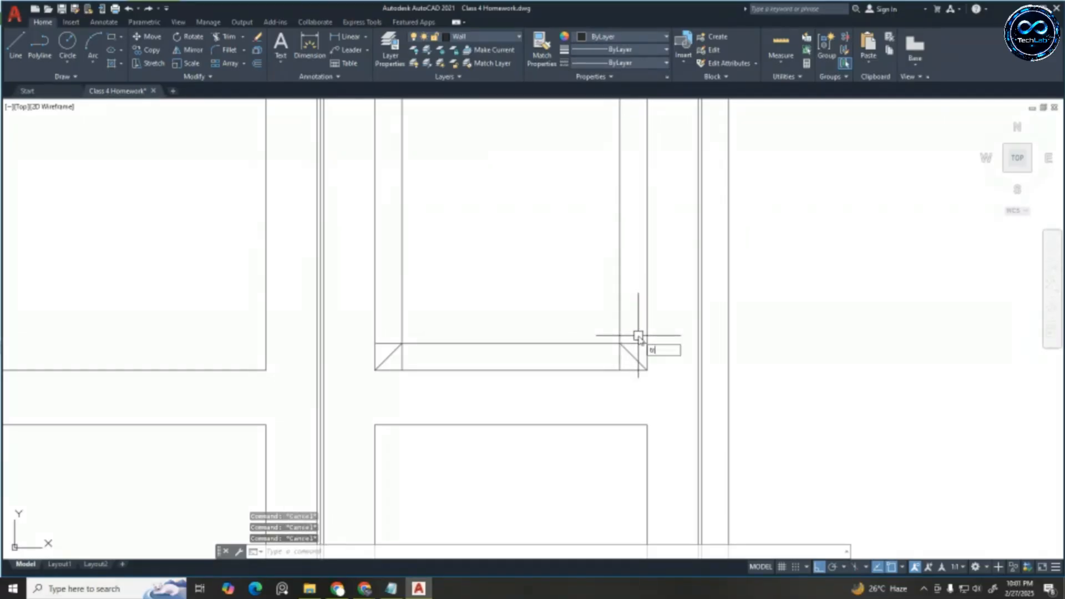
key(Return)
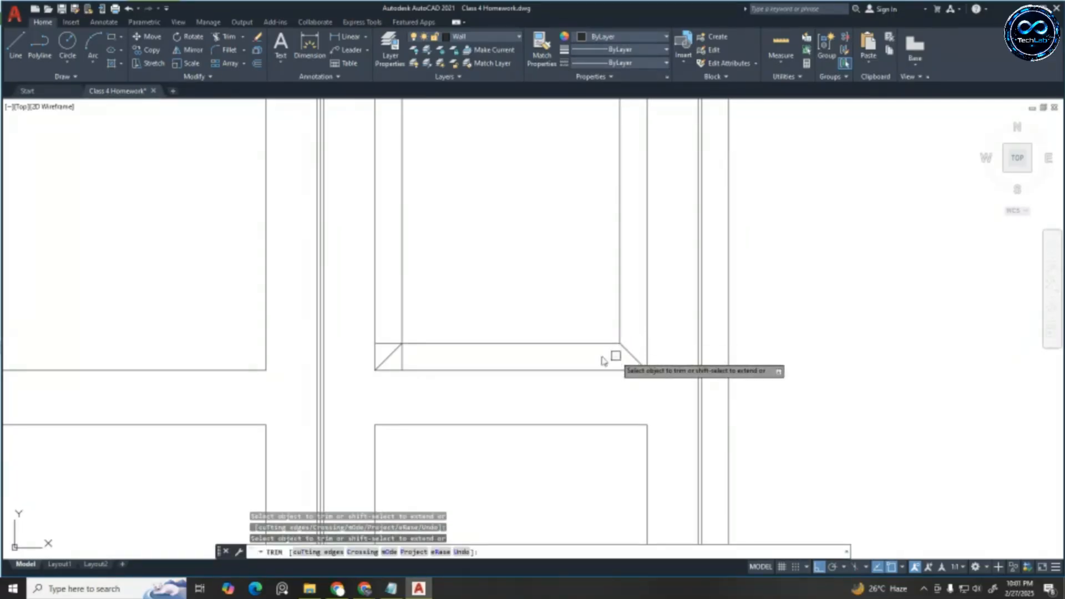
scroll(435, 238, down, 5)
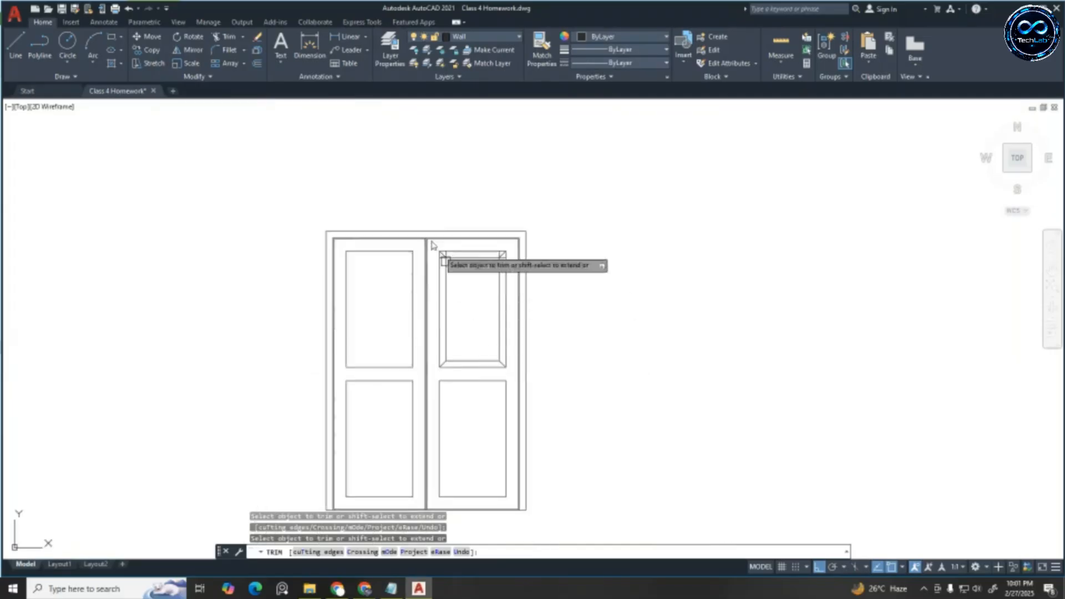
Trim the overlapping frame lines at both upper corners of the same door panel, leaving clean mitred corners
scroll(459, 344, up, 5)
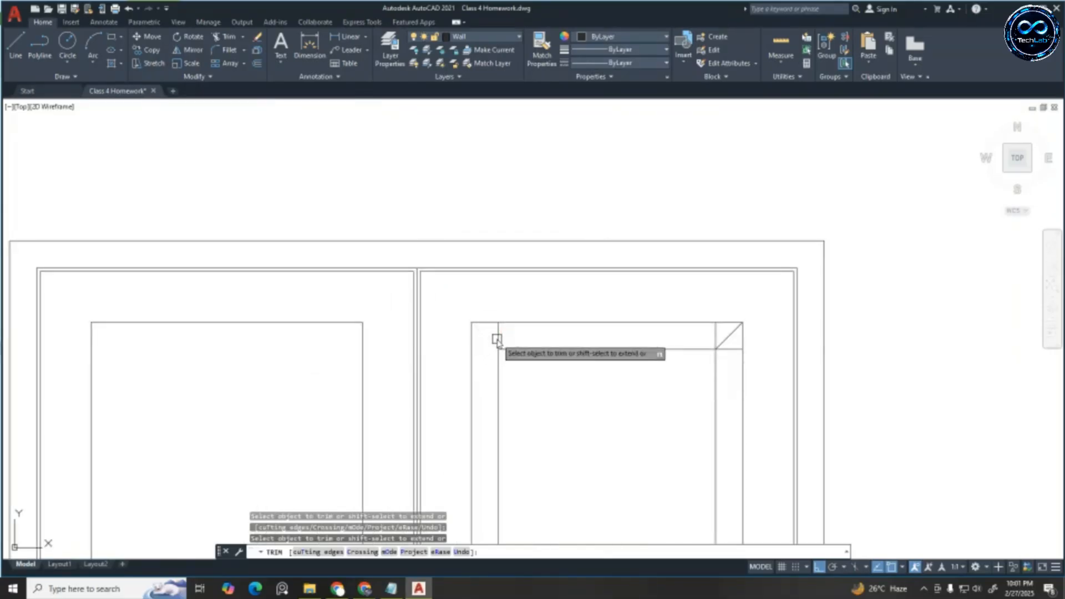
text(u)
key(Return)
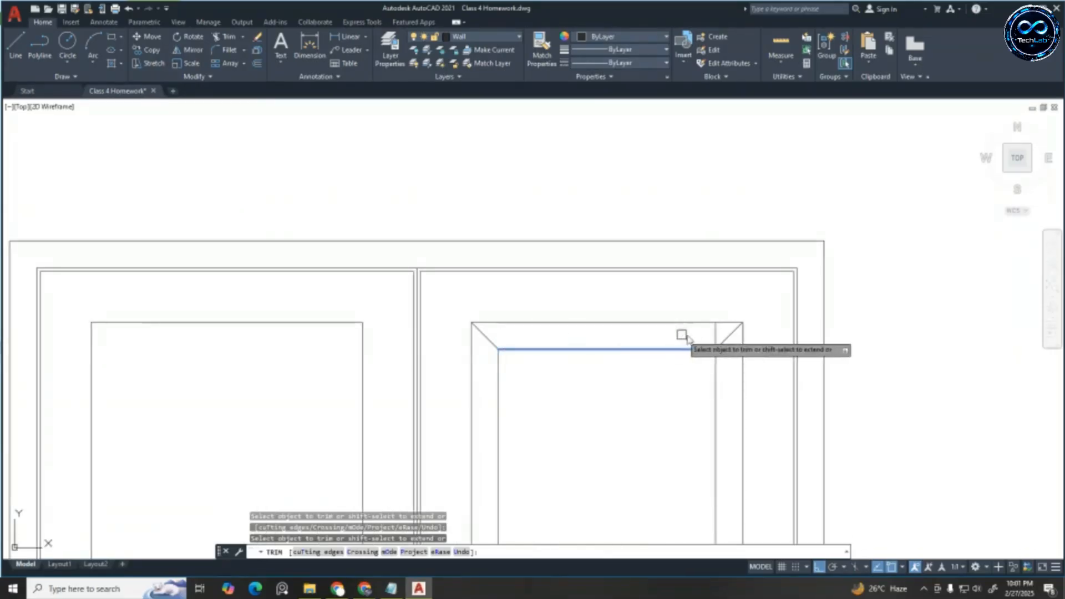
click(715, 335)
click(727, 349)
scroll(626, 249, down, 4)
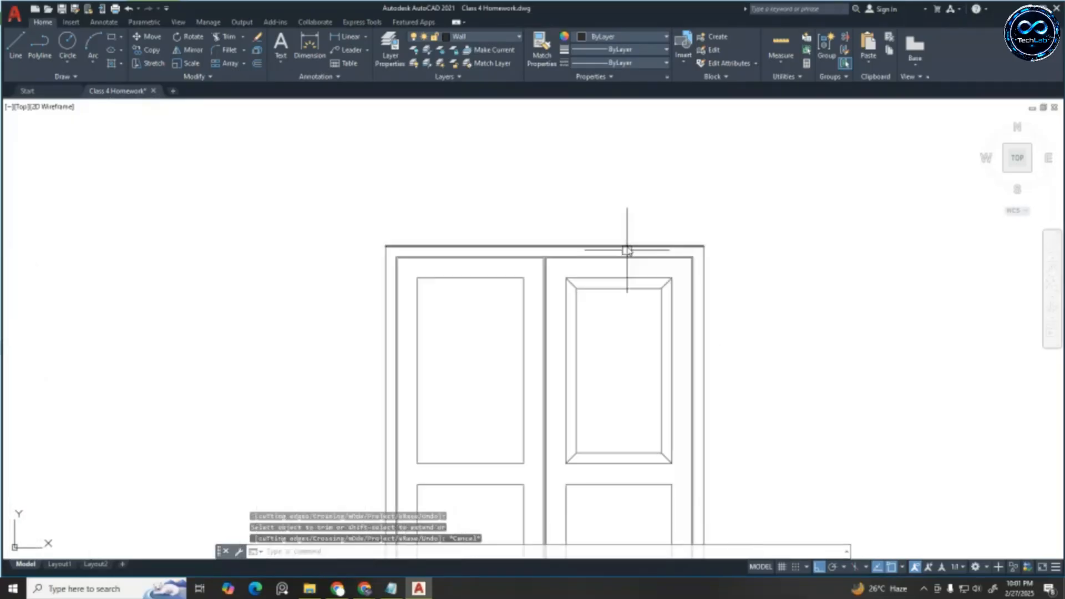
key(Escape)
key(Escape)
key(Escape)
Copy the upper right panel's inner frame and corner diagonals, without the outer rectangle, onto the upper left panel, using the lower-left corner as base point
click(562, 270)
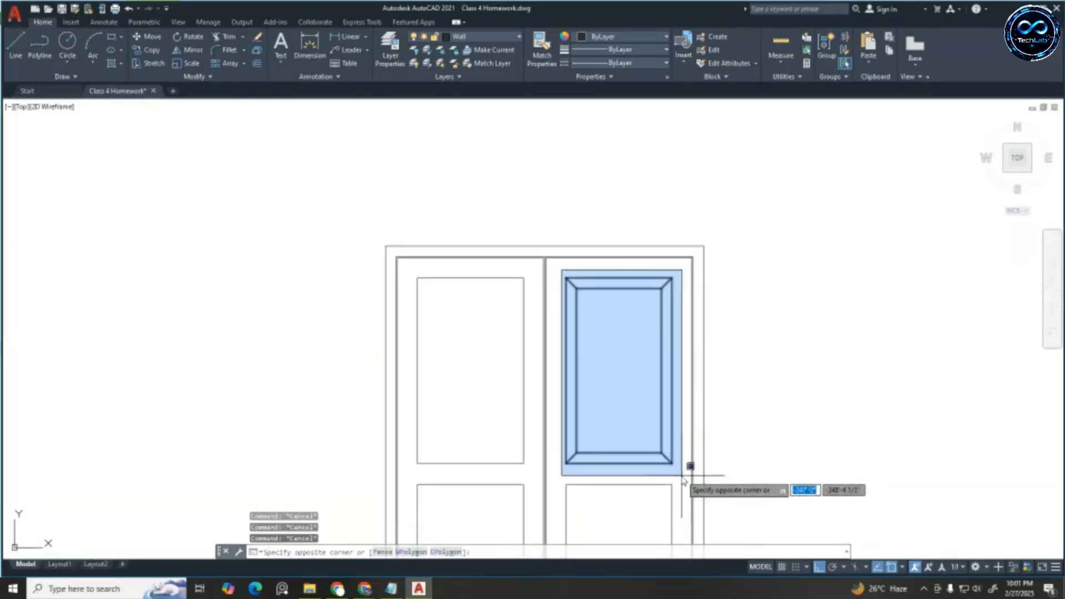
click(681, 475)
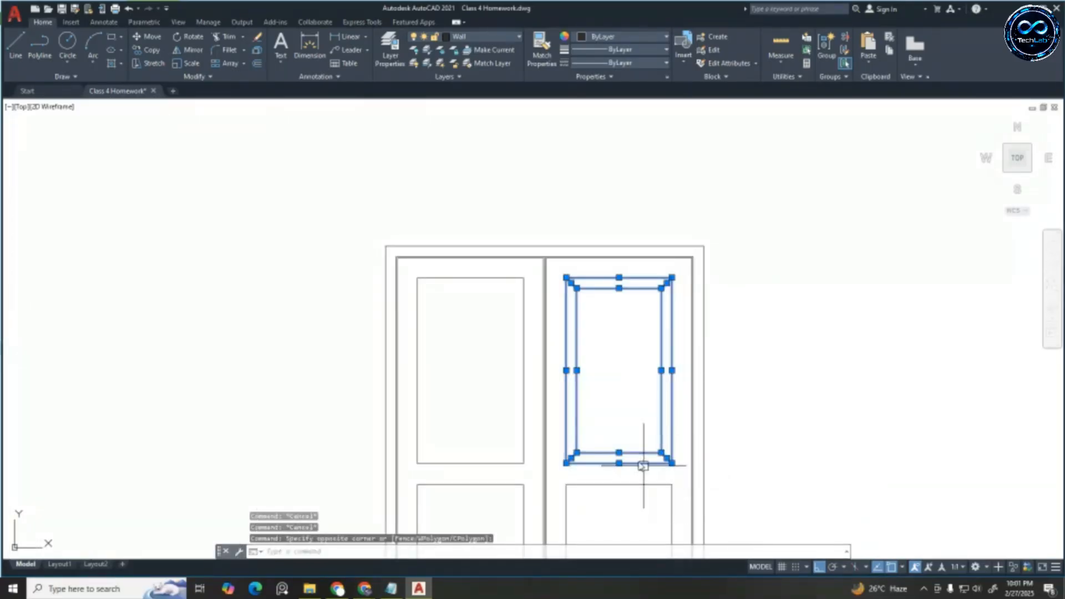
click(563, 399)
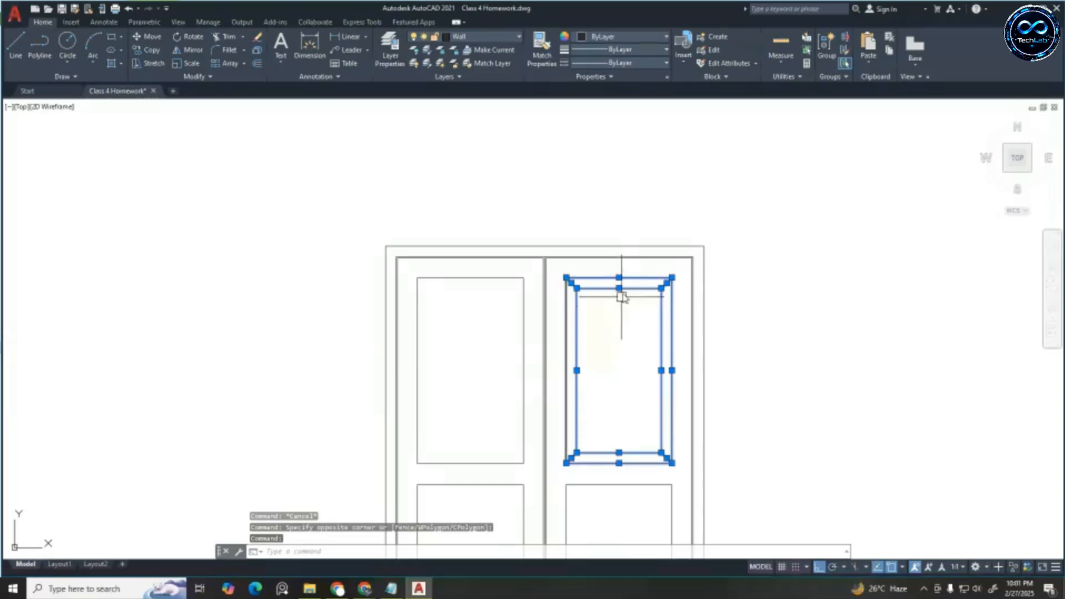
shift+click(594, 281)
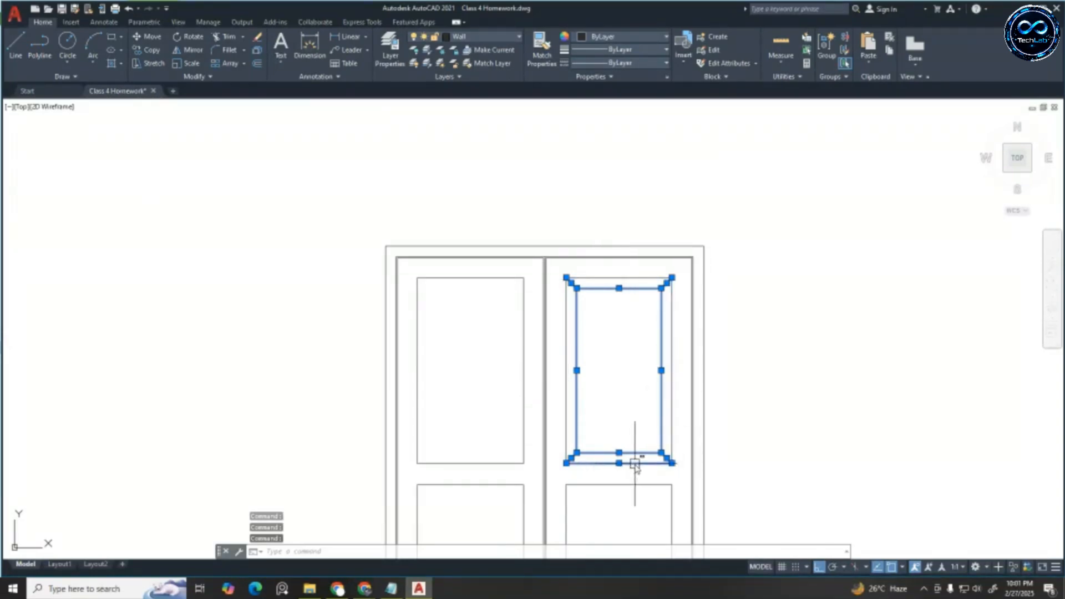
text(co)
key(Return)
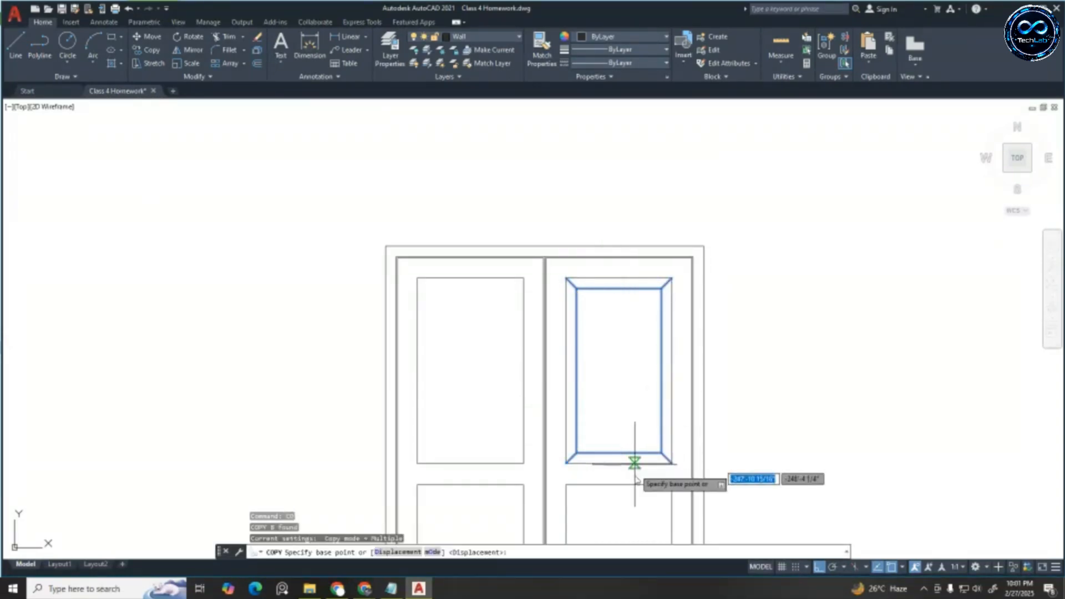
scroll(636, 463, up, 5)
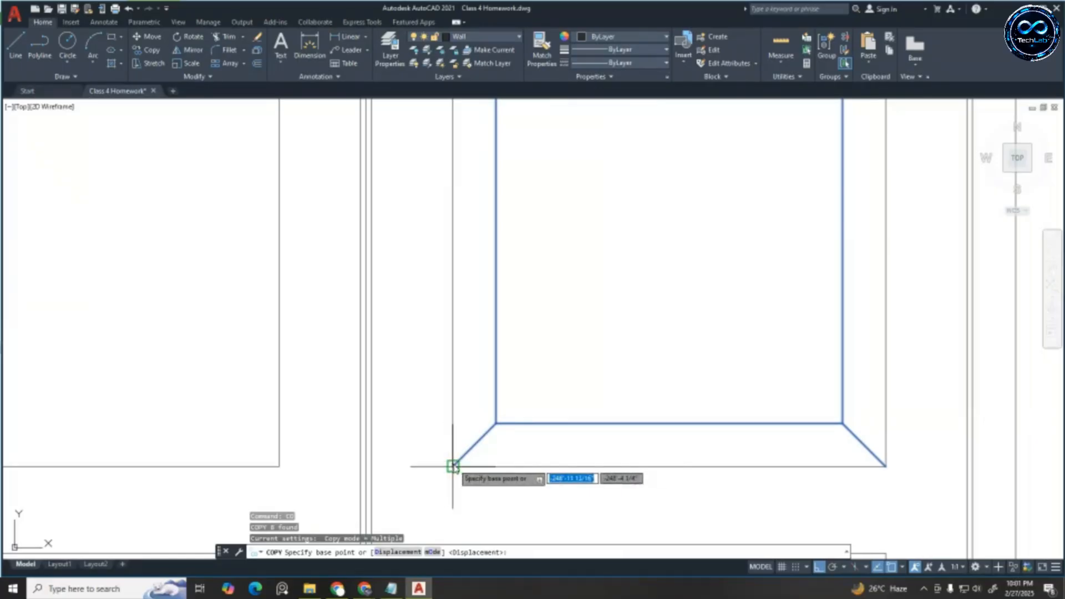
click(452, 466)
scroll(796, 399, down, 4)
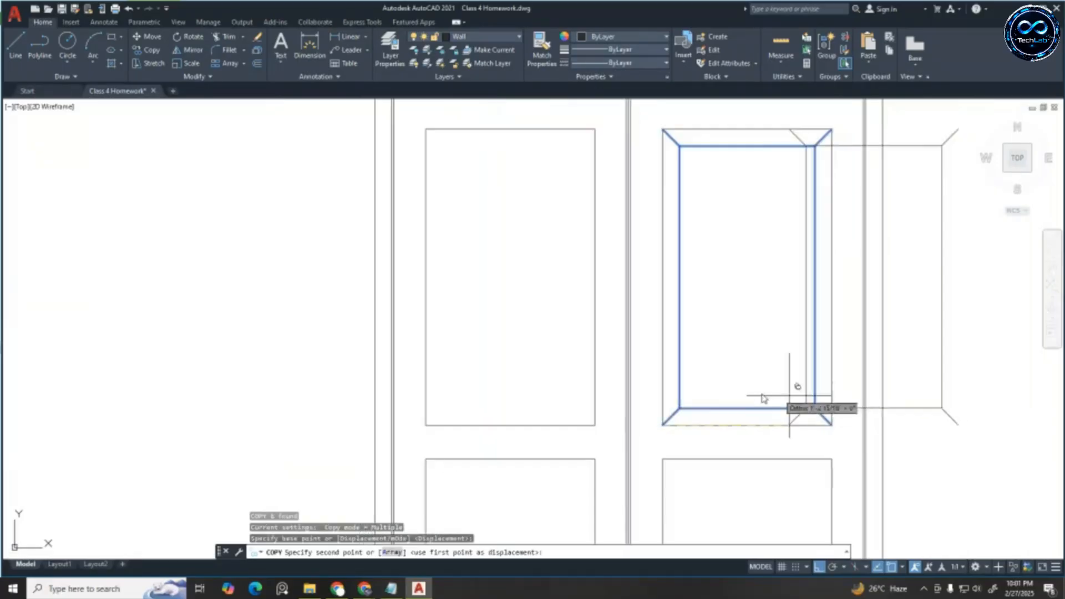
click(427, 424)
Place further copies of the inner frame in the lower left and lower right door panels, aligned at their lower-left corners
scroll(585, 304, down, 4)
scroll(547, 368, up, 5)
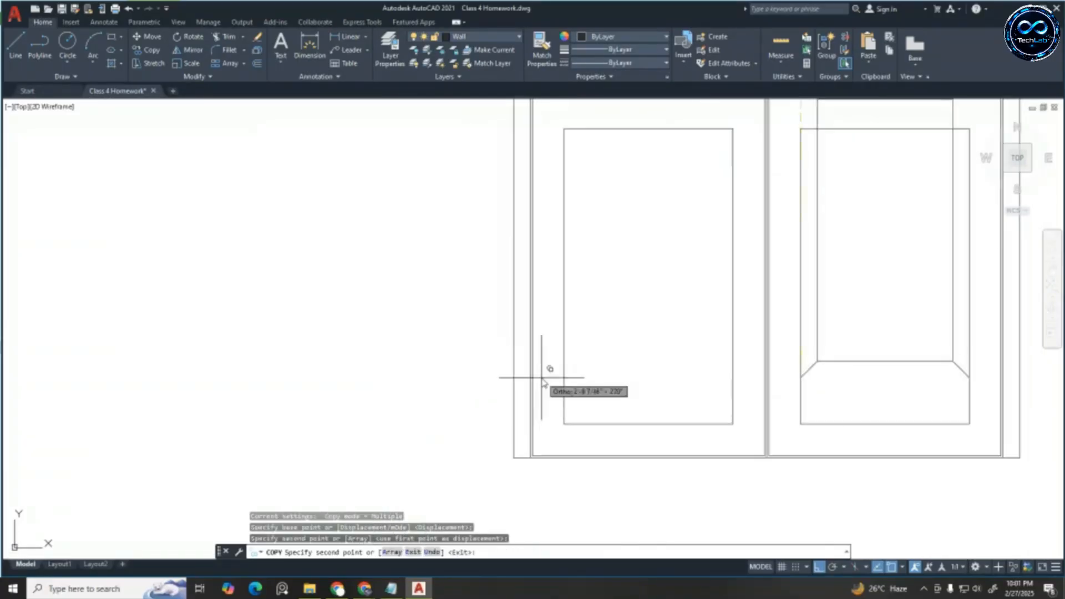
click(563, 423)
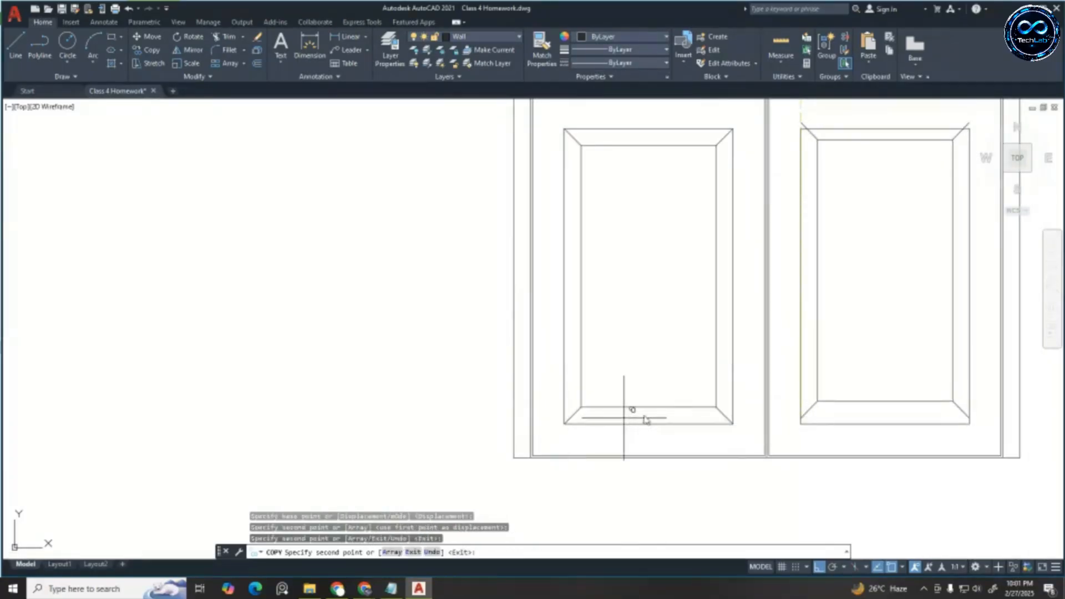
click(801, 424)
key(Escape)
key(Escape)
key(Escape)
scroll(802, 423, down, 4)
scroll(560, 308, up, 3)
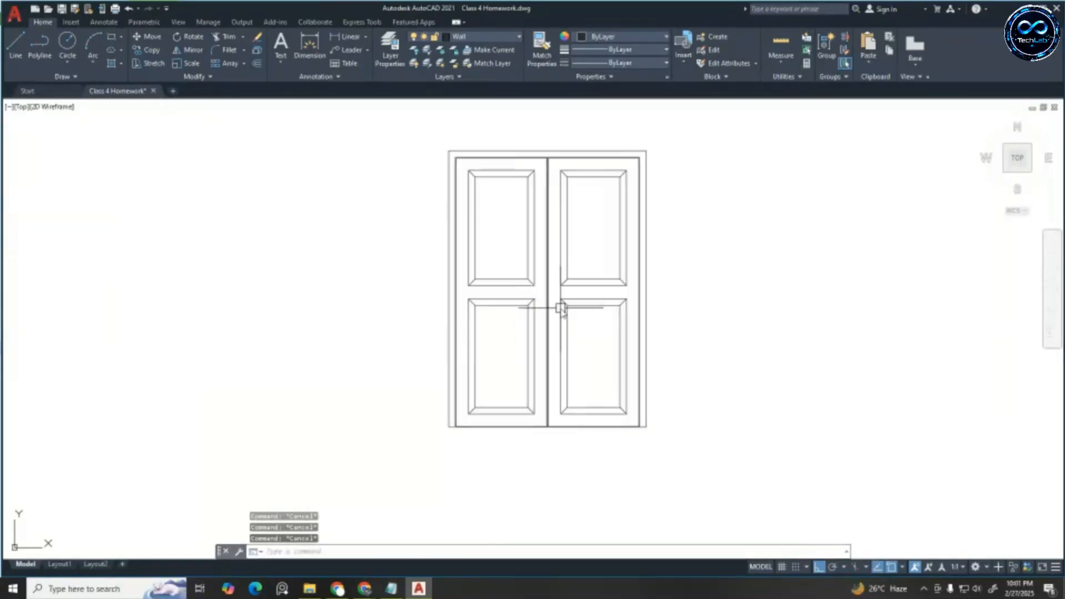
Offset the outermost line on each side of the central door gap outward by 1 inch
scroll(542, 277, up, 4)
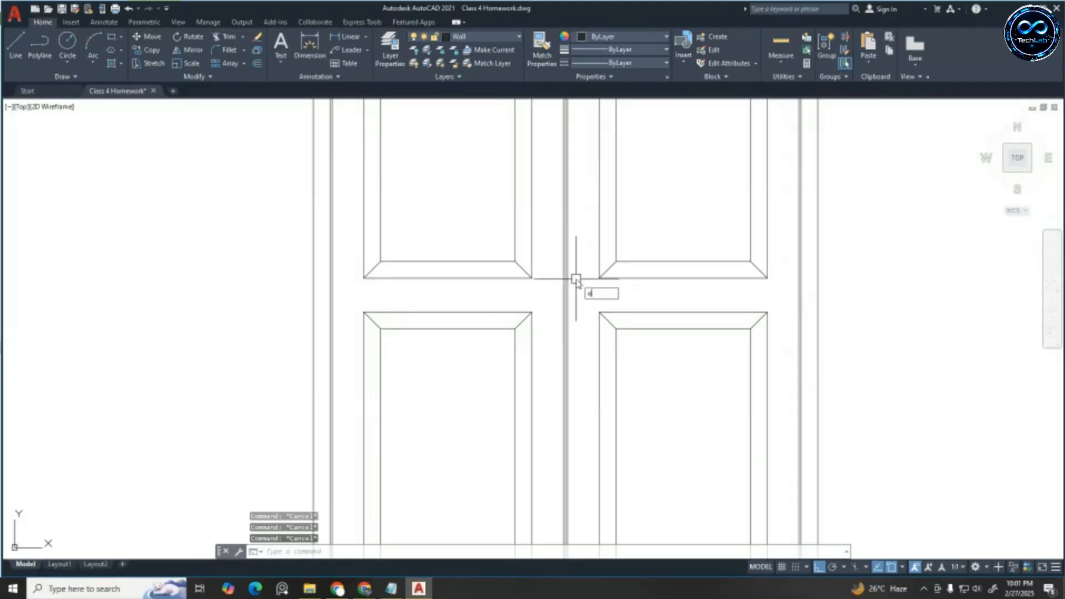
key(Return)
text(1)
key(Return)
scroll(575, 286, up, 3)
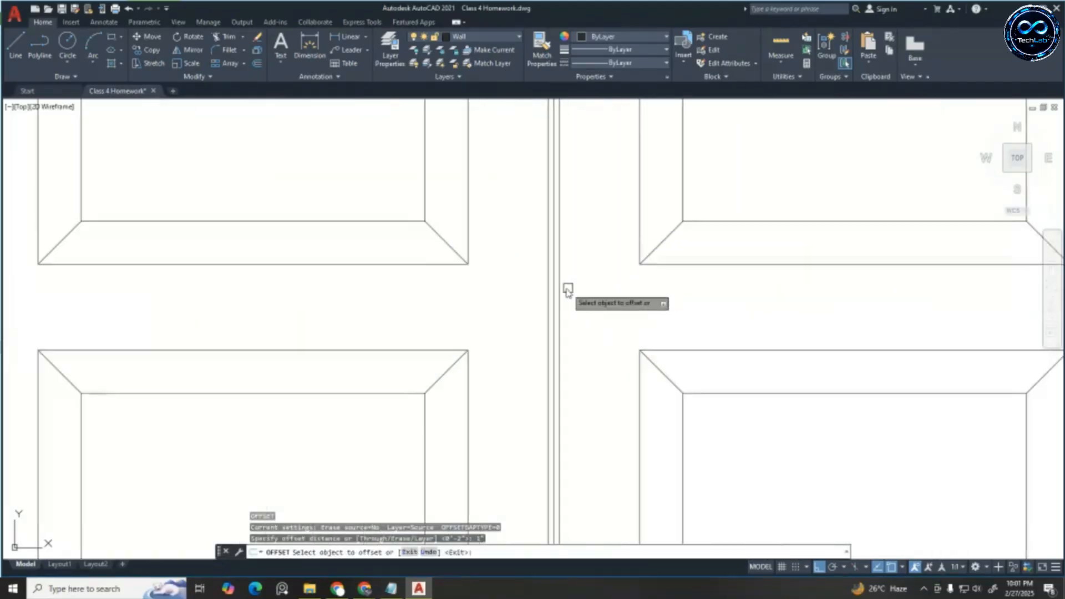
click(557, 285)
click(527, 293)
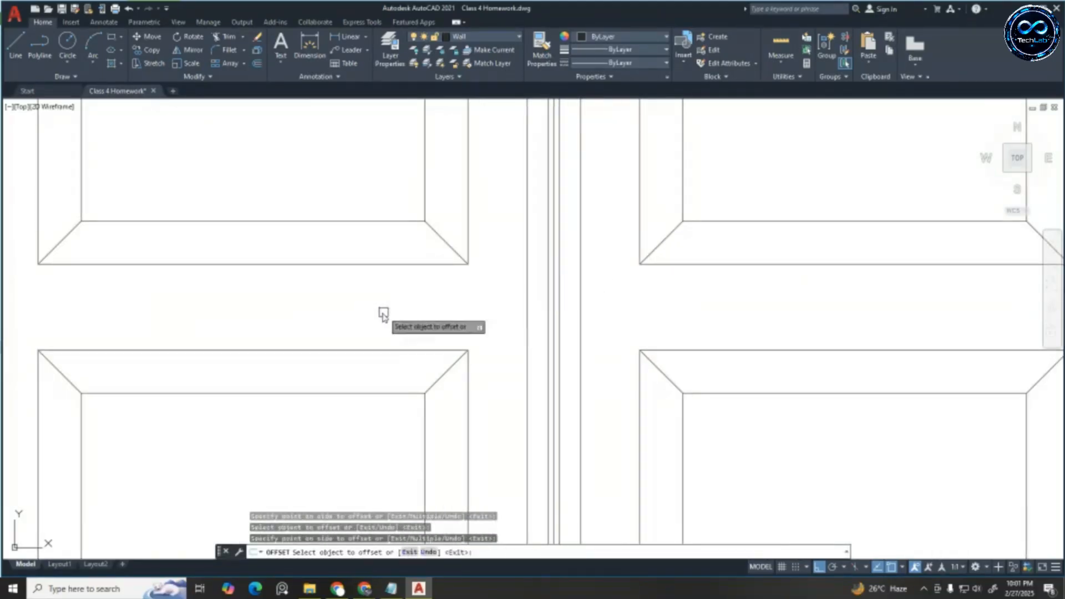
scroll(549, 294, down, 4)
scroll(571, 281, up, 1)
key(Escape)
key(Escape)
key(Escape)
Offset the two new vertical lines beside the central gap outward by another 1 inch
key(Return)
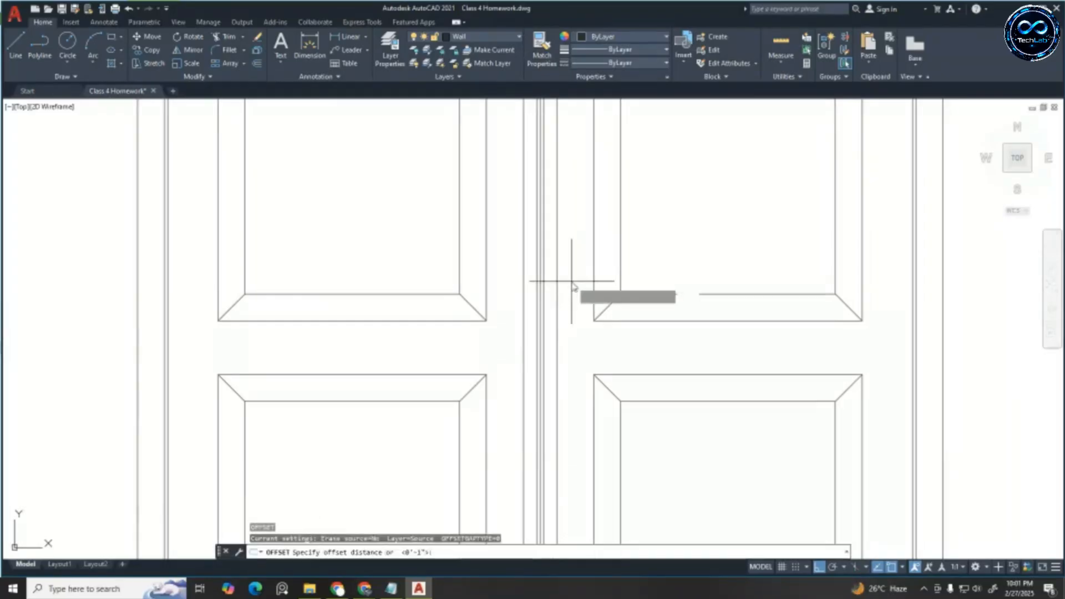
key(Return)
click(554, 290)
click(588, 287)
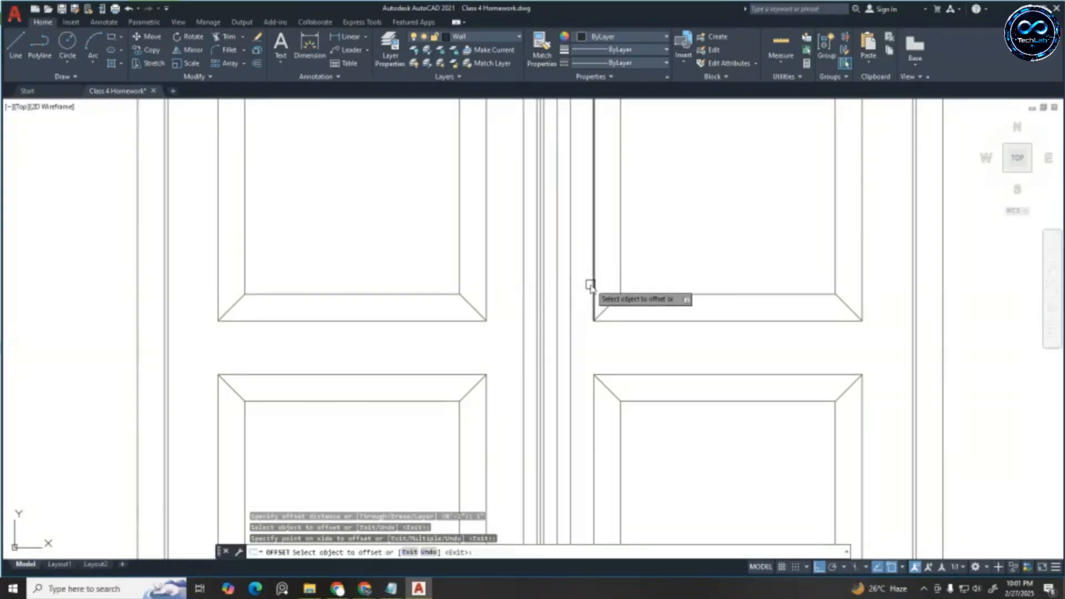
click(523, 313)
click(421, 328)
scroll(533, 328, down, 2)
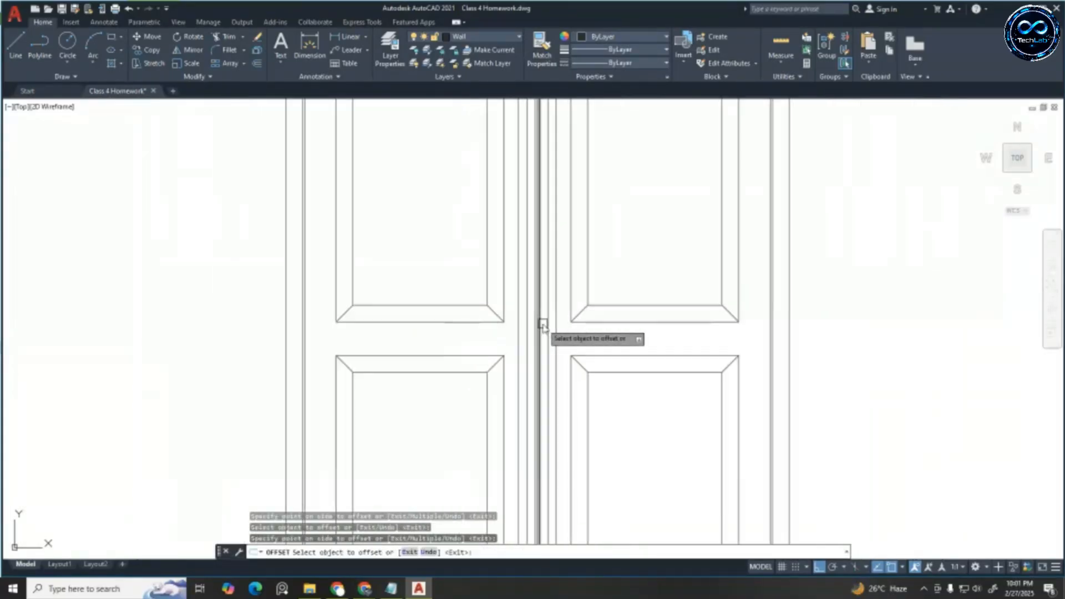
scroll(541, 327, up, 2)
key(Escape)
scroll(577, 303, up, 5)
click(573, 276)
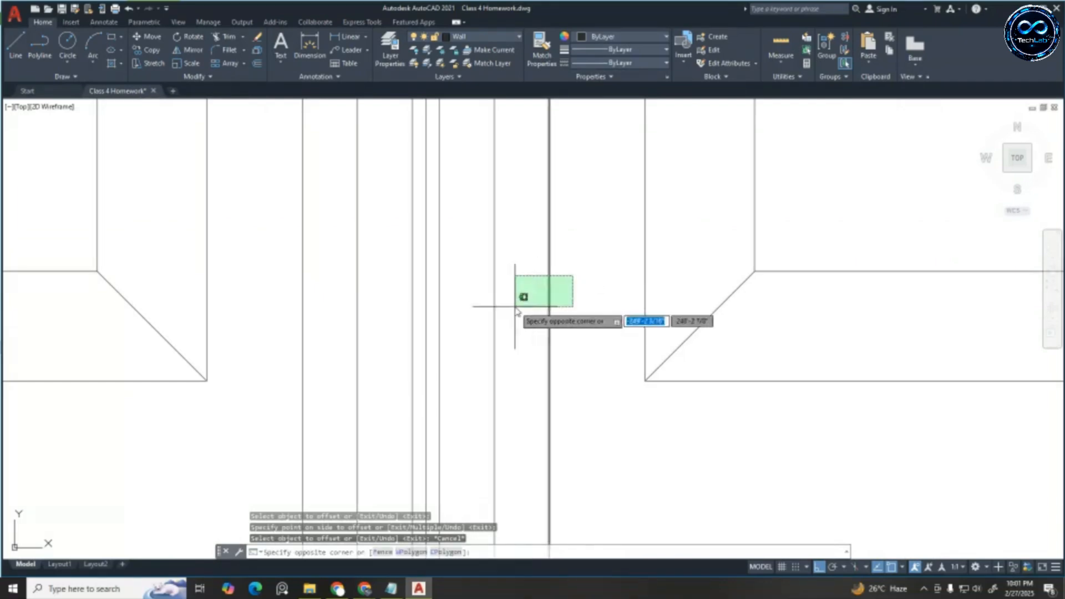
scroll(549, 294, down, 4)
key(Escape)
key(Escape)
key(Escape)
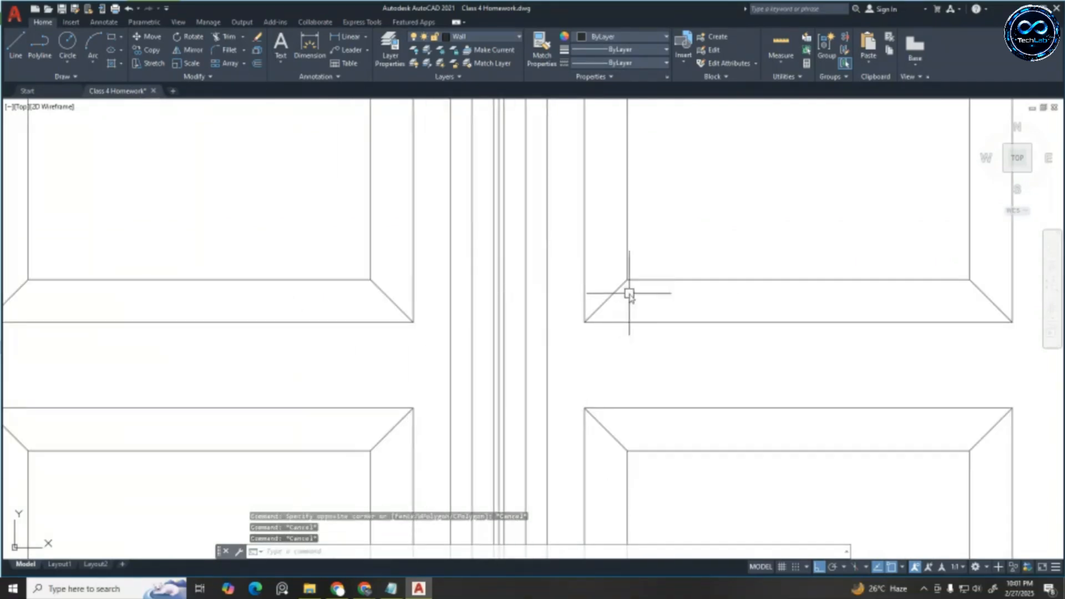
Undo all the 1-inch offsets made beside the central door gap
key(ctrl+z)
key(ctrl+z)
key(ctrl+z)
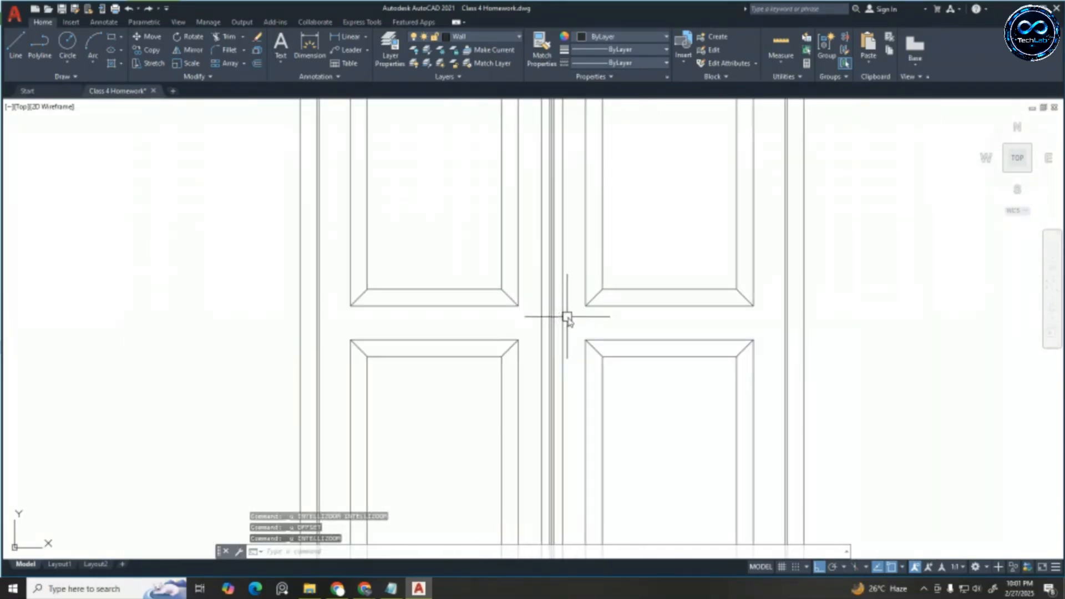
key(ctrl+z)
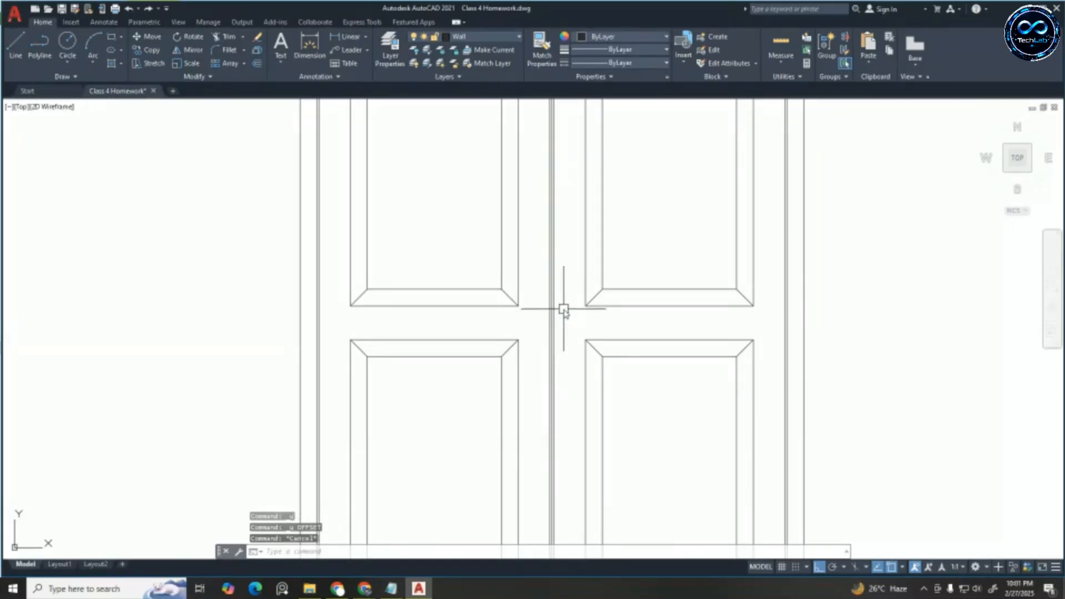
Offset the outermost line on each side of the central door gap outward by 0.5 inch
key(Return)
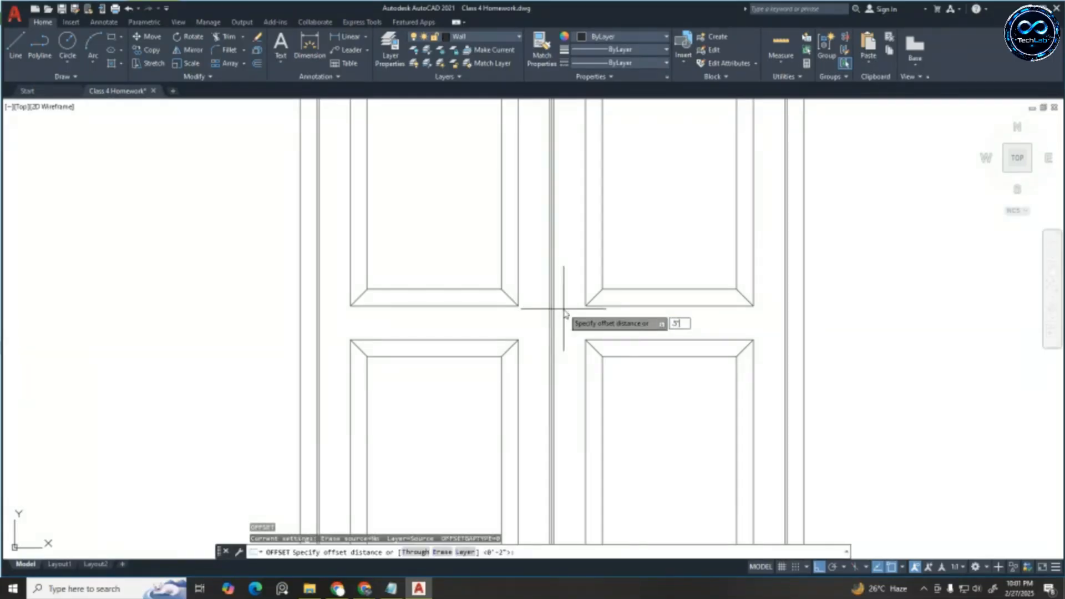
text(.5)
key(Return)
scroll(563, 313, up, 3)
click(543, 313)
click(635, 303)
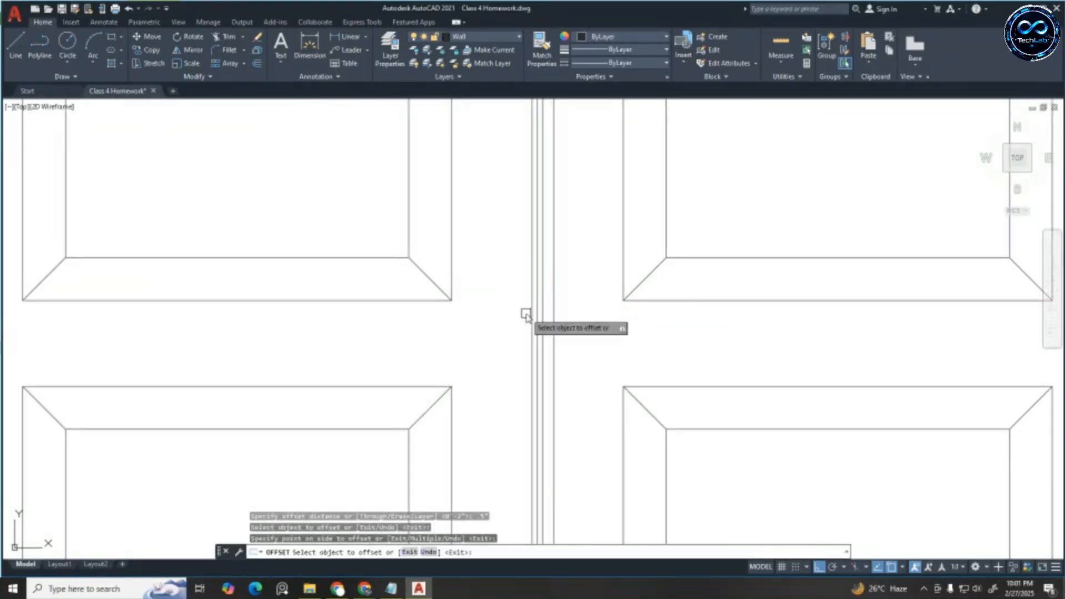
key(Escape)
key(Escape)
key(Escape)
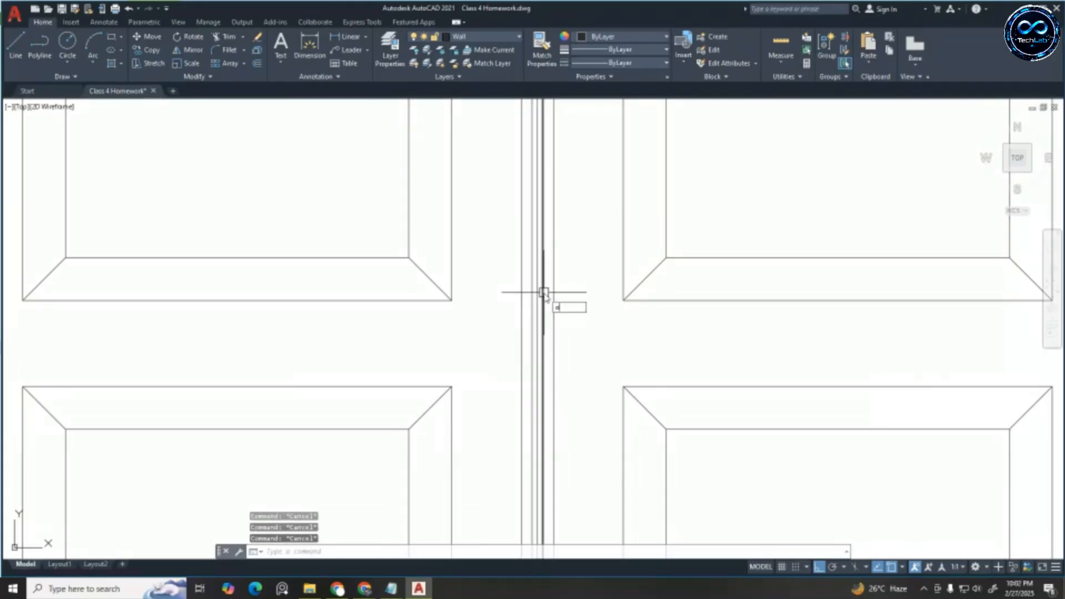
Offset the two 0.5-inch offset lines beside the central gap outward by 1 inch on each side
key(Return)
text(1)
key(Return)
click(553, 303)
click(599, 309)
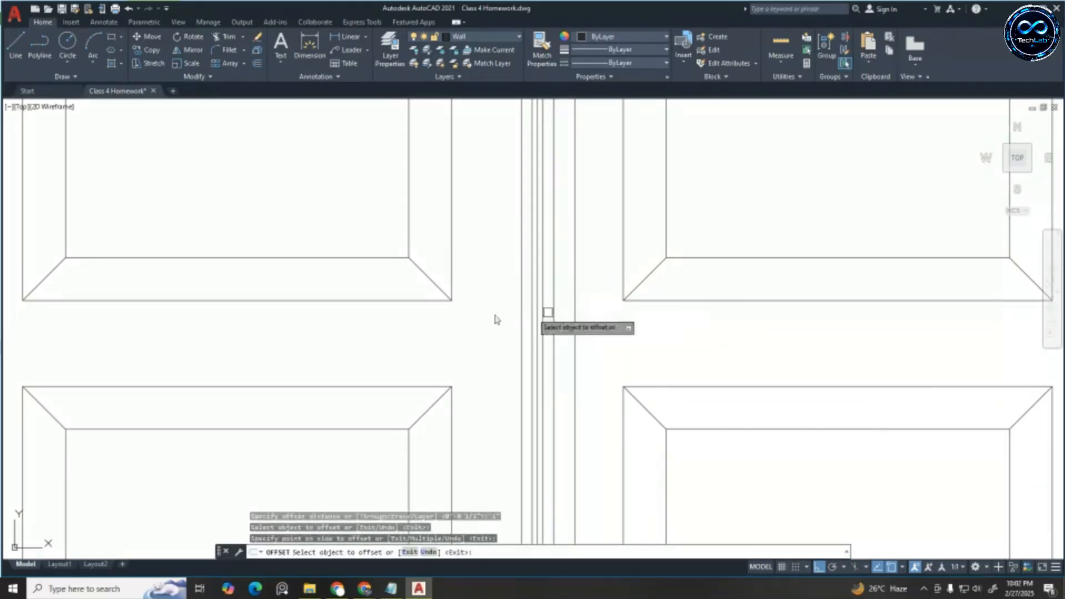
scroll(505, 312, down, 3)
key(Escape)
key(Escape)
key(Escape)
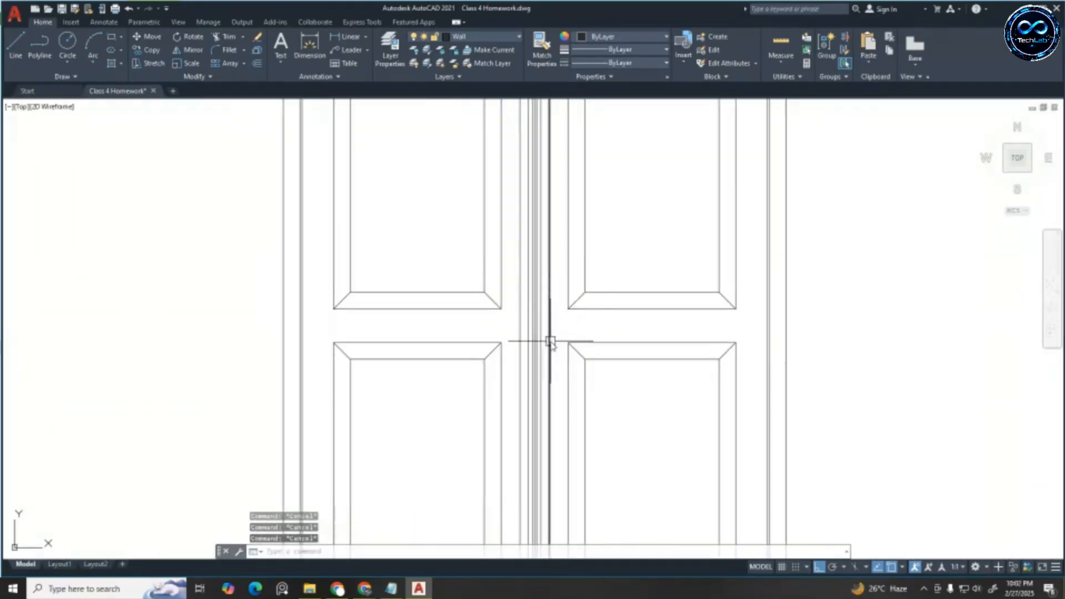
Draw a horizontal line across both door leaves, midway between the upper and lower panels, from one inner frame edge to the other
click(16, 48)
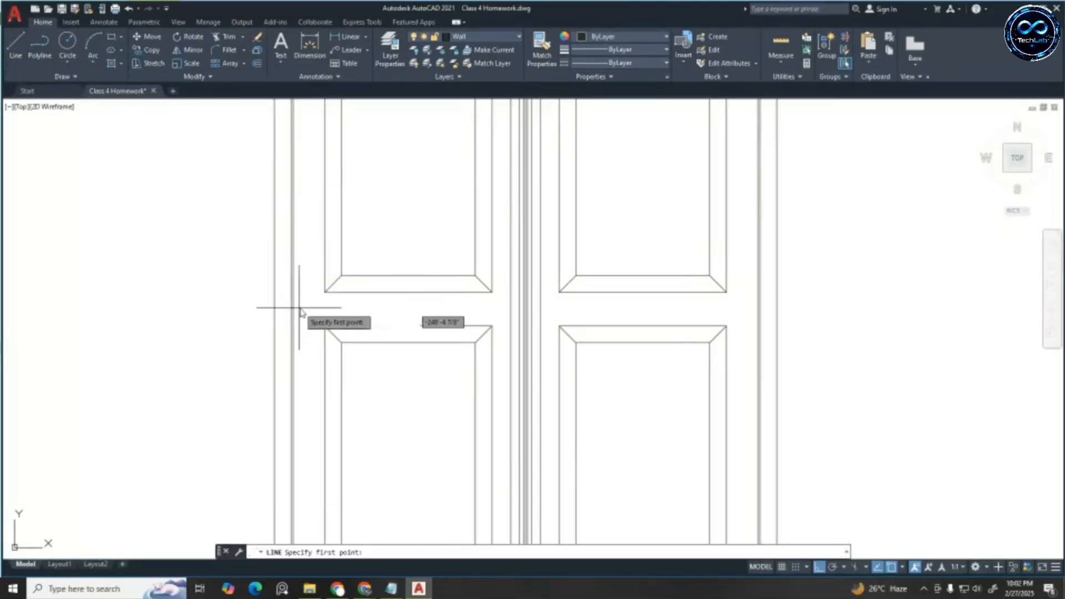
click(293, 309)
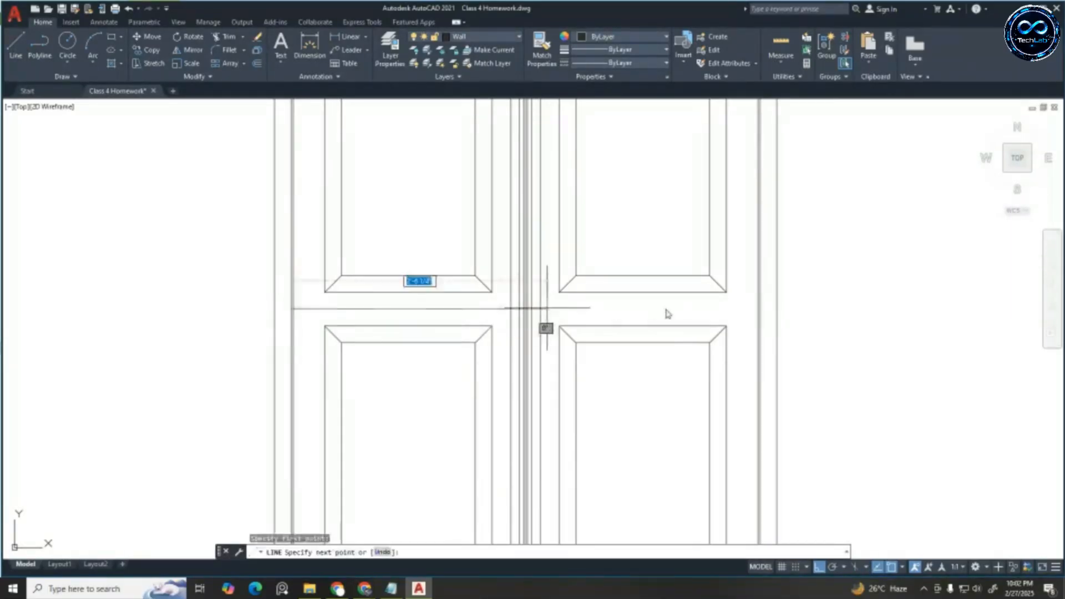
key(Escape)
key(Escape)
key(Escape)
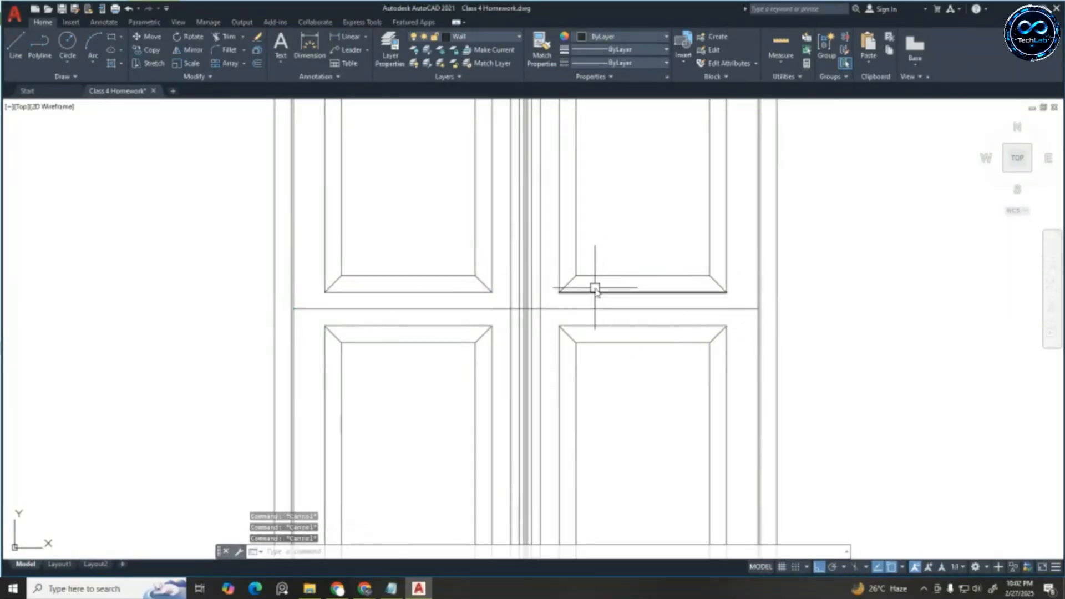
Offset the horizontal line between the upper and lower panels 1 foot upward and 1 foot downward
text(o)
key(Return)
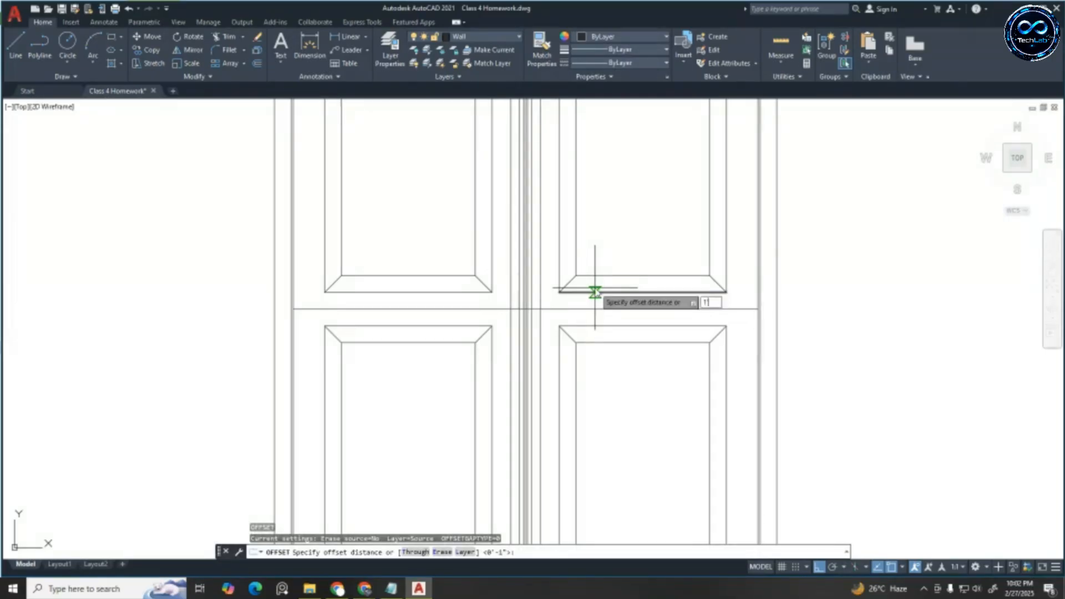
key(Return)
click(574, 306)
click(576, 238)
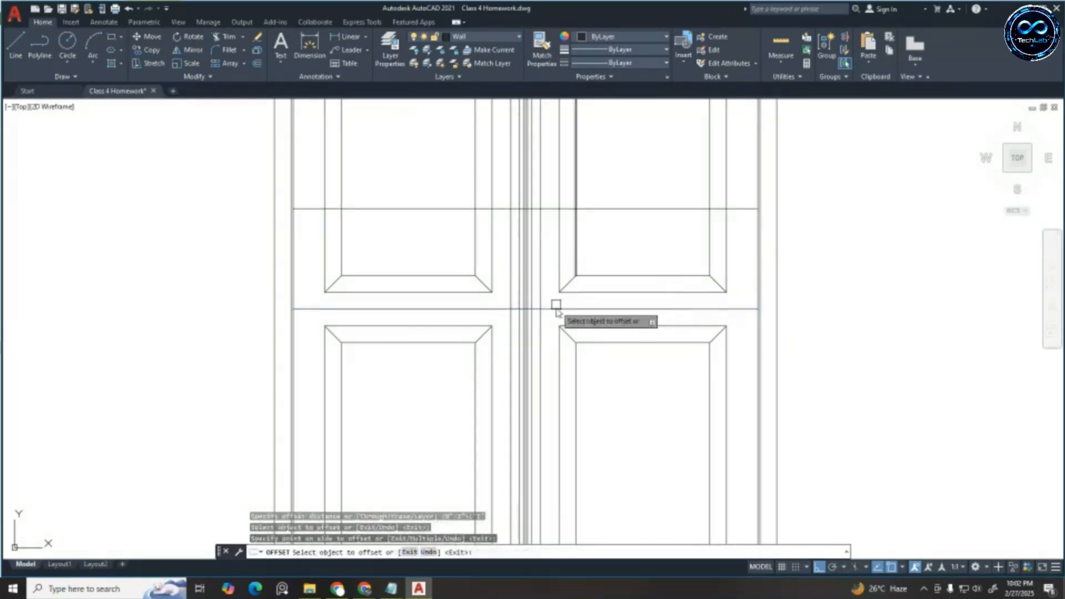
click(555, 308)
click(547, 381)
key(Escape)
key(Escape)
key(Escape)
key(Escape)
scroll(547, 300, down, 3)
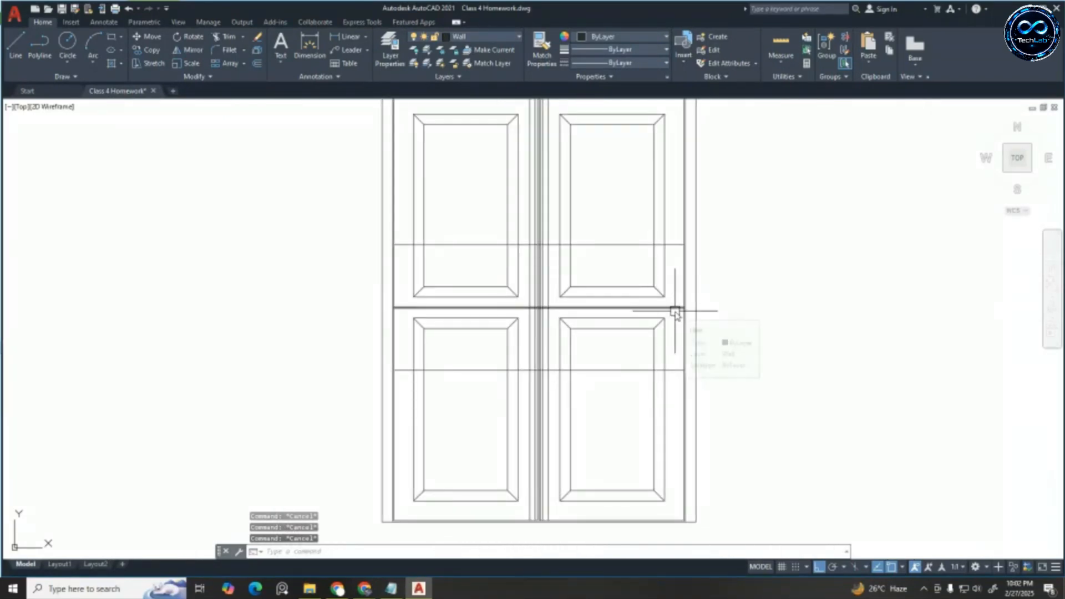
Undo both 1-foot offsets of the horizontal line between the panels
scroll(660, 311, up, 2)
key(ctrl+z)
key(ctrl+z)
key(ctrl+z)
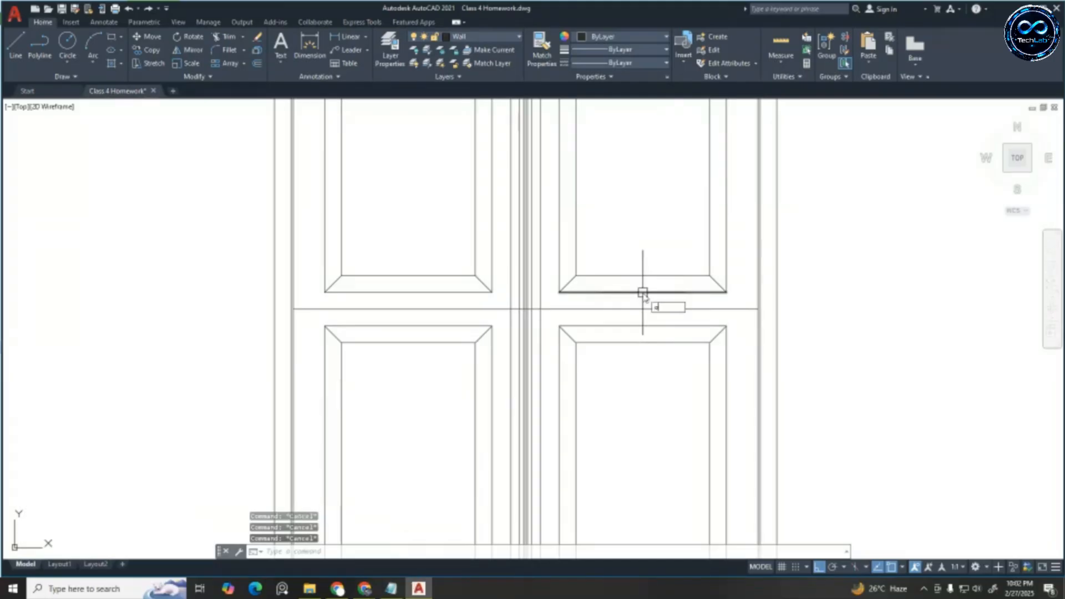
Offset the horizontal line between the panels 9 inches upward and downward, and erase the original line
key(Return)
key(Return)
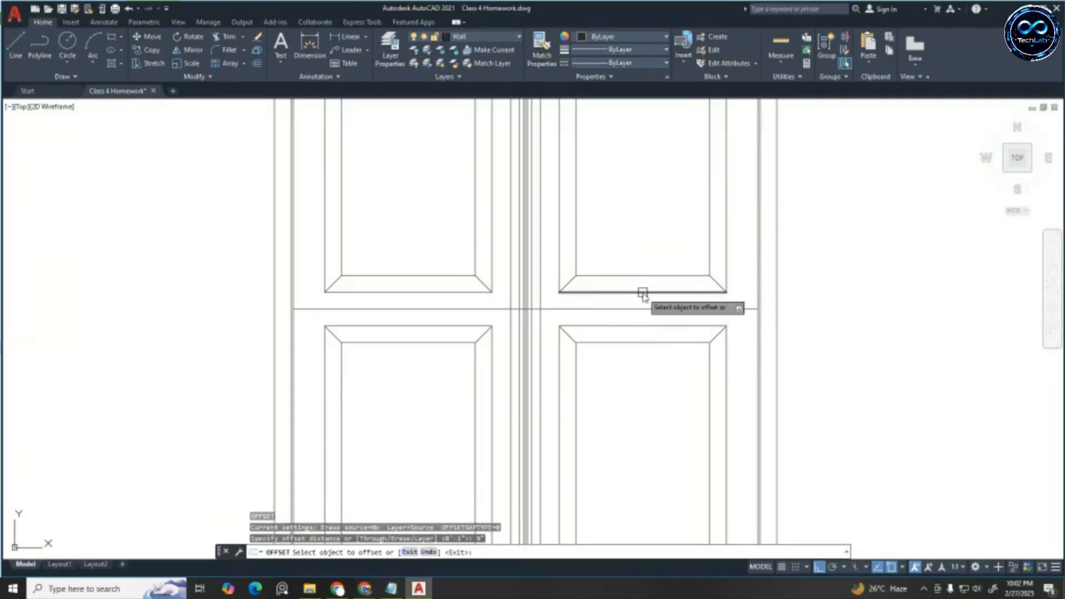
click(632, 309)
click(649, 238)
click(631, 309)
click(602, 361)
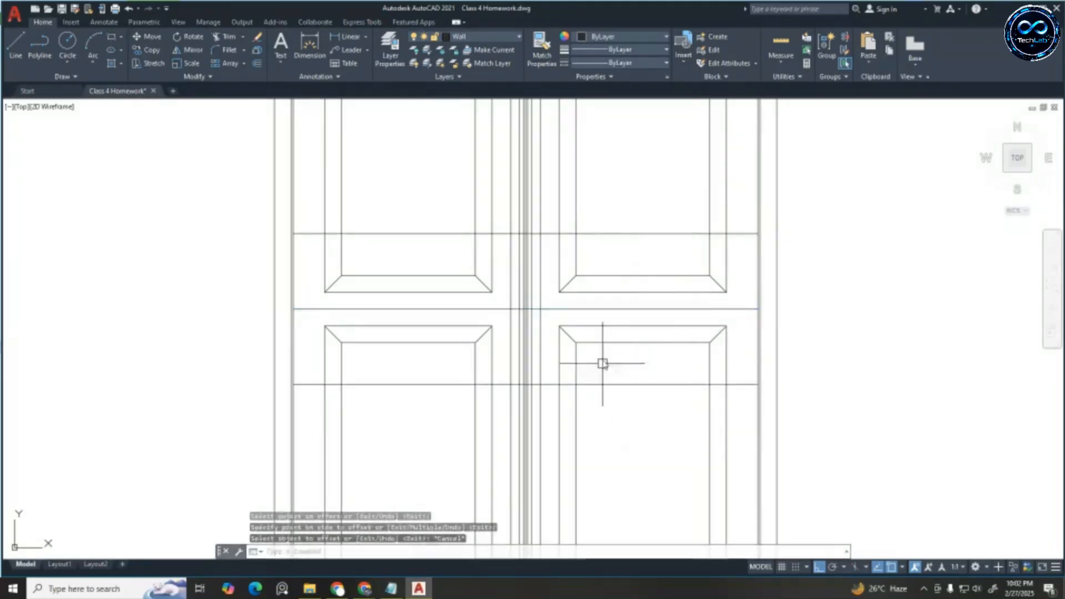
key(Return)
click(611, 309)
key(Delete)
Trim the lines right of the central gap at the upper horizontal line to form the closed top of the right handle
scroll(535, 281, up, 4)
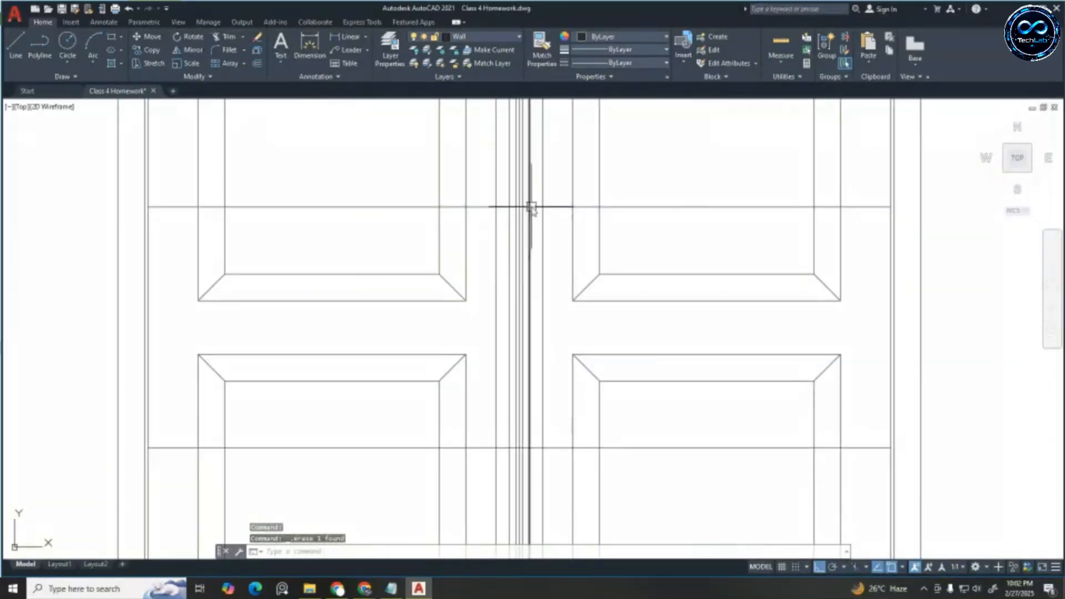
key(Escape)
key(Escape)
key(Escape)
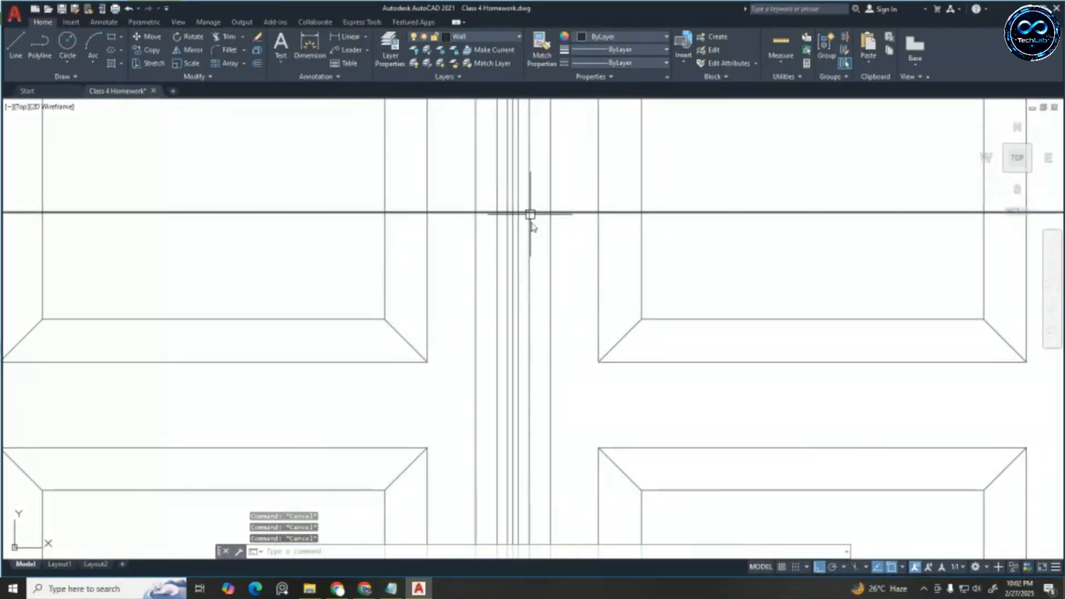
scroll(531, 213, up, 3)
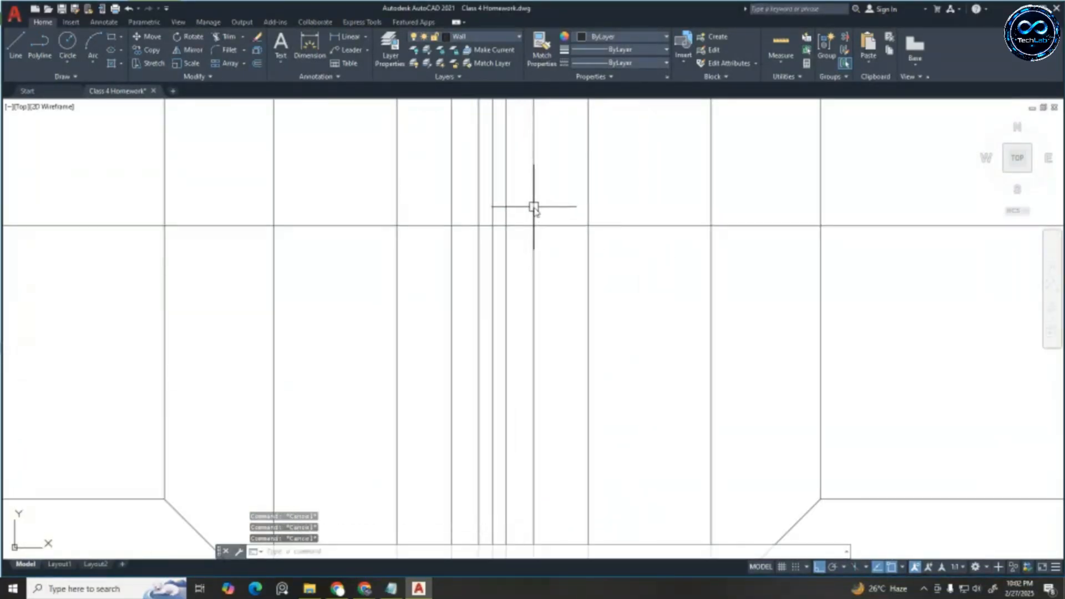
key(Return)
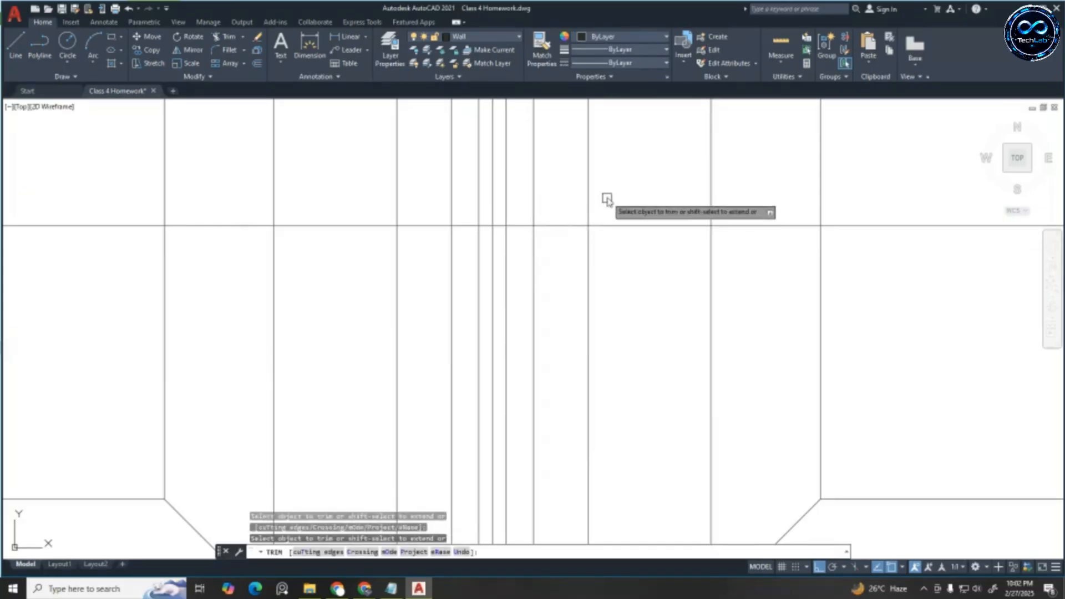
click(607, 196)
drag(526, 237, 527, 237)
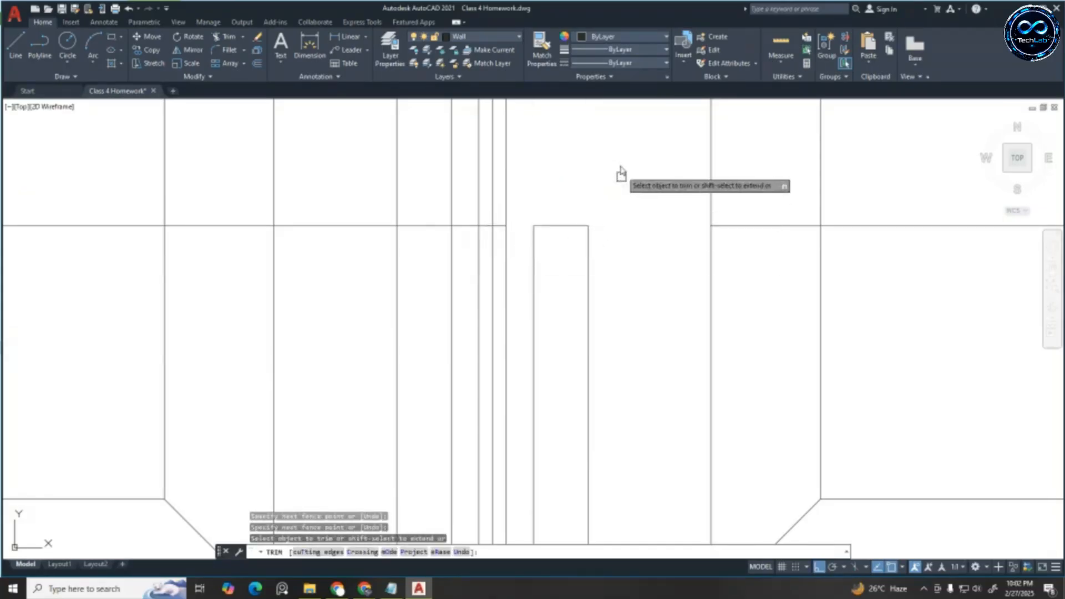
Trim the lines on both sides of the central gap at the lower horizontal line to close the bottoms of both handles
scroll(627, 222, down, 4)
scroll(623, 341, up, 3)
drag(620, 313, 594, 360)
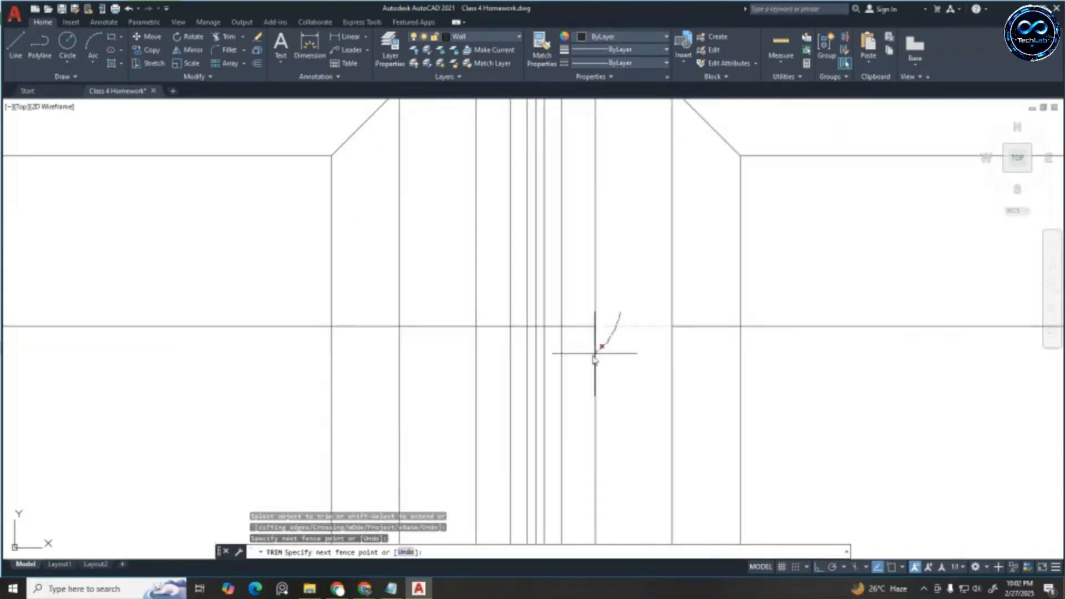
mouse_move(556, 322)
mouse_down()
mouse_move(494, 330)
mouse_move(513, 337)
mouse_up()
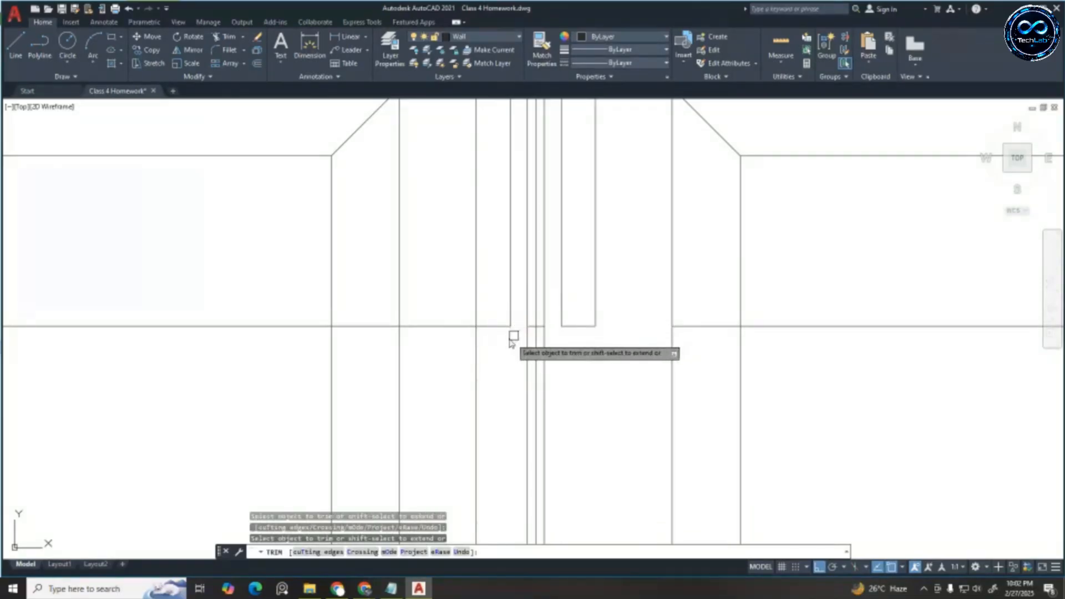
click(478, 345)
click(459, 326)
Trim the lines left of the central gap at the upper horizontal line to form the closed top of the left handle
scroll(460, 333, down, 4)
scroll(466, 287, up, 4)
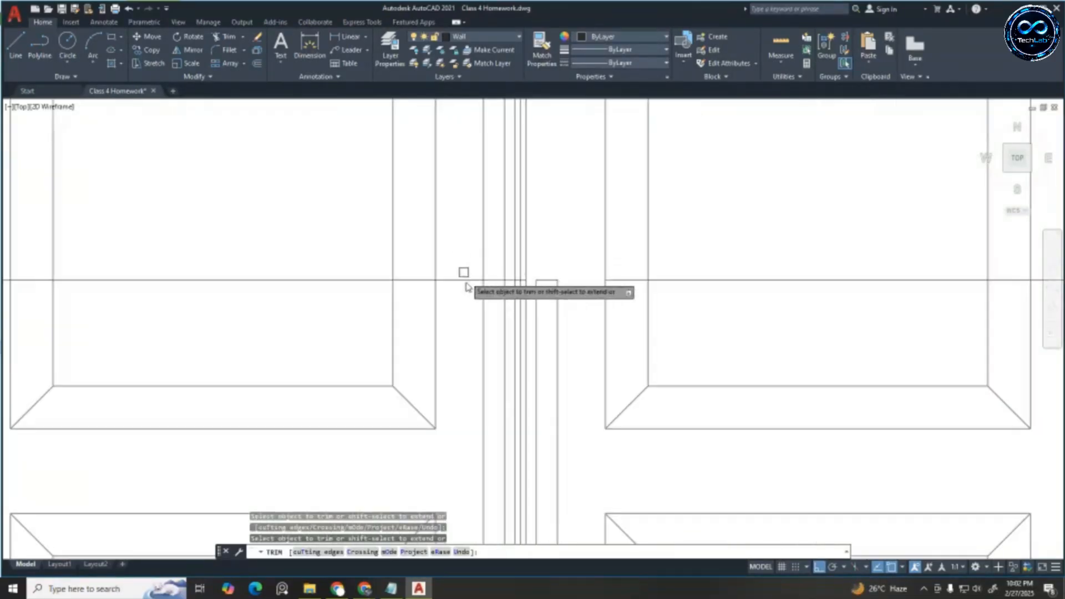
drag(466, 288, 502, 262)
scroll(505, 283, up, 5)
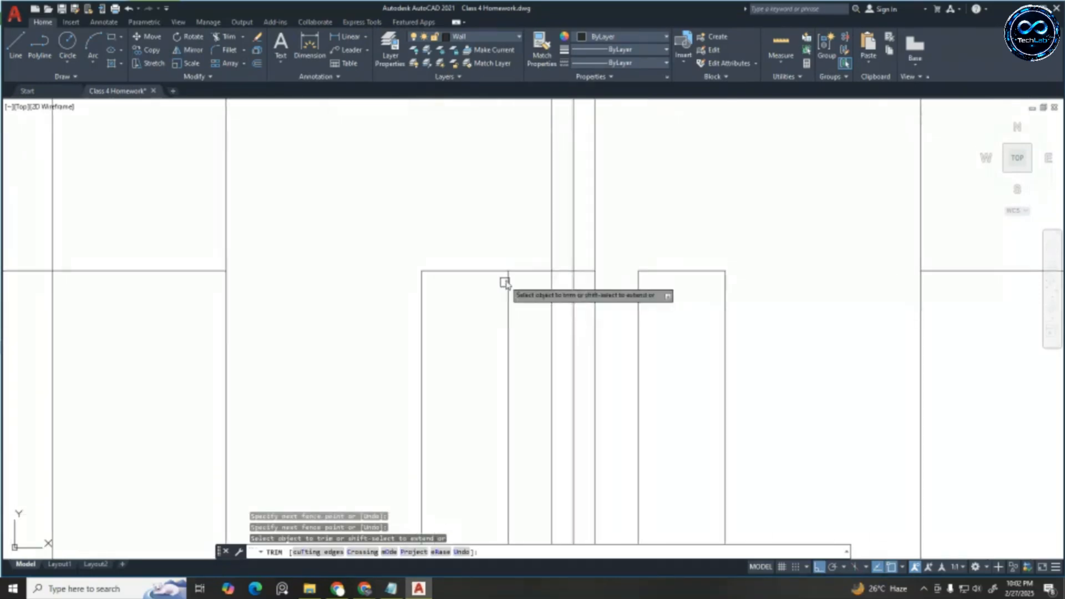
Erase the leftover short horizontal segments crossing the central gap between the handles' upper ends and lower ends
key(Escape)
click(539, 241)
click(627, 322)
key(Delete)
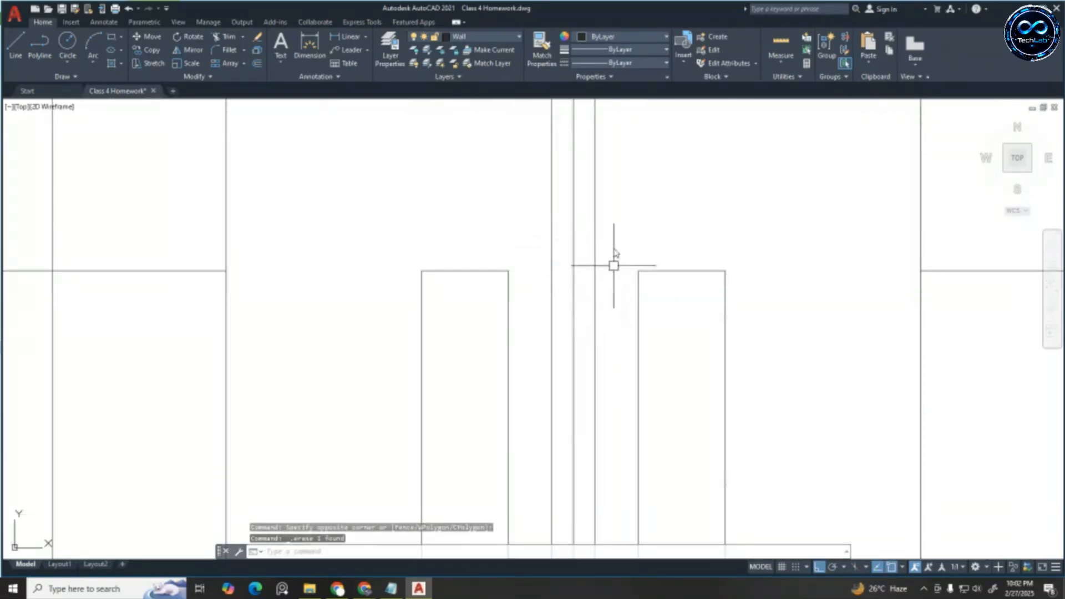
scroll(615, 271, down, 4)
scroll(605, 455, up, 4)
click(604, 439)
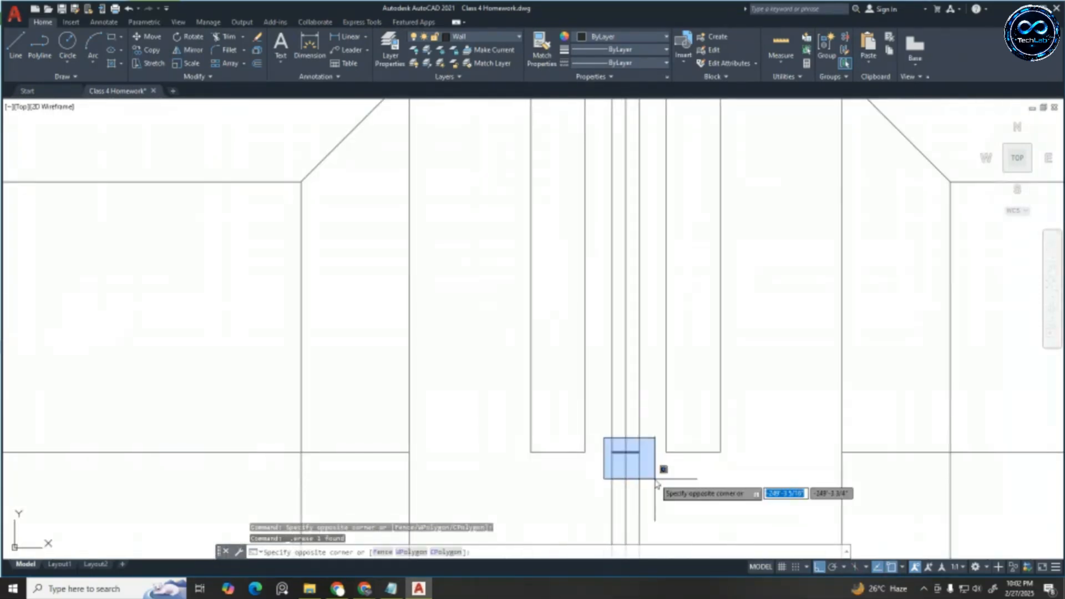
click(652, 430)
Erase the remaining upper and lower horizontal construction lines crossing the panels of both door leaves
scroll(616, 311, down, 5)
scroll(667, 268, up, 2)
key(Escape)
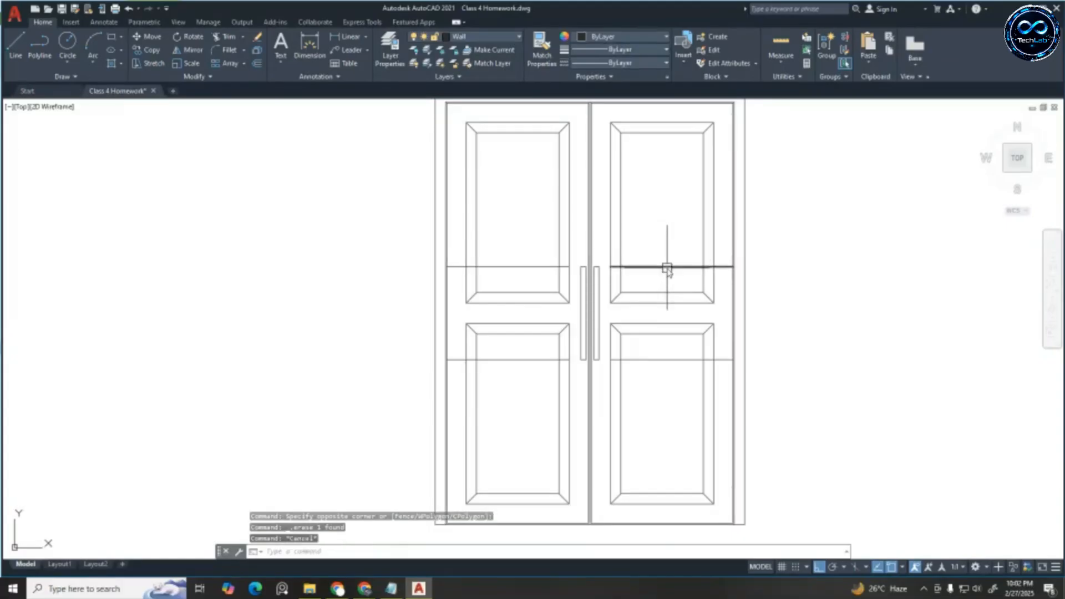
key(Delete)
click(672, 360)
key(Delete)
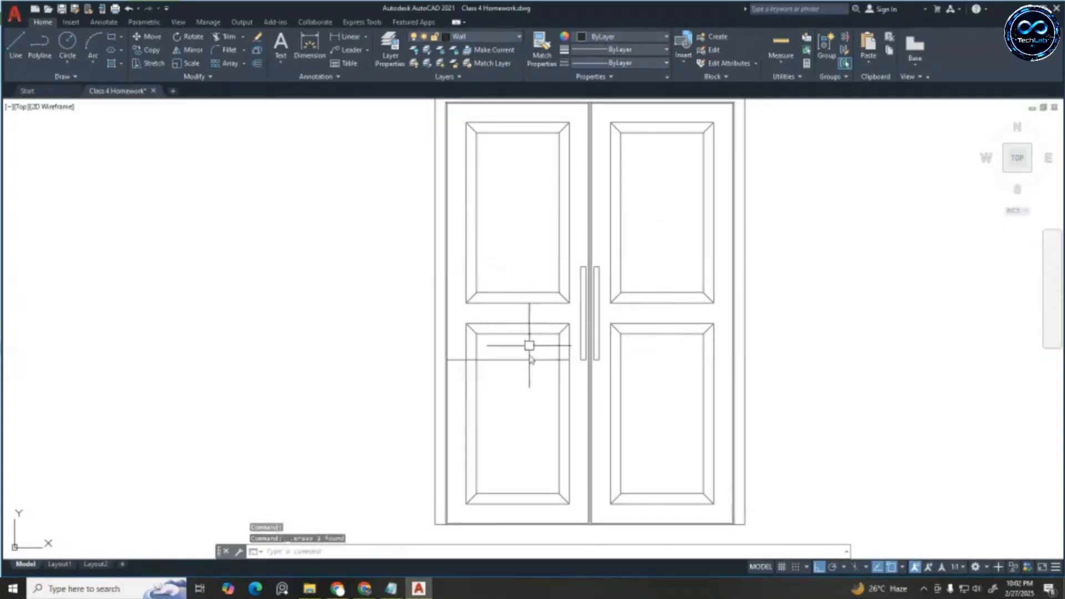
key(Delete)
scroll(527, 363, down, 2)
scroll(576, 354, up, 2)
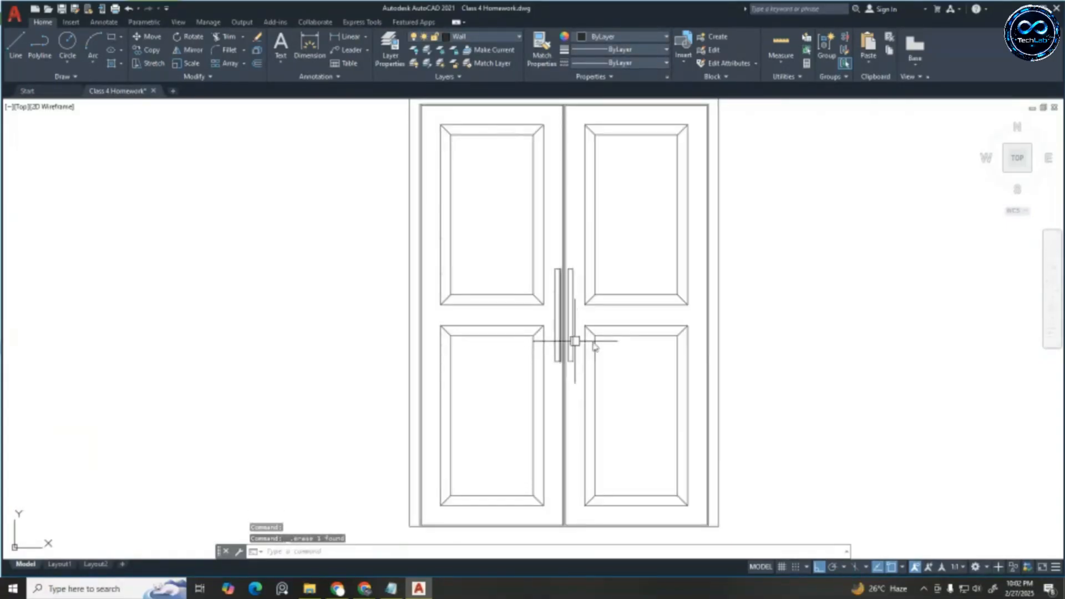
Cut the complete double door and paste it as a block into the front door opening, aligned to its lower-left corner
scroll(692, 350, down, 3)
scroll(687, 338, up, 3)
scroll(684, 311, down, 3)
key(Escape)
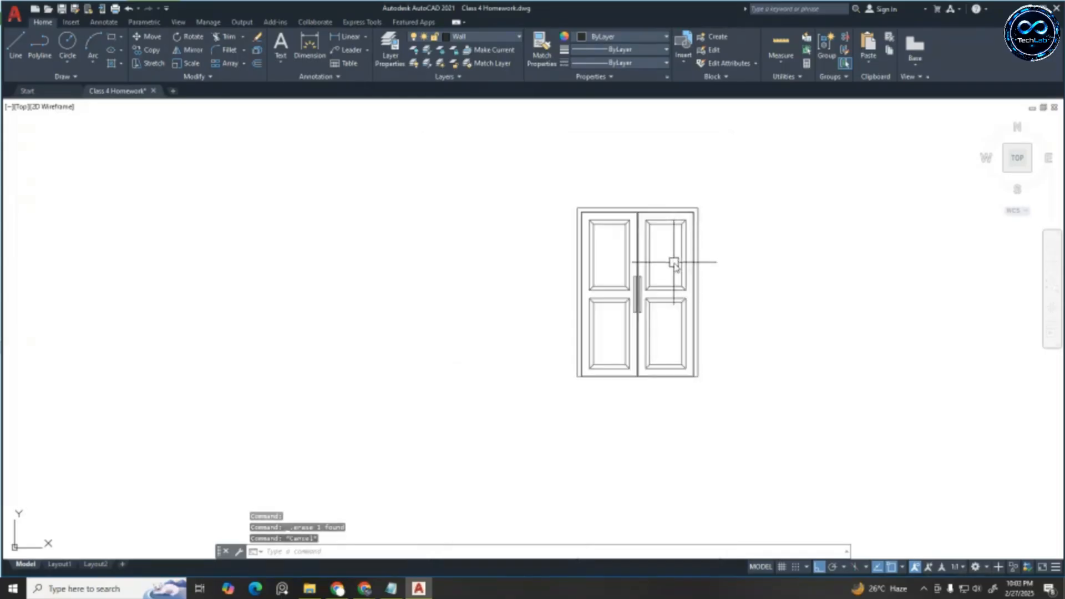
click(541, 178)
click(777, 438)
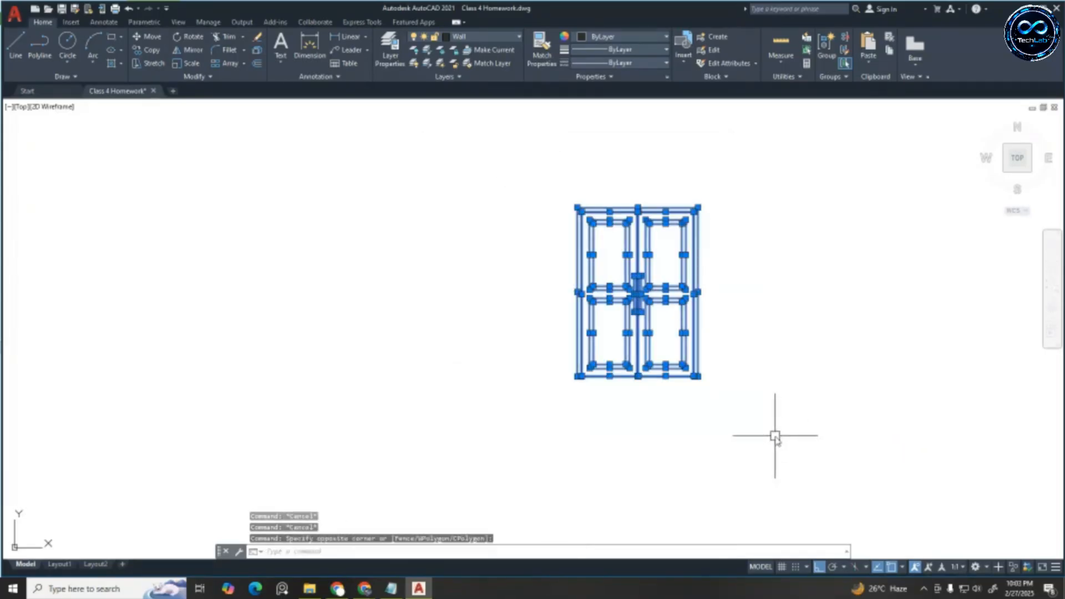
key(ctrl+x)
key(ctrl+shift+v)
scroll(774, 433, down, 4)
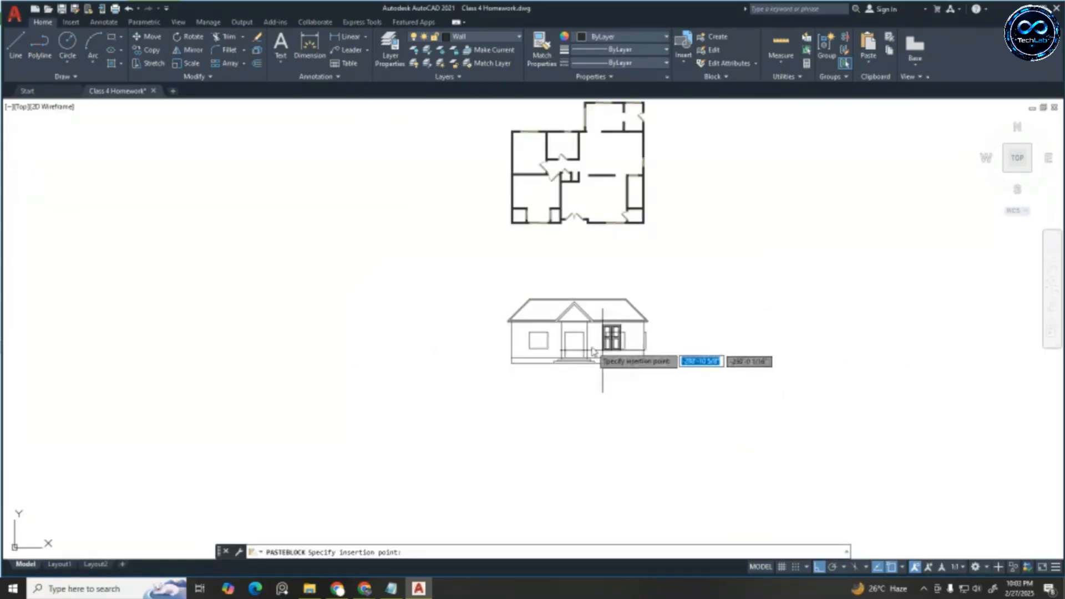
scroll(601, 361, up, 6)
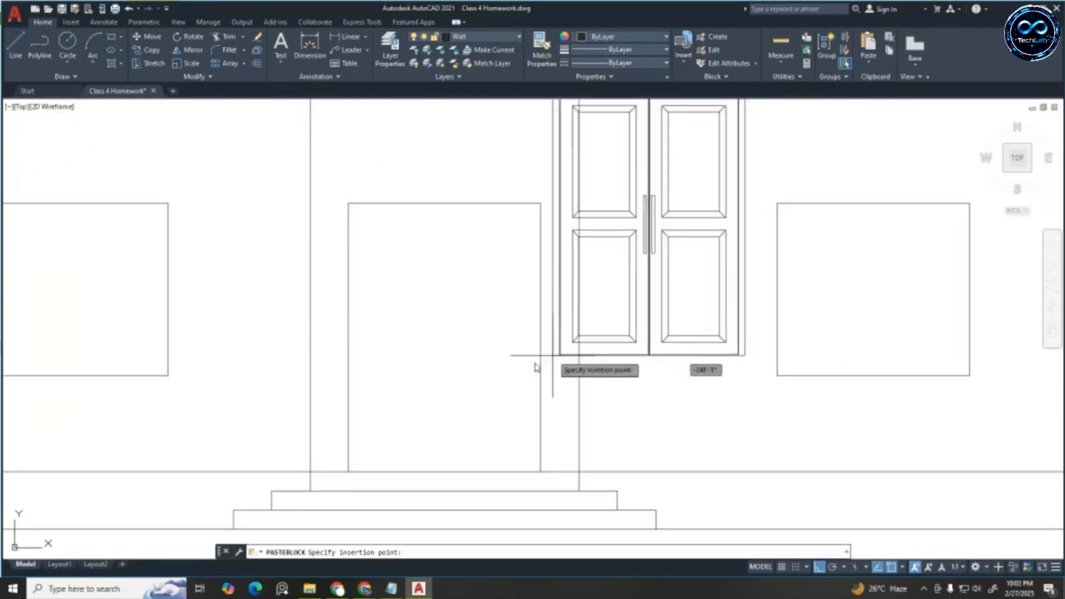
click(348, 471)
key(Escape)
key(Escape)
key(Escape)
Copy the left window outline of the front elevation to the empty area right of the house
scroll(563, 375, down, 8)
scroll(488, 166, up, 5)
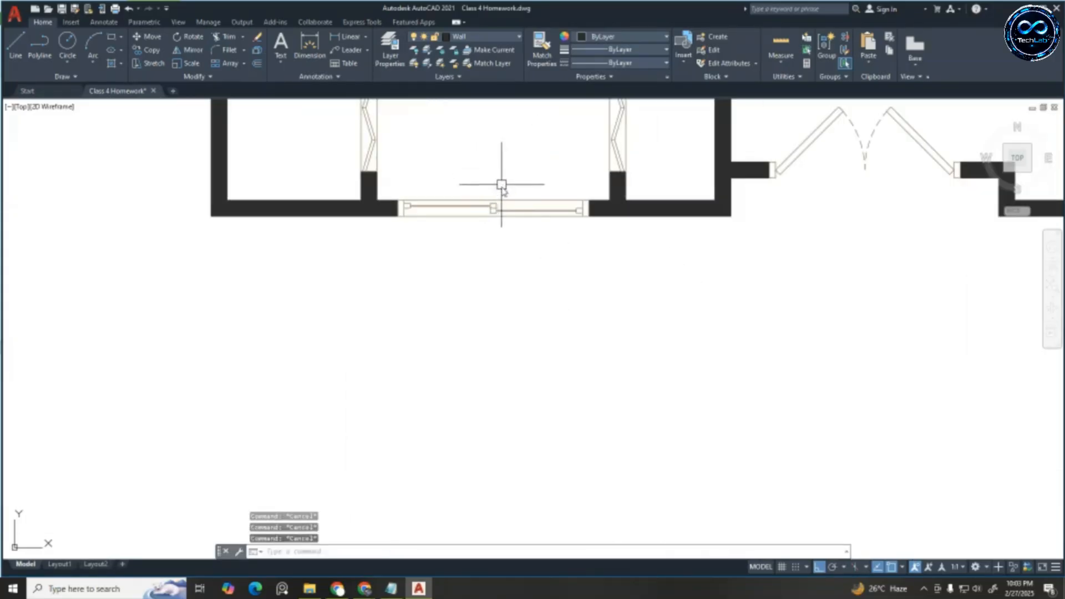
scroll(569, 166, down, 3)
scroll(586, 468, up, 3)
scroll(542, 399, down, 4)
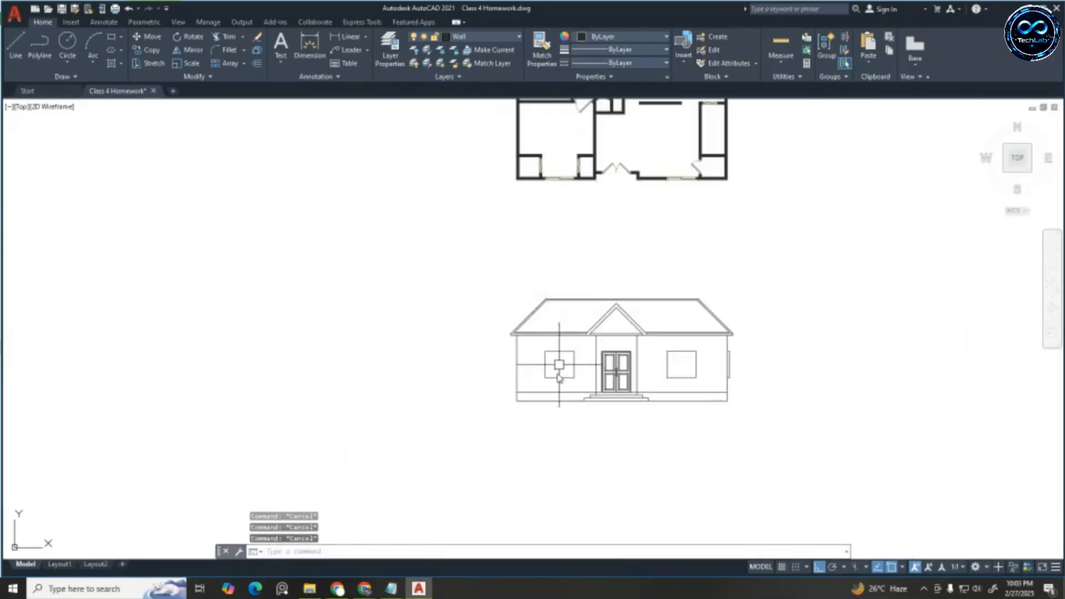
scroll(558, 361, up, 4)
click(516, 278)
click(633, 376)
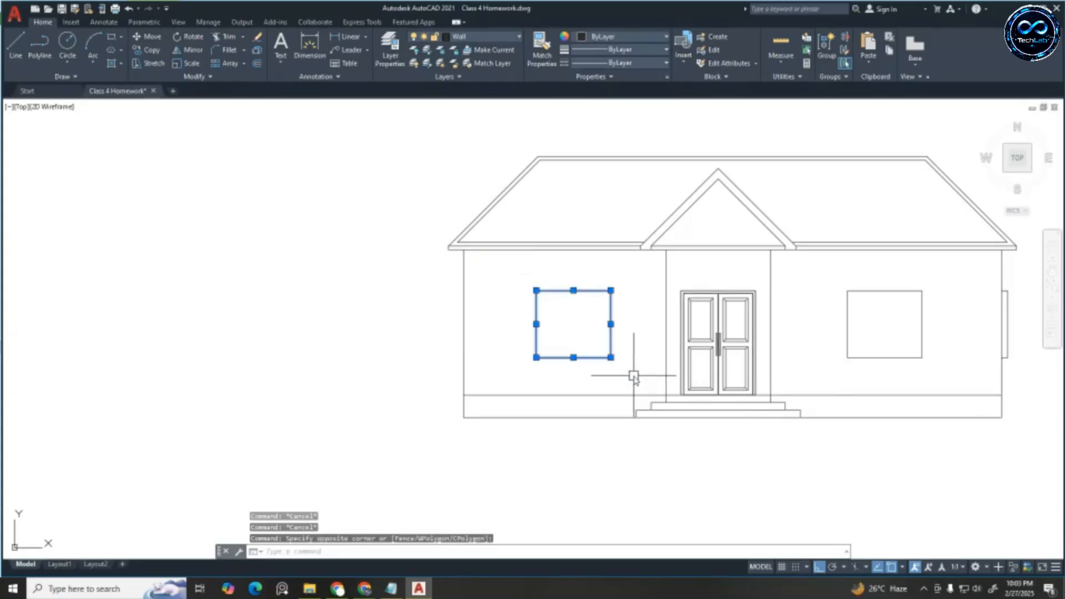
text(co)
key(Return)
scroll(632, 382, up, 2)
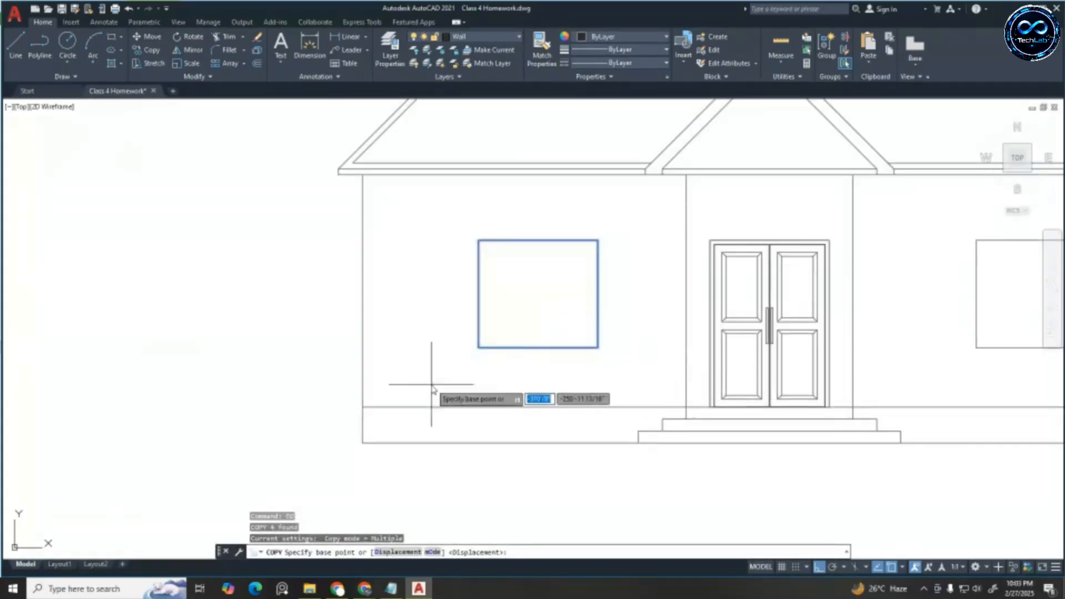
scroll(240, 348, down, 6)
click(269, 345)
click(446, 360)
key(Escape)
key(Escape)
key(Escape)
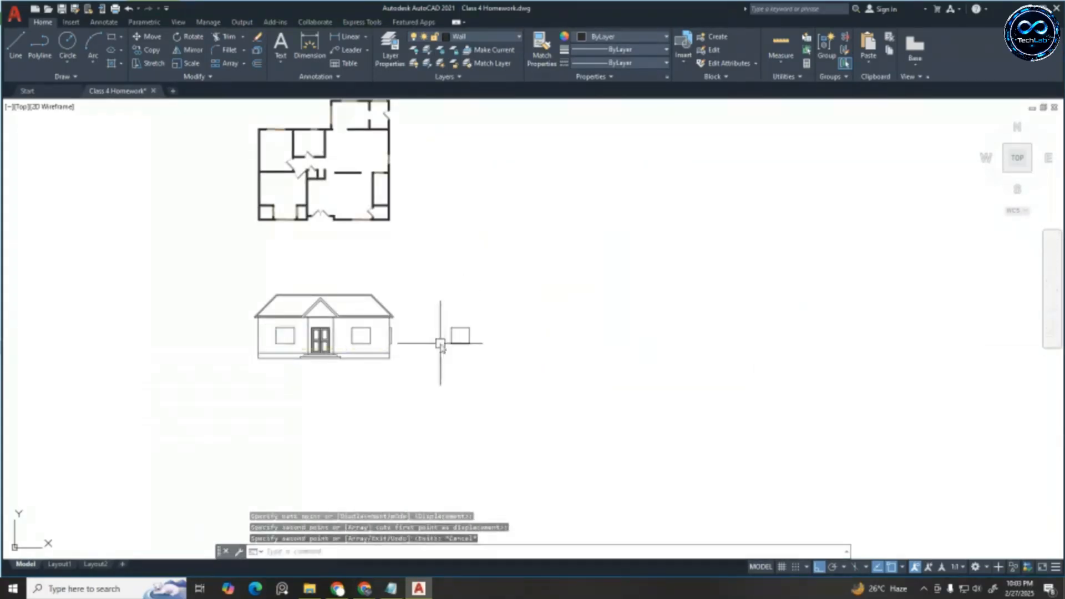
Offset all four sides of the copied window outline inward by 2 inches
scroll(444, 343, up, 5)
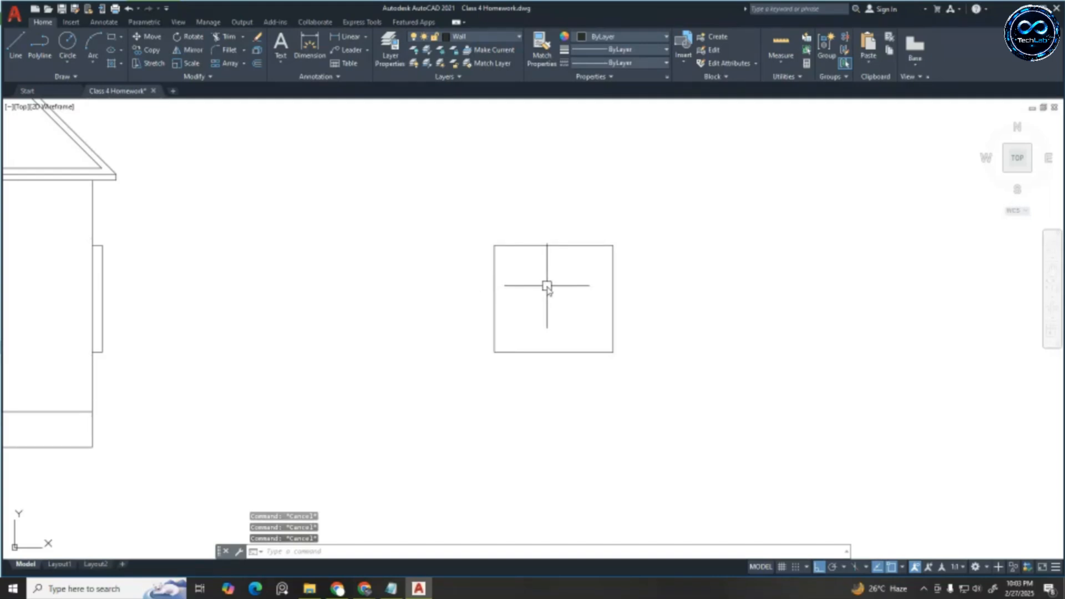
text(o)
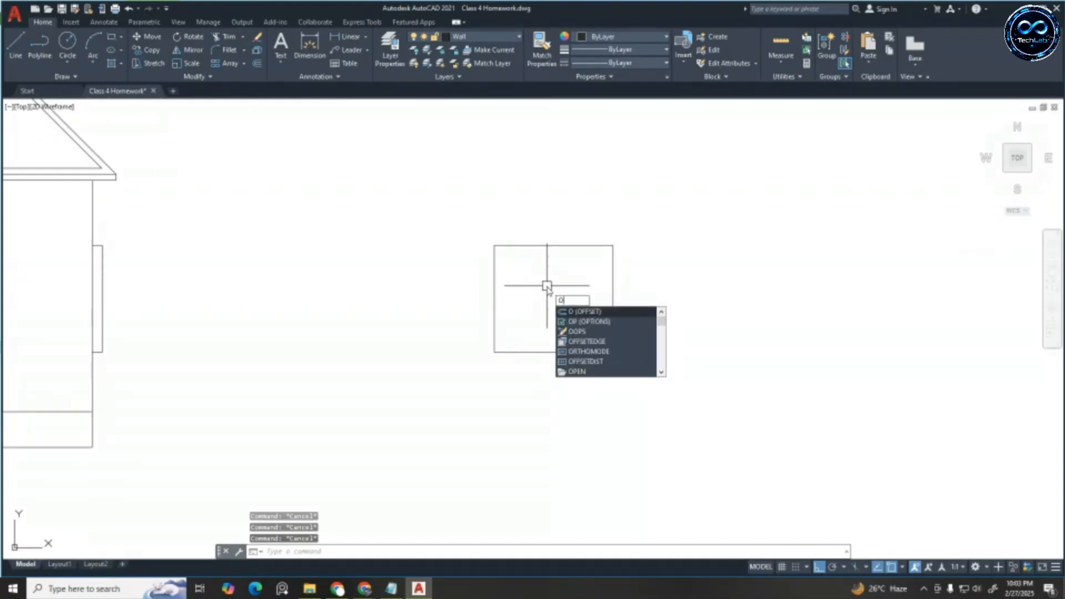
key(Return)
text(2")
key(Return)
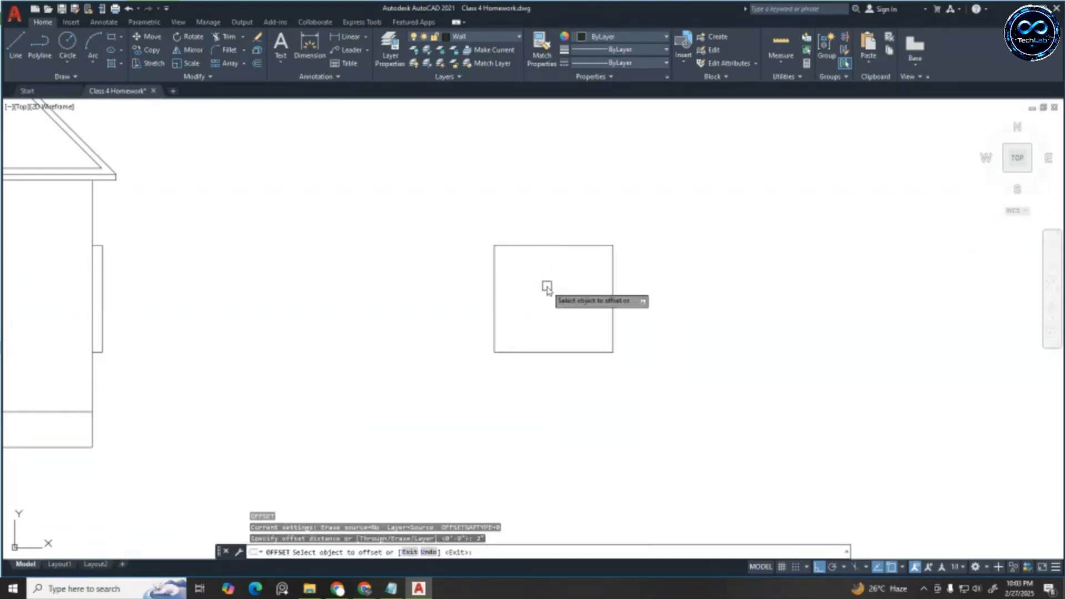
click(567, 245)
click(560, 300)
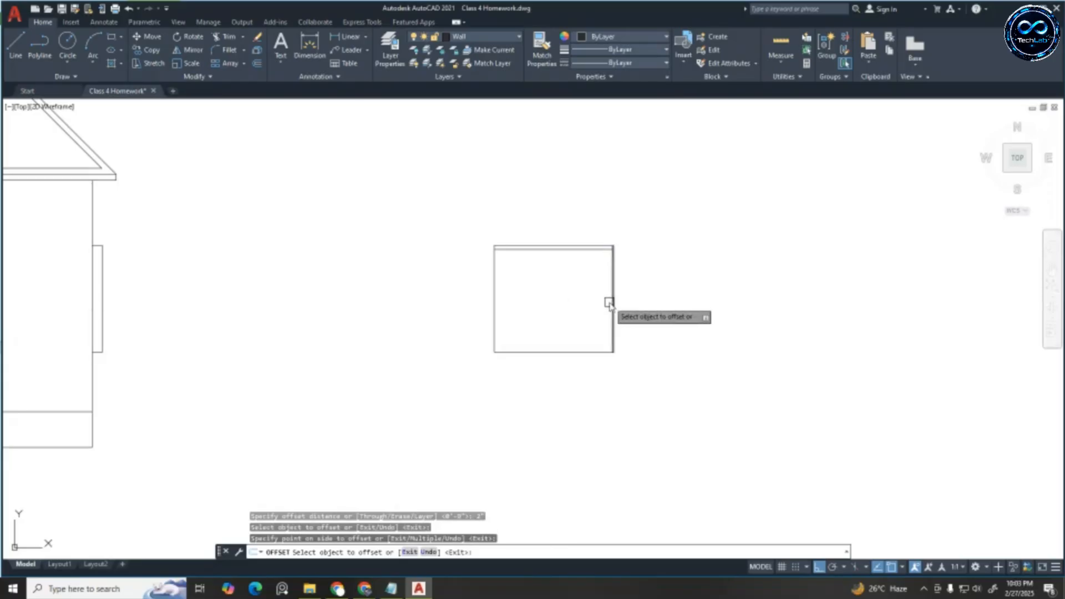
click(535, 352)
click(504, 305)
click(494, 311)
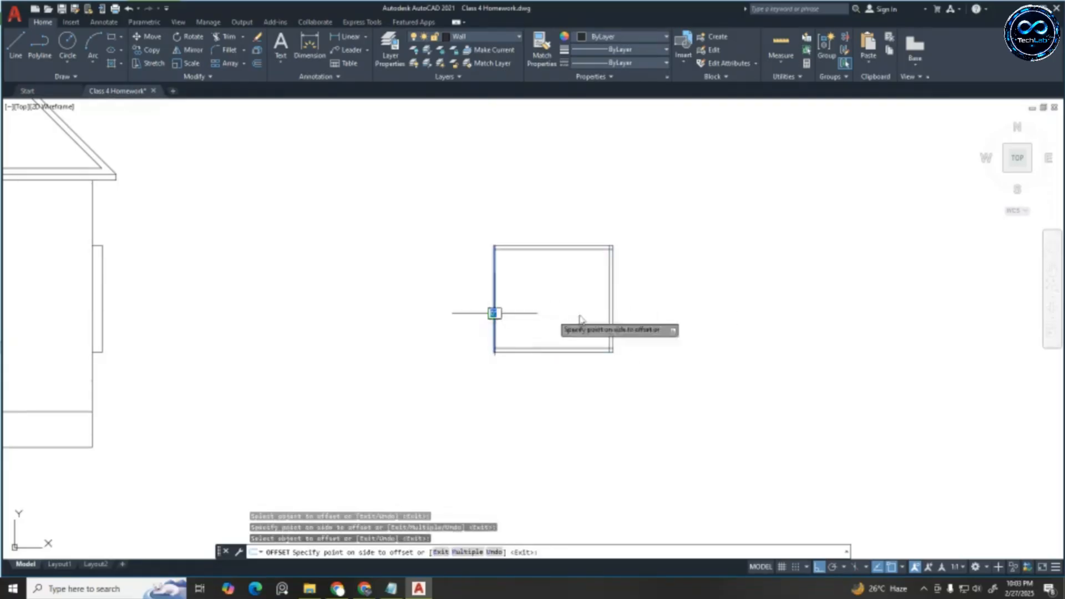
click(514, 304)
scroll(519, 300, up, 4)
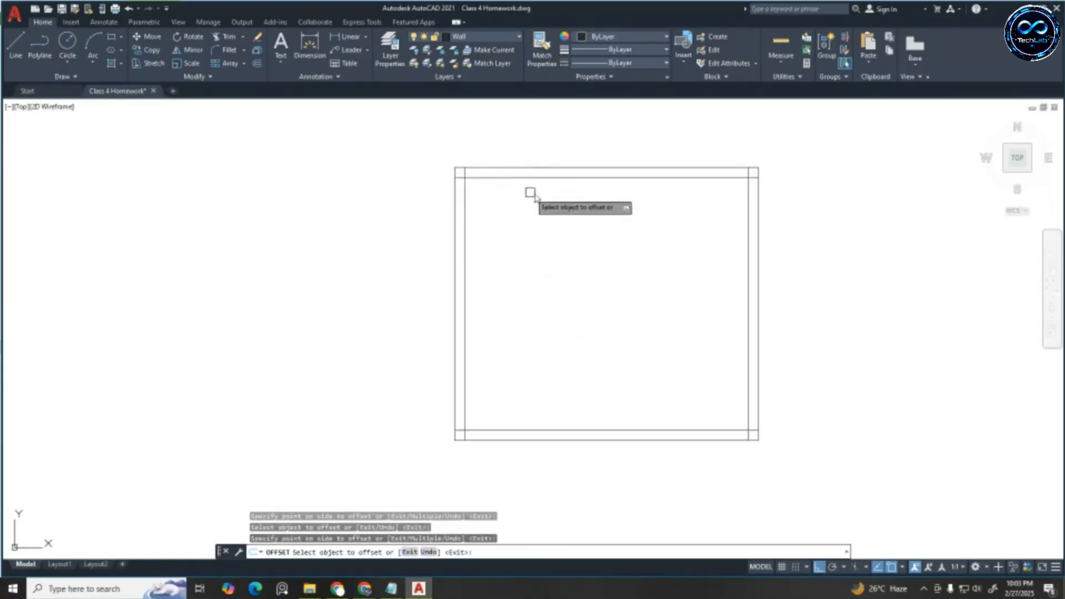
Fillet the upper-left and upper-right corners of the window's inner offset lines with zero radius
scroll(467, 177, up, 2)
scroll(466, 178, down, 4)
scroll(451, 167, up, 4)
key(Escape)
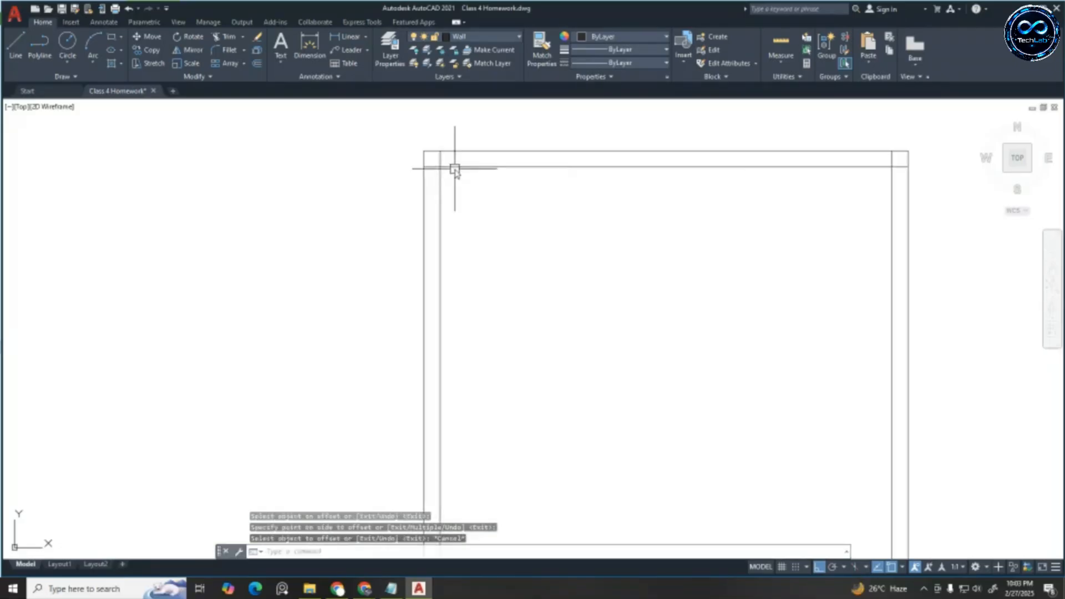
key(Escape)
key(Escape)
key(Escape)
text(f)
key(Return)
click(454, 168)
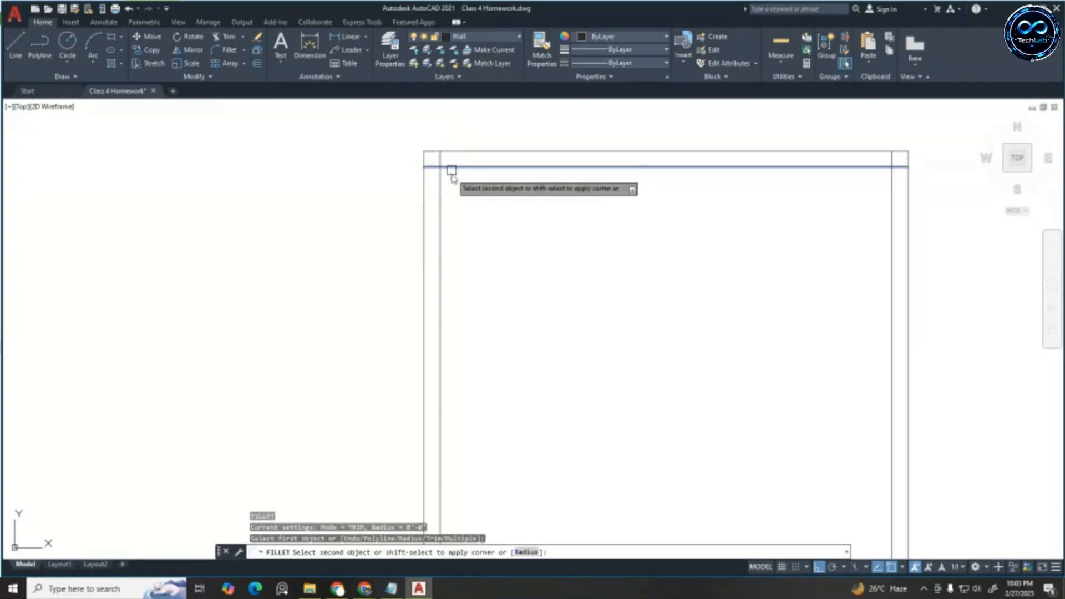
click(442, 186)
scroll(522, 167, down, 2)
key(Return)
click(673, 167)
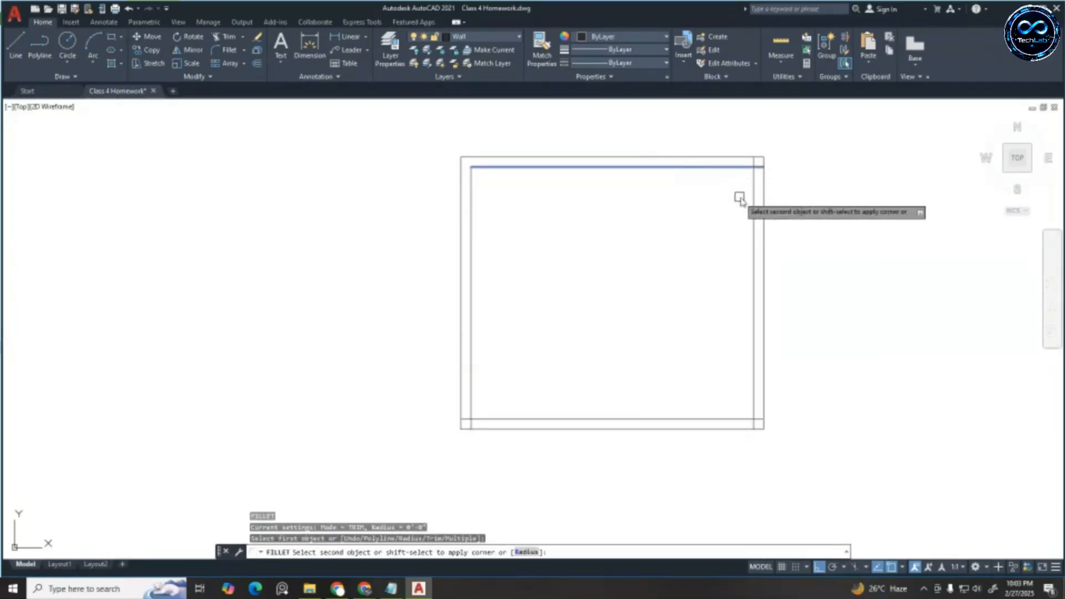
click(750, 198)
Fillet the lower-right and lower-left corners of the window's inner offset lines with zero radius
key(Return)
click(754, 346)
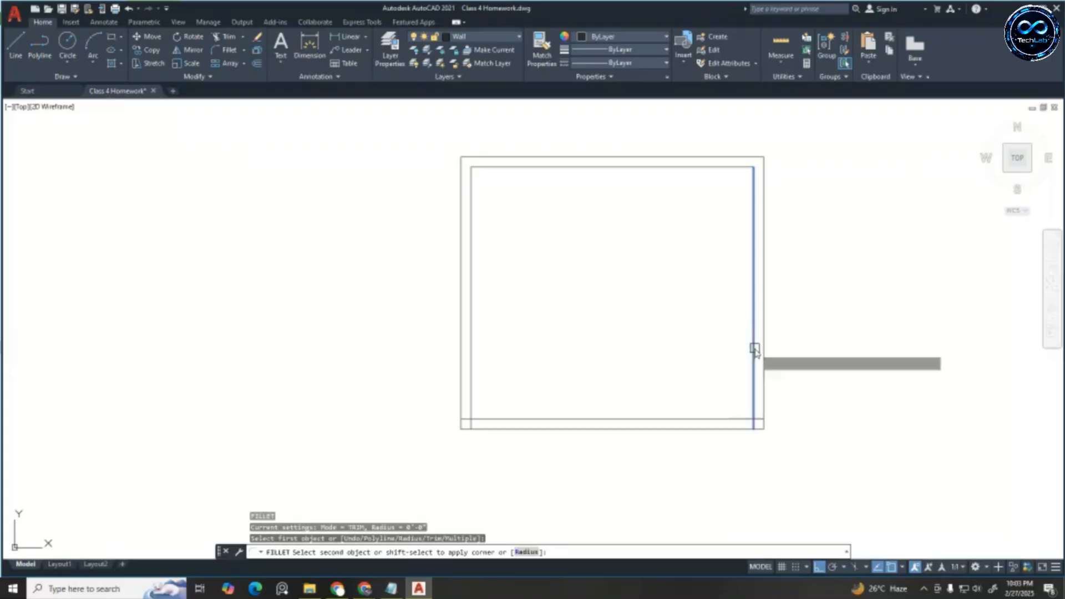
click(721, 419)
key(Return)
click(542, 418)
click(474, 400)
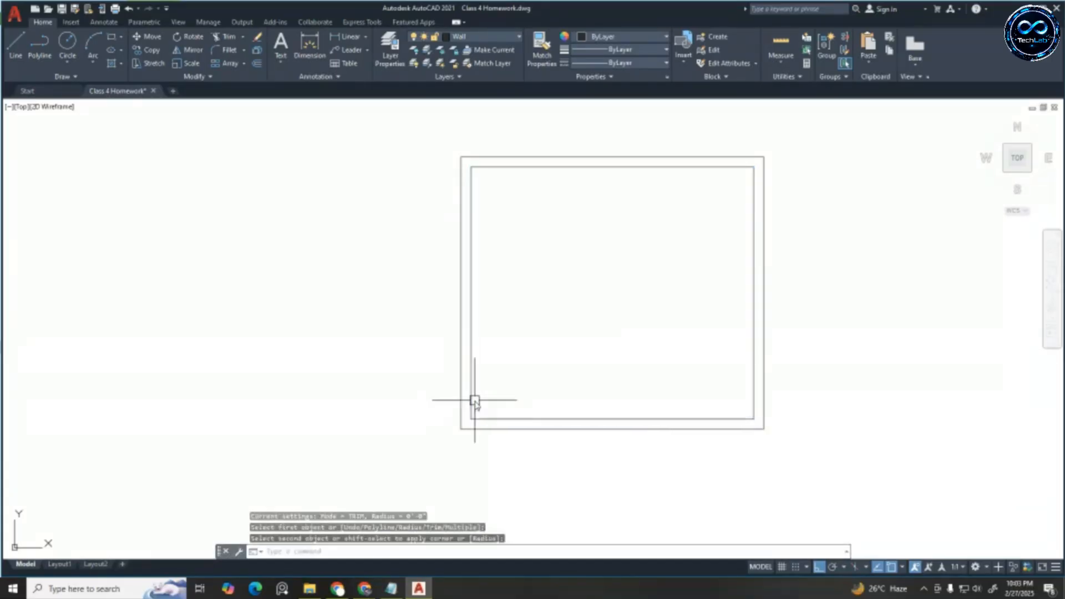
key(Escape)
key(Escape)
key(Escape)
Try to offset all four sides of the inner frame rectangle inward by 2 inches
key(Return)
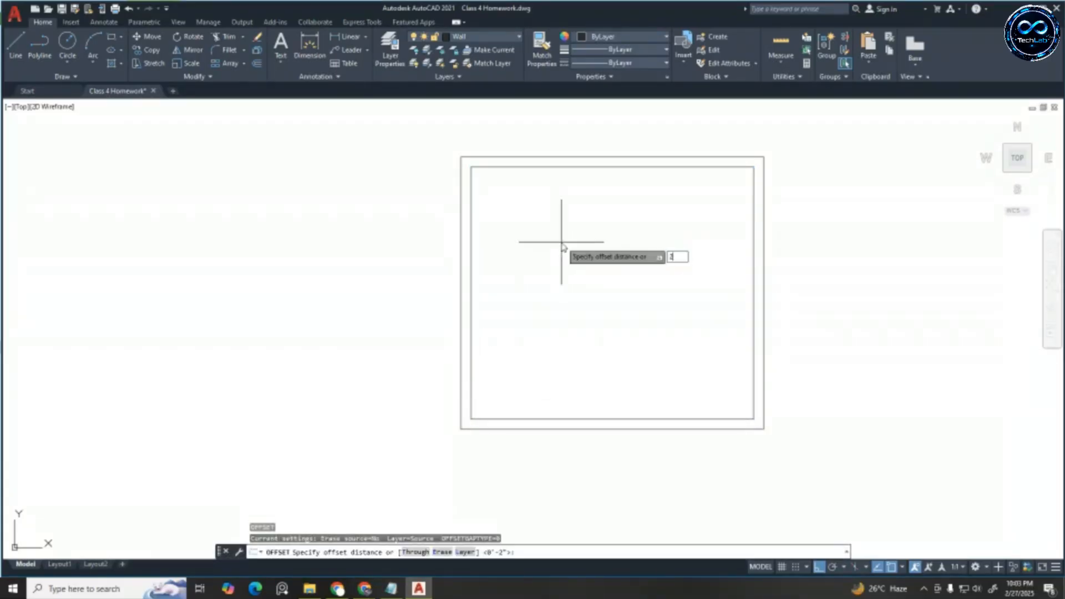
text(2)
key(Return)
click(523, 165)
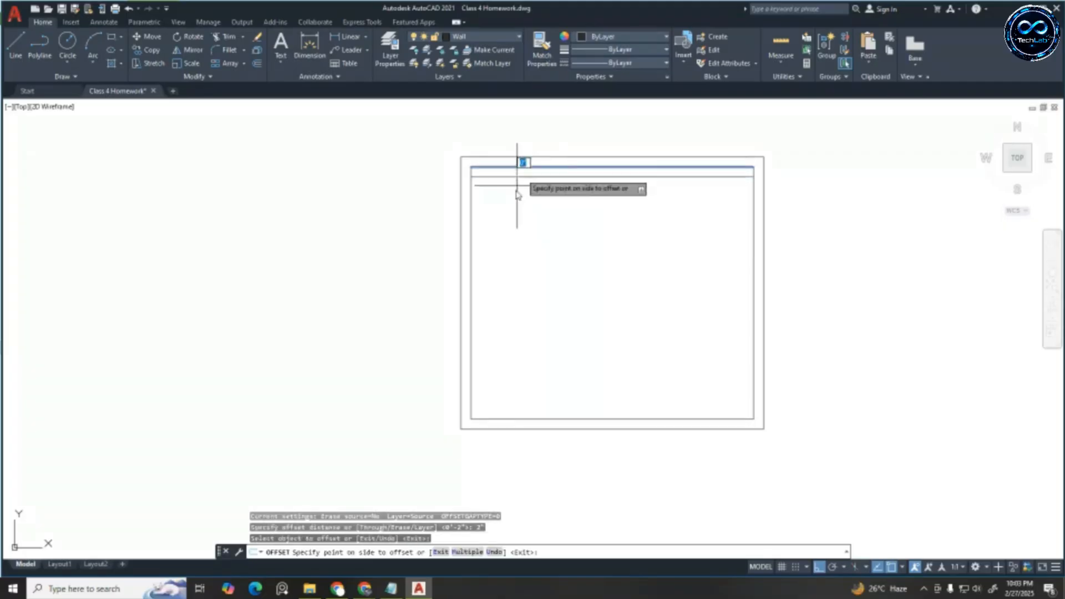
click(511, 222)
click(470, 244)
click(567, 245)
click(561, 419)
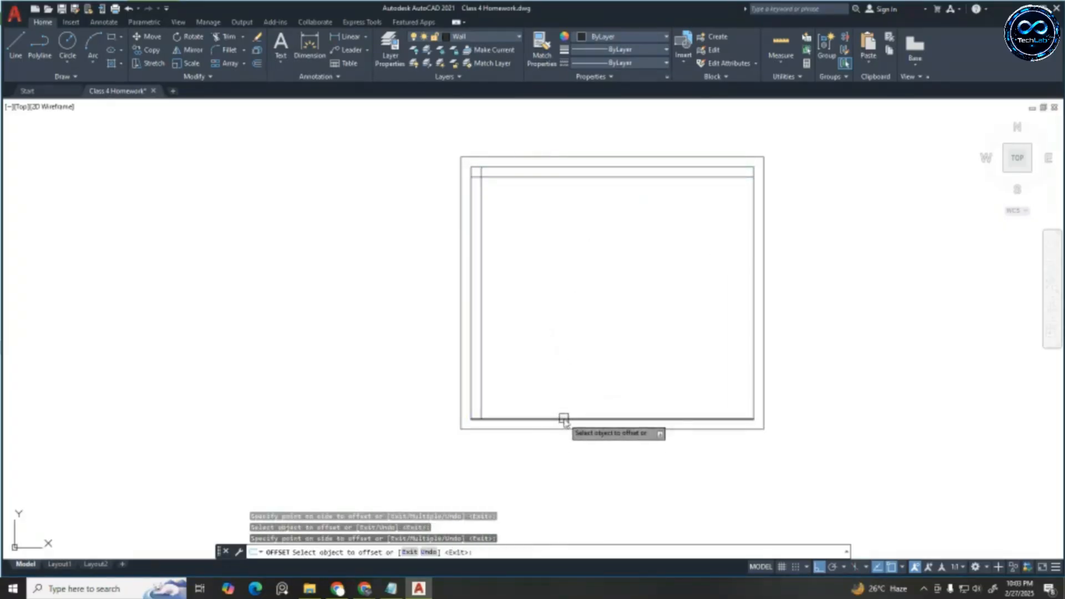
click(701, 369)
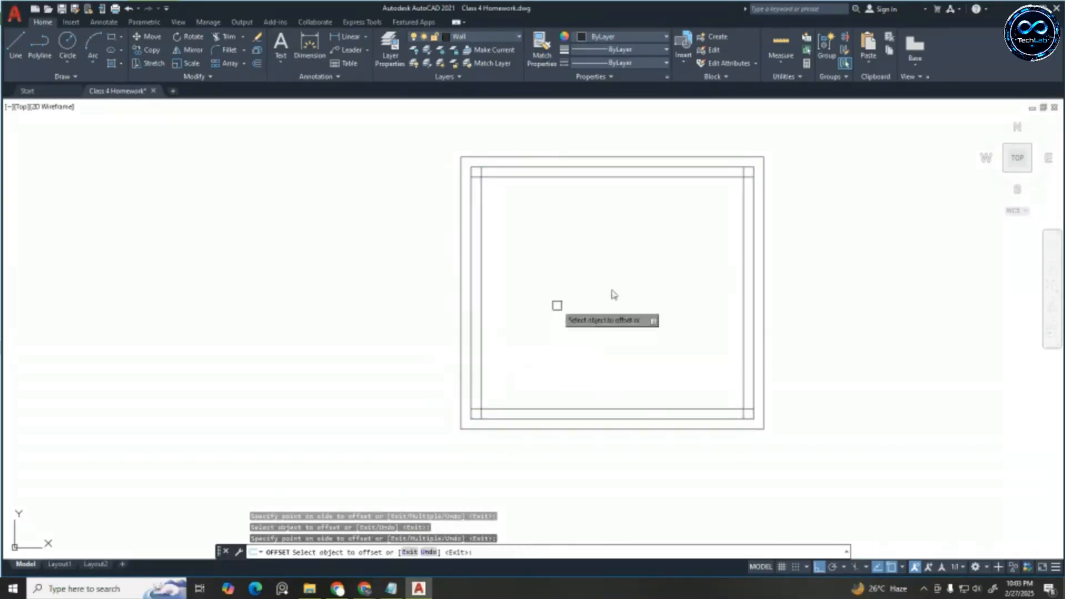
Cancel the vertical center line and undo the 2-inch offsets inside the inner frame rectangle
key(Escape)
key(Escape)
click(22, 47)
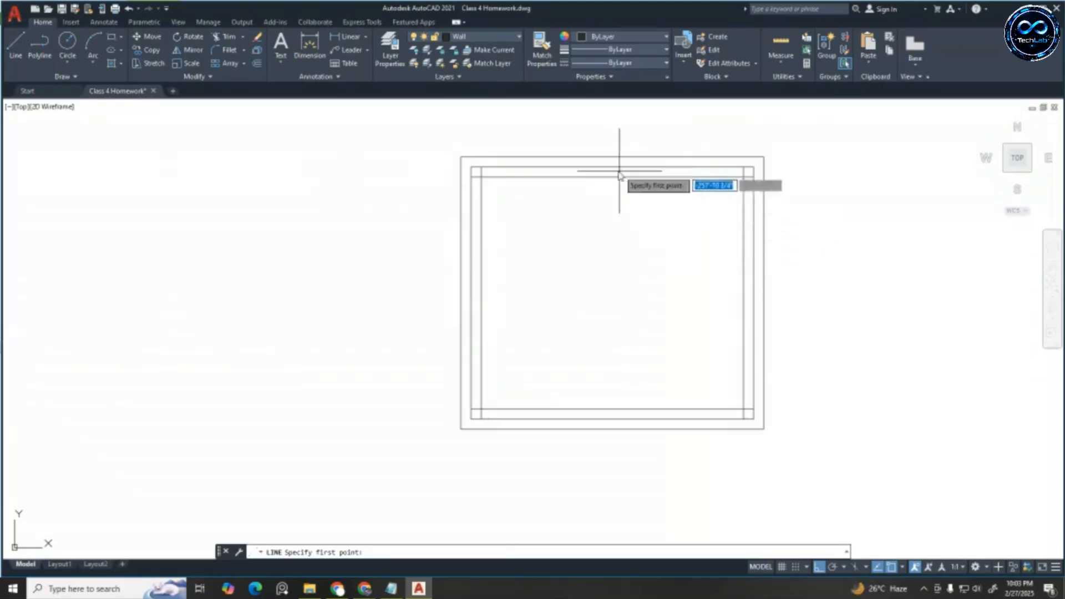
text(u)
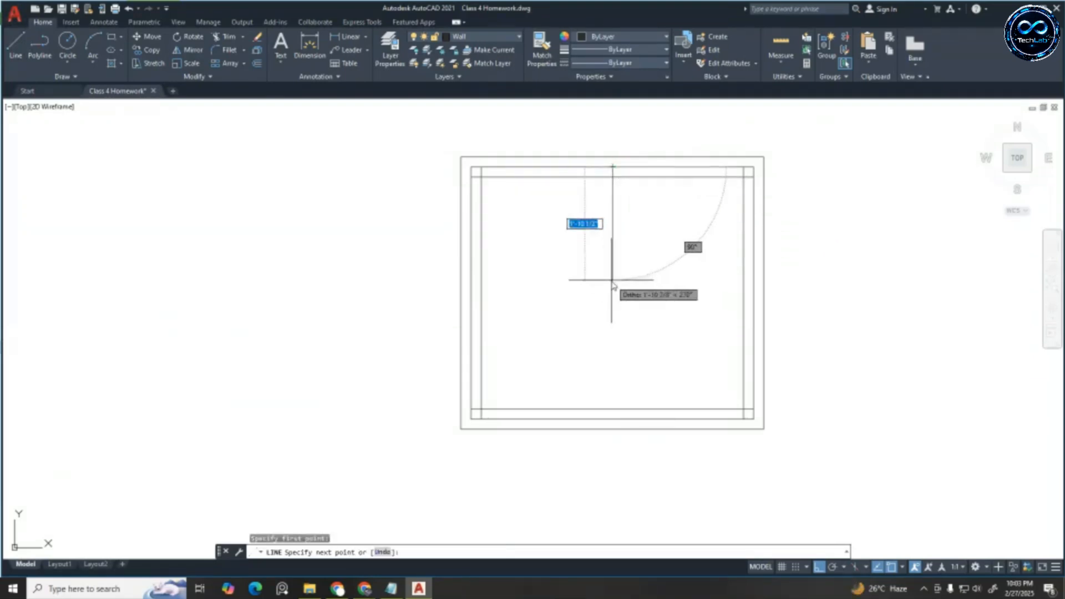
key(Return)
key(Escape)
key(ctrl+z)
key(ctrl+z)
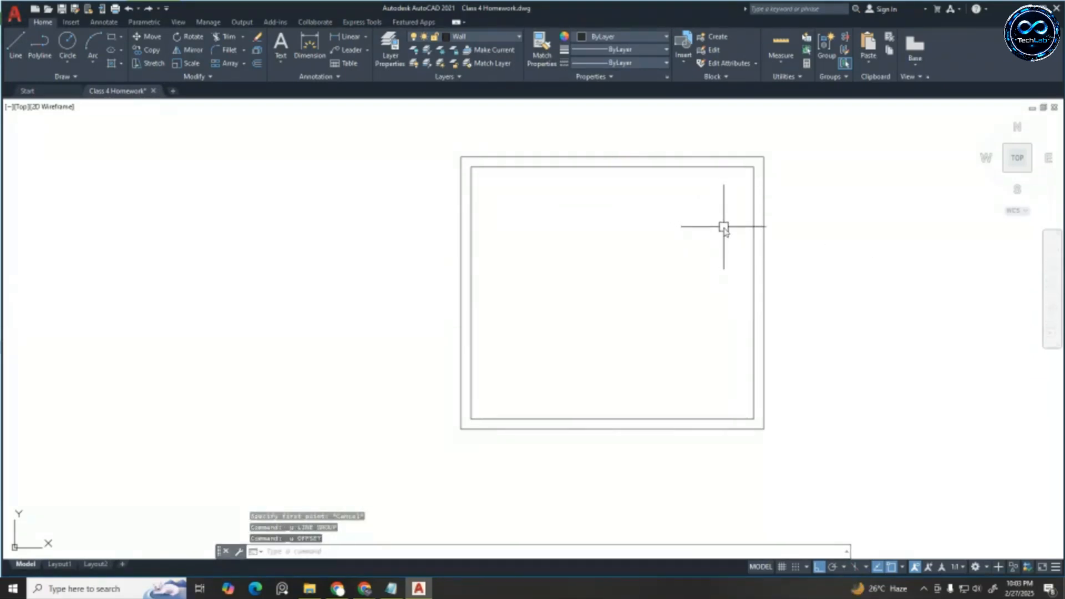
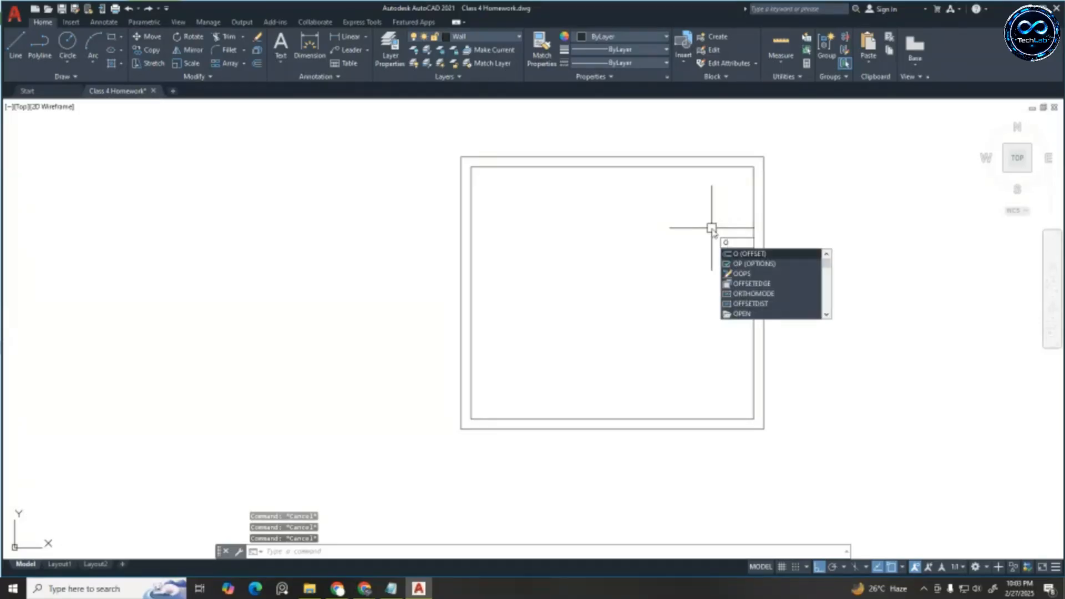
Offset all four sides of the inner frame rectangle inward by 3 inches
key(Return)
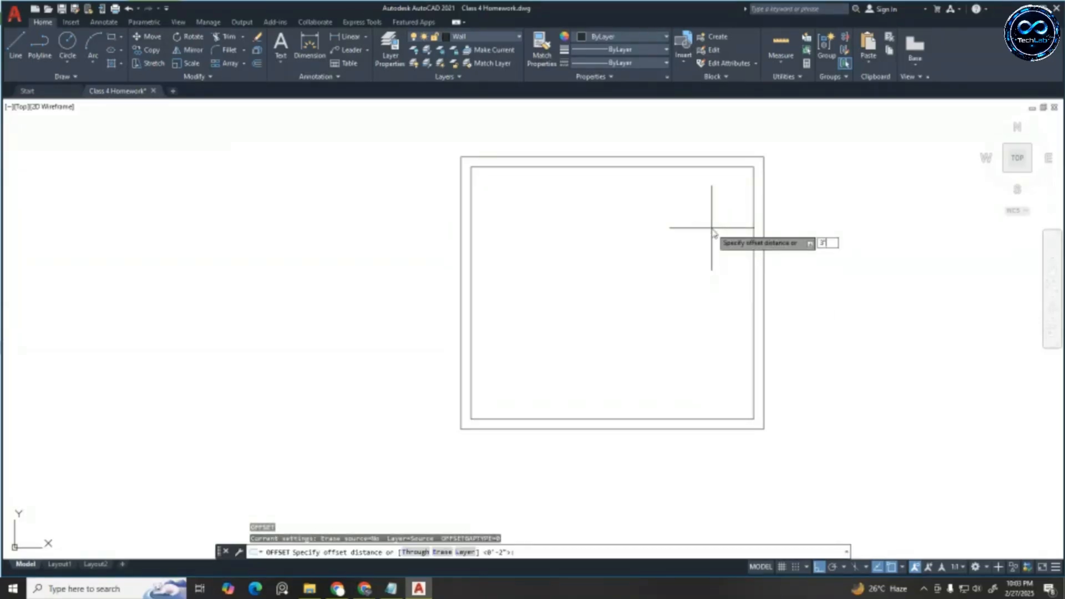
key(Return)
click(472, 291)
click(572, 212)
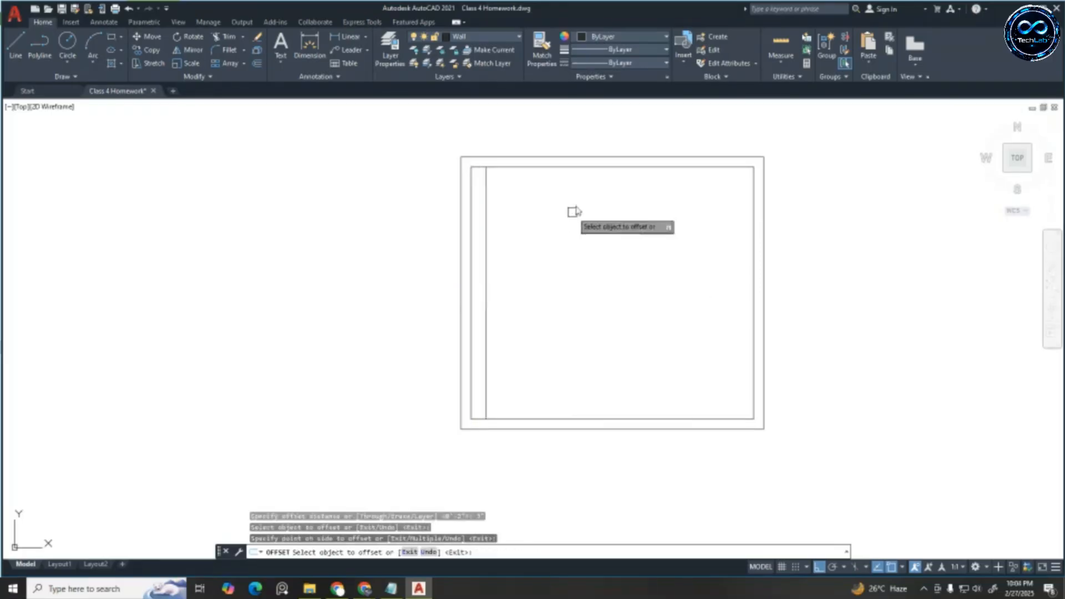
click(587, 172)
click(585, 247)
click(753, 264)
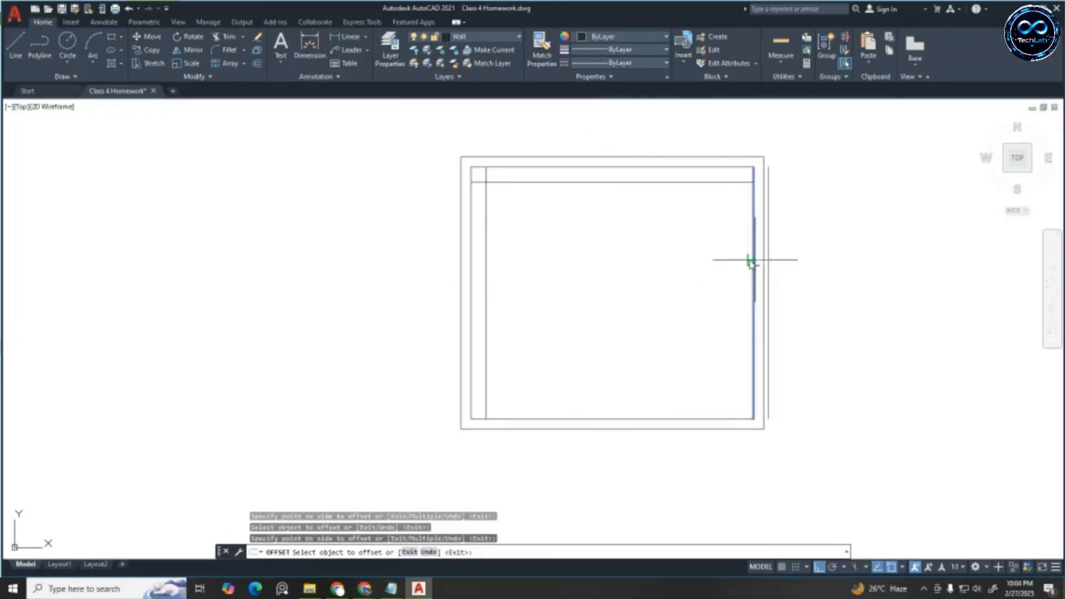
click(746, 262)
click(626, 417)
click(613, 343)
key(Escape)
Draw a vertical center line between the top and bottom midpoints of the inner frame rectangle
text(l)
key(Return)
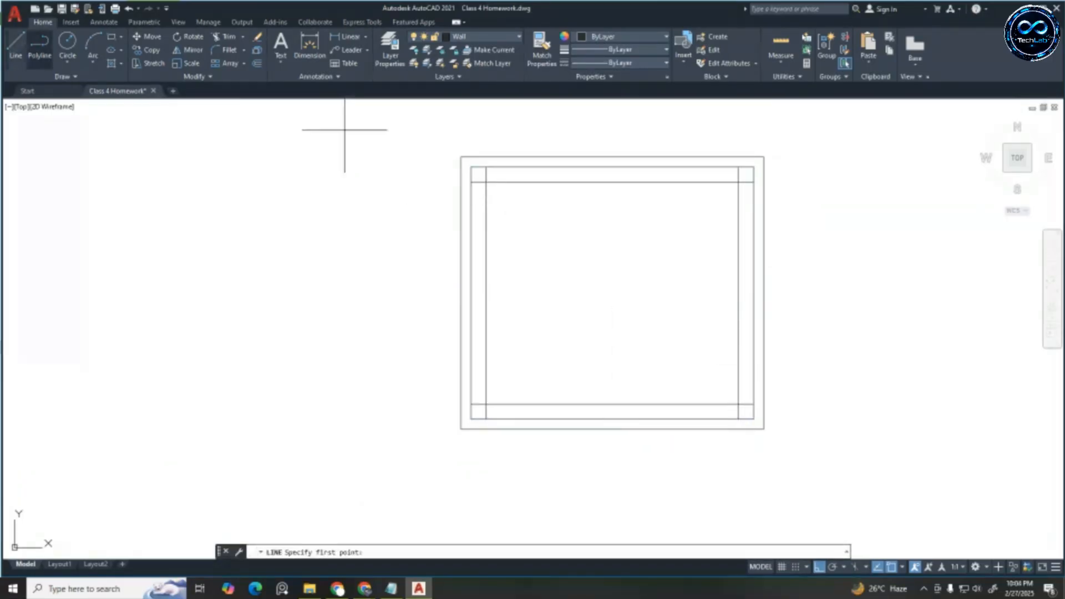
click(612, 166)
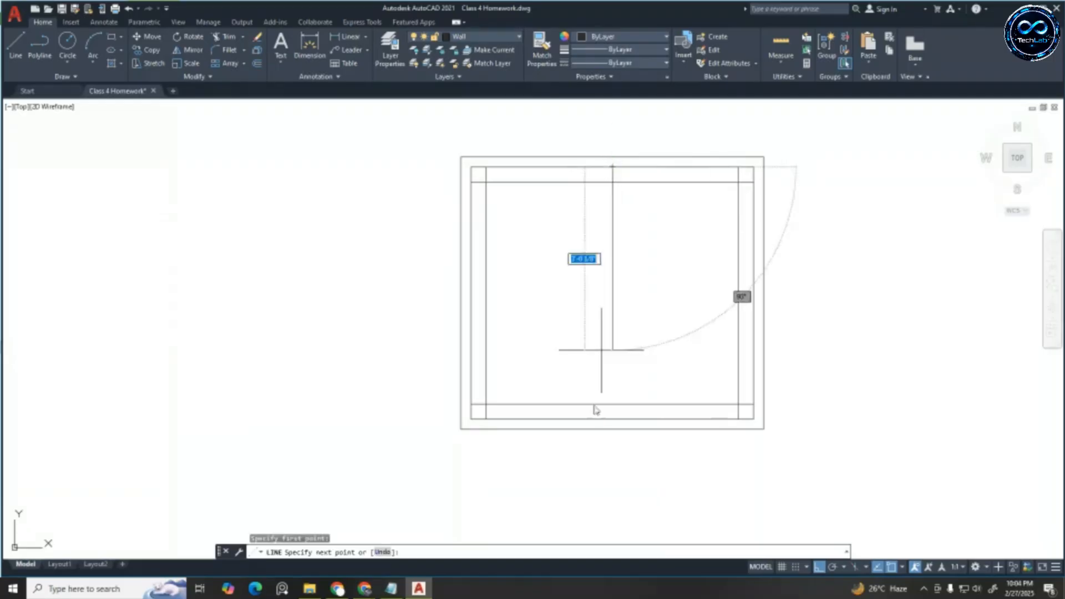
click(612, 419)
key(Escape)
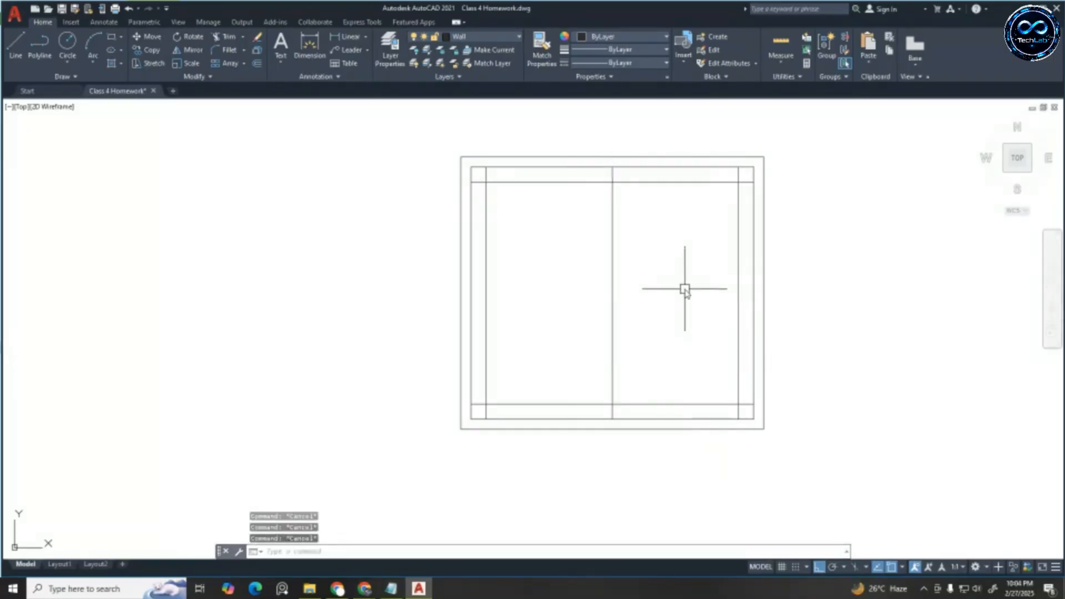
Offset the vertical center line by 3 inches to both sides
text(o)
key(Return)
text(3)
key(Return)
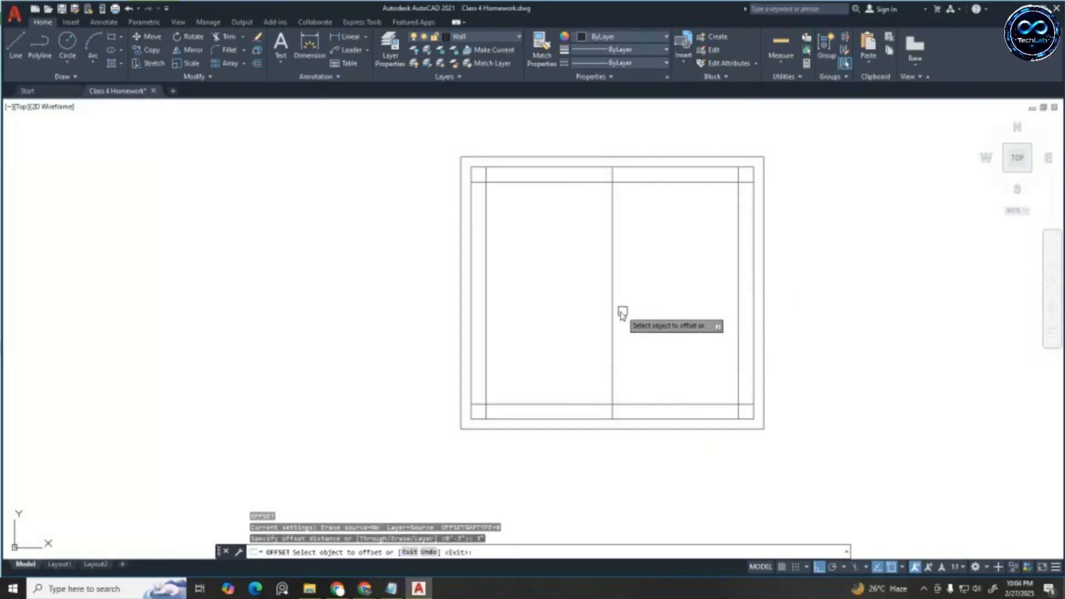
click(656, 310)
click(613, 304)
click(440, 309)
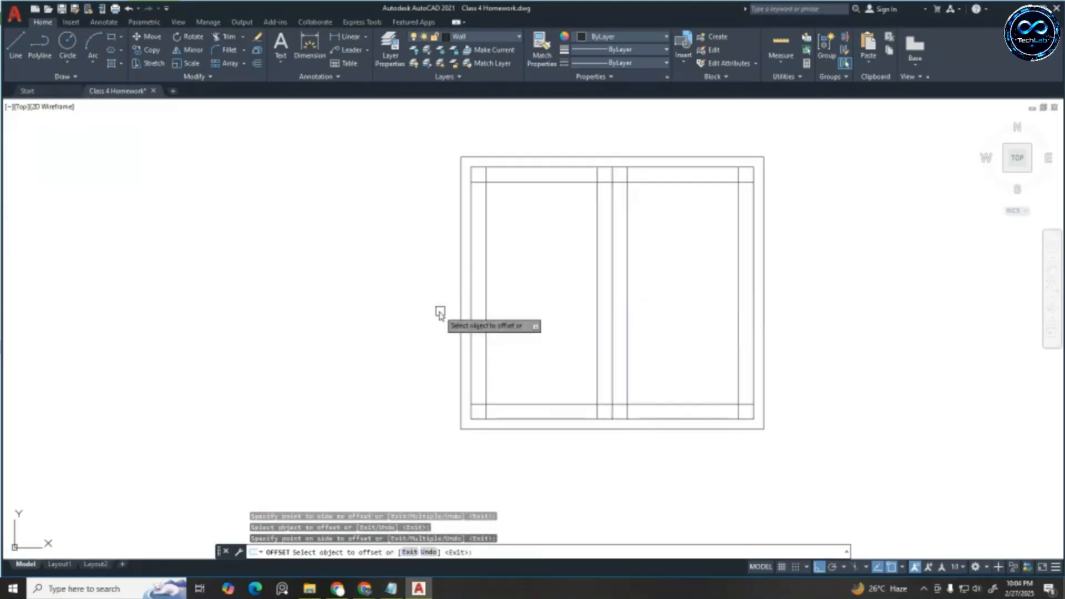
key(Escape)
key(Escape)
key(Escape)
Trim the overlapping line ends at all four corners of the right window panel
scroll(640, 180, up, 4)
scroll(596, 180, up, 2)
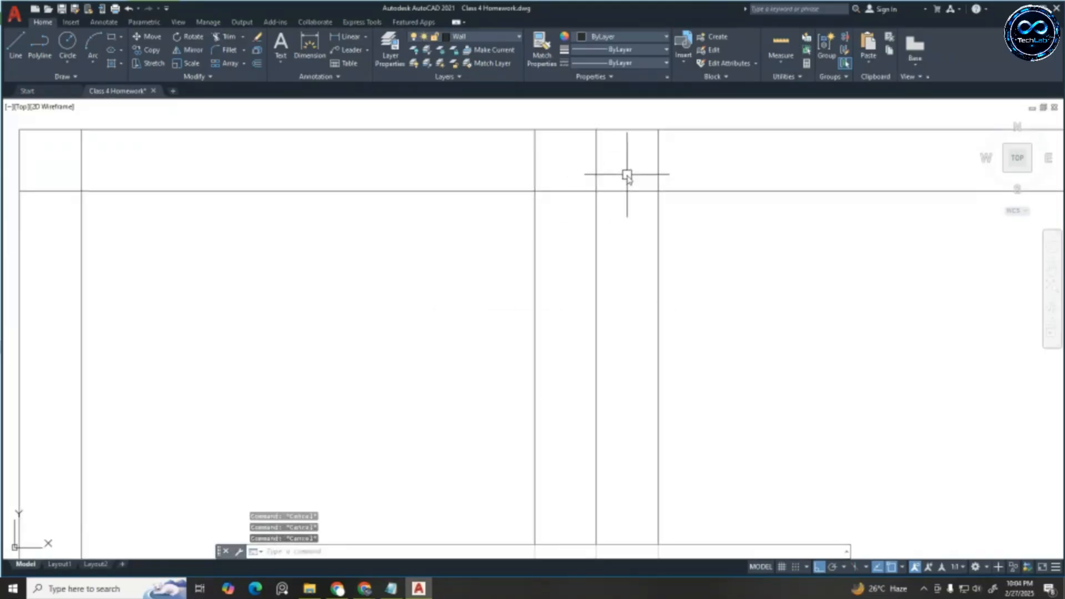
key(Return)
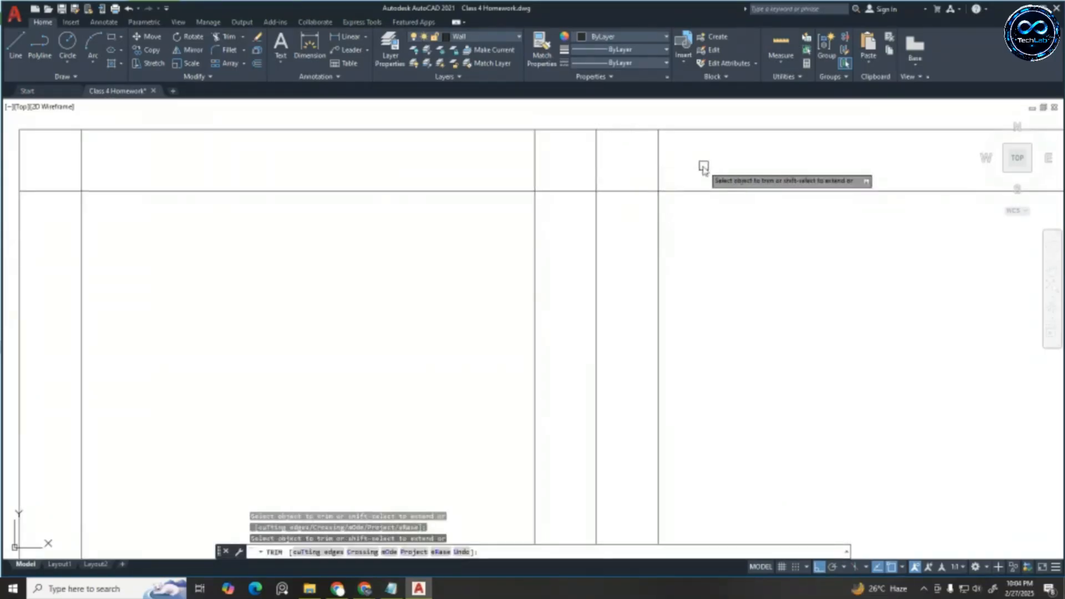
mouse_move(697, 163)
mouse_down()
mouse_move(657, 162)
mouse_move(631, 204)
mouse_up()
scroll(574, 186, down, 3)
scroll(801, 166, up, 3)
drag(697, 175, 737, 186)
scroll(734, 416, down, 5)
scroll(729, 399, up, 4)
drag(728, 399, 776, 360)
scroll(458, 368, up, 2)
mouse_move(458, 359)
mouse_down()
mouse_move(508, 417)
mouse_move(521, 409)
mouse_up()
scroll(554, 387, down, 2)
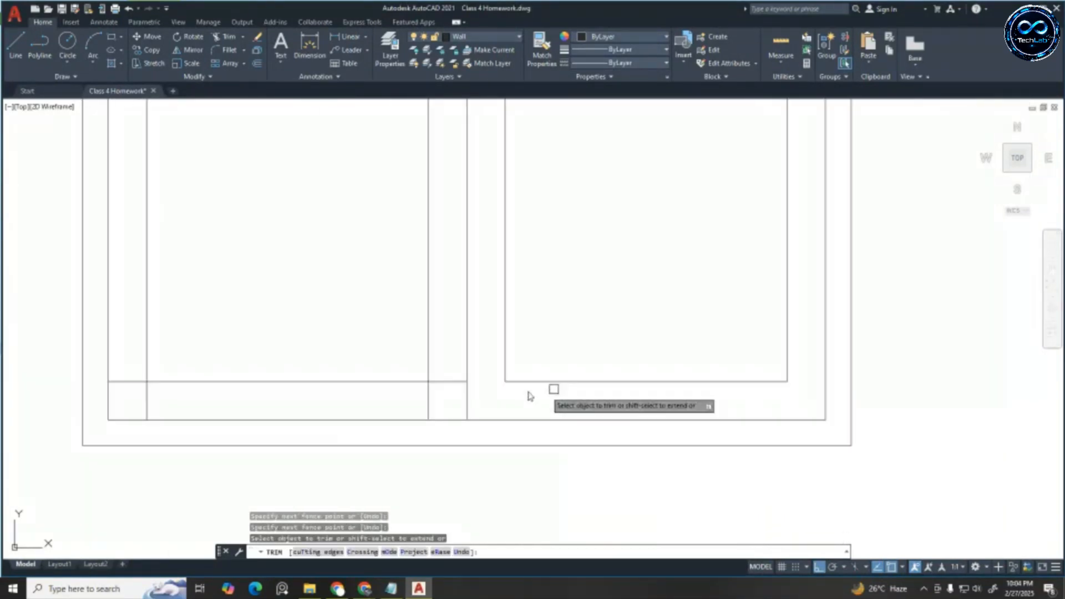
Trim the overlapping line ends at all four corners of the left window panel
drag(404, 396, 458, 368)
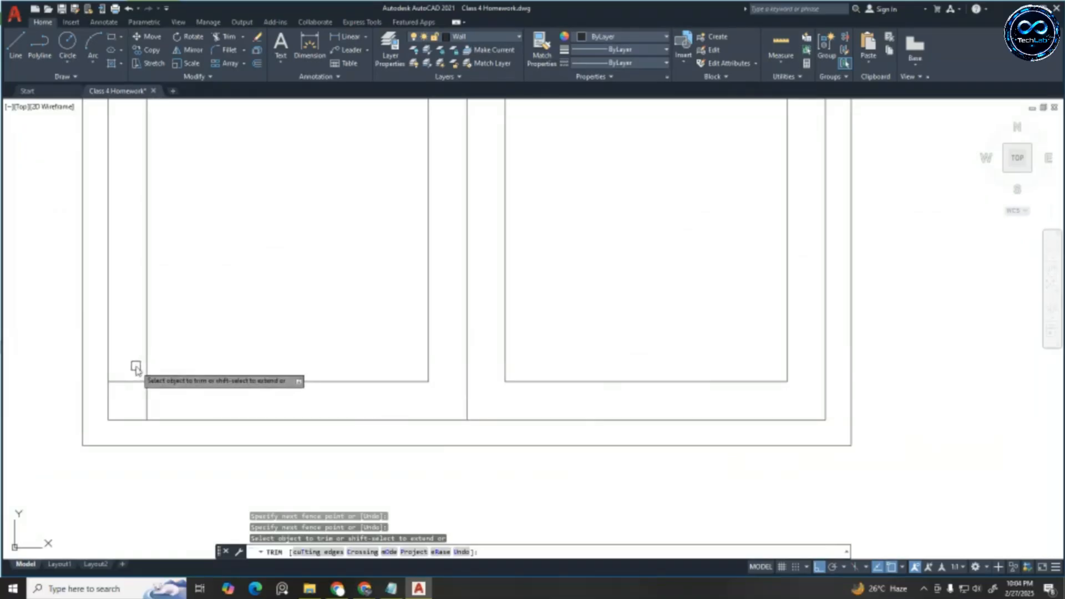
drag(132, 366, 168, 406)
scroll(360, 394, down, 5)
scroll(319, 314, up, 5)
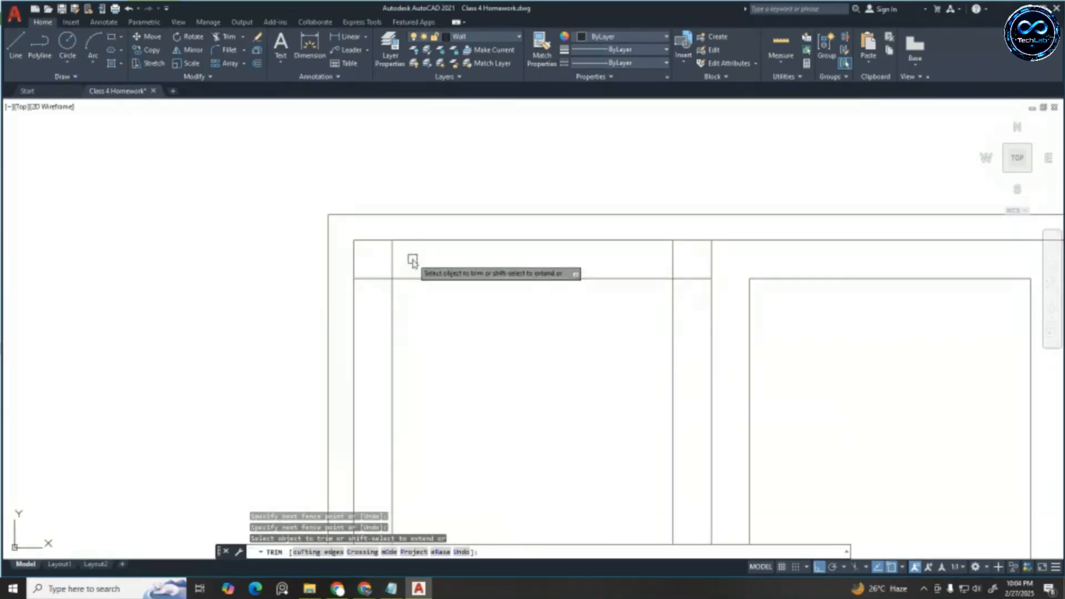
drag(411, 259, 368, 287)
drag(637, 256, 695, 300)
scroll(438, 239, down, 6)
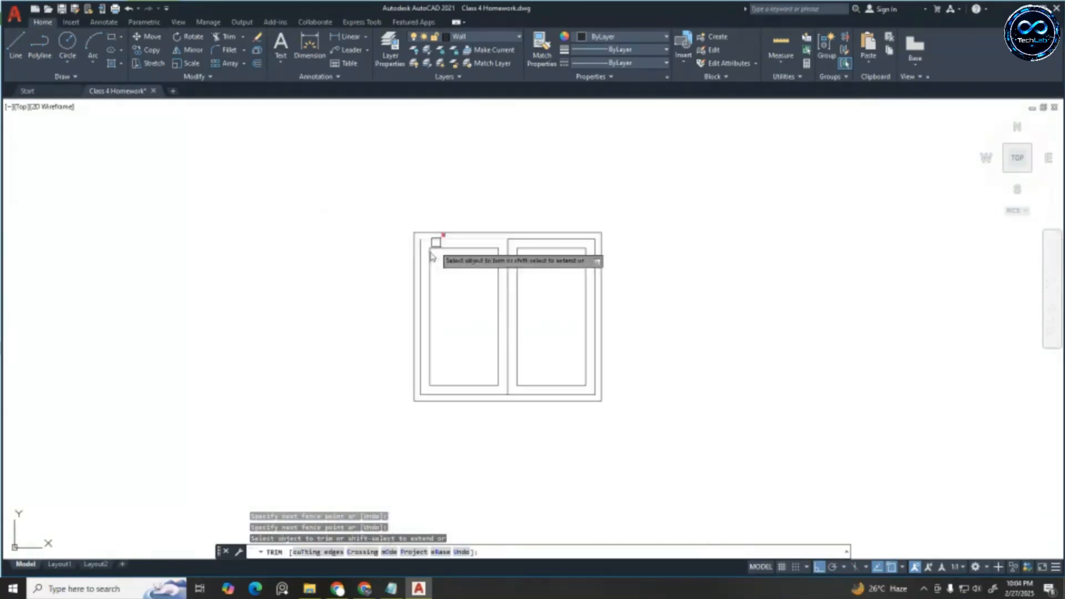
scroll(494, 328, up, 4)
key(Escape)
key(Escape)
key(Escape)
scroll(522, 315, down, 2)
scroll(525, 303, down, 2)
key(Escape)
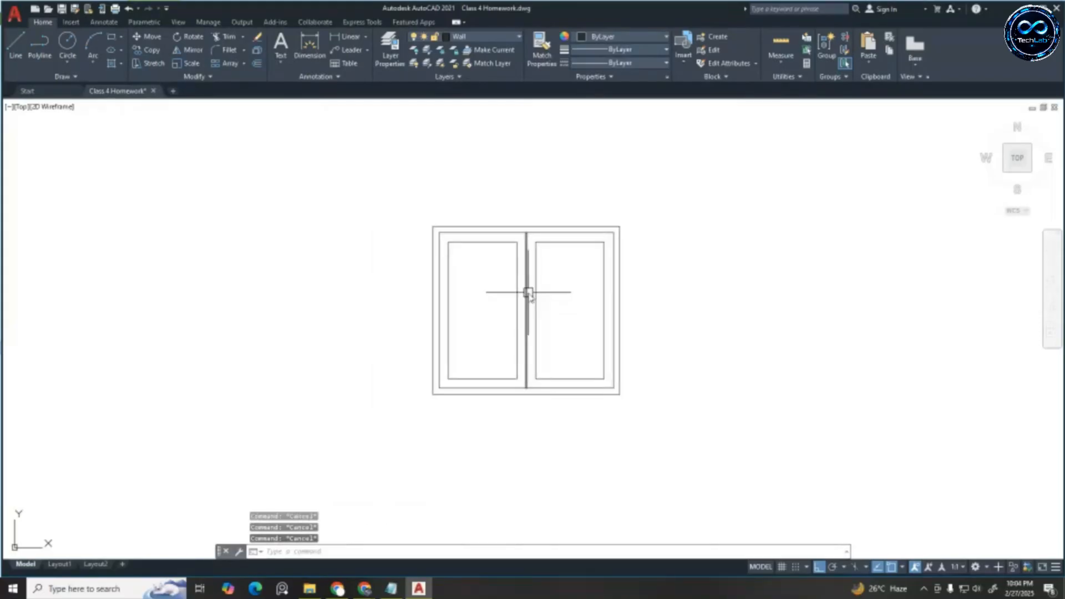
Offset the top and left sides of the inner frame rectangle inward by 1/4 inch
text(o)
key(Return)
text(1/)
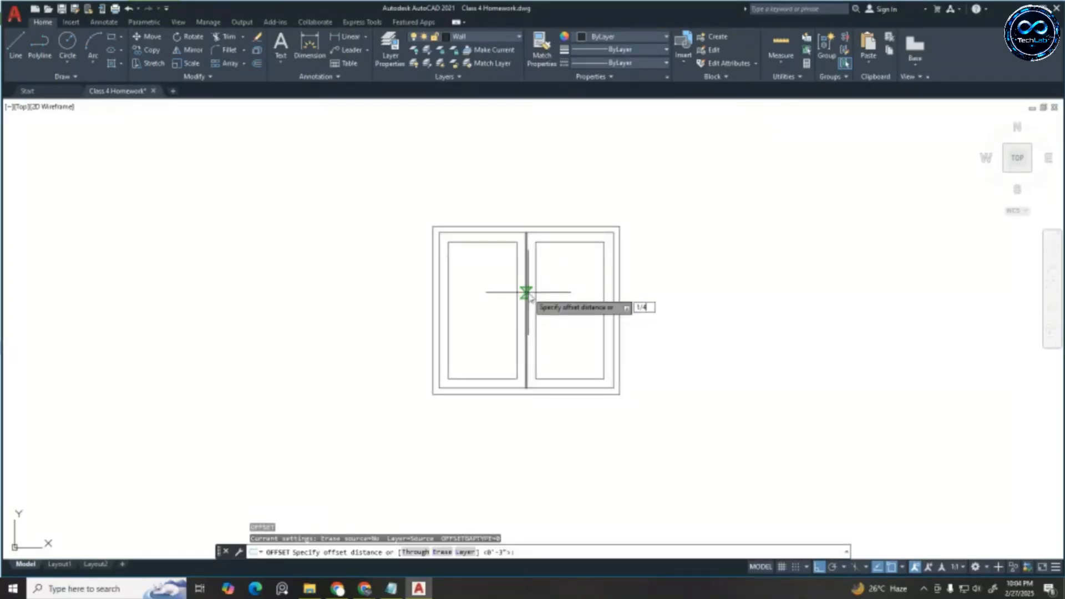
text(4)
key(Return)
scroll(491, 244, up, 2)
click(520, 223)
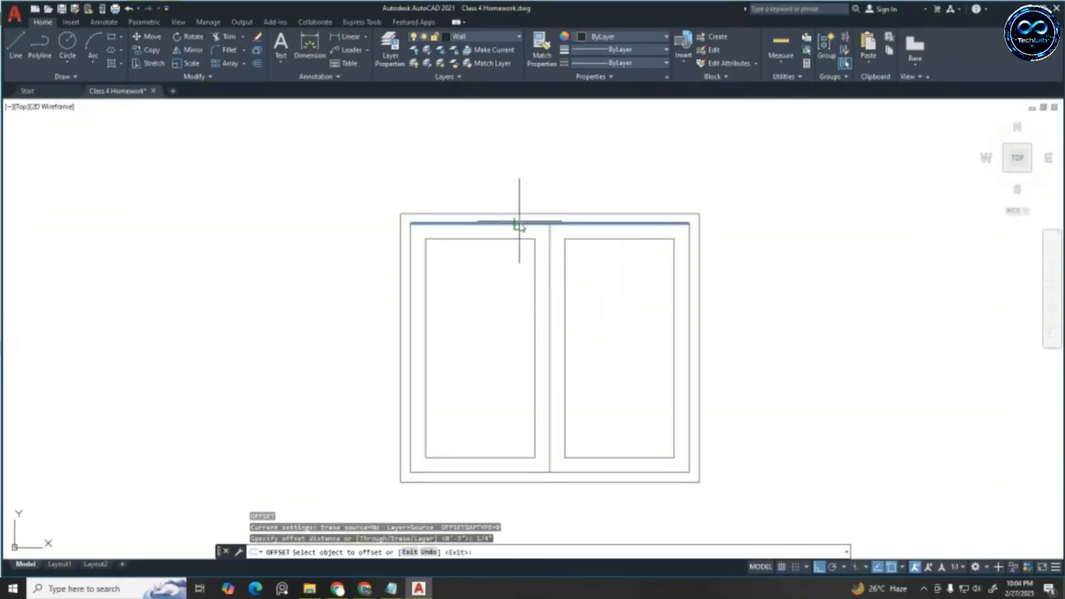
click(516, 278)
scroll(407, 231, up, 6)
scroll(511, 240, down, 5)
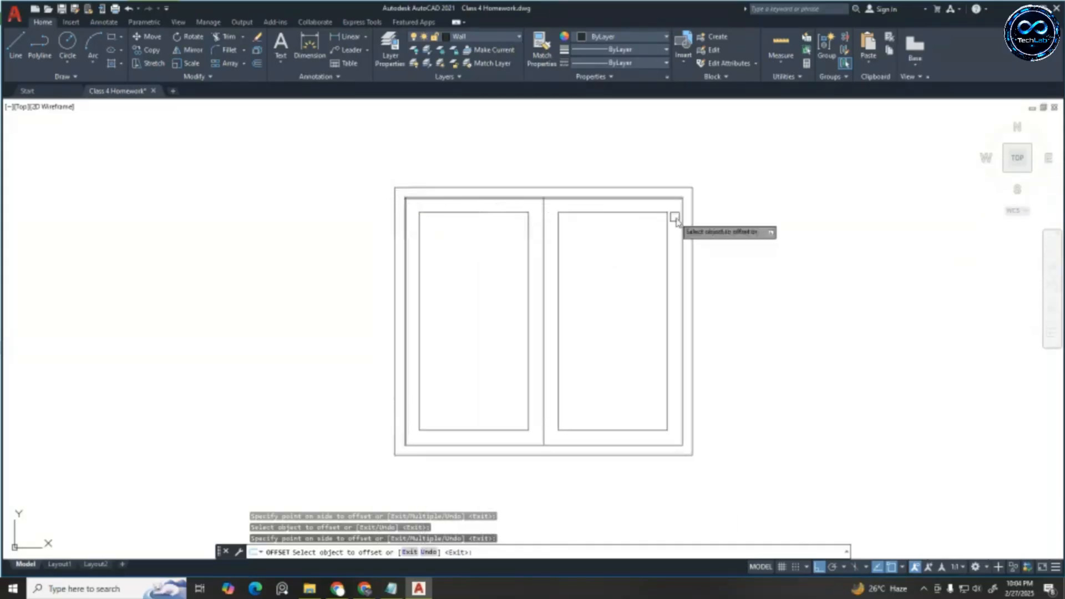
Offset the right and bottom sides of the inner frame rectangle inward by 1/4 inch
scroll(682, 218, up, 5)
click(691, 218)
click(483, 224)
scroll(610, 178, down, 5)
scroll(533, 333, up, 5)
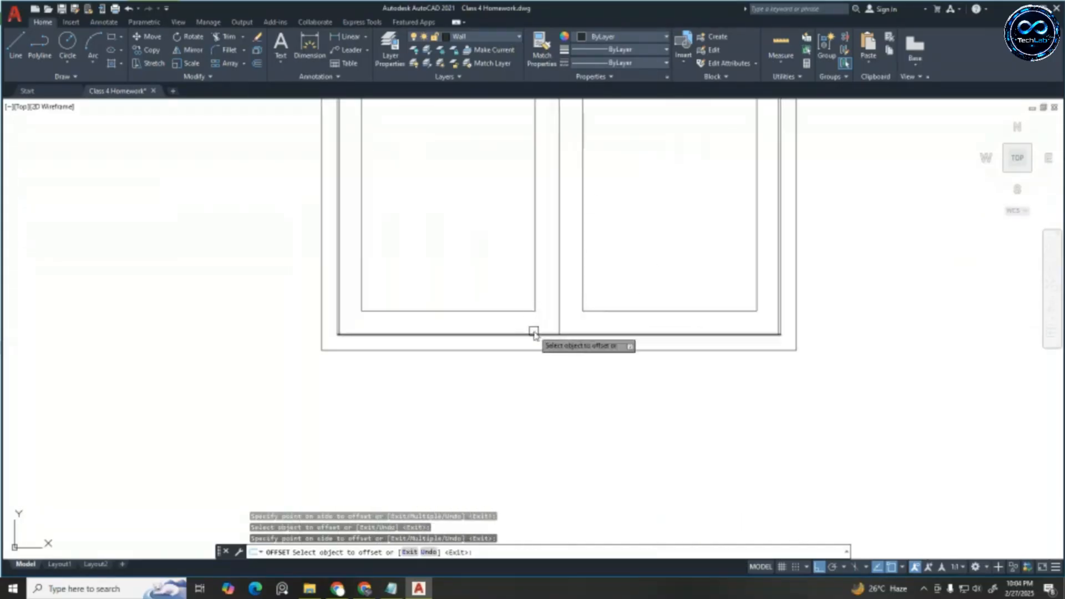
click(533, 333)
click(534, 285)
scroll(382, 345, up, 3)
key(Escape)
key(Escape)
key(Escape)
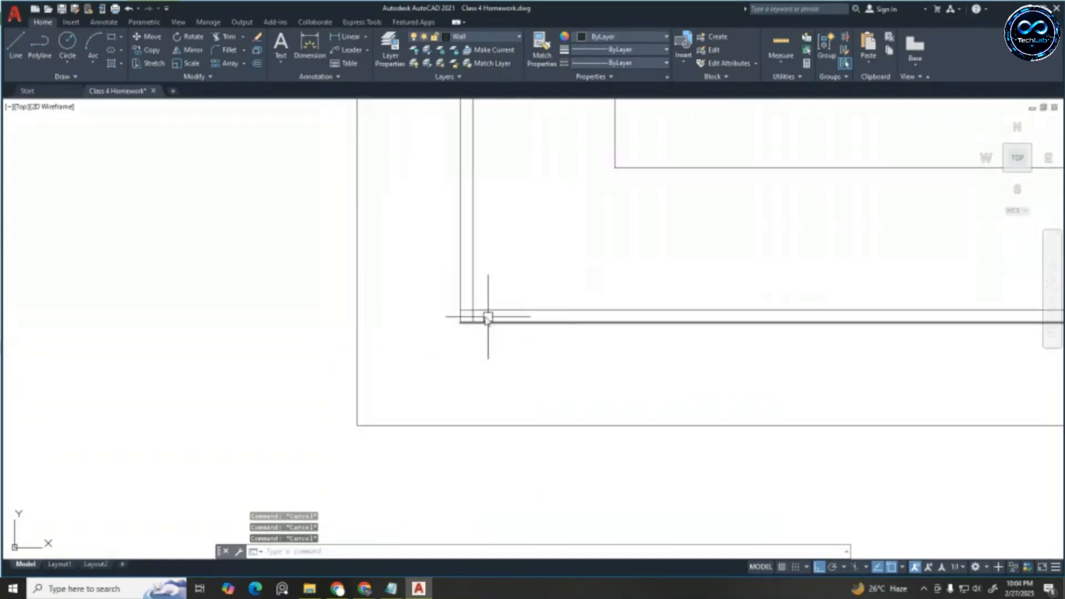
Offset the central vertical line between the two window panels by 1/4 inch to both sides
scroll(488, 316, down, 3)
text(o)
key(Return)
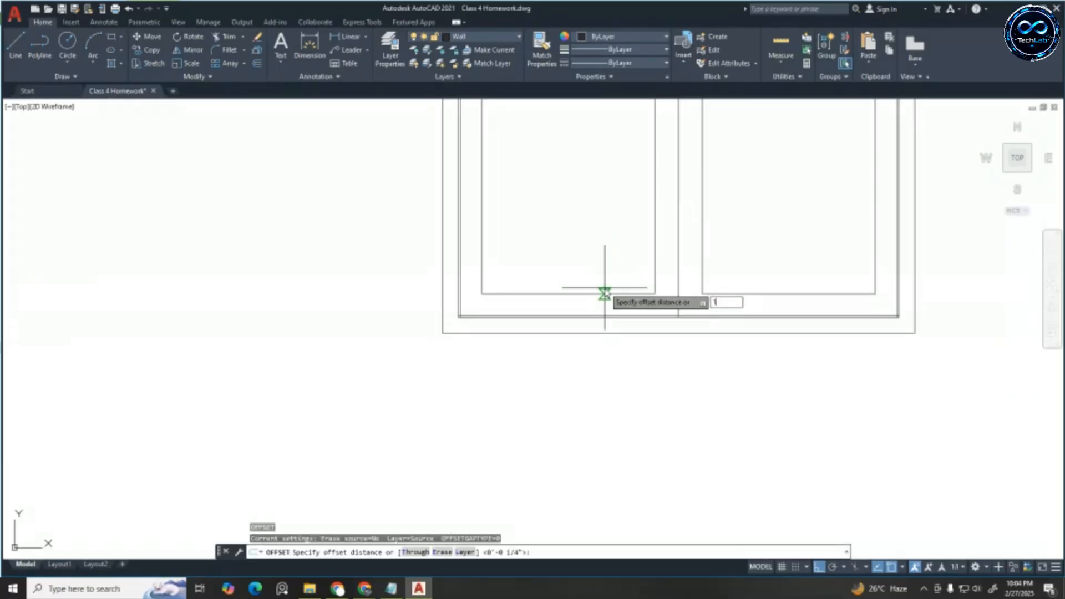
key(Return)
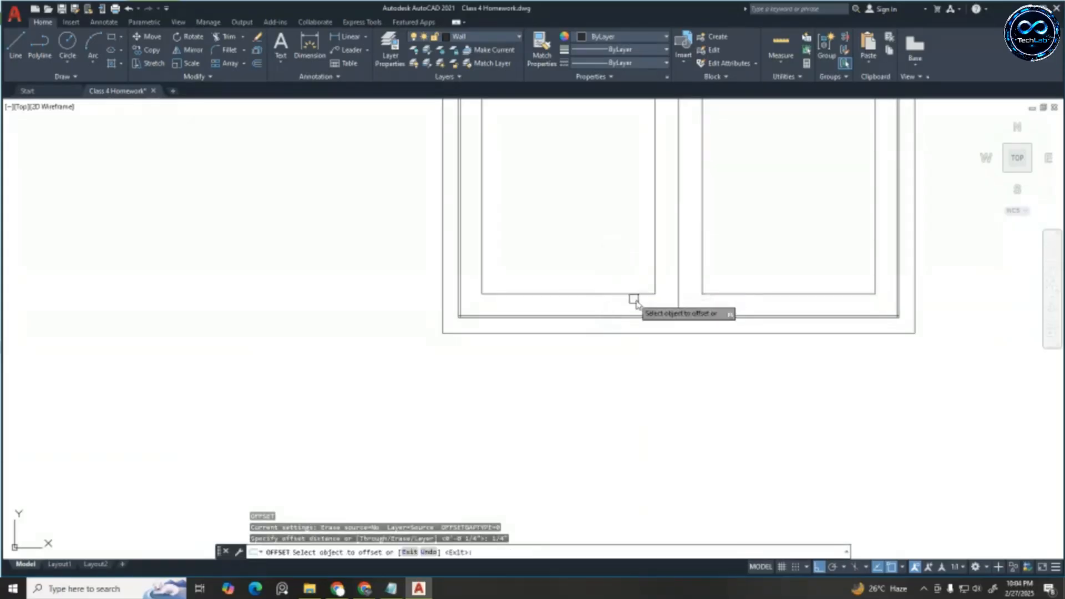
click(682, 285)
click(536, 282)
scroll(670, 290, up, 2)
click(693, 304)
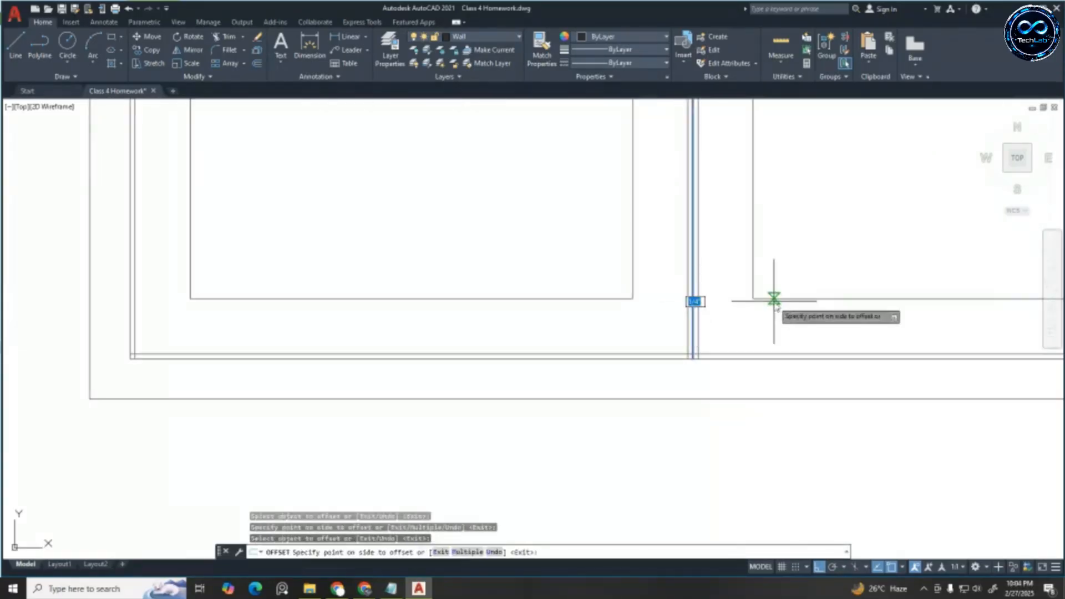
click(788, 311)
key(Escape)
key(Escape)
key(Escape)
Trim the overlapping offset line ends where the central vertical lines meet the inner frame's bottom side
scroll(704, 364, up, 5)
scroll(574, 348, up, 4)
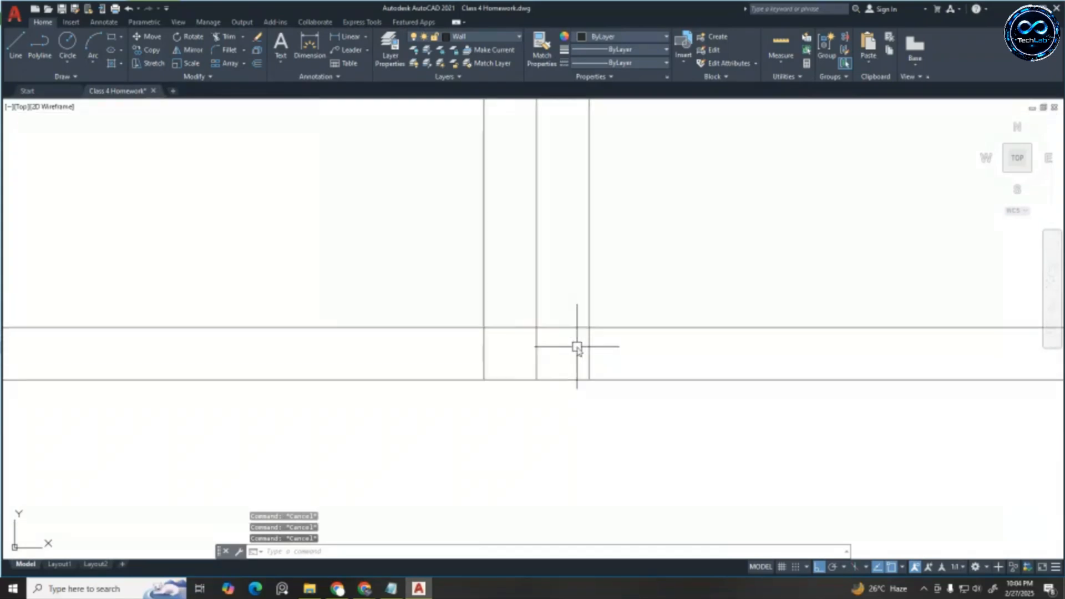
key(Return)
scroll(576, 349, up, 4)
mouse_move(562, 272)
mouse_down()
mouse_move(570, 309)
mouse_move(666, 383)
mouse_up()
drag(413, 256, 397, 326)
scroll(511, 335, down, 5)
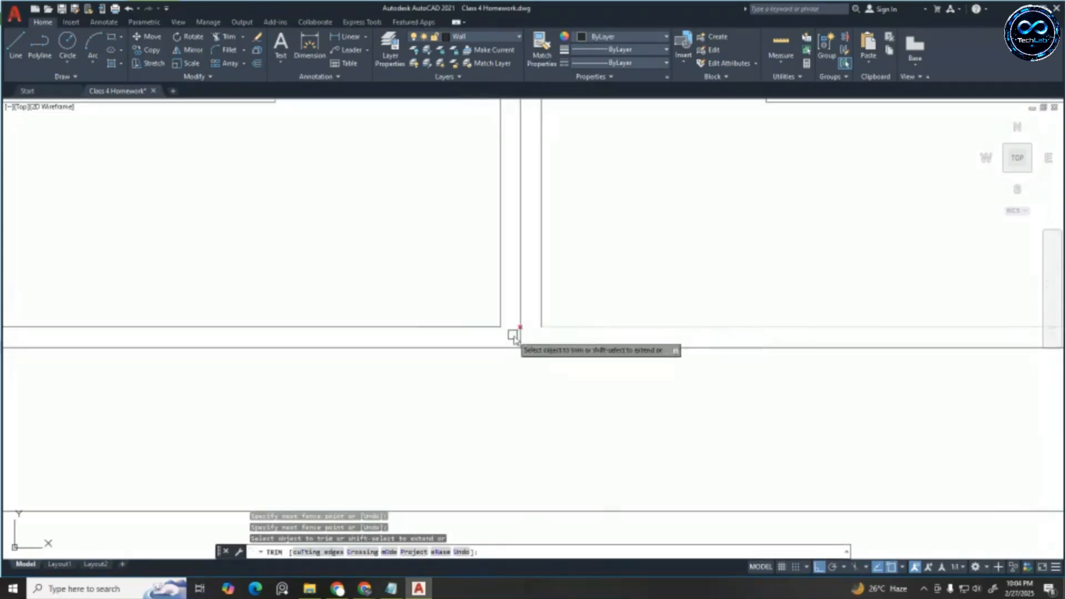
Trim the overlapping offset line ends at the inner frame's bottom-left and top-left corners
scroll(343, 326, up, 15)
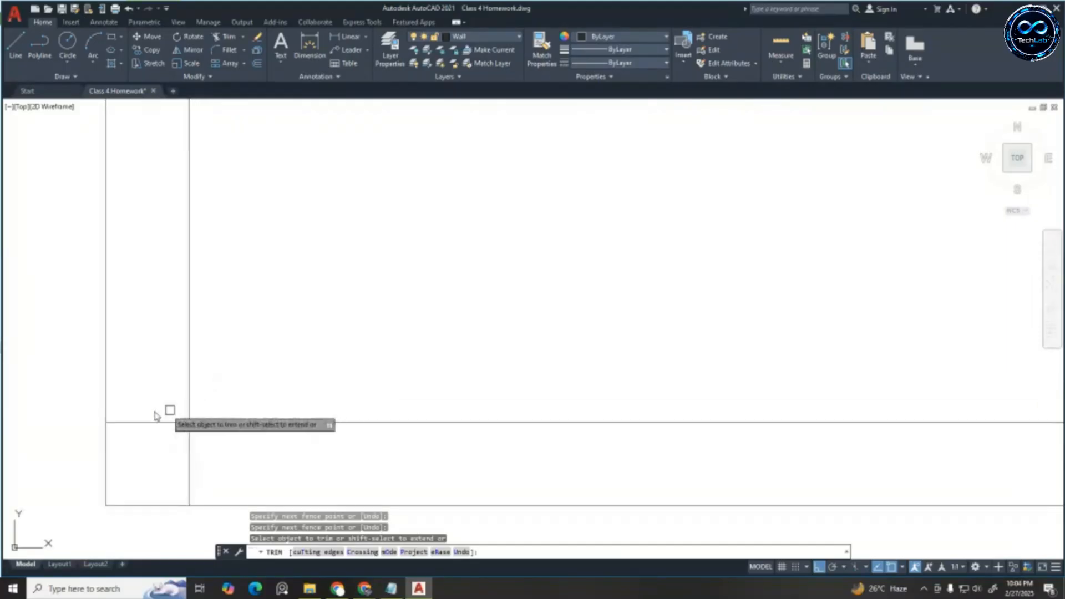
mouse_move(143, 402)
mouse_down()
mouse_move(175, 457)
mouse_move(249, 466)
mouse_up()
scroll(323, 446, down, 2)
scroll(327, 445, down, 6)
scroll(410, 422, down, 8)
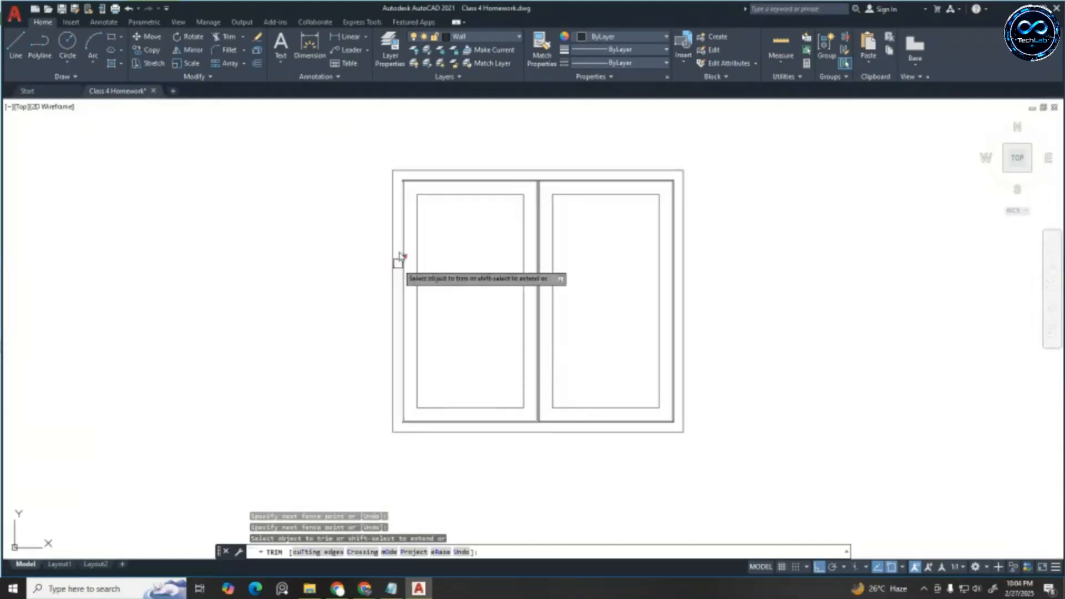
scroll(395, 145, up, 7)
scroll(441, 356, up, 6)
scroll(442, 347, up, 2)
drag(449, 300, 406, 339)
Trim the overlapping offset line ends at the inner frame's top centre junction and top-right corner
scroll(347, 310, down, 14)
scroll(462, 308, up, 8)
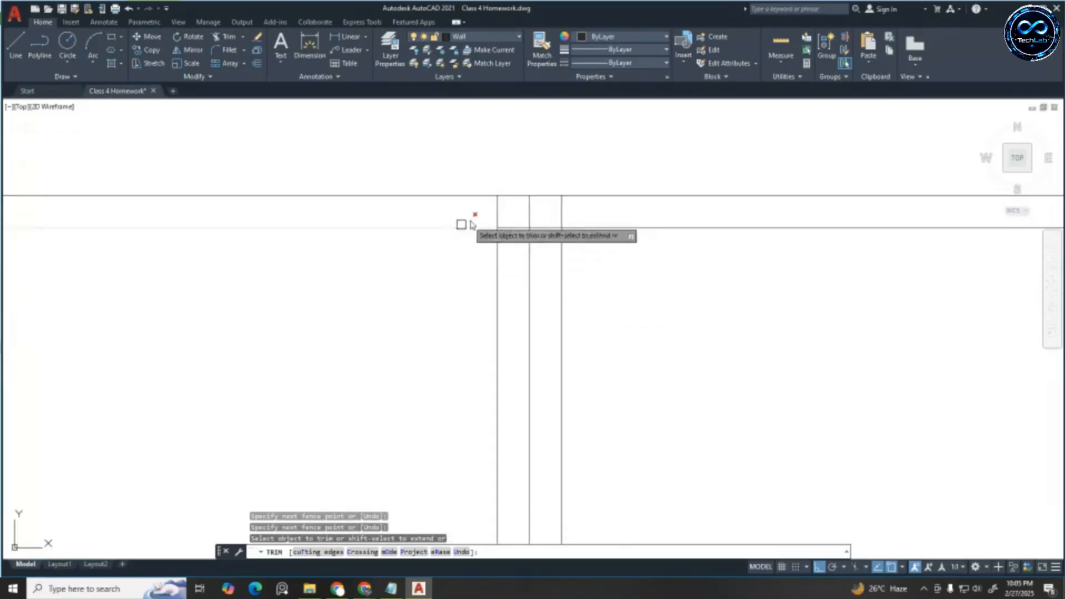
mouse_move(488, 221)
mouse_down()
mouse_move(562, 221)
mouse_move(553, 209)
mouse_move(465, 231)
mouse_up()
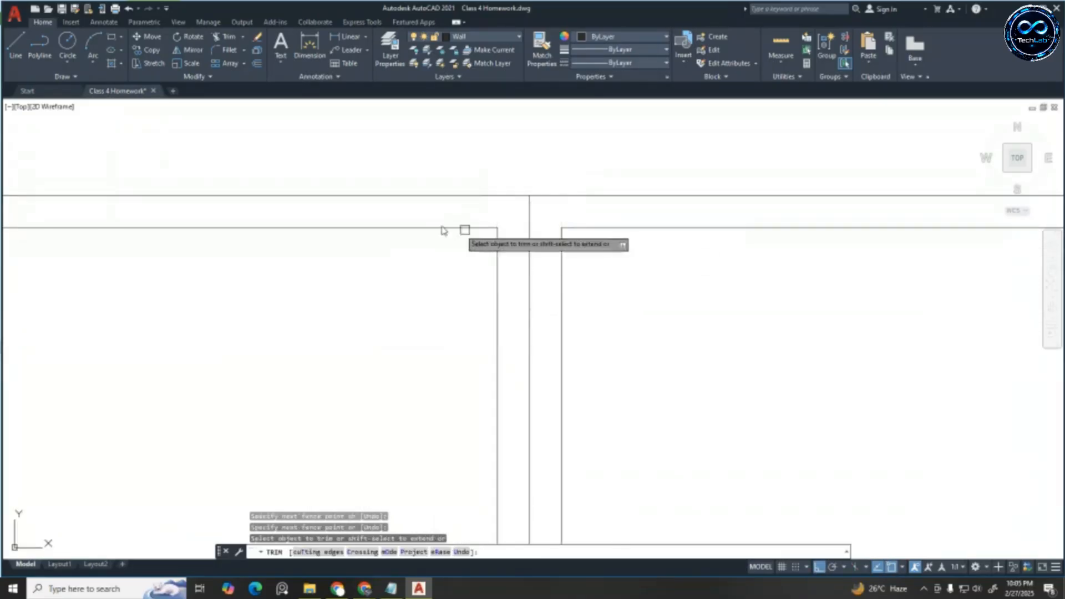
scroll(692, 230, down, 8)
scroll(829, 242, up, 7)
scroll(825, 239, up, 4)
drag(766, 259, 806, 296)
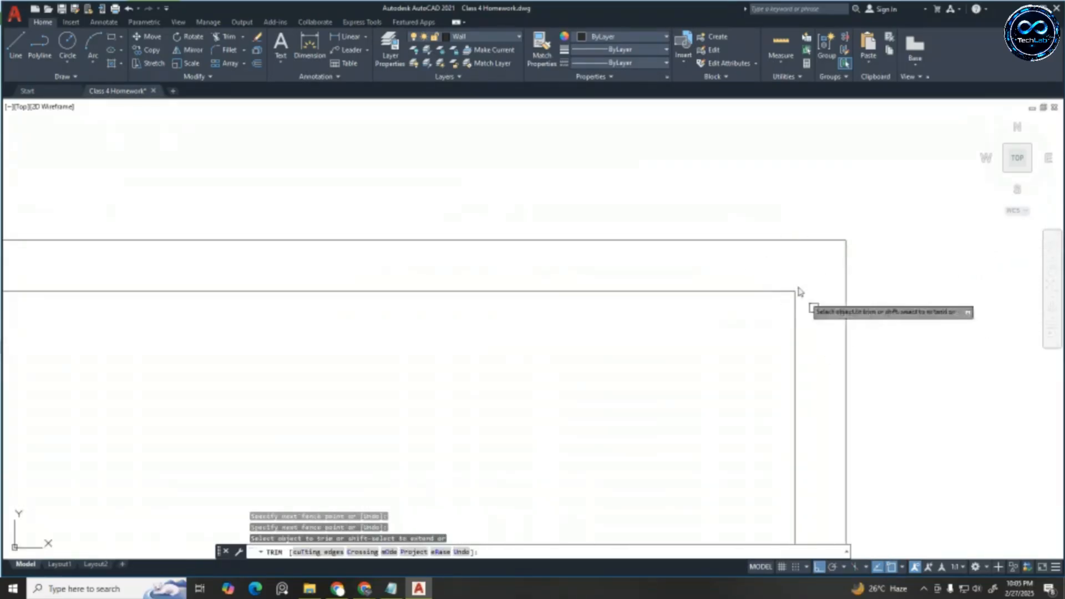
Trim the overlapping offset line ends at the inner frame's bottom-right corner and finish trimming
scroll(740, 172, down, 14)
scroll(719, 298, up, 3)
scroll(716, 300, up, 6)
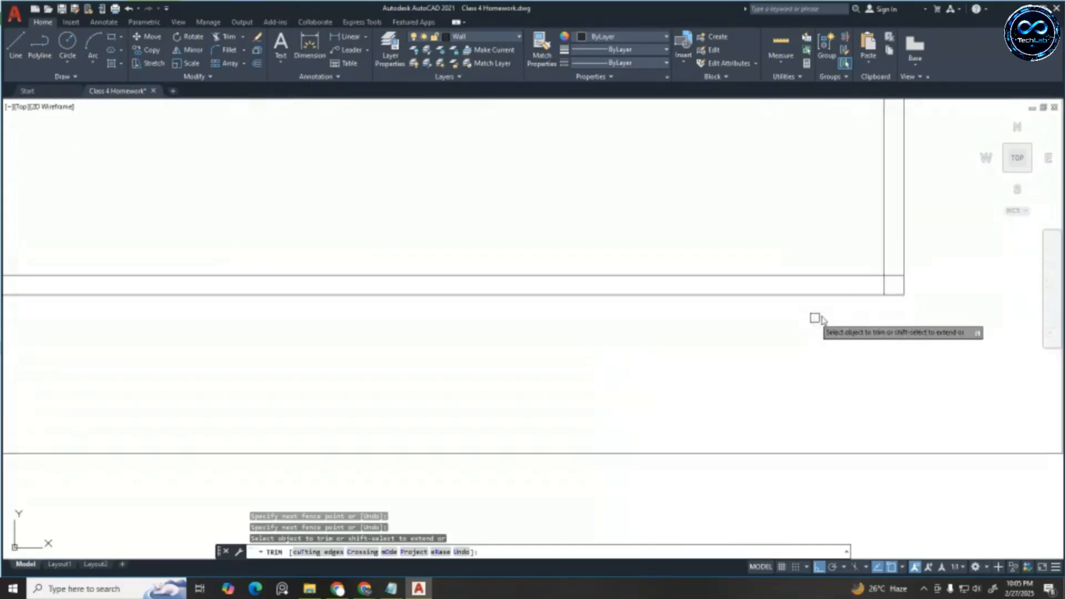
drag(870, 285, 871, 287)
scroll(875, 257, down, 10)
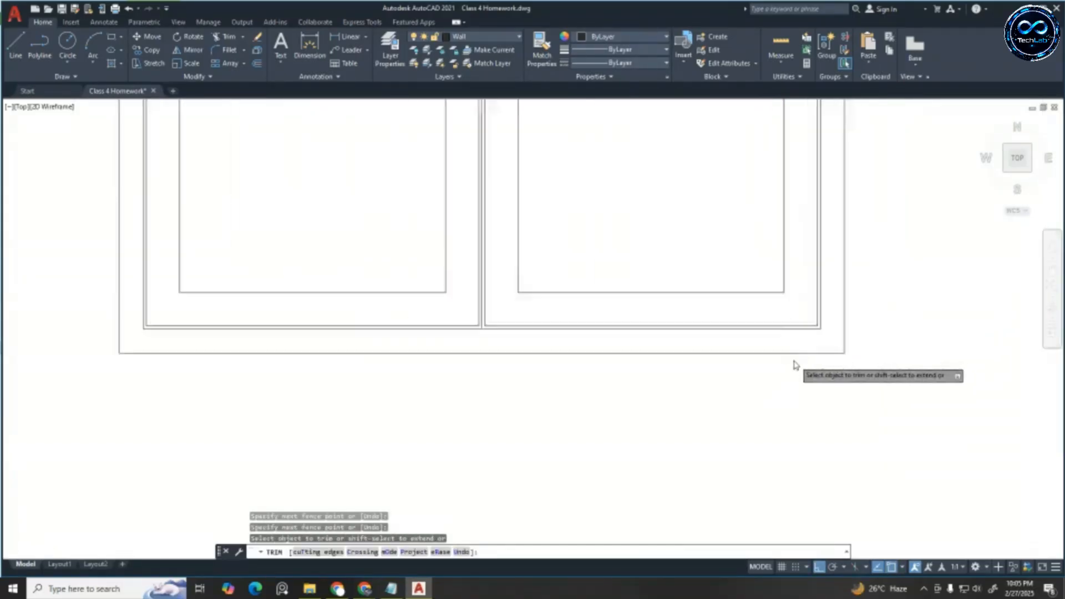
scroll(738, 308, up, 5)
scroll(663, 207, down, 2)
scroll(692, 316, up, 5)
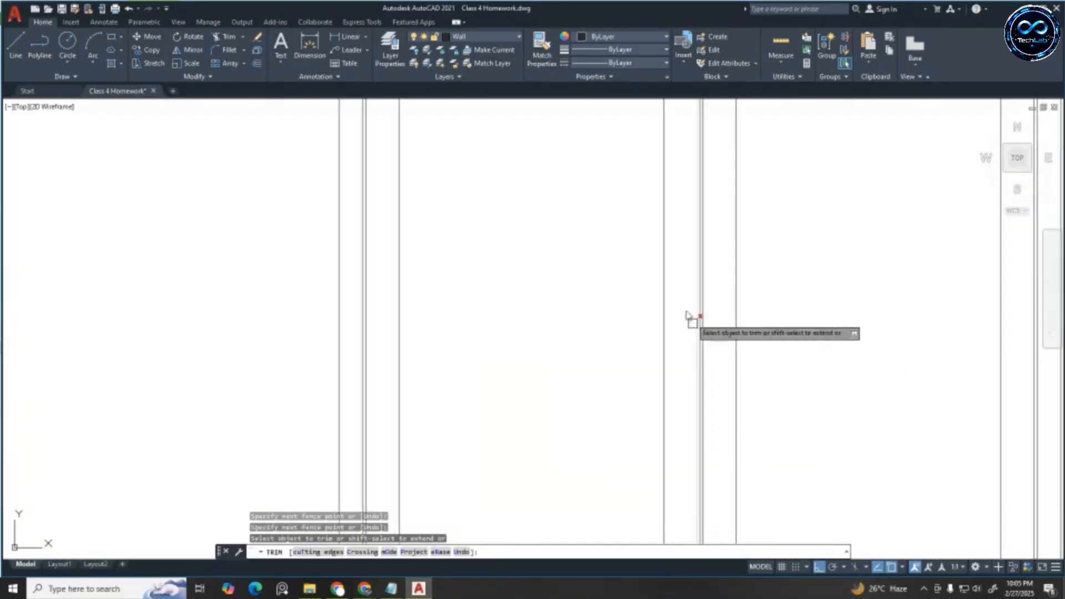
key(Escape)
key(Escape)
key(Escape)
scroll(702, 243, down, 8)
scroll(742, 275, up, 2)
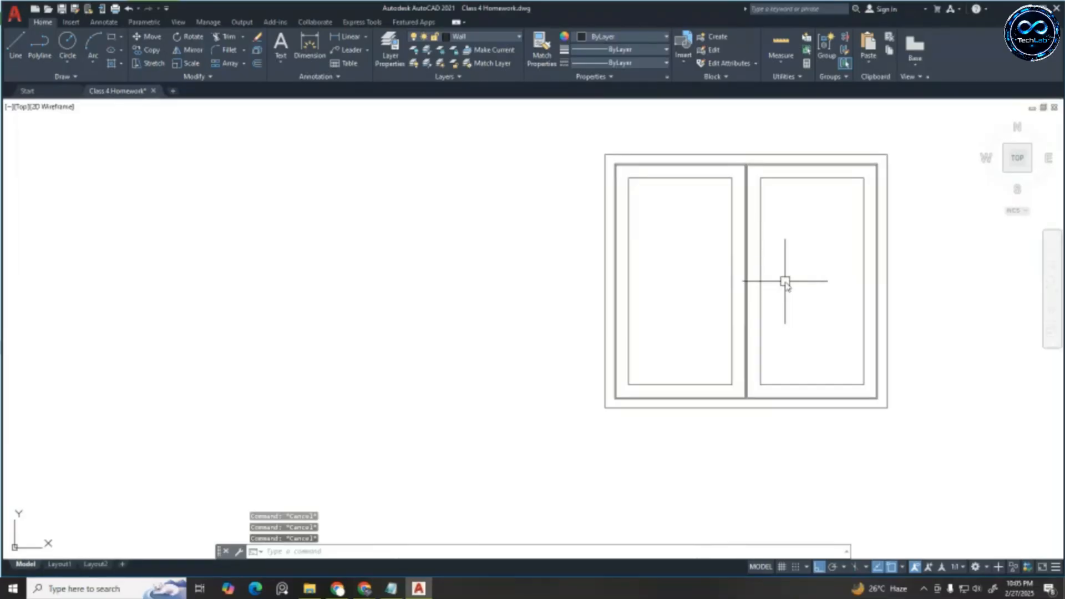
Offset the rightmost central vertical line by 0.5 inch into the right window panel
text(o)
key(Return)
text(.5)
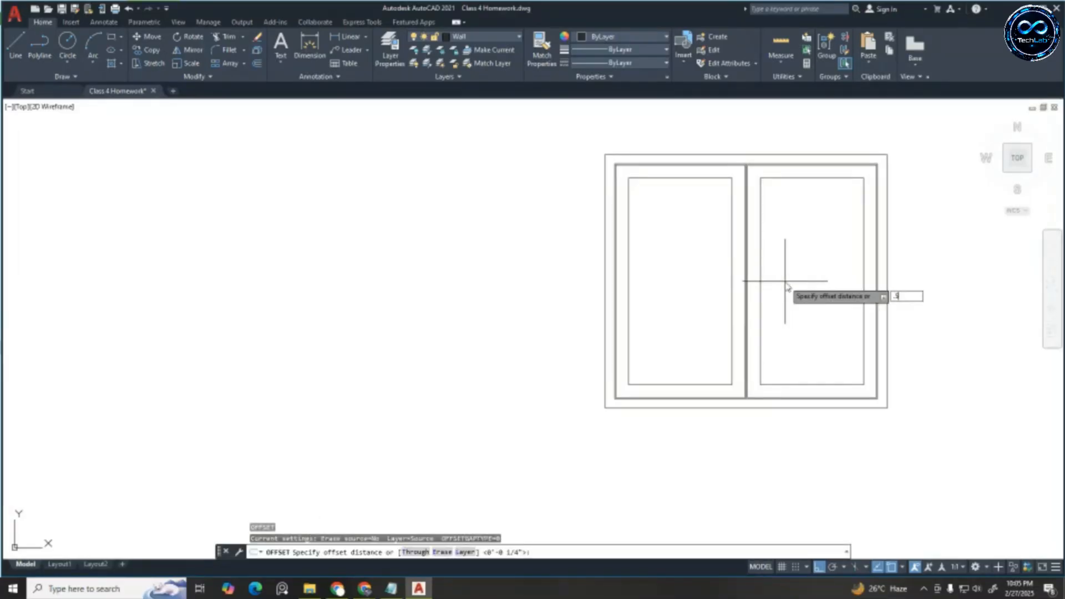
text(")
key(Return)
scroll(779, 288, up, 2)
scroll(727, 295, up, 4)
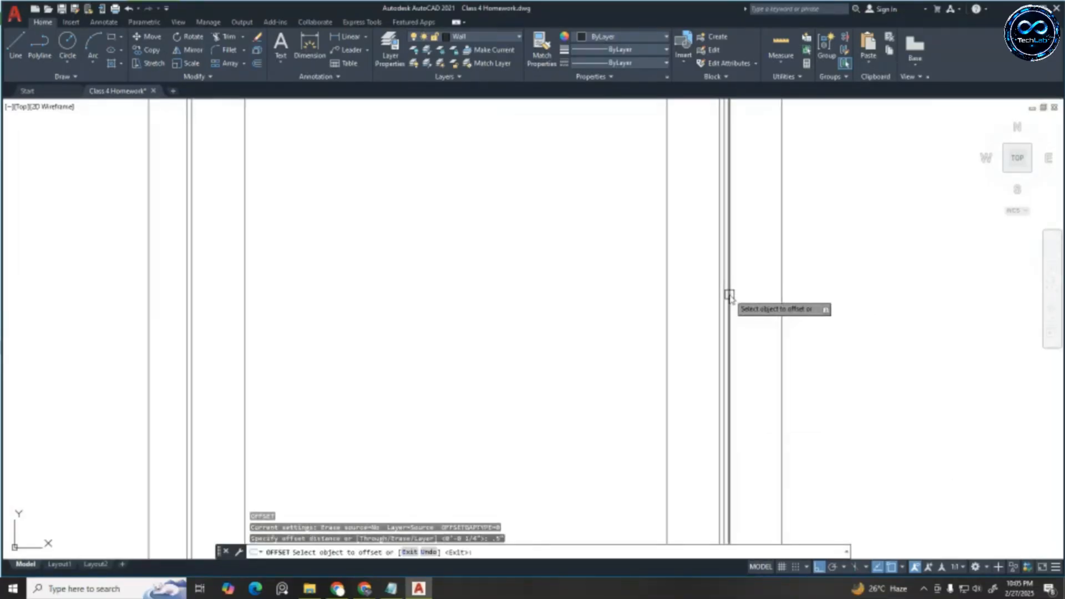
click(729, 295)
click(790, 295)
key(Escape)
key(Escape)
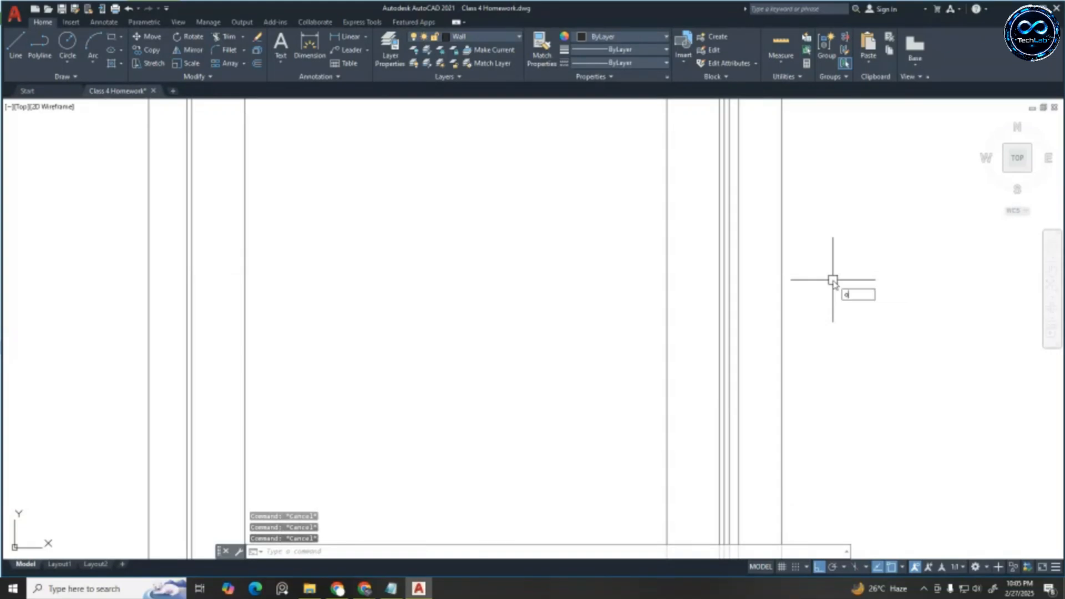
Offset the leftmost central vertical line by 1/2 inch into the left window panel
text(o)
key(Return)
key(Return)
click(720, 304)
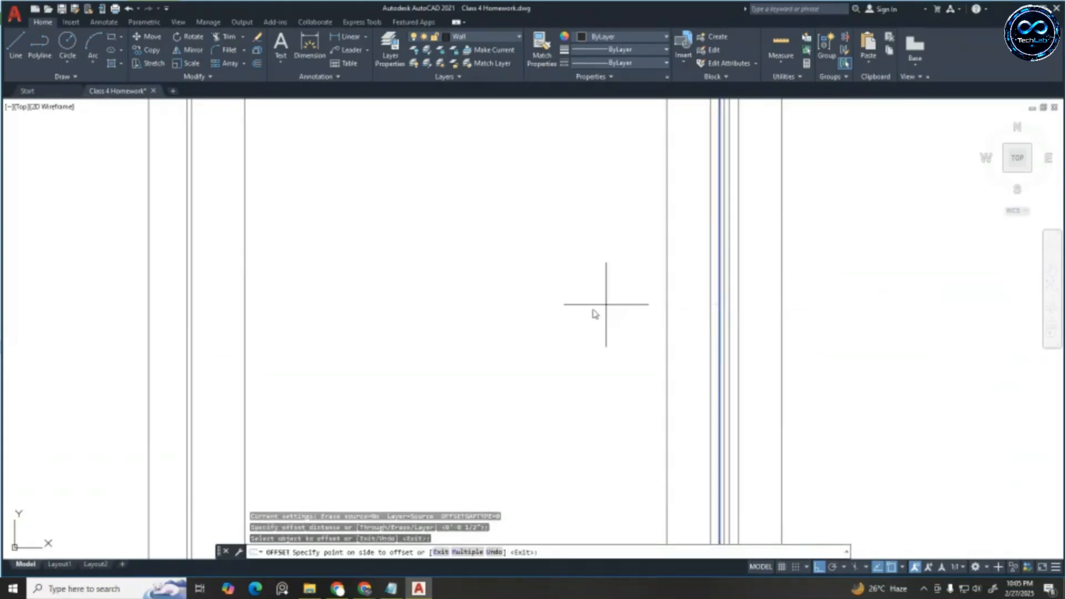
click(599, 309)
key(Escape)
key(Escape)
key(Escape)
Offset the two new vertical handle lines by 1 inch, each outward from the window's centre
text(o)
key(Return)
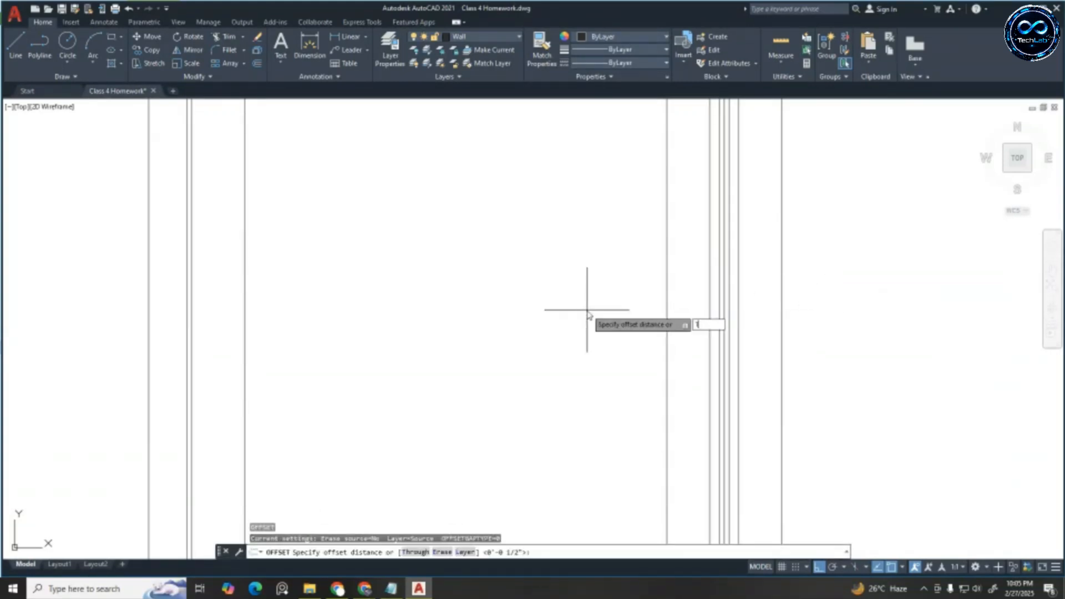
text(1)
key(Return)
click(713, 331)
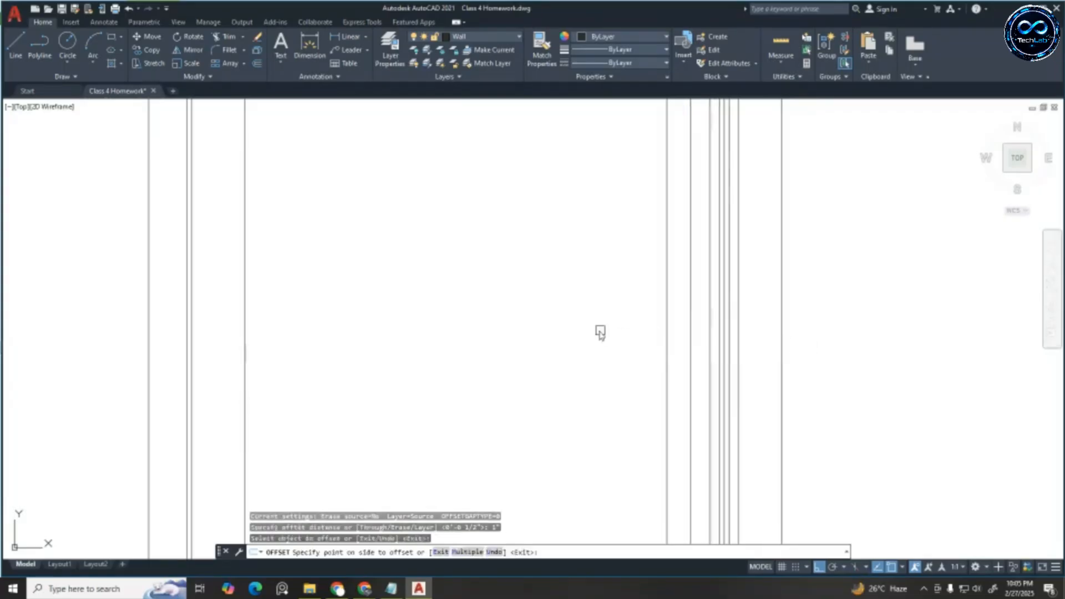
click(599, 331)
click(782, 328)
click(739, 330)
scroll(786, 332, down, 4)
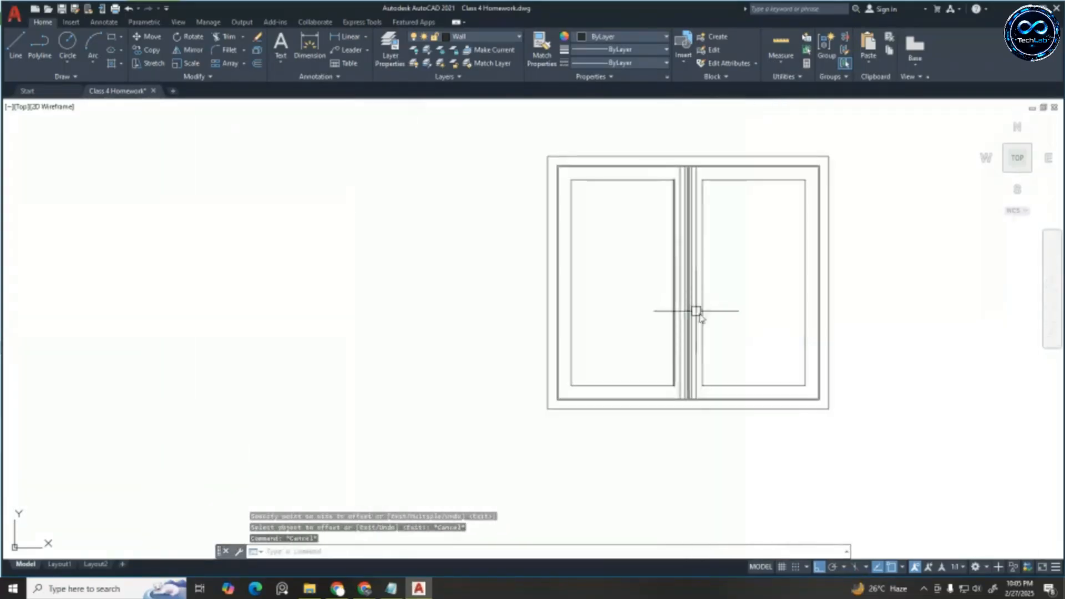
key(Escape)
key(Escape)
key(Escape)
Draw a horizontal line across the window between the midpoints of the outer frame's left and right sides
key(l)
key(Return)
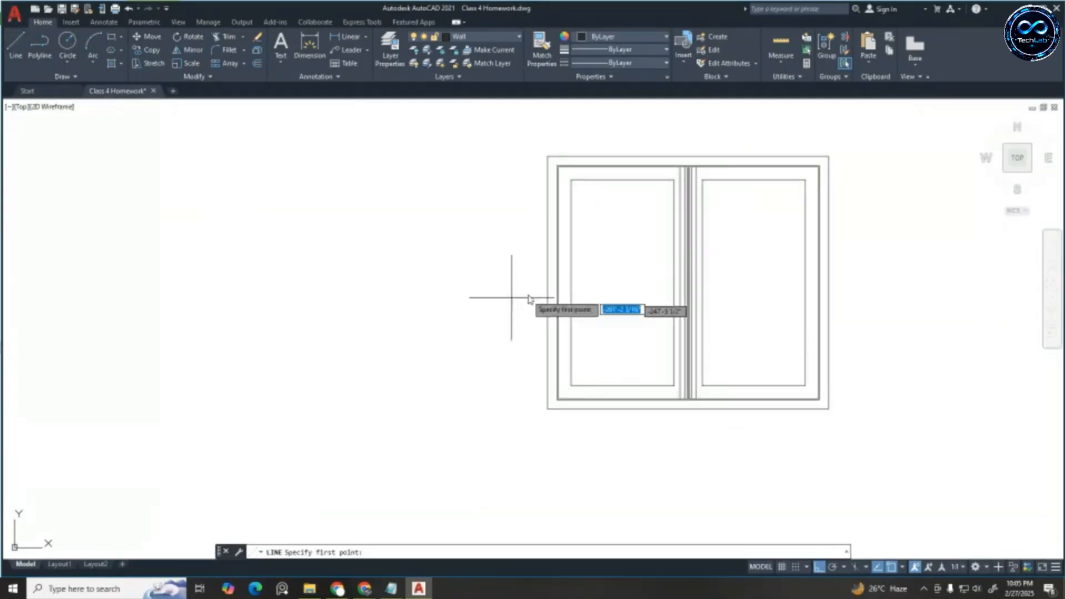
click(547, 283)
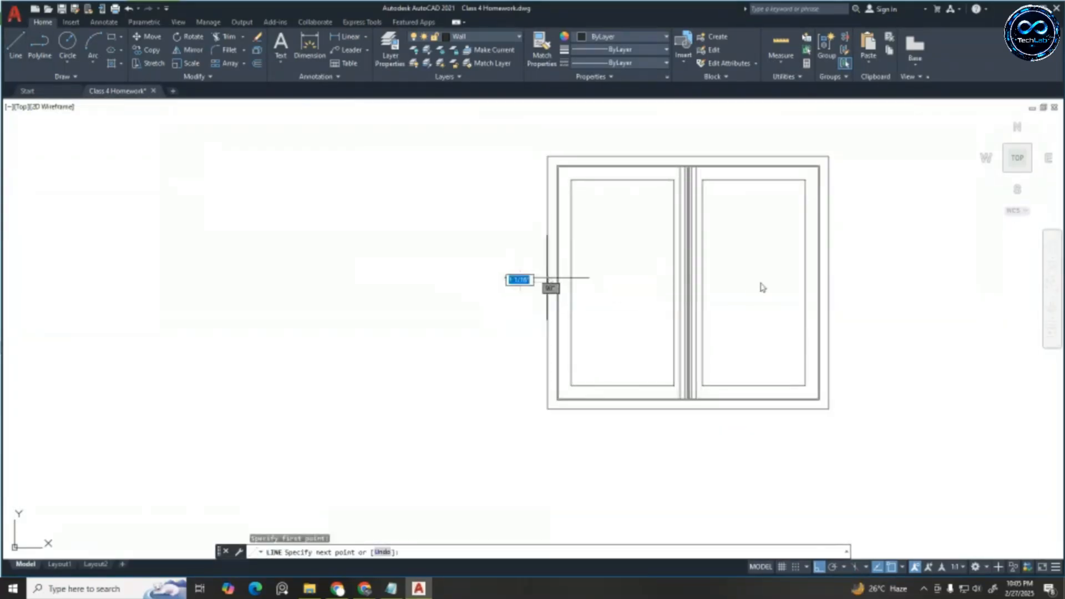
click(829, 284)
key(Escape)
key(Escape)
Offset the horizontal centre line by 6 inches both above and below
text(o)
key(Return)
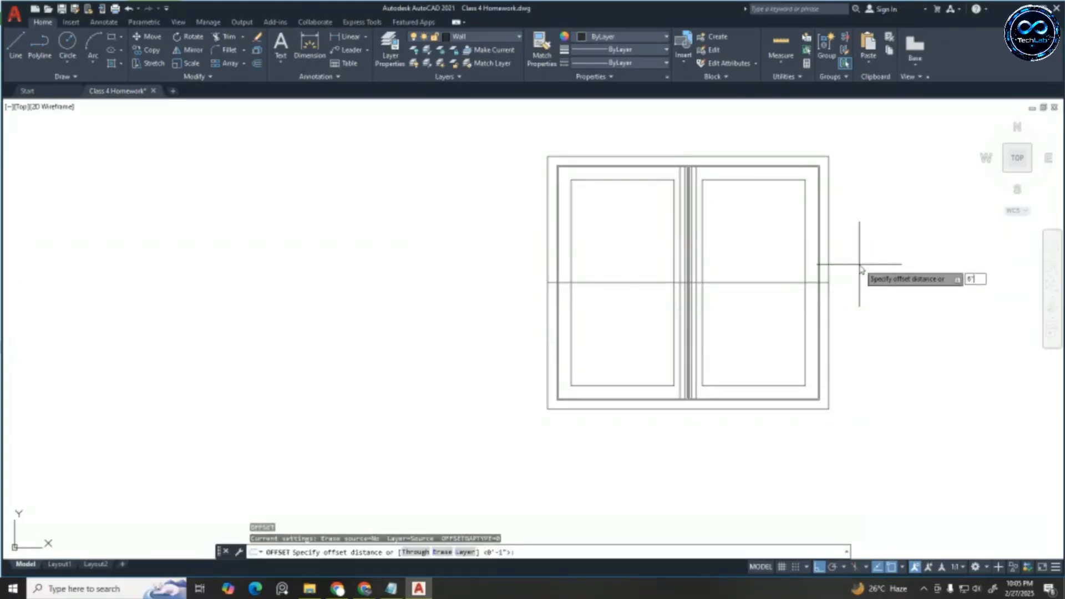
key(Return)
click(714, 283)
click(715, 261)
click(713, 282)
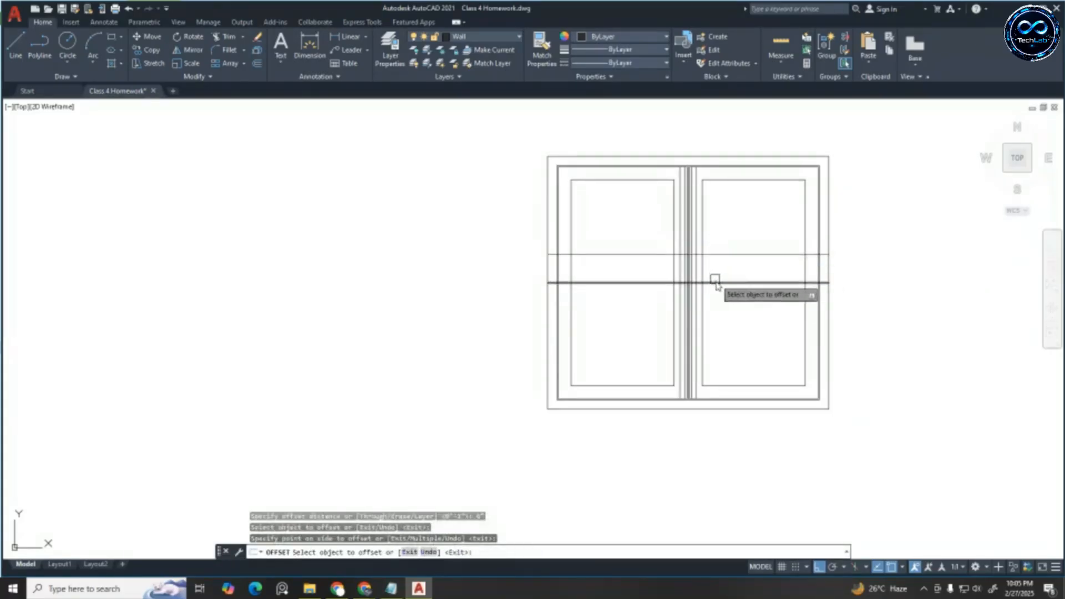
click(706, 350)
scroll(713, 280, up, 6)
key(Escape)
key(Escape)
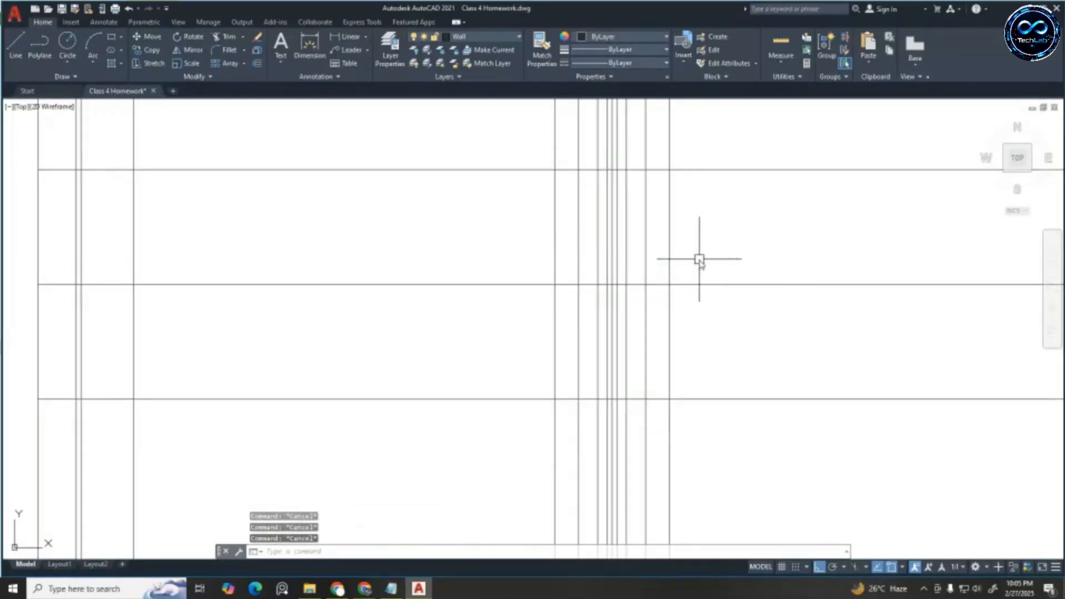
Trim the three horizontal lines between the central vertical lines and the right handle's inner line
scroll(649, 186, up, 2)
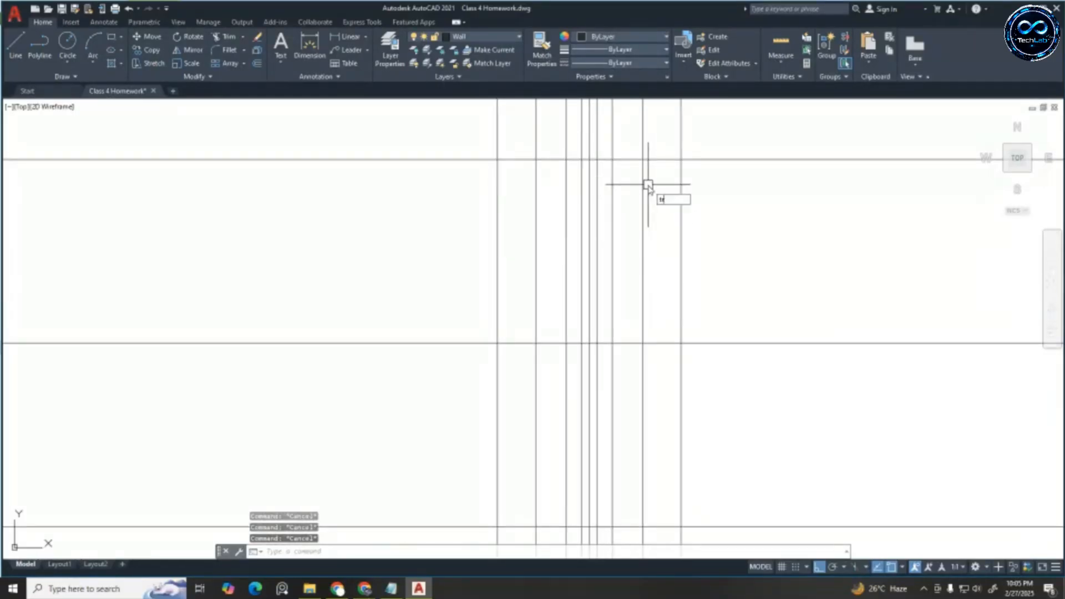
key(Return)
scroll(604, 150, down, 2)
click(579, 162)
click(591, 162)
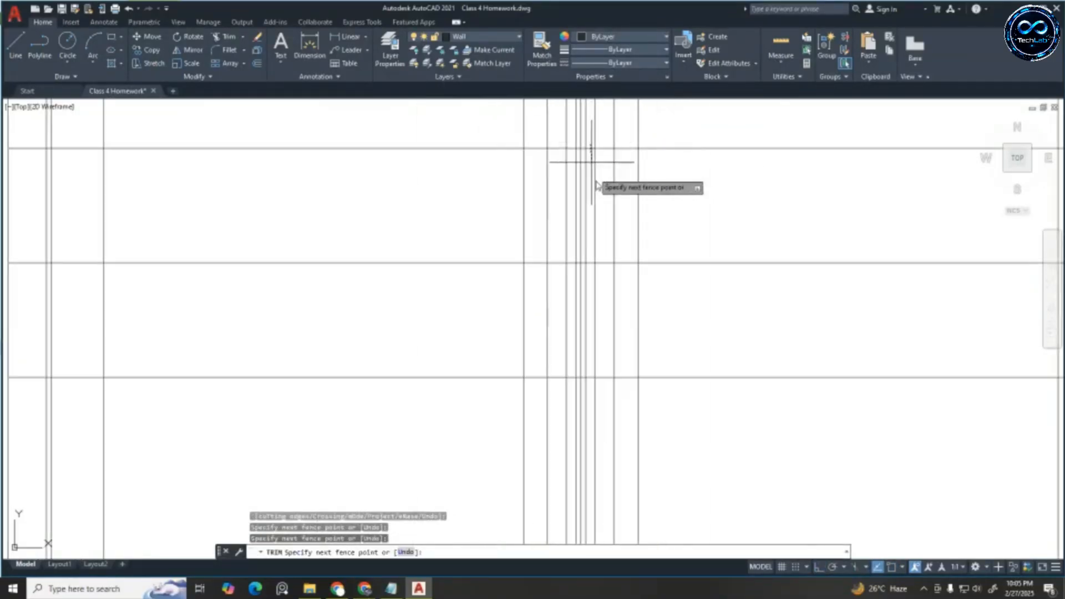
key(Return)
key(Escape)
key(Escape)
key(Escape)
scroll(638, 311, down, 3)
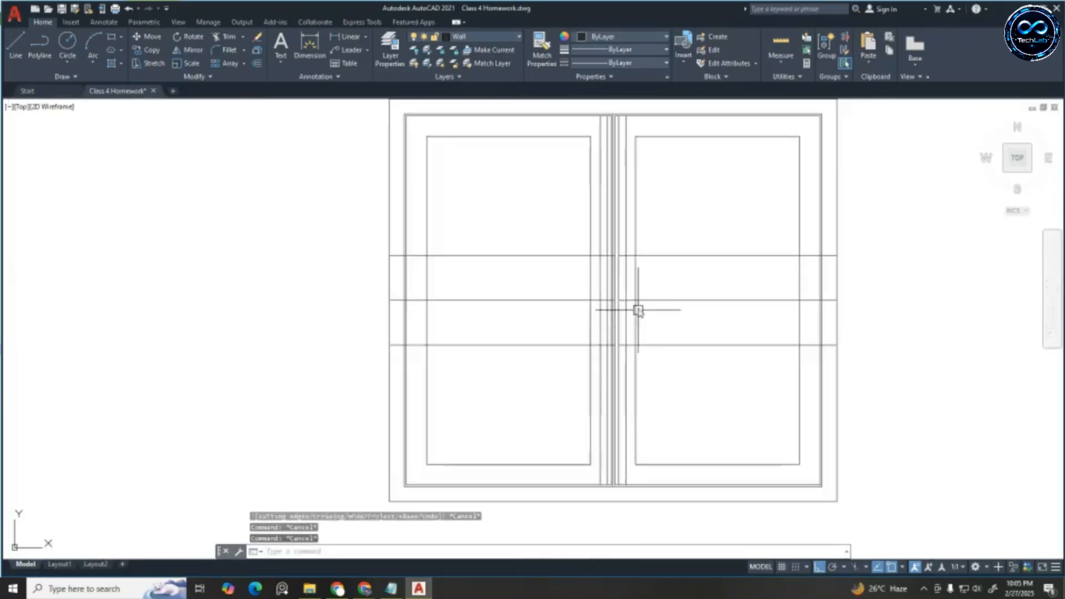
key(Escape)
Fillet the right handle's vertical lines with the upper horizontal line to form its square top corners
scroll(627, 272, up, 2)
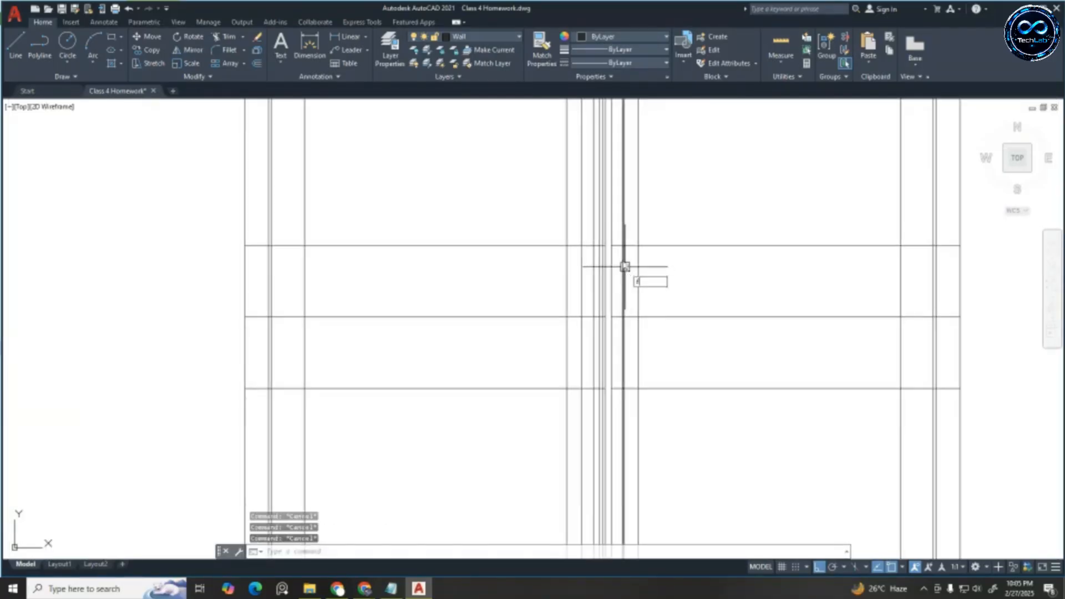
key(Return)
click(617, 252)
scroll(618, 247, up, 2)
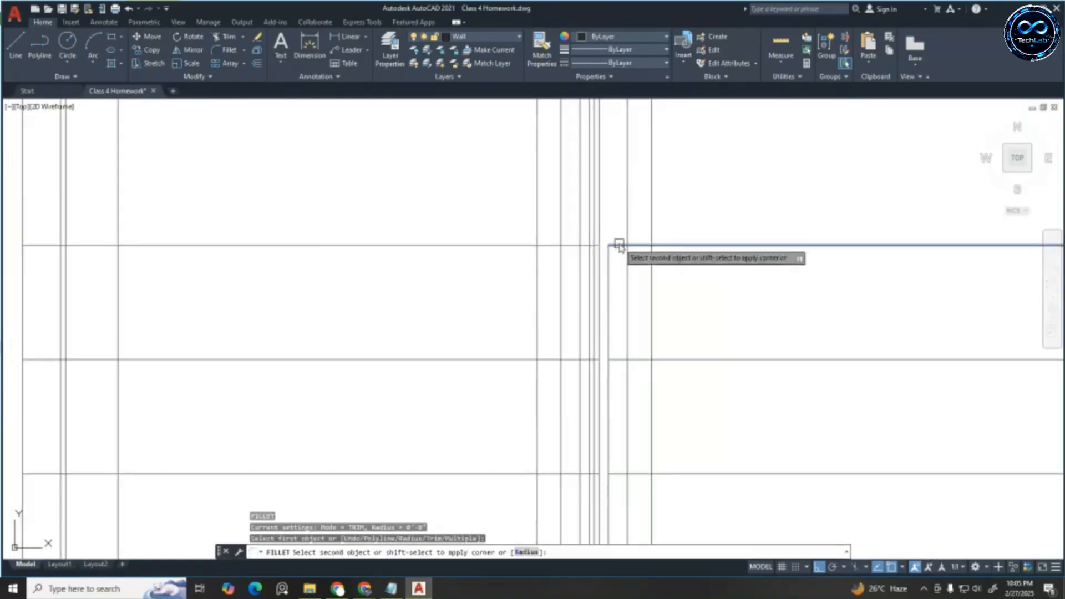
click(619, 245)
scroll(649, 262, down, 3)
scroll(623, 261, up, 3)
Fillet the right handle's vertical lines with the lower horizontal line to form its square bottom corners
key(Return)
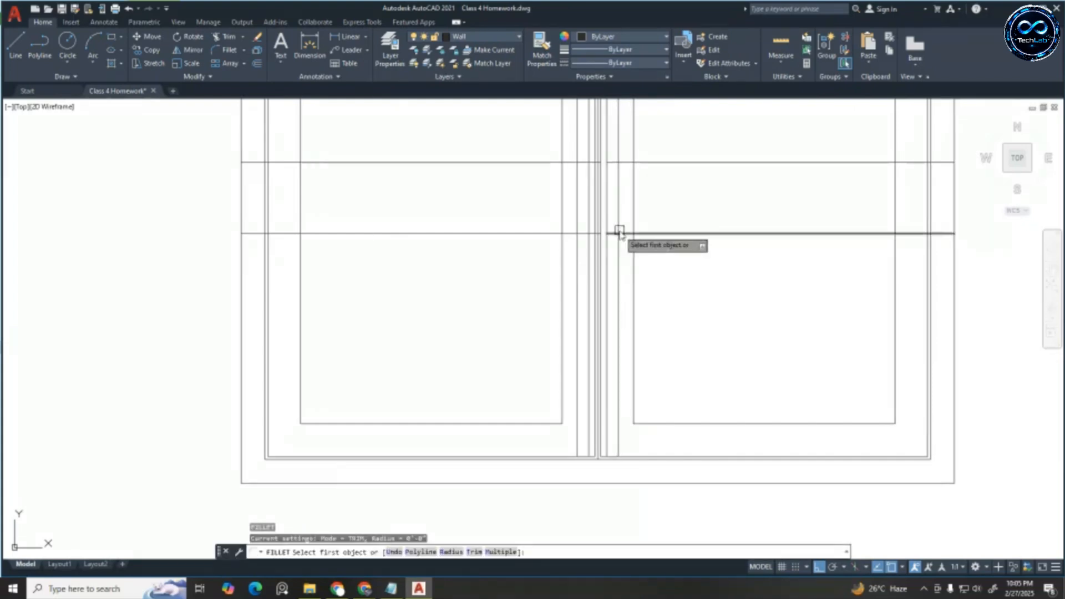
click(619, 232)
click(614, 233)
key(Return)
click(608, 223)
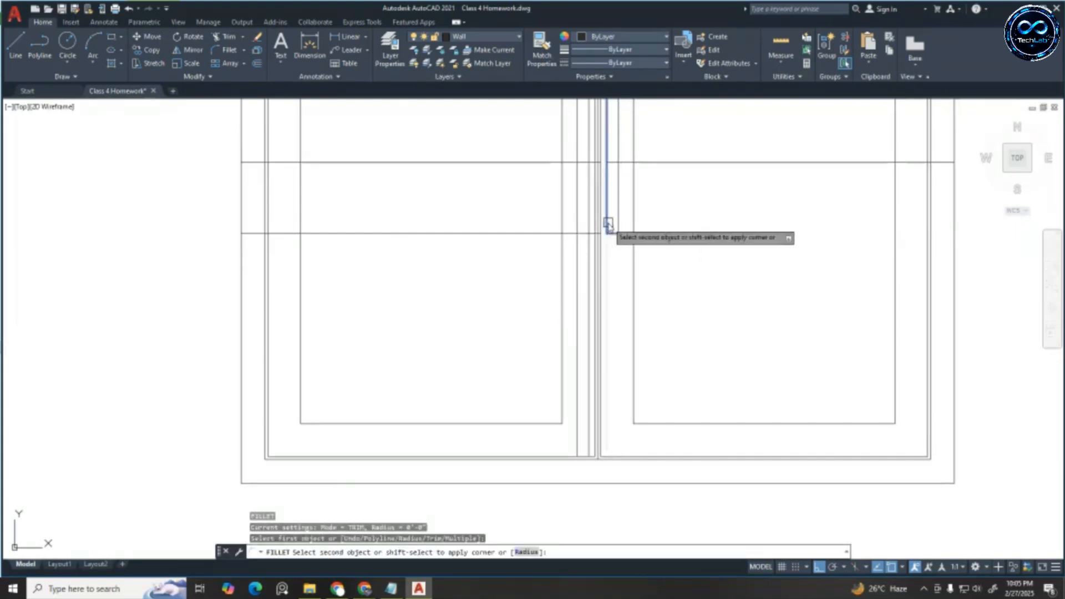
click(604, 227)
Fillet the left handle's vertical lines with the lower horizontal line to form its square bottom corners
key(Return)
click(580, 231)
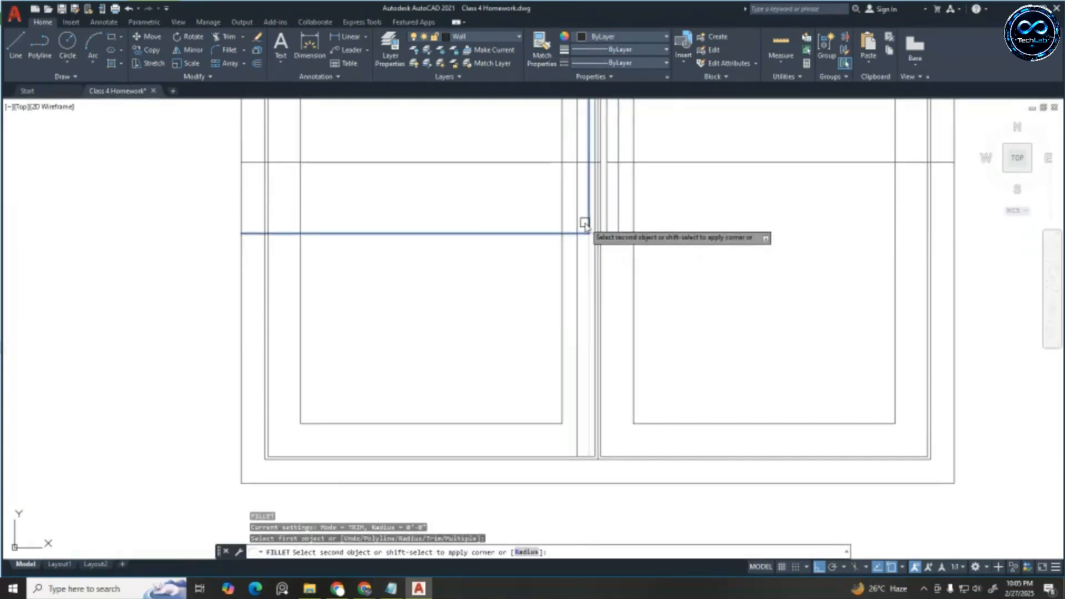
click(584, 223)
key(Return)
click(577, 229)
click(580, 233)
scroll(586, 248, down, 4)
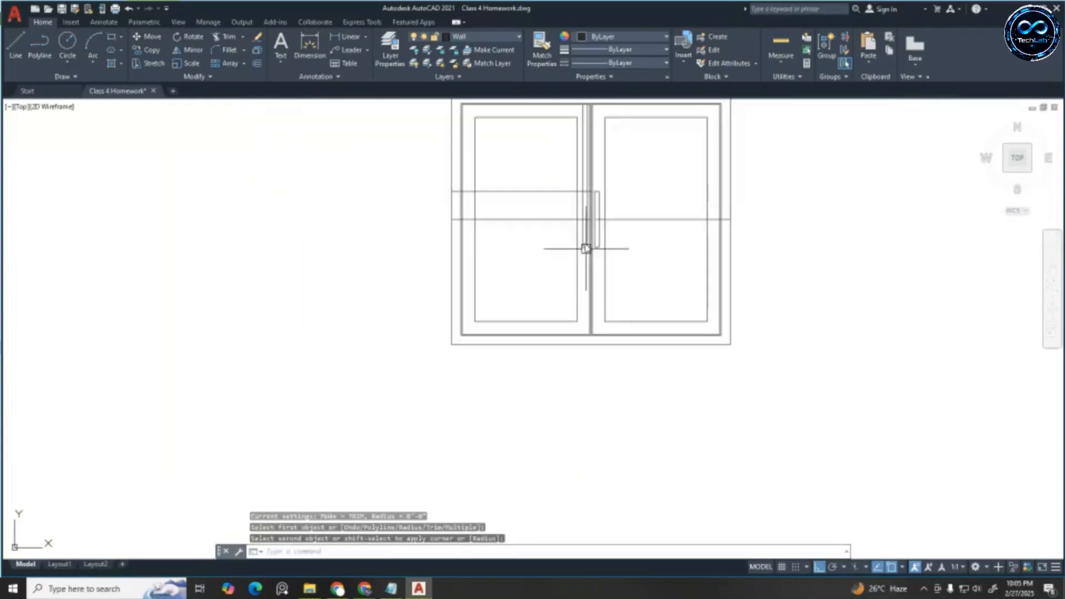
Fillet the left handle's vertical lines with the upper horizontal line to form its square top corners
scroll(585, 210, up, 5)
key(Return)
click(595, 162)
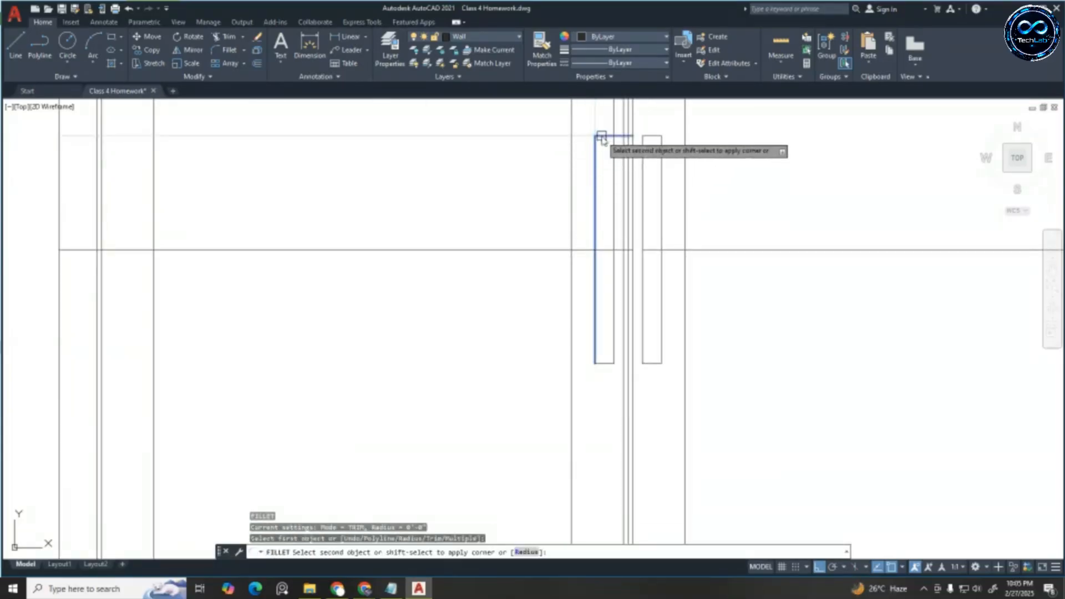
click(601, 137)
key(Return)
click(613, 151)
key(Escape)
scroll(612, 150, down, 5)
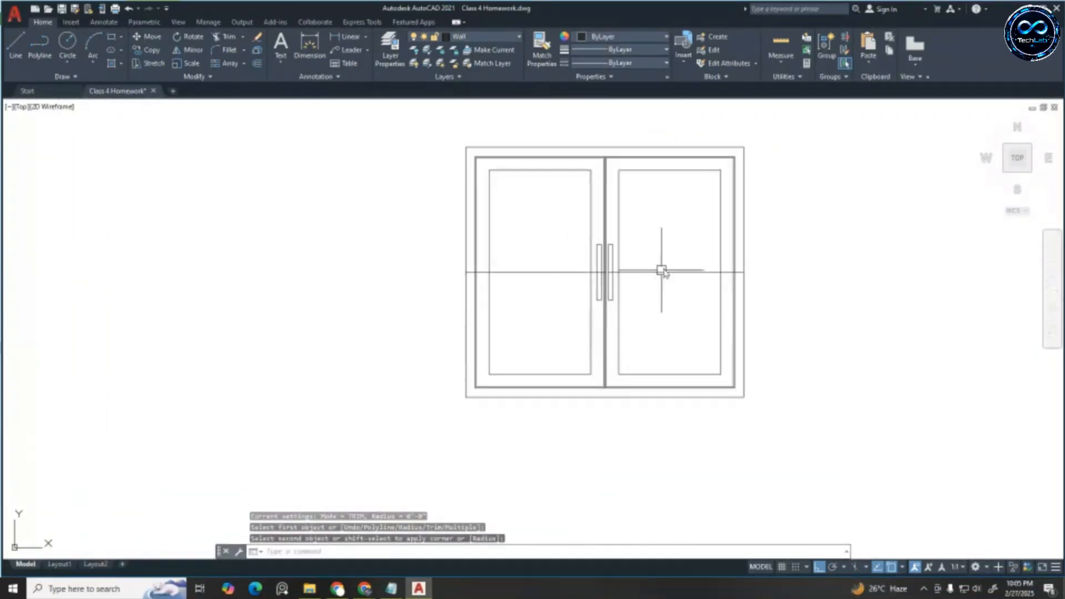
Erase the leftover horizontal centre line running across both window panels
click(654, 290)
click(571, 279)
key(Delete)
key(Escape)
key(Escape)
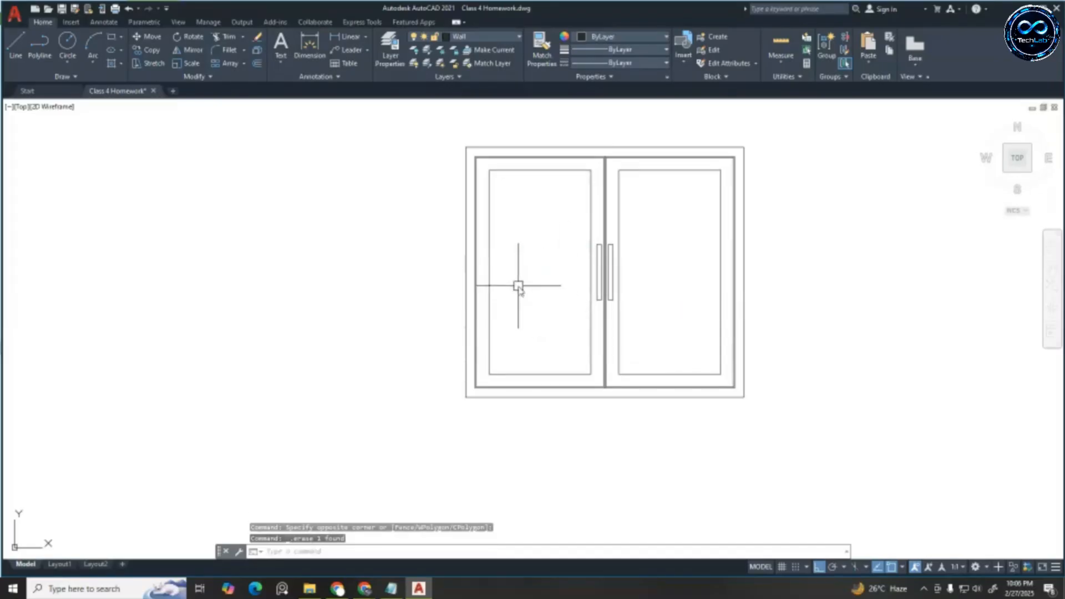
Cut the finished window and paste it as a block onto the lower-left corner of the elevation's left window opening
scroll(590, 281, up, 2)
scroll(617, 296, down, 4)
click(468, 179)
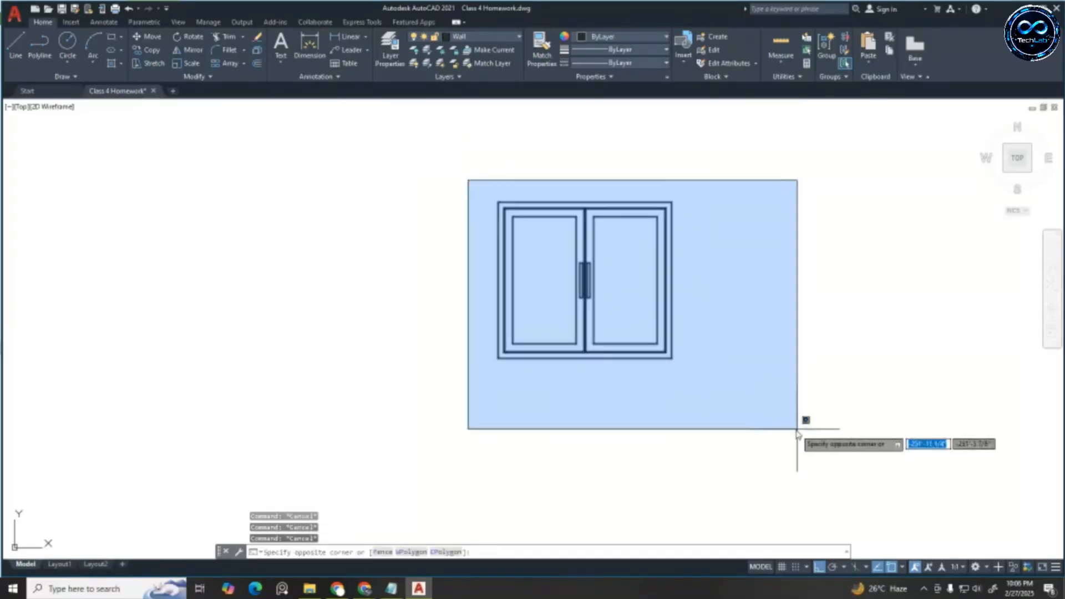
click(799, 428)
key(ctrl+x)
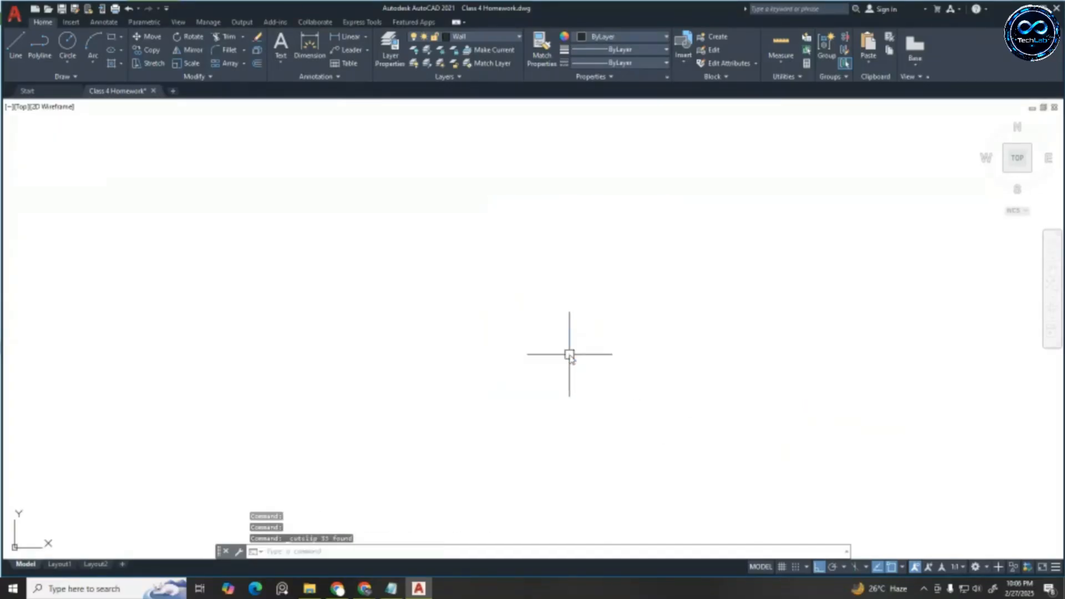
key(ctrl+shift+v)
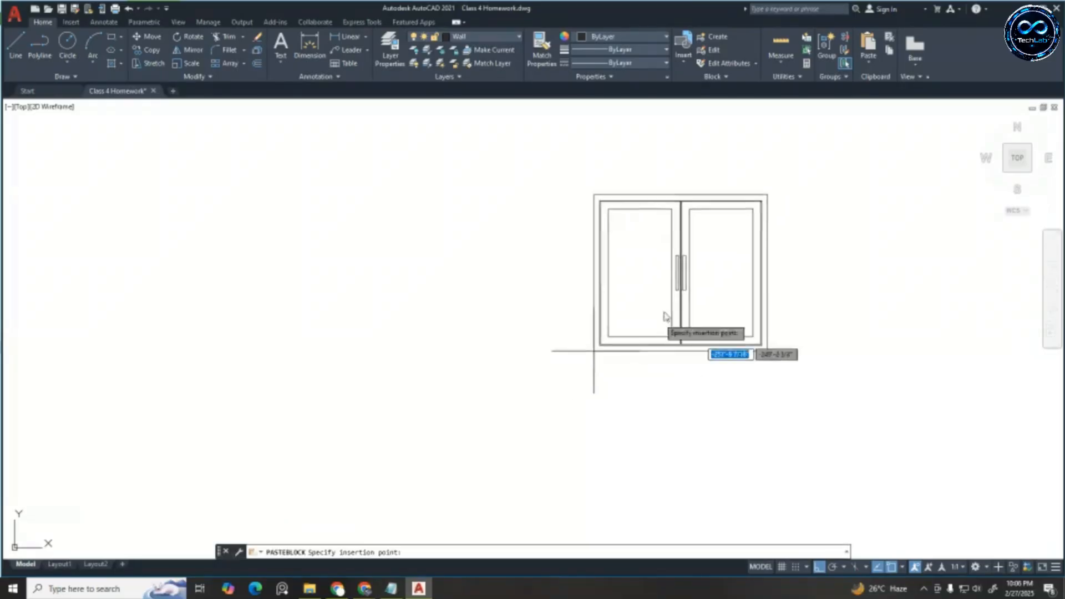
scroll(663, 304, down, 3)
scroll(513, 316, up, 5)
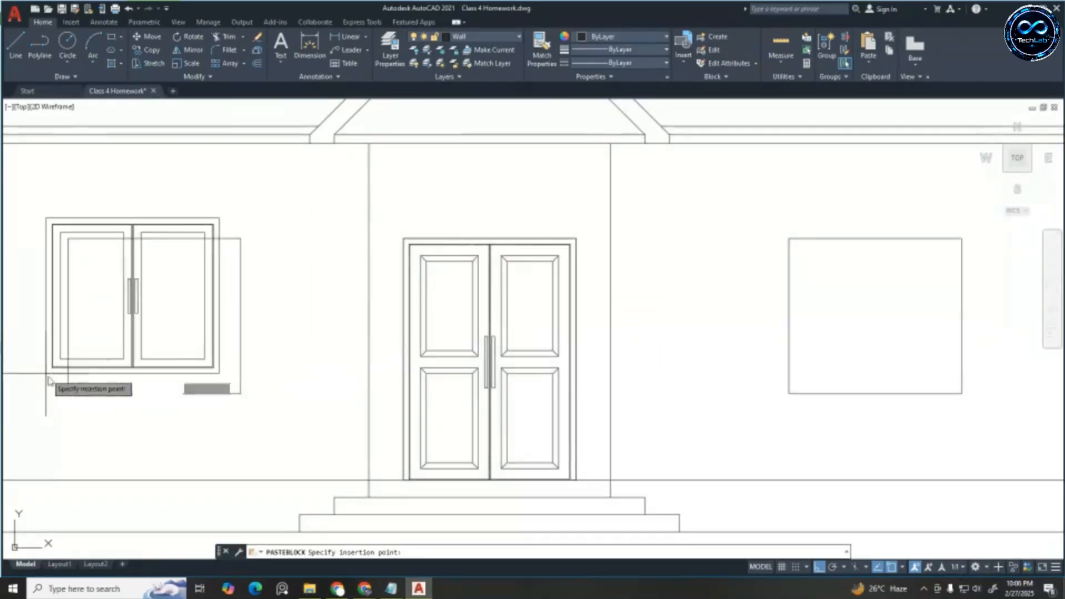
click(69, 393)
Copy the window block from its lower-left corner to the matching corner of the right window opening
click(147, 367)
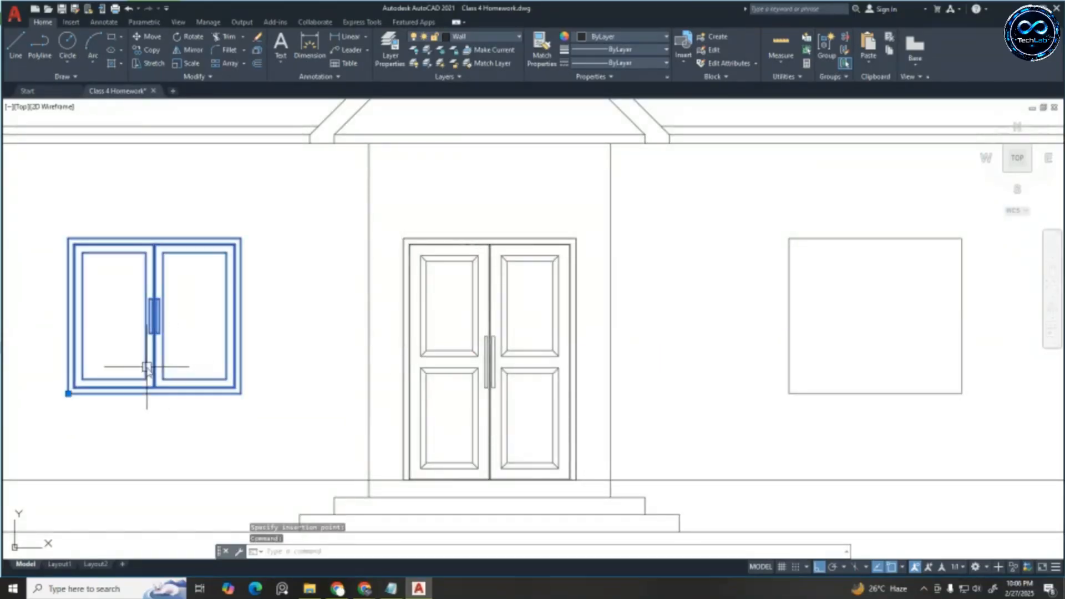
text(co)
key(Return)
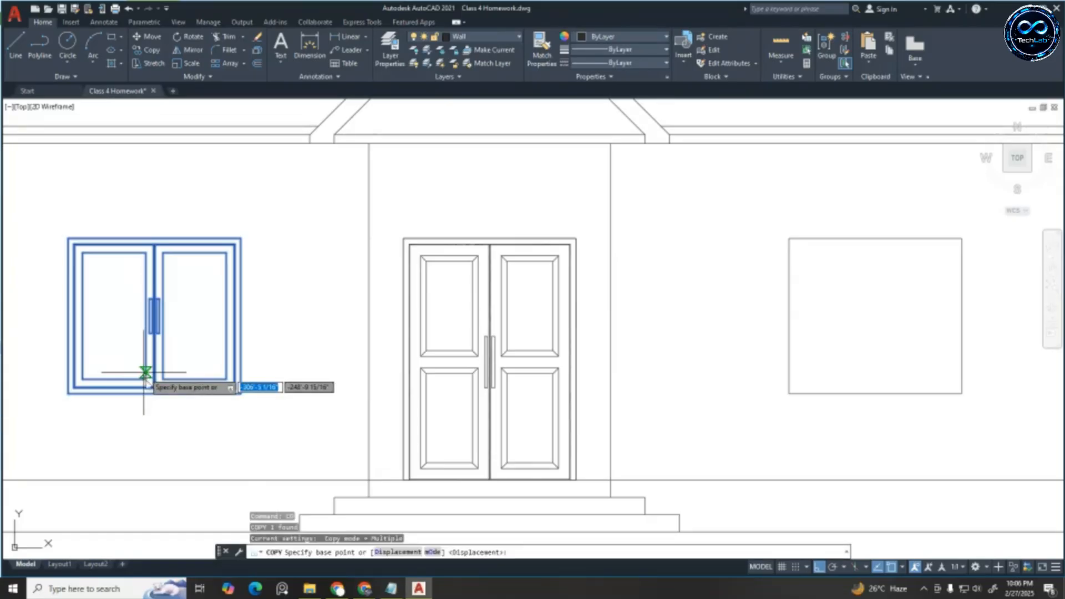
scroll(83, 388, up, 4)
scroll(110, 395, down, 2)
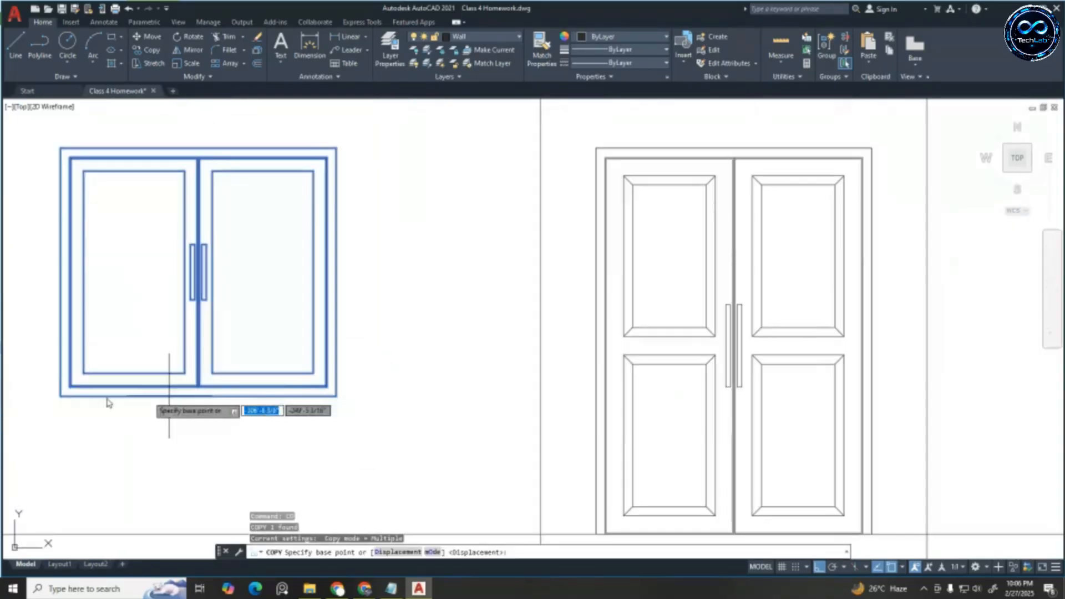
click(57, 395)
scroll(56, 378, down, 5)
scroll(340, 361, up, 4)
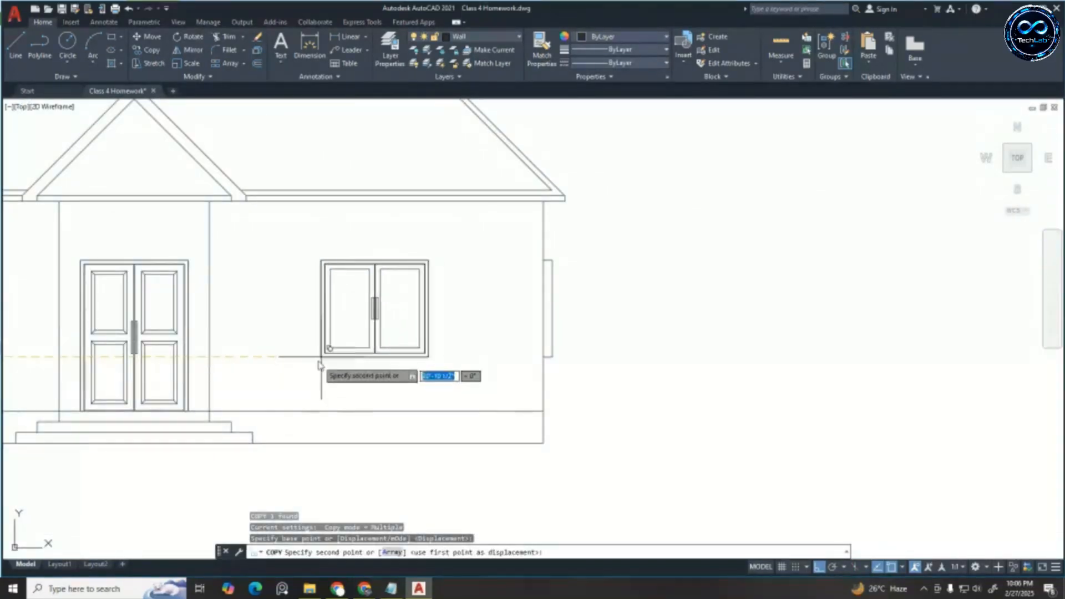
click(332, 366)
scroll(416, 302, down, 2)
key(Escape)
key(Escape)
key(Escape)
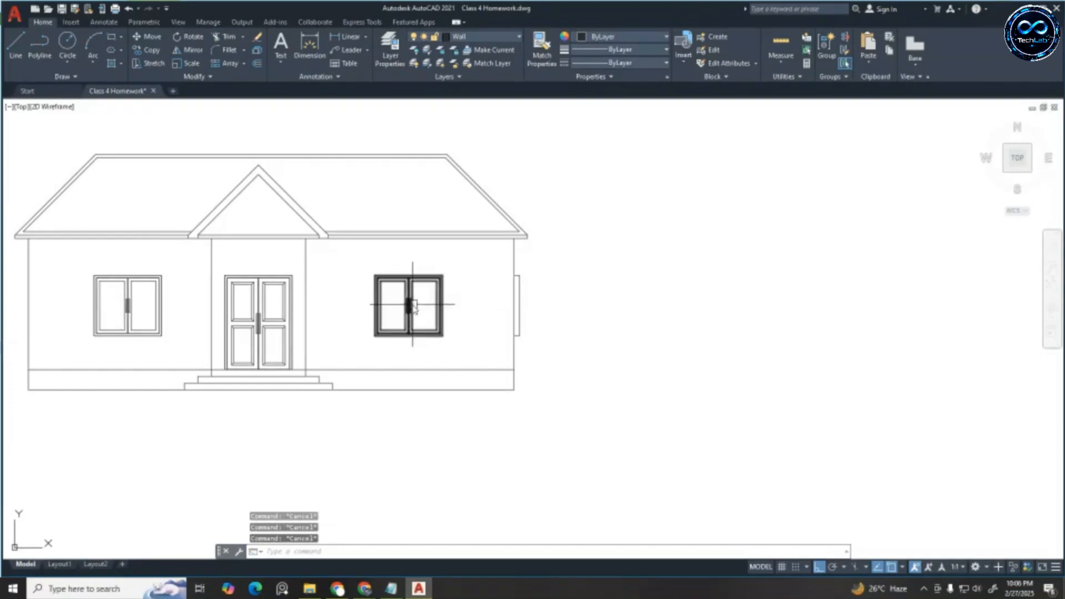
Move both window blocks straight down out of their openings to the empty space below the elevation
click(413, 307)
key(Return)
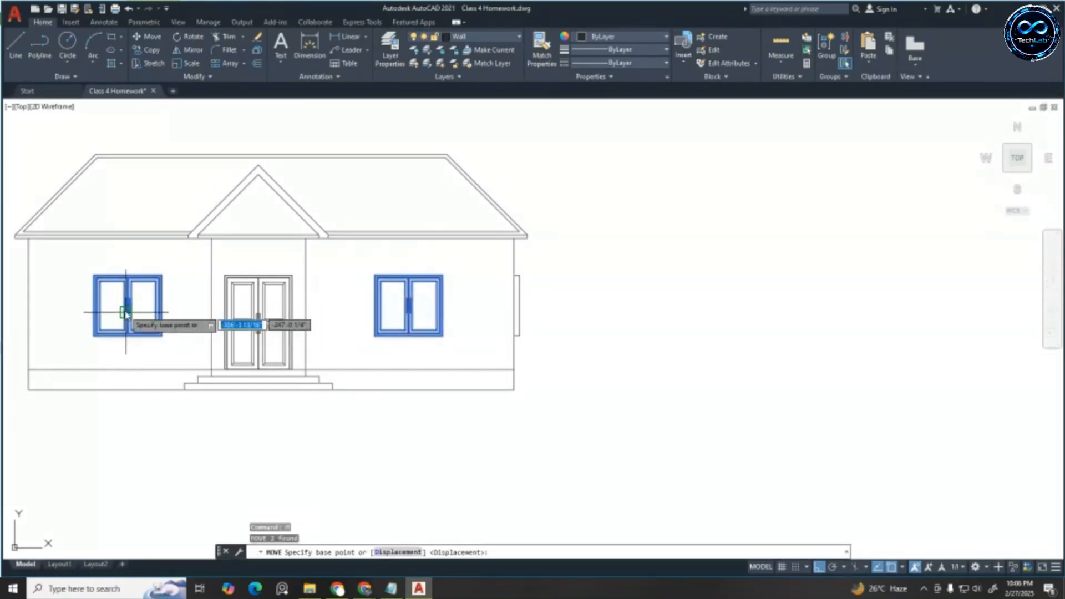
scroll(289, 216, down, 3)
click(216, 270)
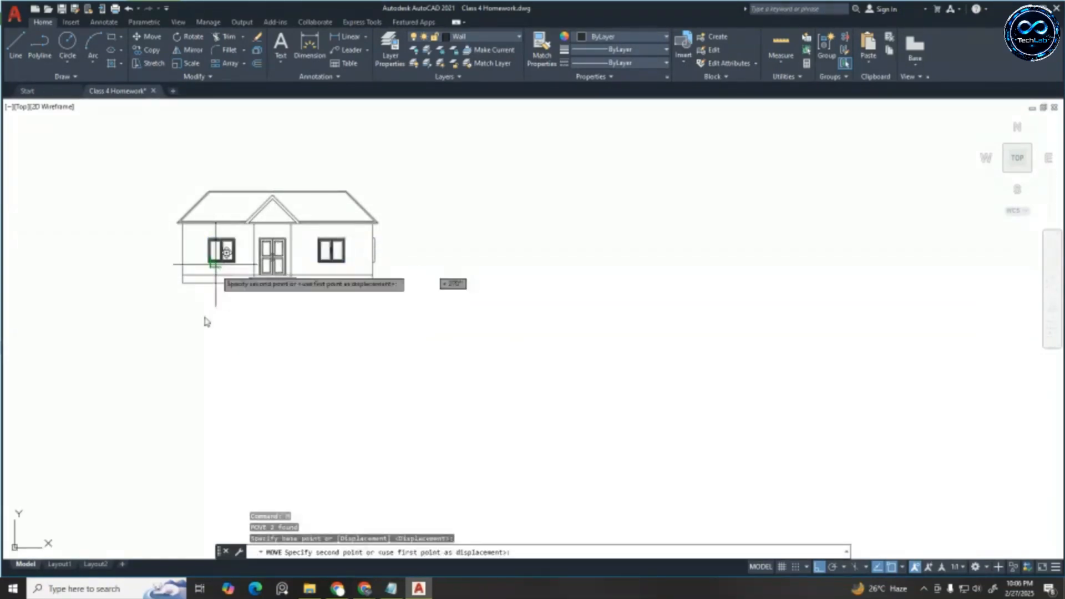
key(Escape)
key(Escape)
scroll(235, 246, up, 4)
scroll(235, 242, up, 4)
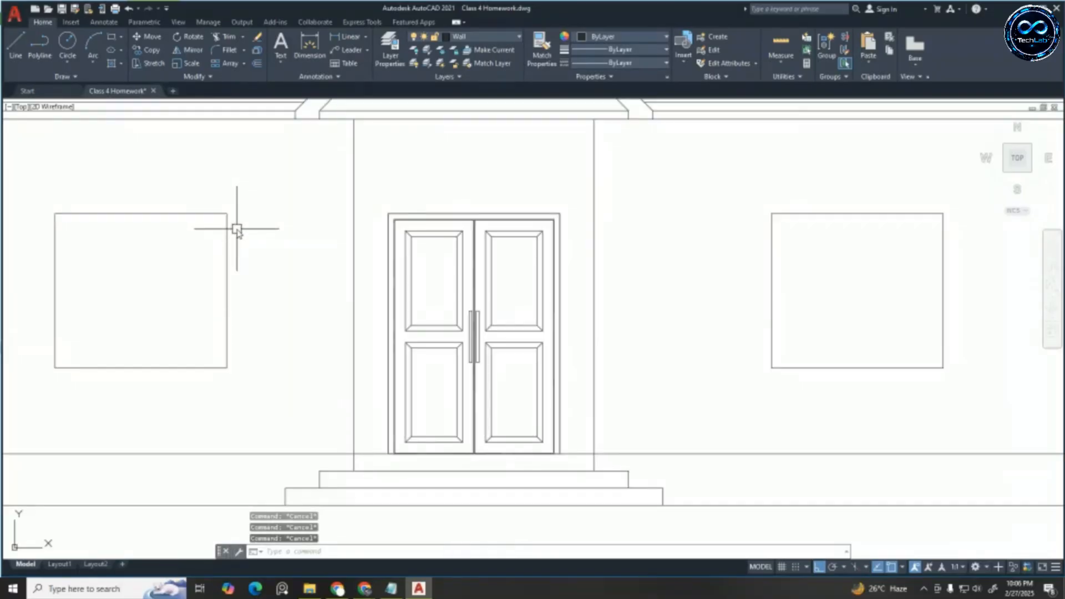
Offset all four edges of the left window opening outward by 4"
text(o)
key(Return)
key(Return)
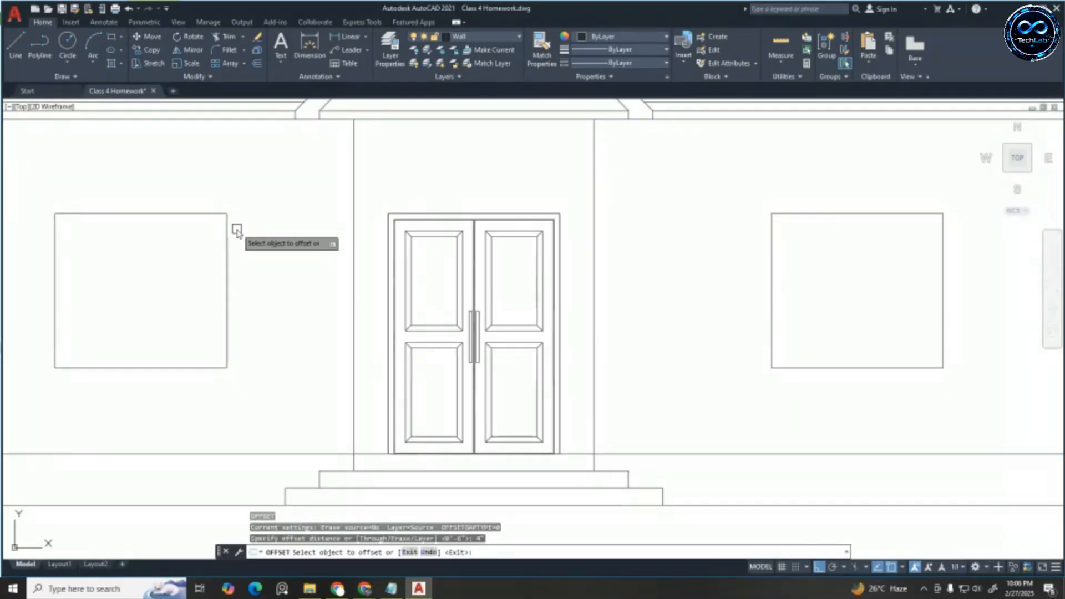
click(227, 242)
click(240, 231)
click(192, 214)
click(183, 195)
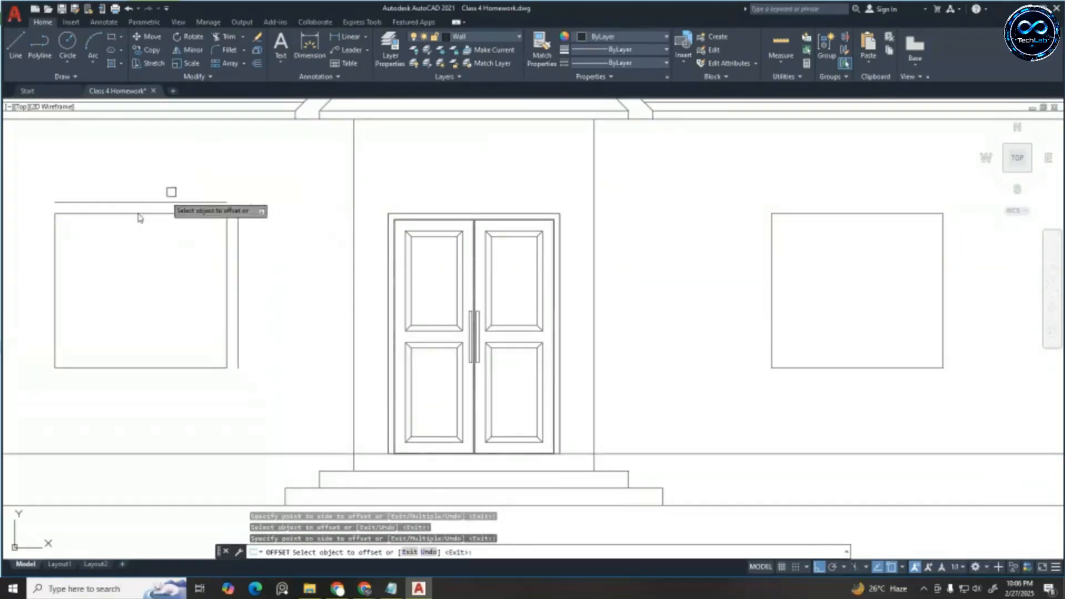
click(55, 269)
click(47, 299)
click(123, 367)
click(148, 428)
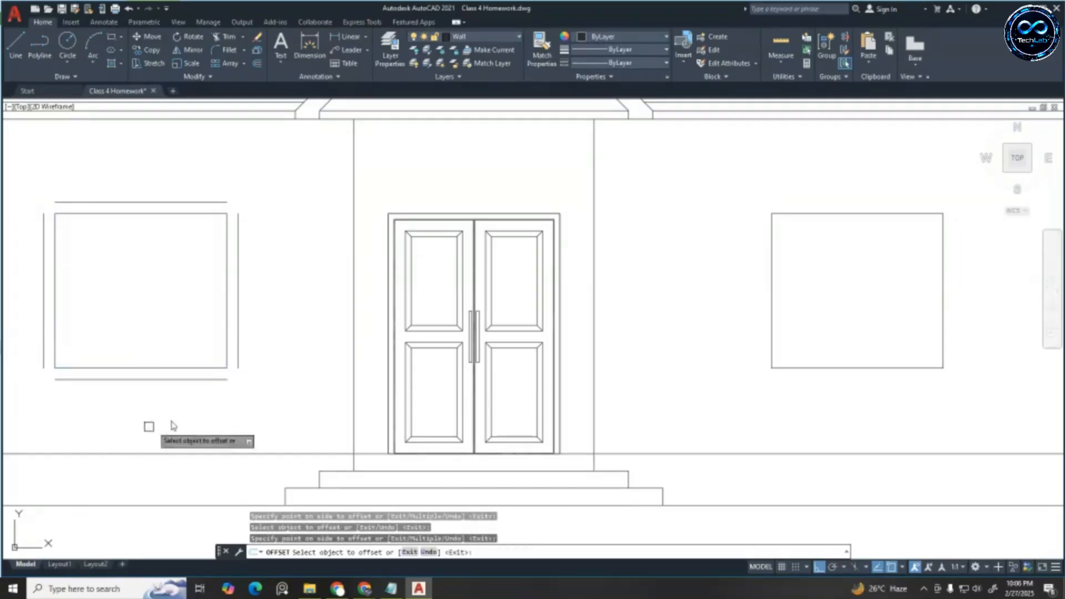
Offset all four edges of the right window opening outward by 4"
click(771, 269)
click(699, 261)
click(827, 213)
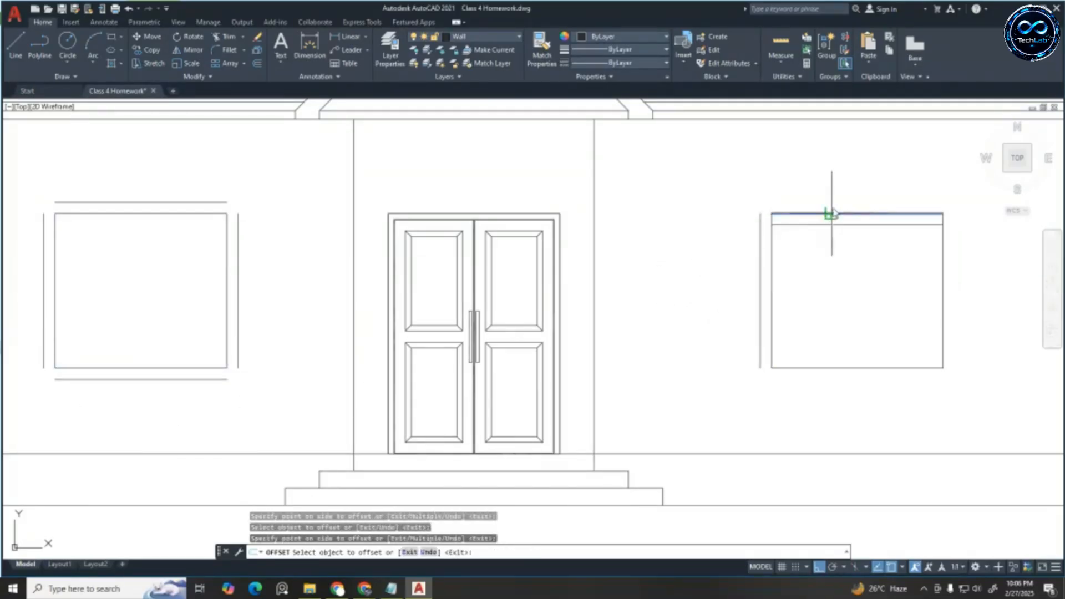
click(829, 191)
scroll(585, 278, down, 2)
click(598, 298)
scroll(621, 300, down, 2)
click(694, 293)
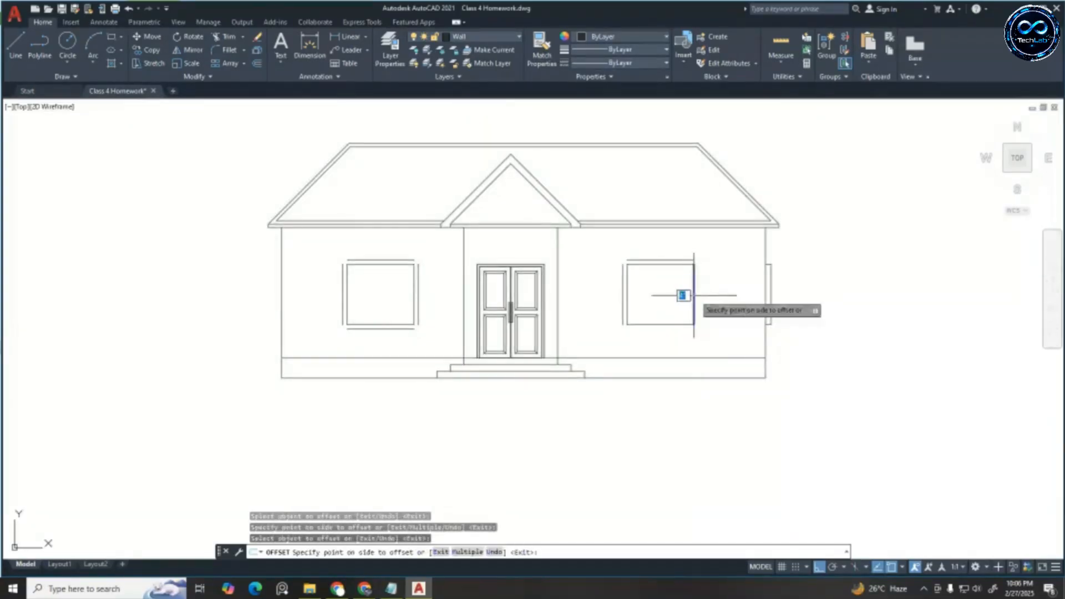
click(707, 302)
click(672, 324)
click(664, 357)
key(Escape)
key(Escape)
key(Escape)
Fillet the offset lines around the right window opening at radius 0 to close the four corners of its outer frame
scroll(709, 280, up, 4)
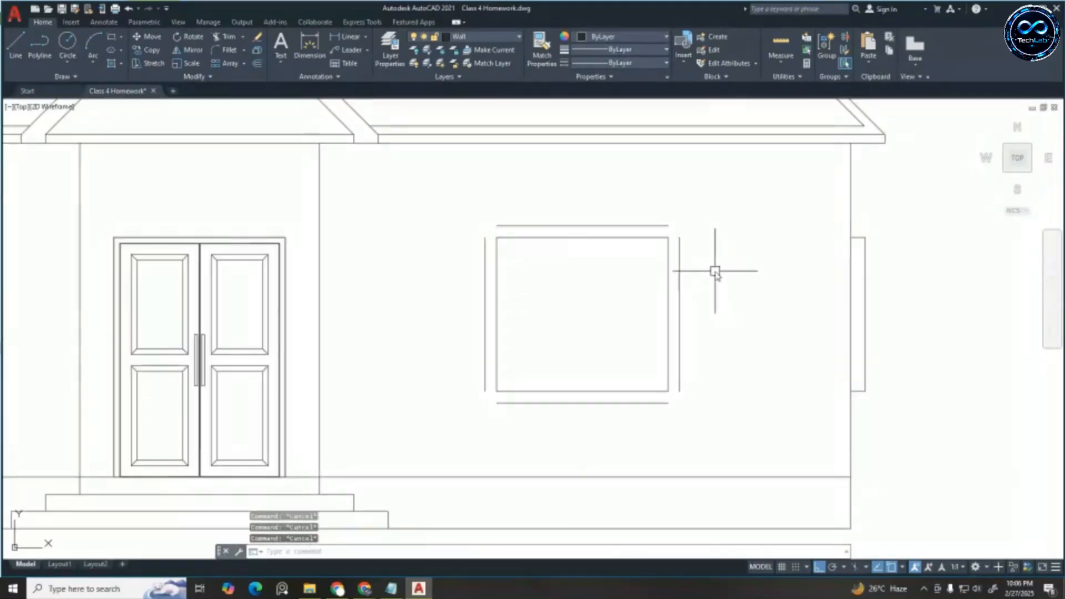
text(f)
key(Return)
click(662, 226)
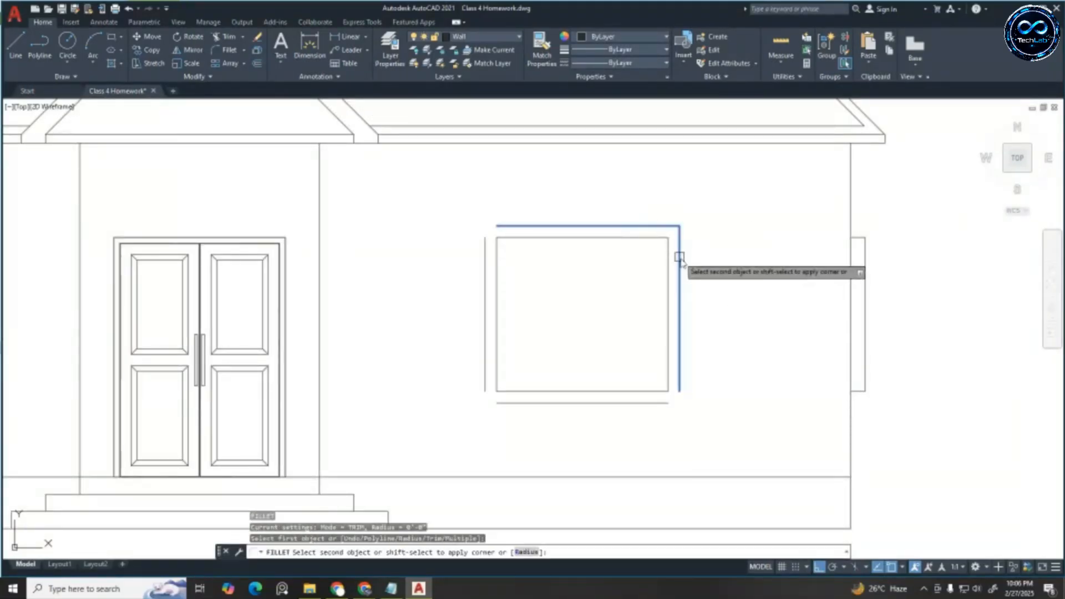
click(678, 258)
key(Return)
click(527, 226)
click(485, 260)
key(Return)
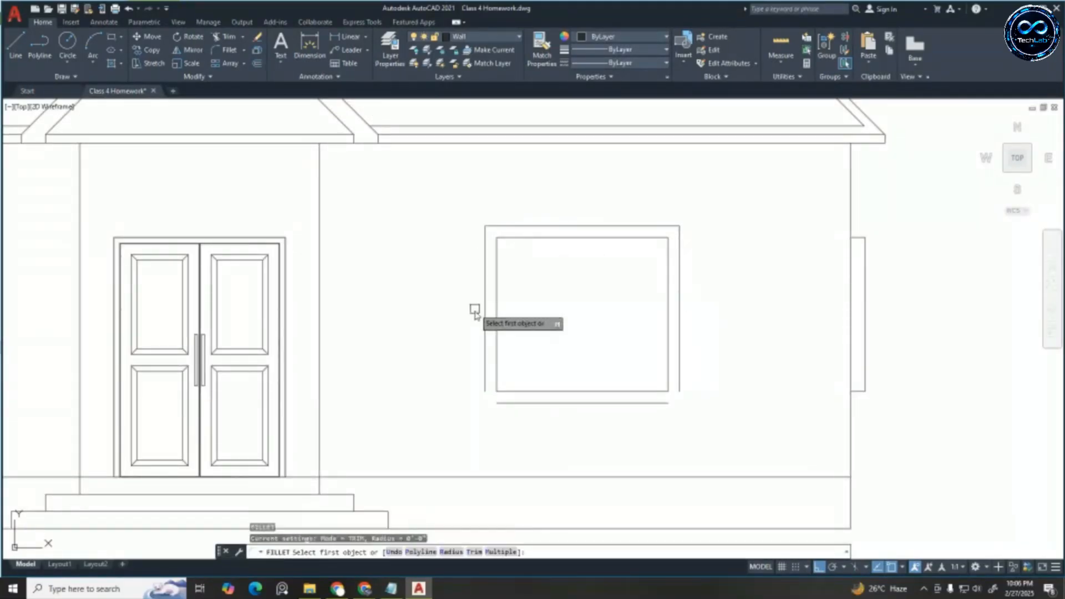
click(485, 336)
click(506, 404)
key(Return)
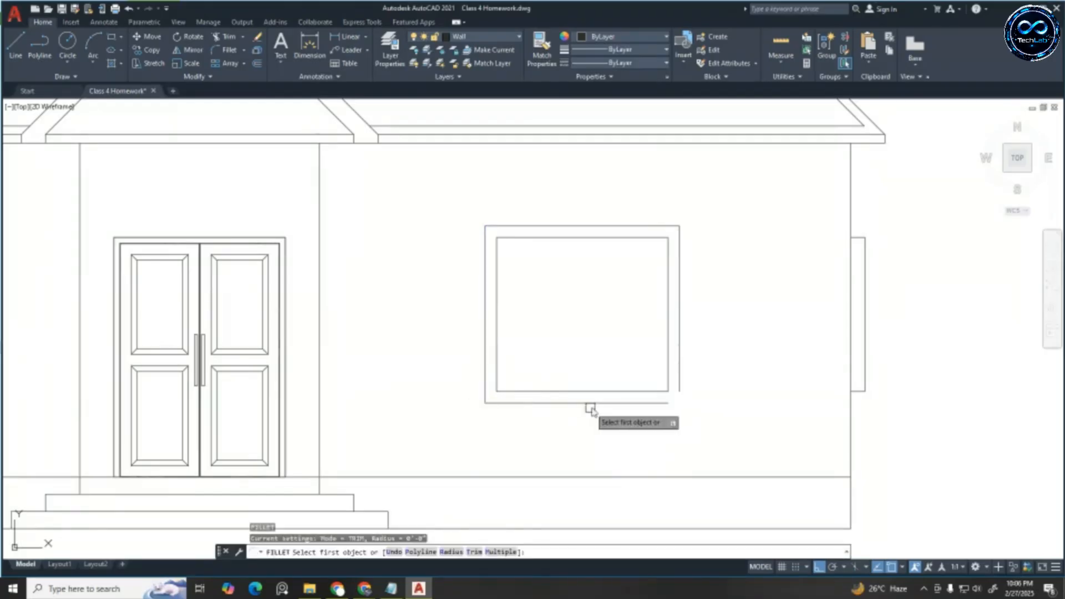
click(599, 403)
click(678, 377)
scroll(744, 344, down, 4)
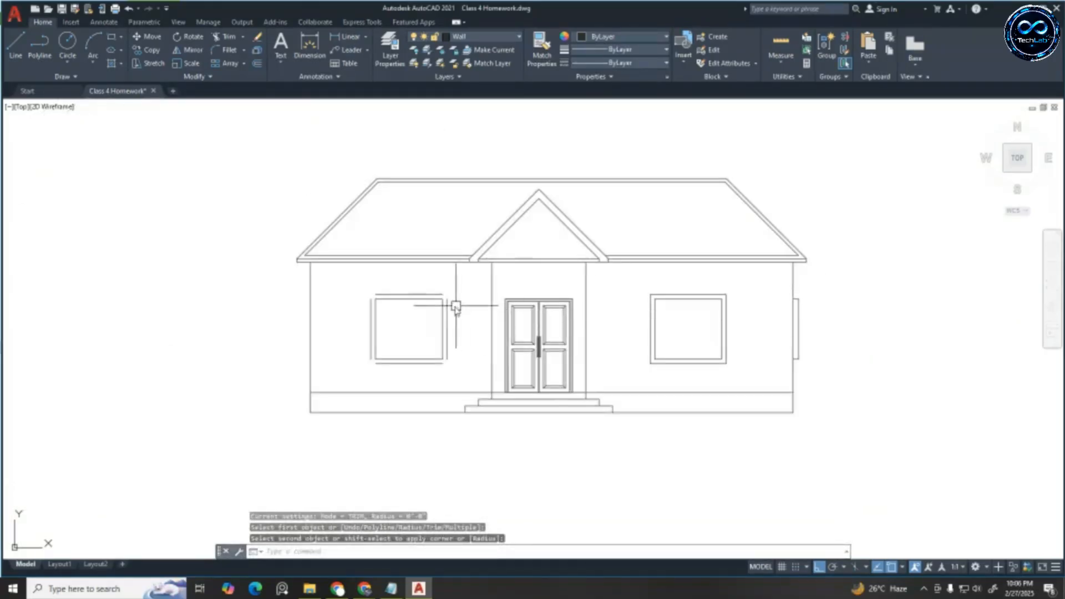
Fillet the offset lines around the left window opening at radius 0 to close the four corners of its outer frame
key(Return)
scroll(427, 294, up, 1)
click(427, 292)
click(453, 309)
key(Return)
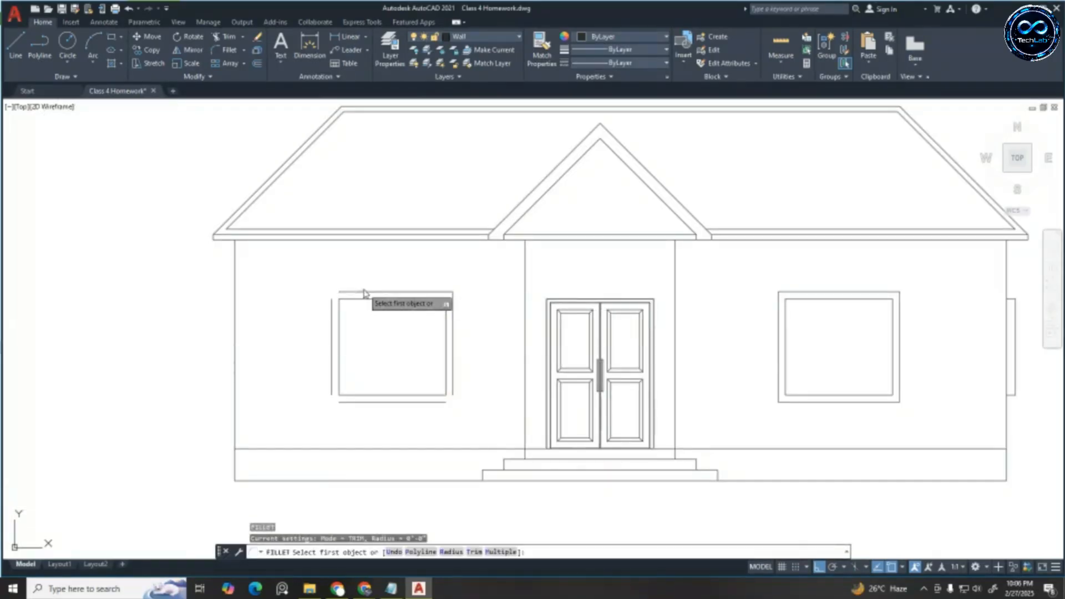
click(362, 292)
click(334, 314)
key(Return)
click(332, 368)
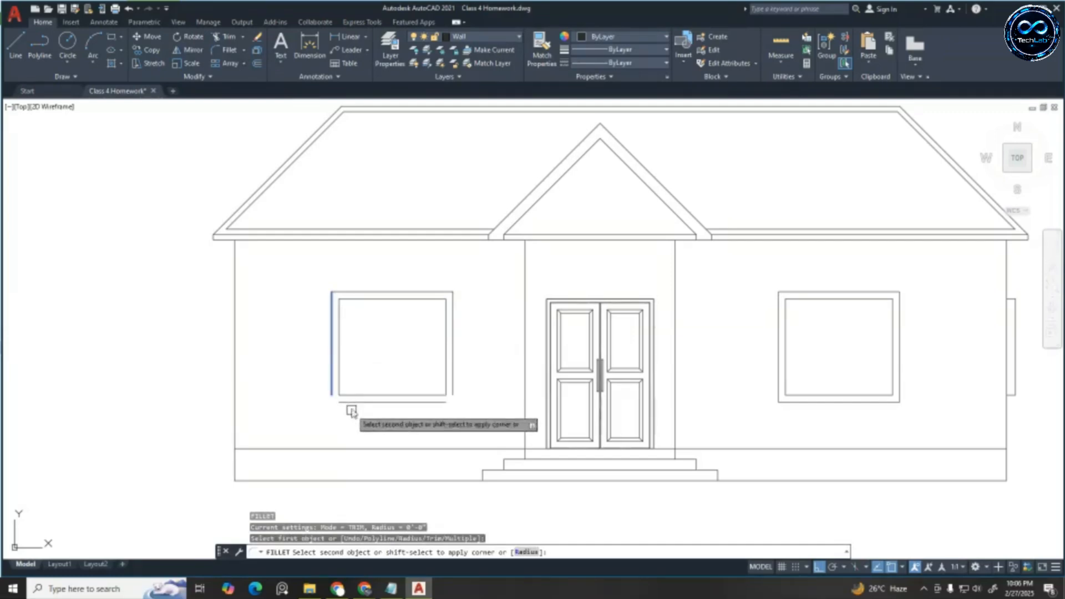
click(354, 404)
key(Return)
click(422, 402)
key(Escape)
key(Escape)
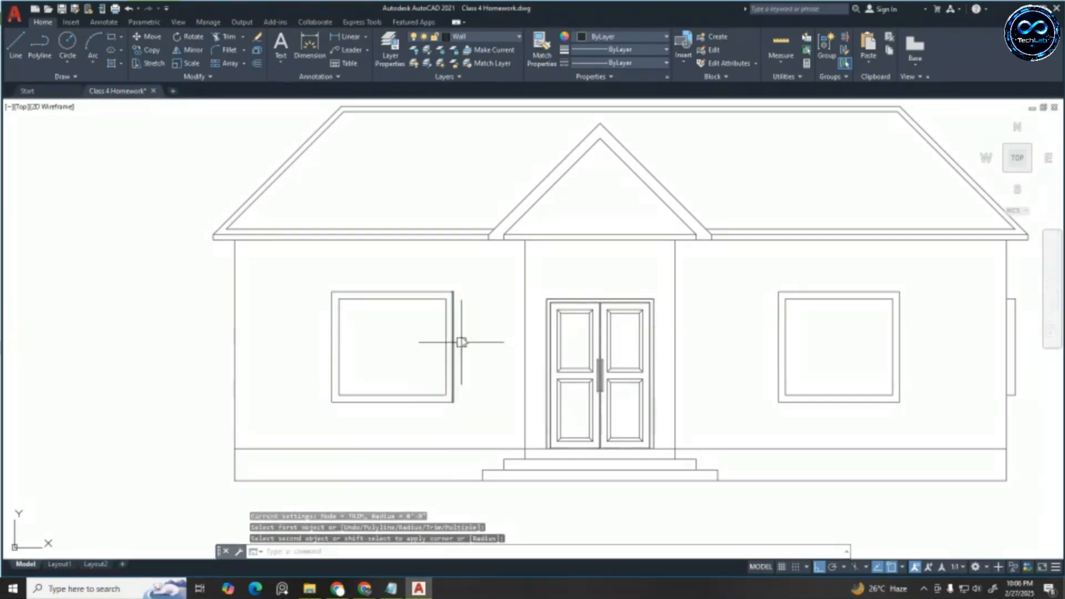
Move both window blocks straight up from below the elevation, snapping the lower-left corner back onto the left opening's corner
scroll(460, 338, down, 6)
click(715, 491)
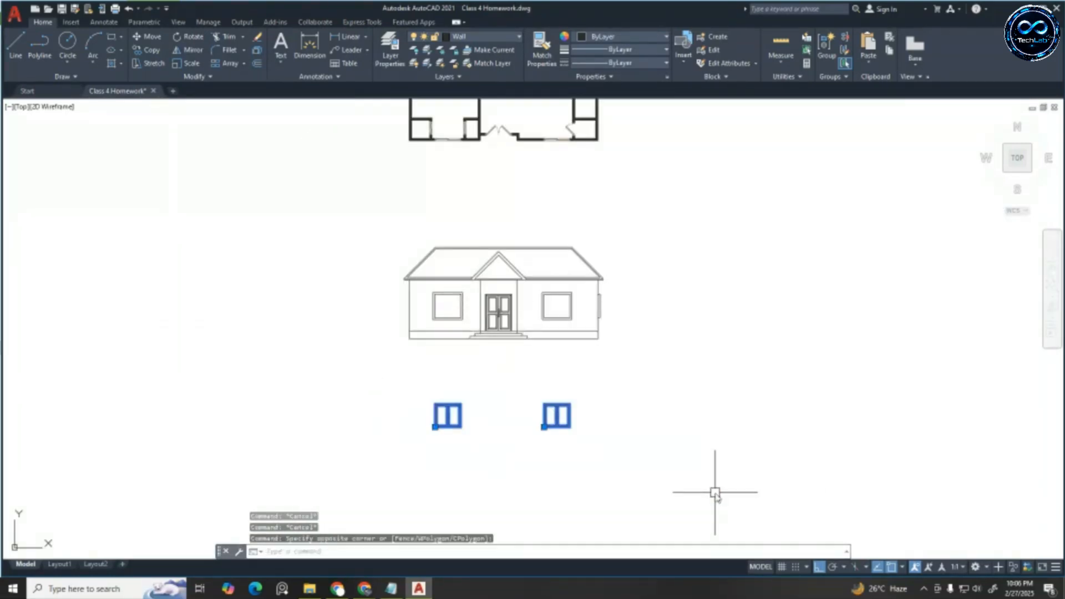
text(m)
key(Return)
scroll(377, 410, up, 5)
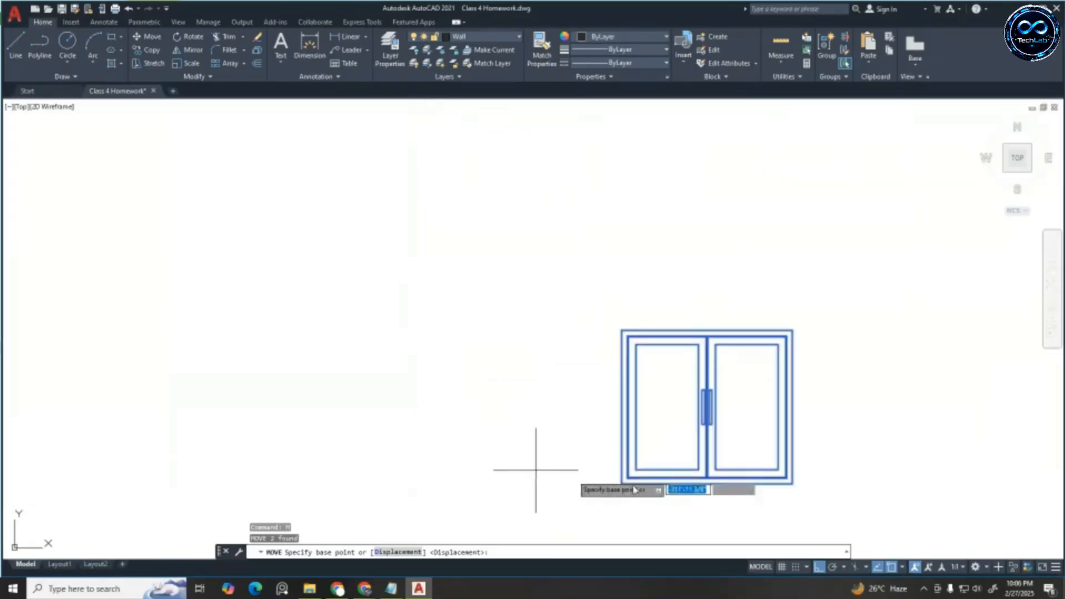
click(622, 485)
scroll(605, 471, down, 5)
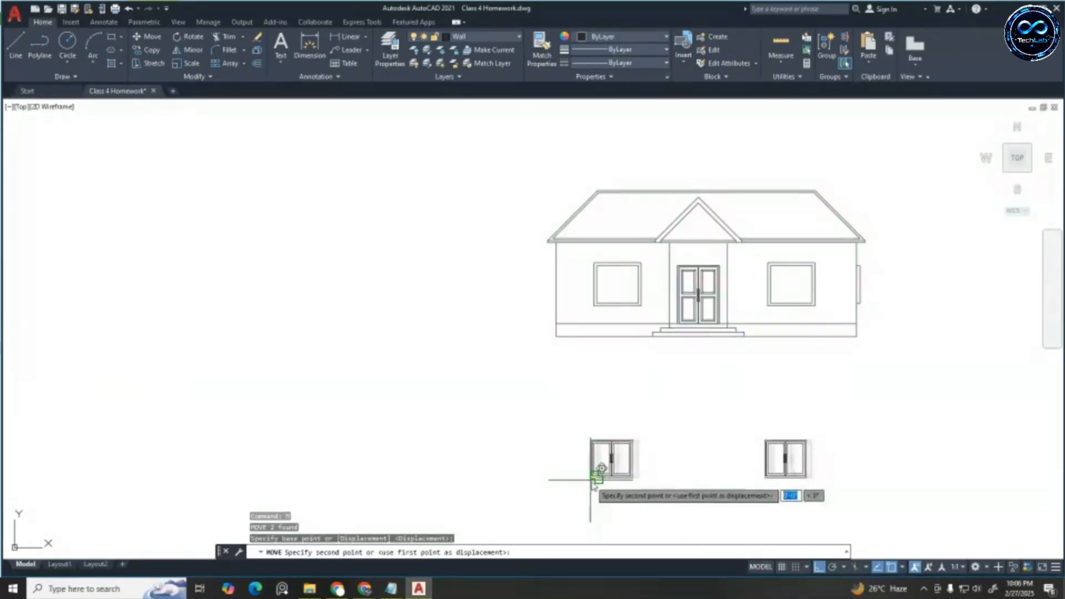
scroll(613, 278, up, 8)
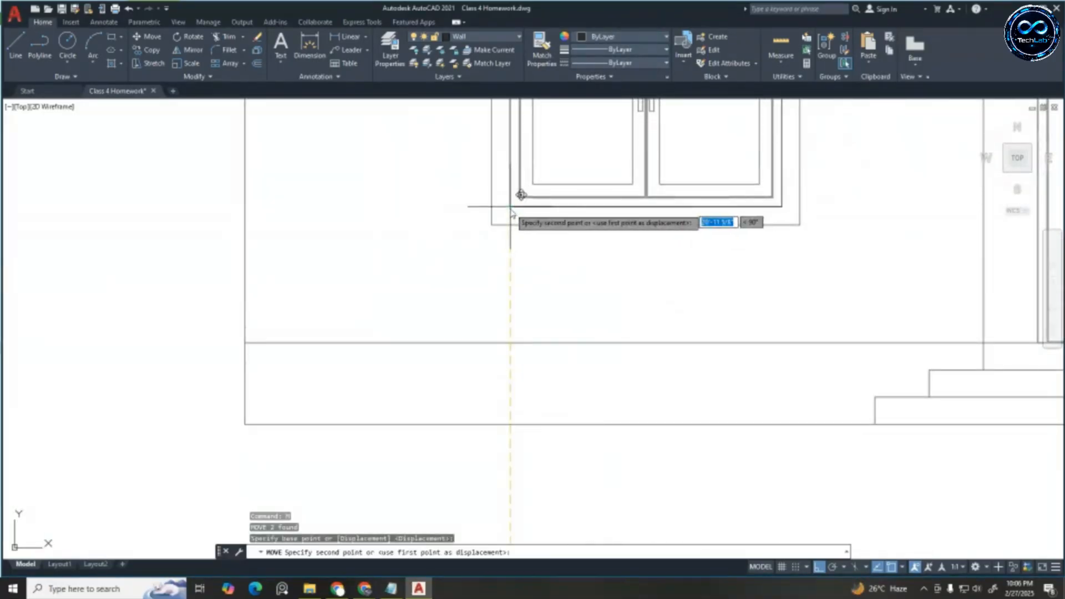
click(511, 209)
key(Escape)
key(Escape)
Move the double-door block straight down out of its opening to a spot below the front elevation
scroll(420, 351, down, 6)
scroll(523, 287, up, 3)
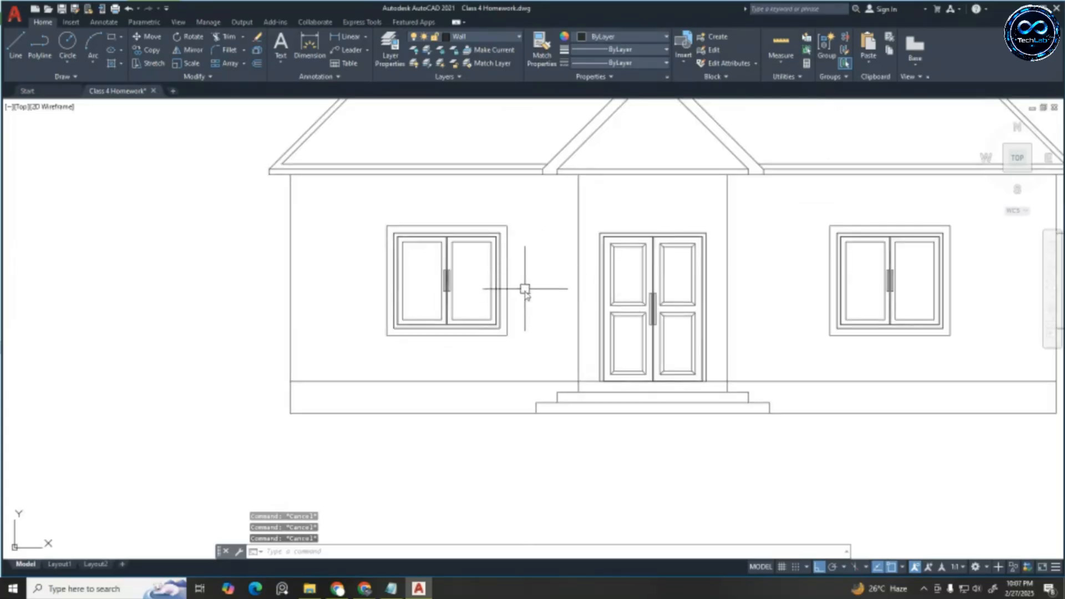
scroll(715, 283, up, 3)
scroll(499, 291, down, 6)
scroll(392, 281, up, 3)
scroll(393, 280, up, 2)
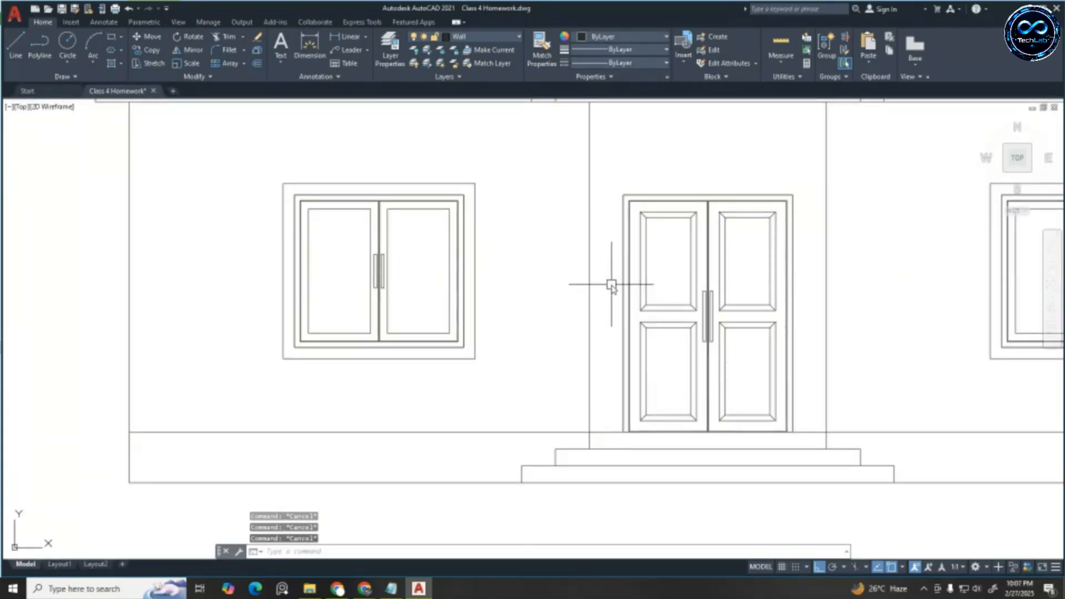
click(705, 340)
click(623, 432)
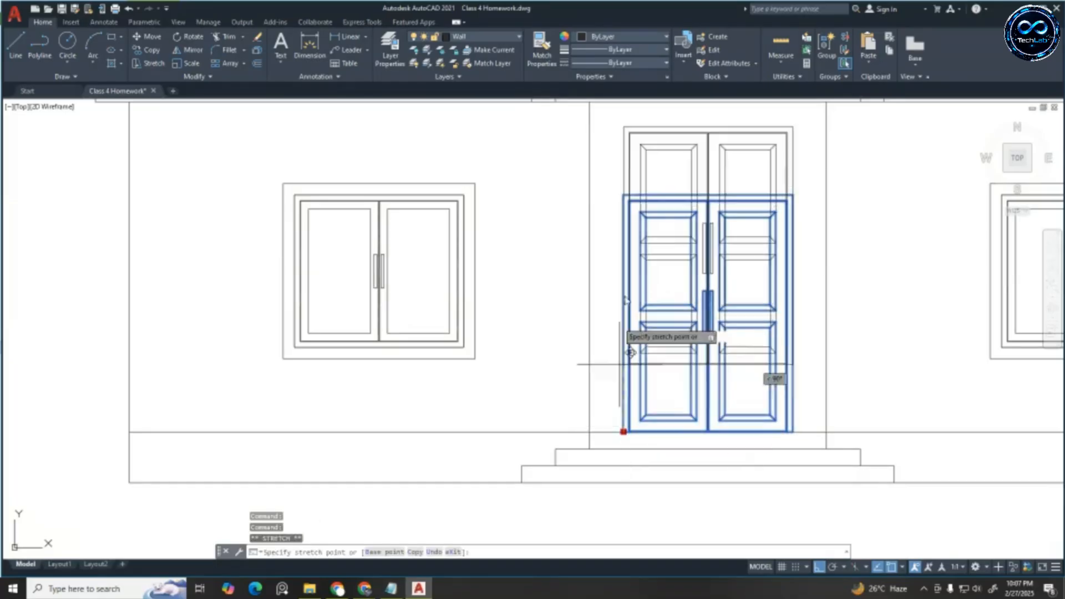
scroll(623, 454, down, 5)
key(Escape)
key(Escape)
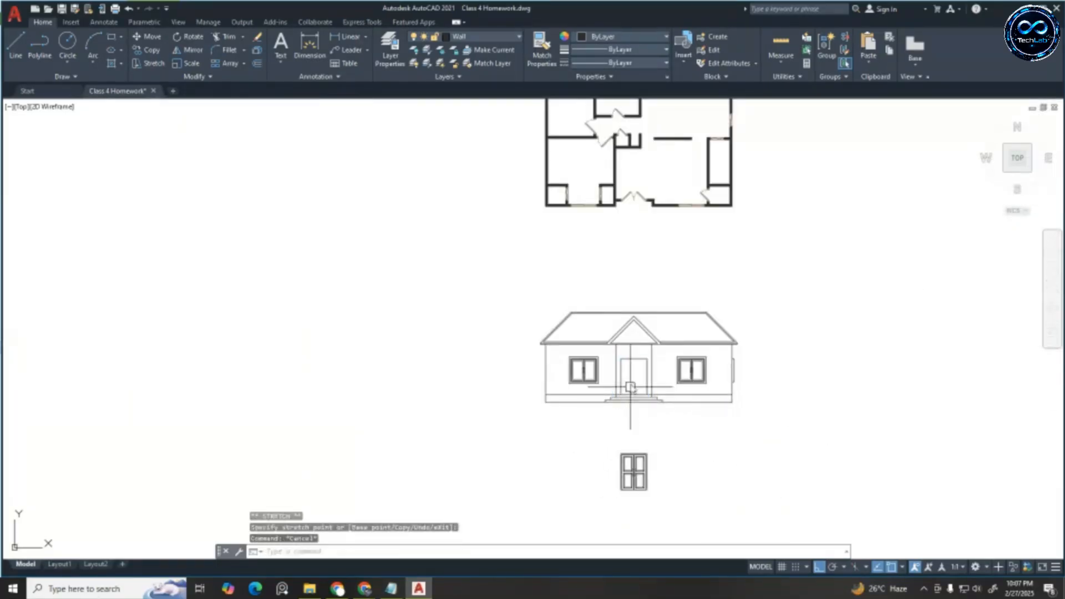
Offset the top and both side edges of the door opening outward by 4"
scroll(637, 366, up, 4)
text(o)
key(Return)
key(Return)
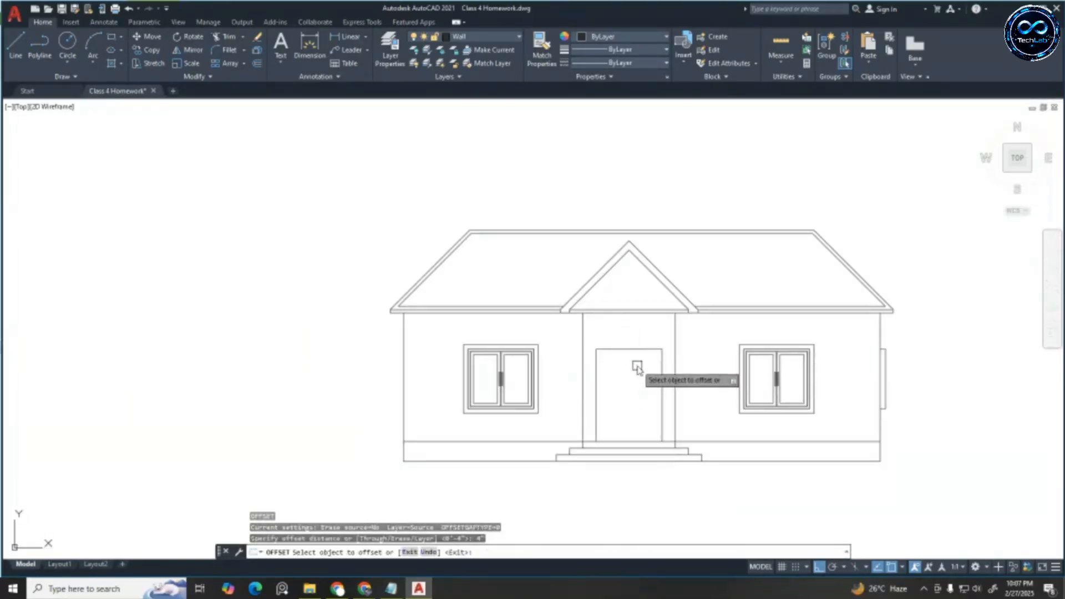
scroll(612, 355, up, 4)
click(618, 345)
click(616, 308)
click(572, 366)
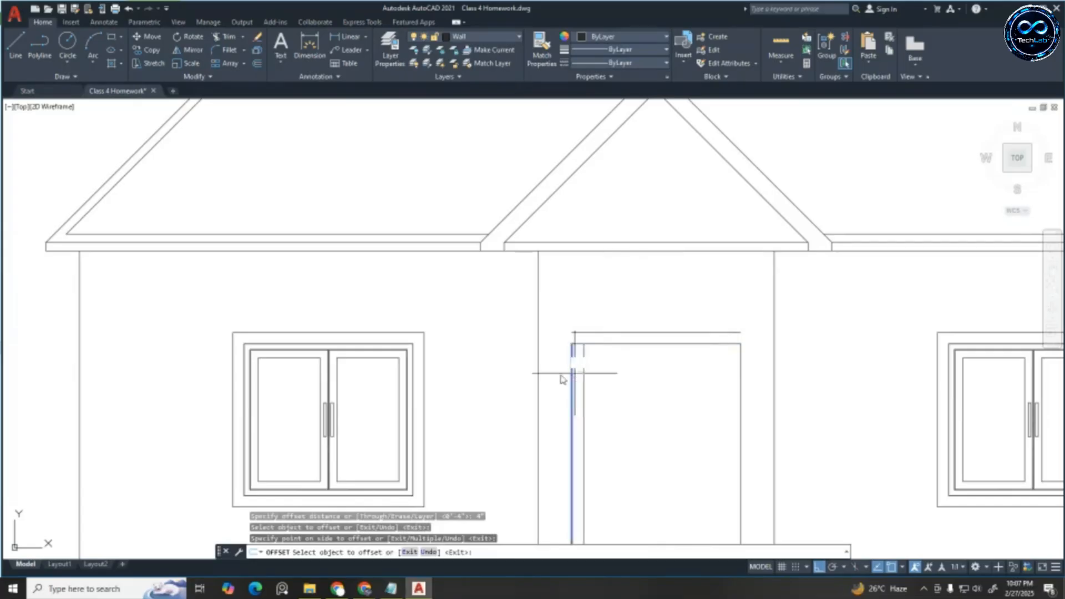
click(541, 378)
click(740, 381)
click(765, 371)
key(Escape)
key(Escape)
key(Escape)
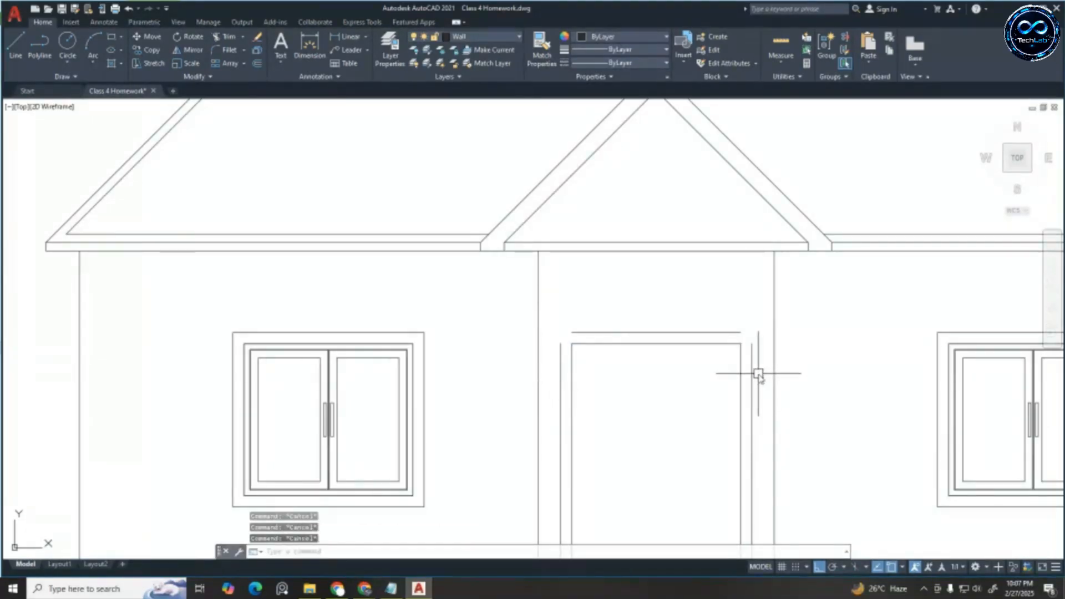
Fillet the offset lines around the door opening at radius 0 to close the frame's two upper corners
key(Return)
click(752, 369)
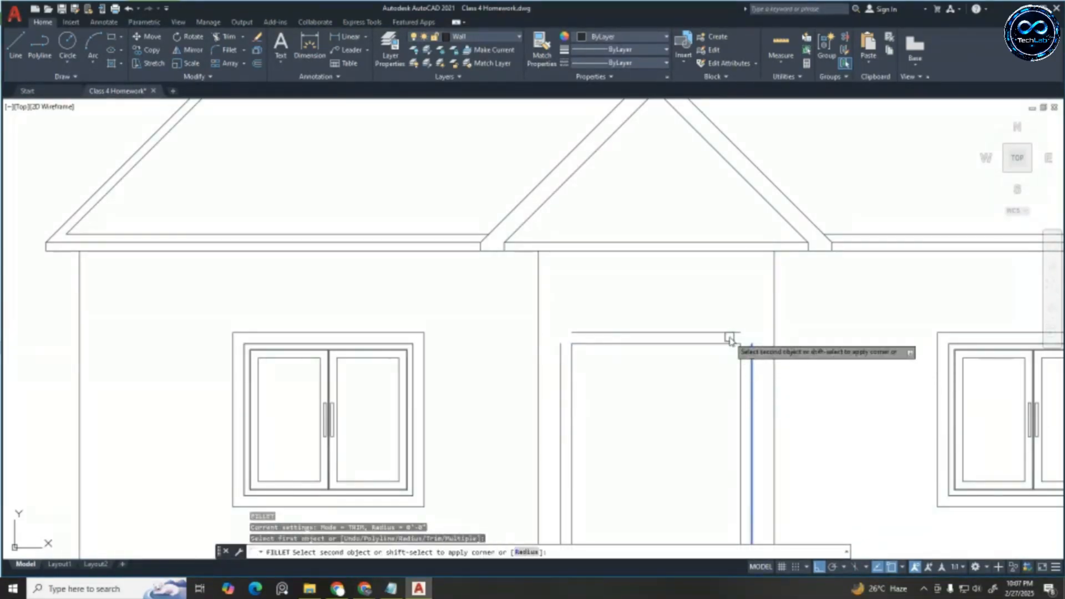
click(726, 333)
key(Return)
click(560, 353)
click(599, 333)
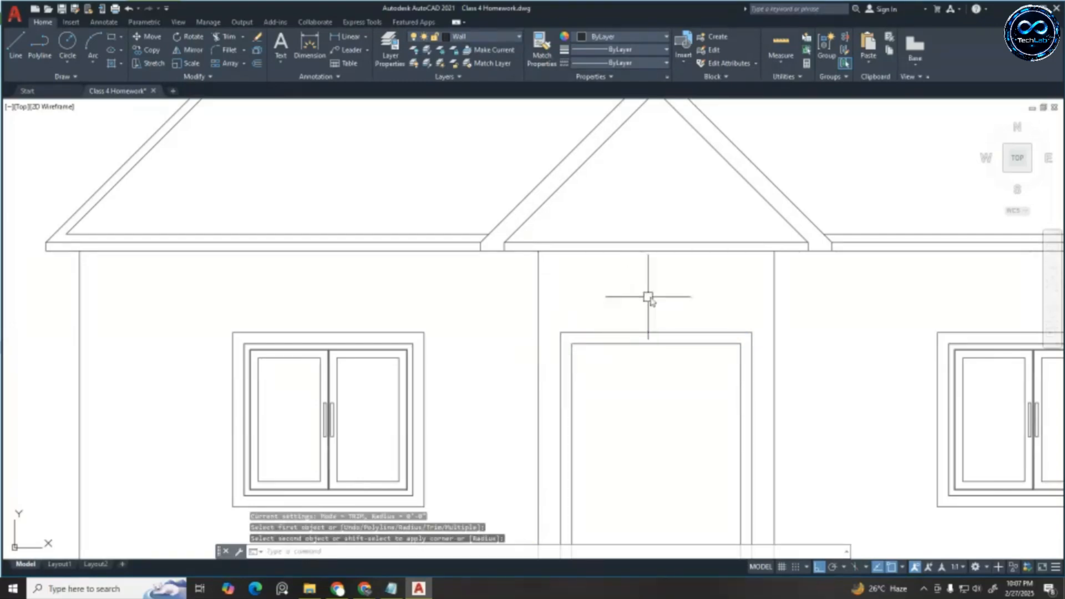
Move the door block from below the elevation straight back up into the framed door opening
scroll(674, 408, down, 4)
key(Escape)
click(646, 431)
click(646, 431)
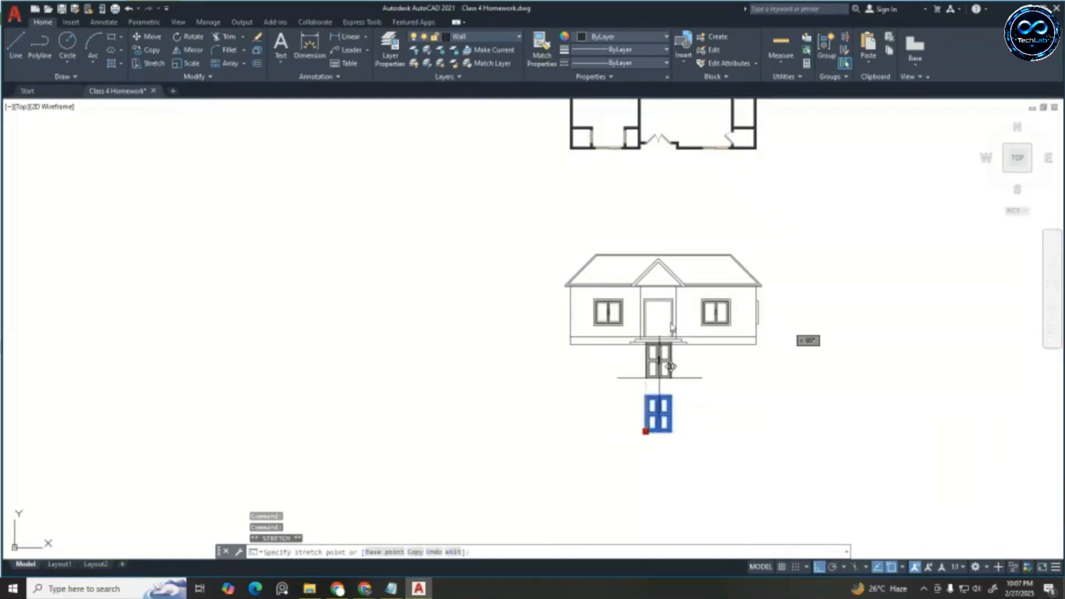
scroll(655, 355, up, 8)
key(Escape)
key(Escape)
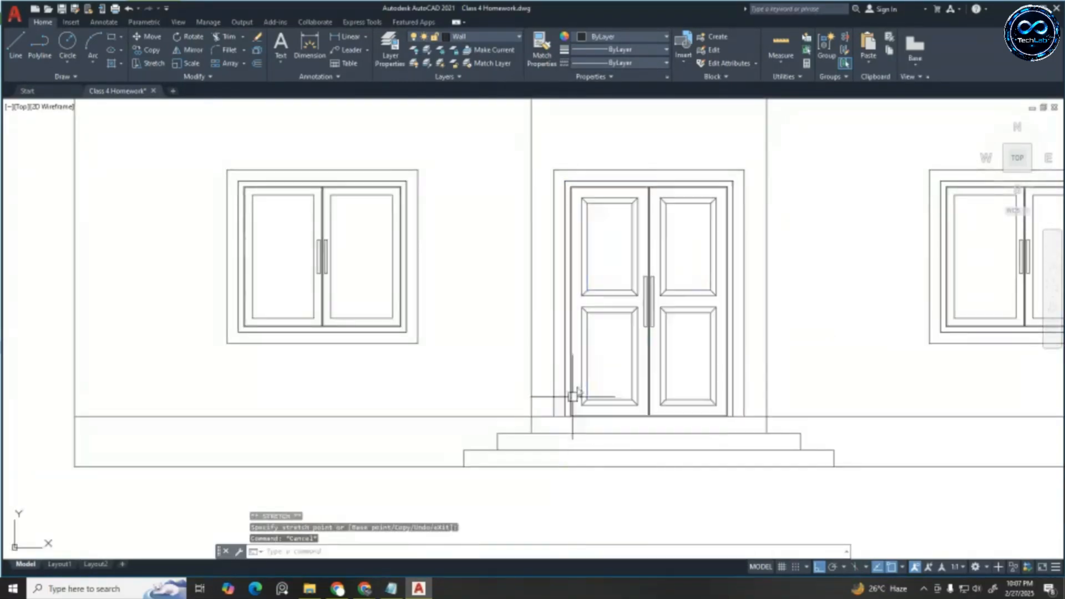
Open the left window's block in the Block Editor with the drawing tools at hand
scroll(571, 394, down, 5)
scroll(610, 377, up, 3)
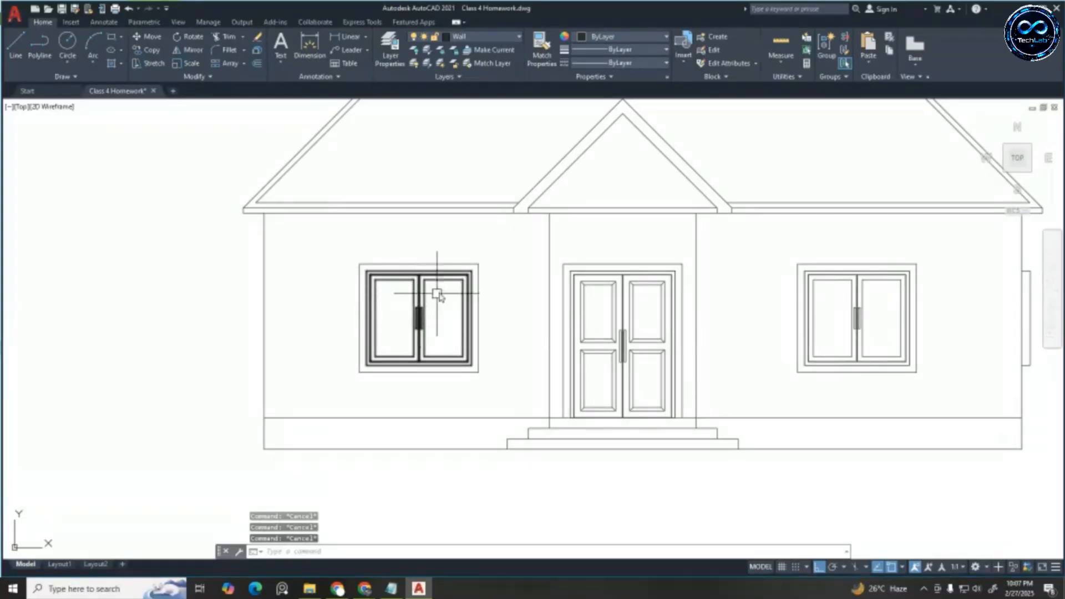
scroll(423, 305, up, 4)
click(420, 315)
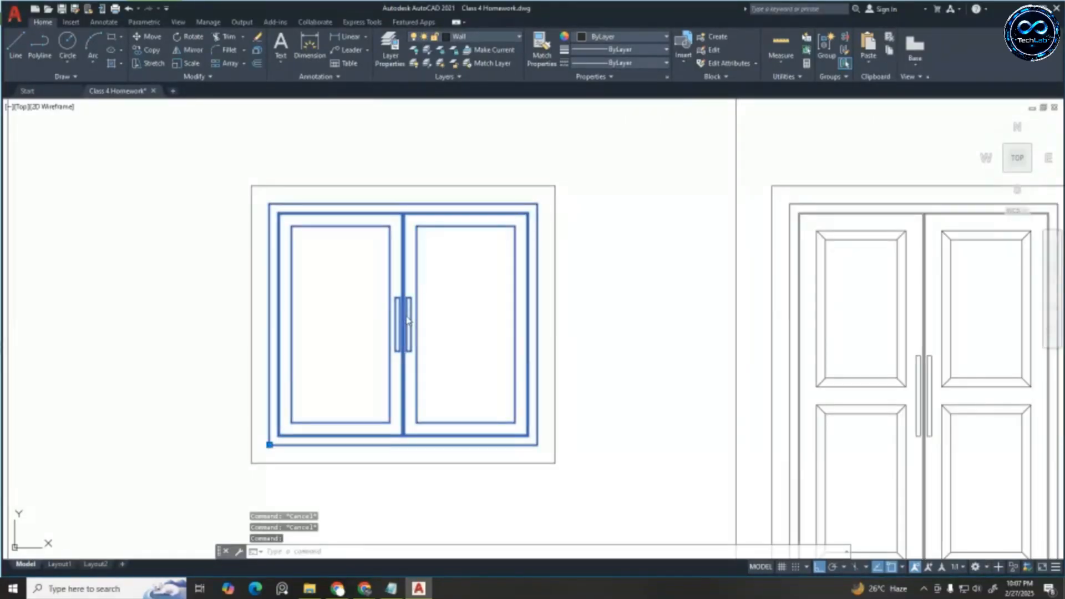
double_click(408, 320)
click(524, 370)
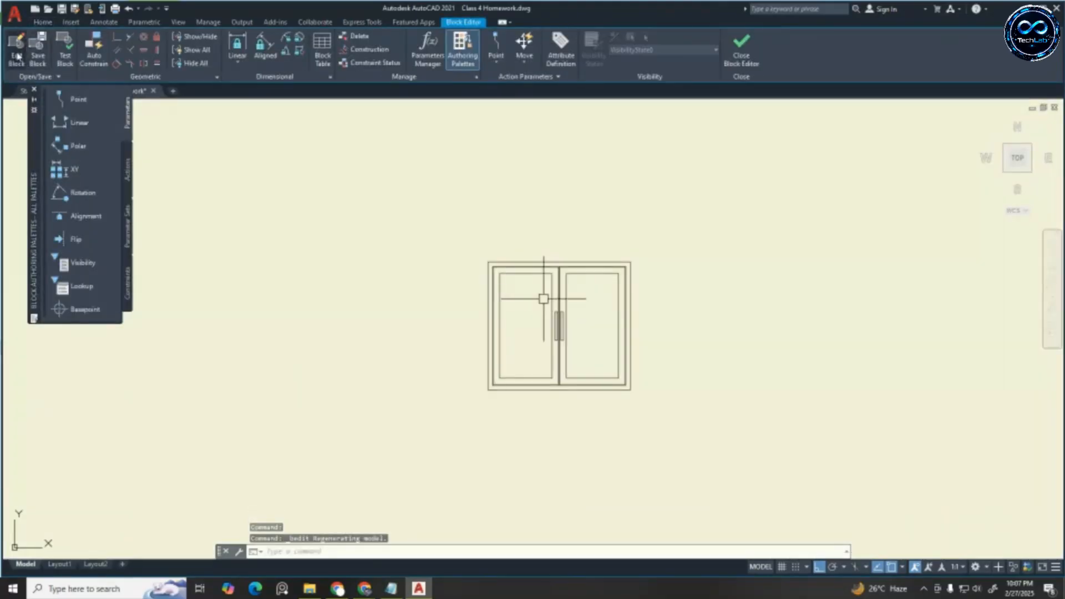
click(42, 23)
click(15, 44)
scroll(491, 338, up, 4)
click(581, 169)
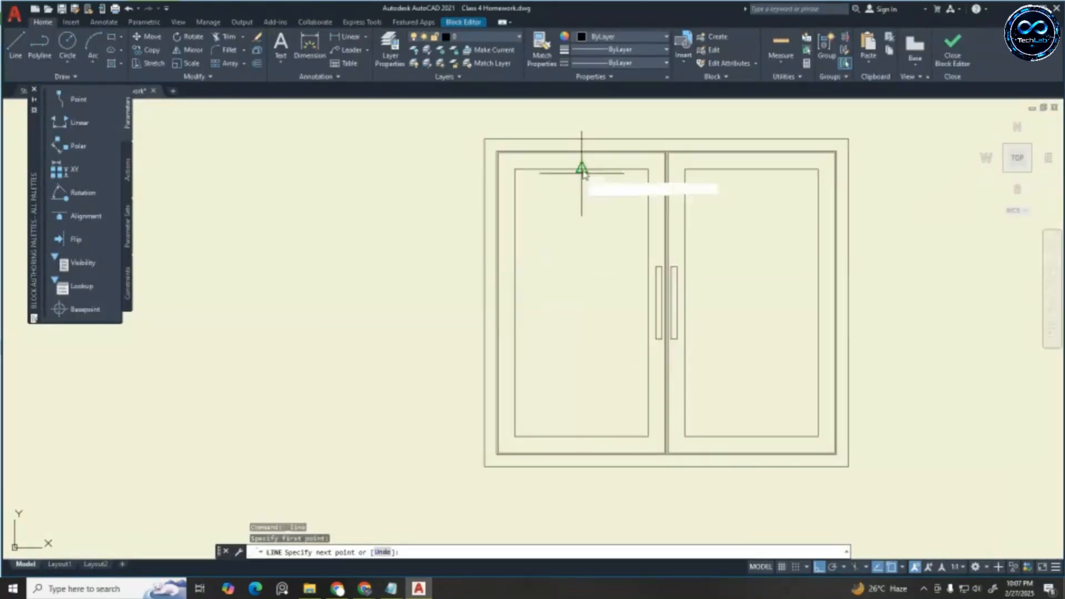
key(Escape)
Draw a diagonal line across the window's left pane from its upper-right corner to its lower-left corner
click(22, 49)
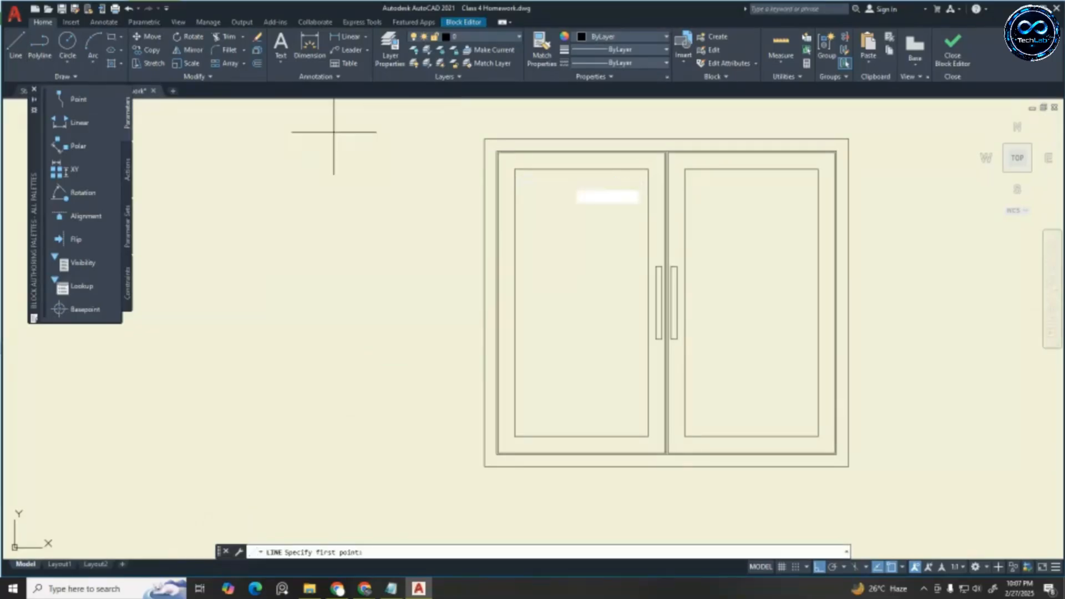
click(647, 169)
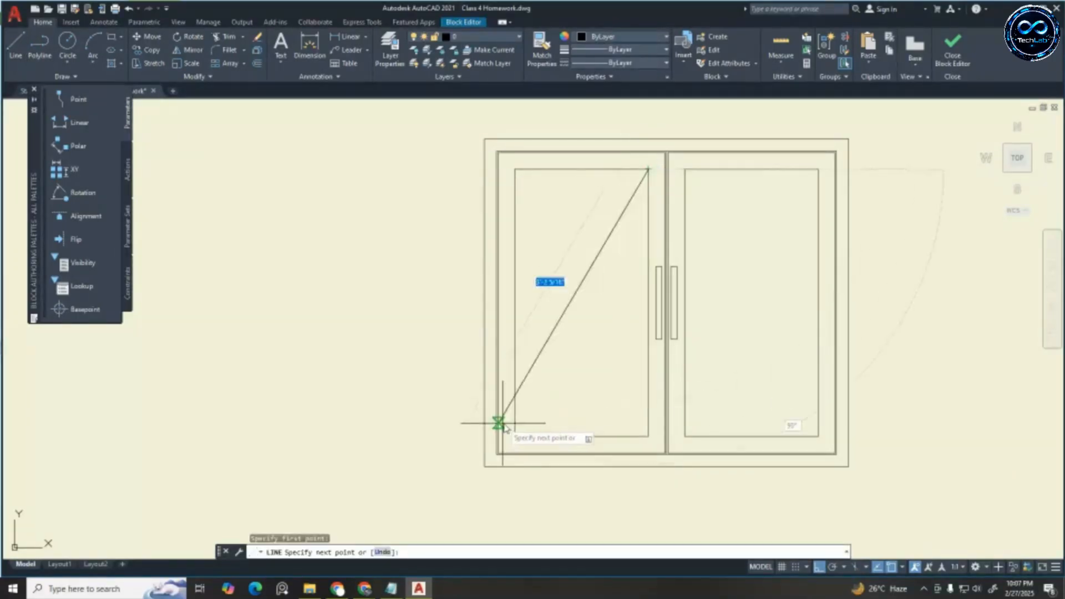
click(515, 436)
key(Escape)
key(Escape)
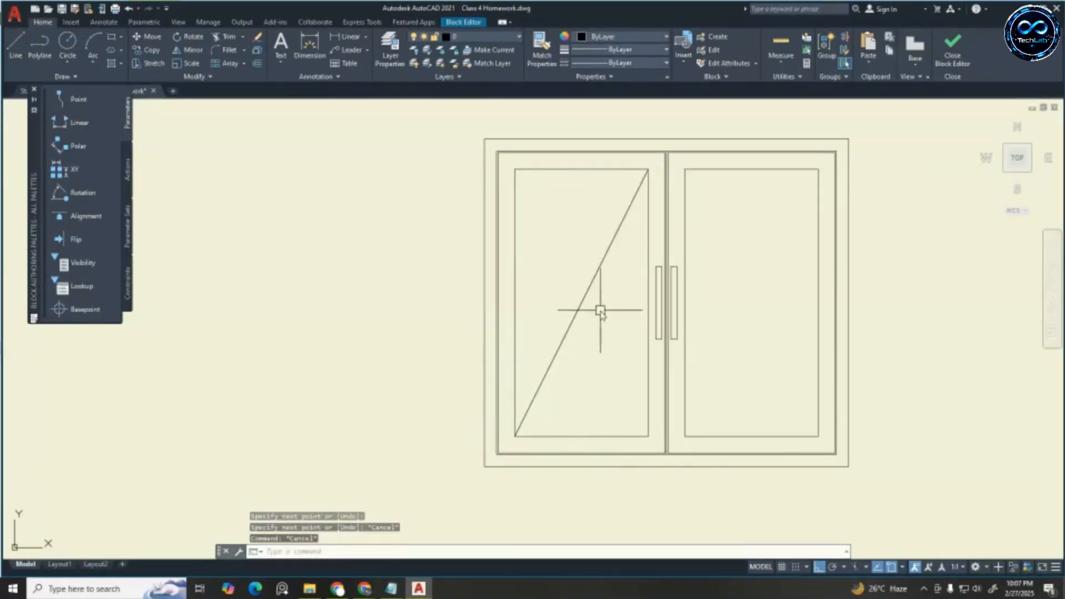
Offset the pane's diagonal line by 3" to both sides
scroll(573, 373, up, 2)
key(Escape)
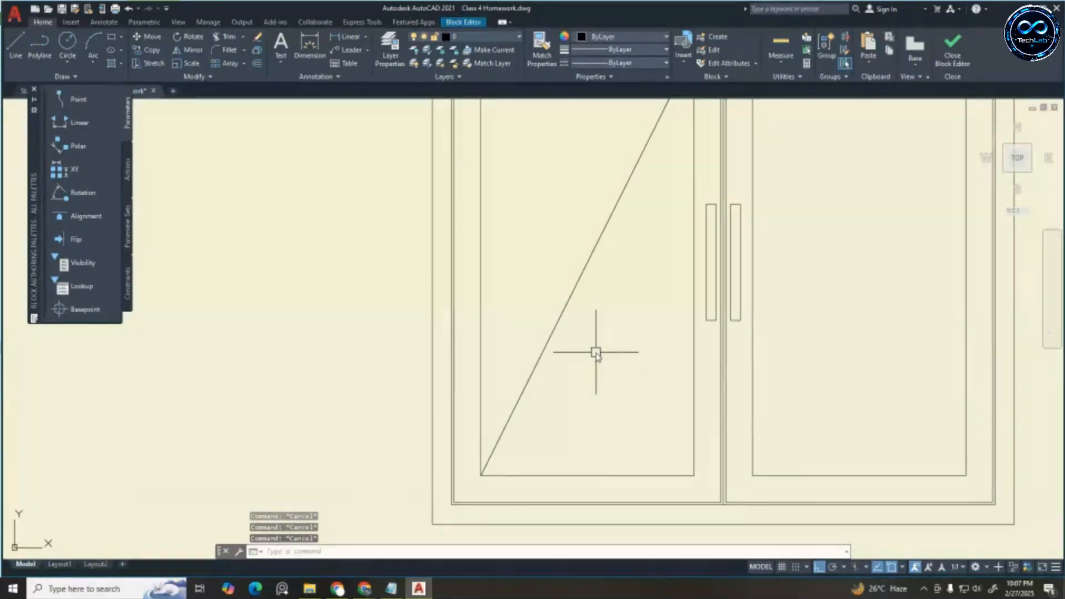
text(o)
key(Return)
text(3)
key(Return)
click(577, 285)
click(605, 303)
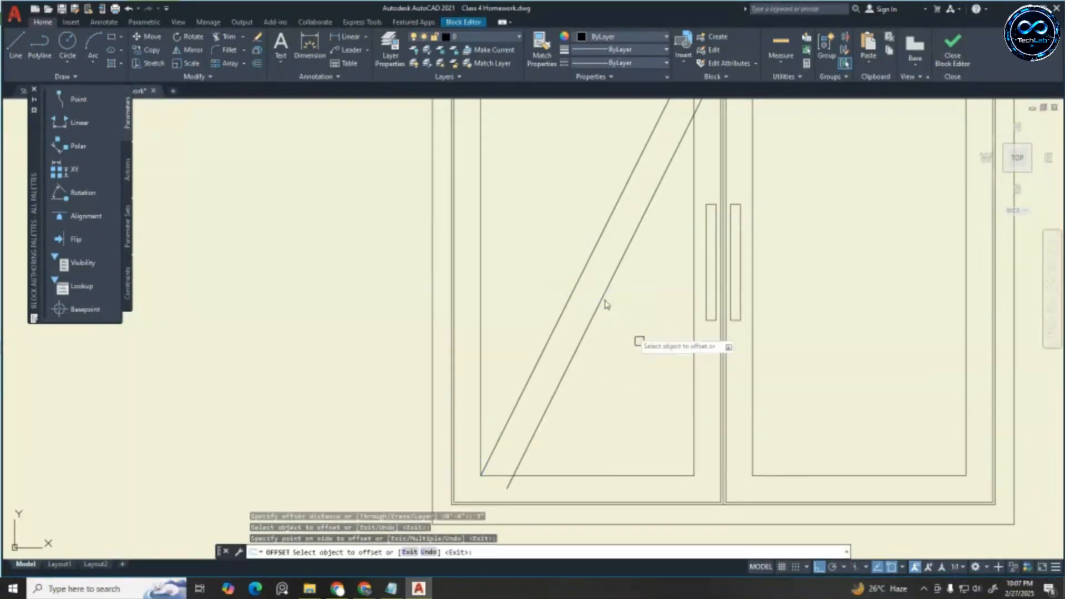
click(581, 269)
click(506, 301)
scroll(652, 413, down, 4)
key(Escape)
key(Escape)
key(Escape)
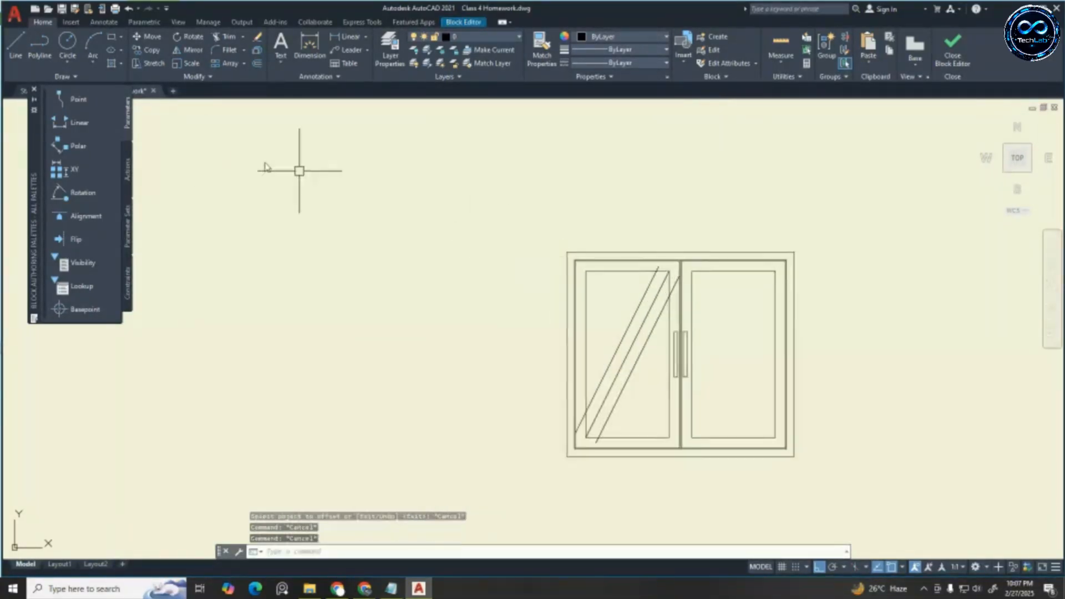
Draw a short cross line joining the midpoints of the two outer diagonal lines in the left pane
click(10, 45)
scroll(541, 360, up, 2)
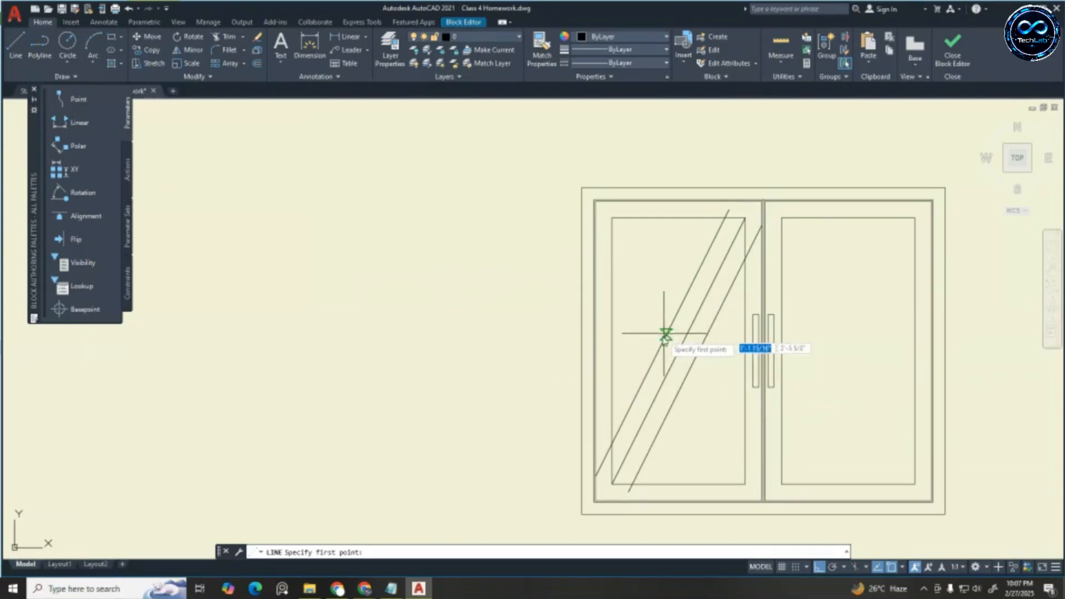
click(662, 342)
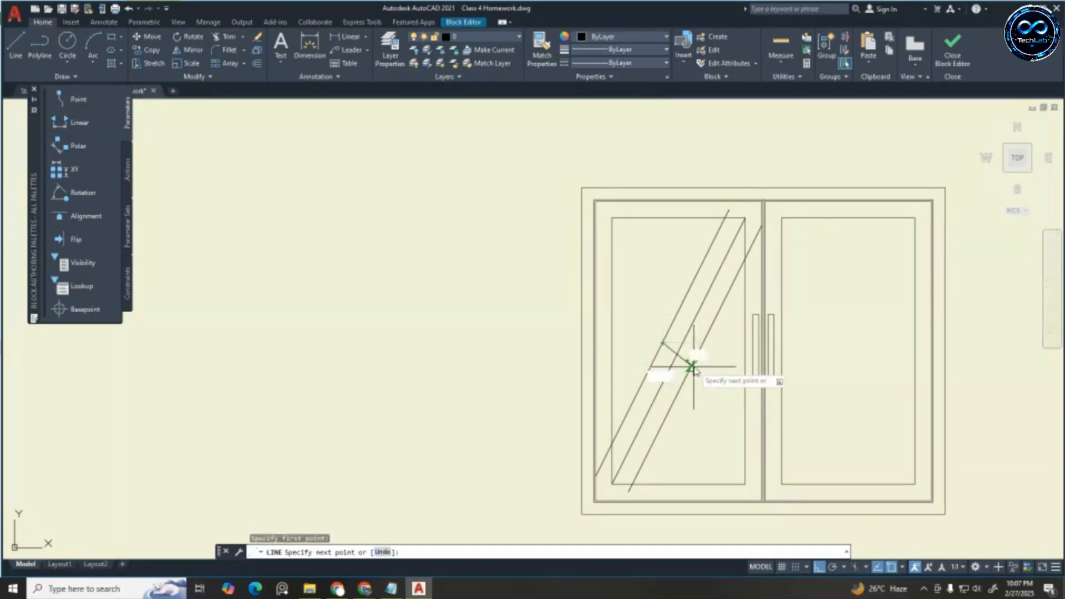
click(695, 358)
key(Escape)
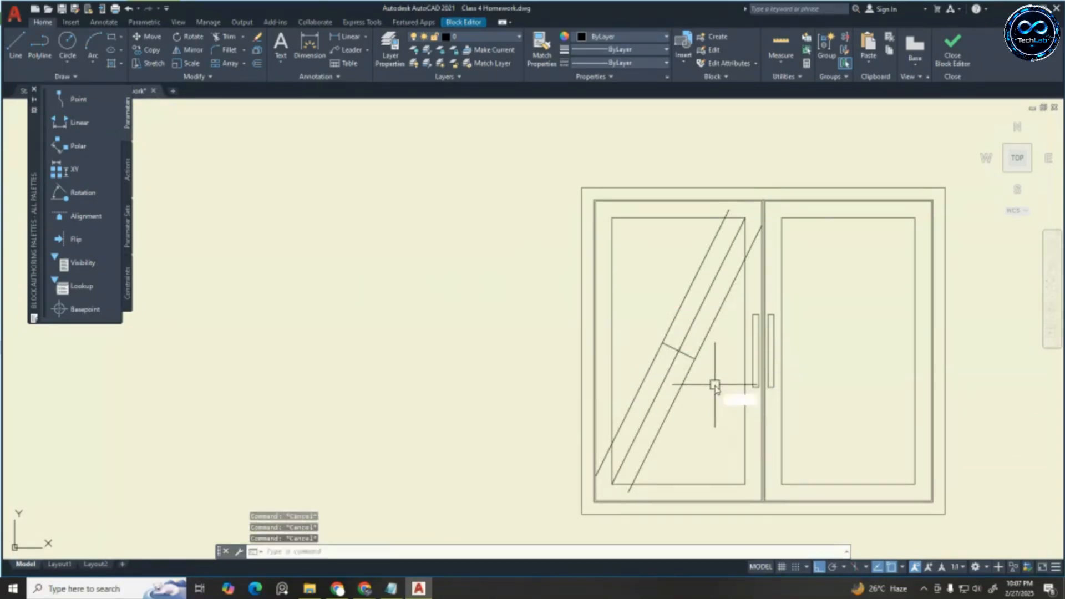
Try offsetting the cross line upward along the diagonals by 1' and erase the resulting copy
text(o)
key(Return)
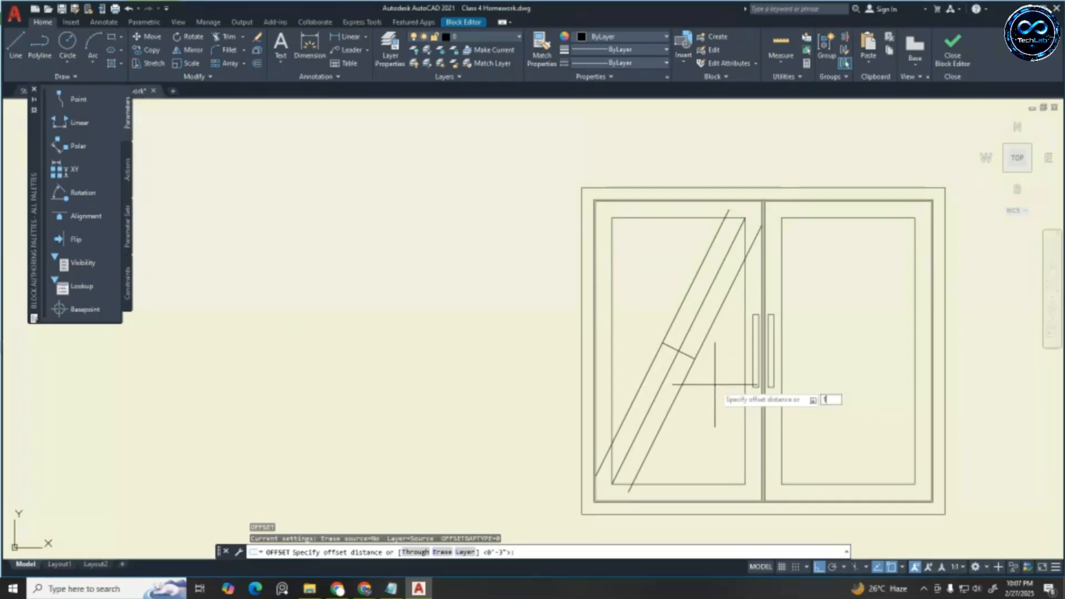
text(1)
key(Return)
click(687, 353)
click(704, 326)
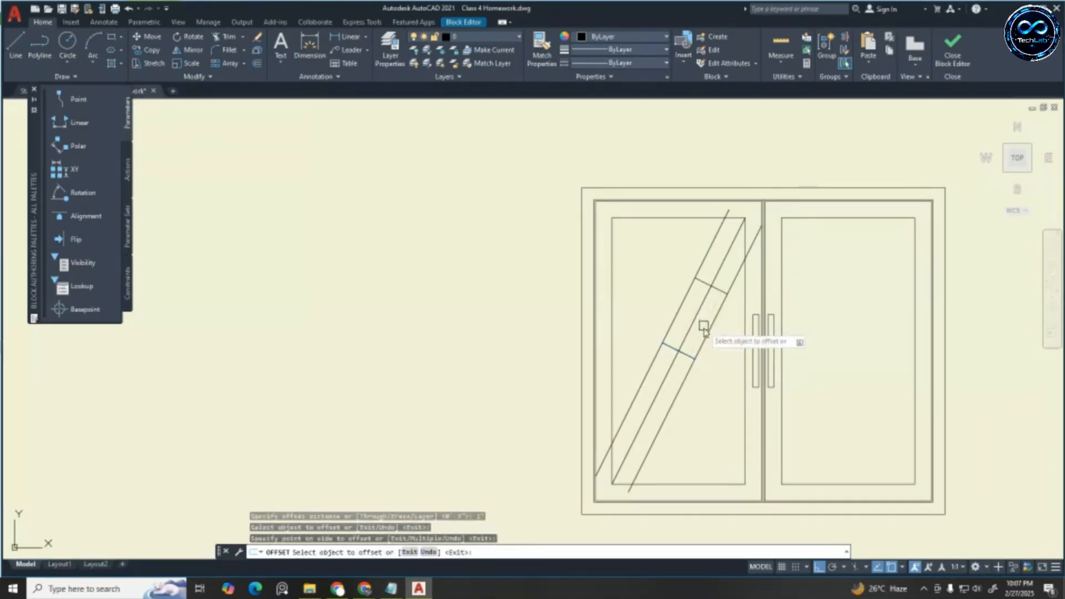
key(Escape)
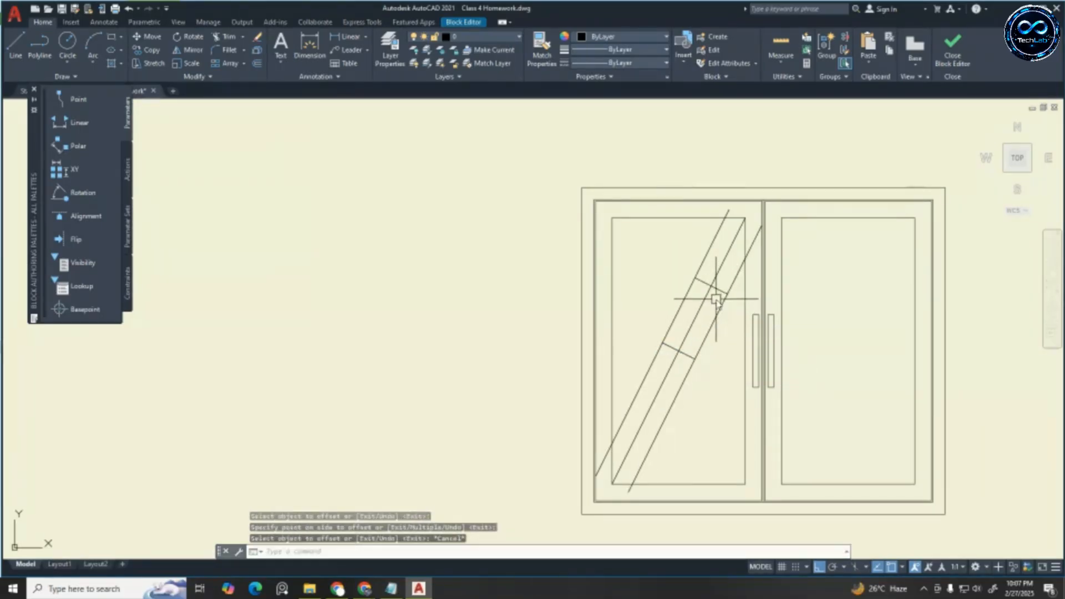
click(711, 285)
key(Delete)
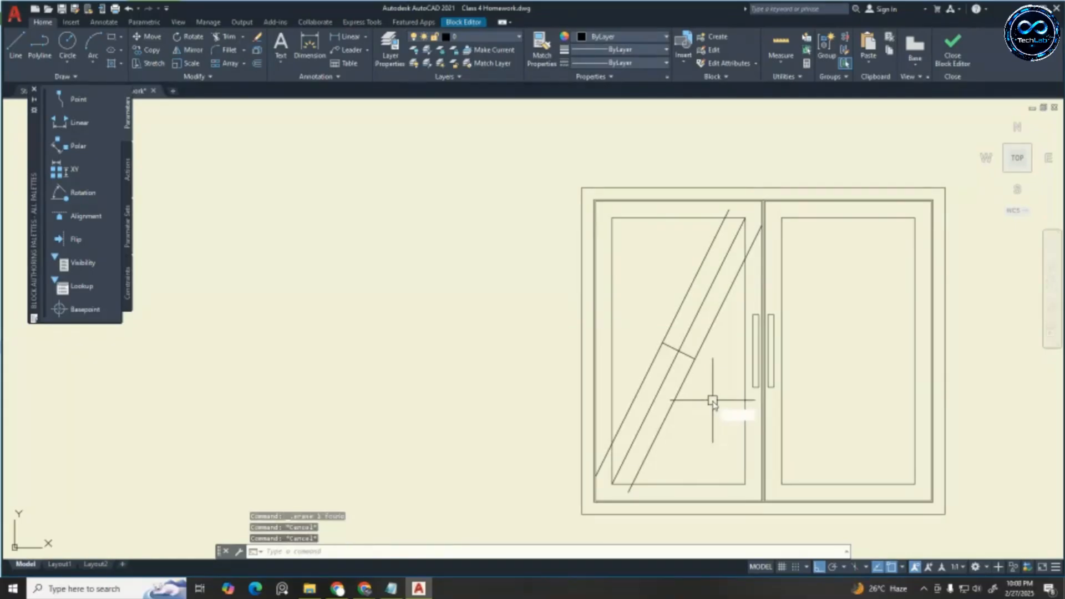
Offset the middle cross line by 9" to both sides along the diagonals
text(o)
key(Return)
key(Return)
scroll(672, 351, up, 4)
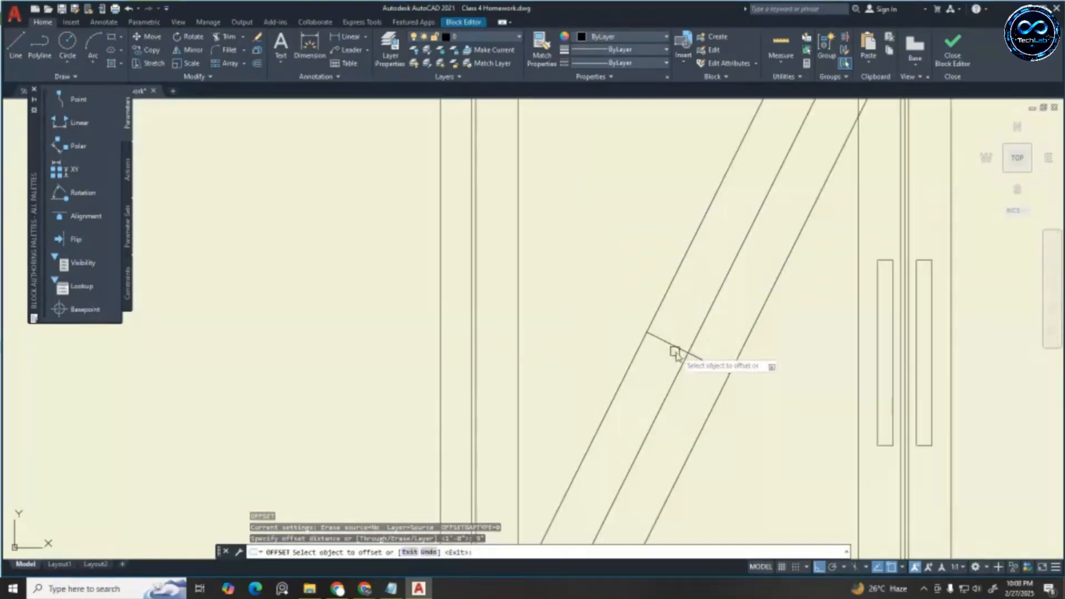
click(698, 357)
click(731, 335)
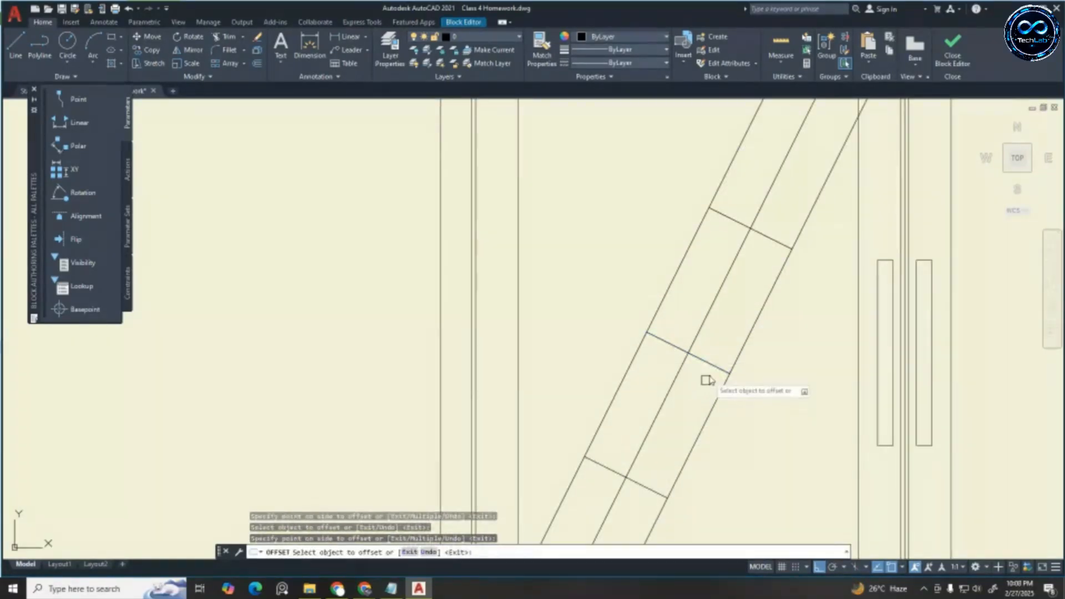
Try to switch the running Offset to 6" and offset the middle cross line upward, leaving the command again
text(o)
key(Return)
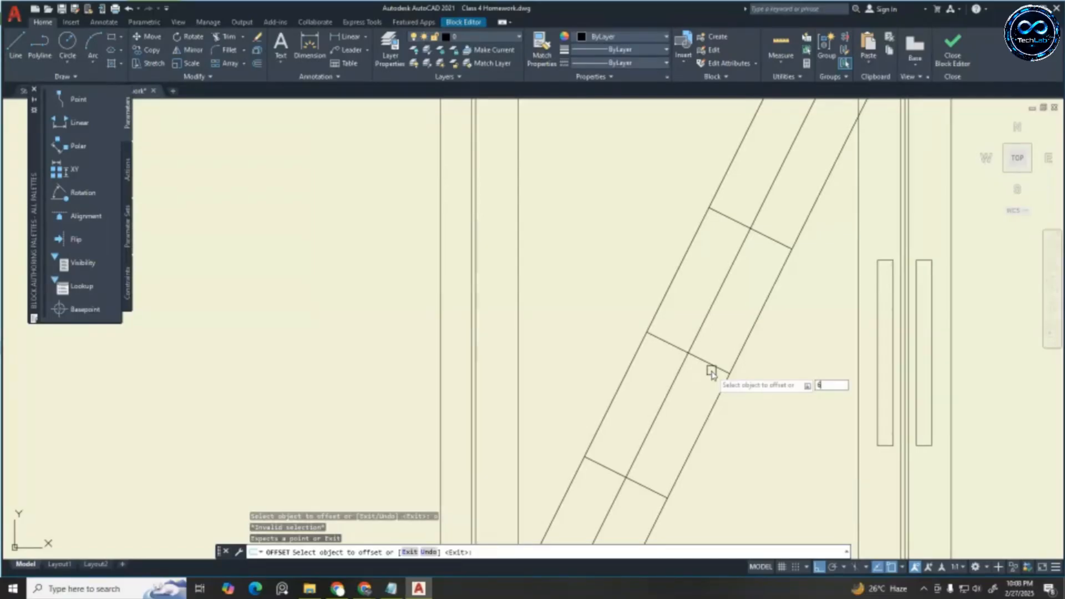
text(6)
key(Return)
click(713, 365)
click(728, 329)
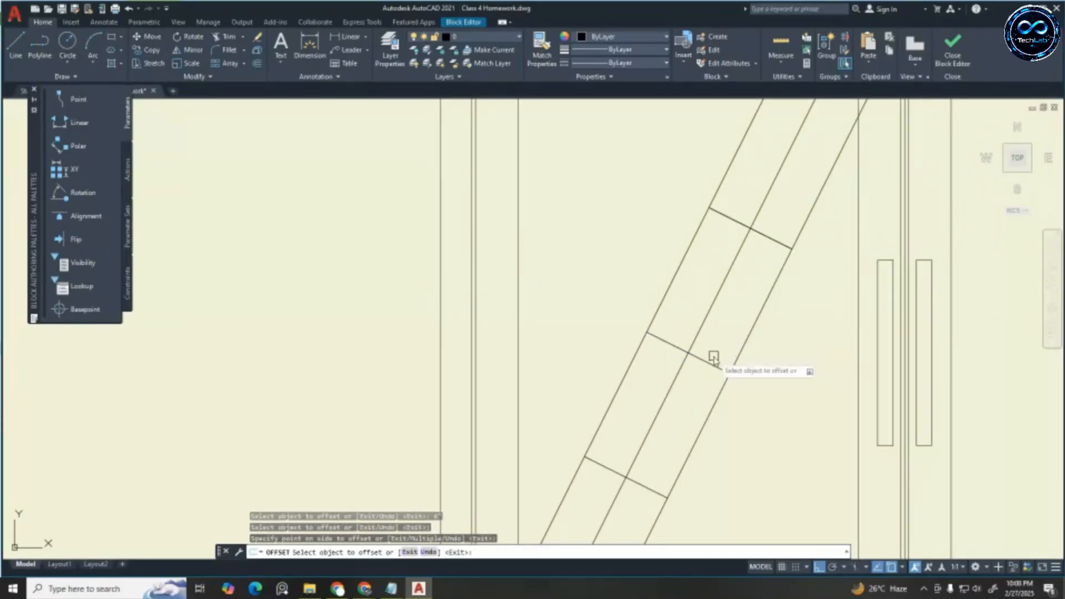
key(Escape)
key(Escape)
scroll(718, 291, down, 2)
key(Escape)
key(Escape)
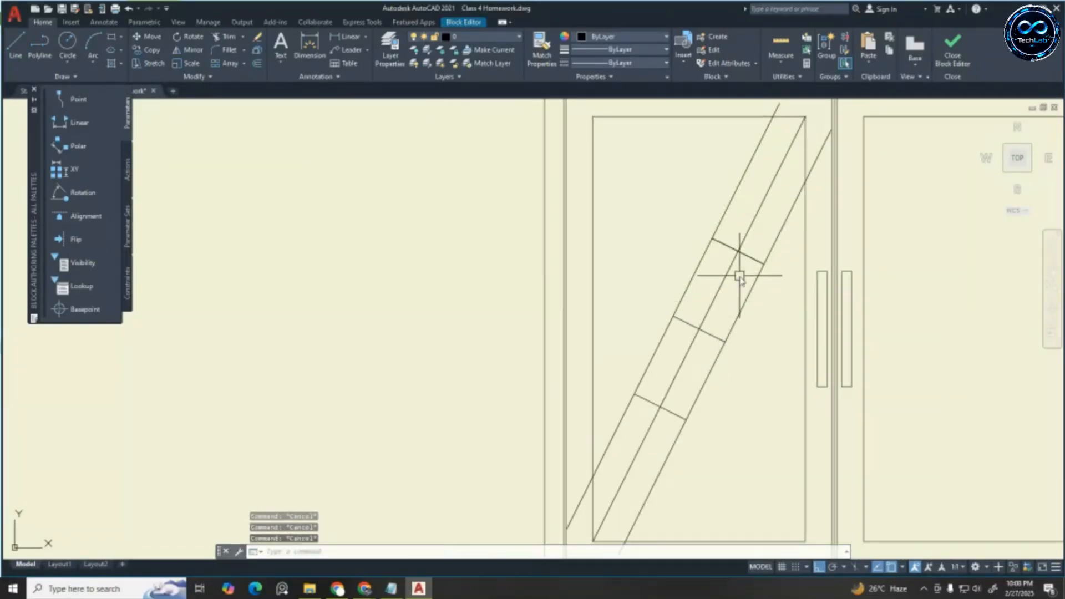
Offset the middle cross line by 6" to both sides along the diagonals
text(o)
key(Return)
key(Return)
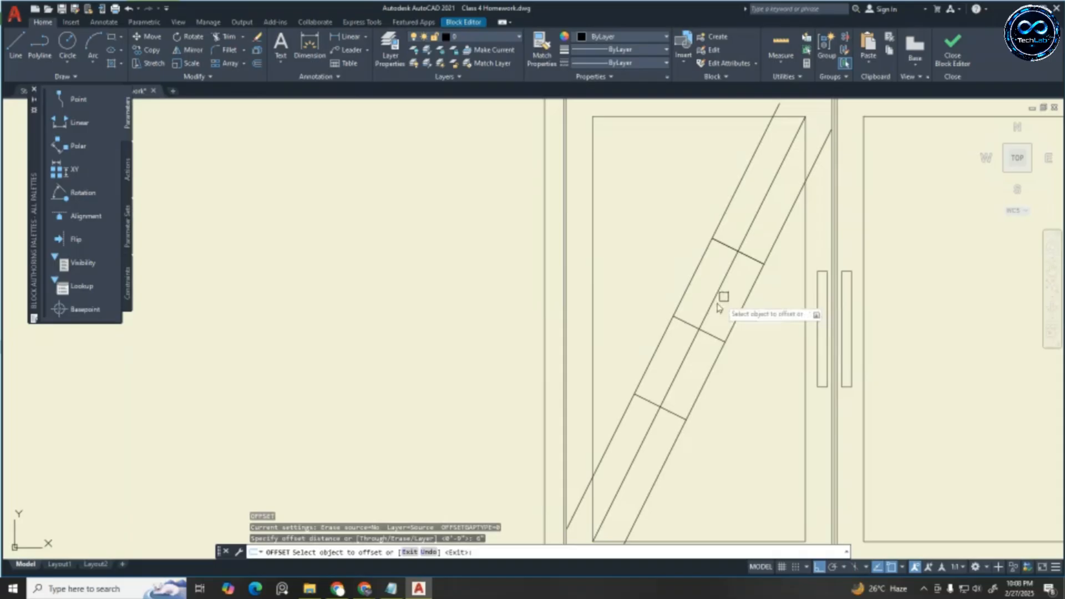
click(709, 342)
click(730, 302)
click(716, 337)
click(732, 417)
key(Escape)
key(Escape)
key(Escape)
key(Escape)
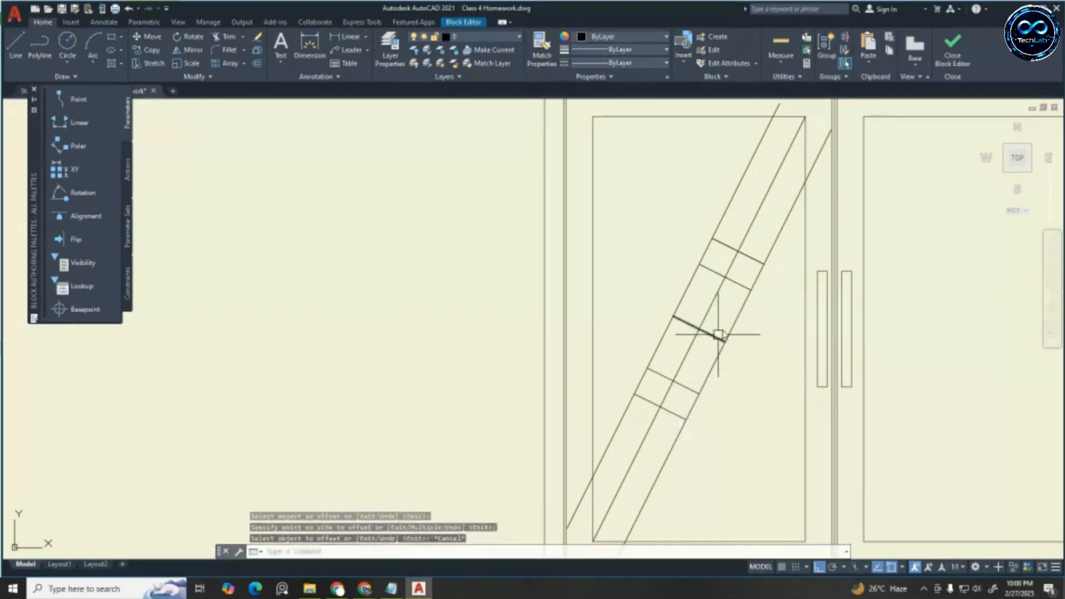
Fillet the two outer diagonals with the second-lowest cross line at zero radius to form square lower corners
scroll(718, 333, up, 2)
scroll(725, 316, down, 4)
scroll(718, 374, up, 2)
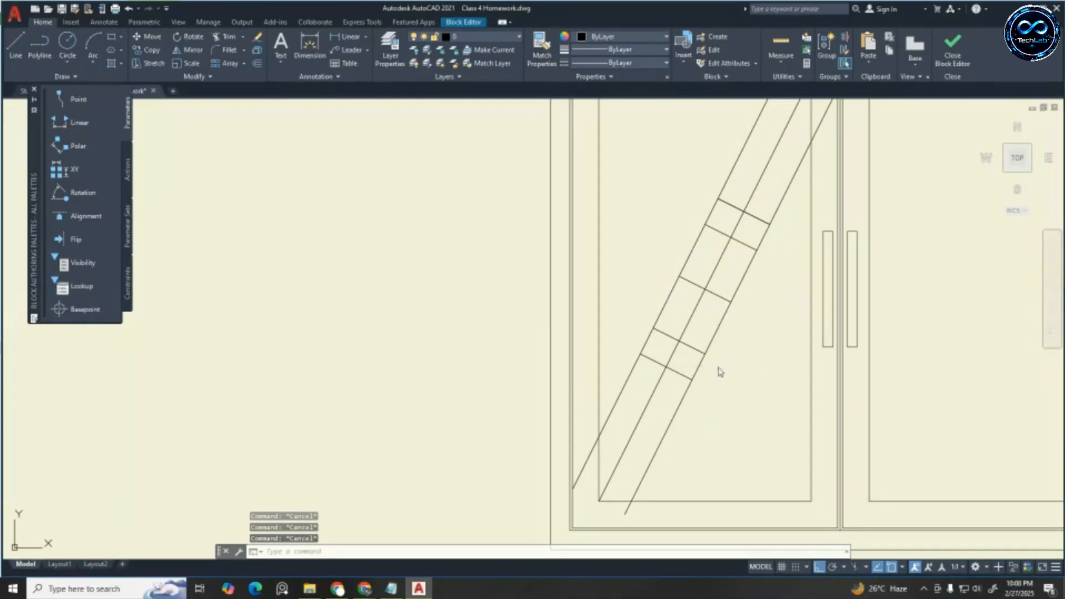
key(Return)
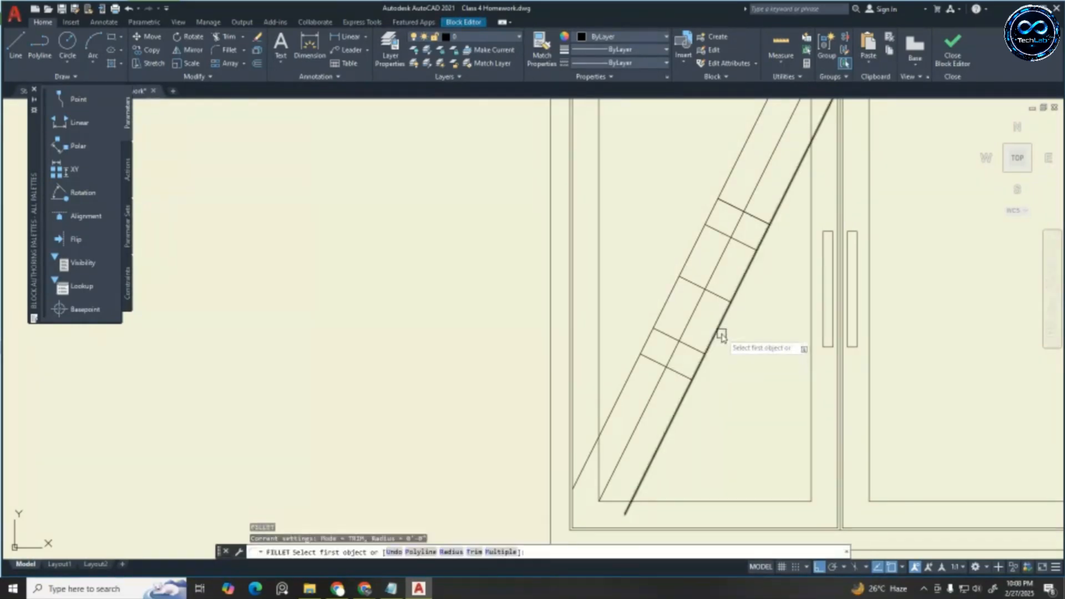
click(712, 339)
click(691, 349)
key(Return)
click(671, 335)
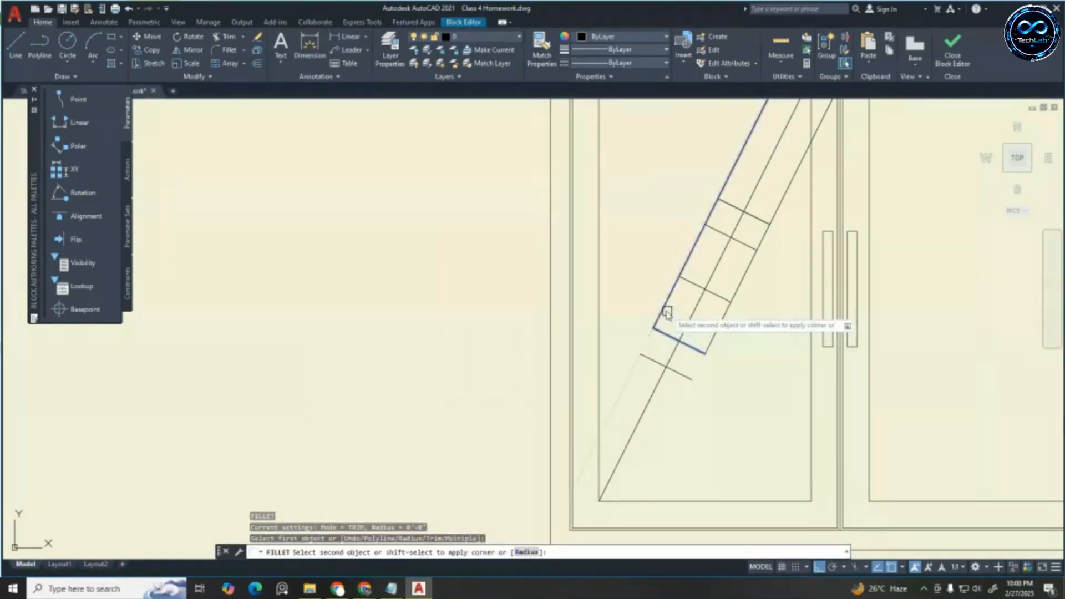
click(665, 306)
Fillet the two outer diagonals with the uppermost cross line at zero radius to form square upper corners
key(Return)
scroll(666, 306, down, 3)
scroll(688, 283, up, 3)
click(688, 286)
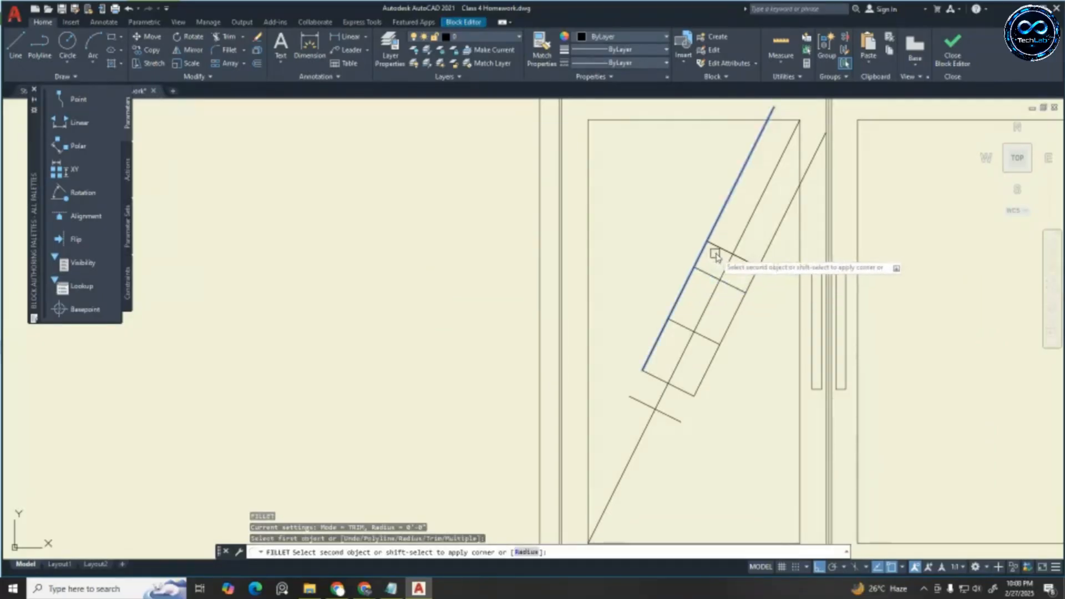
click(714, 245)
key(Return)
click(753, 287)
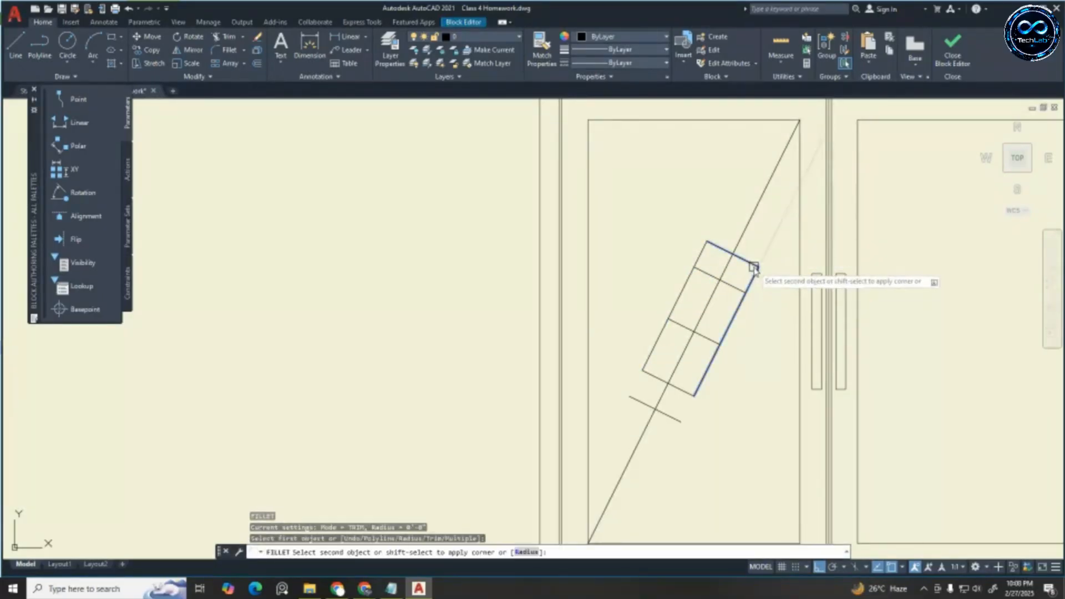
click(748, 265)
key(Escape)
key(Escape)
key(Escape)
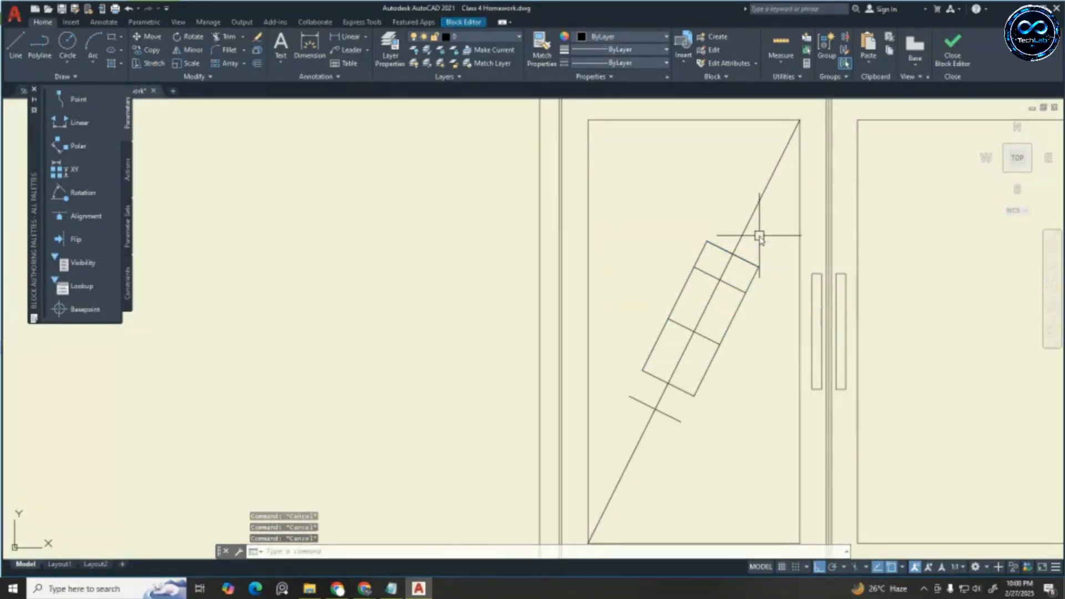
key(Return)
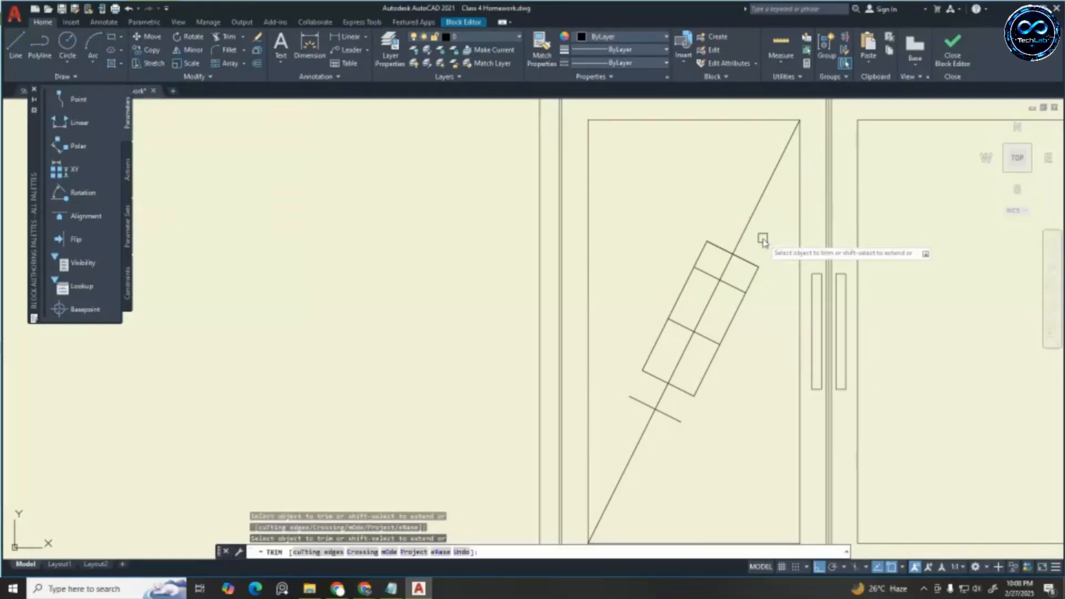
drag(762, 239, 674, 397)
drag(730, 240, 731, 230)
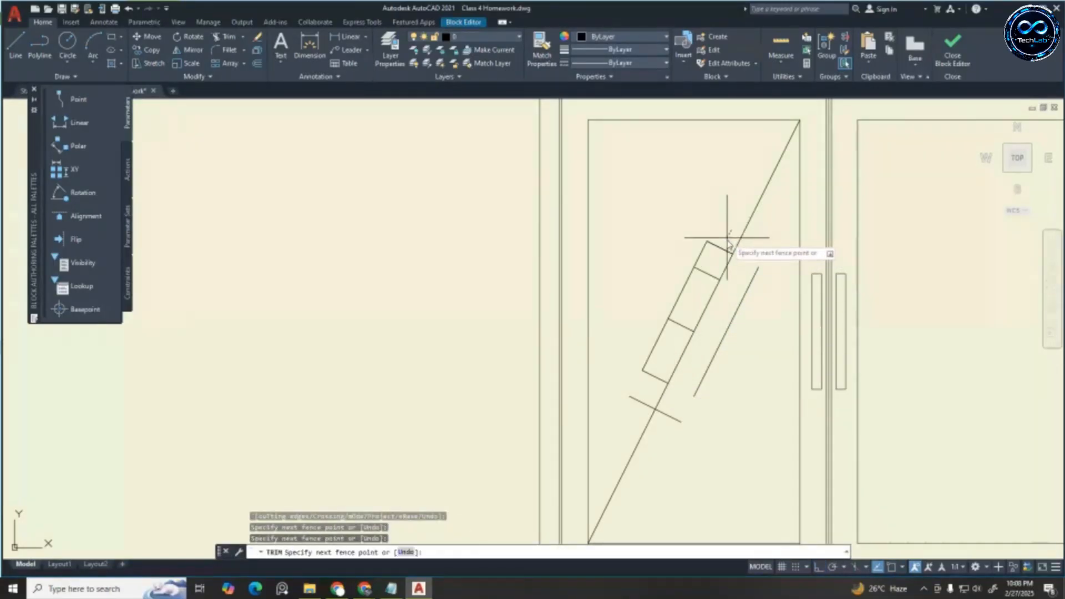
key(Escape)
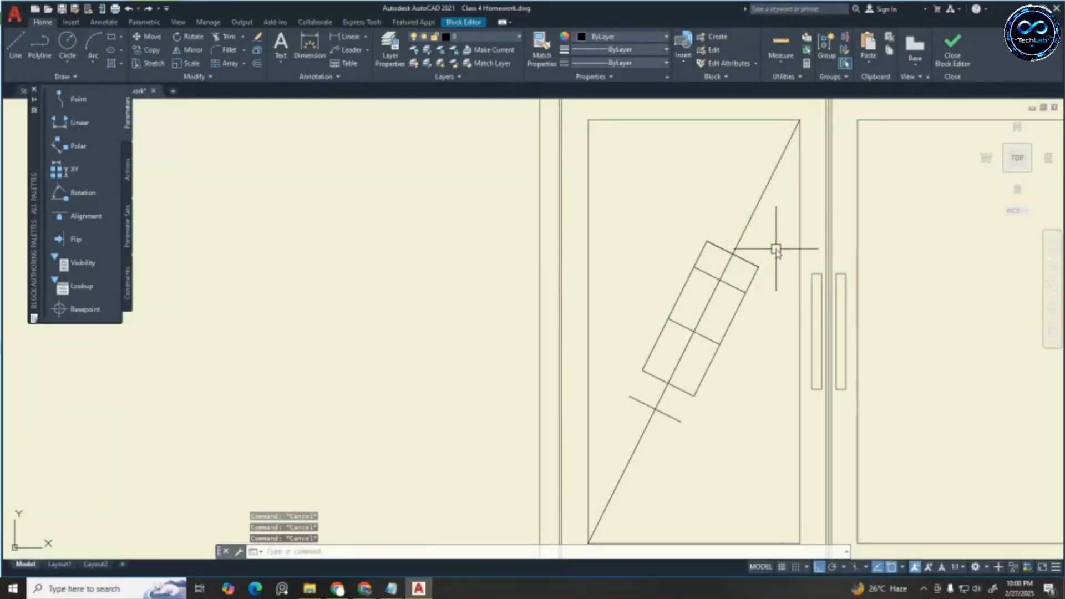
Trim the middle diagonal's ends beyond the uppermost and lowest cross lines
key(Return)
drag(773, 245, 733, 217)
click(629, 449)
scroll(735, 333, up, 2)
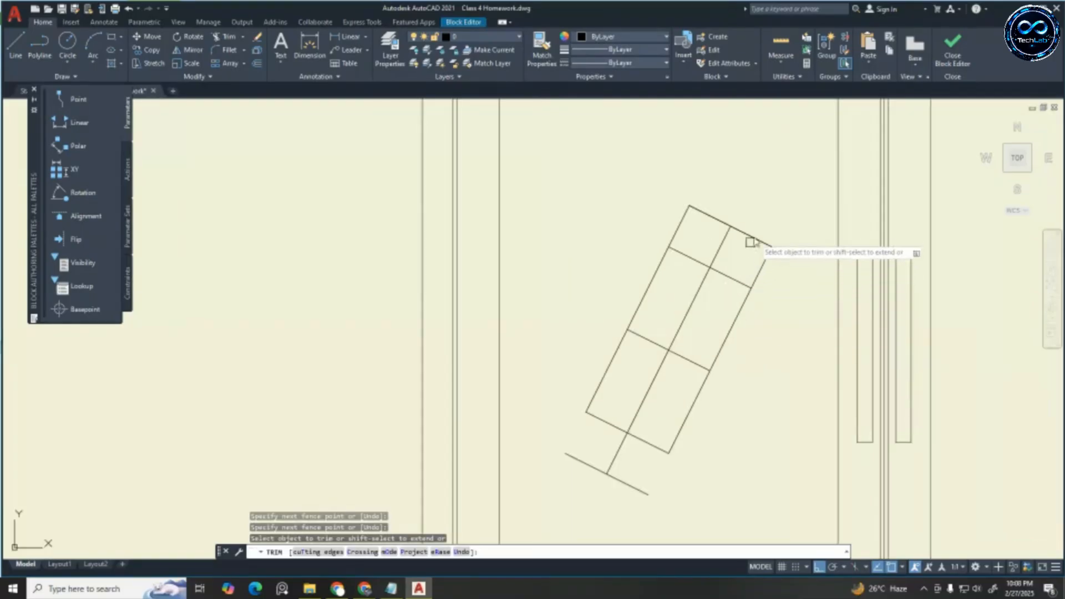
click(740, 258)
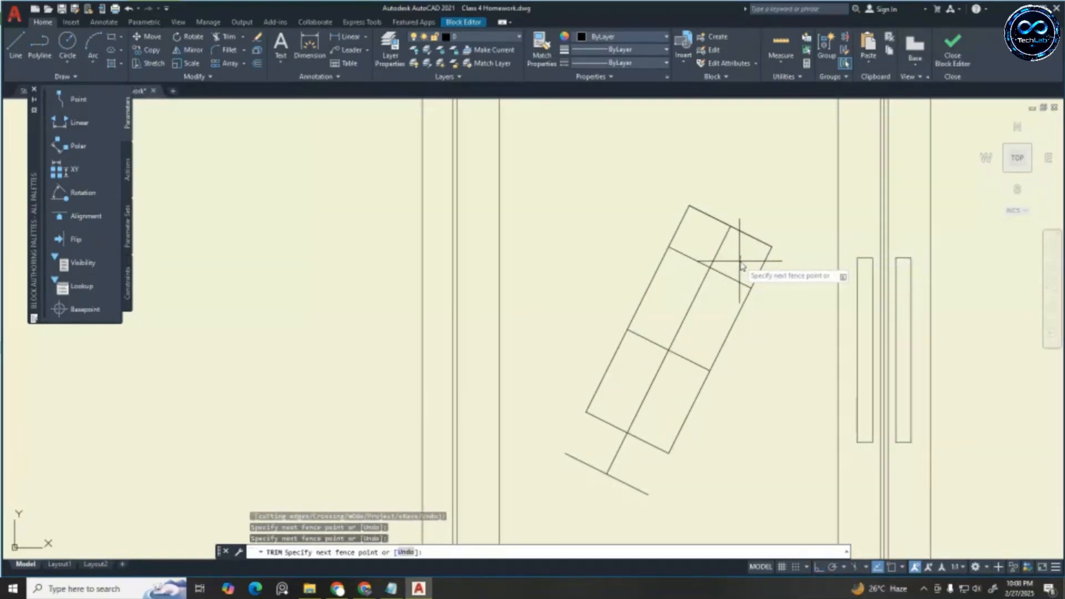
key(Escape)
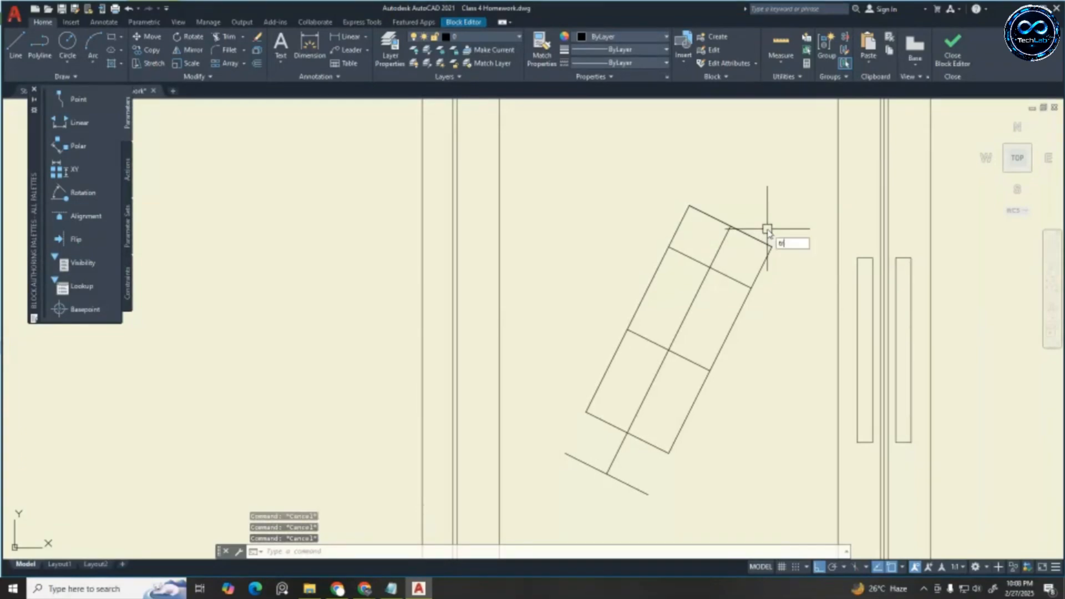
Trim the right diagonal's end above the second cross line and all cross-line segments to the right of the middle diagonal
key(space)
click(766, 244)
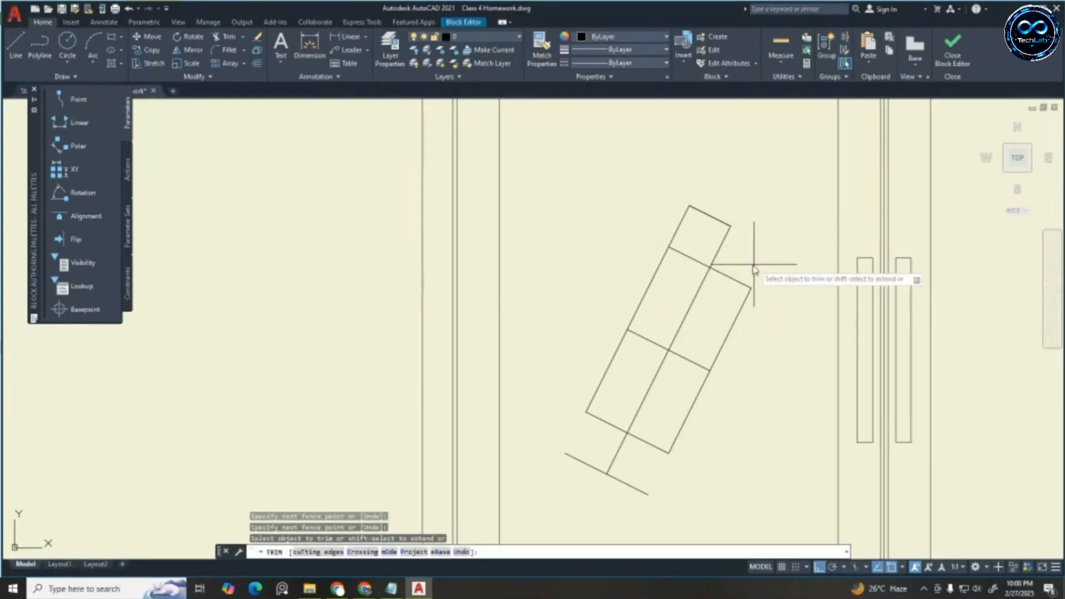
drag(753, 265, 685, 364)
drag(643, 460, 643, 461)
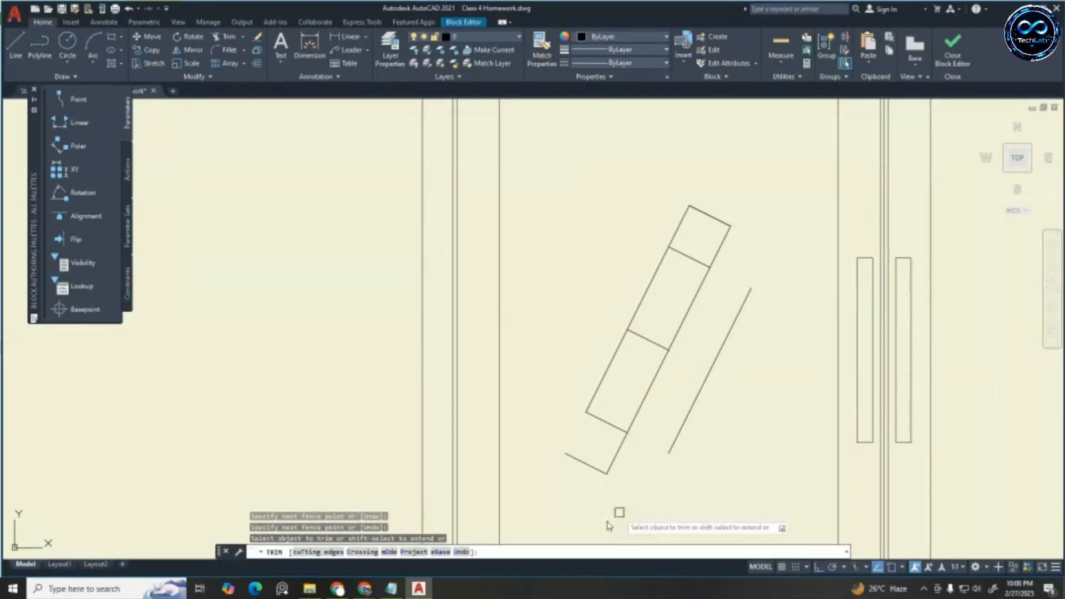
Trim the left diagonal's end above the second cross line and the remaining cross-line segments, keeping three diagonal glass lines
drag(575, 468, 620, 414)
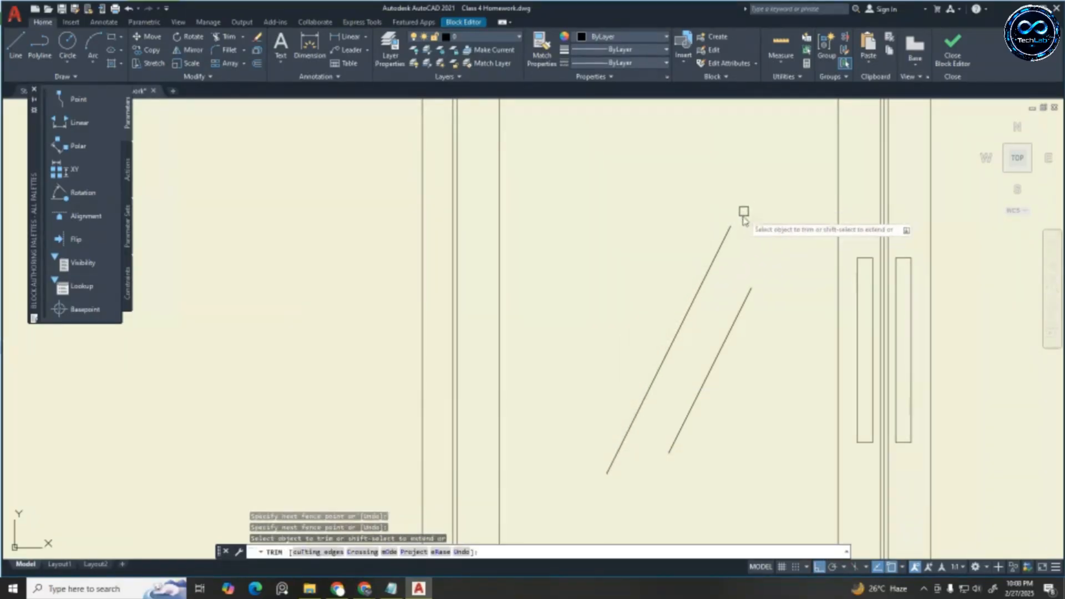
key(ctrl+z)
mouse_move(712, 199)
mouse_down()
mouse_move(658, 235)
mouse_move(696, 257)
mouse_up()
drag(607, 406, 607, 413)
scroll(663, 324, down, 7)
key(Escape)
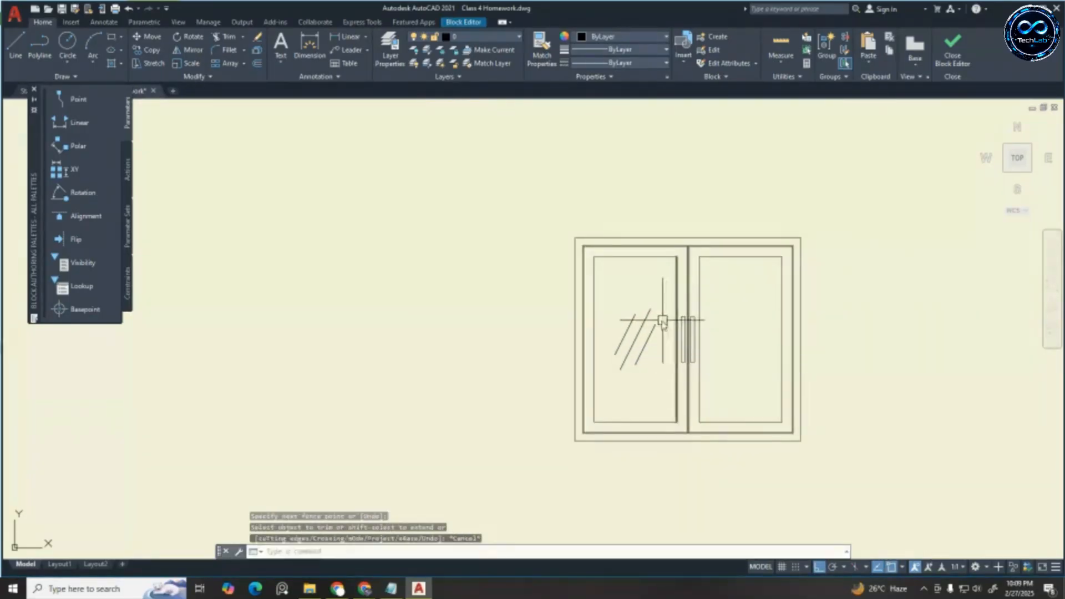
Copy the three diagonal glass lines from the left sash to the right one, using the glass panels' lower-left corners
click(604, 291)
click(667, 408)
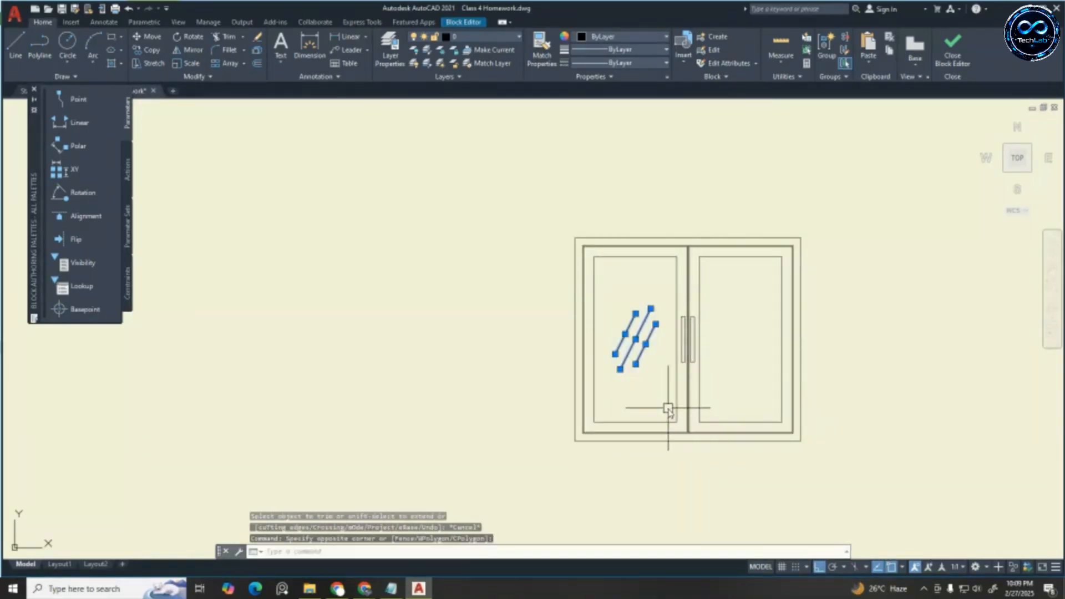
key(Return)
scroll(674, 424, up, 2)
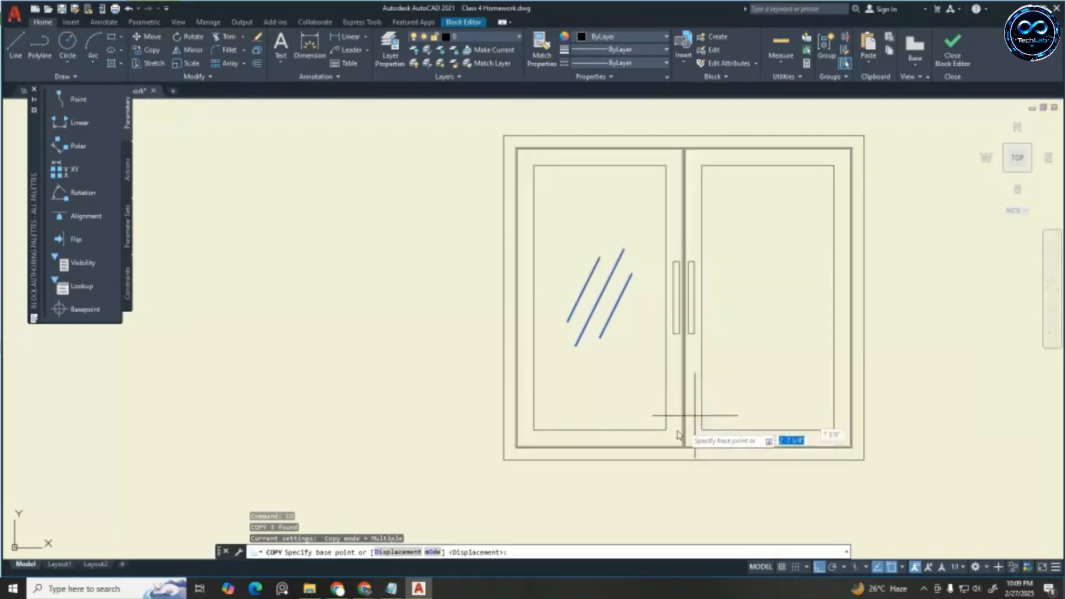
scroll(576, 438, up, 3)
click(508, 427)
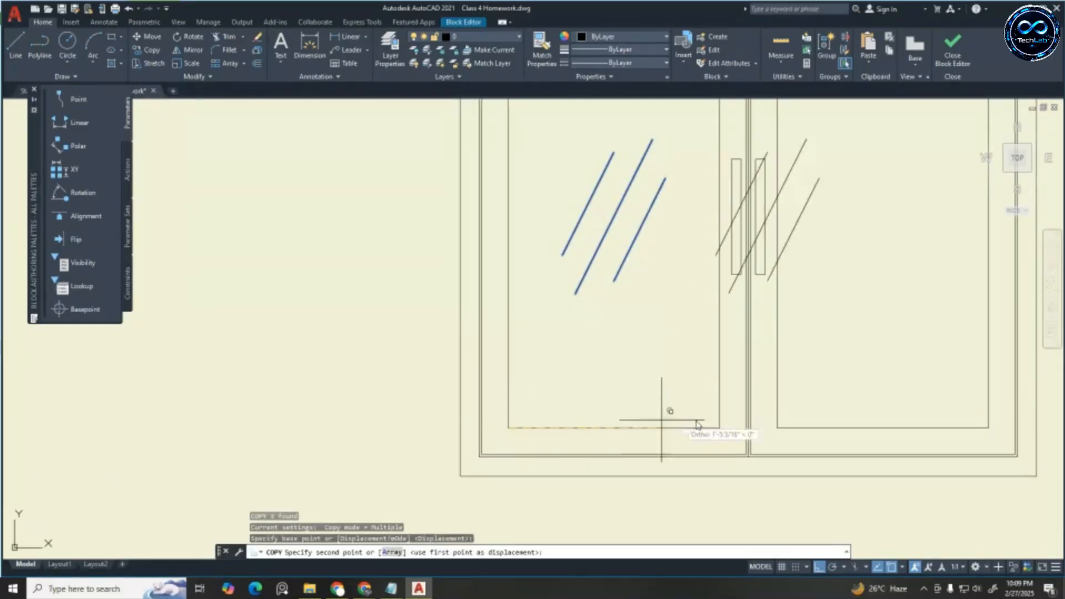
click(777, 428)
key(Escape)
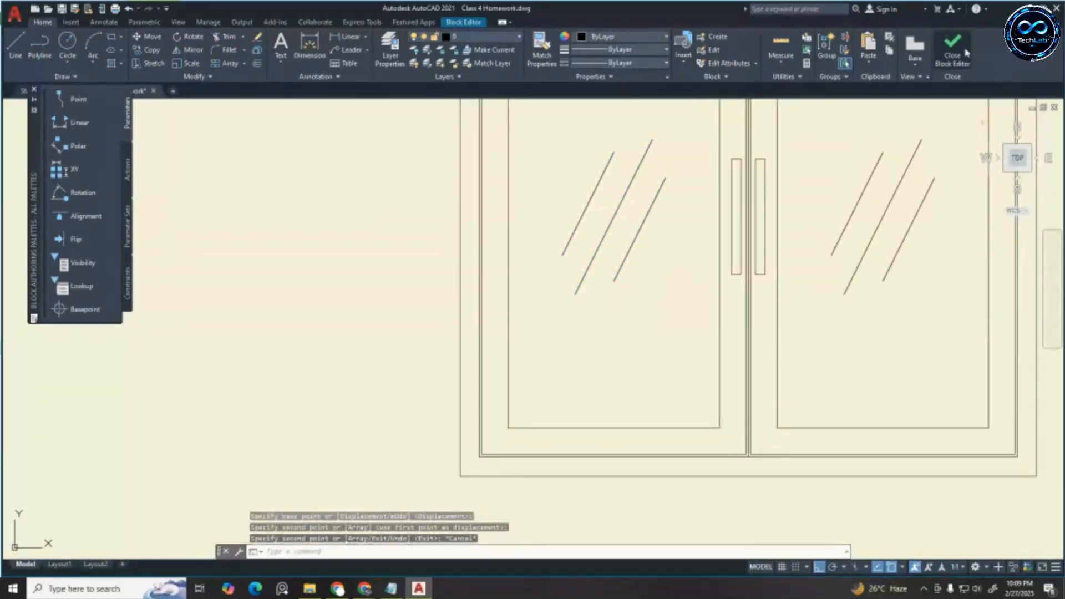
Close the Block Editor with the window block changes saved and check both windows in the front elevation
click(508, 271)
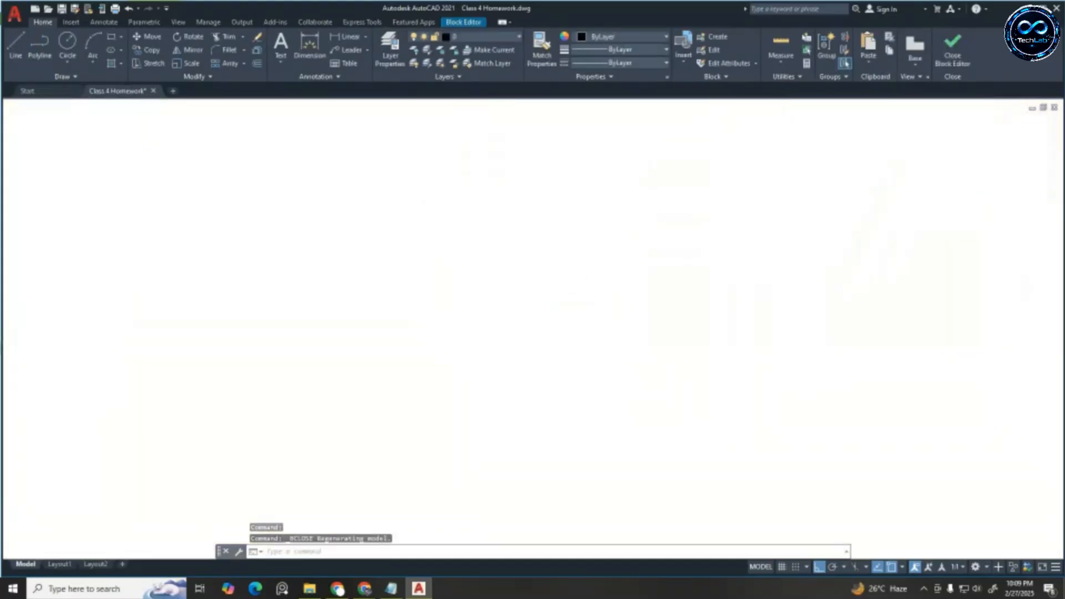
scroll(541, 265, down, 8)
scroll(628, 260, up, 2)
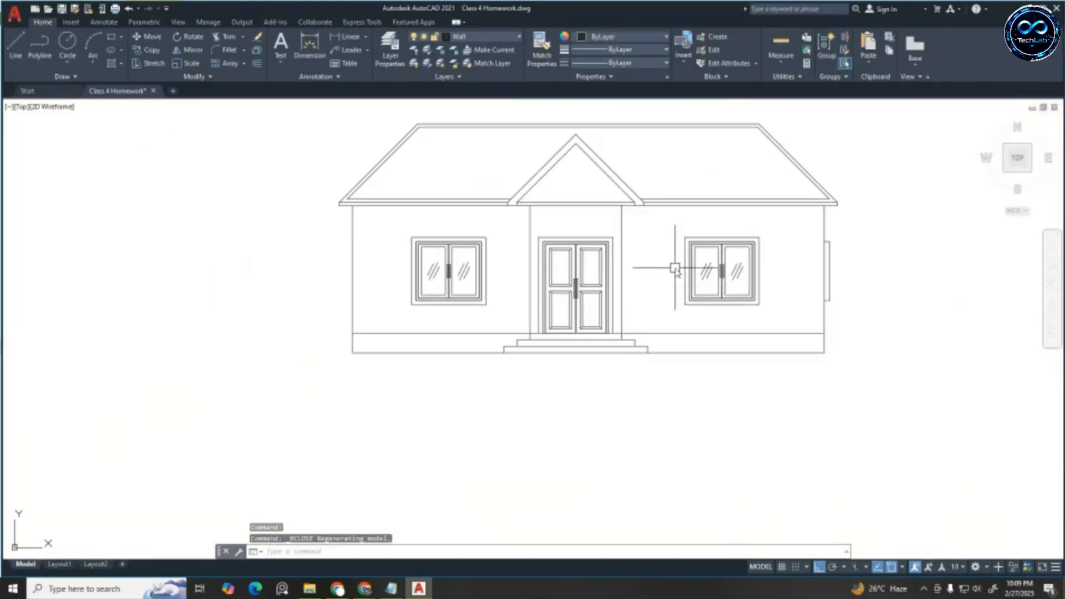
scroll(675, 263, up, 2)
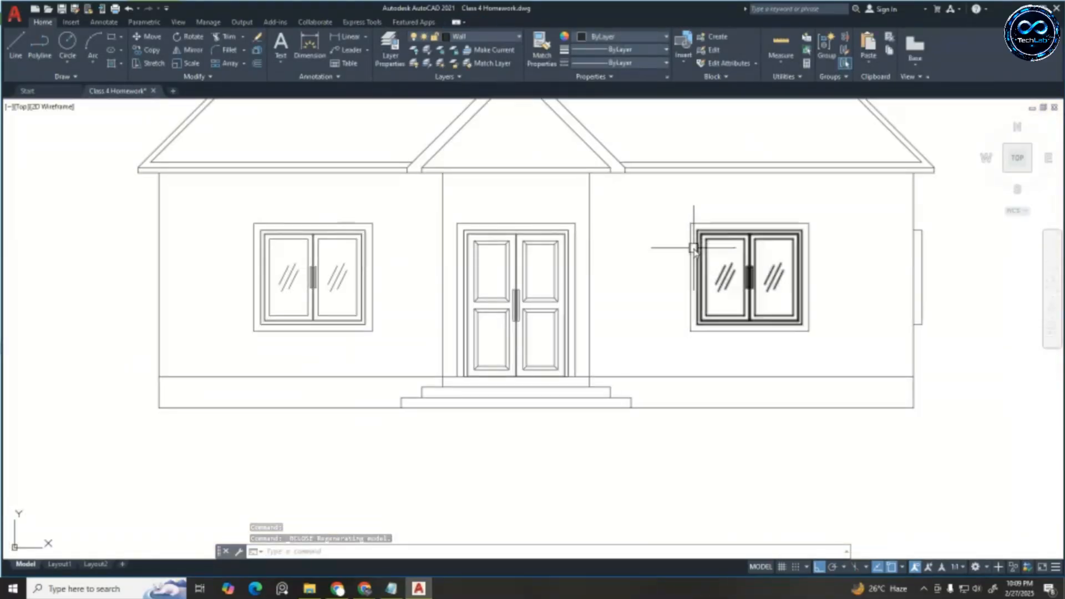
scroll(642, 312, down, 2)
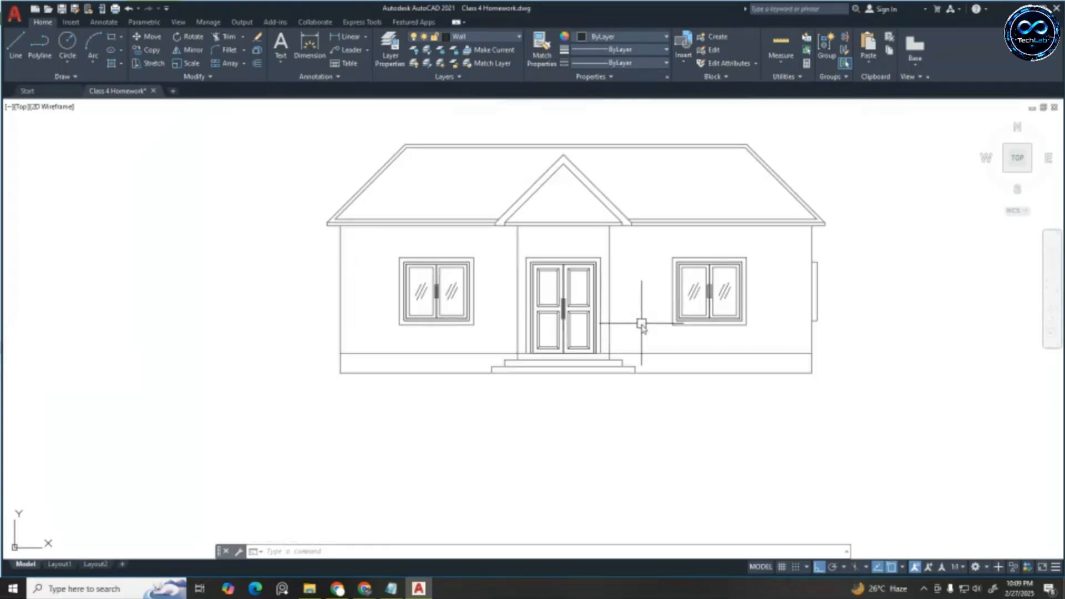
Offset the horizontal floor line below the entrance door downward by 1"
scroll(637, 318, up, 6)
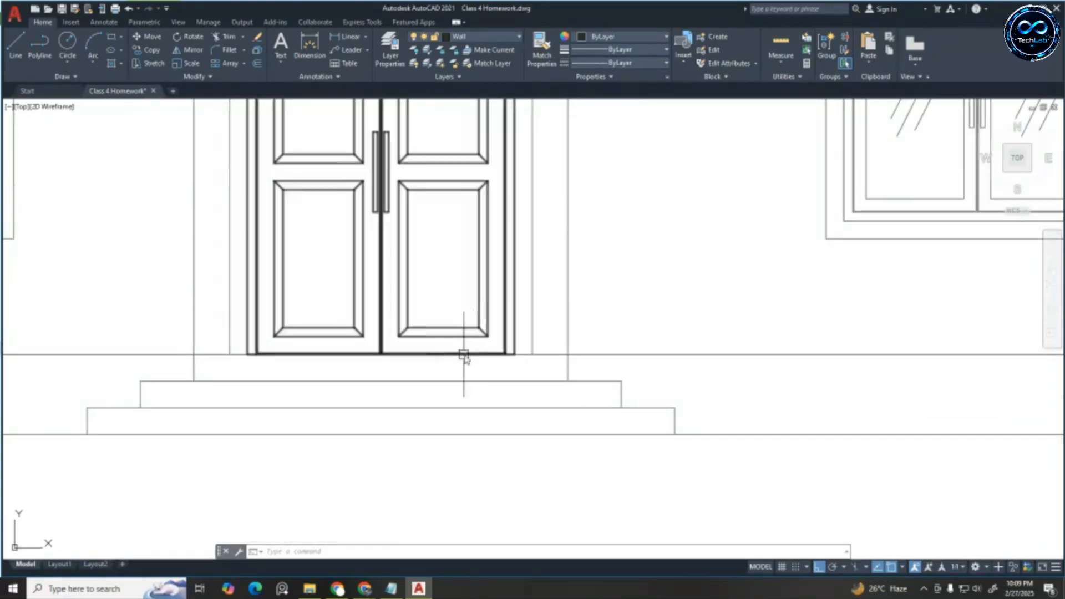
scroll(464, 357, down, 1)
scroll(428, 357, up, 4)
key(Escape)
key(Escape)
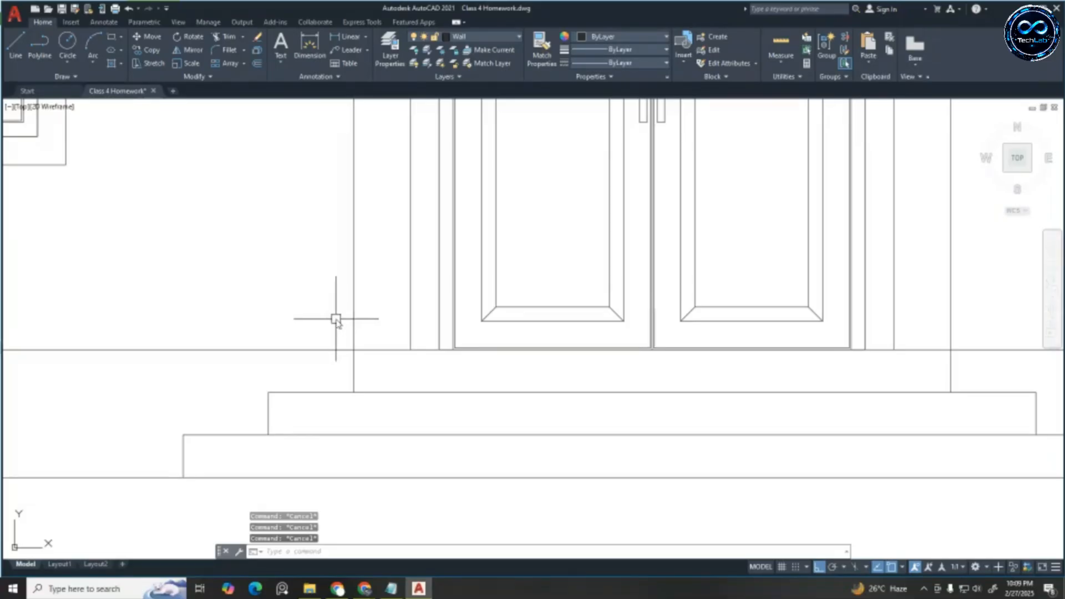
text(o)
key(Return)
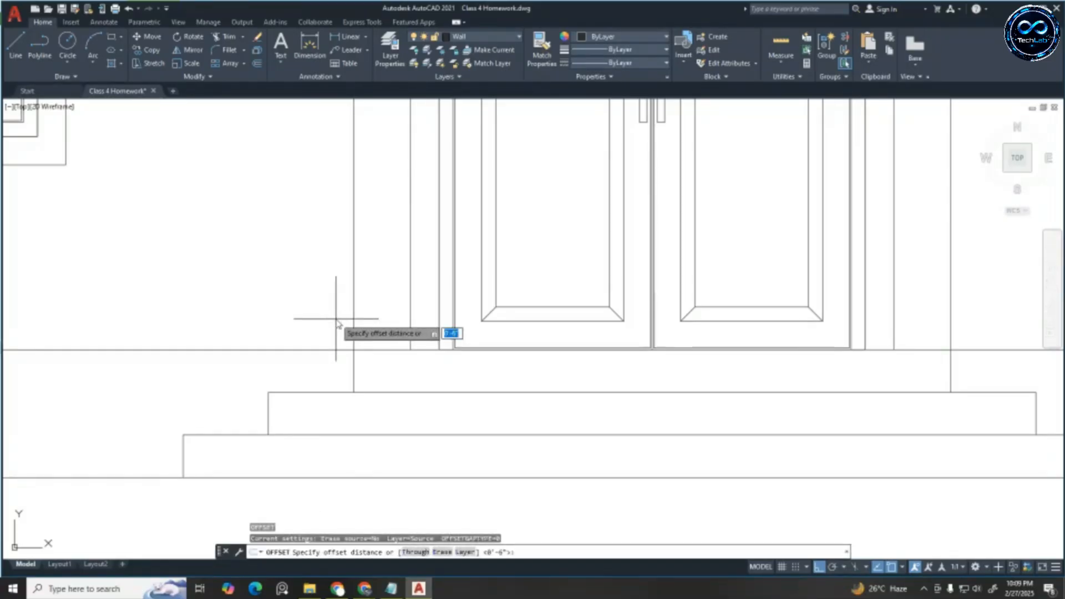
text(1')
key(Return)
click(367, 349)
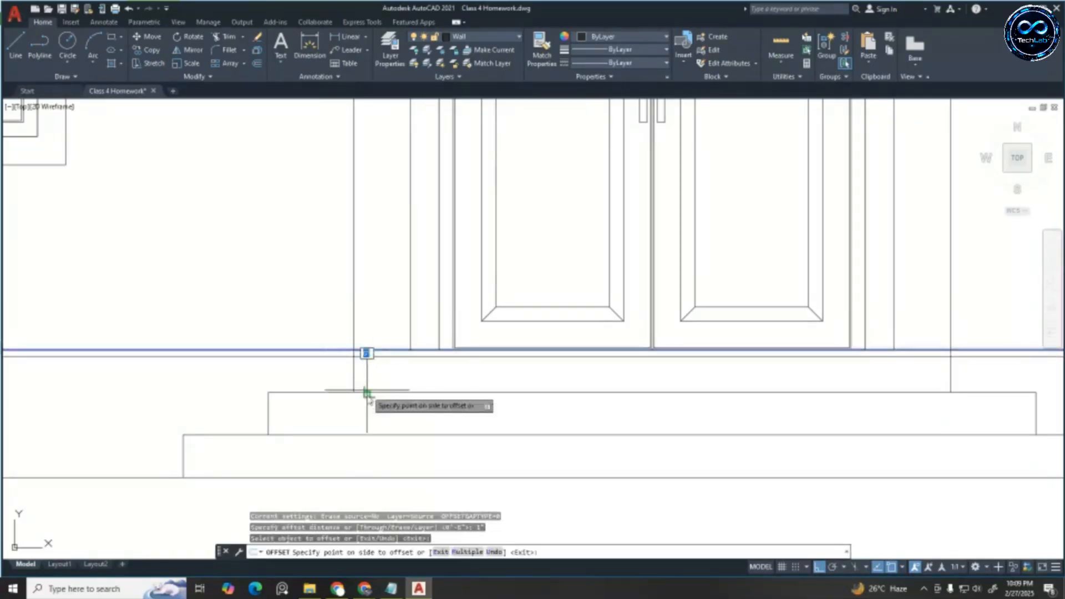
click(360, 362)
scroll(356, 358, up, 2)
key(Escape)
scroll(351, 359, up, 2)
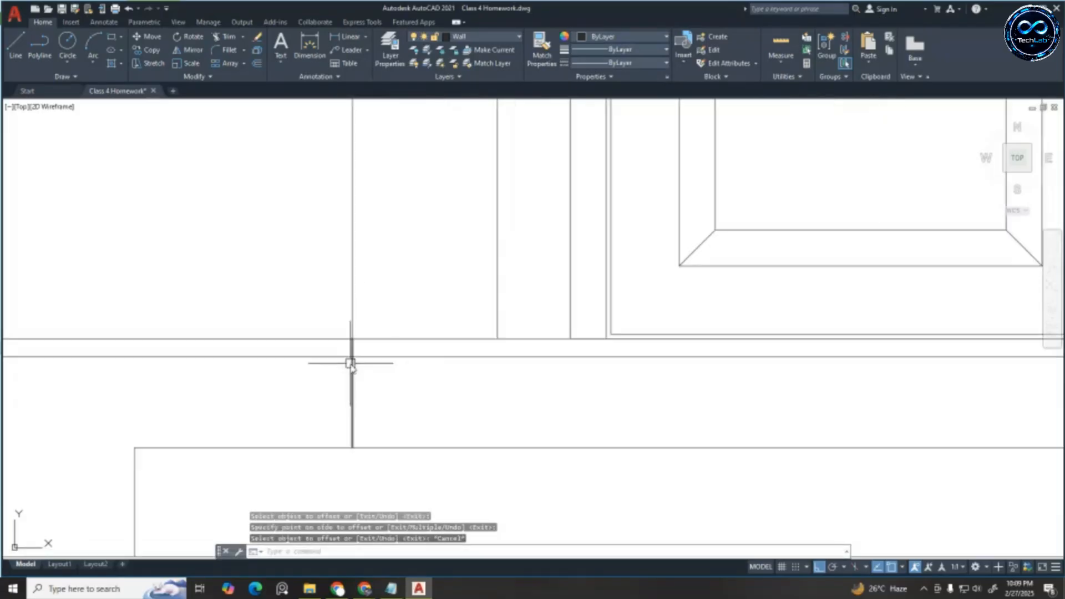
key(Escape)
key(Escape)
key(Return)
key(Return)
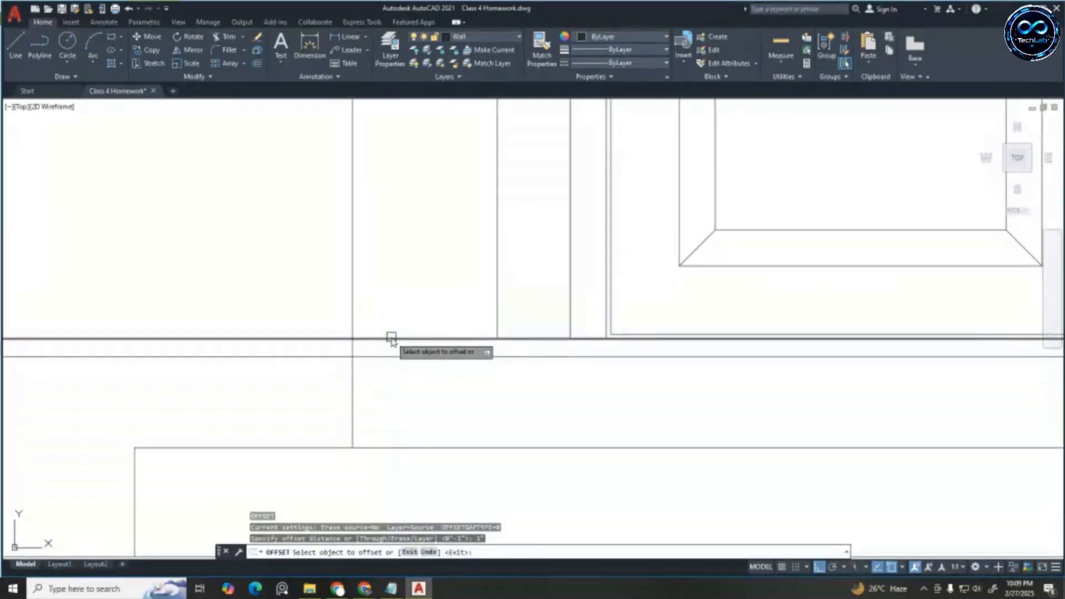
key(Escape)
key(Escape)
key(Escape)
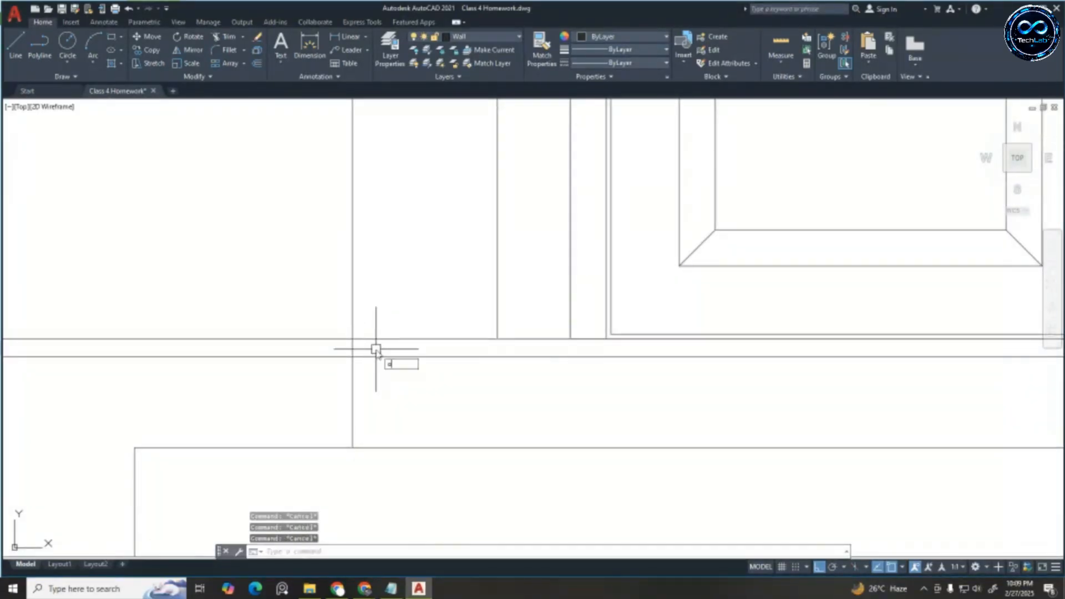
Offset the short vertical side lines of the porch base outward by .5" on both sides
key(Return)
key(Return)
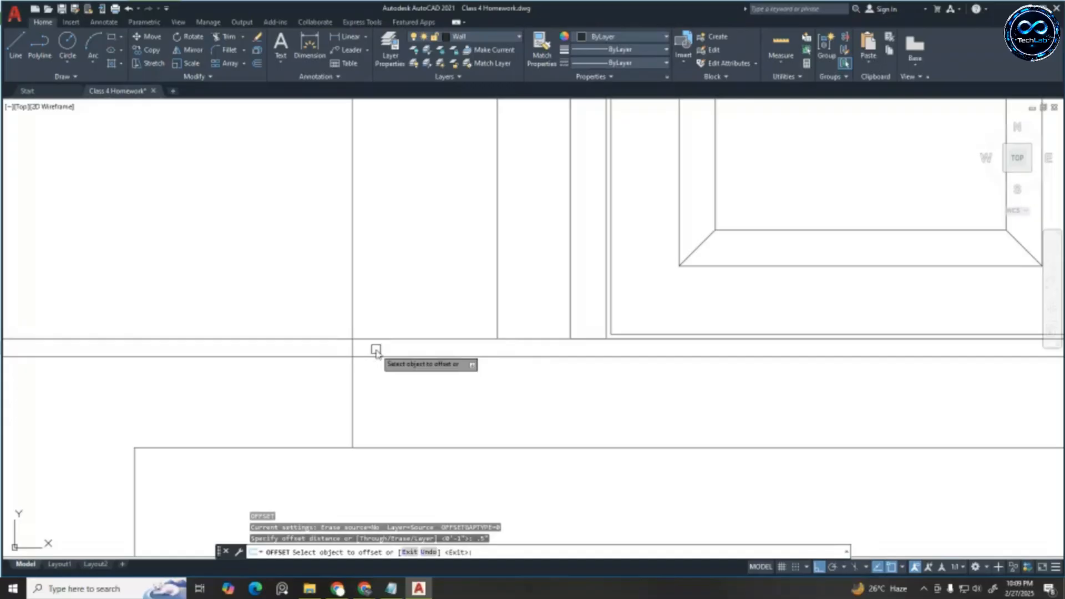
click(353, 386)
click(88, 387)
scroll(221, 340, down, 3)
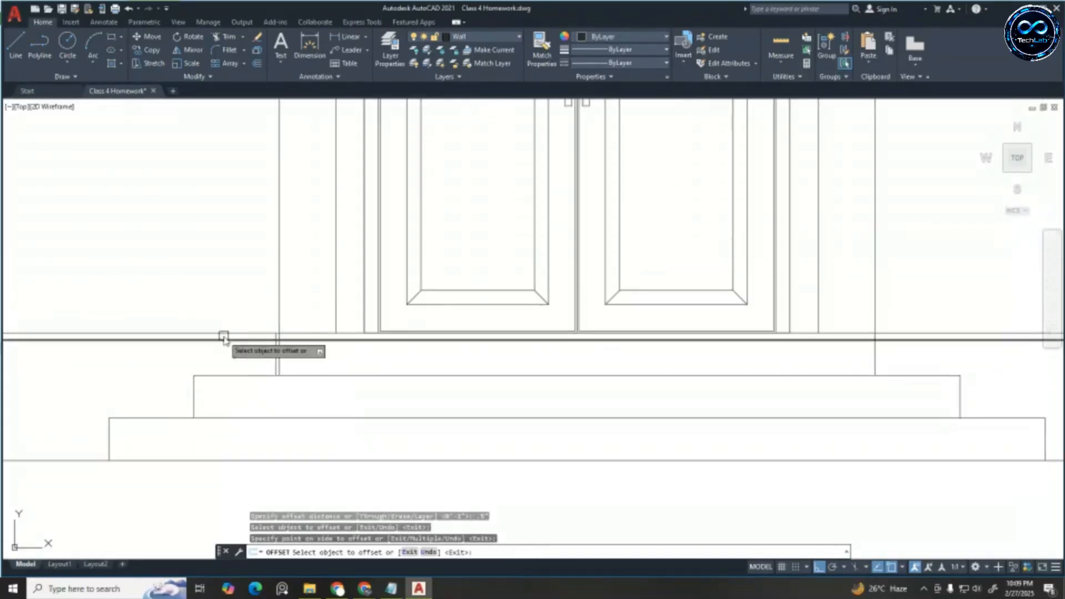
click(879, 352)
key(Escape)
key(Escape)
key(Escape)
scroll(911, 344, up, 4)
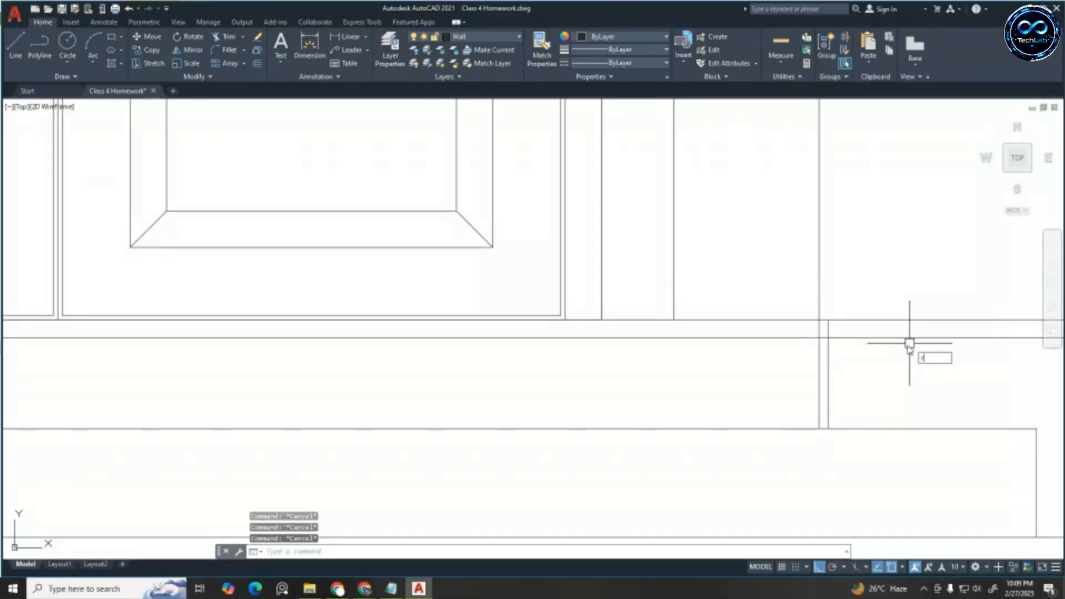
key(Escape)
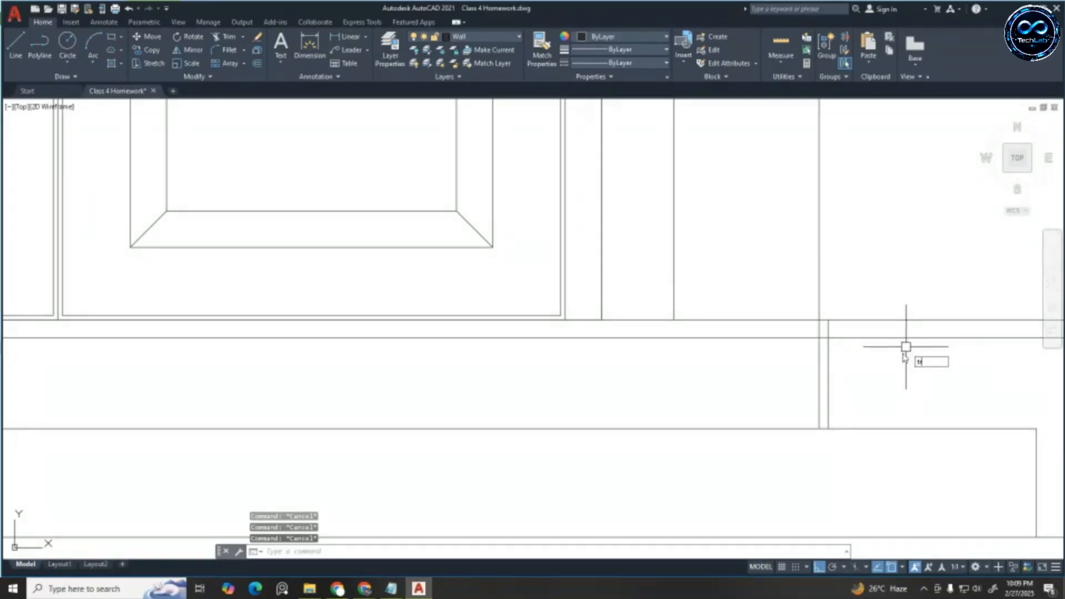
Trim the excess of the offset floor line and offset side lines at both ends of the porch's top step
key(Return)
scroll(877, 346, up, 4)
drag(782, 310, 749, 353)
scroll(848, 304, down, 6)
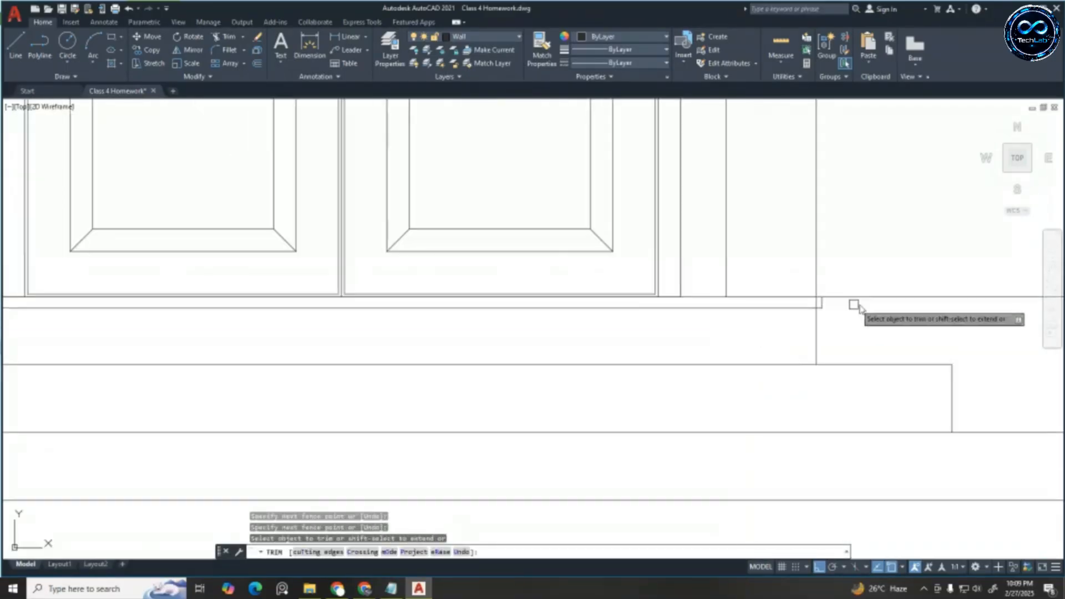
scroll(620, 301, down, 2)
scroll(399, 305, up, 5)
drag(381, 295, 430, 344)
scroll(427, 307, down, 2)
scroll(360, 301, down, 3)
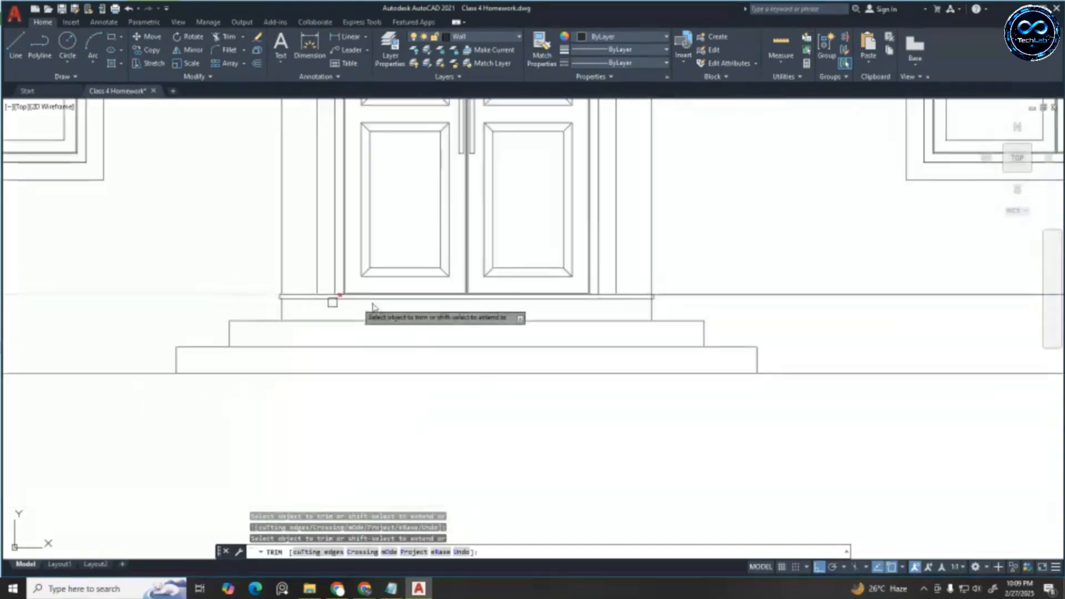
Trim the original side line segments inside the nosing at both ends of the top step
scroll(694, 287, up, 4)
scroll(884, 276, up, 2)
scroll(672, 221, down, 4)
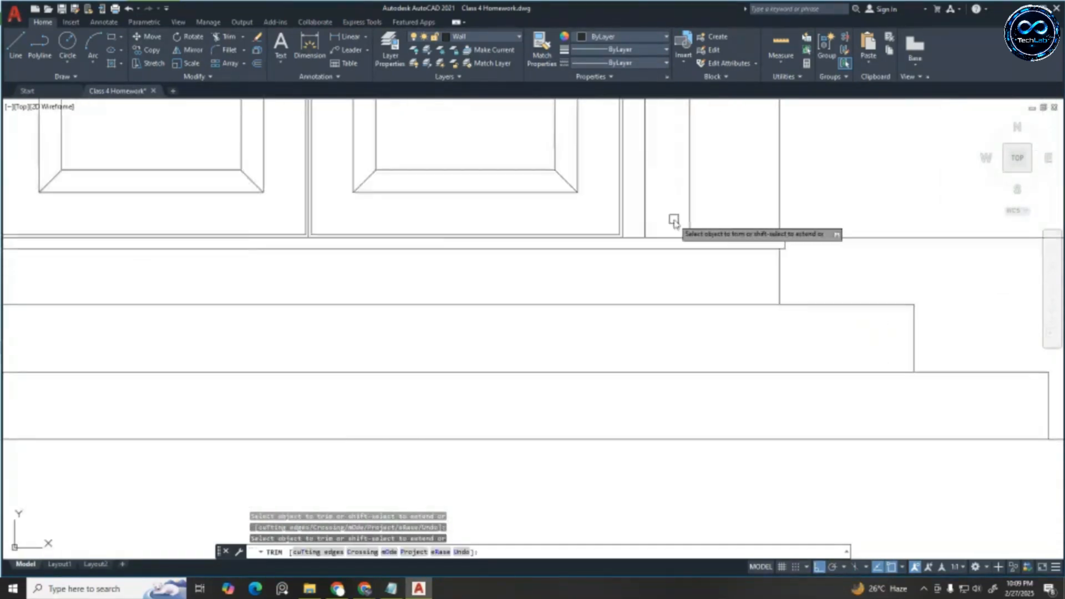
key(Escape)
key(Escape)
key(Escape)
Offset the top line of the porch's middle step downward by 1"
scroll(645, 248, up, 2)
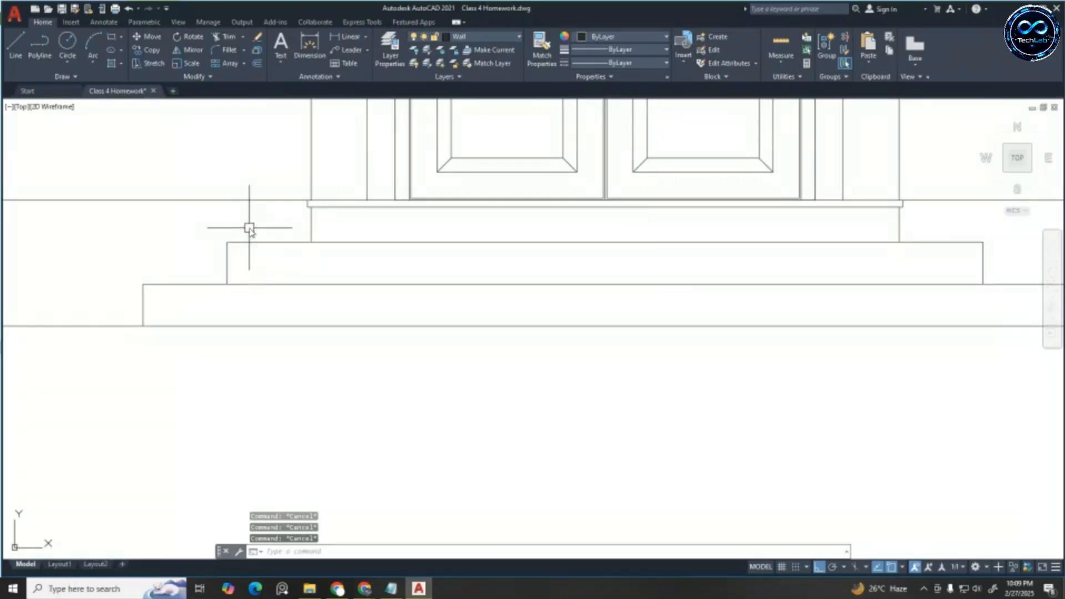
key(Return)
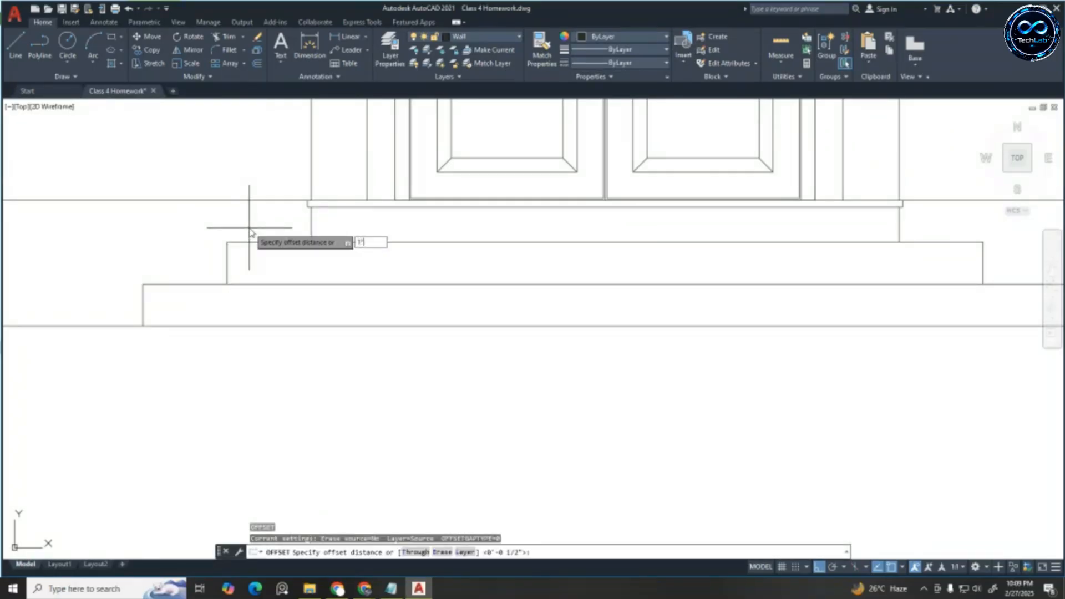
key(Return)
click(252, 242)
click(244, 263)
key(Escape)
scroll(199, 232, up, 4)
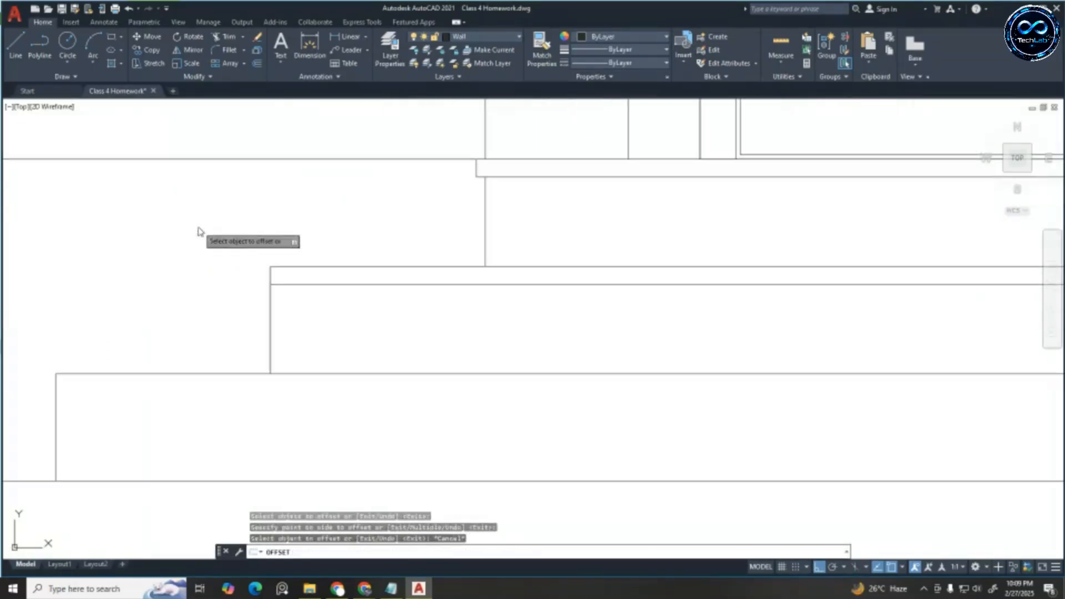
key(Escape)
key(Escape)
Offset the middle step's two vertical side lines outward by .5"
text(o)
key(Return)
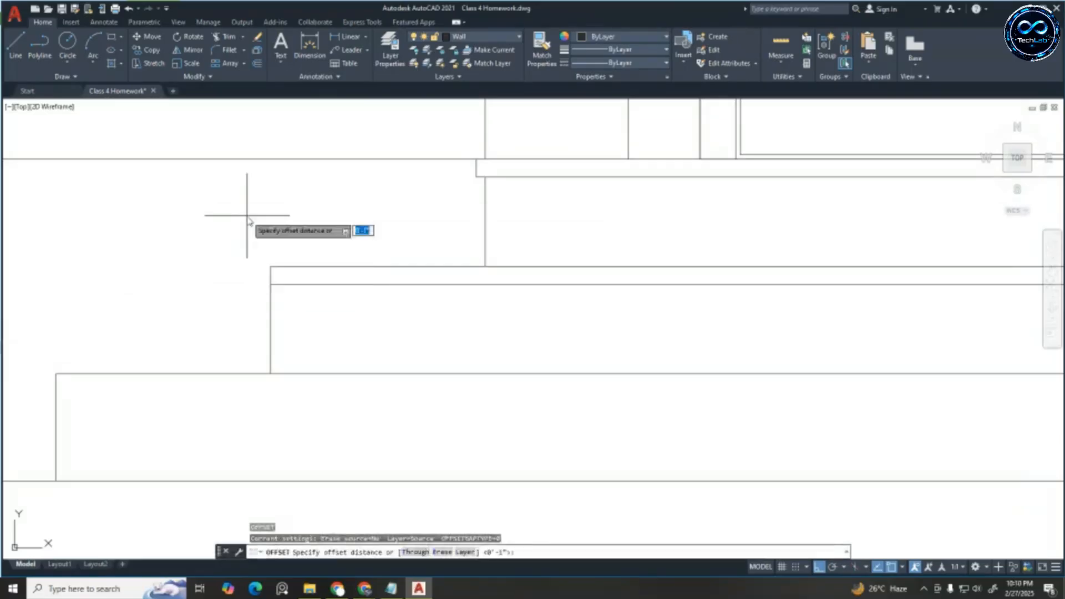
key(Return)
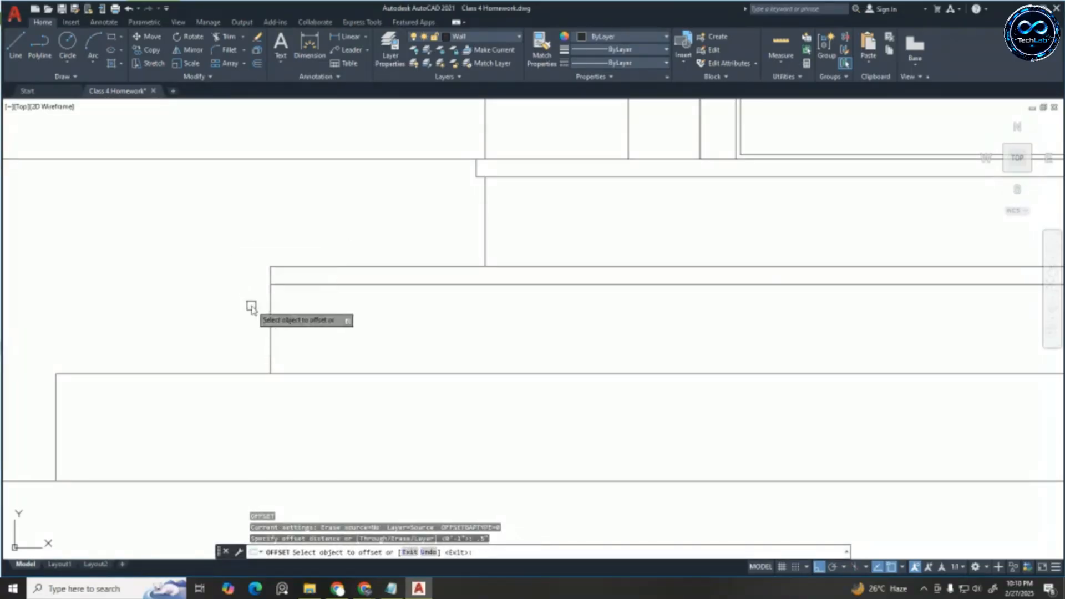
click(269, 306)
click(233, 308)
scroll(110, 275, down, 4)
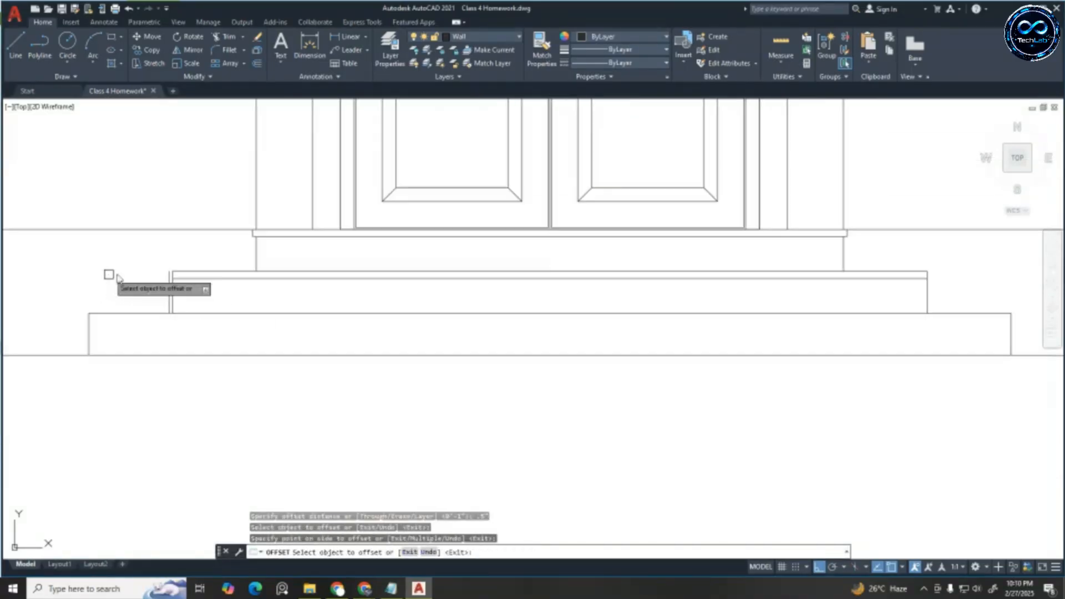
click(925, 294)
click(974, 285)
key(Escape)
key(Escape)
key(Escape)
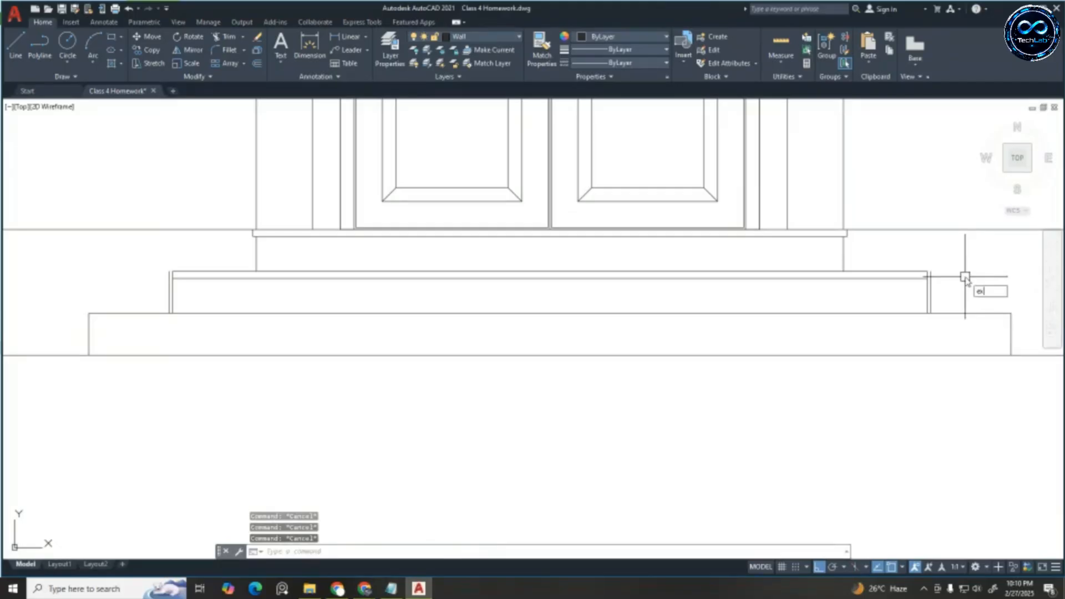
Extend the middle step's two horizontal nosing lines to the outer side lines at both ends
key(Return)
drag(918, 254, 904, 285)
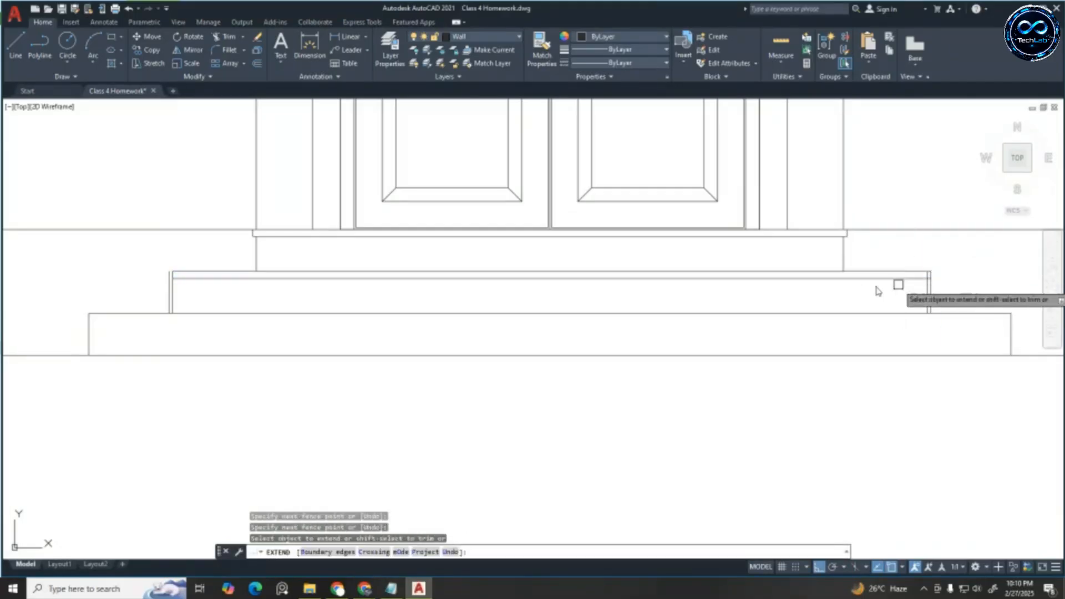
drag(184, 282, 183, 288)
key(Escape)
key(Escape)
key(Escape)
scroll(168, 285, up, 4)
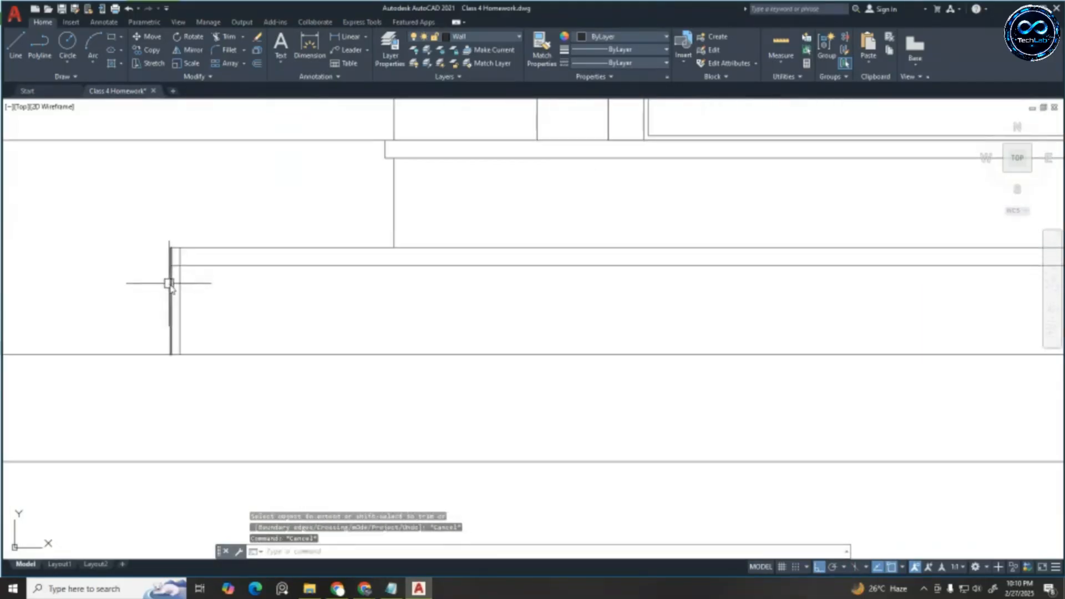
Trim the middle step's outer side lines below the nosing and its inner side lines within the nosing at both ends
text(tr)
key(Return)
scroll(171, 292, up, 2)
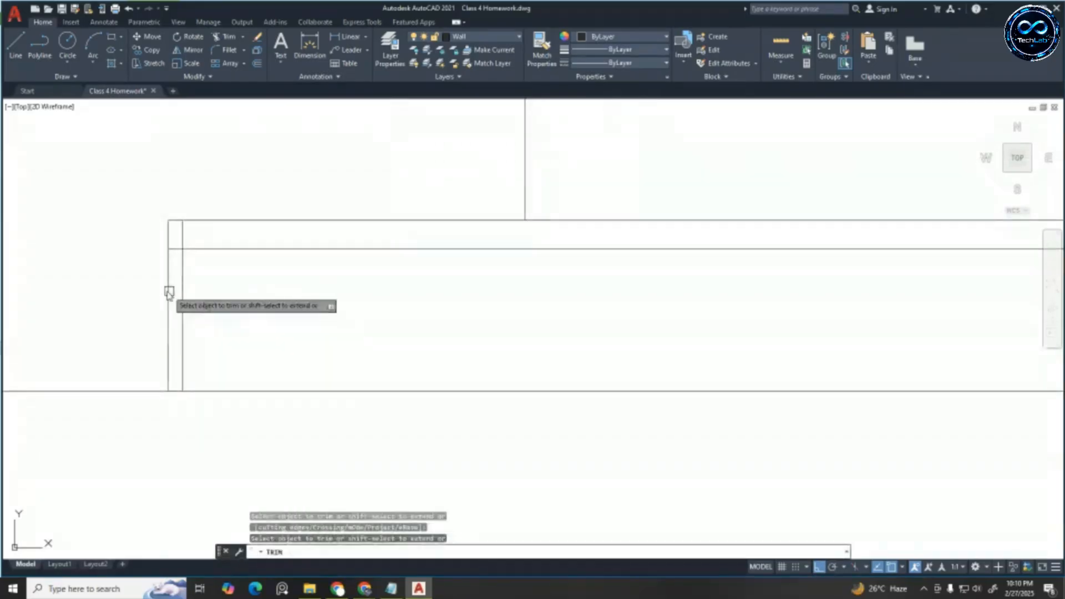
click(168, 294)
scroll(102, 223, down, 3)
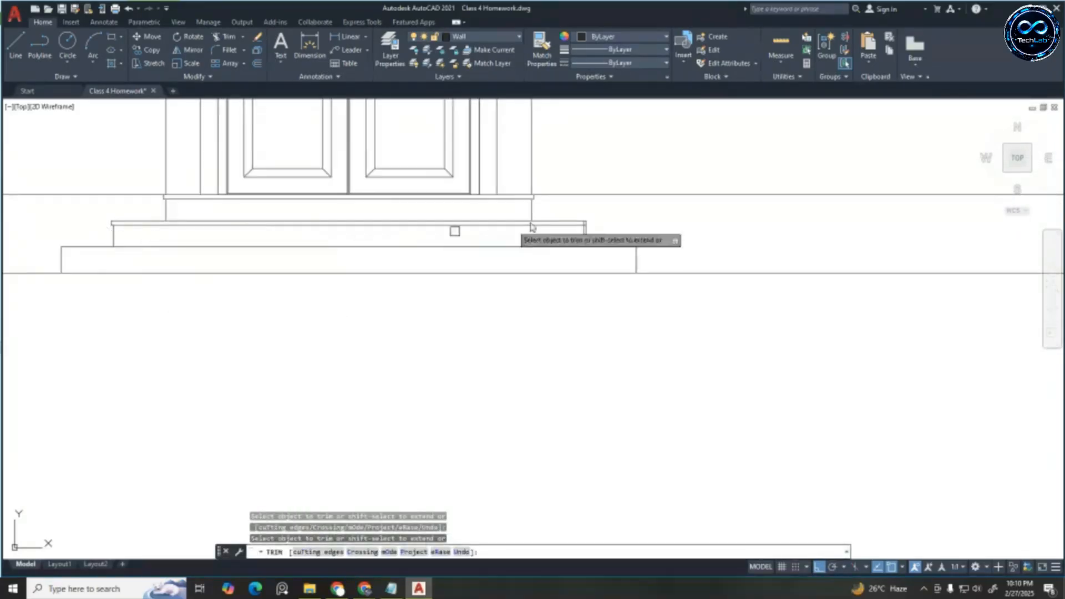
scroll(715, 250, up, 3)
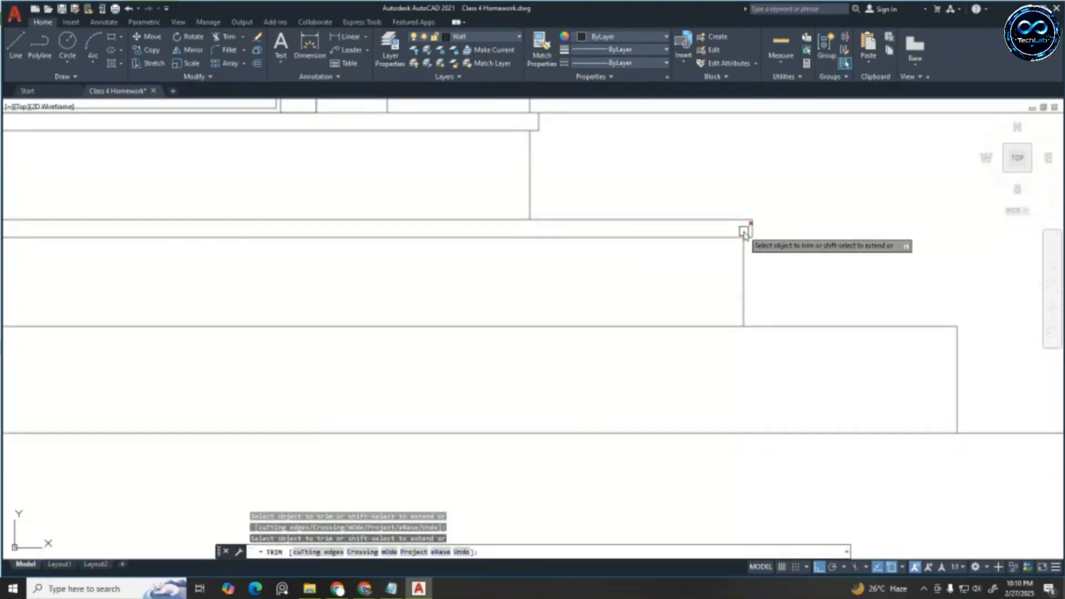
scroll(759, 222, down, 3)
key(Escape)
key(Escape)
key(Escape)
Offset the top line of the porch's bottom step downward by 1"
text(o)
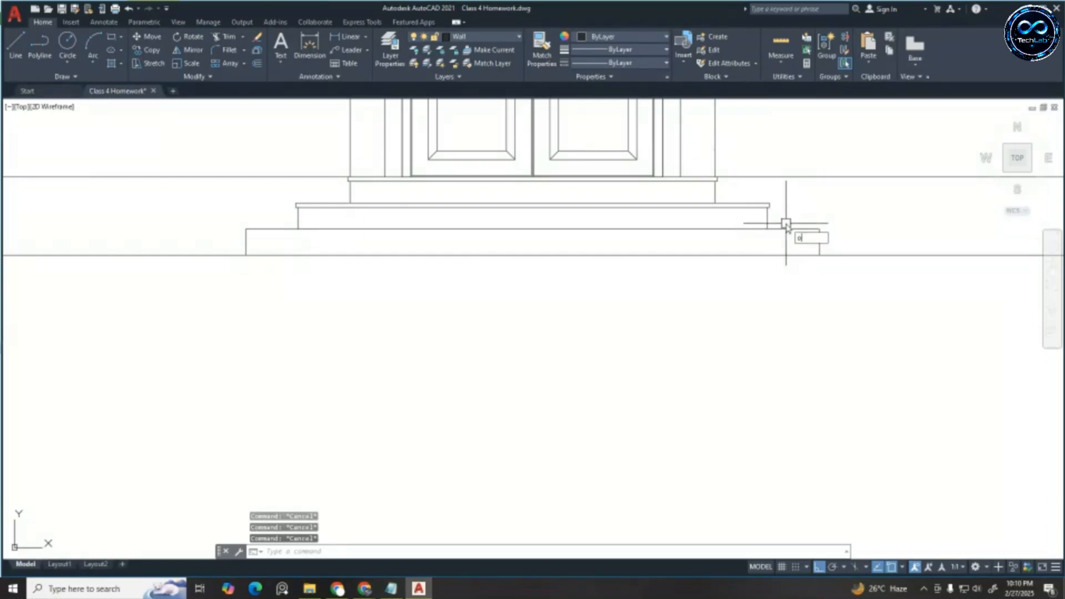
key(Return)
text(1")
key(Return)
click(777, 229)
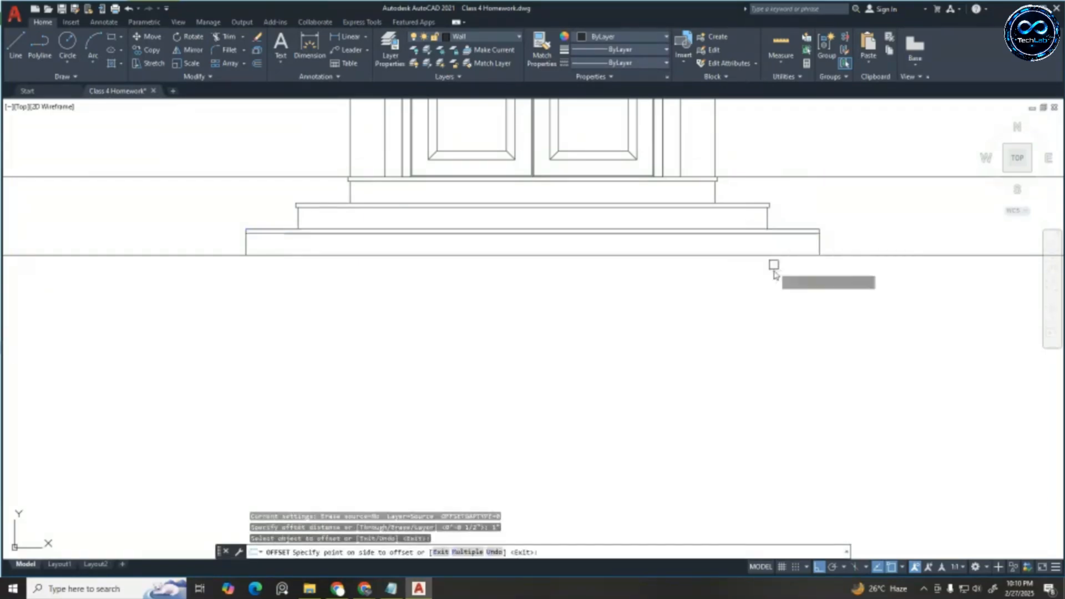
key(Escape)
key(Escape)
key(Escape)
Offset the bottom step's two vertical side lines outward by .5"
scroll(287, 239, up, 3)
text(o)
key(Return)
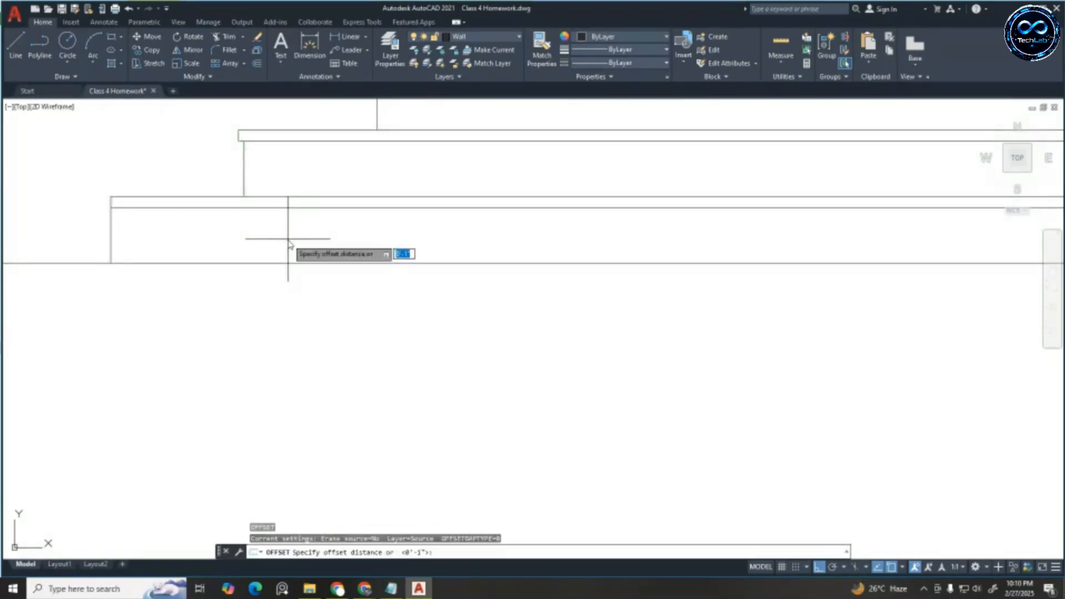
text(.5)
key(Return)
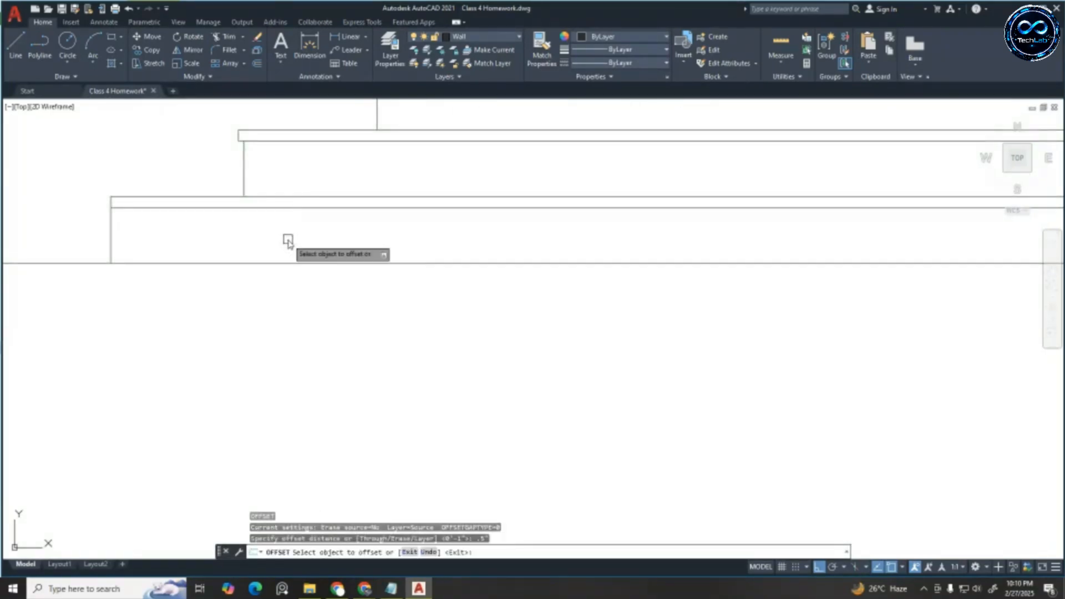
click(111, 222)
click(190, 204)
scroll(399, 209, down, 3)
scroll(702, 209, up, 3)
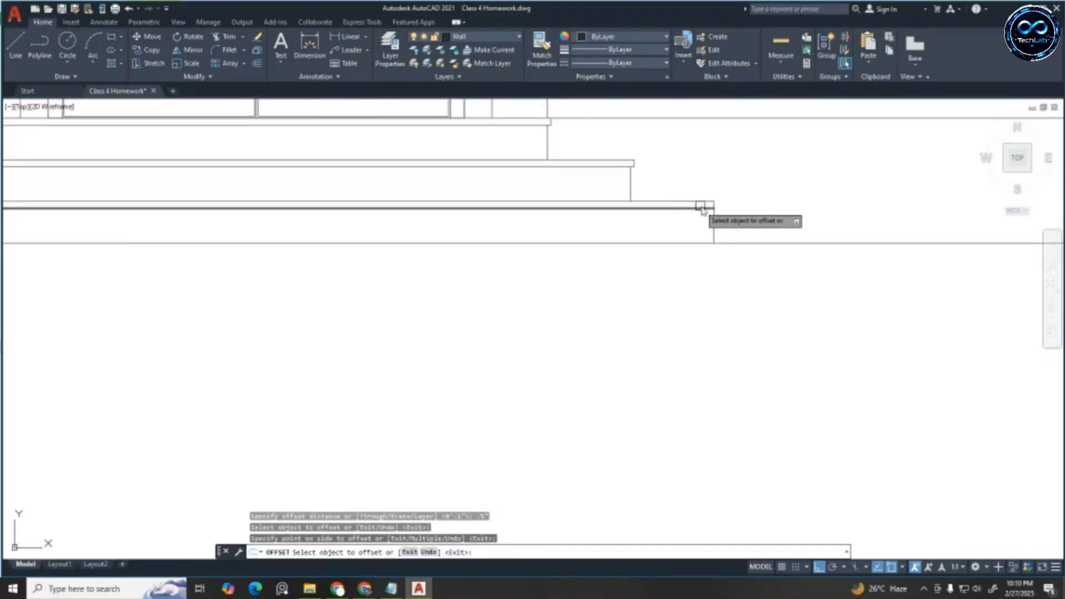
click(702, 209)
click(843, 216)
scroll(730, 209, down, 3)
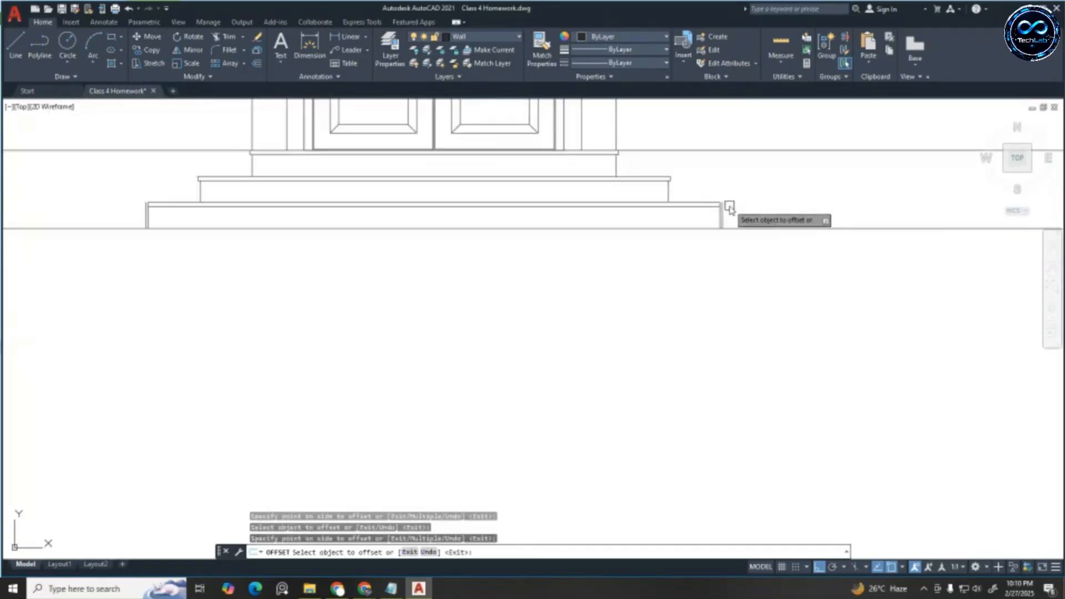
scroll(728, 200, up, 4)
key(Escape)
key(Escape)
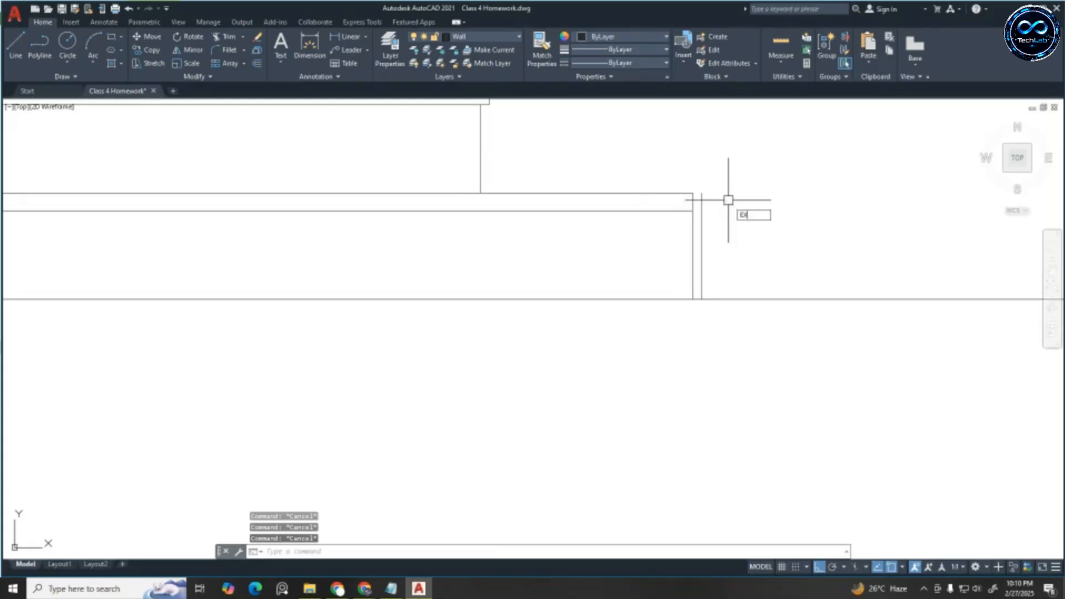
Extend the bottom step's two horizontal nosing lines to the outer side lines at both ends
key(Return)
drag(675, 172, 660, 240)
scroll(737, 209, down, 3)
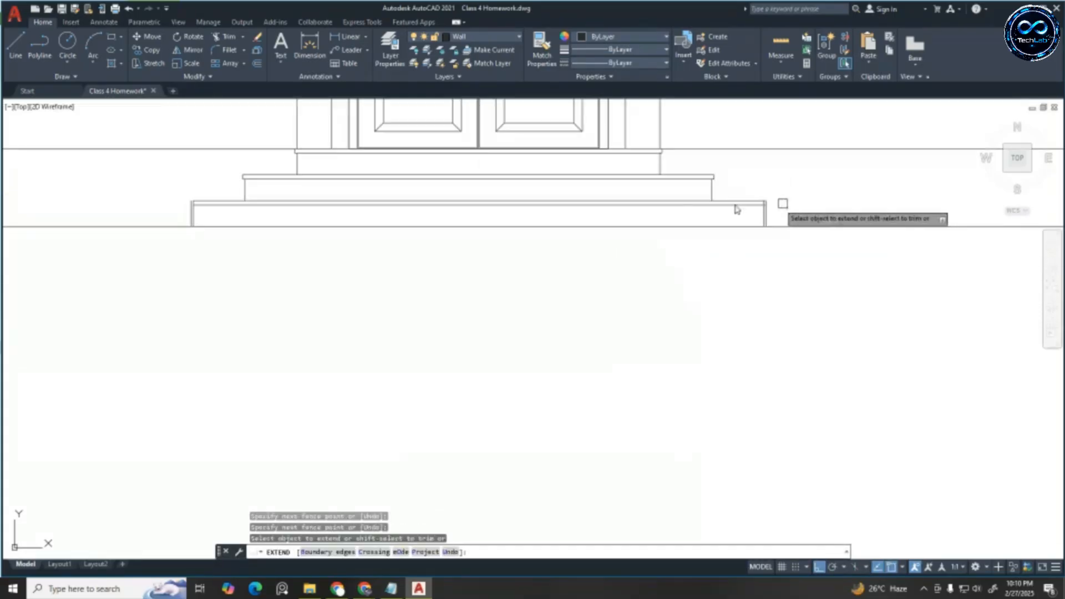
scroll(198, 200, up, 2)
scroll(166, 172, up, 2)
key(Escape)
key(Escape)
key(Escape)
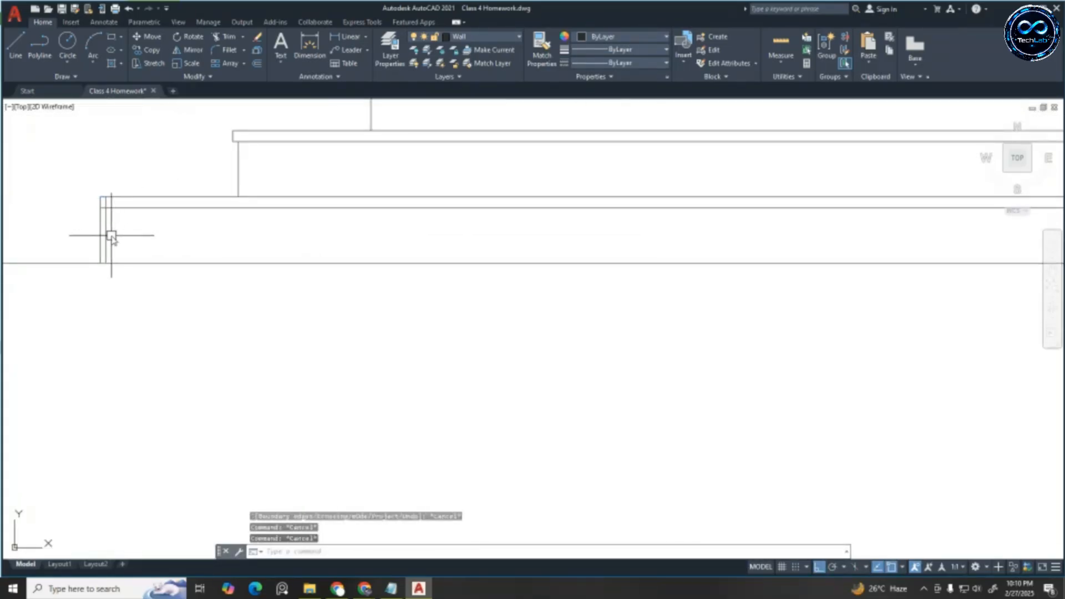
Trim the bottom step's outer side lines below the nosing and its inner side lines within the nosing at both ends
text(tr)
key(Return)
scroll(88, 237, up, 2)
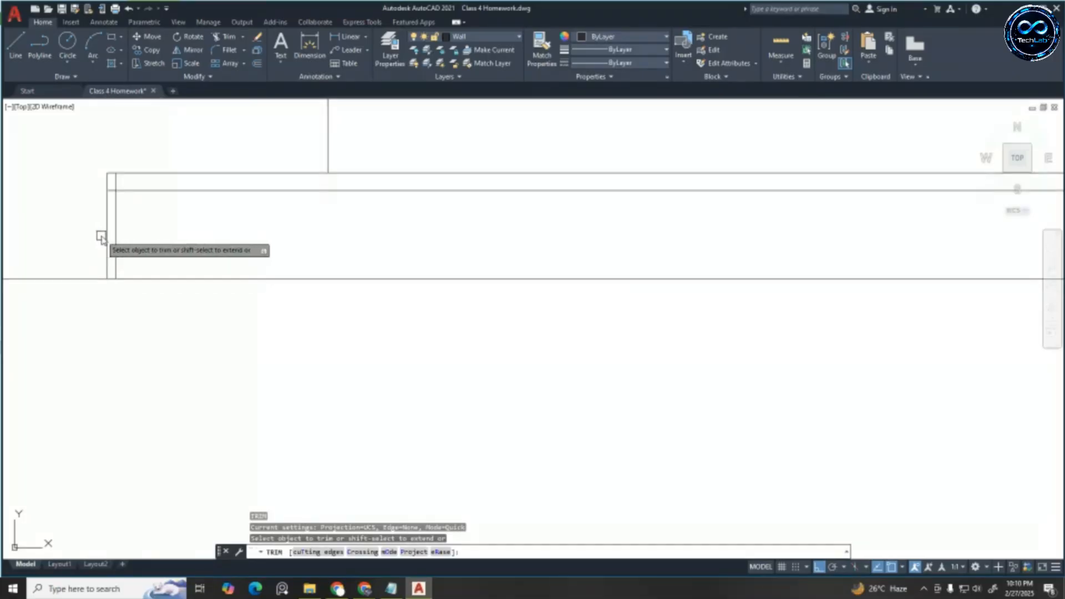
click(106, 237)
click(115, 182)
scroll(119, 221, down, 5)
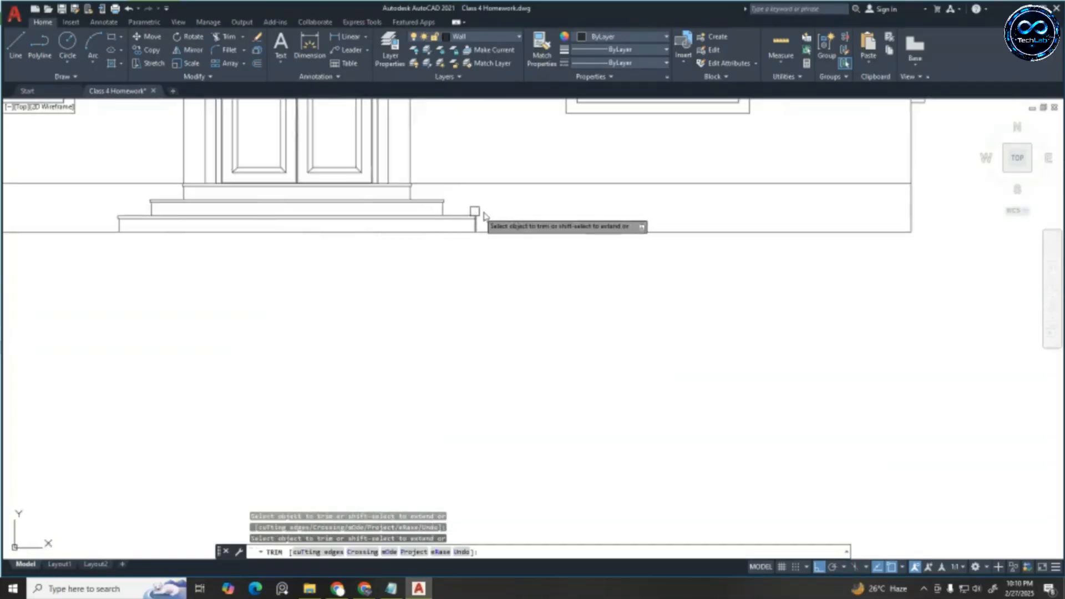
scroll(483, 216, up, 3)
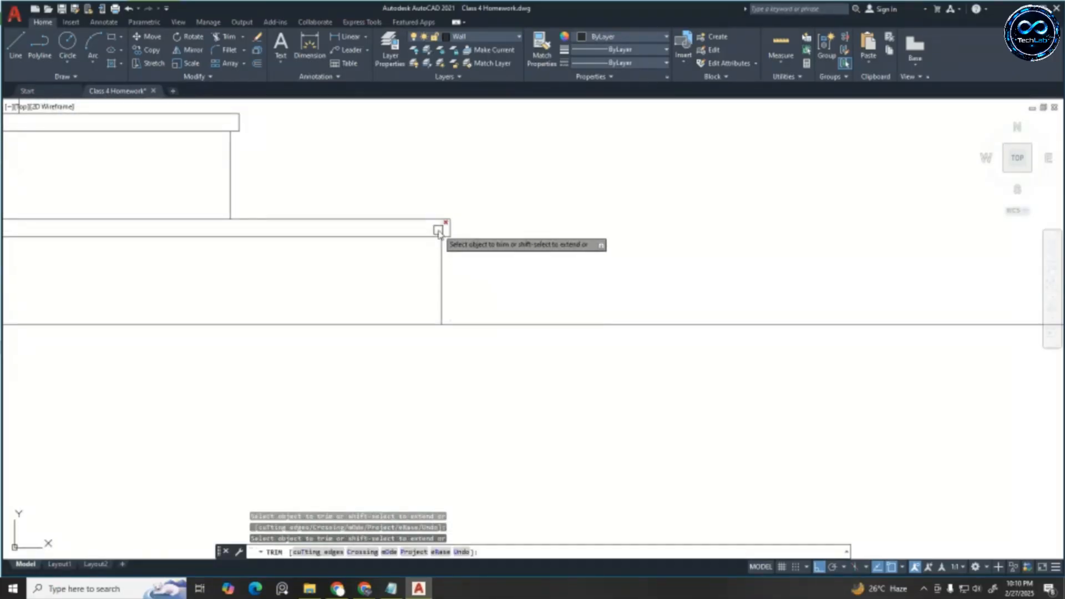
key(Escape)
key(Escape)
key(Escape)
Examine the whole front elevation, including the roof, windows, entrance door and porch steps
scroll(615, 202, down, 4)
scroll(594, 195, up, 3)
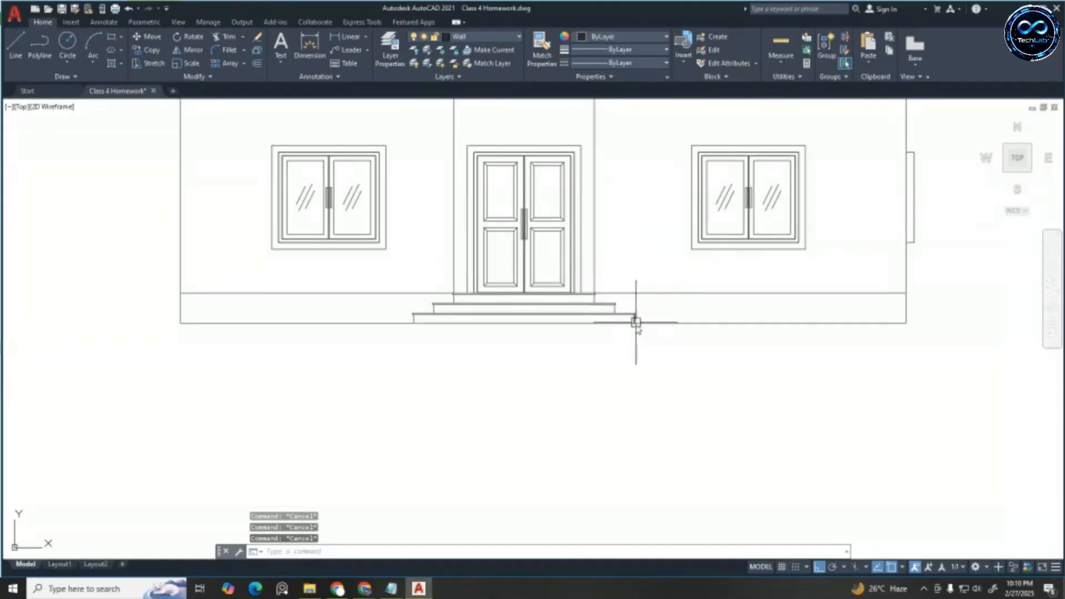
scroll(633, 320, down, 5)
scroll(622, 254, up, 2)
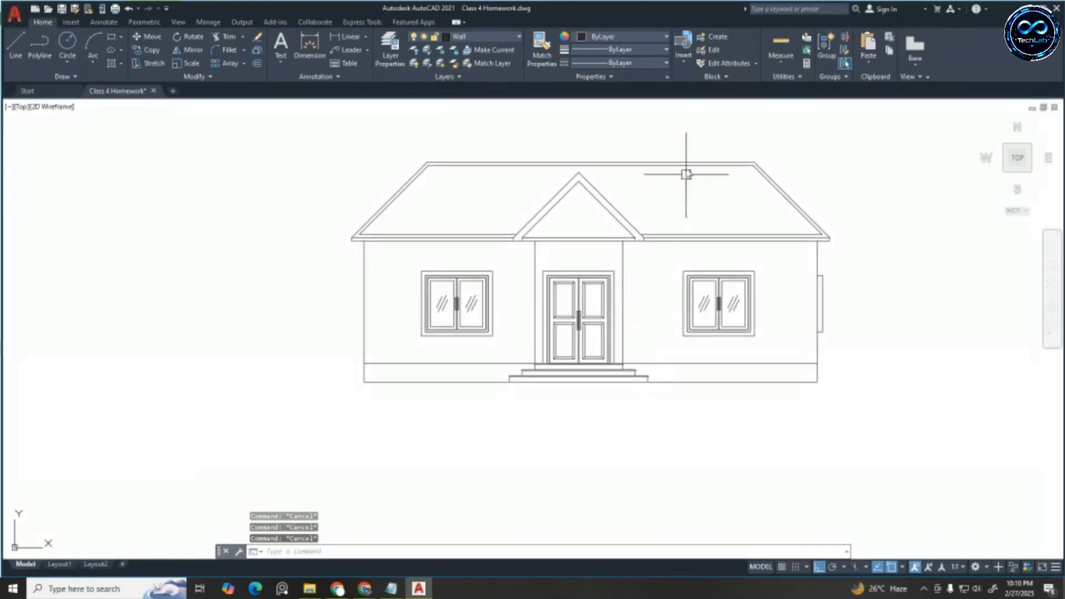
scroll(683, 174, up, 4)
scroll(666, 175, down, 4)
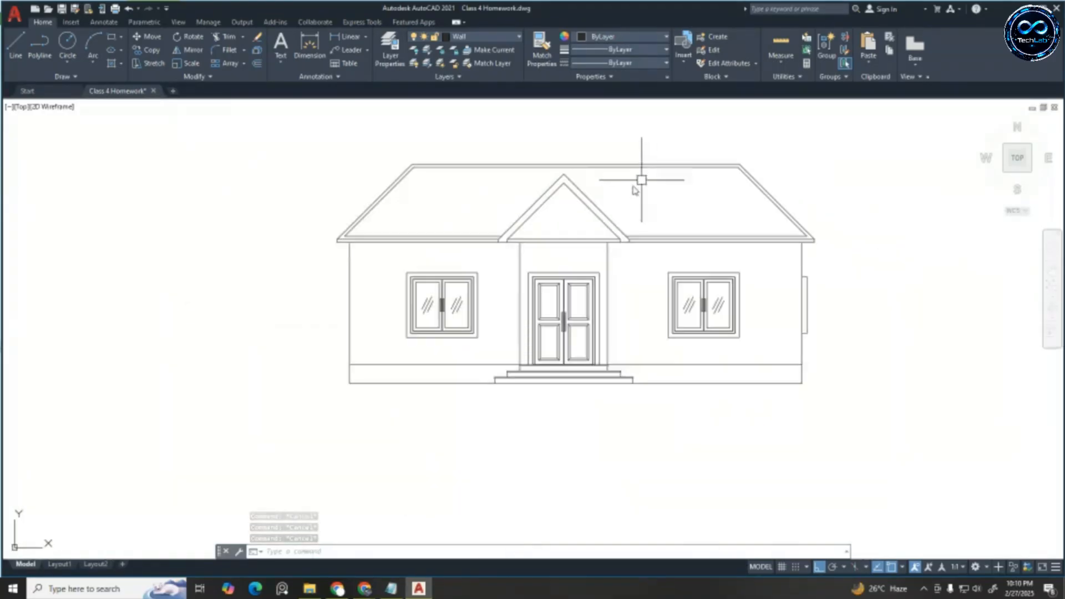
scroll(567, 225, up, 2)
scroll(552, 244, down, 3)
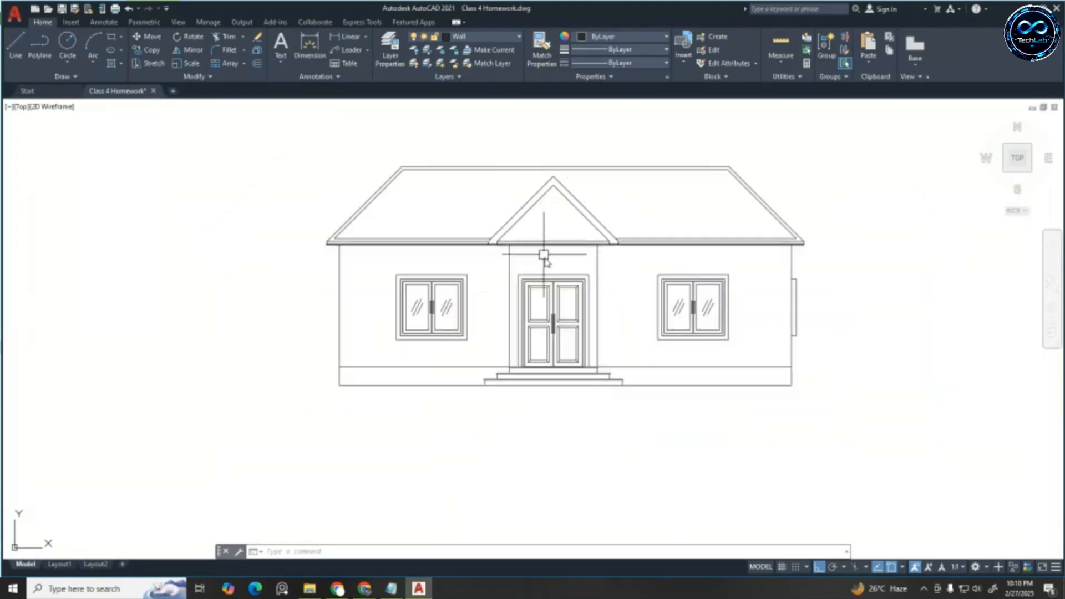
scroll(571, 377, up, 3)
scroll(645, 355, down, 4)
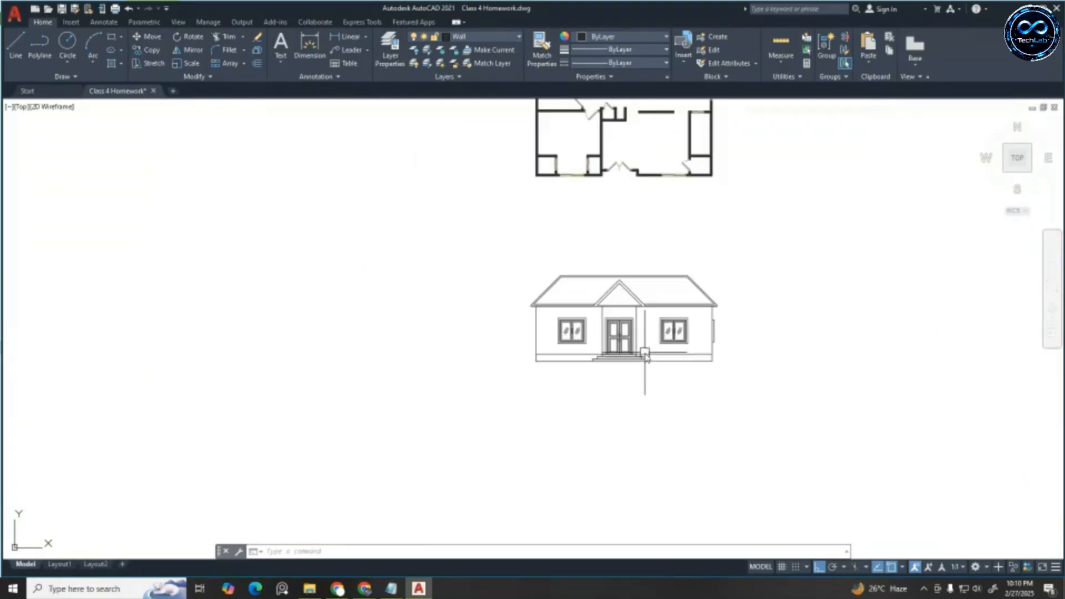
scroll(573, 142, up, 4)
scroll(592, 238, down, 4)
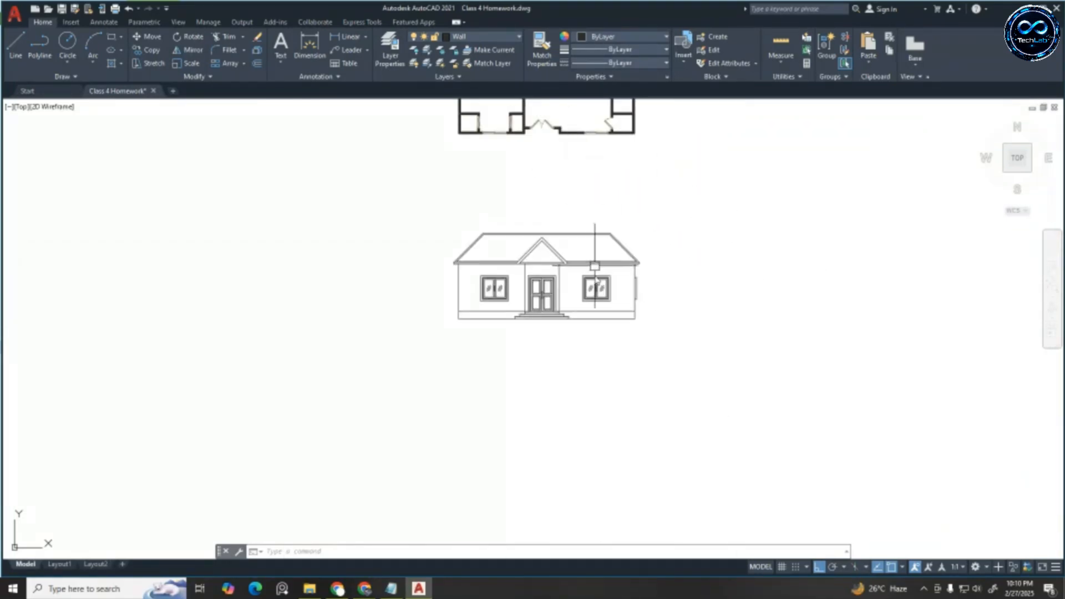
scroll(506, 266, up, 6)
scroll(532, 248, down, 4)
Draw a line across the floor plan's entrance recess between the outer corners of the front walls
scroll(532, 248, down, 3)
scroll(577, 364, up, 4)
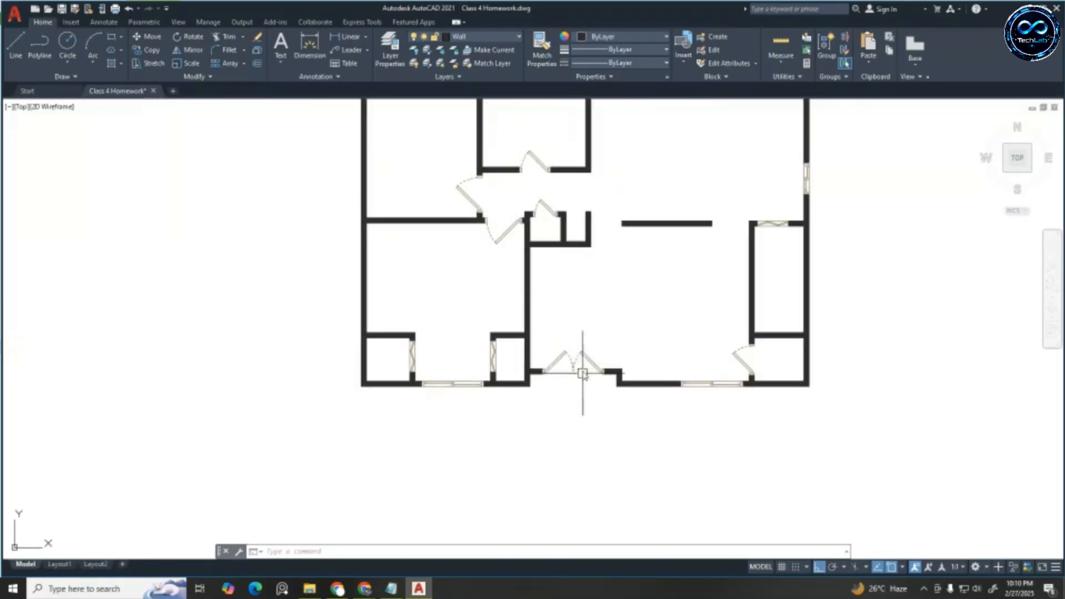
scroll(541, 310, down, 4)
scroll(491, 174, up, 4)
scroll(555, 239, up, 1)
text(l)
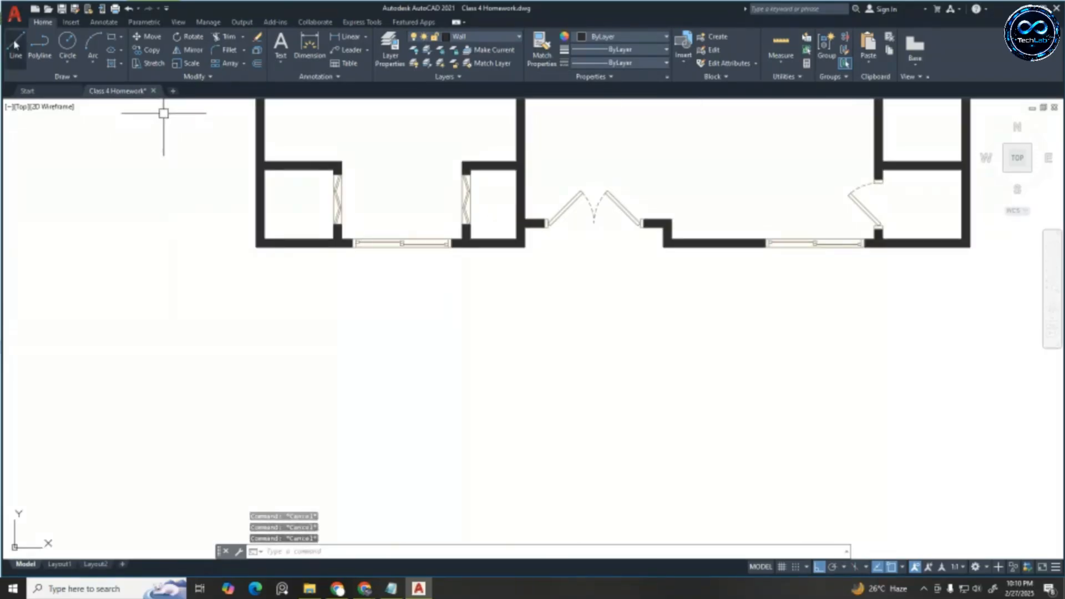
key(Return)
scroll(525, 242, up, 2)
click(520, 240)
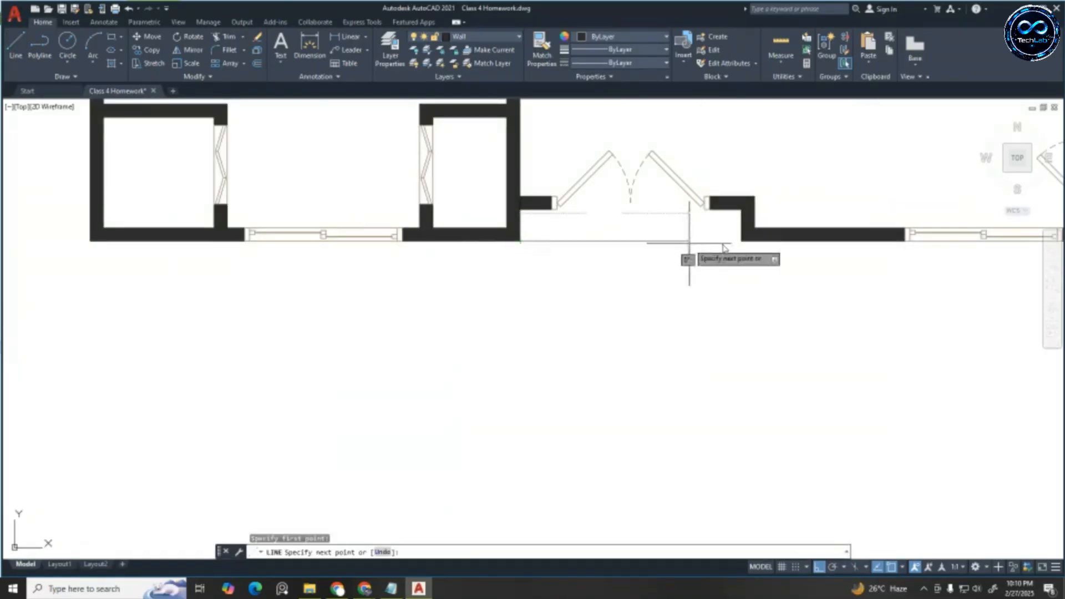
key(Escape)
key(Escape)
Offset the entrance line outward twice at 1' spacing to form the front edges of the steps
scroll(744, 241, down, 5)
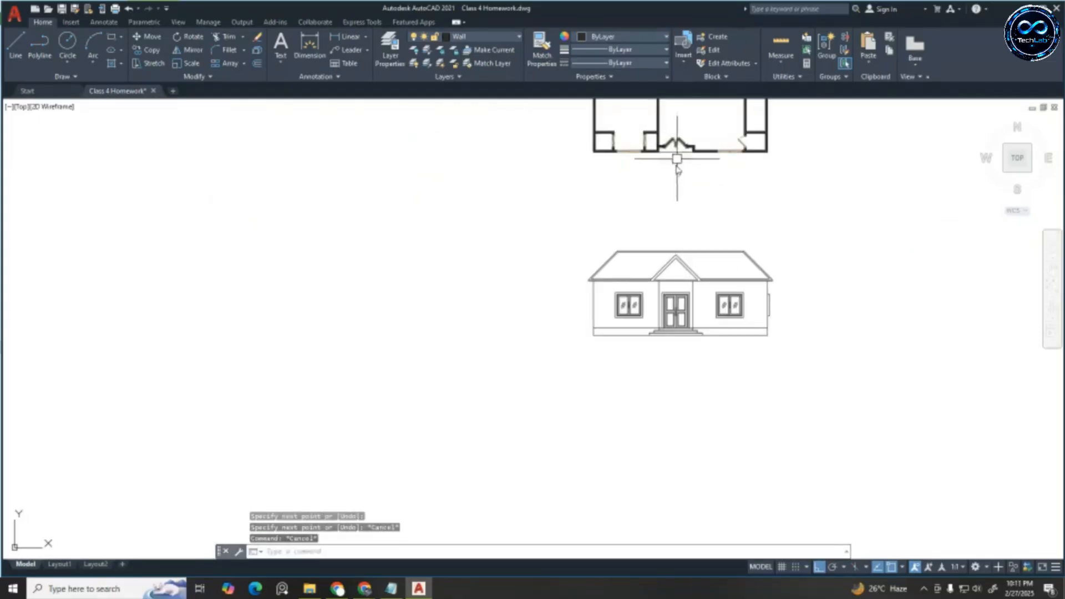
scroll(689, 335, up, 5)
scroll(668, 183, down, 5)
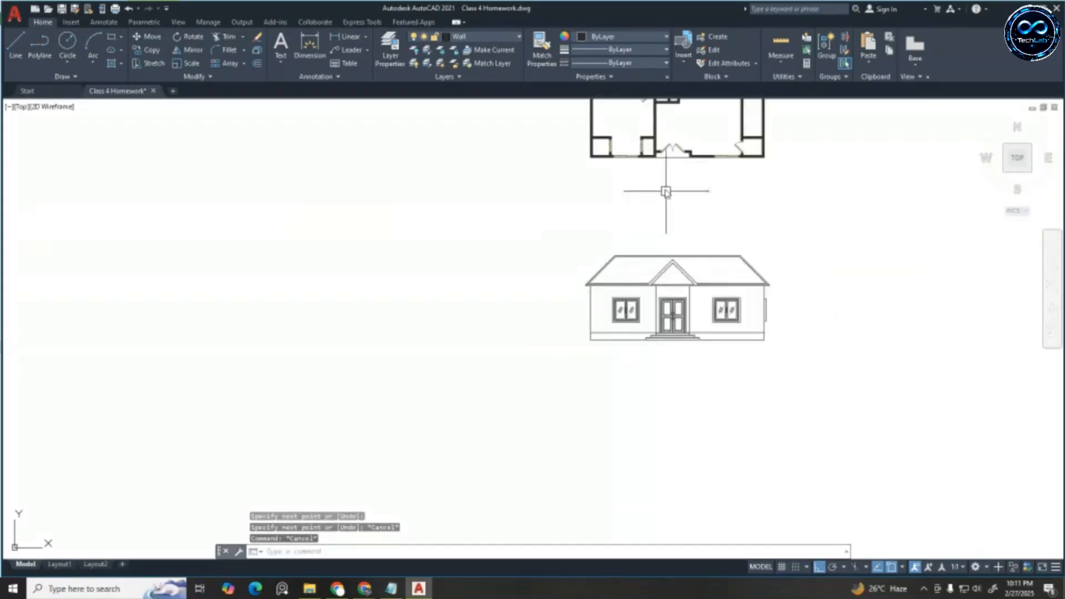
scroll(690, 178, up, 6)
key(Escape)
text(o)
key(Return)
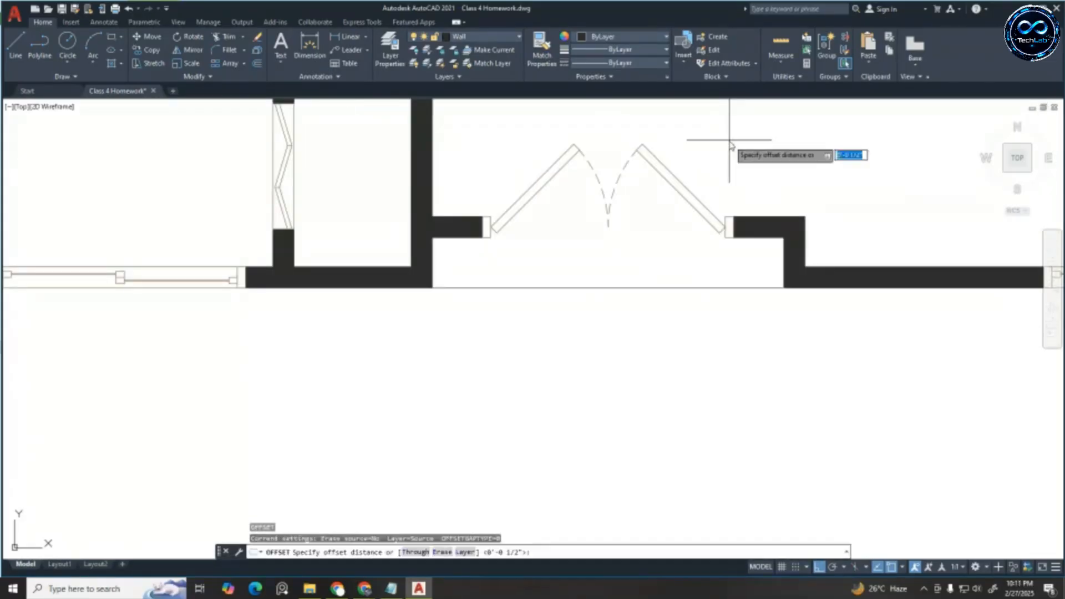
text(1')
key(Return)
click(656, 286)
click(635, 340)
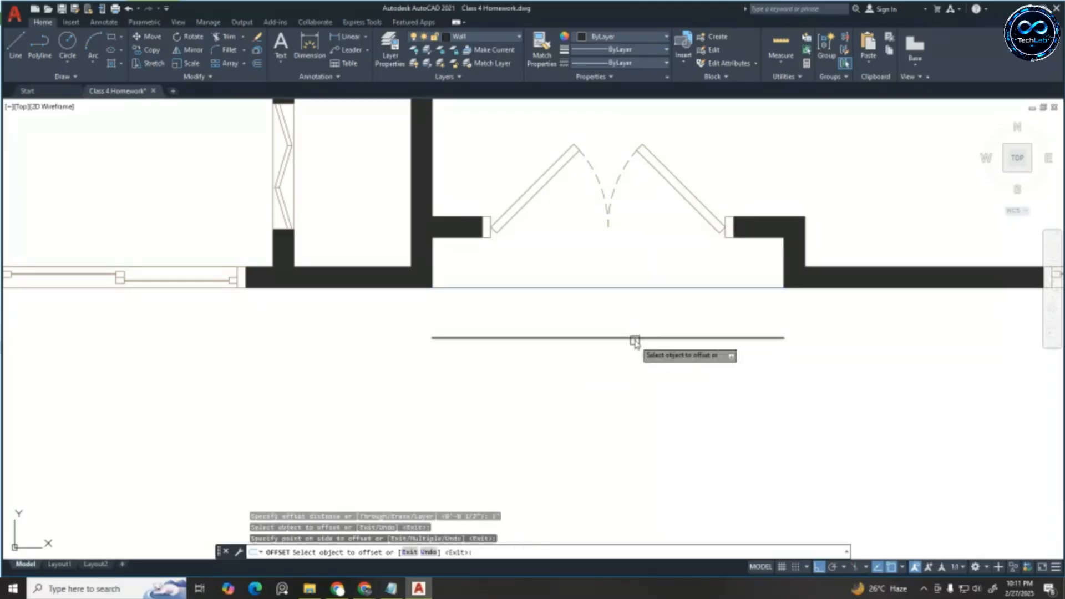
click(634, 336)
click(624, 410)
key(Escape)
Draw a vertical line from the left wall corner of the entrance to the end of the outer step line
click(13, 47)
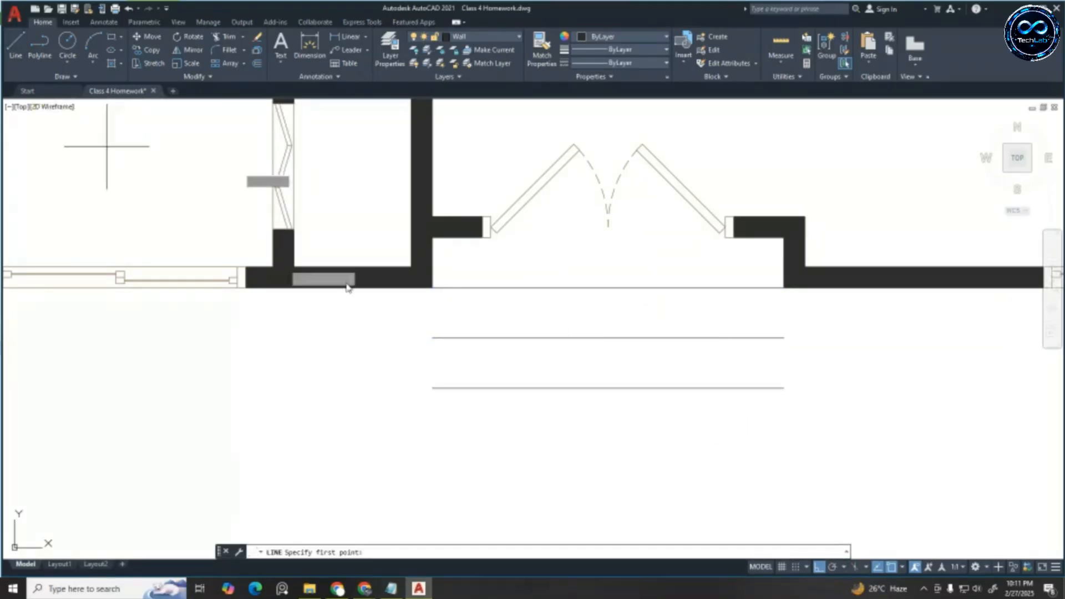
click(432, 287)
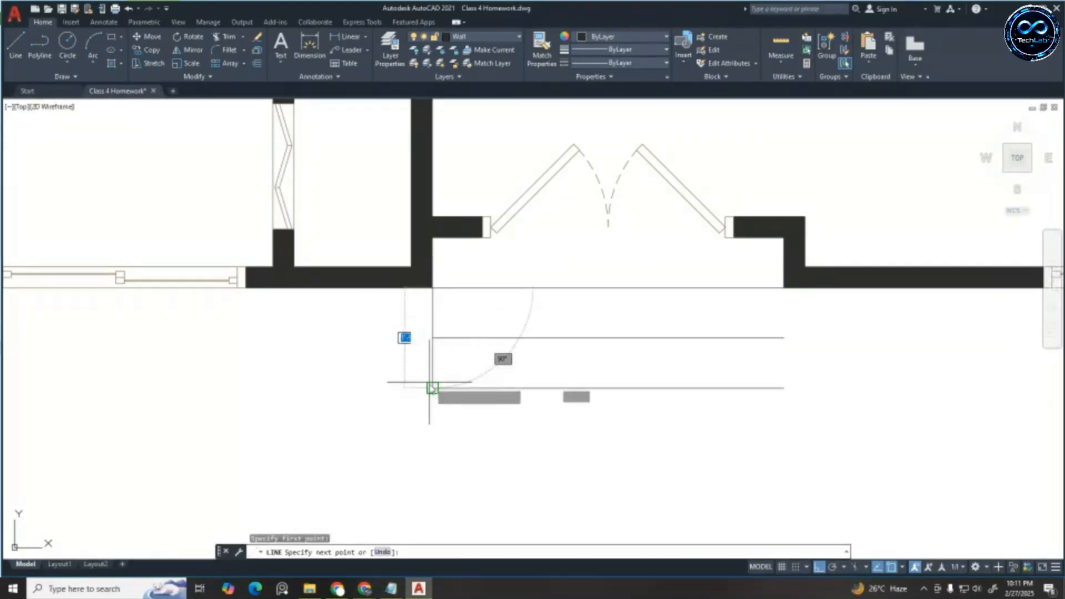
click(432, 388)
key(Escape)
key(Escape)
key(Escape)
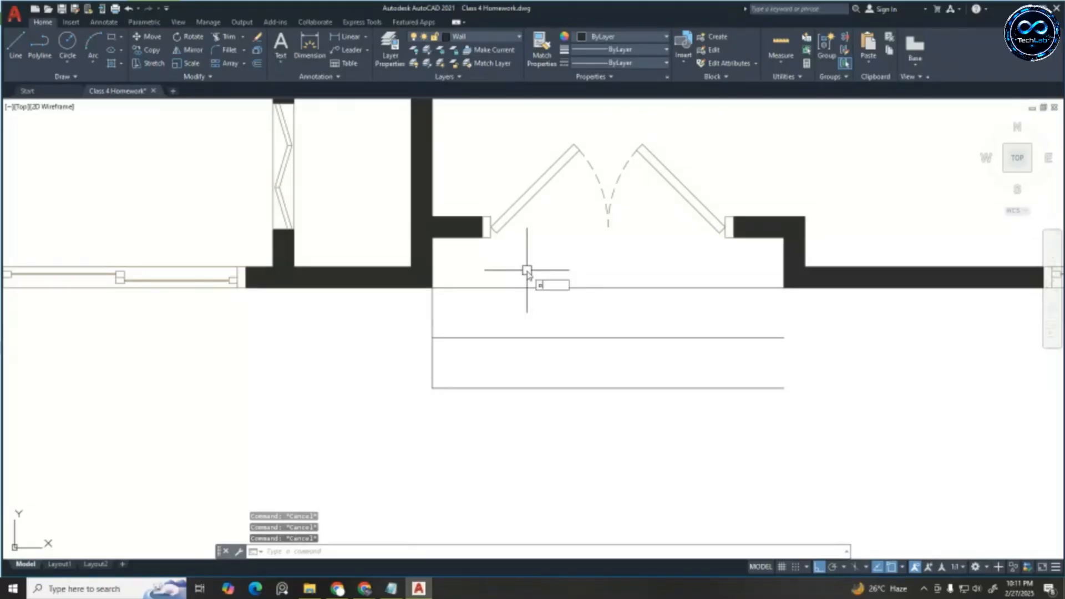
Offset the vertical step side line twice to the left at 1' spacing
key(Return)
text(1'-0")
key(Return)
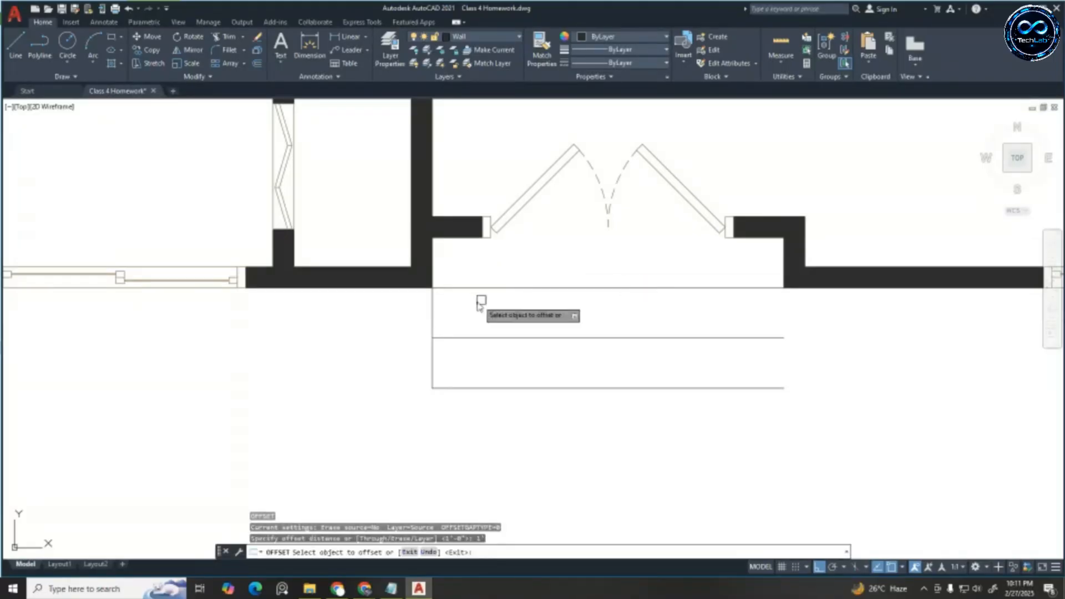
click(433, 312)
click(357, 337)
click(381, 327)
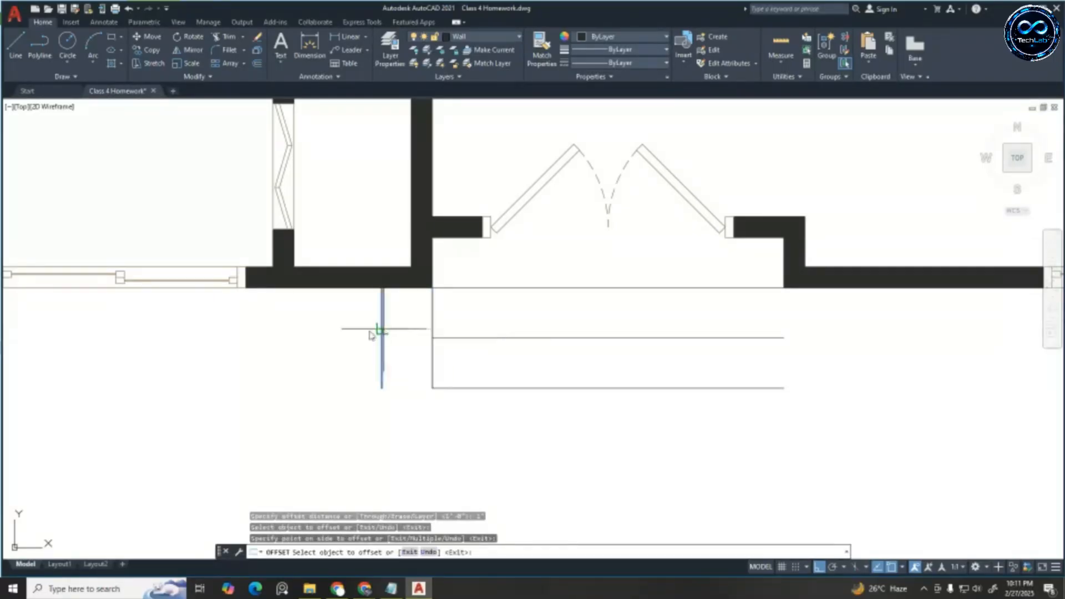
click(218, 361)
key(Escape)
key(Escape)
key(Escape)
key(Escape)
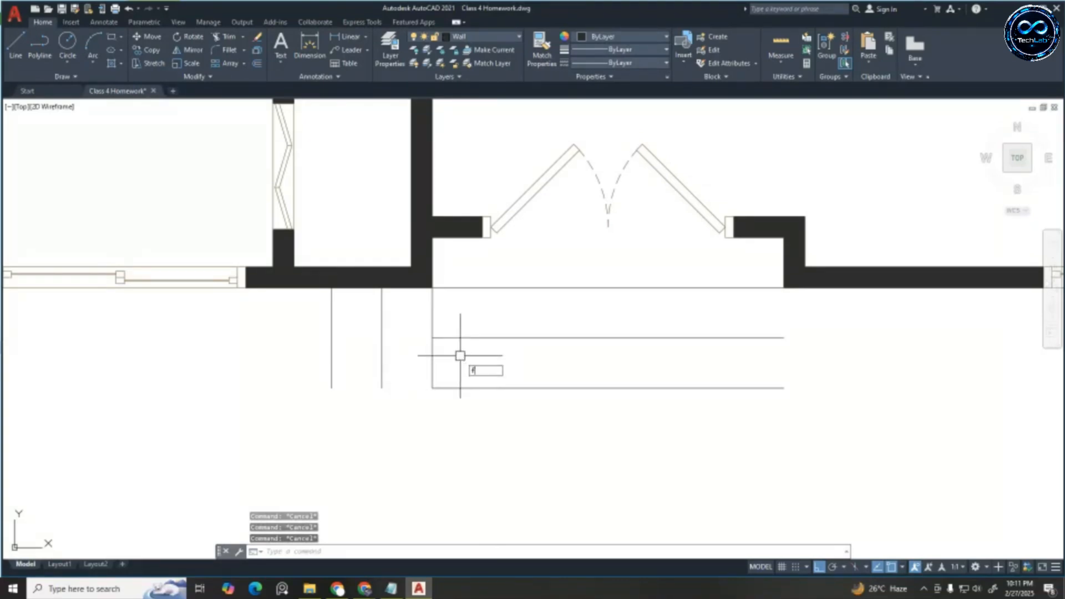
Try filleting the inner step line to the middle side line and the outer step line to the outermost side line
text(f)
key(Return)
click(459, 337)
click(382, 362)
key(Return)
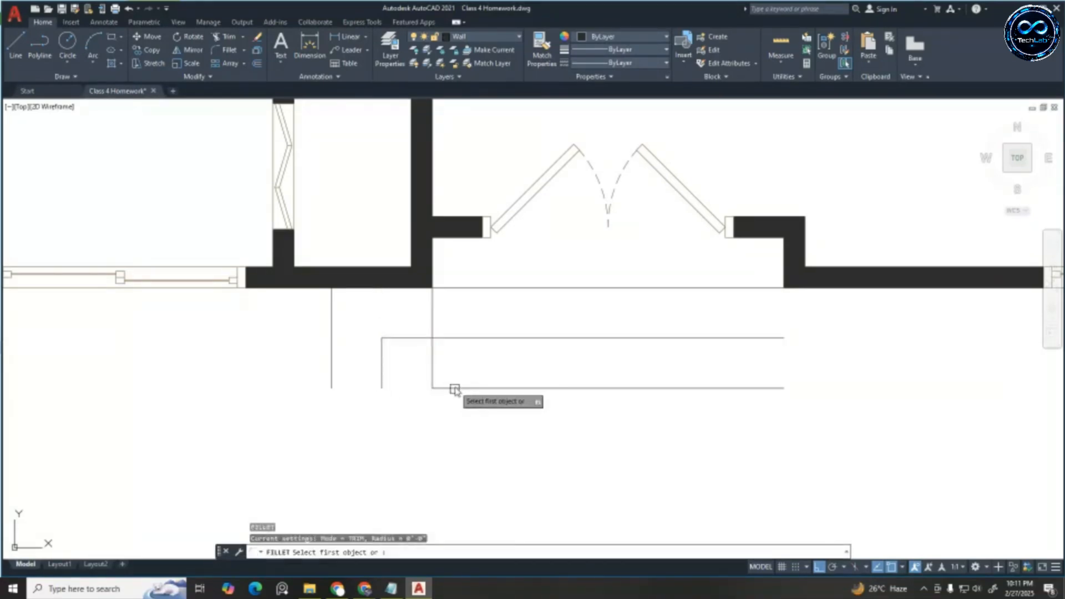
click(454, 389)
click(331, 377)
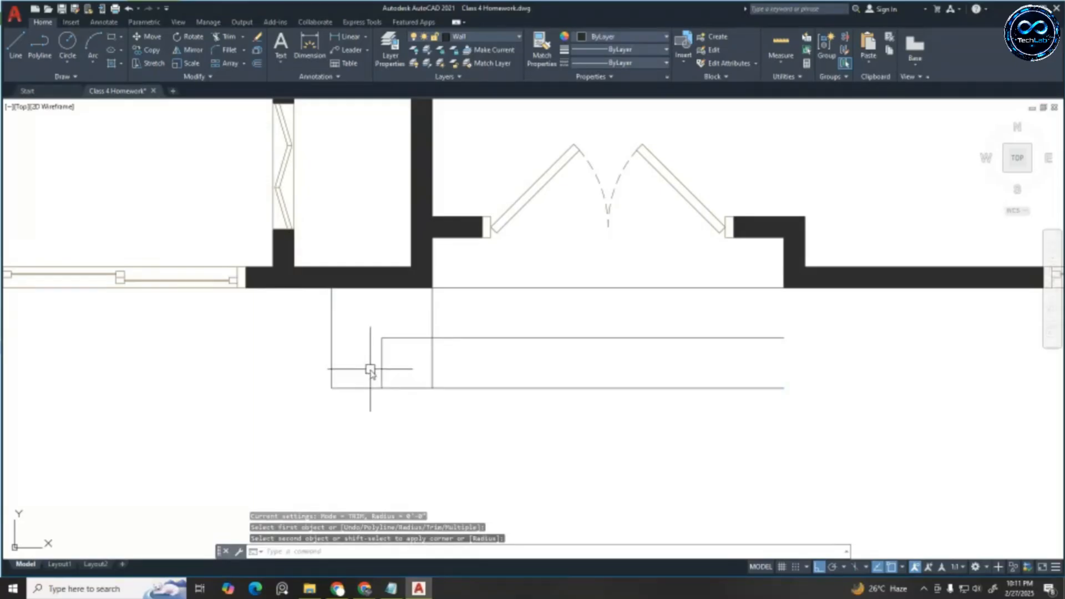
key(Escape)
key(Escape)
key(Escape)
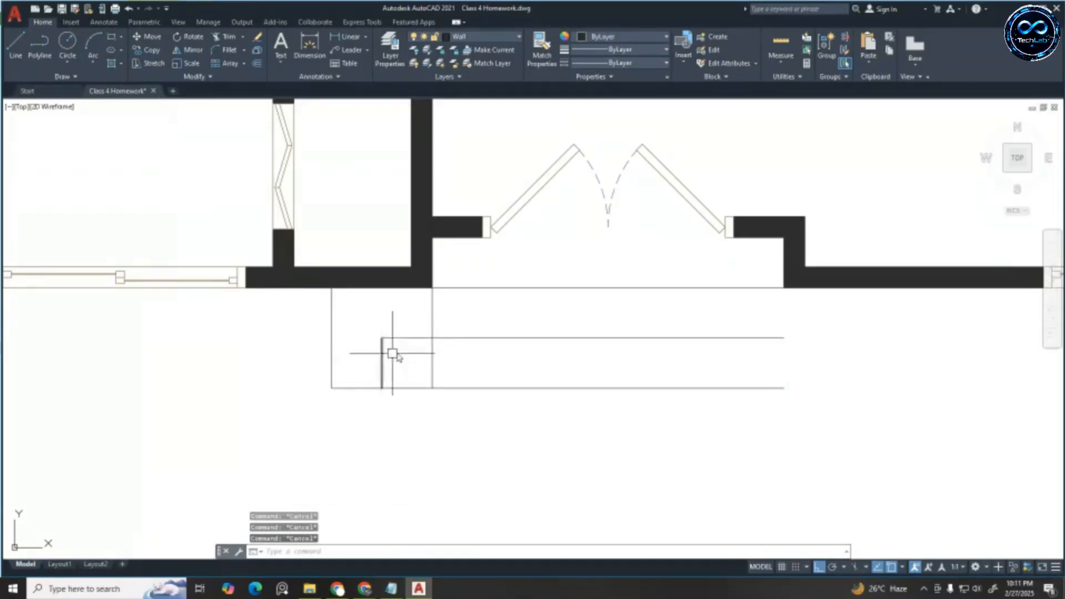
Undo the two corner fillets on the entrance steps
scroll(392, 353, down, 3)
scroll(456, 366, up, 3)
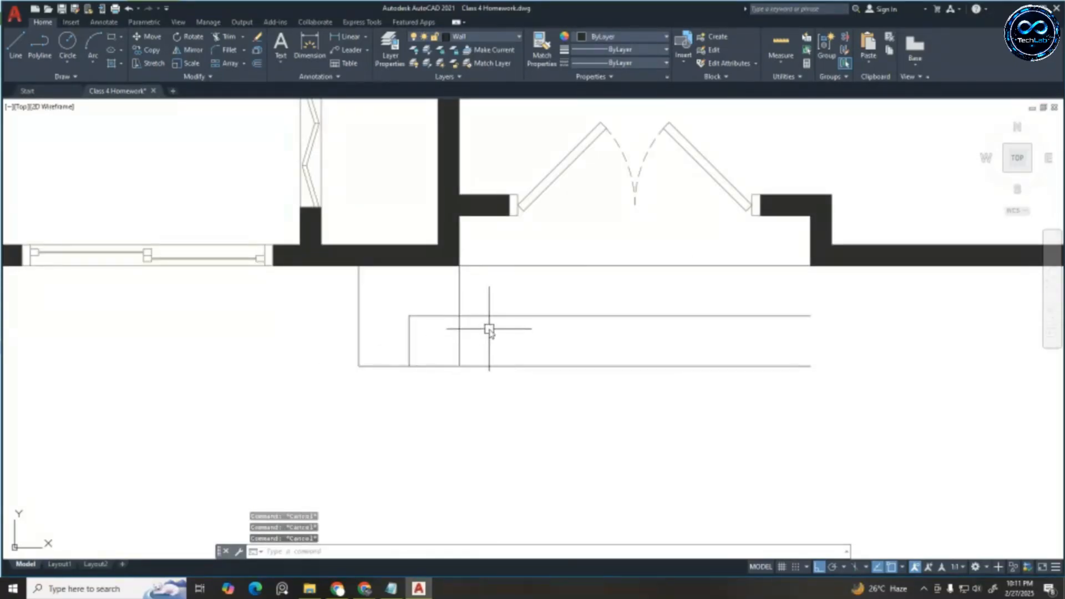
key(ctrl+z)
key(ctrl+z)
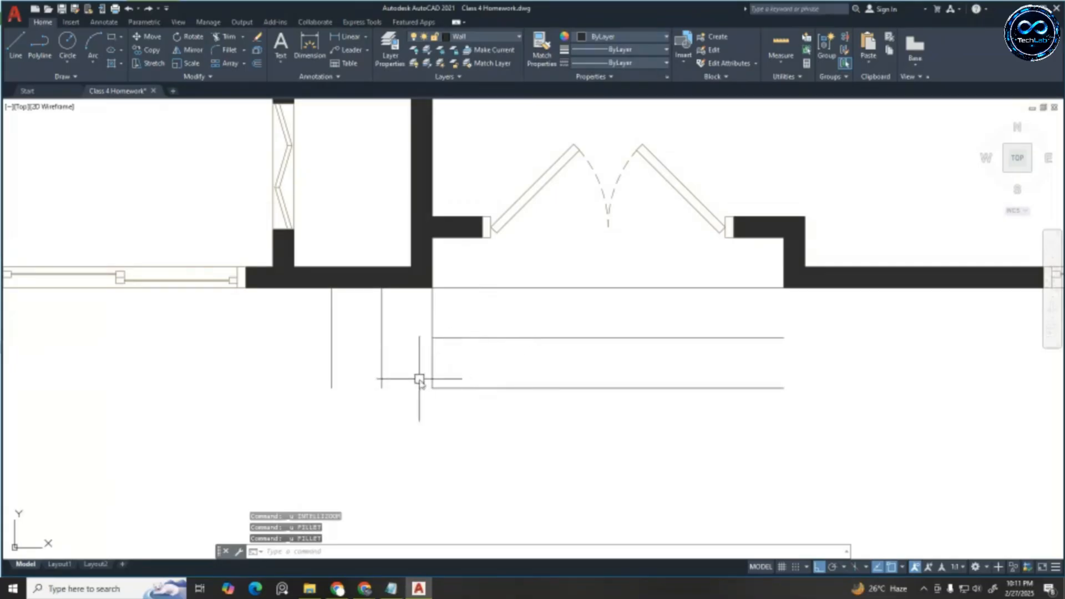
scroll(439, 305, down, 3)
scroll(440, 333, up, 3)
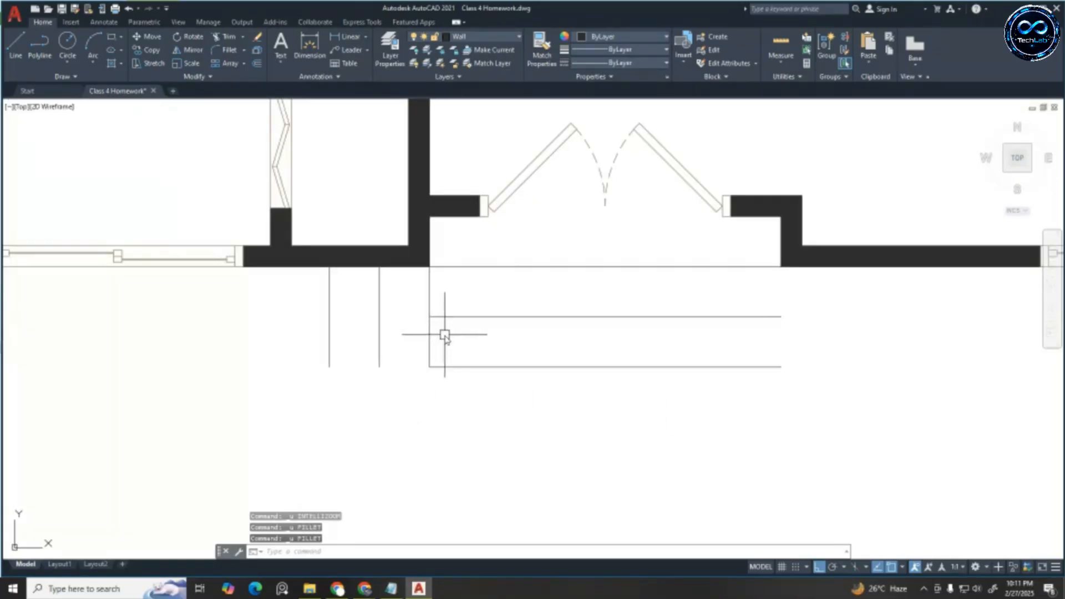
Fillet the middle side line to the outer step line and trim the inner side line below the first step line
scroll(445, 300, down, 5)
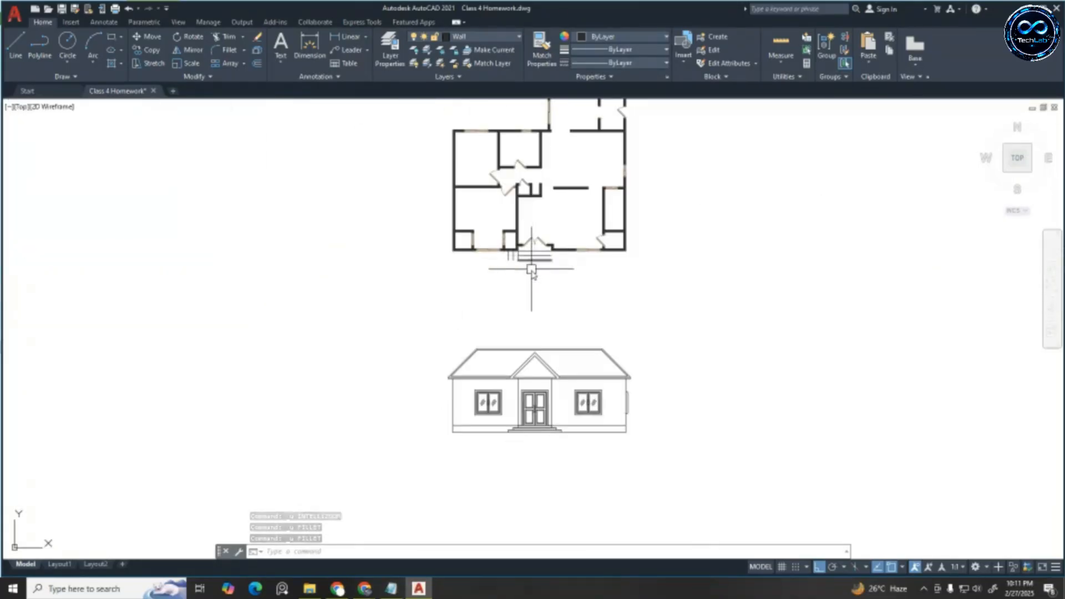
scroll(523, 212, up, 6)
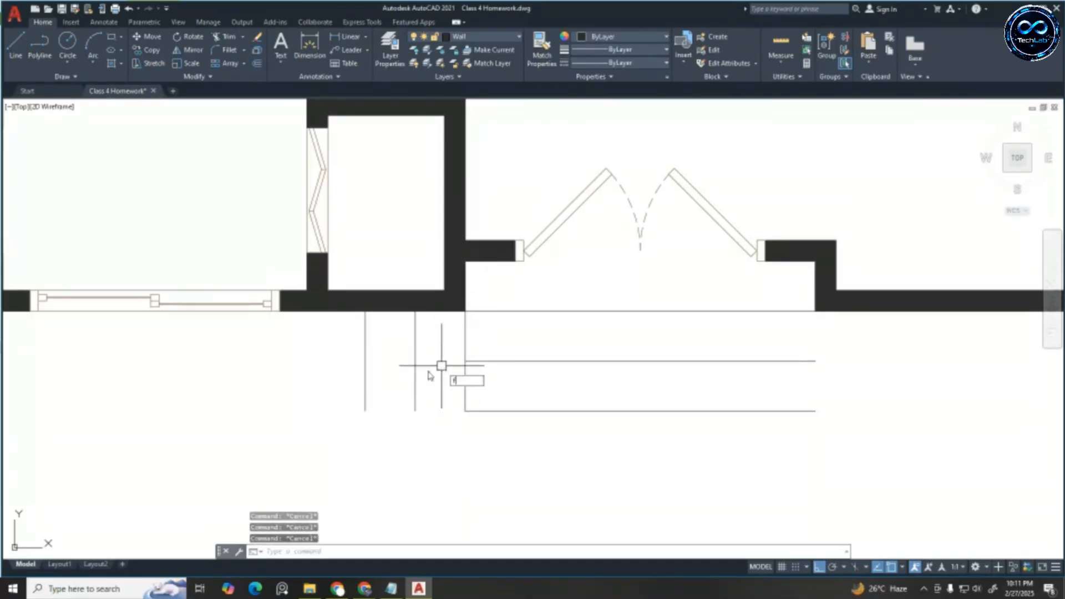
key(Return)
click(415, 381)
click(488, 411)
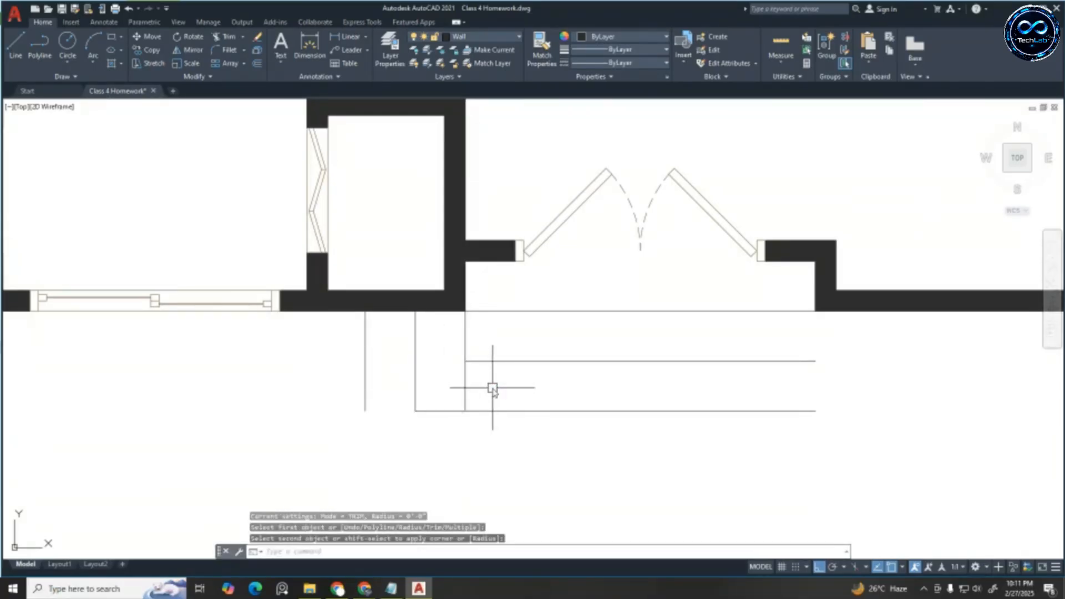
key(Escape)
key(Escape)
key(Escape)
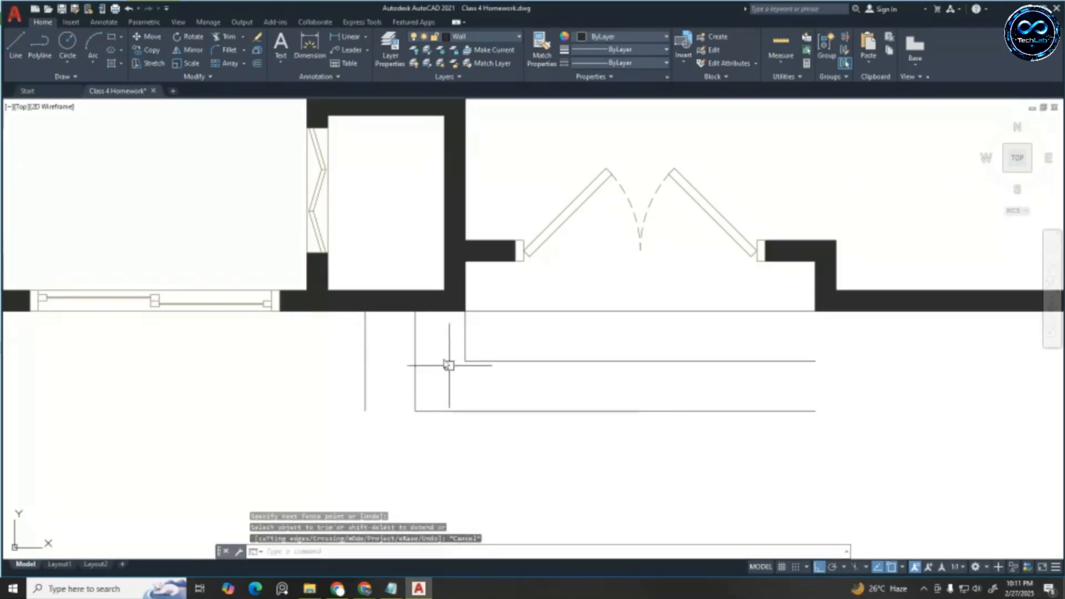
Stretch the lower end of the outermost side line down by 1'
click(505, 335)
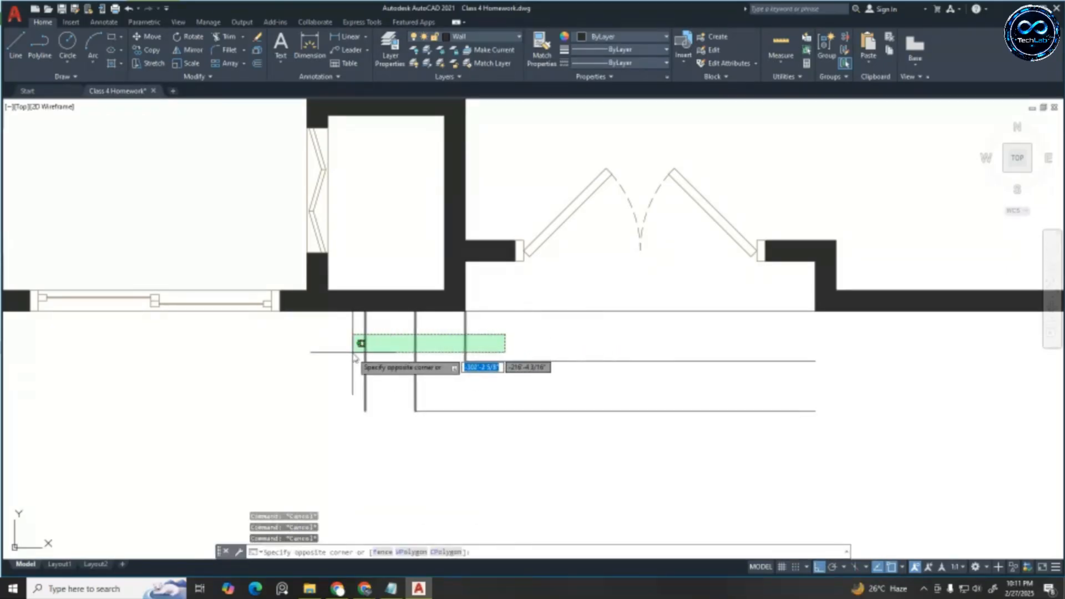
key(Escape)
click(364, 373)
click(365, 411)
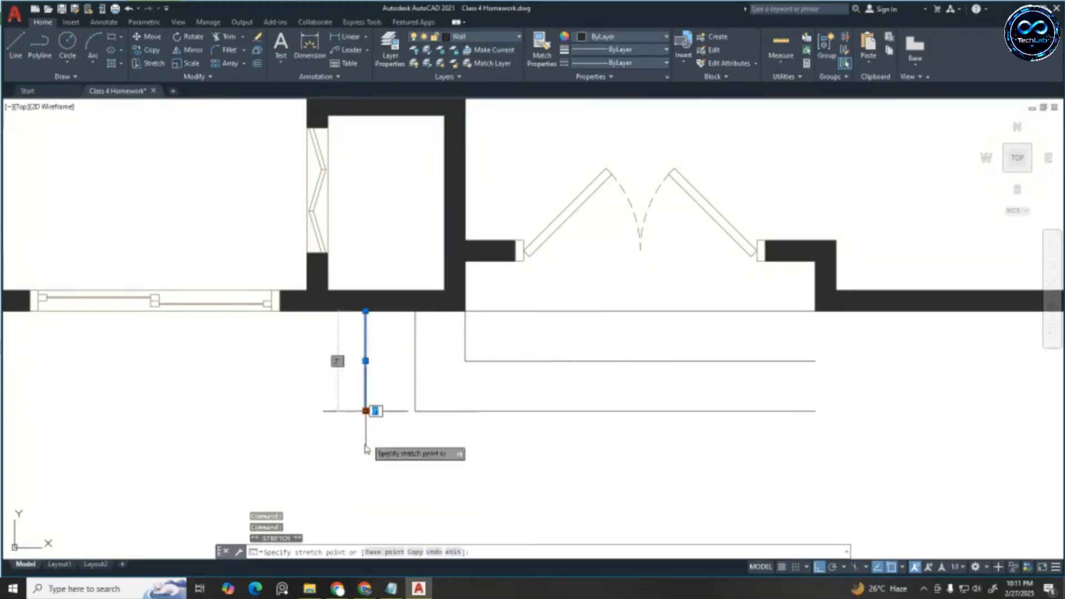
click(364, 472)
key(Escape)
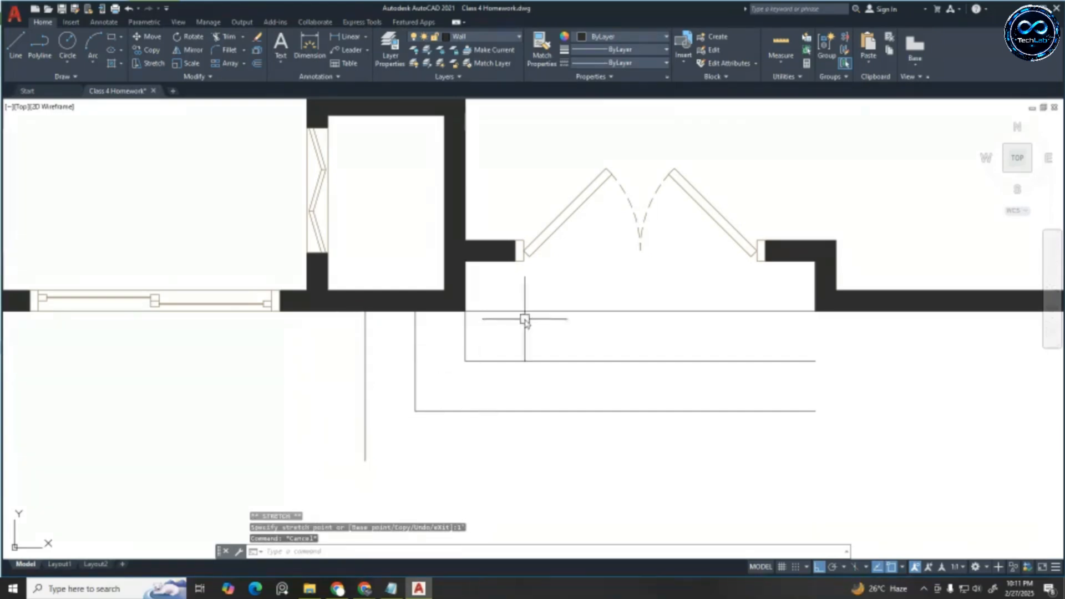
Mirror the three left side lines about the vertical centreline of the entrance, keeping the originals
click(494, 335)
key(Escape)
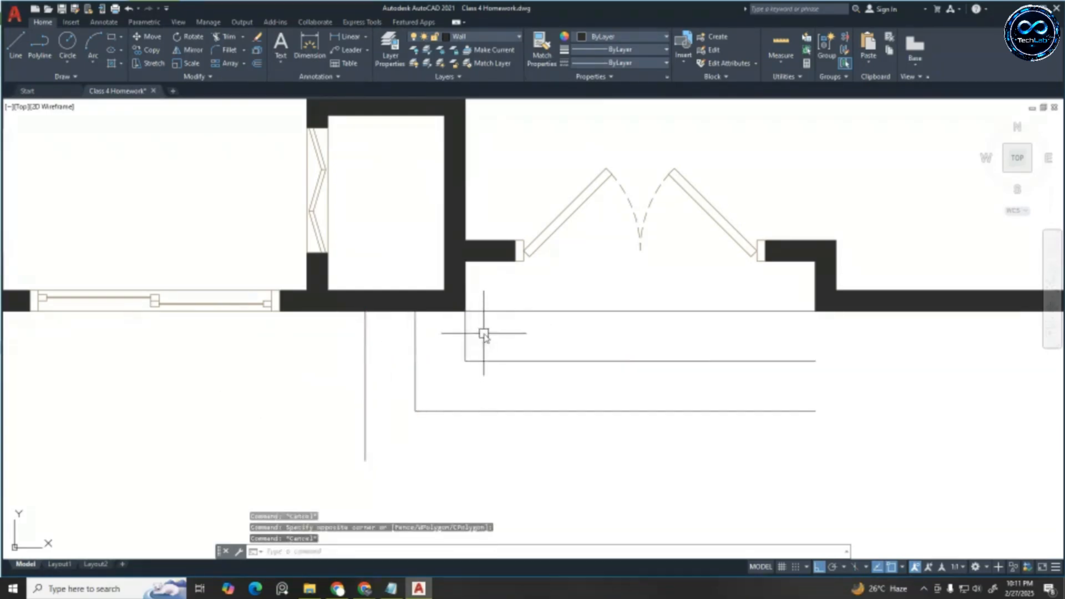
click(483, 333)
click(309, 342)
text(mi)
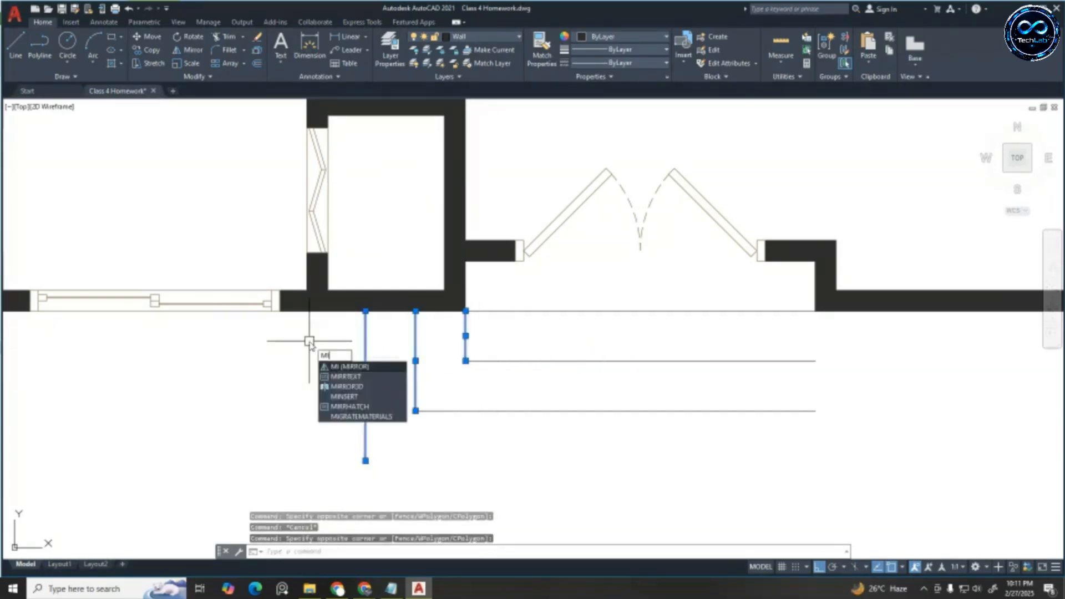
key(Return)
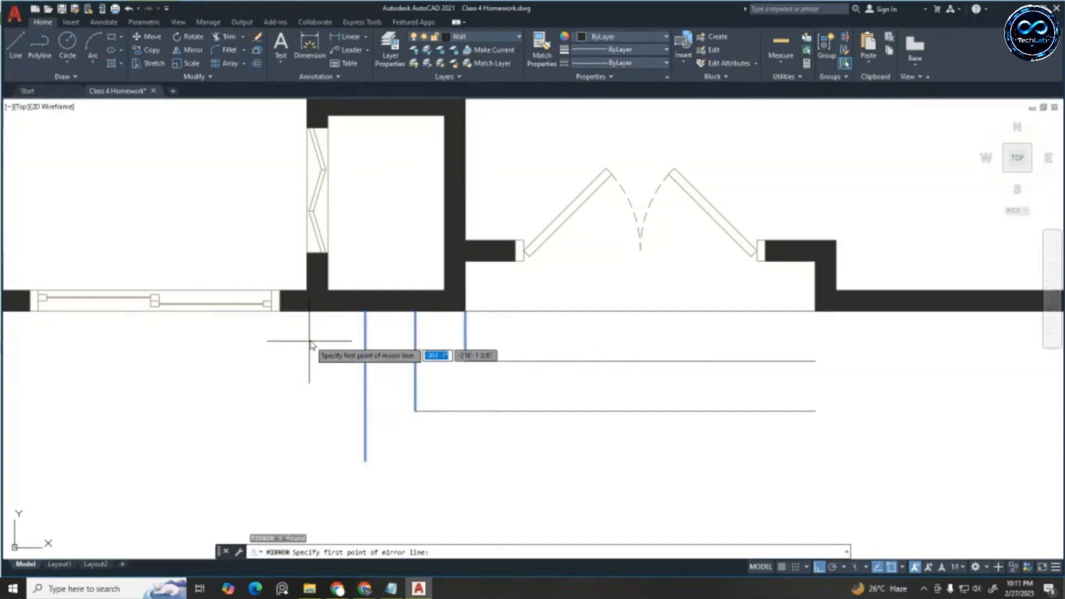
click(641, 310)
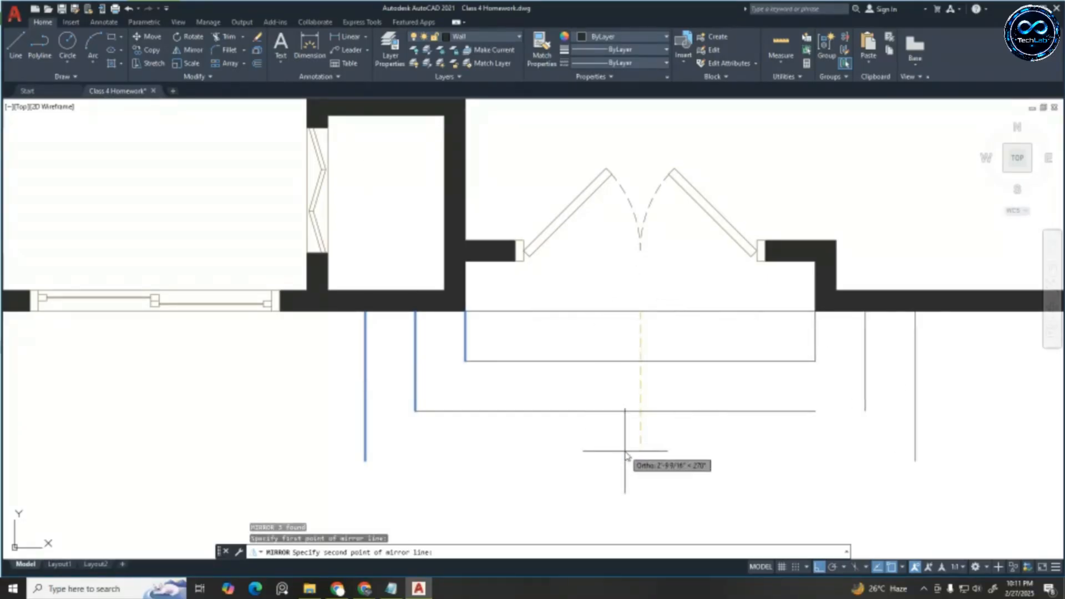
click(628, 427)
scroll(622, 333, down, 2)
key(Return)
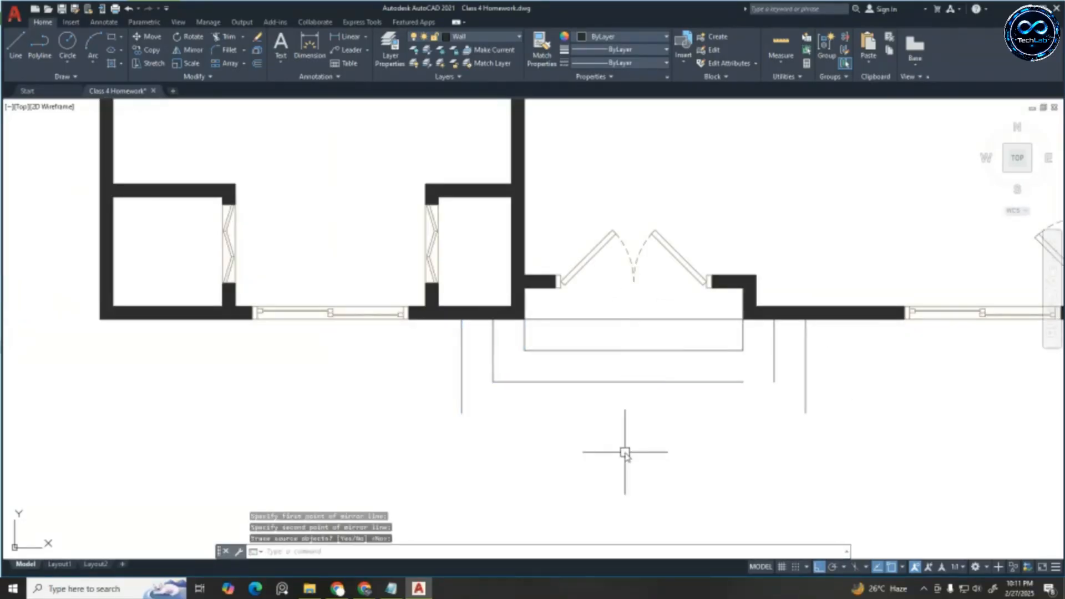
Fillet the second step's front line to its mirrored side line to close the right corner
scroll(669, 411, up, 2)
text(f)
key(Return)
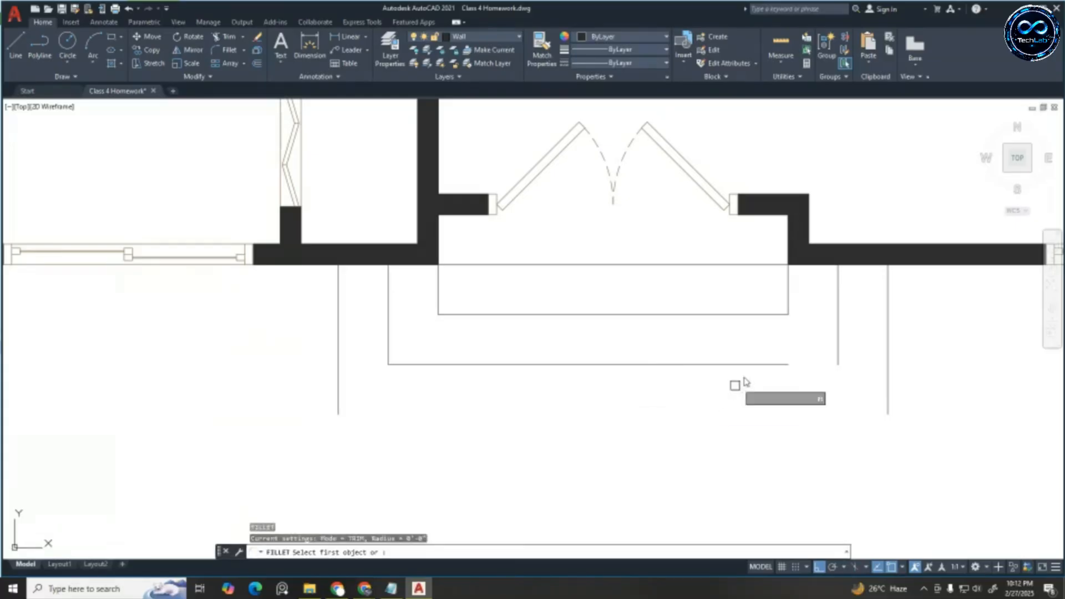
click(761, 364)
click(837, 341)
key(Escape)
key(Escape)
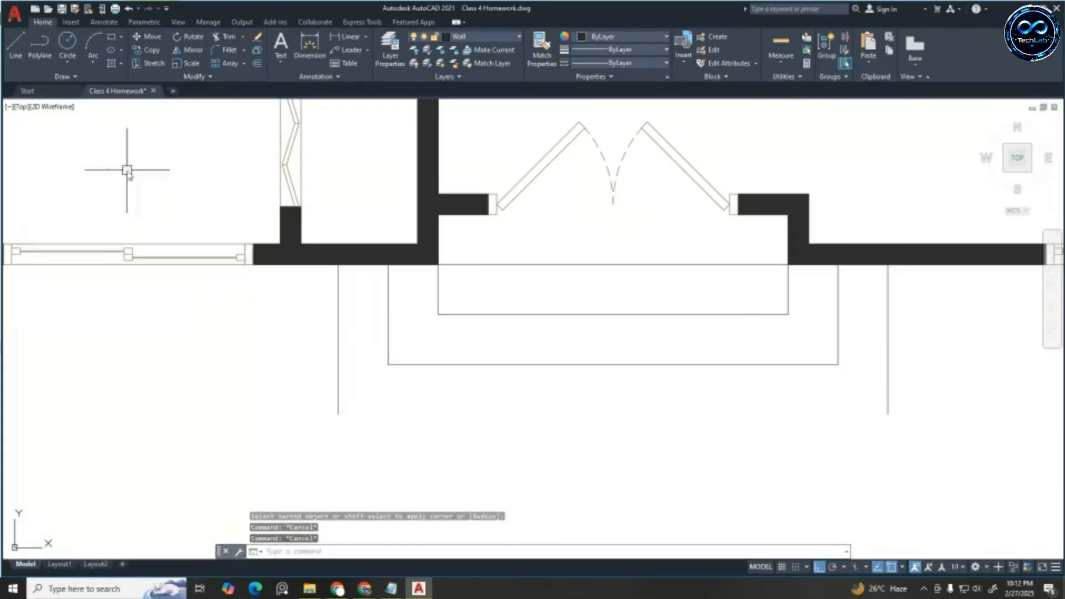
Draw a horizontal line joining the lower ends of the two outermost side lines to close the bottom step
click(16, 47)
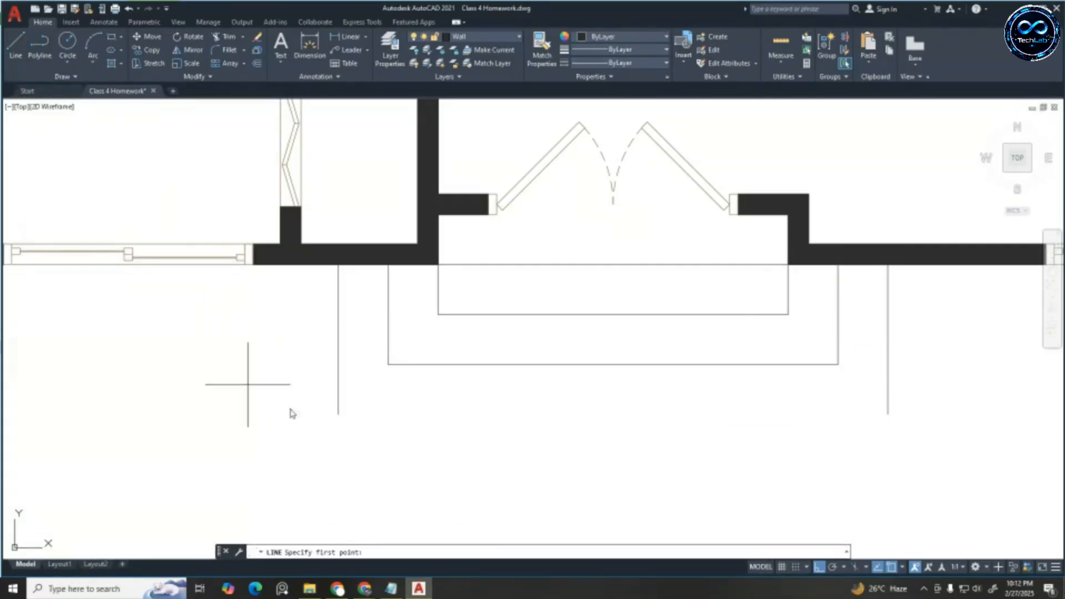
click(338, 414)
click(886, 413)
key(Escape)
key(Escape)
key(Escape)
key(Escape)
scroll(632, 315, down, 10)
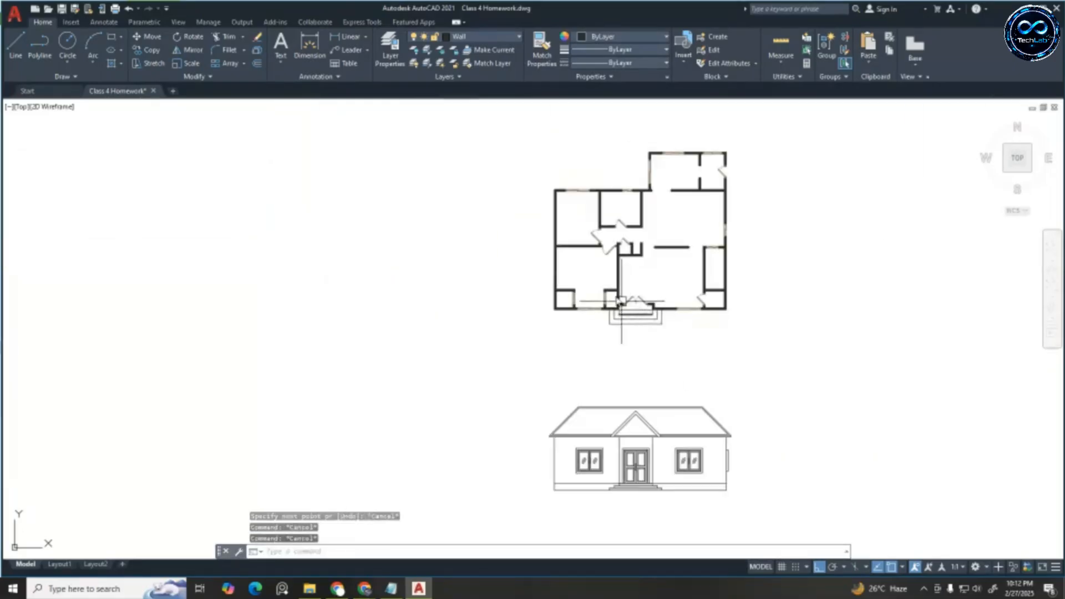
Hatch the plinth band on both sides of the entrance steps in the front elevation with the AR-CONC pattern
scroll(628, 316, up, 6)
scroll(627, 318, down, 5)
scroll(617, 426, up, 4)
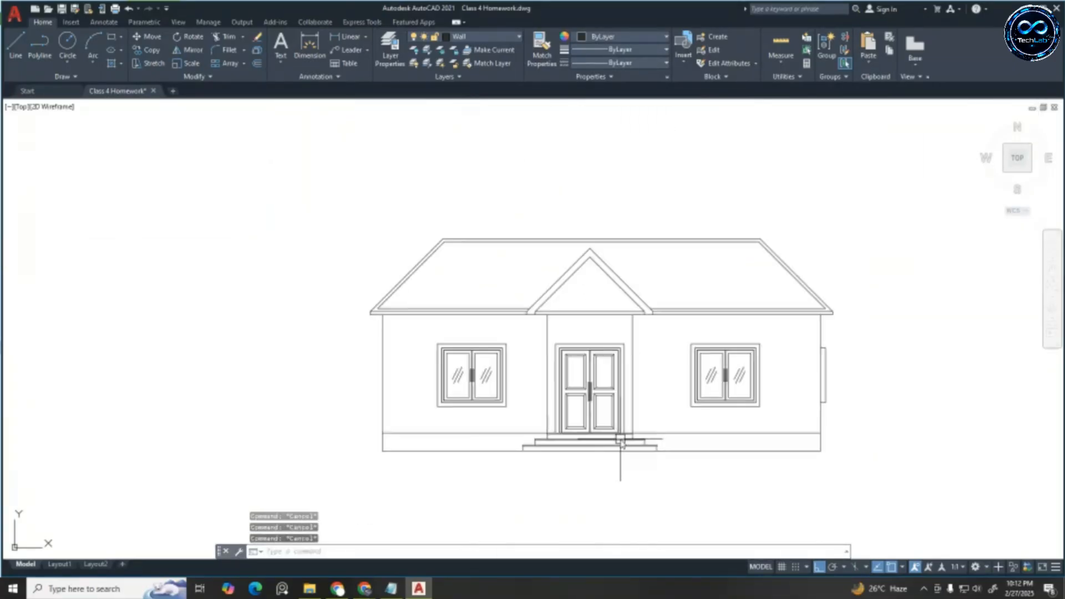
scroll(620, 416, down, 4)
scroll(652, 397, up, 4)
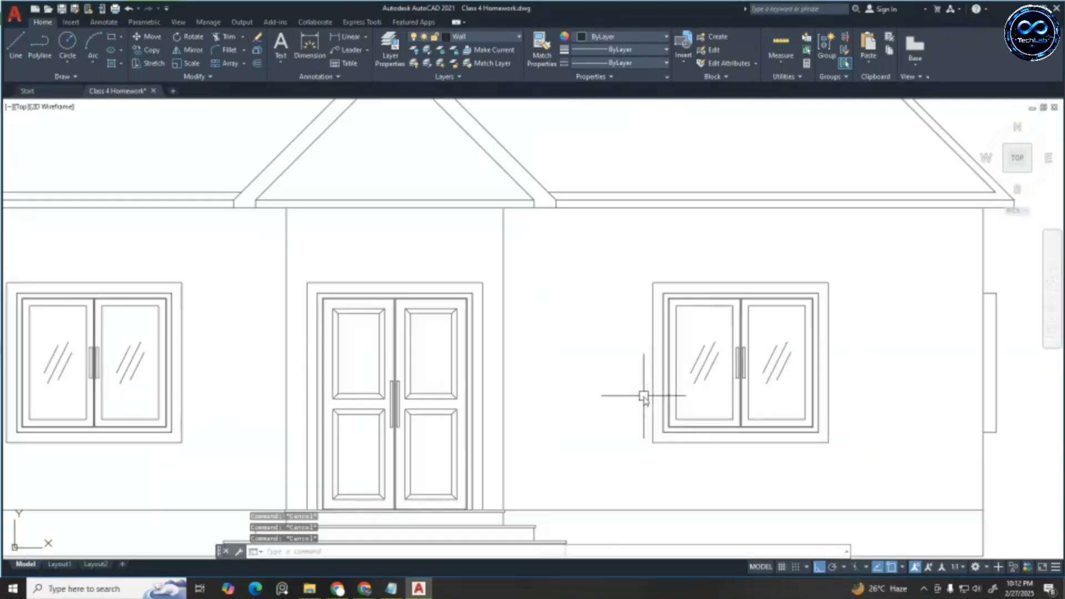
scroll(761, 309, down, 3)
scroll(719, 331, up, 2)
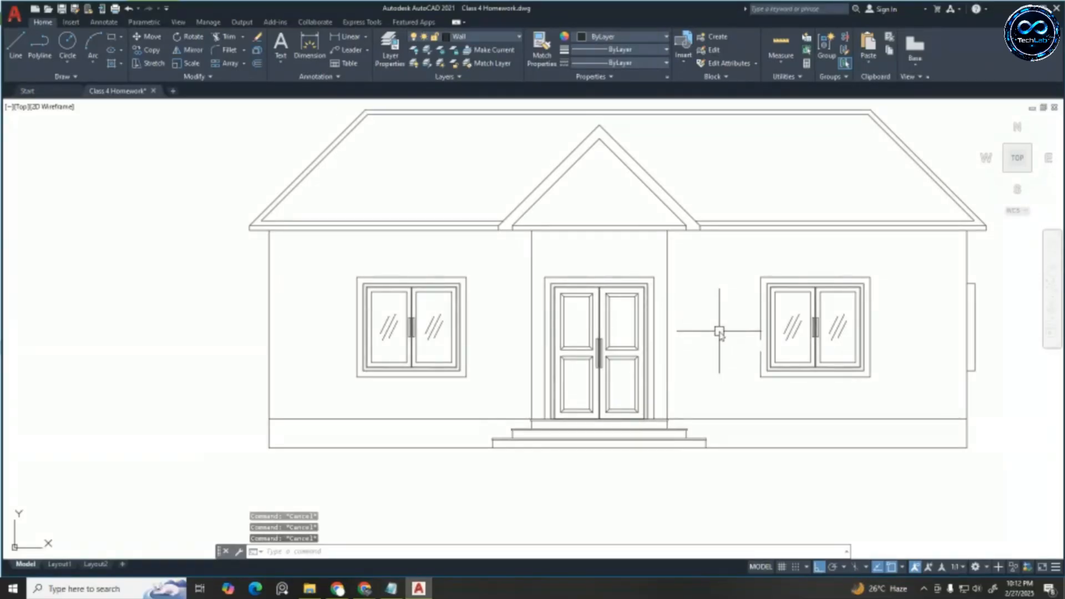
text(h)
key(Return)
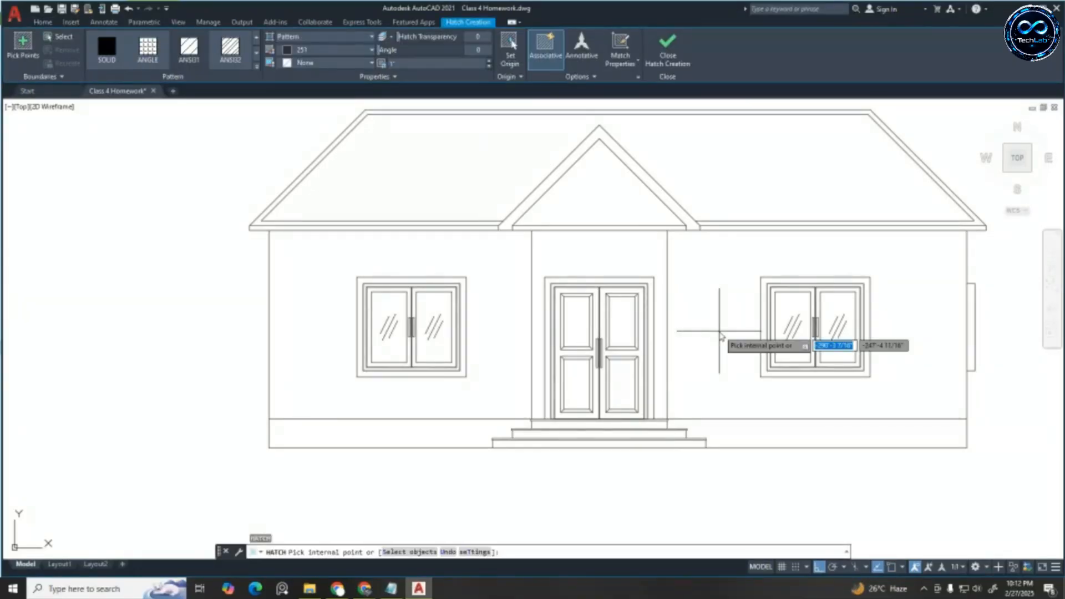
click(257, 66)
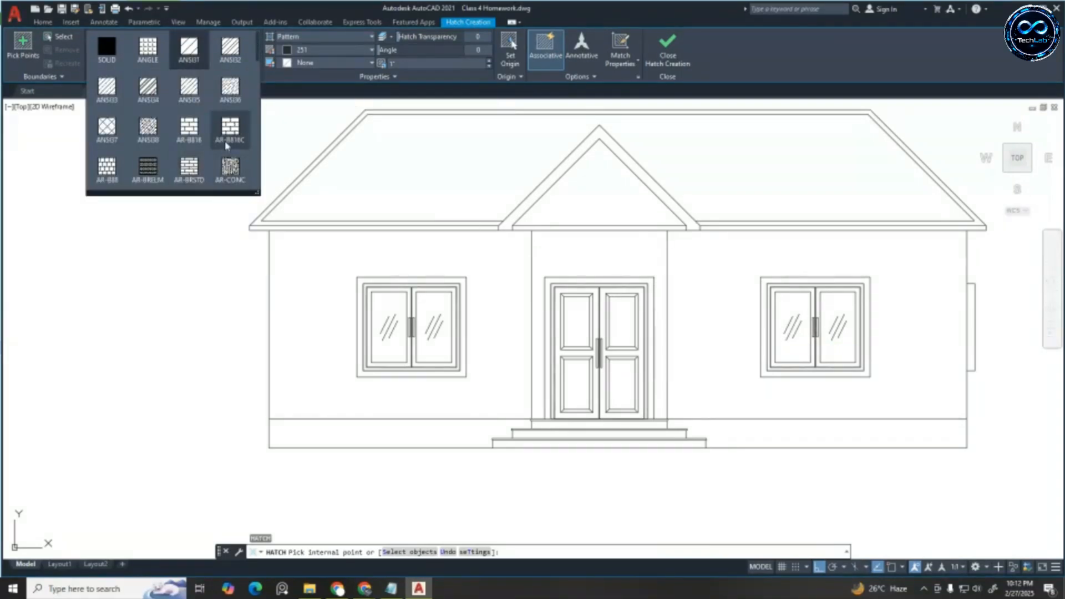
click(230, 172)
scroll(145, 166, down, 2)
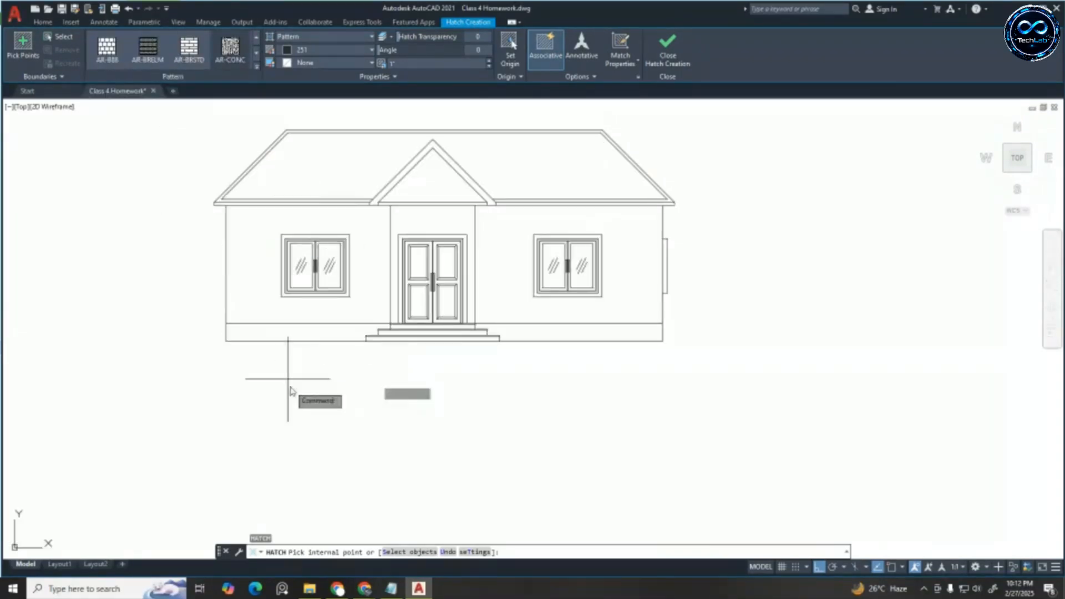
click(282, 333)
scroll(531, 330, up, 2)
click(544, 333)
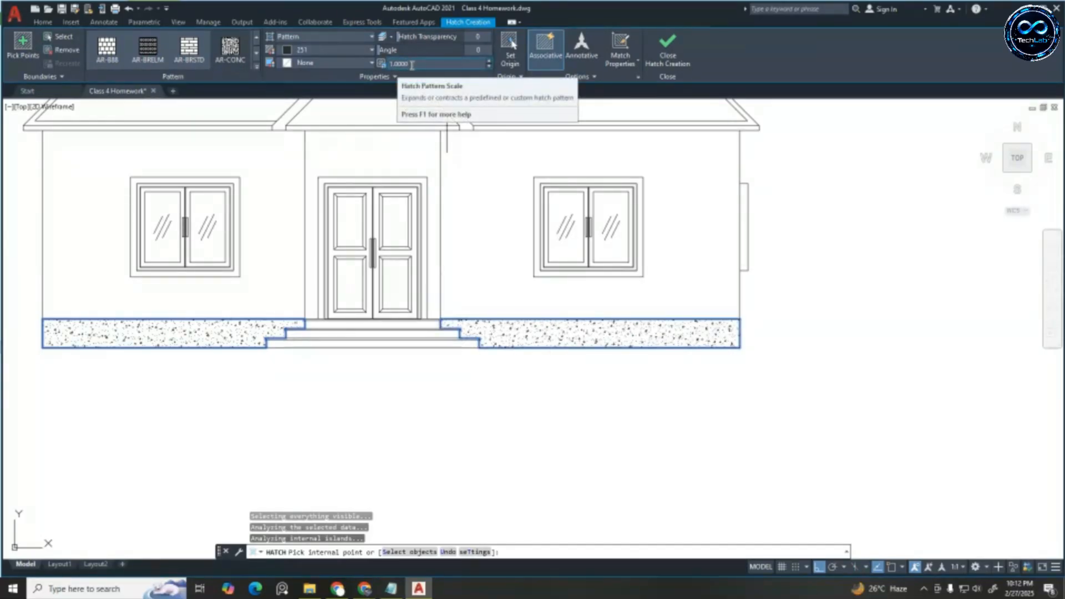
Set the plinth hatch scale to 0.5 and finish the hatch
click(412, 65)
text(.5)
key(Return)
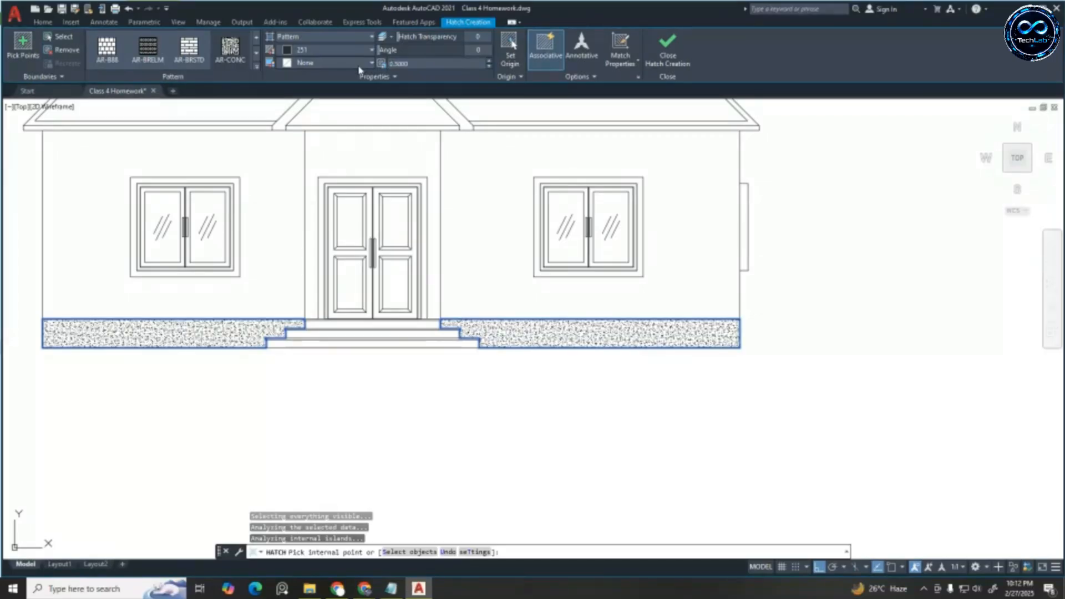
key(Return)
scroll(727, 330, down, 6)
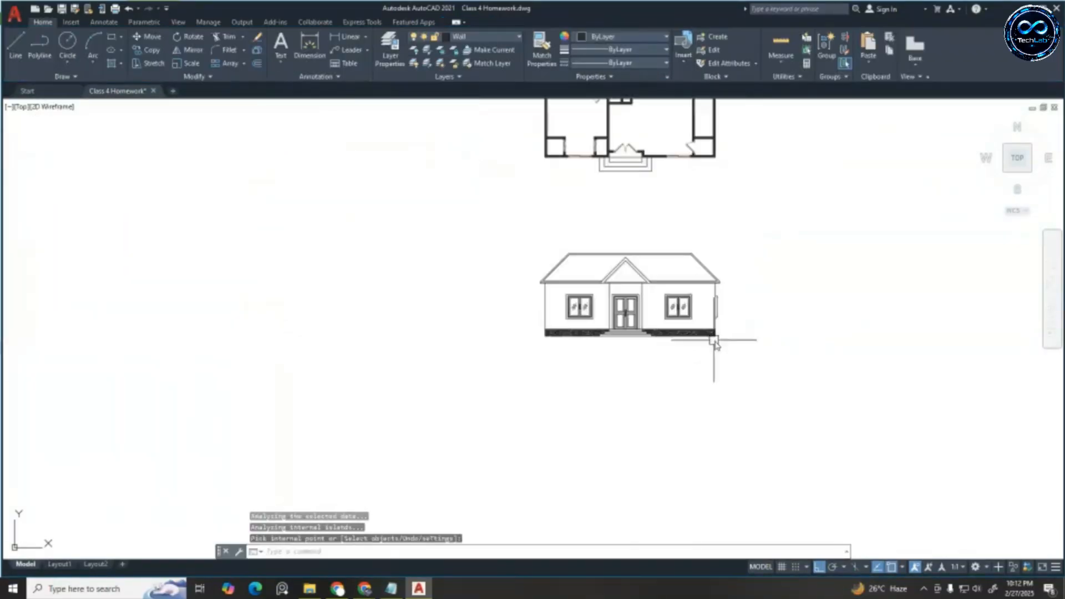
scroll(688, 324, up, 4)
scroll(683, 321, up, 3)
scroll(606, 344, down, 3)
scroll(673, 316, up, 3)
key(Escape)
key(Escape)
key(Escape)
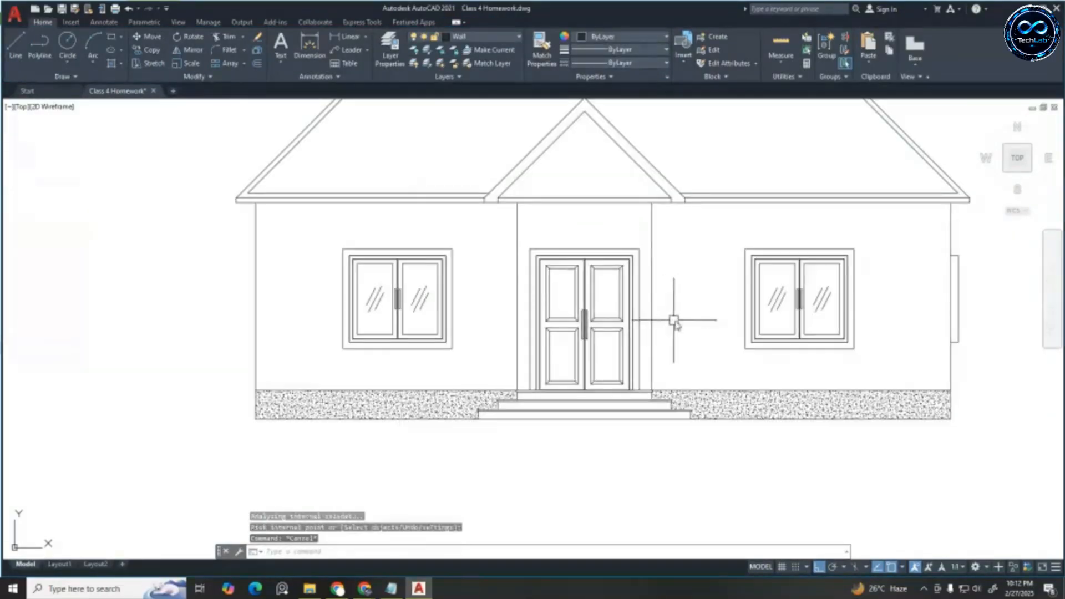
Hatch the wall areas on both sides of the entrance with the ANSI31 pattern, leaving out the windows
text(h)
key(Return)
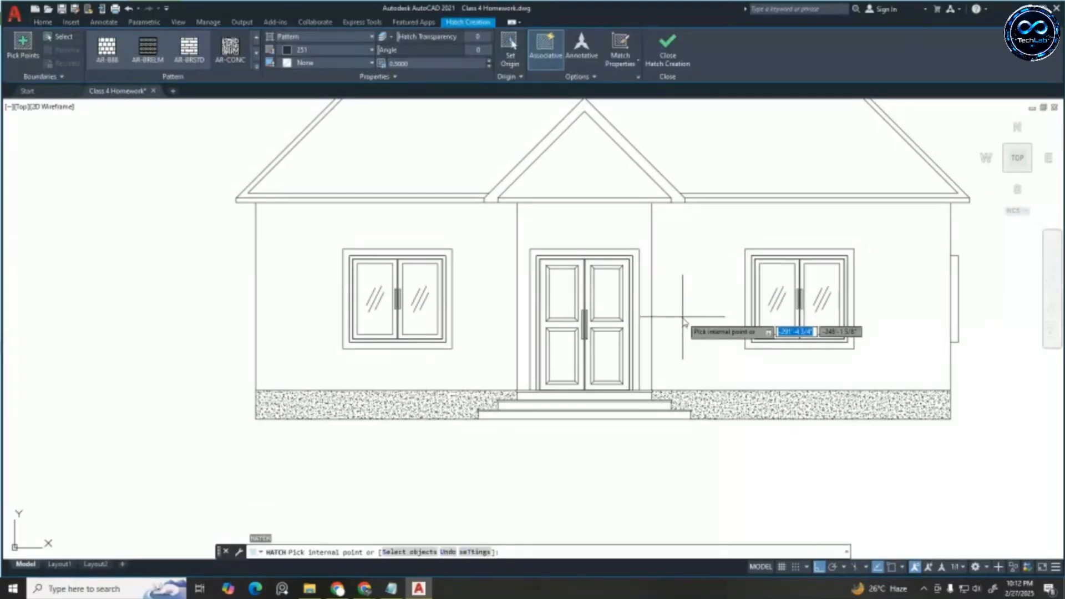
click(256, 68)
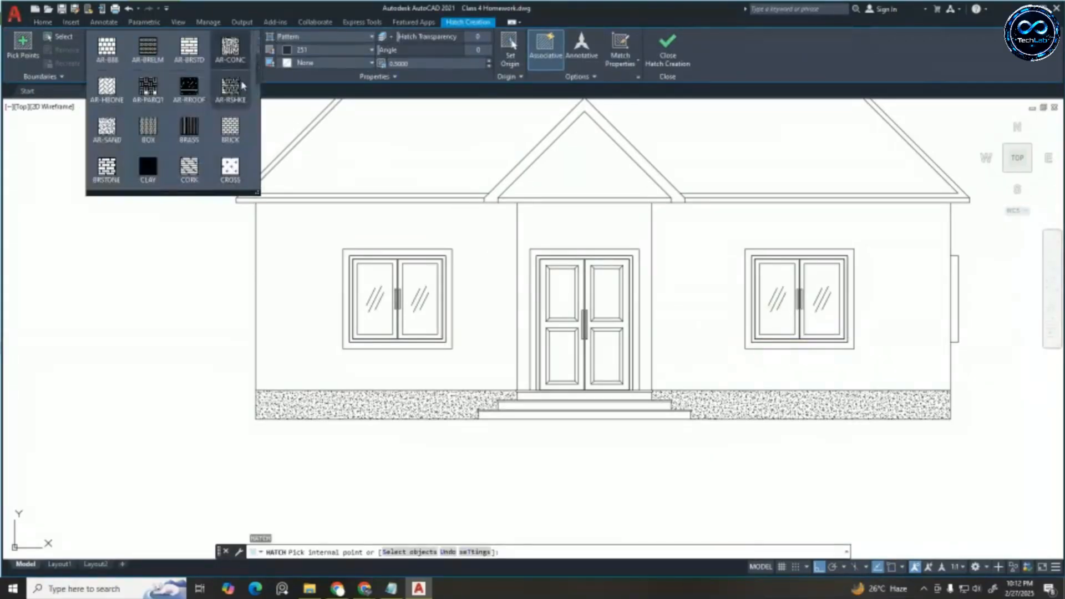
scroll(165, 179, down, 1)
scroll(169, 175, down, 1)
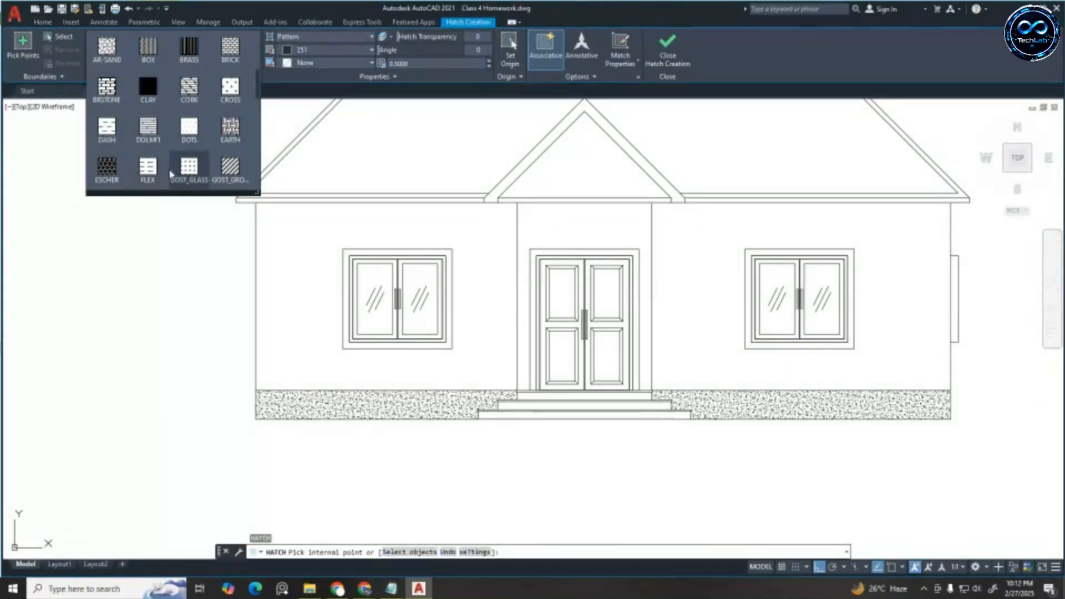
scroll(173, 172, down, 2)
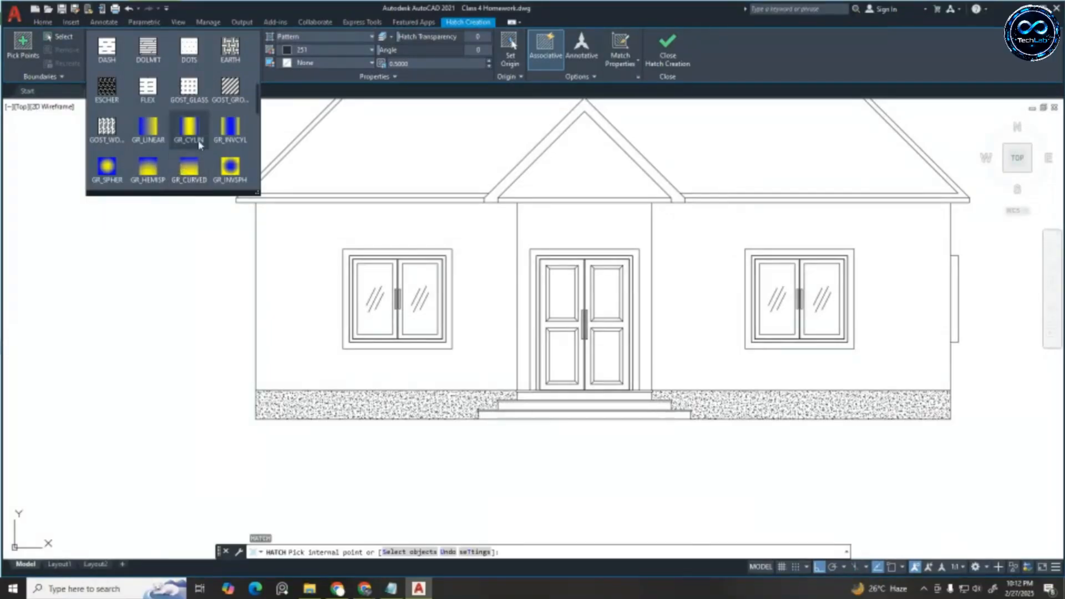
scroll(179, 170, down, 4)
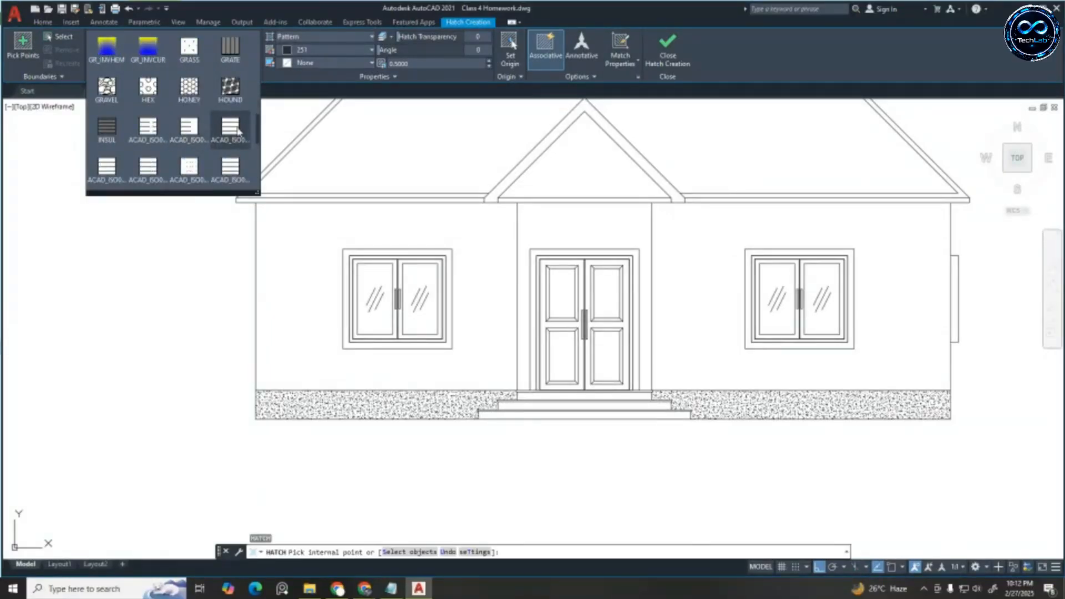
scroll(216, 142, down, 1)
scroll(217, 146, down, 3)
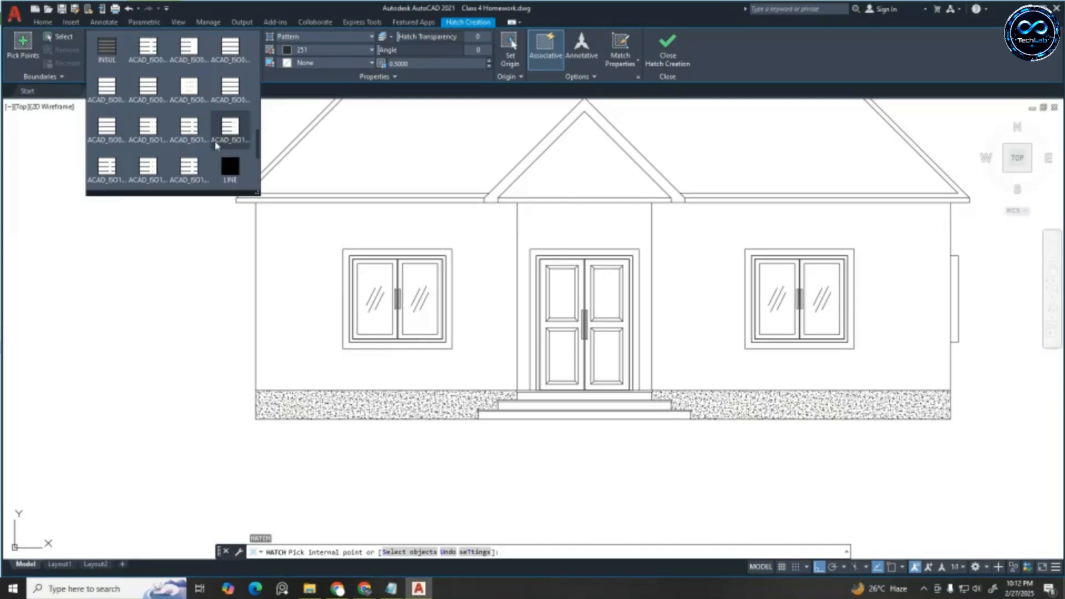
scroll(216, 146, down, 2)
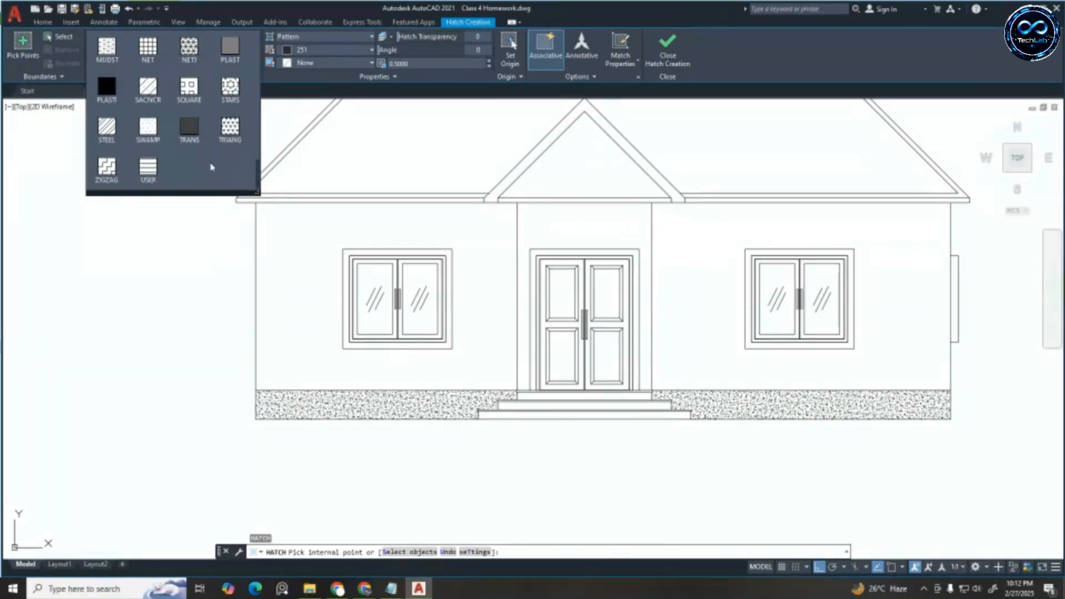
scroll(209, 164, up, 2)
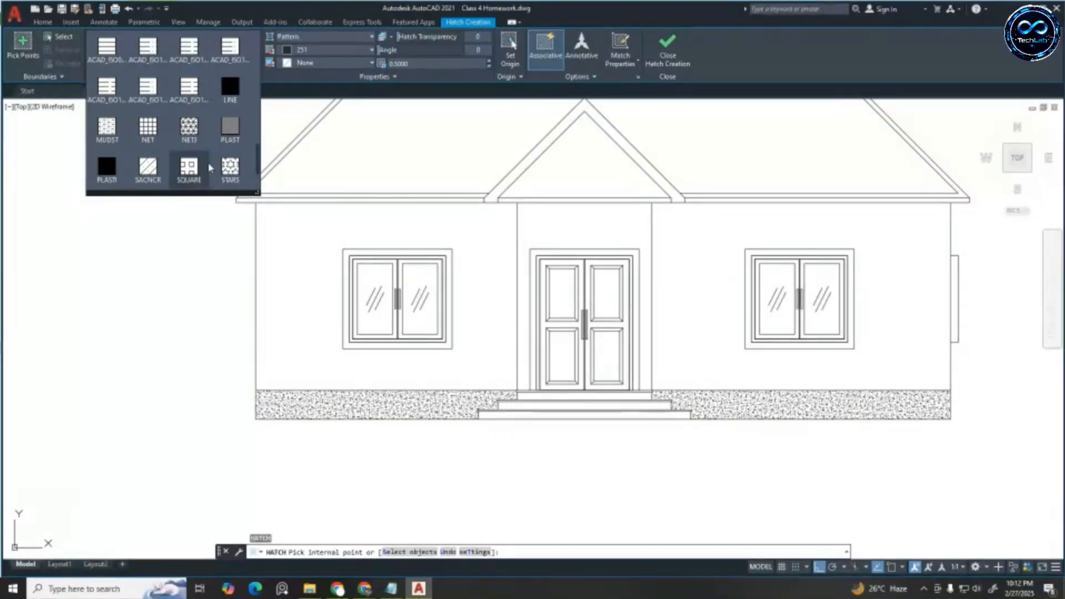
scroll(209, 167, up, 5)
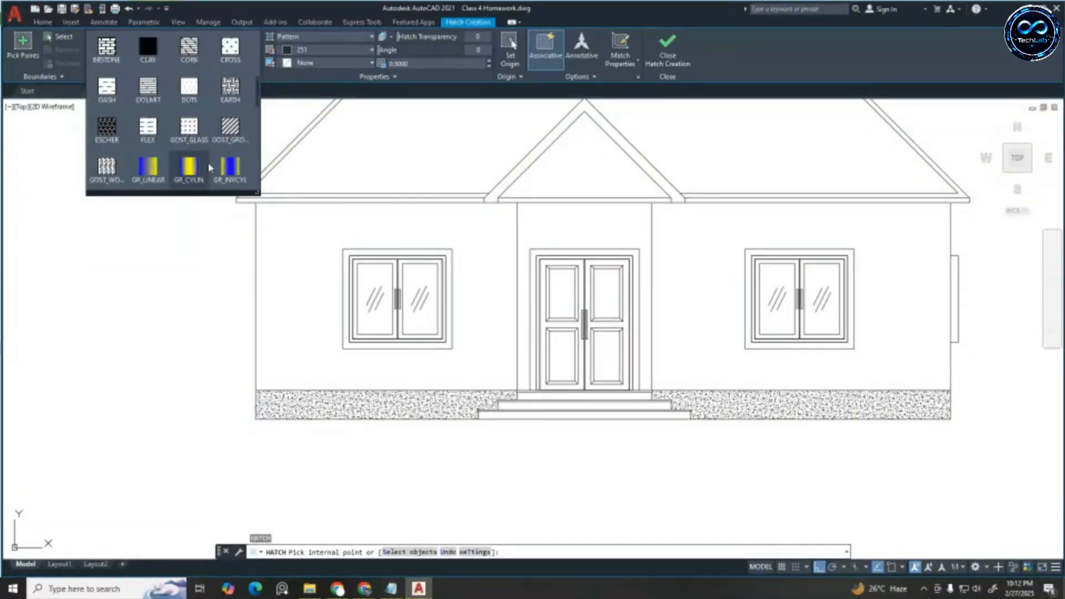
scroll(208, 164, up, 3)
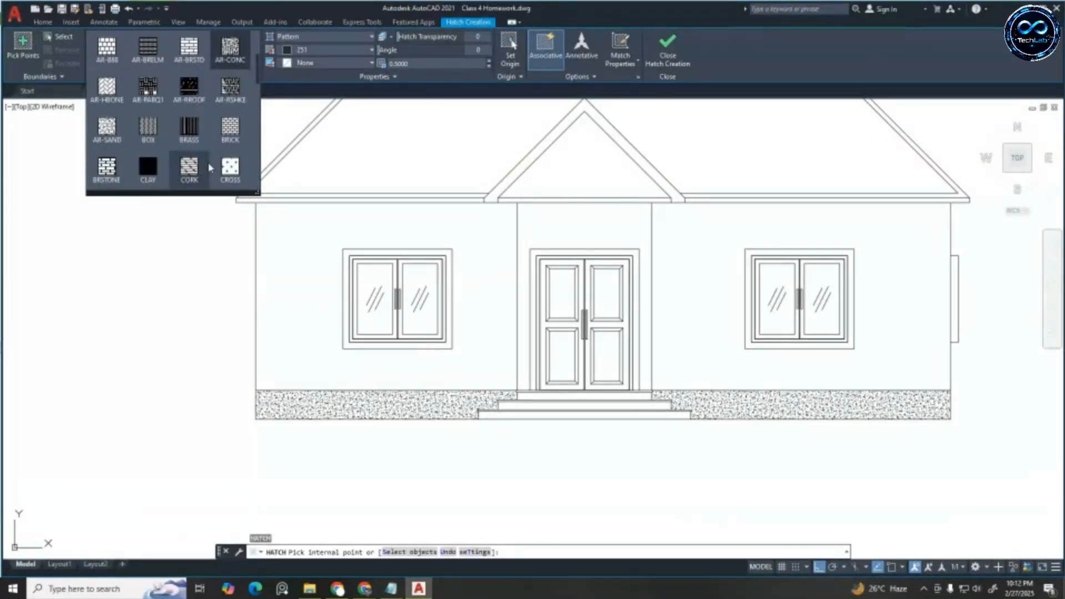
scroll(208, 162, up, 2)
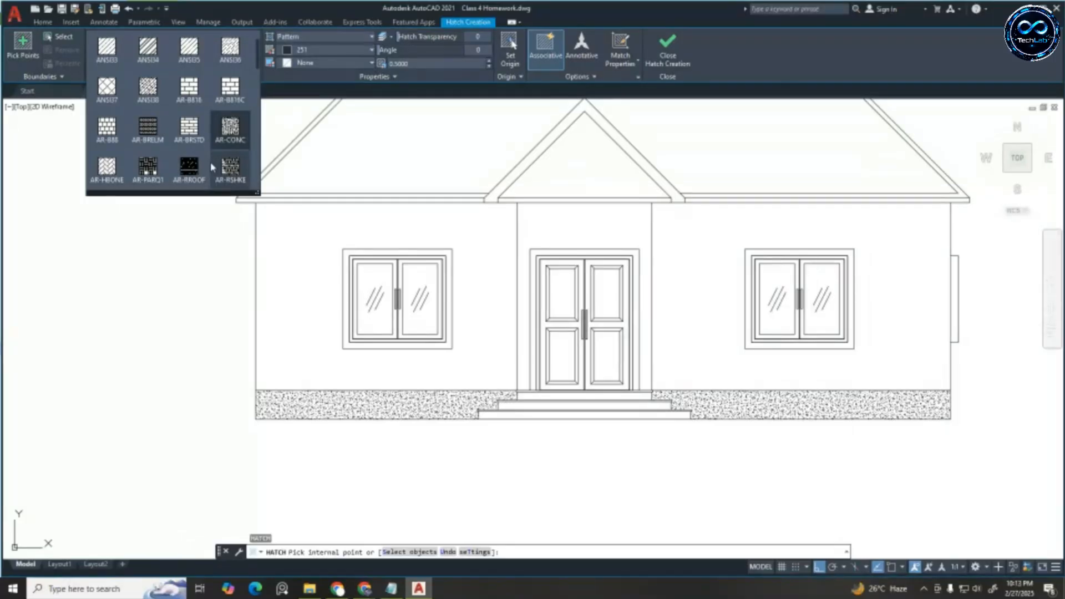
scroll(211, 167, up, 1)
click(188, 47)
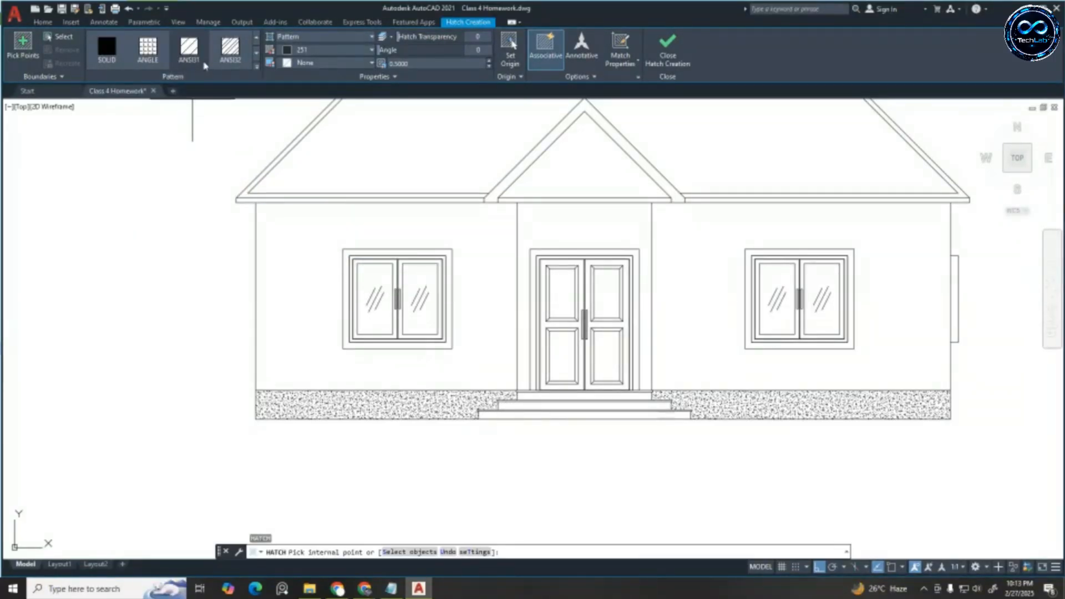
click(356, 226)
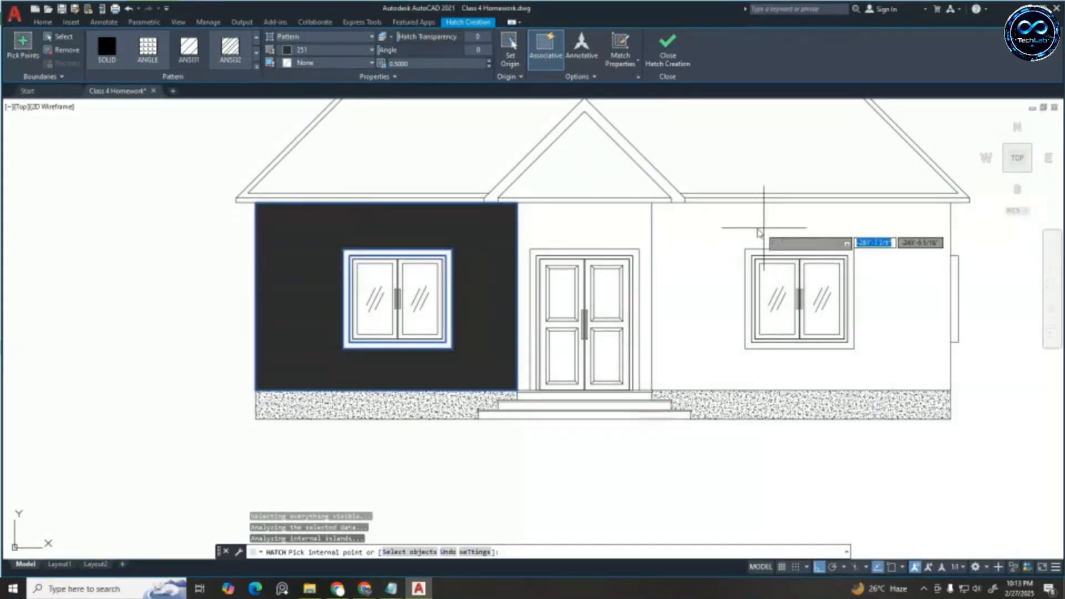
click(711, 227)
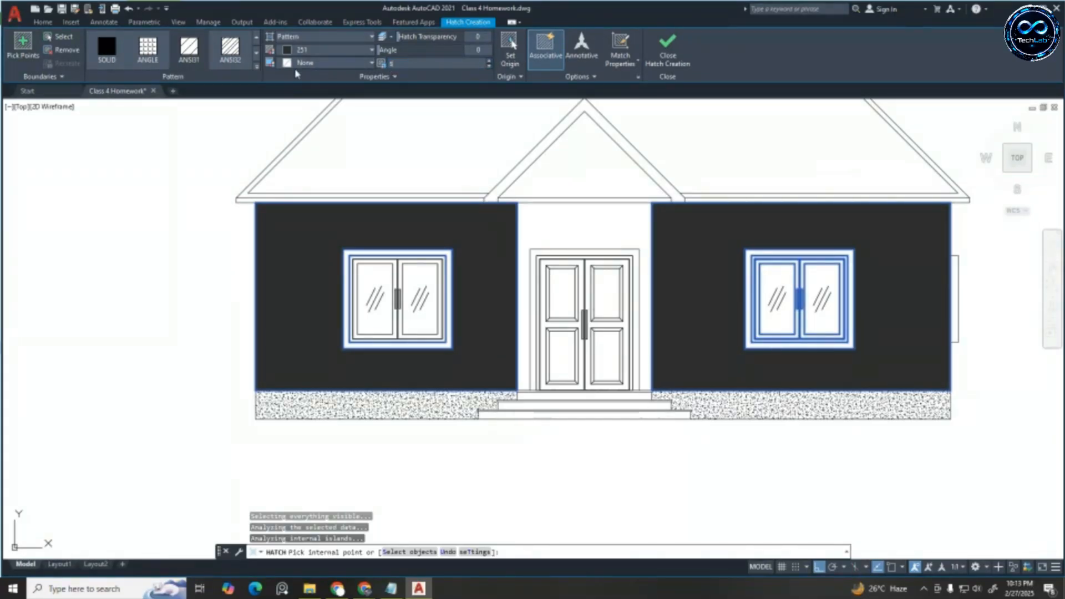
Set the wall hatch scale to 50
text(1)
key(Return)
text(5)
key(Return)
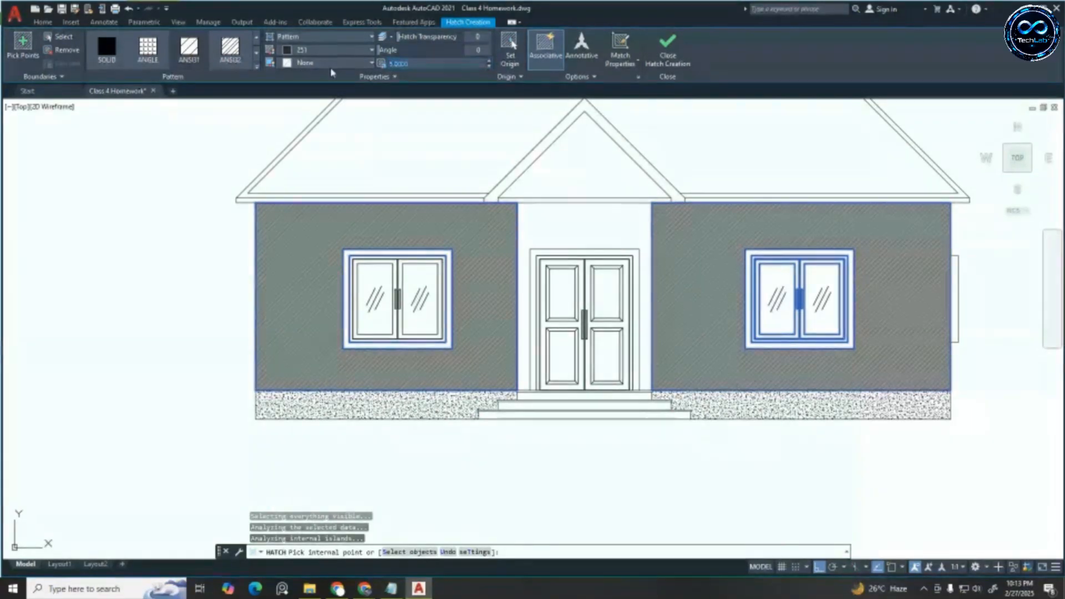
text(0)
key(Return)
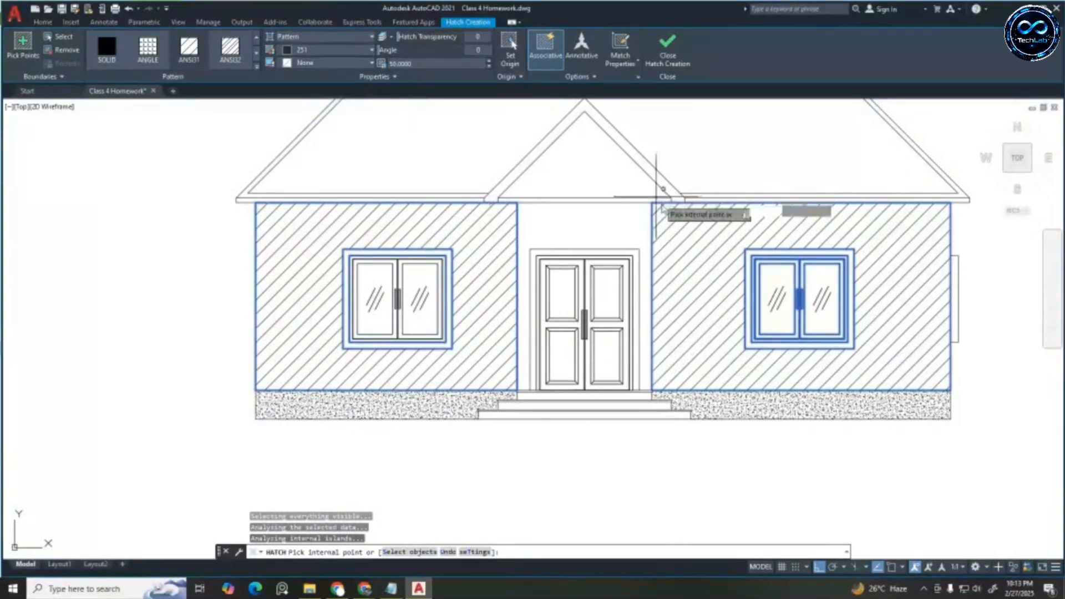
scroll(711, 305, up, 4)
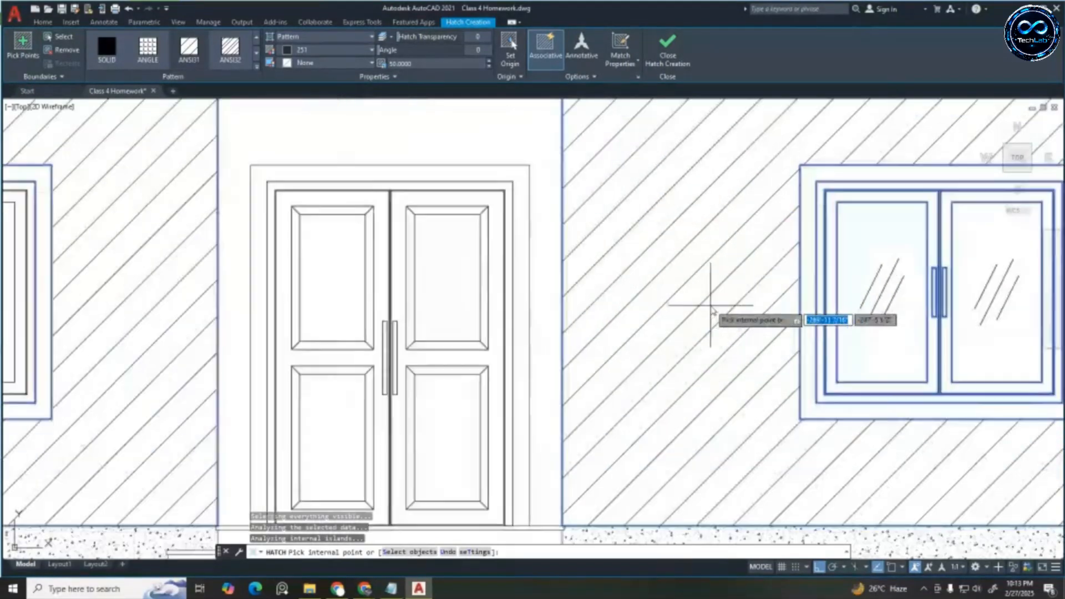
Set the wall hatch angle to 135 so the lines run horizontally like siding, and finish the hatch
click(478, 50)
text(45)
key(Return)
scroll(549, 122, down, 4)
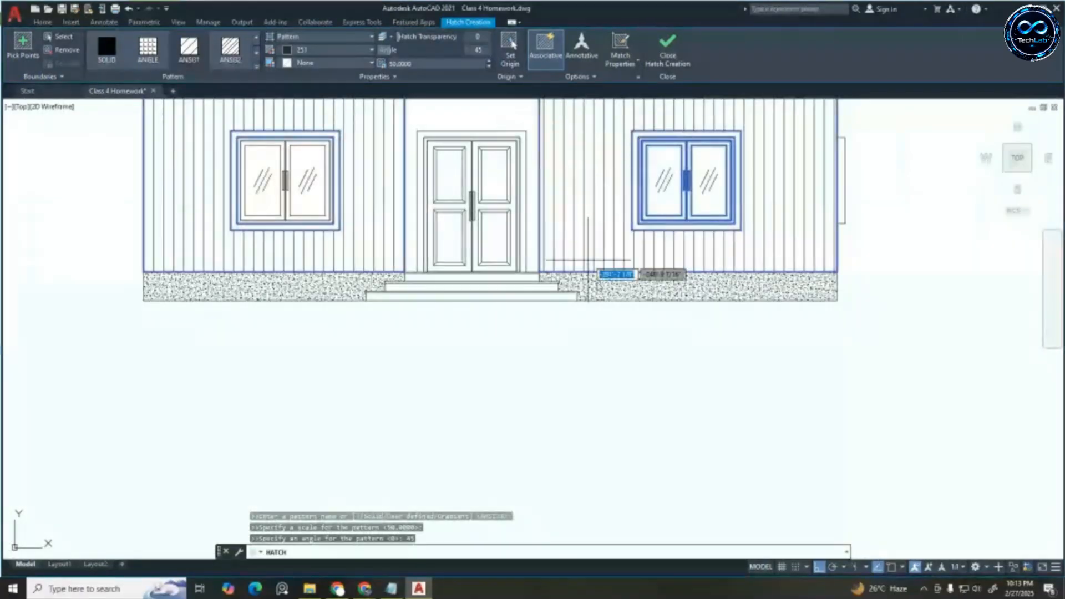
scroll(588, 261, down, 2)
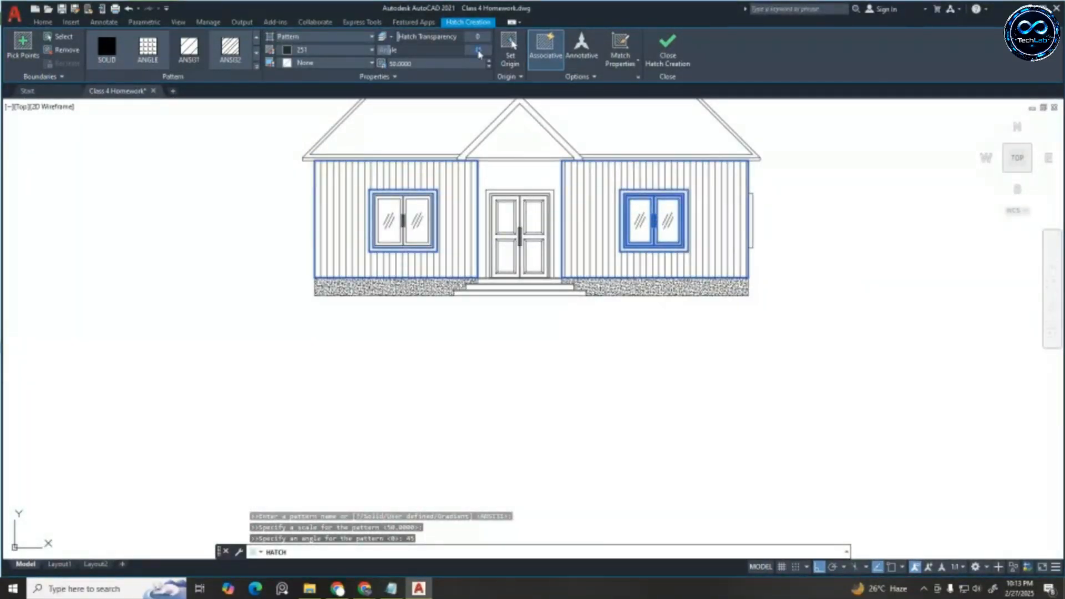
text(90)
key(Return)
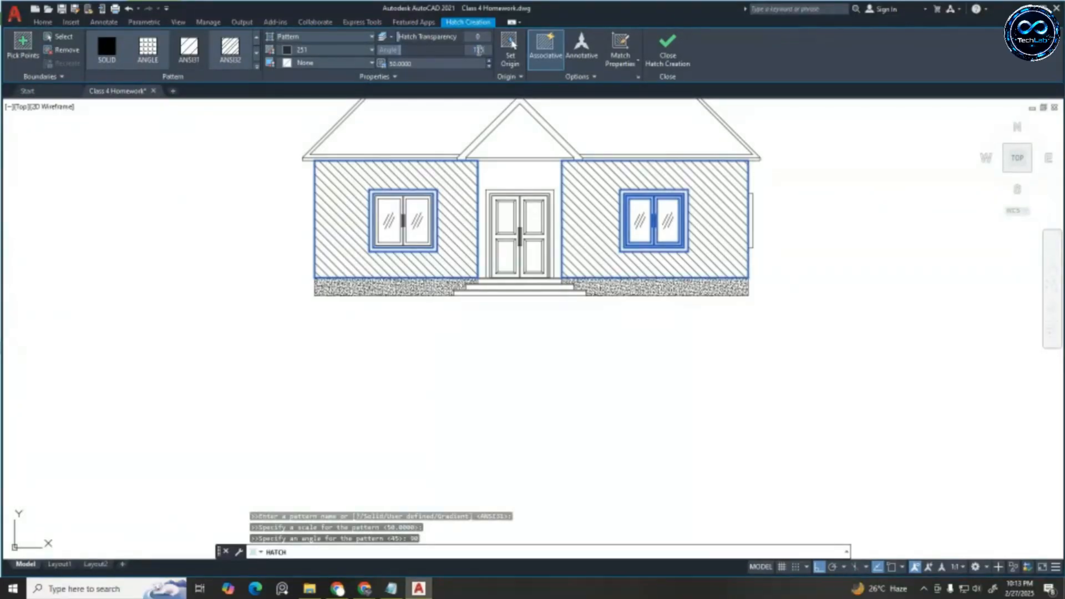
key(Return)
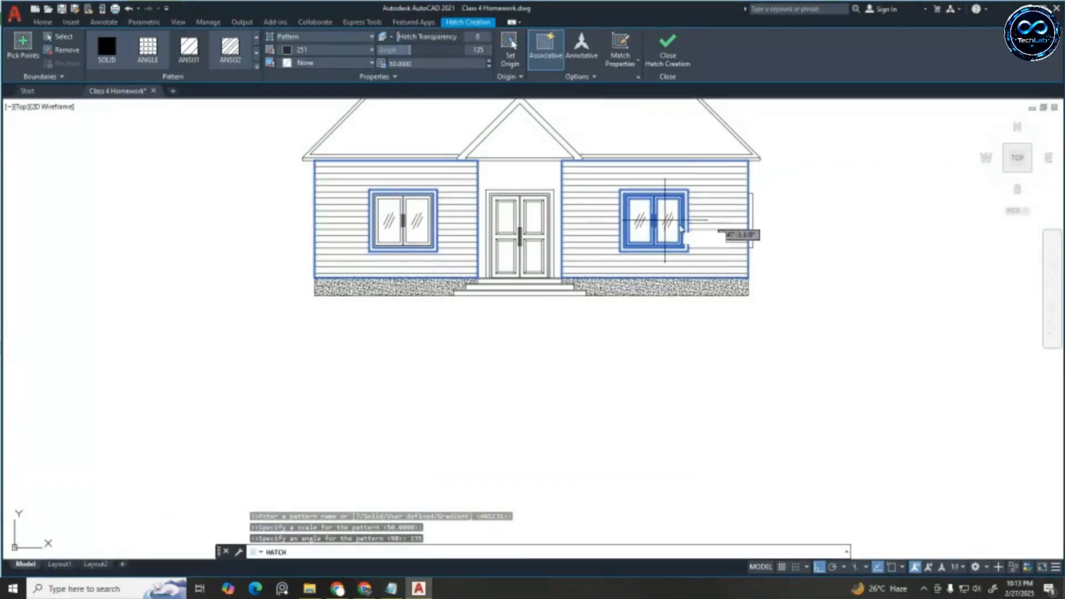
scroll(754, 304, down, 3)
scroll(709, 238, up, 3)
key(Escape)
scroll(817, 224, up, 3)
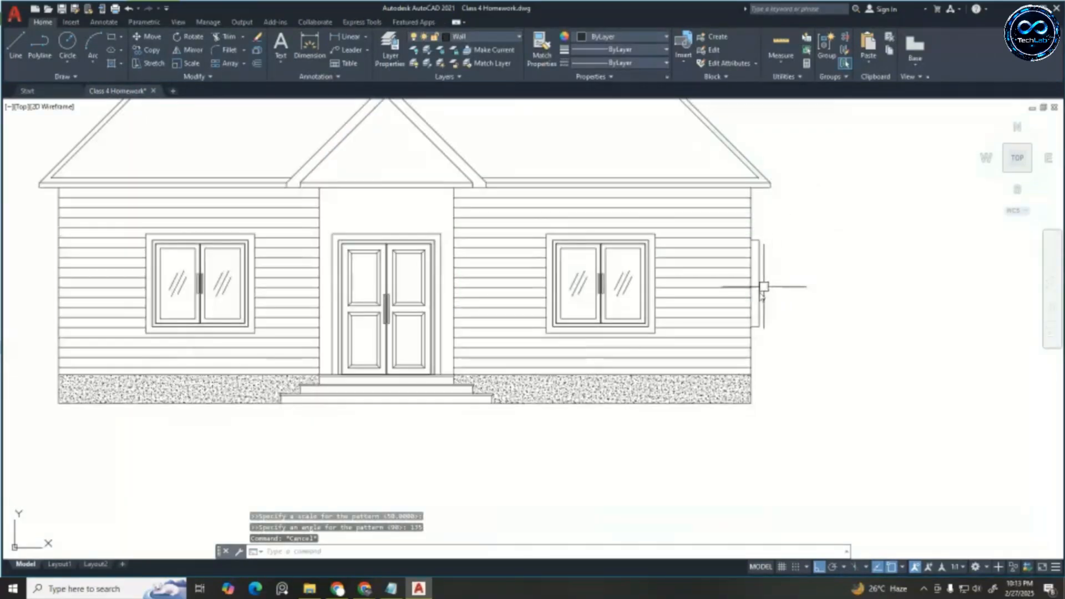
Delete the wall hatch and the plinth hatch from the front elevation
scroll(721, 311, up, 3)
scroll(690, 304, down, 4)
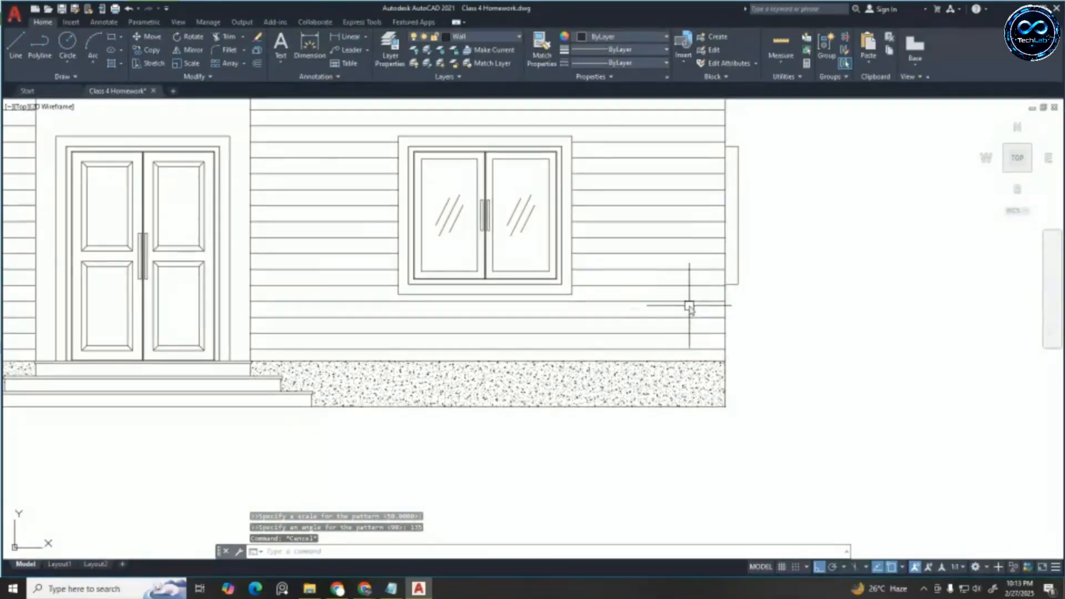
click(680, 260)
key(Delete)
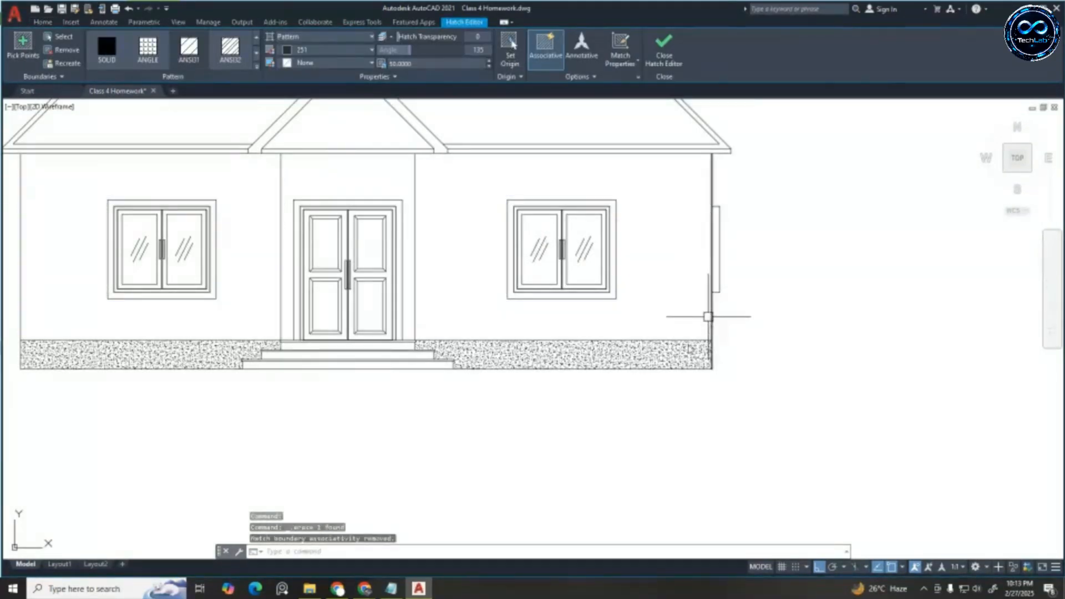
click(675, 359)
key(Delete)
scroll(655, 337, down, 4)
scroll(673, 335, up, 2)
key(Escape)
key(Escape)
key(Escape)
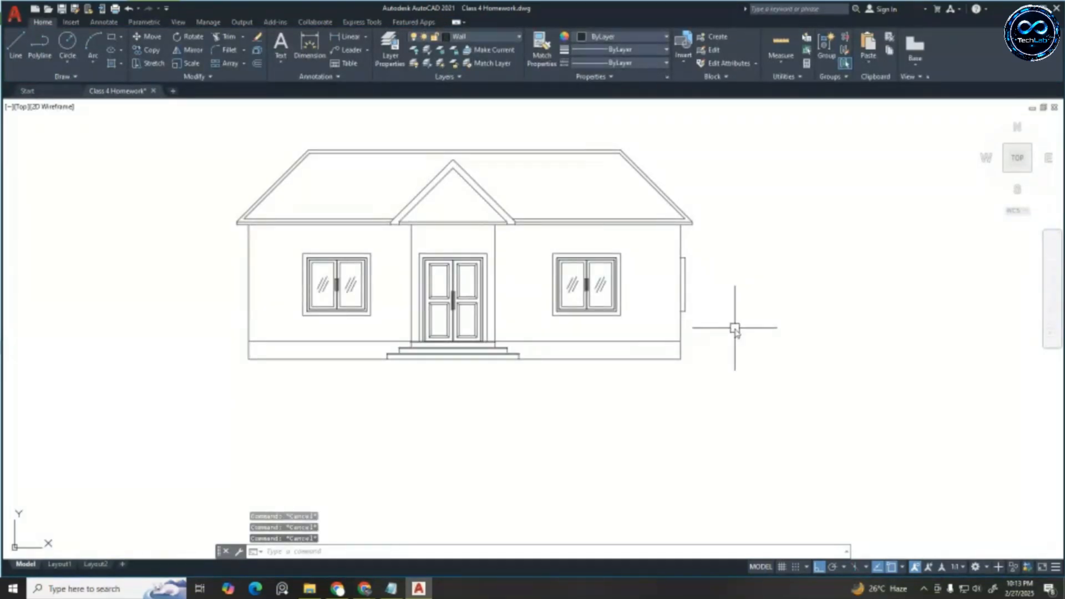
Offset the elevation's two outermost vertical wall lines 3" inward
key(Return)
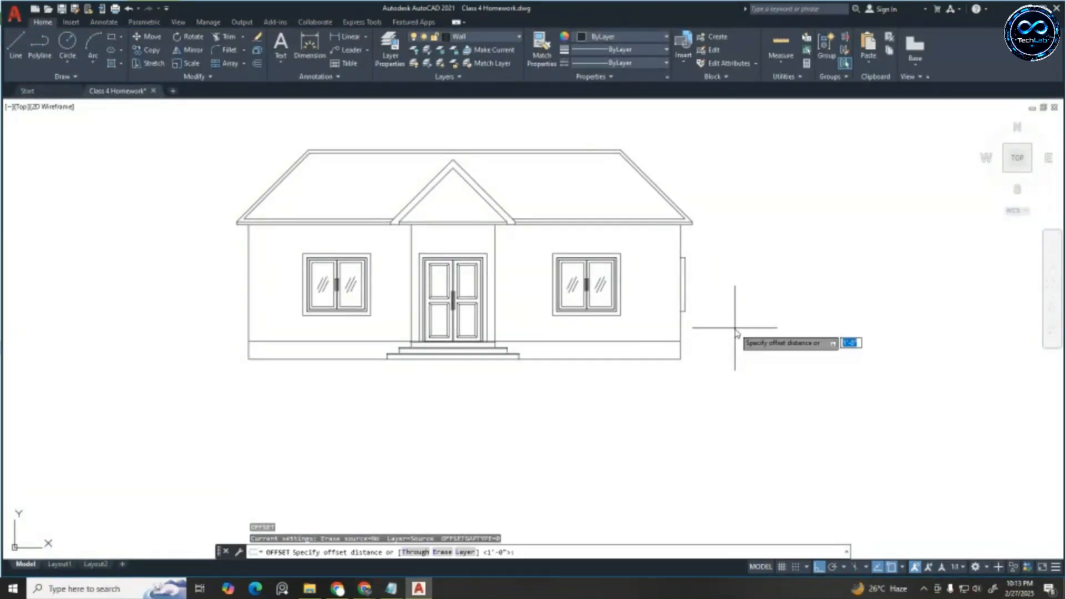
text(3)
key(Return)
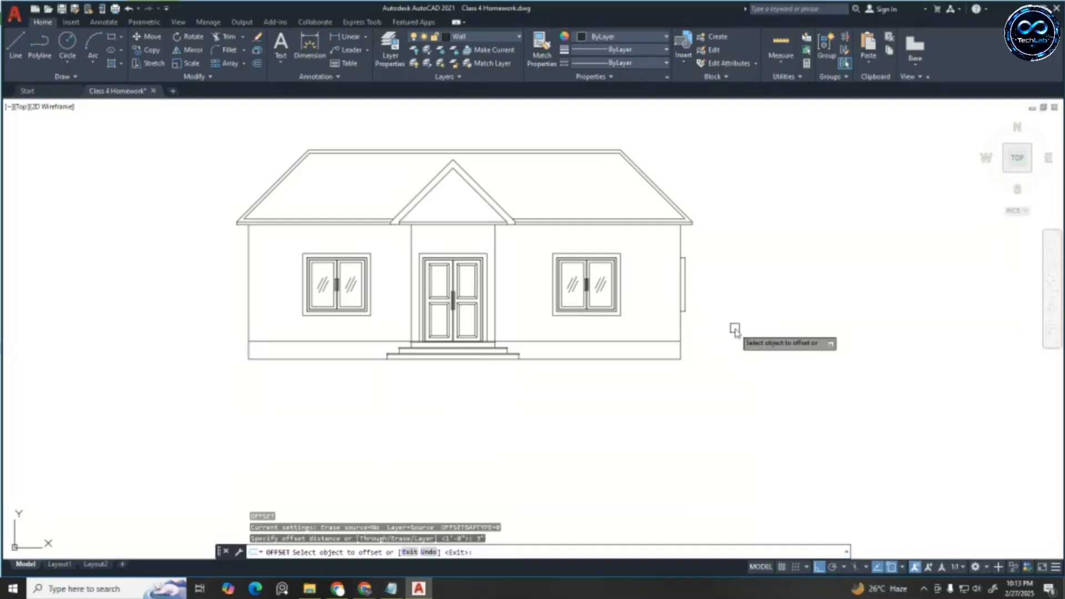
click(680, 331)
click(585, 340)
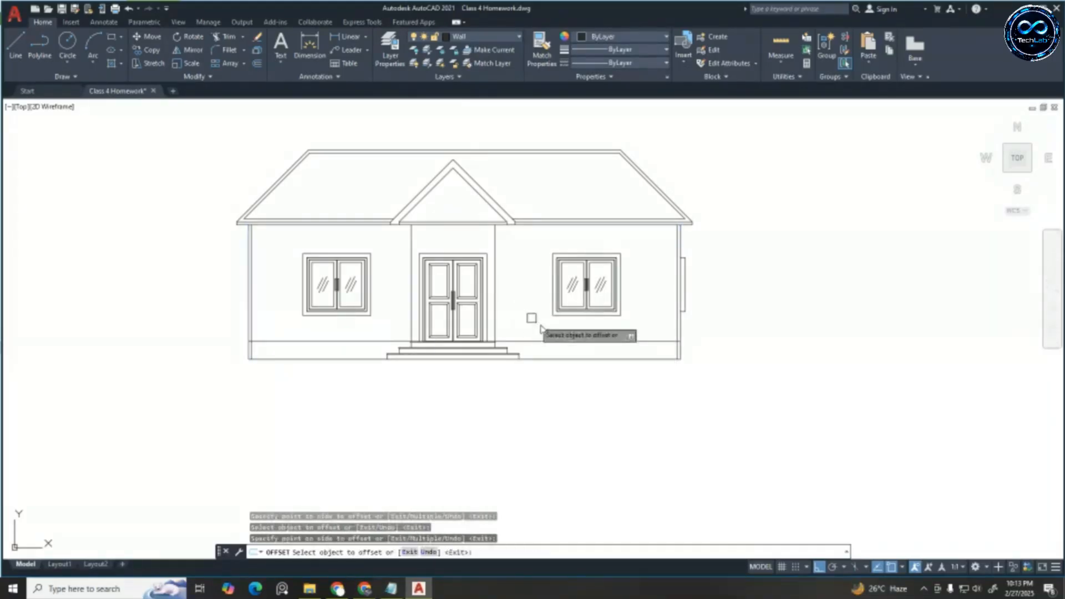
scroll(679, 352, up, 5)
key(Escape)
key(Escape)
key(Escape)
key(Escape)
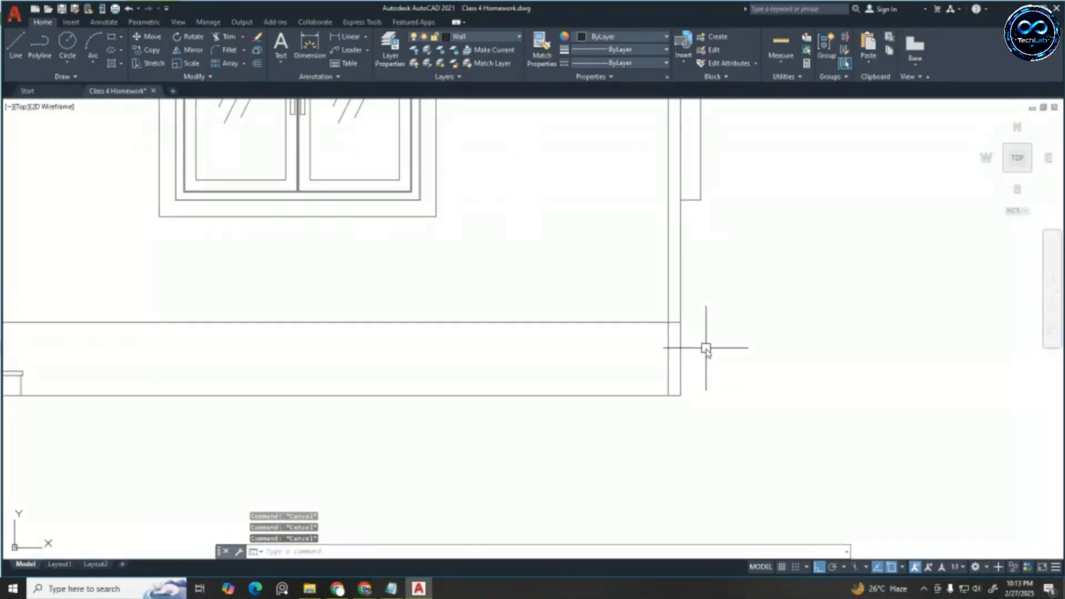
Trim the plinth's top line between the offset line and the outer wall line at the right corner
text(tr)
key(Return)
scroll(669, 334, up, 5)
click(681, 304)
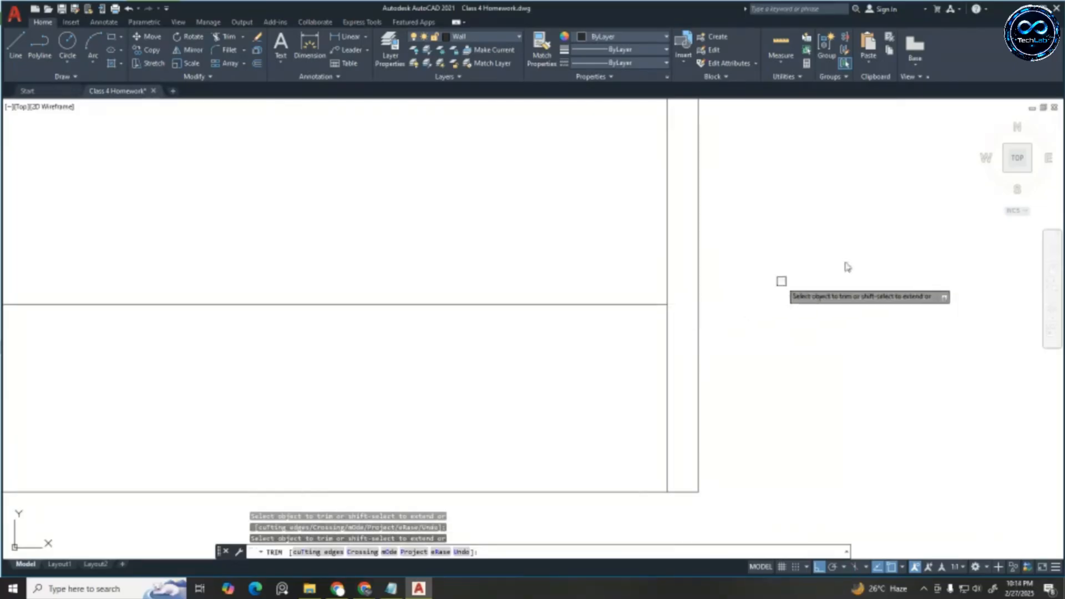
Check the plinth line's ends at both lower corners of the front elevation and end the Trim command
scroll(879, 253, down, 9)
scroll(167, 261, up, 6)
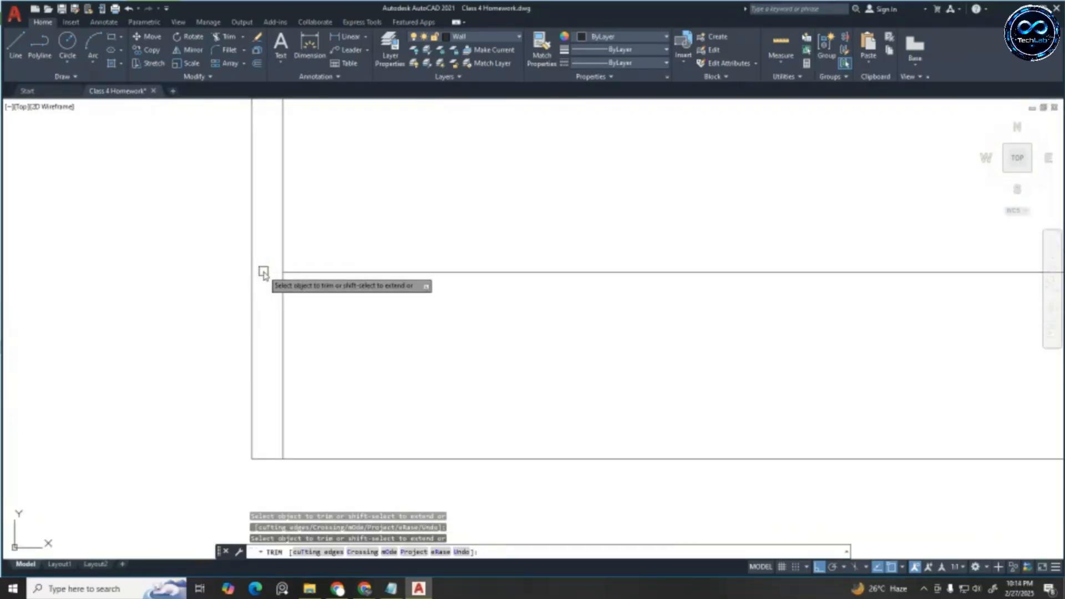
scroll(263, 273, down, 5)
scroll(280, 371, up, 1)
key(Escape)
key(Escape)
key(Escape)
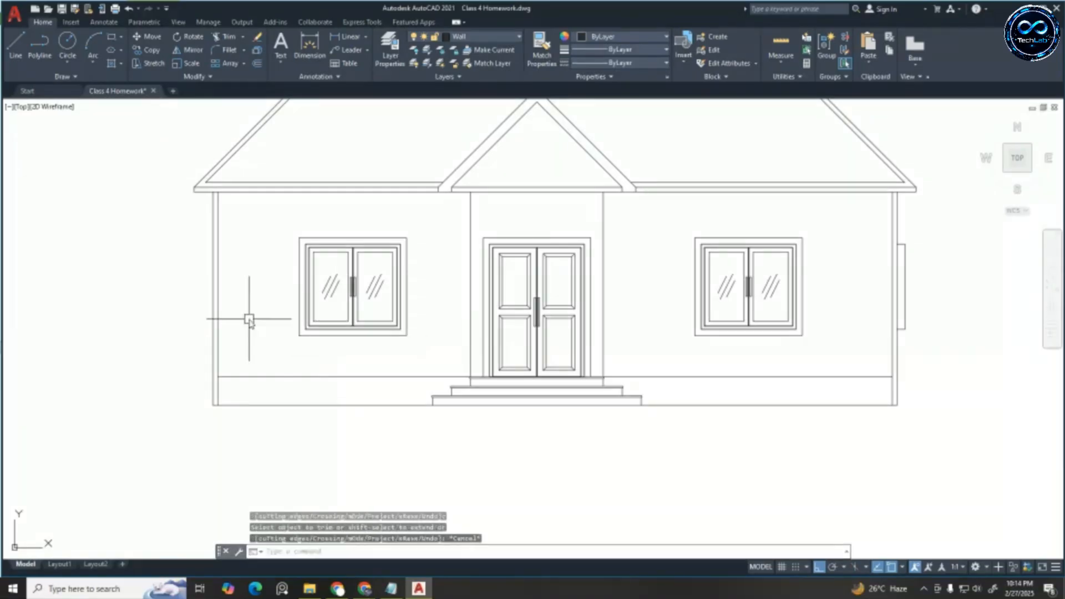
Hatch the plinth strips on both sides of the entrance steps with the AR-CONC pattern at scale 0.5
text(h)
key(Return)
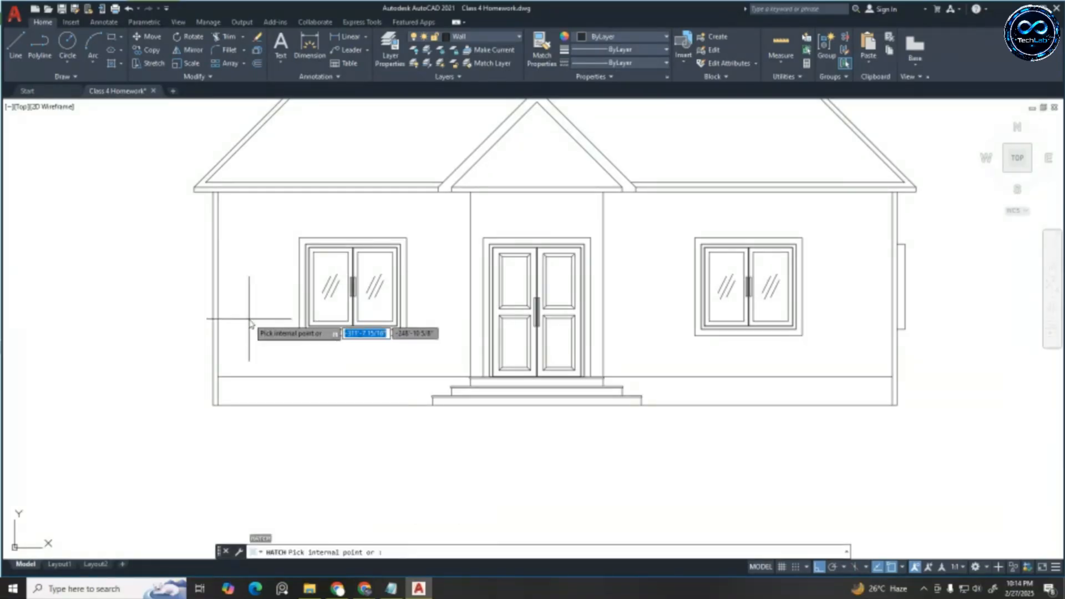
click(256, 66)
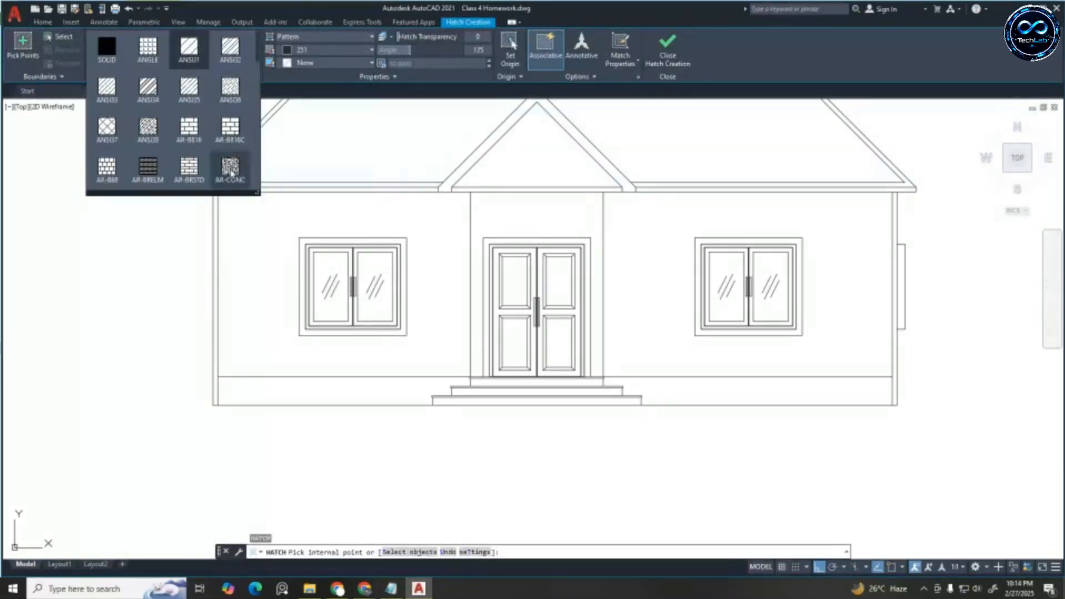
click(230, 170)
click(330, 398)
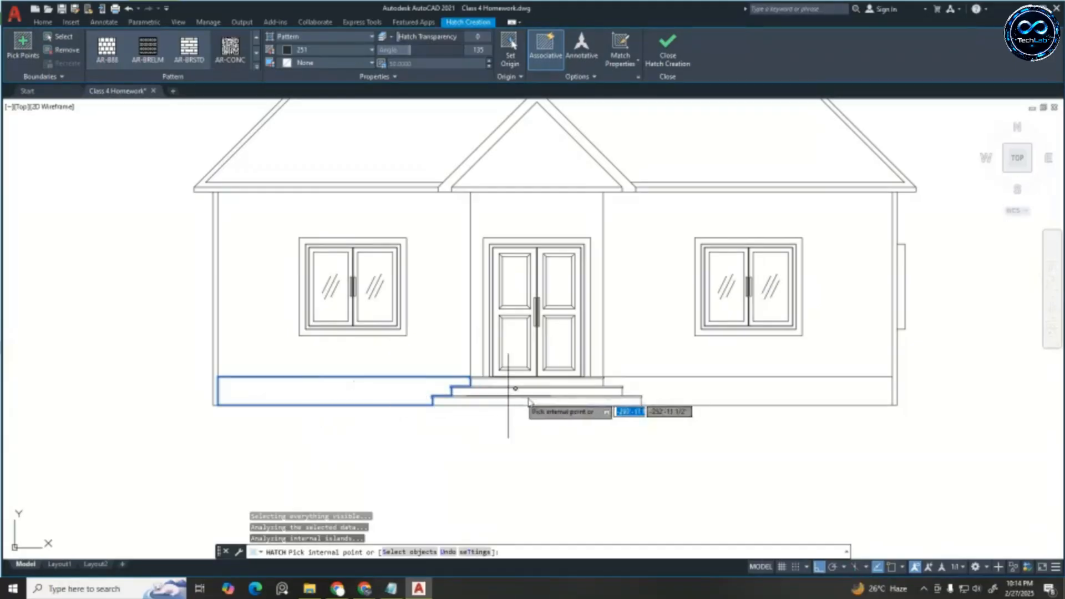
click(721, 392)
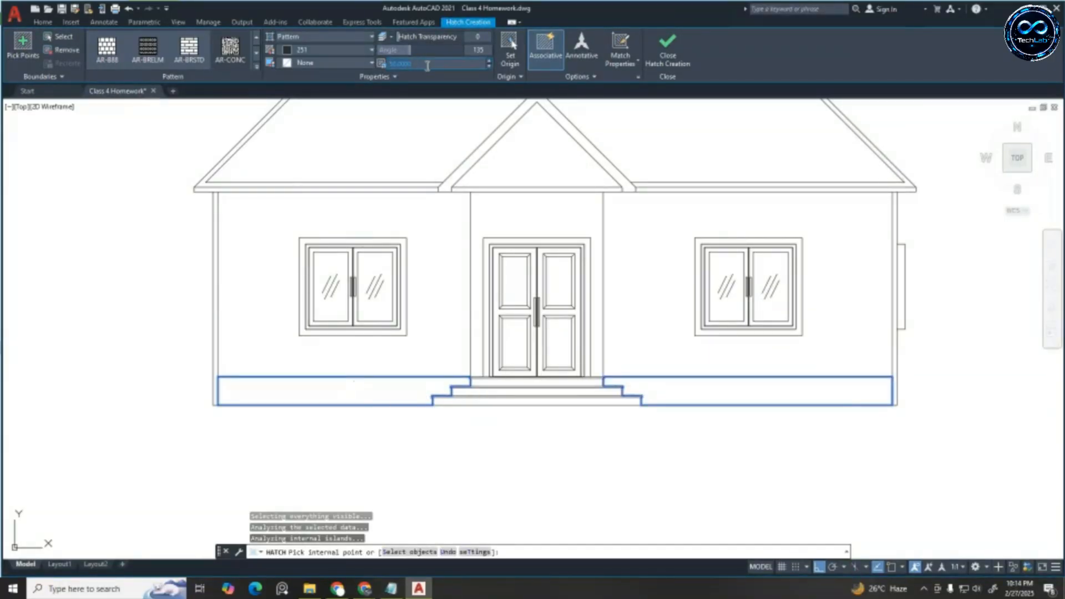
text(.5)
key(Return)
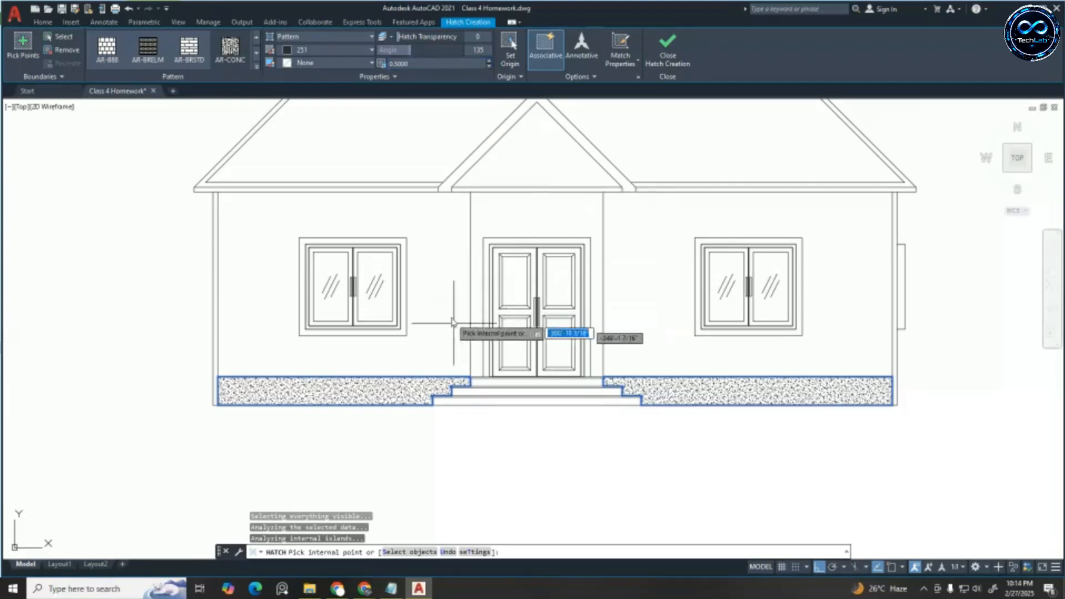
scroll(451, 289, down, 2)
key(Escape)
key(Escape)
key(Escape)
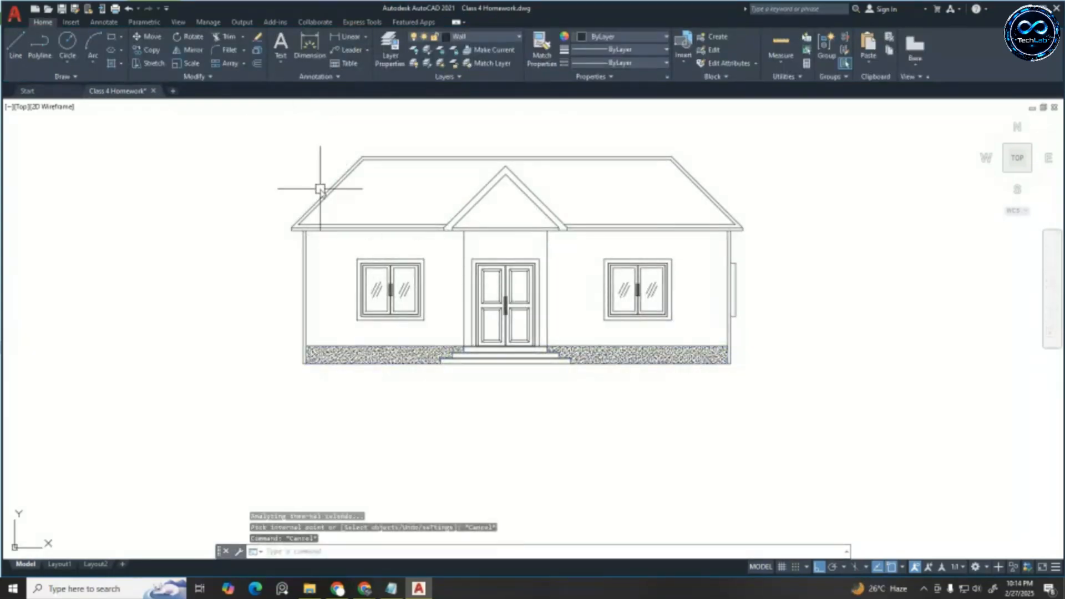
Hatch the wall areas around both windows with the ANSI31 pattern at scale 50 to form horizontal siding lines
text(h)
key(Return)
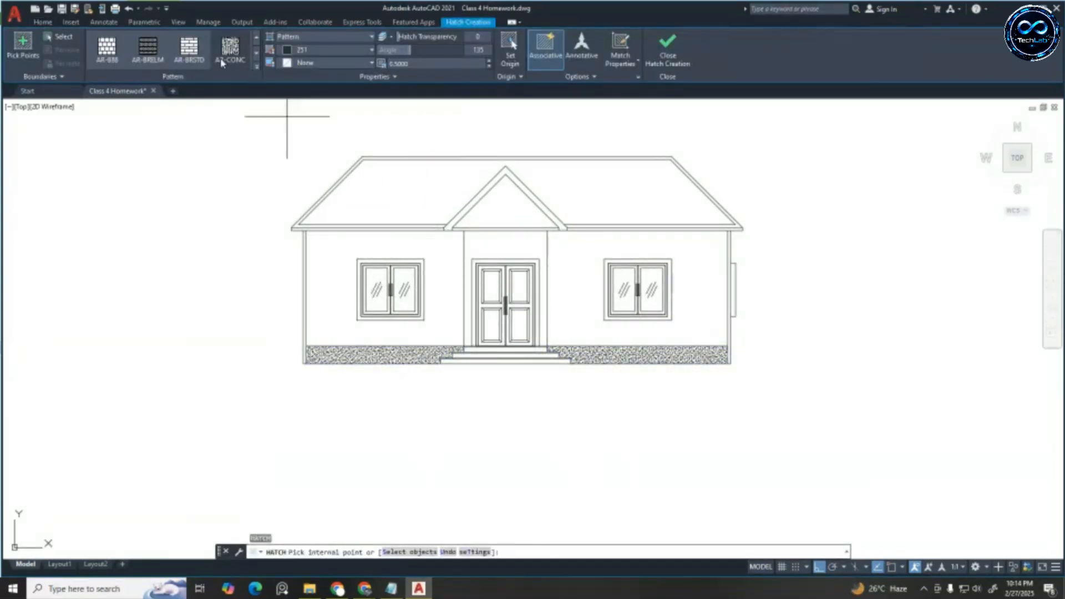
click(256, 67)
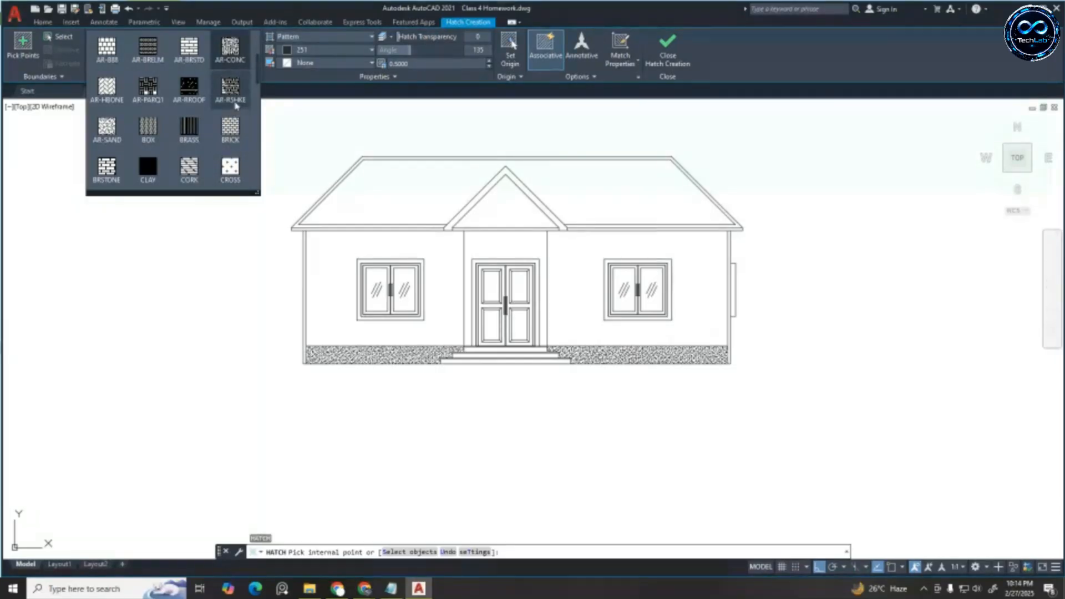
scroll(198, 71, down, 4)
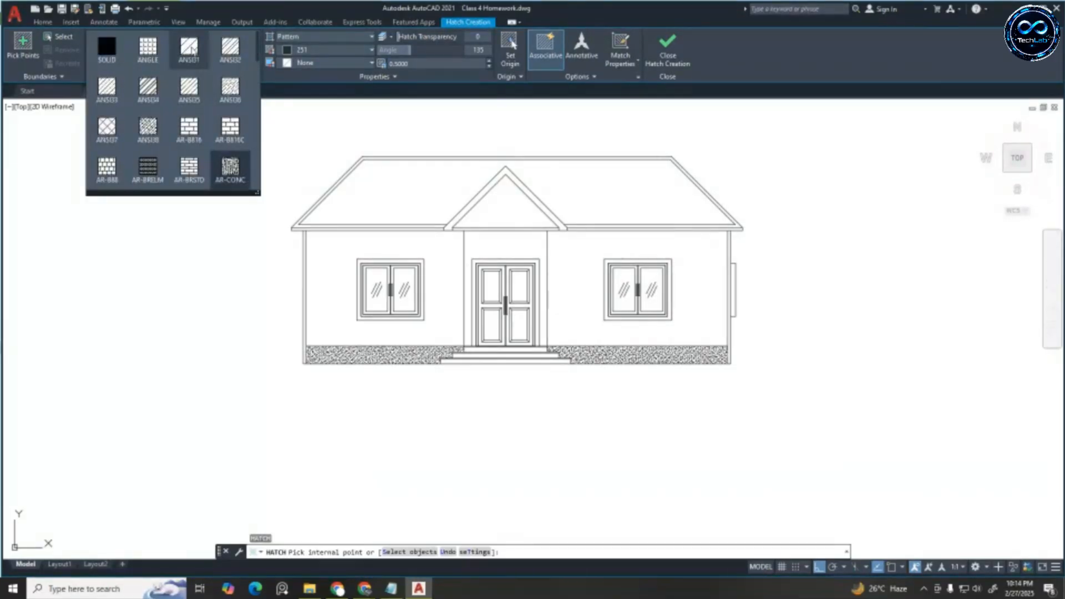
click(201, 67)
click(382, 236)
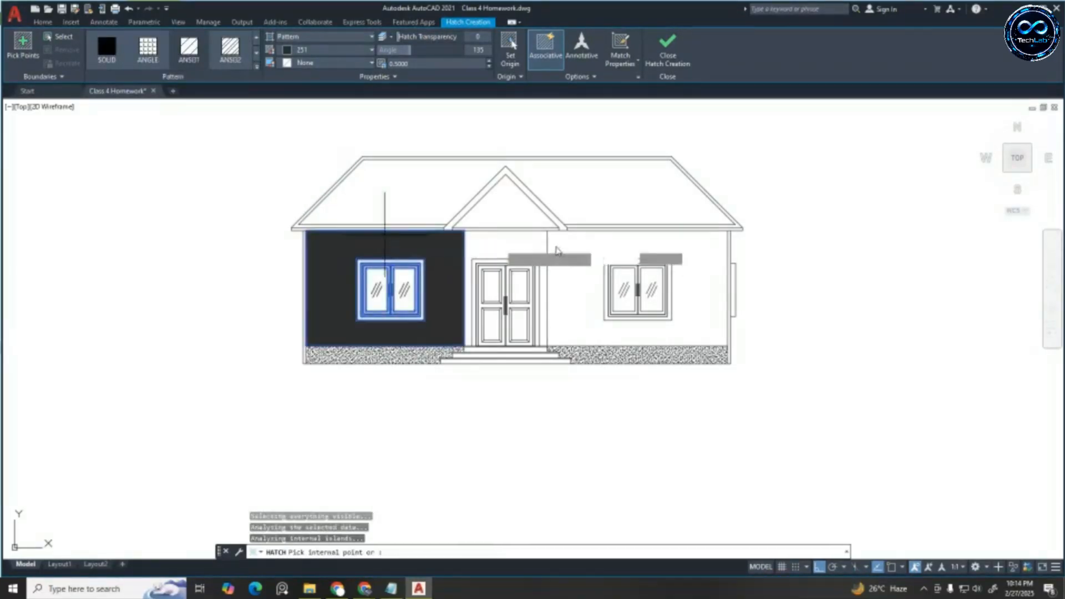
click(581, 251)
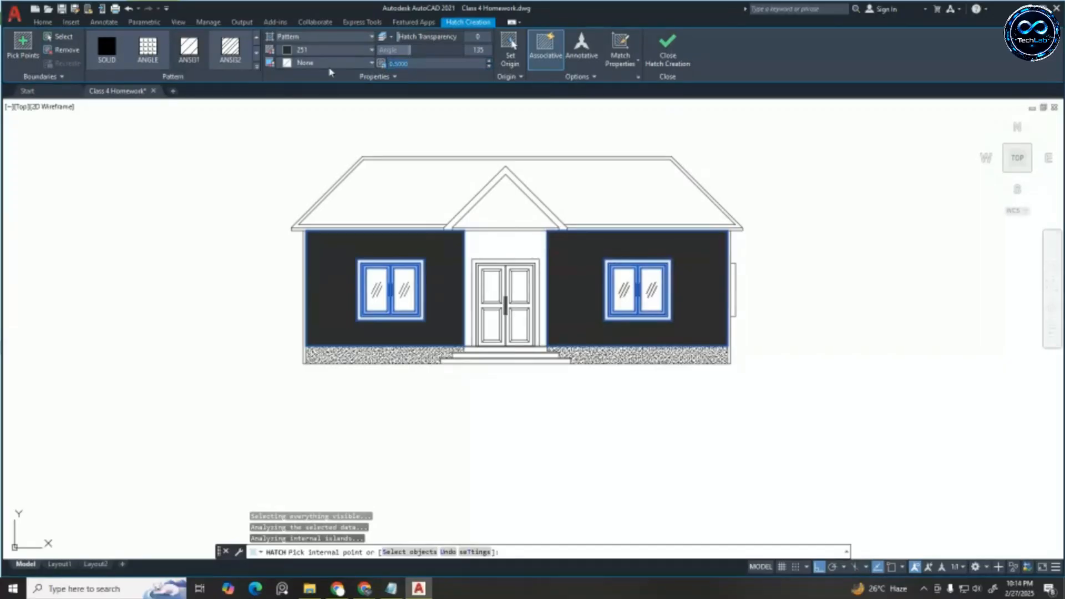
key(Return)
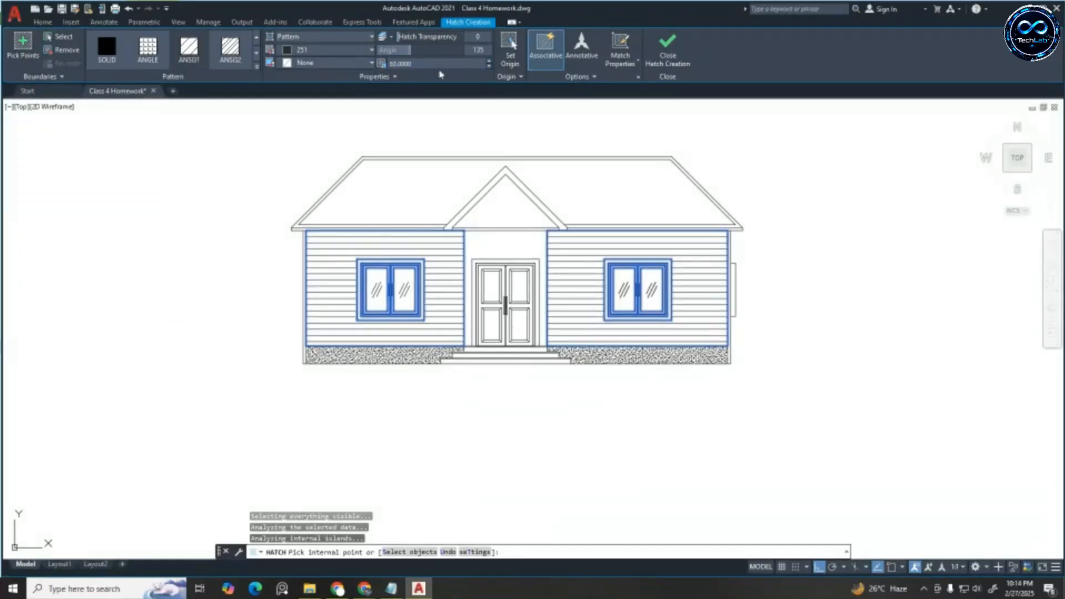
scroll(585, 236, up, 4)
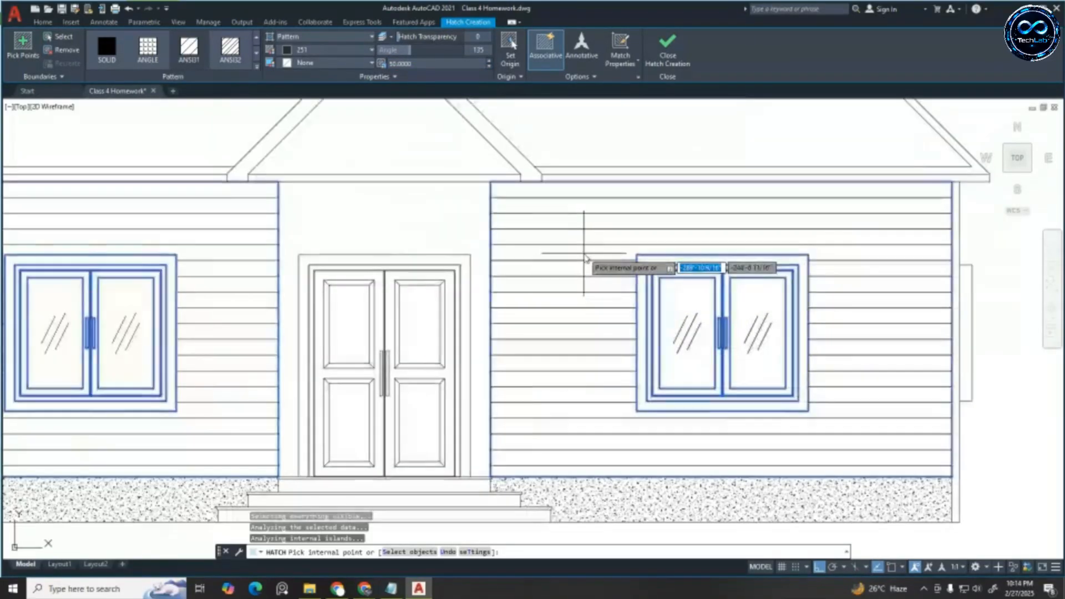
click(670, 51)
scroll(566, 294, down, 6)
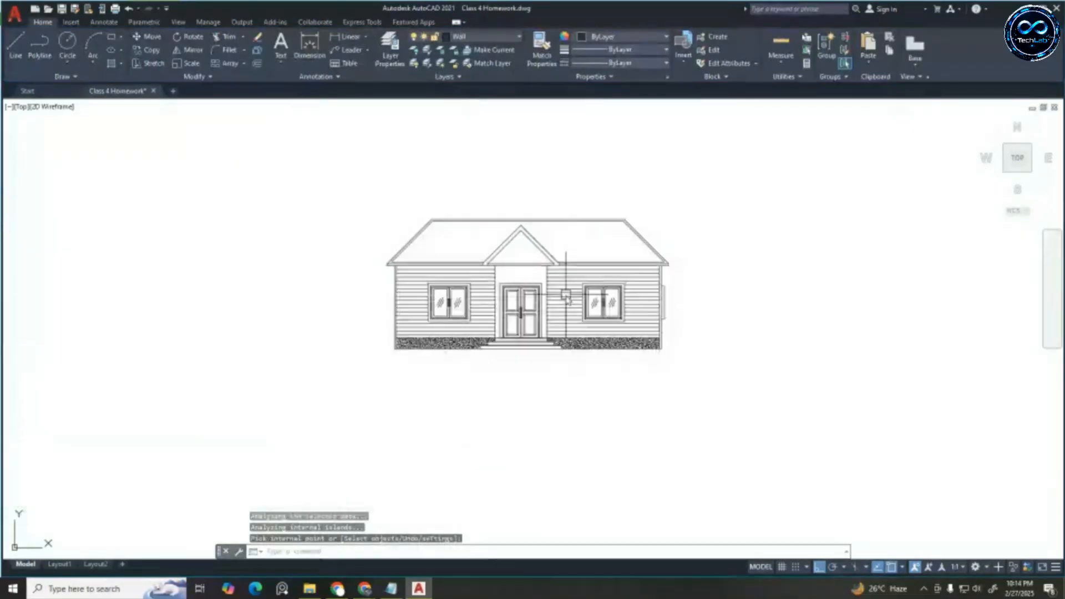
scroll(575, 239, up, 4)
scroll(575, 239, down, 1)
key(Escape)
key(Escape)
key(Escape)
scroll(552, 237, up, 1)
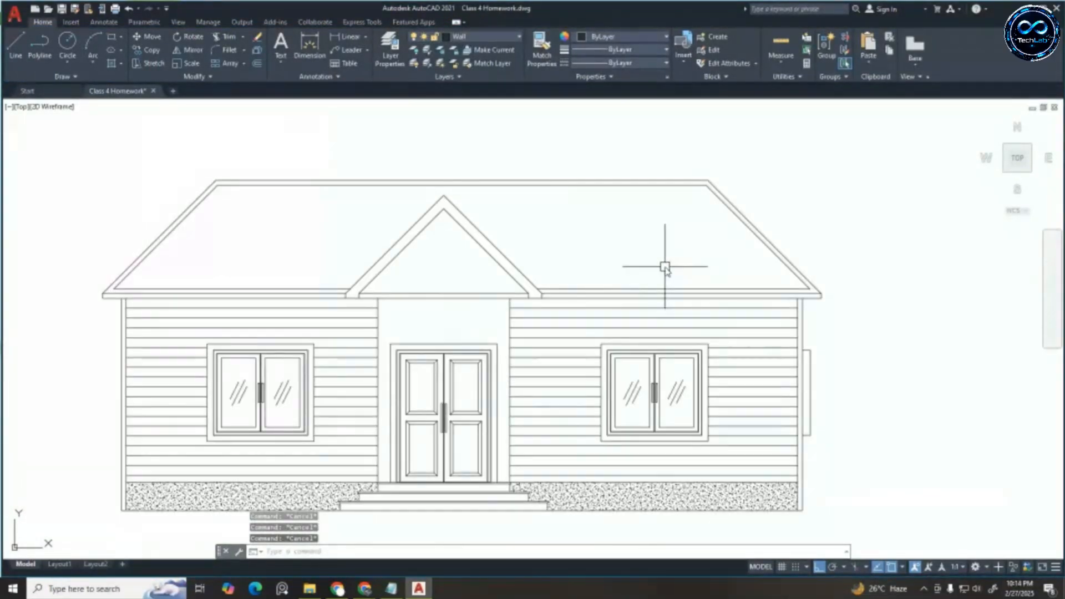
scroll(663, 267, up, 2)
scroll(720, 266, down, 3)
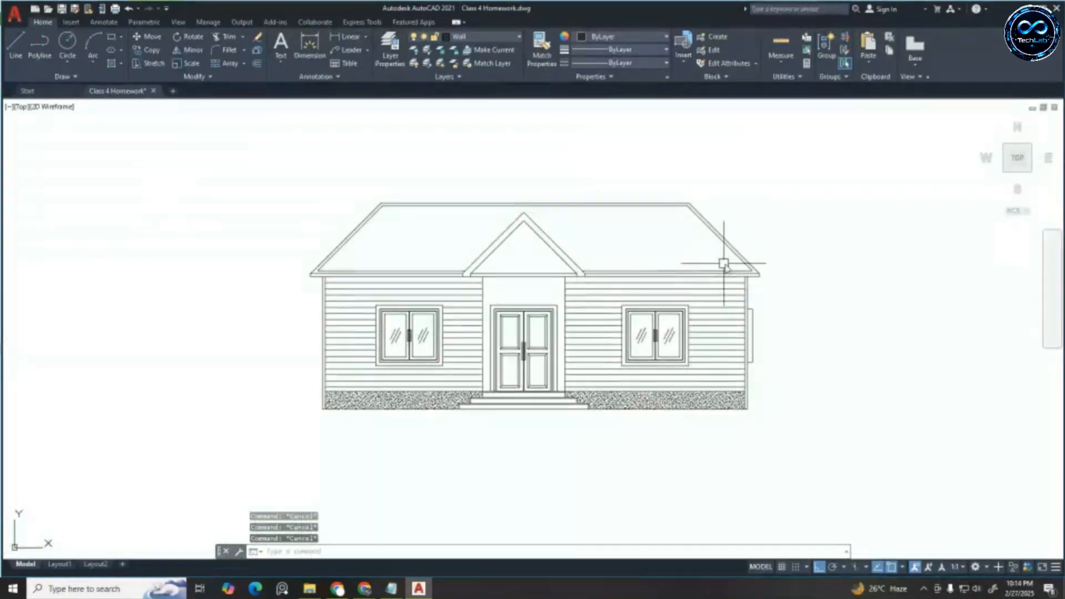
scroll(787, 272, up, 4)
scroll(779, 283, up, 2)
scroll(716, 286, down, 3)
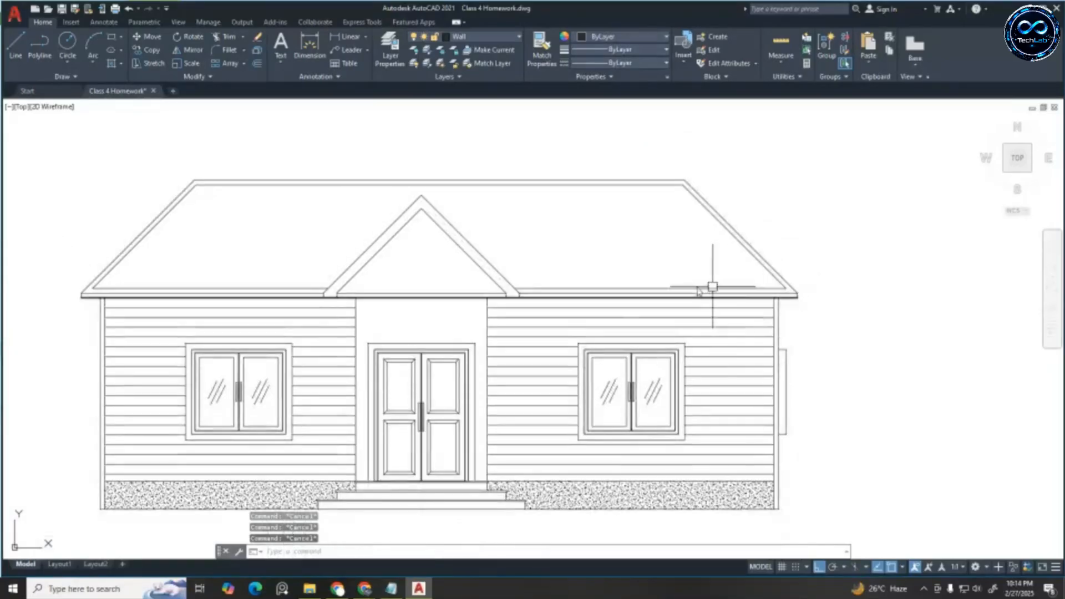
scroll(644, 272, up, 2)
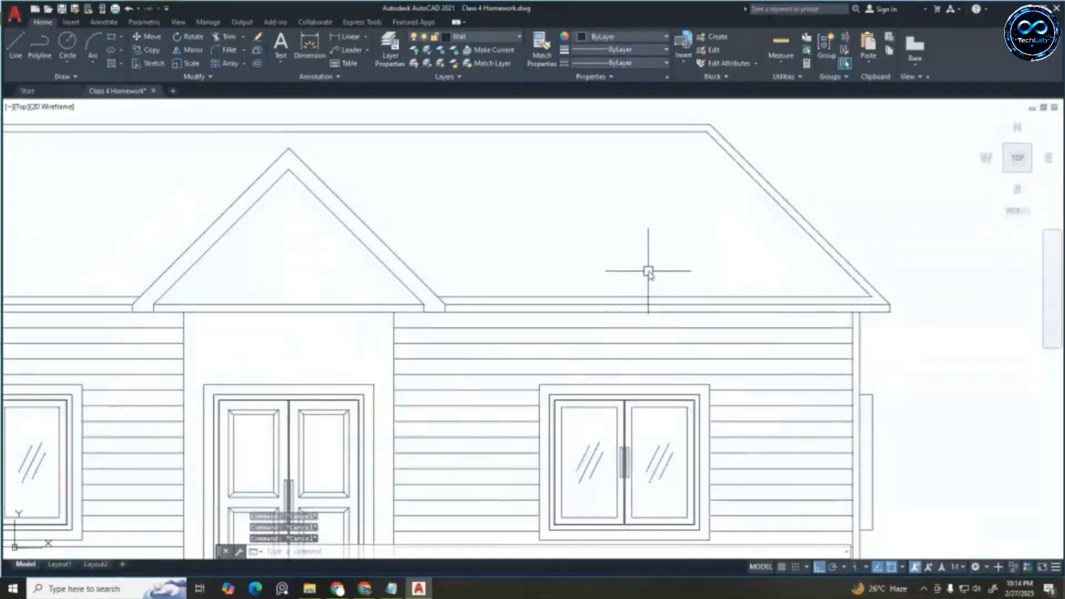
scroll(615, 249, down, 2)
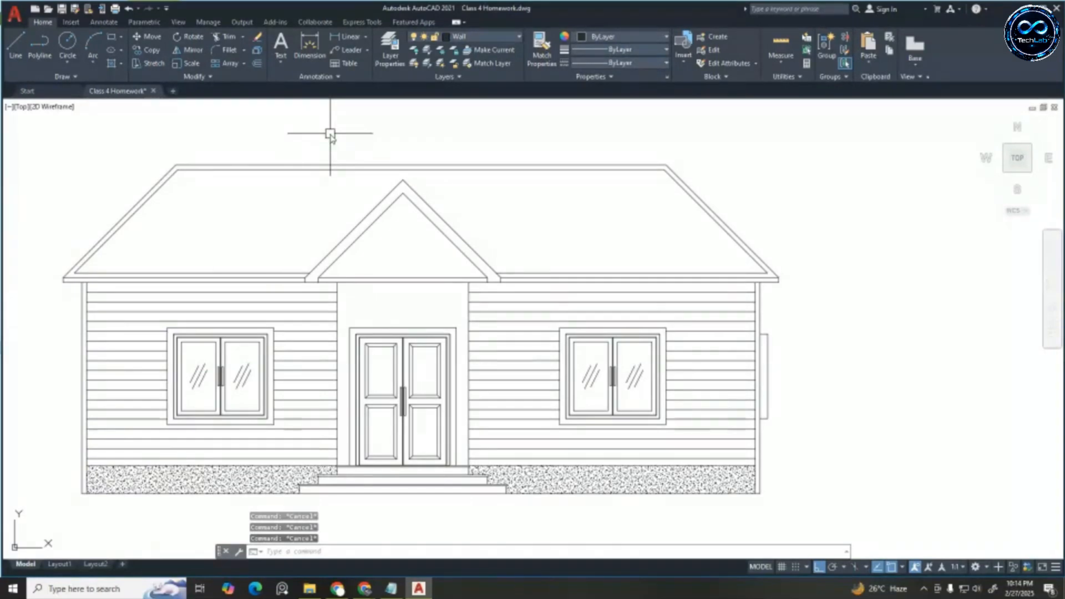
Start a new hatch and choose the AR-B88 shingle-like pattern for the roof
text(h)
key(Return)
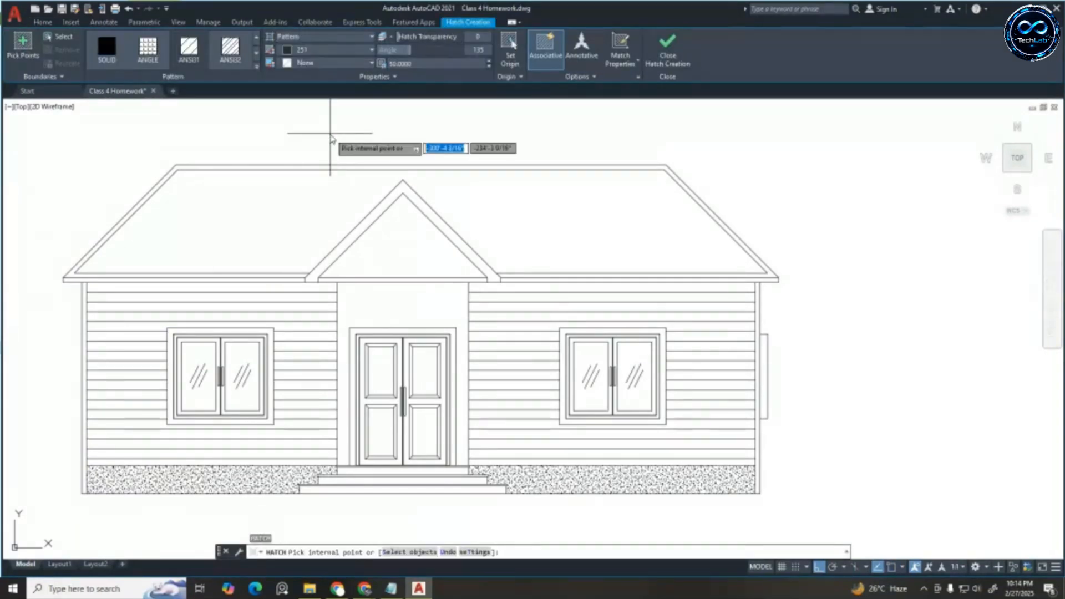
click(257, 67)
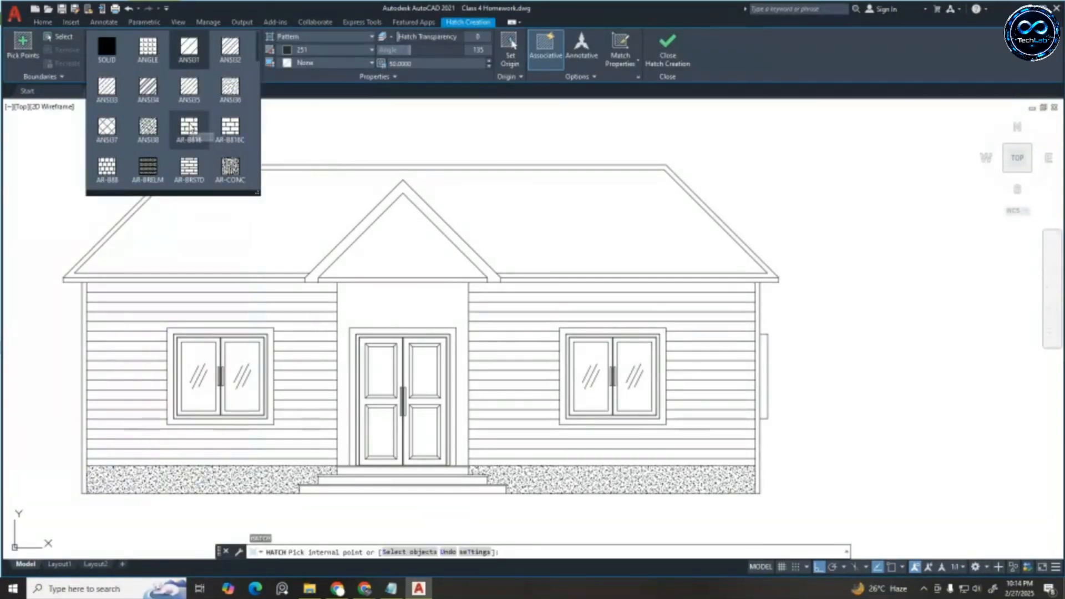
scroll(189, 127, down, 1)
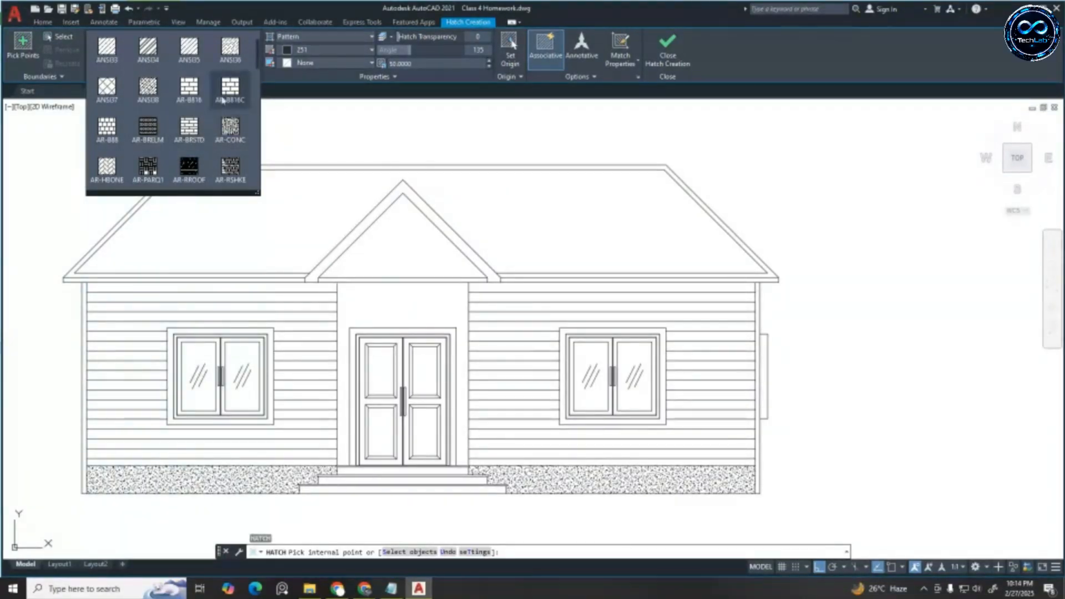
scroll(221, 105, down, 1)
scroll(215, 113, down, 2)
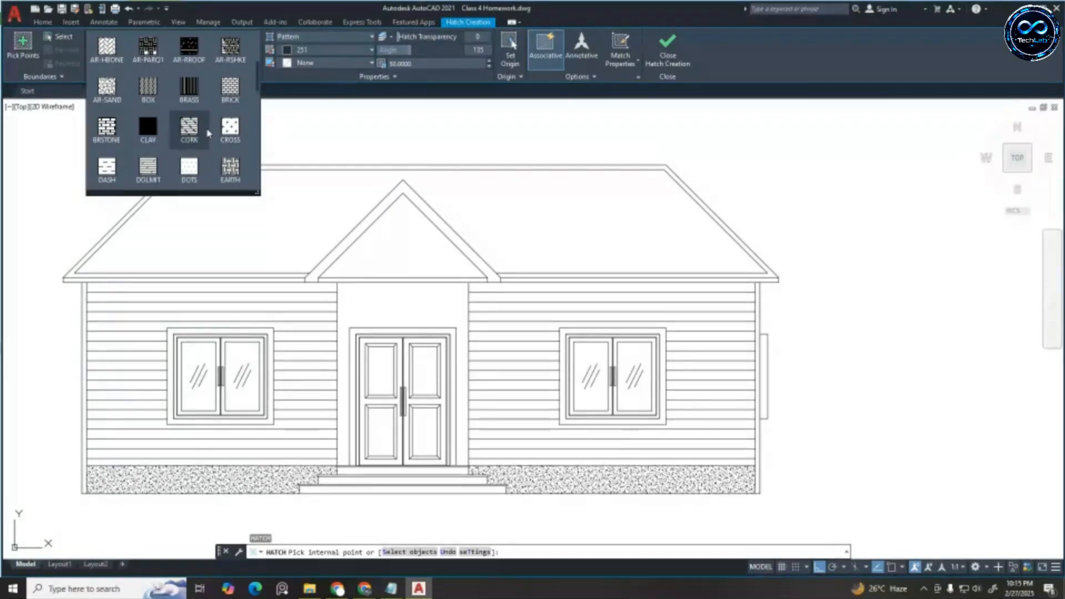
scroll(209, 134, down, 4)
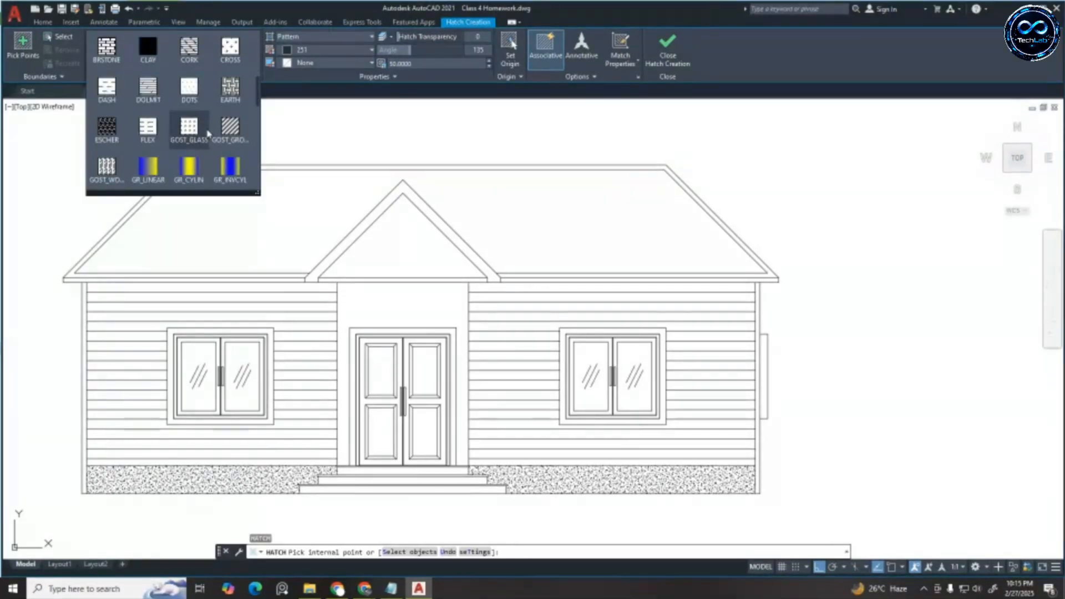
scroll(209, 134, down, 1)
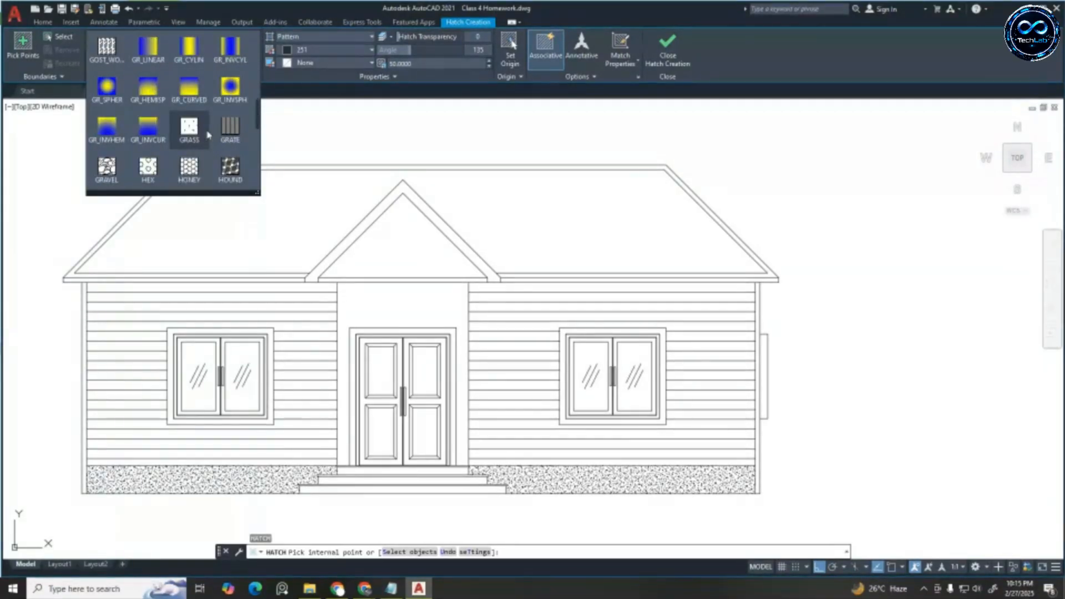
scroll(208, 134, down, 3)
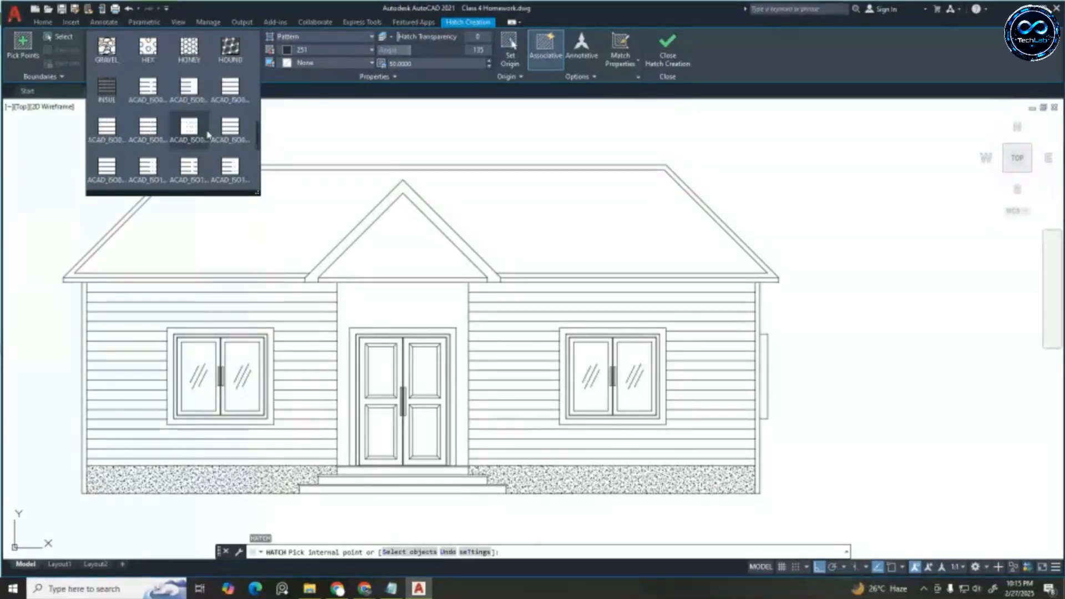
scroll(208, 134, down, 3)
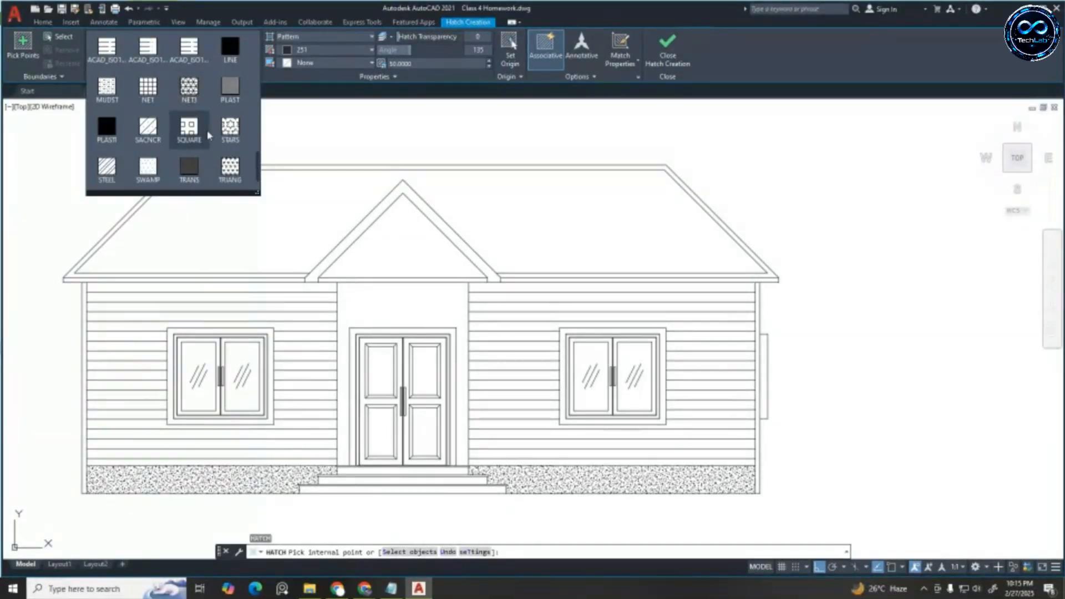
scroll(208, 133, down, 2)
scroll(208, 135, up, 1)
scroll(208, 134, up, 7)
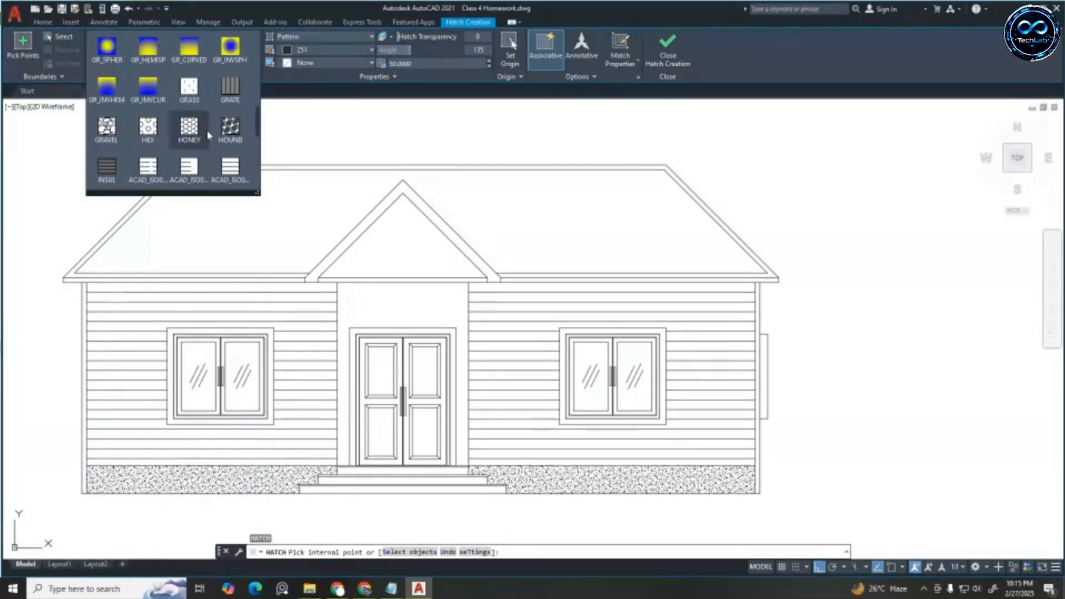
scroll(208, 134, up, 3)
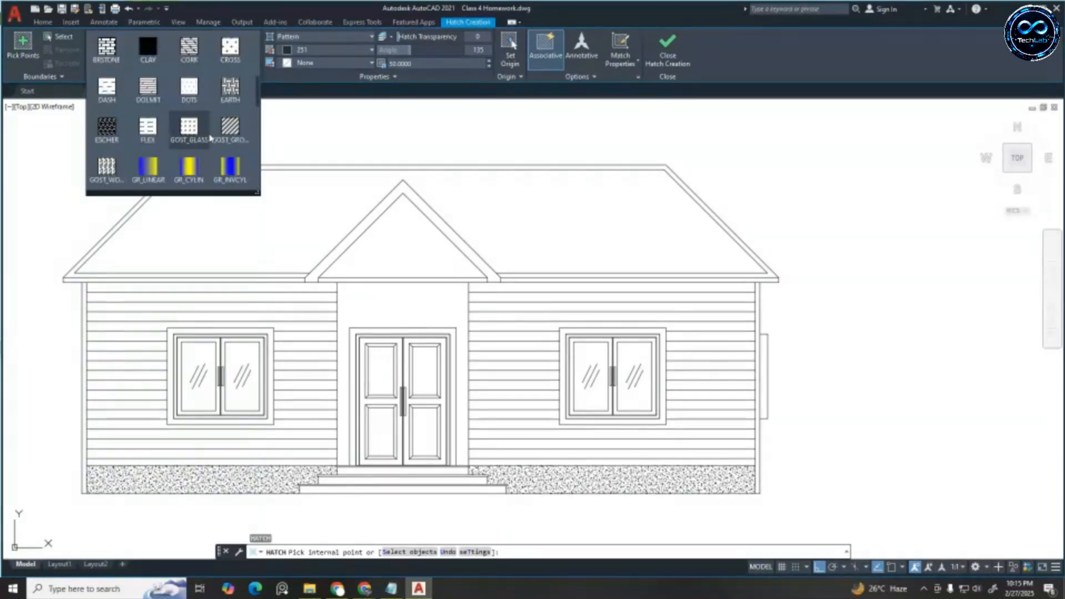
scroll(210, 137, up, 2)
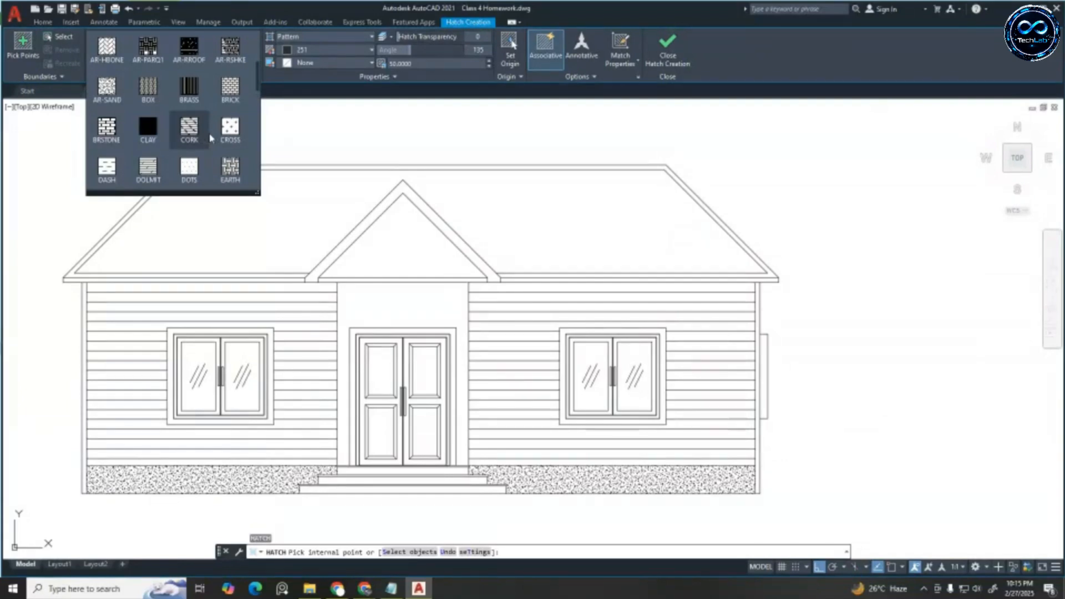
scroll(210, 137, up, 1)
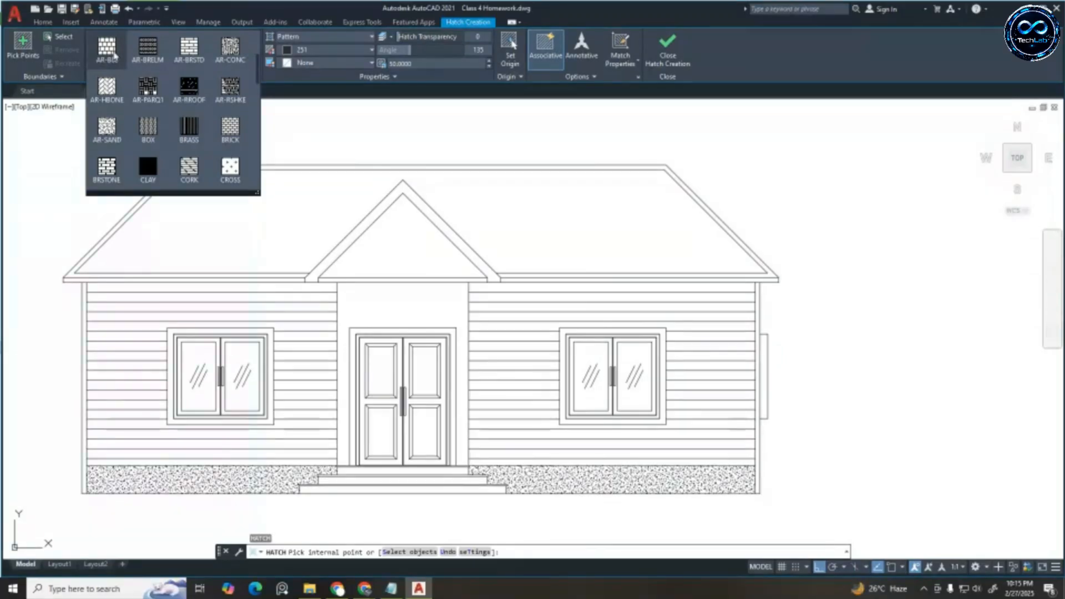
click(113, 54)
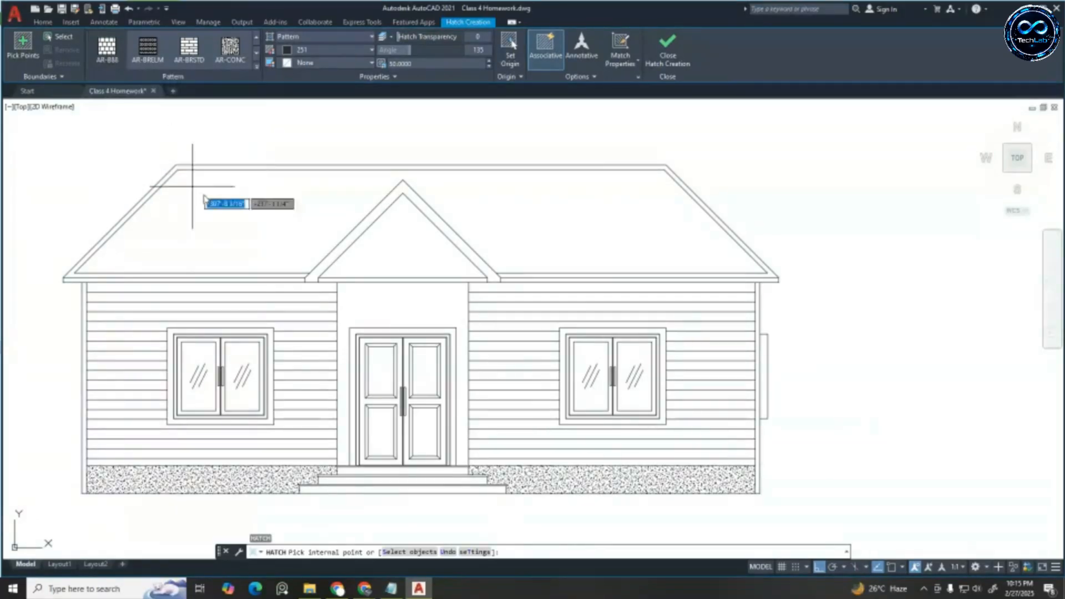
Hatch the main roof area around the entrance gable at scale 1 and angle 0
click(253, 220)
click(437, 64)
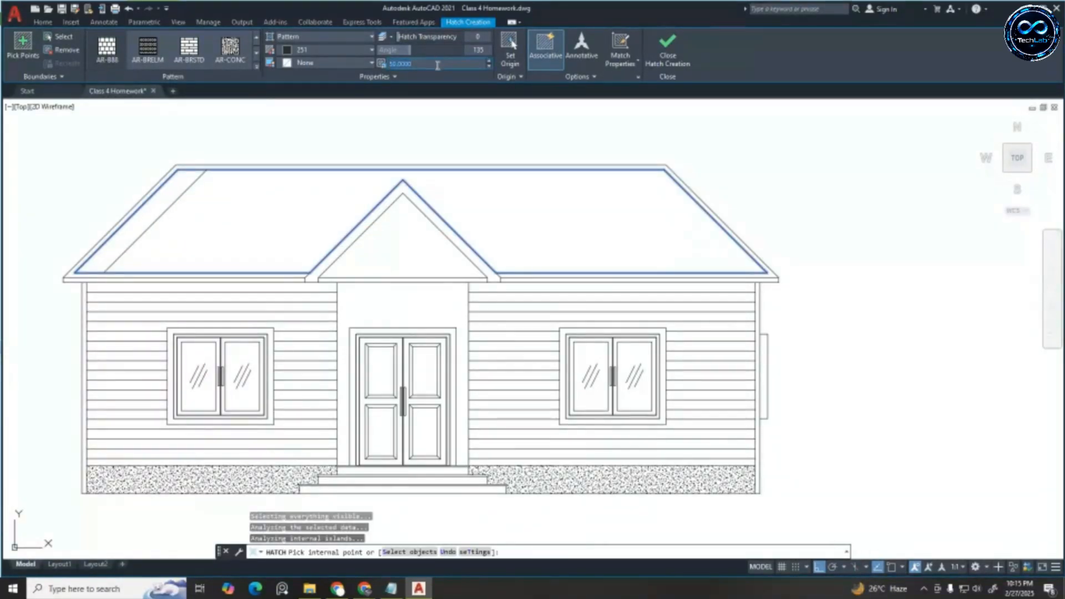
text(1)
key(Return)
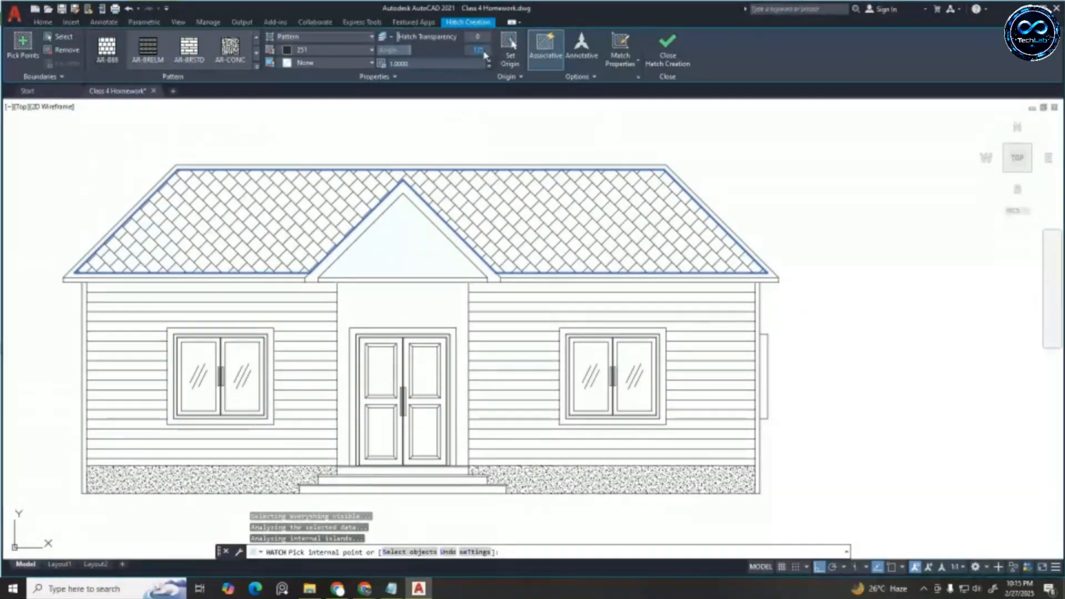
text(0)
key(Return)
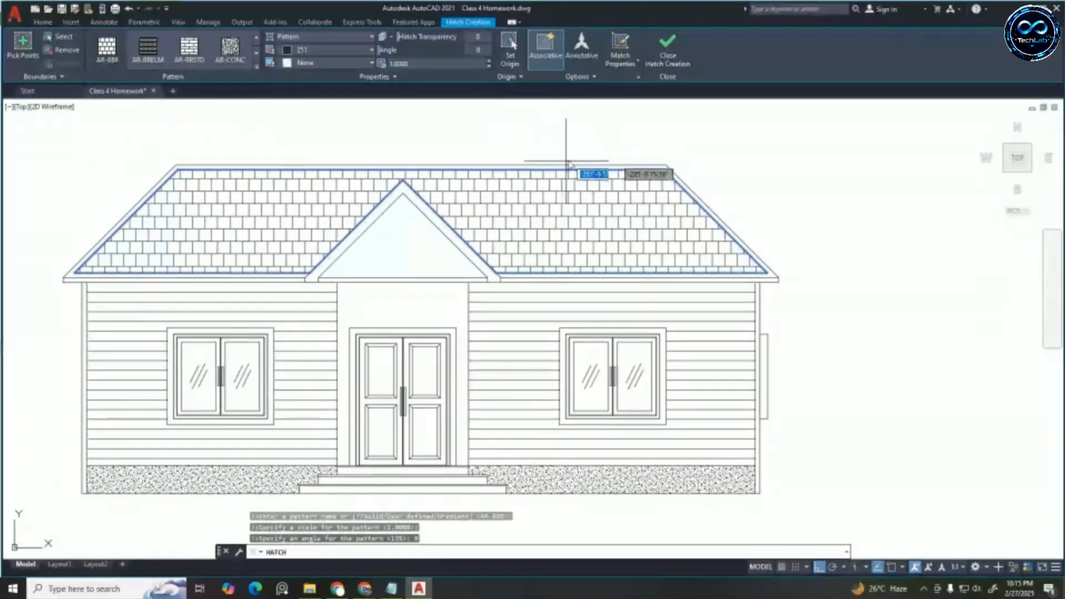
Set the roof hatch's scale to 2 and finish the hatch
scroll(593, 196, up, 2)
scroll(602, 197, down, 2)
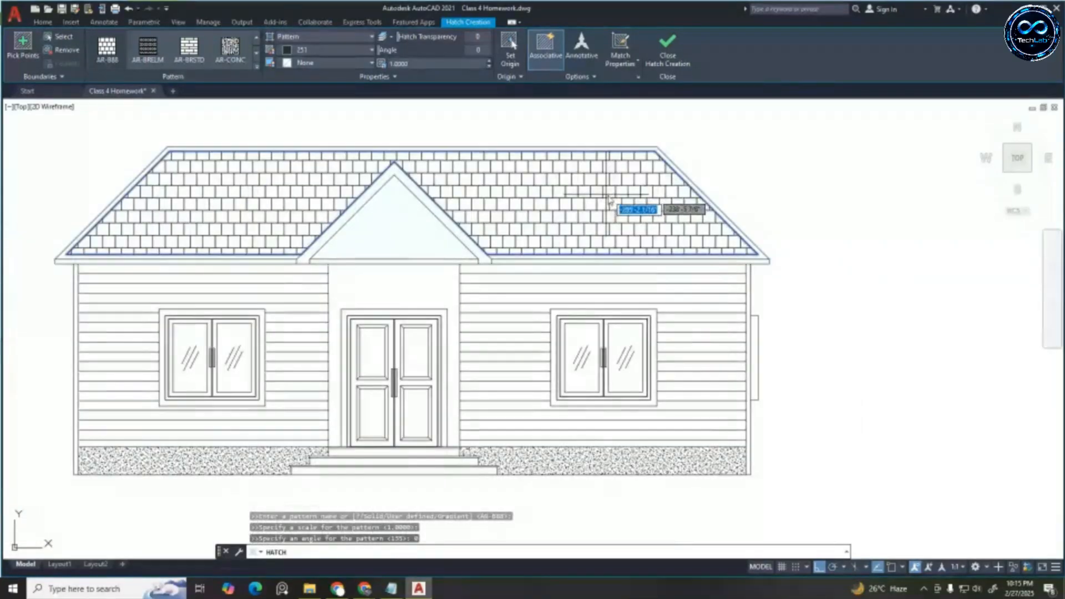
click(438, 63)
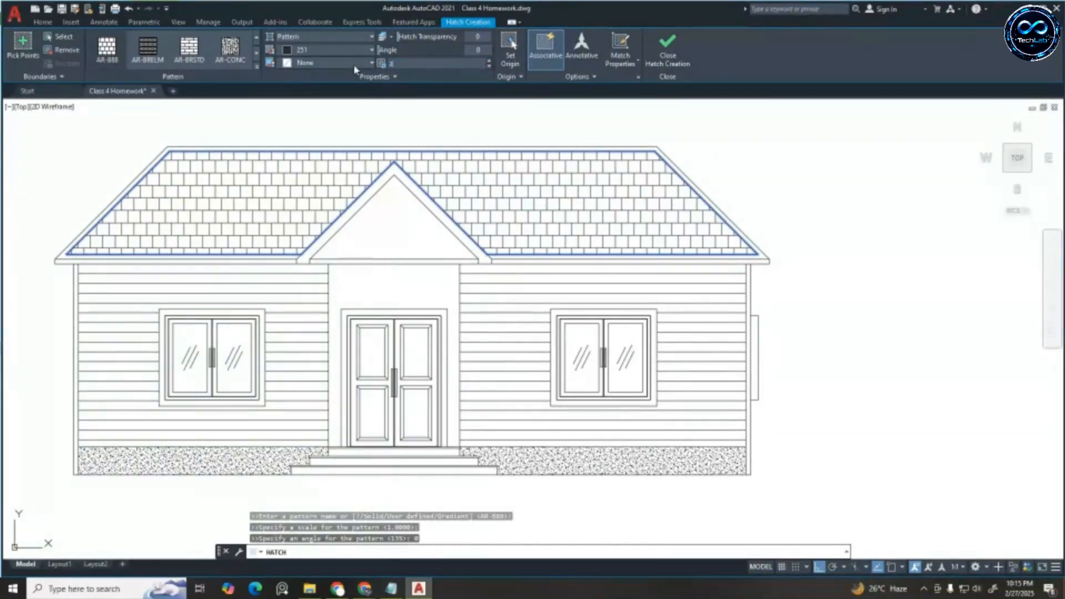
text(2)
key(Return)
scroll(577, 206, down, 4)
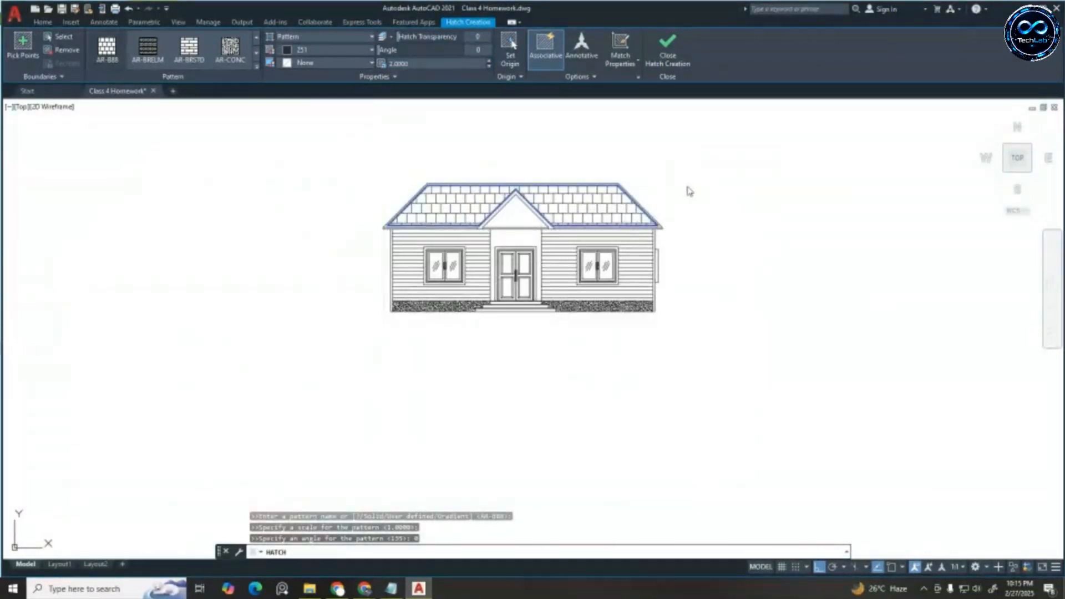
key(Escape)
Examine the hatched front elevation up close and as a whole, together with the floor plan above it
scroll(555, 197, down, 4)
scroll(526, 214, up, 8)
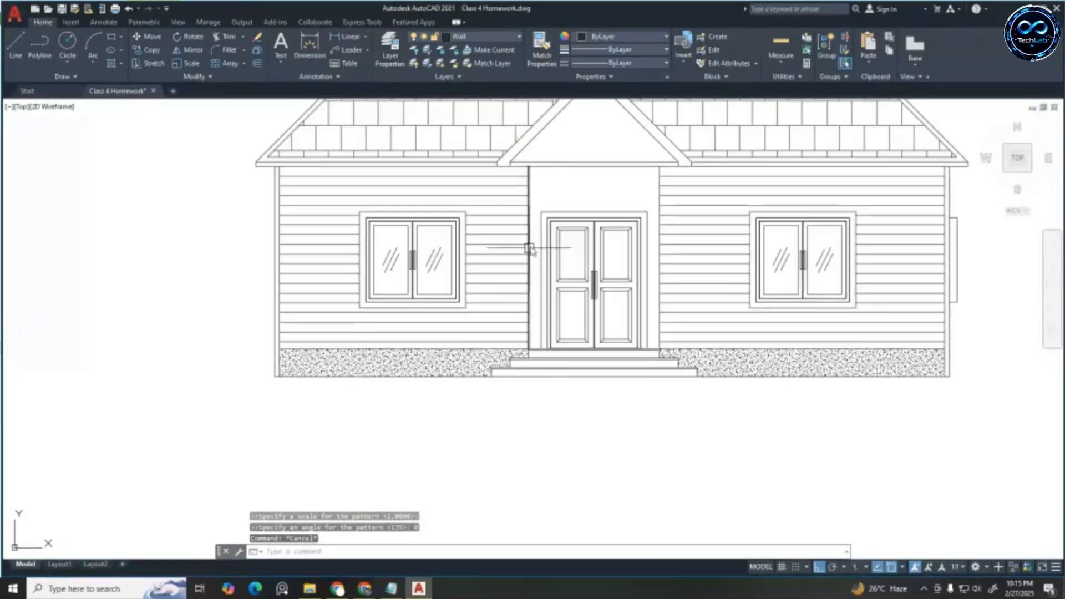
scroll(527, 250, down, 3)
scroll(555, 199, up, 4)
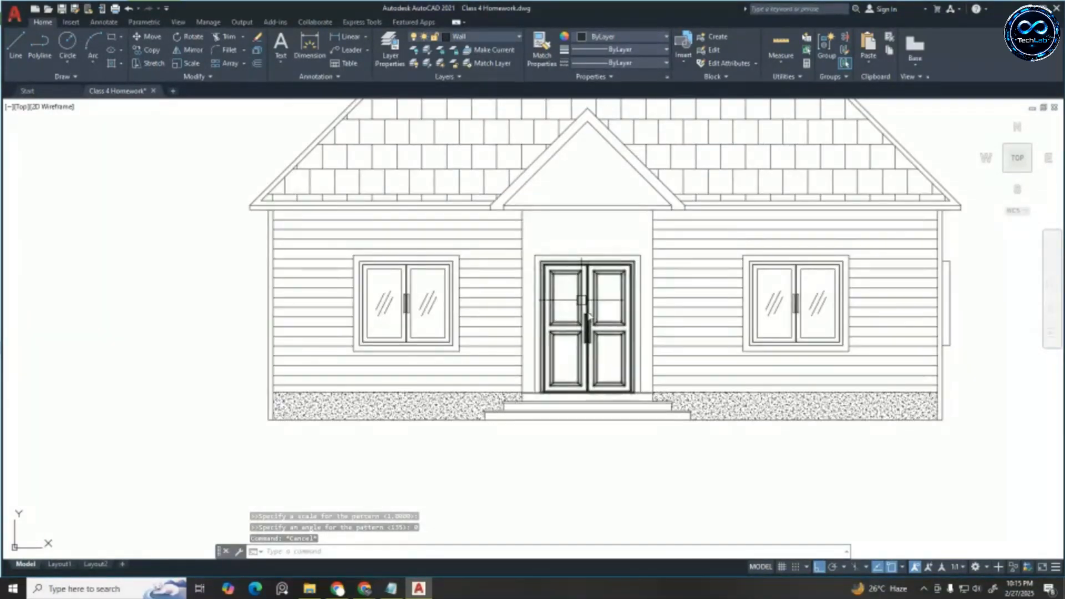
scroll(583, 303, up, 2)
scroll(610, 355, down, 3)
scroll(676, 343, down, 5)
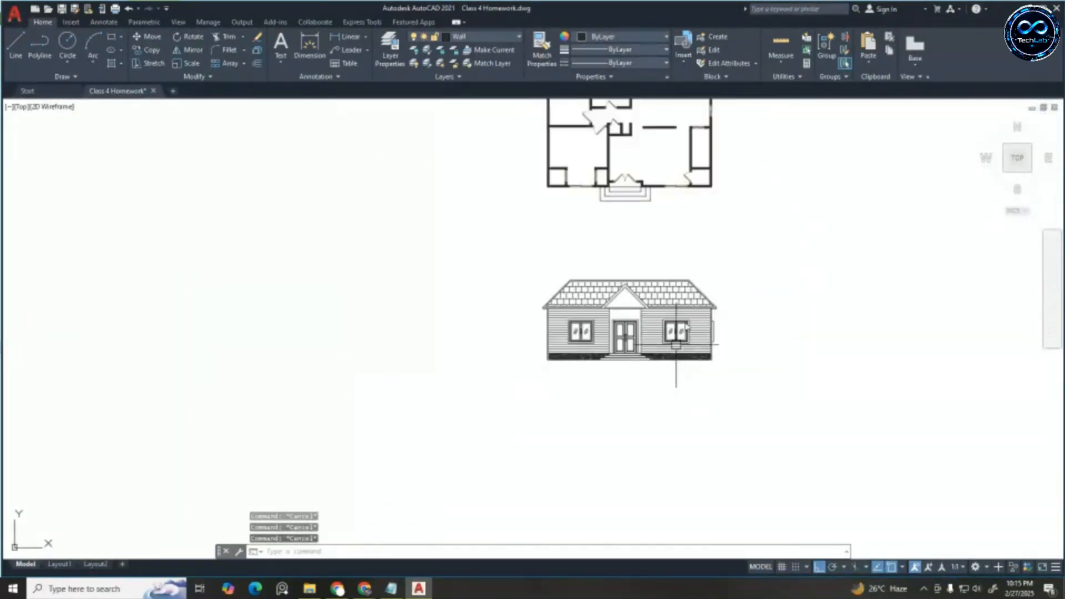
scroll(683, 339, up, 4)
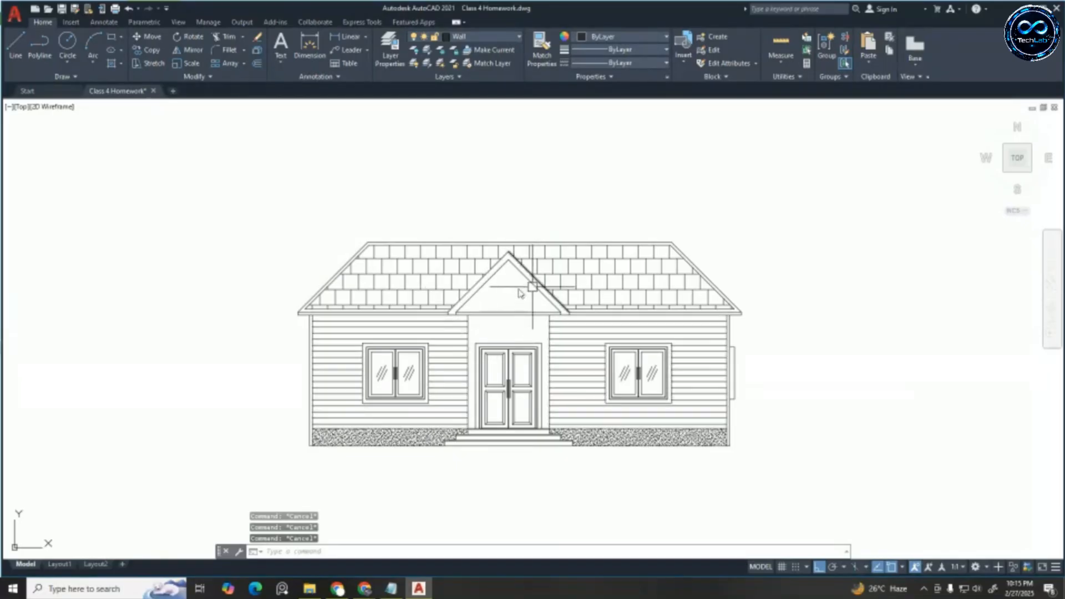
scroll(693, 333, down, 2)
scroll(688, 333, up, 2)
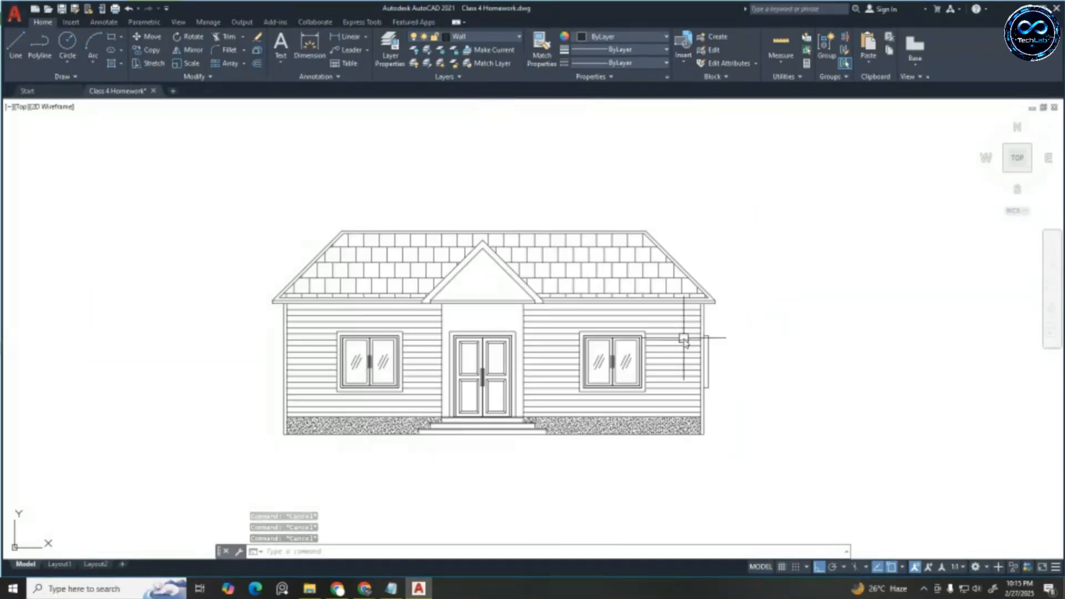
scroll(666, 278, up, 2)
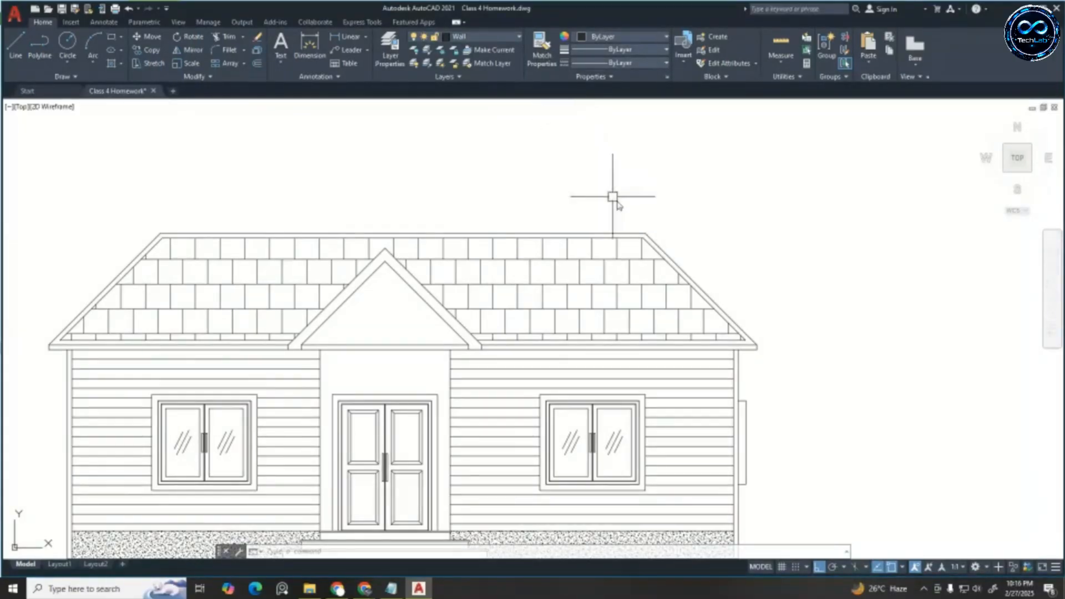
scroll(612, 196, down, 4)
scroll(665, 226, down, 3)
scroll(663, 189, up, 3)
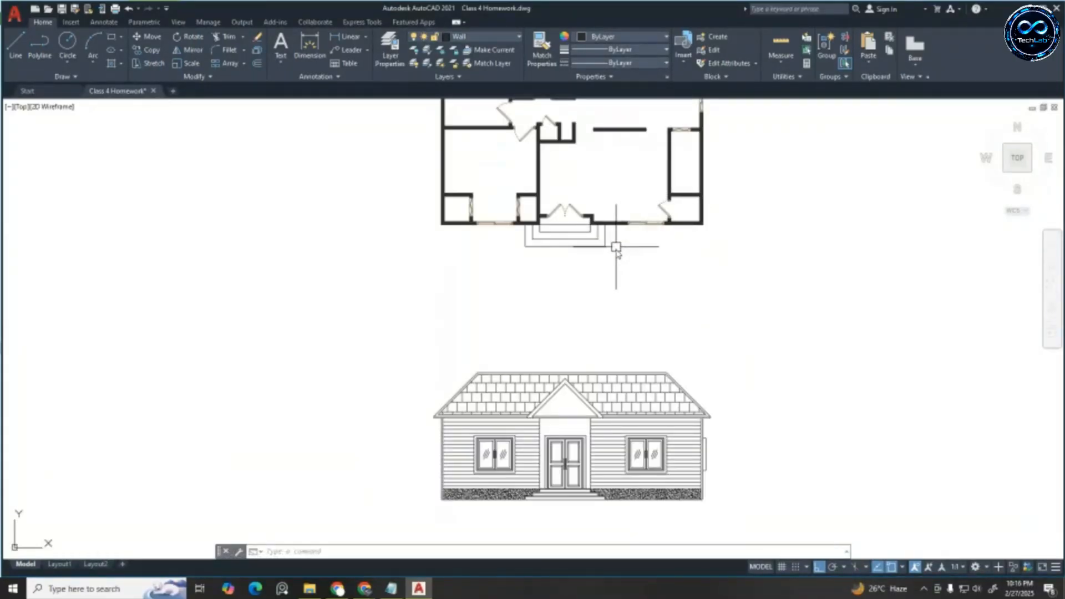
scroll(616, 248, down, 2)
scroll(600, 369, up, 5)
scroll(691, 200, up, 3)
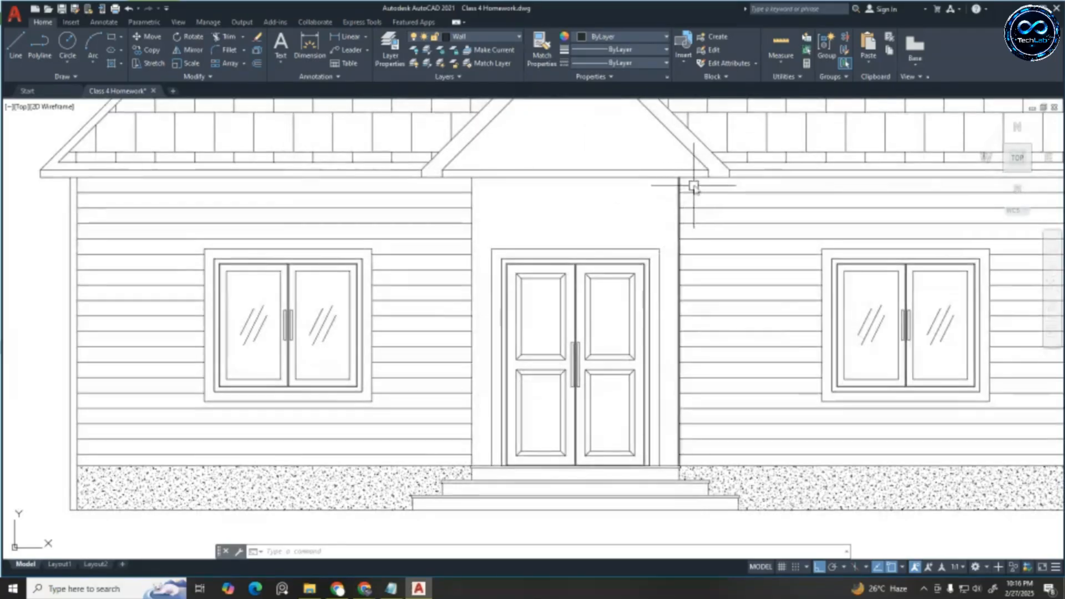
scroll(691, 227, down, 2)
scroll(697, 233, up, 2)
key(Escape)
key(Escape)
key(Escape)
scroll(671, 211, down, 5)
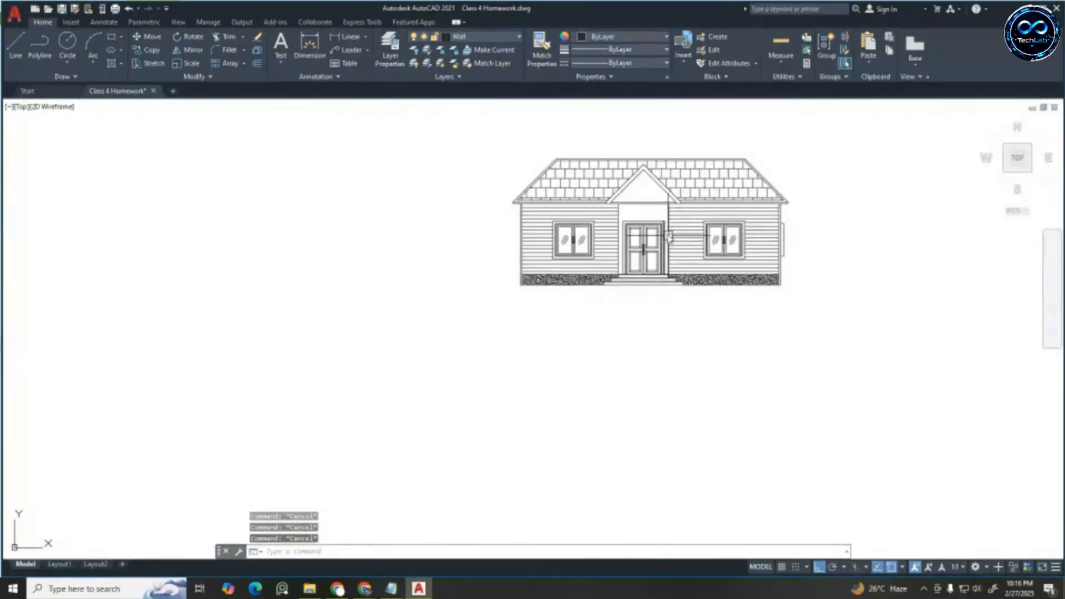
Draw a diagonal line across the floor plan's entrance steps, from the innermost step's lower-right corner to the outermost step's lower-right corner
scroll(682, 237, up, 5)
scroll(665, 167, down, 8)
scroll(746, 136, up, 8)
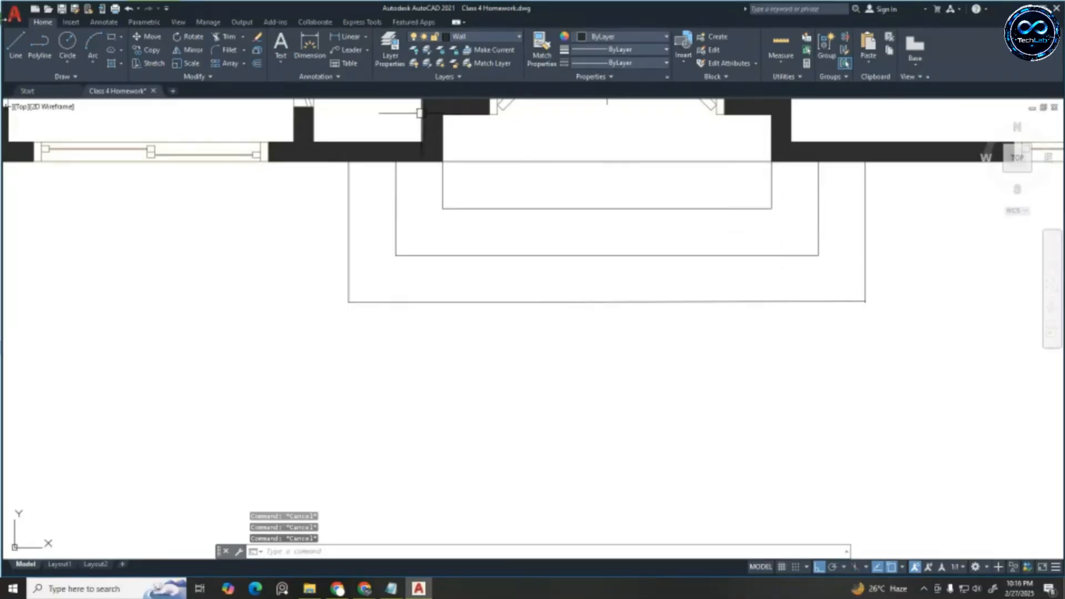
click(16, 49)
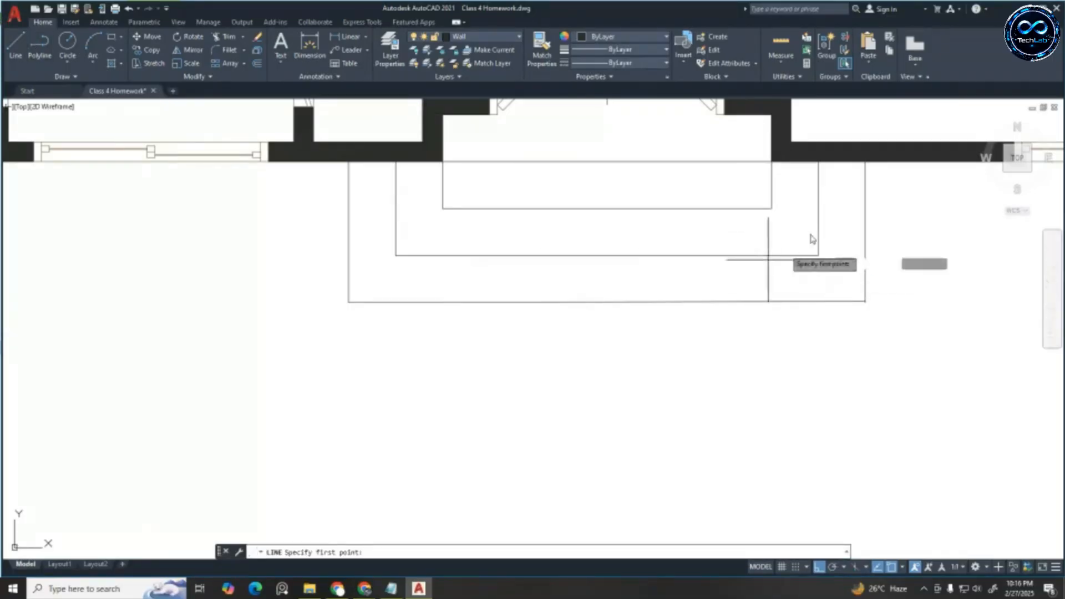
click(771, 209)
click(865, 301)
key(Return)
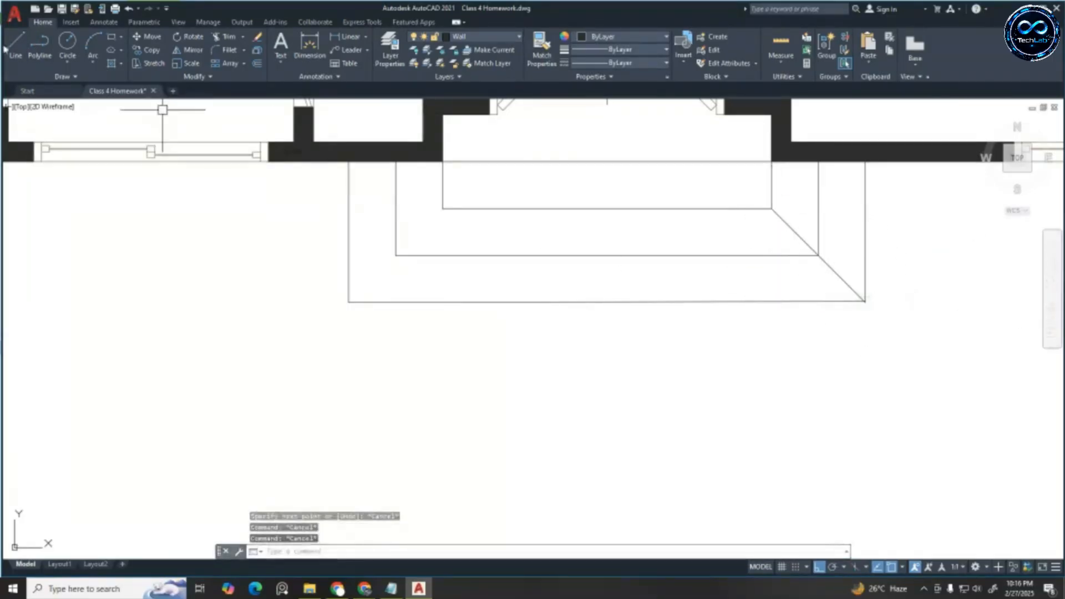
Draw the matching diagonal line from the innermost step's lower-left corner to the outermost step's lower-left corner
key(Return)
click(442, 209)
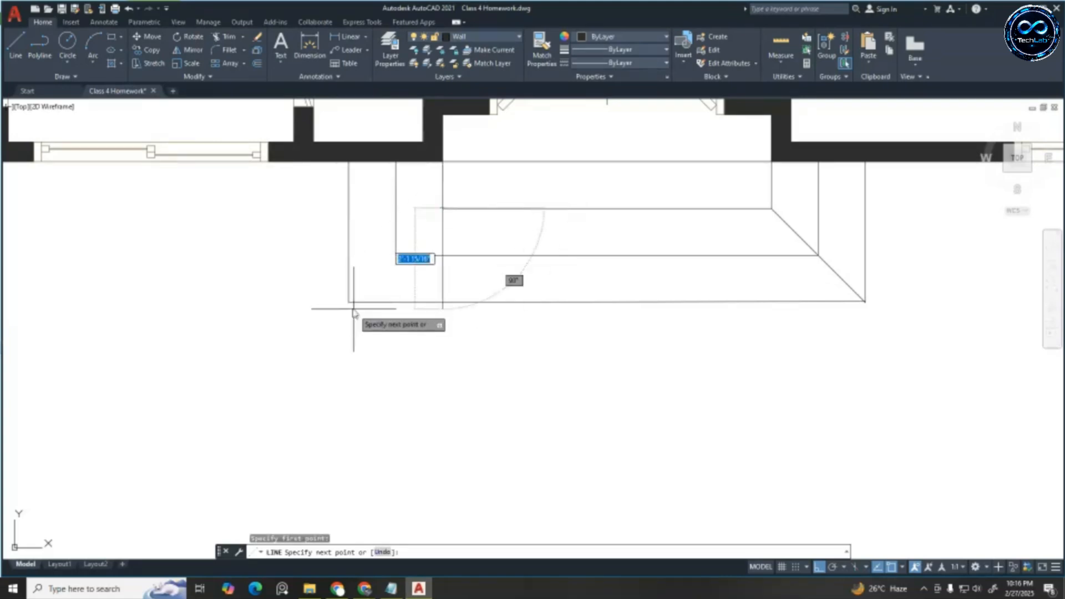
click(349, 303)
scroll(412, 252, up, 2)
key(Escape)
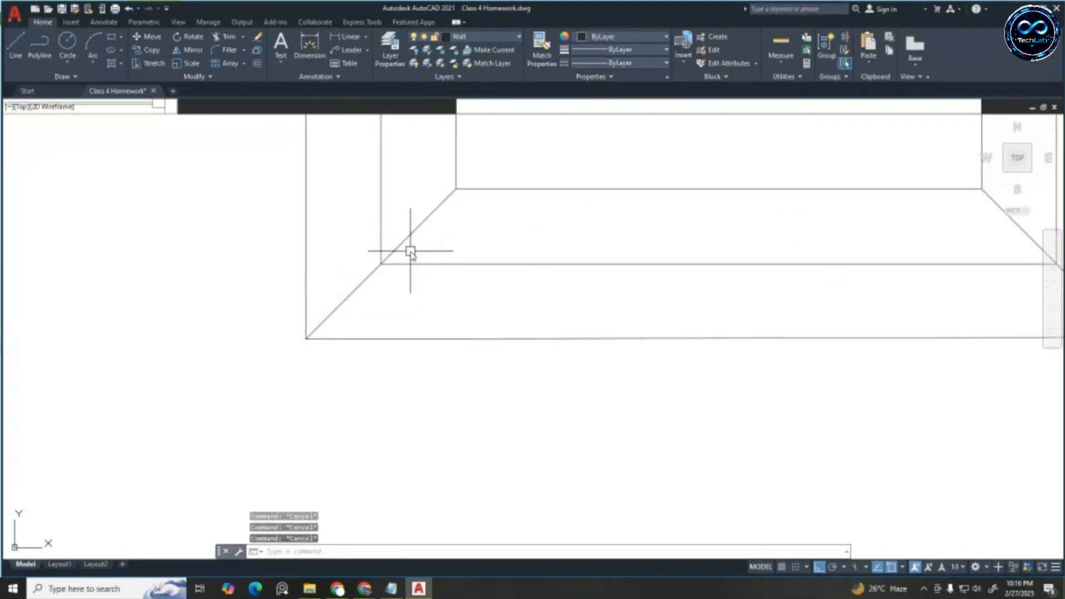
Try a 6-inch-radius circle centred on the middle entrance step's lower-left corner, and undo it
text(c)
key(Return)
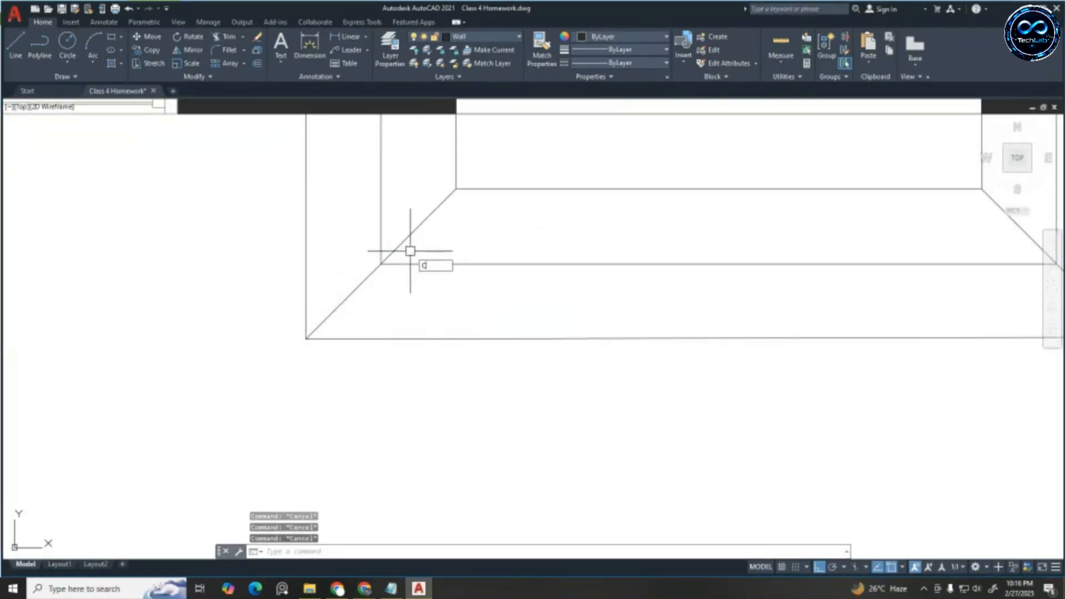
click(381, 263)
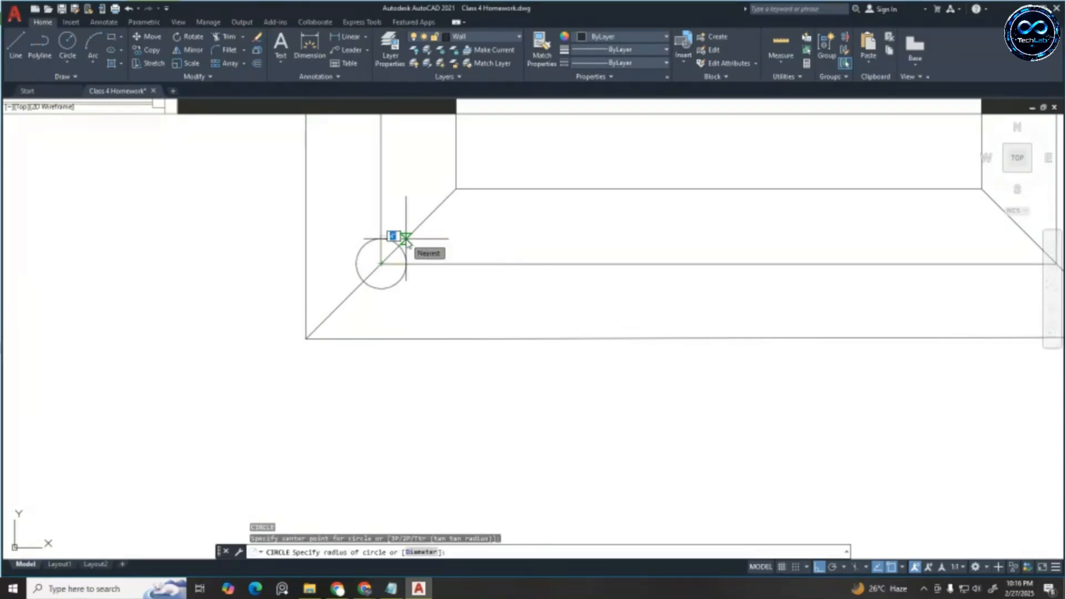
text(6)
key(Return)
scroll(410, 238, down, 3)
text(u)
key(Return)
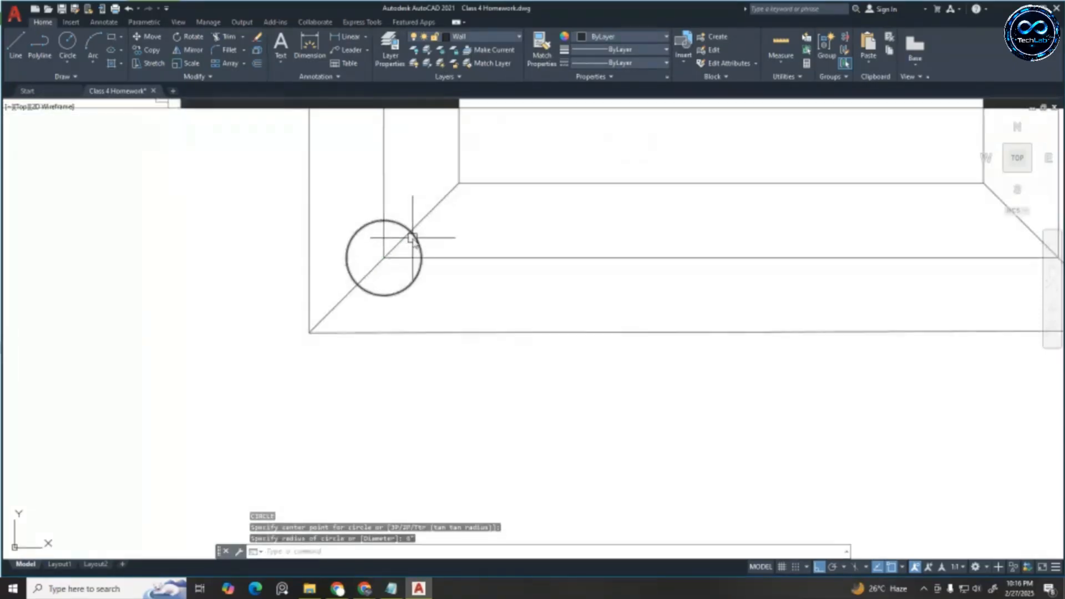
key(Escape)
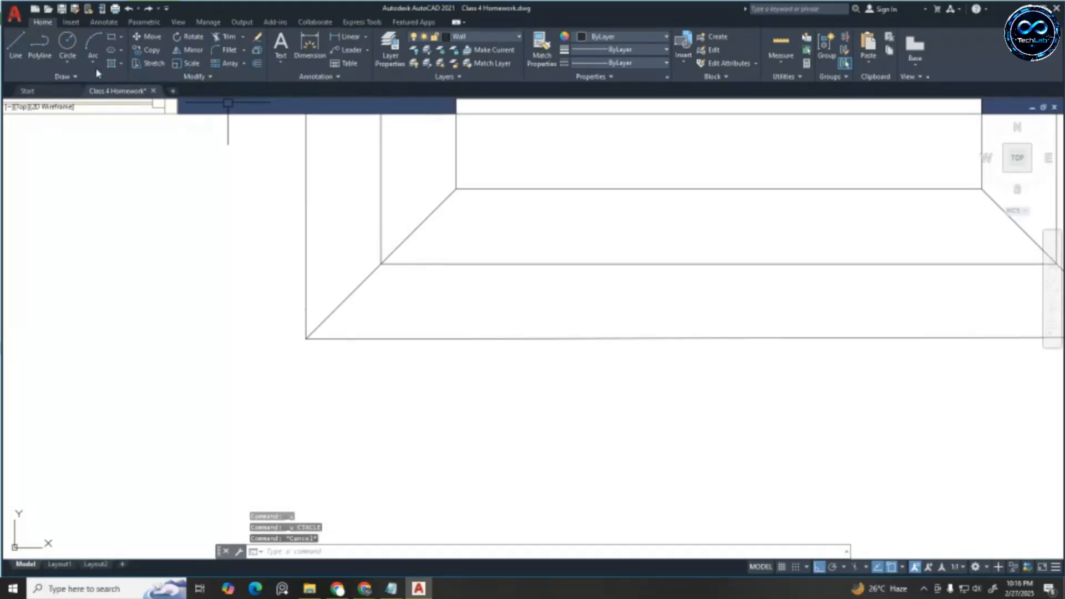
Draw a circle smaller than 6 inches in radius, centred on the middle entrance step's lower-left corner in the floor plan
click(67, 44)
scroll(361, 255, up, 2)
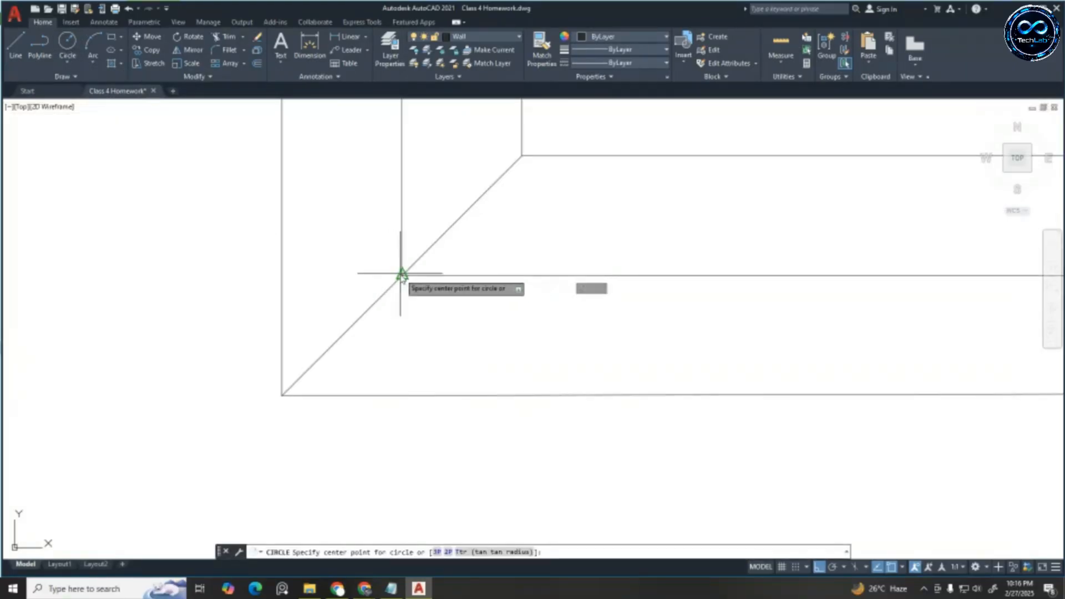
click(402, 275)
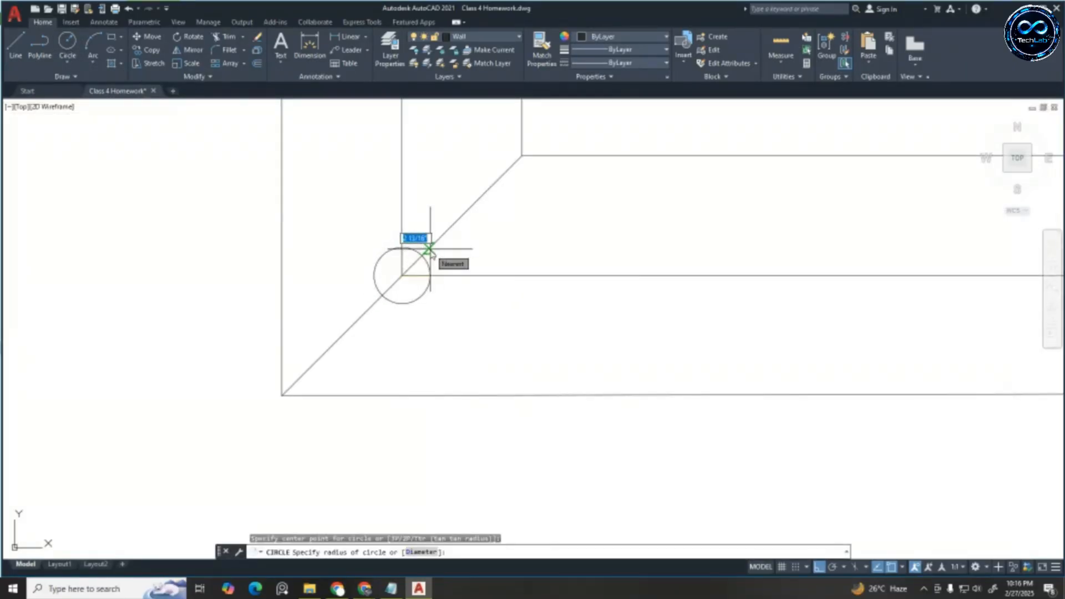
click(430, 249)
key(Escape)
key(Escape)
key(Escape)
scroll(473, 250, down, 5)
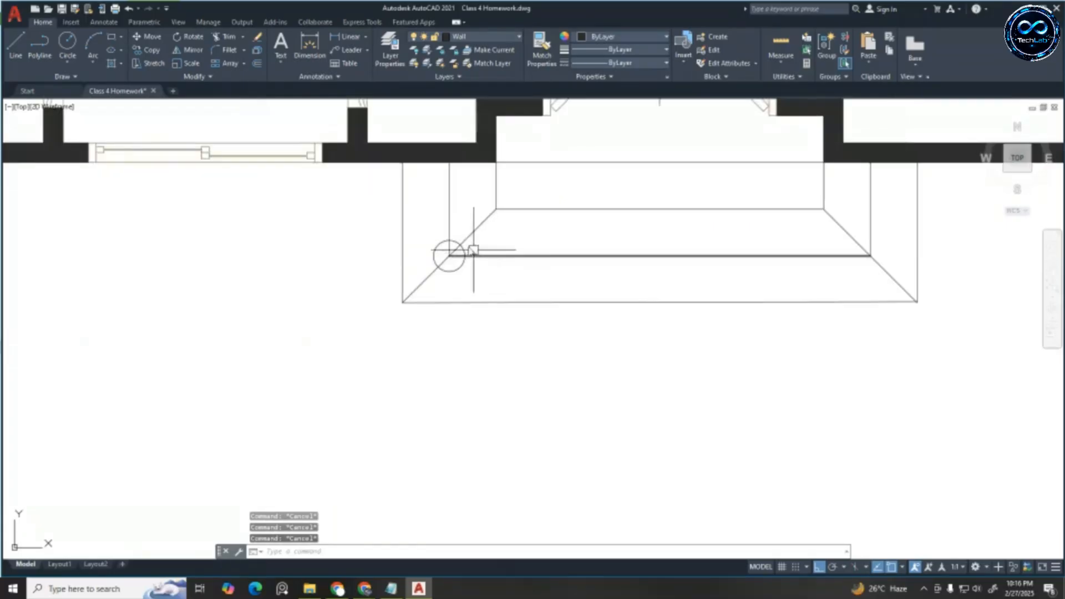
Copy the circle from its centre to the middle entrance step's lower-right corner
scroll(473, 249, up, 2)
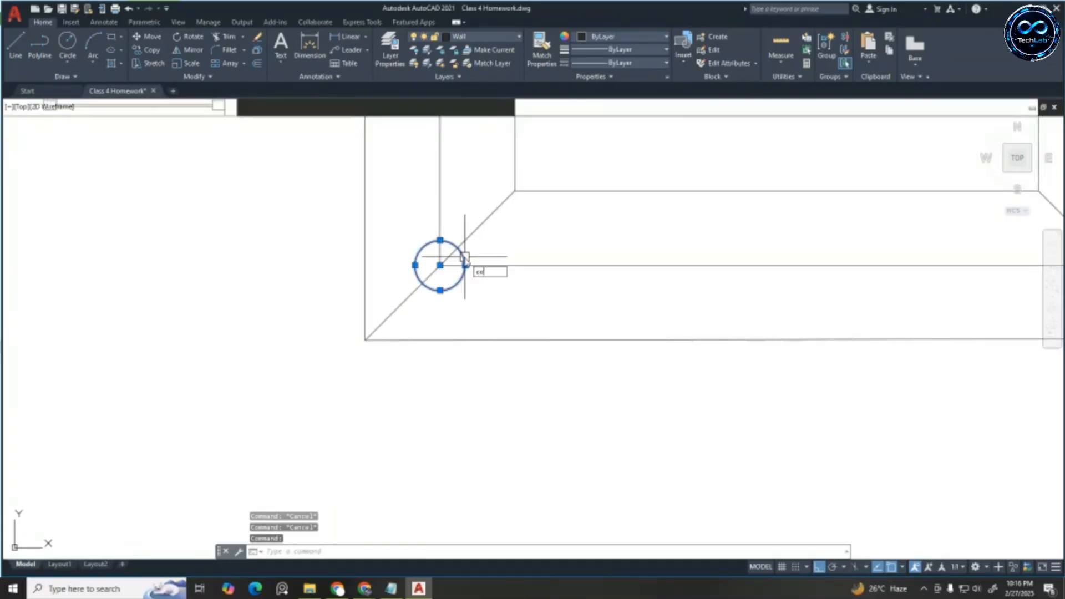
key(Return)
click(439, 265)
scroll(438, 263, down, 3)
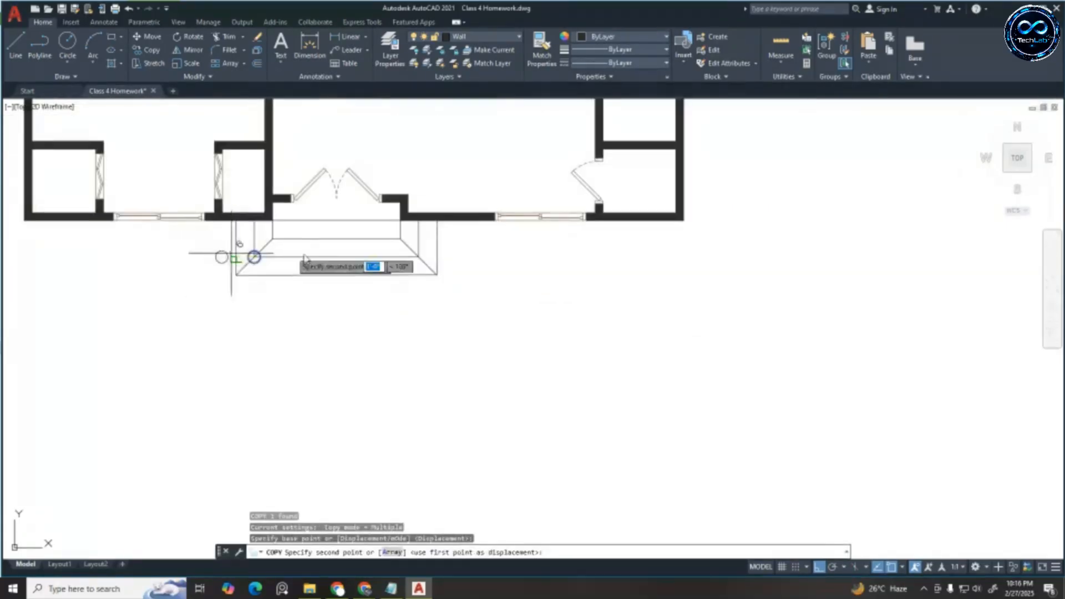
scroll(374, 255, up, 2)
click(419, 256)
key(Escape)
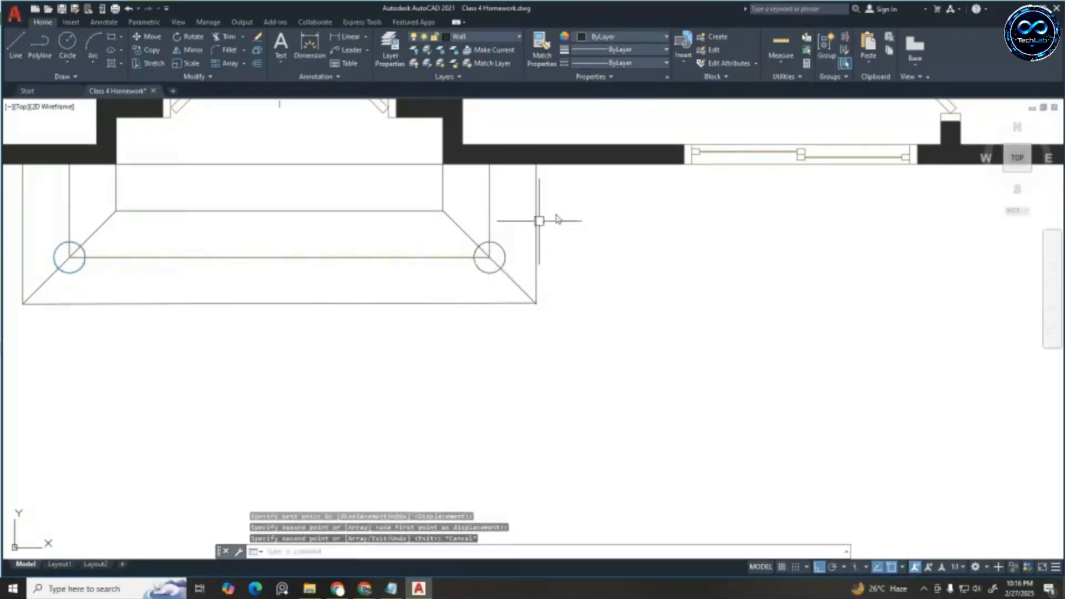
key(Escape)
key(Escape)
key(Escape)
Trim away the step edges and diagonal lines inside both corner circles
scroll(556, 219, down, 3)
scroll(342, 243, up, 5)
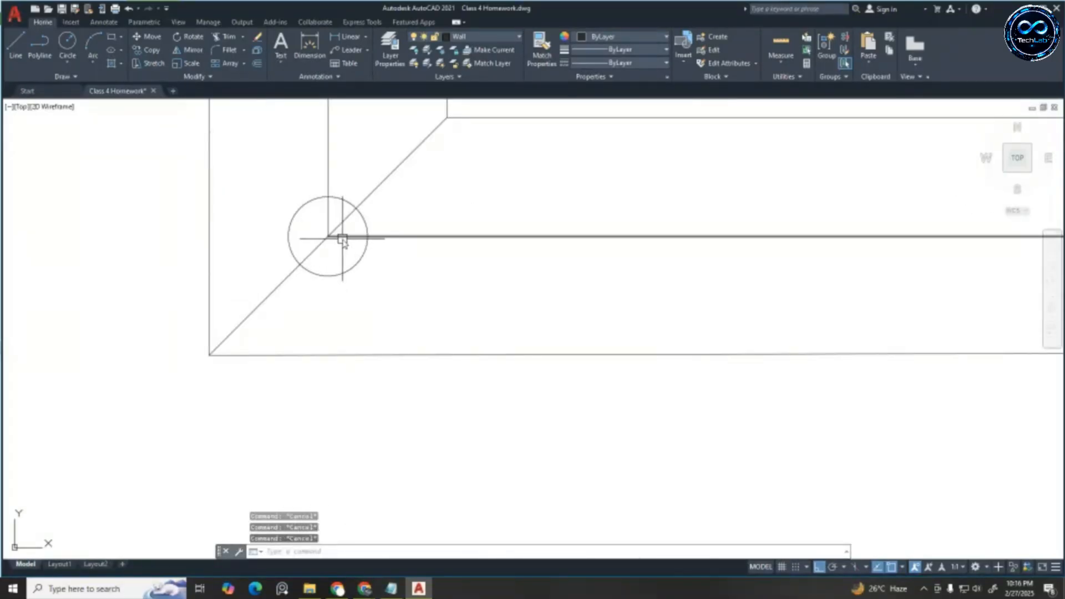
key(Return)
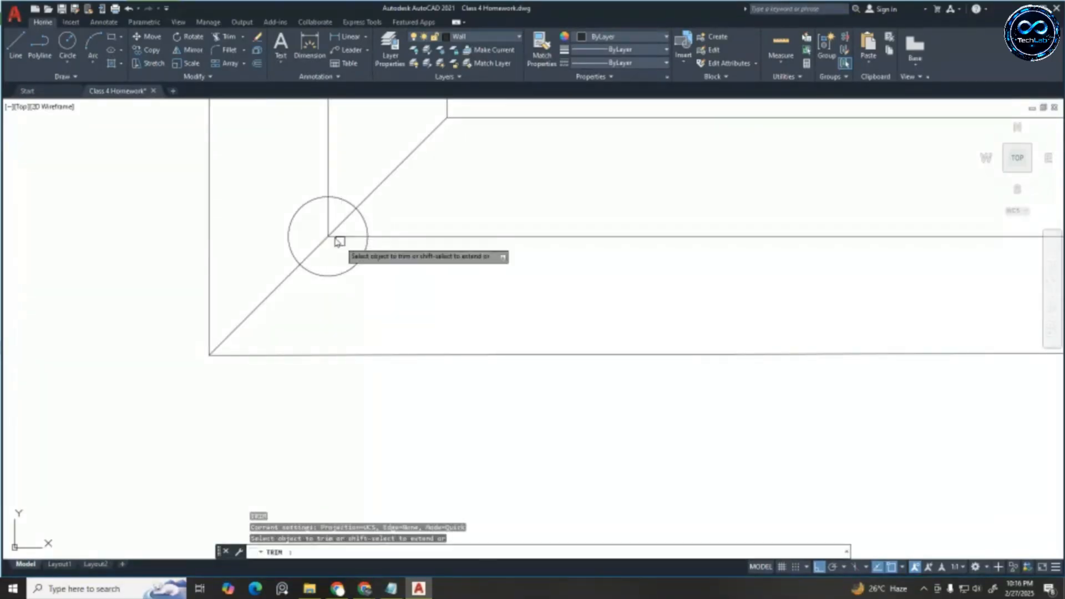
scroll(336, 238, up, 2)
mouse_move(303, 210)
mouse_down()
mouse_move(292, 275)
mouse_move(276, 269)
mouse_up()
scroll(269, 231, down, 4)
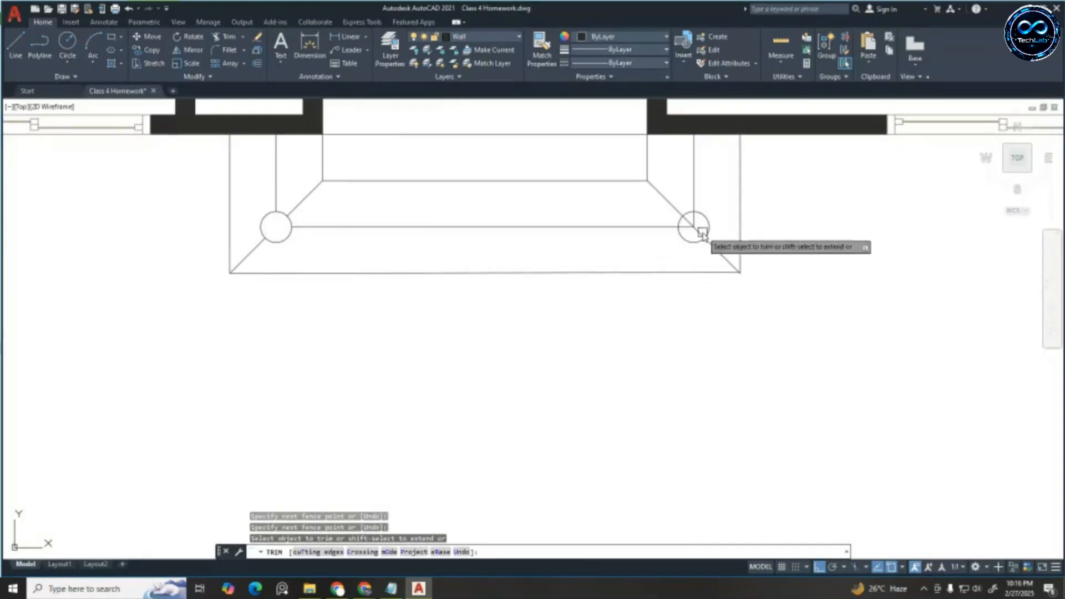
scroll(688, 231, up, 3)
drag(635, 236, 648, 196)
drag(657, 233, 660, 230)
scroll(661, 229, down, 6)
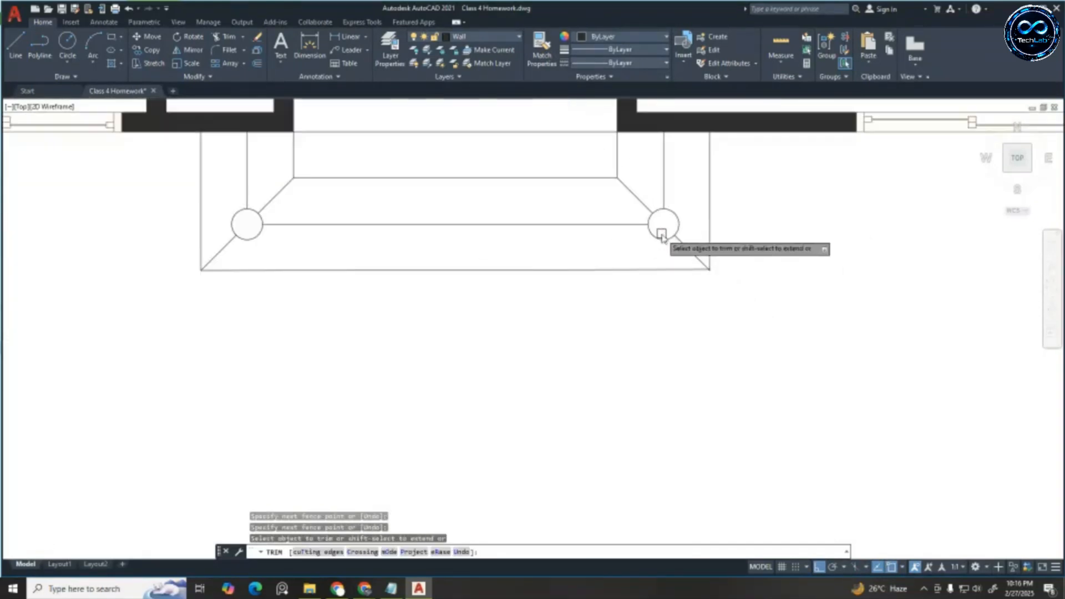
Examine the entrance steps with their corner circles in the floor plan against the front elevation below
scroll(614, 221, down, 2)
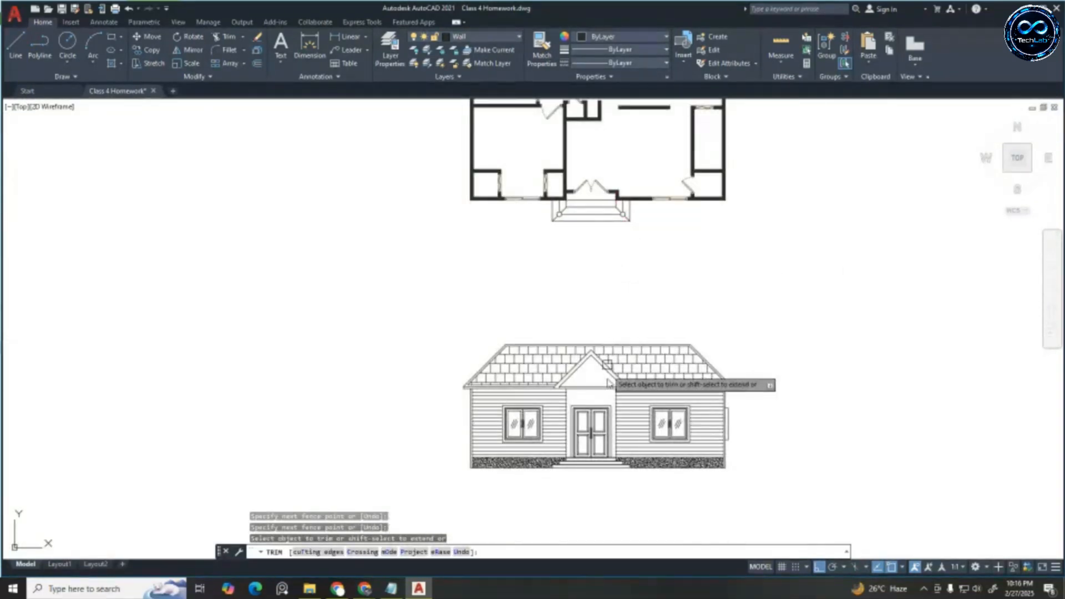
scroll(610, 408, up, 2)
scroll(631, 397, down, 2)
scroll(629, 213, up, 2)
scroll(631, 185, up, 4)
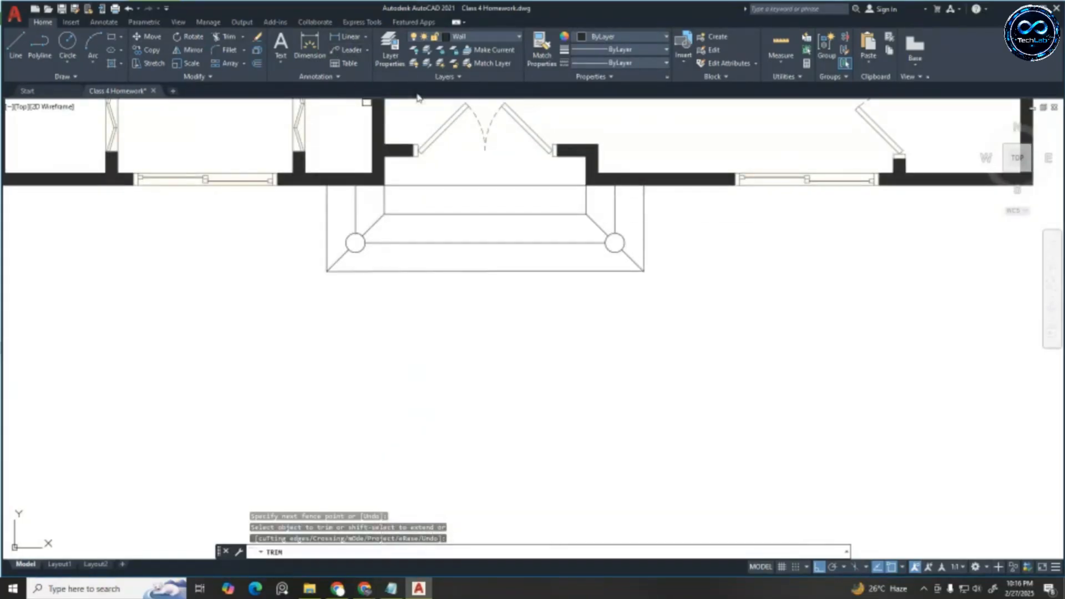
scroll(442, 209, down, 5)
scroll(492, 409, up, 3)
scroll(492, 385, down, 3)
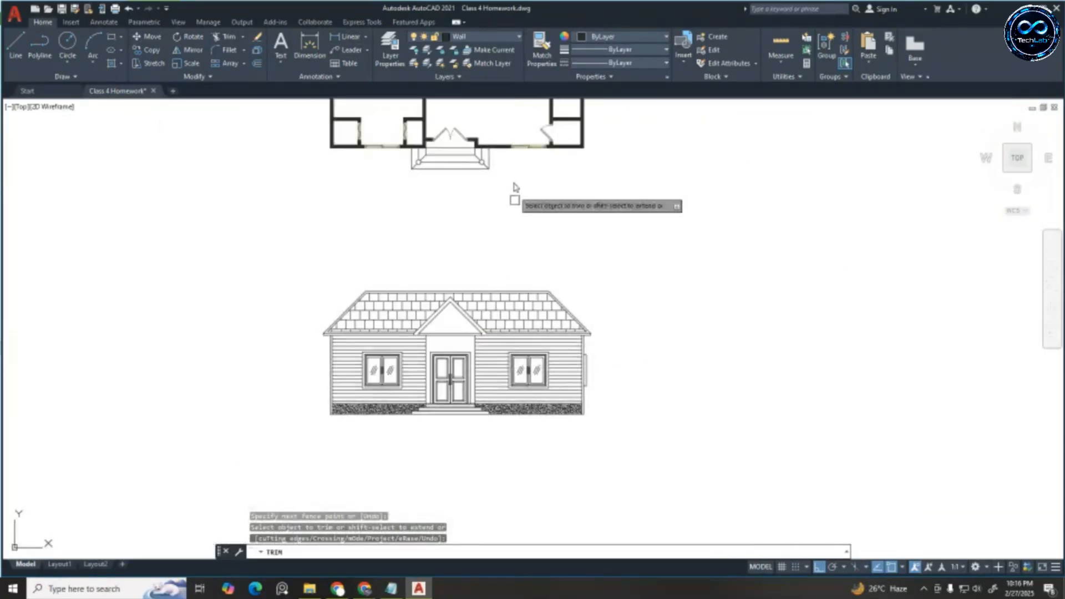
Undo the trims inside both corner circles and leave the Trim command
scroll(461, 172, up, 5)
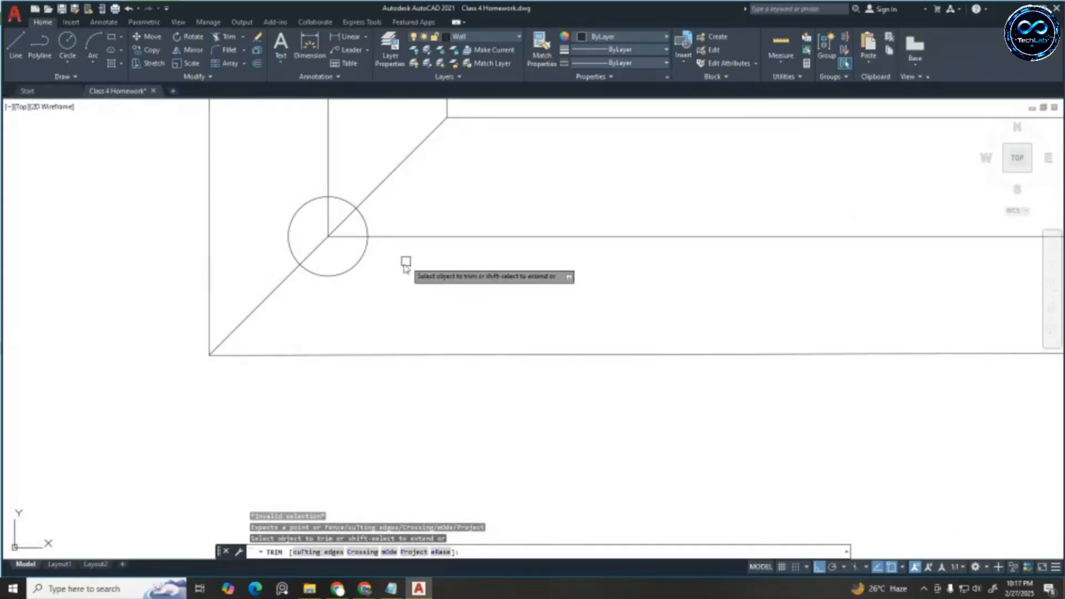
scroll(422, 272, down, 4)
scroll(690, 240, up, 2)
scroll(687, 226, down, 2)
key(Escape)
key(Escape)
key(Escape)
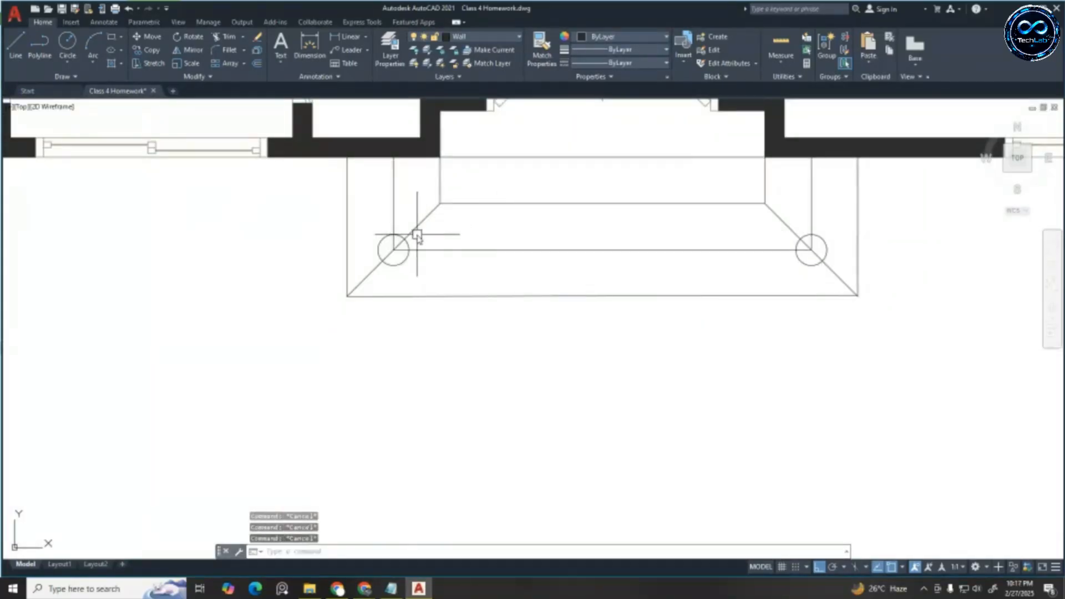
click(393, 250)
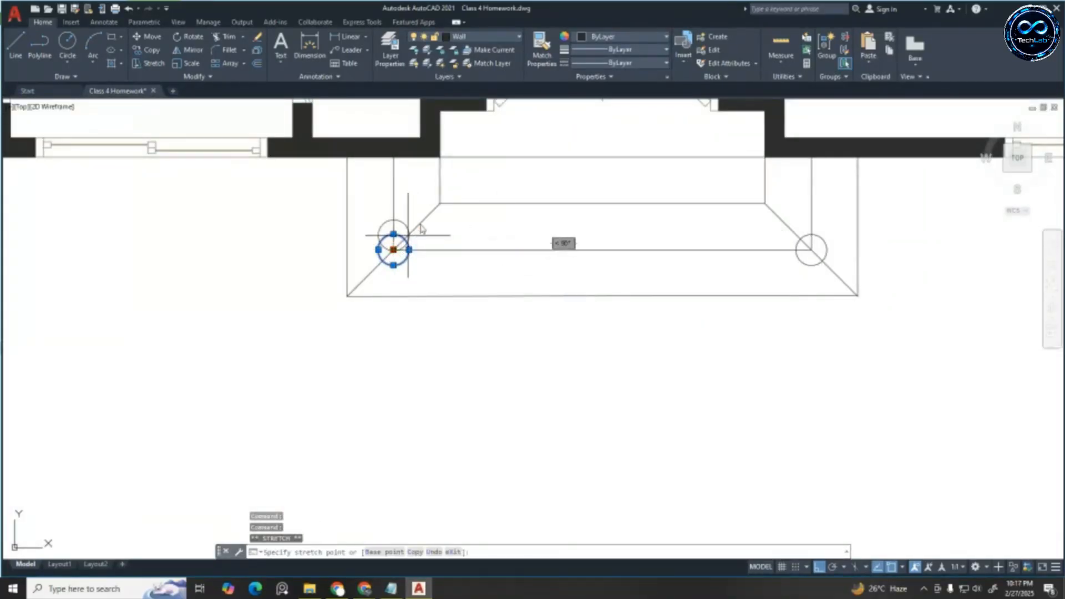
scroll(410, 238, up, 3)
key(Escape)
key(Escape)
key(Escape)
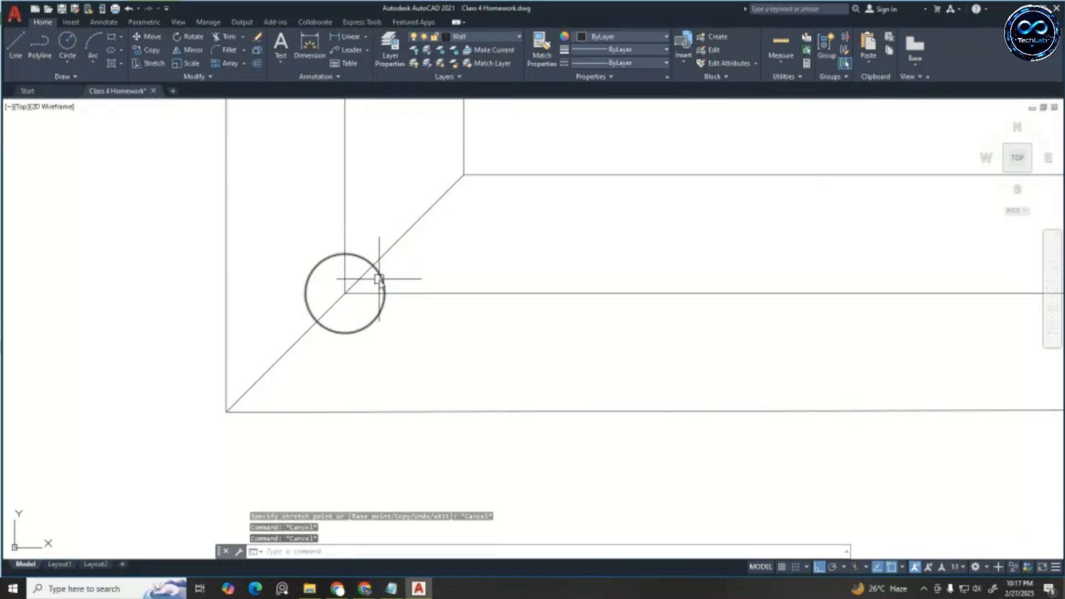
Undo both corner circles and the diagonal line on the left side of the entrance steps
click(379, 279)
scroll(391, 268, down, 5)
key(ctrl+z)
key(ctrl+z)
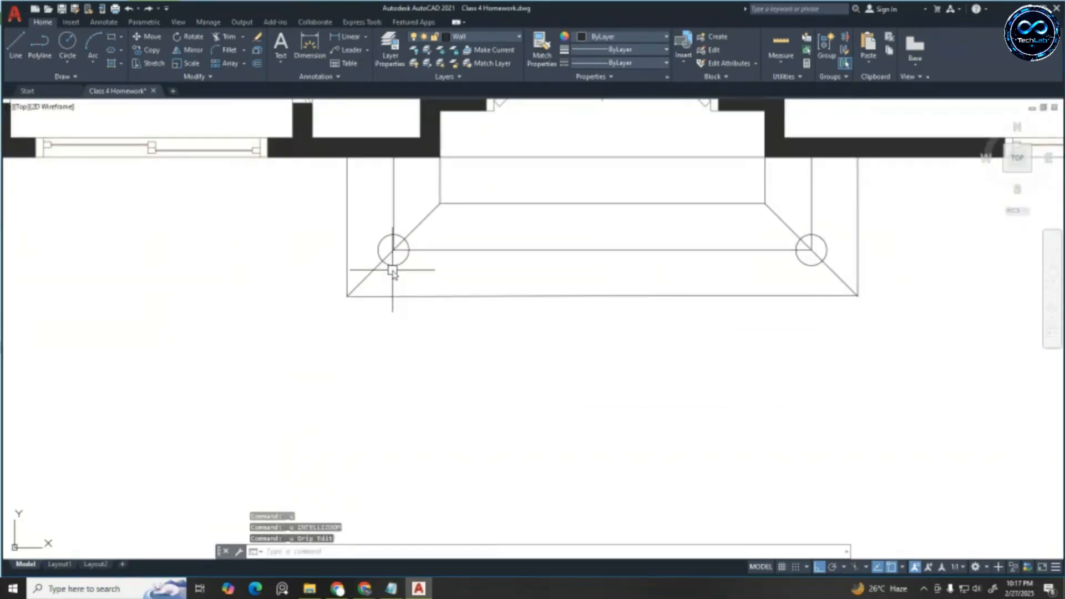
key(ctrl+z)
key(ctrl+z)
key(ctrl+z)
key(ctrl+z)
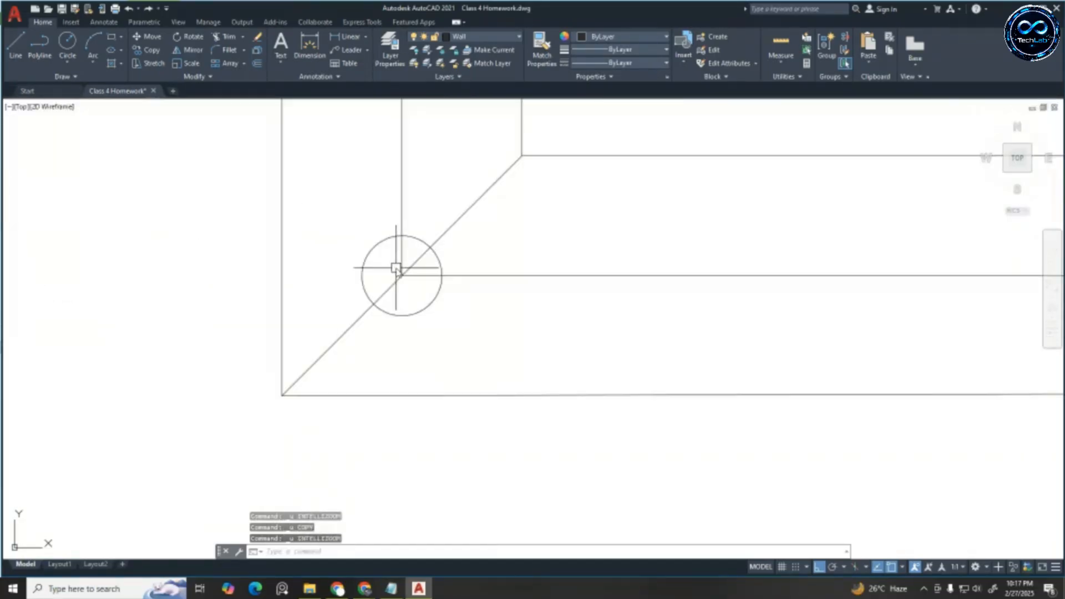
key(ctrl+z)
key(ctrl+z)
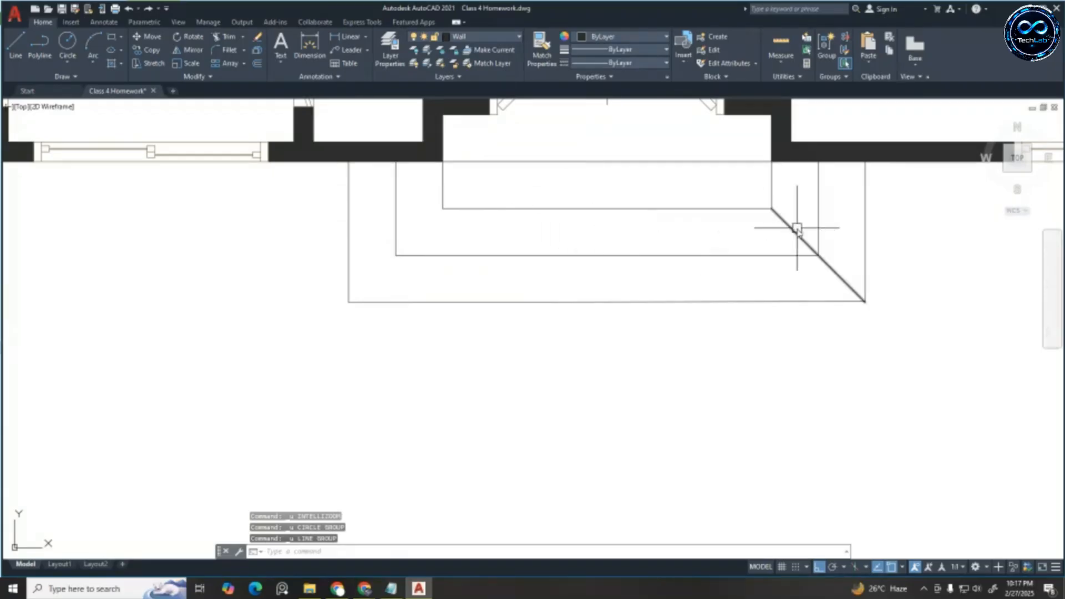
Shorten the remaining diagonal line so it ends exactly at the middle entrance step's lower-right corner
click(864, 302)
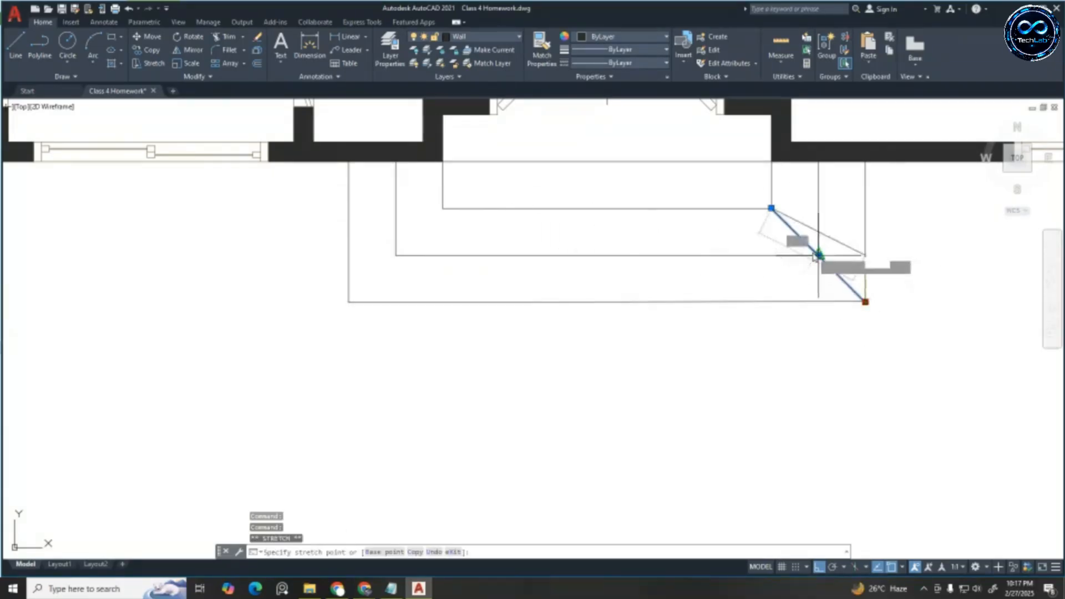
click(812, 246)
scroll(811, 245, up, 4)
key(Escape)
click(812, 244)
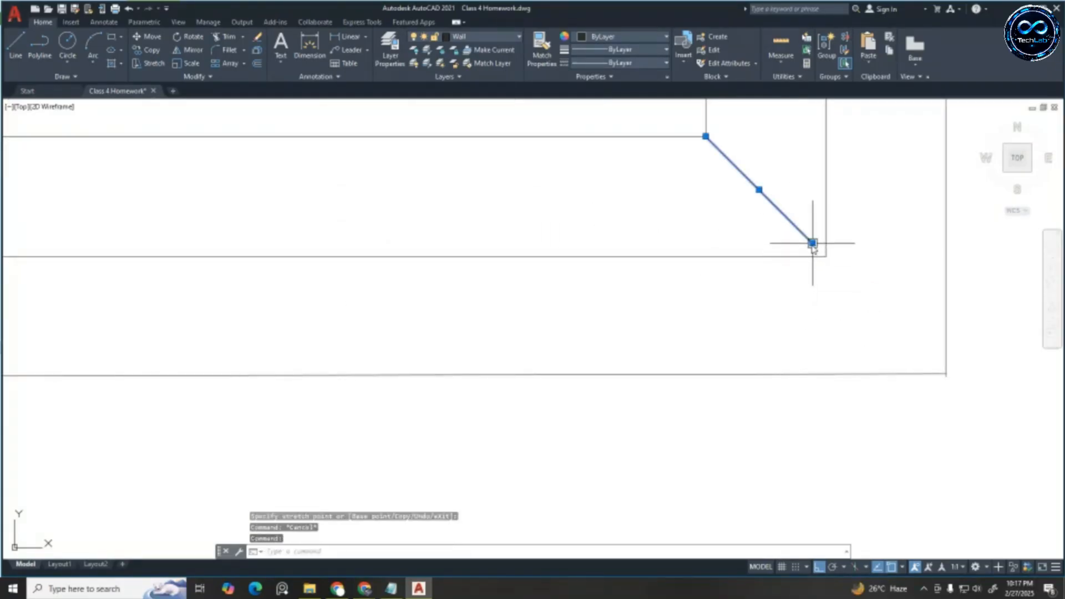
click(812, 244)
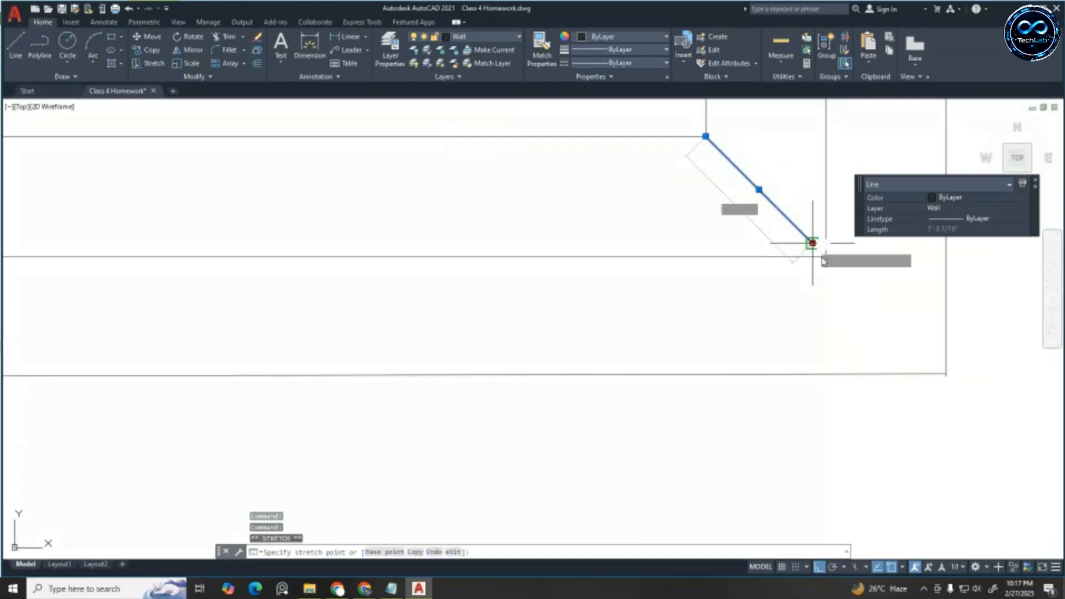
click(825, 256)
key(Escape)
scroll(808, 239, down, 4)
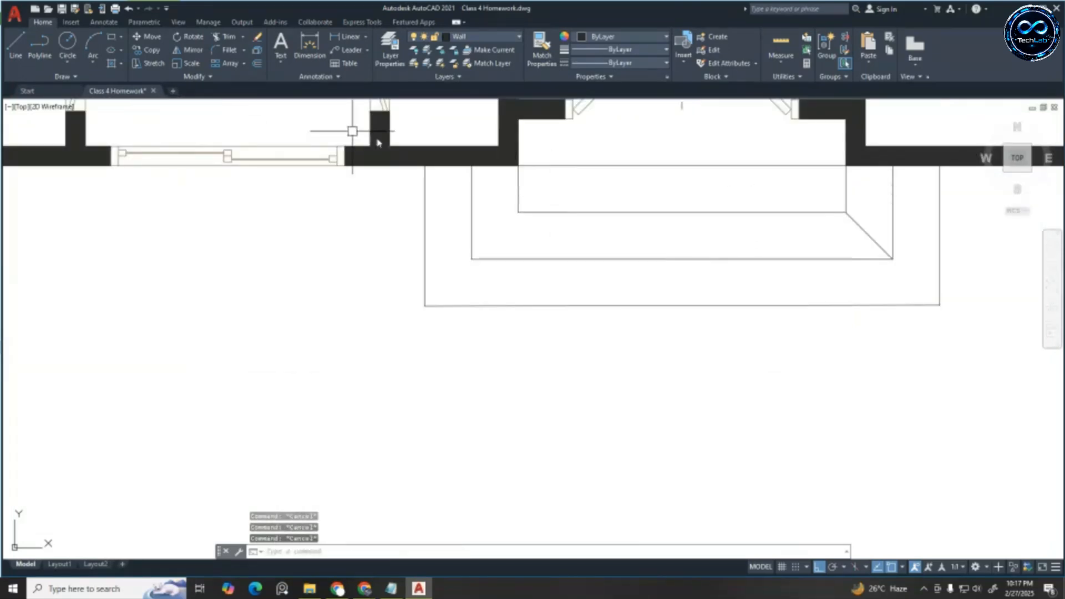
Delete the horizontal line that closes the top of the innermost entrance step below the double door in the floor plan
scroll(604, 167, down, 5)
scroll(602, 153, up, 2)
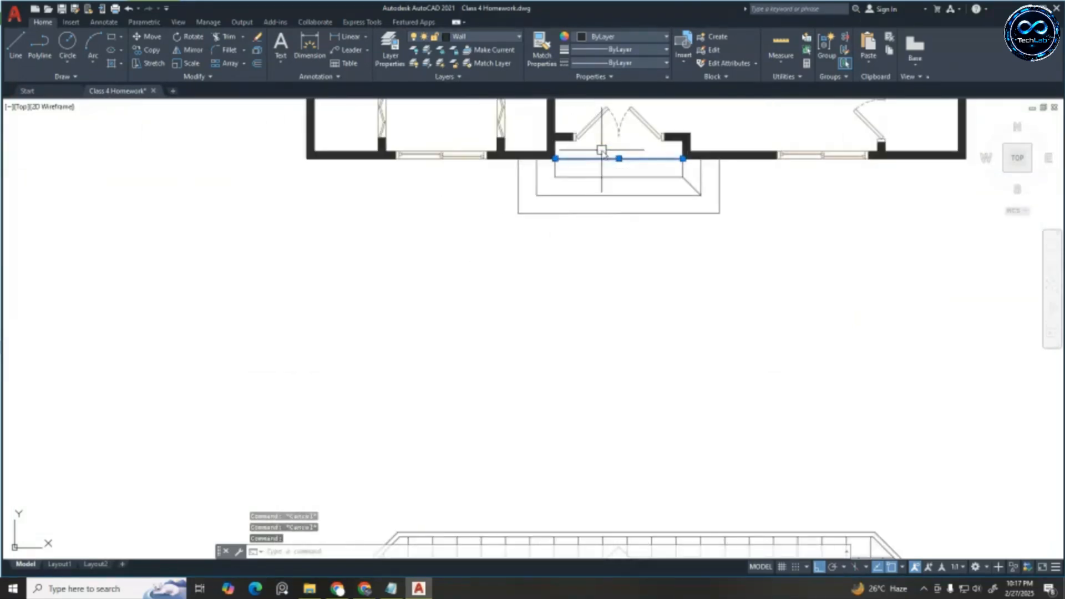
scroll(638, 160, up, 2)
scroll(648, 166, down, 2)
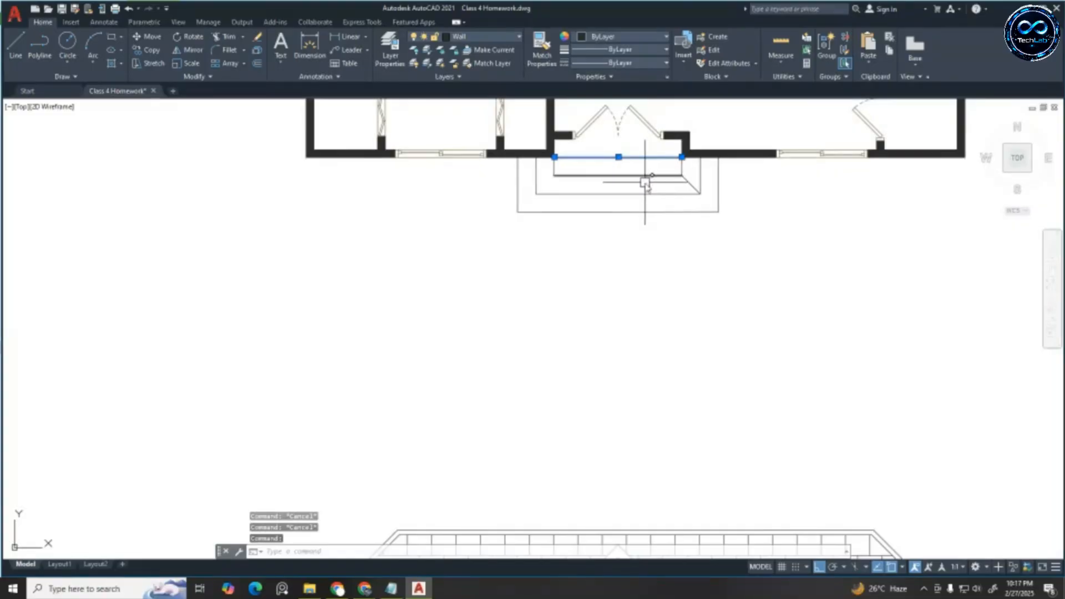
scroll(578, 349, down, 3)
scroll(578, 349, up, 4)
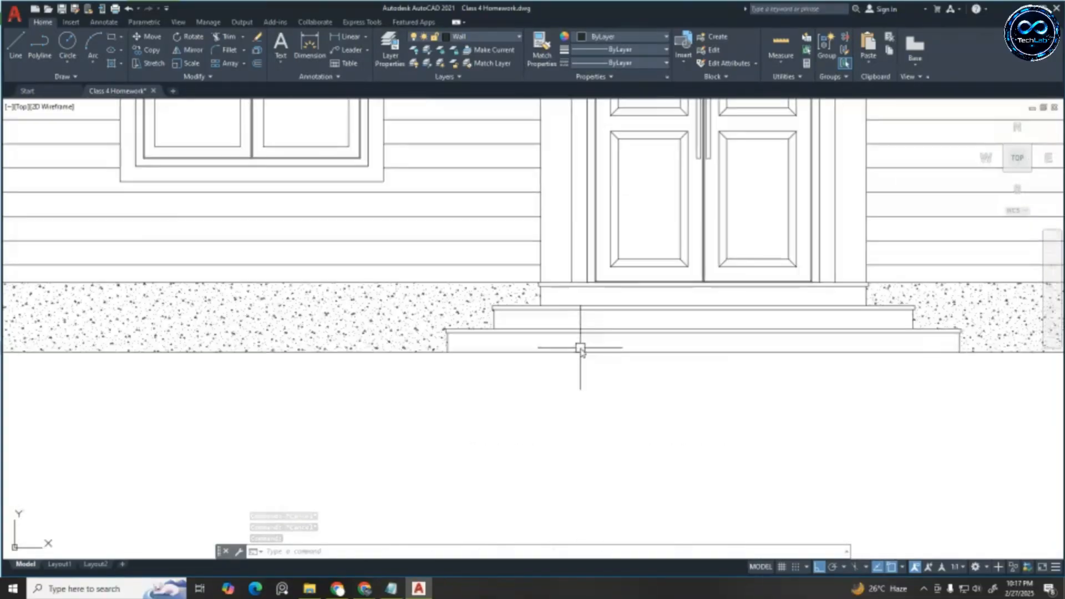
scroll(590, 329, down, 3)
scroll(594, 308, down, 1)
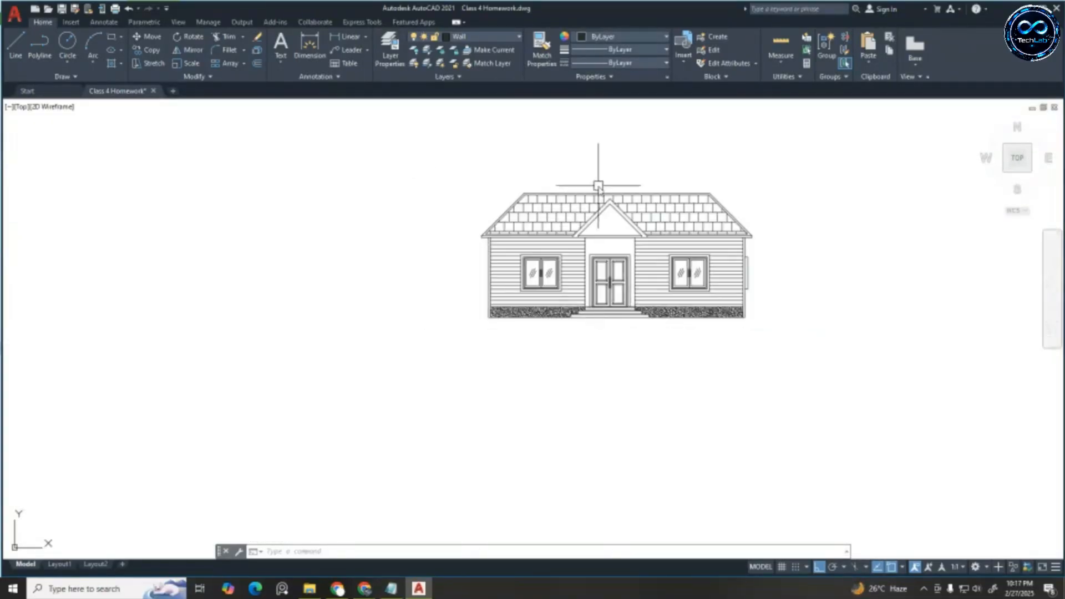
scroll(600, 236, down, 2)
scroll(606, 174, up, 3)
scroll(615, 140, up, 2)
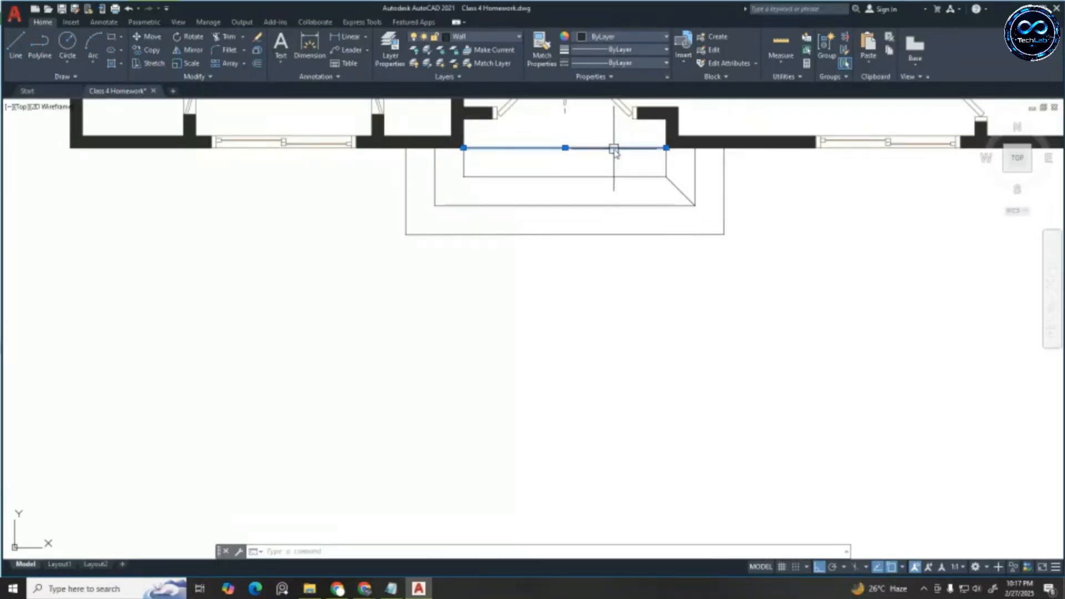
scroll(611, 194, down, 2)
scroll(620, 187, up, 2)
key(Escape)
key(Escape)
key(Escape)
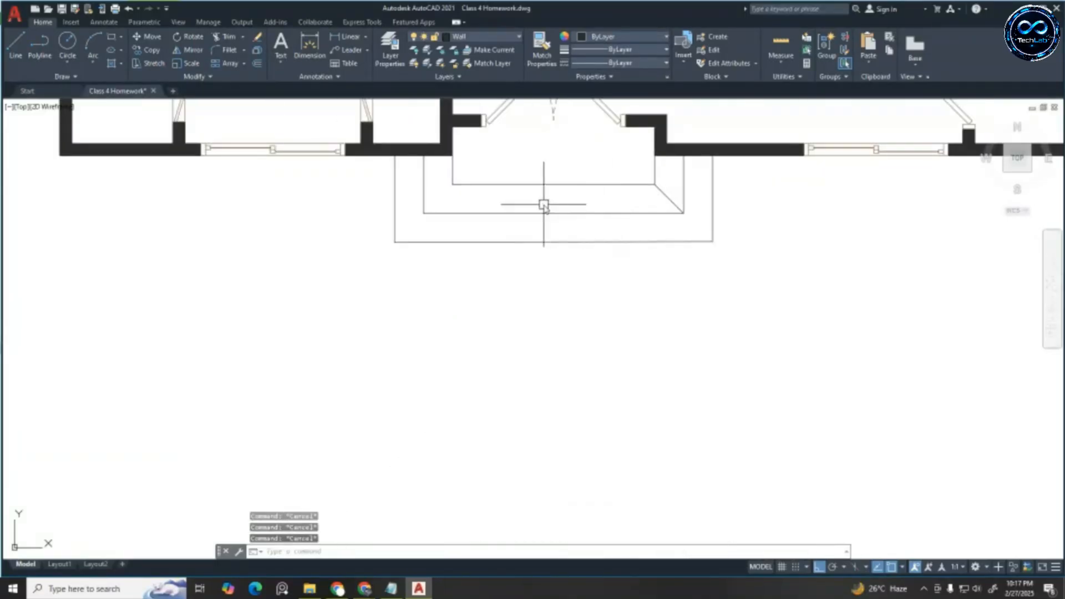
Draw a diagonal line from the innermost entrance step's lower-left corner to the middle step's lower-left corner in the floor plan
click(15, 44)
scroll(471, 166, up, 3)
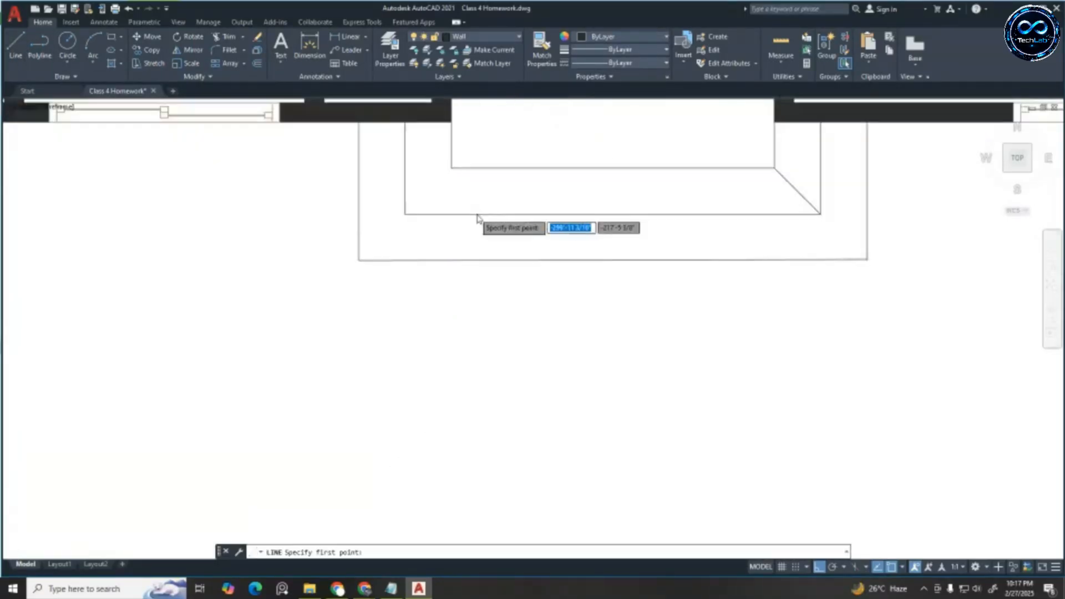
click(435, 141)
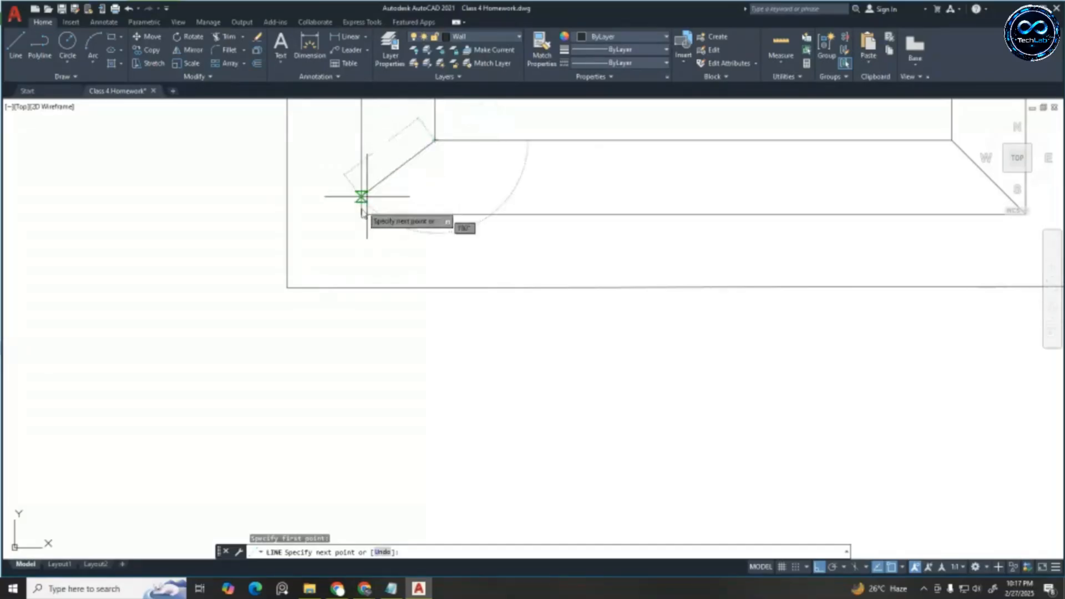
click(361, 214)
key(Escape)
key(Escape)
key(Escape)
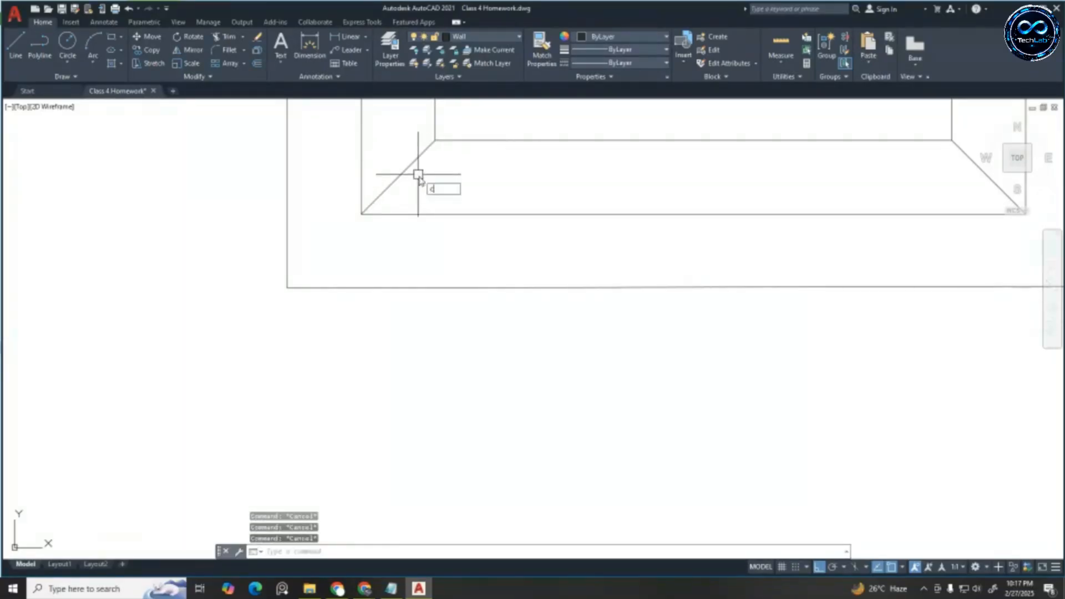
Draw a circle with a 4" radius centred on the midpoint of the left diagonal line
key(Return)
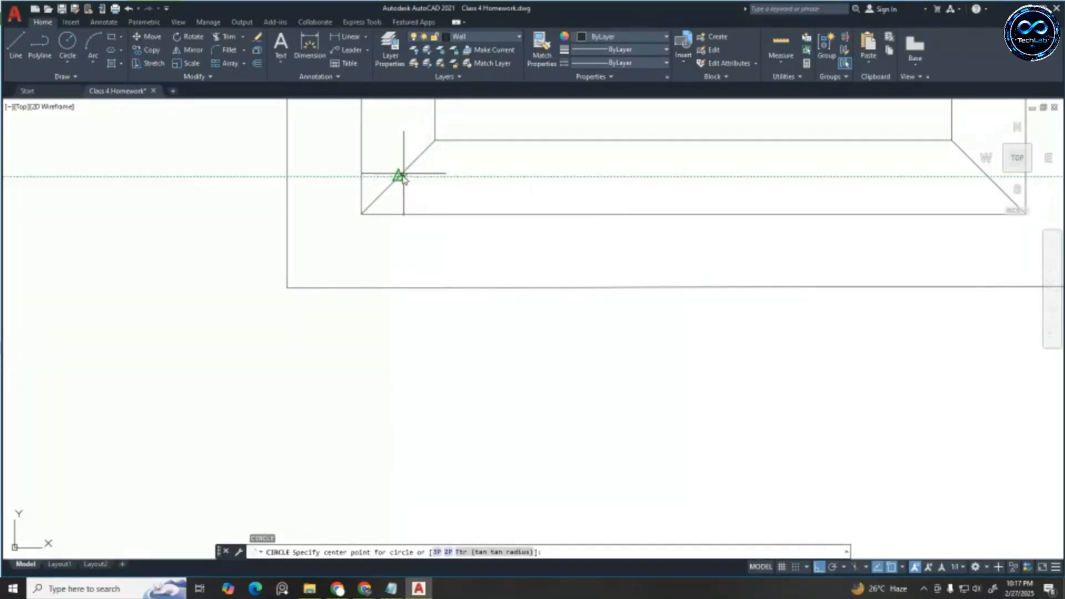
click(399, 176)
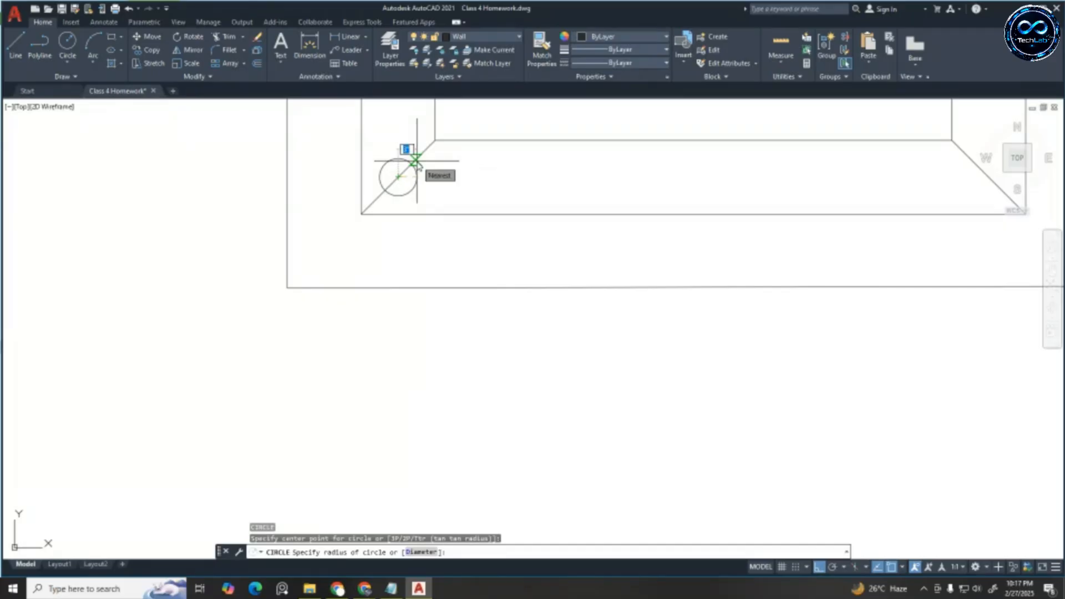
key(Return)
key(Escape)
key(Escape)
key(Escape)
scroll(522, 162, down, 3)
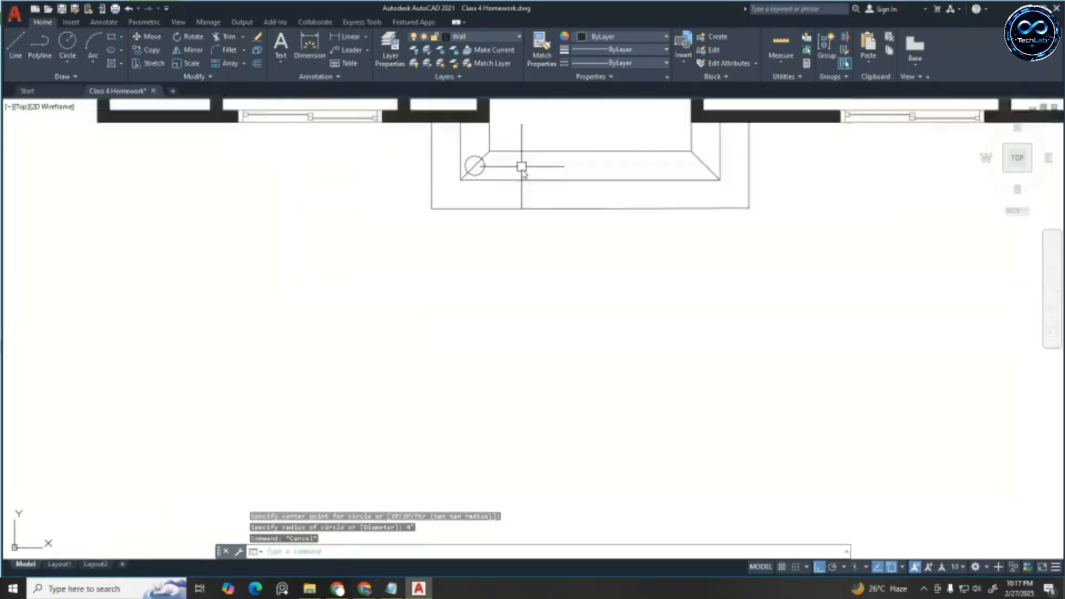
Draw a matching circle with a 4" radius centred on the midpoint of the right diagonal line
scroll(571, 140, up, 2)
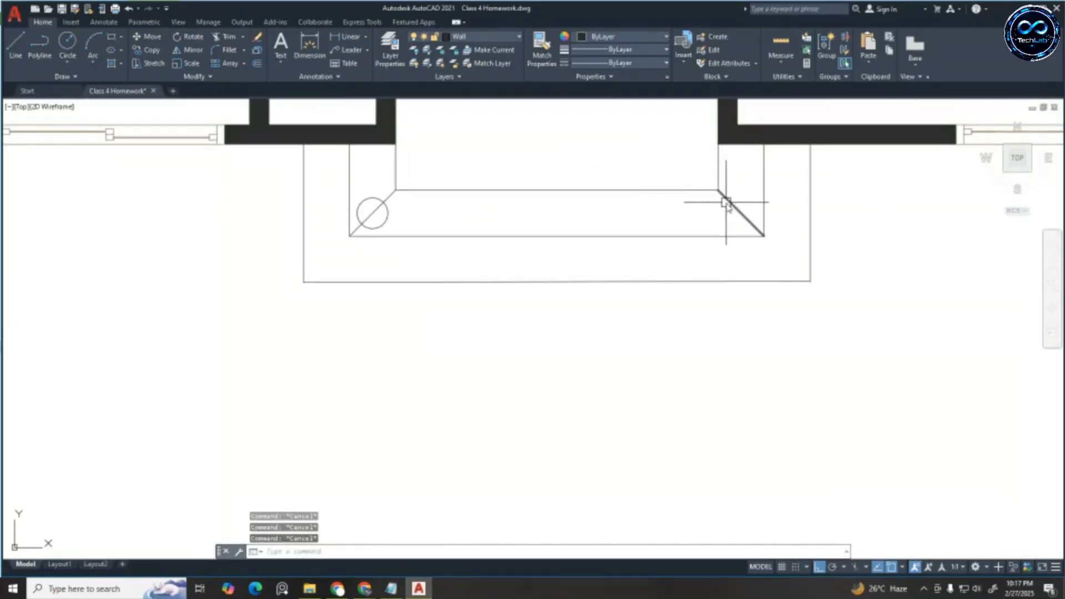
text(c)
key(Return)
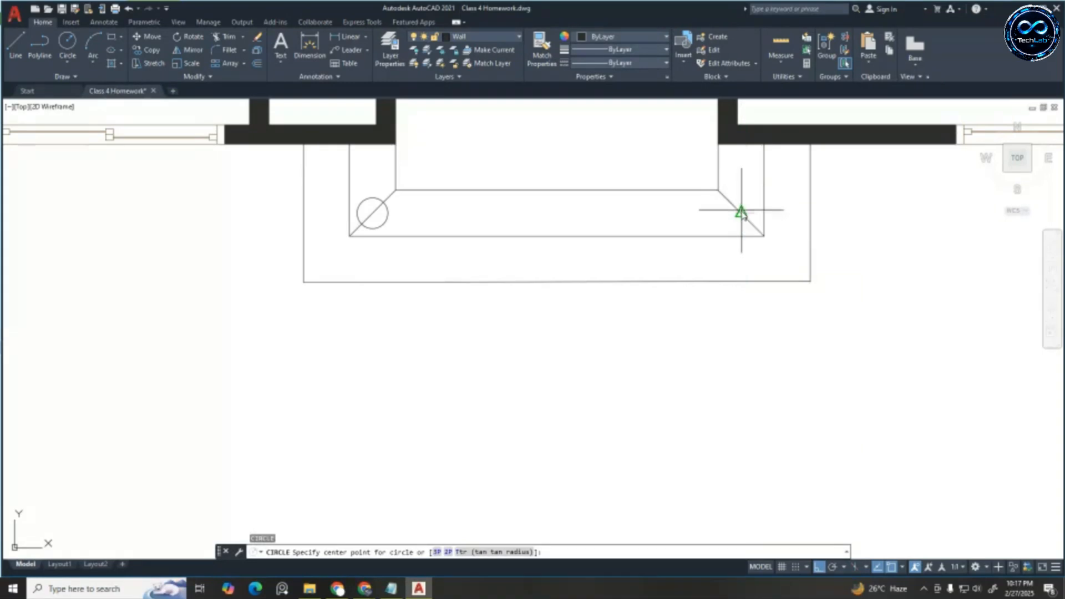
click(741, 213)
text(4)
key(Return)
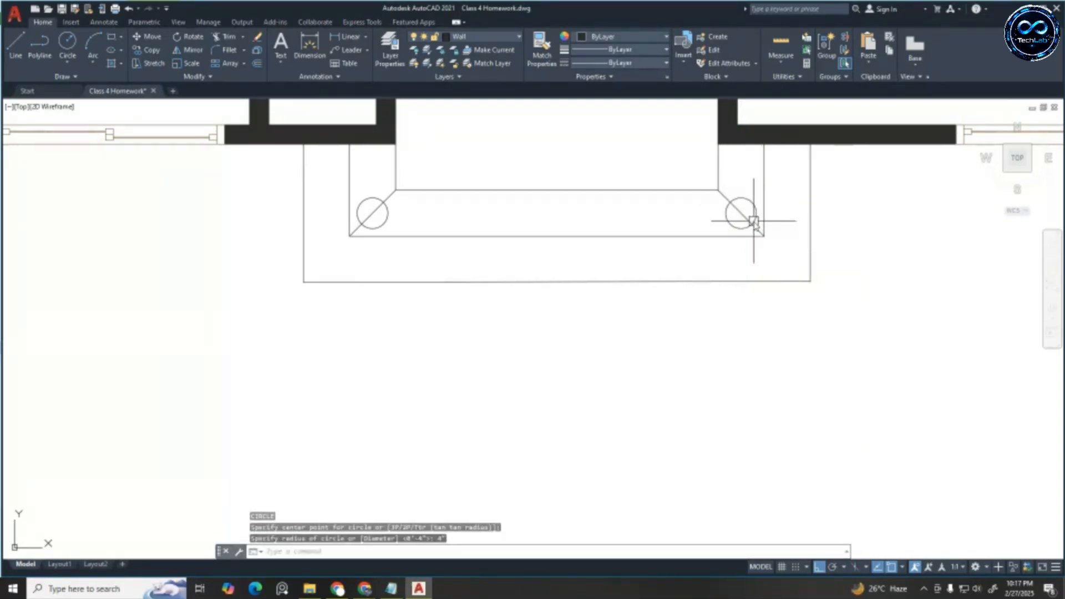
key(Escape)
key(Escape)
key(Escape)
Trim away the parts of the diagonal lines inside both corner circles
scroll(741, 214, up, 3)
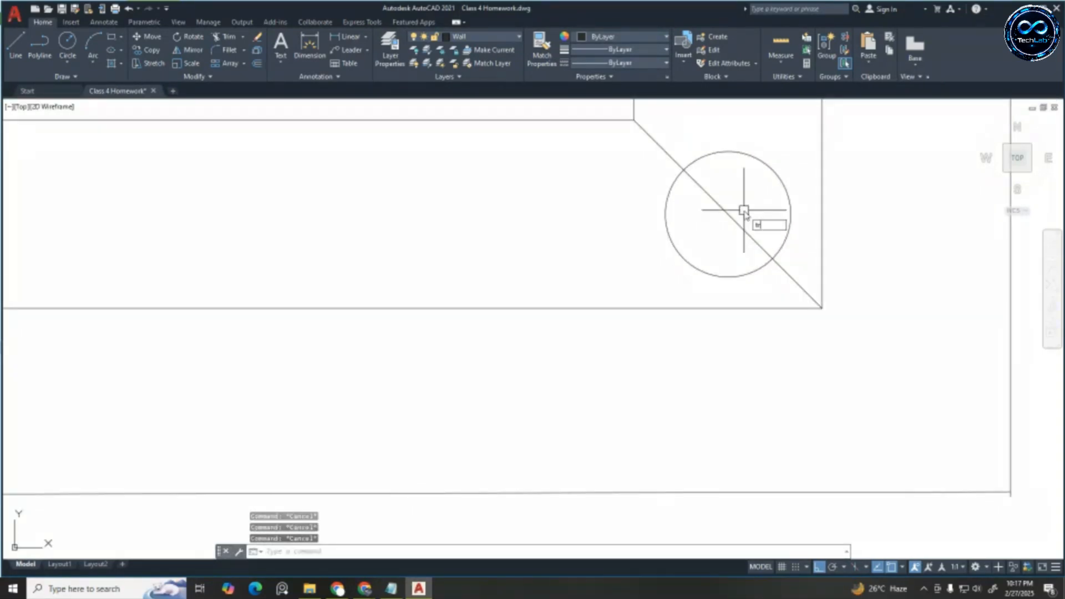
text(tr)
key(Return)
scroll(742, 213, down, 4)
scroll(369, 215, up, 1)
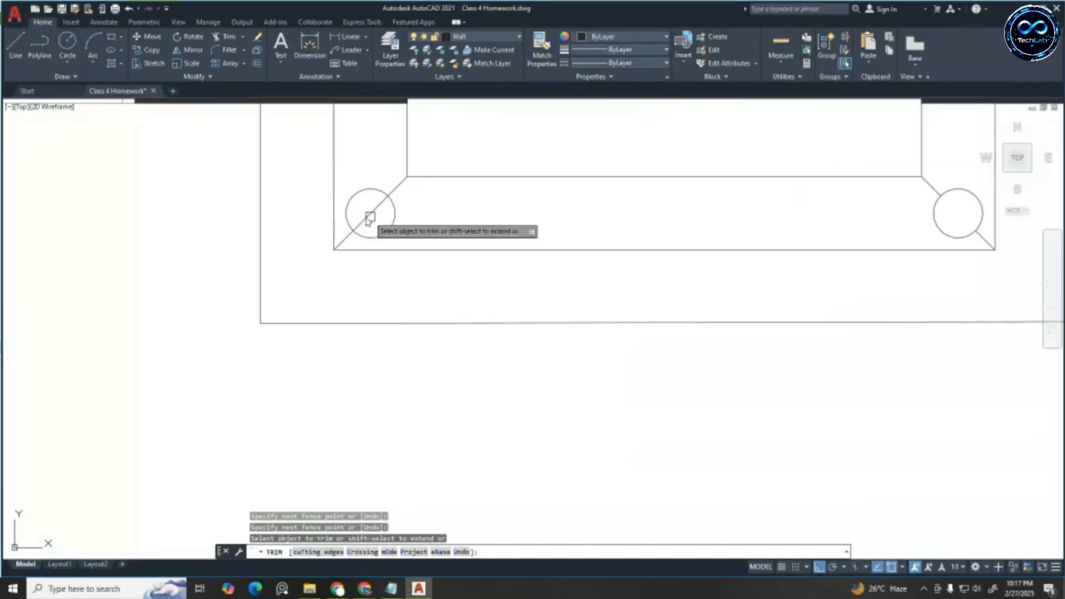
key(Escape)
key(Escape)
key(Escape)
scroll(466, 202, down, 3)
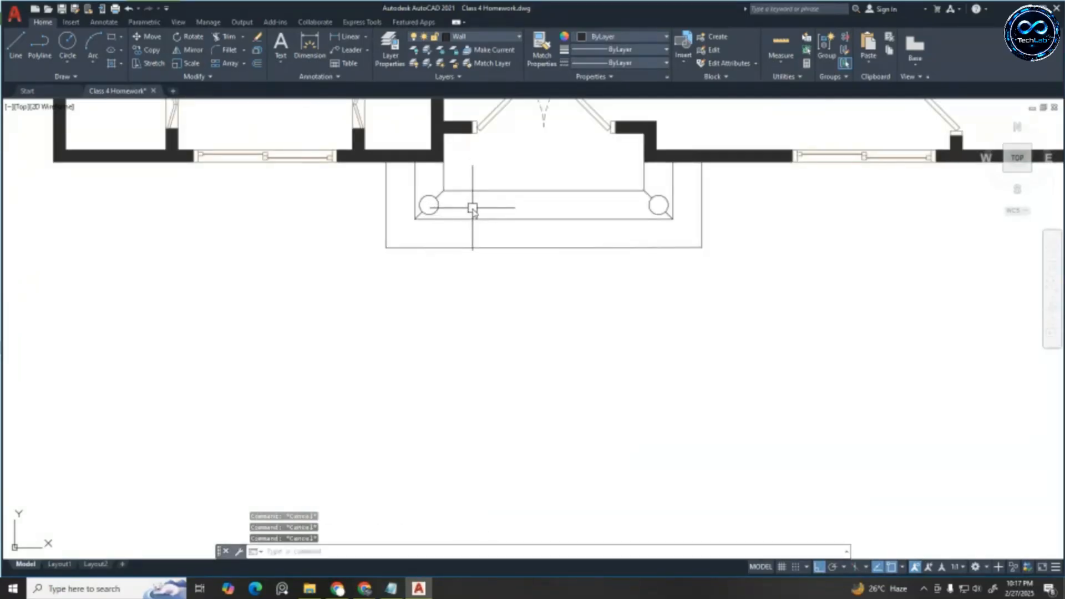
Place vertical construction lines through the left and right quadrants of the left column circle
text(l)
key(Return)
text(v)
key(Return)
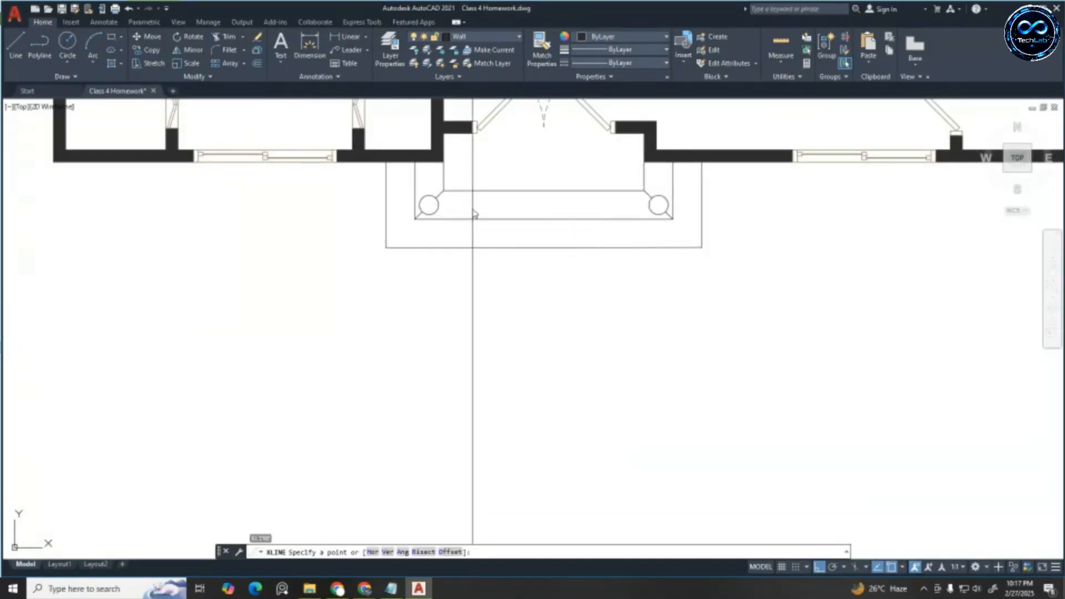
scroll(444, 213, up, 4)
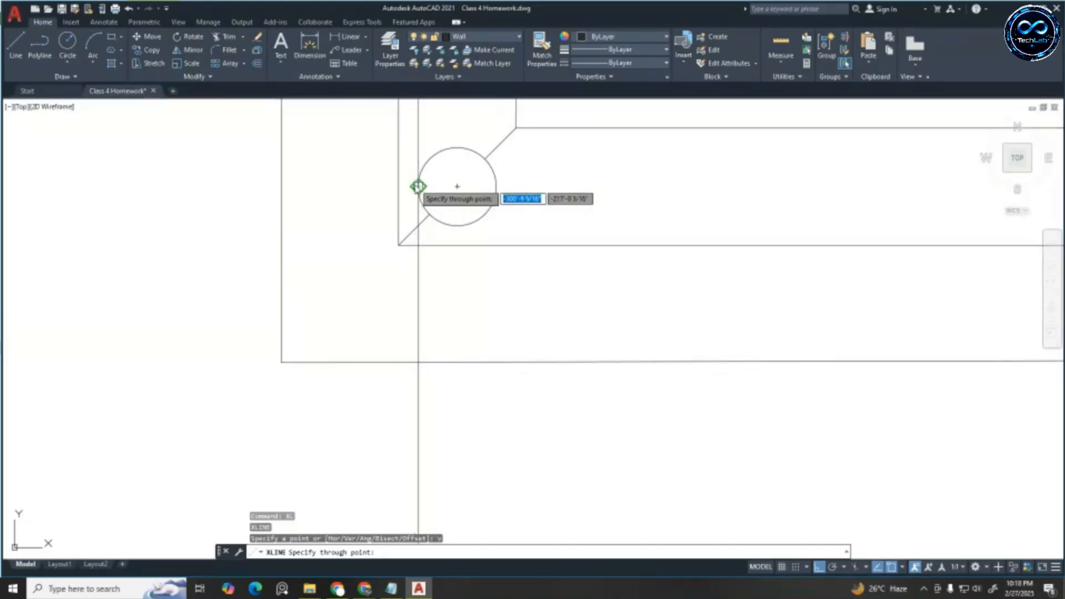
click(418, 186)
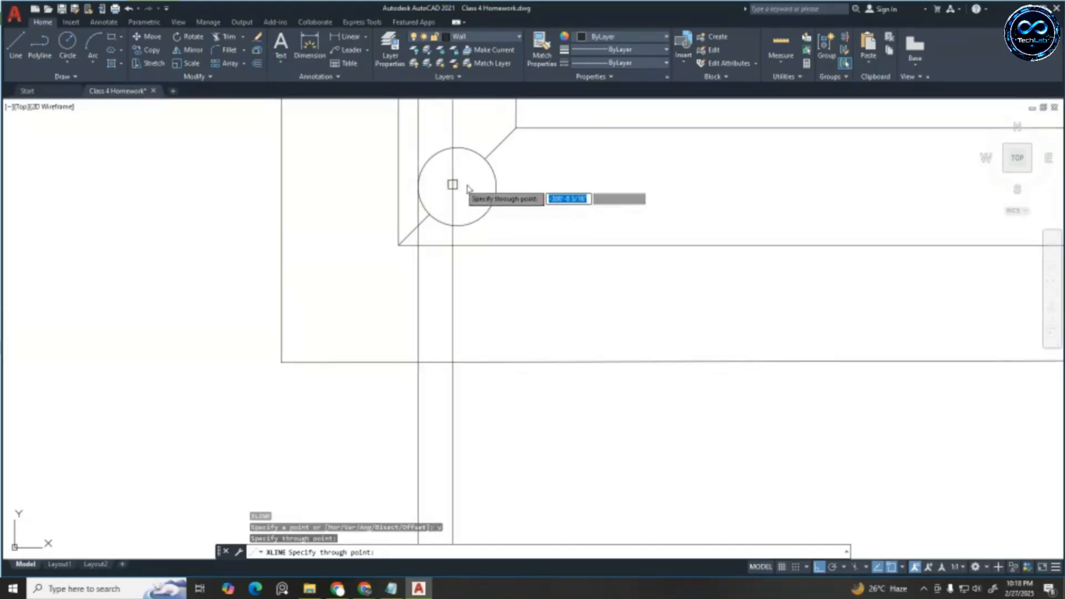
click(496, 187)
Place vertical construction lines through the left and right quadrants of the right column circle and end the construction line command
scroll(340, 171, down, 4)
scroll(692, 164, up, 5)
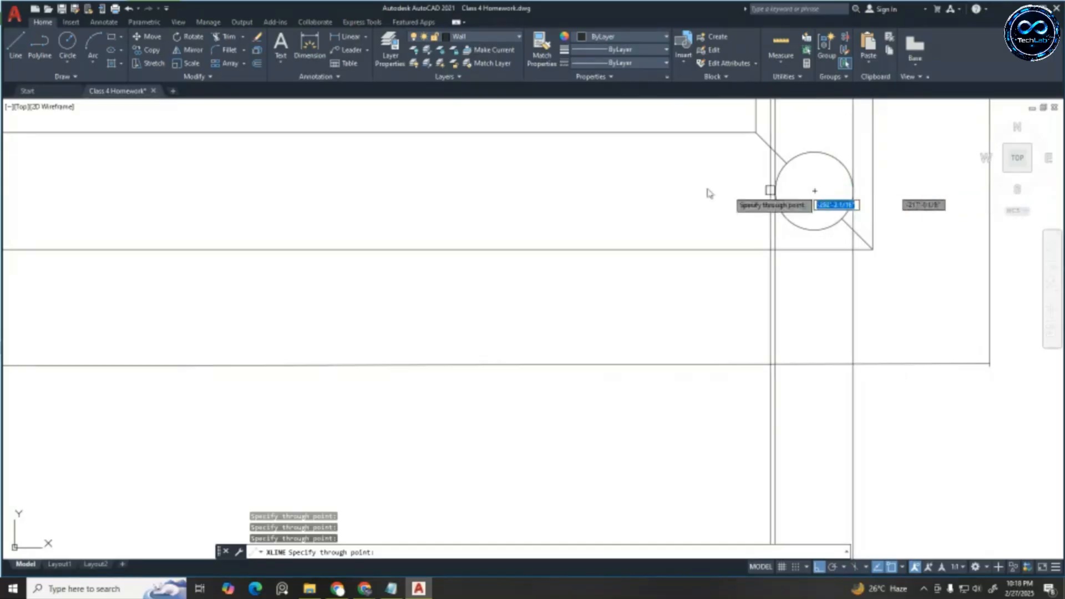
key(Escape)
key(Escape)
scroll(626, 158, down, 5)
key(Escape)
key(Escape)
Delete the horizontal siding hatch from the front elevation's walls
scroll(625, 158, down, 2)
scroll(625, 294, up, 1)
scroll(625, 316, up, 2)
scroll(660, 350, up, 1)
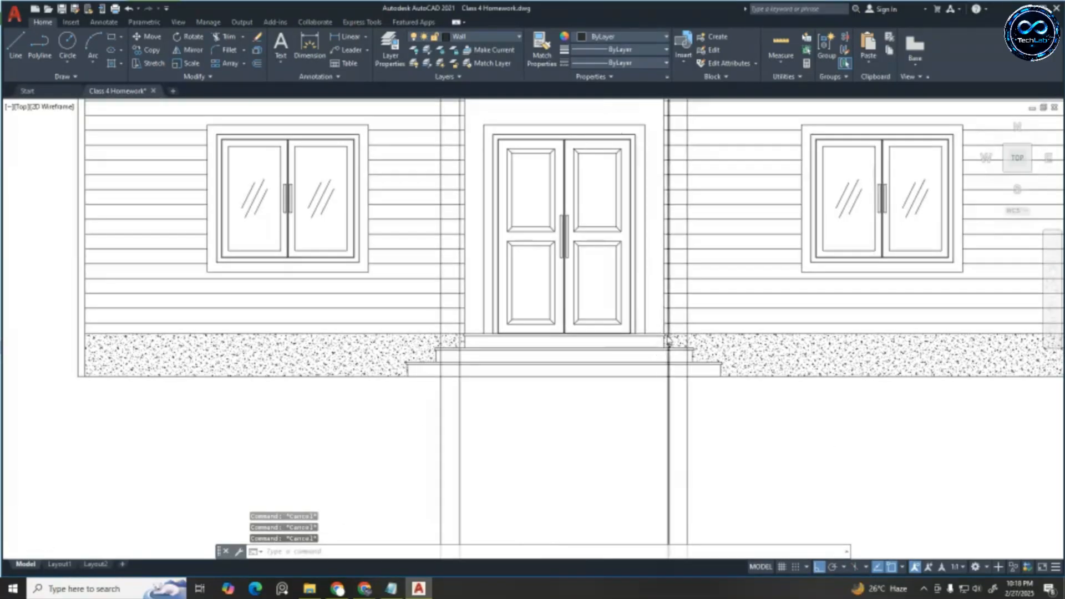
scroll(668, 336, down, 2)
click(701, 283)
key(Delete)
scroll(682, 274, up, 5)
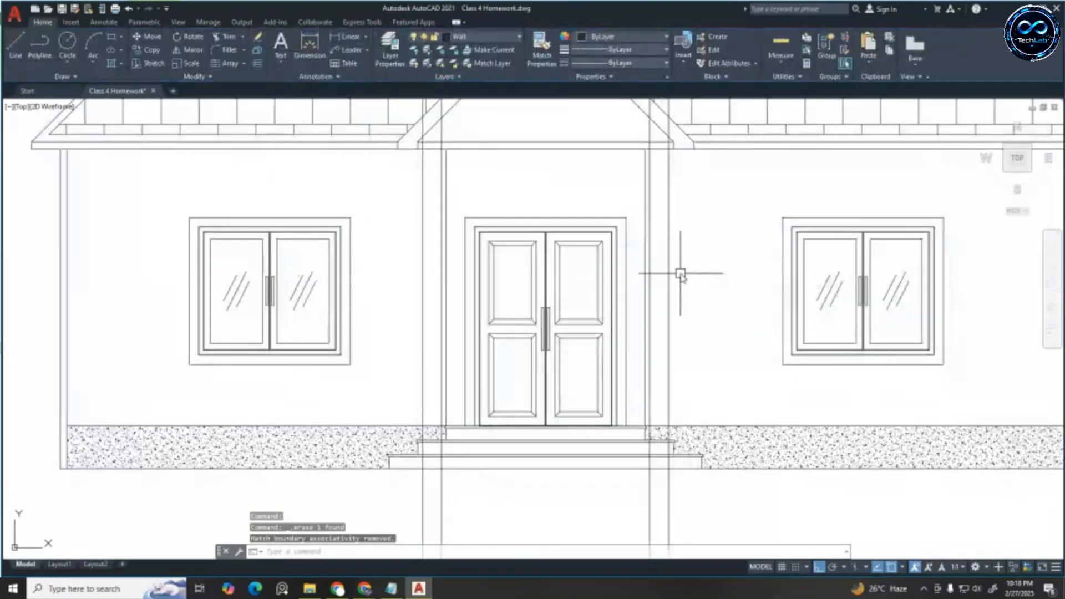
scroll(676, 255, down, 2)
scroll(680, 218, up, 2)
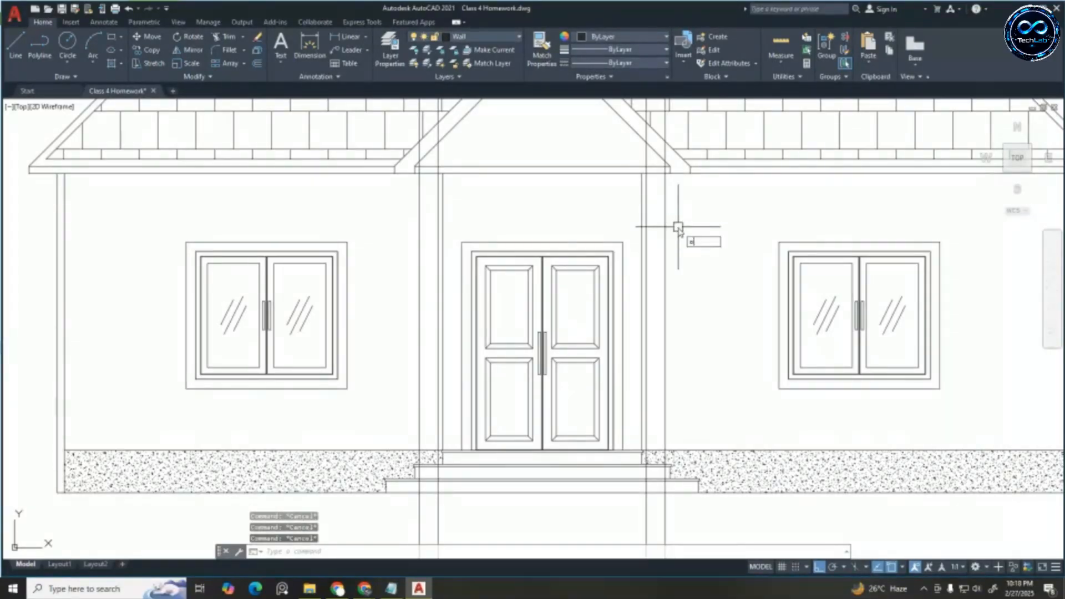
text(o)
key(Return)
key(Escape)
key(Escape)
key(Escape)
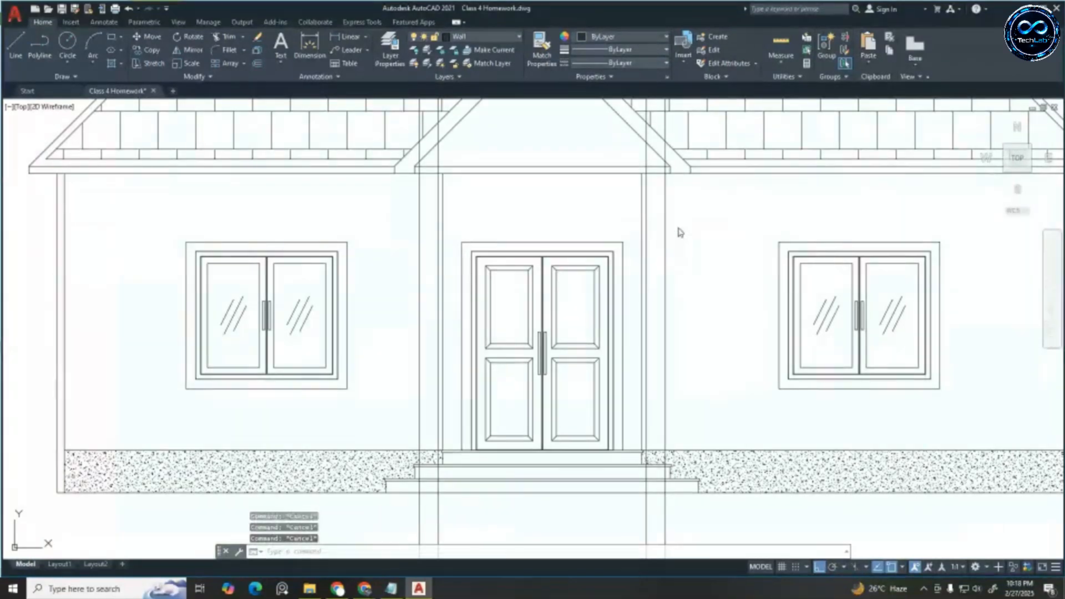
Delete the speckled hatch from the plinth band at the base of the front elevation
scroll(659, 467, up, 2)
click(748, 432)
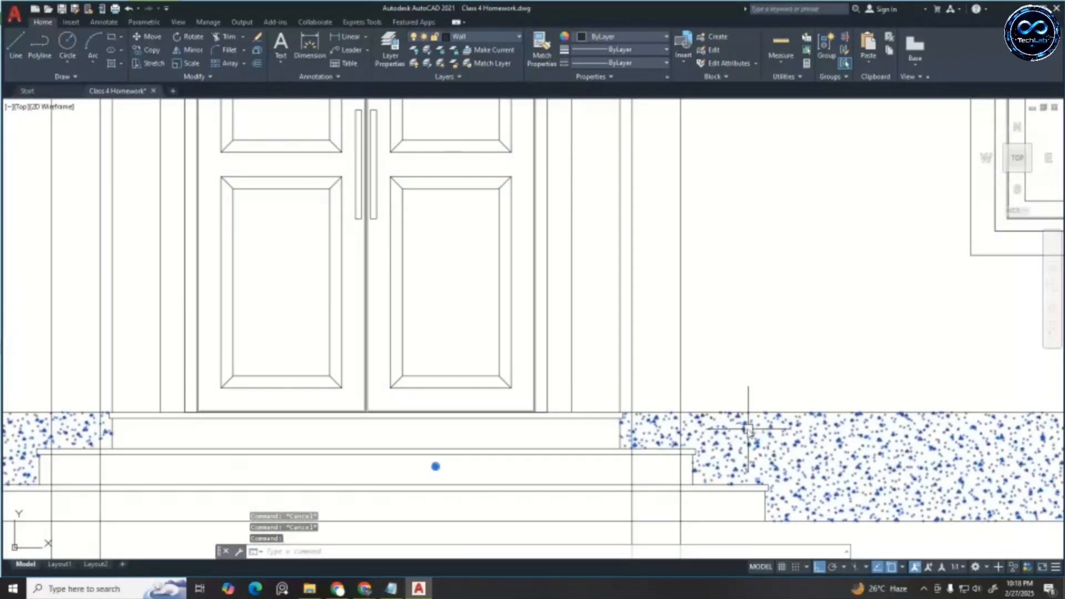
key(Delete)
scroll(702, 364, down, 1)
key(Escape)
Trim the right pair of construction lines where they cross the middle entrance step's tread in the elevation
scroll(649, 423, up, 7)
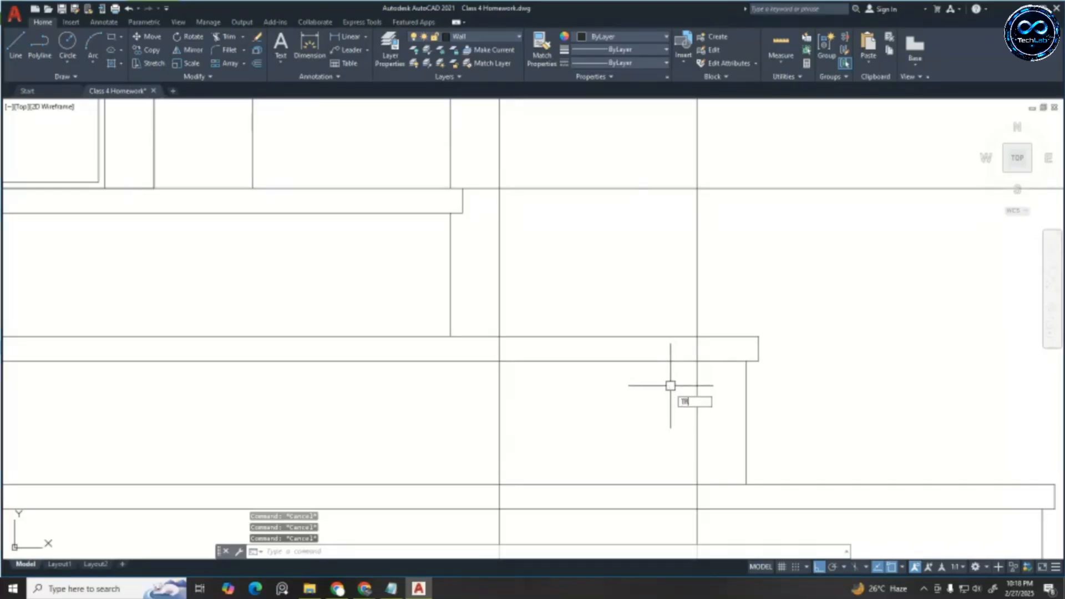
key(Return)
scroll(685, 349, up, 2)
click(734, 343)
click(336, 358)
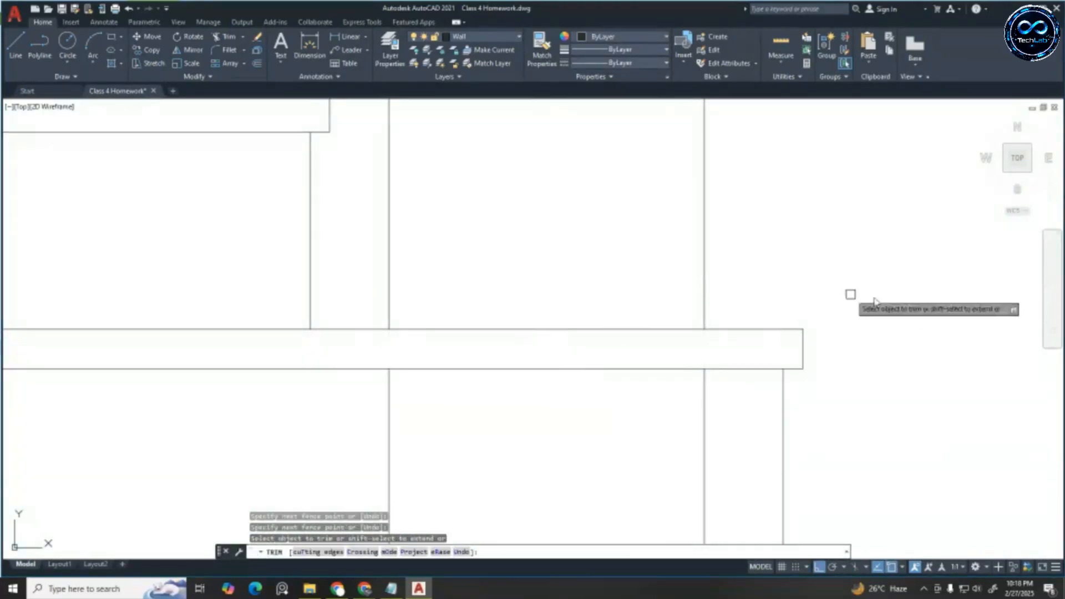
Trim the left pair of construction lines where they cross the middle entrance step's tread
scroll(876, 298, down, 3)
scroll(768, 305, down, 1)
middle_drag(114, 313, 541, 316)
scroll(648, 311, up, 3)
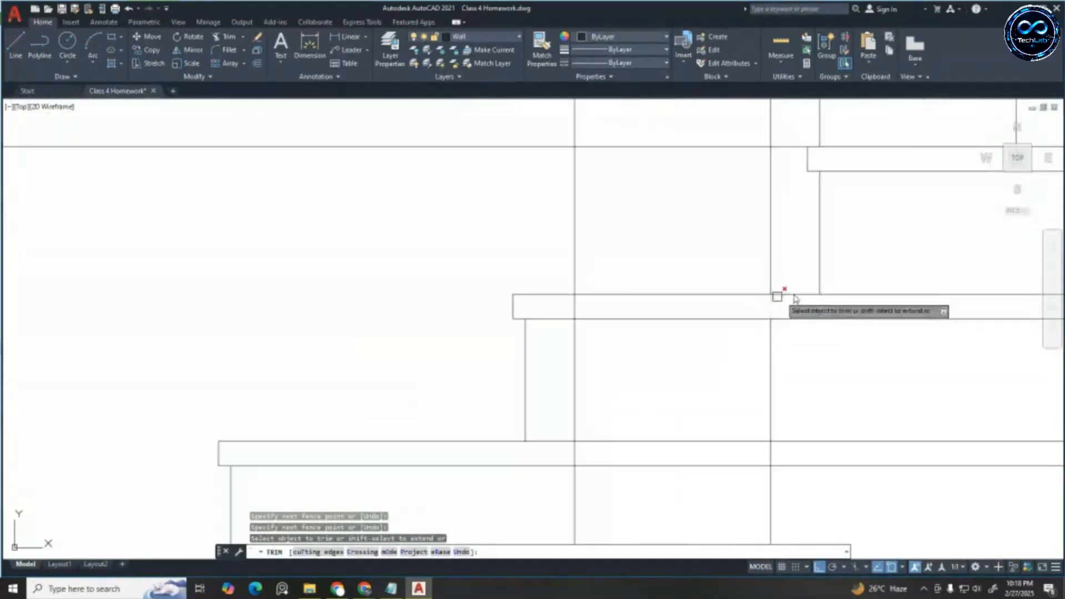
click(808, 308)
click(528, 310)
scroll(522, 216, down, 6)
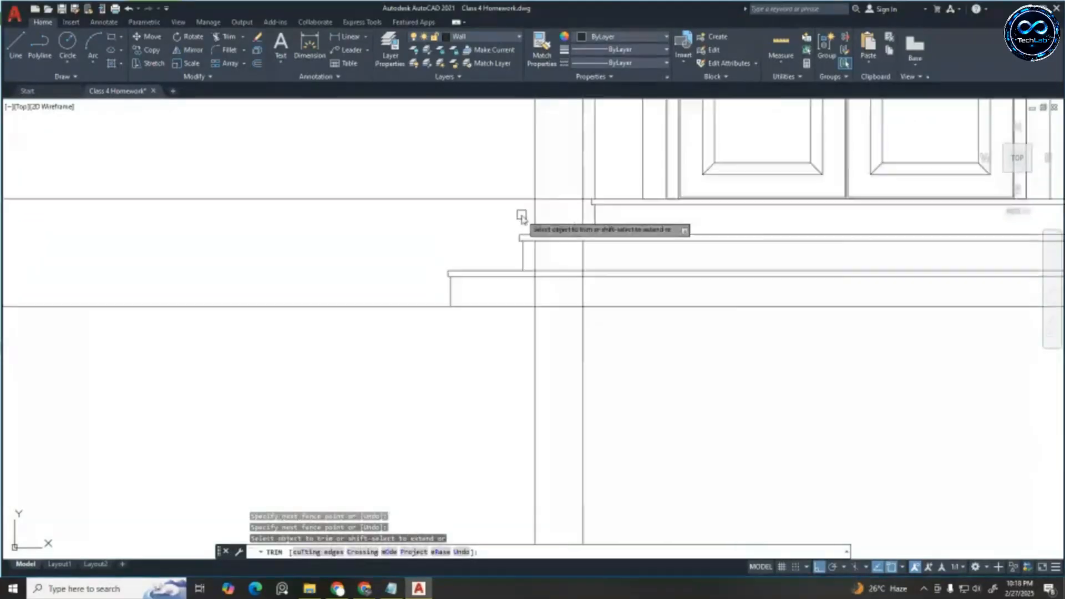
Trim all four construction lines below the elevation's ground line and leave the Trim command
scroll(521, 215, down, 3)
click(850, 372)
click(352, 305)
scroll(616, 327, down, 4)
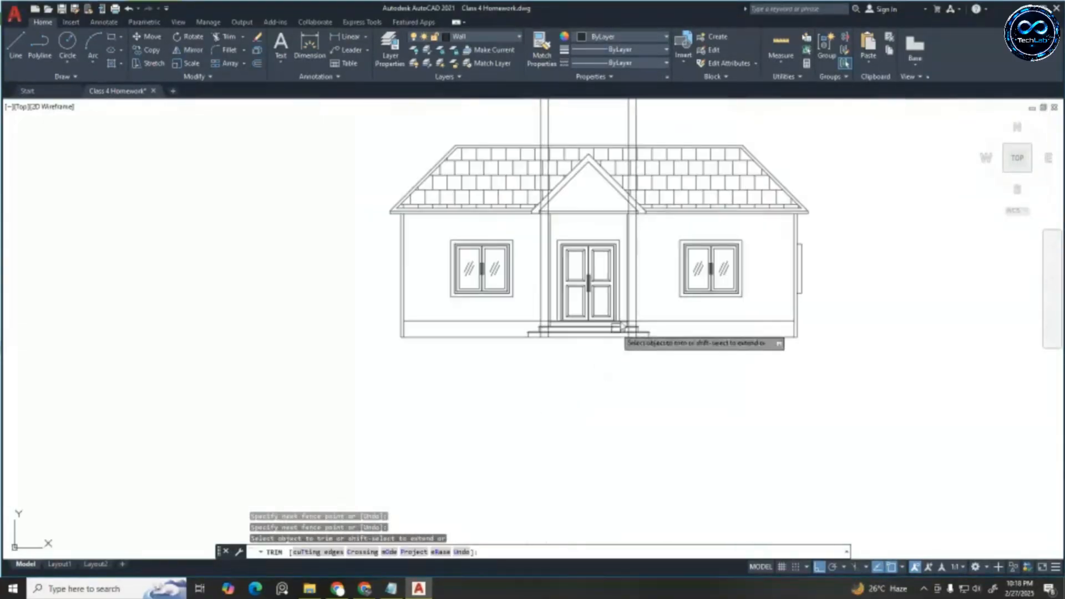
scroll(616, 327, up, 6)
key(Escape)
key(Escape)
key(Escape)
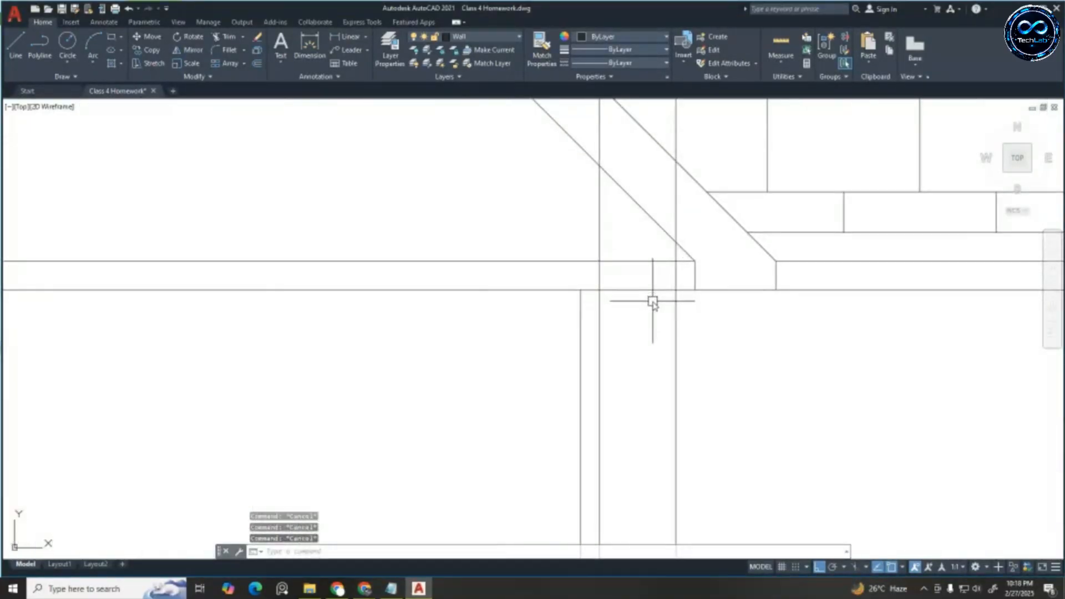
Trim both pairs of column lines where they cross the horizontal band at the base of the entrance gable
key(Return)
scroll(649, 286, up, 3)
click(731, 257)
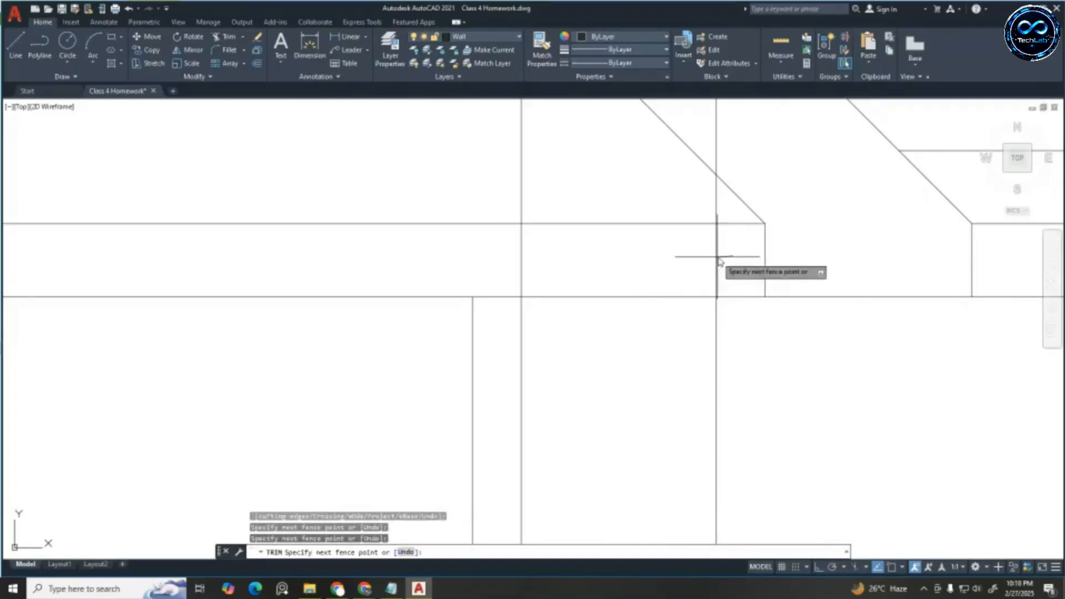
scroll(717, 257, down, 6)
scroll(351, 260, up, 3)
click(290, 254)
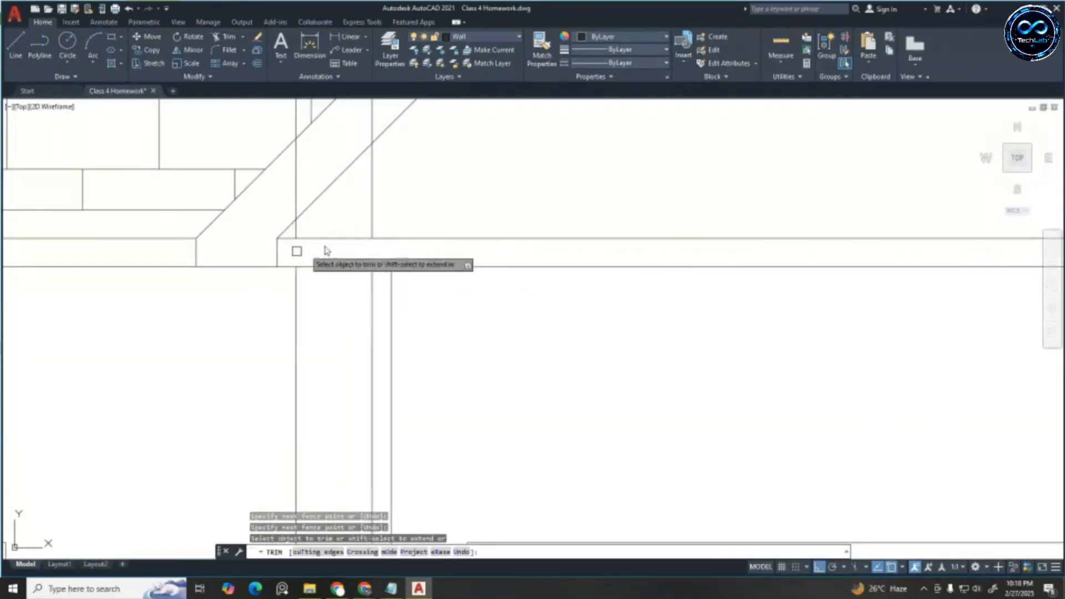
scroll(364, 248, down, 6)
Try to trim the column construction lines above the roof ridge
scroll(499, 222, up, 3)
click(535, 149)
scroll(535, 152, down, 6)
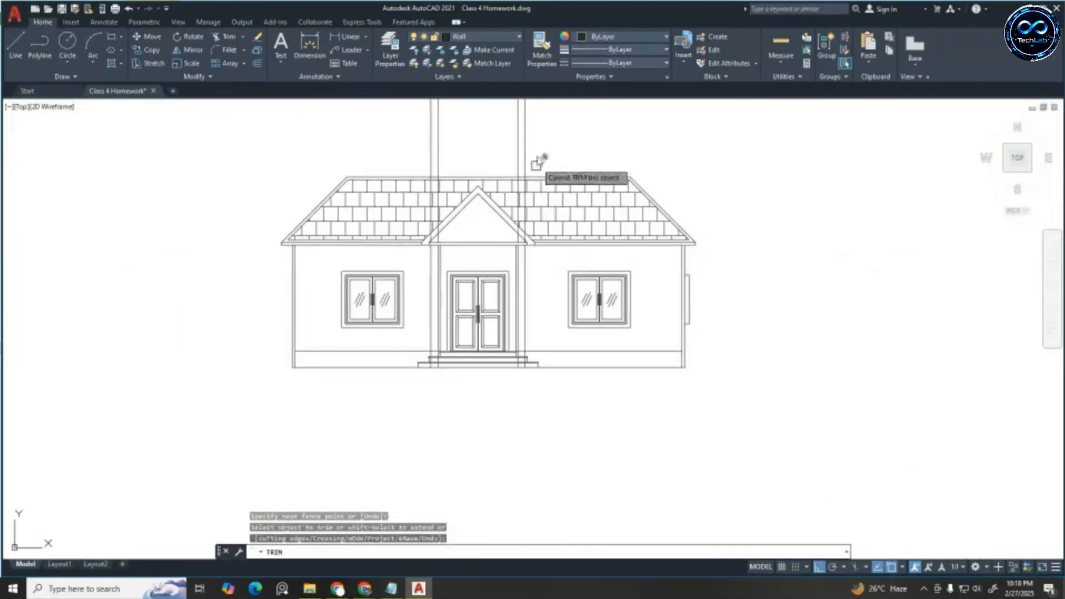
click(403, 136)
key(Return)
scroll(471, 169, up, 3)
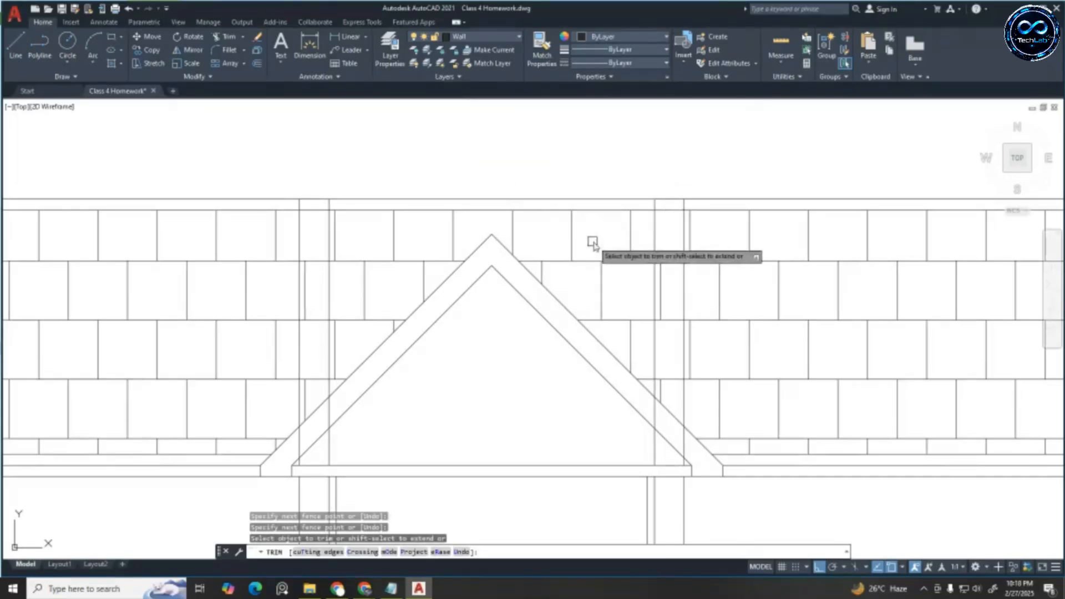
scroll(588, 248, up, 3)
scroll(588, 248, down, 10)
key(Escape)
key(Escape)
Delete the four leftover construction line pieces that run up through the gable and roof
click(671, 171)
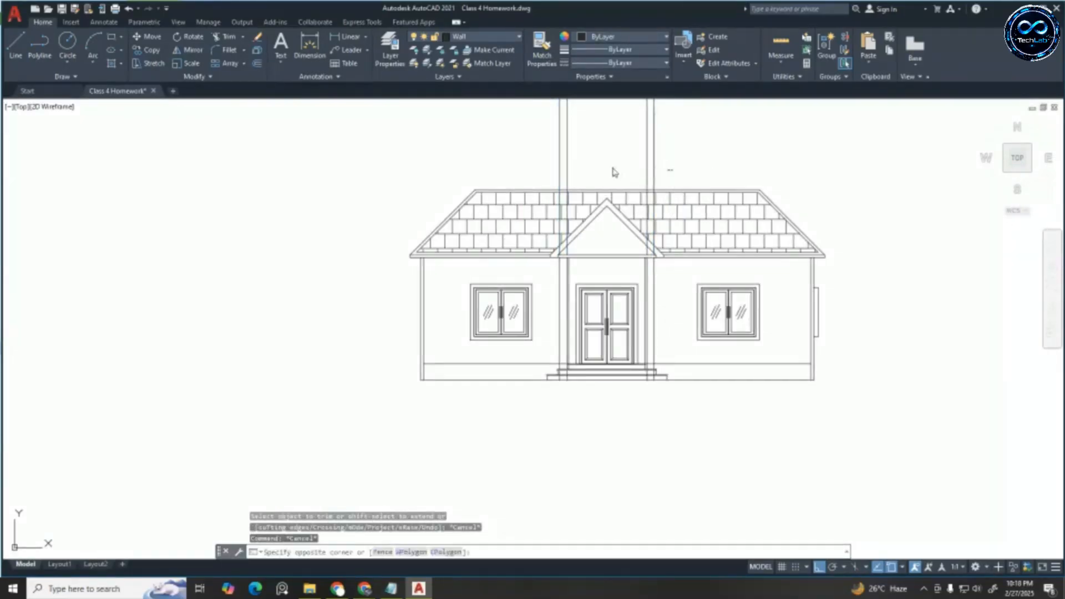
click(427, 159)
key(Delete)
Delete the right column's leftover line pieces below the middle entrance step's tread
scroll(694, 280, up, 5)
scroll(617, 238, down, 3)
scroll(566, 392, up, 3)
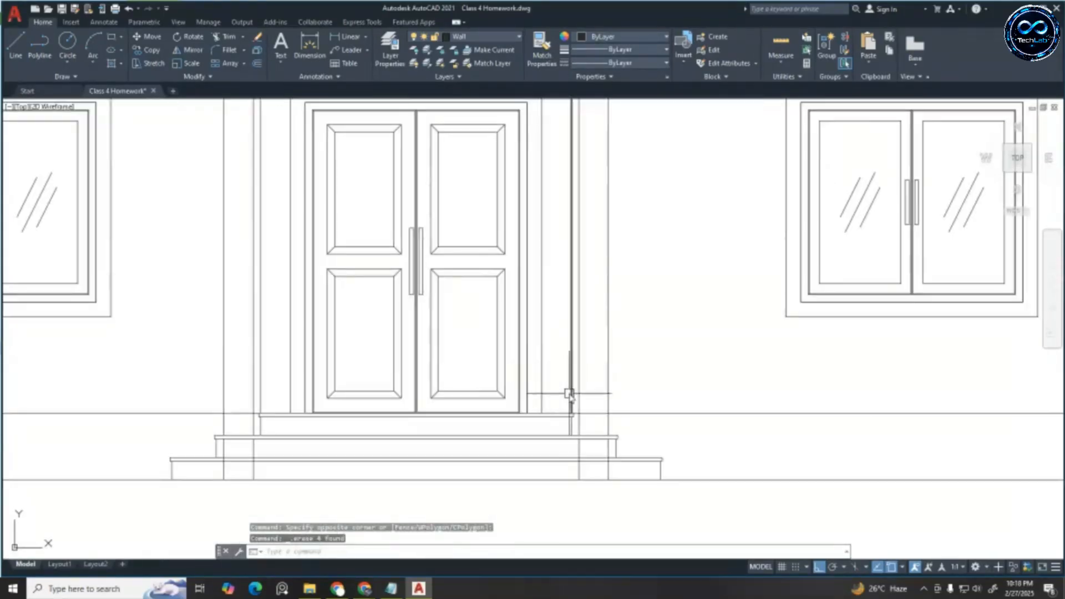
scroll(587, 436, up, 4)
scroll(607, 357, down, 3)
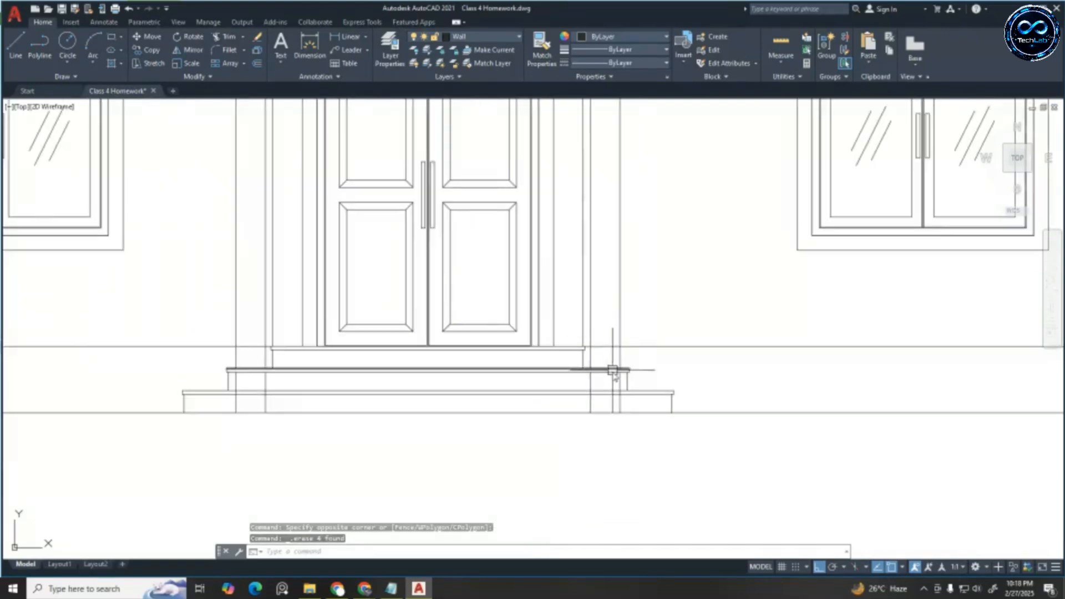
scroll(618, 394, up, 2)
key(Escape)
click(632, 420)
key(Delete)
scroll(559, 416, down, 3)
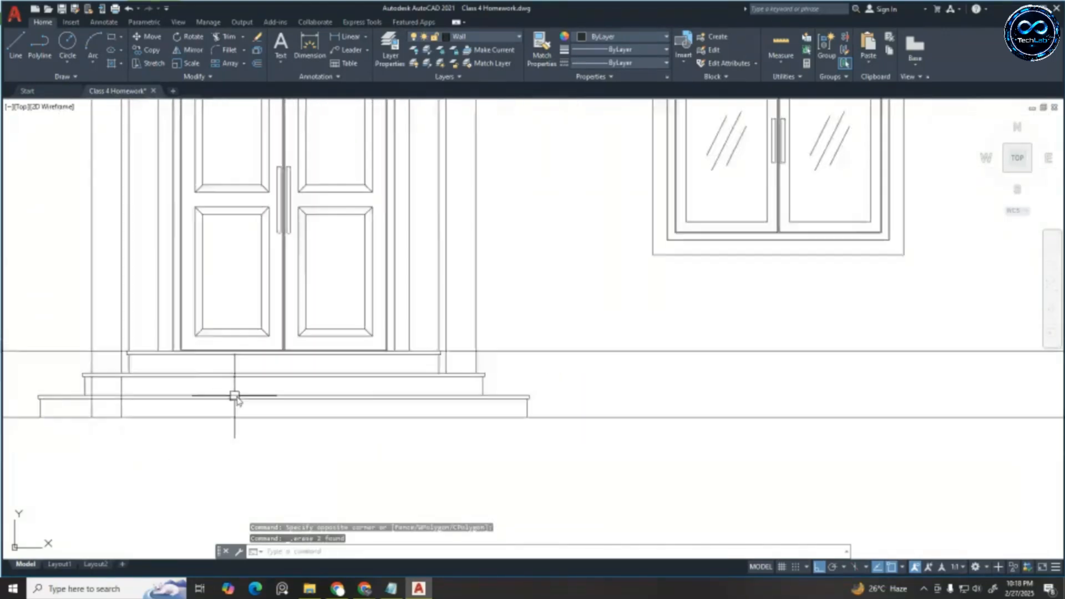
Delete the left column's leftover line pieces below the middle entrance step's tread
scroll(233, 395, up, 3)
click(186, 413)
click(78, 399)
key(Escape)
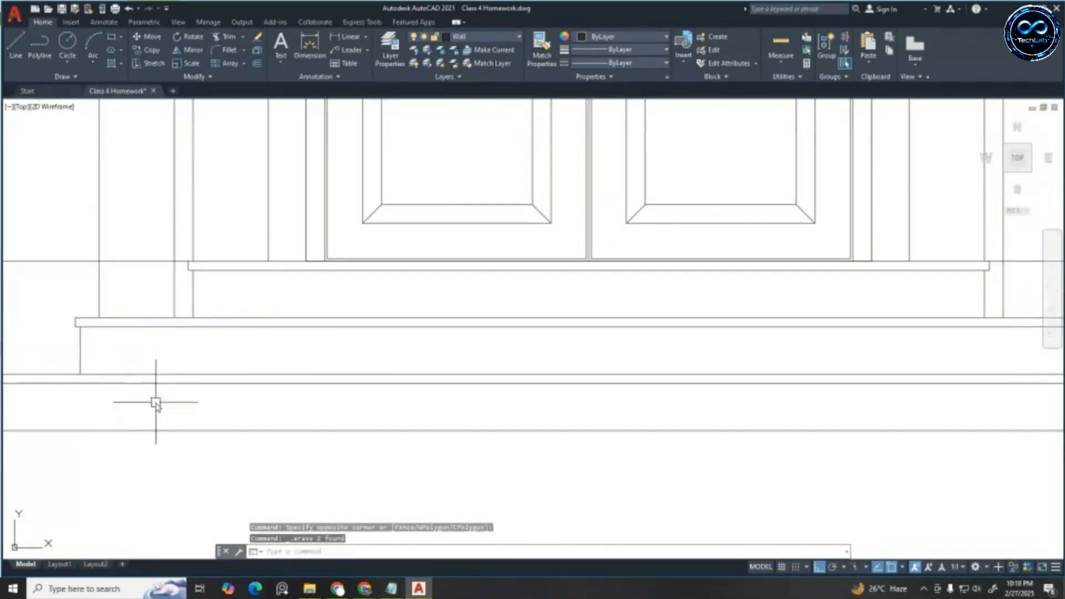
scroll(505, 405, down, 3)
key(Escape)
key(Escape)
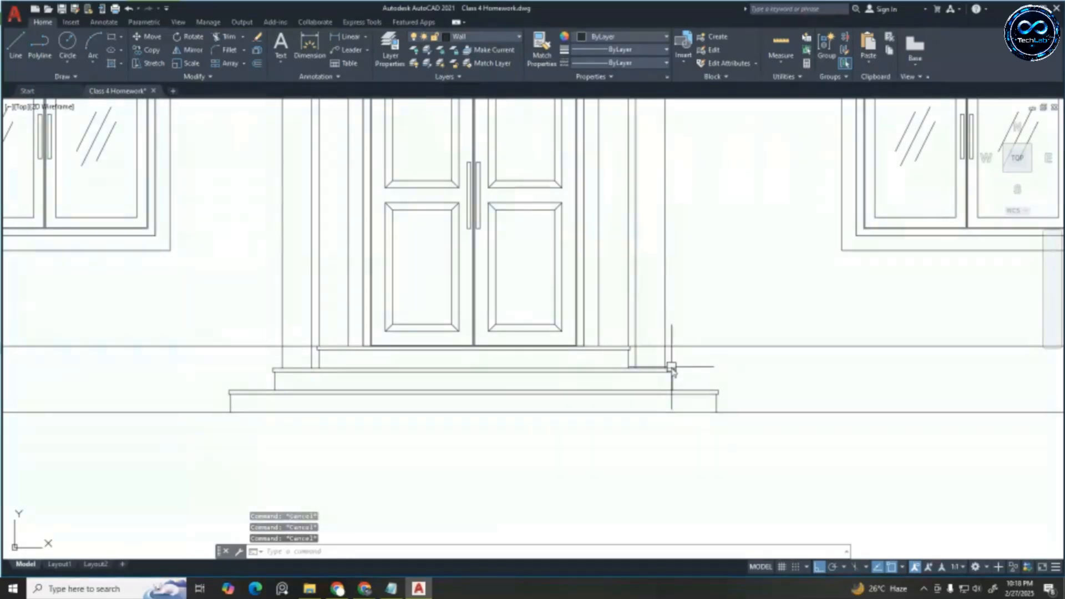
Trim the horizontal wall base line where it crosses the left and right entrance columns
text(tr)
key(Return)
click(652, 348)
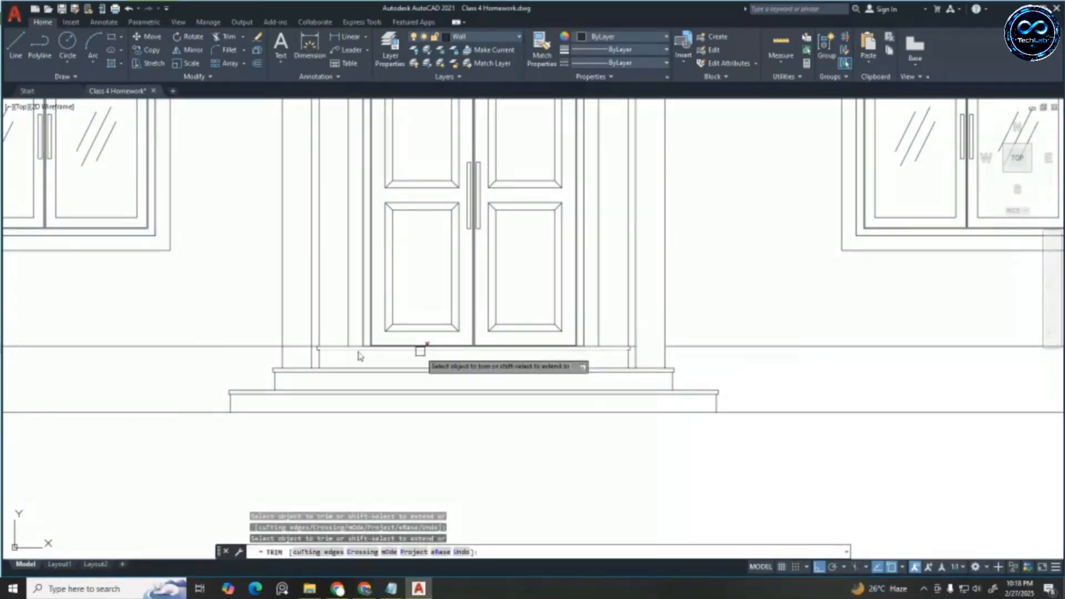
key(Escape)
key(Escape)
scroll(518, 381, down, 4)
scroll(599, 368, up, 3)
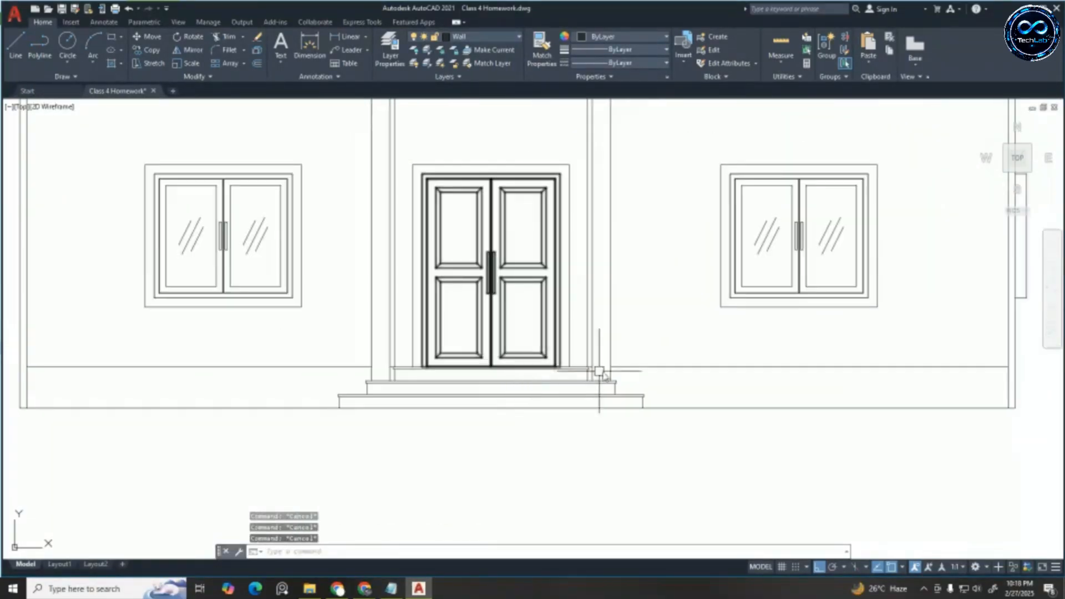
Hatch the left wall's base band and the narrow strip beside the left column's foot with the AR-CONC pattern
text(h)
key(Return)
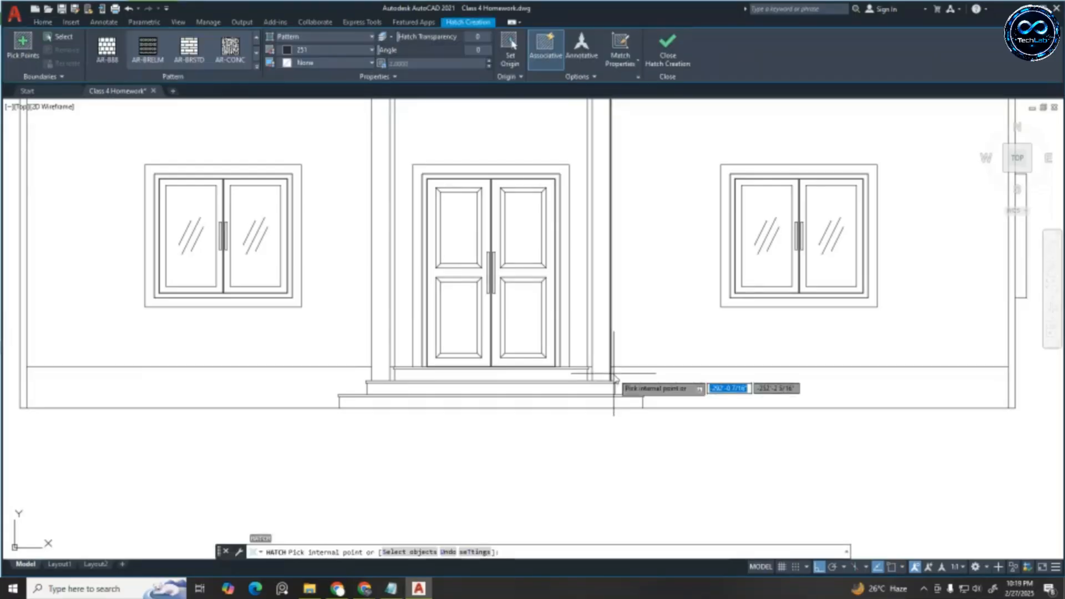
click(306, 382)
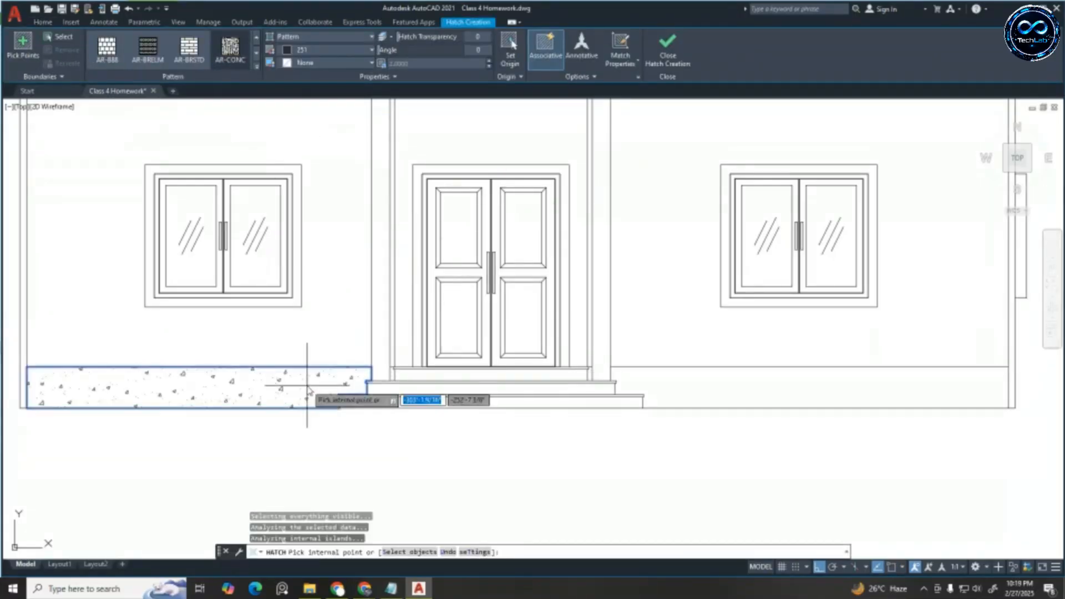
scroll(355, 366, up, 5)
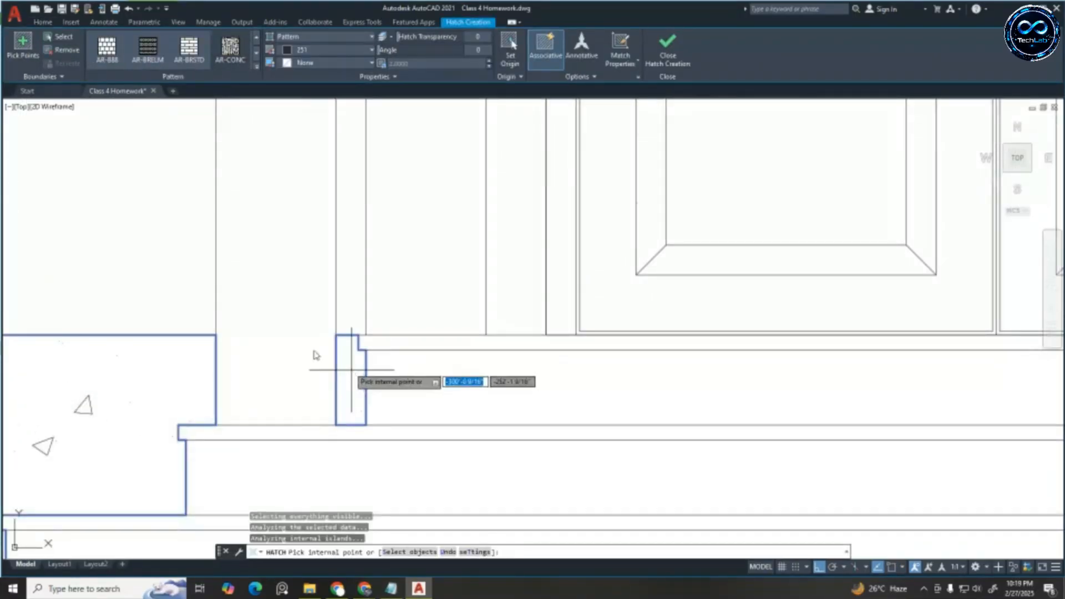
scroll(299, 352, down, 3)
scroll(761, 357, up, 5)
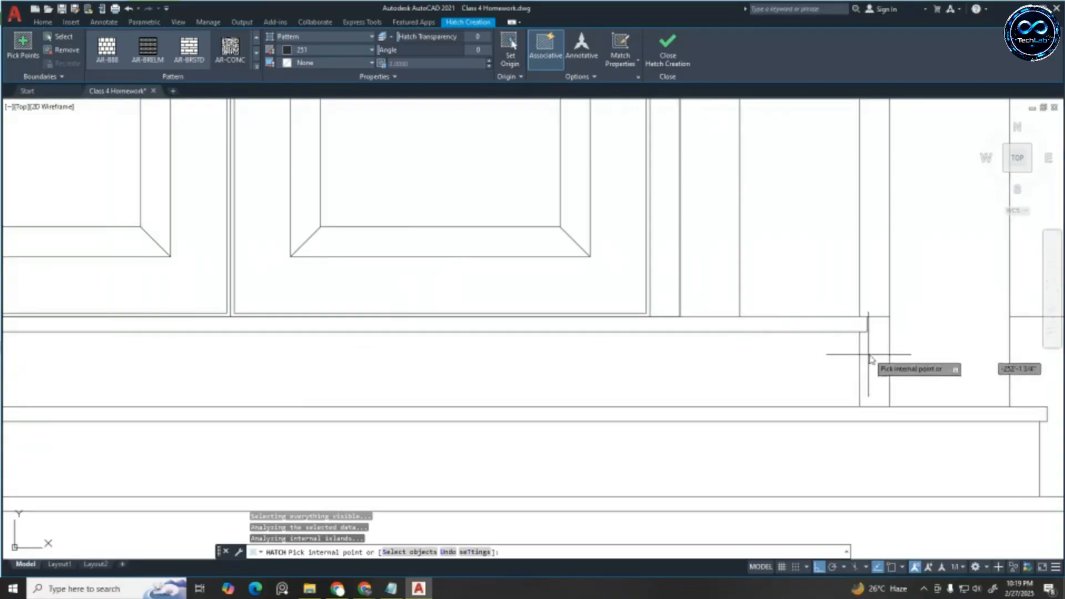
Add the narrow strip beside the right column's foot and the right wall's base band to the AR-CONC hatch
click(874, 332)
scroll(571, 291, down, 2)
click(937, 341)
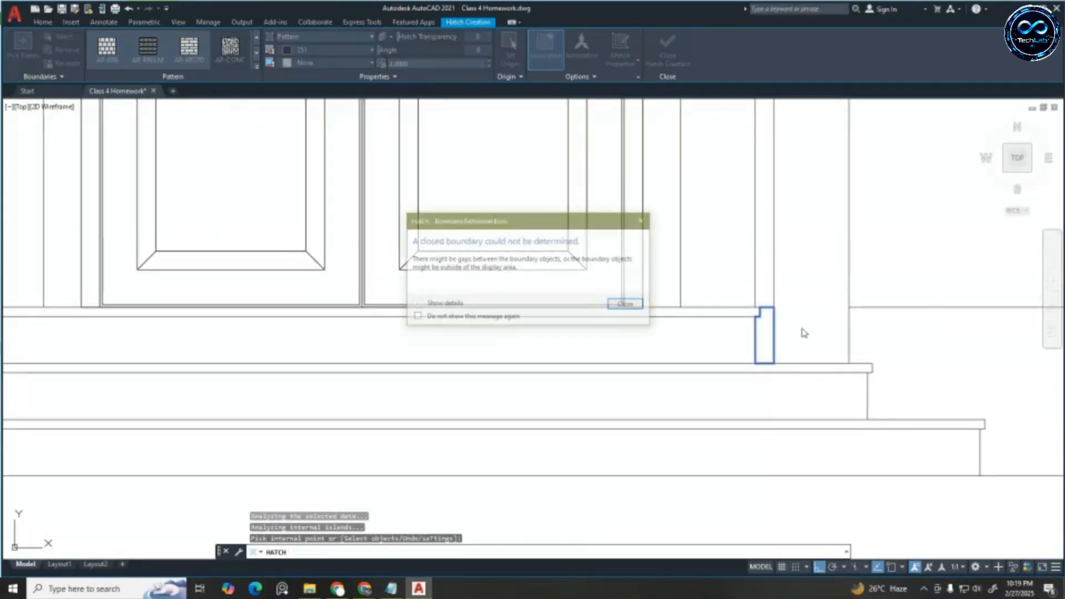
click(638, 308)
scroll(326, 285, down, 4)
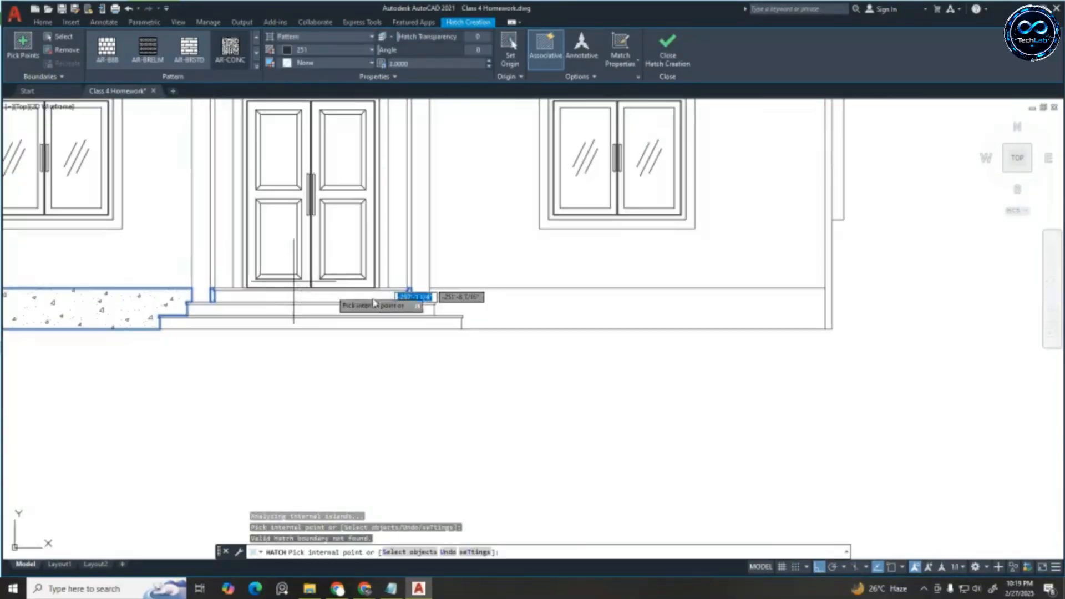
click(590, 305)
scroll(665, 332, down, 5)
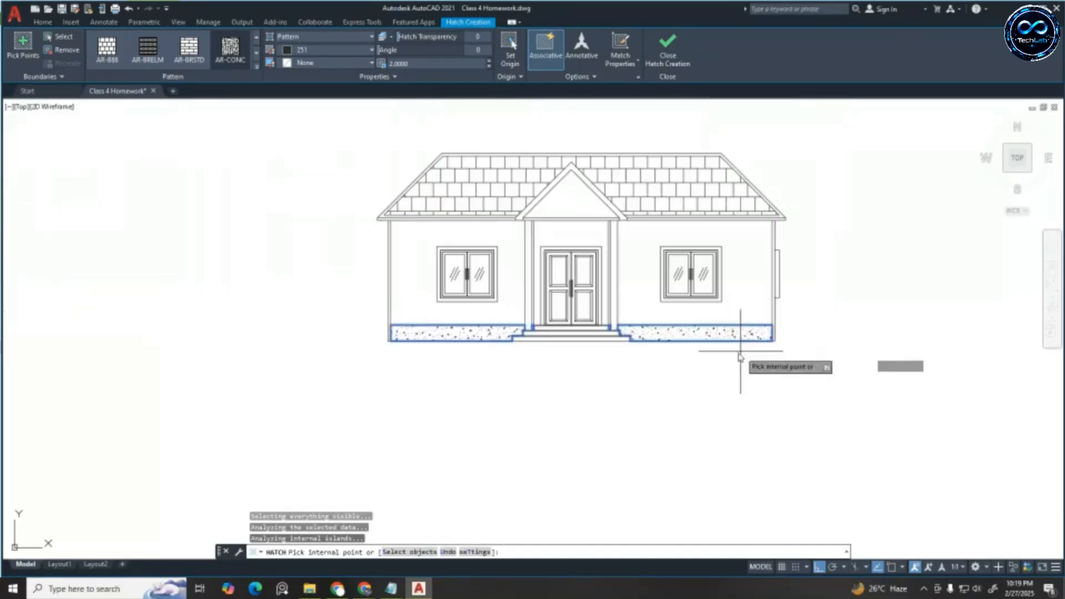
Set the base bands' concrete hatch scale to 0.5 and finish the hatch
scroll(529, 294, up, 2)
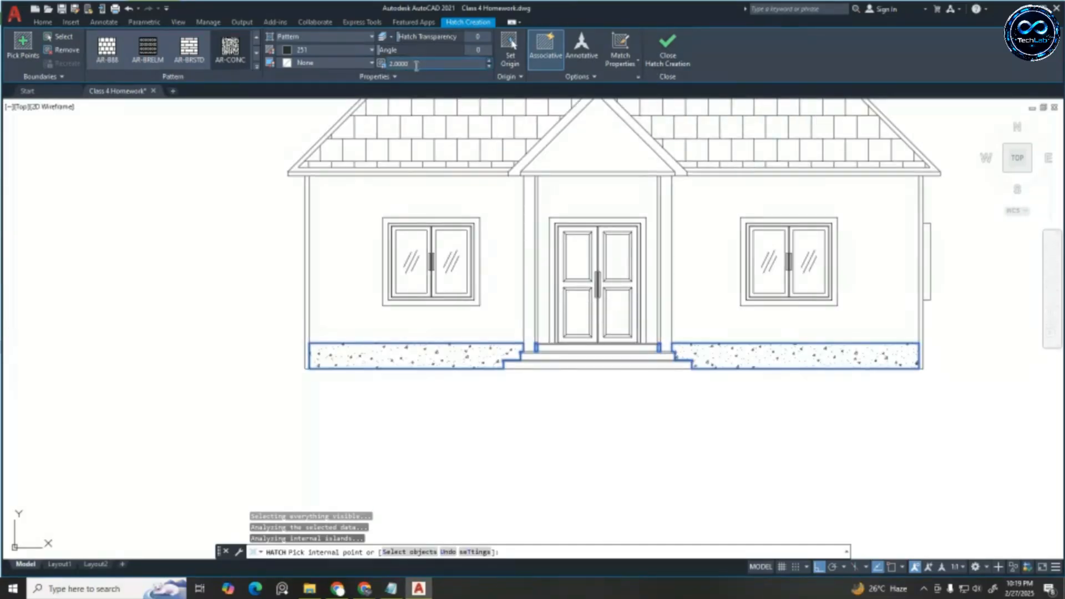
key(Return)
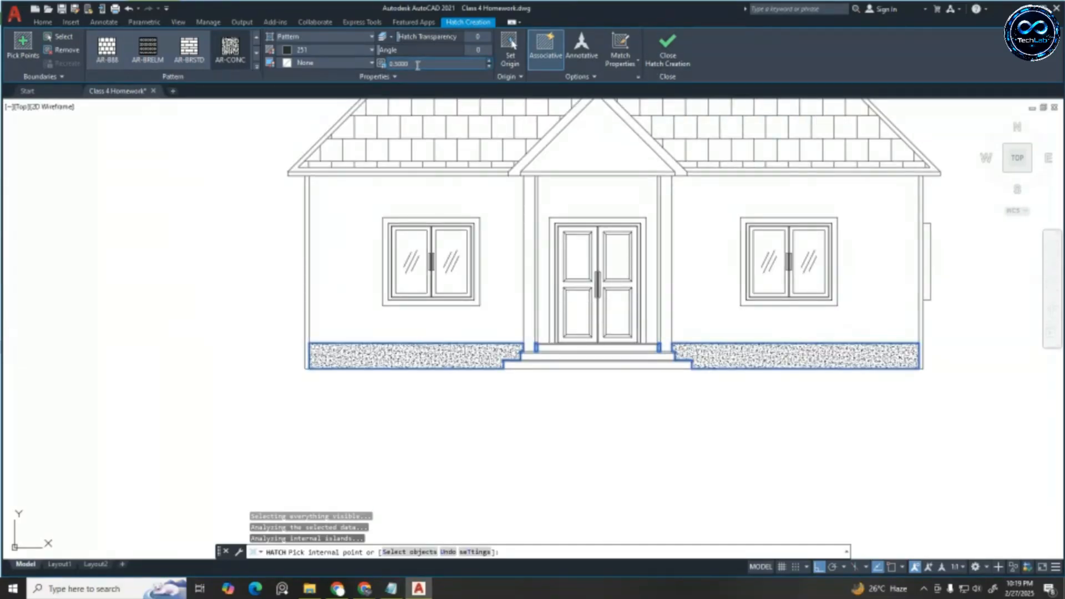
key(Return)
scroll(651, 352, up, 4)
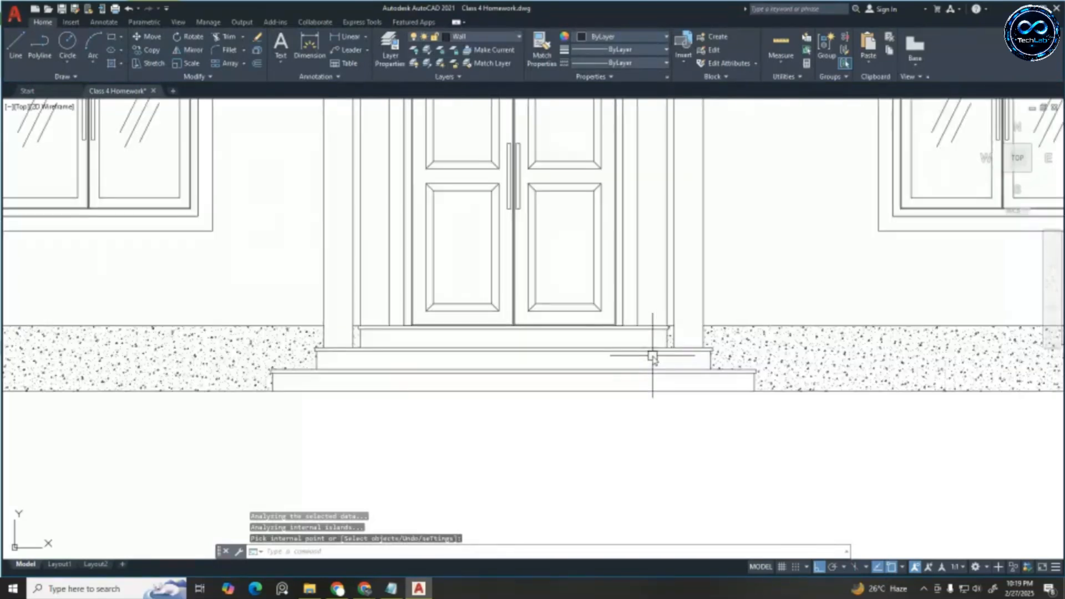
scroll(649, 356, down, 4)
scroll(594, 207, up, 2)
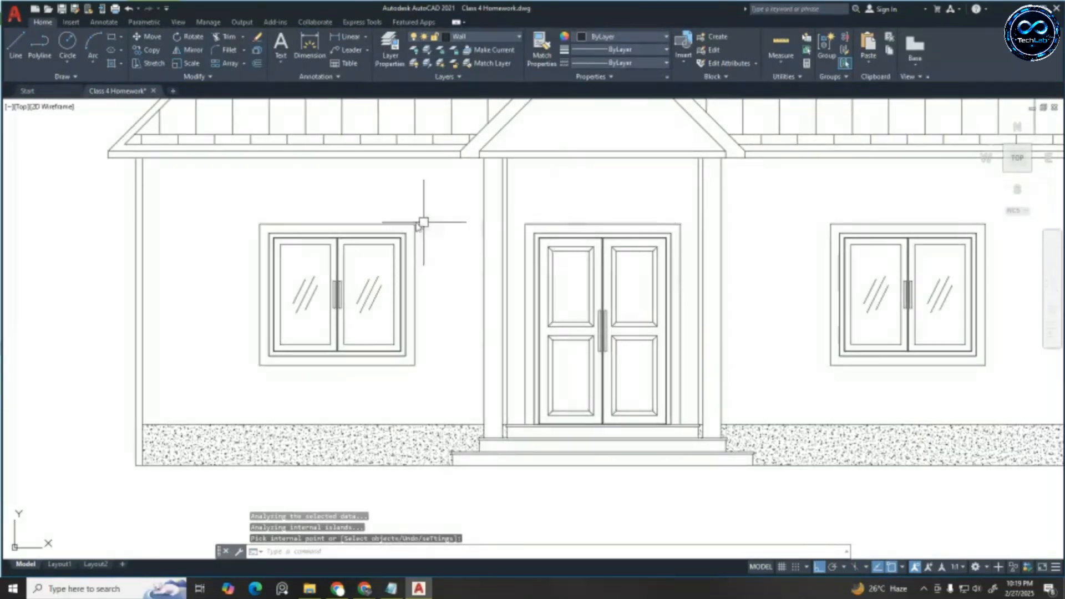
key(Escape)
key(Escape)
key(Escape)
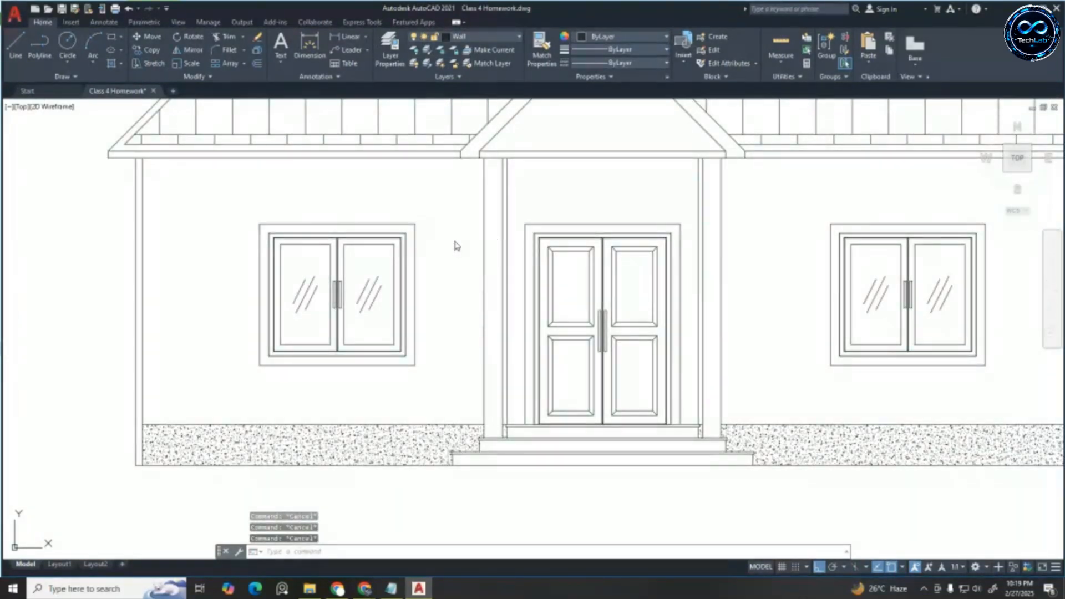
Hatch the left wall around its window with the ANSI31 pattern at scale 50 and angle 135
text(h)
key(Return)
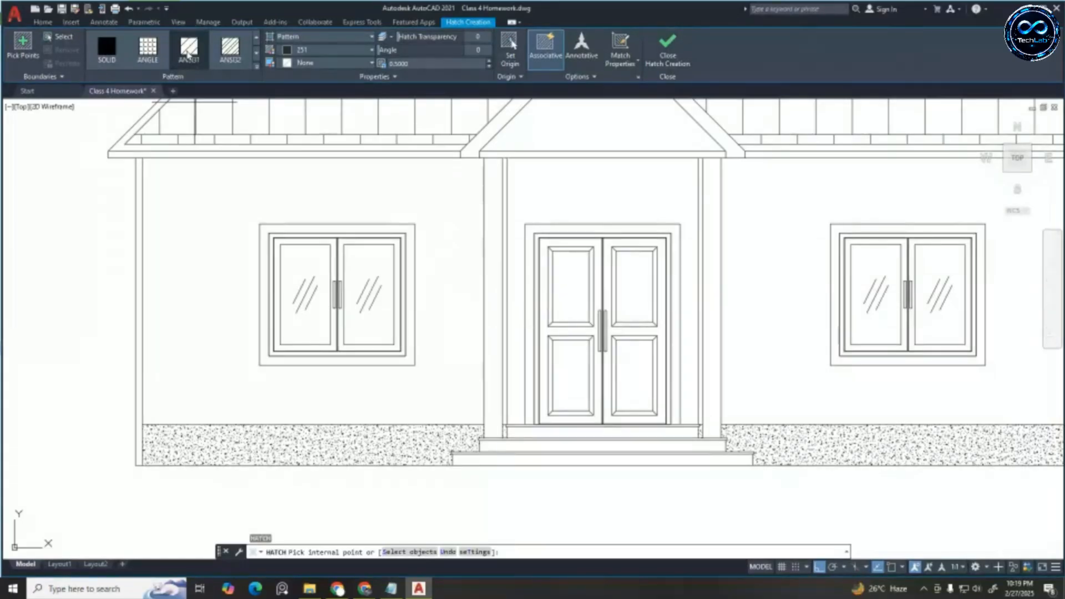
click(355, 185)
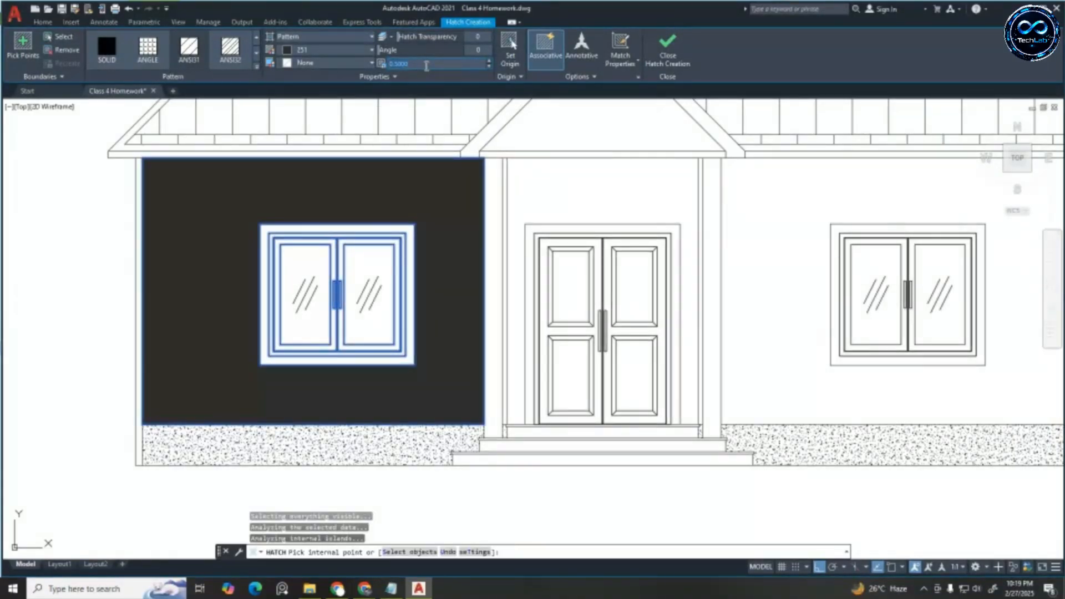
key(Return)
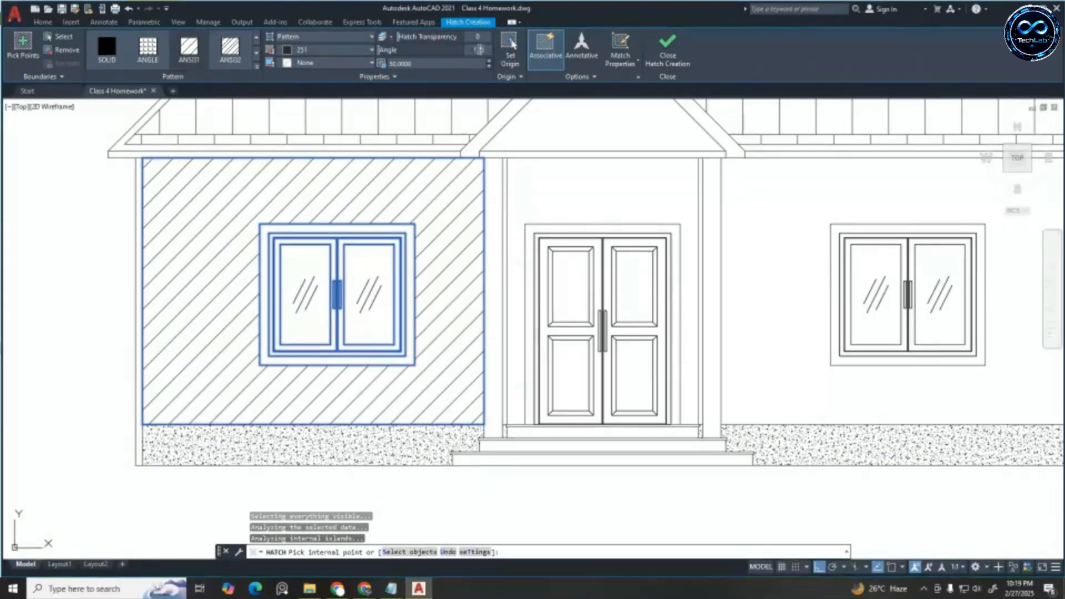
key(Return)
Add the narrow strips beside both entrance columns and the right wall to the horizontal siding hatch
scroll(477, 213, down, 2)
scroll(477, 212, up, 8)
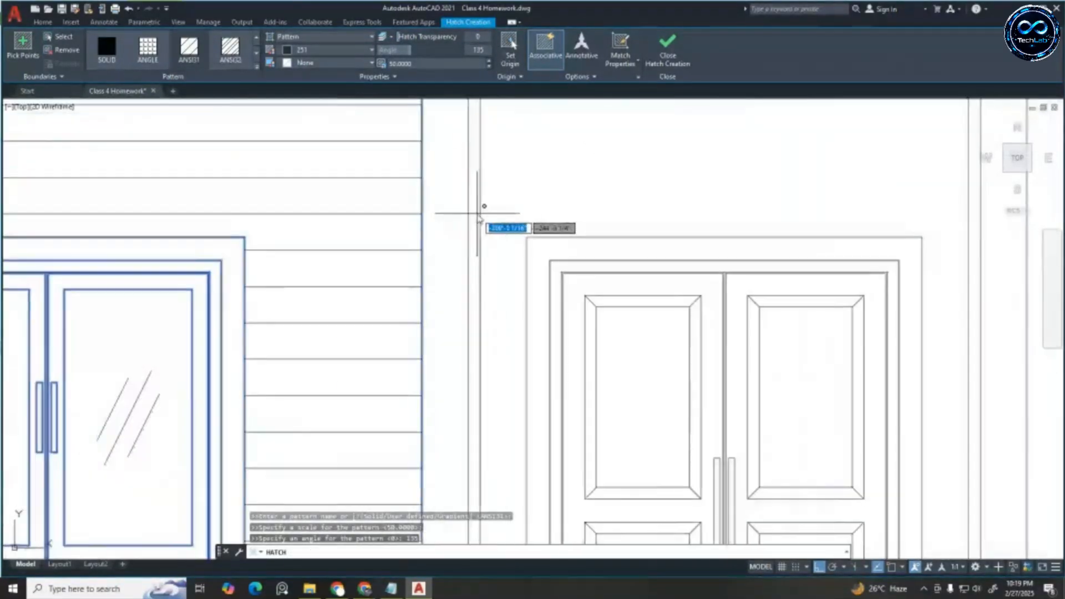
scroll(486, 222, down, 4)
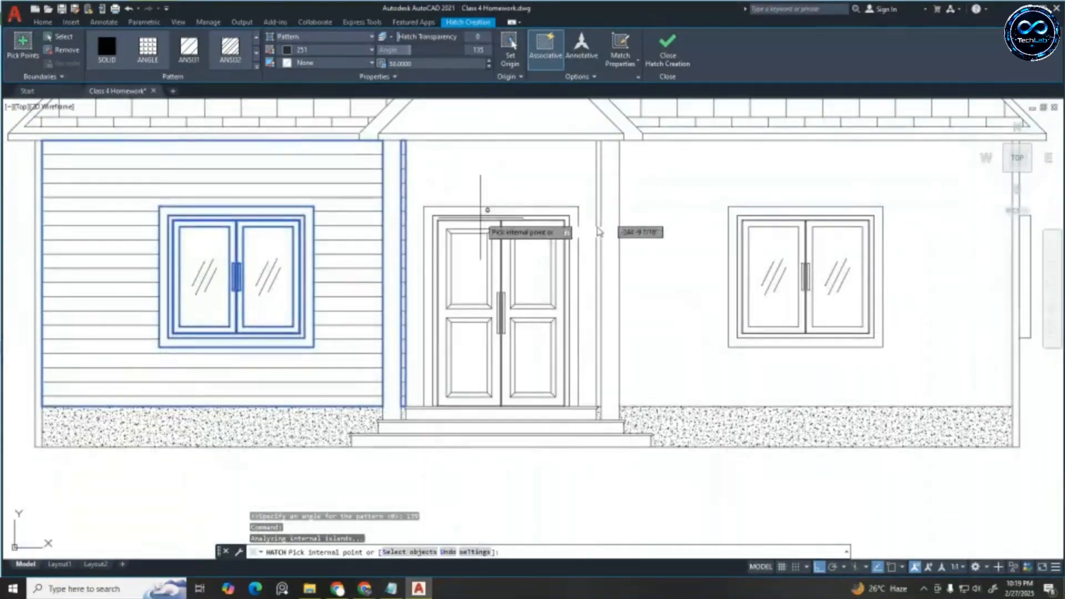
scroll(597, 232, up, 4)
click(594, 228)
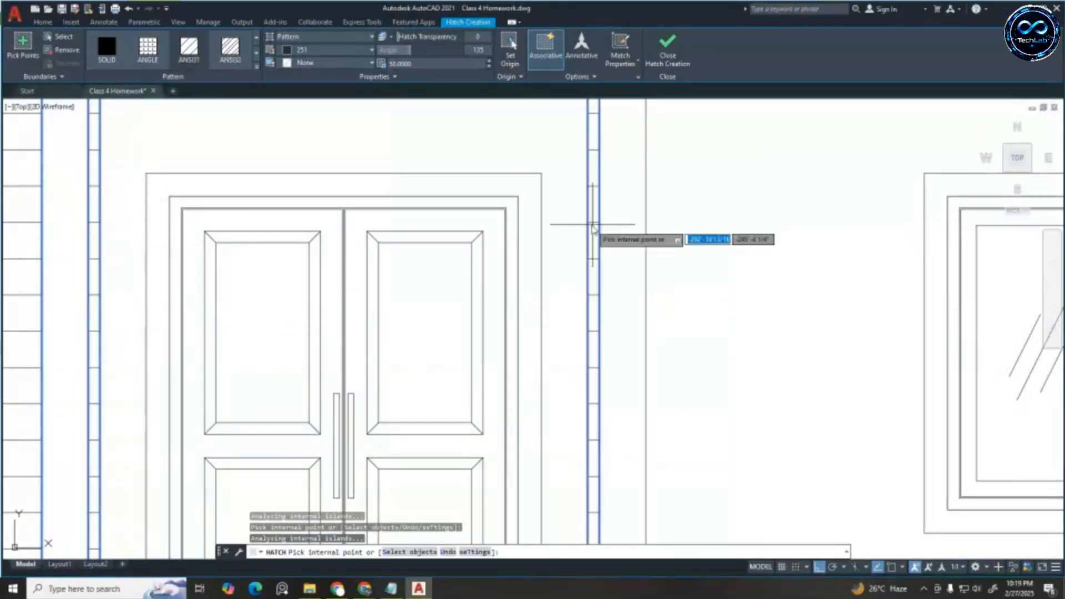
scroll(563, 239, down, 4)
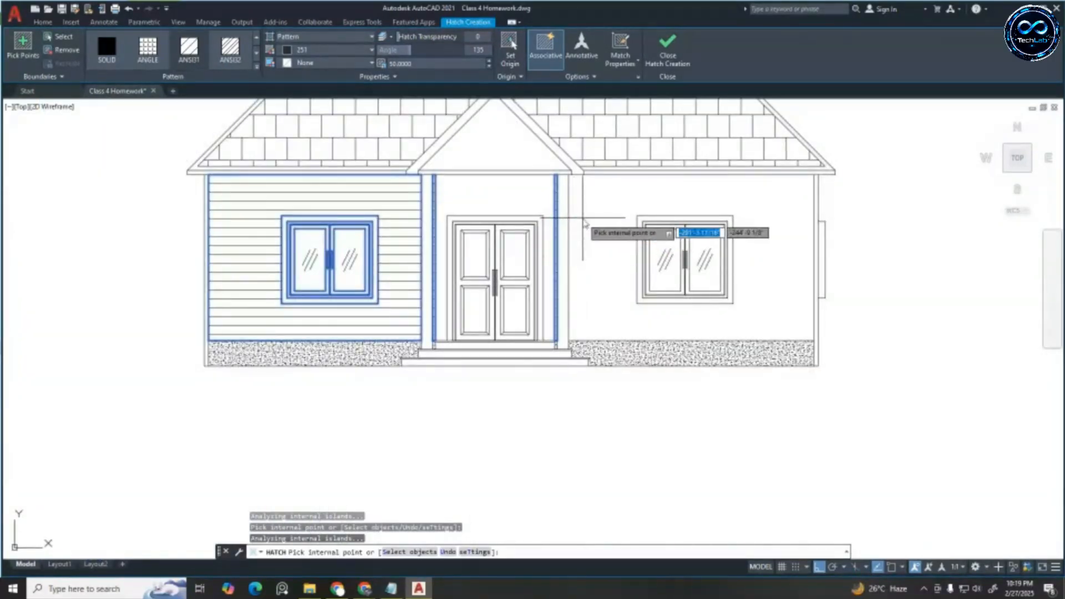
click(577, 227)
key(Escape)
scroll(577, 228, down, 4)
scroll(613, 200, up, 4)
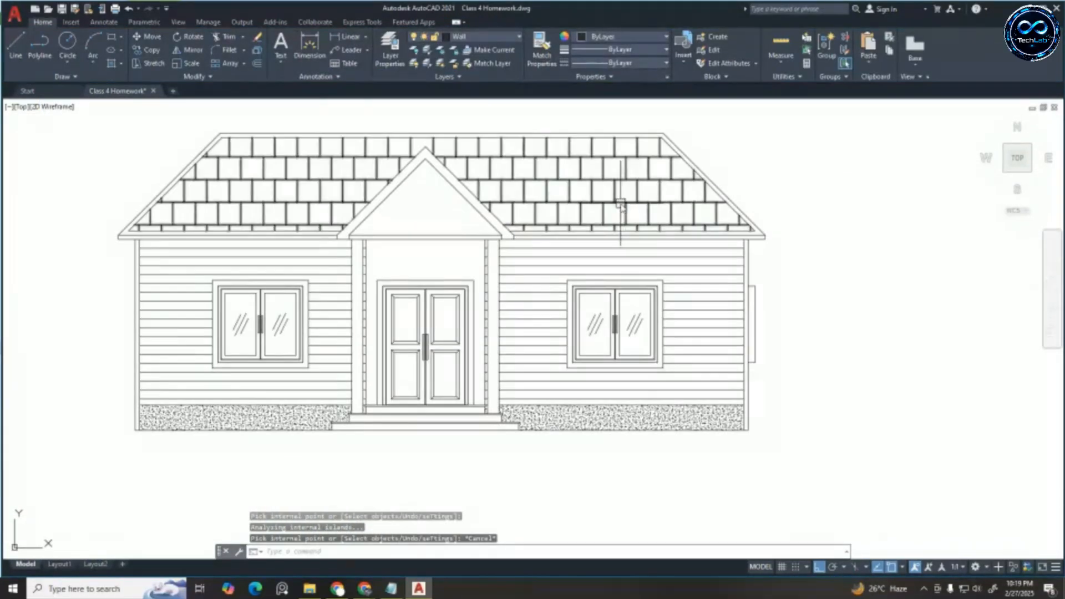
key(Escape)
key(Escape)
key(Escape)
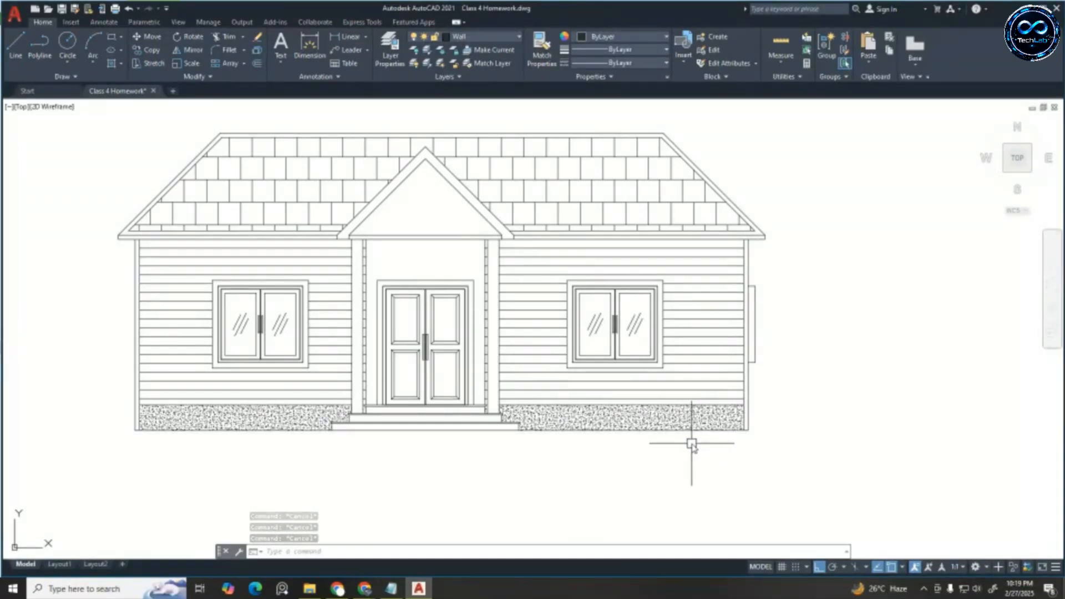
scroll(693, 442, down, 5)
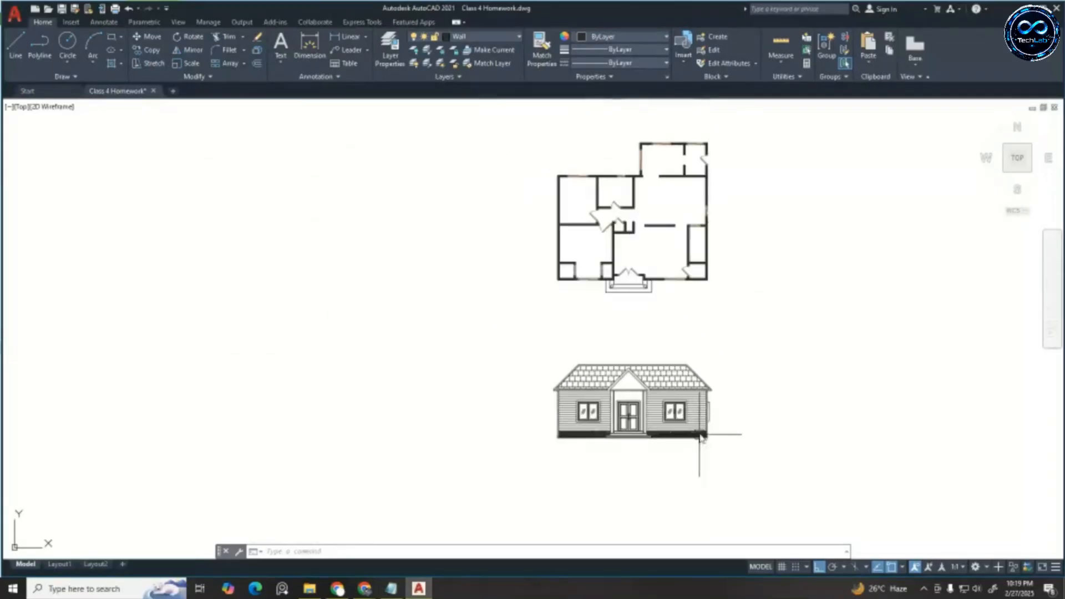
scroll(703, 382, up, 2)
scroll(708, 380, down, 2)
scroll(632, 147, up, 2)
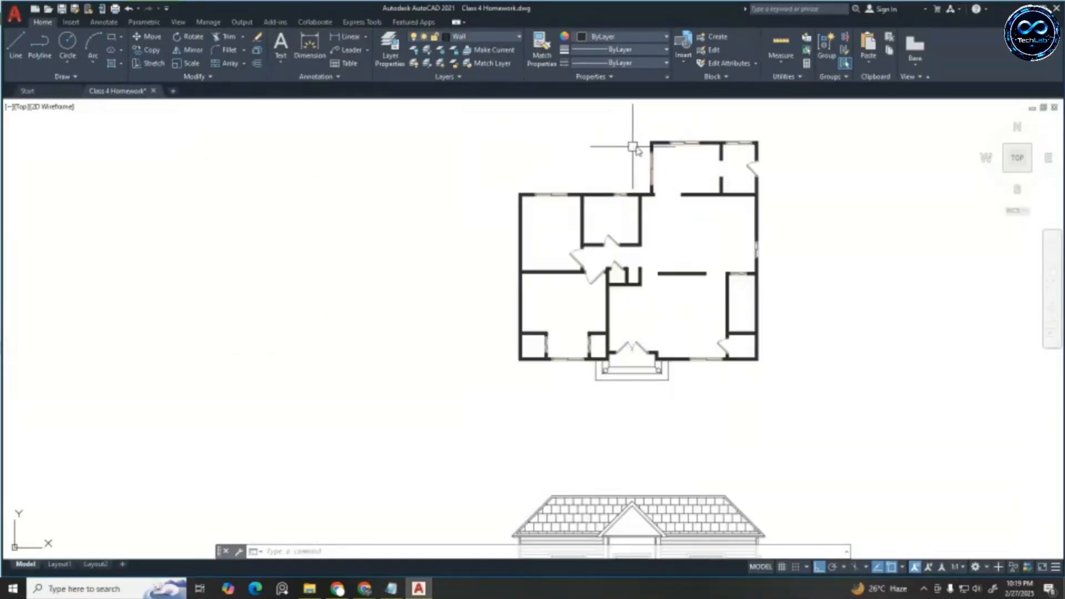
scroll(772, 125, down, 2)
scroll(756, 355, up, 12)
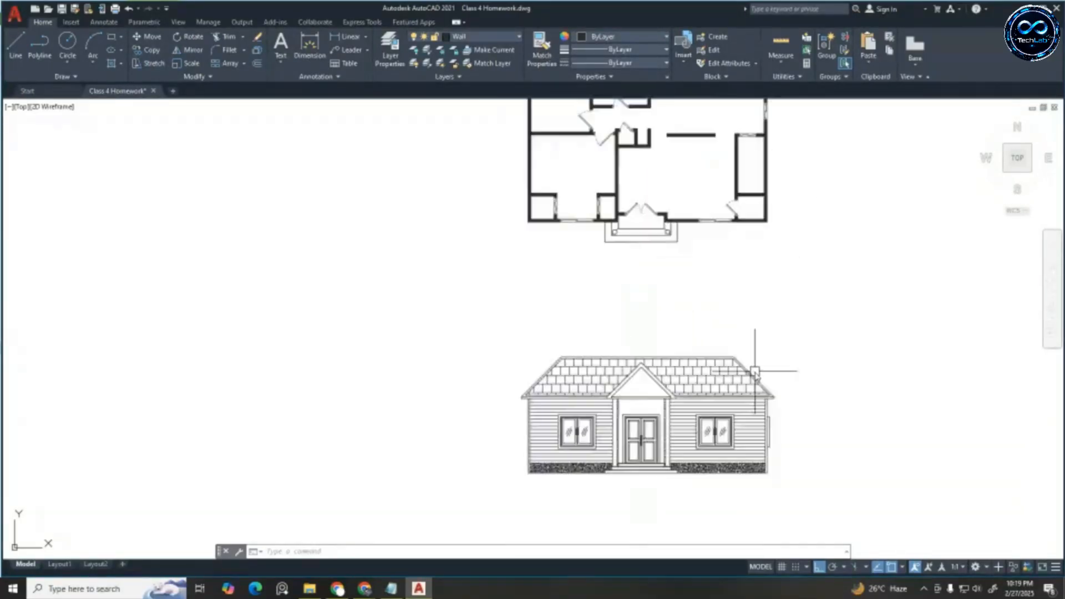
scroll(755, 368, up, 3)
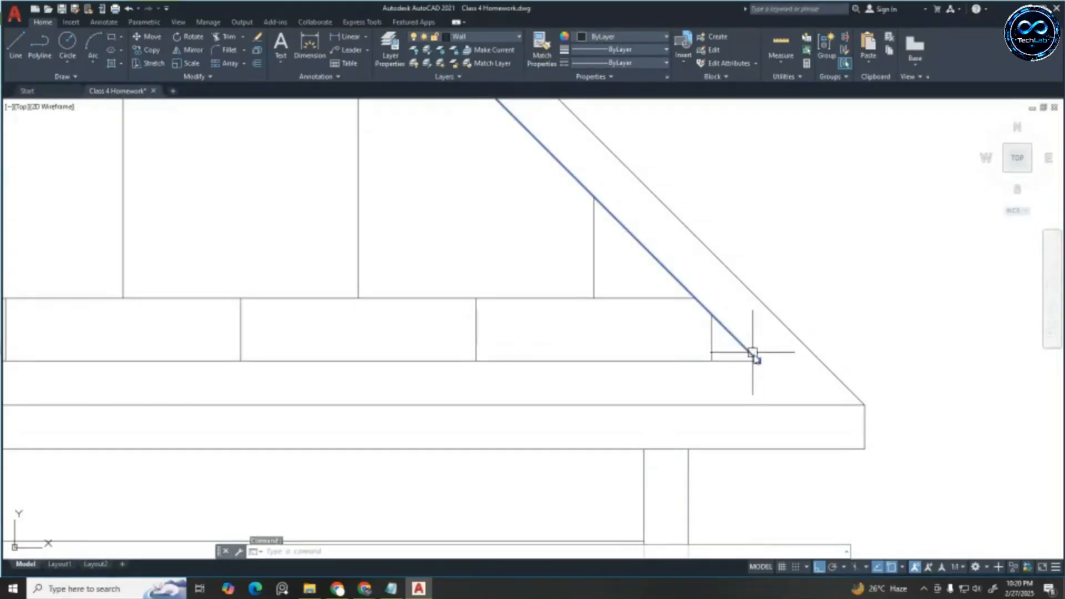
click(758, 361)
click(757, 361)
key(Escape)
key(Escape)
key(Escape)
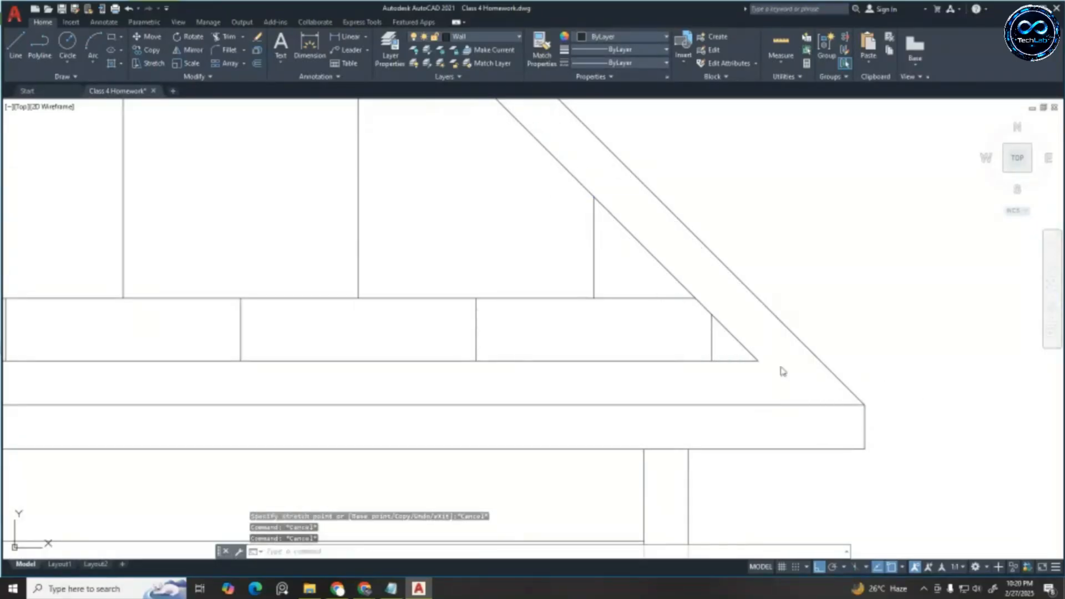
Extend the inner sloping roof lines down to the eave line at both lower roof corners
key(Return)
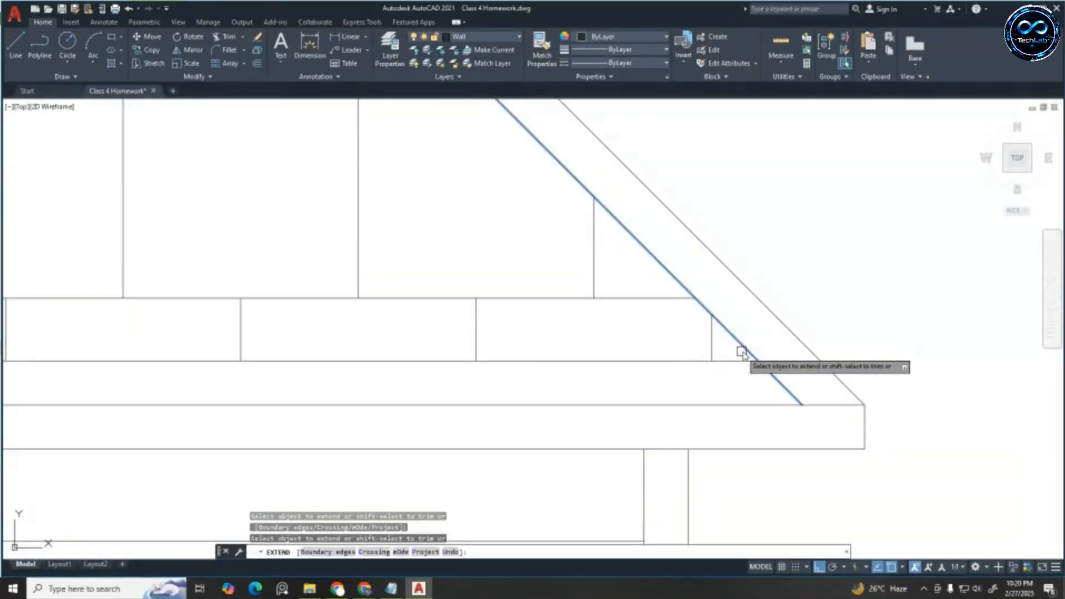
scroll(893, 381, down, 5)
scroll(897, 381, down, 2)
scroll(253, 376, up, 5)
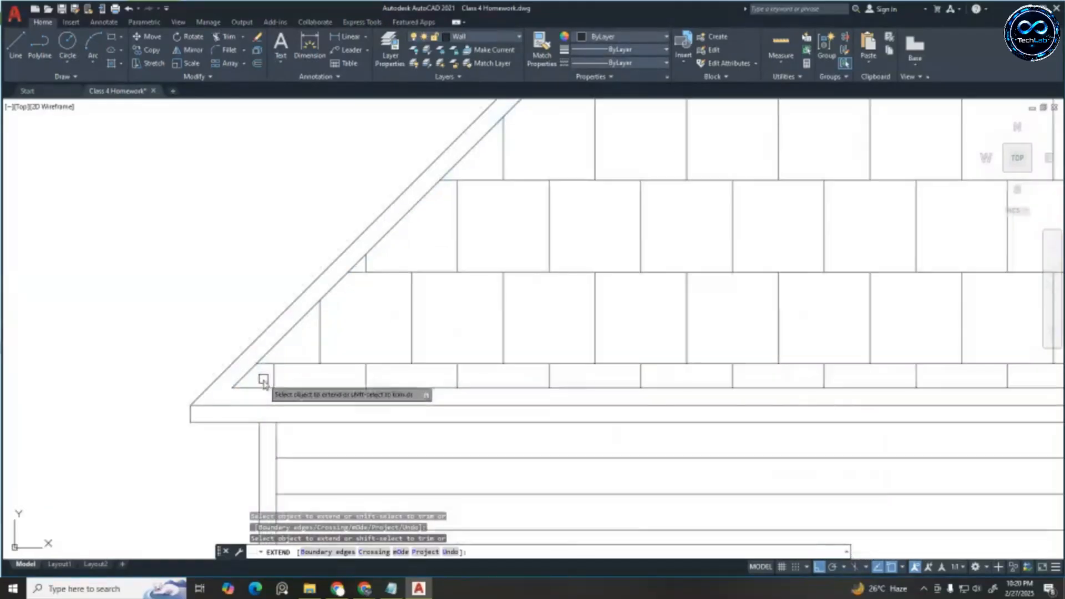
Extend the inner ridge line and the inner slope line to the outer roof outline at the left ridge corner
scroll(266, 388, down, 5)
scroll(438, 264, up, 4)
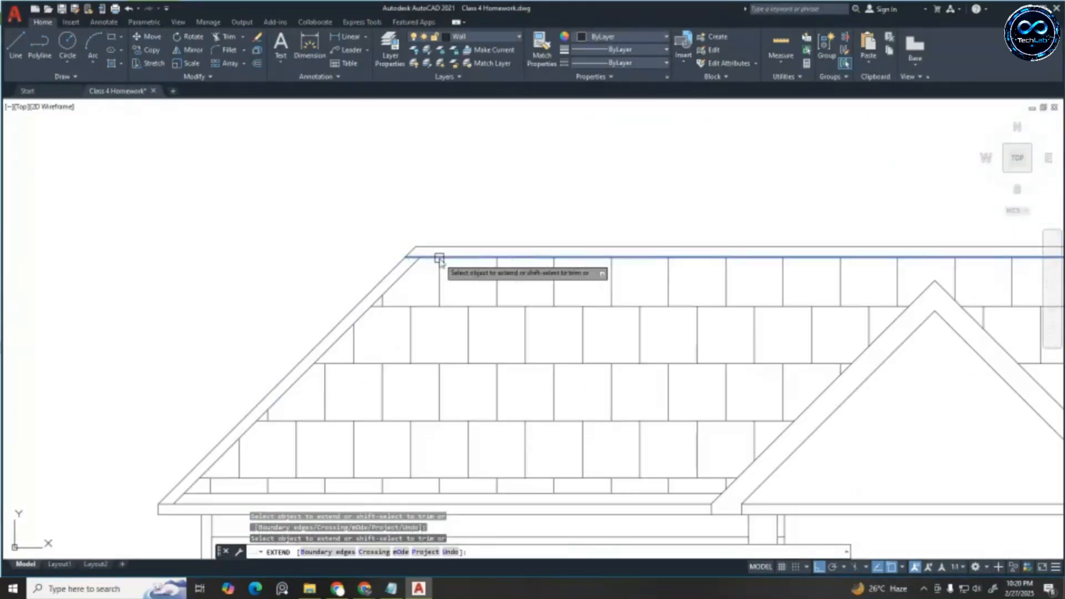
click(433, 258)
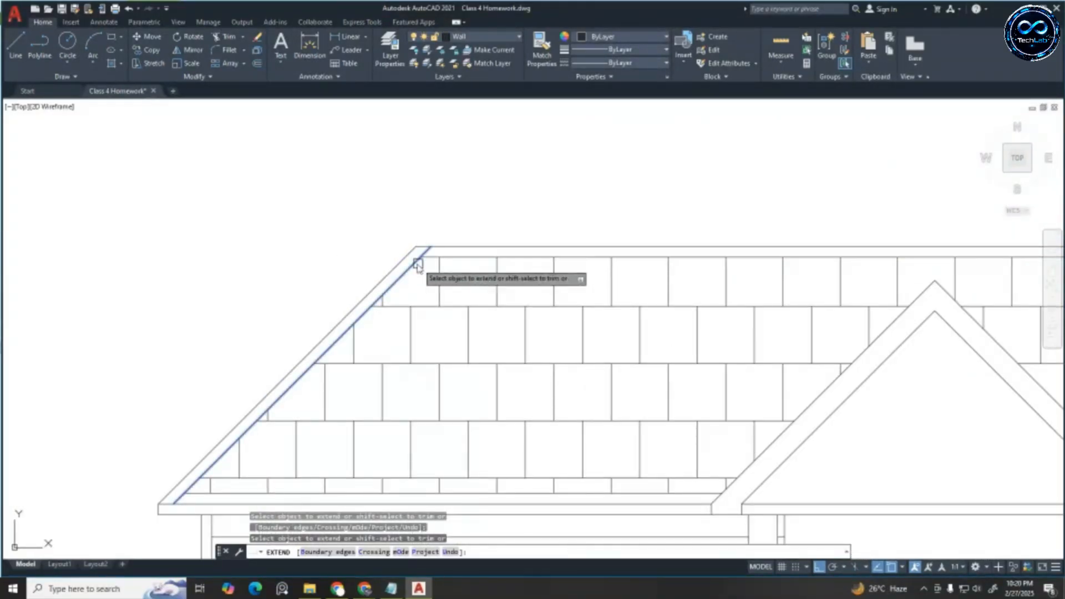
scroll(422, 241, down, 4)
key(Escape)
key(Escape)
key(Escape)
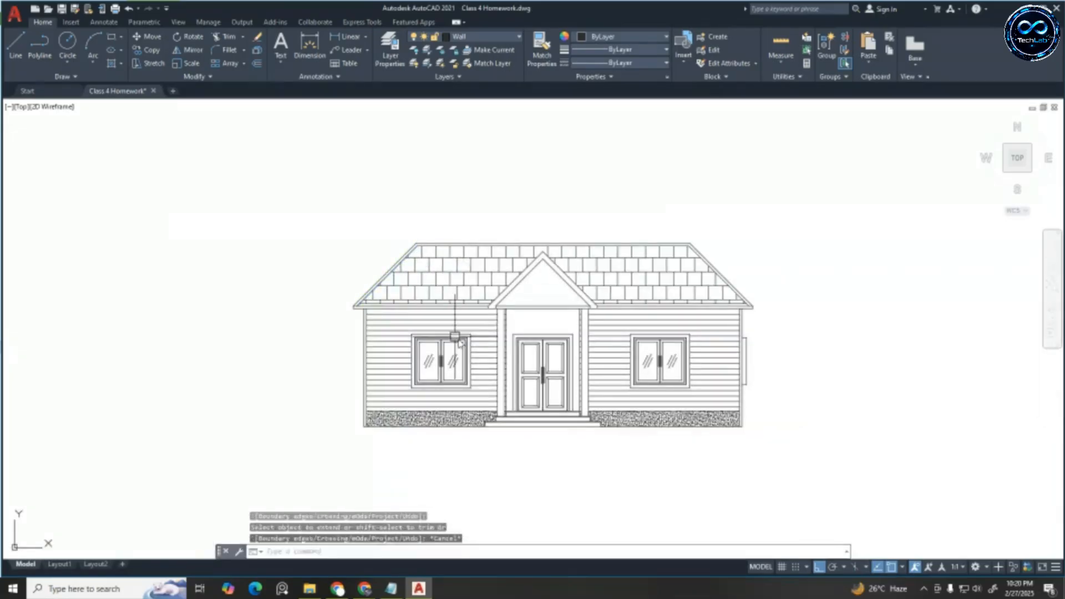
Try stretching the short vertical edge at the gable's right outer corner below the eave line
scroll(549, 309, up, 6)
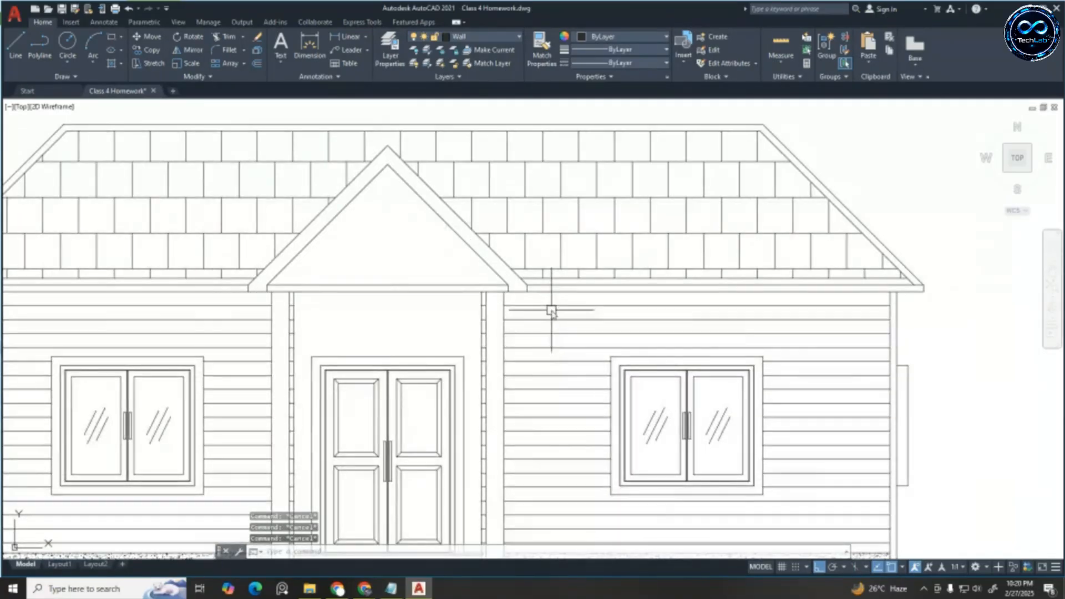
scroll(502, 302, up, 2)
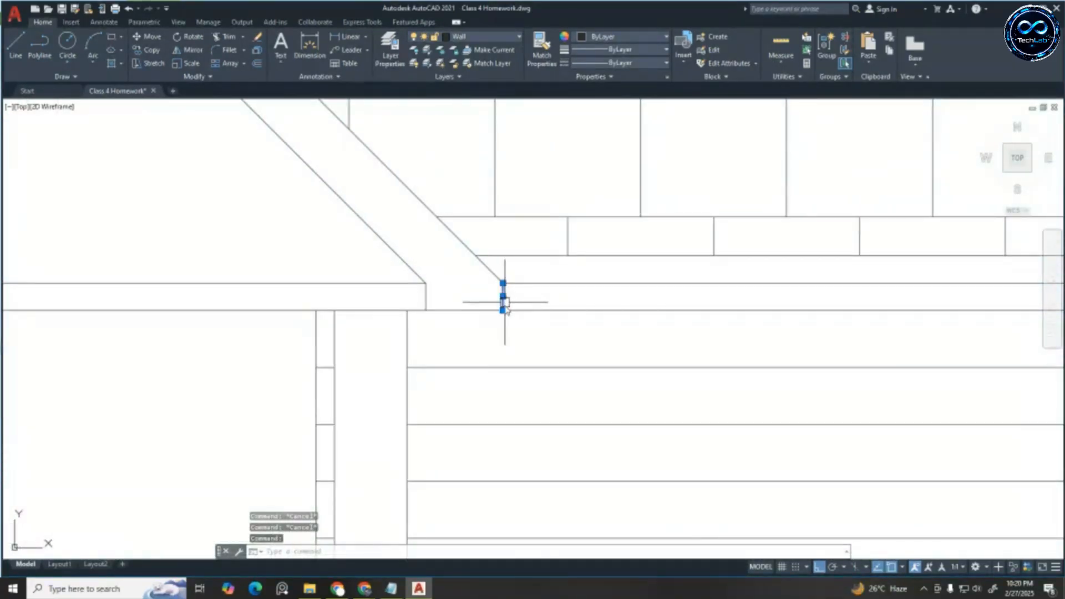
click(502, 310)
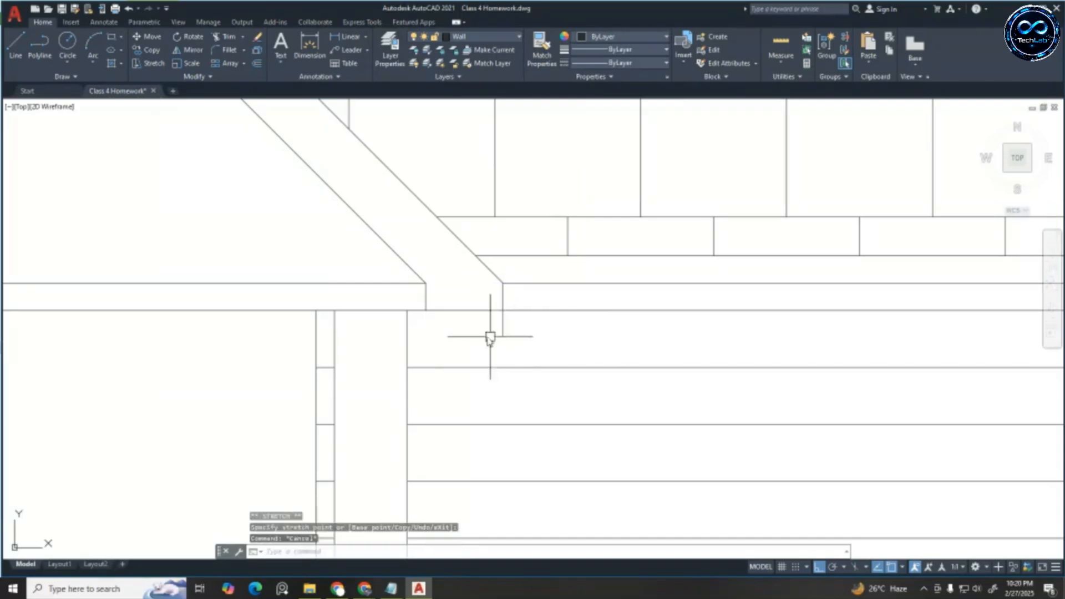
key(ctrl+z)
click(502, 310)
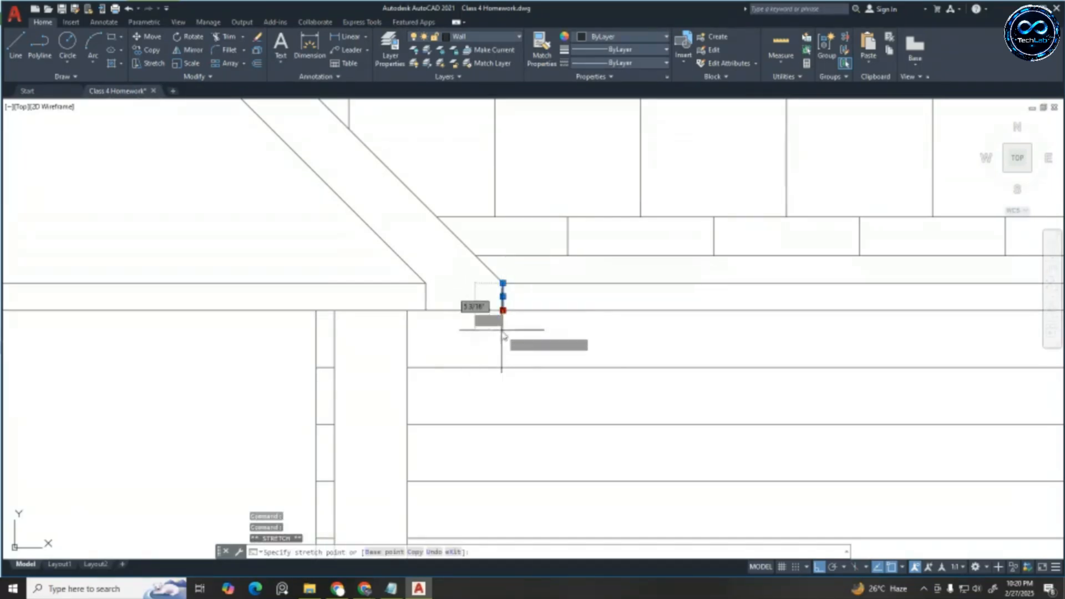
key(Return)
key(Escape)
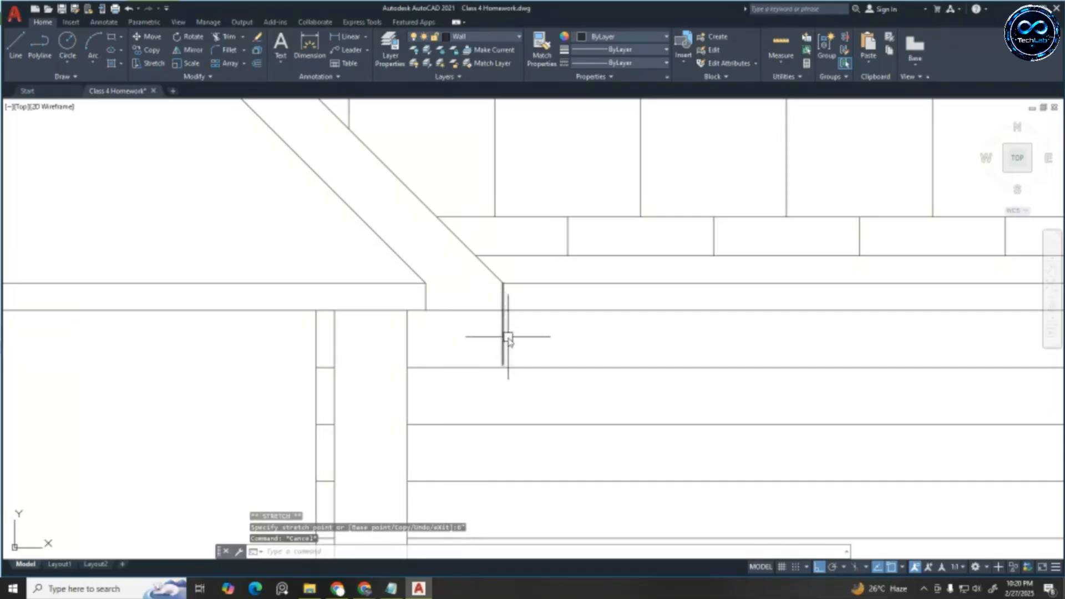
click(504, 337)
click(503, 364)
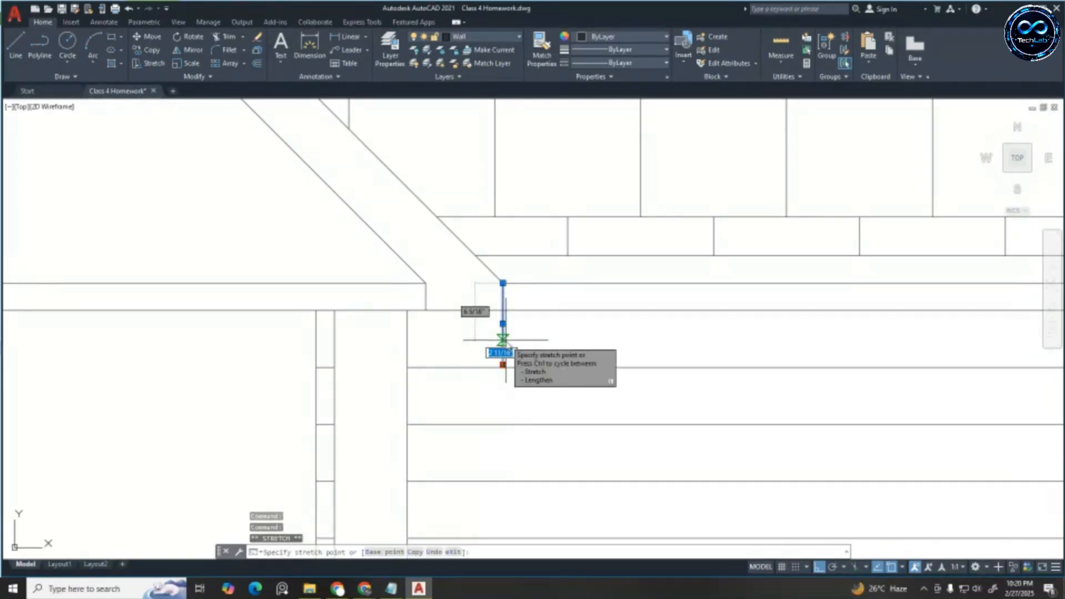
click(504, 343)
key(Escape)
key(Escape)
key(Escape)
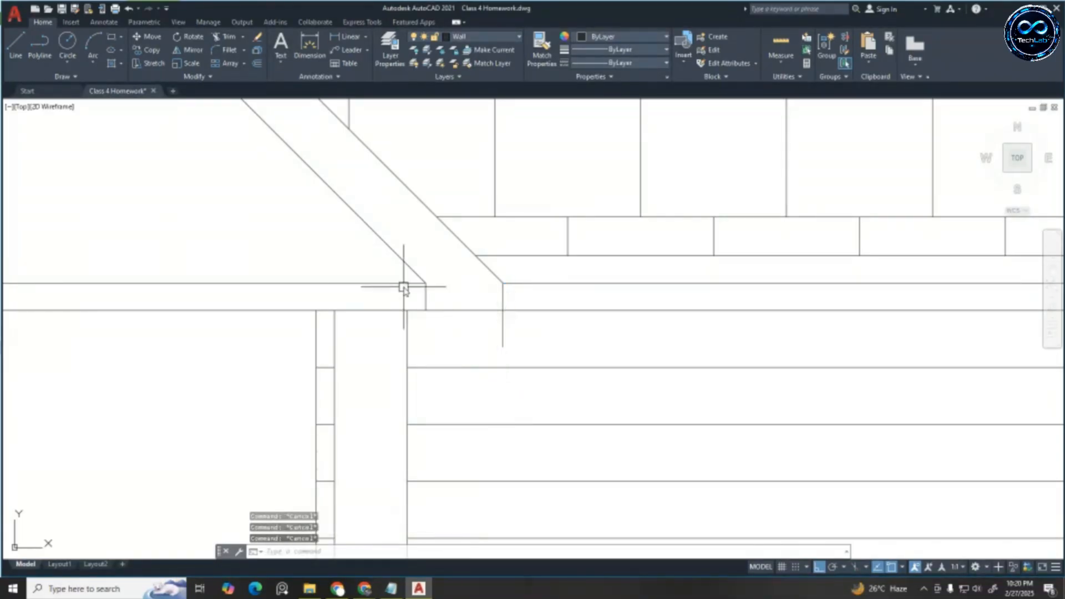
Try stretching the inner vertical edge at the gable's right corner freehand below the eave line
click(425, 310)
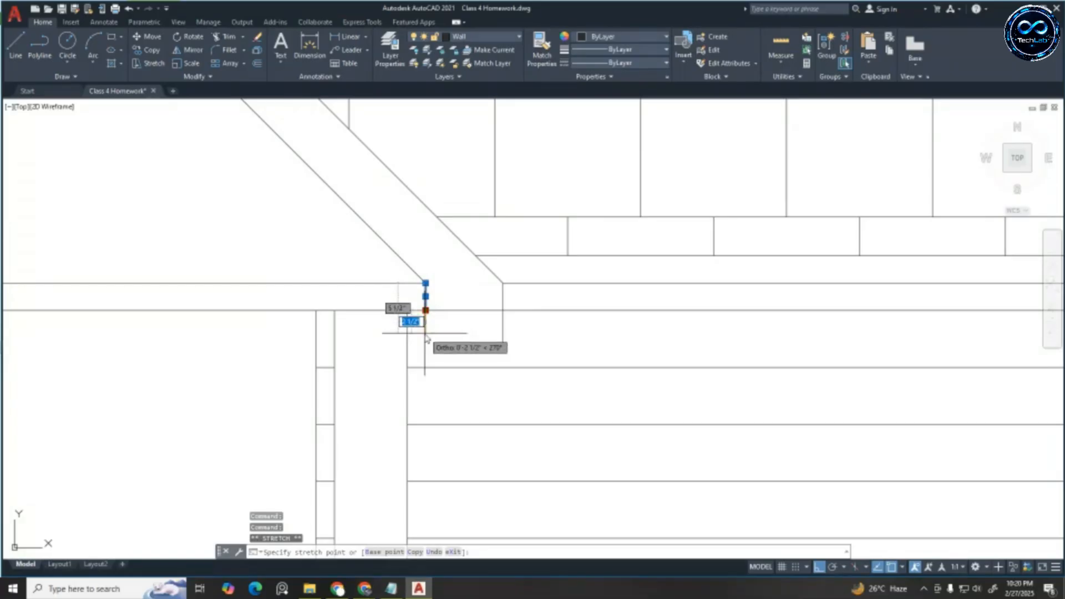
click(424, 332)
key(Escape)
key(Escape)
key(Escape)
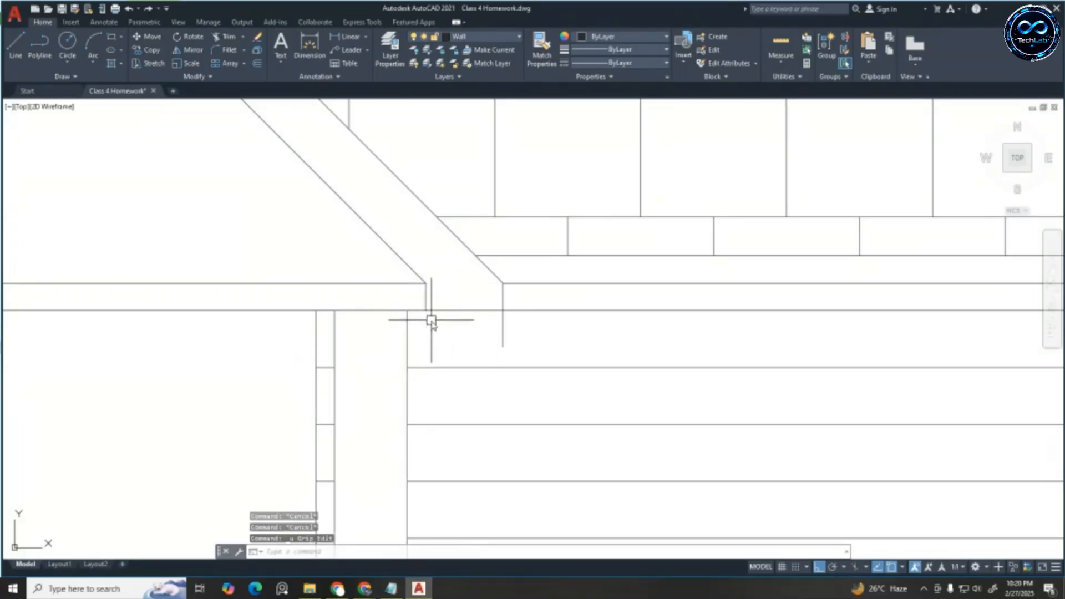
Extend the inner vertical edge at the gable's right corner 2" below the eave line
scroll(487, 321, up, 3)
key(Escape)
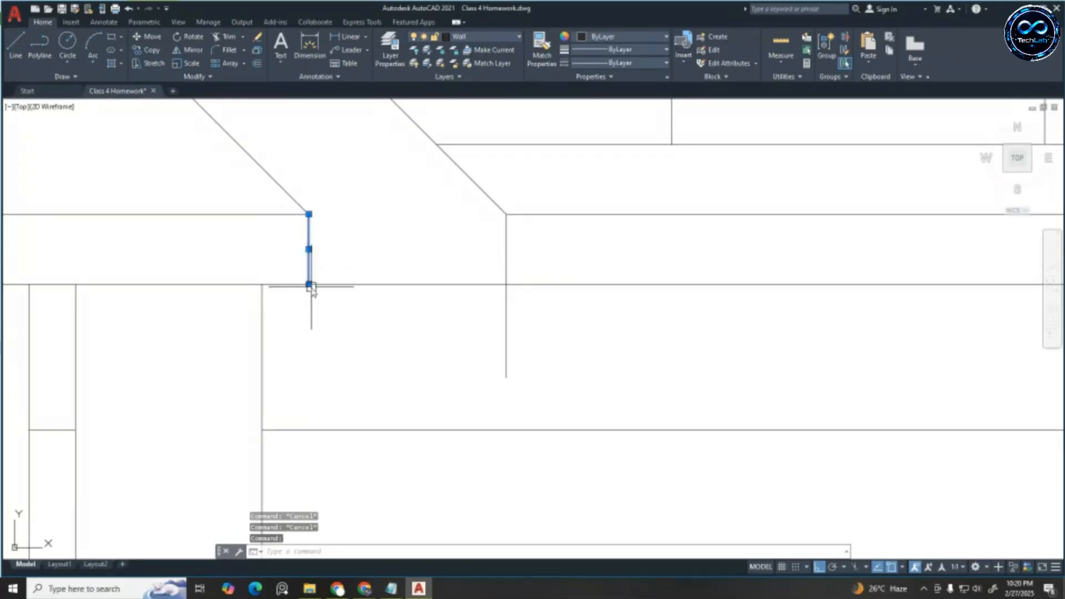
click(309, 284)
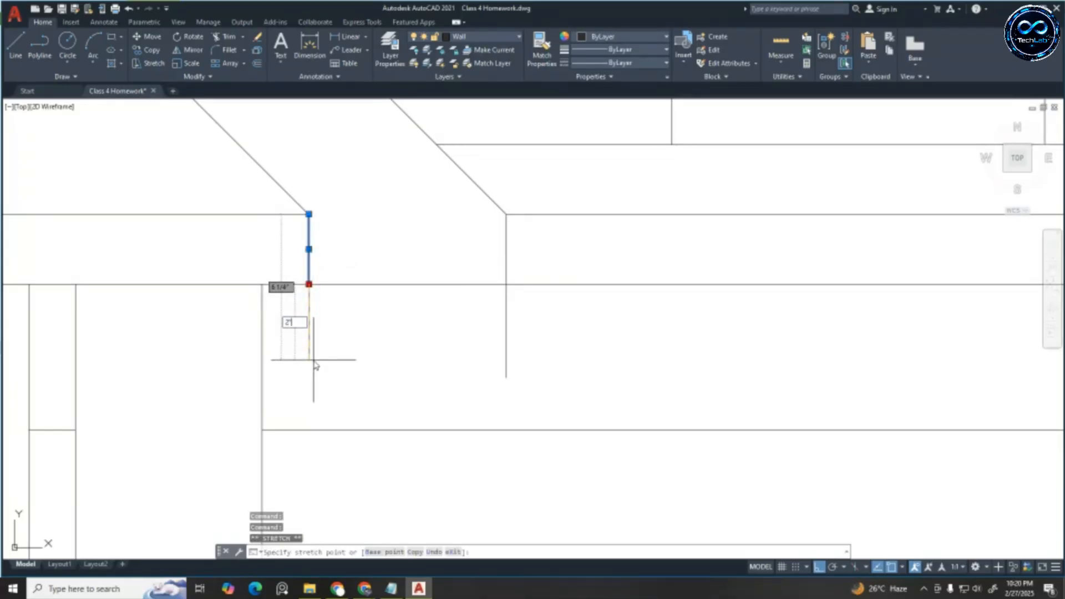
text(2')
key(Return)
Shorten the outer vertical edge at the gable's right corner to the eave line and extend it 2" below
click(506, 319)
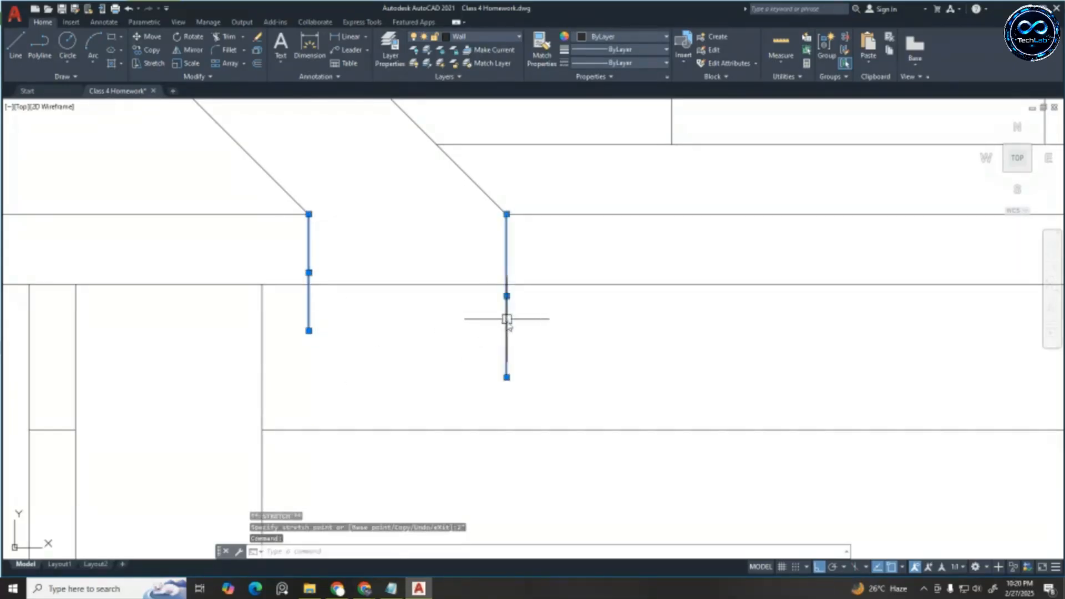
click(506, 377)
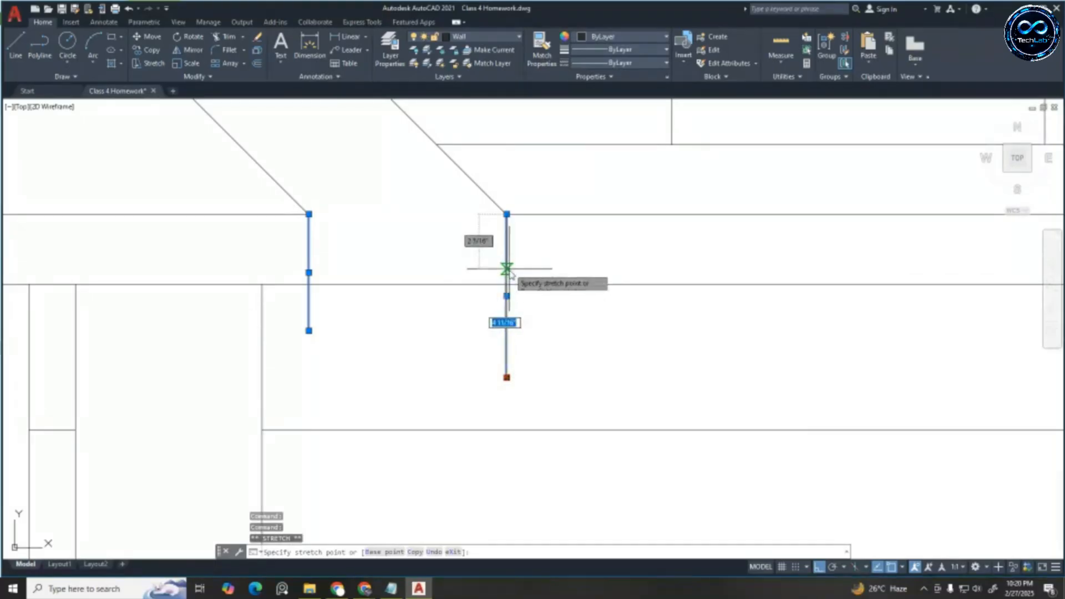
click(508, 283)
key(Escape)
click(507, 277)
click(506, 284)
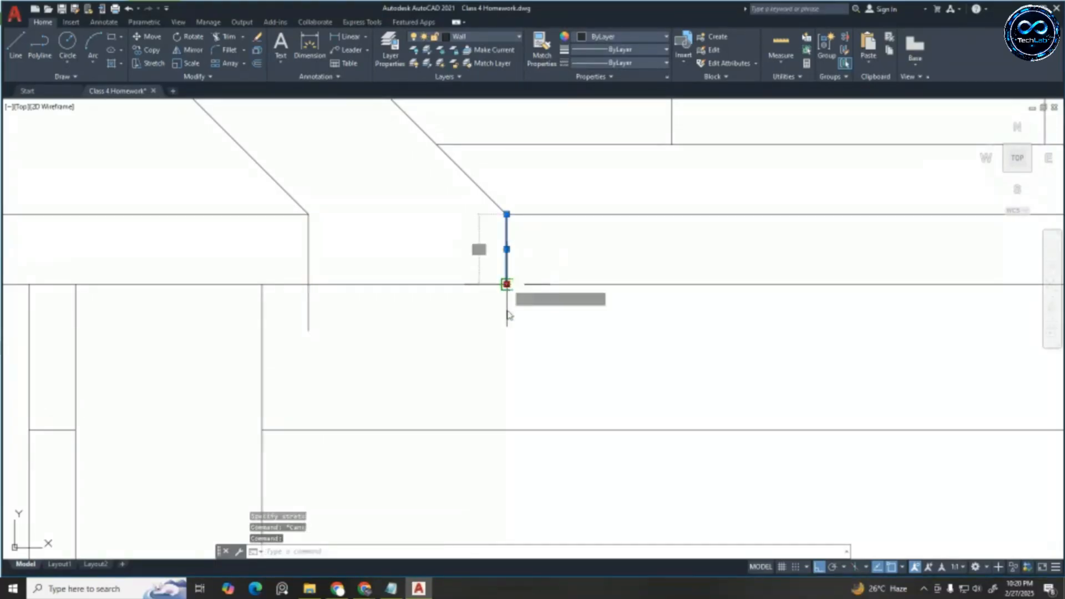
key(Return)
key(Escape)
key(Escape)
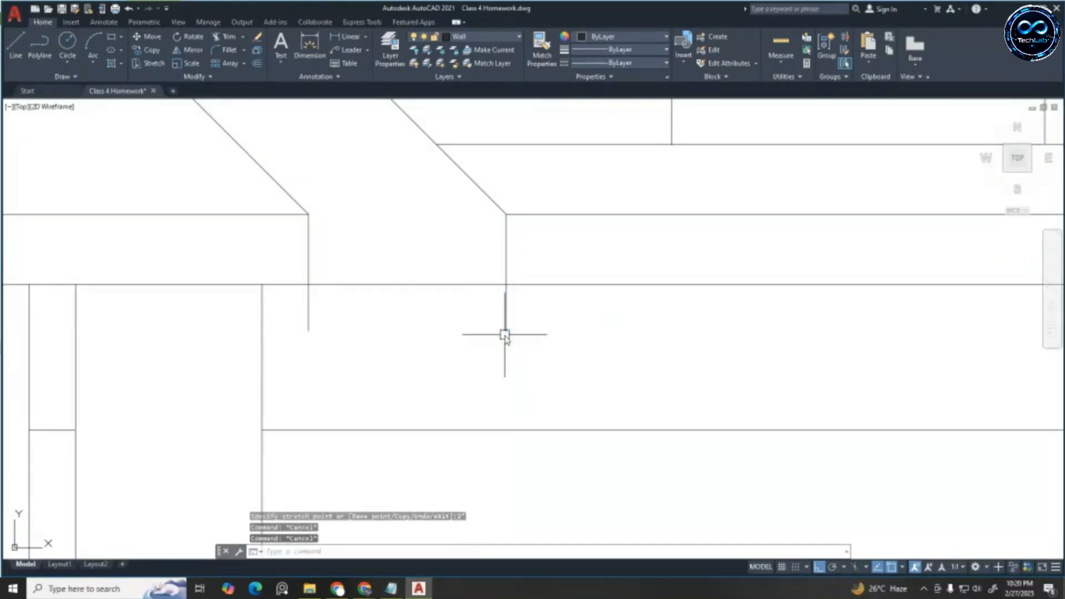
Close the underside of the gable's right corner with a line between the two extended vertical edges
text(l)
key(Return)
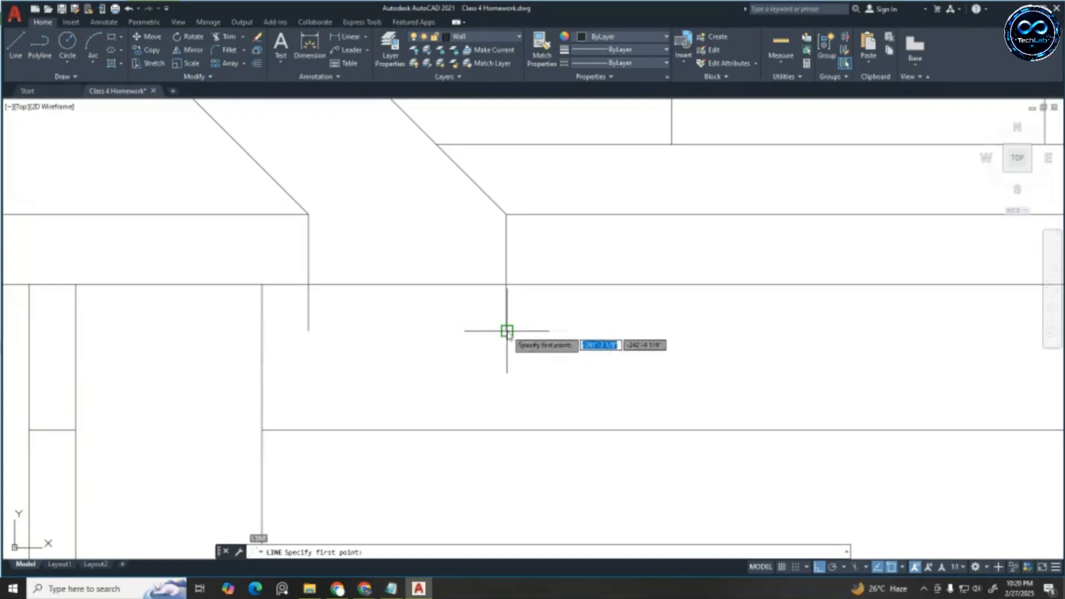
click(507, 332)
key(Escape)
key(Escape)
key(Escape)
scroll(682, 271, down, 4)
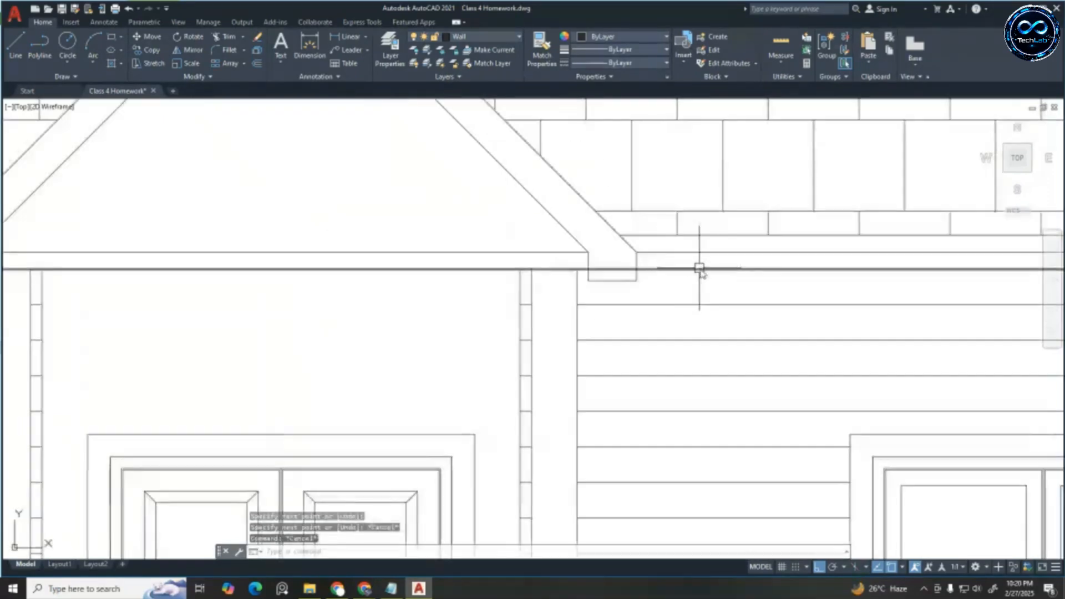
Trim the eave line crossing the closed right corner of the gable
scroll(660, 274, up, 3)
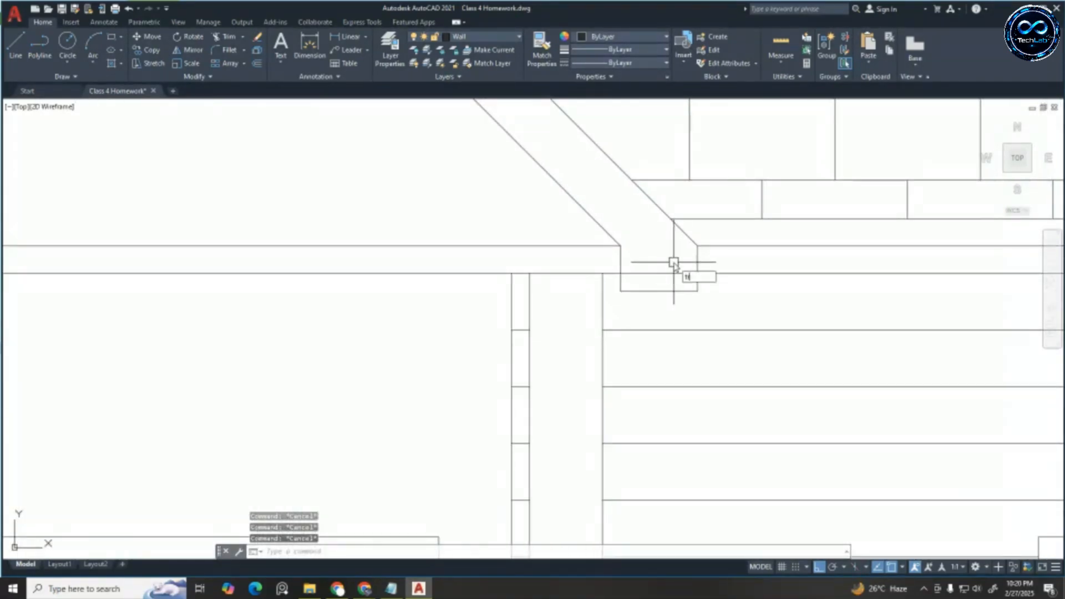
text(tr)
key(Return)
scroll(687, 262, down, 3)
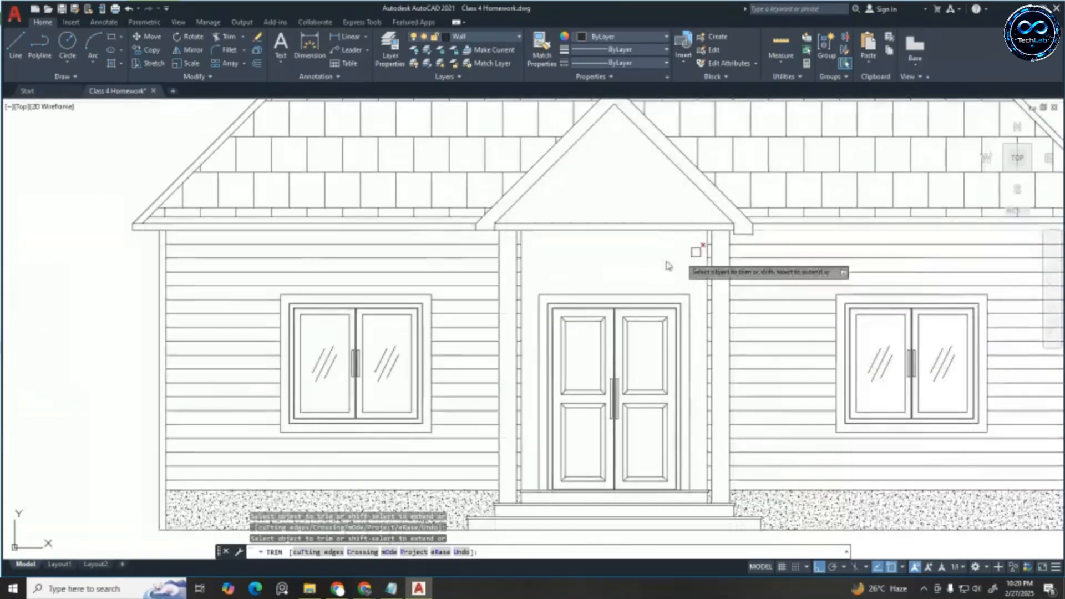
scroll(488, 224, up, 4)
key(Escape)
key(Escape)
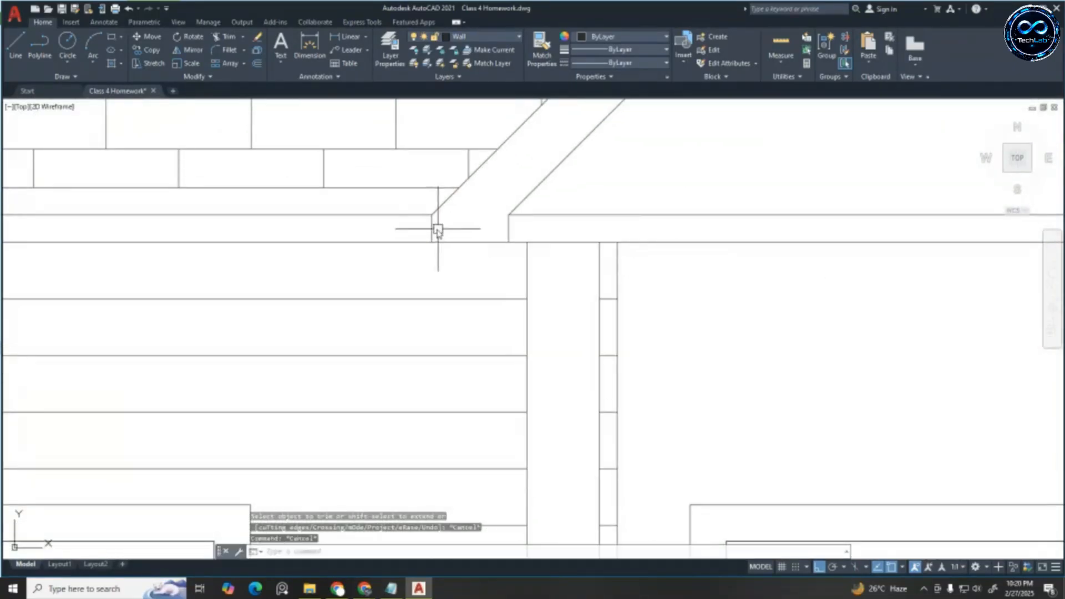
Extend the outer and inner vertical edges at the gable's left corner 2" below the eave line
click(433, 237)
click(432, 242)
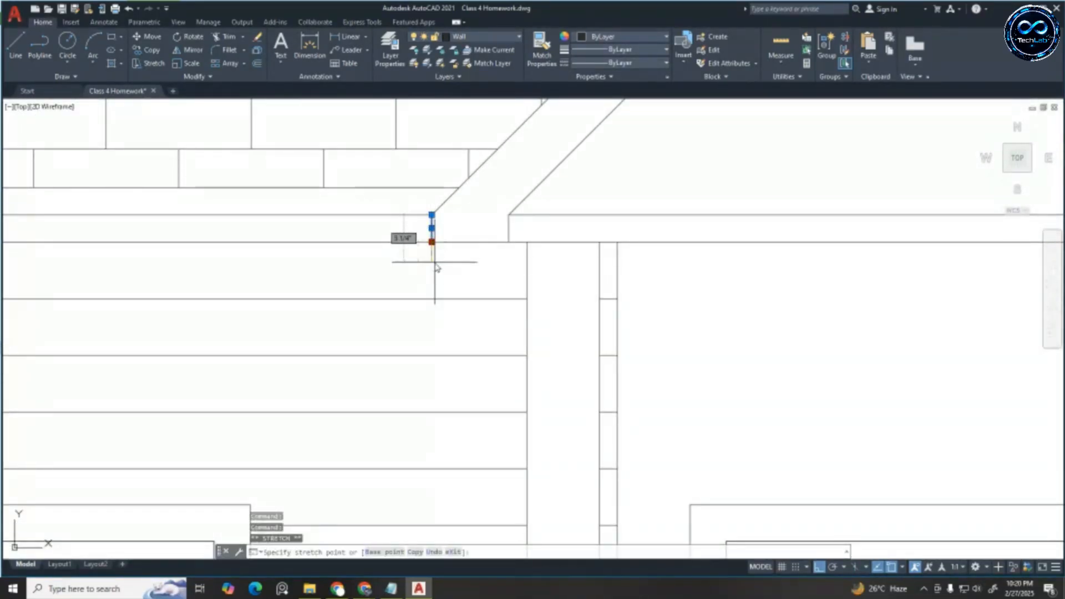
scroll(499, 227, up, 4)
key(Escape)
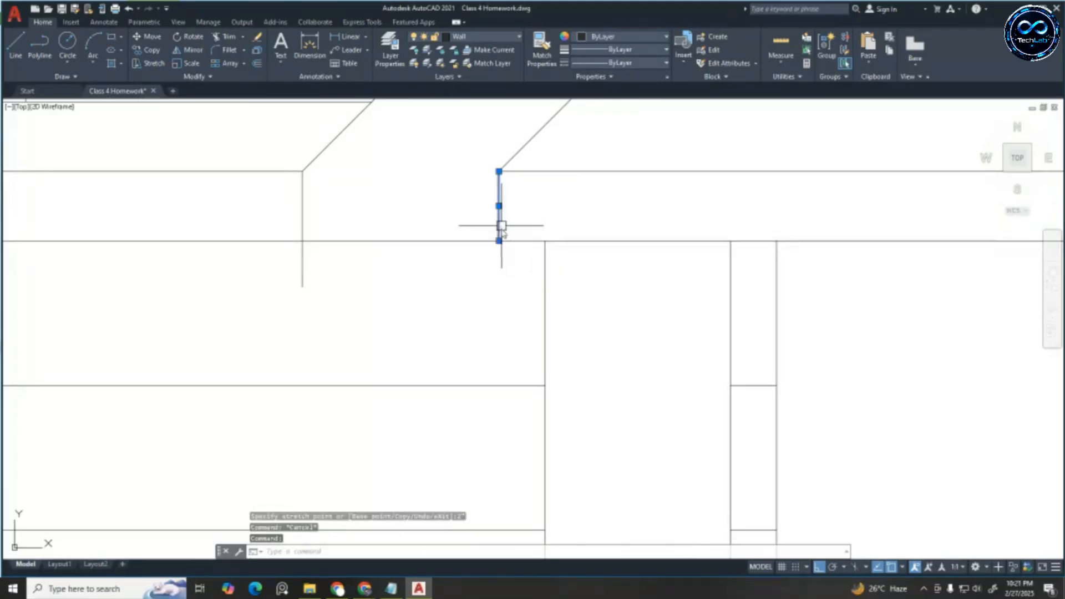
click(499, 241)
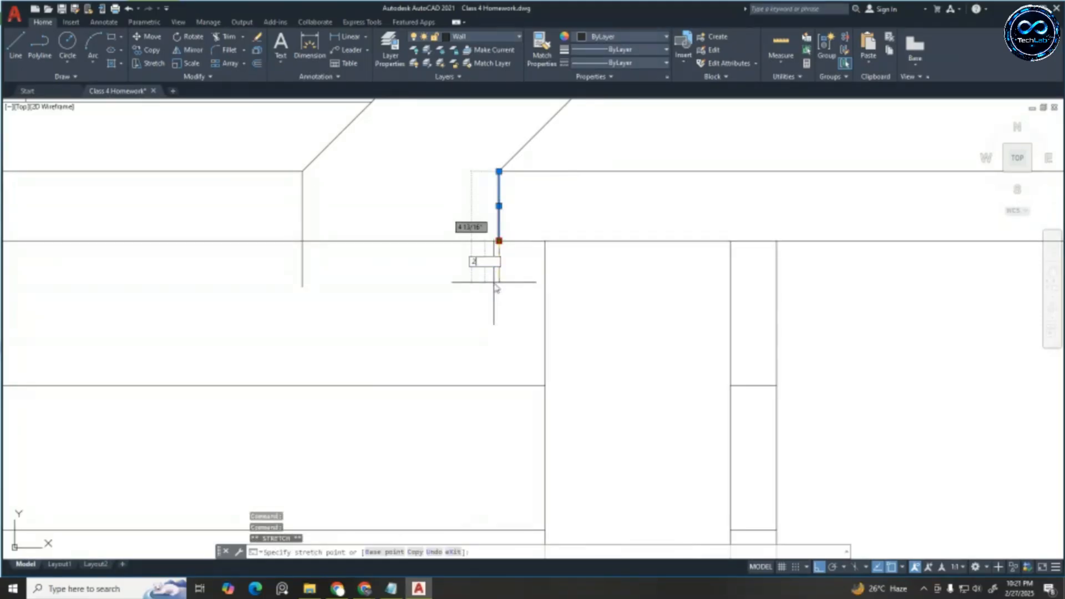
key(Escape)
key(Escape)
Close the underside of the gable's left corner with a line between the two extended vertical edges
text(l)
key(Return)
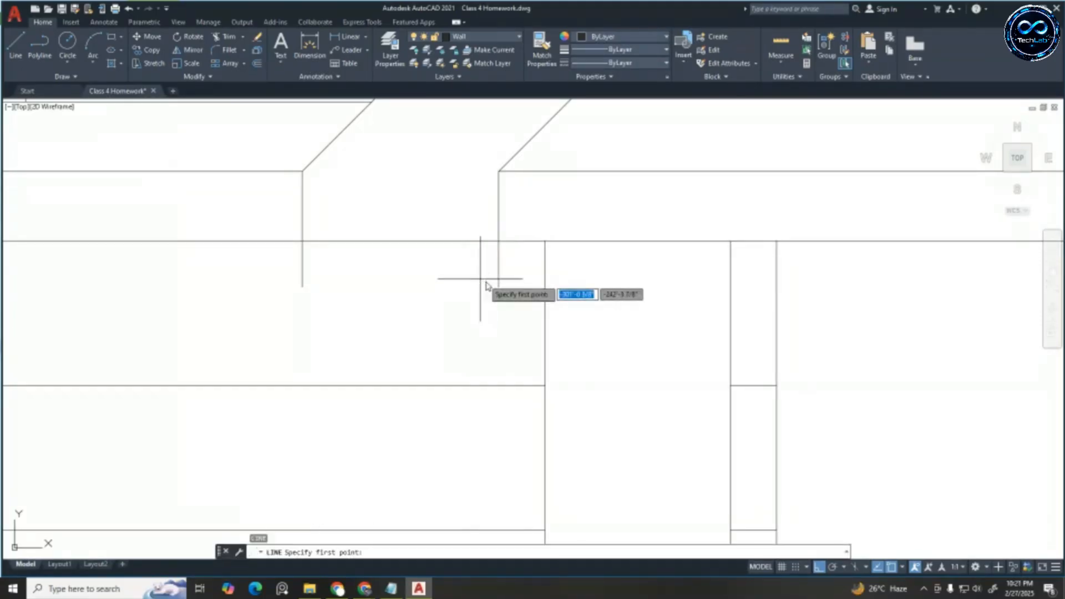
click(499, 286)
click(302, 287)
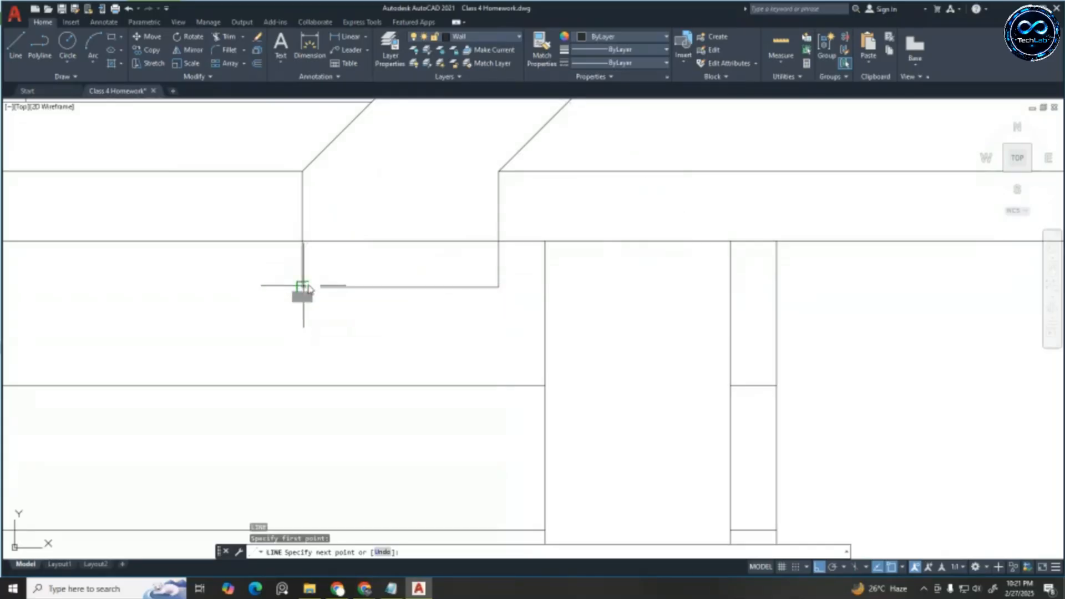
key(Escape)
key(Escape)
key(Escape)
key(Escape)
scroll(362, 259, down, 5)
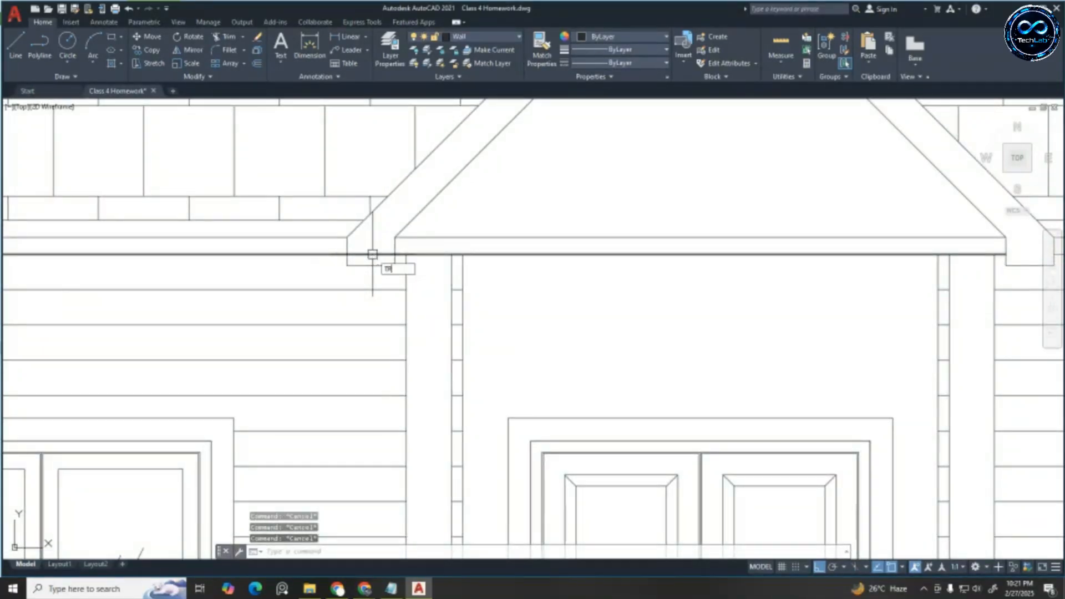
Trim the eave line crossing the closed left corner of the gable
key(Return)
scroll(373, 245, down, 3)
scroll(381, 249, up, 3)
scroll(464, 190, down, 3)
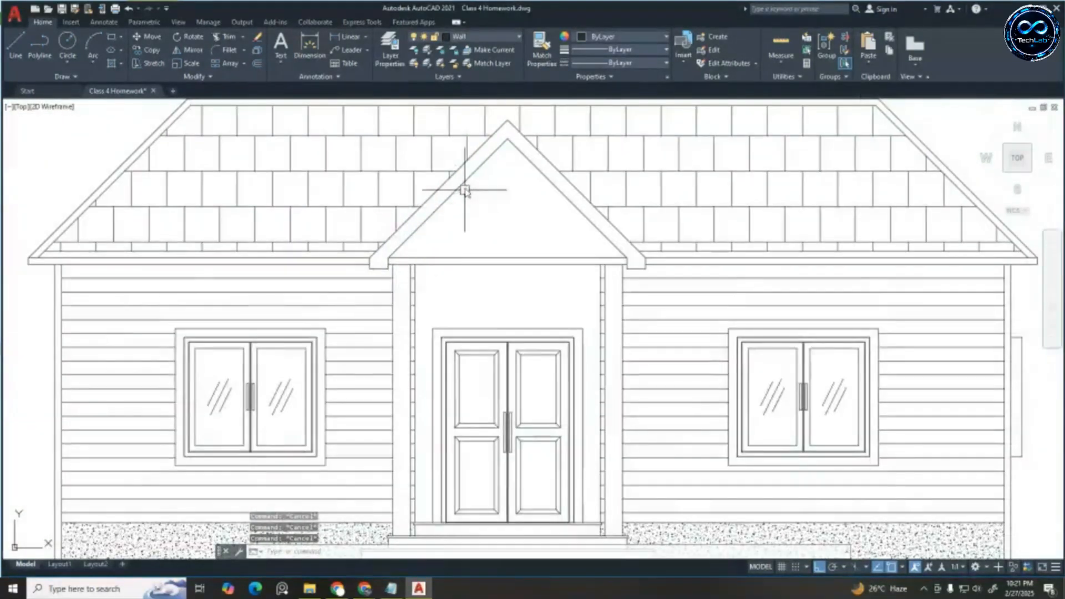
Offset the gable's left outer slope line and left outer vertical edge 2" inward
scroll(465, 189, up, 2)
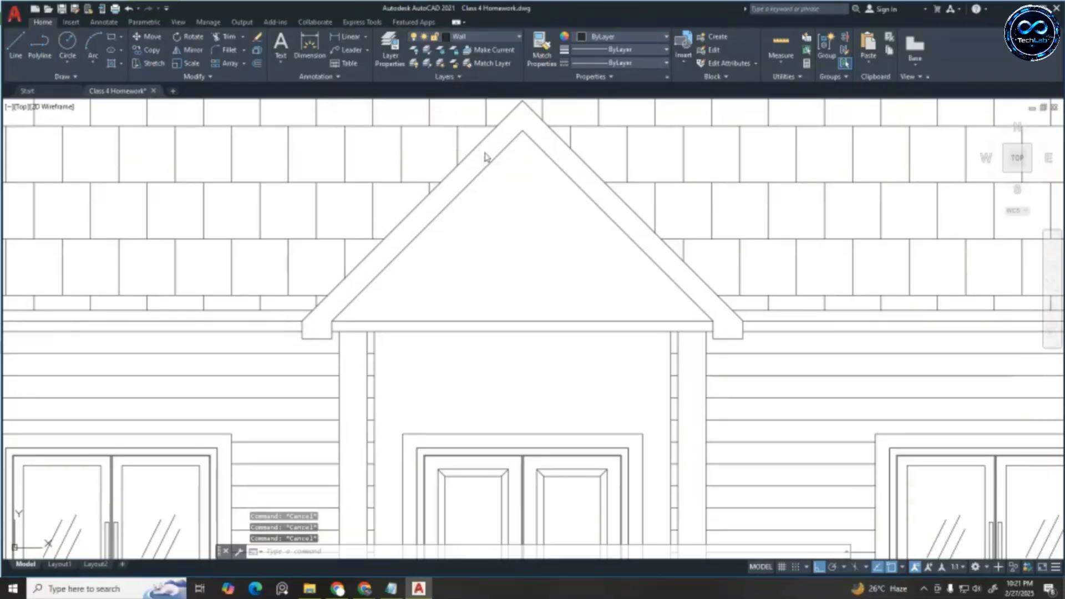
text(o)
key(Return)
text(2)
key(Return)
click(480, 145)
click(458, 188)
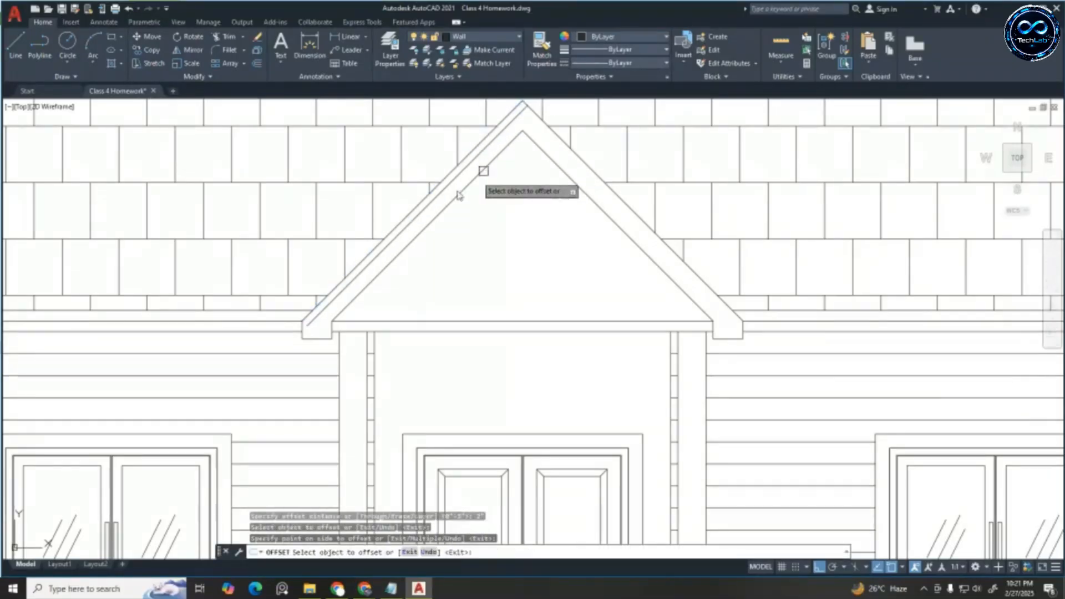
scroll(299, 330, up, 2)
click(305, 338)
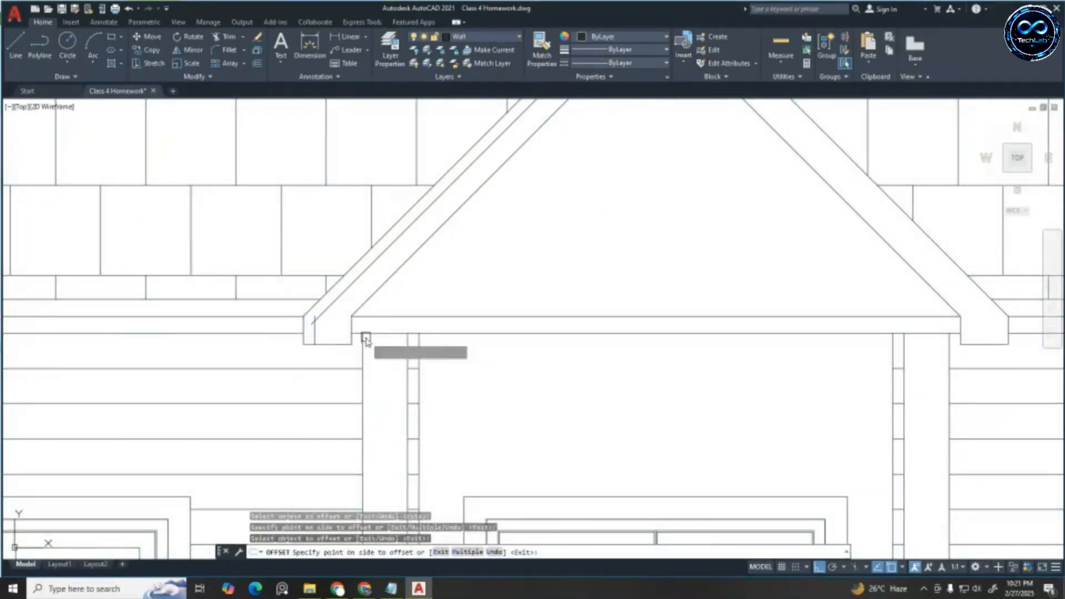
click(364, 338)
Offset the gable's right outer slope line and right outer vertical edge 2" inward
scroll(329, 347, up, 1)
scroll(326, 335, down, 2)
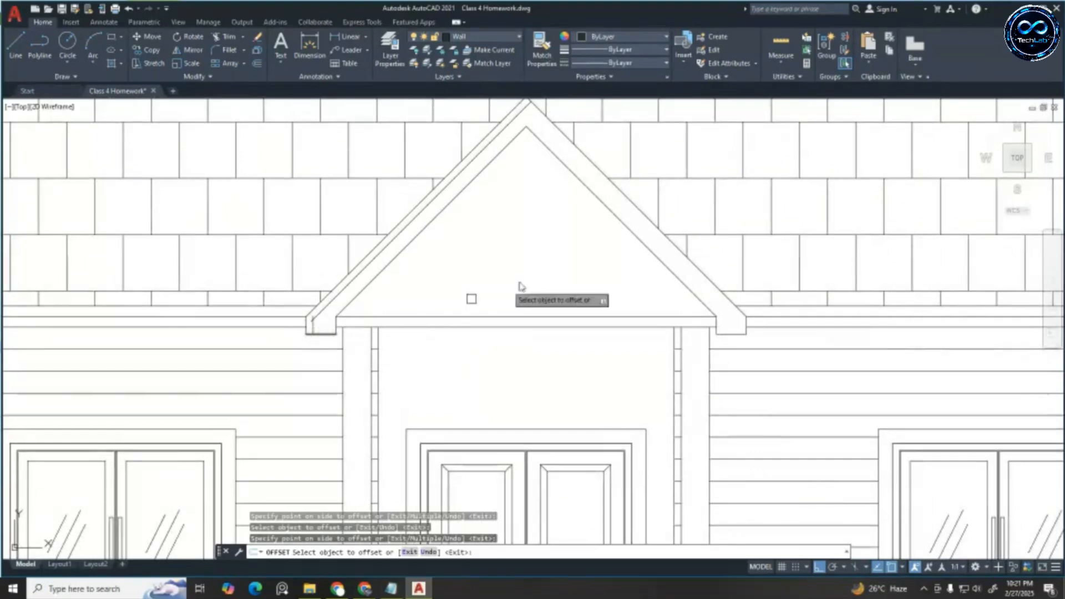
click(576, 151)
click(629, 262)
scroll(708, 325, up, 2)
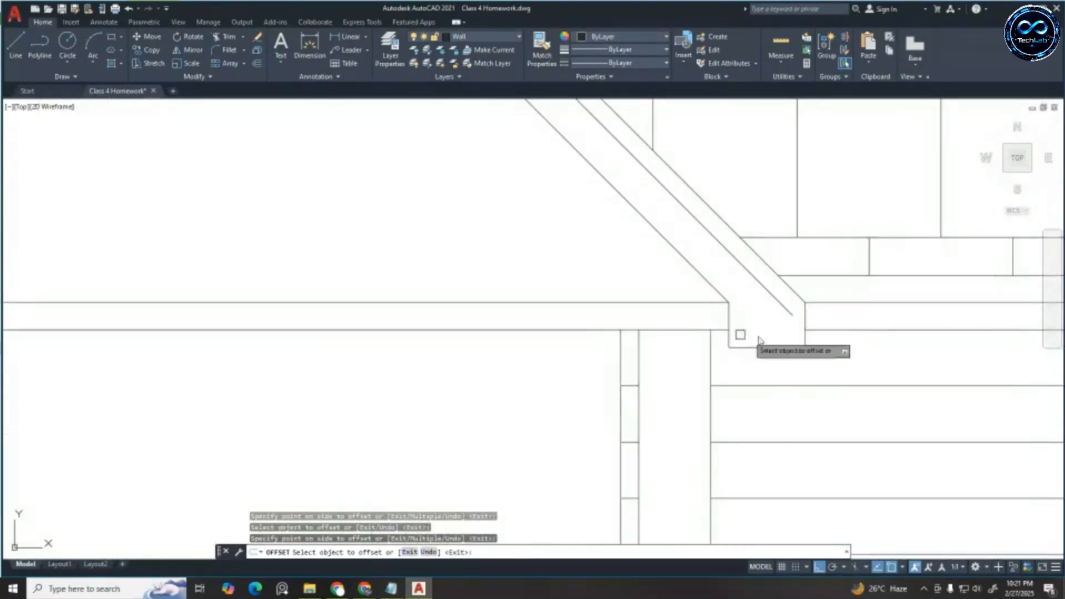
click(803, 340)
click(716, 337)
scroll(714, 324, down, 2)
key(Escape)
key(Escape)
key(Escape)
key(Escape)
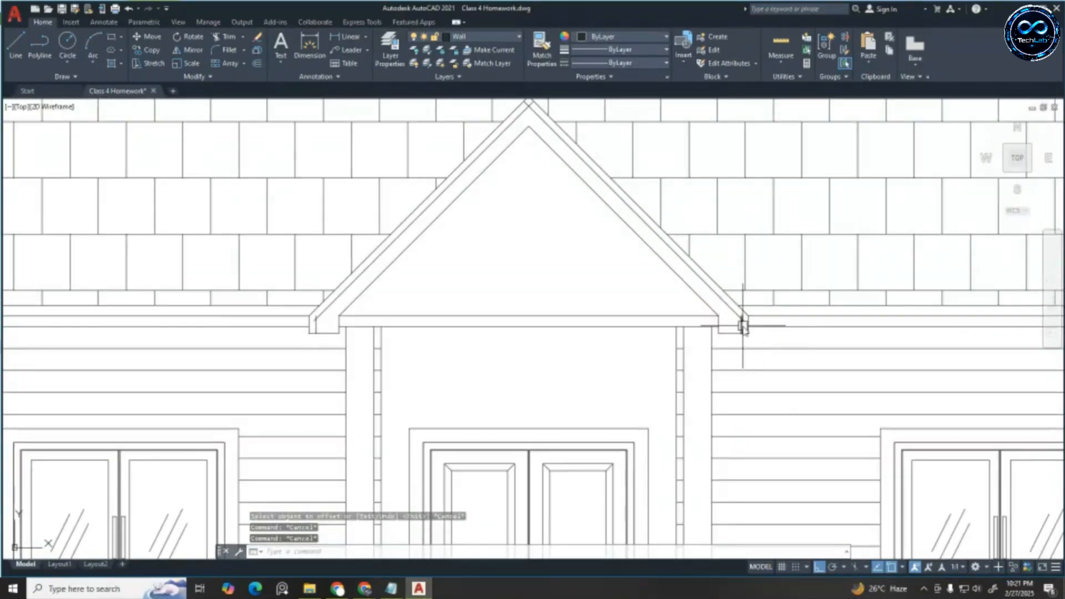
Fillet the offset slope and vertical lines at the gable's right corner into a sharp corner
scroll(744, 327, up, 3)
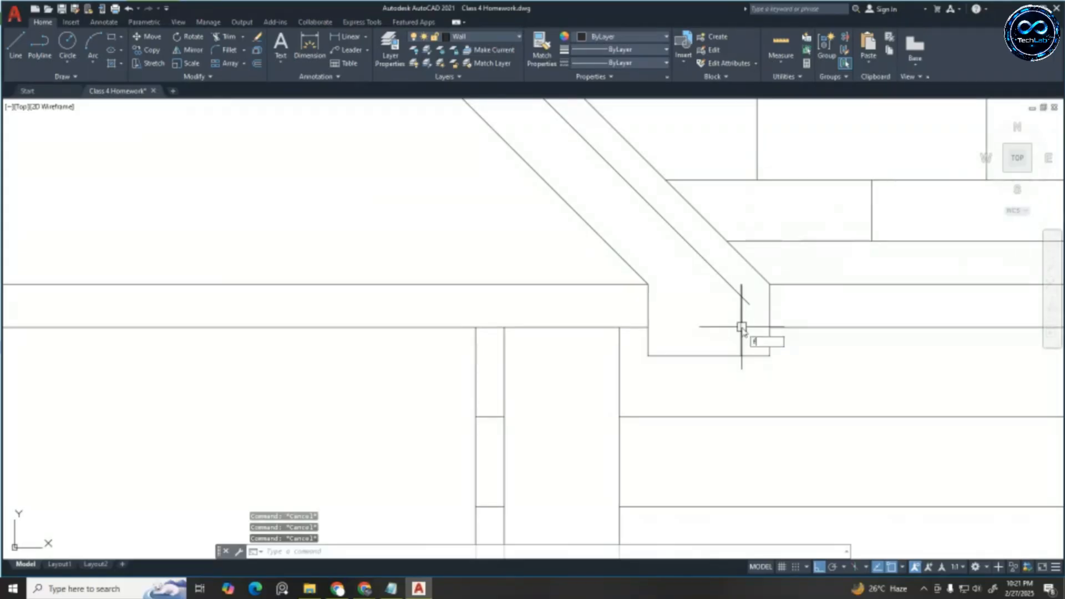
text(f)
key(Return)
click(740, 319)
click(721, 278)
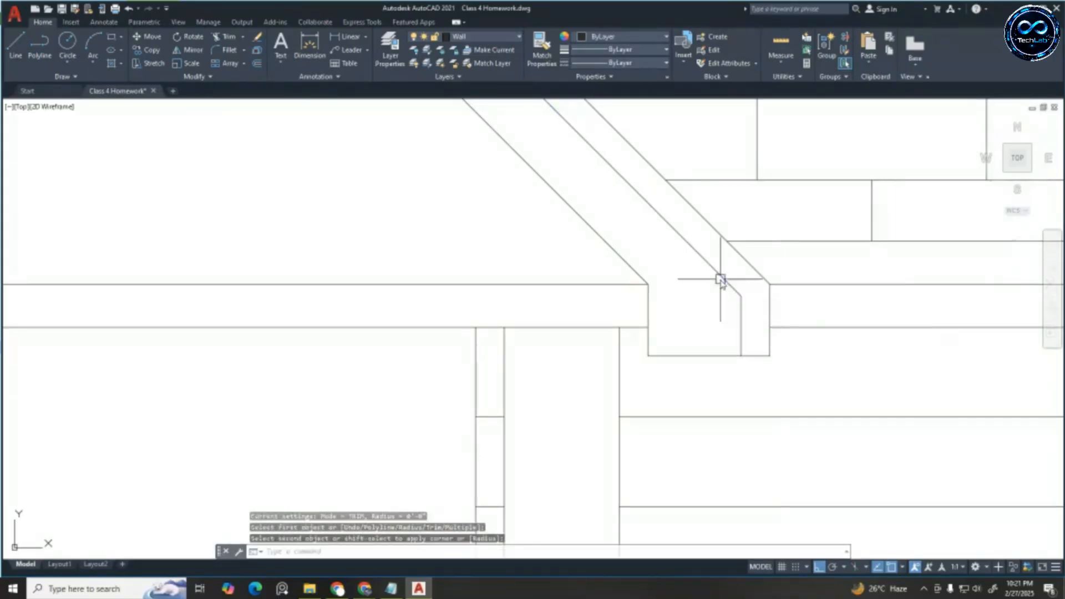
Fillet the gable's two offset slope lines into a sharp corner at the apex
scroll(783, 340, down, 3)
key(Return)
scroll(647, 209, up, 5)
click(651, 146)
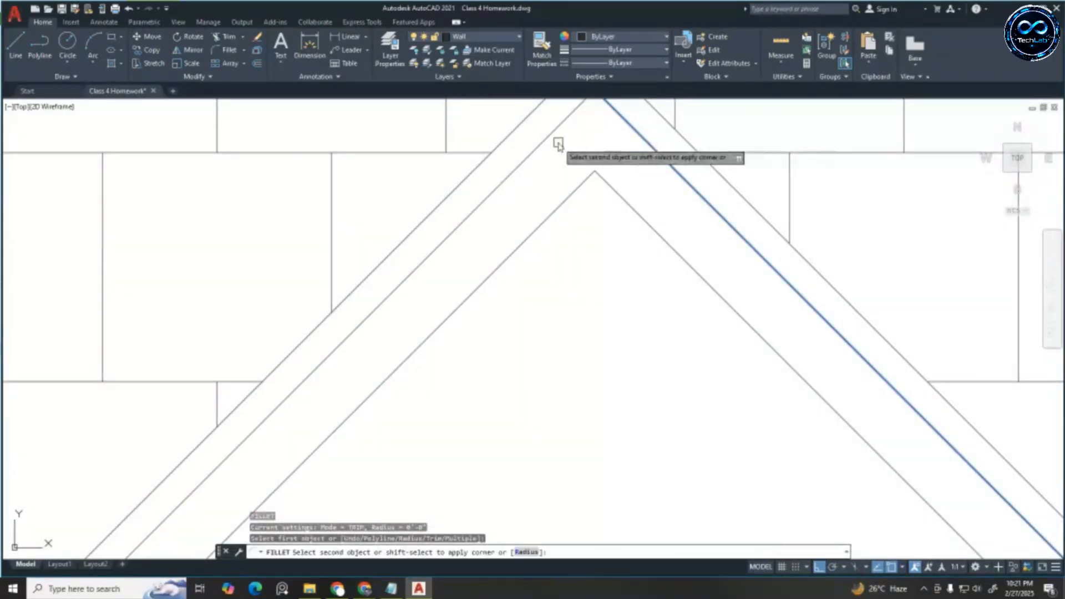
scroll(565, 177, down, 3)
click(565, 166)
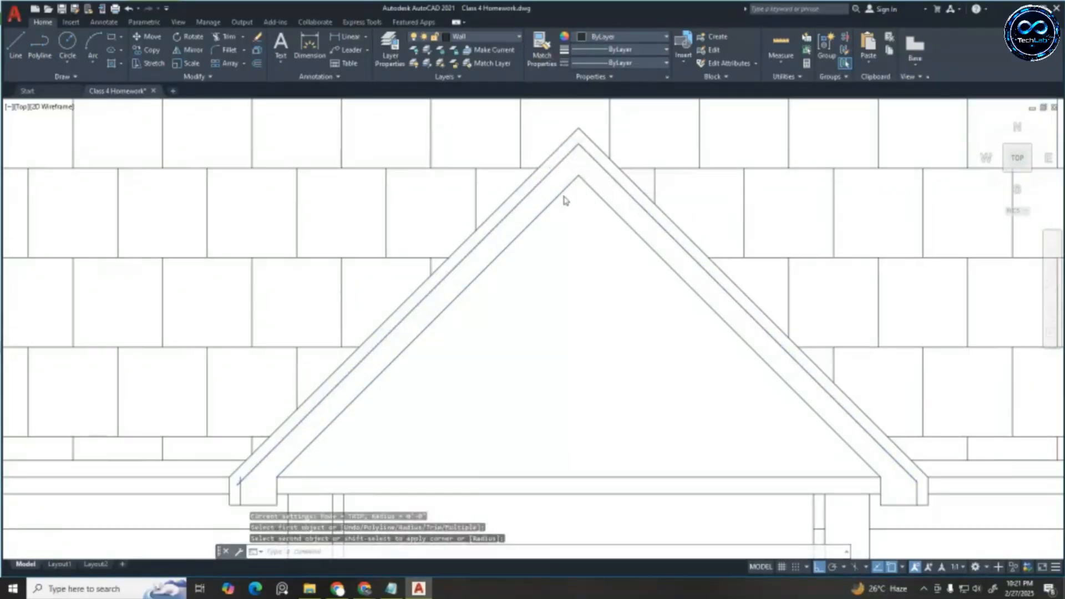
Fillet the offset slope line and offset vertical line at the gable's left corner into a sharp corner
key(Return)
scroll(398, 366, up, 5)
click(86, 442)
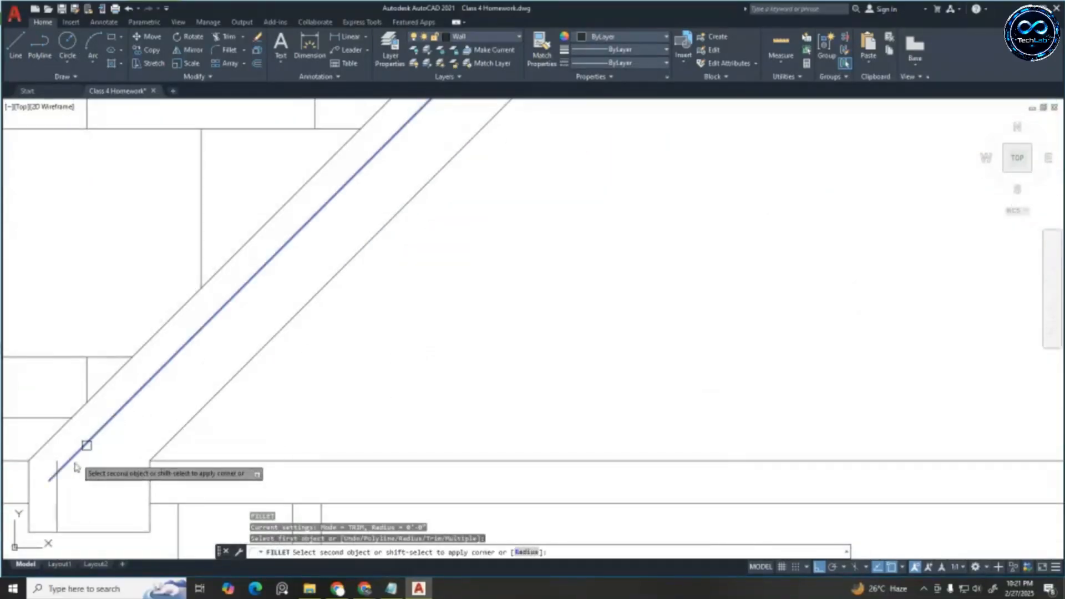
click(57, 493)
scroll(457, 329, down, 3)
scroll(538, 316, down, 5)
key(Escape)
key(Escape)
key(Escape)
Delete the horizontal siding hatch from the front wall
scroll(651, 357, up, 1)
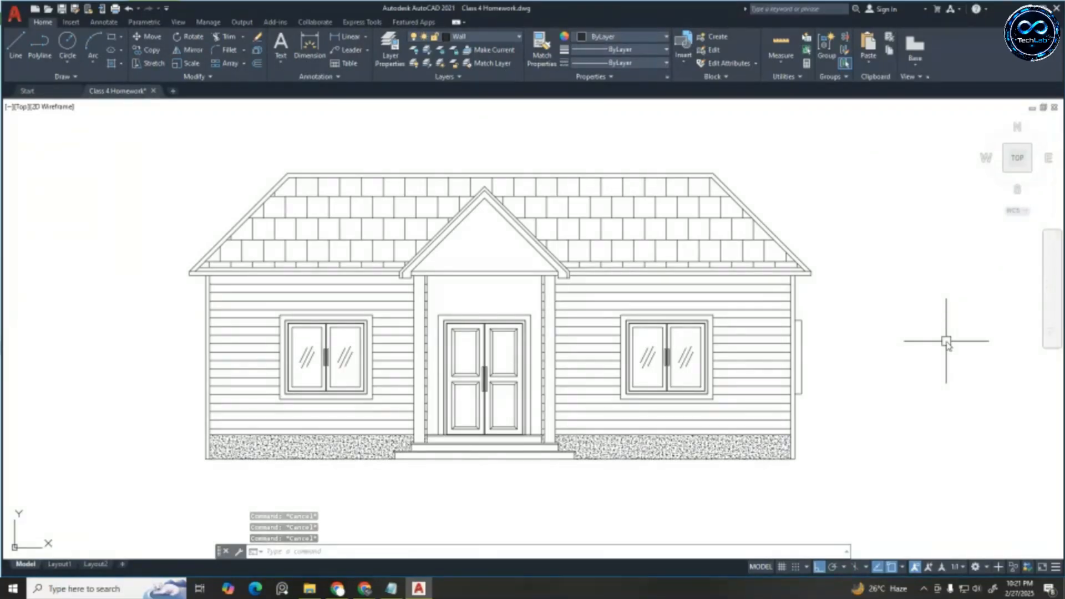
scroll(440, 238, up, 3)
scroll(534, 232, down, 2)
scroll(518, 292, up, 4)
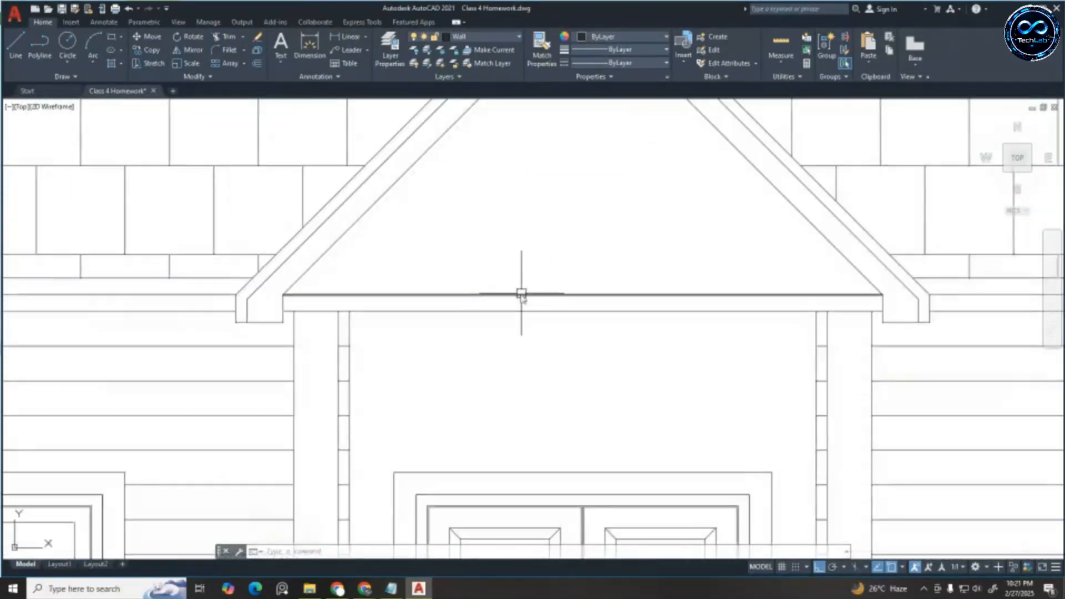
scroll(522, 309, down, 4)
scroll(566, 273, up, 3)
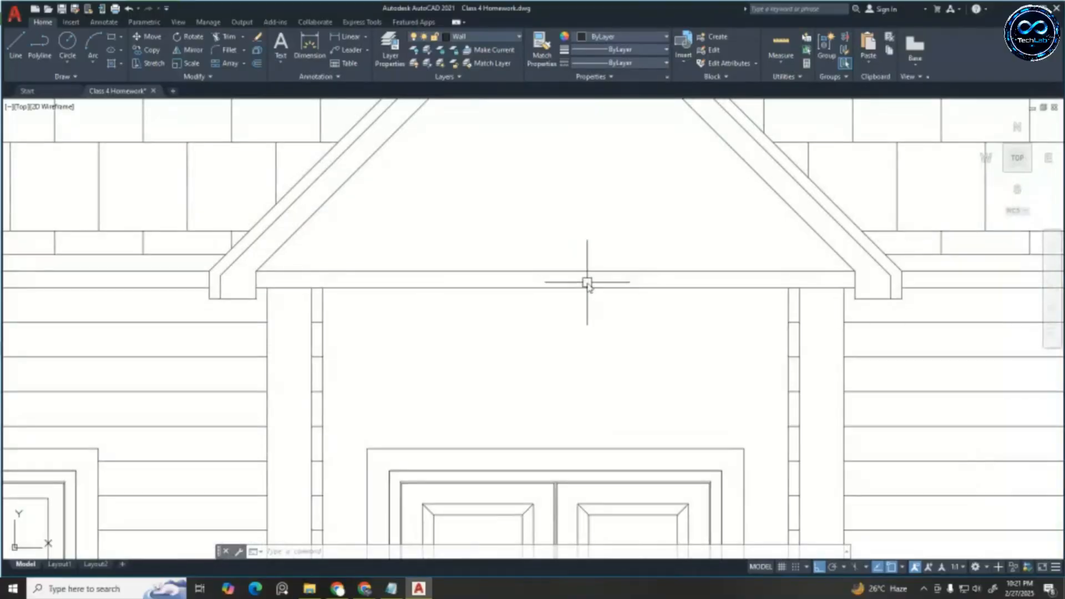
scroll(718, 316, down, 2)
click(719, 305)
key(Delete)
Move the lower horizontal line under the entrance gable straight down to just above the door frame
scroll(642, 283, up, 4)
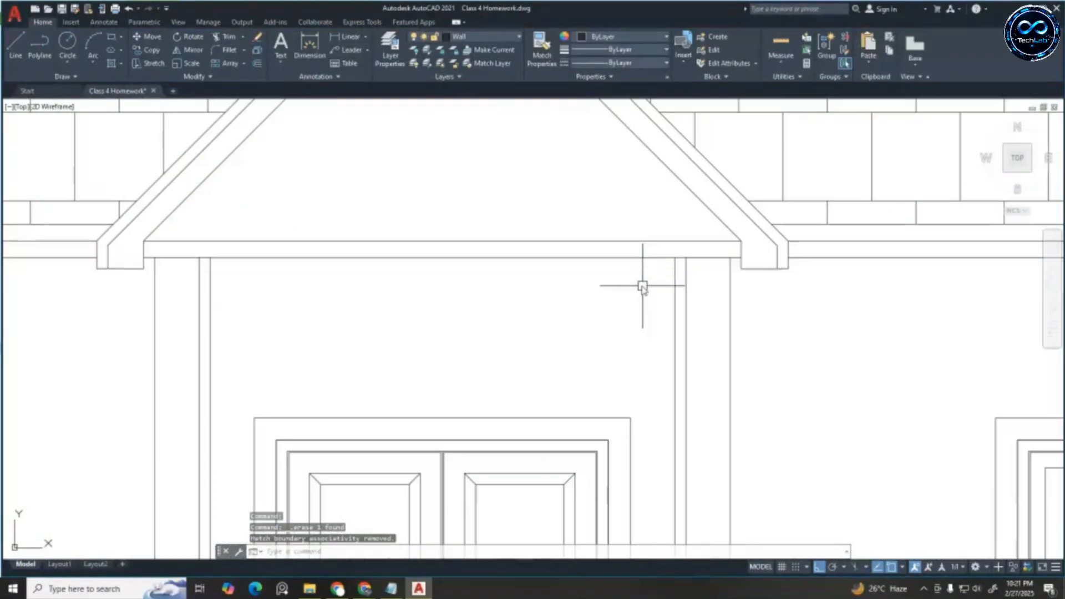
click(635, 258)
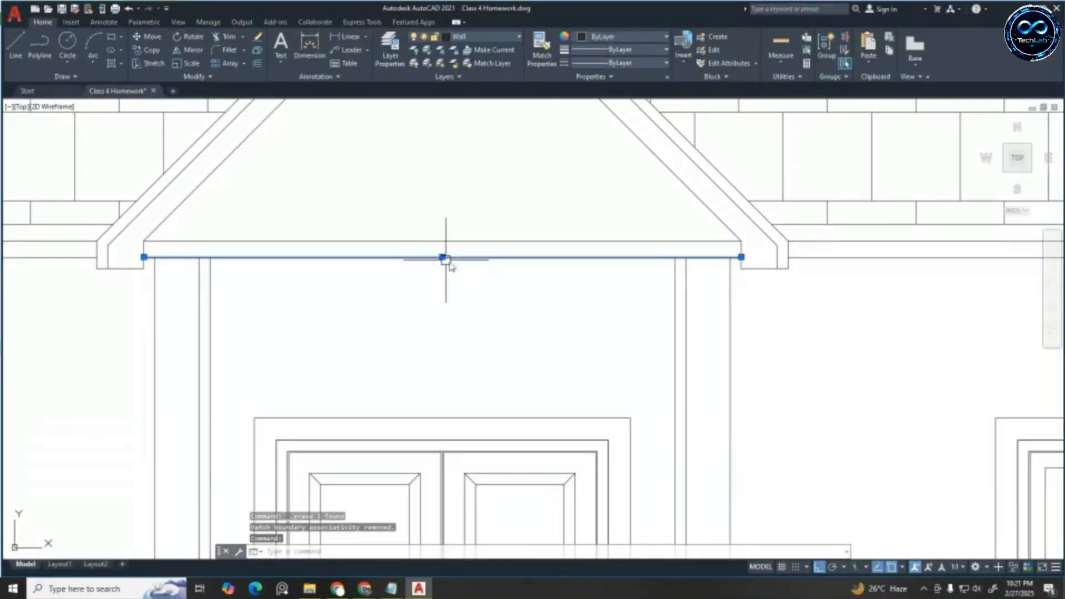
scroll(447, 265, down, 4)
click(497, 231)
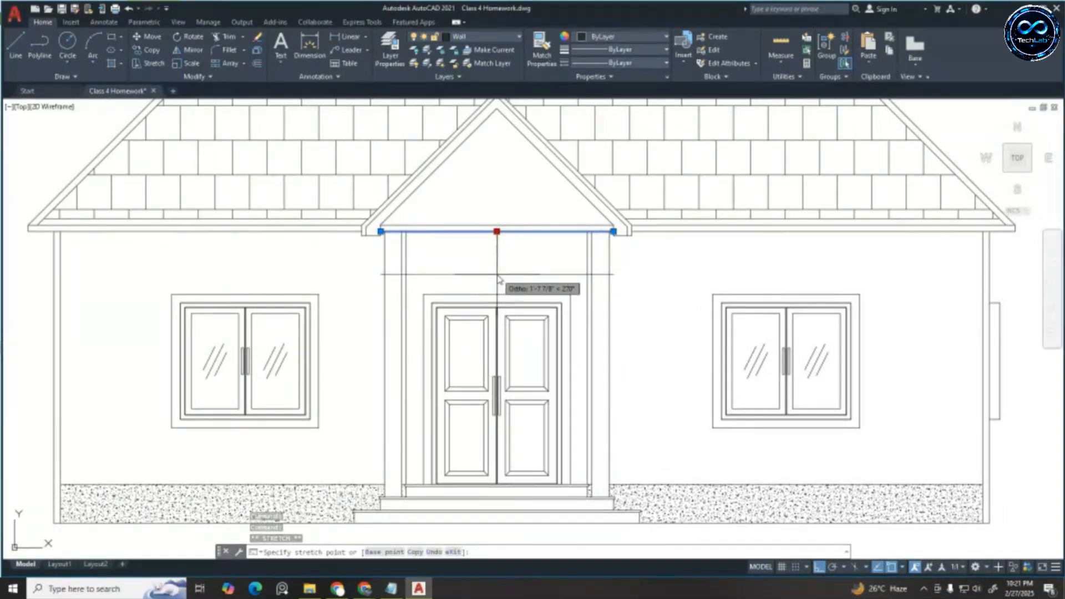
key(Escape)
key(Escape)
key(Escape)
Move the horizontal line above the door frame up by 6"
scroll(589, 230, up, 2)
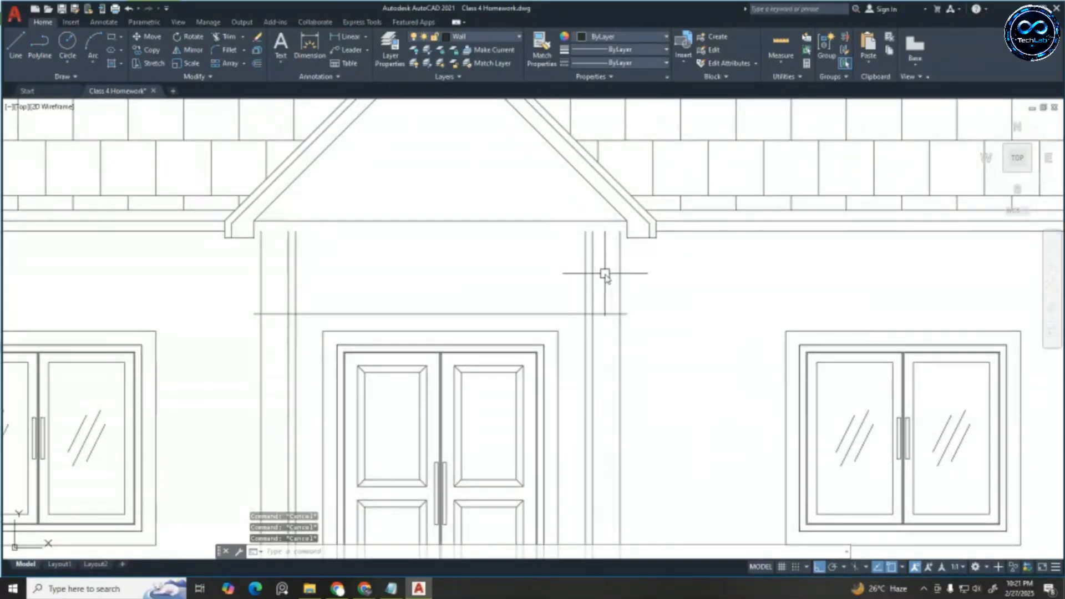
scroll(604, 274, down, 2)
scroll(600, 247, up, 4)
scroll(602, 260, down, 2)
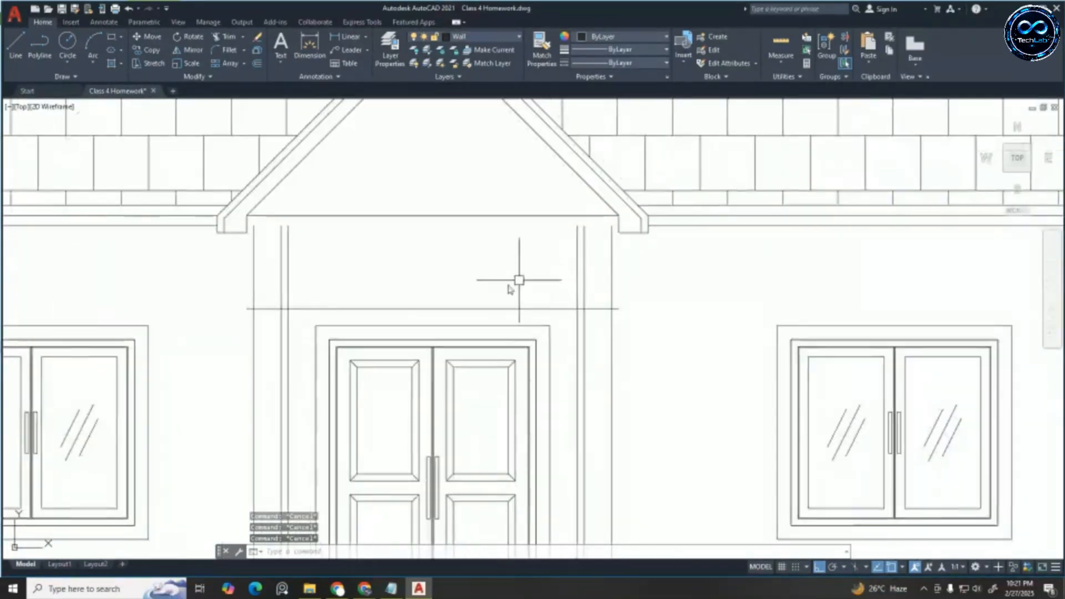
click(436, 309)
click(433, 309)
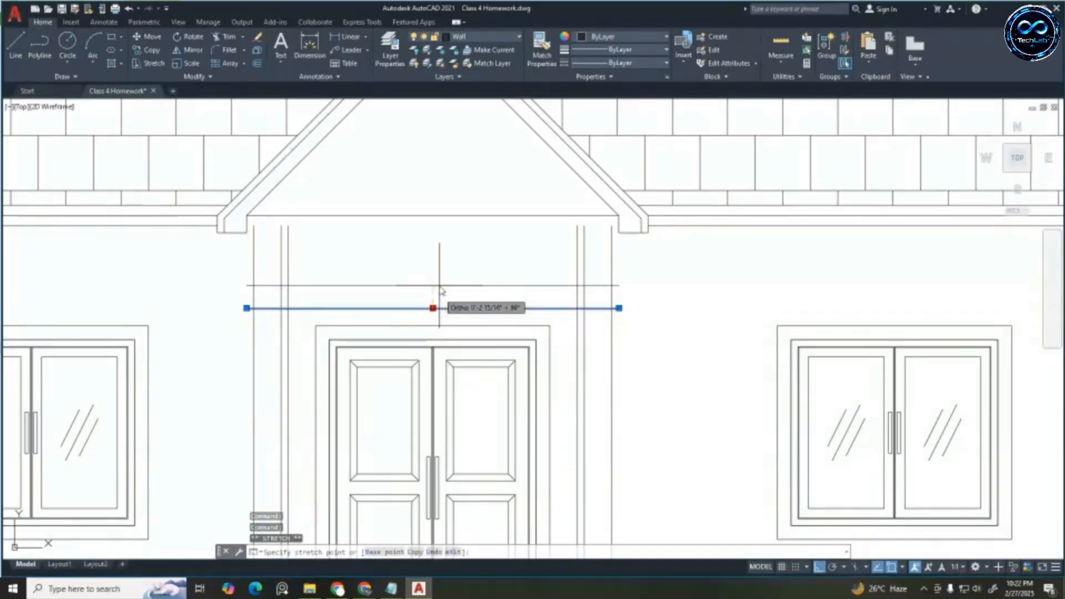
click(436, 289)
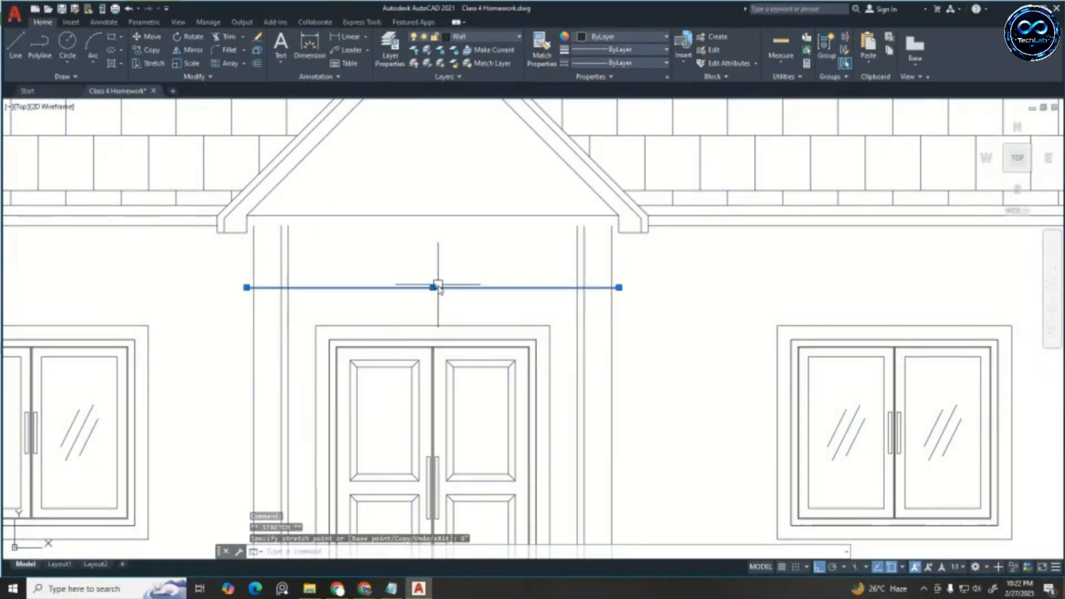
key(Escape)
scroll(523, 278, down, 2)
scroll(533, 274, up, 2)
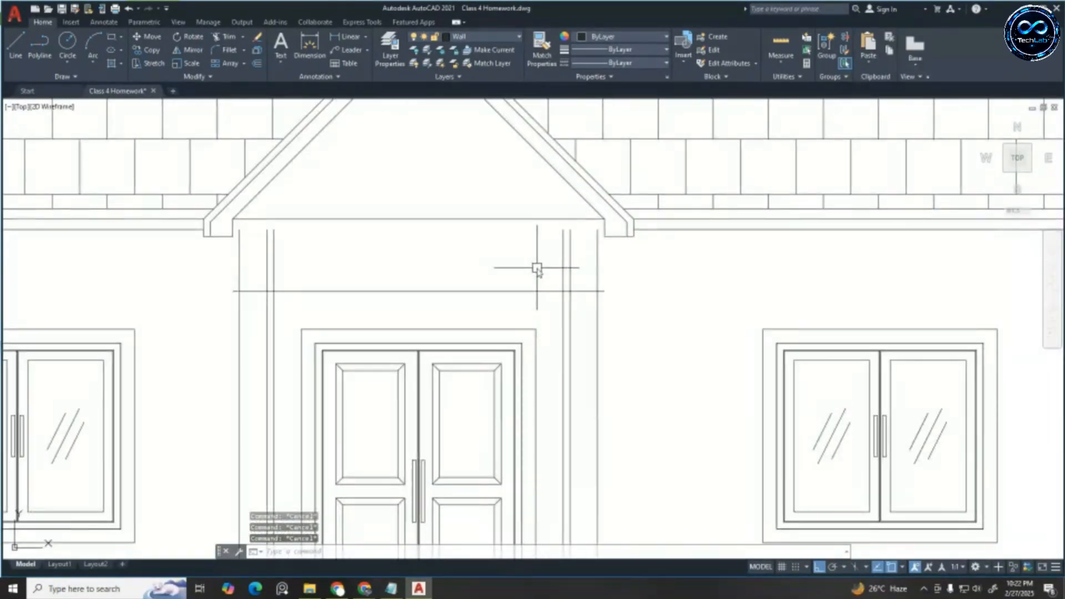
text(tr)
key(Return)
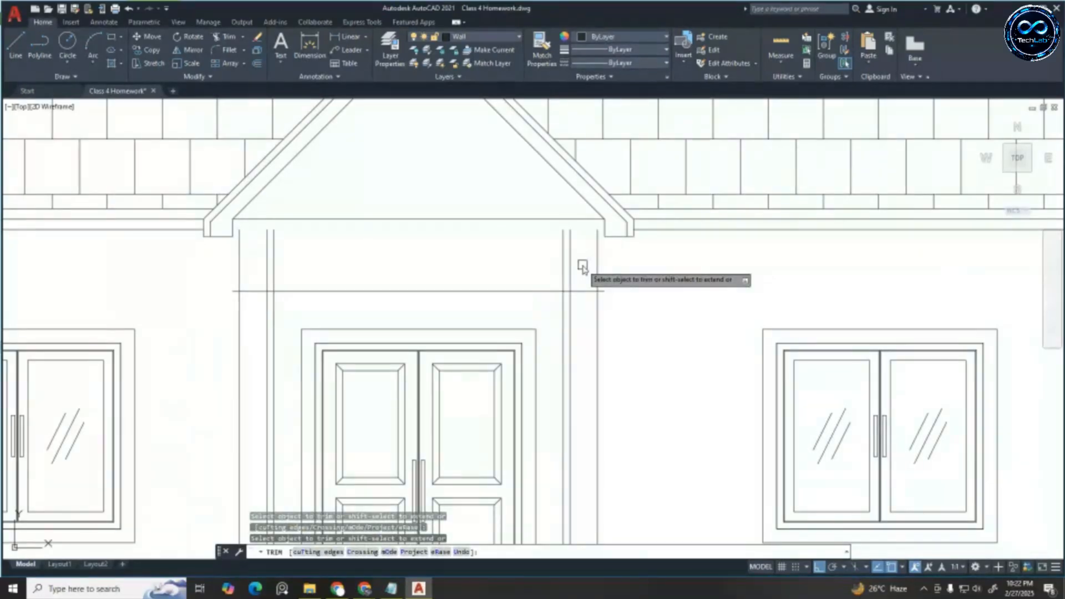
scroll(580, 267, up, 2)
scroll(587, 270, down, 2)
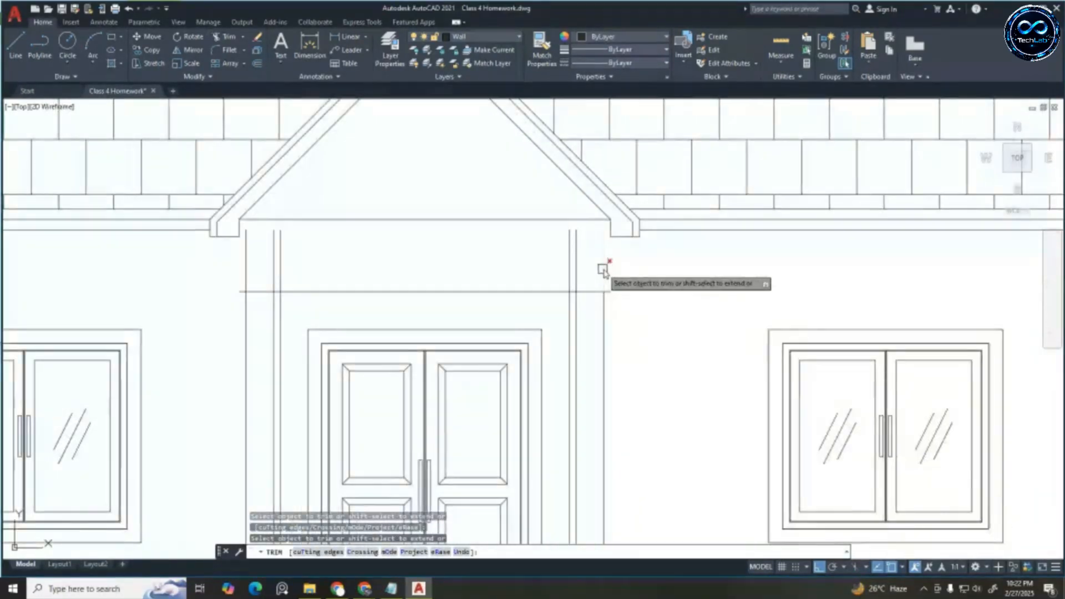
scroll(603, 269, up, 2)
key(Escape)
key(Escape)
Stretch the short vertical edge at the gable's right inner corner down to the lowered beam line's end
click(615, 211)
click(615, 217)
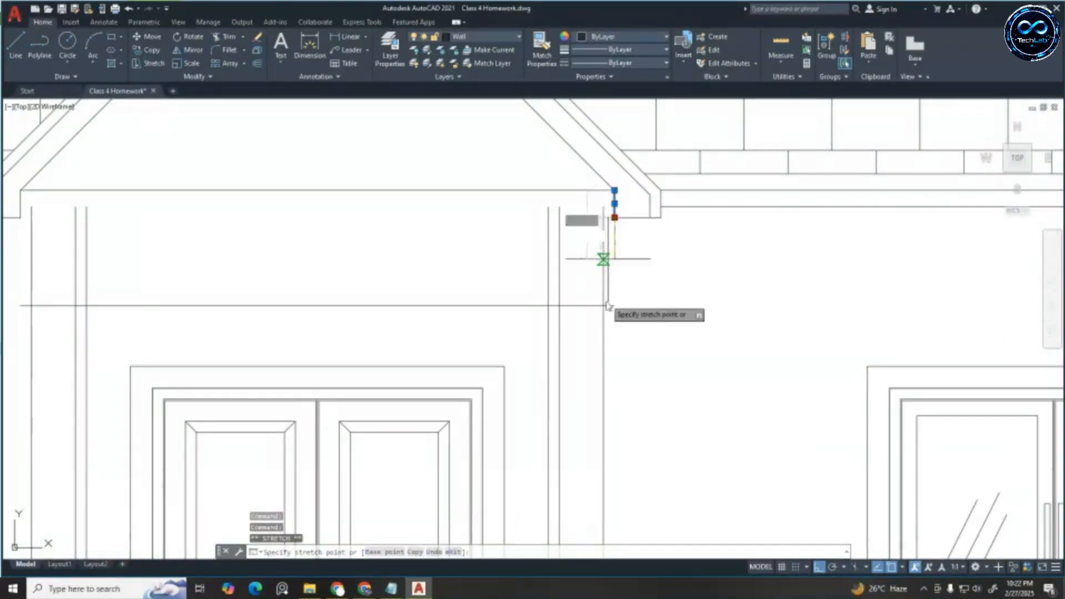
key(Escape)
key(Escape)
scroll(665, 233, down, 3)
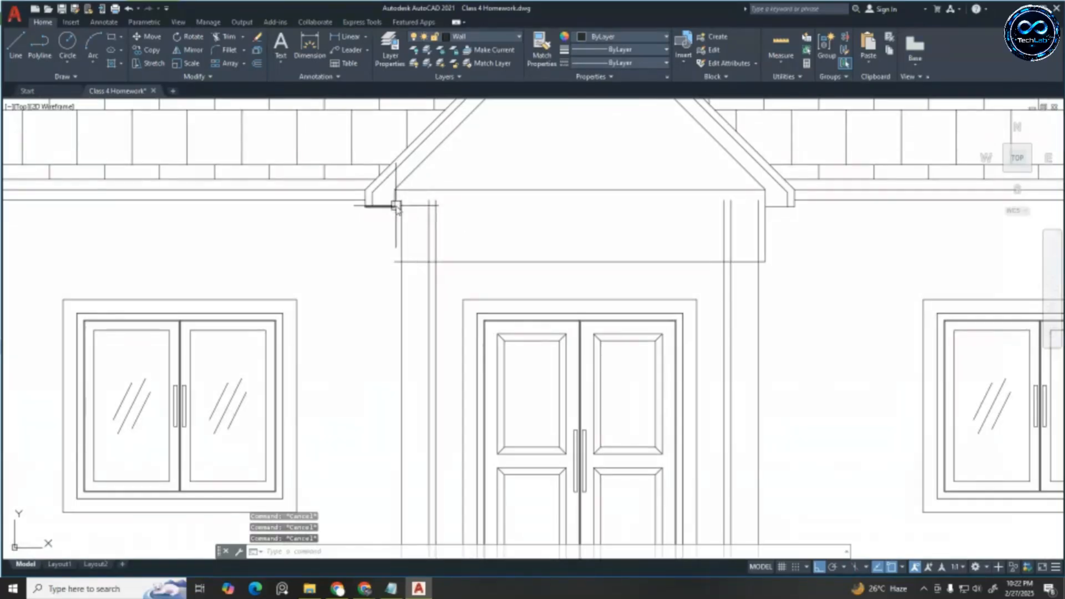
Stretch the short vertical edge at the gable's left inner corner down to the lowered beam line's end
click(395, 206)
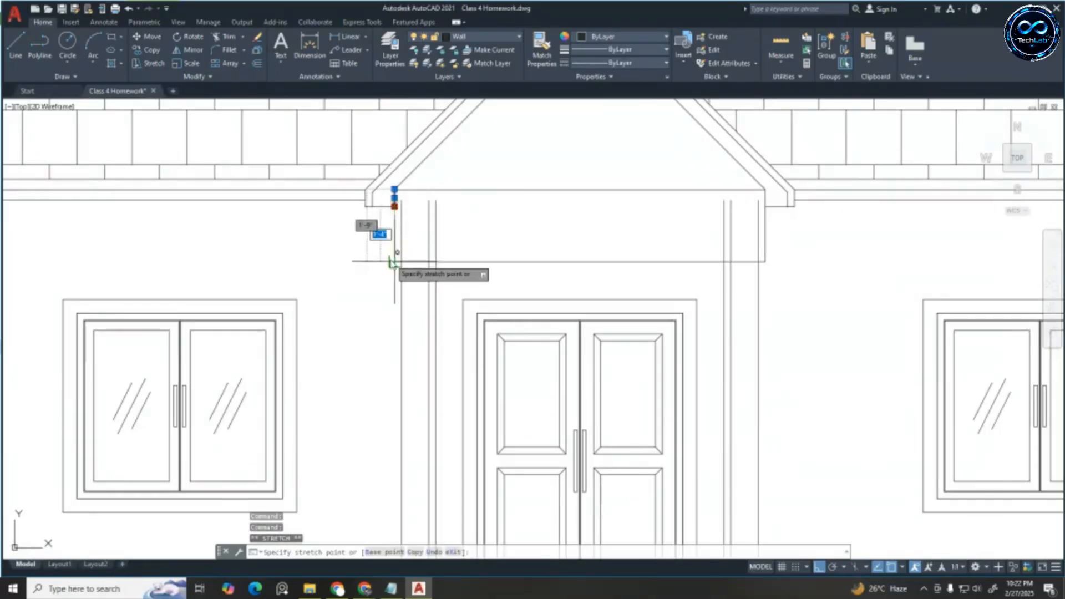
key(Escape)
key(Escape)
scroll(393, 254, down, 3)
scroll(589, 227, up, 4)
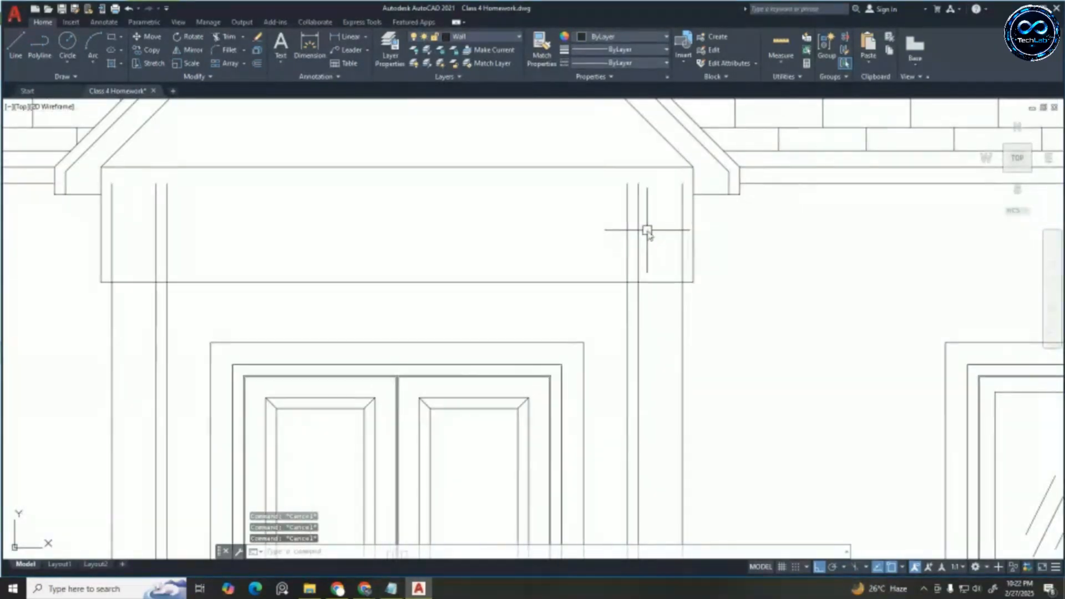
Trim the column lines that run inside the beam under the gable, cutting them at the beam's bottom line
text(tr)
key(Return)
scroll(661, 228, up, 2)
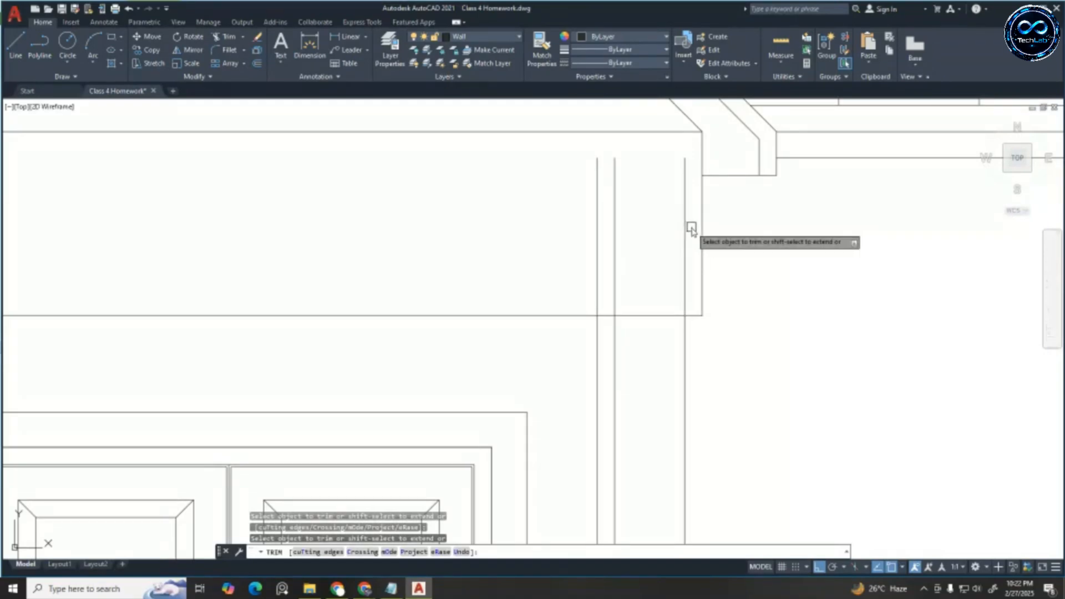
click(687, 228)
scroll(366, 228, down, 3)
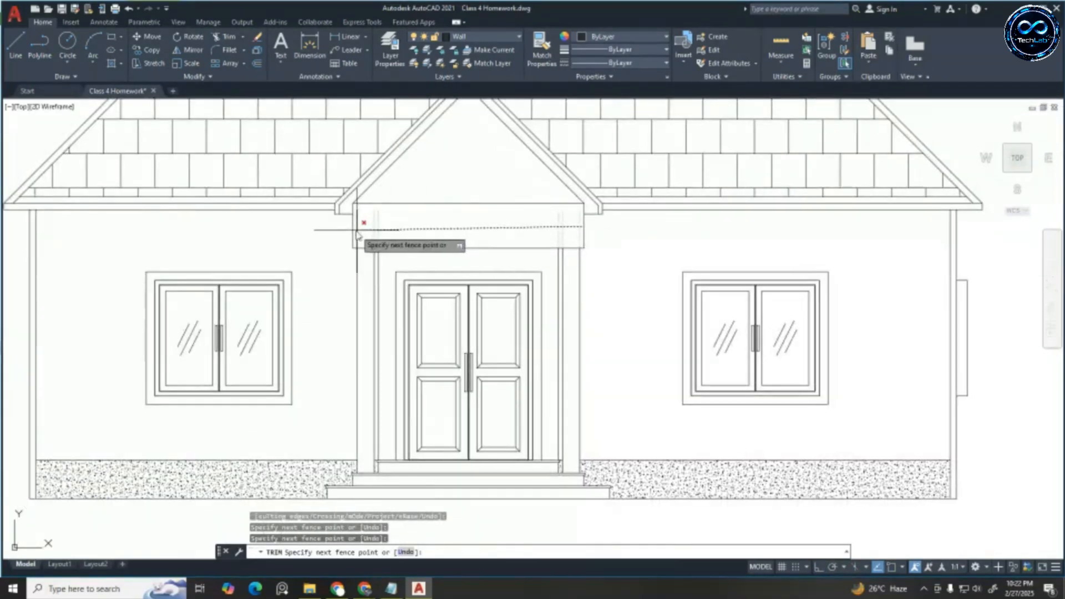
key(Return)
scroll(534, 209, down, 6)
key(Escape)
key(Escape)
key(Escape)
Draw a horizontal line across the entrance beam, level with the bottom of the gable's corner returns
scroll(534, 210, up, 4)
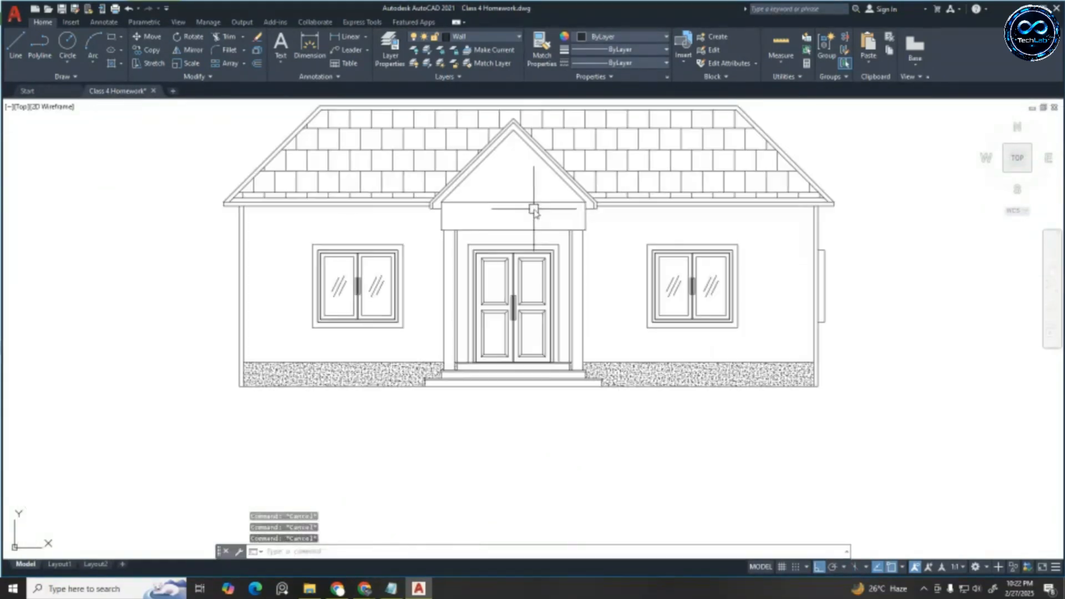
scroll(539, 222, down, 2)
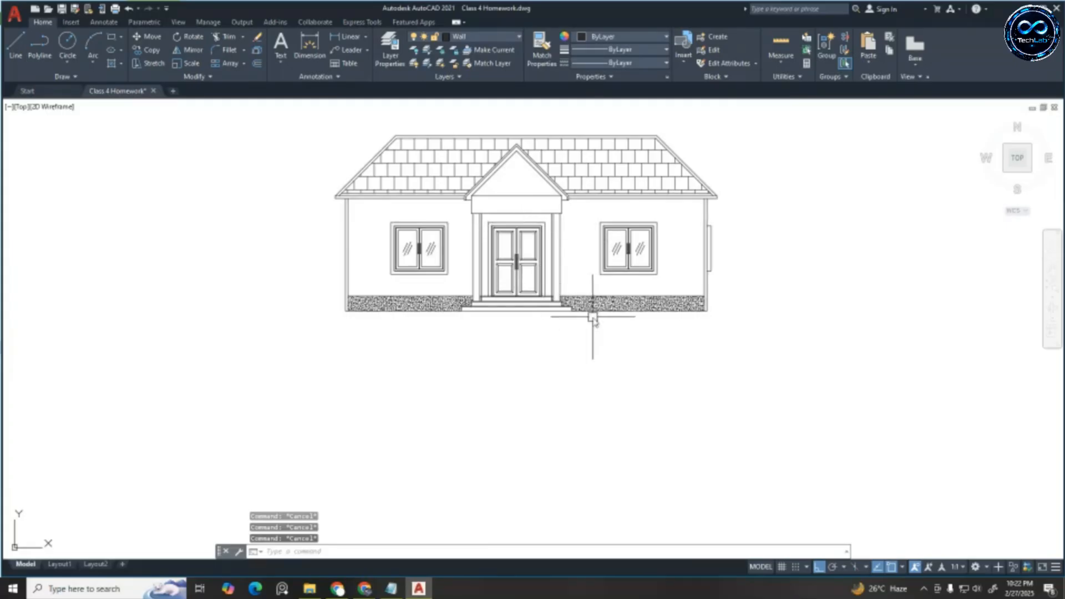
scroll(538, 199, up, 2)
scroll(541, 201, up, 4)
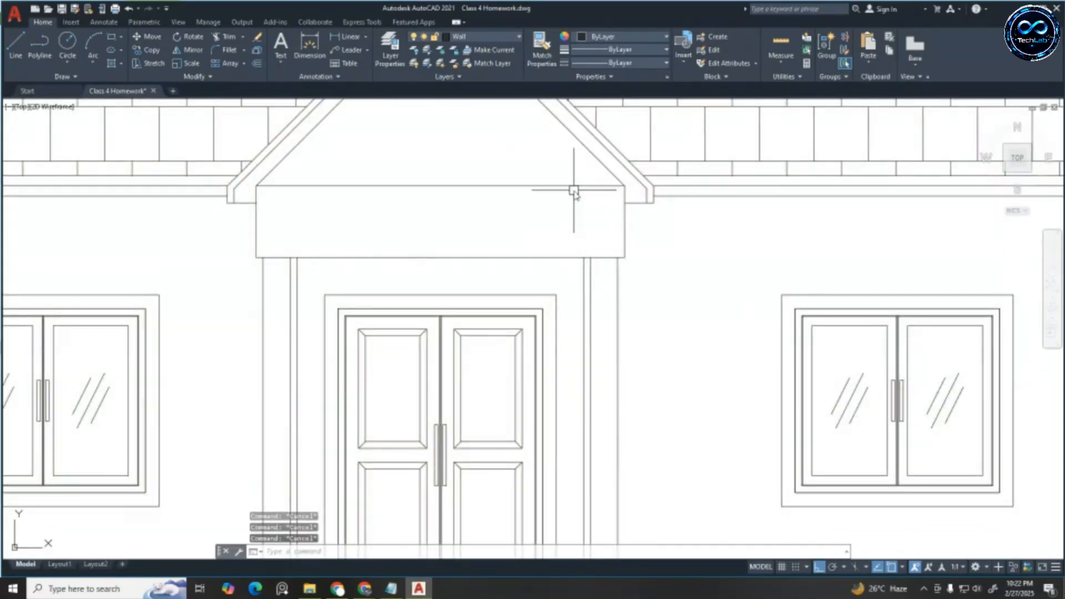
text(l)
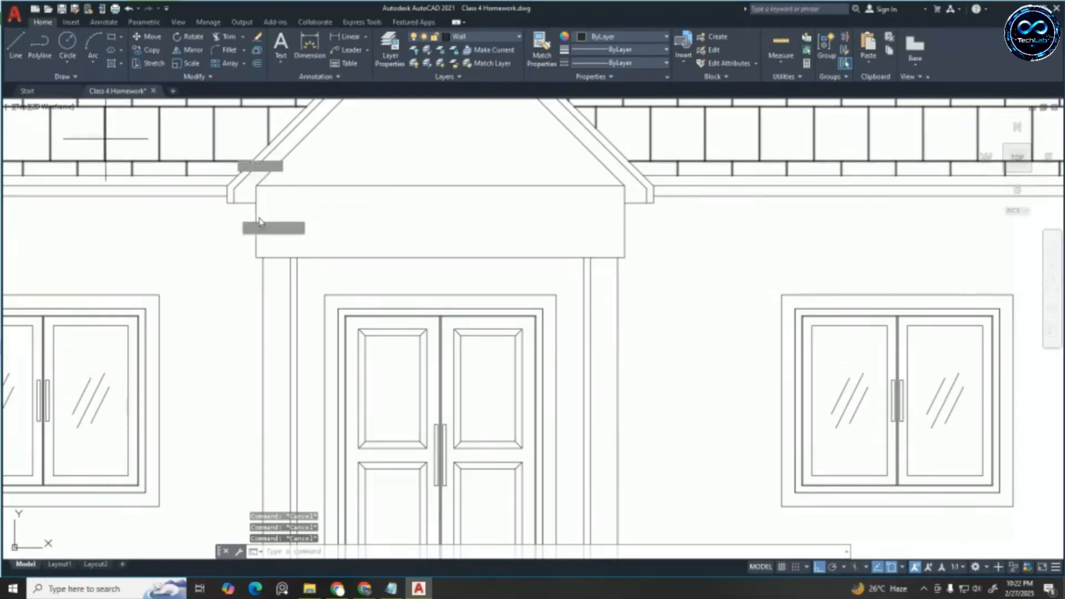
key(Return)
click(256, 209)
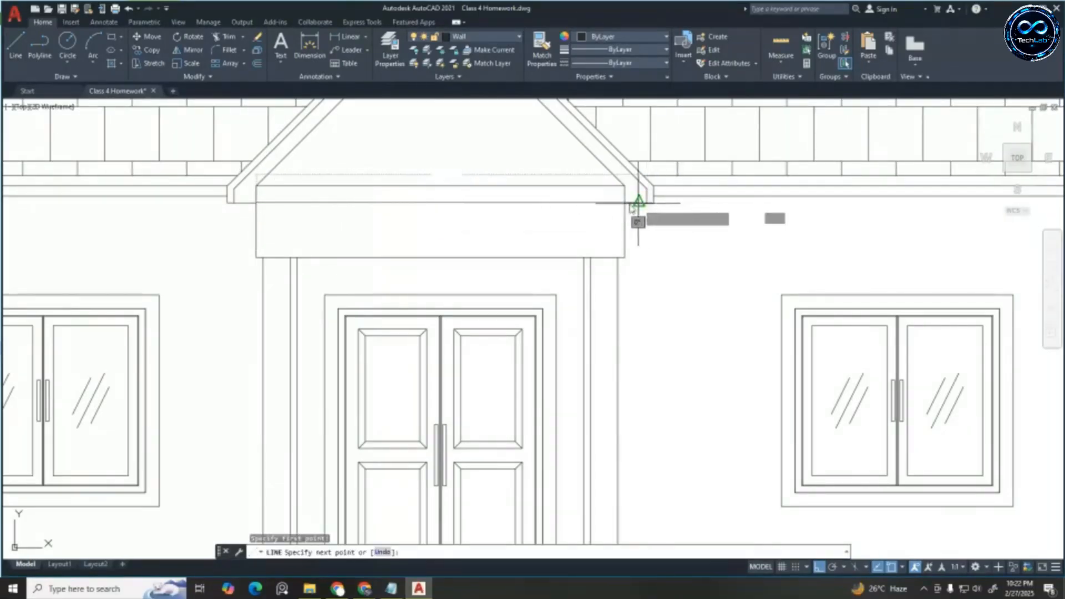
key(Escape)
key(Escape)
key(Escape)
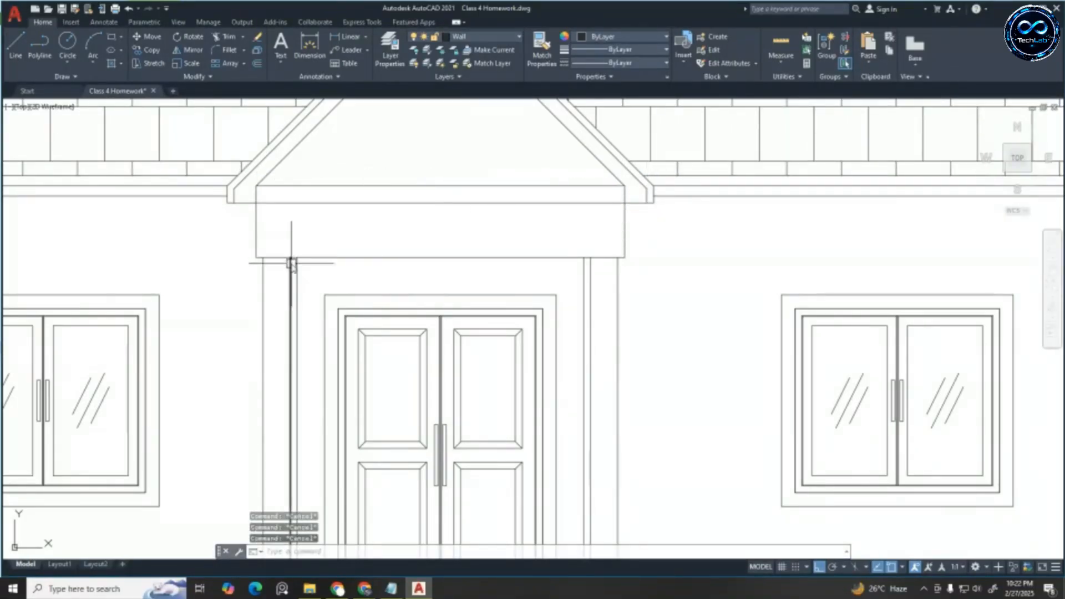
text(l)
key(Return)
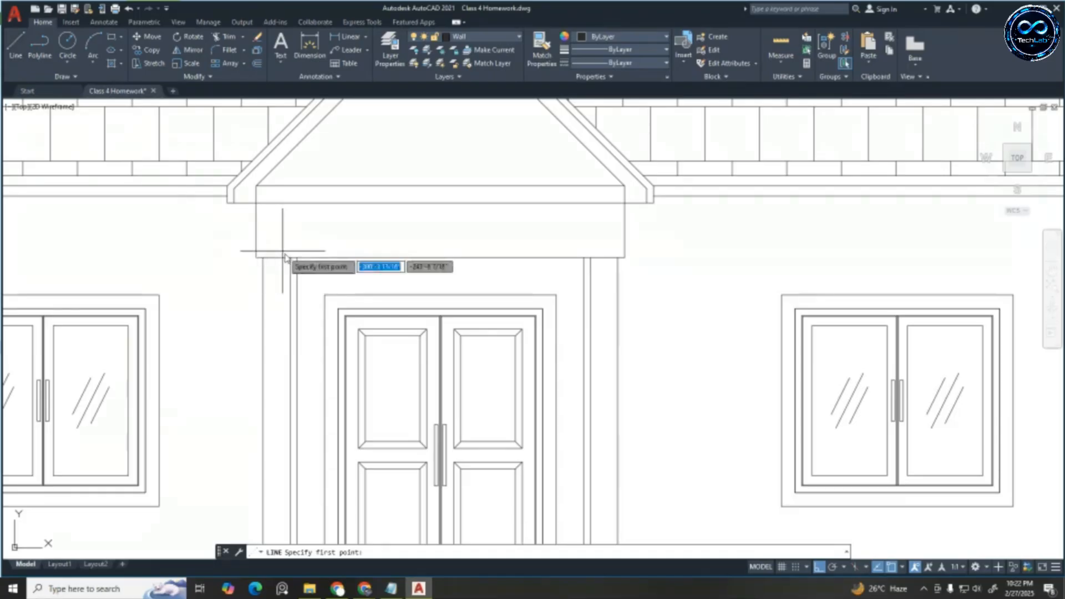
key(Escape)
scroll(294, 222, down, 3)
scroll(290, 226, up, 3)
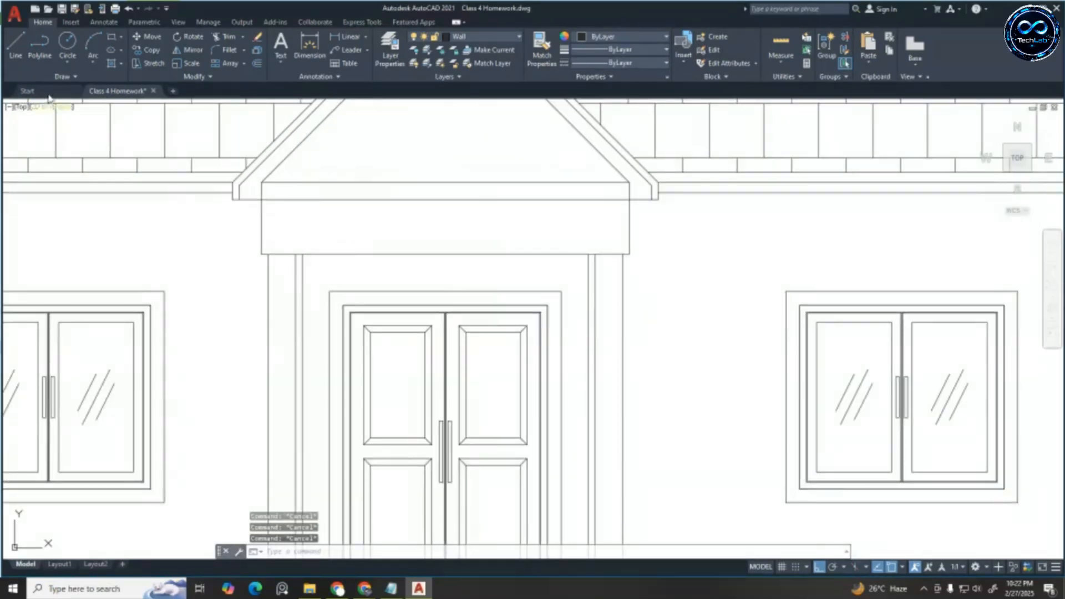
Draw vertical lines from the inner edges of both entrance columns up to the beam's new horizontal line
click(16, 44)
click(302, 254)
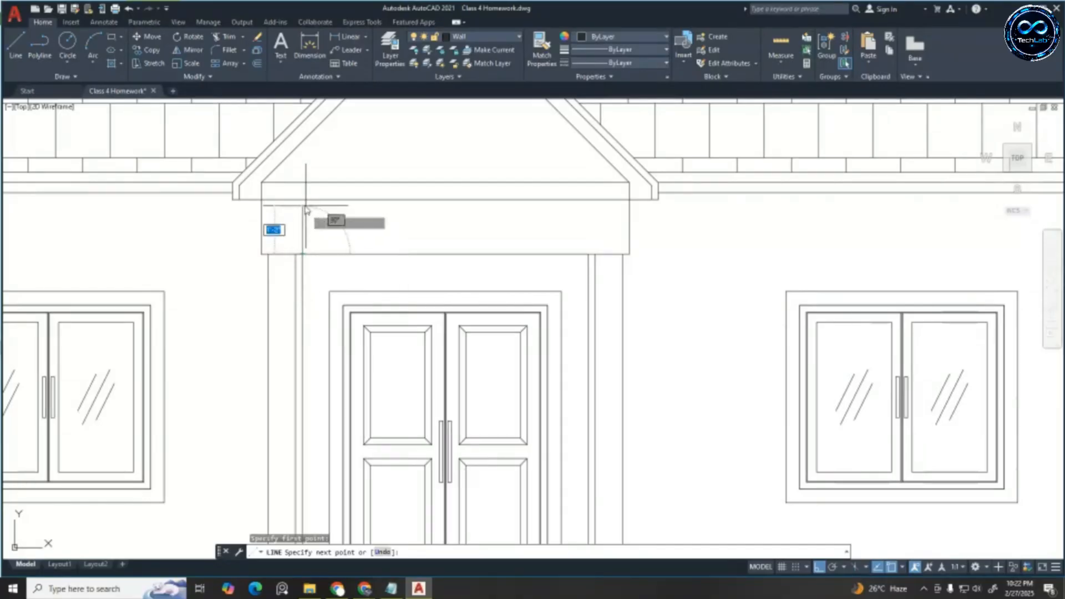
click(302, 200)
key(Escape)
key(Escape)
key(Return)
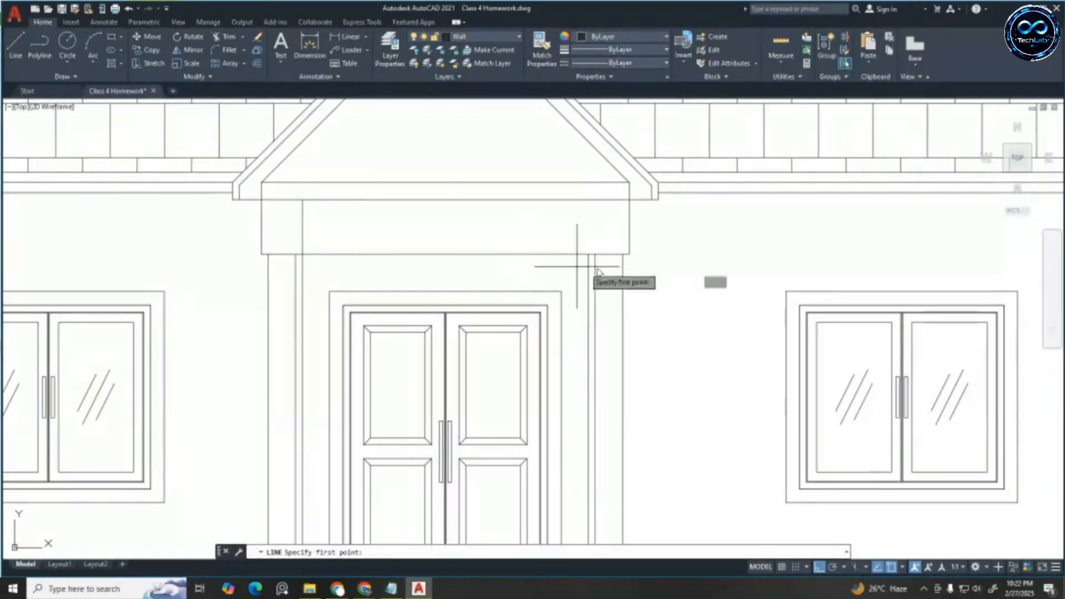
click(587, 254)
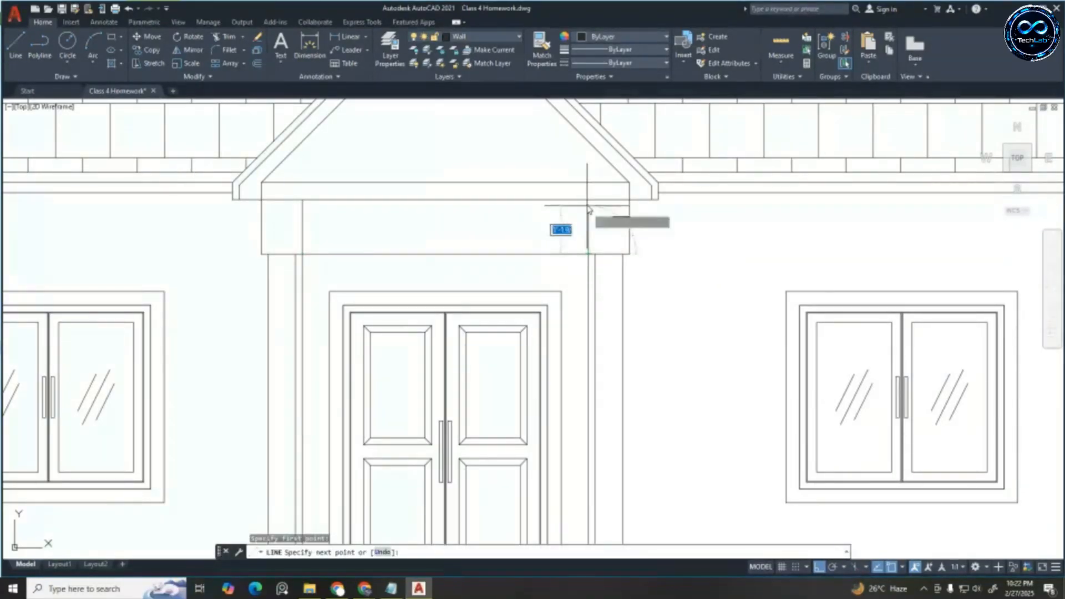
key(Escape)
Erase the horizontal line and the two vertical lines drawn inside the entrance beam
scroll(589, 245, down, 5)
scroll(592, 243, up, 5)
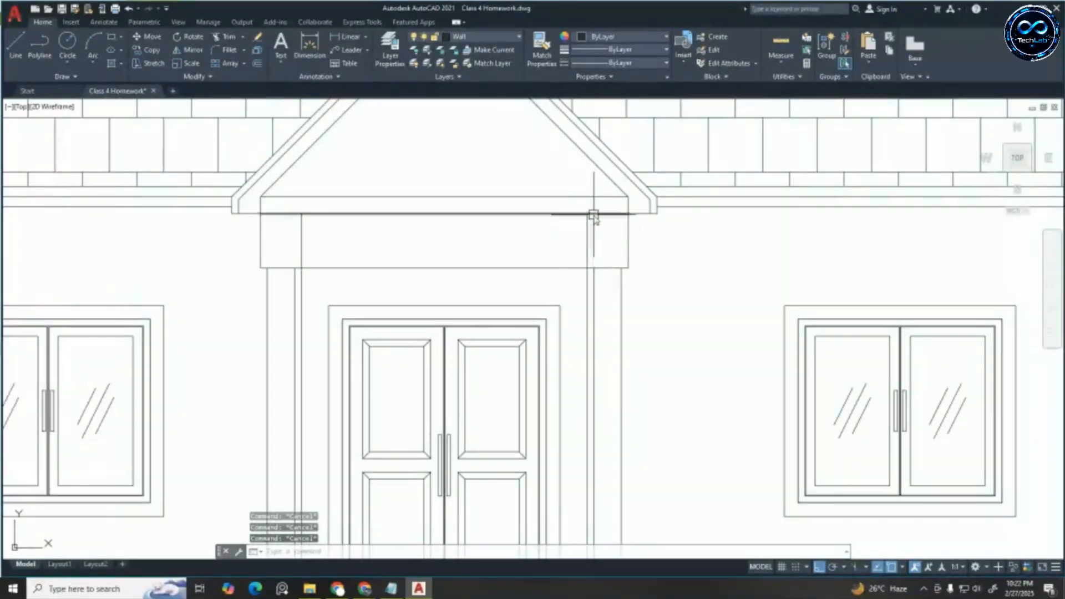
key(Delete)
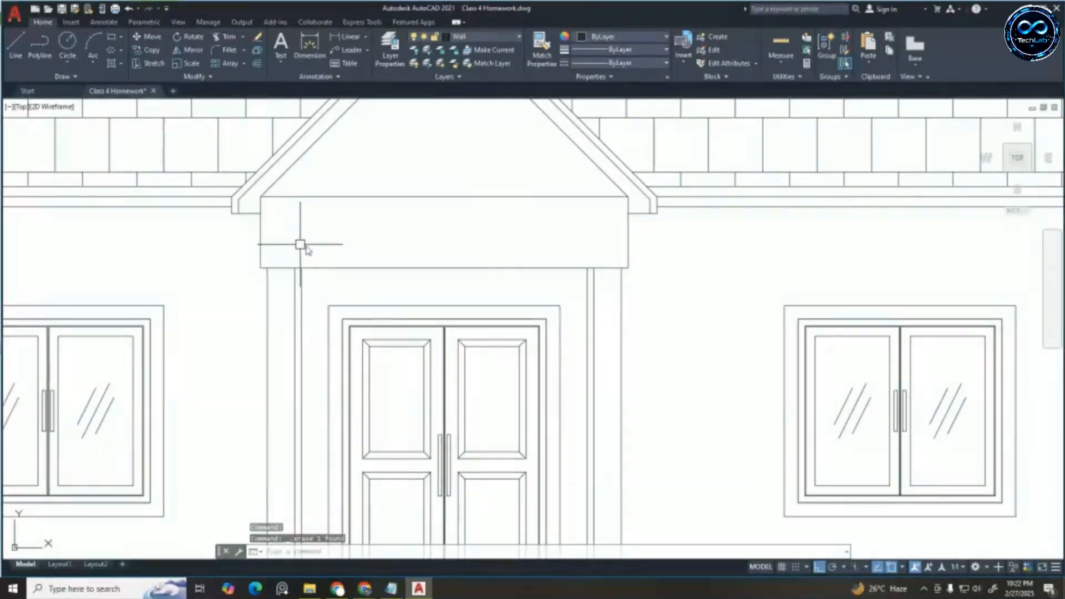
Review the whole front elevation and inspect the gable and beam area above the entrance
scroll(297, 240, down, 5)
scroll(497, 232, down, 3)
key(Escape)
key(Escape)
key(Escape)
scroll(496, 231, up, 3)
scroll(496, 232, down, 3)
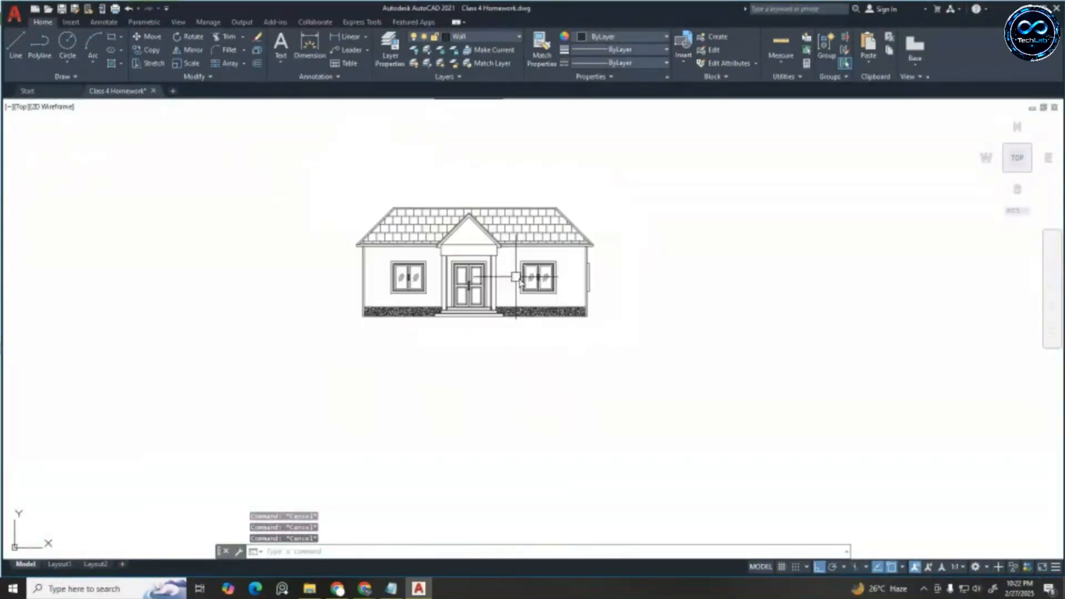
scroll(660, 298, up, 2)
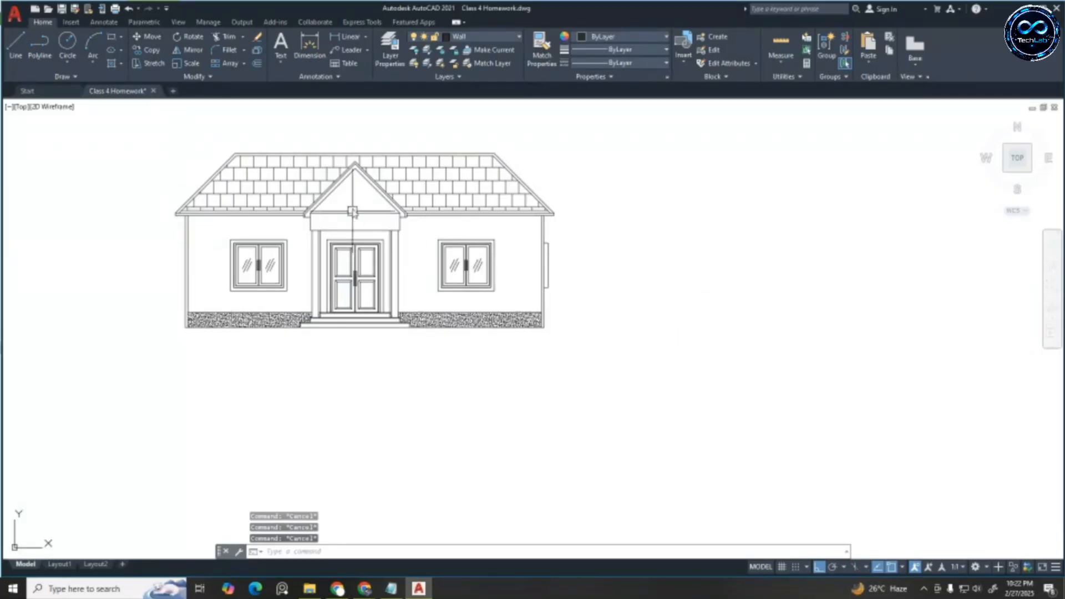
scroll(353, 211, up, 5)
text(o)
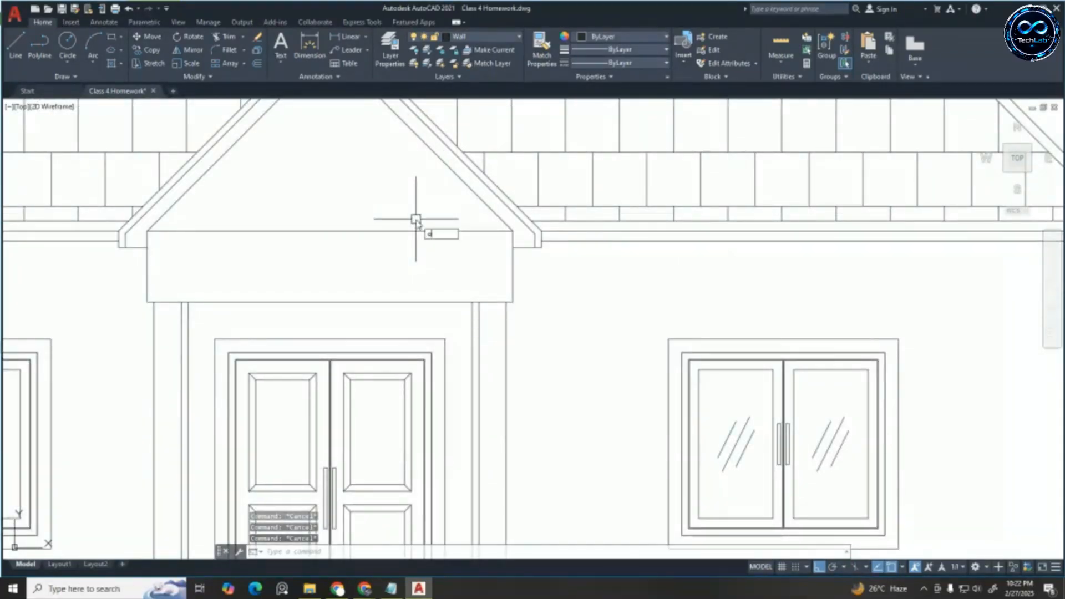
key(Return)
text(3)
key(Return)
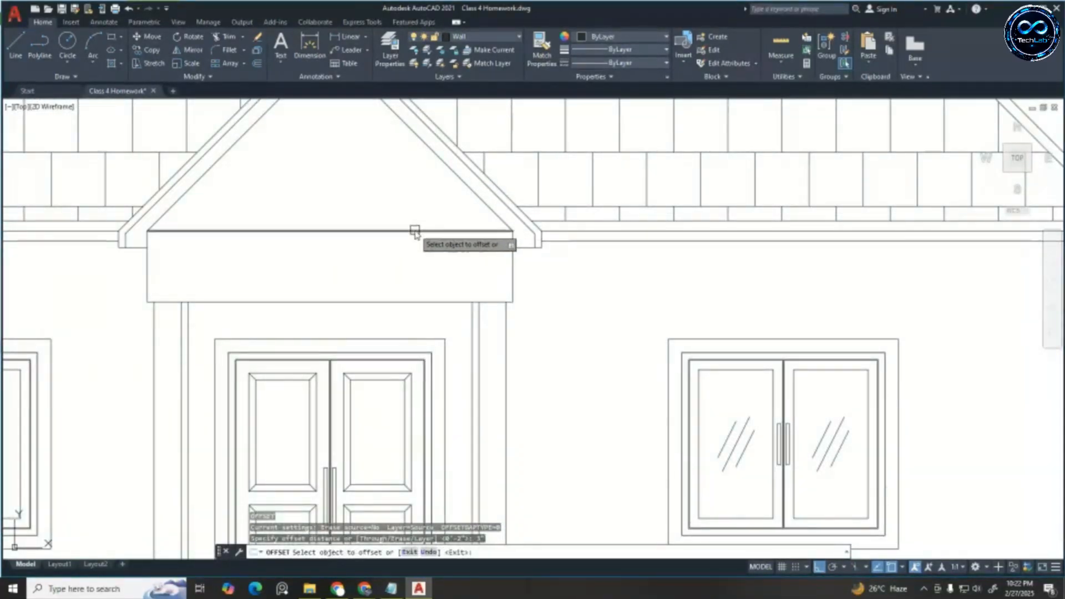
key(Escape)
key(Escape)
key(Escape)
Inspect the front elevation's entrance and compare it with the floor plan's walls, windows and doors
scroll(488, 249, down, 4)
scroll(418, 244, up, 4)
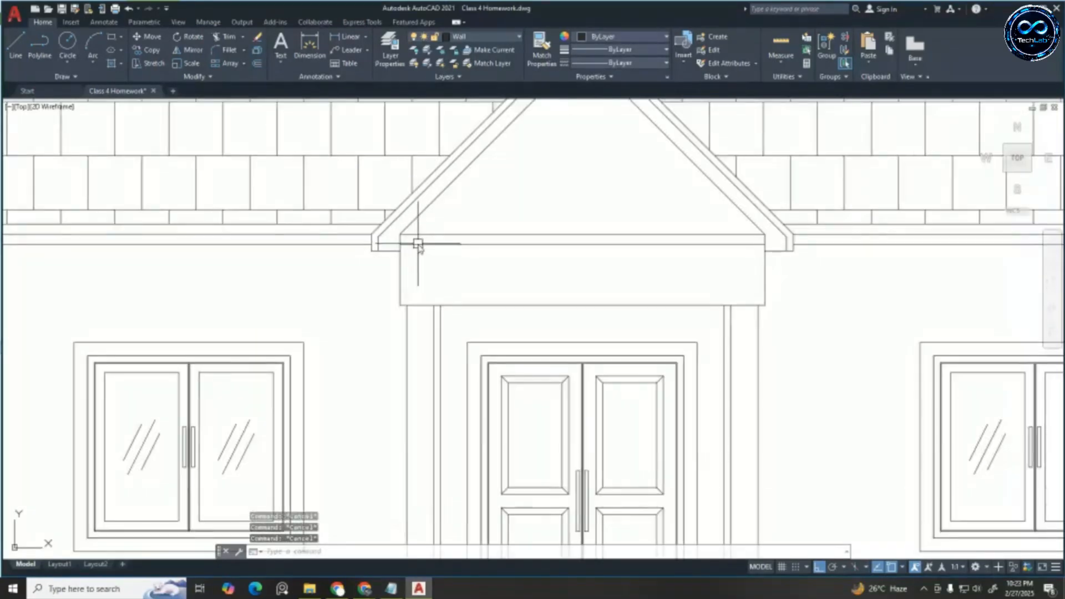
scroll(418, 244, up, 1)
scroll(418, 244, down, 1)
scroll(650, 269, down, 4)
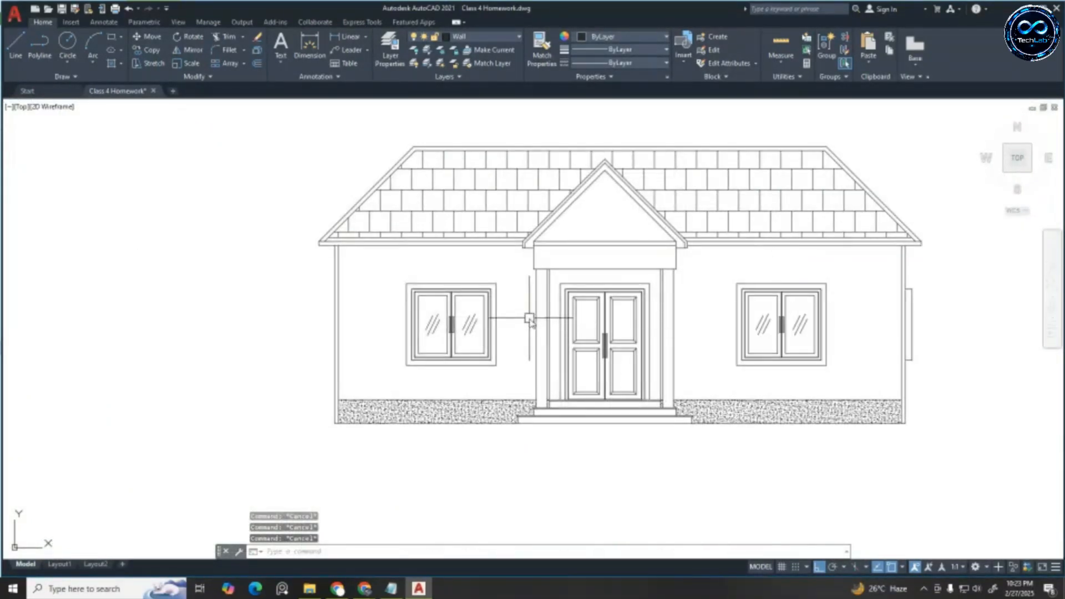
scroll(551, 354, down, 2)
scroll(616, 374, down, 3)
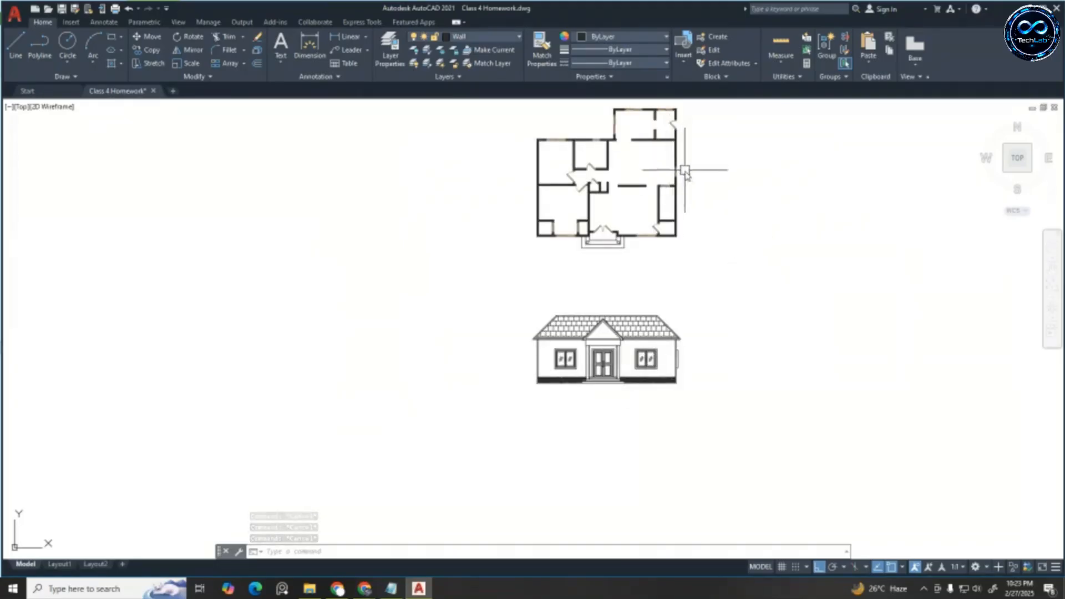
scroll(682, 272, down, 2)
scroll(676, 177, up, 4)
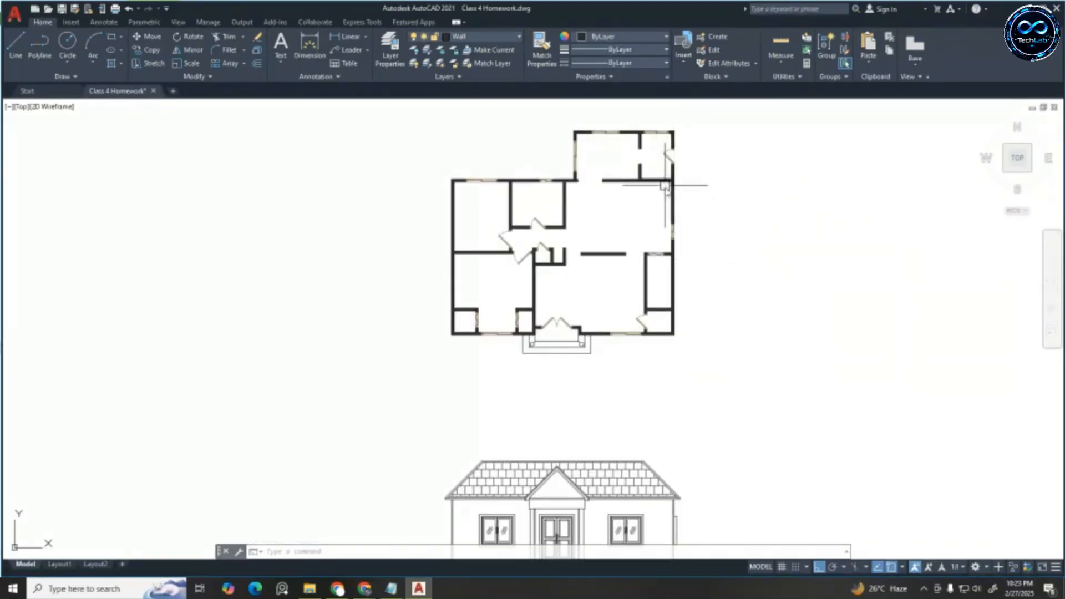
scroll(673, 136, up, 2)
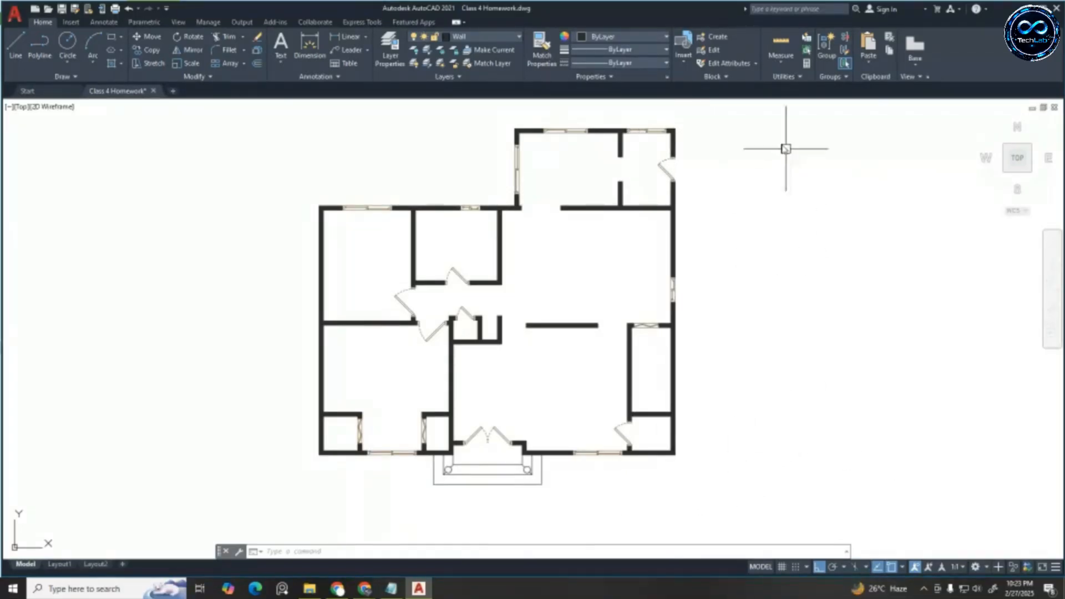
scroll(224, 237, down, 3)
scroll(314, 234, up, 3)
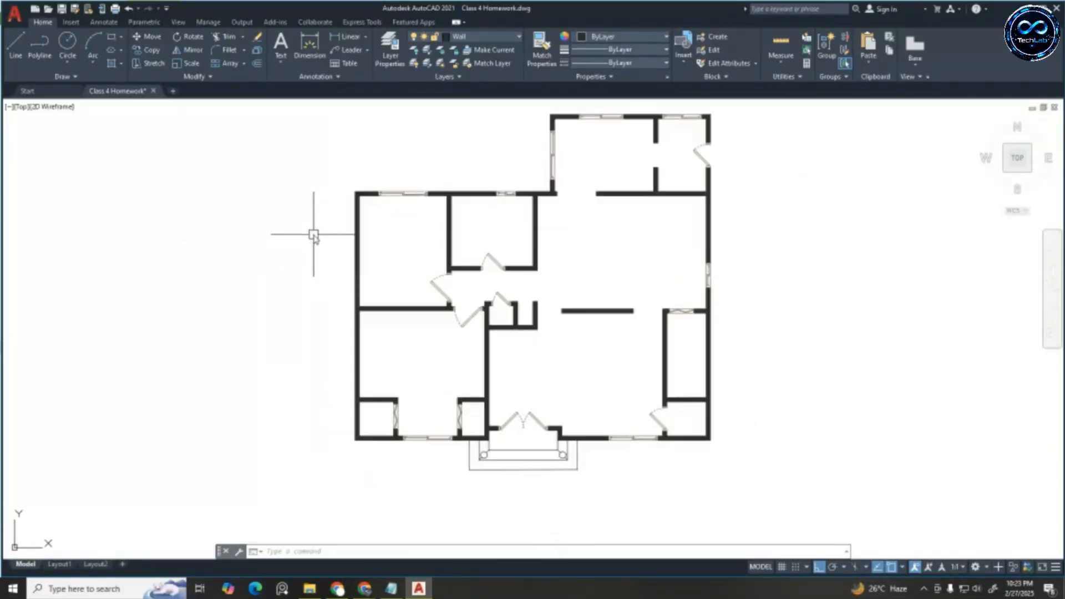
scroll(329, 193, down, 3)
scroll(350, 202, up, 3)
scroll(349, 209, down, 2)
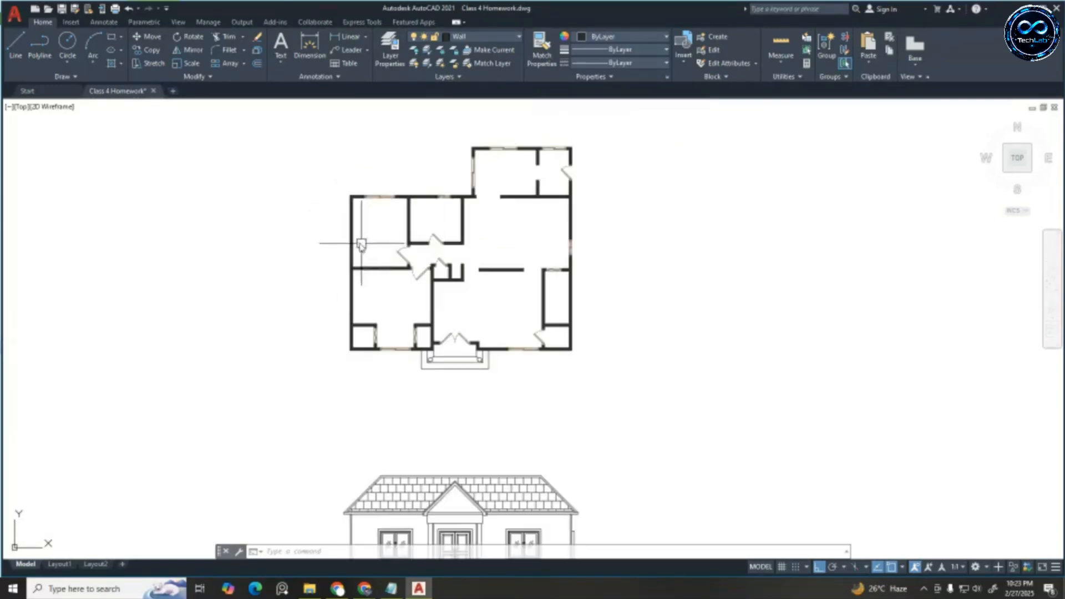
scroll(341, 216, up, 4)
scroll(373, 209, down, 2)
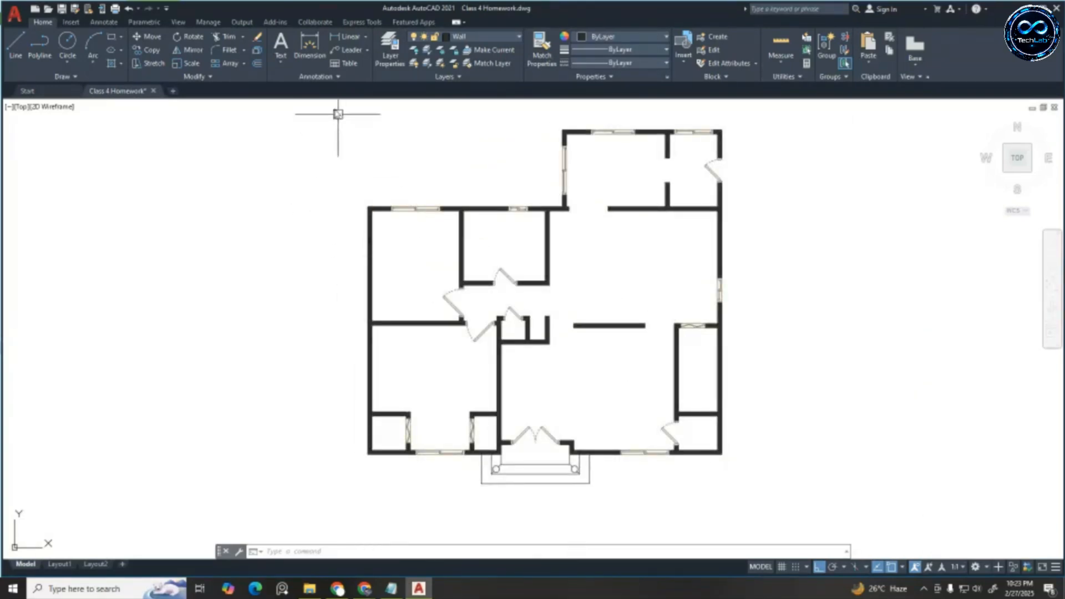
Draw horizontal construction lines through the floor plan's main rear wall corner, rear extension corner and front wall corner
key(Escape)
key(Escape)
key(Escape)
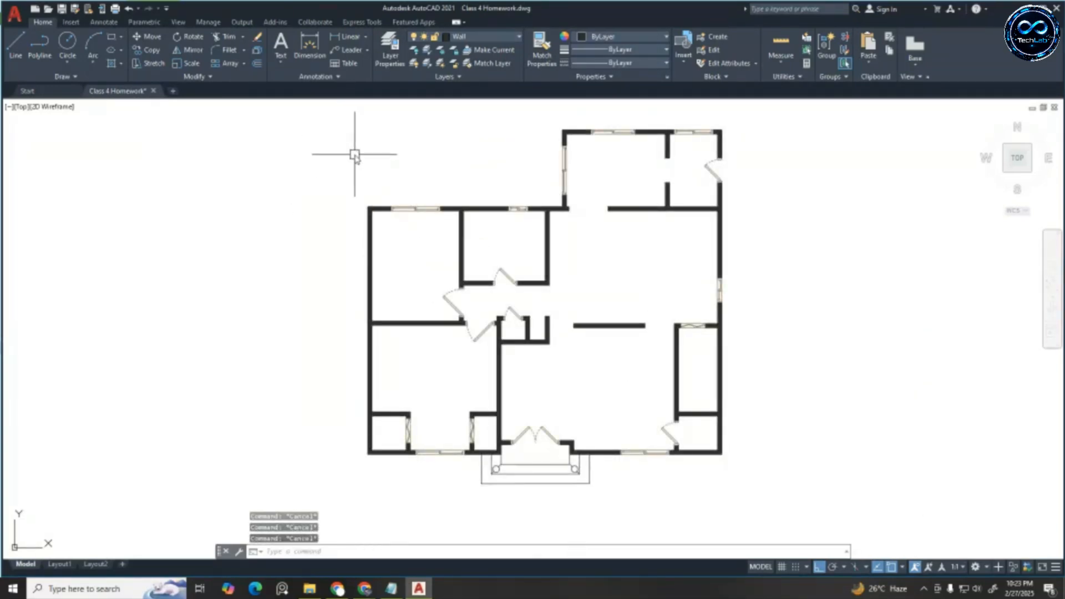
key(space)
text(h)
key(space)
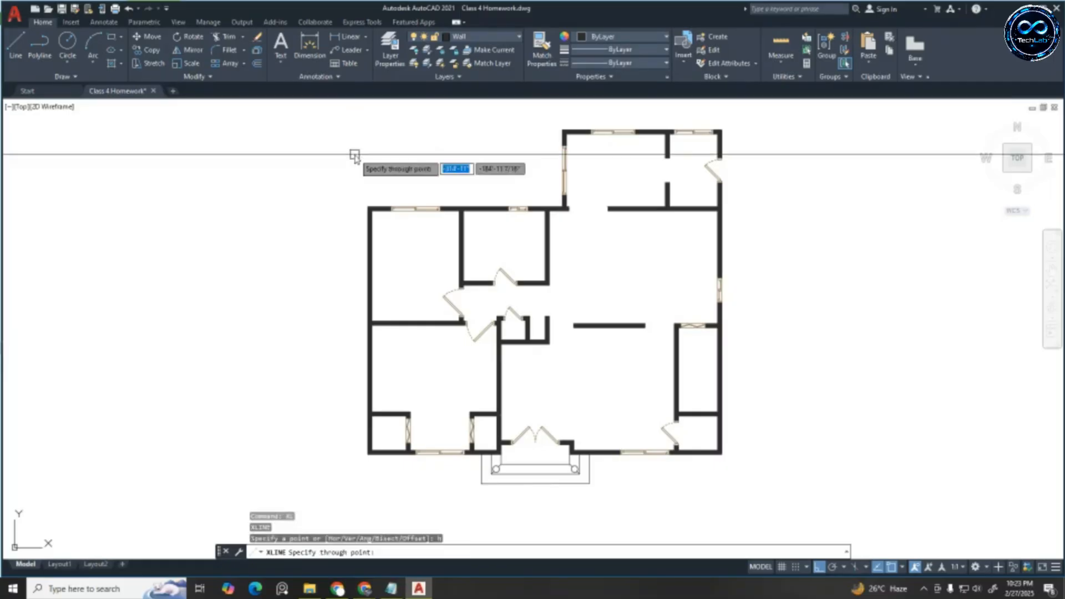
scroll(381, 189, up, 2)
click(358, 221)
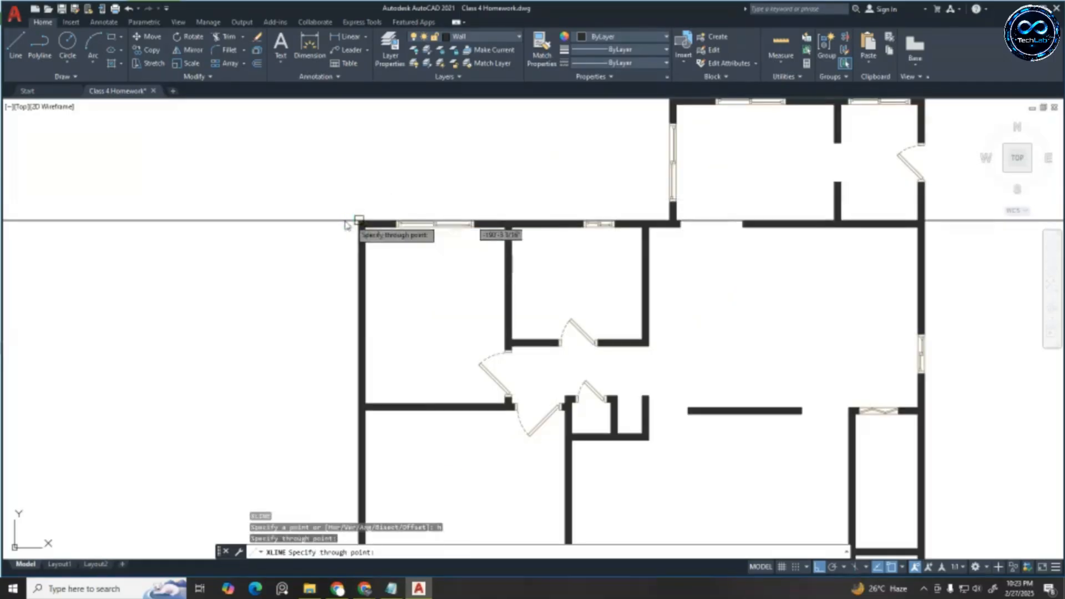
scroll(359, 220, down, 4)
scroll(469, 167, up, 2)
click(470, 185)
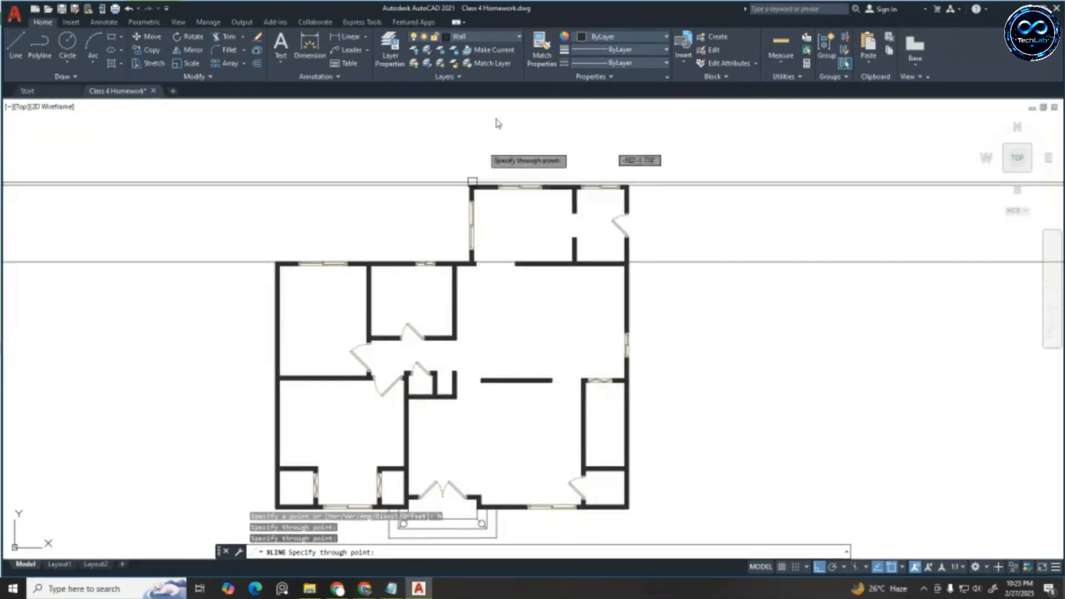
scroll(494, 114, down, 4)
scroll(410, 247, up, 4)
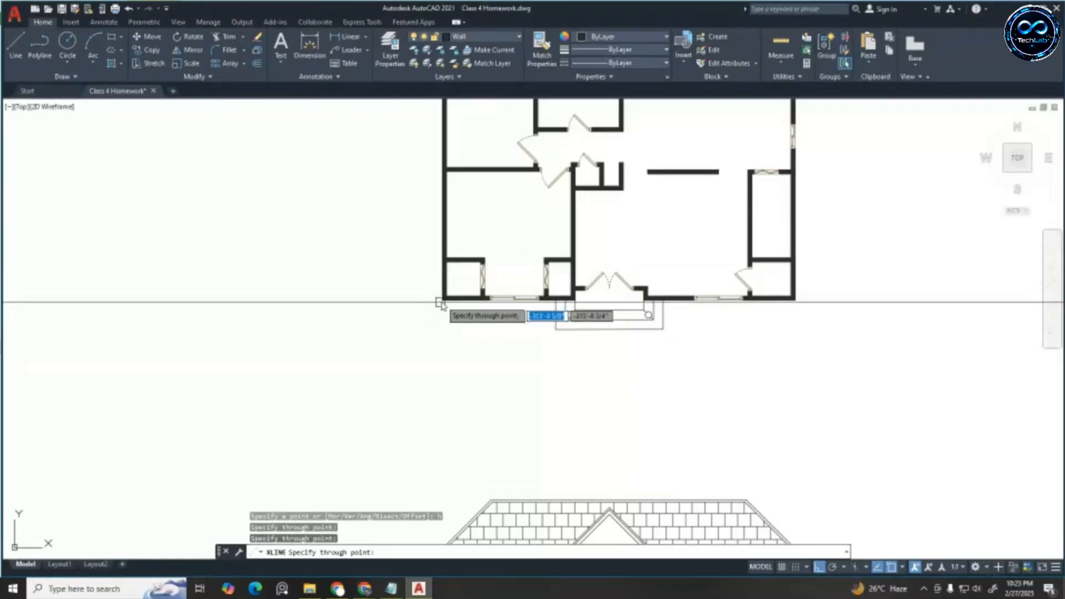
click(436, 303)
key(Escape)
key(Escape)
key(Escape)
Draw horizontal construction lines through both ends of the window in the rear extension's side wall
scroll(262, 266, down, 5)
scroll(295, 214, up, 3)
scroll(295, 215, up, 5)
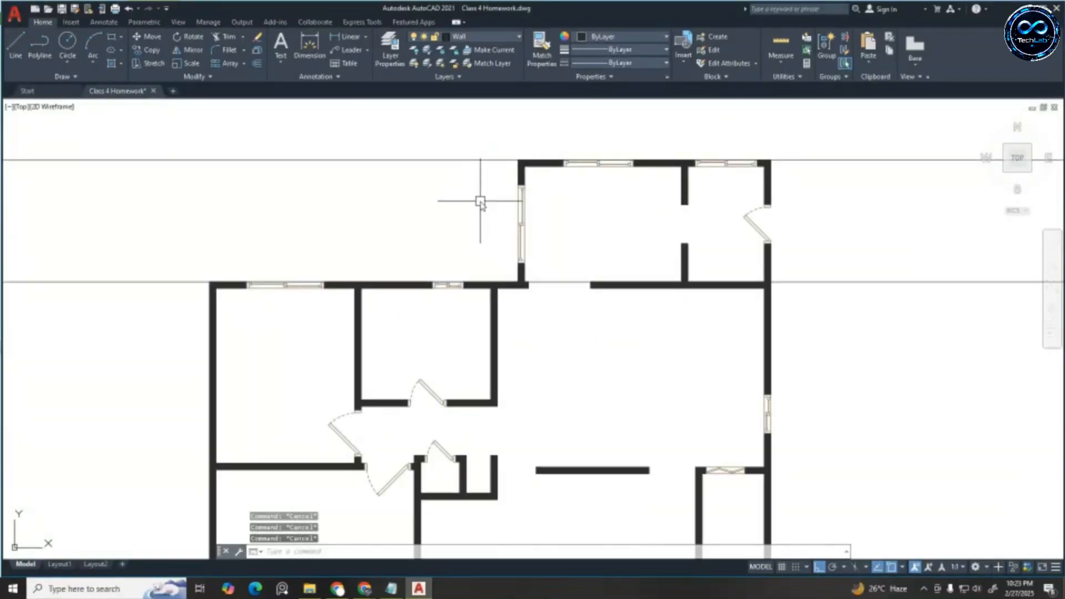
text(xl)
key(Return)
text(h)
key(Return)
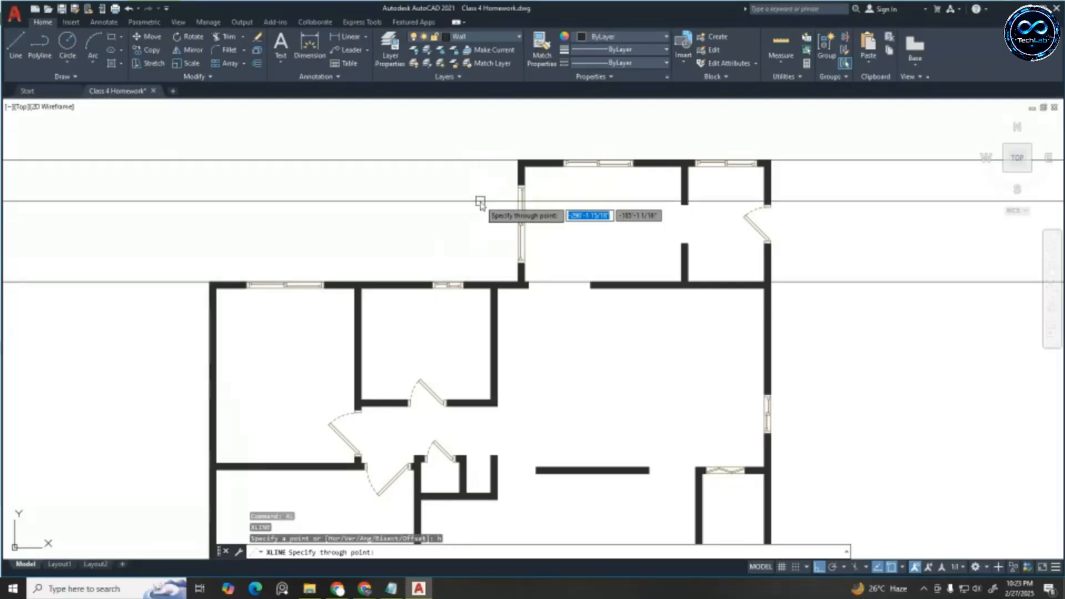
scroll(488, 194, up, 5)
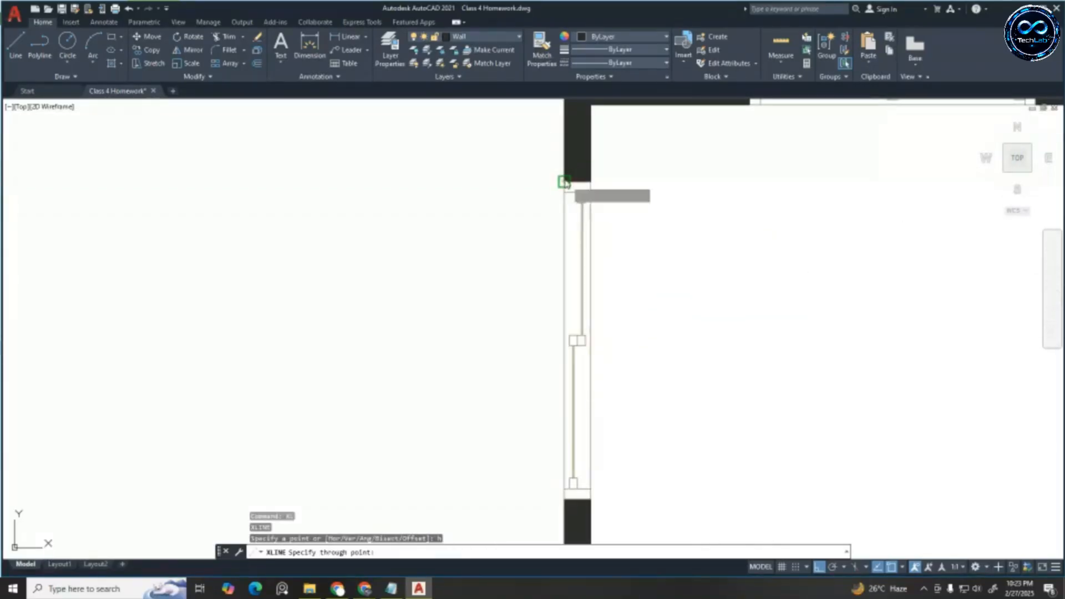
click(565, 177)
scroll(549, 179, down, 5)
scroll(554, 311, up, 5)
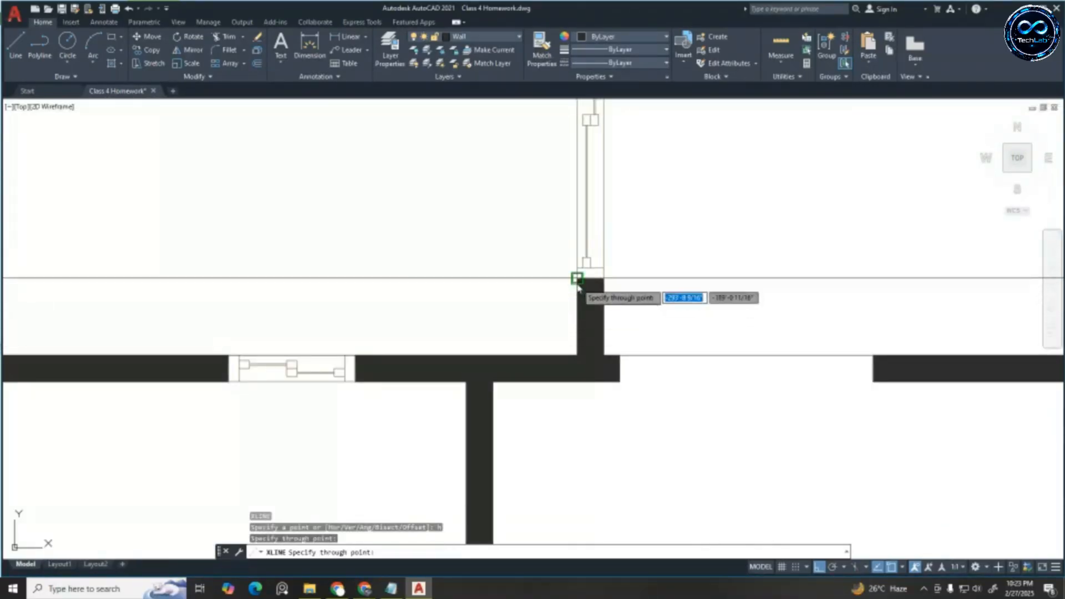
click(577, 278)
key(Escape)
key(Escape)
key(Escape)
Check the horizontal construction lines' extent beside the floor plan and the free space around the front elevation
scroll(499, 256, down, 6)
scroll(478, 265, up, 3)
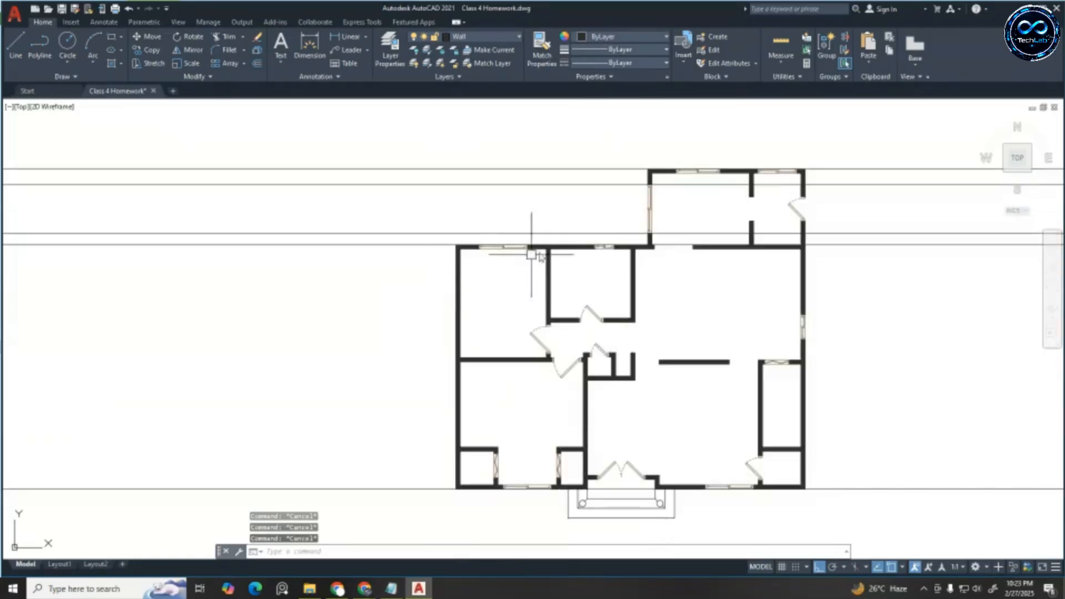
scroll(360, 183, down, 5)
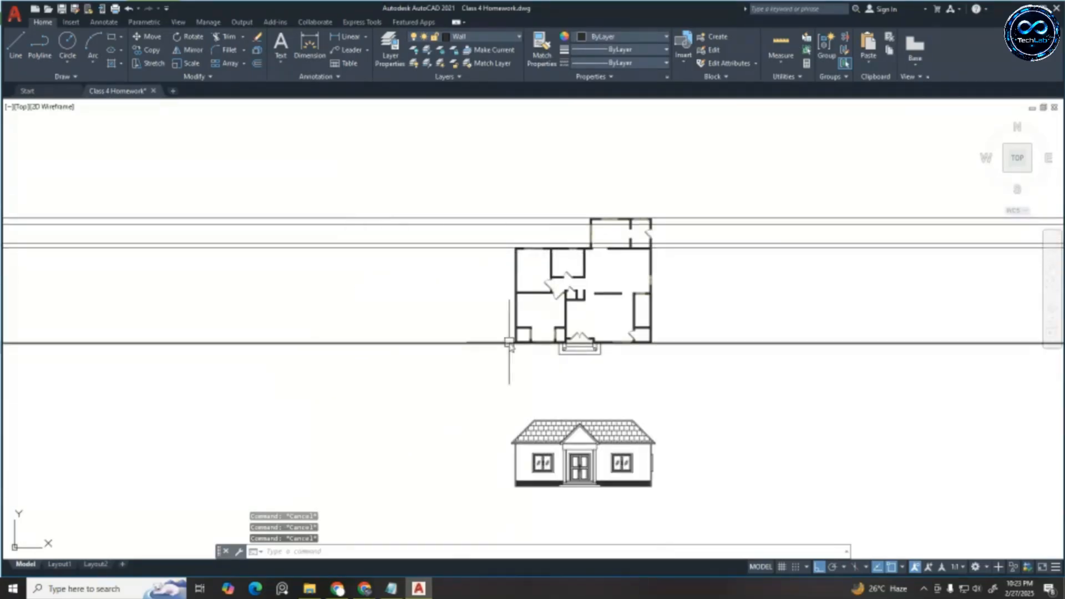
scroll(471, 277, down, 5)
scroll(499, 333, up, 7)
scroll(500, 253, down, 2)
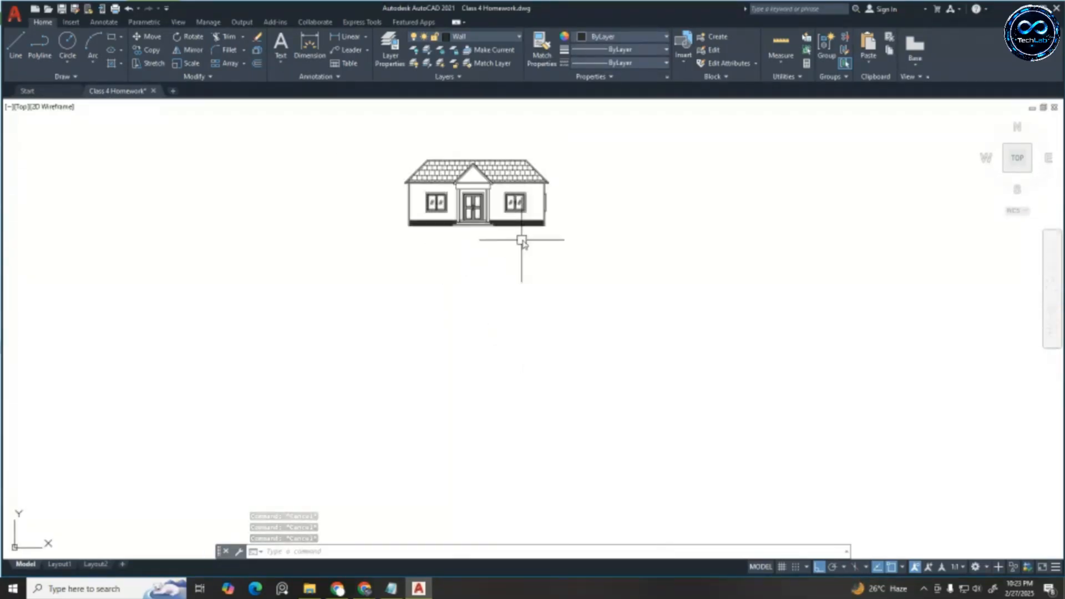
scroll(506, 147, up, 4)
scroll(583, 238, down, 6)
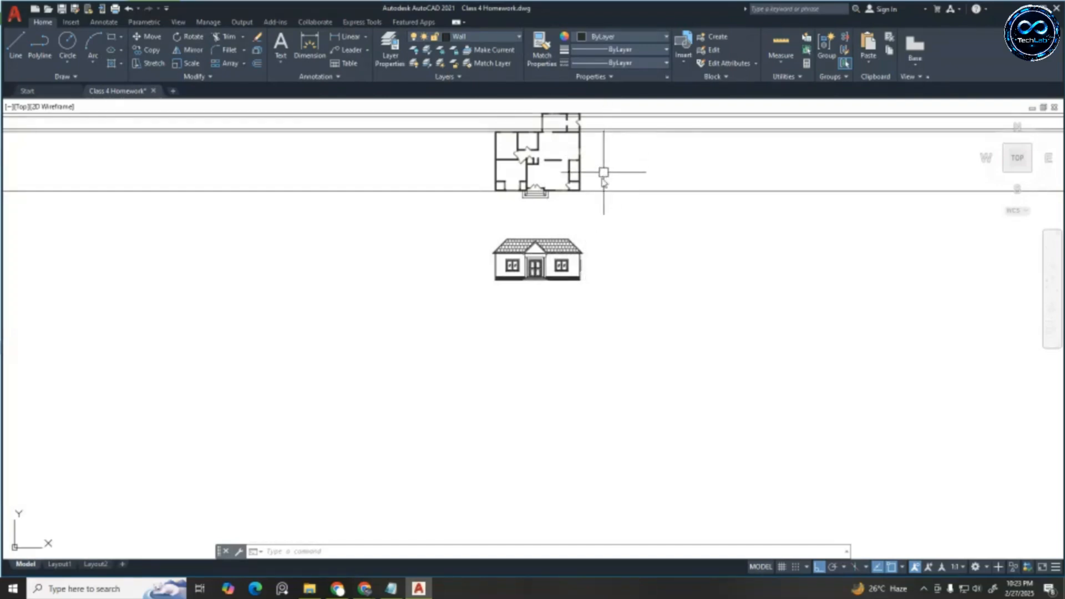
scroll(582, 183, down, 1)
scroll(602, 161, up, 3)
key(Escape)
key(Escape)
key(Escape)
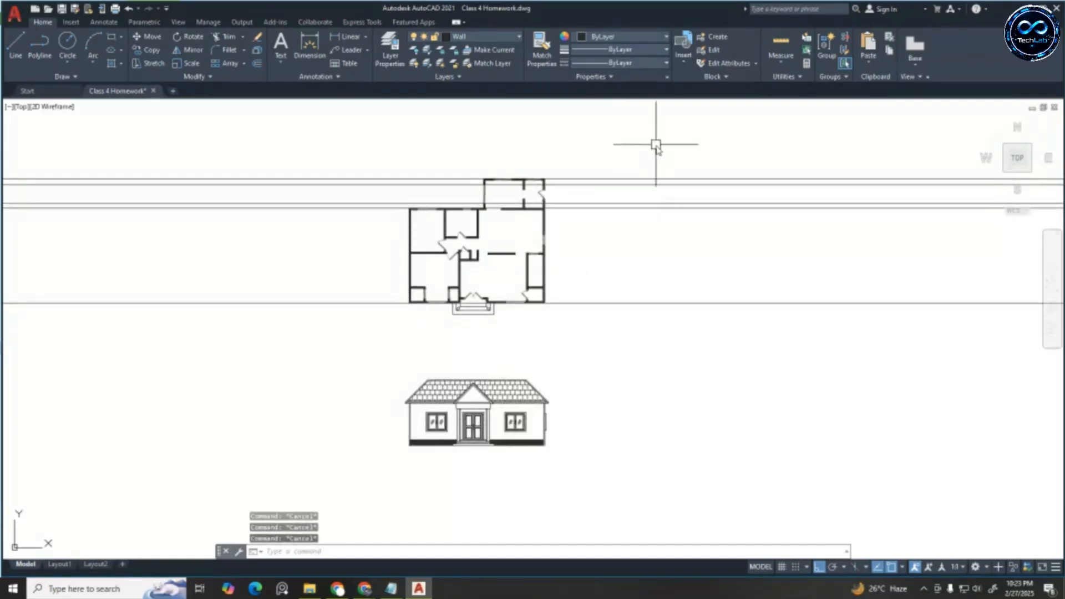
Erase the five horizontal construction lines running across the floor plan
scroll(647, 163, up, 4)
scroll(646, 164, down, 2)
click(640, 164)
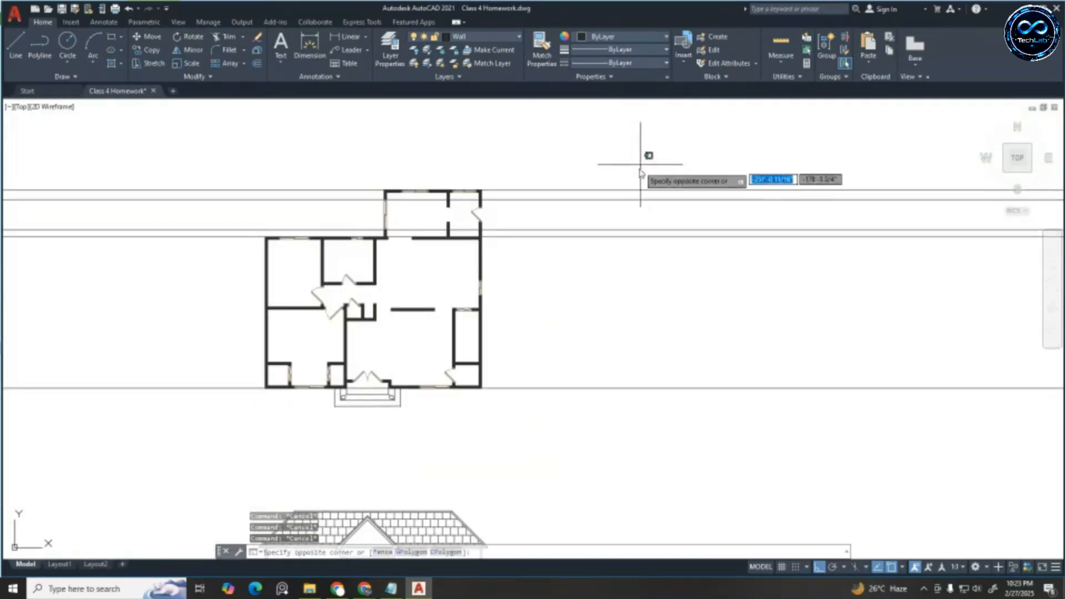
click(555, 387)
key(Delete)
scroll(525, 270, down, 2)
scroll(403, 337, up, 2)
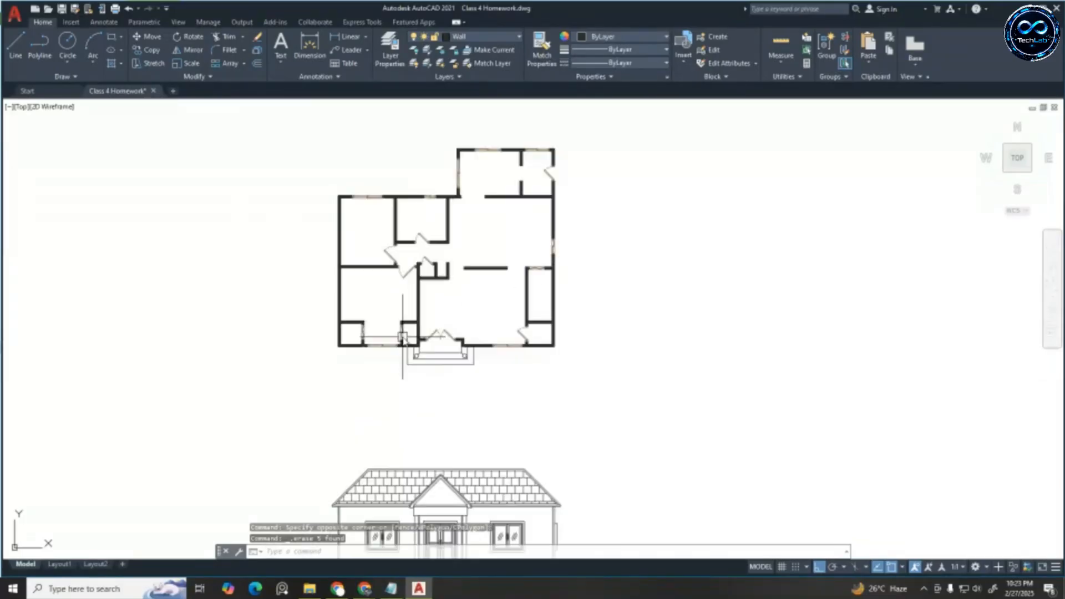
Look over the floor plan and the front elevation aligned below it
scroll(426, 271, up, 3)
scroll(526, 185, down, 3)
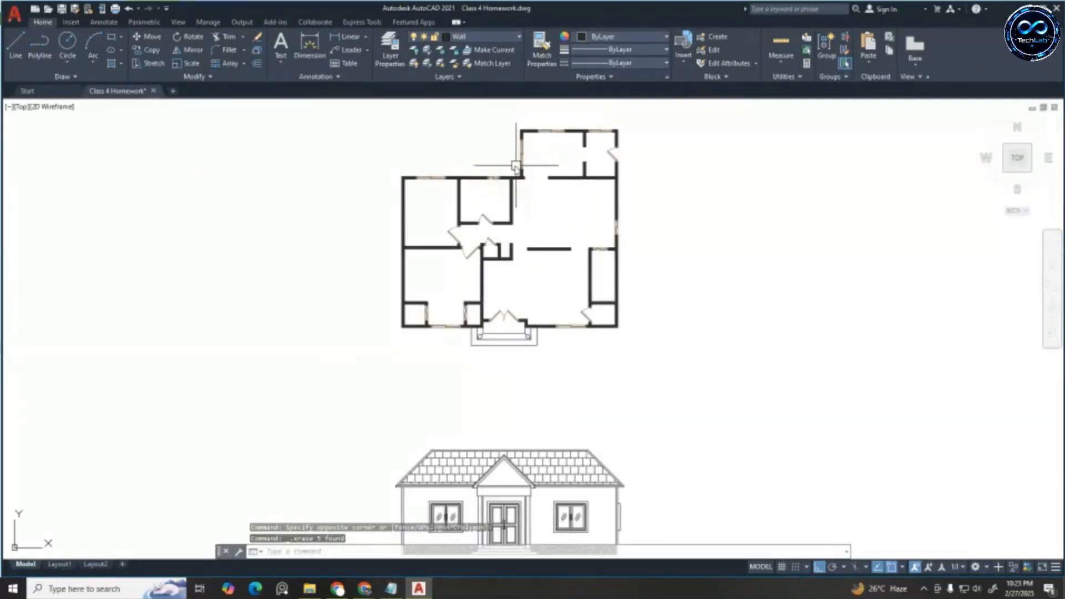
scroll(515, 166, up, 4)
scroll(510, 169, down, 6)
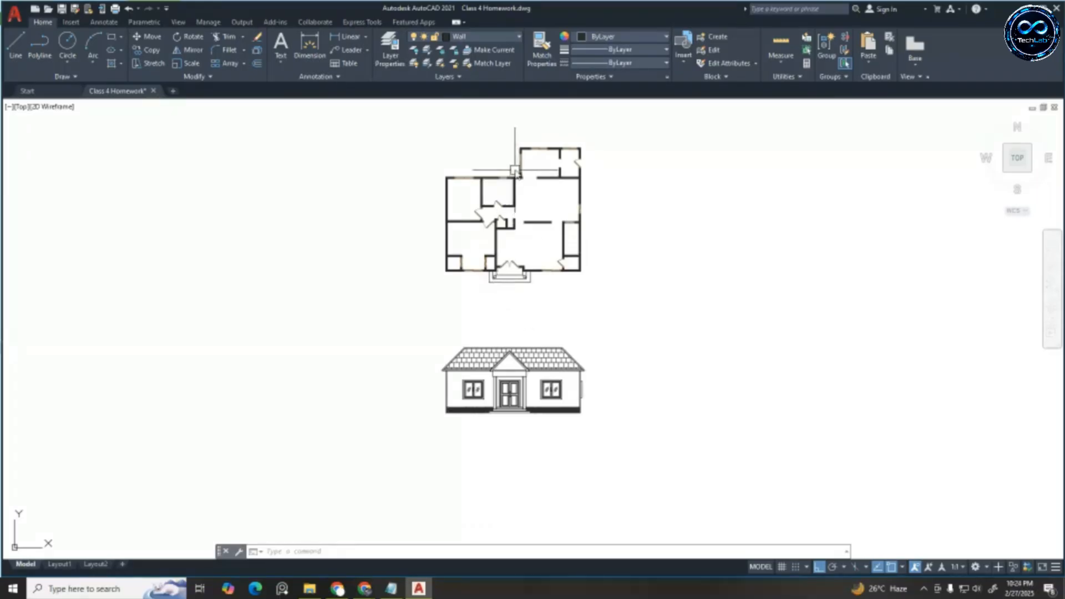
scroll(516, 170, up, 2)
key(Escape)
key(Escape)
key(Escape)
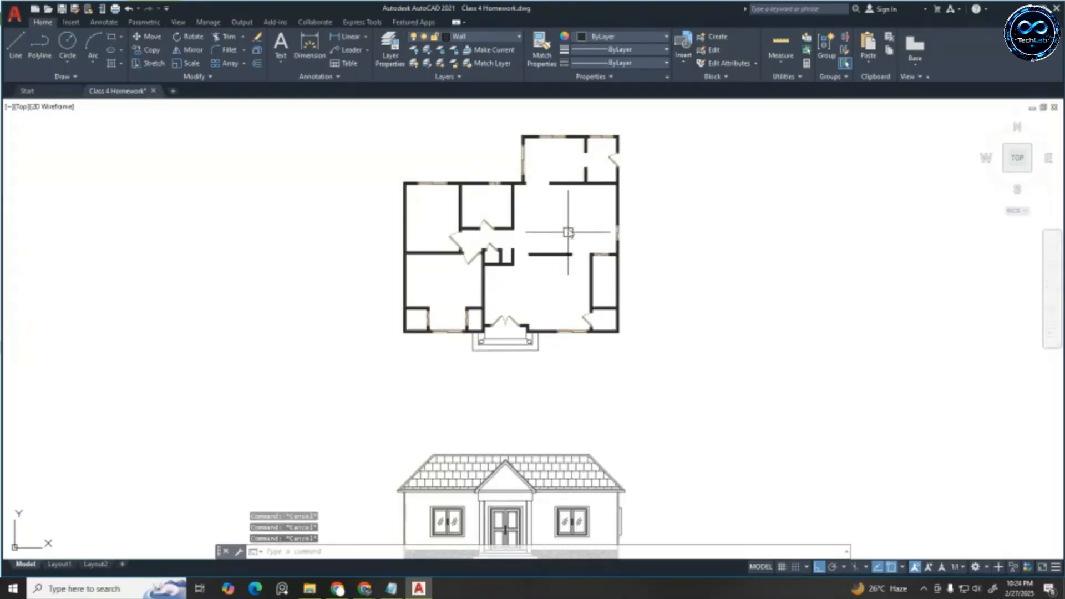
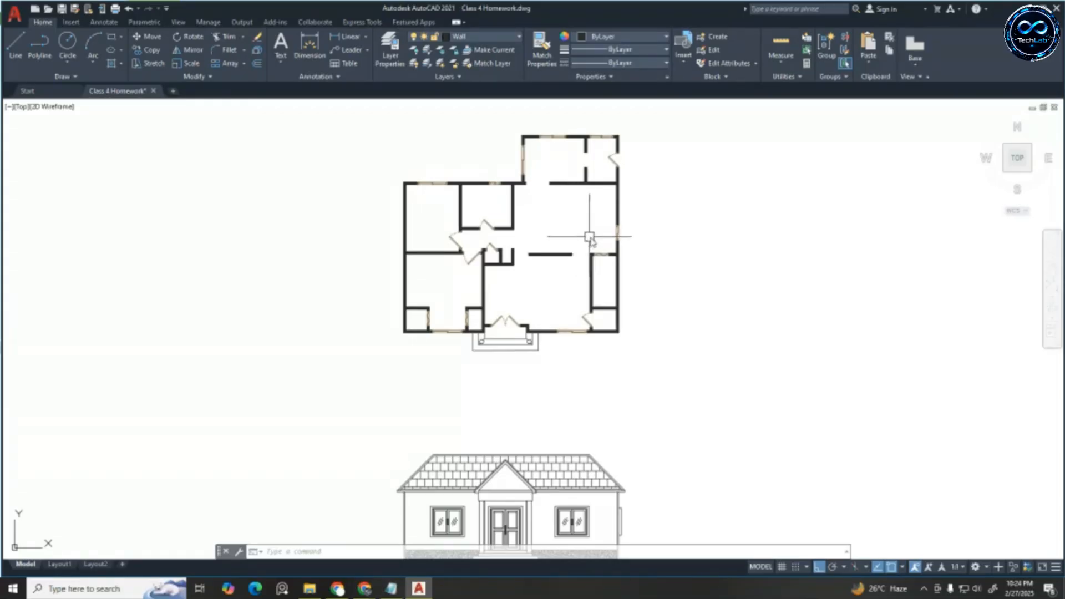
scroll(615, 230, down, 2)
scroll(555, 172, up, 2)
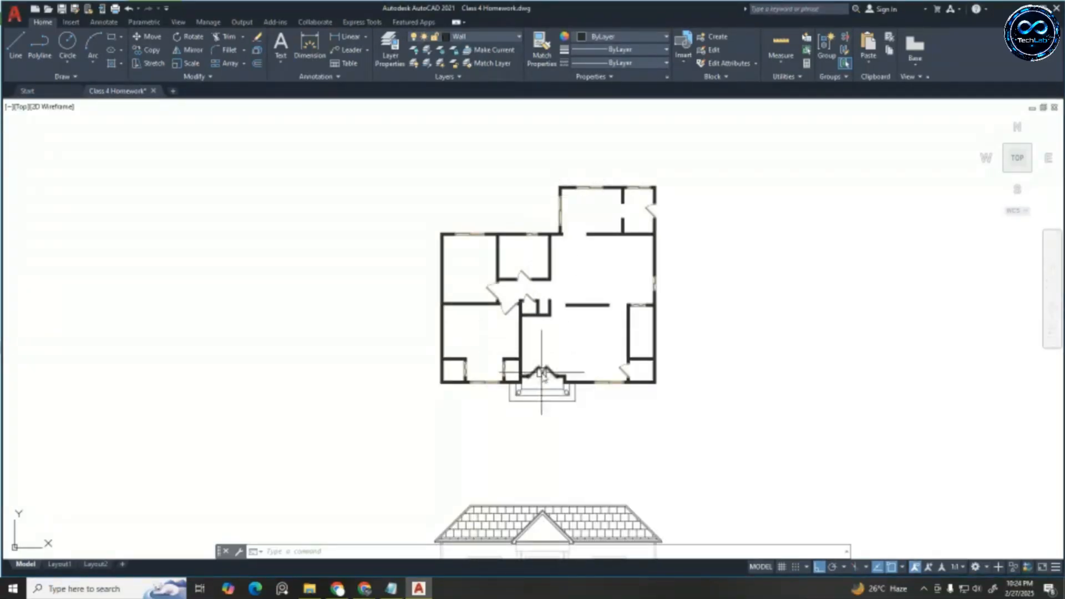
scroll(470, 260, down, 3)
scroll(464, 261, up, 3)
key(Escape)
key(Escape)
key(Escape)
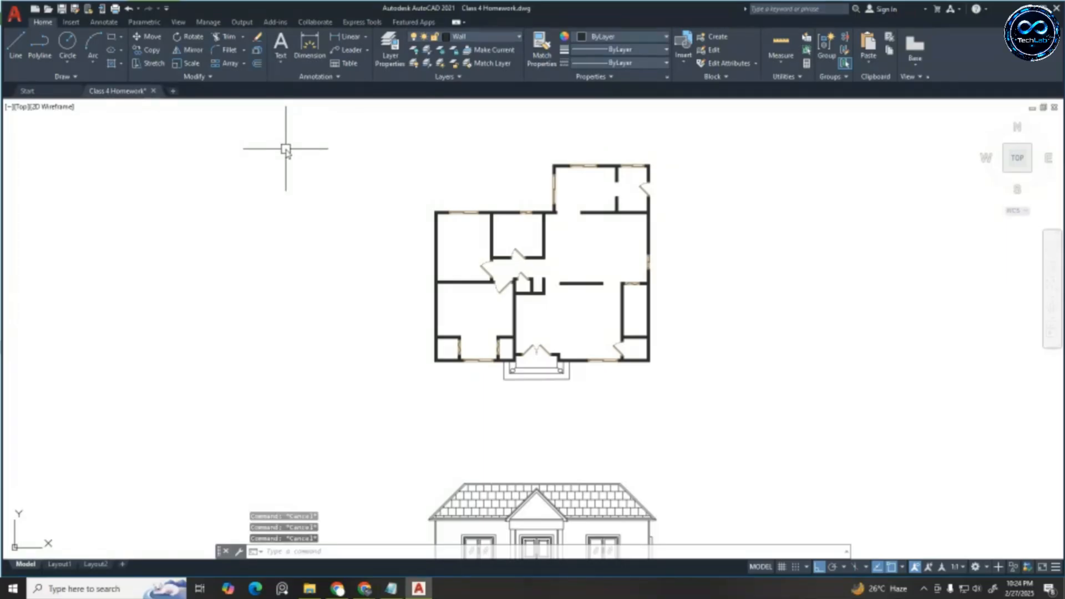
key(Return)
click(617, 326)
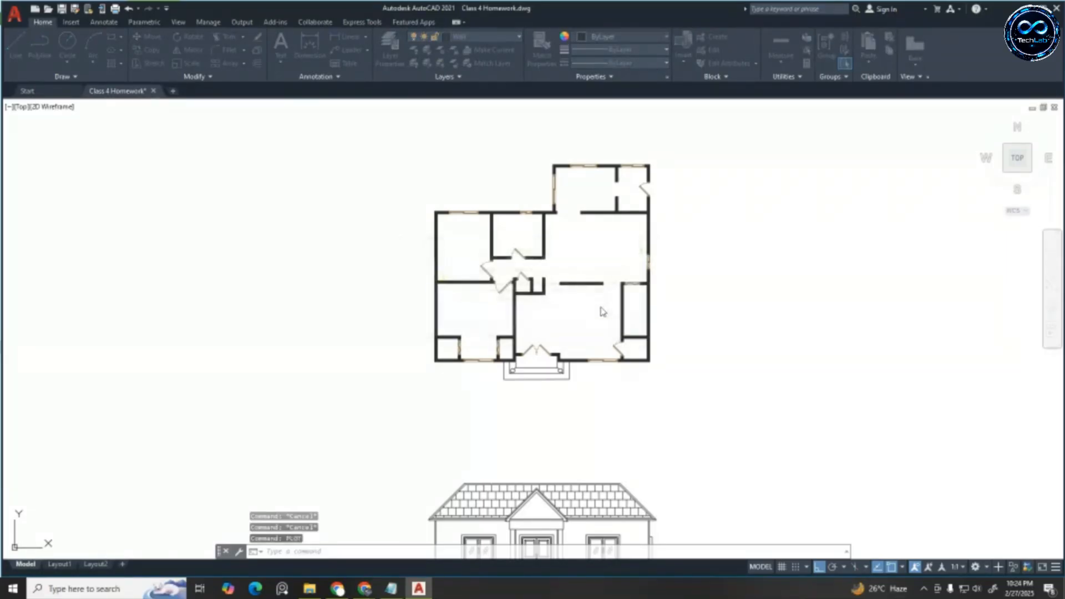
click(116, 9)
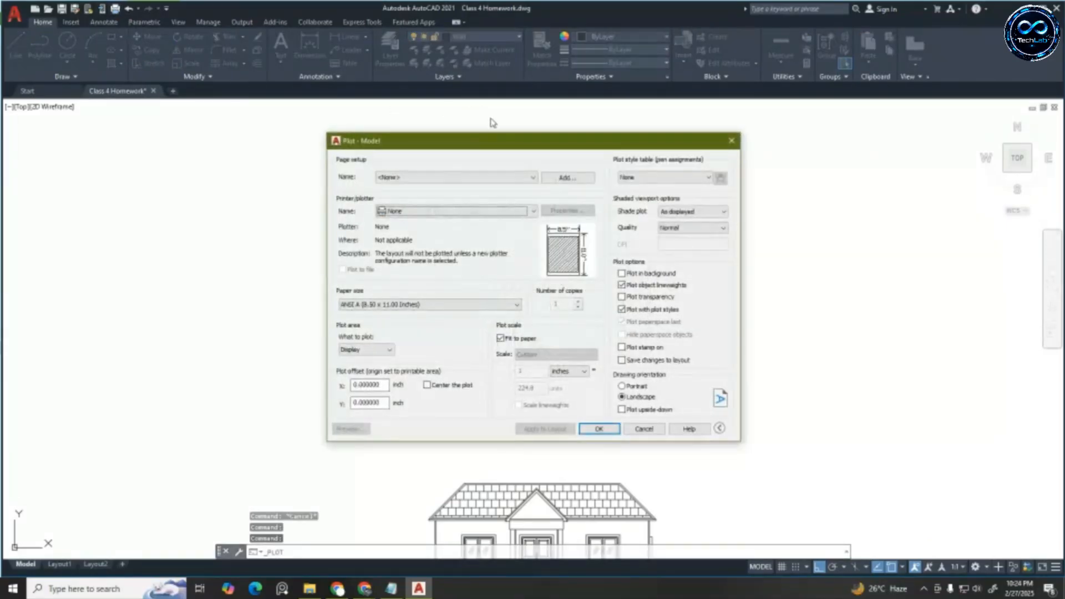
drag(491, 143, 561, 115)
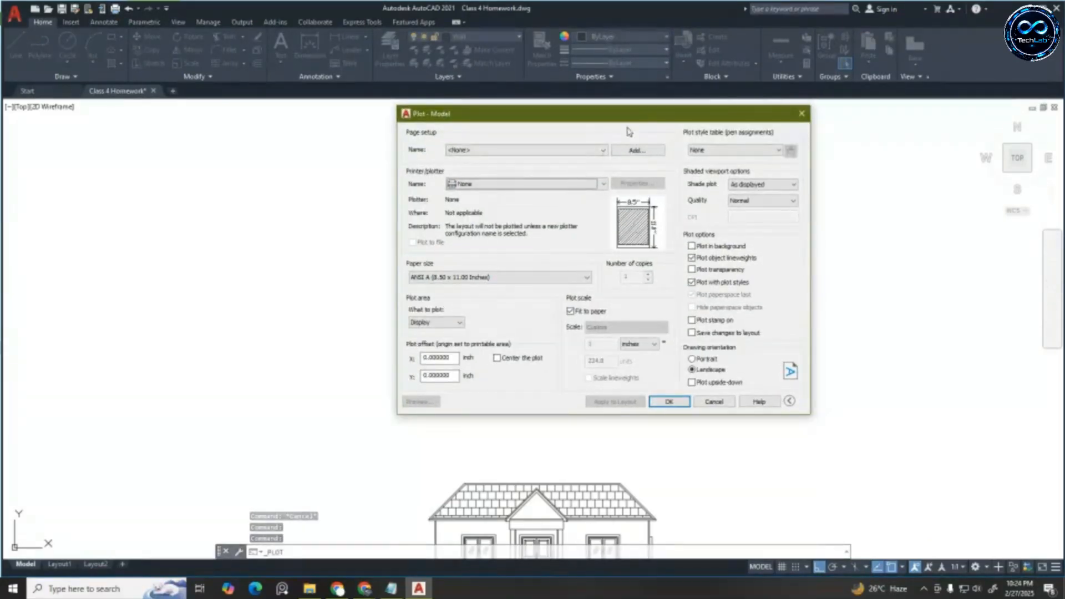
mouse_move(628, 131)
mouse_down()
mouse_move(440, 173)
mouse_move(238, 180)
mouse_move(219, 201)
mouse_up()
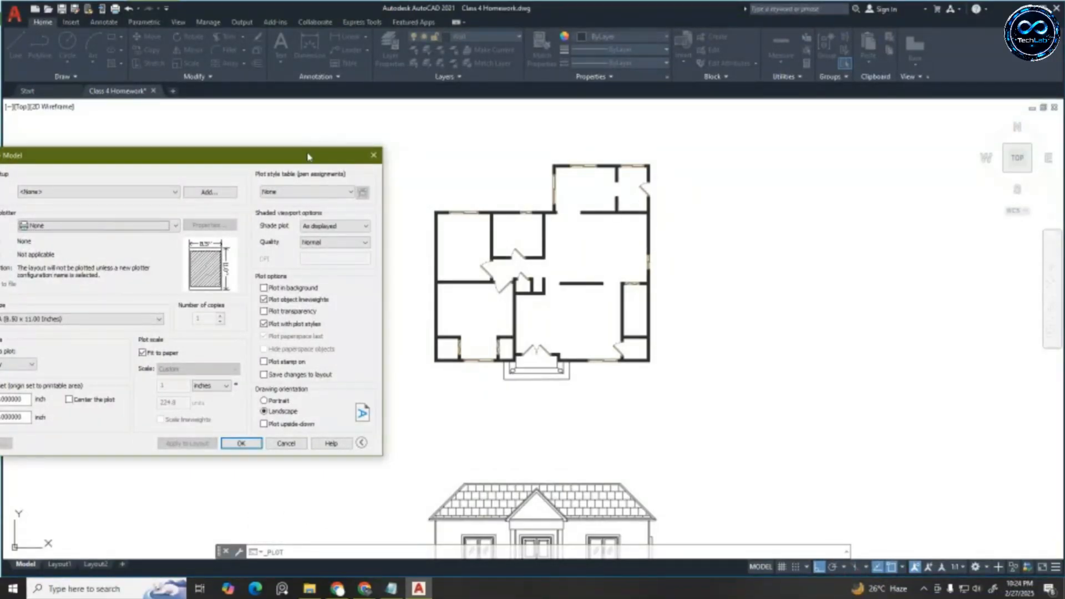
drag(308, 157, 1038, 174)
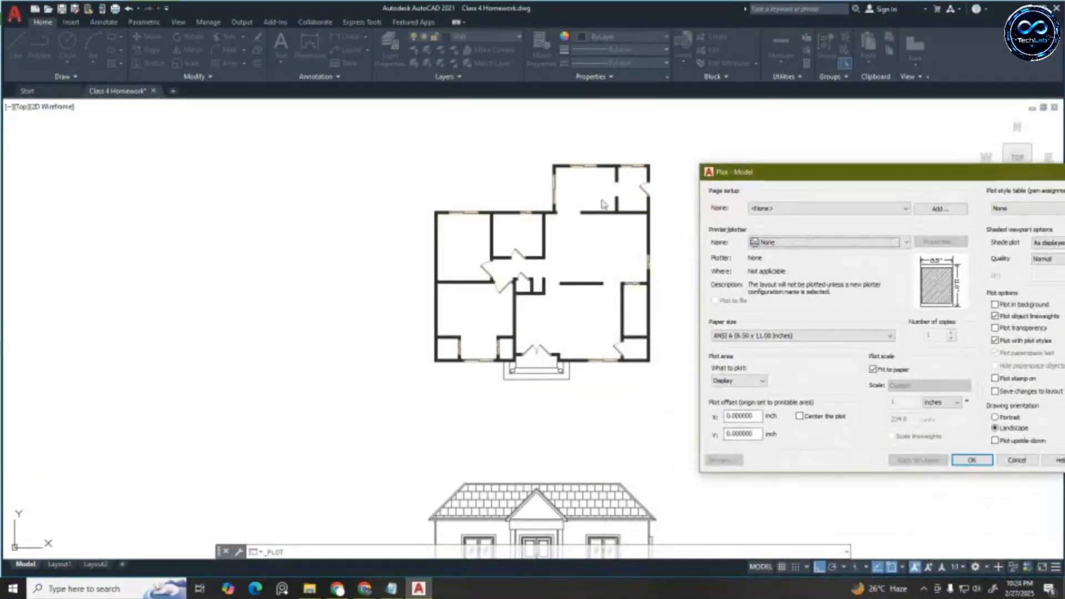
key(Escape)
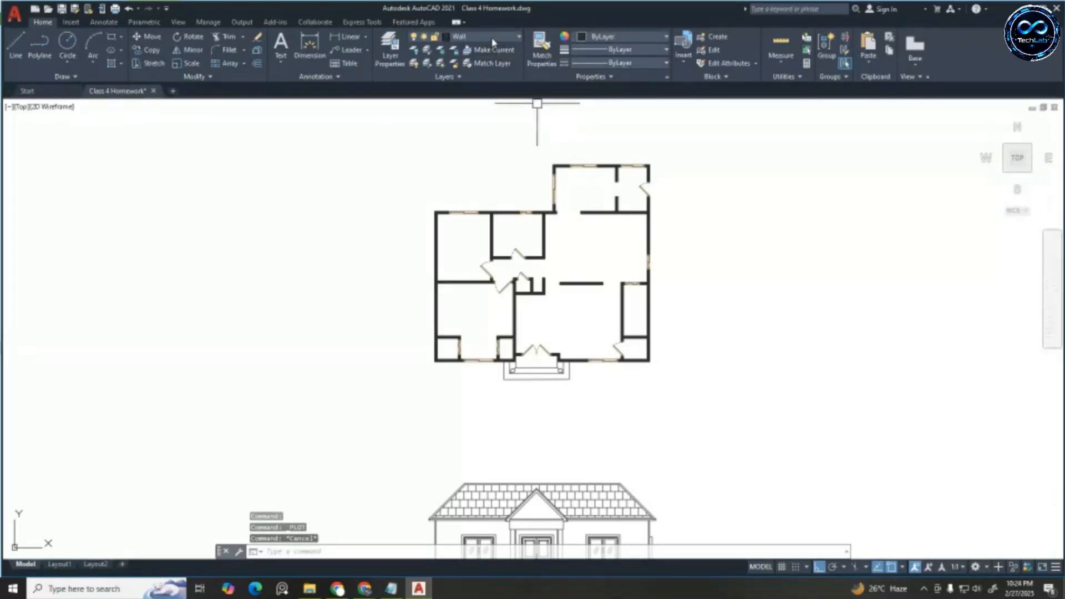
Turn on the Measurements layer and erase the three vertical construction lines running through and beside the floor plan
click(493, 38)
click(415, 90)
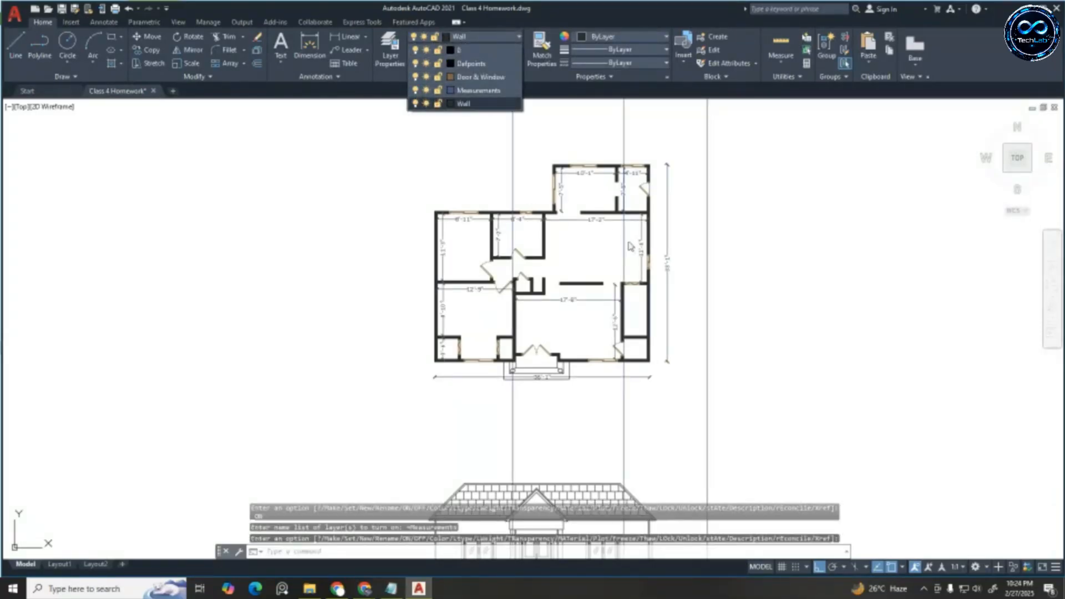
click(655, 276)
click(624, 145)
key(Delete)
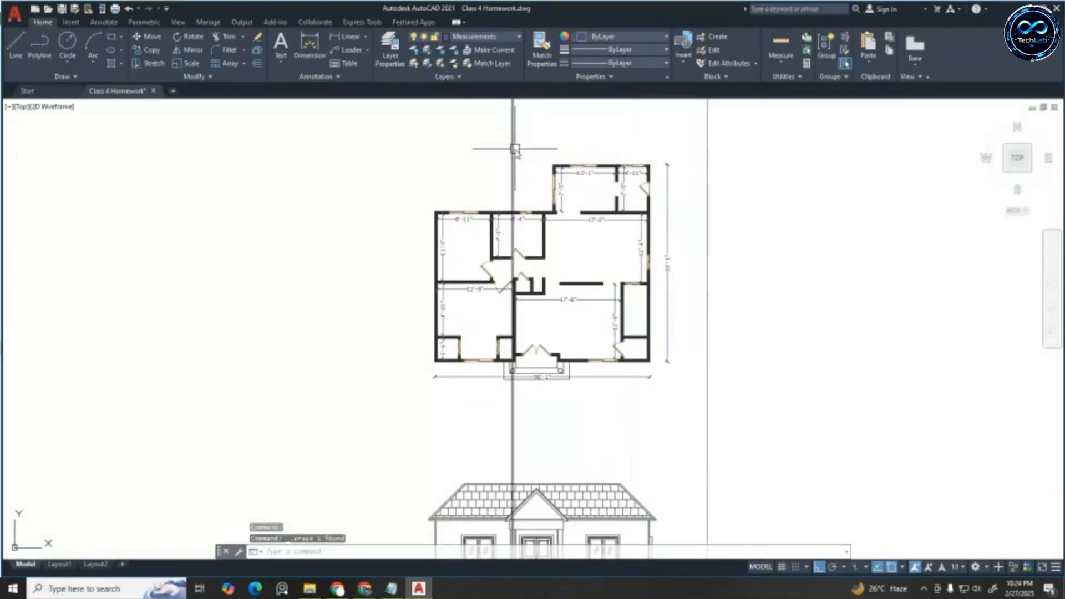
click(513, 148)
key(Delete)
click(706, 162)
key(Delete)
Look over the floor plan with its room and overall dimensions
scroll(649, 233, up, 2)
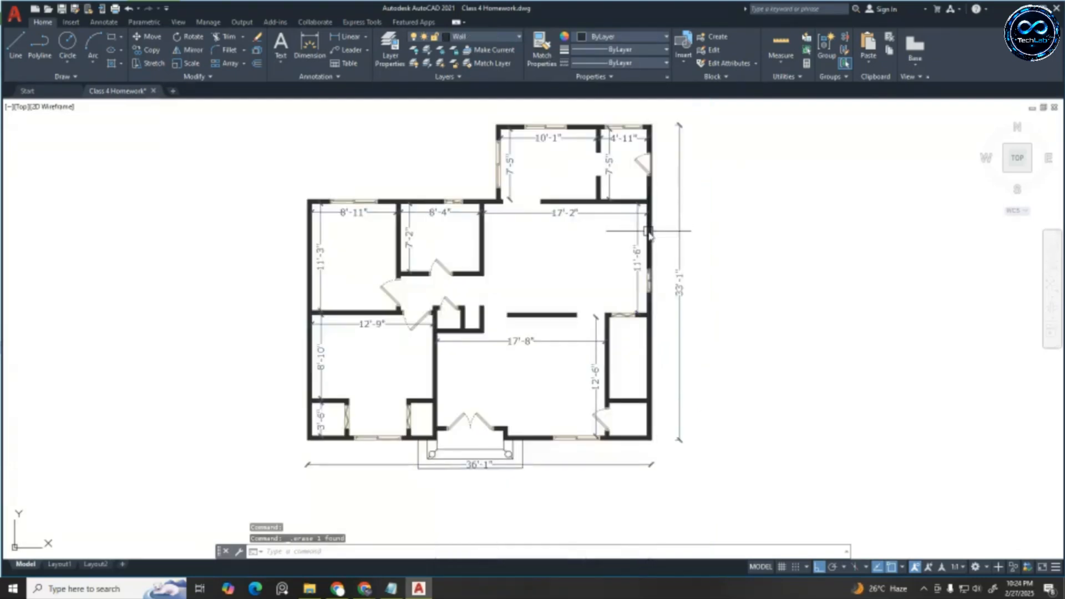
scroll(632, 228, up, 2)
scroll(658, 204, down, 4)
scroll(588, 197, up, 2)
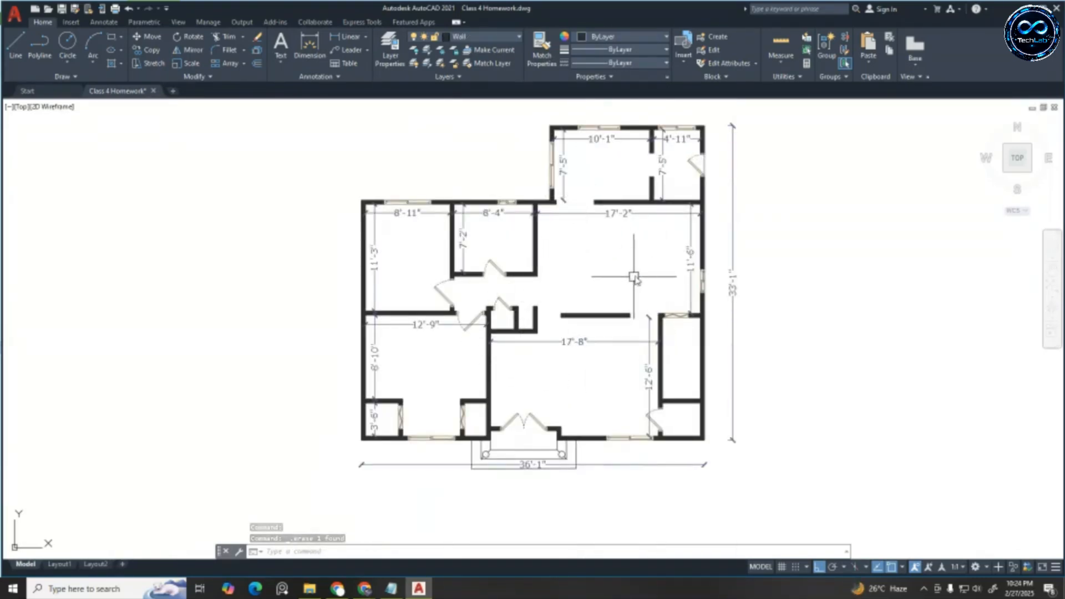
scroll(650, 280, down, 2)
scroll(655, 284, up, 2)
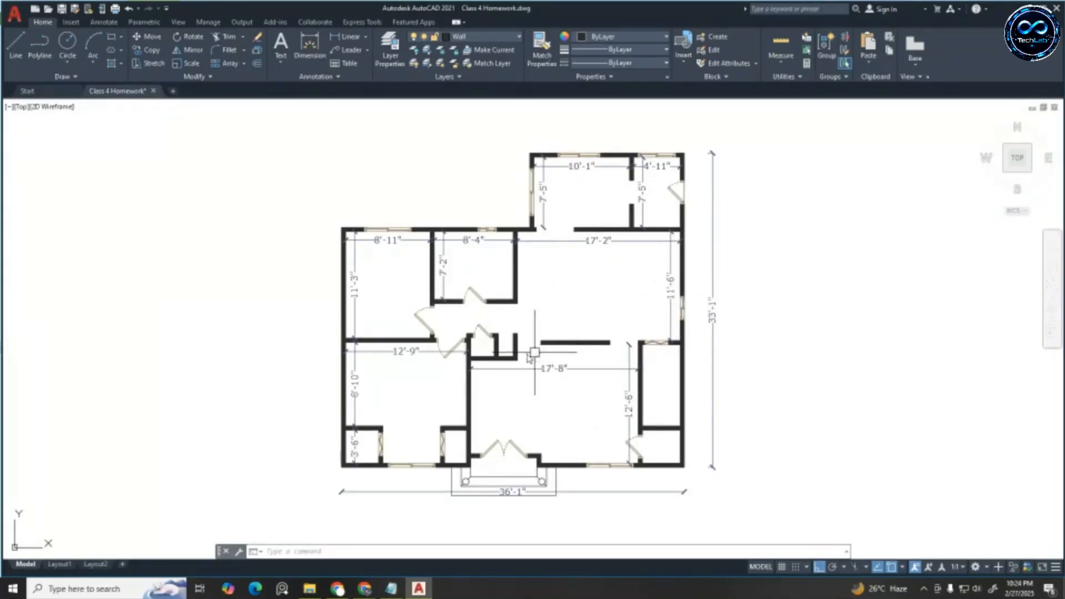
scroll(643, 251, down, 2)
scroll(610, 277, up, 2)
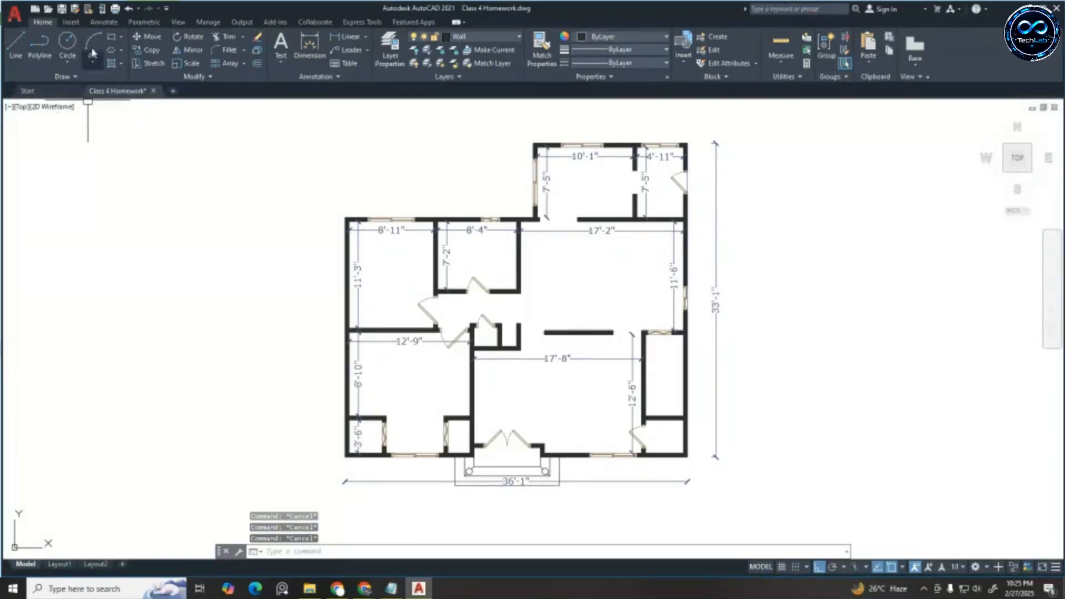
Draw a rectangle around the whole house, from the rear extension's outer corner to the diagonally opposite front corner
click(112, 38)
scroll(660, 130, up, 6)
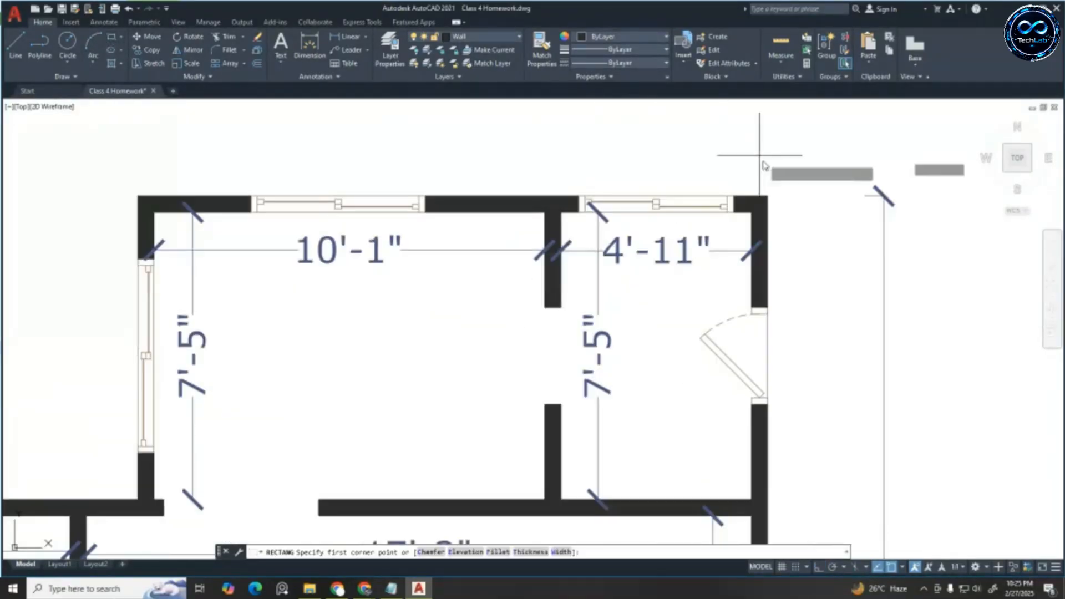
click(768, 195)
scroll(771, 189, down, 5)
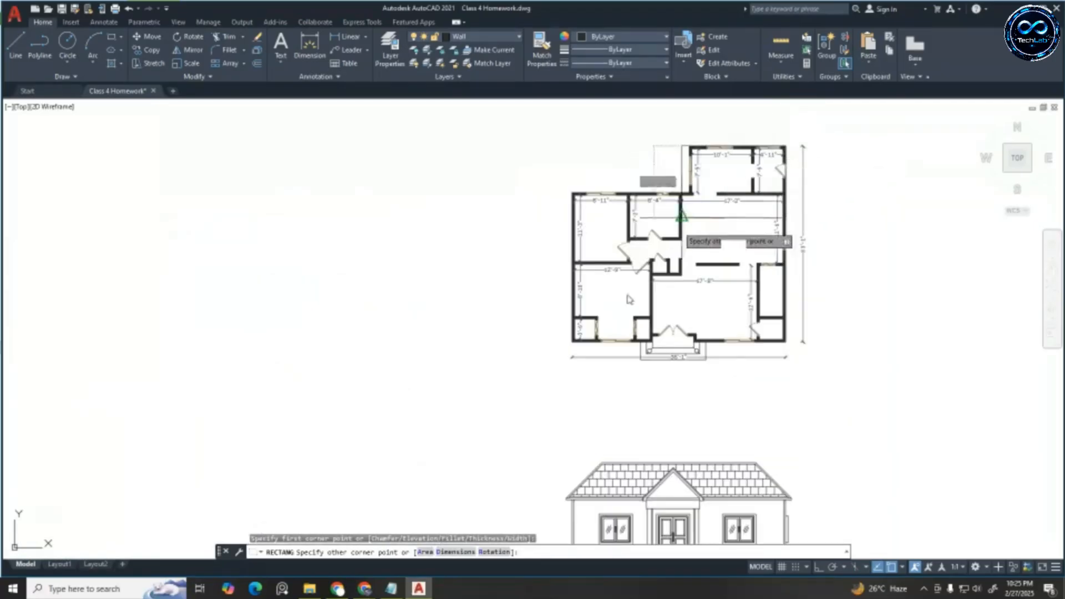
scroll(472, 439, up, 4)
key(Escape)
key(Escape)
key(Escape)
scroll(470, 281, down, 5)
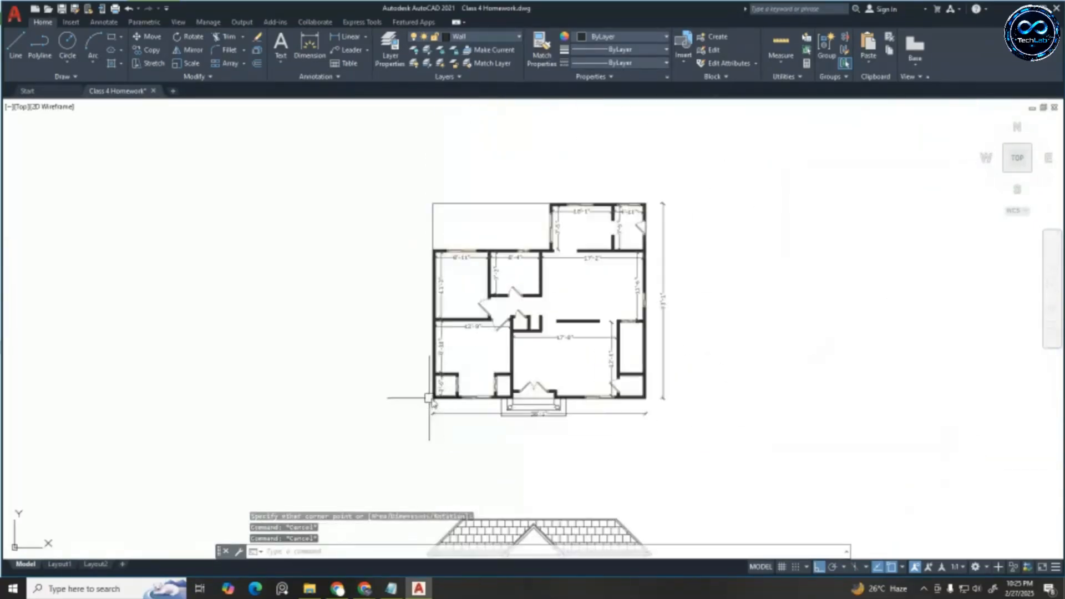
click(463, 275)
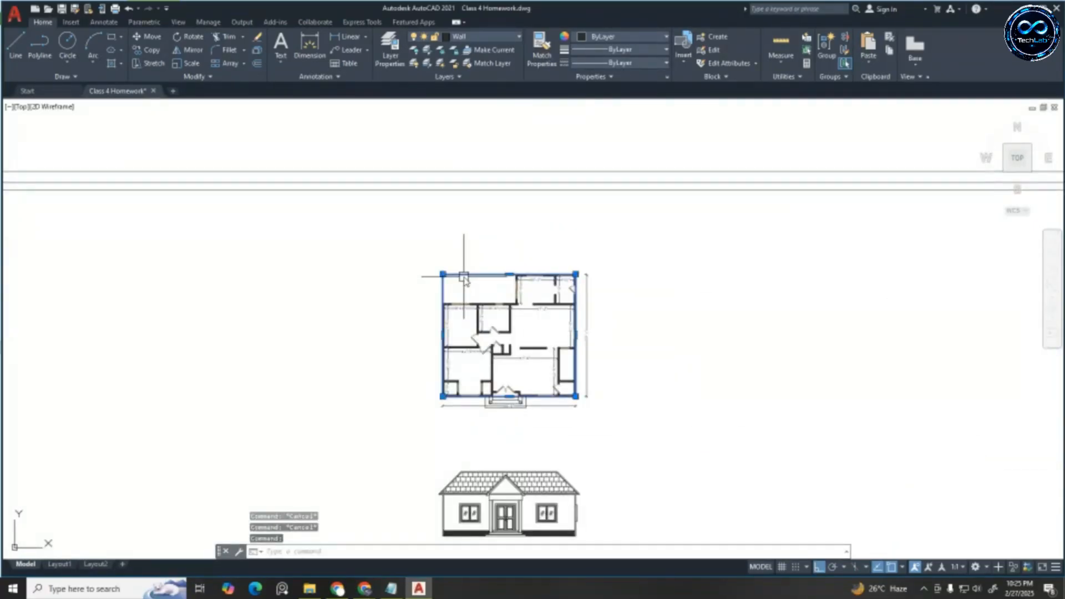
text(o)
key(Return)
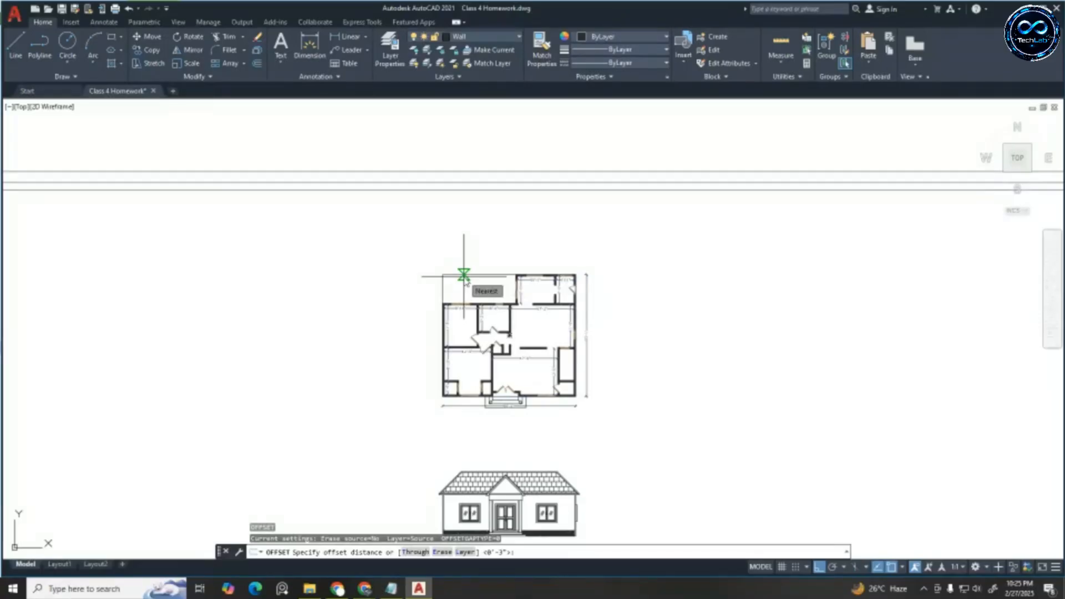
key(Escape)
key(Escape)
key(Escape)
Offset the rectangle around the house outward by 8'
text(o)
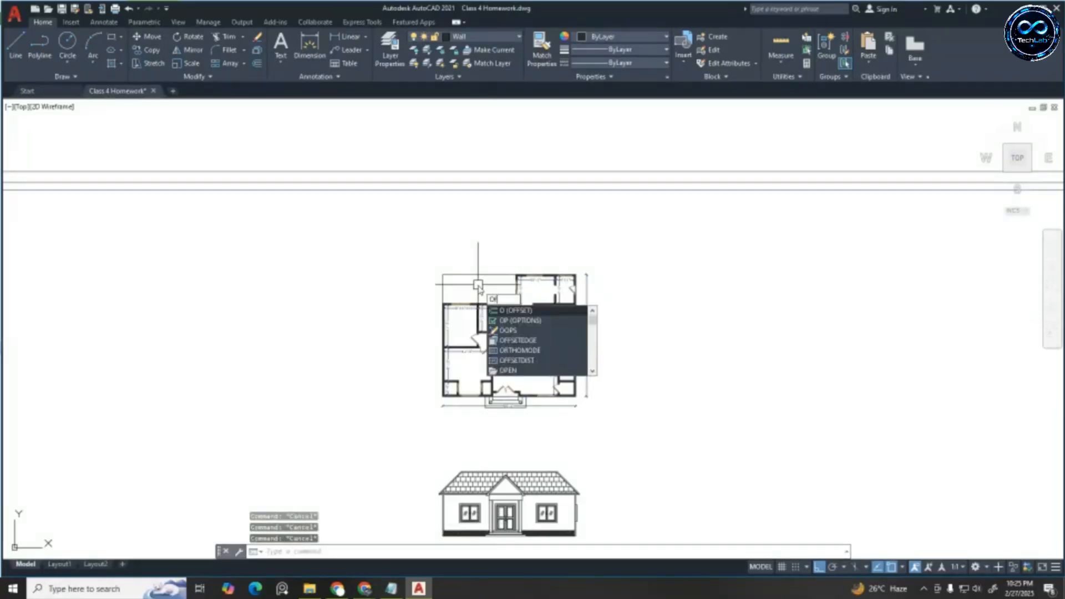
key(Return)
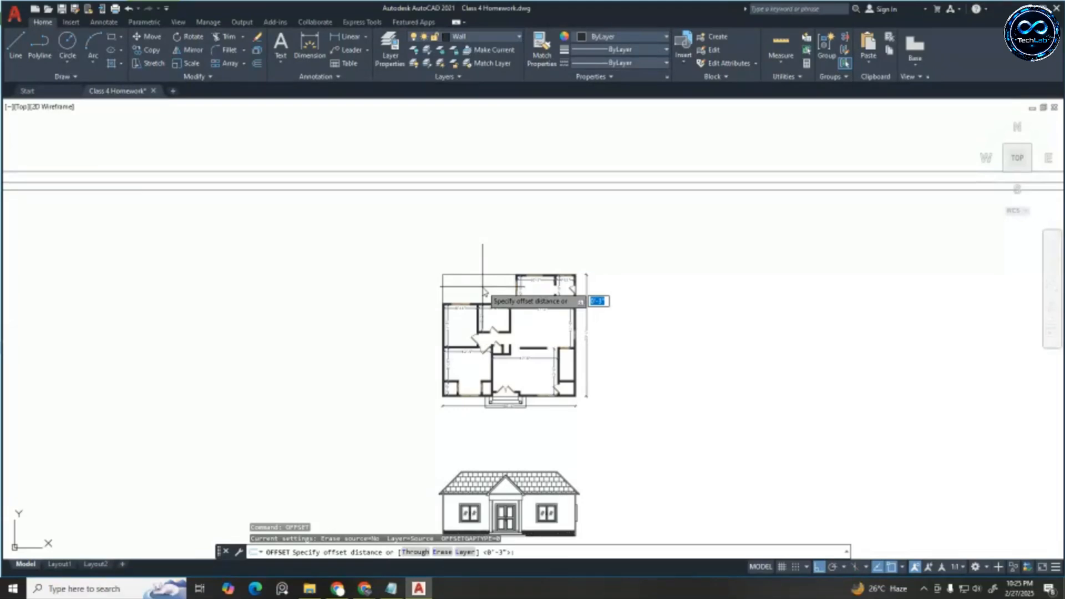
text(8')
key(Return)
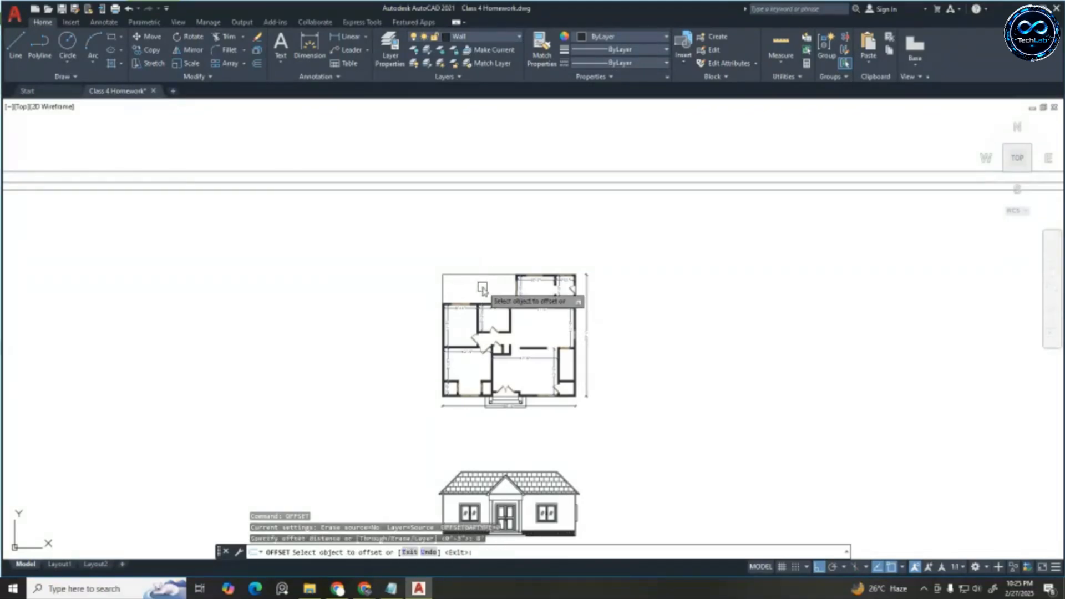
click(483, 288)
click(487, 233)
scroll(522, 313, up, 4)
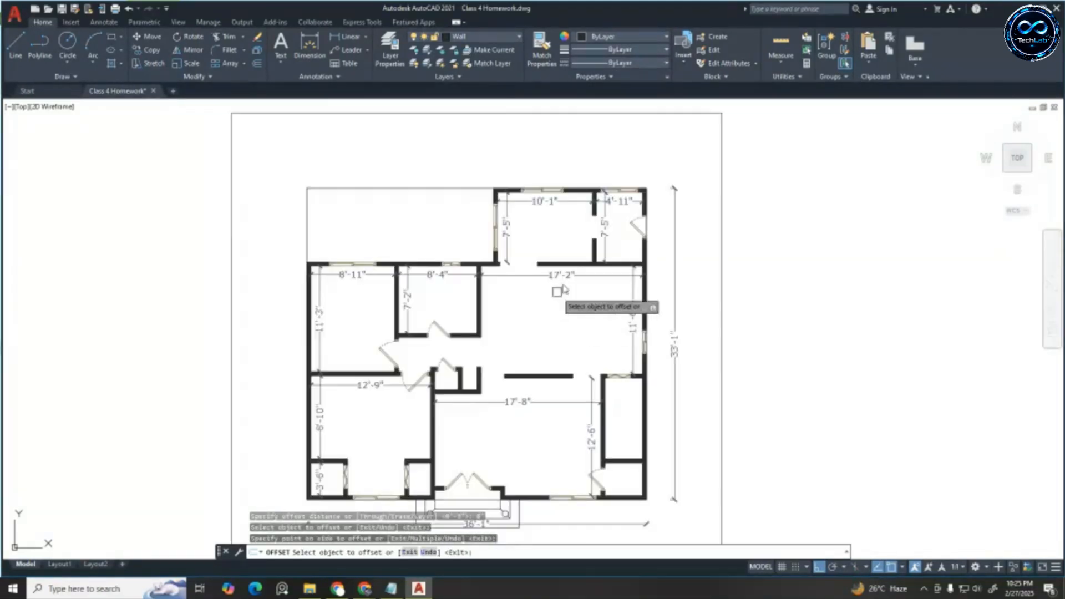
scroll(598, 287, down, 4)
scroll(638, 229, up, 2)
key(Escape)
key(Escape)
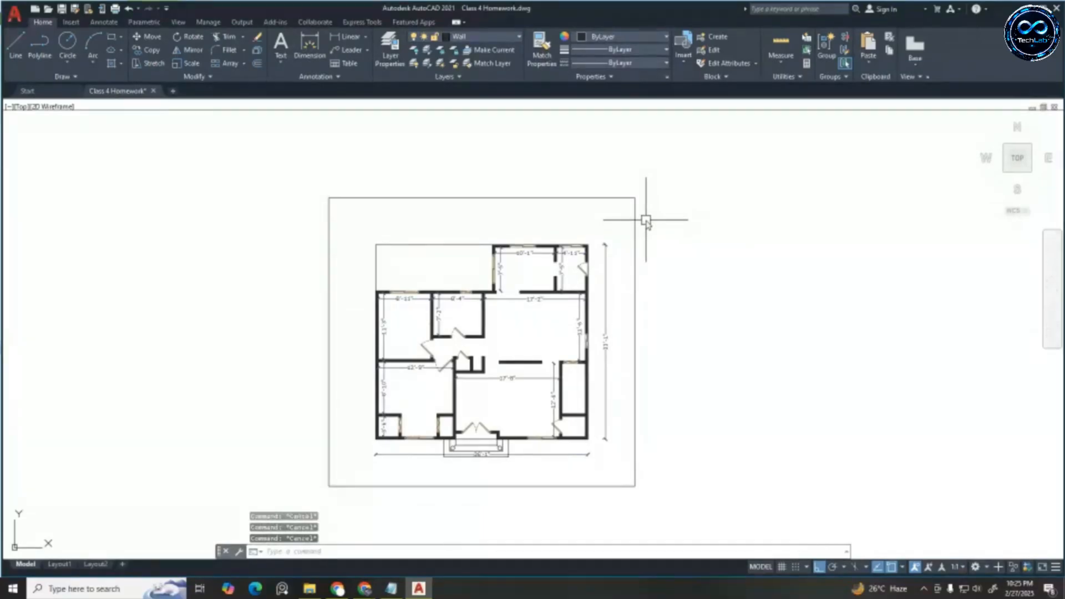
Offset the new boundary rectangle outward by 5'
key(Return)
key(Return)
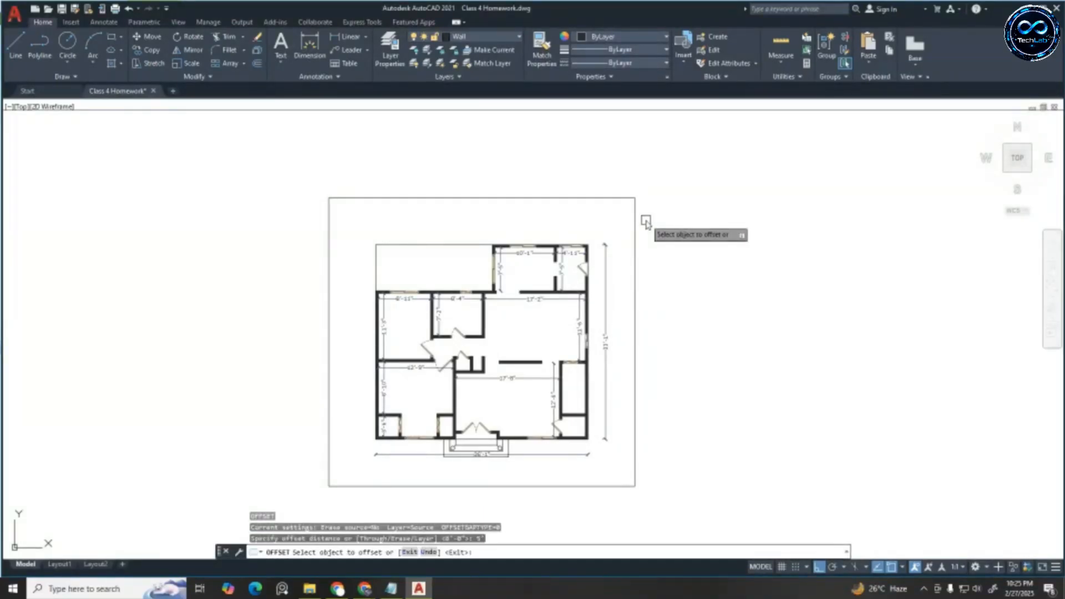
click(635, 231)
click(768, 226)
key(Escape)
Erase the six horizontal construction lines above the plan and the original rectangle lying directly on the house walls
scroll(760, 226, down, 6)
click(809, 247)
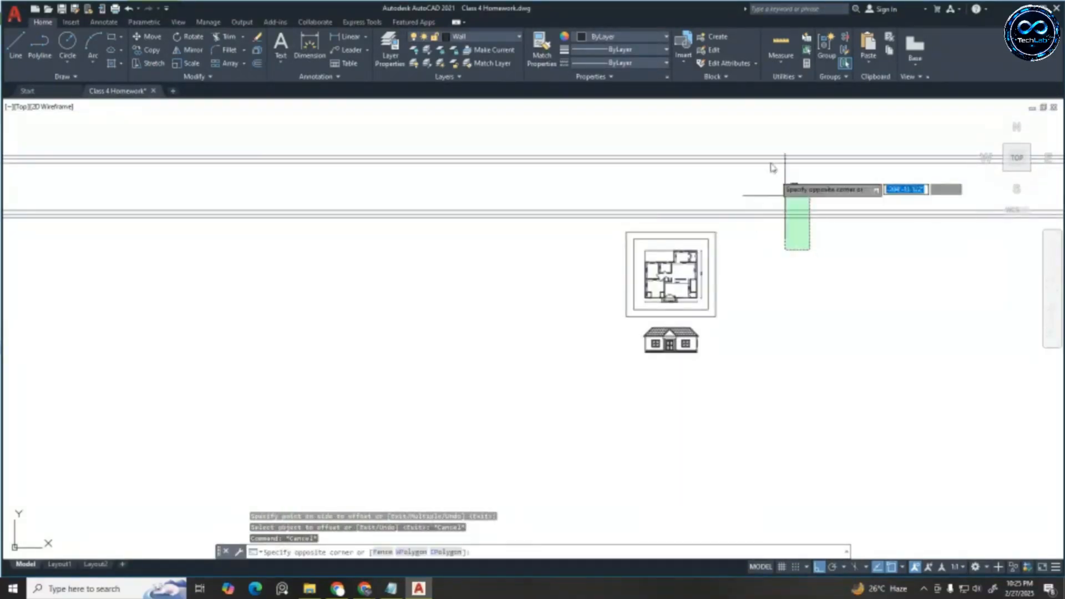
click(766, 147)
key(Delete)
scroll(725, 268, up, 6)
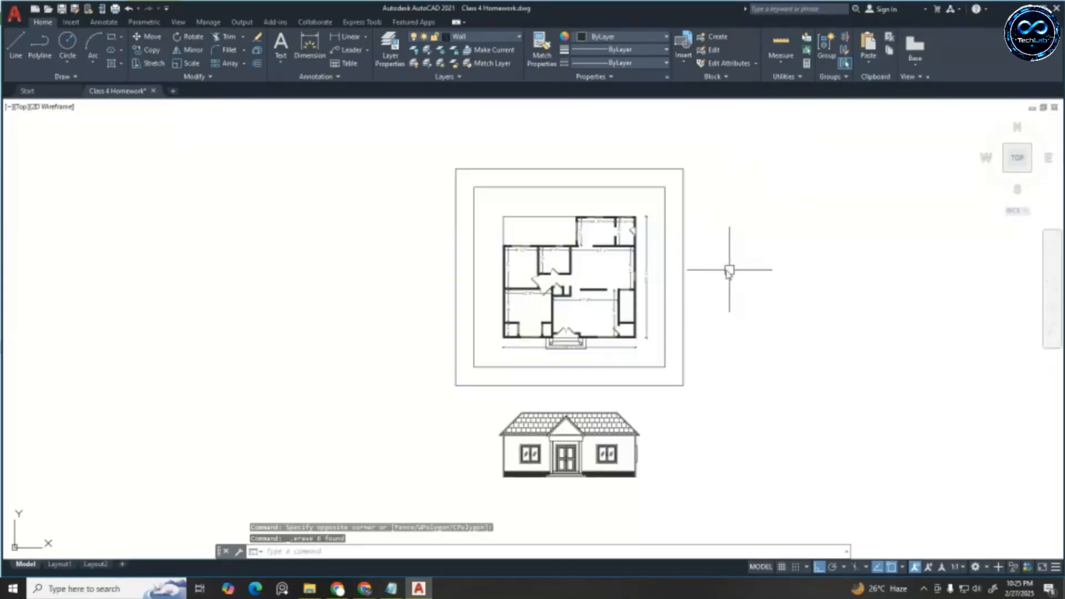
key(Escape)
key(Escape)
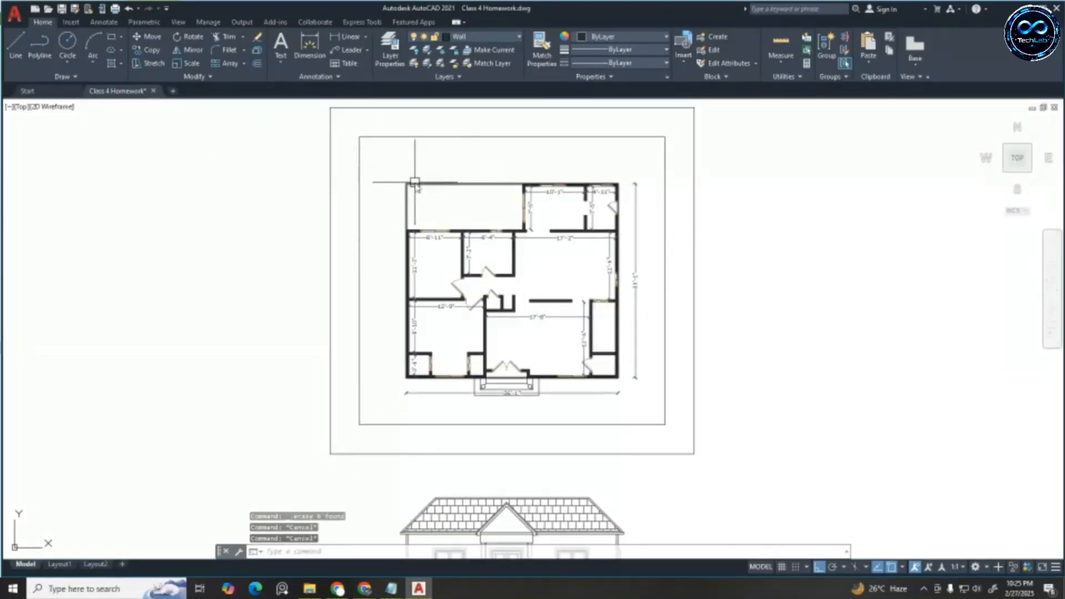
click(415, 182)
key(Delete)
Join the inner and outer boundary rectangles with diagonal lines at their two rear corners
click(16, 44)
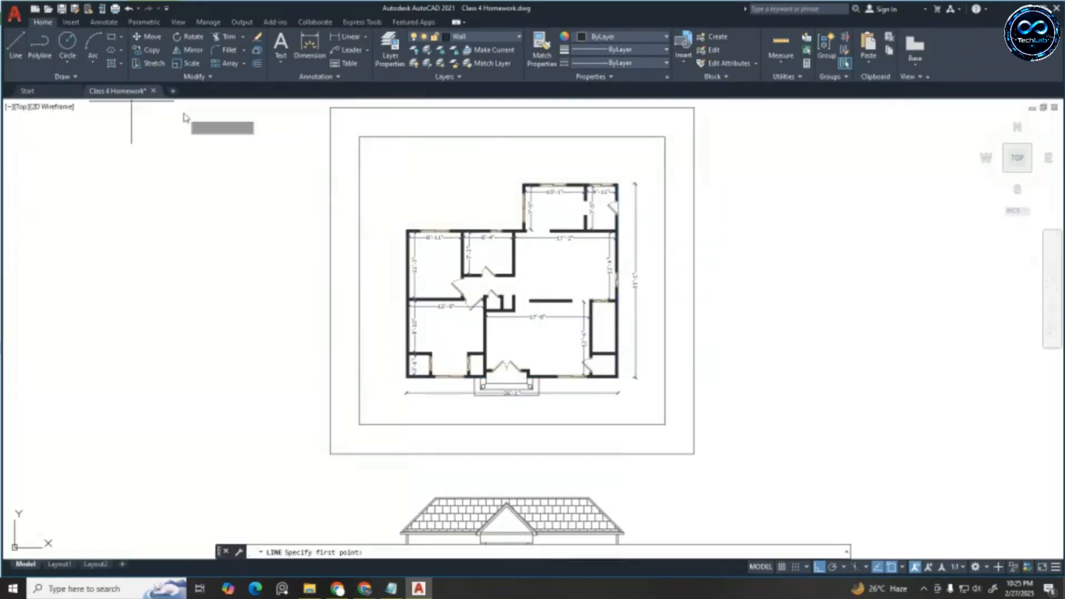
click(360, 137)
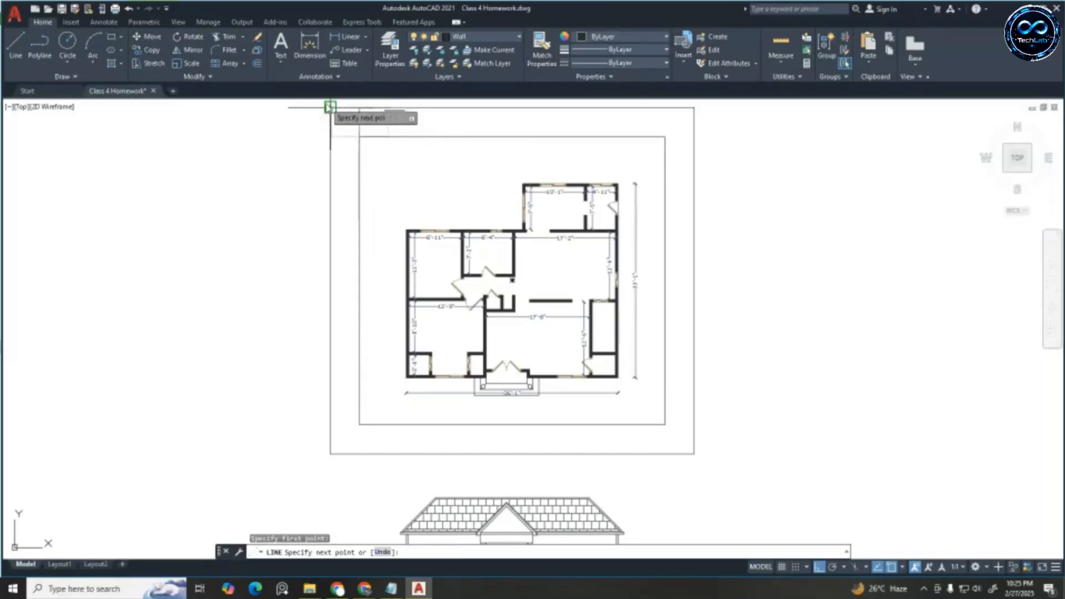
click(332, 109)
key(Return)
key(Return)
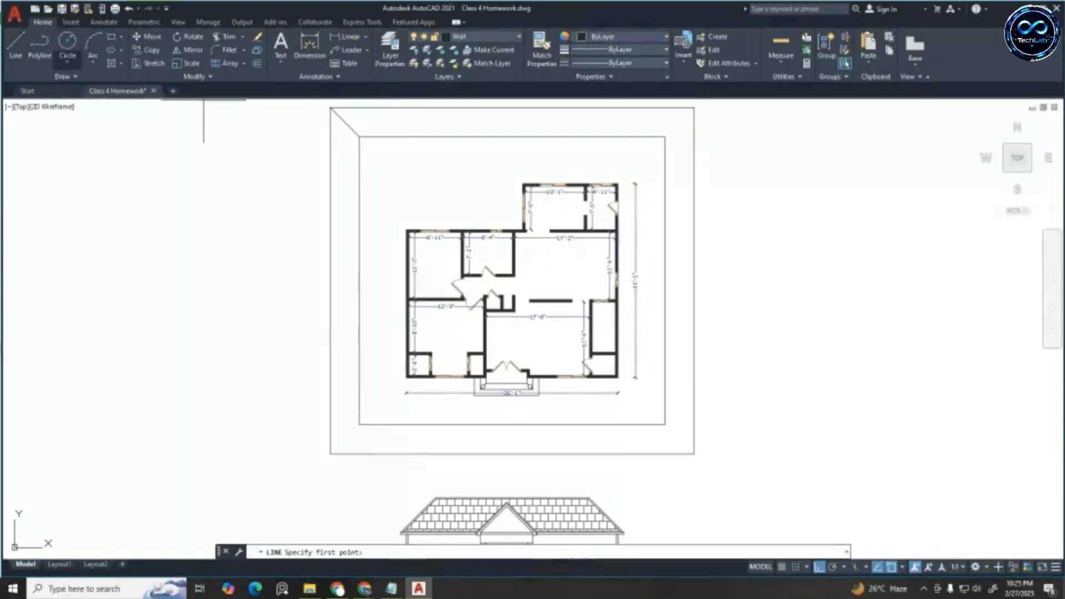
click(665, 137)
click(695, 107)
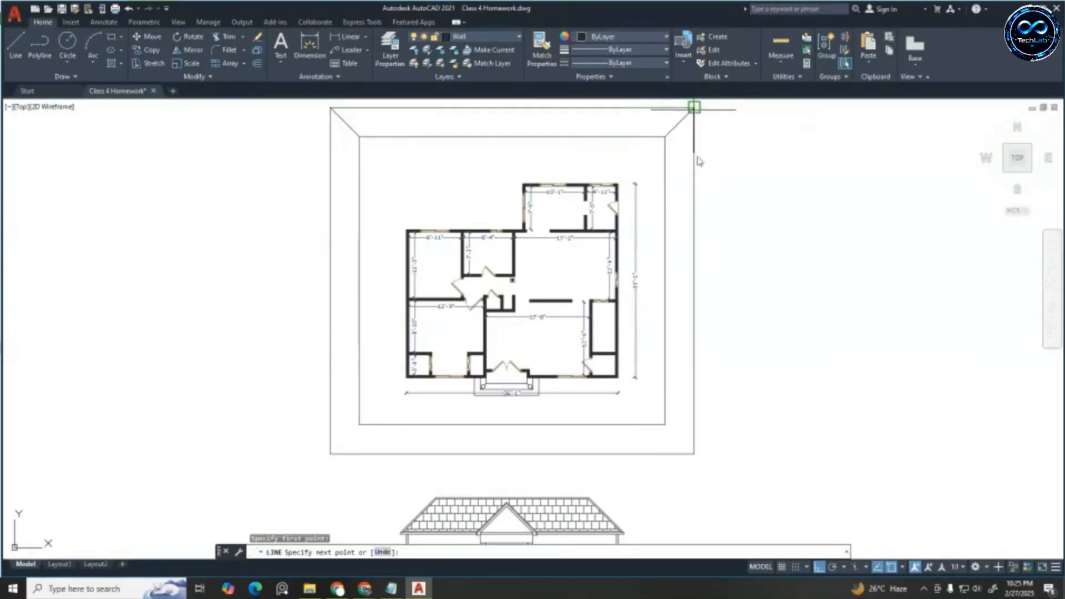
key(Escape)
key(Escape)
key(Escape)
scroll(556, 135, down, 5)
scroll(658, 159, up, 3)
Mirror the two rear corner diagonals about the boundary's horizontal centreline to the front corners, keeping the source lines
click(516, 136)
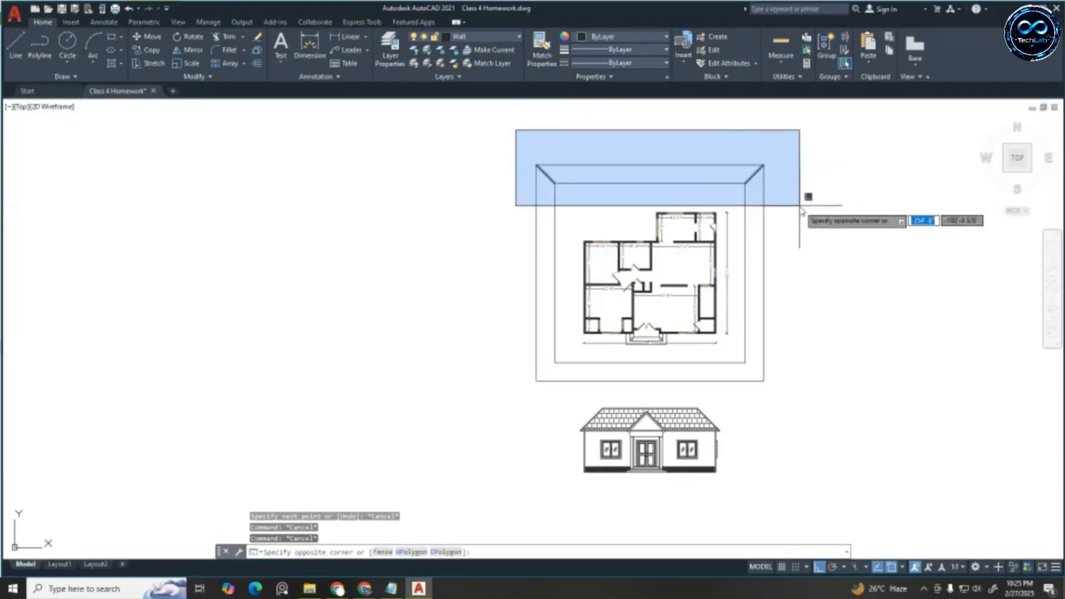
click(807, 194)
text(m)
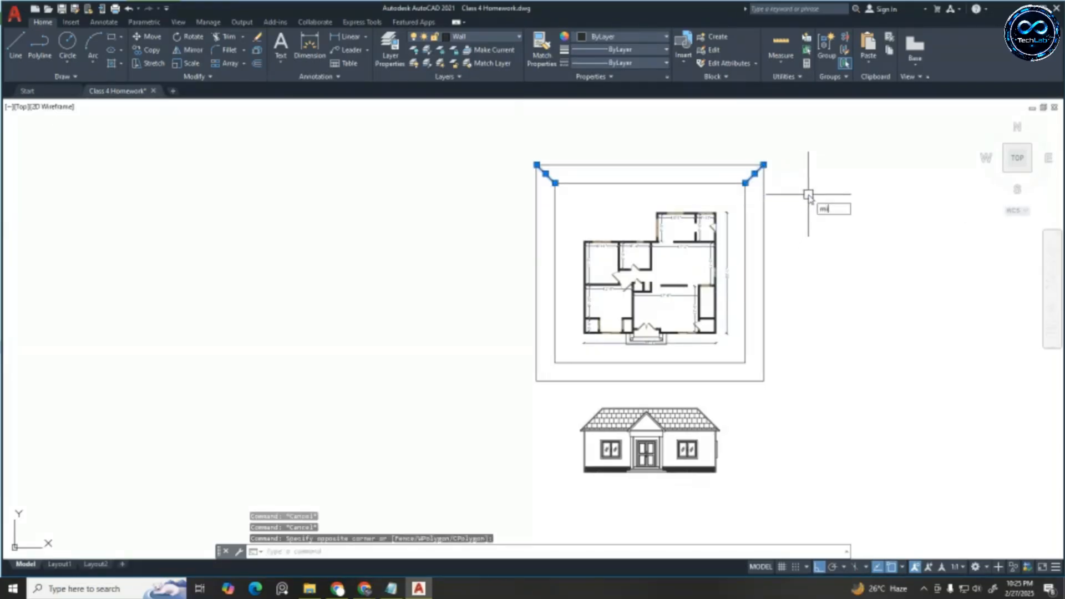
text(i)
key(Return)
click(764, 273)
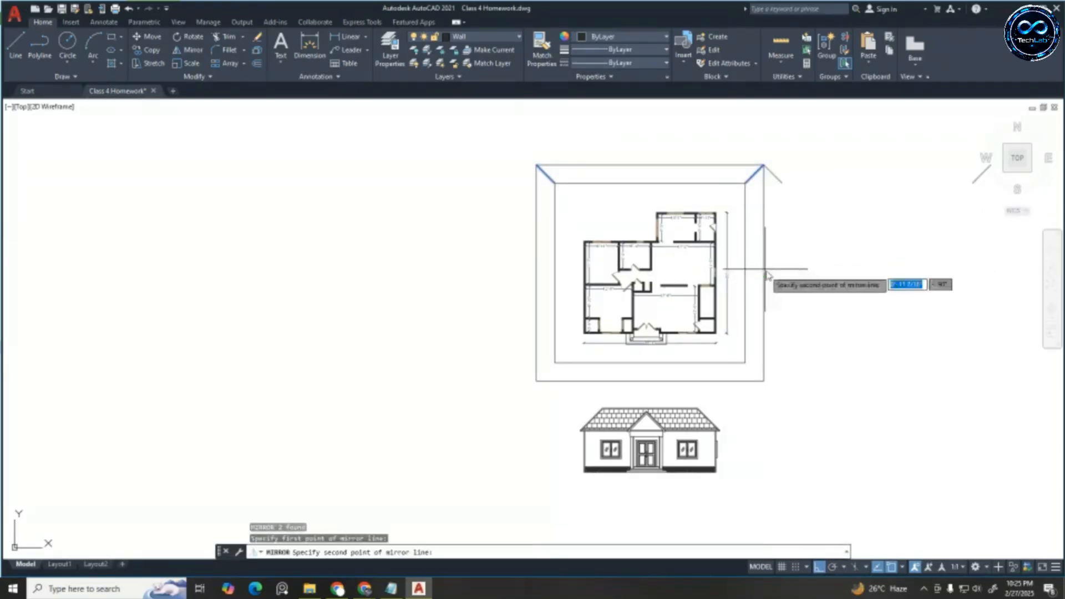
click(875, 274)
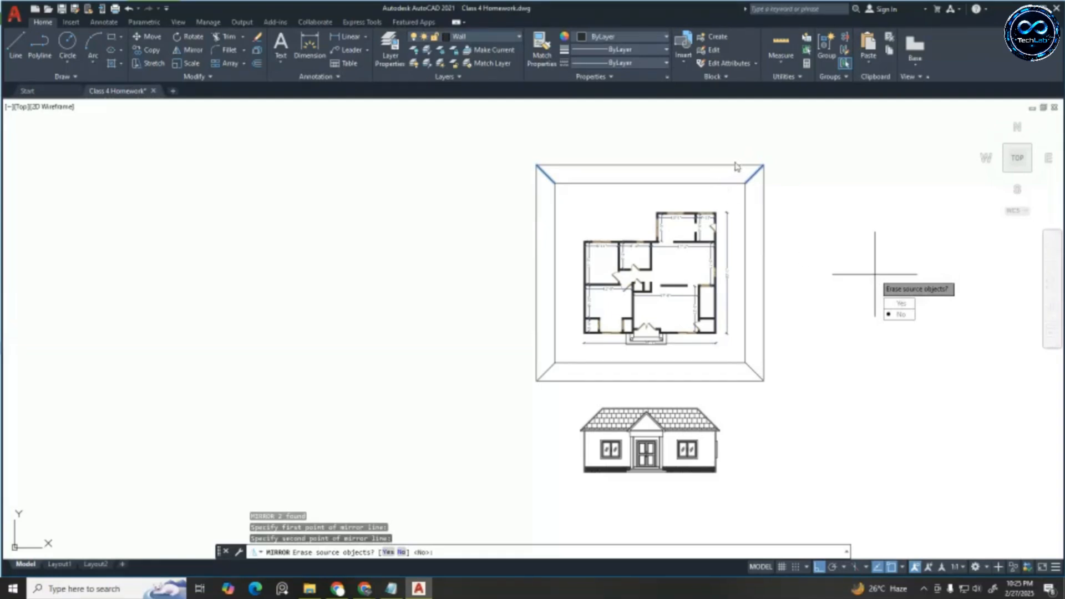
key(Return)
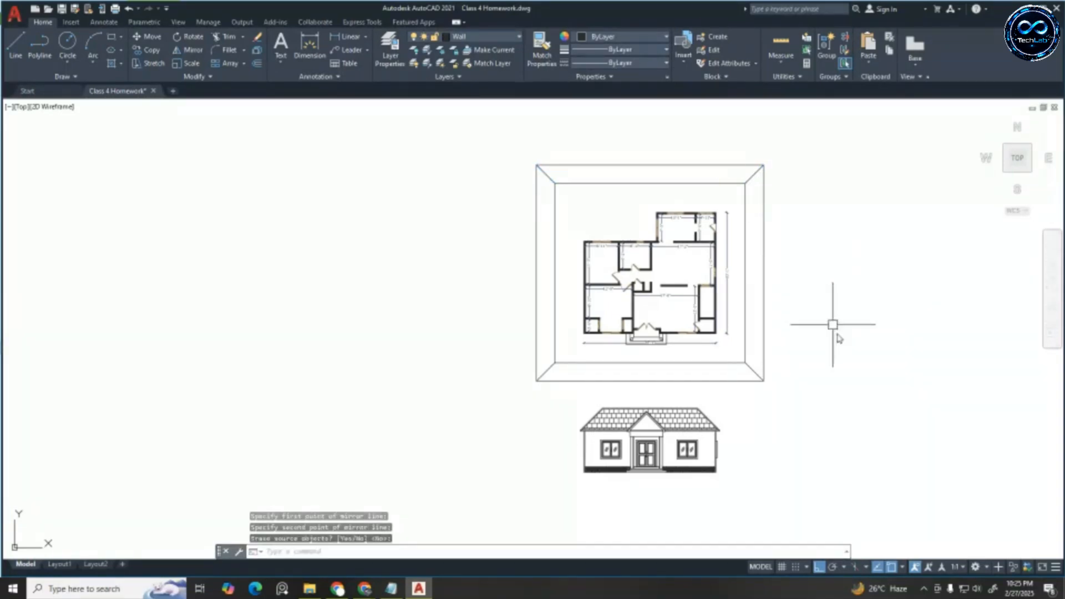
Erase the inner and outer boundary rectangles around the house plan, keeping the four corner diagonals
scroll(771, 339, up, 2)
scroll(759, 341, down, 4)
click(790, 297)
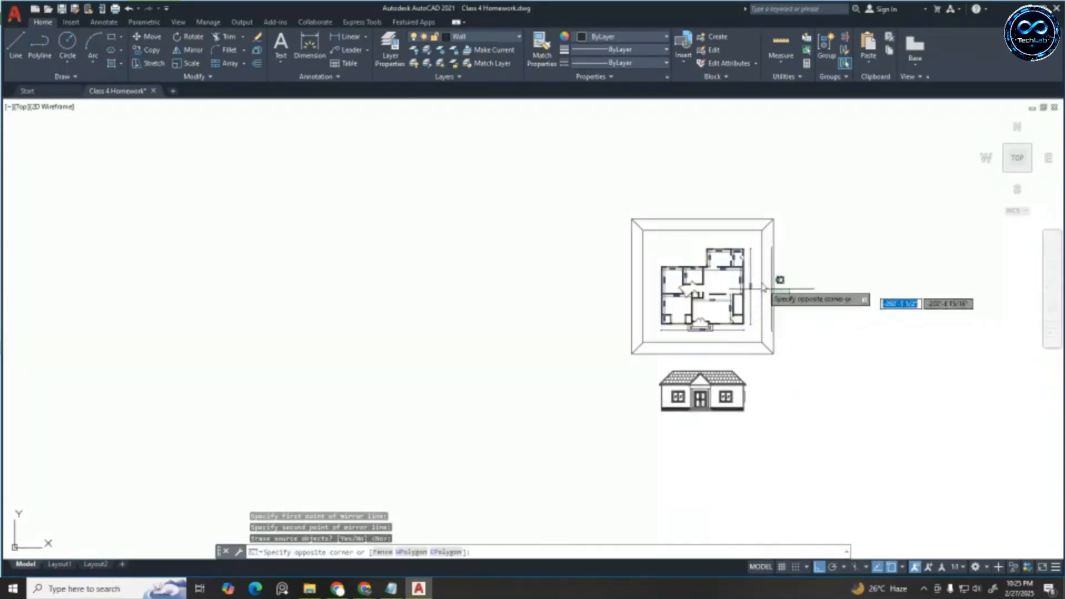
click(761, 274)
key(Delete)
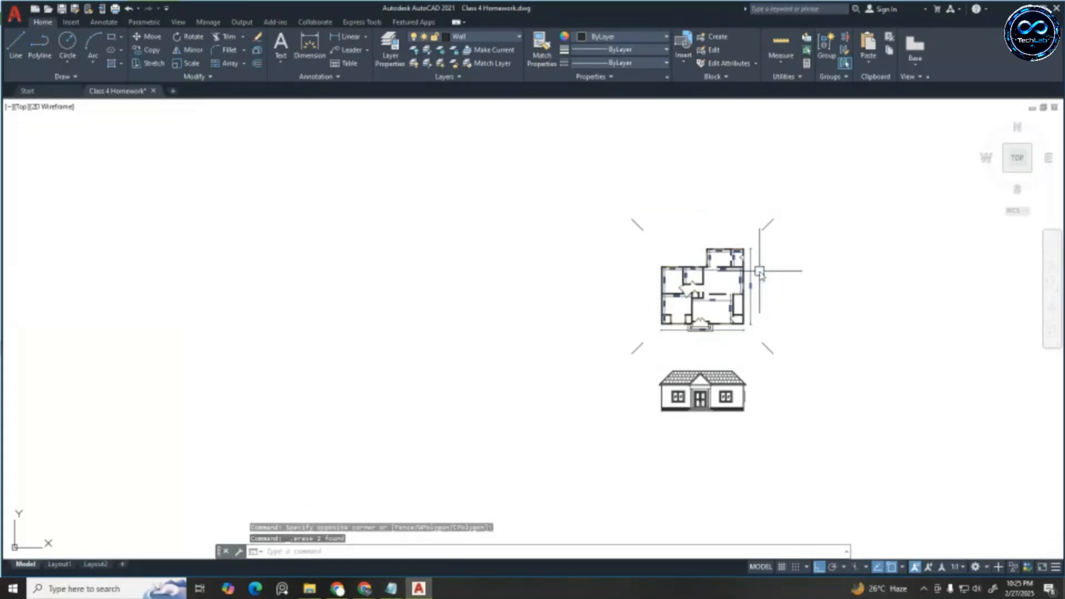
scroll(748, 324, up, 3)
key(Escape)
key(Escape)
key(Escape)
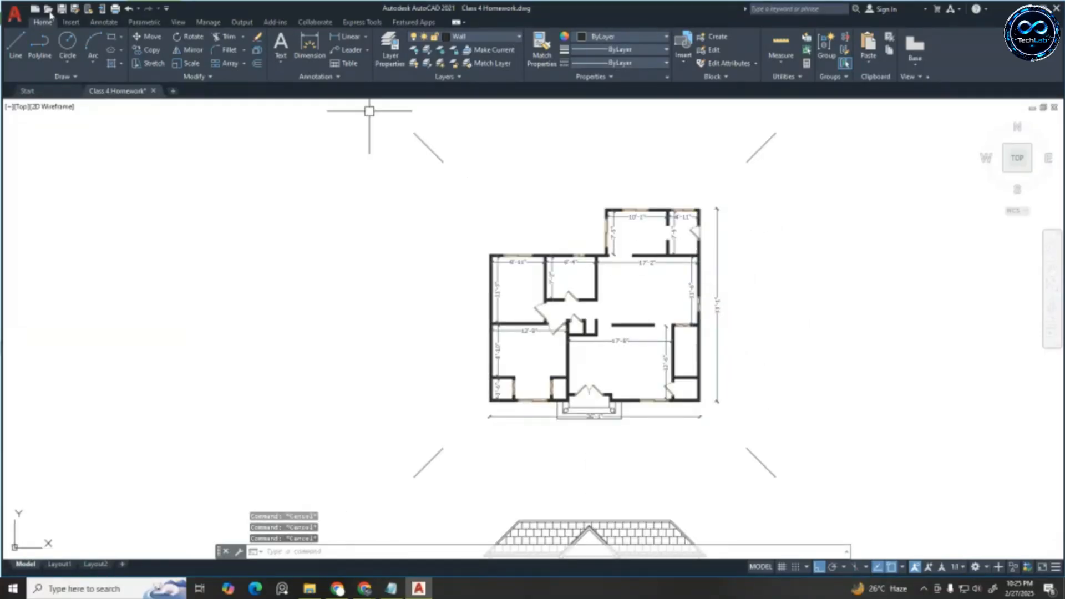
Start a plot with the PublishToWeb JPG.pc3 plotter and accept its default Sun Hi-Res (1600 x 1280 pixels) paper size
click(115, 9)
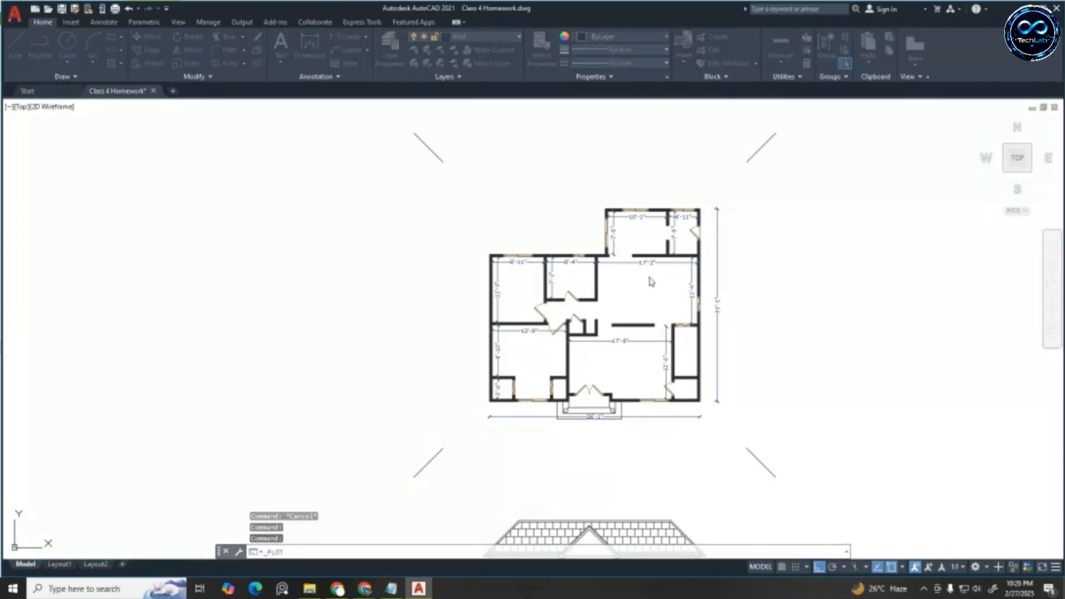
click(485, 214)
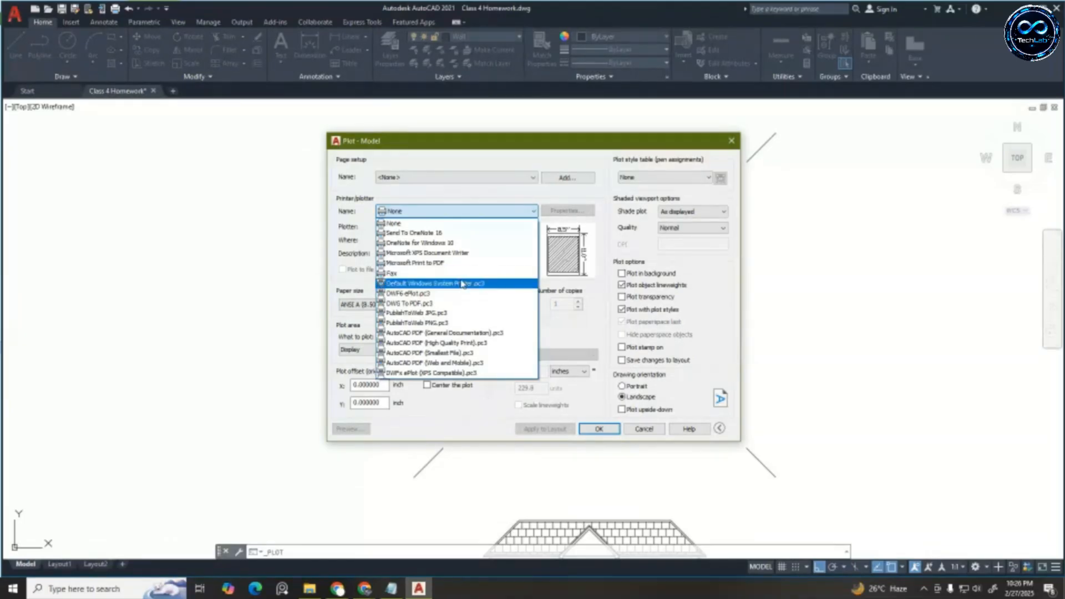
click(434, 314)
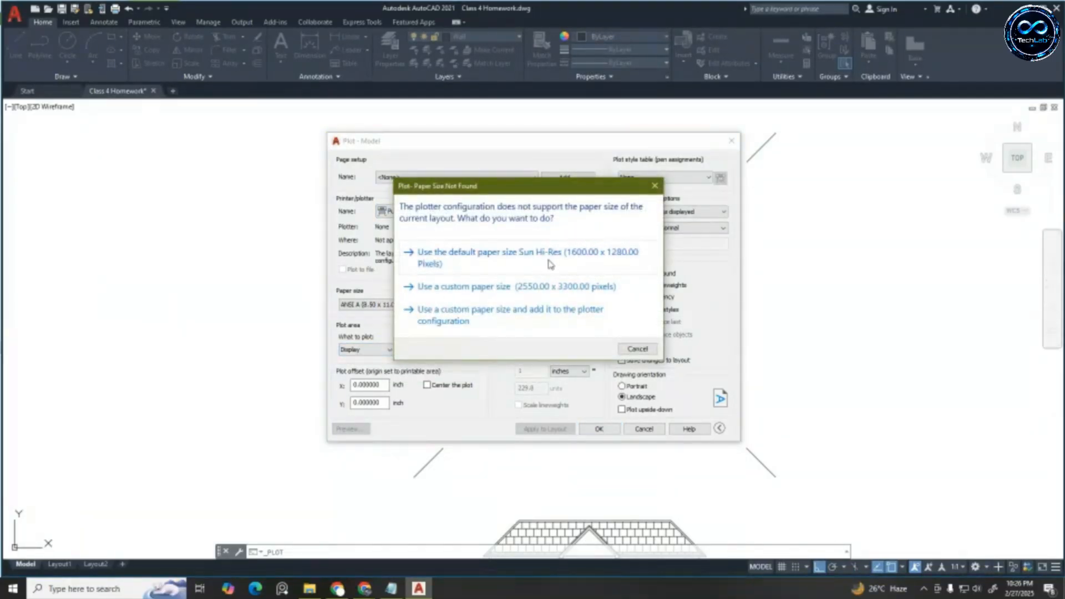
click(551, 262)
Look through the paper sizes offered for the JPG plotter without choosing another one
click(455, 307)
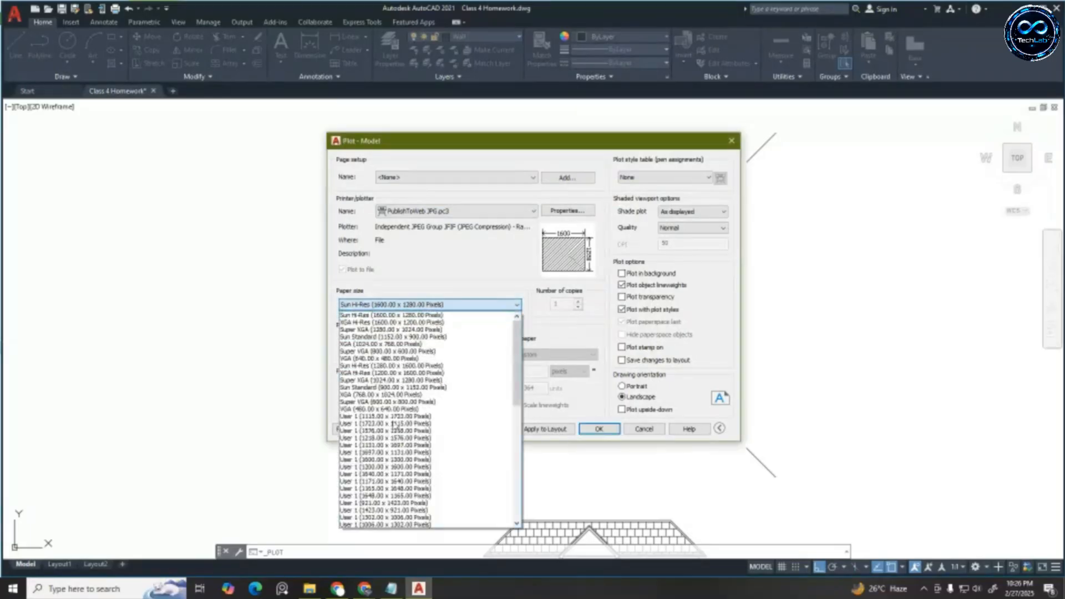
scroll(411, 458, down, 6)
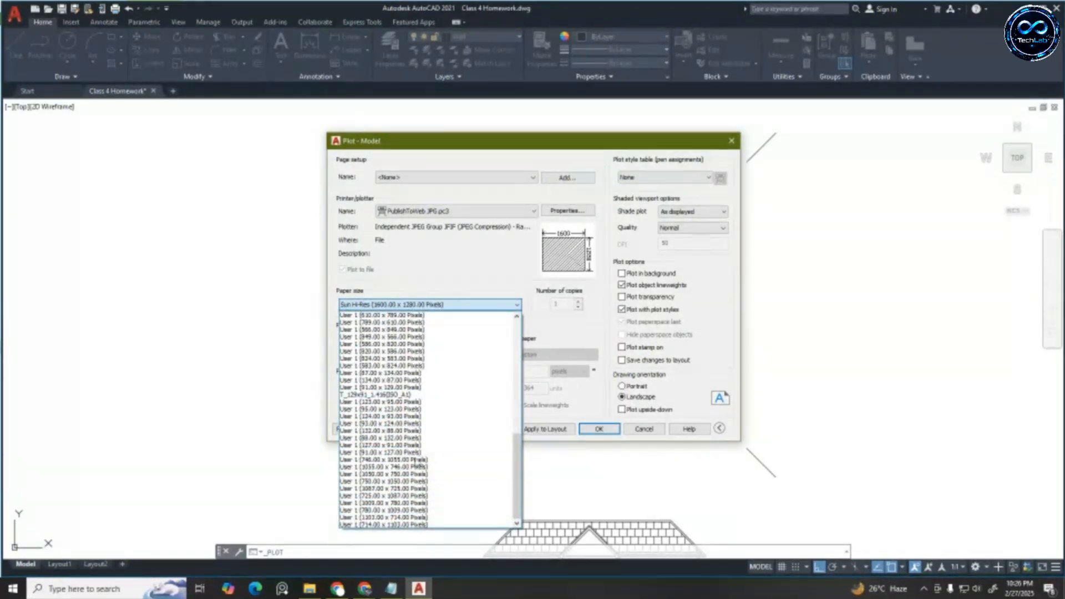
scroll(402, 456, up, 4)
scroll(402, 456, down, 4)
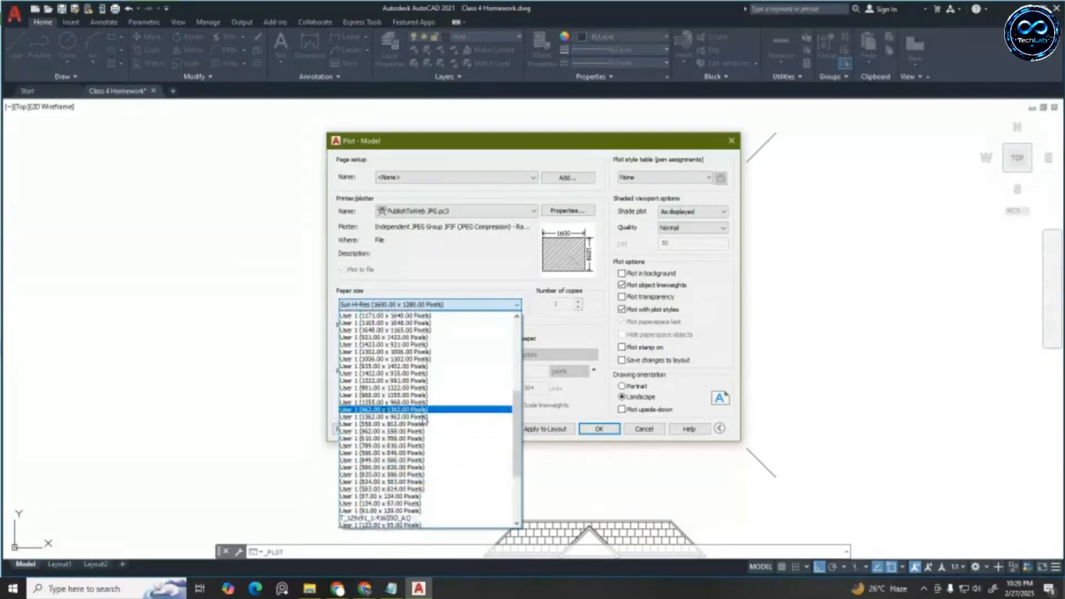
click(492, 261)
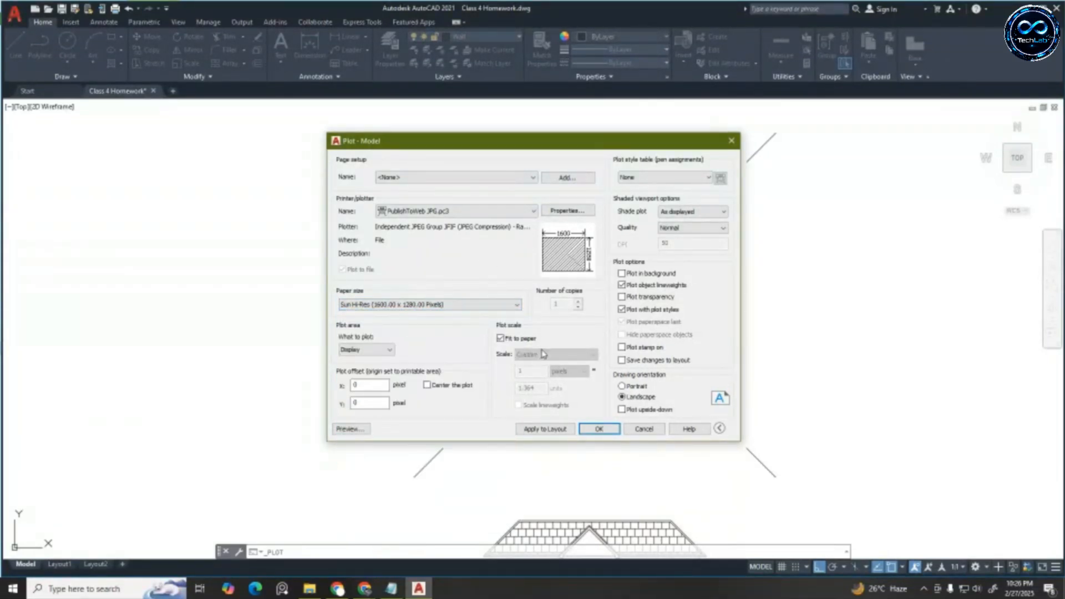
drag(527, 144, 548, 132)
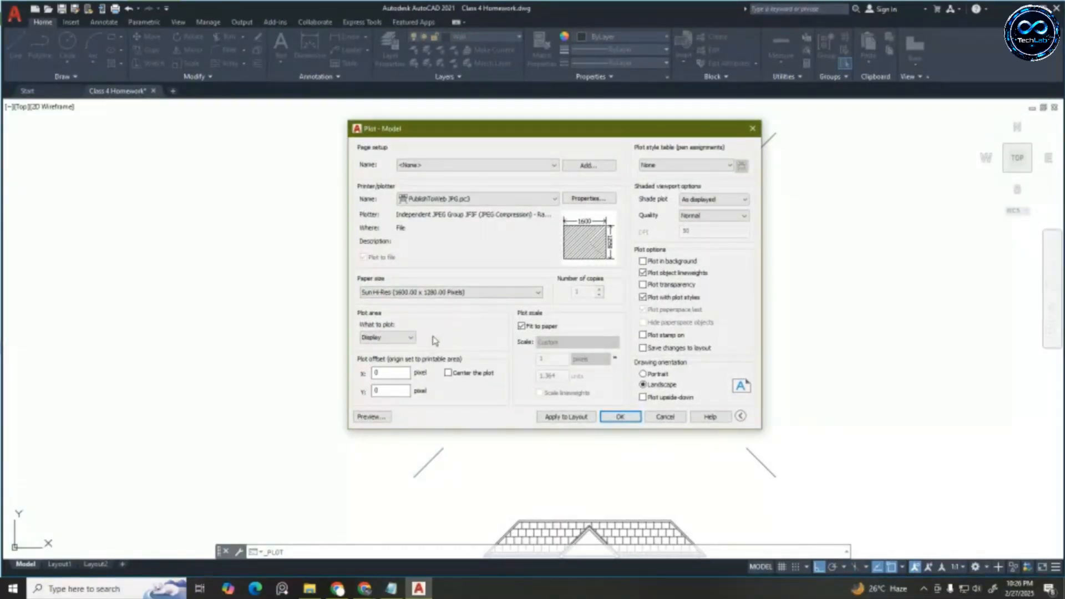
Open the JPG plotter's configuration and start adding a new custom paper size
click(588, 198)
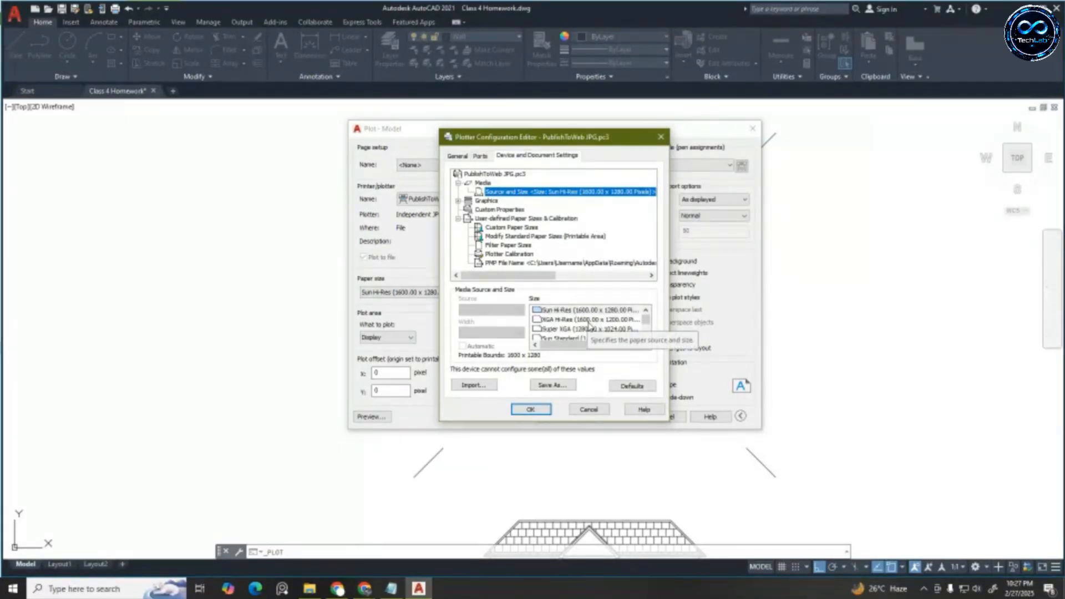
click(499, 210)
click(575, 338)
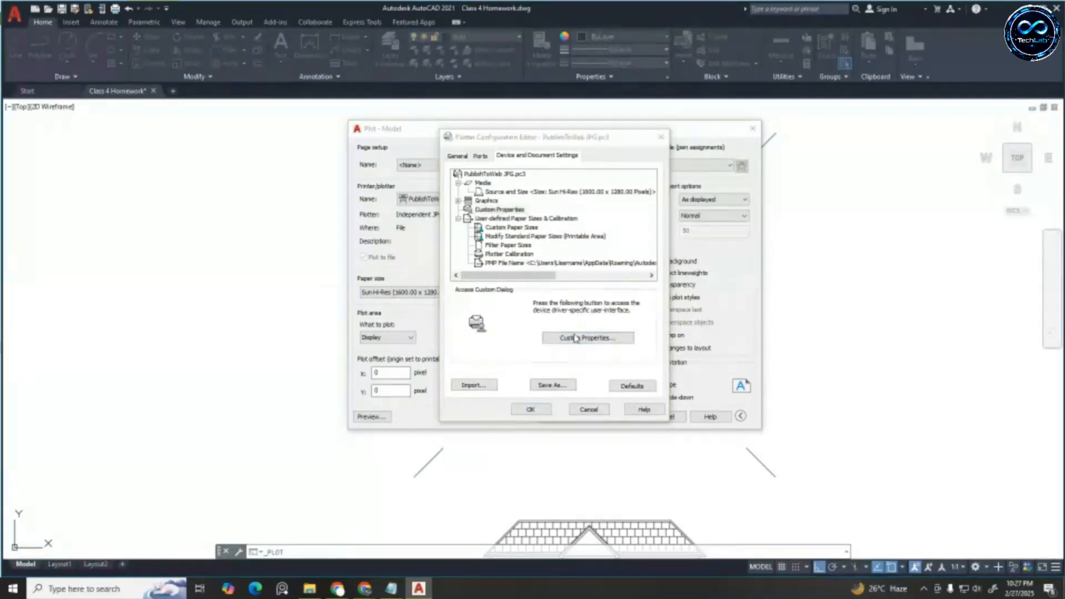
click(614, 295)
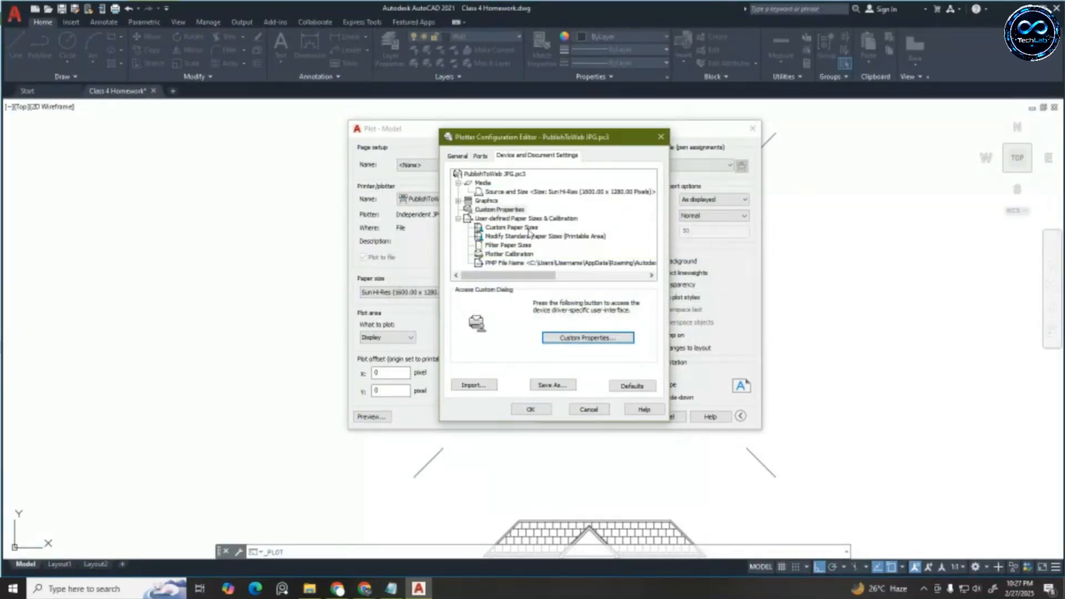
click(524, 228)
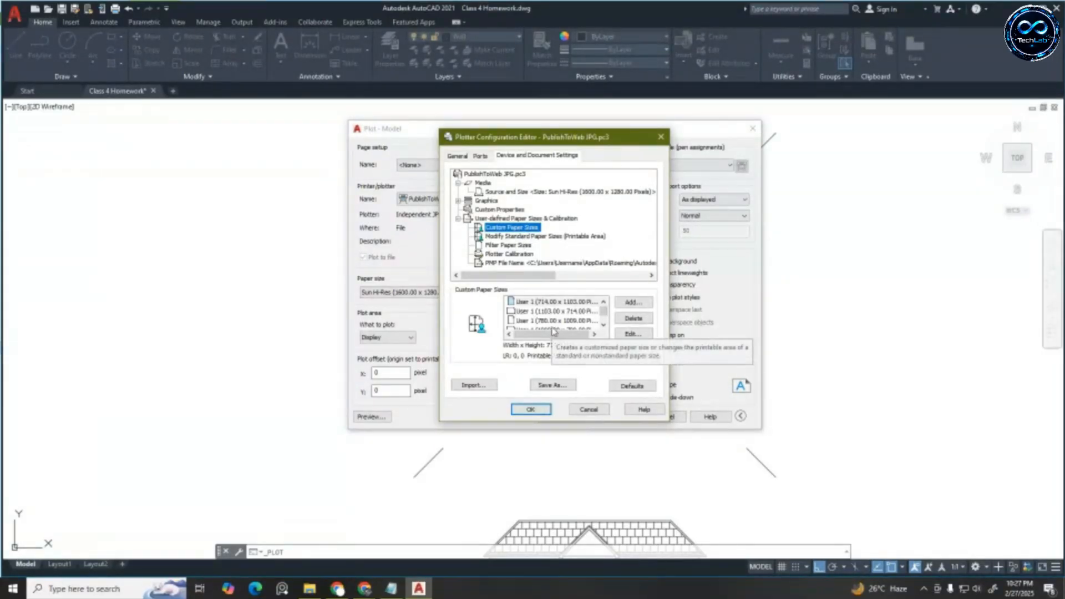
click(634, 303)
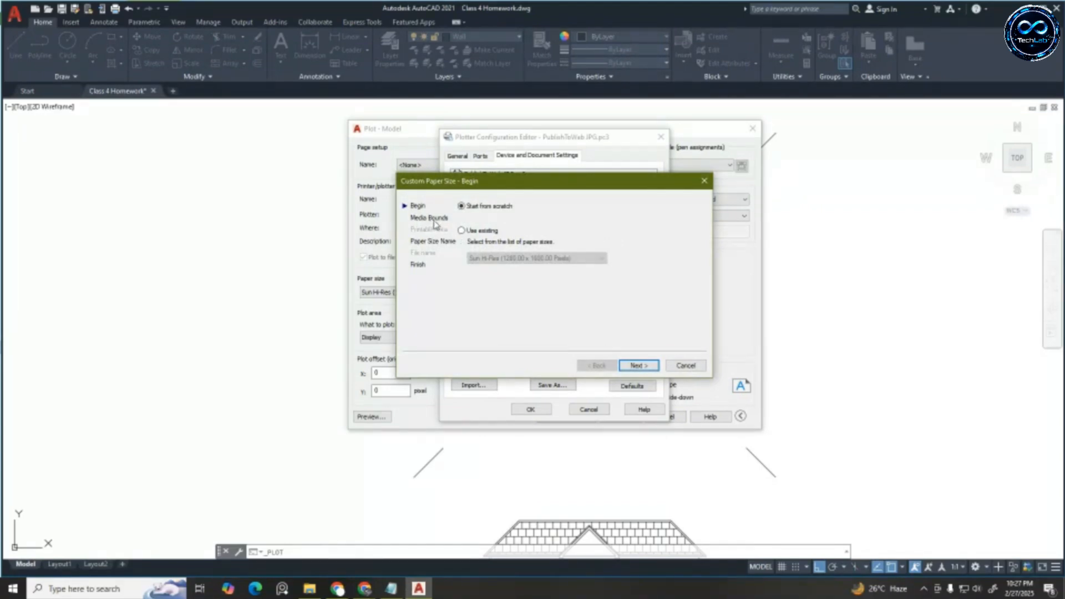
Choose to create the custom paper size from scratch and continue to its media bounds
click(463, 232)
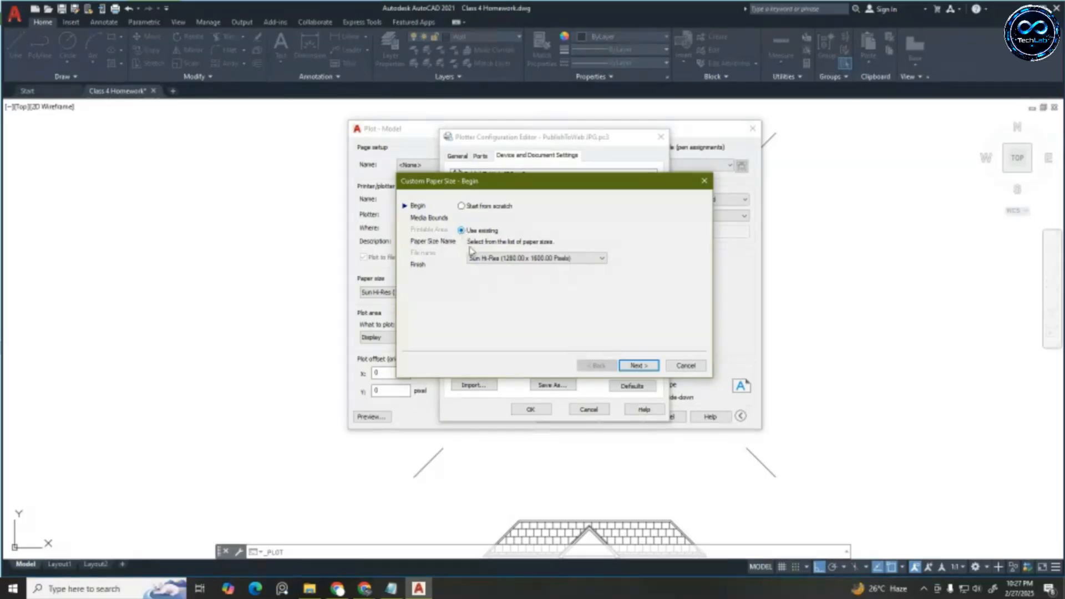
click(497, 259)
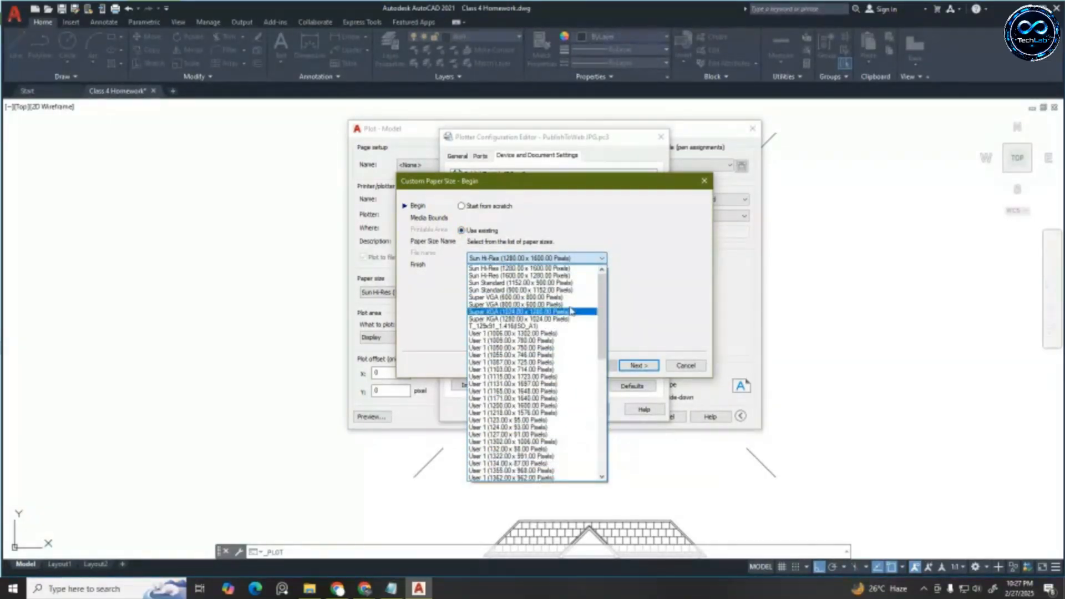
click(626, 262)
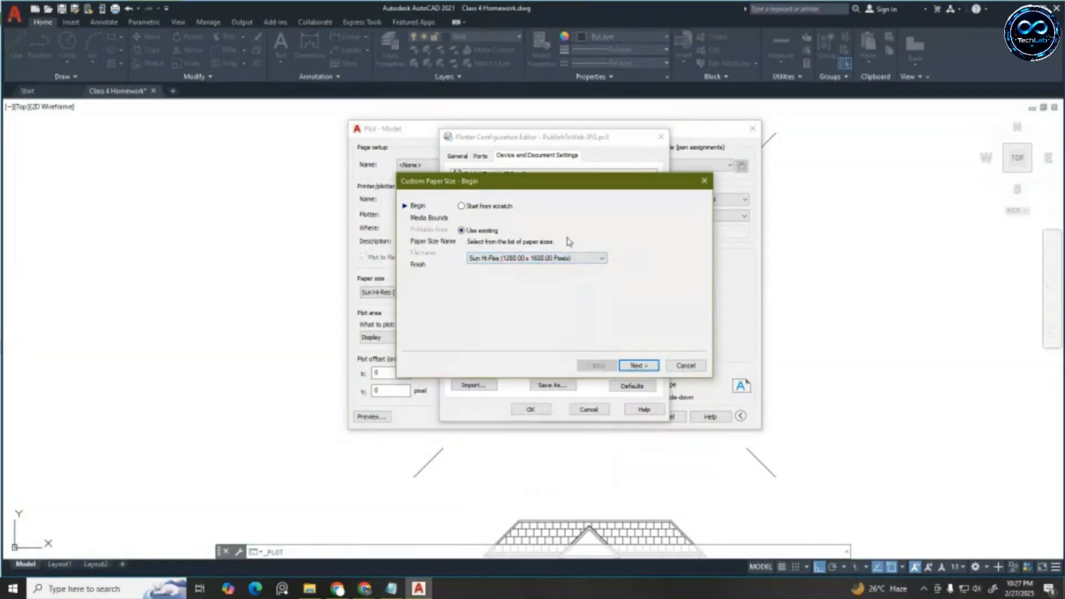
click(461, 207)
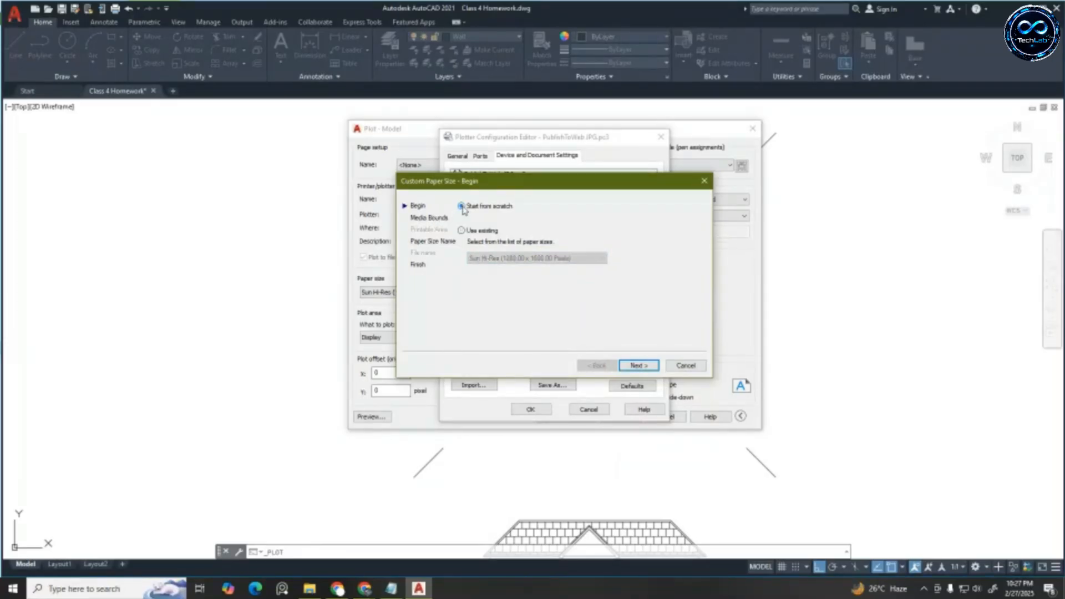
click(638, 365)
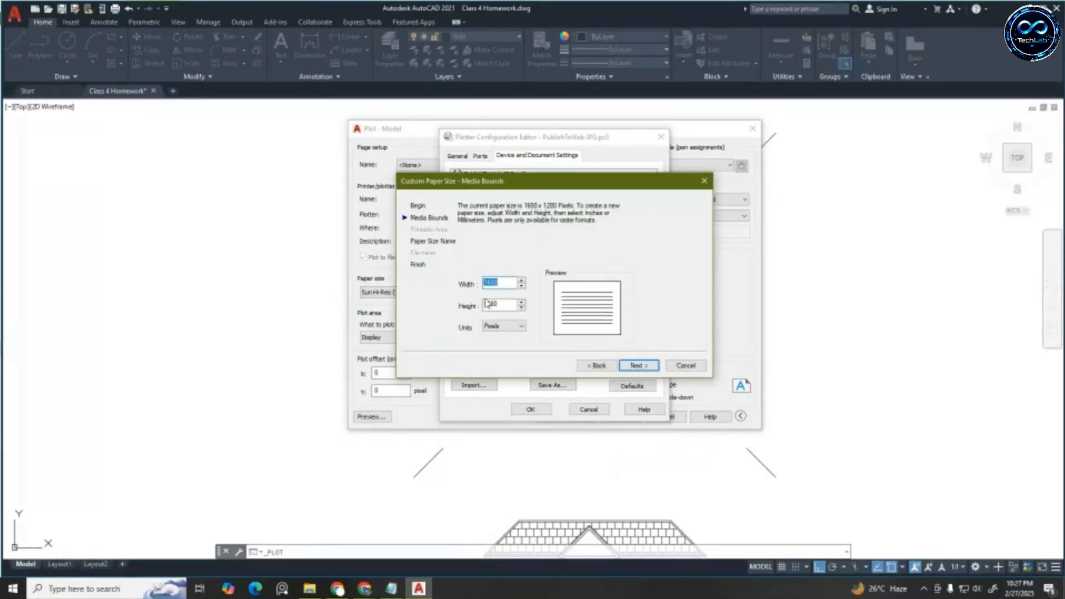
Switch to Chrome and search Google for "4K resolution" in a new tab to look up its pixel dimensions
click(336, 589)
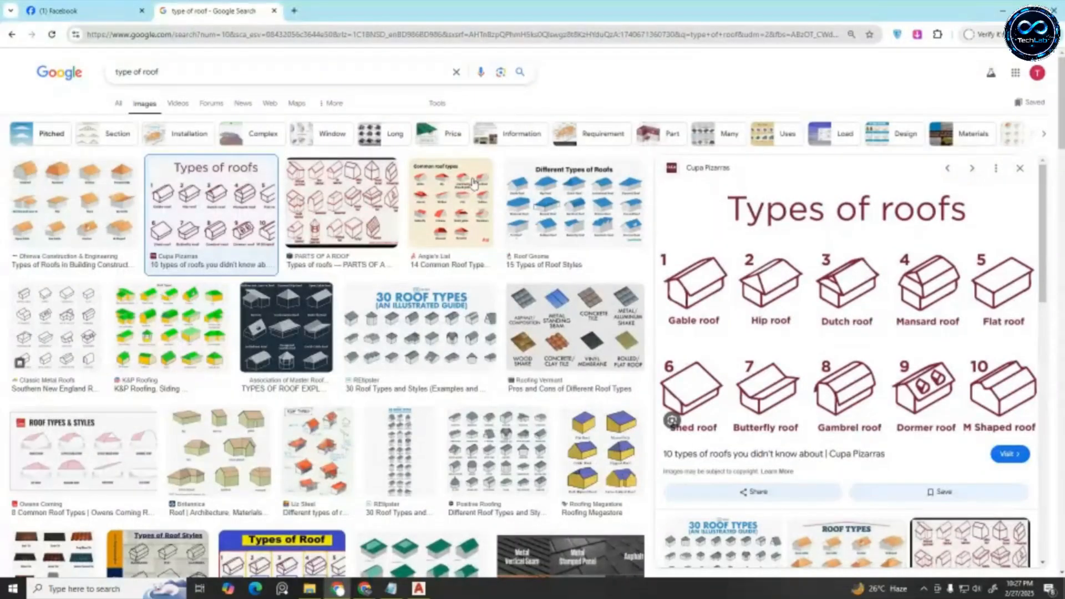
click(294, 11)
click(441, 225)
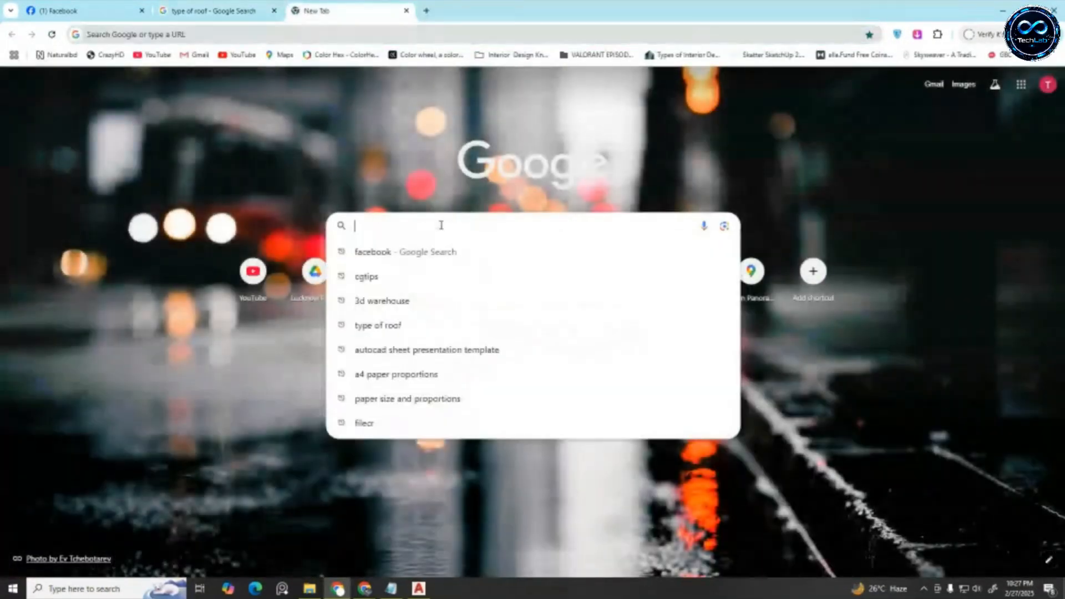
text(4K)
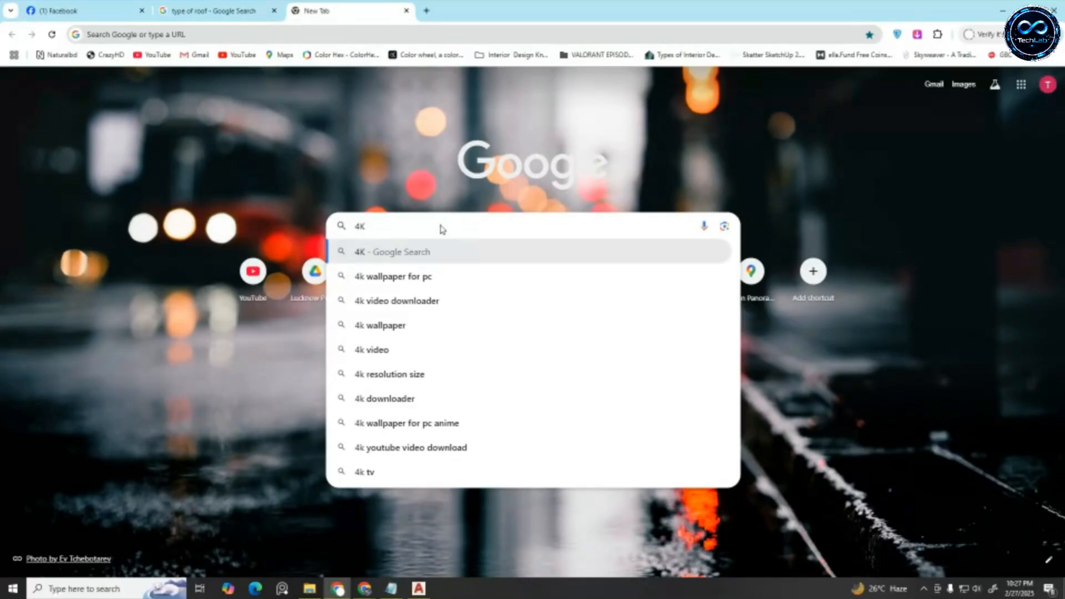
text(p)
key(BackSpace)
text(reso)
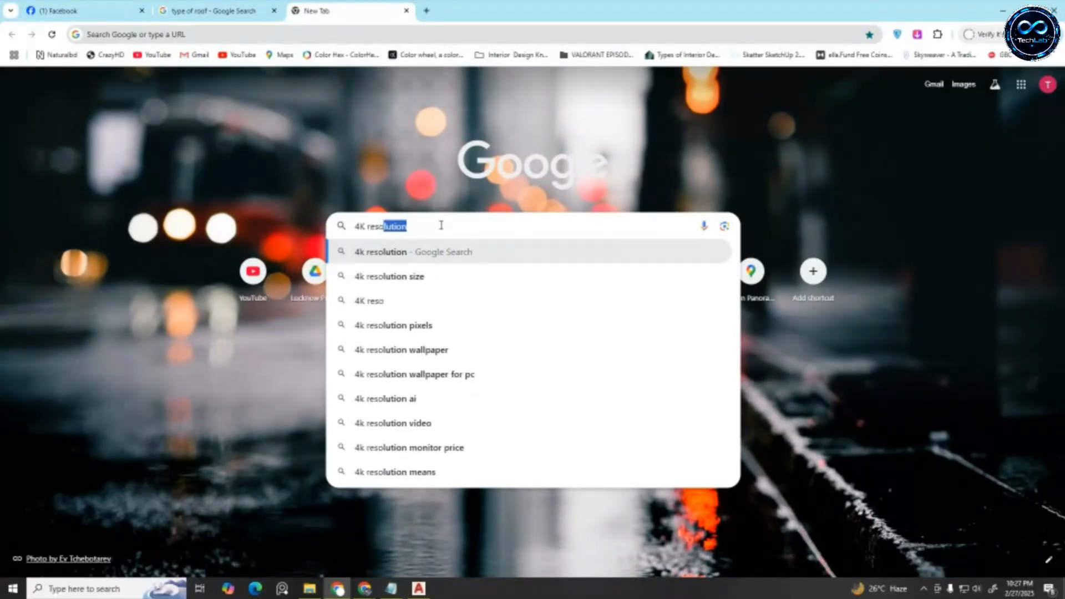
text(lution)
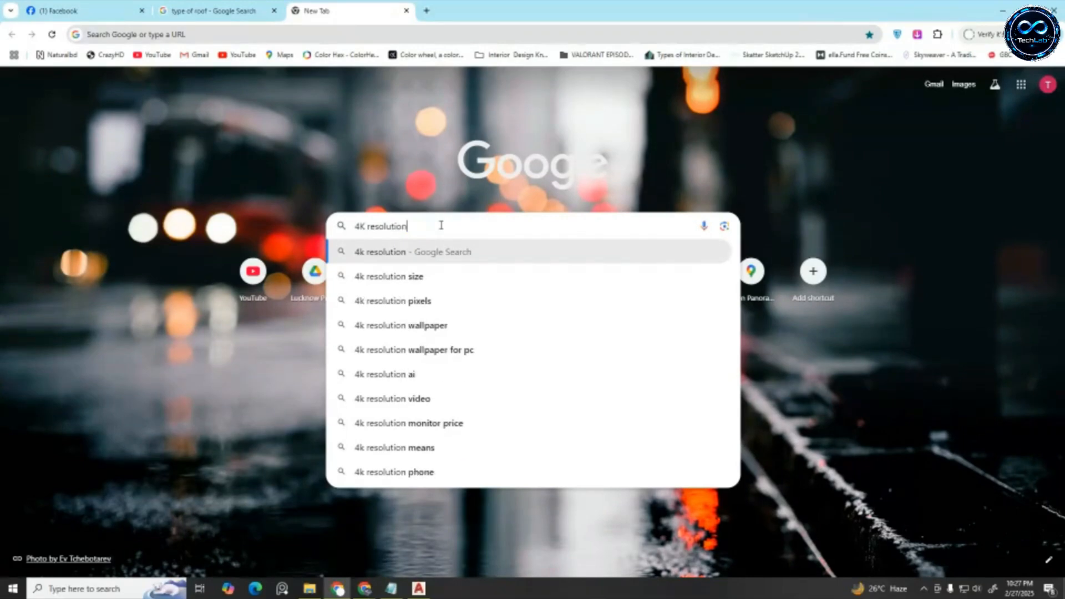
key(Return)
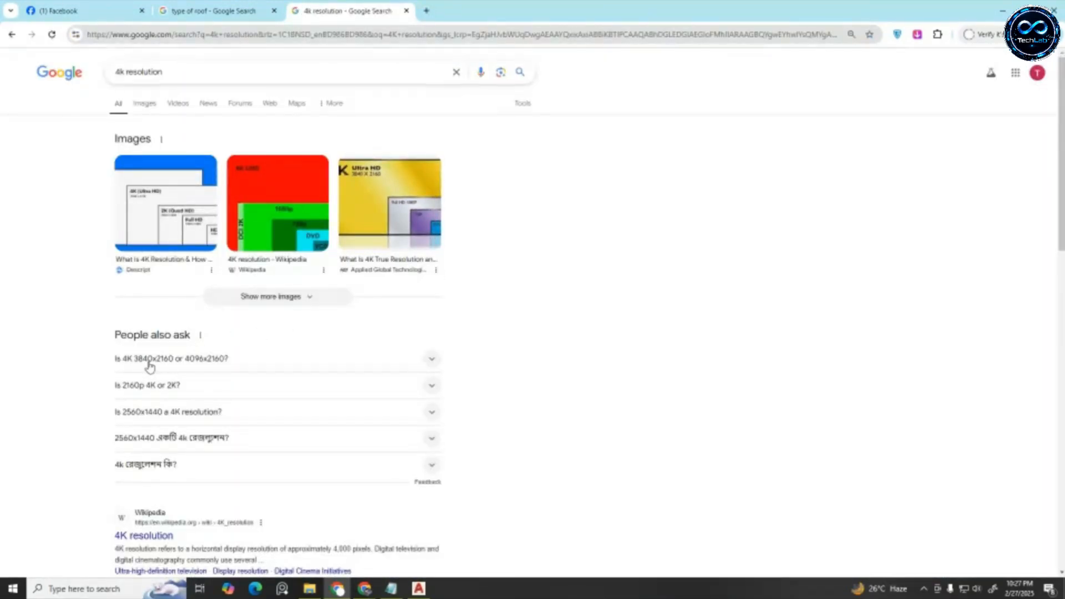
Return to AutoCAD, set the custom paper size to 3840 pixels wide and 2160 pixels high, and continue to its name
click(1002, 10)
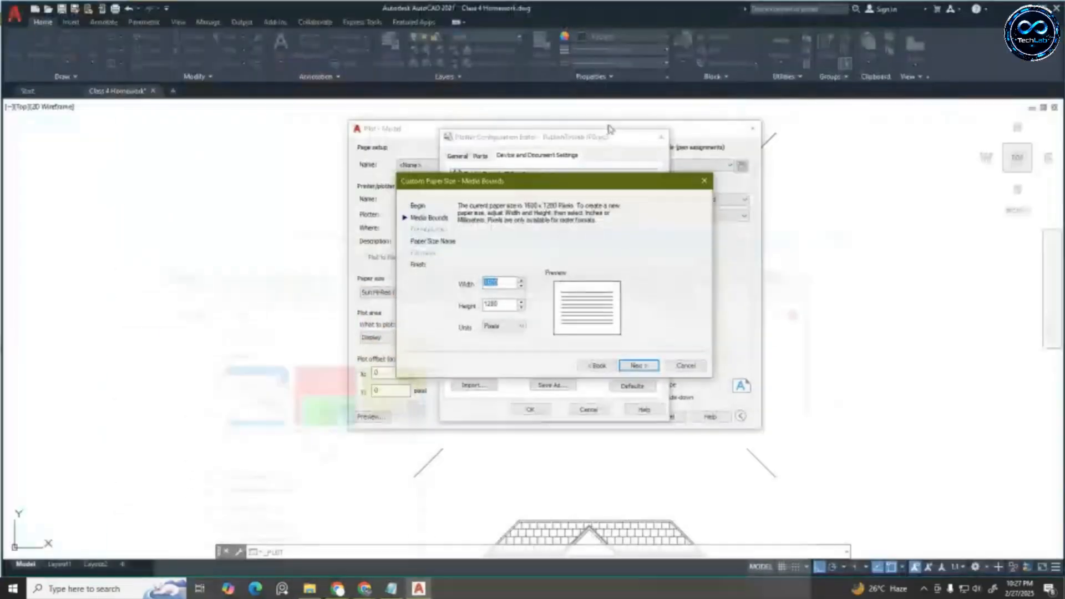
text(1)
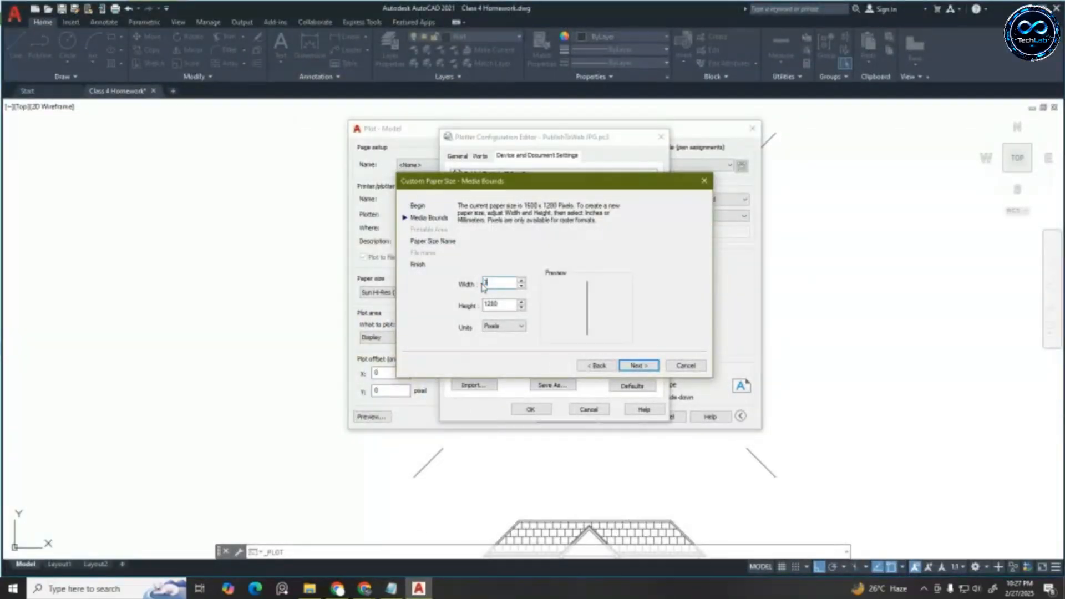
text(840)
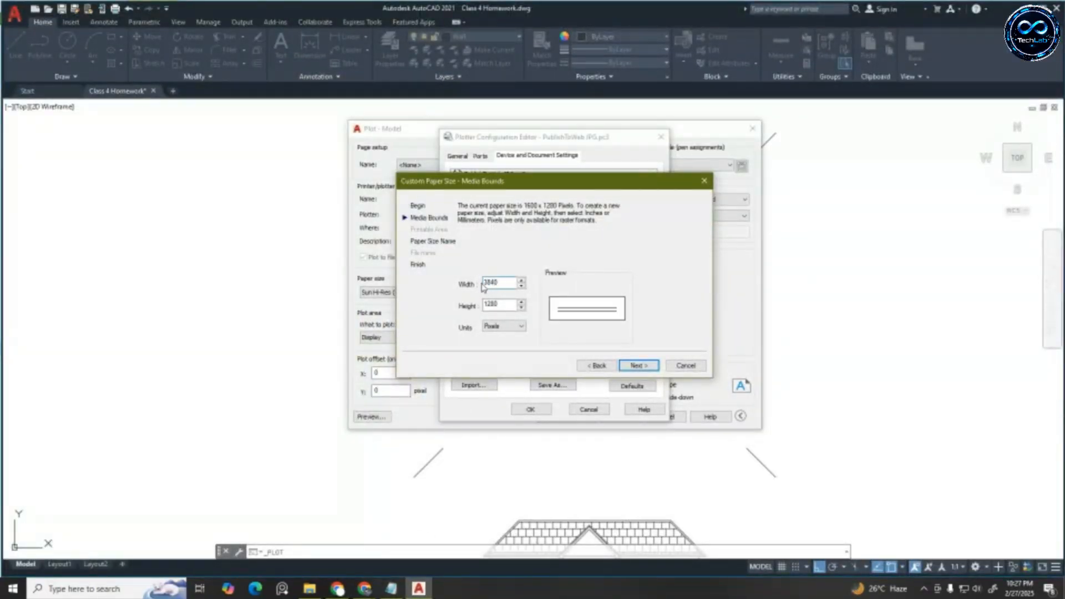
key(Tab)
text(21)
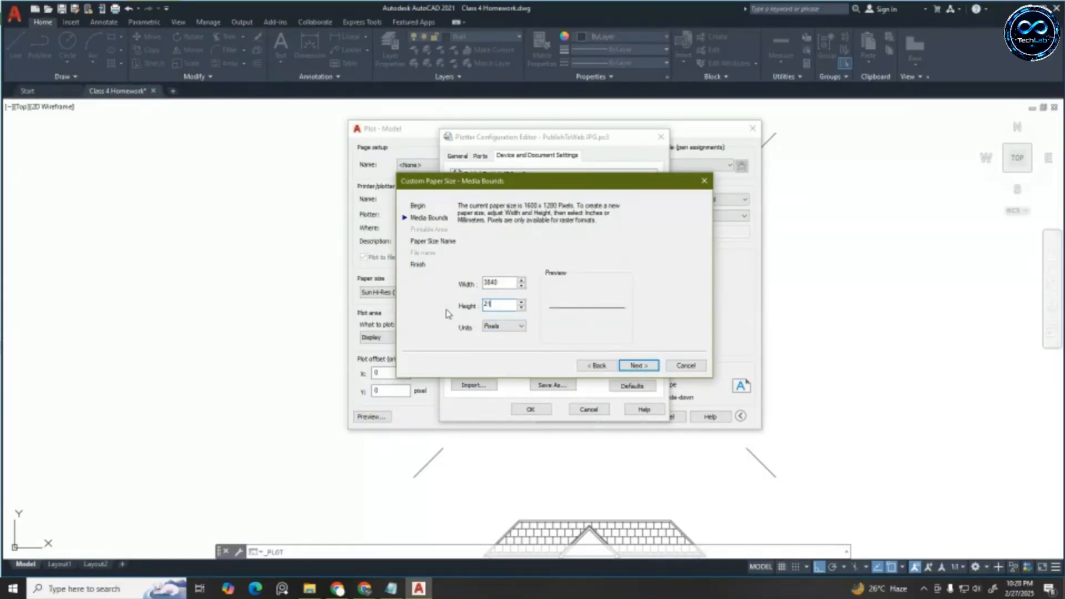
text(60)
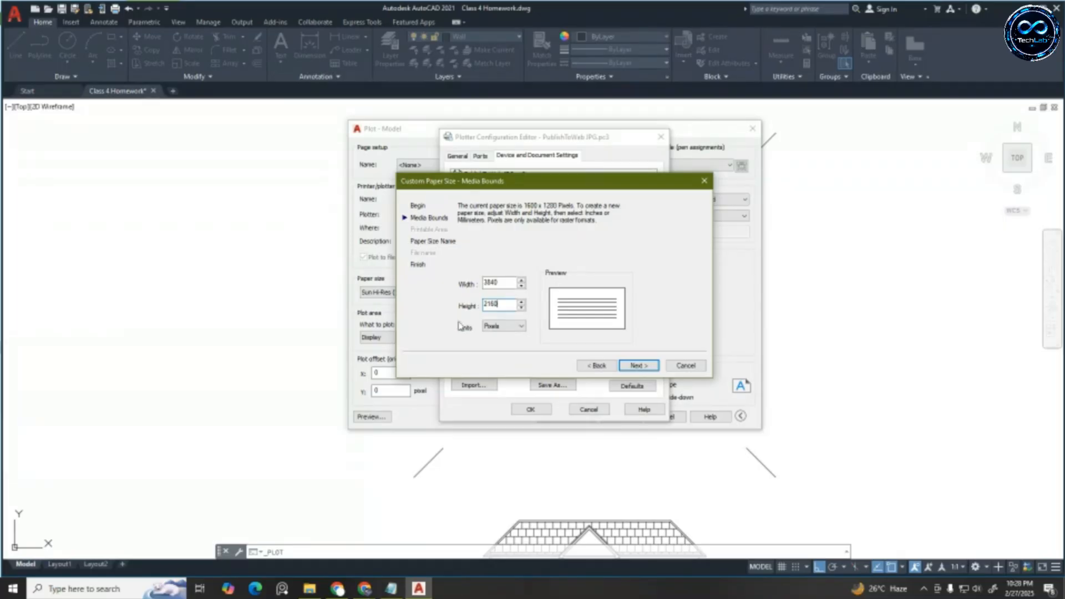
click(634, 366)
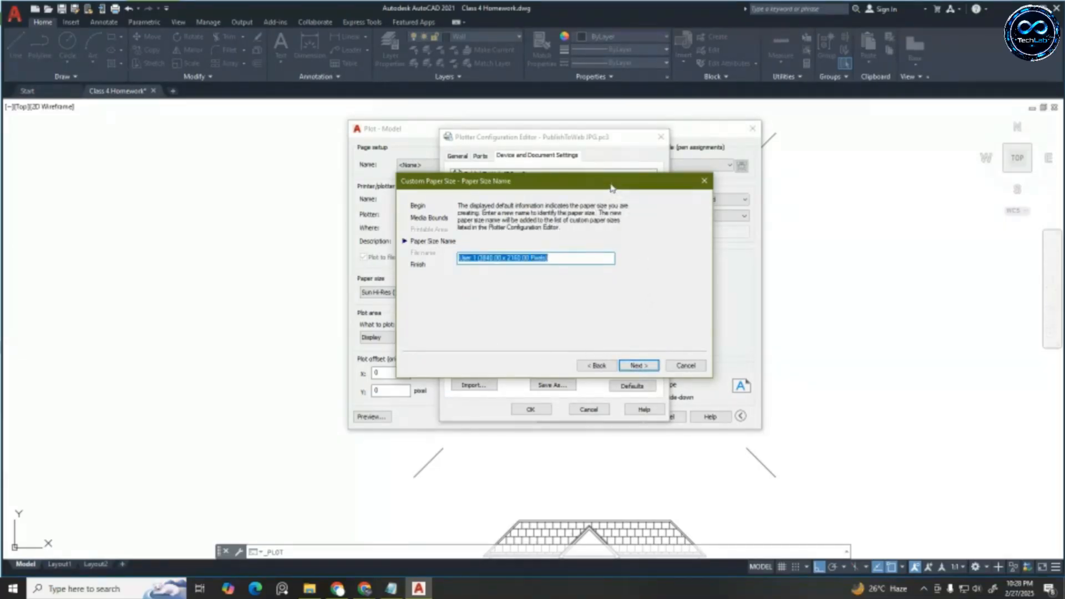
Keep the suggested paper size name, finish creating the custom size, and close the plotter configuration
drag(612, 188, 693, 205)
click(720, 382)
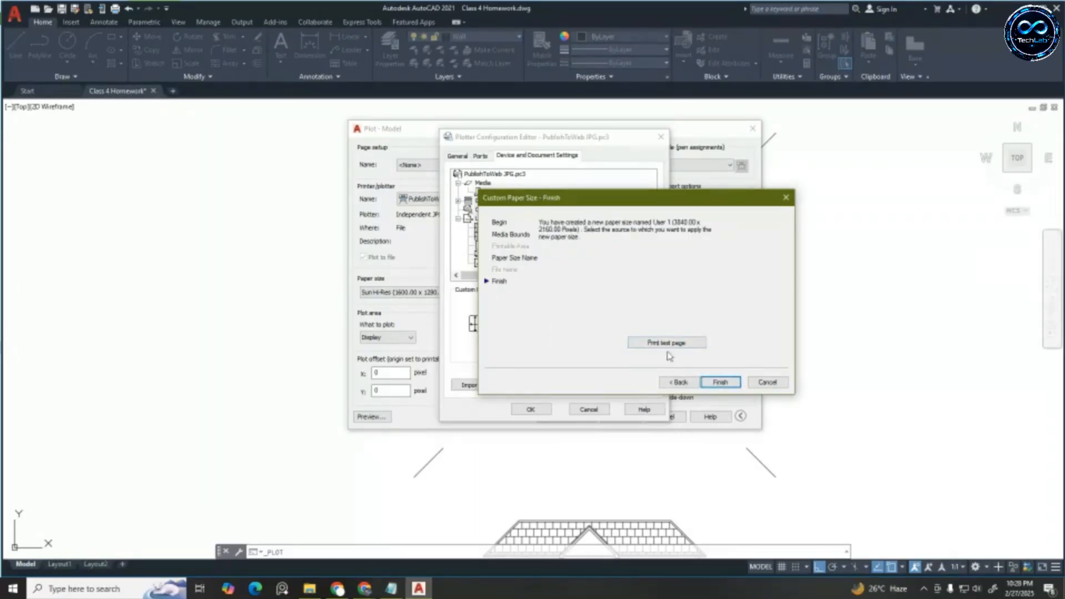
click(720, 382)
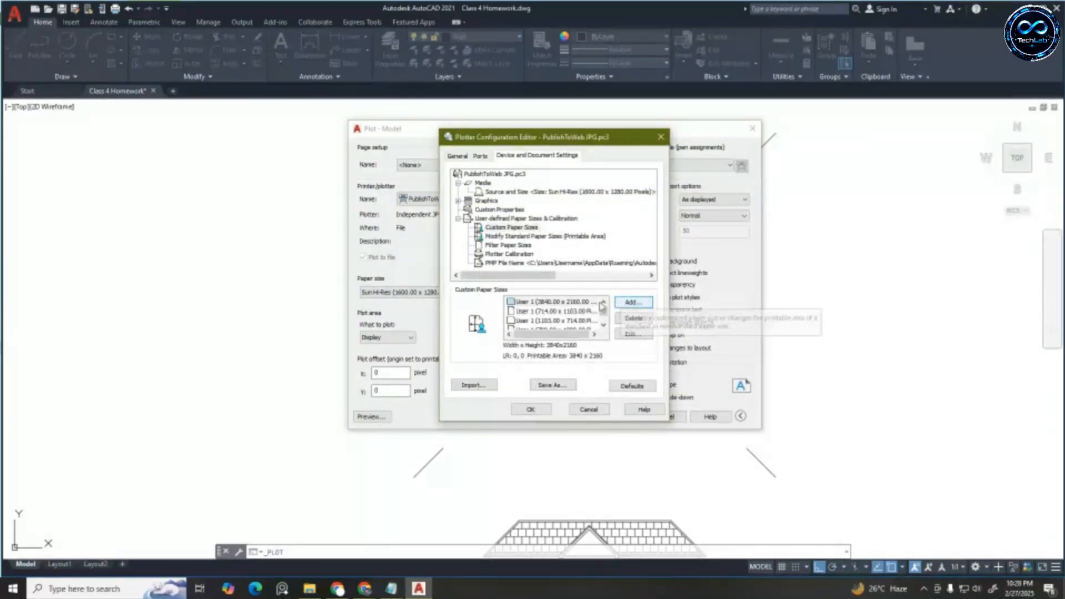
click(624, 305)
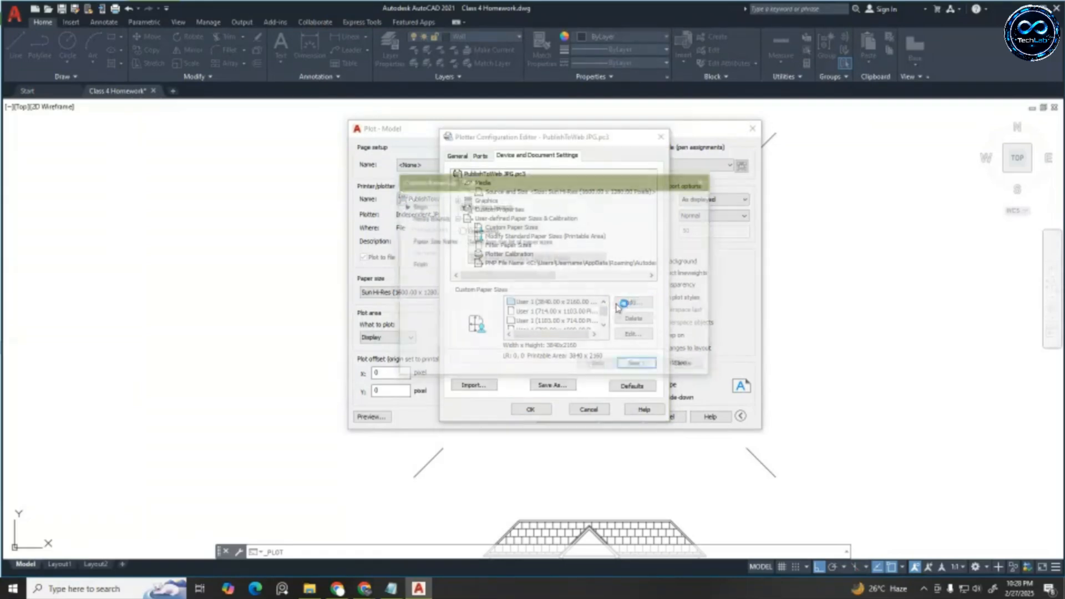
click(685, 365)
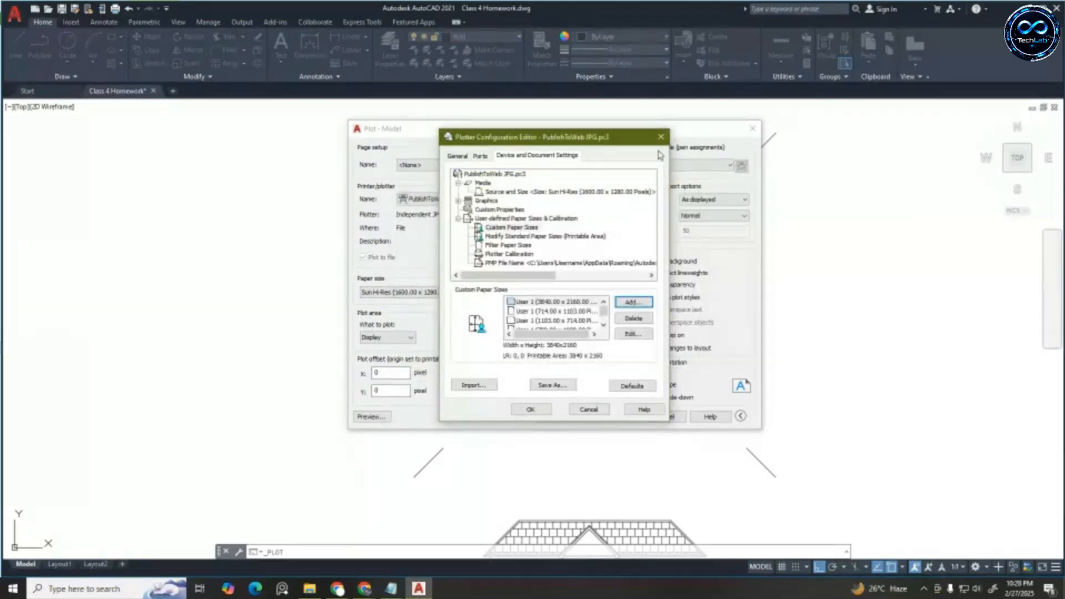
click(660, 136)
Search the plot's paper size list for the 3840 x 2160 pixel size without choosing another one
click(452, 292)
scroll(430, 421, down, 4)
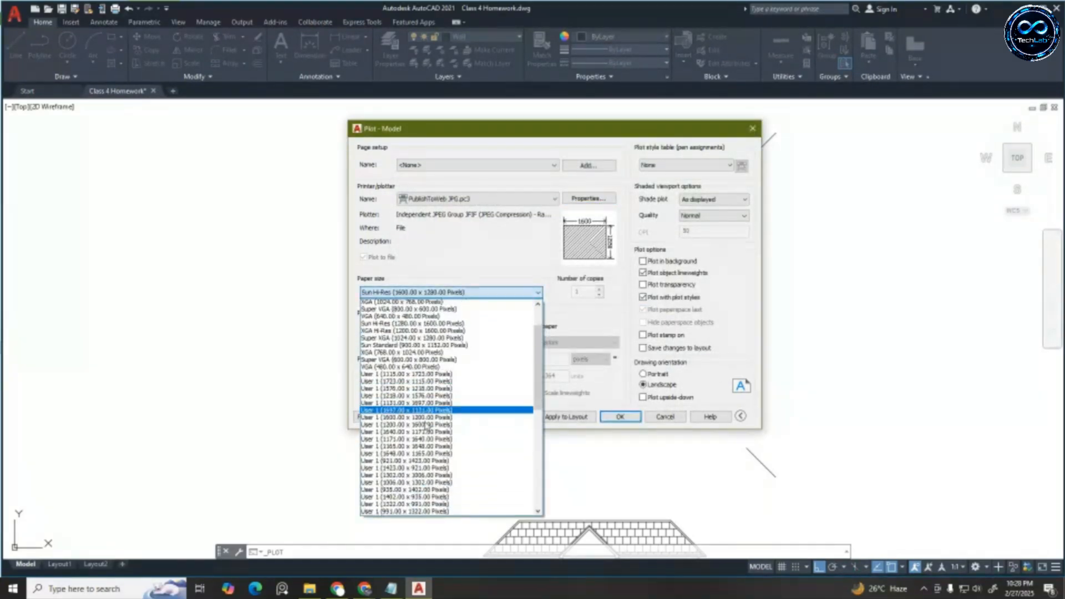
scroll(430, 433, down, 4)
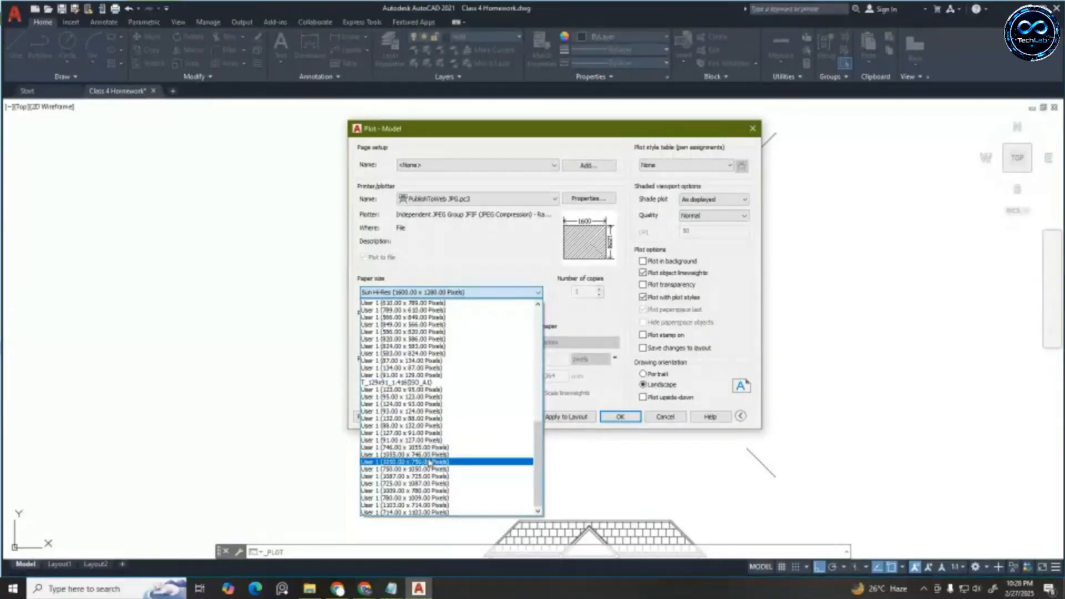
scroll(428, 499, up, 3)
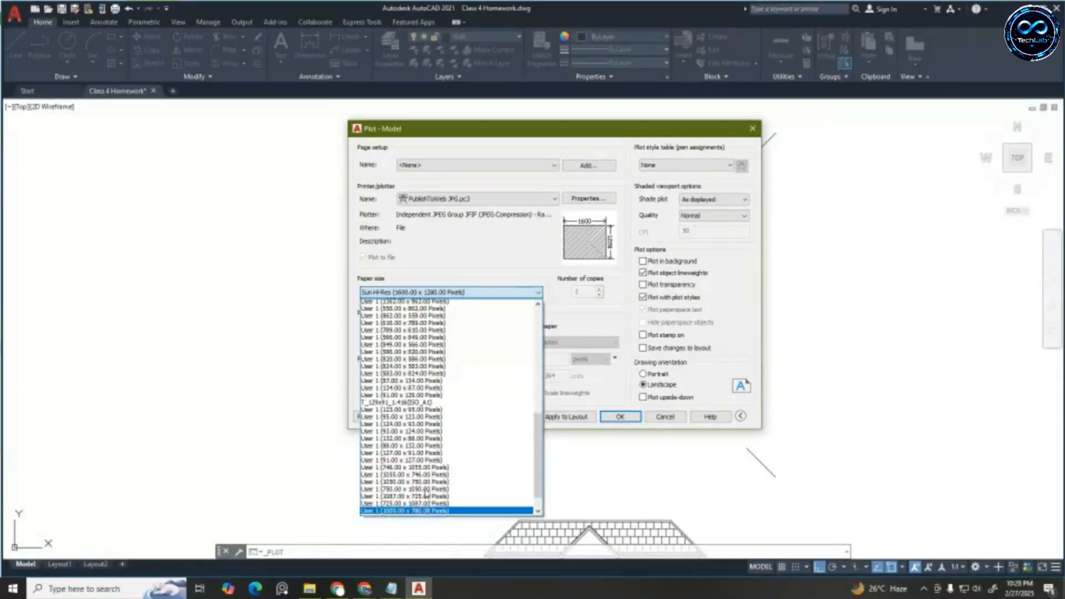
scroll(427, 491, up, 10)
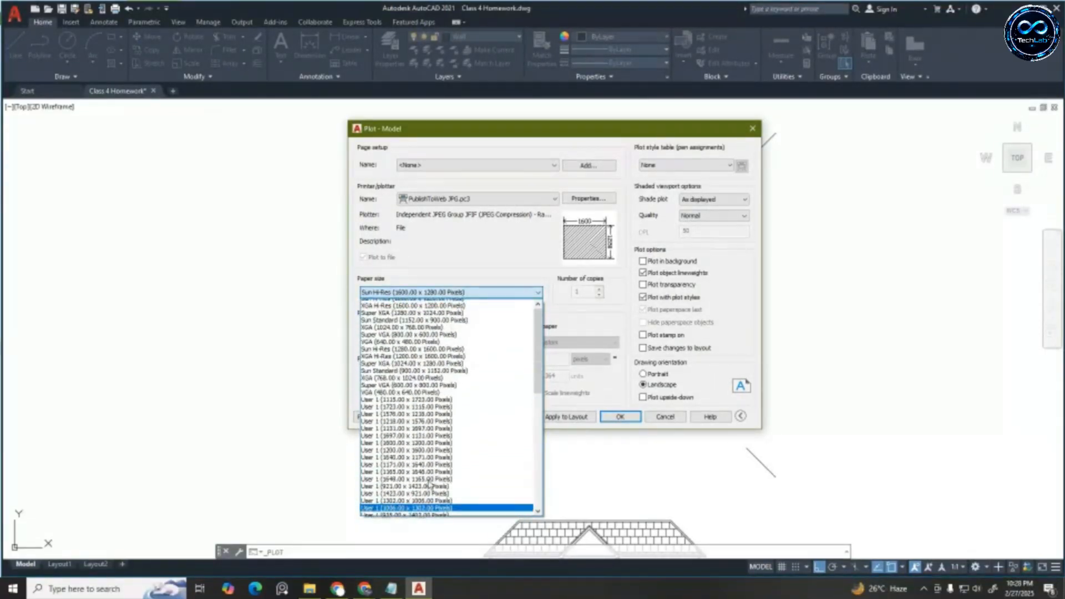
click(484, 246)
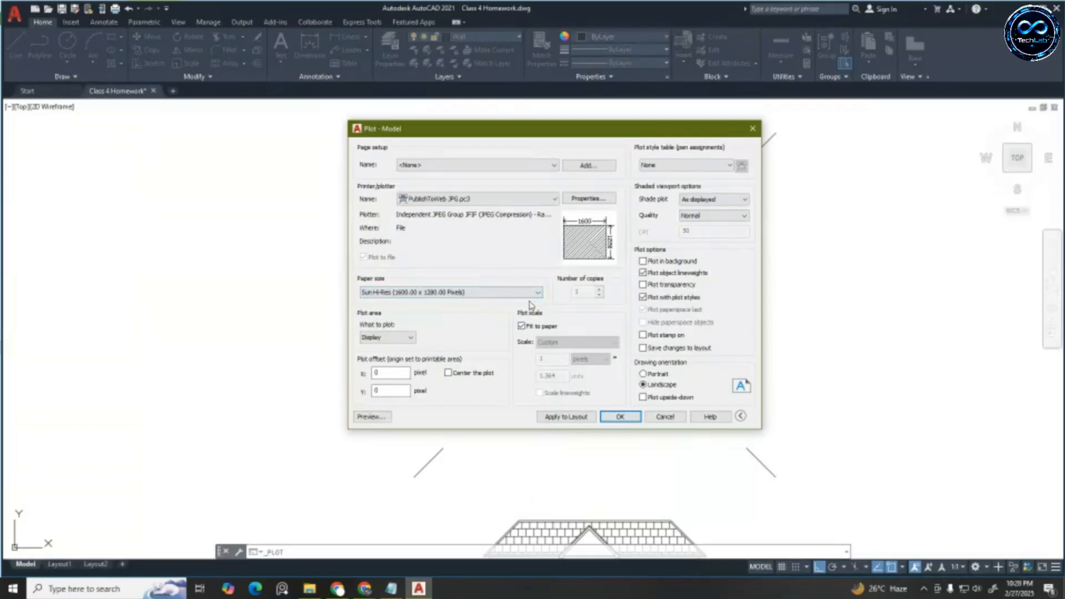
Reopen the JPG plotter's configuration and check its media sizes and custom paper sizes for the 3840 x 2160 entry
click(593, 200)
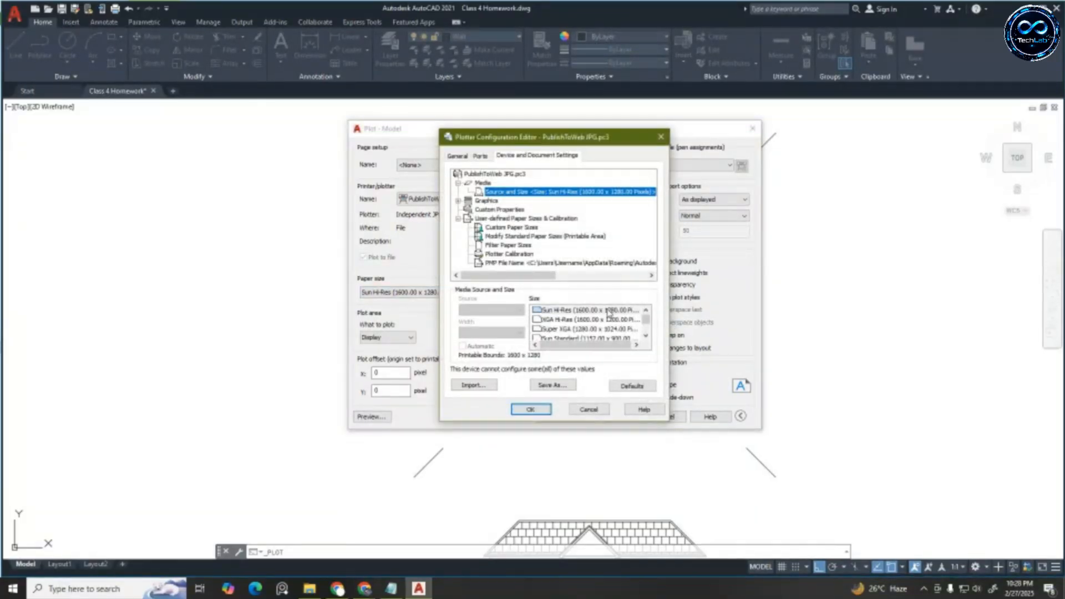
scroll(603, 325, down, 4)
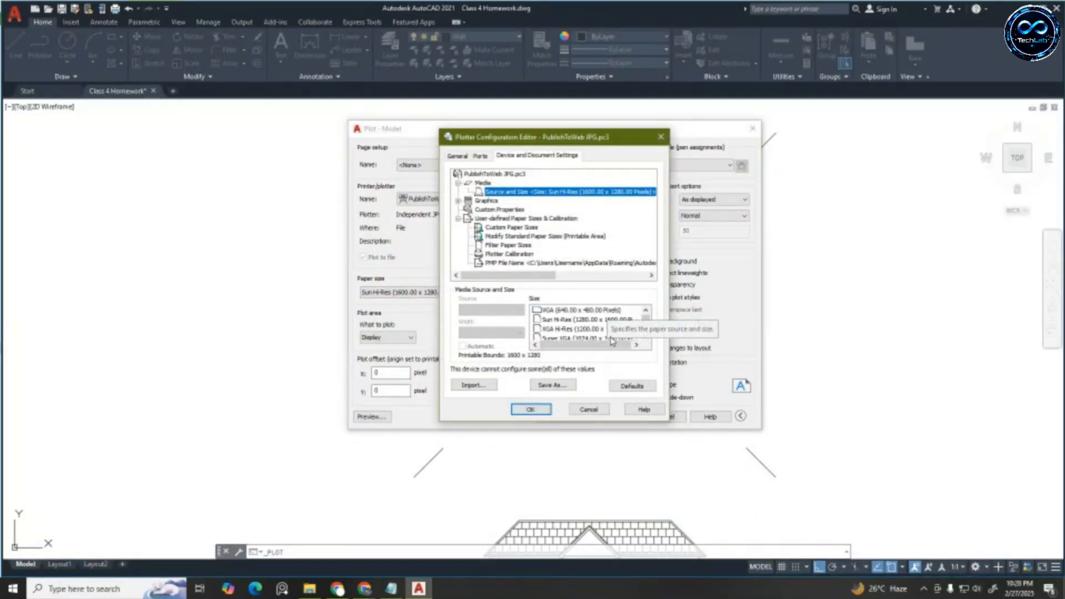
scroll(612, 340, down, 5)
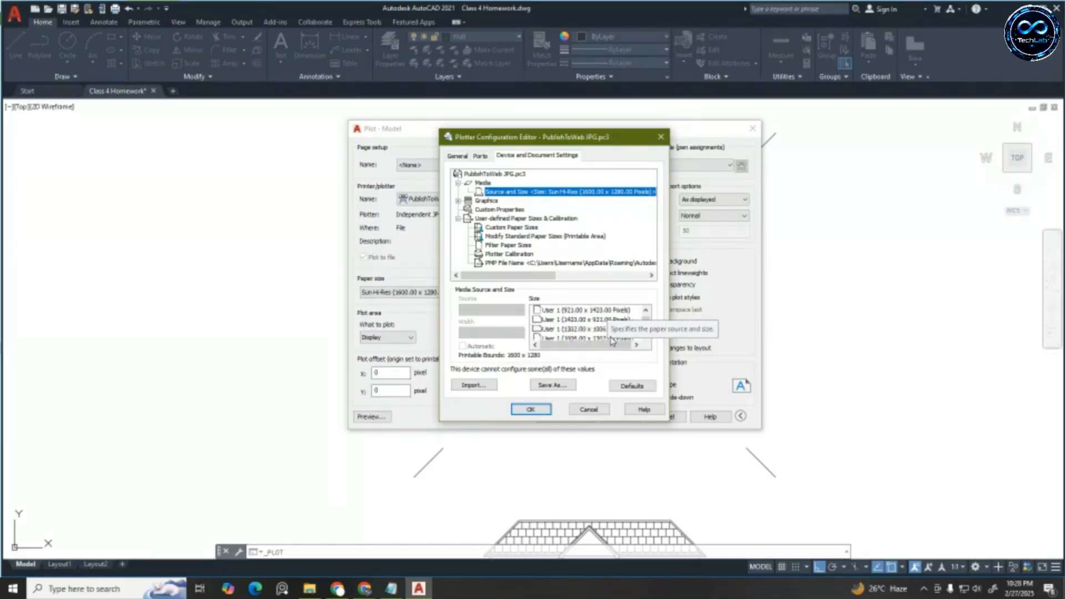
scroll(611, 341, down, 2)
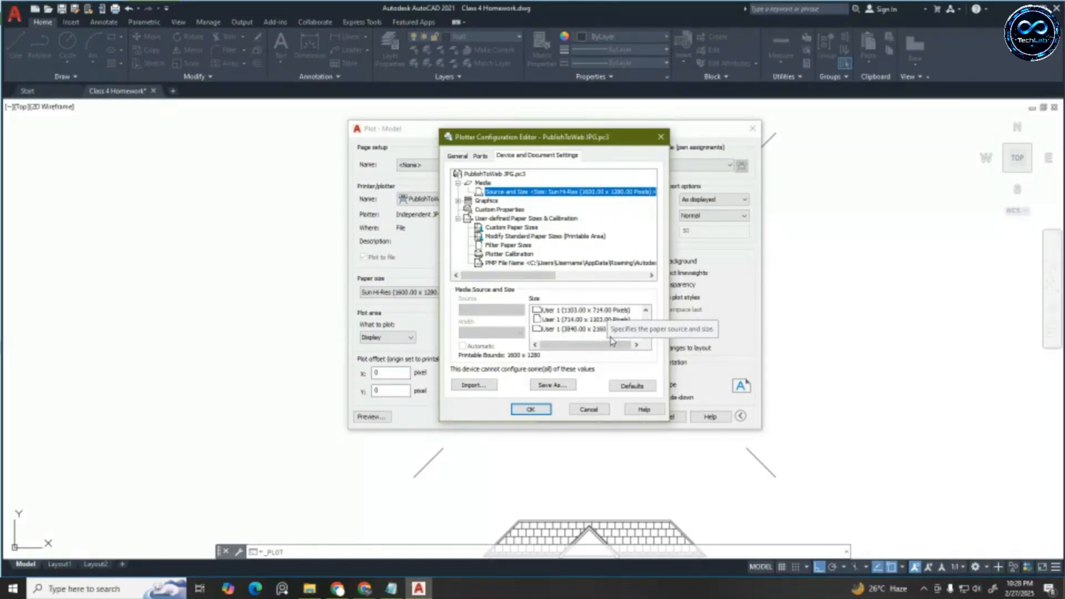
scroll(611, 341, down, 6)
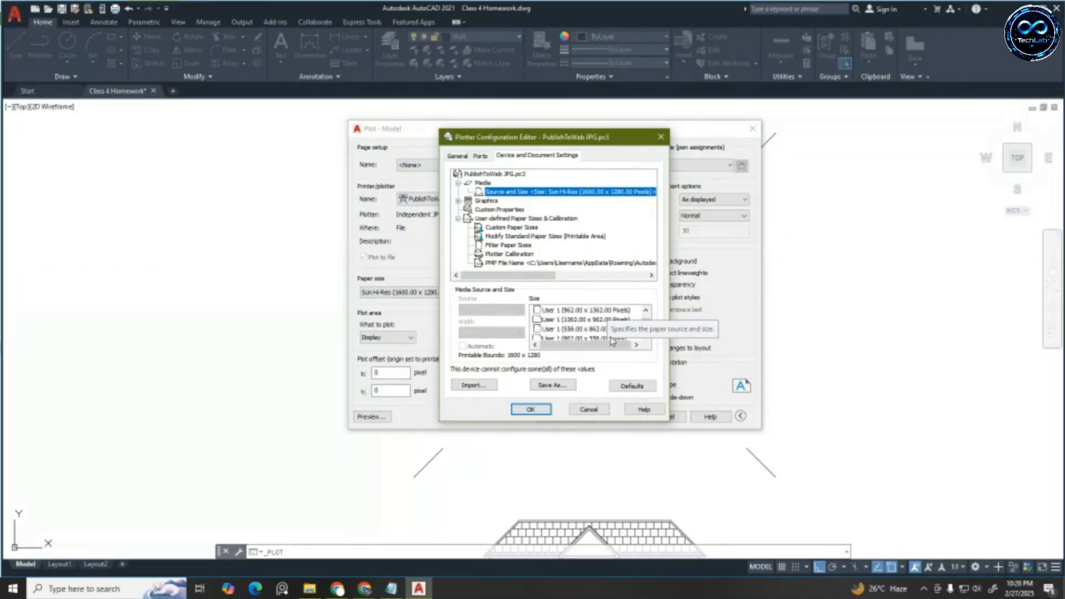
scroll(612, 341, up, 12)
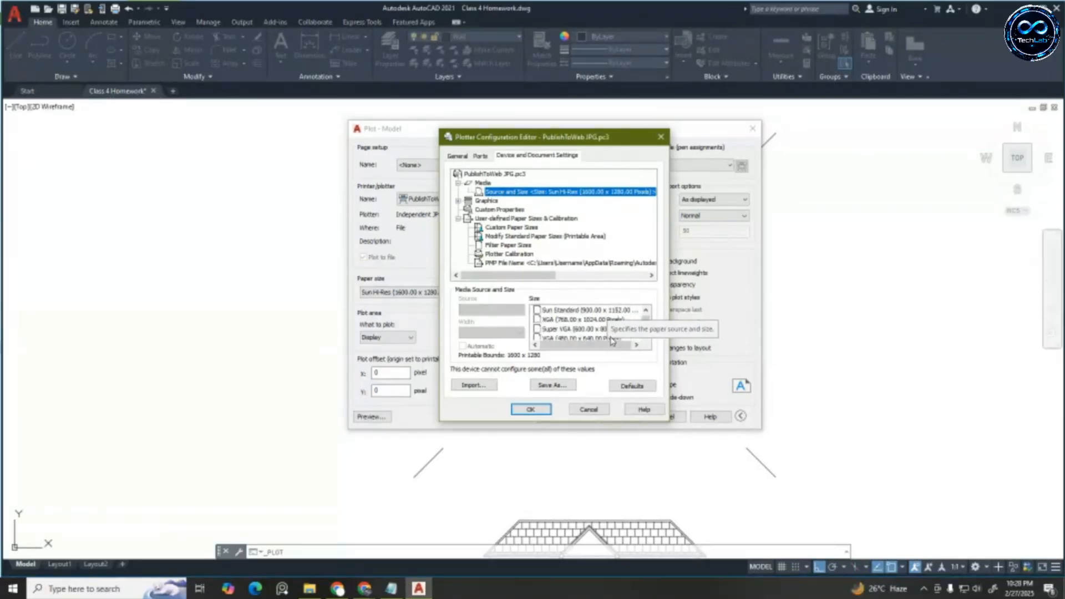
click(502, 228)
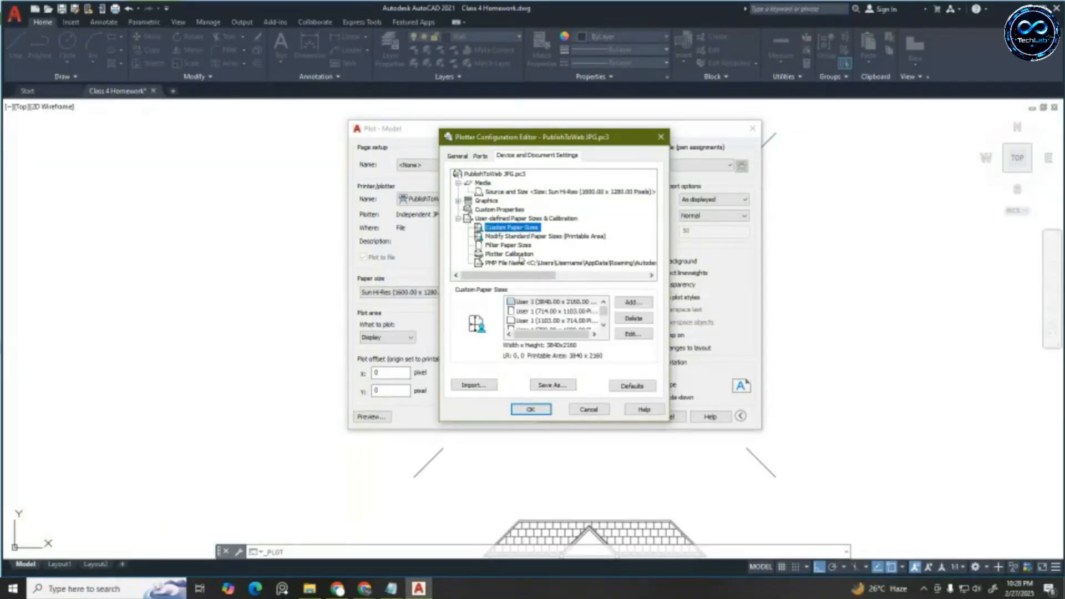
click(568, 303)
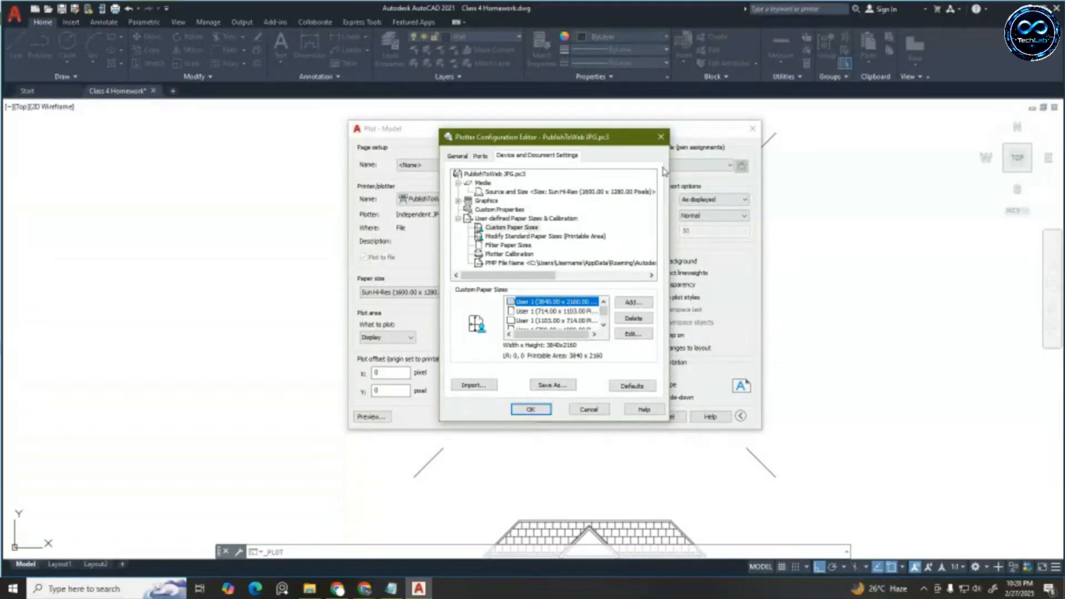
click(661, 137)
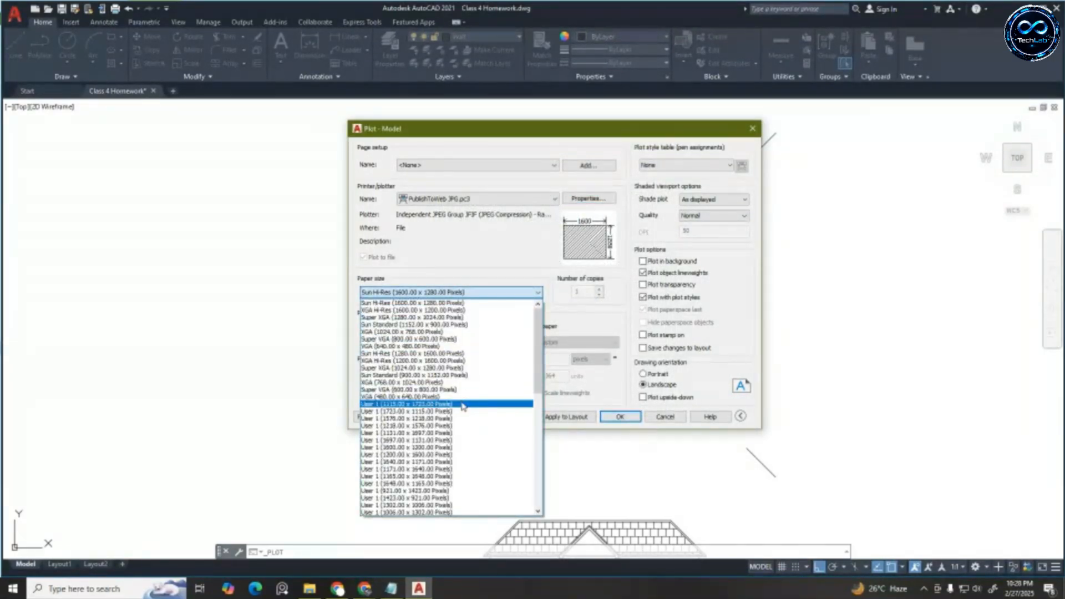
Look through the plot's paper sizes again for the custom 3840 x 2160 pixel entry
scroll(463, 404, down, 4)
scroll(460, 410, down, 8)
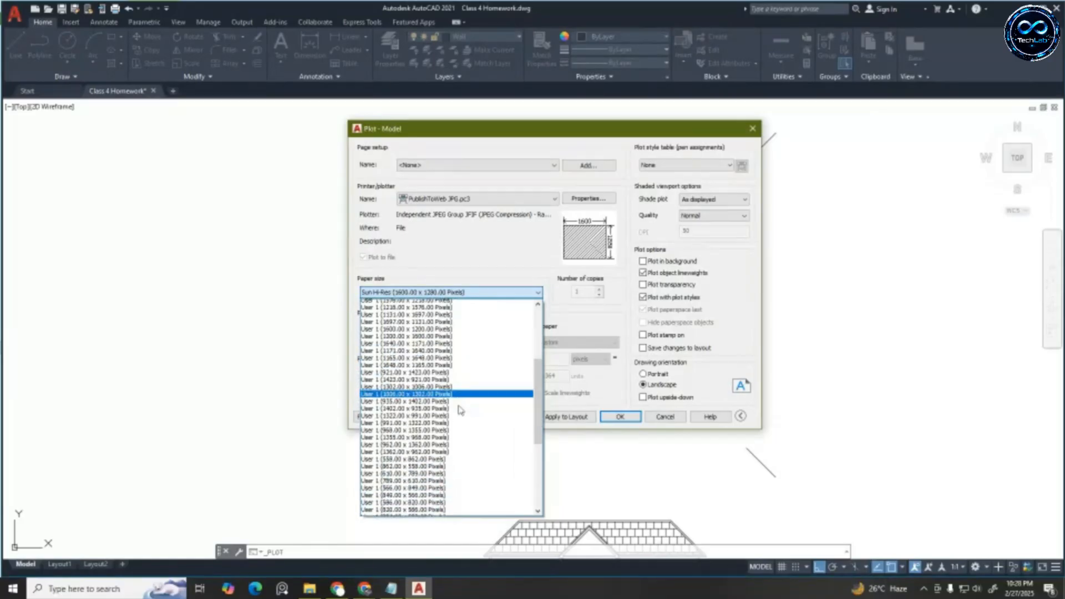
Review the available paper sizes and the custom paper sizes in the PublishToWeb JPG plotter's configuration, including the options for adding one
scroll(460, 409, down, 2)
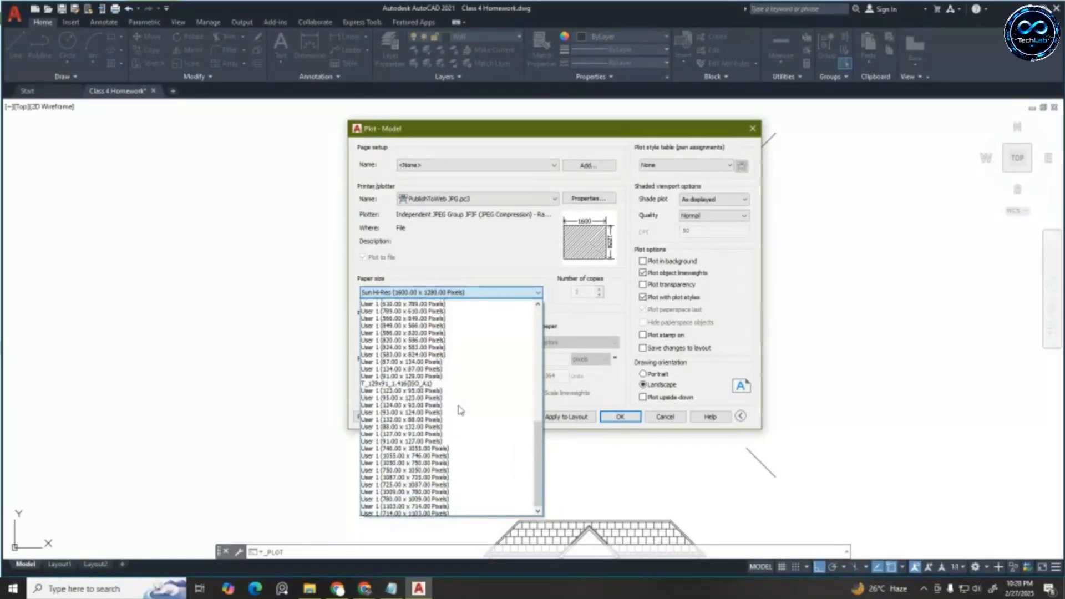
click(525, 283)
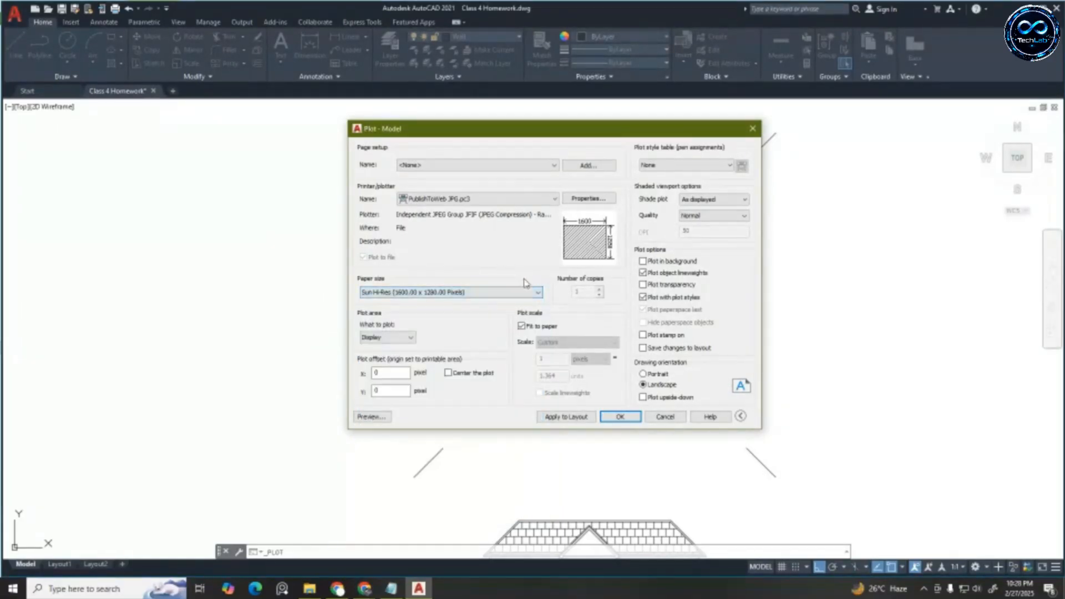
click(588, 199)
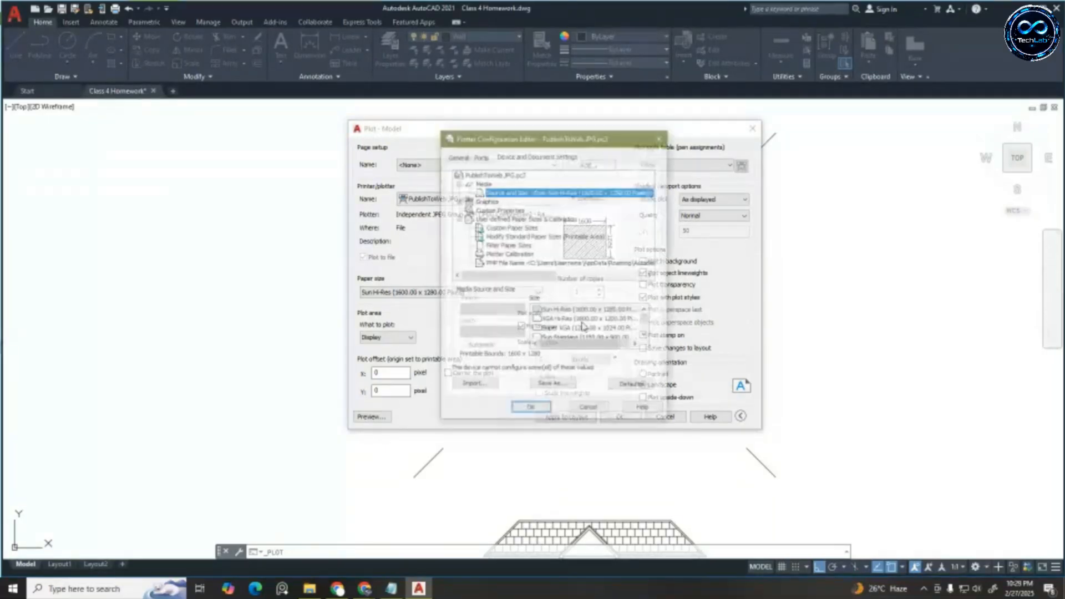
click(516, 227)
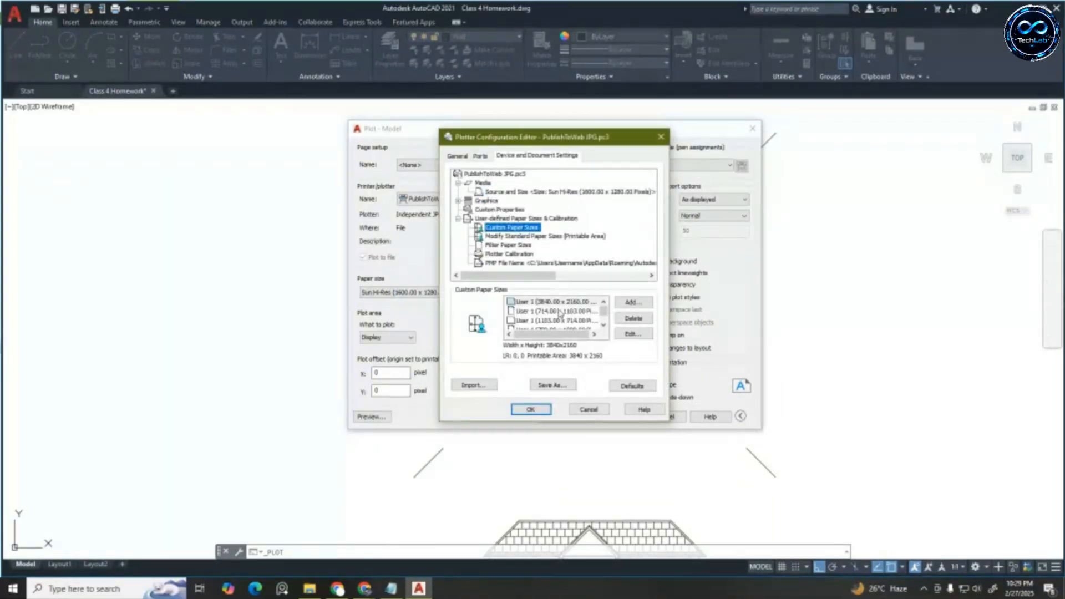
click(564, 302)
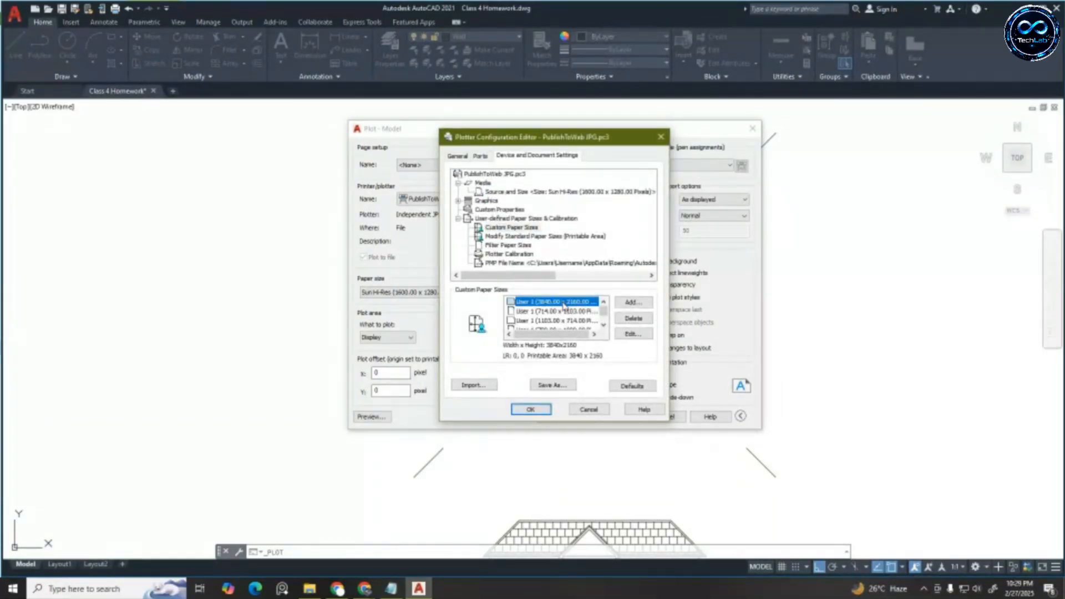
click(474, 385)
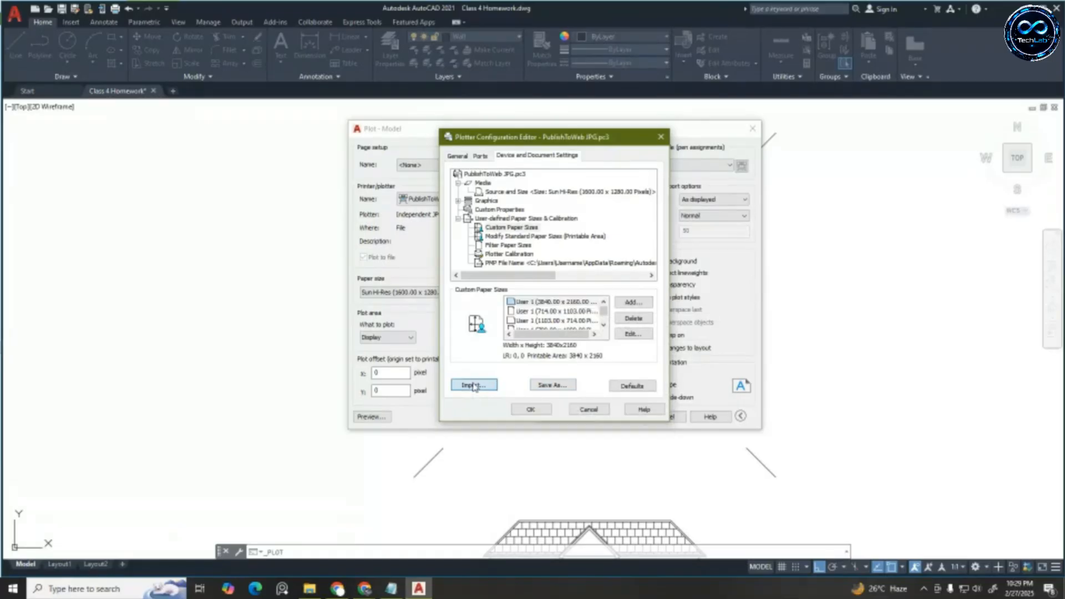
click(652, 363)
click(571, 382)
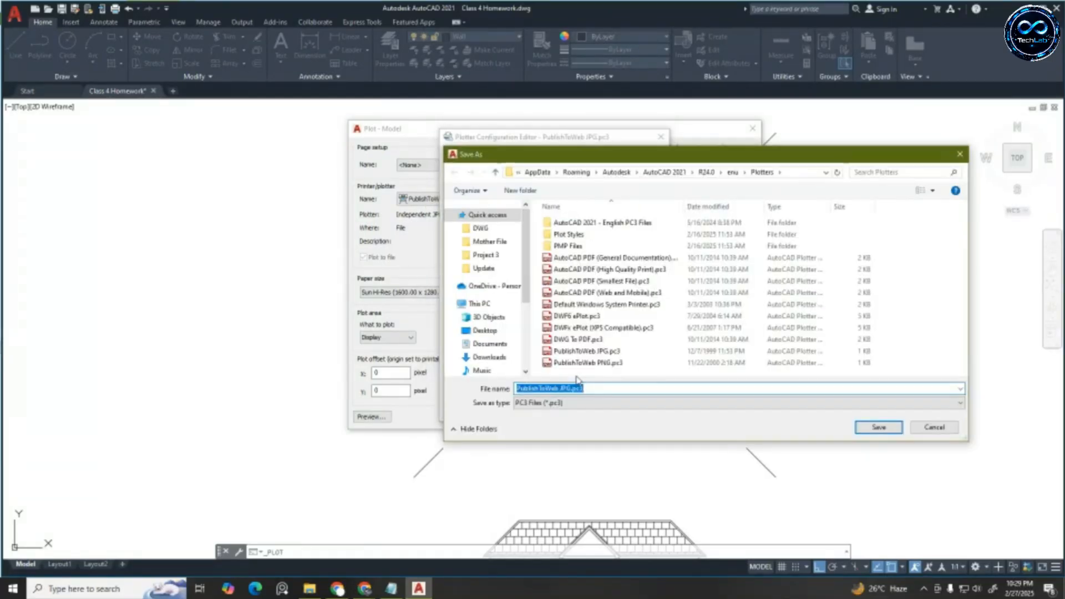
click(934, 428)
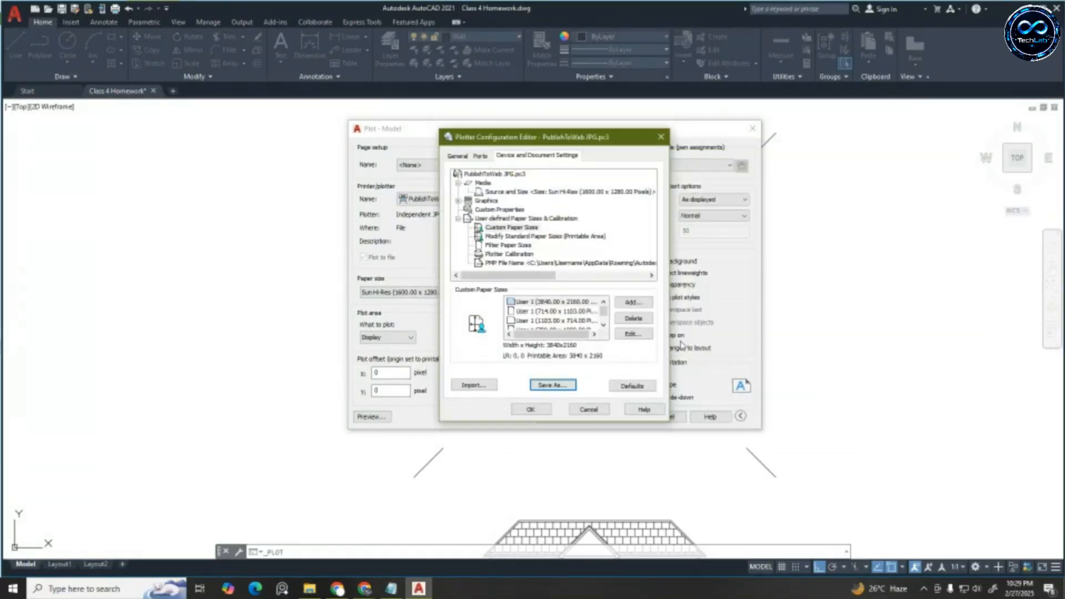
click(633, 303)
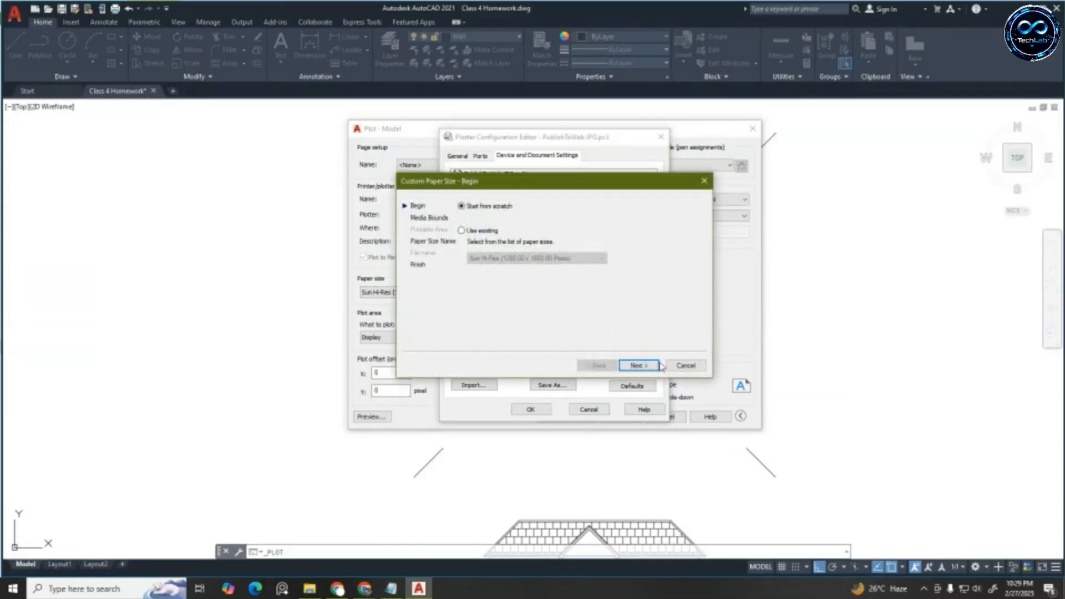
click(686, 366)
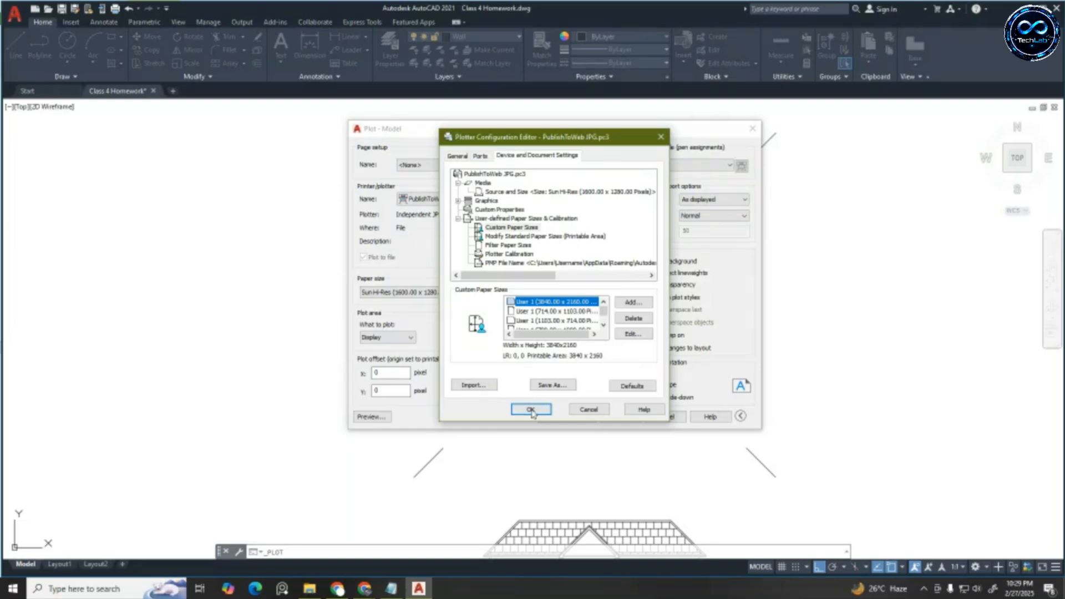
click(531, 410)
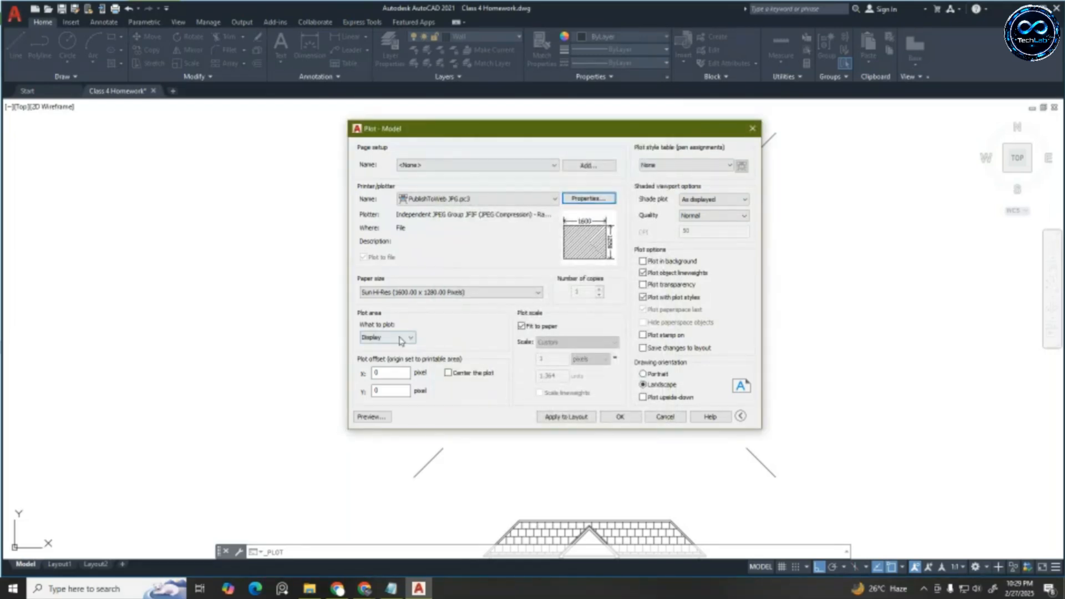
Set the plot's paper size to the custom User 1 (3840.00 x 2160.00 Pixels)
click(456, 292)
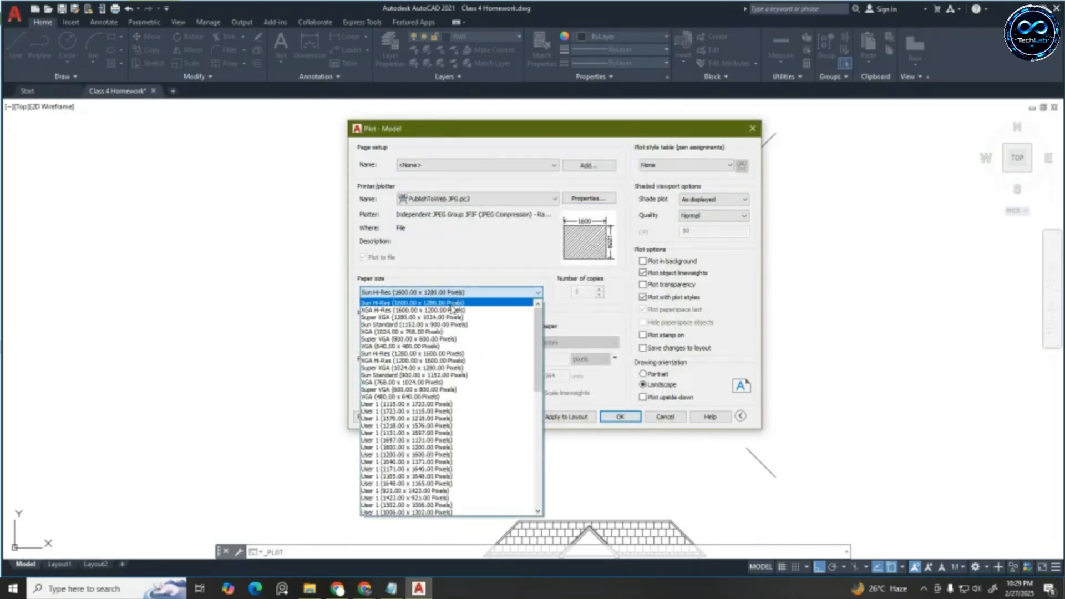
scroll(432, 333, down, 1)
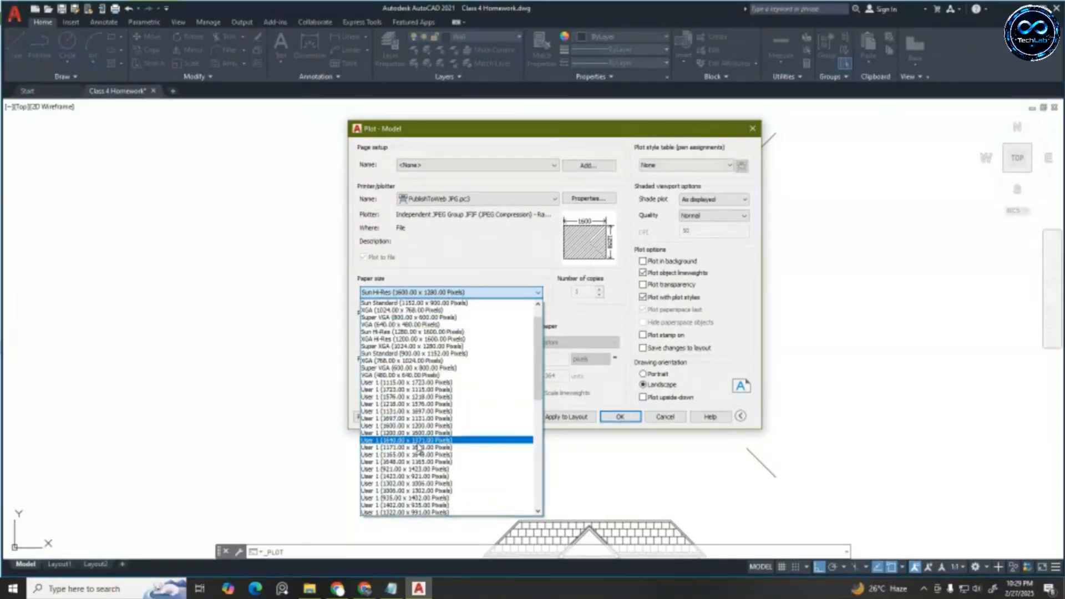
scroll(422, 438, down, 6)
scroll(420, 447, down, 3)
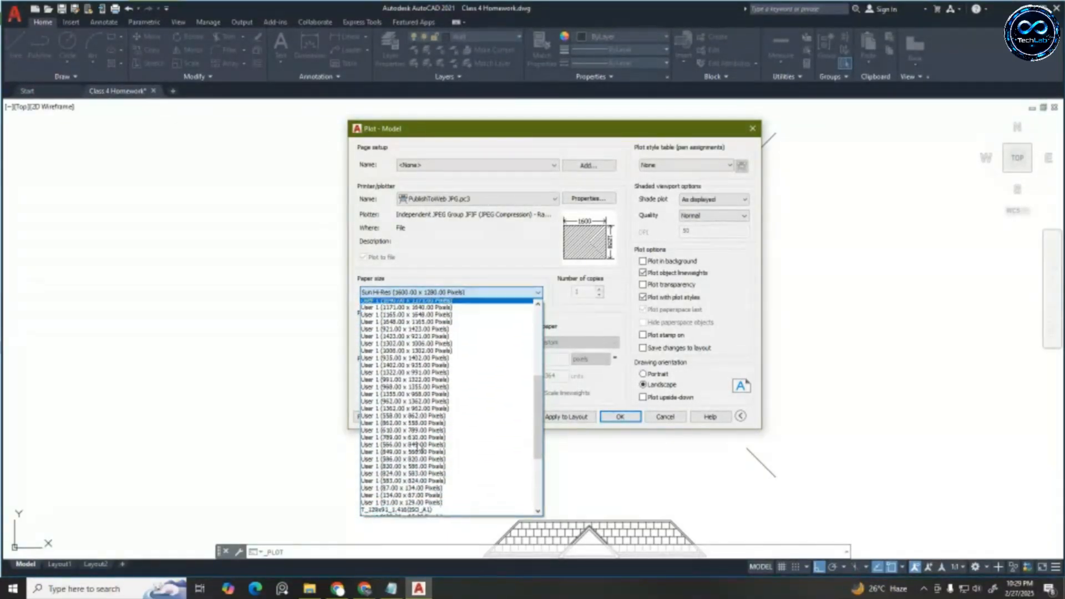
scroll(420, 446, down, 4)
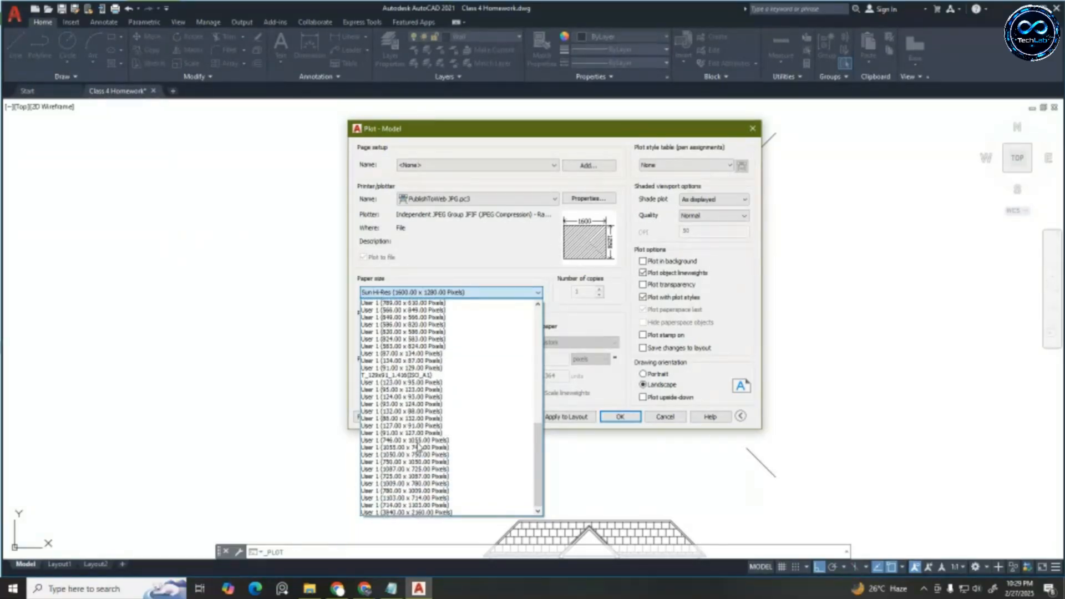
click(406, 512)
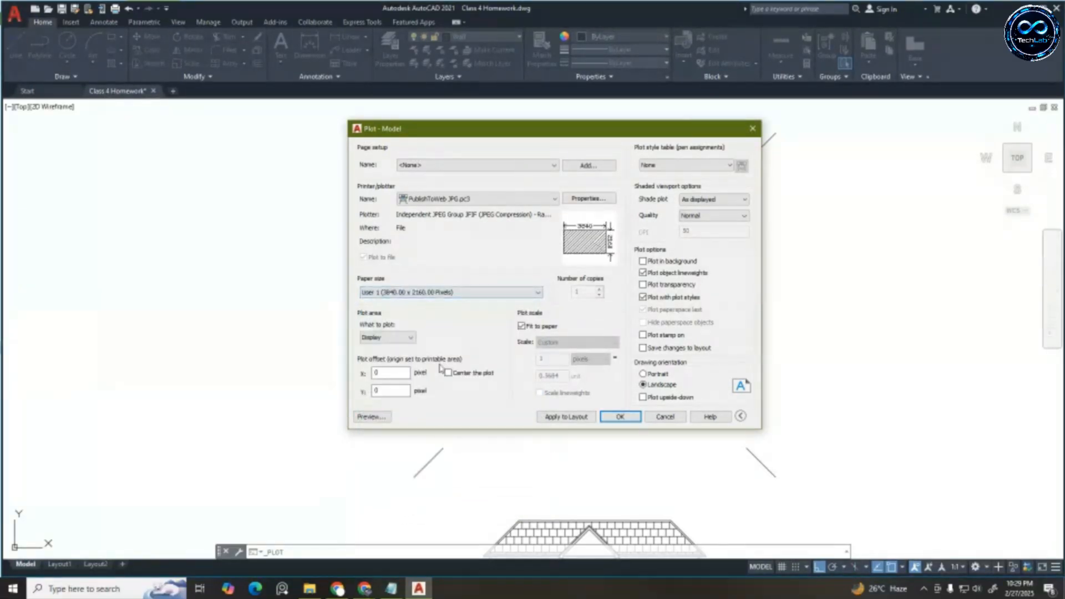
Set the plot area to Window, framing the floor plan between the inner ends of the diagonal corner marks
click(388, 337)
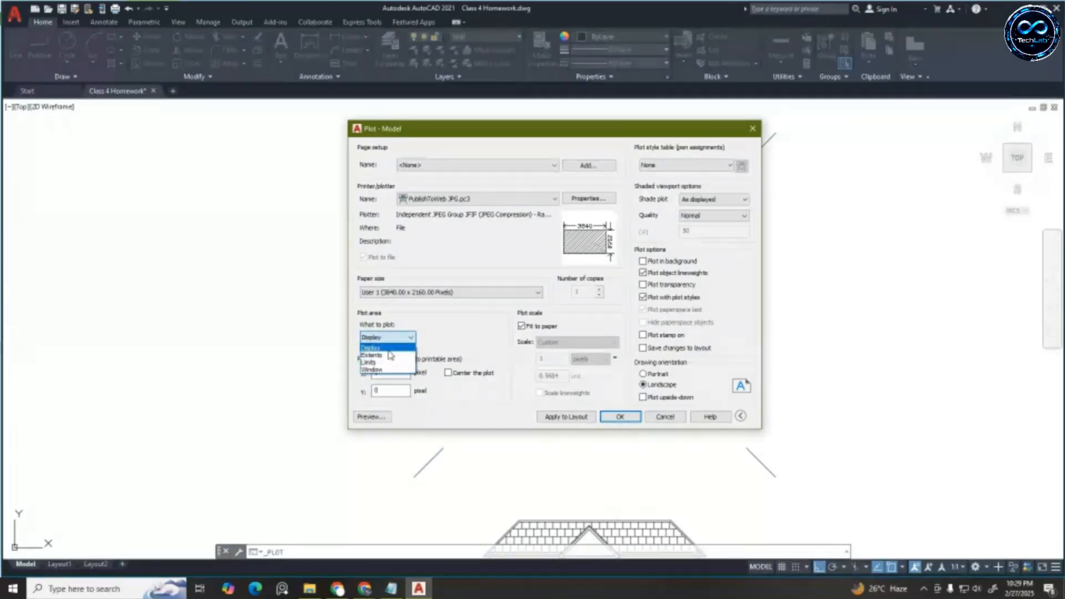
click(390, 353)
click(409, 337)
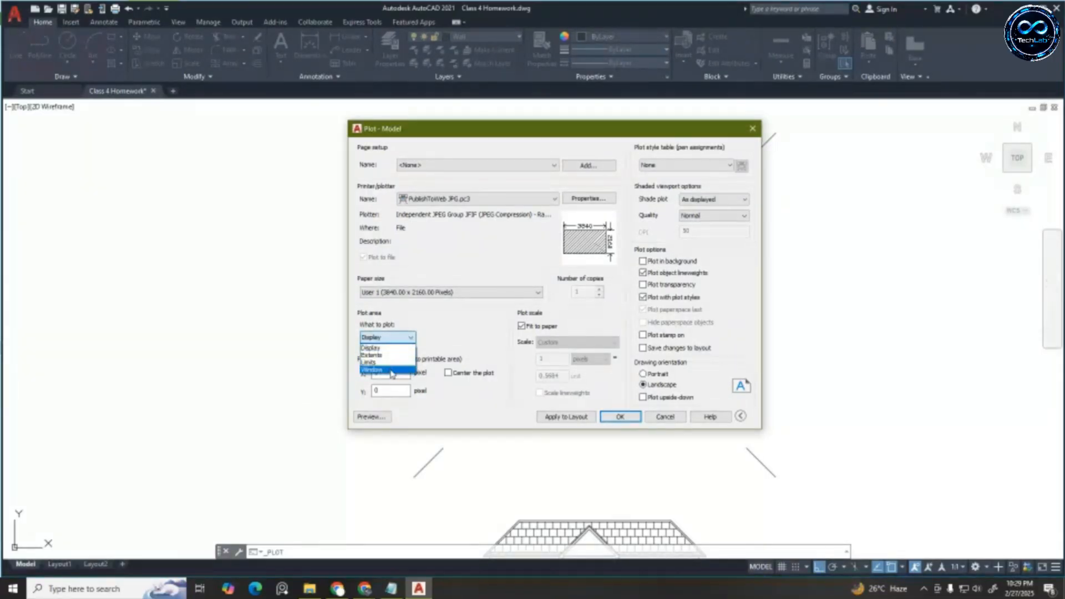
click(383, 371)
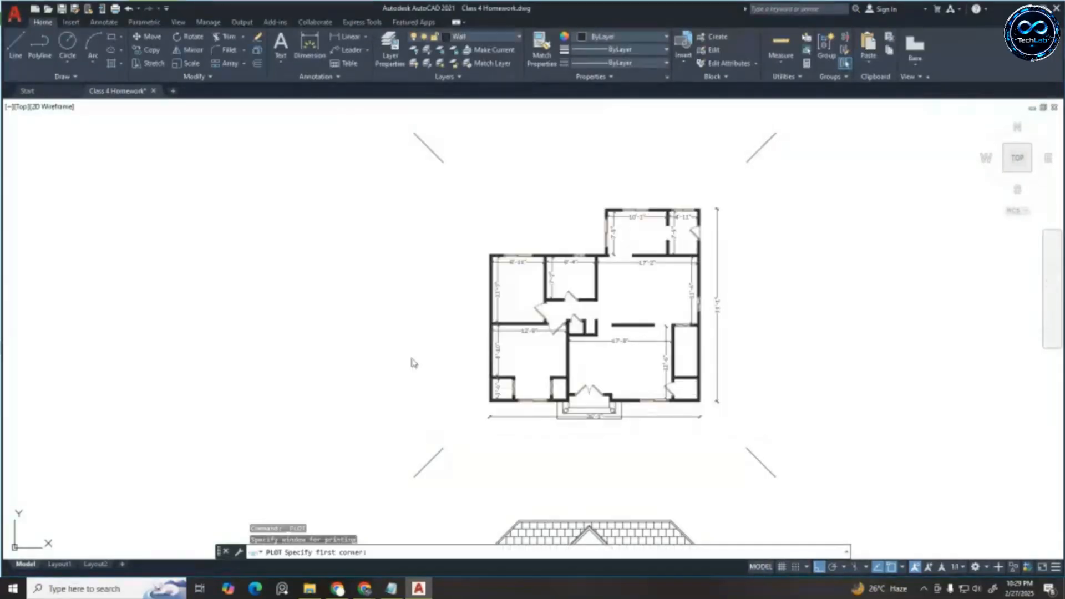
click(444, 162)
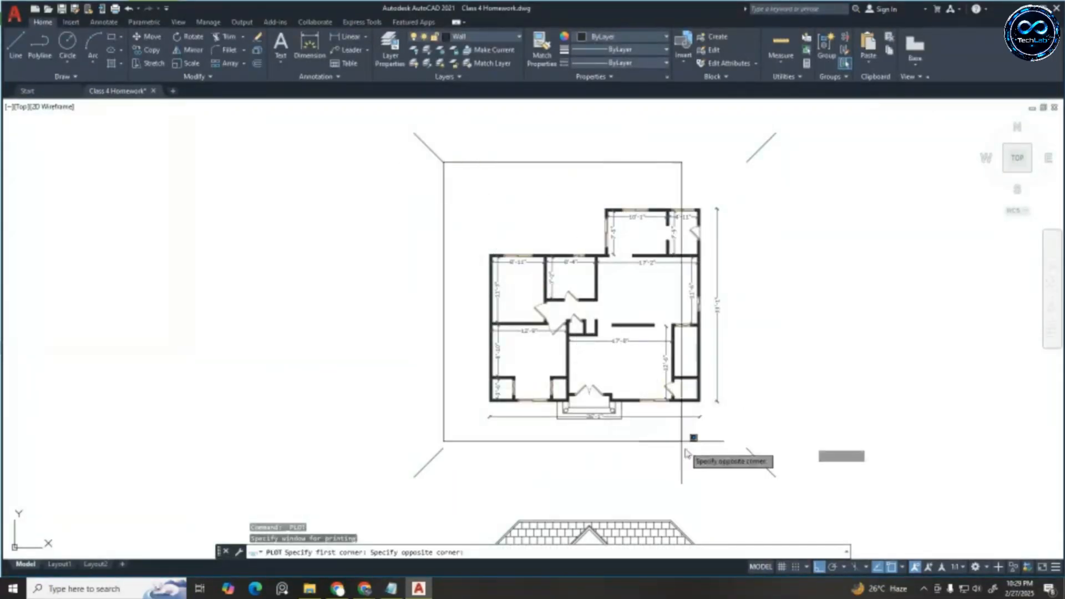
click(746, 446)
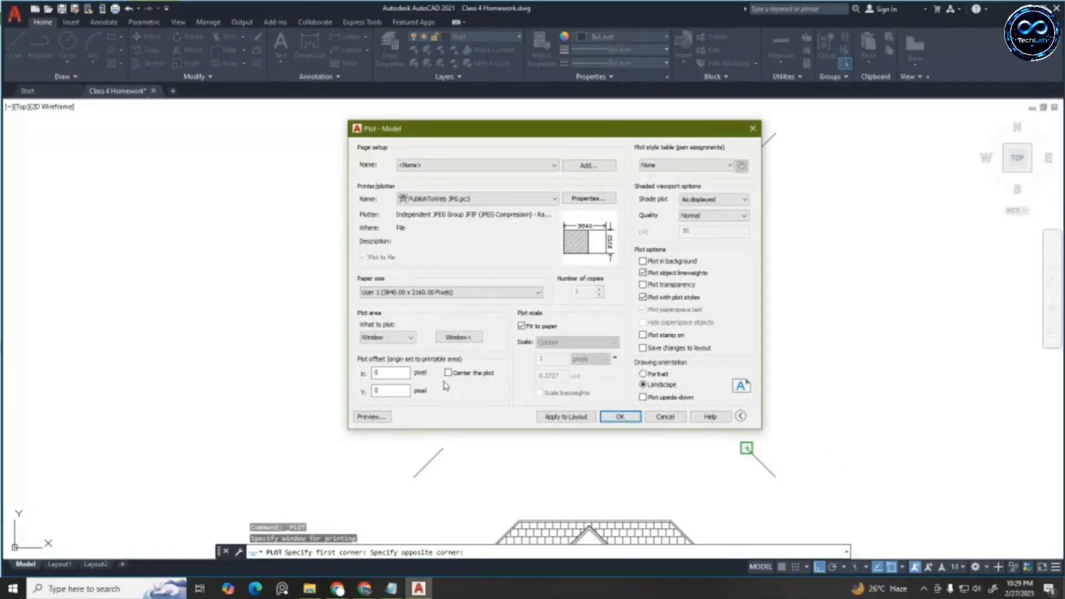
Center the plot on the paper, previewing the floor plan before and after the change
click(372, 417)
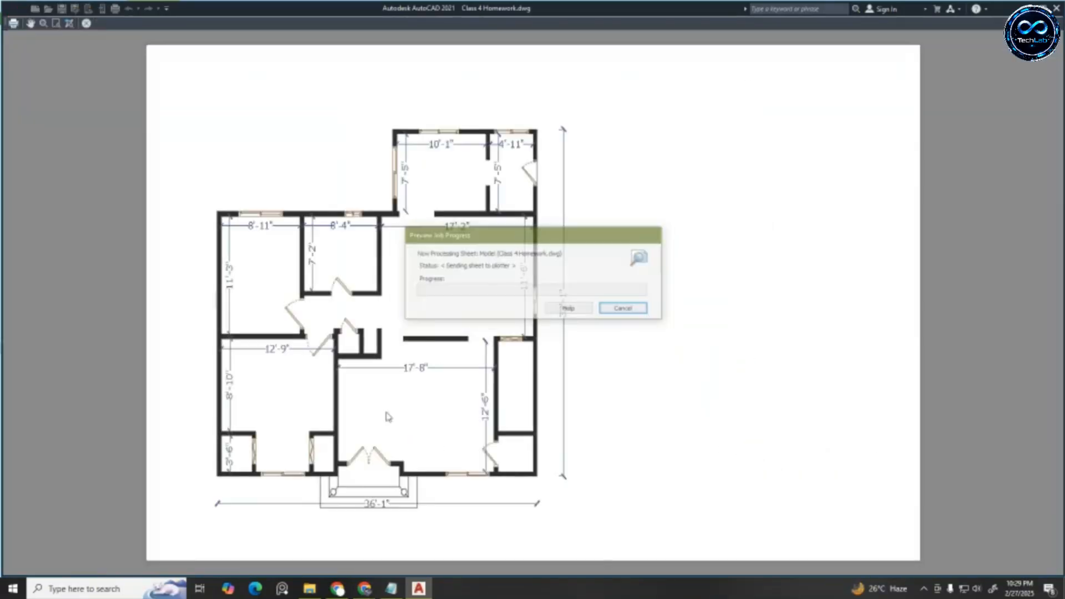
click(86, 23)
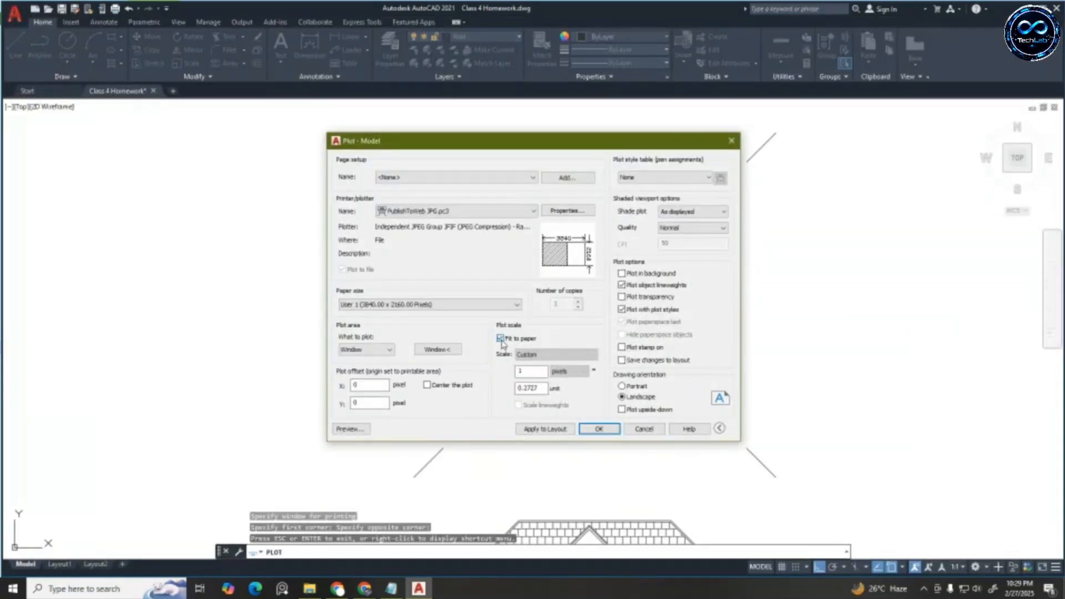
click(427, 385)
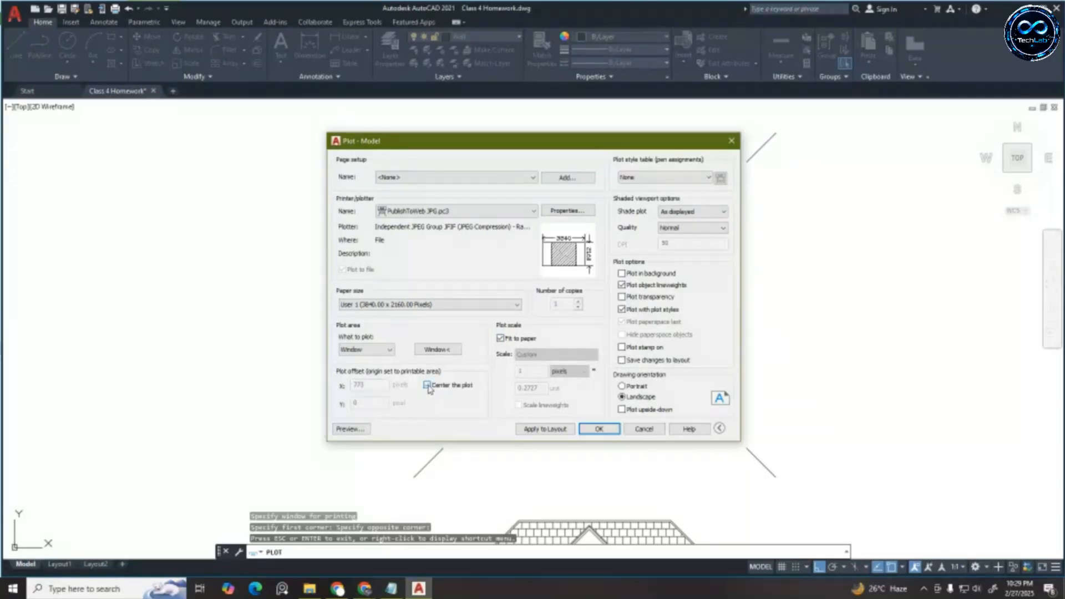
click(351, 429)
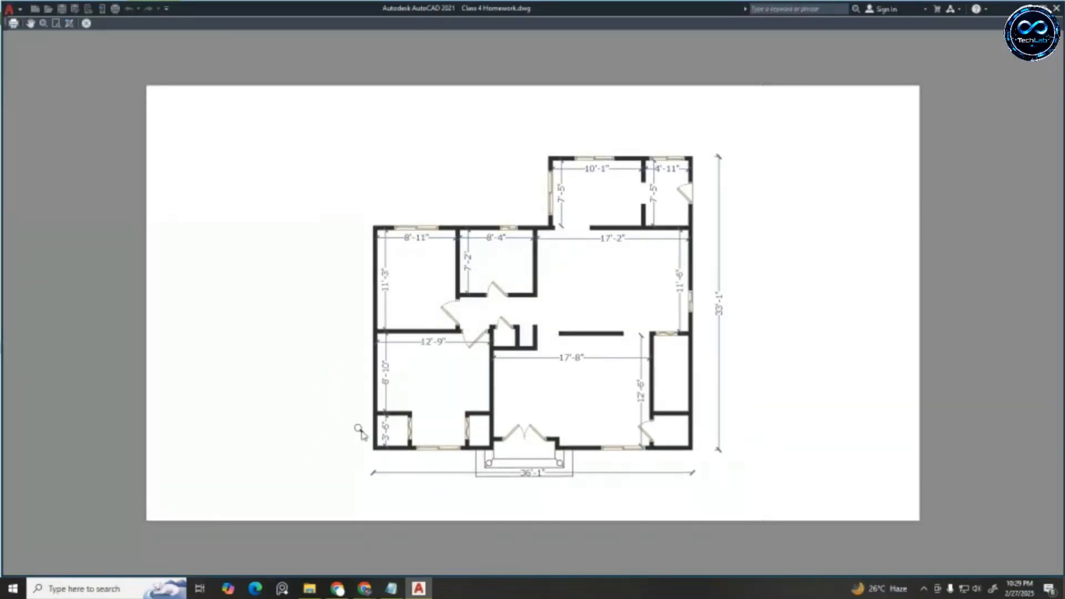
click(86, 24)
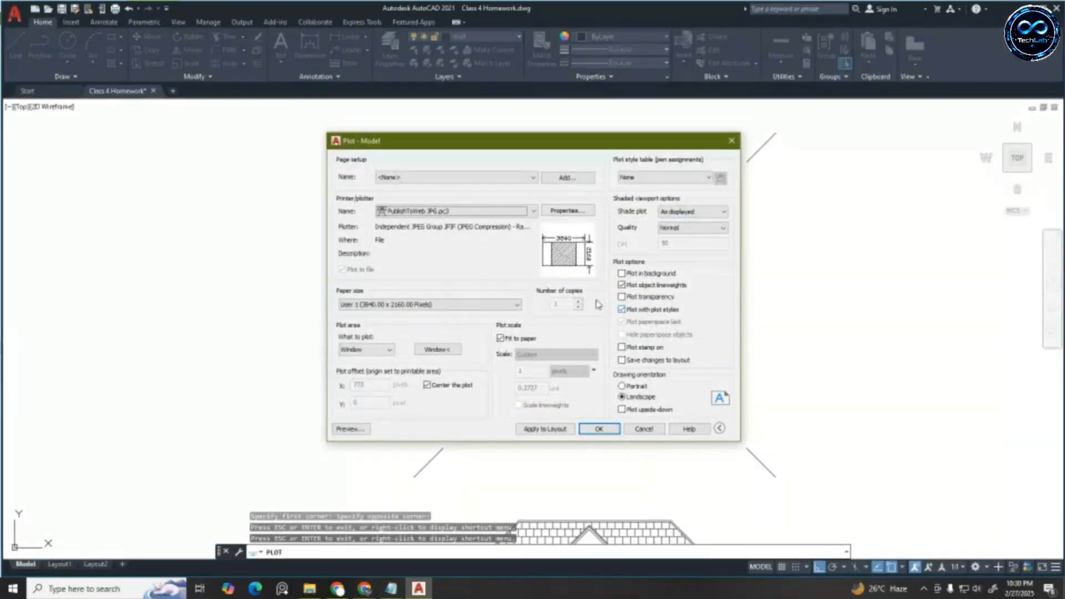
Plot the floor plan to the desktop as Class 4 Homework-Model.jpg
drag(578, 148, 442, 134)
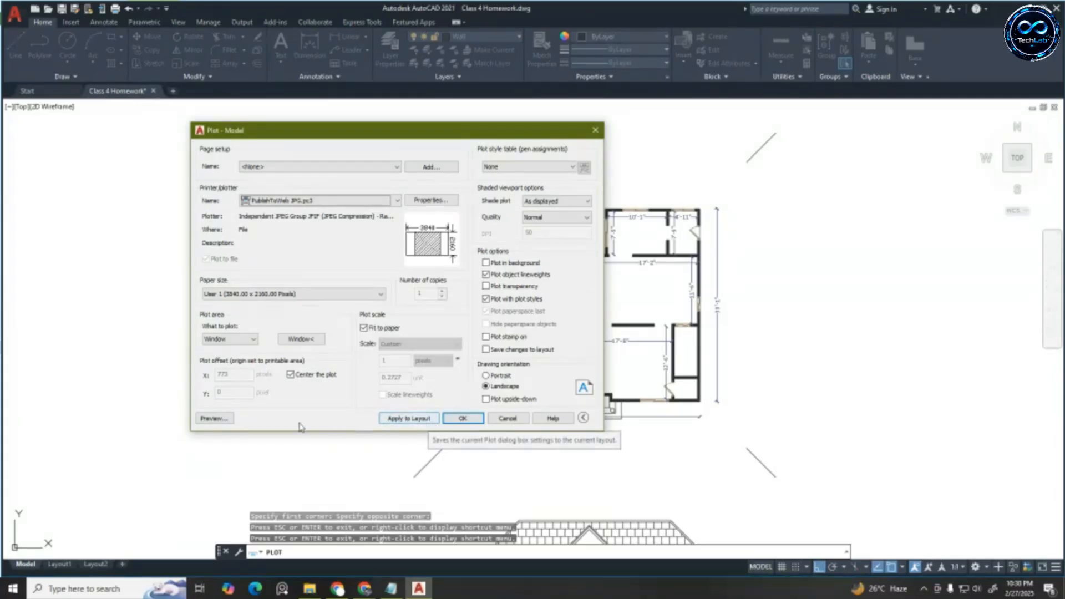
click(466, 420)
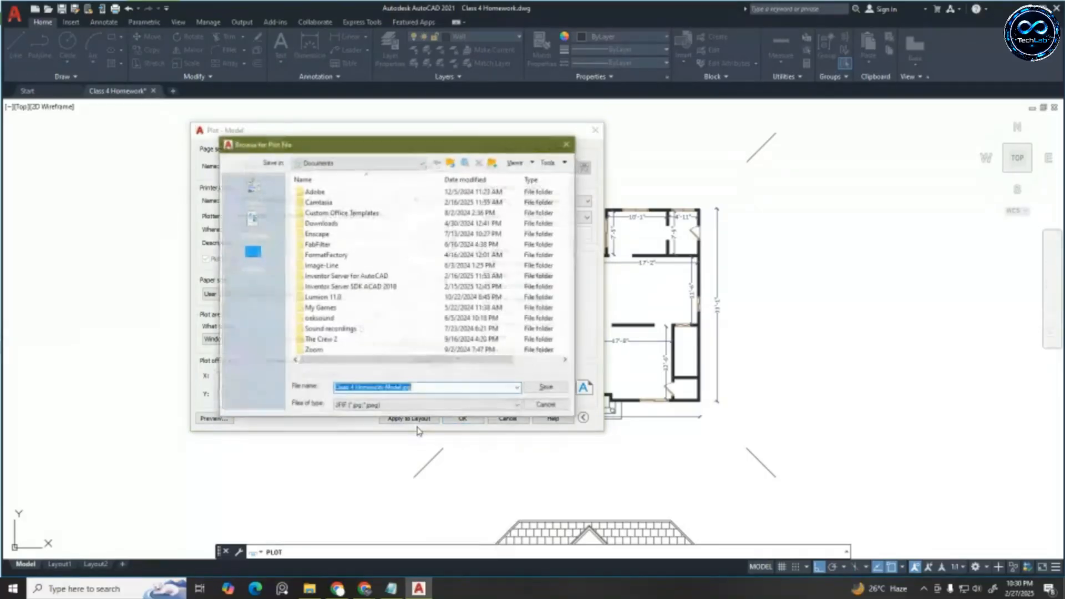
click(252, 252)
click(546, 388)
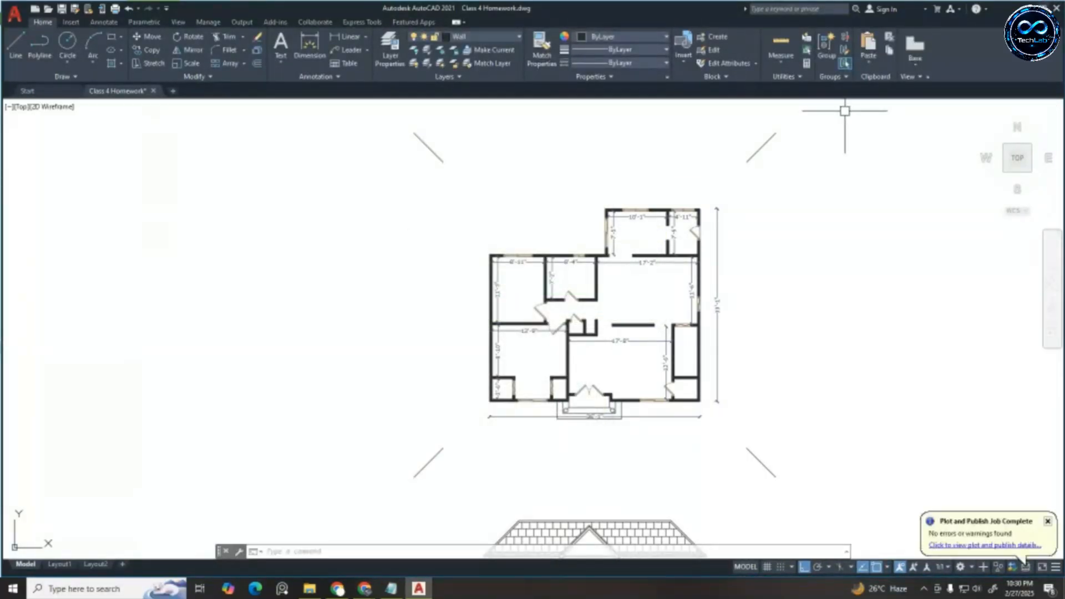
Switch to the desktop, open Class 4 Homework-Model.jpg in the image viewer and inspect the plotted floor plan up close
click(1006, 10)
click(1006, 12)
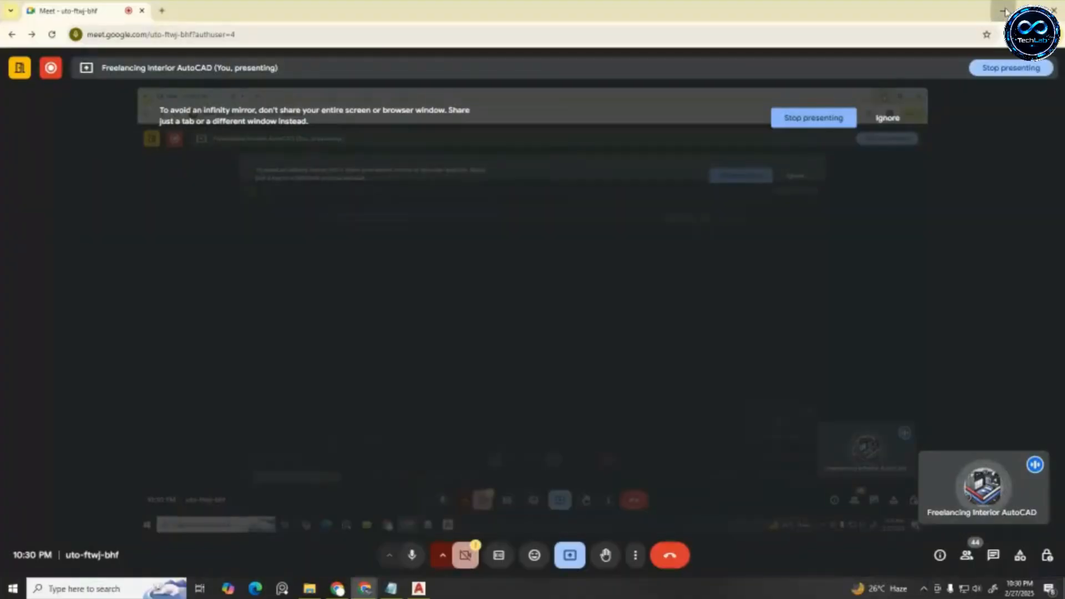
click(1005, 11)
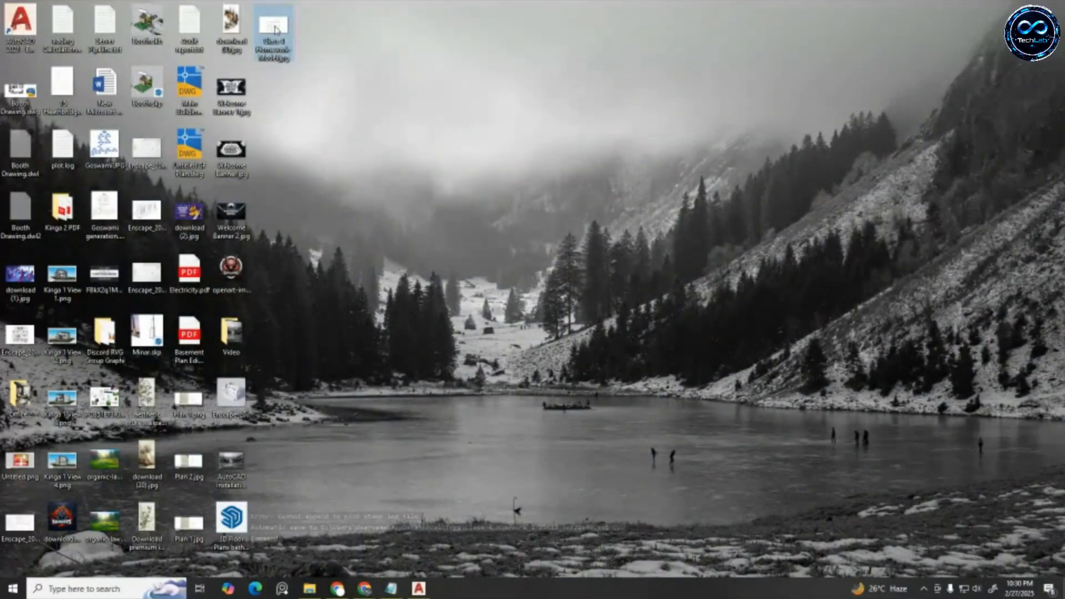
double_click(274, 27)
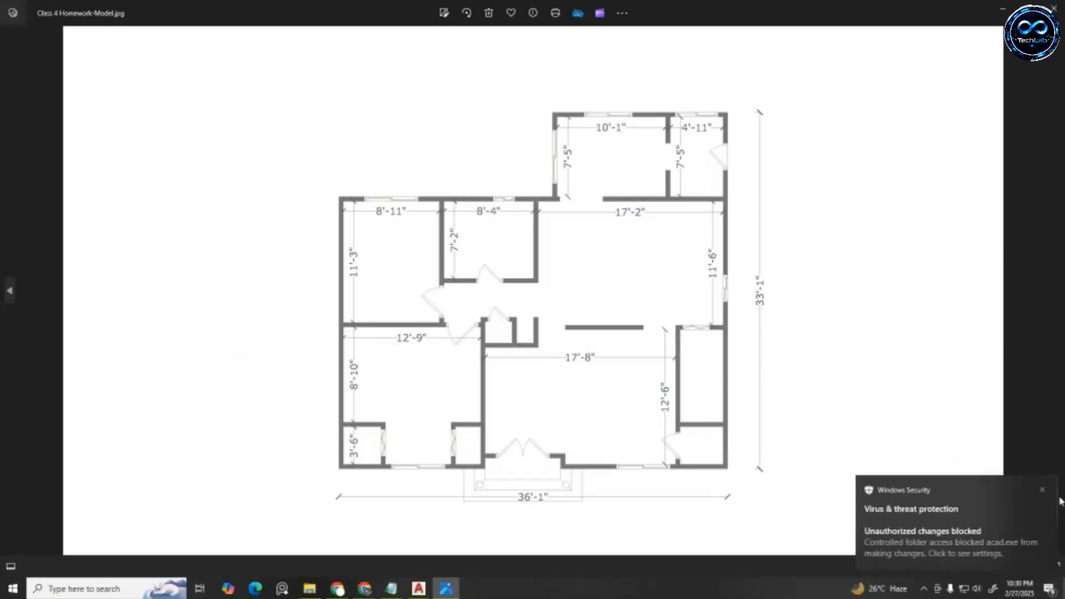
click(1042, 491)
scroll(641, 210, up, 3)
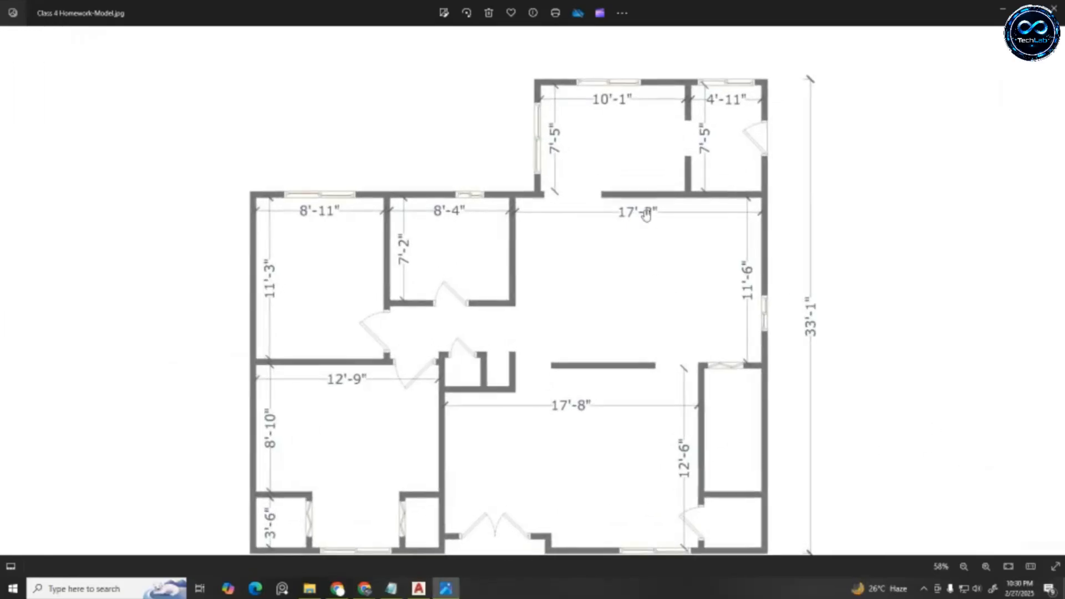
scroll(598, 179, down, 4)
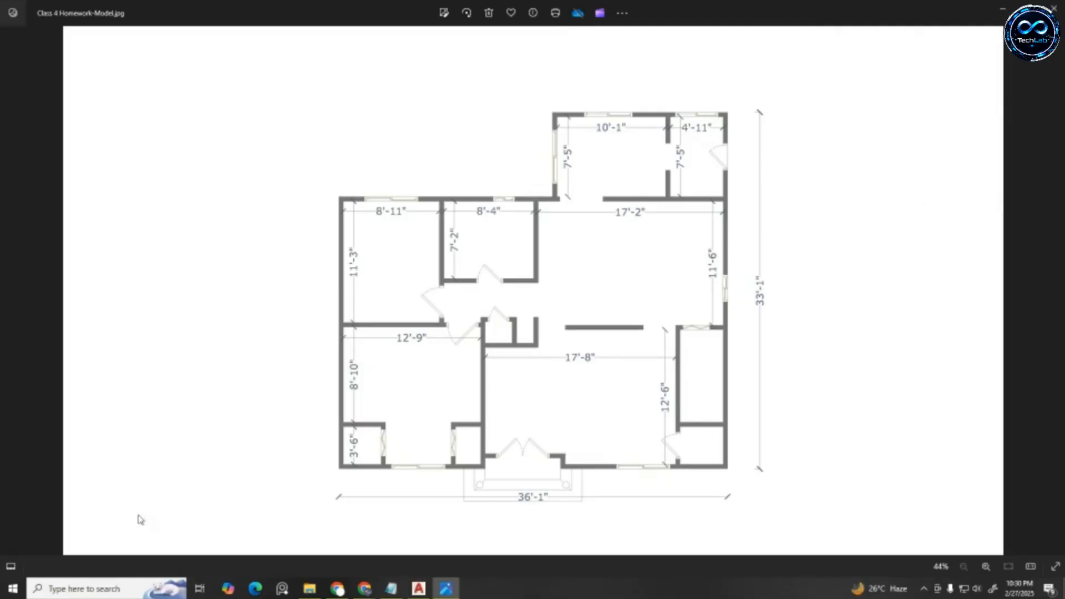
click(1000, 9)
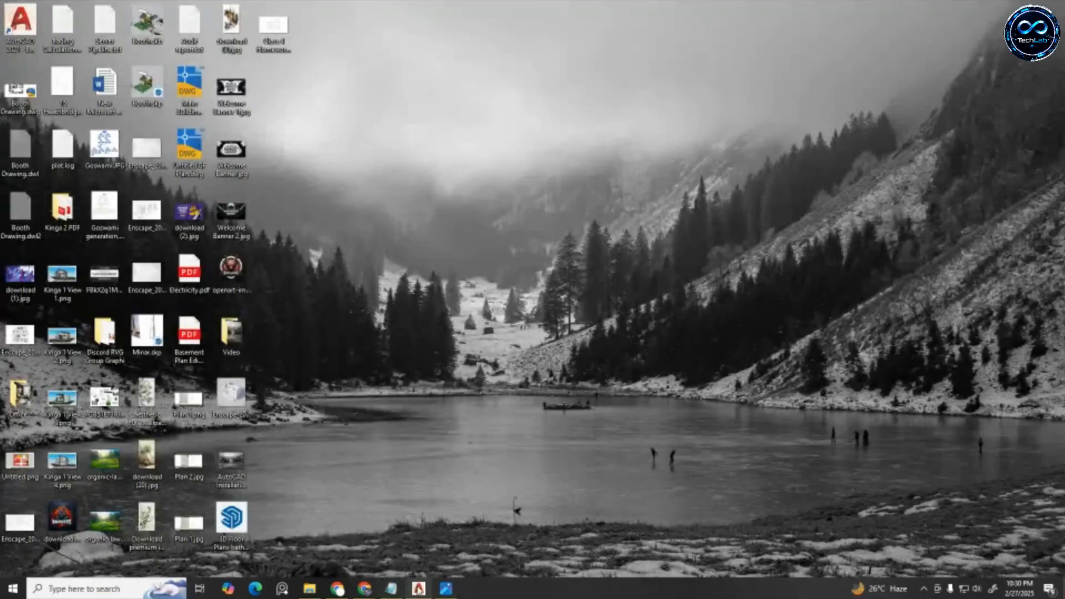
Switch back to AutoCAD and set up a new plot of the model with the PublishToWeb JPG.pc3 plotter
click(418, 588)
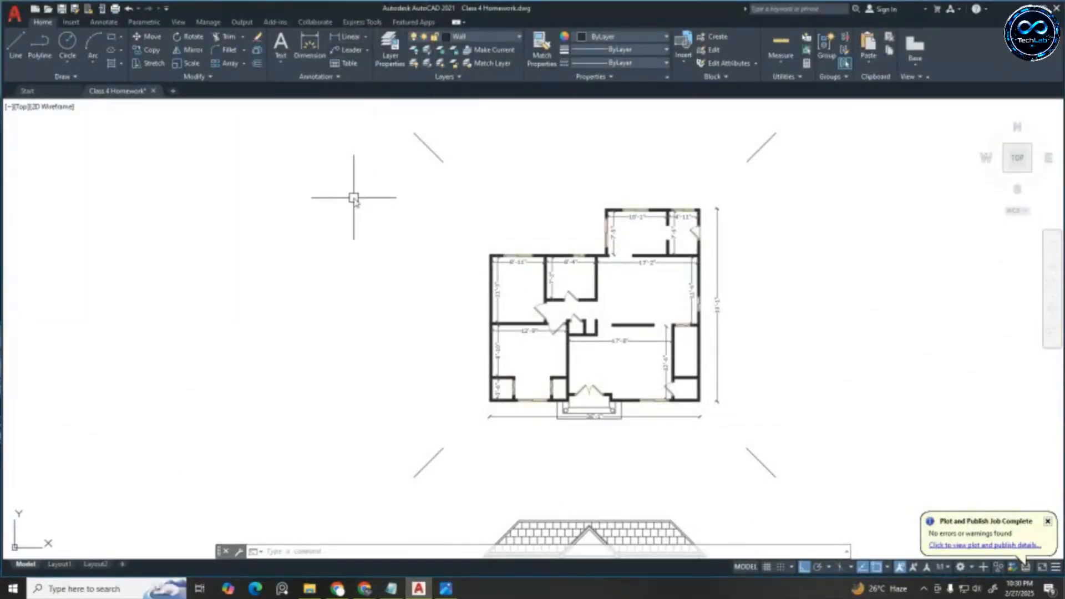
key(Escape)
key(Escape)
key(Escape)
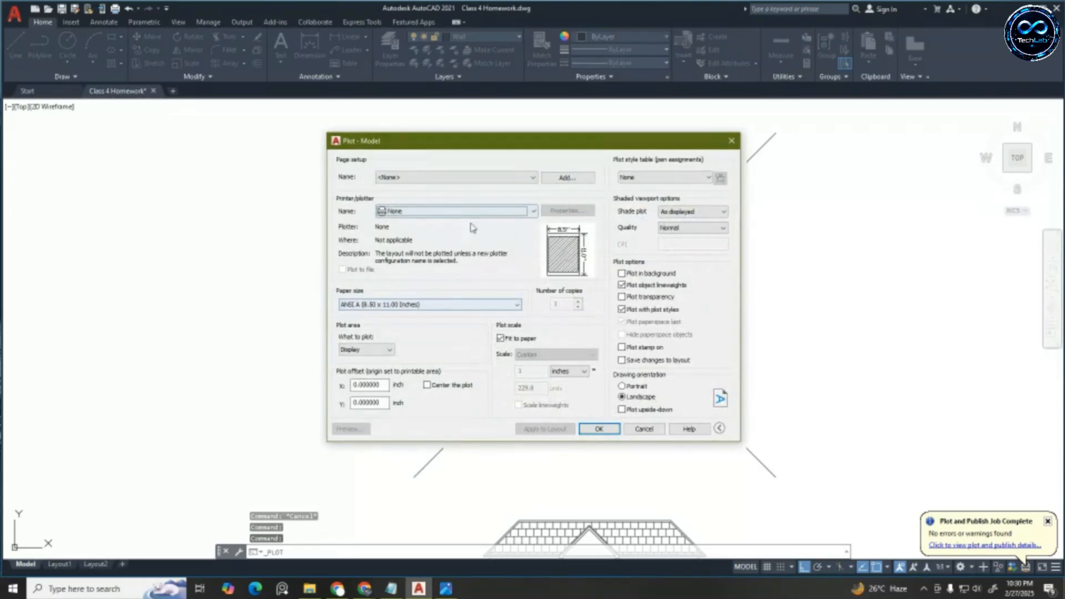
click(476, 211)
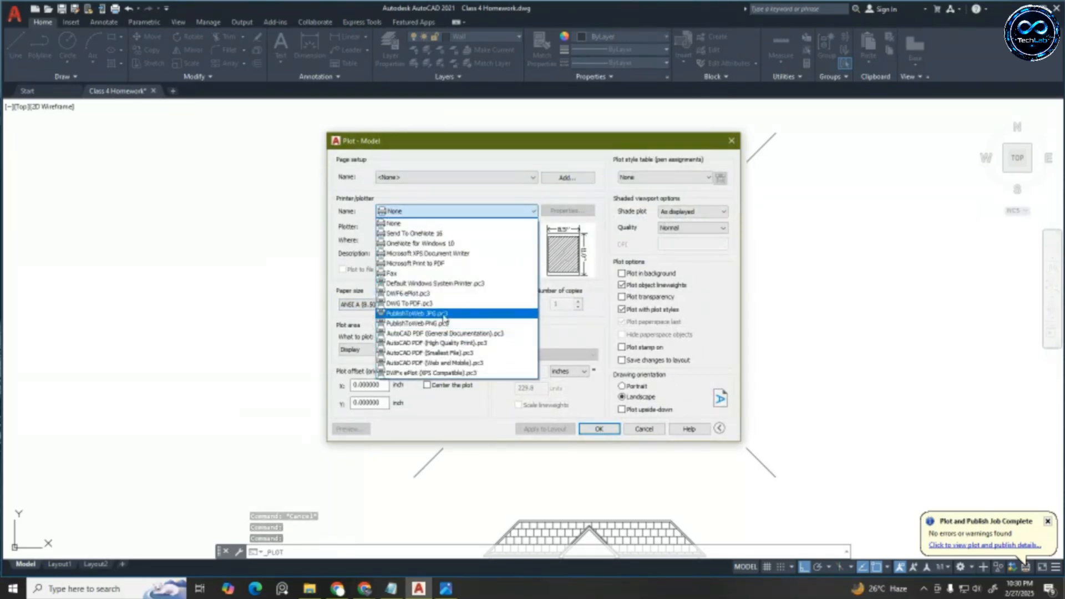
click(419, 312)
click(486, 259)
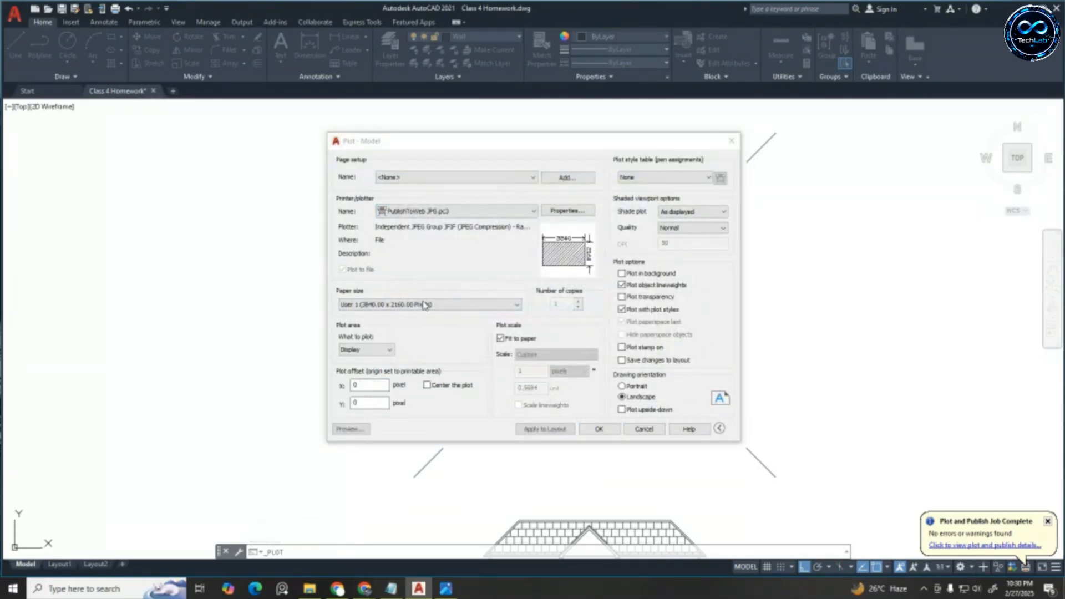
Create a custom paper size of 5000 x 4000 pixels from scratch in the PublishToWeb JPG plotter configuration
click(383, 305)
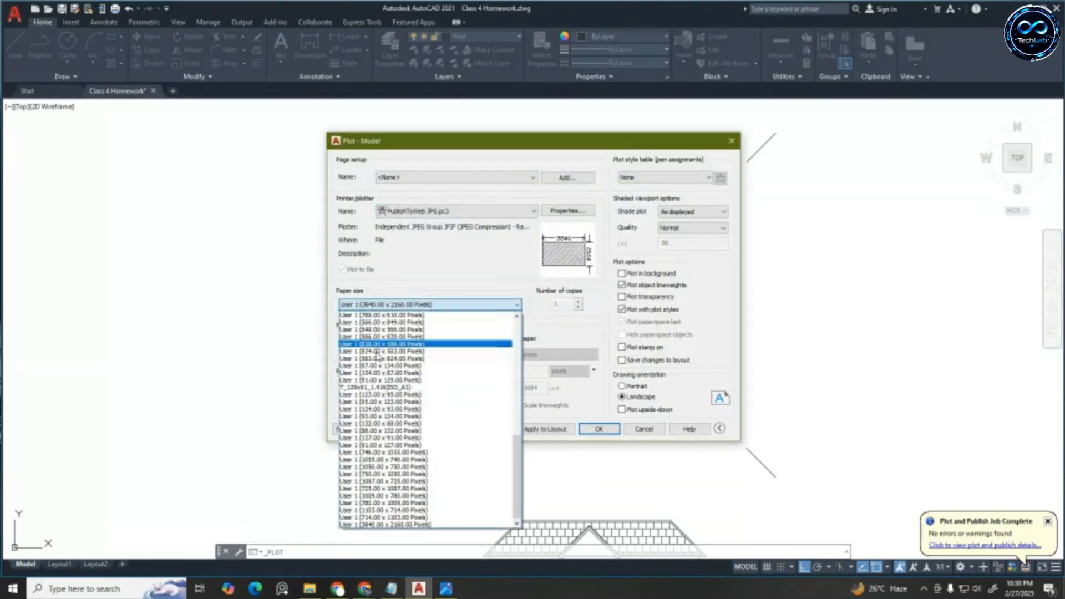
click(566, 214)
click(566, 214)
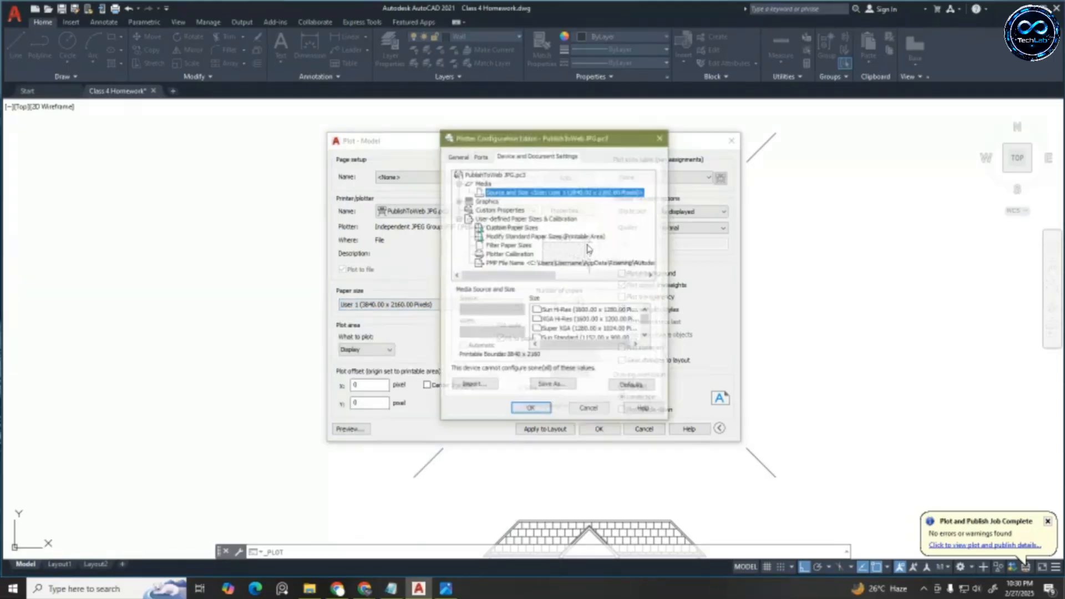
click(510, 227)
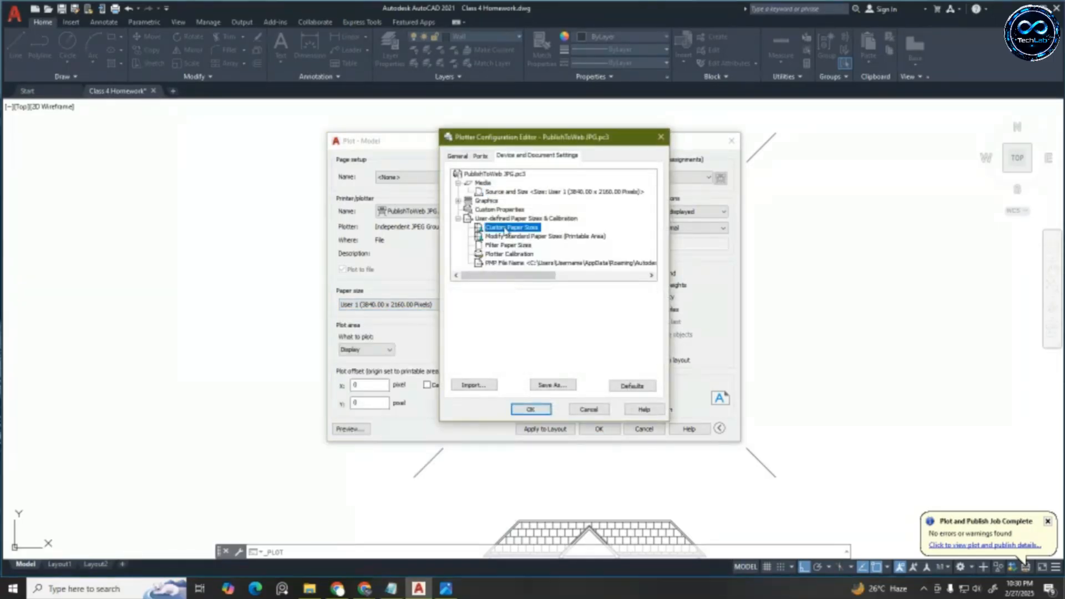
click(633, 302)
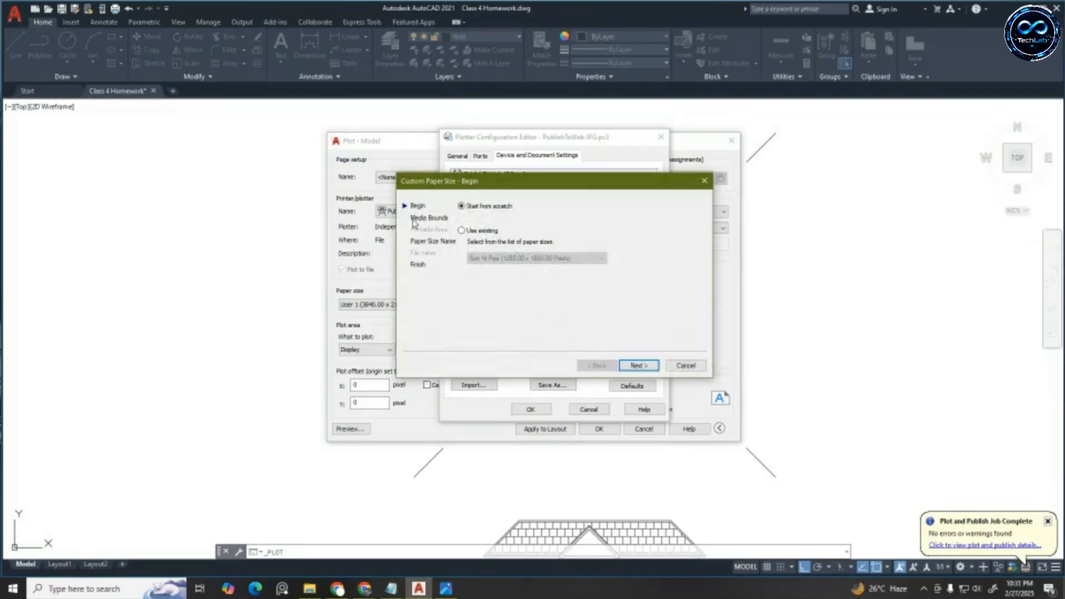
click(643, 368)
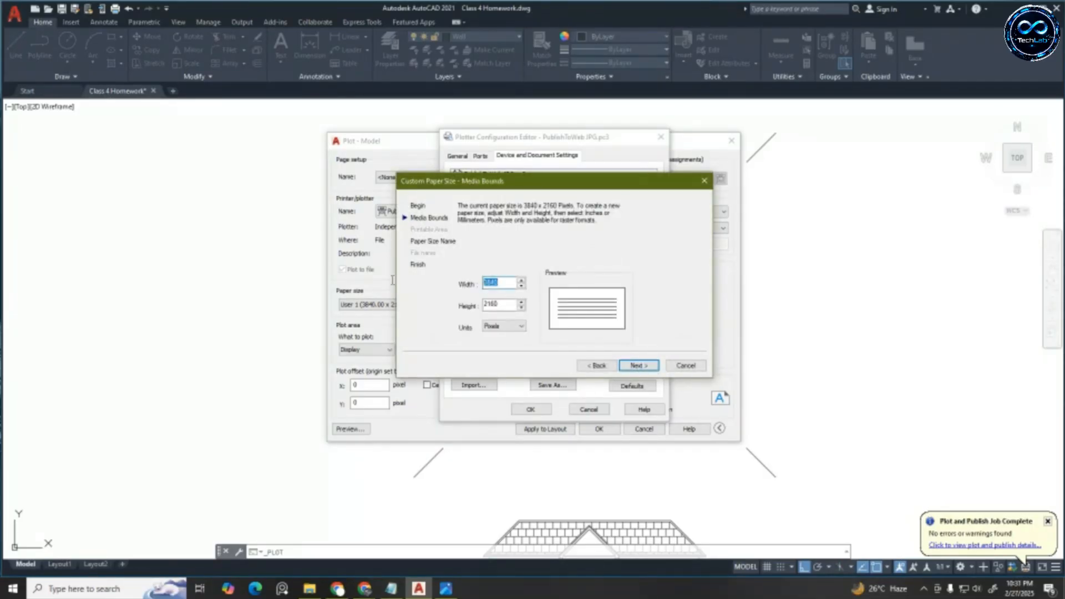
text(1)
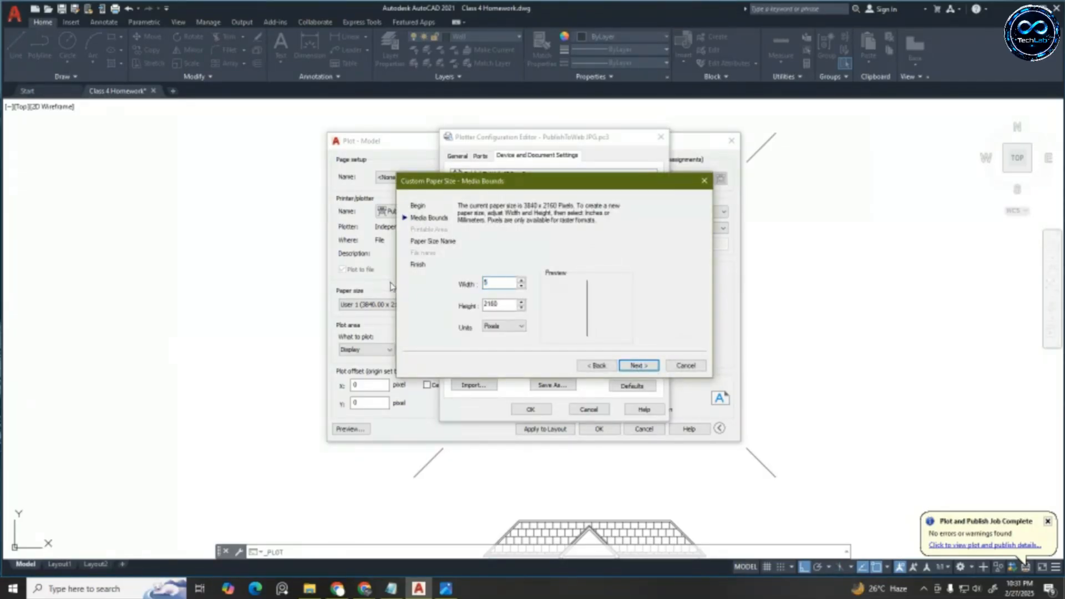
text(000)
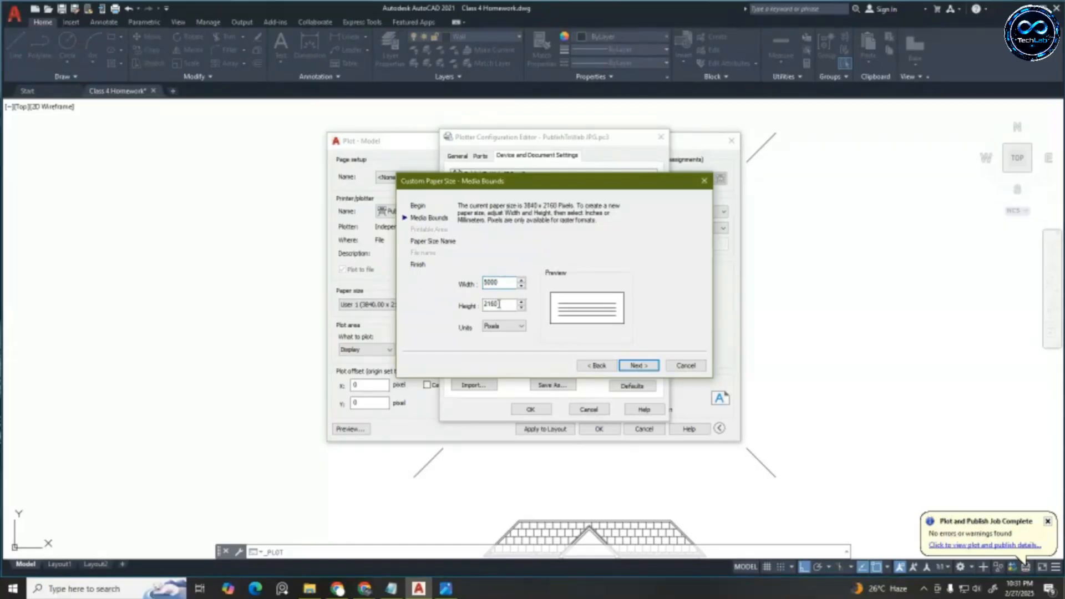
double_click(500, 304)
text(4000)
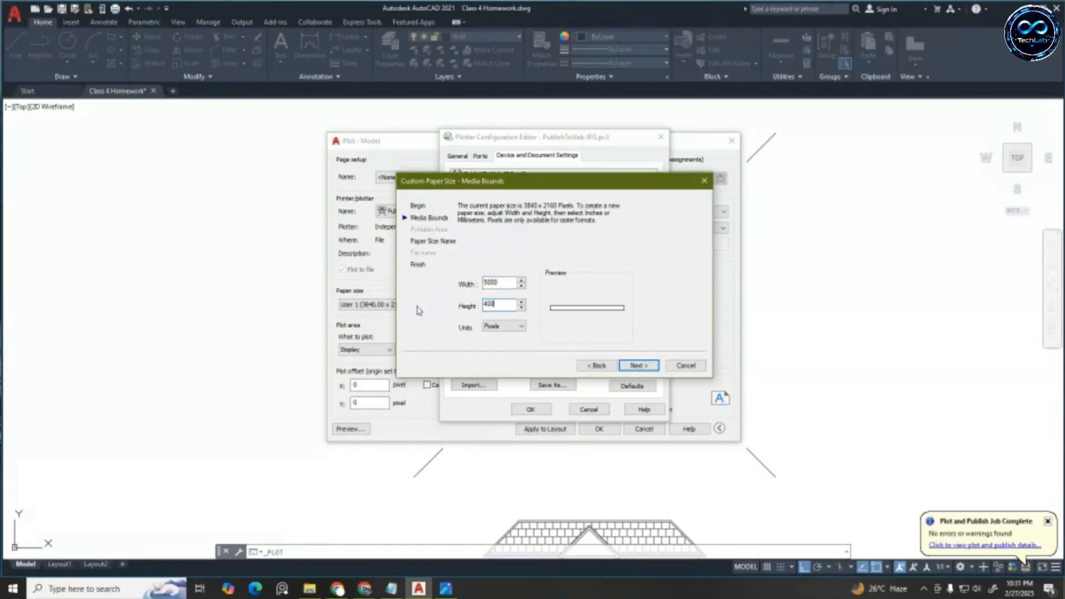
click(639, 364)
click(638, 366)
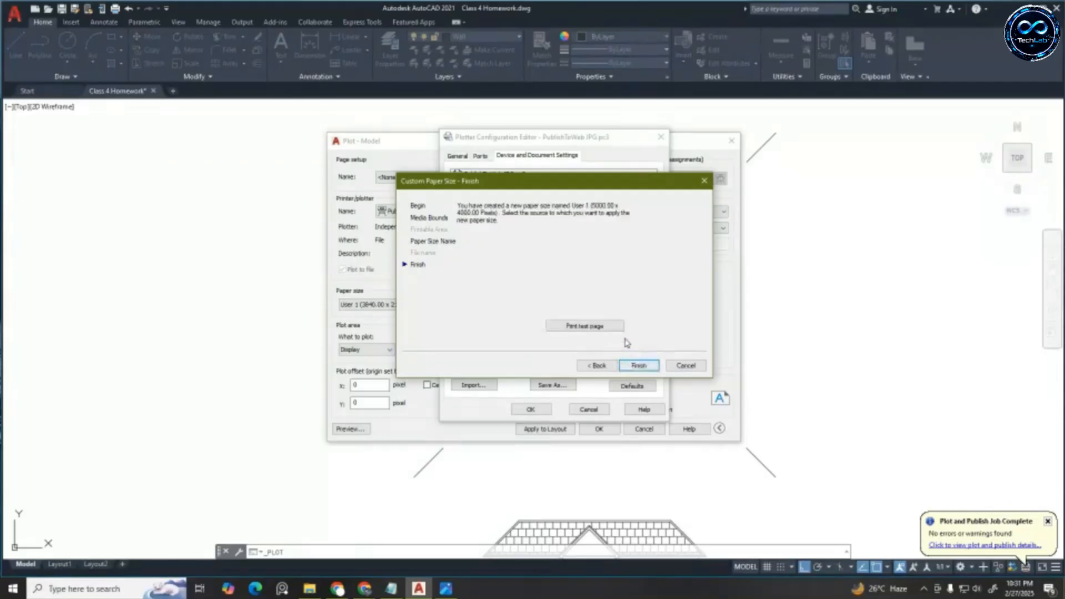
click(638, 366)
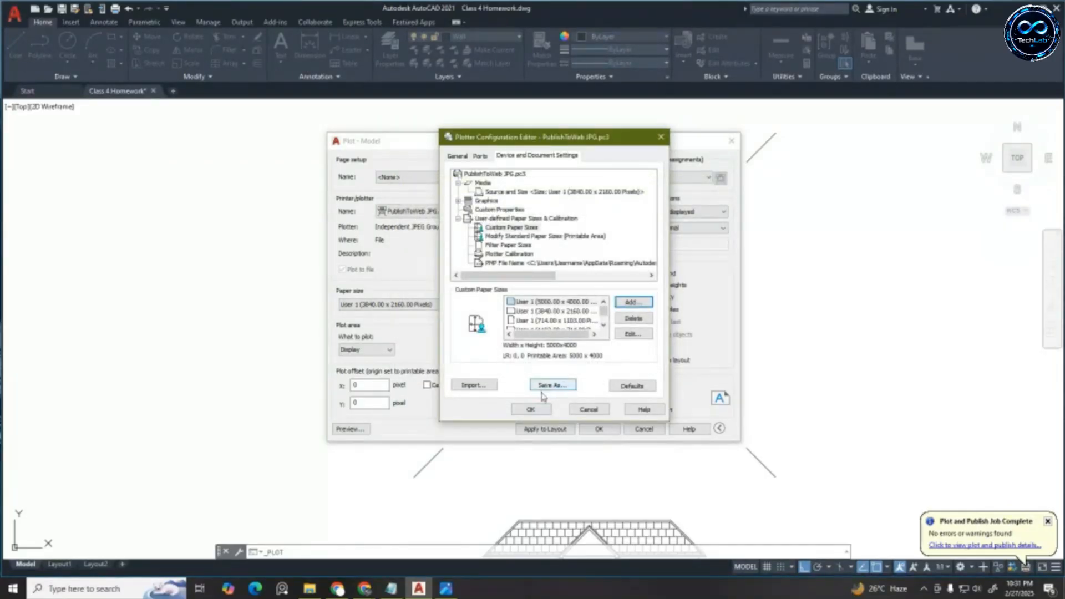
click(530, 409)
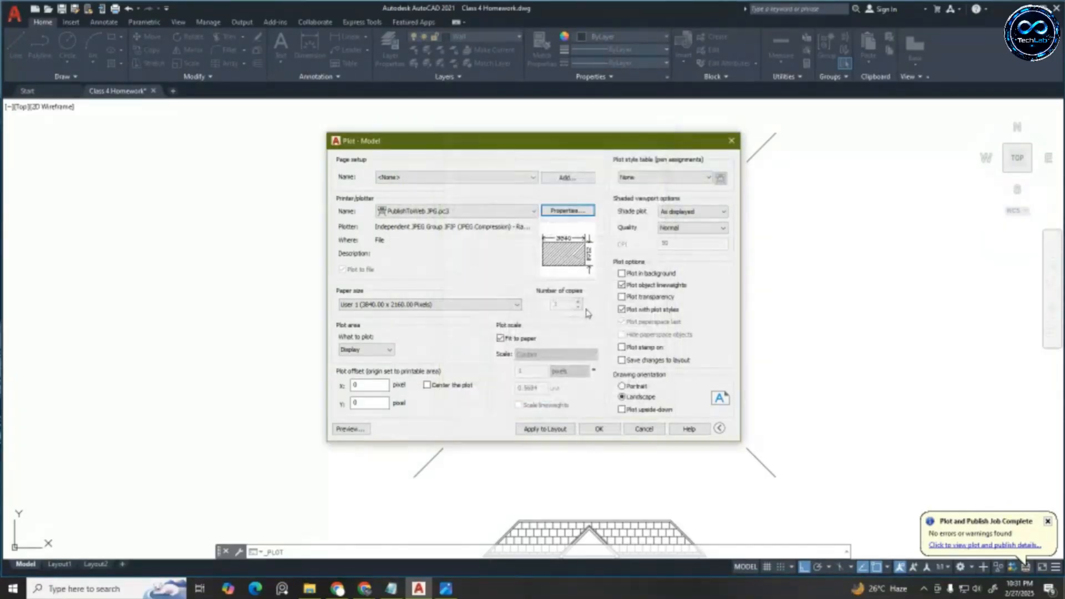
Set the paper size to User 1 (5000.00 x 4000.00 Pixels) and center the plot
click(437, 308)
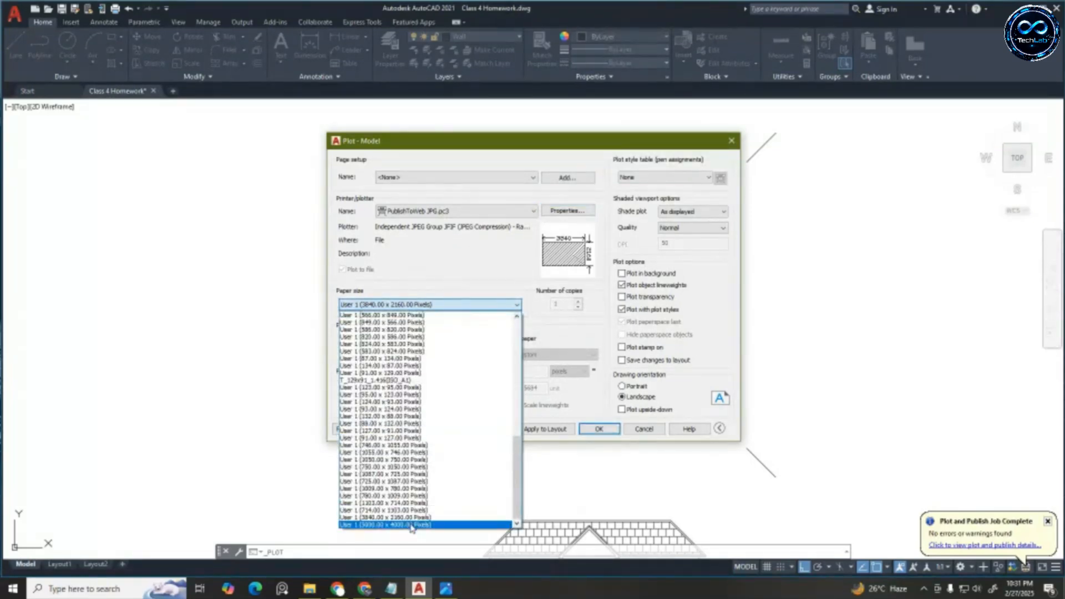
click(411, 524)
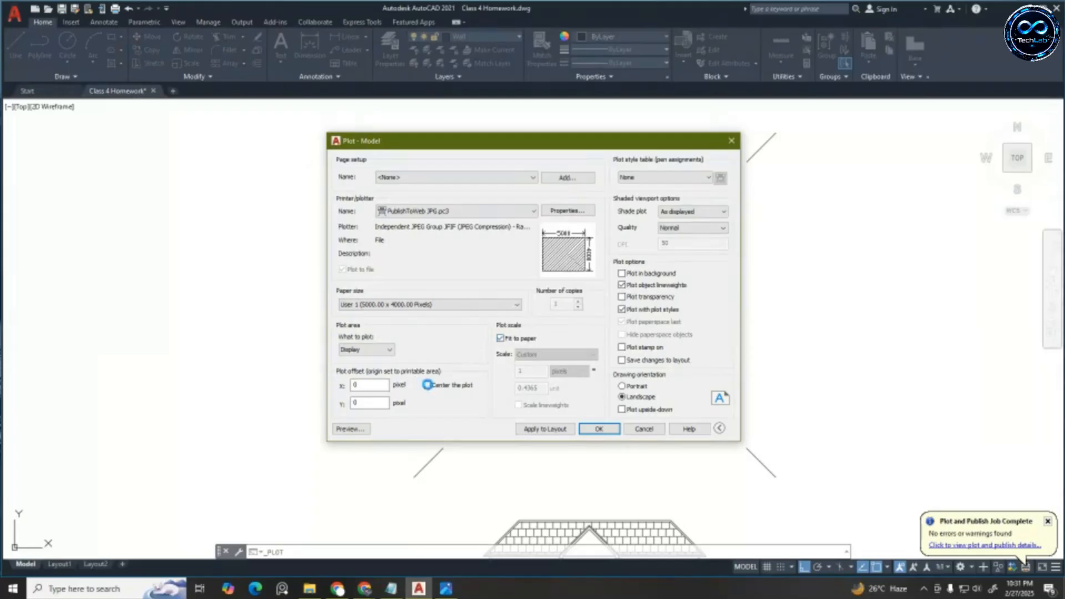
click(427, 384)
click(427, 385)
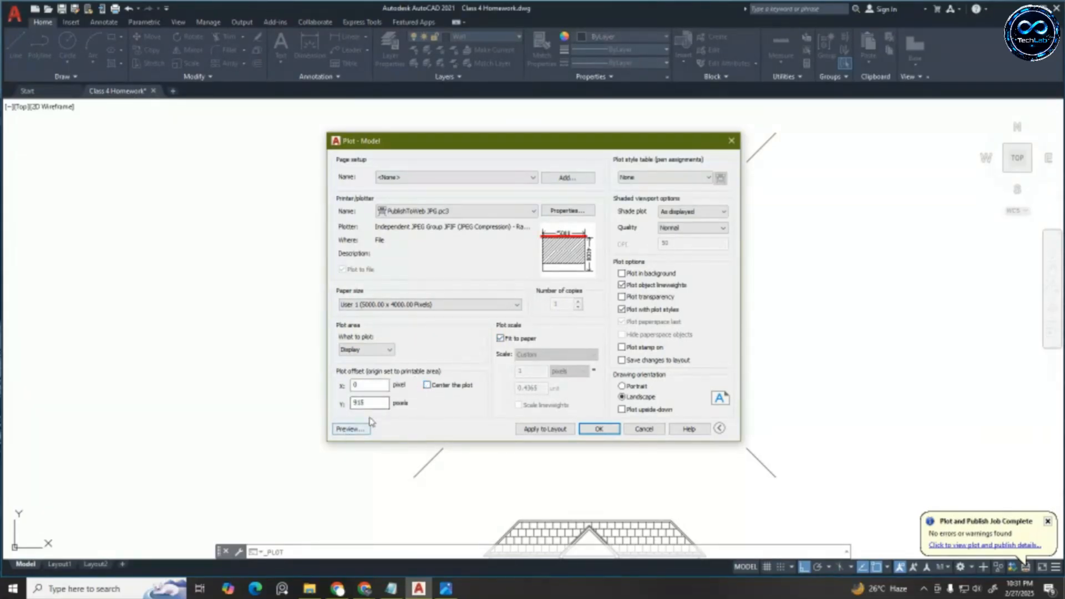
click(427, 385)
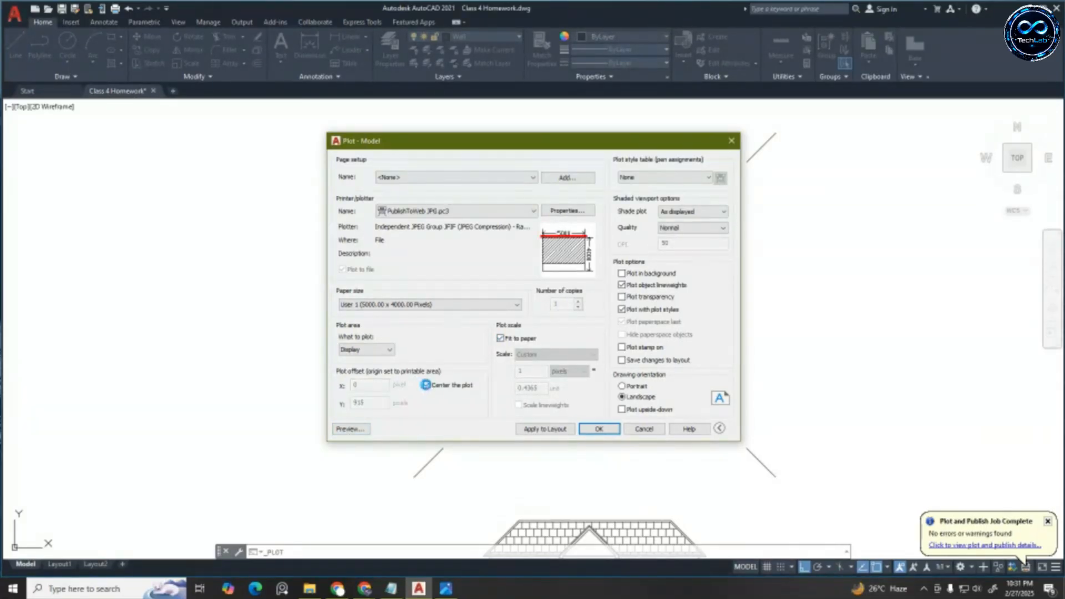
click(427, 385)
click(426, 385)
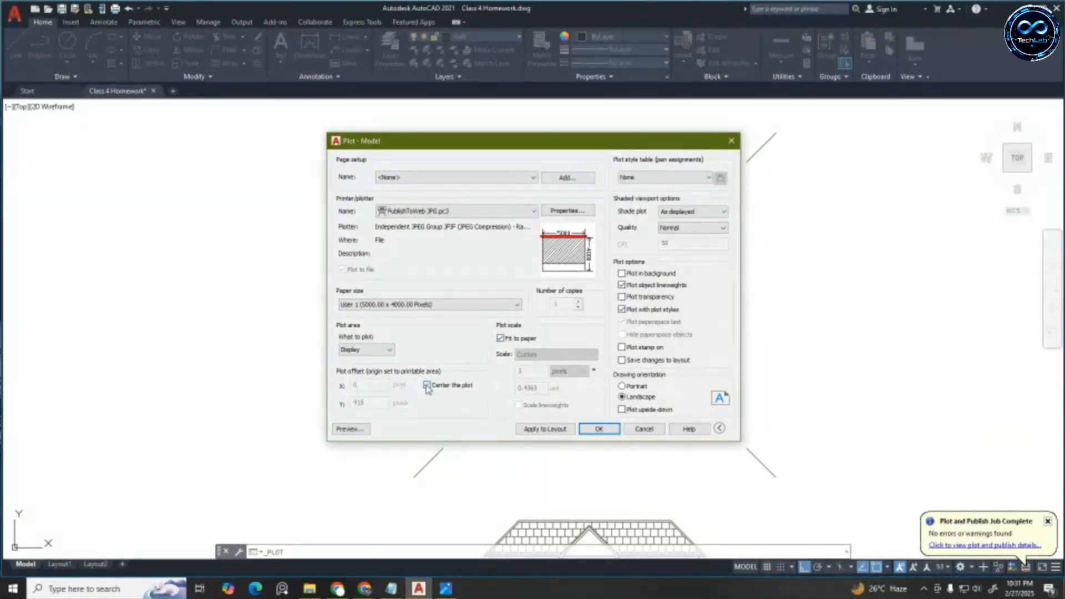
Set the plot area to a Window between the inner ends of opposite diagonal corner marks, previewing the sheet before and after
click(360, 429)
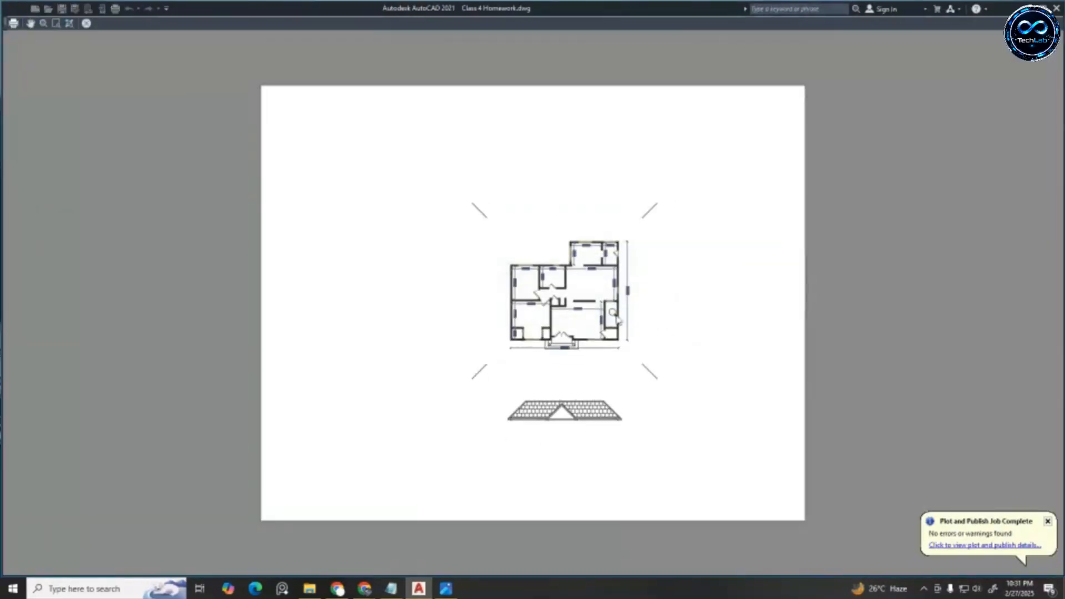
click(86, 23)
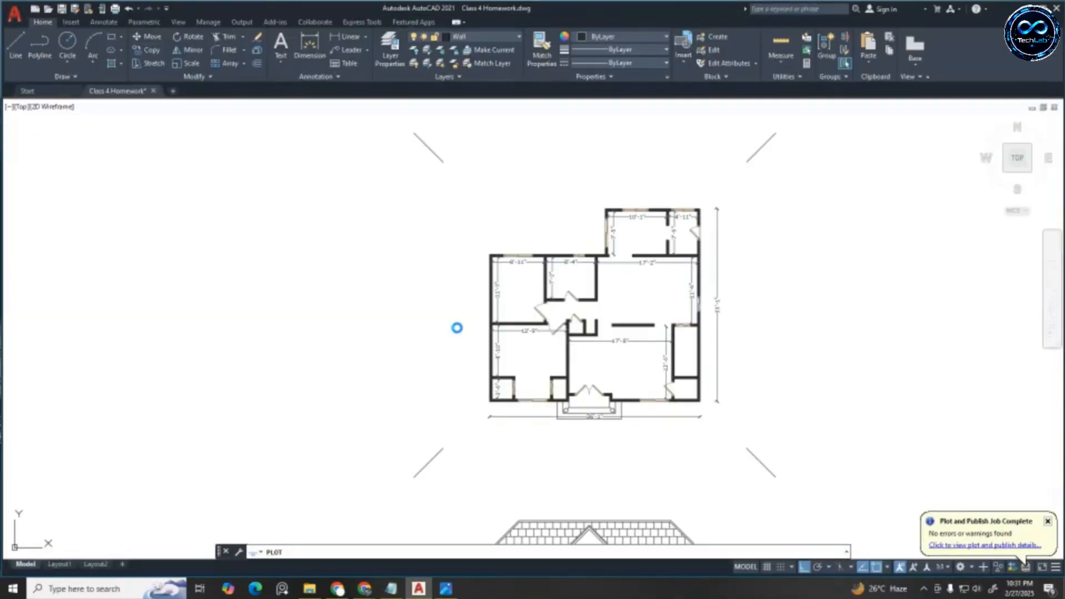
click(221, 339)
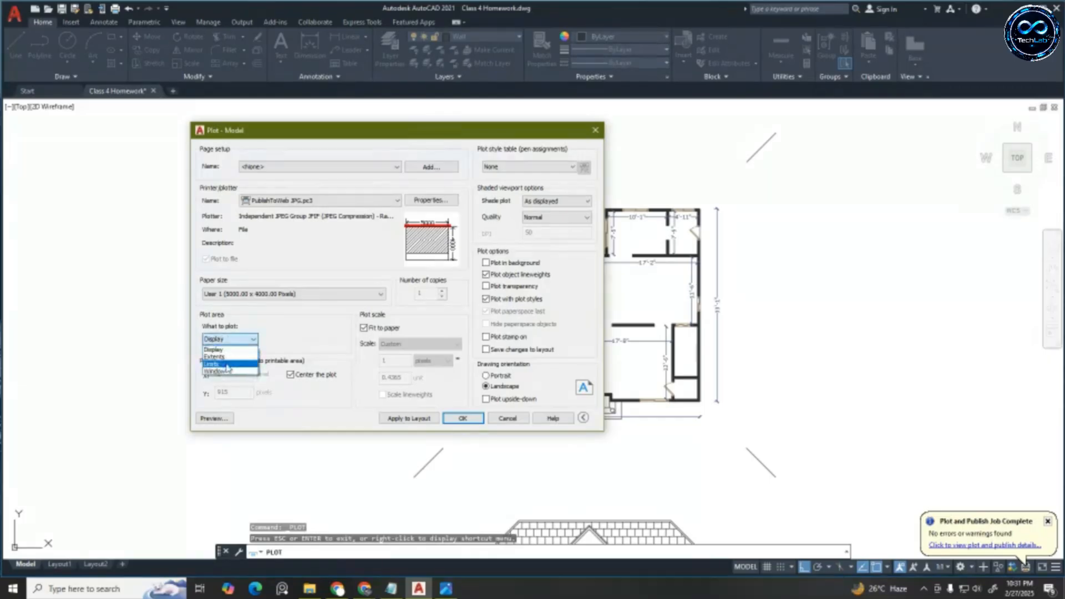
click(222, 377)
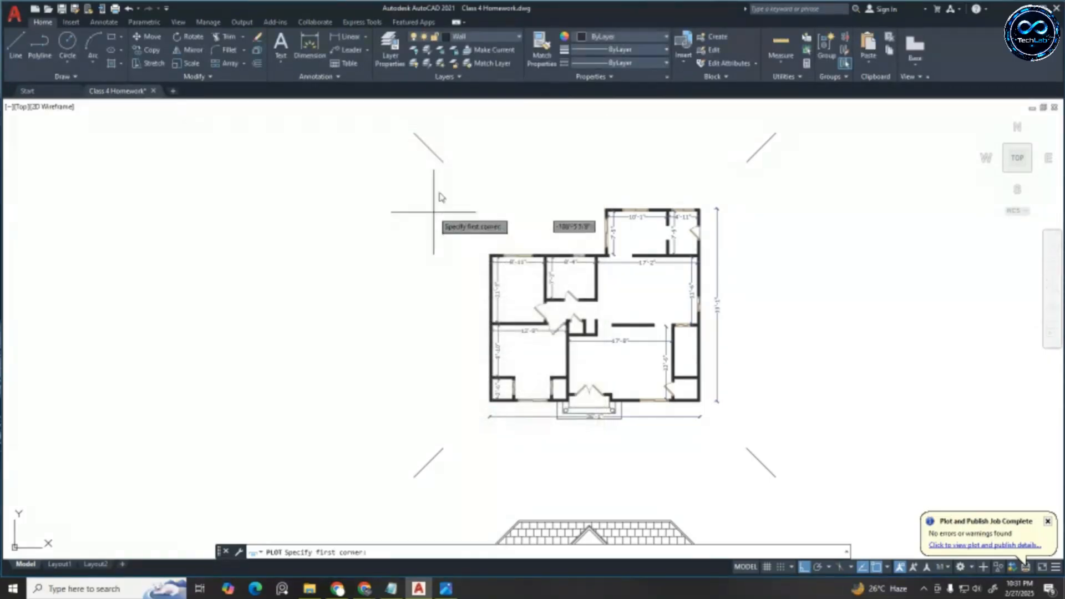
click(444, 162)
click(746, 450)
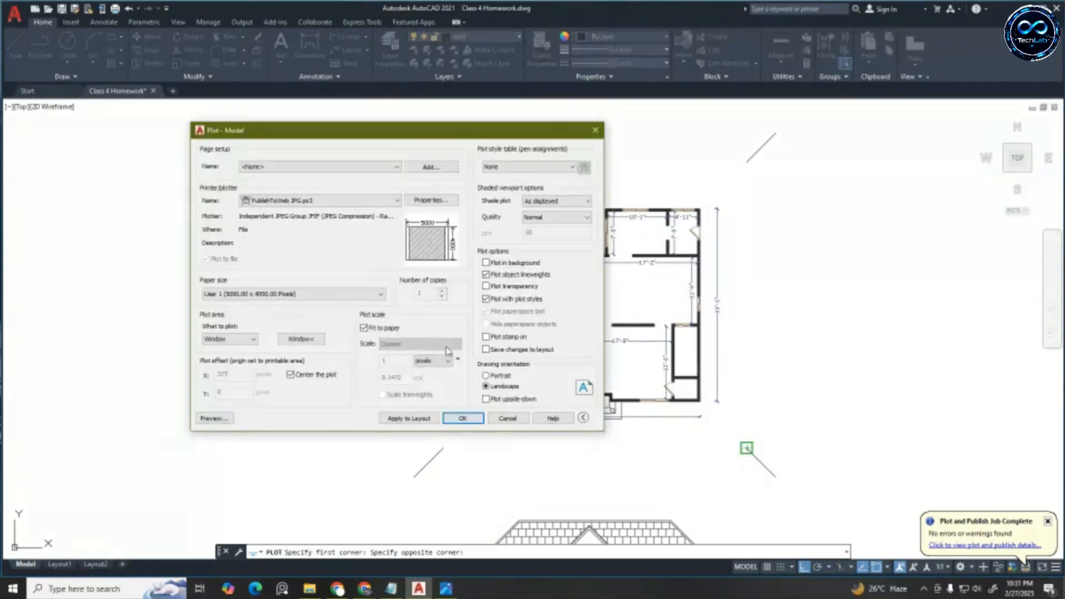
click(214, 418)
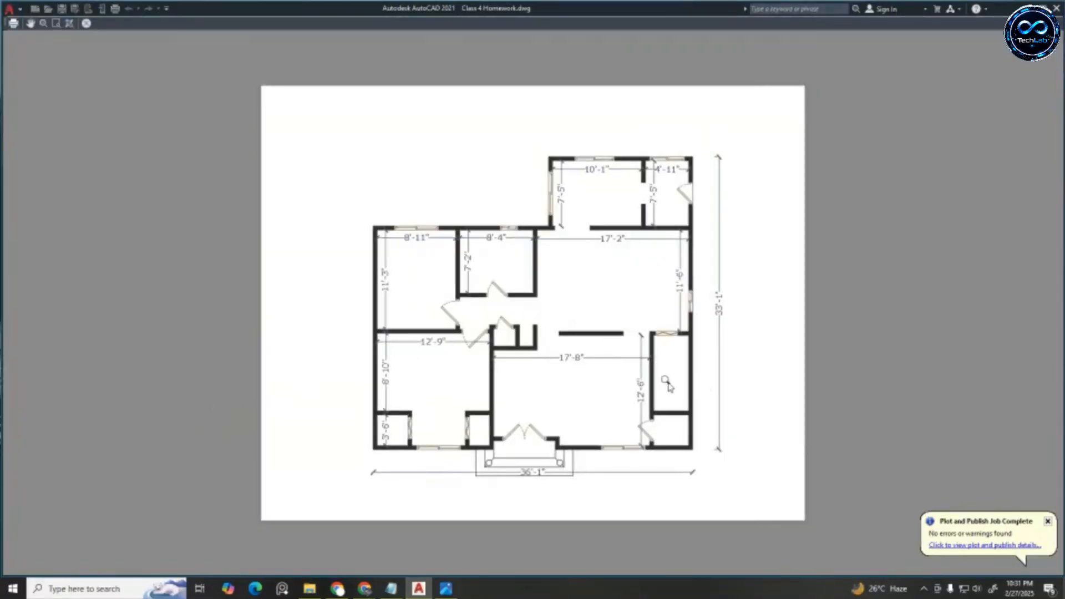
click(86, 24)
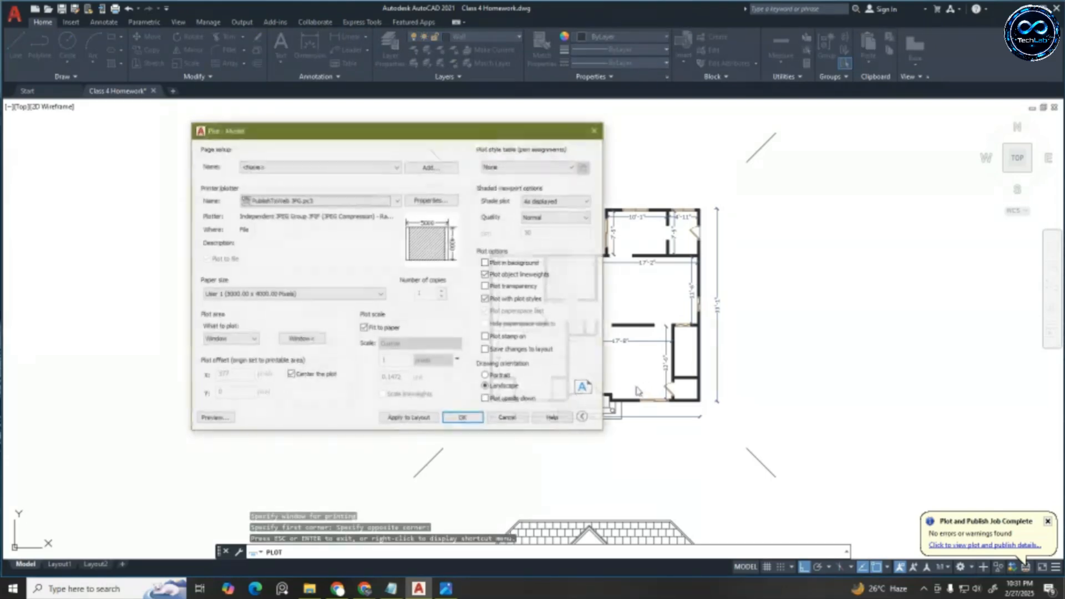
Plot the floor plan to the desktop, overwriting the existing Class 4 Homework-Model.jpg
click(471, 419)
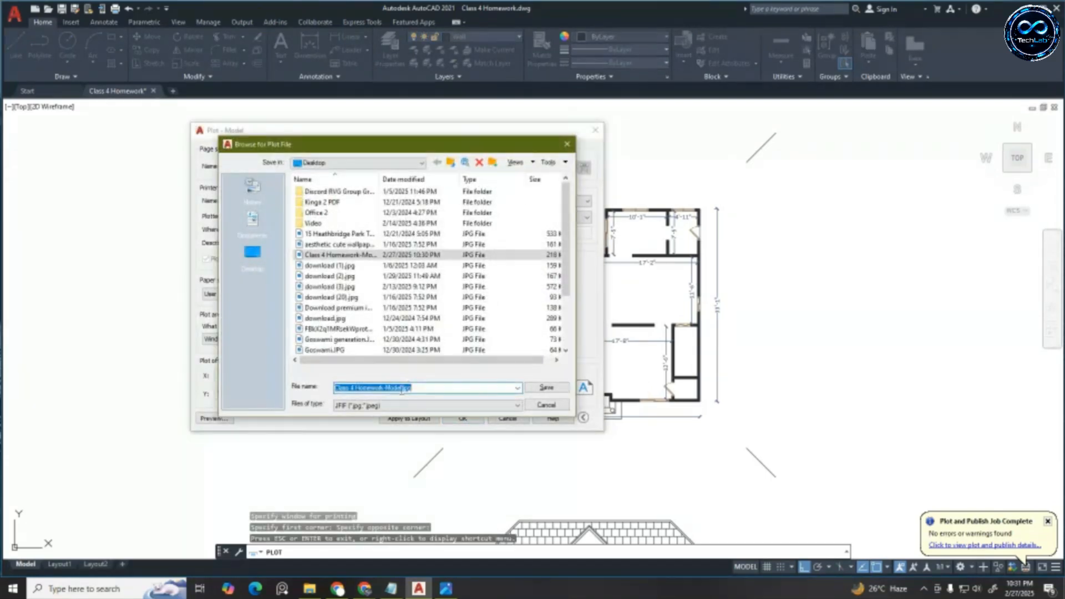
click(547, 387)
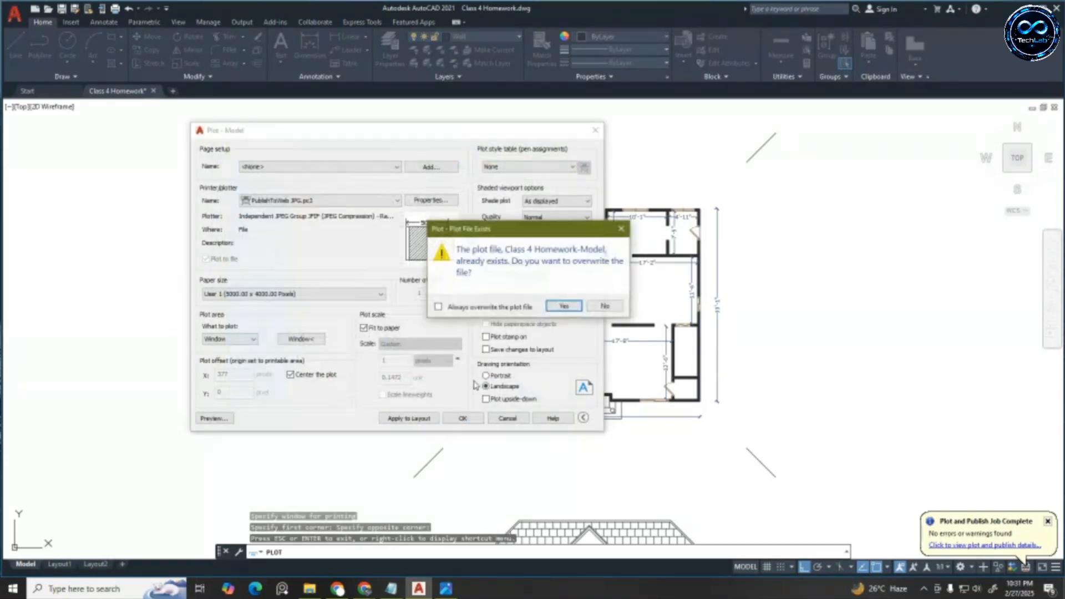
click(561, 306)
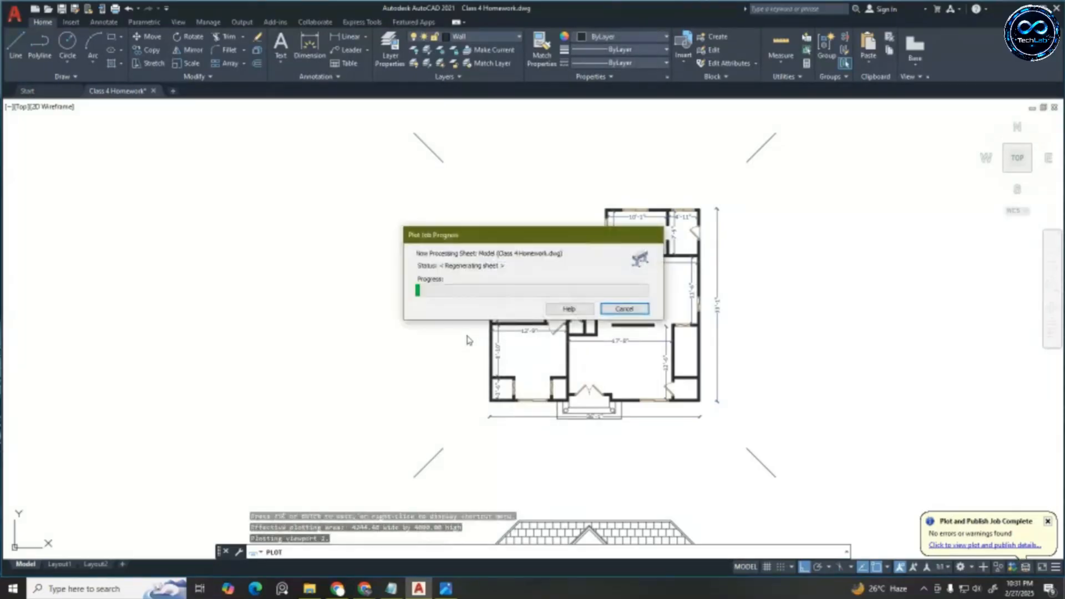
Switch to the desktop, open the replotted Class 4 Homework-Model.jpg in a maximized image viewer and inspect its lines and dimensions up close
click(1023, 6)
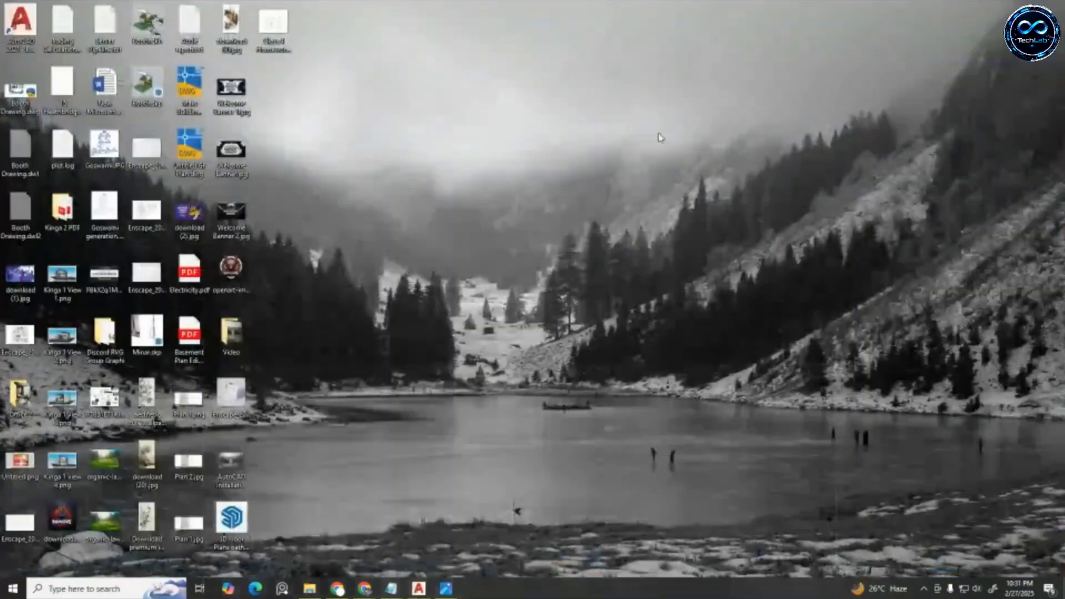
double_click(265, 32)
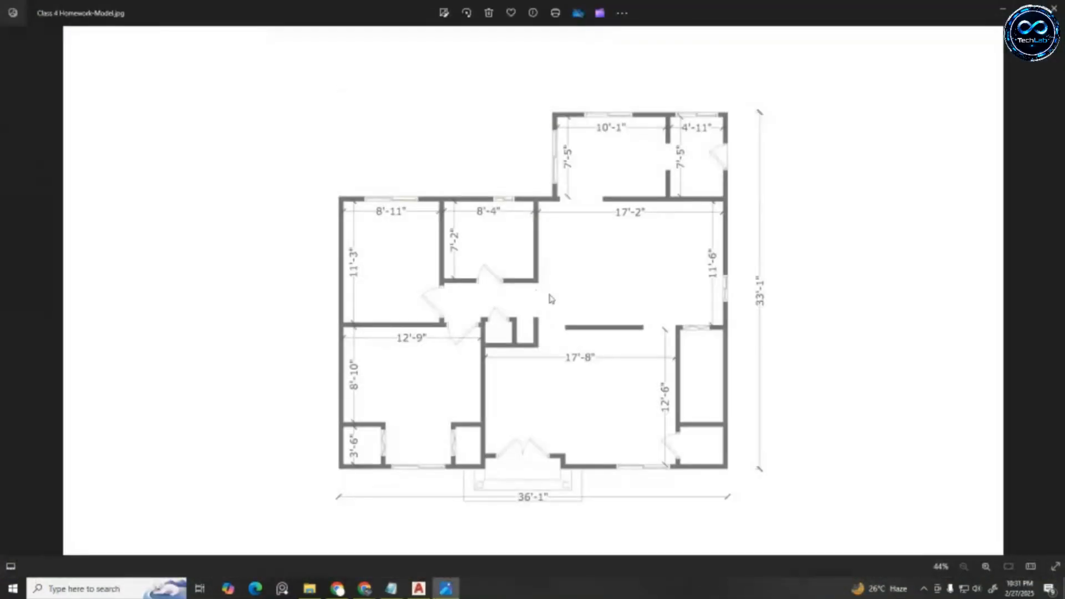
scroll(504, 258, up, 3)
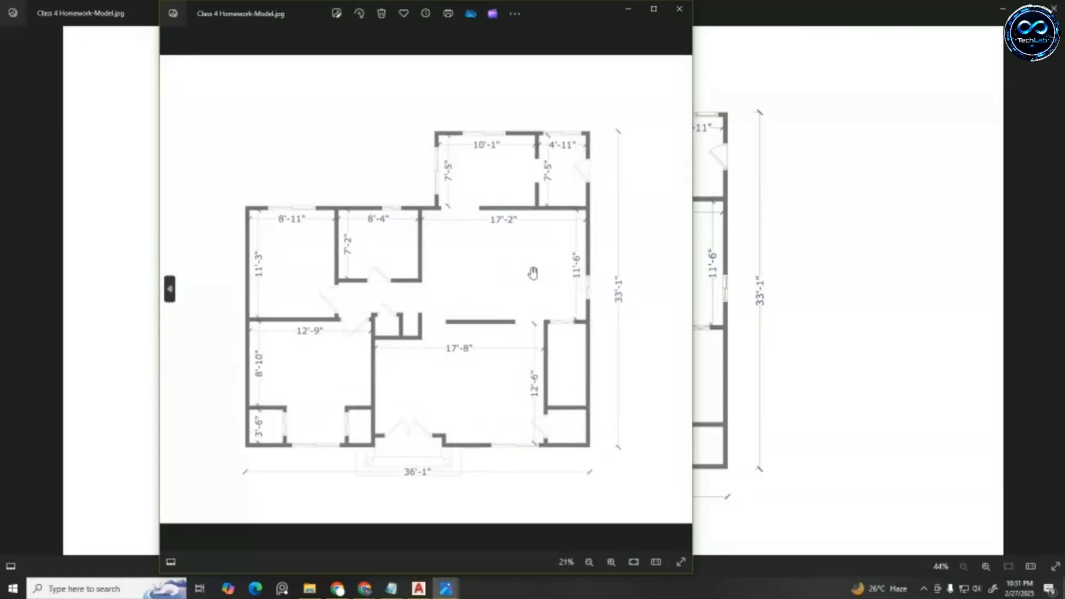
scroll(648, 236, up, 4)
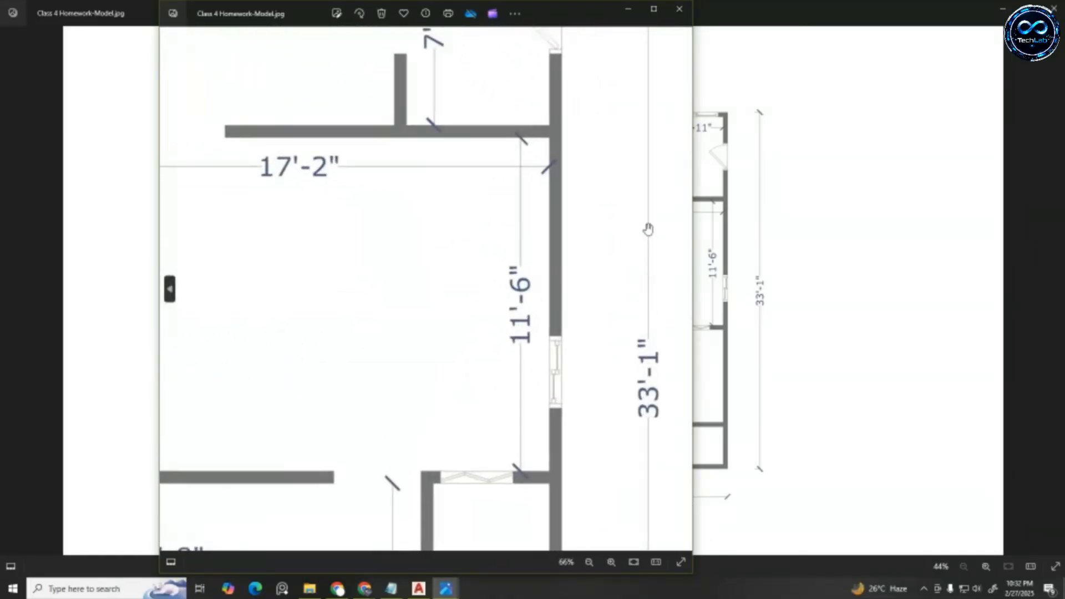
scroll(648, 233, down, 3)
click(653, 9)
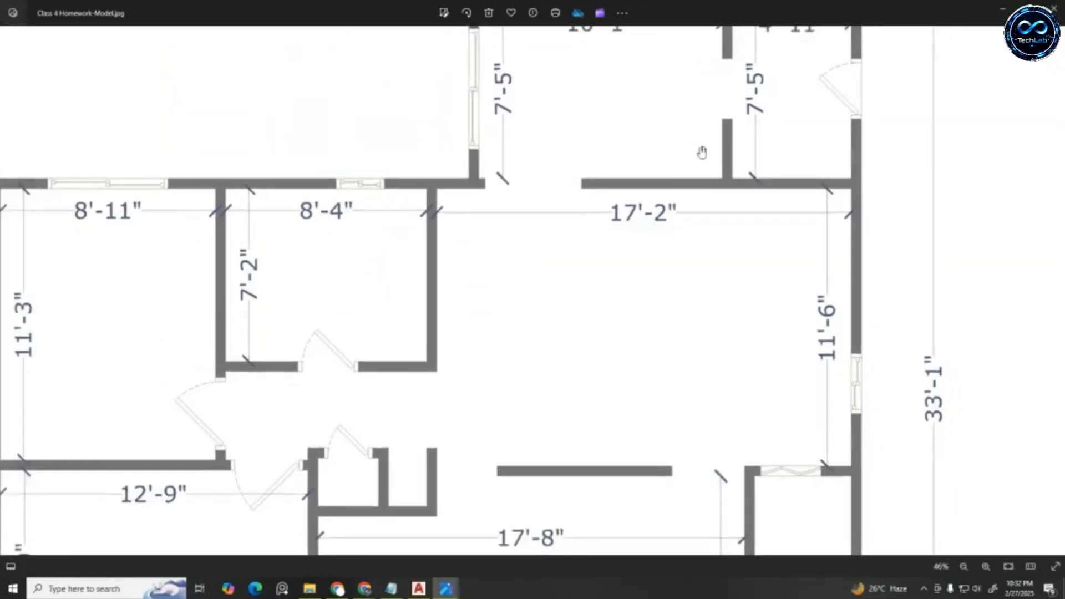
Examine the walls, doors, windows and dimension text of the exported floor plan image up close and as a whole
scroll(655, 185, down, 2)
scroll(568, 197, up, 3)
scroll(568, 197, up, 5)
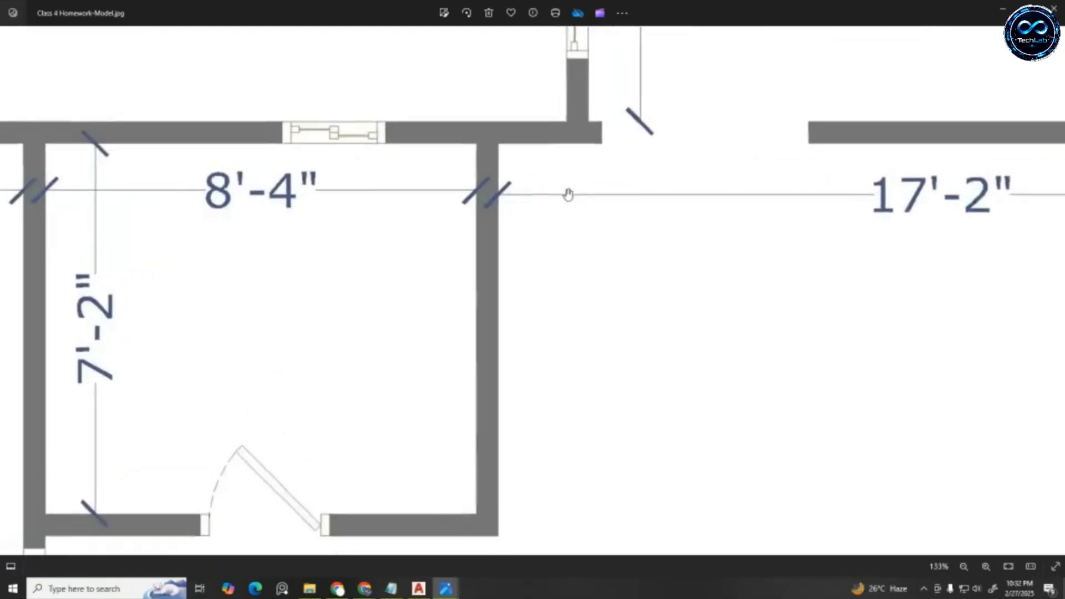
scroll(531, 183, down, 2)
scroll(536, 182, down, 4)
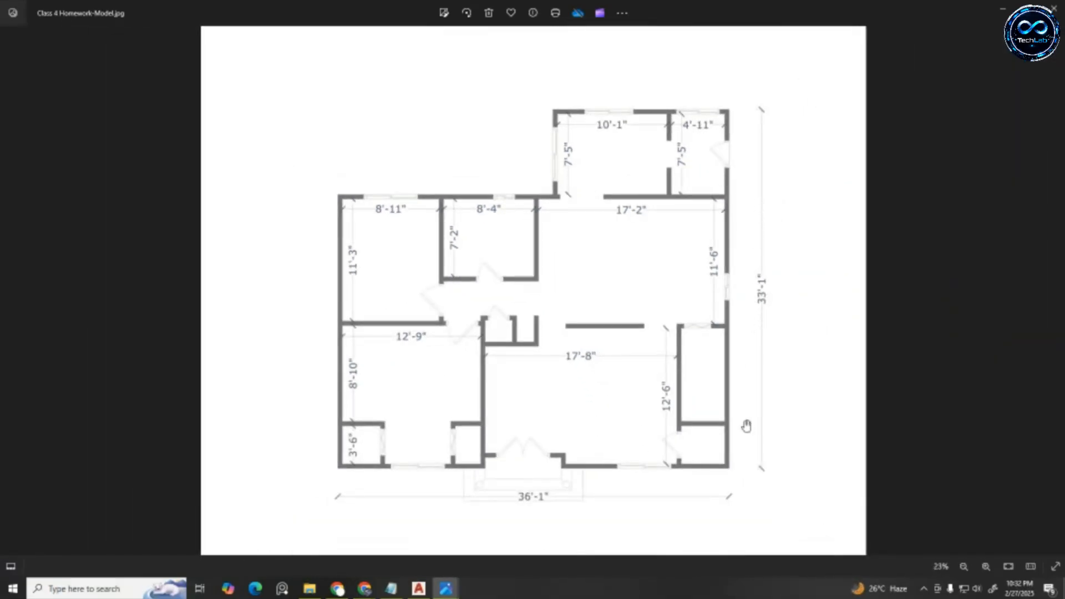
scroll(627, 456, up, 5)
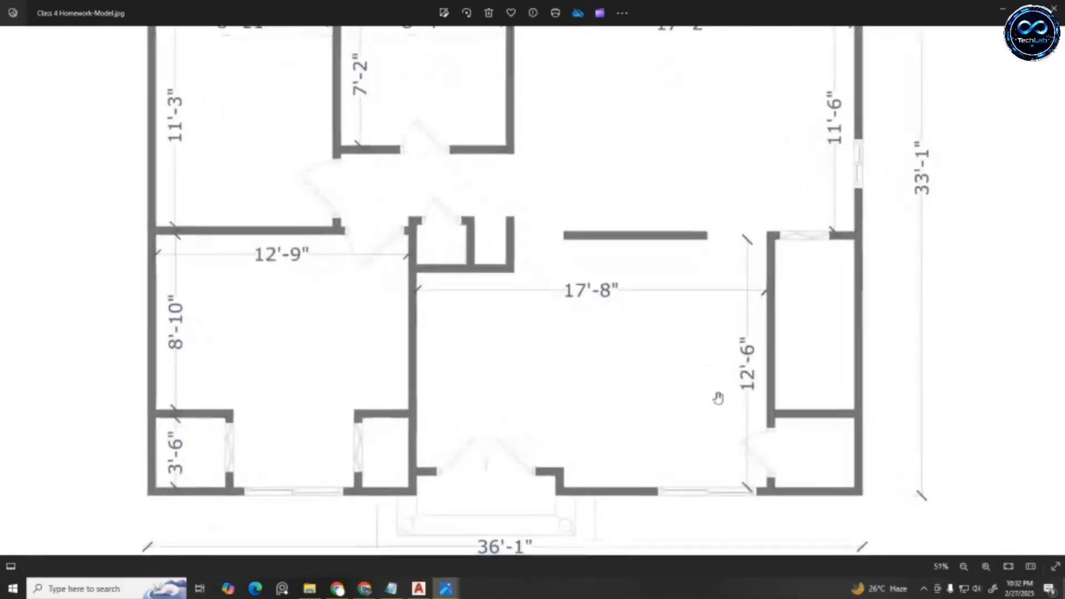
scroll(375, 169, up, 6)
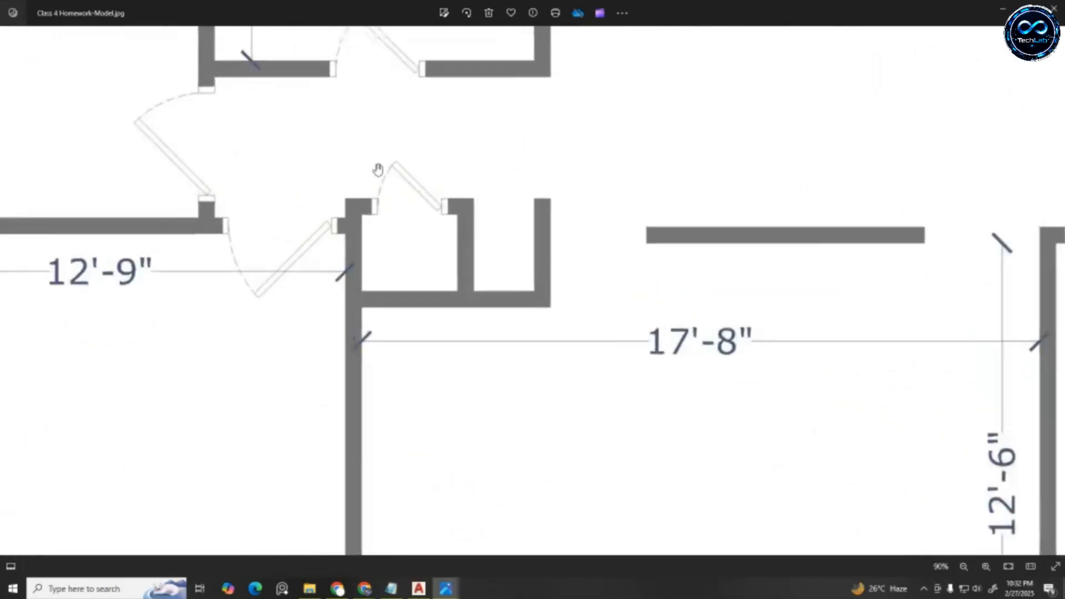
scroll(673, 211, down, 7)
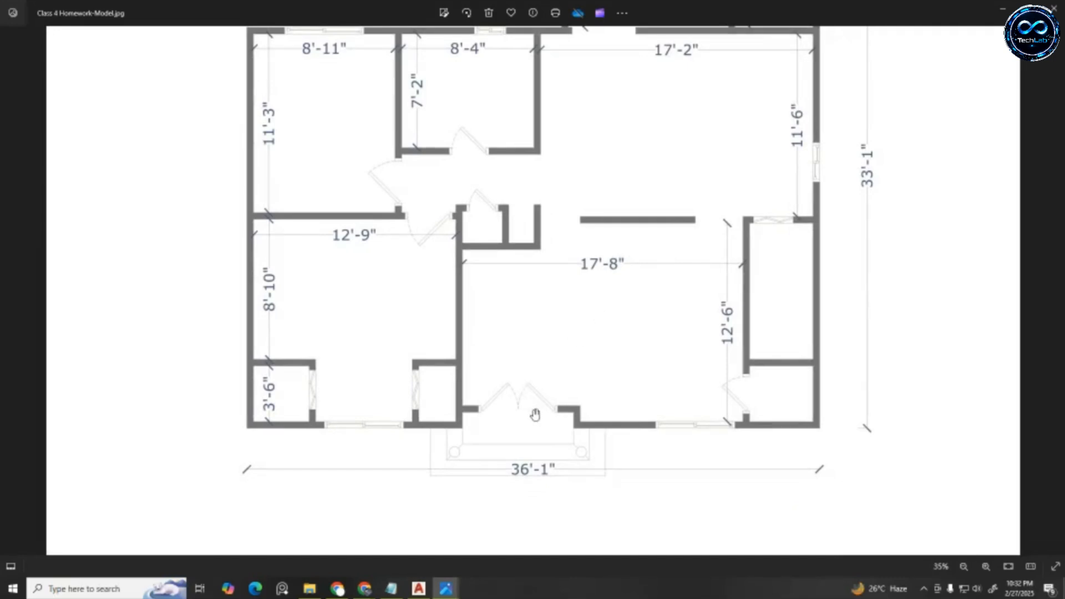
scroll(535, 415, up, 6)
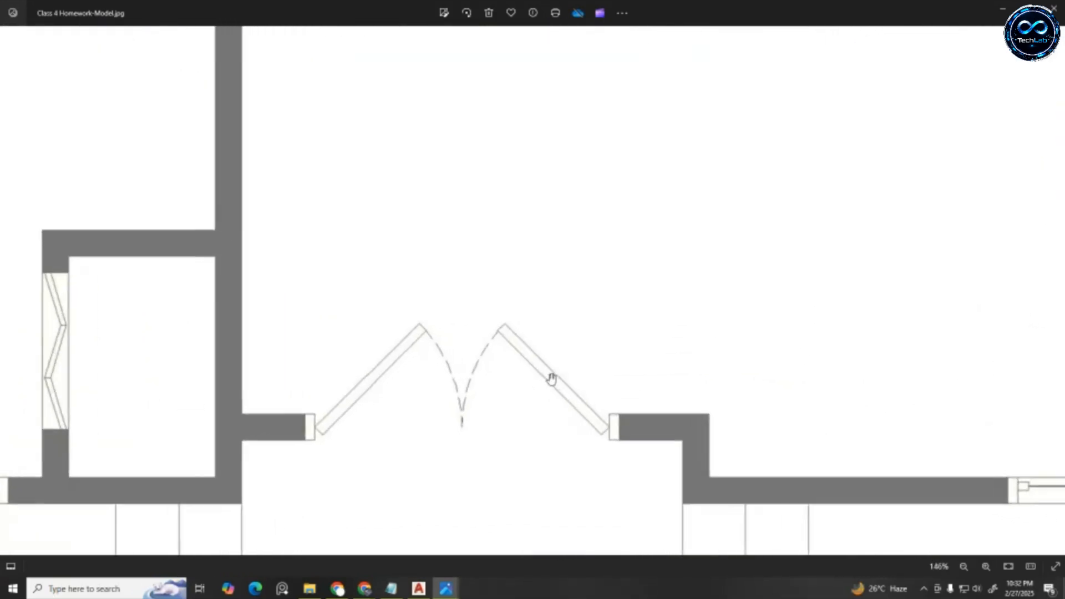
scroll(532, 357, down, 6)
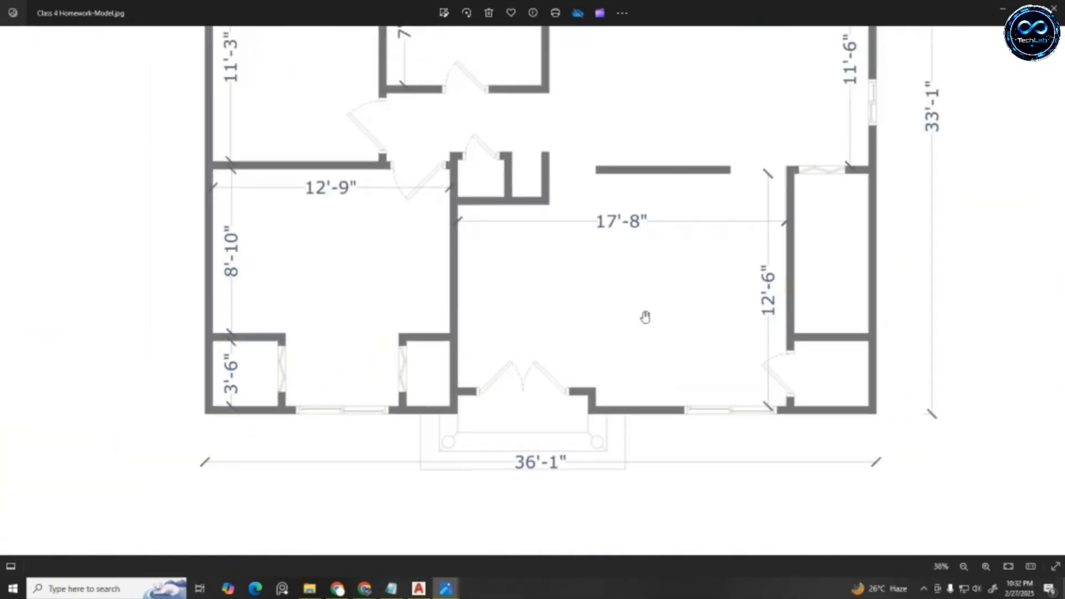
scroll(645, 316, down, 2)
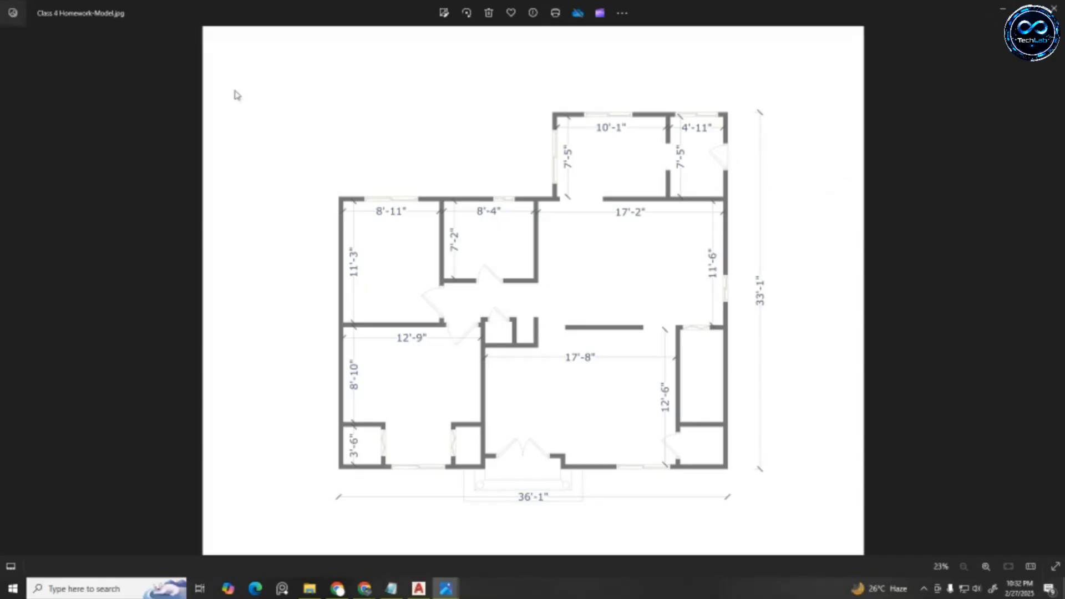
Minimize the image viewer and return to the Class 4 Homework drawing in AutoCAD, around the plan and front elevation
click(1004, 9)
click(1005, 7)
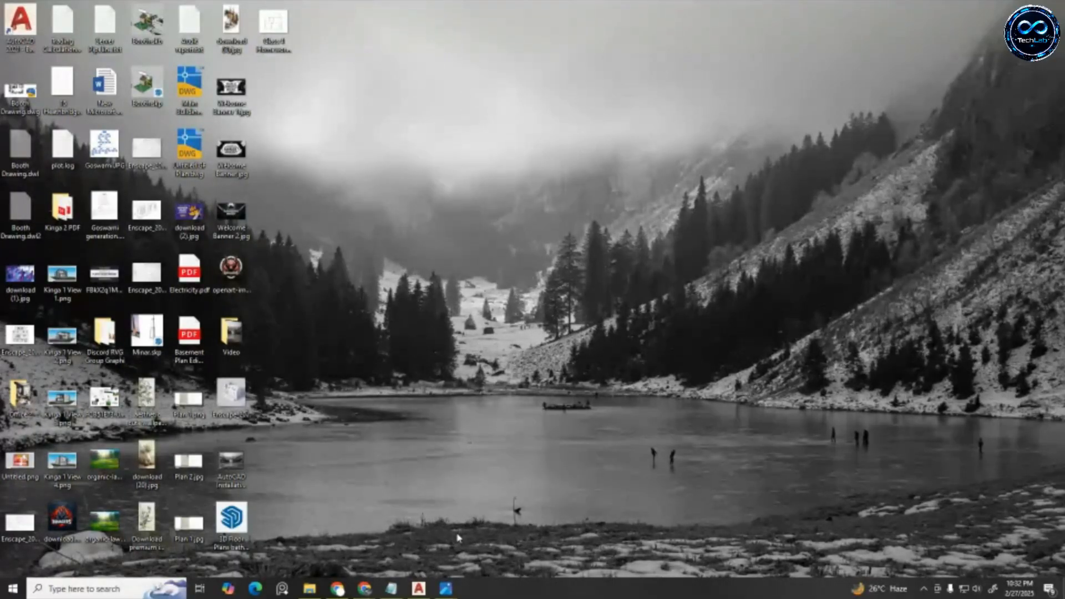
click(418, 588)
scroll(582, 392, up, 2)
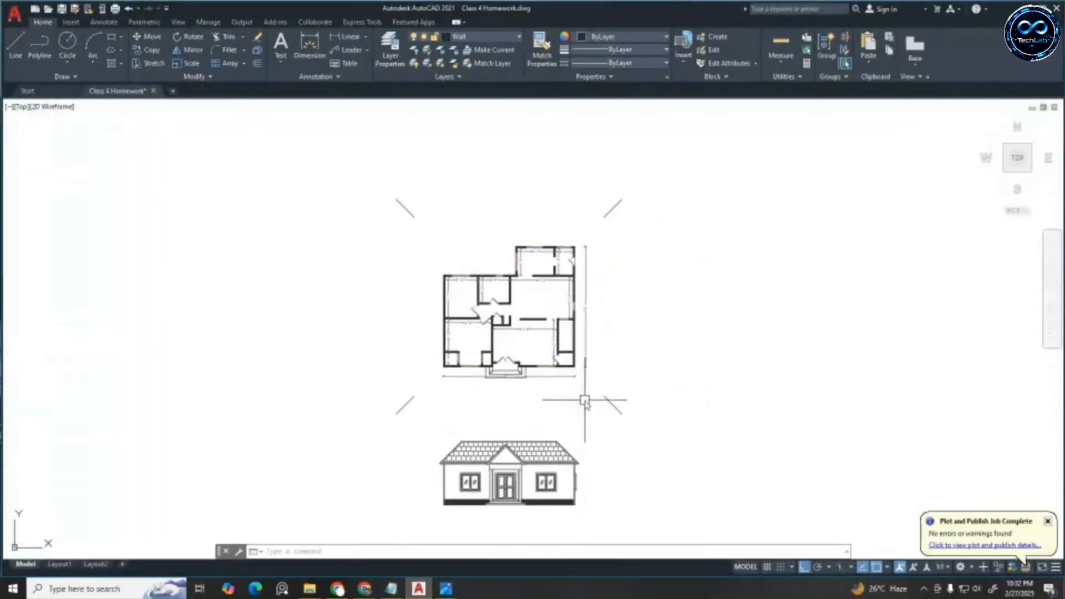
scroll(483, 222, down, 2)
scroll(538, 347, up, 4)
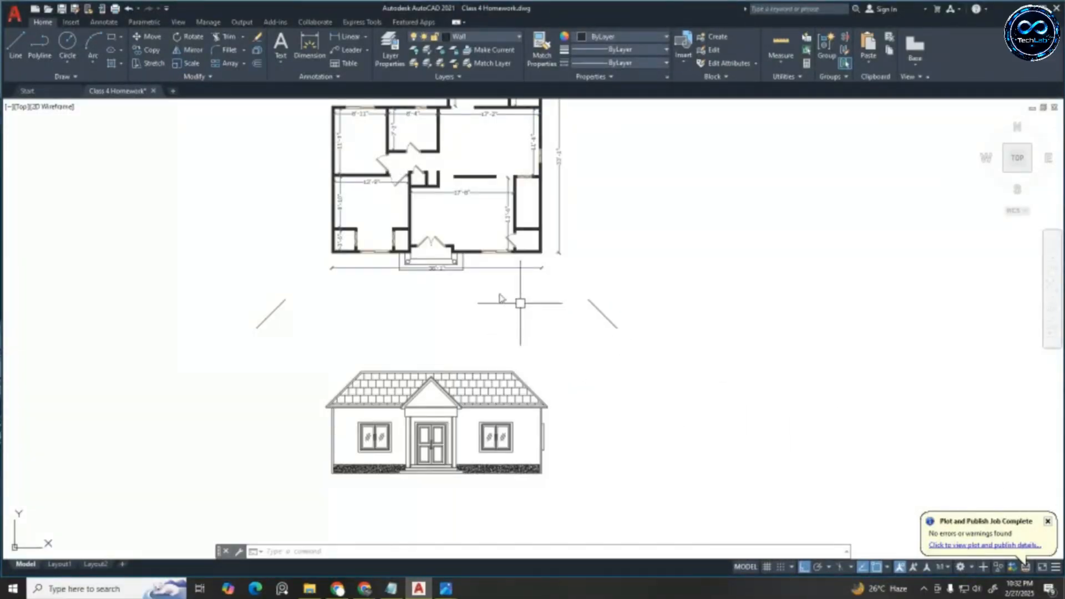
scroll(453, 279, up, 2)
scroll(452, 279, up, 2)
click(414, 250)
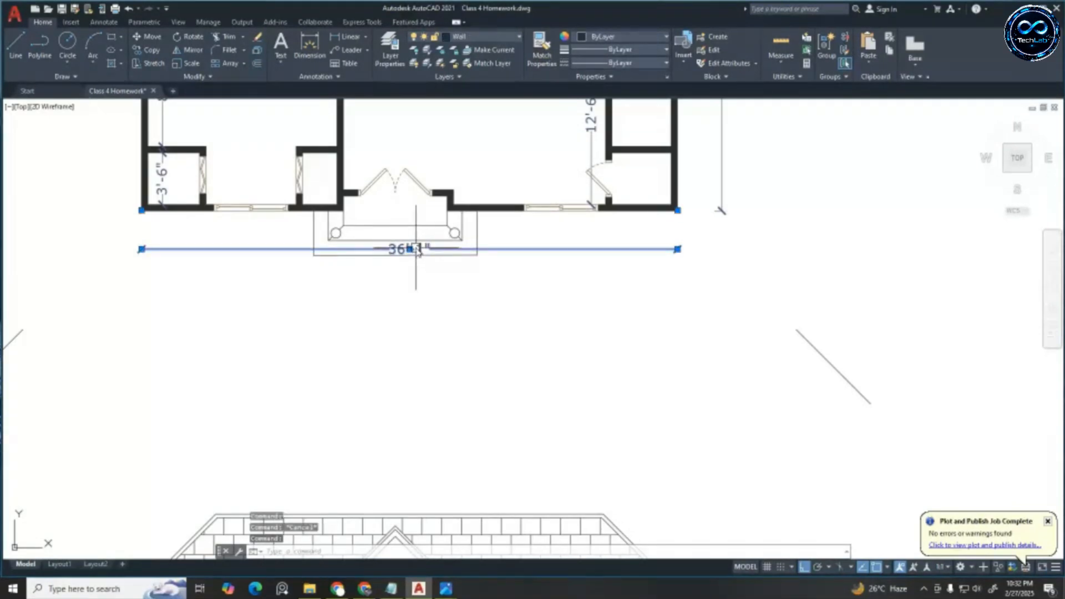
click(409, 249)
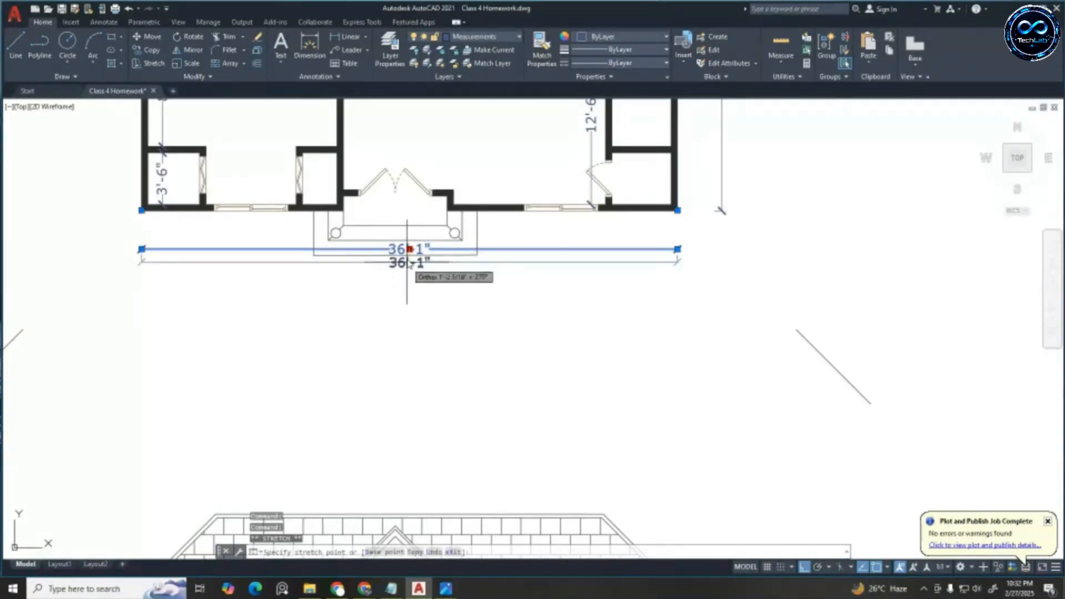
scroll(409, 251, up, 3)
key(Escape)
key(Escape)
key(Escape)
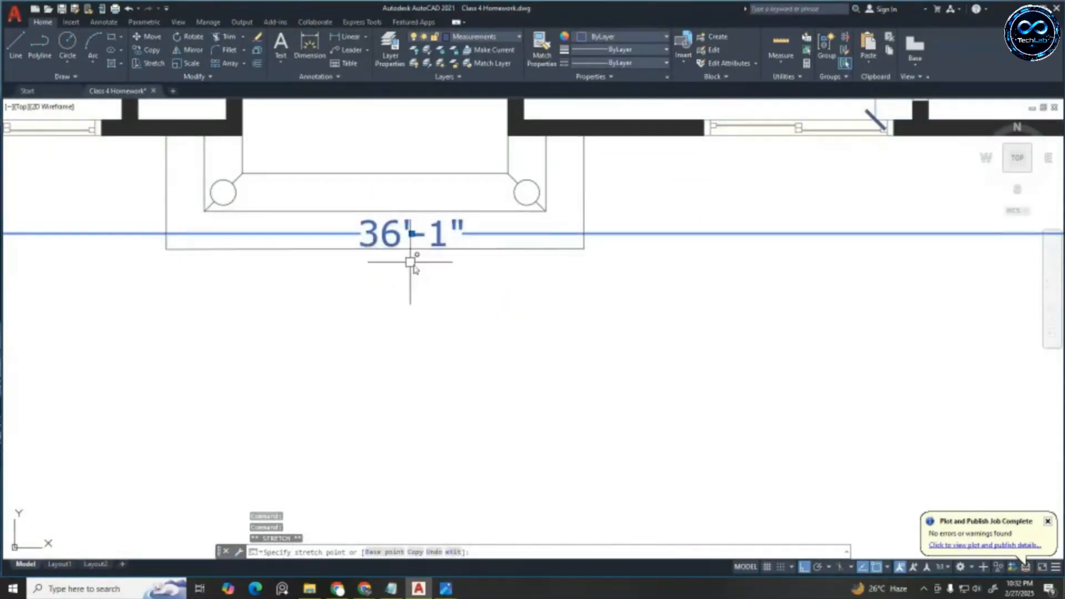
scroll(408, 255, down, 5)
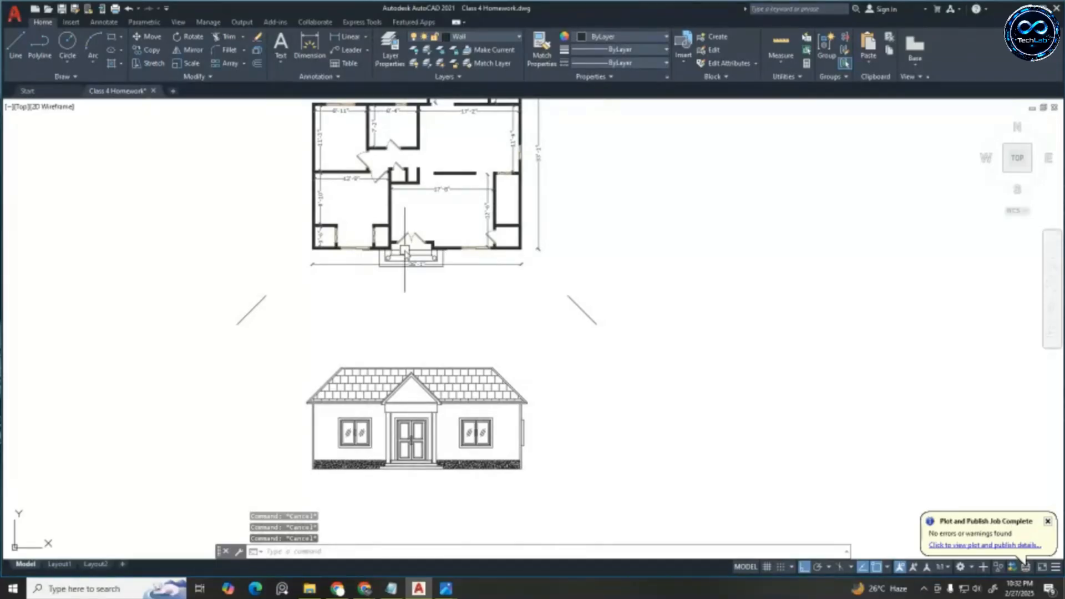
Try out an empty multiline text box in the blank area east of the floor plan, then discard it
click(281, 56)
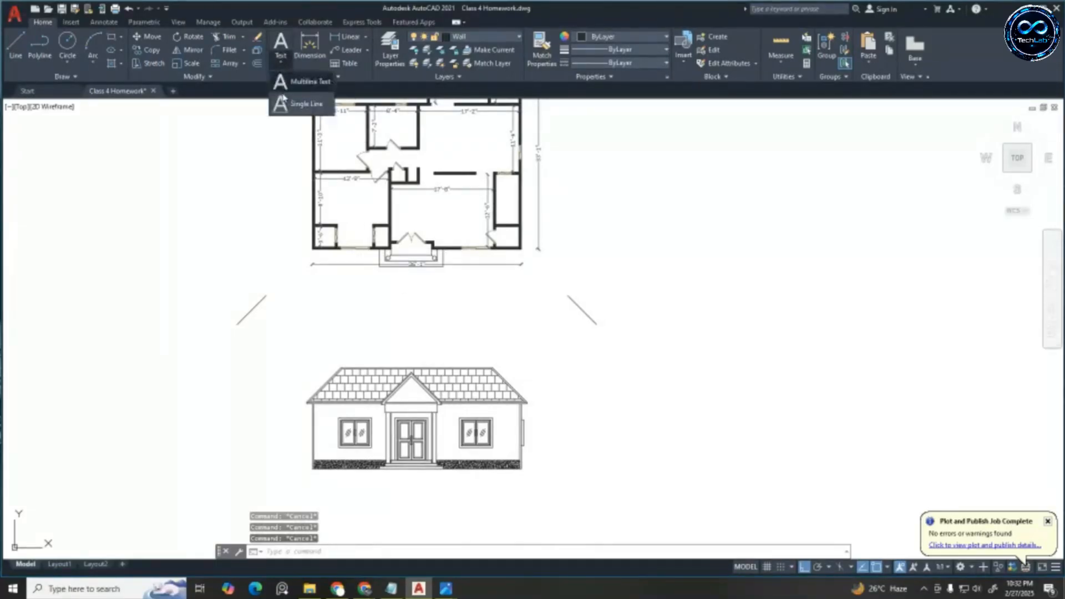
click(301, 83)
scroll(117, 144, down, 2)
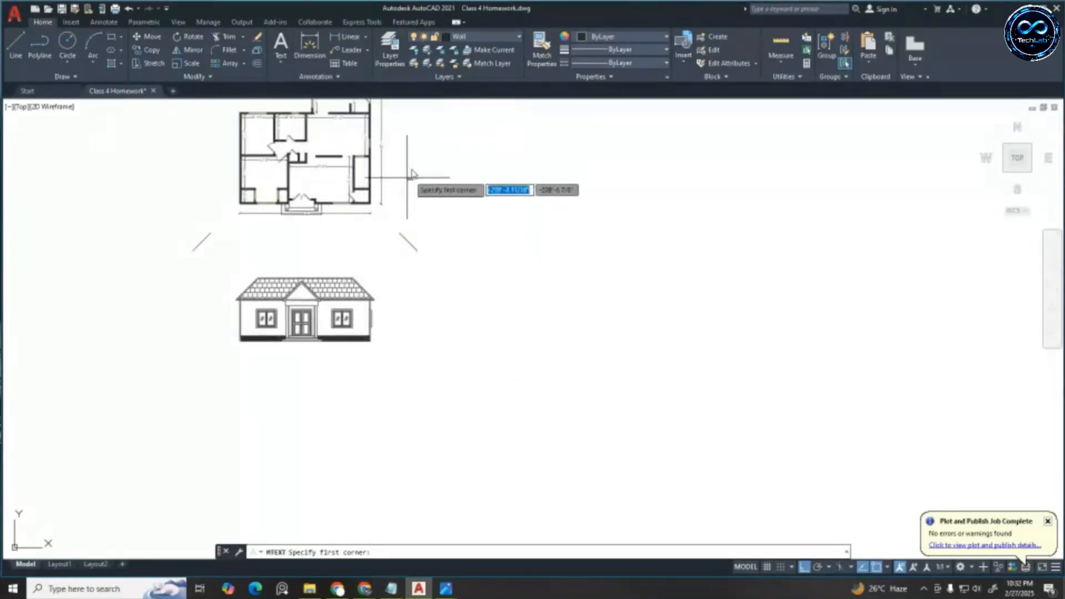
scroll(416, 166, up, 4)
click(508, 159)
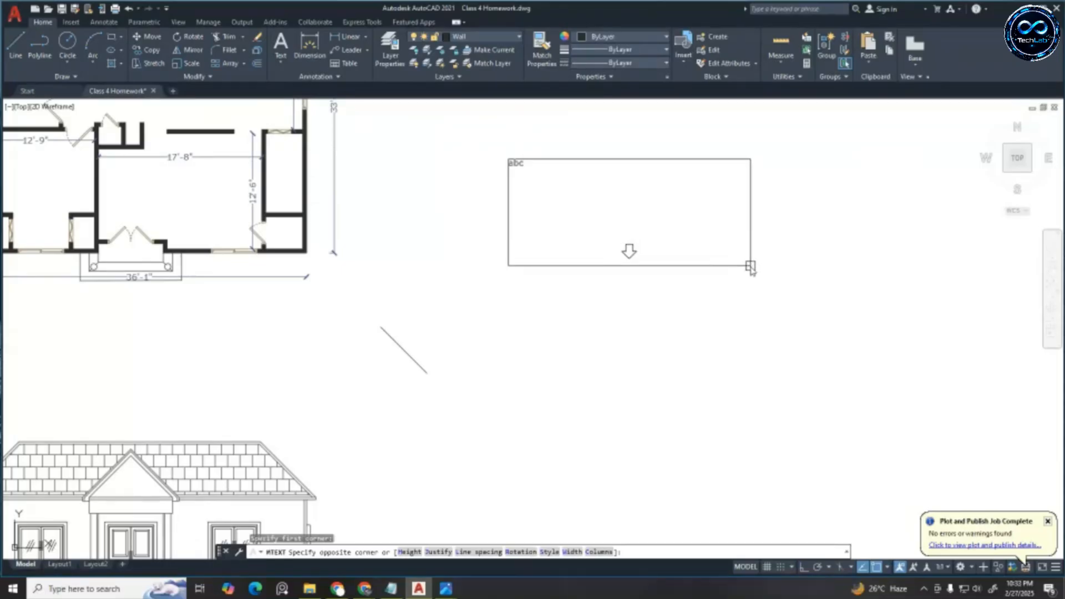
click(749, 267)
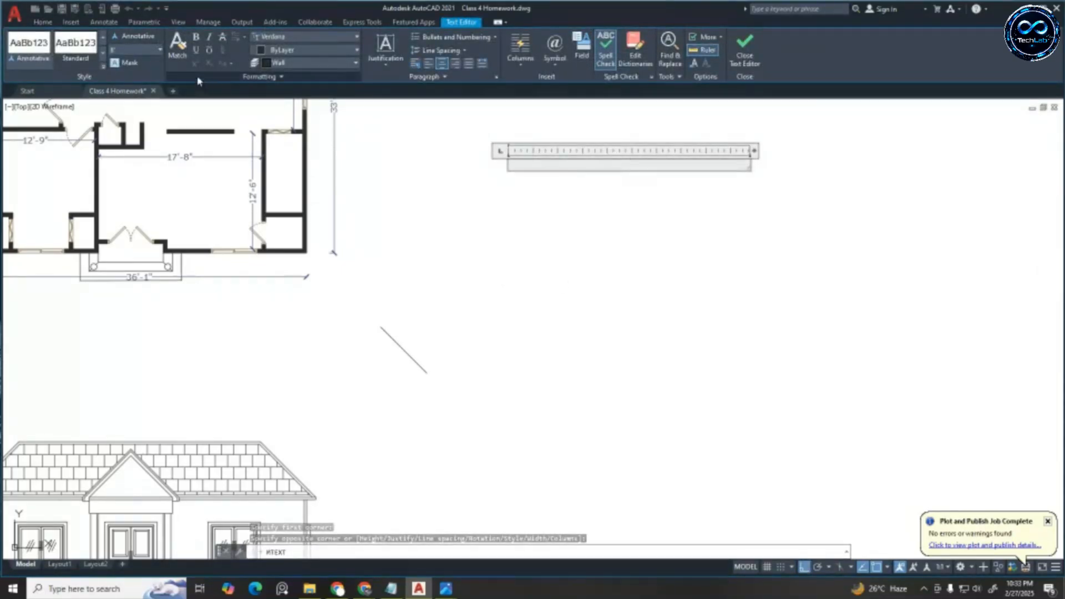
key(Return)
key(Return)
key(Return)
key(Return)
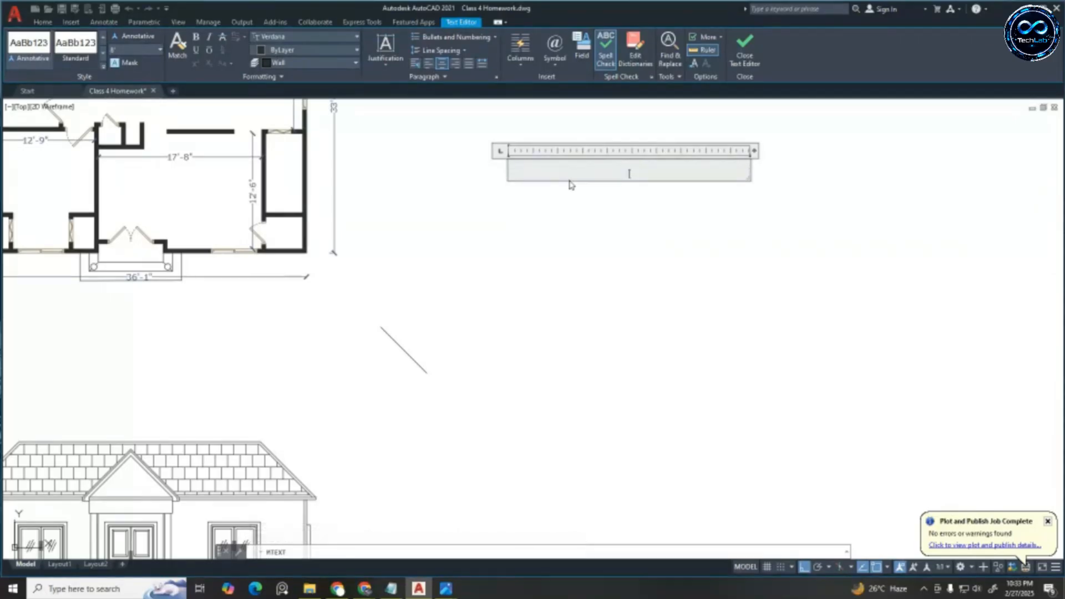
key(BackSpace)
key(BackSpace)
key(BackSpace)
key(BackSpace)
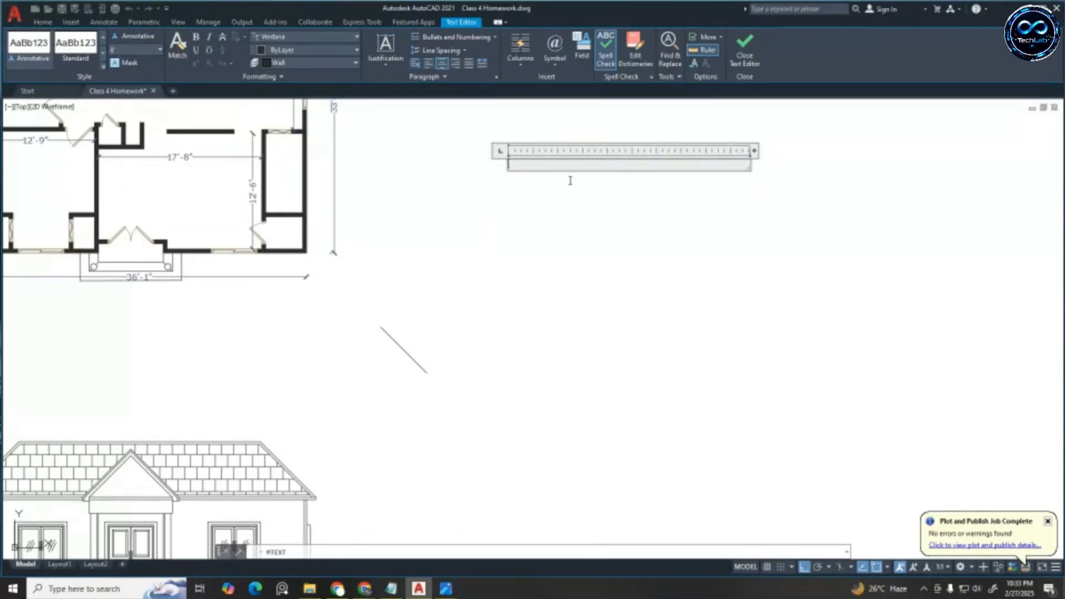
key(Escape)
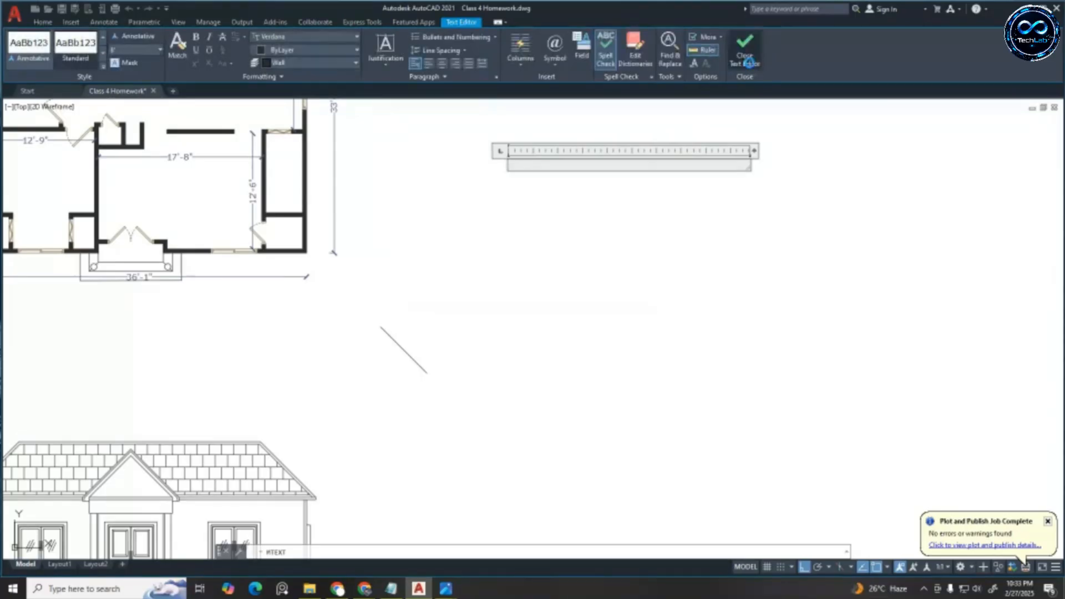
click(592, 294)
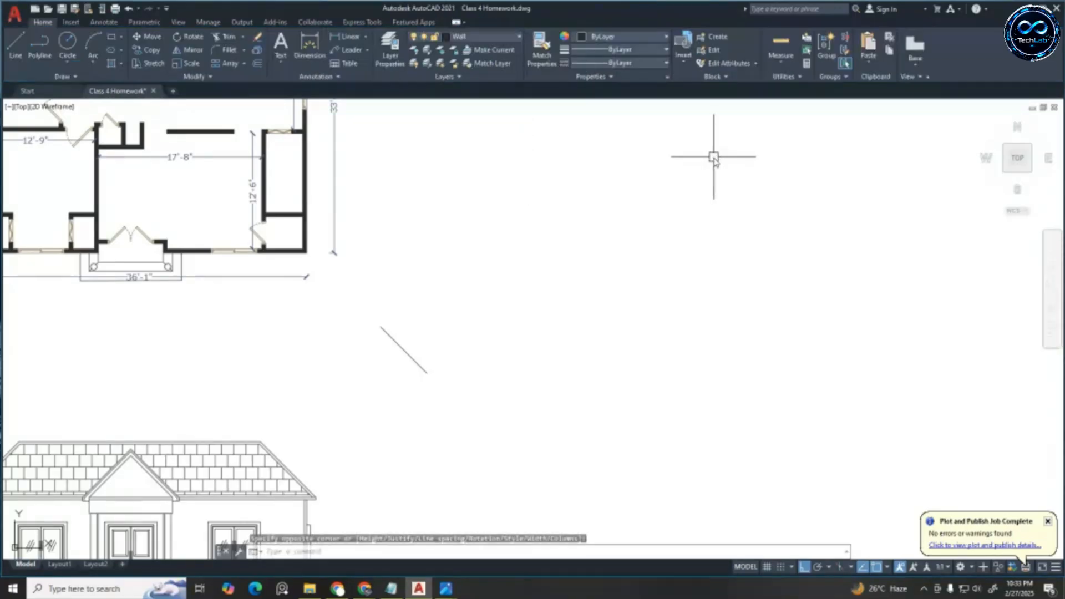
scroll(573, 198, down, 2)
key(Escape)
key(Escape)
key(Escape)
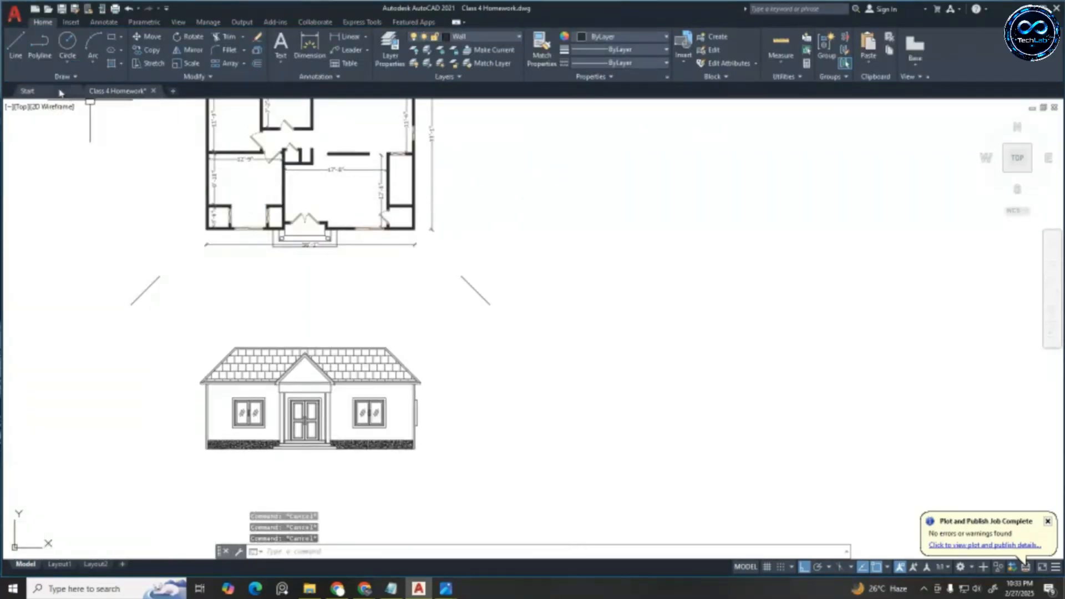
click(62, 77)
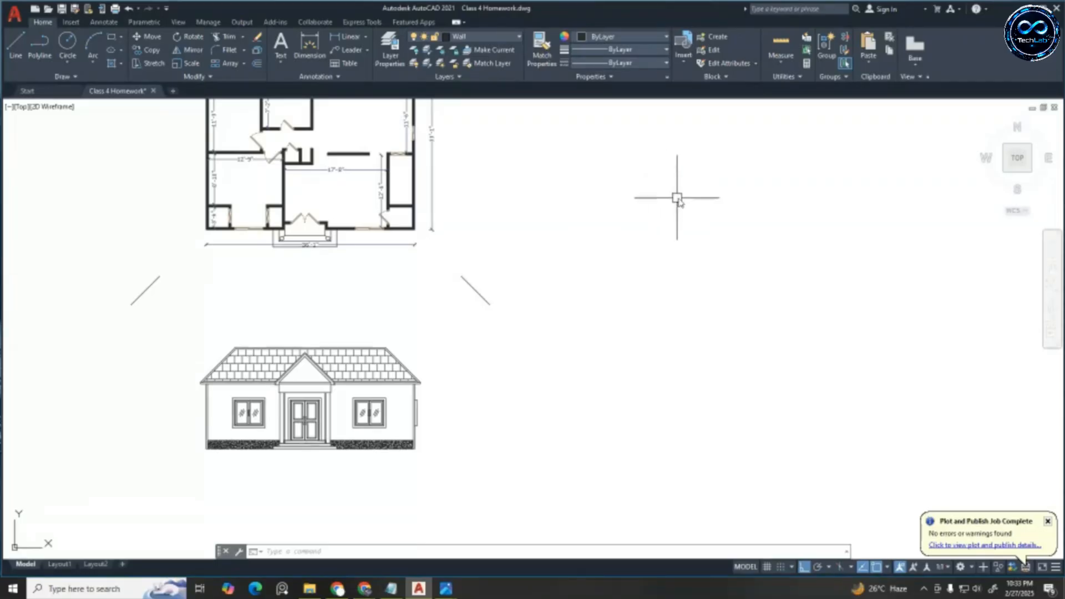
key(Escape)
key(Escape)
key(Escape)
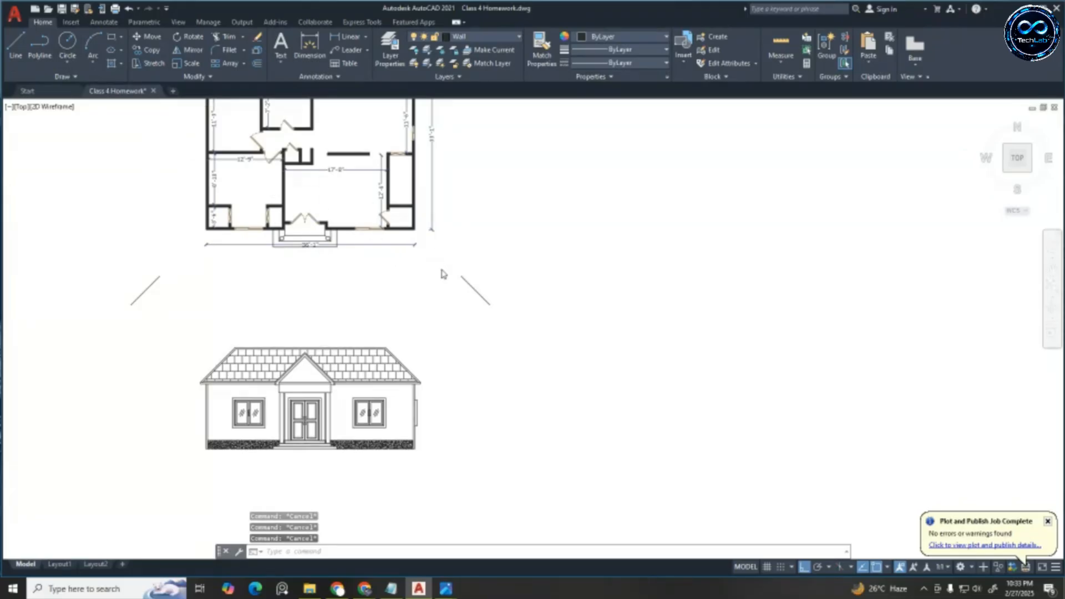
Move the floor plan's overall width dimension south of the entrance porch so it clears the porch outline
scroll(411, 262, down, 2)
scroll(395, 250, up, 4)
click(394, 250)
scroll(294, 246, up, 4)
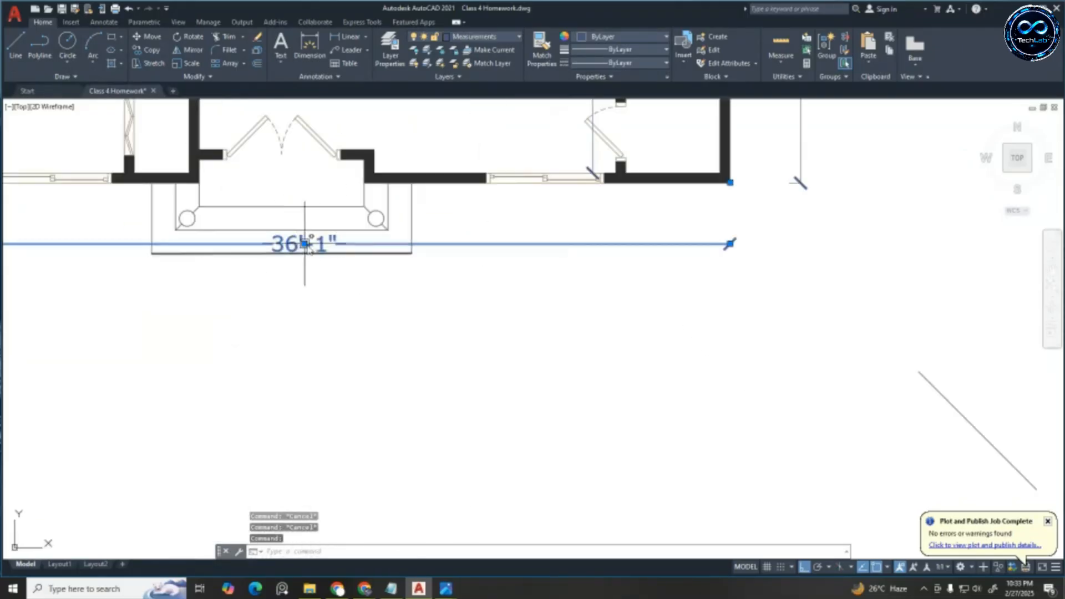
click(304, 243)
scroll(304, 266, up, 2)
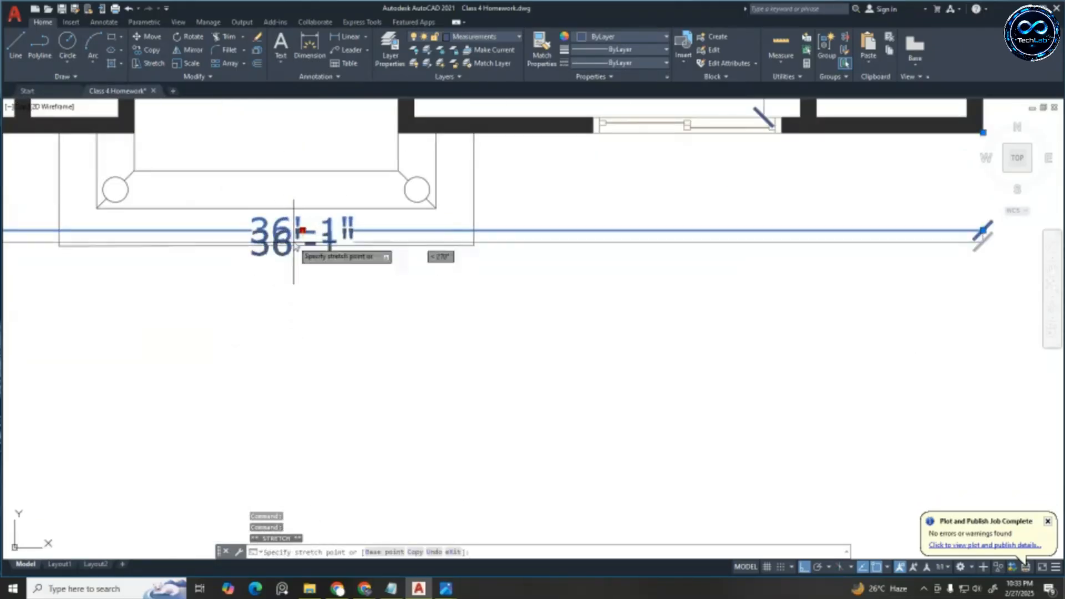
key(Escape)
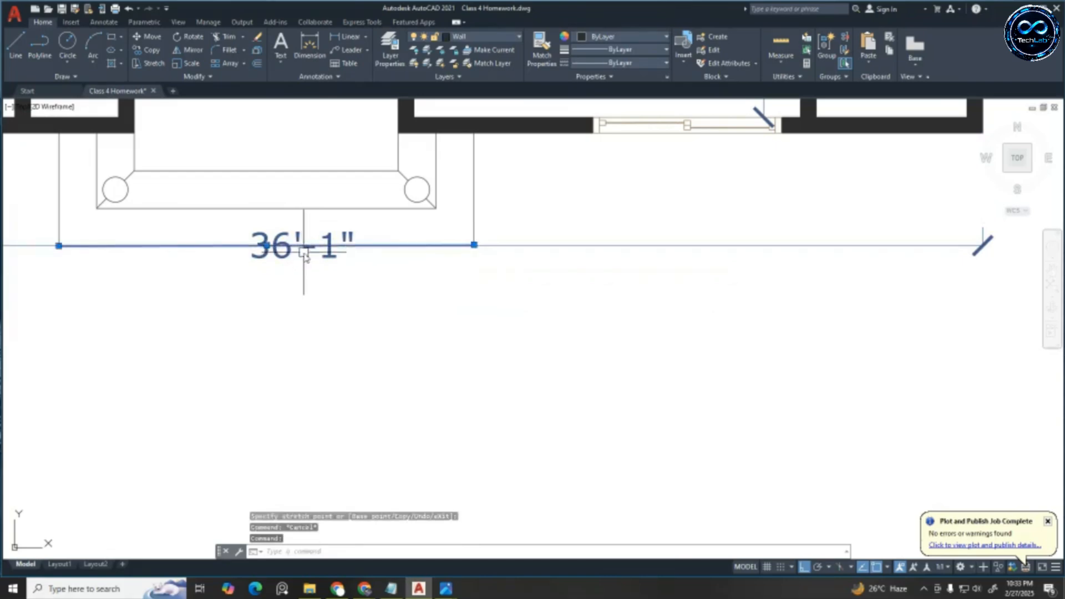
click(303, 245)
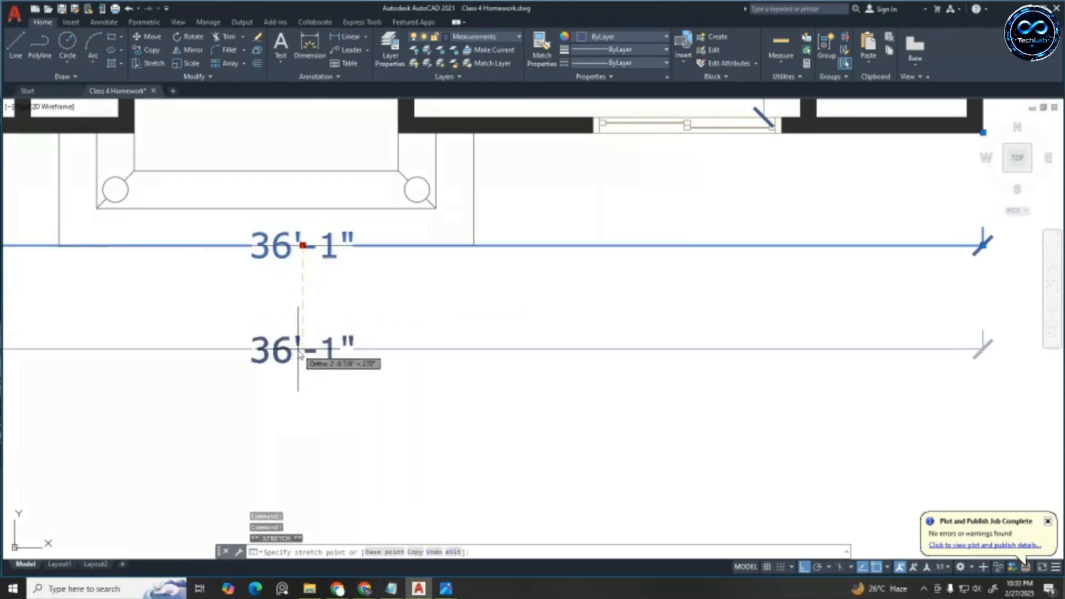
key(Escape)
key(Escape)
scroll(511, 233, down, 5)
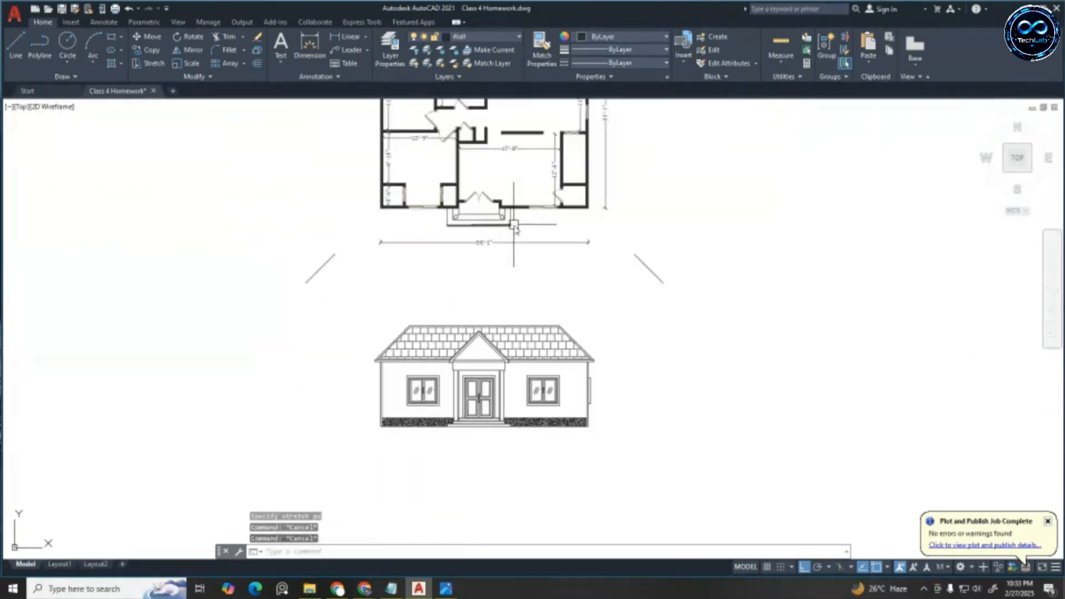
click(536, 244)
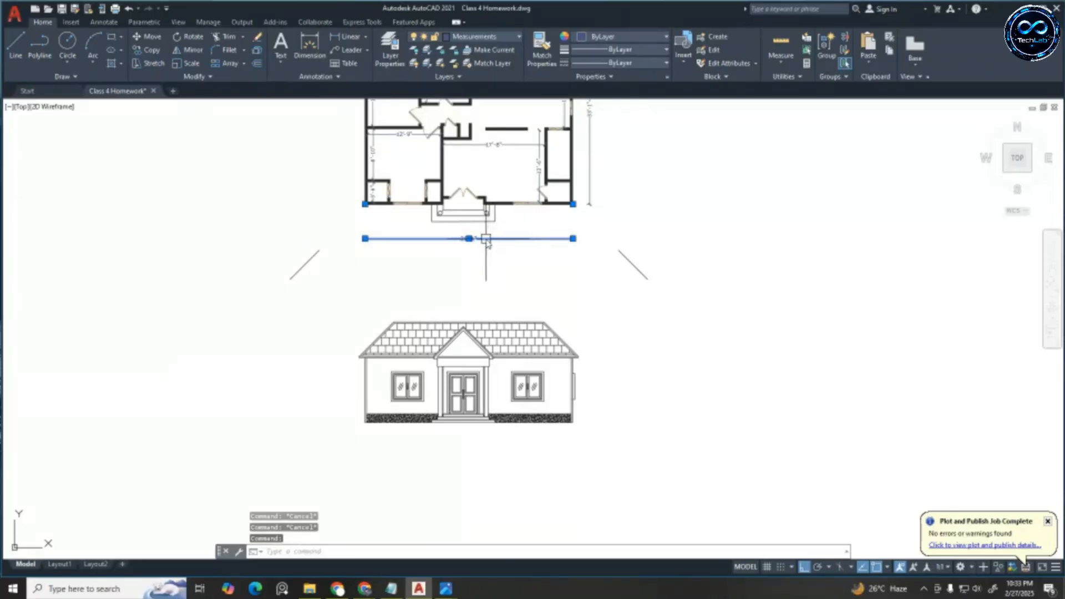
scroll(454, 237, up, 4)
click(435, 237)
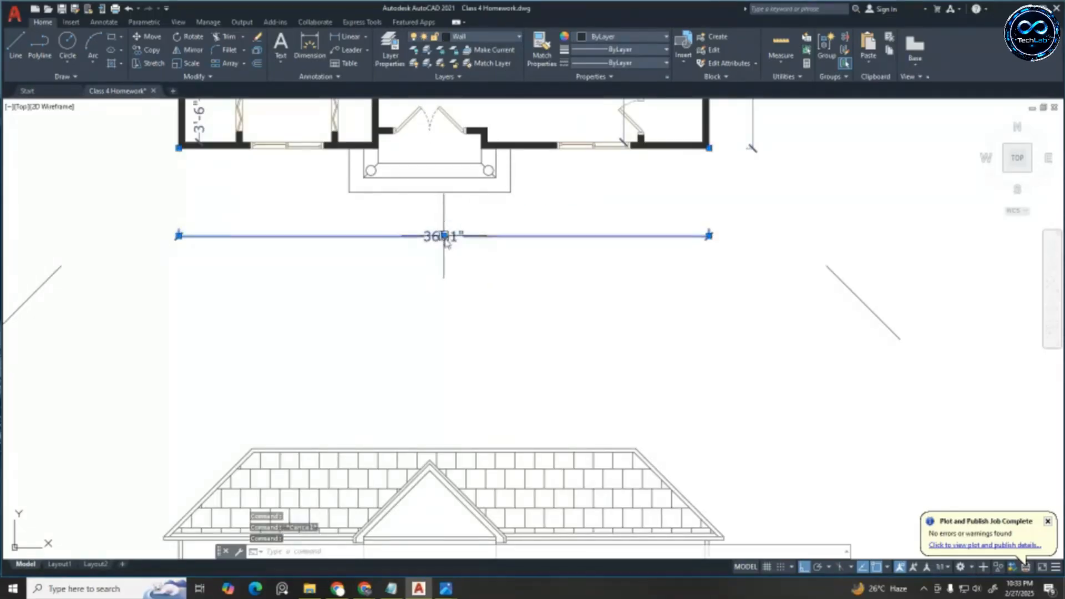
click(445, 235)
key(Escape)
key(Escape)
key(Escape)
scroll(447, 220, down, 6)
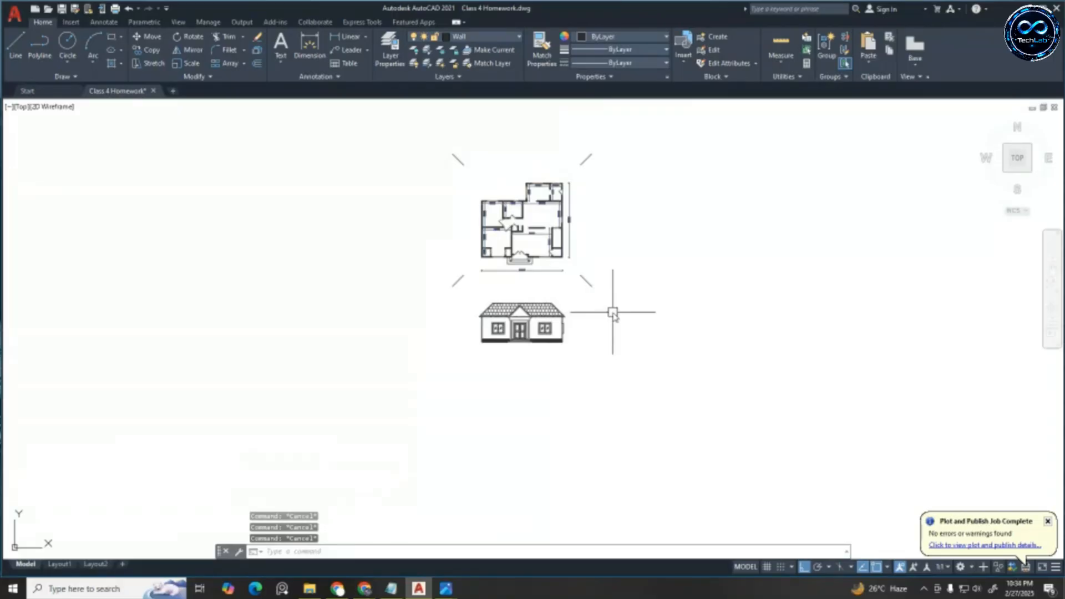
scroll(611, 305, up, 2)
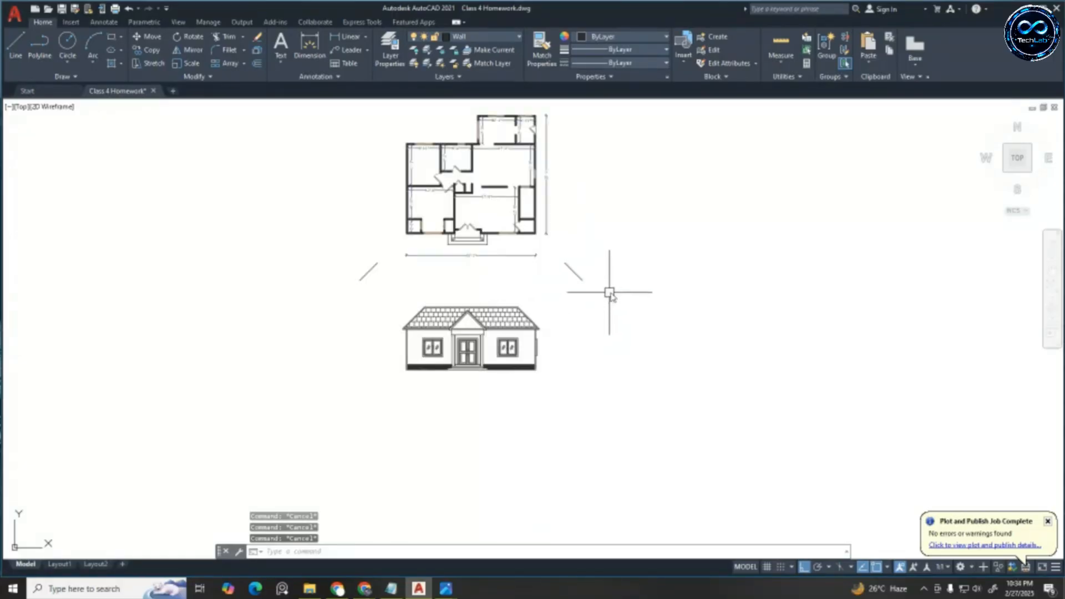
scroll(610, 293, down, 2)
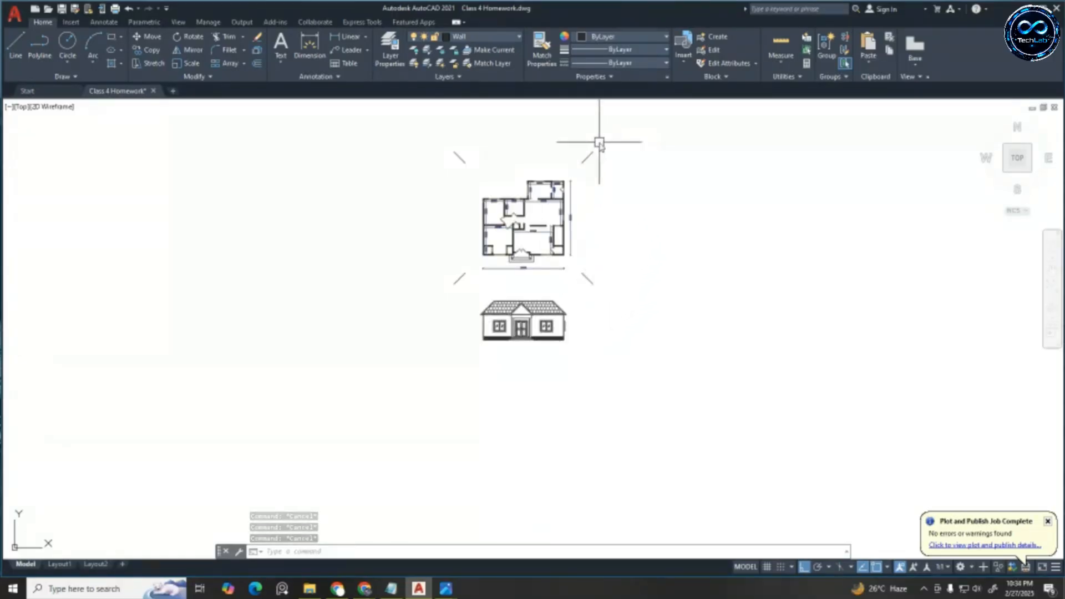
scroll(598, 143, up, 2)
scroll(599, 139, up, 2)
scroll(598, 143, down, 2)
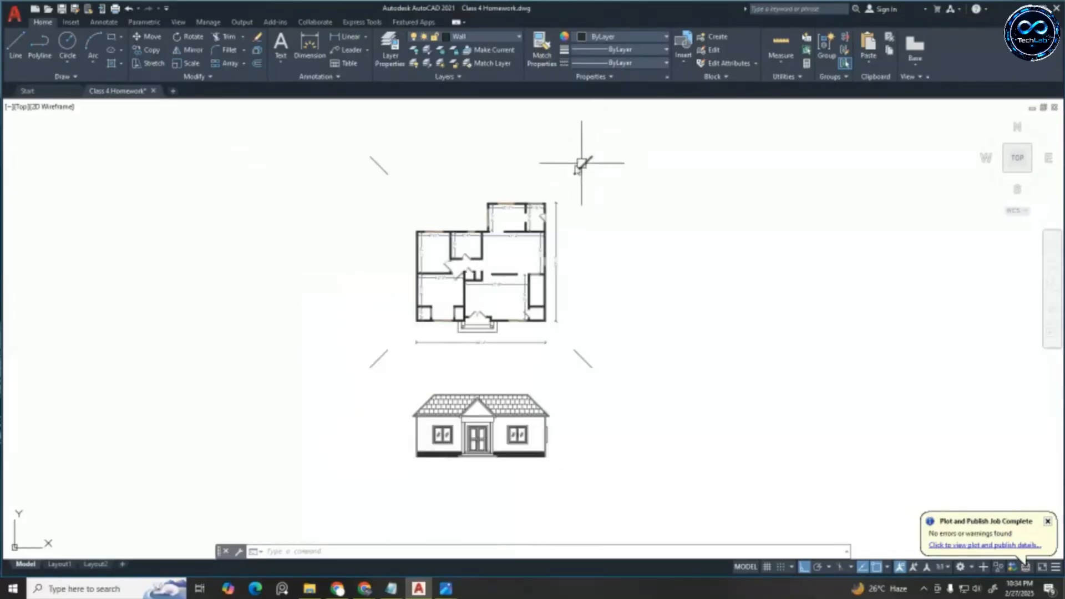
click(115, 8)
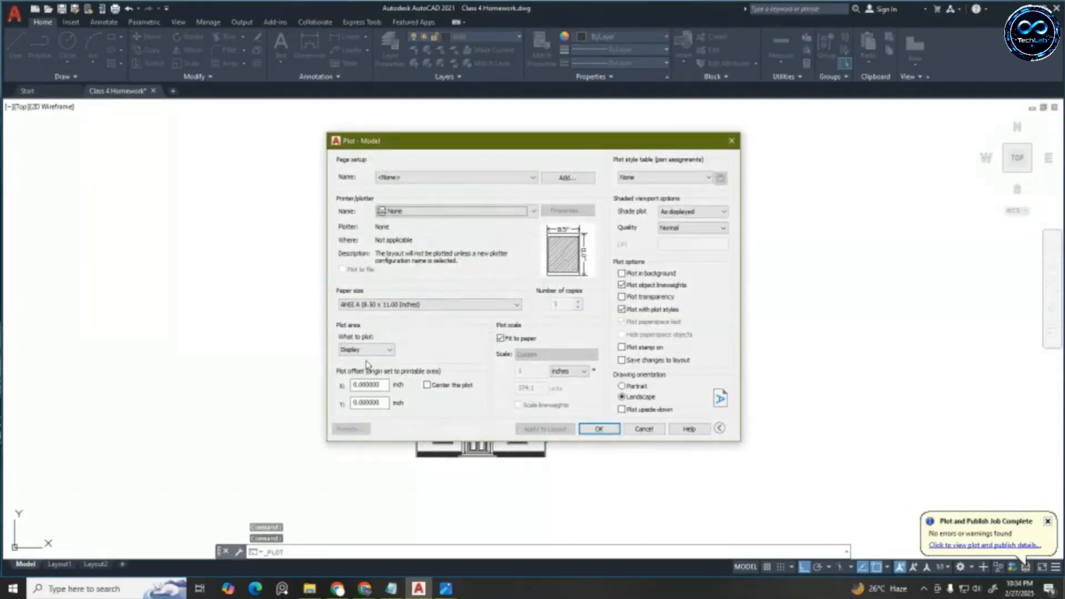
click(367, 350)
click(371, 382)
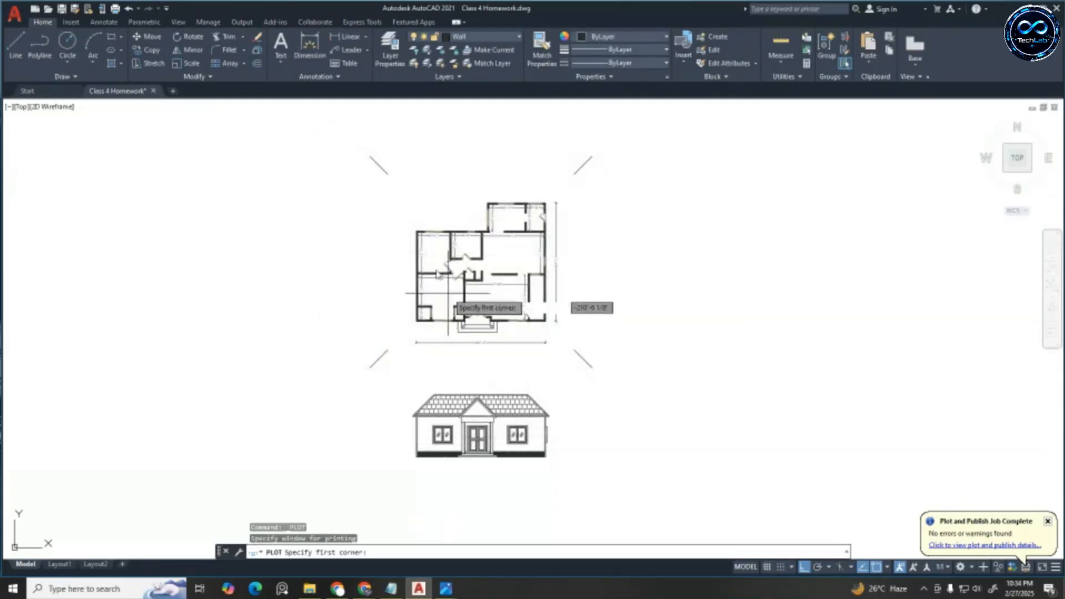
click(388, 174)
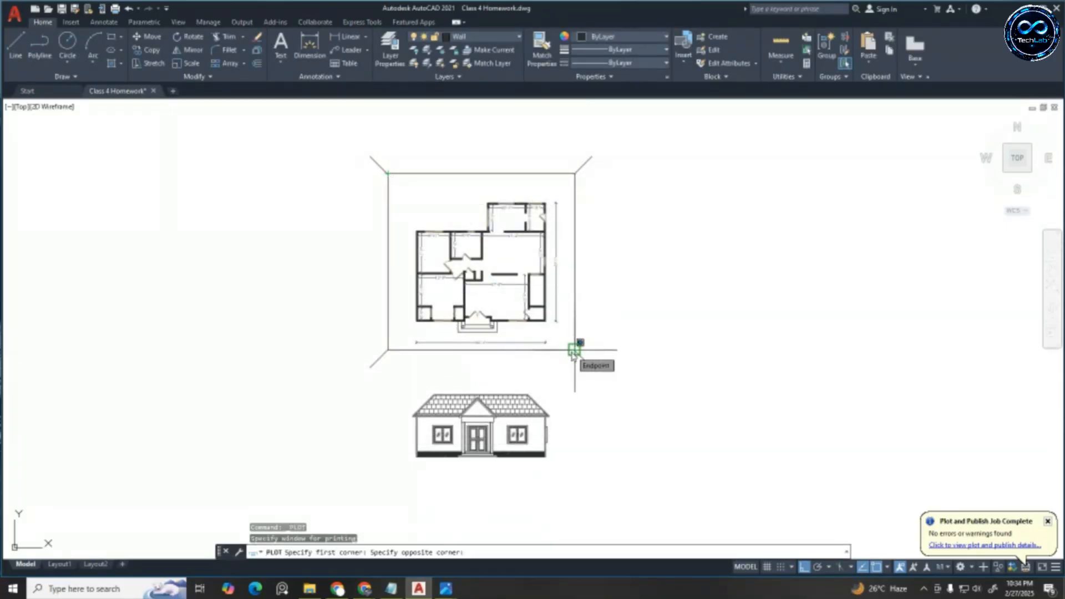
key(Escape)
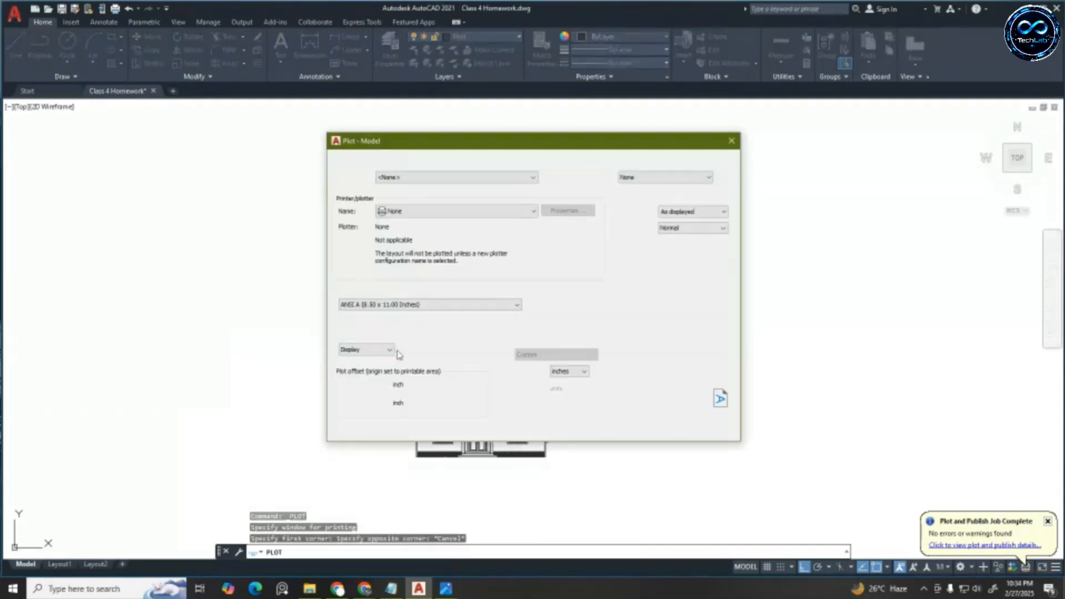
click(730, 142)
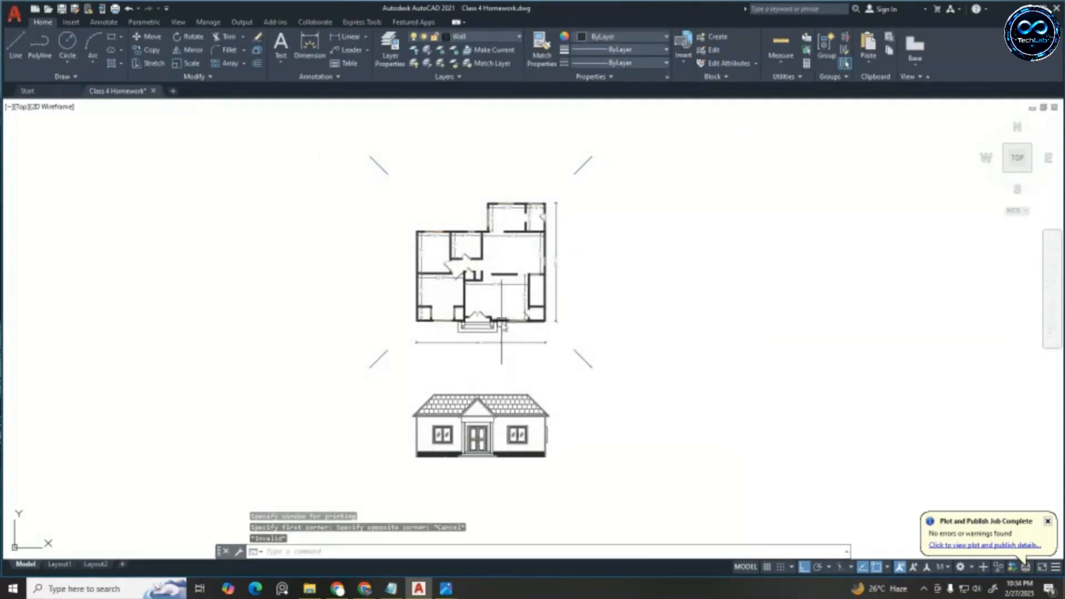
Move the entire front elevation farther south, away from the floor plan and its diagonal corner lines
scroll(451, 355, up, 5)
click(386, 293)
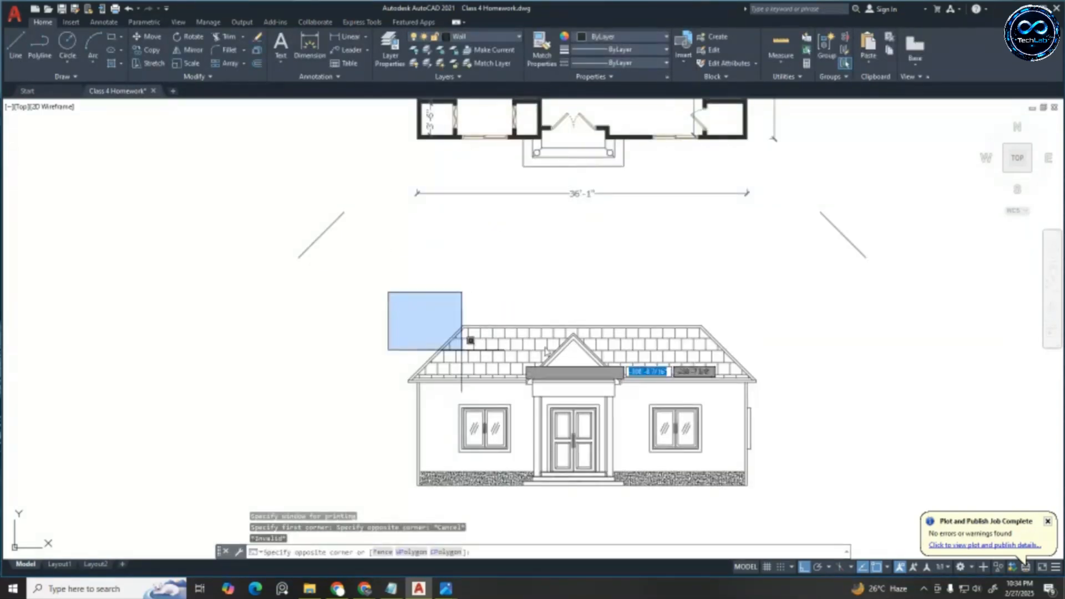
scroll(550, 345, down, 2)
click(724, 476)
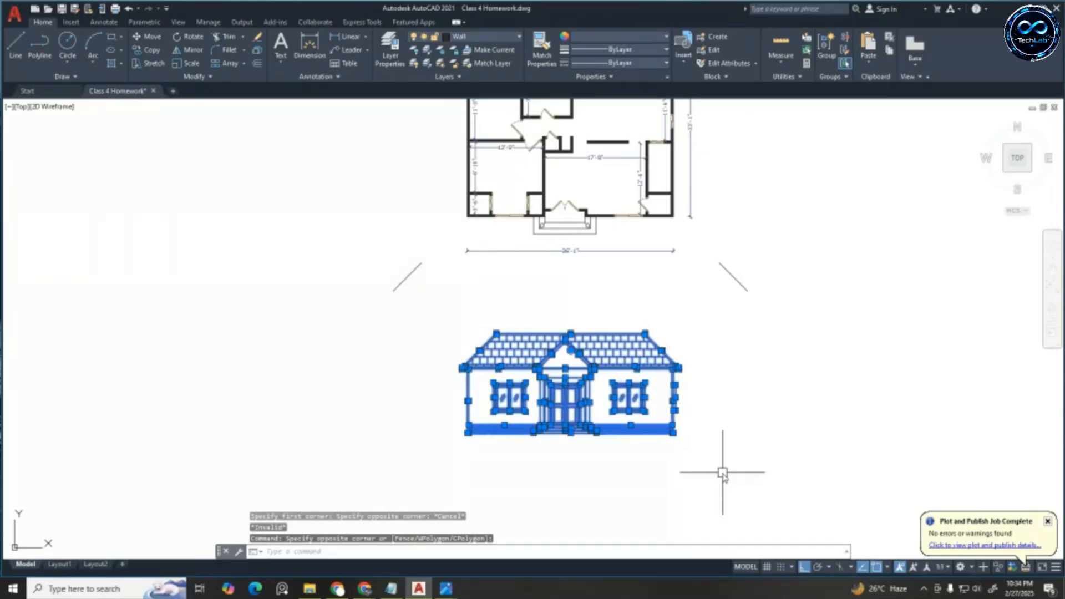
text(m)
key(Return)
click(737, 398)
click(736, 449)
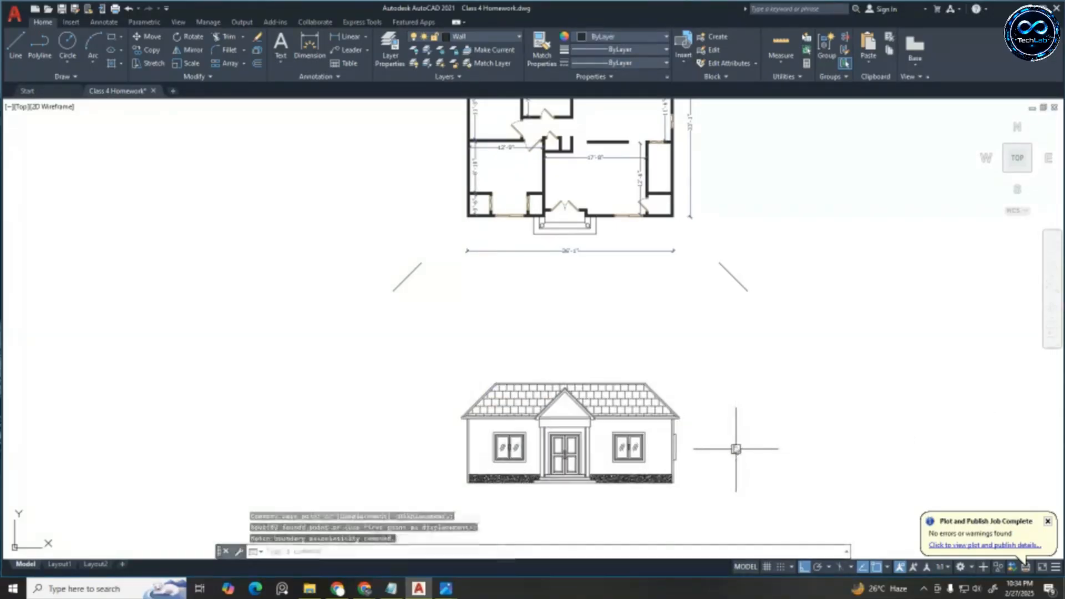
key(Escape)
key(Escape)
Hatch the front elevation's wall right of the entrance with horizontal siding lines, leaving out the window
scroll(636, 368, down, 2)
scroll(636, 435, up, 8)
scroll(646, 396, down, 2)
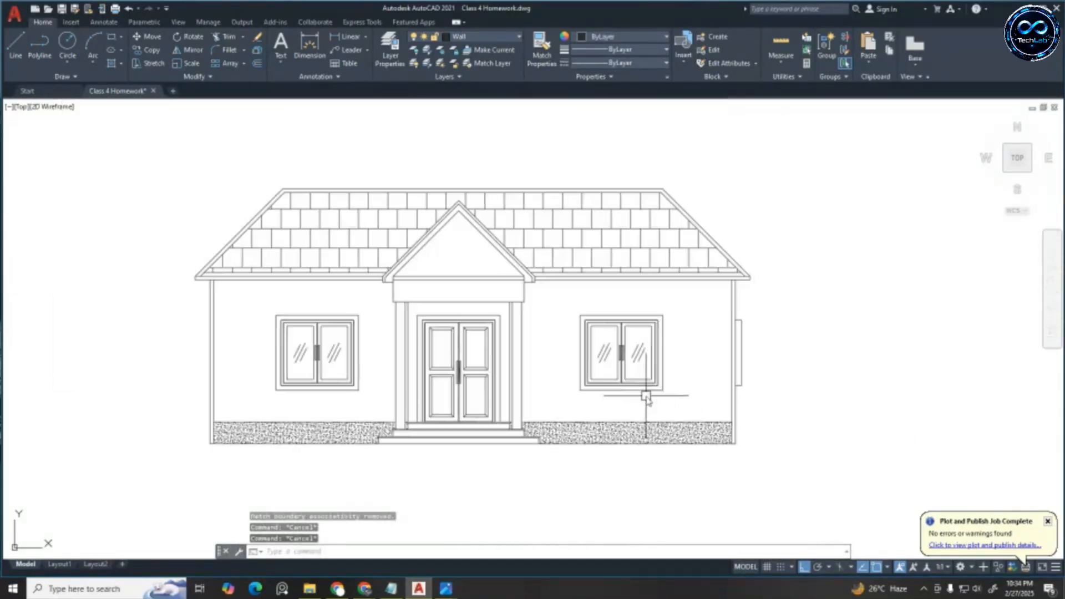
scroll(574, 354, up, 2)
key(Escape)
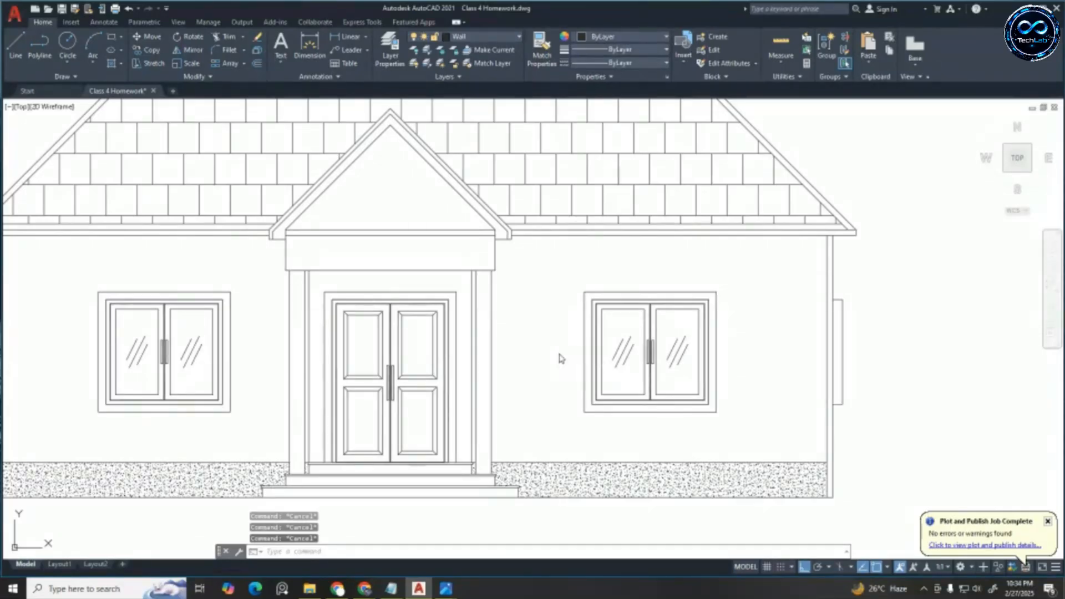
text(h)
key(Return)
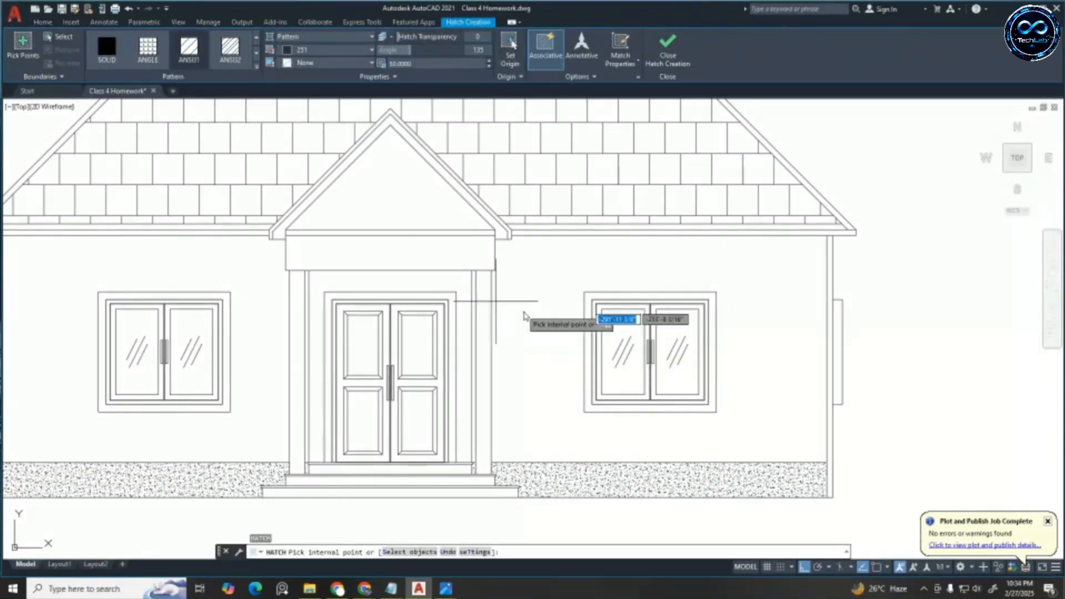
click(513, 315)
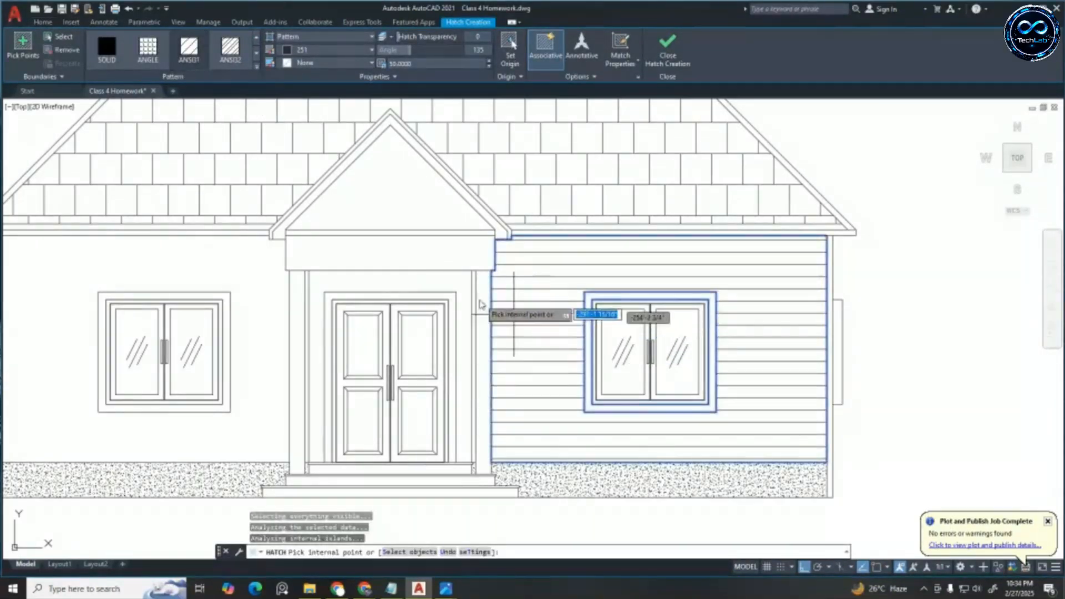
Extend the siding hatch to the narrow strips beside the porch columns and the wall left of the entrance, then finish the hatch
scroll(480, 304, up, 4)
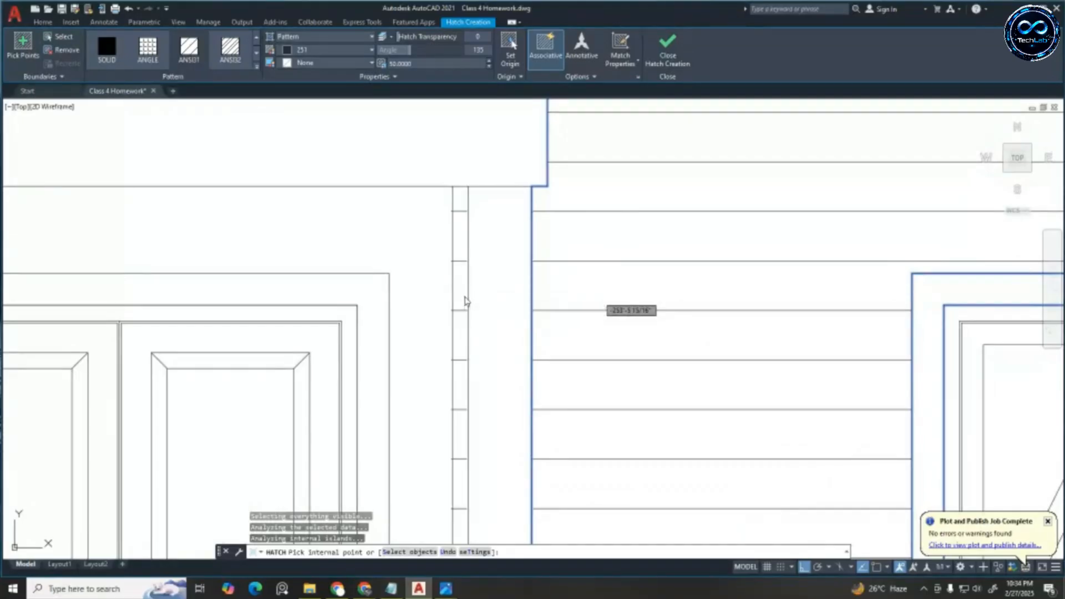
scroll(685, 238, down, 4)
scroll(351, 290, up, 5)
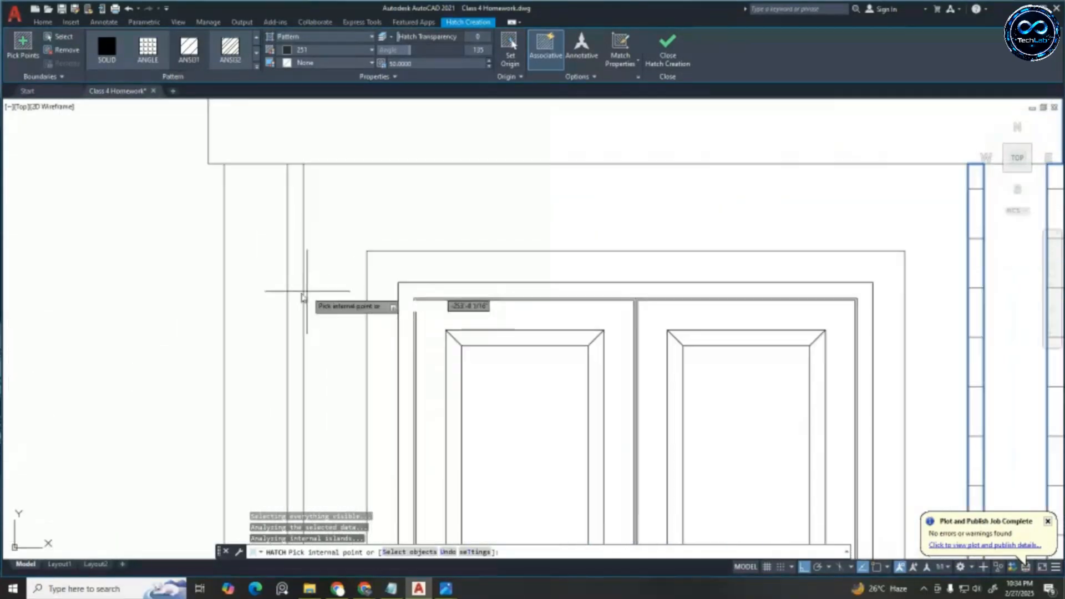
scroll(399, 275, down, 2)
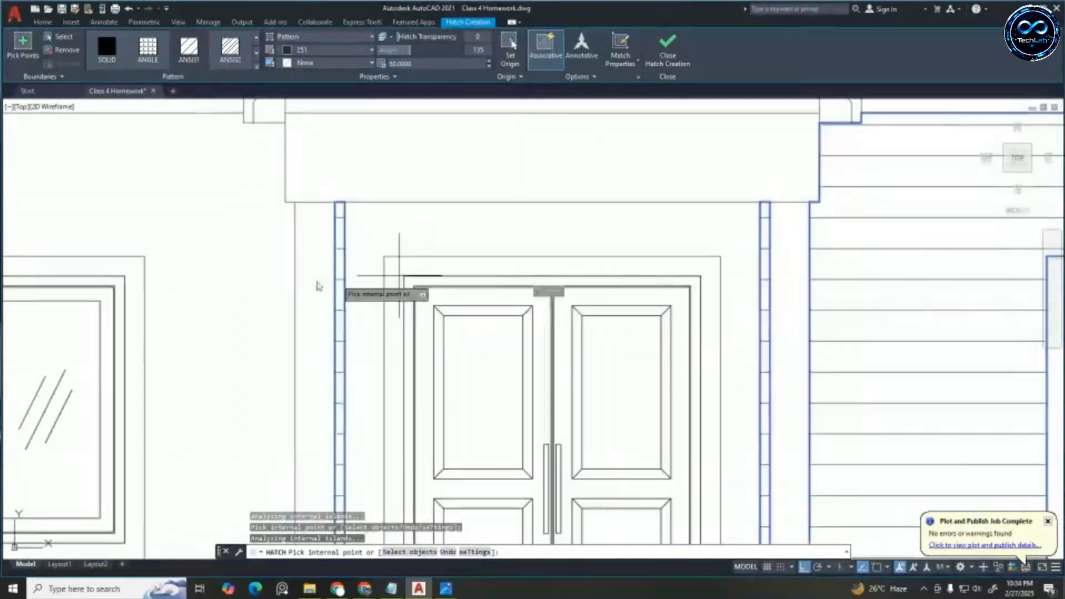
scroll(302, 291, down, 4)
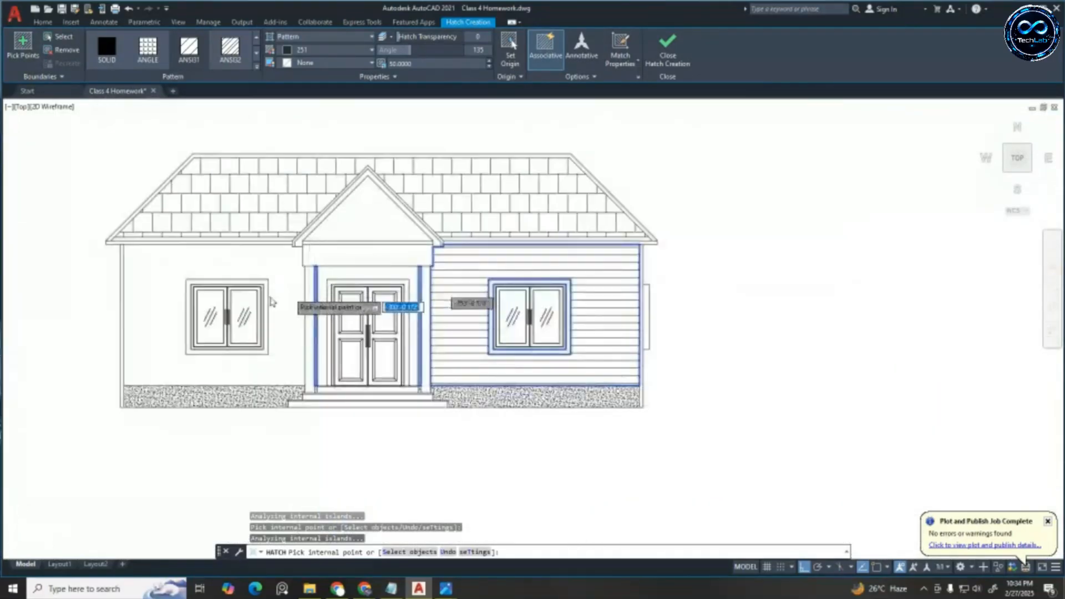
scroll(272, 302, down, 3)
click(216, 301)
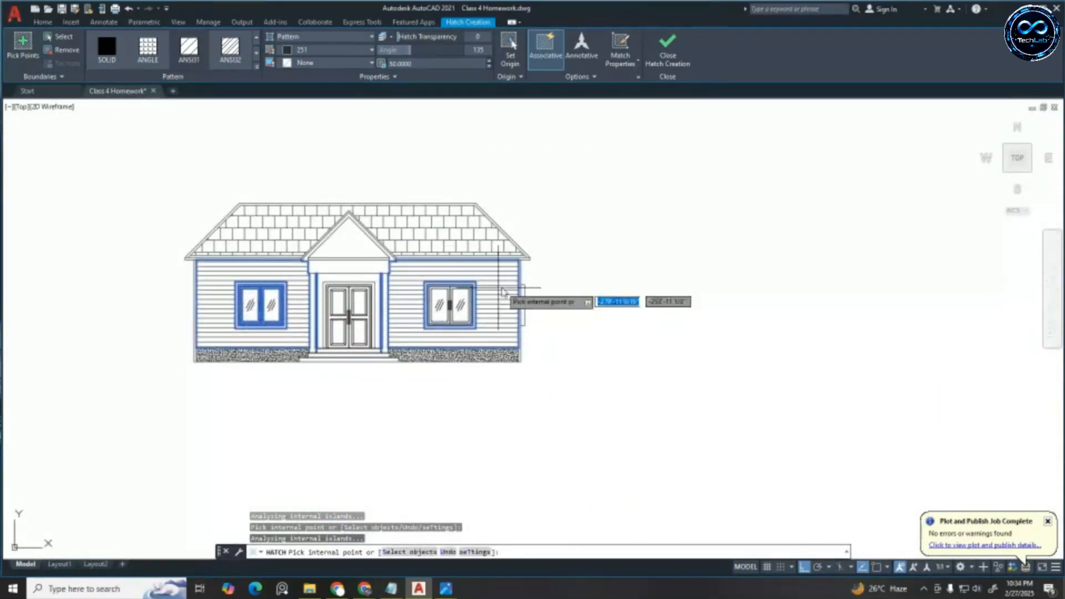
key(Escape)
key(Escape)
key(Escape)
Examine the hatched front elevation's walls, roof and entrance up close, and compare it with the floor plan
scroll(518, 283, up, 3)
scroll(636, 304, down, 3)
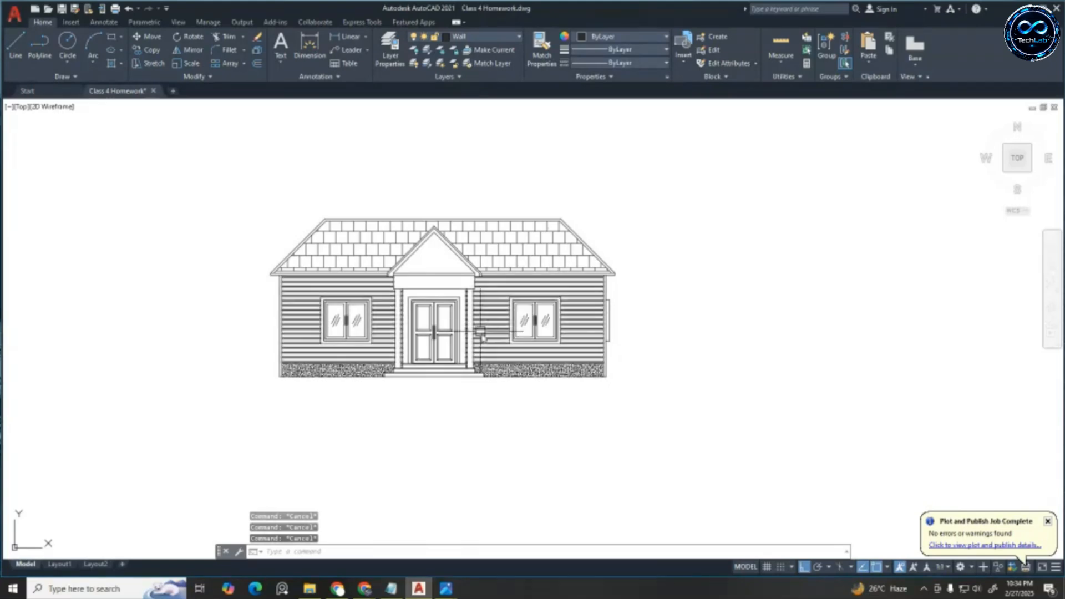
scroll(477, 355, up, 5)
scroll(476, 373, down, 3)
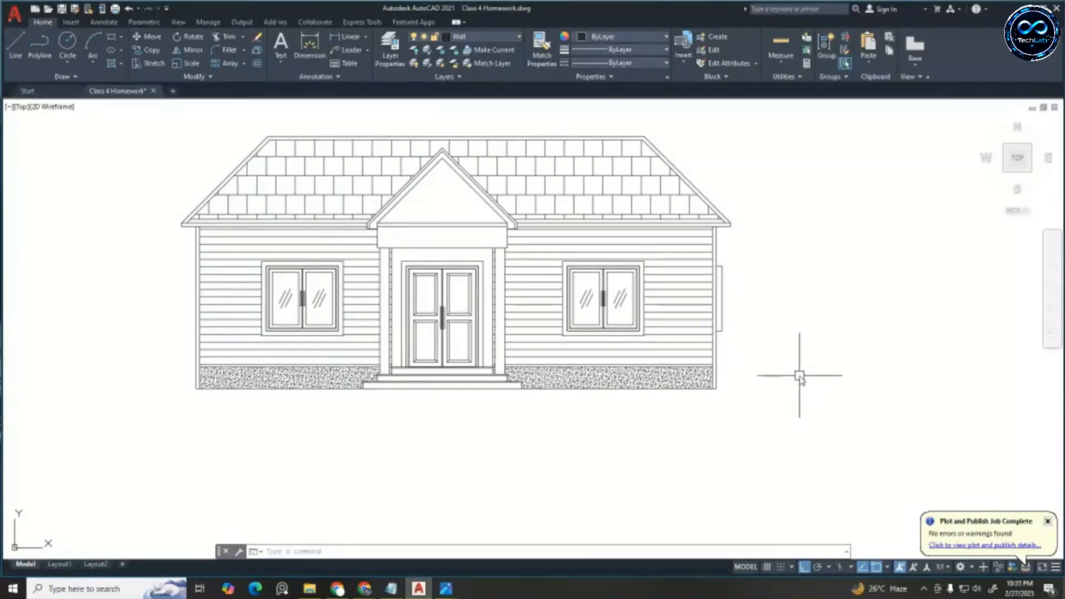
scroll(718, 405, down, 3)
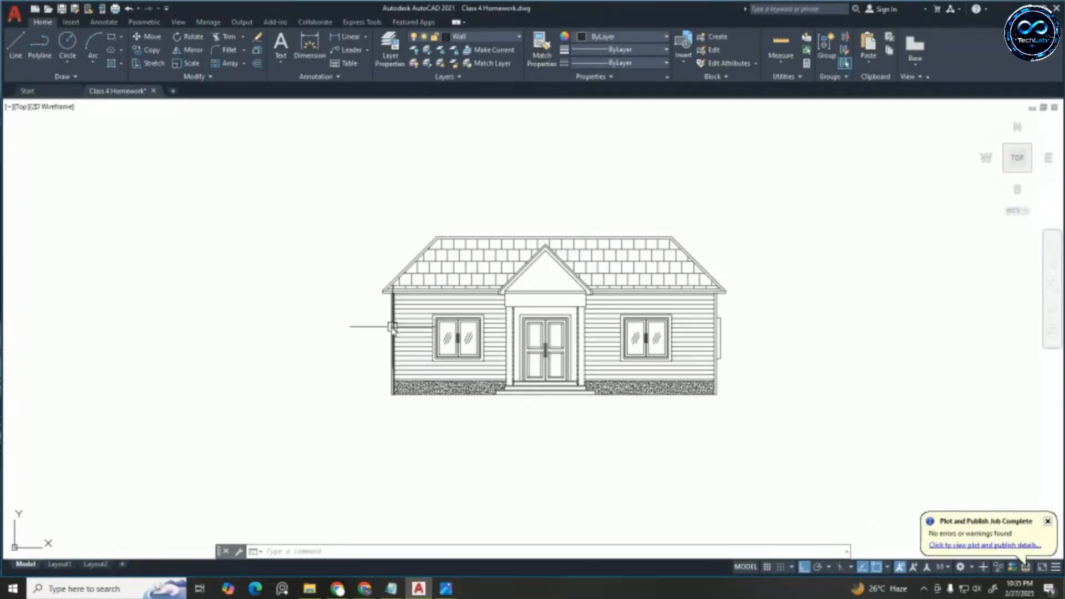
scroll(469, 271, up, 4)
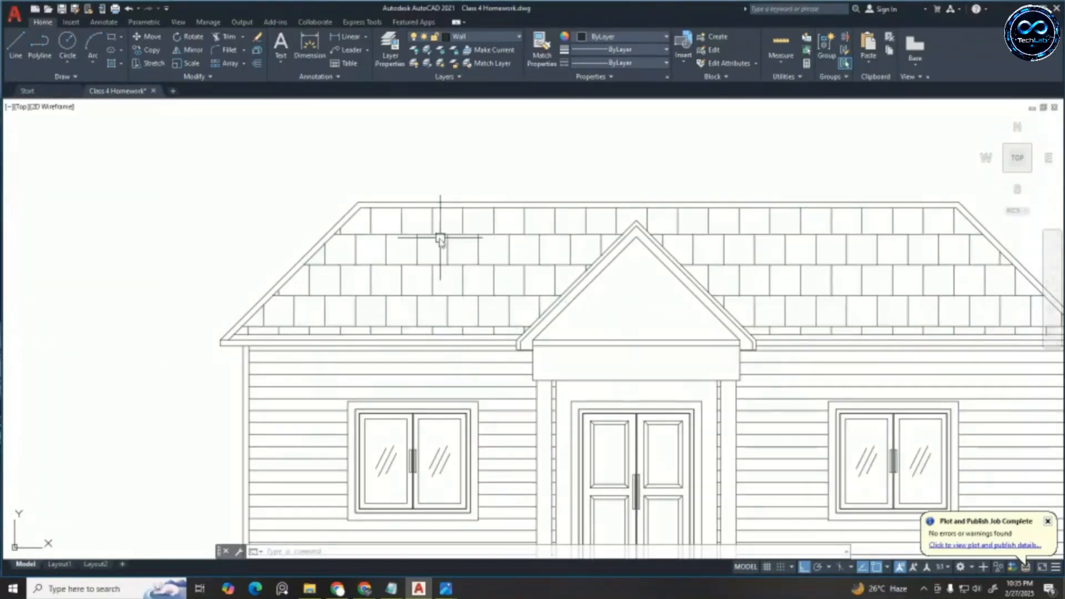
scroll(438, 238, down, 3)
scroll(440, 237, down, 5)
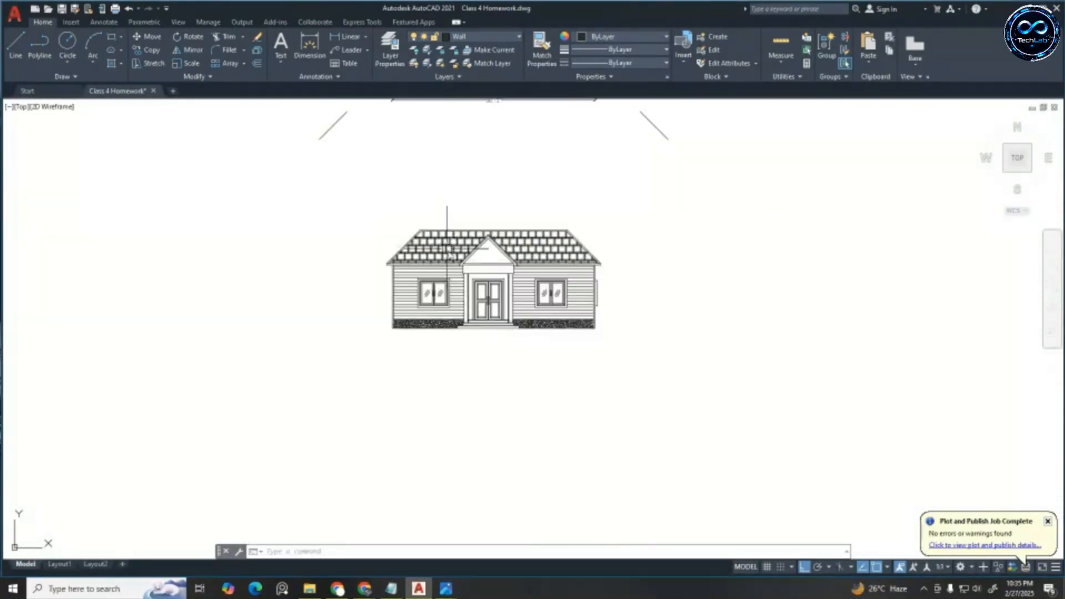
scroll(501, 198, up, 5)
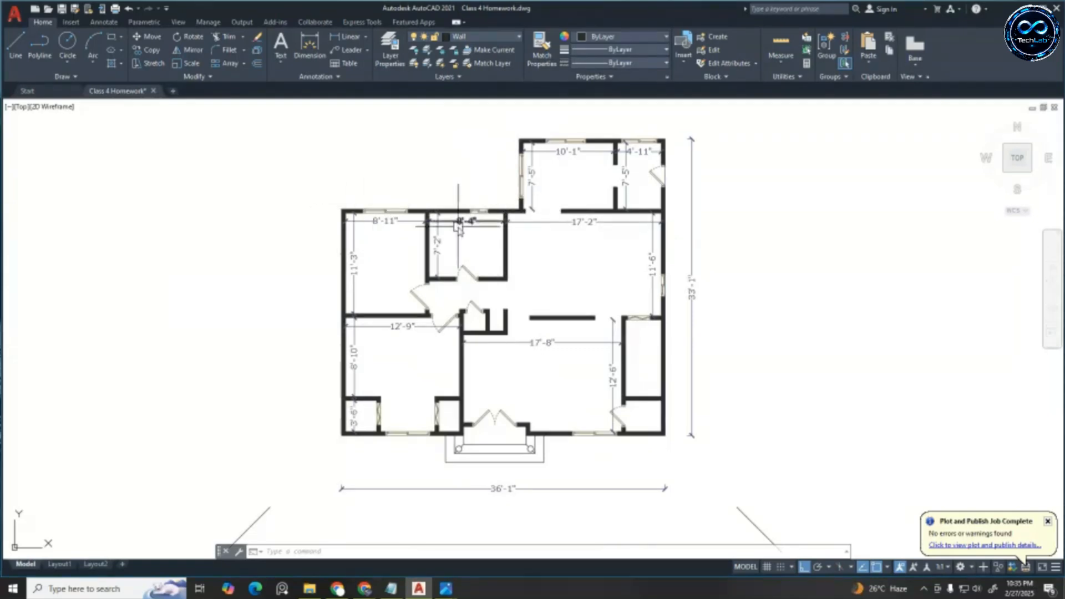
scroll(501, 199, down, 4)
scroll(512, 344, up, 4)
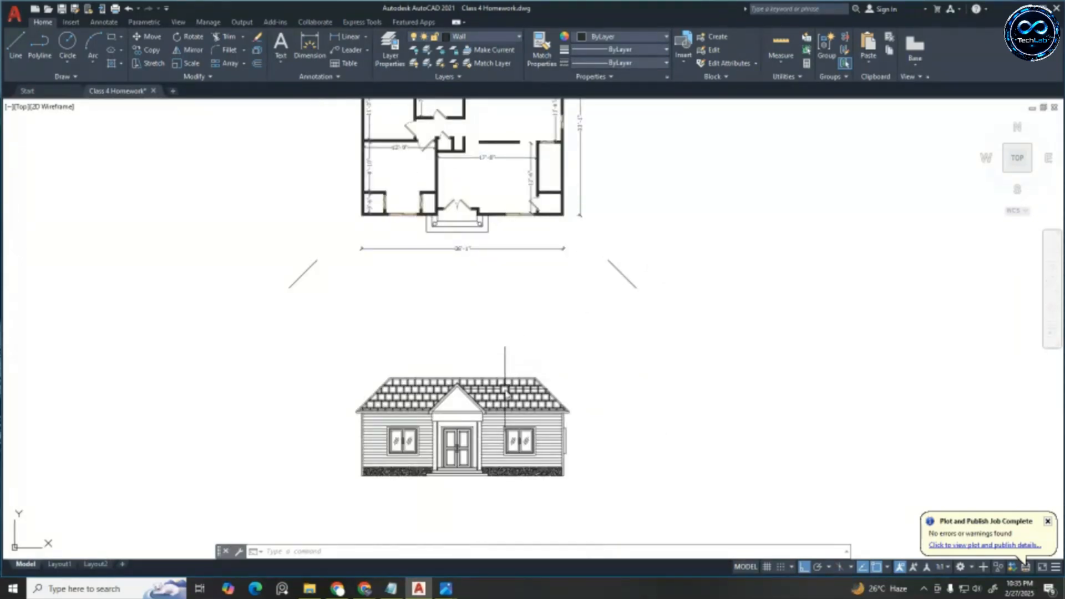
Open Layout1 and inspect how the floor plan, its door and dimension details, and the front elevation appear on the sheet
click(58, 565)
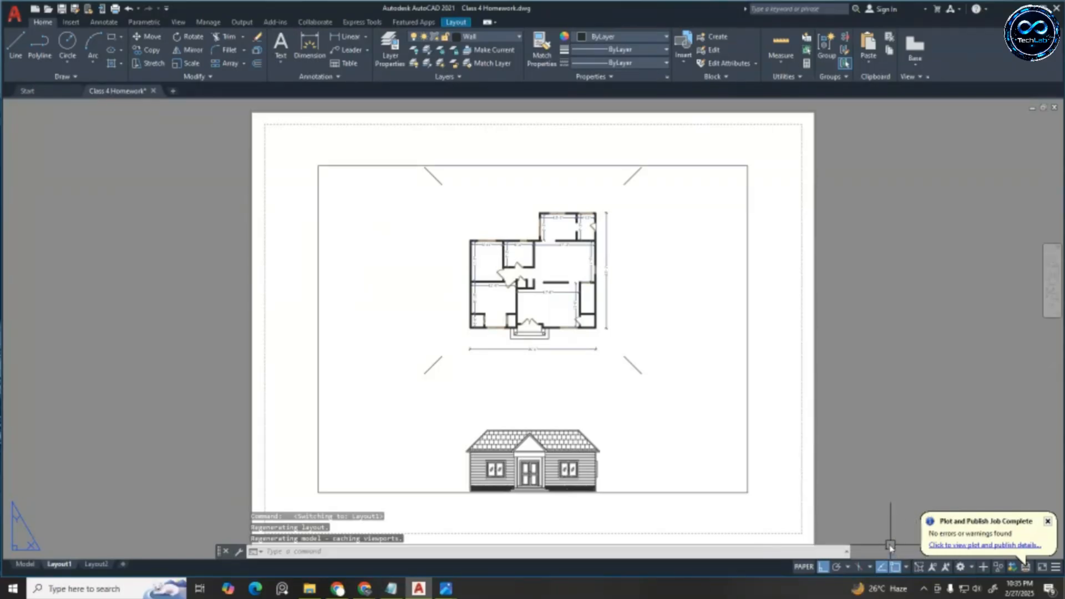
scroll(312, 139, down, 4)
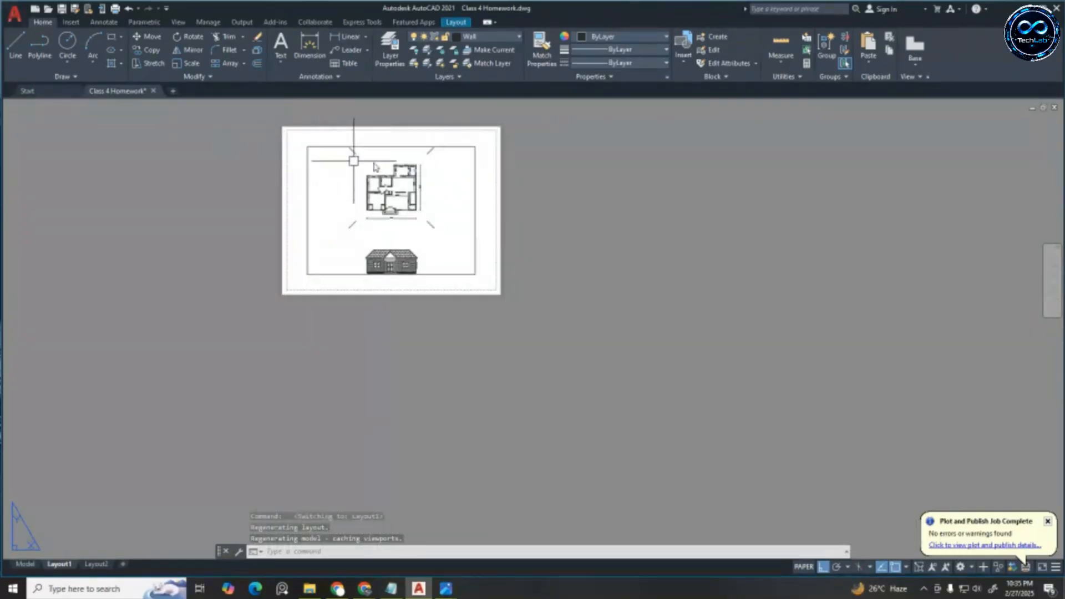
scroll(465, 143, up, 2)
scroll(452, 149, up, 3)
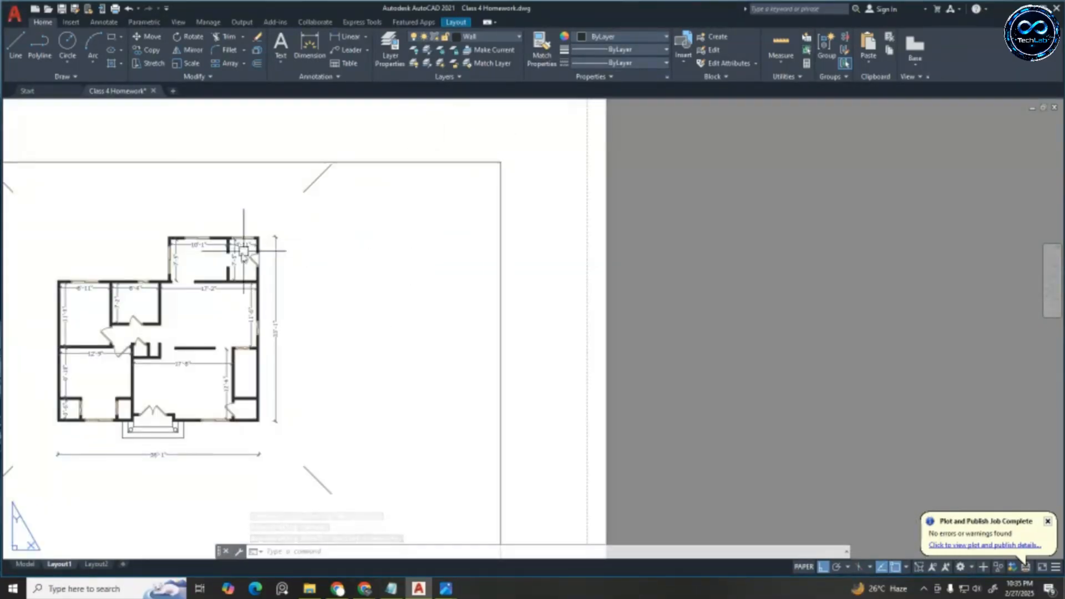
scroll(255, 250, up, 6)
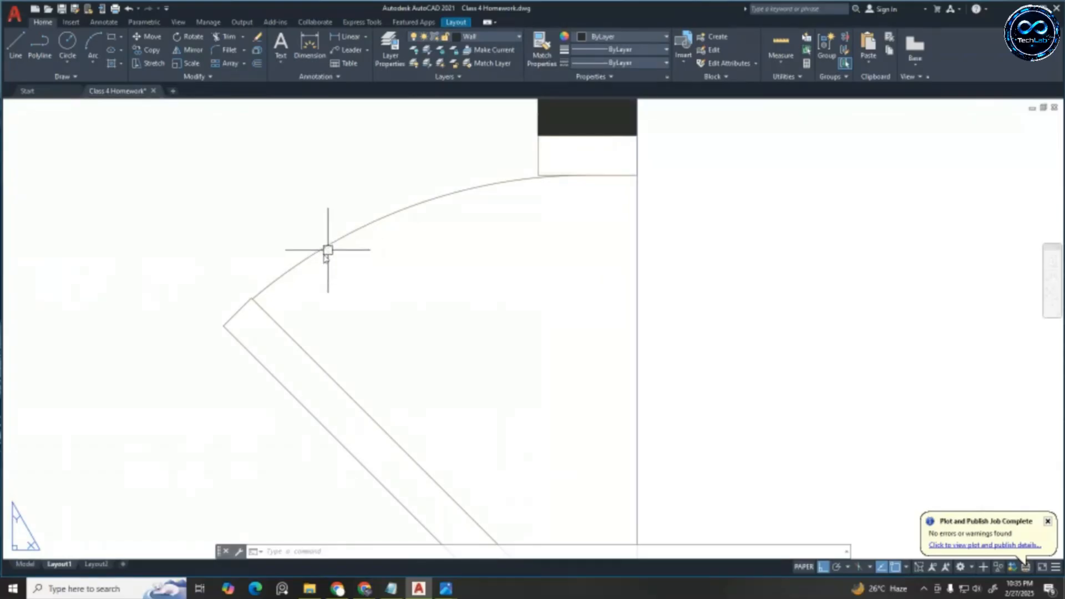
scroll(528, 242, down, 4)
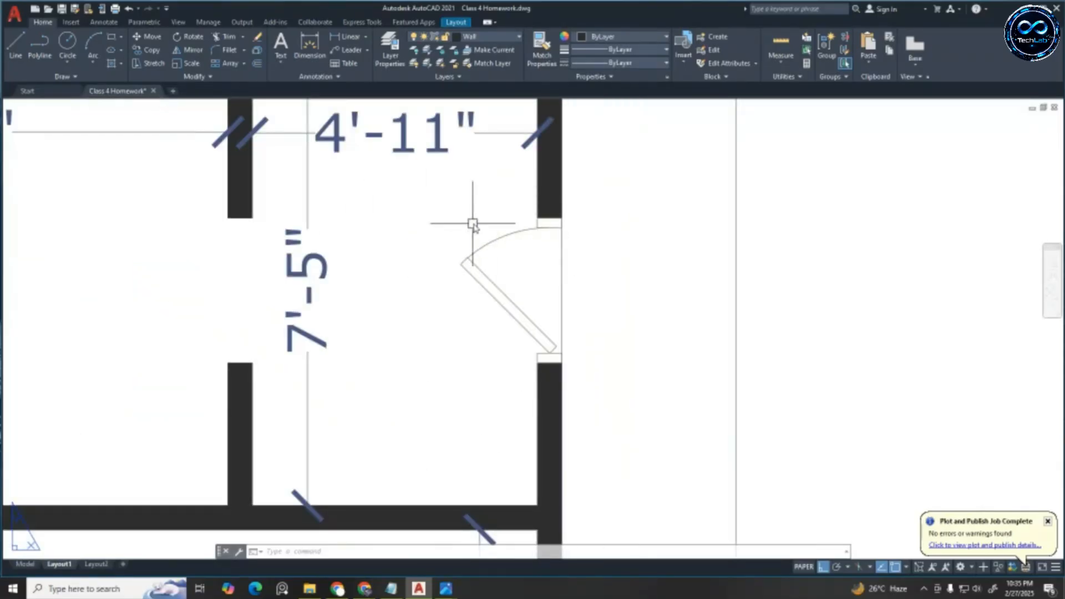
scroll(532, 239, down, 4)
scroll(536, 246, down, 4)
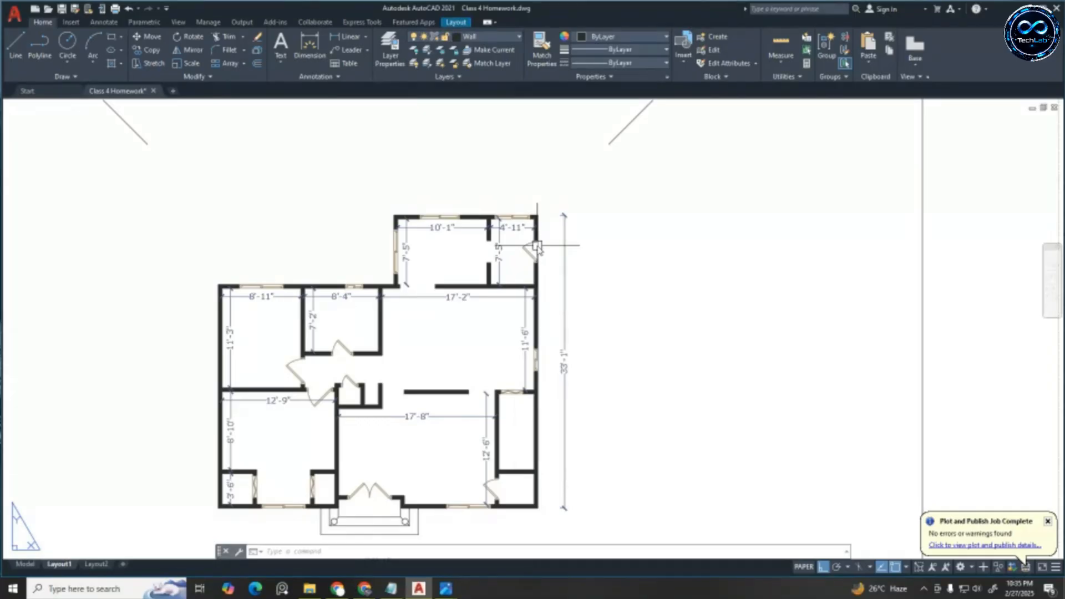
scroll(499, 220, down, 4)
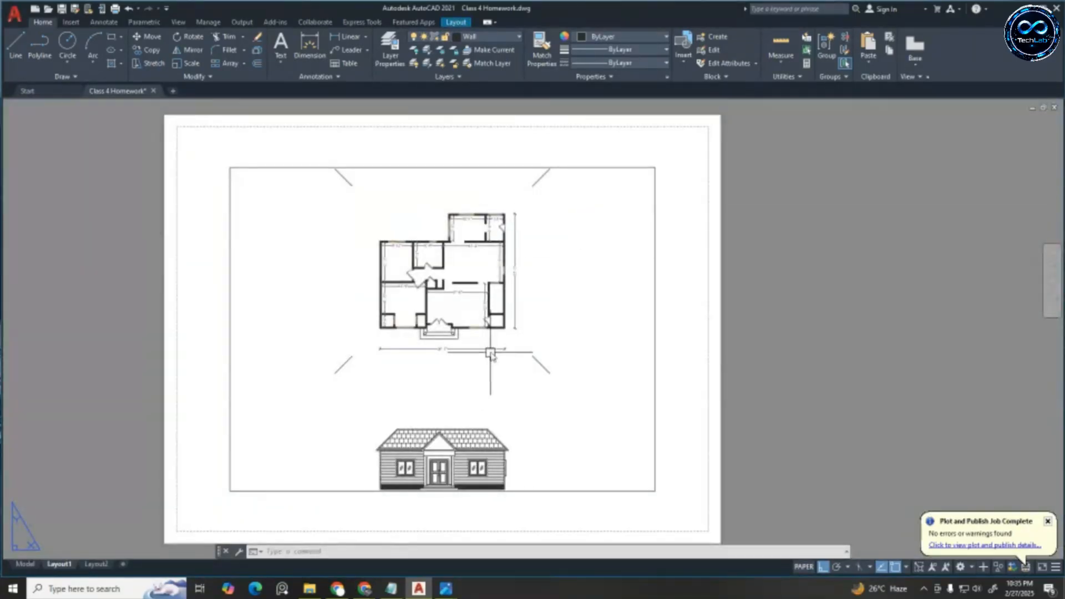
scroll(490, 353, up, 3)
scroll(493, 350, down, 3)
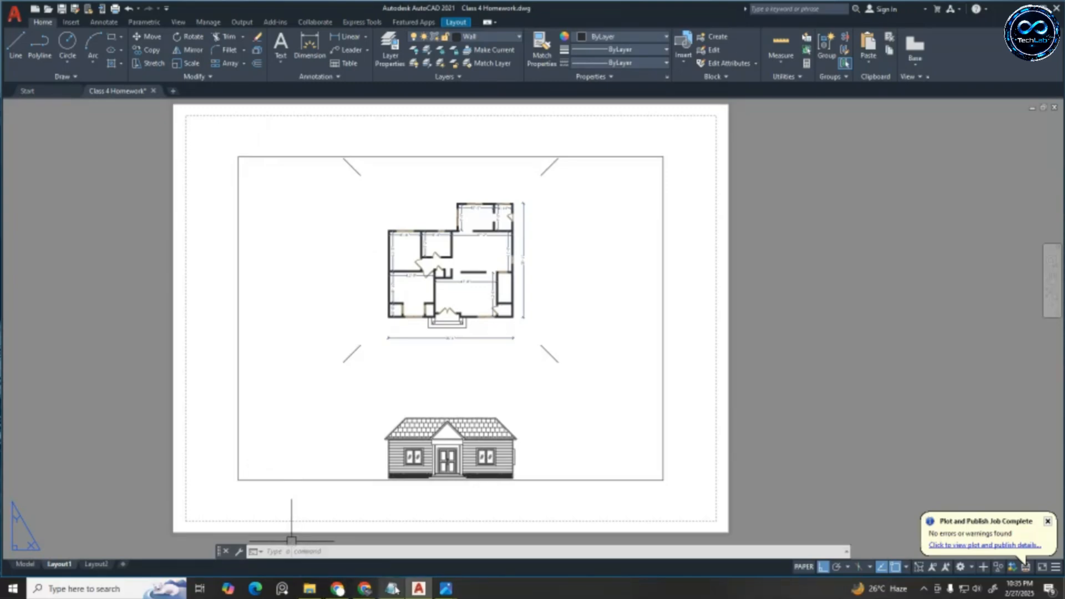
Switch to Chrome and search Google Images for "sheets presentation" in a new tab
click(339, 591)
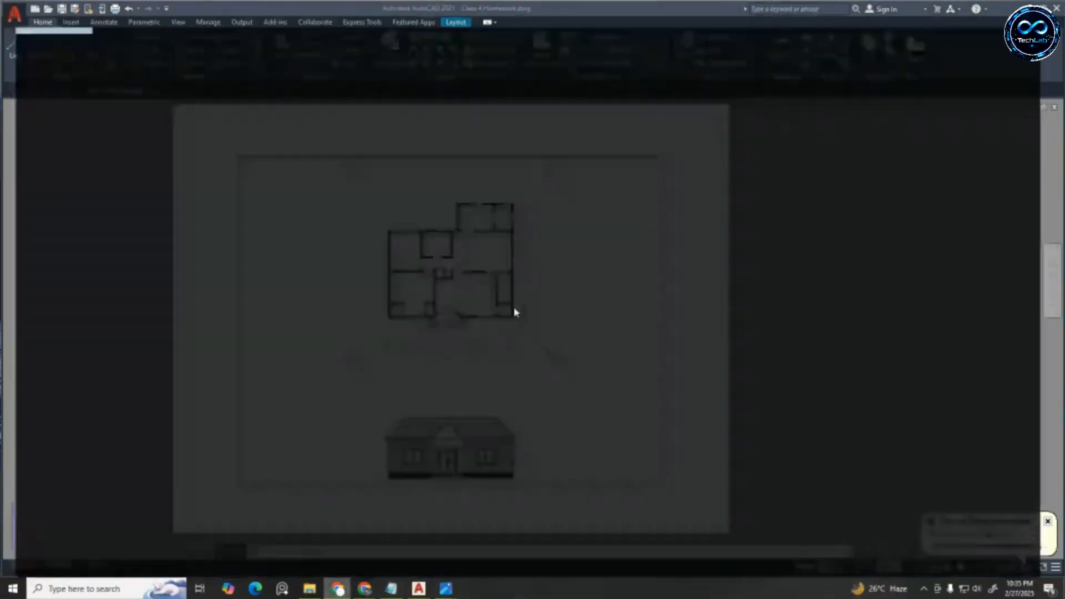
click(423, 11)
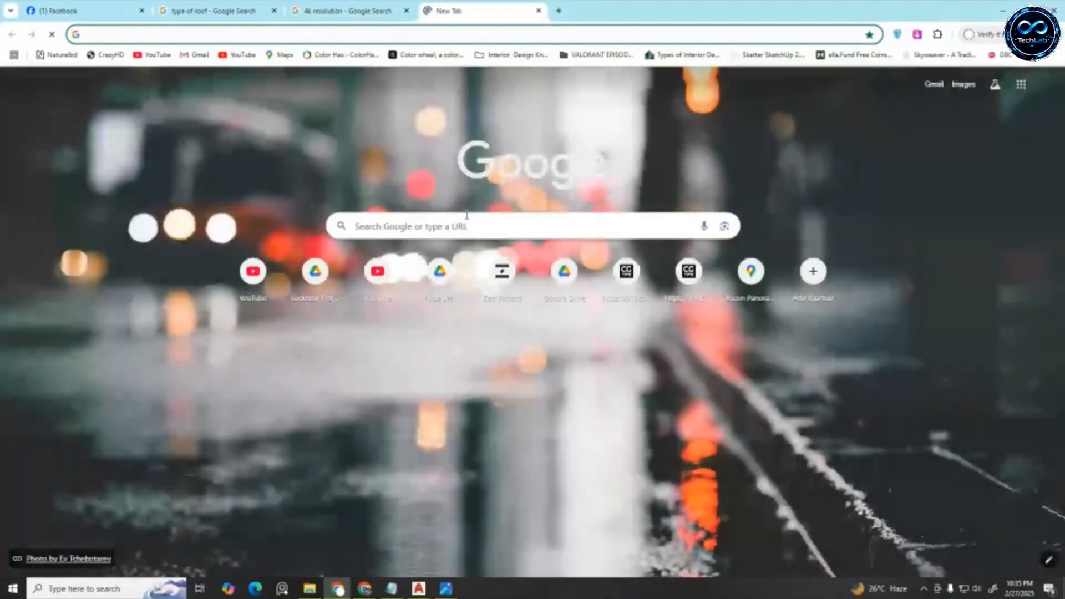
click(467, 224)
text(shet)
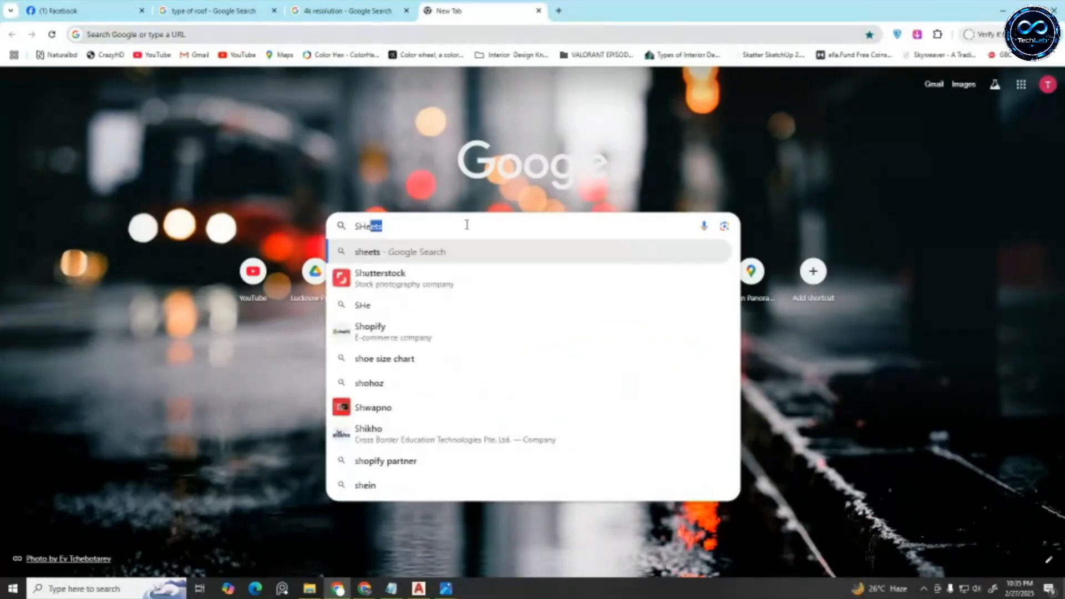
key(BackSpace)
key(BackSpace)
key(BackSpace)
key(BackSpace)
text(s)
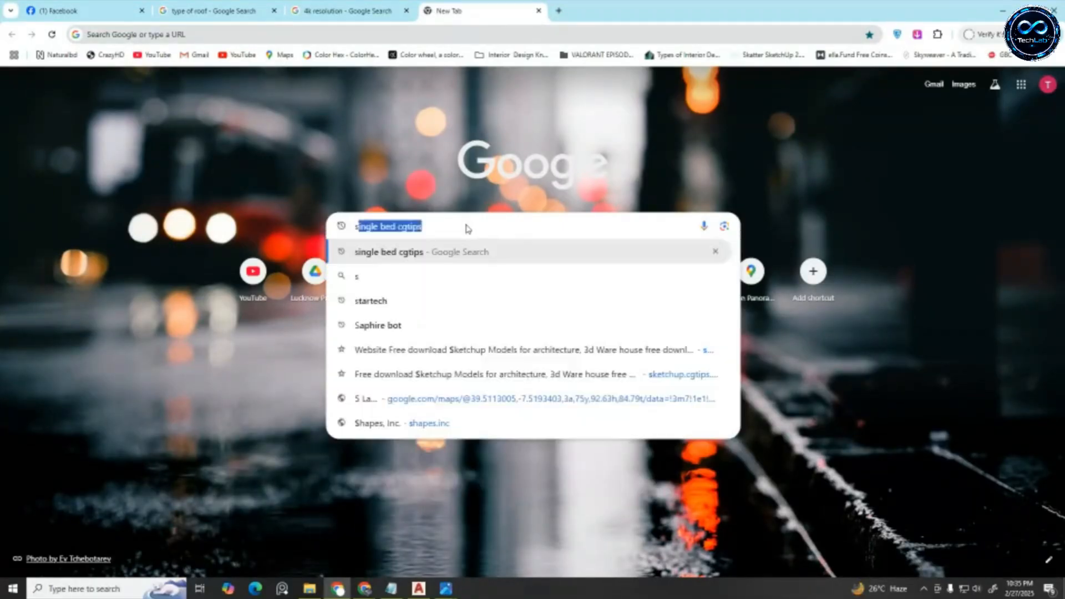
text(heet)
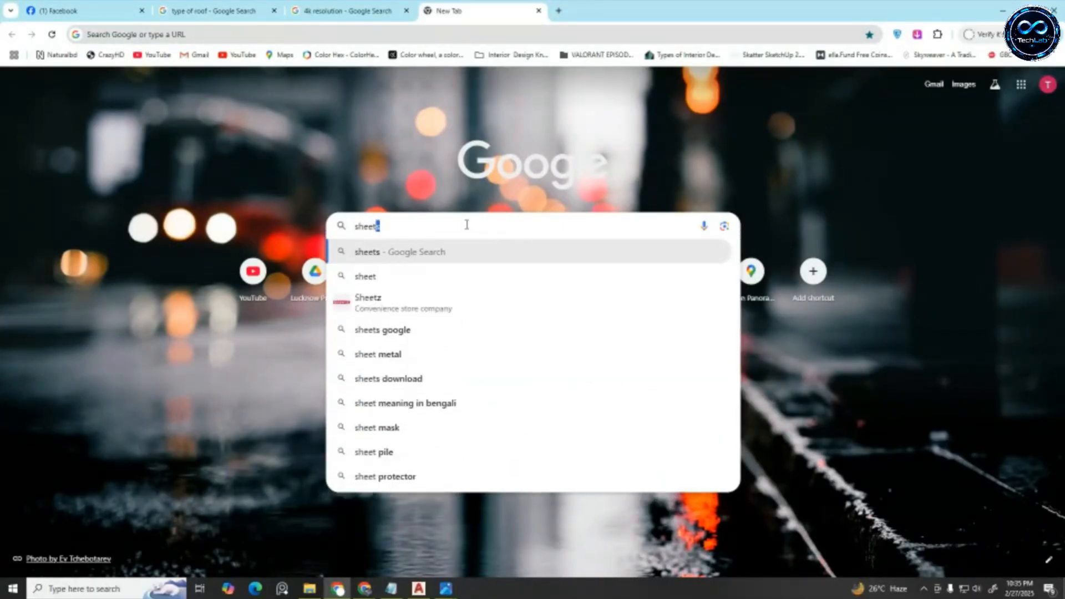
text(s)
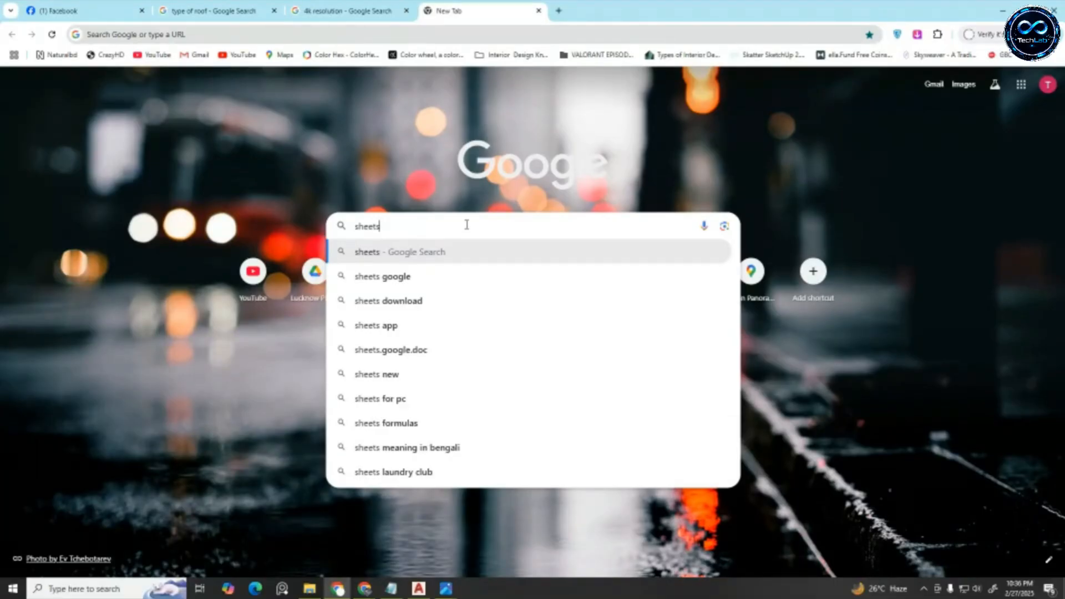
text(pr)
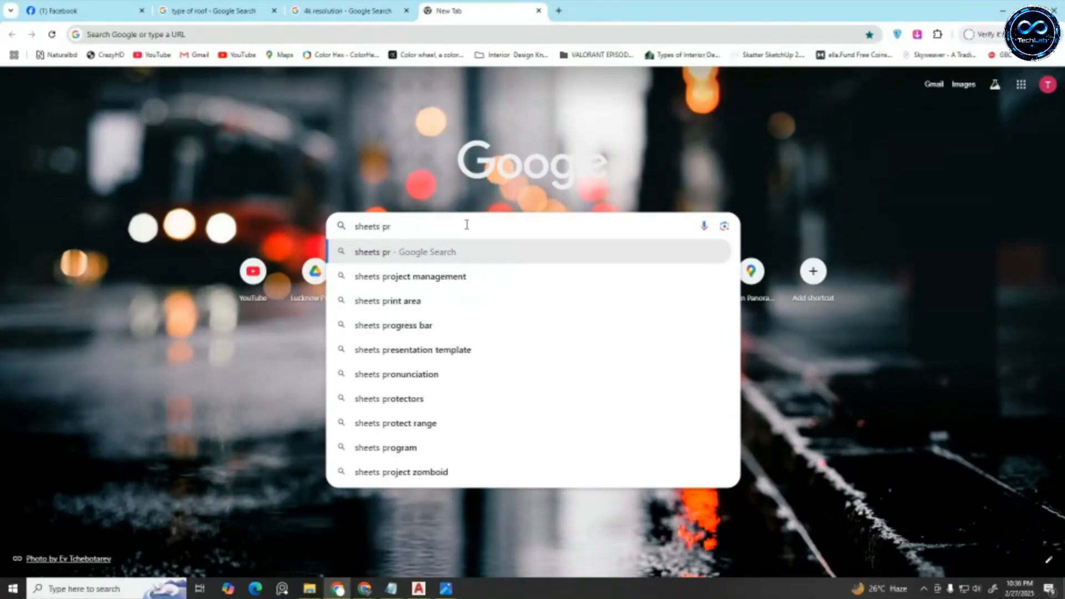
text(e)
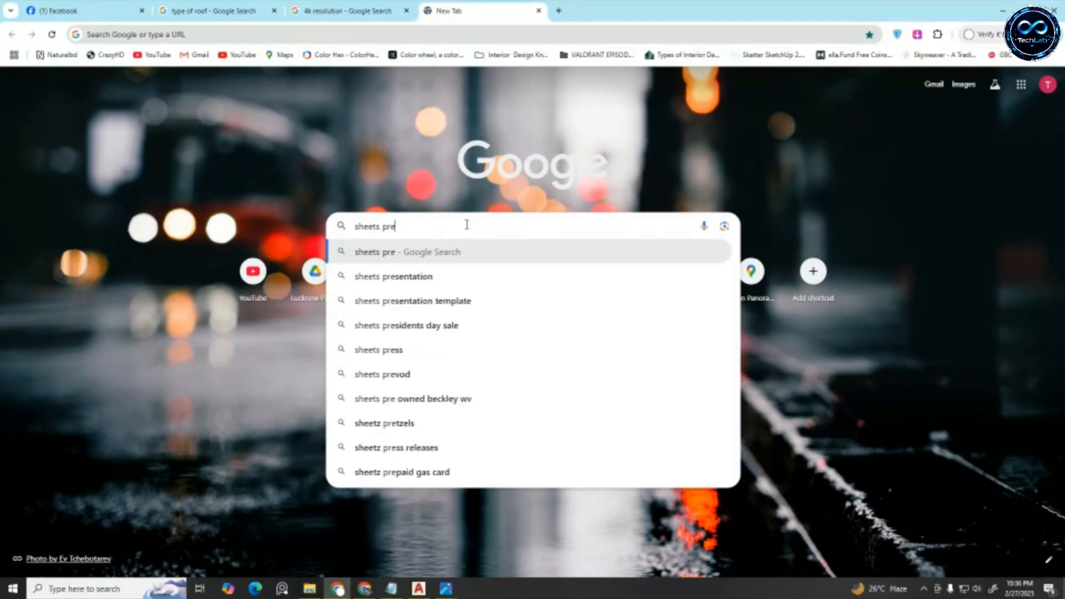
text(sentation)
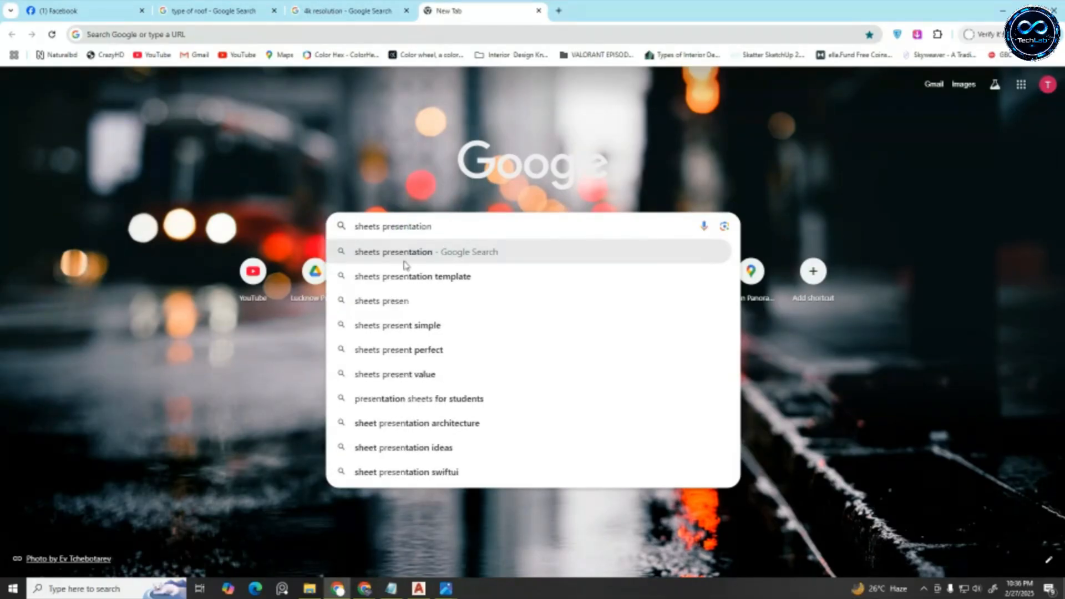
click(405, 264)
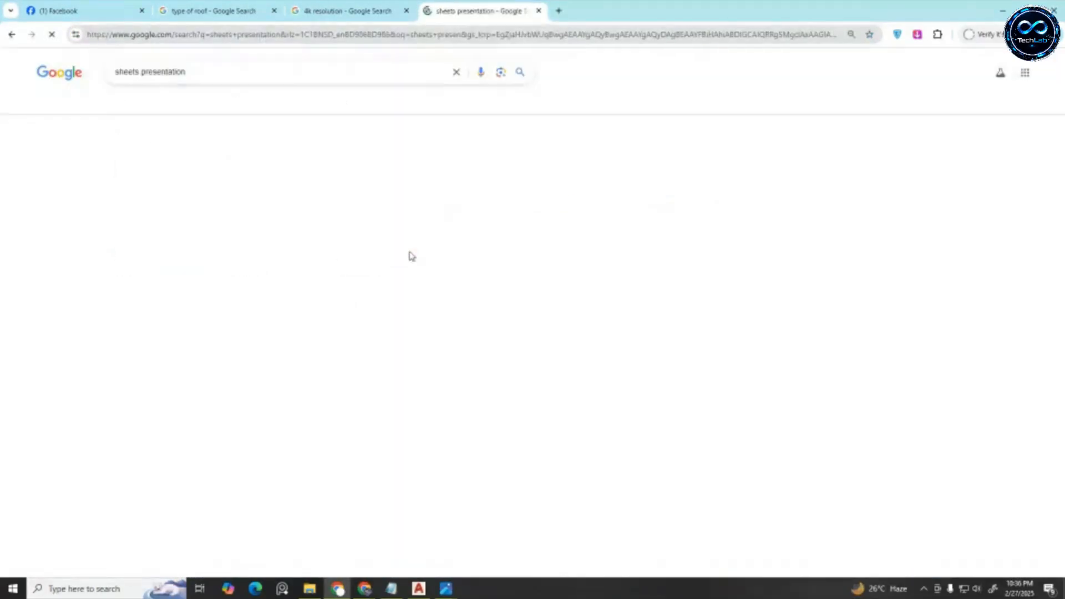
click(145, 103)
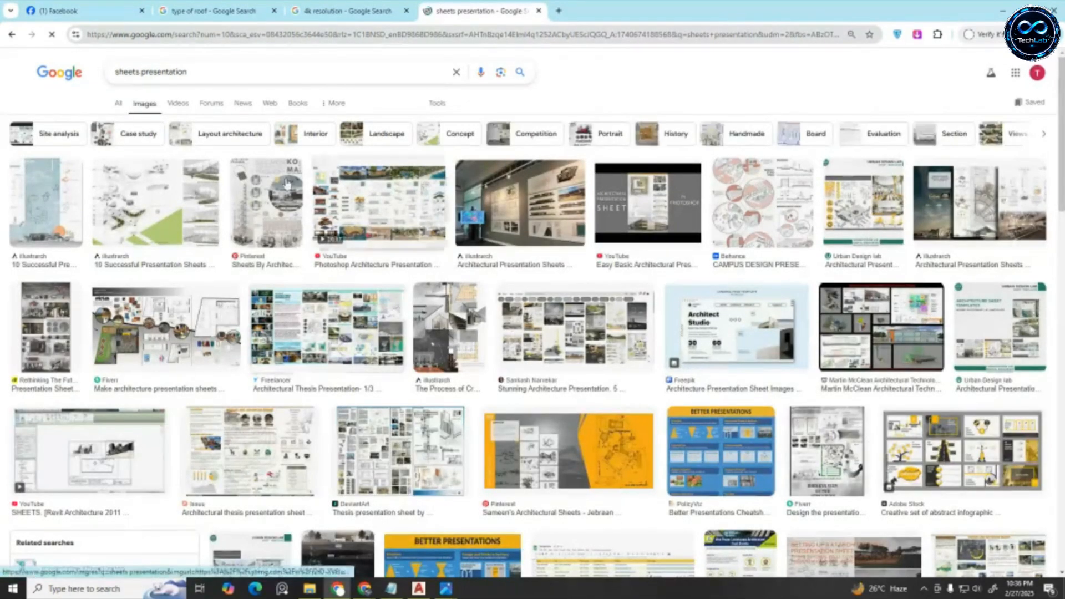
Refine the image search to "sheets presentation cad"
click(217, 71)
text(c)
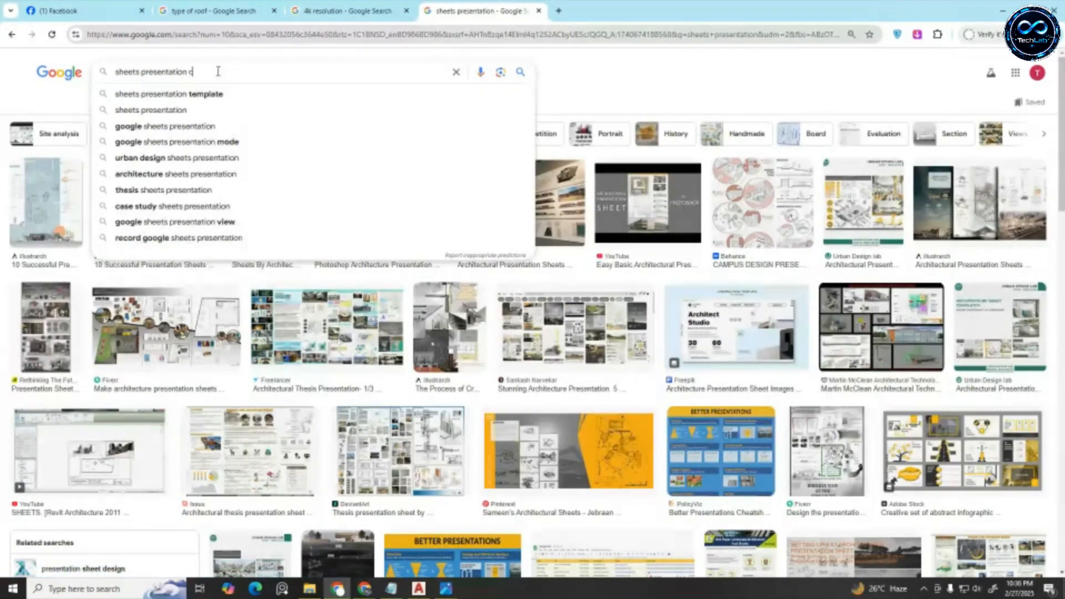
text(ad)
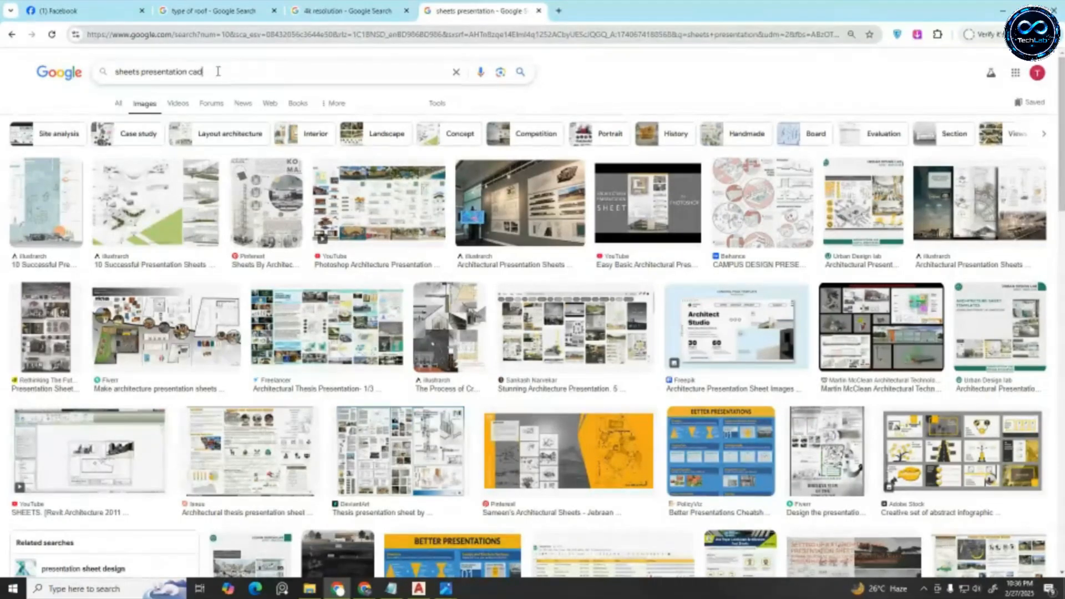
key(Return)
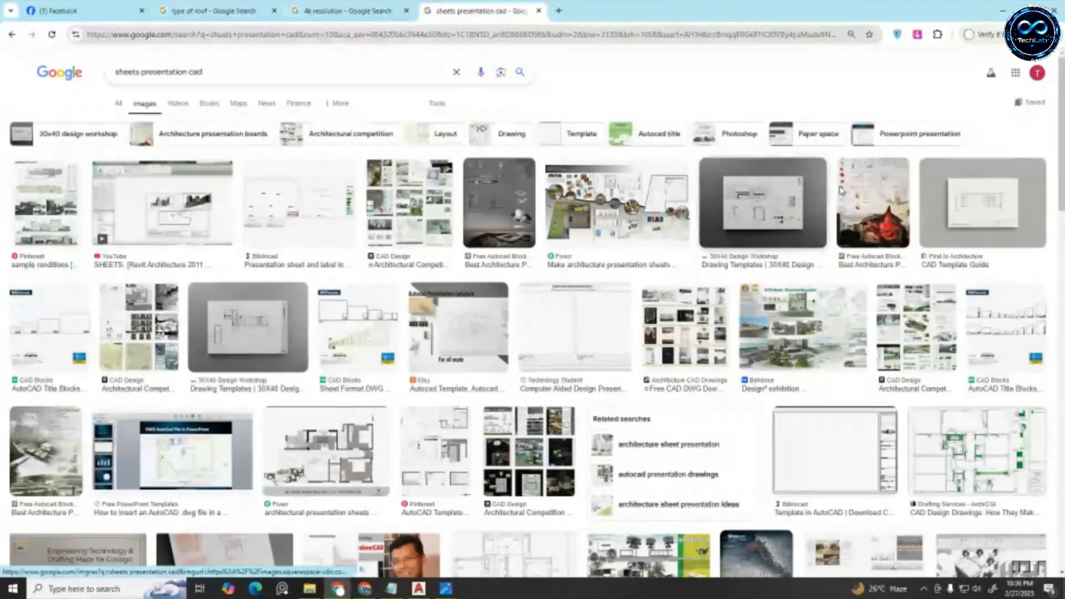
Open 30X40 Design Workshop's Drawing Templates page from the image results, look through its sample sheets and dismiss the drawing guide pop-up
click(796, 208)
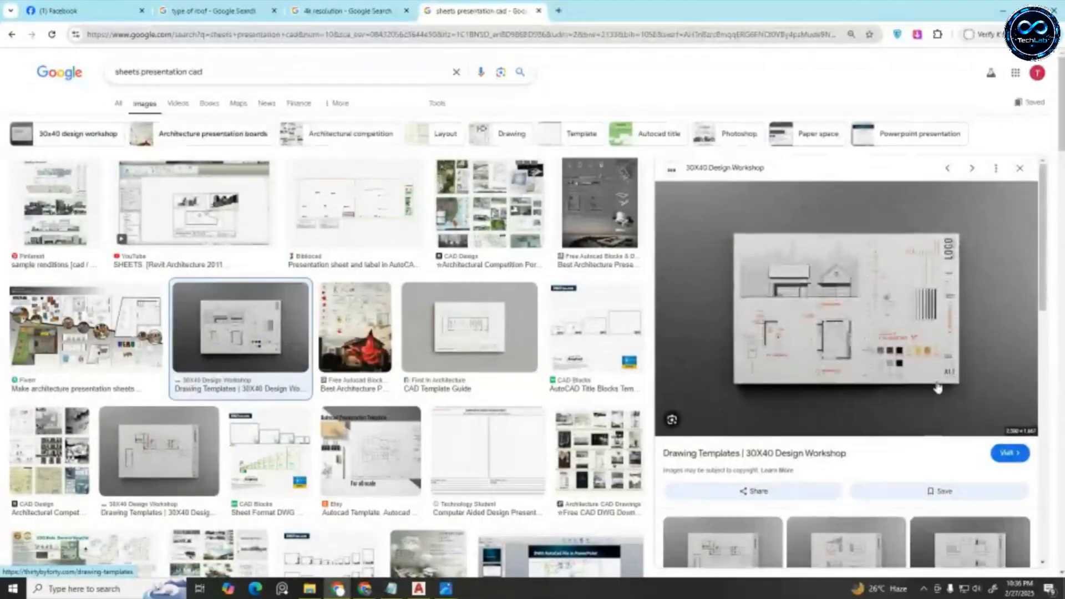
click(950, 376)
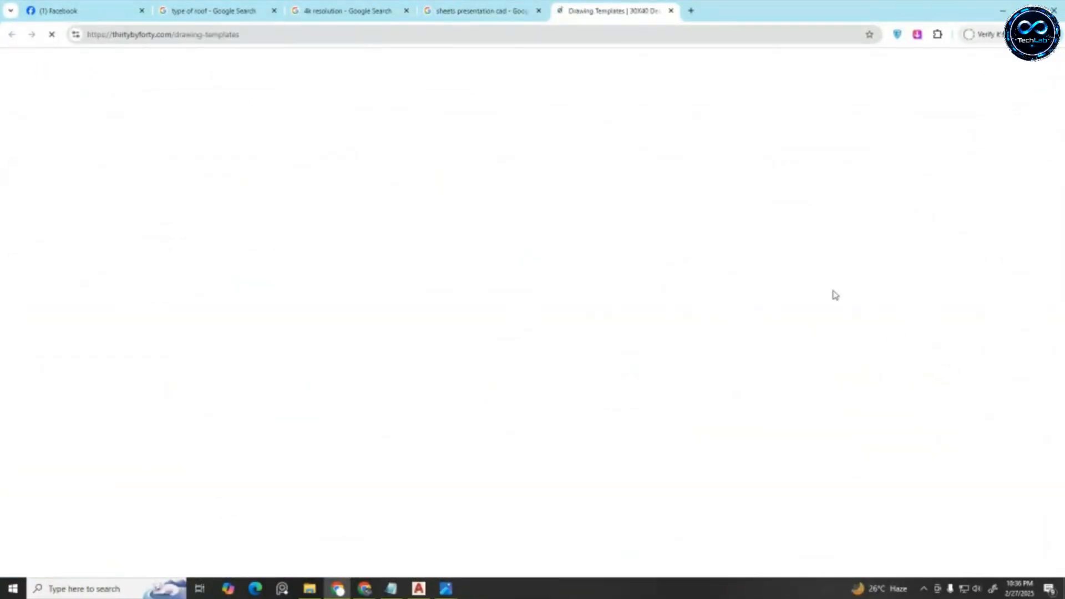
scroll(805, 275, down, 10)
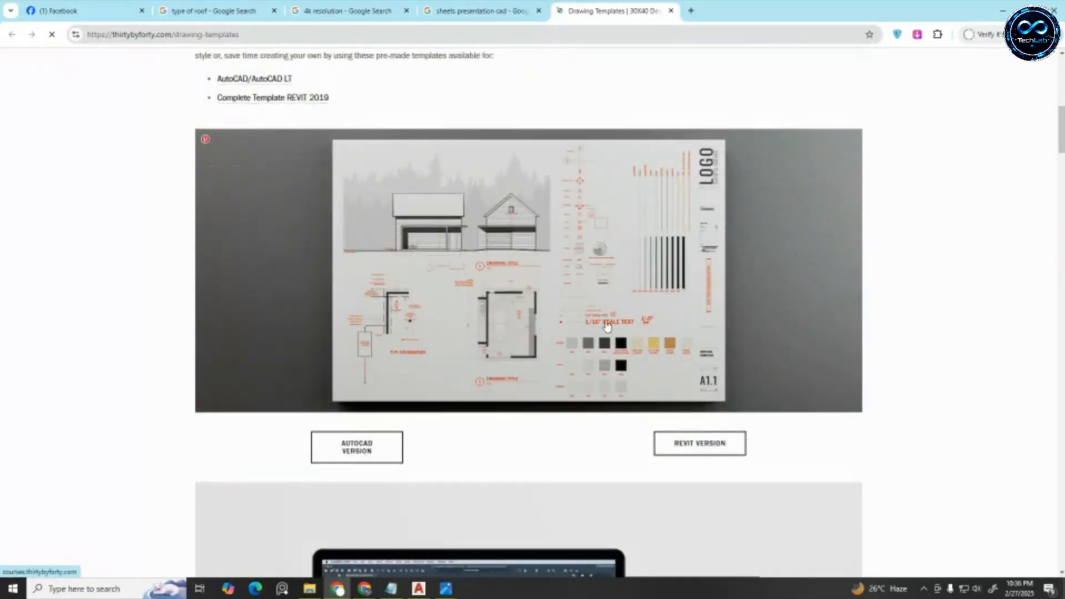
scroll(610, 320, down, 6)
scroll(618, 320, down, 15)
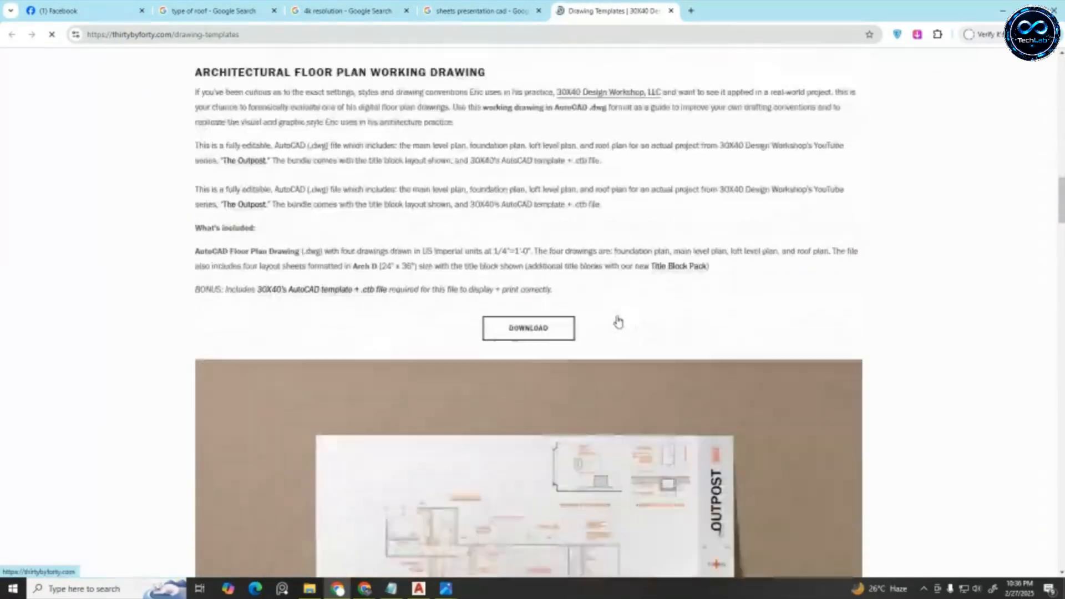
scroll(633, 333, up, 1)
scroll(633, 334, up, 1)
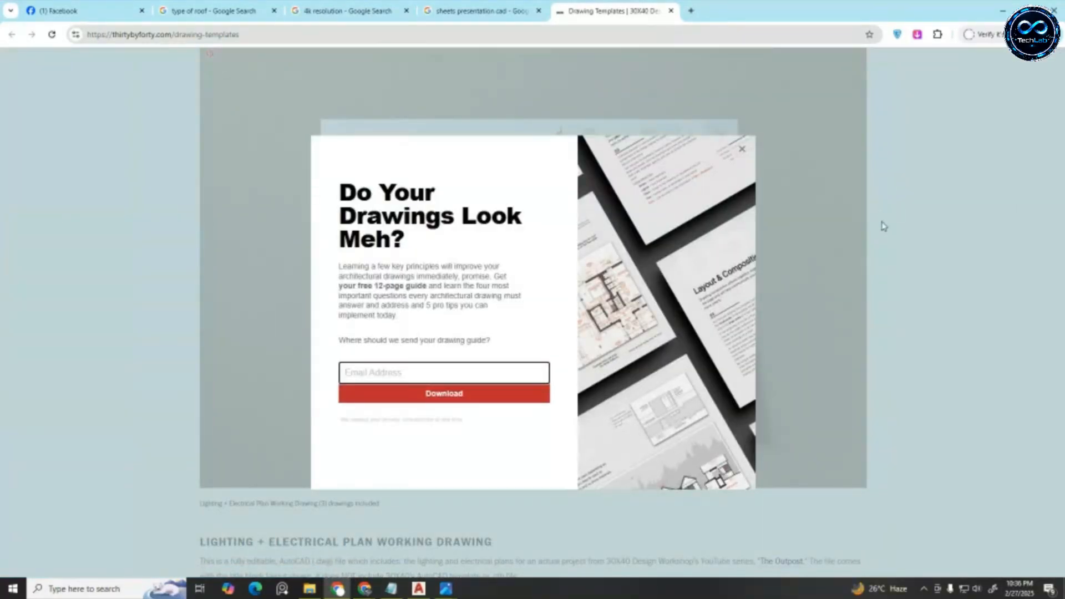
click(741, 149)
Examine the Outpost electrical plan sheet E1.1 up close, including its plan arrangement, detail drawings, legend and title block strip
scroll(554, 266, up, 3)
scroll(553, 267, down, 3)
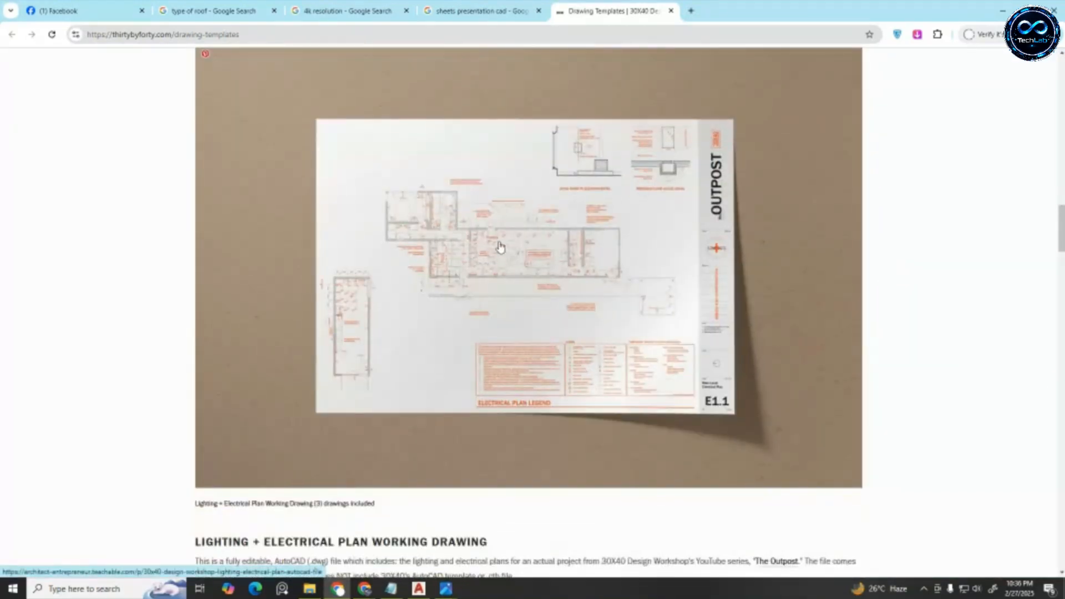
scroll(499, 263, up, 1)
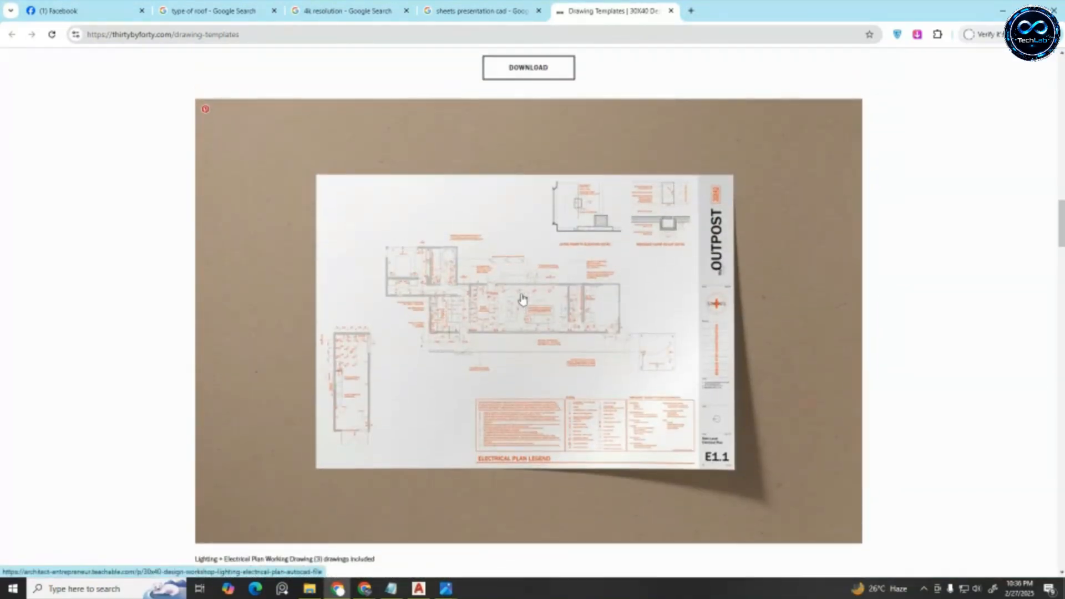
scroll(520, 320, up, 1)
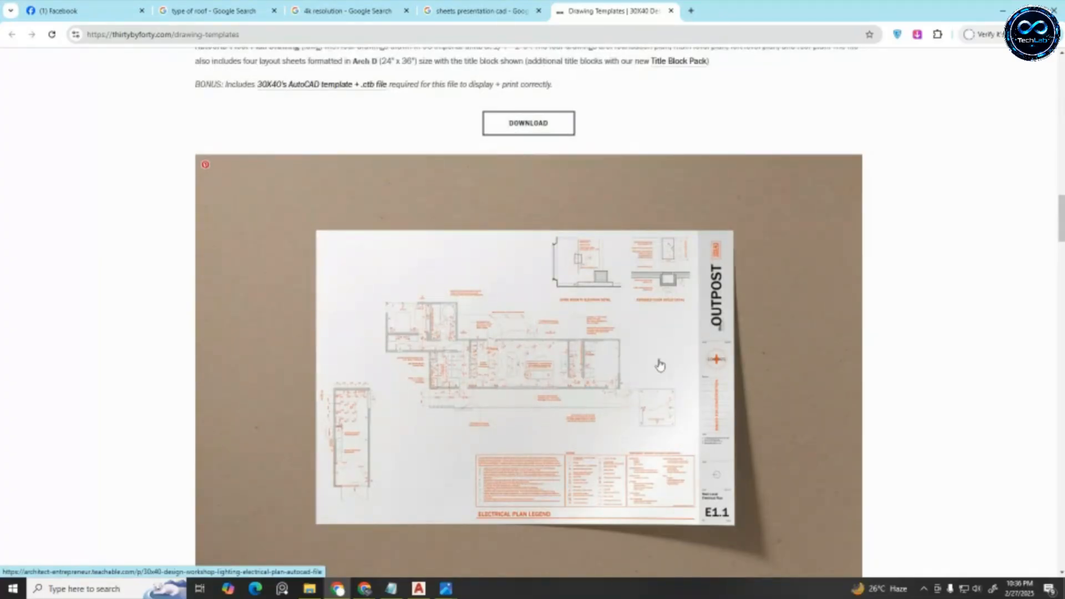
scroll(597, 267, down, 1)
scroll(597, 267, down, 1)
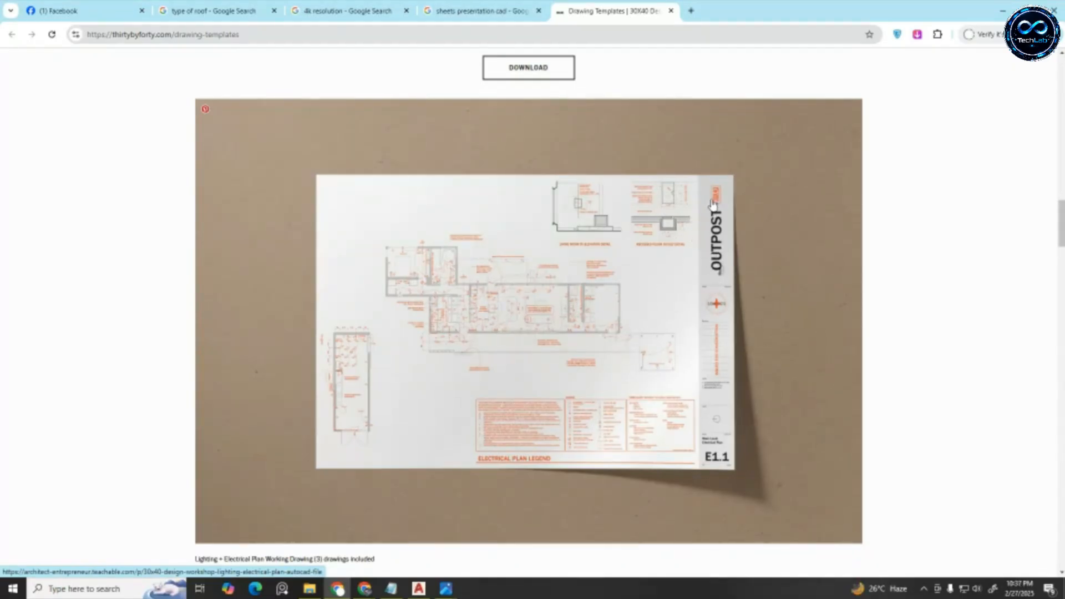
scroll(700, 244, up, 1)
scroll(703, 272, down, 1)
scroll(728, 318, up, 2)
scroll(727, 317, down, 3)
ctrl+scroll(728, 318, up, 5)
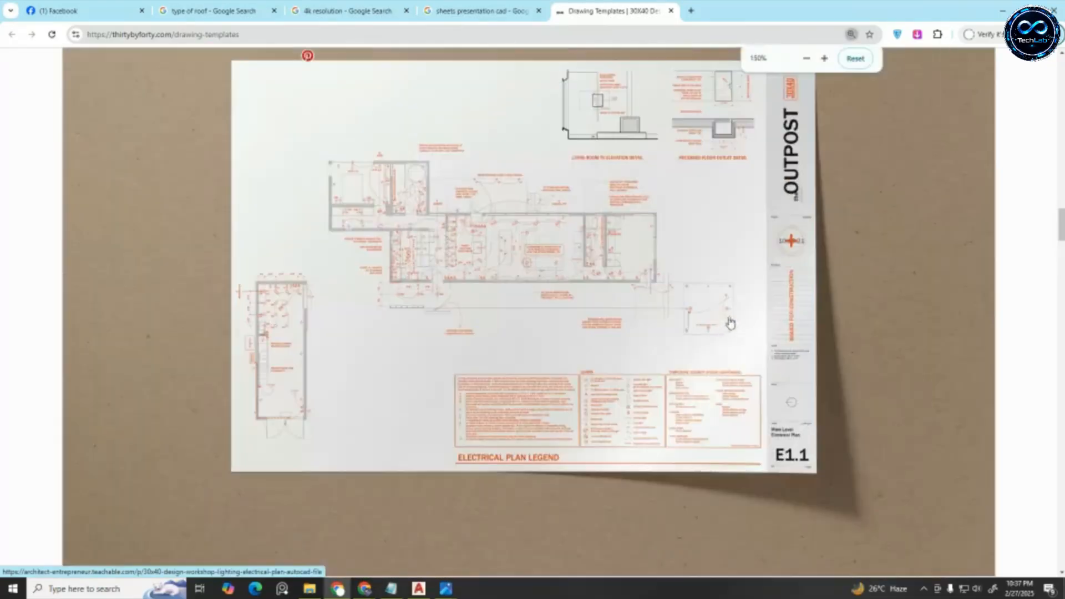
scroll(765, 294, down, 5)
scroll(798, 266, up, 5)
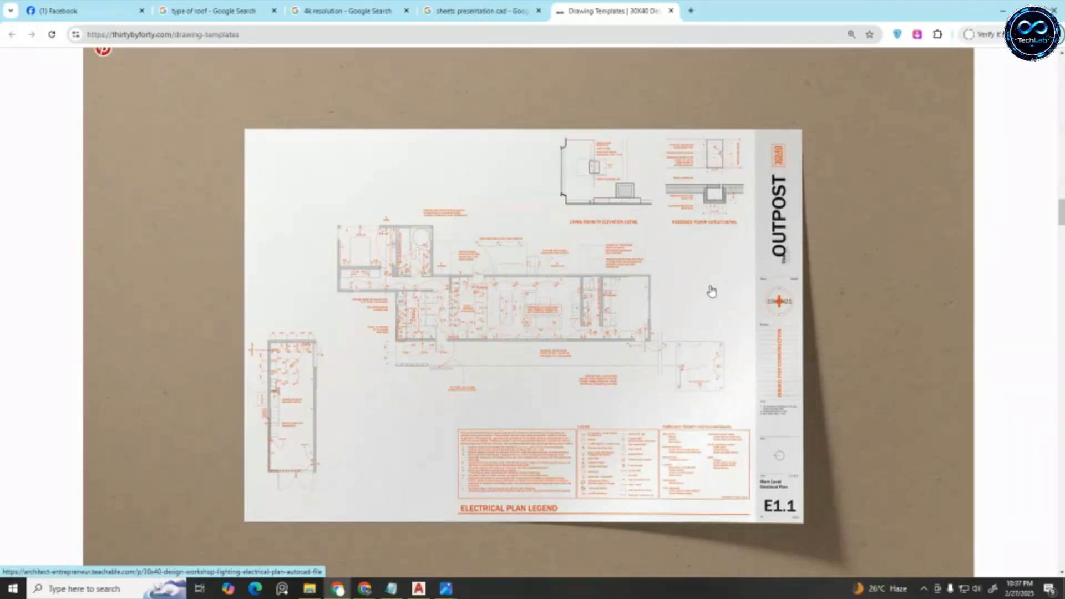
scroll(704, 299, down, 2)
scroll(713, 292, up, 1)
scroll(711, 296, down, 2)
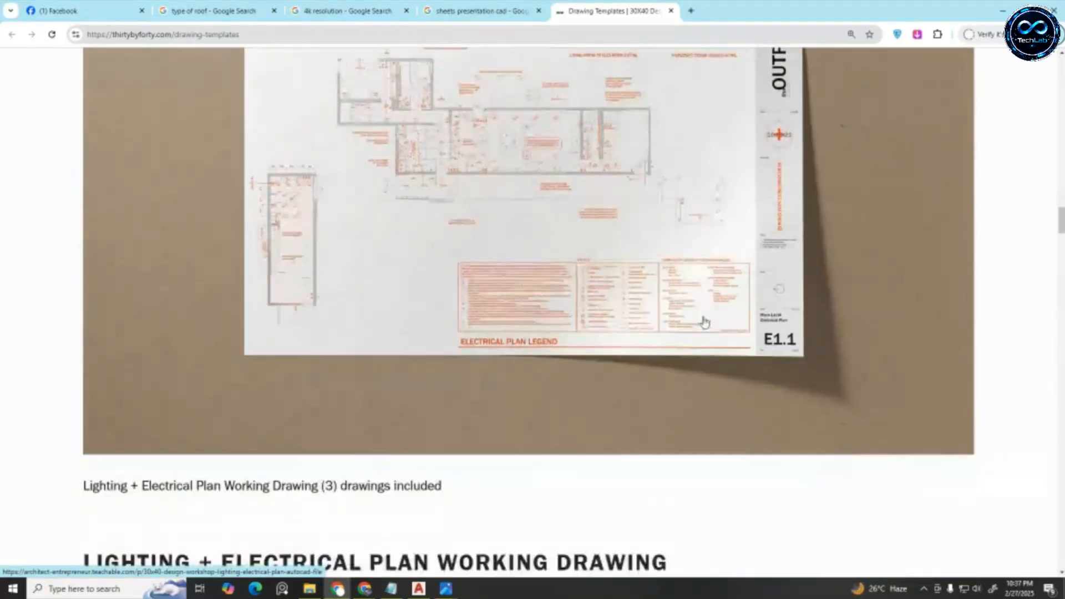
scroll(708, 297, up, 2)
ctrl+scroll(713, 300, up, 1)
ctrl+scroll(707, 300, down, 4)
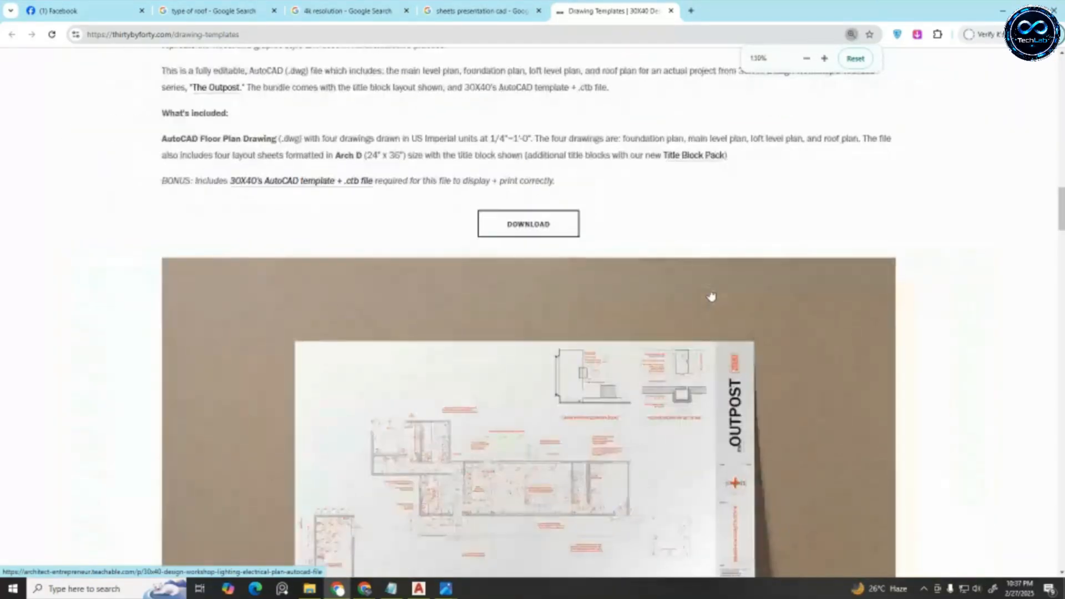
Return to the image results and preview First In Architecture's CAD Template Guide sheet as a second title block and layout reference
scroll(705, 310, up, 6)
scroll(704, 322, up, 10)
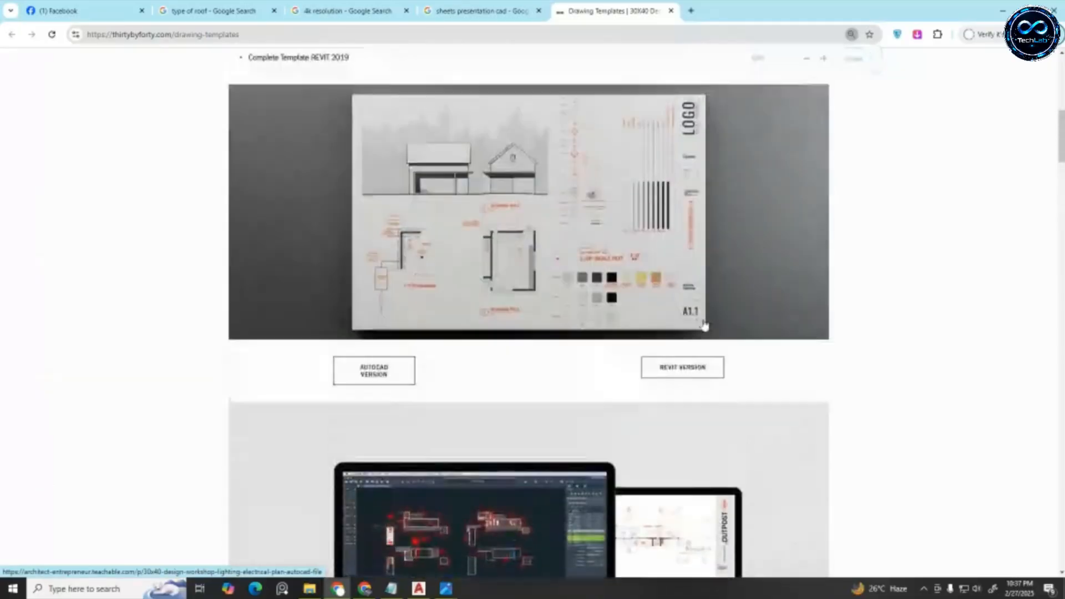
click(499, 14)
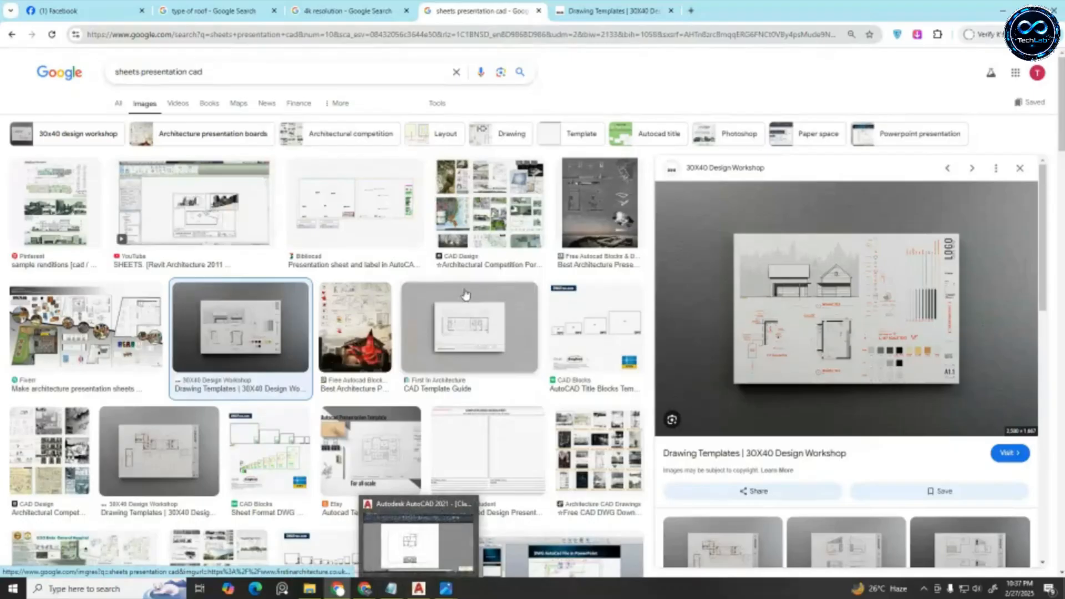
click(456, 339)
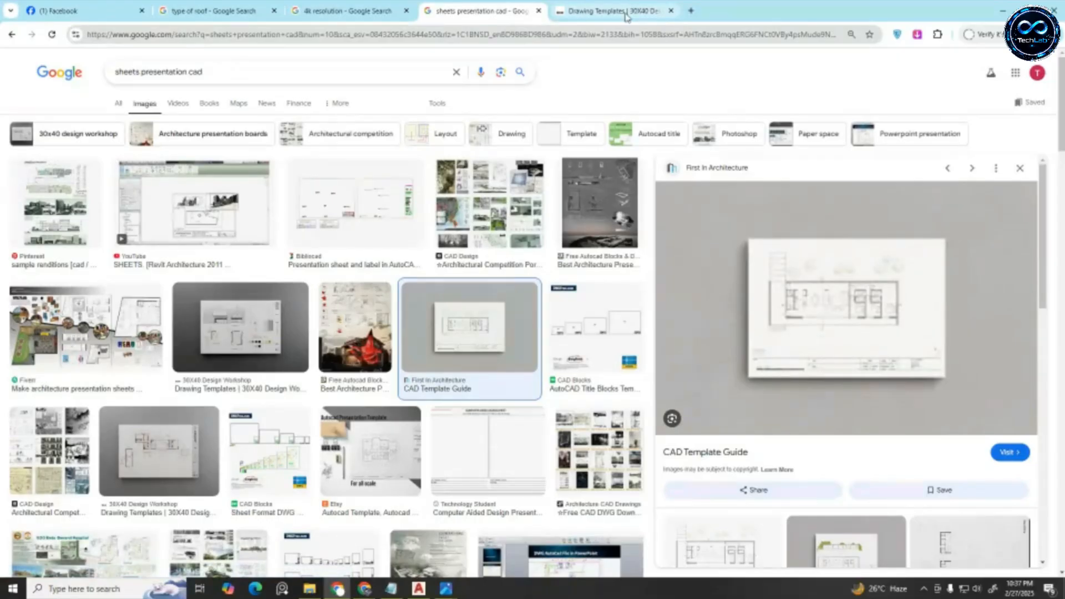
mouse_move(626, 17)
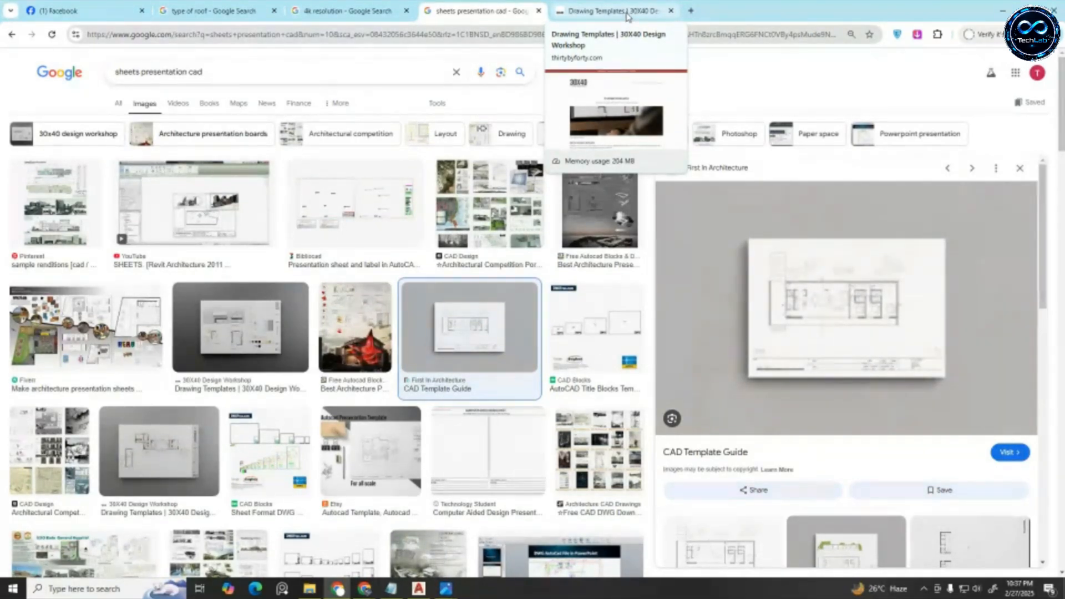
click(630, 12)
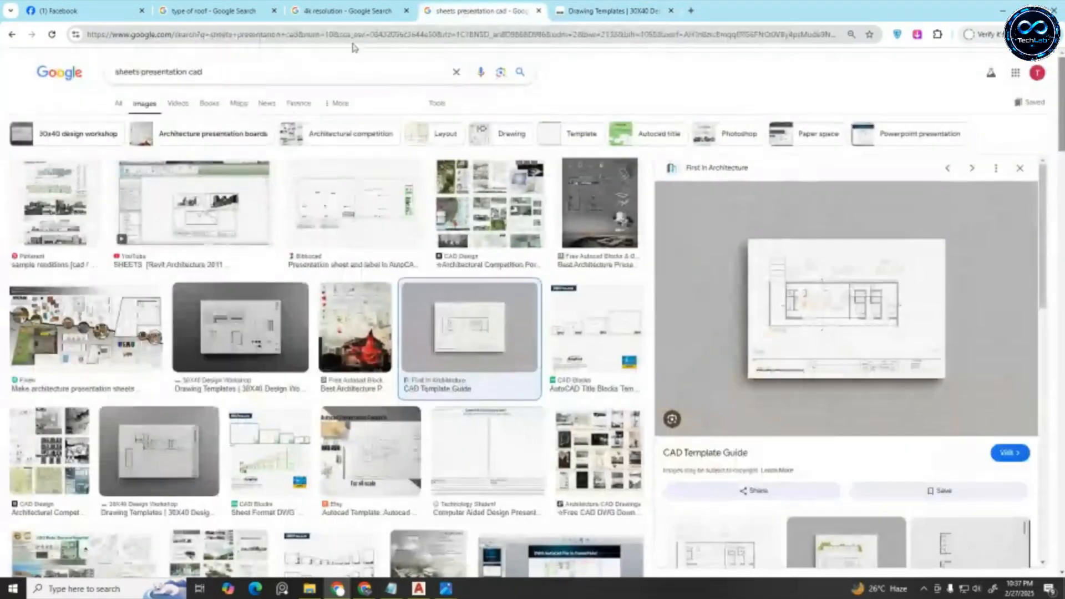
click(478, 11)
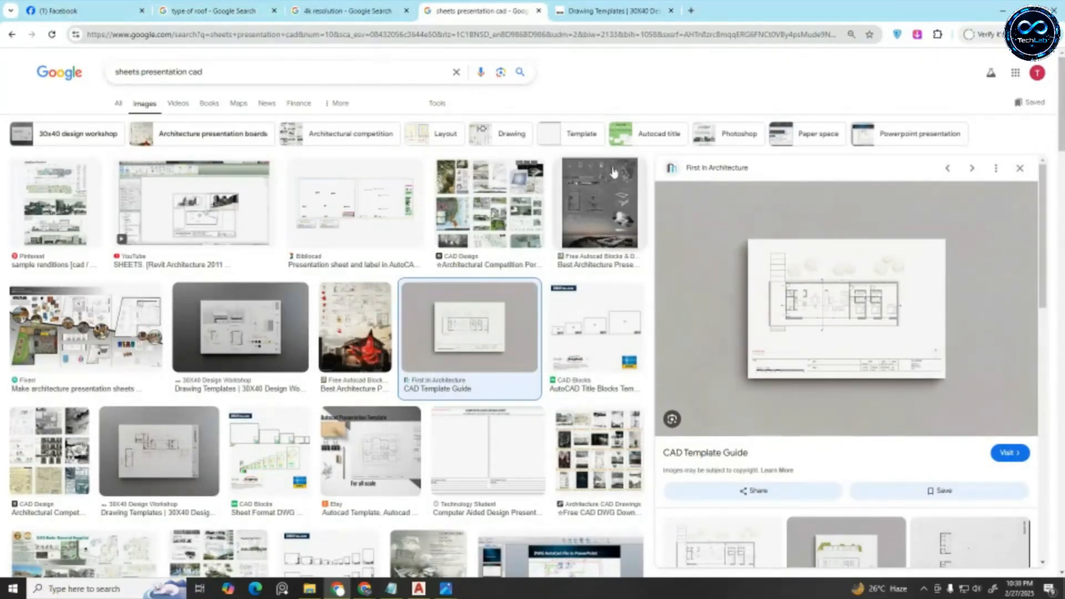
scroll(599, 206, down, 1)
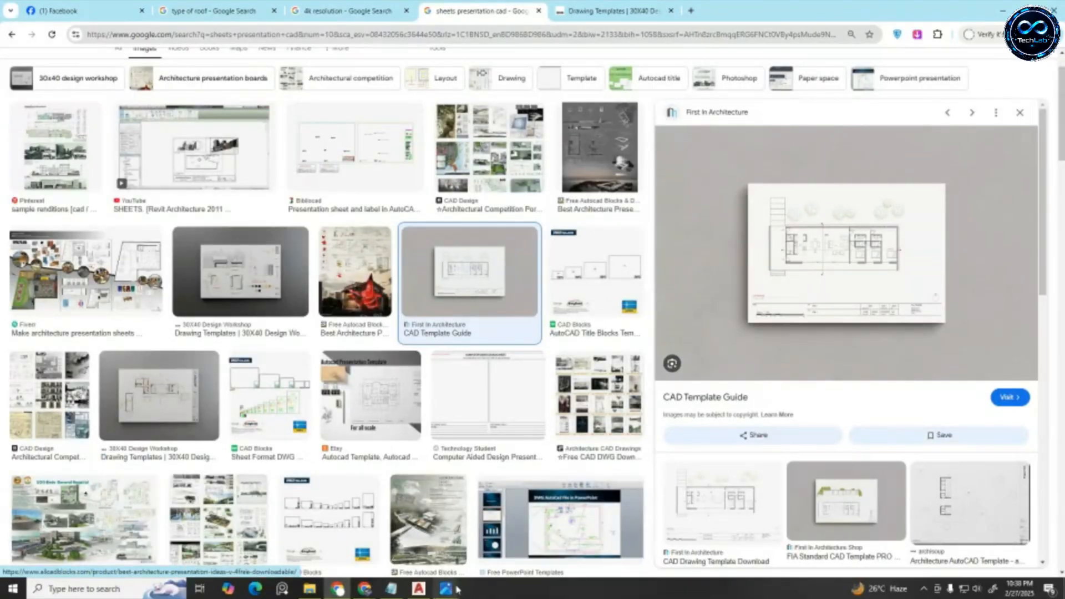
mouse_move(439, 591)
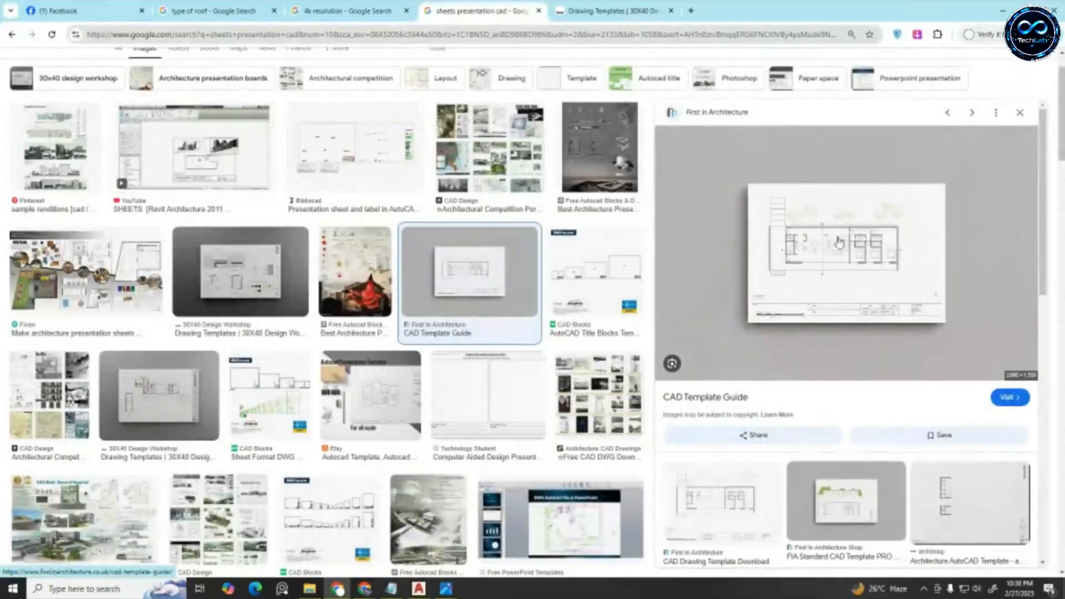
Search Google for "architectural plan" in a new browser tab
scroll(514, 240, up, 1)
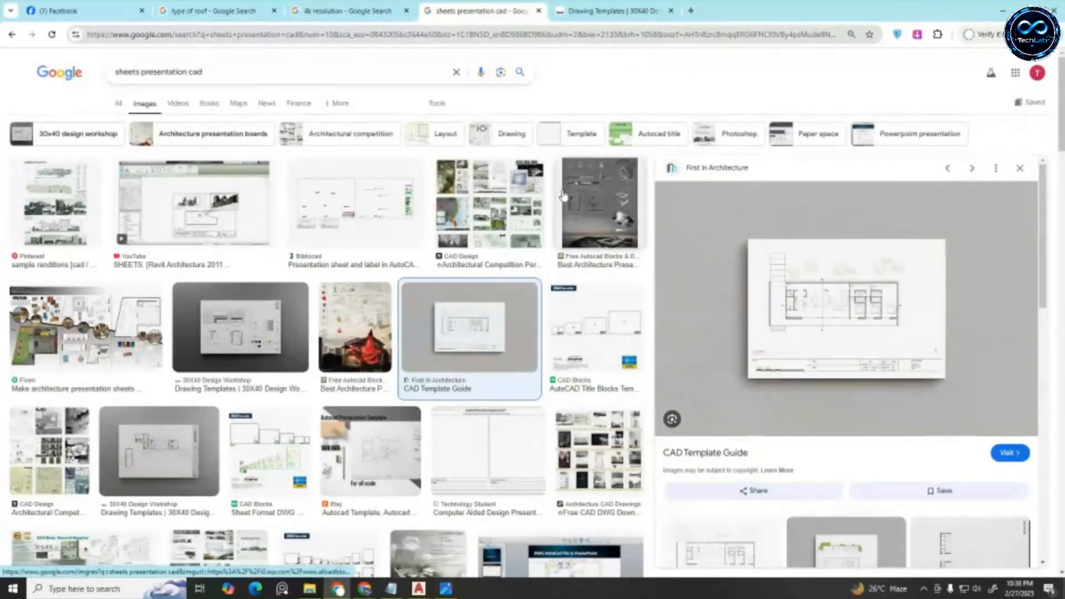
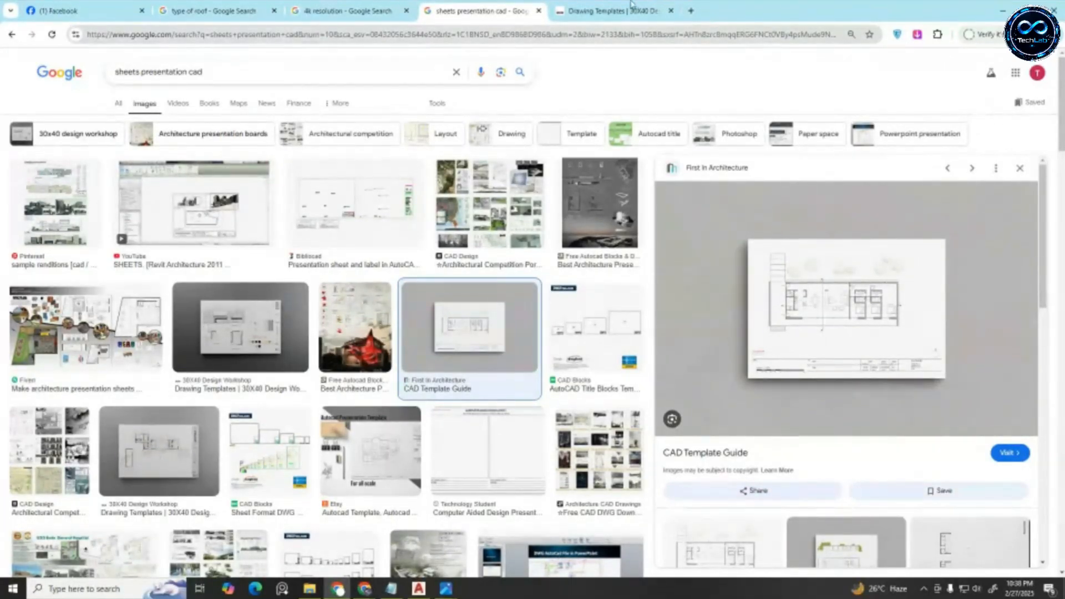
click(691, 10)
click(480, 225)
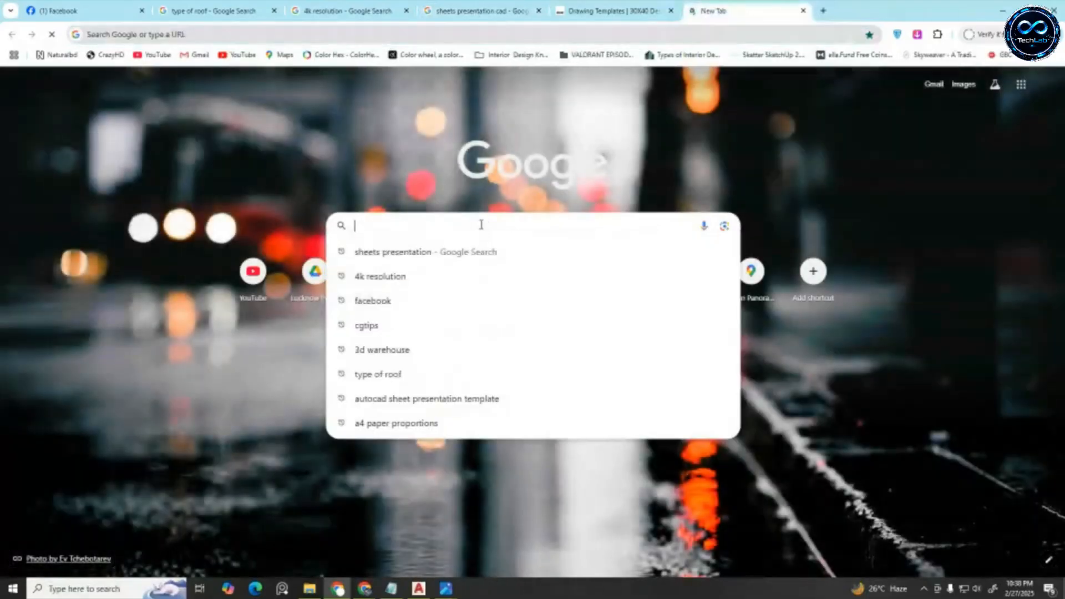
text(Archit)
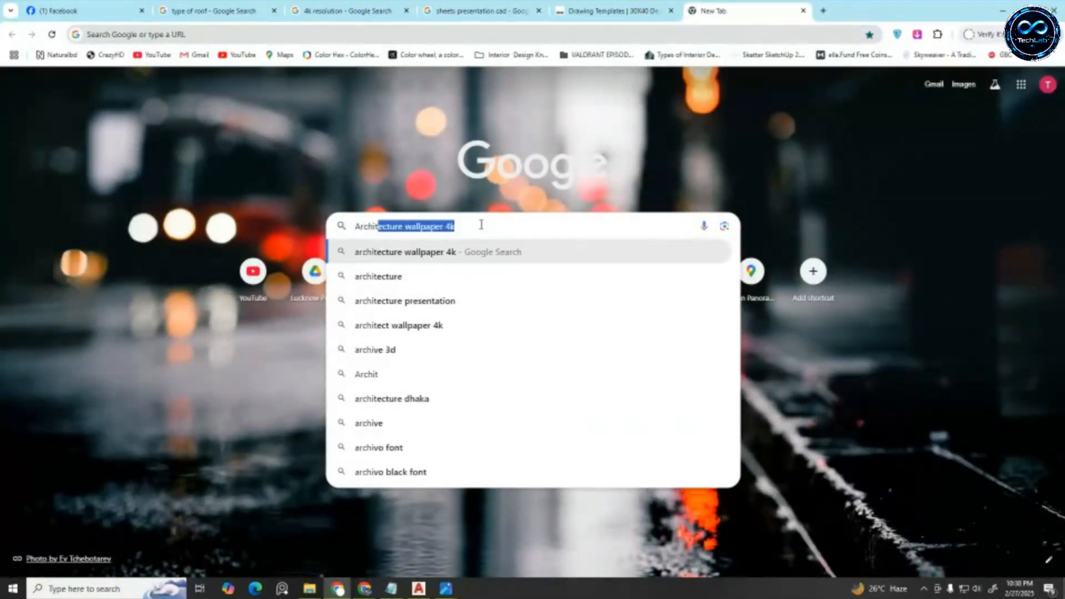
key(BackSpace)
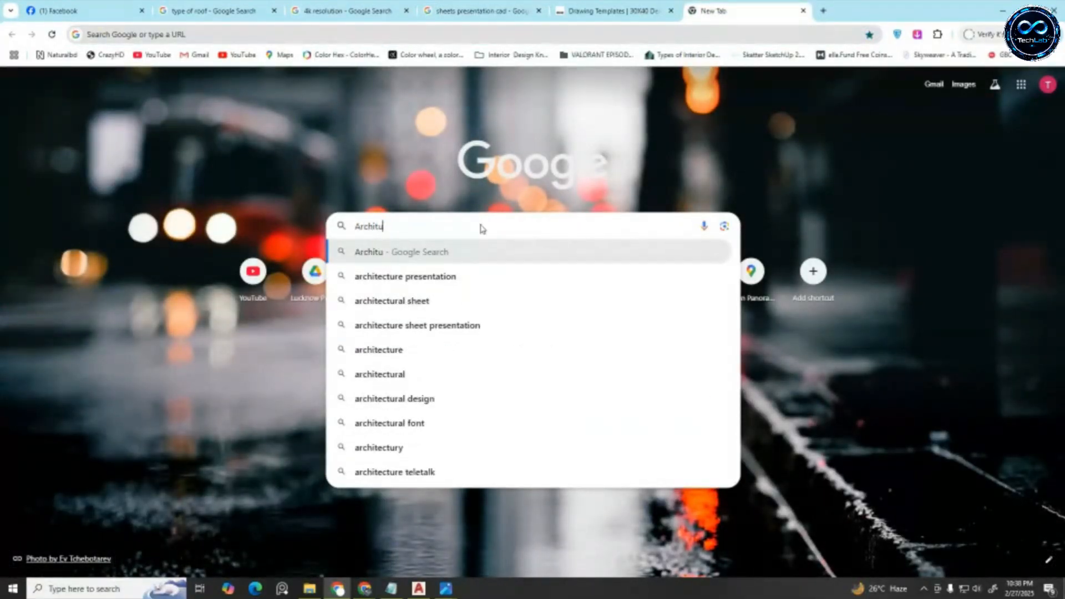
text(e)
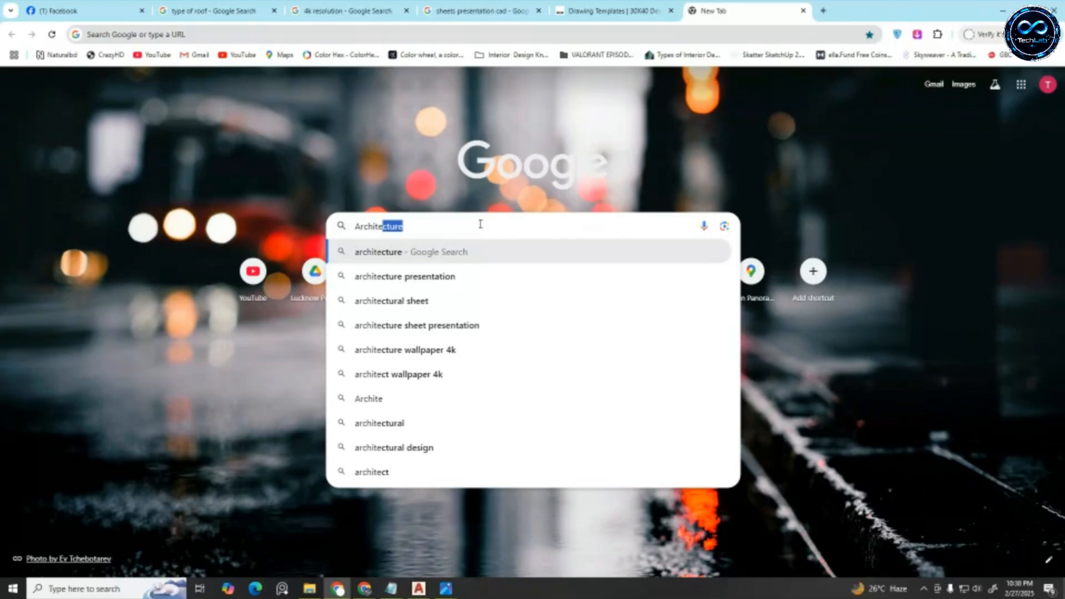
text(ctur)
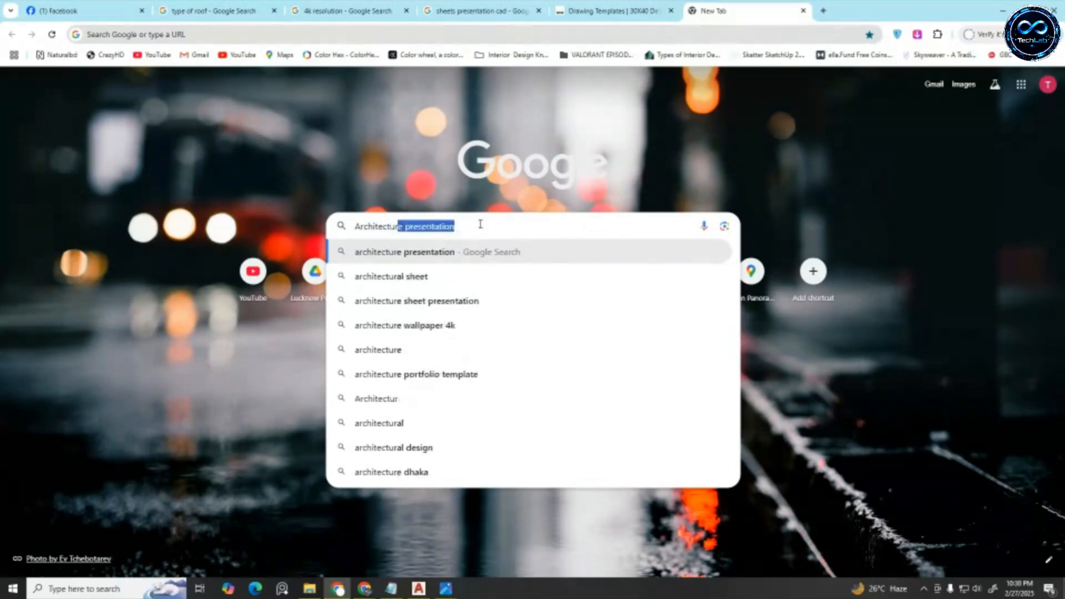
text(e p)
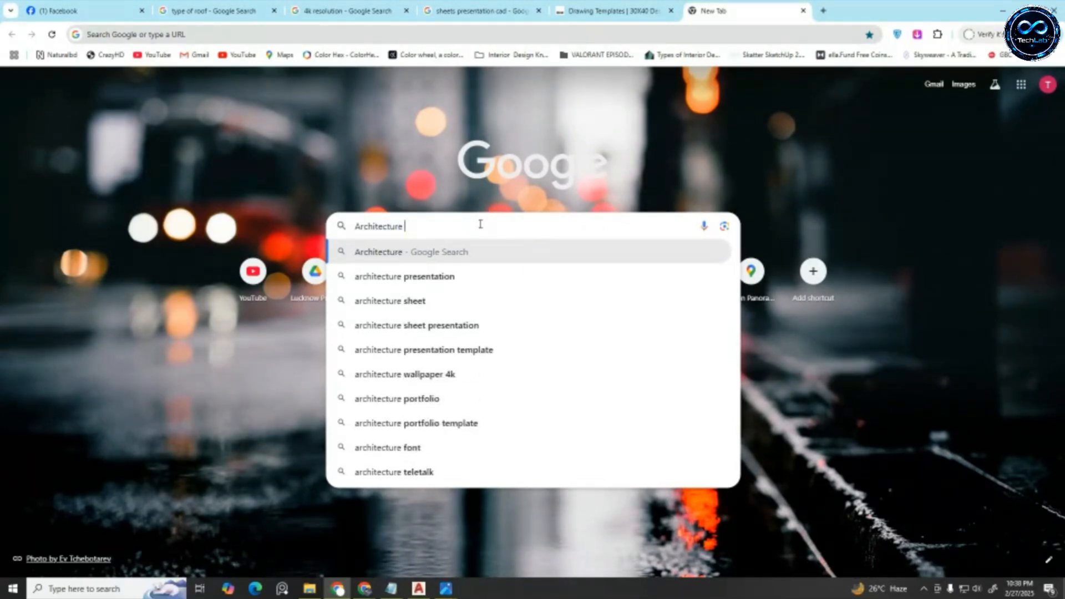
key(BackSpace)
key(BackSpace)
text(al plan)
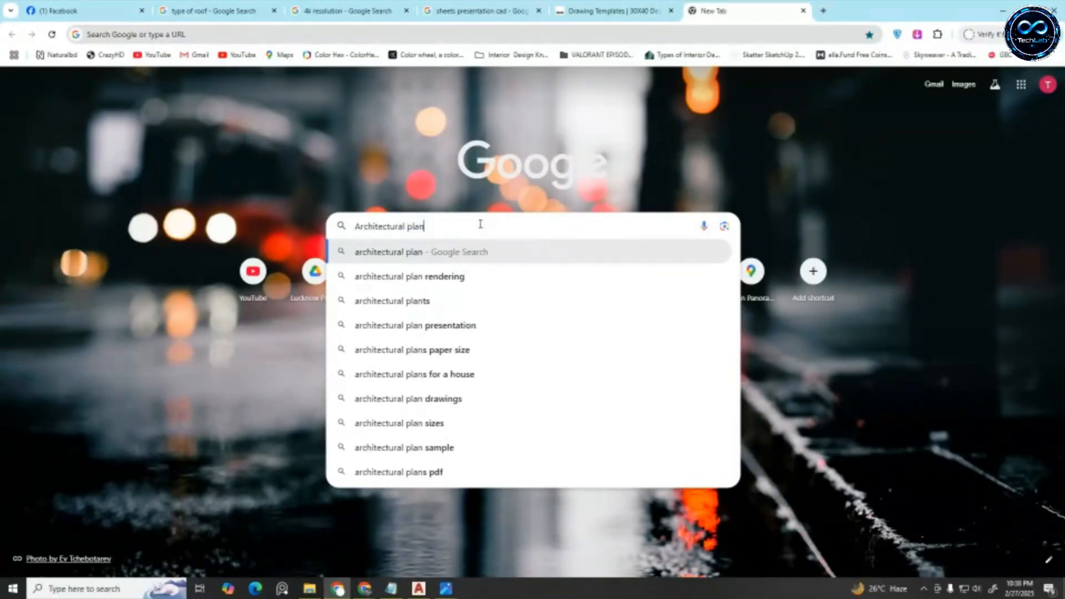
key(Return)
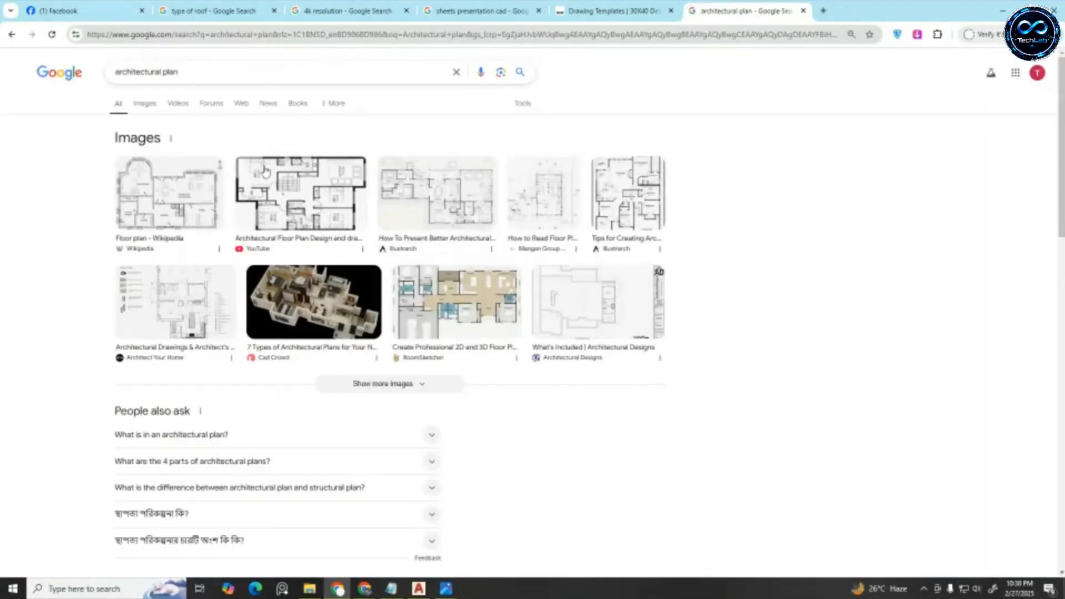
Open the Architectural Designs website from the search results, look over its home page and bring up its single-family house plan listing
scroll(361, 232, down, 9)
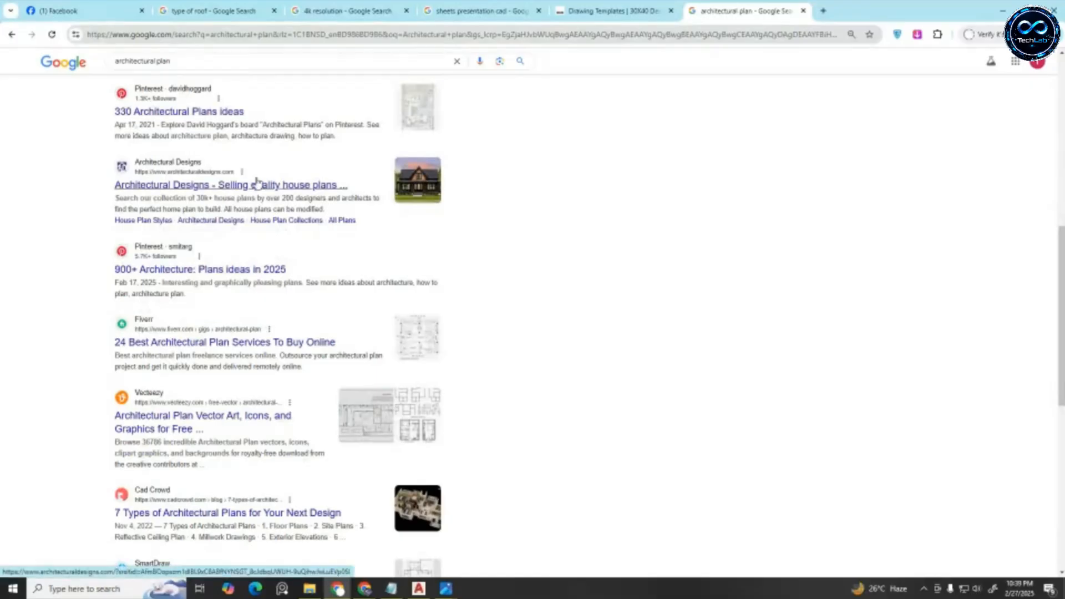
click(261, 189)
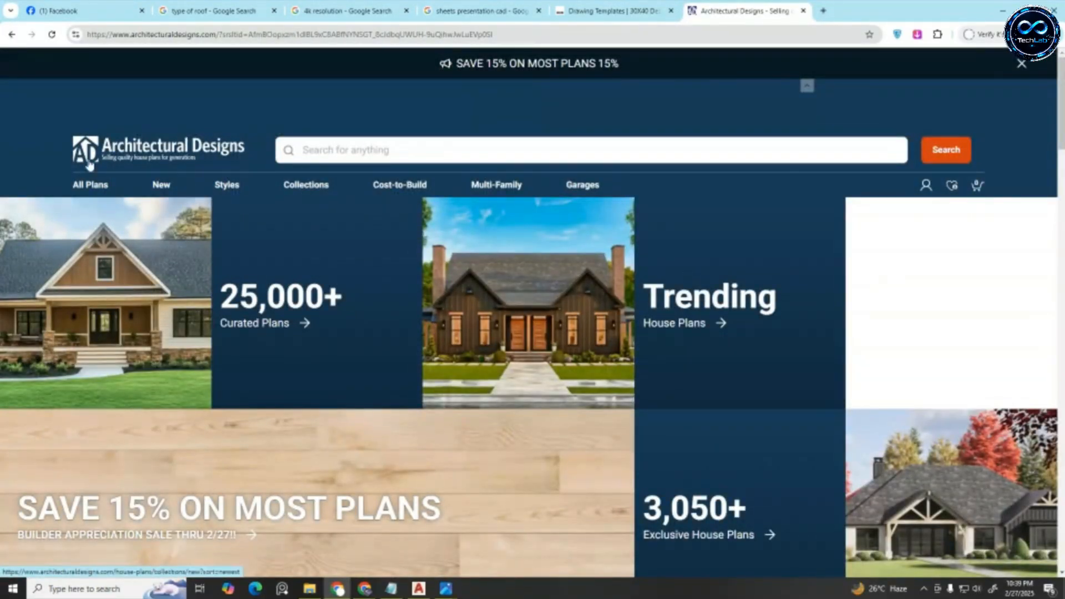
scroll(555, 217, down, 12)
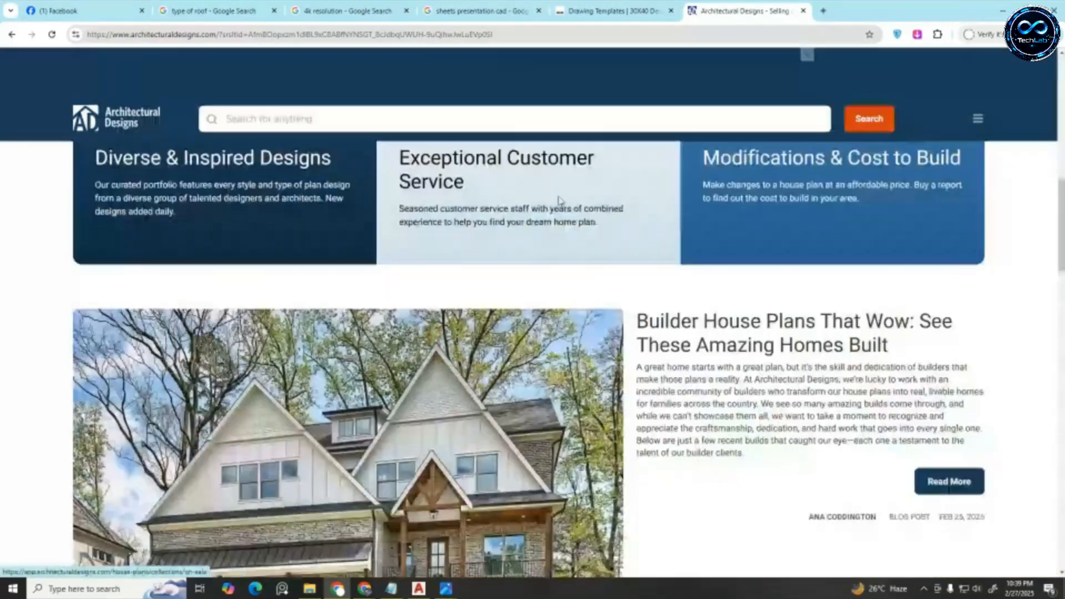
scroll(679, 322, up, 9)
scroll(679, 322, down, 1)
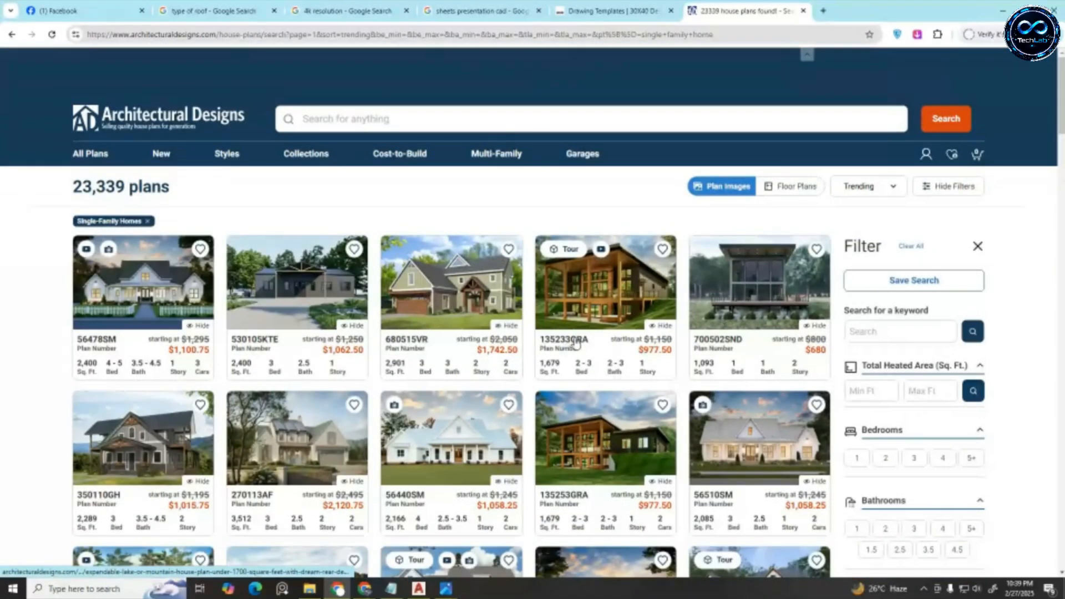
Browse the trending house plans and open the two-story traditional house plan 680515VR
scroll(591, 345, down, 2)
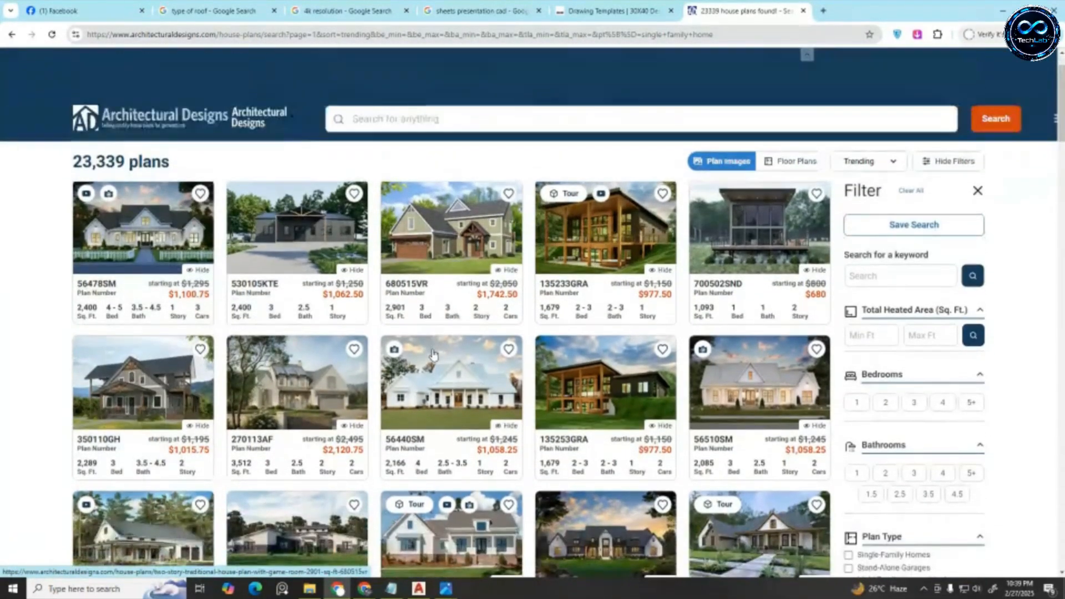
scroll(440, 350, down, 1)
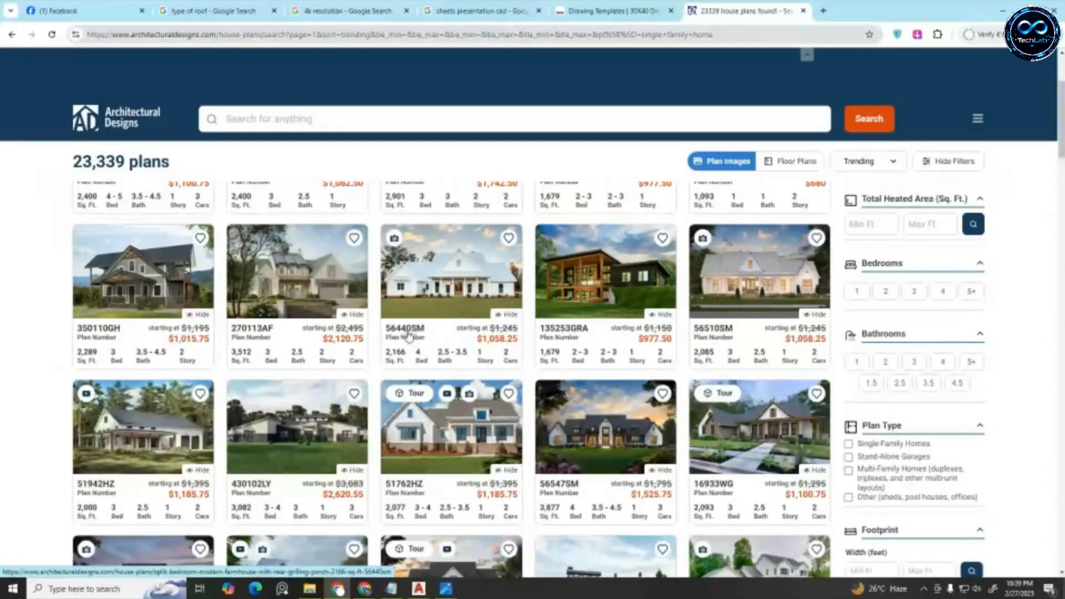
scroll(408, 332, down, 3)
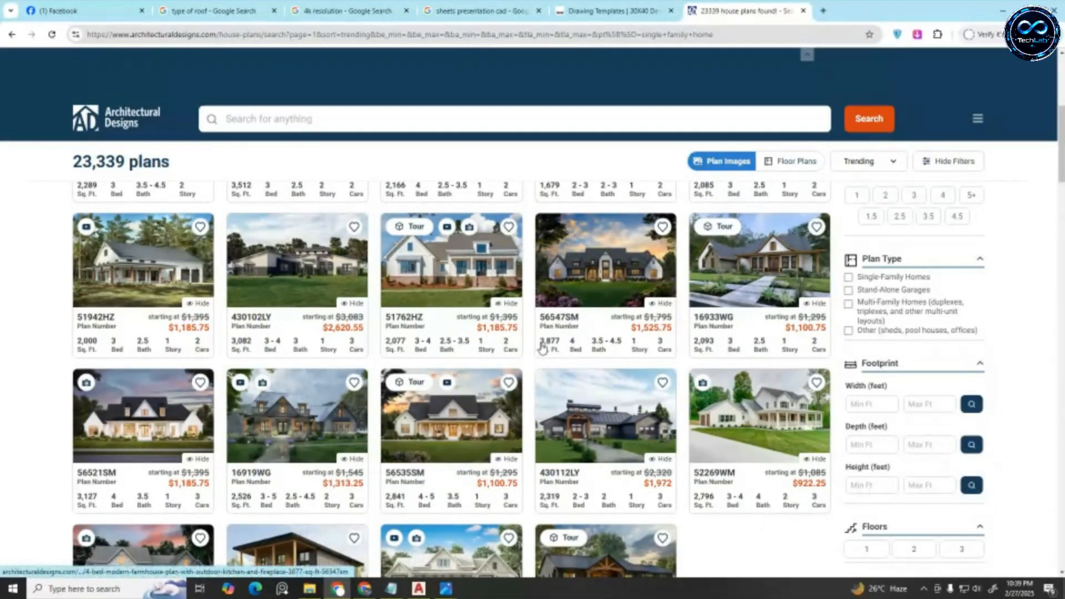
scroll(420, 337, up, 2)
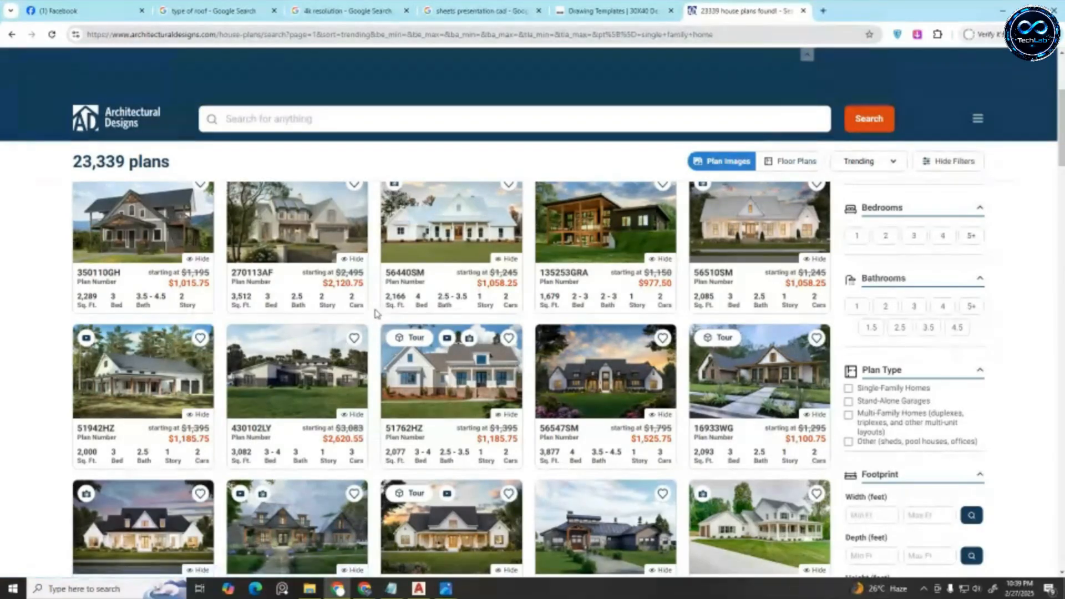
scroll(375, 316, up, 2)
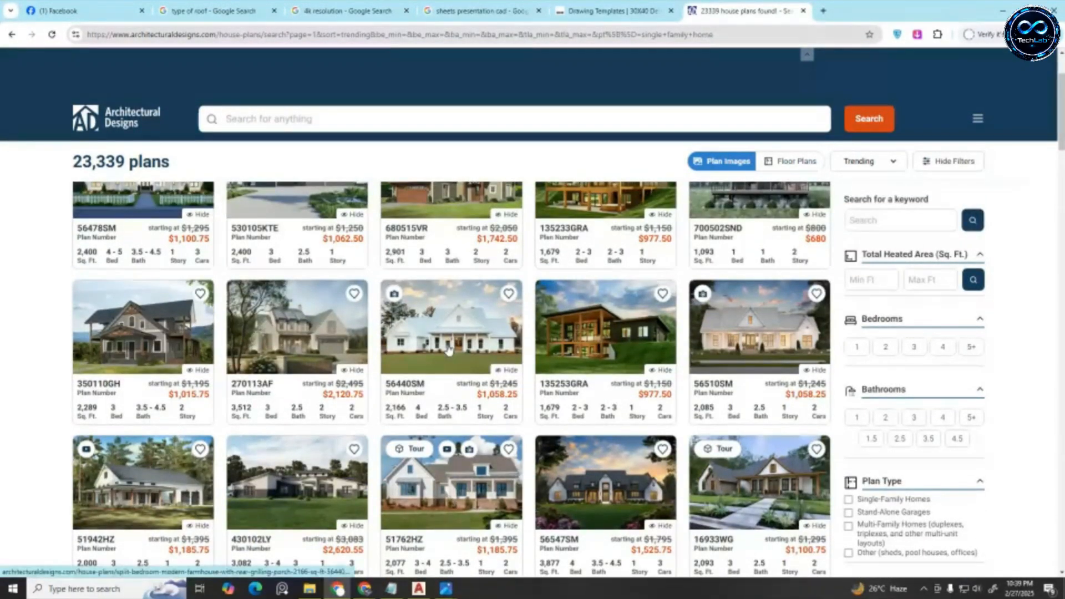
scroll(449, 348, up, 2)
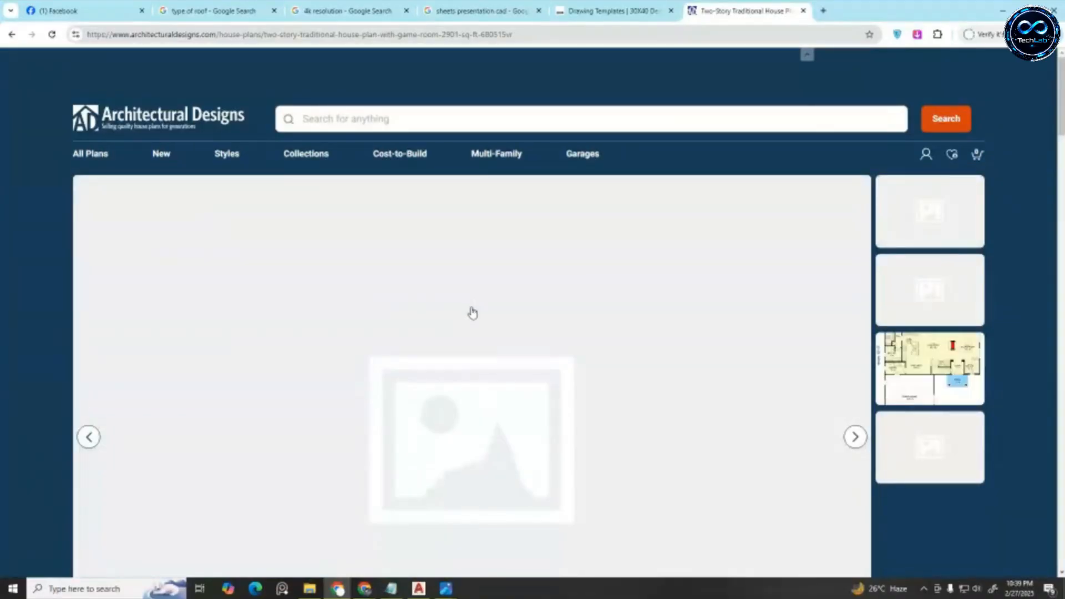
Examine the main level and 2nd floor plans of house plan 680515VR, including their room layout, colouring and labels, plus the plan details
scroll(474, 319, down, 12)
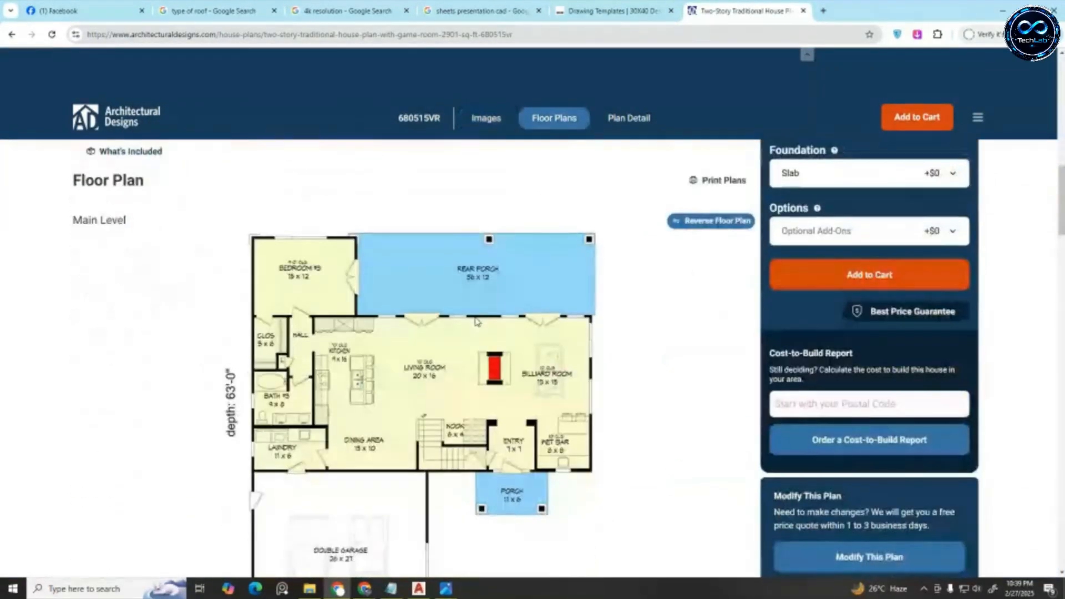
scroll(476, 321, up, 1)
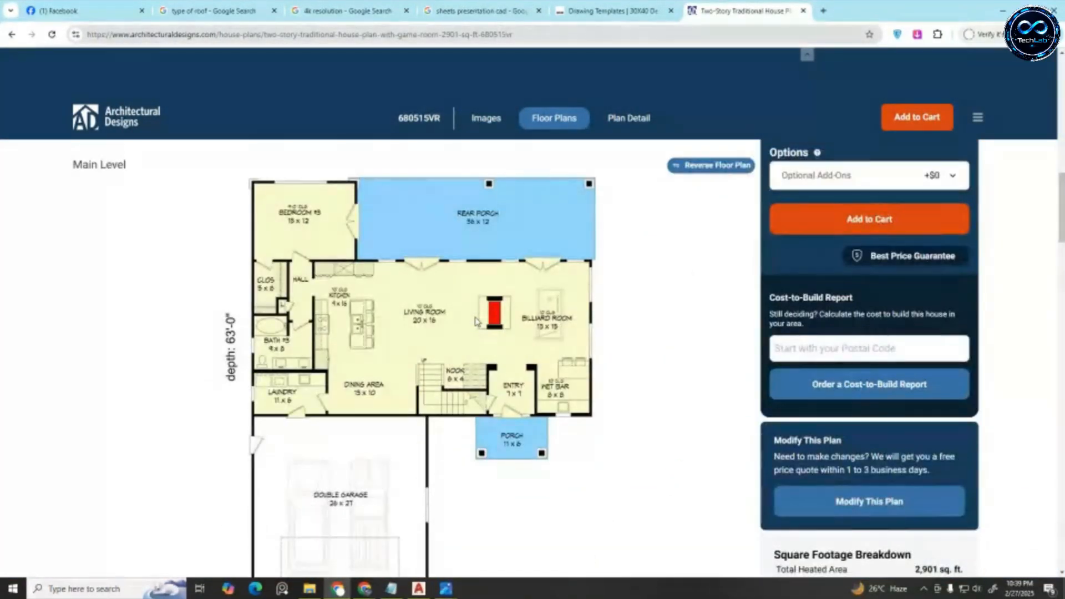
scroll(476, 320, down, 15)
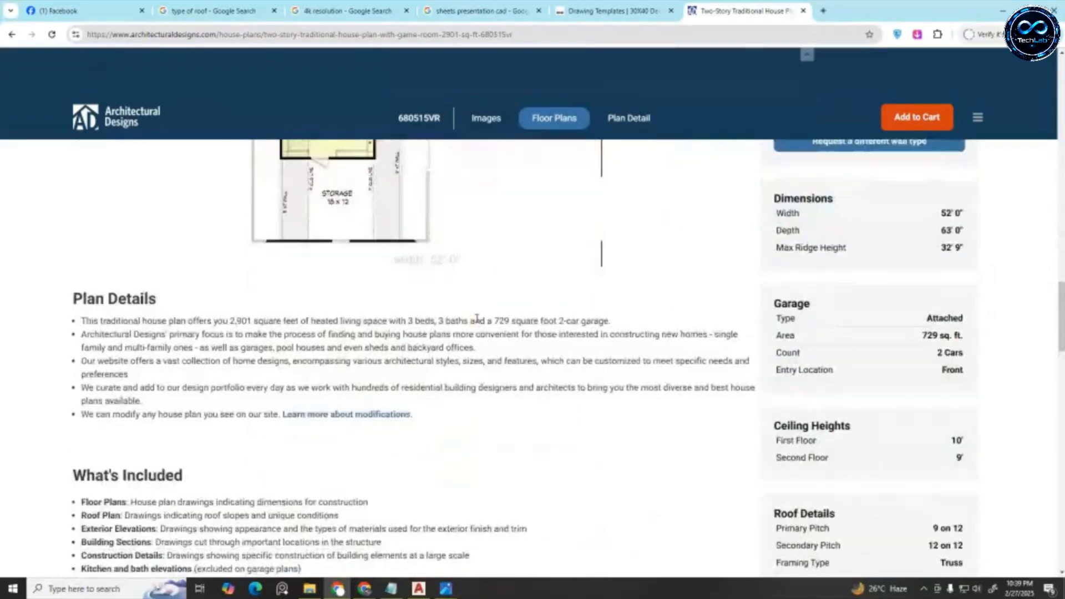
scroll(477, 319, up, 8)
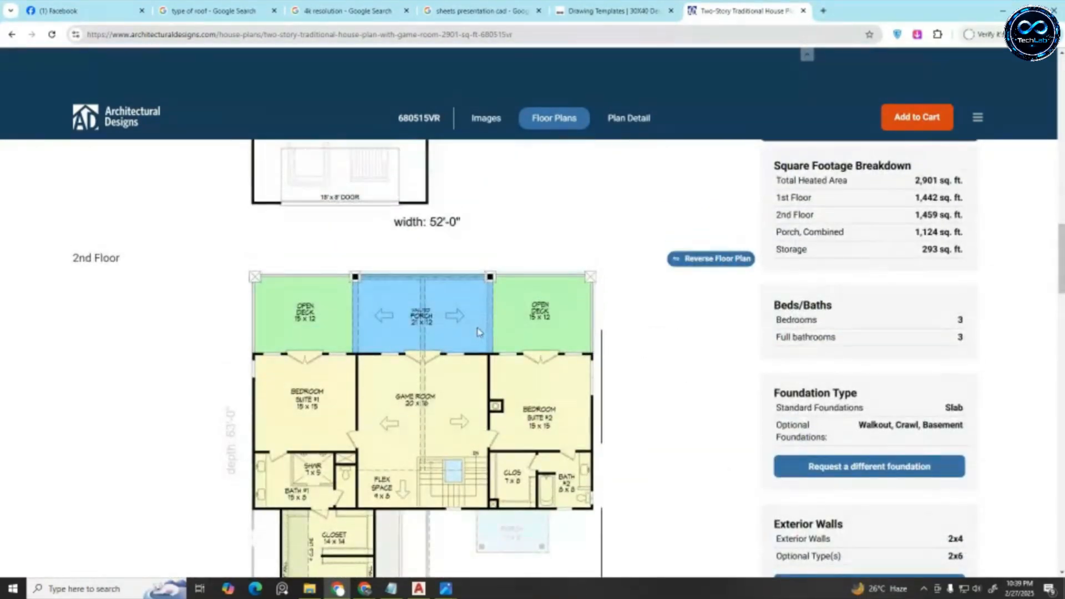
scroll(537, 366, down, 3)
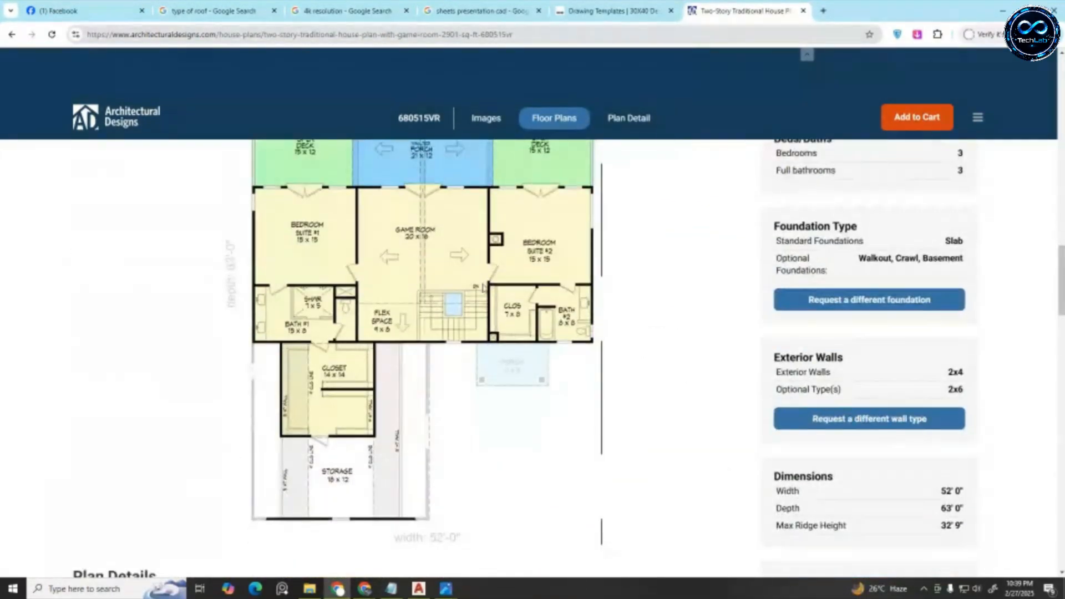
scroll(556, 341, up, 12)
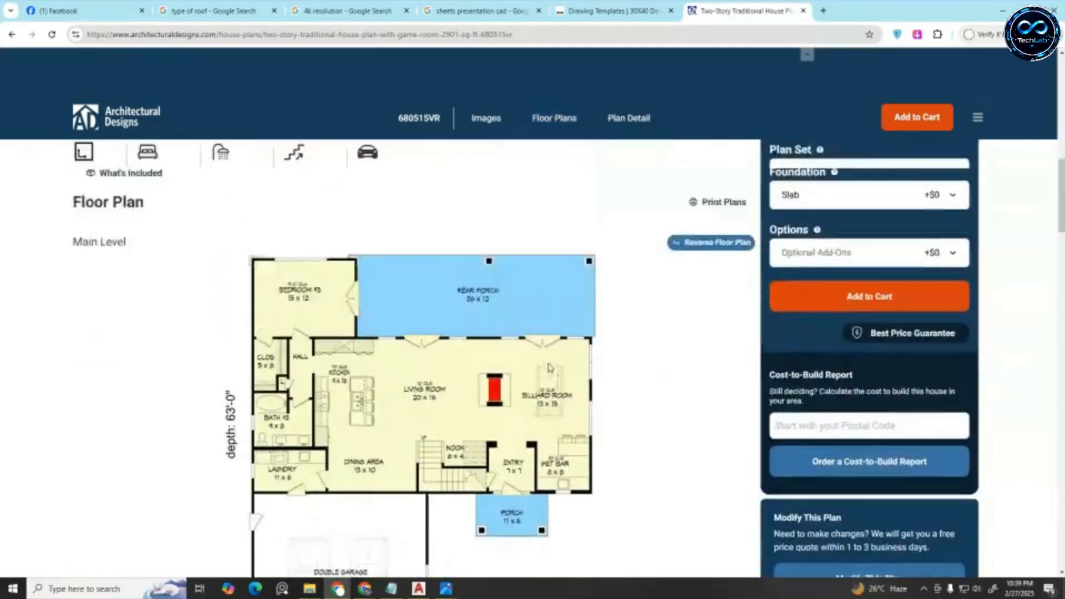
scroll(557, 343, down, 5)
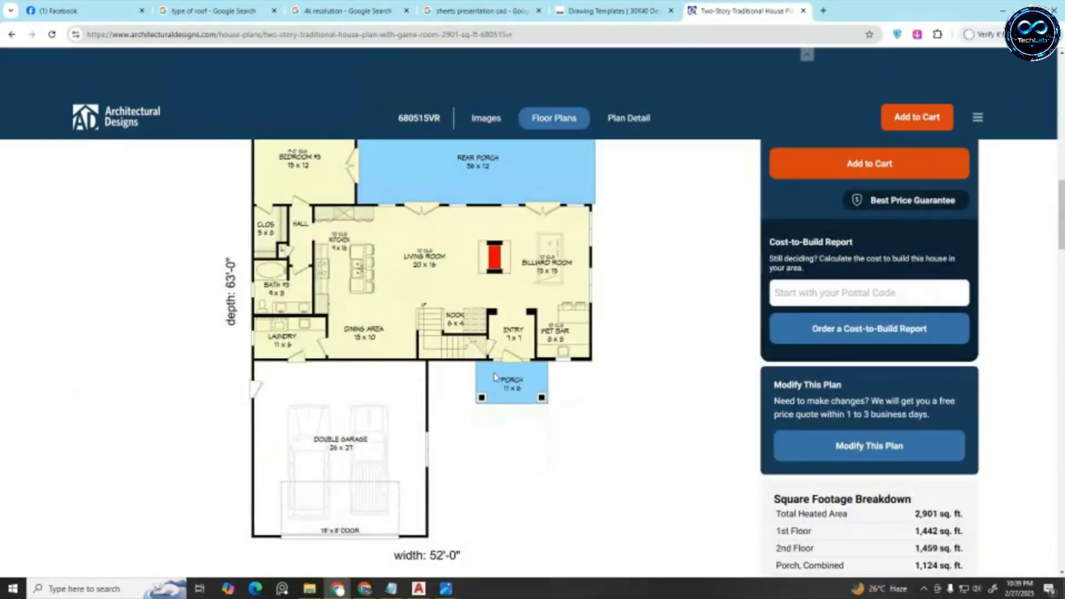
scroll(495, 377, up, 3)
scroll(531, 350, down, 12)
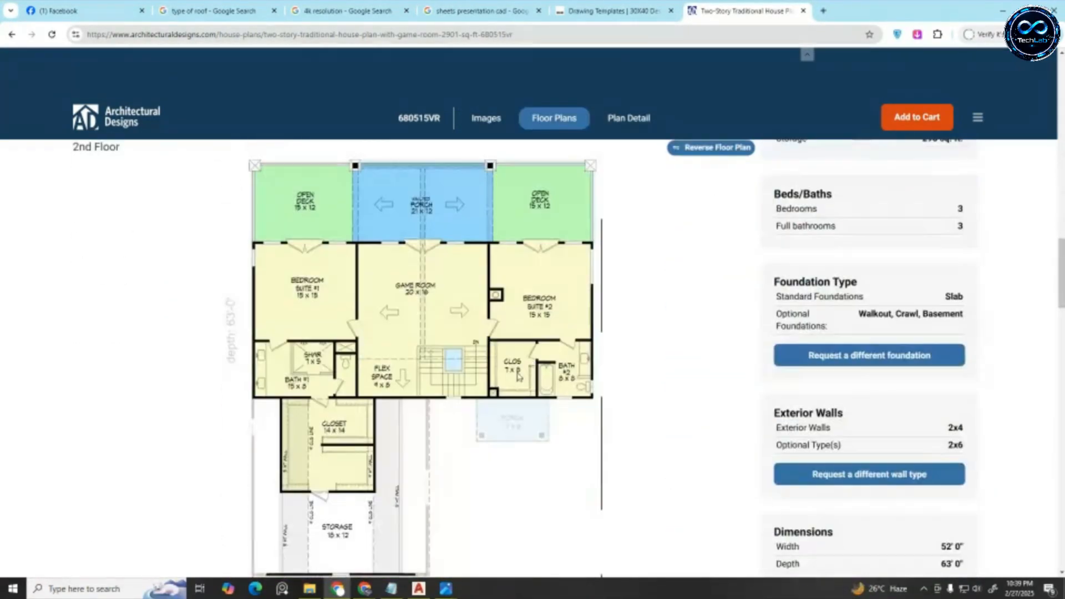
Enlarge the 2nd floor plan drawing and open its image in a separate browser tab
click(444, 337)
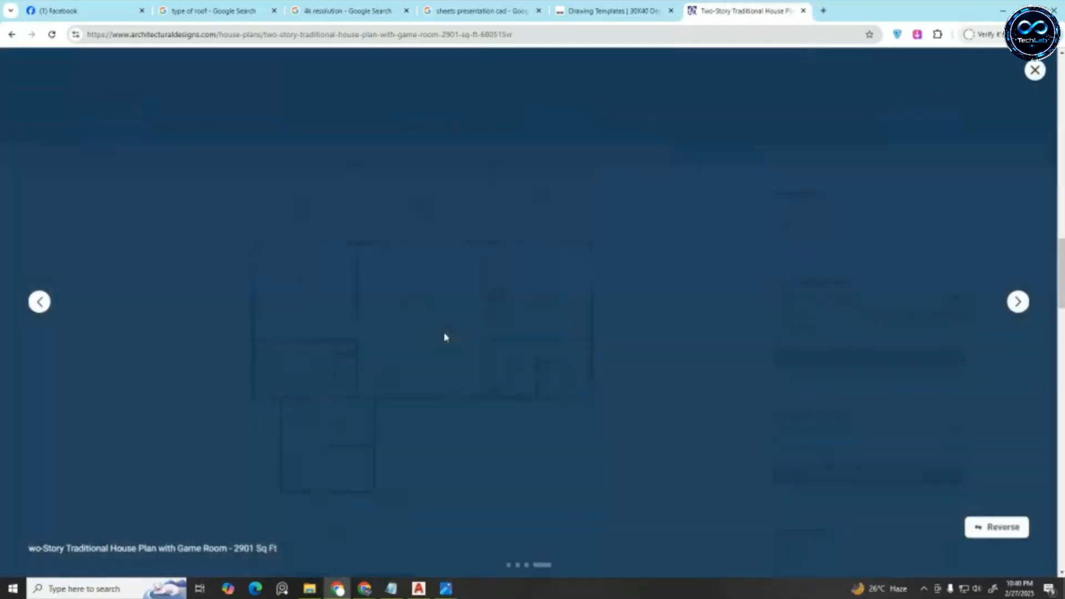
right_click(488, 326)
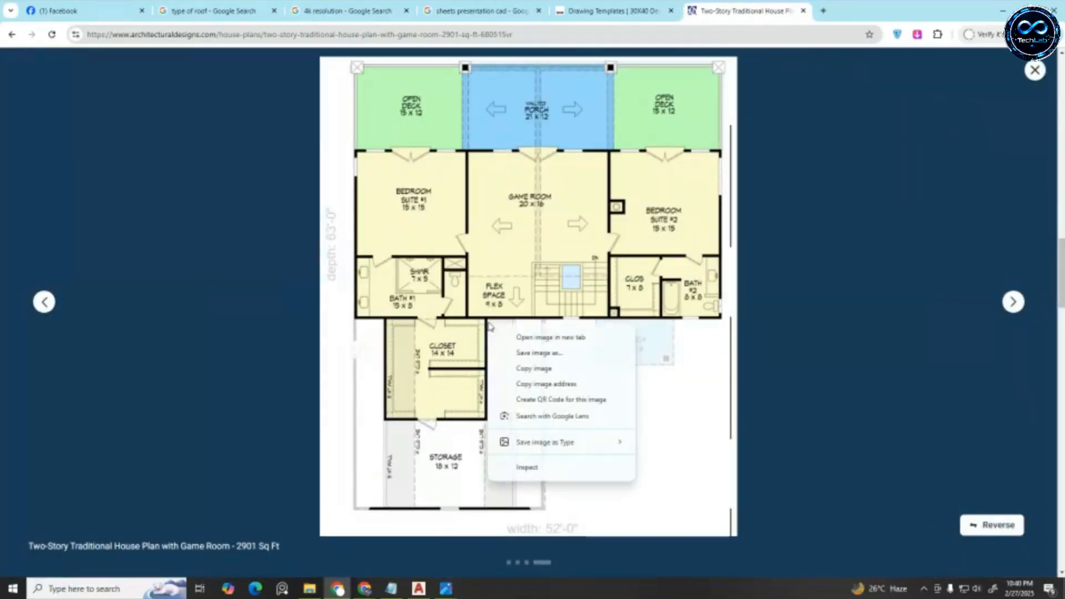
click(545, 337)
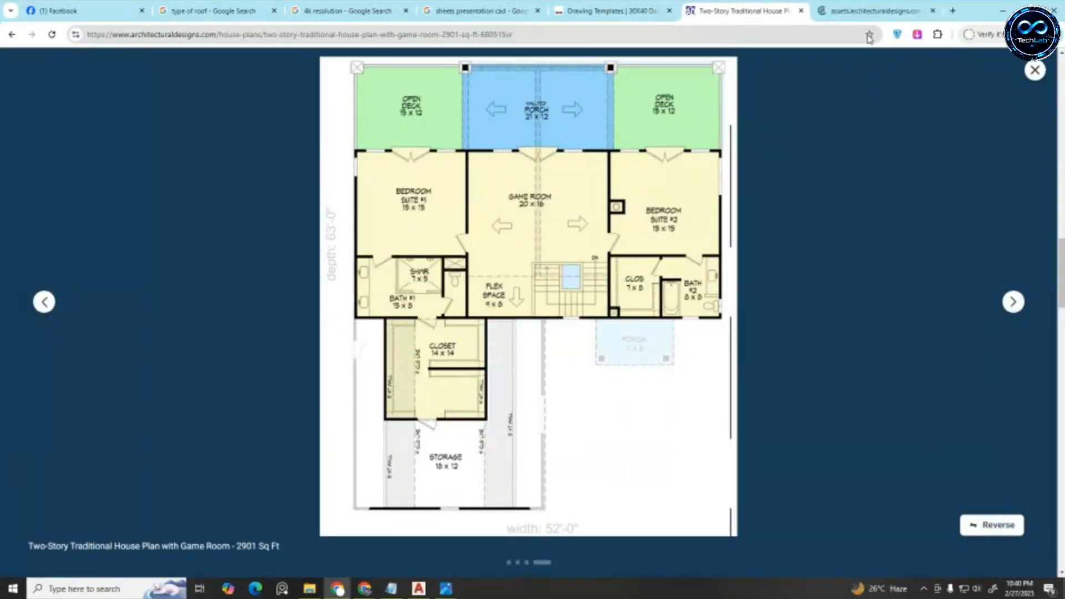
key(ctrl+Tab)
right_click(472, 303)
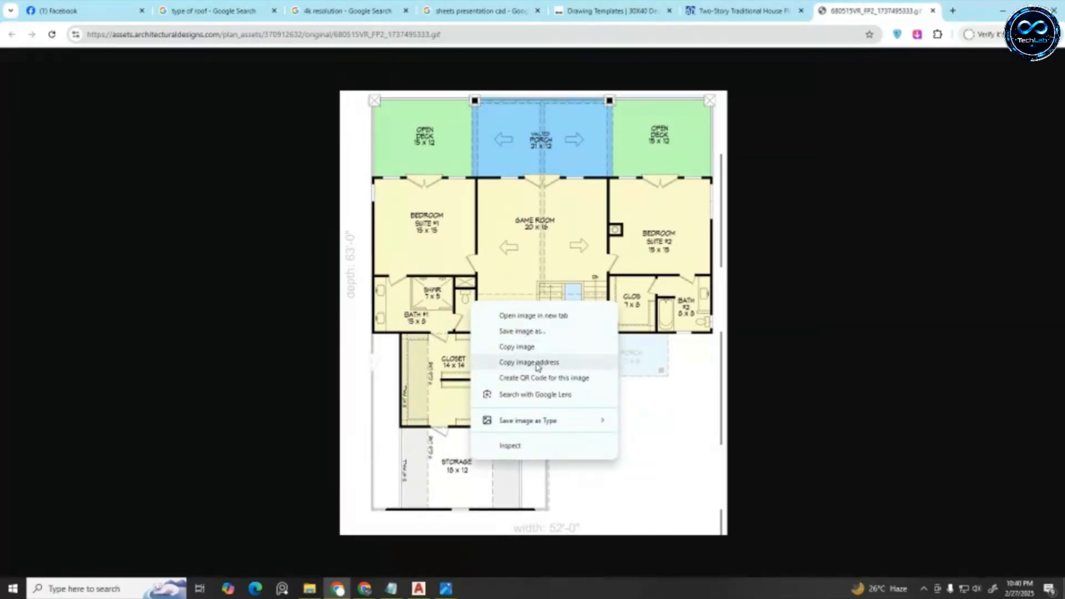
mouse_move(602, 421)
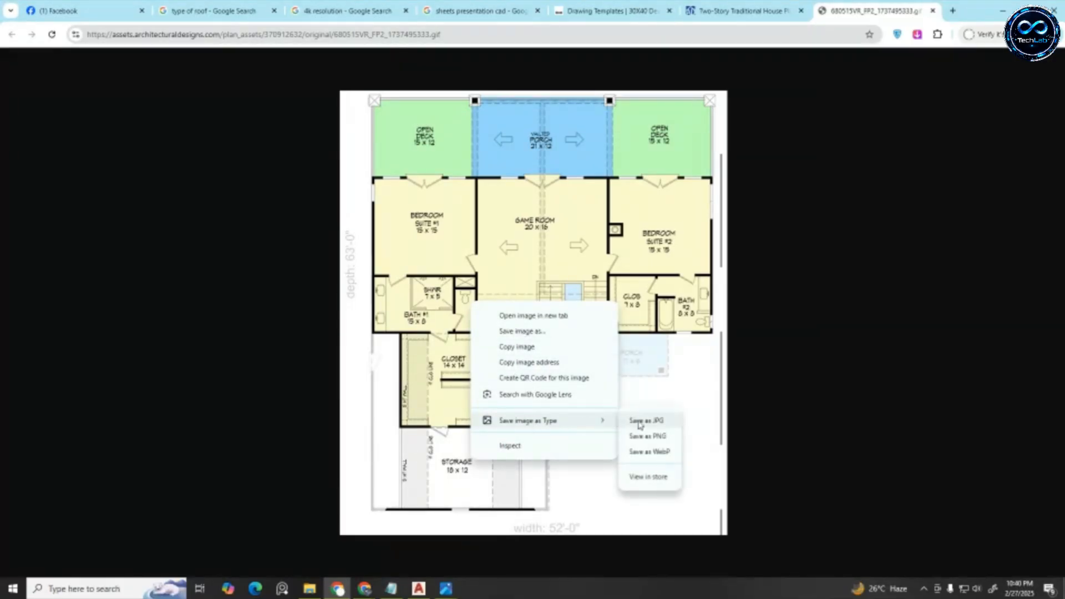
click(534, 332)
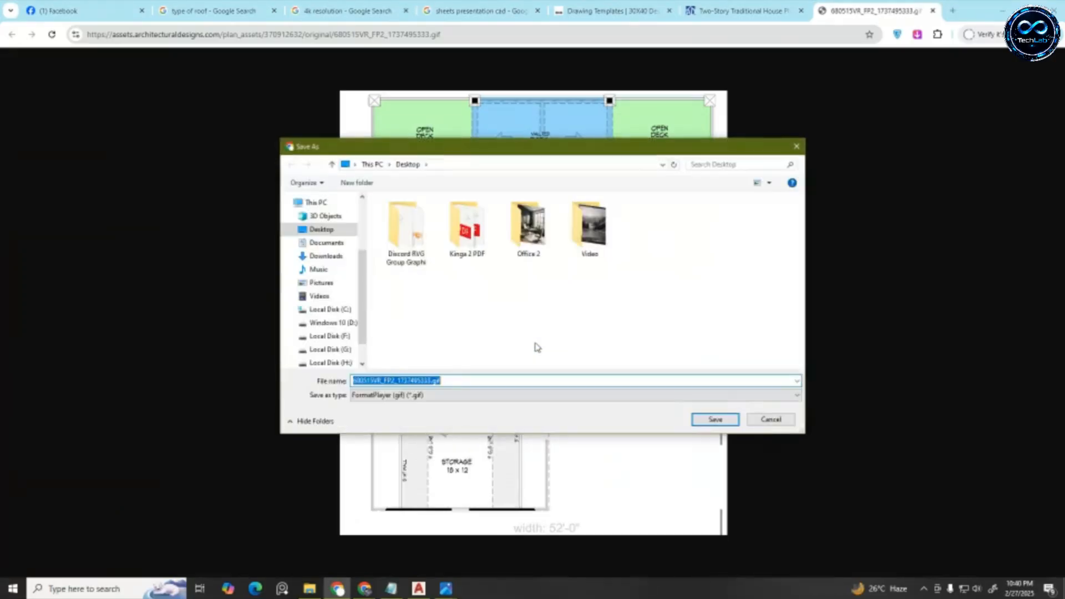
click(428, 400)
click(436, 397)
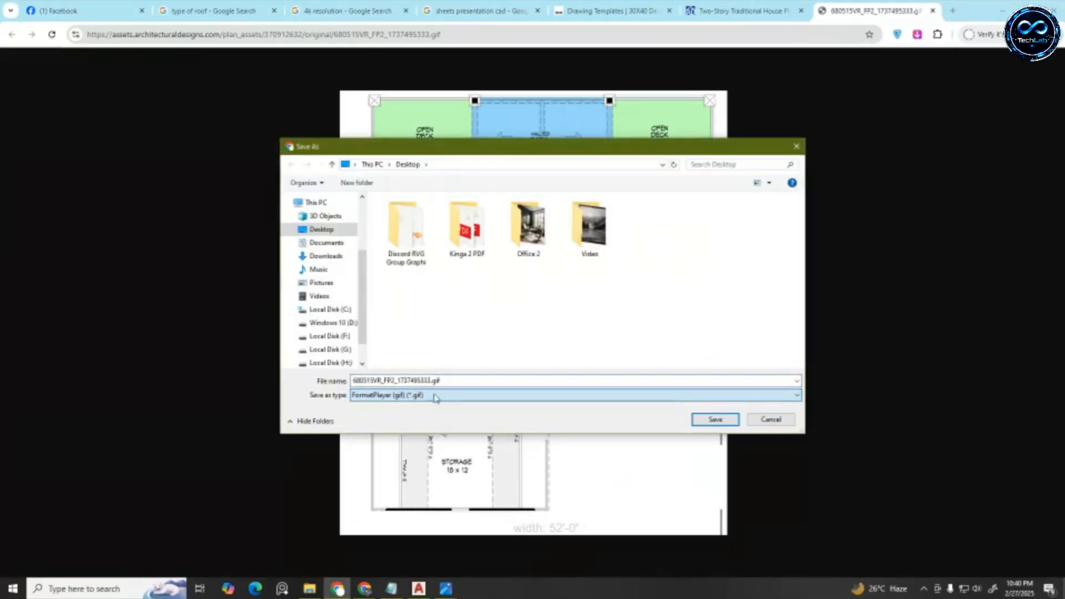
click(765, 421)
right_click(525, 306)
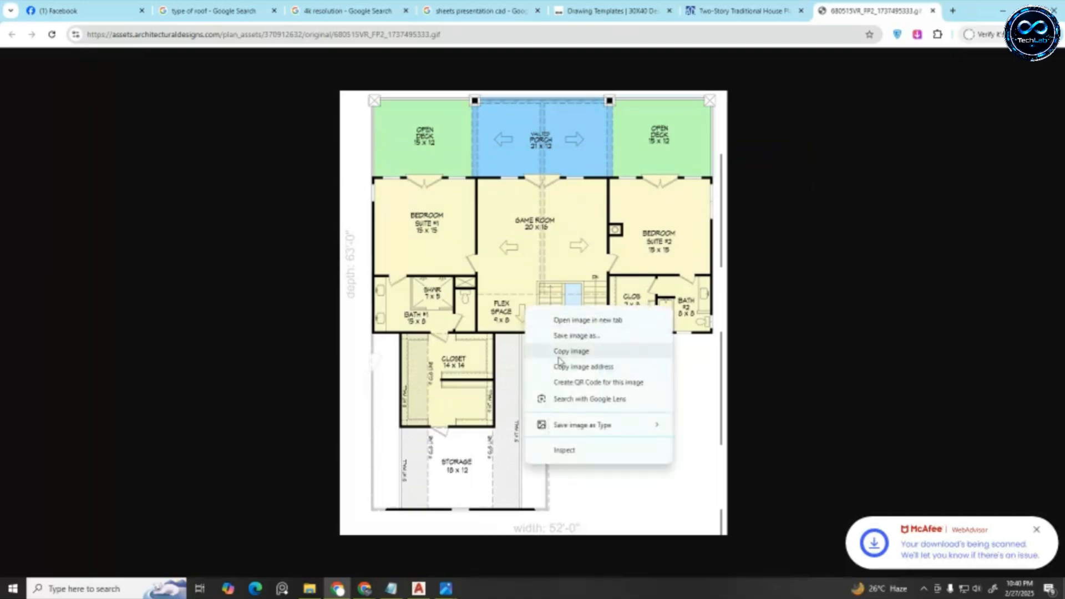
mouse_move(572, 427)
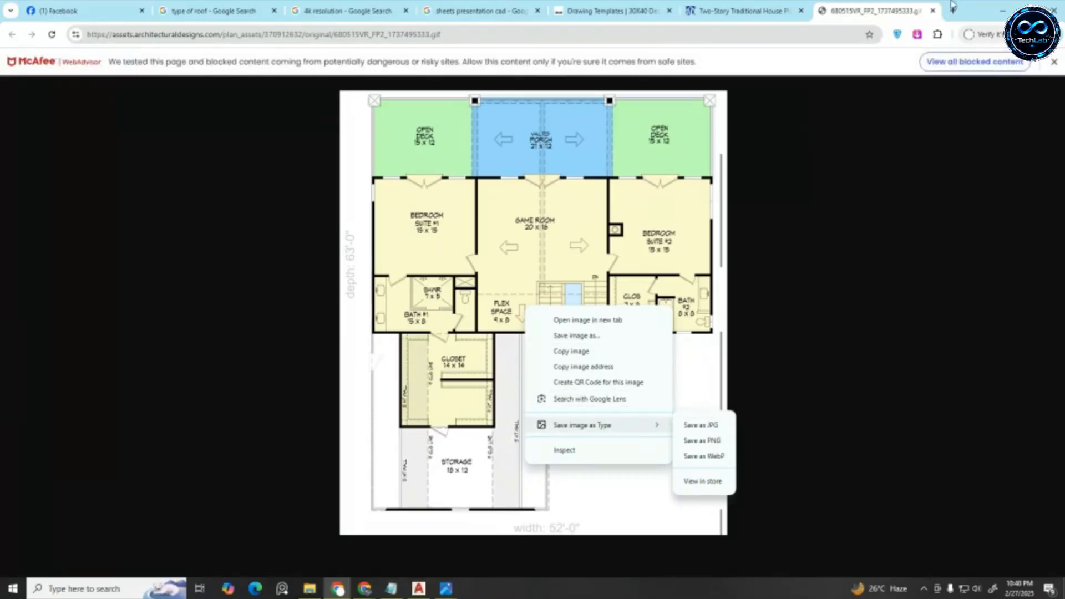
click(697, 426)
Search Google for webstore in a new browser tab and open the Chrome Web Store
key(ctrl+t)
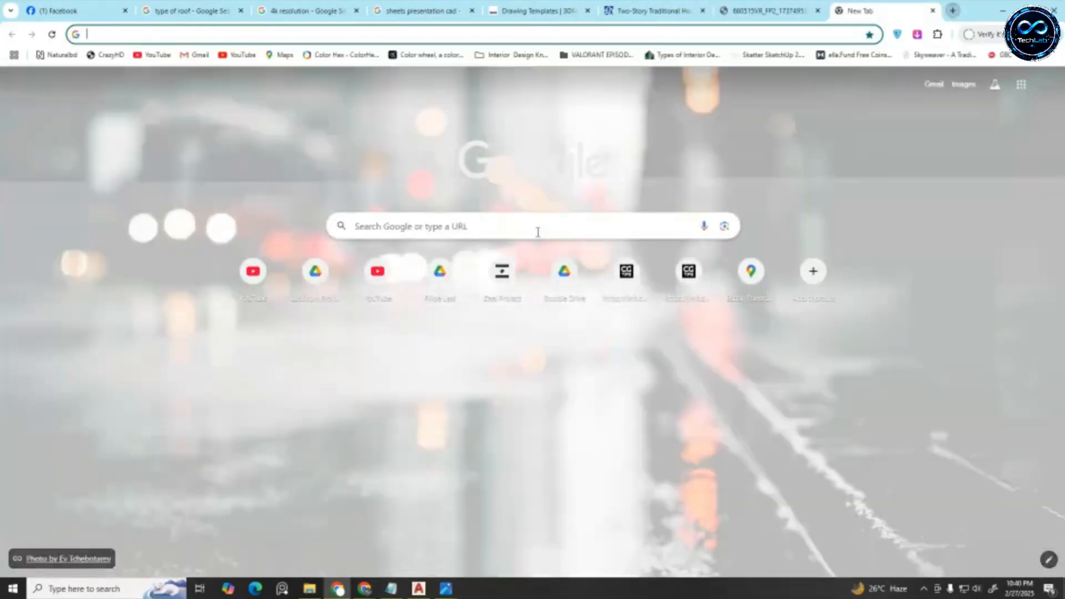
click(533, 232)
text(we)
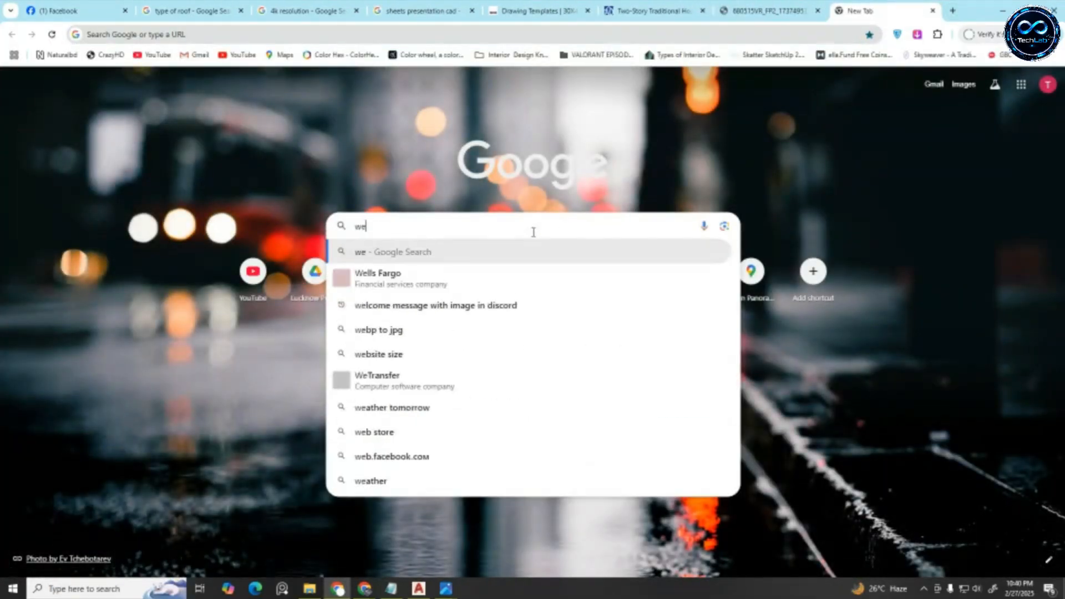
text(bstor)
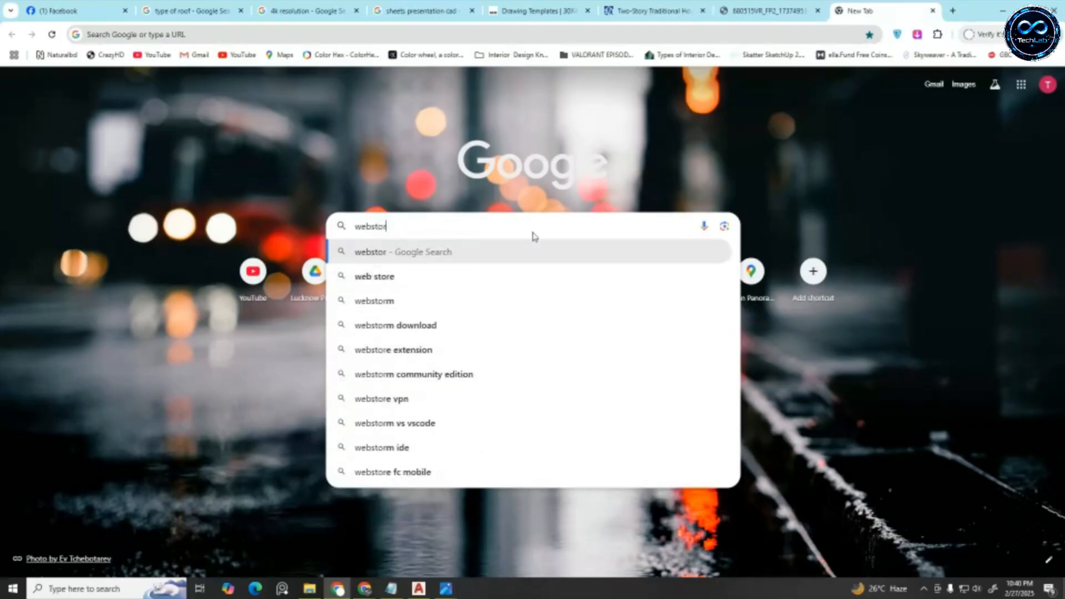
text(e)
key(Return)
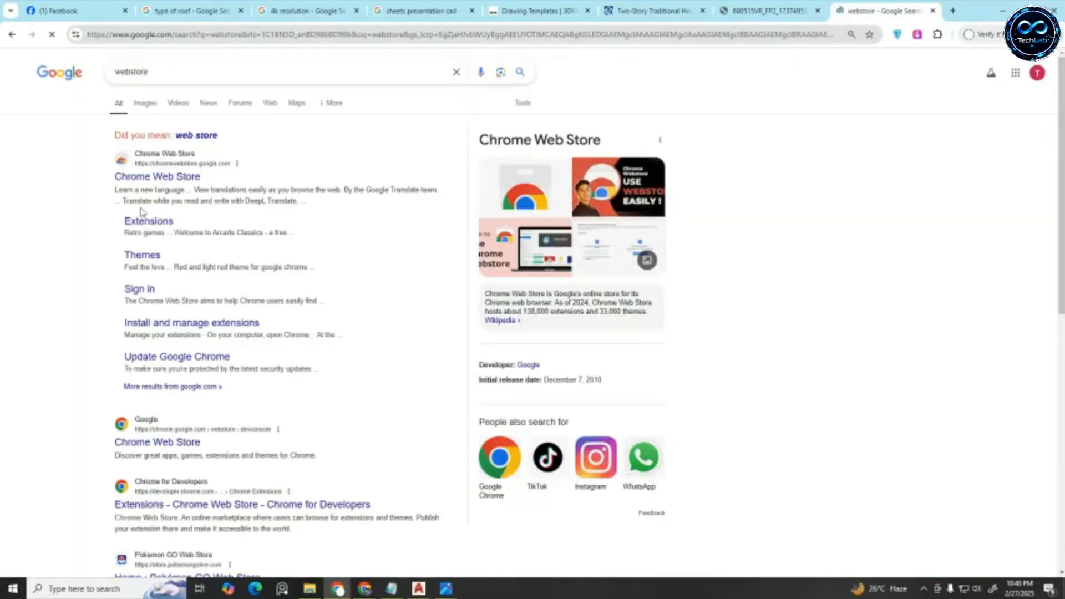
click(175, 177)
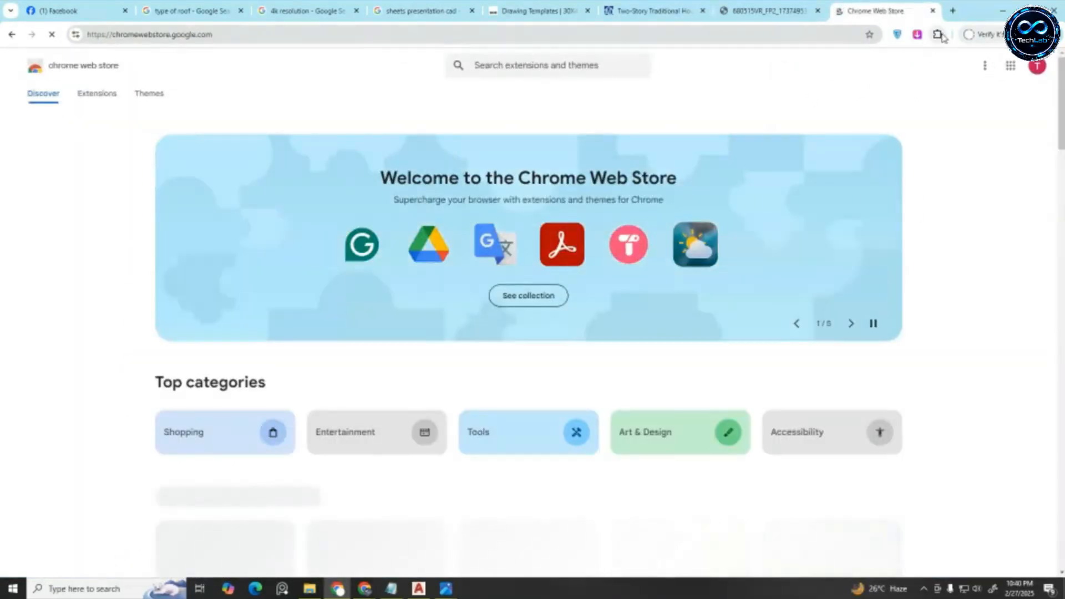
Review the installed browser extensions and bring up the store page of the Image downloader - Imageye extension
click(937, 35)
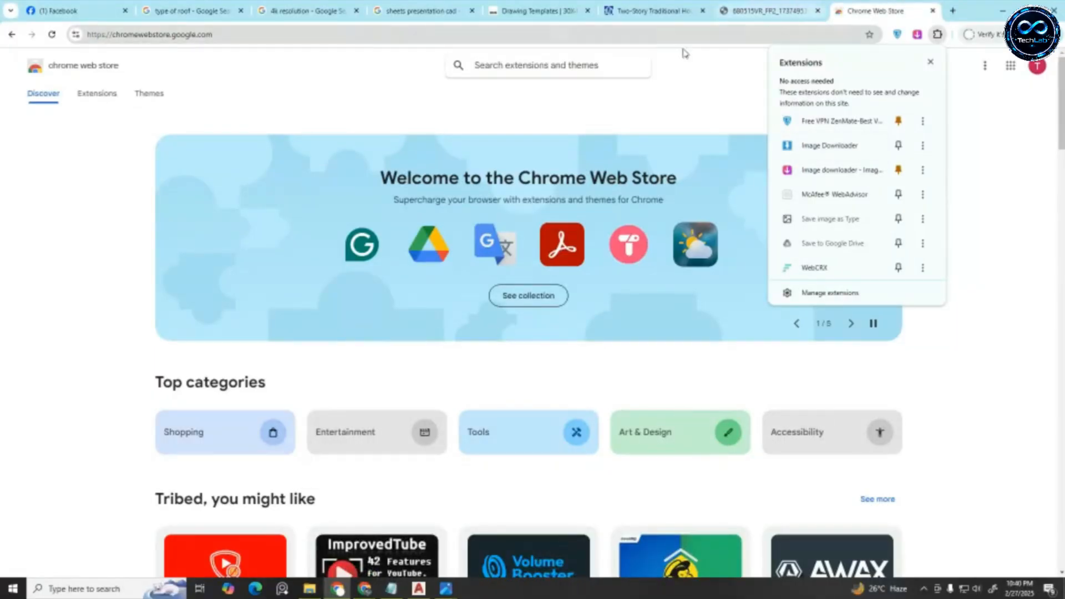
click(577, 67)
text(Ima)
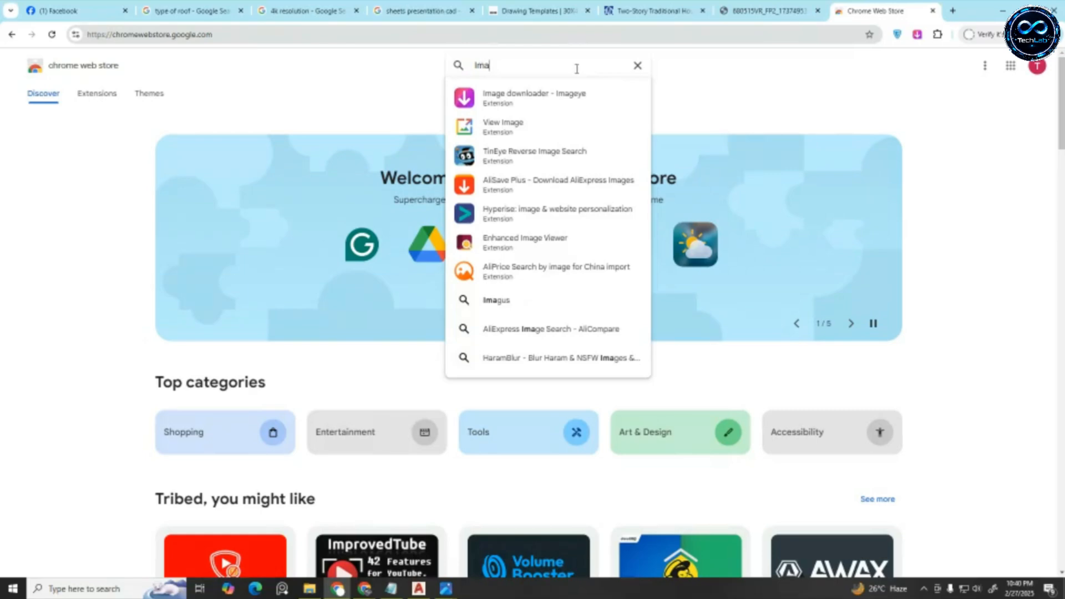
click(540, 100)
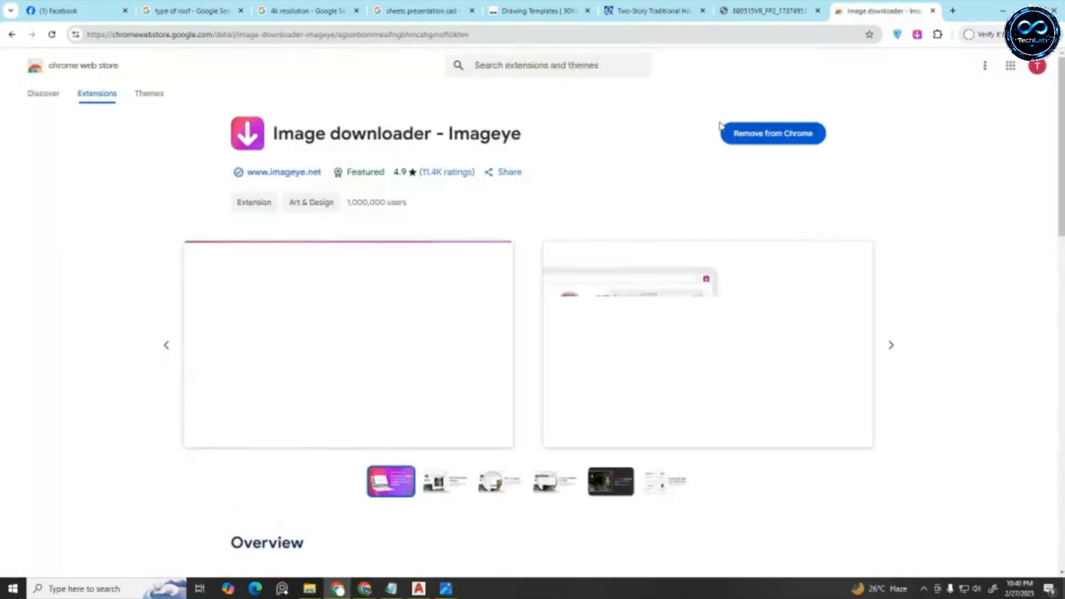
Save the 2nd floor plan image to the Desktop as the JPG file download (4).jpg
click(760, 9)
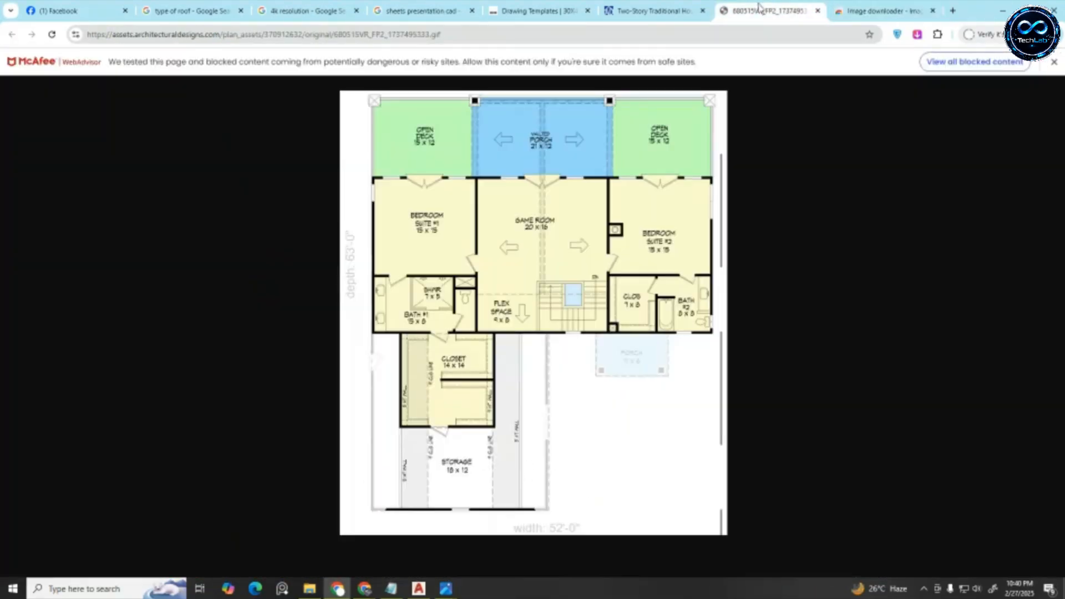
right_click(571, 226)
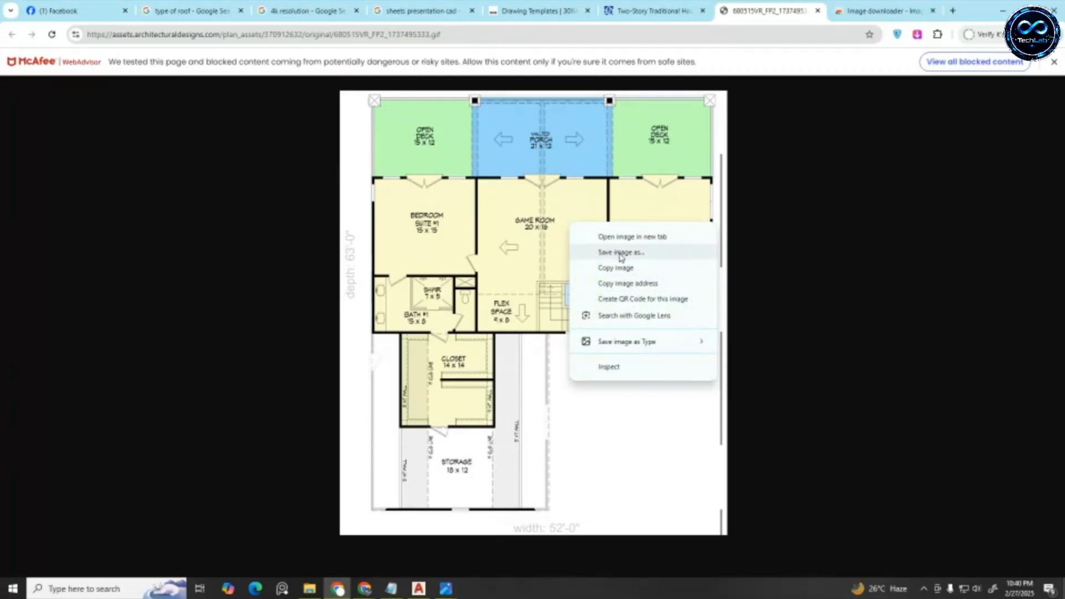
mouse_move(632, 342)
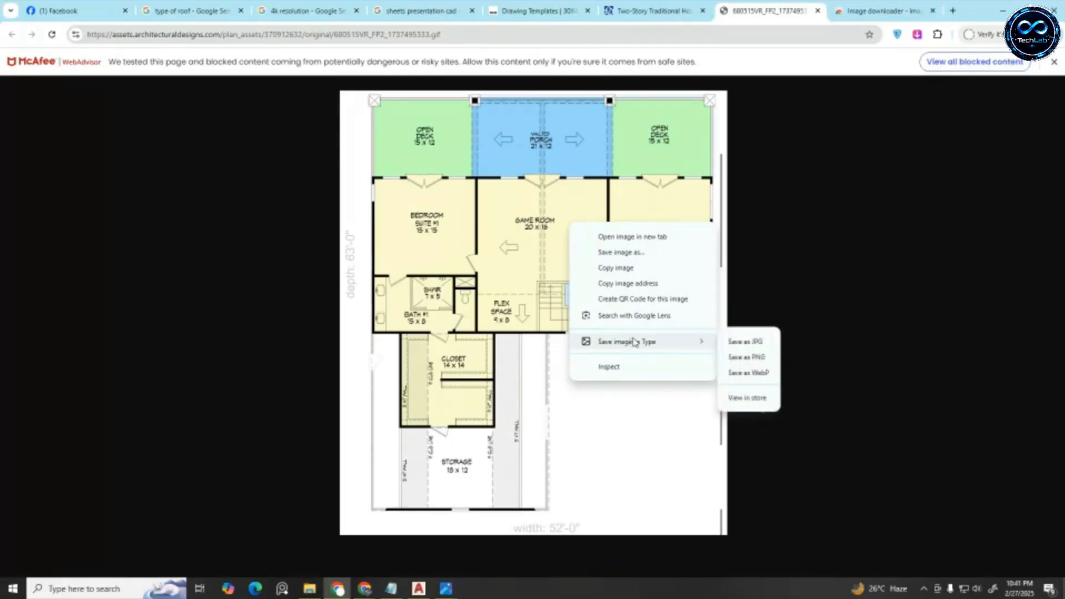
click(761, 340)
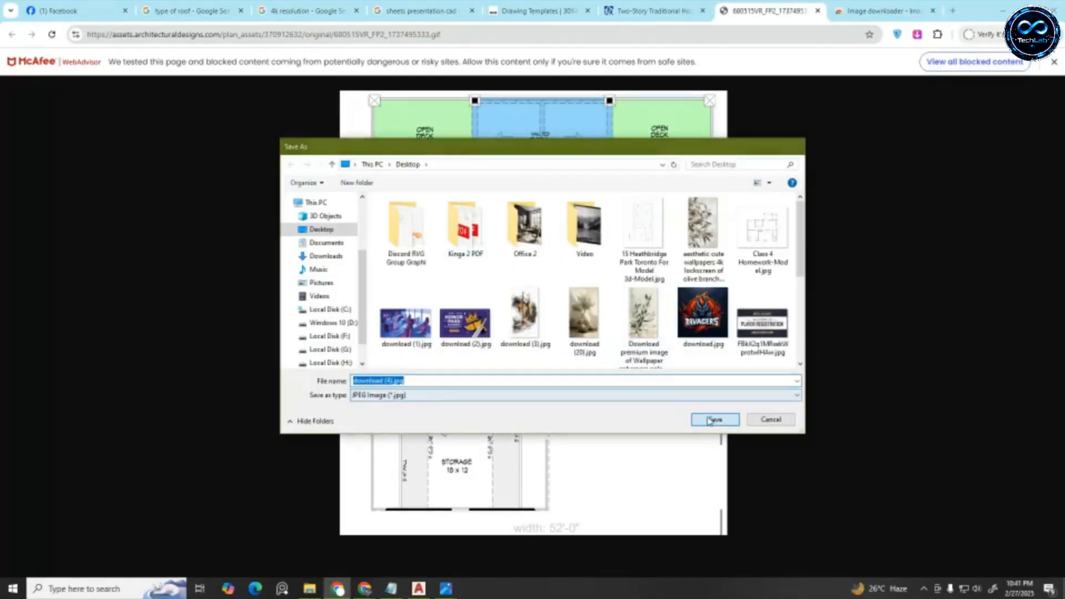
click(715, 419)
Go to the Windows desktop and open download (4).jpg in a maximized image viewer
click(1003, 10)
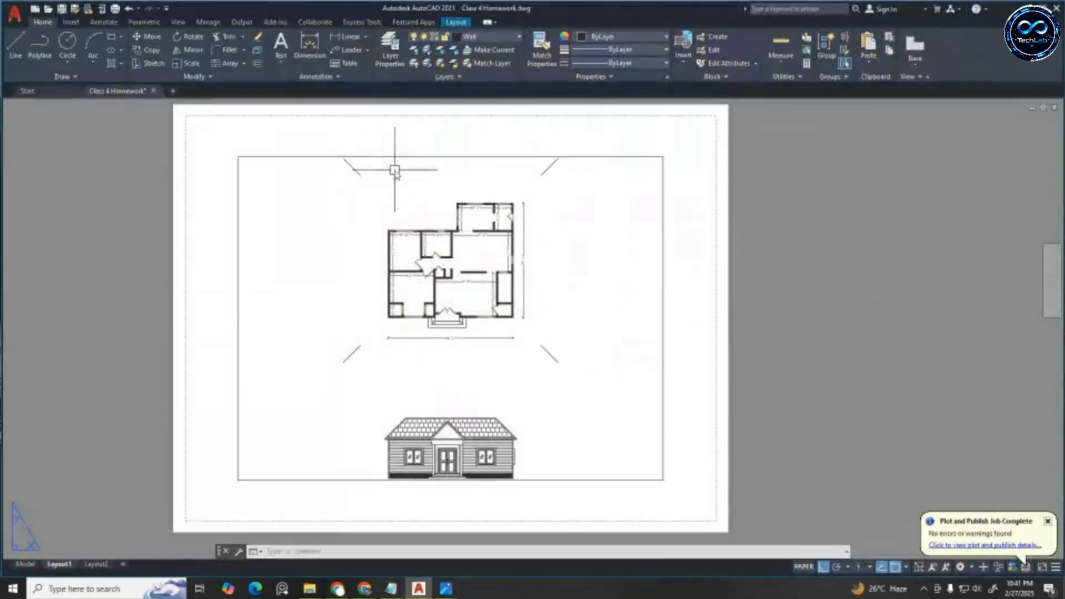
click(1030, 5)
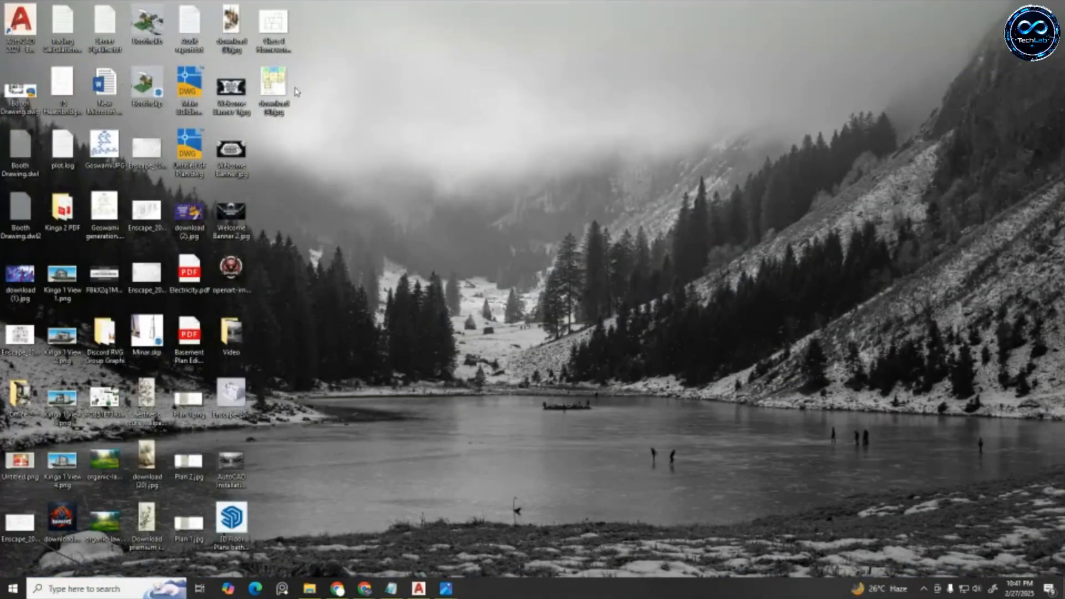
double_click(285, 90)
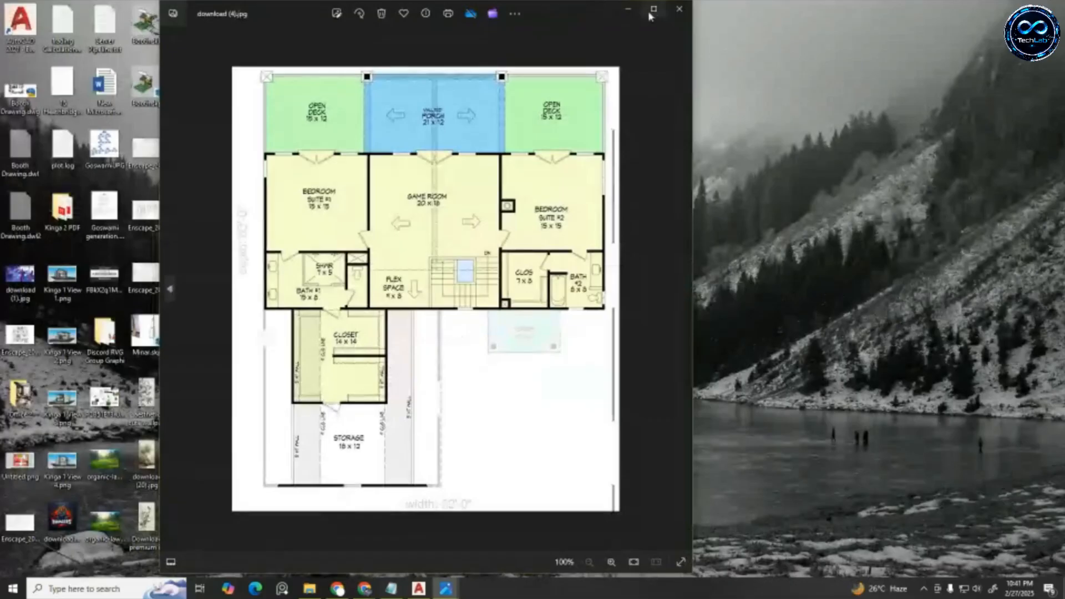
click(653, 8)
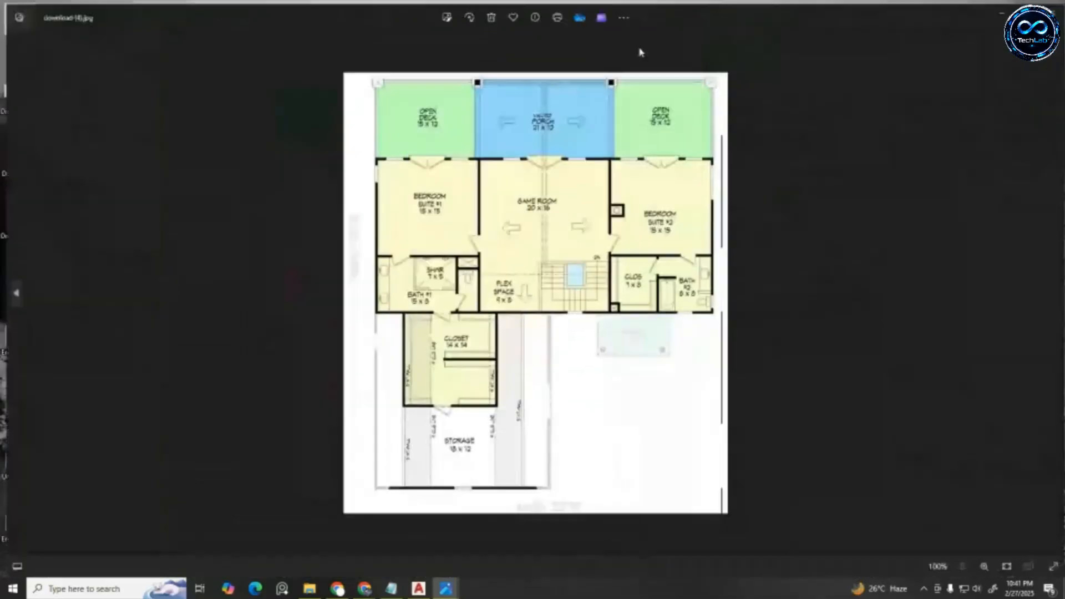
Examine the saved 2nd floor plan image up close and as a whole, including its lines and room labels
scroll(498, 339, up, 5)
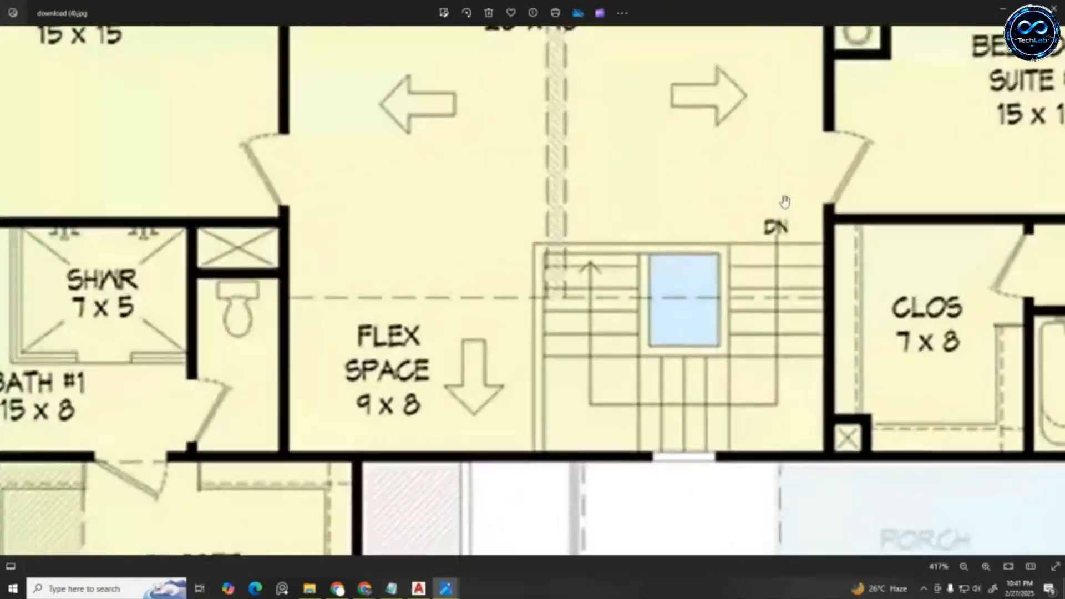
scroll(682, 215, down, 3)
scroll(712, 236, down, 2)
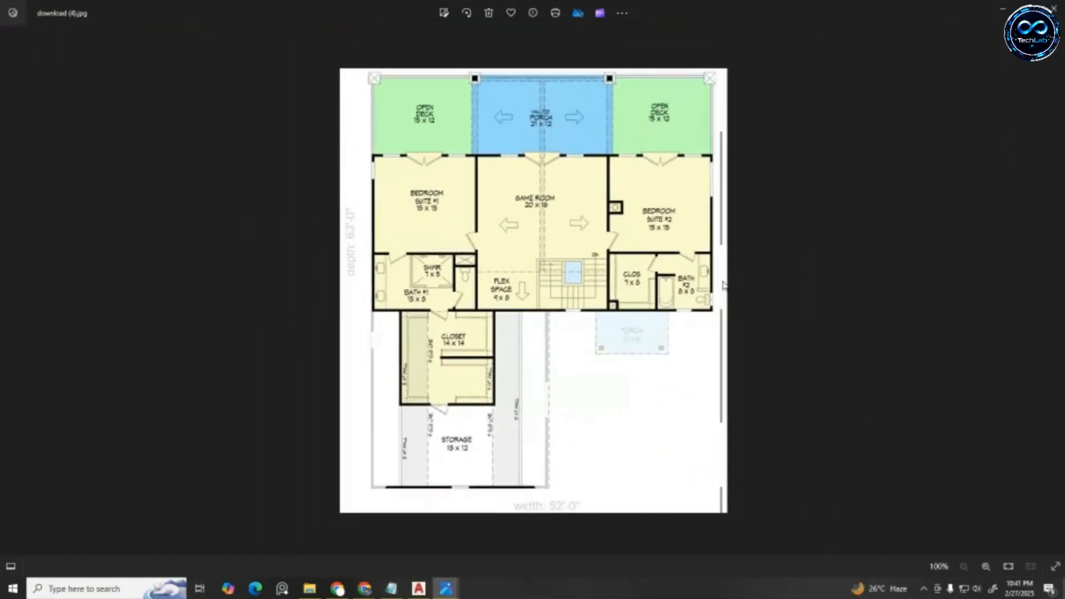
scroll(622, 225, up, 1)
scroll(574, 239, up, 2)
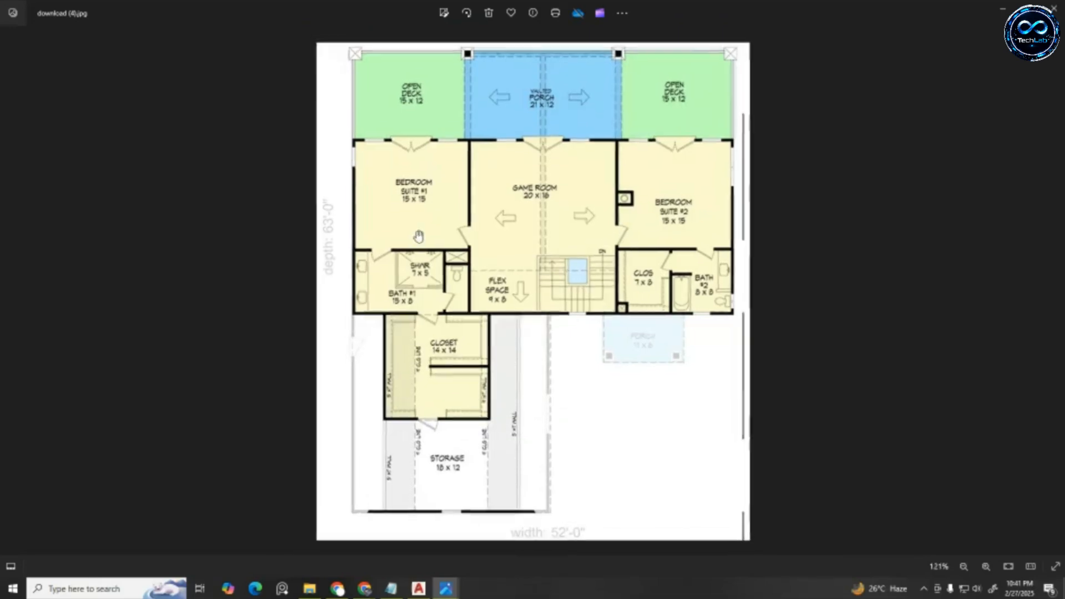
scroll(482, 161, down, 3)
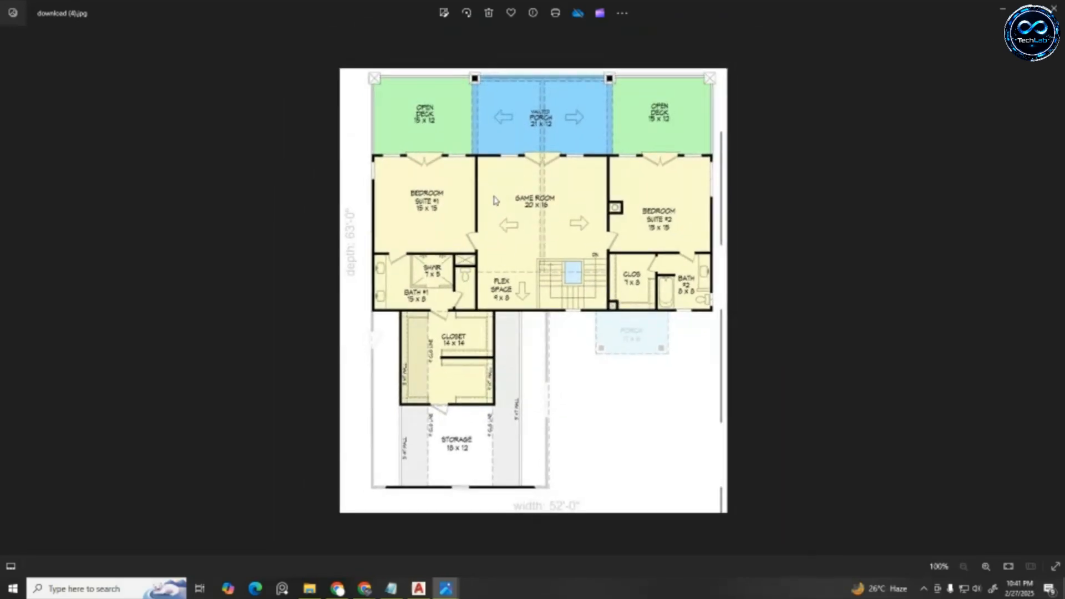
scroll(539, 200, up, 1)
scroll(543, 200, down, 1)
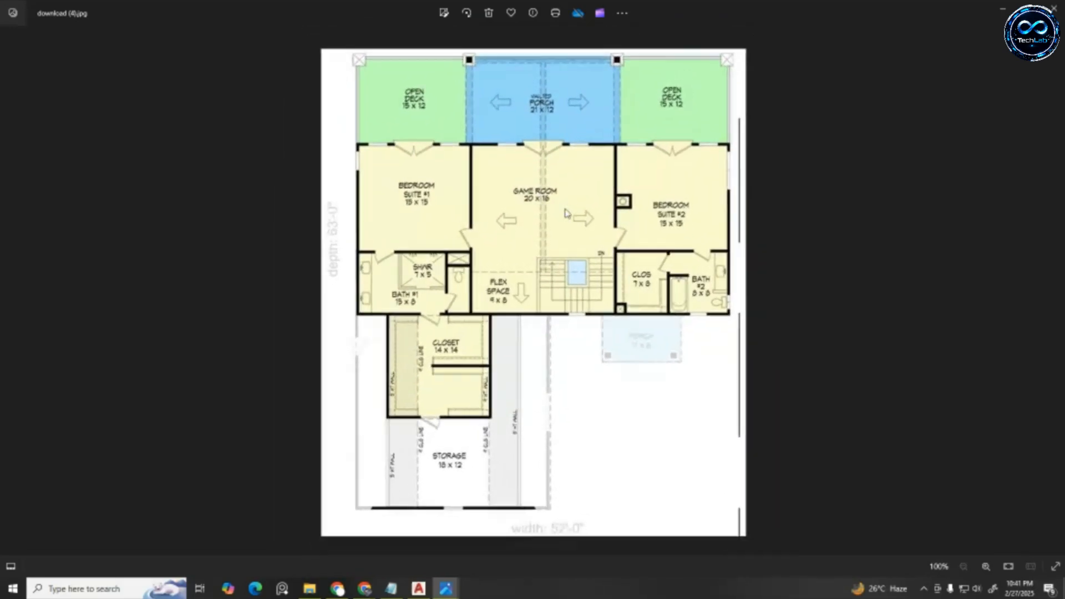
click(998, 9)
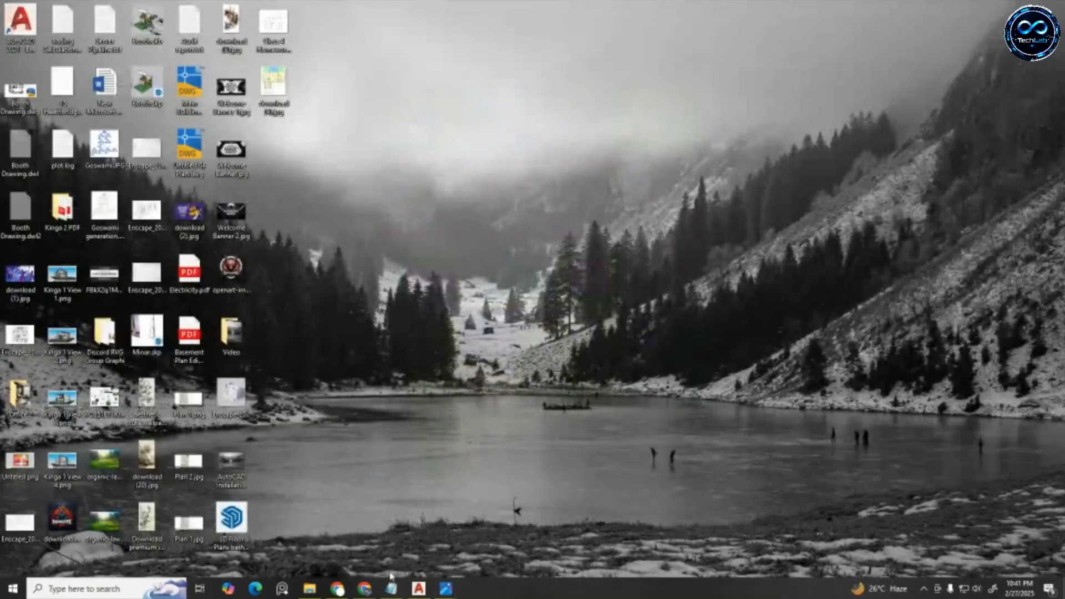
Switch back to Chrome, close the enlarged 2nd floor drawing on the 680515VR page and find the main level floor plan
click(338, 589)
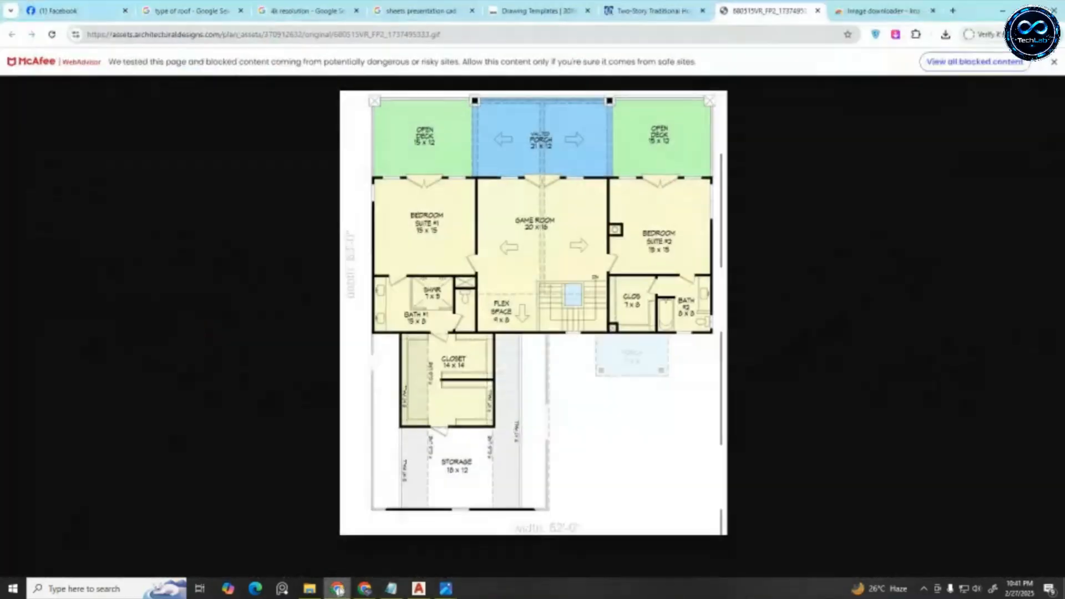
click(655, 10)
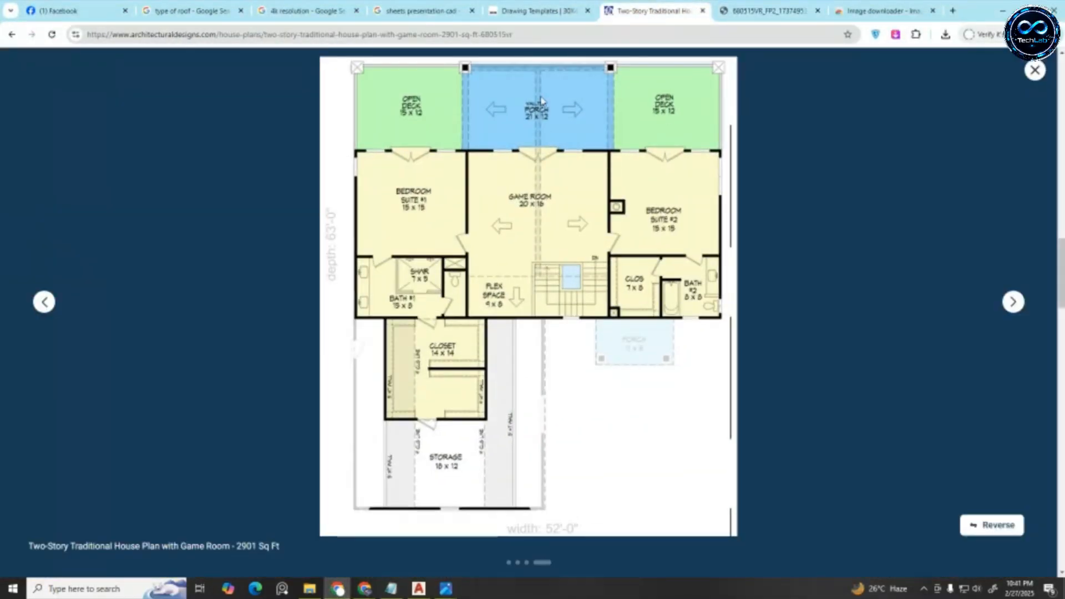
click(1032, 73)
scroll(584, 249, up, 6)
scroll(635, 200, down, 6)
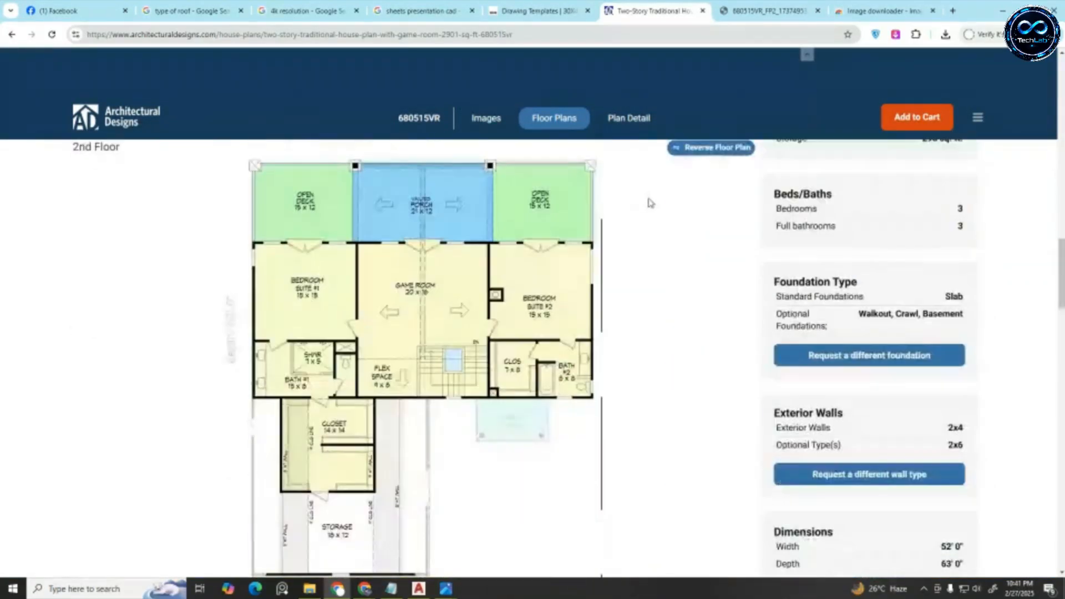
scroll(650, 205, down, 10)
scroll(639, 269, up, 15)
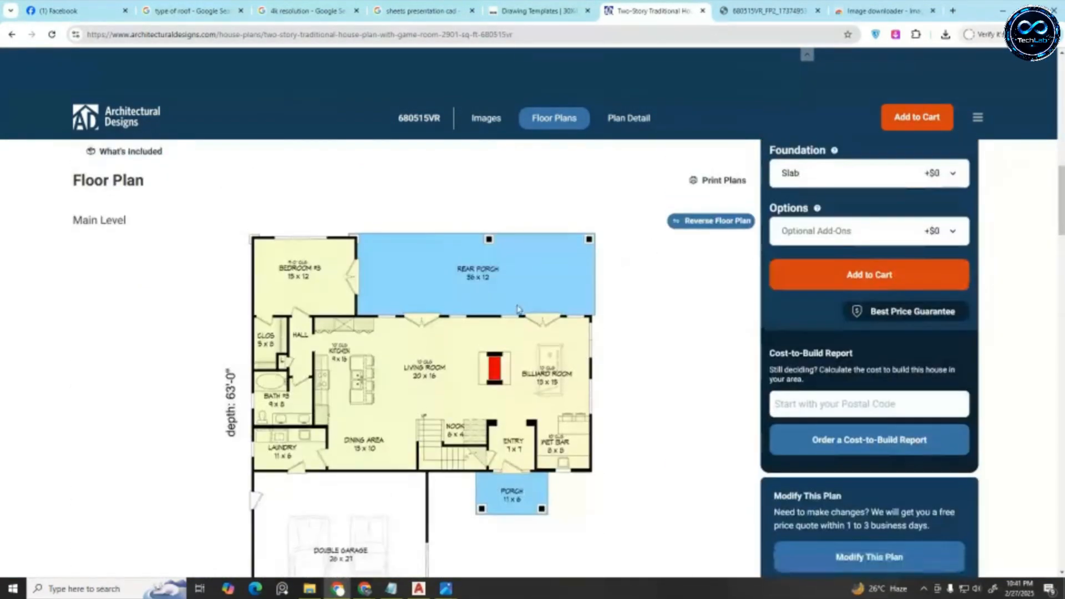
scroll(517, 309, down, 4)
Enlarge the main level floor plan drawing and open its image in a separate browser tab
click(535, 242)
right_click(593, 243)
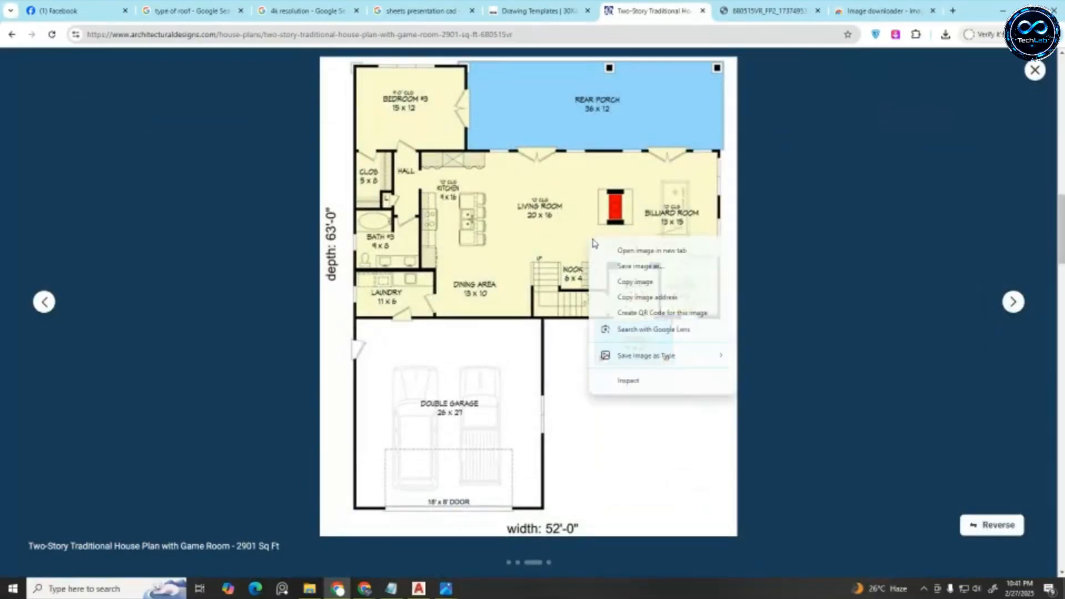
click(652, 251)
click(691, 13)
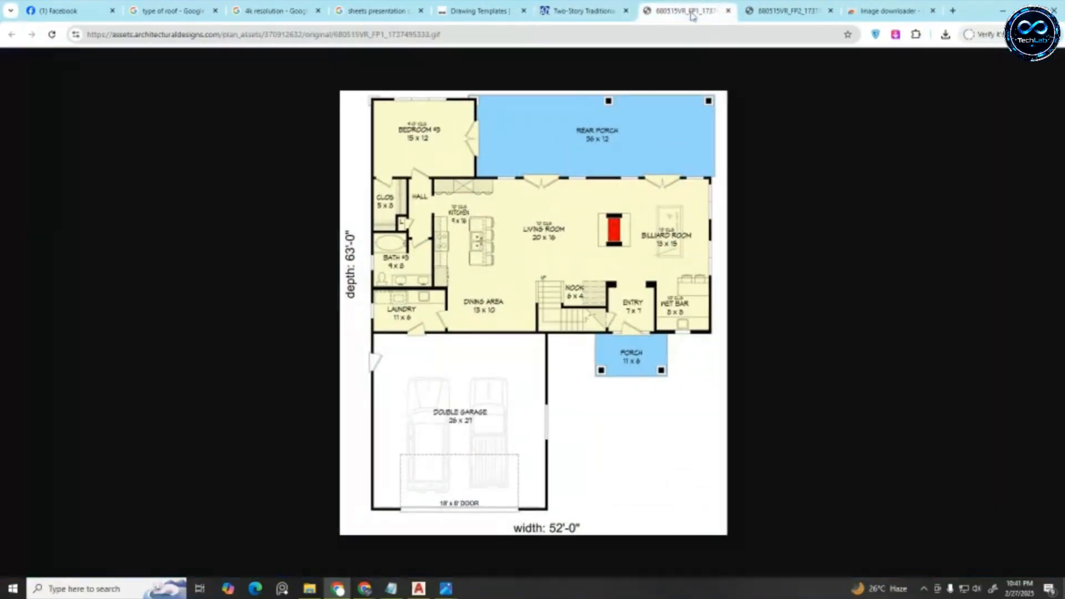
Save the main level floor plan image to the Desktop as a JPG named download (5).jpg
right_click(474, 259)
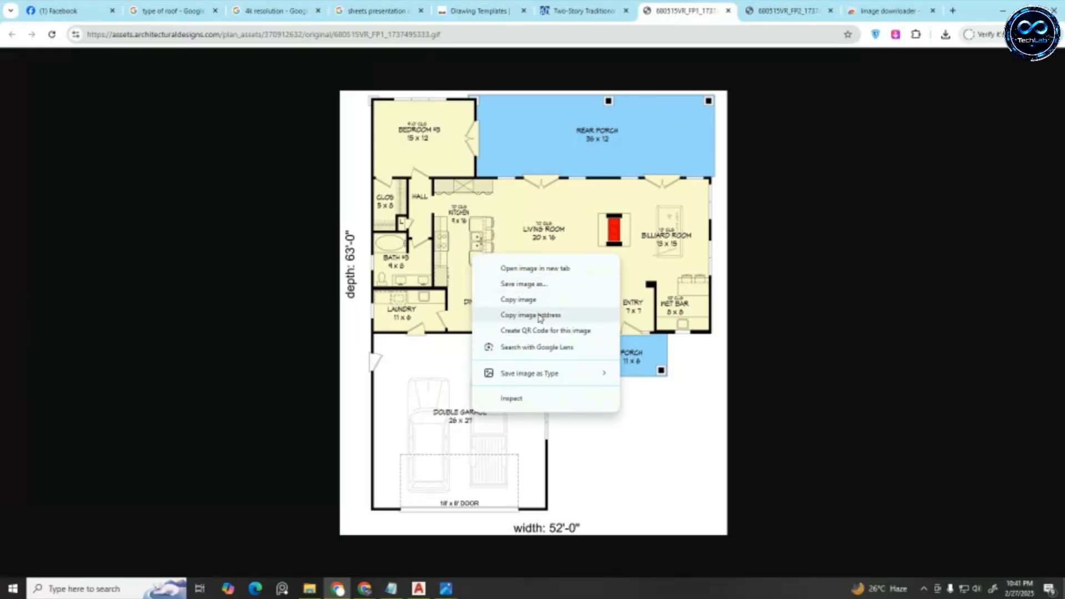
mouse_move(536, 374)
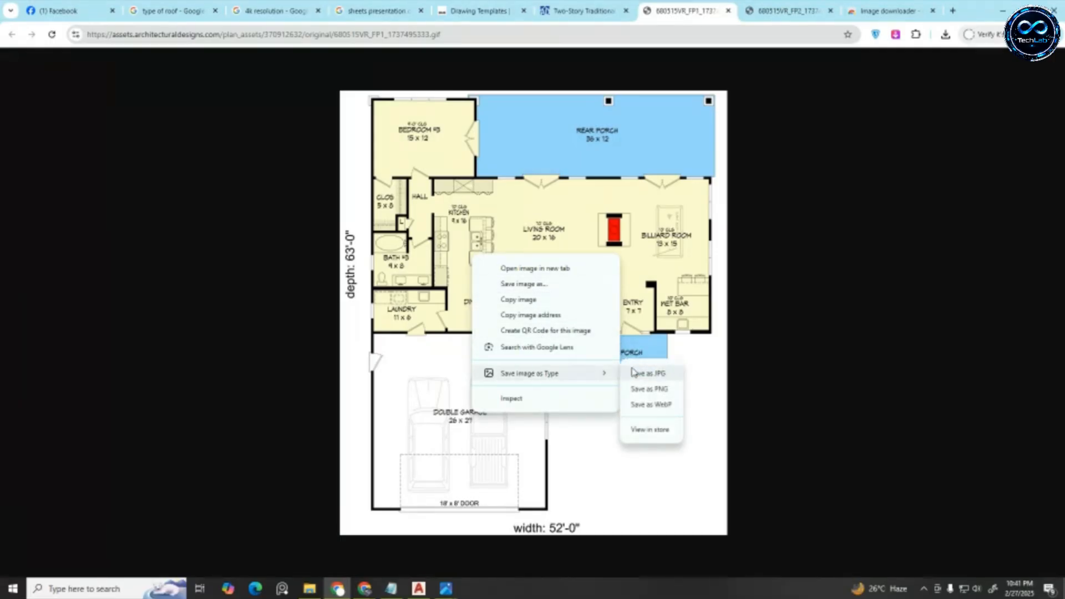
click(635, 374)
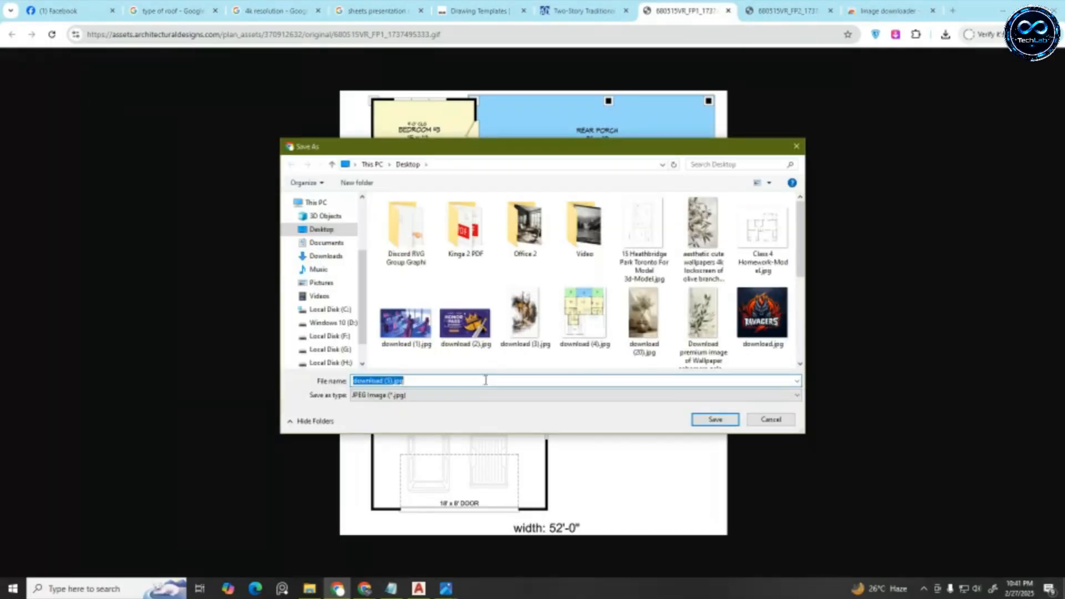
click(715, 419)
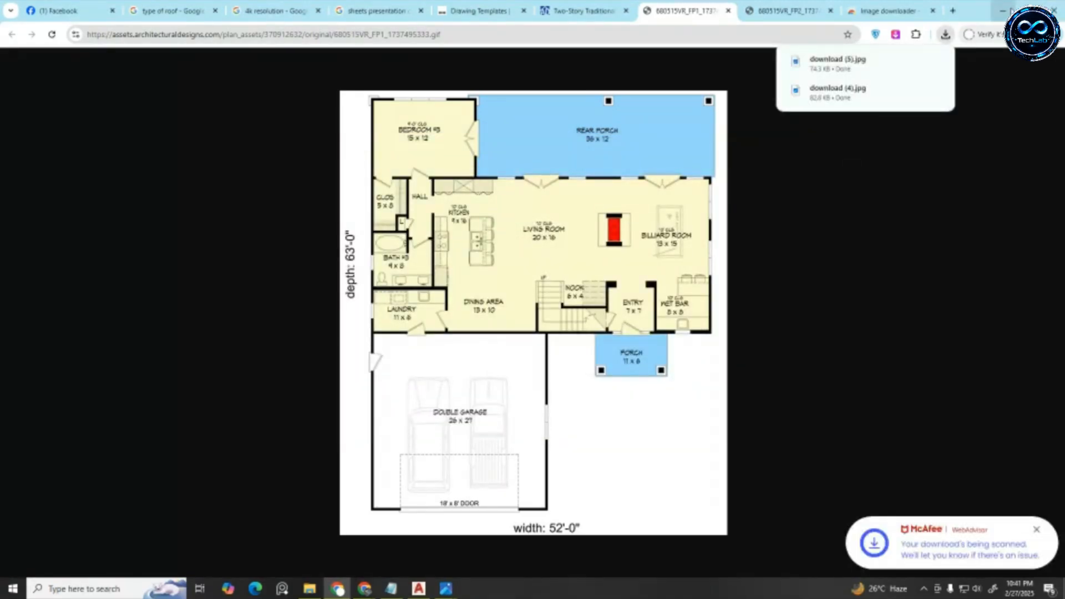
Go to the Windows desktop, open Discord and go to the class server's general channel
click(1010, 10)
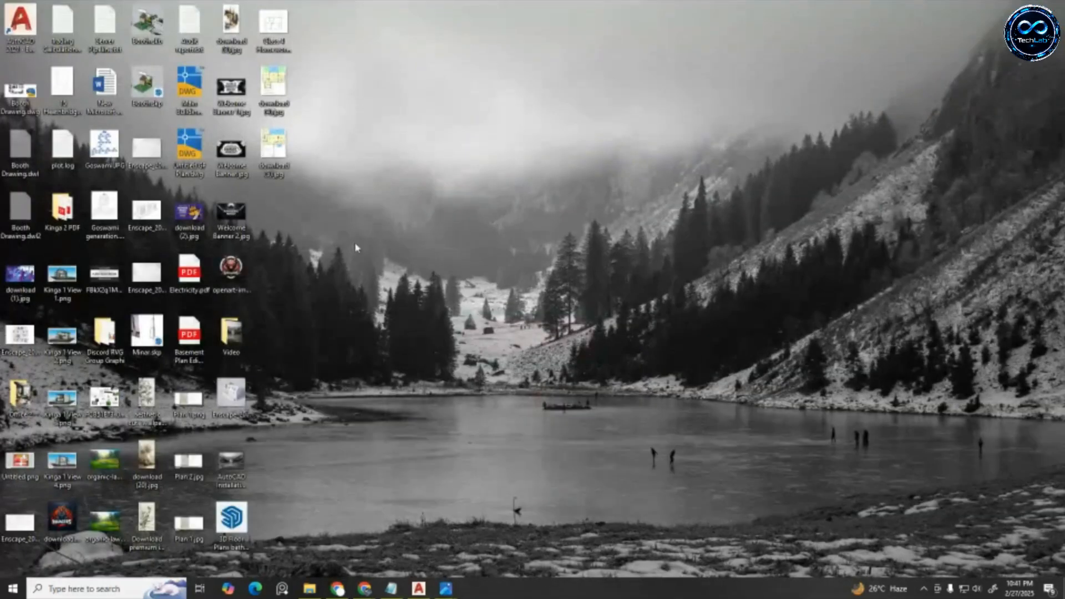
click(103, 590)
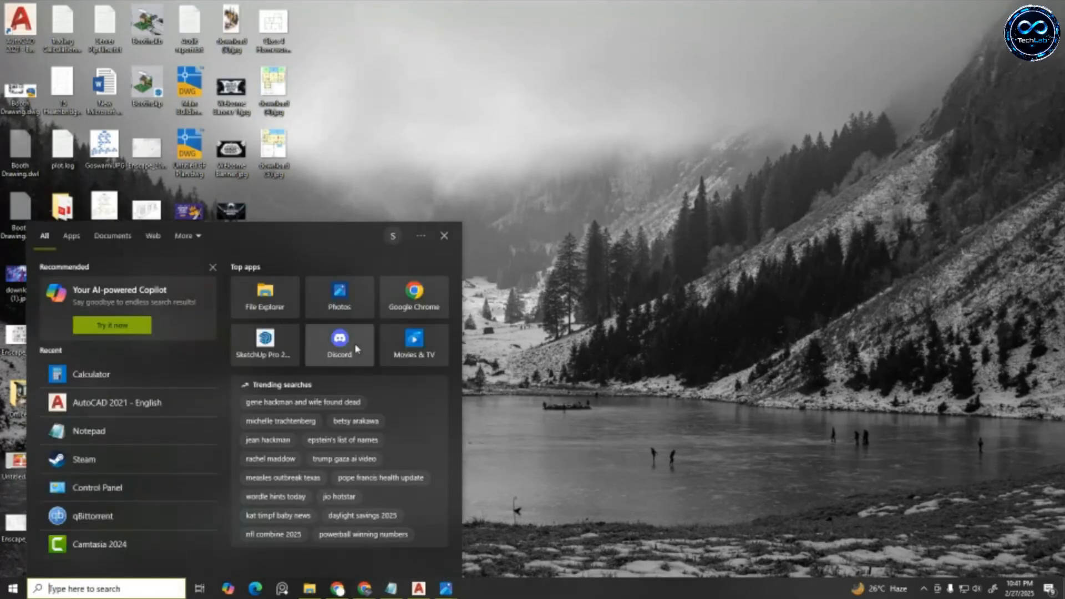
click(339, 358)
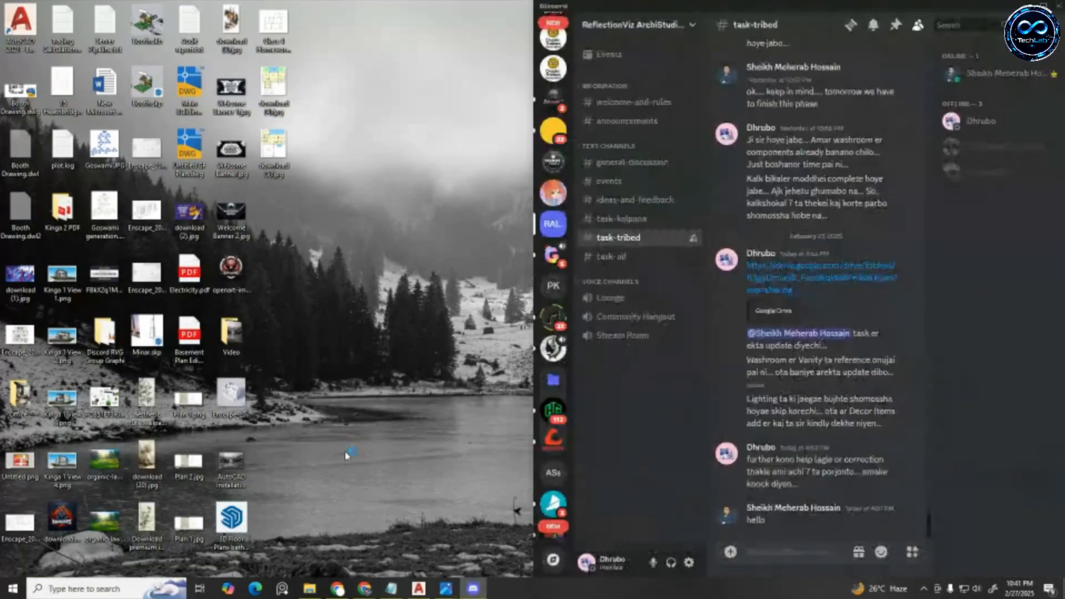
scroll(561, 362, down, 5)
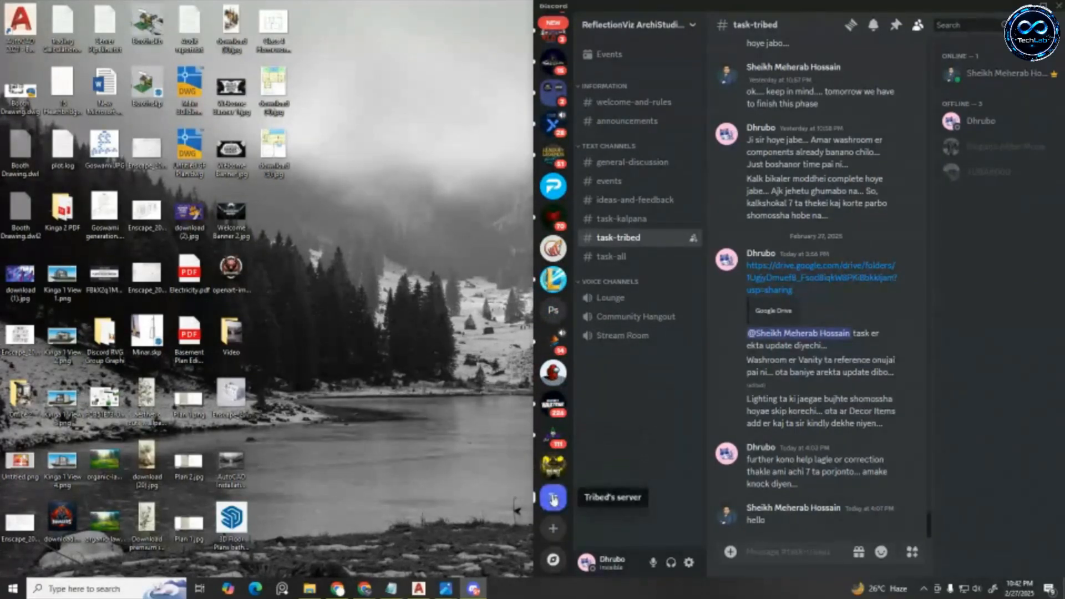
click(553, 497)
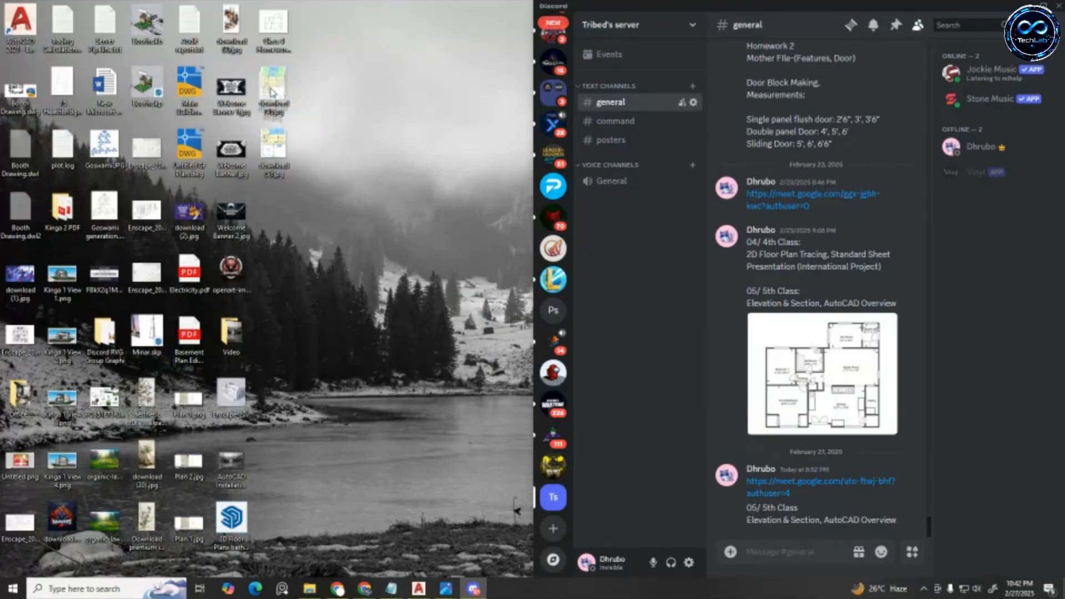
Post download (5).jpg and download (4).jpg from the desktop together in the general channel, and return to the desktop
drag(273, 148, 777, 502)
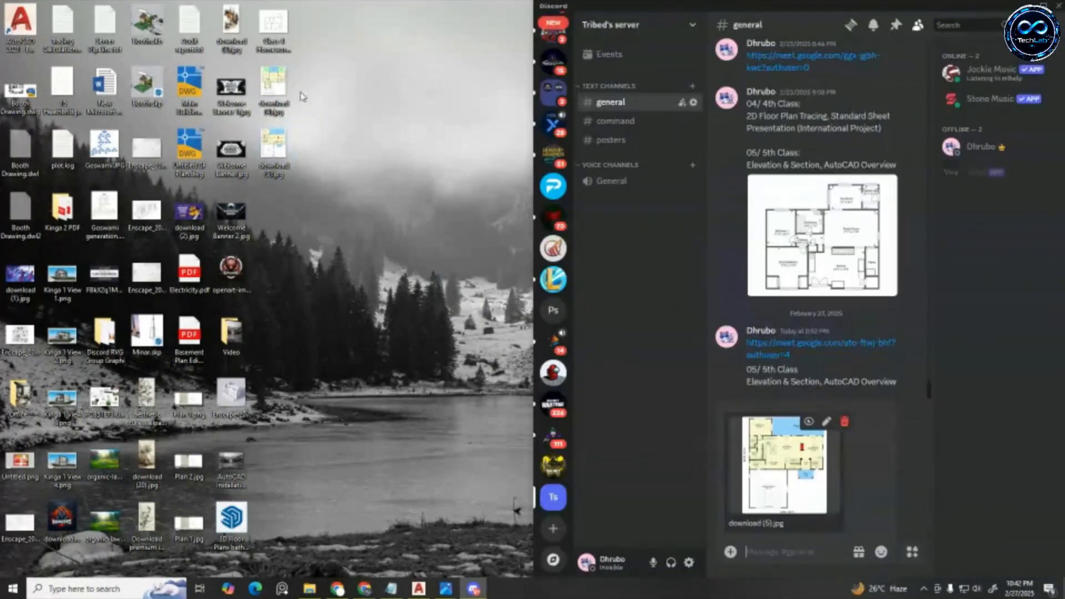
drag(275, 84, 488, 231)
drag(859, 456, 809, 493)
key(Return)
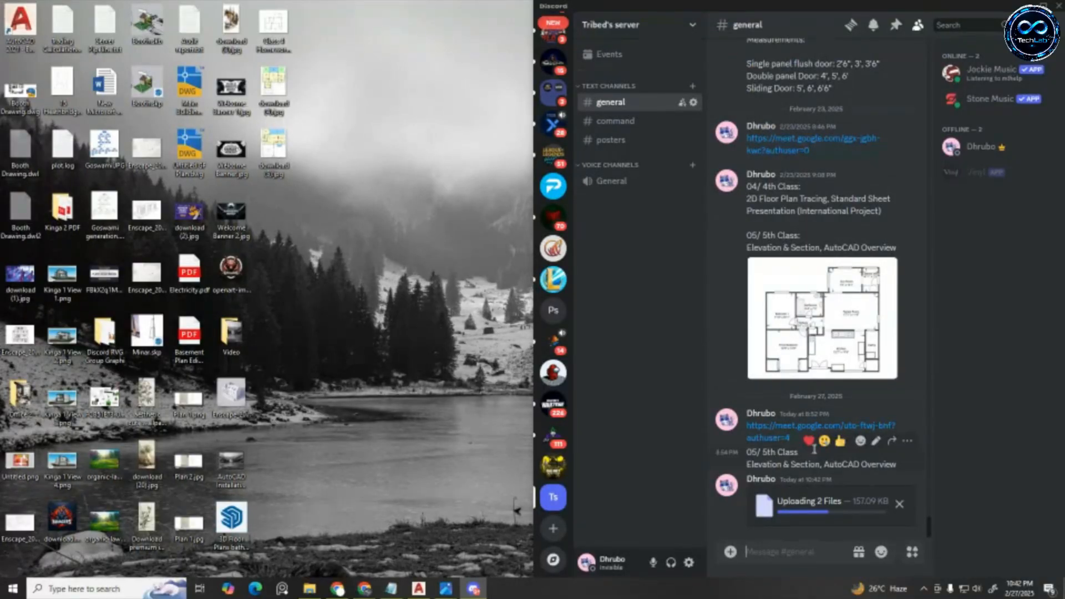
click(1043, 6)
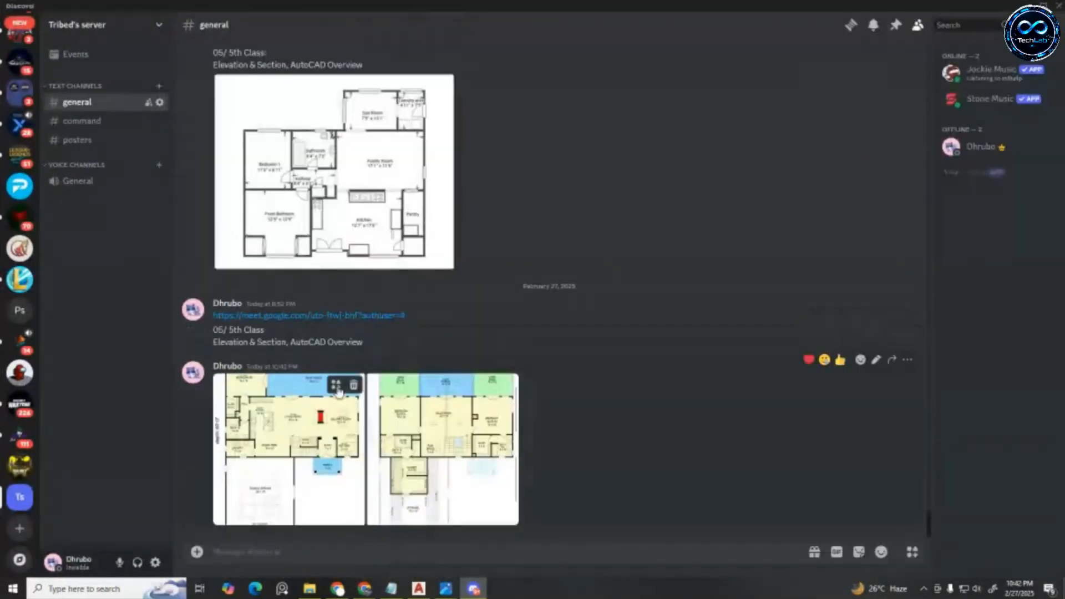
key(super+d)
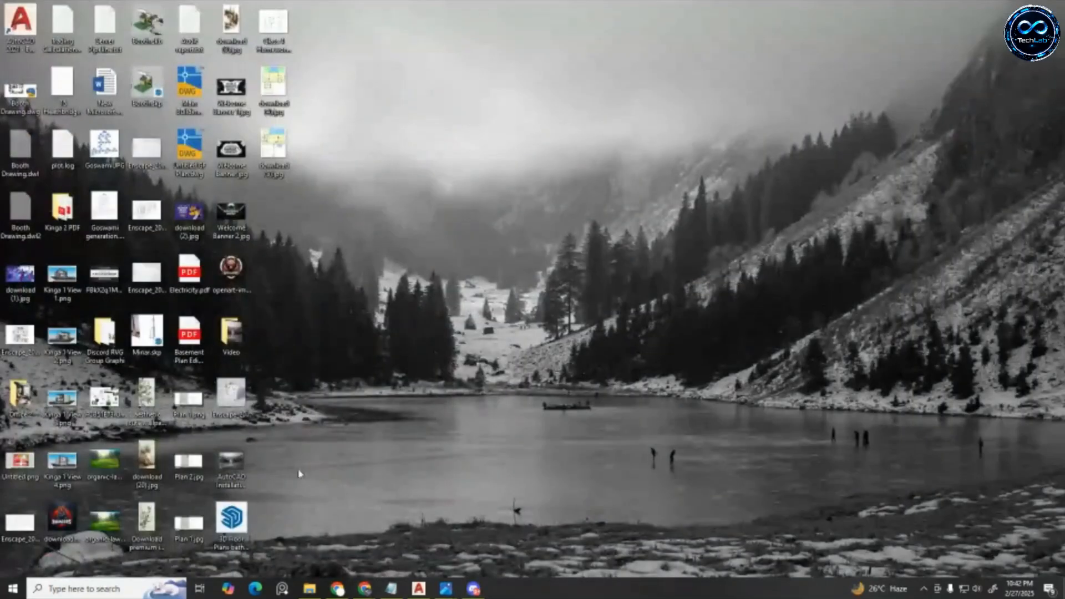
Switch back to Chrome and examine the main level floor plan's room labels and lines up close
click(337, 588)
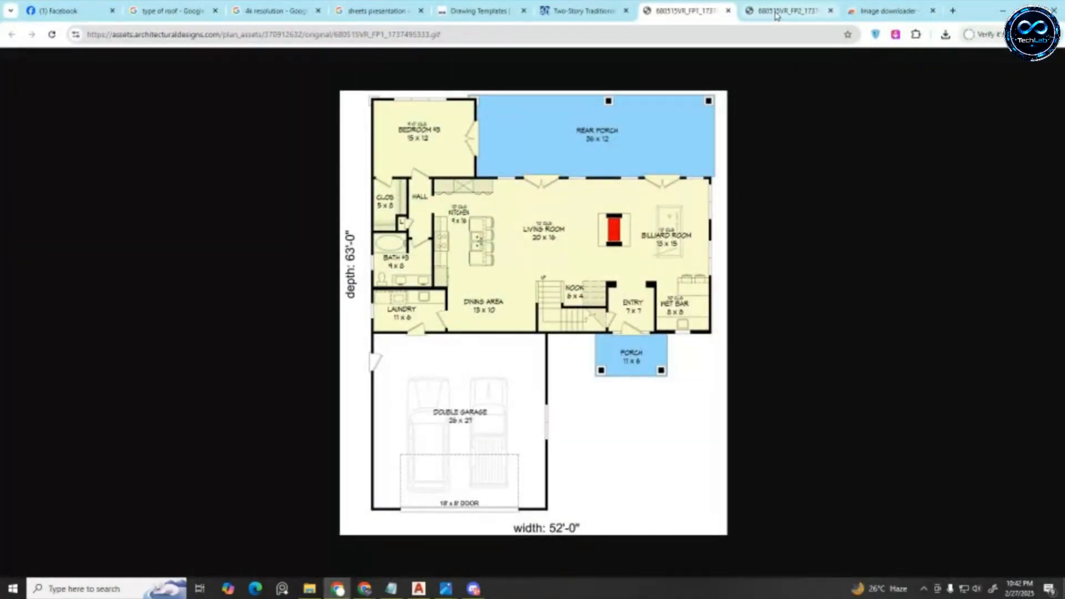
click(776, 15)
click(700, 11)
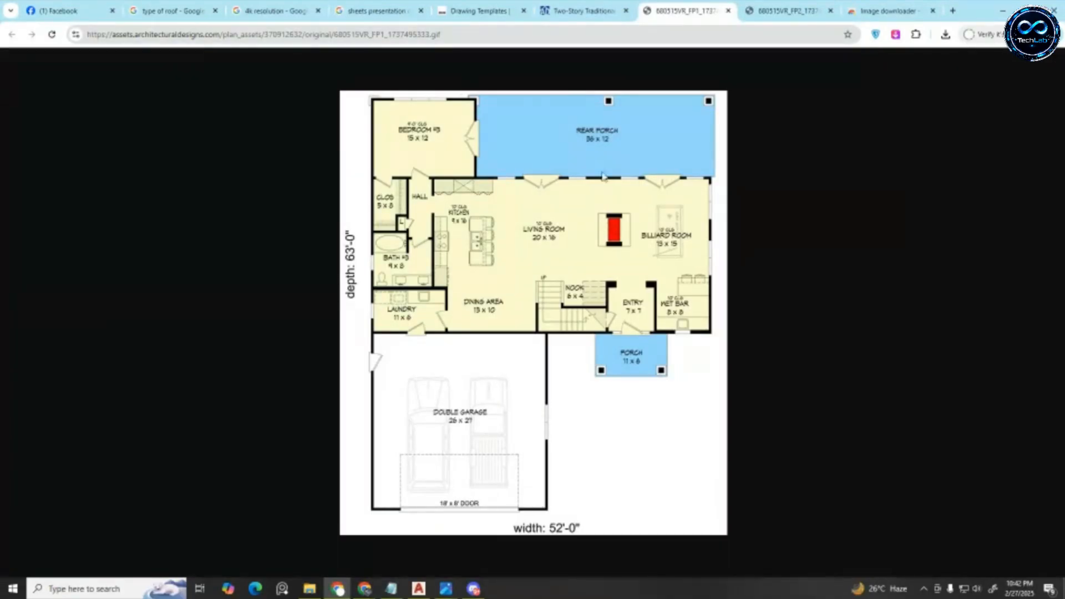
ctrl+scroll(539, 240, up, 7)
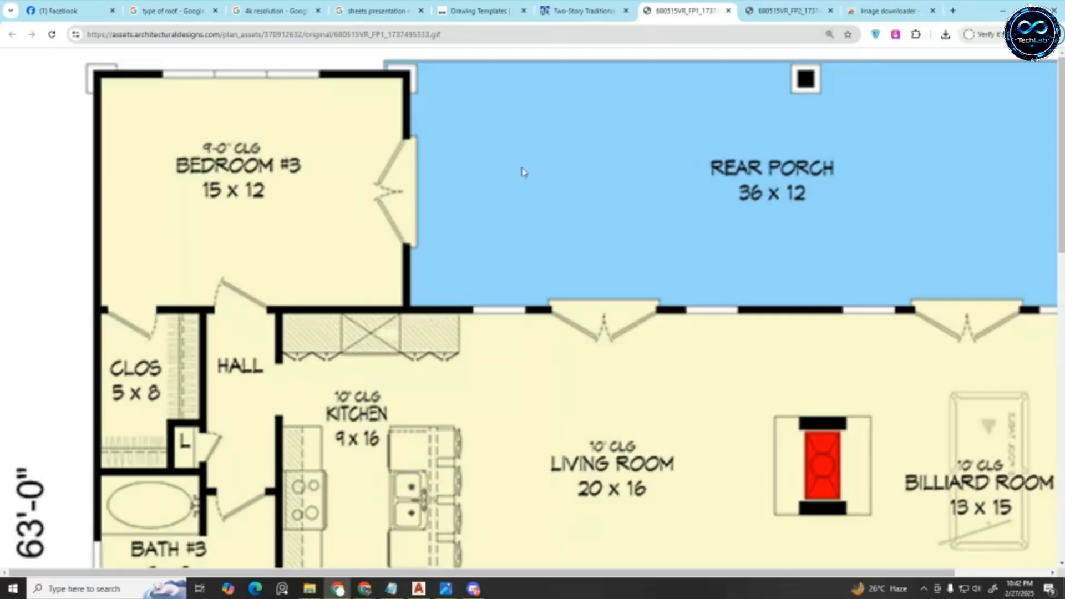
scroll(584, 212, down, 3)
scroll(580, 287, down, 5)
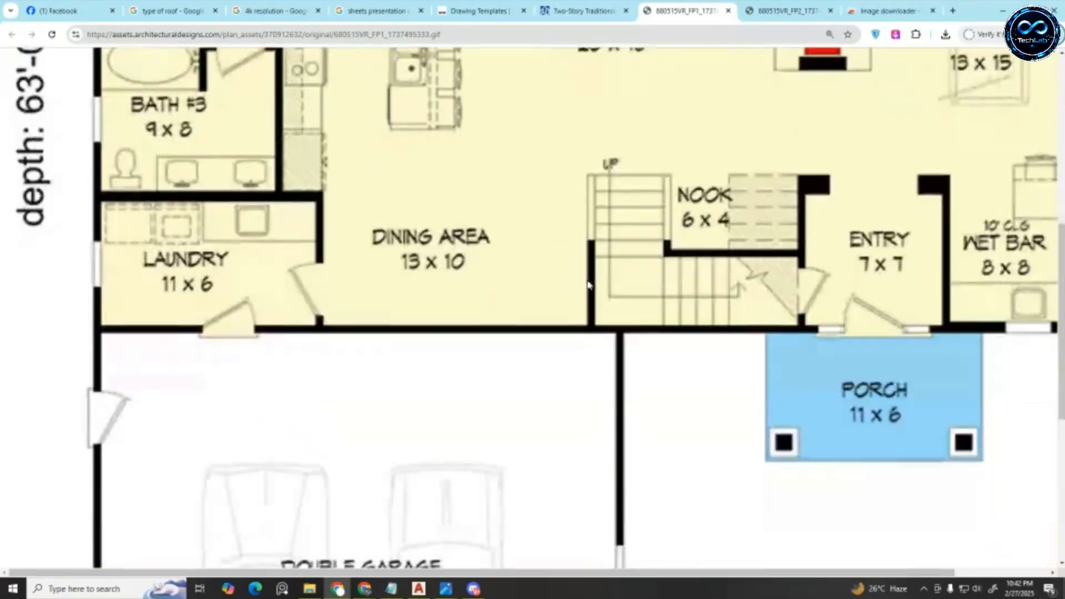
ctrl+scroll(594, 282, down, 7)
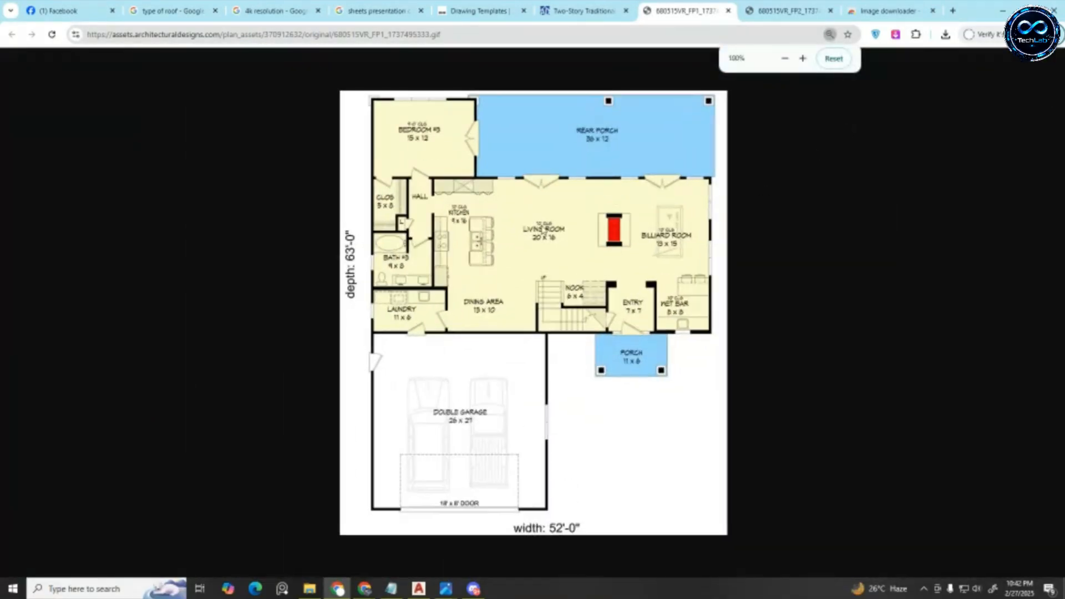
Search Google for "font search by image" in a new browser tab and open the MyFonts WhatTheFont page
click(953, 11)
click(489, 224)
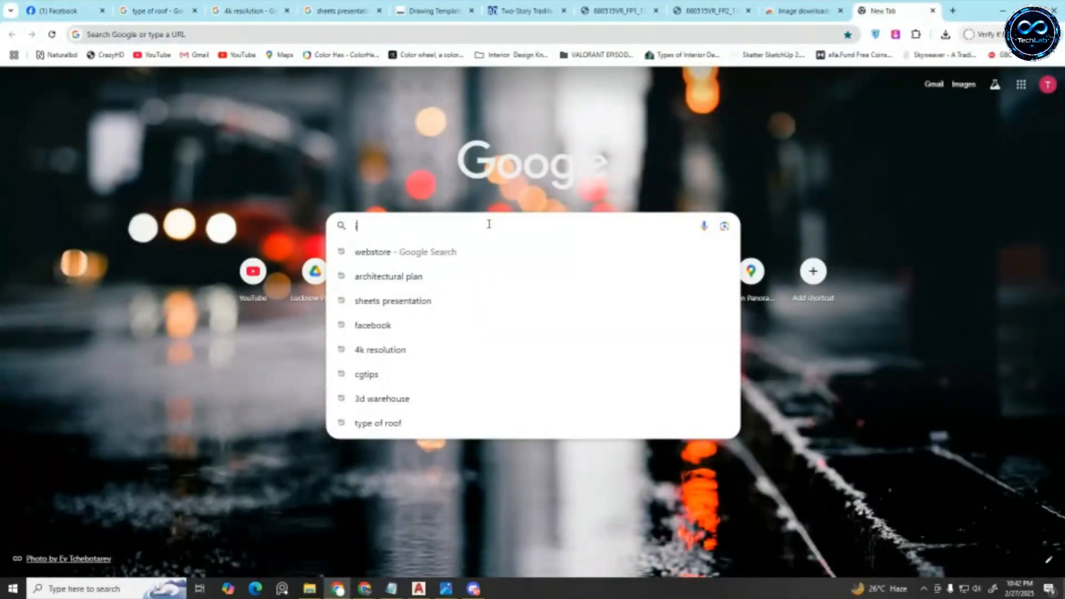
text(i)
key(Escape)
text(F)
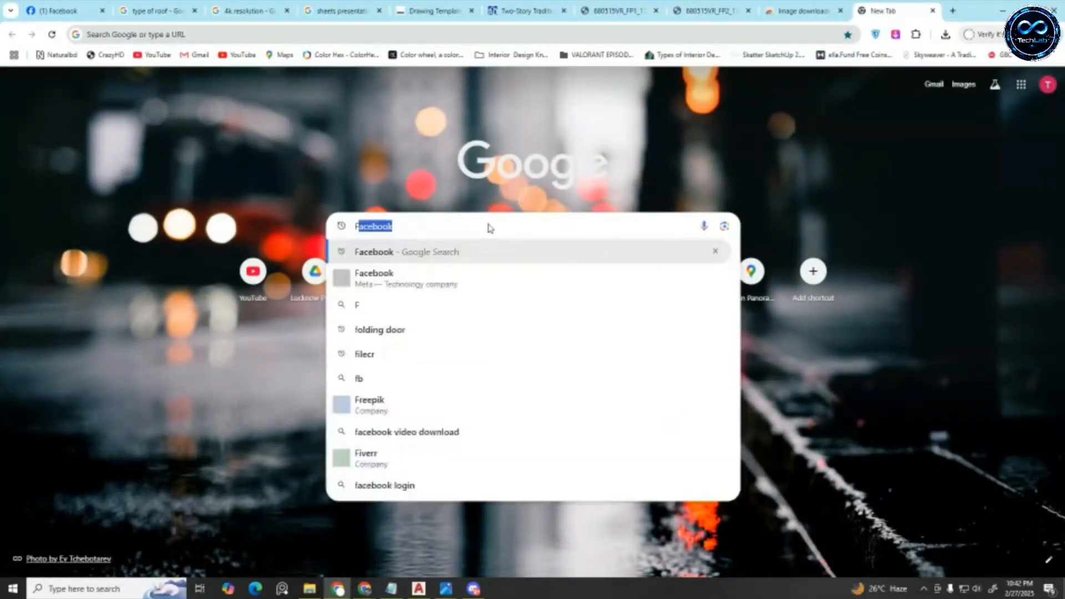
text(ont search)
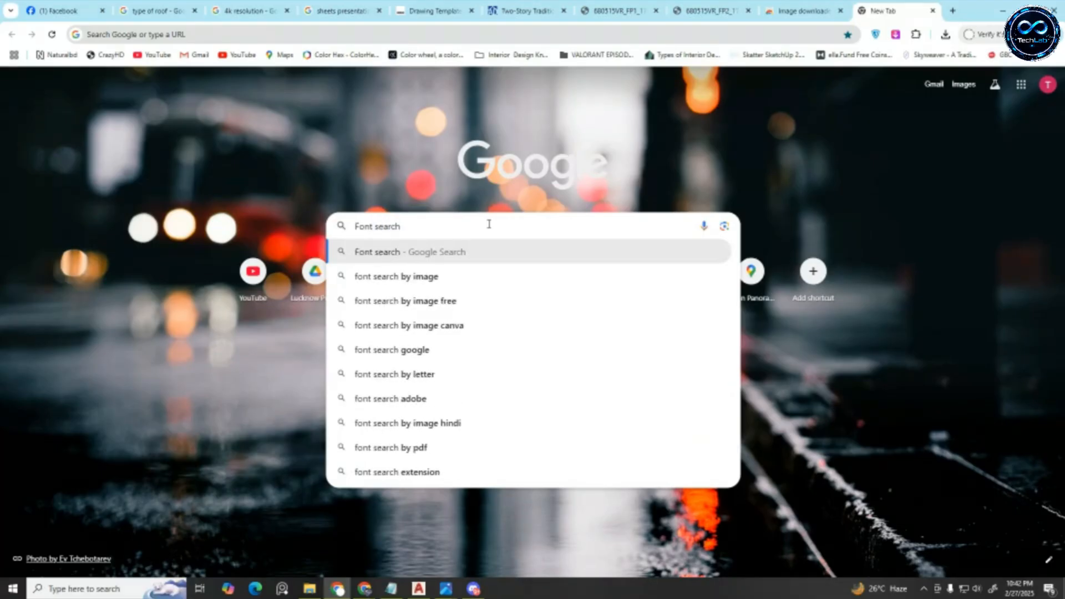
click(404, 276)
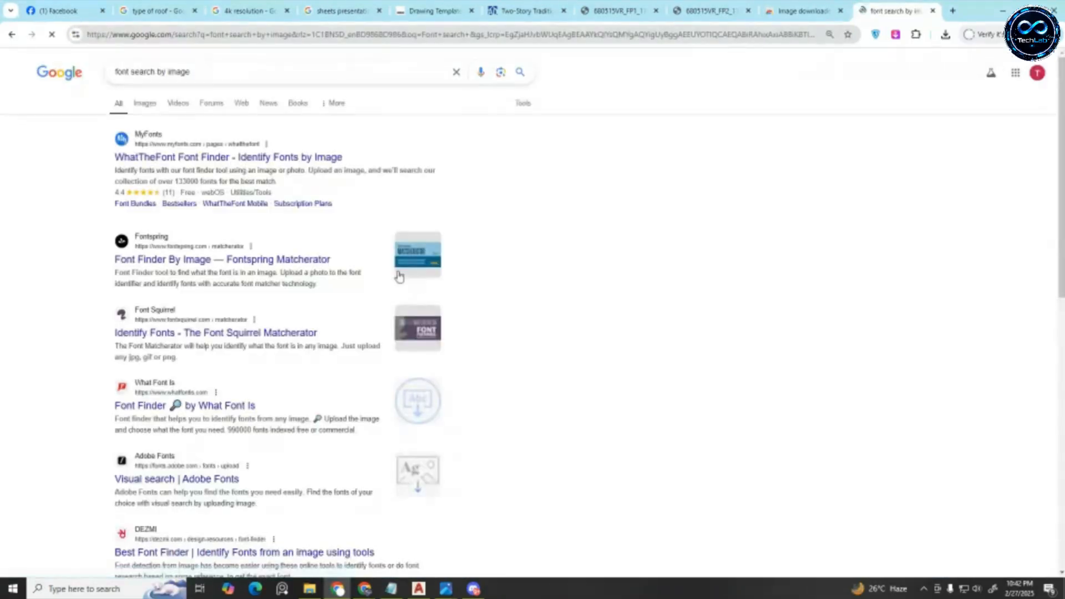
click(203, 158)
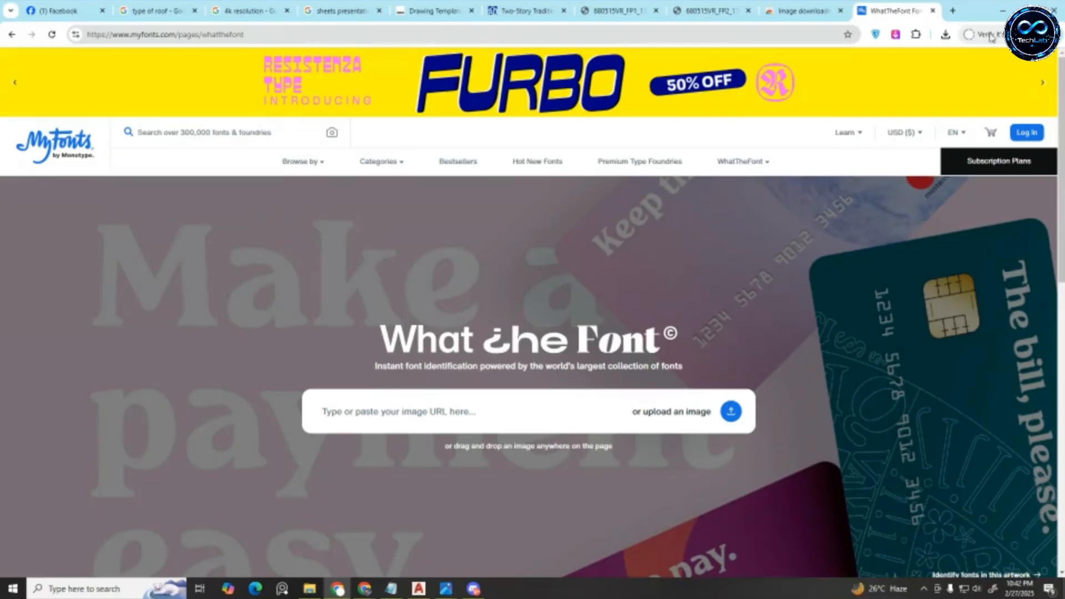
Dismiss the MyFonts sign-up offer and upload download (4).jpg from the desktop to WhatTheFont, ending with the browser maximized
double_click(984, 13)
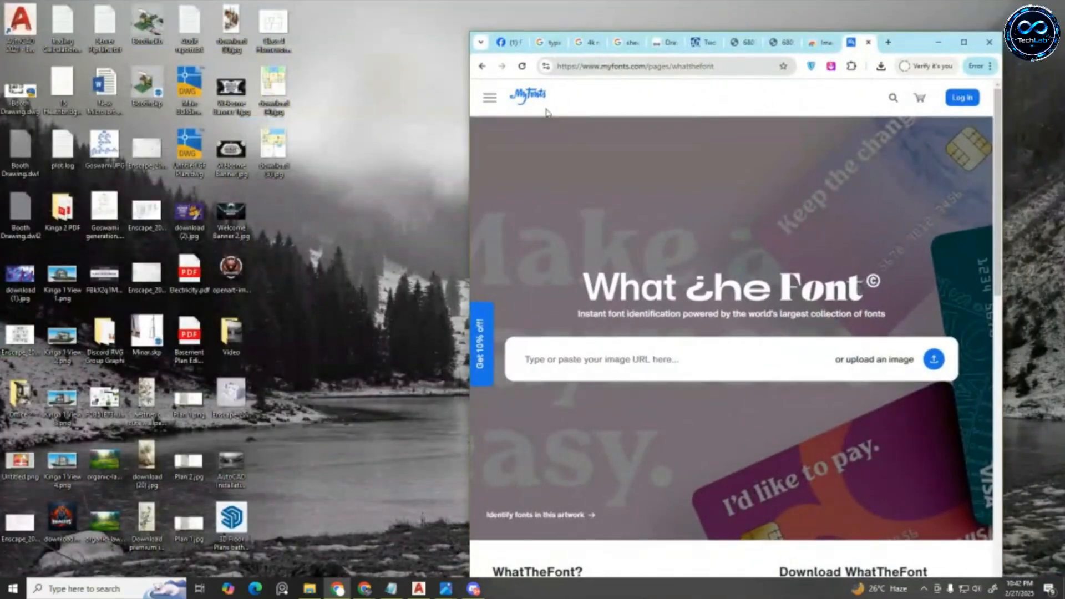
scroll(559, 226, down, 4)
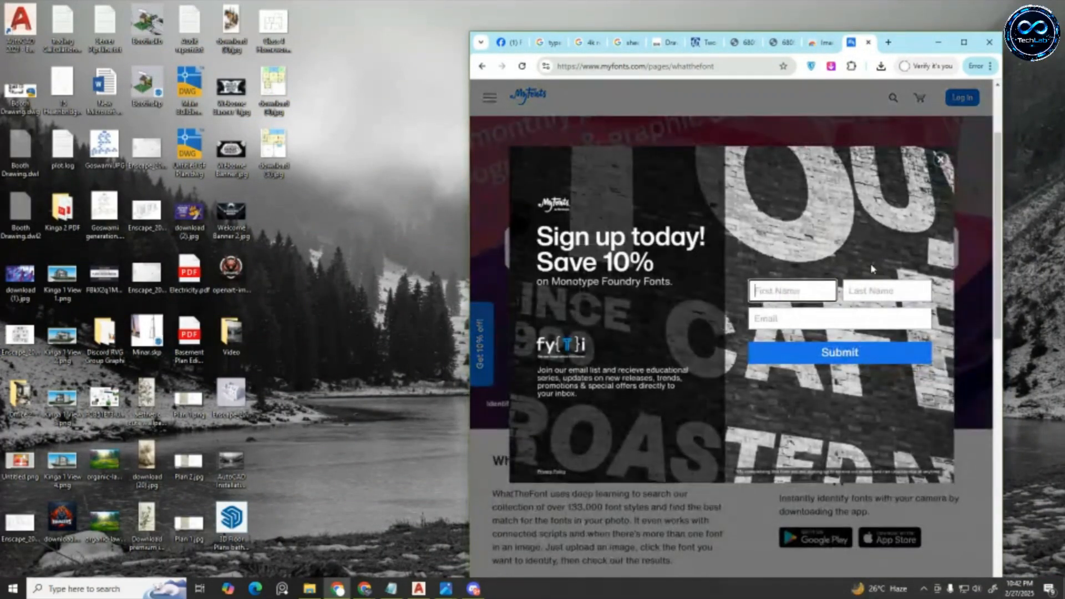
click(940, 161)
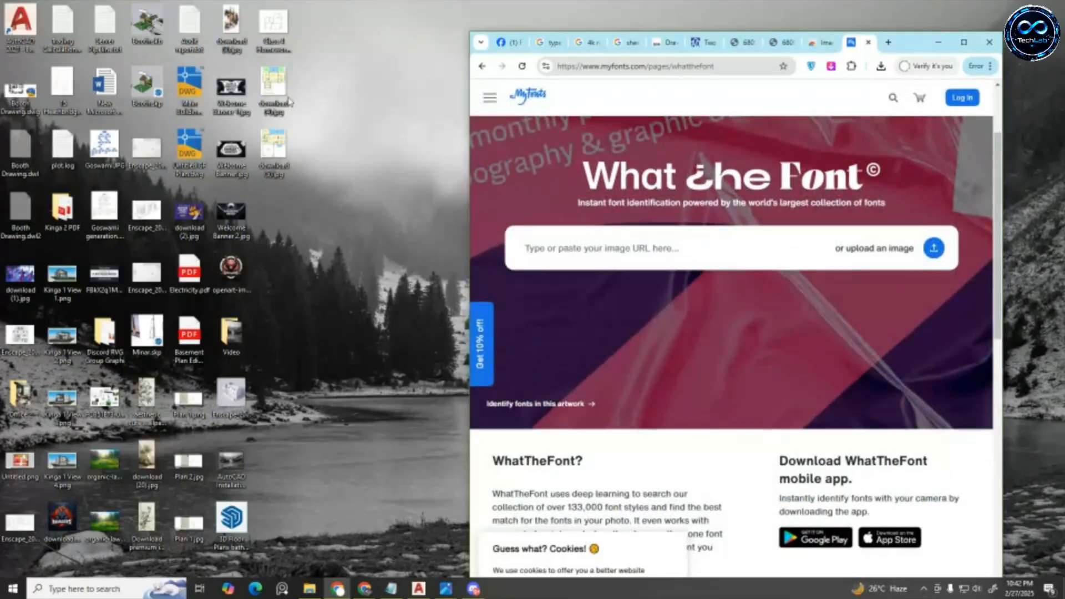
drag(282, 143, 660, 250)
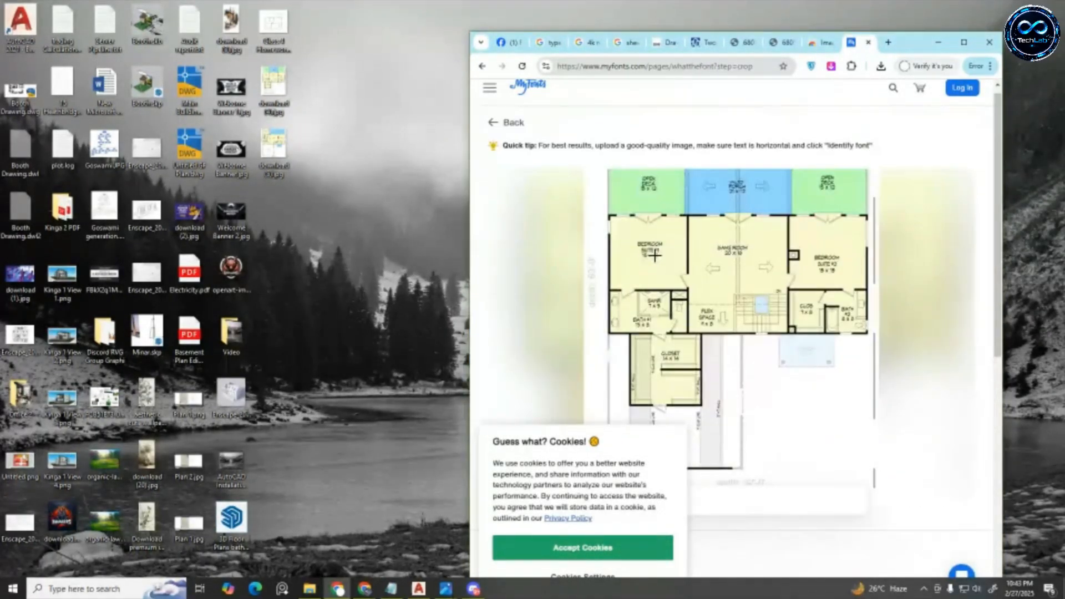
click(963, 42)
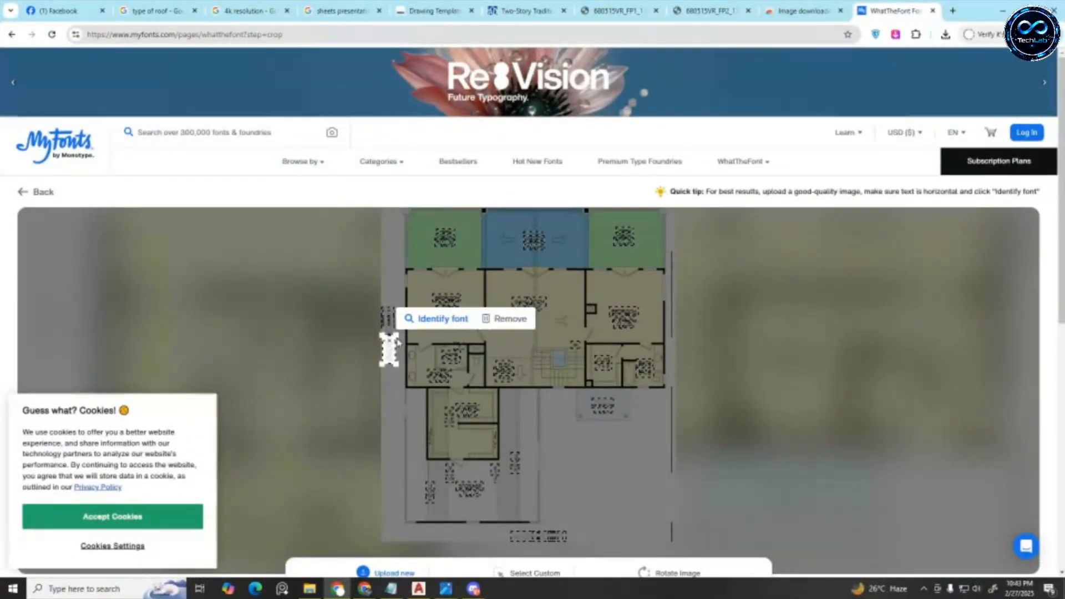
Try to fit the text selection tightly around the bedroom suite label in the plan's upper-left room
drag(398, 334, 473, 287)
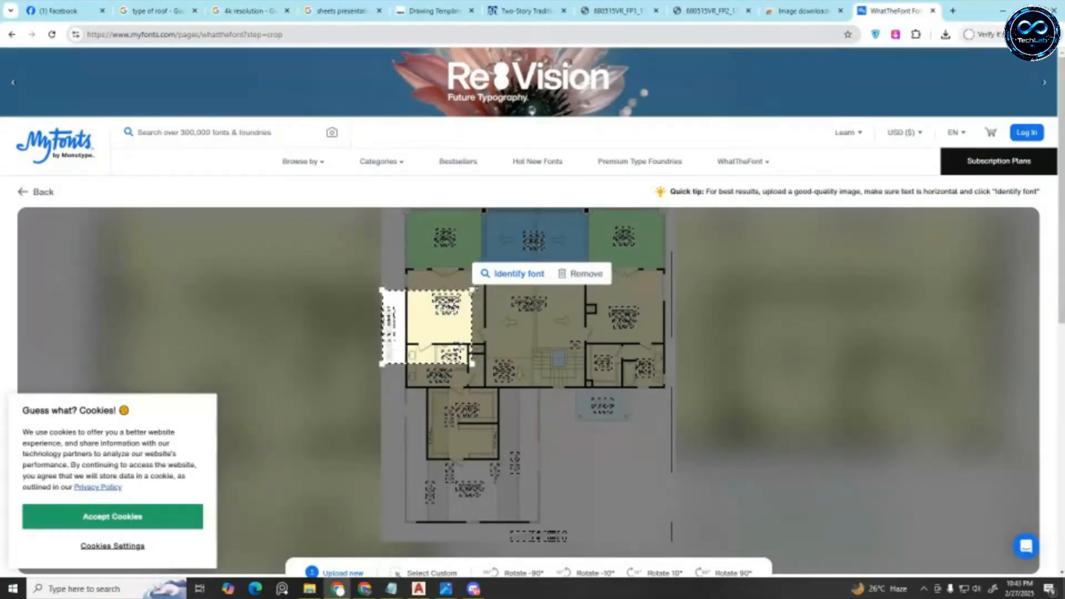
drag(381, 365, 421, 322)
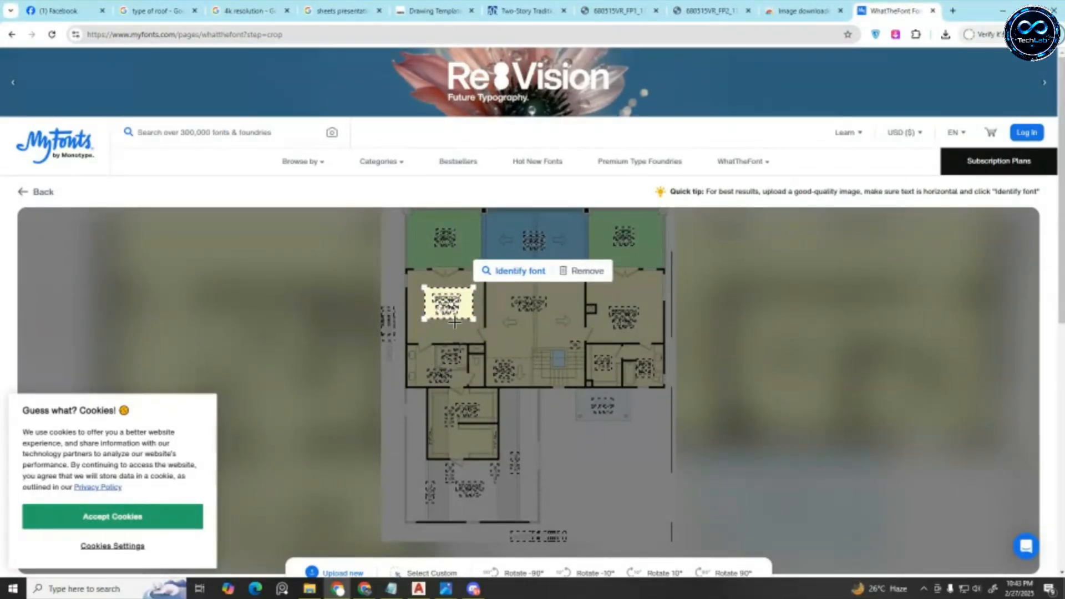
ctrl+scroll(454, 322, up, 4)
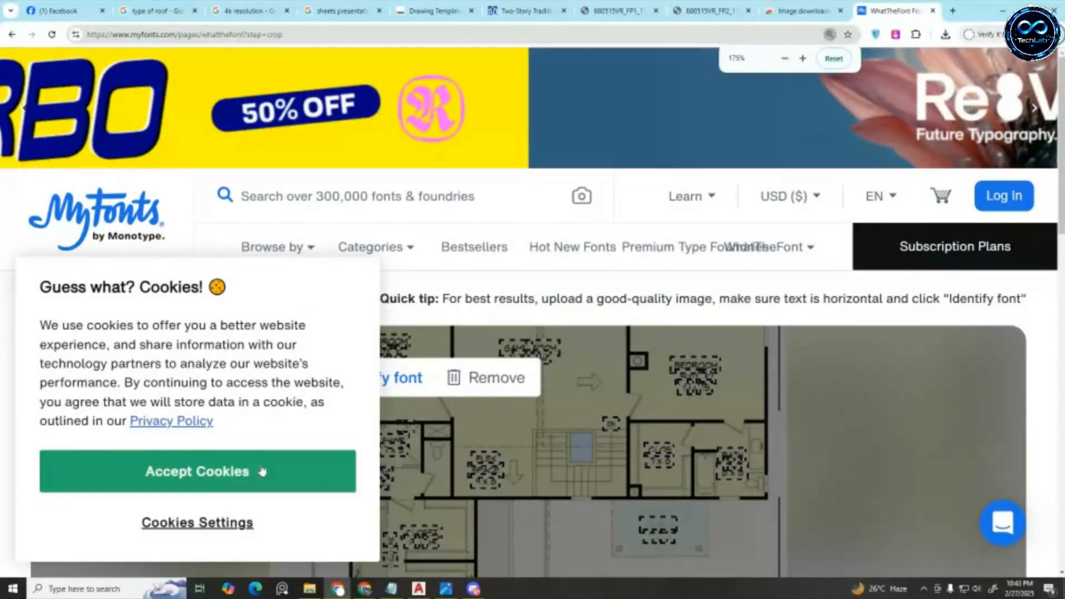
Accept the site's cookies and run font identification on the uploaded plan's "depth:" text
click(262, 471)
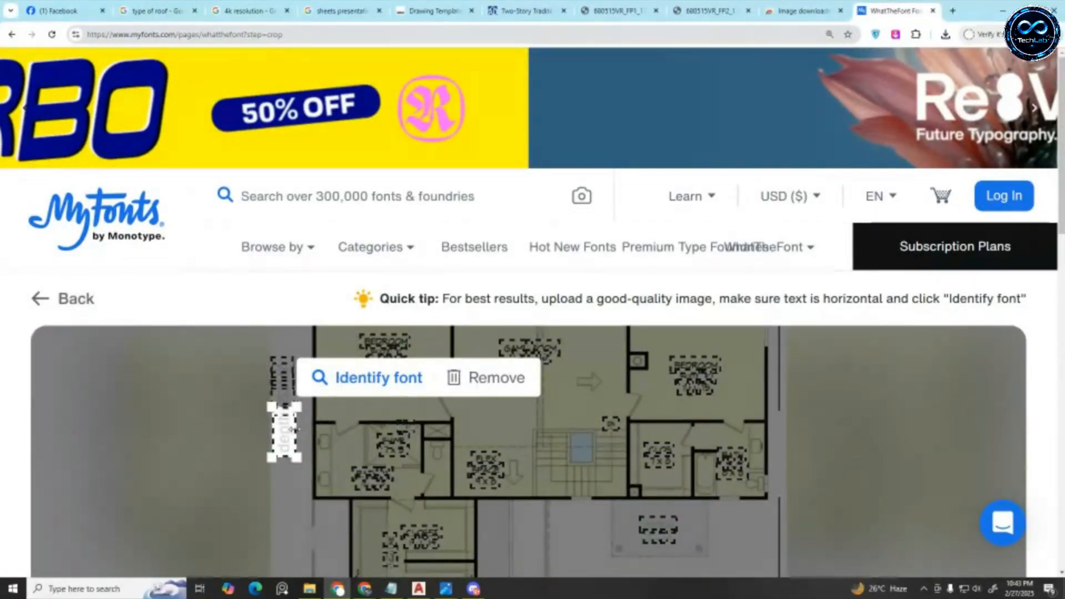
drag(298, 408, 413, 350)
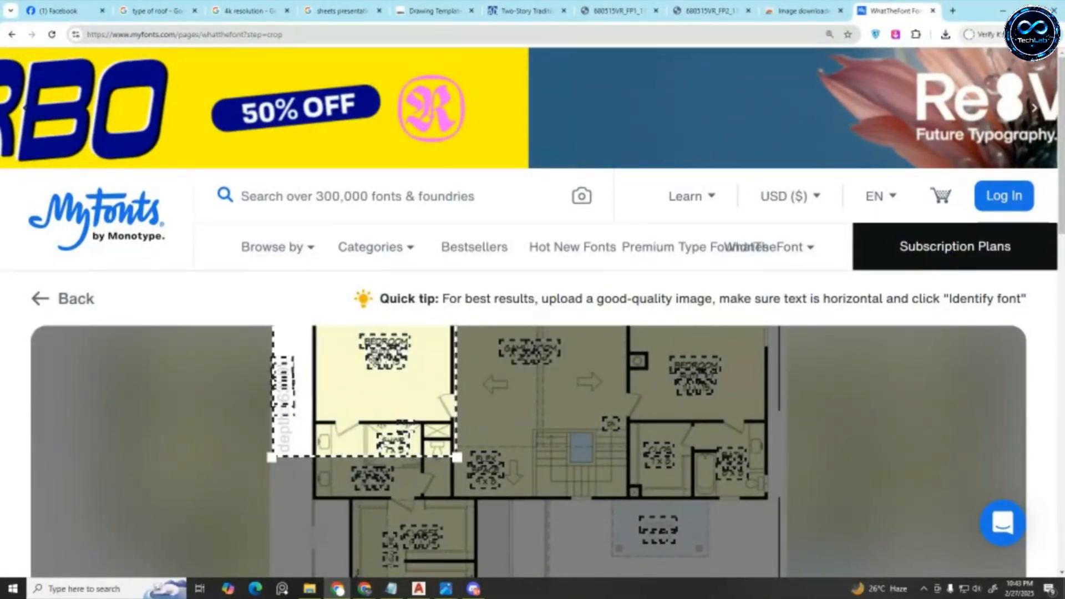
scroll(488, 442, down, 1)
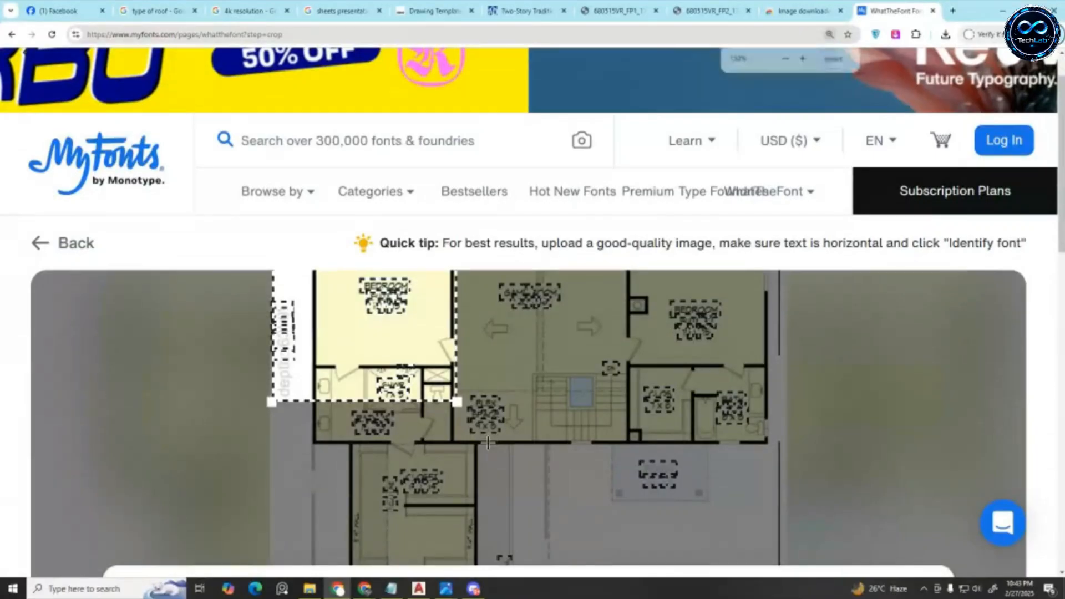
ctrl+scroll(488, 442, down, 1)
click(433, 295)
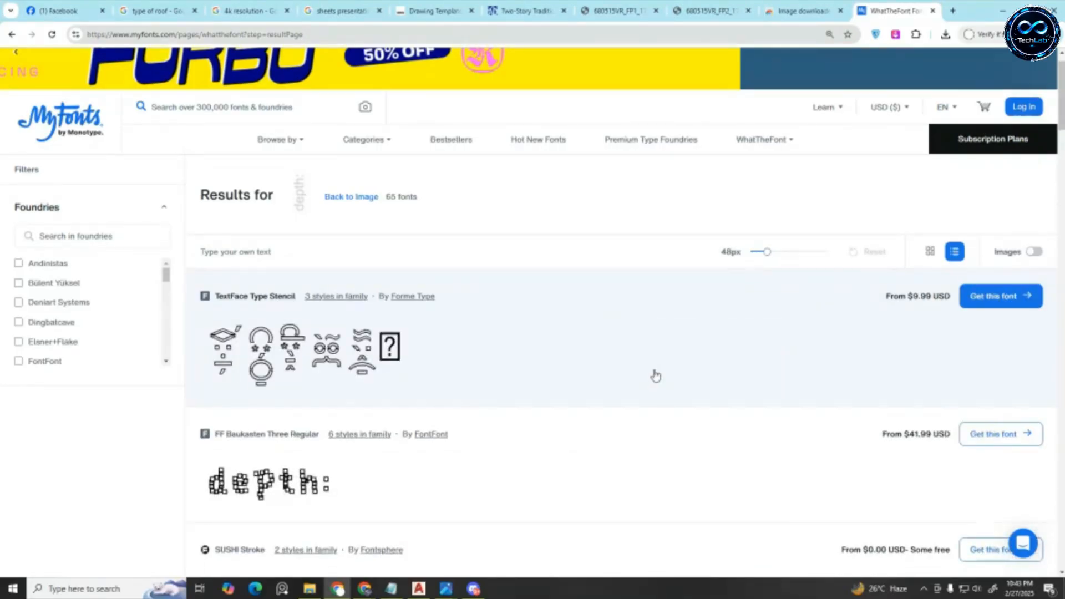
Look through the font matches for the "depth:" text and return to the uploaded plan
scroll(656, 375, down, 7)
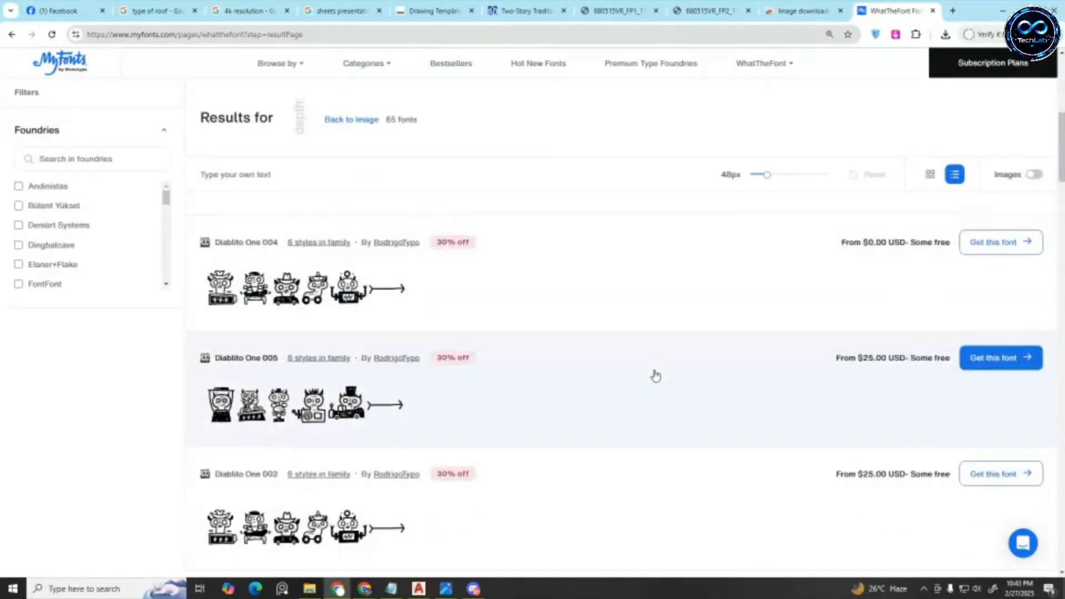
scroll(655, 375, down, 10)
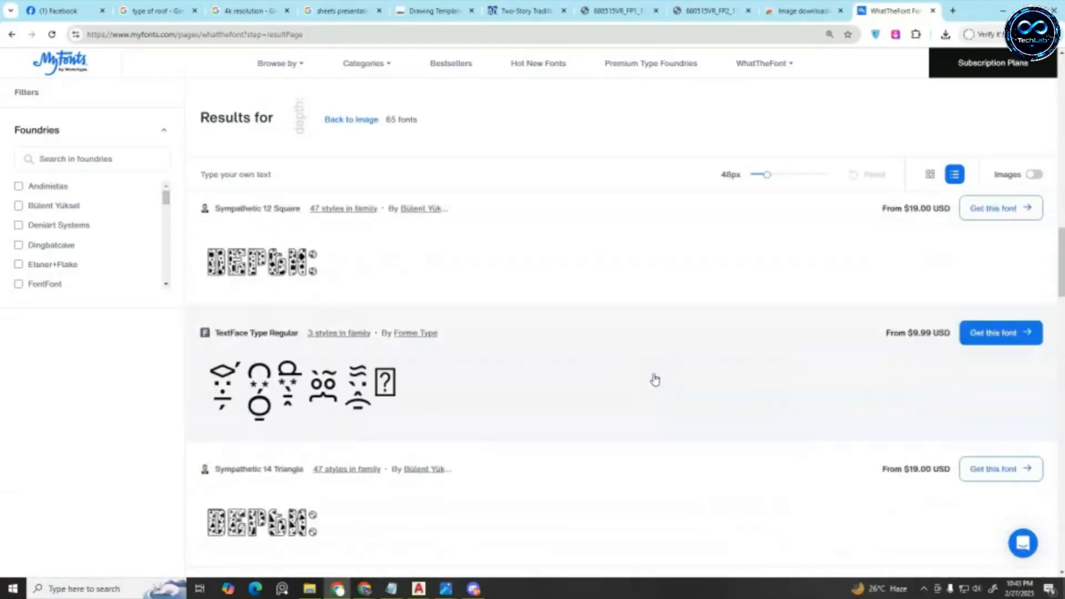
scroll(654, 377, down, 5)
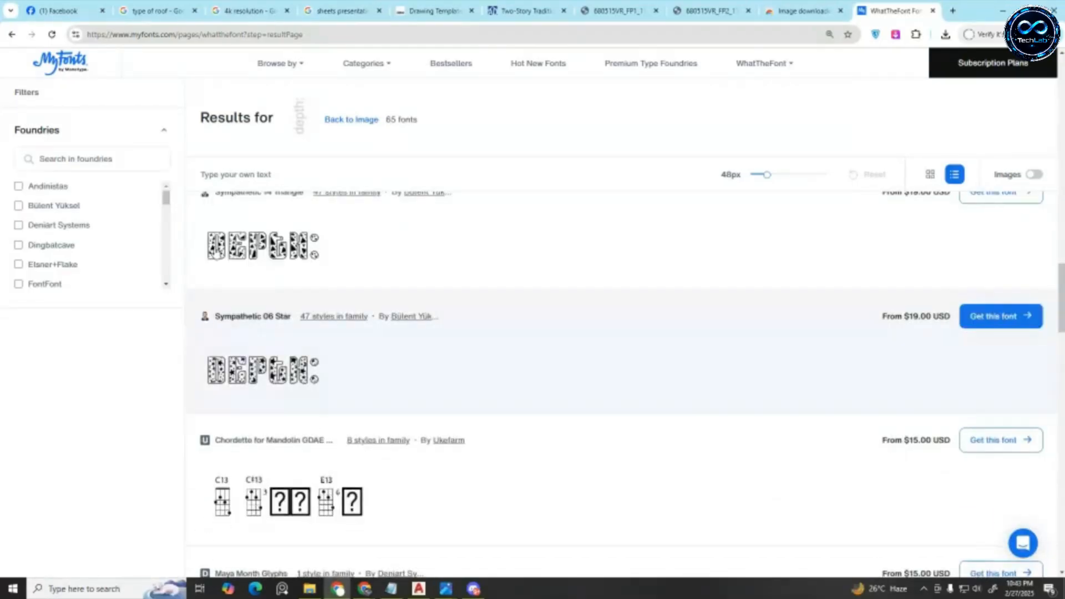
click(12, 35)
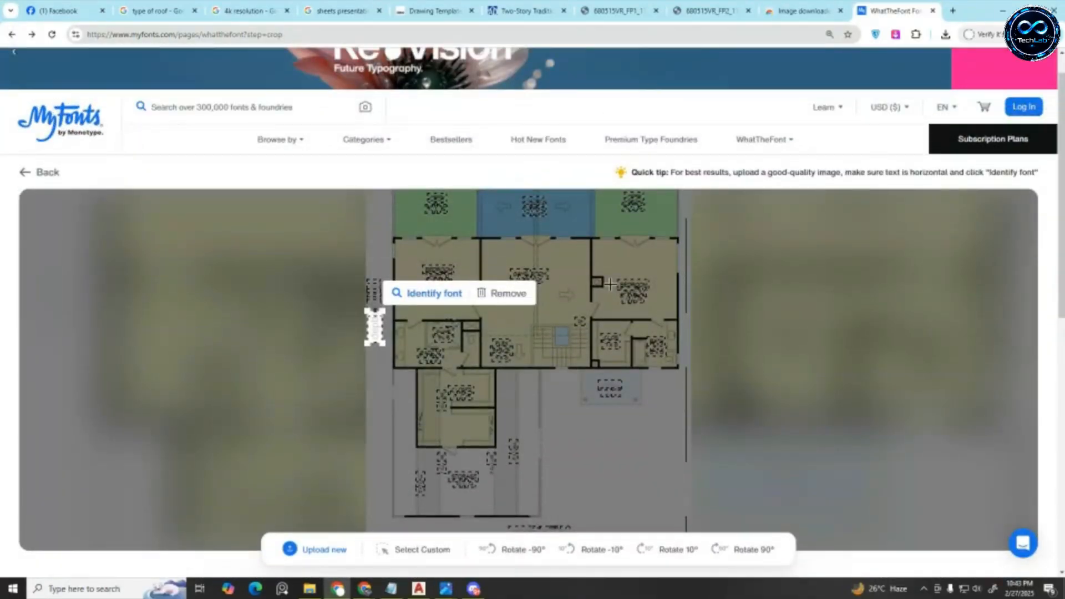
Clear the "depth:" text selection and inspect the detected label boxes across the uploaded floor plan
click(507, 296)
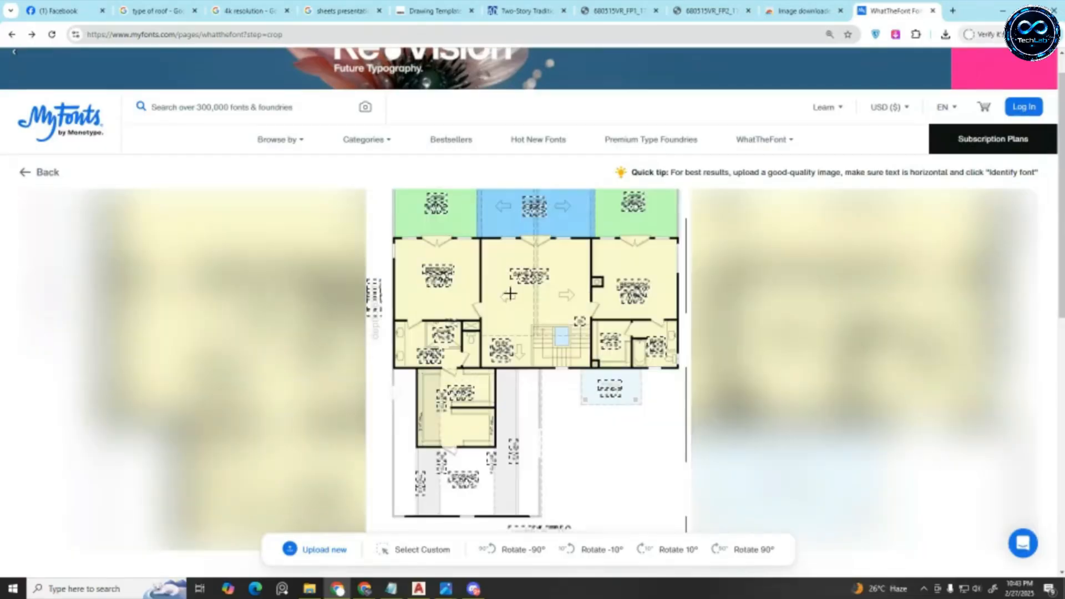
scroll(532, 311, up, 1)
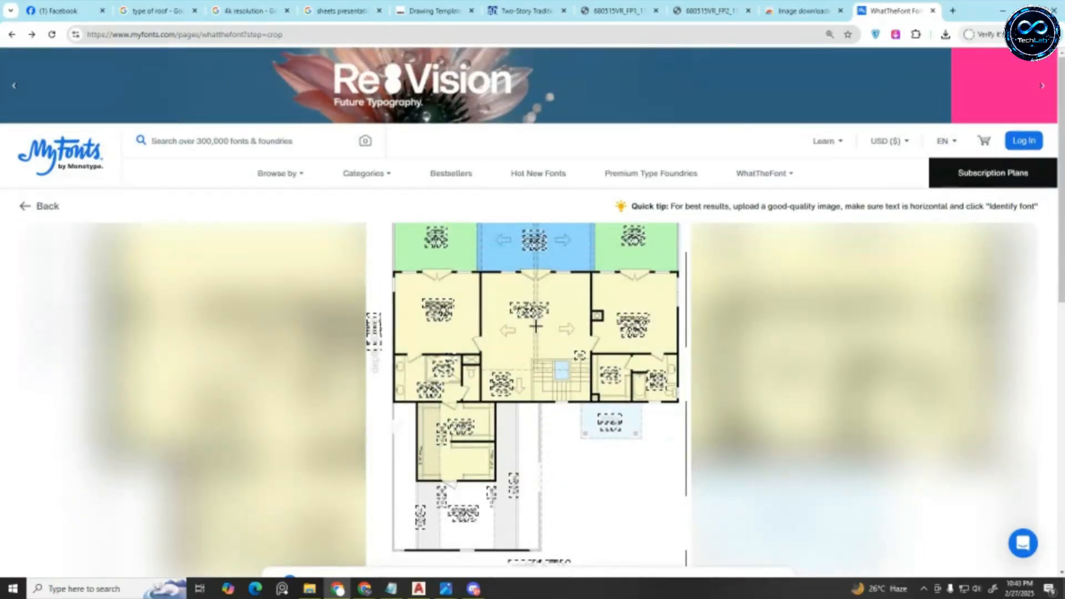
ctrl+scroll(532, 324, up, 5)
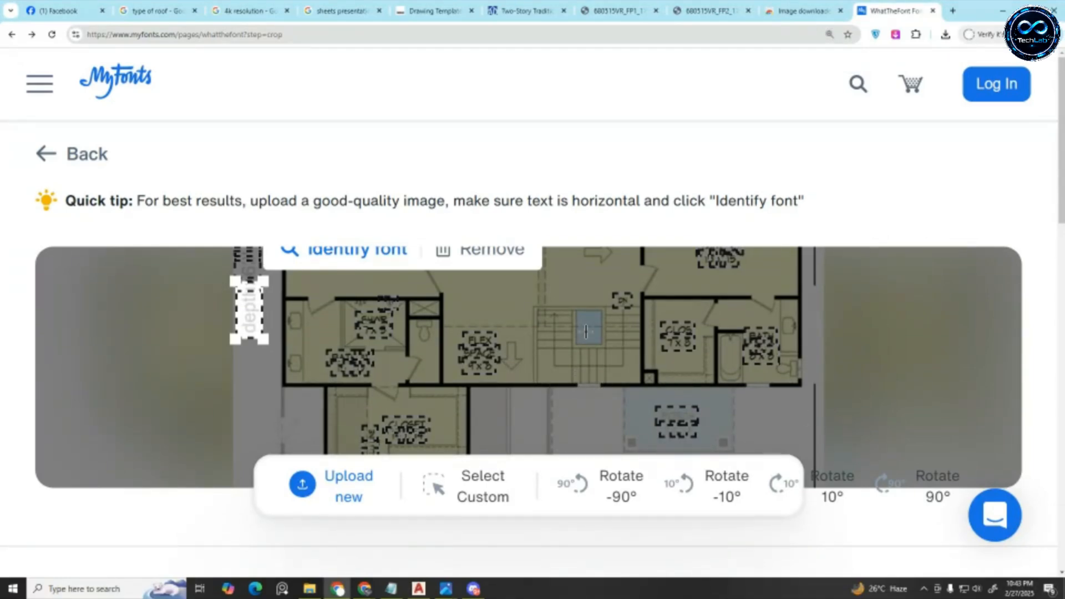
ctrl+scroll(588, 332, down, 5)
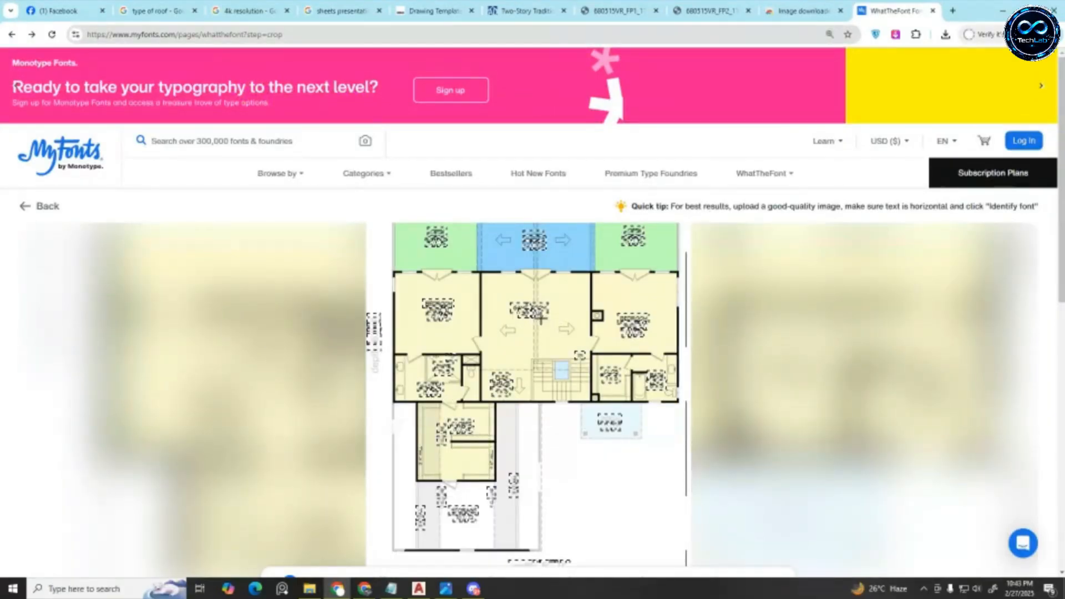
scroll(553, 367, down, 3)
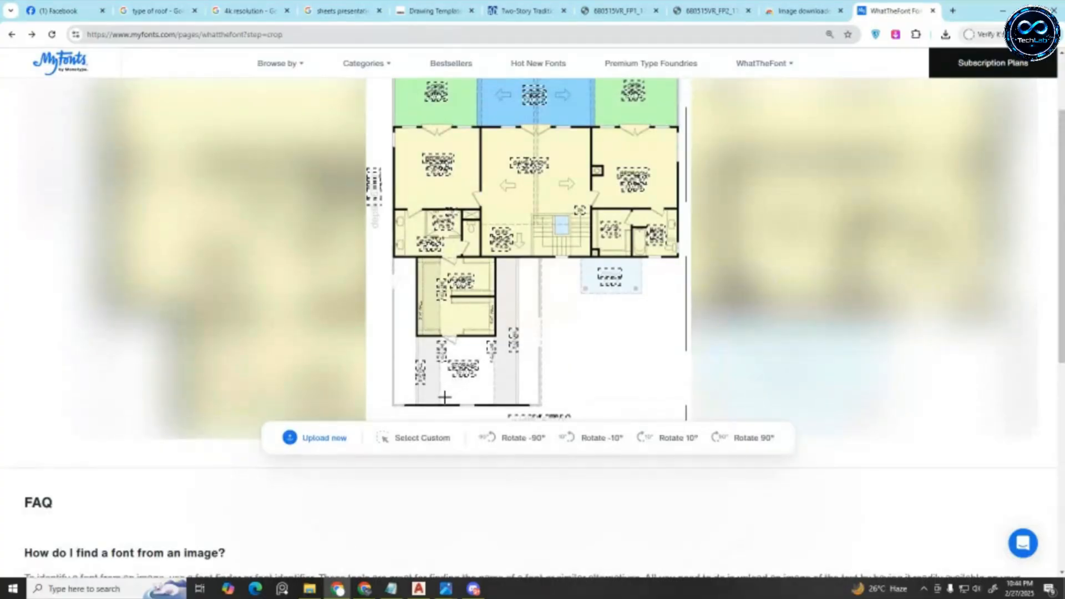
scroll(457, 262, up, 2)
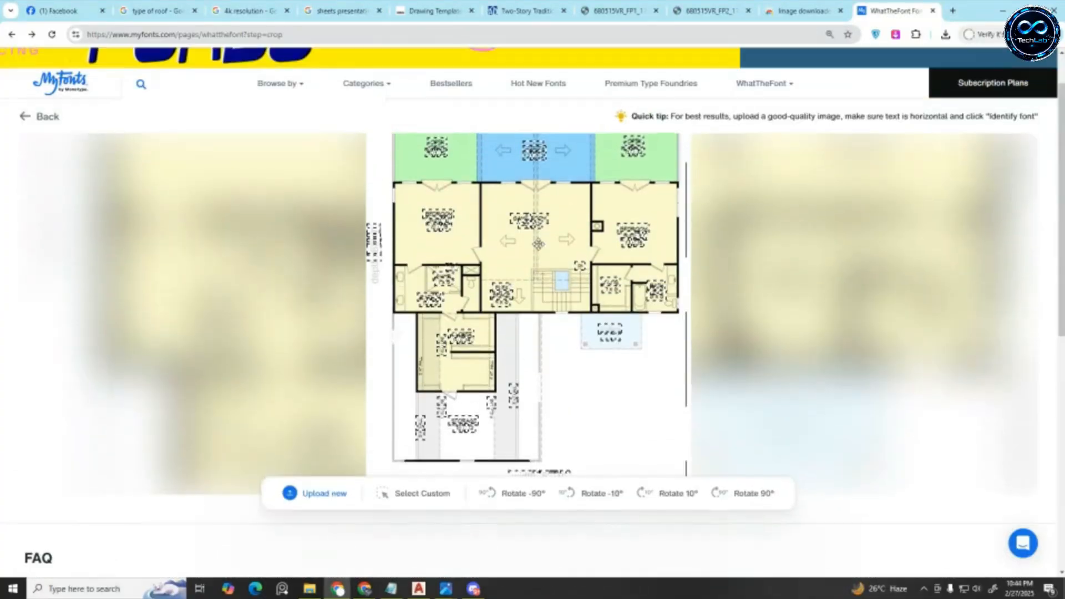
Go back to the "font search by image" Google results and open the Fontspring Matcherator page
click(801, 11)
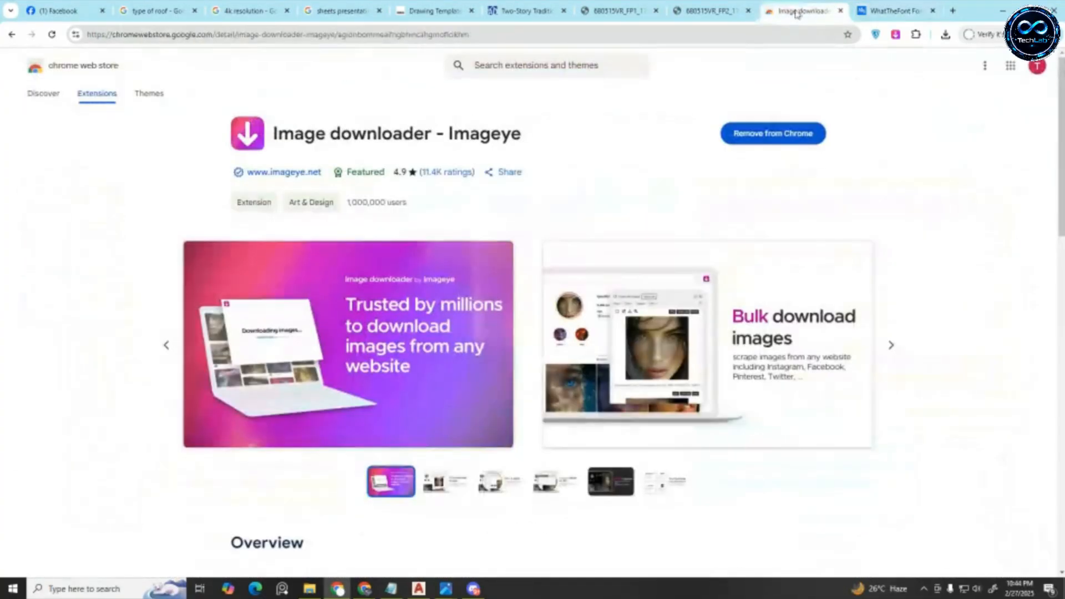
click(894, 10)
click(12, 35)
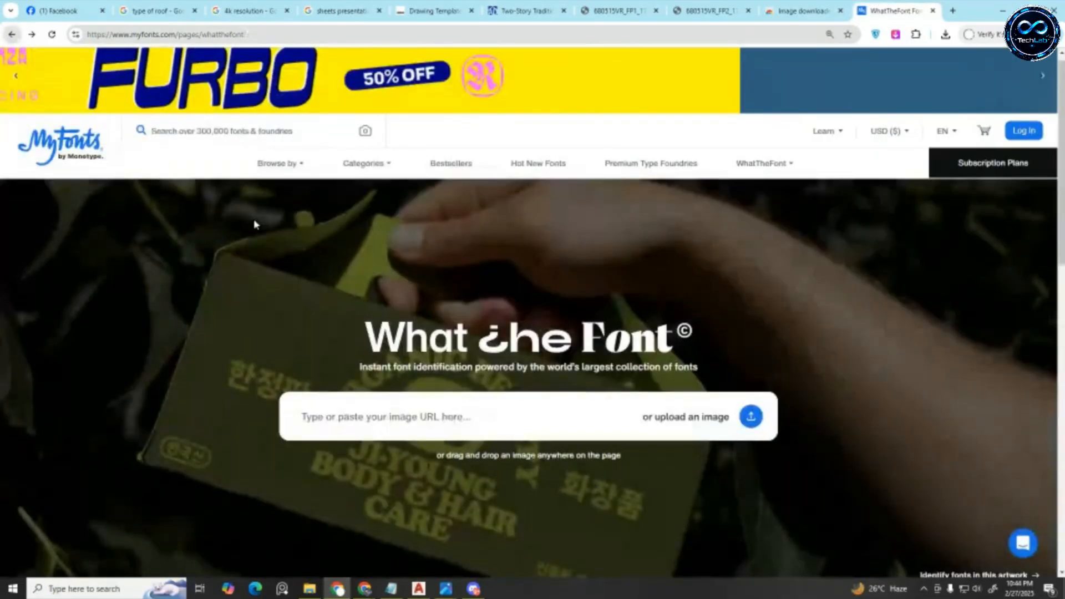
click(11, 35)
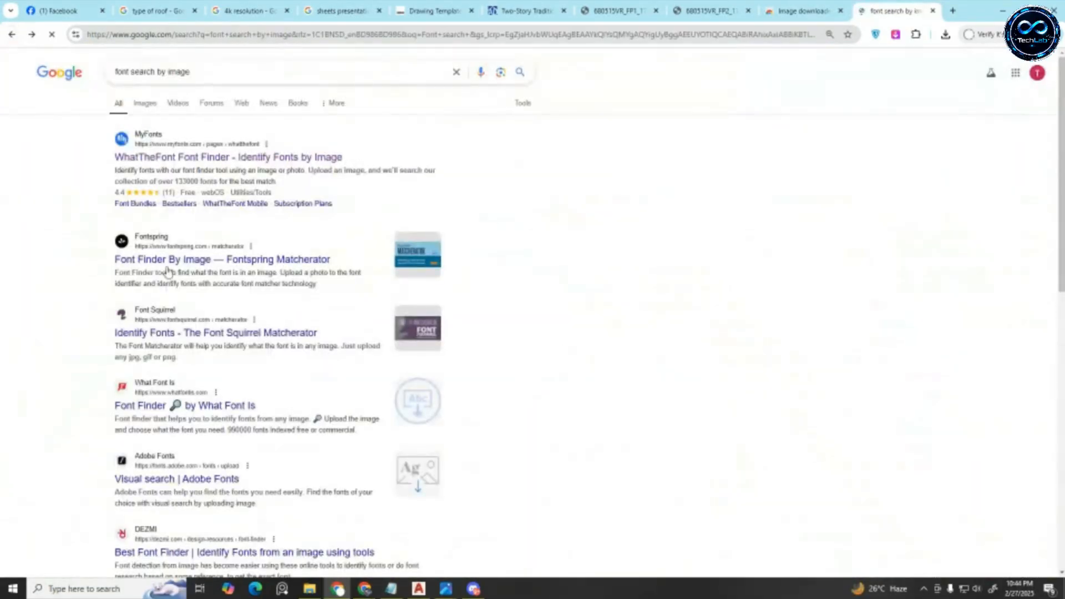
click(221, 262)
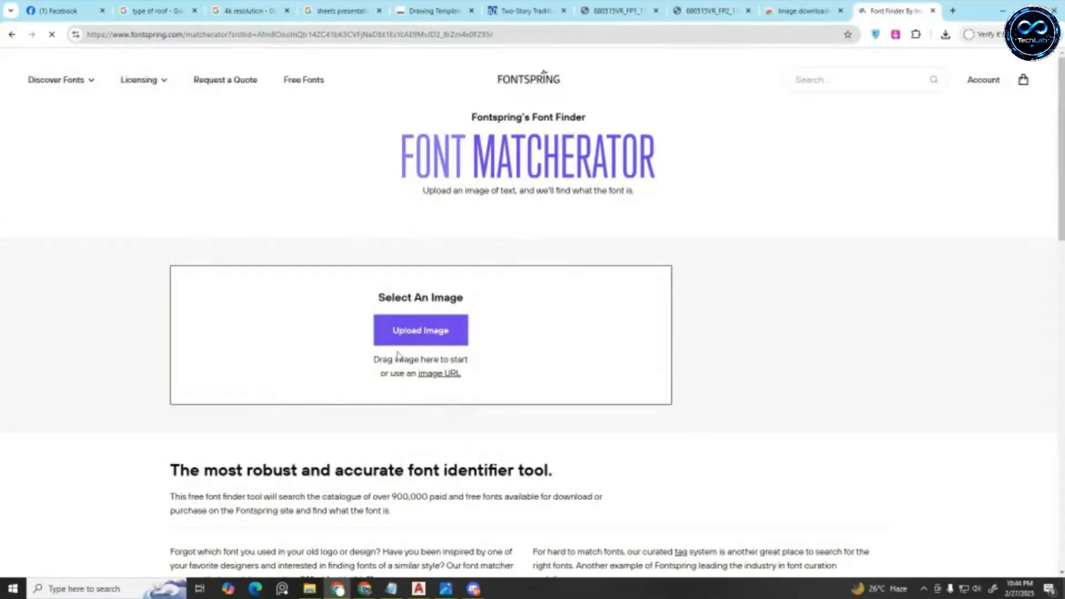
Upload download (4).jpg from the desktop to the Font Matcherator, ending with the browser maximized
drag(987, 16, 898, 54)
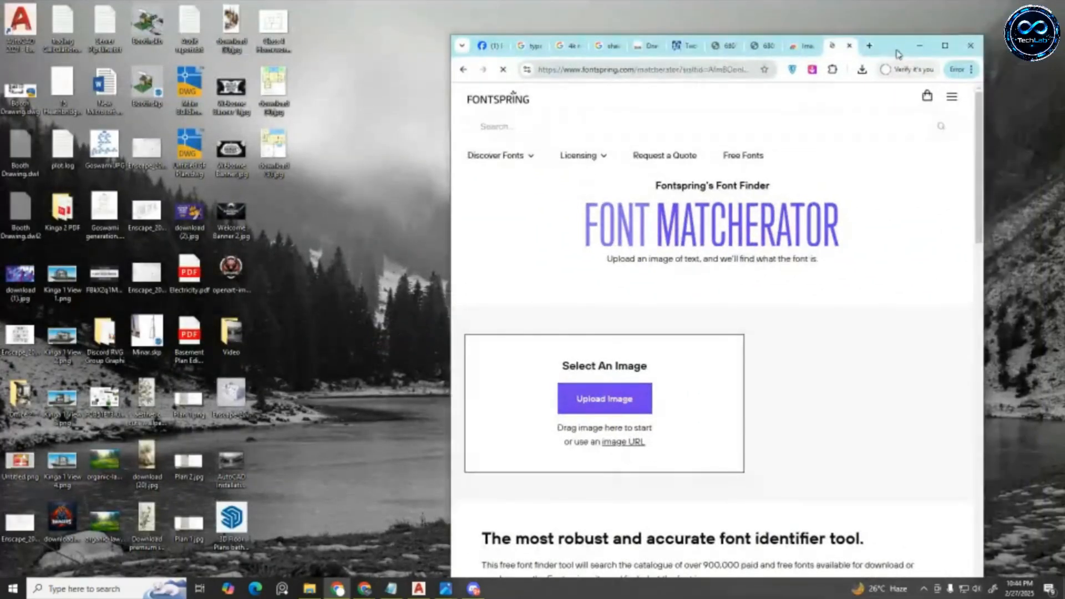
drag(267, 82, 614, 393)
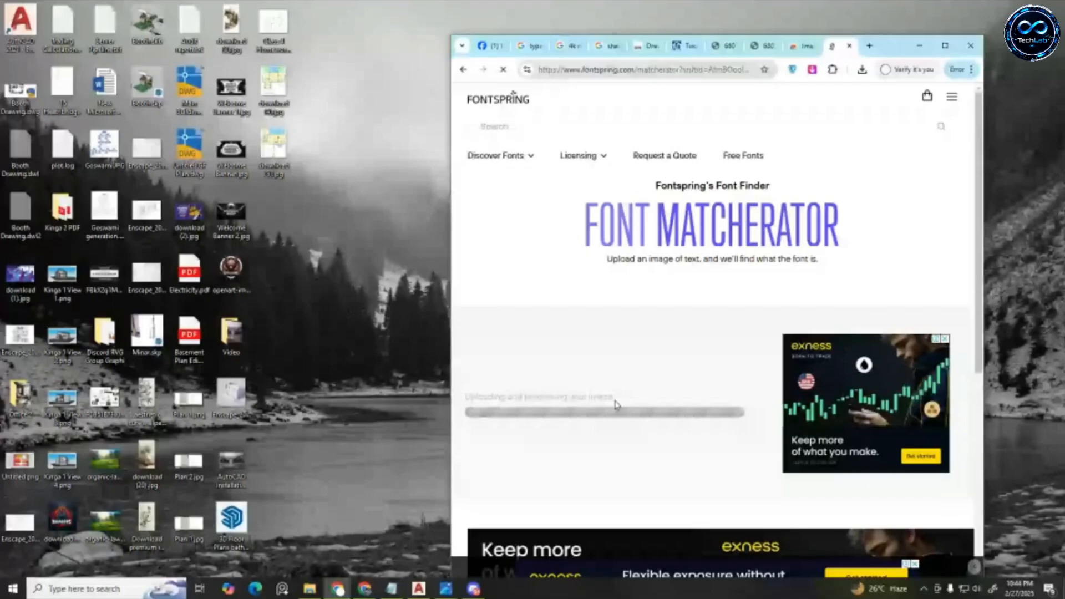
click(945, 46)
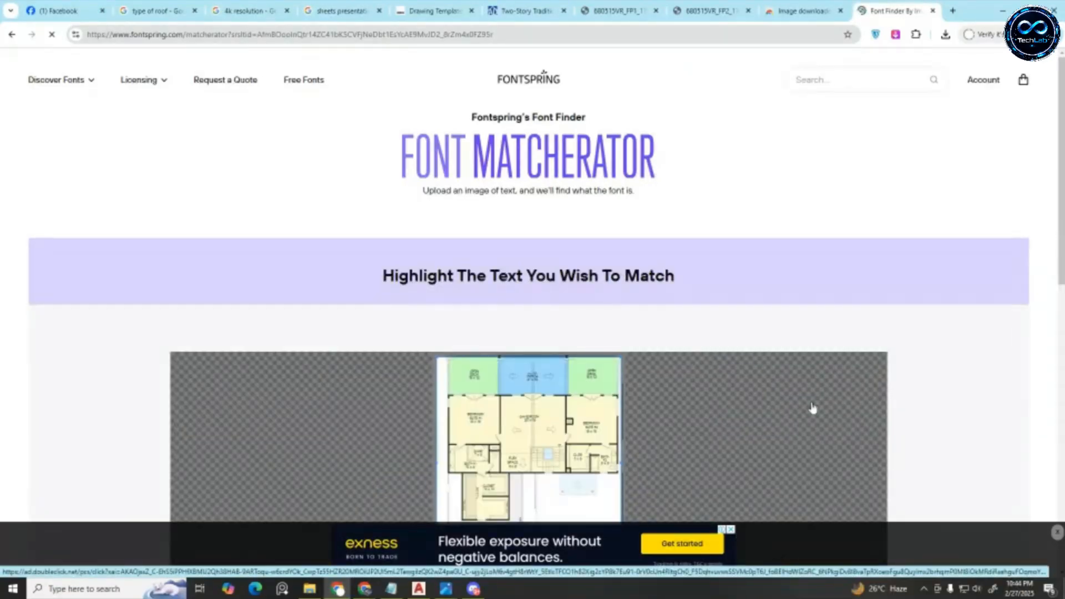
Enlarge the plan and fit the highlight box tightly around the "BEDROOM SUITE #1 15 x 15" label
scroll(680, 278, down, 4)
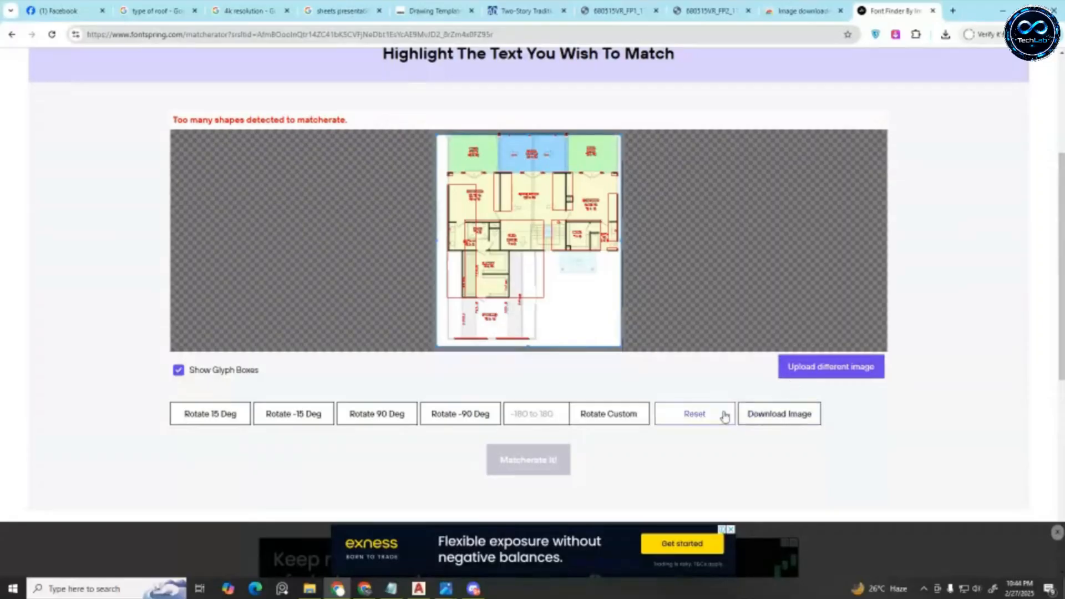
scroll(687, 389, down, 3)
scroll(564, 287, up, 3)
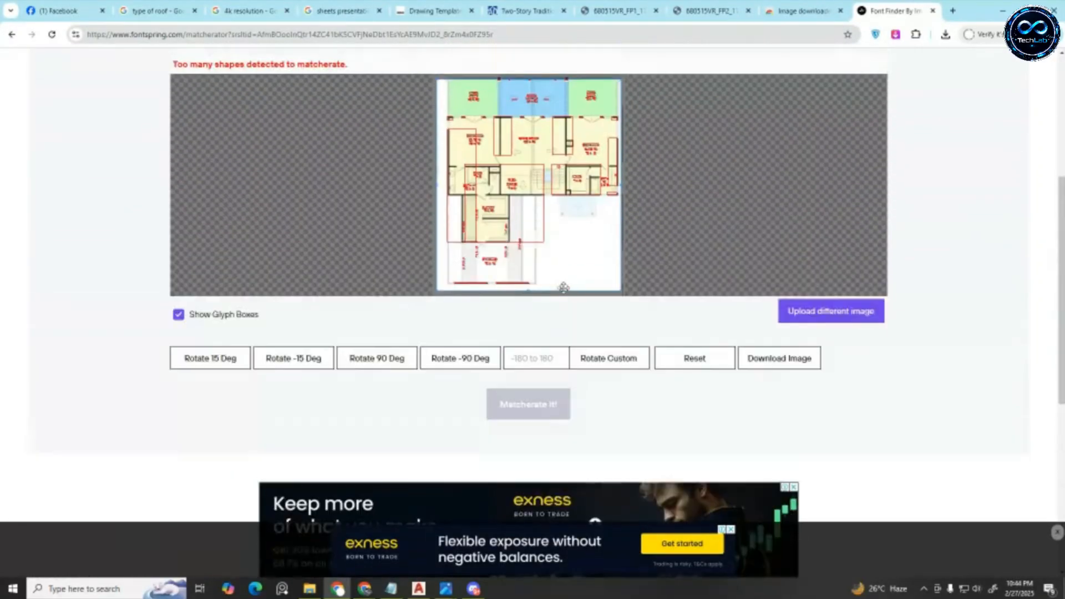
scroll(517, 155, up, 5)
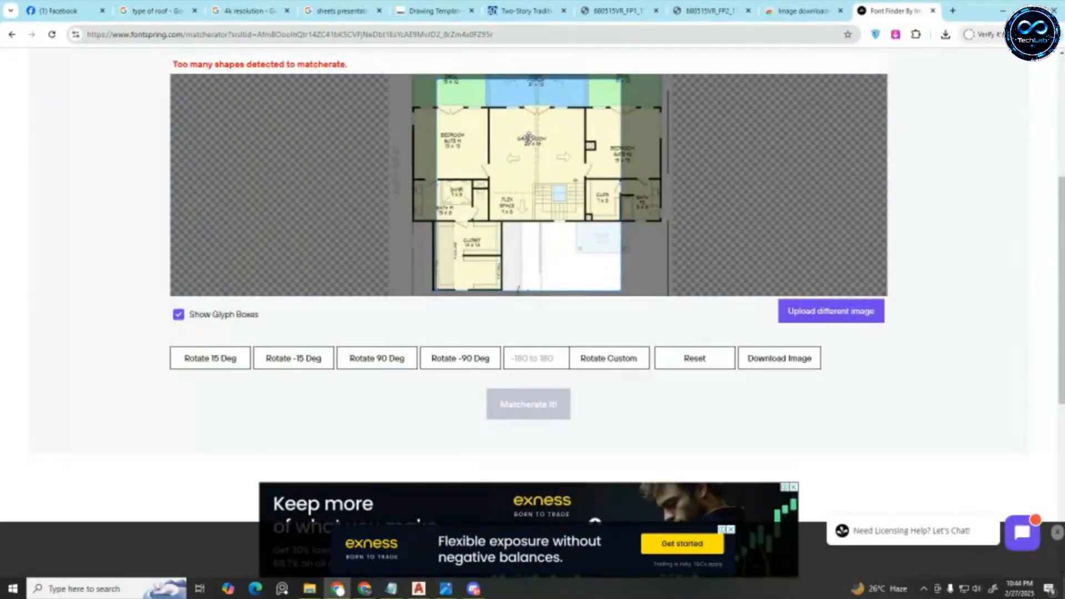
scroll(528, 138, up, 5)
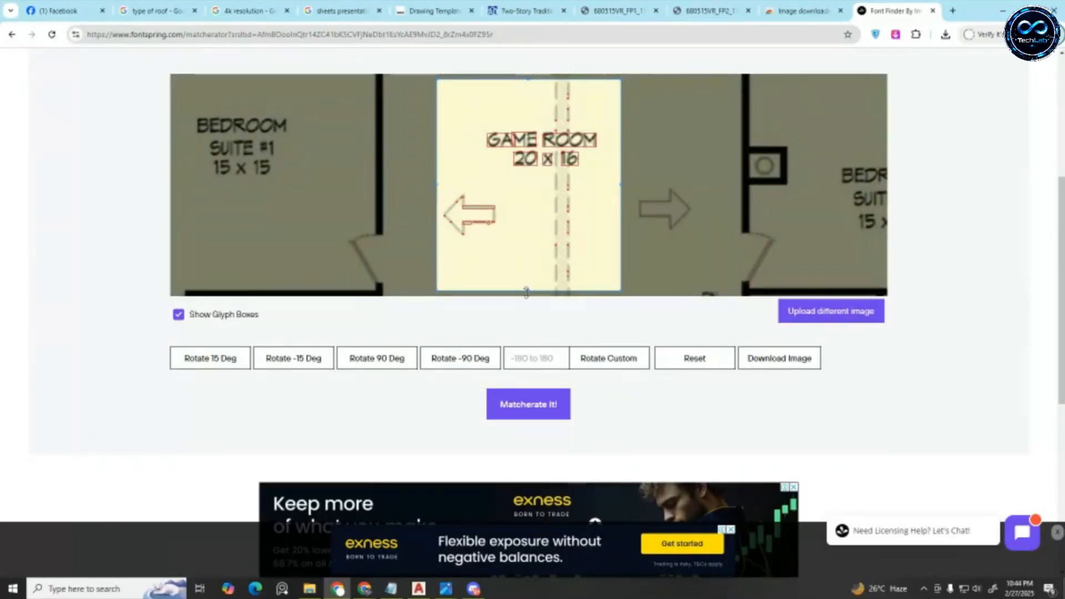
drag(525, 289, 543, 193)
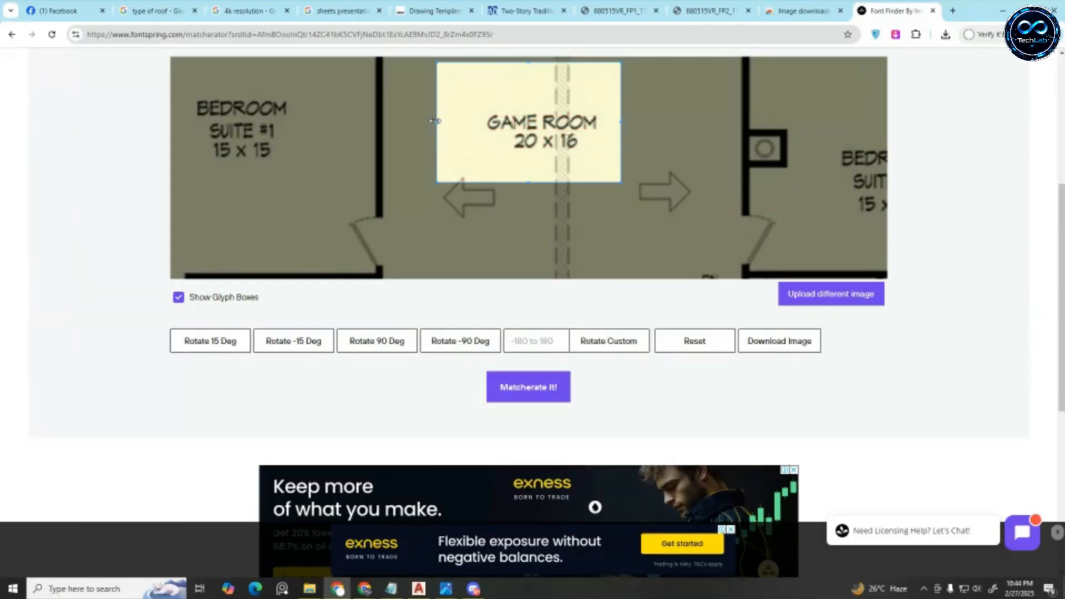
drag(436, 121, 175, 120)
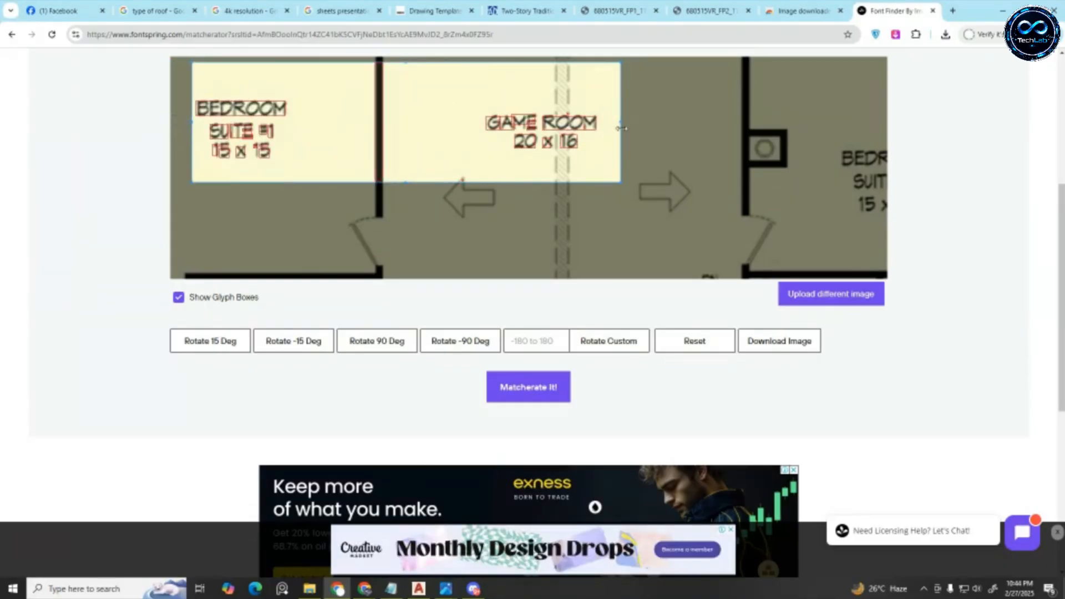
drag(620, 122, 297, 128)
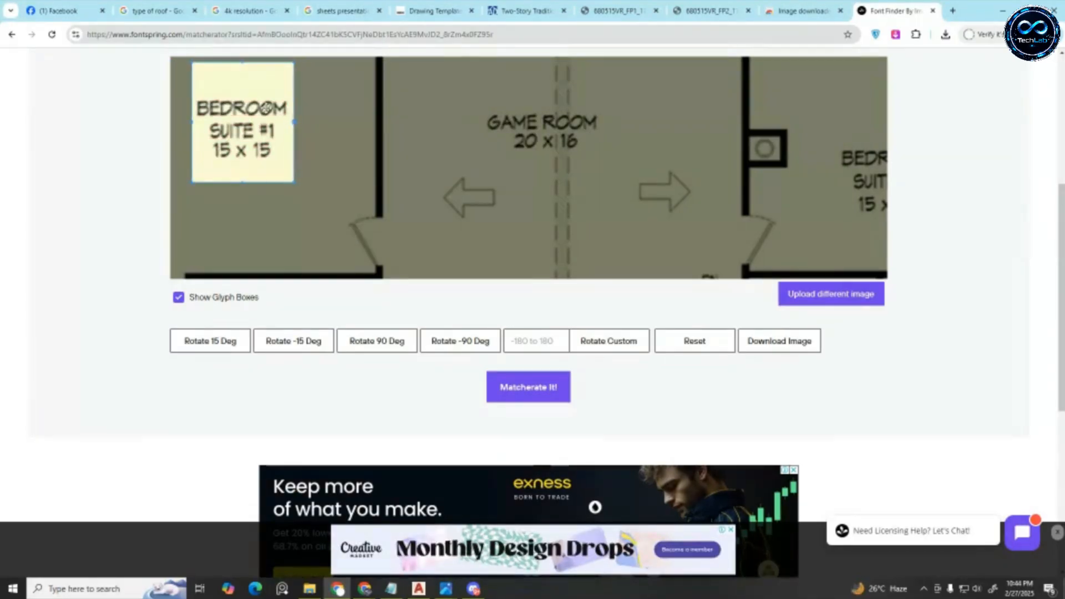
drag(242, 62, 244, 82)
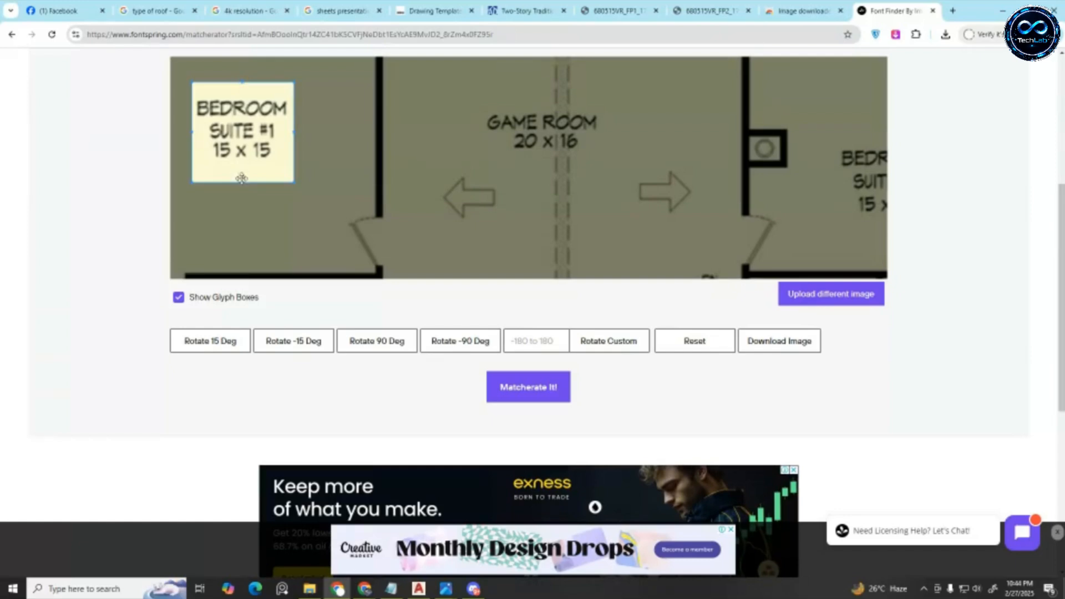
drag(242, 182, 243, 174)
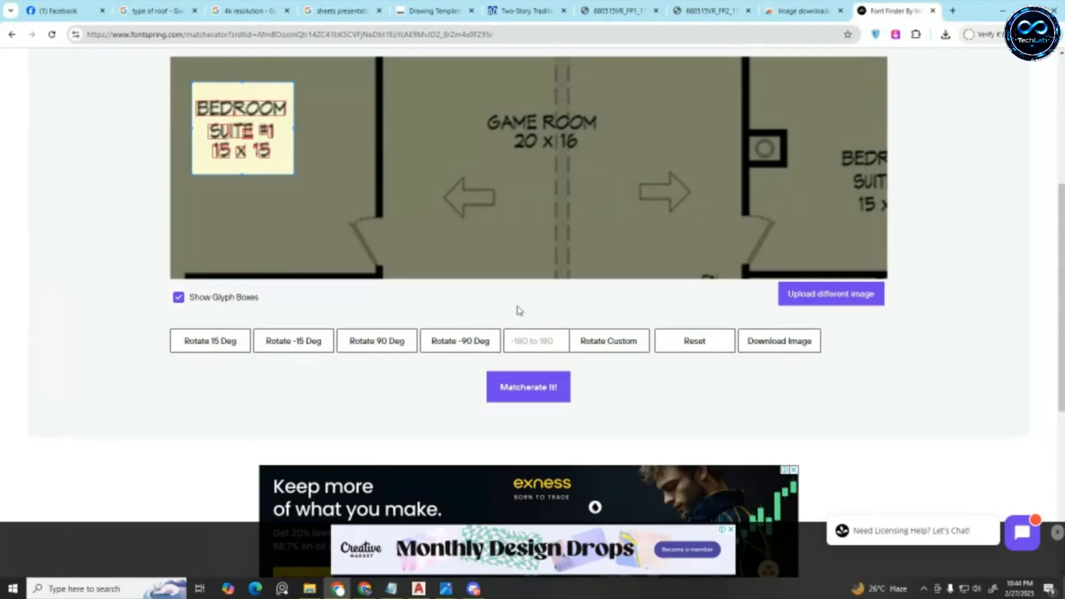
Run the font match on the highlighted bedroom label, review the results page, and return to the Google results
click(537, 387)
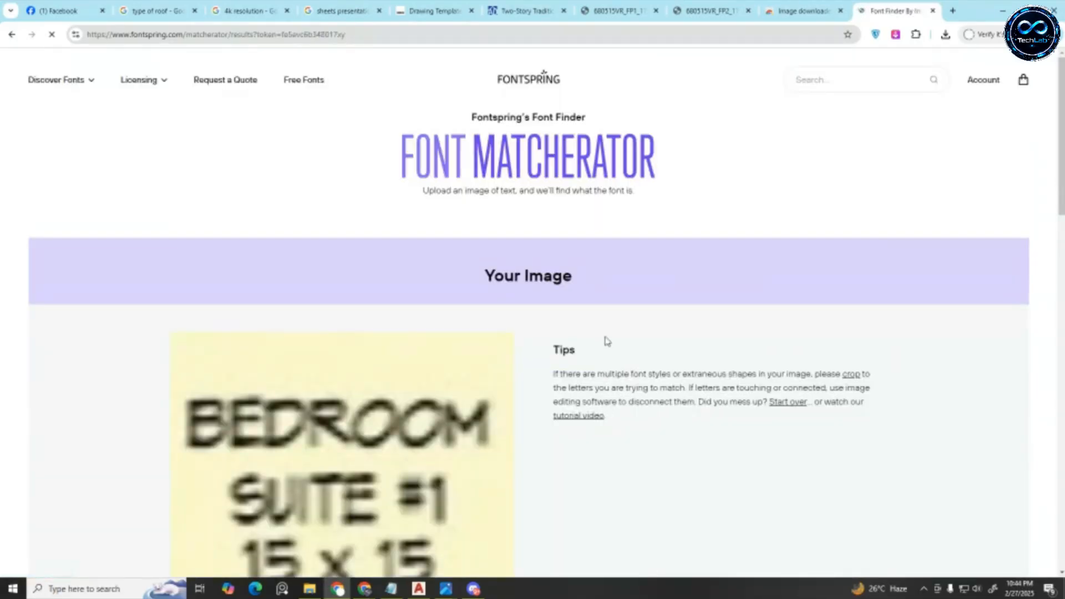
scroll(608, 341, down, 2)
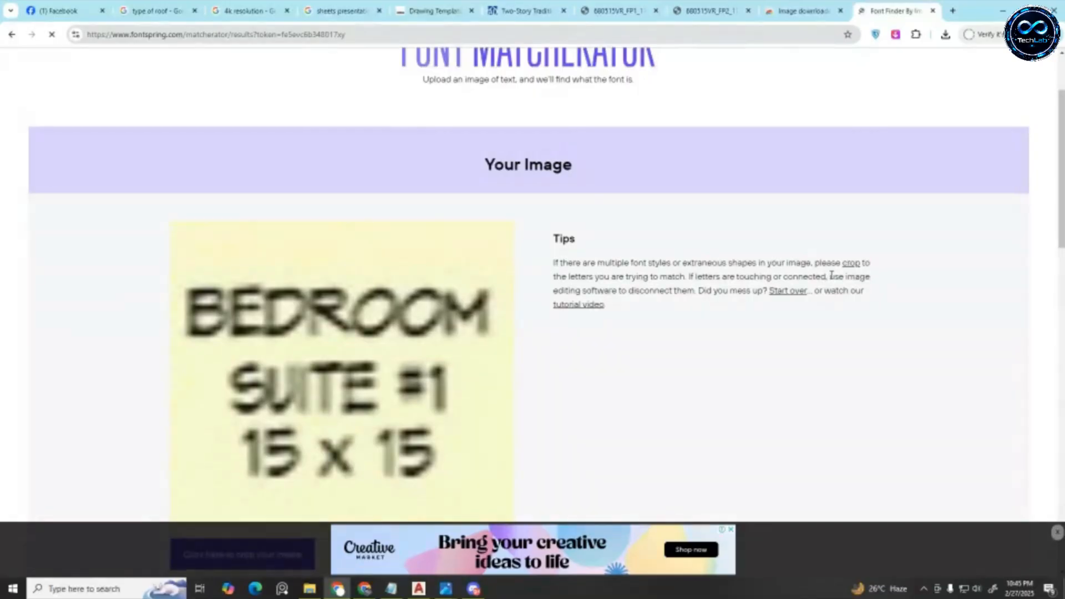
scroll(611, 288, down, 6)
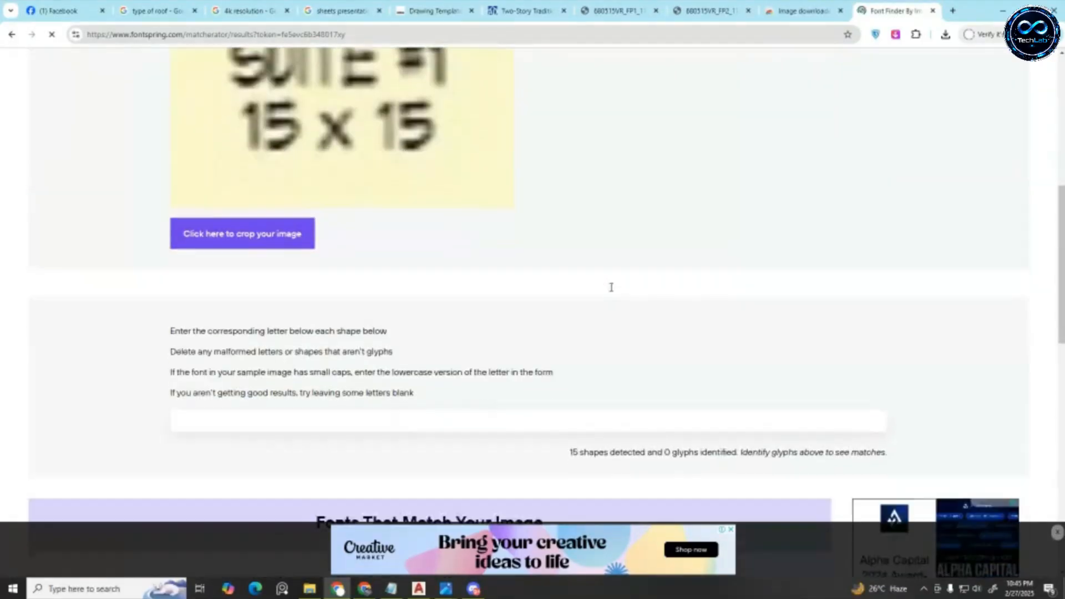
scroll(593, 311, up, 4)
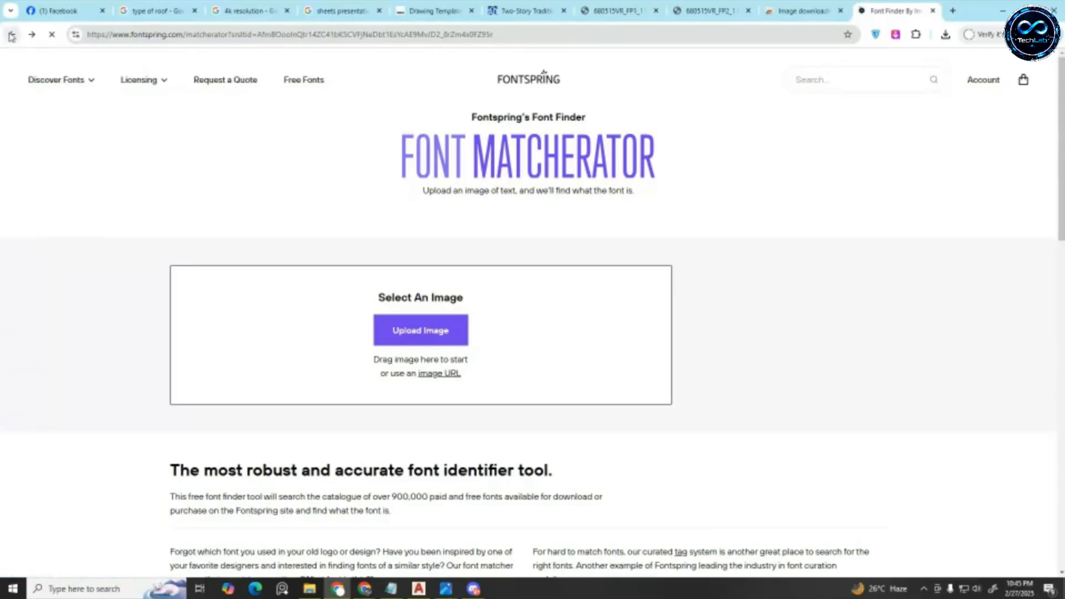
click(11, 36)
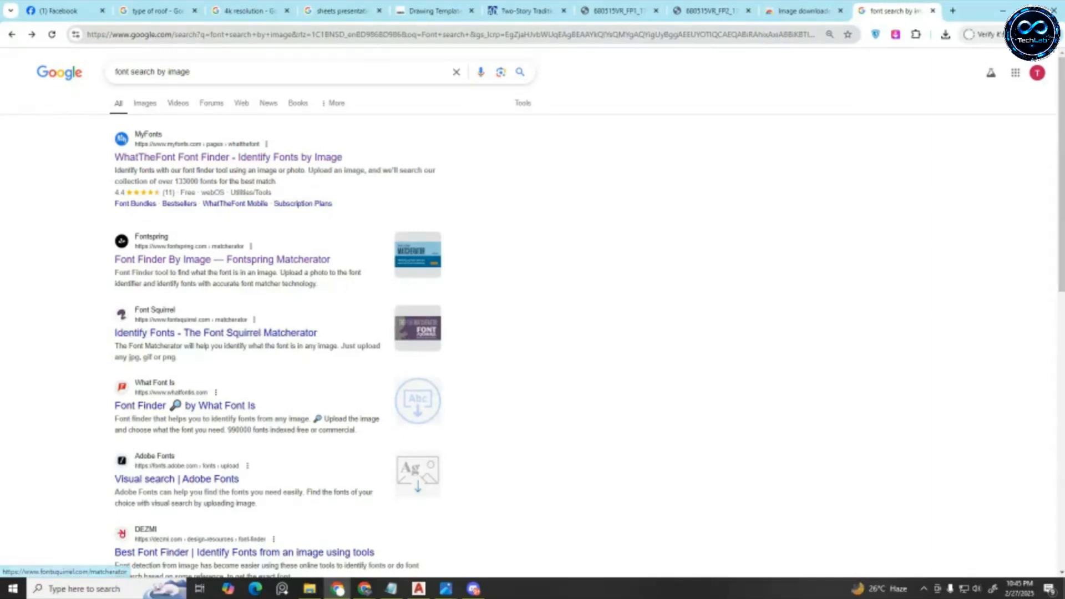
Switch to AutoCAD and view the Class 4 Homework house drawing in model space and in Layout1
click(1002, 11)
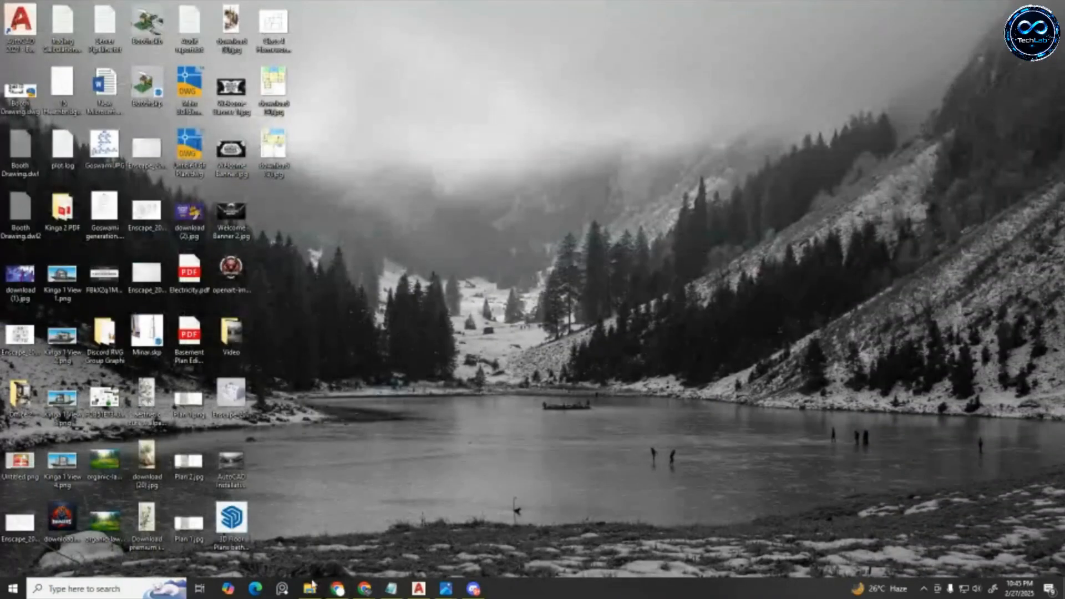
click(419, 588)
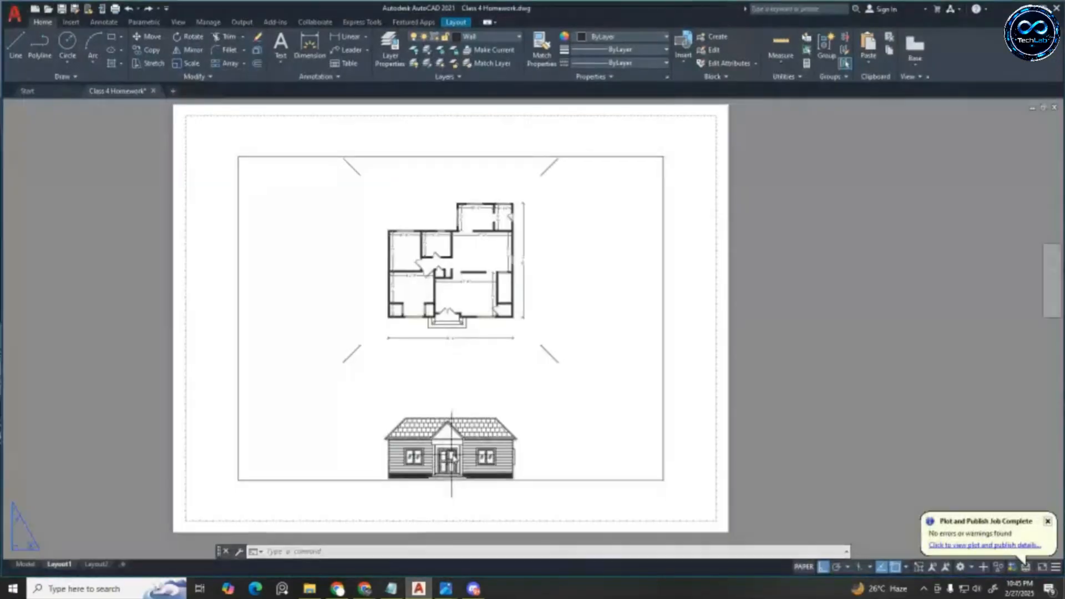
click(25, 564)
scroll(528, 302, down, 5)
scroll(528, 302, up, 5)
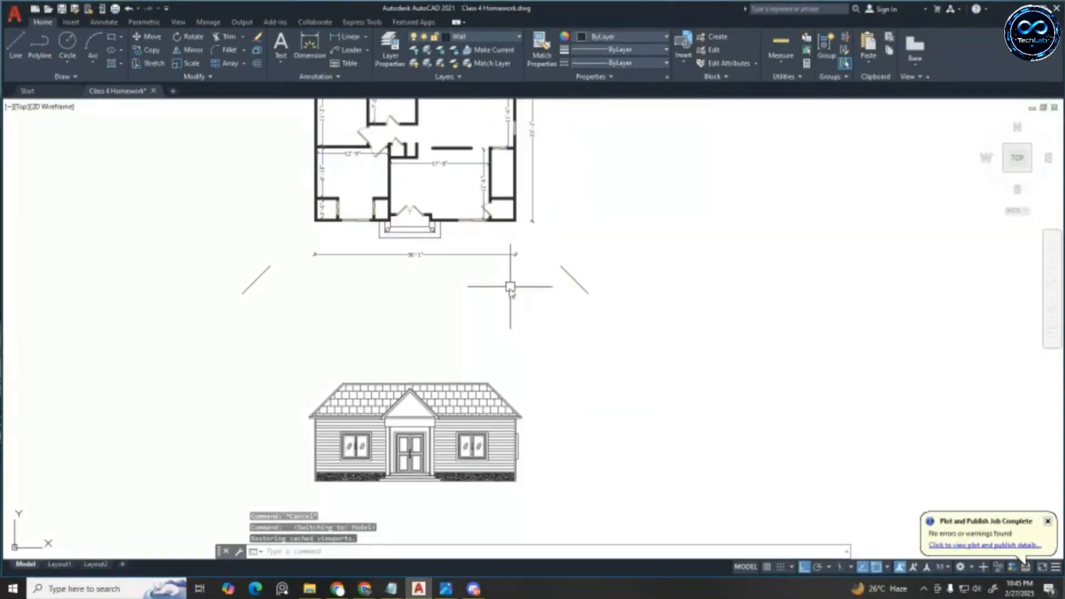
click(65, 565)
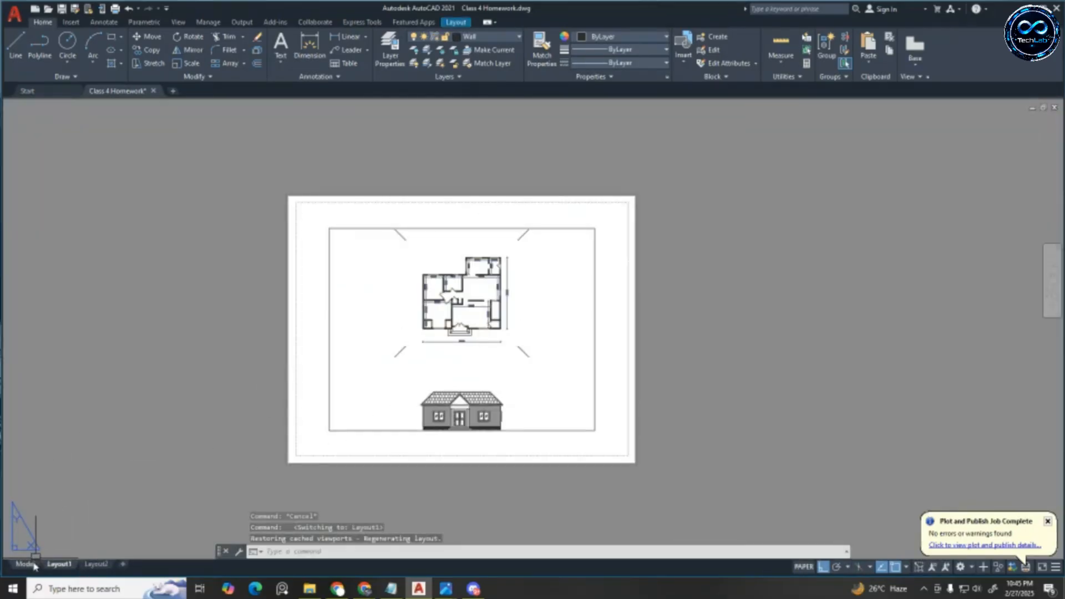
Inspect the house floor plan and its upper rooms in model space, and dismiss the plot-and-publish notification
click(25, 564)
scroll(682, 333, down, 2)
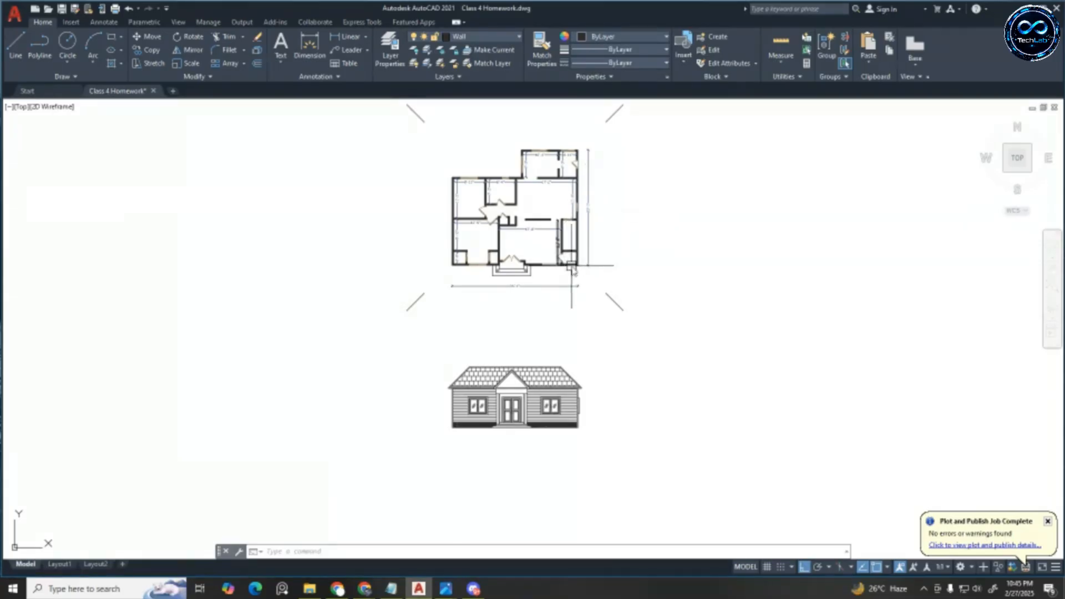
scroll(627, 304, down, 3)
scroll(613, 250, up, 10)
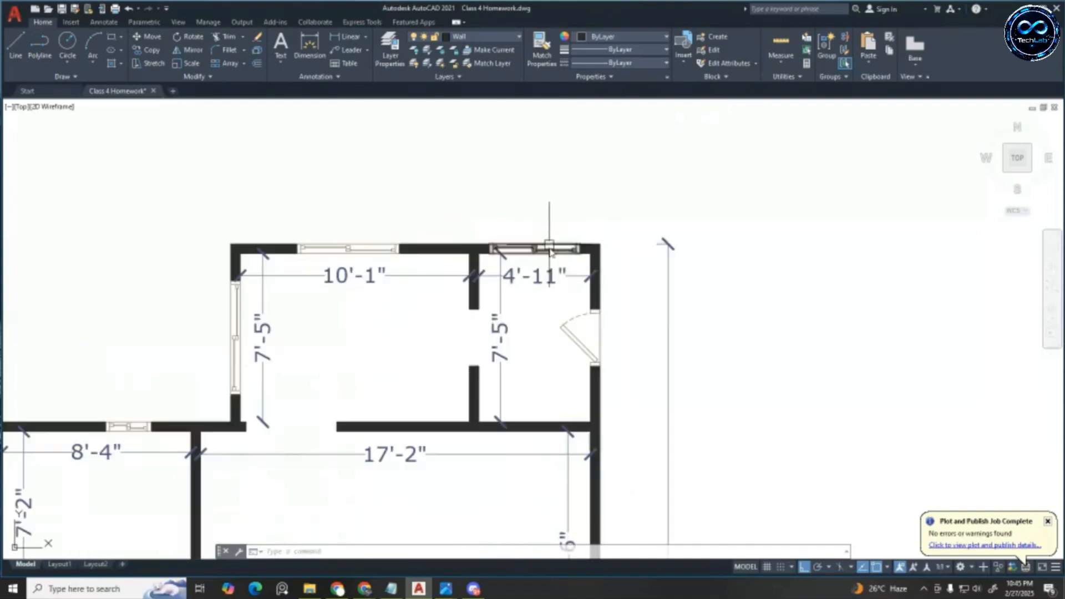
scroll(549, 248, down, 8)
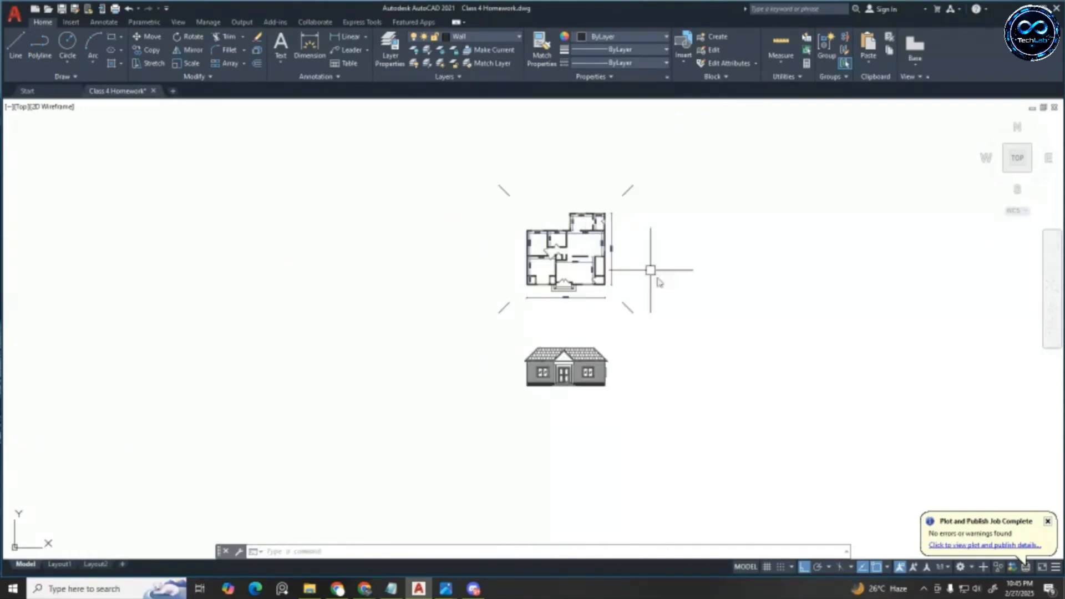
click(1047, 522)
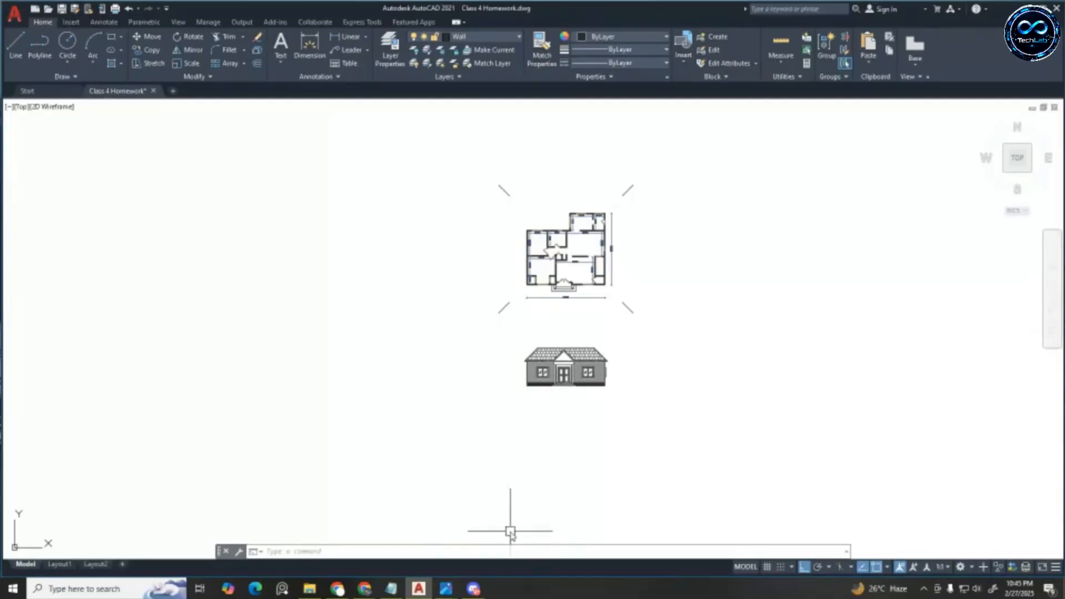
Switch to Chrome and open the FAI 2501 group on Facebook
mouse_move(363, 589)
click(477, 521)
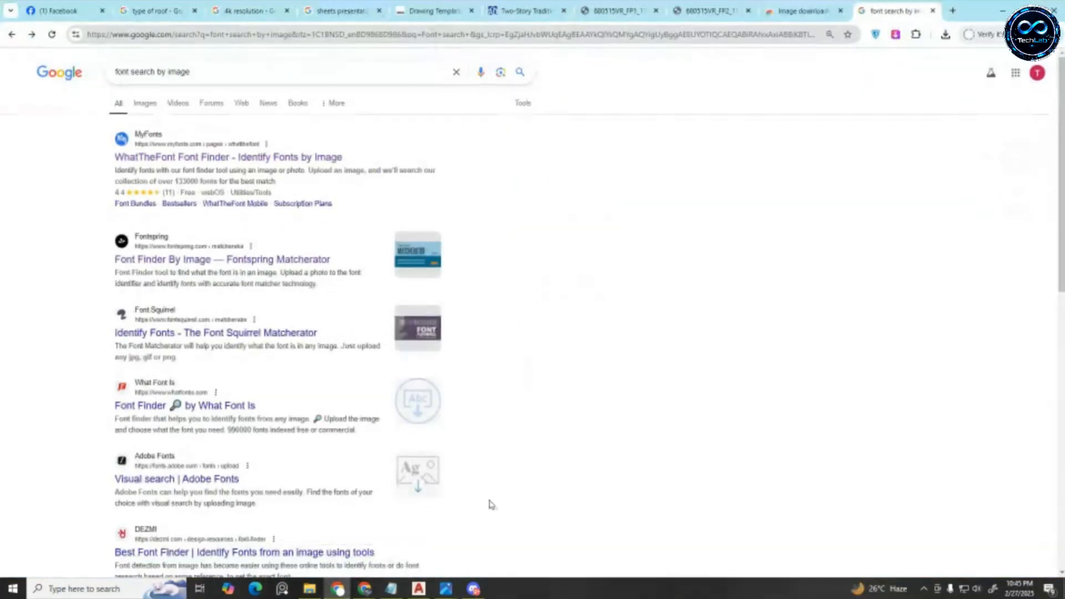
click(51, 7)
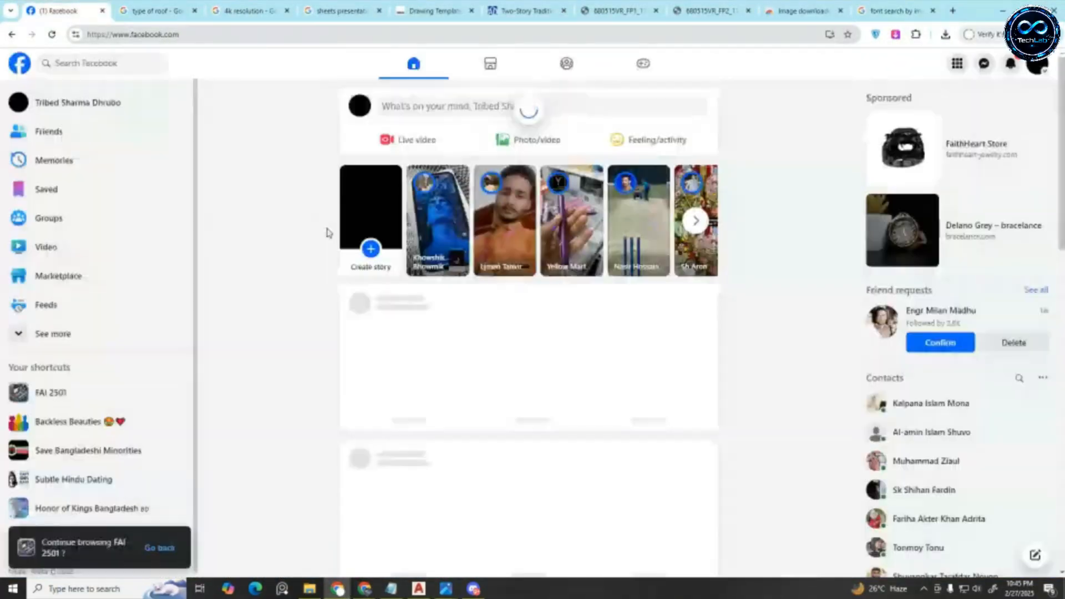
click(91, 63)
click(57, 112)
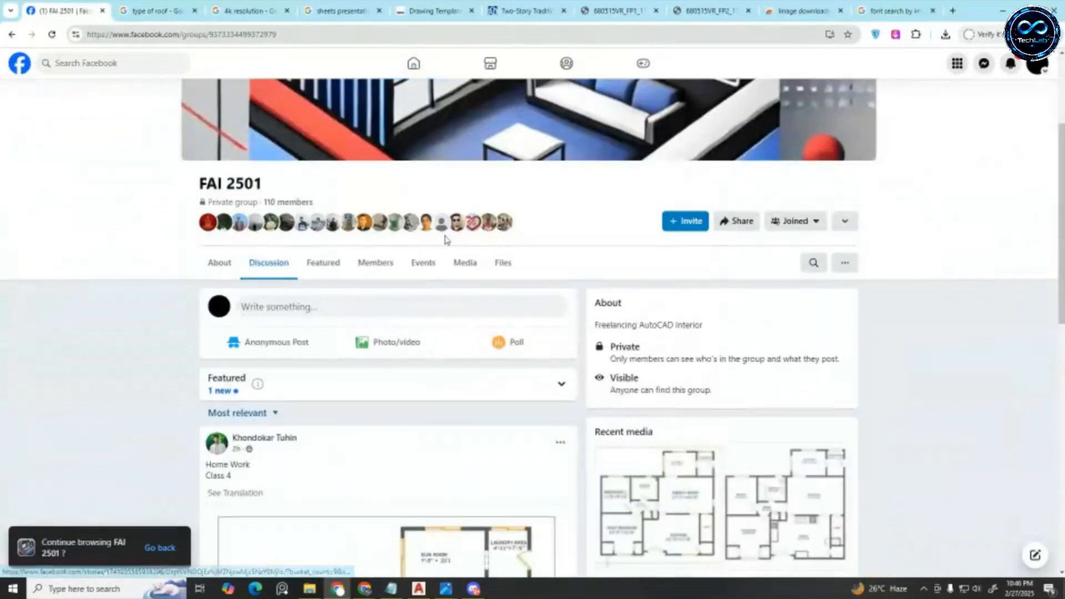
Examine the Class 4 homework floor plans posted in the FAI 2501 discussion, as far as the "home task" post
scroll(446, 261, down, 8)
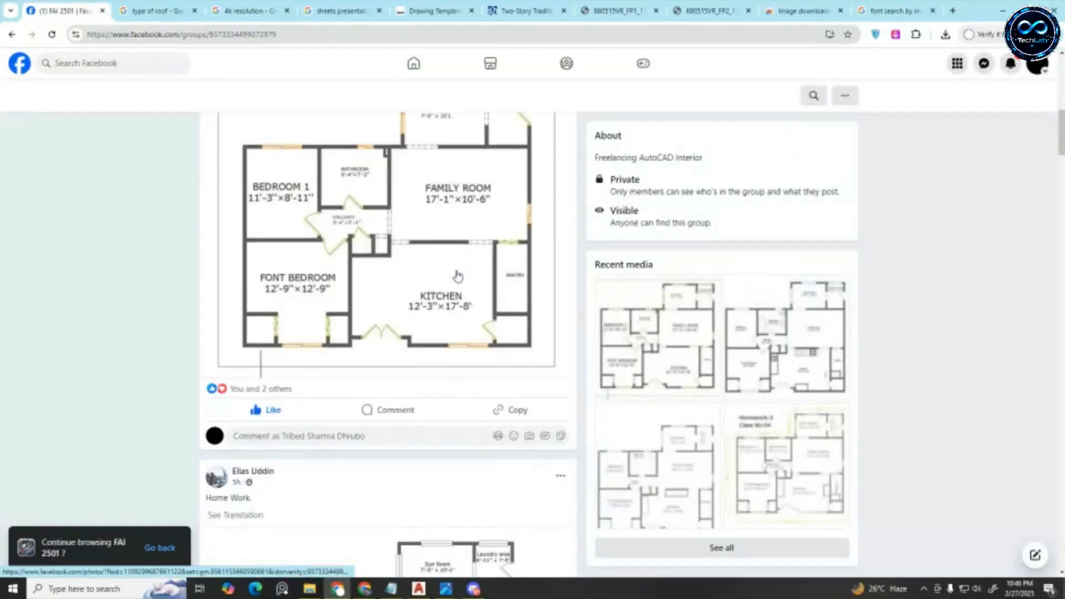
scroll(457, 276, up, 2)
scroll(484, 461, down, 1)
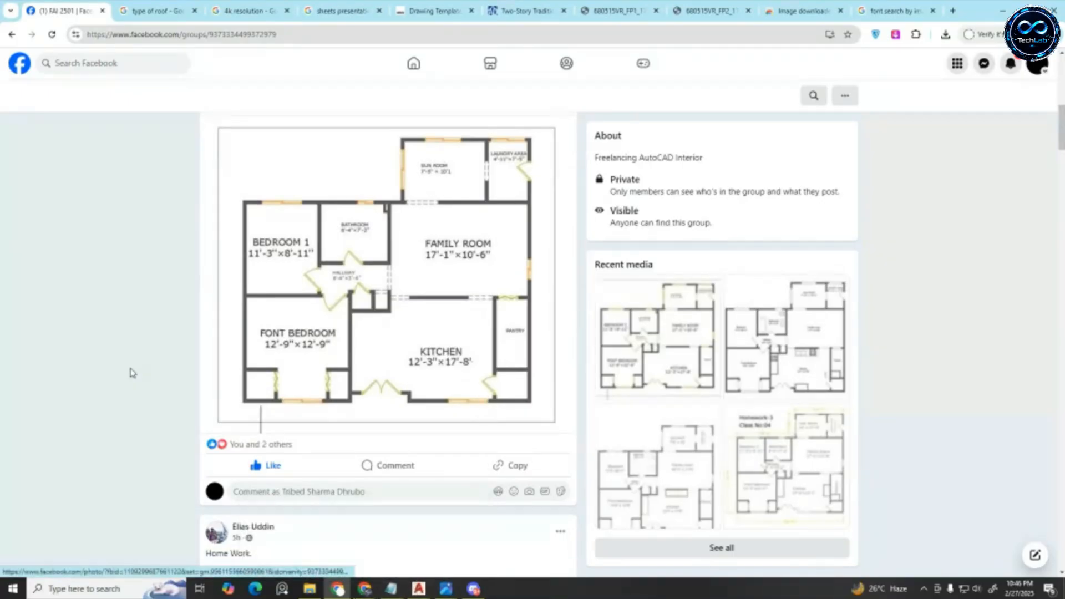
scroll(369, 333, down, 10)
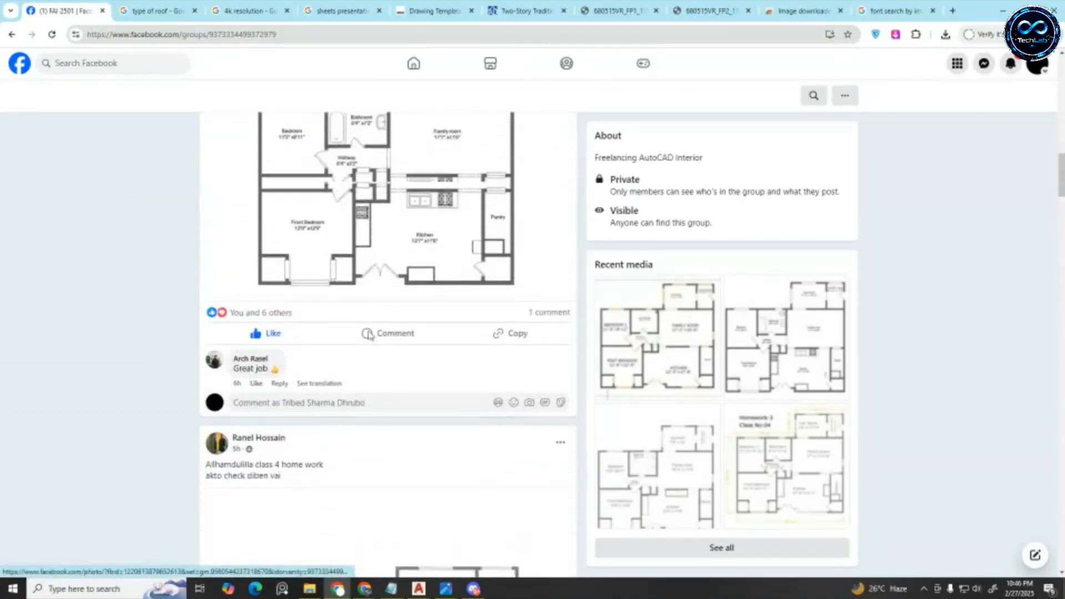
scroll(370, 335, down, 14)
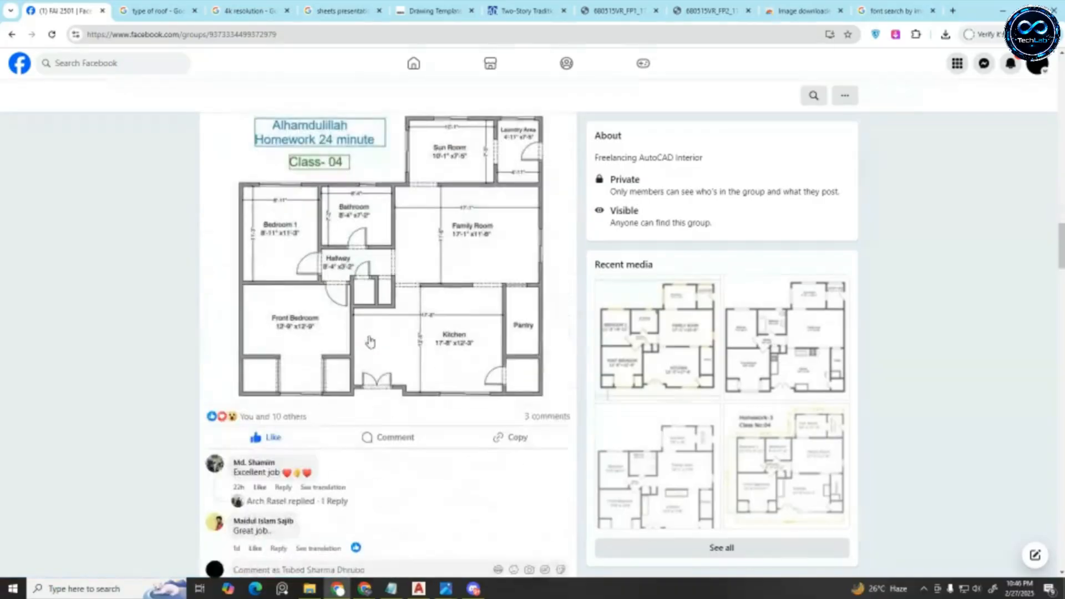
scroll(370, 341, down, 14)
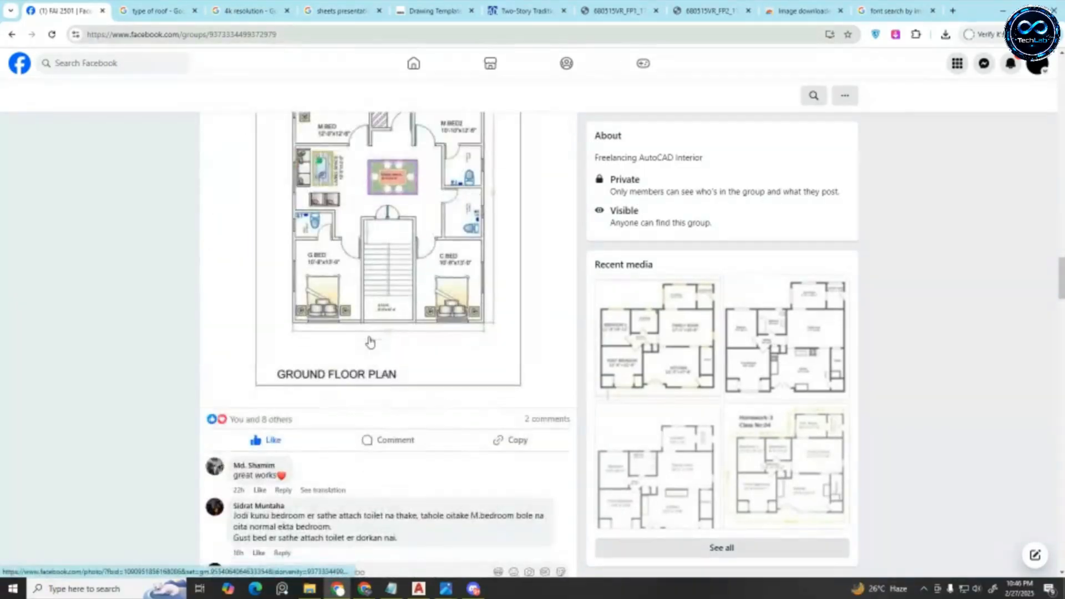
scroll(370, 340, down, 3)
scroll(370, 341, down, 5)
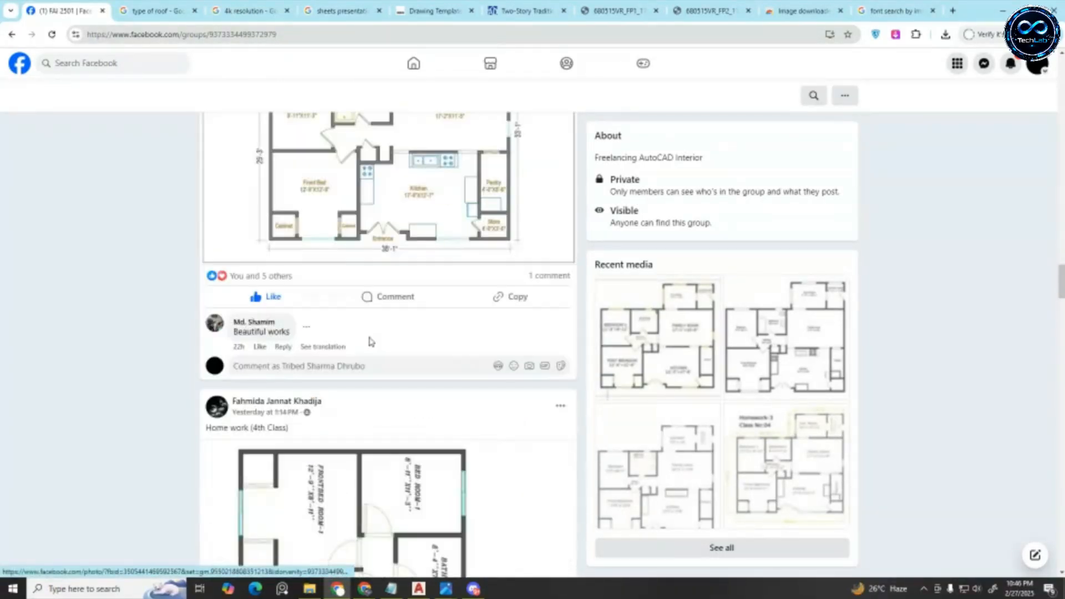
scroll(370, 341, down, 5)
scroll(370, 342, down, 5)
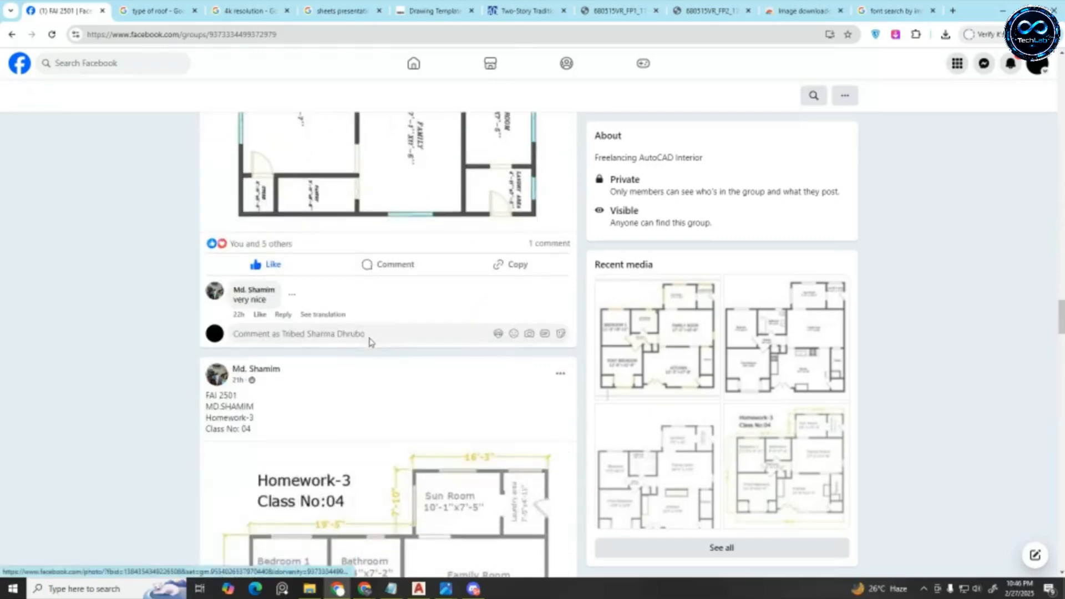
scroll(370, 339, down, 10)
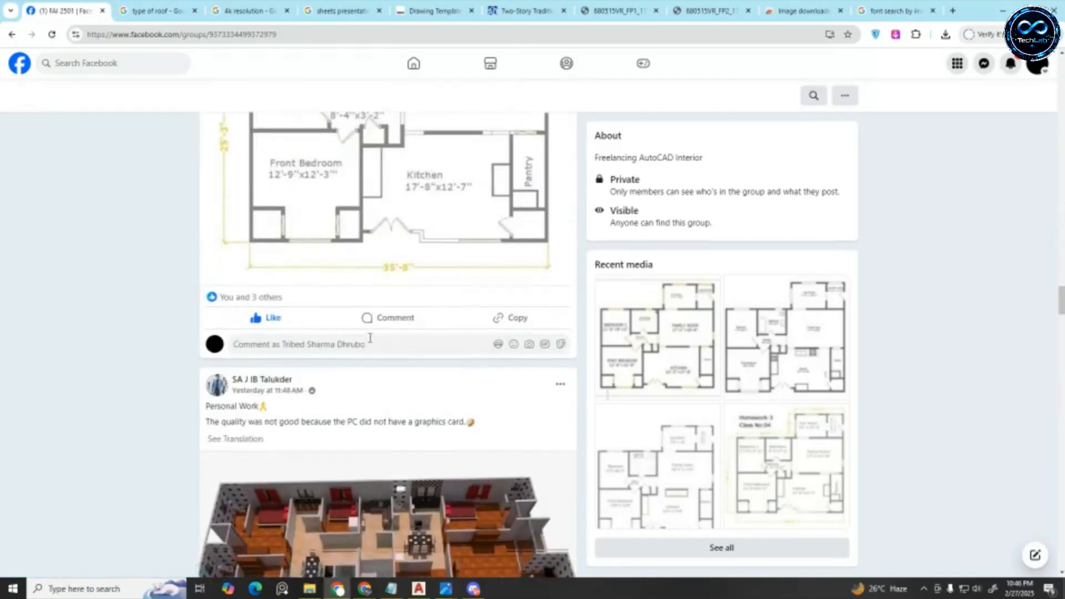
scroll(370, 339, down, 10)
scroll(370, 341, down, 10)
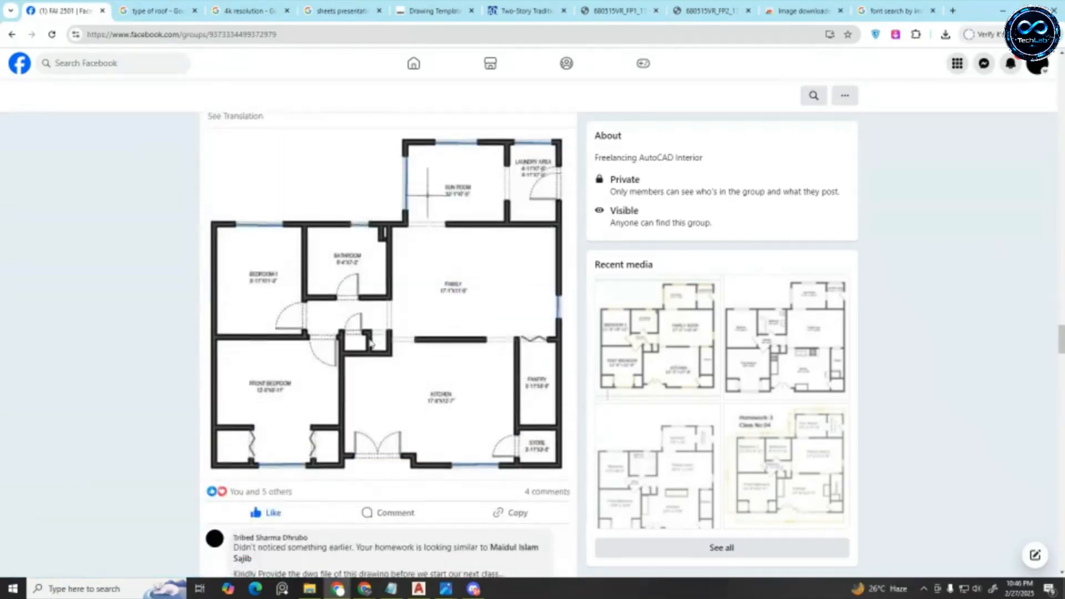
scroll(370, 340, up, 7)
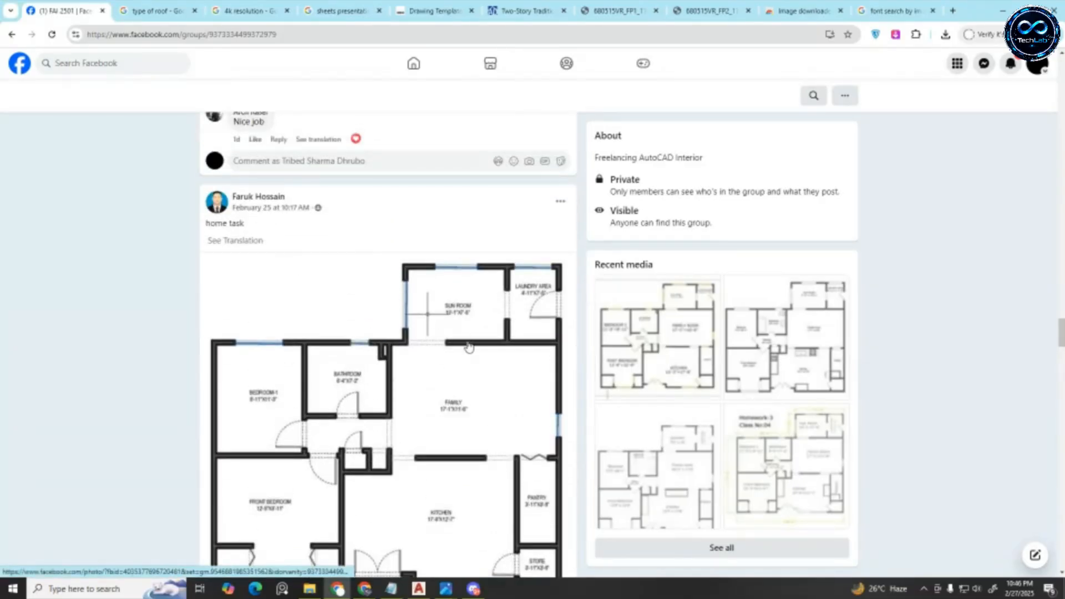
scroll(466, 348, down, 5)
scroll(465, 348, up, 4)
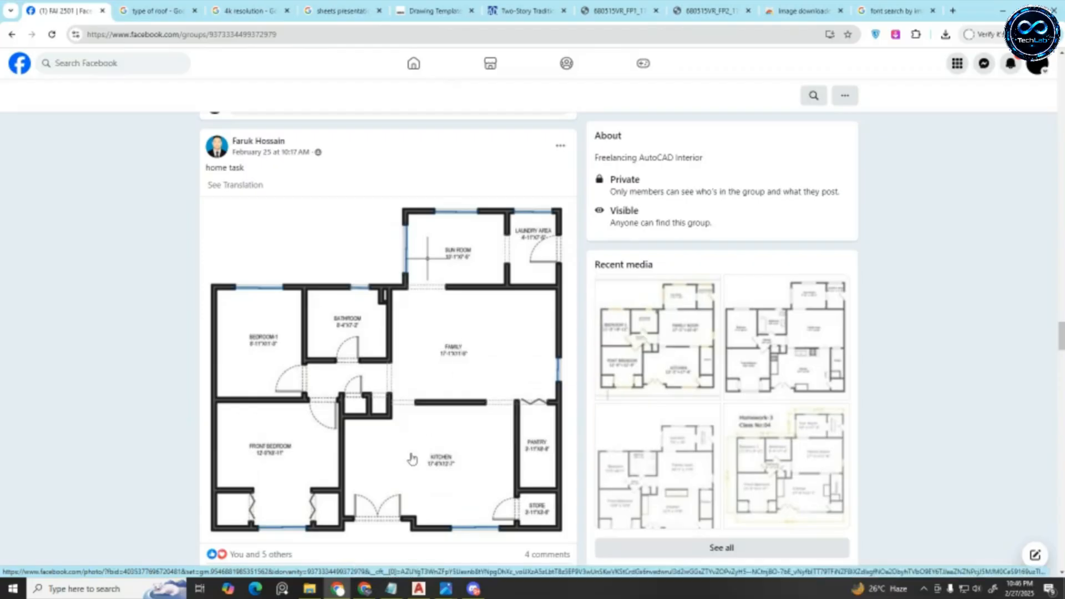
Check the Google Meet window, dismiss the raised-hand notification, and return to the Facebook group
mouse_move(363, 589)
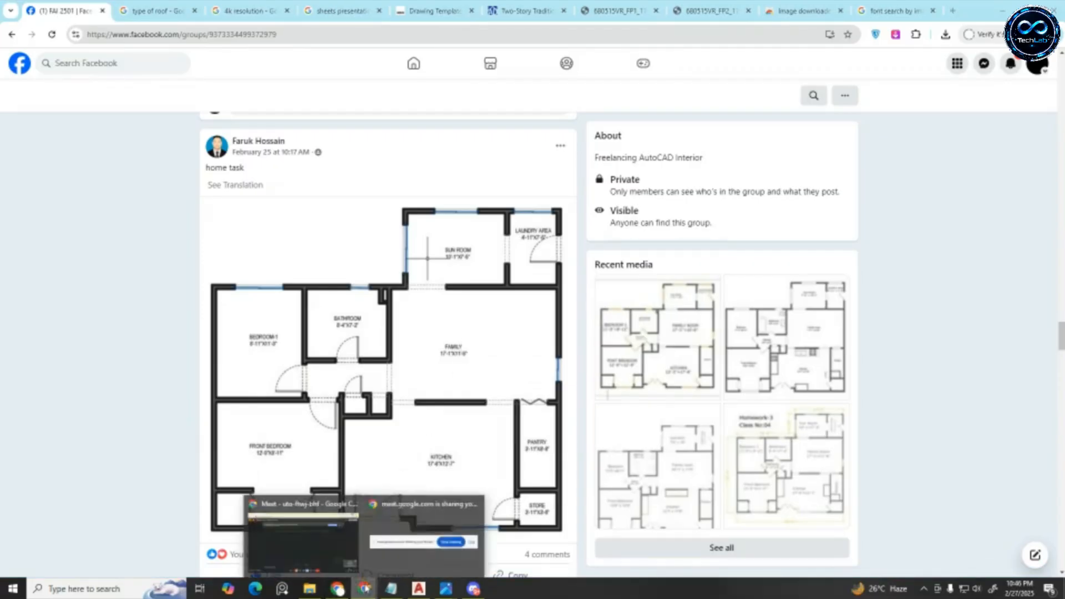
click(337, 541)
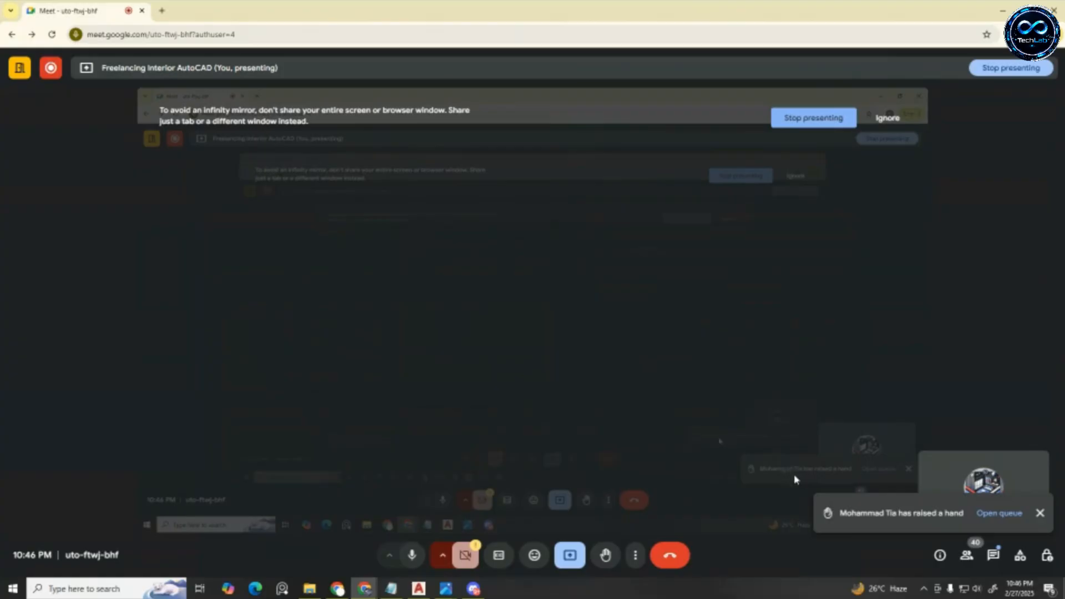
click(1042, 520)
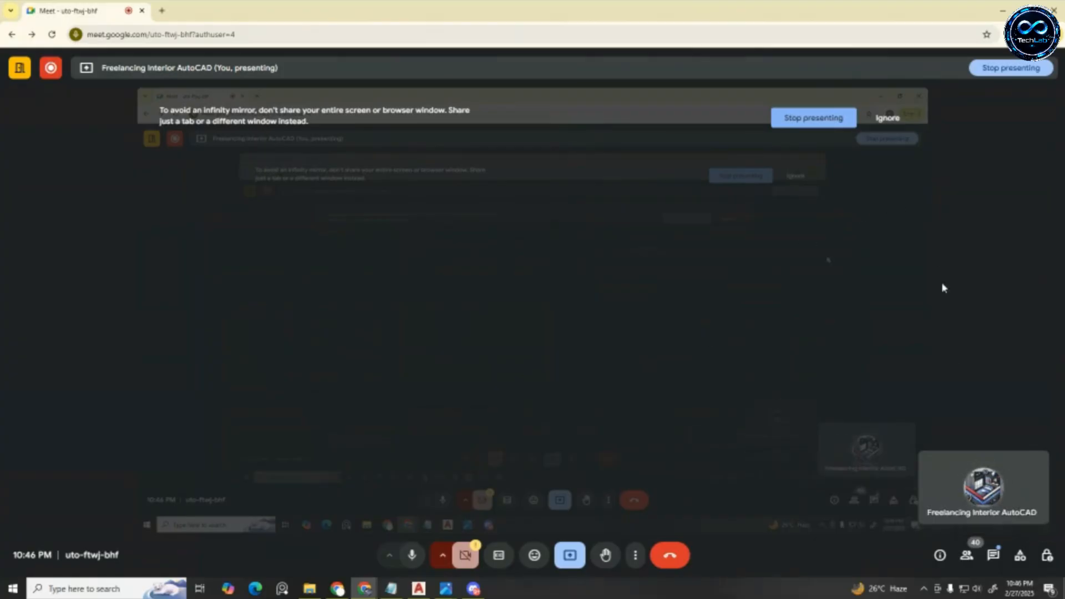
click(1003, 10)
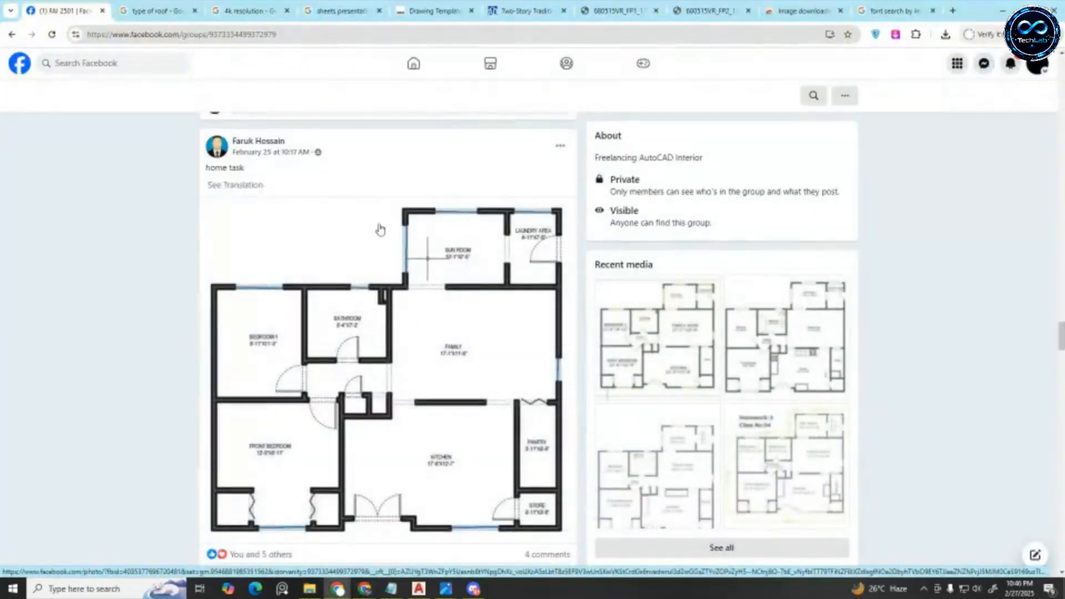
Examine the older homework plans below the "home task" post, comparing their room labels and layouts, down to the "EMERGENCY" notice
scroll(360, 260, down, 2)
scroll(340, 296, up, 1)
scroll(437, 226, down, 6)
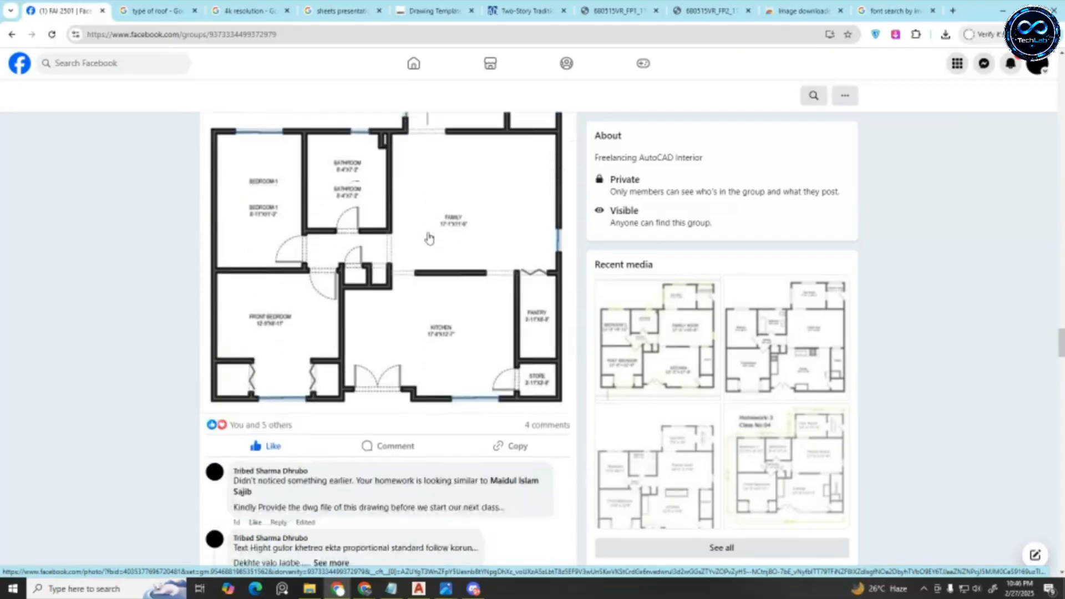
scroll(432, 348, down, 5)
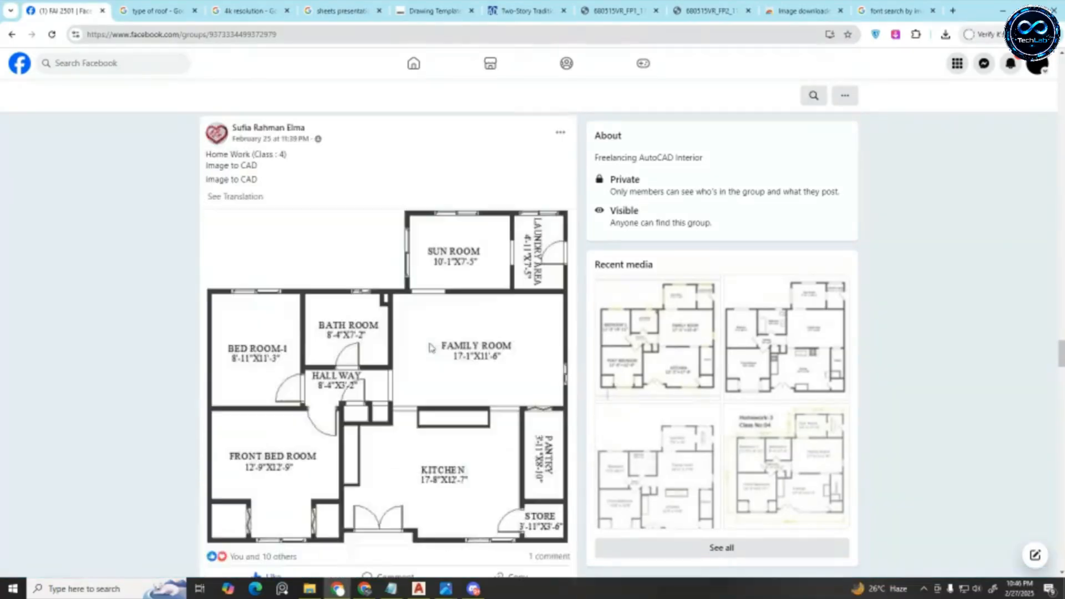
scroll(430, 348, up, 1)
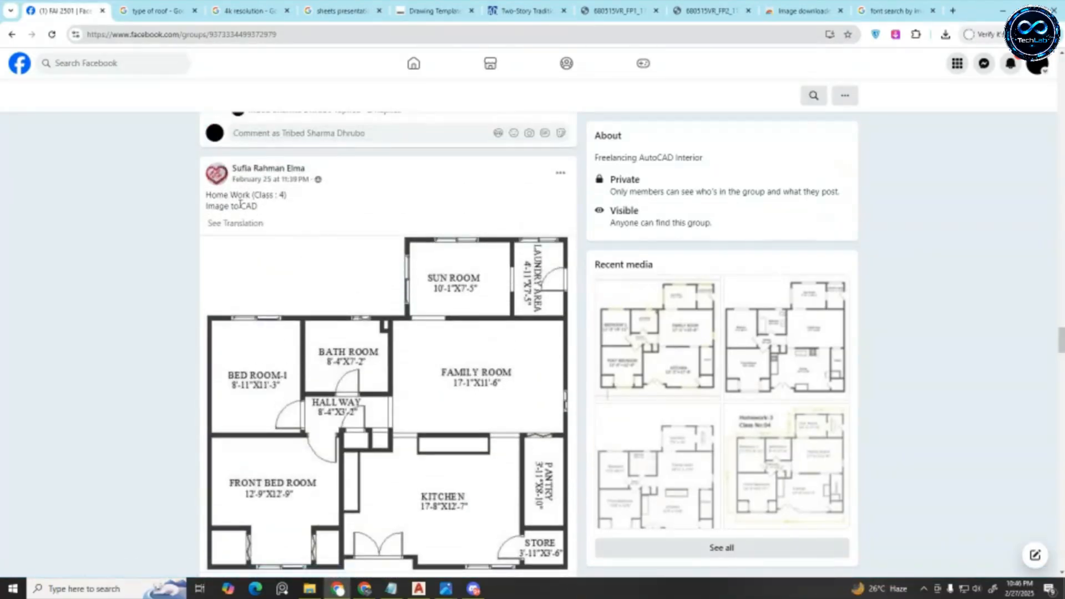
scroll(333, 261, down, 12)
scroll(333, 264, down, 13)
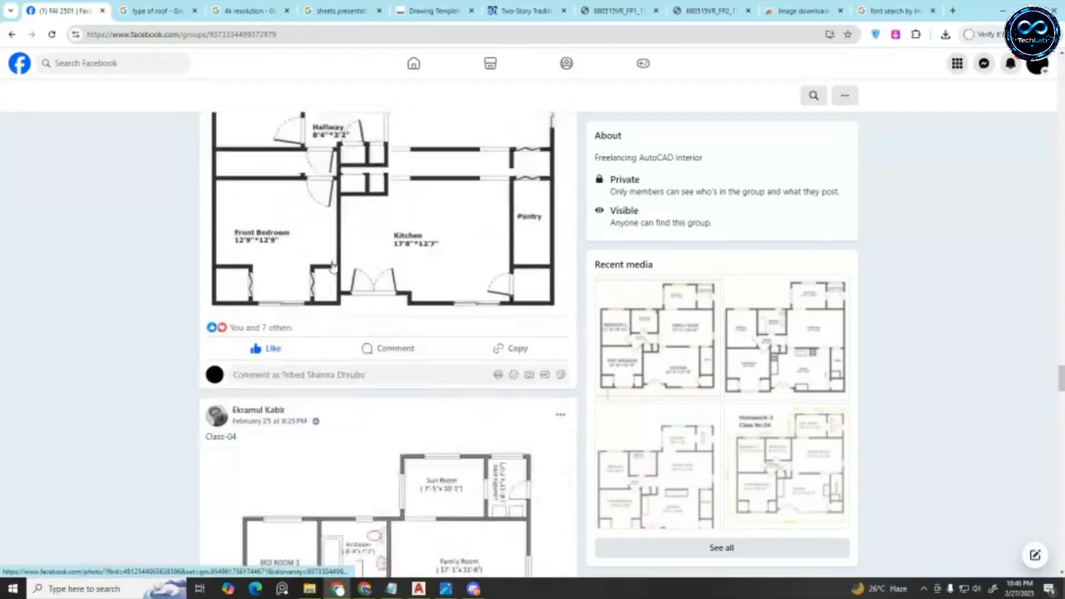
scroll(333, 269, down, 6)
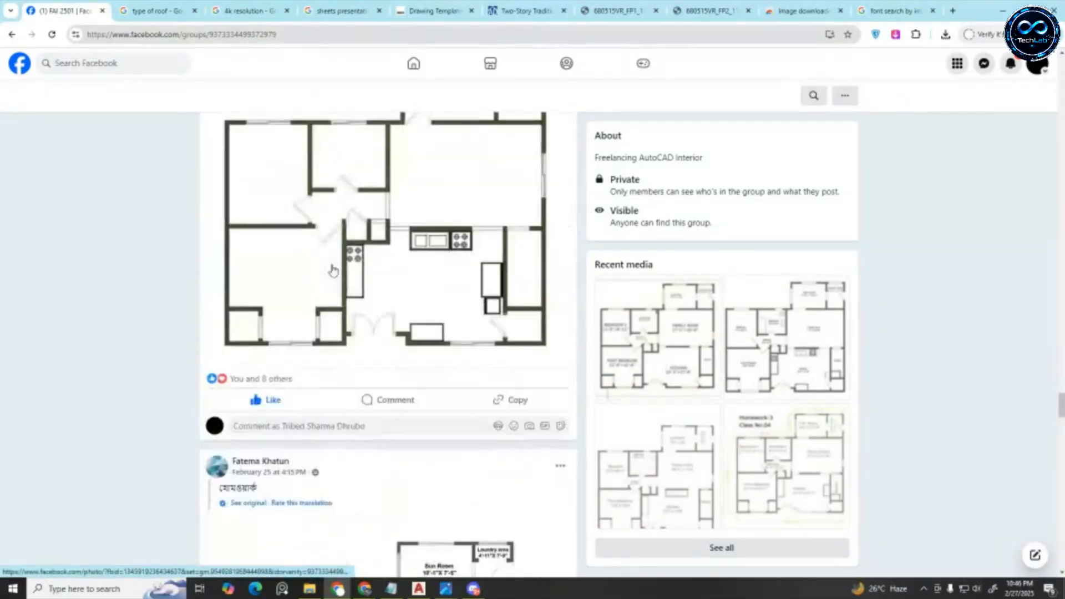
scroll(333, 271, down, 5)
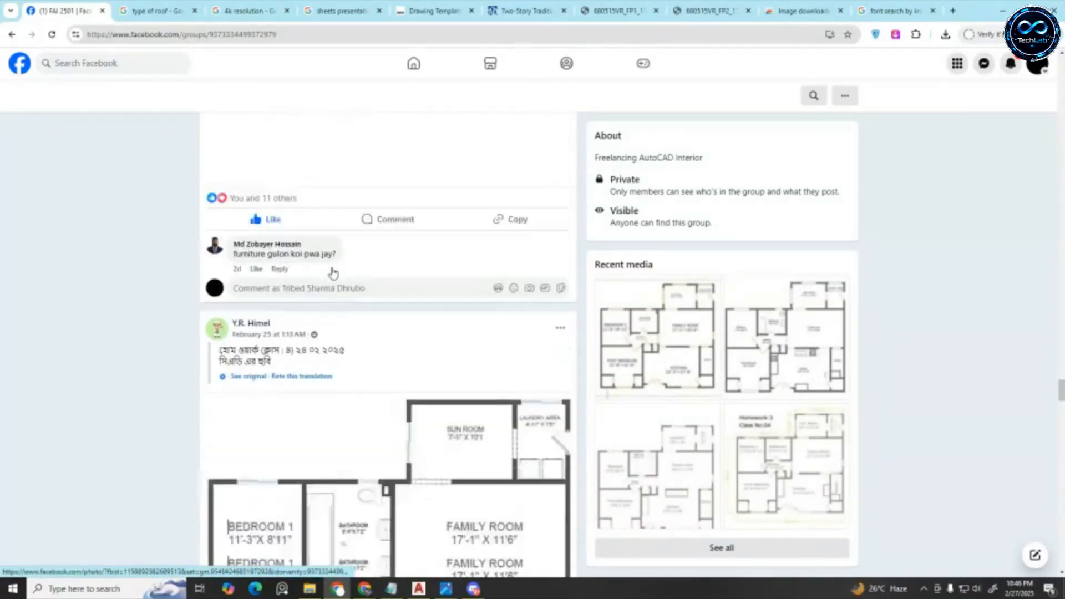
scroll(333, 272, down, 12)
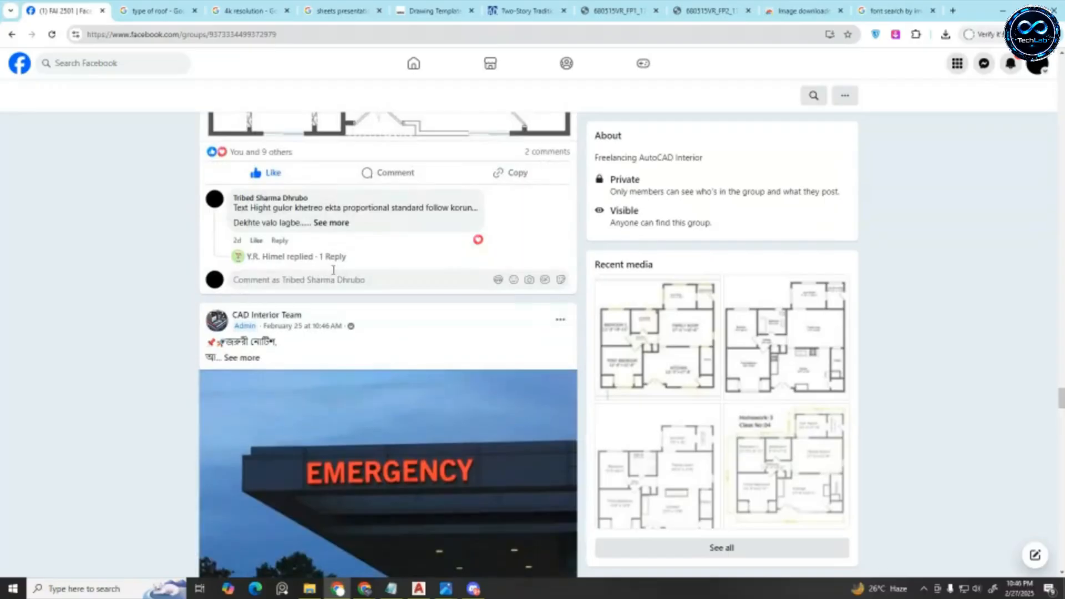
Go back over the homework posts to the start of the discussion and expand the group's Featured section
scroll(332, 270, up, 20)
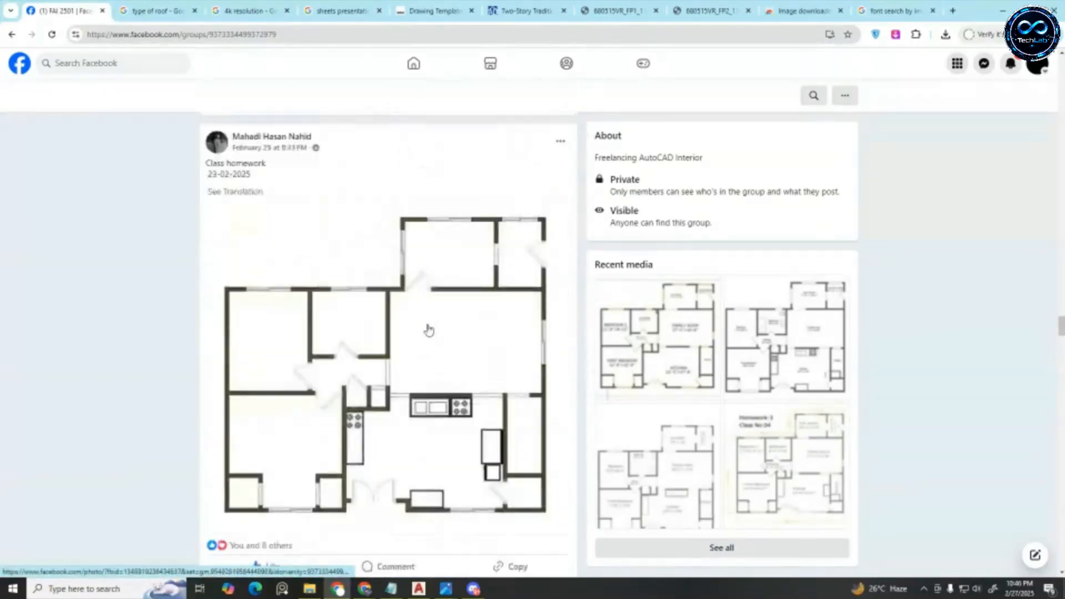
scroll(429, 330, up, 20)
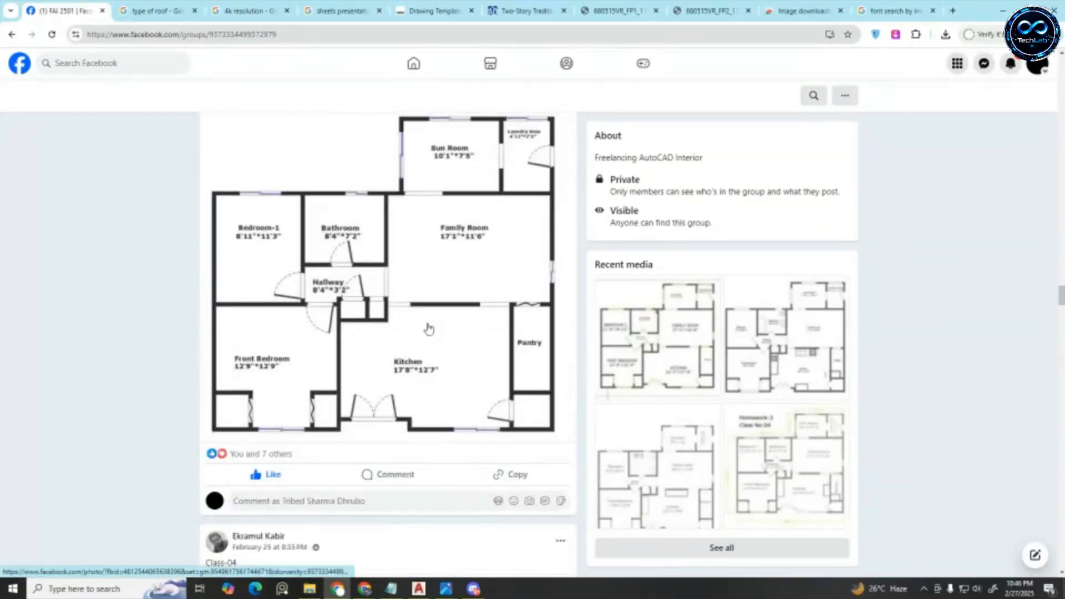
scroll(429, 330, up, 4)
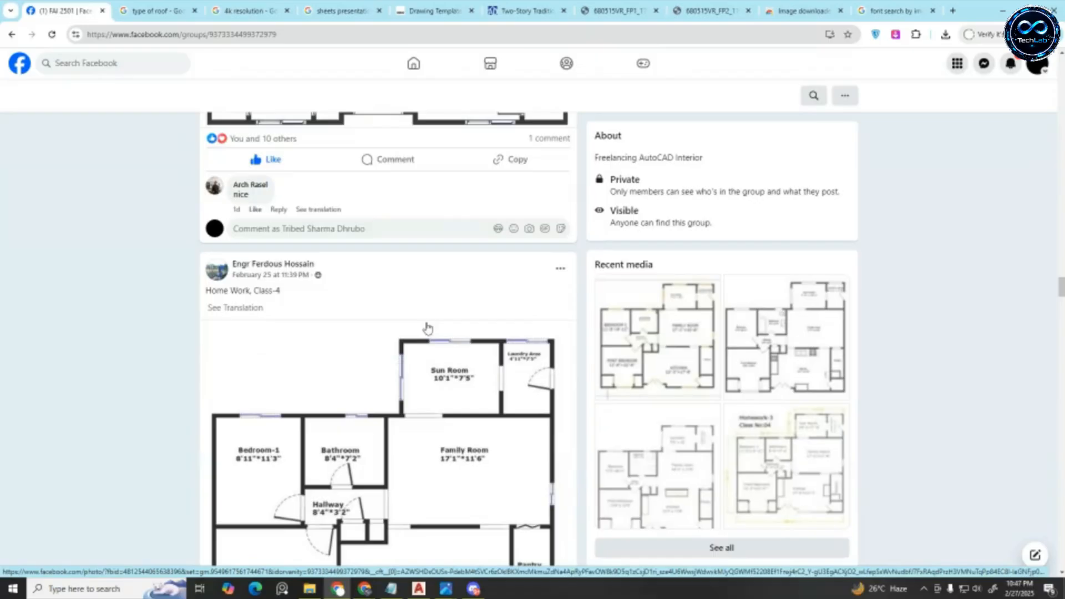
scroll(425, 327, up, 15)
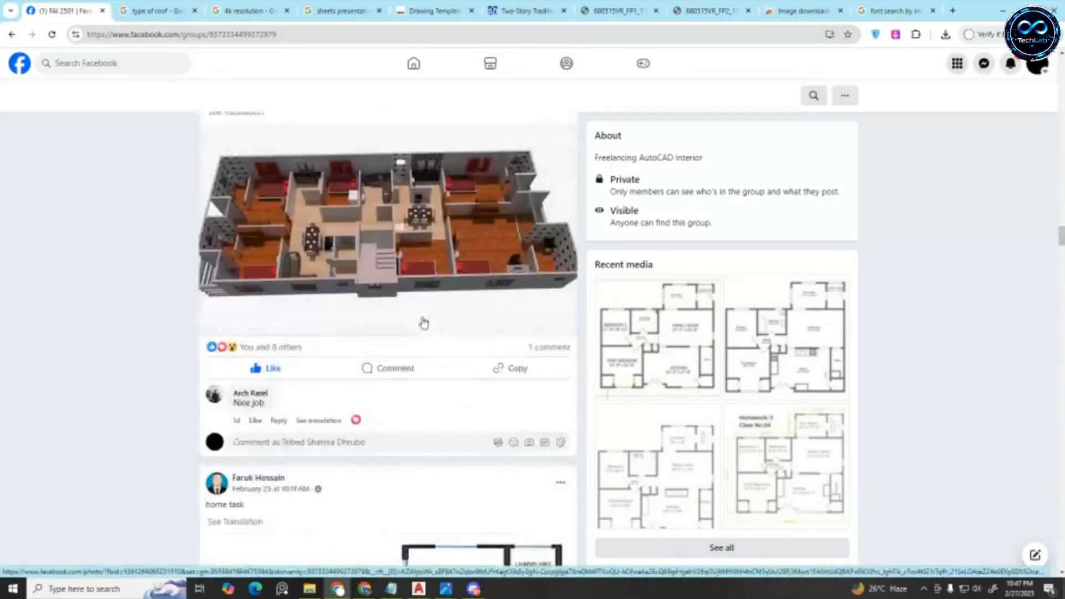
scroll(423, 322, up, 20)
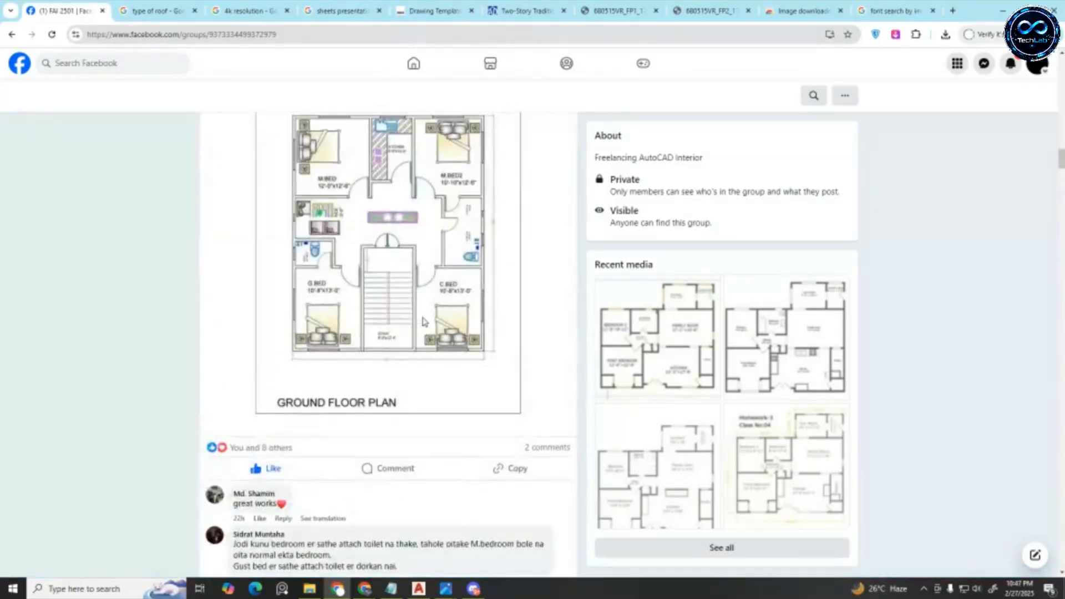
scroll(423, 322, up, 20)
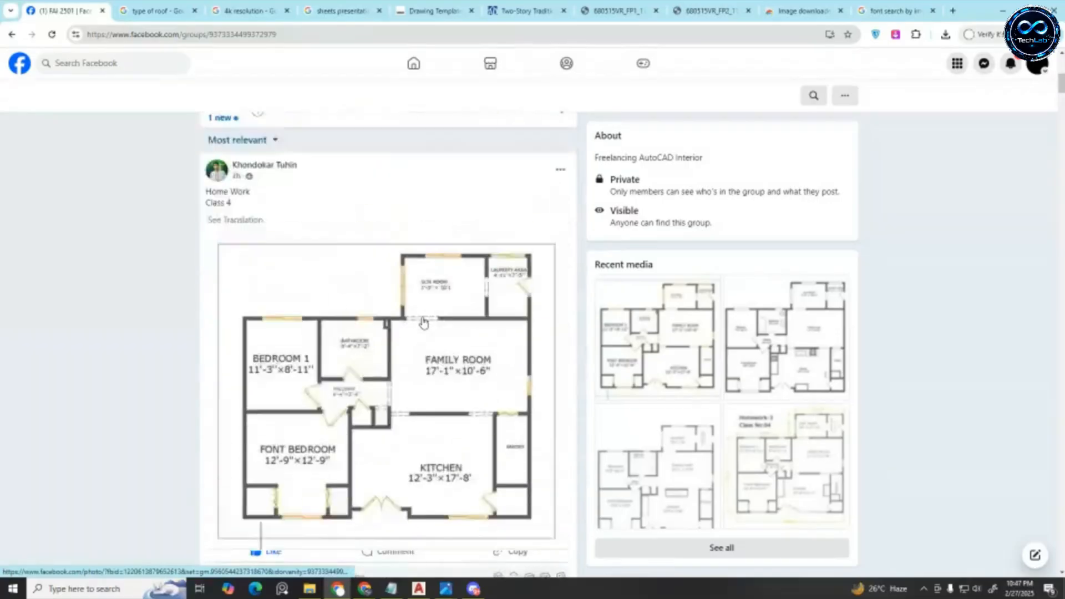
scroll(422, 323, down, 7)
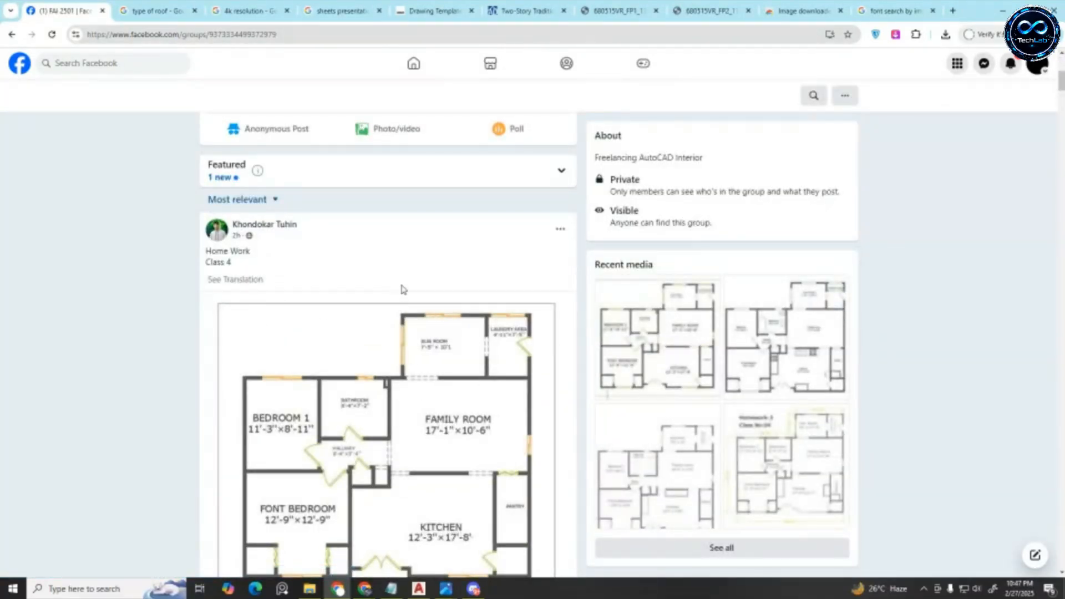
scroll(403, 289, down, 10)
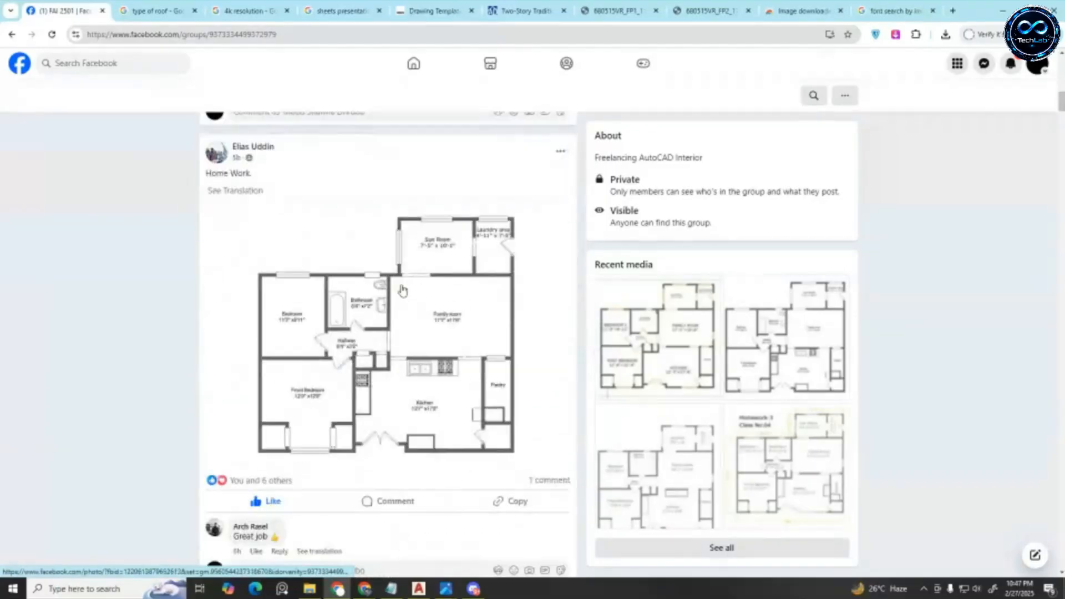
scroll(402, 291, up, 10)
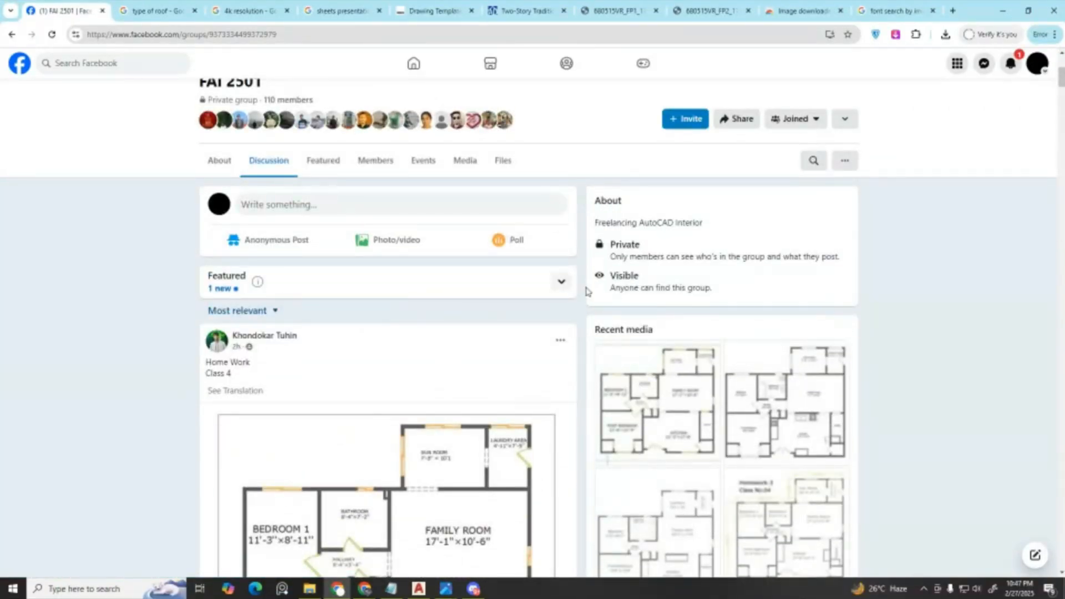
click(562, 284)
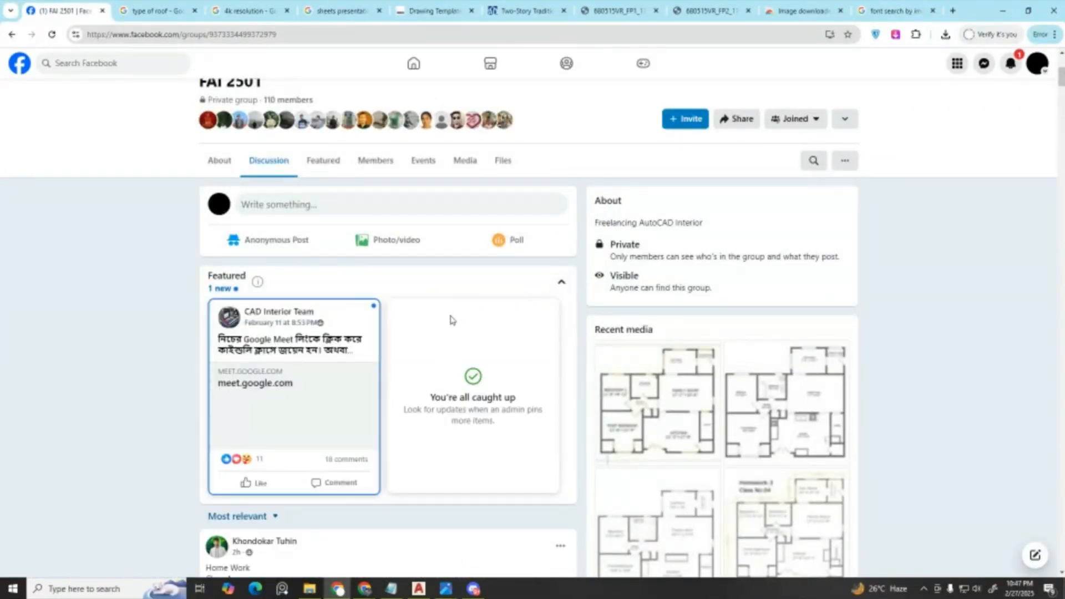